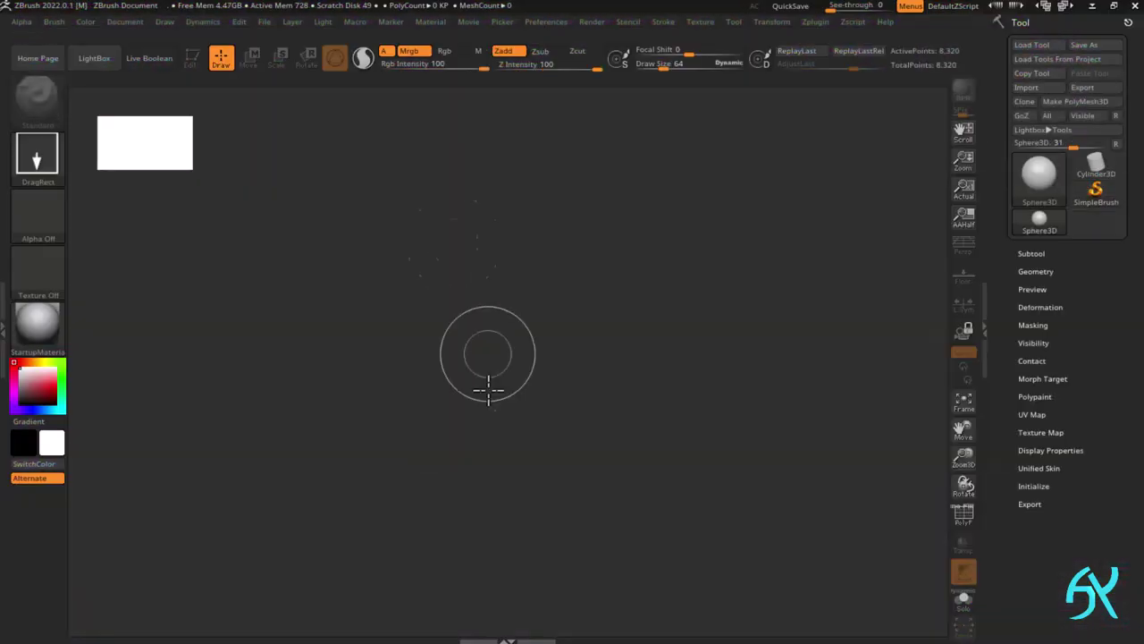
- Create an editable PolyMesh3D sphere on the canvas and rough it into a basic head profile
drag(486, 358, 778, 419)
key(t)
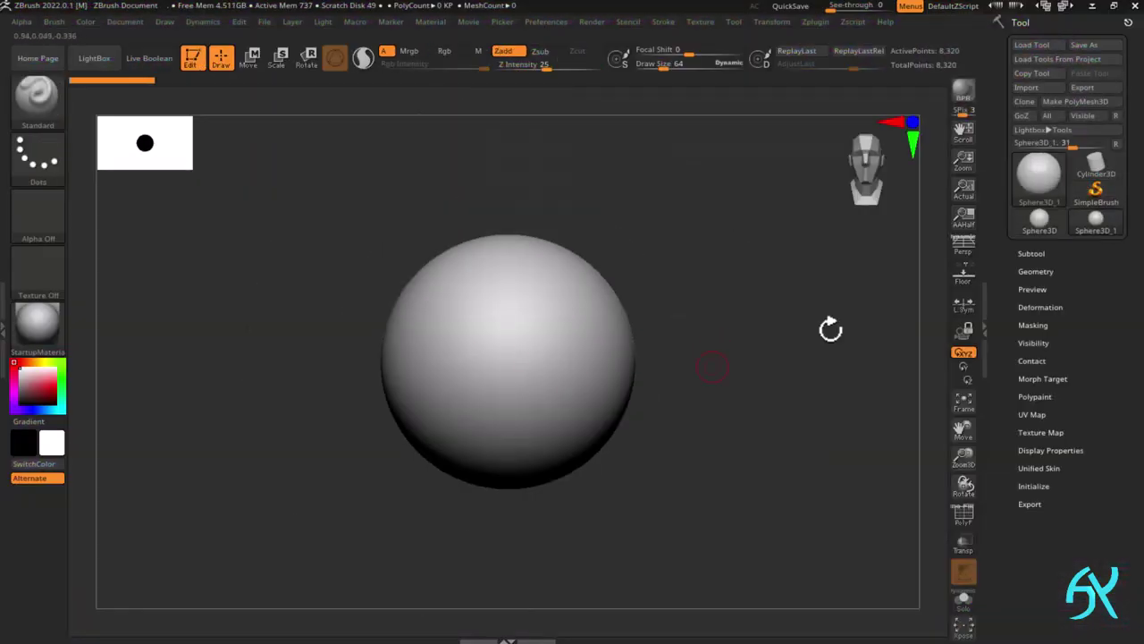
key(shift+f)
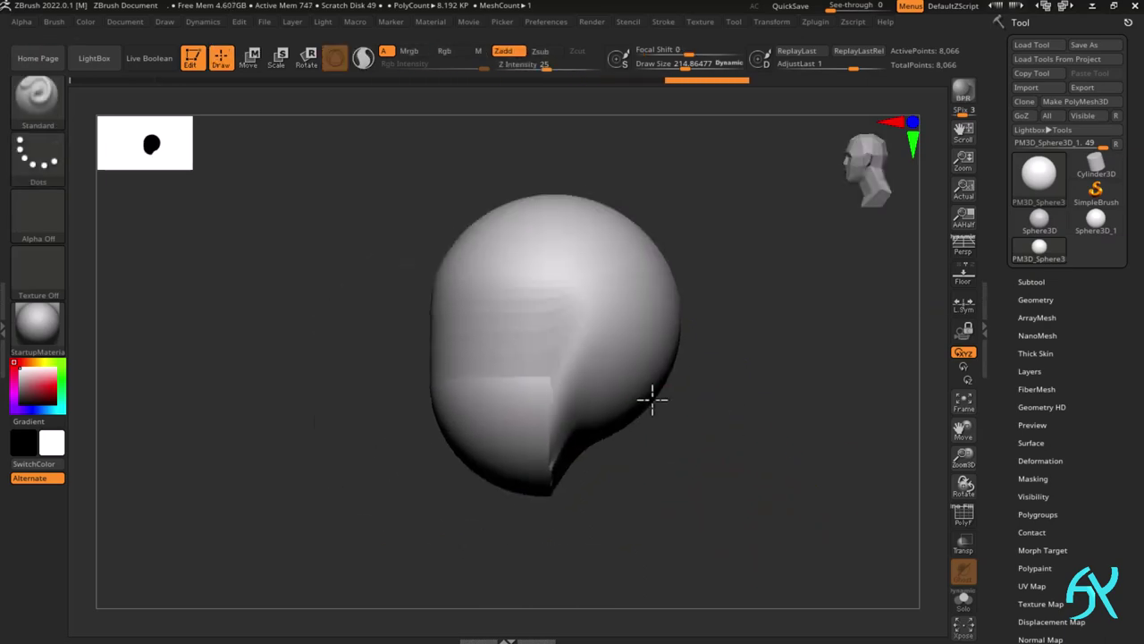
- Remesh the head with DynaMesh at resolution 16 and shape the eye sockets, jaw and chin with the Move brush
click(1036, 299)
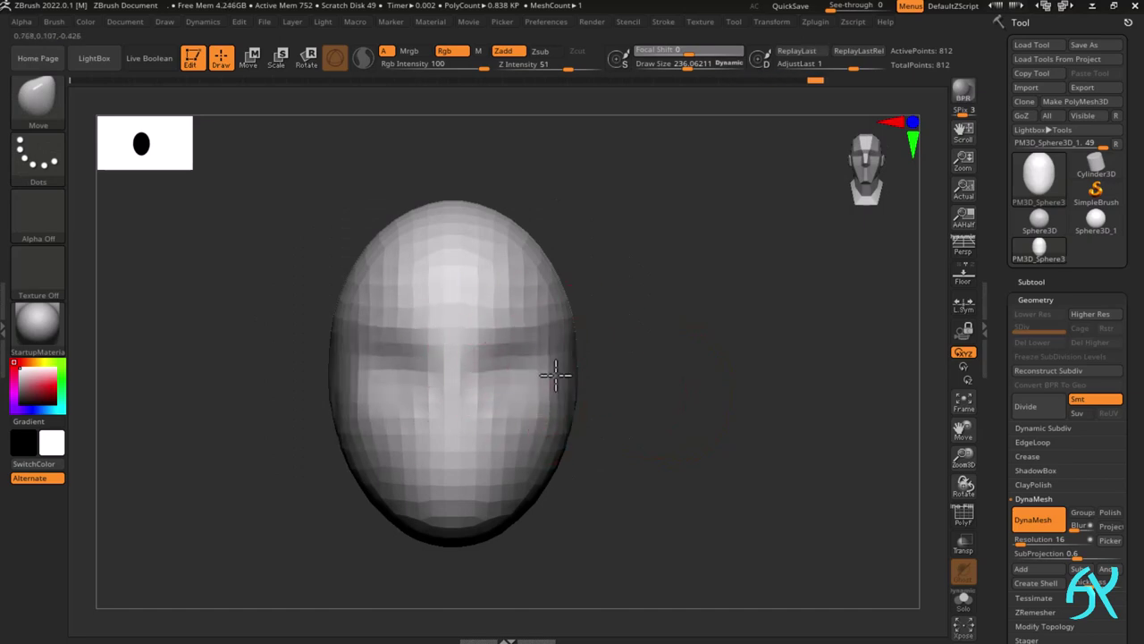
drag(510, 450, 418, 543)
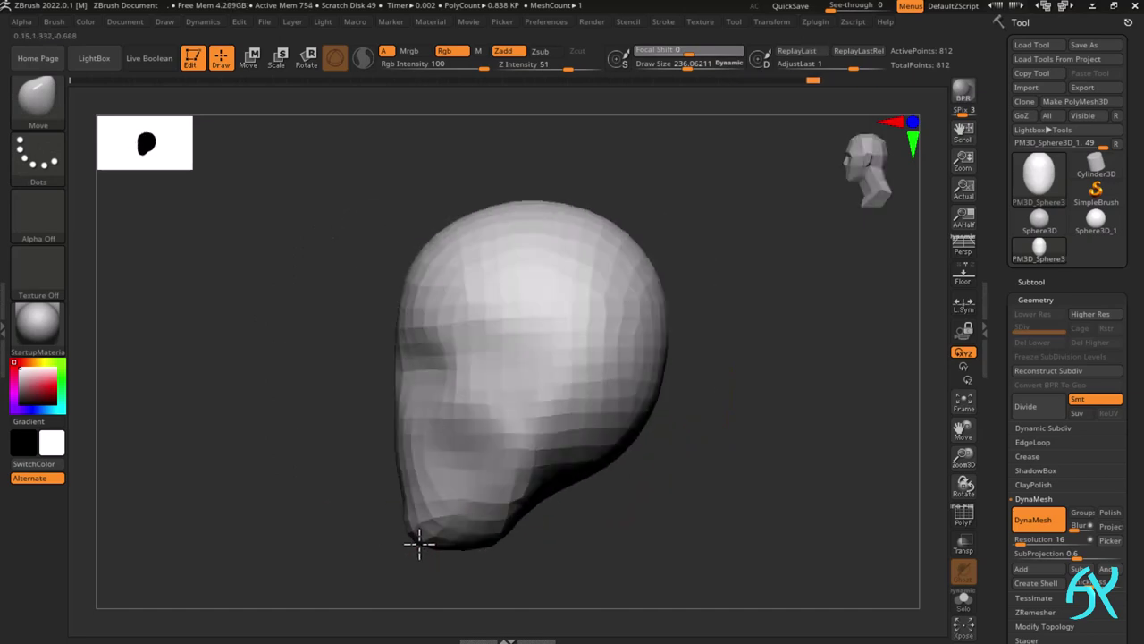
- Mask the head except its rear underside with a lasso mask and pull the unmasked area down into a neck block
mouse_move(672, 483)
ctrl+mouse_down()
mouse_move(733, 291)
mouse_move(703, 345)
ctrl+mouse_up()
ctrl+click(37, 101)
ctrl+click(286, 177)
ctrl+click(786, 358)
drag(786, 358, 787, 465)
key(w)
drag(572, 210, 571, 324)
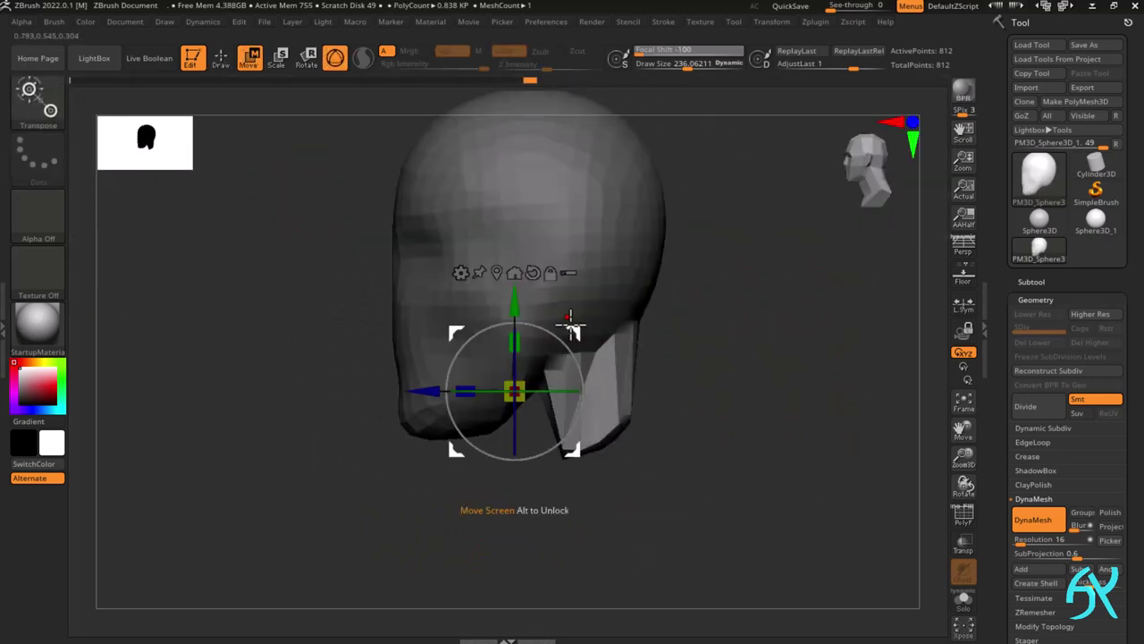
key(q)
ctrl+drag(724, 381, 735, 428)
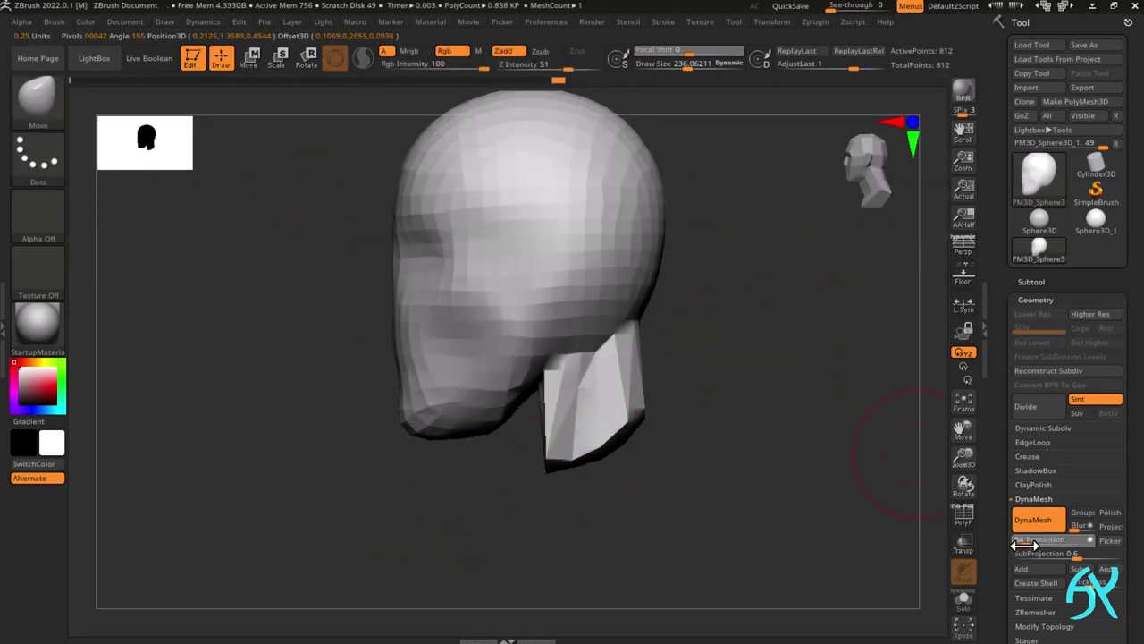
- Remesh the head and neck at DynaMesh resolution 24 and smooth the neck where it joins the head
drag(790, 544, 832, 537)
mouse_move(715, 447)
ctrl+mouse_down()
mouse_move(742, 500)
mouse_move(671, 474)
ctrl+mouse_up()
shift+drag(545, 438, 524, 474)
drag(716, 483, 680, 501)
shift+drag(527, 465, 510, 480)
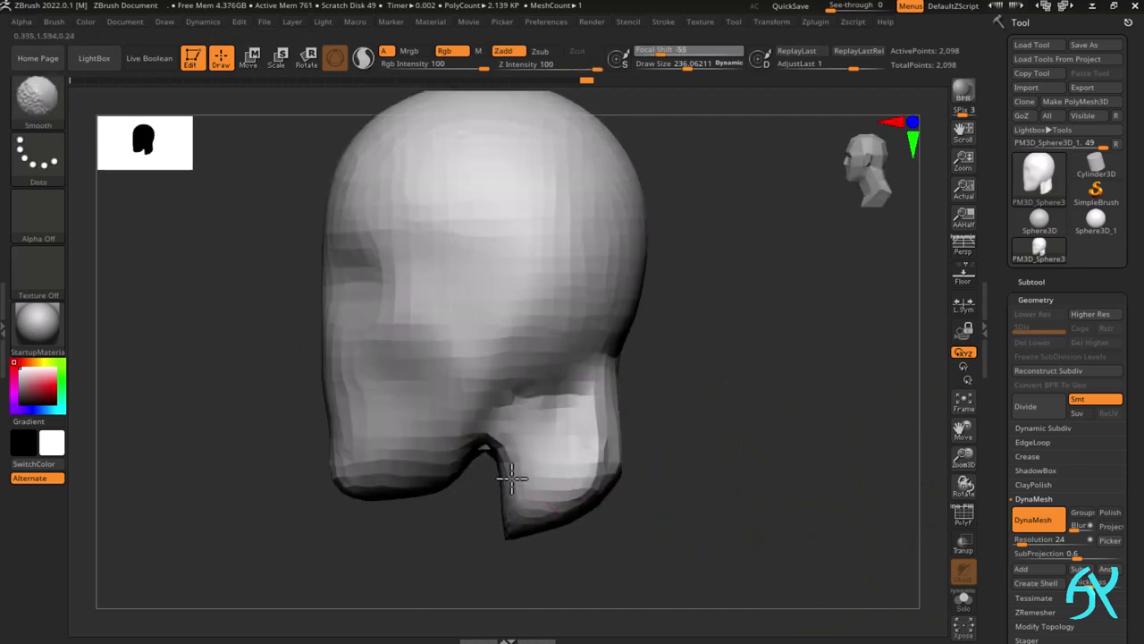
drag(715, 501, 751, 447)
shift+drag(483, 465, 466, 504)
- Shape the nose, lips, jaw and neck profile with the Move brush, working from the front and side
drag(716, 465, 661, 500)
drag(438, 534, 454, 585)
mouse_move(617, 519)
ctrl+right_down()
mouse_move(606, 450)
mouse_move(617, 510)
ctrl+right_up()
mouse_move(644, 482)
mouse_down()
mouse_move(689, 474)
mouse_move(635, 464)
mouse_up()
right_drag(596, 456, 503, 436)
drag(503, 436, 479, 430)
drag(518, 506, 527, 506)
mouse_move(508, 514)
alt+right_down()
mouse_move(520, 437)
mouse_move(632, 427)
alt+right_up()
drag(630, 429, 617, 424)
right_drag(636, 411, 586, 389)
right_drag(617, 375, 657, 359)
drag(667, 355, 660, 352)
mouse_move(680, 349)
right_down()
mouse_move(639, 345)
mouse_move(743, 343)
mouse_move(698, 326)
right_up()
ctrl+right_drag(698, 326, 658, 304)
drag(662, 304, 648, 305)
right_drag(644, 313, 537, 394)
drag(720, 447, 710, 470)
alt+right_drag(713, 470, 676, 416)
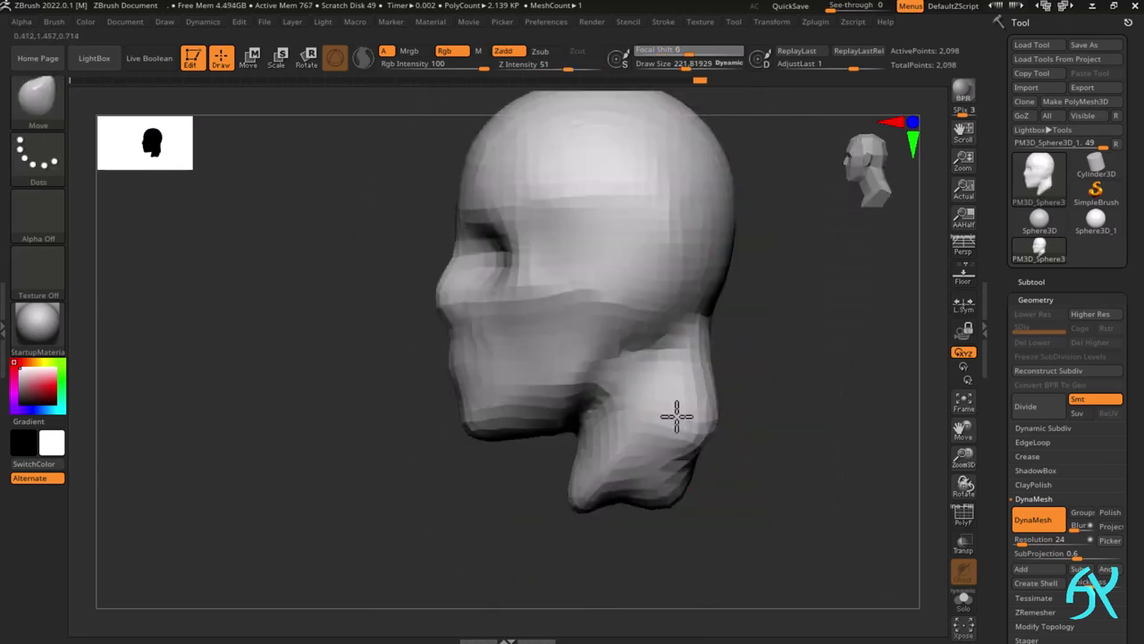
- Pull the base of the neck down and back into the upper shoulders and smooth the neck surface
mouse_move(677, 416)
mouse_down()
mouse_move(702, 420)
mouse_move(608, 491)
mouse_move(623, 517)
mouse_move(587, 534)
mouse_up()
mouse_move(685, 511)
mouse_down()
mouse_move(710, 409)
mouse_move(738, 442)
mouse_move(659, 417)
mouse_move(500, 407)
mouse_move(470, 391)
mouse_move(603, 350)
mouse_move(567, 422)
mouse_move(646, 441)
mouse_move(605, 469)
mouse_move(481, 439)
mouse_move(515, 379)
mouse_up()
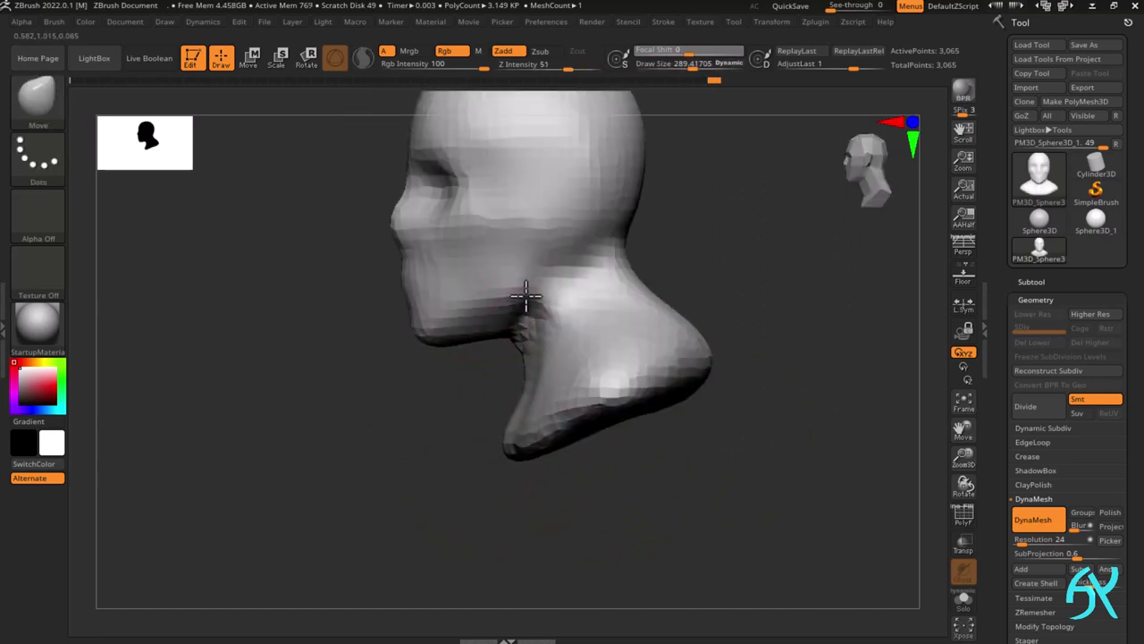
mouse_move(526, 296)
mouse_down()
mouse_move(533, 388)
mouse_move(534, 342)
mouse_move(689, 294)
mouse_move(644, 346)
mouse_up()
key(shift+f)
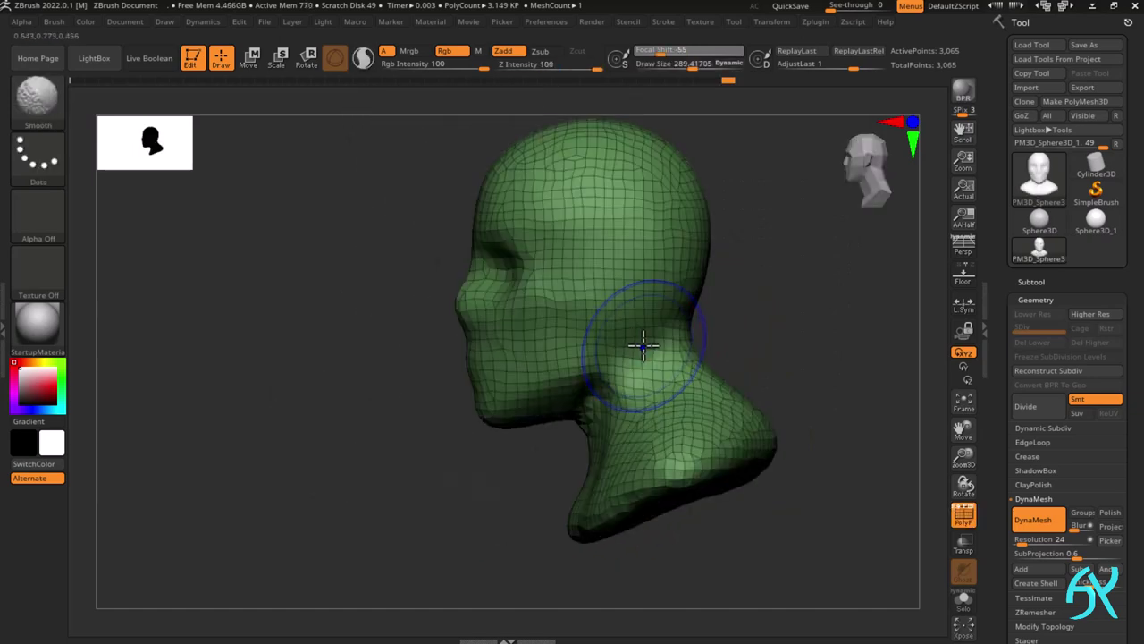
key(shift+f)
drag(680, 411, 689, 379)
- Shape the shoulders and chest into a rounded bust with the Move brush and remesh with DynaMesh
drag(781, 466, 724, 472)
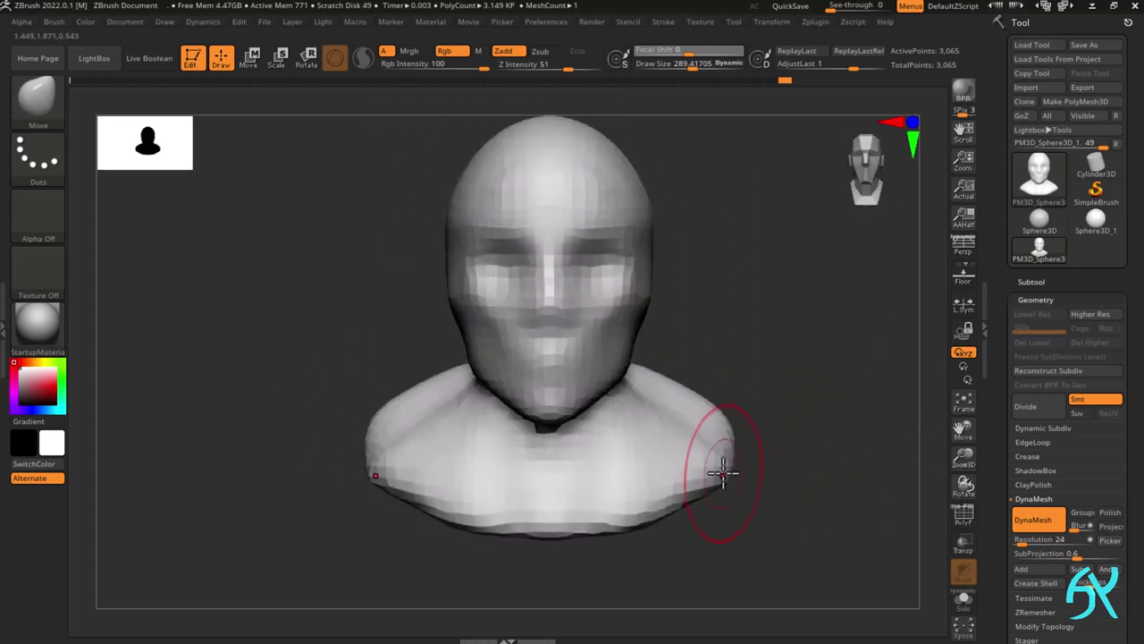
drag(769, 438, 715, 486)
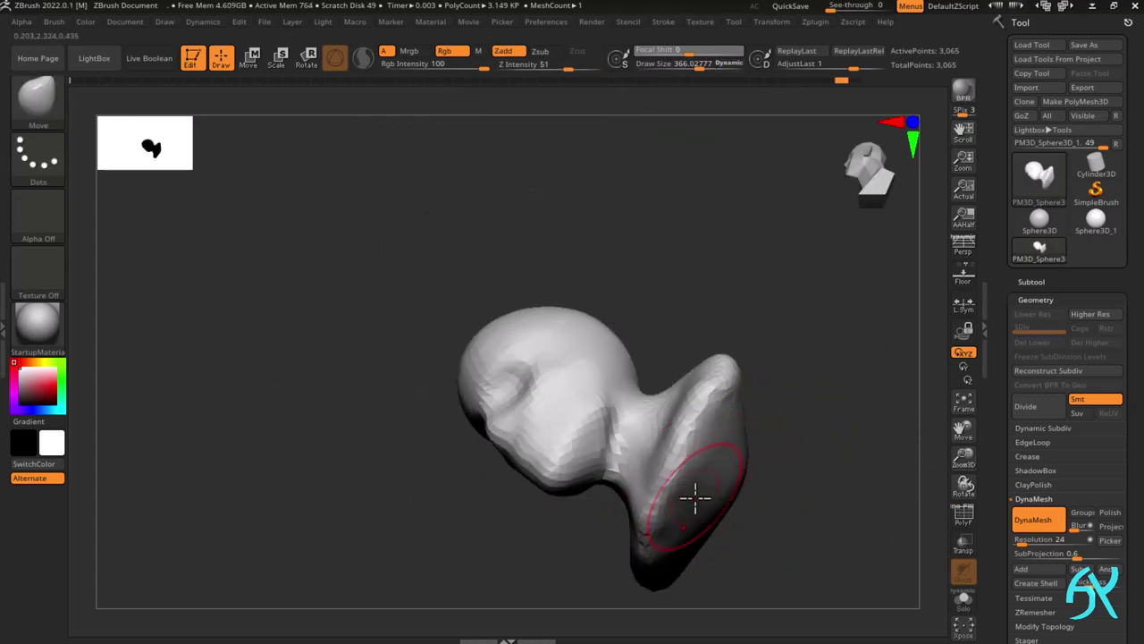
mouse_move(723, 494)
right_down()
mouse_move(706, 473)
mouse_move(749, 440)
mouse_move(572, 511)
mouse_move(608, 510)
right_up()
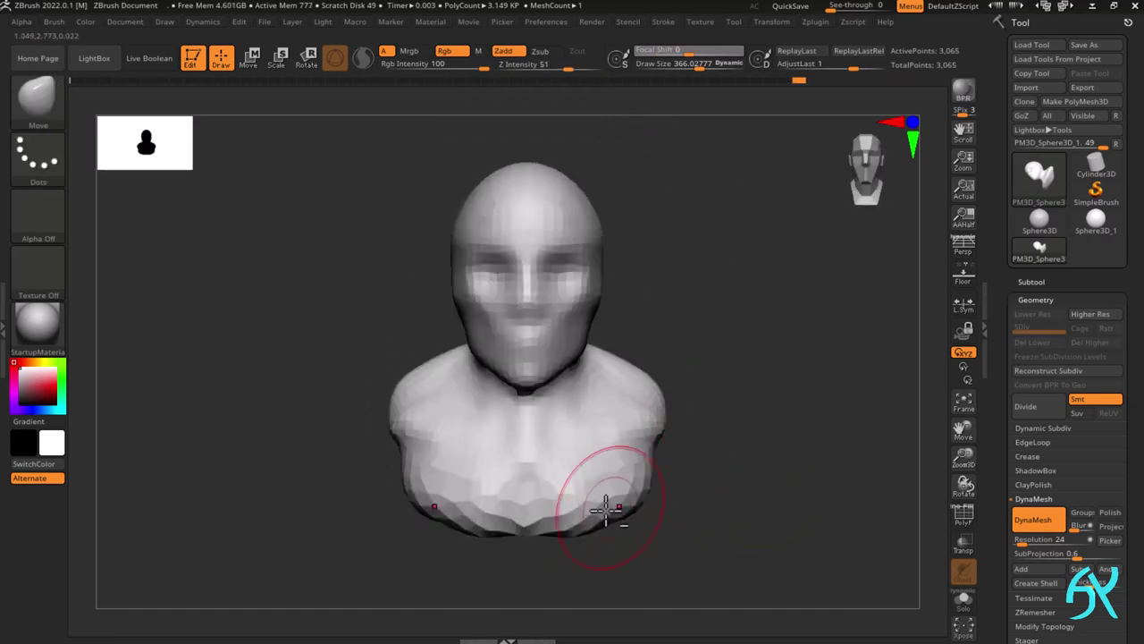
mouse_move(706, 501)
ctrl+mouse_down()
mouse_move(720, 470)
mouse_move(685, 478)
ctrl+mouse_up()
- Pull the shoulders sideways into arm stubs and shape the sides of the neck with the Move brush
mouse_move(685, 478)
right_down()
mouse_move(756, 464)
mouse_move(684, 465)
mouse_move(671, 480)
mouse_move(723, 431)
mouse_move(546, 462)
mouse_move(667, 429)
mouse_move(702, 339)
right_up()
drag(703, 340, 697, 327)
right_drag(697, 328, 665, 458)
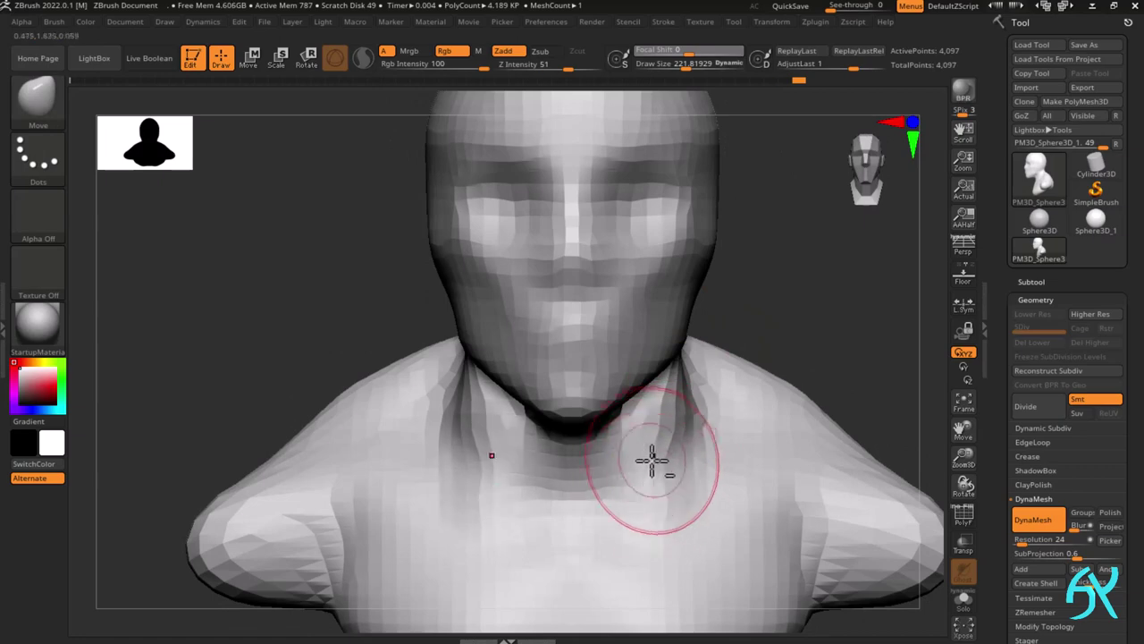
drag(652, 460, 672, 465)
mouse_move(673, 465)
right_down()
mouse_move(709, 498)
mouse_move(698, 376)
right_up()
drag(698, 376, 685, 370)
- Build up basic ears on both sides of the head with the ClayBuildup brush at a draw size of about 81
key(s)
mouse_move(685, 370)
right_down()
mouse_move(605, 407)
mouse_move(746, 355)
mouse_move(738, 366)
mouse_move(830, 312)
mouse_move(676, 281)
mouse_move(624, 343)
mouse_move(549, 337)
mouse_move(608, 299)
right_up()
key(s)
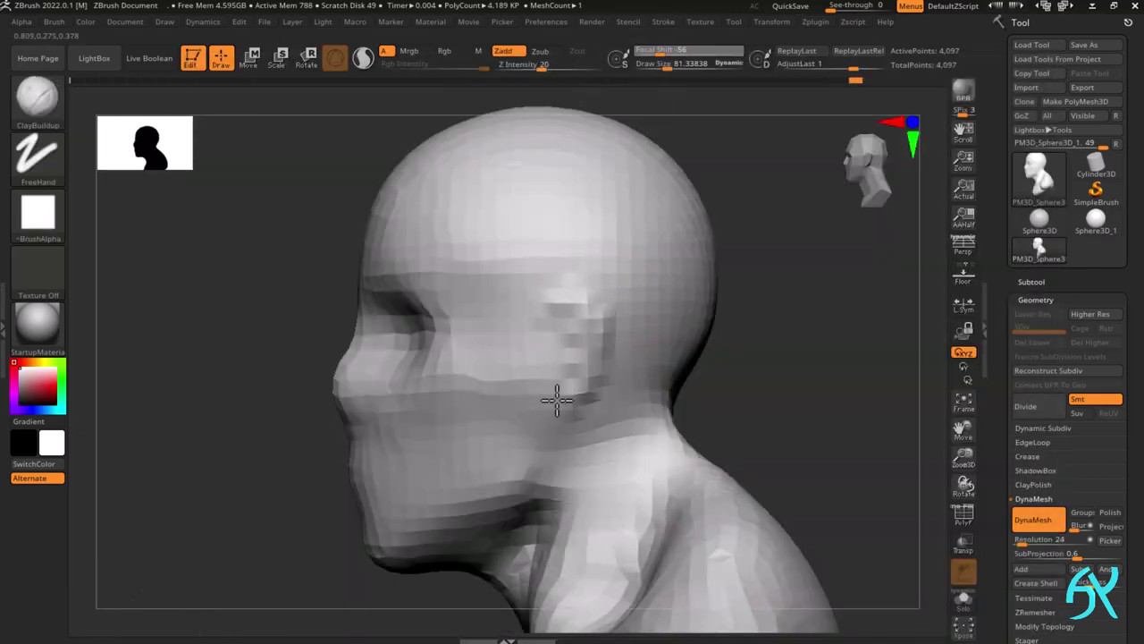
drag(591, 359, 585, 390)
mouse_move(586, 390)
shift+right_down()
mouse_move(608, 394)
mouse_move(491, 432)
mouse_move(492, 384)
mouse_move(445, 404)
mouse_move(459, 394)
shift+right_up()
drag(460, 395, 479, 394)
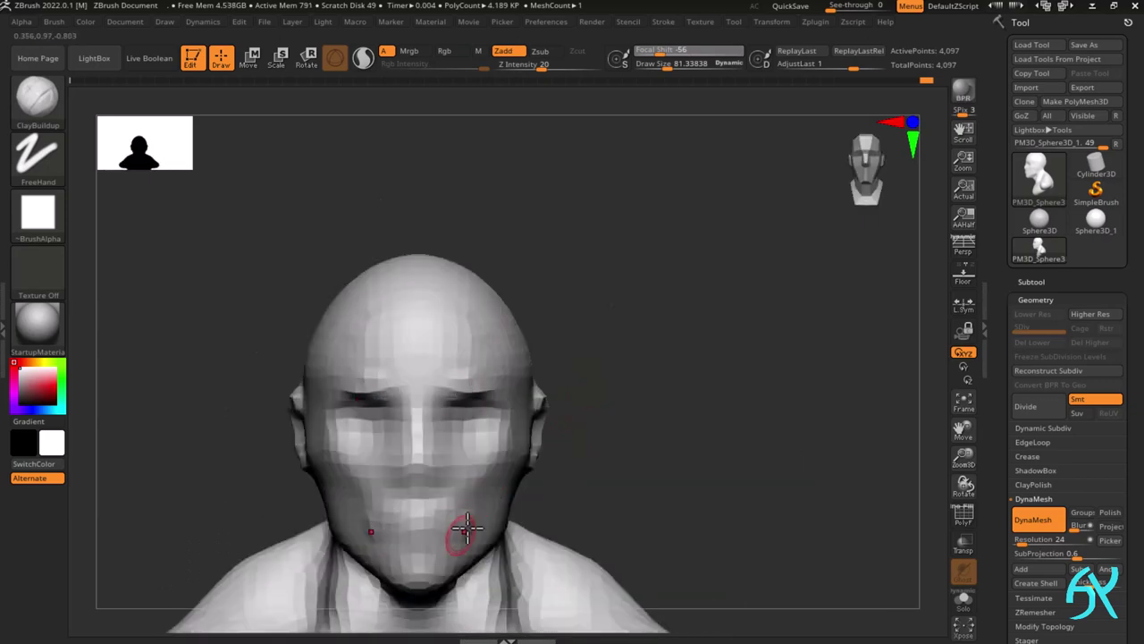
ctrl+right_drag(504, 490, 518, 465)
right_drag(518, 465, 513, 447)
drag(513, 447, 519, 438)
shift+right_drag(519, 438, 572, 393)
- Raise the DynaMesh resolution to 40 and remesh the bust
ctrl+drag(733, 501, 769, 536)
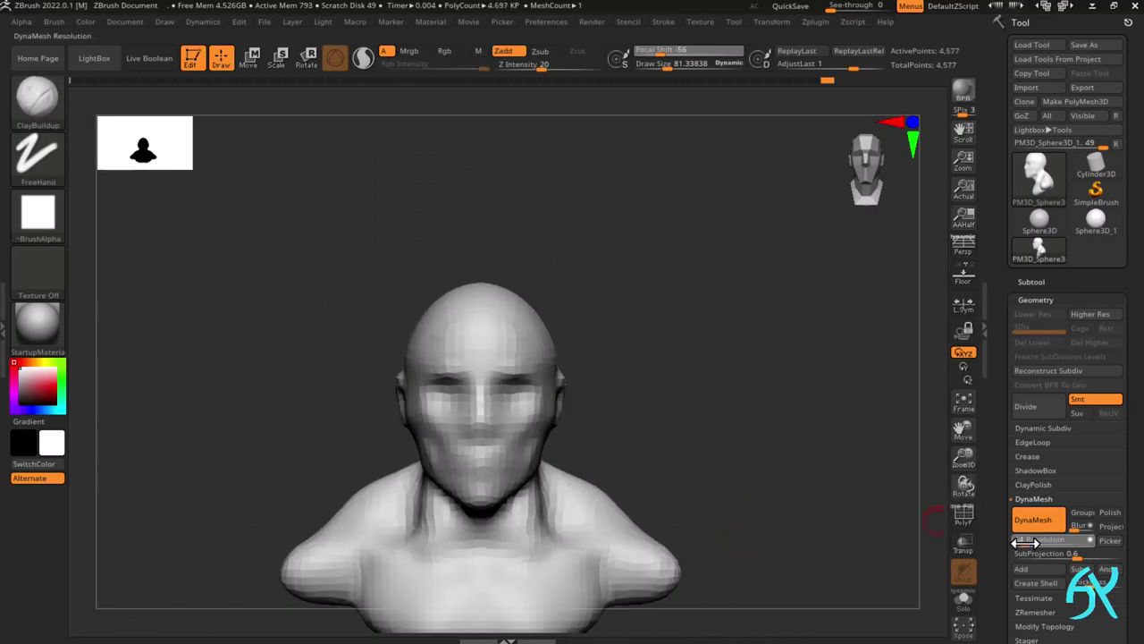
drag(1022, 539, 1025, 540)
ctrl+drag(731, 513, 726, 506)
right_drag(726, 506, 684, 469)
shift+right_drag(684, 469, 611, 429)
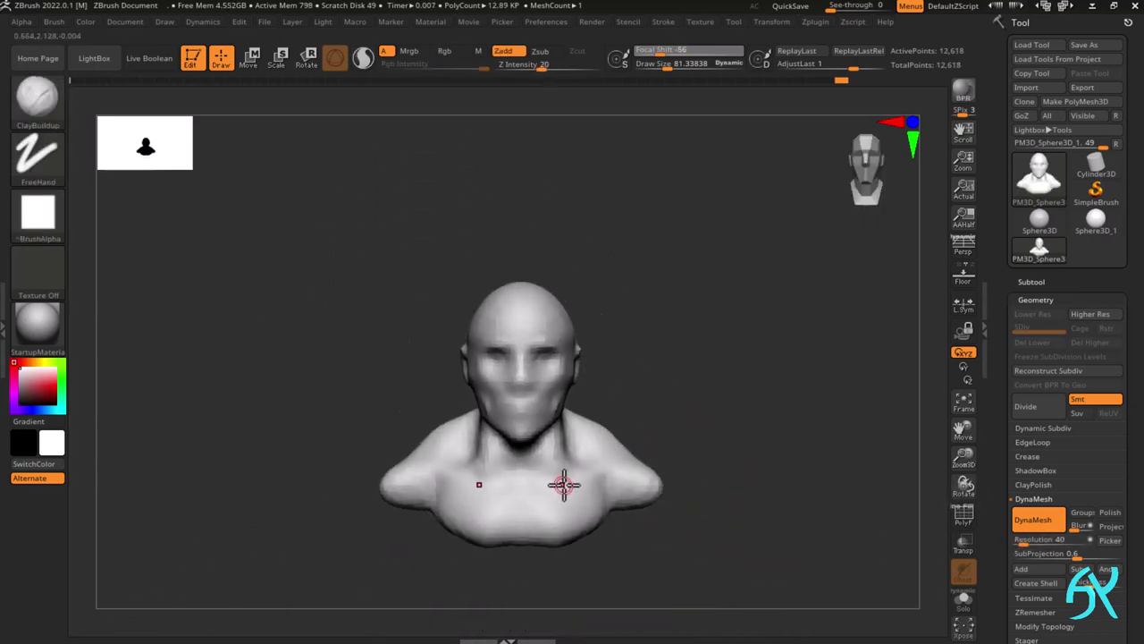
- Sculpt the underside of the nose and the lips with the ClayBuildup brush
right_drag(567, 483, 572, 519)
shift+right_drag(572, 519, 574, 533)
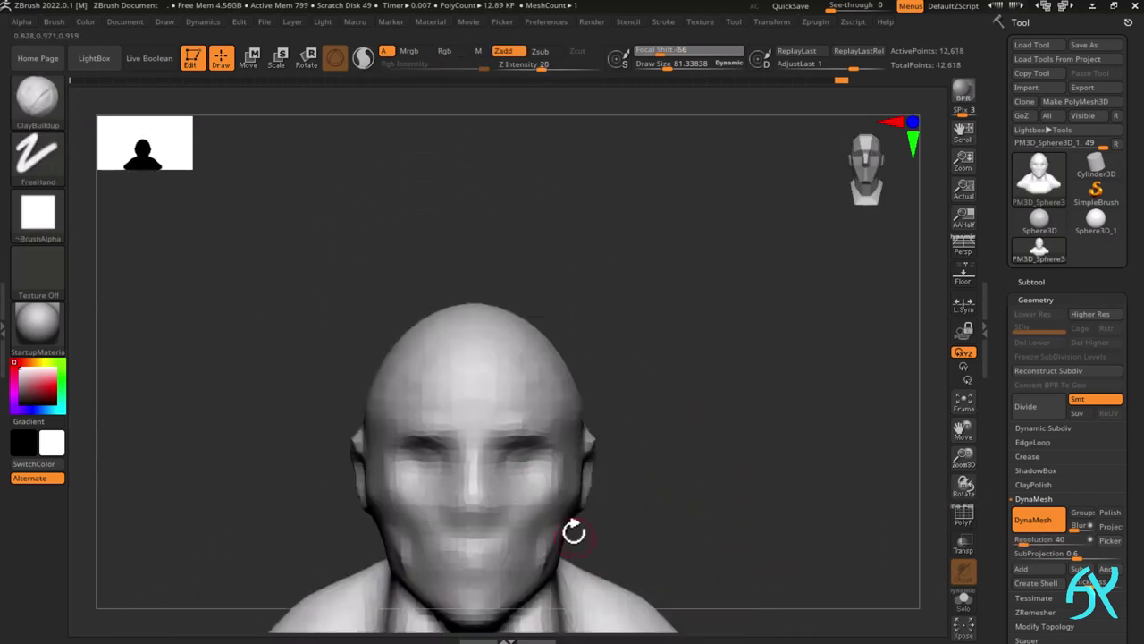
mouse_move(488, 511)
ctrl+right_down()
mouse_move(495, 502)
mouse_move(492, 519)
ctrl+right_up()
mouse_move(492, 519)
shift+right_down()
mouse_move(465, 513)
mouse_move(518, 469)
shift+right_up()
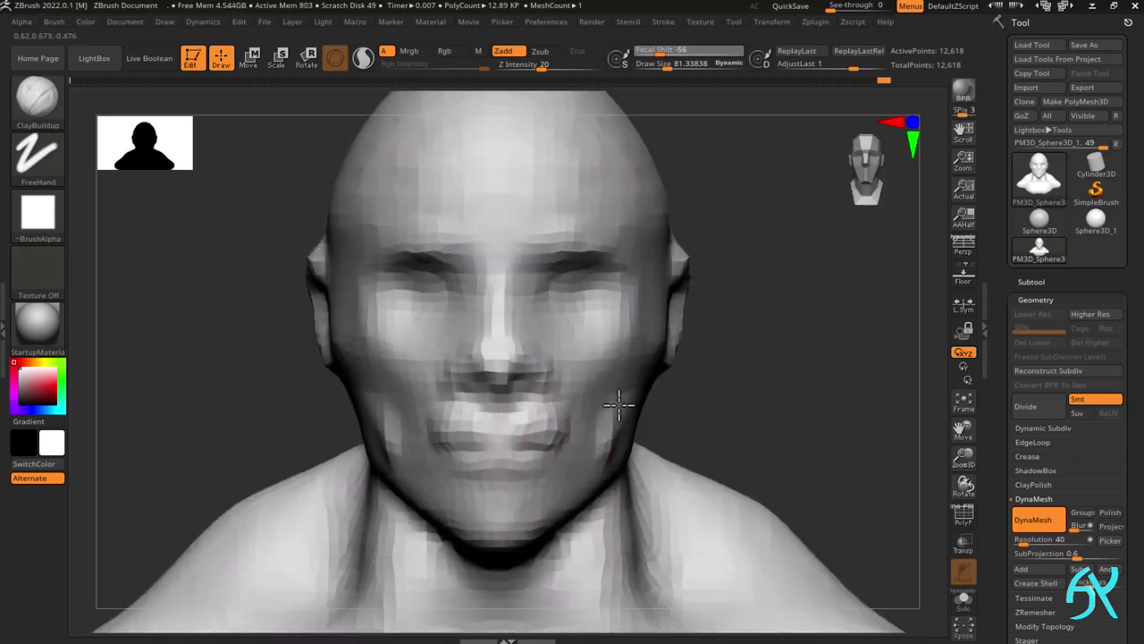
- Build up the jaw muscles on both sides of the mouth with the ClayBuildup brush
right_drag(618, 405, 537, 407)
drag(610, 411, 616, 434)
shift+right_drag(616, 435, 684, 429)
mouse_move(644, 405)
alt+right_down()
mouse_move(593, 429)
mouse_move(572, 474)
alt+right_up()
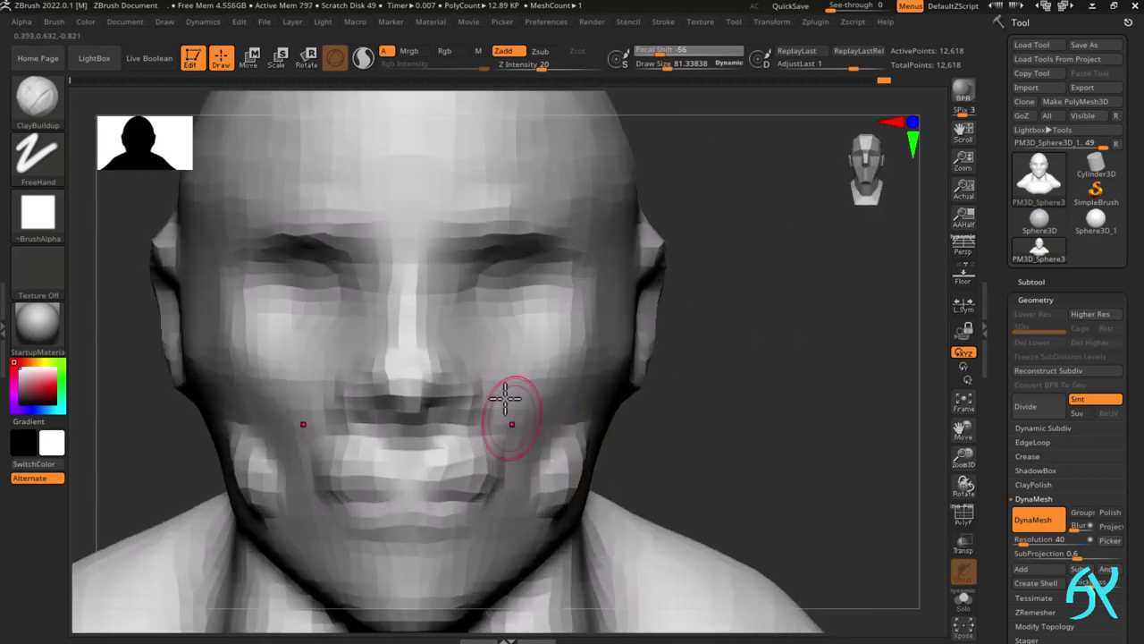
- Build up the cheekbones toward the ears with the ClayBuildup brush
right_drag(622, 338, 567, 332)
drag(616, 315, 581, 345)
shift+right_drag(581, 345, 460, 427)
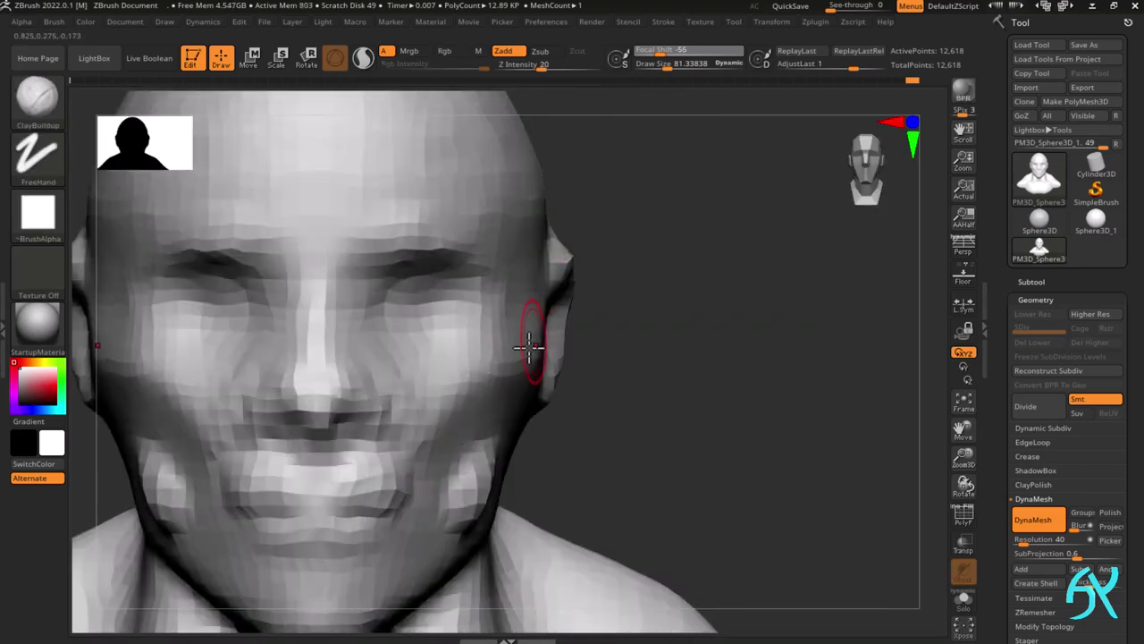
alt+right_drag(528, 355, 617, 407)
ctrl+right_drag(617, 407, 572, 367)
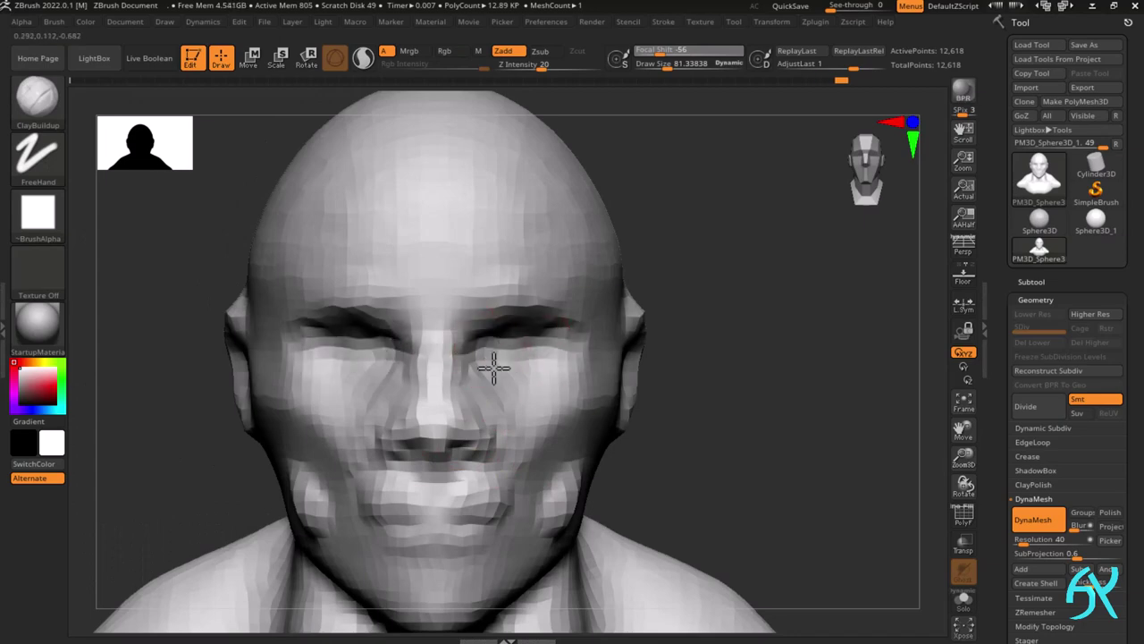
- Deepen and widen the eye sockets with the ClayBuildup brush
ctrl+right_drag(560, 349, 572, 393)
right_drag(572, 393, 519, 384)
drag(519, 358, 550, 362)
shift+right_drag(550, 362, 560, 375)
drag(560, 375, 542, 319)
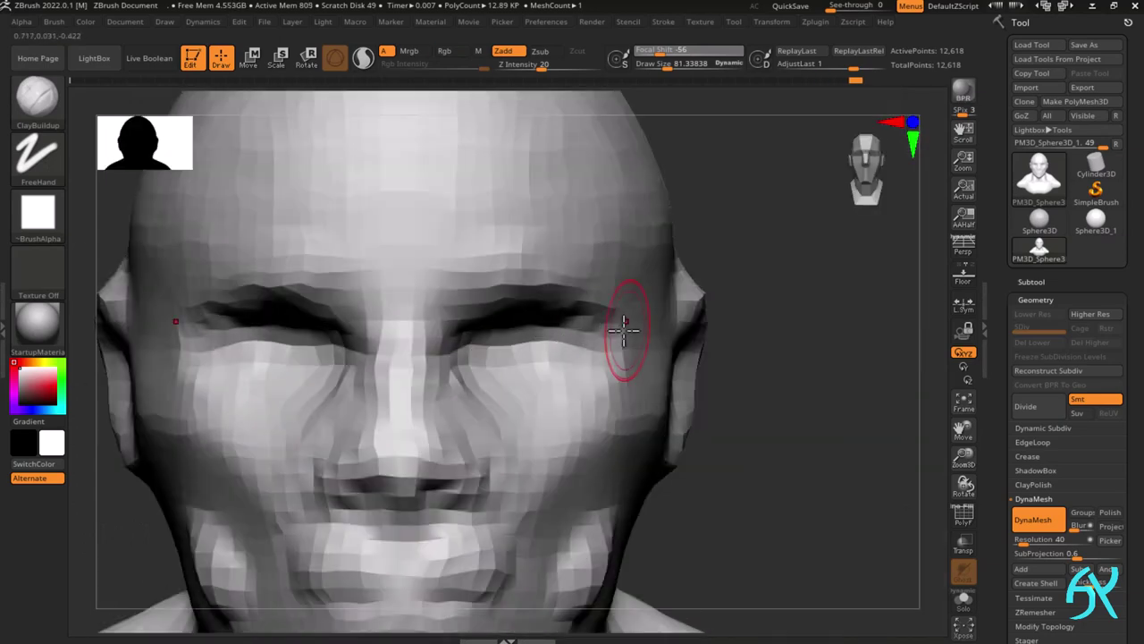
- Build up the brow ridges with ClayBuildup and pull the top of the head into a point with the Move brush
mouse_move(459, 277)
mouse_down()
mouse_move(511, 253)
mouse_move(597, 250)
mouse_up()
ctrl+right_drag(597, 268, 530, 366)
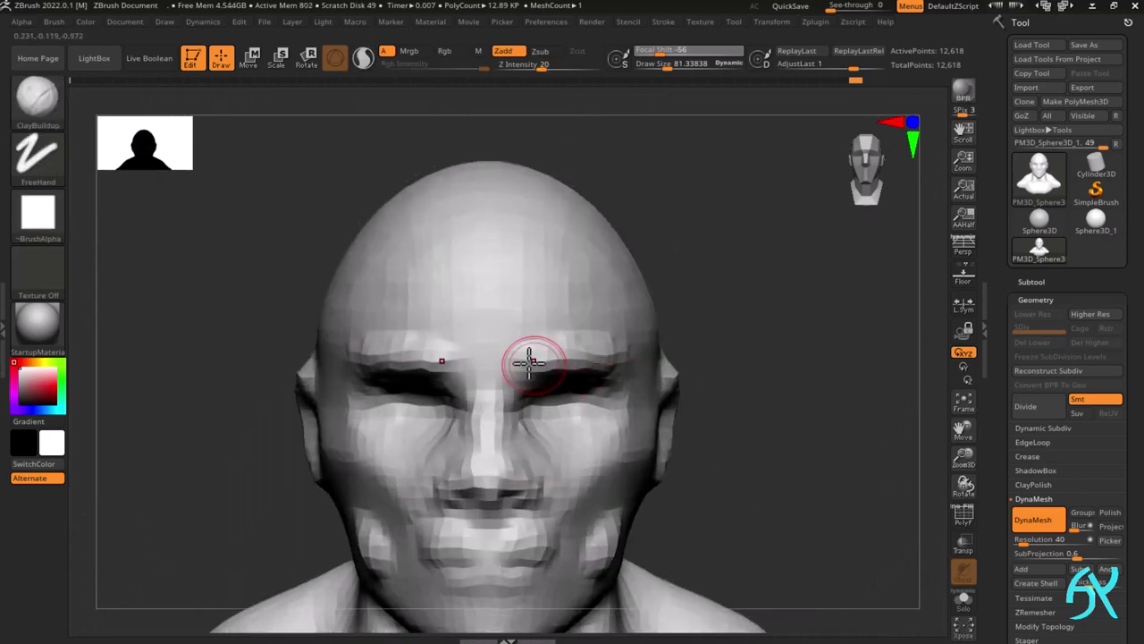
drag(610, 357, 619, 357)
mouse_move(619, 358)
right_down()
mouse_move(671, 366)
mouse_move(536, 331)
right_up()
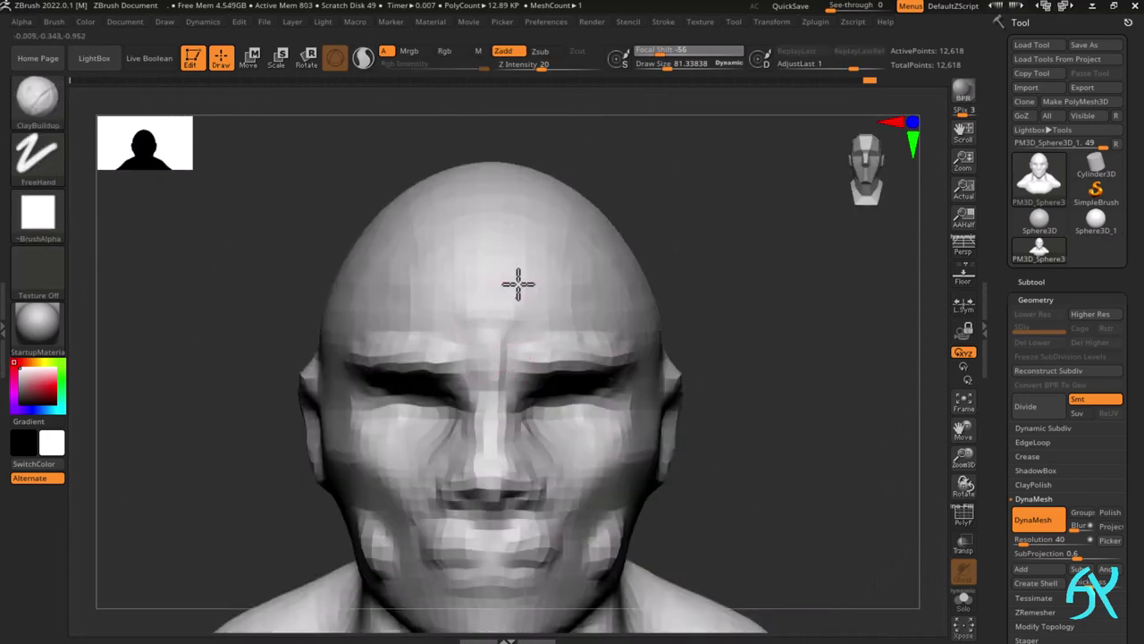
ctrl+right_drag(518, 284, 685, 274)
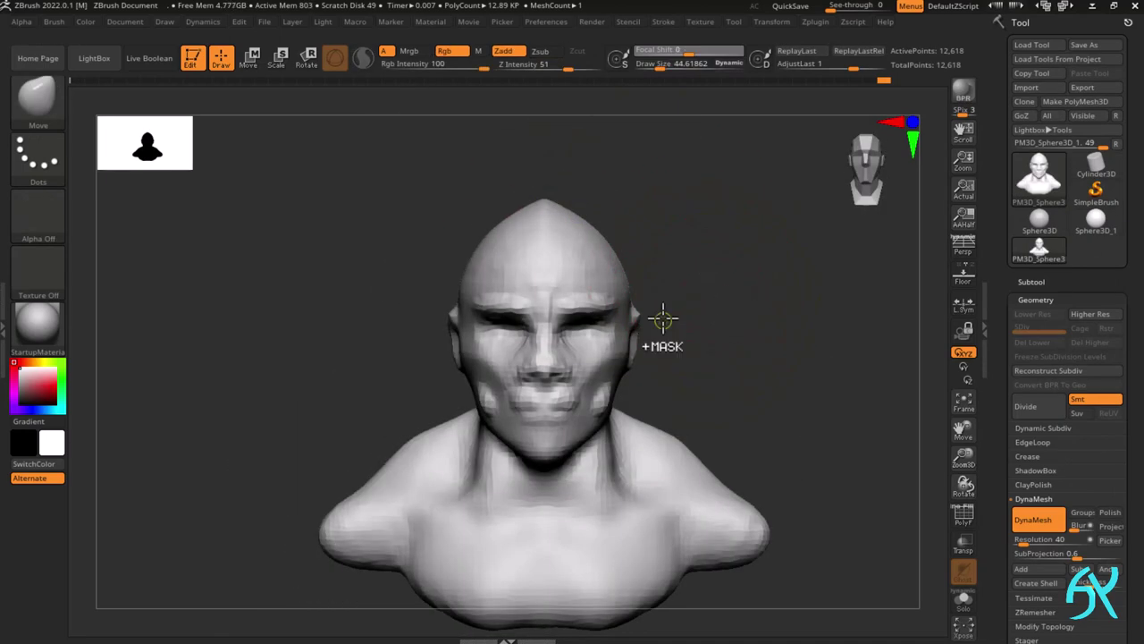
- Enable Sculptris Pro and pull the ears out from the head with the Snake Hook brush
ctrl+right_drag(662, 320, 683, 385)
key(b)
key(s)
key(h)
mouse_move(751, 349)
right_down()
mouse_move(707, 365)
mouse_move(758, 379)
mouse_move(710, 356)
right_up()
click(363, 58)
drag(687, 394, 715, 380)
shift+right_drag(738, 380, 764, 394)
mouse_move(759, 447)
ctrl+right_down()
mouse_move(757, 415)
mouse_move(626, 407)
ctrl+right_up()
- Build up the backs of the ears with the ClayBuildup brush and smooth the strokes
key(b)
key(c)
key(b)
drag(646, 447, 664, 391)
right_drag(706, 402, 760, 407)
drag(651, 393, 645, 440)
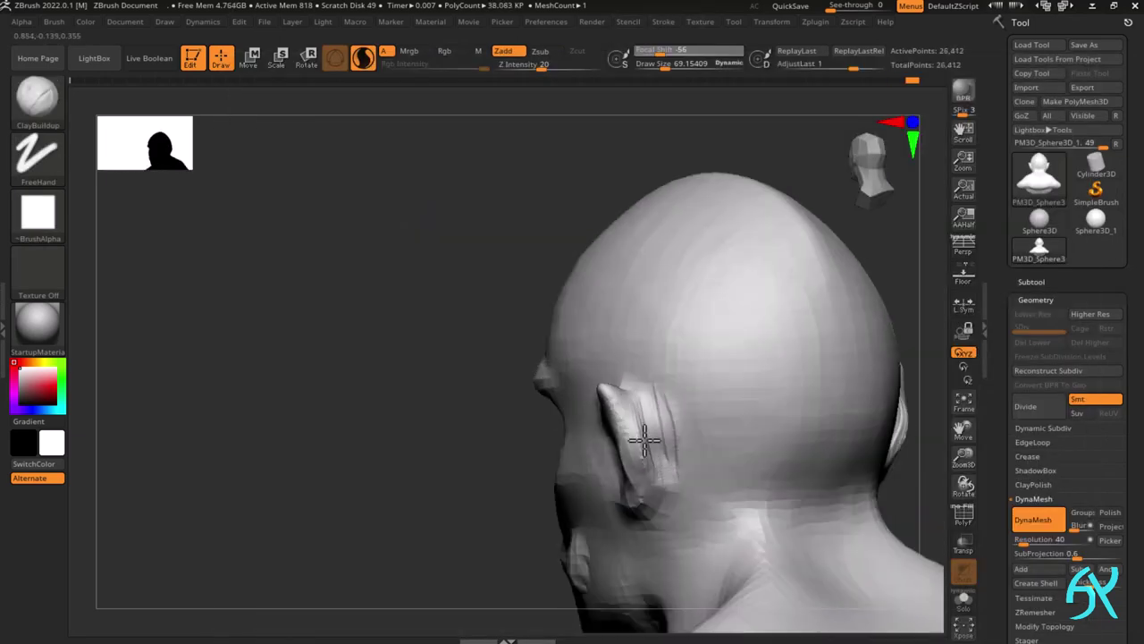
right_drag(715, 412, 689, 447)
shift+drag(648, 429, 659, 391)
- Thicken the outer rims of the ears down to the lobes with ClayBuildup and smooth them
right_drag(659, 391, 716, 393)
mouse_move(698, 394)
ctrl+right_down()
mouse_move(682, 475)
mouse_move(625, 429)
ctrl+right_up()
drag(647, 416, 662, 483)
mouse_move(657, 402)
shift+mouse_down()
mouse_move(636, 308)
mouse_move(658, 447)
shift+mouse_up()
mouse_move(657, 402)
right_down()
mouse_move(757, 367)
mouse_move(751, 331)
right_up()
shift+right_drag(751, 393, 705, 405)
ctrl+drag(760, 402, 796, 438)
right_drag(760, 420, 687, 455)
- Pull the upper ears outward into small points with the Move brush, enlarging the draw size to about 157
key(b)
key(m)
key(v)
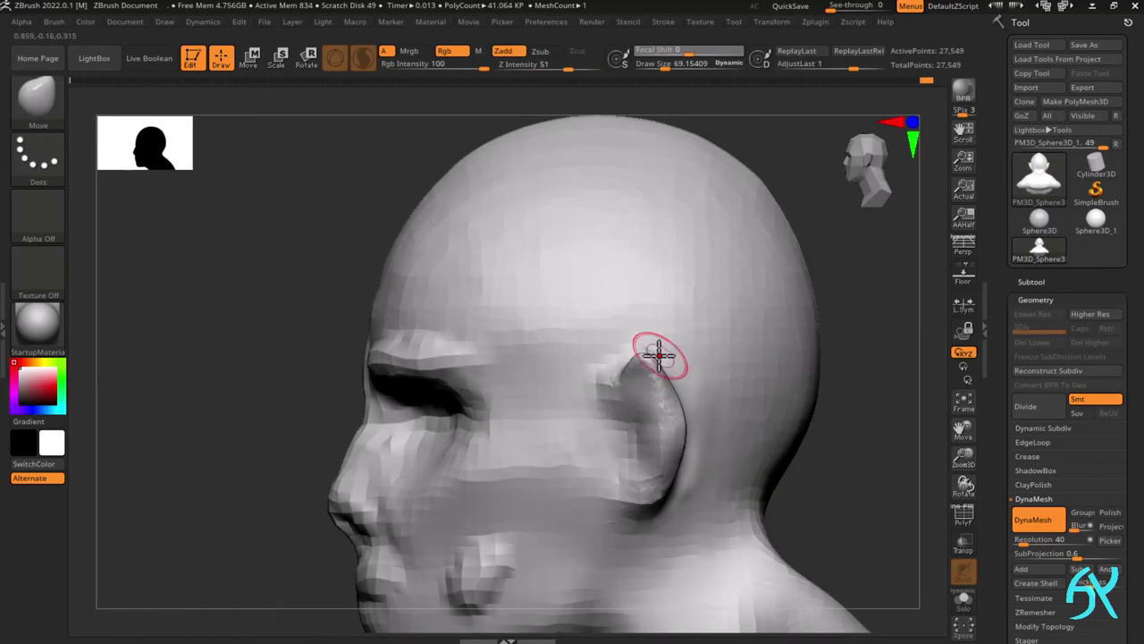
right_drag(617, 357, 649, 357)
key(space)
drag(656, 363, 668, 363)
mouse_move(626, 357)
right_down()
mouse_move(678, 354)
mouse_move(720, 312)
mouse_move(734, 320)
right_up()
drag(713, 317, 697, 346)
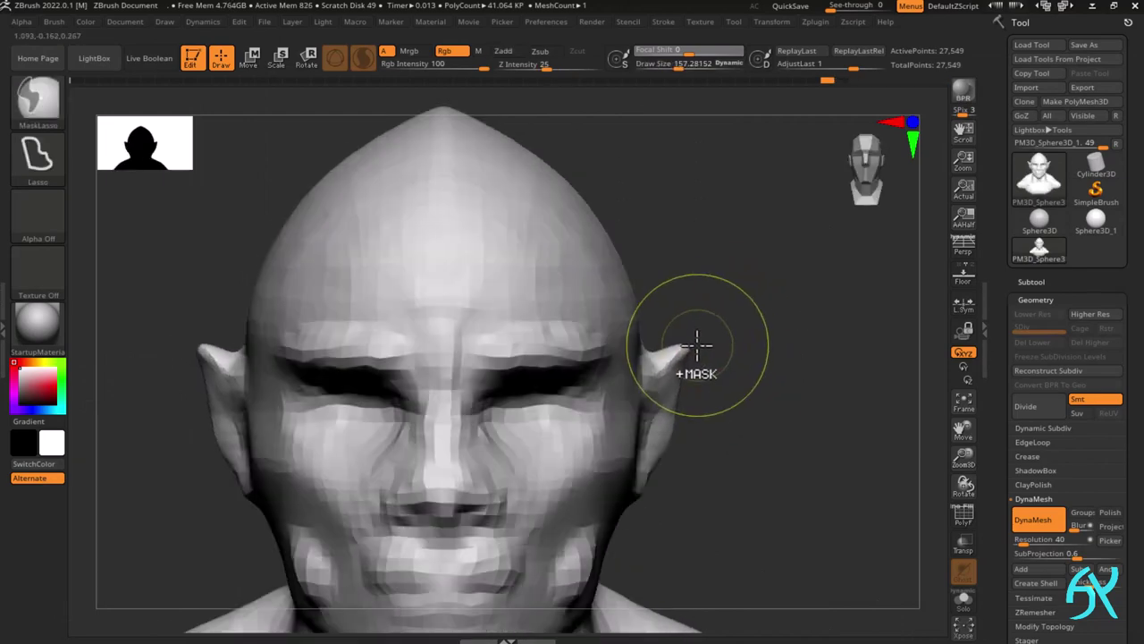
- Mask the head except the ears and stretch the ears upward into tall pointed shapes with the Move brush
mouse_move(707, 344)
right_down()
mouse_move(695, 332)
mouse_move(758, 314)
right_up()
ctrl+drag(733, 304, 743, 314)
drag(683, 350, 686, 308)
right_drag(726, 315, 795, 327)
drag(700, 342, 743, 373)
right_drag(743, 373, 736, 386)
drag(718, 404, 735, 427)
right_drag(715, 384, 689, 349)
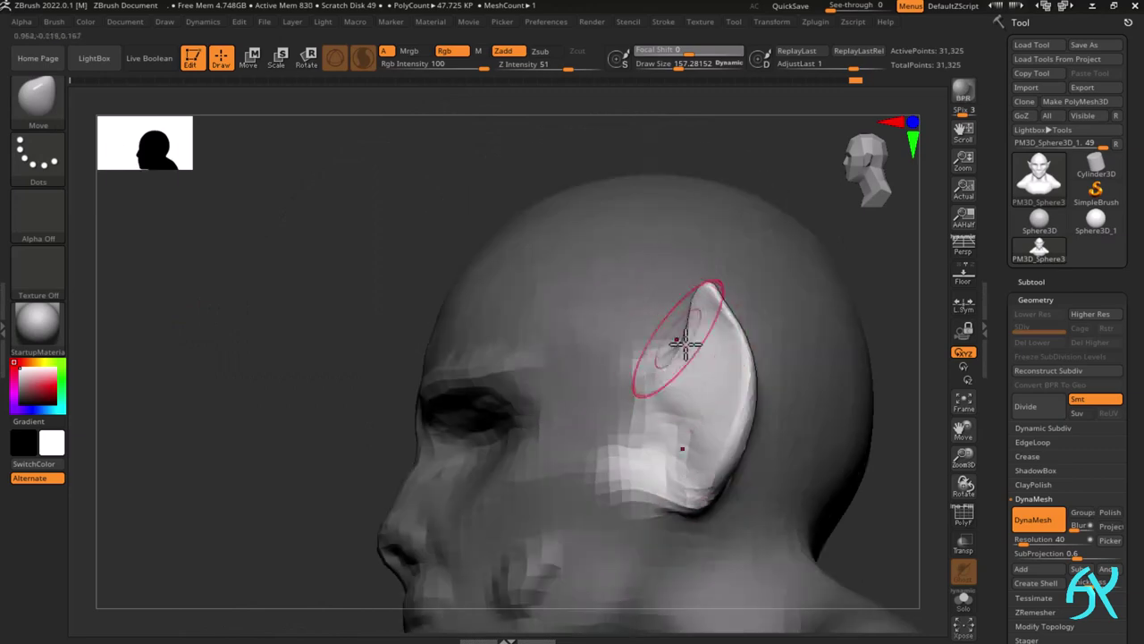
- Refine the front edges and outward curve of the masked-off ears with the Move brush at a draw size of about 119
drag(685, 344, 669, 345)
shift+right_drag(687, 300, 756, 313)
ctrl+drag(755, 313, 766, 323)
drag(664, 376, 657, 373)
mouse_move(649, 282)
right_down()
mouse_move(643, 325)
mouse_move(662, 295)
right_up()
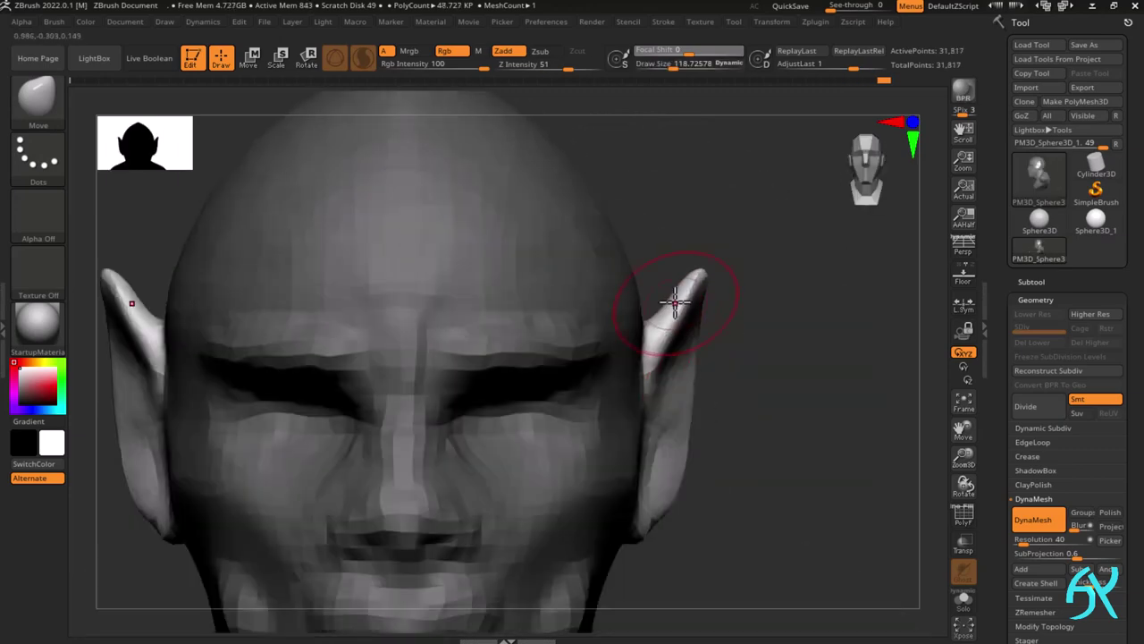
mouse_move(670, 386)
mouse_down()
mouse_move(659, 402)
mouse_move(666, 386)
mouse_up()
right_drag(707, 367, 850, 380)
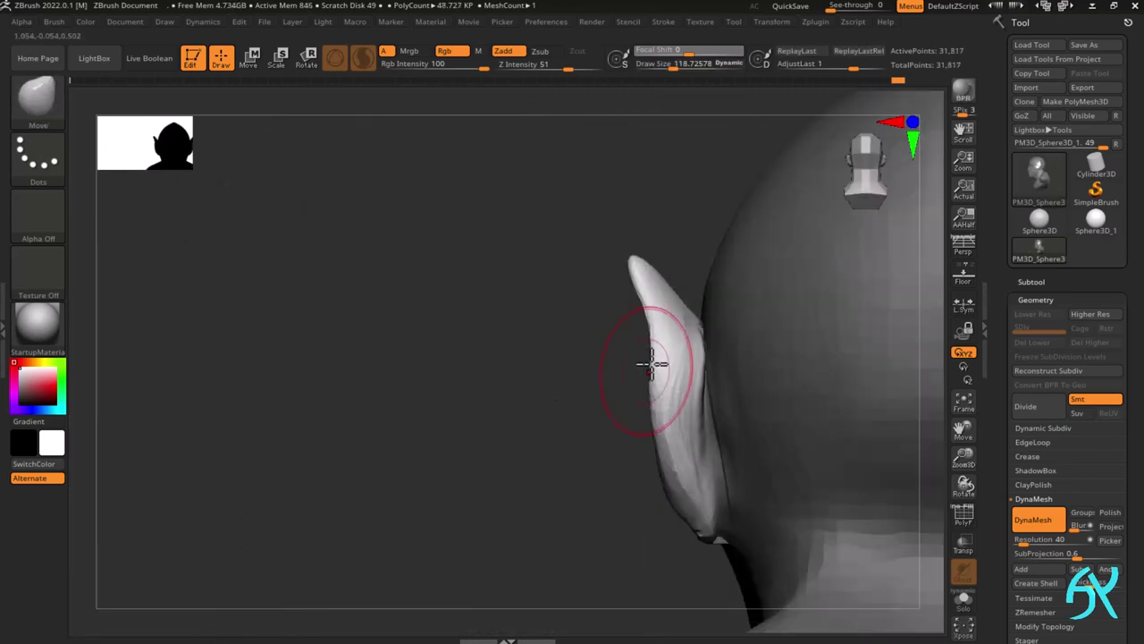
- Smooth and adjust the ears with the Move brush at a draw size of about 77 and clear the mask
shift+right_drag(634, 367, 809, 467)
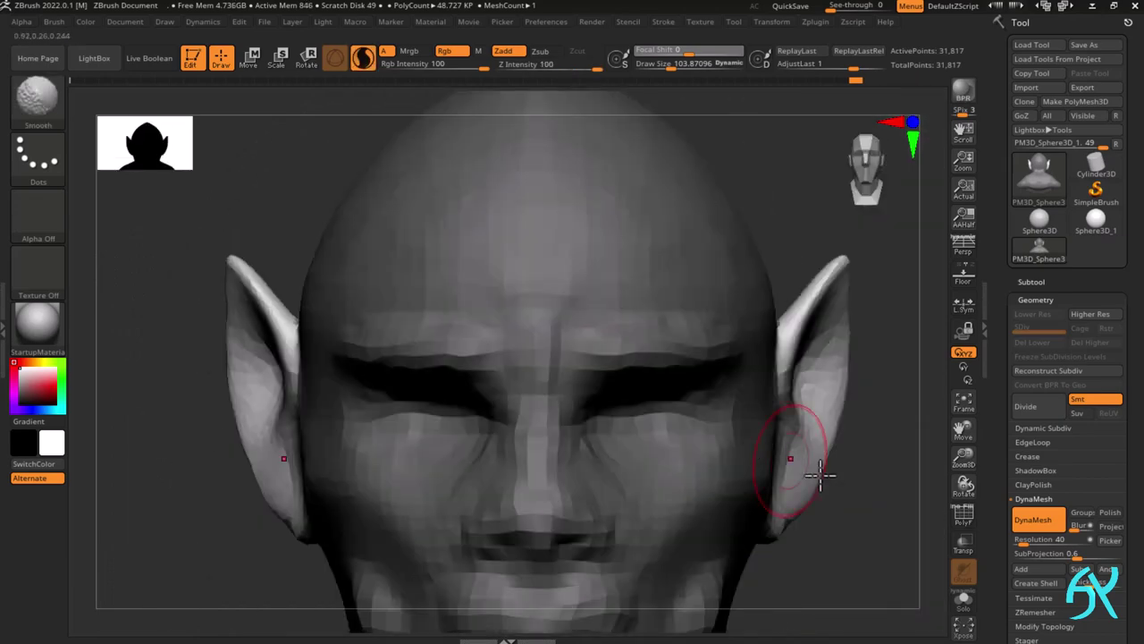
mouse_move(713, 420)
ctrl+right_down()
mouse_move(710, 452)
mouse_move(710, 434)
mouse_move(643, 384)
ctrl+right_up()
key(s)
drag(641, 373, 637, 374)
shift+right_drag(666, 362, 727, 347)
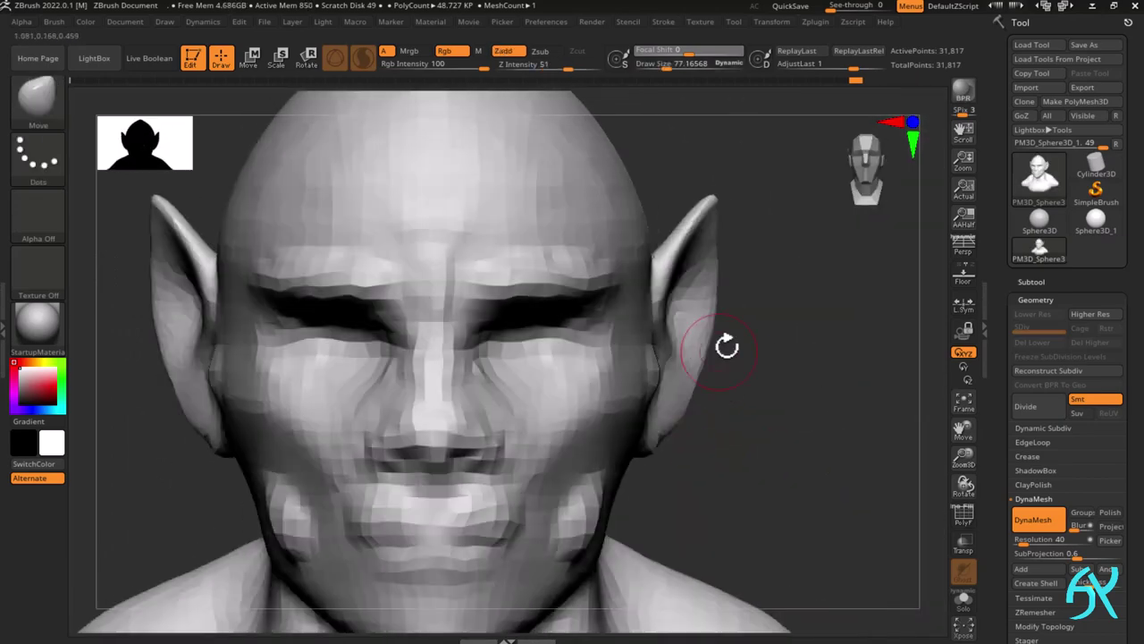
- Refine the inner folds and lobe area of the ears with the Move brush, reducing the draw size to about 42
right_drag(661, 385, 616, 402)
mouse_move(664, 366)
right_down()
mouse_move(635, 373)
mouse_move(658, 380)
right_up()
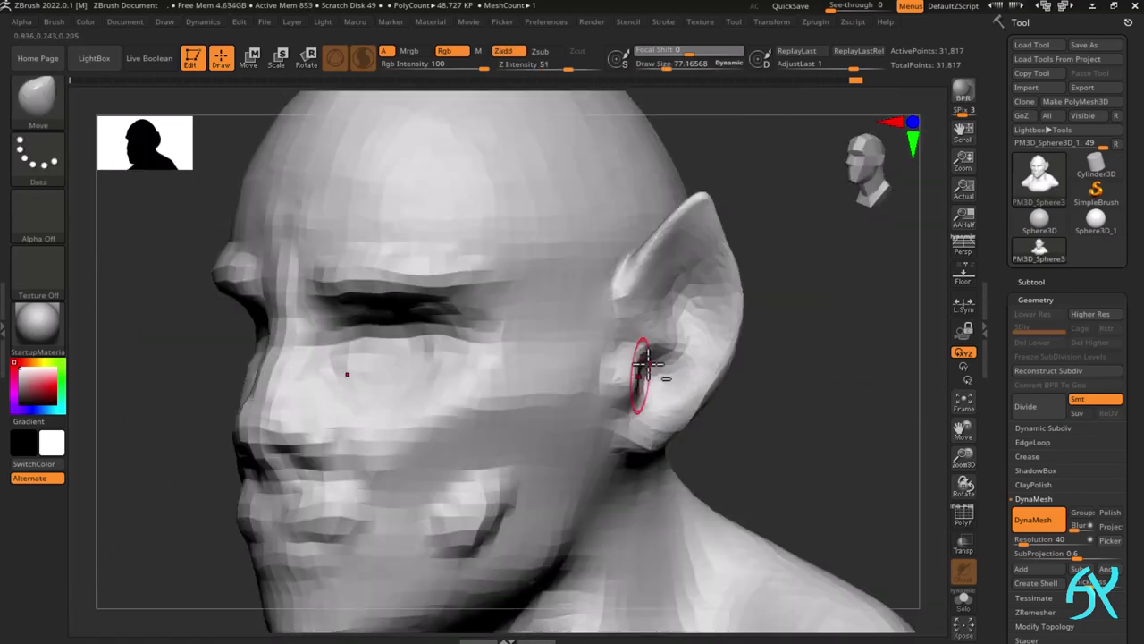
drag(641, 366, 651, 372)
shift+right_drag(650, 372, 667, 375)
ctrl+right_drag(730, 415, 720, 393)
mouse_move(720, 393)
right_down()
mouse_move(647, 406)
mouse_move(707, 380)
right_up()
shift+right_drag(706, 380, 786, 368)
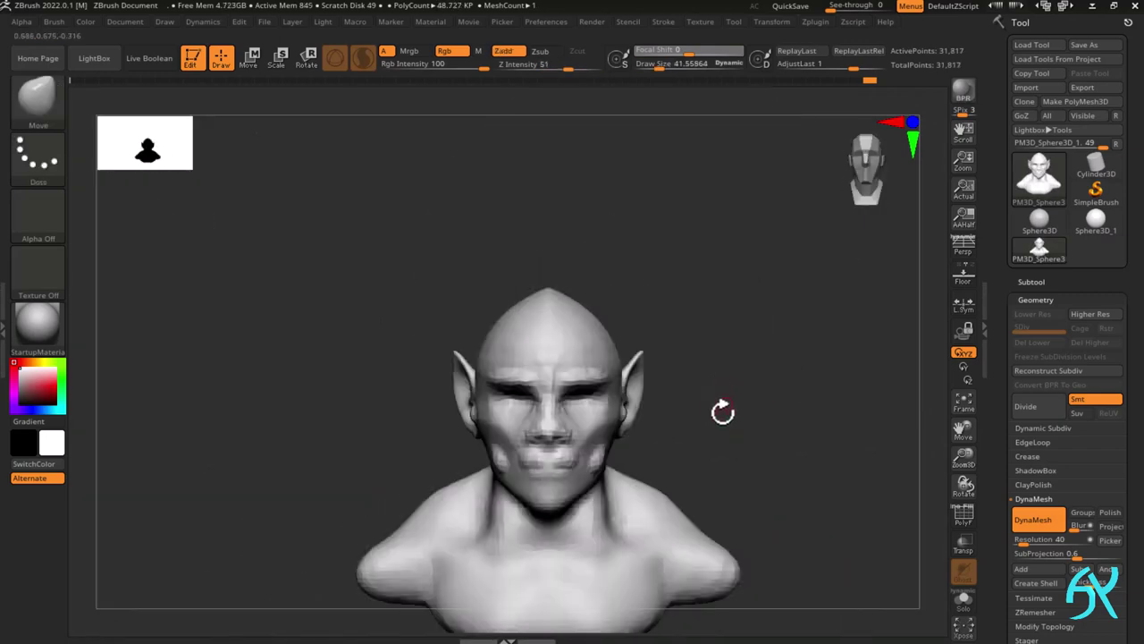
- Reshape the back of the head and the nape in profile with the Move brush at draw sizes of about 482 and 306
mouse_move(737, 413)
ctrl+right_down()
mouse_move(760, 470)
mouse_move(667, 463)
ctrl+right_up()
mouse_move(667, 463)
ctrl+right_down()
mouse_move(754, 408)
mouse_move(728, 452)
mouse_move(545, 422)
ctrl+right_up()
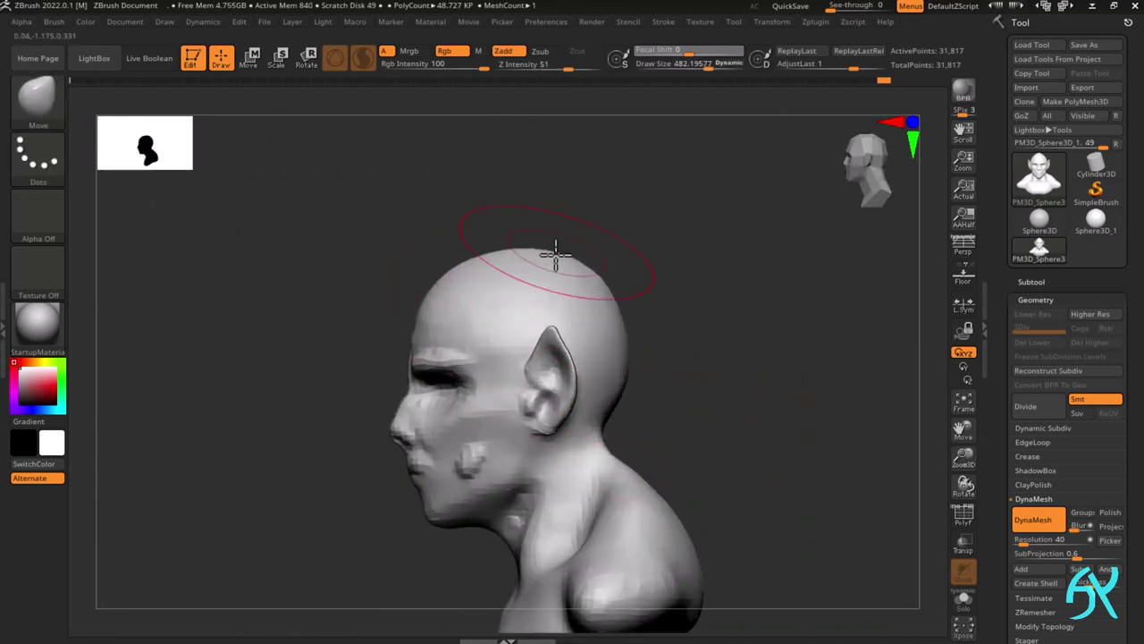
drag(618, 414, 616, 413)
mouse_move(652, 398)
right_down()
mouse_move(613, 383)
mouse_move(631, 429)
right_up()
drag(619, 449, 605, 455)
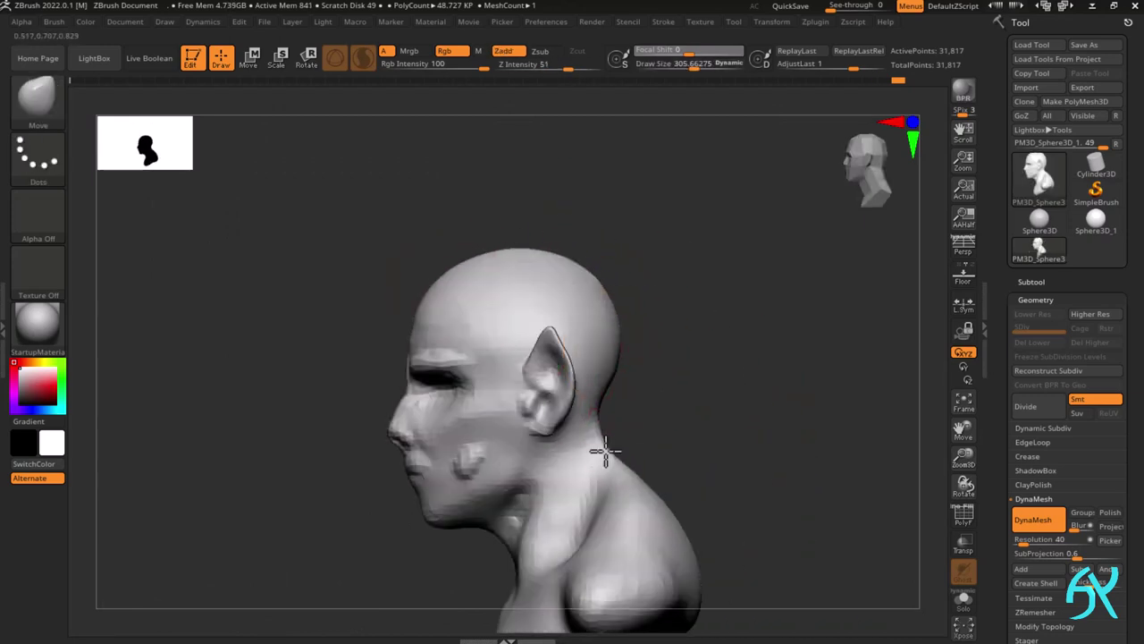
- Carve the hollow between neck and shoulder along the collarbones with the DamStandard brush at a draw size of about 222
mouse_move(702, 438)
right_down()
mouse_move(664, 464)
mouse_move(657, 431)
right_up()
mouse_move(657, 431)
right_down()
mouse_move(669, 443)
mouse_move(636, 473)
mouse_move(674, 539)
mouse_move(664, 514)
right_up()
key(b)
key(d)
key(s)
right_drag(594, 516, 586, 547)
drag(579, 526, 628, 478)
right_drag(629, 478, 635, 501)
drag(637, 467, 733, 417)
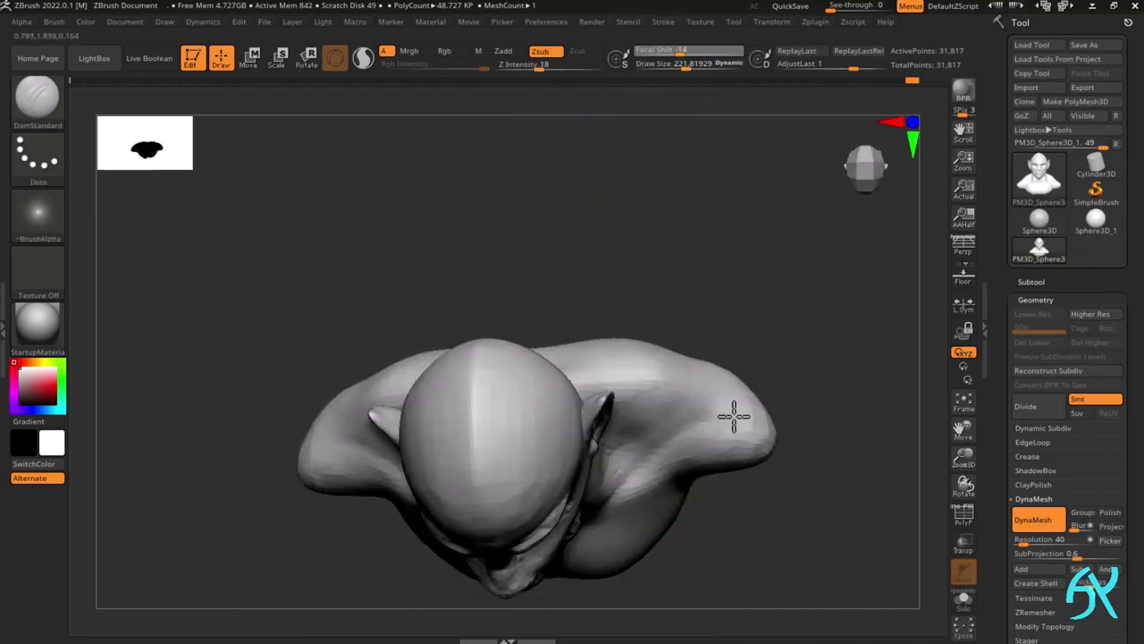
- Carve the muscle lines at the front and sides of the neck with the DamStandard brush
mouse_move(733, 417)
right_down()
mouse_move(563, 521)
mouse_move(590, 536)
right_up()
mouse_move(590, 536)
ctrl+right_down()
mouse_move(554, 538)
mouse_move(547, 514)
ctrl+right_up()
drag(540, 495, 523, 487)
mouse_move(523, 487)
right_down()
mouse_move(506, 477)
mouse_move(557, 488)
mouse_move(521, 529)
mouse_move(554, 491)
mouse_move(623, 505)
mouse_move(545, 504)
mouse_move(575, 375)
mouse_move(590, 434)
mouse_move(547, 372)
mouse_move(572, 447)
right_up()
drag(572, 447, 544, 370)
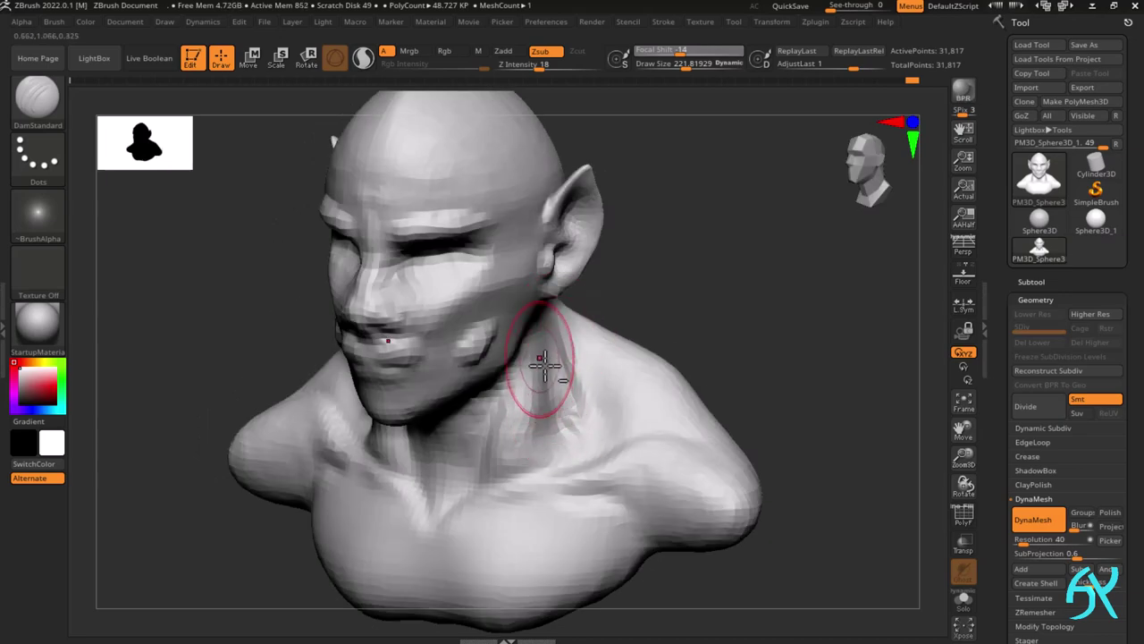
mouse_move(544, 370)
right_down()
mouse_move(572, 337)
mouse_move(656, 306)
mouse_move(540, 245)
mouse_move(577, 291)
right_up()
- Reshape the outer shoulders with the Move brush at a draw size of about 662
mouse_move(576, 290)
right_down()
mouse_move(608, 354)
mouse_move(705, 330)
right_up()
key(b)
key(m)
key(v)
key(s)
drag(693, 352, 706, 357)
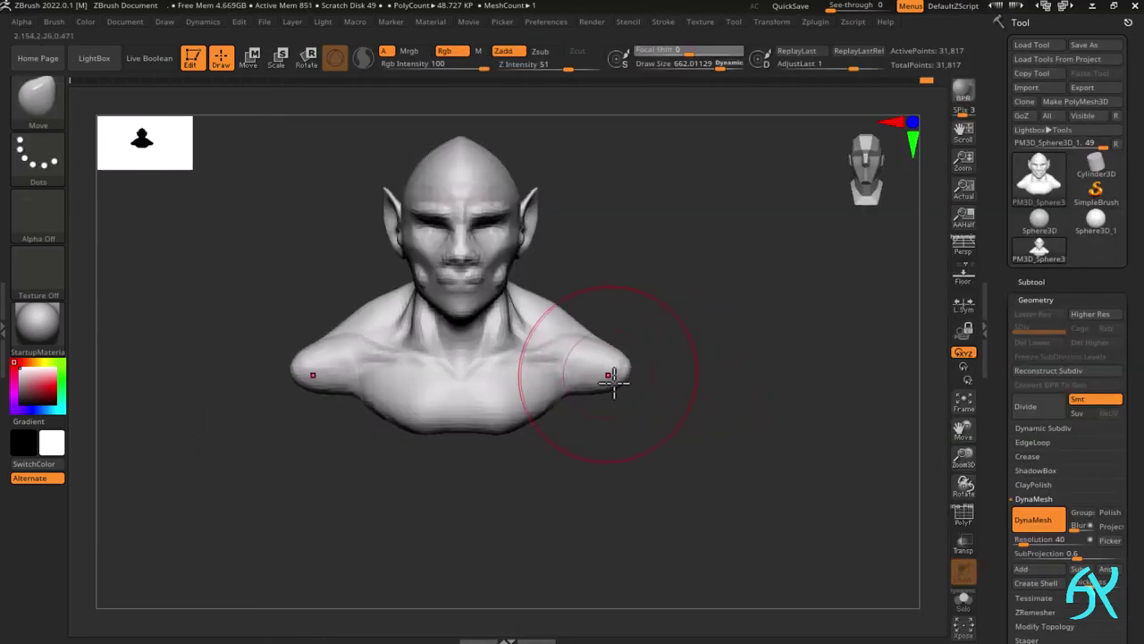
ctrl+right_drag(614, 383, 612, 500)
- Adjust the overall proportions of the shoulders and chest with the Move brush at a draw size of about 985
ctrl+right_drag(617, 265, 672, 223)
shift+right_drag(673, 223, 615, 243)
drag(616, 243, 616, 220)
shift+right_drag(616, 220, 699, 302)
drag(616, 544, 614, 531)
shift+right_drag(613, 531, 653, 525)
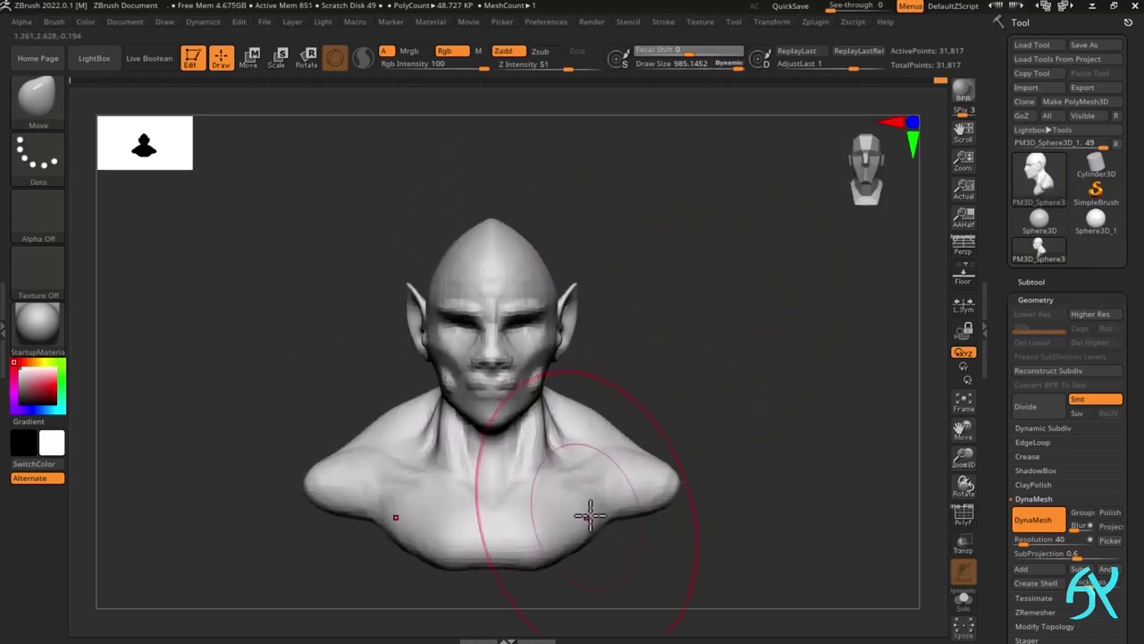
click(716, 64)
drag(580, 536, 587, 553)
- Round and thicken the shoulder ends from the side and above with the Move brush at a draw size of about 322
click(695, 65)
shift+right_drag(663, 516, 697, 503)
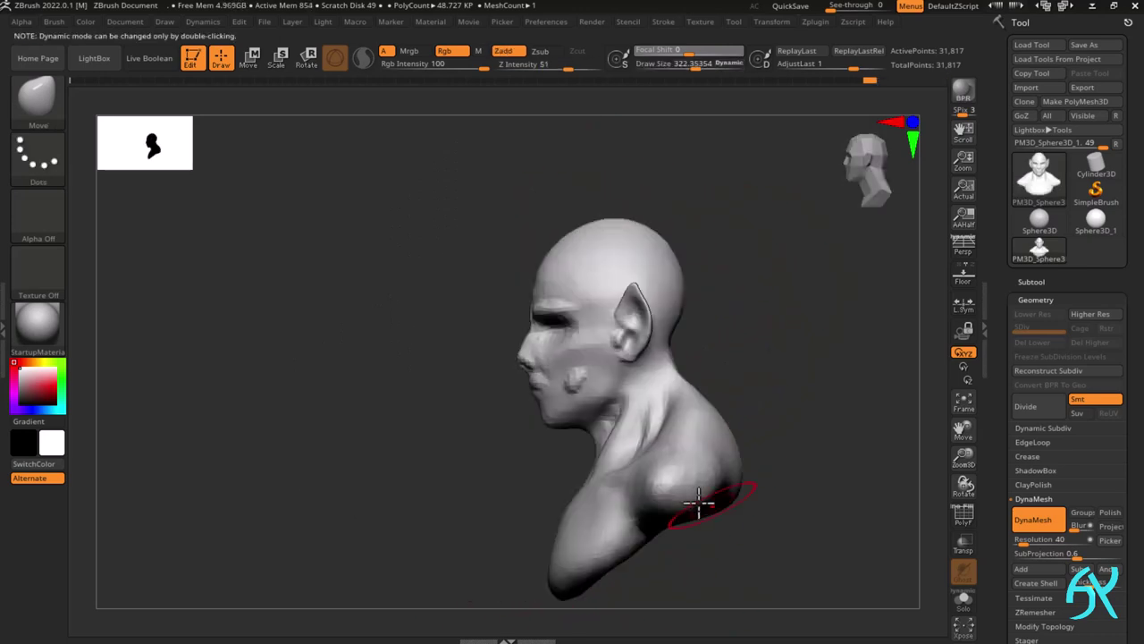
drag(697, 504, 685, 509)
mouse_move(685, 510)
right_down()
mouse_move(585, 521)
mouse_move(564, 510)
mouse_move(590, 517)
mouse_move(636, 493)
right_up()
right_click(604, 517)
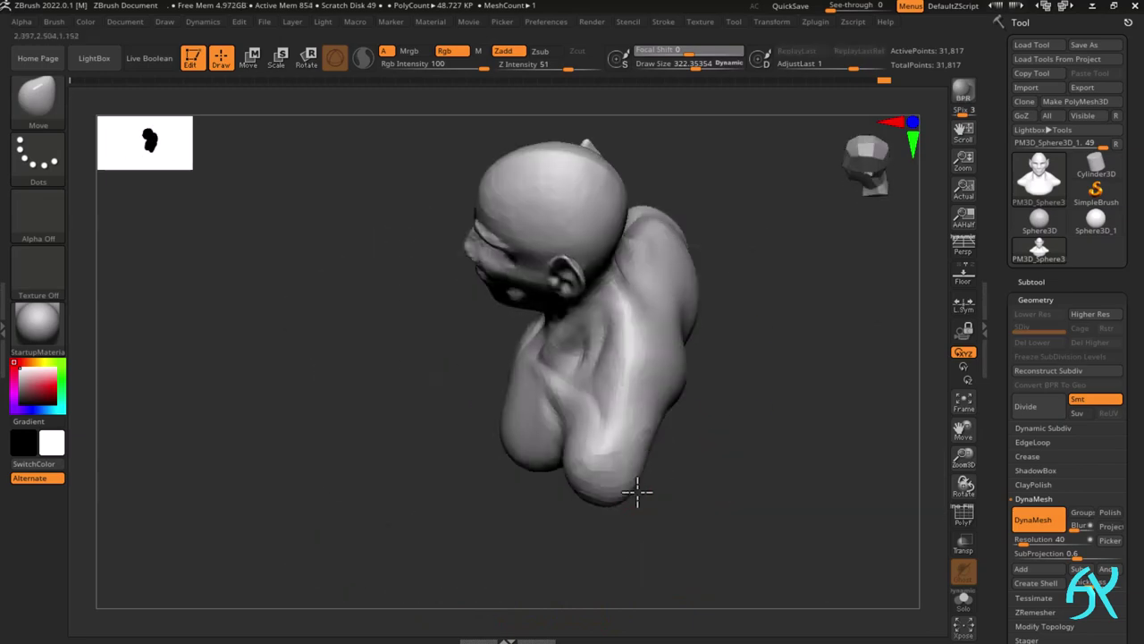
drag(635, 492, 628, 481)
right_drag(629, 481, 664, 430)
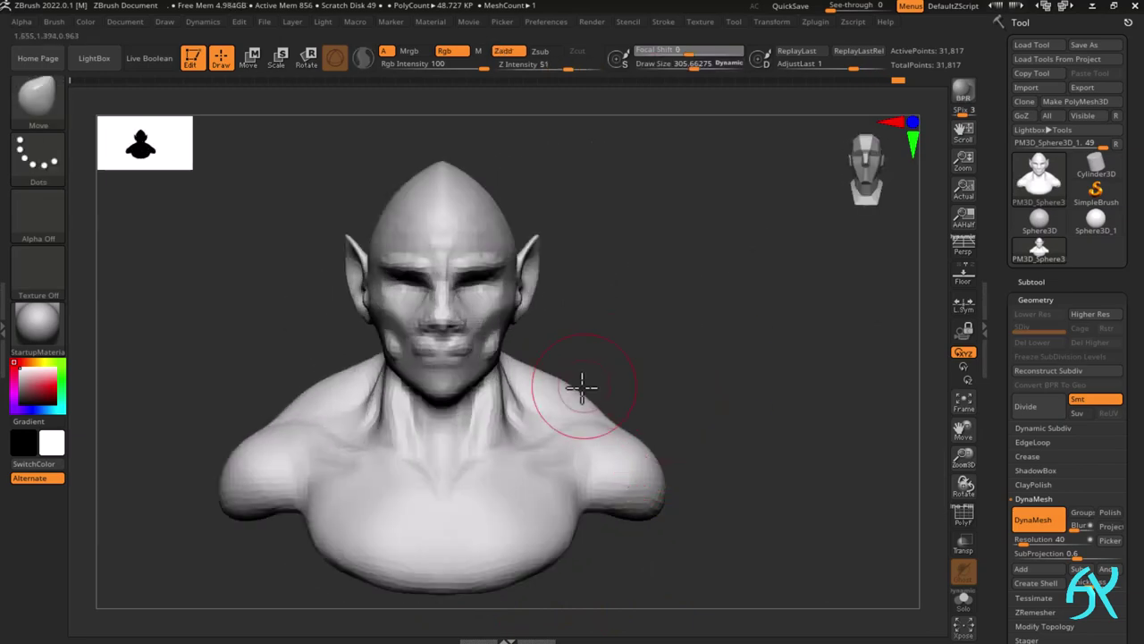
- Narrow the jaw and draw the chin down to a sharper point with the Move brush at a draw size of about 258
right_drag(582, 387, 565, 449)
mouse_move(528, 350)
ctrl+right_down()
mouse_move(585, 334)
mouse_move(634, 414)
mouse_move(725, 377)
ctrl+right_up()
mouse_move(646, 420)
ctrl+right_down()
mouse_move(664, 380)
mouse_move(626, 414)
mouse_move(761, 381)
mouse_move(795, 437)
mouse_move(759, 334)
mouse_move(787, 348)
ctrl+right_up()
ctrl+right_drag(787, 349, 711, 292)
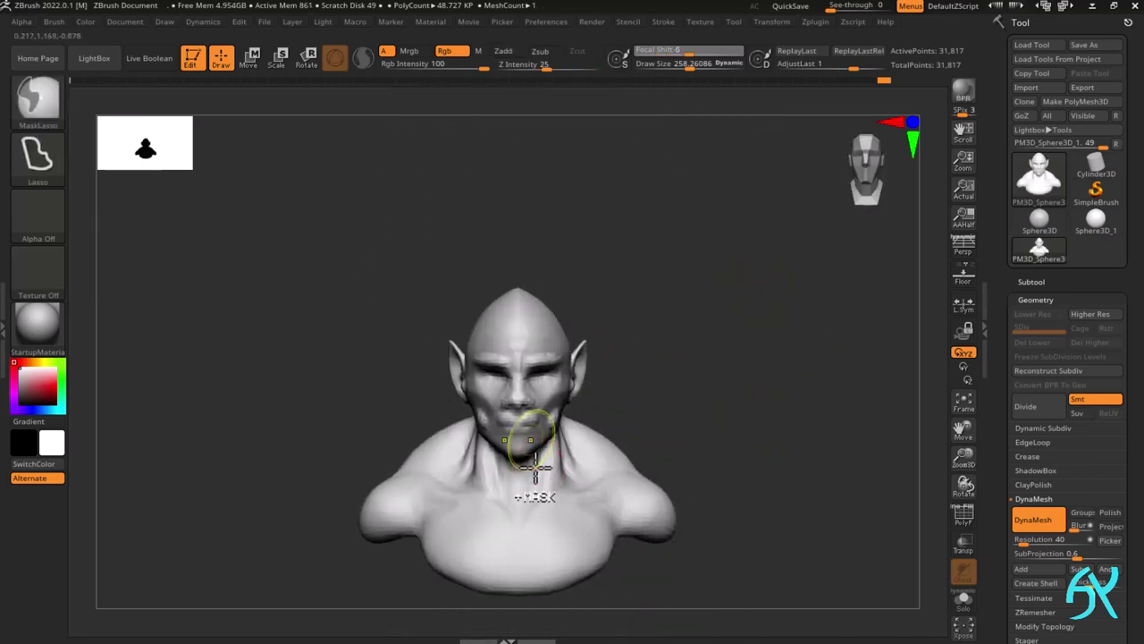
ctrl+right_drag(535, 454, 521, 470)
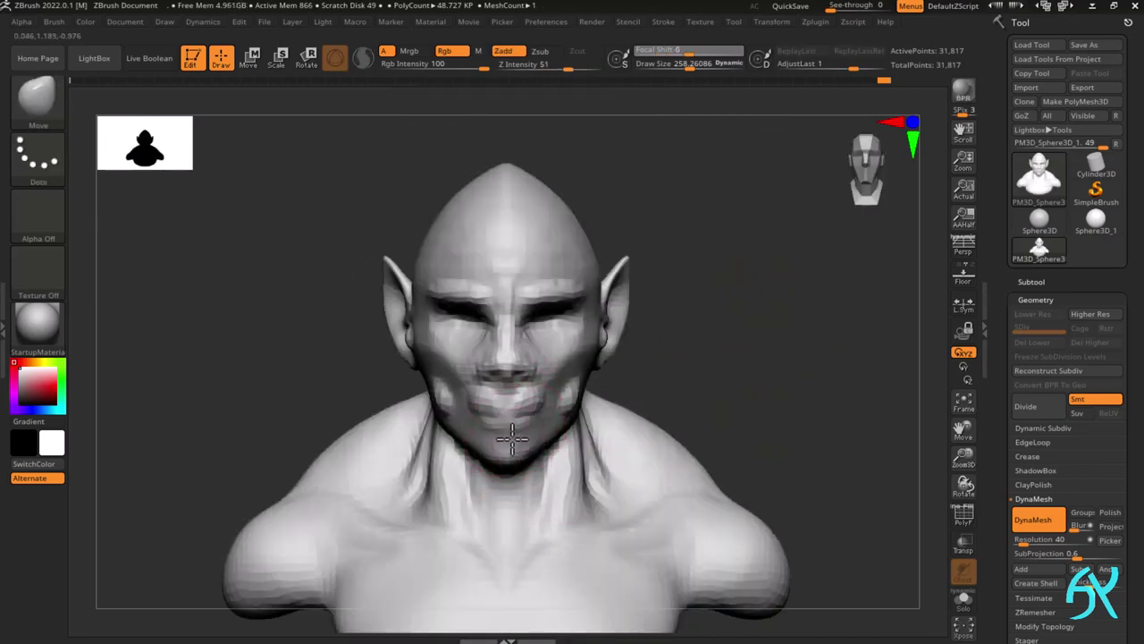
drag(512, 439, 512, 447)
right_drag(577, 439, 482, 443)
mouse_move(527, 477)
ctrl+right_down()
mouse_move(521, 512)
mouse_move(568, 456)
ctrl+right_up()
drag(568, 455, 572, 445)
mouse_move(572, 445)
shift+right_down()
mouse_move(549, 429)
mouse_move(540, 358)
mouse_move(566, 388)
mouse_move(603, 350)
mouse_move(547, 405)
shift+right_up()
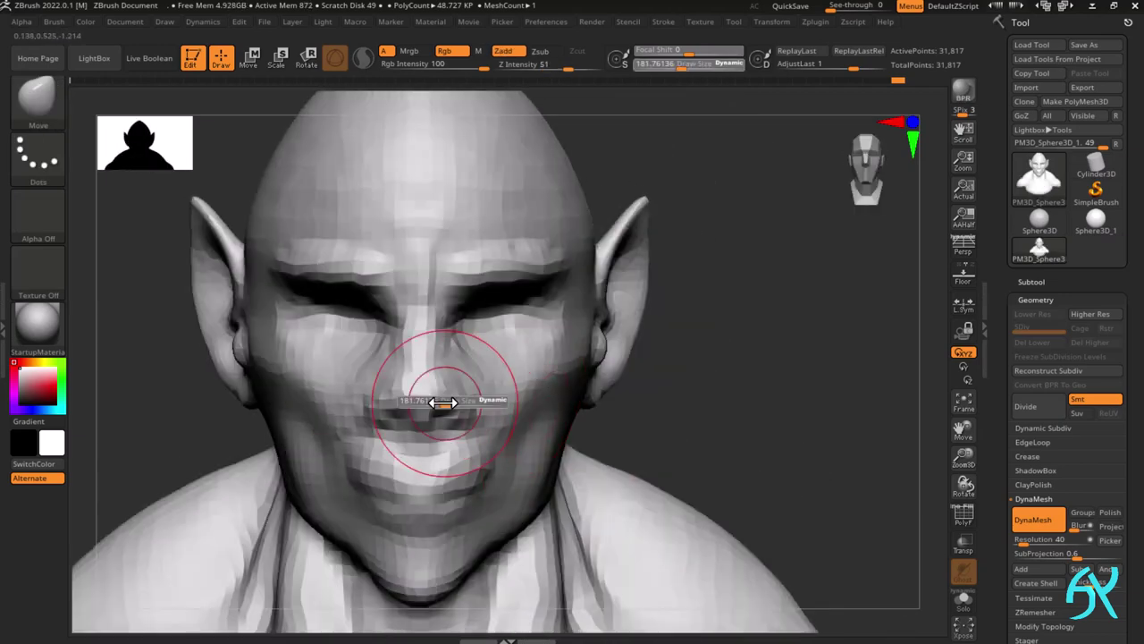
- Reshape the nose and its wings with the Move brush at a draw size of about 99 and smooth the side of the nose
drag(444, 403, 434, 403)
drag(456, 413, 467, 417)
mouse_move(467, 417)
shift+right_down()
mouse_move(445, 396)
mouse_move(474, 360)
mouse_move(447, 350)
shift+right_up()
ctrl+right_drag(447, 351, 453, 380)
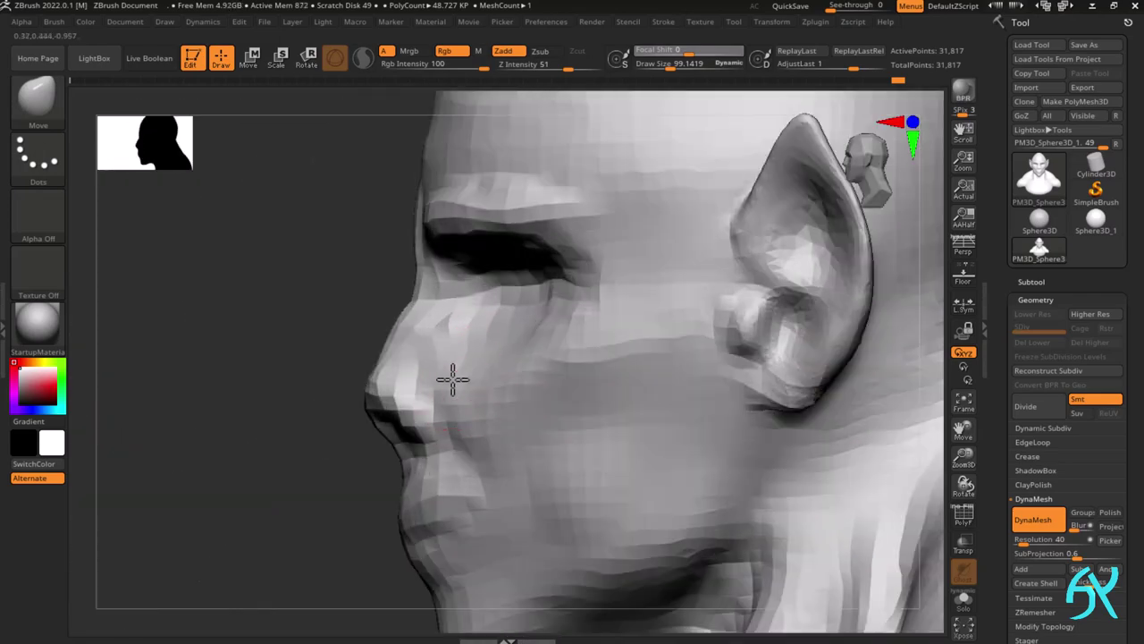
mouse_move(440, 315)
shift+mouse_down()
mouse_move(470, 328)
mouse_move(422, 334)
shift+mouse_up()
- Refine the nostrils and the mouth and lower lip area with the Move brush
right_drag(421, 340, 429, 500)
mouse_move(430, 500)
ctrl+right_down()
mouse_move(426, 486)
mouse_move(409, 508)
ctrl+right_up()
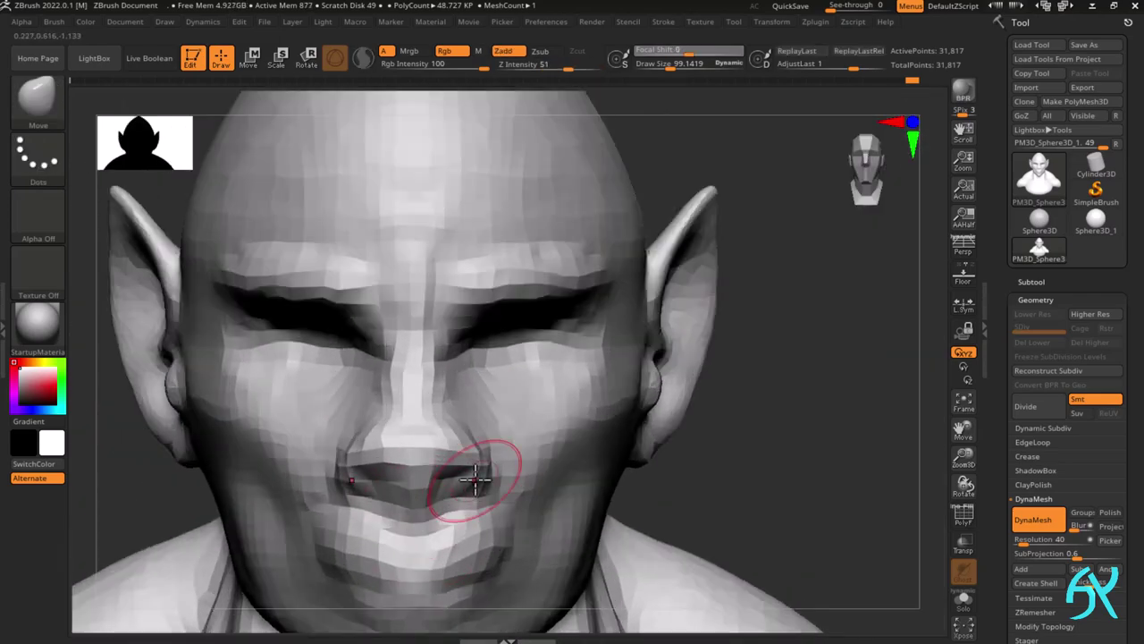
ctrl+right_drag(474, 492, 527, 481)
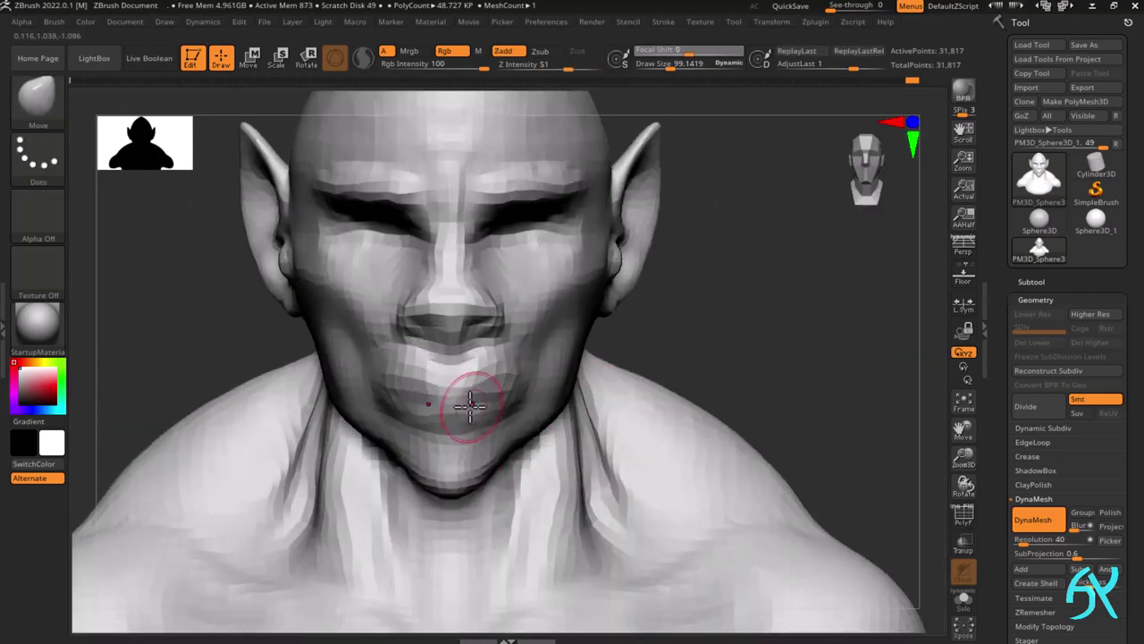
drag(470, 406, 479, 405)
- Refine the cheeks and the jawline beside the chin with the Move brush at a draw size of about 109
right_drag(505, 346, 547, 338)
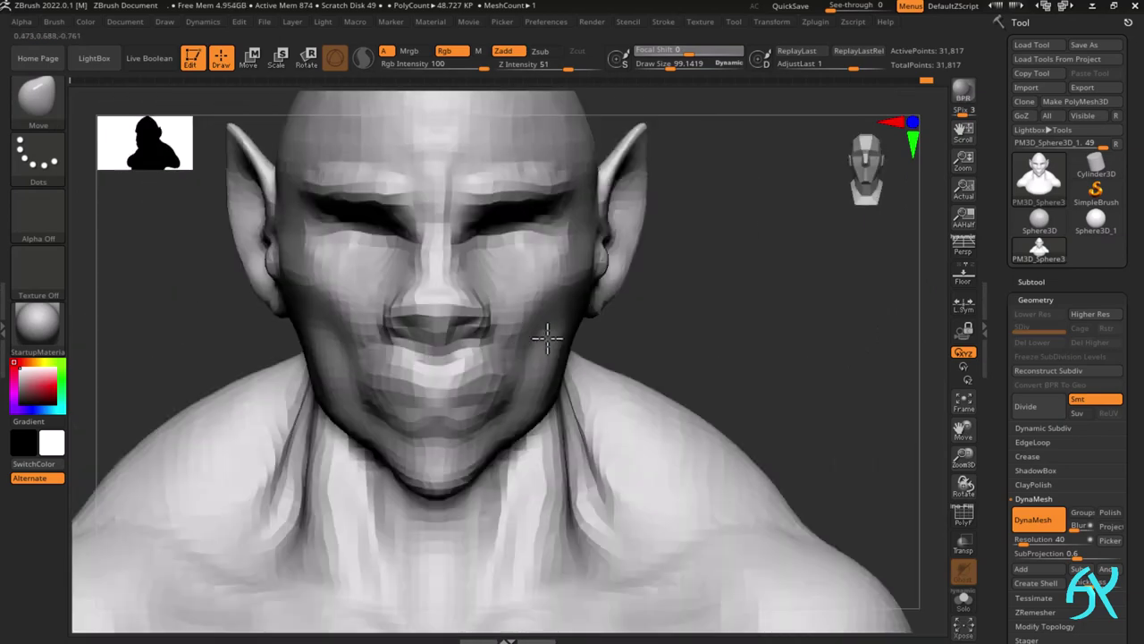
right_drag(554, 295, 553, 342)
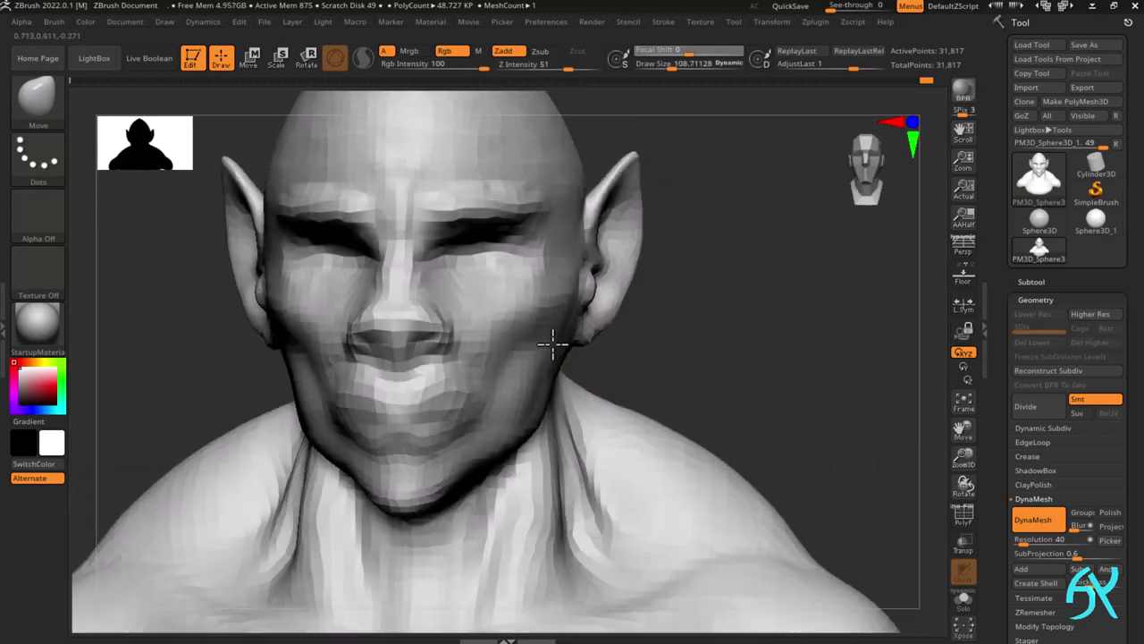
right_drag(531, 406, 586, 407)
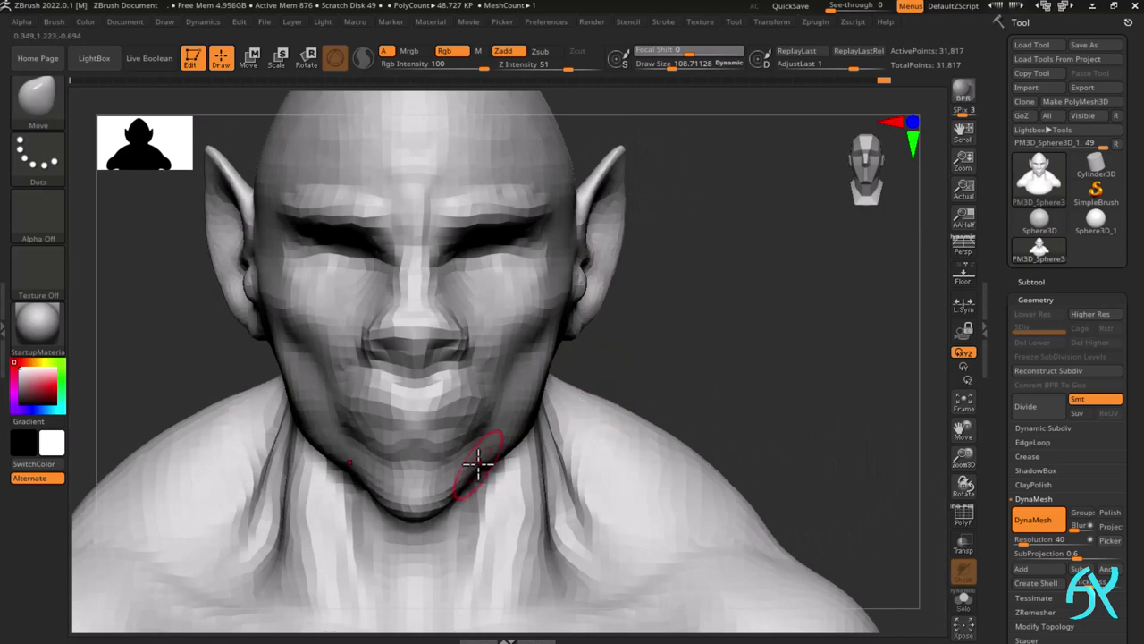
drag(494, 452, 501, 449)
right_drag(590, 403, 492, 403)
- Reshape the forehead and front of the skull with the Move brush at a draw size of about 289
ctrl+right_drag(537, 438, 562, 381)
key(s)
drag(594, 349, 625, 349)
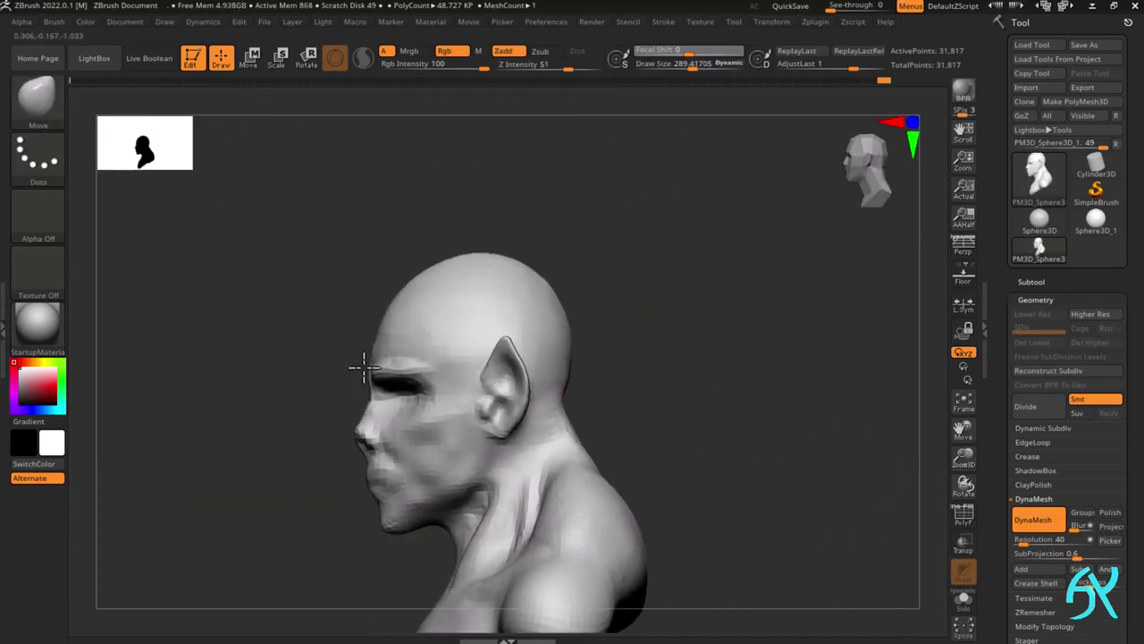
mouse_move(396, 295)
right_down()
mouse_move(437, 309)
mouse_move(447, 375)
right_up()
drag(447, 295, 436, 300)
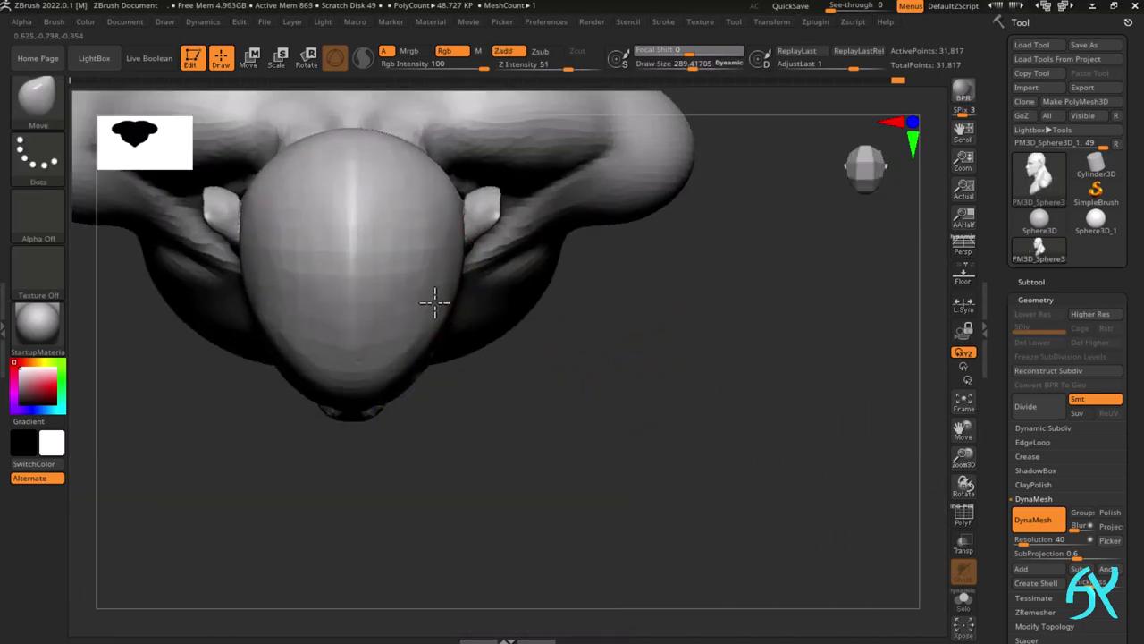
- Widen and round the sides and back of the skull from above with the Move brush
right_drag(447, 322, 455, 246)
ctrl+right_drag(625, 385, 707, 315)
ctrl+right_drag(581, 295, 537, 366)
right_drag(536, 367, 535, 429)
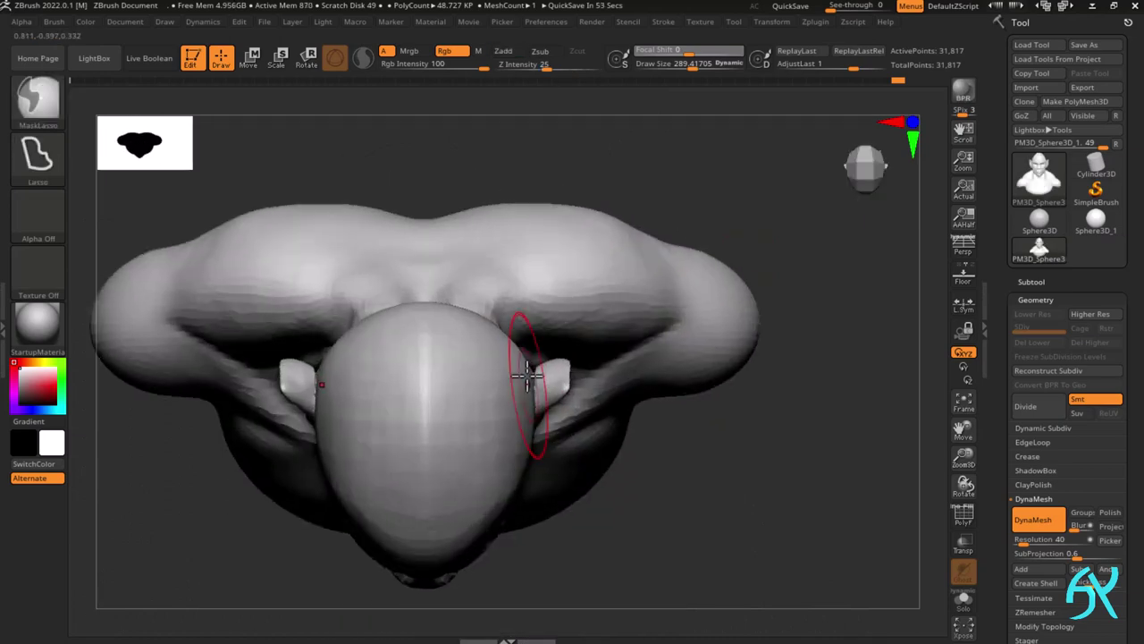
drag(526, 375, 537, 371)
drag(502, 335, 512, 327)
drag(471, 316, 475, 310)
mouse_move(492, 304)
right_down()
mouse_move(483, 248)
mouse_move(407, 210)
right_up()
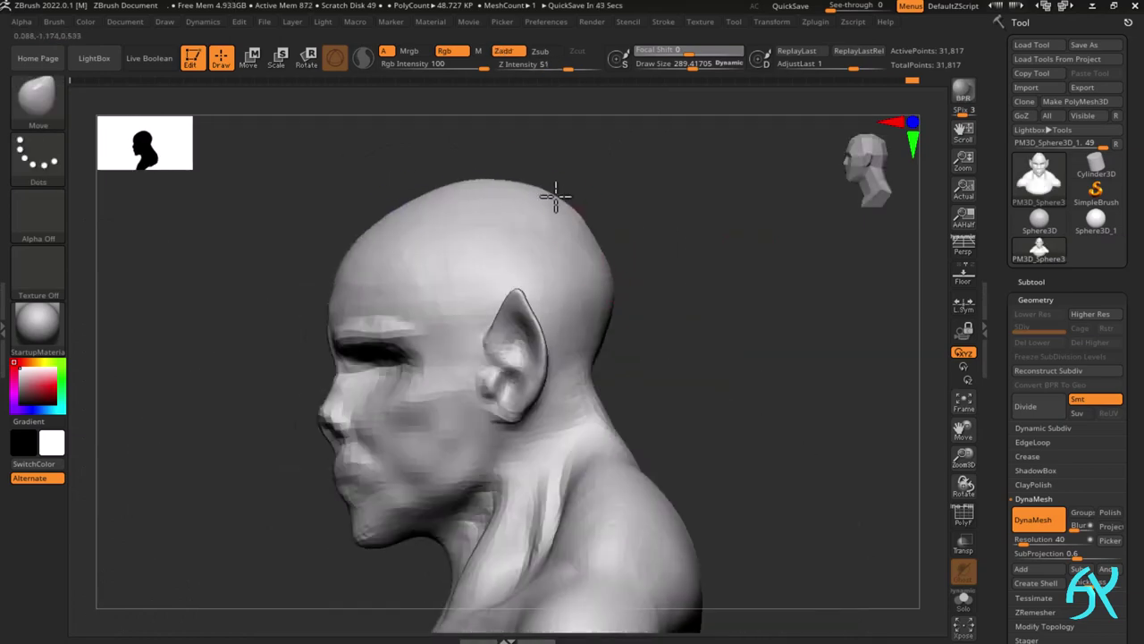
- Refine the back of the head and smooth the nape at a draw size of about 124
key(s)
drag(602, 233, 591, 232)
right_drag(616, 350, 626, 370)
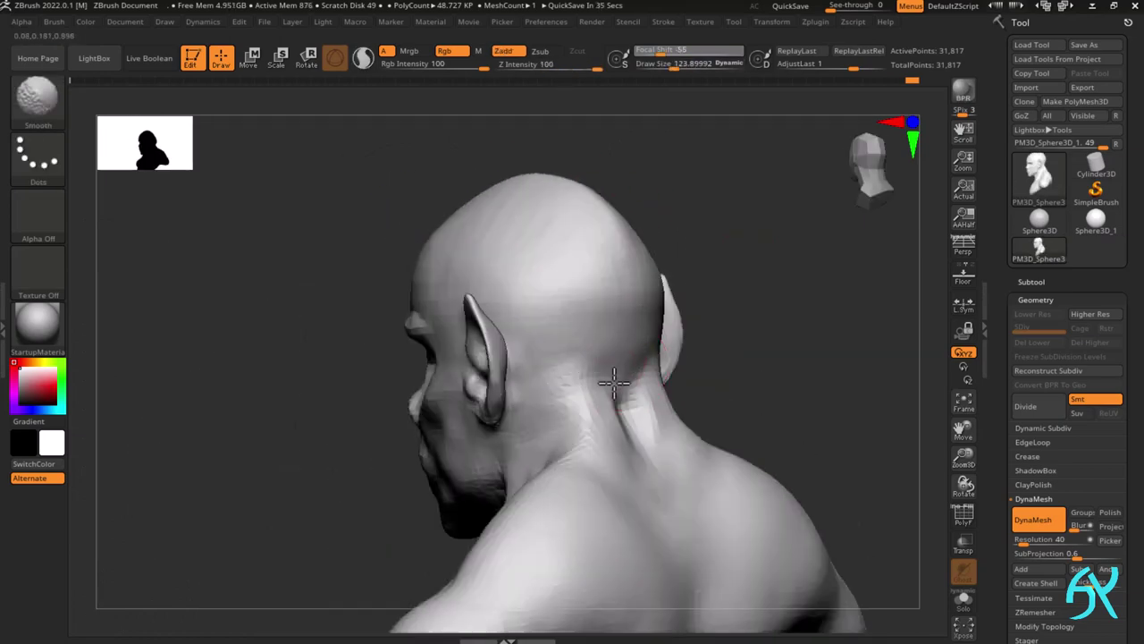
shift+drag(614, 383, 617, 407)
right_drag(600, 357, 649, 312)
- Adjust the outer brow, temples and ear tips with the Move brush at draw sizes of about 104 and 157
key(s)
drag(653, 337, 643, 337)
mouse_move(321, 324)
right_down()
mouse_move(399, 312)
mouse_move(397, 386)
mouse_move(400, 372)
mouse_move(431, 360)
right_up()
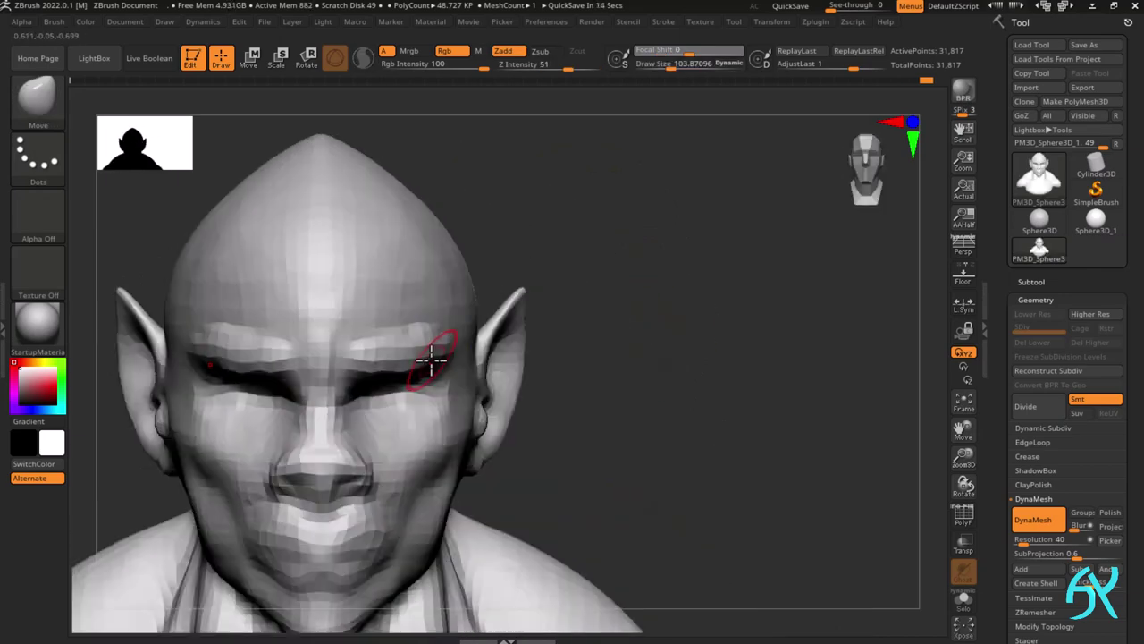
right_drag(486, 298, 454, 311)
drag(495, 302, 529, 275)
shift+right_drag(546, 263, 569, 263)
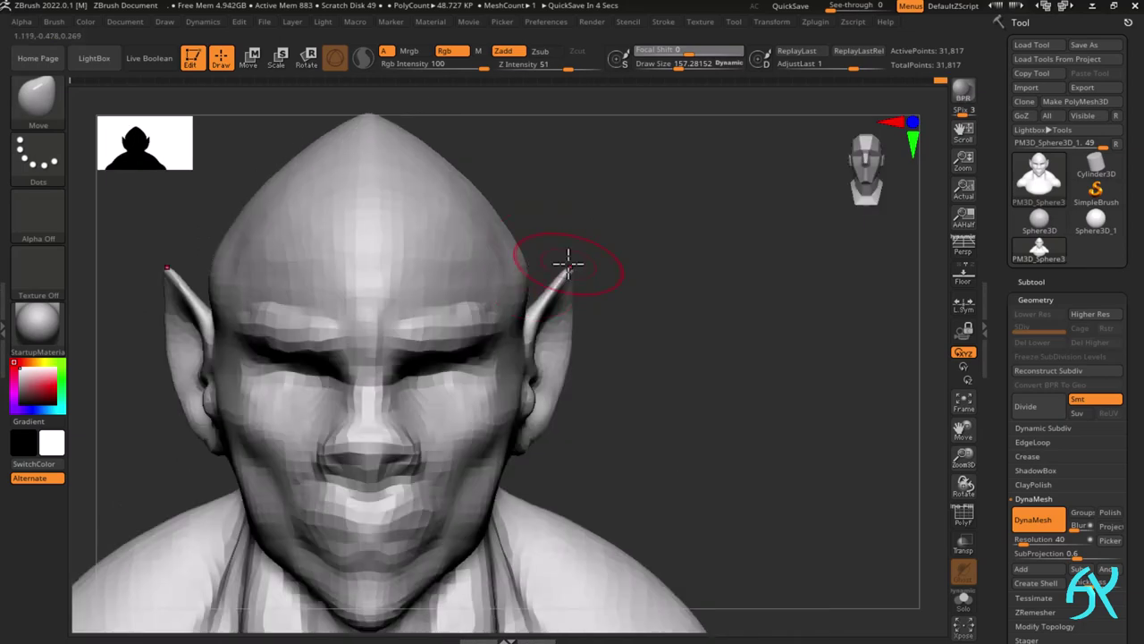
ctrl+right_drag(497, 248, 499, 259)
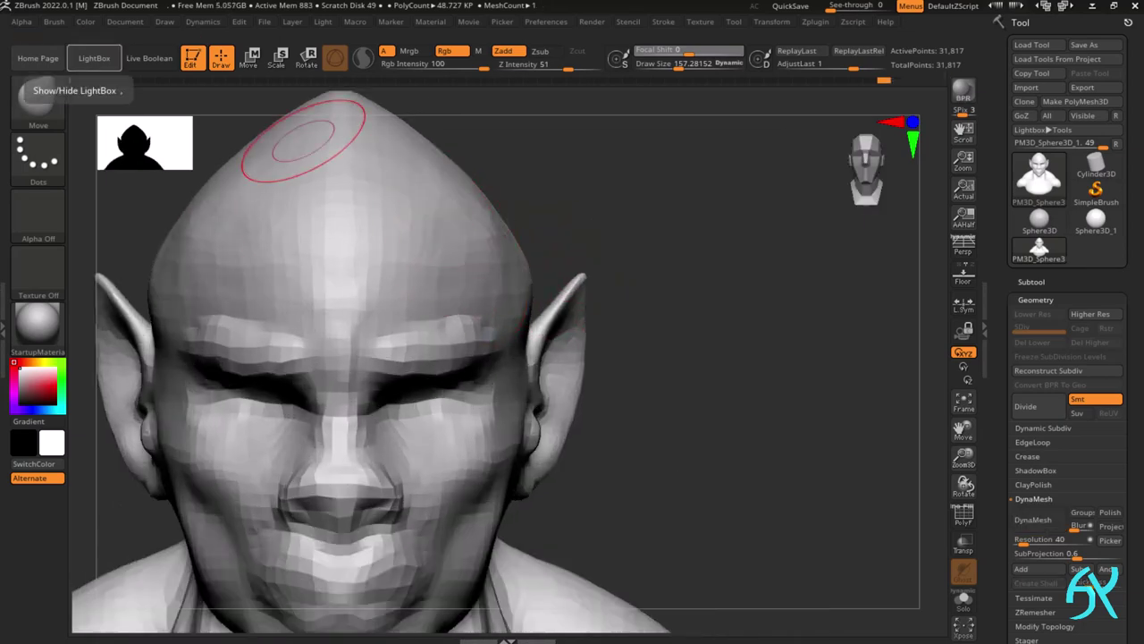
- Shape the jaw corner below the ear in profile with the Move brush, adjusting the draw size as needed
right_drag(792, 420, 760, 429)
mouse_move(572, 474)
ctrl+right_down()
mouse_move(562, 429)
mouse_move(562, 452)
ctrl+right_up()
key(s)
drag(559, 403, 552, 403)
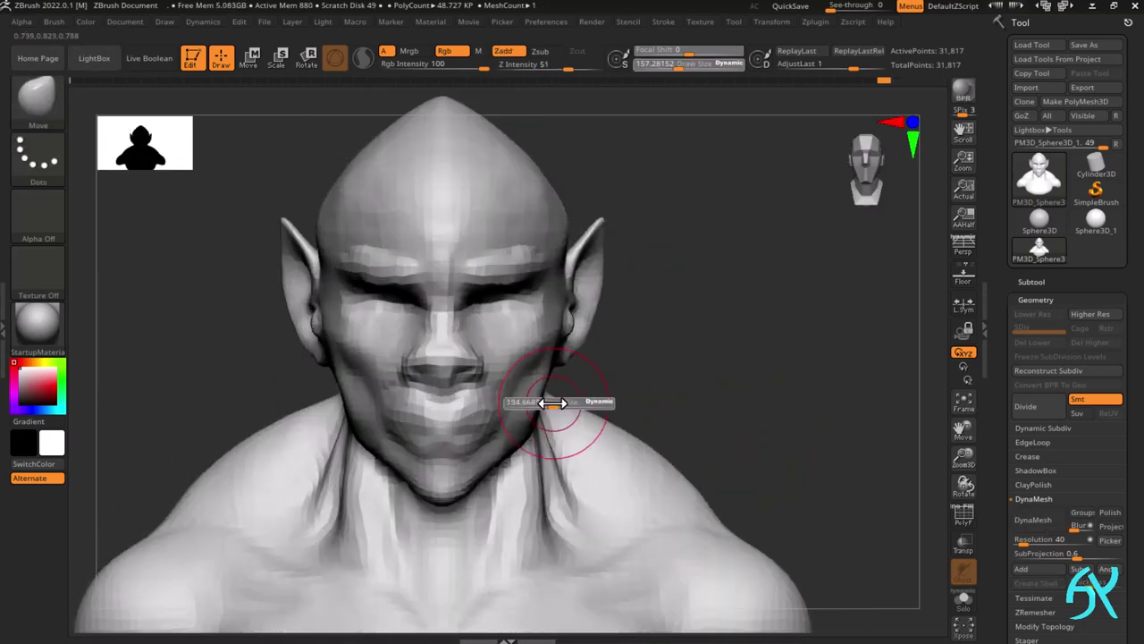
shift+right_drag(537, 392, 429, 424)
key(s)
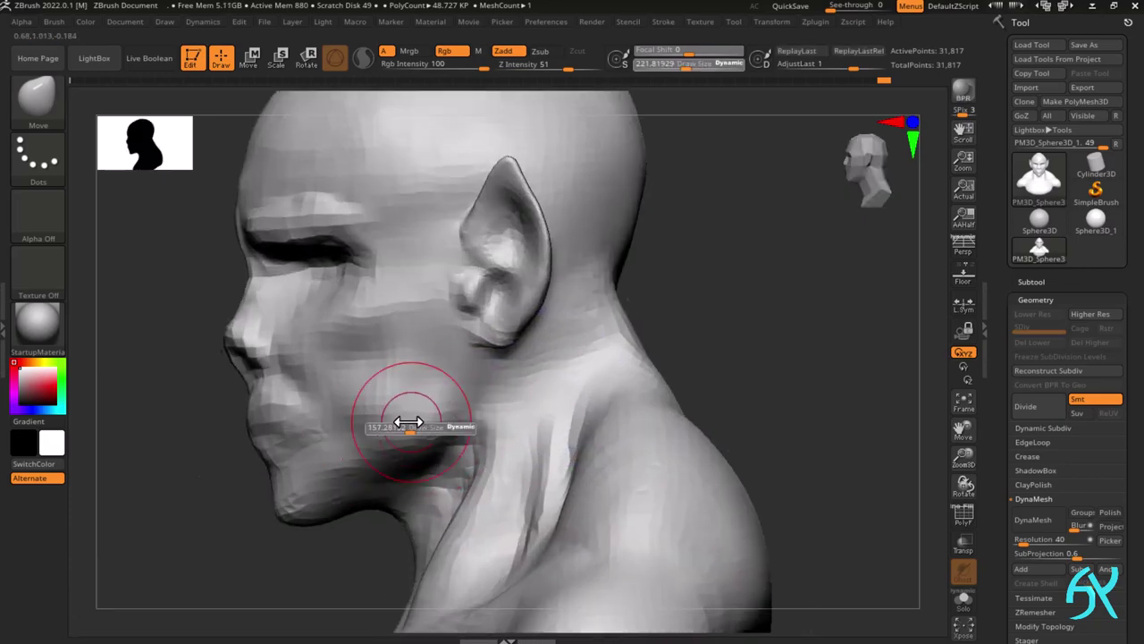
drag(408, 424, 398, 424)
right_drag(434, 417, 483, 420)
- Define squarer jaw corners and leaner cheeks with the Move brush at a draw size of about 140
mouse_move(439, 375)
ctrl+right_down()
mouse_move(439, 425)
mouse_move(439, 376)
ctrl+right_up()
mouse_move(608, 411)
shift+right_down()
mouse_move(643, 411)
mouse_move(598, 370)
shift+right_up()
ctrl+right_drag(566, 408, 572, 388)
mouse_move(572, 388)
right_down()
mouse_move(518, 388)
mouse_move(572, 393)
right_up()
drag(575, 399, 587, 378)
mouse_move(636, 364)
right_down()
mouse_move(605, 372)
mouse_move(614, 345)
mouse_move(576, 340)
mouse_move(607, 319)
mouse_move(680, 324)
right_up()
ctrl+right_drag(679, 324, 748, 327)
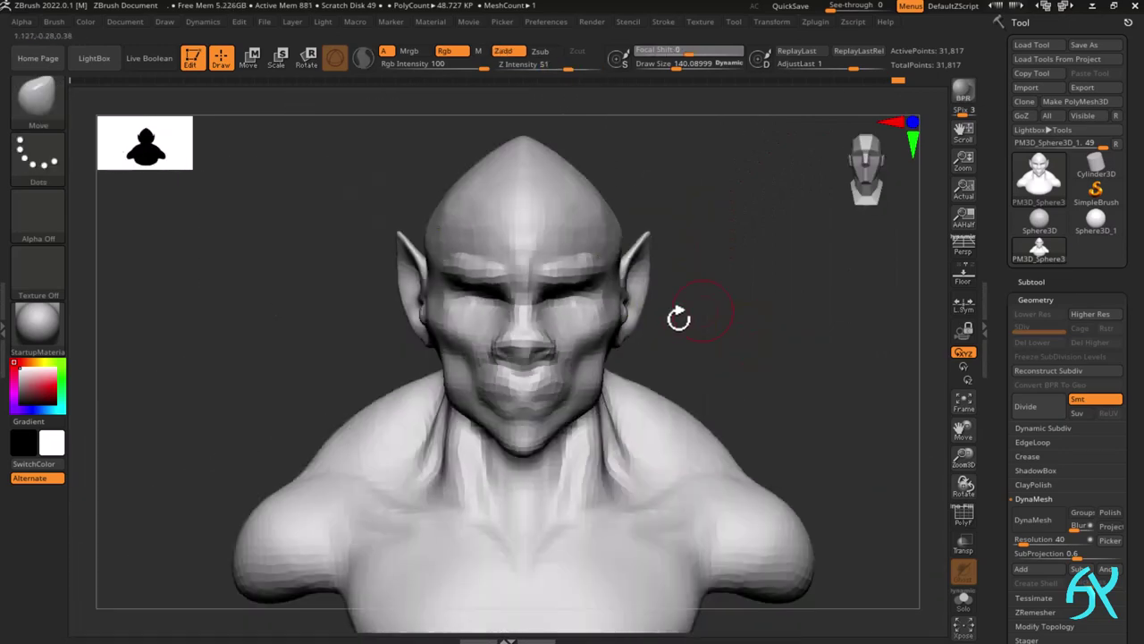
- Smooth the side of the head and build up the cheekbones with the ClayBuildup brush at a draw size of about 140
ctrl+right_drag(678, 318, 625, 291)
shift+drag(572, 279, 613, 247)
mouse_move(677, 286)
right_down()
mouse_move(621, 263)
mouse_move(662, 261)
right_up()
key(b)
key(c)
key(b)
mouse_move(662, 261)
ctrl+right_down()
mouse_move(672, 256)
mouse_move(639, 284)
ctrl+right_up()
right_drag(639, 284, 593, 307)
drag(593, 307, 624, 210)
shift+right_drag(624, 268, 584, 331)
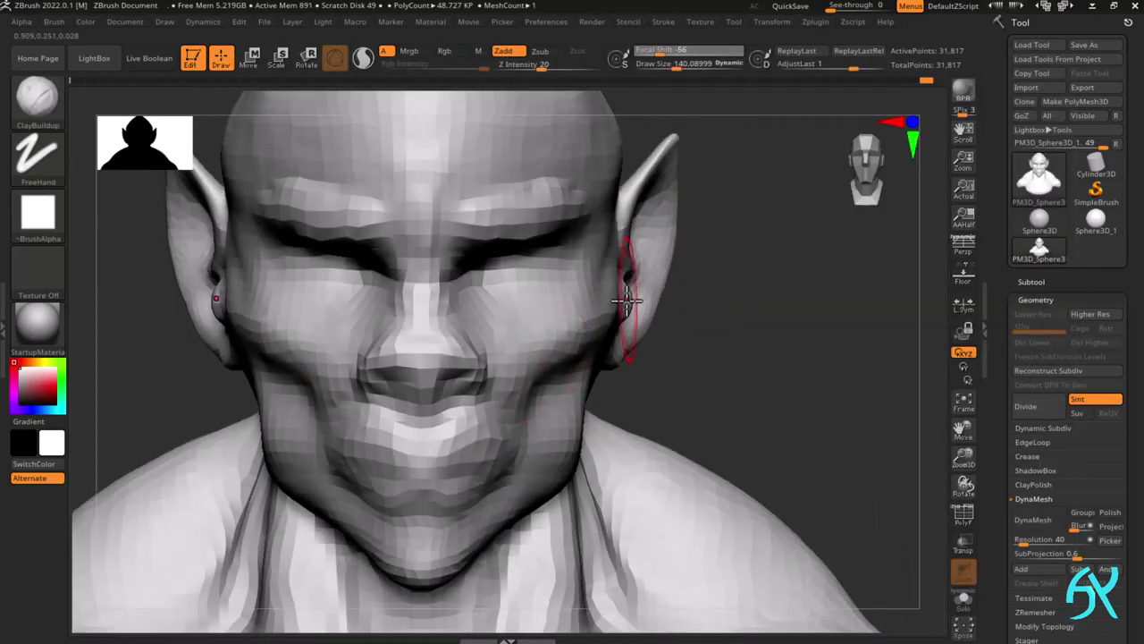
- Carve hollows into the cheeks beside the mouth with the ClayBuildup brush and smooth the transitions
mouse_move(627, 302)
right_down()
mouse_move(537, 411)
mouse_move(465, 420)
right_up()
mouse_move(374, 420)
mouse_down()
mouse_move(420, 322)
mouse_move(370, 401)
mouse_up()
shift+right_drag(370, 401, 501, 438)
mouse_move(500, 438)
ctrl+right_down()
mouse_move(559, 449)
mouse_move(497, 435)
ctrl+right_up()
alt+drag(495, 438, 496, 415)
right_drag(492, 401, 411, 456)
shift+right_drag(545, 455, 459, 469)
mouse_move(459, 468)
alt+right_down()
mouse_move(557, 442)
mouse_move(559, 423)
alt+right_up()
- Lengthen the chin with the Move brush at a draw size of about 188 from the front
key(b)
key(m)
key(v)
ctrl+right_drag(542, 503, 537, 522)
alt+right_drag(611, 460, 538, 461)
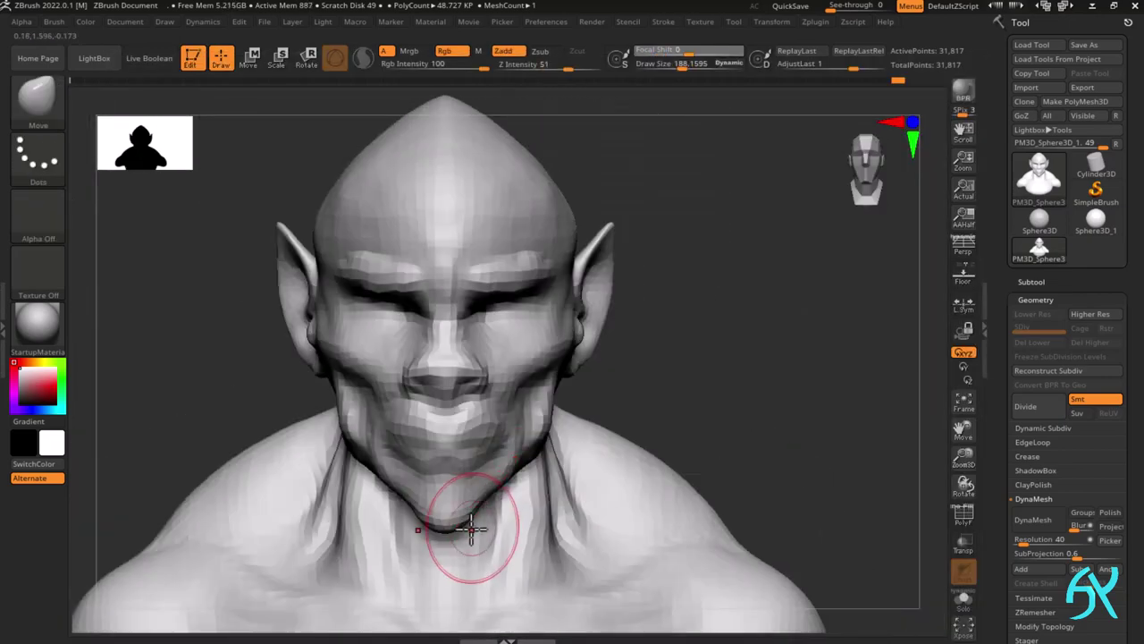
ctrl+right_drag(473, 529, 475, 496)
right_drag(588, 485, 438, 497)
ctrl+right_drag(690, 516, 682, 491)
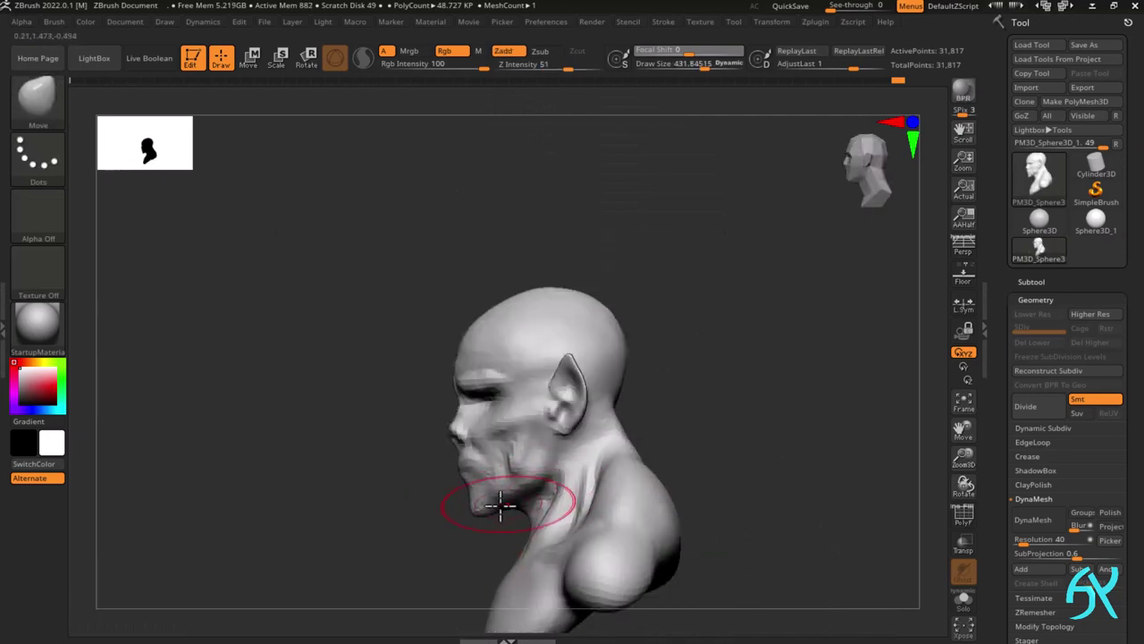
- Adjust the underside of the chin and the jaw corners with the Move brush, reducing the draw size to about 104
mouse_move(501, 506)
right_down()
mouse_move(615, 502)
mouse_move(561, 523)
right_up()
key(s)
mouse_move(569, 476)
mouse_down()
mouse_move(549, 465)
mouse_move(551, 433)
mouse_up()
right_drag(594, 423, 474, 427)
ctrl+right_drag(487, 413, 497, 466)
shift+right_drag(411, 339, 493, 334)
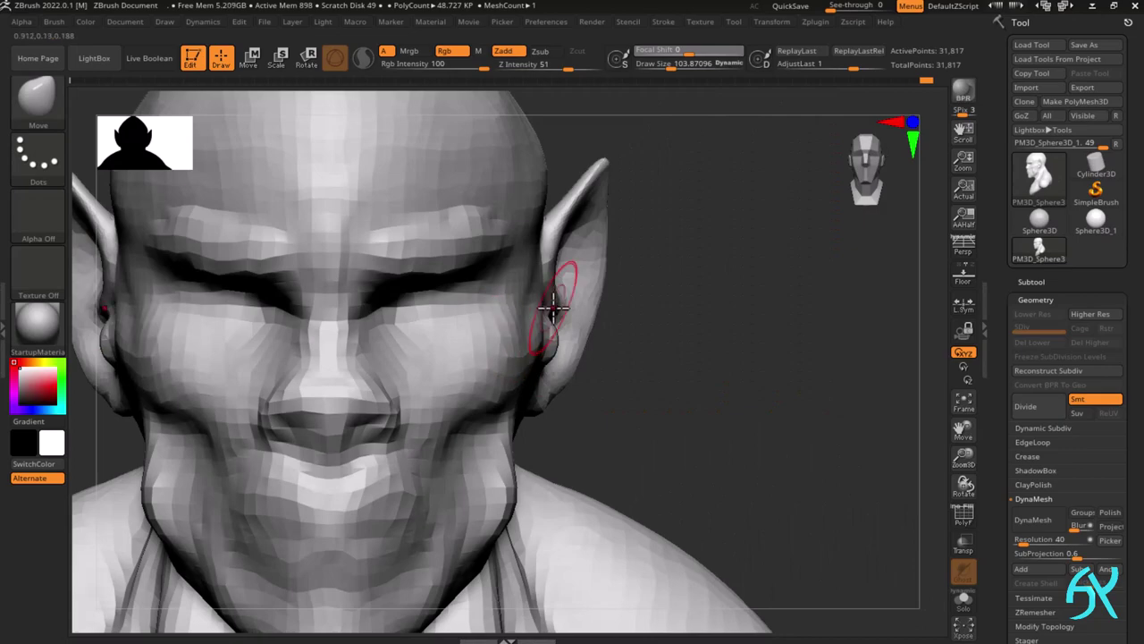
- Carve the mouth line between the lips with the DamStandard brush at a draw size of about 95
mouse_move(553, 309)
right_down()
mouse_move(528, 403)
mouse_move(631, 334)
right_up()
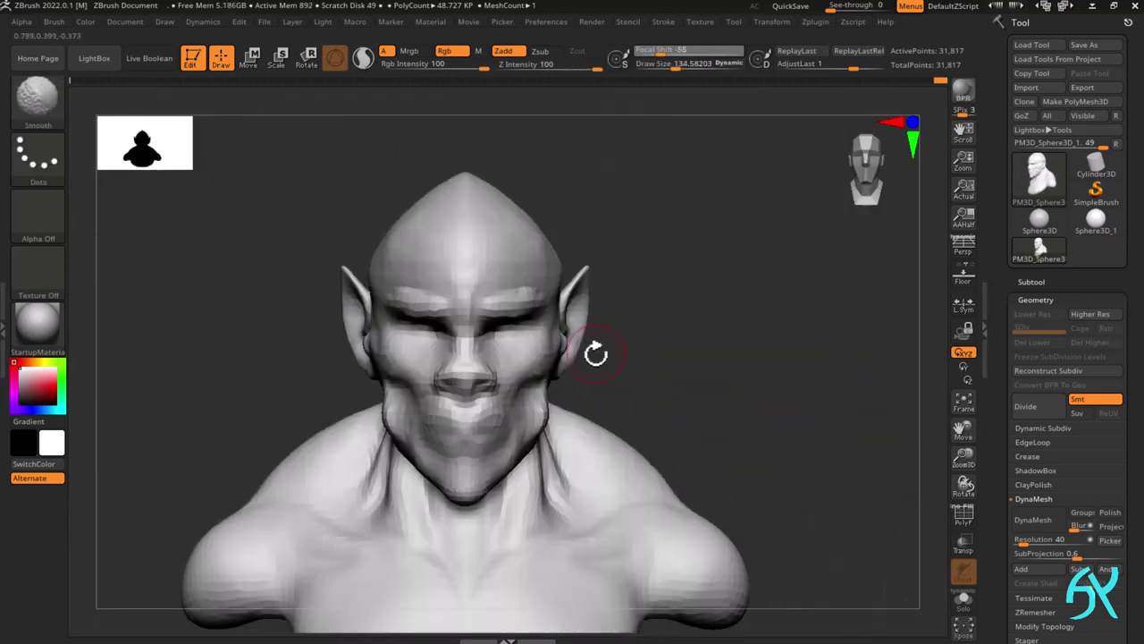
key(b)
key(d)
key(s)
mouse_move(727, 314)
alt+right_down()
mouse_move(549, 434)
mouse_move(563, 403)
mouse_move(608, 398)
alt+right_up()
ctrl+right_drag(608, 398, 511, 408)
drag(516, 393, 517, 382)
mouse_move(590, 451)
shift+right_down()
mouse_move(518, 431)
mouse_move(547, 415)
shift+right_up()
drag(552, 417, 598, 388)
- Smooth the area around the mouth corners and the sides of the chin
key(f)
mouse_move(598, 388)
shift+right_down()
mouse_move(631, 421)
mouse_move(619, 394)
shift+right_up()
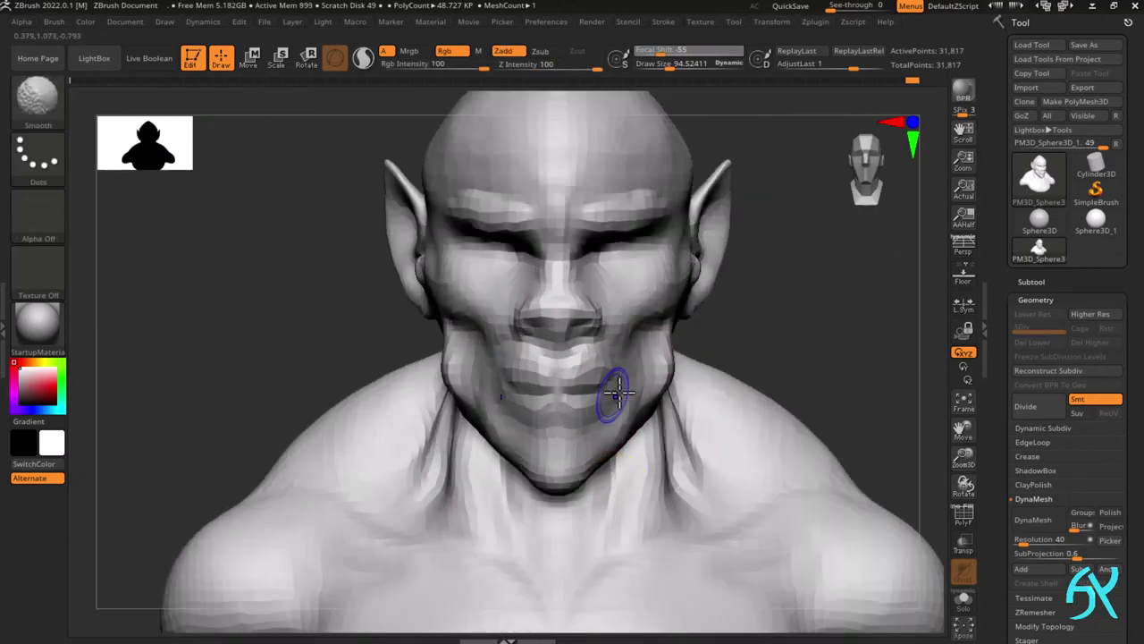
shift+drag(602, 429, 611, 413)
key(f)
ctrl+right_drag(675, 416, 626, 365)
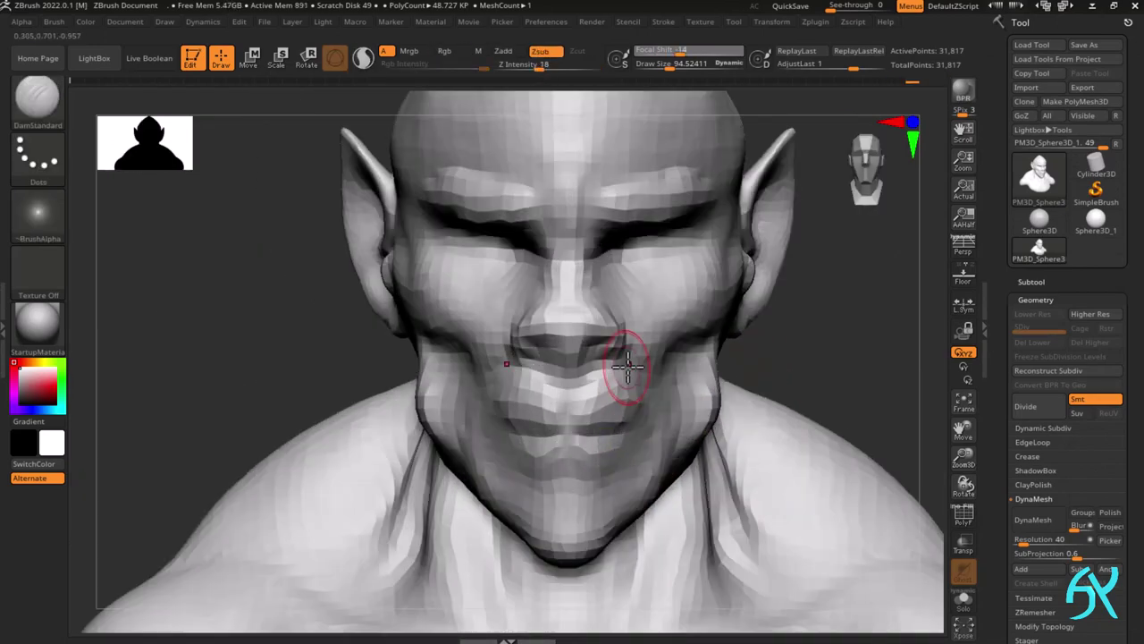
- Shape the nose tip and nostril wings with the Move brush at a draw size of about 51
key(b)
key(m)
key(v)
key(s)
drag(598, 324, 600, 323)
right_drag(617, 315, 562, 324)
ctrl+right_drag(562, 324, 575, 351)
key(s)
mouse_move(575, 351)
mouse_down()
mouse_move(567, 359)
mouse_move(583, 372)
mouse_up()
mouse_move(572, 351)
shift+right_down()
mouse_move(597, 332)
mouse_move(567, 322)
mouse_move(689, 258)
mouse_move(557, 322)
mouse_move(655, 277)
shift+right_up()
drag(646, 304, 652, 310)
mouse_move(652, 309)
right_down()
mouse_move(647, 288)
mouse_move(624, 338)
mouse_move(590, 332)
mouse_move(534, 396)
mouse_move(521, 437)
right_up()
mouse_move(579, 376)
right_down()
mouse_move(497, 452)
mouse_move(550, 411)
mouse_move(558, 323)
right_up()
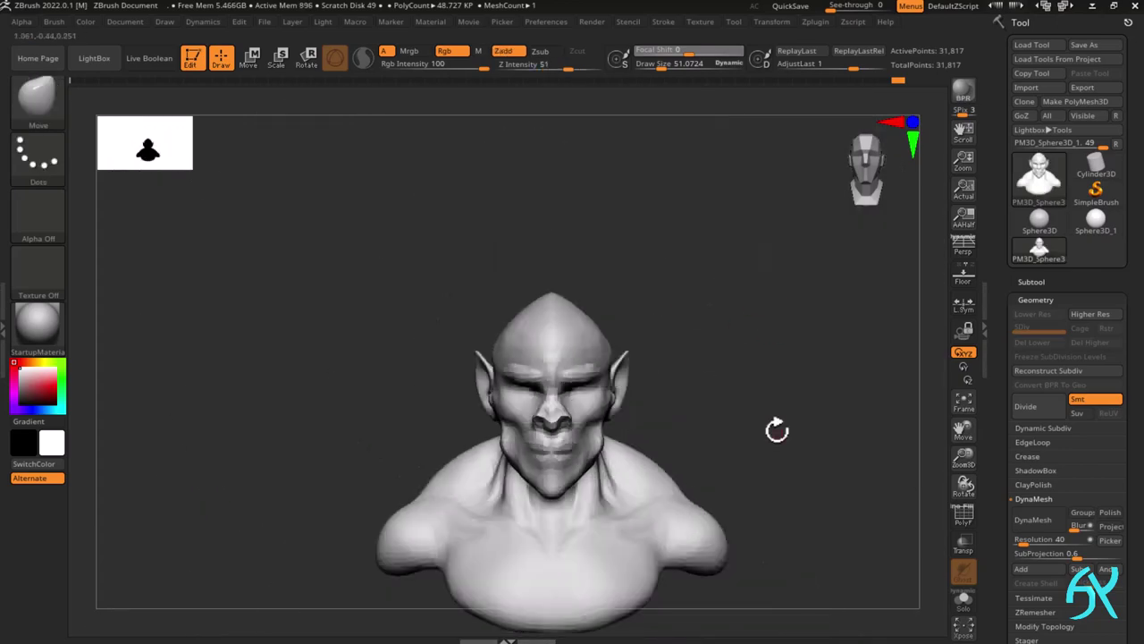
- Shape the upper and lower lips and the mouth corners with the Move brush from the front
right_drag(761, 385, 719, 408)
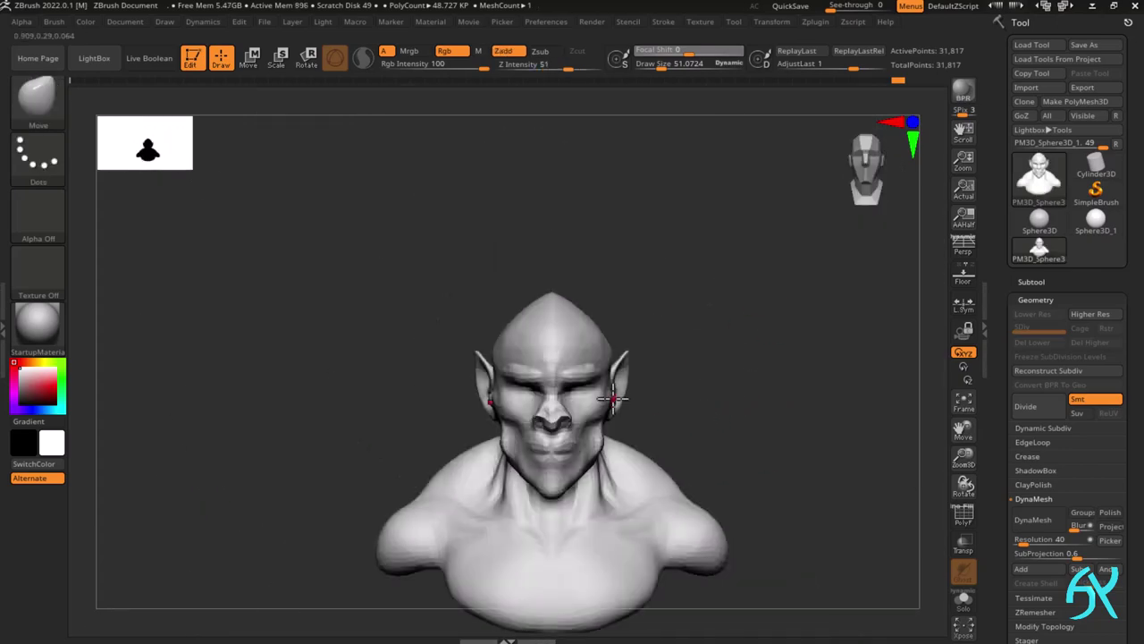
mouse_move(613, 402)
ctrl+right_down()
mouse_move(600, 355)
mouse_move(593, 366)
mouse_move(524, 360)
mouse_move(536, 383)
mouse_move(503, 312)
mouse_move(485, 381)
ctrl+right_up()
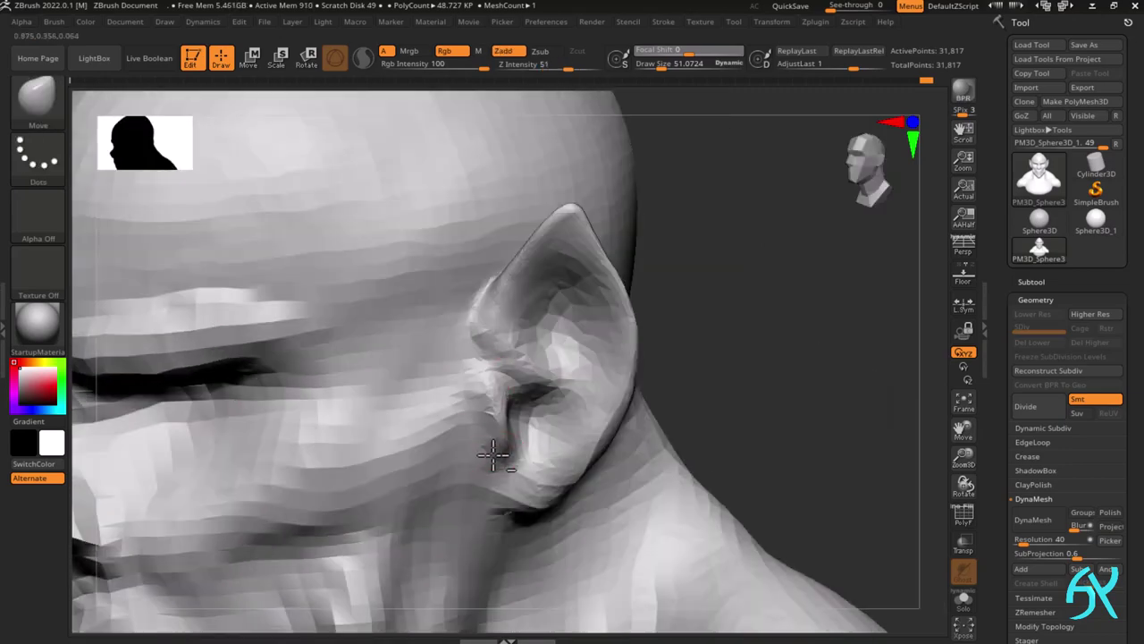
right_drag(493, 455, 643, 295)
shift+right_drag(644, 295, 545, 577)
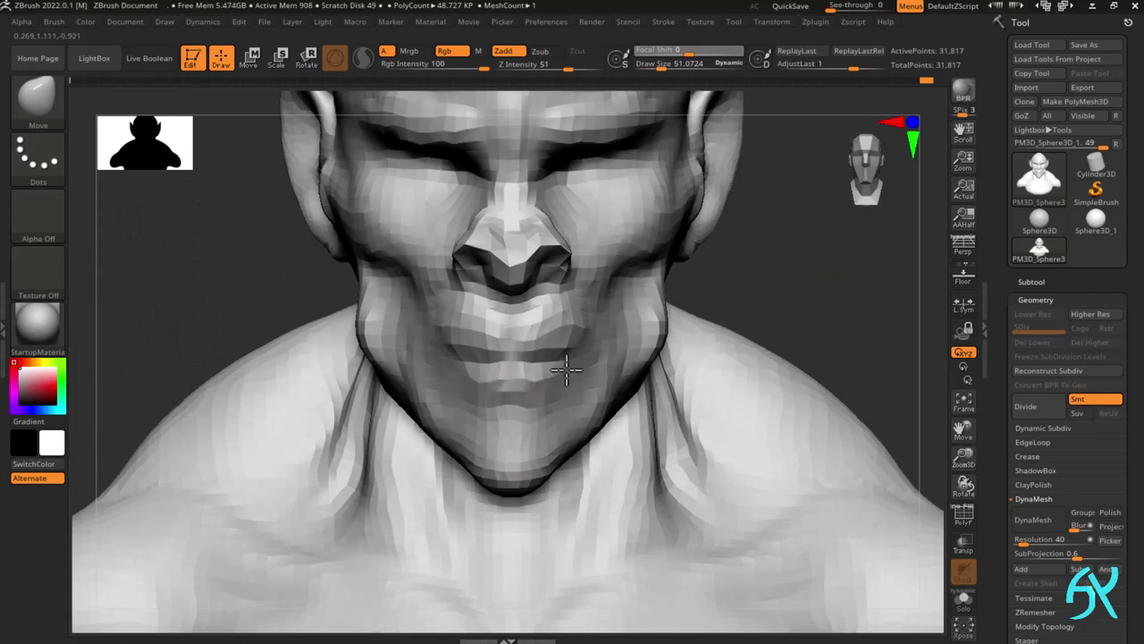
mouse_move(588, 321)
ctrl+right_down()
mouse_move(580, 392)
mouse_move(567, 307)
ctrl+right_up()
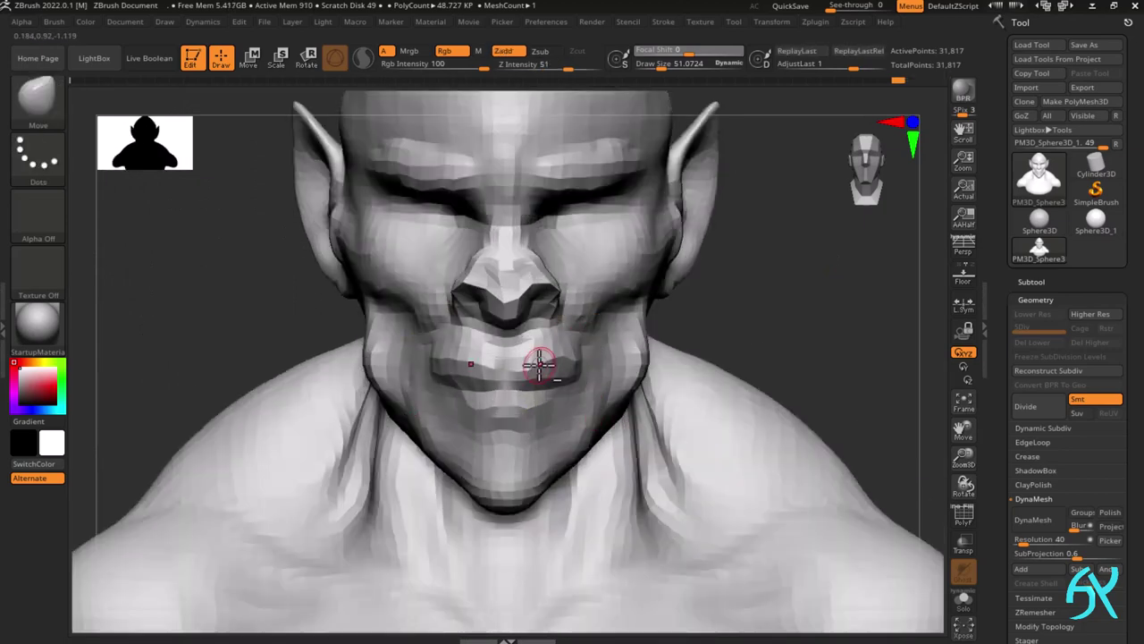
alt+drag(539, 364, 541, 360)
right_drag(541, 360, 567, 372)
drag(567, 373, 571, 357)
shift+right_drag(571, 357, 576, 376)
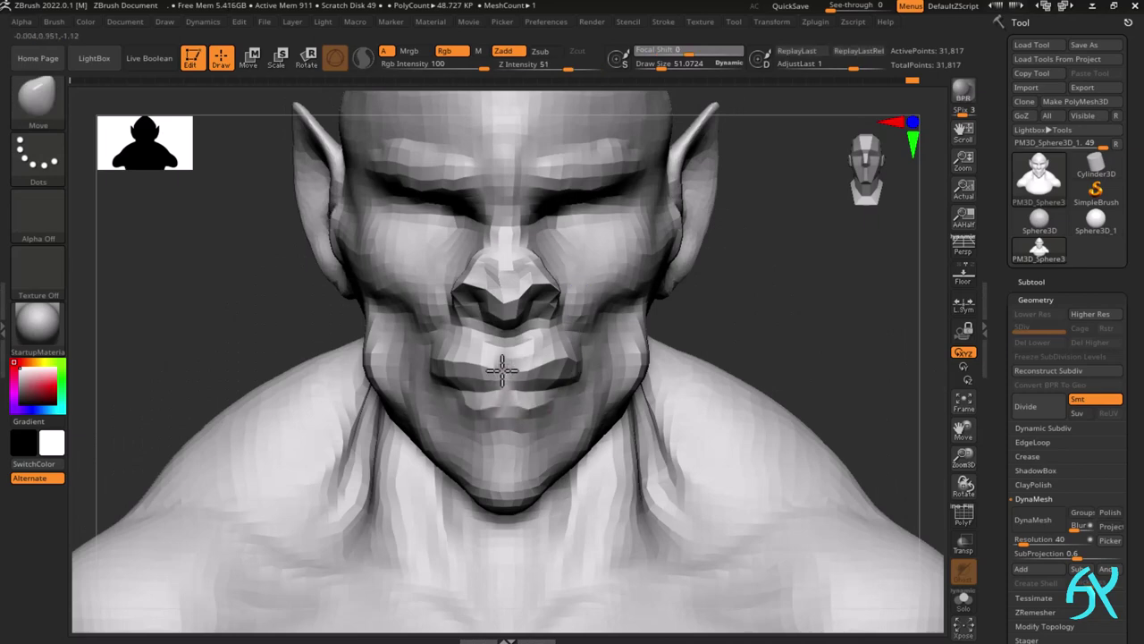
- Reshape the brow ridges above the eyes with the Move brush at a draw size of about 99
right_drag(503, 358, 583, 324)
ctrl+right_drag(583, 325, 594, 393)
alt+right_drag(735, 286, 656, 371)
ctrl+right_drag(656, 371, 572, 357)
key(s)
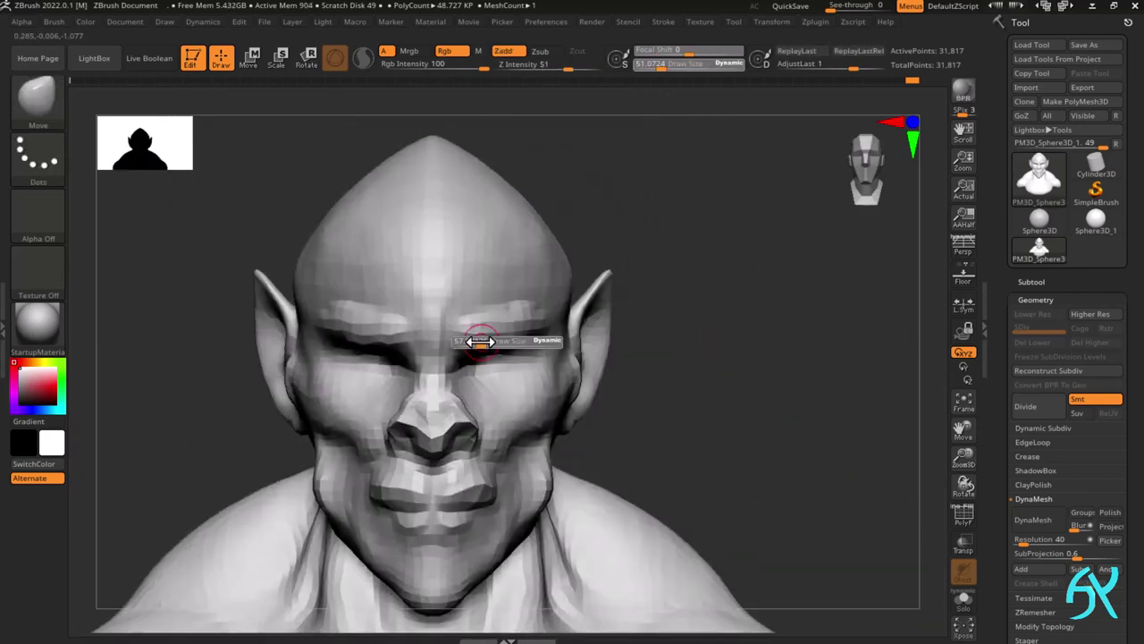
drag(500, 343, 501, 335)
right_drag(516, 302, 528, 317)
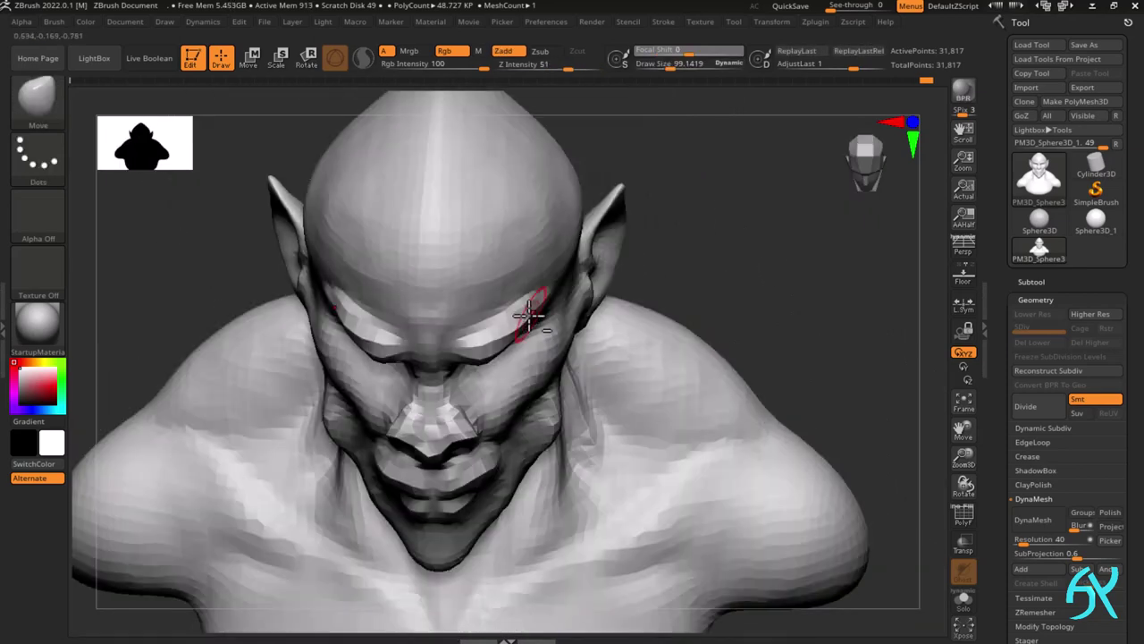
drag(528, 317, 526, 327)
mouse_move(528, 354)
right_down()
mouse_move(531, 331)
mouse_move(478, 357)
right_up()
drag(477, 357, 477, 365)
mouse_move(500, 286)
right_down()
mouse_move(524, 288)
mouse_move(545, 259)
right_up()
ctrl+right_drag(546, 260, 504, 192)
- Examine the proportions of the face and head from several angles and distances
ctrl+right_drag(669, 302, 512, 470)
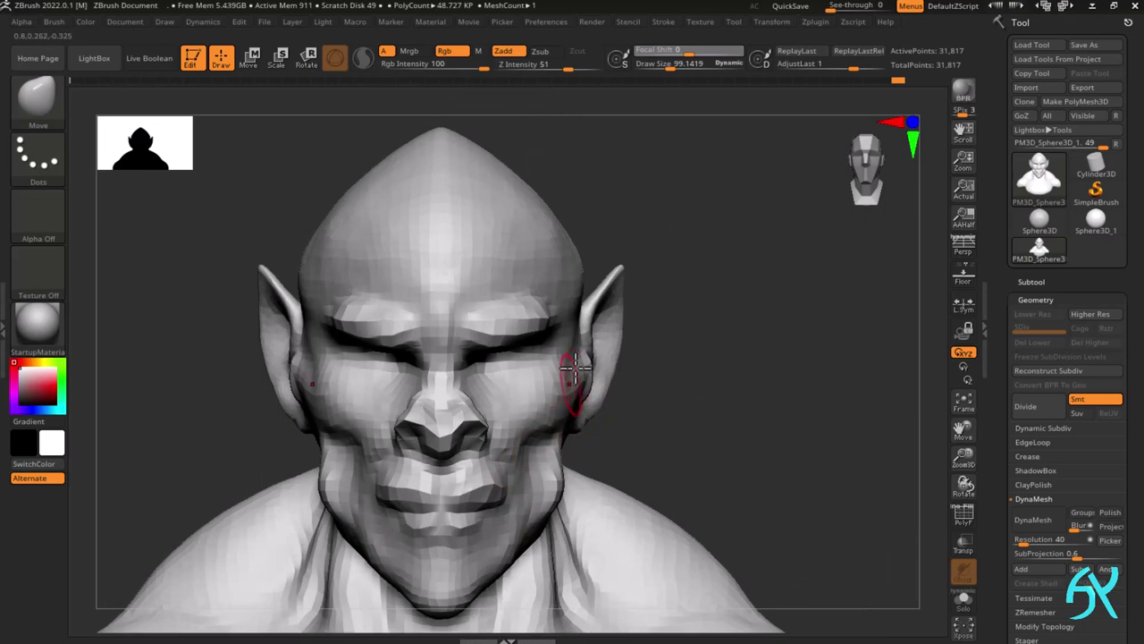
alt+right_drag(575, 368, 555, 363)
ctrl+right_drag(562, 429, 556, 383)
ctrl+right_drag(556, 383, 656, 431)
ctrl+right_drag(656, 431, 624, 419)
ctrl+right_drag(624, 419, 657, 452)
right_drag(543, 342, 503, 365)
ctrl+right_drag(502, 364, 521, 385)
- Adjust the back and crown of the skull from the side with the Move brush at a draw size of about 535
right_drag(517, 344, 570, 284)
key(space)
right_drag(605, 243, 552, 239)
drag(649, 256, 675, 246)
mouse_move(758, 353)
ctrl+right_down()
mouse_move(749, 324)
mouse_move(781, 334)
mouse_move(701, 338)
ctrl+right_up()
ctrl+right_drag(701, 338, 662, 376)
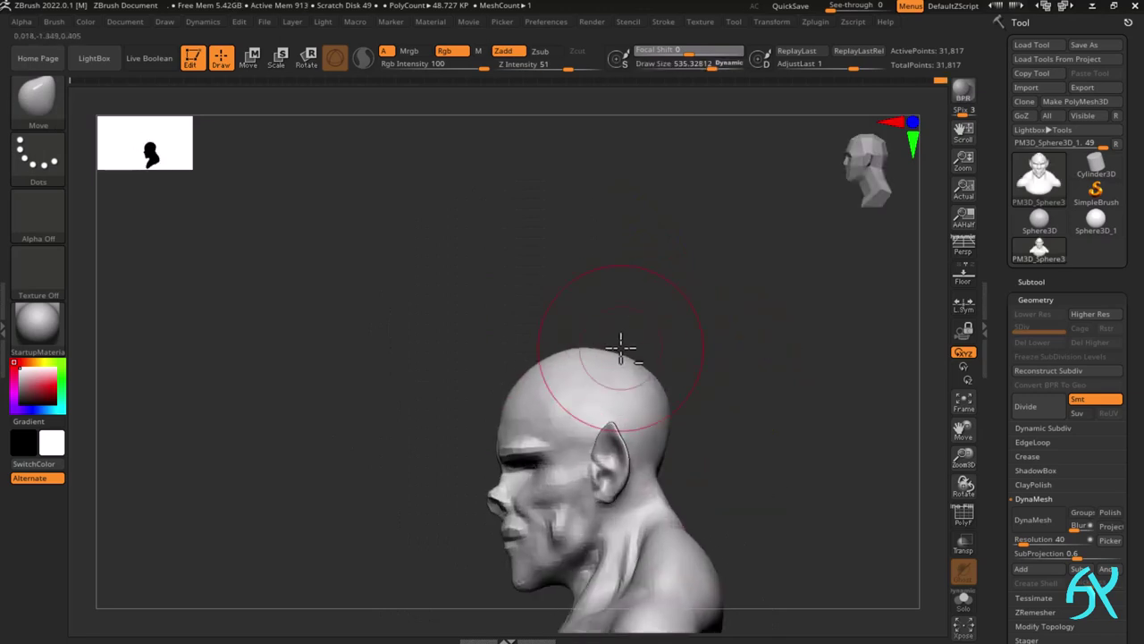
mouse_move(634, 330)
shift+right_down()
mouse_move(697, 309)
mouse_move(674, 266)
mouse_move(636, 390)
shift+right_up()
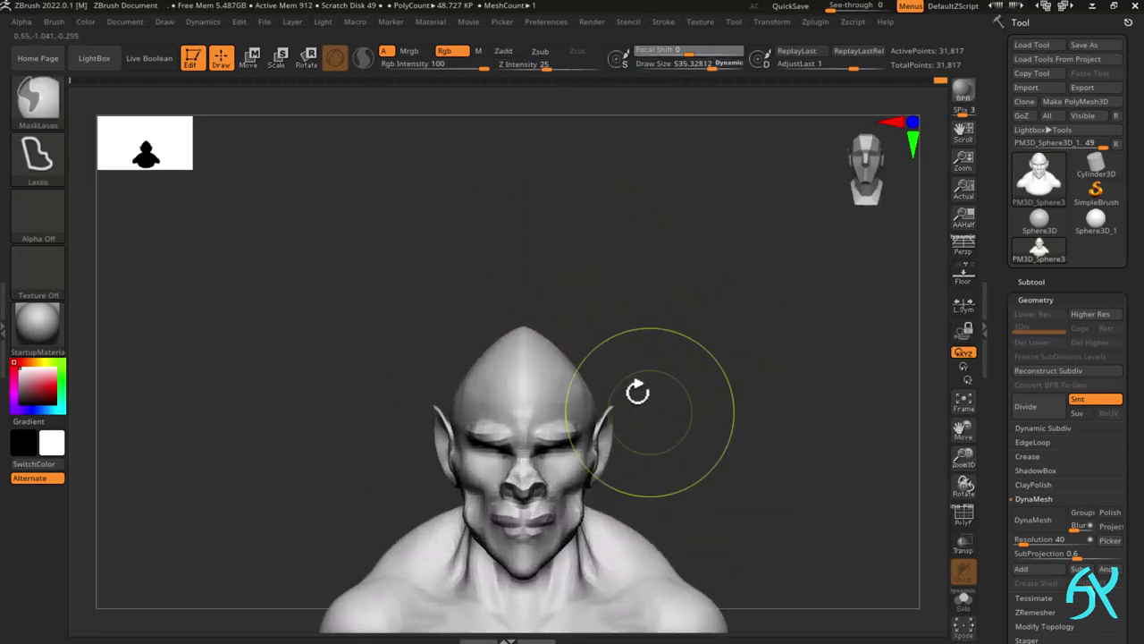
- Build up the neck muscles below the ear with the ClayBuildup brush at a draw size of about 157
mouse_move(602, 352)
right_down()
mouse_move(698, 388)
mouse_move(725, 314)
mouse_move(626, 357)
right_up()
key(b)
key(c)
key(b)
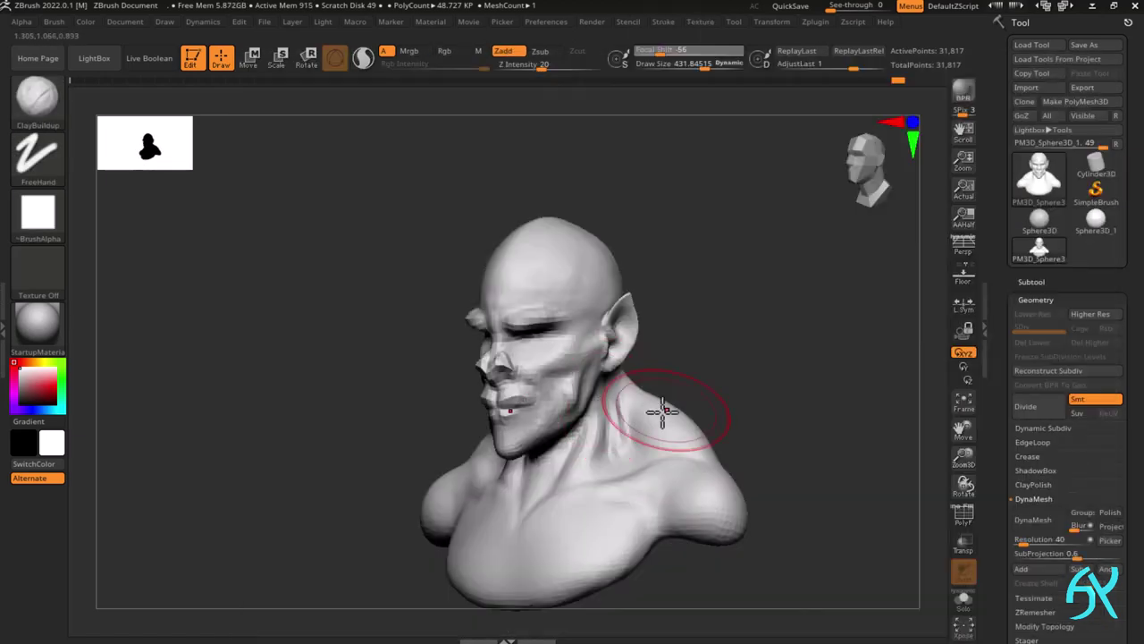
key([)
mouse_move(661, 411)
right_down()
mouse_move(639, 425)
mouse_move(608, 411)
right_up()
mouse_move(608, 411)
ctrl+right_down()
mouse_move(581, 438)
mouse_move(567, 396)
mouse_move(614, 388)
mouse_move(626, 413)
mouse_move(528, 451)
mouse_move(547, 417)
ctrl+right_up()
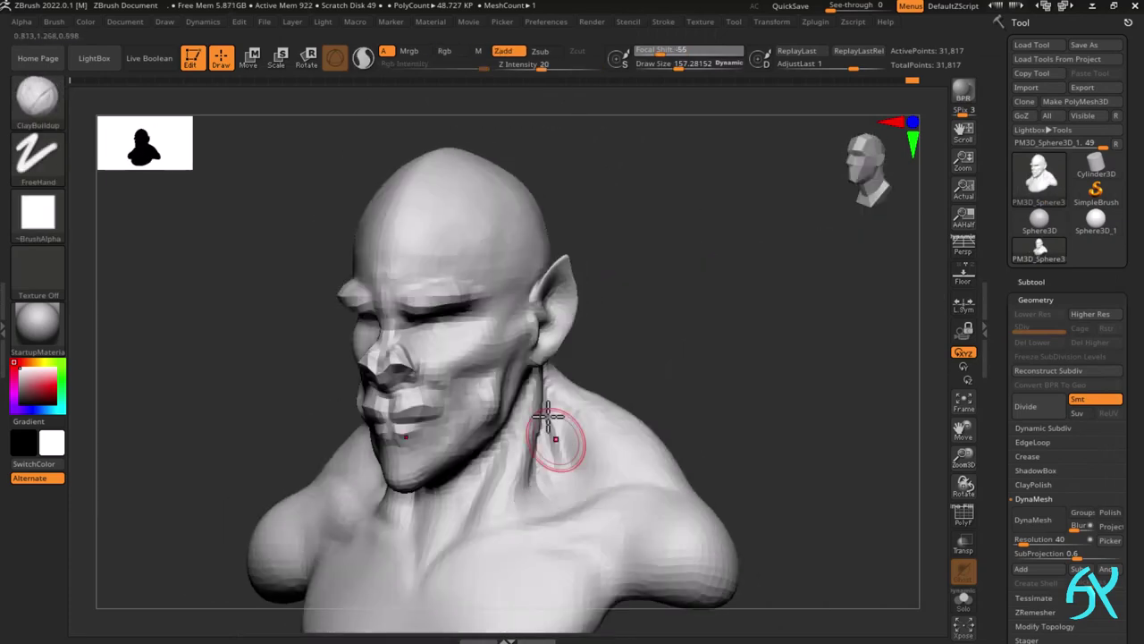
right_drag(536, 458, 519, 481)
mouse_move(522, 427)
right_down()
mouse_move(535, 474)
mouse_move(518, 401)
mouse_move(417, 536)
mouse_move(459, 473)
mouse_move(485, 501)
mouse_move(481, 473)
mouse_move(506, 383)
mouse_move(552, 409)
mouse_move(571, 379)
mouse_move(620, 429)
mouse_move(643, 431)
right_up()
ctrl+right_drag(644, 431, 703, 425)
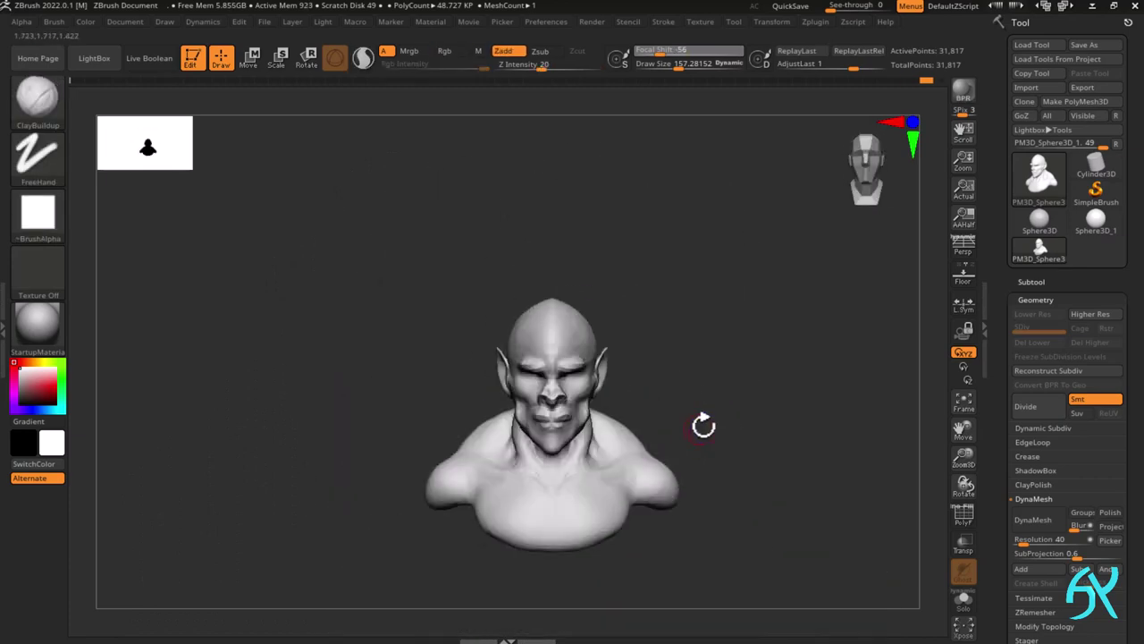
- Set the DynaMesh resolution to 64 and remesh the bust
ctrl+right_drag(617, 447, 608, 411)
right_drag(608, 412, 713, 514)
drag(1024, 543, 1026, 543)
mouse_move(682, 488)
ctrl+right_down()
mouse_move(711, 415)
mouse_move(541, 456)
ctrl+right_up()
click(1038, 522)
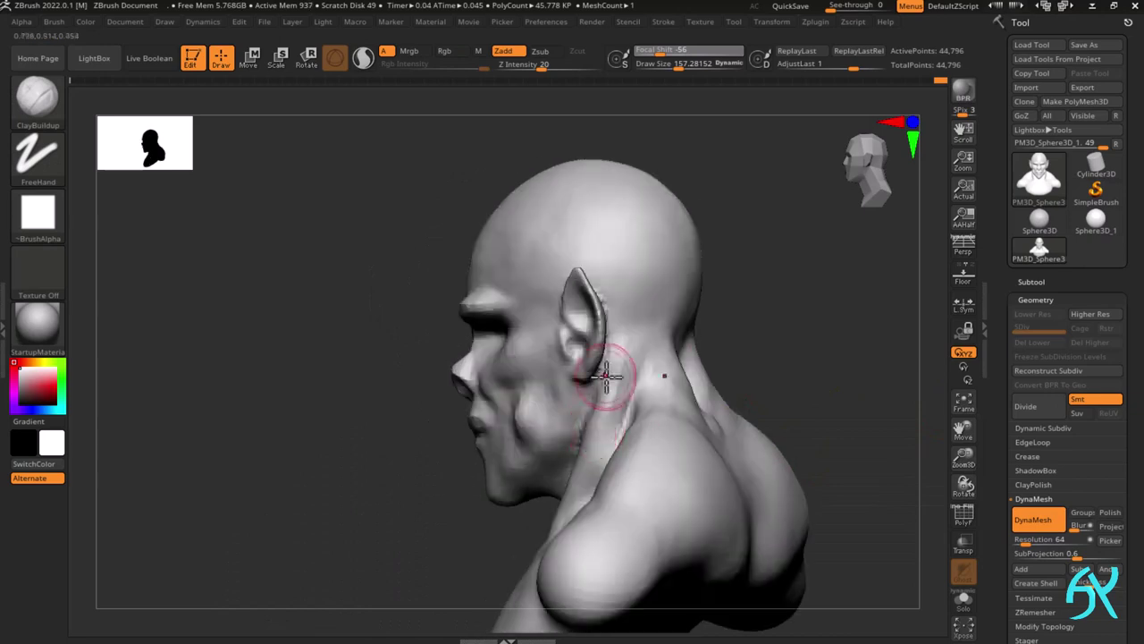
- Build up the collarbones from the base of the neck to the shoulders with ClayBuildup and smooth them
right_drag(605, 376, 684, 394)
ctrl+right_drag(587, 414, 597, 483)
right_drag(597, 424, 680, 371)
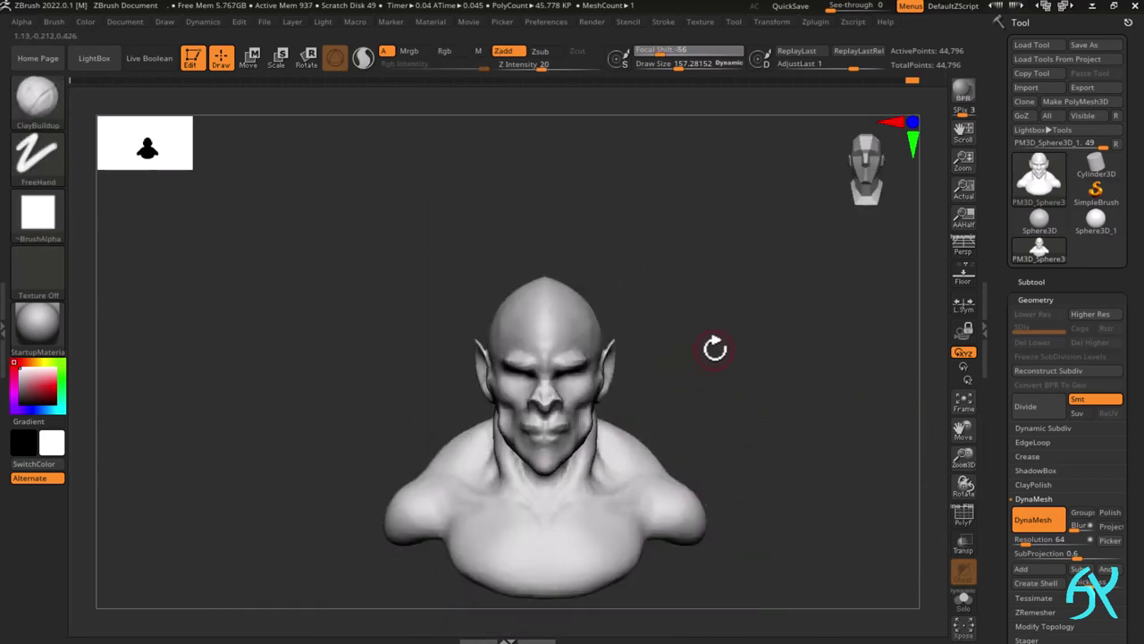
mouse_move(588, 452)
right_down()
mouse_move(682, 462)
mouse_move(633, 519)
right_up()
ctrl+right_drag(634, 518, 626, 467)
drag(626, 468, 567, 534)
right_drag(648, 393, 579, 543)
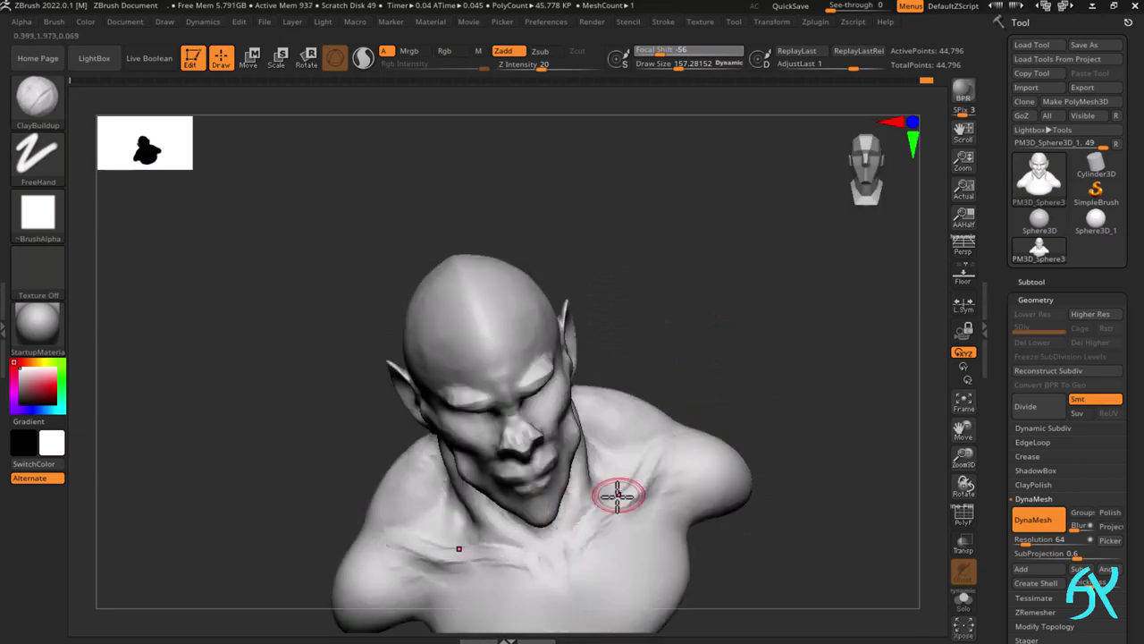
shift+drag(655, 455, 593, 526)
right_drag(593, 527, 523, 545)
mouse_move(523, 545)
ctrl+right_down()
mouse_move(516, 496)
mouse_move(594, 460)
ctrl+right_up()
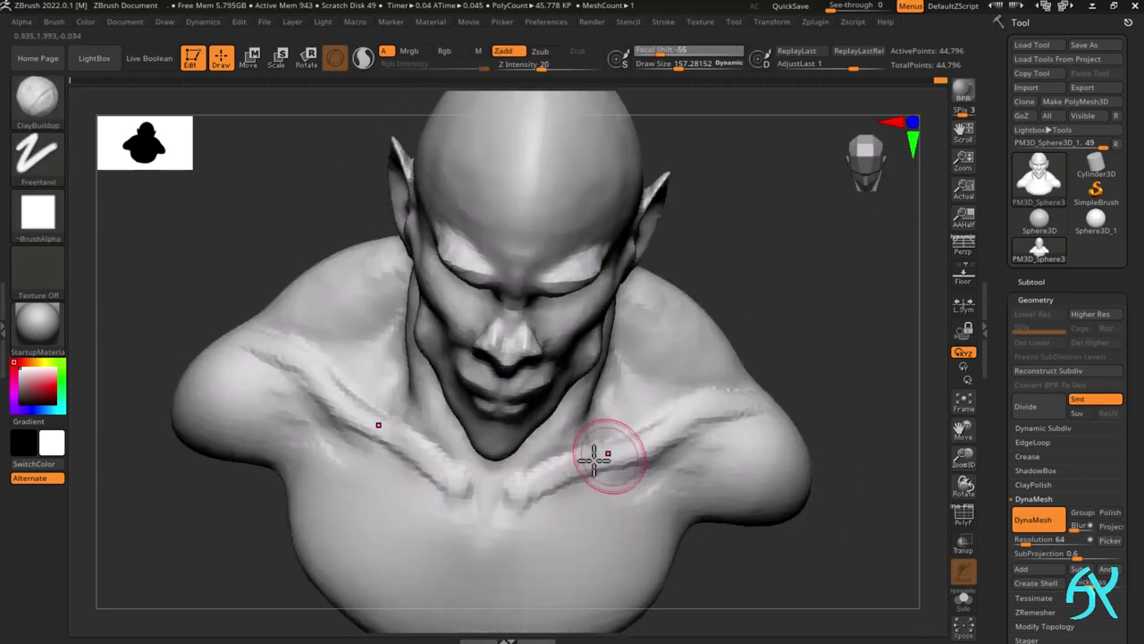
- Carve the central chest groove with ClayBuildup at a draw size of about 95 and shape the pectorals at about 201
right_drag(706, 456, 718, 482)
right_drag(859, 496, 739, 577)
ctrl+right_drag(739, 577, 613, 470)
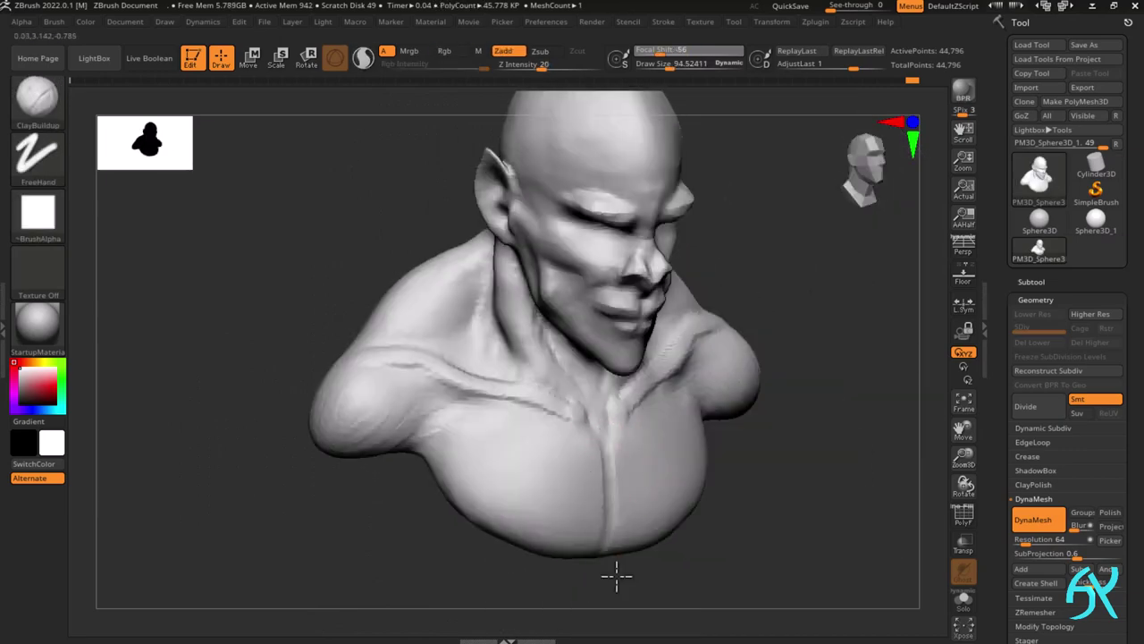
right_drag(616, 576, 665, 495)
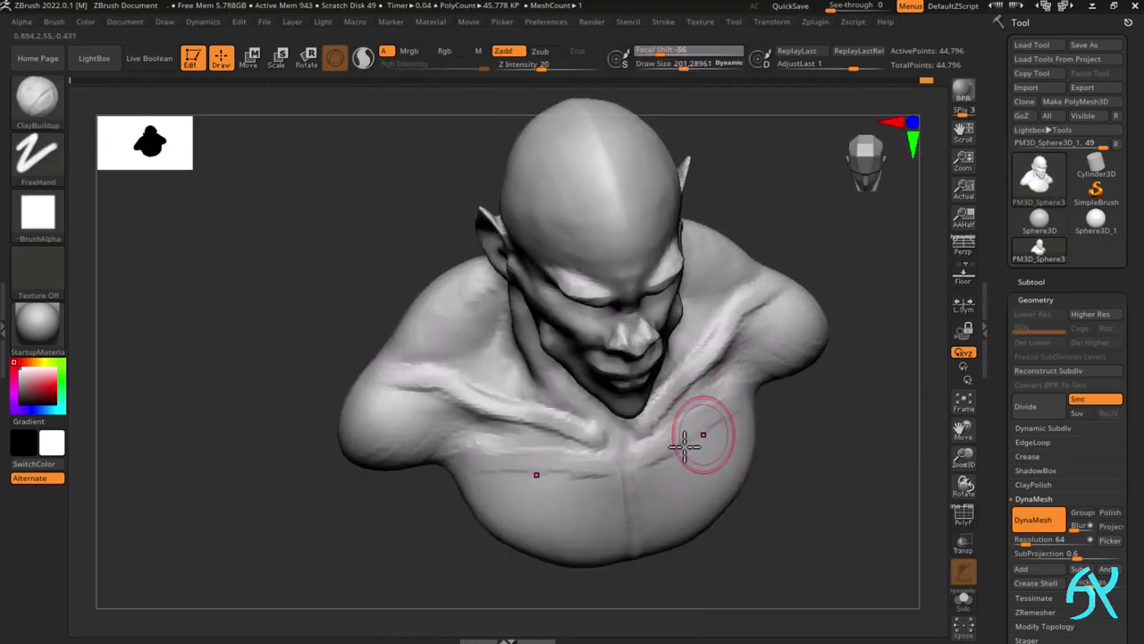
right_drag(684, 441, 662, 498)
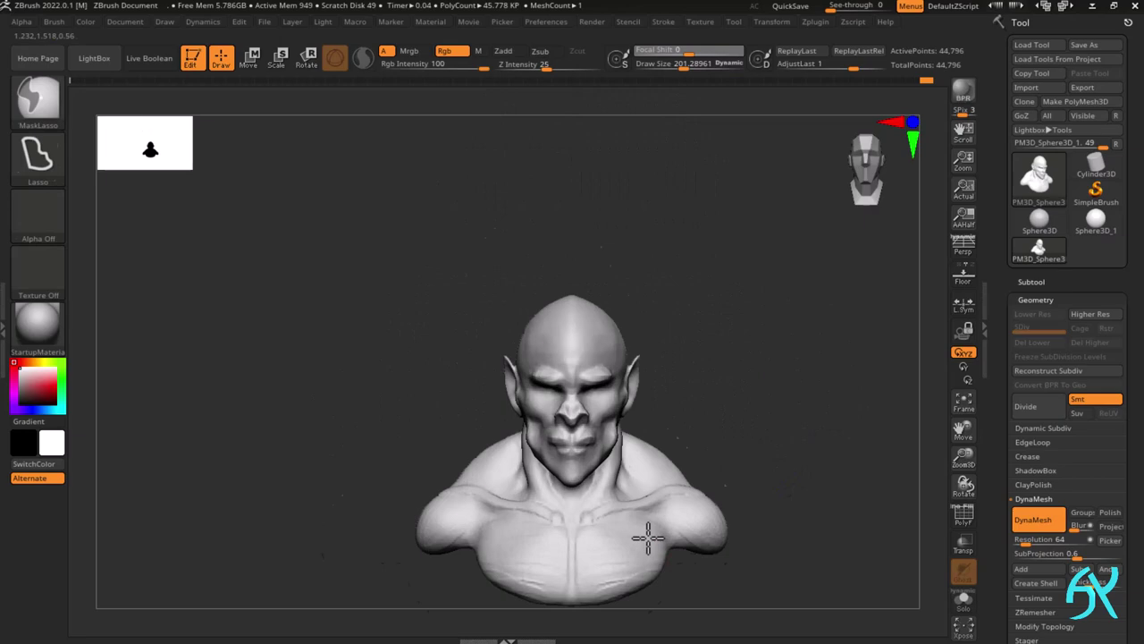
- Refine the lips and chin with the Move brush, reducing the draw size from about 151 to 95
mouse_move(646, 536)
right_down()
mouse_move(566, 475)
mouse_move(715, 450)
mouse_move(695, 465)
mouse_move(683, 447)
right_up()
key(b)
key(m)
key(v)
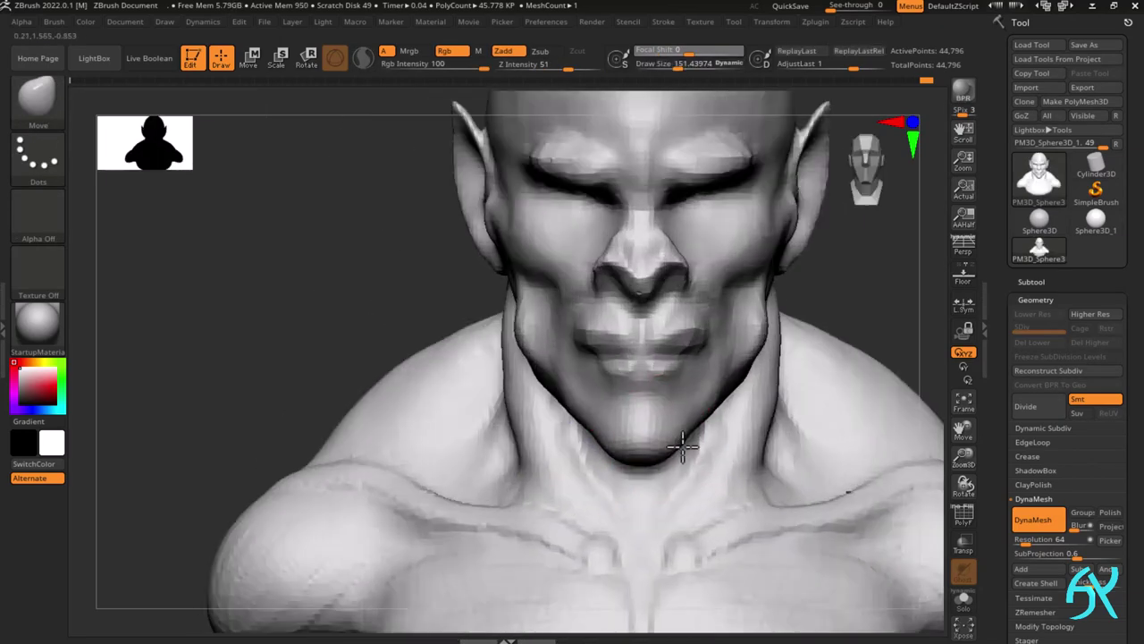
alt+right_drag(672, 338, 595, 396)
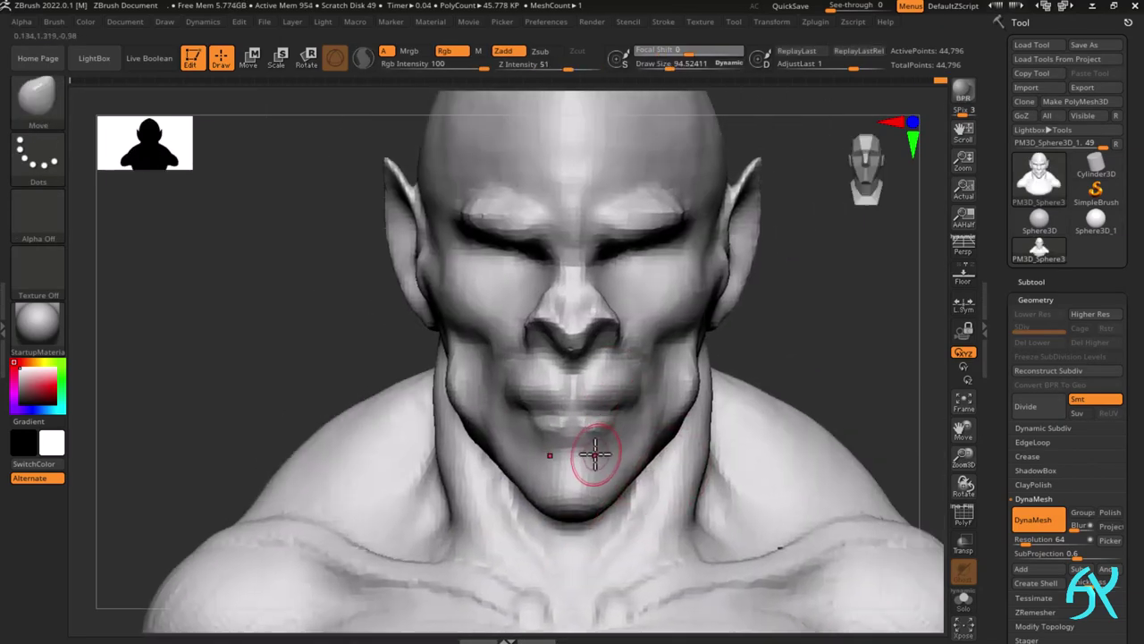
right_drag(592, 455, 697, 451)
ctrl+right_drag(697, 451, 587, 470)
- Smooth the brow ridges above both eyes
right_drag(640, 401, 697, 393)
ctrl+right_drag(697, 394, 742, 402)
mouse_move(742, 402)
ctrl+right_down()
mouse_move(724, 376)
mouse_move(680, 394)
ctrl+right_up()
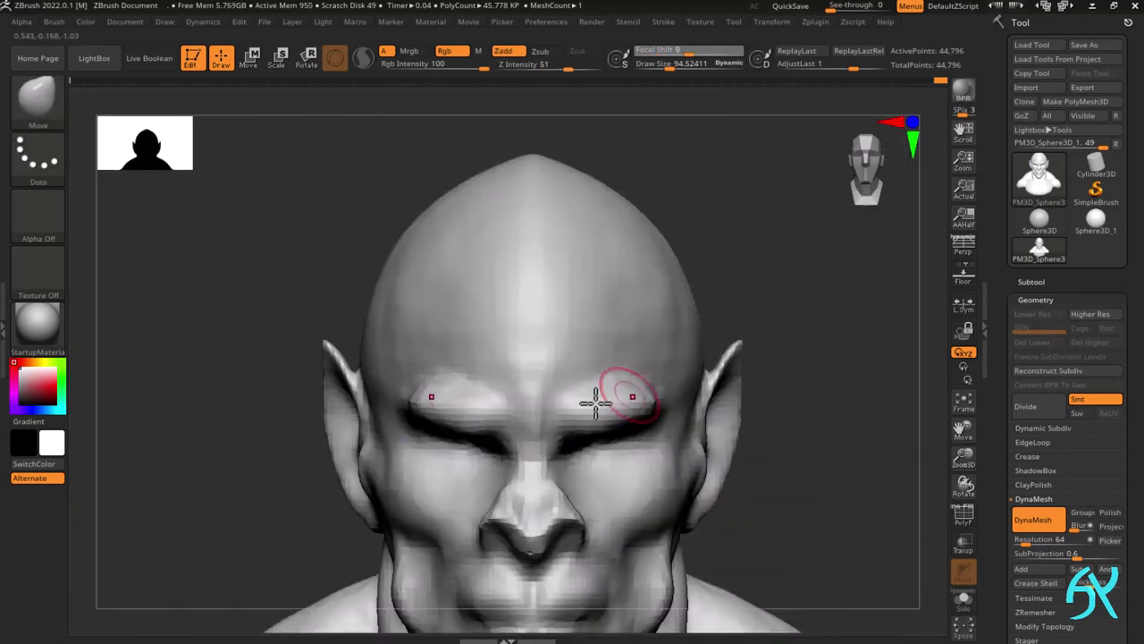
shift+drag(595, 398, 626, 393)
right_drag(625, 394, 679, 403)
- Lasso-mask the head, invert the mask to protect the body, and widen the head slightly with the transform gizmo
shift+right_drag(461, 384, 737, 266)
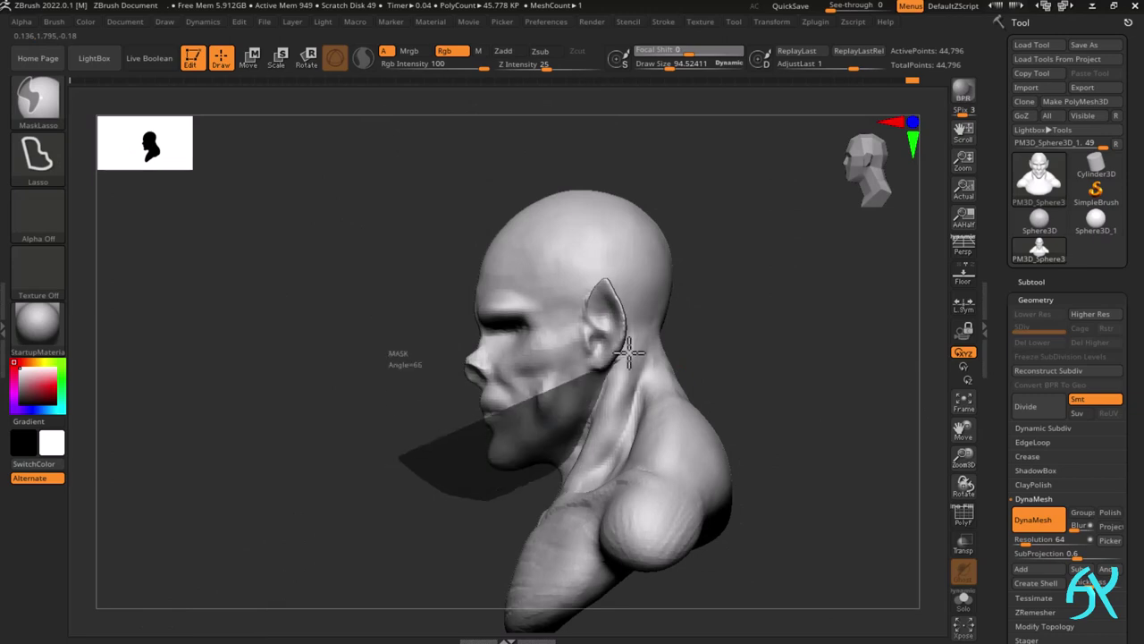
ctrl+drag(629, 353, 527, 104)
ctrl+click(759, 355)
shift+drag(759, 355, 845, 362)
key(w)
click(541, 320)
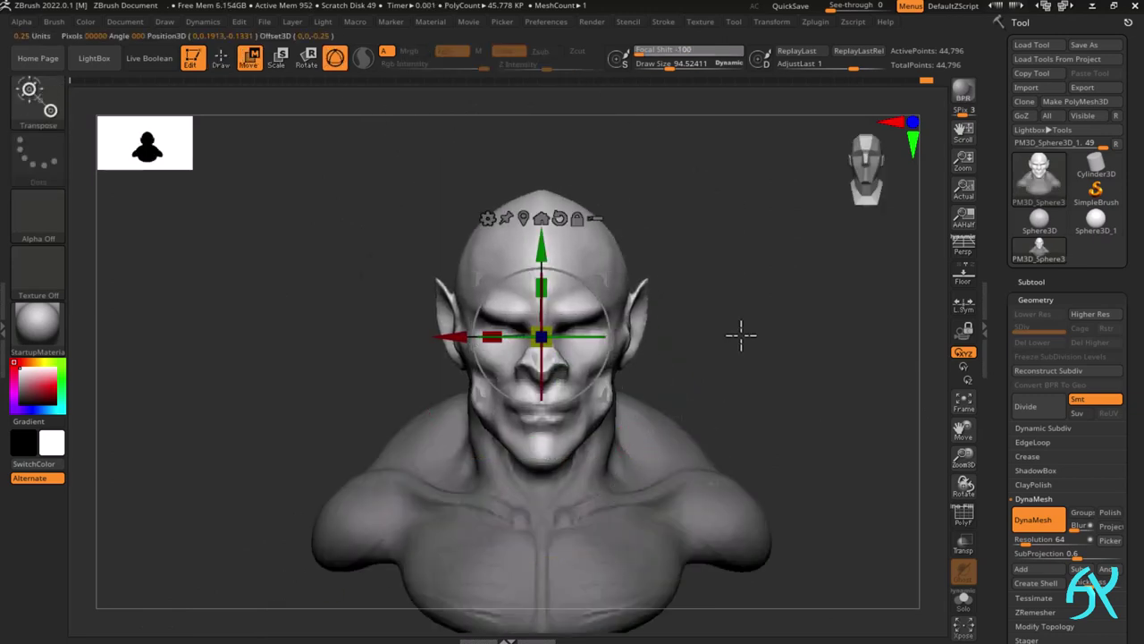
drag(496, 338, 488, 338)
- Clear the mask, return to Draw mode and remesh the bust with DynaMesh
ctrl+drag(707, 327, 742, 353)
key(q)
mouse_move(706, 327)
ctrl+mouse_down()
mouse_move(720, 339)
mouse_move(693, 344)
ctrl+mouse_up()
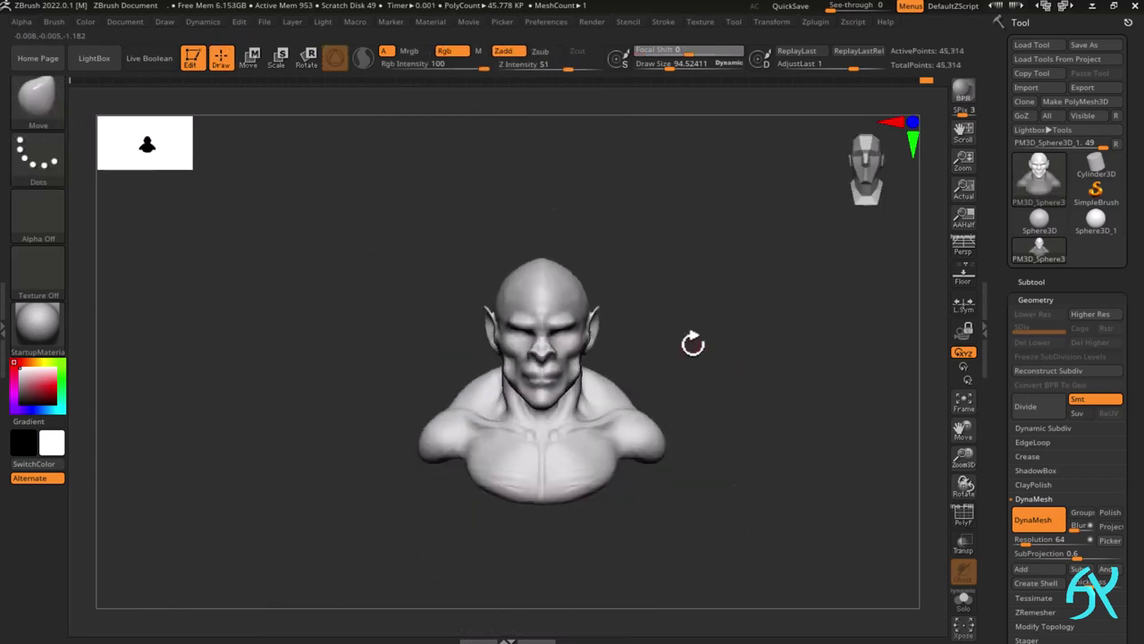
- Adjust the shoulder and upper back silhouette with the Move brush at a draw size of about 432
alt+drag(759, 369, 760, 421)
mouse_move(786, 376)
shift+mouse_down()
mouse_move(706, 381)
mouse_move(715, 375)
shift+mouse_up()
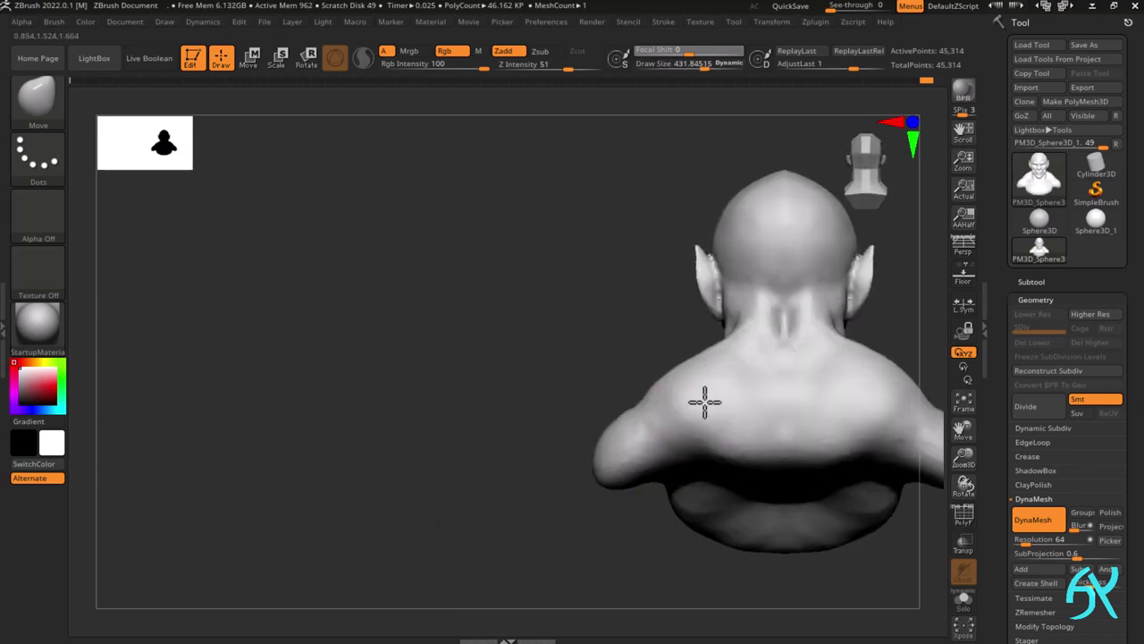
alt+drag(626, 313, 537, 356)
shift+drag(795, 340, 679, 358)
- Mirror and weld the bust's geometry so both halves match
click(1045, 299)
click(1050, 460)
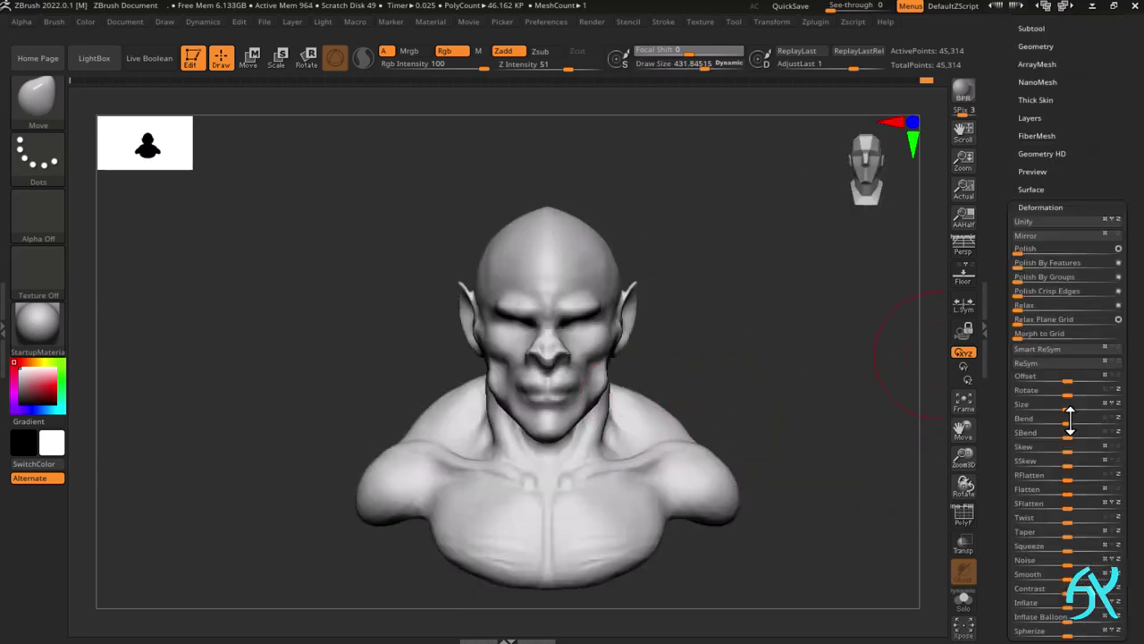
drag(1001, 127, 1002, 141)
click(1037, 60)
click(1044, 348)
click(1054, 306)
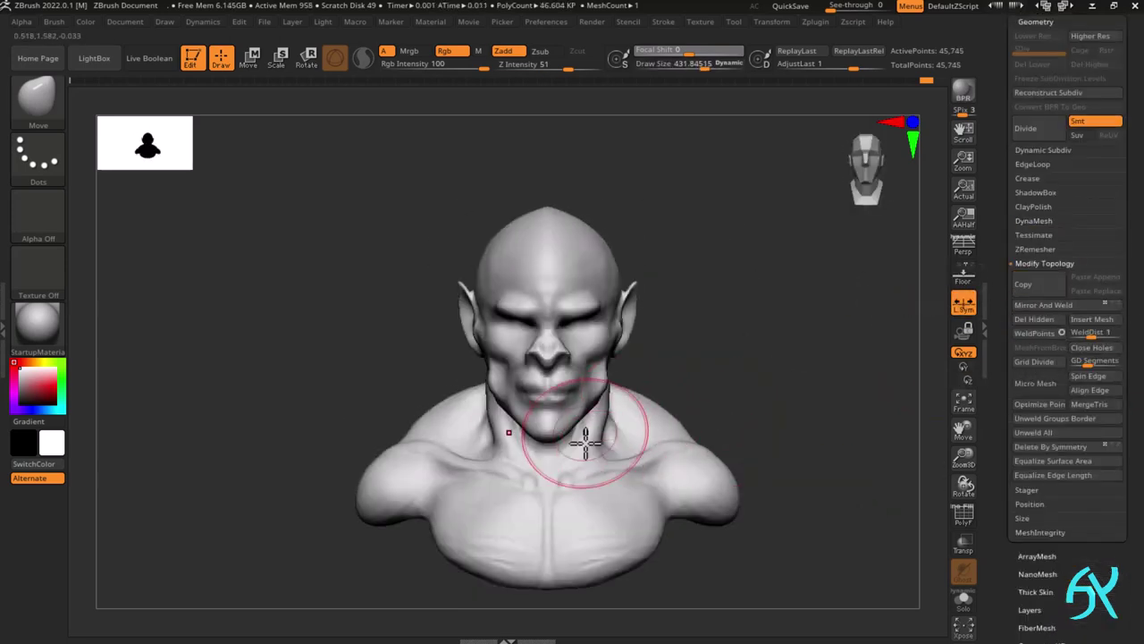
- Reshape the neck sides and the dip above the shoulders with the Move brush, reducing the draw size to about 258
mouse_move(696, 474)
alt+right_down()
mouse_move(644, 468)
mouse_move(616, 383)
alt+right_up()
drag(617, 383, 614, 402)
shift+right_drag(617, 408, 769, 420)
key(s)
drag(649, 429, 634, 430)
ctrl+right_drag(634, 429, 590, 393)
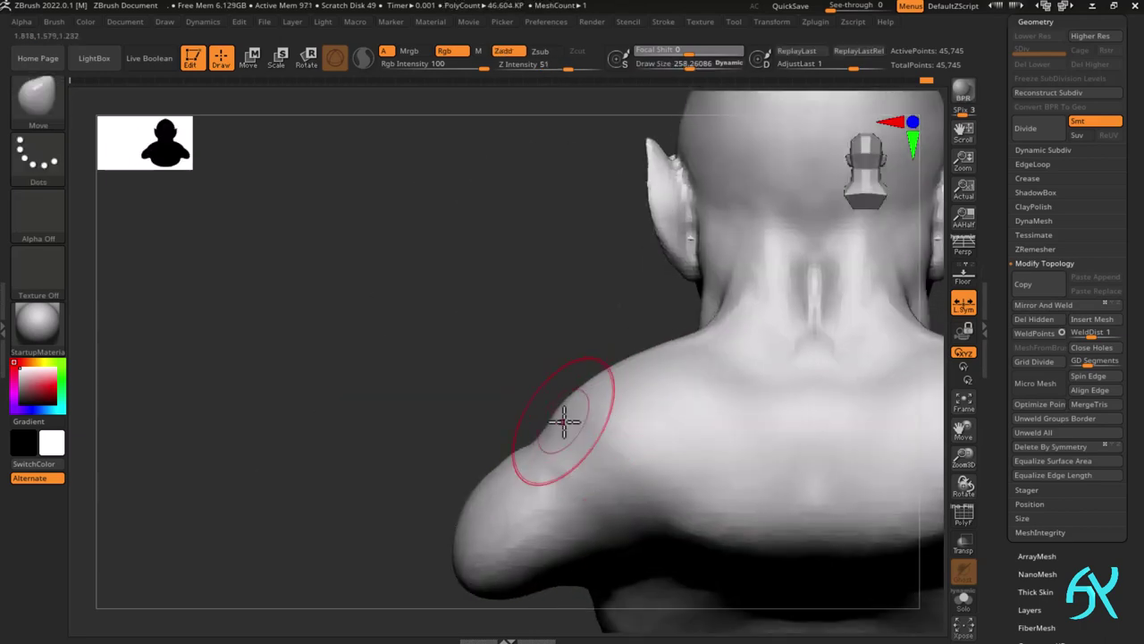
drag(564, 421, 556, 430)
ctrl+right_drag(572, 429, 554, 349)
shift+right_drag(554, 349, 635, 421)
right_drag(634, 420, 630, 394)
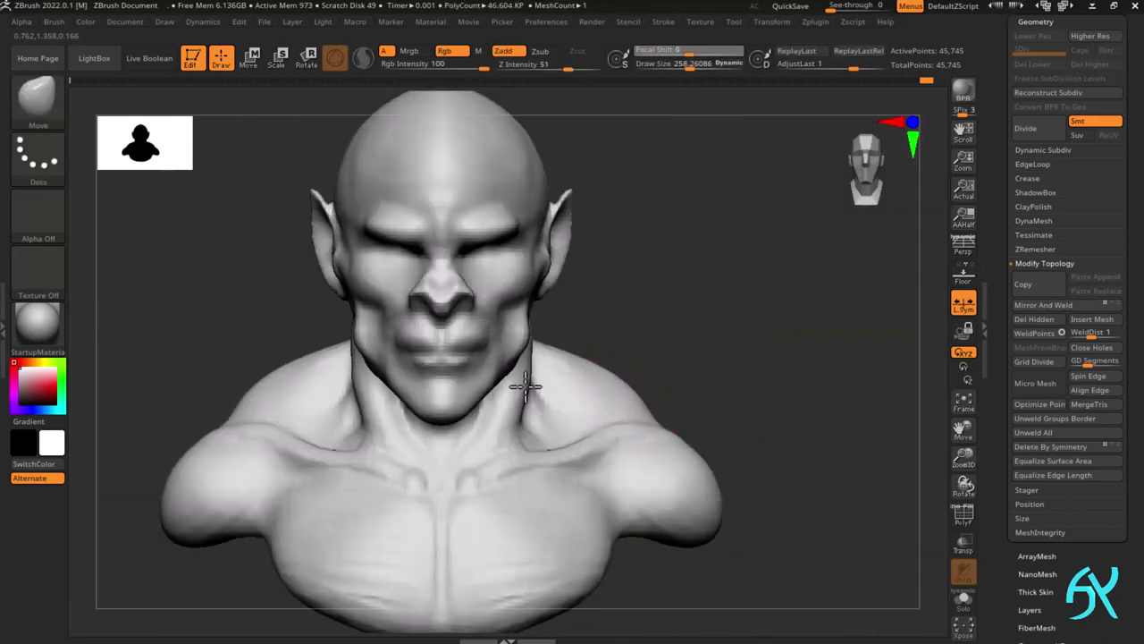
- Enlarge the Move brush to a draw size of about 699 and adjust the face profile around the nose
mouse_move(561, 433)
ctrl+right_down()
mouse_move(567, 453)
mouse_move(739, 388)
mouse_move(618, 453)
mouse_move(681, 389)
mouse_move(669, 424)
ctrl+right_up()
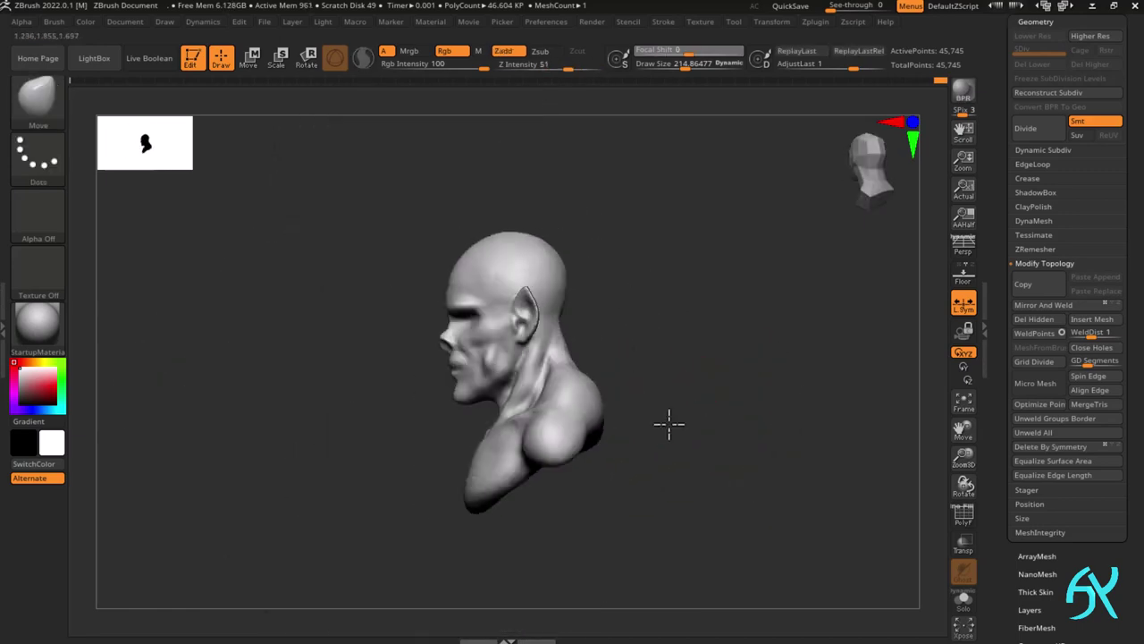
key(s)
drag(645, 320, 662, 322)
alt+right_drag(648, 359, 645, 408)
key(s)
drag(645, 407, 664, 408)
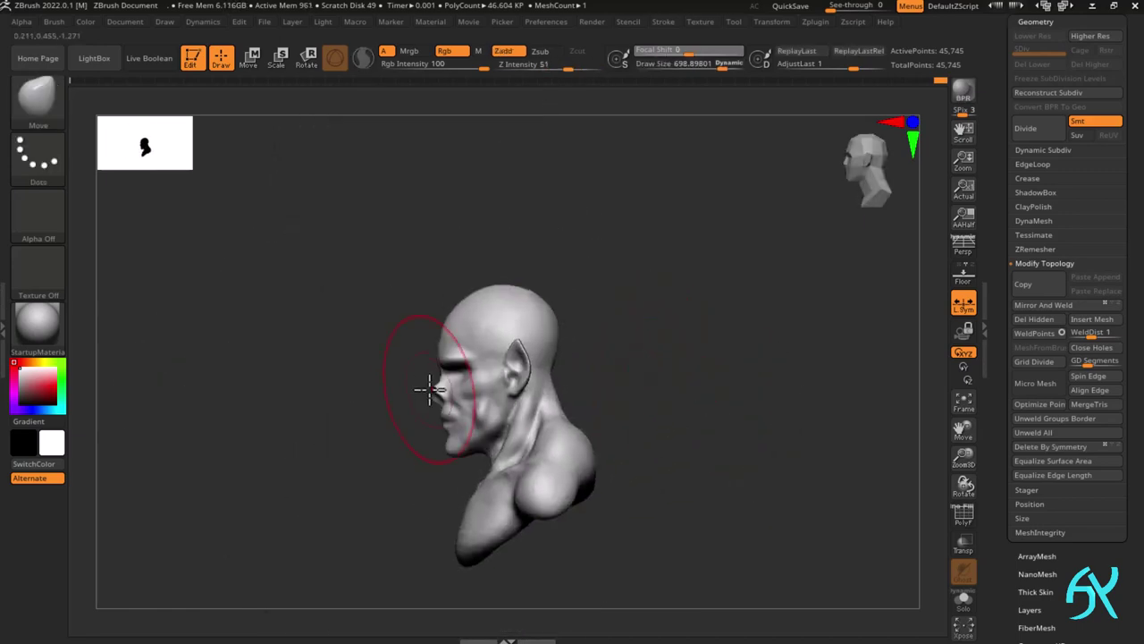
drag(431, 388, 422, 388)
mouse_move(505, 380)
right_down()
mouse_move(572, 375)
mouse_move(537, 371)
right_up()
- Reshape the back of the head in profile with the Move brush at a draw size of about 569
ctrl+right_drag(537, 371, 534, 411)
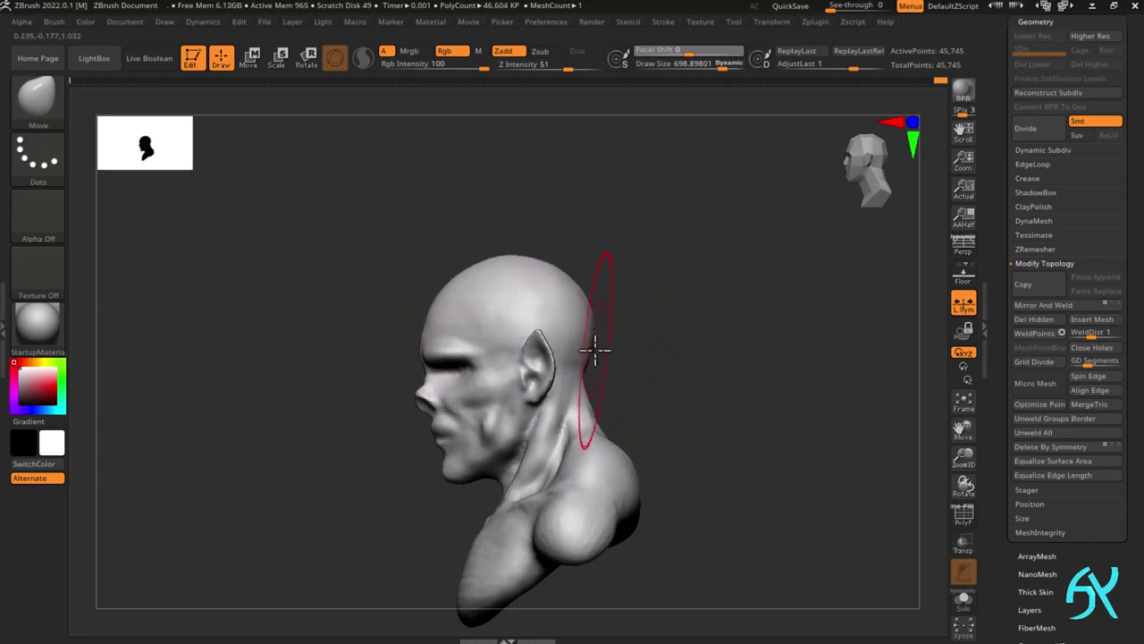
key(s)
drag(594, 351, 586, 350)
shift+right_drag(662, 376, 760, 420)
ctrl+right_drag(760, 424, 743, 358)
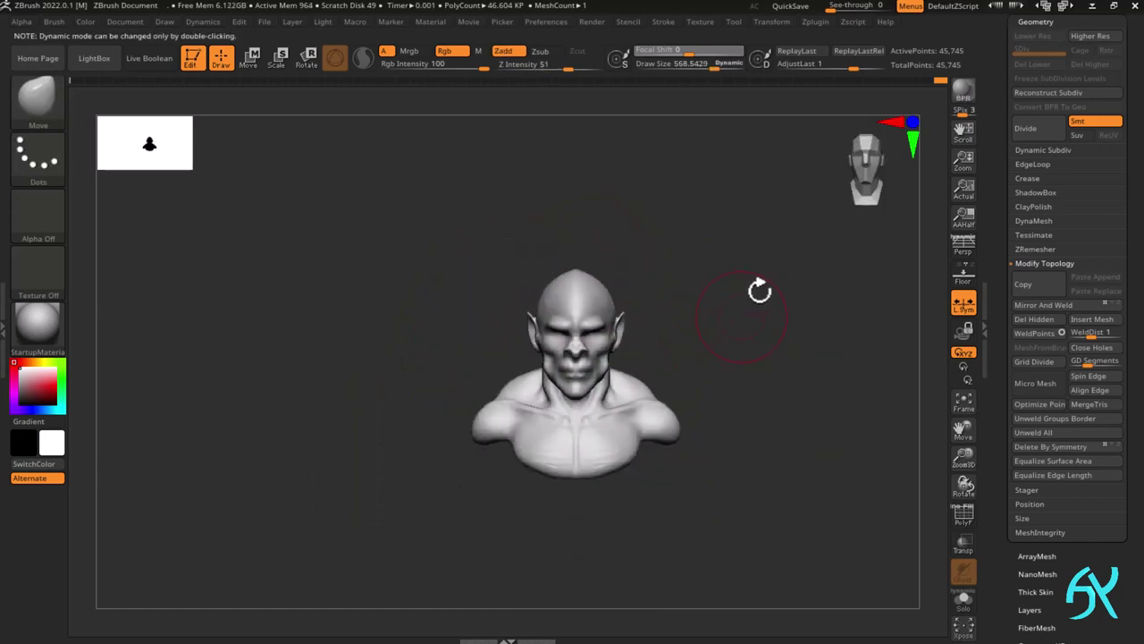
- Adjust the overall proportions of the head, neck and shoulders with the Move brush at a draw size of about 711
ctrl+right_drag(596, 412, 601, 456)
key(s)
mouse_move(613, 408)
mouse_down()
mouse_move(598, 407)
mouse_move(642, 406)
mouse_up()
key(s)
drag(737, 363, 761, 362)
drag(719, 419, 729, 416)
ctrl+right_drag(764, 414, 753, 447)
drag(543, 373, 547, 365)
shift+right_drag(697, 398, 537, 398)
drag(633, 480, 605, 488)
mouse_move(605, 488)
right_down()
mouse_move(759, 468)
mouse_move(622, 467)
mouse_move(585, 453)
mouse_move(542, 483)
mouse_move(669, 490)
right_up()
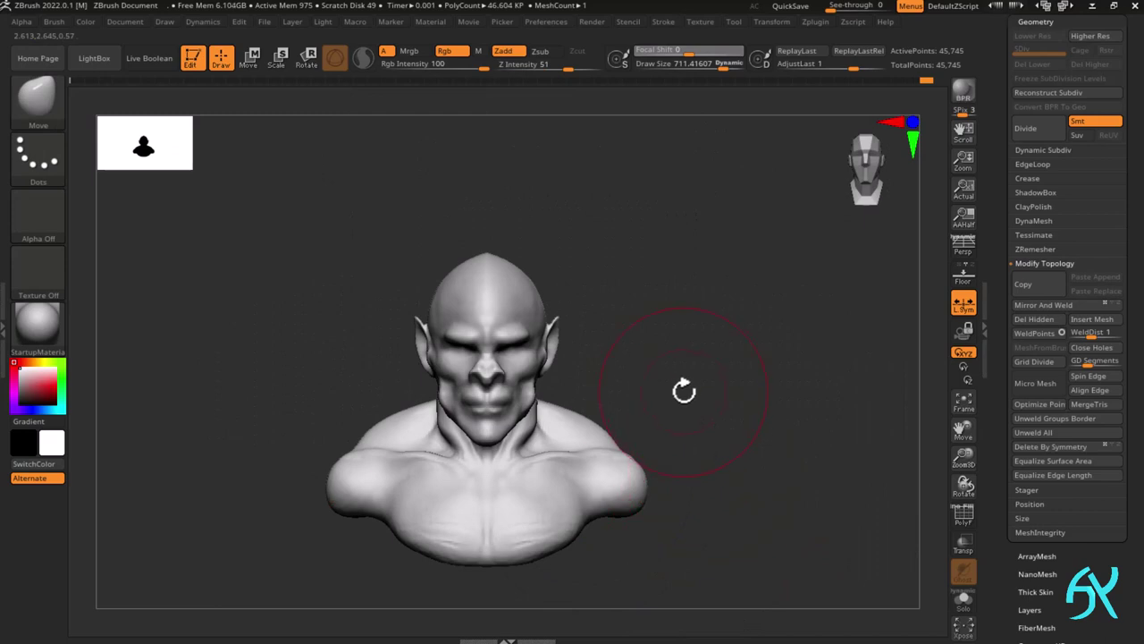
- Reduce the Move brush size and refine the shoulder and upper torso silhouette from several angles
shift+right_drag(684, 391, 771, 386)
ctrl+right_drag(751, 367, 715, 397)
key(s)
drag(680, 392, 608, 388)
ctrl+right_drag(617, 380, 608, 402)
mouse_move(629, 375)
mouse_down()
mouse_move(614, 379)
mouse_move(618, 365)
mouse_up()
shift+right_drag(618, 357, 555, 352)
key(s)
drag(618, 353, 605, 342)
shift+right_drag(620, 368, 681, 347)
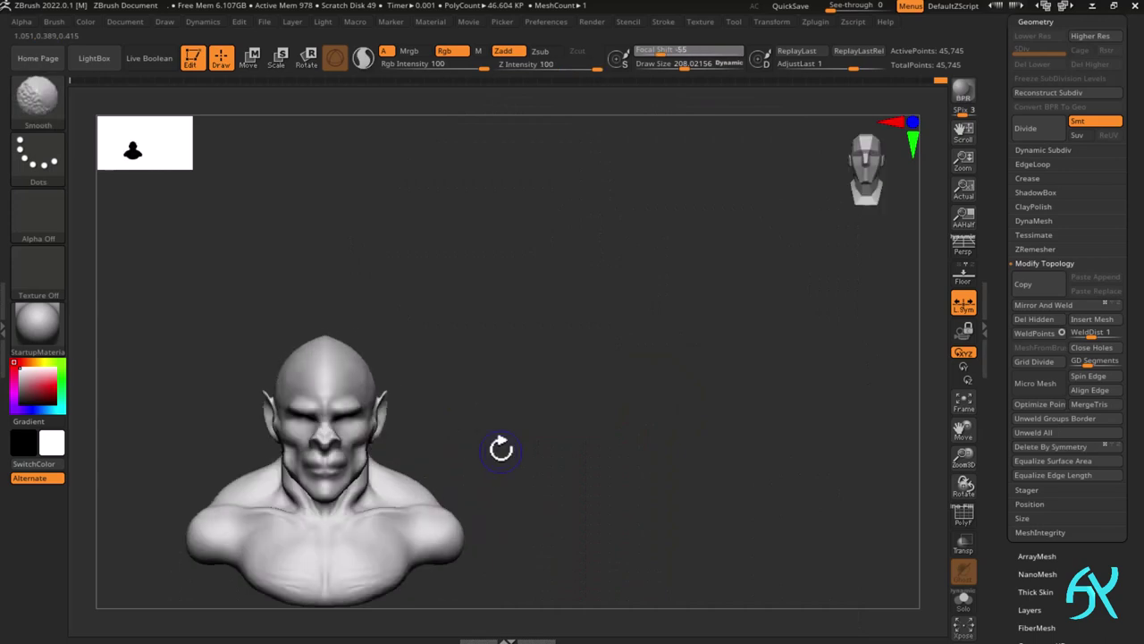
- Refine the neck below the ear and the nape with the Move brush at a draw size of about 243
right_drag(503, 450, 472, 471)
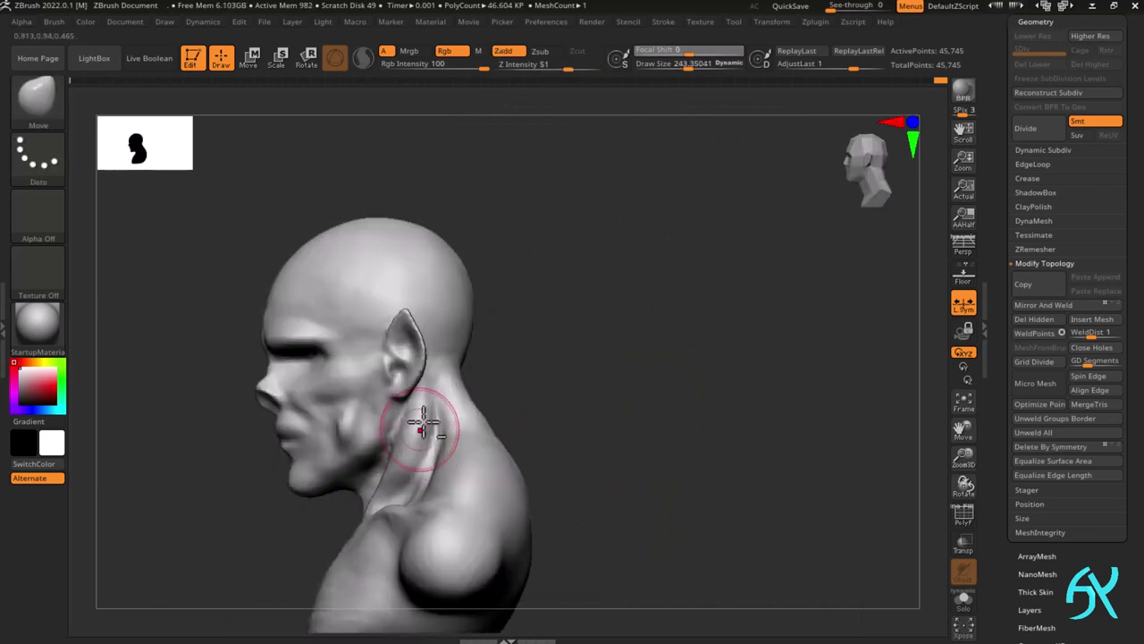
shift+right_drag(573, 398, 511, 403)
drag(592, 349, 599, 320)
shift+right_drag(599, 327, 645, 359)
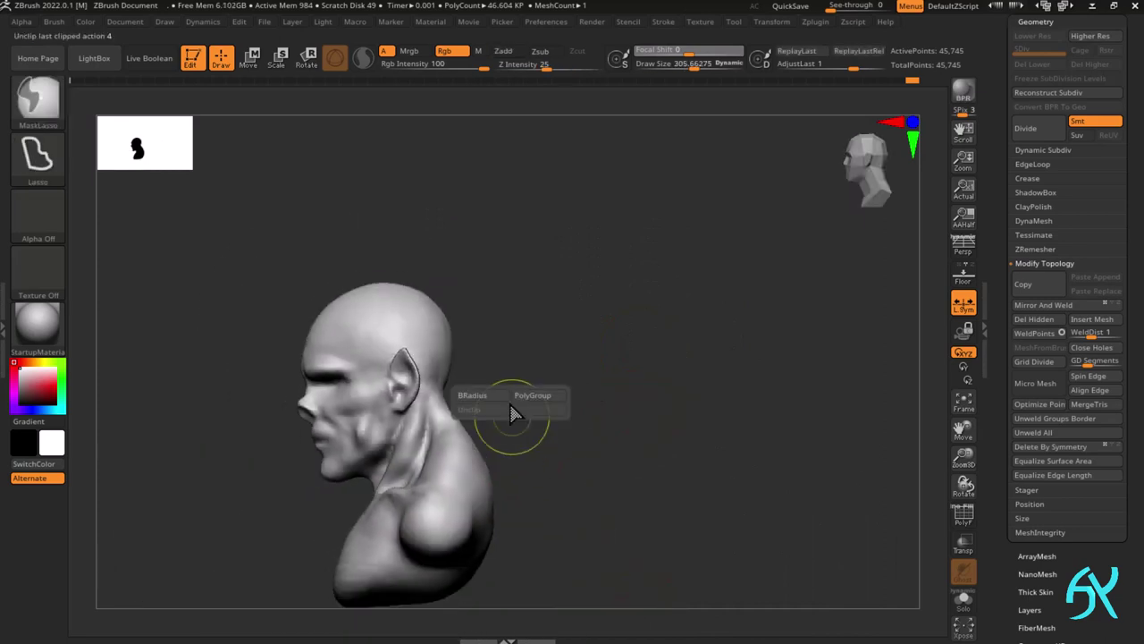
- Lasso-mask the head in profile, invert the mask for transforming, and clear it on returning to Draw mode
shift+right_drag(512, 416, 511, 462)
mouse_move(278, 492)
ctrl+mouse_down()
mouse_move(277, 357)
mouse_move(266, 388)
ctrl+mouse_up()
ctrl+click(536, 420)
key(w)
key(q)
ctrl+drag(506, 434, 528, 422)
- Try reshaping the neck-to-shoulder transition from behind with the Move brush at a draw size of about 452, and undo it
shift+right_drag(527, 423, 558, 411)
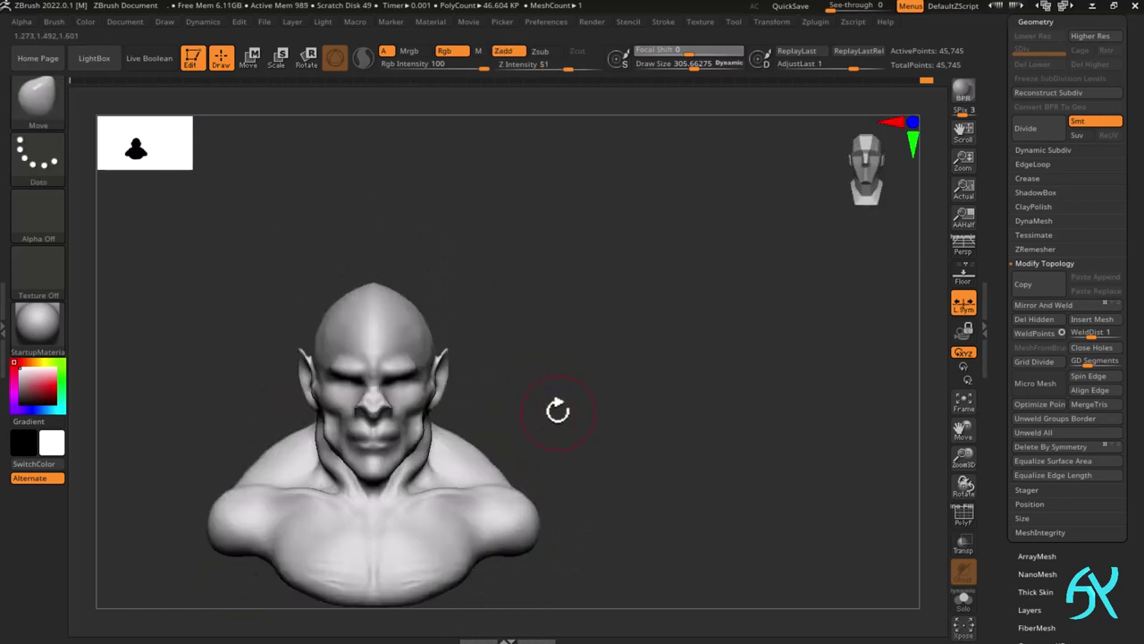
ctrl+right_drag(453, 429, 563, 405)
shift+right_drag(513, 462, 417, 440)
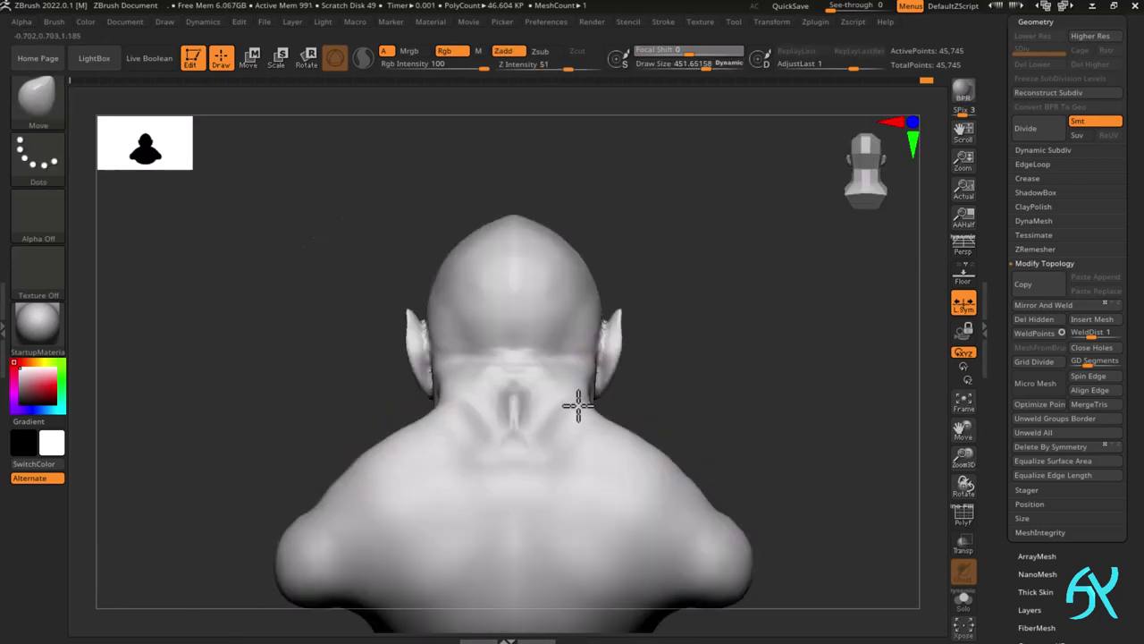
alt+drag(577, 404, 574, 436)
mouse_move(573, 437)
shift+right_down()
mouse_move(662, 435)
mouse_move(626, 429)
shift+right_up()
key(ctrl+z)
key(ctrl+z)
- Adjust the side and back of the neck with the Move brush at a draw size of about 274
right_drag(556, 406, 500, 399)
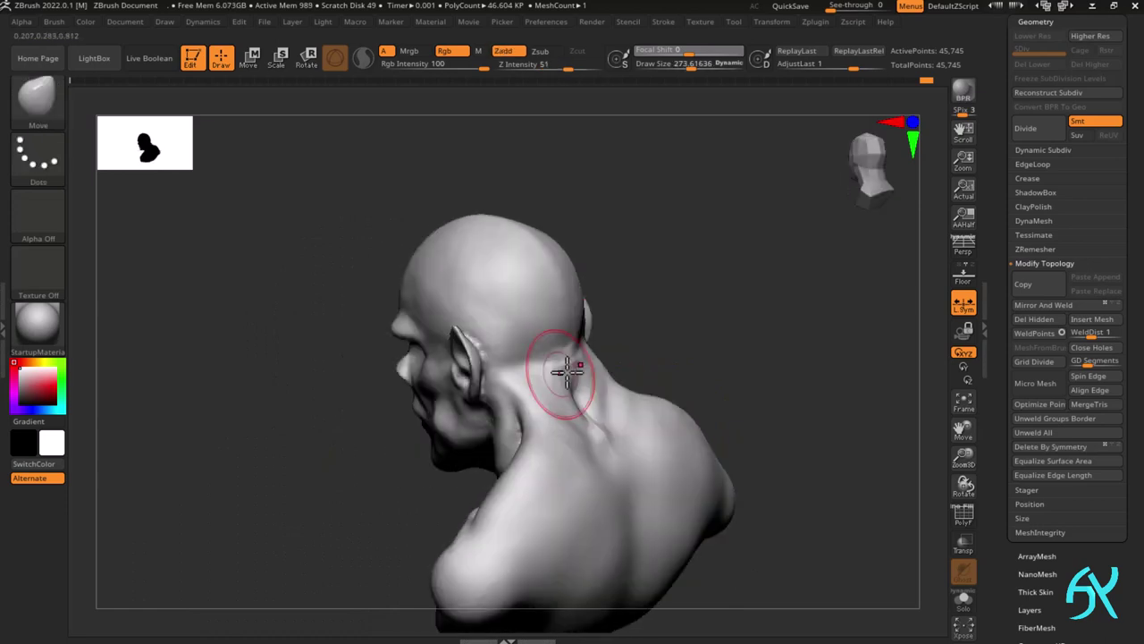
shift+right_drag(567, 376, 625, 372)
ctrl+right_drag(549, 353, 552, 363)
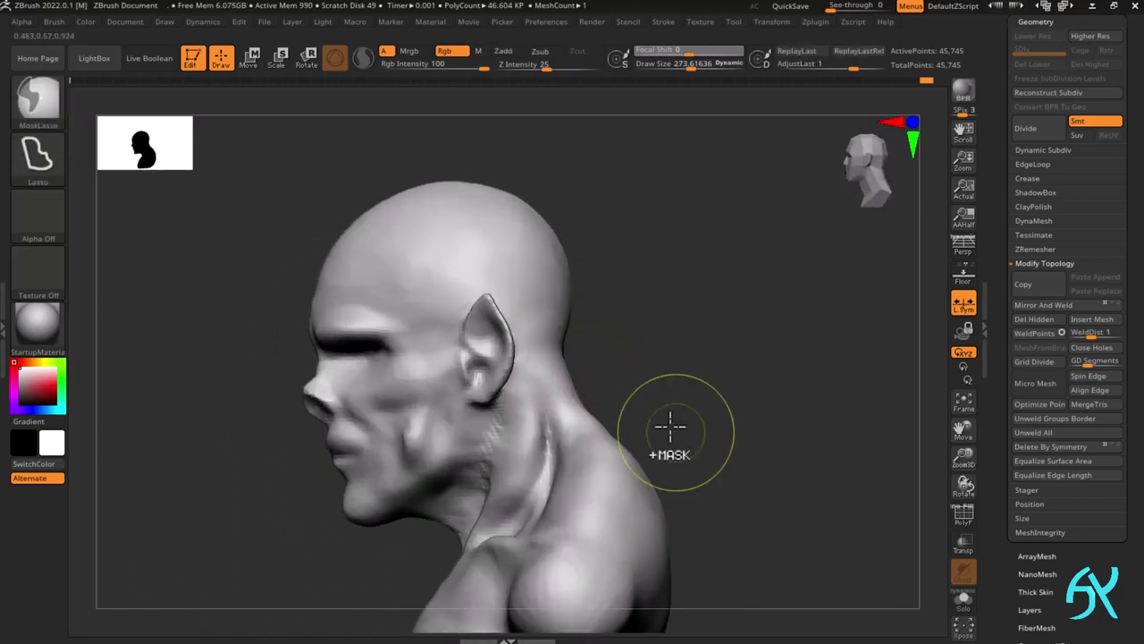
ctrl+right_drag(669, 426, 658, 379)
right_drag(658, 379, 594, 408)
mouse_move(594, 408)
right_down()
mouse_move(635, 412)
mouse_move(611, 417)
right_up()
right_click(582, 441)
mouse_move(589, 474)
right_down()
mouse_move(582, 442)
mouse_move(582, 503)
right_up()
- Refine the trapezius slope from neck to shoulders with the Move brush, reducing the draw size to about 289
right_drag(593, 439, 682, 462)
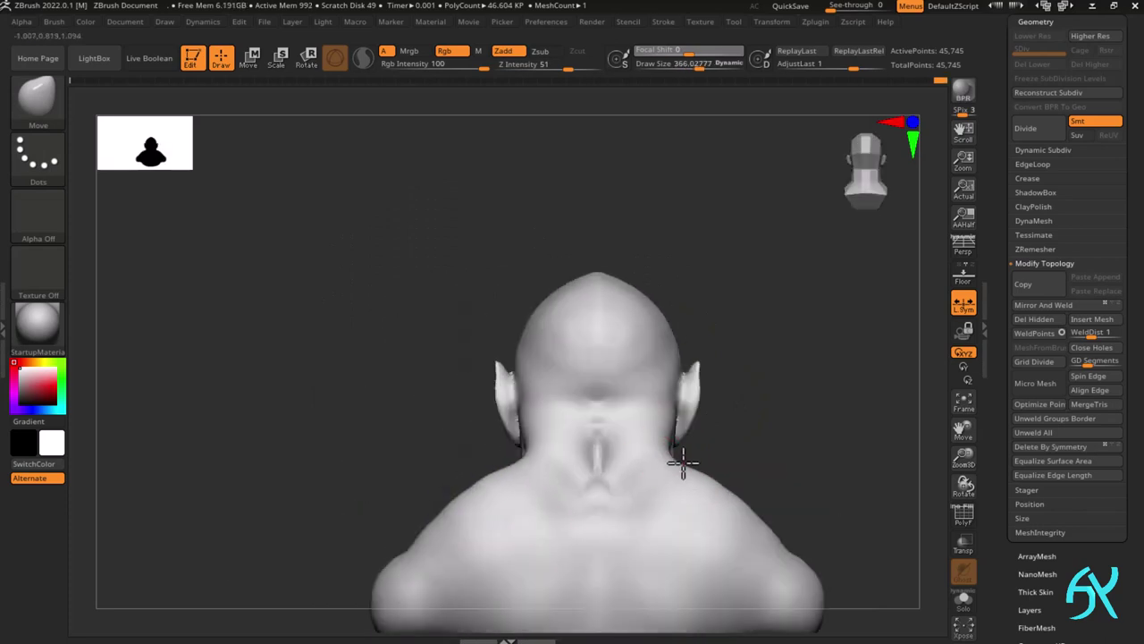
ctrl+right_drag(781, 509, 748, 488)
key(s)
drag(699, 465, 703, 465)
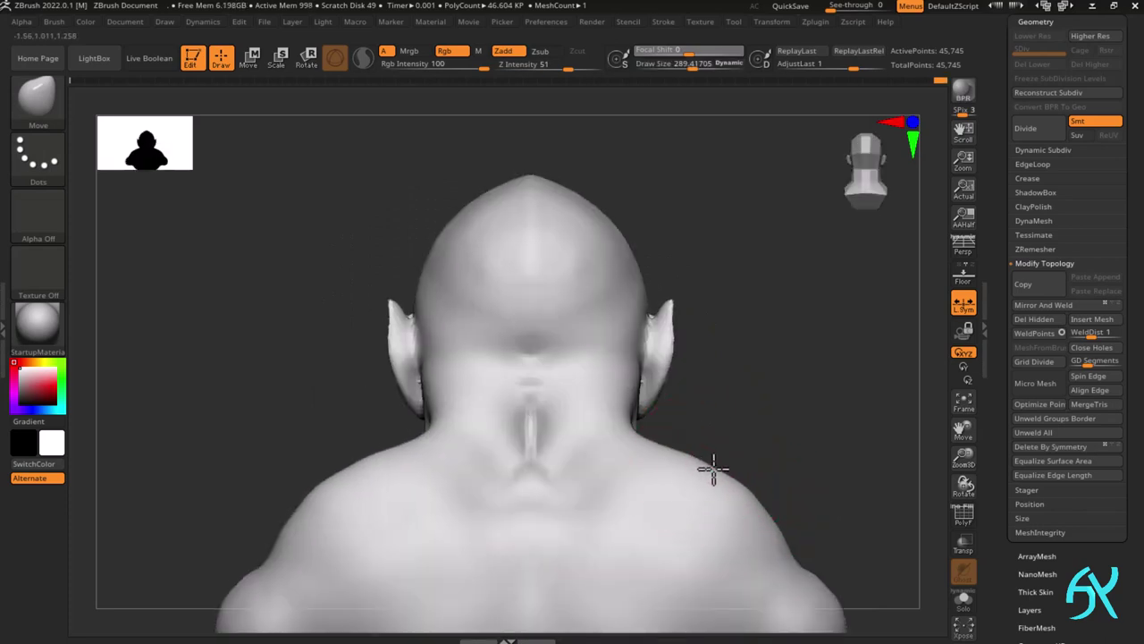
right_drag(716, 467, 776, 466)
- Smooth the spine ridge and upper back at the base of the neck with a draw size of about 157
right_drag(739, 414, 724, 501)
shift+drag(308, 333, 342, 373)
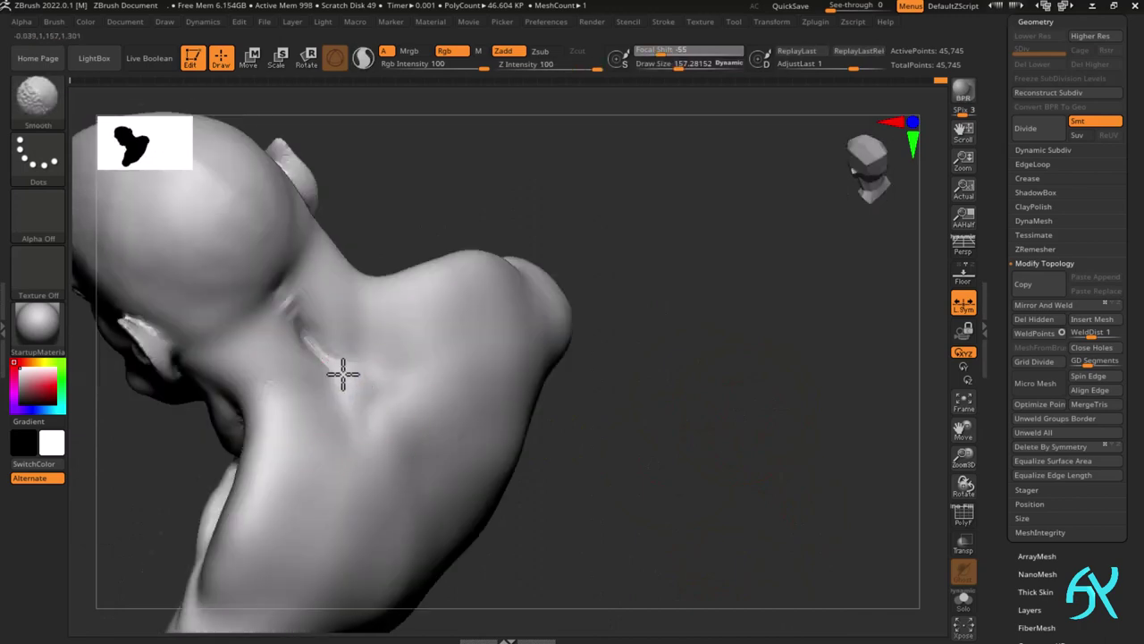
shift+drag(373, 416, 340, 461)
right_drag(572, 447, 679, 384)
right_drag(590, 411, 625, 385)
mouse_move(572, 447)
right_down()
mouse_move(679, 393)
mouse_move(661, 420)
right_up()
- Adjust the neck and upper back contours with Move brush strokes at a draw size of about 157
drag(269, 420, 257, 465)
right_drag(537, 429, 402, 429)
drag(296, 439, 311, 438)
ctrl+right_drag(500, 501, 500, 447)
mouse_move(613, 344)
right_down()
mouse_move(617, 381)
mouse_move(572, 465)
right_up()
- Reduce the Move brush to a draw size of about 81 and lift the area beside the nostrils
ctrl+right_drag(442, 403, 446, 427)
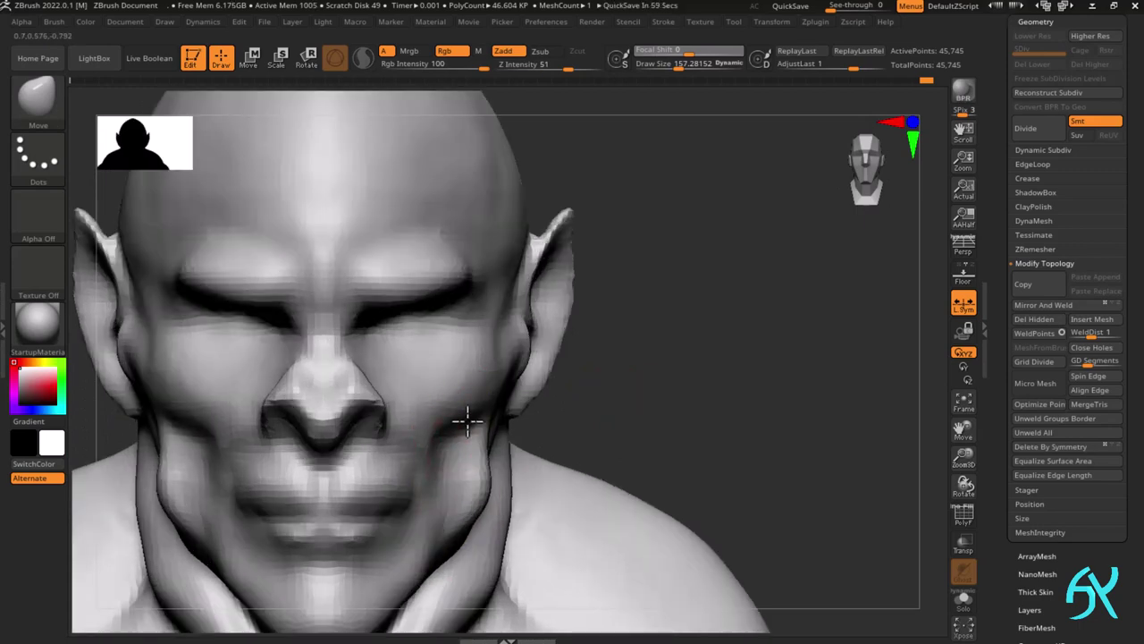
key(s)
drag(457, 445, 446, 445)
right_drag(432, 444, 304, 438)
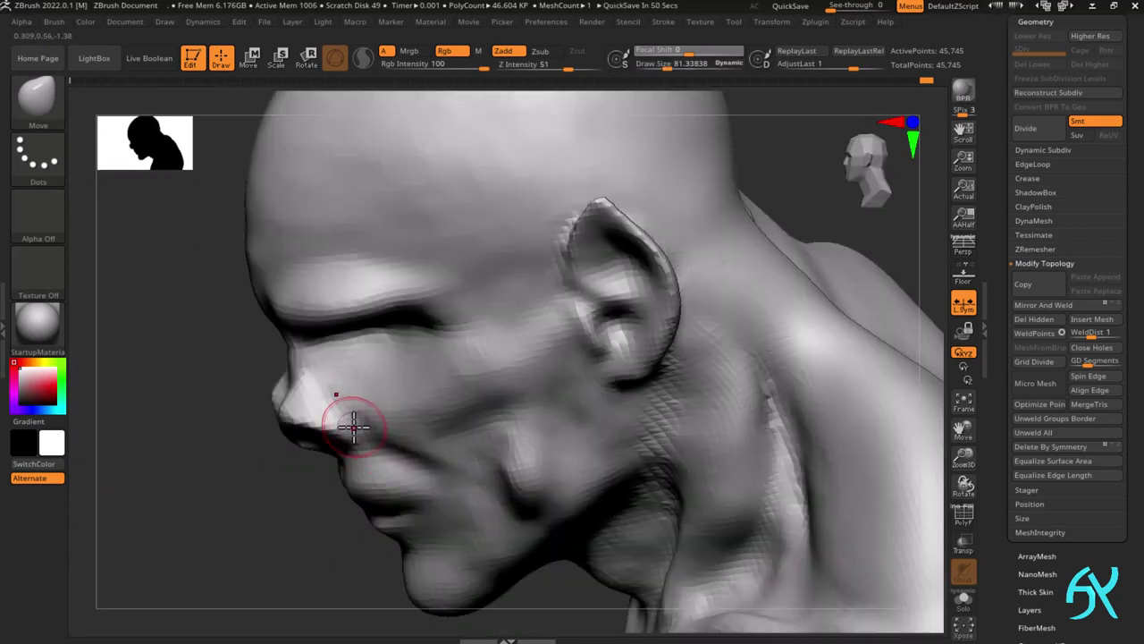
drag(355, 429, 351, 413)
- Reshape the nose bridge and nostril openings with the Move brush, reducing the draw size to about 69
shift+right_drag(375, 373, 501, 375)
mouse_move(365, 393)
right_down()
mouse_move(396, 434)
mouse_move(435, 402)
right_up()
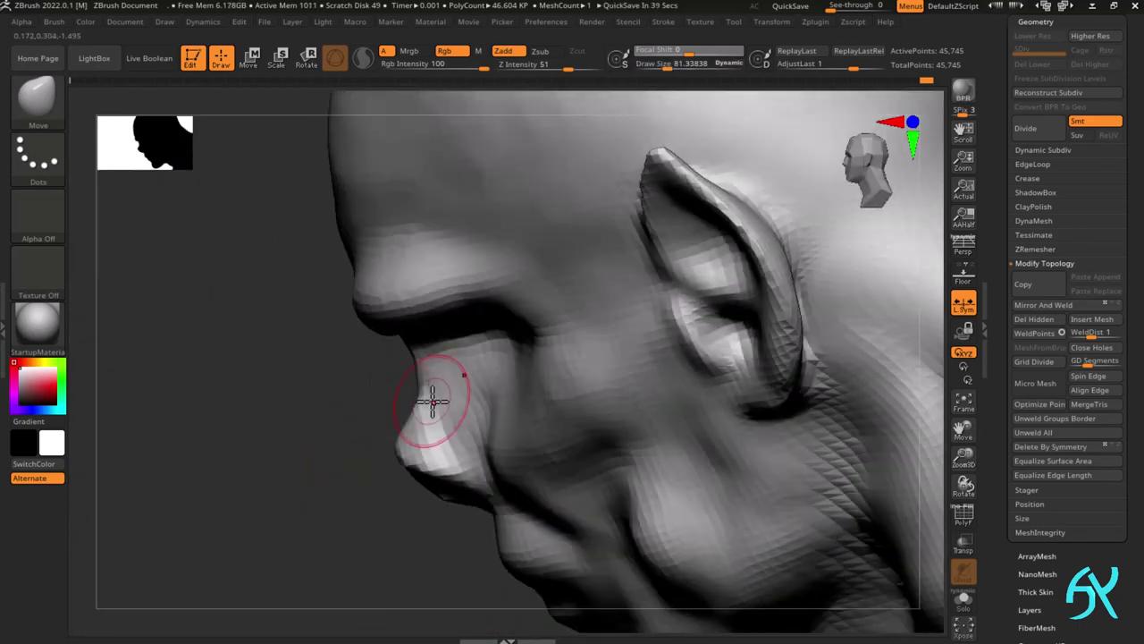
shift+right_drag(400, 444, 402, 416)
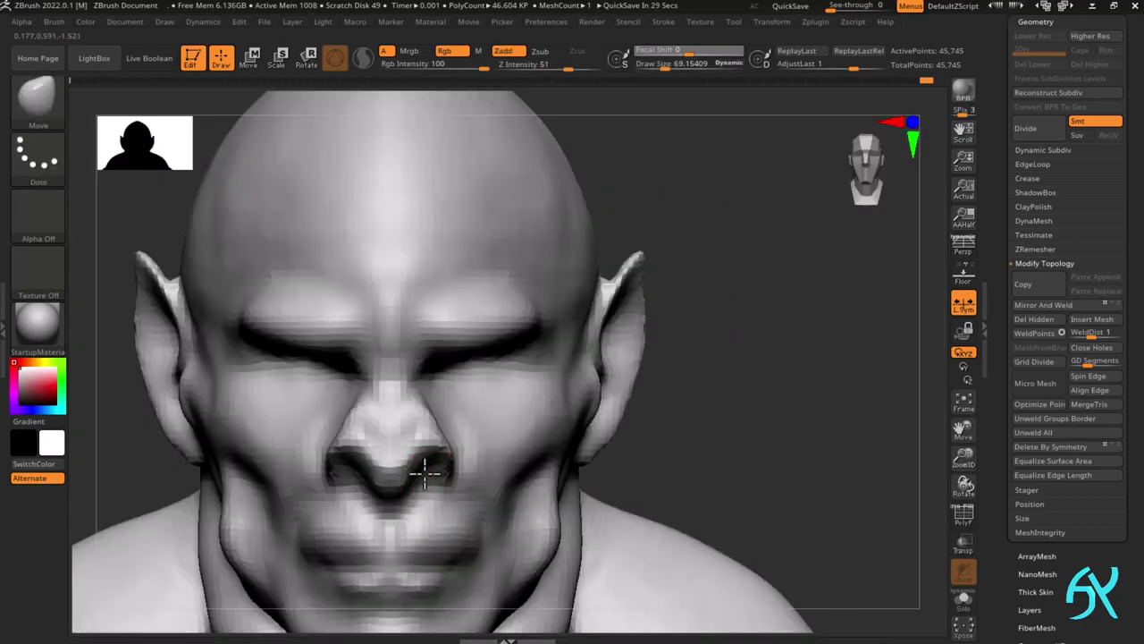
drag(424, 474, 418, 476)
mouse_move(418, 477)
right_down()
mouse_move(455, 468)
mouse_move(425, 489)
mouse_move(498, 390)
right_up()
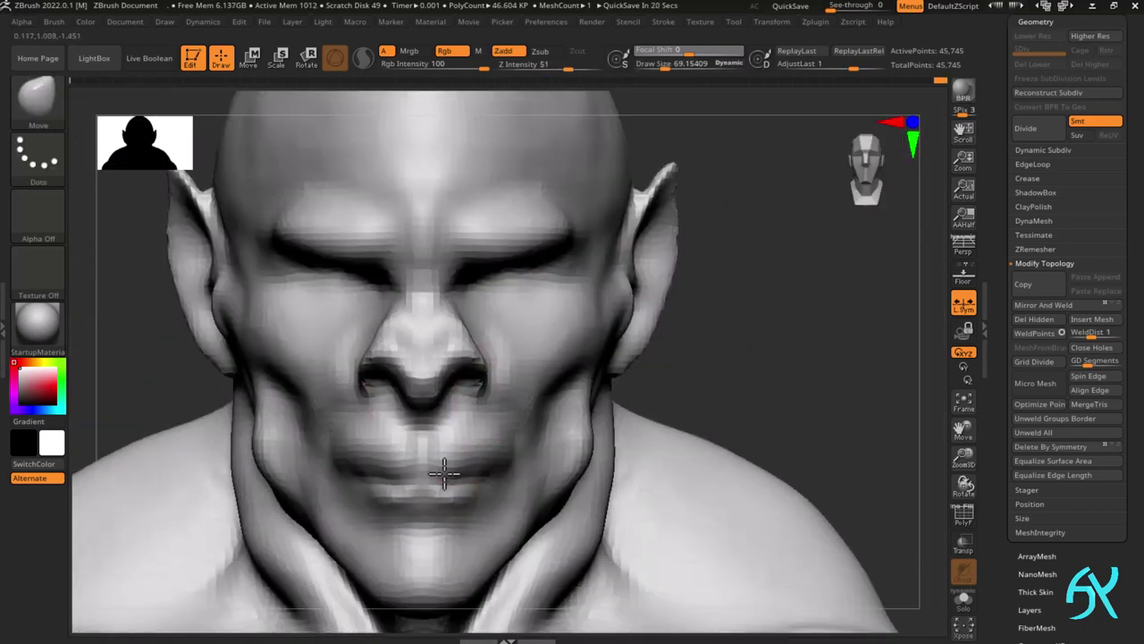
- Reshape the lips with the Move brush at a draw size of about 42, and undo the last strokes
right_drag(515, 447, 444, 503)
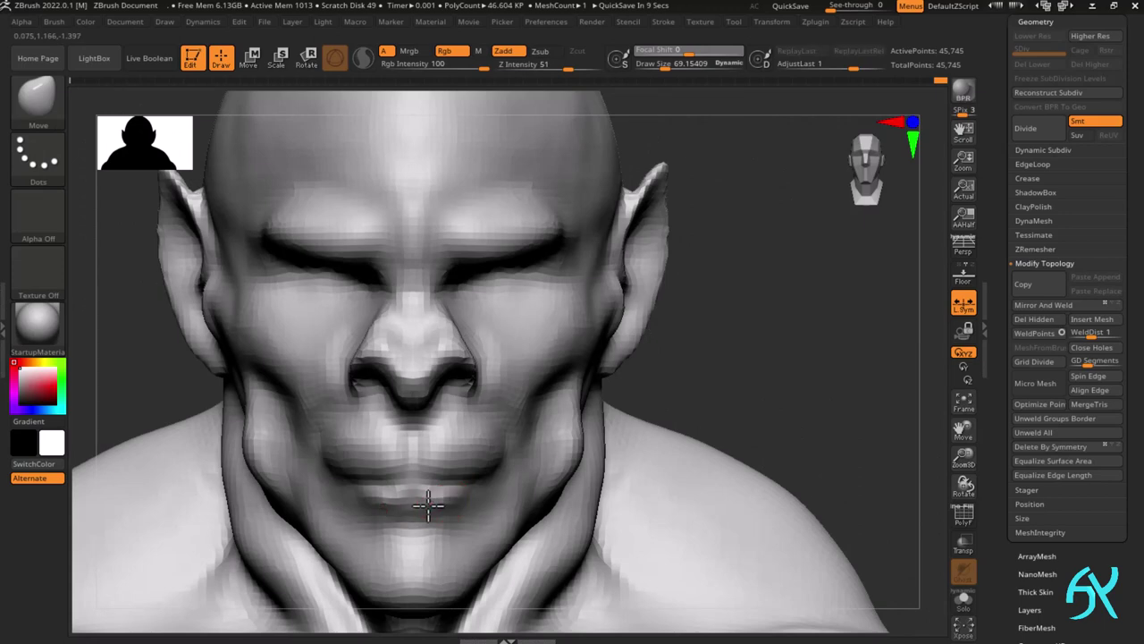
key(s)
drag(428, 505, 422, 504)
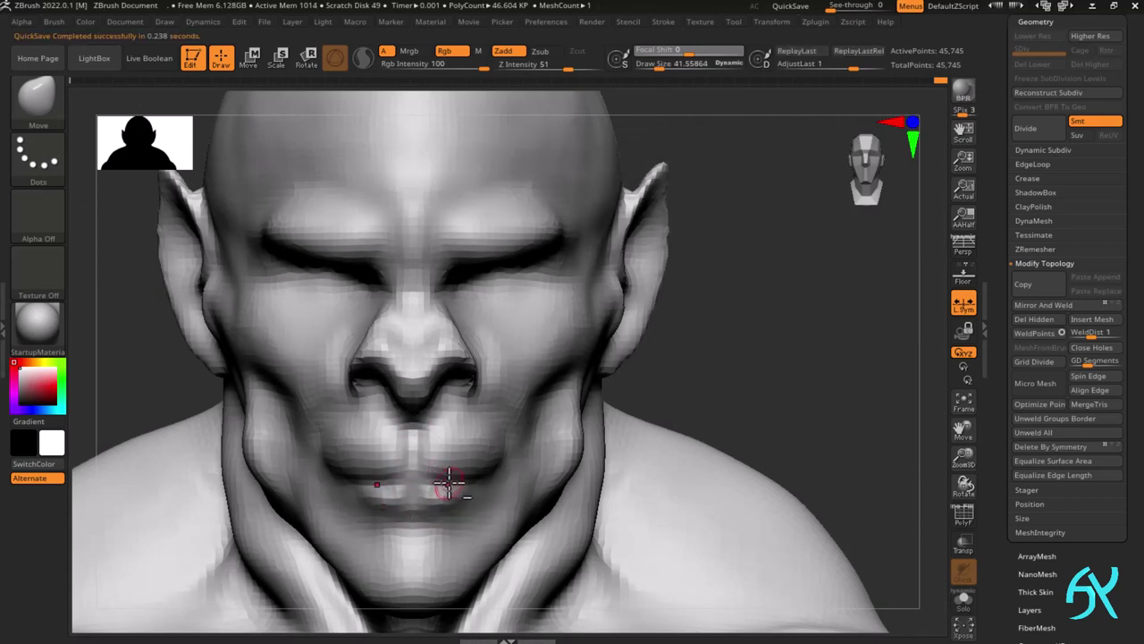
key(ctrl+z)
key(ctrl+z)
- Adjust the cheek muscles above the jaw with the Move brush, raising the draw size to about 73
mouse_move(558, 472)
ctrl+right_down()
mouse_move(656, 383)
mouse_move(660, 429)
ctrl+right_up()
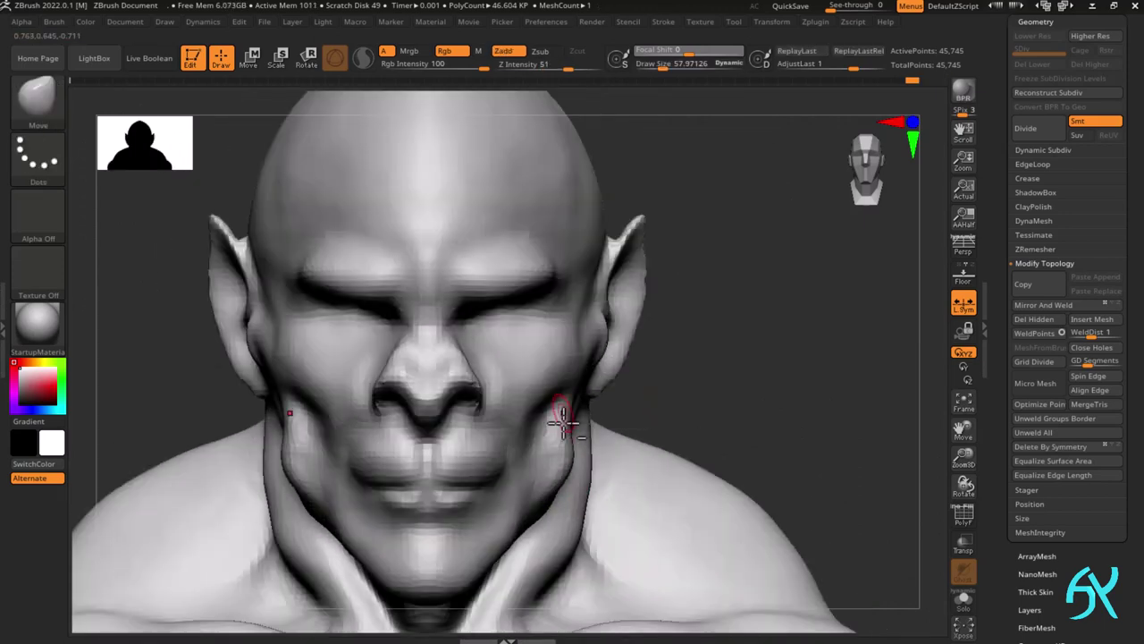
mouse_move(595, 391)
right_down()
mouse_move(541, 420)
mouse_move(620, 450)
mouse_move(552, 452)
right_up()
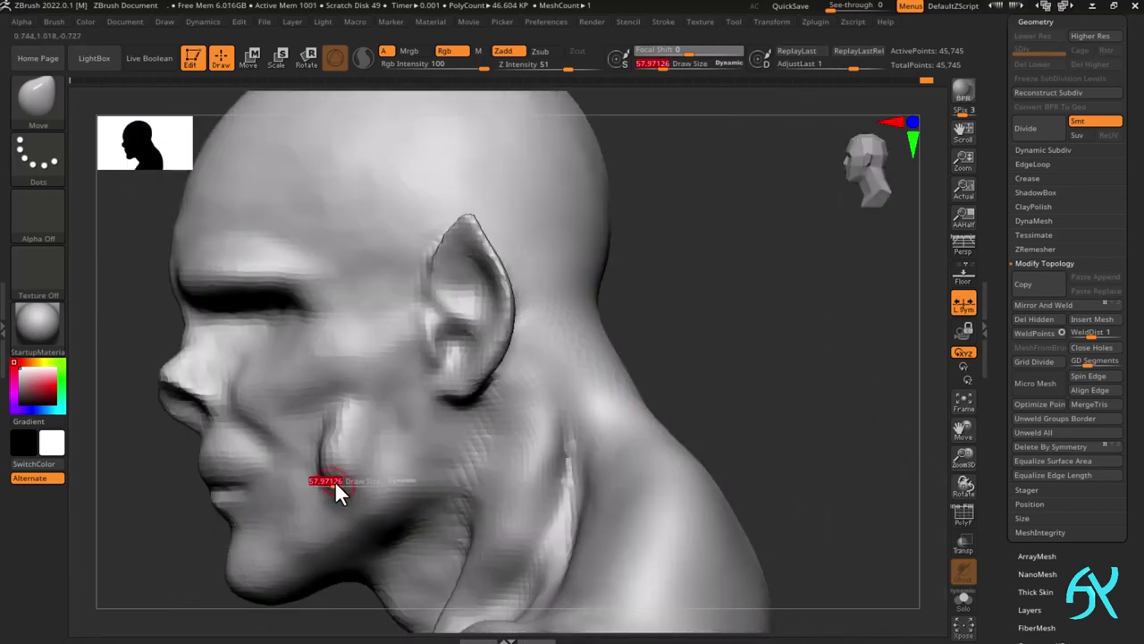
drag(334, 480, 338, 481)
mouse_move(338, 480)
right_down()
mouse_move(358, 478)
mouse_move(393, 502)
right_up()
mouse_move(394, 503)
alt+right_down()
mouse_move(487, 449)
mouse_move(439, 445)
alt+right_up()
ctrl+right_drag(438, 445, 426, 468)
- Pull the lower ends of both cheek muscles down over the jaw with the SnakeHook brush and smooth them
right_drag(272, 334, 251, 488)
ctrl+drag(220, 499, 204, 509)
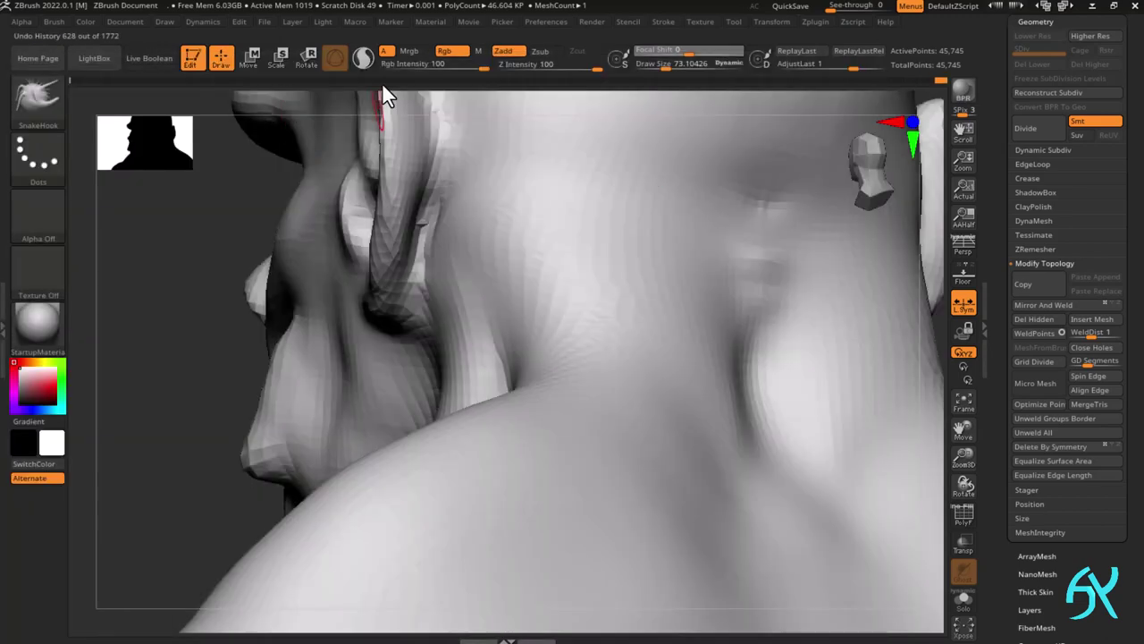
right_drag(243, 495, 612, 421)
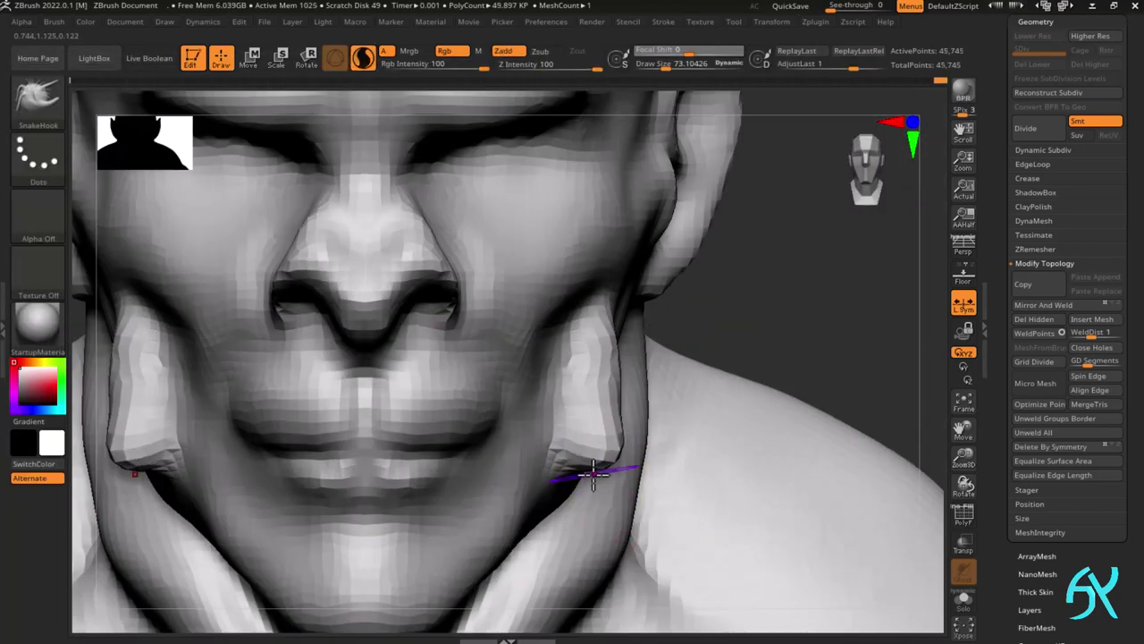
mouse_move(587, 472)
right_down()
mouse_move(549, 498)
mouse_move(610, 474)
right_up()
shift+drag(613, 446, 615, 366)
- Set the DynaMesh resolution to 72 and remesh the bust
mouse_move(617, 483)
ctrl+right_down()
mouse_move(631, 424)
mouse_move(608, 447)
mouse_move(630, 457)
ctrl+right_up()
alt+right_drag(398, 527, 282, 568)
click(1047, 265)
click(1034, 220)
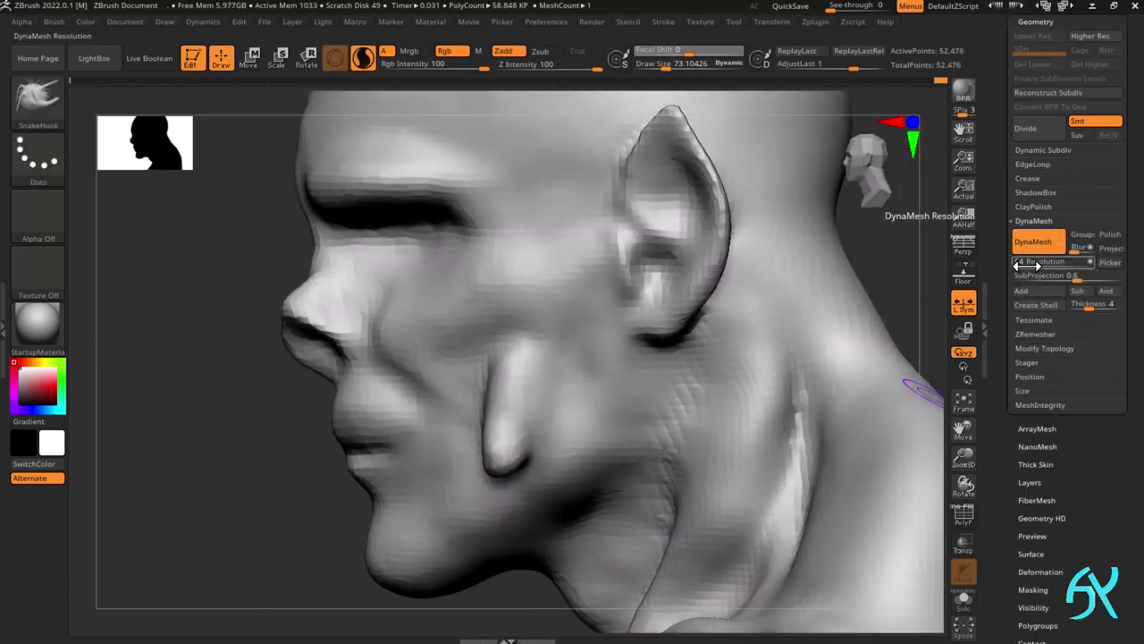
drag(1026, 265, 1028, 265)
ctrl+drag(241, 537, 277, 572)
- Define the edges of the cheek muscle strands with the DamStandard brush at a draw size of about 119
right_drag(295, 572, 492, 590)
ctrl+right_drag(492, 590, 572, 608)
mouse_move(573, 608)
right_down()
mouse_move(508, 490)
mouse_move(511, 471)
mouse_move(485, 498)
mouse_move(618, 342)
right_up()
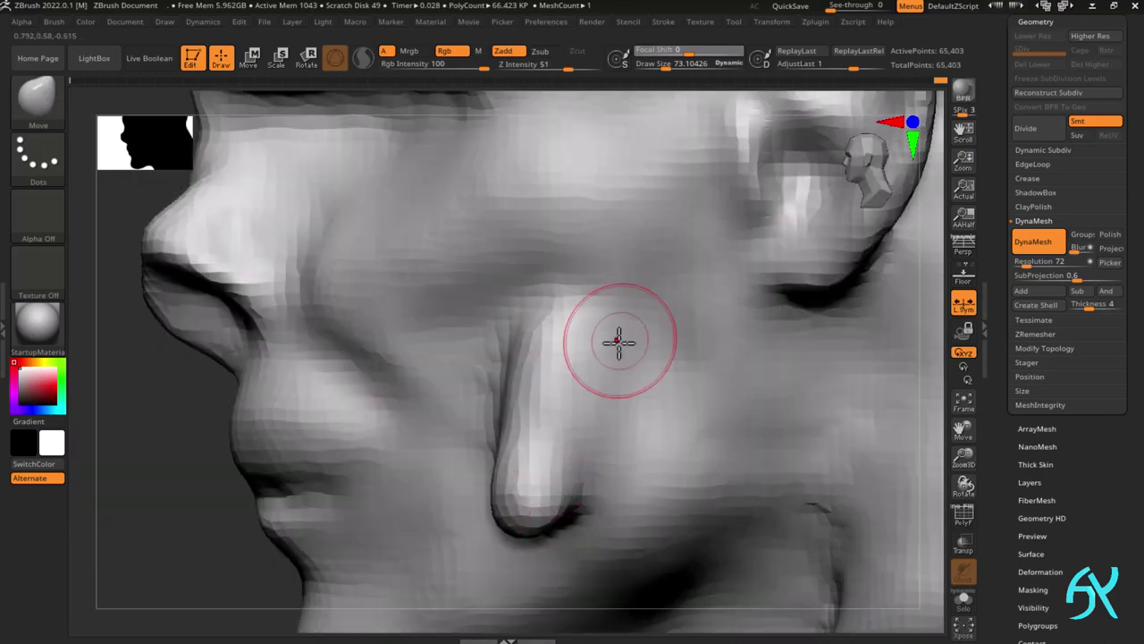
key(b)
key(d)
key(s)
right_drag(569, 534, 617, 320)
right_drag(465, 357, 452, 266)
drag(501, 246, 576, 181)
drag(488, 268, 358, 285)
- Carve the creases around the jaw, mouth corners and lower lip with the DamStandard brush
mouse_move(357, 285)
right_down()
mouse_move(477, 444)
mouse_move(439, 486)
mouse_move(670, 343)
mouse_move(497, 425)
mouse_move(519, 373)
mouse_move(626, 506)
right_up()
alt+right_drag(712, 497, 721, 455)
mouse_move(652, 435)
right_down()
mouse_move(639, 393)
mouse_move(651, 478)
mouse_move(491, 414)
mouse_move(456, 434)
right_up()
mouse_move(573, 349)
right_down()
mouse_move(524, 398)
mouse_move(637, 334)
right_up()
mouse_move(490, 526)
right_down()
mouse_move(590, 473)
mouse_move(575, 491)
mouse_move(553, 392)
right_up()
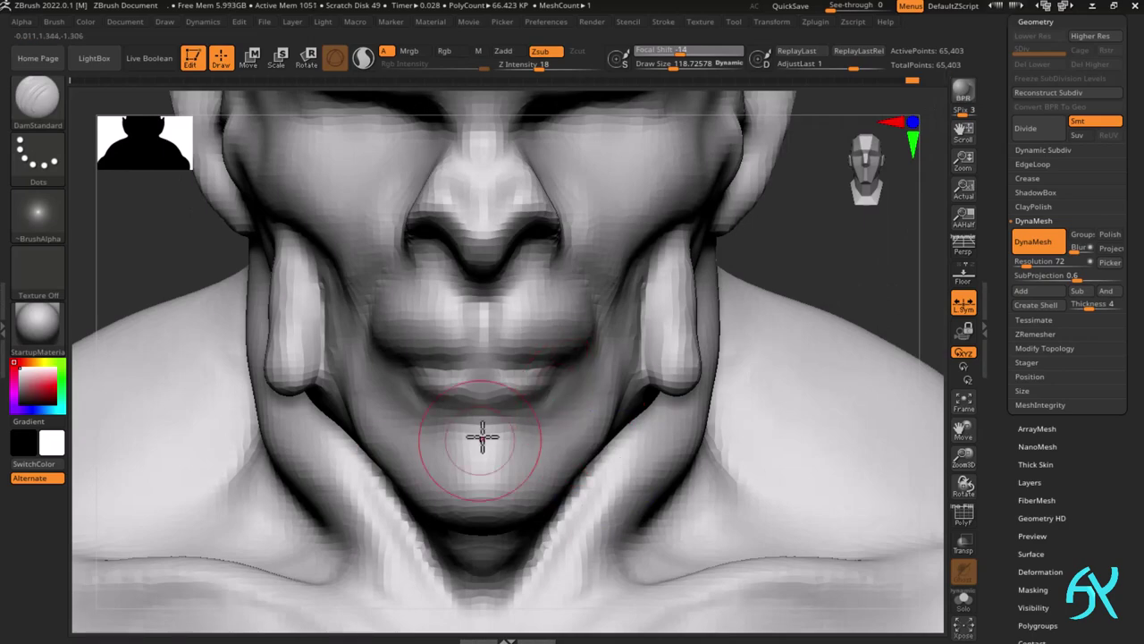
mouse_move(483, 437)
right_down()
mouse_move(442, 462)
mouse_move(524, 498)
mouse_move(511, 466)
right_up()
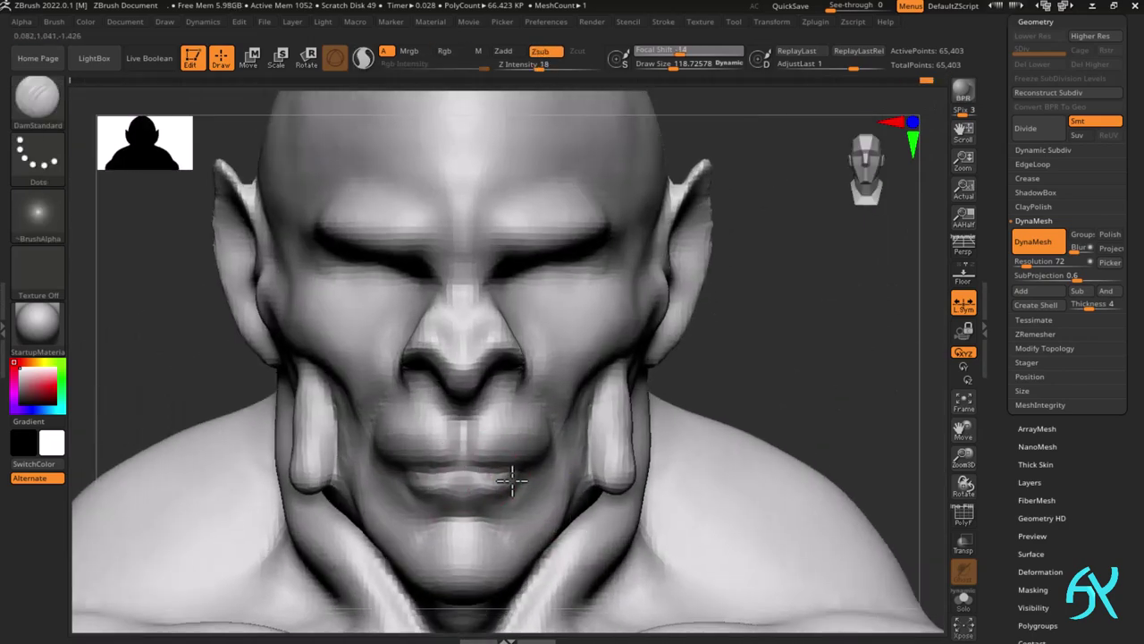
mouse_move(412, 553)
right_down()
mouse_move(518, 414)
mouse_move(575, 420)
mouse_move(612, 264)
mouse_move(562, 273)
mouse_move(623, 304)
mouse_move(662, 469)
right_up()
- Carve the forehead furrow, brow creases and nose-bridge wrinkles with the DamStandard brush, reducing the draw size to about 48
mouse_move(540, 429)
alt+right_down()
mouse_move(597, 510)
mouse_move(554, 402)
mouse_move(544, 328)
mouse_move(584, 319)
alt+right_up()
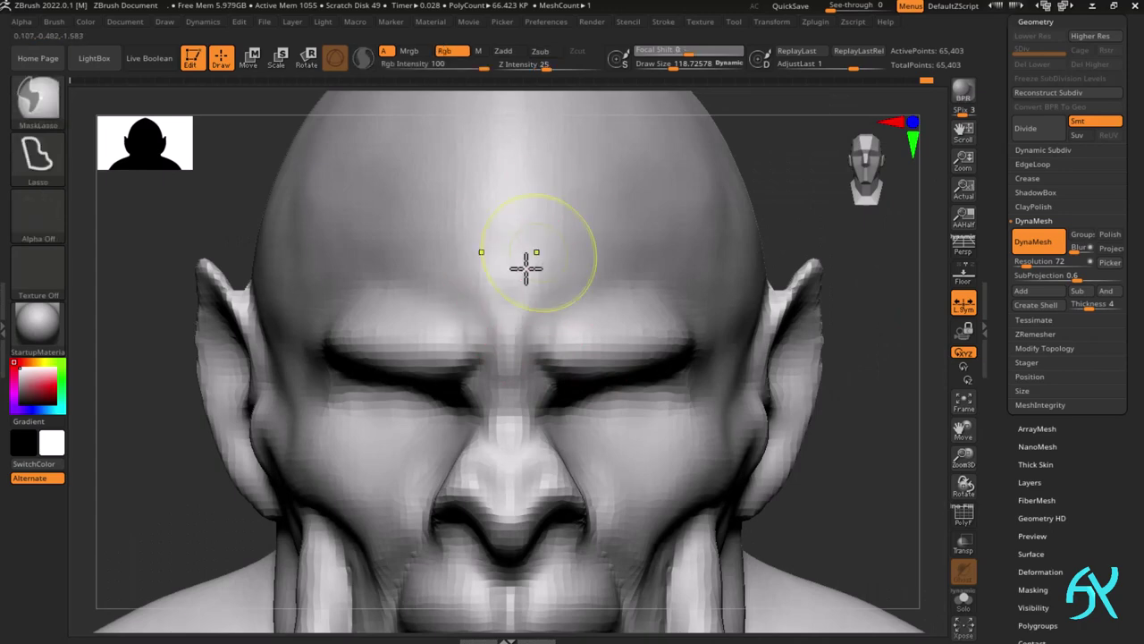
mouse_move(560, 183)
mouse_down()
mouse_move(537, 269)
mouse_move(576, 284)
mouse_up()
drag(534, 336, 533, 396)
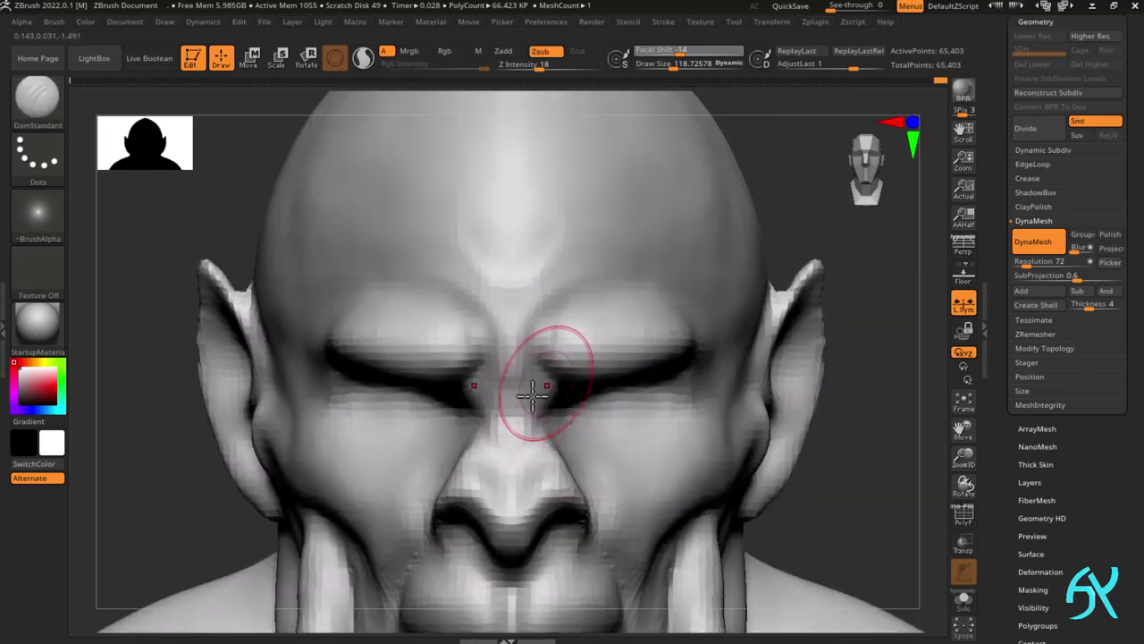
ctrl+right_drag(535, 354, 551, 436)
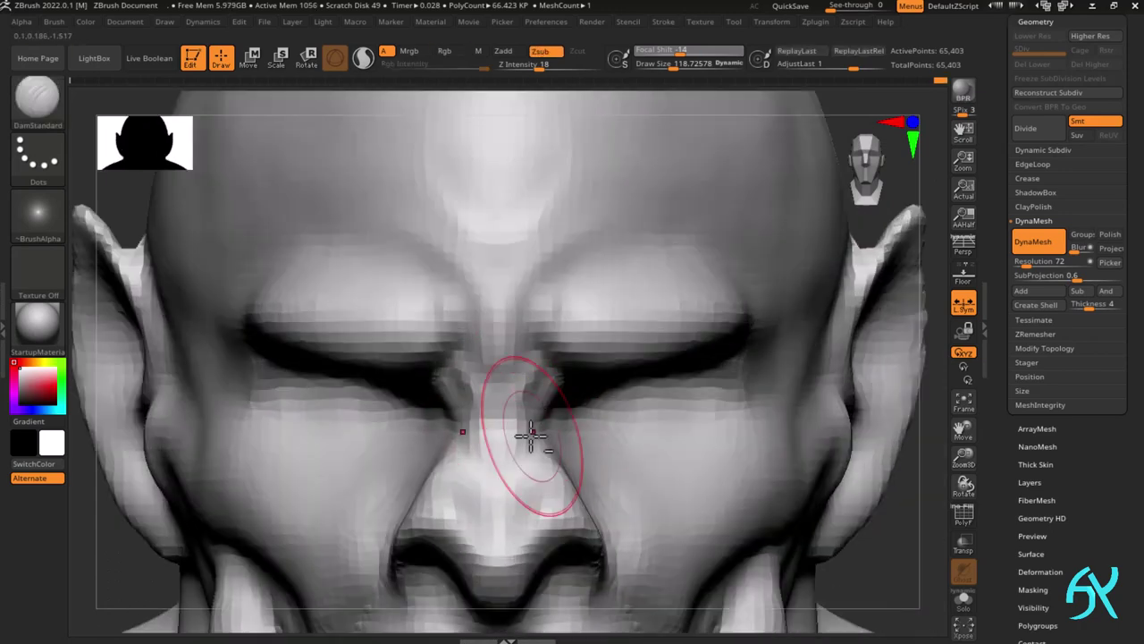
mouse_move(550, 394)
ctrl+right_down()
mouse_move(536, 345)
mouse_move(513, 424)
mouse_move(577, 414)
mouse_move(605, 462)
mouse_move(564, 450)
mouse_move(562, 502)
mouse_move(613, 465)
mouse_move(648, 490)
ctrl+right_up()
key(bracketleft)
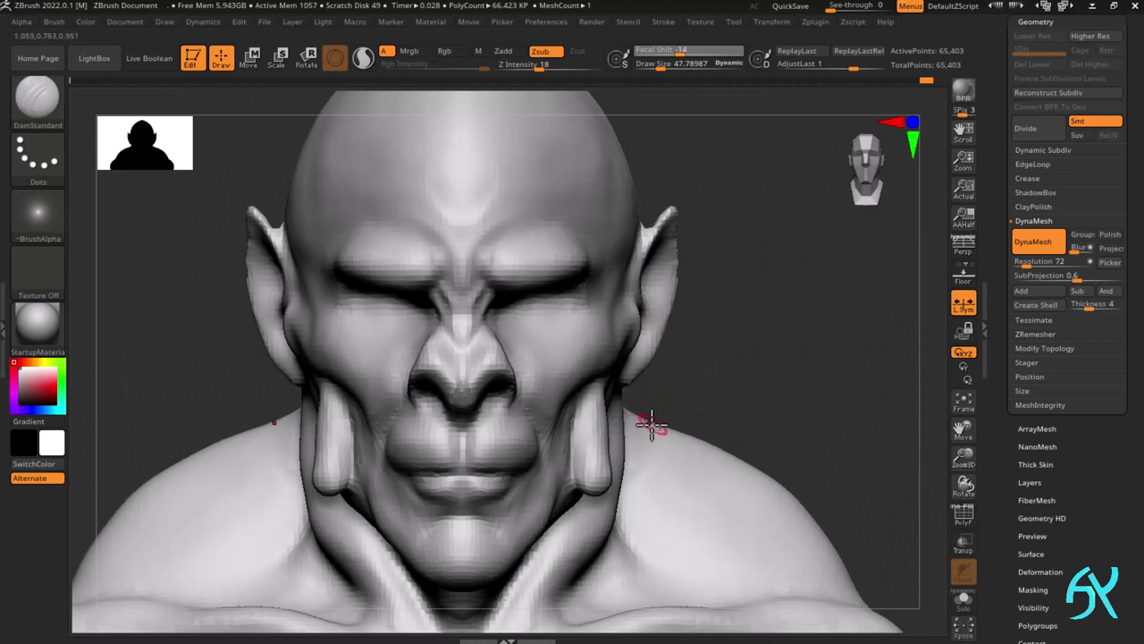
ctrl+right_drag(652, 425, 776, 319)
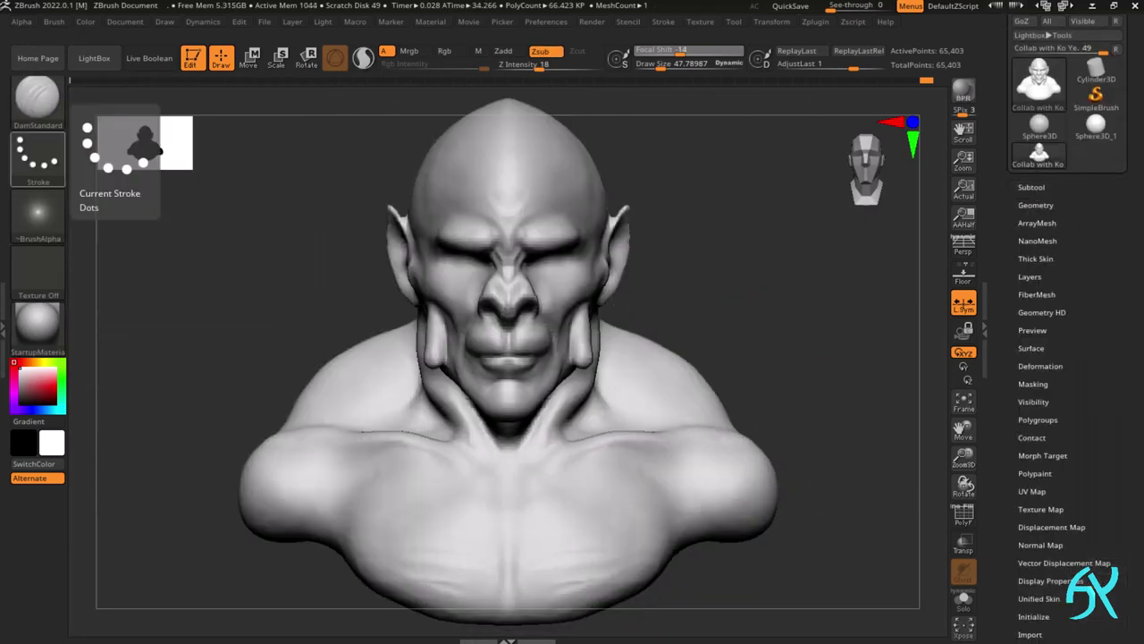
- Reshape the forehead and skull profile from the side with the Move brush, reducing the draw size from about 580 to 452
mouse_move(863, 299)
right_down()
mouse_move(799, 352)
mouse_move(672, 409)
mouse_move(700, 366)
mouse_move(725, 381)
right_up()
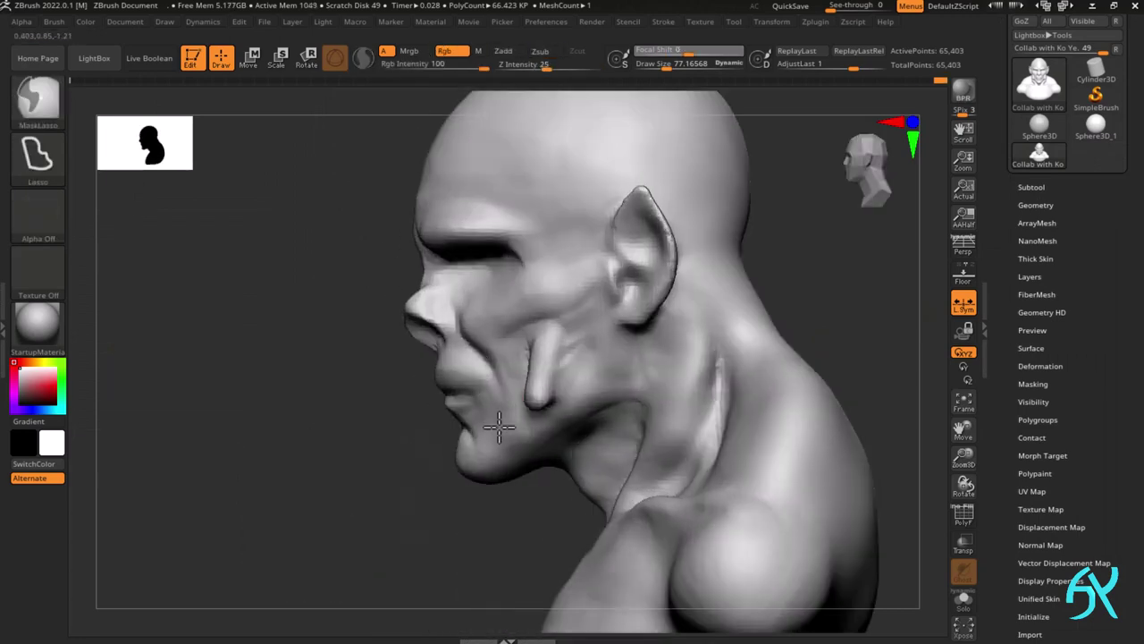
ctrl+right_drag(499, 427, 756, 410)
key(s)
drag(759, 407, 776, 406)
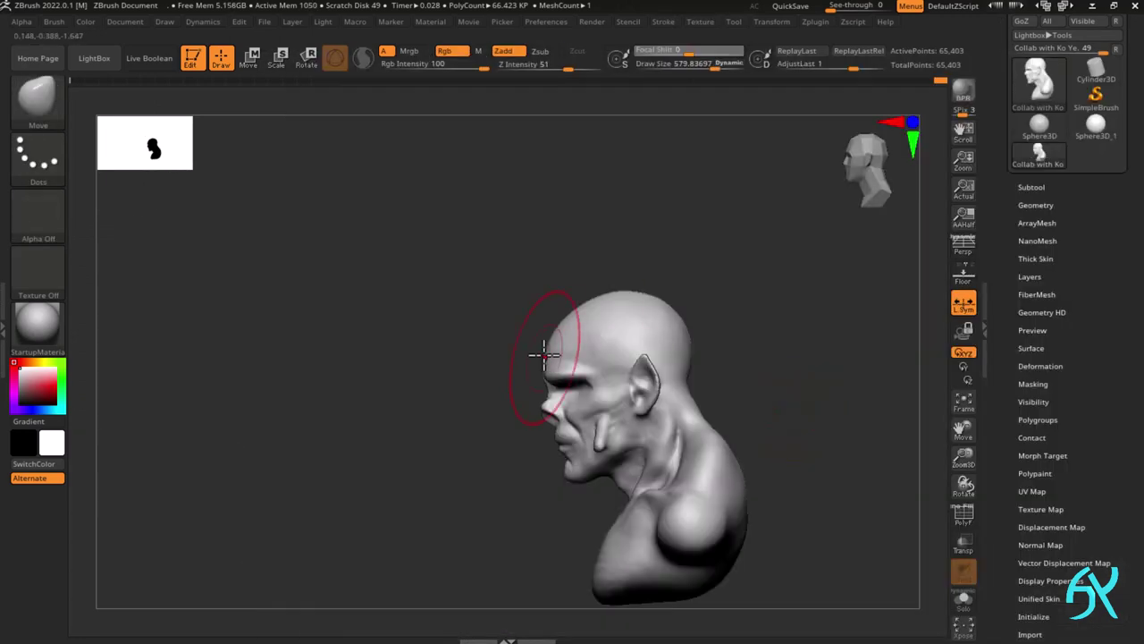
right_drag(544, 355, 685, 321)
drag(674, 314, 683, 314)
ctrl+right_drag(683, 315, 633, 337)
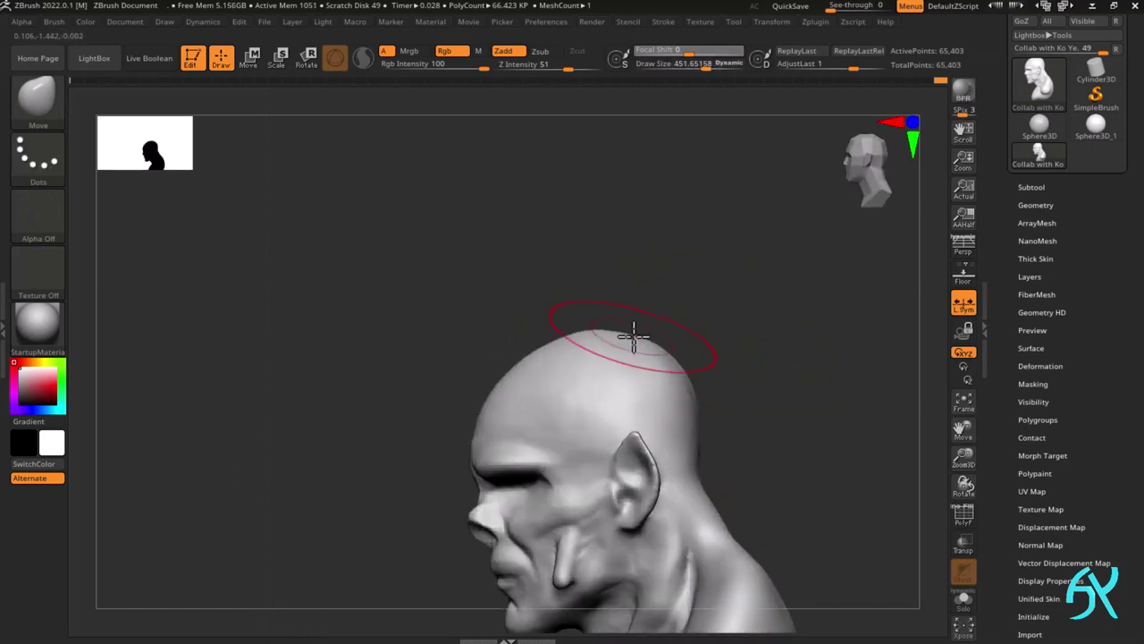
- Adjust the crown, back of the head and nape with the Move brush at a draw size of about 314
mouse_move(564, 345)
right_down()
mouse_move(649, 378)
mouse_move(683, 367)
right_up()
key(s)
drag(685, 365, 675, 364)
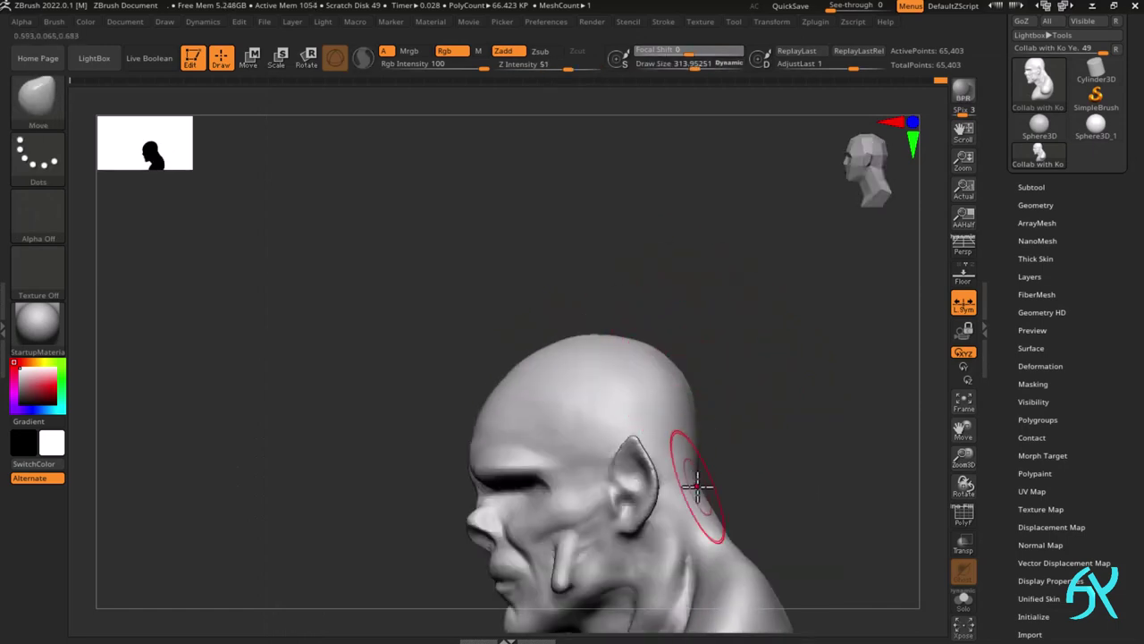
mouse_move(697, 487)
shift+right_down()
mouse_move(797, 462)
mouse_move(725, 331)
mouse_move(801, 346)
mouse_move(730, 348)
shift+right_up()
mouse_move(730, 349)
right_down()
mouse_move(594, 388)
mouse_move(671, 393)
right_up()
- Reshape the underside of the nose between the nostrils with the Move brush at a draw size of about 48
ctrl+right_drag(534, 407, 567, 428)
key(s)
drag(566, 428, 550, 428)
mouse_move(551, 427)
ctrl+right_down()
mouse_move(527, 299)
mouse_move(547, 404)
ctrl+right_up()
mouse_move(547, 404)
right_down()
mouse_move(542, 350)
mouse_move(572, 375)
right_up()
mouse_move(572, 375)
right_down()
mouse_move(535, 346)
mouse_move(590, 295)
mouse_move(536, 350)
mouse_move(540, 326)
mouse_move(586, 415)
right_up()
click(53, 21)
click(102, 529)
mouse_move(537, 378)
ctrl+right_down()
mouse_move(543, 393)
mouse_move(522, 362)
mouse_move(544, 388)
mouse_move(567, 383)
mouse_move(593, 294)
mouse_move(610, 288)
mouse_move(510, 339)
mouse_move(498, 366)
ctrl+right_up()
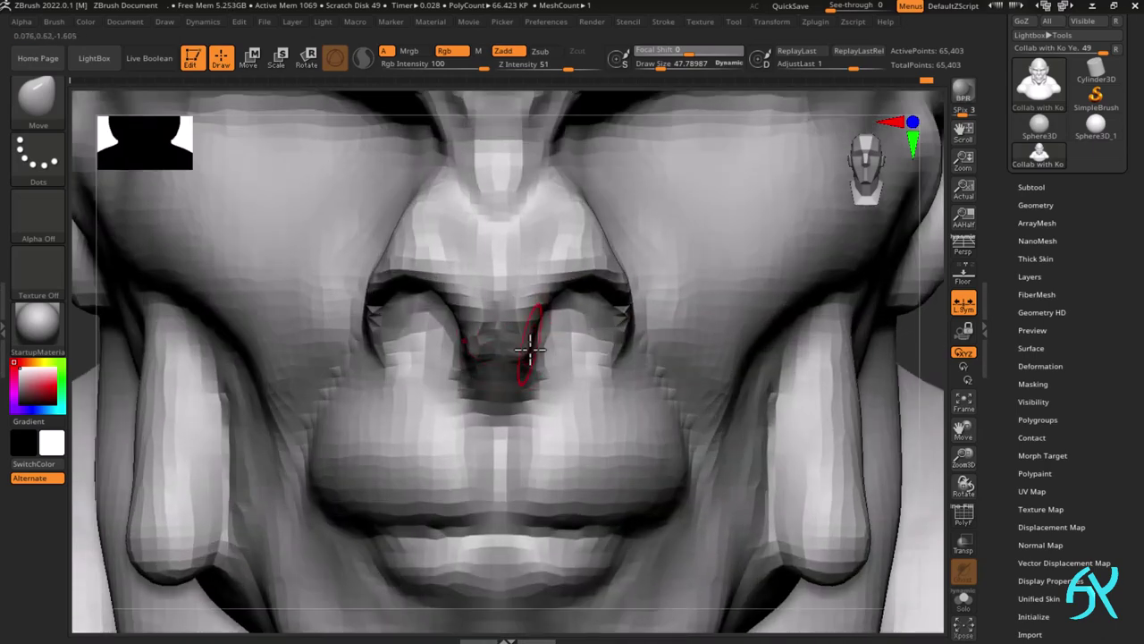
mouse_move(543, 315)
right_down()
mouse_move(524, 332)
mouse_move(528, 383)
mouse_move(497, 368)
right_up()
drag(497, 368, 490, 358)
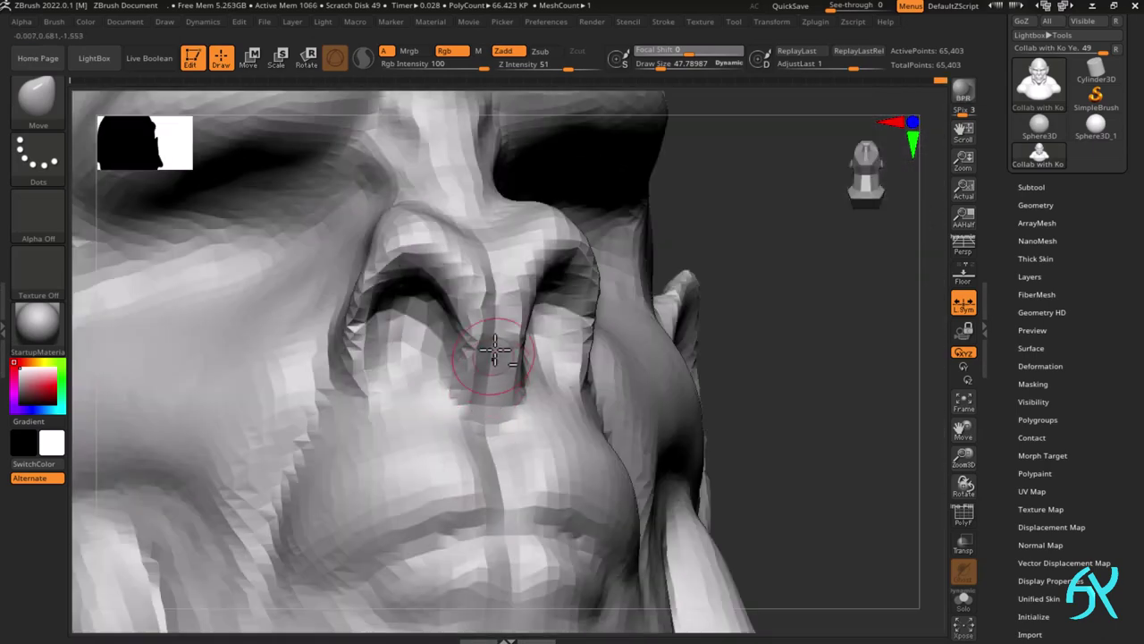
- Adjust the outer nostril wings and the nostril openings with the Move brush
mouse_move(490, 358)
right_down()
mouse_move(532, 316)
mouse_move(503, 205)
mouse_move(554, 365)
mouse_move(549, 346)
mouse_move(573, 333)
mouse_move(566, 312)
mouse_move(609, 295)
mouse_move(587, 266)
mouse_move(558, 299)
mouse_move(617, 243)
right_up()
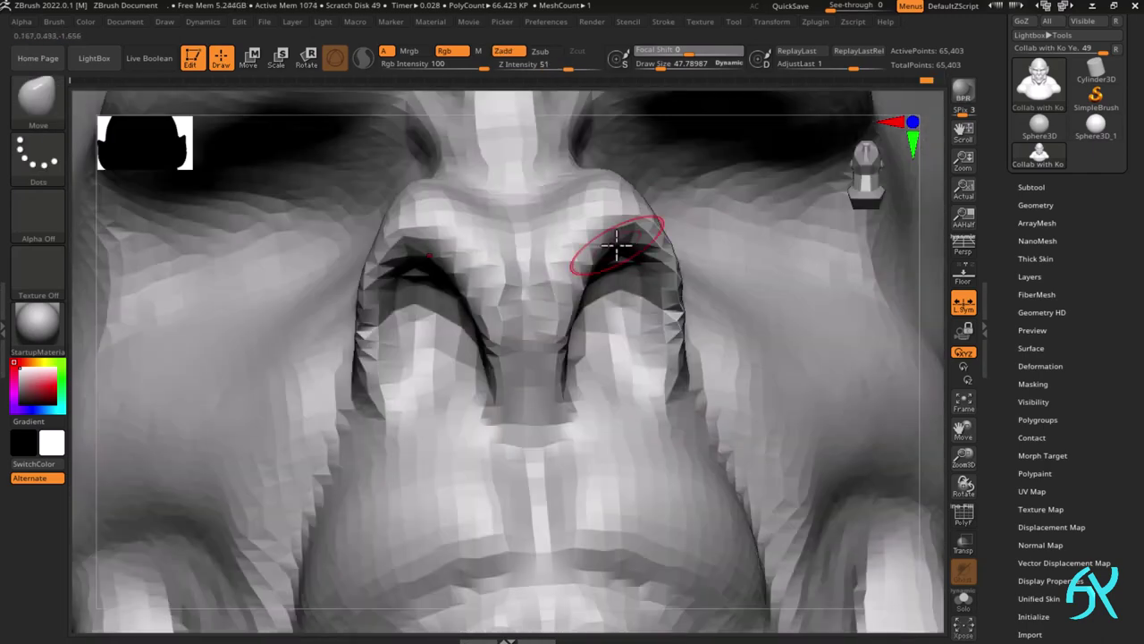
drag(682, 312, 683, 325)
right_drag(683, 325, 657, 402)
mouse_move(657, 402)
ctrl+right_down()
mouse_move(634, 457)
mouse_move(646, 385)
ctrl+right_up()
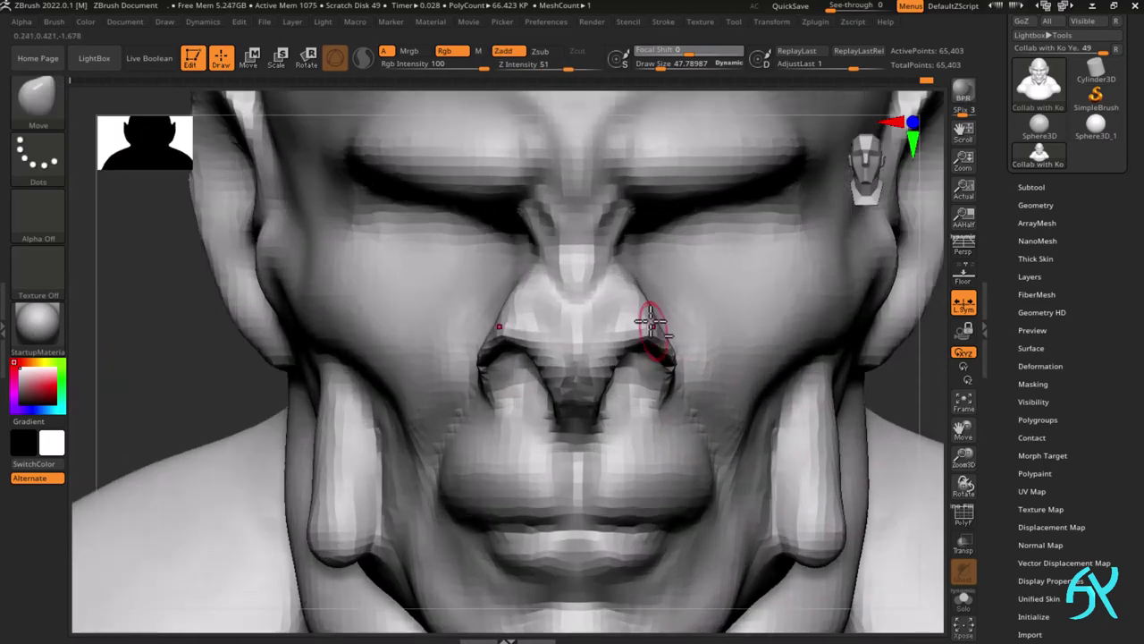
right_drag(640, 313, 610, 244)
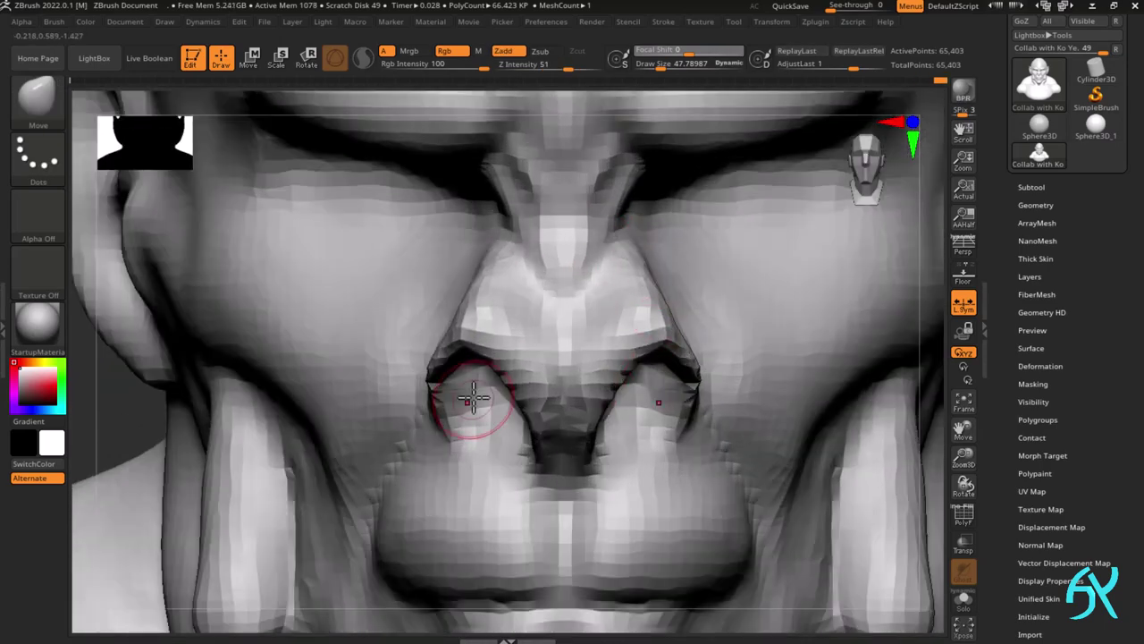
mouse_move(454, 377)
right_down()
mouse_move(492, 375)
mouse_move(470, 393)
mouse_move(584, 447)
mouse_move(555, 434)
mouse_move(575, 442)
right_up()
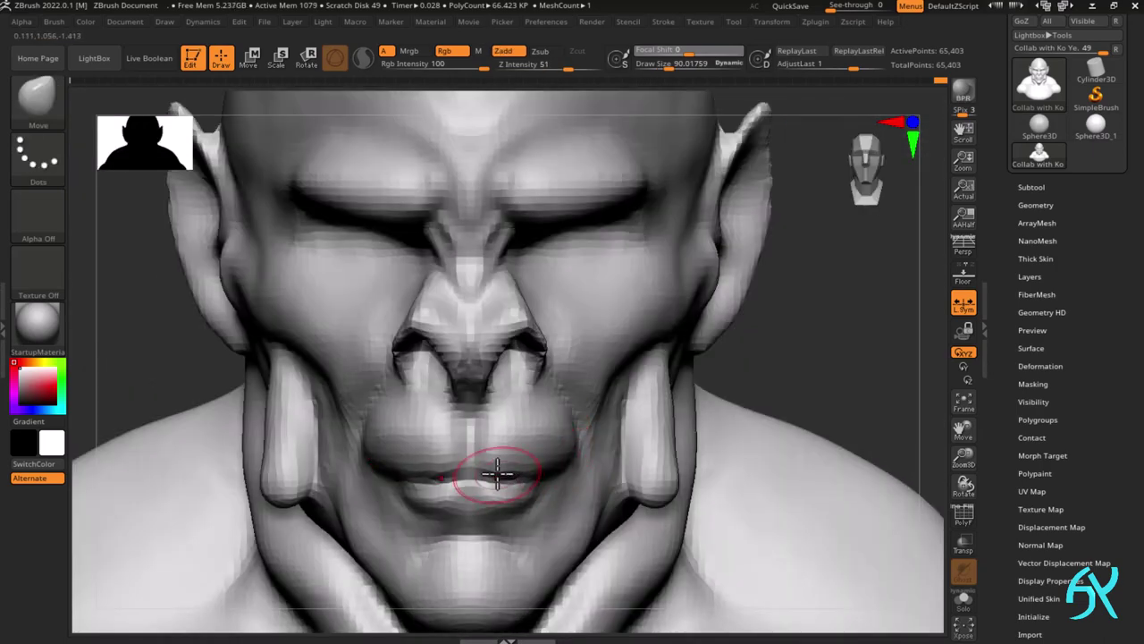
- Reshape the mouth and lips with the Move brush at a draw size of about 90 and smooth the cheek strand
ctrl+right_drag(570, 449, 548, 478)
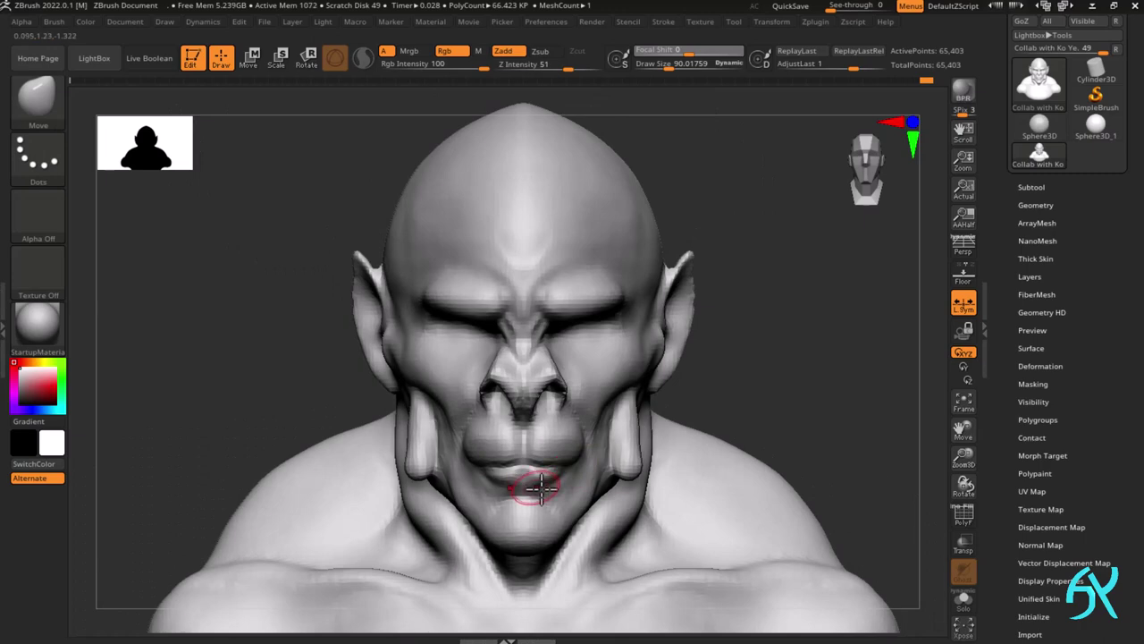
mouse_move(458, 487)
ctrl+right_down()
mouse_move(430, 464)
mouse_move(455, 416)
ctrl+right_up()
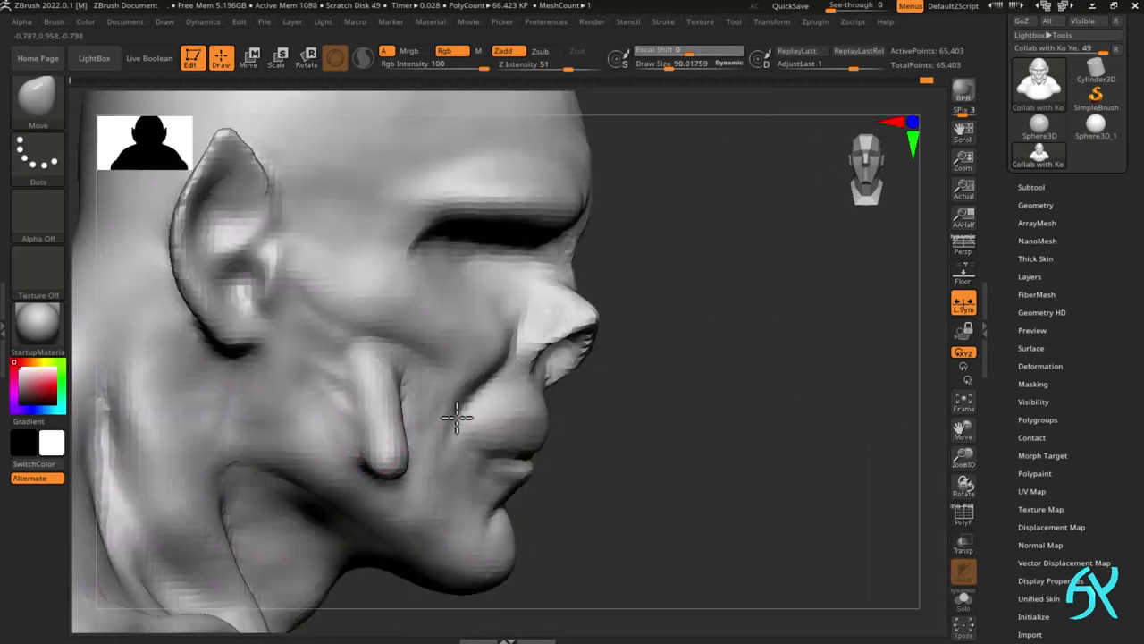
shift+drag(390, 355, 397, 422)
mouse_move(397, 422)
right_down()
mouse_move(421, 393)
mouse_move(409, 338)
right_up()
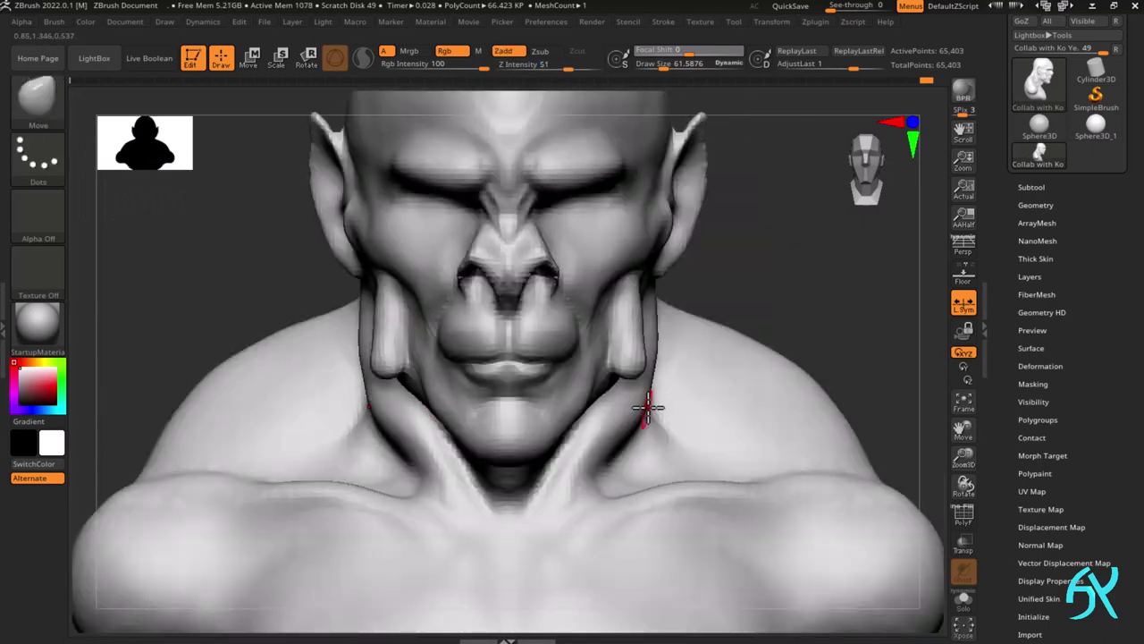
- Refine the cheek strands beside the jaw with the Standard brush
key(b)
key(s)
key(t)
ctrl+right_drag(666, 407, 661, 438)
right_drag(662, 438, 592, 395)
drag(629, 393, 632, 394)
mouse_move(632, 394)
right_down()
mouse_move(664, 392)
mouse_move(641, 384)
mouse_move(662, 324)
right_up()
drag(662, 324, 694, 313)
mouse_move(693, 313)
right_down()
mouse_move(689, 342)
mouse_move(675, 317)
mouse_move(689, 313)
mouse_move(717, 349)
mouse_move(452, 204)
mouse_move(581, 282)
mouse_move(475, 357)
right_up()
- Pull the lower ends of the cheek strands into flared rims with the SnakeHook brush in Sculptris Pro mode, smoothing between strokes
key(b)
key(s)
key(h)
click(363, 59)
drag(454, 342, 449, 311)
right_drag(449, 311, 417, 310)
shift+drag(417, 309, 419, 317)
mouse_move(419, 318)
right_down()
mouse_move(444, 322)
mouse_move(482, 282)
mouse_move(421, 312)
right_up()
shift+drag(421, 312, 429, 317)
mouse_move(429, 316)
right_down()
mouse_move(468, 454)
mouse_move(470, 336)
mouse_move(586, 208)
right_up()
right_drag(525, 262, 411, 393)
drag(411, 393, 427, 403)
key(backslash)
ctrl+right_drag(426, 404, 429, 340)
- Set the DynaMesh resolution to 96 and remesh the bust
click(1037, 205)
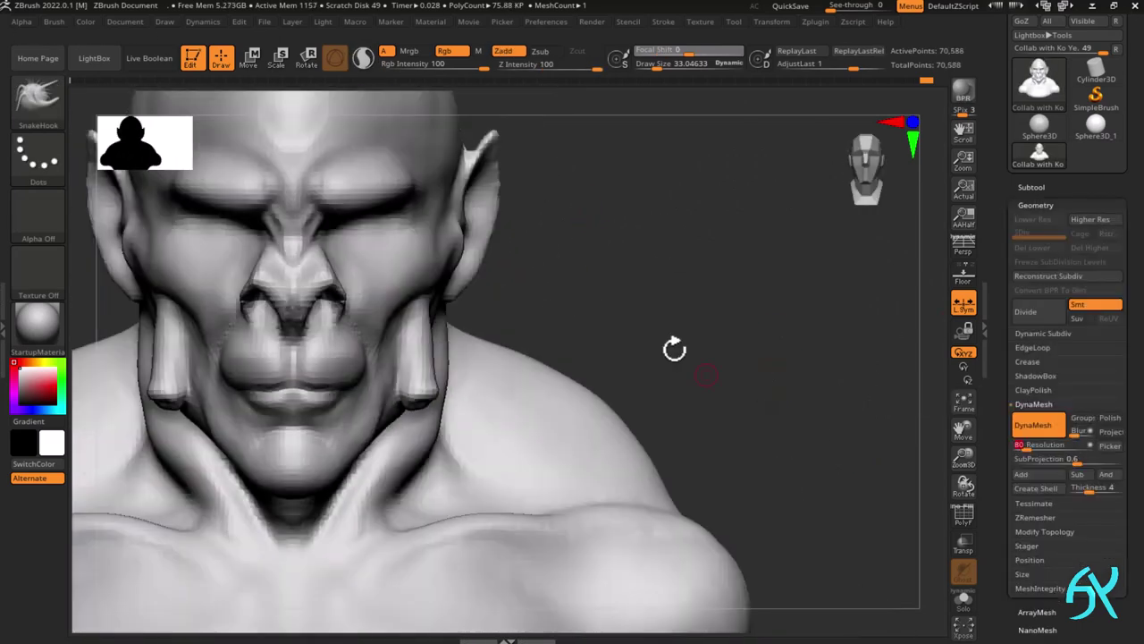
alt+right_drag(674, 350, 765, 374)
ctrl+drag(766, 374, 805, 406)
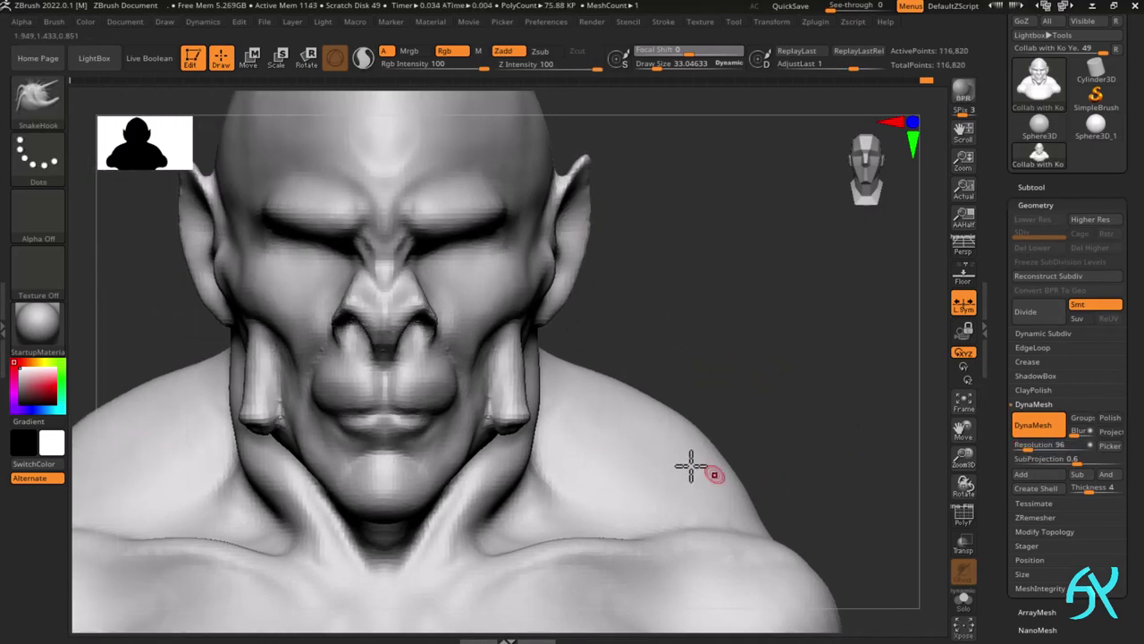
- Shape the flared lower ends of the cheek strands with the Move brush
right_drag(692, 466, 501, 367)
mouse_move(500, 366)
ctrl+right_down()
mouse_move(421, 388)
mouse_move(396, 375)
mouse_move(360, 428)
mouse_move(328, 414)
mouse_move(372, 436)
mouse_move(460, 408)
ctrl+right_up()
key(b)
key(m)
key(v)
drag(459, 407, 433, 410)
mouse_move(433, 409)
right_down()
mouse_move(519, 349)
mouse_move(416, 408)
mouse_move(434, 340)
mouse_move(399, 383)
right_up()
- Reshape the upper part of the cheek strand with the Move brush at a draw size of about 86 and smooth its rear side
right_drag(375, 255, 430, 295)
mouse_move(429, 295)
ctrl+right_down()
mouse_move(452, 353)
mouse_move(465, 289)
mouse_move(504, 254)
ctrl+right_up()
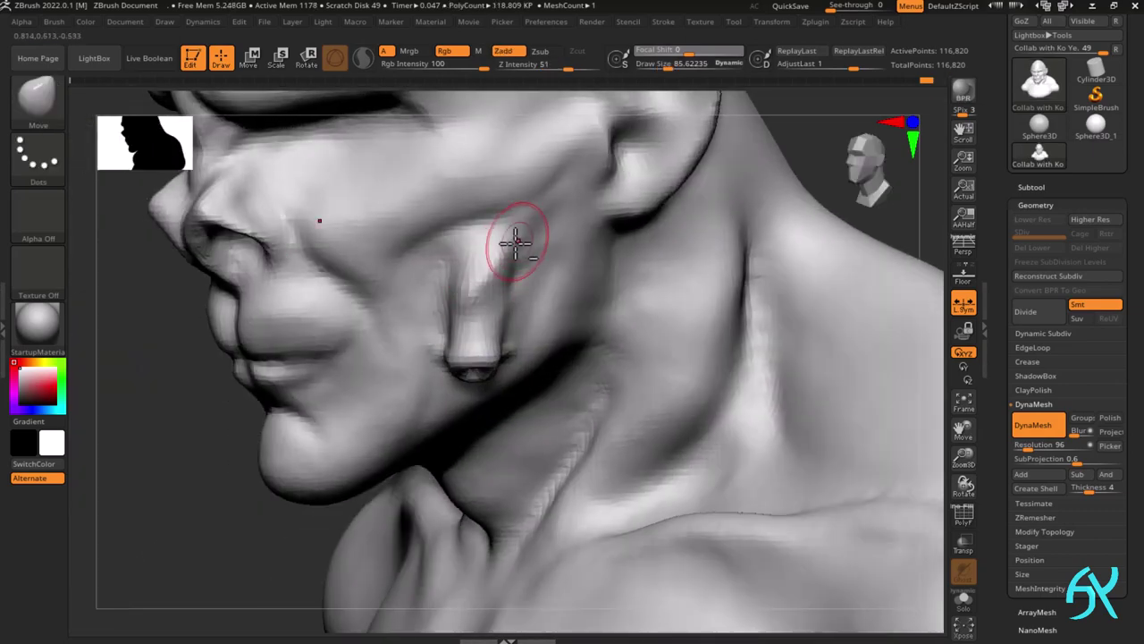
mouse_move(458, 300)
right_down()
mouse_move(531, 242)
mouse_move(388, 312)
right_up()
drag(388, 312, 379, 309)
right_drag(393, 309, 348, 307)
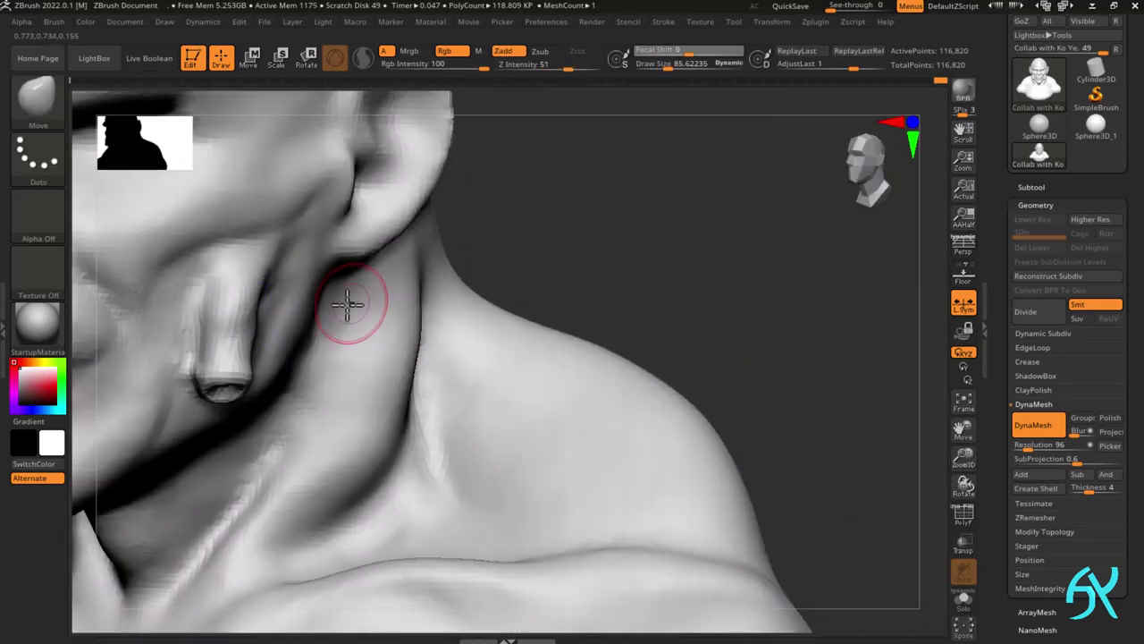
shift+drag(255, 259, 247, 301)
- Hollow out the open end of the cheek strand with the Move brush at a draw size of about 42
right_drag(247, 301, 382, 386)
right_drag(382, 386, 387, 365)
mouse_move(386, 365)
mouse_down()
mouse_move(396, 354)
mouse_move(372, 379)
mouse_move(384, 386)
mouse_up()
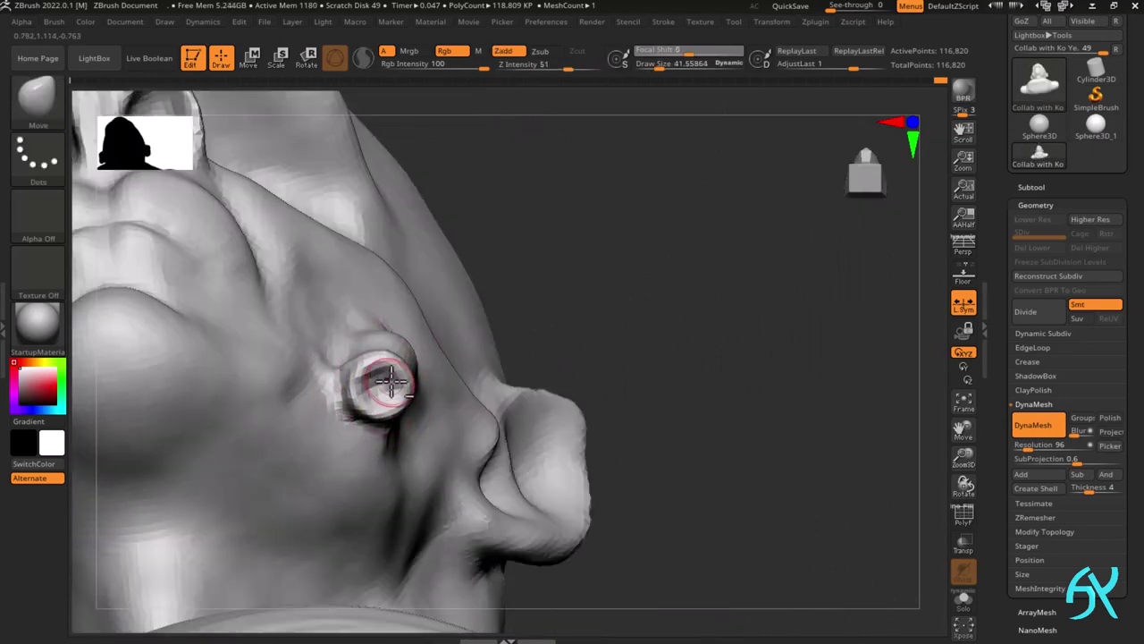
right_drag(384, 386, 501, 375)
- Build up the form running from the earlobe to the jaw with the ClayBuildup brush at a draw size of about 58 and smooth it
ctrl+right_drag(501, 375, 510, 345)
right_drag(510, 345, 551, 337)
key(b)
key(c)
key(b)
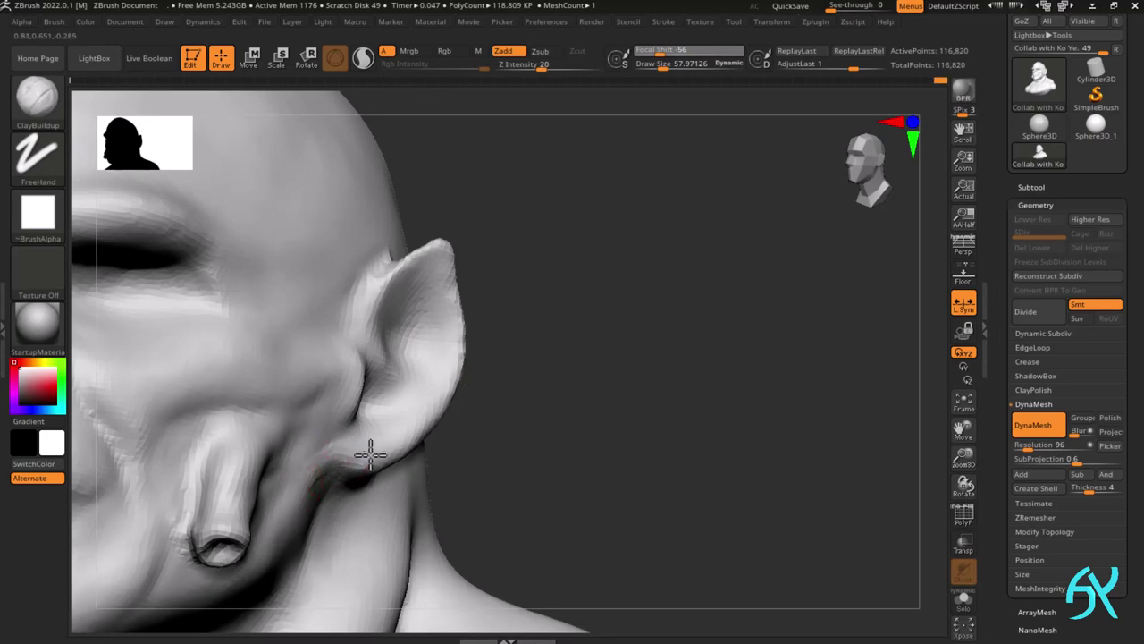
shift+drag(317, 470, 290, 513)
right_drag(290, 514, 452, 465)
ctrl+right_drag(451, 465, 606, 373)
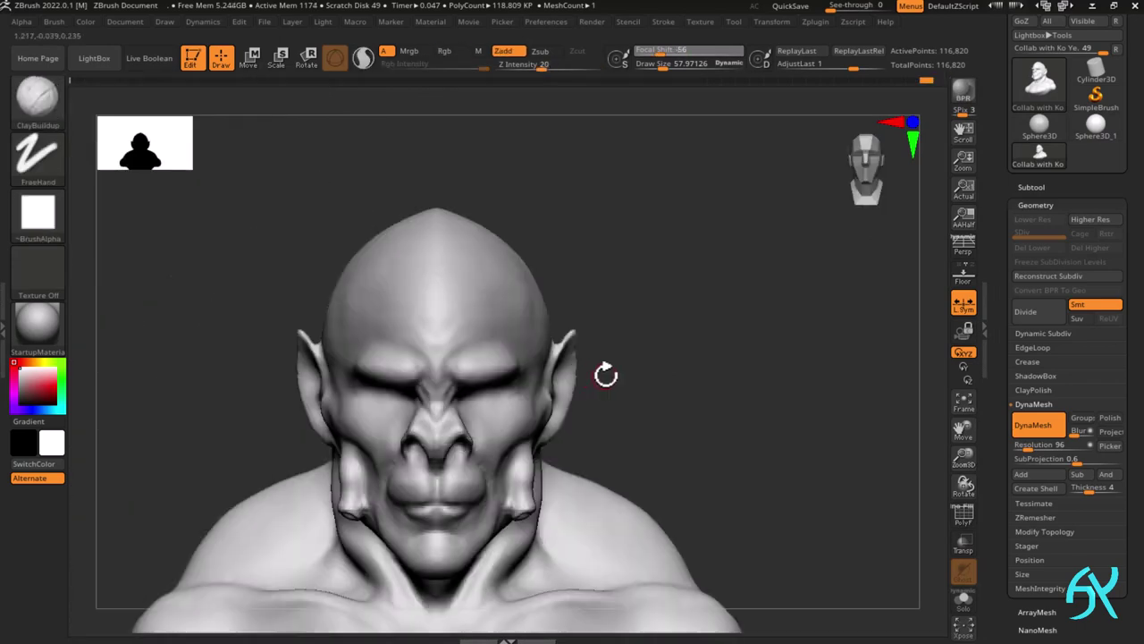
- Add volume around the cheek strand with the ClayBuildup brush and smooth the result
right_drag(516, 480, 432, 384)
ctrl+right_drag(433, 384, 437, 419)
drag(445, 421, 471, 465)
right_drag(545, 456, 470, 444)
shift+drag(470, 444, 447, 465)
mouse_move(447, 465)
right_down()
mouse_move(524, 506)
mouse_move(466, 428)
right_up()
- Build up thin muscle strands between the cheek strand and the ear with ClayBuildup and smooth them
drag(608, 371, 645, 350)
mouse_move(645, 349)
shift+mouse_down()
mouse_move(654, 363)
mouse_move(670, 335)
shift+mouse_up()
shift+drag(671, 335, 680, 326)
right_drag(680, 326, 621, 384)
right_drag(663, 353, 594, 375)
ctrl+right_drag(593, 375, 590, 436)
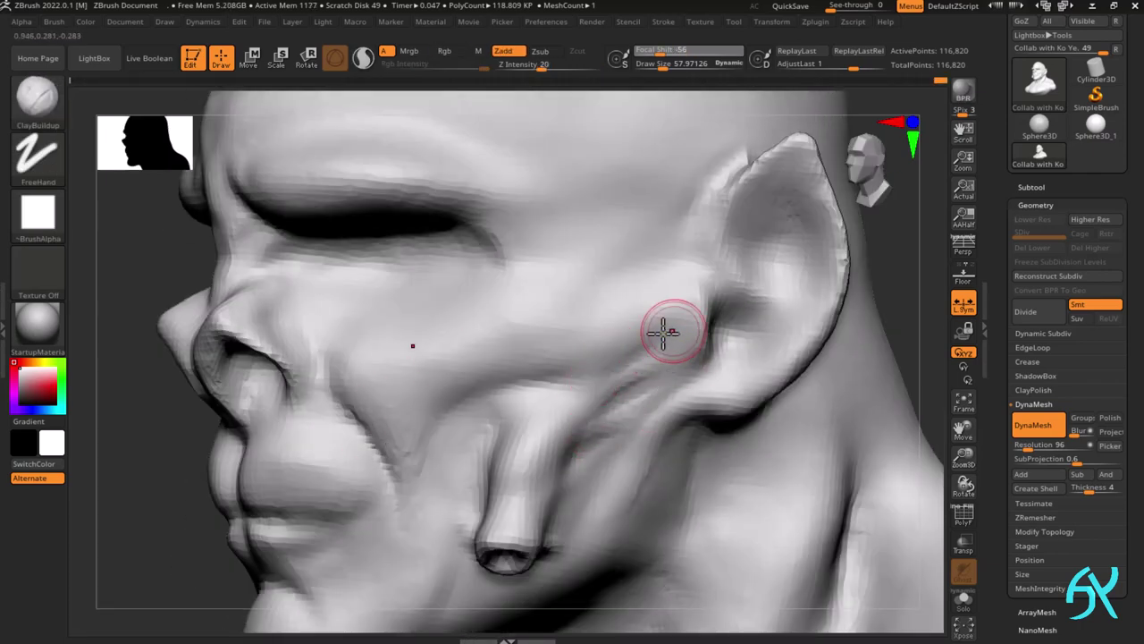
shift+drag(573, 451, 694, 366)
- Build up the muscle from the back of the jaw below the ear down into the neck with the ClayBuildup brush
mouse_move(793, 367)
right_down()
mouse_move(822, 302)
mouse_move(728, 422)
right_up()
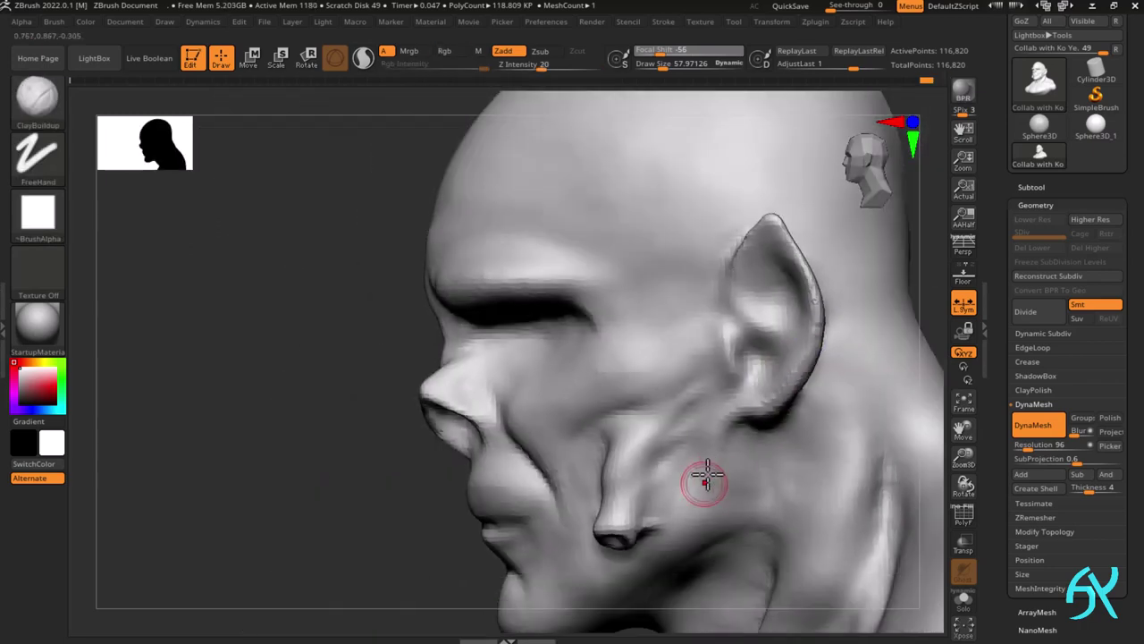
ctrl+right_drag(749, 473, 652, 376)
drag(657, 380, 705, 504)
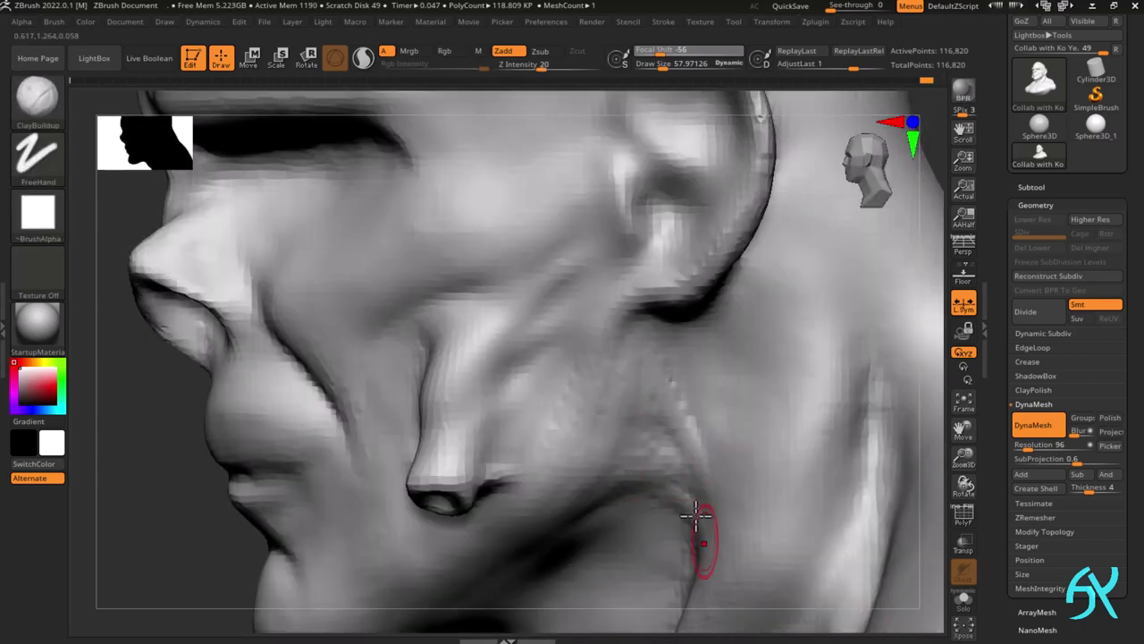
right_drag(740, 538, 778, 479)
mouse_move(777, 478)
ctrl+right_down()
mouse_move(763, 393)
mouse_move(700, 403)
mouse_move(706, 384)
ctrl+right_up()
mouse_move(706, 384)
mouse_down()
mouse_move(692, 447)
mouse_move(652, 519)
mouse_up()
mouse_move(652, 518)
right_down()
mouse_move(733, 390)
mouse_move(708, 398)
right_up()
ctrl+right_drag(708, 398, 653, 393)
- Add clay to the throat and the front edge of the side neck muscle with the ClayBuildup brush
drag(655, 476, 649, 459)
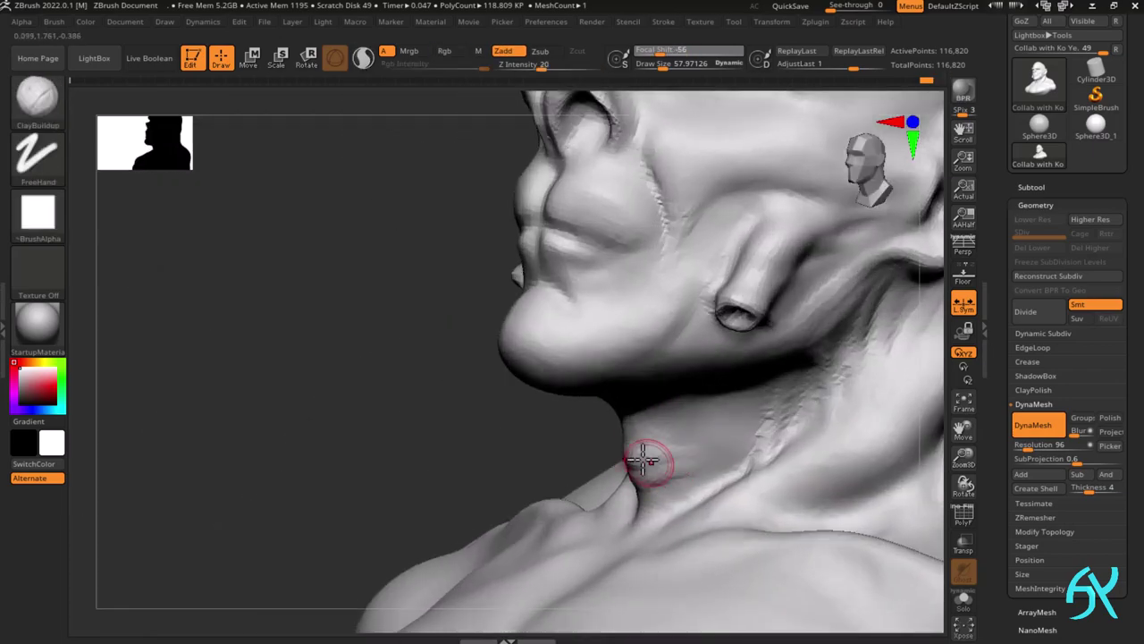
mouse_move(701, 466)
right_down()
mouse_move(704, 391)
mouse_move(760, 428)
right_up()
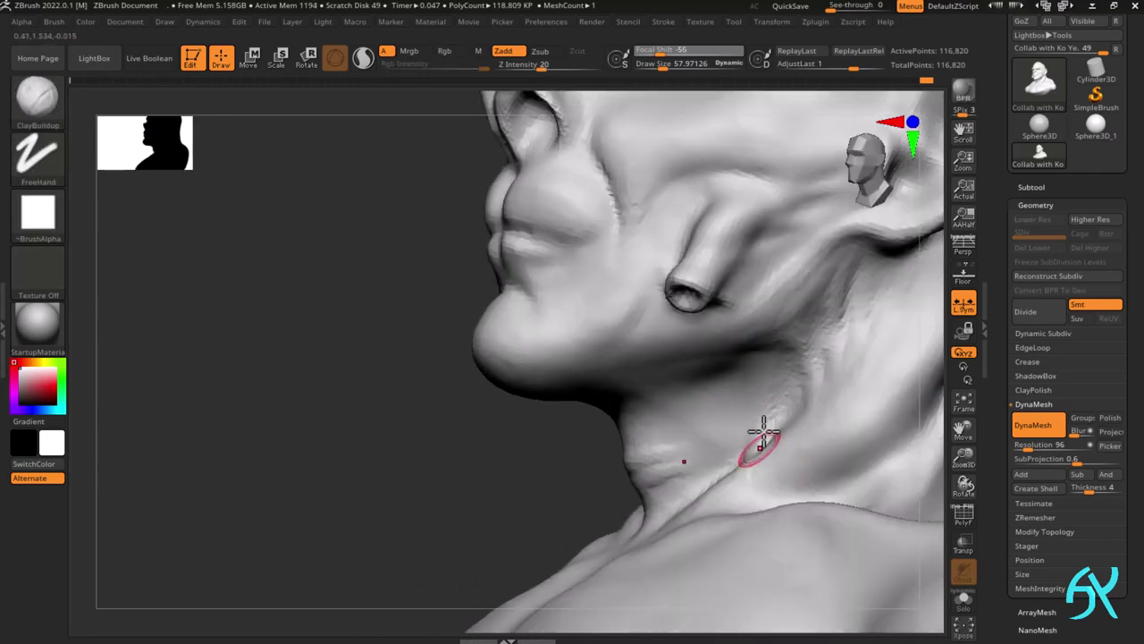
drag(763, 432, 749, 470)
shift+right_drag(749, 470, 827, 465)
mouse_move(827, 465)
ctrl+right_down()
mouse_move(846, 500)
mouse_move(787, 427)
mouse_move(652, 350)
mouse_move(569, 456)
mouse_move(679, 438)
ctrl+right_up()
ctrl+right_drag(679, 439, 661, 509)
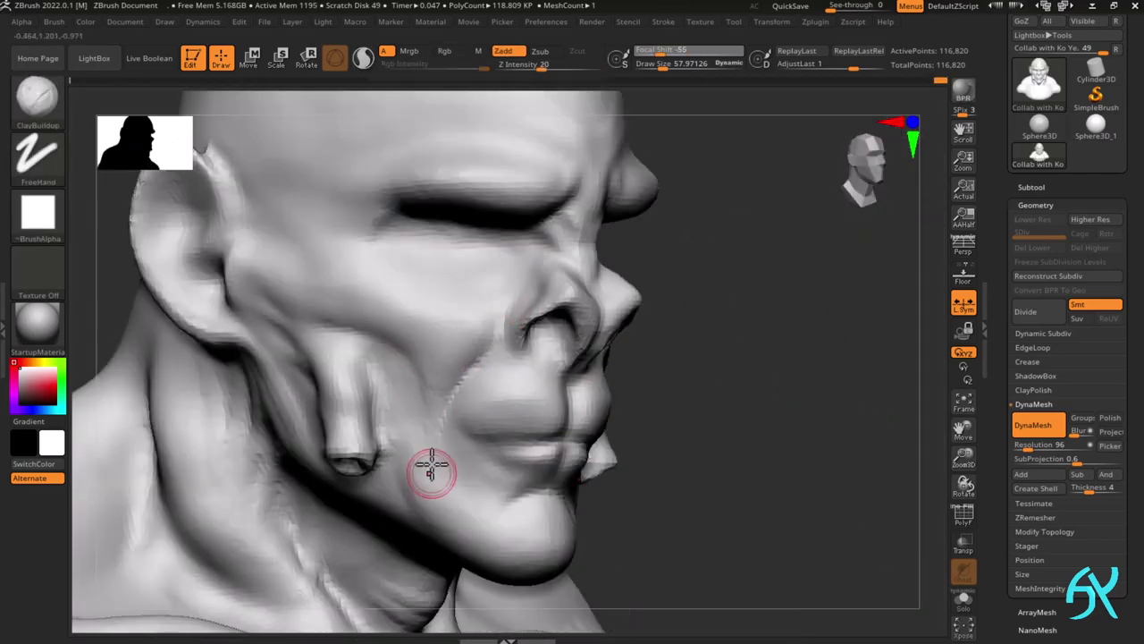
- Switch to the DamStandard brush with a Z Intensity of 27, define the cheek and jaw muscle creases and smooth them
key(b)
key(d)
key(s)
drag(542, 68, 550, 67)
right_drag(774, 456, 572, 344)
mouse_move(689, 312)
right_down()
mouse_move(707, 319)
mouse_move(677, 417)
mouse_move(703, 373)
right_up()
shift+drag(704, 373, 685, 383)
- Carve the creases between the cheek strand, ear and jaw with the DamStandard brush from the side
mouse_move(727, 345)
right_down()
mouse_move(759, 355)
mouse_move(827, 261)
mouse_move(792, 255)
mouse_move(788, 293)
right_up()
right_drag(765, 372, 688, 475)
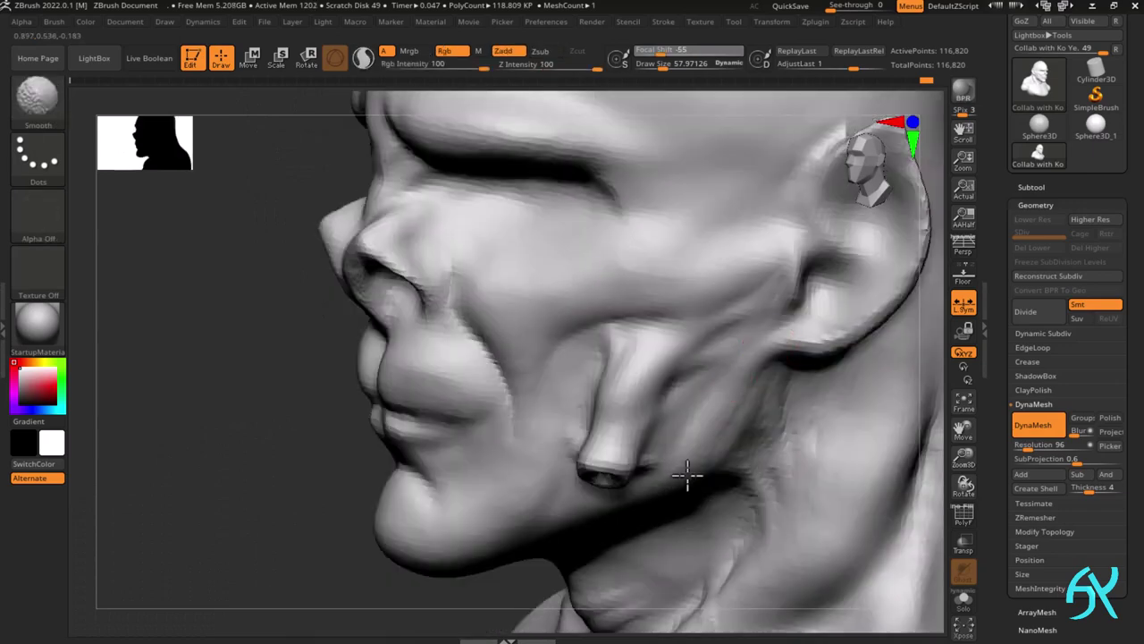
mouse_move(718, 401)
right_down()
mouse_move(664, 429)
mouse_move(719, 441)
mouse_move(723, 454)
mouse_move(731, 353)
right_up()
drag(730, 352, 700, 358)
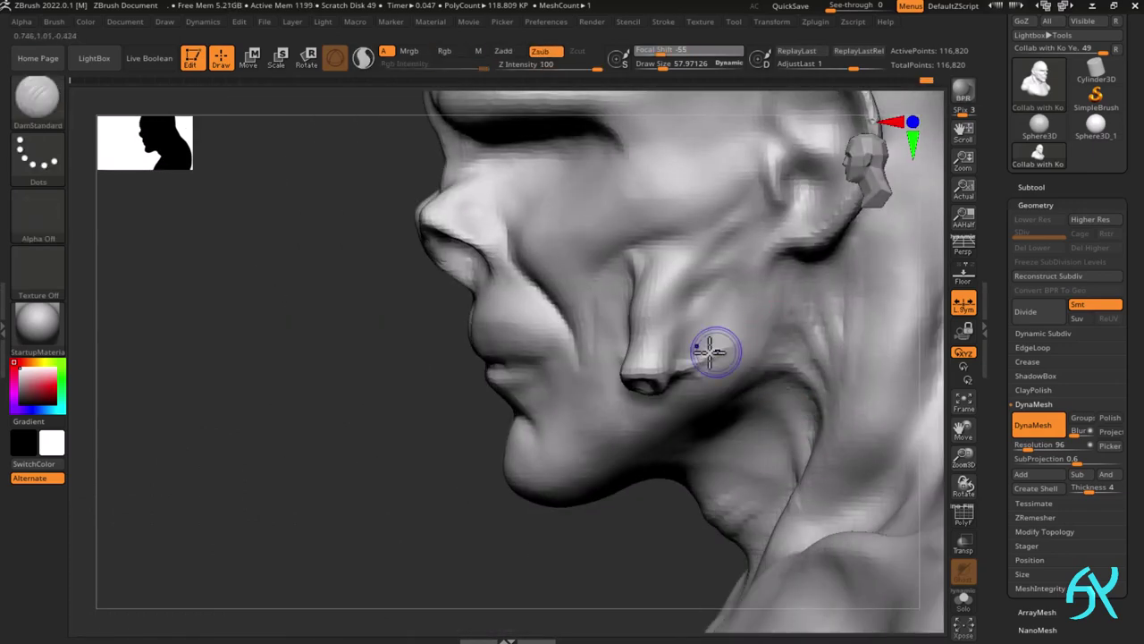
right_drag(728, 378, 771, 373)
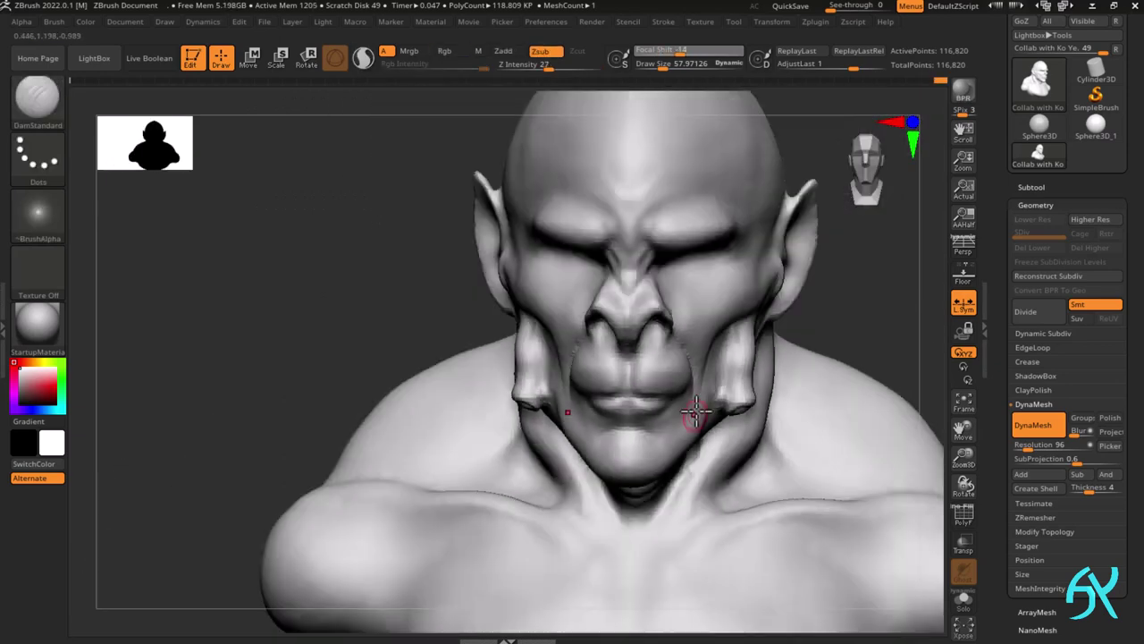
- Carve creases between the mouth corners and cheek strands with the DamStandard brush at a draw size of about 51
alt+right_drag(696, 411, 601, 385)
ctrl+right_drag(601, 384, 601, 414)
mouse_move(580, 482)
right_down()
mouse_move(582, 496)
mouse_move(591, 460)
right_up()
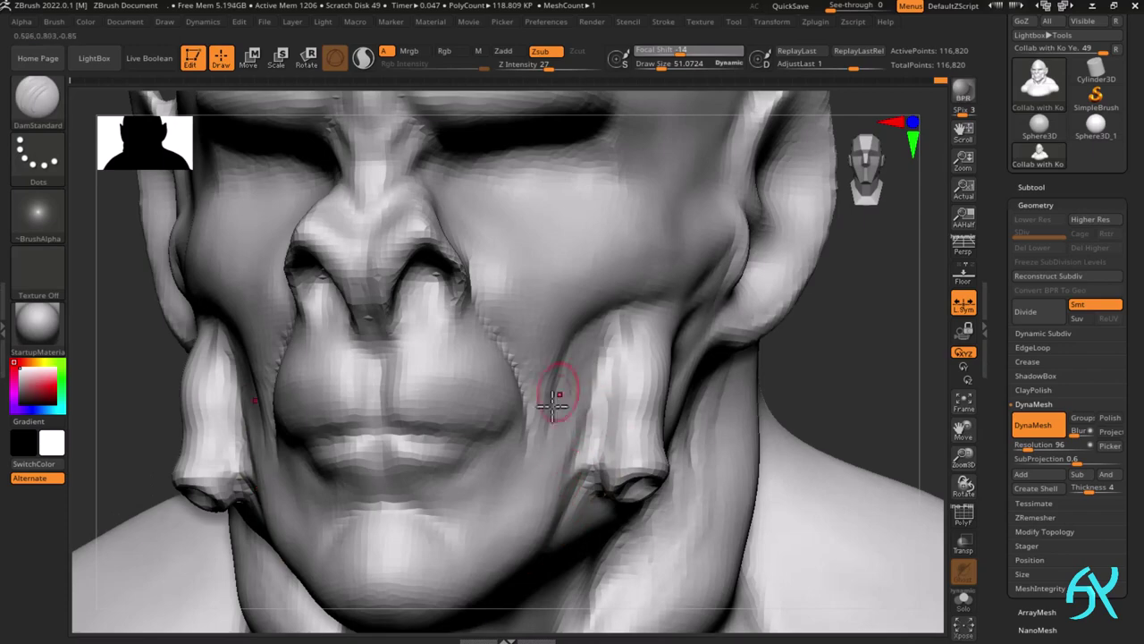
right_drag(552, 405, 539, 485)
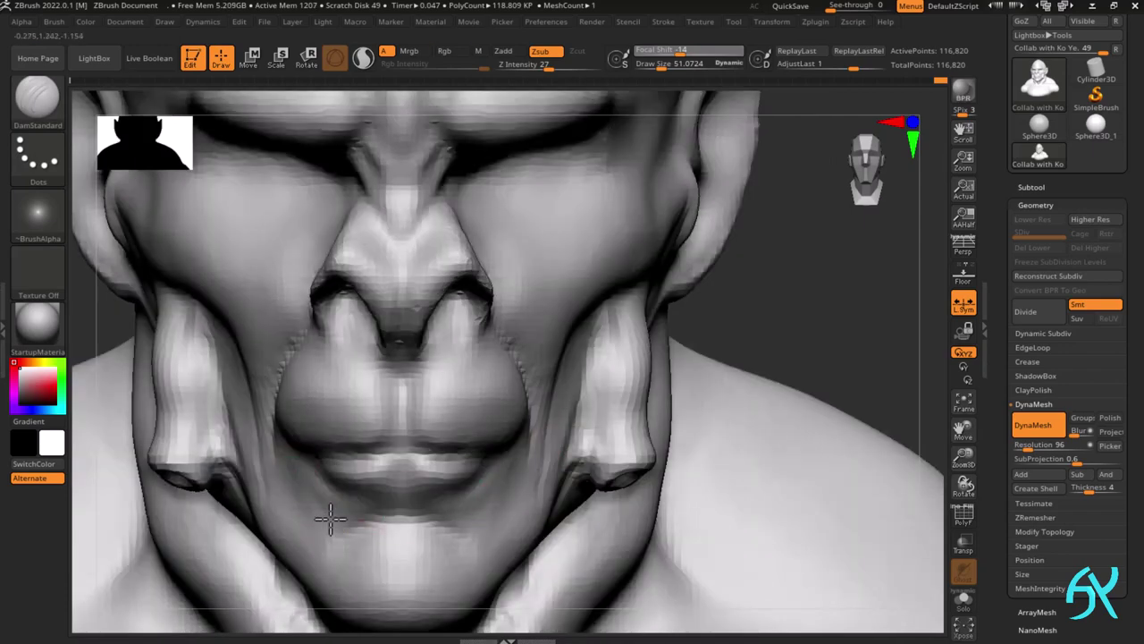
- Sculpt the eyelids, eye shapes and lower-lid folds beneath the brow ridges
mouse_move(285, 478)
ctrl+right_down()
mouse_move(325, 455)
mouse_move(492, 441)
mouse_move(450, 402)
mouse_move(427, 427)
mouse_move(467, 373)
mouse_move(450, 408)
ctrl+right_up()
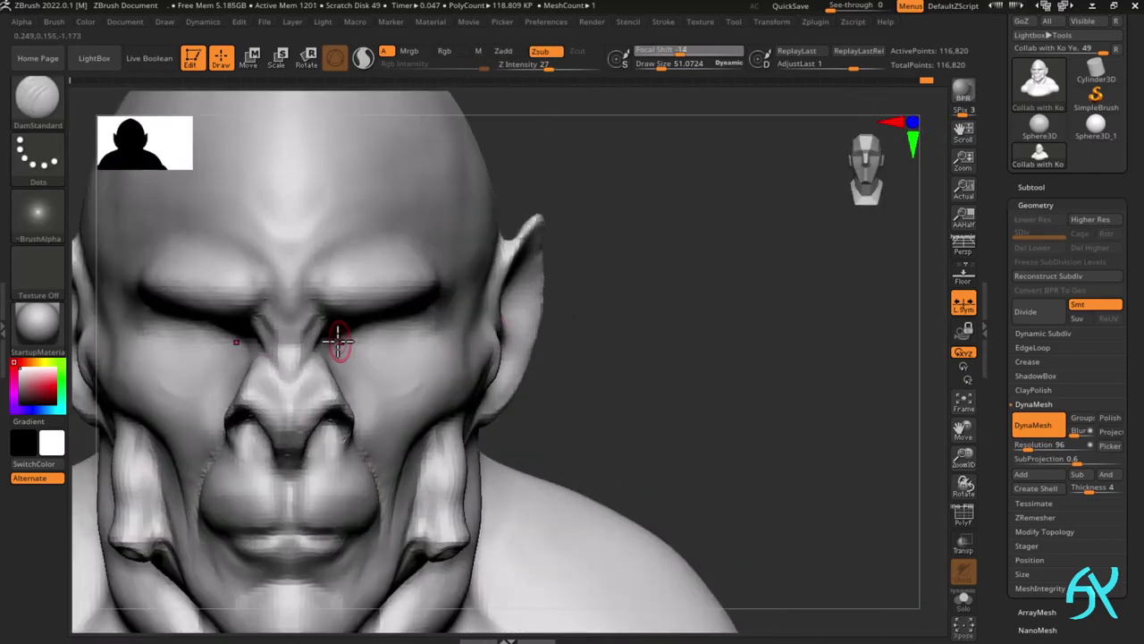
right_drag(338, 341, 407, 389)
ctrl+right_drag(407, 389, 380, 363)
drag(392, 354, 345, 344)
mouse_move(385, 344)
ctrl+right_down()
mouse_move(421, 271)
mouse_move(455, 367)
mouse_move(383, 376)
mouse_move(368, 381)
mouse_move(370, 396)
mouse_move(438, 362)
mouse_move(485, 363)
mouse_move(421, 380)
ctrl+right_up()
ctrl+right_drag(420, 380, 394, 365)
drag(393, 365, 456, 372)
mouse_move(456, 372)
right_down()
mouse_move(474, 361)
mouse_move(396, 330)
mouse_move(327, 375)
mouse_move(346, 430)
mouse_move(383, 402)
mouse_move(352, 403)
mouse_move(377, 415)
right_up()
mouse_move(442, 455)
right_down()
mouse_move(426, 473)
mouse_move(554, 434)
mouse_move(581, 390)
mouse_move(651, 493)
mouse_move(682, 365)
mouse_move(665, 328)
right_up()
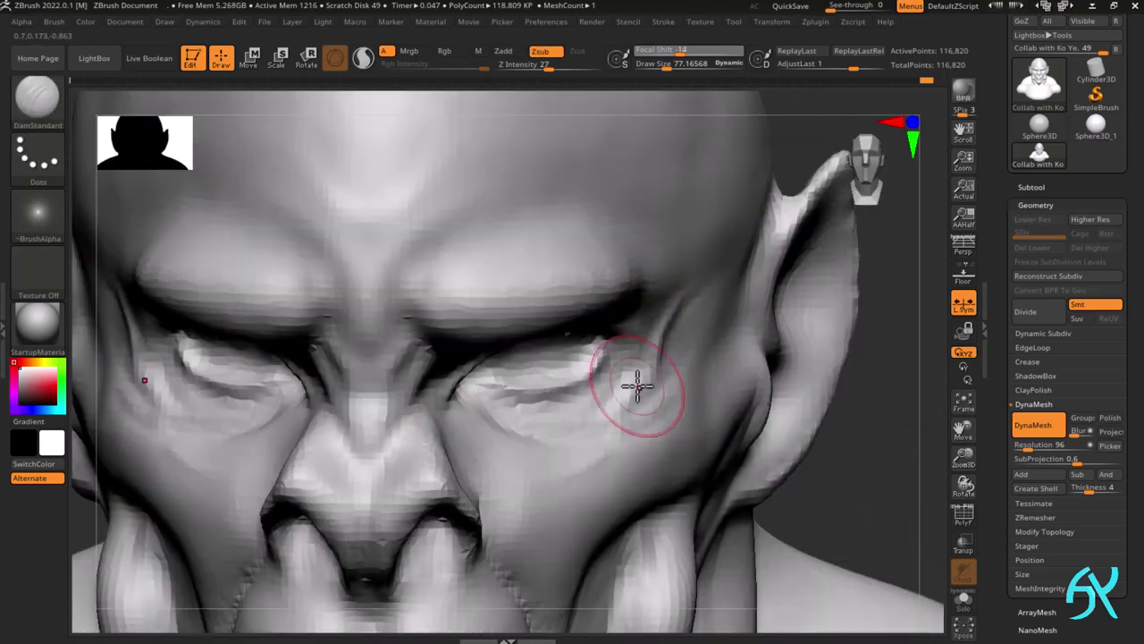
- Carve wrinkles around the outer eye corners and nose bridge with the DamStandard brush at a draw size of about 77
mouse_move(733, 313)
right_down()
mouse_move(703, 399)
mouse_move(739, 391)
mouse_move(706, 376)
mouse_move(765, 320)
mouse_move(730, 332)
mouse_move(633, 409)
right_up()
mouse_move(699, 373)
right_down()
mouse_move(685, 455)
mouse_move(673, 374)
right_up()
mouse_move(604, 489)
right_down()
mouse_move(626, 439)
mouse_move(651, 447)
mouse_move(654, 462)
mouse_move(592, 386)
mouse_move(588, 326)
right_up()
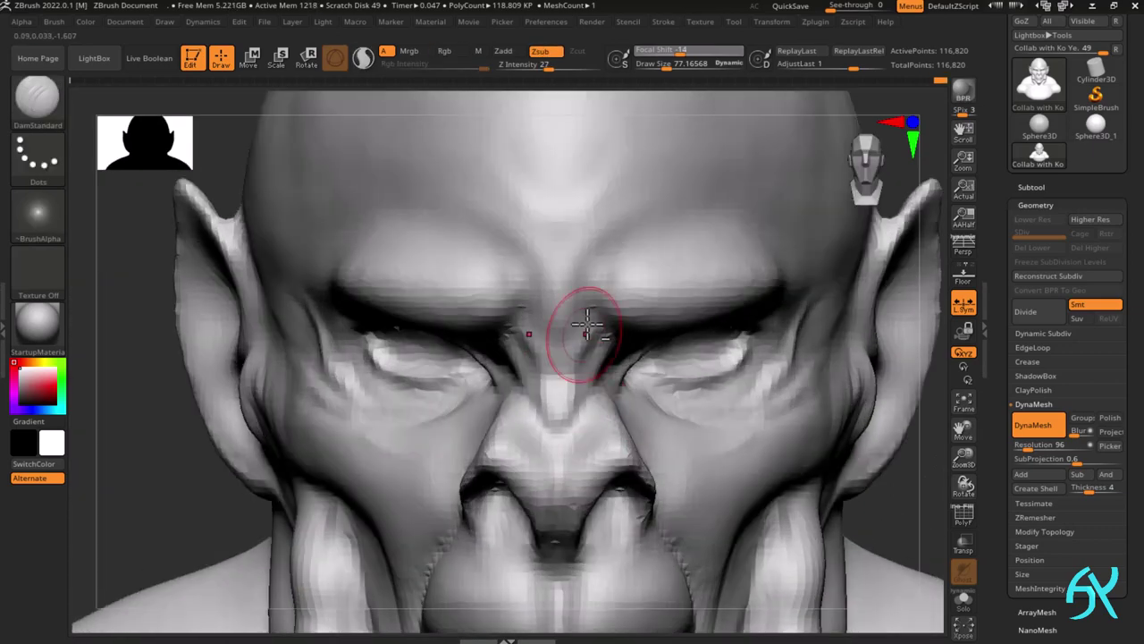
mouse_move(492, 443)
right_down()
mouse_move(493, 396)
mouse_move(631, 416)
mouse_move(729, 452)
right_up()
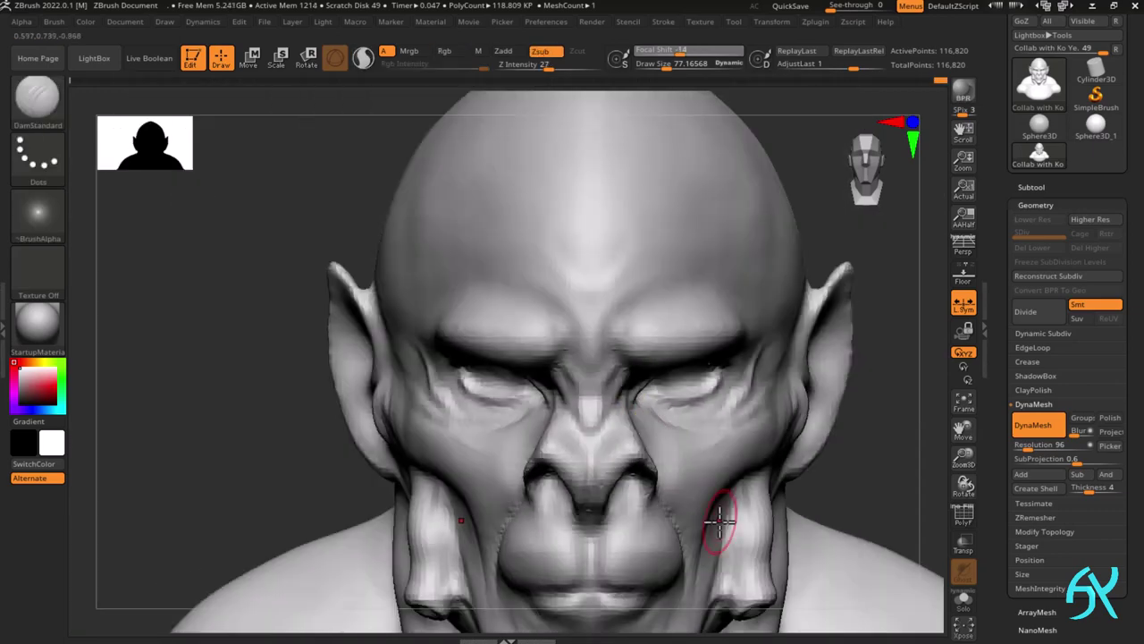
- Reshape the cranium with the Move brush at a draw size of about 104 and remesh the bust at DynaMesh resolution 120
mouse_move(827, 387)
ctrl+right_down()
mouse_move(875, 319)
mouse_move(608, 319)
ctrl+right_up()
key(b)
key(m)
key(v)
mouse_move(657, 290)
right_down()
mouse_move(569, 304)
mouse_move(498, 263)
right_up()
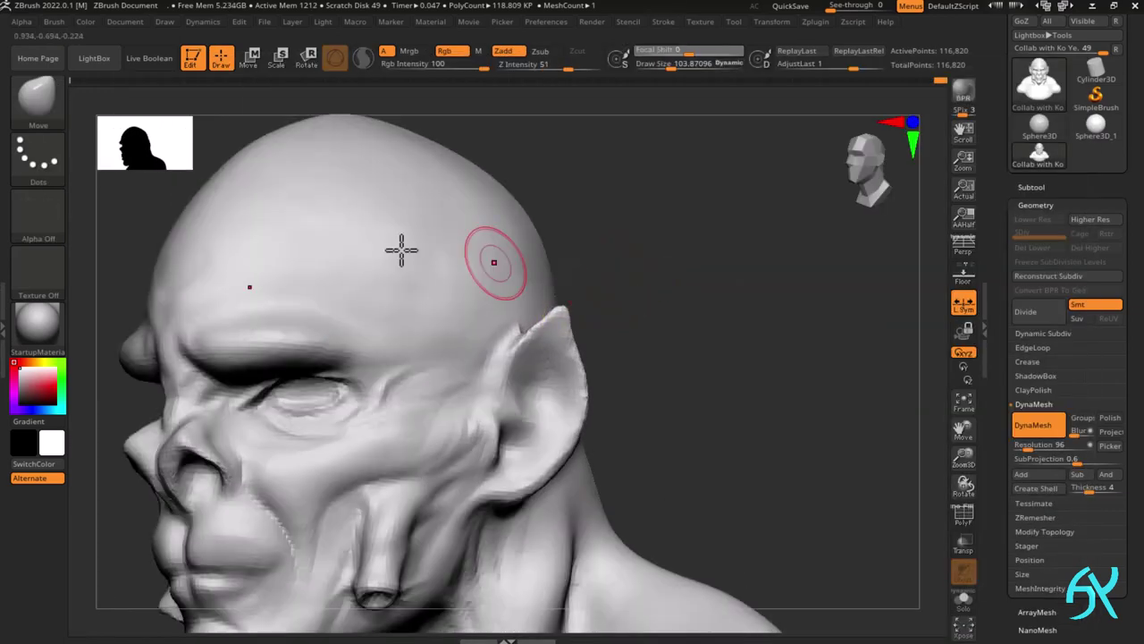
click(54, 21)
mouse_move(566, 296)
shift+right_down()
mouse_move(582, 282)
mouse_move(570, 351)
mouse_move(799, 308)
shift+right_up()
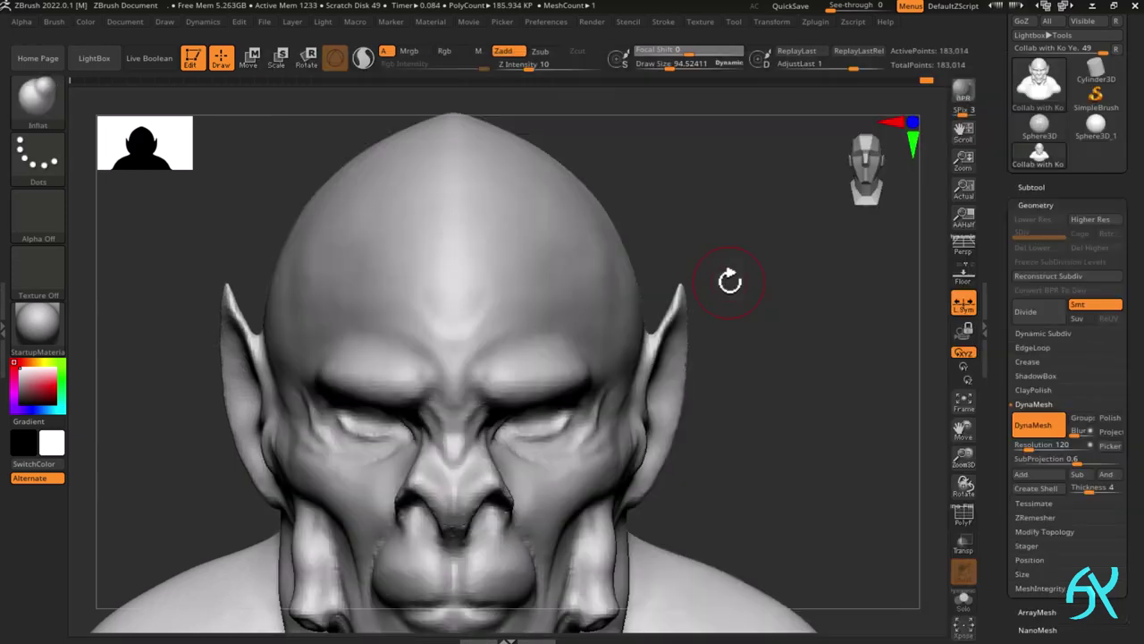
- Thicken the pointed ear tips and rims with the Inflat brush at a draw size of about 58
right_drag(729, 281, 624, 364)
drag(659, 306, 684, 264)
drag(724, 282, 787, 290)
drag(613, 378, 623, 338)
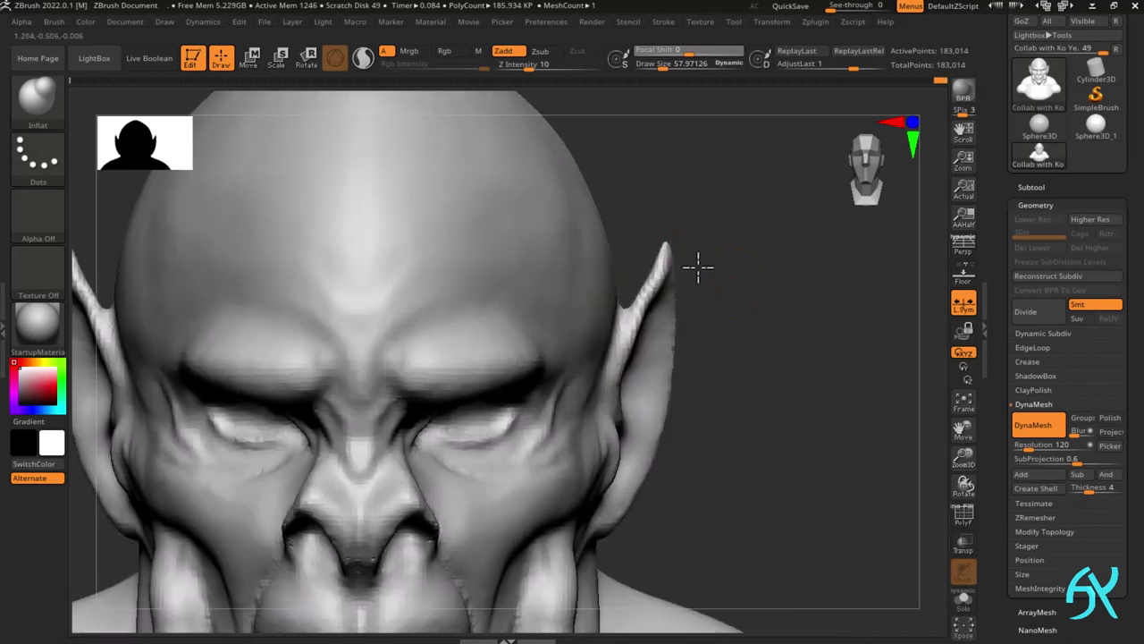
drag(697, 266, 671, 304)
right_drag(703, 415, 647, 347)
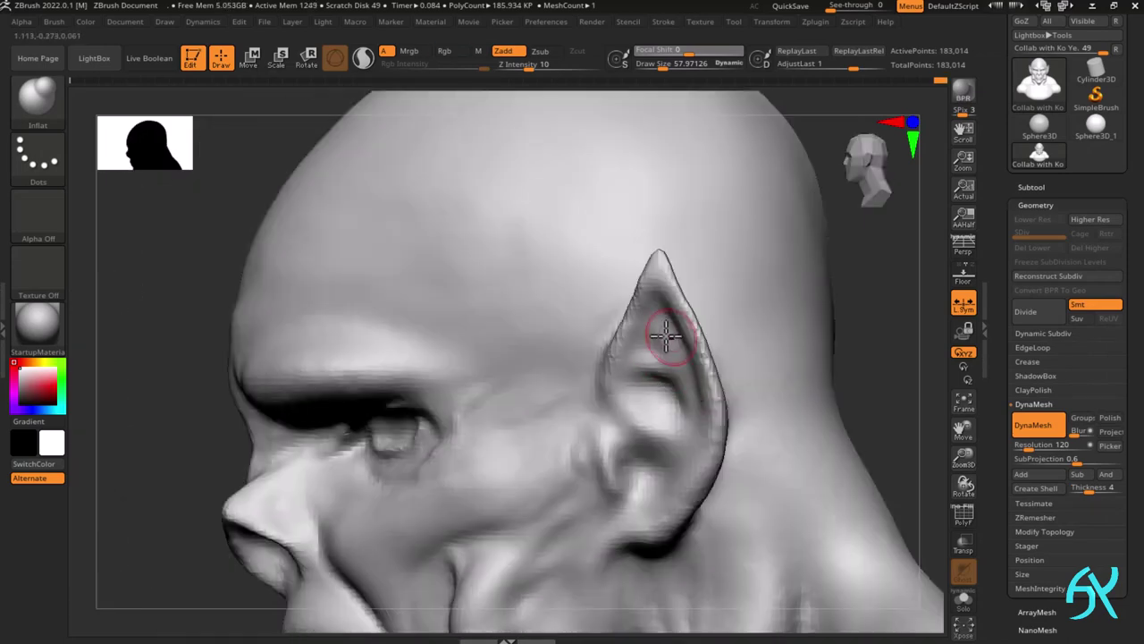
right_drag(701, 412, 678, 463)
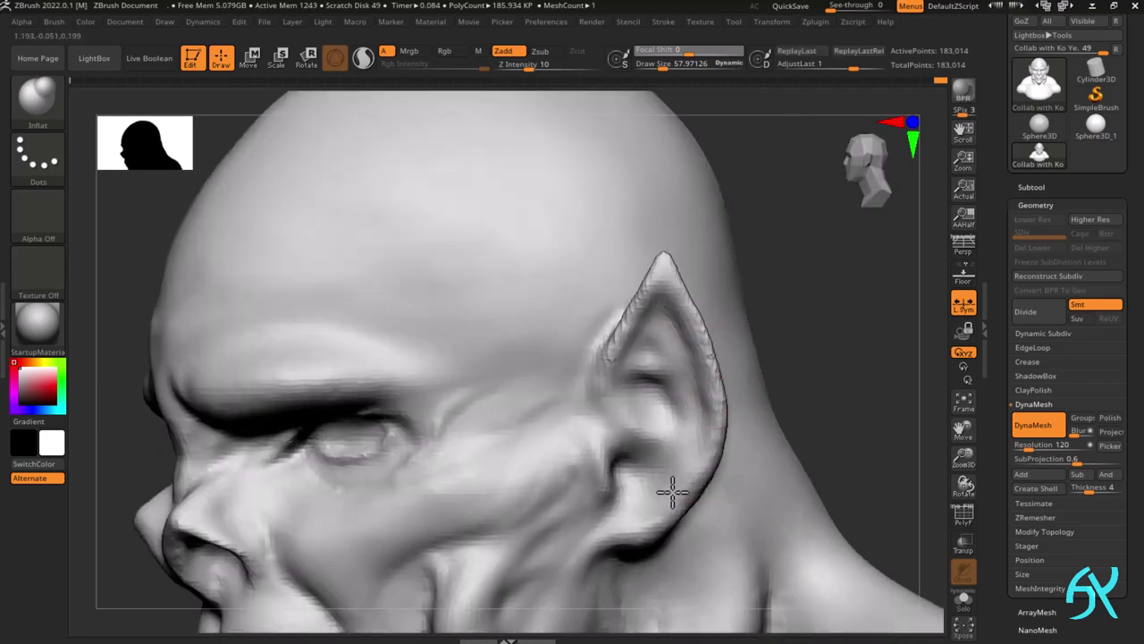
- Adjust the forehead and skull profile from the side with the Move brush at a draw size of about 281
mouse_move(654, 517)
ctrl+right_down()
mouse_move(603, 453)
mouse_move(623, 506)
mouse_move(762, 383)
mouse_move(718, 325)
ctrl+right_up()
key(s)
drag(630, 302, 660, 306)
key(b)
key(m)
key(v)
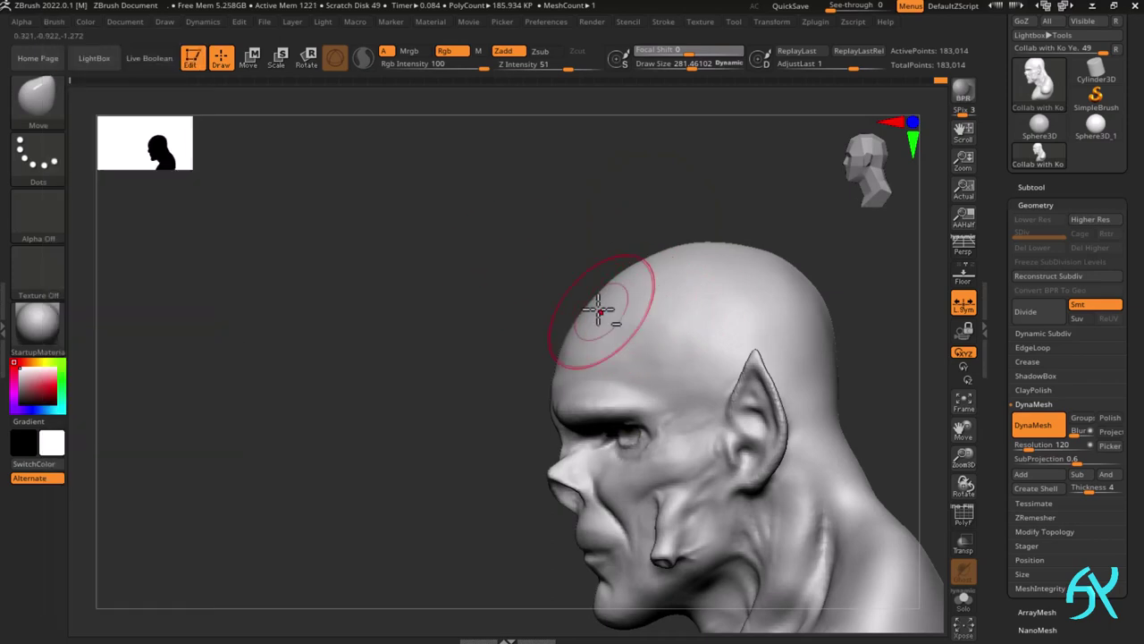
shift+right_drag(655, 263, 636, 330)
ctrl+right_drag(742, 405, 818, 347)
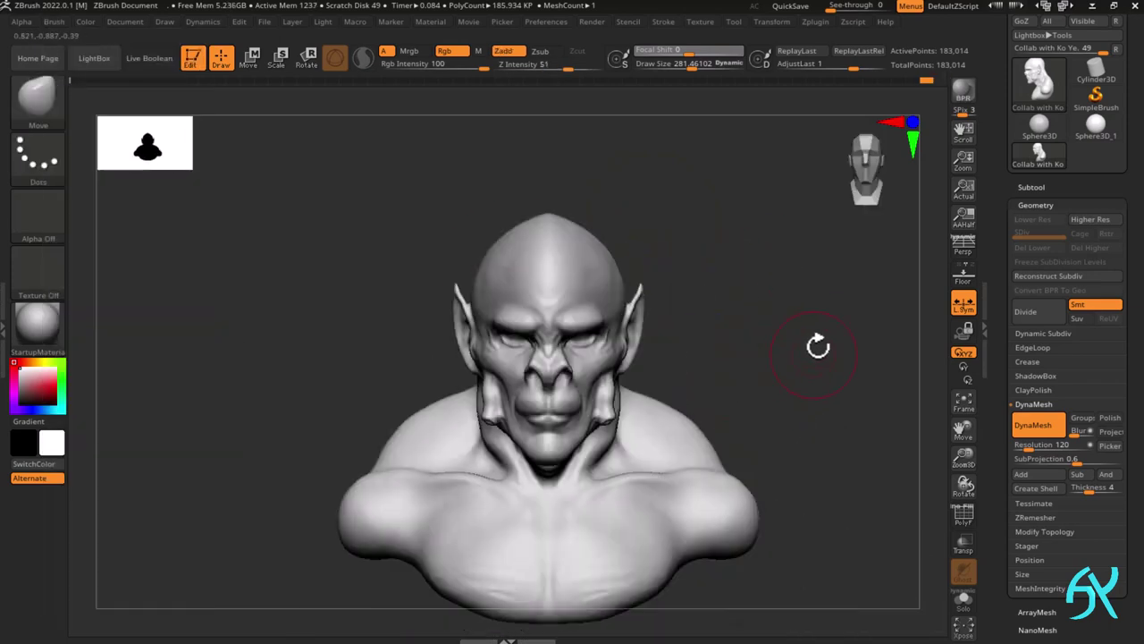
- Adjust the slope of the trapezius beside the neck with the Move brush at a draw size of about 394
key(s)
drag(720, 400, 732, 401)
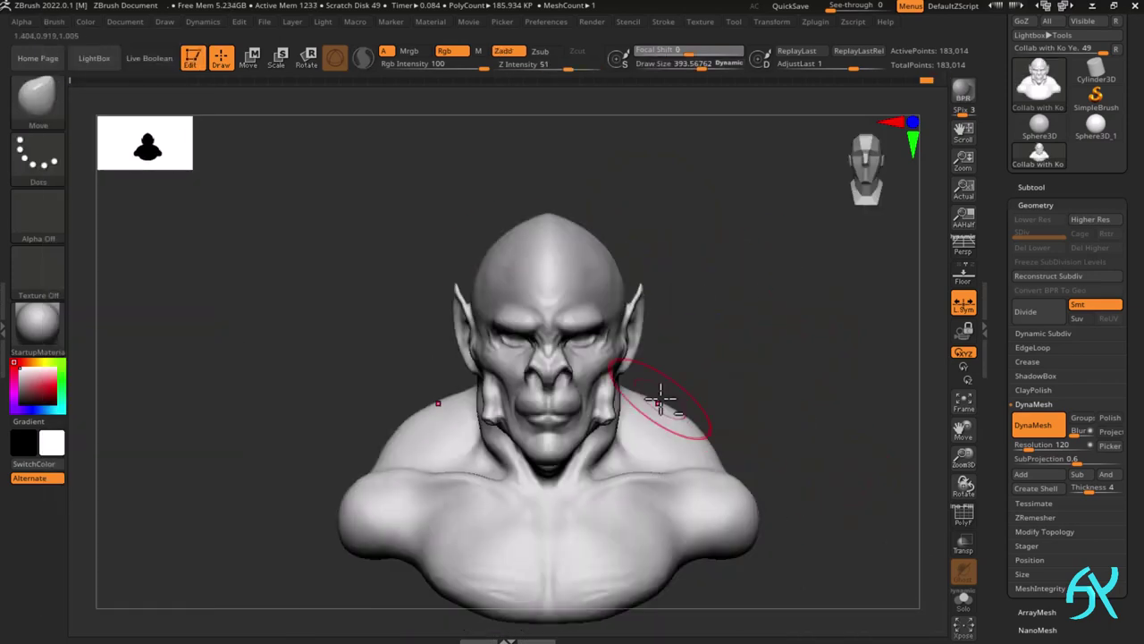
drag(661, 400, 659, 405)
mouse_move(661, 404)
shift+right_down()
mouse_move(608, 404)
mouse_move(702, 407)
mouse_move(642, 406)
shift+right_up()
ctrl+right_drag(652, 443, 687, 431)
- Pull the shoulder ends outward with the Move brush at a draw size of about 603
key(s)
drag(693, 435, 707, 437)
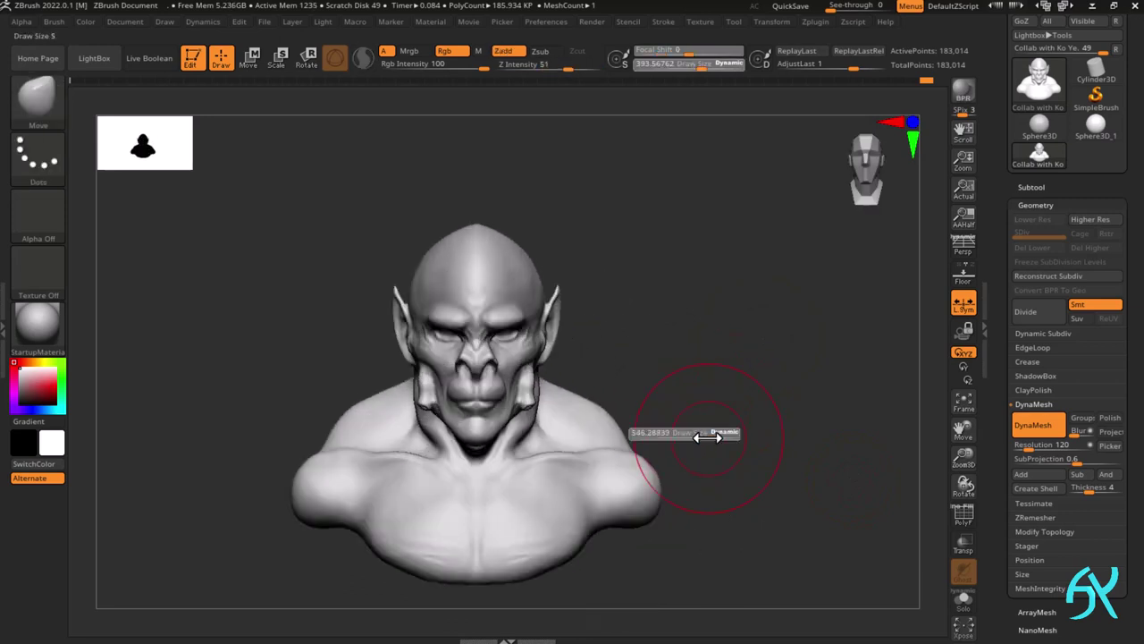
right_drag(707, 437, 675, 505)
drag(647, 486, 662, 492)
mouse_move(664, 492)
shift+right_down()
mouse_move(684, 438)
mouse_move(646, 518)
shift+right_up()
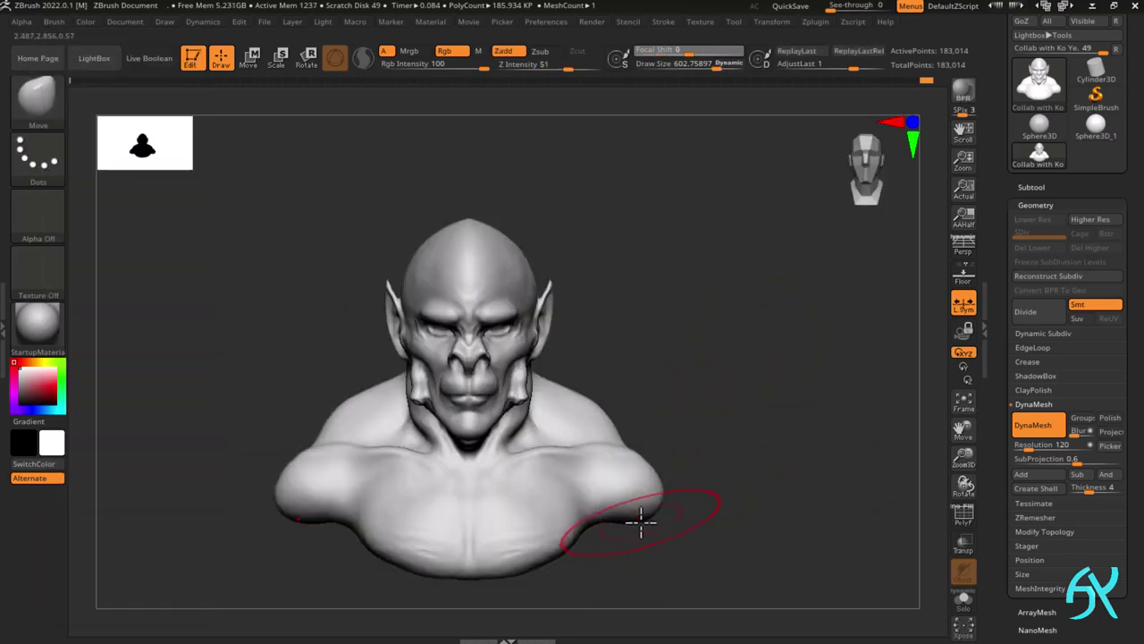
- Shape the underarm and lower chest outline with the Move brush
drag(614, 526, 608, 533)
drag(553, 569, 574, 567)
drag(628, 518, 632, 525)
right_drag(632, 525, 617, 565)
ctrl+right_drag(617, 565, 609, 547)
key(s)
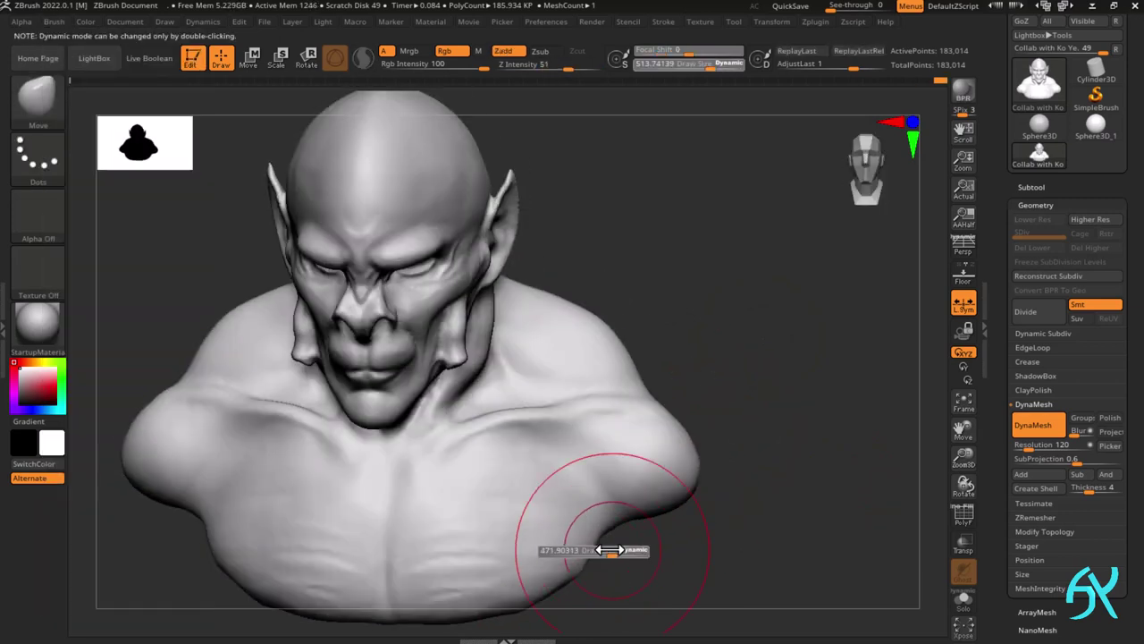
drag(609, 547, 584, 549)
mouse_move(590, 561)
alt+right_down()
mouse_move(629, 490)
mouse_move(746, 454)
alt+right_up()
mouse_move(746, 454)
right_down()
mouse_move(674, 463)
mouse_move(706, 460)
right_up()
- Carve the sternum groove and collarbone creases with the DamStandard brush at intensity 16 and a draw size of about 195
key(b)
key(d)
mouse_move(560, 480)
ctrl+right_down()
mouse_move(597, 438)
mouse_move(547, 433)
mouse_move(522, 363)
mouse_move(716, 334)
mouse_move(506, 378)
mouse_move(413, 332)
mouse_move(532, 382)
mouse_move(570, 372)
mouse_move(570, 344)
mouse_move(674, 346)
mouse_move(705, 365)
mouse_move(715, 337)
mouse_move(697, 314)
mouse_move(792, 240)
mouse_move(646, 408)
mouse_move(528, 473)
mouse_move(544, 485)
mouse_move(572, 438)
ctrl+right_up()
key(s)
key(b)
key(m)
key(v)
key(s)
key(b)
key(d)
key(s)
ctrl+right_drag(572, 438, 625, 492)
mouse_move(625, 492)
ctrl+right_down()
mouse_move(662, 353)
mouse_move(626, 391)
mouse_move(648, 411)
ctrl+right_up()
drag(648, 410, 670, 529)
right_drag(670, 529, 625, 400)
drag(625, 400, 637, 432)
right_drag(637, 433, 660, 429)
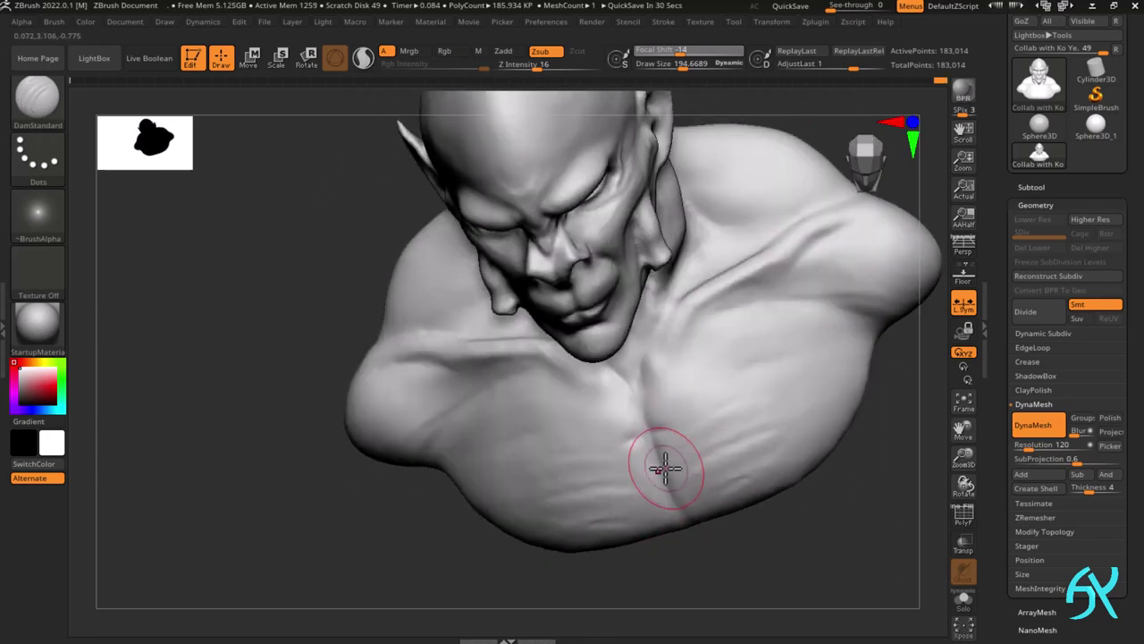
- Carve muscle striations across both sides of the chest with the DamStandard brush at a draw size of about 195
right_drag(777, 355, 760, 348)
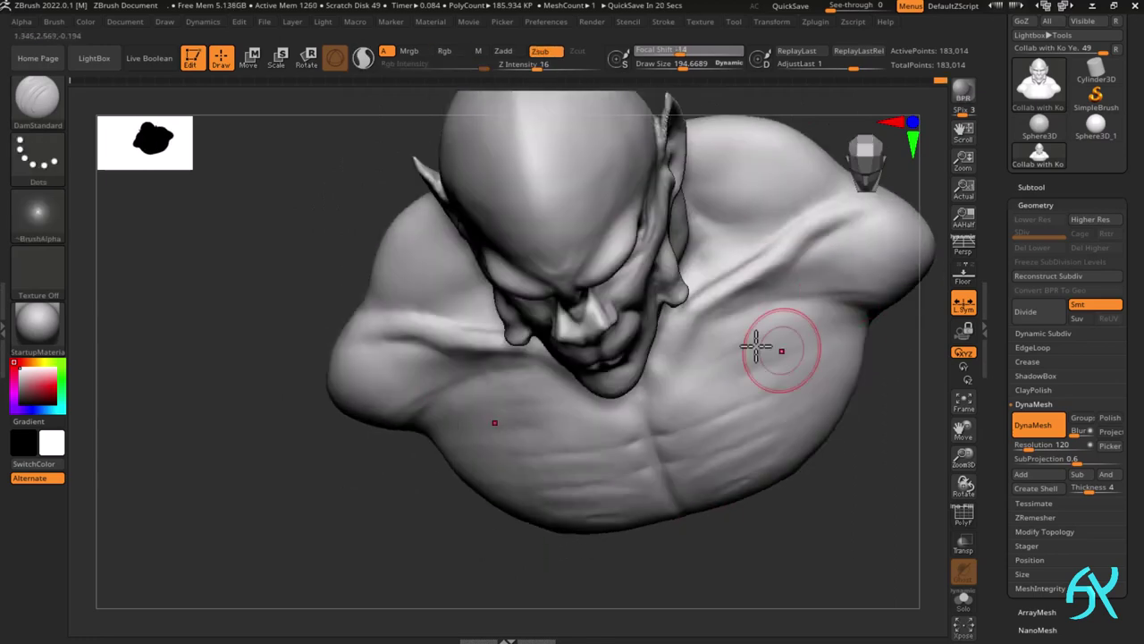
right_drag(687, 404, 762, 394)
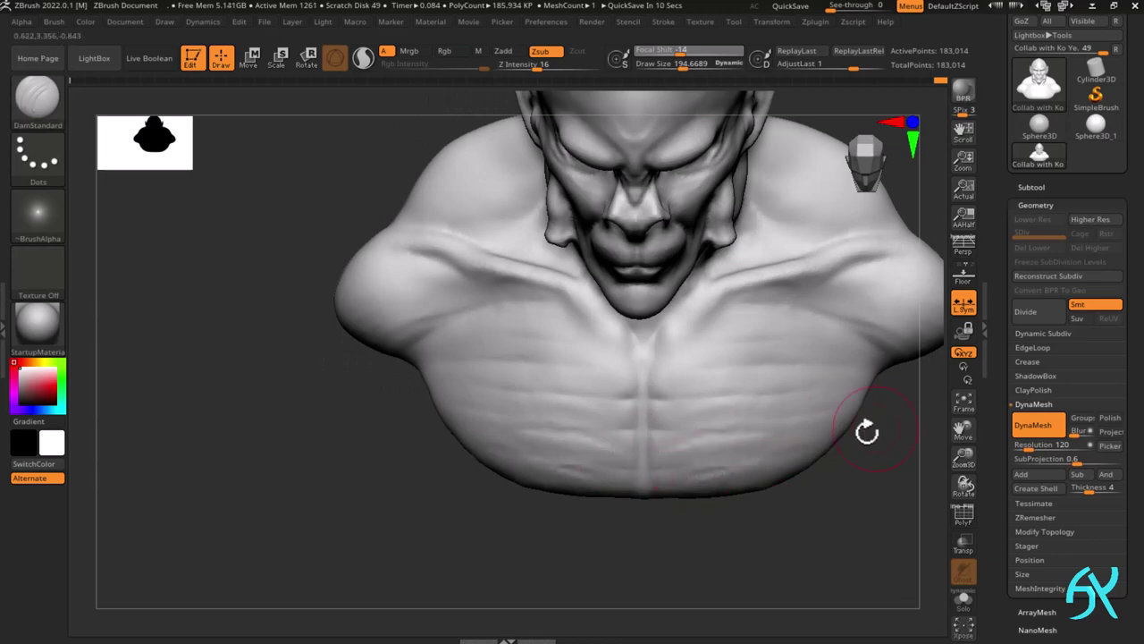
right_drag(868, 432, 760, 421)
ctrl+right_drag(760, 421, 657, 416)
right_drag(504, 465, 657, 427)
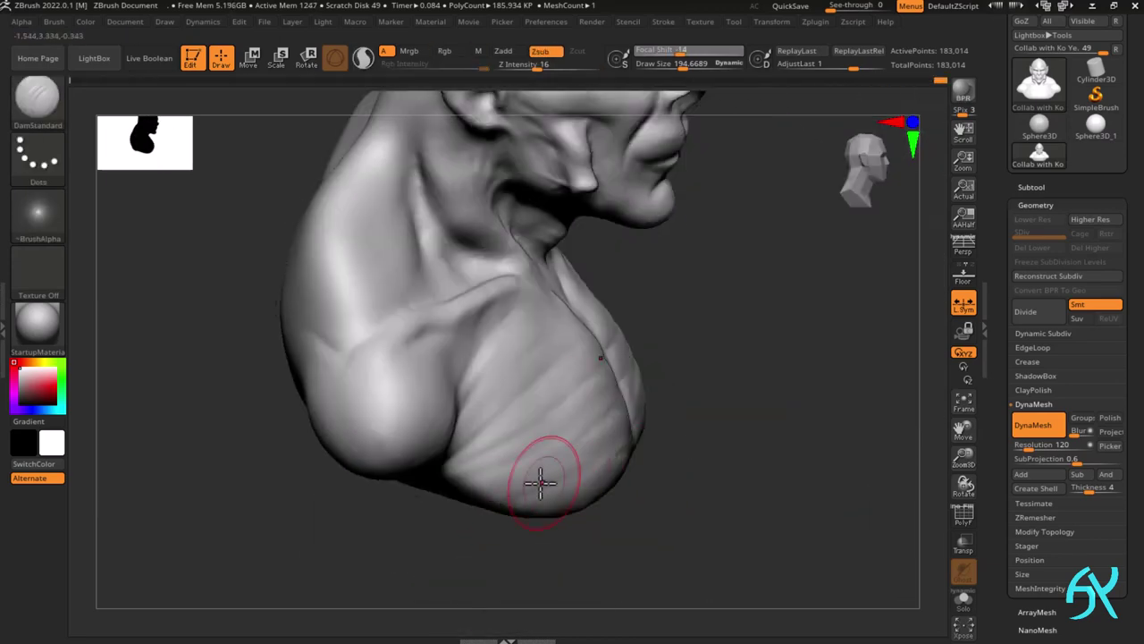
mouse_move(541, 483)
right_down()
mouse_move(621, 422)
mouse_move(309, 439)
mouse_move(290, 415)
mouse_move(617, 447)
right_up()
ctrl+right_drag(616, 447, 629, 542)
- Build up and smooth the side of the chest and shoulder with the ClayBuildup brush at a draw size of about 274
right_drag(730, 417, 722, 366)
key(b)
key(c)
key(b)
key(s)
right_drag(725, 468, 657, 478)
mouse_move(675, 420)
mouse_down()
mouse_move(642, 483)
mouse_move(680, 421)
mouse_up()
right_drag(617, 447, 659, 439)
shift+drag(659, 439, 639, 465)
mouse_move(617, 478)
right_down()
mouse_move(650, 474)
mouse_move(639, 478)
right_up()
shift+drag(640, 478, 632, 472)
right_drag(631, 472, 795, 407)
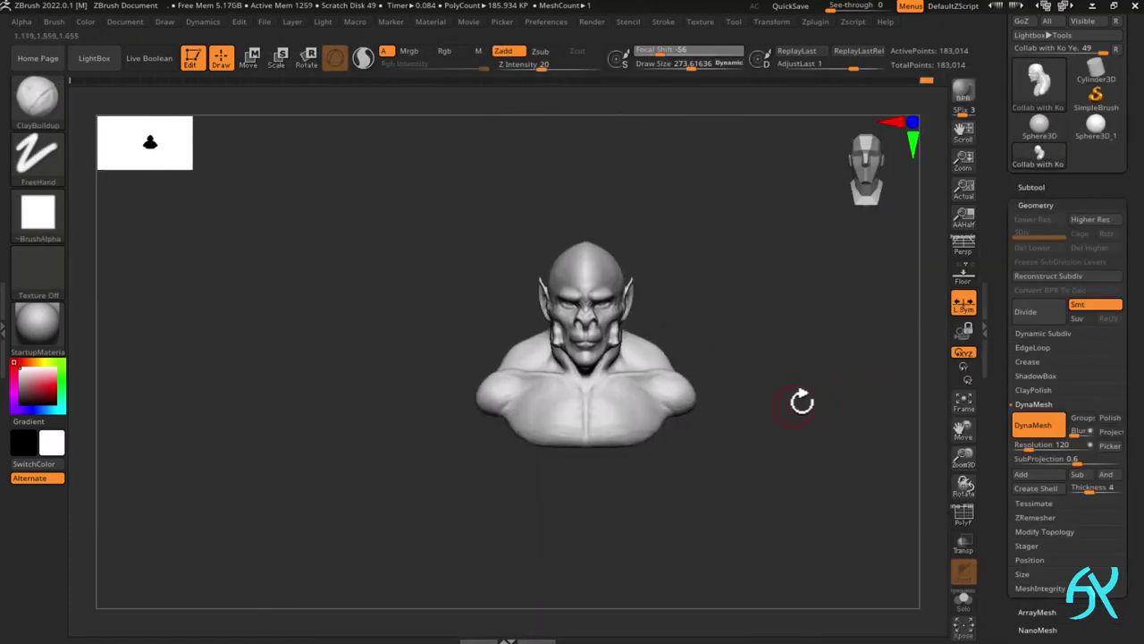
- Reshape the upper back and overall shoulder mass with the Move brush at a draw size of about 870
key(f)
ctrl+right_drag(784, 353, 706, 402)
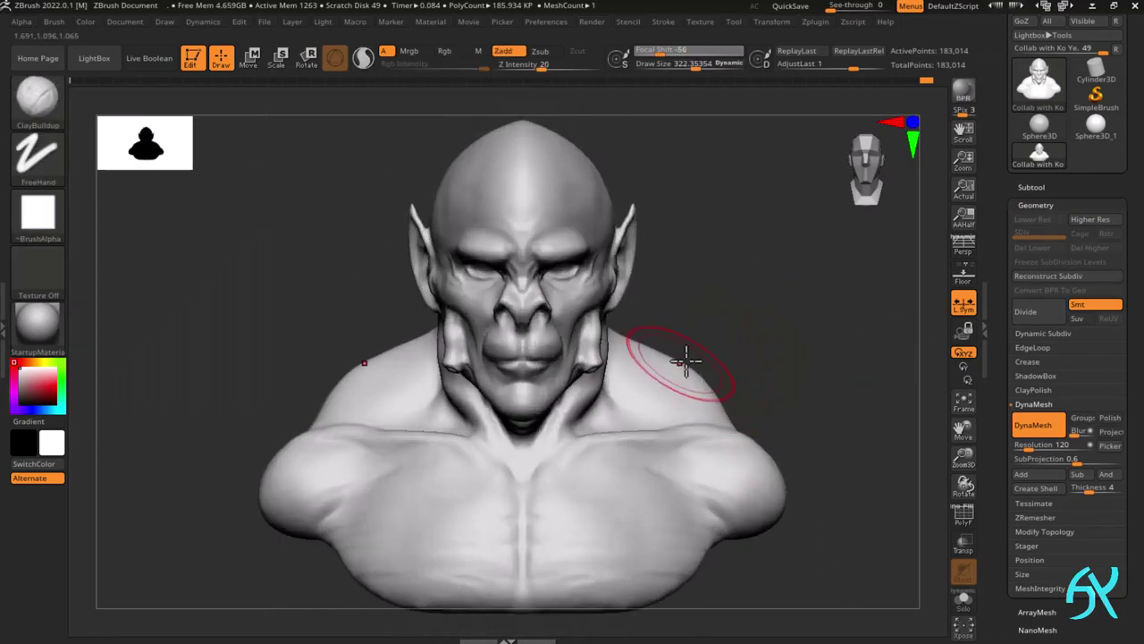
key(b)
key(m)
key(v)
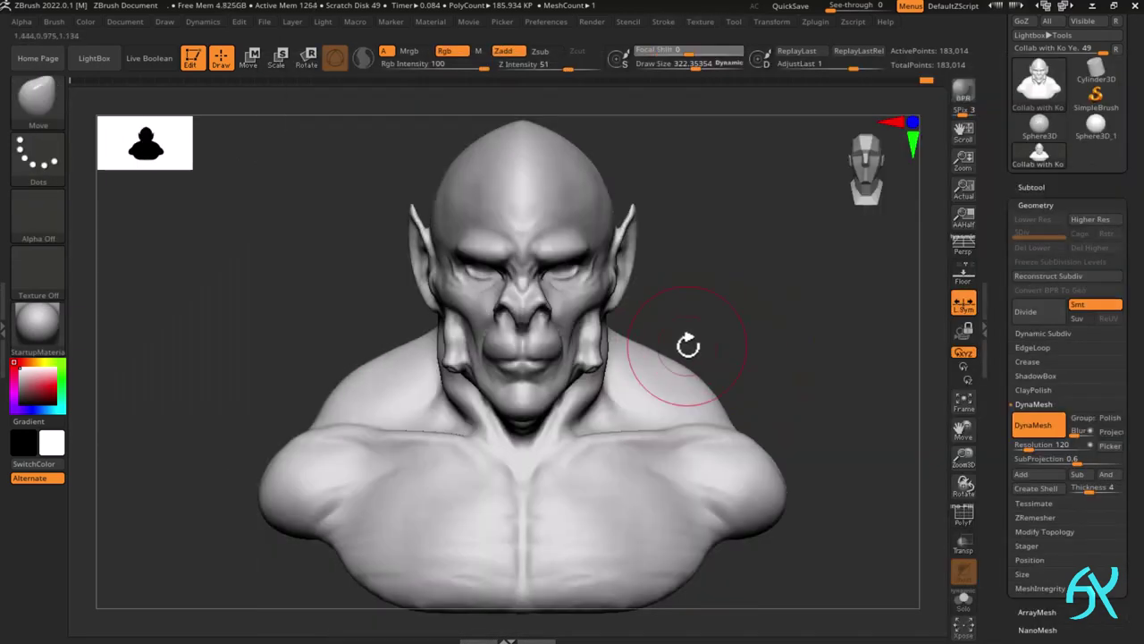
right_drag(794, 387, 737, 363)
ctrl+right_drag(737, 363, 761, 388)
key(s)
drag(762, 408, 770, 409)
ctrl+right_drag(656, 502, 657, 487)
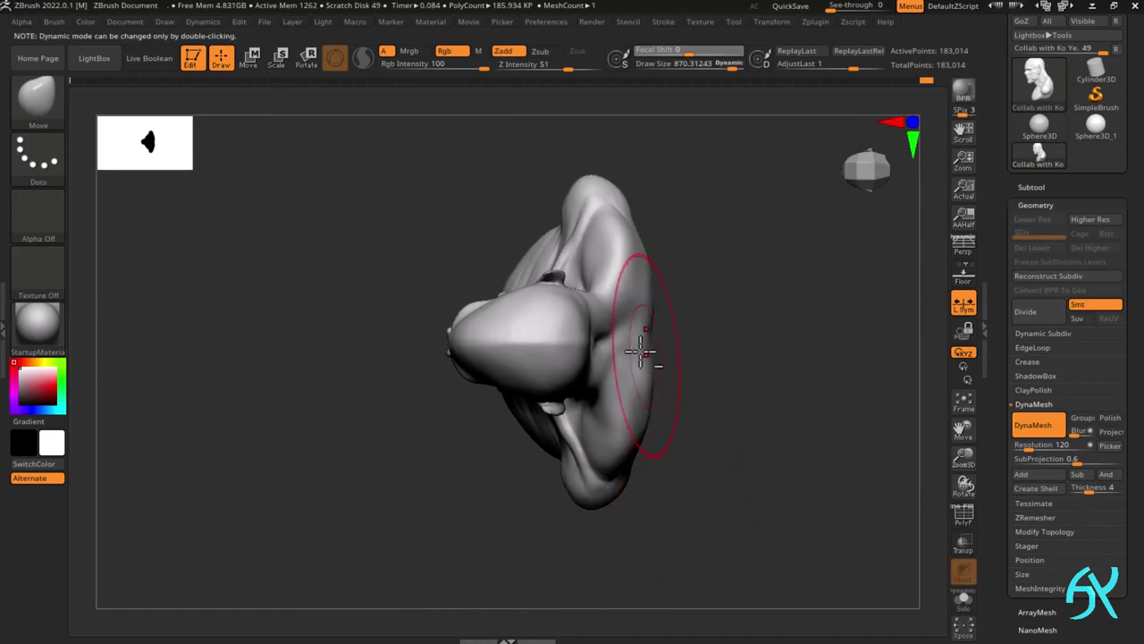
mouse_move(644, 357)
right_down()
mouse_move(654, 378)
mouse_move(728, 362)
right_up()
shift+drag(728, 363, 737, 318)
right_drag(737, 317, 804, 277)
click(53, 21)
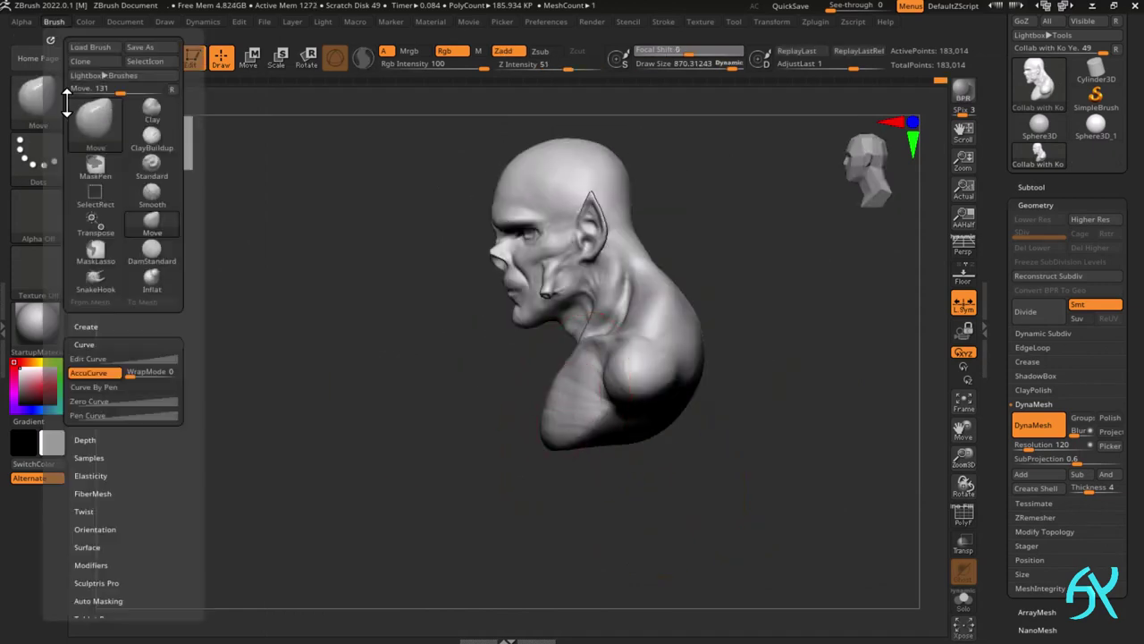
- Reposition the shoulder ends from above with the Move brush at a draw size of about 603, and turn on perspective
mouse_move(563, 434)
shift+right_down()
mouse_move(572, 429)
mouse_move(562, 313)
mouse_move(608, 488)
shift+right_up()
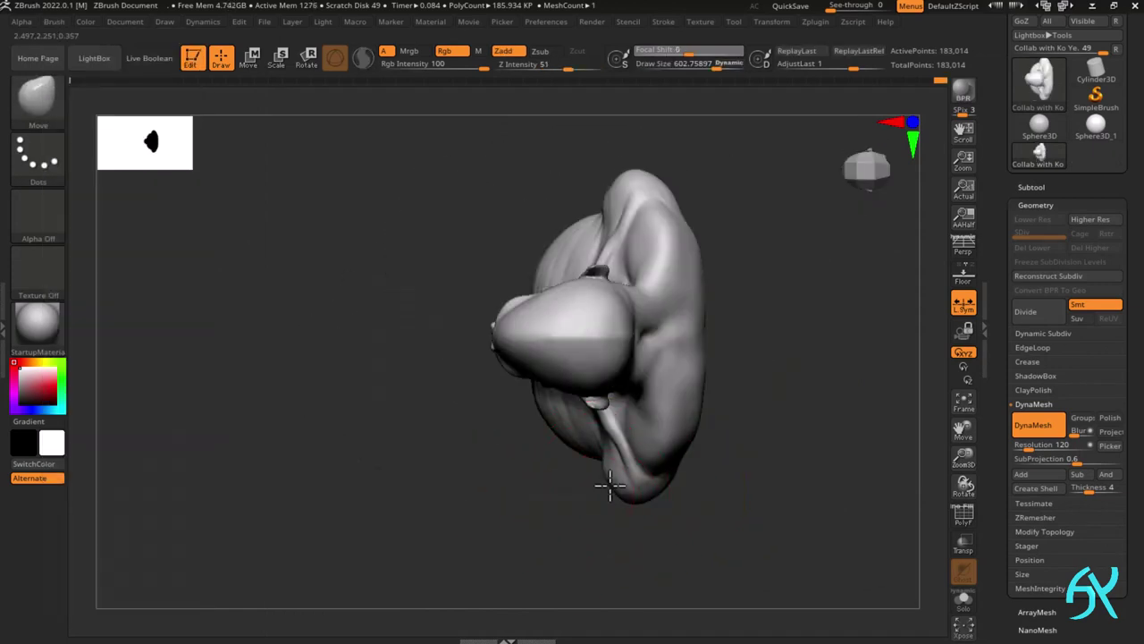
drag(608, 488, 624, 497)
right_drag(623, 497, 661, 509)
drag(661, 508, 672, 513)
mouse_move(673, 513)
right_down()
mouse_move(636, 531)
mouse_move(638, 552)
right_up()
shift+right_drag(638, 552, 699, 341)
key(p)
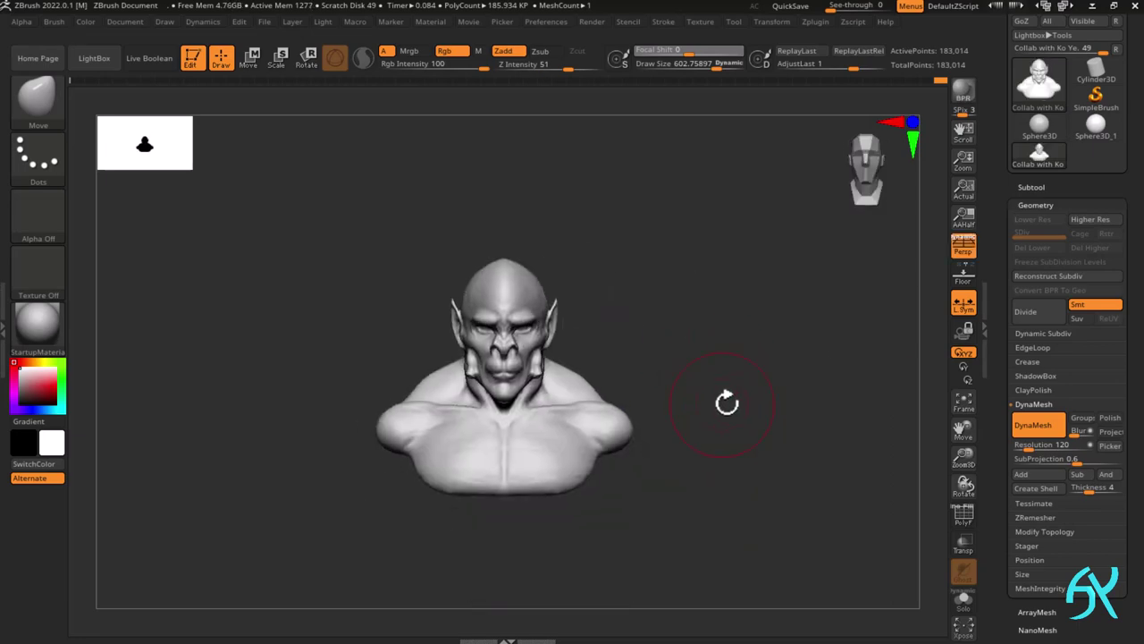
- Carve grooves around the vertebra at the nape with the DamStandard brush at intensity 28 and a draw size of about 289
right_drag(650, 436, 715, 438)
mouse_move(715, 438)
ctrl+right_down()
mouse_move(578, 388)
mouse_move(589, 446)
ctrl+right_up()
key(b)
key(d)
key(s)
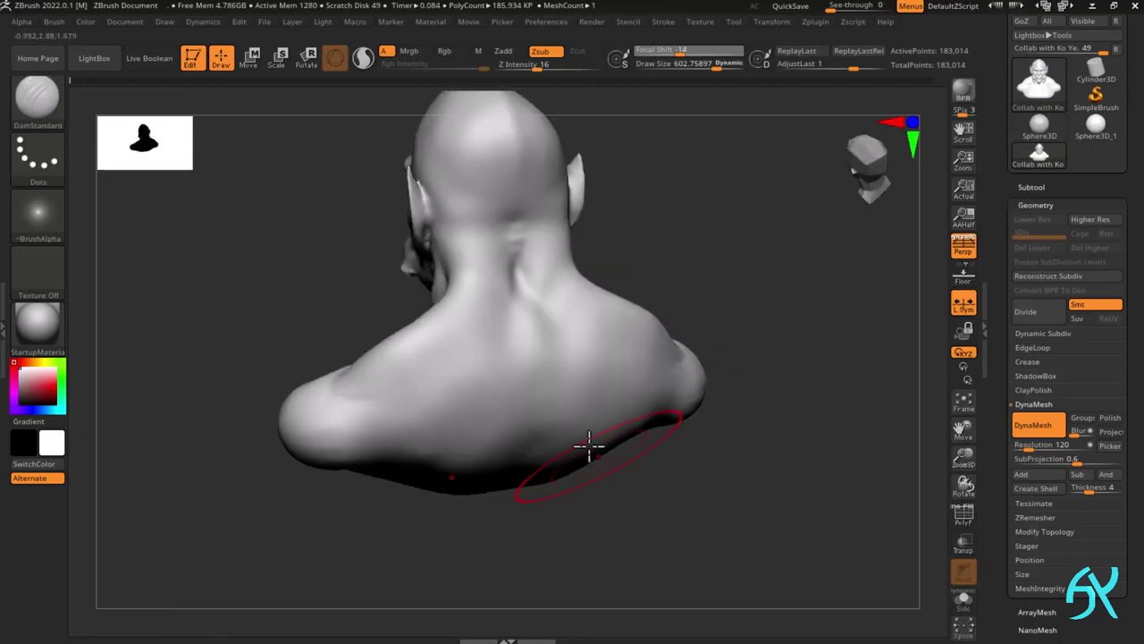
right_drag(536, 369, 503, 349)
drag(717, 65, 701, 64)
right_drag(548, 340, 528, 269)
drag(528, 268, 542, 339)
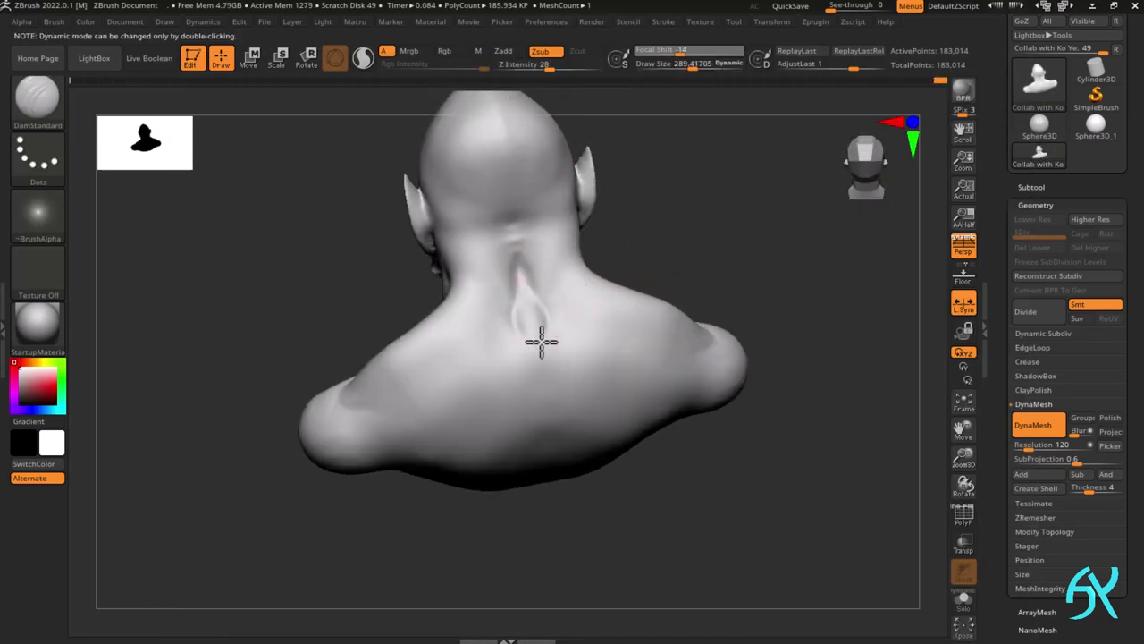
- Carve the spine groove down the back with the DamStandard brush at a draw size of about 339
mouse_move(542, 340)
right_down()
mouse_move(539, 402)
mouse_move(554, 340)
mouse_move(498, 388)
right_up()
drag(498, 389, 434, 545)
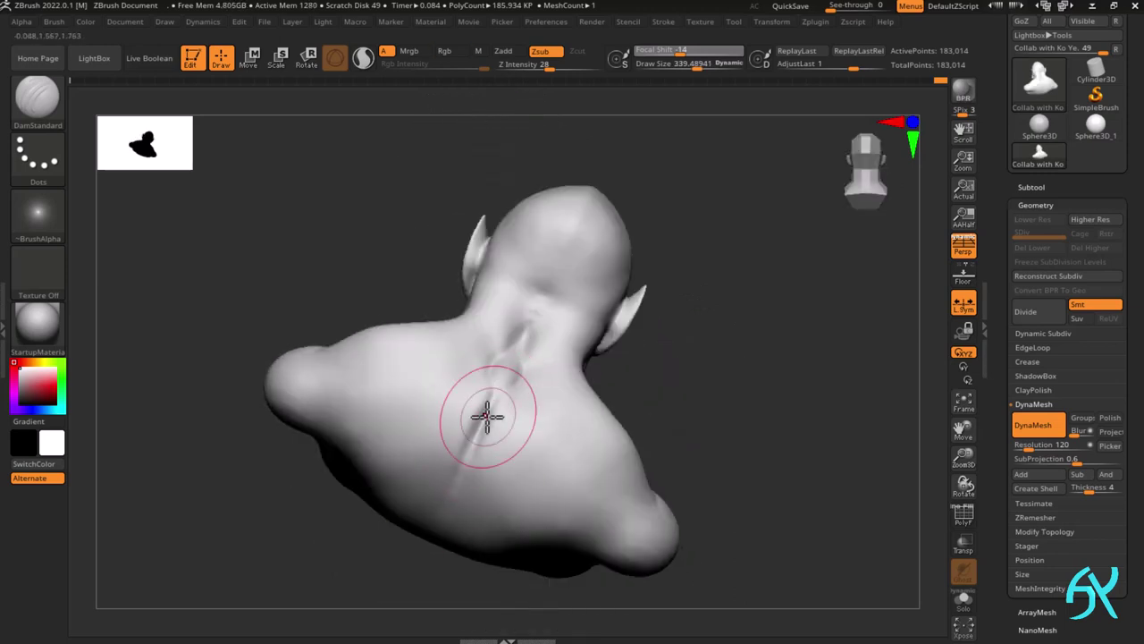
right_drag(505, 386, 564, 422)
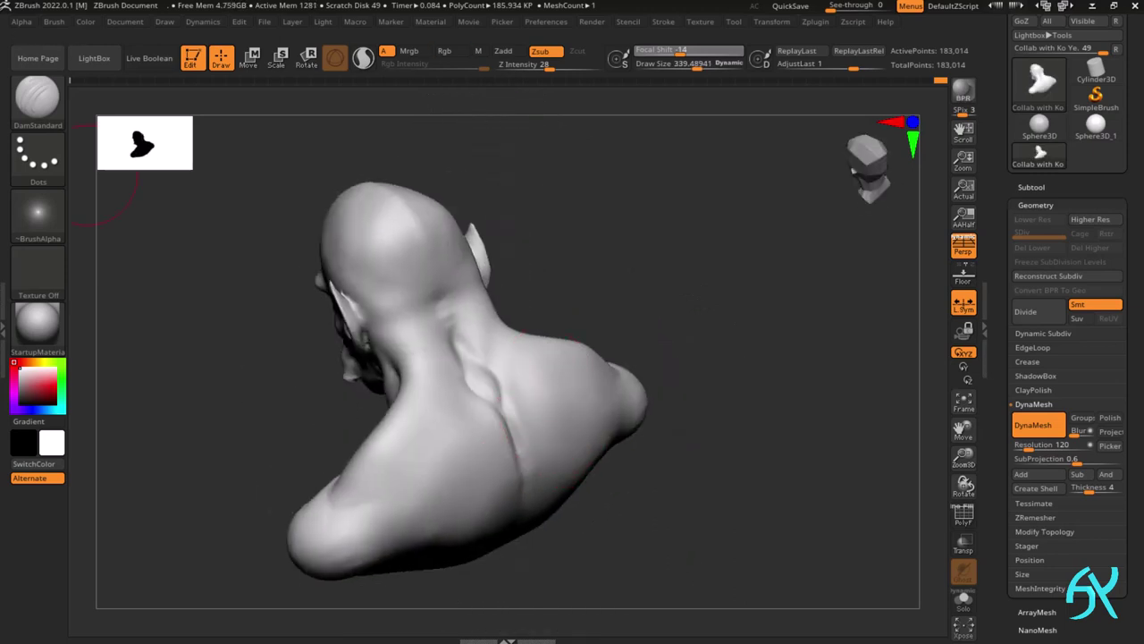
- Carve and smooth the shoulder blade outlines with the DamStandard brush at intensity 20 and a draw size of about 412
mouse_move(393, 488)
right_down()
mouse_move(411, 495)
mouse_move(367, 506)
mouse_move(393, 471)
right_up()
key(s)
right_drag(602, 424, 547, 475)
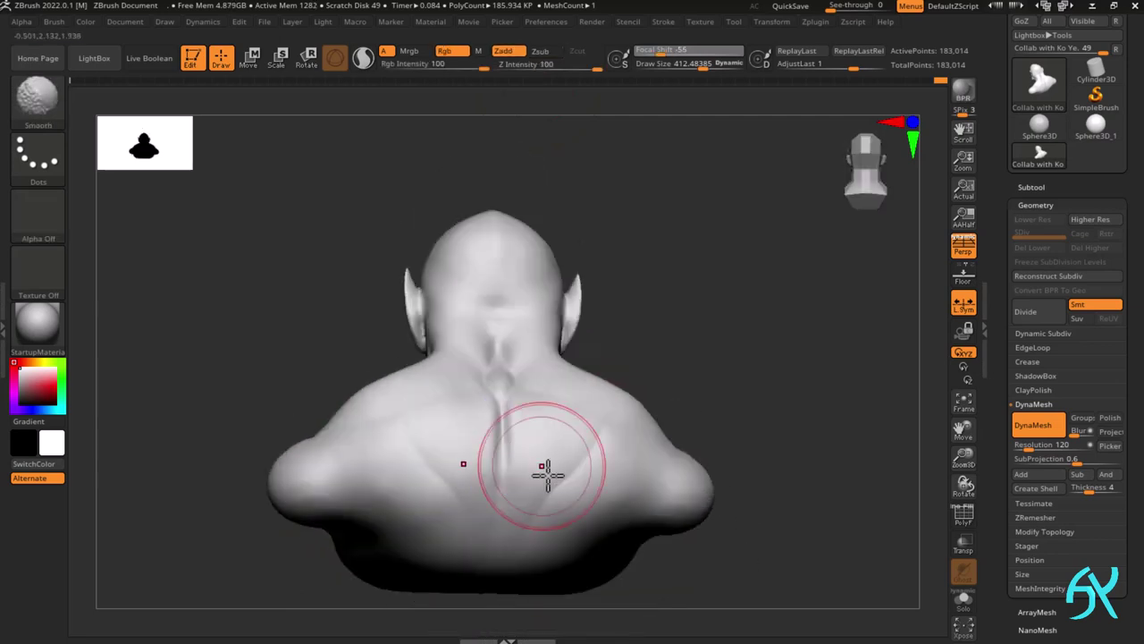
right_drag(616, 522, 470, 413)
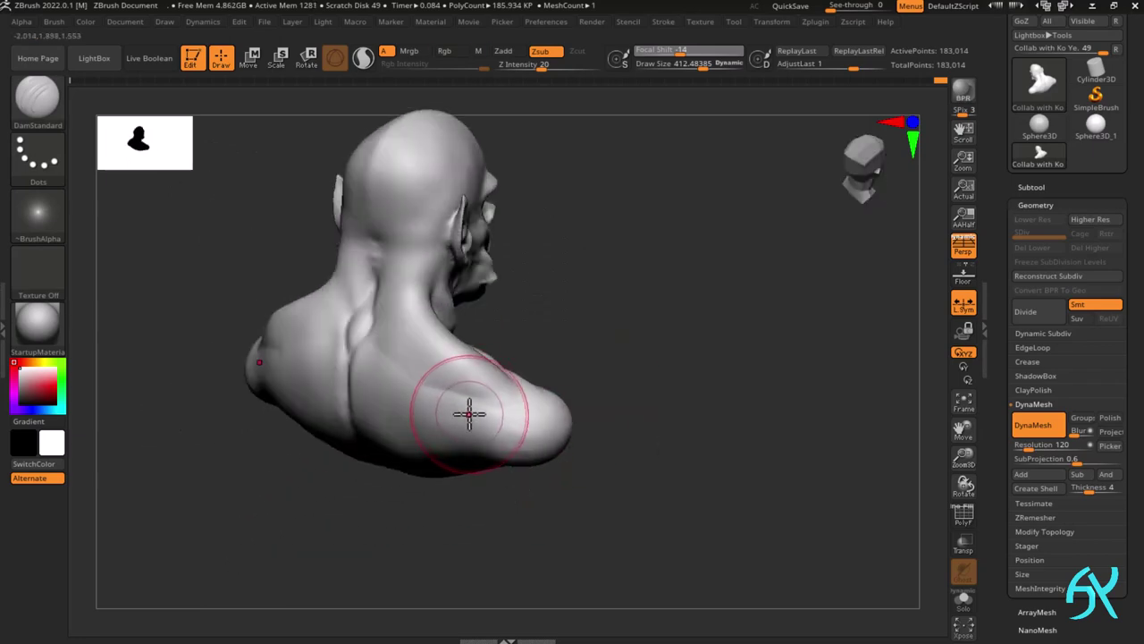
mouse_move(555, 489)
right_down()
mouse_move(498, 460)
mouse_move(453, 483)
mouse_move(503, 431)
right_up()
- Build up the back muscles on both sides of the spine with the ClayBuildup brush at a draw size of about 412
key(b)
key(c)
key(b)
drag(483, 428, 487, 438)
mouse_move(554, 438)
shift+right_down()
mouse_move(531, 399)
mouse_move(471, 393)
mouse_move(337, 497)
mouse_move(419, 441)
shift+right_up()
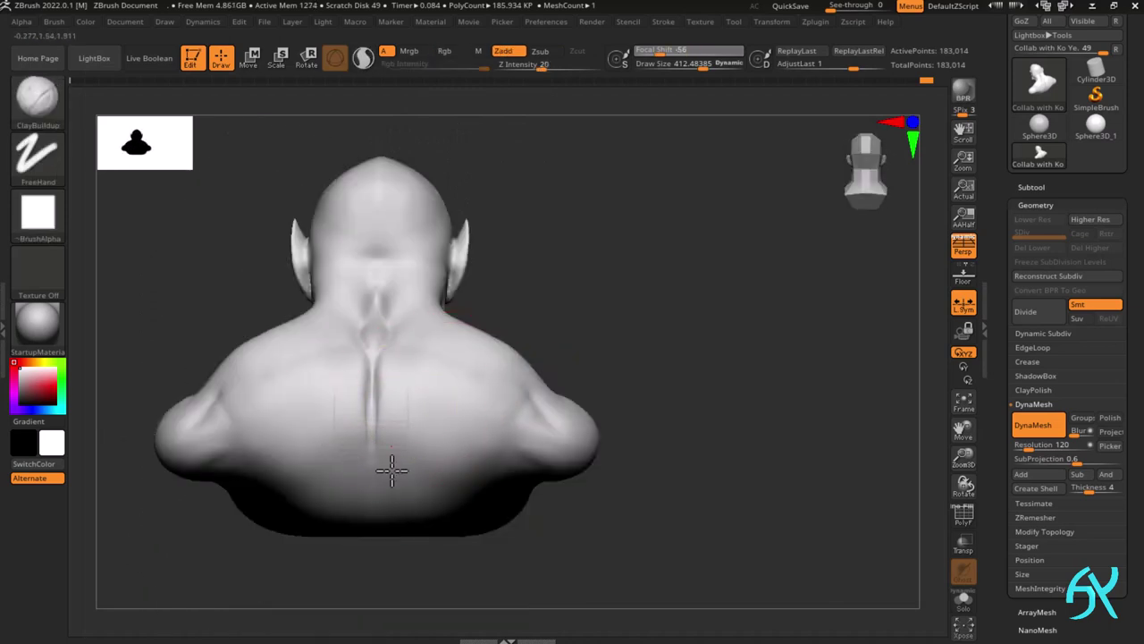
drag(403, 372, 396, 415)
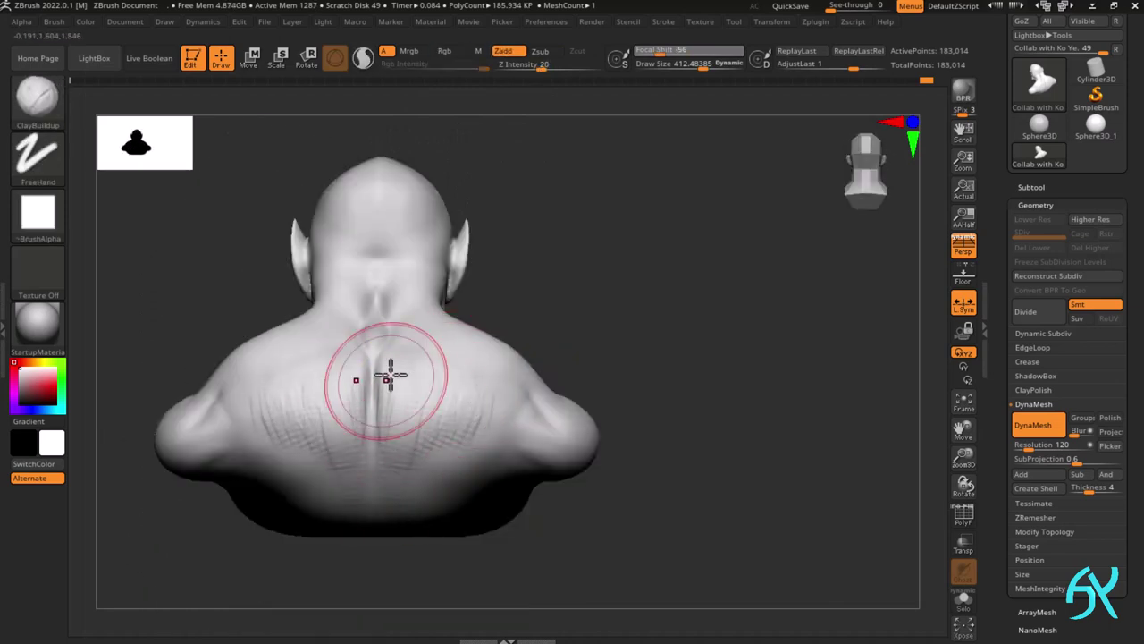
- Smooth the clay strokes on the back and build up the muscle forms towards the rear shoulders
mouse_move(260, 392)
right_down()
mouse_move(169, 453)
mouse_move(273, 429)
mouse_move(276, 390)
mouse_move(261, 393)
mouse_move(332, 442)
mouse_move(375, 363)
mouse_move(396, 357)
mouse_move(461, 386)
mouse_move(534, 310)
mouse_move(343, 341)
mouse_move(442, 363)
mouse_move(239, 494)
mouse_move(319, 486)
mouse_move(294, 460)
mouse_move(334, 411)
mouse_move(332, 422)
right_up()
shift+drag(333, 422, 331, 444)
mouse_move(331, 442)
shift+right_down()
mouse_move(317, 471)
mouse_move(437, 513)
mouse_move(445, 527)
mouse_move(379, 494)
shift+right_up()
drag(433, 465, 454, 442)
mouse_move(454, 443)
right_down()
mouse_move(444, 429)
mouse_move(561, 444)
mouse_move(567, 373)
mouse_move(505, 391)
right_up()
mouse_move(501, 393)
mouse_down()
mouse_move(534, 338)
mouse_move(510, 390)
mouse_up()
mouse_move(511, 391)
right_down()
mouse_move(546, 338)
mouse_move(598, 445)
mouse_move(431, 365)
right_up()
- Carve separations between the back, shoulder blade and rear shoulder muscles with the DamStandard brush at a draw size of about 306
key(b)
key(d)
key(s)
drag(430, 365, 508, 354)
right_drag(508, 354, 581, 429)
ctrl+right_drag(581, 429, 569, 463)
right_drag(544, 508, 613, 424)
right_drag(414, 481, 462, 459)
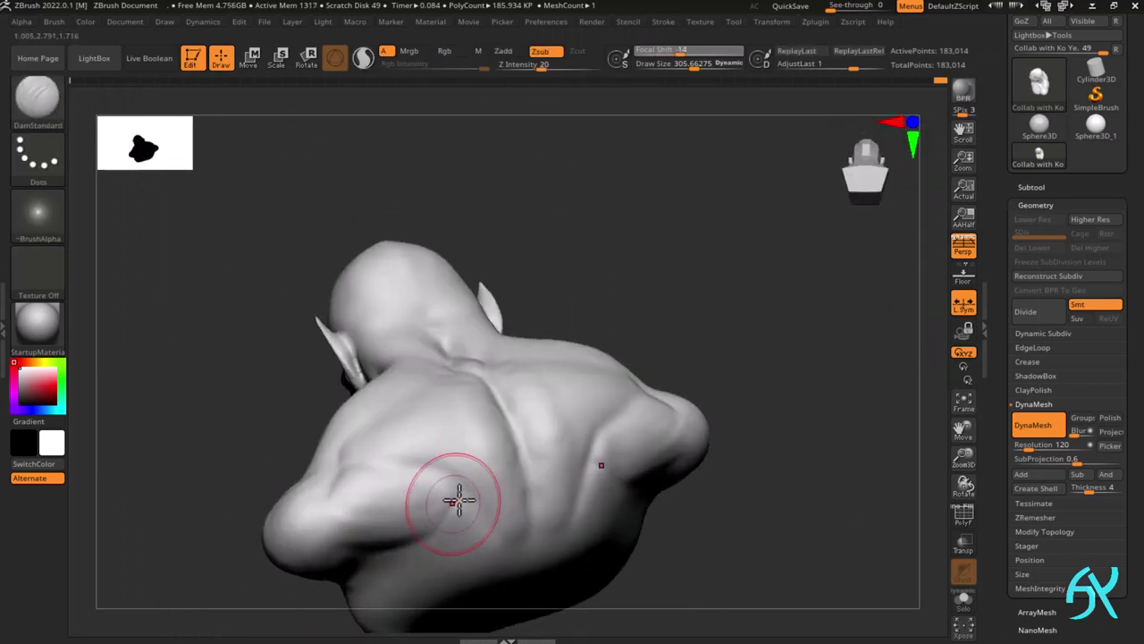
shift+right_drag(429, 506, 388, 582)
- Adjust the rear shoulder and underarm contours from behind with the Move brush at a draw size of about 306
key(b)
key(m)
key(v)
shift+right_drag(815, 519, 822, 485)
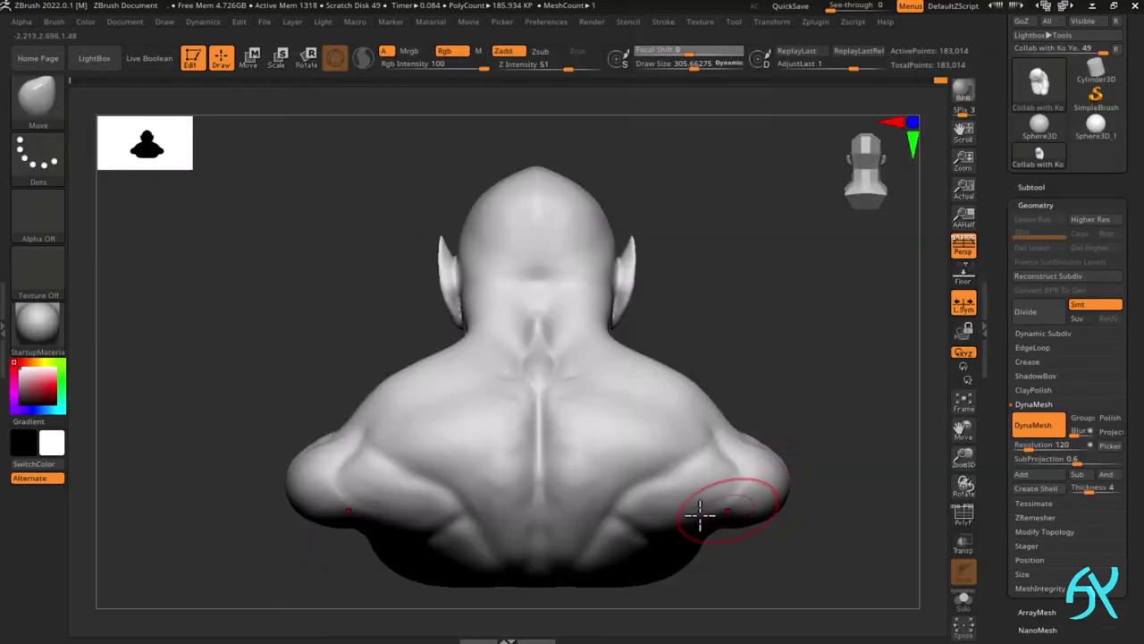
right_drag(700, 515, 705, 473)
drag(690, 492, 712, 501)
right_drag(712, 500, 710, 444)
- Refine the shoulder ends from several angles with the Move brush at a draw size of about 306
right_drag(474, 483, 684, 502)
mouse_move(573, 541)
right_down()
mouse_move(667, 518)
mouse_move(572, 477)
mouse_move(576, 440)
mouse_move(679, 444)
right_up()
drag(868, 453, 874, 449)
mouse_move(875, 449)
alt+right_down()
mouse_move(689, 487)
mouse_move(746, 465)
alt+right_up()
drag(751, 463, 767, 462)
right_drag(766, 462, 775, 438)
drag(776, 438, 789, 440)
mouse_move(789, 440)
right_down()
mouse_move(697, 539)
mouse_move(386, 419)
right_up()
- Refine the armpit area beside the chest with the Move brush at a draw size of about 169
key(s)
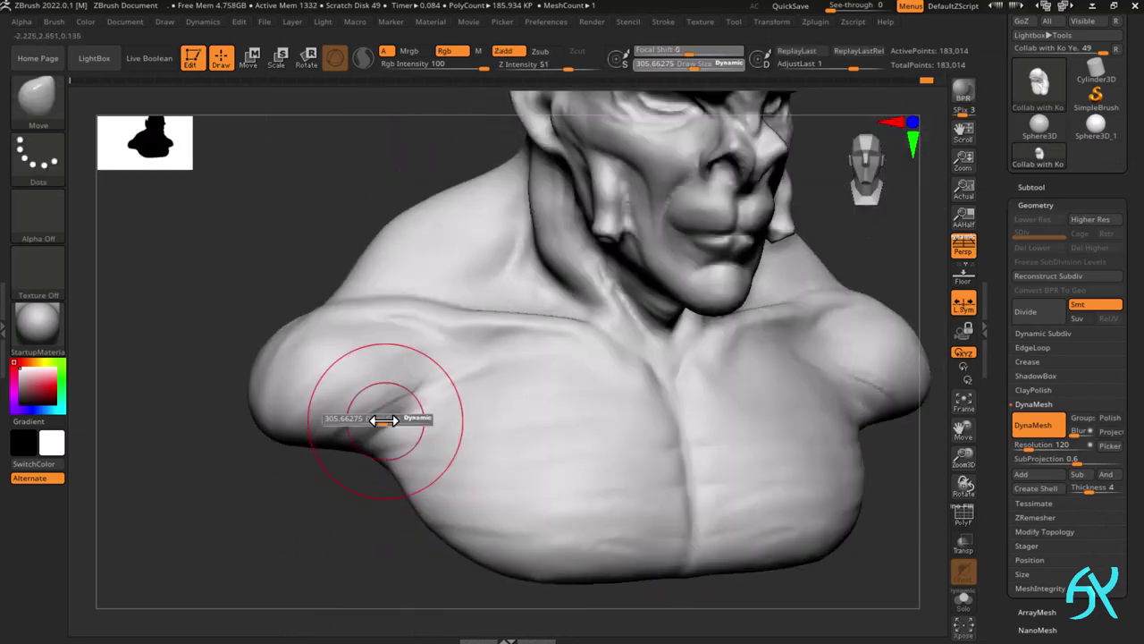
drag(386, 419, 372, 419)
mouse_move(572, 500)
shift+right_down()
mouse_move(733, 480)
mouse_move(688, 469)
shift+right_up()
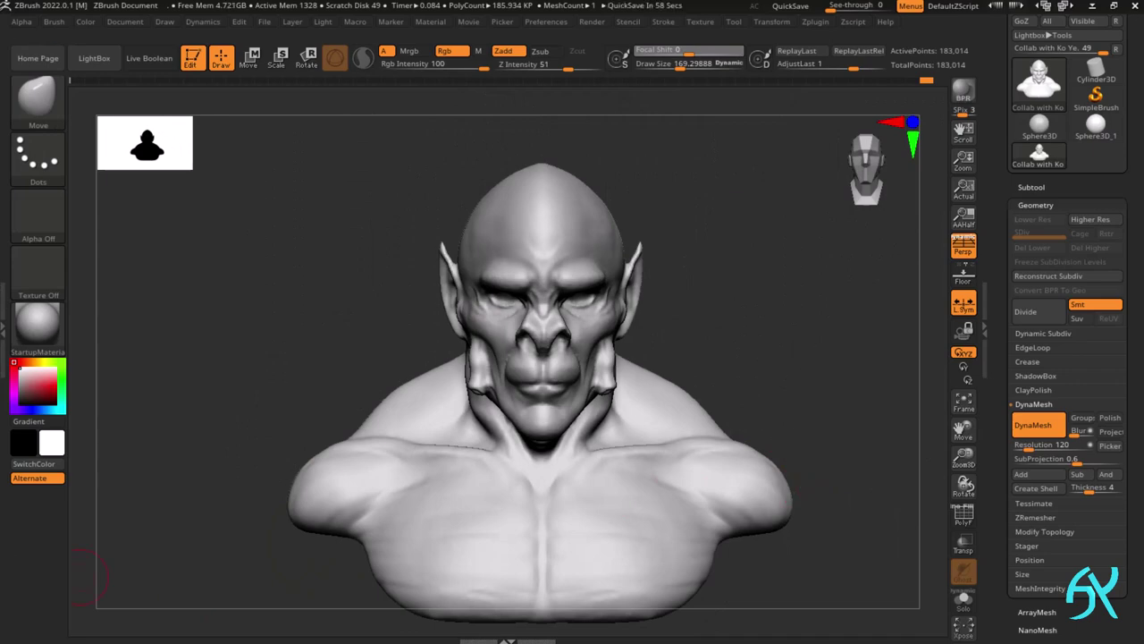
- Carve the creases around the eyes and brow with the DamStandard brush at a draw size of about 54
right_drag(677, 381, 736, 357)
key(b)
key(d)
key(s)
key(s)
drag(736, 336, 725, 336)
ctrl+right_drag(715, 340, 661, 438)
right_drag(662, 438, 572, 421)
right_drag(531, 385, 483, 366)
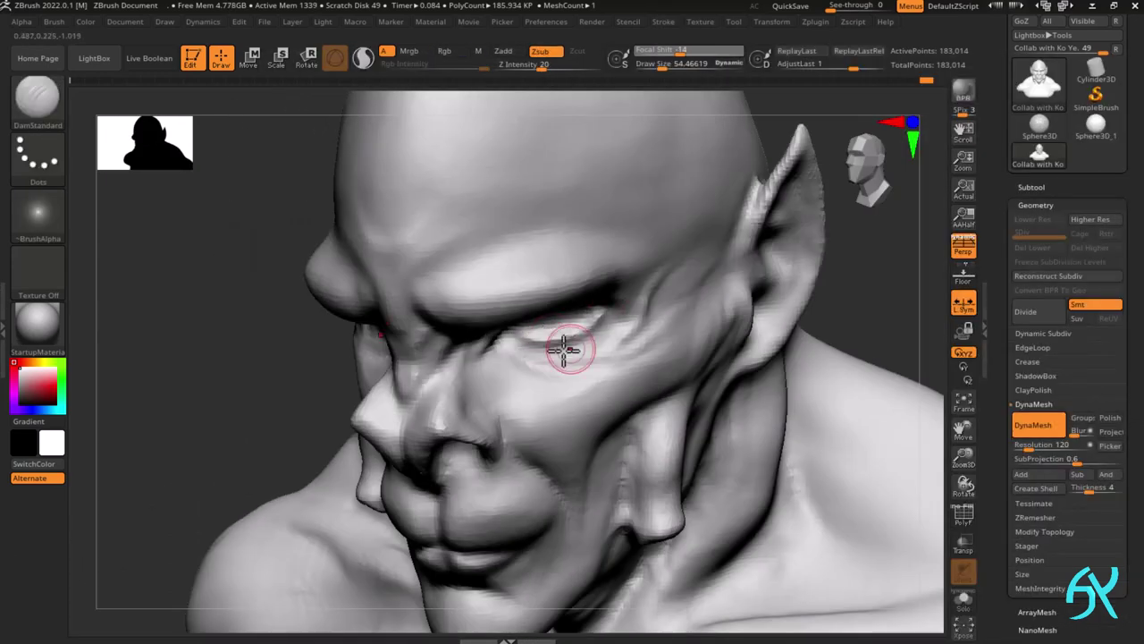
mouse_move(619, 315)
right_down()
mouse_move(642, 275)
mouse_move(608, 294)
mouse_move(581, 369)
mouse_move(492, 402)
mouse_move(611, 406)
mouse_move(564, 391)
mouse_move(510, 395)
right_up()
mouse_move(640, 282)
right_down()
mouse_move(549, 295)
mouse_move(521, 324)
mouse_move(670, 337)
mouse_move(779, 281)
mouse_move(796, 388)
mouse_move(518, 299)
mouse_move(522, 311)
mouse_move(638, 301)
mouse_move(684, 375)
right_up()
mouse_move(684, 375)
right_down()
mouse_move(784, 383)
mouse_move(669, 457)
mouse_move(643, 429)
mouse_move(620, 439)
mouse_move(612, 413)
mouse_move(608, 468)
mouse_move(620, 465)
mouse_move(643, 412)
mouse_move(677, 390)
mouse_move(667, 350)
mouse_move(689, 337)
mouse_move(710, 401)
right_up()
- Build up and smooth the side of the face and the neck behind the ear with the ClayBuildup brush at a draw size of about 99
key(b)
key(c)
key(b)
shift+drag(711, 401, 702, 358)
right_drag(702, 357, 705, 245)
mouse_move(705, 246)
mouse_down()
mouse_move(634, 396)
mouse_move(656, 215)
mouse_up()
right_drag(656, 215, 661, 283)
shift+drag(660, 282, 639, 220)
right_drag(638, 220, 649, 199)
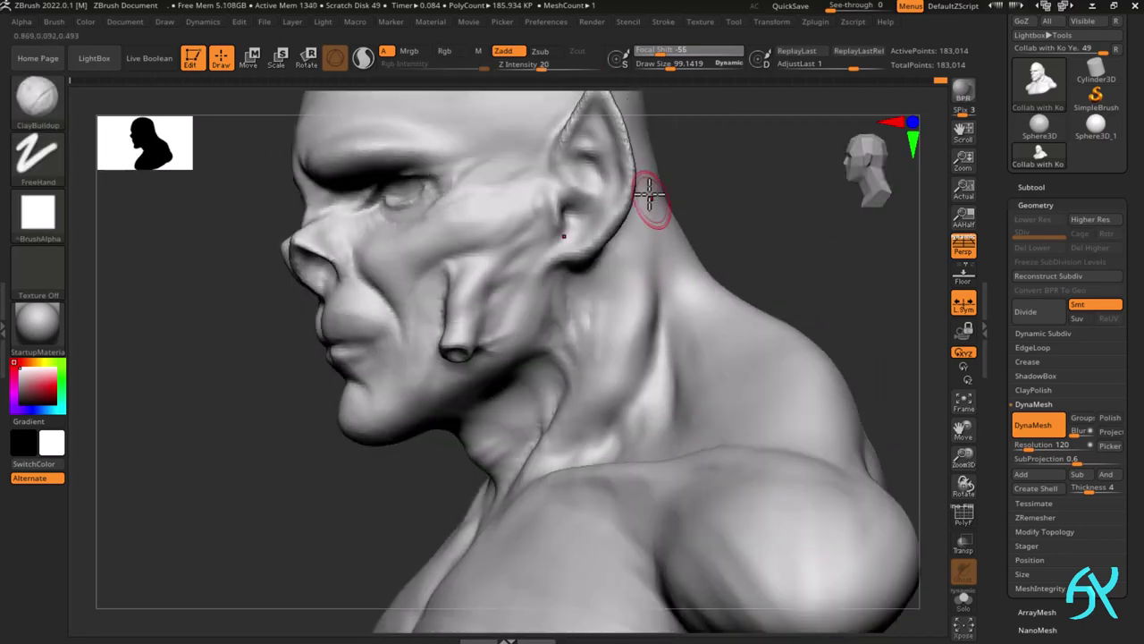
shift+drag(649, 200, 662, 268)
mouse_move(662, 268)
right_down()
mouse_move(718, 427)
mouse_move(751, 375)
right_up()
right_drag(751, 375, 827, 354)
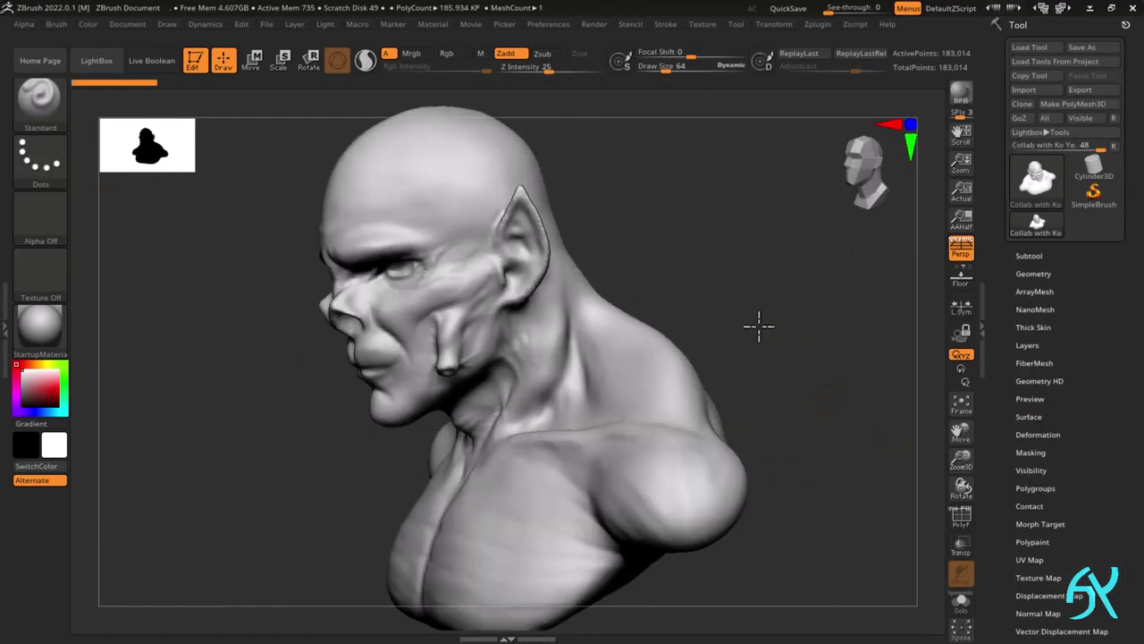
key(s)
drag(750, 310, 759, 311)
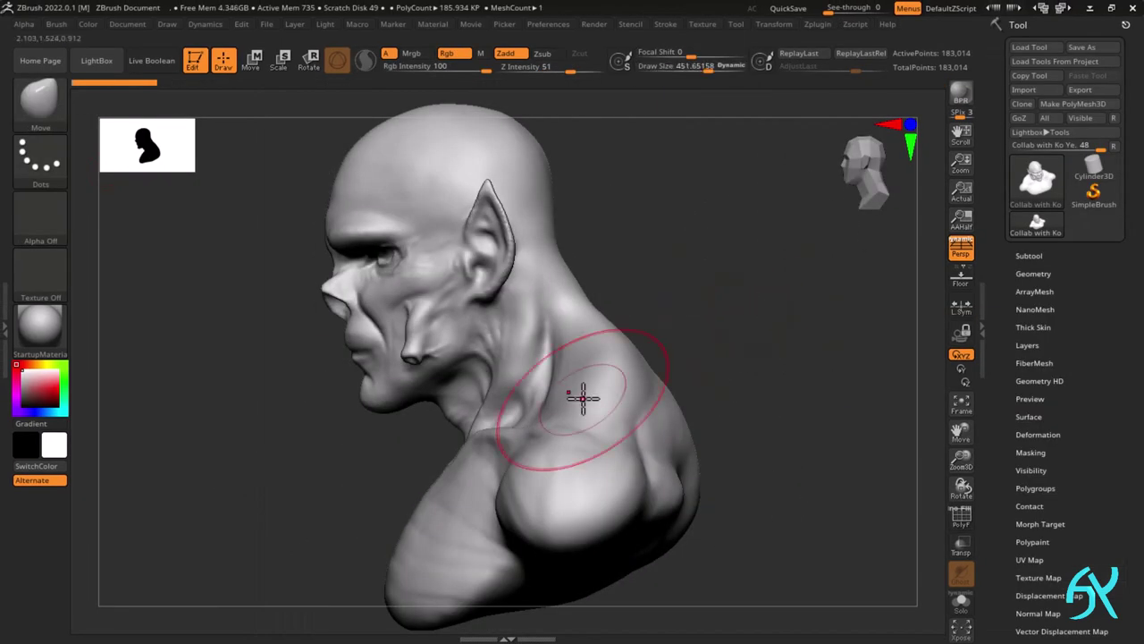
drag(582, 398, 599, 402)
key(ctrl+z)
- Duplicate the bust subtool and make the copy the active subtool
shift+right_drag(390, 409, 559, 407)
ctrl+right_drag(558, 407, 577, 359)
click(1030, 255)
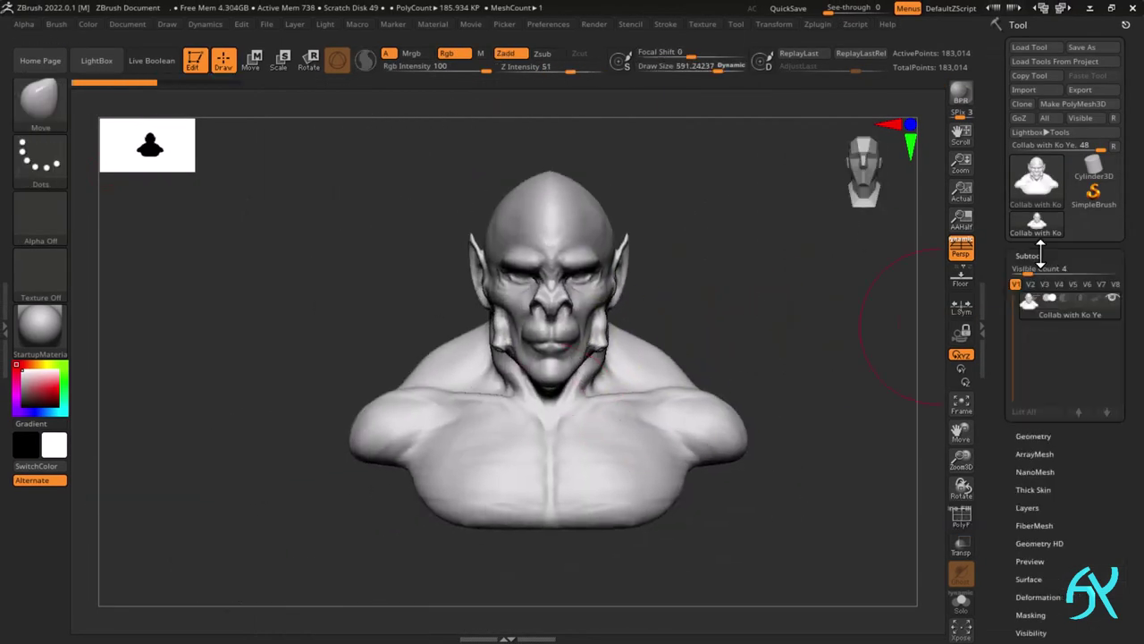
click(1030, 450)
click(1069, 269)
click(1113, 230)
right_drag(805, 349, 692, 350)
ctrl+right_drag(692, 351, 692, 353)
ctrl+click(787, 350)
ctrl+click(787, 350)
- Remesh the duplicated bust with ZRemesher, using the Half option and an AdaptiveSize of 25
click(1037, 188)
click(1058, 205)
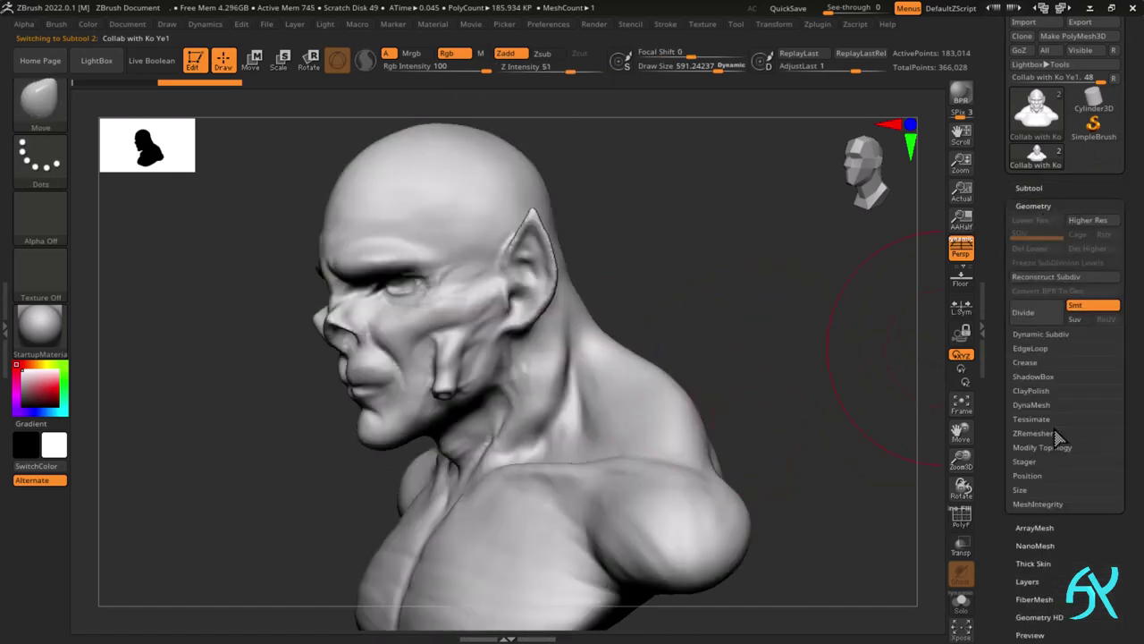
click(1058, 435)
drag(996, 534, 996, 394)
drag(1062, 407, 1042, 407)
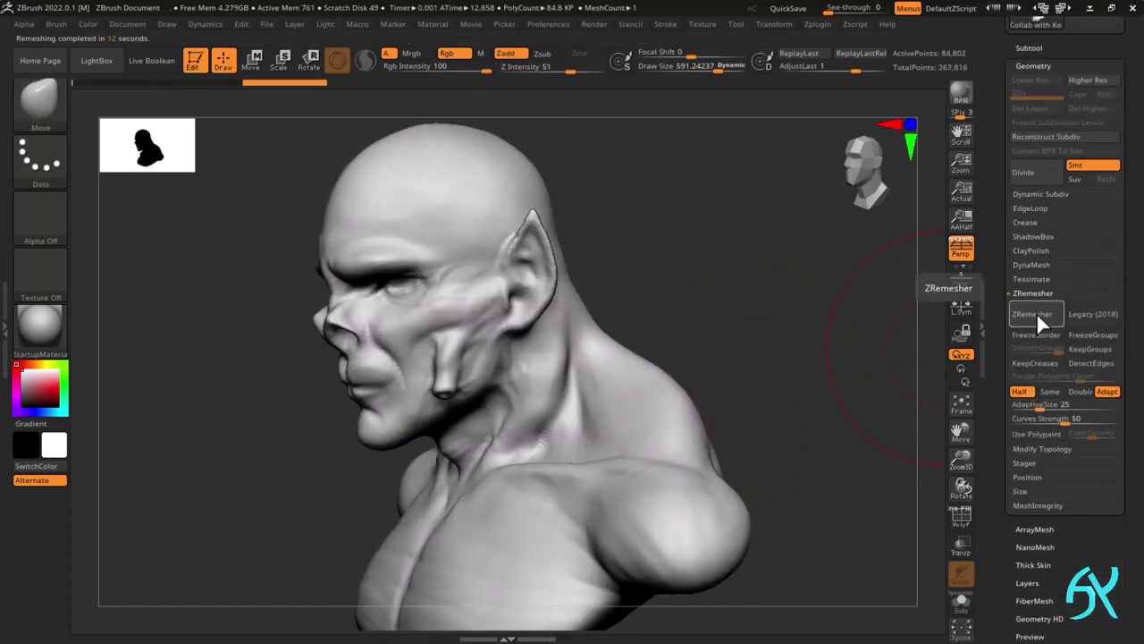
- Check the new topology's wireframe, turn Half off and remesh the copy with a Target Polygons Count of 10
key(shift+f)
key(shift+f)
click(1024, 392)
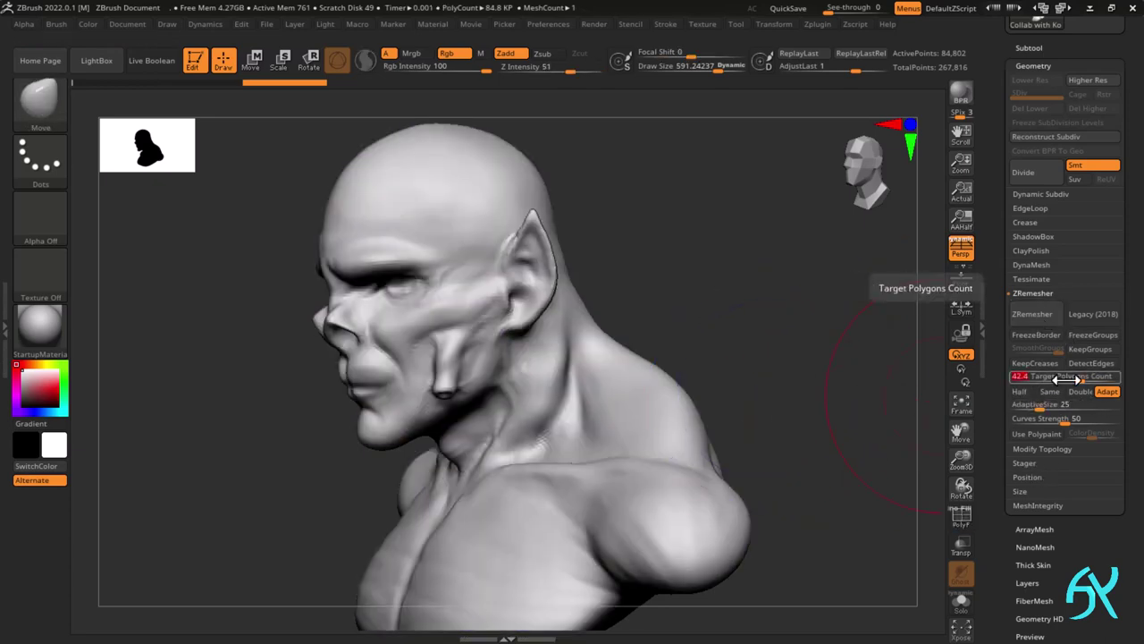
click(1033, 316)
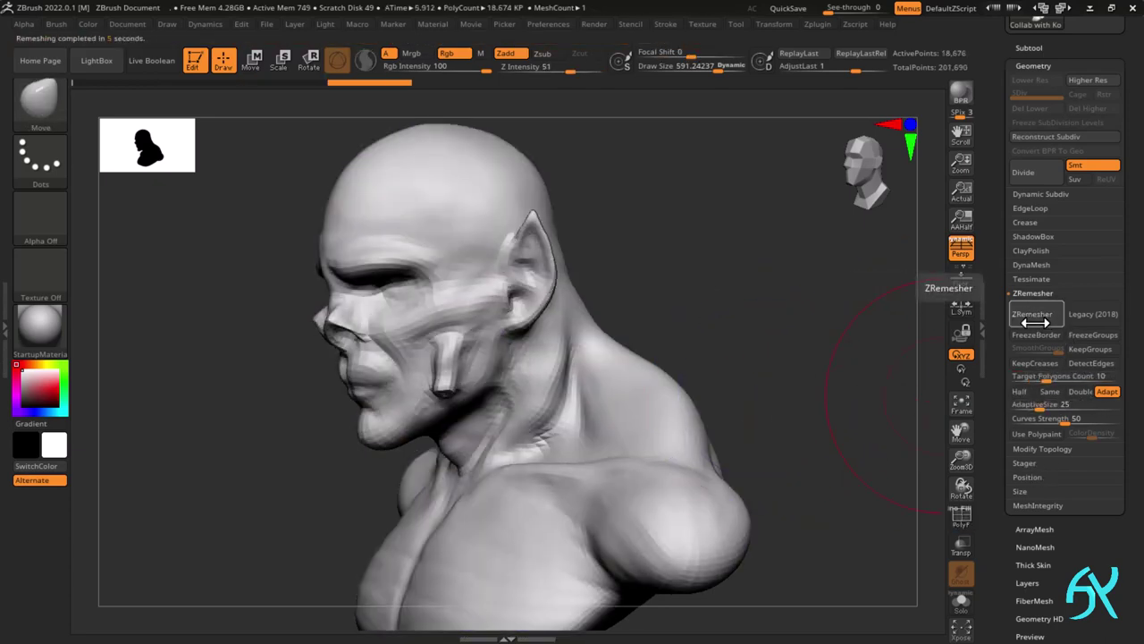
- Mask the body below the neck and pull the lower face forward in profile with the Move brush at a draw size of 1000
drag(792, 297, 705, 315)
ctrl+right_drag(364, 413, 389, 438)
key(s)
drag(389, 438, 402, 439)
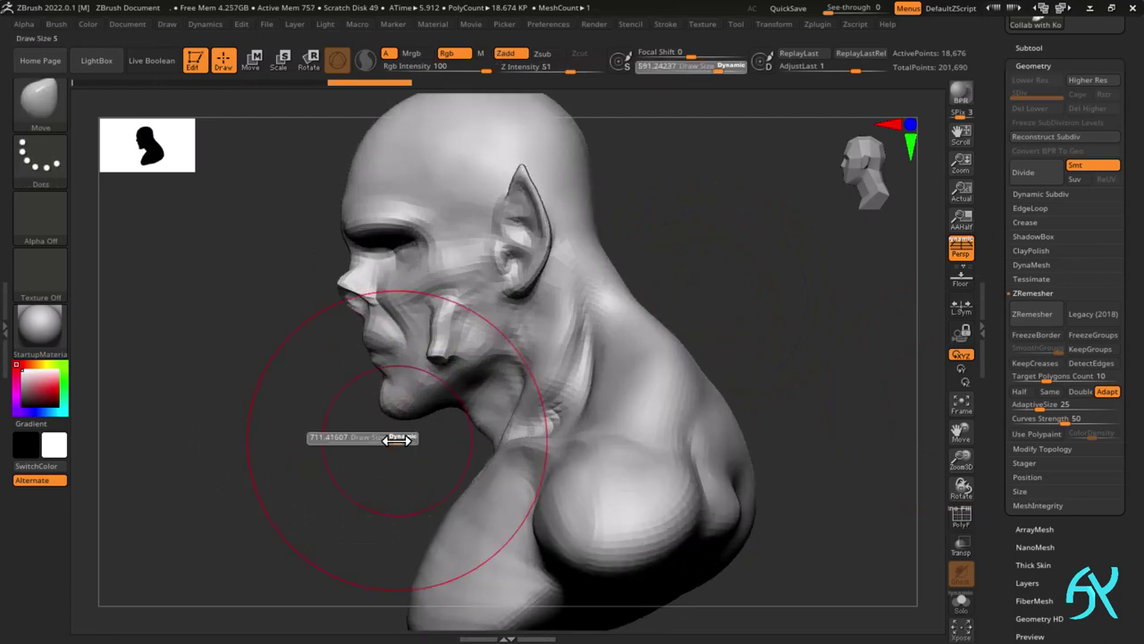
key(shift+f)
mouse_move(384, 429)
right_down()
mouse_move(455, 414)
mouse_move(384, 413)
right_up()
key(shift+f)
ctrl+right_drag(385, 413, 404, 403)
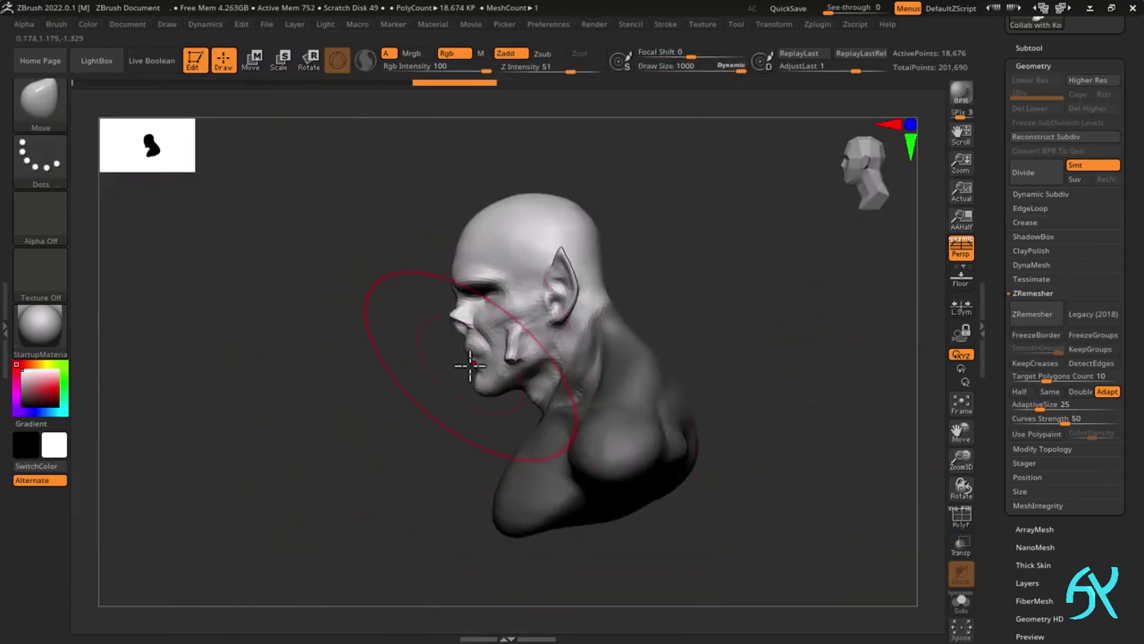
drag(468, 369, 449, 378)
mouse_move(450, 378)
right_down()
mouse_move(488, 396)
mouse_move(447, 391)
mouse_move(417, 447)
right_up()
- Slope the upper forehead back towards the crown in profile with the Move brush at a draw size of about 403
key(s)
click(351, 405)
ctrl+right_drag(350, 405, 382, 400)
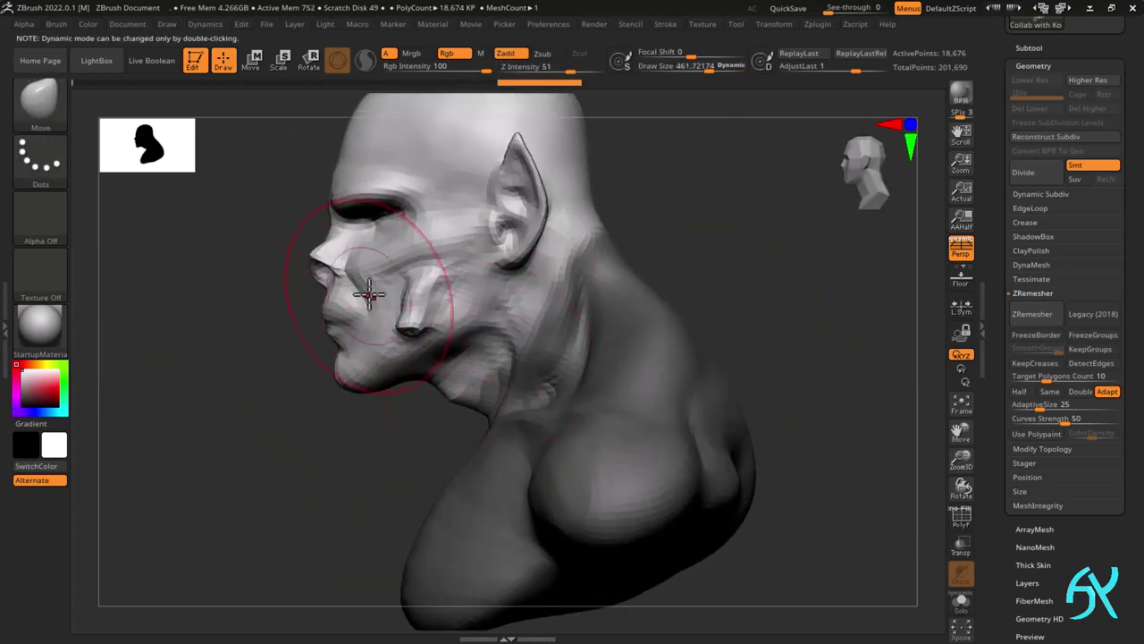
key(s)
click(318, 231)
alt+right_drag(322, 190, 300, 384)
key(s)
click(494, 265)
mouse_move(494, 265)
shift+right_down()
mouse_move(554, 261)
mouse_move(488, 222)
shift+right_up()
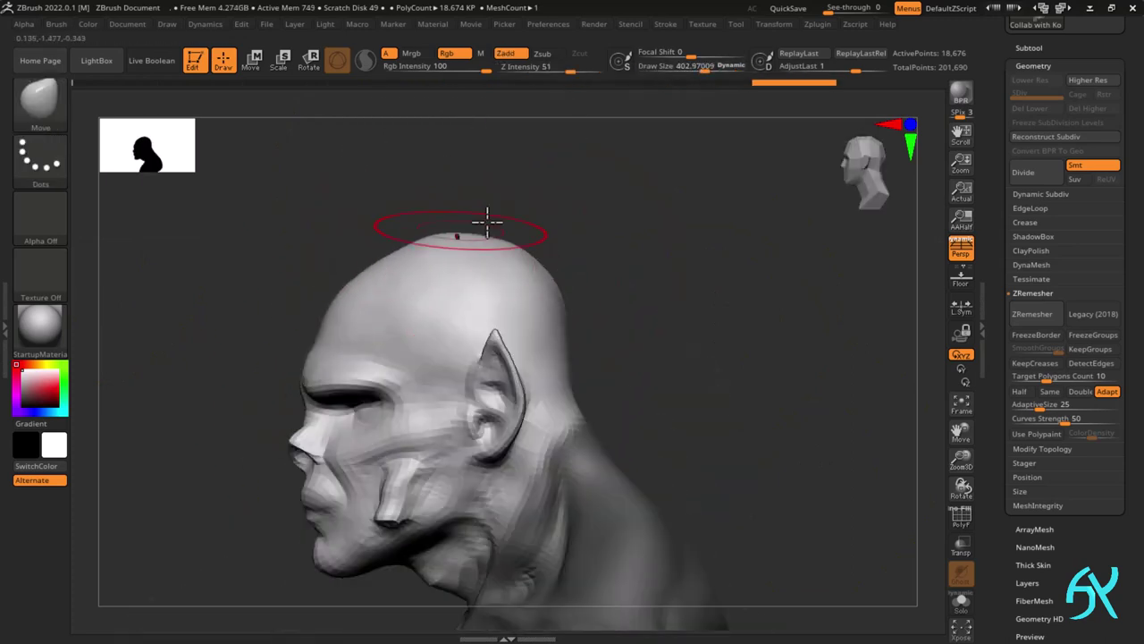
drag(382, 254, 390, 270)
drag(373, 261, 382, 275)
- Enlarge the back of the skull, raise the crown and push in the forehead with the Move brush at a draw size of about 292
key(s)
click(492, 279)
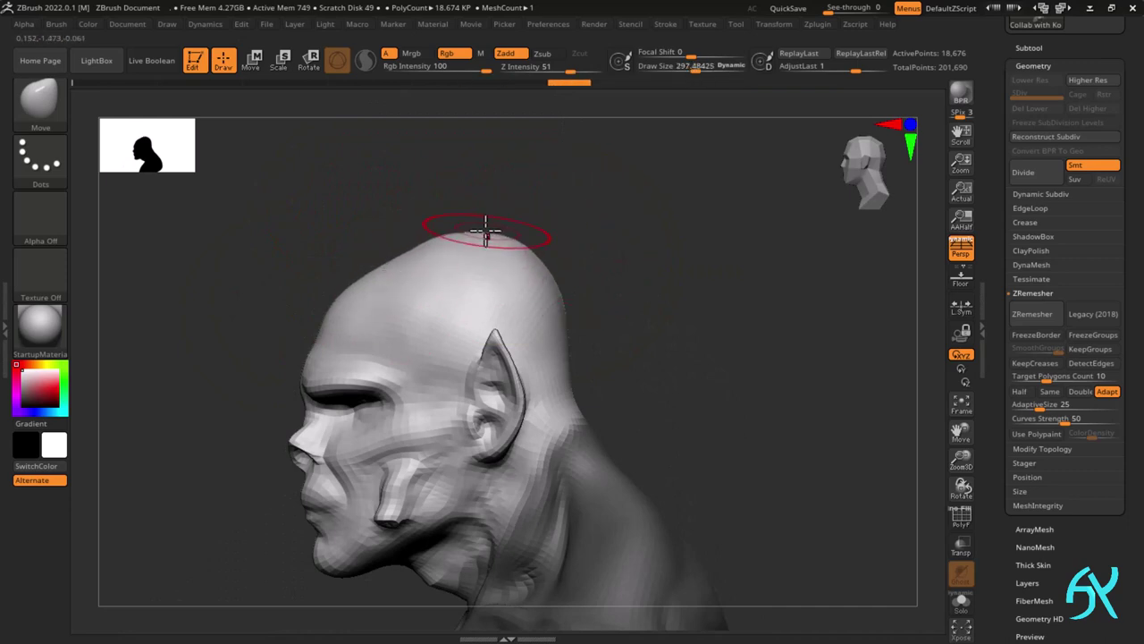
drag(568, 334, 583, 329)
mouse_move(617, 322)
right_down()
mouse_move(572, 317)
mouse_move(612, 312)
right_up()
drag(512, 239, 510, 228)
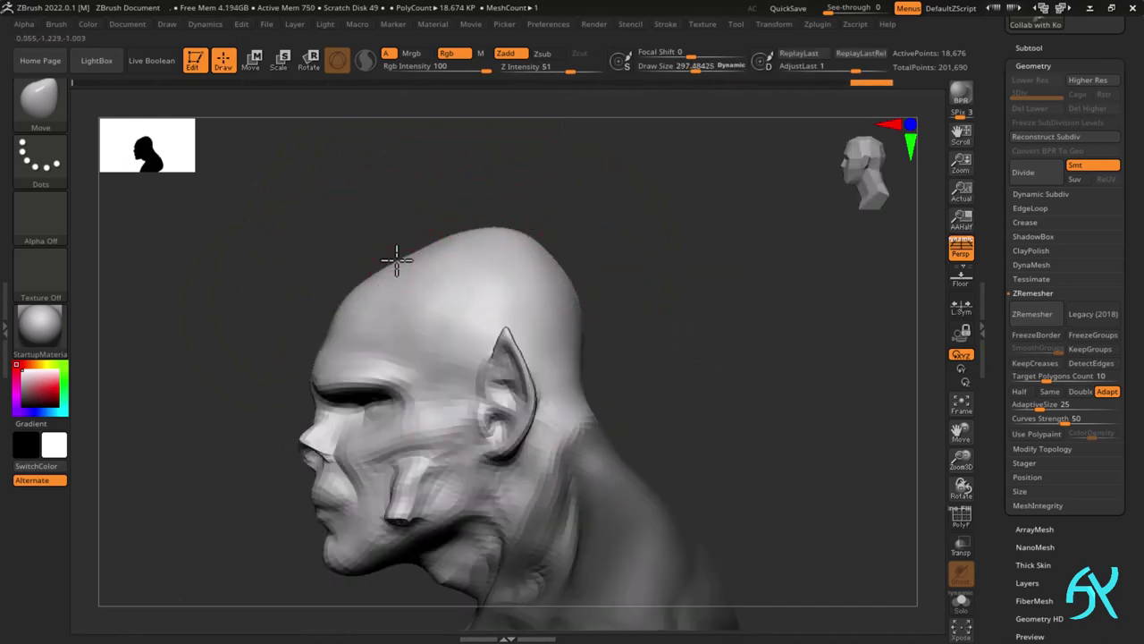
drag(324, 350, 333, 350)
mouse_move(393, 349)
right_down()
mouse_move(452, 347)
mouse_move(410, 346)
right_up()
- Reshape the underside of the nose and the upper lip in profile with the Move brush at a draw size of about 129
ctrl+right_drag(361, 440, 365, 384)
key(s)
click(360, 384)
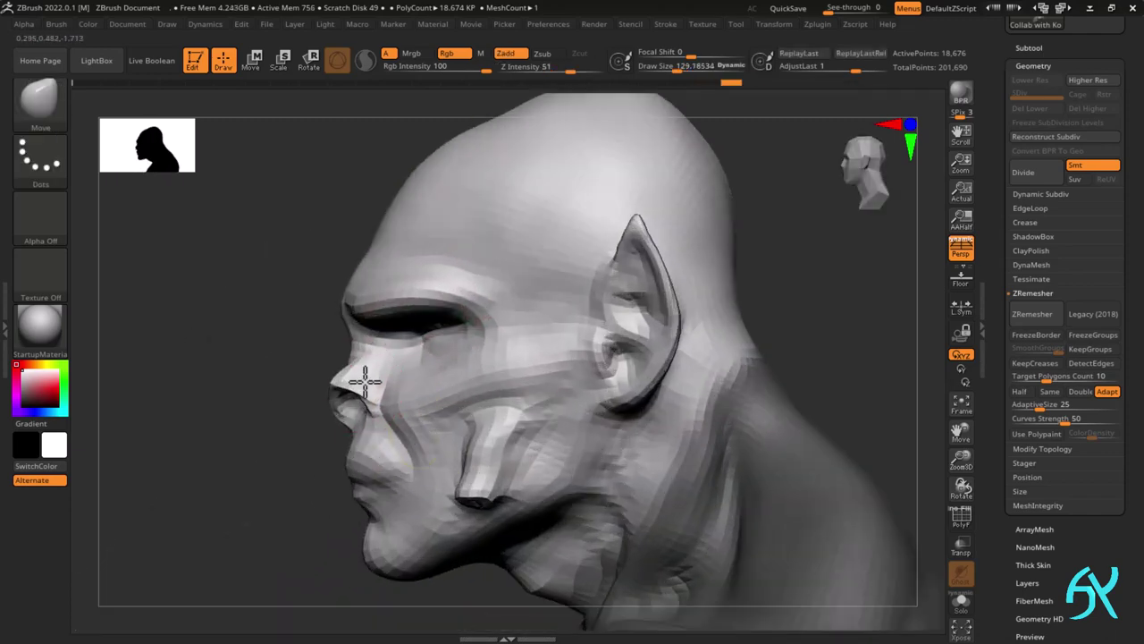
drag(341, 410, 340, 436)
mouse_move(341, 447)
ctrl+right_down()
mouse_move(345, 421)
mouse_move(335, 455)
mouse_move(299, 454)
ctrl+right_up()
drag(309, 478, 304, 474)
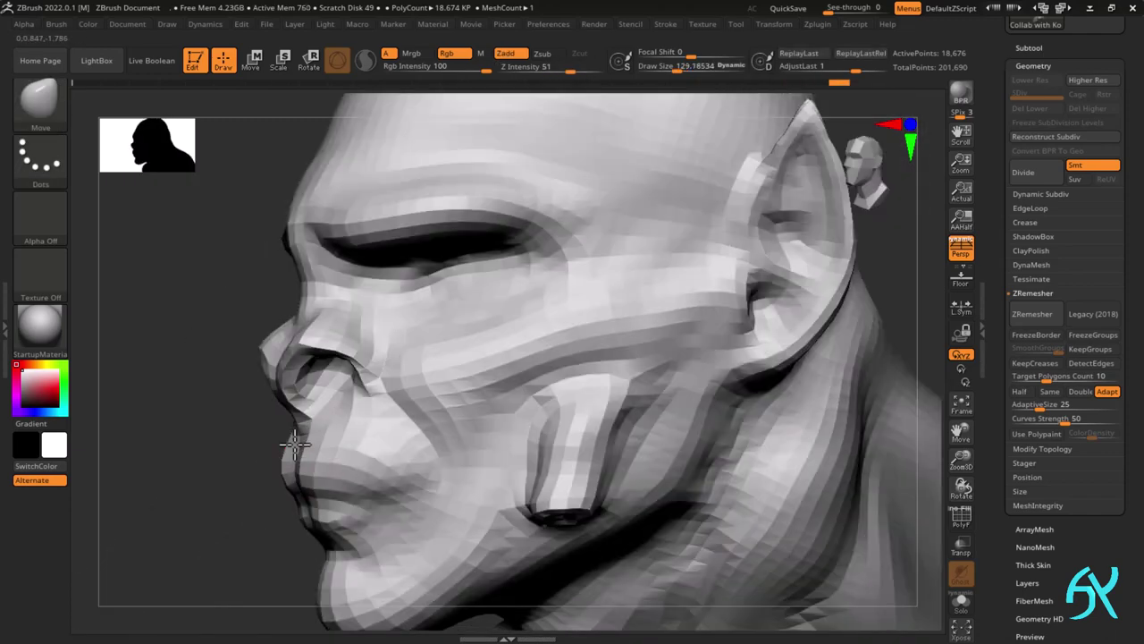
- Refine the nose and mouth shapes from the side and front with the Move brush at a draw size of about 77
ctrl+right_drag(300, 456, 296, 418)
key(s)
click(296, 418)
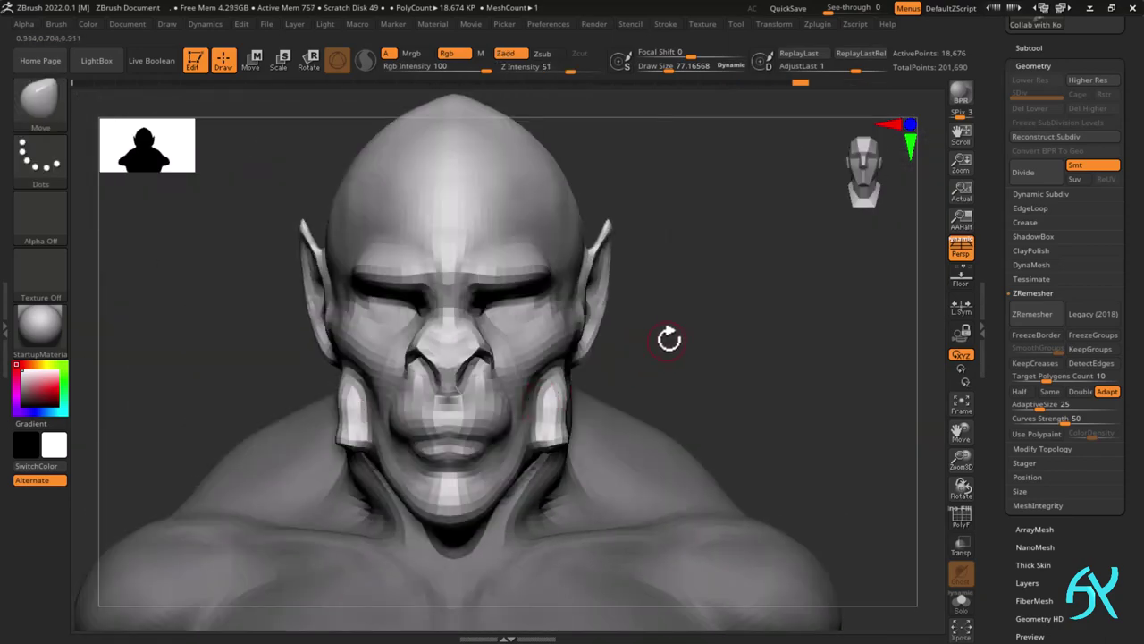
mouse_move(671, 344)
right_down()
mouse_move(438, 408)
mouse_move(449, 536)
mouse_move(394, 478)
right_up()
key(s)
click(438, 537)
- Adjust the nostril wings from three-quarter and side views with the Move brush at a draw size of about 65
mouse_move(393, 479)
right_down()
mouse_move(332, 447)
mouse_move(324, 422)
mouse_move(250, 463)
mouse_move(260, 461)
right_up()
key(s)
click(327, 447)
ctrl+right_drag(326, 388, 500, 349)
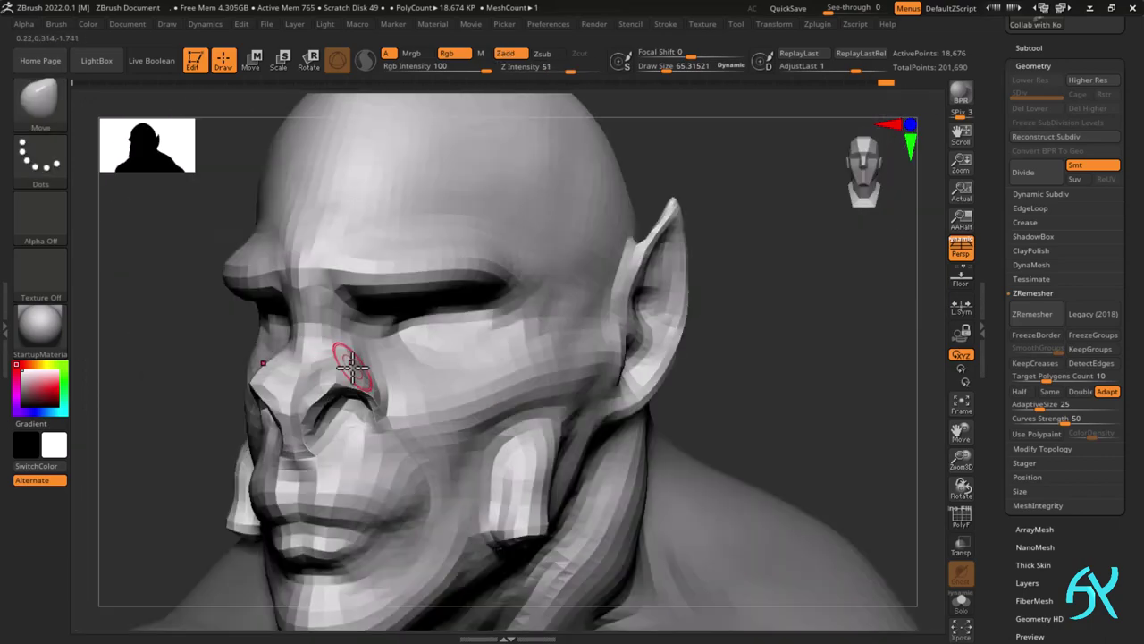
right_drag(349, 370, 224, 366)
ctrl+right_drag(223, 367, 232, 421)
drag(356, 373, 360, 372)
- Refine the nostril rim in close-up profile with the Move brush at a draw size of about 23
mouse_move(359, 372)
ctrl+right_down()
mouse_move(378, 388)
mouse_move(389, 365)
ctrl+right_up()
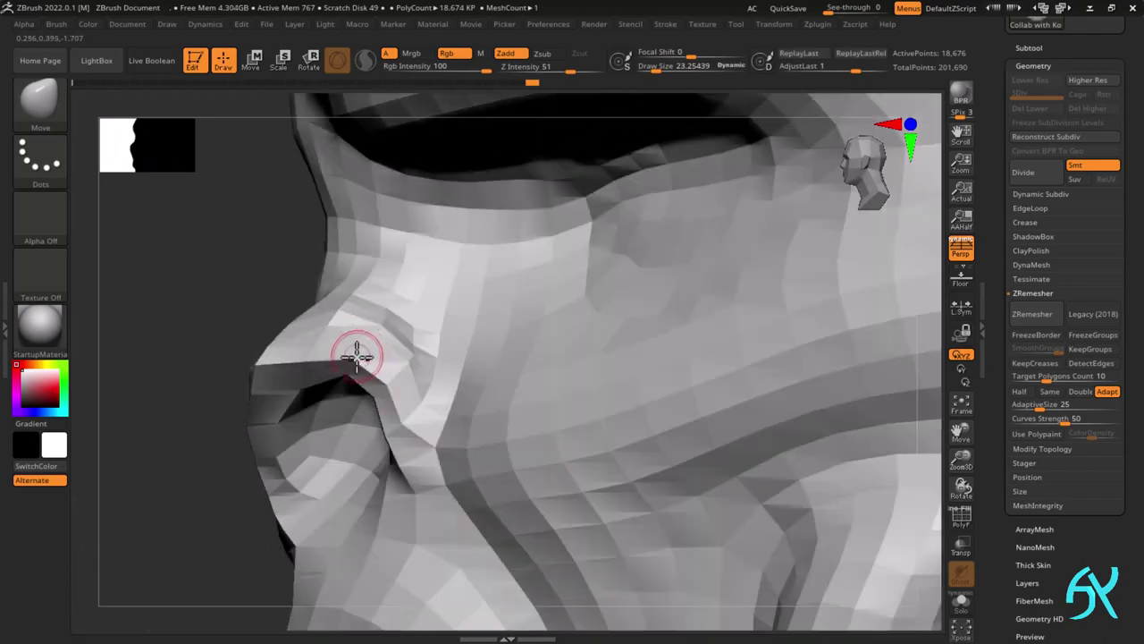
key(ctrl)
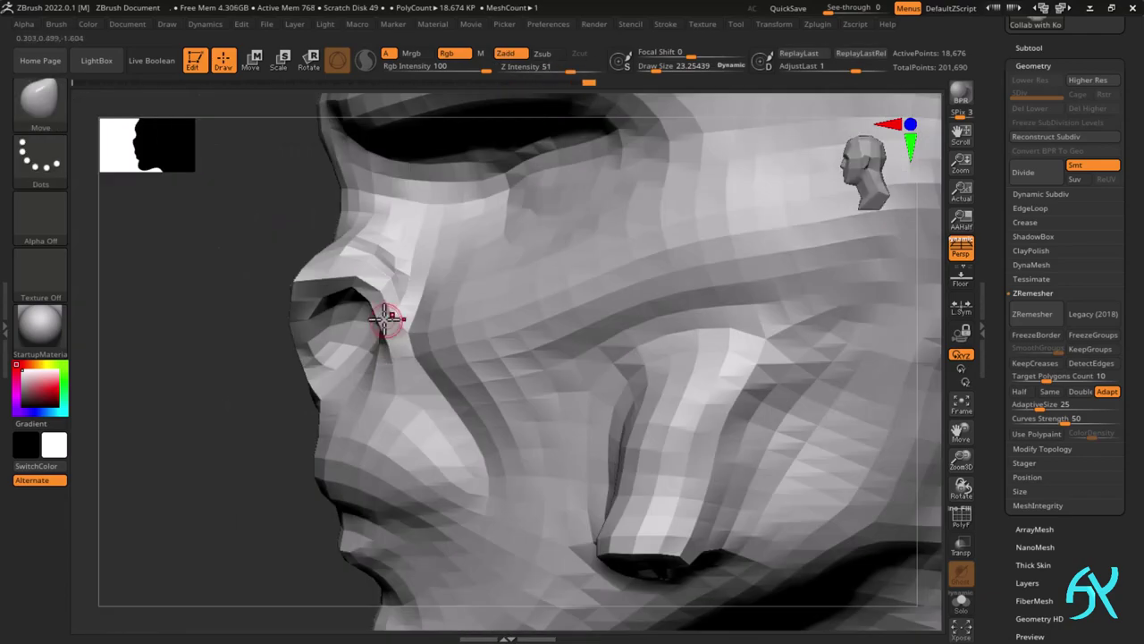
right_drag(330, 322, 325, 313)
drag(326, 313, 323, 316)
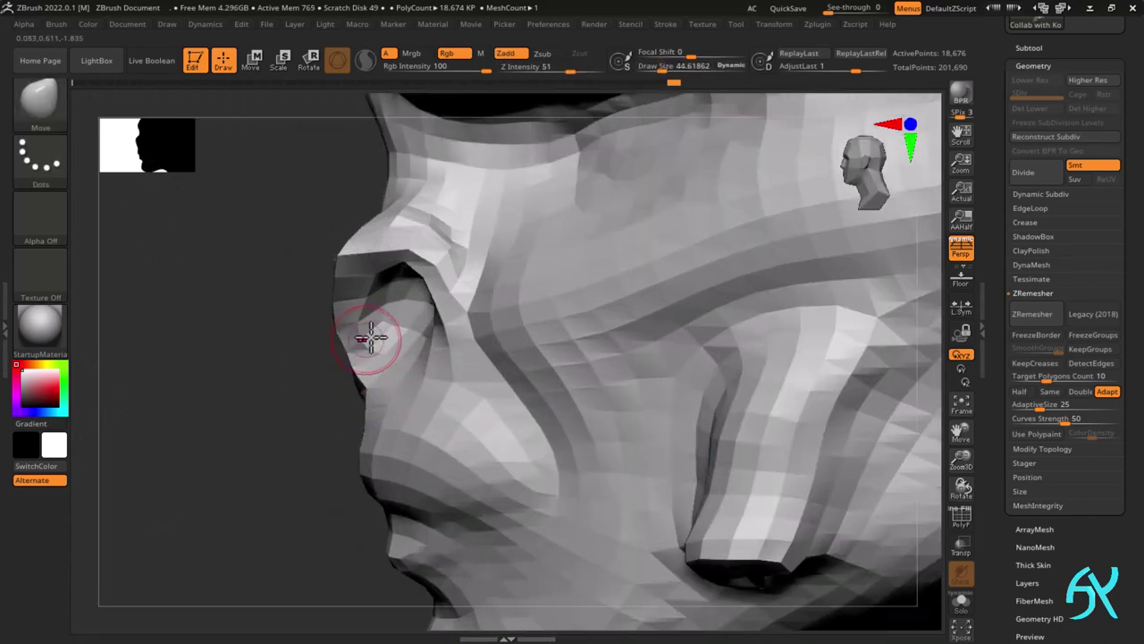
- Reshape the nostrils, nose base and nose bridge with the Move brush at a draw size of about 45
right_drag(371, 338, 335, 422)
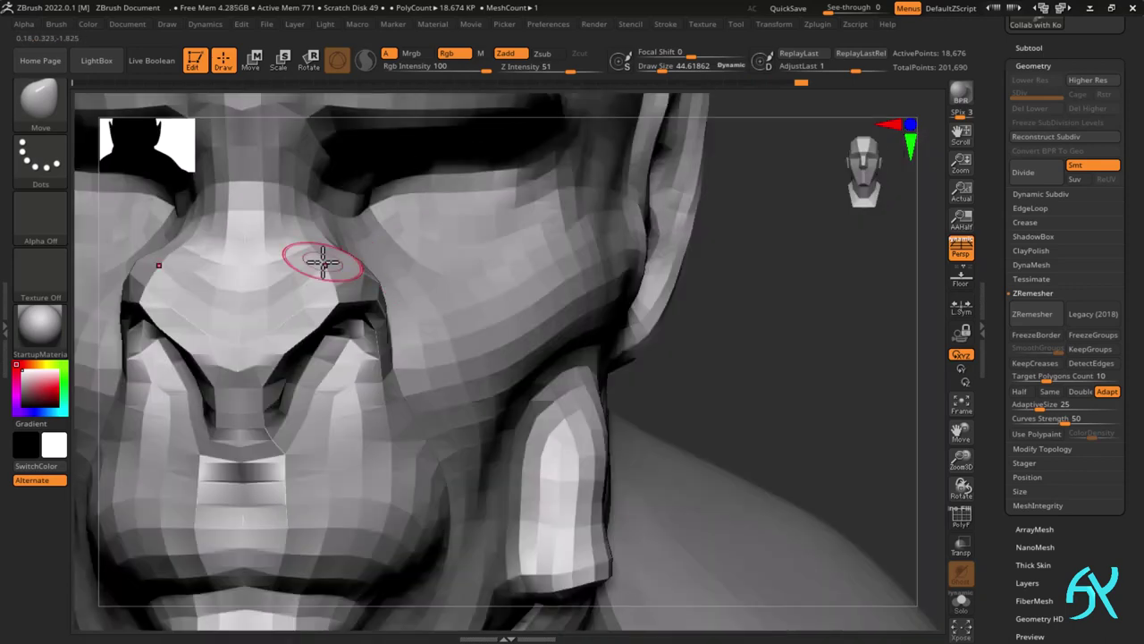
drag(322, 262, 322, 255)
drag(313, 330, 311, 319)
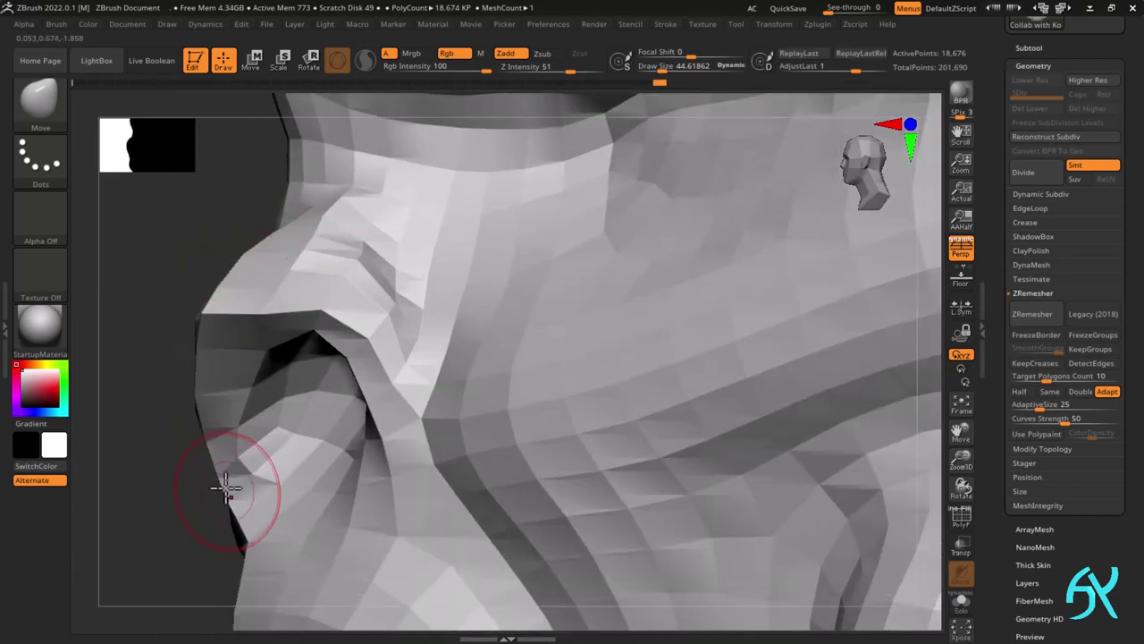
drag(227, 488, 214, 473)
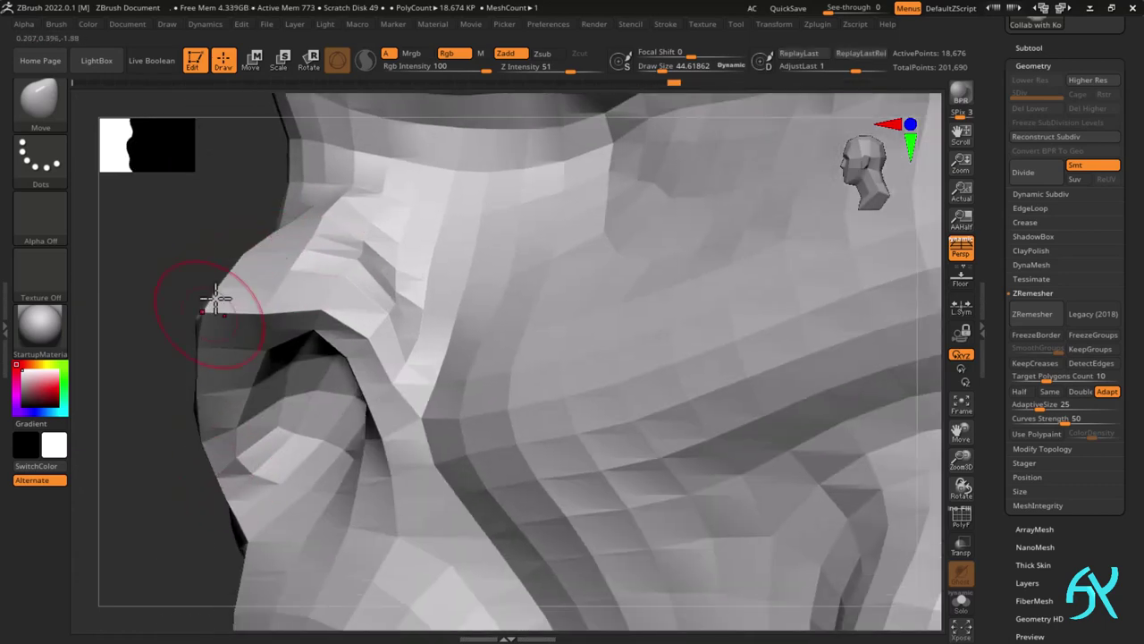
drag(247, 256, 255, 263)
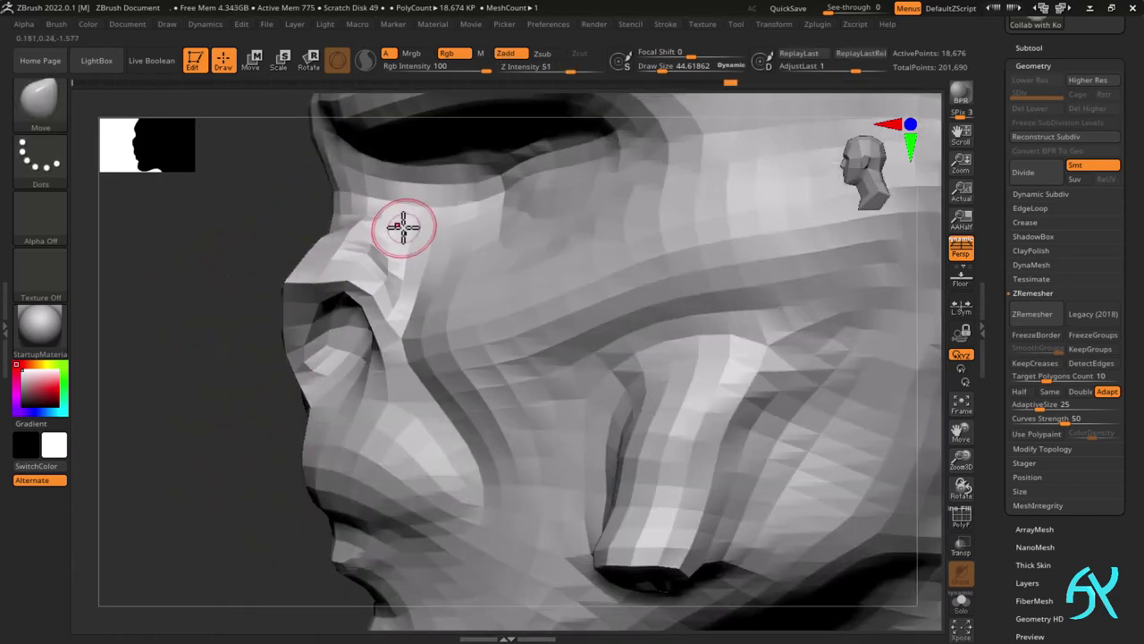
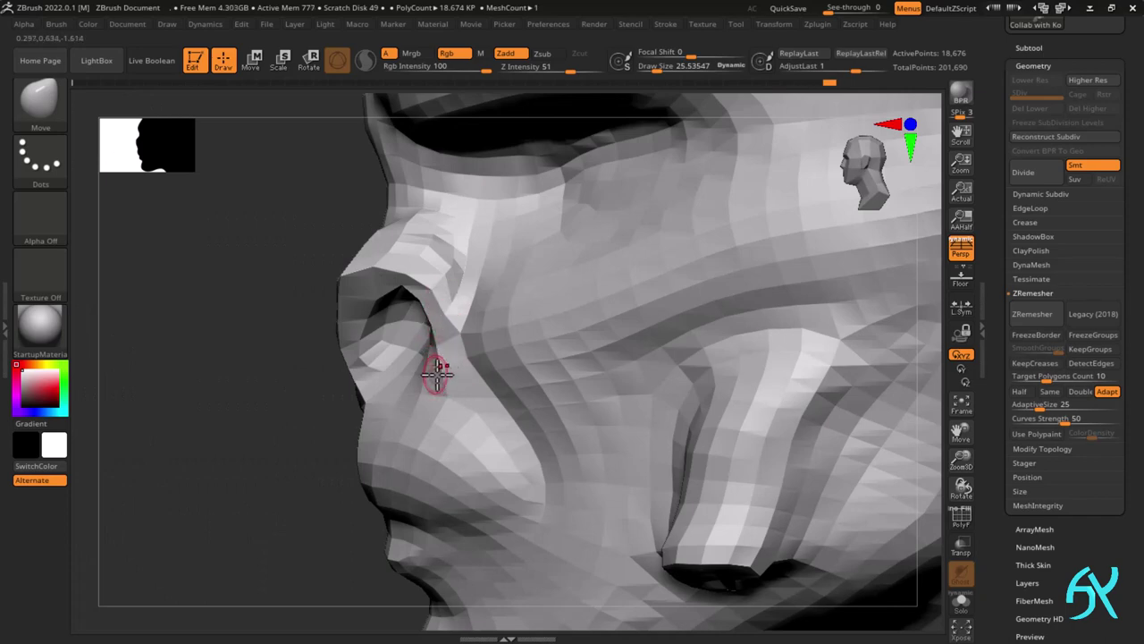
- Pull the mouth and chin forward and lower the chin in profile with the Move brush at a draw size of about 229
shift+right_drag(437, 374, 520, 345)
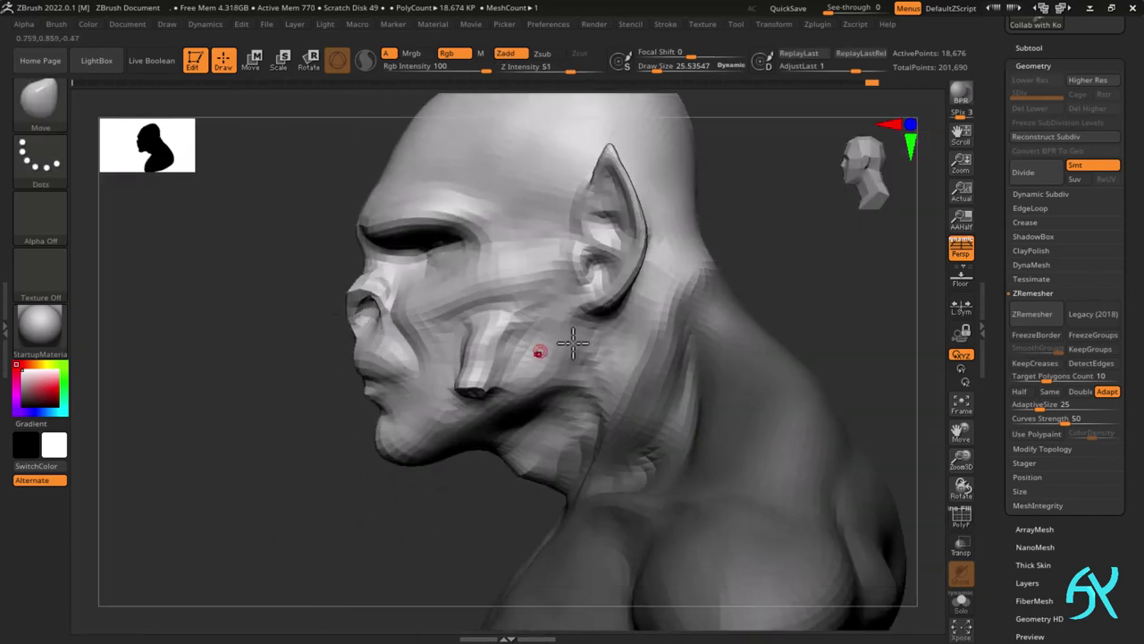
key(s)
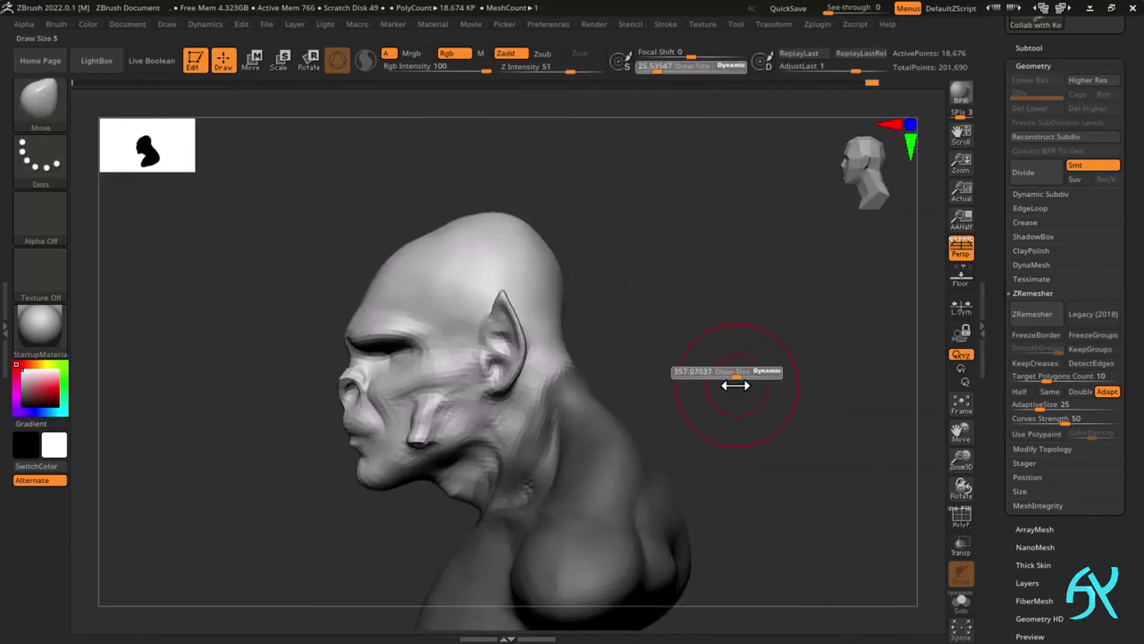
drag(742, 386, 748, 386)
drag(356, 466, 343, 468)
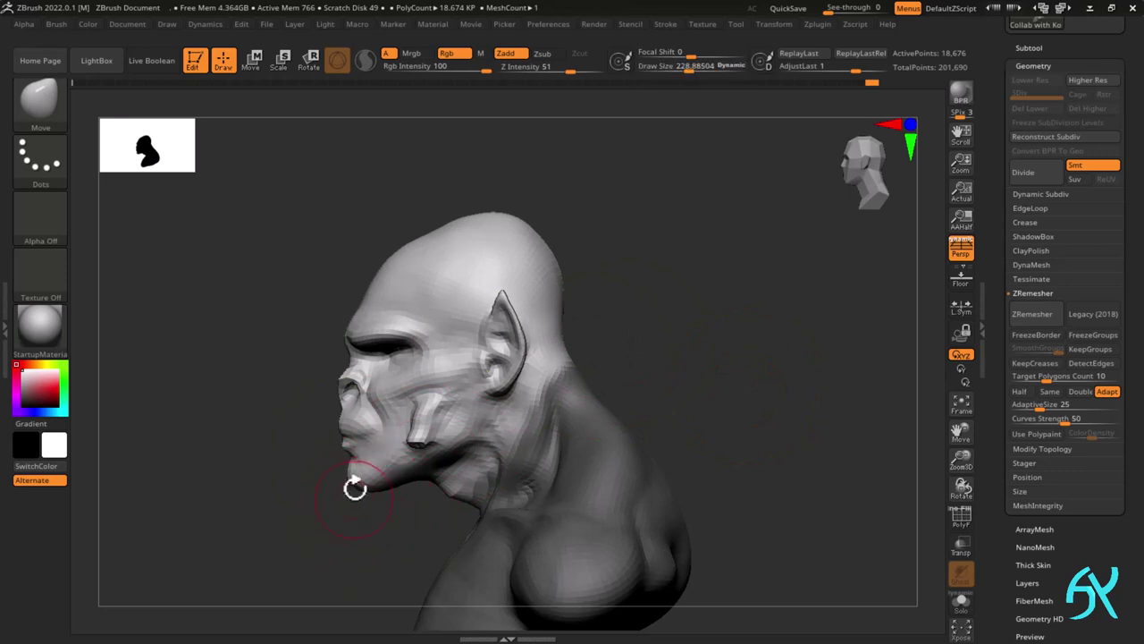
ctrl+right_drag(366, 472, 366, 487)
drag(366, 487, 366, 501)
- Adjust the outer edges of the cheek strands from the front with the Move brush at a draw size of about 124
shift+right_drag(366, 501, 394, 481)
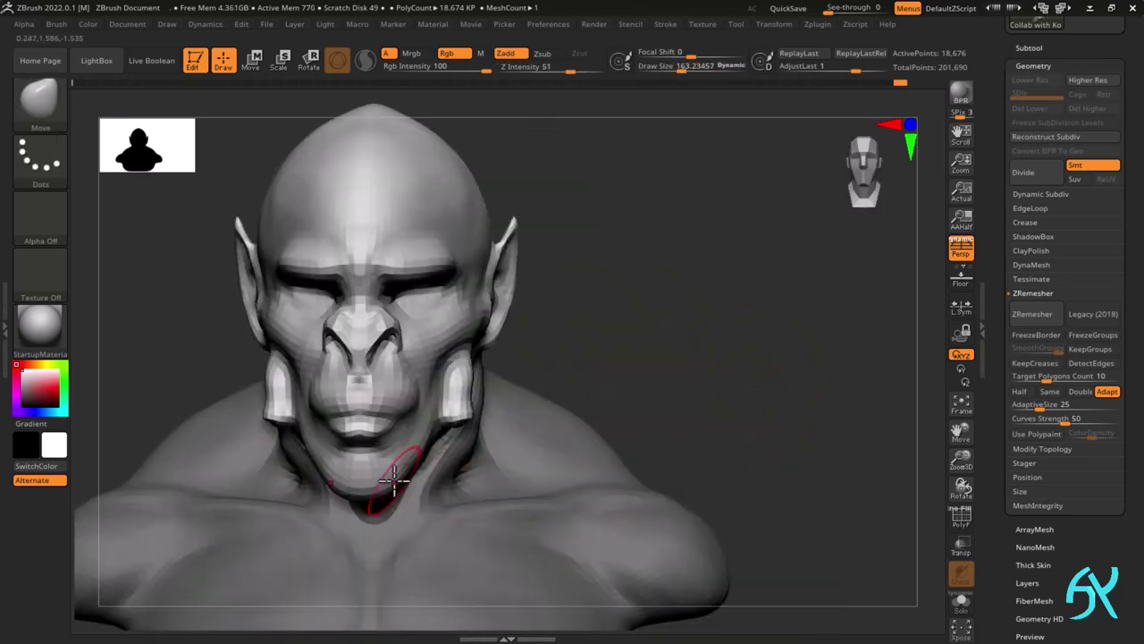
alt+right_drag(462, 407, 488, 405)
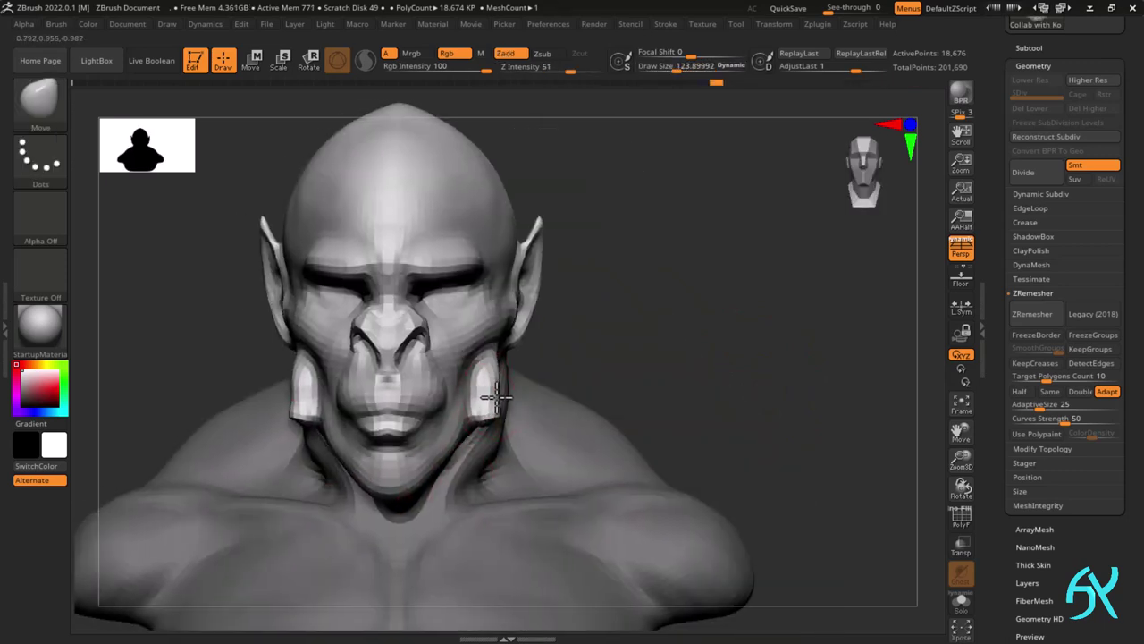
drag(497, 397, 499, 398)
- Reshape the cheek strand's lower end and front edge from the side with the Move brush at a draw size of about 81
right_drag(500, 397, 345, 411)
key(s)
drag(340, 409, 329, 408)
drag(311, 403, 299, 384)
right_drag(296, 373, 320, 390)
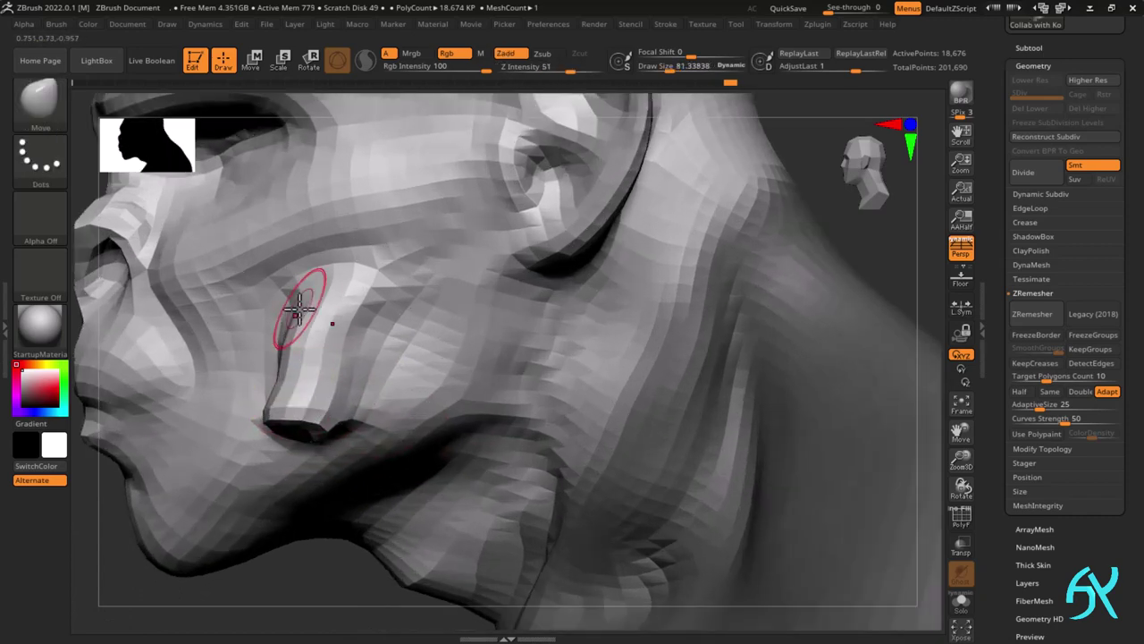
drag(295, 314, 306, 317)
- Smooth the cheek surface behind the strand at a draw size of about 54
mouse_move(379, 331)
alt+right_down()
mouse_move(410, 374)
mouse_move(367, 370)
mouse_move(399, 365)
alt+right_up()
ctrl+right_drag(399, 364, 438, 349)
shift+drag(438, 349, 450, 339)
ctrl+right_drag(450, 339, 432, 346)
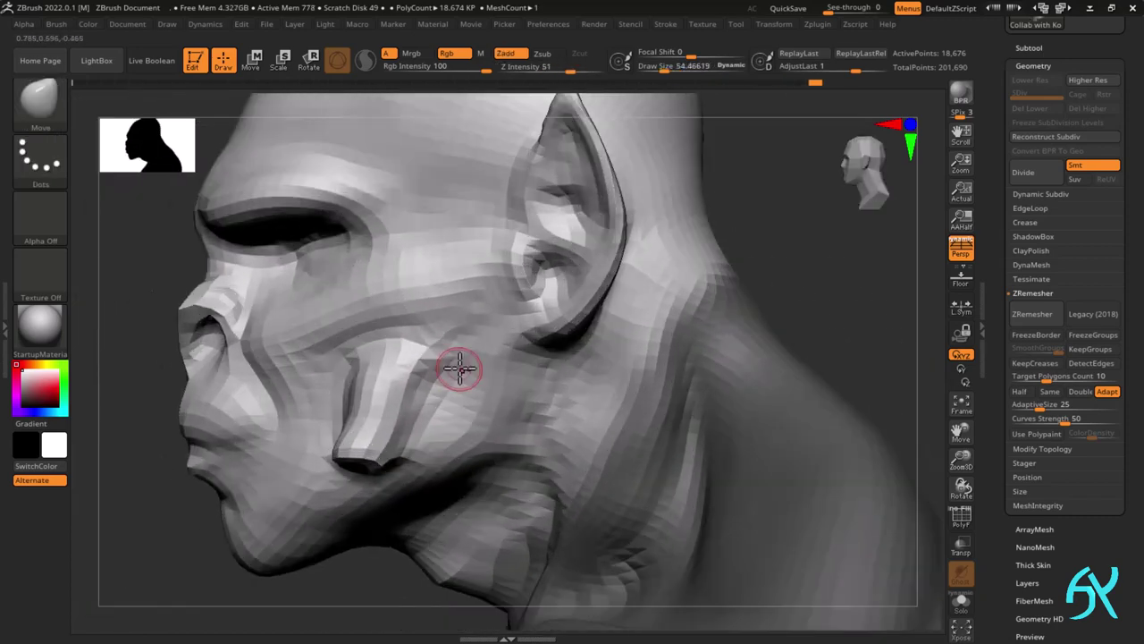
ctrl+right_drag(506, 359, 644, 187)
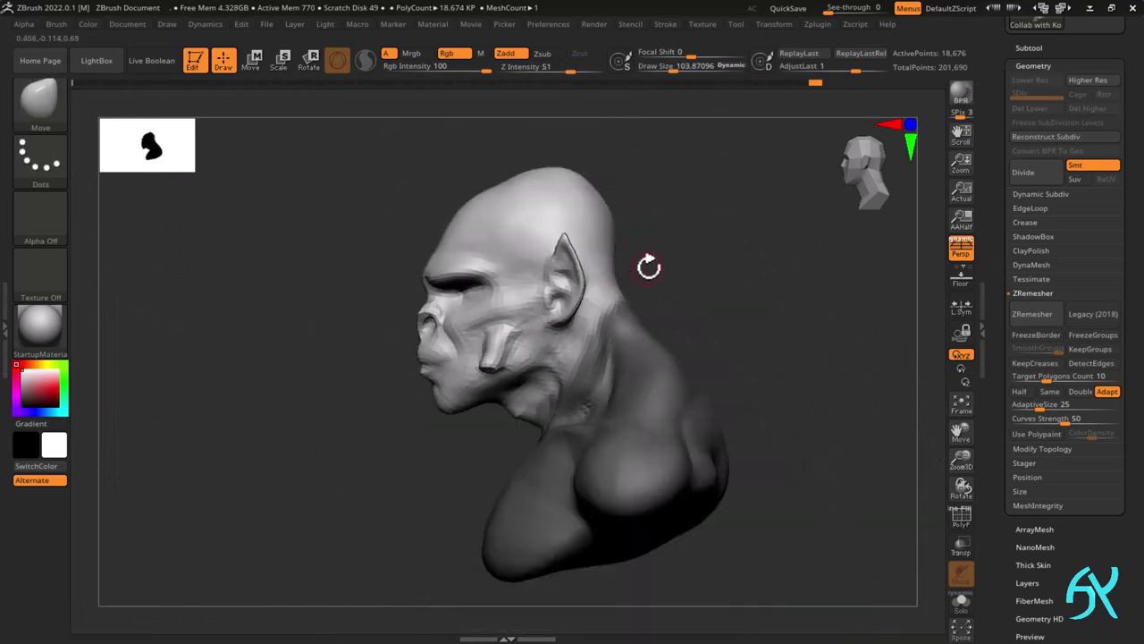
- Reshape the pointed ear's tip, upper interior and back edge from the side with the Move brush at draw sizes of about 73 to 104
ctrl+right_drag(649, 266, 575, 294)
drag(568, 269, 576, 255)
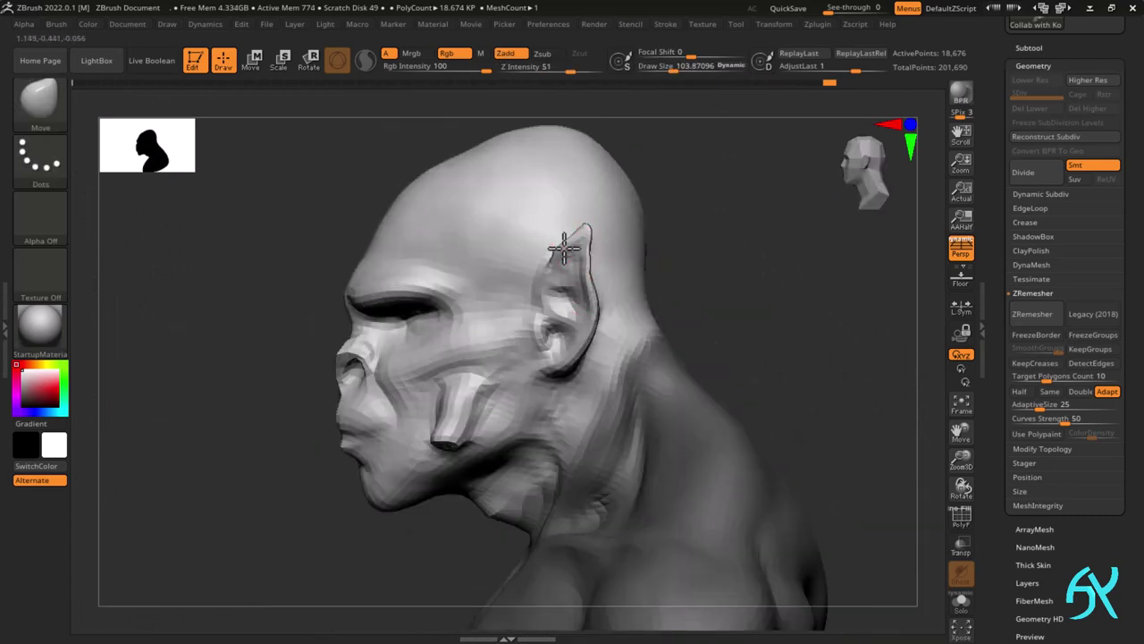
right_drag(595, 271, 617, 260)
ctrl+right_drag(617, 259, 573, 304)
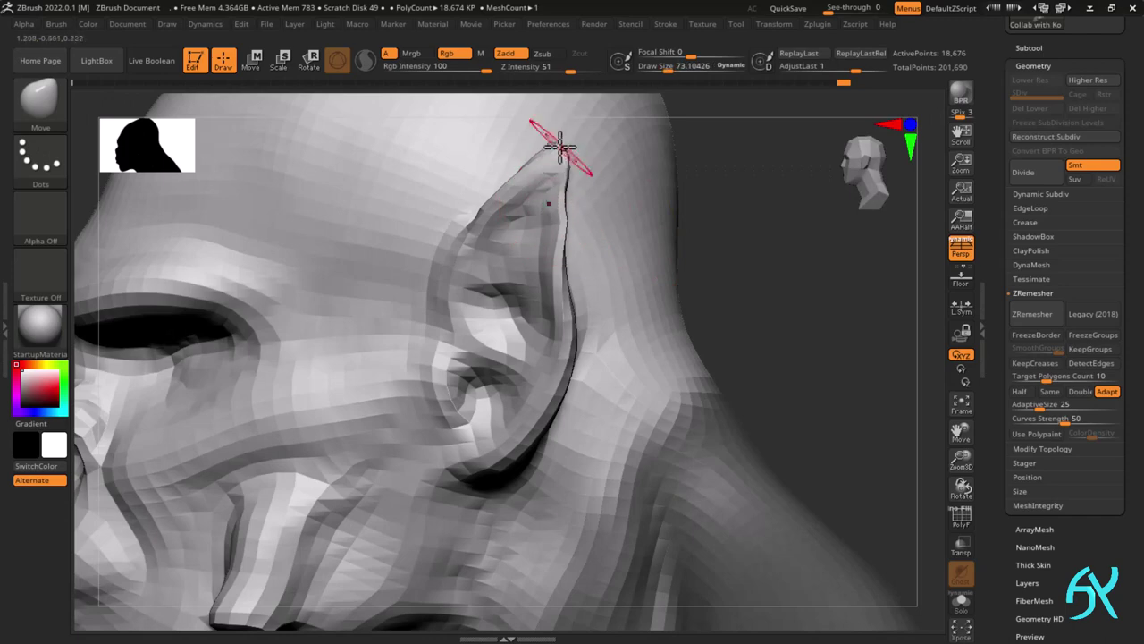
key(bracketright)
drag(518, 429, 531, 413)
key(bracketleft)
drag(549, 259, 538, 239)
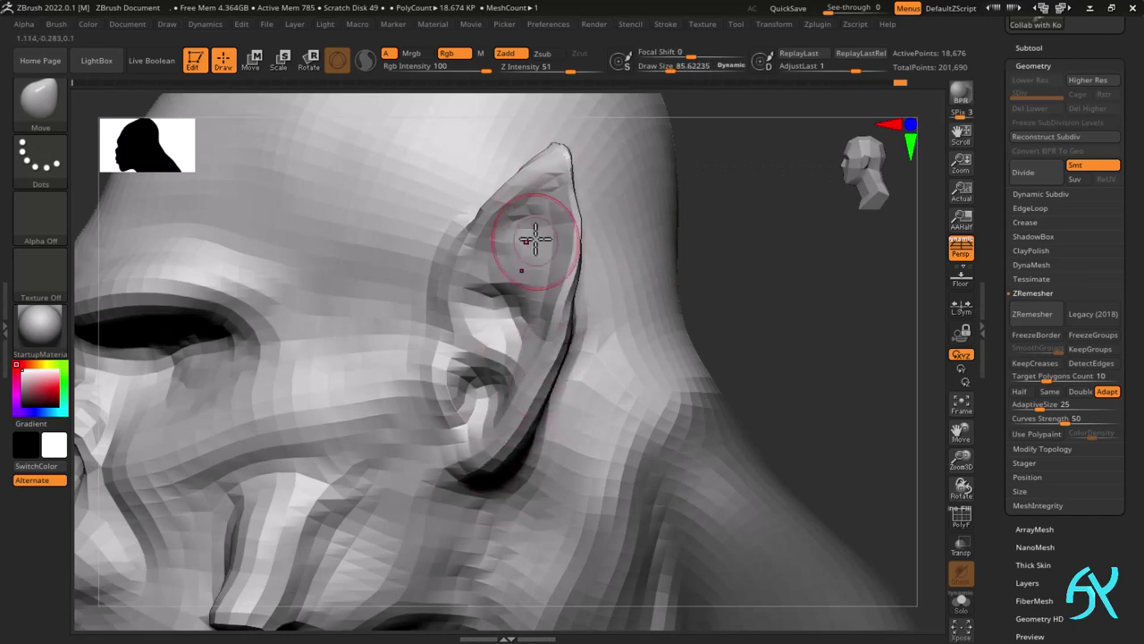
shift+right_drag(537, 206, 564, 183)
drag(564, 184, 547, 213)
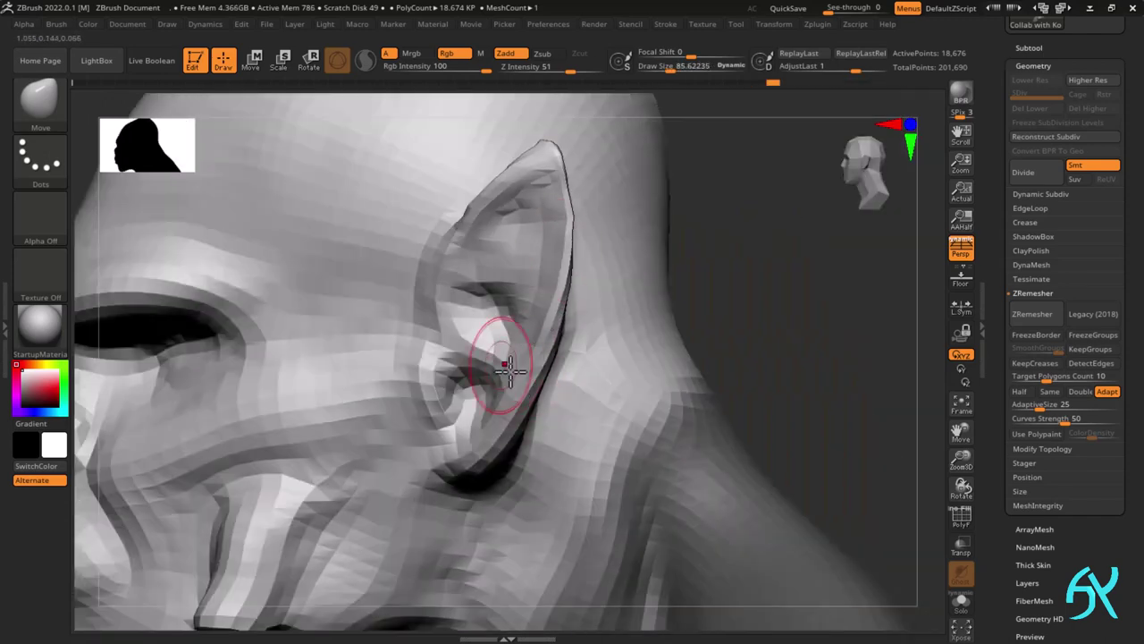
- Adjust the ear's front edge and its attachment to the head from the front with the Move brush at a draw size of about 54
ctrl+right_drag(499, 437, 527, 348)
right_drag(527, 348, 527, 429)
right_drag(528, 429, 590, 422)
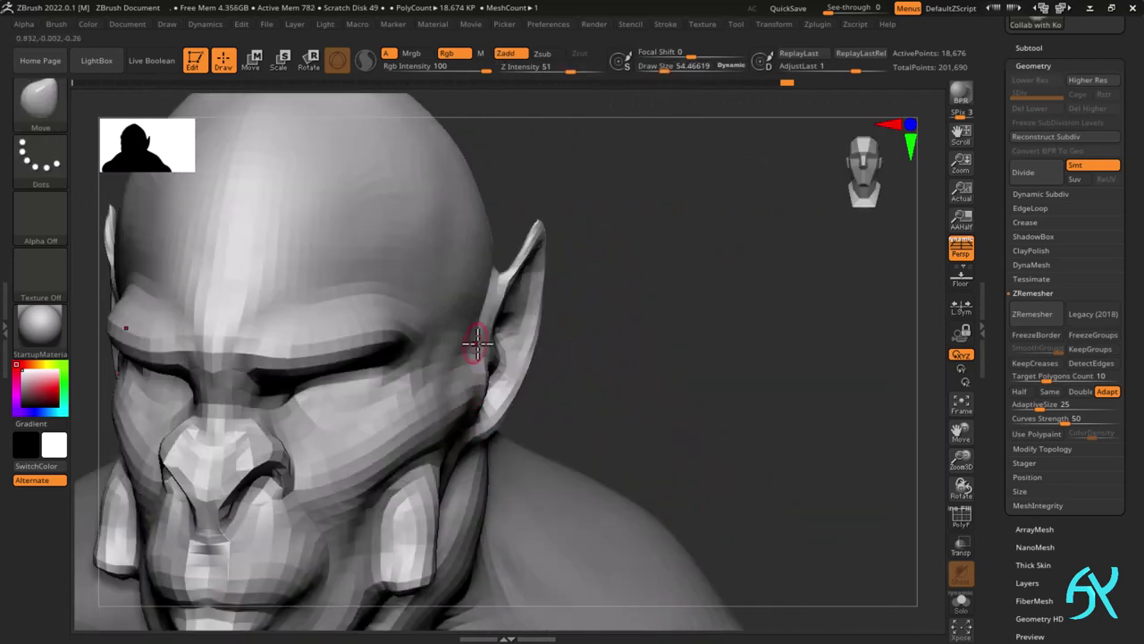
mouse_move(478, 343)
right_down()
mouse_move(429, 426)
mouse_move(404, 420)
mouse_move(447, 358)
mouse_move(543, 314)
right_up()
ctrl+right_drag(459, 368, 472, 307)
- Adjust the cheek contours and lower ear area from the front with the Move brush at a draw size of about 140
key(s)
drag(607, 314, 629, 314)
ctrl+right_drag(379, 383, 404, 446)
drag(438, 409, 427, 407)
right_drag(431, 407, 514, 393)
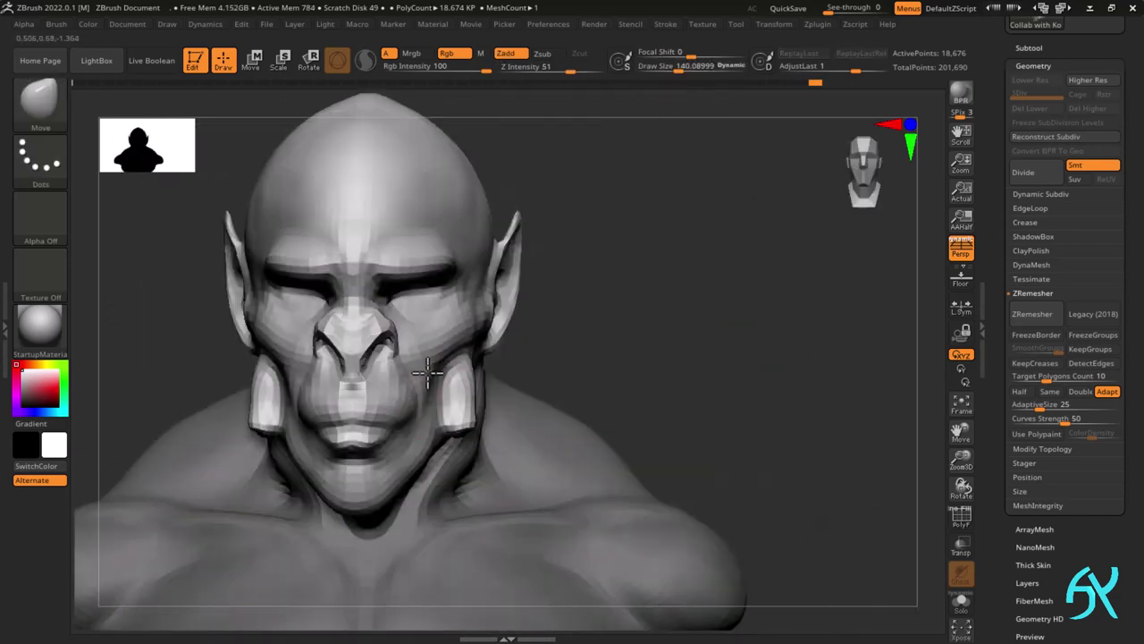
drag(427, 378, 430, 369)
ctrl+right_drag(501, 322, 519, 357)
drag(530, 316, 507, 325)
- Reshape the chin and lower jaw in profile with the Move brush at a draw size of about 90
right_drag(505, 327, 422, 344)
mouse_move(421, 454)
ctrl+right_down()
mouse_move(424, 506)
mouse_move(440, 497)
ctrl+right_up()
key(s)
drag(381, 499, 387, 489)
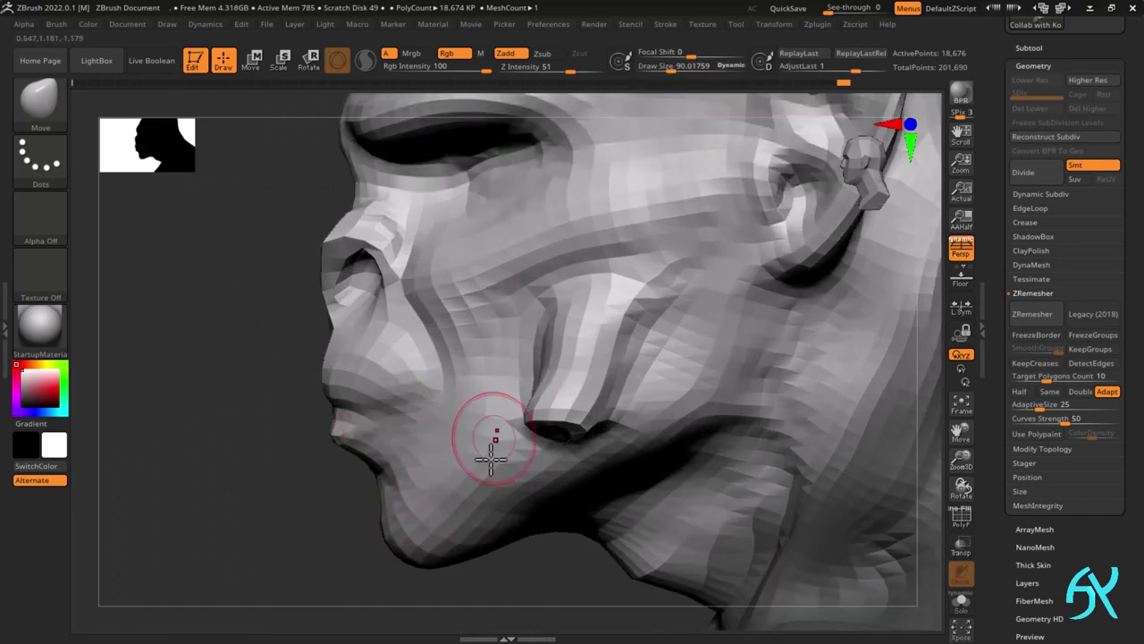
mouse_move(447, 570)
right_down()
mouse_move(480, 495)
mouse_move(492, 572)
right_up()
ctrl+right_drag(497, 572, 536, 454)
- Shift the mouth area in profile with the Move brush, enlarging the draw size from about 135 to about 215
key(s)
drag(534, 454, 542, 454)
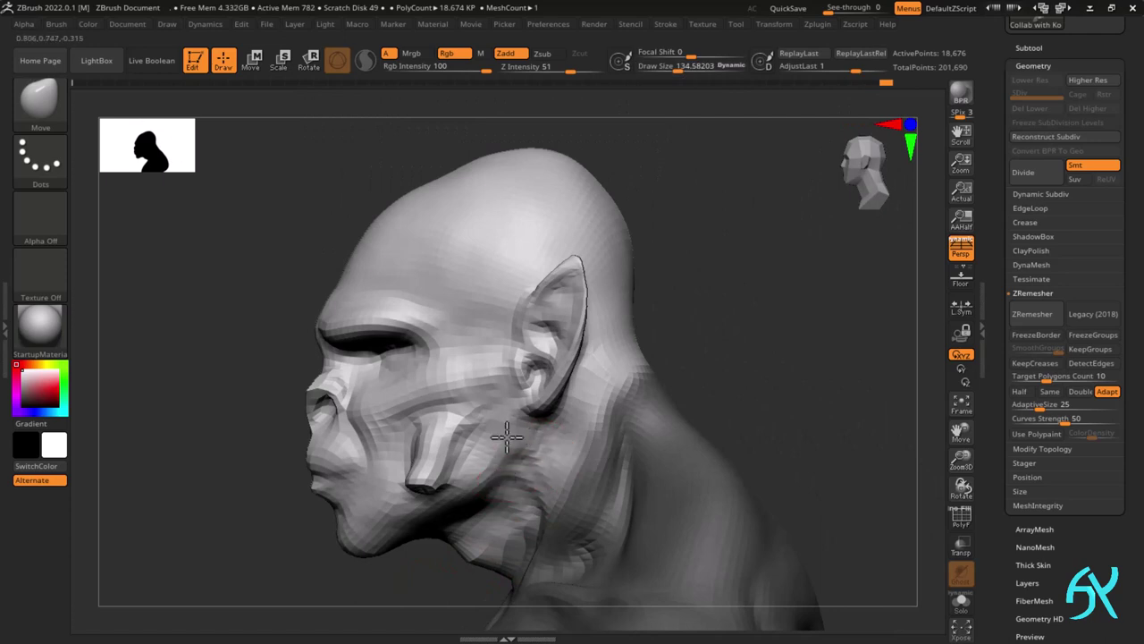
ctrl+right_drag(519, 458, 554, 395)
ctrl+right_drag(380, 380, 322, 399)
key(s)
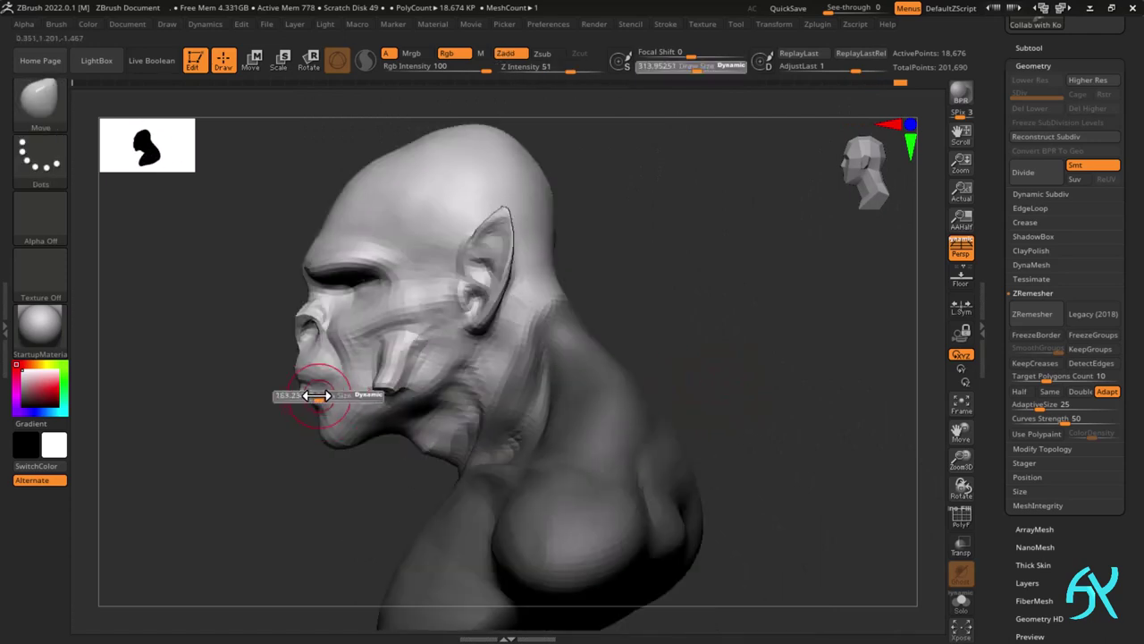
drag(316, 396, 324, 396)
mouse_move(222, 374)
mouse_down()
mouse_move(213, 379)
mouse_move(287, 355)
mouse_up()
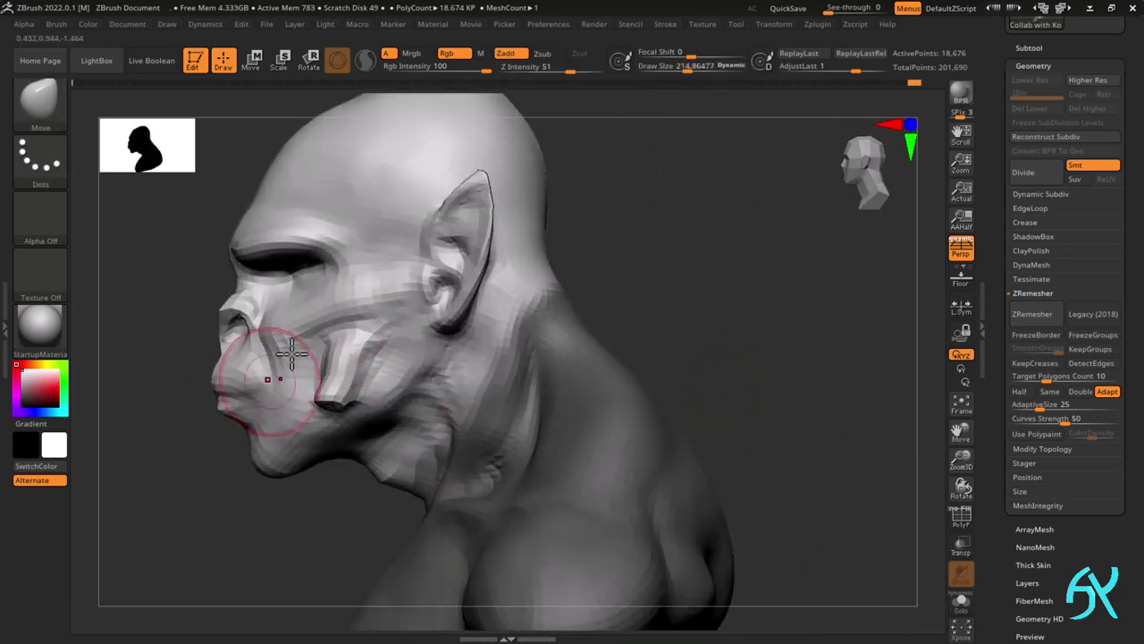
- Refine the chin and the jaw's underside with the Move brush, reducing the draw size to about 90
shift+right_drag(289, 355, 689, 304)
key(s)
drag(720, 304, 711, 304)
key(s)
drag(573, 377, 566, 377)
mouse_move(566, 377)
right_down()
mouse_move(450, 378)
mouse_move(371, 471)
right_up()
drag(377, 505, 371, 506)
key(s)
drag(375, 501, 368, 501)
mouse_move(313, 487)
right_down()
mouse_move(357, 506)
mouse_move(345, 465)
mouse_move(355, 519)
mouse_move(268, 509)
right_up()
ctrl+right_drag(447, 521, 430, 520)
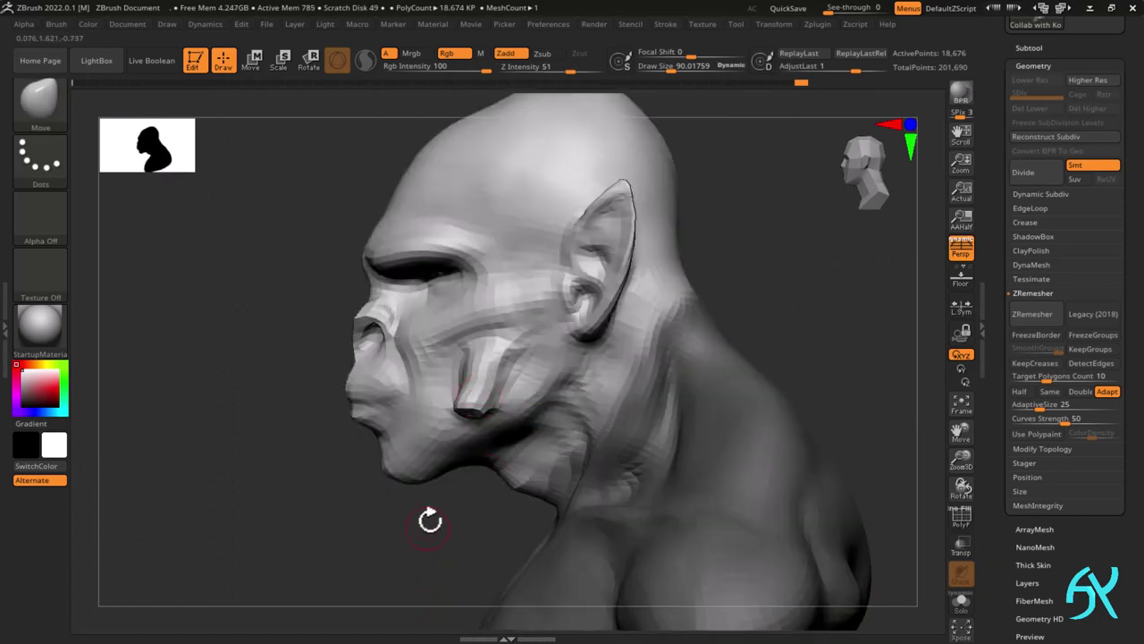
- Reshape the back and top of the cranium from the side with the Move brush at a draw size of about 169
mouse_move(461, 445)
right_down()
mouse_move(501, 429)
mouse_move(376, 330)
right_up()
mouse_move(376, 330)
alt+right_down()
mouse_move(546, 365)
mouse_move(572, 313)
alt+right_up()
key(s)
drag(672, 310, 683, 310)
right_drag(683, 313, 649, 349)
key(s)
drag(649, 355, 652, 355)
mouse_move(656, 383)
right_down()
mouse_move(690, 377)
mouse_move(660, 379)
right_up()
drag(660, 379, 649, 366)
shift+right_drag(649, 365, 696, 311)
key(s)
drag(658, 281, 656, 280)
right_drag(655, 280, 641, 243)
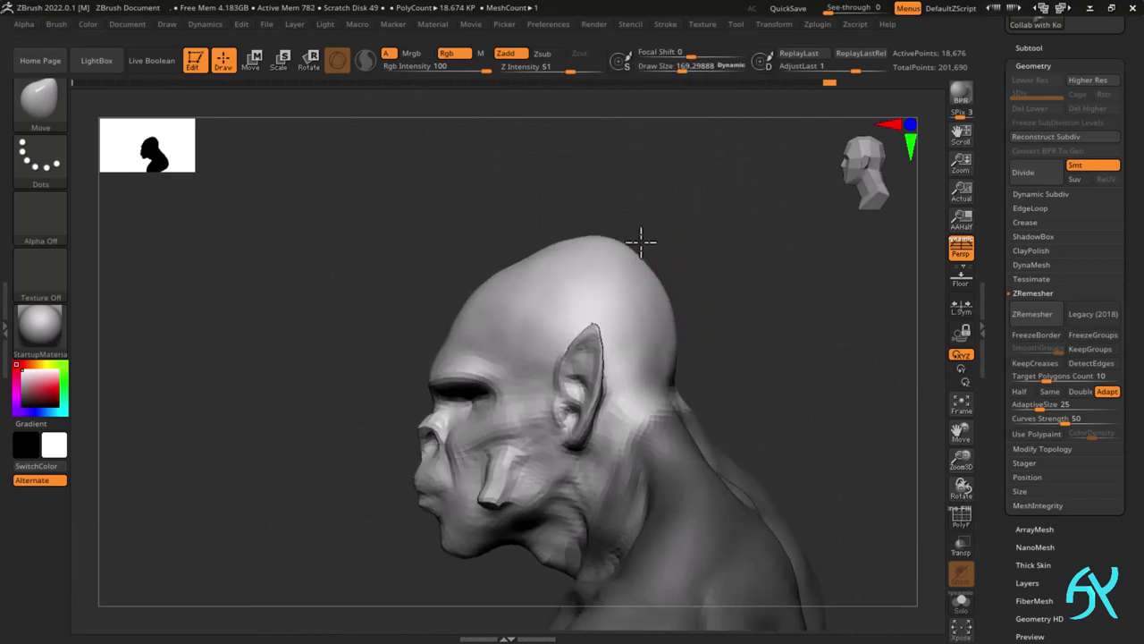
right_drag(670, 297, 693, 271)
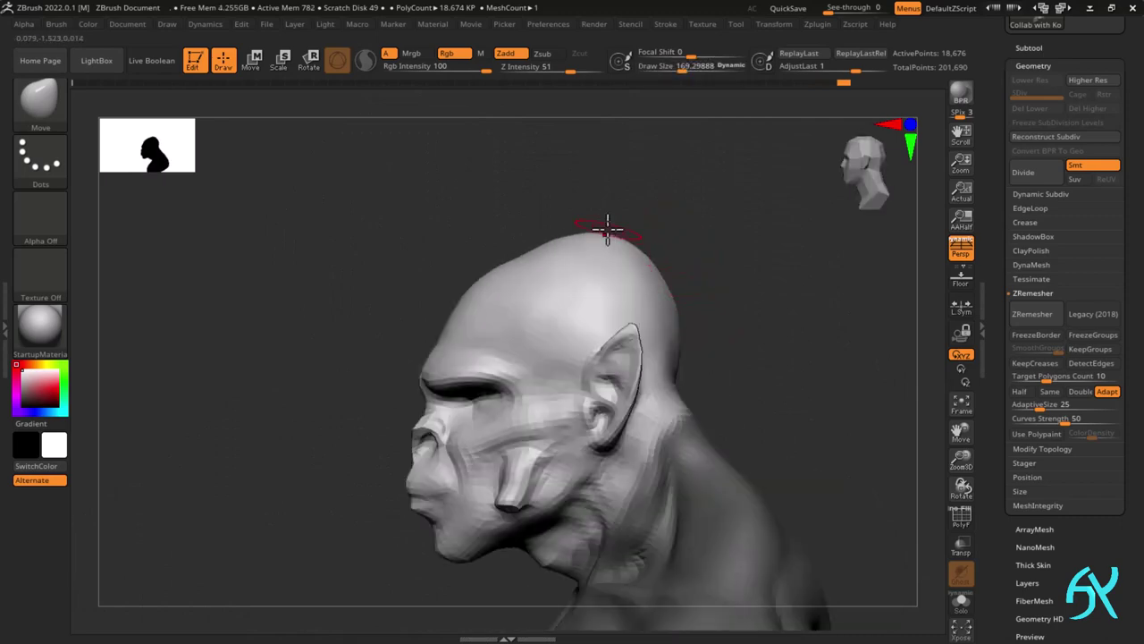
- Raise the crown and fill out the upper forehead slope with the Move brush at a draw size of about 114
key(s)
drag(608, 230, 600, 229)
ctrl+right_drag(600, 230, 592, 304)
drag(599, 279, 606, 260)
mouse_move(607, 259)
right_down()
mouse_move(632, 230)
mouse_move(608, 263)
mouse_move(667, 283)
mouse_move(586, 259)
right_up()
drag(586, 260, 592, 248)
mouse_move(592, 248)
right_down()
mouse_move(730, 224)
mouse_move(604, 227)
right_up()
right_drag(558, 259, 660, 309)
right_drag(660, 308, 527, 340)
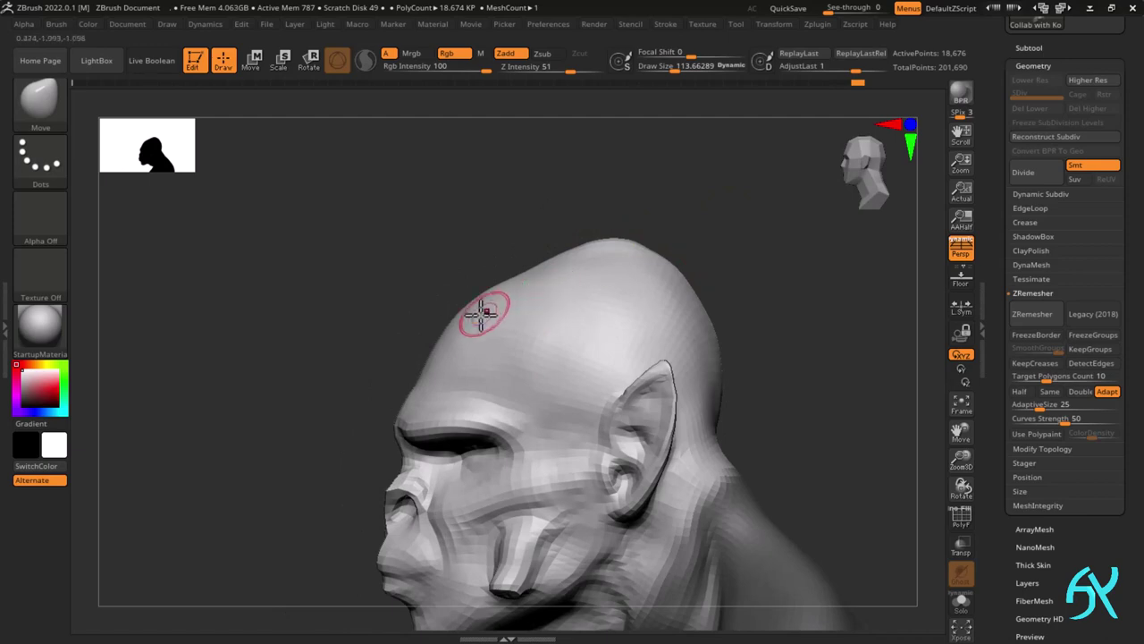
drag(487, 306, 485, 282)
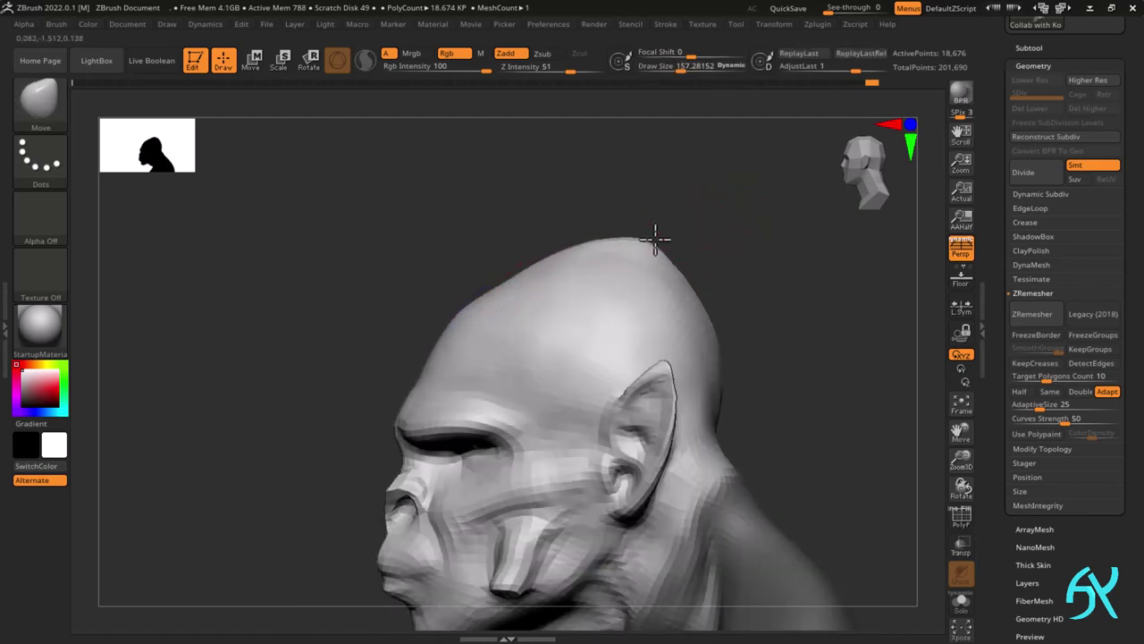
- Shape the rear of the crown into a smooth peak with the Move and Smooth brushes at a draw size of about 157
right_drag(623, 268, 674, 187)
shift+drag(674, 186, 706, 187)
mouse_move(706, 188)
right_down()
mouse_move(643, 260)
mouse_move(592, 243)
right_up()
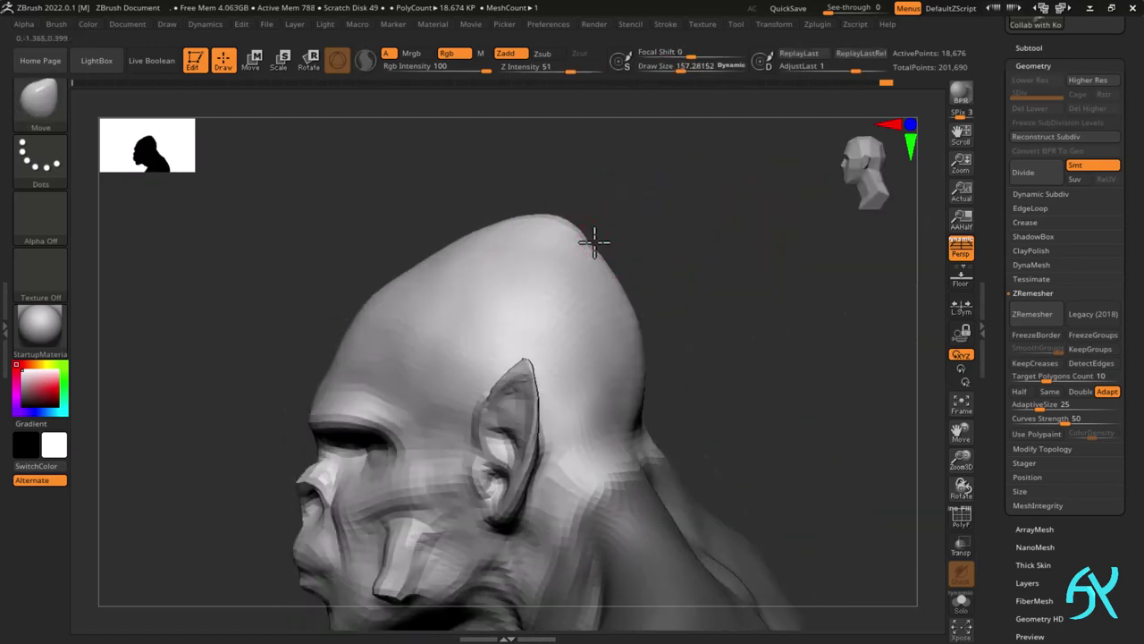
shift+drag(593, 242, 617, 295)
right_drag(616, 295, 611, 257)
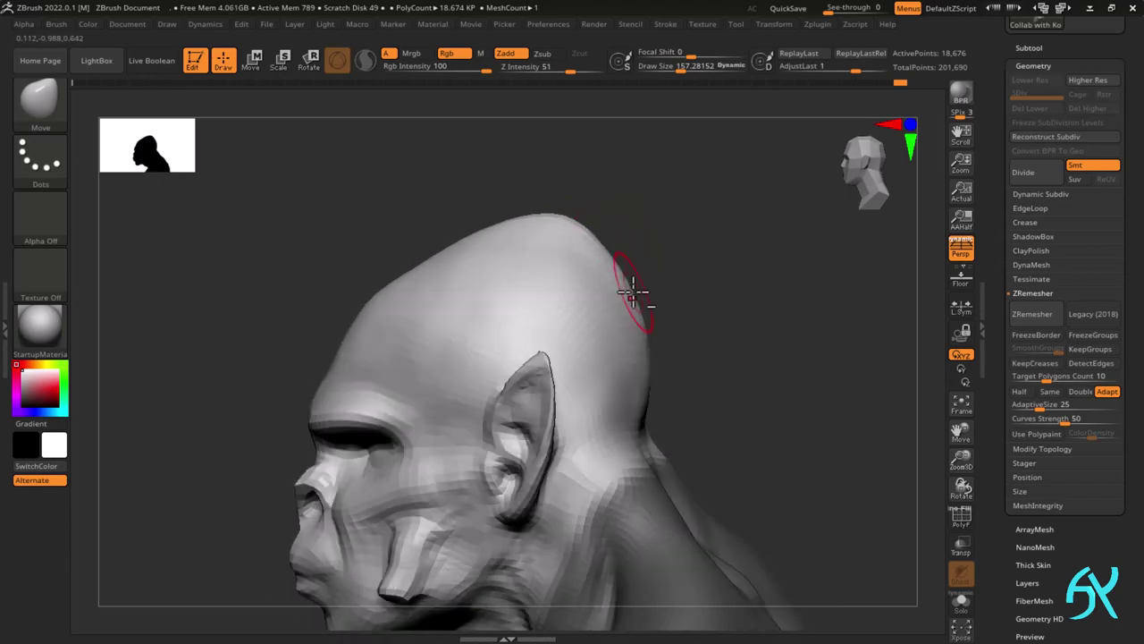
drag(633, 292, 638, 289)
- Adjust the brow ridge and inner brow corners from the side and front with the Move brush at a draw size of about 81
mouse_move(594, 235)
right_down()
mouse_move(618, 224)
mouse_move(590, 209)
mouse_move(737, 315)
mouse_move(739, 296)
right_up()
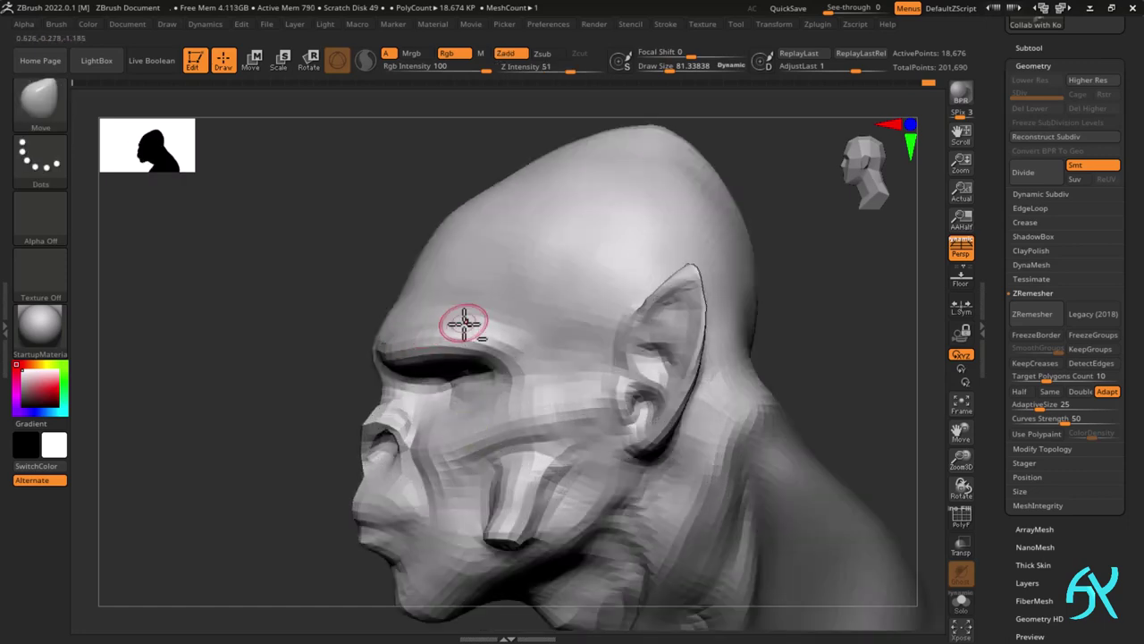
mouse_move(464, 323)
ctrl+right_down()
mouse_move(641, 309)
mouse_move(539, 370)
mouse_move(541, 337)
mouse_move(628, 323)
mouse_move(718, 256)
mouse_move(577, 424)
mouse_move(501, 319)
ctrl+right_up()
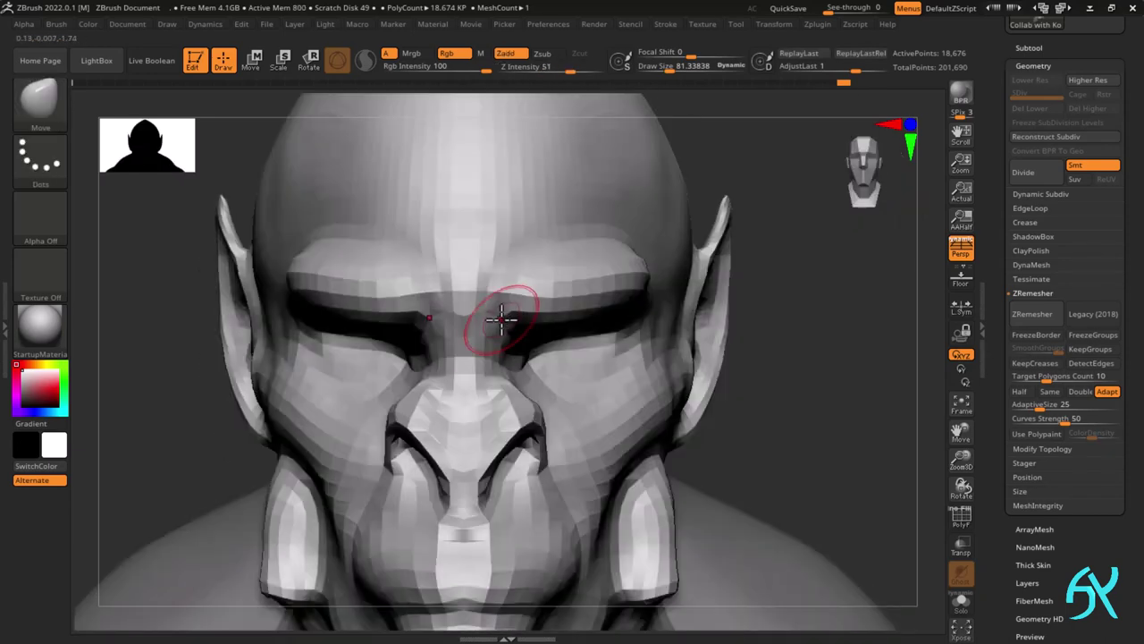
right_drag(607, 319, 459, 324)
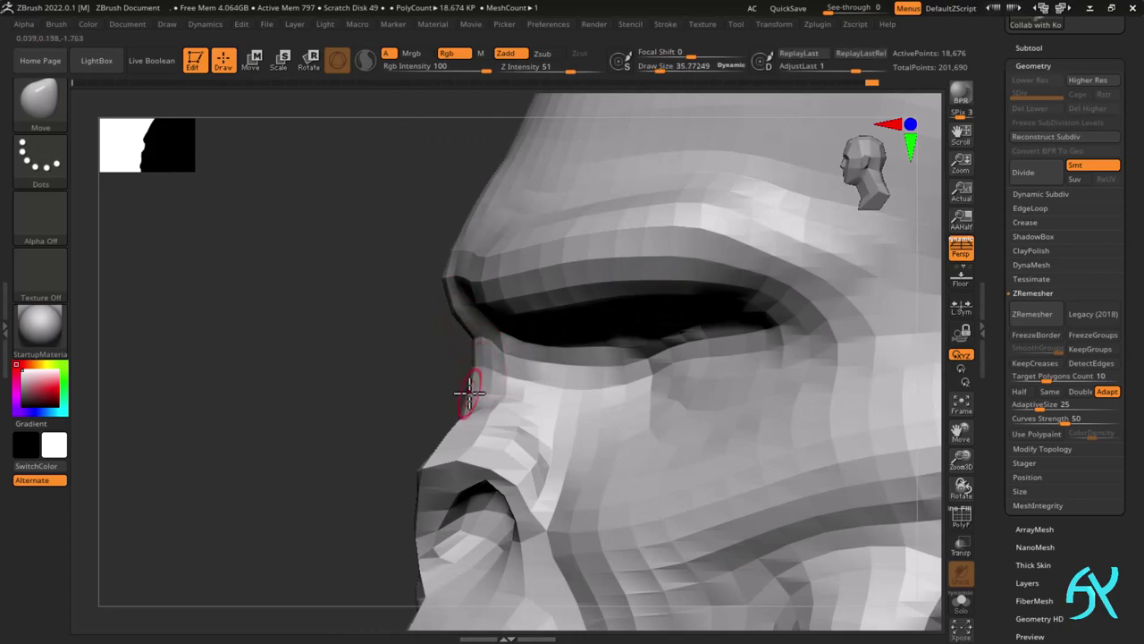
- Refine the nose bridge below the brow with the Move brush at a draw size of about 36
right_drag(469, 393, 490, 365)
drag(490, 365, 503, 360)
ctrl+right_drag(503, 360, 495, 322)
- Reshape the lips and mouth profile from the side with the Move brush, finishing at a draw size of about 36
mouse_move(494, 321)
ctrl+right_down()
mouse_move(506, 391)
mouse_move(464, 319)
mouse_move(590, 316)
mouse_move(595, 296)
mouse_move(528, 318)
mouse_move(778, 345)
mouse_move(705, 390)
mouse_move(466, 316)
mouse_move(310, 434)
mouse_move(363, 363)
mouse_move(334, 345)
ctrl+right_up()
key(s)
drag(334, 345, 349, 345)
right_drag(348, 345, 328, 295)
key(s)
drag(327, 295, 320, 291)
mouse_move(352, 327)
right_down()
mouse_move(325, 289)
mouse_move(359, 325)
right_up()
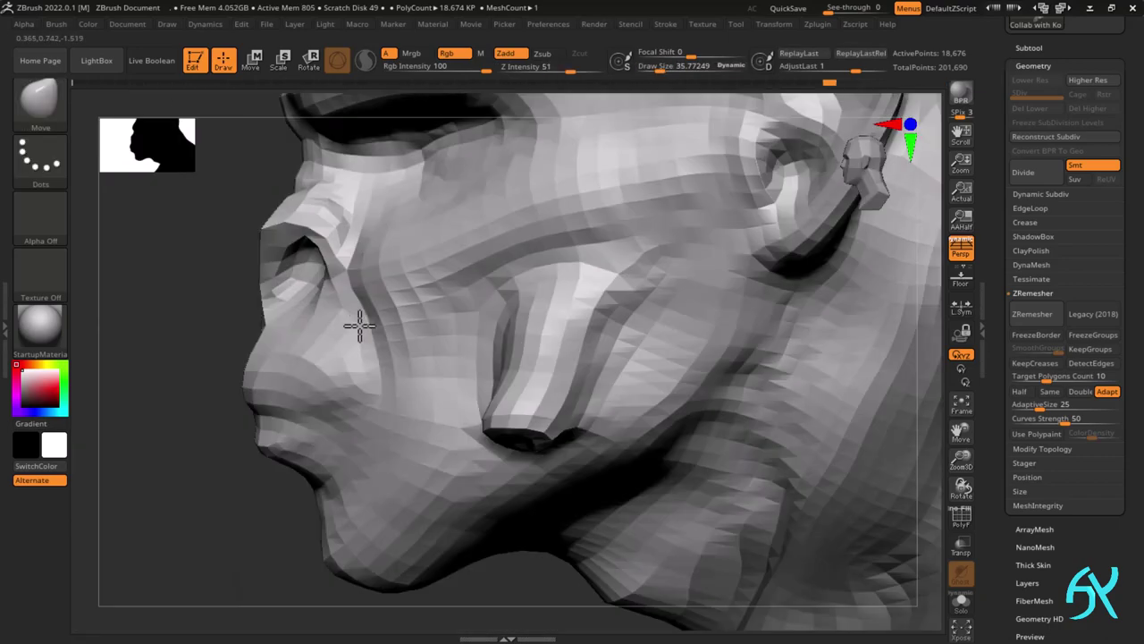
- Reshape the nose tip and the area between nose and upper lip with the Move brush at draw sizes of about 86 and 42
right_drag(277, 429, 513, 355)
ctrl+right_drag(382, 347, 383, 354)
right_drag(383, 354, 376, 313)
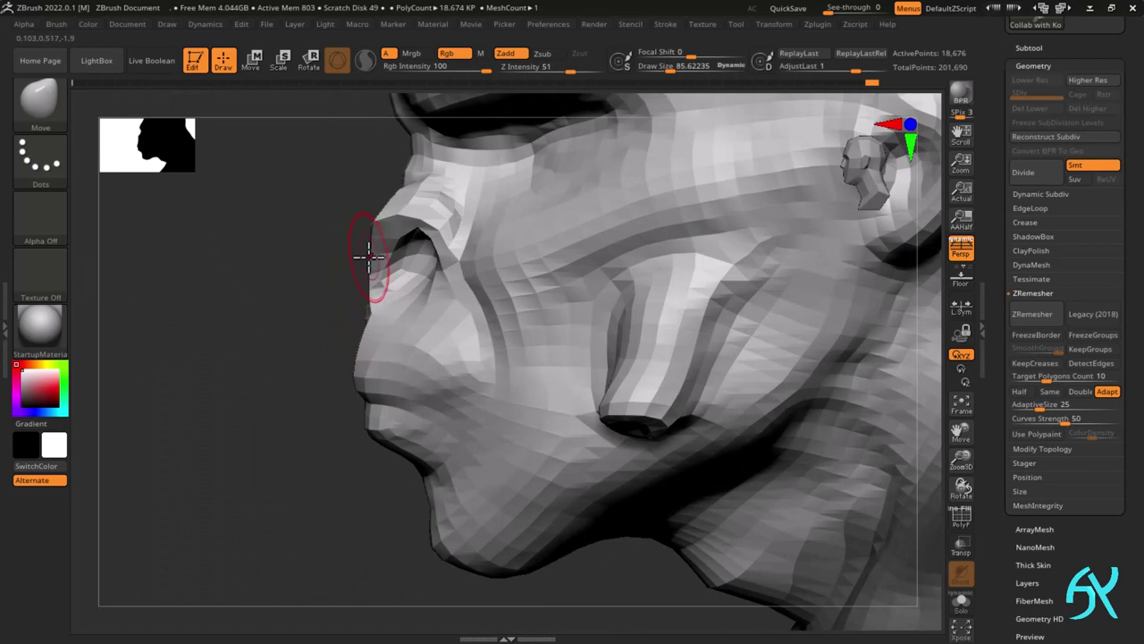
right_drag(360, 264, 412, 302)
right_drag(330, 321, 337, 338)
drag(340, 341, 335, 345)
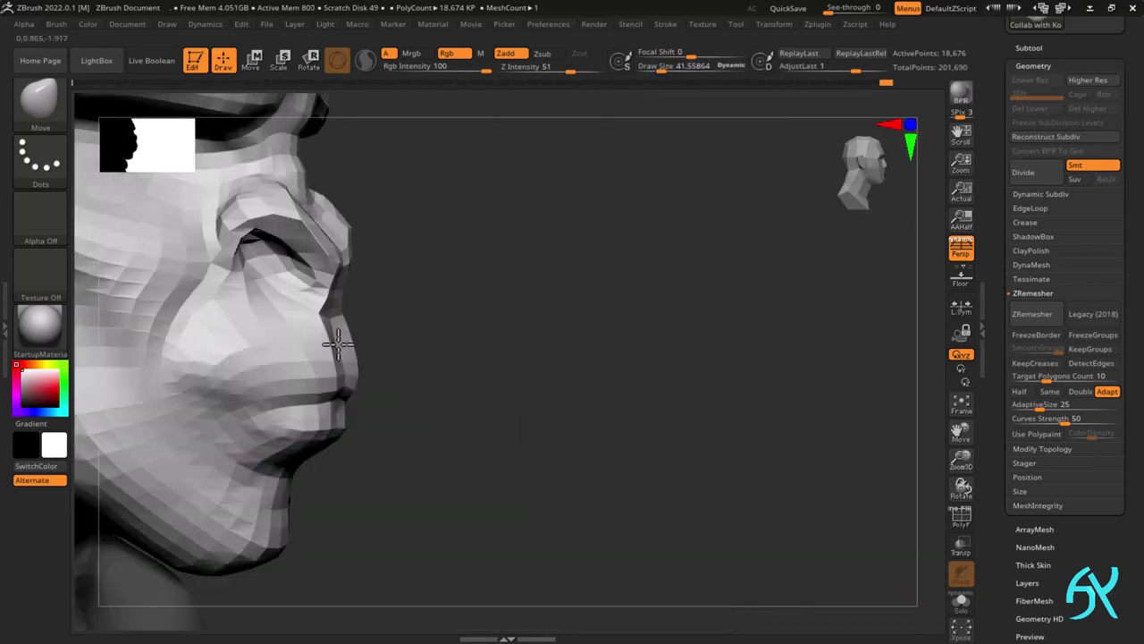
right_drag(334, 345, 362, 332)
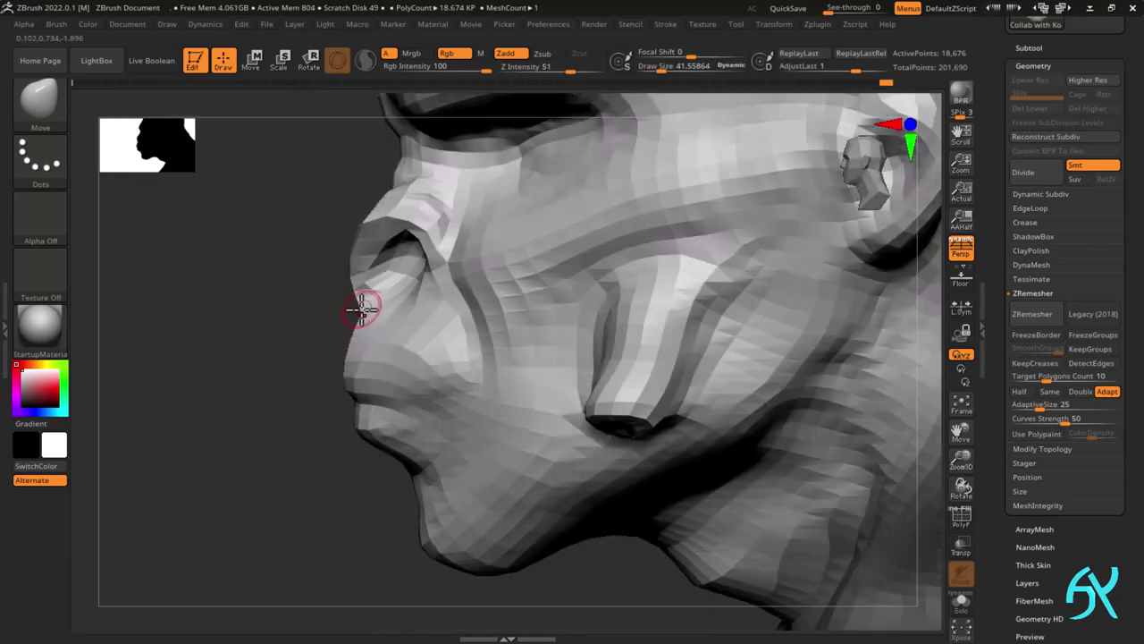
- Arch the brow ridge above the eye from the side with the Move brush, finishing at a draw size of about 58
ctrl+right_drag(403, 324, 419, 259)
key(s)
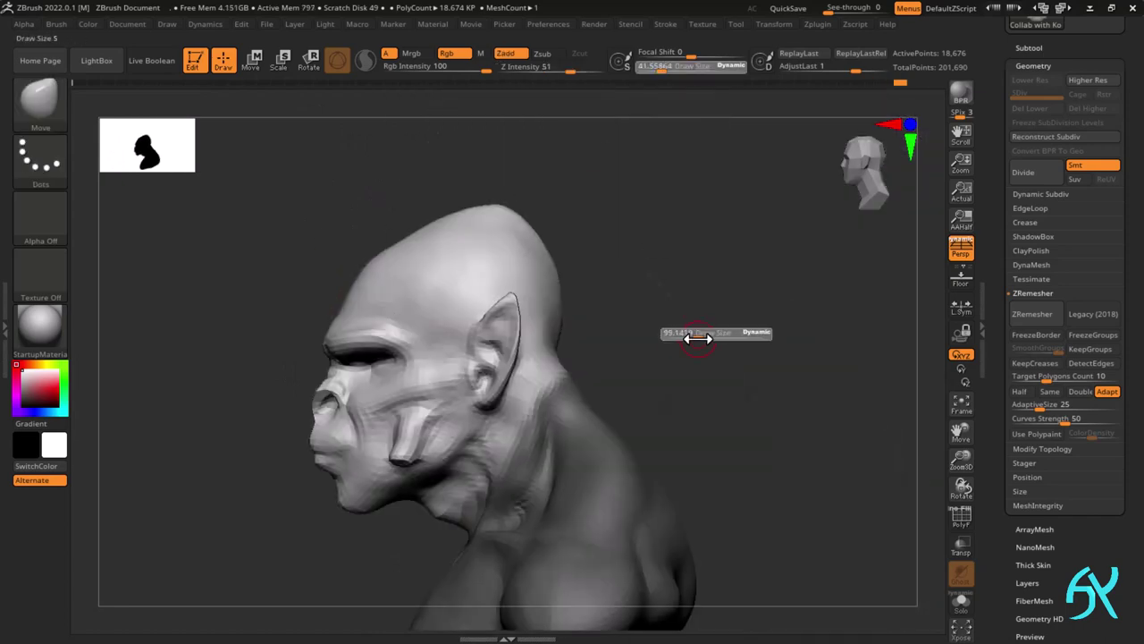
click(700, 336)
ctrl+right_drag(700, 335, 696, 375)
mouse_move(277, 306)
right_down()
mouse_move(310, 308)
mouse_move(373, 274)
mouse_move(313, 292)
mouse_move(293, 366)
mouse_move(230, 342)
mouse_move(299, 307)
mouse_move(235, 319)
mouse_move(230, 304)
mouse_move(278, 278)
mouse_move(241, 252)
mouse_move(231, 261)
right_up()
key(s)
click(235, 319)
key(s)
click(276, 271)
mouse_move(289, 213)
right_down()
mouse_move(238, 283)
mouse_move(224, 268)
right_up()
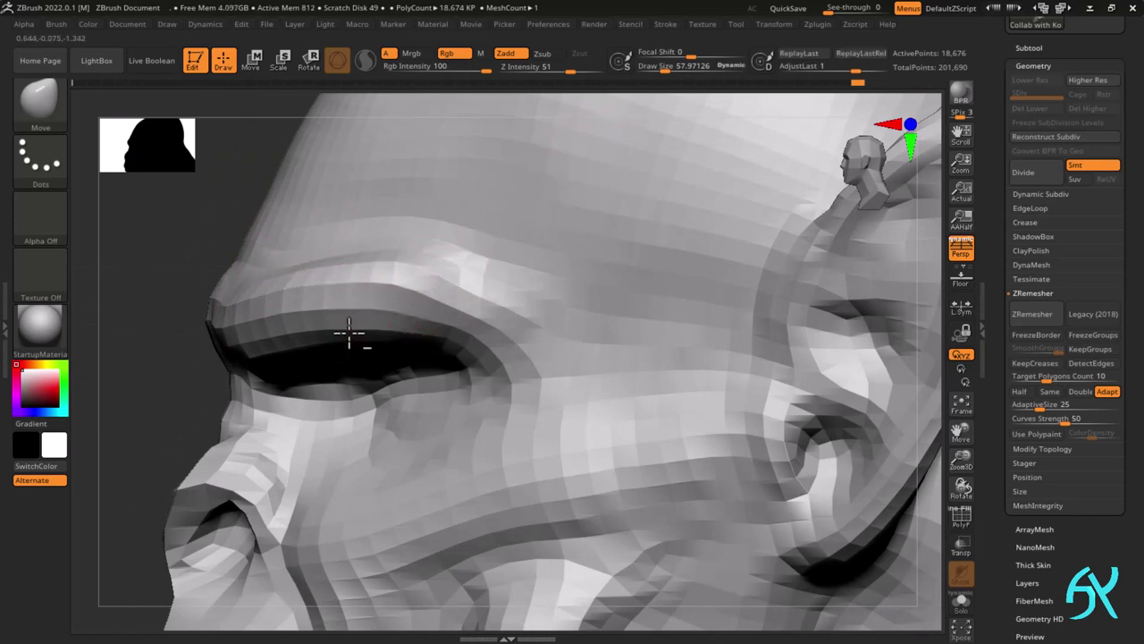
- Smooth the transition between the brow ridge and the forehead at a draw size of about 58
right_drag(349, 332, 407, 272)
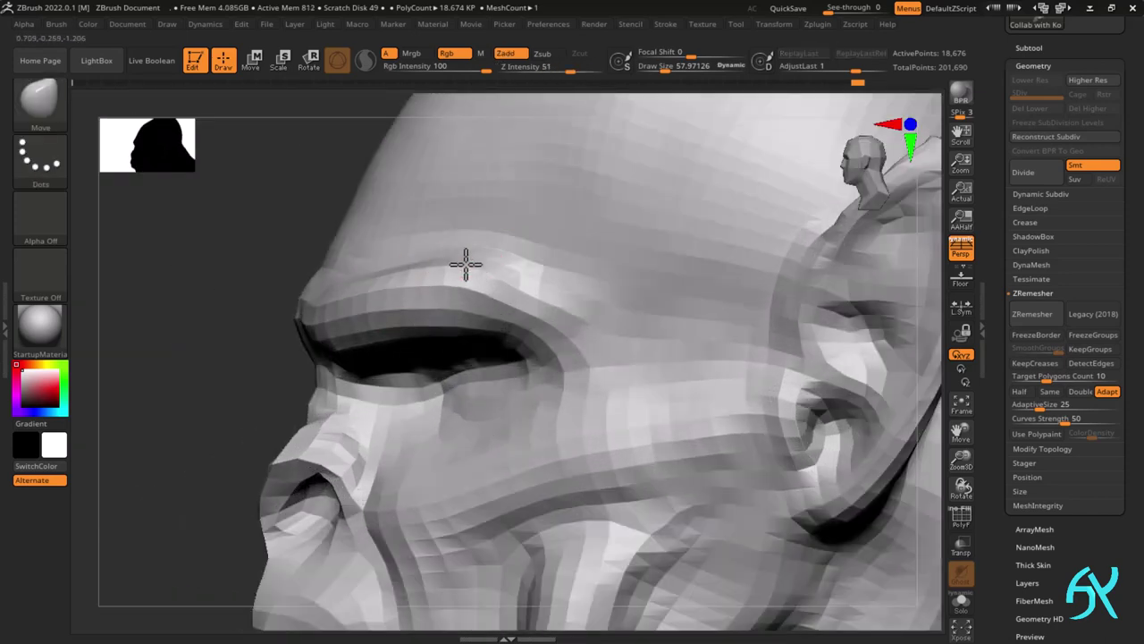
right_drag(603, 211, 332, 238)
shift+drag(331, 238, 320, 261)
mouse_move(320, 261)
right_down()
mouse_move(346, 279)
mouse_move(363, 230)
mouse_move(544, 159)
mouse_move(679, 161)
mouse_move(590, 263)
mouse_move(539, 352)
right_up()
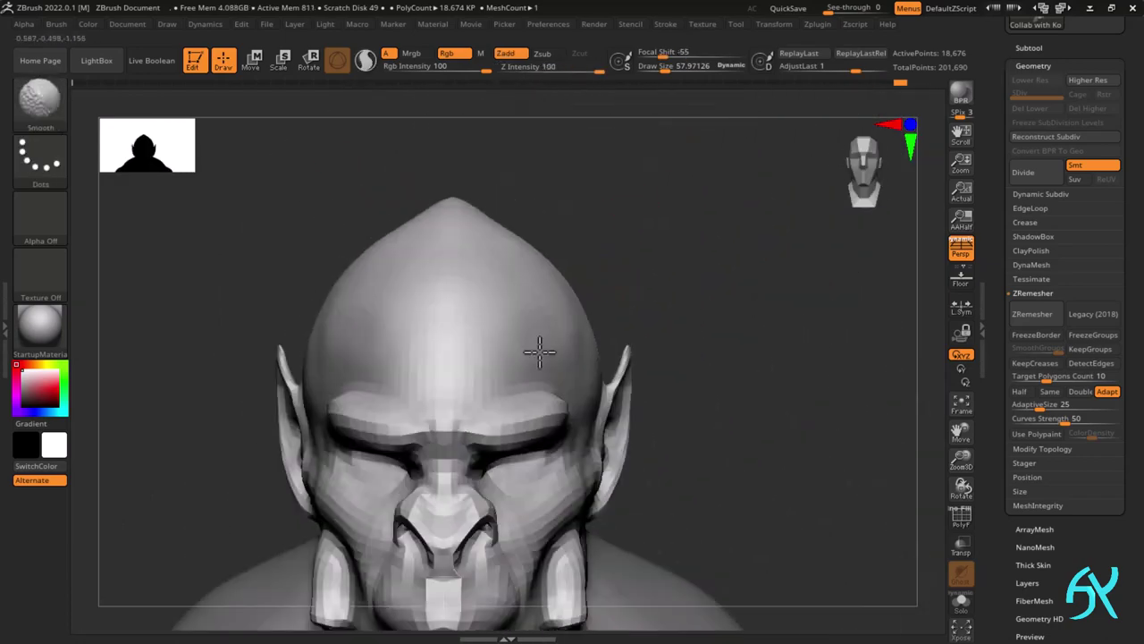
- Adjust the cheek around the strand's upper front edge from the side with the Move brush at a draw size of about 124
right_drag(370, 332, 572, 308)
mouse_move(572, 308)
right_down()
mouse_move(649, 335)
mouse_move(670, 294)
mouse_move(659, 281)
mouse_move(572, 308)
right_up()
ctrl+right_drag(468, 406, 420, 398)
mouse_move(420, 398)
right_down()
mouse_move(474, 389)
mouse_move(489, 372)
mouse_move(501, 419)
mouse_move(533, 404)
mouse_move(510, 402)
mouse_move(685, 367)
right_up()
ctrl+right_drag(488, 420, 438, 399)
key(s)
drag(438, 399, 448, 399)
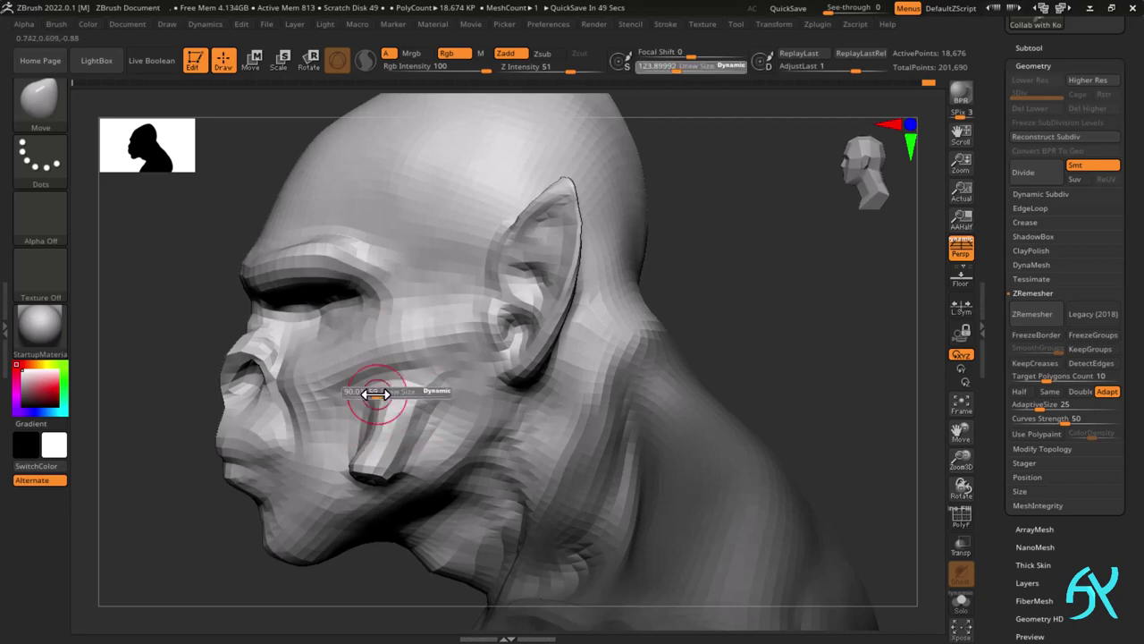
drag(376, 393, 372, 395)
- Reshape the cheeks beside the mouth corners from the front with the Move brush at a draw size of about 129
mouse_move(372, 394)
right_down()
mouse_move(363, 435)
mouse_move(463, 430)
mouse_move(689, 362)
right_up()
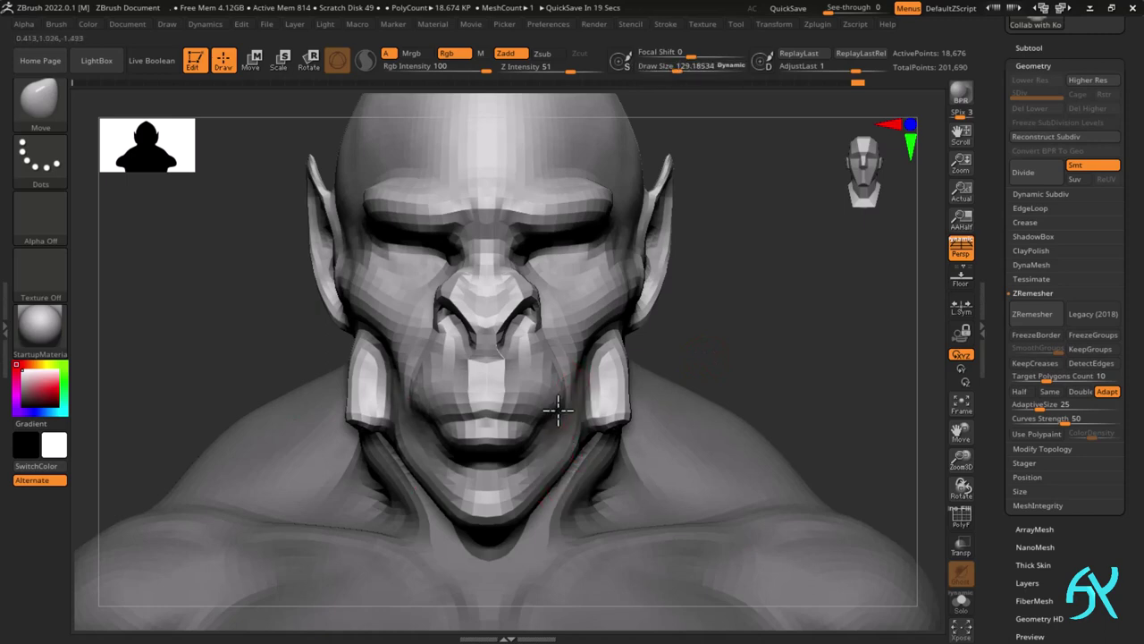
drag(554, 376, 549, 365)
right_drag(572, 375, 521, 388)
- Refine the upper lip's profile from the side with the Move brush at a draw size of about 86
key(s)
drag(521, 388, 515, 388)
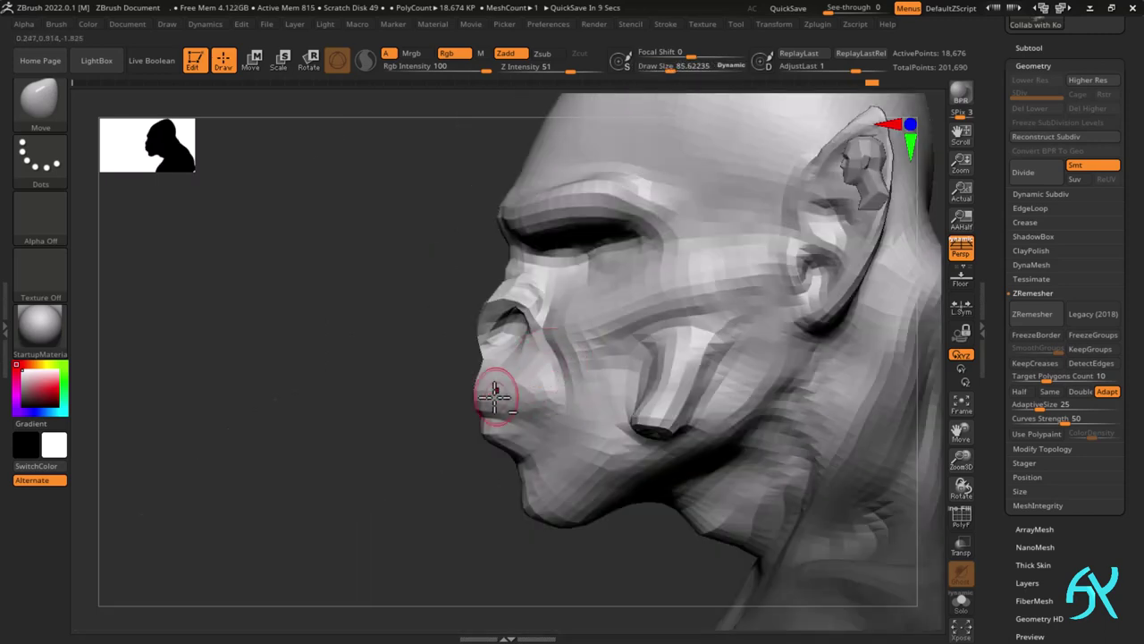
right_drag(487, 385, 589, 398)
mouse_move(521, 419)
ctrl+right_down()
mouse_move(472, 399)
mouse_move(544, 382)
ctrl+right_up()
key(f)
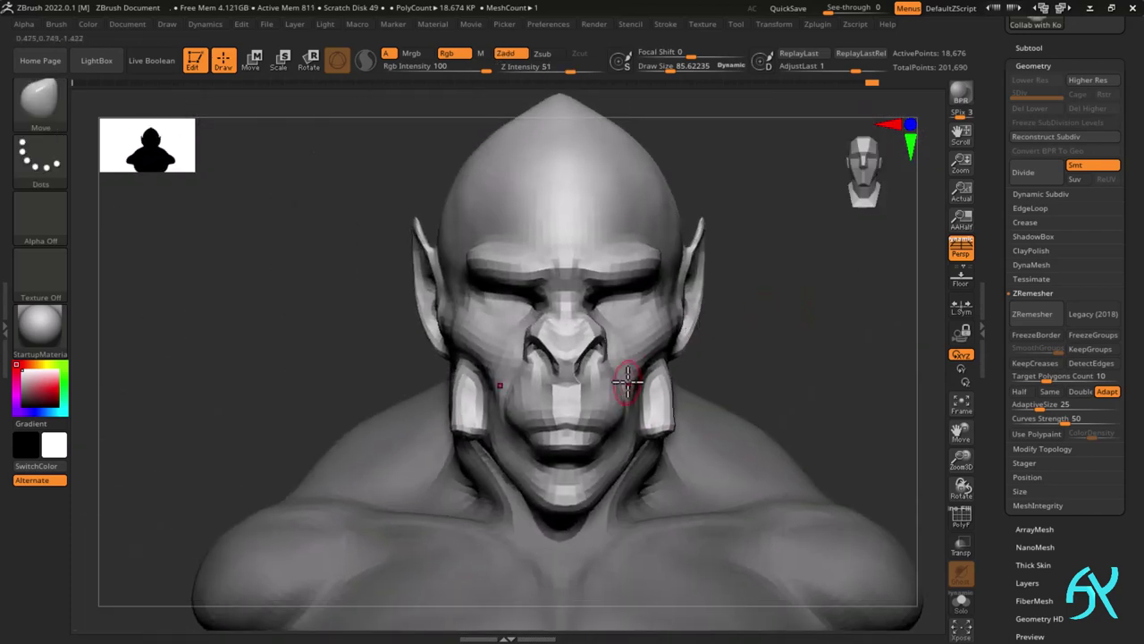
- Reshape the side of the nose bridge below the eye with the Move brush at a draw size of about 42
mouse_move(628, 382)
right_down()
mouse_move(618, 409)
mouse_move(713, 374)
mouse_move(648, 347)
mouse_move(639, 371)
mouse_move(617, 358)
mouse_move(560, 442)
mouse_move(639, 339)
right_up()
ctrl+right_drag(485, 335, 473, 316)
key(s)
drag(473, 316, 468, 316)
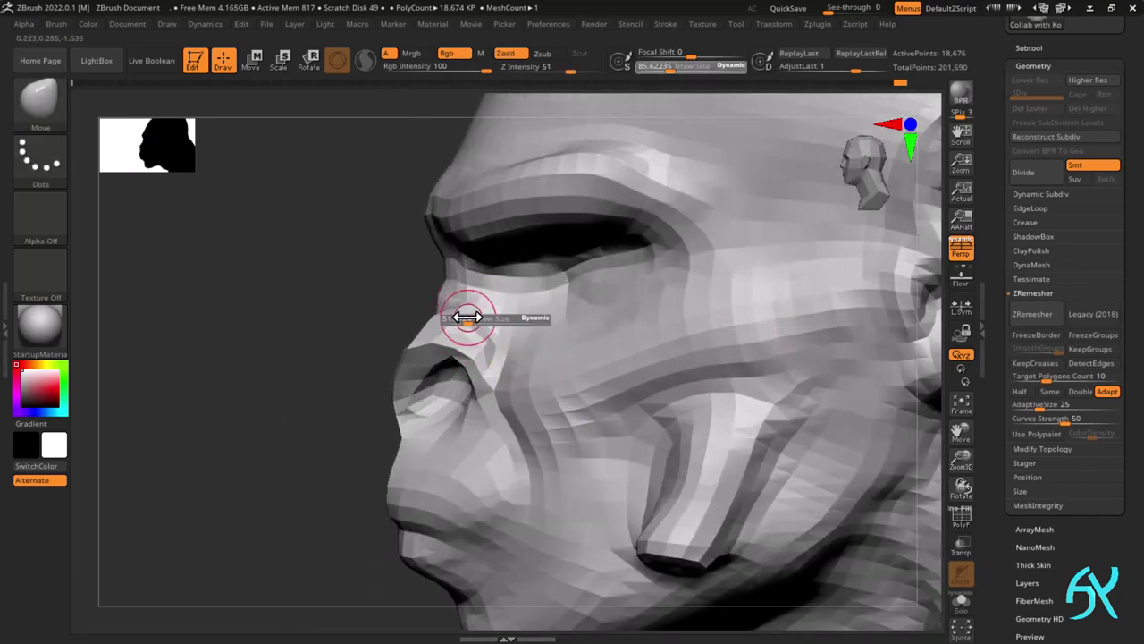
mouse_move(467, 316)
right_down()
mouse_move(527, 315)
mouse_move(416, 302)
mouse_move(396, 315)
right_up()
key(s)
drag(396, 314, 393, 315)
drag(393, 315, 396, 319)
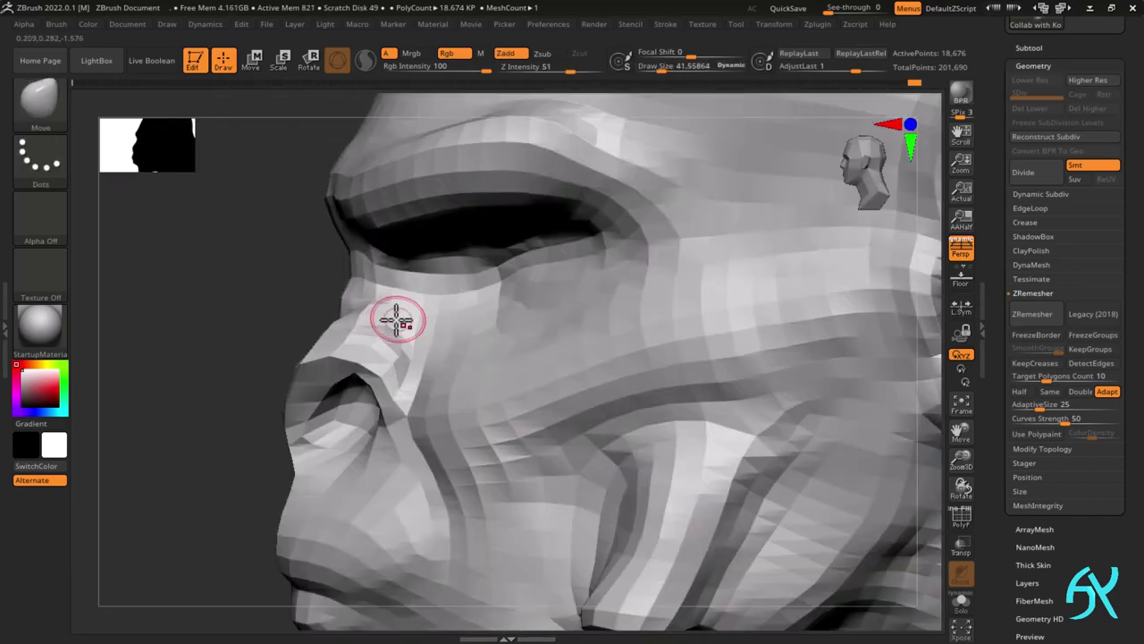
- Refine the edge where the nose wing meets the cheek with the Move brush at a draw size of about 26
mouse_move(392, 345)
right_down()
mouse_move(628, 265)
mouse_move(399, 335)
mouse_move(401, 355)
mouse_move(311, 307)
mouse_move(298, 323)
mouse_move(412, 355)
mouse_move(447, 304)
right_up()
mouse_move(447, 304)
right_down()
mouse_move(677, 262)
mouse_move(528, 295)
right_up()
mouse_move(527, 295)
ctrl+right_down()
mouse_move(513, 409)
mouse_move(486, 427)
ctrl+right_up()
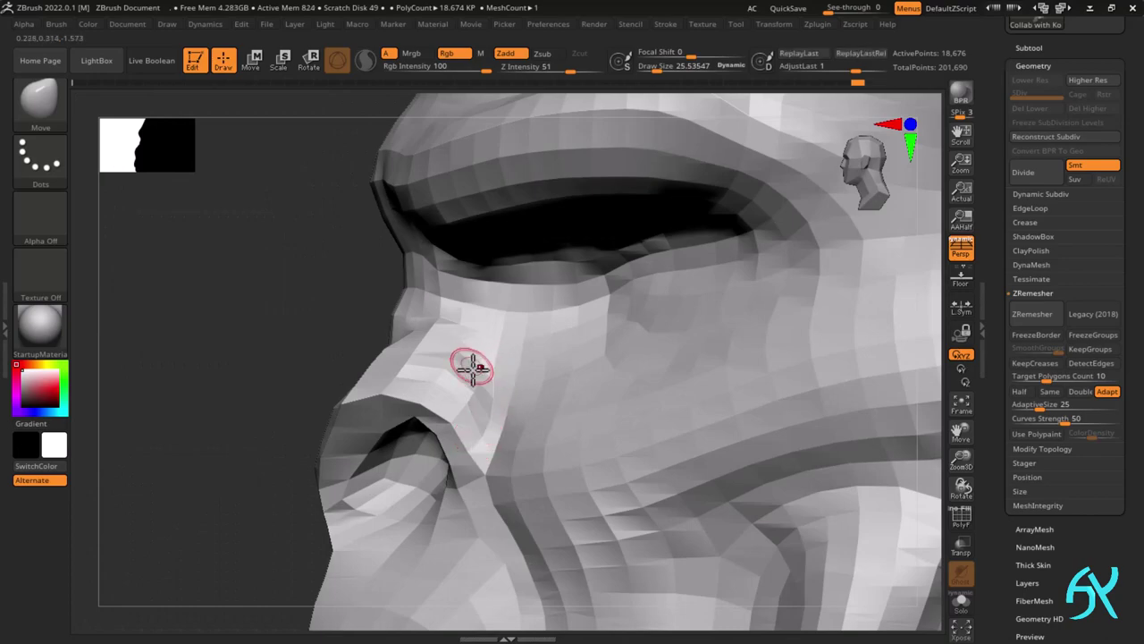
- Reshape the side of the nose wing next to the cheek with the Move brush at a draw size of about 26
mouse_move(471, 366)
right_down()
mouse_move(528, 340)
mouse_move(483, 391)
mouse_move(477, 333)
mouse_move(379, 277)
right_up()
mouse_move(379, 277)
ctrl+right_down()
mouse_move(383, 350)
mouse_move(368, 327)
ctrl+right_up()
drag(369, 327, 357, 312)
mouse_move(357, 312)
right_down()
mouse_move(323, 305)
mouse_move(486, 242)
mouse_move(503, 314)
mouse_move(518, 277)
right_up()
right_drag(640, 315, 692, 393)
mouse_move(692, 393)
ctrl+right_down()
mouse_move(699, 365)
mouse_move(442, 462)
mouse_move(368, 302)
ctrl+right_up()
- Refine the nose wing and its junction with the cheek using the Move brush at draw sizes between about 28 and 69
key(s)
mouse_move(319, 274)
right_down()
mouse_move(373, 265)
mouse_move(289, 242)
mouse_move(388, 294)
mouse_move(449, 289)
mouse_move(431, 253)
mouse_move(411, 248)
mouse_move(416, 217)
mouse_move(572, 207)
mouse_move(397, 315)
mouse_move(386, 299)
mouse_move(435, 286)
mouse_move(366, 299)
mouse_move(382, 271)
right_up()
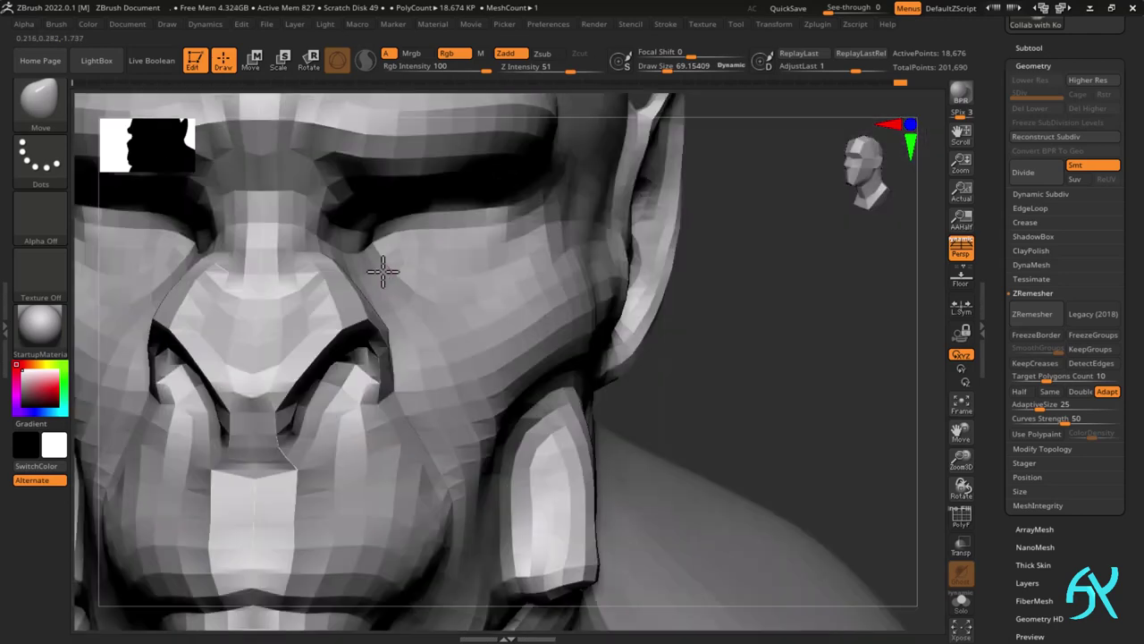
mouse_move(468, 243)
ctrl+right_down()
mouse_move(392, 346)
mouse_move(379, 421)
mouse_move(458, 319)
ctrl+right_up()
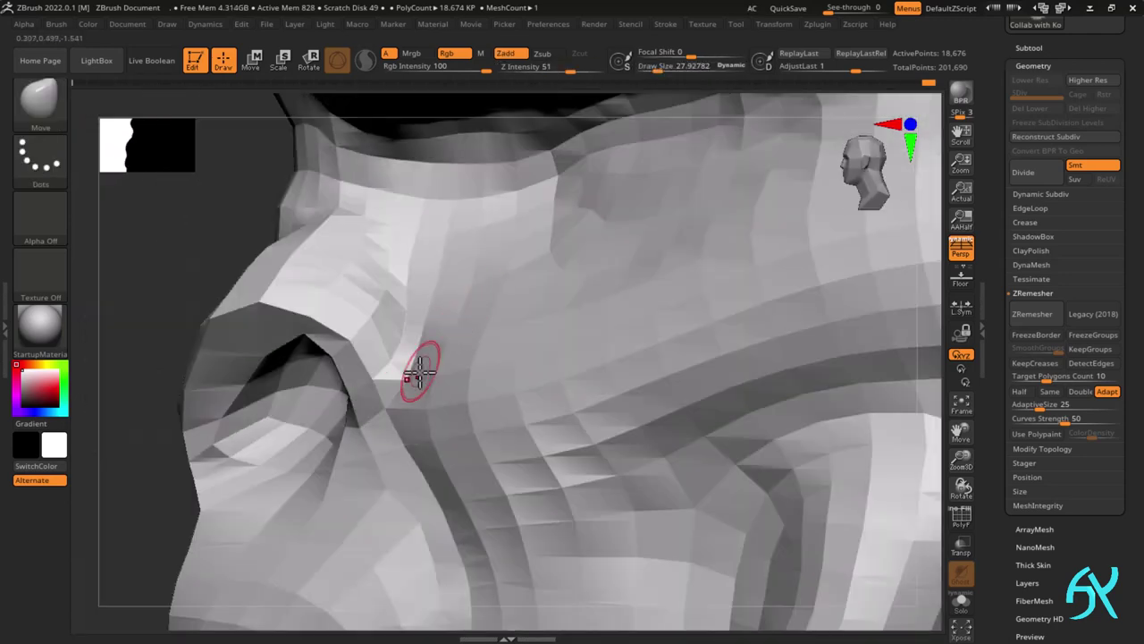
mouse_move(420, 371)
ctrl+right_down()
mouse_move(312, 378)
mouse_move(288, 394)
mouse_move(332, 394)
ctrl+right_up()
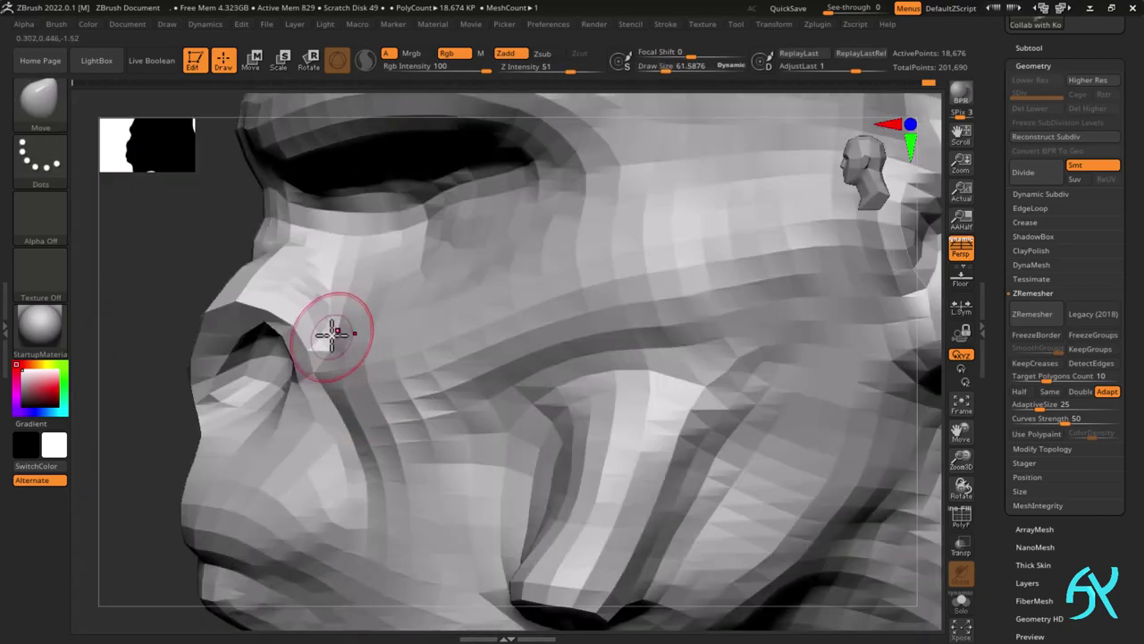
mouse_move(334, 290)
ctrl+right_down()
mouse_move(340, 236)
mouse_move(352, 253)
ctrl+right_up()
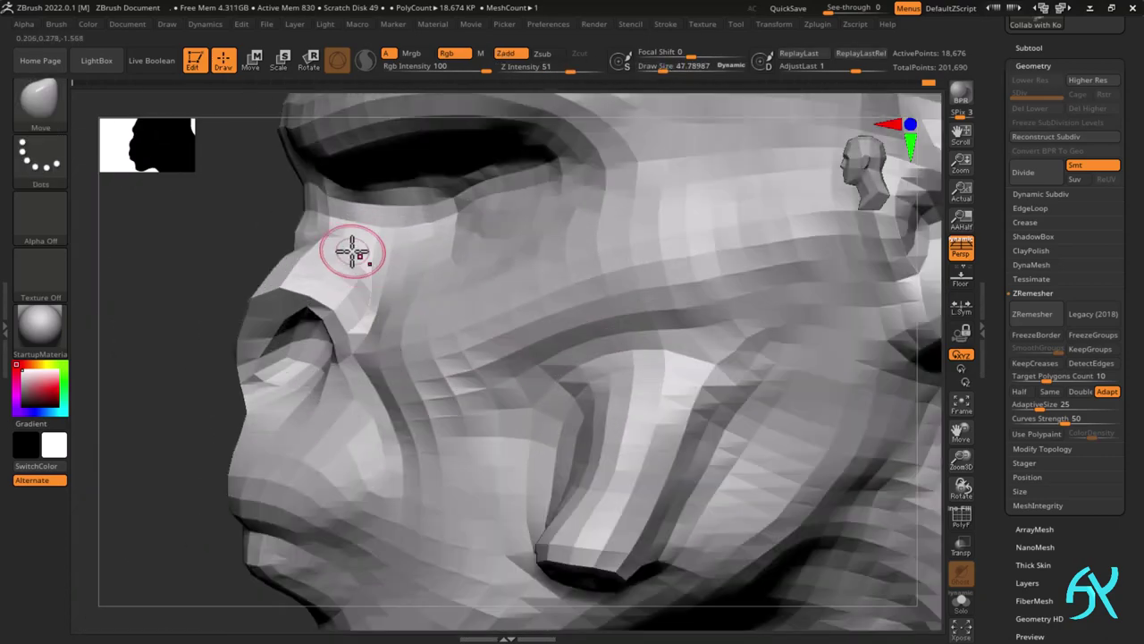
- Adjust the back of the head and neck behind the ear with the Move brush at a draw size of about 208
key(s)
mouse_move(237, 359)
ctrl+right_down()
mouse_move(237, 312)
mouse_move(310, 231)
ctrl+right_up()
ctrl+right_drag(488, 234, 688, 345)
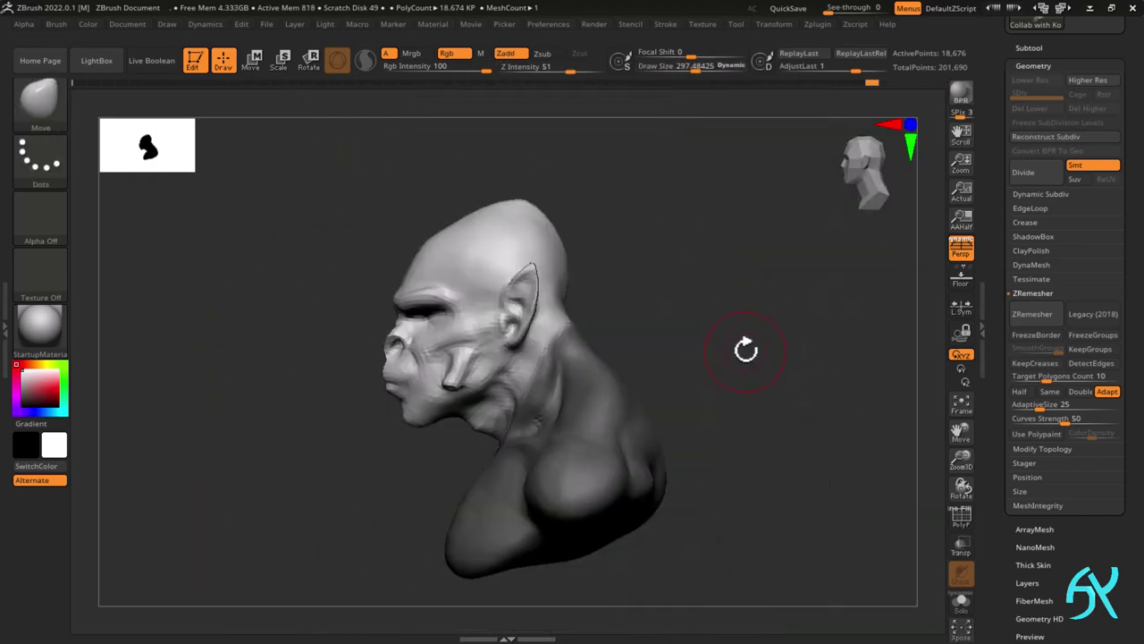
key(s)
mouse_move(510, 325)
ctrl+right_down()
mouse_move(426, 380)
mouse_move(424, 414)
mouse_move(596, 296)
ctrl+right_up()
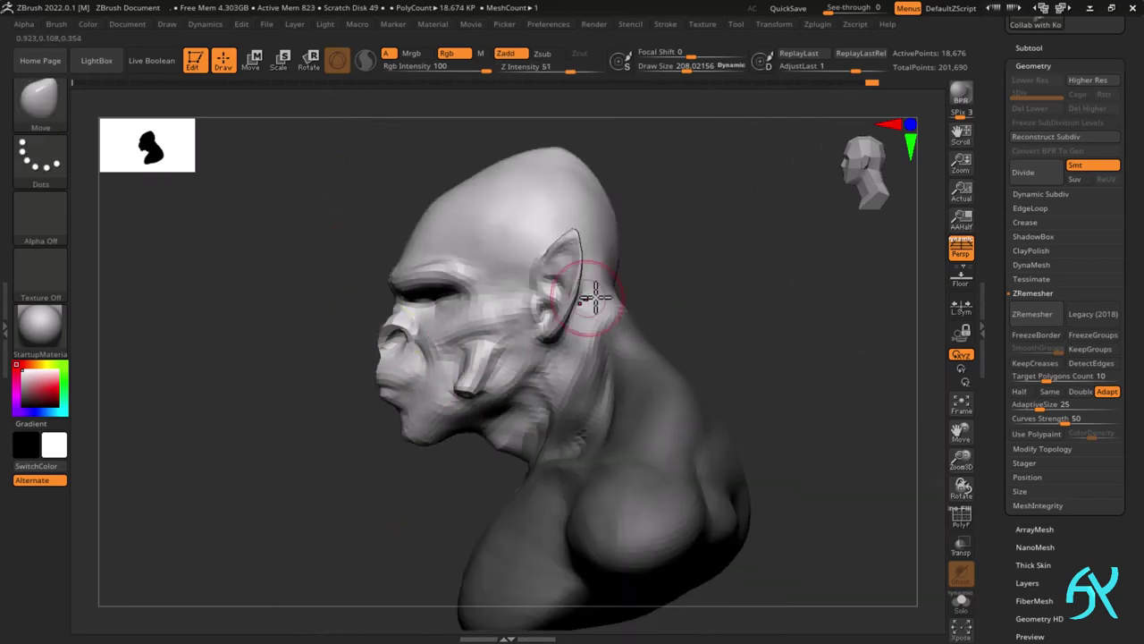
- Mask the whole bust except the nose and mouth area and soften the mask's edge
mouse_move(282, 418)
ctrl+mouse_down()
mouse_move(439, 319)
mouse_move(429, 470)
ctrl+mouse_up()
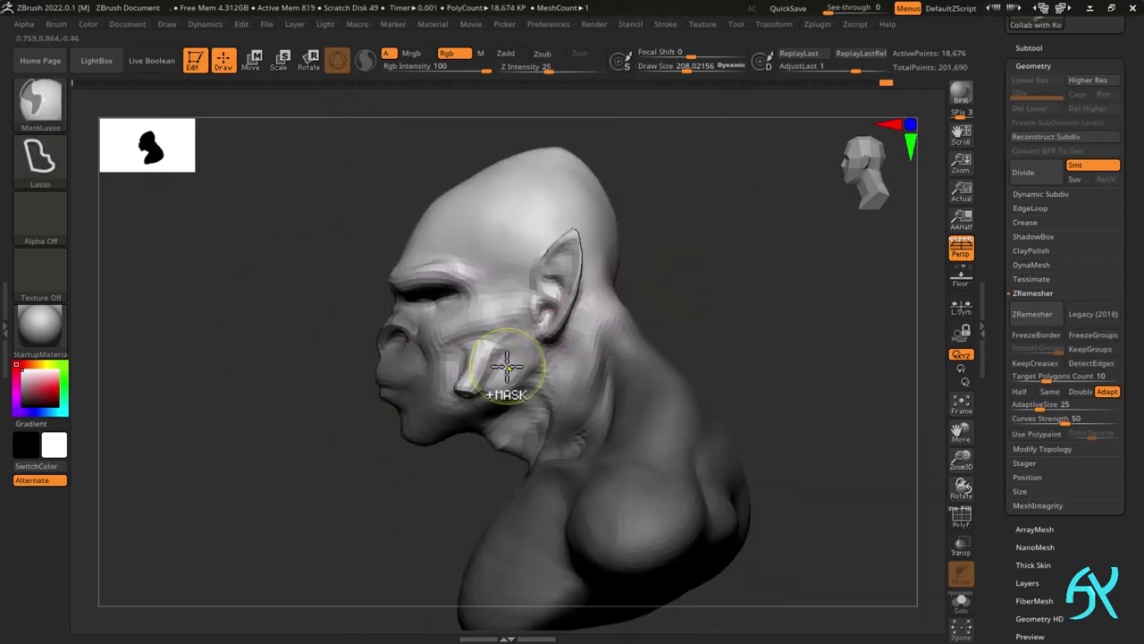
mouse_move(755, 259)
ctrl+mouse_down()
mouse_move(607, 302)
mouse_move(501, 469)
ctrl+mouse_up()
alt+right_drag(696, 221, 669, 149)
ctrl+click(669, 148)
alt+right_drag(617, 239, 613, 328)
ctrl+click(613, 328)
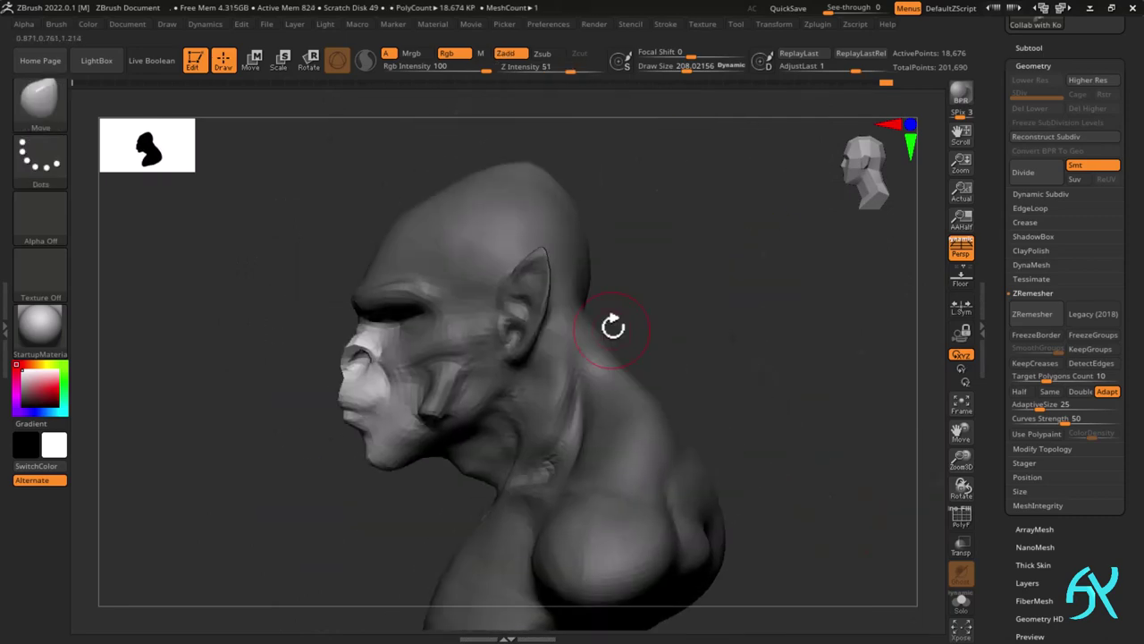
- Stretch the unmasked muzzle forward along the depth axis with the gizmo to a scale of about 1.02, and clear the mask
key(w)
drag(444, 321, 438, 324)
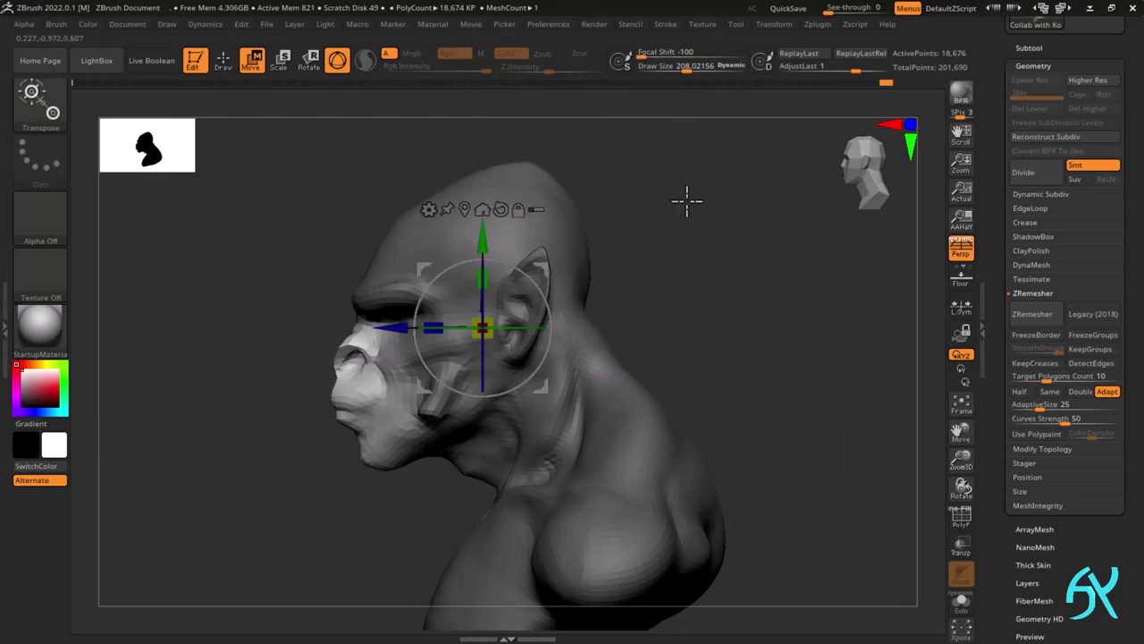
drag(439, 314, 437, 318)
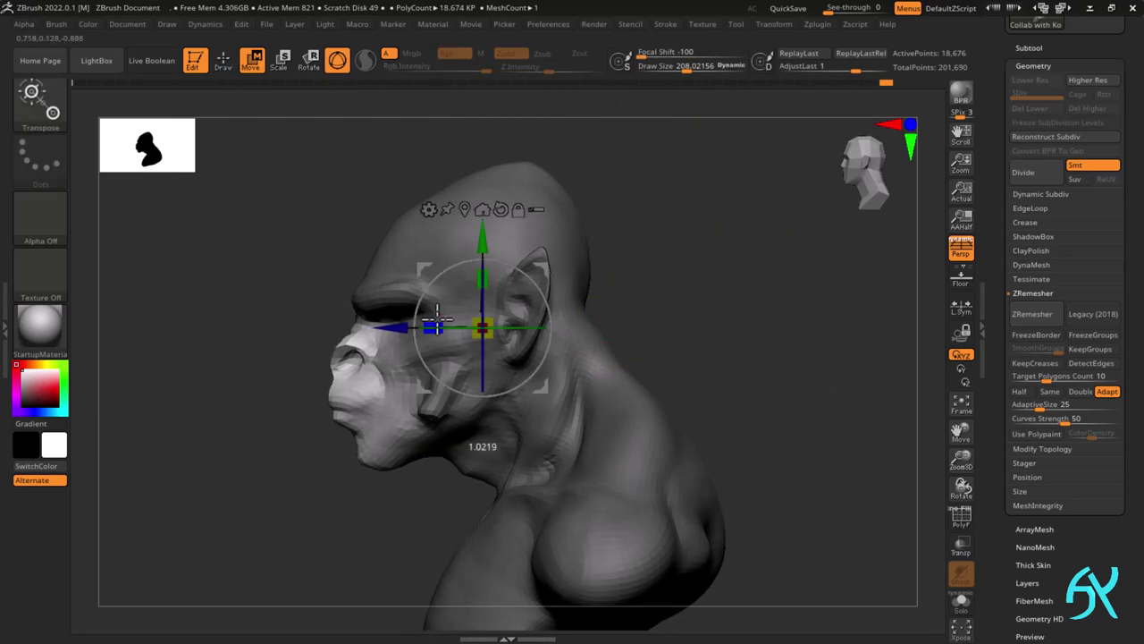
ctrl+drag(681, 234, 715, 227)
- Isolate the forehead and brow with an inverted lasso mask and stretch them forward with the gizmo, clearing the mask
mouse_move(190, 413)
ctrl+mouse_down()
mouse_move(313, 324)
mouse_move(354, 319)
ctrl+mouse_up()
ctrl+drag(445, 301, 357, 206)
click(518, 310)
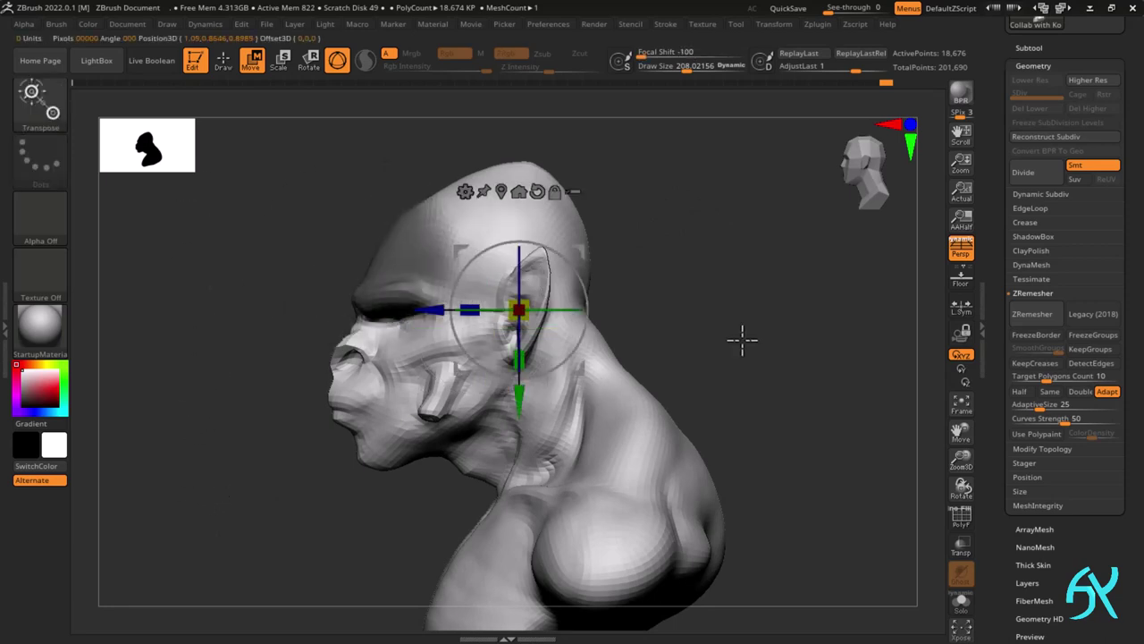
ctrl+click(742, 340)
drag(473, 313, 468, 315)
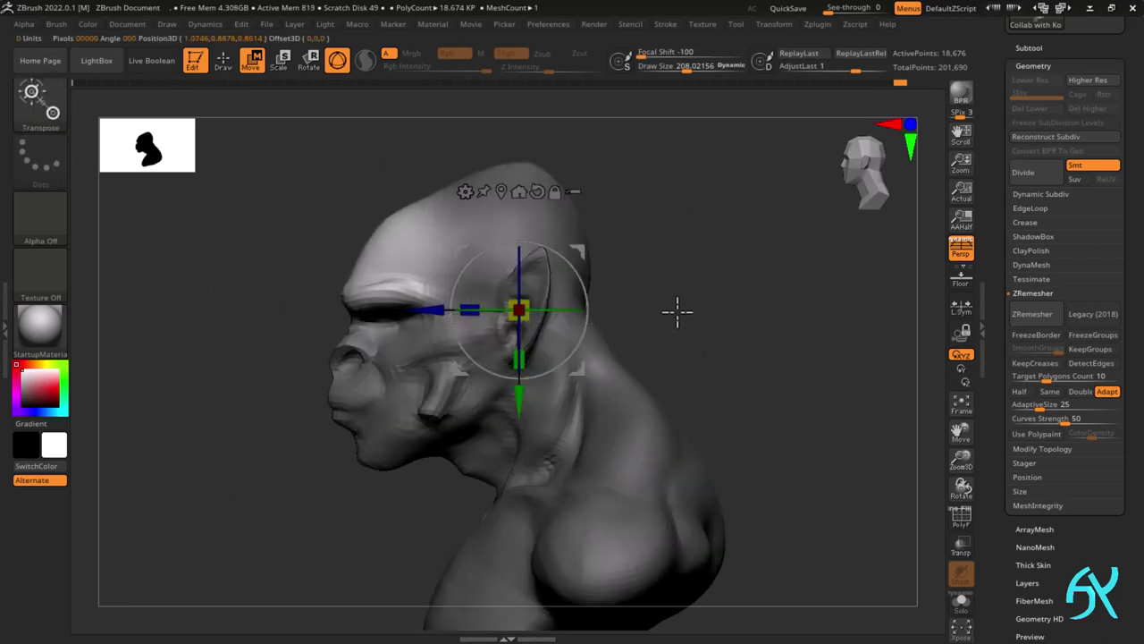
ctrl+drag(677, 312, 702, 339)
- Refine the front of the brow ridge above the eye from the side with the Move brush at a draw size of about 109
key(q)
mouse_move(417, 217)
right_down()
mouse_move(401, 210)
mouse_move(531, 192)
mouse_move(424, 251)
mouse_move(364, 332)
mouse_move(350, 326)
right_up()
key(bracketleft)
drag(349, 327, 378, 329)
right_drag(378, 329, 345, 291)
key(s)
drag(351, 291, 343, 292)
mouse_move(343, 292)
right_down()
mouse_move(394, 224)
mouse_move(347, 256)
mouse_move(384, 254)
right_up()
ctrl+right_drag(385, 253, 684, 325)
key(s)
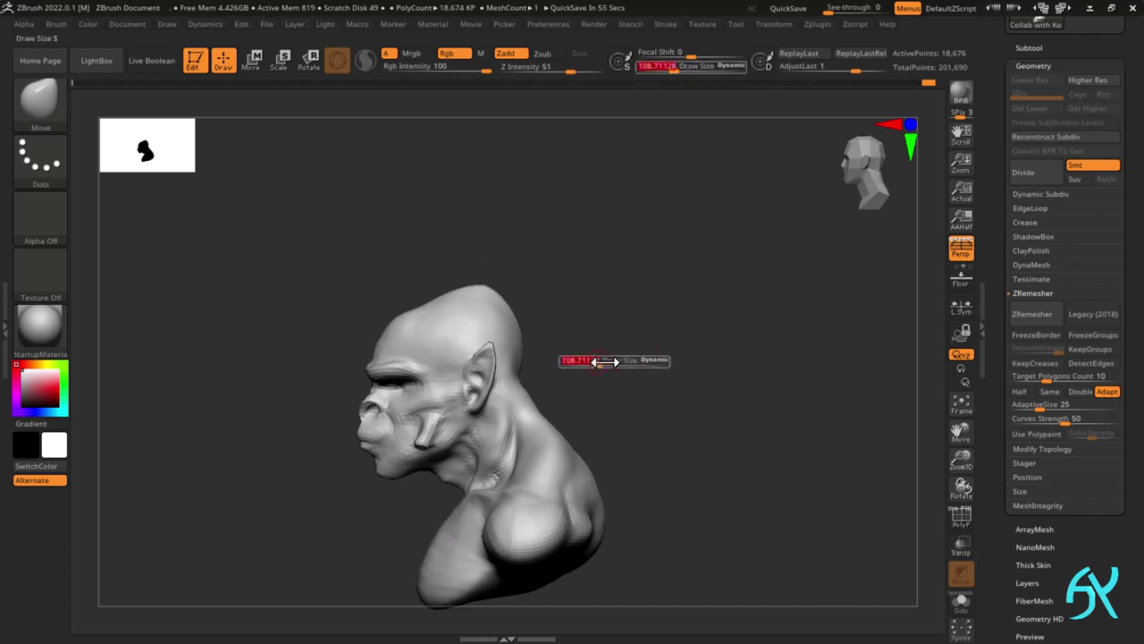
click(616, 361)
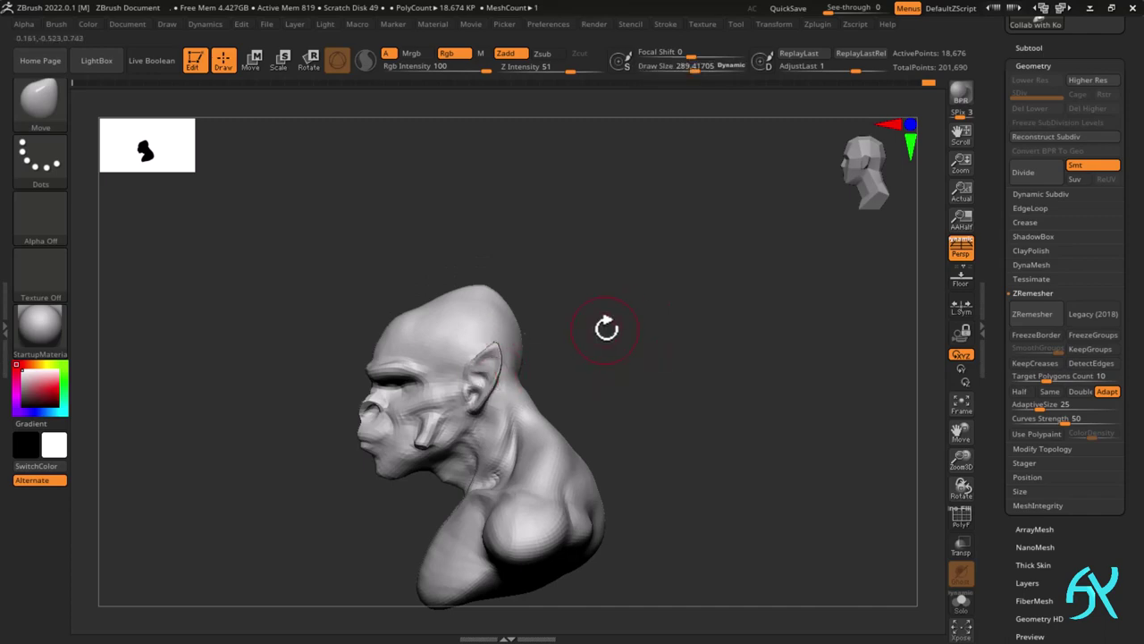
mouse_move(605, 331)
right_down()
mouse_move(626, 343)
mouse_move(573, 375)
right_up()
mouse_move(572, 375)
ctrl+right_down()
mouse_move(498, 416)
mouse_move(447, 399)
mouse_move(461, 338)
mouse_move(556, 295)
ctrl+right_up()
key(b)
key(d)
key(s)
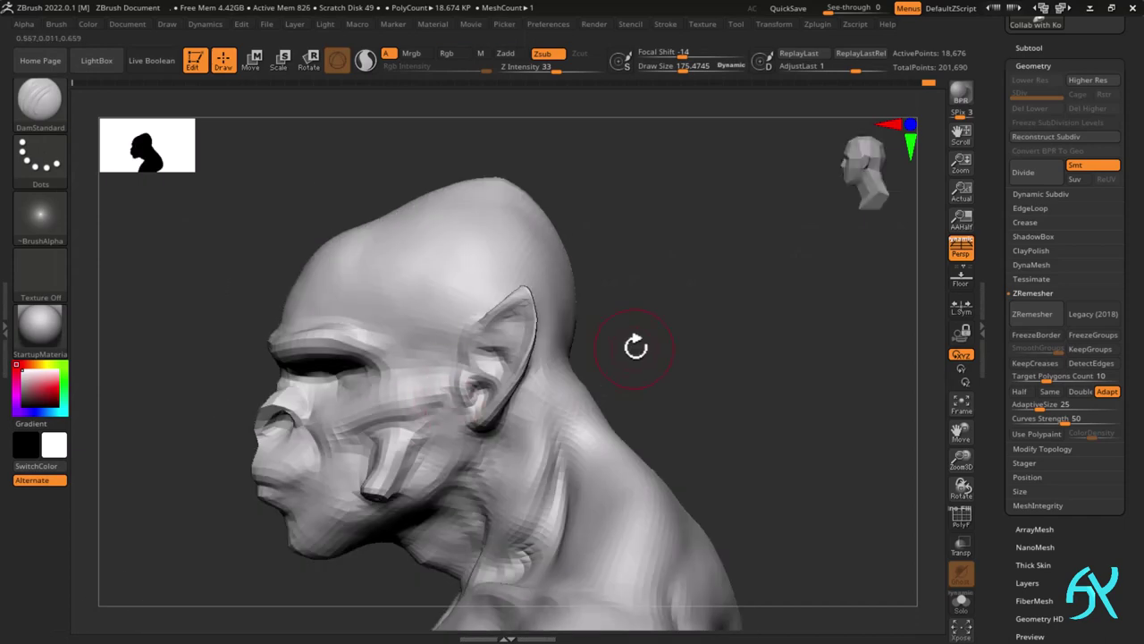
mouse_move(636, 347)
ctrl+right_down()
mouse_move(608, 328)
mouse_move(649, 345)
mouse_move(767, 293)
ctrl+right_up()
- Adjust the cheeks beside the mouth from the front with the Move brush at a draw size of about 109
key(b)
key(m)
key(v)
key(s)
click(631, 331)
key(s)
ctrl+right_drag(546, 382, 541, 402)
click(538, 412)
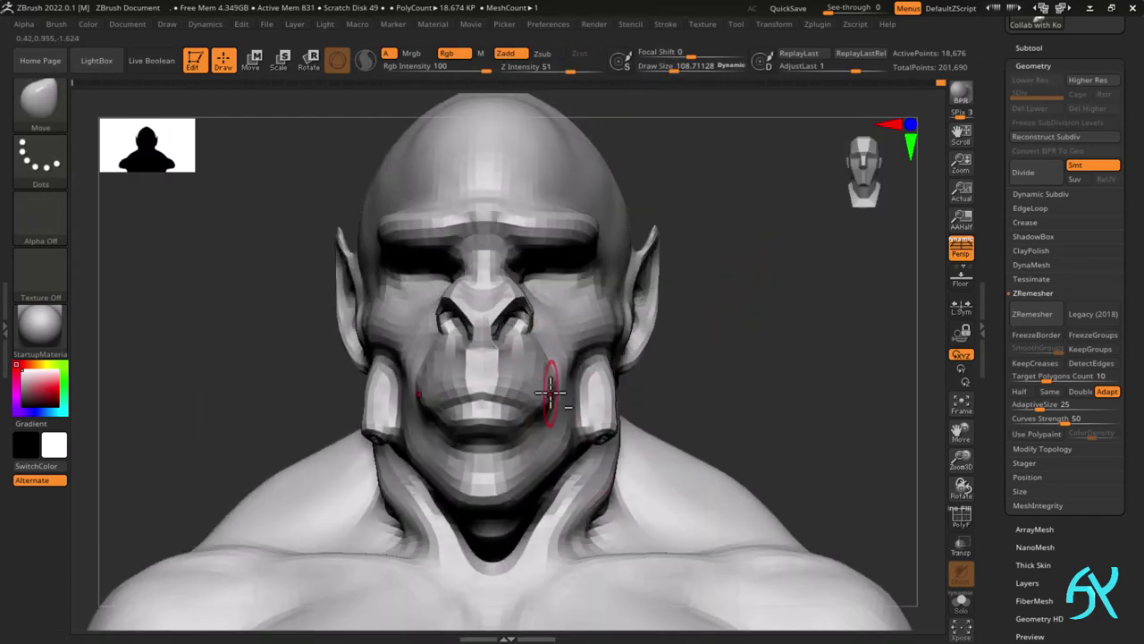
- Pull the area around the mouth corner down and forward from the side with the Move brush at a draw size of about 109
right_drag(756, 302, 759, 334)
right_drag(535, 402, 483, 386)
shift+right_drag(582, 388, 706, 358)
ctrl+right_drag(707, 358, 715, 295)
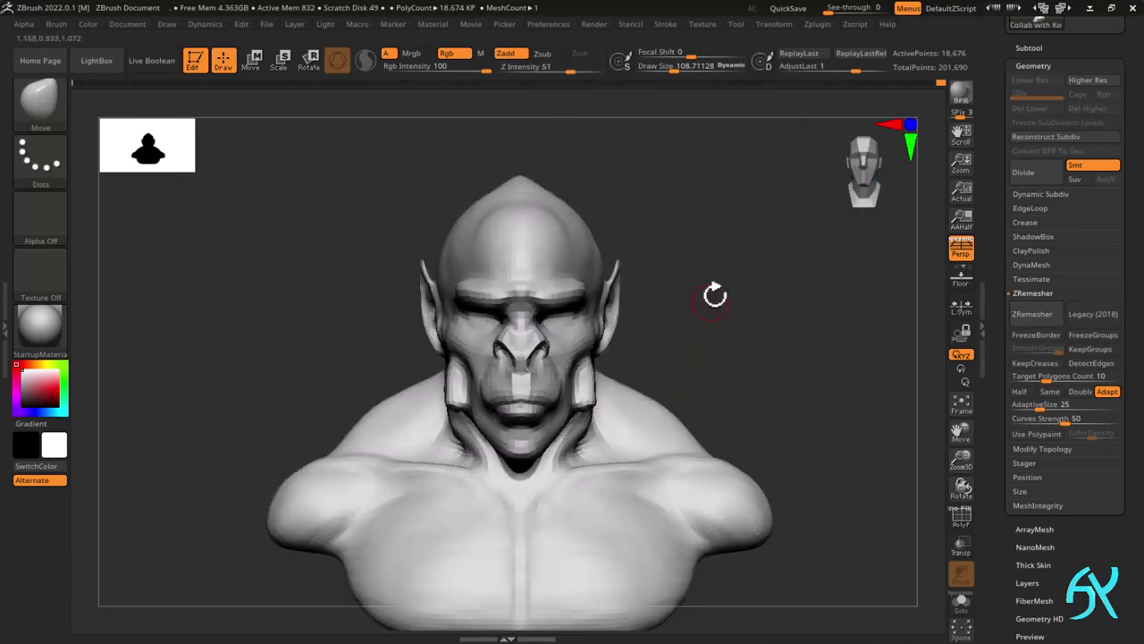
ctrl+right_drag(572, 407, 553, 360)
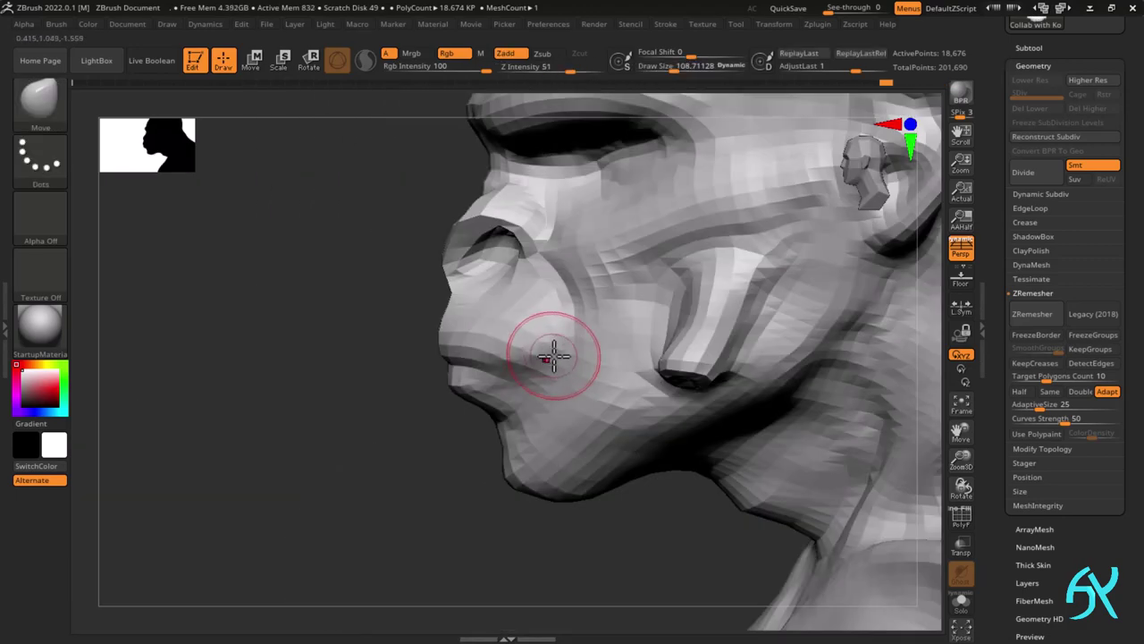
drag(569, 345, 544, 373)
mouse_move(548, 359)
shift+right_down()
mouse_move(626, 322)
mouse_move(677, 319)
shift+right_up()
shift+right_drag(735, 280, 742, 259)
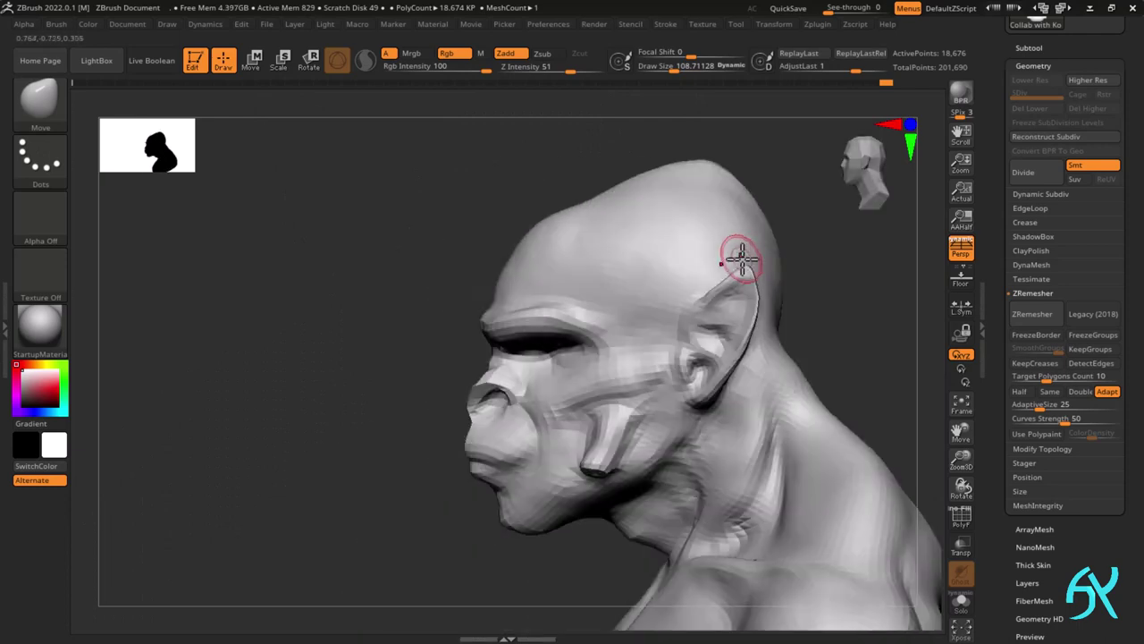
- Reshape the front of the chin below the lower lip with the Move brush at a draw size of about 58
mouse_move(516, 478)
ctrl+right_down()
mouse_move(510, 523)
mouse_move(535, 524)
ctrl+right_up()
key(bracketleft)
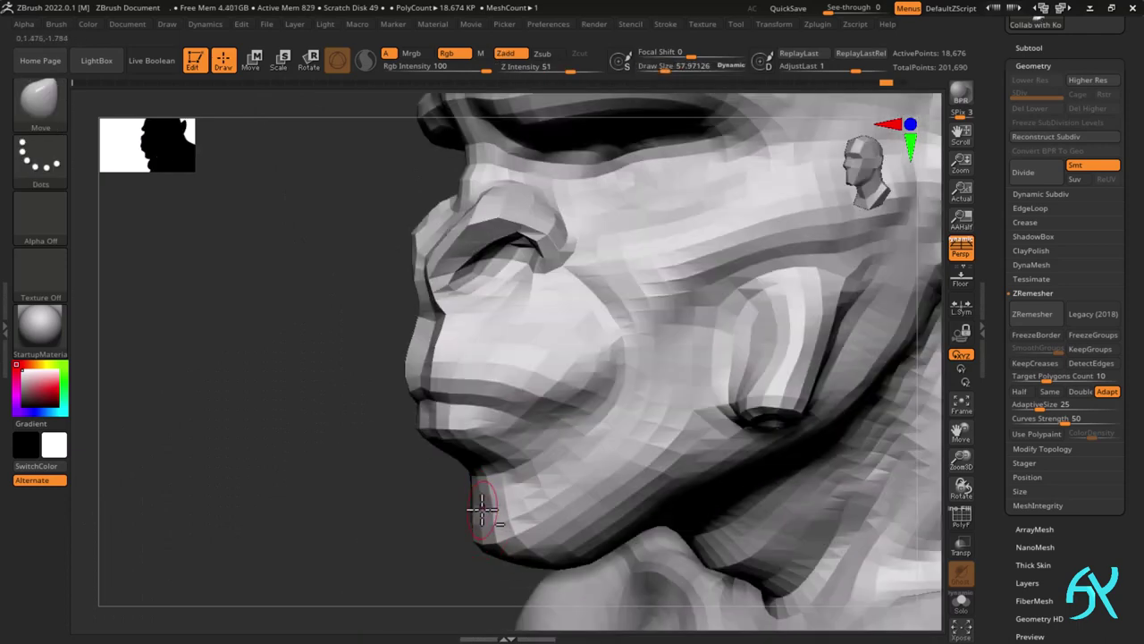
alt+drag(483, 510, 490, 503)
mouse_move(500, 496)
shift+right_down()
mouse_move(545, 439)
mouse_move(534, 389)
shift+right_up()
- Reshape the cheek strand from the side with the Move brush at a draw size of about 182
key(s)
drag(484, 477, 503, 477)
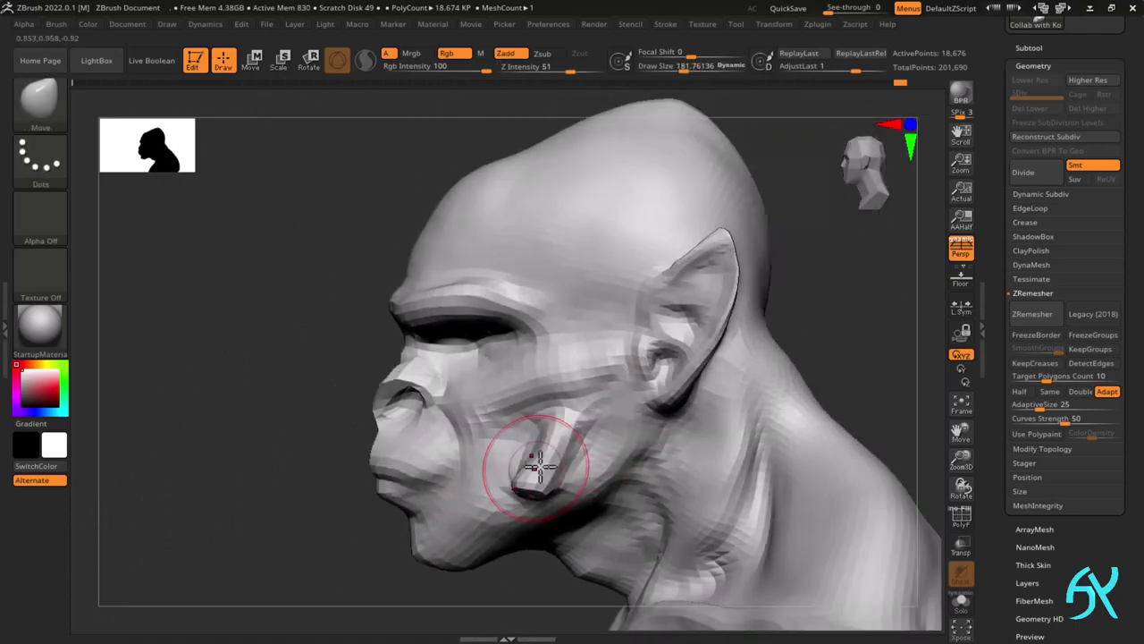
drag(579, 435, 560, 483)
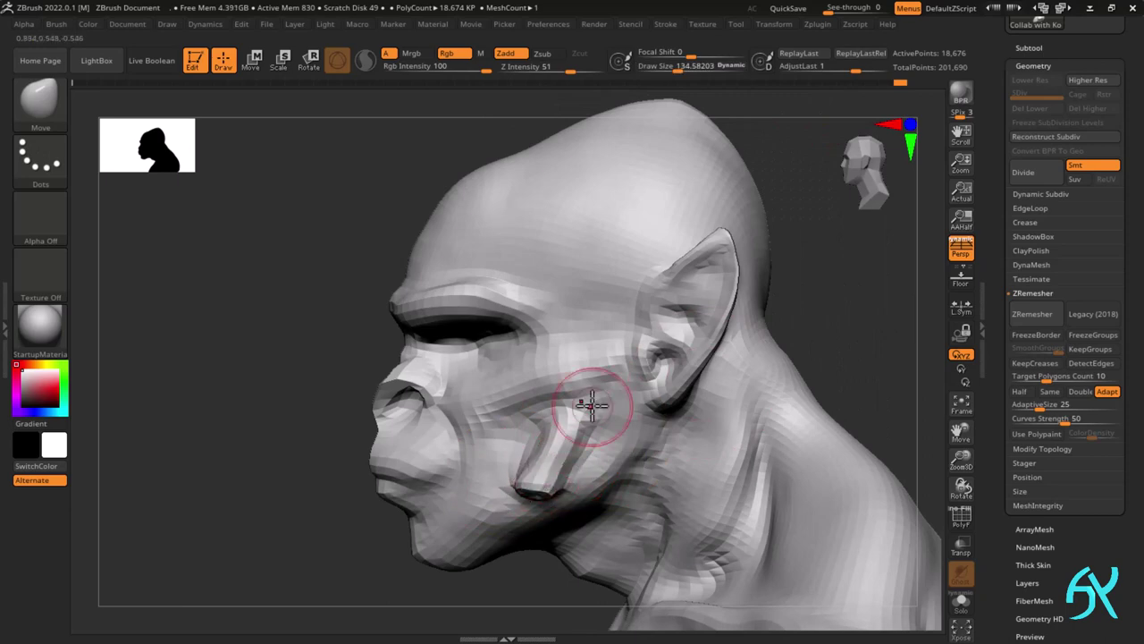
- Carve the cheek in front of the strand with the DamStandard brush at a draw size of about 135 and smooth the surrounding surface
key(b)
key(d)
key(s)
mouse_move(492, 450)
right_down()
mouse_move(528, 427)
mouse_move(498, 452)
mouse_move(487, 447)
right_up()
drag(497, 440, 501, 471)
mouse_move(501, 470)
right_down()
mouse_move(506, 444)
mouse_move(666, 370)
mouse_move(569, 381)
right_up()
shift+drag(570, 381, 480, 460)
mouse_move(480, 460)
right_down()
mouse_move(473, 482)
mouse_move(485, 481)
mouse_move(468, 485)
mouse_move(651, 397)
mouse_move(570, 408)
right_up()
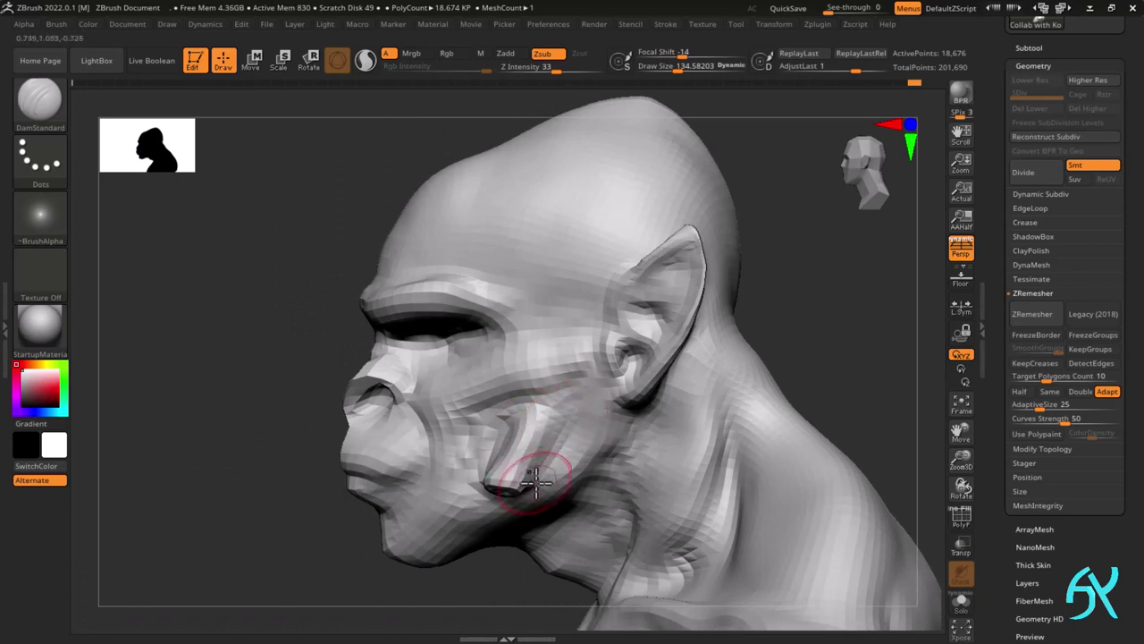
- Carve a groove along the rear edge of the cheek strand toward the ear with the DamStandard brush at a draw size of about 135
drag(543, 435, 534, 471)
right_drag(535, 471, 567, 413)
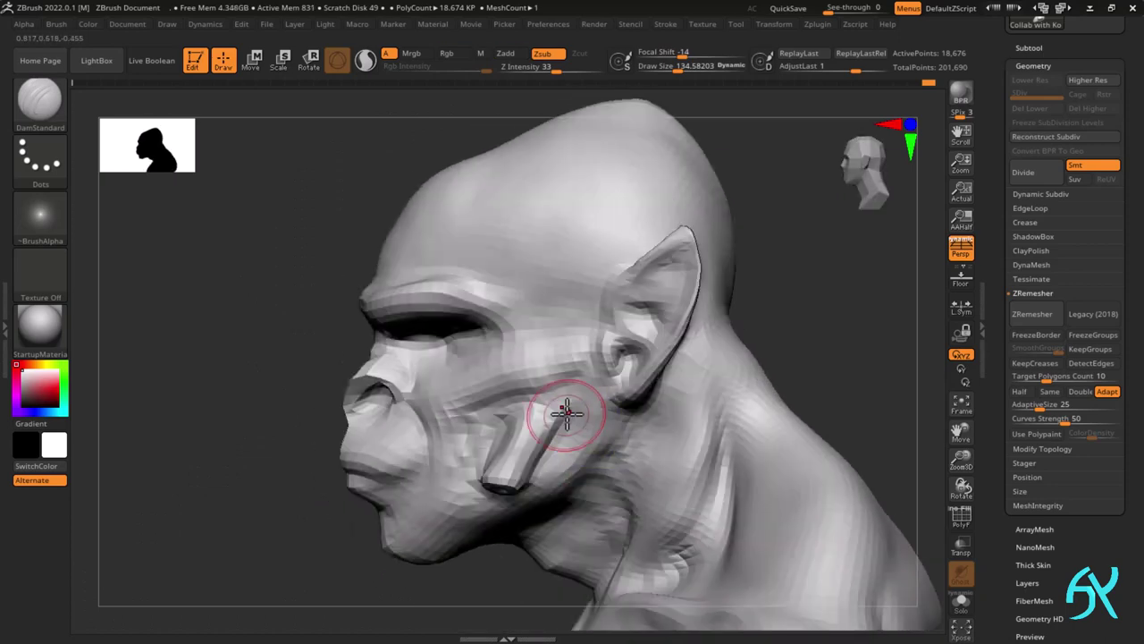
right_drag(563, 363, 597, 373)
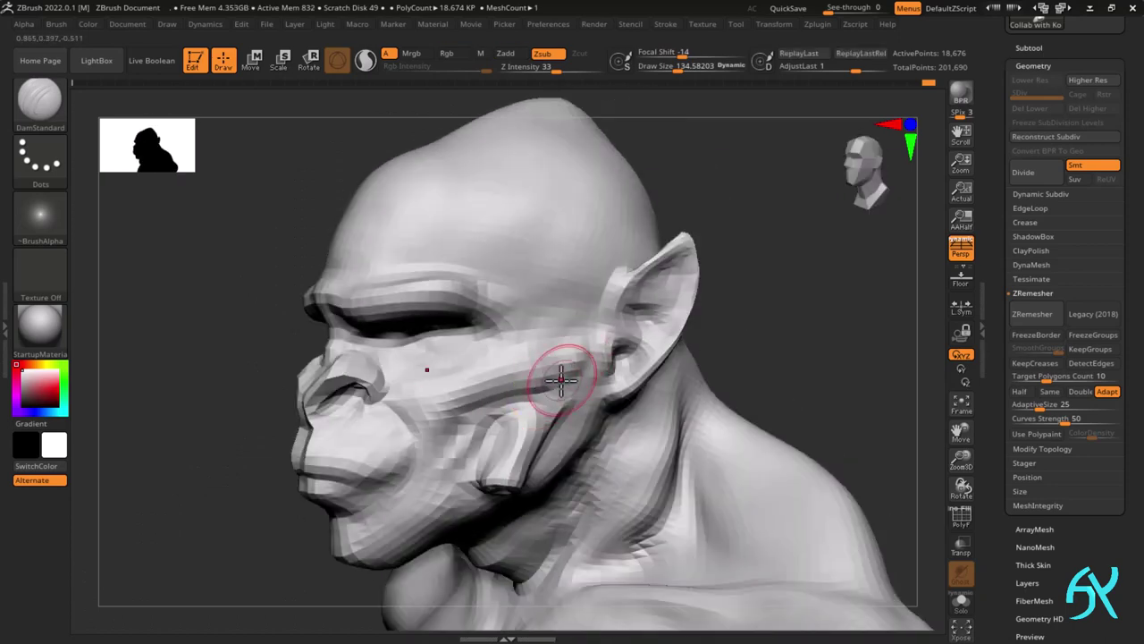
drag(559, 381, 547, 429)
mouse_move(547, 430)
right_down()
mouse_move(626, 277)
mouse_move(562, 374)
mouse_move(646, 350)
mouse_move(485, 366)
mouse_move(477, 384)
mouse_move(492, 245)
mouse_move(511, 258)
right_up()
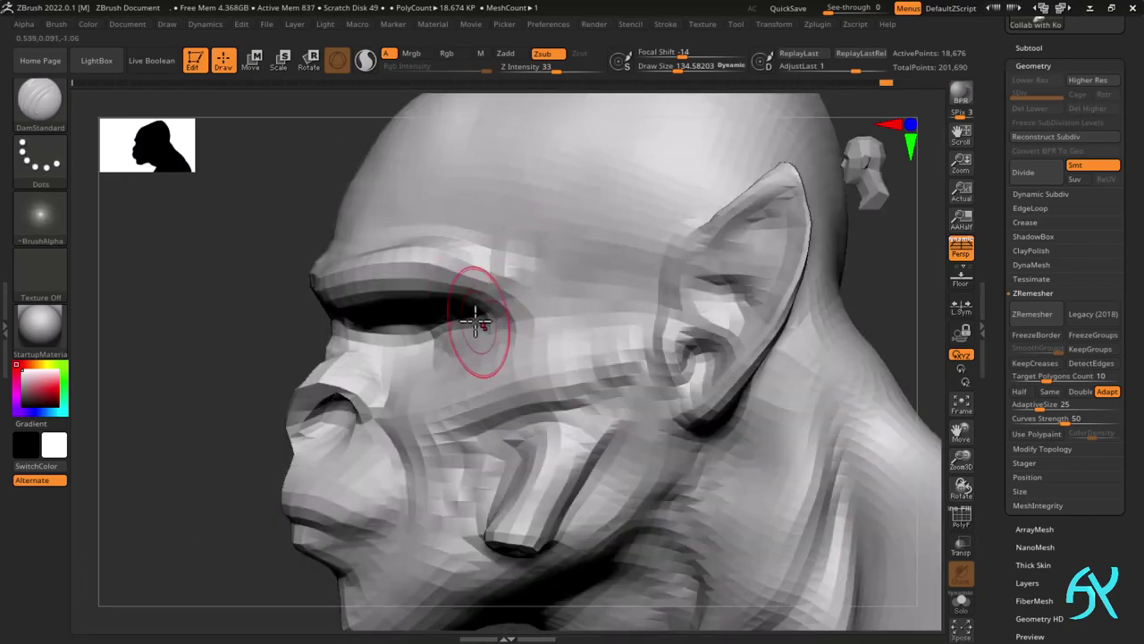
right_drag(475, 322, 442, 370)
mouse_move(384, 308)
right_down()
mouse_move(511, 319)
mouse_move(442, 354)
mouse_move(486, 350)
mouse_move(455, 294)
mouse_move(727, 191)
right_up()
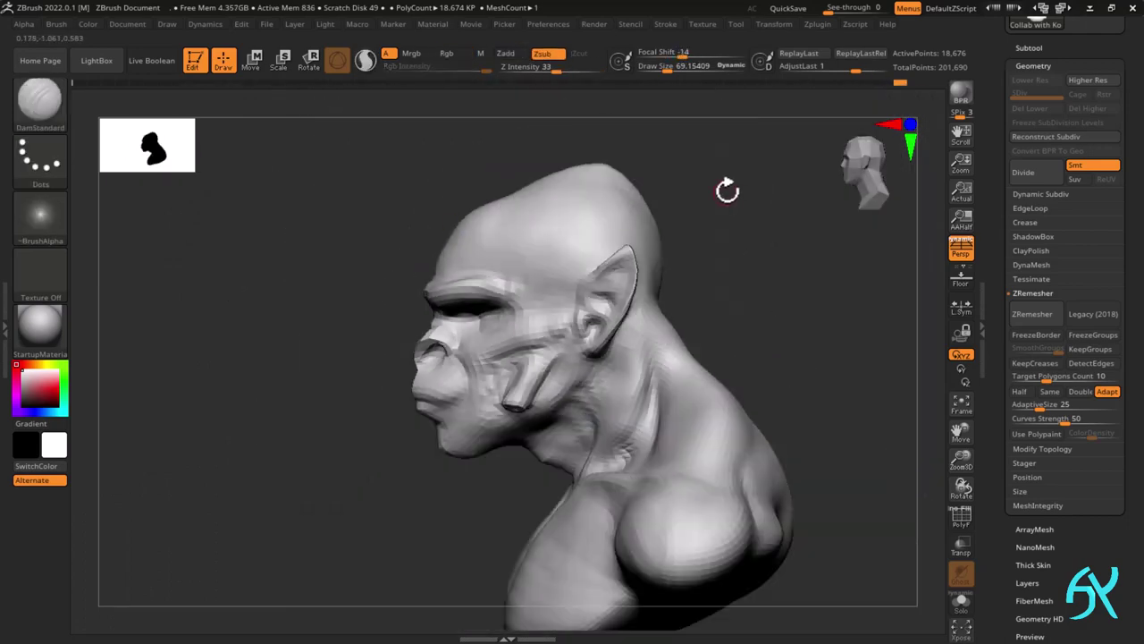
- Adjust the top of the skull from the side and front with the Move brush at draw sizes of about 195 and 289
mouse_move(486, 370)
ctrl+right_down()
mouse_move(473, 309)
mouse_move(567, 304)
mouse_move(492, 322)
mouse_move(567, 312)
mouse_move(480, 266)
mouse_move(725, 293)
mouse_move(473, 308)
ctrl+right_up()
key(b)
key(m)
key(v)
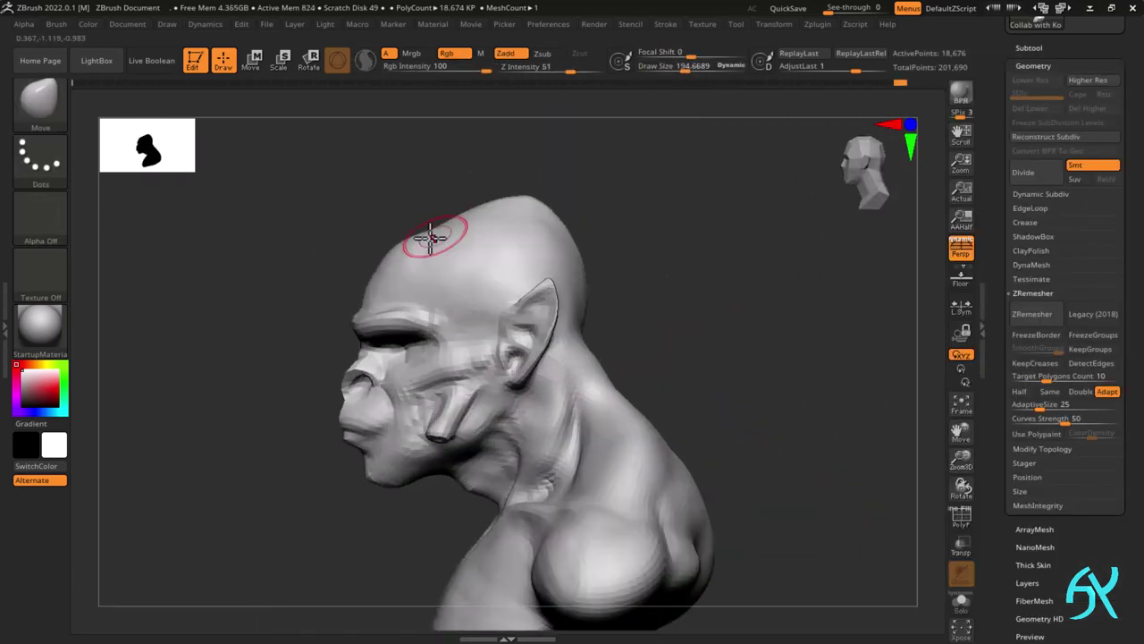
right_drag(431, 250, 532, 240)
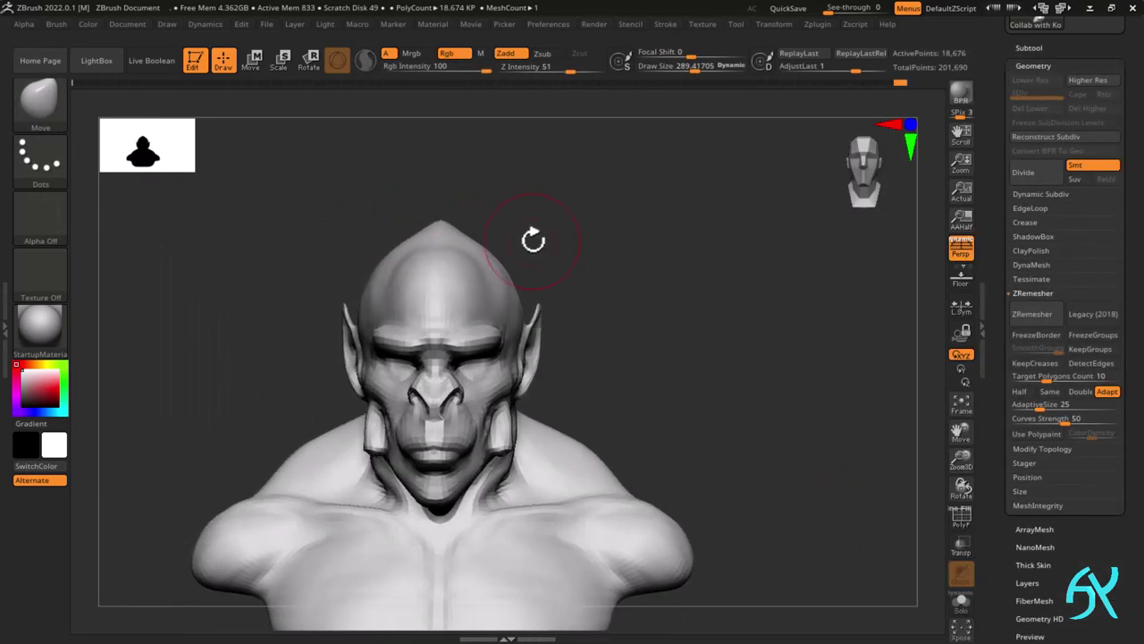
right_drag(469, 255, 384, 249)
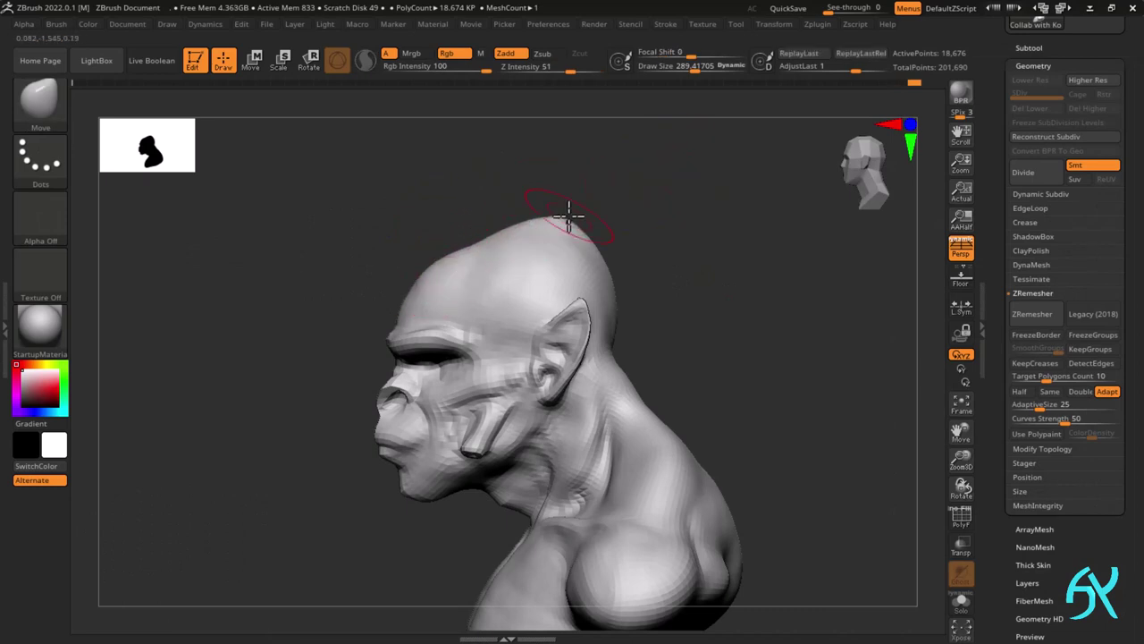
- Reshape the nape where the skull meets the neck with the Move brush at a draw size of about 169
right_drag(624, 341, 565, 343)
key(s)
drag(629, 352, 623, 351)
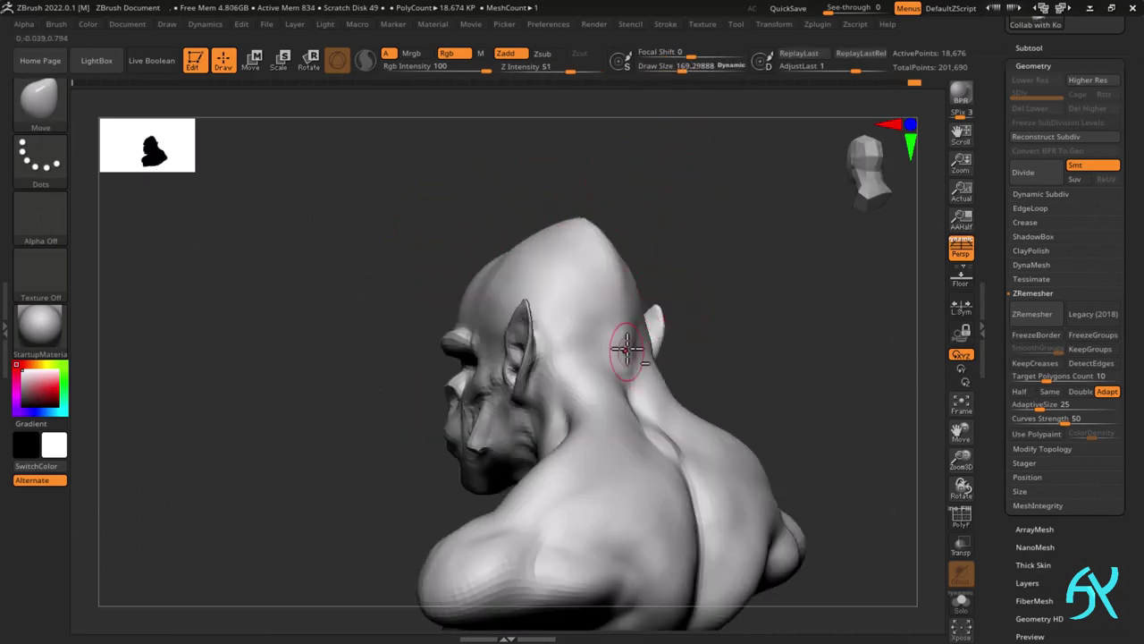
mouse_move(623, 349)
right_down()
mouse_move(667, 322)
mouse_move(563, 323)
mouse_move(529, 370)
mouse_move(604, 328)
right_up()
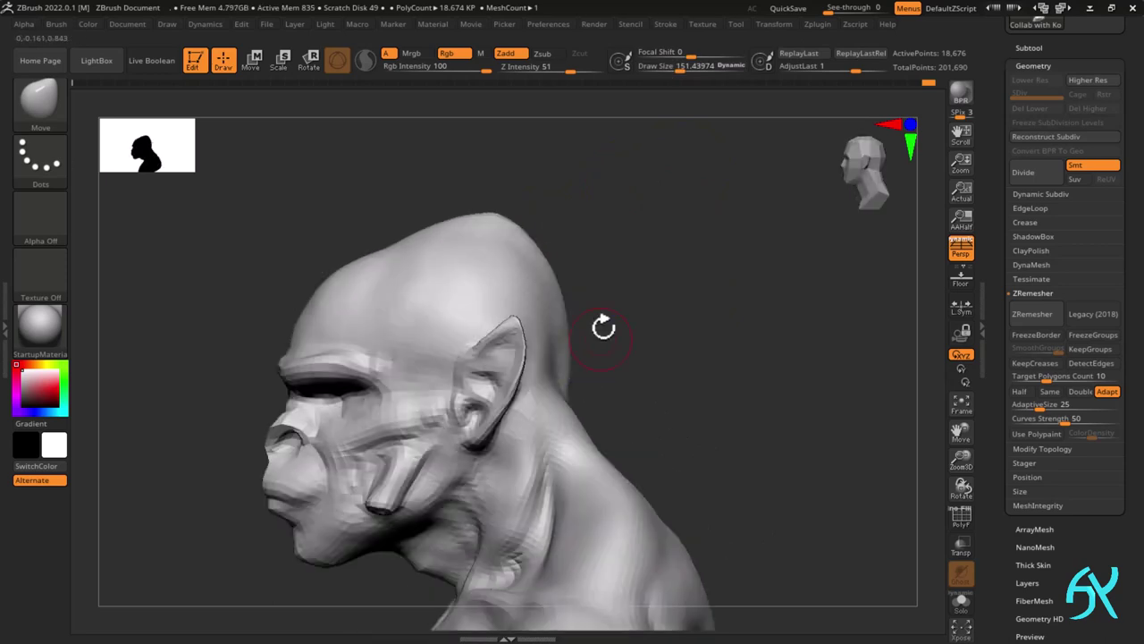
- Enlarge the draw size to about 898 and mask the whole bust except the front of the chest
mouse_move(593, 379)
ctrl+right_down()
mouse_move(588, 319)
mouse_move(492, 310)
ctrl+right_up()
key(s)
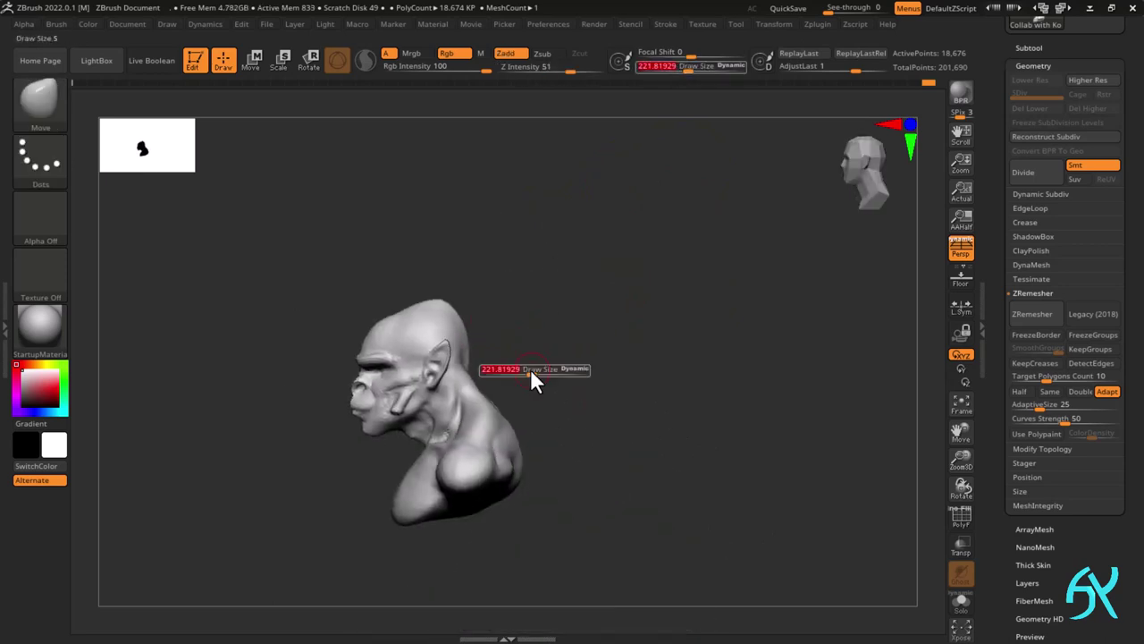
drag(530, 371, 568, 371)
ctrl+right_drag(493, 401, 429, 454)
mouse_move(312, 528)
ctrl+mouse_down()
mouse_move(444, 439)
mouse_move(447, 546)
ctrl+mouse_up()
key(ctrl+i)
- Extend the unmasked chest forward with the gizmo and return to the Move brush
key(w)
click(421, 214)
drag(330, 473, 307, 475)
shift+right_drag(535, 433, 581, 409)
key(q)
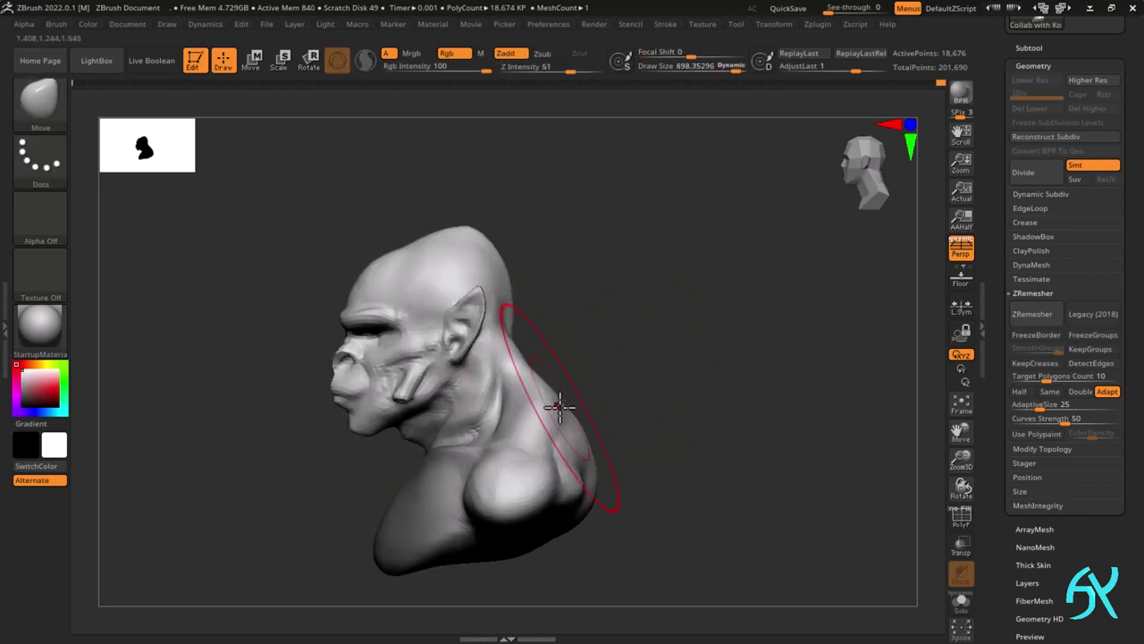
- Reshape the back and side of the neck with the Move brush at draw sizes of about 222 and 314
key(s)
drag(542, 354, 499, 355)
ctrl+right_drag(500, 349, 539, 379)
drag(500, 342, 480, 316)
key(s)
drag(507, 414, 518, 414)
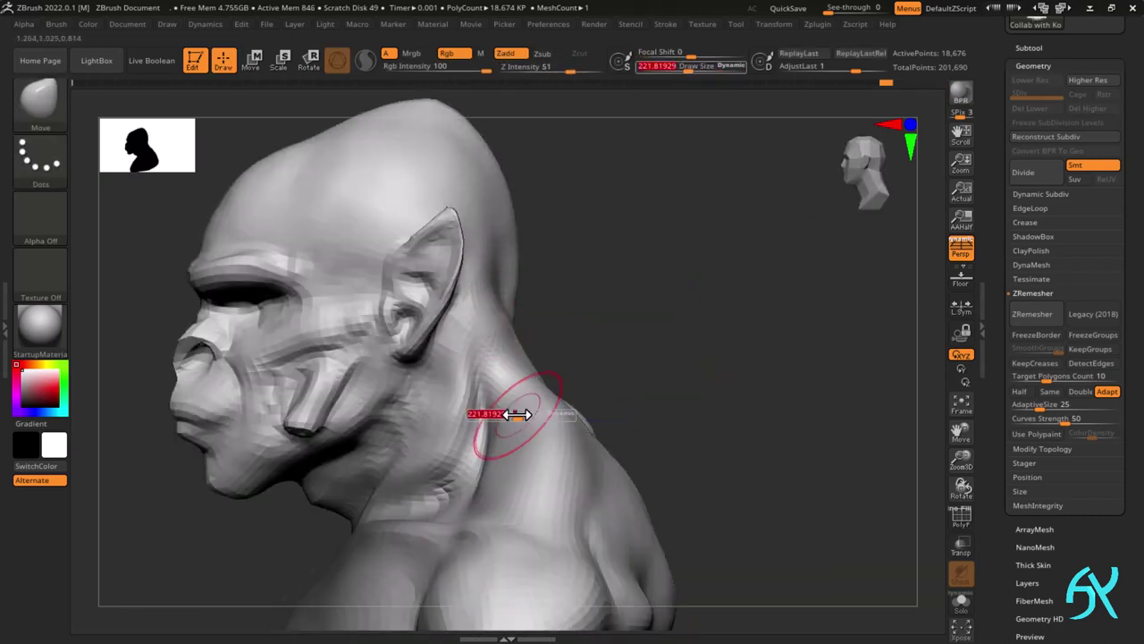
drag(466, 489, 447, 467)
right_drag(447, 468, 447, 445)
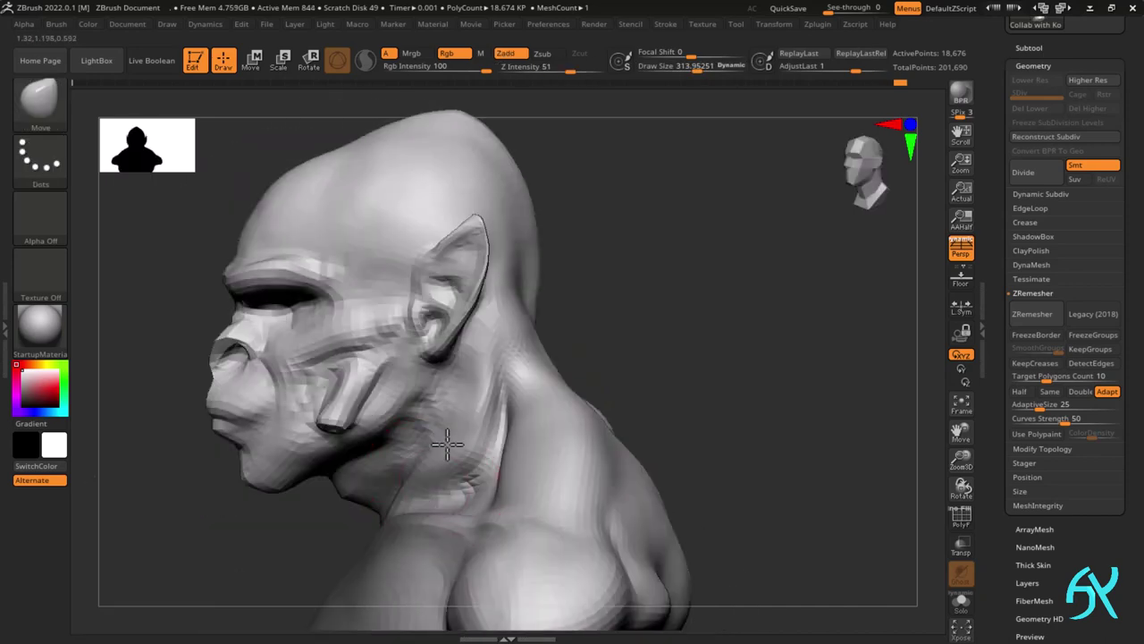
key(s)
drag(438, 454, 427, 454)
mouse_move(381, 516)
ctrl+right_down()
mouse_move(425, 470)
mouse_move(424, 486)
mouse_move(485, 474)
mouse_move(447, 527)
ctrl+right_up()
mouse_move(447, 528)
alt+right_down()
mouse_move(470, 435)
mouse_move(465, 456)
alt+right_up()
ctrl+drag(439, 373, 608, 529)
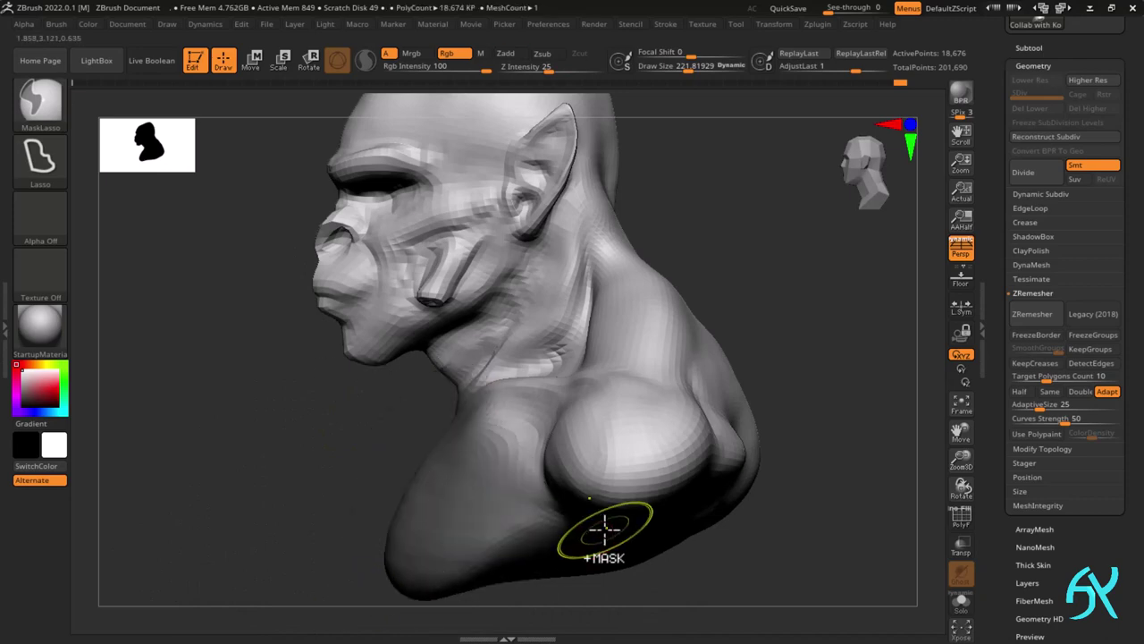
key(ctrl+i)
key(w)
drag(527, 451, 517, 483)
key(ctrl+z)
ctrl+drag(327, 503, 349, 528)
- Mask the bust except the front of the chest, shift the chest down and slightly forward with the gizmo, and return to the Move brush
key(q)
mouse_move(463, 334)
ctrl+mouse_down()
mouse_move(327, 620)
mouse_move(324, 611)
ctrl+mouse_up()
ctrl+click(749, 346)
ctrl+click(760, 343)
ctrl+click(809, 343)
key(w)
mouse_move(370, 456)
mouse_down()
mouse_move(357, 460)
mouse_move(356, 491)
mouse_up()
key(q)
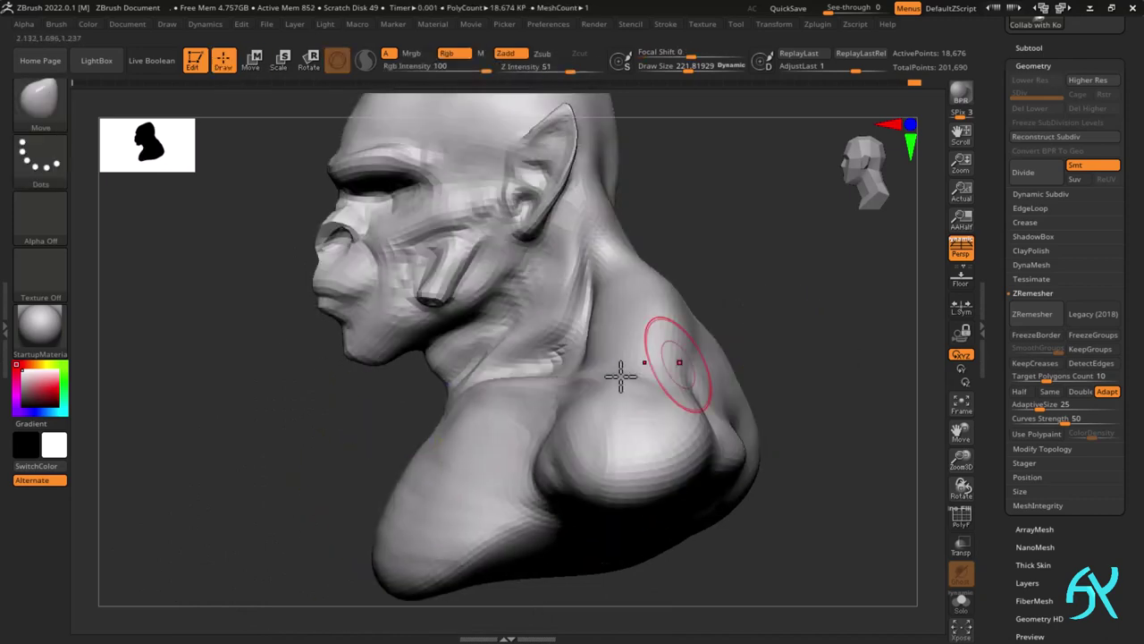
- Adjust the throat and the side of the neck below the ear with the Move brush at draw sizes of about 201 and 129
mouse_move(420, 389)
right_down()
mouse_move(481, 358)
mouse_move(537, 367)
mouse_move(358, 388)
right_up()
key(s)
drag(453, 388, 461, 388)
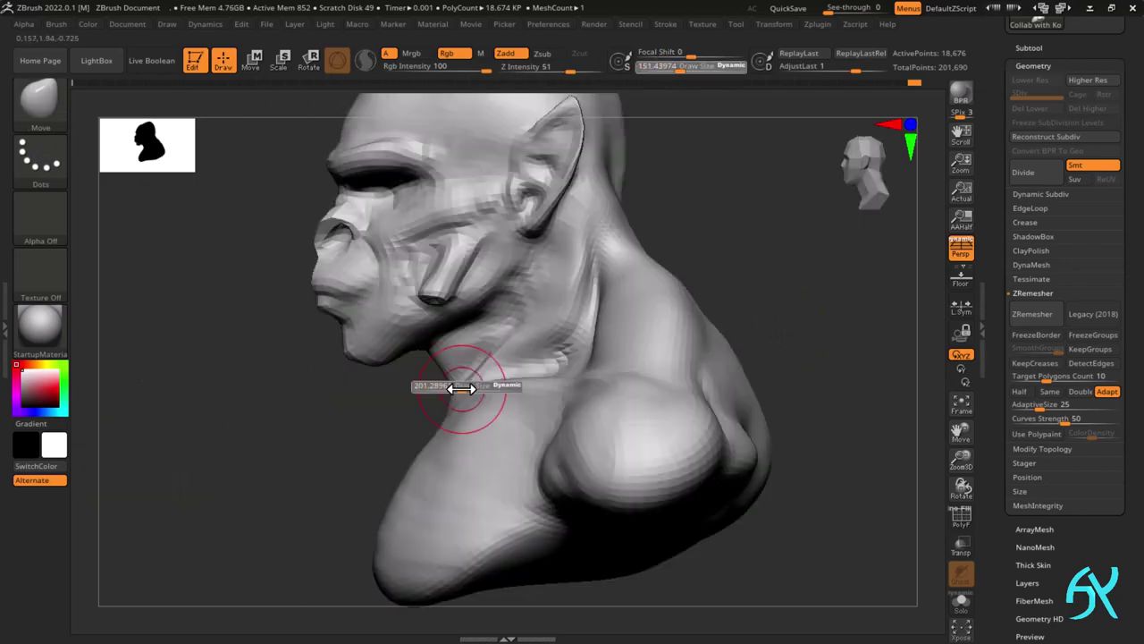
right_drag(398, 429, 423, 436)
mouse_move(463, 395)
right_down()
mouse_move(430, 409)
mouse_move(474, 405)
mouse_move(437, 403)
mouse_move(435, 365)
mouse_move(488, 296)
mouse_move(557, 285)
mouse_move(572, 261)
mouse_move(585, 281)
right_up()
drag(585, 284, 573, 311)
right_drag(573, 310, 537, 299)
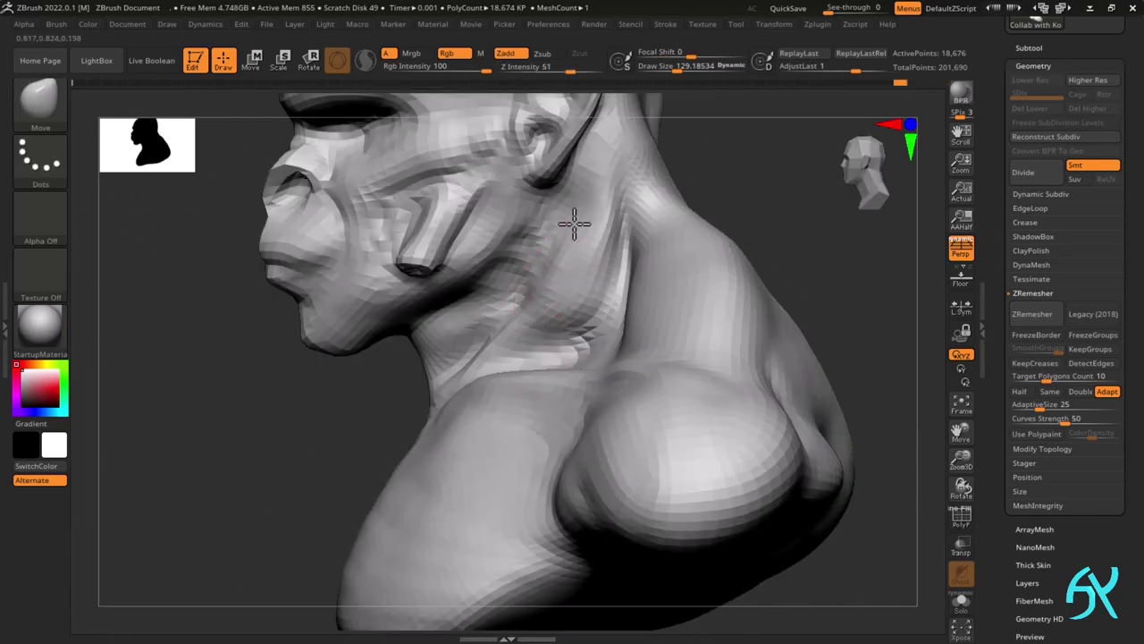
- Refine the pointed ear's outline and tip with the Move brush, reducing the draw size from about 119 to 36
right_drag(574, 225, 472, 343)
drag(497, 225, 521, 230)
key(s)
drag(615, 249, 608, 250)
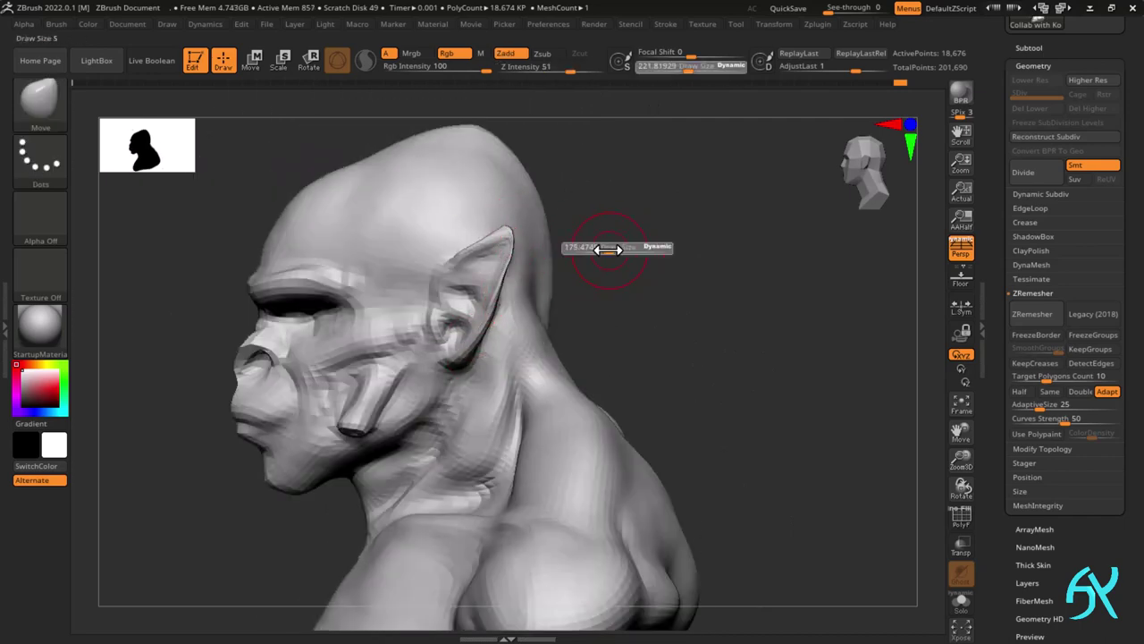
ctrl+right_drag(476, 258, 472, 253)
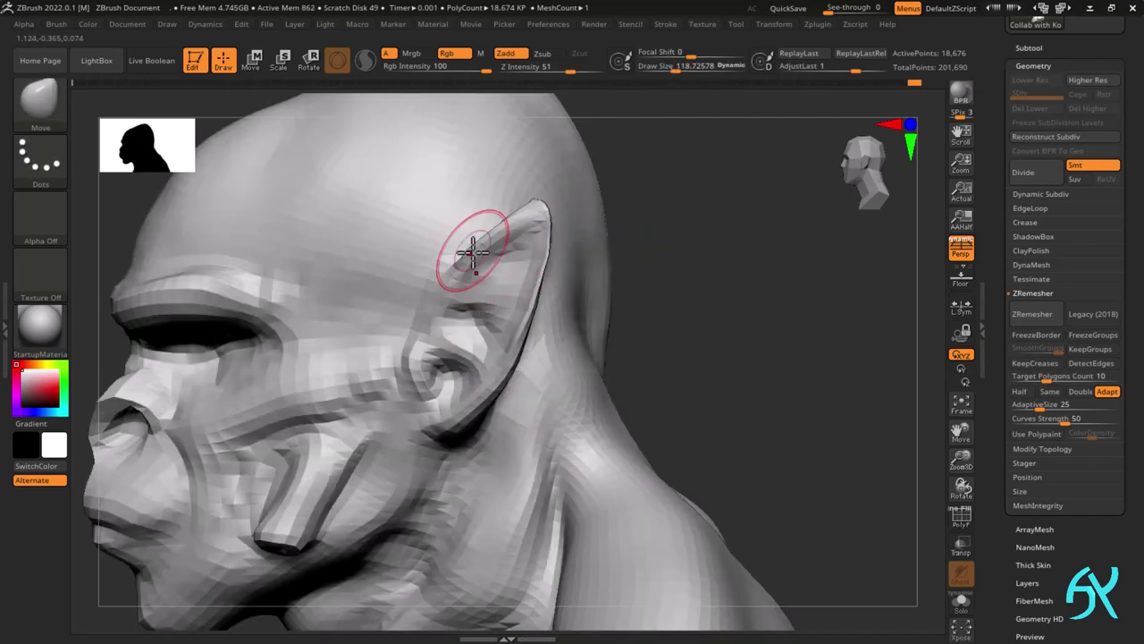
ctrl+right_drag(519, 217, 516, 210)
mouse_move(516, 210)
right_down()
mouse_move(584, 233)
mouse_move(560, 185)
mouse_move(429, 230)
right_up()
shift+drag(429, 230, 433, 232)
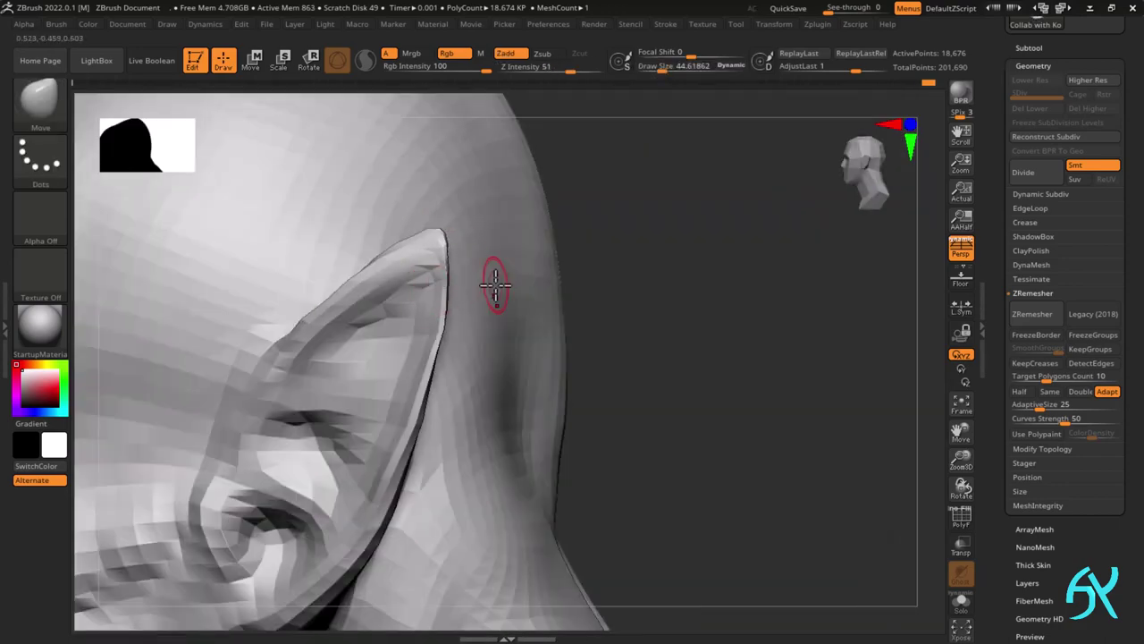
mouse_move(497, 283)
right_down()
mouse_move(271, 434)
mouse_move(483, 291)
right_up()
right_drag(322, 316, 303, 330)
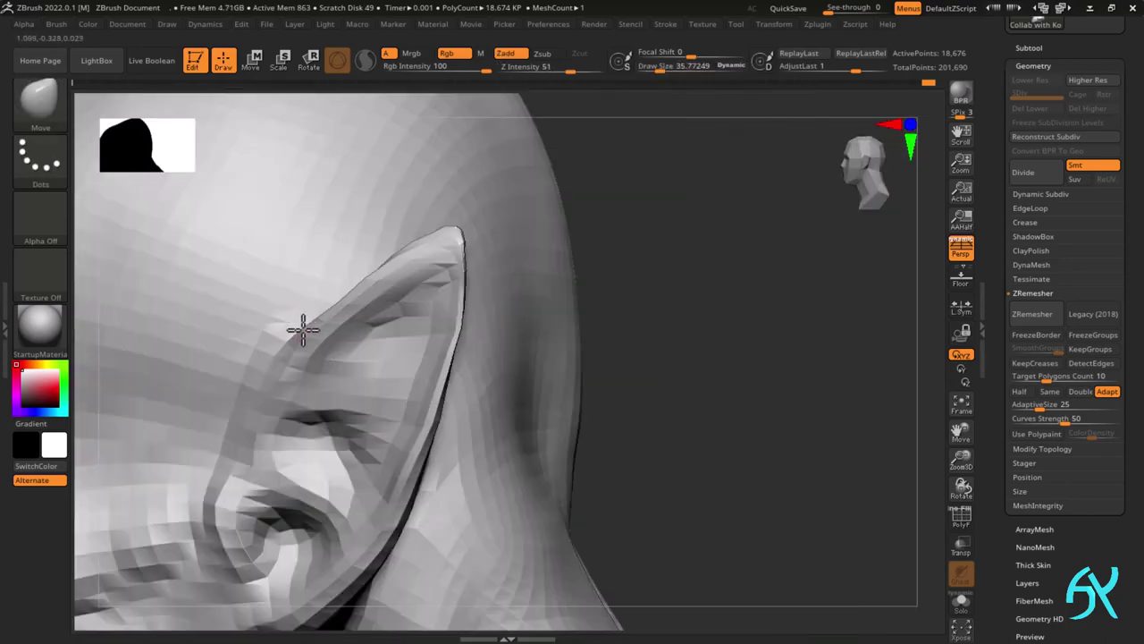
- Smooth the upper rim of the ear up to its tip at a draw size of about 36
shift+drag(412, 243, 423, 238)
right_drag(447, 227, 483, 257)
shift+drag(439, 236, 446, 231)
right_drag(483, 258, 447, 229)
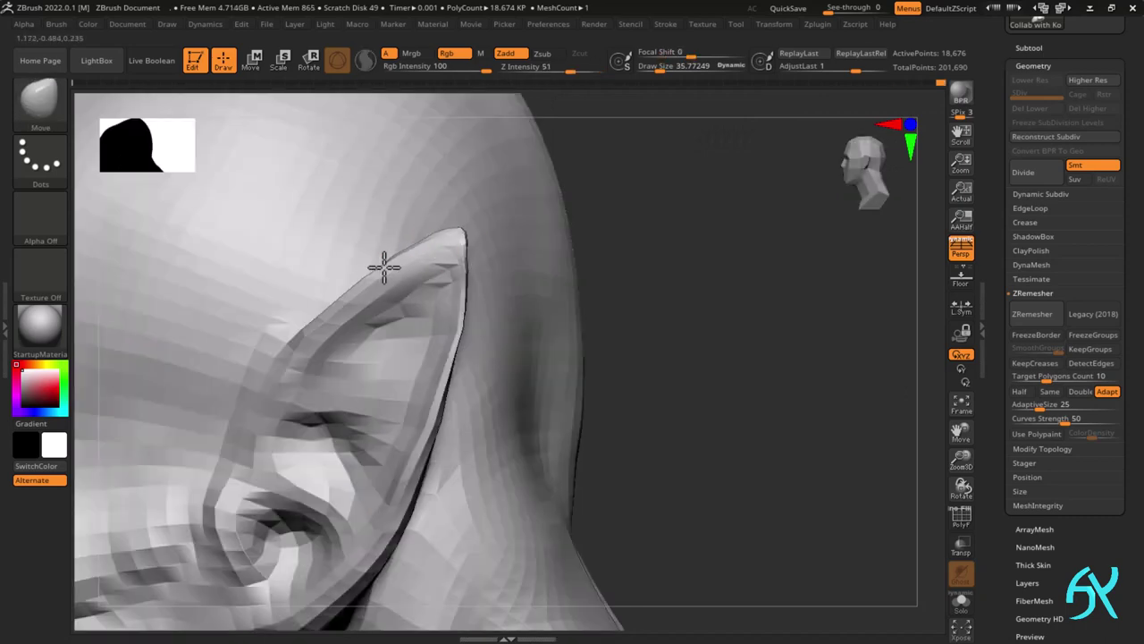
ctrl+right_drag(334, 415, 339, 339)
ctrl+right_drag(298, 416, 384, 366)
alt+right_drag(384, 366, 474, 342)
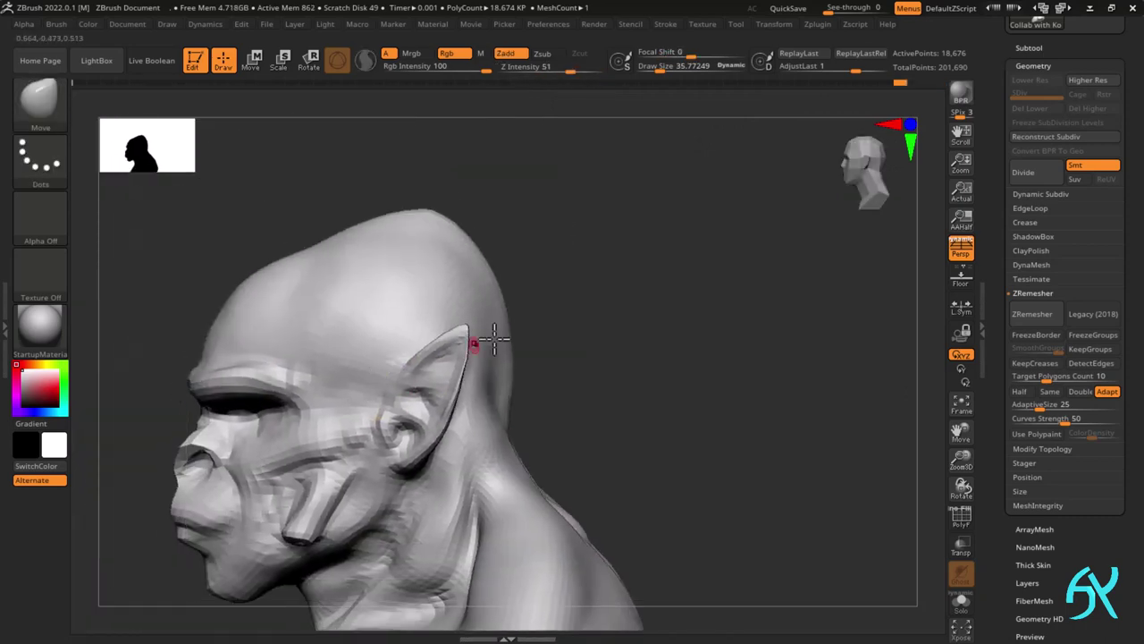
- Smooth the transition between the ear and the cheek at a draw size of about 65
key(s)
drag(636, 320, 653, 319)
shift+drag(393, 402, 388, 431)
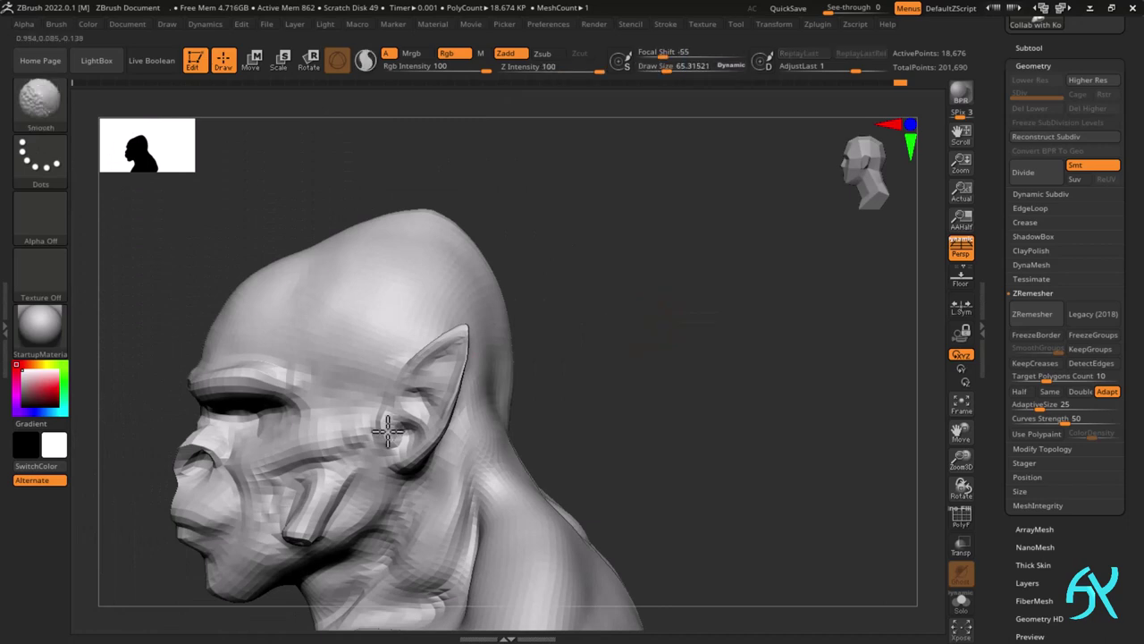
right_drag(406, 410, 418, 420)
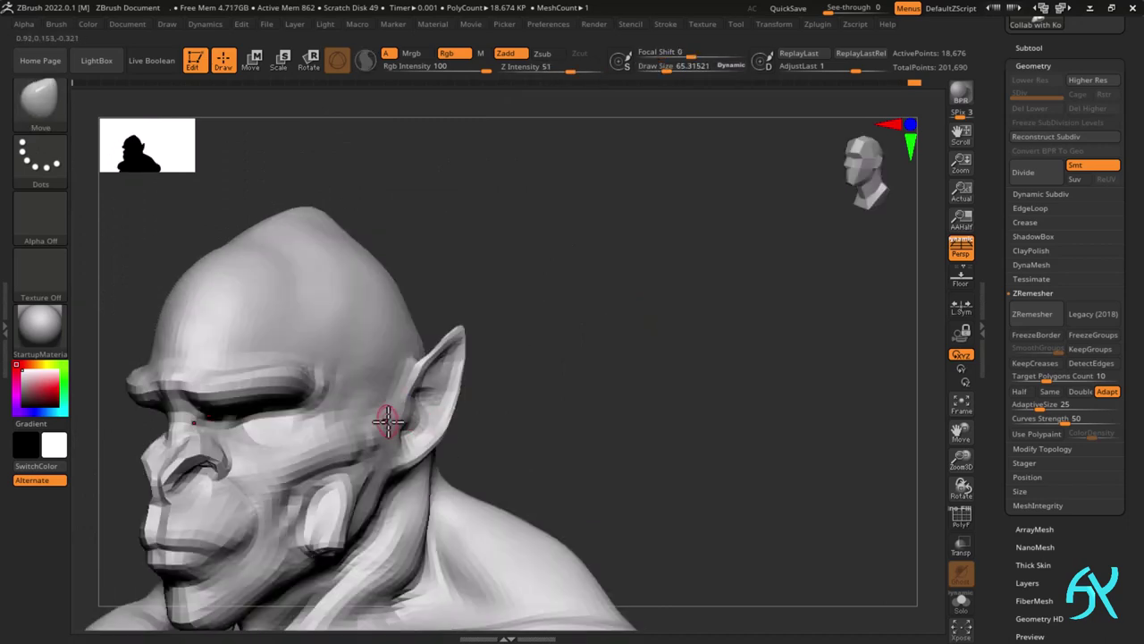
shift+drag(388, 421, 373, 421)
right_drag(372, 421, 308, 416)
ctrl+right_drag(309, 417, 313, 349)
- Refine the jaw and cheek strand area from the front and side with the Move brush at draw sizes of about 195 and 65
key(s)
drag(574, 350, 569, 354)
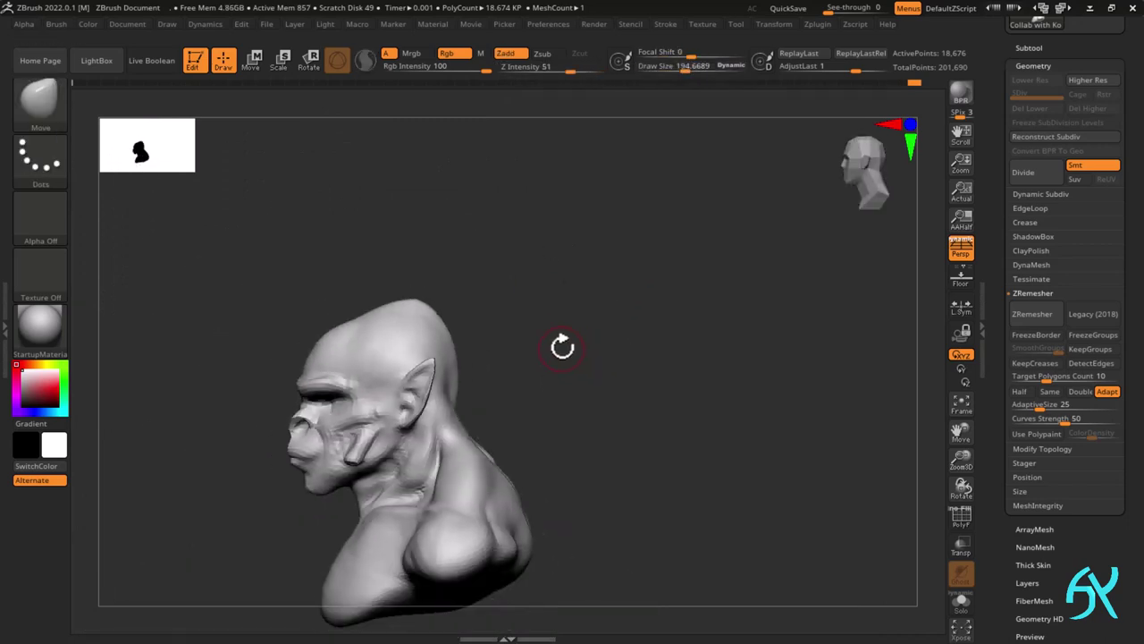
right_drag(562, 345, 612, 330)
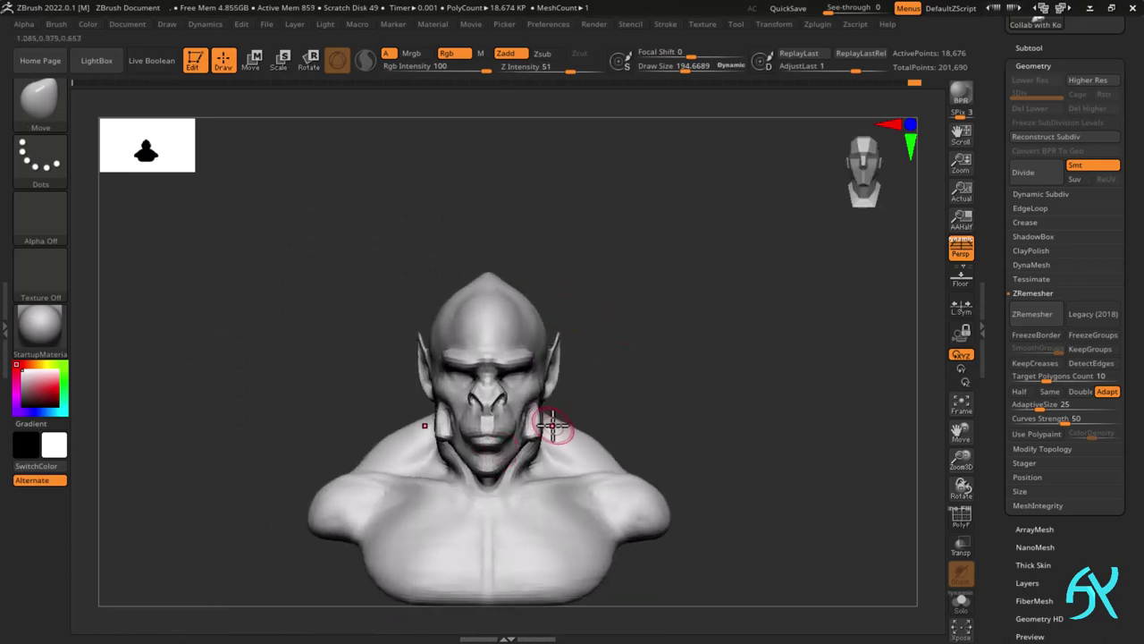
right_drag(673, 413, 609, 407)
ctrl+right_drag(444, 407, 437, 485)
mouse_move(398, 420)
right_down()
mouse_move(432, 414)
mouse_move(398, 414)
mouse_move(447, 358)
right_up()
ctrl+right_drag(447, 358, 439, 375)
key(s)
drag(439, 375, 414, 375)
right_drag(397, 385, 434, 380)
drag(388, 386, 391, 386)
right_drag(434, 389, 384, 391)
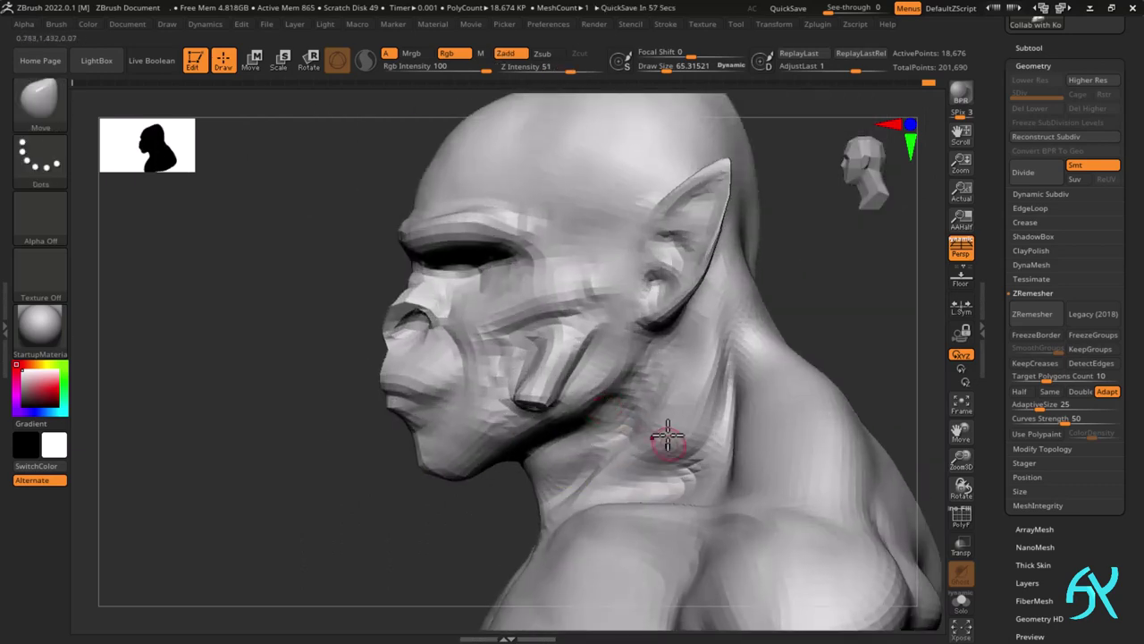
- Reshape the jawline behind the cheek strand and the strand's lower end with the Move brush at a draw size of about 146
shift+right_drag(668, 436, 788, 400)
key(s)
click(753, 344)
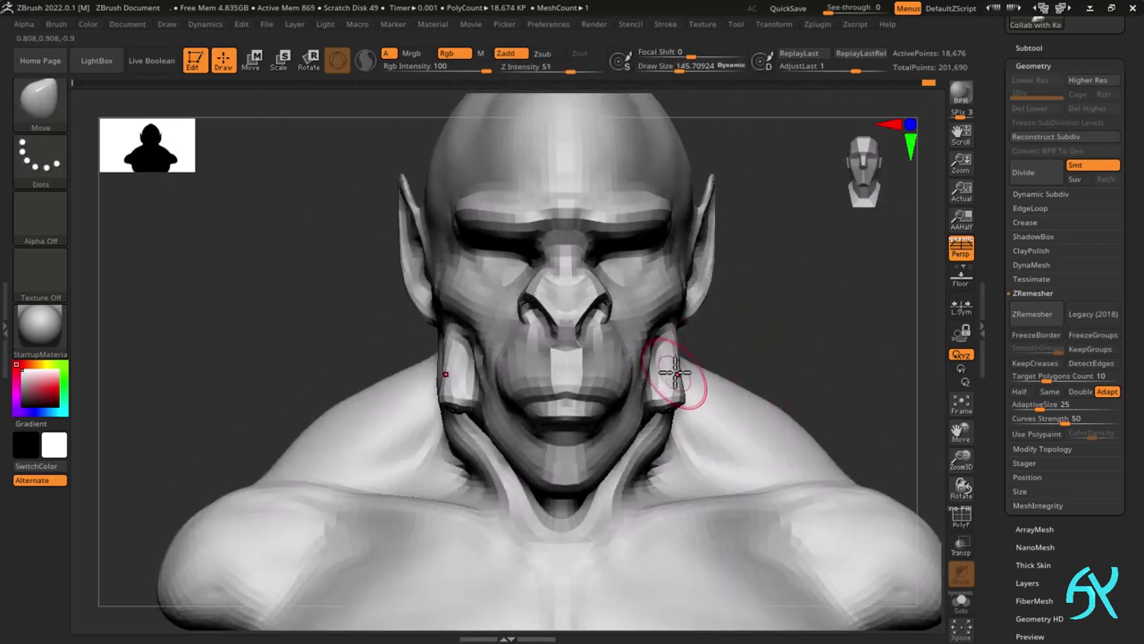
right_drag(674, 355, 572, 368)
mouse_move(719, 377)
right_down()
mouse_move(572, 409)
mouse_move(590, 384)
mouse_move(608, 398)
right_up()
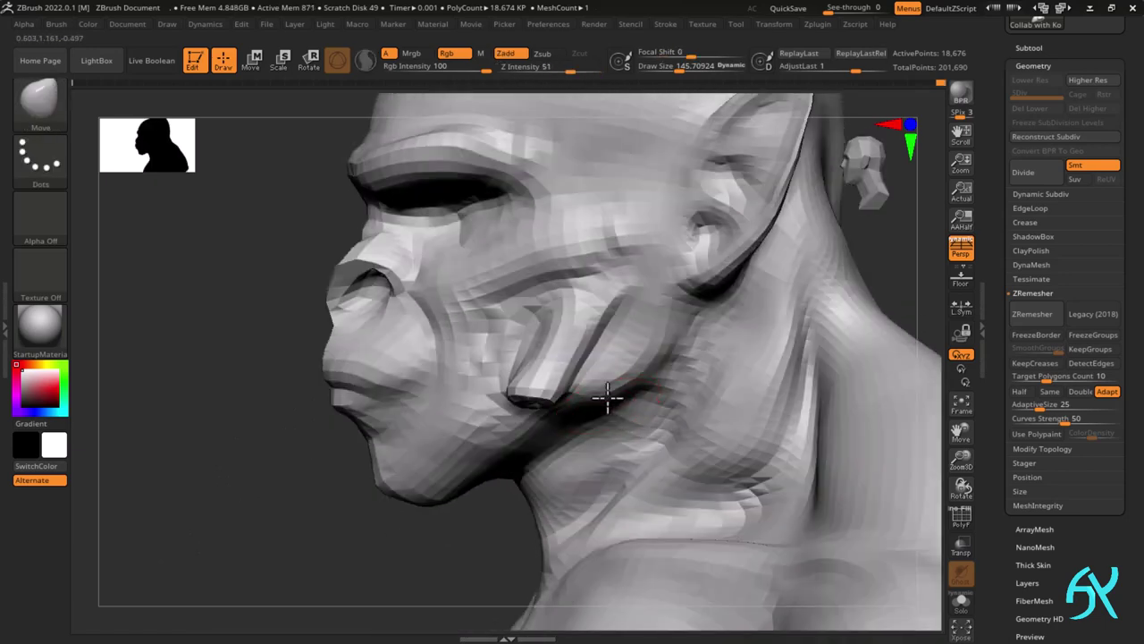
mouse_move(680, 301)
right_down()
mouse_move(721, 270)
mouse_move(644, 342)
right_up()
drag(657, 355, 612, 391)
mouse_move(621, 379)
ctrl+right_down()
mouse_move(665, 390)
mouse_move(589, 393)
mouse_move(626, 398)
mouse_move(605, 393)
ctrl+right_up()
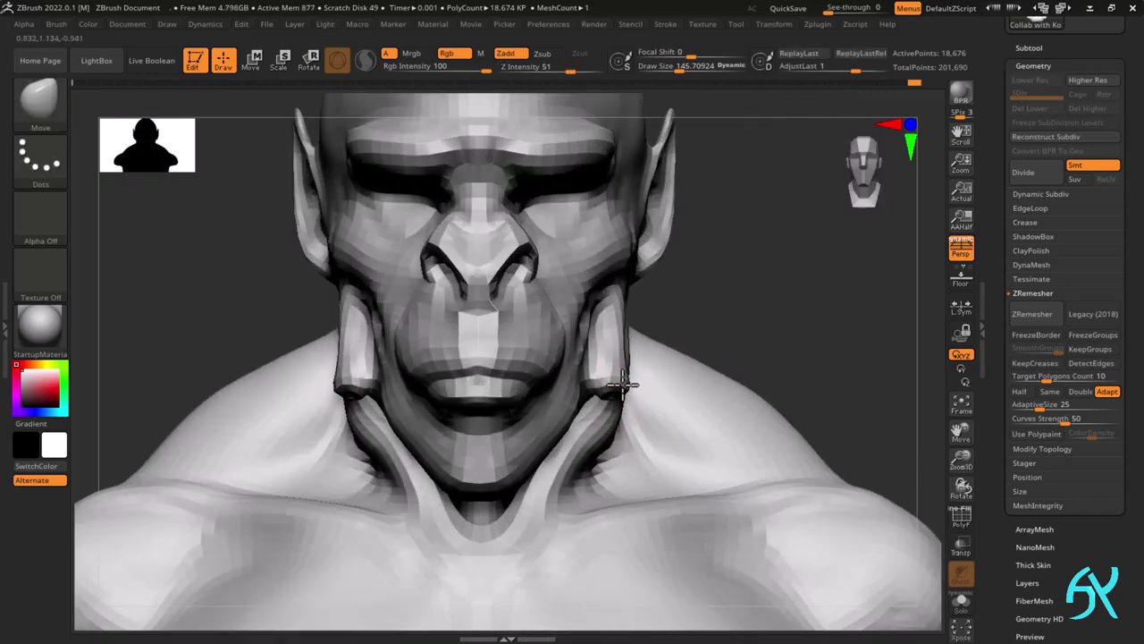
drag(623, 384, 629, 379)
mouse_move(620, 276)
right_down()
mouse_move(592, 286)
mouse_move(631, 289)
mouse_move(528, 287)
right_up()
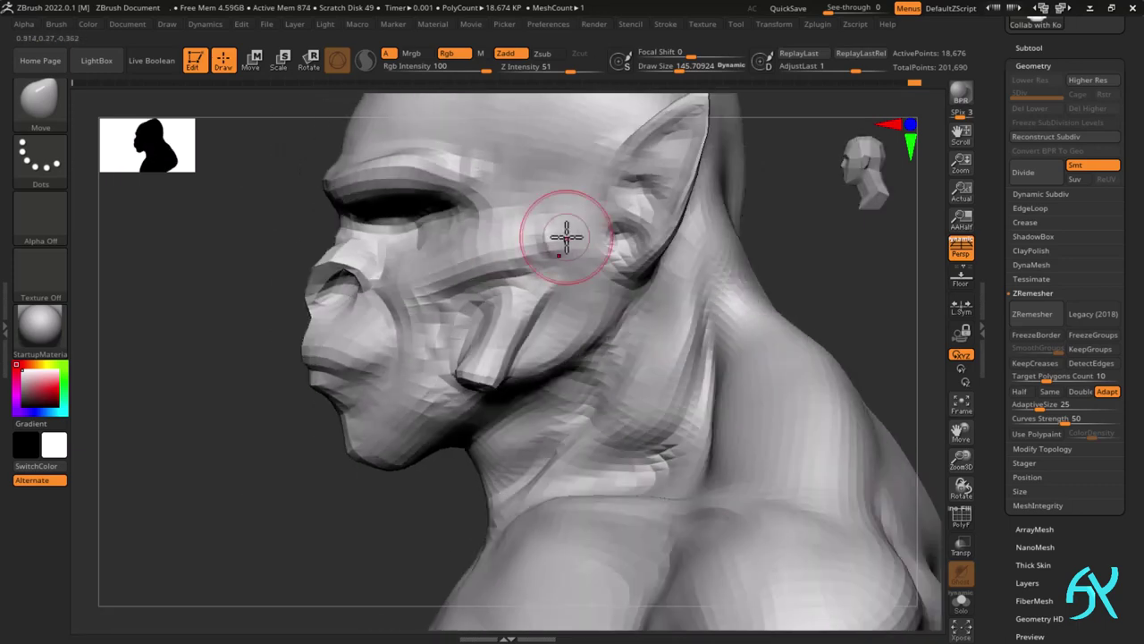
- Adjust the cheekbone at a draw size of about 146 and the mouth profile at about 54 with the Move brush
mouse_move(564, 237)
right_down()
mouse_move(599, 238)
mouse_move(555, 281)
right_up()
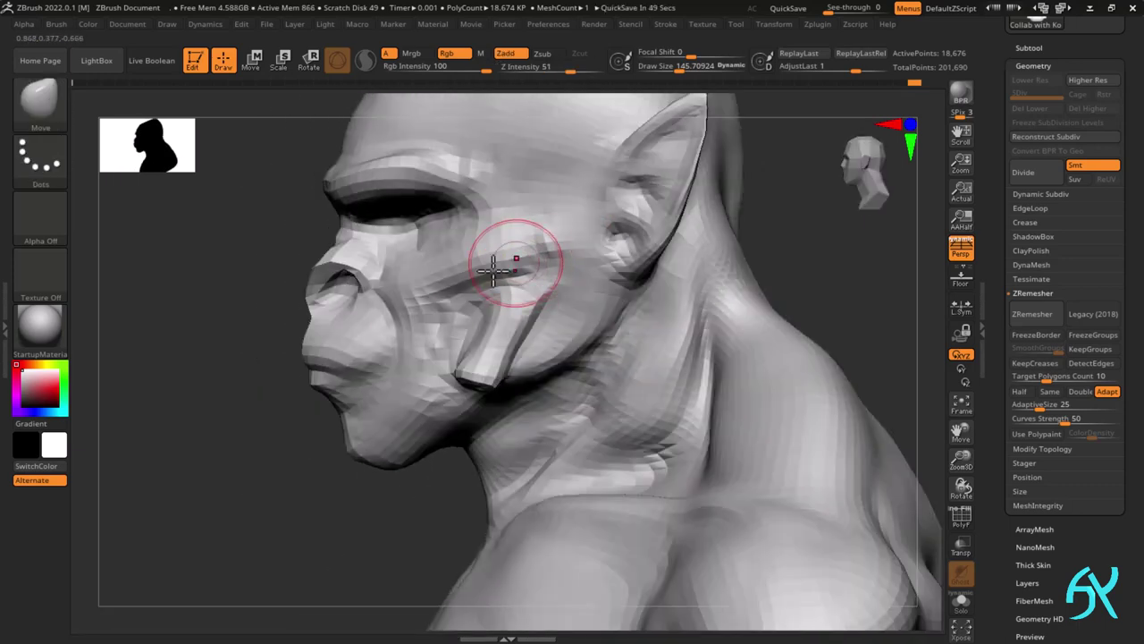
key(f)
mouse_move(349, 411)
ctrl+right_down()
mouse_move(360, 381)
mouse_move(396, 383)
mouse_move(385, 382)
ctrl+right_up()
drag(409, 393, 404, 393)
shift+right_drag(376, 390, 332, 363)
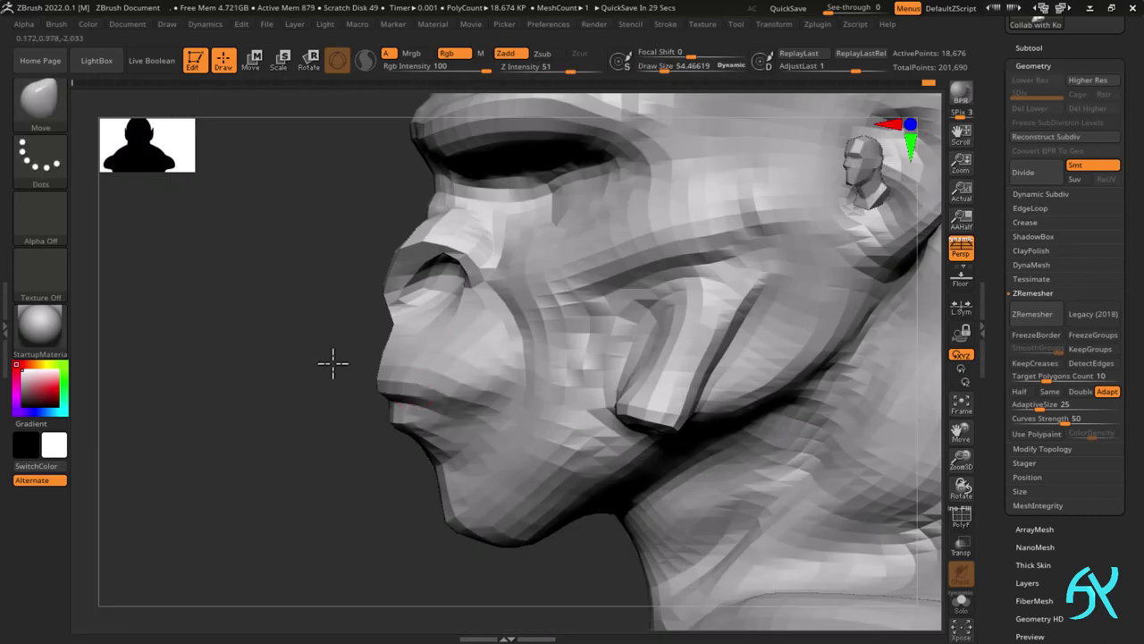
key(s)
drag(488, 419, 495, 419)
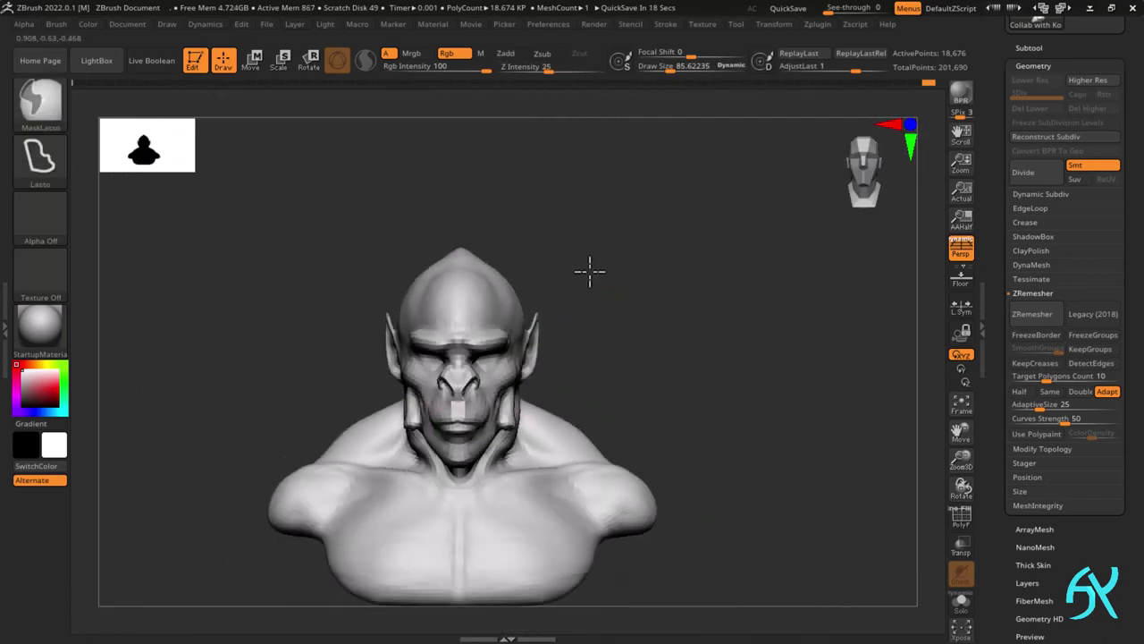
- Adjust the sides of the neck below the jaw from the front with the Move brush, reducing the draw size from about 452 to 208
shift+right_drag(704, 472, 639, 409)
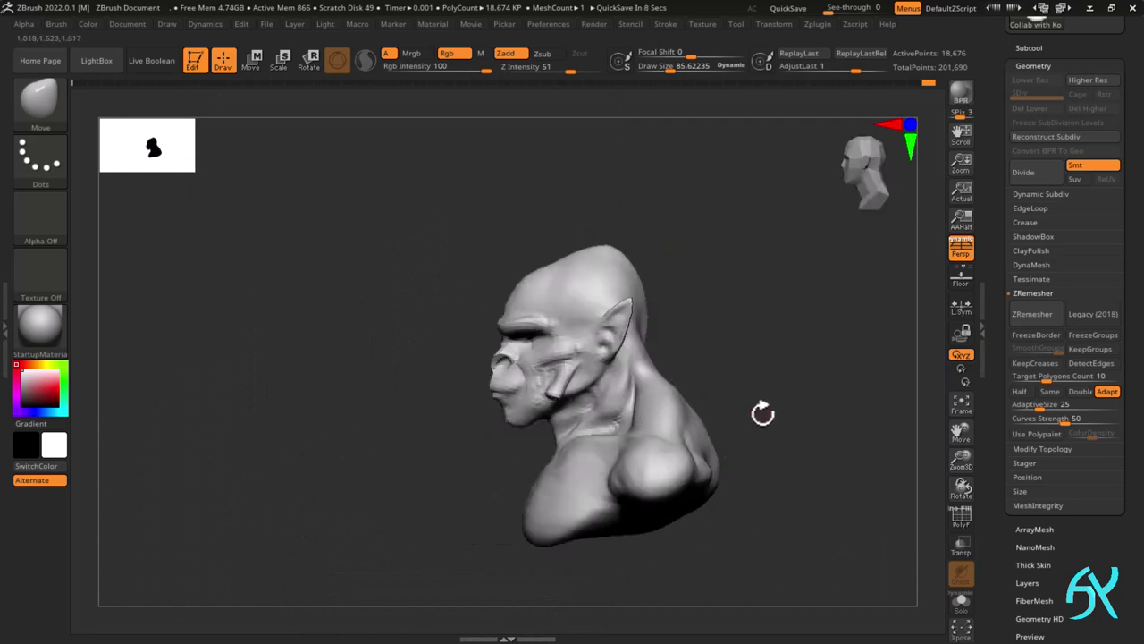
key(s)
drag(704, 273, 714, 276)
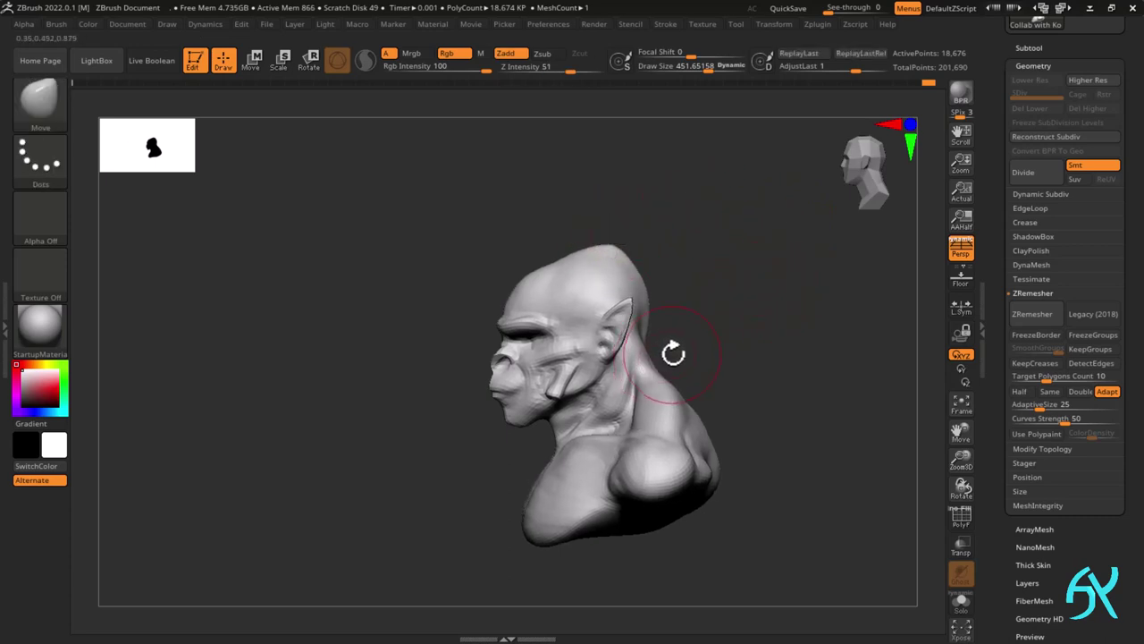
shift+drag(527, 452, 783, 391)
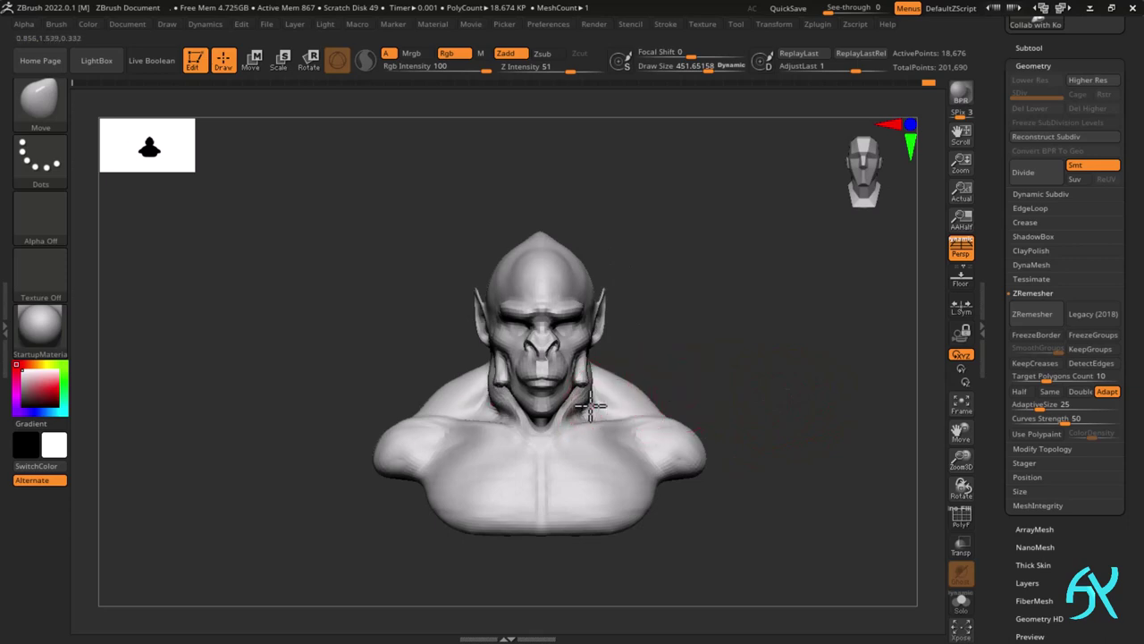
mouse_move(644, 361)
right_down()
mouse_move(575, 402)
mouse_move(664, 373)
right_up()
key(bracketleft)
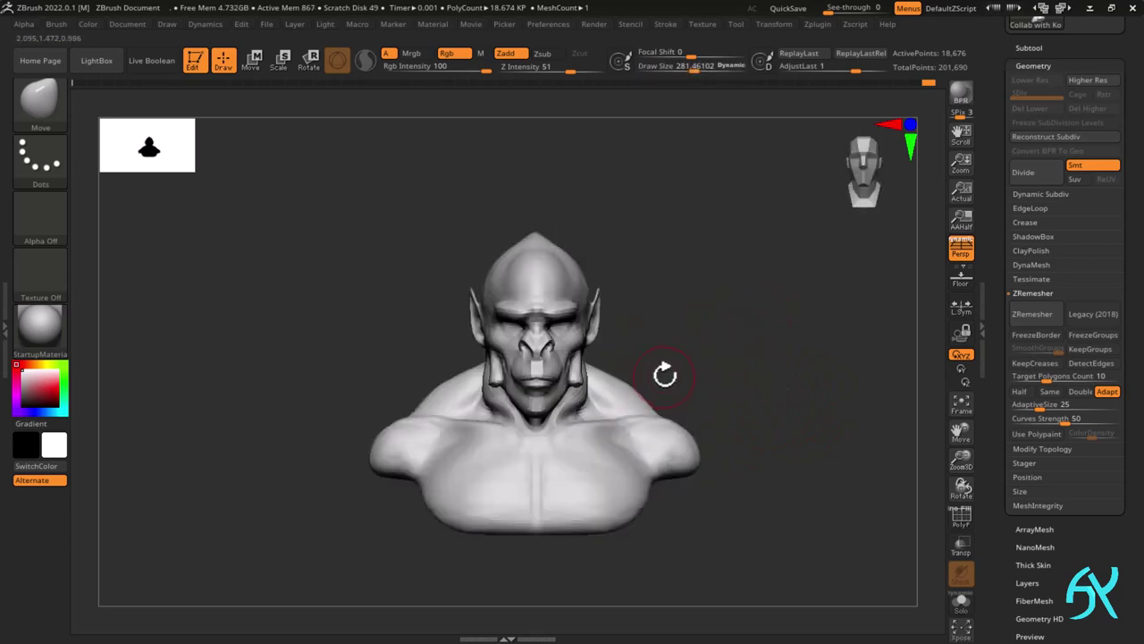
key(f)
mouse_move(577, 422)
shift+mouse_down()
mouse_move(597, 424)
mouse_move(572, 406)
mouse_move(583, 392)
shift+mouse_up()
key(s)
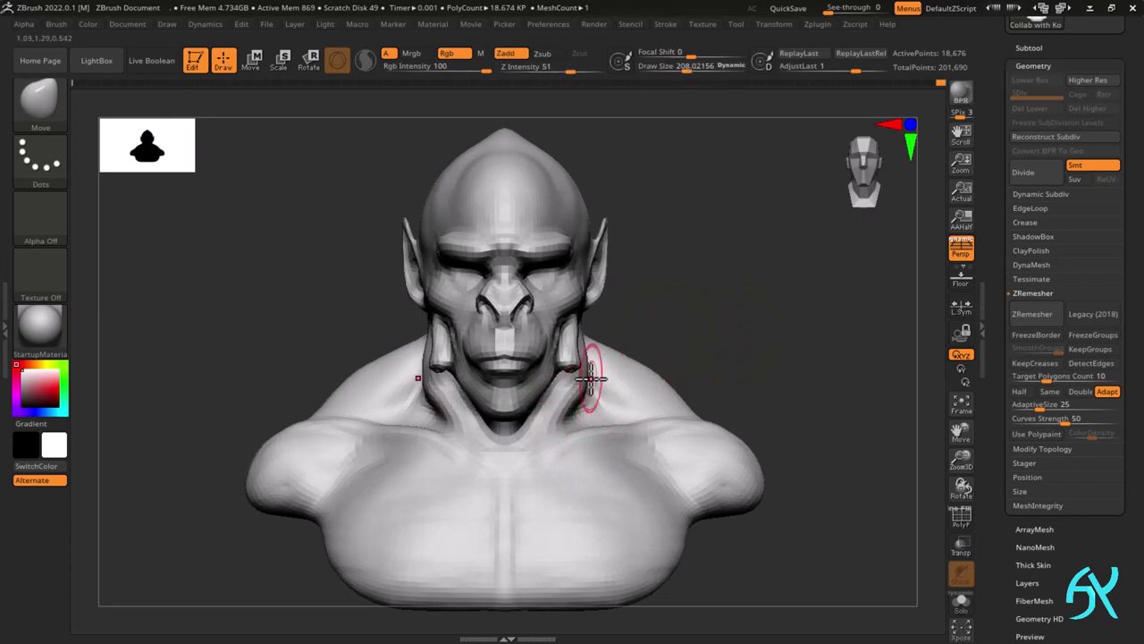
- Compare the neck from the side and front and undo the last change to its outline
right_drag(675, 358, 606, 350)
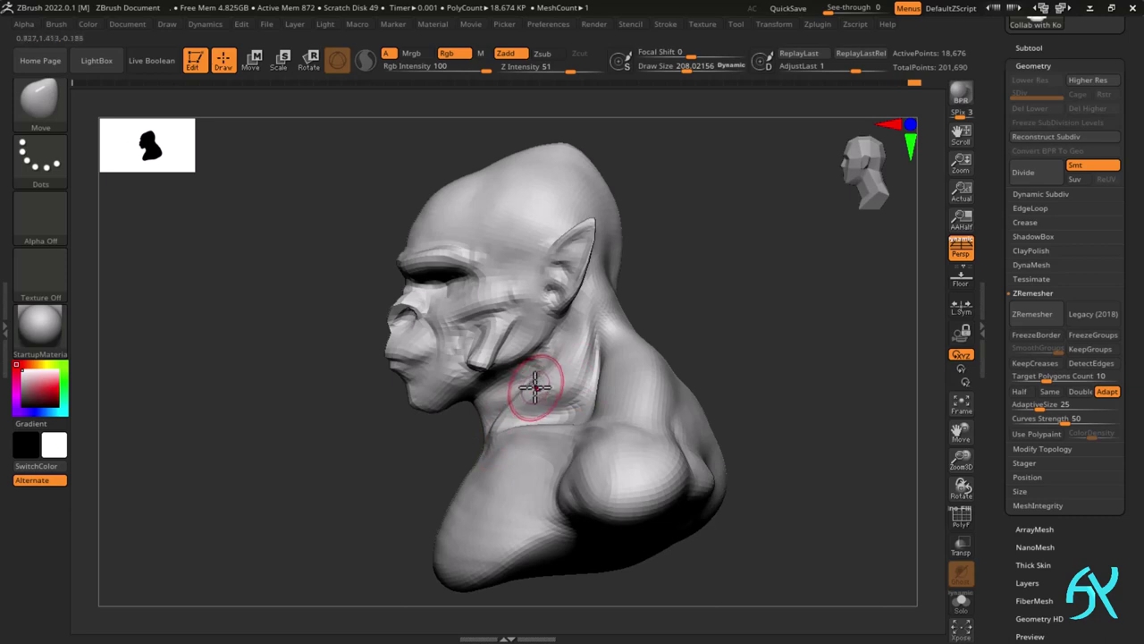
shift+right_drag(513, 399, 547, 426)
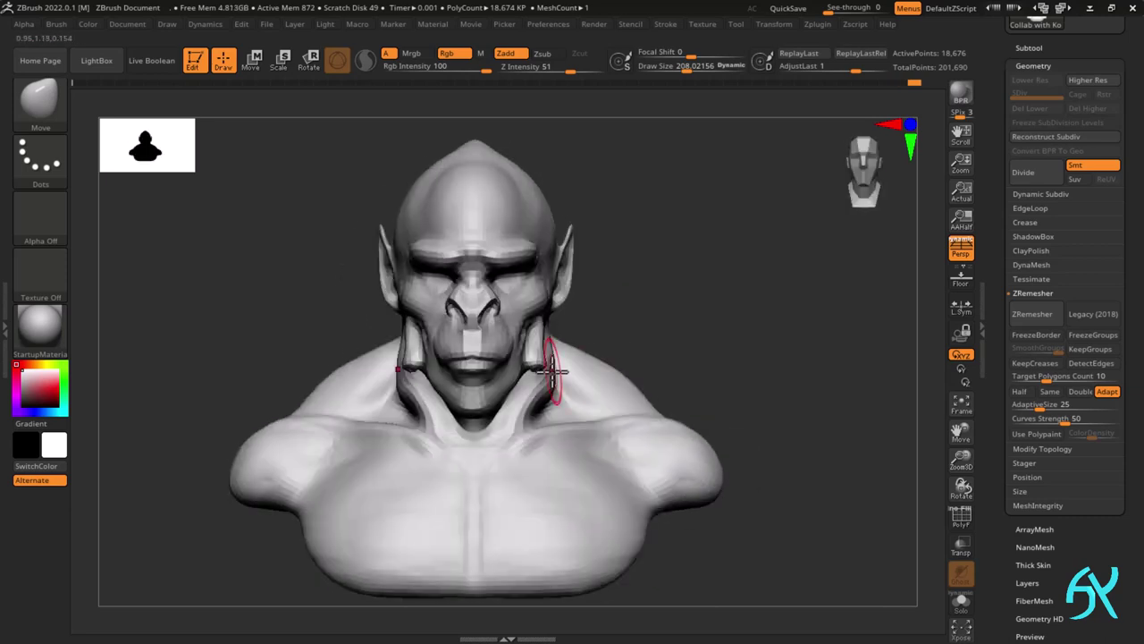
key(ctrl+z)
- Reshape the outer neck muscles beneath the cheek strands from several angles with the Move brush at a draw size of about 188
key(s)
drag(538, 414, 531, 415)
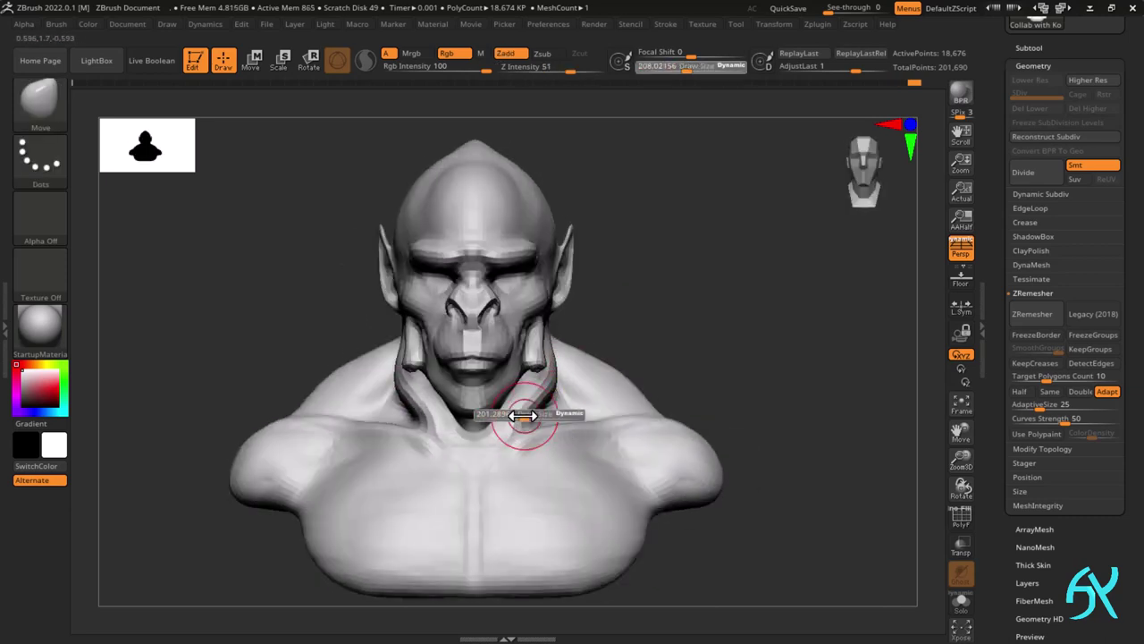
right_drag(496, 441, 431, 451)
mouse_move(537, 380)
alt+right_down()
mouse_move(677, 378)
mouse_move(662, 385)
alt+right_up()
shift+right_drag(662, 385, 720, 388)
right_drag(402, 288, 467, 286)
drag(466, 302, 468, 286)
mouse_move(871, 260)
shift+right_down()
mouse_move(815, 261)
mouse_move(687, 327)
shift+right_up()
key(ctrl)
alt+drag(575, 408, 578, 412)
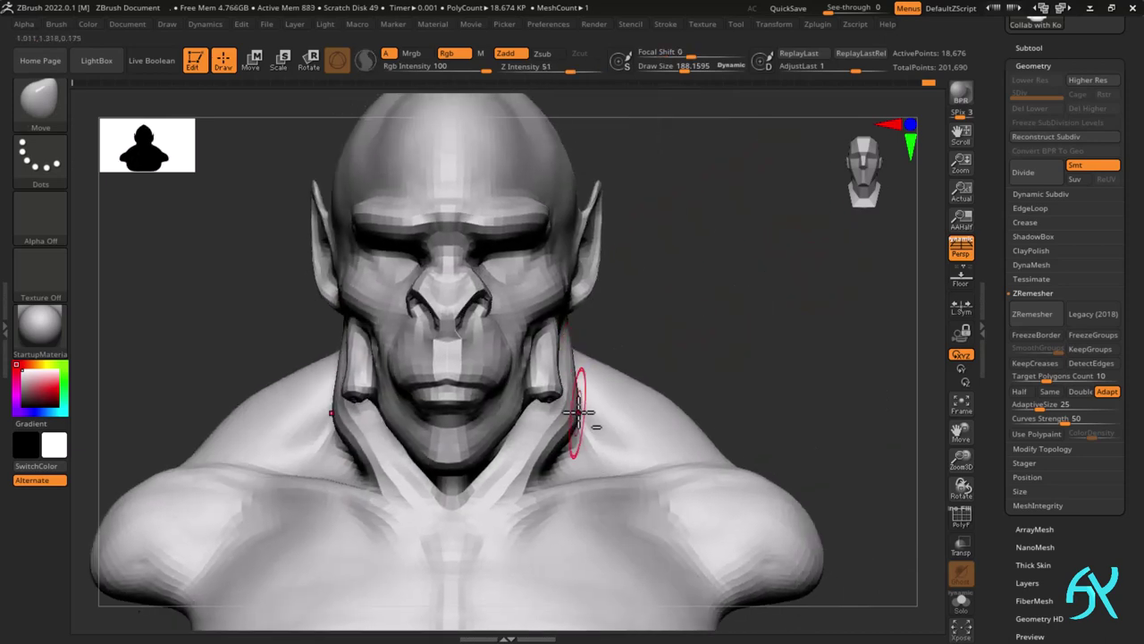
- Adjust the trapezius and collarbone area beside the neck with the Move brush at a draw size of about 274
mouse_move(548, 452)
right_down()
mouse_move(756, 405)
mouse_move(777, 412)
right_up()
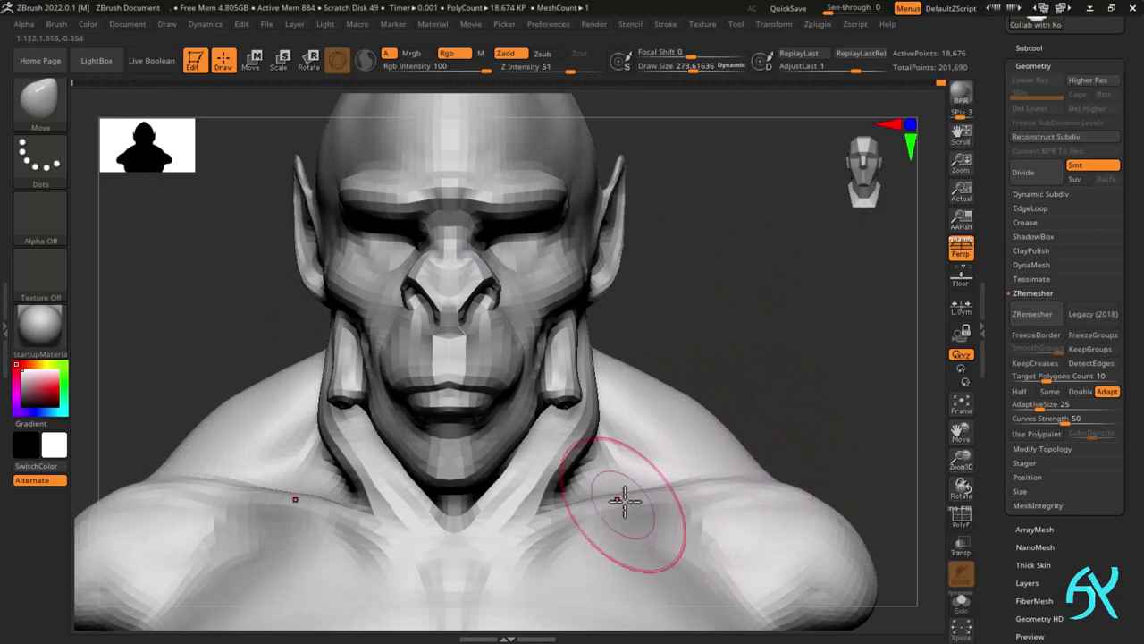
drag(671, 507, 690, 509)
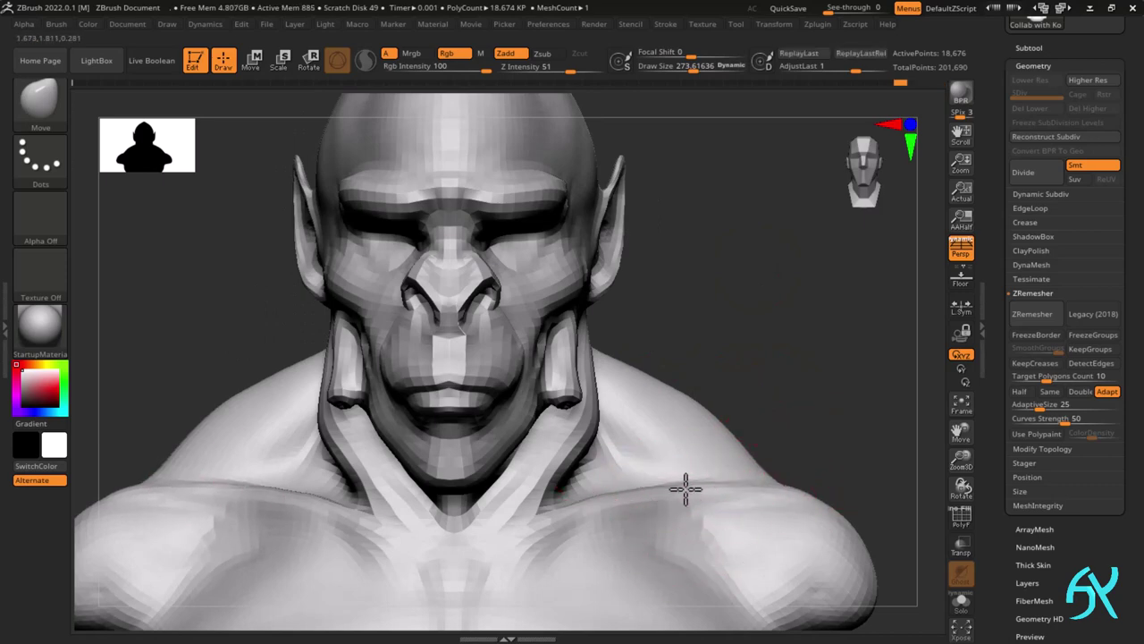
mouse_move(685, 488)
shift+right_down()
mouse_move(697, 514)
mouse_move(695, 487)
shift+right_up()
ctrl+right_drag(695, 488, 696, 425)
shift+right_drag(696, 424, 813, 474)
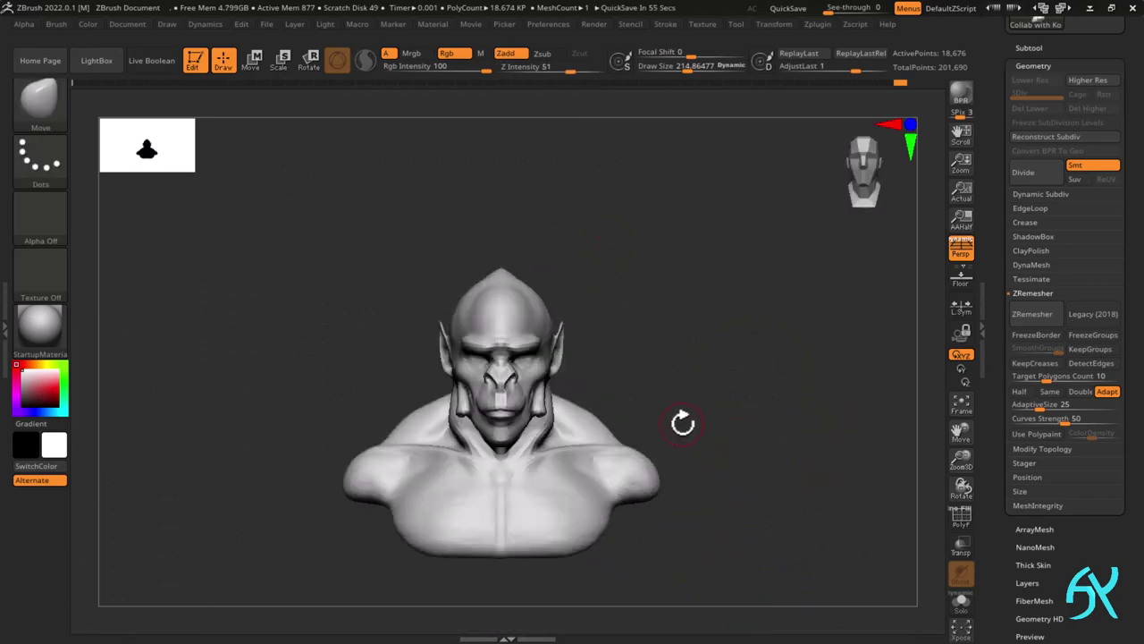
- Reduce the Move brush's draw size to about 54 for detail work around the face
ctrl+right_drag(582, 429, 812, 352)
key(s)
drag(816, 351, 797, 350)
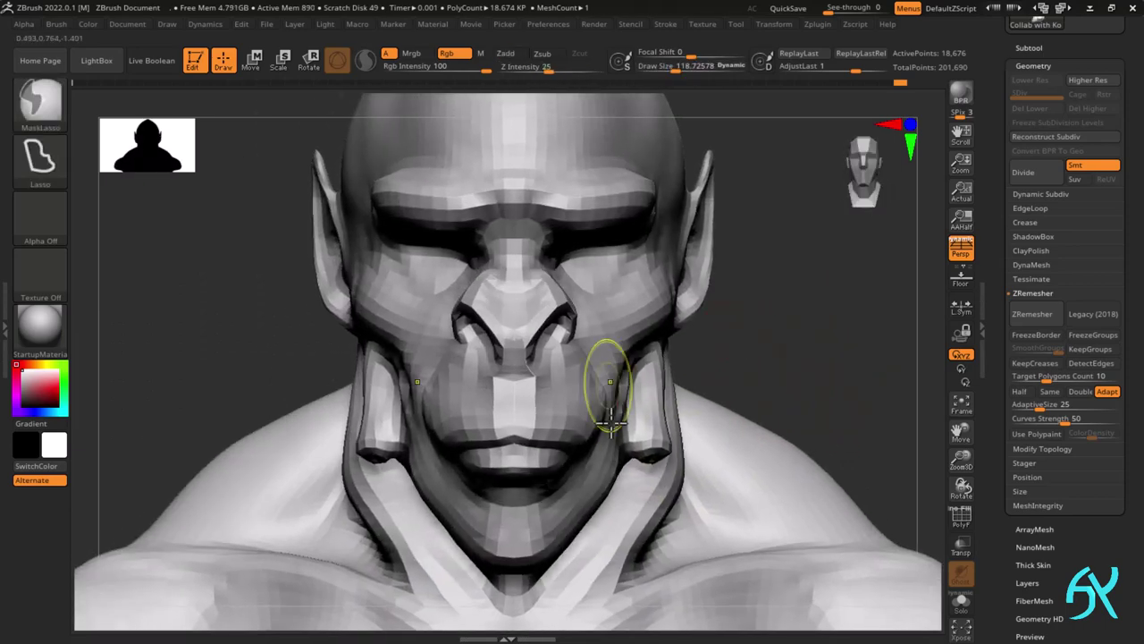
ctrl+right_drag(611, 422, 651, 415)
mouse_move(651, 414)
right_down()
mouse_move(474, 385)
mouse_move(493, 358)
mouse_move(692, 326)
mouse_move(725, 284)
right_up()
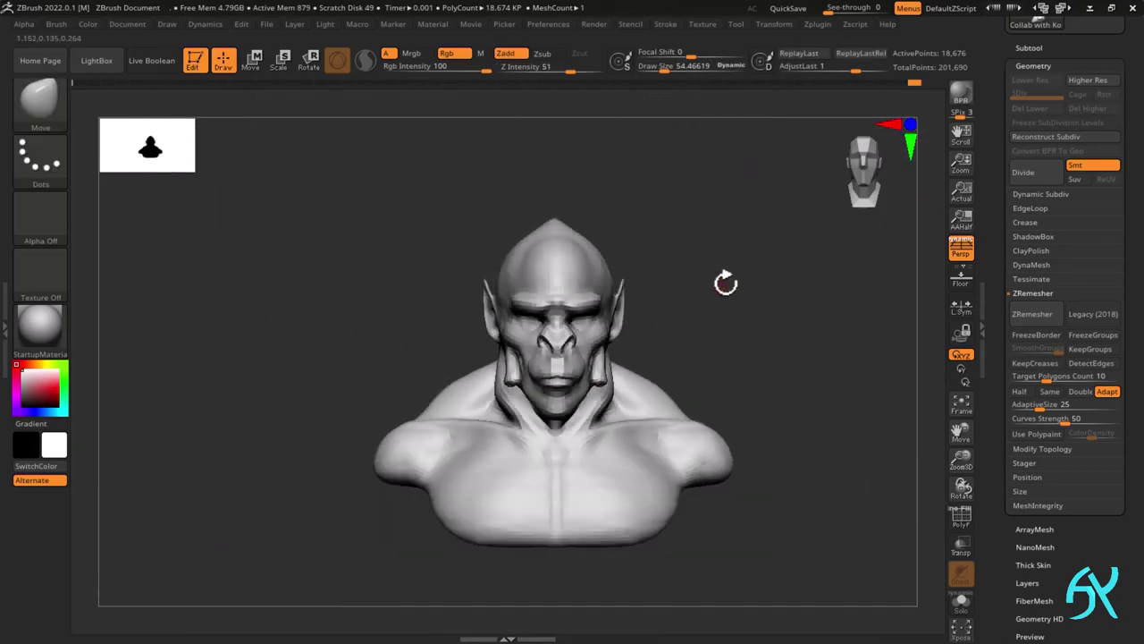
- Widen the whole bust slightly along its side-to-side axis with the transform gizmo
key(w)
click(586, 342)
drag(510, 391, 502, 389)
alt+right_drag(750, 359, 696, 356)
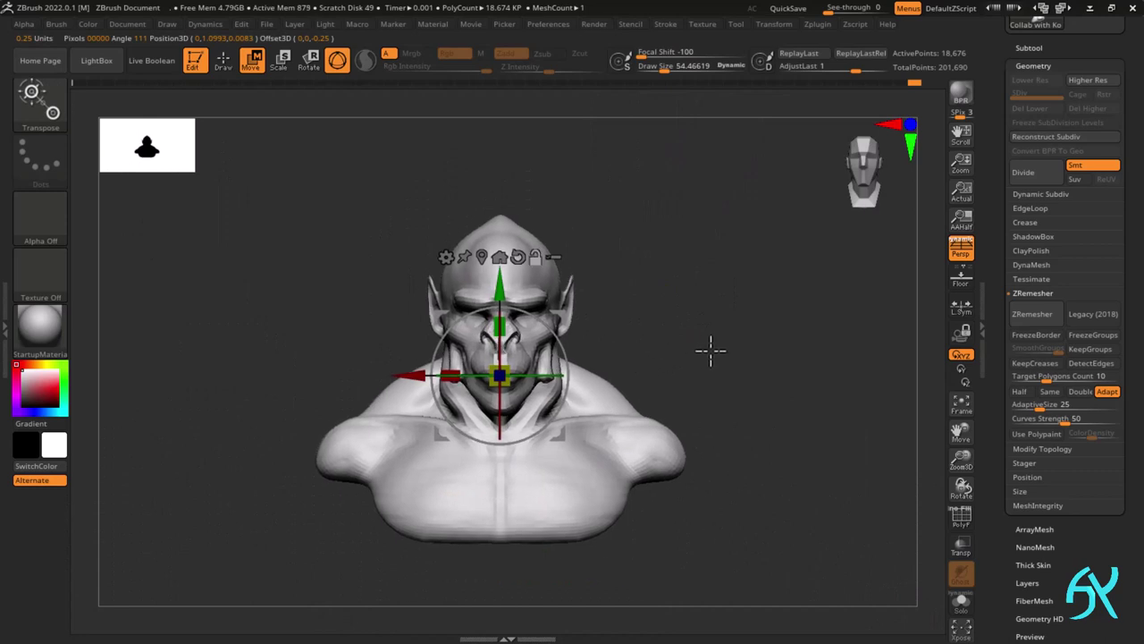
drag(453, 379, 447, 382)
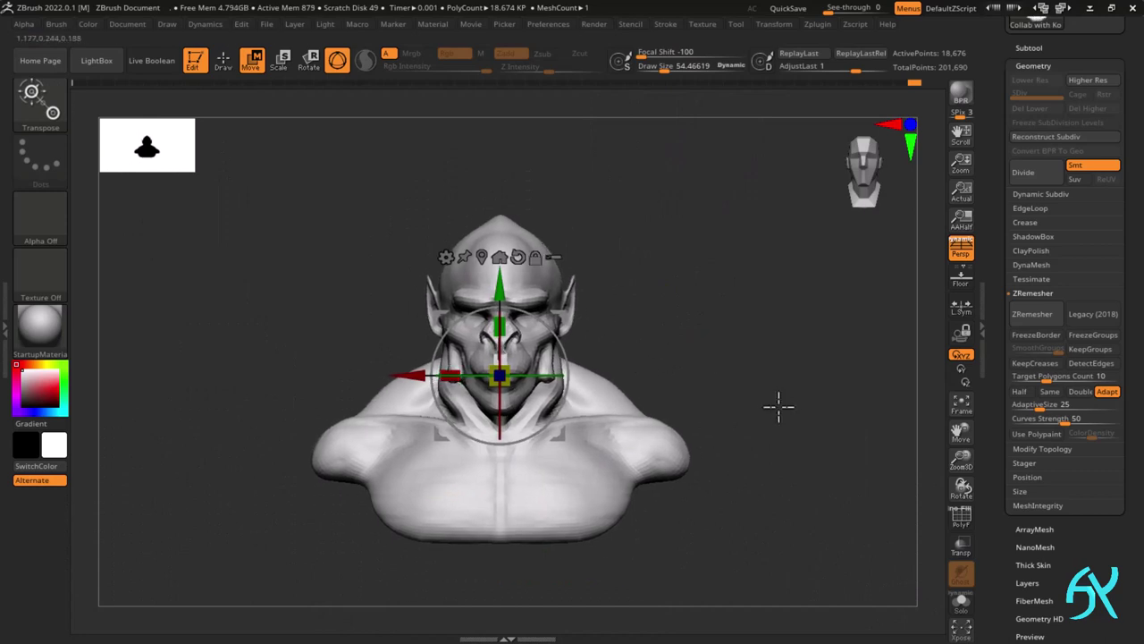
- Return to the Move brush with a draw size of about 236 and round the back of the skull in profile
right_drag(779, 407, 608, 402)
key(q)
click(56, 24)
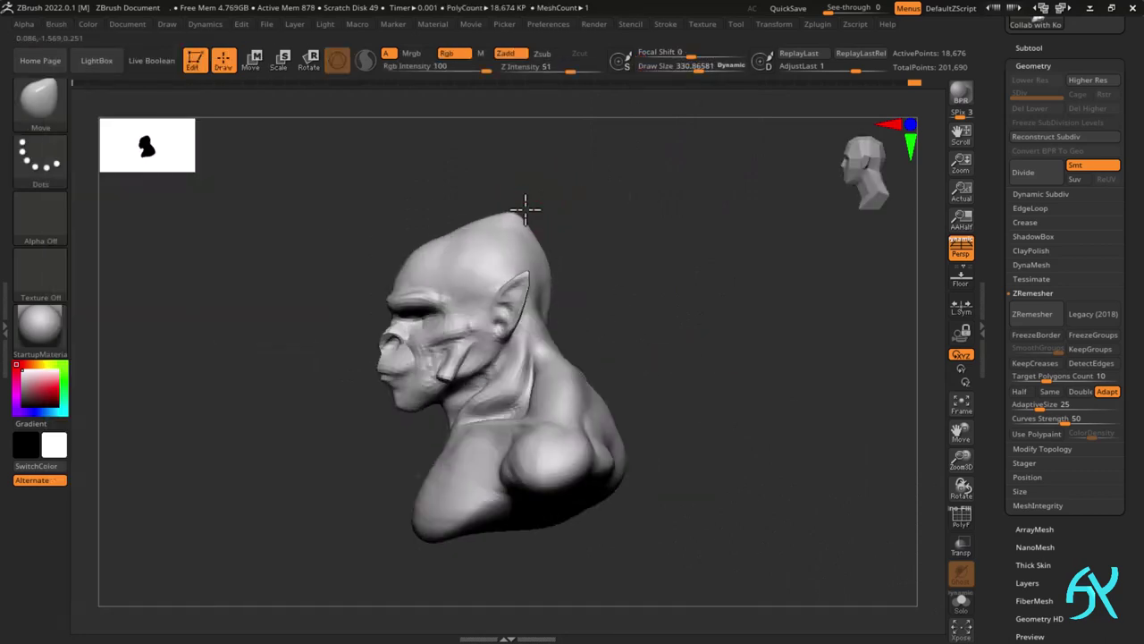
mouse_move(526, 209)
right_down()
mouse_move(605, 210)
mouse_move(581, 268)
right_up()
mouse_move(581, 268)
right_down()
mouse_move(506, 273)
mouse_move(429, 143)
right_up()
key(bracketleft)
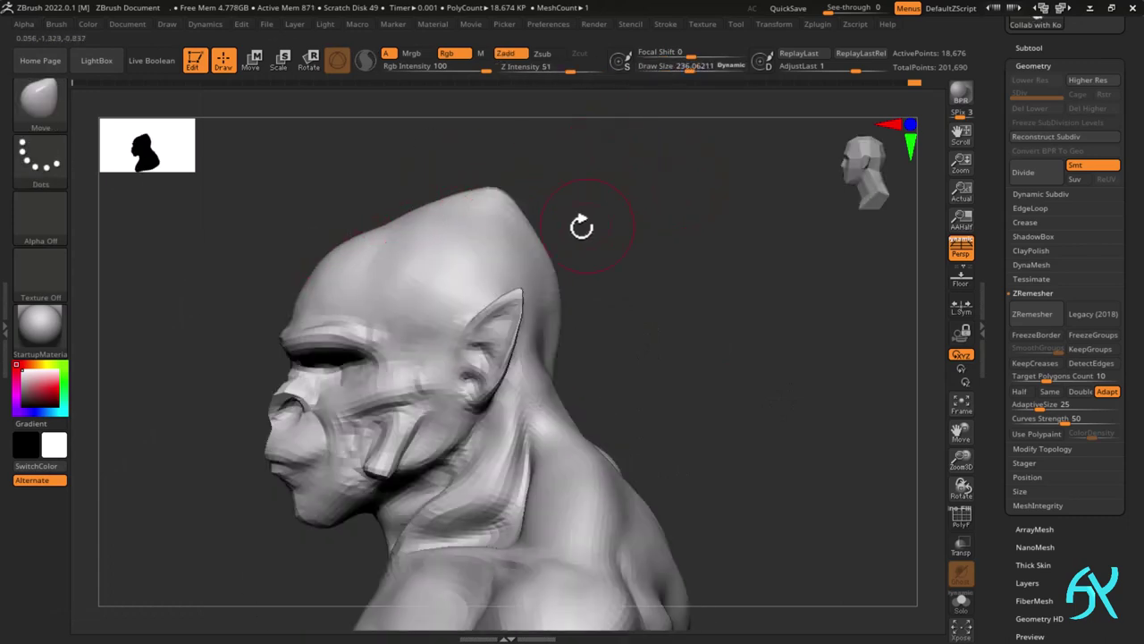
mouse_move(536, 208)
right_down()
mouse_move(510, 210)
mouse_move(590, 203)
right_up()
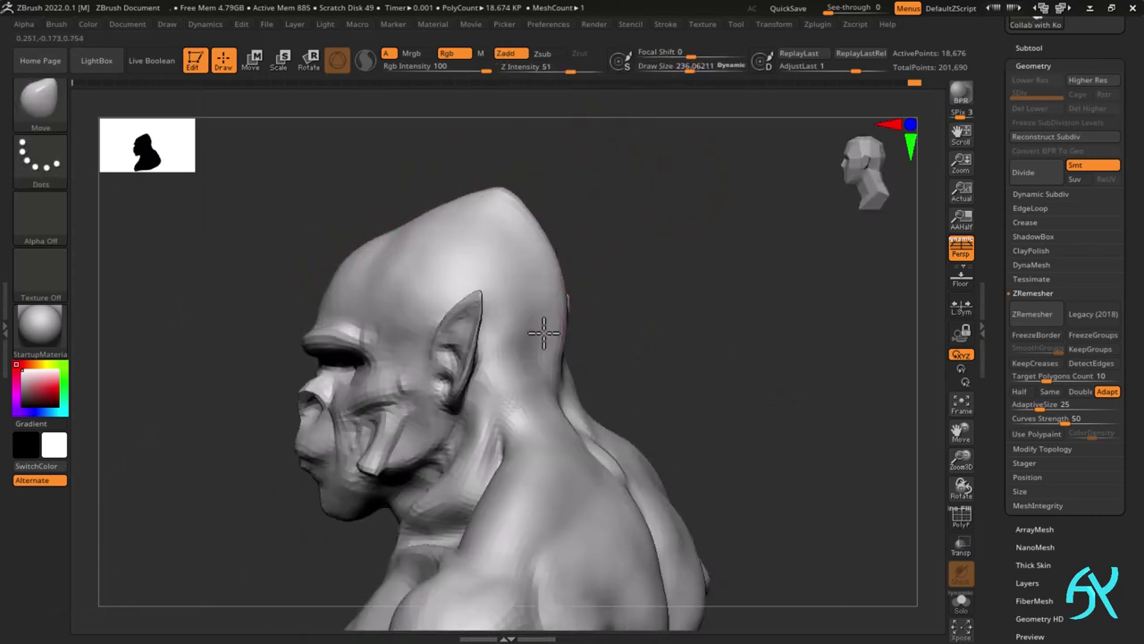
- Reshape the slope from the forehead to the crown with the Move brush, working from both side views
right_drag(544, 333, 644, 159)
mouse_move(509, 239)
right_down()
mouse_move(488, 337)
mouse_move(492, 186)
mouse_move(662, 251)
mouse_move(516, 221)
mouse_move(740, 161)
right_up()
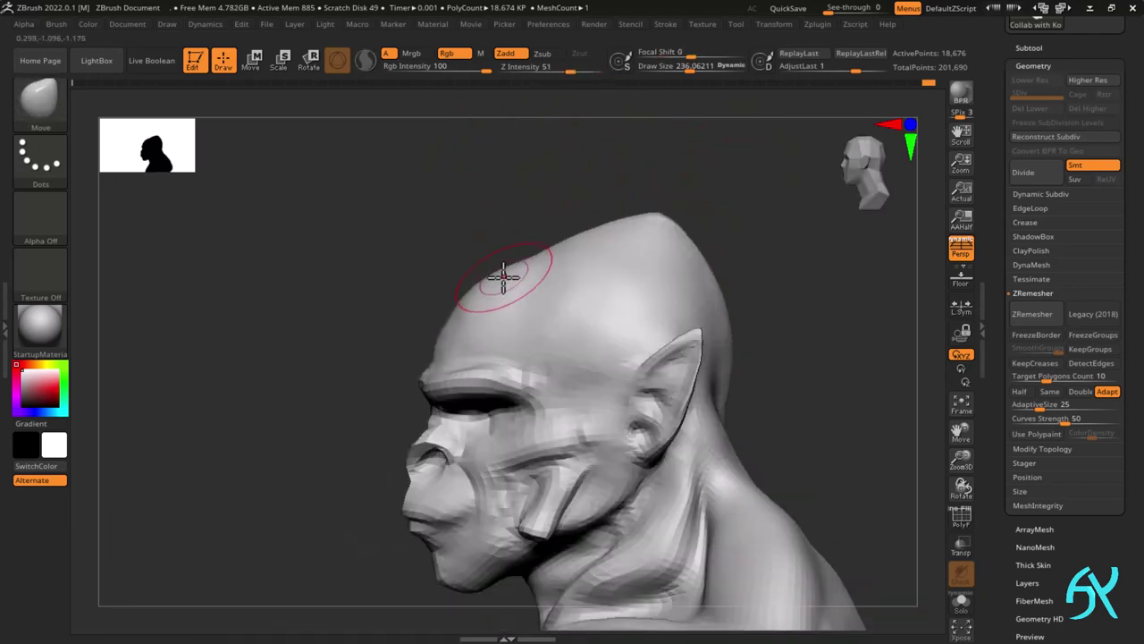
right_drag(447, 349, 536, 350)
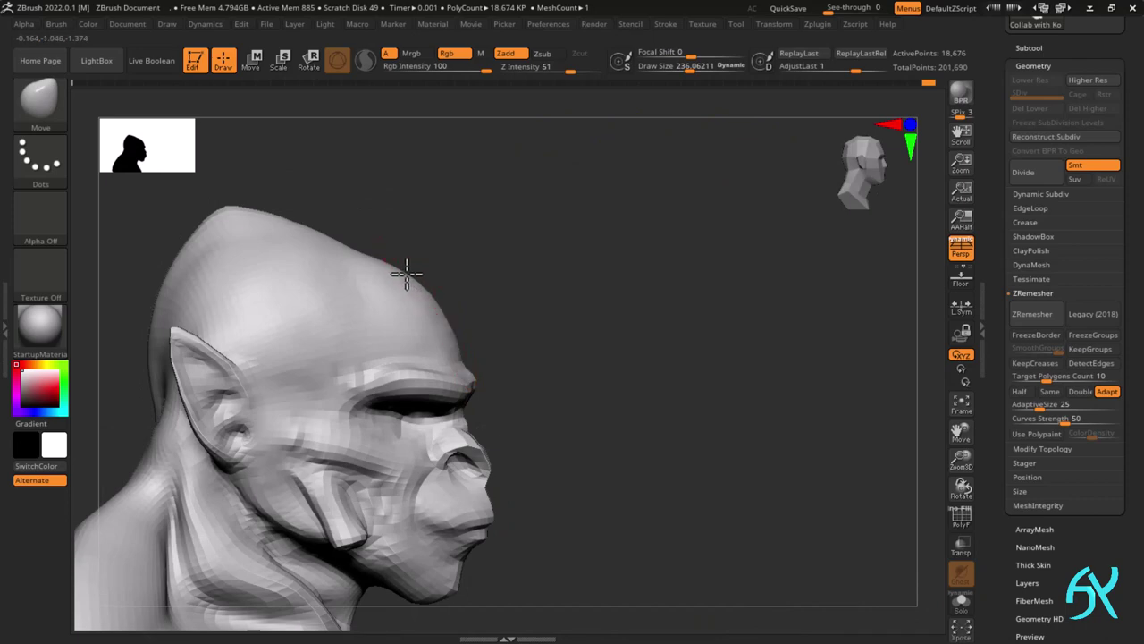
right_drag(407, 273, 593, 240)
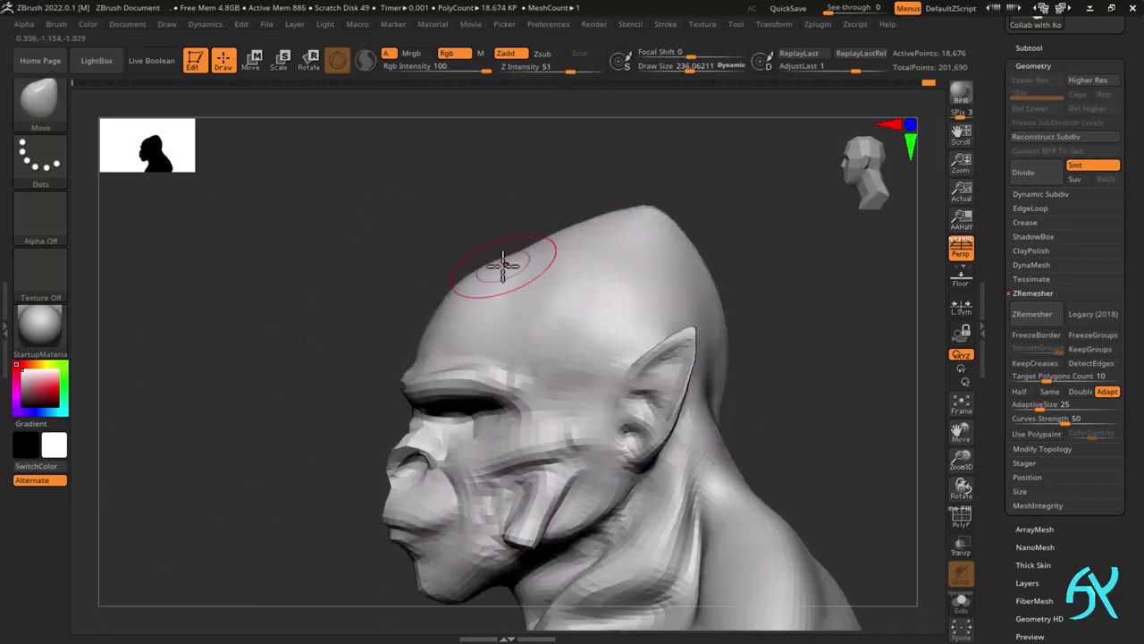
right_drag(502, 266, 567, 267)
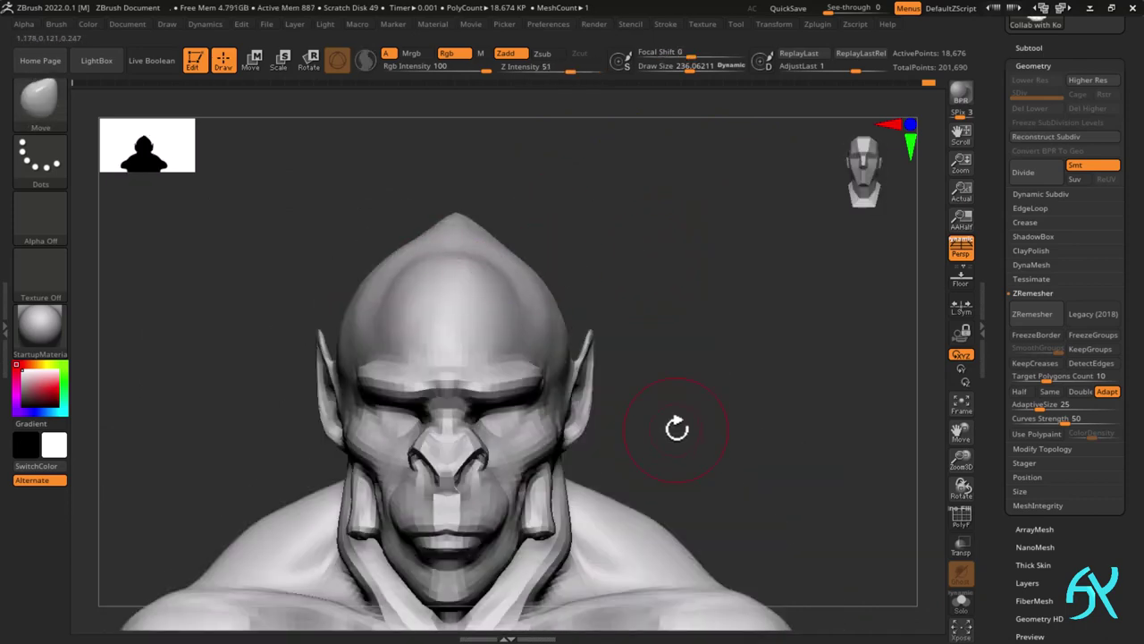
- Check the head's topology with the wireframe shown, expand the Modify Topology options, and hide the wireframe again
key(shift+f)
click(1041, 449)
mouse_move(474, 208)
ctrl+right_down()
mouse_move(456, 278)
mouse_move(453, 264)
ctrl+right_up()
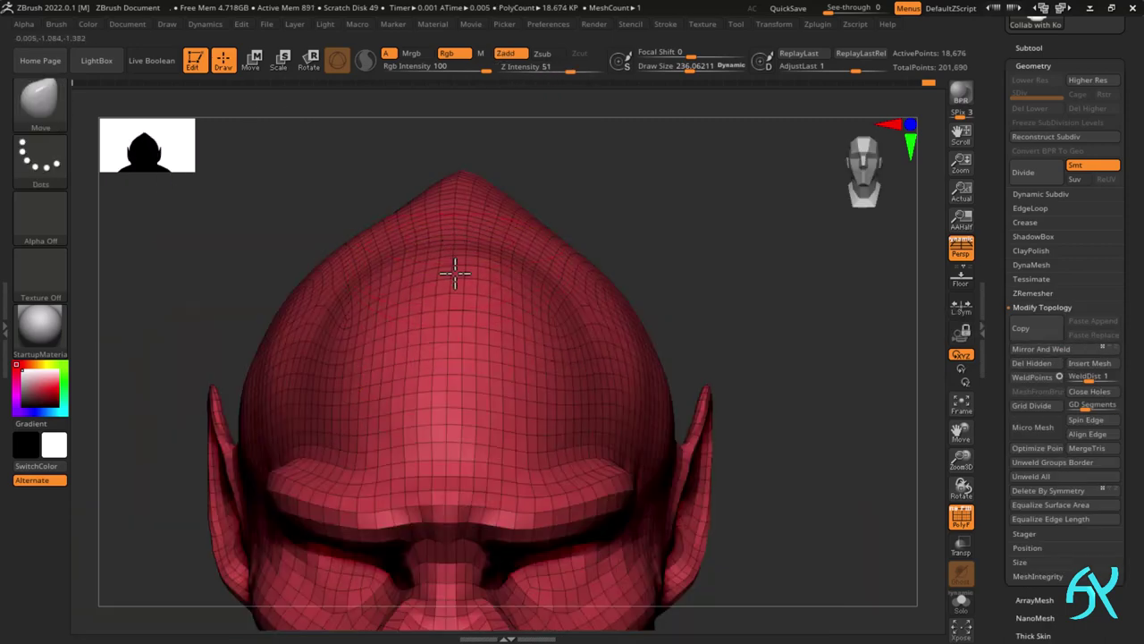
key(ctrl+shift+z)
key(shift+f)
- Adjust the crown and upper sides of the skull with the Move brush from the side and front
ctrl+right_drag(542, 428, 536, 331)
right_drag(840, 332, 719, 330)
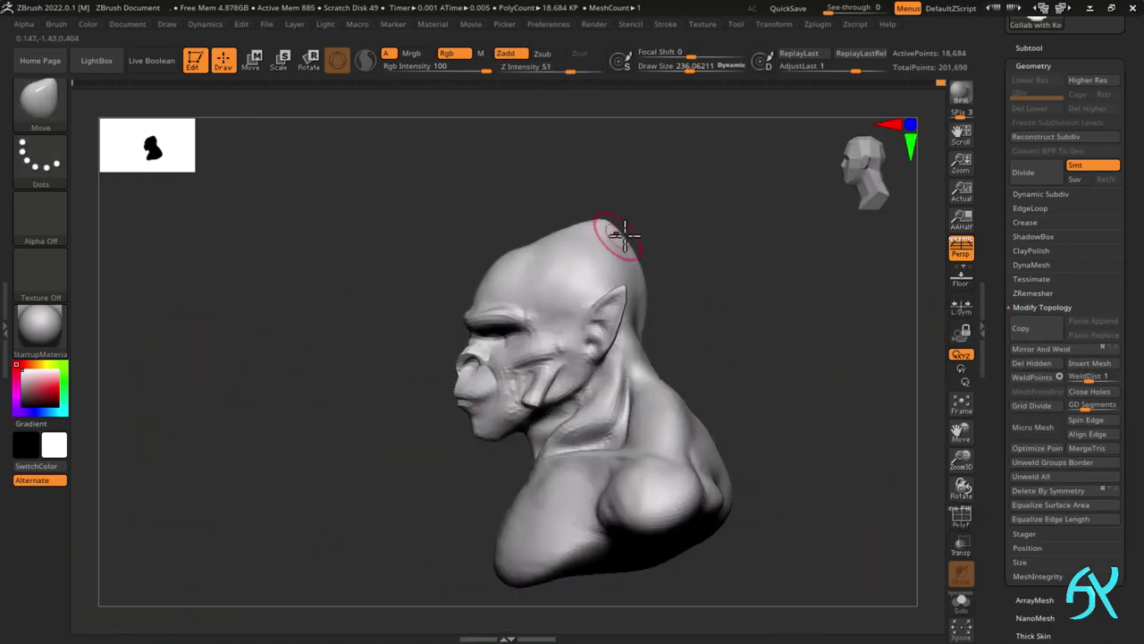
ctrl+right_drag(625, 237, 618, 286)
right_drag(619, 287, 661, 288)
right_drag(572, 260, 657, 259)
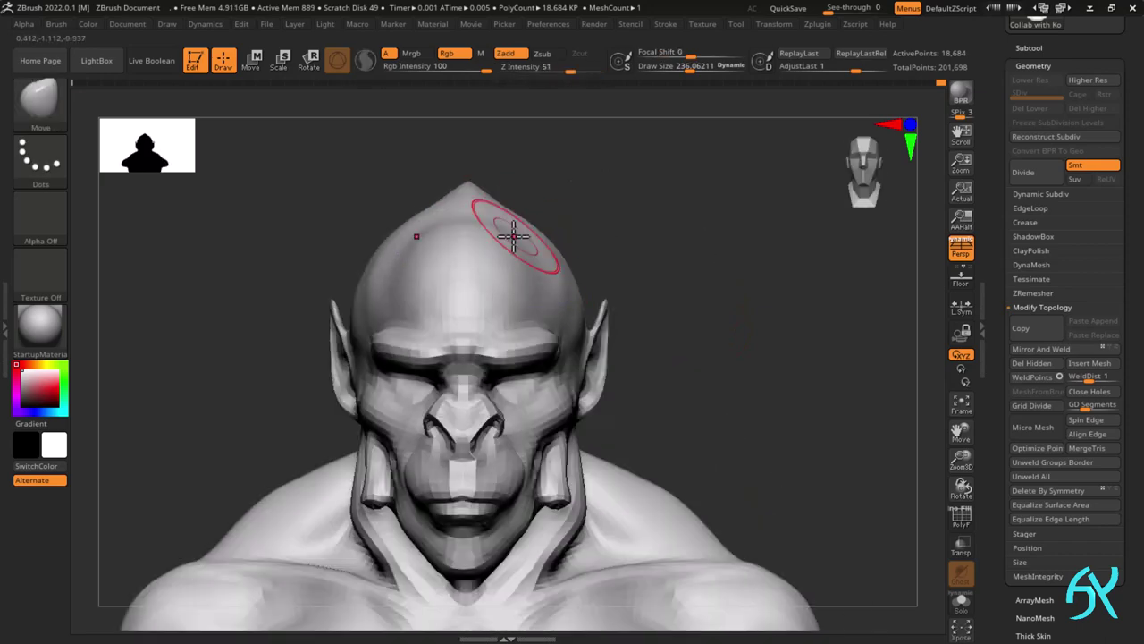
right_drag(545, 245, 666, 279)
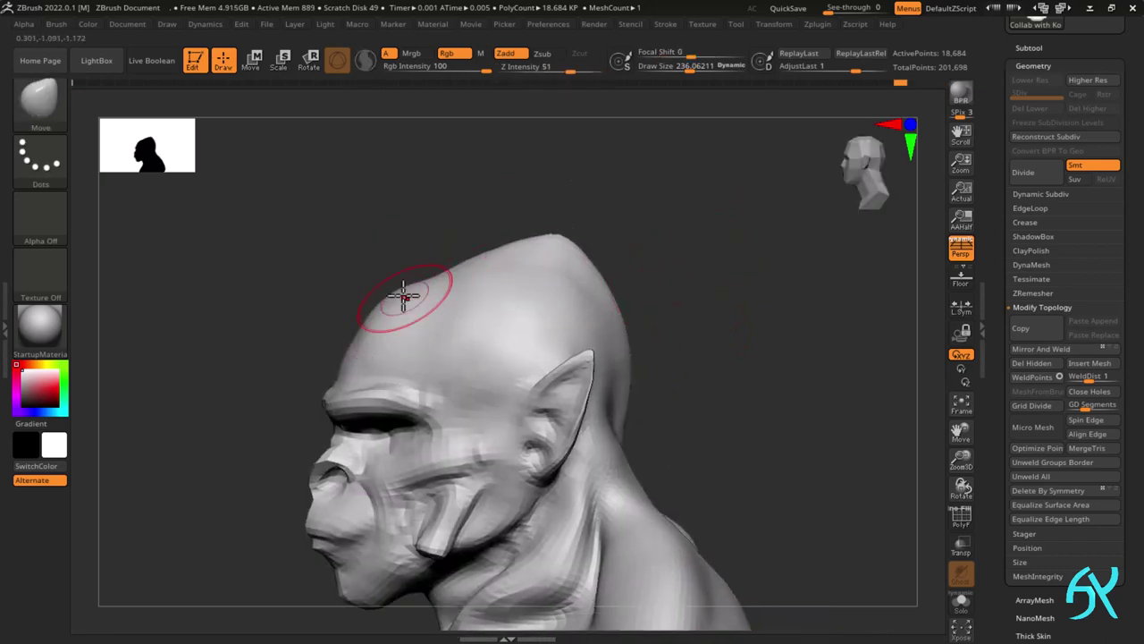
mouse_move(539, 220)
shift+right_down()
mouse_move(626, 274)
mouse_move(545, 263)
mouse_move(675, 308)
shift+right_up()
- Smooth the crown and round the back of the skull, reducing the Move brush's draw size to about 201
mouse_move(675, 309)
ctrl+right_down()
mouse_move(676, 283)
mouse_move(673, 313)
ctrl+right_up()
shift+drag(620, 288, 613, 281)
ctrl+right_drag(620, 224, 627, 349)
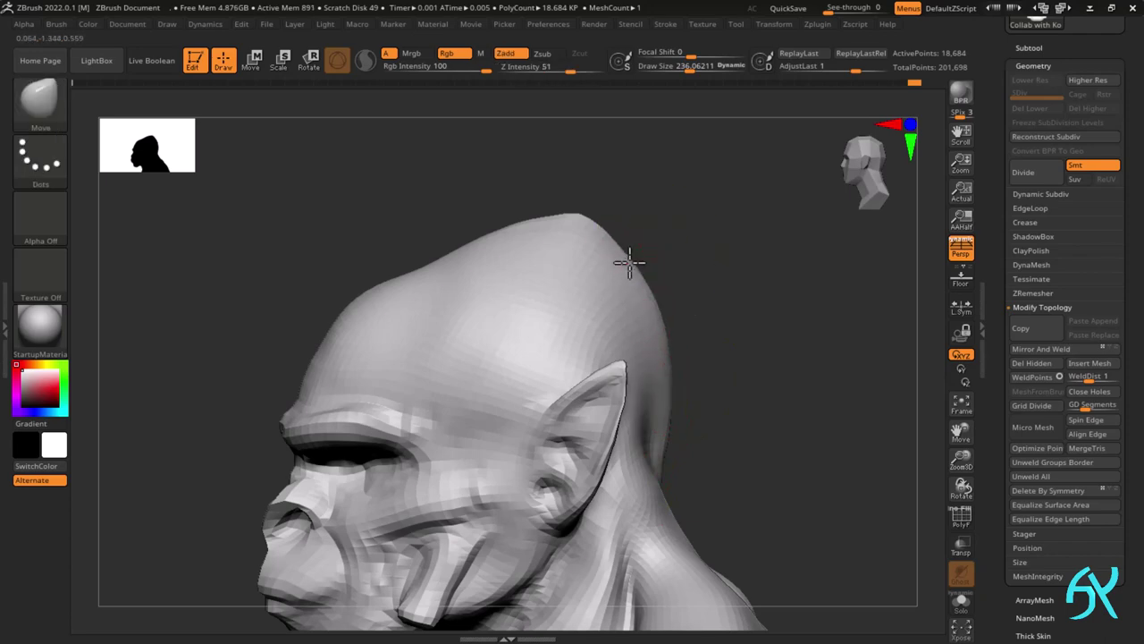
mouse_move(669, 308)
ctrl+right_down()
mouse_move(649, 276)
mouse_move(647, 327)
ctrl+right_up()
shift+drag(629, 247, 623, 244)
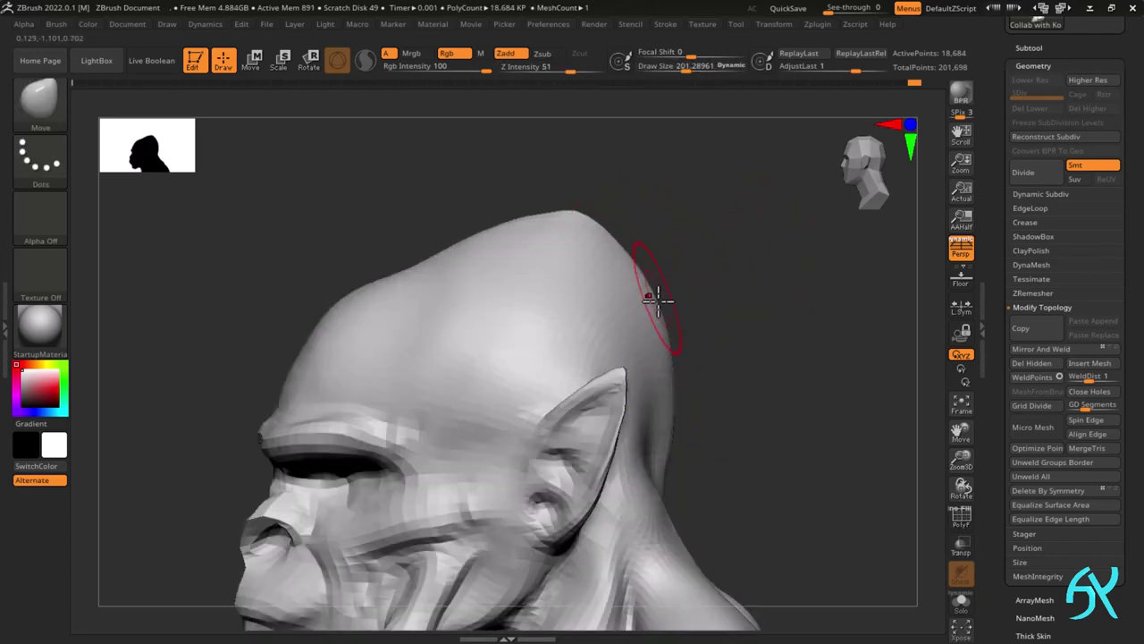
ctrl+right_drag(658, 300, 653, 264)
ctrl+right_drag(657, 312, 653, 358)
- Smooth the neck area behind the jaw and below the ear with a draw size of about 175
right_drag(572, 383, 616, 388)
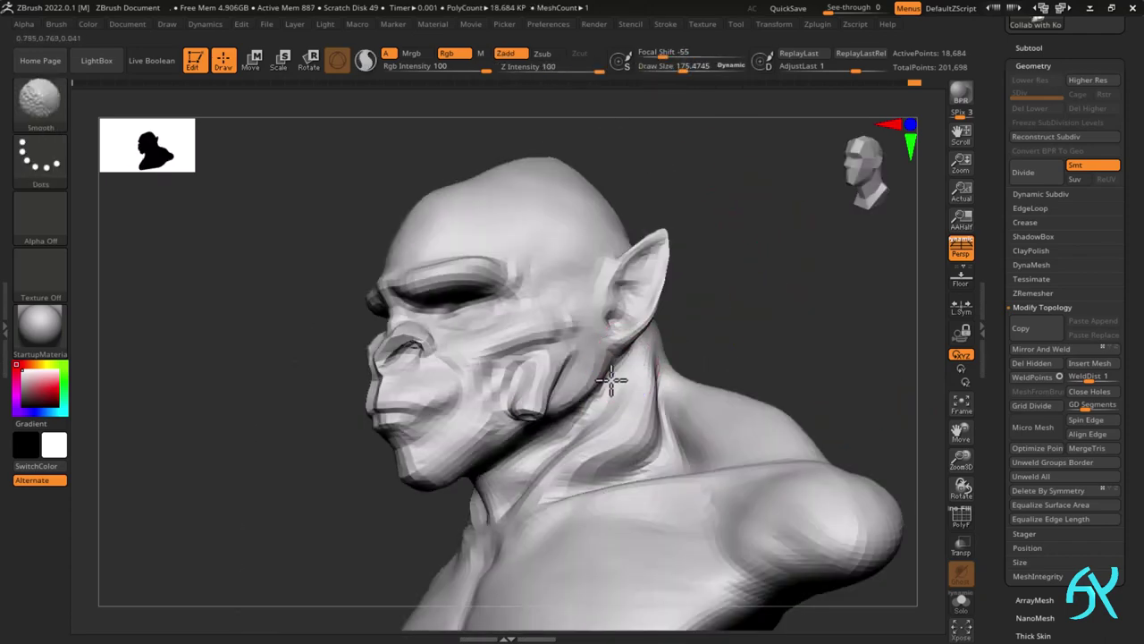
shift+drag(616, 388, 598, 401)
right_drag(653, 386, 611, 388)
ctrl+right_drag(651, 265, 646, 225)
- Mask off everything below the head with a lasso mask, adjust the head with the gizmo, and clear the mask
mouse_move(764, 246)
alt+right_down()
mouse_move(679, 304)
mouse_move(769, 367)
mouse_move(703, 352)
mouse_move(723, 358)
alt+right_up()
mouse_move(391, 429)
ctrl+mouse_down()
mouse_move(529, 342)
mouse_move(376, 299)
ctrl+mouse_up()
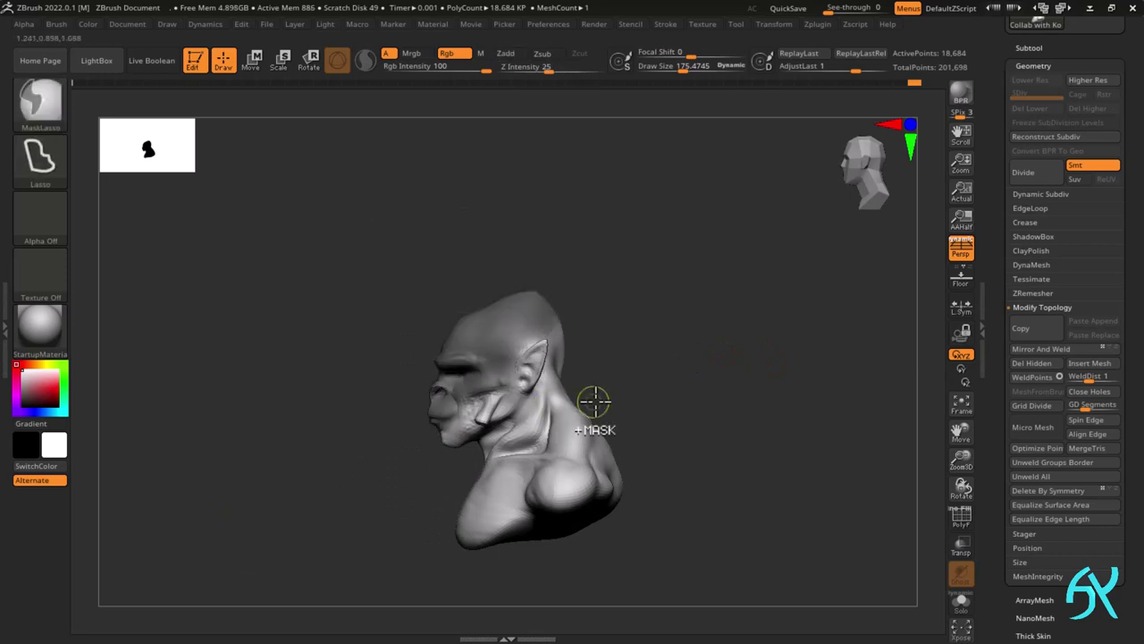
ctrl+click(629, 391)
key(w)
mouse_move(529, 371)
right_down()
mouse_move(653, 342)
mouse_move(641, 352)
right_up()
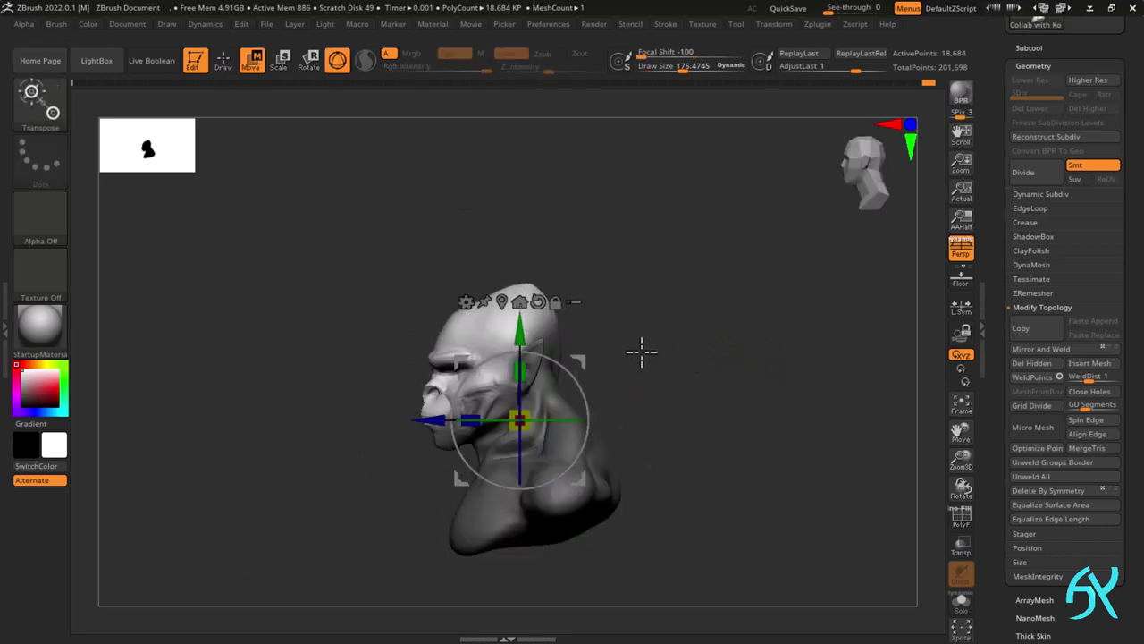
key(q)
ctrl+drag(641, 352, 651, 361)
- Refine the jaw and muzzle profile in side view with the Move brush
ctrl+right_drag(639, 352, 630, 332)
ctrl+right_drag(483, 389, 514, 443)
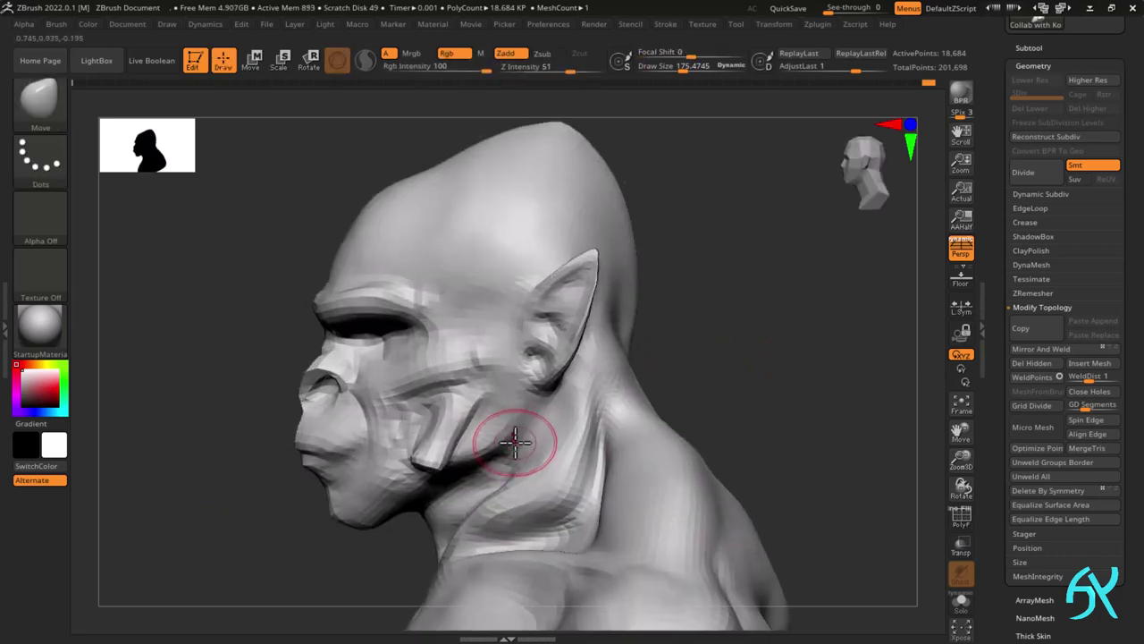
ctrl+right_drag(477, 362, 525, 261)
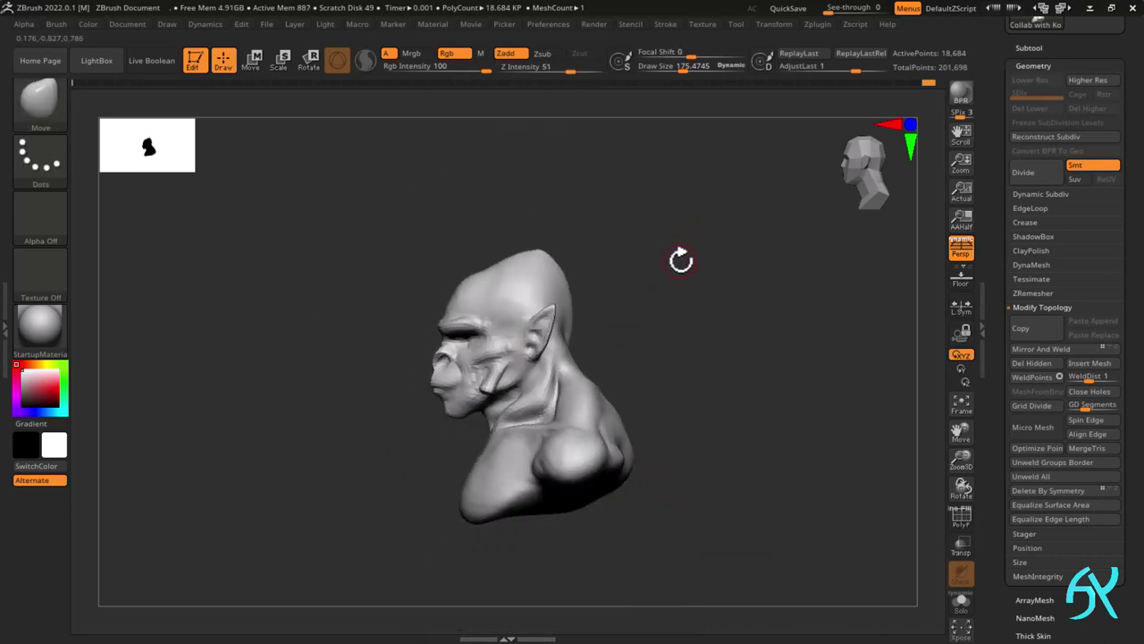
ctrl+right_drag(680, 260, 702, 290)
shift+right_drag(420, 474, 440, 496)
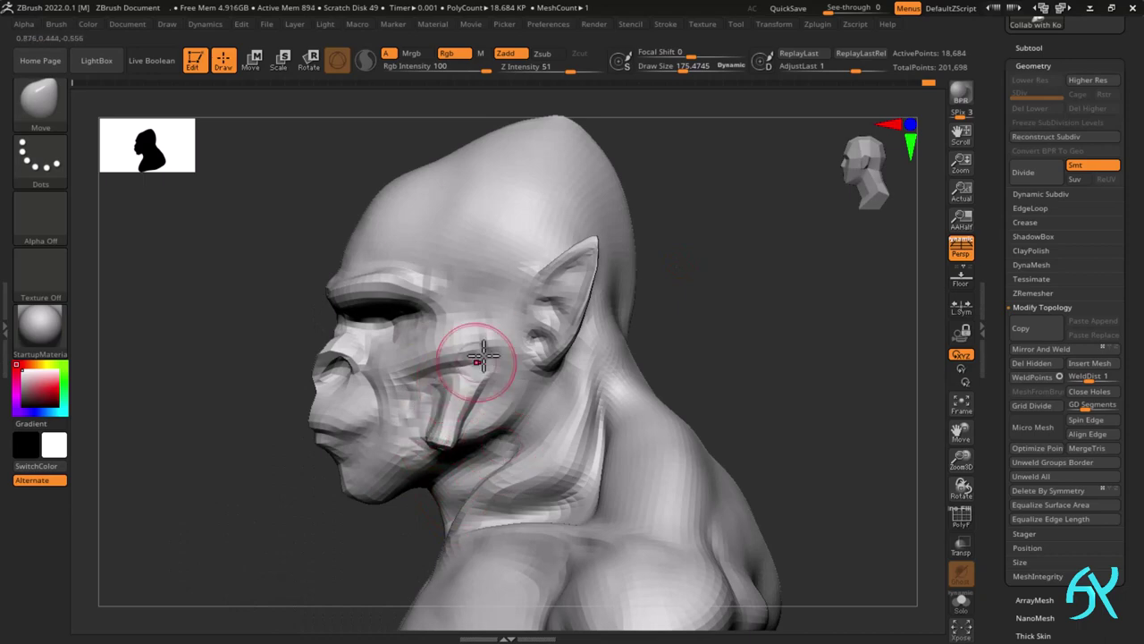
ctrl+right_drag(481, 391, 480, 409)
- Set the Move brush's draw size to about 124 and reposition the lower end of the cheek muscle
key(s)
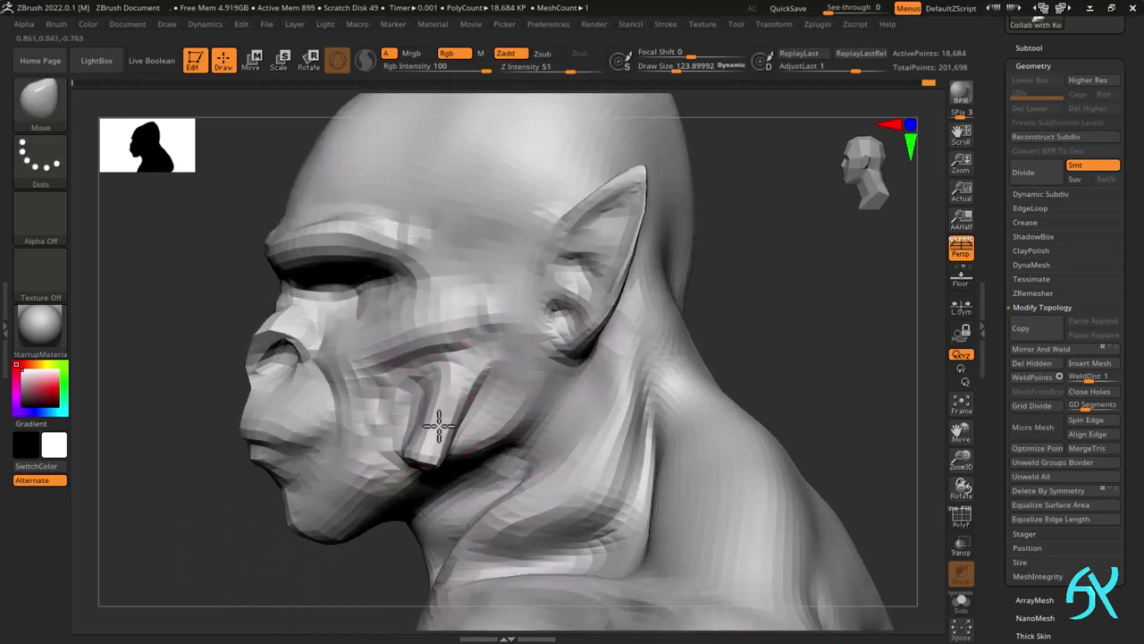
drag(443, 463, 440, 458)
mouse_move(440, 458)
shift+right_down()
mouse_move(519, 435)
mouse_move(411, 420)
mouse_move(447, 421)
mouse_move(438, 447)
mouse_move(534, 296)
shift+right_up()
alt+right_drag(534, 296, 748, 292)
ctrl+right_drag(727, 368, 661, 447)
mouse_move(662, 447)
right_down()
mouse_move(485, 465)
mouse_move(547, 413)
mouse_move(452, 385)
right_up()
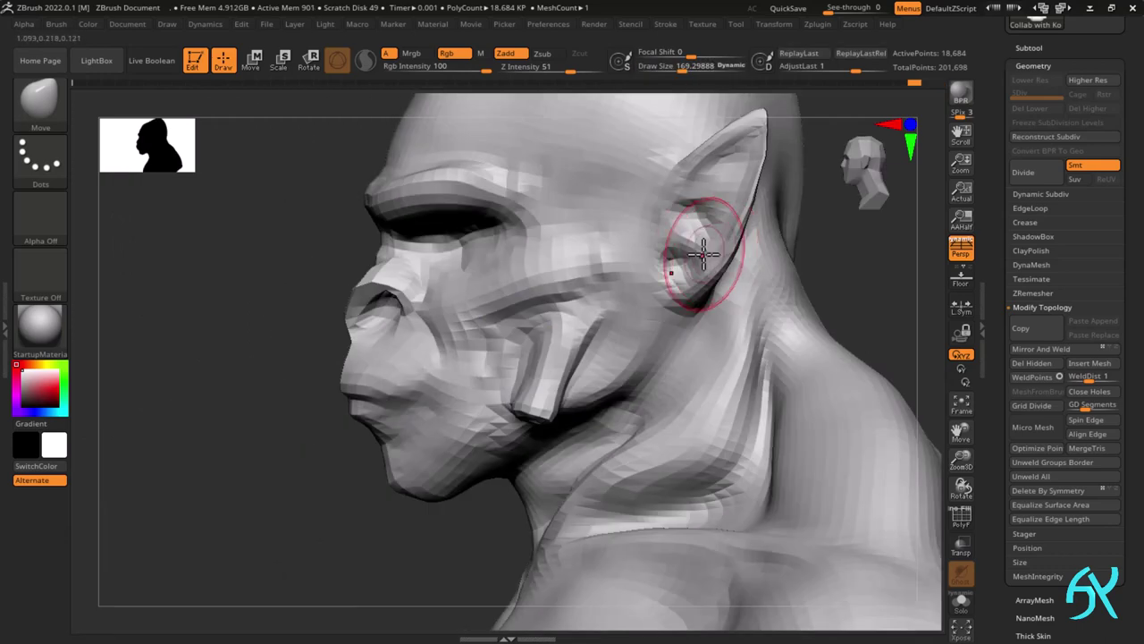
- Reduce the draw size to about 95 and refine the cheek between the muzzle, cheekbone and jaw muscle
mouse_move(483, 342)
right_down()
mouse_move(498, 345)
mouse_move(483, 340)
right_up()
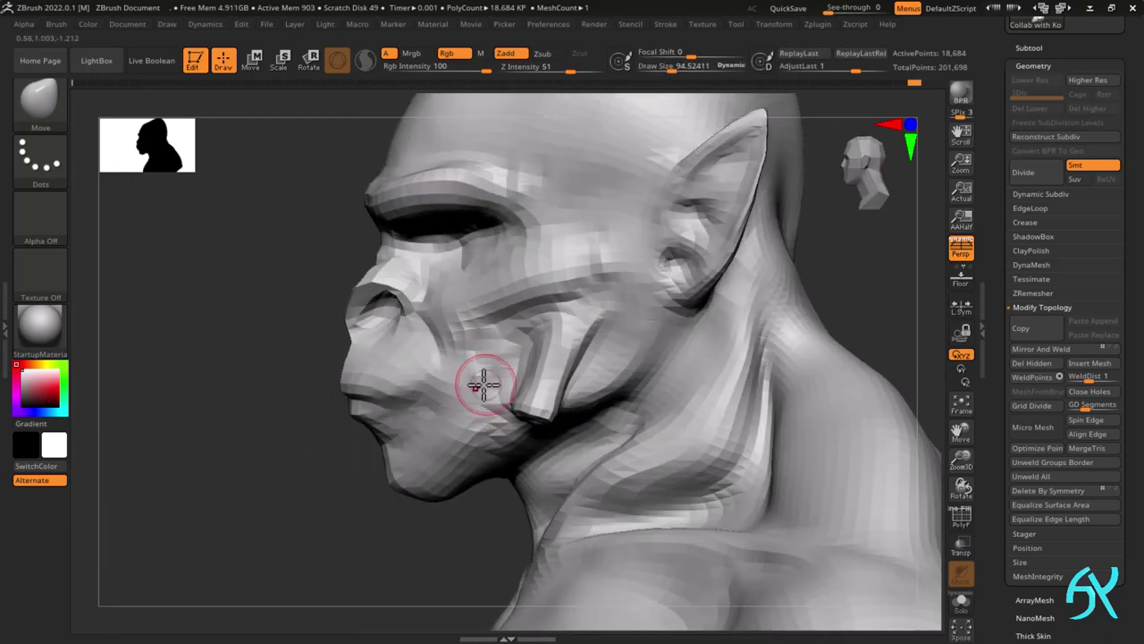
shift+right_drag(484, 384, 513, 379)
drag(506, 322, 503, 354)
shift+right_drag(503, 354, 438, 338)
mouse_move(438, 338)
right_down()
mouse_move(458, 365)
mouse_move(477, 304)
mouse_move(440, 320)
right_up()
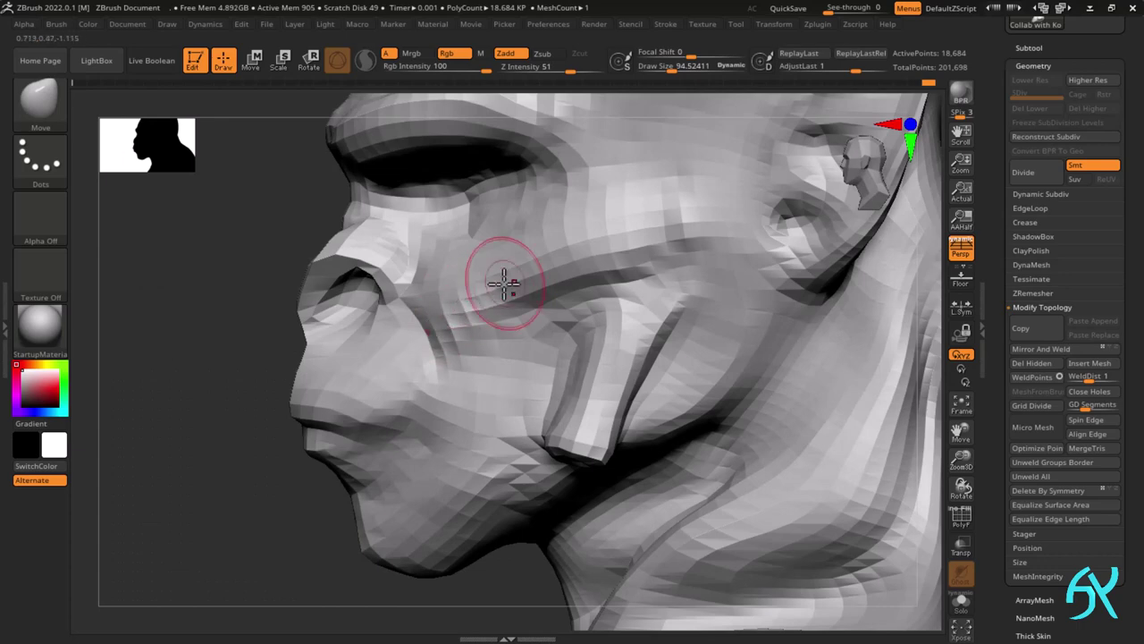
ctrl+right_drag(504, 283, 572, 295)
shift+right_drag(590, 308, 617, 390)
right_drag(709, 354, 640, 379)
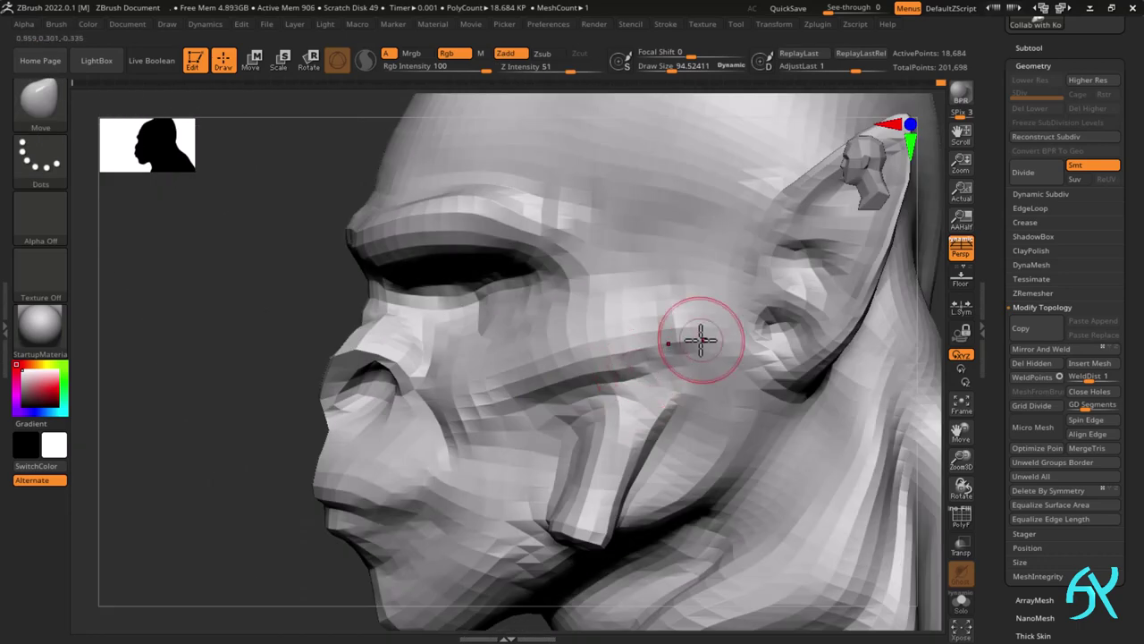
ctrl+right_drag(713, 337, 748, 278)
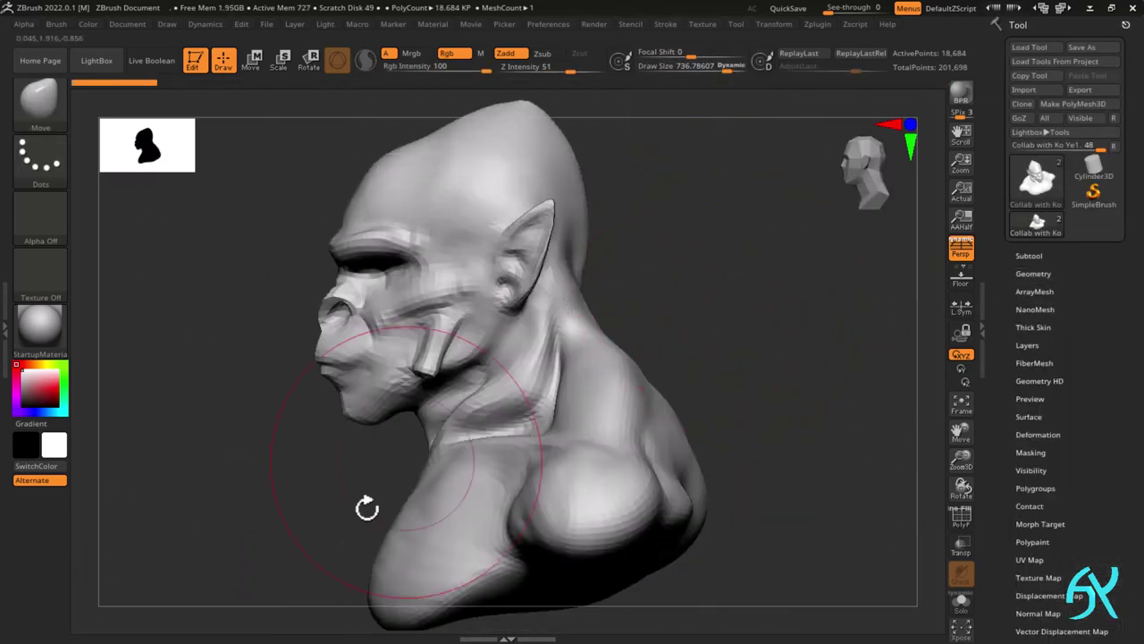
- Turn off perspective and reduce the Move brush's draw size to about 514
mouse_move(365, 506)
right_down()
mouse_move(864, 286)
mouse_move(534, 394)
right_up()
key(s)
drag(538, 404, 524, 404)
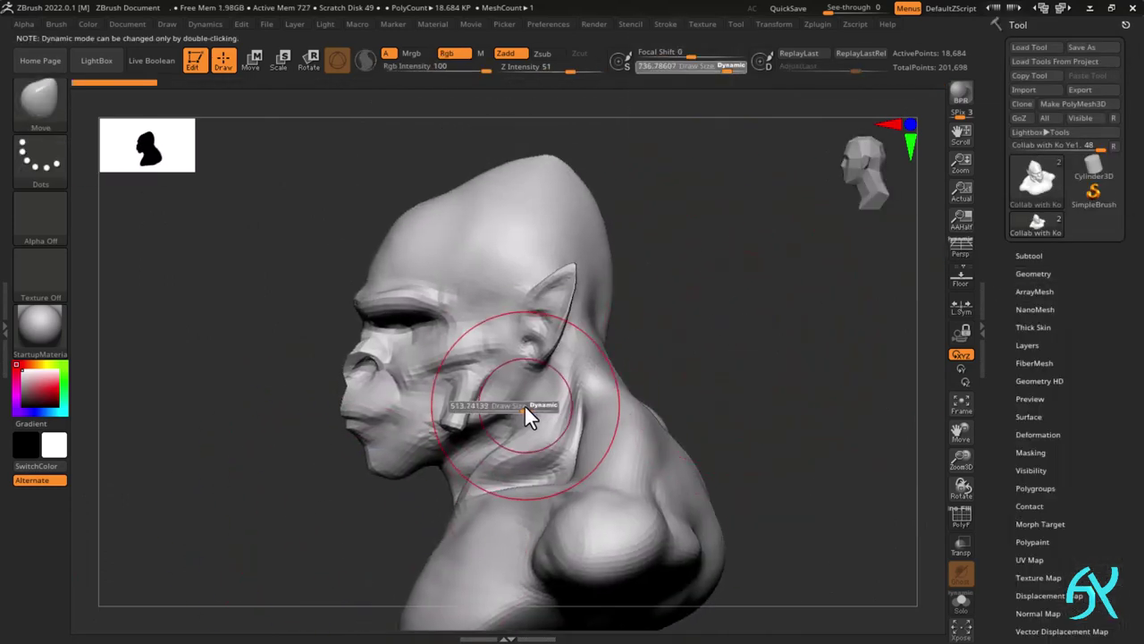
- Mask the nose and upper lip area of the muzzle
ctrl+right_drag(524, 404, 302, 549)
ctrl+click(40, 103)
ctrl+click(224, 224)
mouse_move(167, 424)
ctrl+mouse_down()
mouse_move(276, 429)
mouse_move(296, 319)
mouse_move(201, 123)
ctrl+mouse_up()
- Reduce the draw size to about 90 and reshape the unmasked lower lip and jaw beneath the mouth
key(s)
drag(266, 542, 275, 542)
ctrl+right_drag(253, 515, 335, 496)
drag(342, 497, 337, 506)
mouse_move(337, 506)
shift+right_down()
mouse_move(465, 474)
mouse_move(497, 501)
shift+right_up()
key(s)
drag(488, 501, 474, 502)
ctrl+right_drag(474, 501, 508, 502)
key(s)
drag(506, 502, 491, 501)
mouse_move(491, 501)
right_down()
mouse_move(506, 462)
mouse_move(488, 453)
right_up()
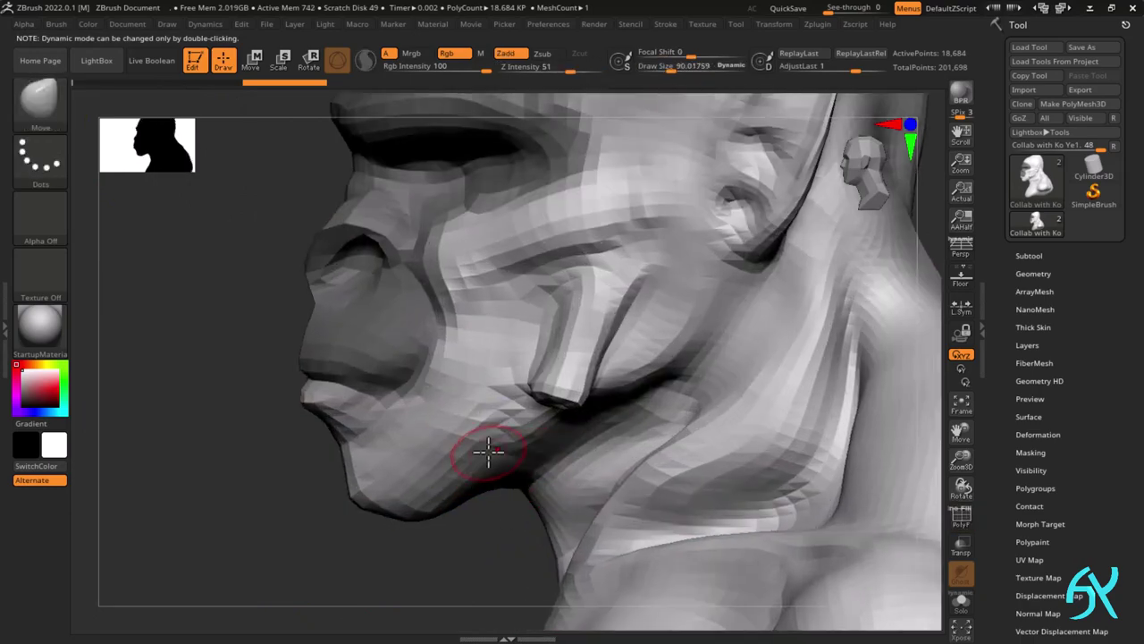
drag(488, 452, 487, 447)
- Undo the last move stroke on the jaw and clear the muzzle mask
mouse_move(487, 447)
shift+right_down()
mouse_move(566, 432)
mouse_move(409, 506)
mouse_move(486, 455)
mouse_move(462, 480)
mouse_move(292, 542)
shift+right_up()
key(ctrl+z)
ctrl+drag(289, 544, 358, 501)
ctrl+right_drag(357, 501, 671, 292)
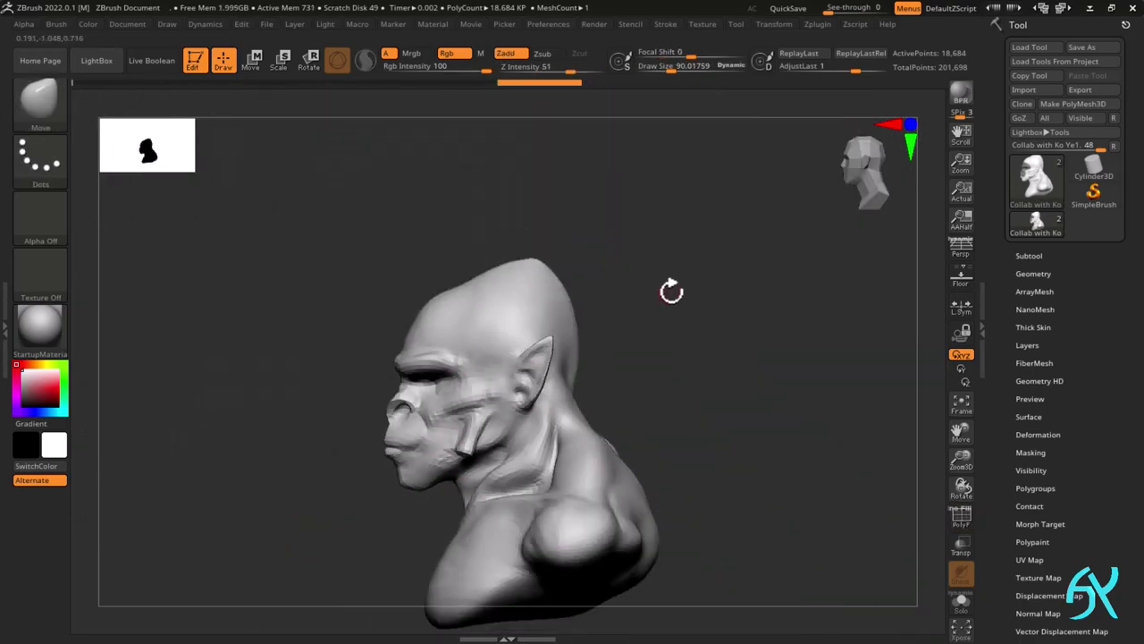
- Mask the front of the face with a lasso, soften the mask edge, and invert it so only the face is editable
ctrl+drag(320, 418, 384, 345)
mouse_move(463, 392)
ctrl+mouse_down()
mouse_move(455, 463)
mouse_move(427, 489)
ctrl+mouse_up()
ctrl+right_drag(431, 487, 511, 417)
ctrl+click(525, 425)
key(ctrl+i)
- Raise the Move brush's draw size to about 870 and shift the unmasked face slightly toward the head
key(s)
drag(615, 377, 682, 378)
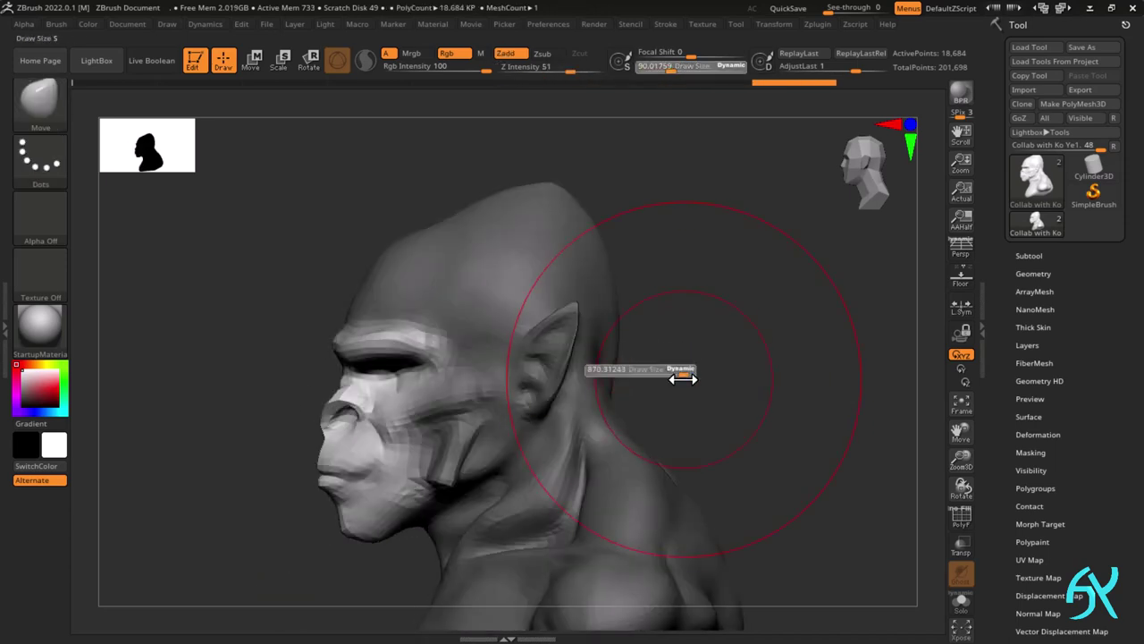
key(s)
drag(330, 438, 336, 441)
- Reduce the draw size to about 215, reshape the unmasked cheek below the eye, and set the draw size to about 208
key(s)
drag(420, 463, 364, 462)
ctrl+right_drag(367, 456, 402, 390)
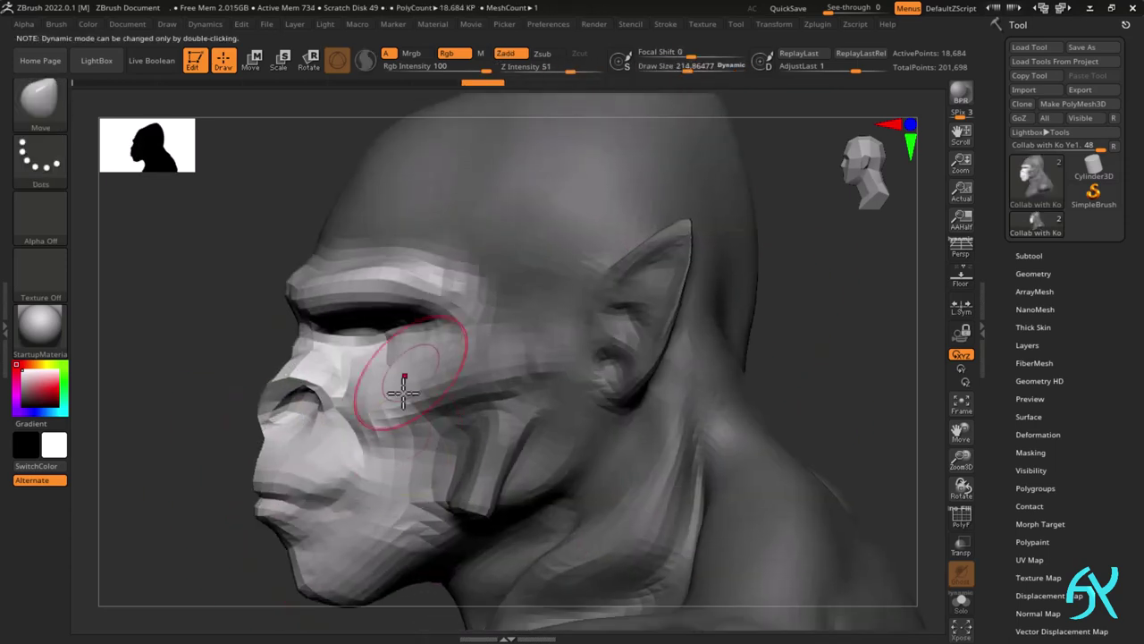
drag(402, 390, 380, 439)
mouse_move(545, 447)
alt+right_down()
mouse_move(426, 452)
mouse_move(421, 415)
alt+right_up()
key(s)
drag(413, 414, 415, 414)
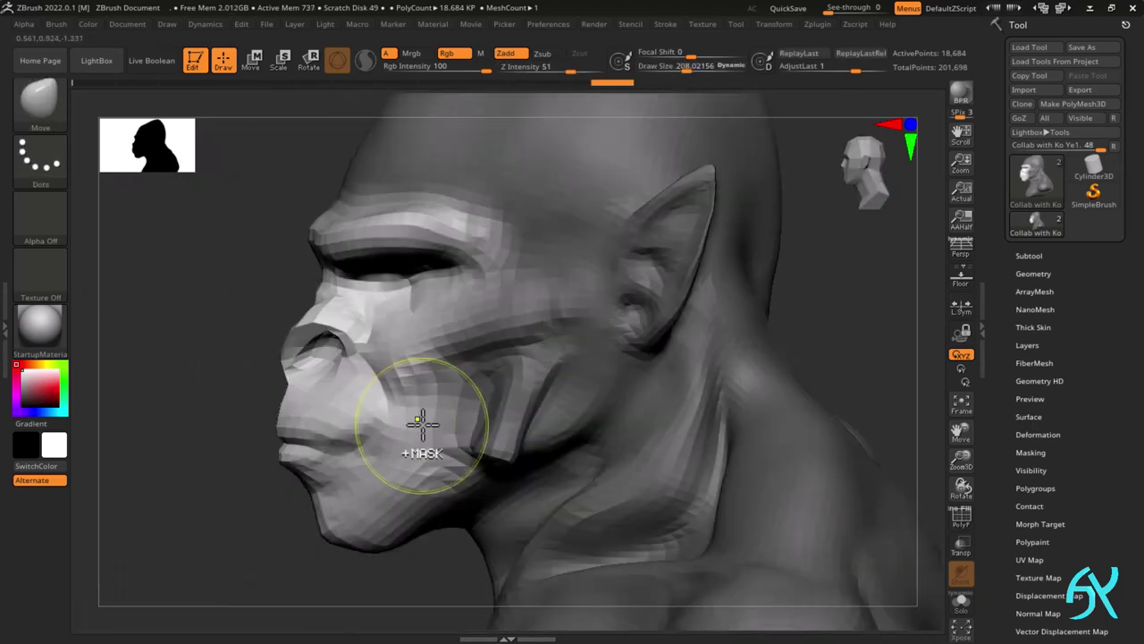
- Set the Move brush's draw size to about 357 and push the unmasked cheek beside the muzzle slightly upward
alt+right_drag(421, 421, 297, 414)
mouse_move(298, 414)
ctrl+right_down()
mouse_move(289, 403)
mouse_move(379, 408)
mouse_move(368, 455)
ctrl+right_up()
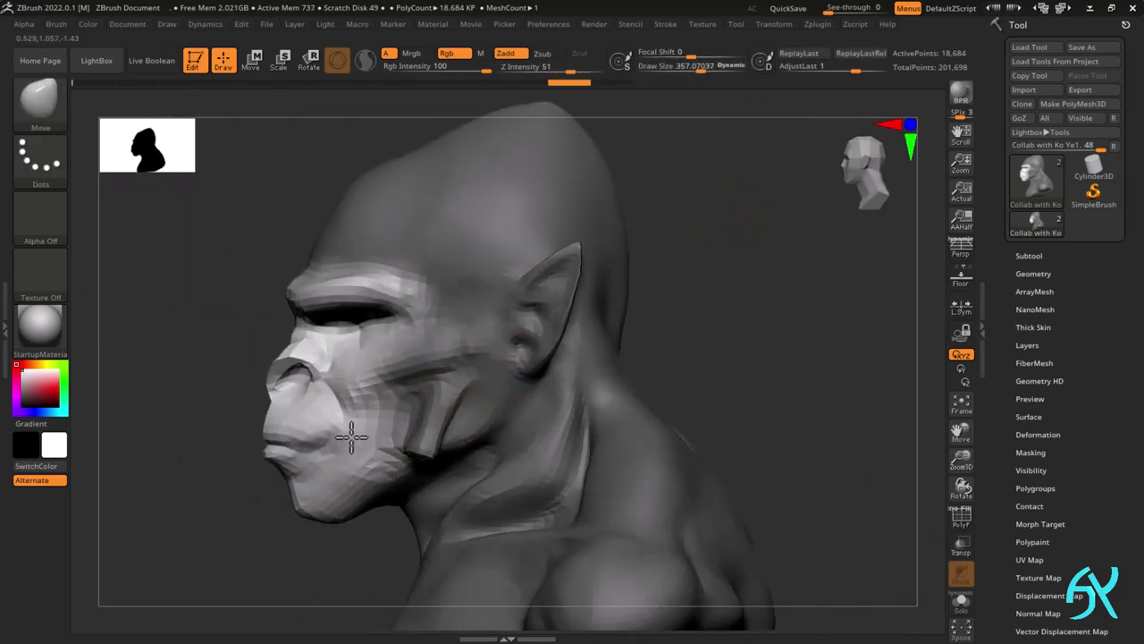
drag(360, 424, 359, 406)
ctrl+right_drag(363, 388, 367, 358)
drag(367, 358, 367, 348)
right_drag(367, 348, 465, 367)
drag(366, 393, 357, 386)
mouse_move(429, 389)
right_down()
mouse_move(347, 391)
mouse_move(442, 391)
right_up()
- Reduce the draw size to about 86 and refine the cheek surface below the cheekbone
key(s)
drag(440, 390, 435, 390)
drag(405, 373, 399, 355)
right_drag(474, 352, 390, 349)
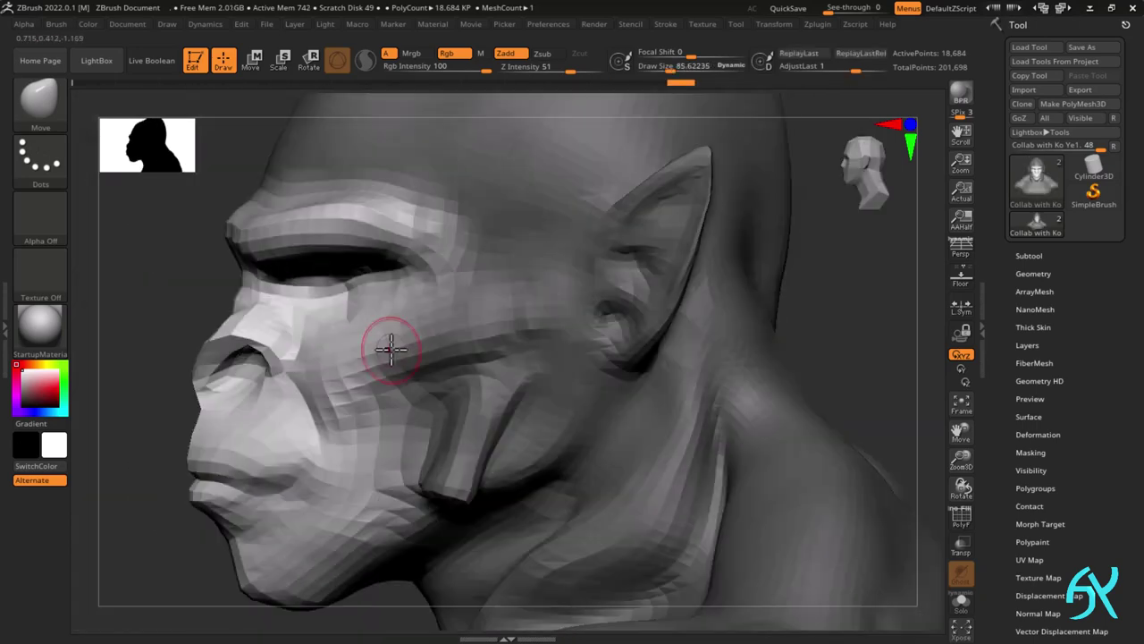
ctrl+right_drag(407, 434, 424, 522)
ctrl+right_drag(450, 373, 447, 398)
right_drag(349, 376, 435, 373)
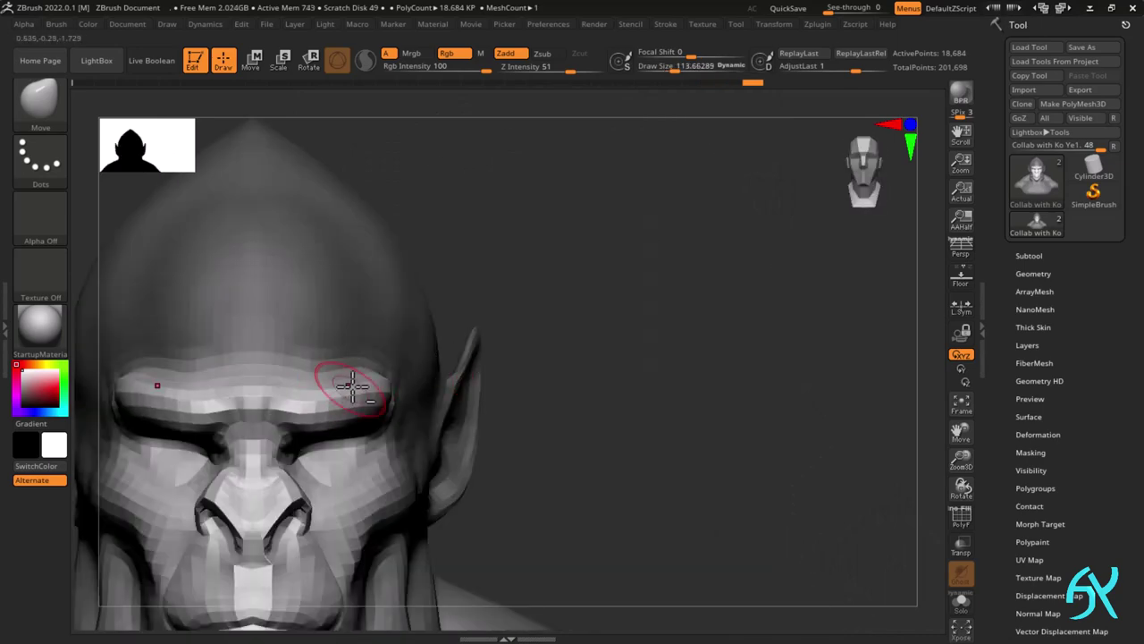
- Adjust the outer end of the brow ridge with the Move brush from the front and side
alt+drag(372, 381, 390, 384)
mouse_move(418, 390)
right_down()
mouse_move(349, 391)
mouse_move(345, 411)
right_up()
alt+right_drag(345, 412, 299, 304)
drag(338, 282, 345, 286)
mouse_move(337, 304)
shift+right_down()
mouse_move(403, 311)
mouse_move(408, 344)
shift+right_up()
mouse_move(407, 344)
alt+right_down()
mouse_move(444, 403)
mouse_move(421, 357)
alt+right_up()
- Reduce the draw size to about 54 and pull the brow ridge's upper edge outward and up
key(s)
drag(414, 340, 405, 340)
mouse_move(402, 336)
right_down()
mouse_move(468, 330)
mouse_move(416, 326)
mouse_move(429, 393)
right_up()
drag(425, 343, 452, 324)
mouse_move(438, 327)
ctrl+right_down()
mouse_move(416, 268)
mouse_move(442, 328)
ctrl+right_up()
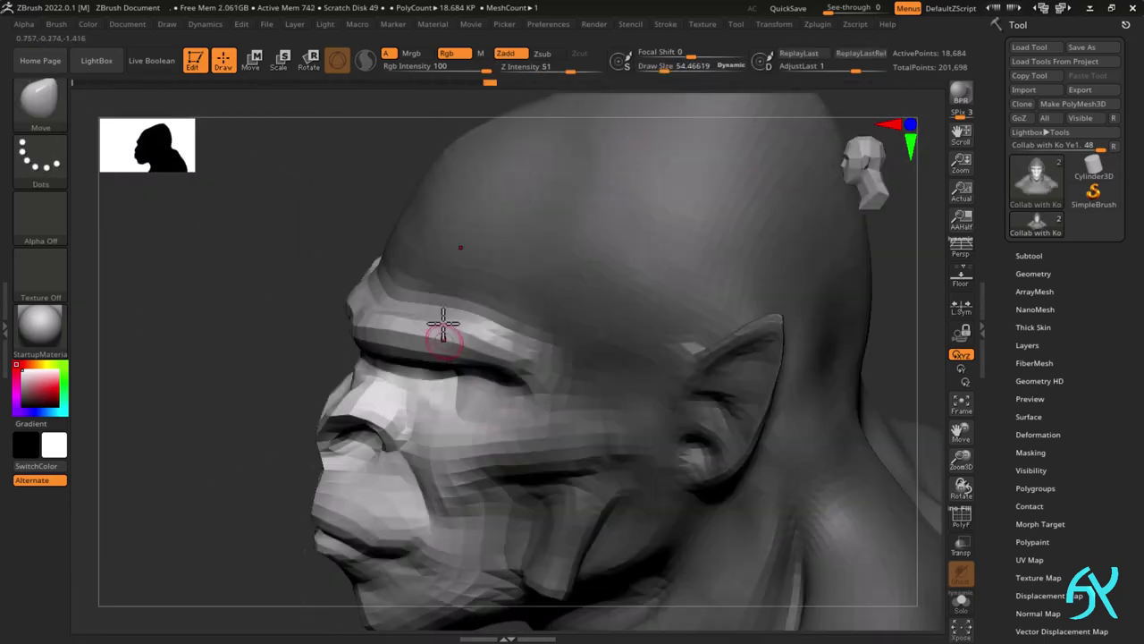
drag(442, 327, 447, 322)
- Clear the face mask and set the draw size to about 169 over the profile of the head
shift+right_drag(447, 321, 582, 268)
mouse_move(581, 268)
ctrl+right_down()
mouse_move(586, 236)
mouse_move(536, 241)
ctrl+right_up()
ctrl+right_drag(536, 241, 582, 219)
shift+right_drag(439, 296, 625, 196)
right_drag(626, 197, 597, 243)
ctrl+right_drag(458, 366, 496, 382)
key(s)
drag(496, 381, 513, 382)
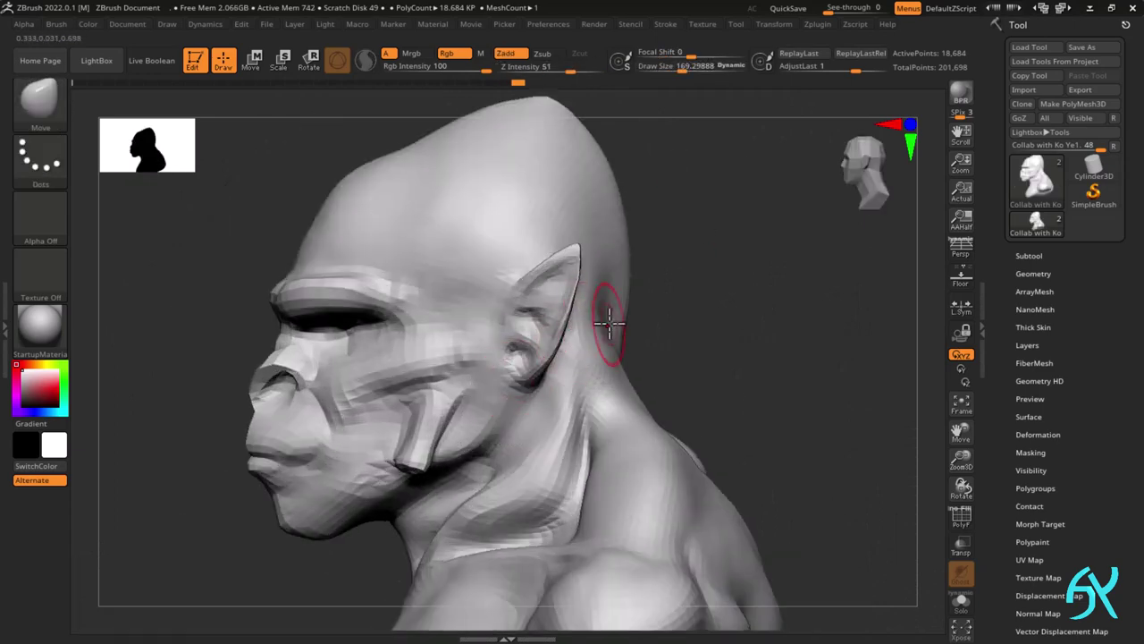
- Mask the ear with a lasso, trim the excess in front of it, and invert the mask so only the ear is editable
shift+right_drag(599, 324, 661, 304)
ctrl+drag(615, 193, 620, 380)
mouse_move(621, 381)
shift+right_down()
mouse_move(506, 372)
mouse_move(518, 420)
shift+right_up()
mouse_move(490, 271)
ctrl+alt+mouse_down()
mouse_move(537, 202)
mouse_move(429, 277)
ctrl+alt+mouse_up()
ctrl+click(686, 334)
- Turn on local symmetry, reposition and slightly rotate the unmasked ear with the gizmo, and clear the mask
key(w)
drag(429, 506, 453, 498)
mouse_move(750, 336)
right_down()
mouse_move(667, 331)
mouse_move(751, 340)
right_up()
click(501, 390)
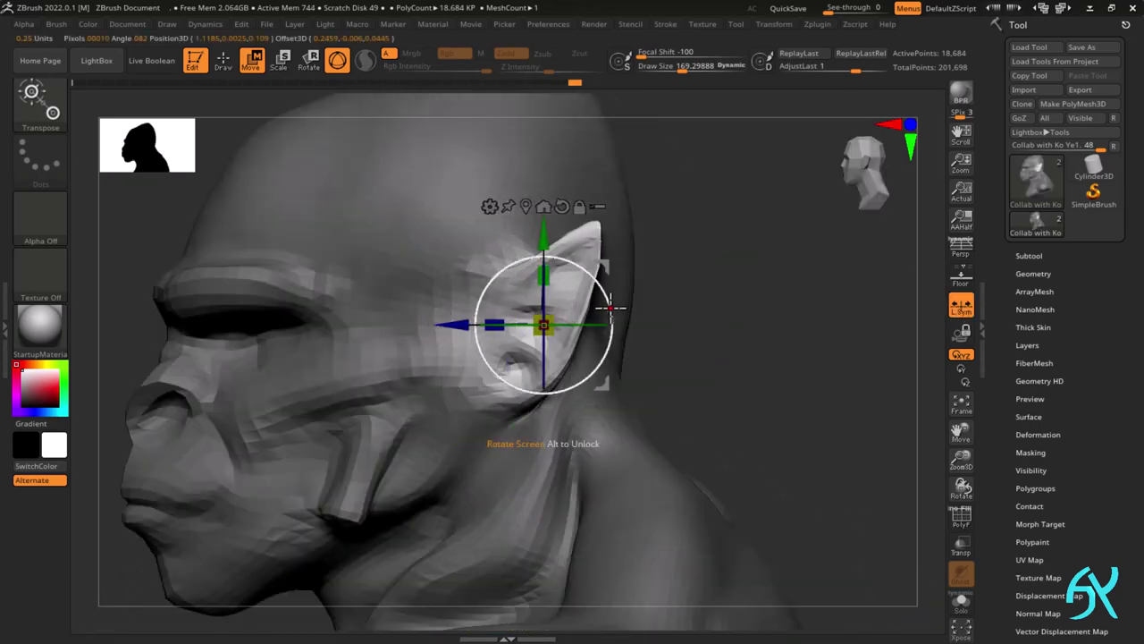
drag(611, 308, 609, 299)
mouse_move(679, 313)
shift+right_down()
mouse_move(784, 319)
mouse_move(742, 313)
shift+right_up()
ctrl+drag(697, 361, 720, 379)
key(q)
- Pull the back of the jaw below the ear forward and down with the Move brush
mouse_move(715, 375)
shift+right_down()
mouse_move(585, 375)
mouse_move(597, 419)
mouse_move(581, 376)
shift+right_up()
right_drag(545, 421, 586, 421)
shift+right_drag(586, 421, 550, 418)
key(b)
key(m)
key(v)
drag(532, 433, 498, 460)
right_drag(498, 460, 534, 438)
- Sculpt the area directly in front of the ear with the Standard brush at a Z Intensity of 25
key(b)
key(s)
key(t)
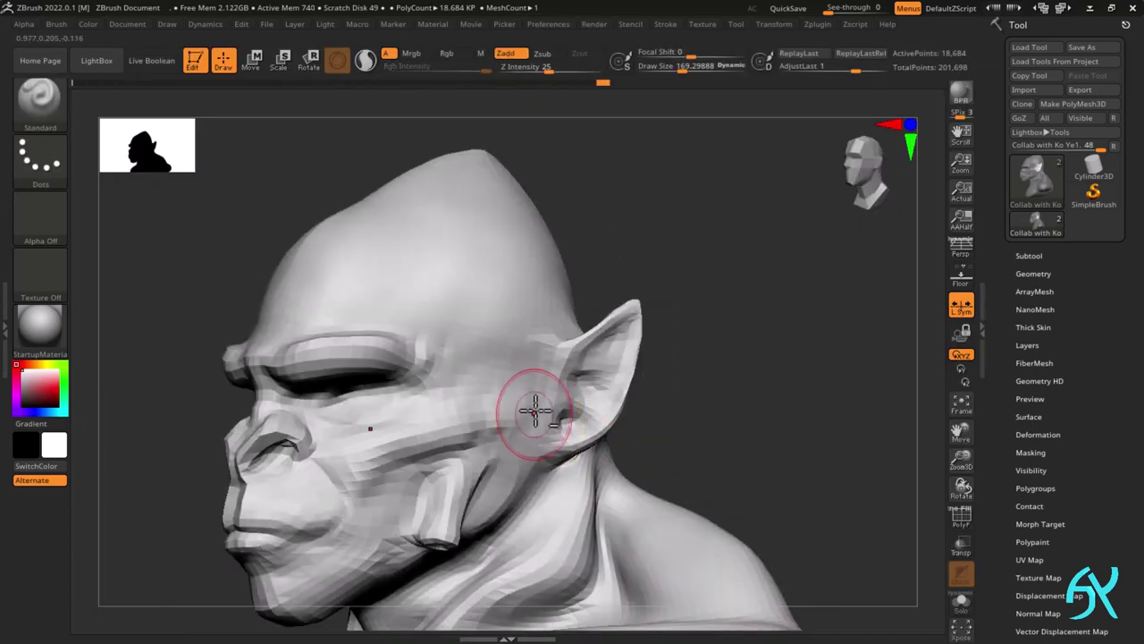
drag(534, 362, 540, 394)
mouse_move(540, 393)
ctrl+right_down()
mouse_move(549, 455)
mouse_move(524, 438)
ctrl+right_up()
drag(524, 360, 529, 411)
mouse_move(529, 465)
ctrl+right_down()
mouse_move(524, 393)
mouse_move(558, 428)
ctrl+right_up()
- Return to the Move brush, lasso-mask the raised jaw muscle strip, and invert the mask so only the strip is editable
key(b)
key(m)
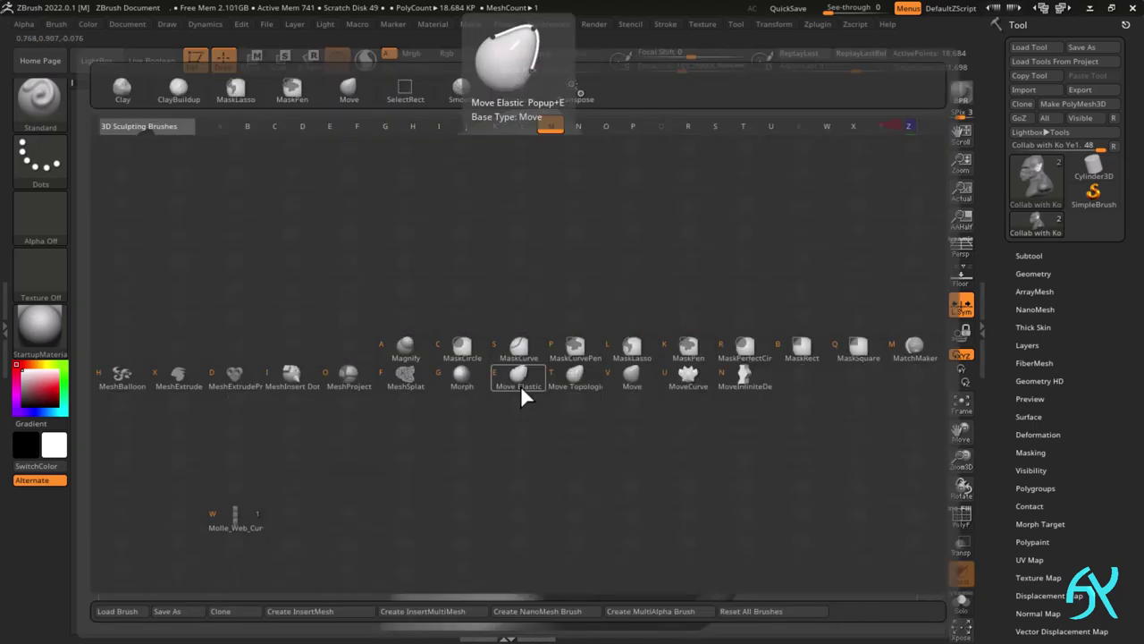
key(v)
ctrl+right_drag(526, 393, 536, 432)
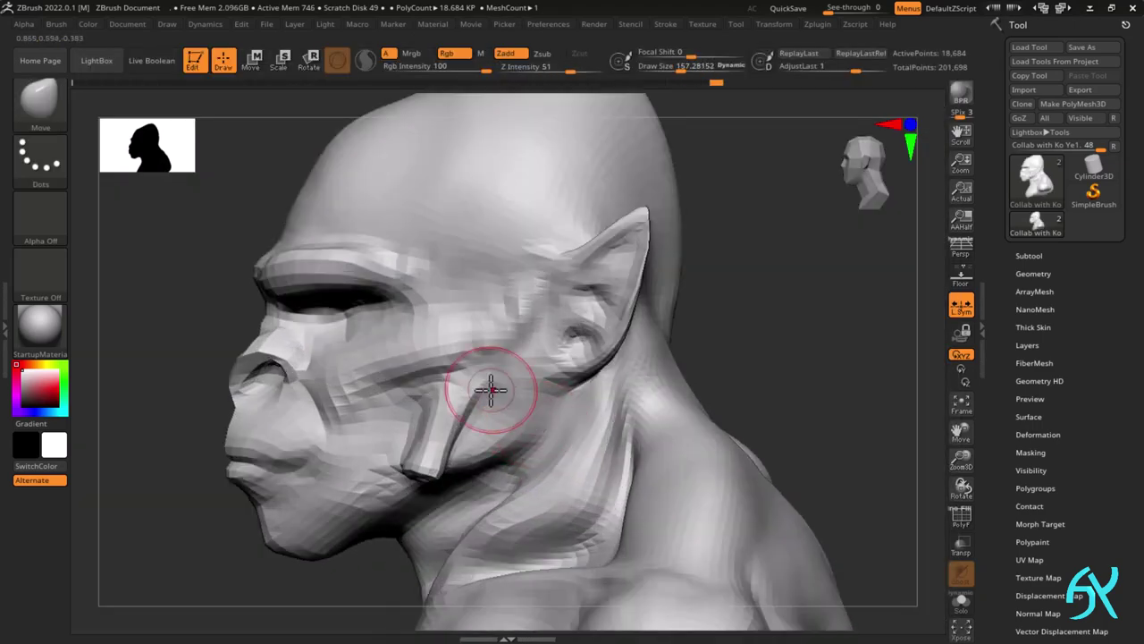
shift+right_drag(478, 457, 572, 447)
ctrl+drag(473, 372, 483, 501)
shift+right_drag(572, 447, 483, 447)
mouse_move(482, 353)
ctrl+alt+mouse_down()
mouse_move(486, 526)
mouse_move(554, 375)
ctrl+alt+mouse_up()
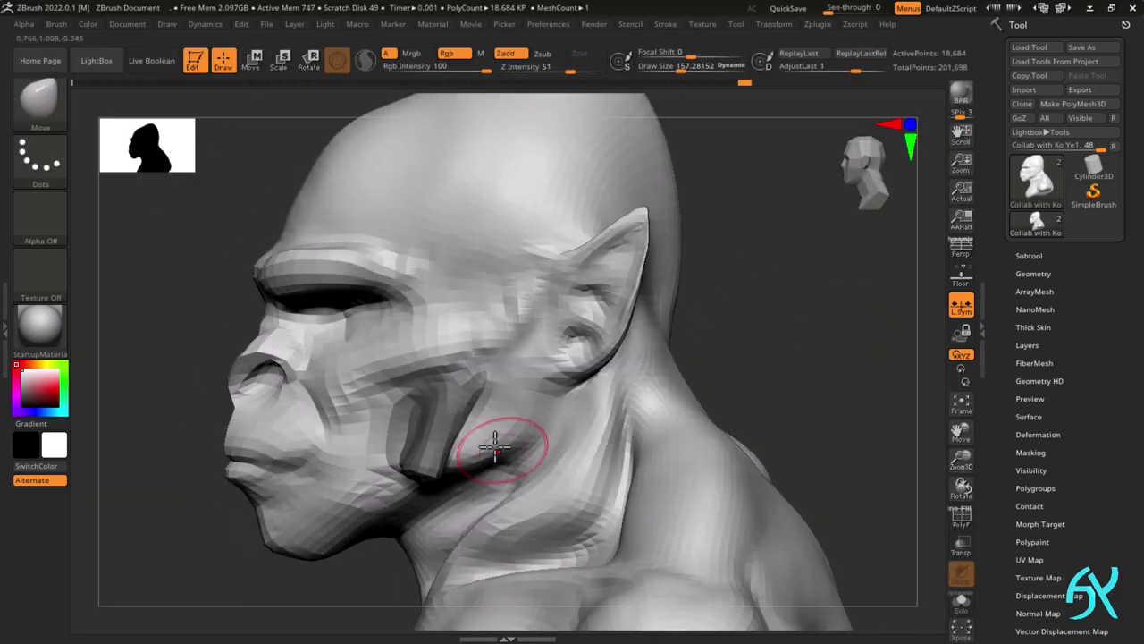
key(ctrl+i)
key(ctrl+i)
key(ctrl+i)
- Reduce the draw size to about 51 and lift the lower end of the jaw muscle strip
drag(447, 449, 436, 442)
ctrl+right_drag(436, 442, 456, 486)
key(s)
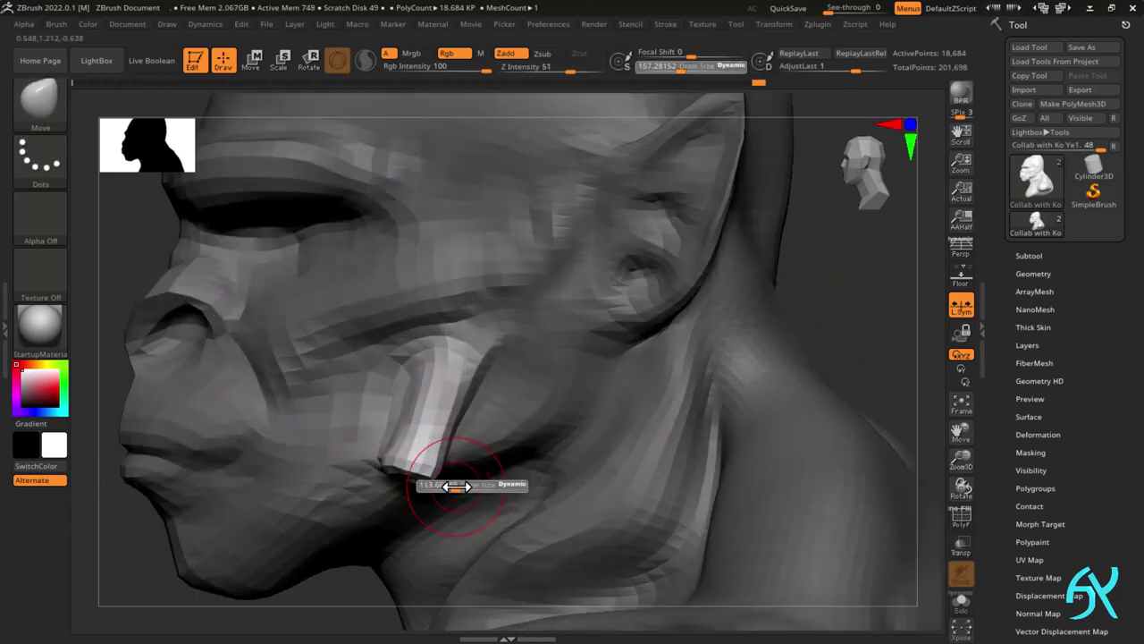
key(s)
drag(456, 486, 440, 485)
mouse_move(440, 486)
right_down()
mouse_move(480, 473)
mouse_move(358, 465)
right_up()
drag(347, 429, 351, 412)
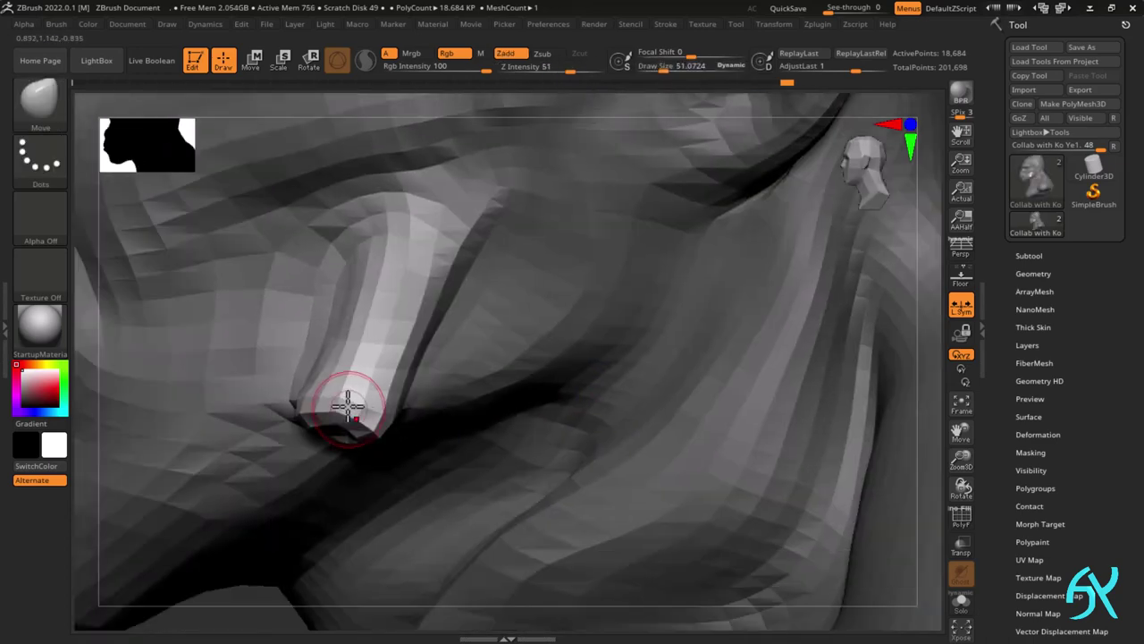
- Round off the corners at the lower tip of the jaw muscle strip with short Move strokes
shift+right_drag(348, 407, 352, 383)
drag(352, 383, 361, 385)
shift+right_drag(362, 384, 348, 440)
drag(332, 418, 352, 432)
mouse_move(353, 432)
right_down()
mouse_move(360, 459)
mouse_move(396, 439)
right_up()
drag(396, 439, 386, 424)
mouse_move(386, 423)
right_down()
mouse_move(361, 406)
mouse_move(439, 388)
right_up()
- Raise the draw size to about 109 and reshape the upper part and rear edge of the jaw muscle strip
key(s)
drag(440, 388, 454, 389)
drag(459, 312, 468, 306)
mouse_move(468, 306)
ctrl+right_down()
mouse_move(483, 304)
mouse_move(454, 337)
ctrl+right_up()
drag(454, 337, 460, 332)
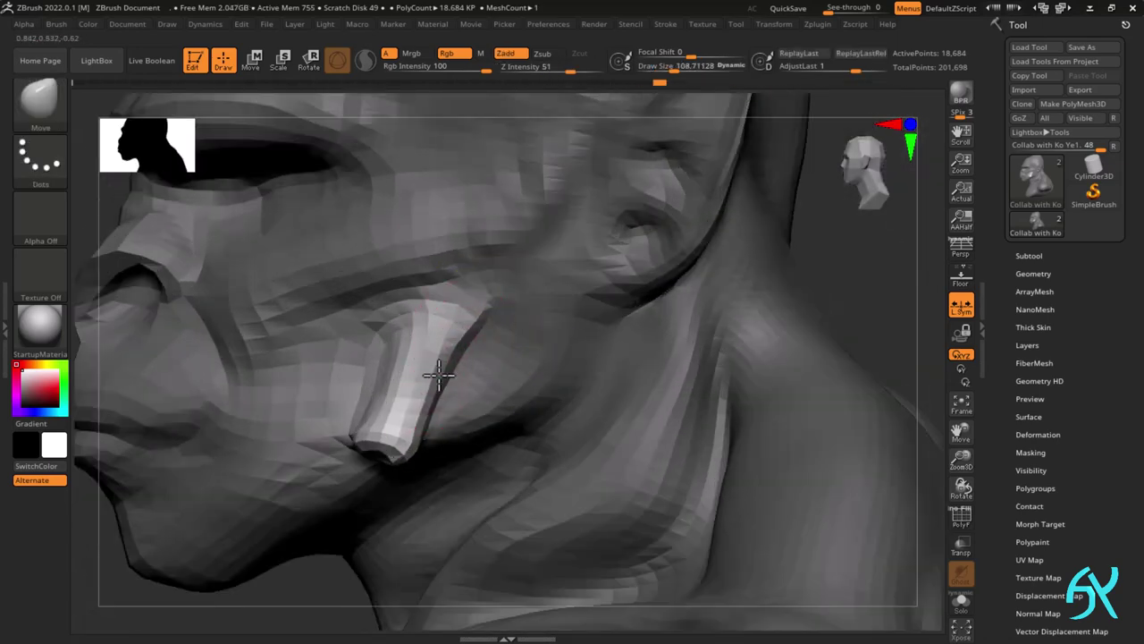
ctrl+right_drag(345, 378, 465, 413)
key(s)
click(415, 428)
ctrl+right_drag(465, 413, 388, 436)
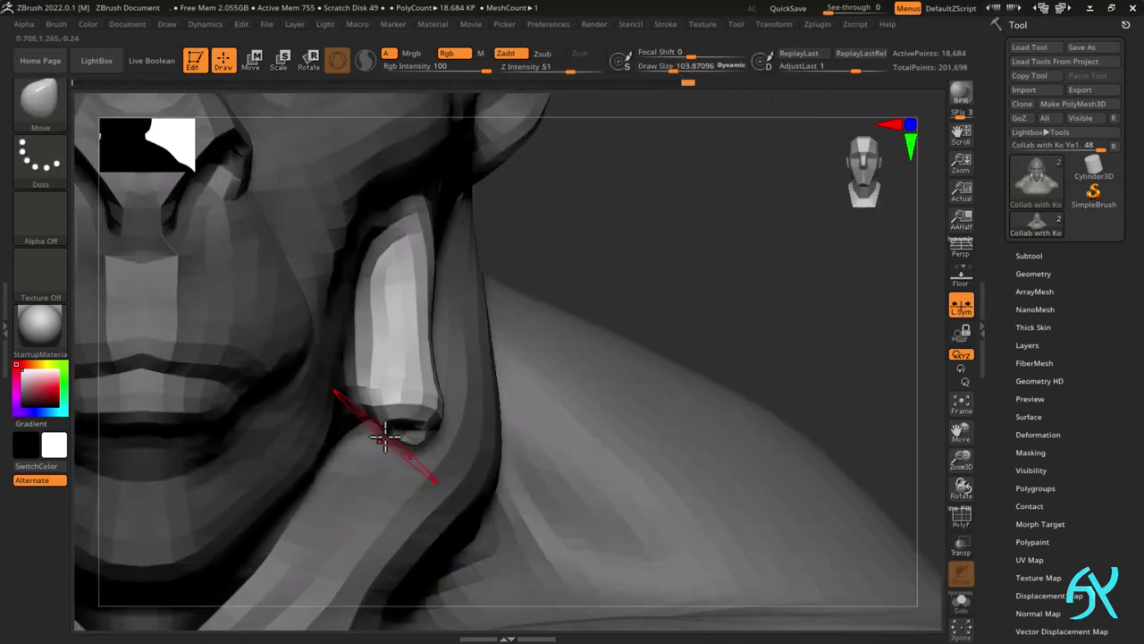
- Adjust the strip's lower end from the front, reduce the draw size to about 30, and shape its end rim
drag(393, 435, 407, 421)
key(s)
click(394, 429)
mouse_move(394, 429)
right_down()
mouse_move(396, 414)
mouse_move(378, 435)
mouse_move(396, 442)
right_up()
key(s)
click(390, 454)
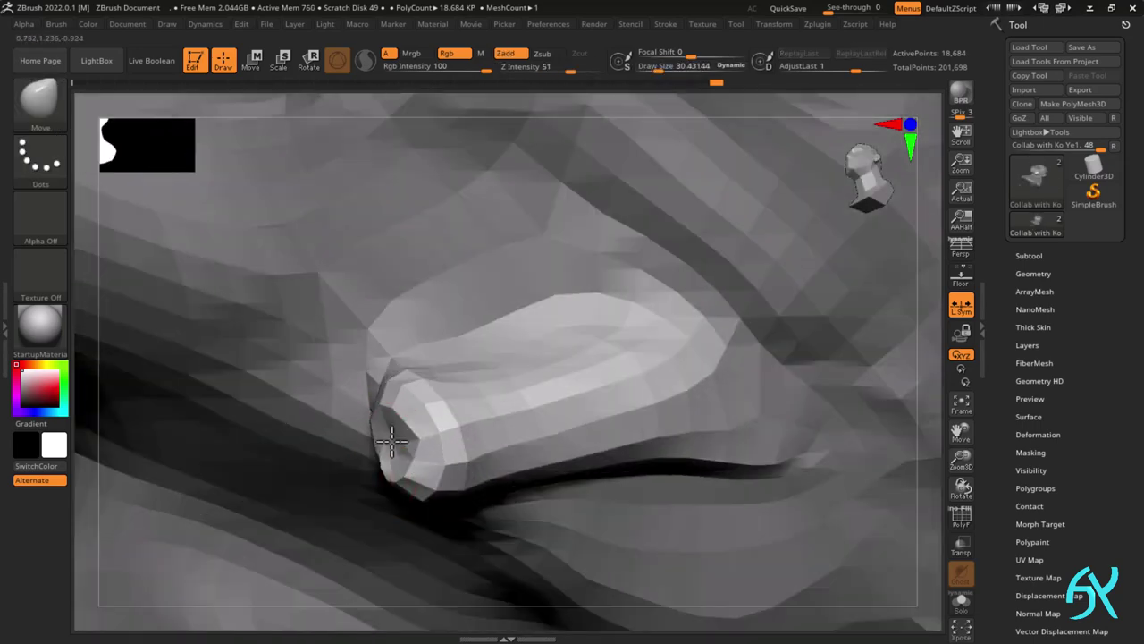
mouse_move(396, 442)
mouse_down()
mouse_move(376, 464)
mouse_move(389, 455)
mouse_up()
right_drag(388, 455, 383, 447)
ctrl+right_drag(382, 447, 385, 458)
drag(380, 454, 365, 437)
- Reduce the draw size to about 17 and even out the rim around the strip's hollow end
key(s)
click(395, 425)
mouse_move(365, 437)
right_down()
mouse_move(423, 413)
mouse_move(578, 184)
mouse_move(444, 367)
right_up()
key(shift+f)
key(shift+f)
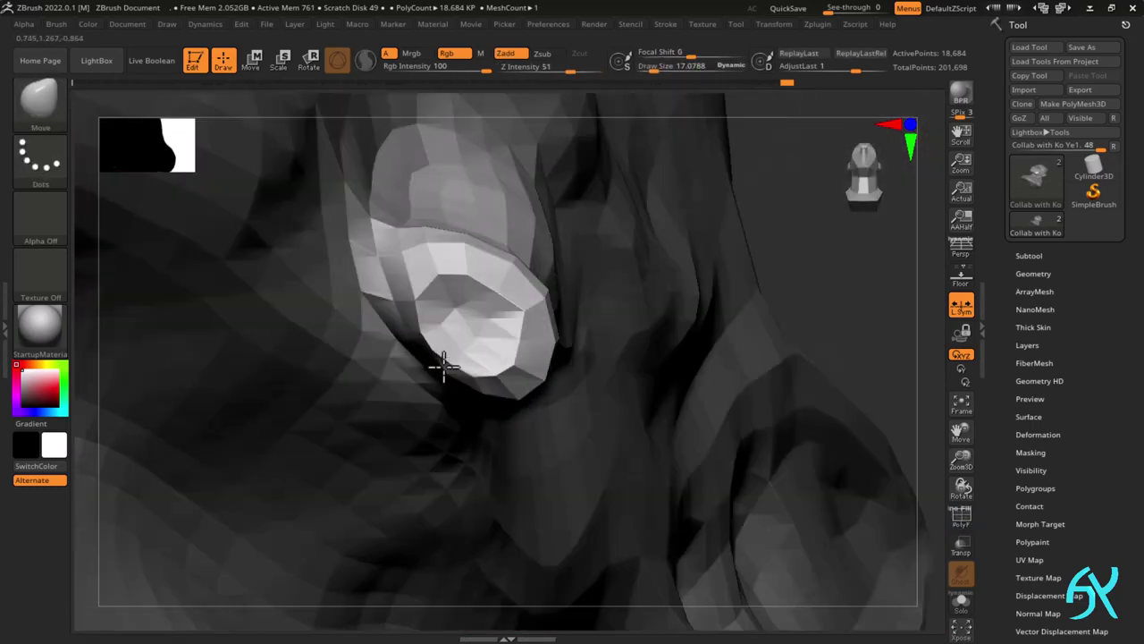
drag(427, 358, 438, 353)
mouse_move(438, 352)
right_down()
mouse_move(477, 294)
mouse_move(498, 299)
mouse_move(498, 319)
right_up()
right_drag(499, 319, 490, 343)
- Raise the draw size to about 104, adjust the whole jaw muscle strip, and smooth its inner edge
mouse_move(490, 344)
right_down()
mouse_move(459, 363)
mouse_move(460, 402)
mouse_move(421, 506)
right_up()
key(s)
click(459, 411)
mouse_move(420, 506)
mouse_down()
mouse_move(391, 492)
mouse_move(402, 393)
mouse_up()
shift+click(592, 69)
shift+right_drag(421, 378, 401, 426)
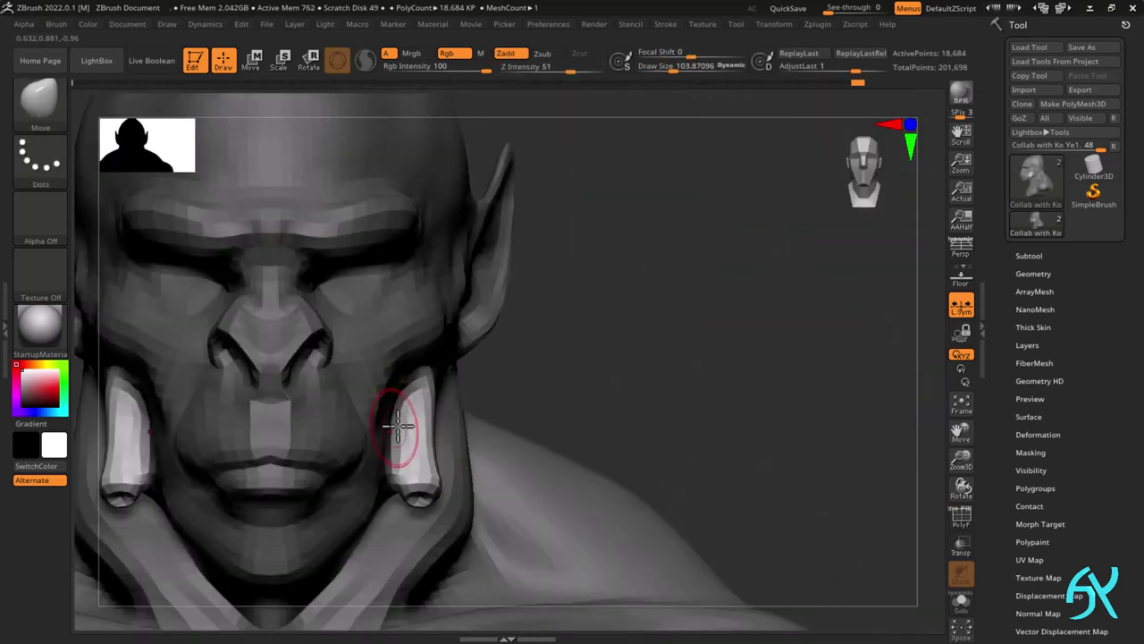
shift+drag(402, 427, 394, 427)
right_drag(393, 427, 349, 465)
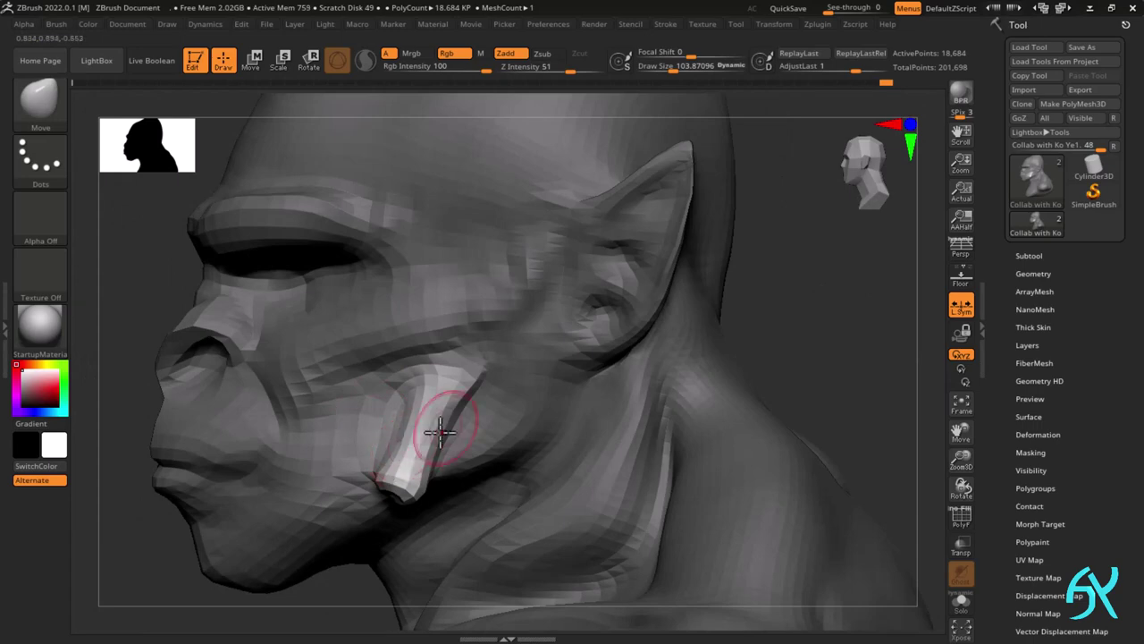
- Clear the mask, set the draw size to about 42, and refine the cheek surface along the strip's inner edge
ctrl+right_drag(440, 432, 603, 276)
key(w)
ctrl+right_drag(438, 312, 431, 386)
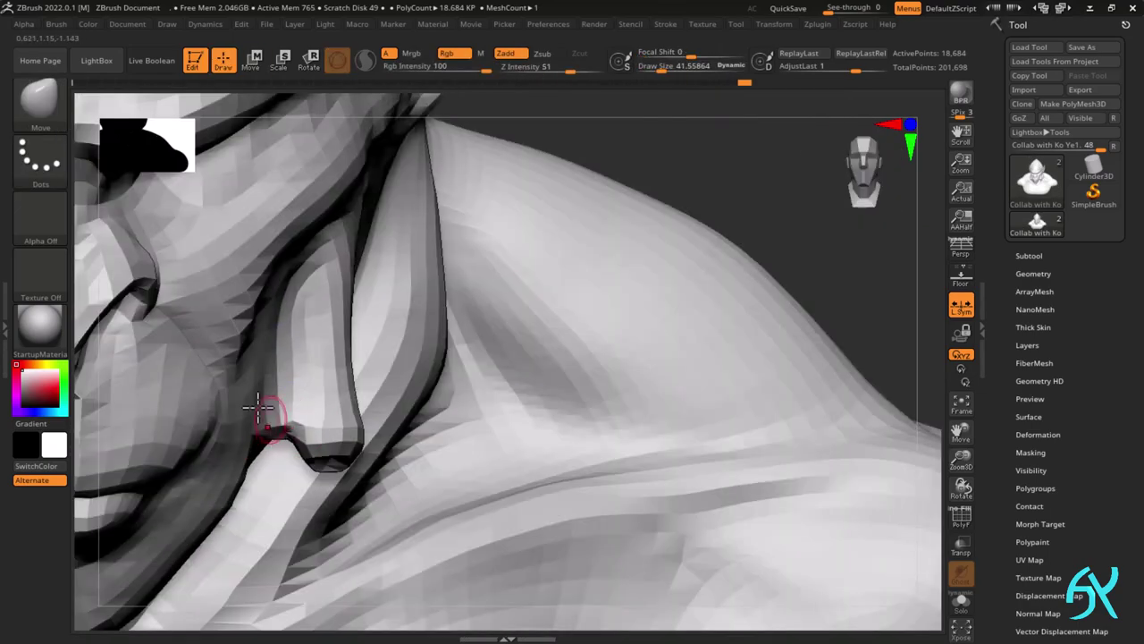
drag(259, 408, 271, 420)
right_drag(271, 420, 289, 340)
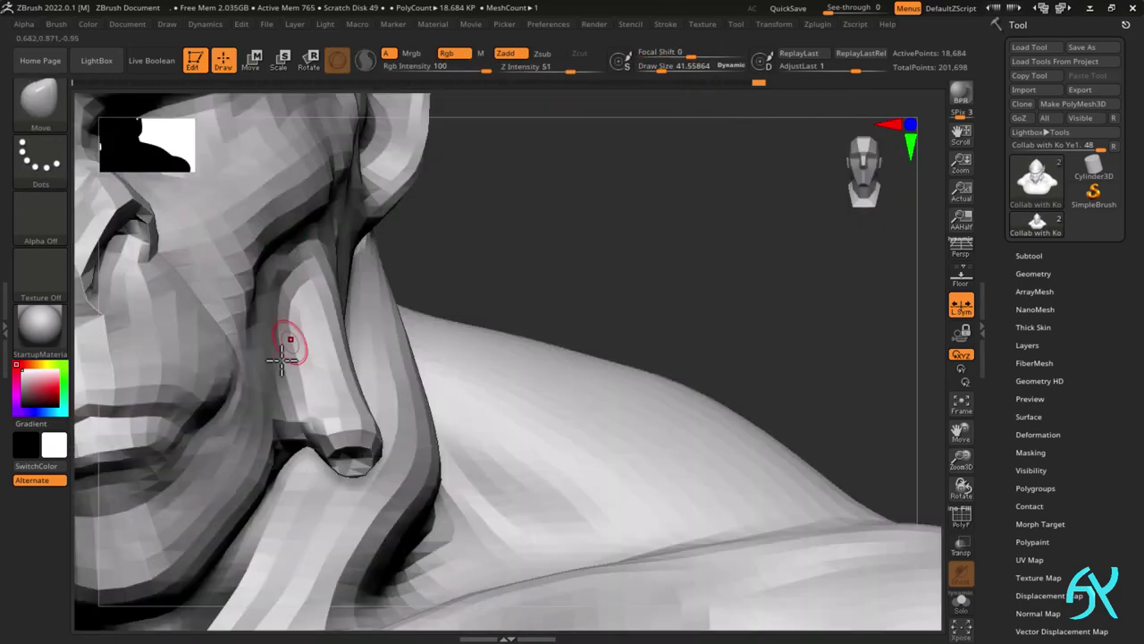
drag(288, 340, 284, 353)
mouse_move(285, 354)
right_down()
mouse_move(293, 434)
mouse_move(327, 435)
mouse_move(334, 391)
right_up()
drag(334, 391, 327, 402)
mouse_move(327, 403)
right_down()
mouse_move(330, 467)
mouse_move(341, 411)
mouse_move(366, 393)
right_up()
- Mask the strip's lower tip with a lasso, shift the surface beside it, and clear the mask
ctrl+drag(367, 393, 498, 454)
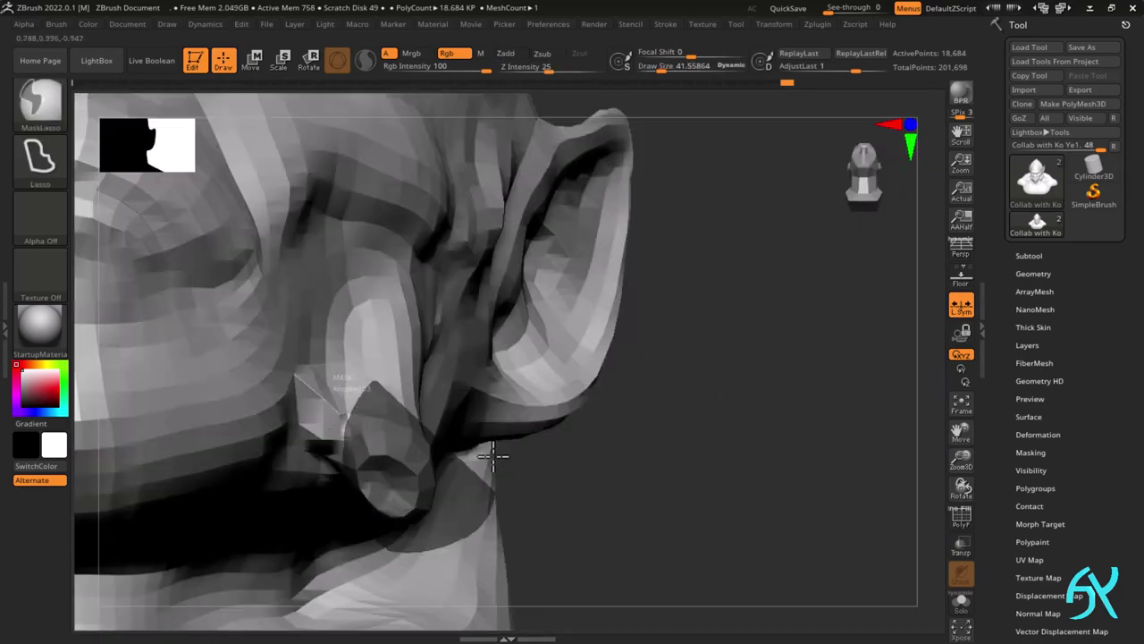
right_drag(498, 454, 340, 420)
drag(339, 420, 345, 439)
mouse_move(346, 439)
right_down()
mouse_move(355, 396)
mouse_move(289, 463)
mouse_move(345, 426)
mouse_move(582, 342)
mouse_move(393, 440)
mouse_move(391, 393)
mouse_move(401, 449)
mouse_move(419, 461)
mouse_move(421, 435)
mouse_move(347, 481)
mouse_move(334, 439)
mouse_move(427, 450)
mouse_move(385, 341)
mouse_move(402, 405)
mouse_move(312, 444)
mouse_move(324, 432)
mouse_move(408, 468)
mouse_move(617, 294)
right_up()
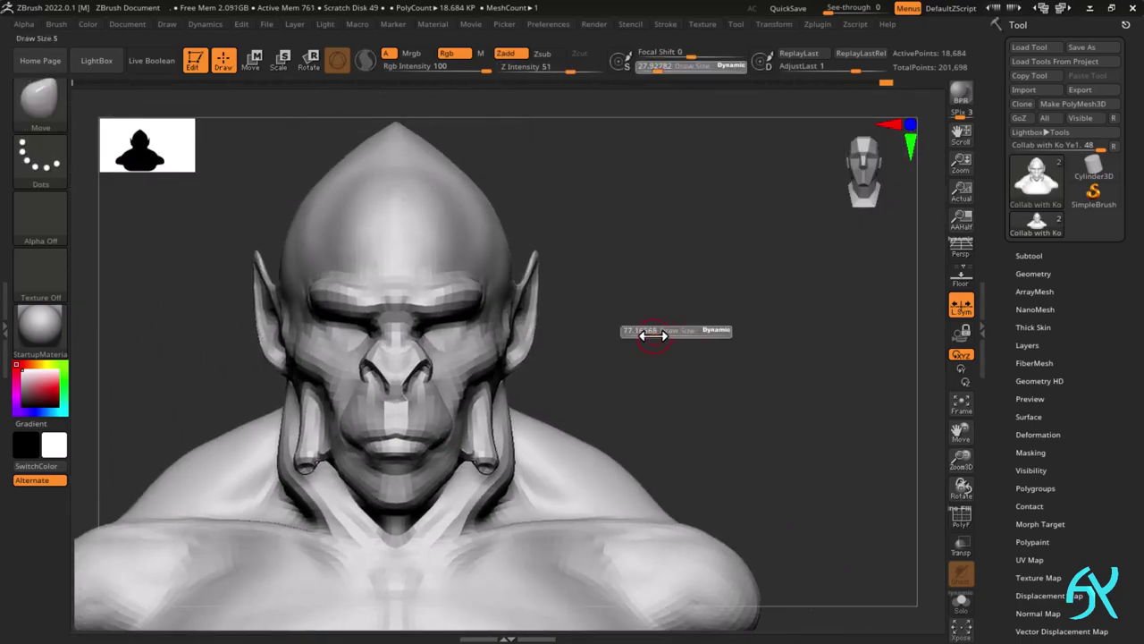
- Set the draw size to about 104, undo the stroke beside the jaw strip, and pull the outer cheekbone up and outward
ctrl+right_drag(654, 337, 467, 396)
drag(468, 397, 448, 384)
mouse_move(447, 385)
right_down()
mouse_move(444, 341)
mouse_move(535, 334)
right_up()
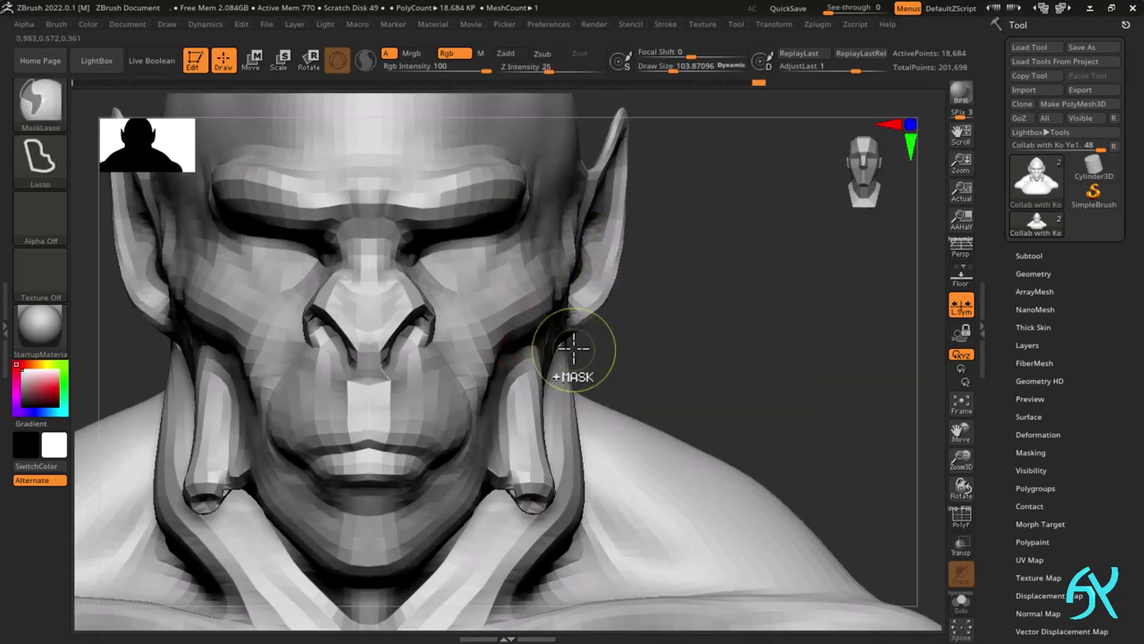
key(ctrl+z)
drag(518, 322, 529, 314)
mouse_move(572, 302)
right_down()
mouse_move(534, 276)
mouse_move(527, 312)
right_up()
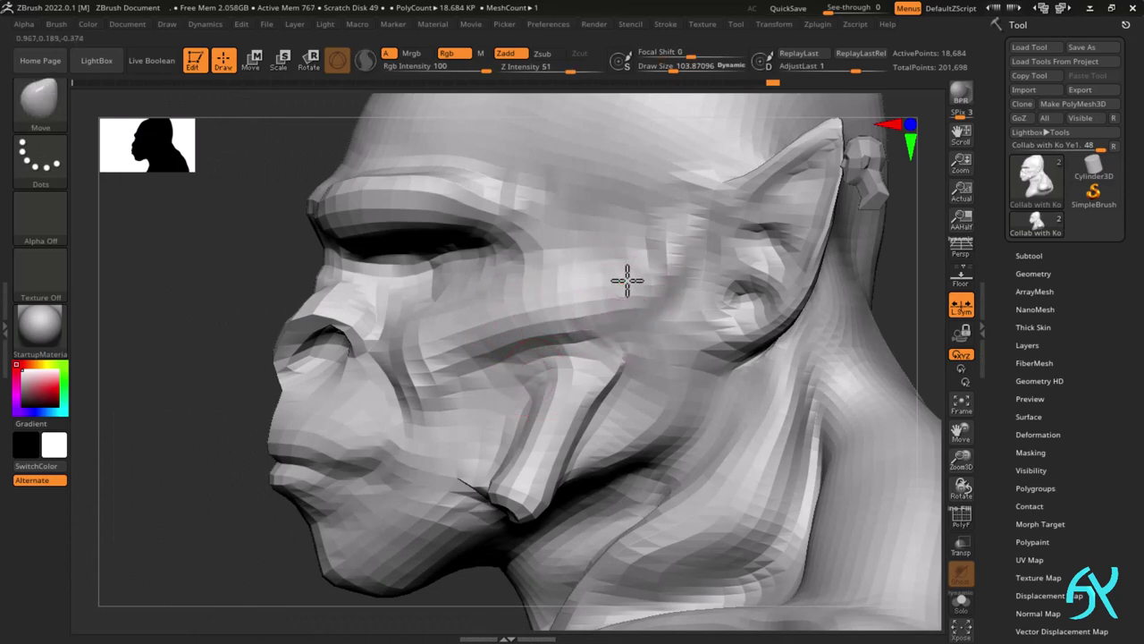
- Raise the draw size to about 140 and reshape the cheekbone arch toward the ear, undoing the first stroke made from above
right_drag(621, 294, 610, 302)
key(s)
drag(608, 302, 614, 302)
right_drag(613, 302, 592, 325)
drag(592, 322, 598, 300)
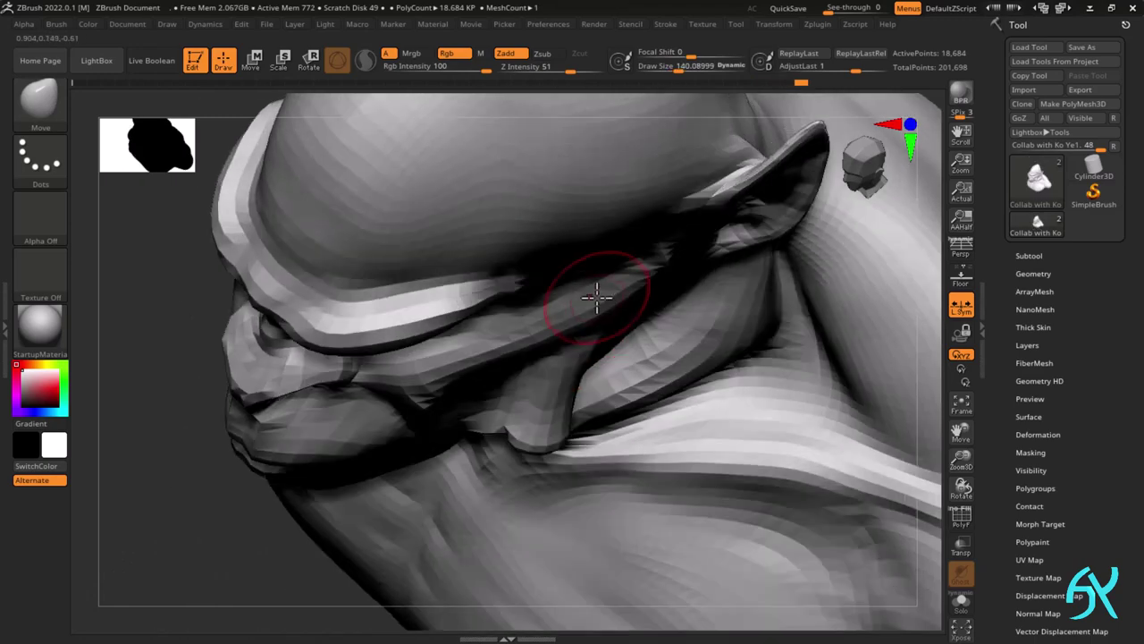
mouse_move(598, 298)
shift+right_down()
mouse_move(642, 286)
mouse_move(638, 307)
shift+right_up()
key(ctrl+z)
drag(639, 307, 620, 317)
shift+right_drag(620, 317, 607, 326)
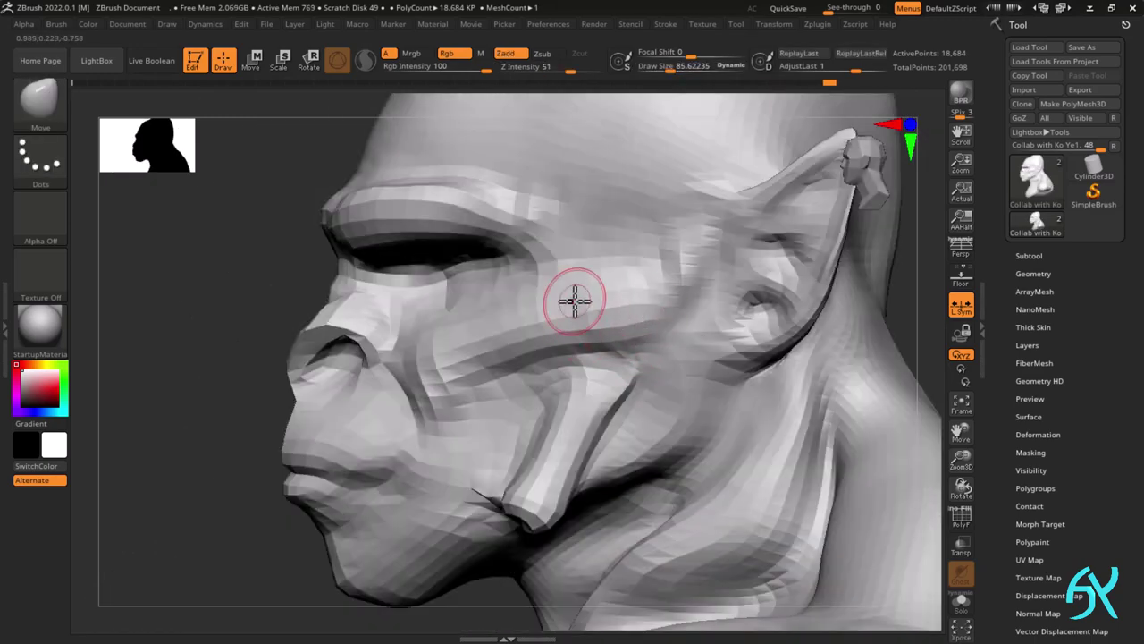
- Smooth the middle of the cheekbone and nudge its upper edge at a draw size of about 86
shift+drag(574, 301, 597, 311)
right_drag(600, 312, 617, 314)
drag(630, 280, 632, 287)
shift+right_drag(632, 288, 635, 342)
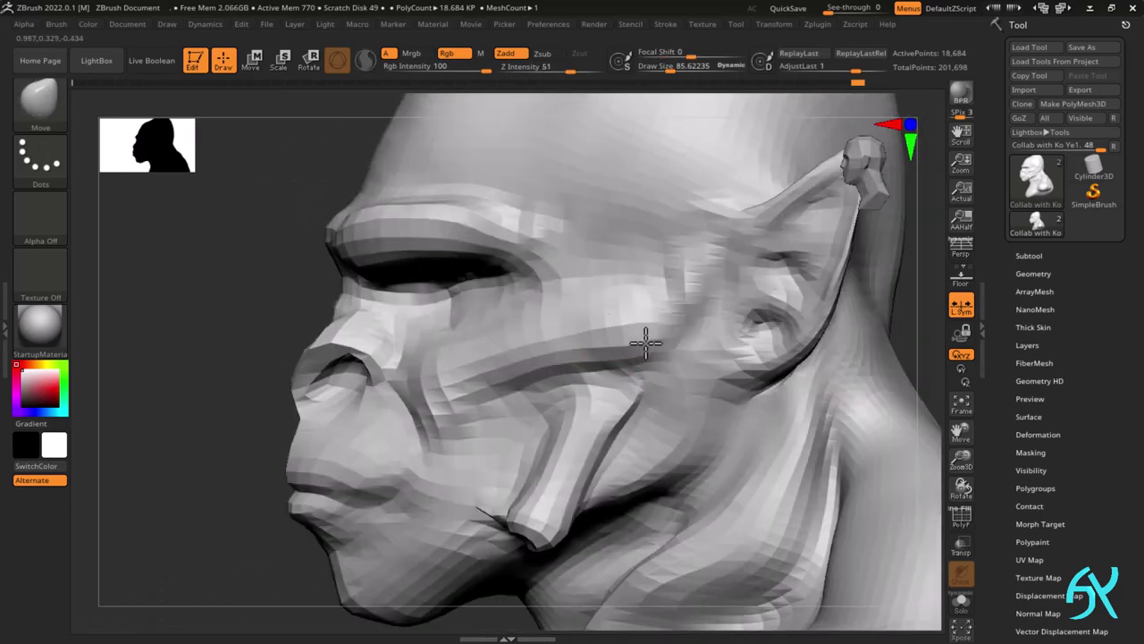
- Reduce the draw size to about 62 and refine the rear end of the cheekbone arch in front of the ear
key(s)
drag(647, 335, 641, 334)
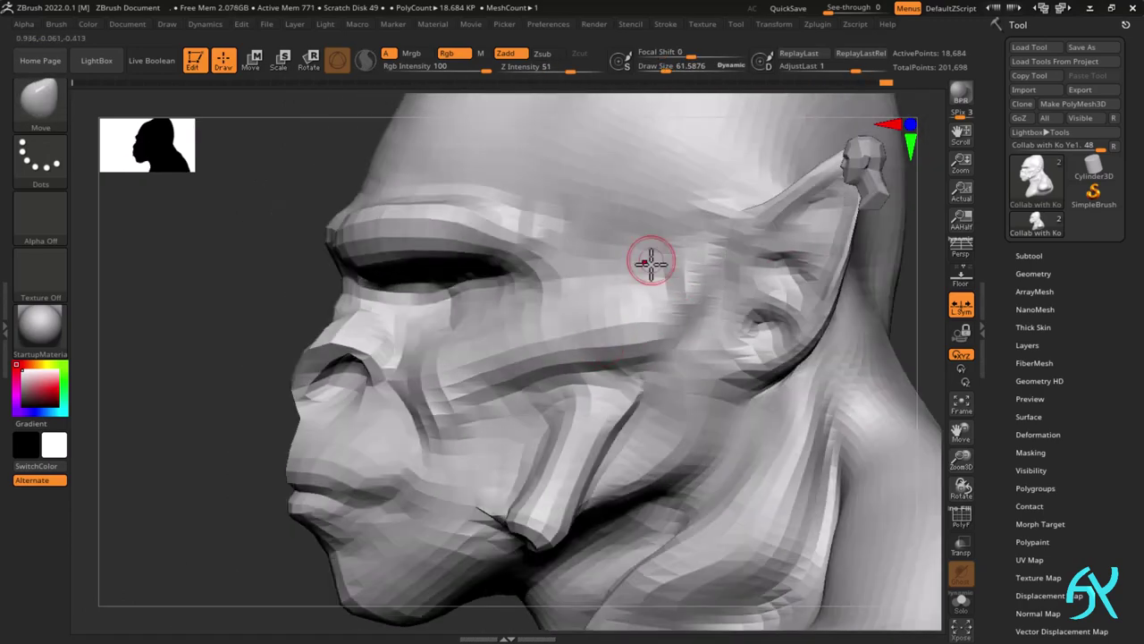
right_drag(632, 280, 646, 260)
mouse_move(642, 313)
shift+right_down()
mouse_move(701, 284)
mouse_move(640, 269)
mouse_move(594, 316)
shift+right_up()
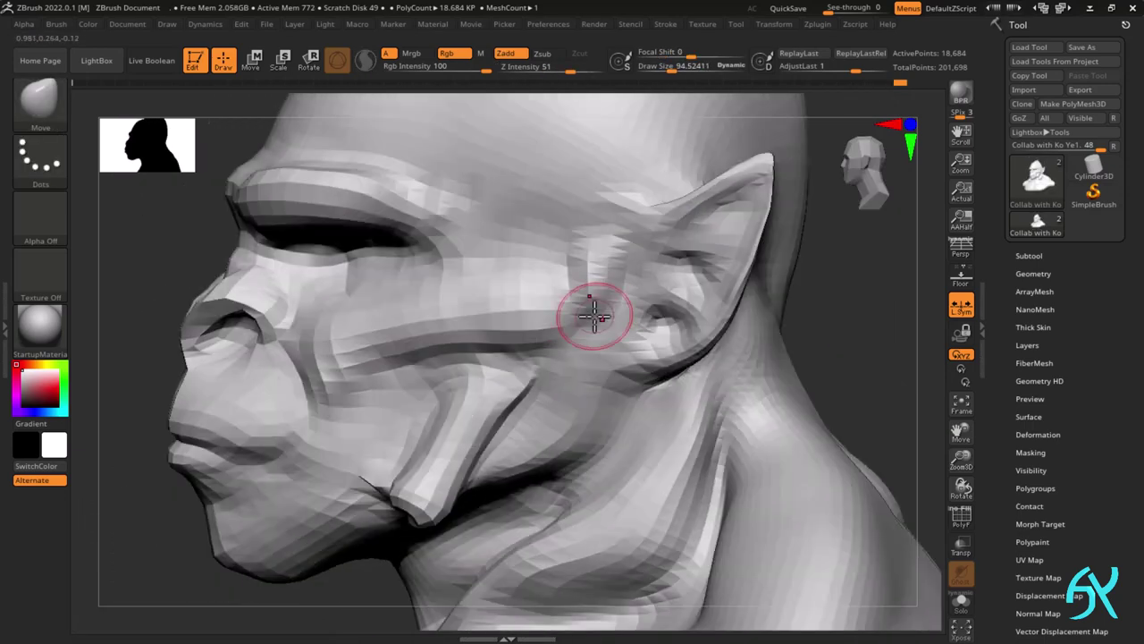
- Adjust the cheekbone's lower edge at a draw size of about 151, and nudge the area before the ear at about 69
key(bracketright)
drag(547, 320, 470, 324)
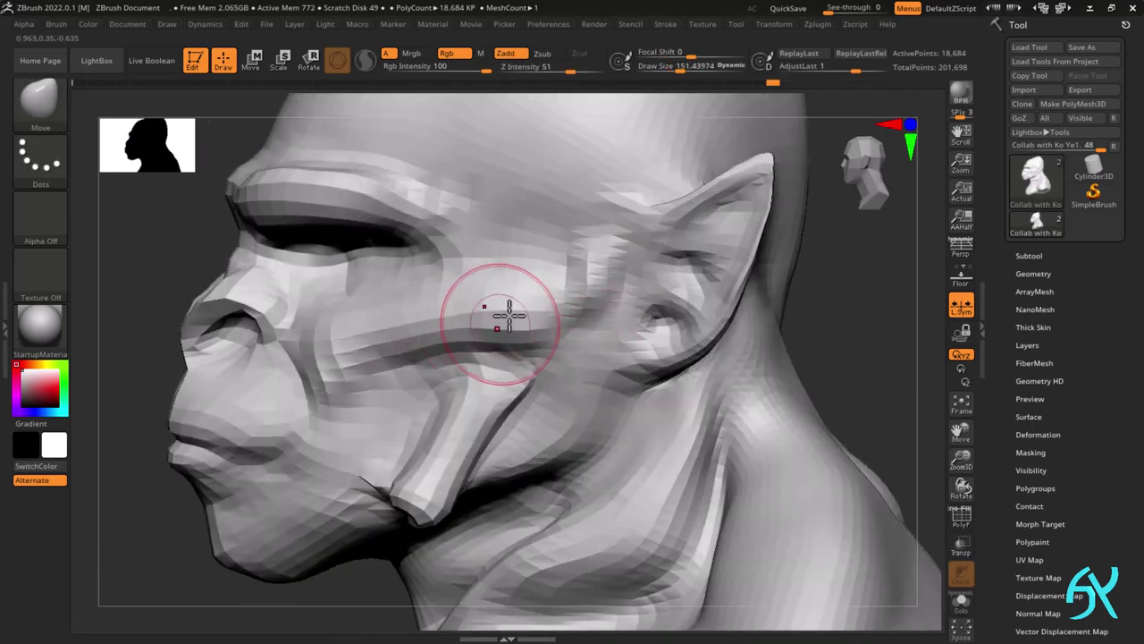
right_drag(508, 314, 571, 282)
mouse_move(394, 409)
right_down()
mouse_move(429, 396)
mouse_move(381, 399)
mouse_move(392, 378)
mouse_move(411, 378)
right_up()
key(bracketleft)
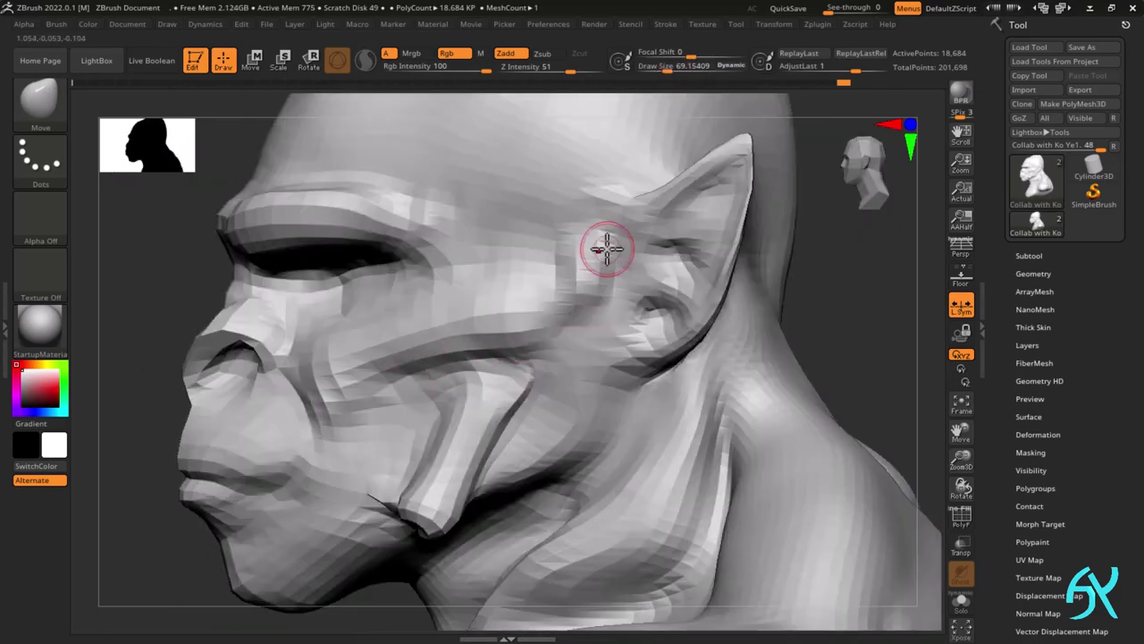
drag(594, 251, 597, 236)
right_drag(597, 259, 586, 304)
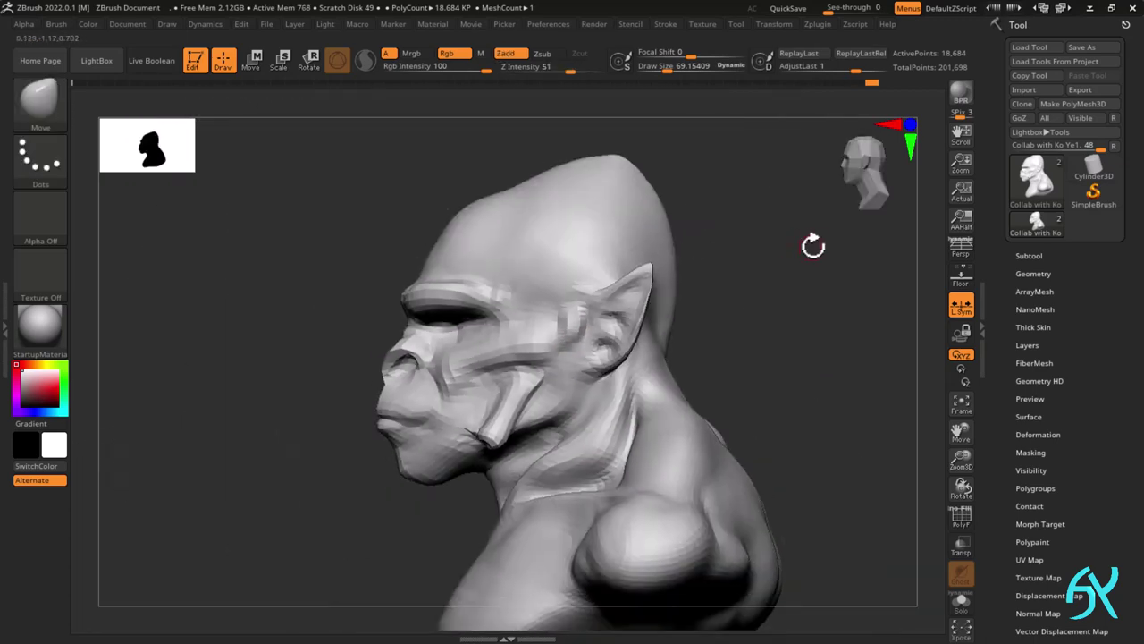
- Set the draw size to about 90, nudge the surface beside the ear, and smooth the rear of the cheekbone
key(s)
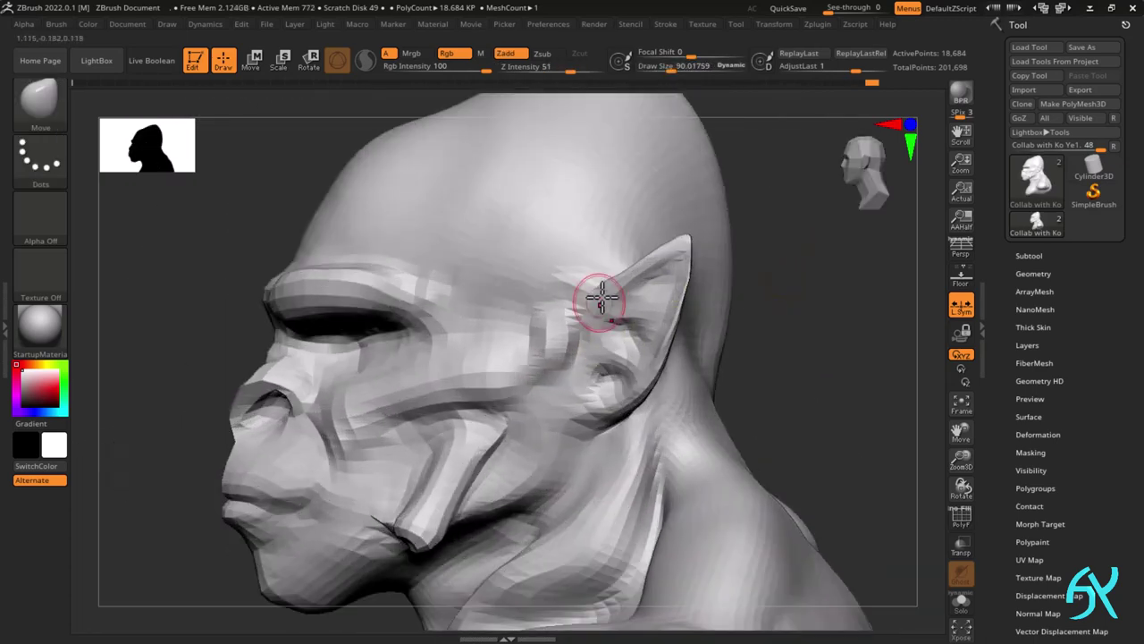
drag(600, 303, 598, 313)
mouse_move(598, 313)
ctrl+right_down()
mouse_move(590, 328)
mouse_move(562, 315)
mouse_move(540, 423)
ctrl+right_up()
shift+drag(500, 376, 486, 363)
mouse_move(486, 363)
right_down()
mouse_move(498, 340)
mouse_move(641, 284)
mouse_move(575, 312)
right_up()
right_drag(583, 352, 558, 248)
- Reshape the transition between the cheekbone's rear end and the ear with Move strokes and smooth it
drag(558, 248, 559, 274)
right_drag(560, 274, 584, 331)
mouse_move(584, 381)
ctrl+right_down()
mouse_move(641, 284)
mouse_move(613, 323)
ctrl+right_up()
drag(617, 220, 611, 211)
drag(568, 283, 596, 231)
mouse_move(597, 231)
right_down()
mouse_move(608, 225)
mouse_move(586, 234)
right_up()
mouse_move(594, 187)
ctrl+right_down()
mouse_move(596, 268)
mouse_move(572, 342)
mouse_move(444, 379)
ctrl+right_up()
shift+drag(442, 390, 447, 395)
- Nudge the muzzle and reshape the middle of the upper lip, reducing the draw size to about 39
mouse_move(625, 344)
shift+right_down()
mouse_move(546, 324)
mouse_move(490, 391)
shift+right_up()
mouse_move(417, 398)
shift+right_down()
mouse_move(429, 409)
mouse_move(371, 390)
mouse_move(426, 396)
mouse_move(380, 372)
shift+right_up()
drag(380, 371, 370, 370)
shift+right_drag(370, 370, 420, 374)
mouse_move(420, 373)
ctrl+right_down()
mouse_move(365, 401)
mouse_move(389, 376)
mouse_move(360, 400)
ctrl+right_up()
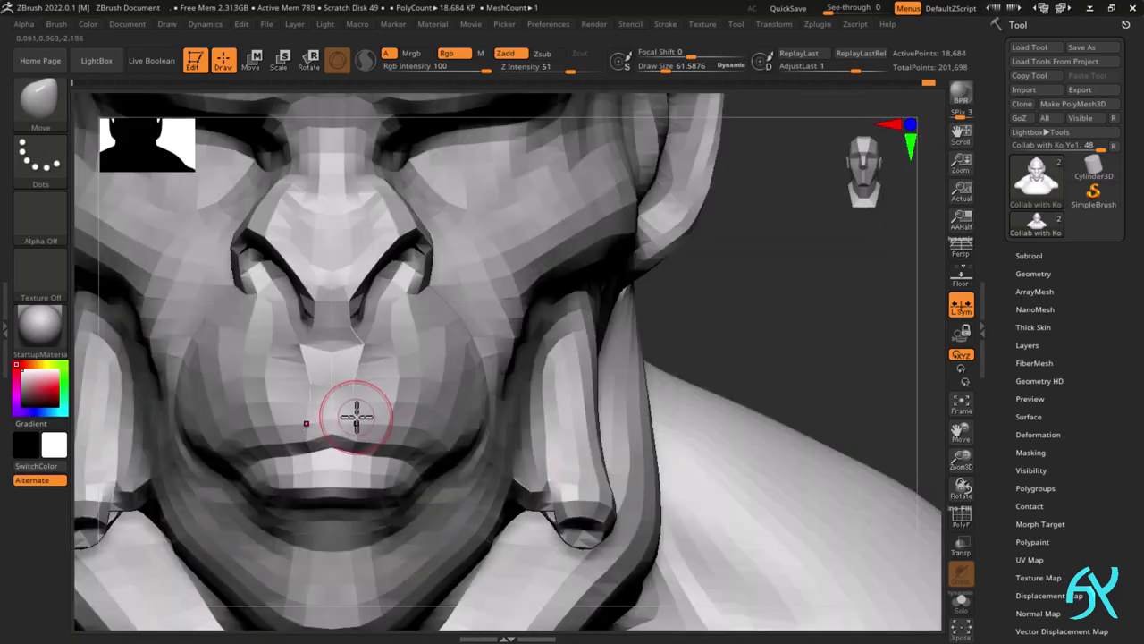
key(bracketleft)
drag(336, 449, 334, 463)
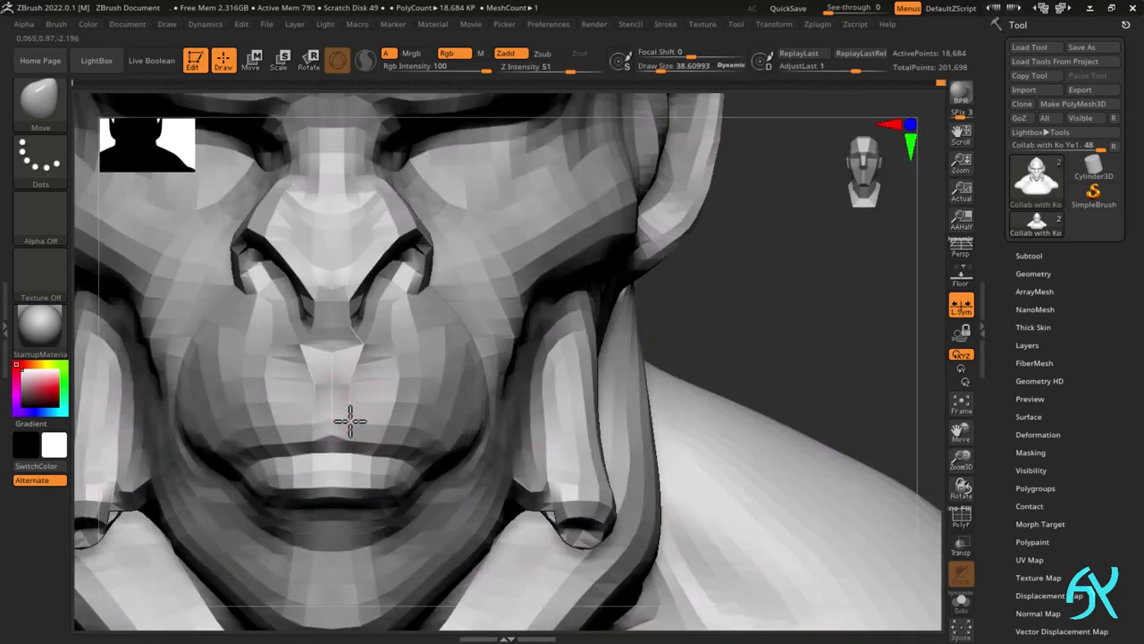
mouse_move(347, 458)
right_down()
mouse_move(486, 347)
mouse_move(409, 470)
mouse_move(399, 361)
mouse_move(386, 471)
mouse_move(337, 467)
mouse_move(387, 471)
right_up()
drag(382, 458, 379, 459)
right_drag(379, 460, 388, 474)
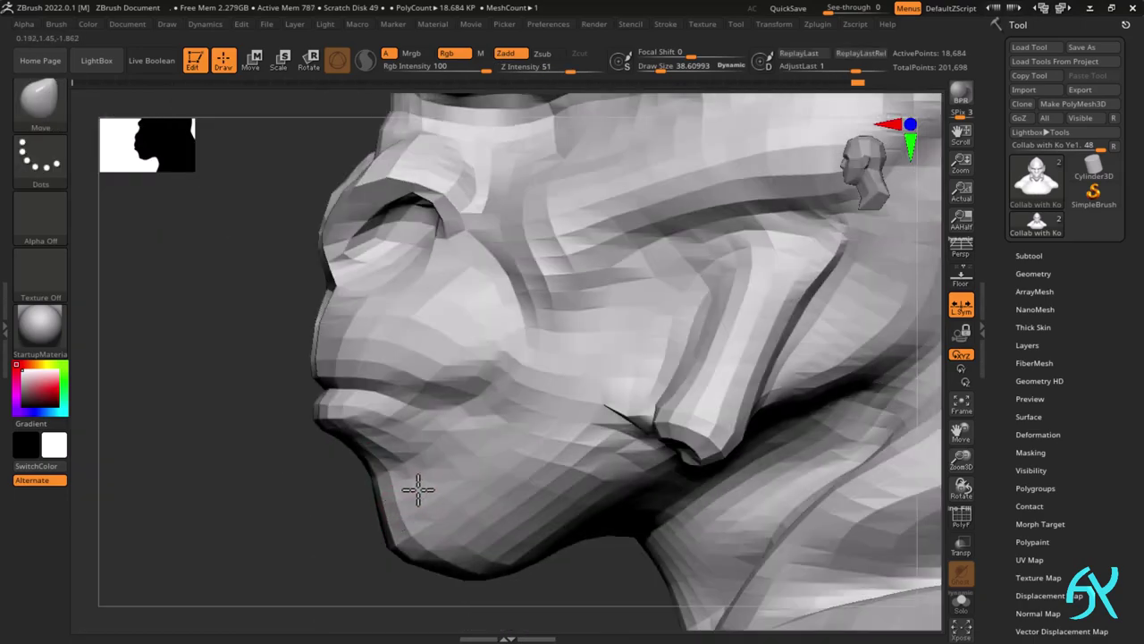
- Adjust the chin's front surface in side view and lift the middle of the upper lip slightly
drag(419, 490, 423, 488)
mouse_move(423, 488)
shift+right_down()
mouse_move(485, 456)
mouse_move(383, 503)
mouse_move(447, 453)
mouse_move(474, 482)
shift+right_up()
mouse_move(473, 482)
ctrl+right_down()
mouse_move(393, 445)
mouse_move(393, 495)
ctrl+right_up()
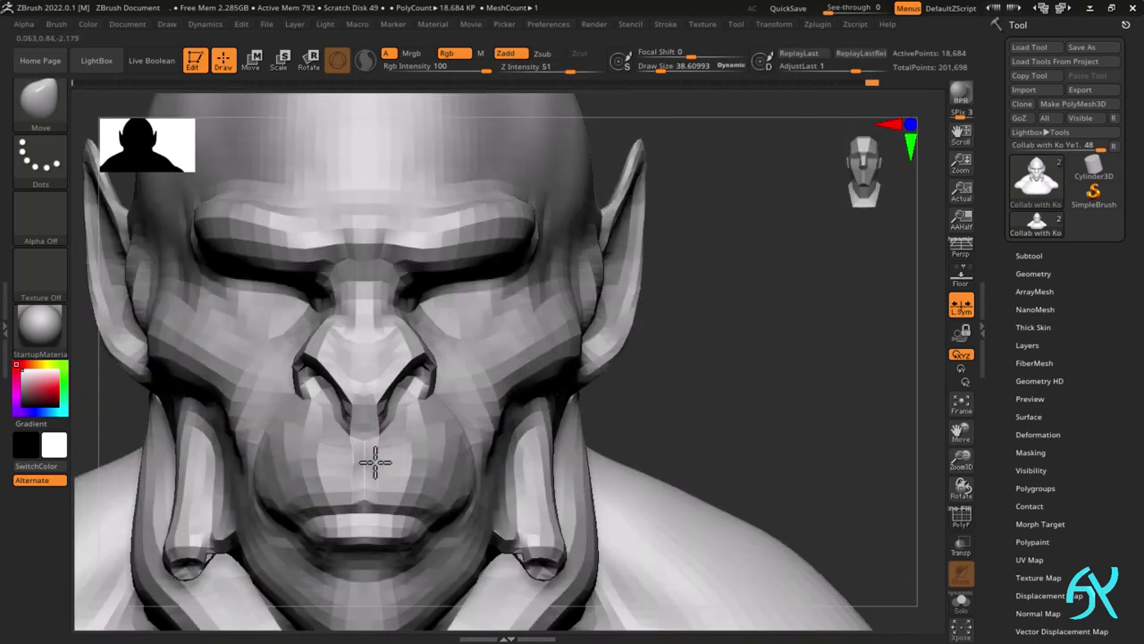
drag(373, 503, 375, 497)
- Pull the nose tip up and forward at a draw size of about 69, and refine its front edge at about 28
mouse_move(375, 497)
ctrl+right_down()
mouse_move(513, 324)
mouse_move(349, 384)
mouse_move(328, 320)
ctrl+right_up()
ctrl+right_drag(258, 445, 265, 397)
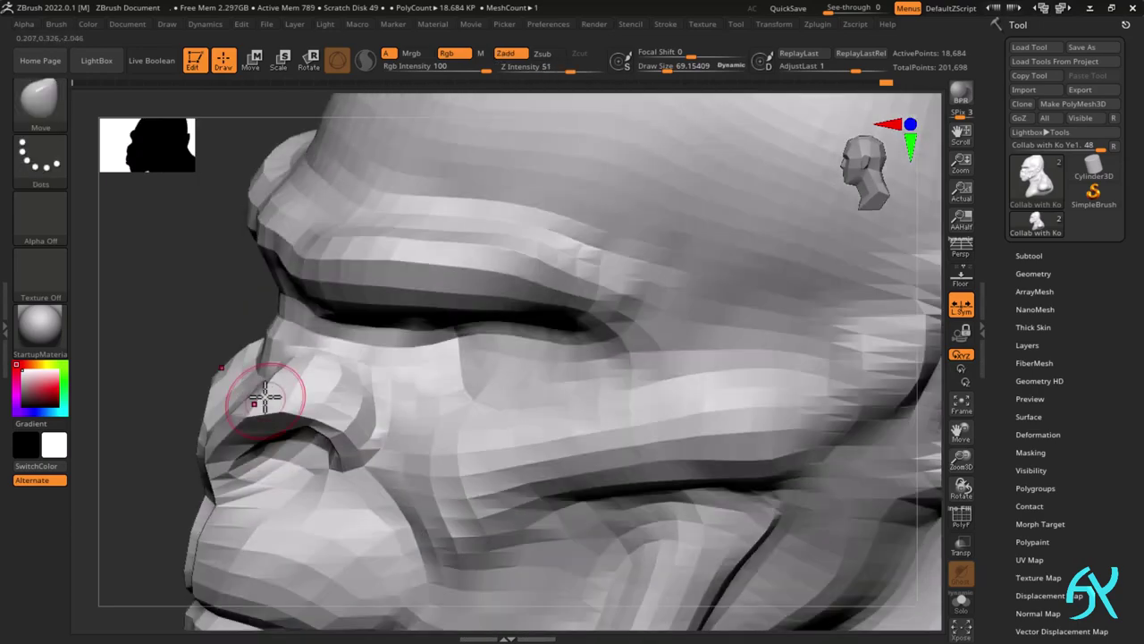
drag(251, 386, 241, 378)
mouse_move(241, 378)
ctrl+right_down()
mouse_move(292, 306)
mouse_move(224, 388)
ctrl+right_up()
drag(225, 388, 220, 382)
mouse_move(220, 382)
ctrl+right_down()
mouse_move(247, 423)
mouse_move(295, 404)
mouse_move(277, 429)
ctrl+right_up()
mouse_move(278, 429)
ctrl+right_down()
mouse_move(260, 462)
mouse_move(139, 469)
ctrl+right_up()
drag(140, 469, 122, 472)
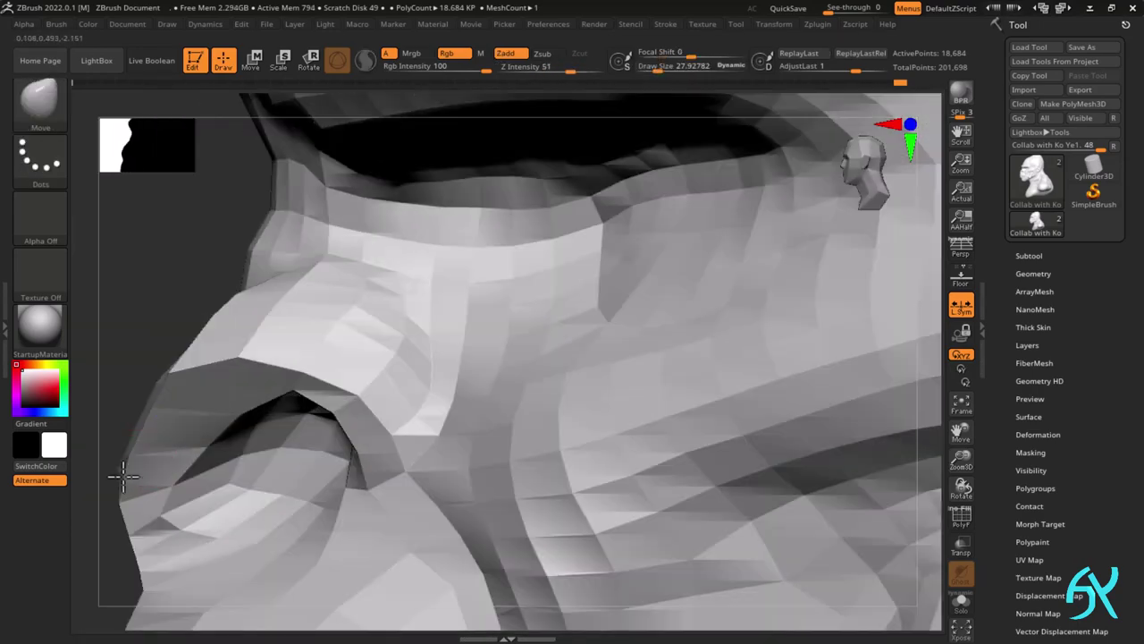
- Check the nose's polygon wireframe and examine the whole head from several angles
key(shift+f)
key(shift+f)
alt+right_drag(191, 418, 264, 395)
alt+right_drag(210, 517, 207, 413)
mouse_move(283, 286)
right_down()
mouse_move(384, 281)
mouse_move(355, 299)
mouse_move(383, 317)
mouse_move(394, 287)
mouse_move(361, 383)
mouse_move(358, 434)
right_up()
mouse_move(412, 325)
right_down()
mouse_move(504, 319)
mouse_move(536, 277)
right_up()
mouse_move(537, 277)
shift+right_down()
mouse_move(616, 219)
mouse_move(446, 299)
shift+right_up()
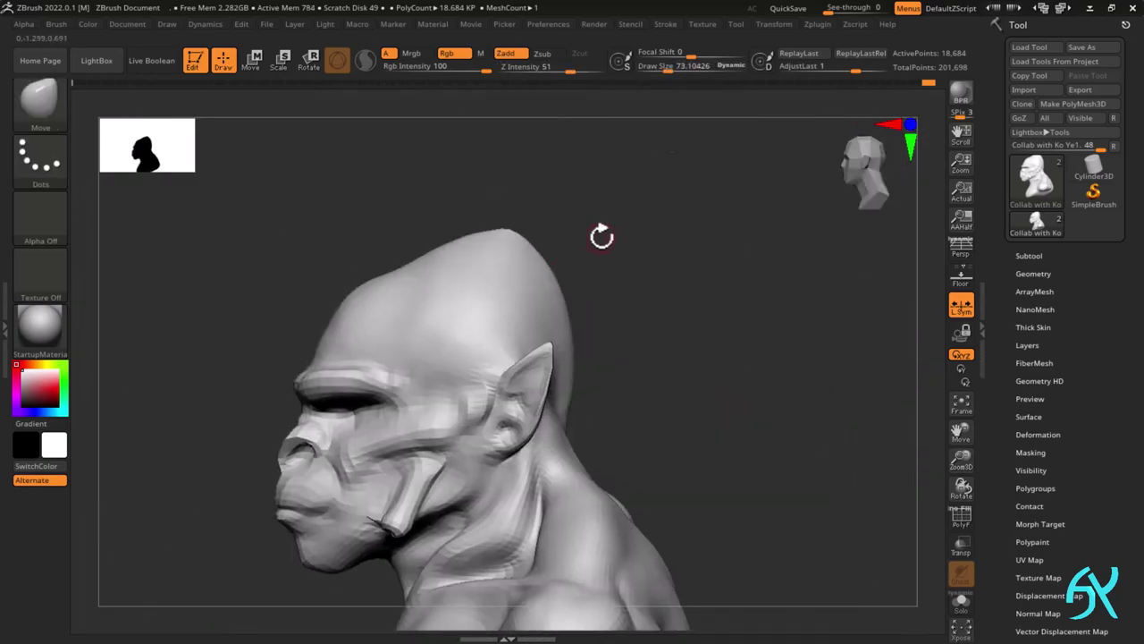
- Raise the draw size to about 135, then smooth and nudge the side of the neck below the jaw
key(s)
mouse_move(603, 235)
right_down()
mouse_move(396, 335)
mouse_move(281, 337)
mouse_move(251, 369)
mouse_move(413, 282)
mouse_move(439, 296)
mouse_move(368, 285)
right_up()
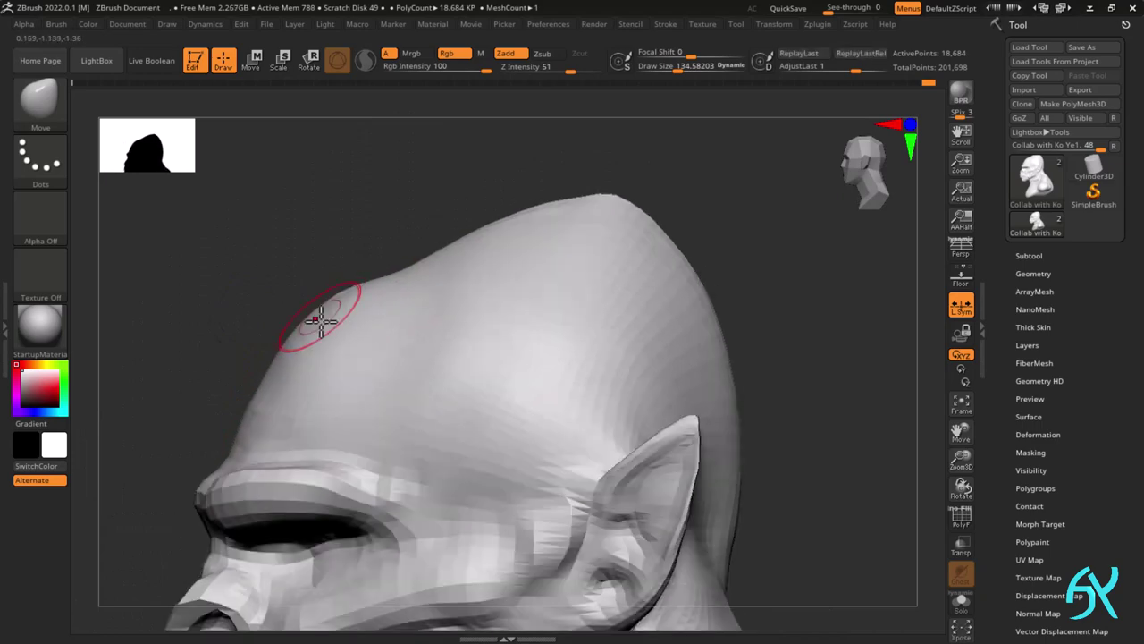
right_drag(317, 314, 340, 263)
ctrl+right_drag(340, 263, 572, 308)
ctrl+right_drag(573, 308, 511, 398)
shift+drag(511, 399, 529, 396)
right_drag(529, 396, 411, 454)
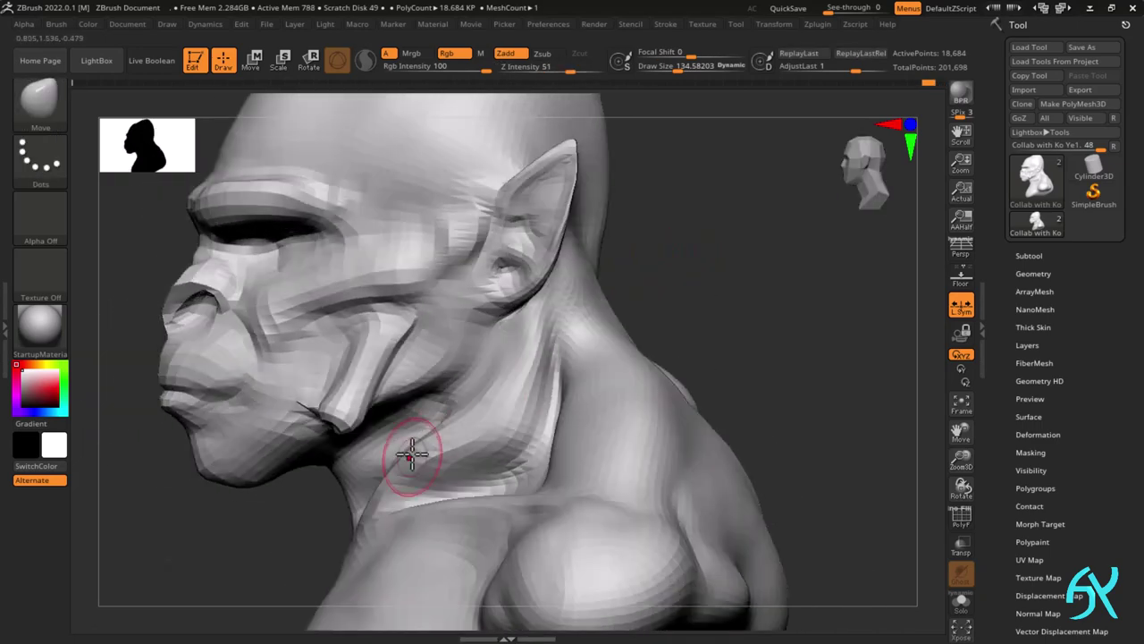
alt+drag(467, 405, 456, 413)
ctrl+right_drag(456, 413, 425, 469)
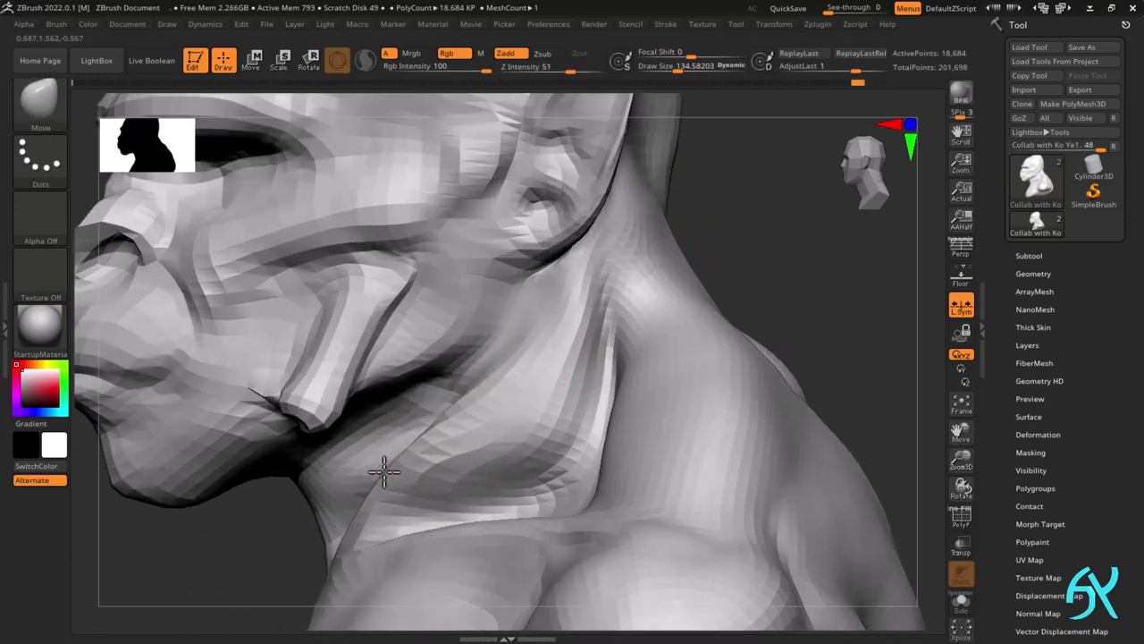
- Pull the neck muscles toward the throat, reducing the draw size to about 109 for the stroke near the collarbone
right_drag(471, 395, 547, 382)
ctrl+right_drag(474, 495, 541, 401)
mouse_move(506, 441)
ctrl+right_down()
mouse_move(500, 463)
mouse_move(498, 447)
ctrl+right_up()
drag(491, 444, 457, 465)
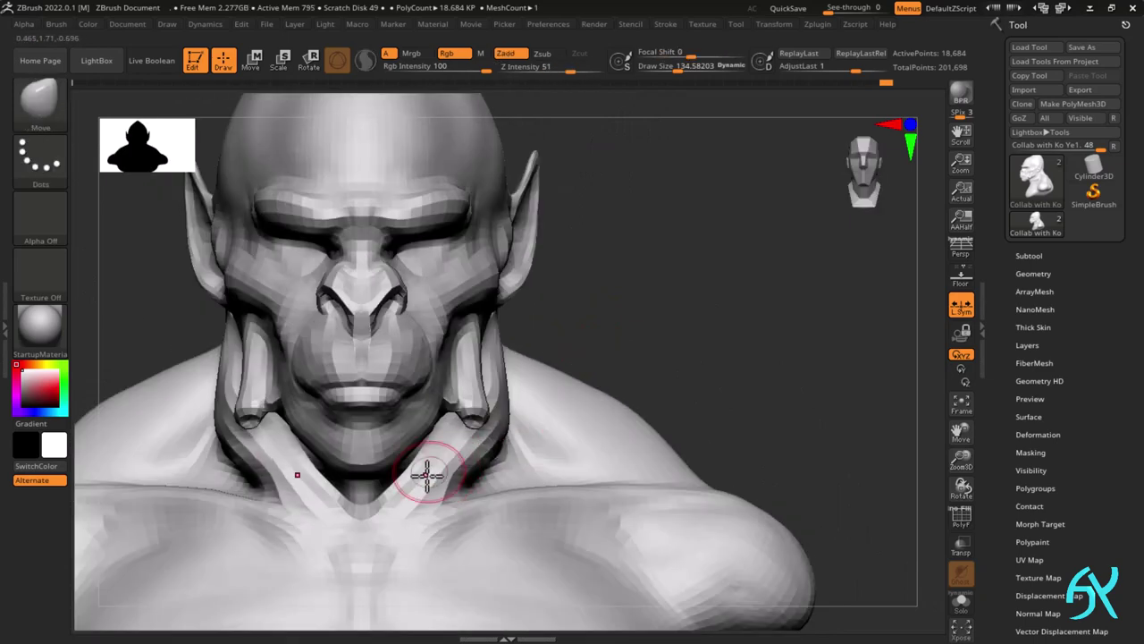
key(s)
drag(437, 515, 409, 516)
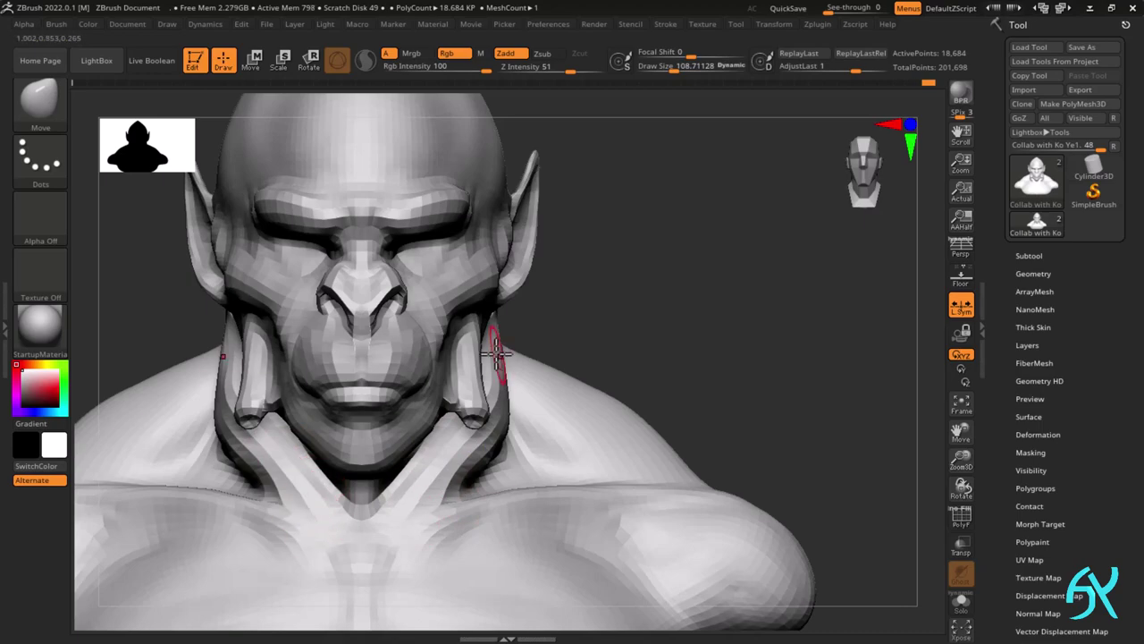
- Reshape the front edge of the neck muscle below the jaw from the side
ctrl+right_drag(497, 355, 454, 436)
right_drag(760, 420, 657, 407)
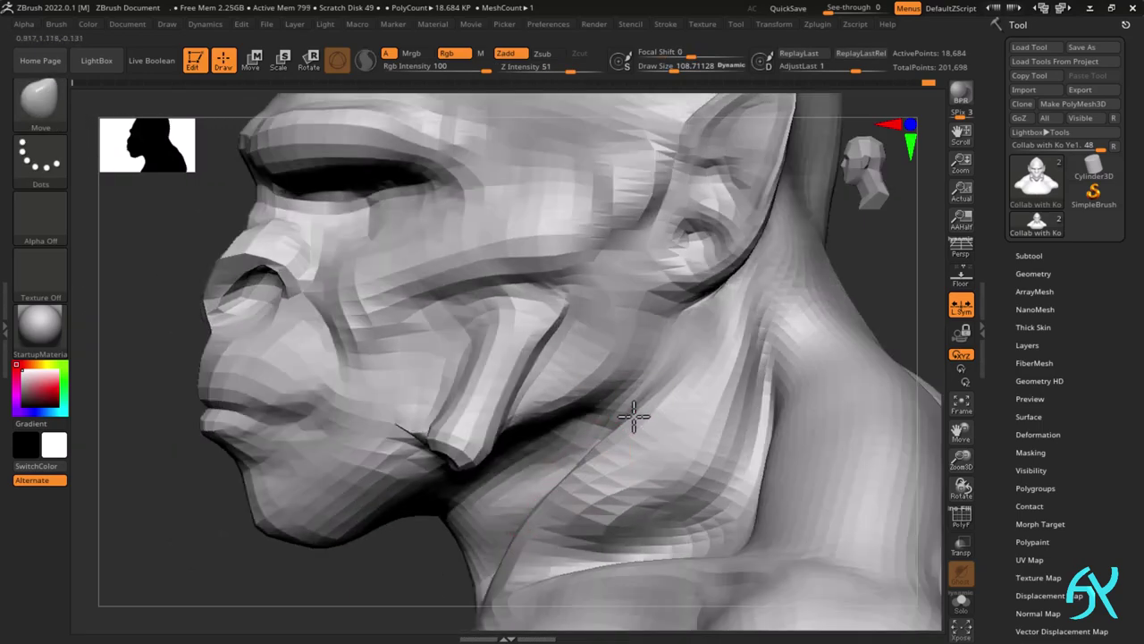
drag(634, 416, 617, 430)
mouse_move(700, 327)
right_down()
mouse_move(652, 327)
mouse_move(674, 266)
mouse_move(679, 347)
right_up()
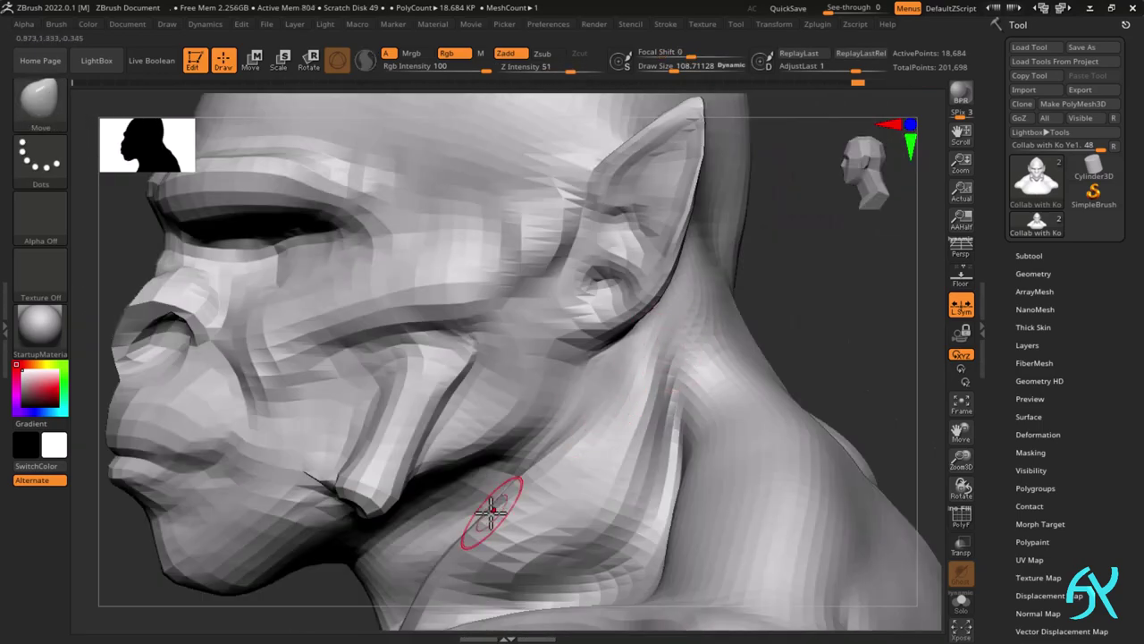
alt+right_drag(490, 513, 500, 384)
mouse_move(500, 385)
ctrl+right_down()
mouse_move(498, 406)
mouse_move(504, 378)
ctrl+right_up()
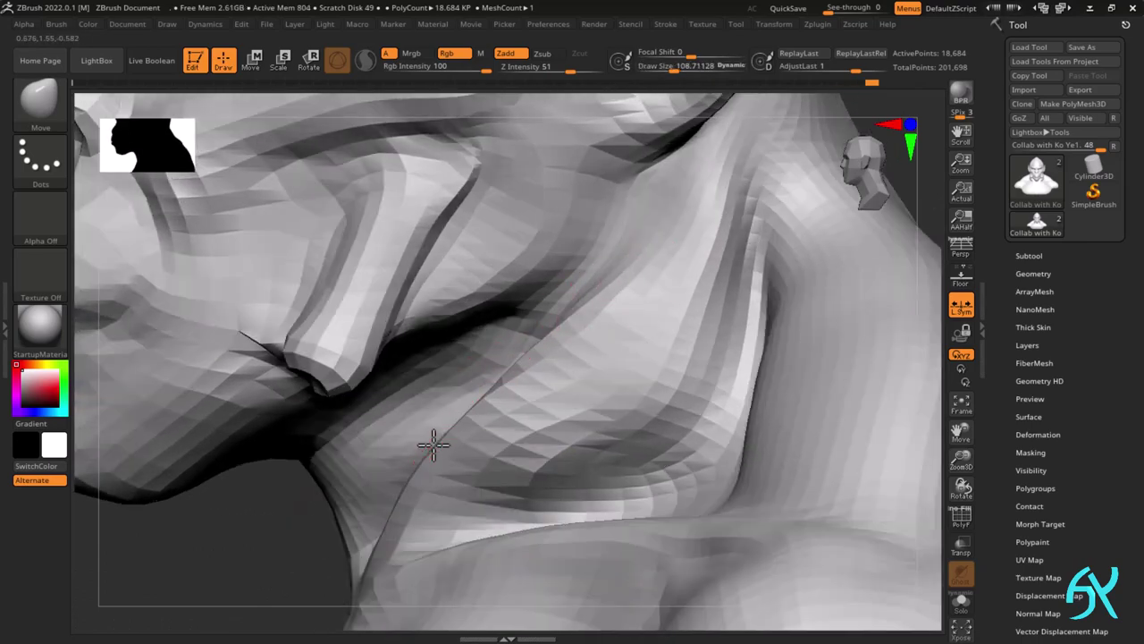
mouse_move(434, 445)
right_down()
mouse_move(421, 441)
mouse_move(504, 383)
right_up()
drag(505, 383, 557, 324)
ctrl+right_drag(564, 322, 718, 281)
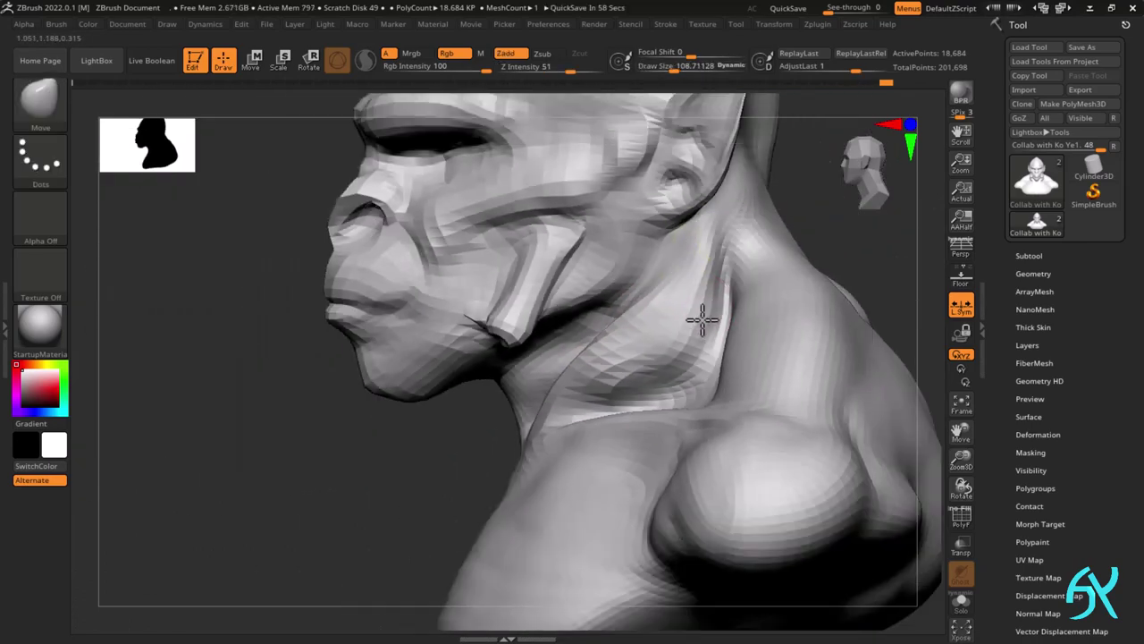
- Smooth the neck side above the collarbone at a draw size of about 81
shift+right_drag(628, 389, 654, 391)
ctrl+right_drag(602, 421, 607, 417)
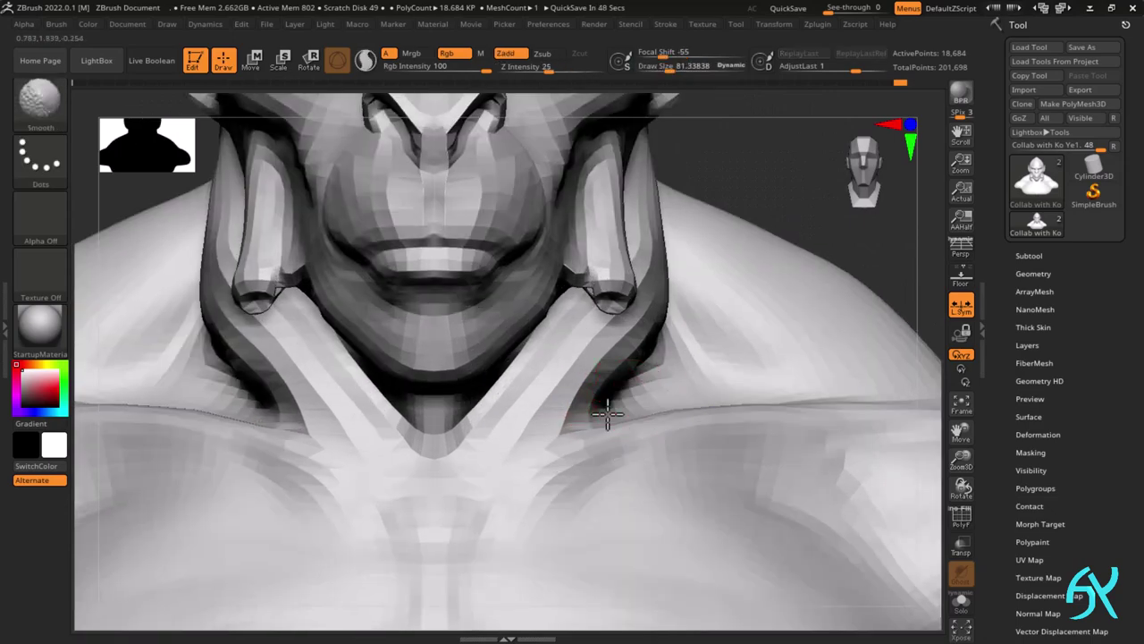
right_drag(644, 358, 536, 356)
shift+drag(655, 322, 646, 353)
shift+right_drag(574, 353, 658, 353)
ctrl+right_drag(657, 353, 644, 348)
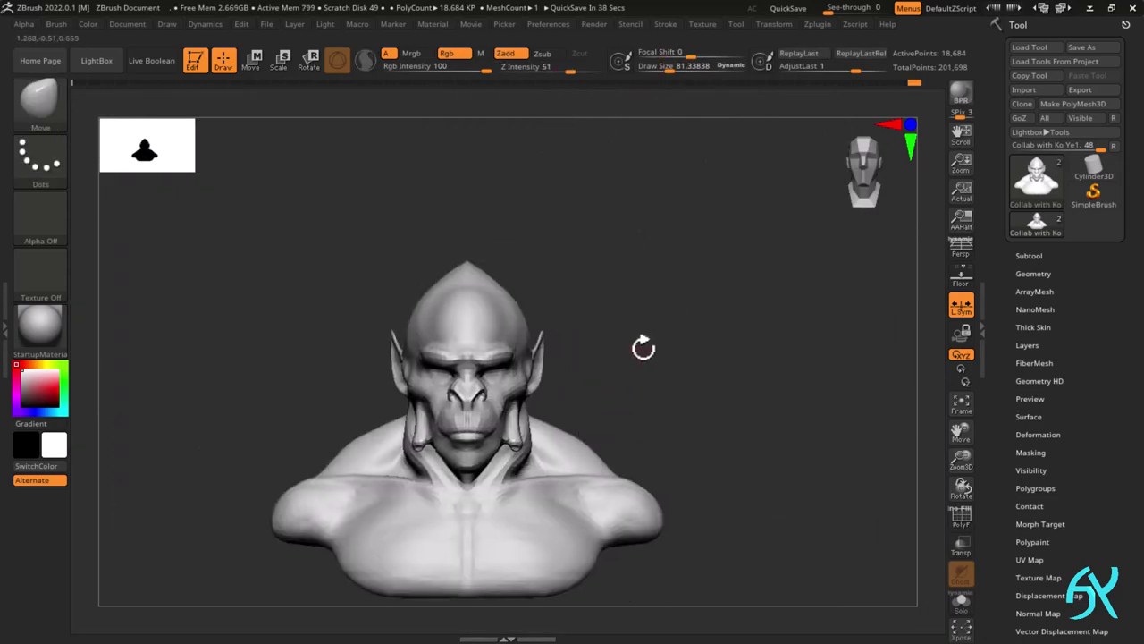
- Show the polygon wireframe and reduce the draw size to about 26 for work on the mouth
ctrl+right_drag(482, 443, 501, 474)
key(shift+f)
key(shift+f)
right_drag(603, 396, 536, 393)
shift+right_drag(536, 393, 666, 390)
key(shift+f)
ctrl+right_drag(555, 393, 677, 327)
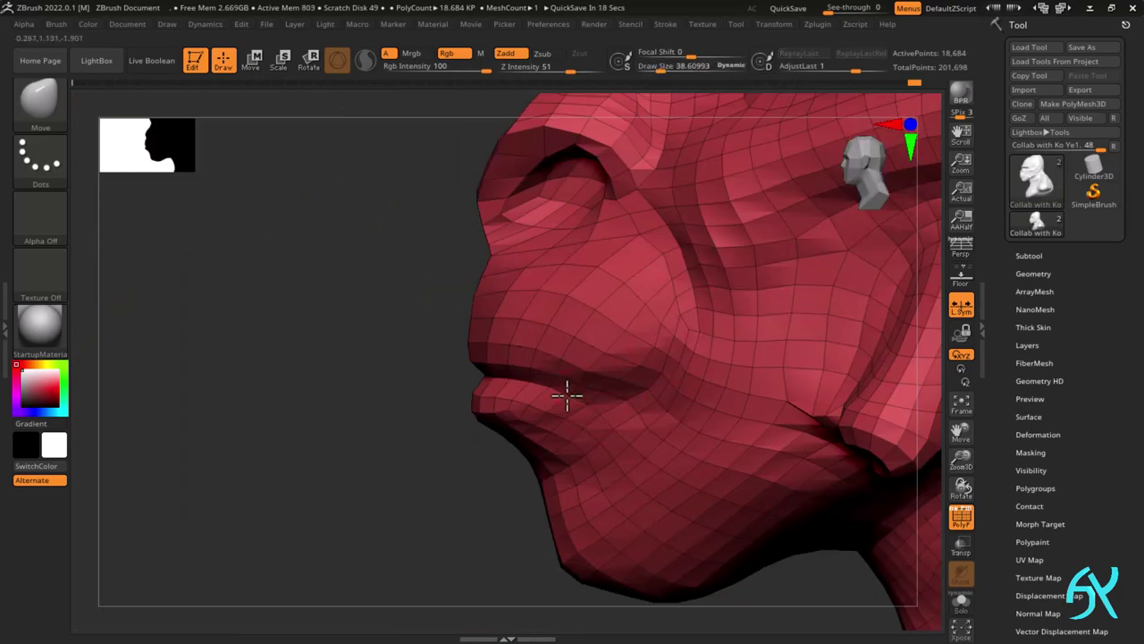
right_drag(566, 394, 594, 346)
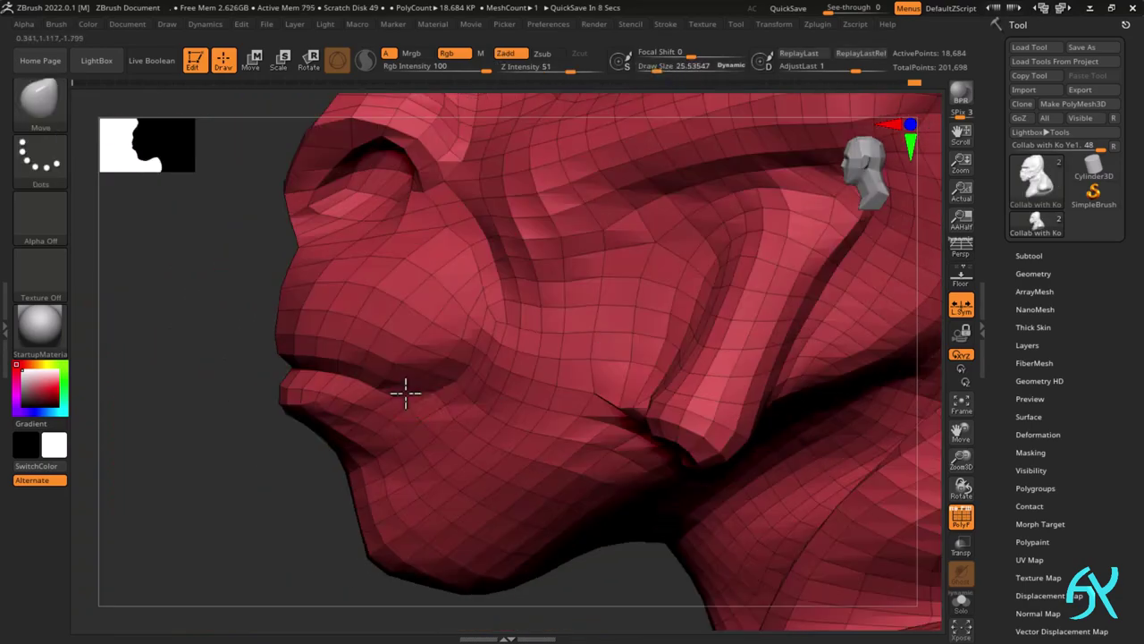
right_drag(403, 393, 460, 381)
- Switch to the ZModeler brush and mark the polygons between the upper and lower lips as a temporary group
key(b)
key(z)
key(m)
ctrl+right_drag(332, 401, 336, 424)
alt+drag(302, 384, 406, 380)
right_drag(644, 344, 565, 320)
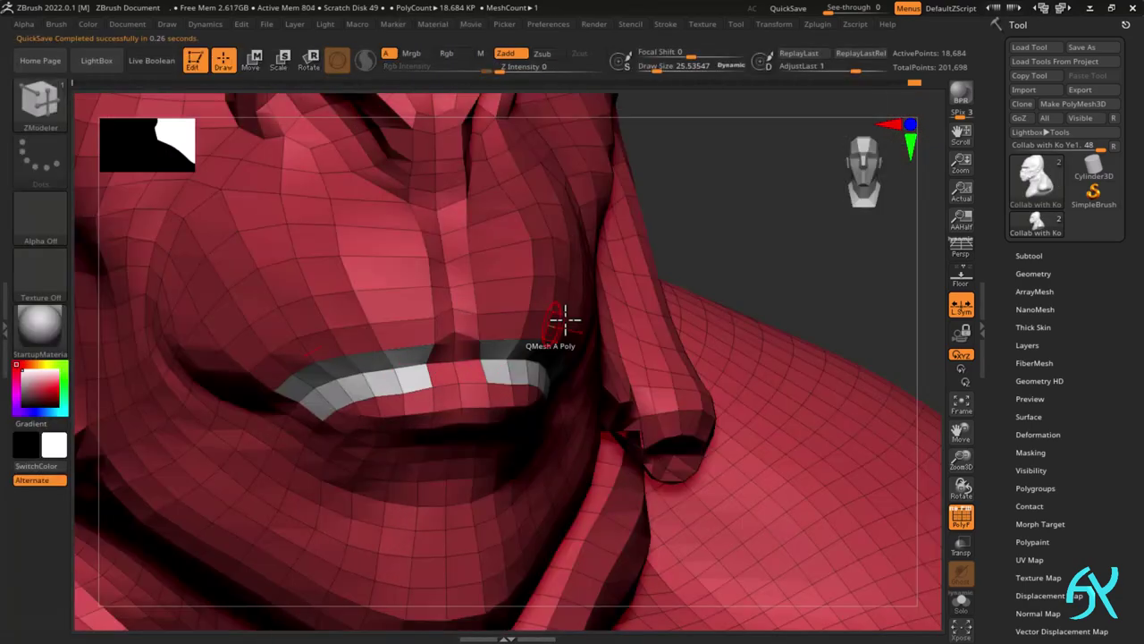
alt+click(455, 351)
- Try ZModeler polygon actions, including Insert Polyloops, on the marked mouth polygons
key(space)
click(393, 218)
click(408, 375)
right_drag(409, 376, 501, 398)
drag(302, 425, 313, 423)
ctrl+right_drag(362, 414, 388, 444)
key(ctrl+z)
key(space)
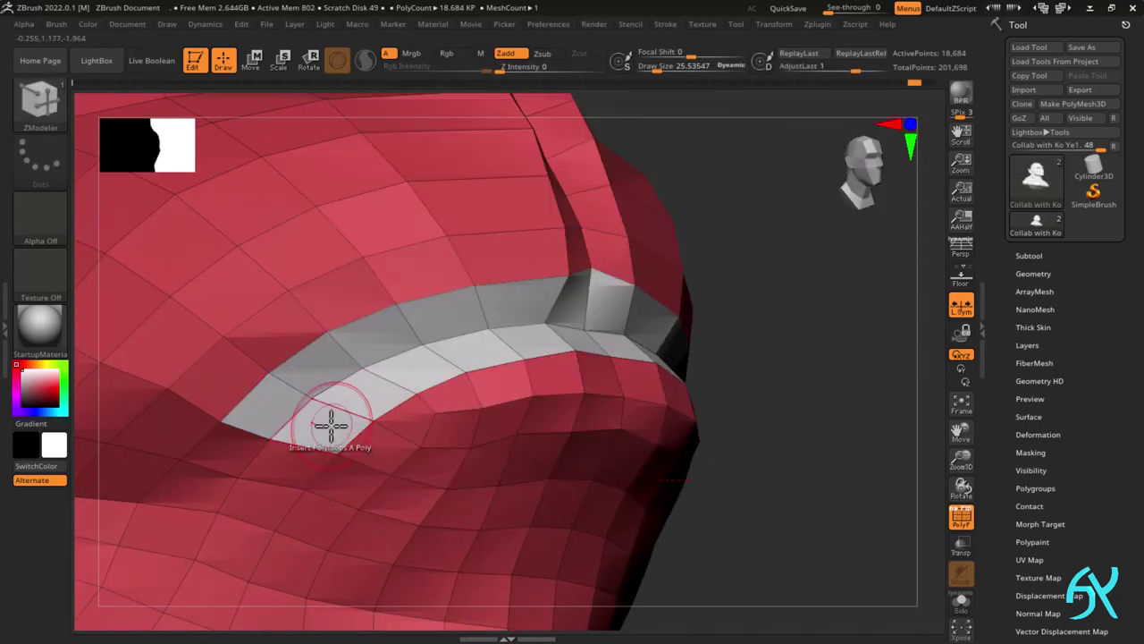
key(ctrl+z)
mouse_move(332, 426)
mouse_down()
mouse_move(328, 451)
mouse_move(327, 423)
mouse_up()
key(space)
ctrl+right_drag(327, 422, 347, 402)
key(ctrl+z)
- Inset the marked mouth polygons as a region with ZModeler, trying Center Only and Border Only and adjusting the inset modifiers
key(space)
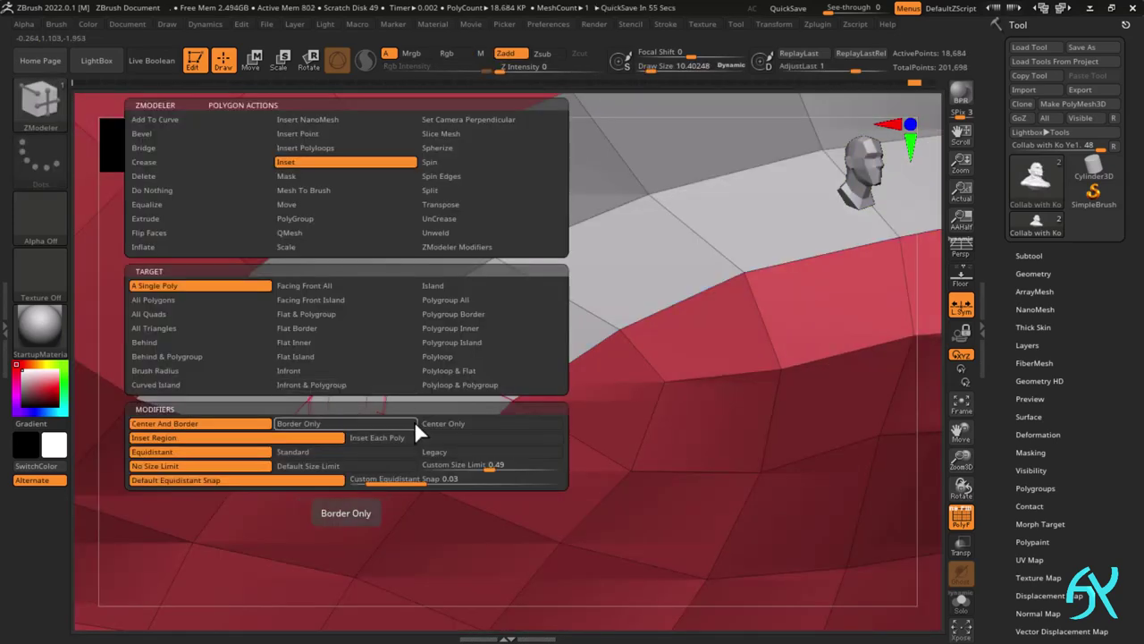
click(427, 424)
right_drag(505, 290, 586, 296)
key(space)
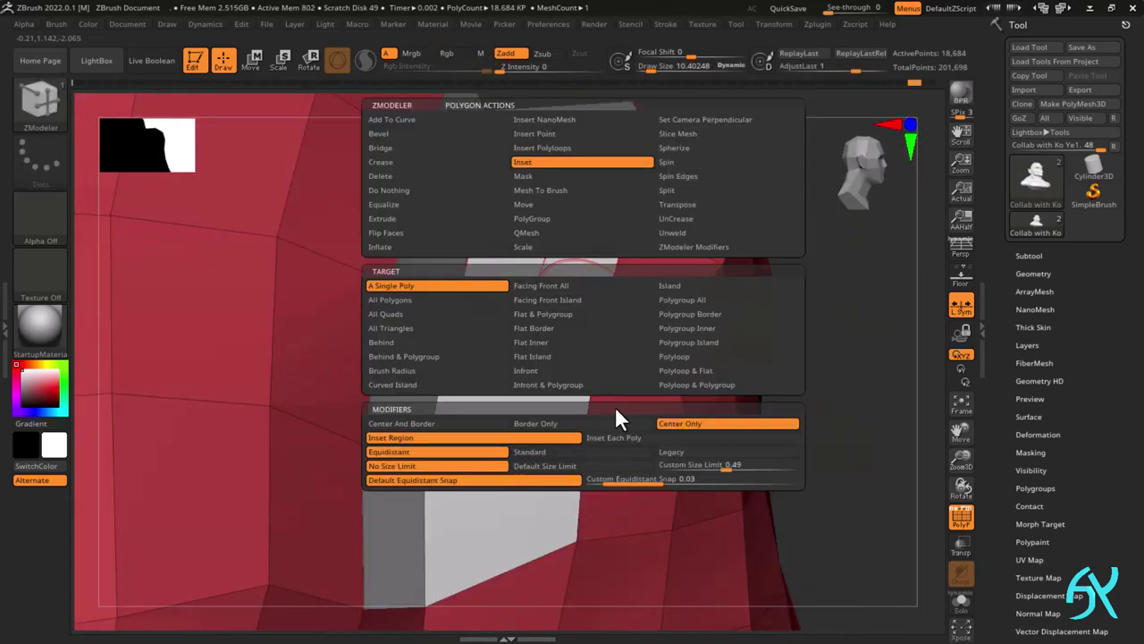
click(579, 423)
drag(486, 488, 474, 471)
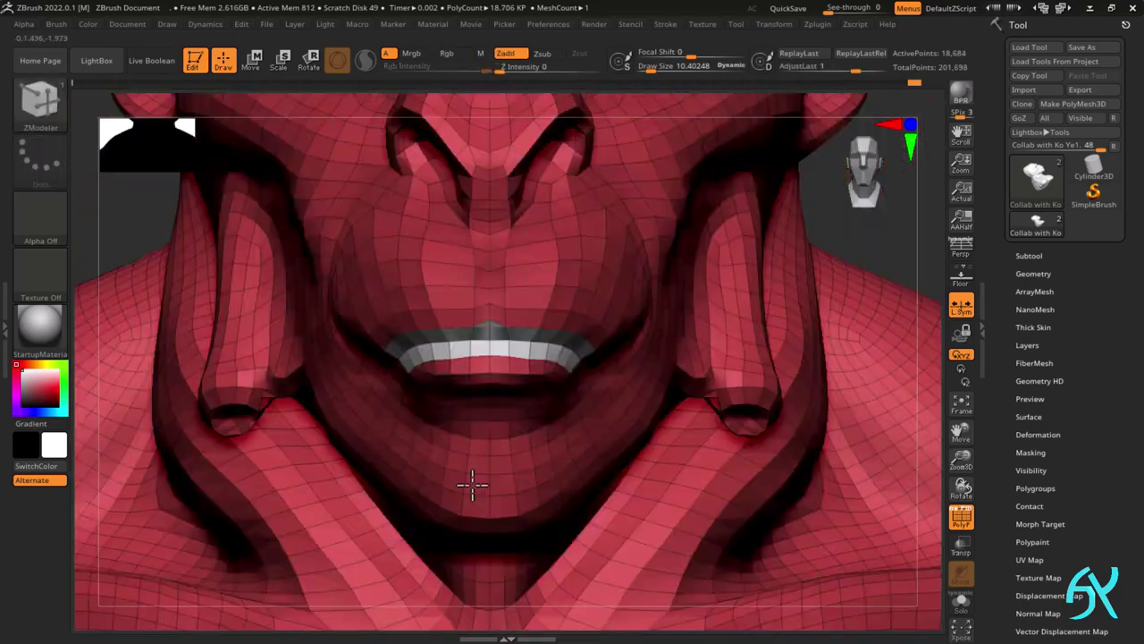
key(space)
click(517, 450)
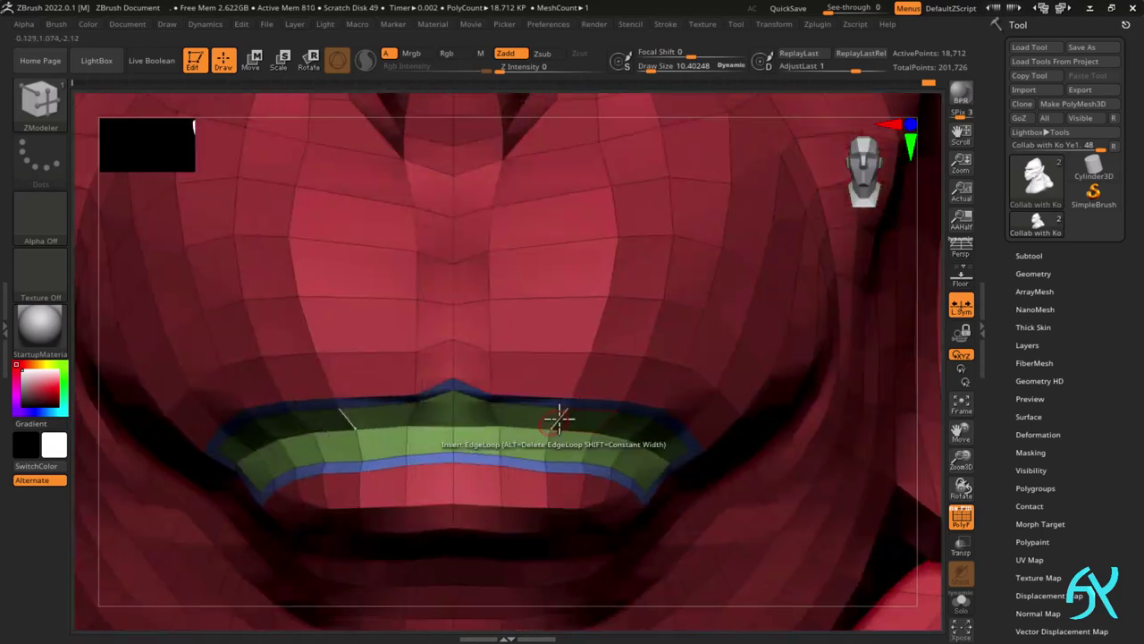
- Redo the mouth inset with a wider border band around the inner polygons
key(space)
click(397, 217)
click(694, 313)
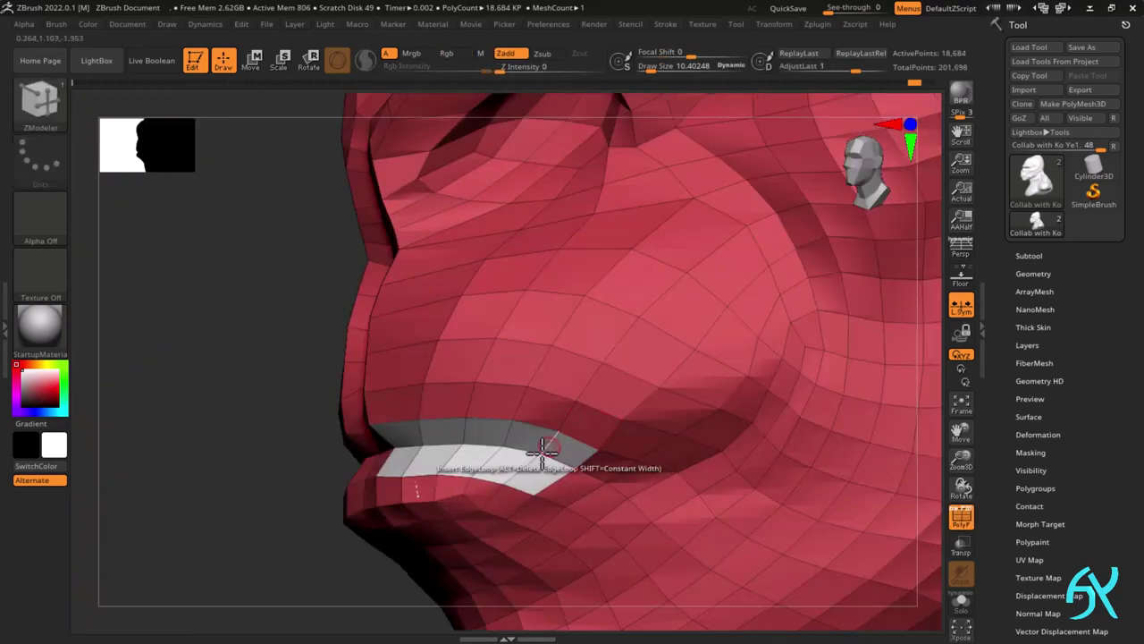
key(space)
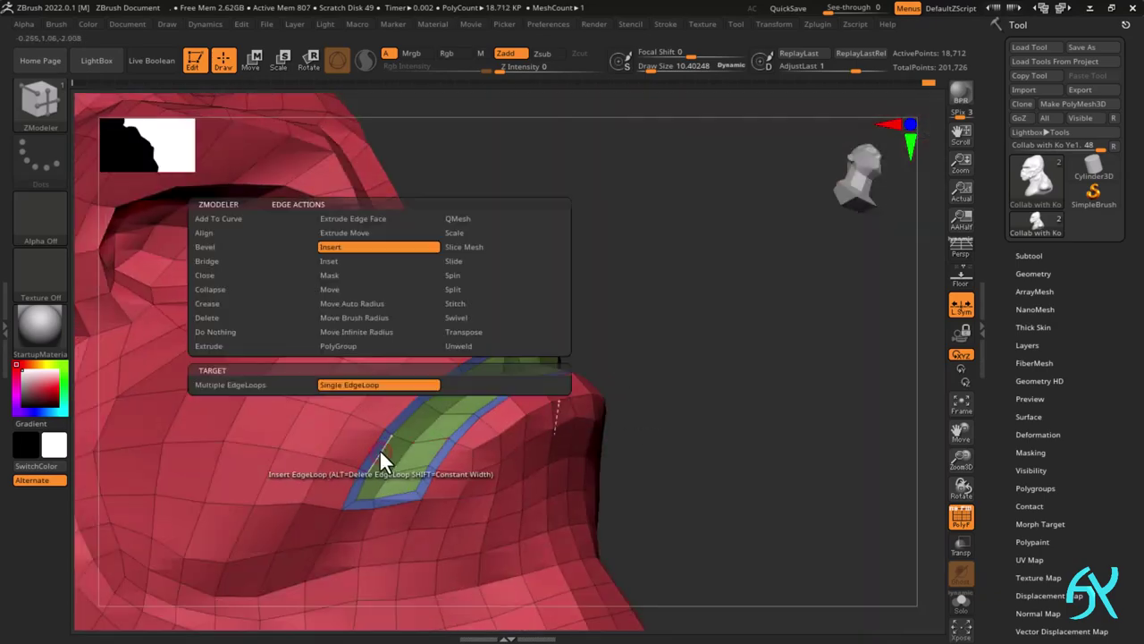
click(465, 255)
click(437, 383)
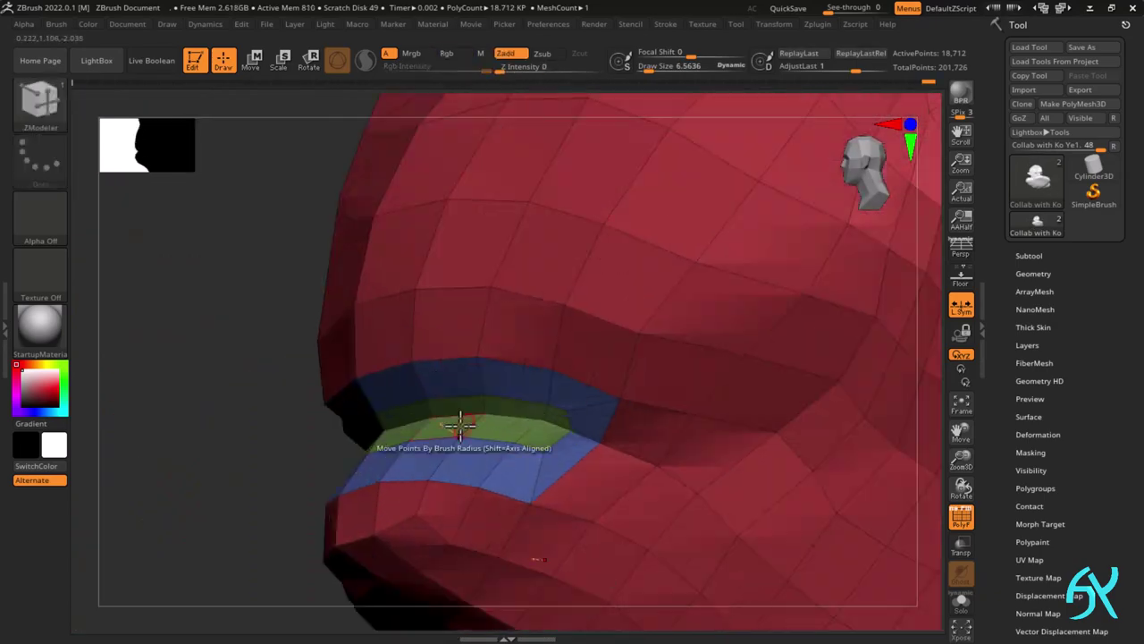
- Push the inner mouth polygons inward with ZModeler to form a recessed cavity between the lips
key(space)
click(394, 205)
mouse_move(463, 417)
mouse_down()
mouse_move(454, 424)
mouse_move(471, 425)
mouse_up()
key(space)
click(445, 233)
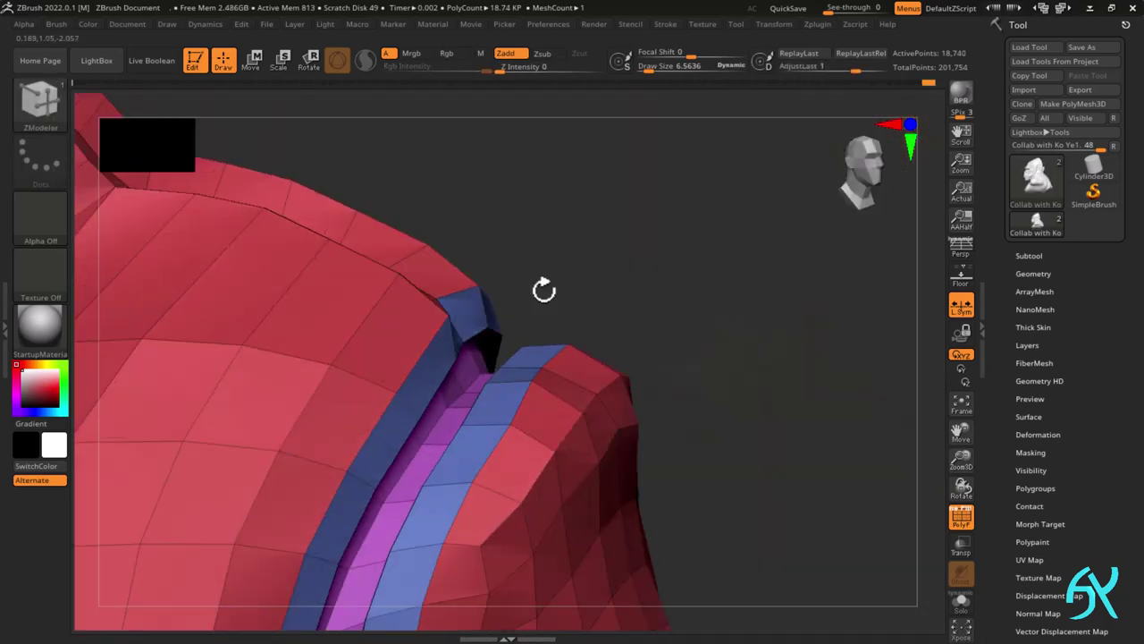
drag(543, 289, 458, 323)
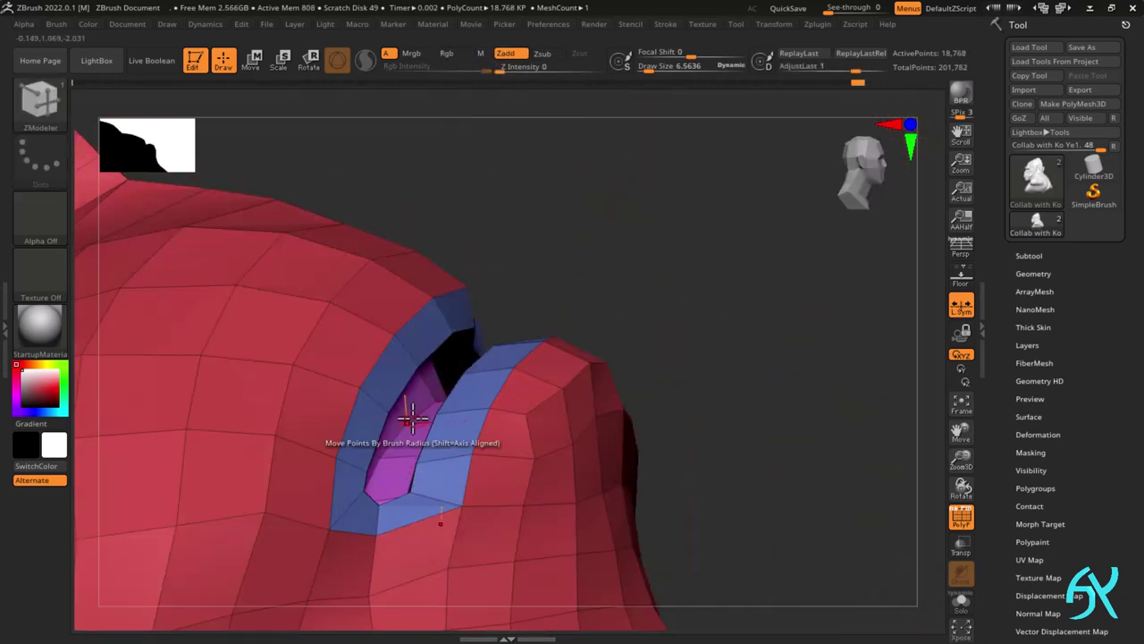
- Switch to SelectLasso and isolate the lower jaw and adjoining cheek below the mouth opening
drag(411, 416, 508, 332)
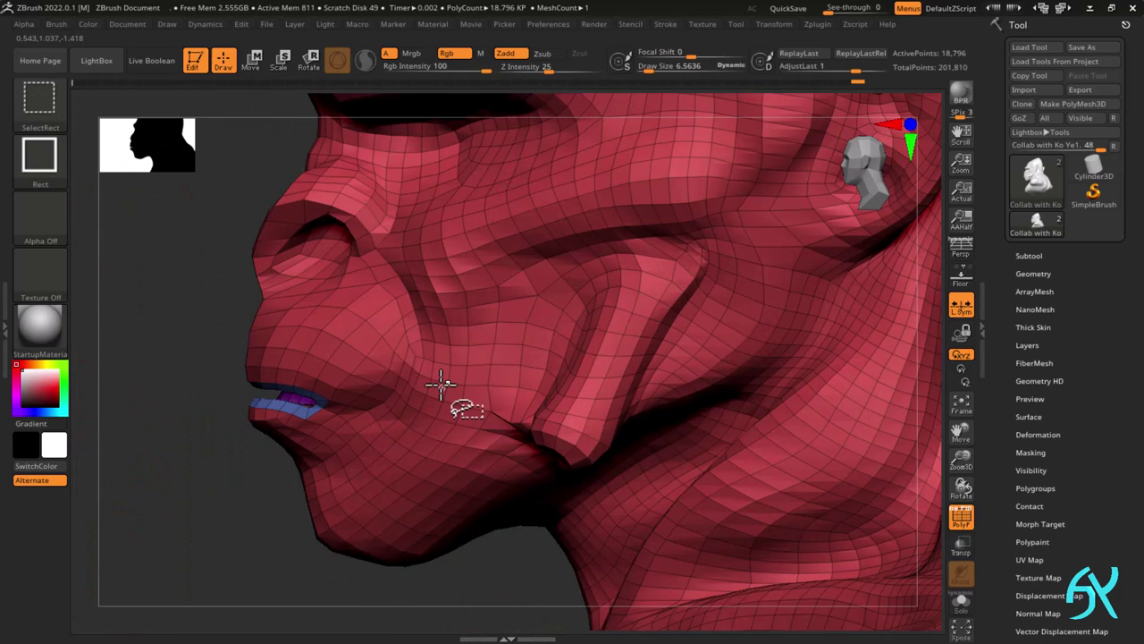
key(ctrl+shift+b)
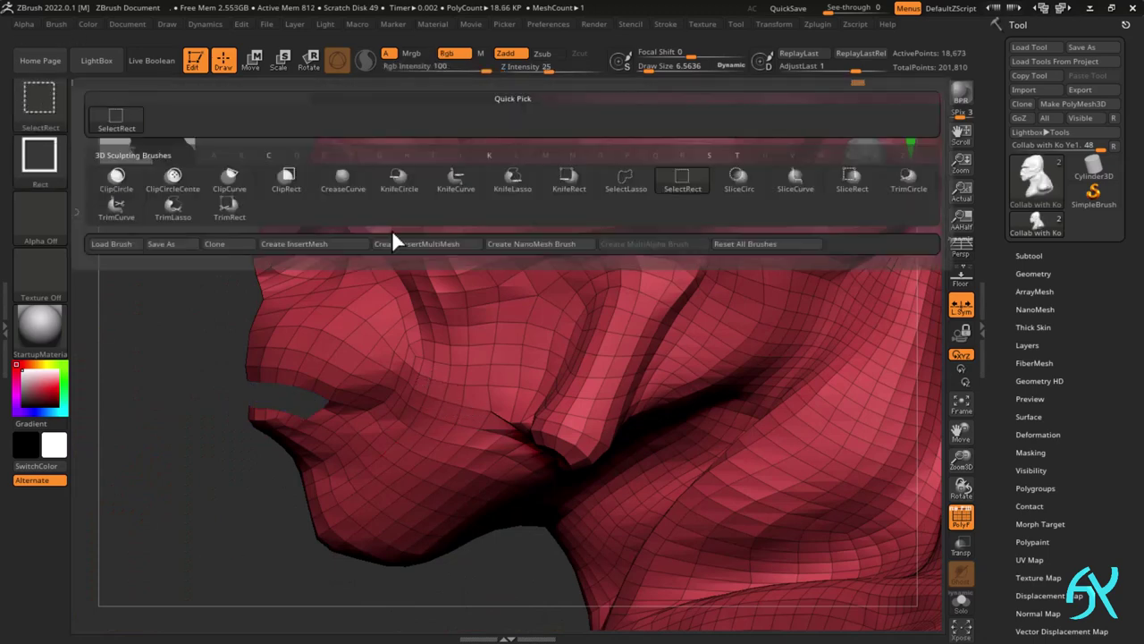
ctrl+shift+click(626, 181)
ctrl+shift+drag(220, 592, 315, 405)
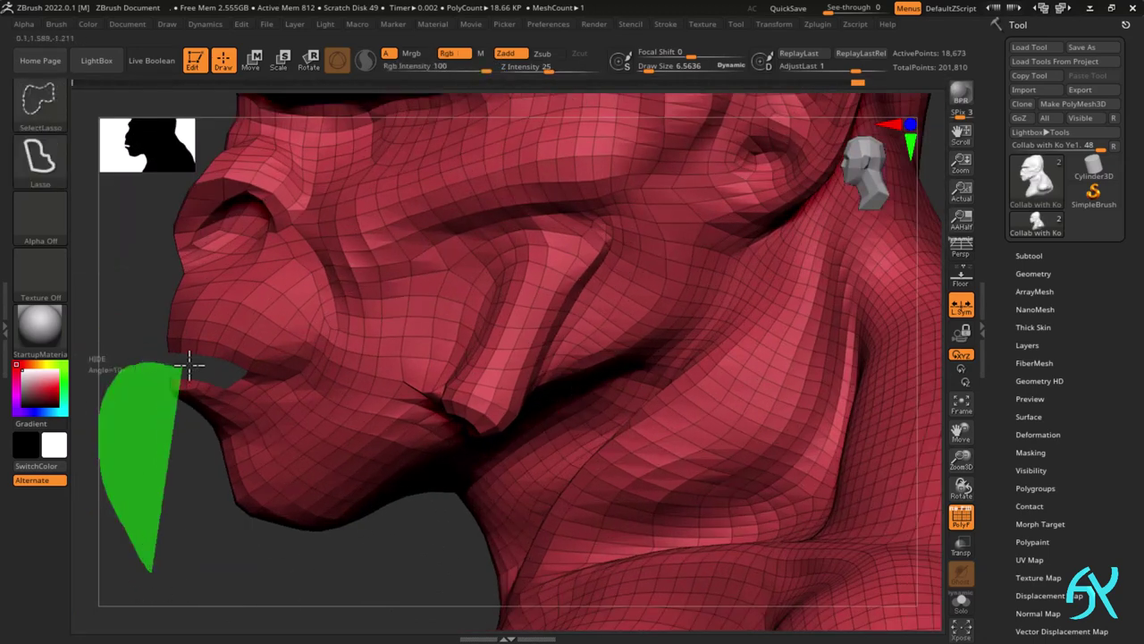
mouse_move(239, 378)
ctrl+shift+mouse_down()
mouse_move(276, 369)
mouse_move(357, 308)
mouse_move(639, 276)
ctrl+shift+mouse_up()
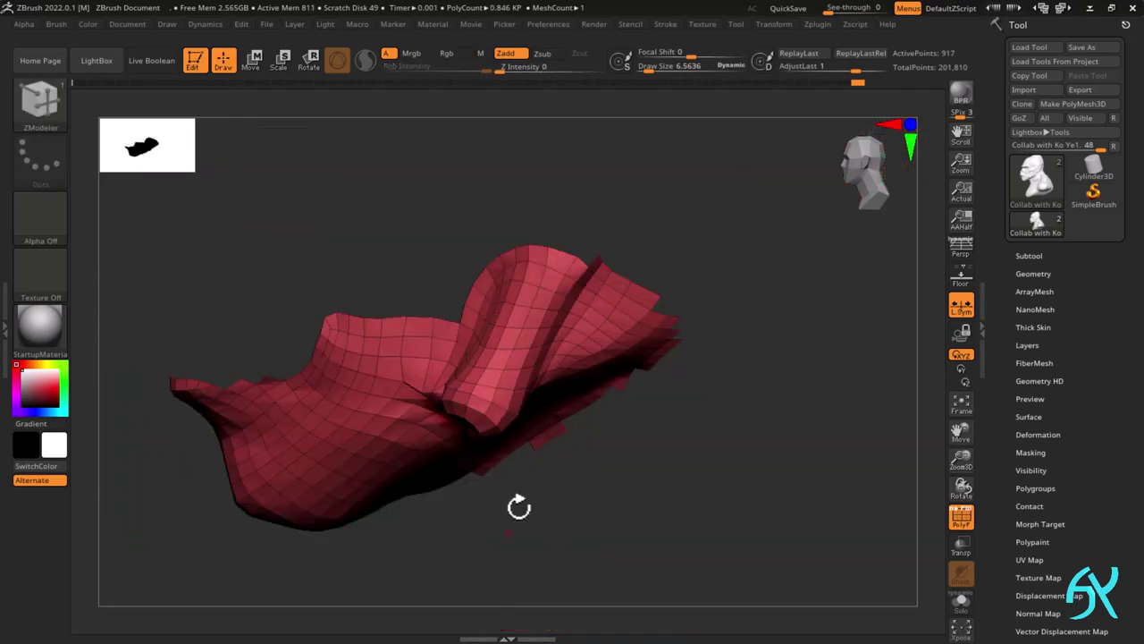
mouse_move(518, 506)
mouse_down()
mouse_move(685, 403)
mouse_move(695, 297)
mouse_up()
- Clean up the jaw selection, assign it its own polygroup and show the whole head again
ctrl+shift+drag(474, 547, 600, 407)
mouse_move(729, 373)
mouse_down()
mouse_move(727, 383)
mouse_move(728, 373)
mouse_up()
ctrl+shift+drag(729, 366, 754, 333)
mouse_move(358, 565)
ctrl+shift+mouse_down()
mouse_move(322, 590)
mouse_move(340, 572)
ctrl+shift+mouse_up()
drag(340, 572, 483, 321)
drag(495, 403, 268, 501)
ctrl+shift+drag(268, 500, 295, 536)
ctrl+shift+drag(399, 258, 421, 282)
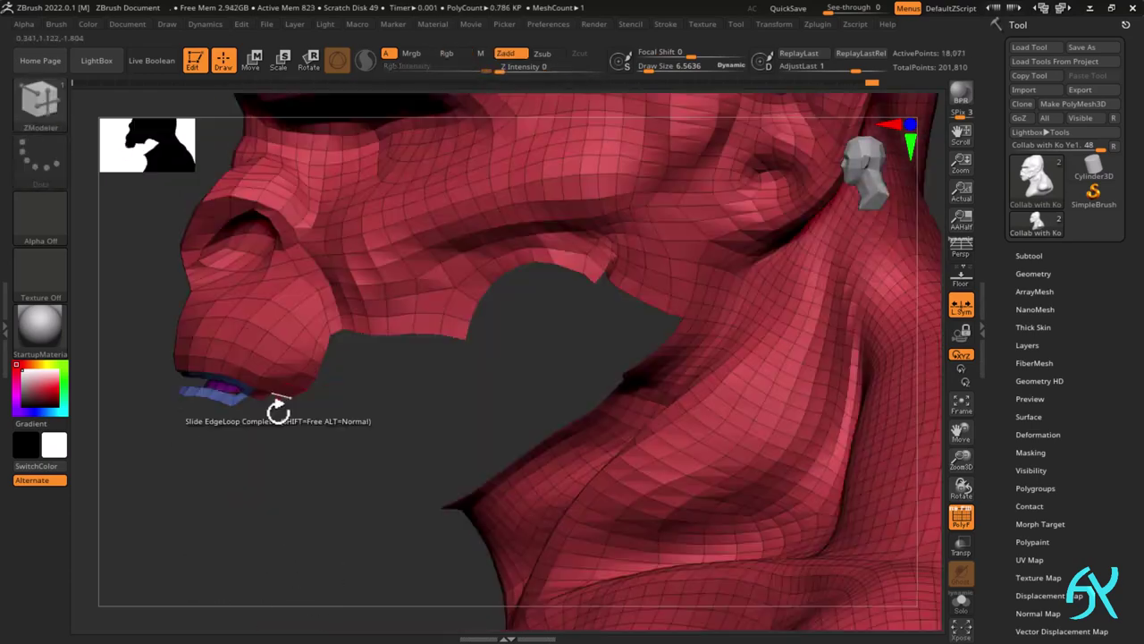
ctrl+shift+drag(258, 491, 282, 514)
alt+drag(282, 514, 299, 488)
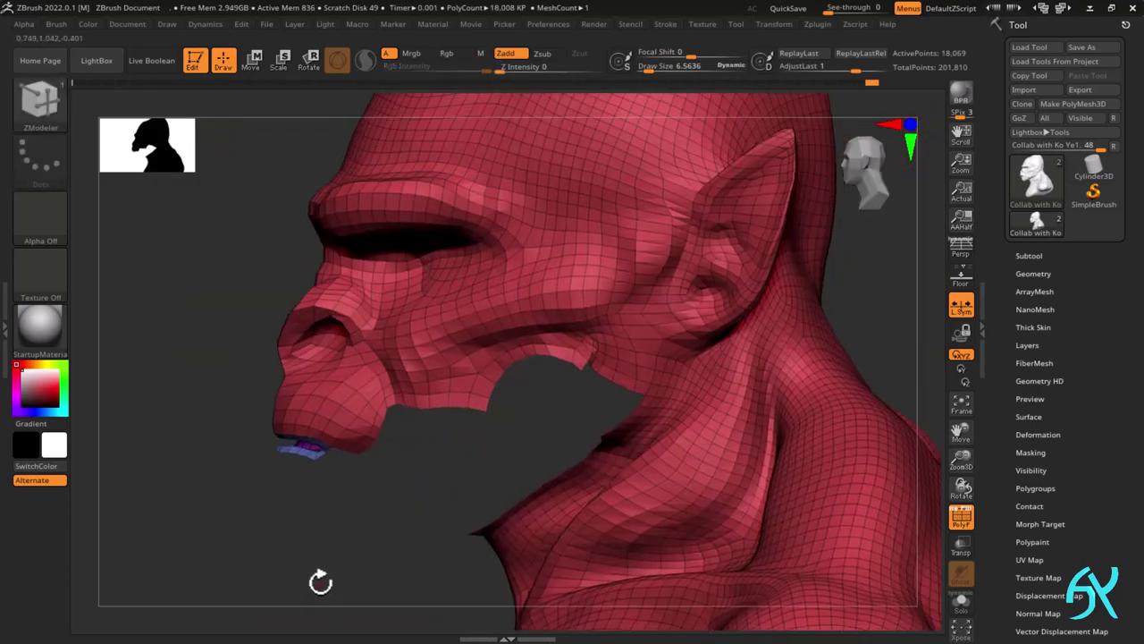
ctrl+shift+click(326, 587)
drag(329, 593, 570, 319)
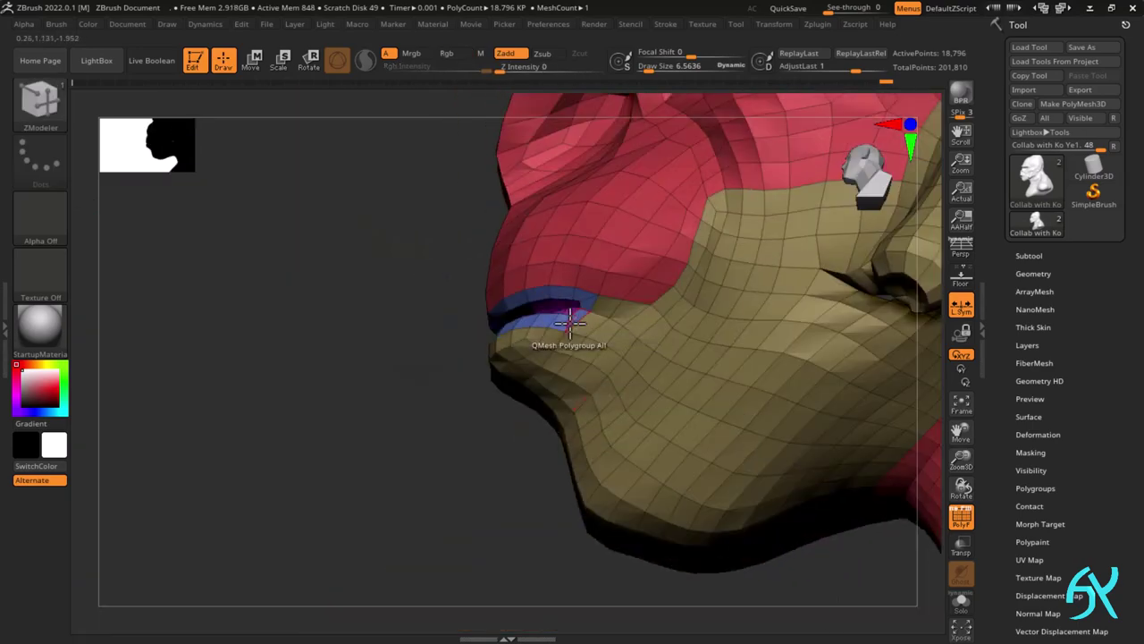
- Isolate the border band polygroup that surrounds the mouth opening
ctrl+shift+click(559, 254)
ctrl+shift+drag(420, 457, 398, 454)
ctrl+shift+drag(480, 264, 501, 270)
ctrl+shift+click(557, 312)
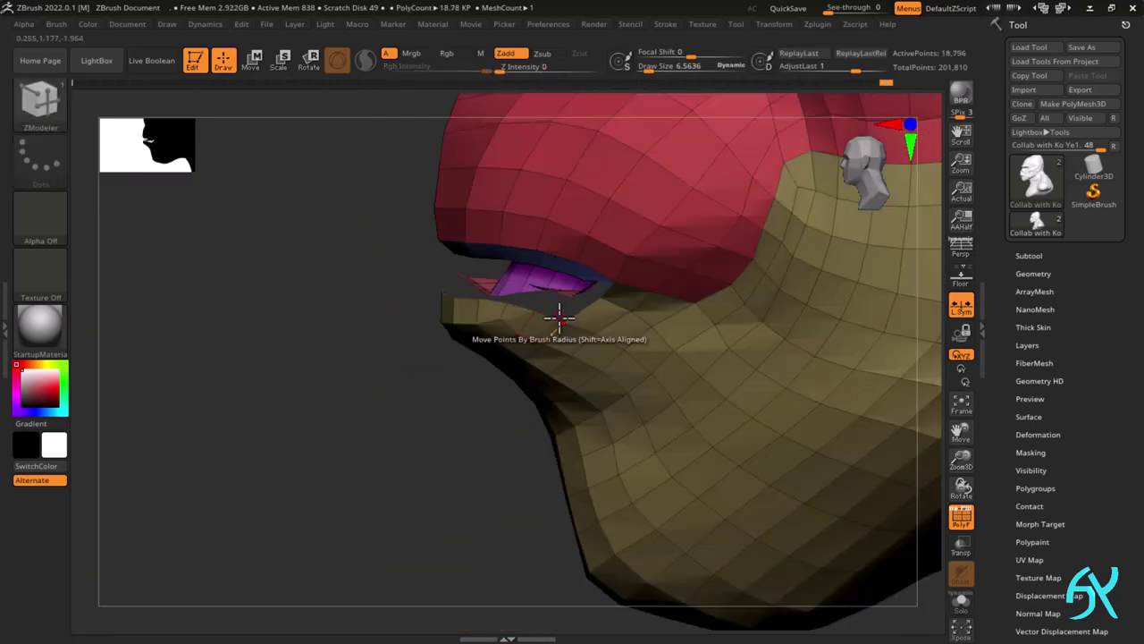
ctrl+shift+click(567, 283)
ctrl+shift+click(534, 327)
ctrl+shift+click(533, 327)
ctrl+shift+click(598, 277)
drag(629, 249, 634, 291)
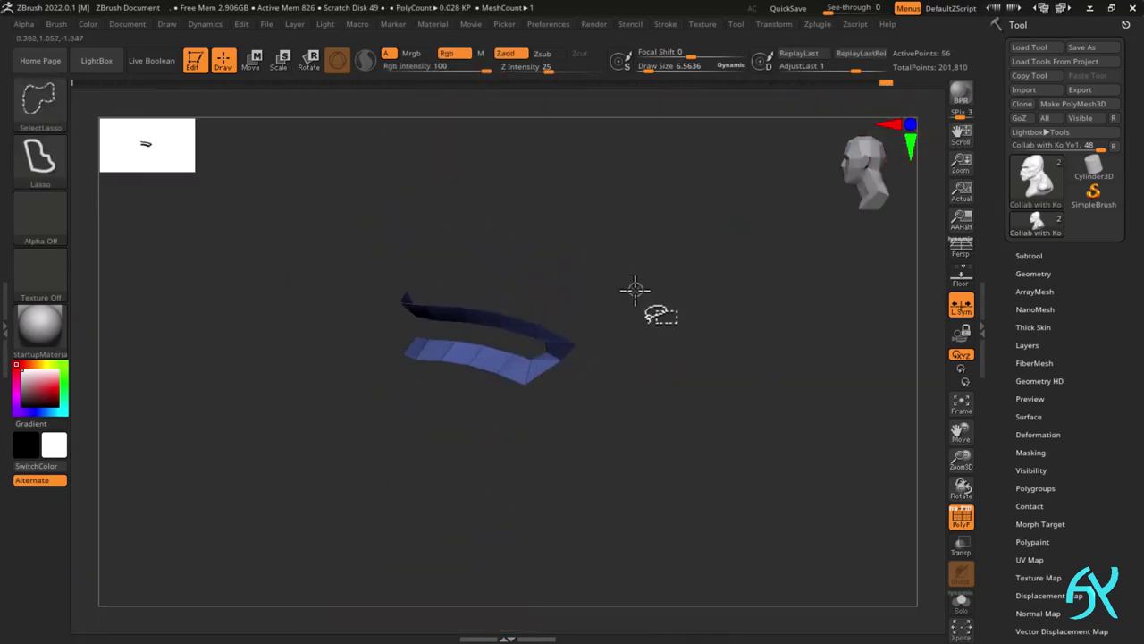
- Split the upper lip strip of the mouth band into its own polygroup and unhide the head
ctrl+shift+click(634, 292)
ctrl+shift+click(465, 494)
ctrl+shift+click(465, 495)
ctrl+shift+click(587, 318)
ctrl+shift+drag(552, 347, 351, 312)
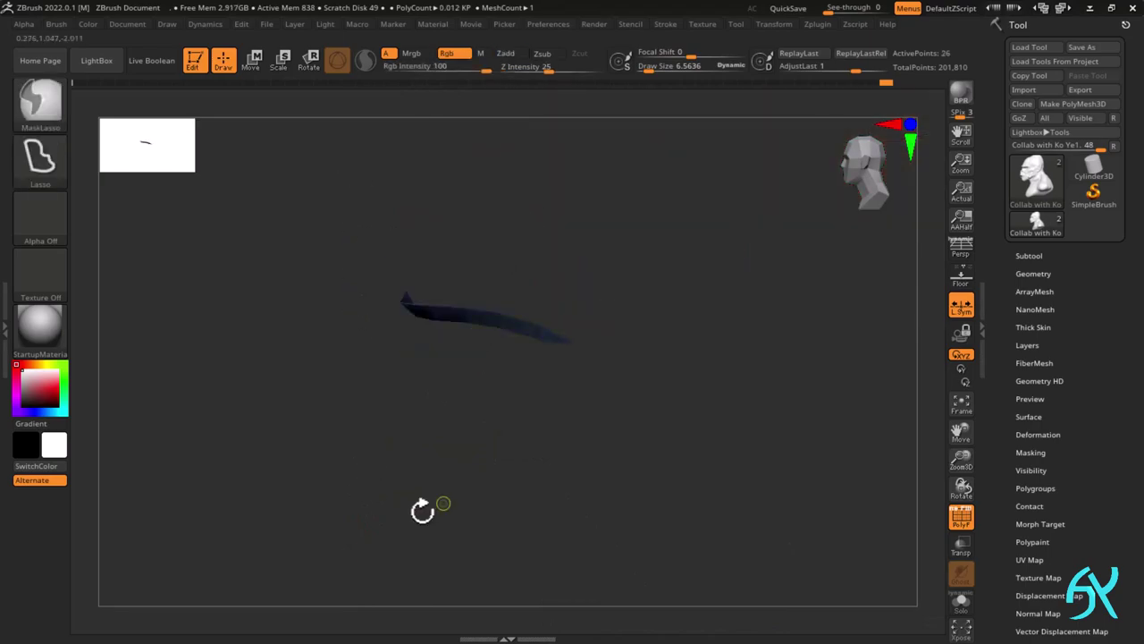
ctrl+shift+click(371, 540)
drag(365, 552, 515, 347)
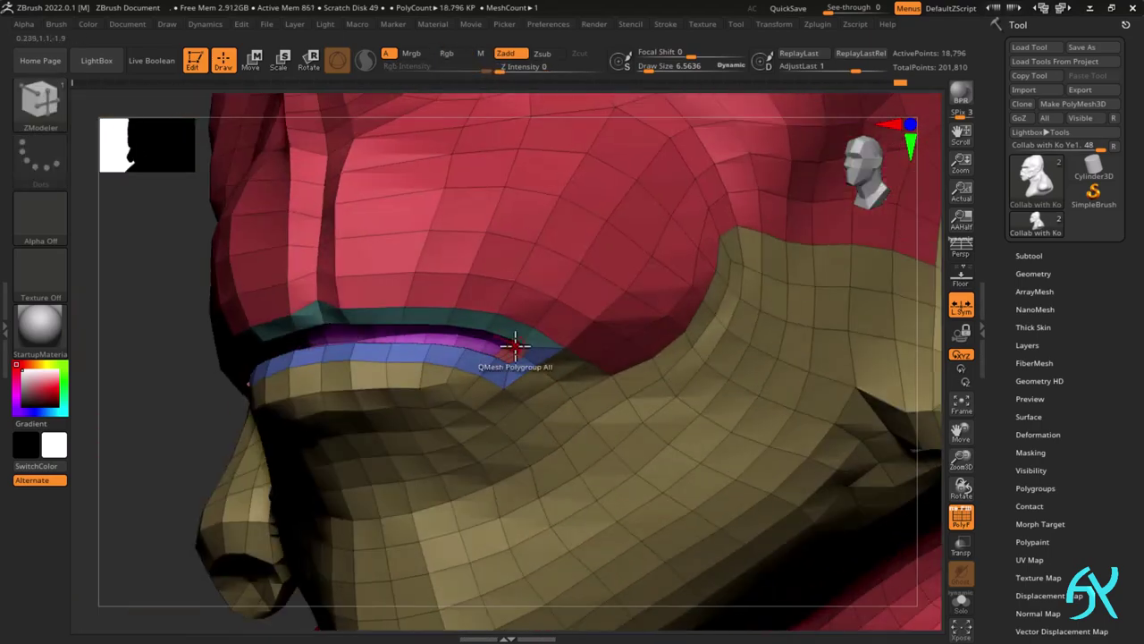
- Mask the head outside the mouth cavity and choose the Move brush with a draw size of about 412
ctrl+shift+click(515, 347)
mouse_move(515, 483)
mouse_down()
mouse_move(291, 554)
mouse_move(938, 560)
mouse_move(531, 402)
mouse_up()
ctrl+shift+click(291, 555)
key(b)
key(m)
key(v)
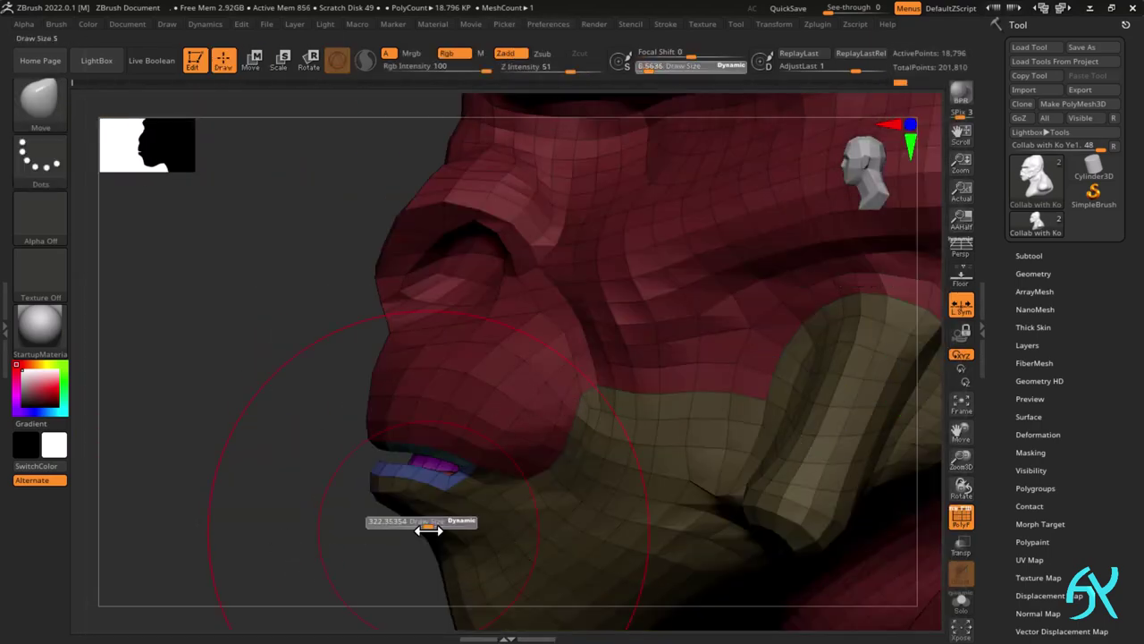
drag(428, 530, 436, 530)
mouse_move(295, 542)
mouse_down()
mouse_move(437, 545)
mouse_move(334, 569)
mouse_up()
- Unhide the full head and flip the displayed faces to expose the mouth cavity from inside
ctrl+shift+click(436, 545)
ctrl+shift+click(557, 600)
drag(557, 600, 414, 450)
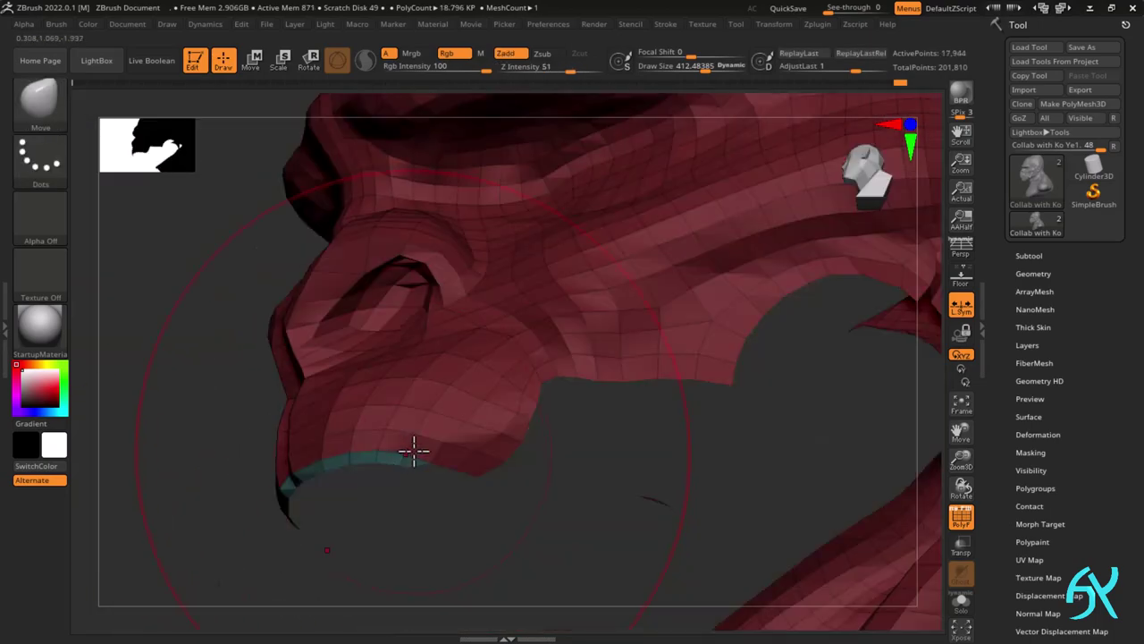
ctrl+shift+click(314, 536)
drag(315, 536, 396, 467)
drag(295, 483, 989, 516)
alt+drag(617, 501, 676, 370)
drag(1041, 307, 1044, 63)
click(1062, 405)
click(1084, 449)
- Extrude the inner end of the mouth cavity deeper into the head as a longer pocket
drag(518, 493, 467, 447)
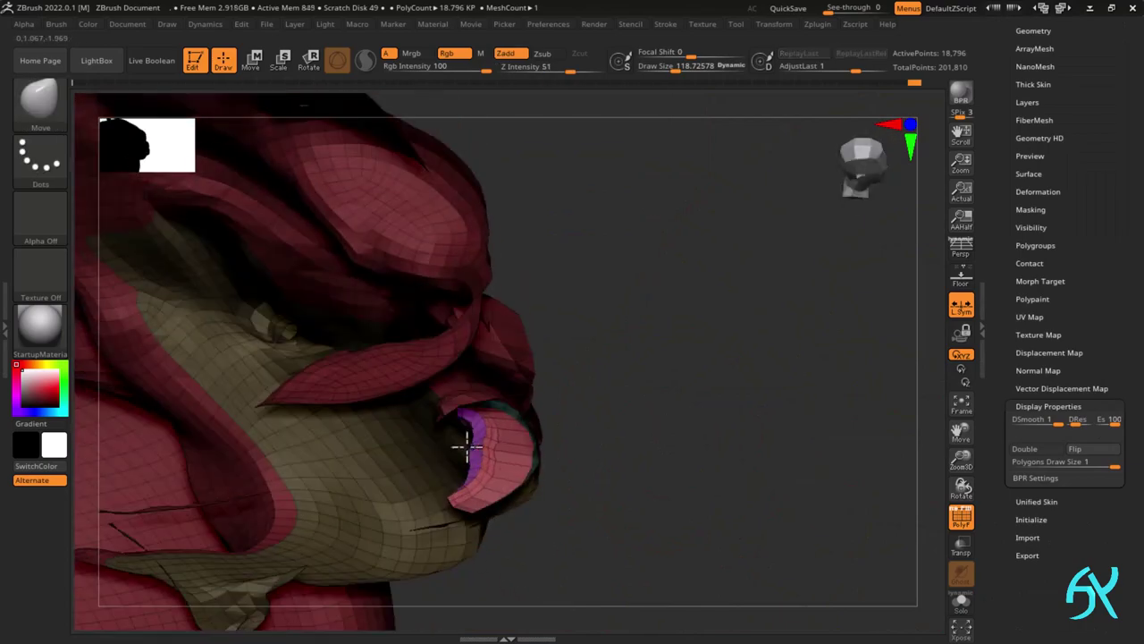
mouse_move(467, 362)
right_down()
mouse_move(478, 421)
mouse_move(706, 412)
mouse_move(585, 546)
mouse_move(604, 460)
mouse_move(575, 306)
mouse_move(581, 398)
right_up()
key(w)
ctrl+click(604, 459)
ctrl+drag(661, 478, 680, 478)
right_drag(679, 477, 669, 390)
drag(663, 384, 653, 385)
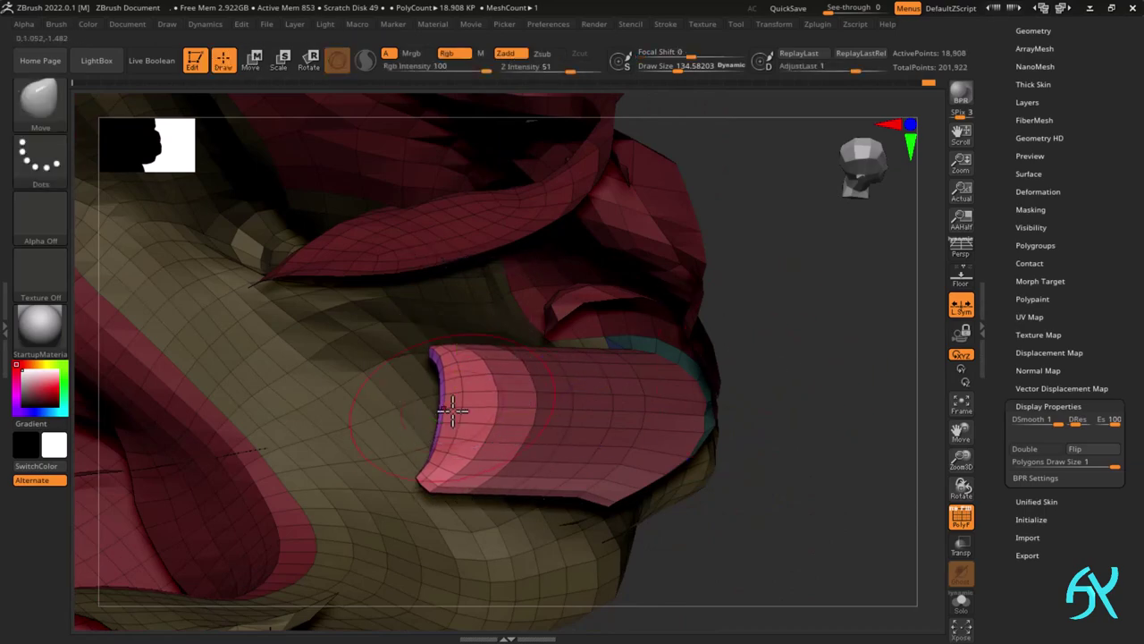
- Swell the mouth pocket into a rounded bag with the Inflat brush at Z Intensity 10 and draw size about 146
mouse_move(453, 411)
right_down()
mouse_move(557, 327)
mouse_move(480, 232)
mouse_move(460, 188)
right_up()
right_drag(460, 187, 417, 294)
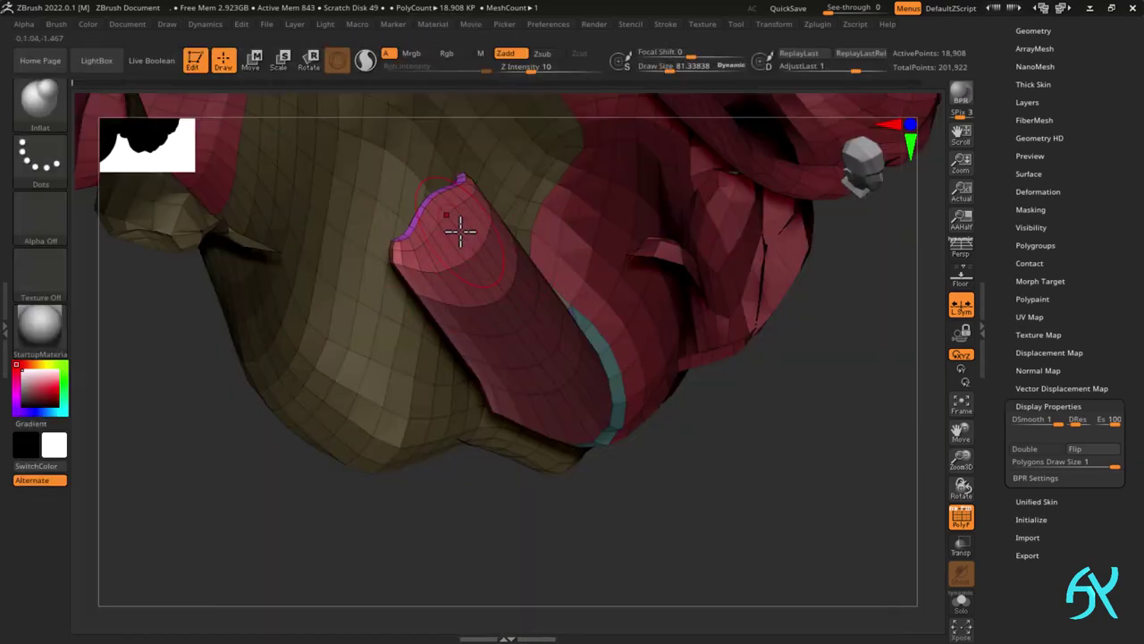
mouse_move(461, 232)
right_down()
mouse_move(391, 268)
mouse_move(429, 230)
mouse_move(533, 189)
mouse_move(445, 243)
mouse_move(423, 271)
mouse_move(489, 240)
mouse_move(475, 299)
mouse_move(537, 278)
mouse_move(434, 235)
right_up()
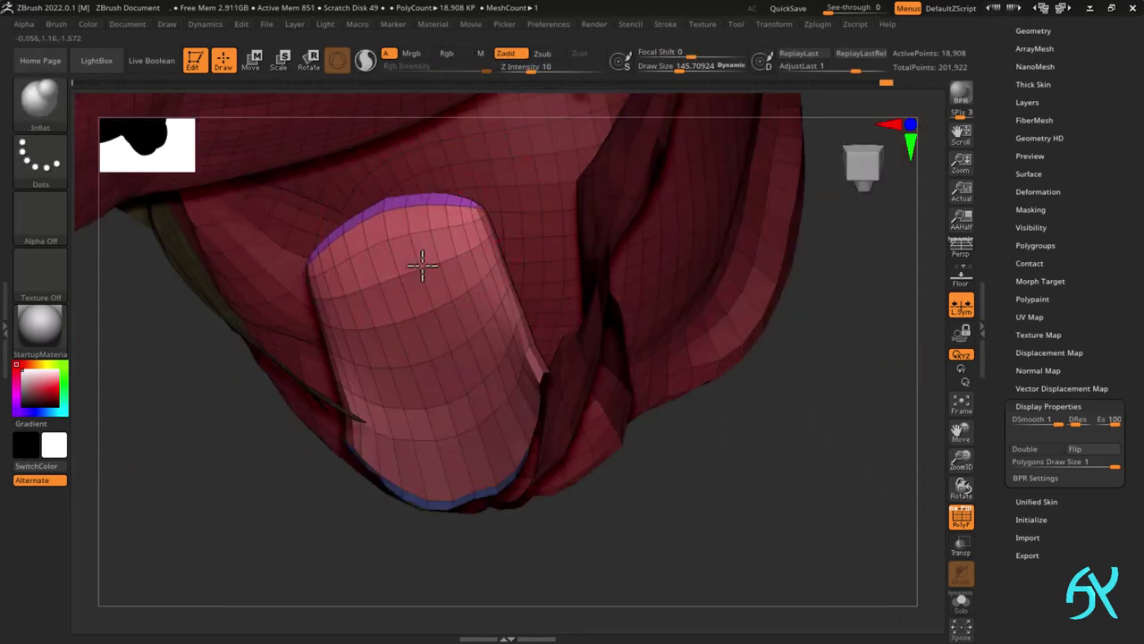
mouse_move(414, 320)
mouse_down()
mouse_move(501, 319)
mouse_move(459, 289)
mouse_move(421, 230)
mouse_move(558, 299)
mouse_move(485, 217)
mouse_move(439, 273)
mouse_move(396, 260)
mouse_move(564, 270)
mouse_move(537, 340)
mouse_move(352, 302)
mouse_move(365, 313)
mouse_up()
mouse_move(386, 334)
right_down()
mouse_move(348, 372)
mouse_move(383, 377)
right_up()
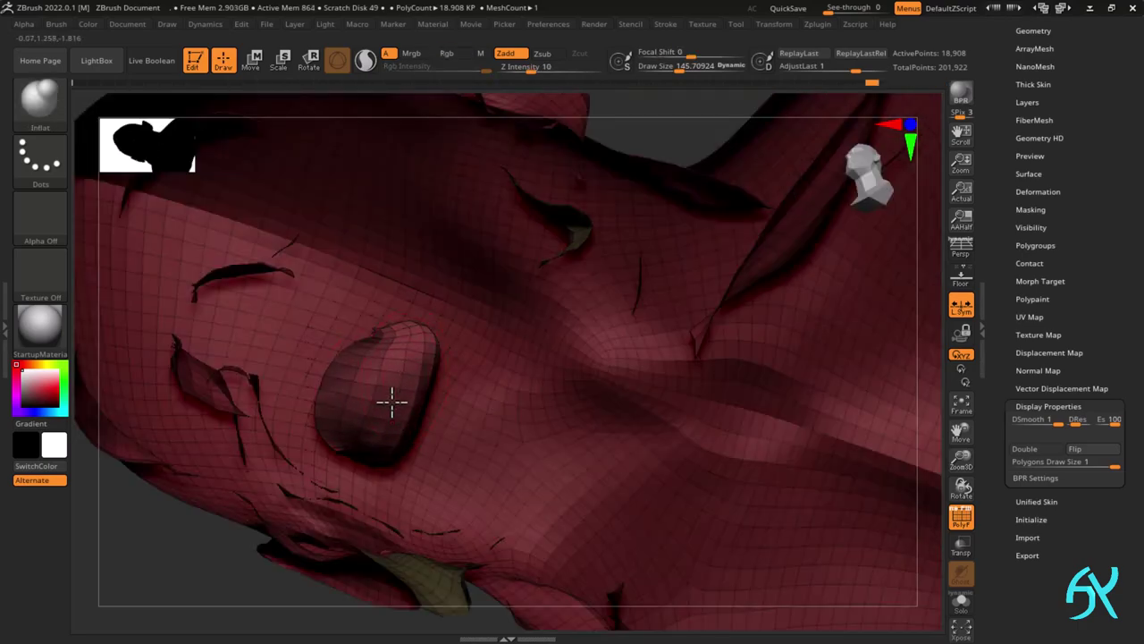
drag(391, 402, 409, 225)
- Isolate the inflated mouth pocket to examine its shape, and bring back the rest of the head
key(shift+f)
mouse_move(405, 254)
right_down()
mouse_move(357, 391)
mouse_move(396, 477)
mouse_move(273, 598)
mouse_move(415, 291)
mouse_move(433, 335)
right_up()
key(shift+f)
ctrl+shift+click(429, 336)
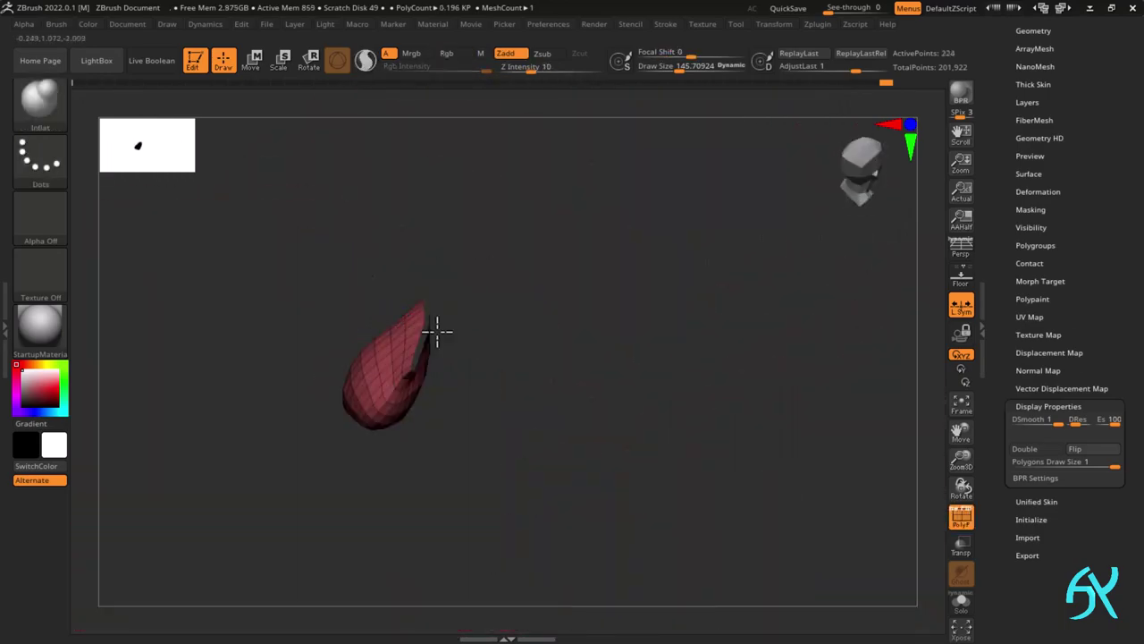
ctrl+shift+drag(437, 331, 498, 402)
mouse_move(483, 411)
right_down()
mouse_move(416, 516)
mouse_move(462, 441)
mouse_move(376, 518)
right_up()
key(s)
drag(376, 518, 359, 518)
ctrl+shift+click(295, 500)
- Insert an extra edge loop just inside the lips around the mouth opening with ZModeler
mouse_move(295, 501)
right_down()
mouse_move(233, 455)
mouse_move(1105, 429)
mouse_move(506, 417)
mouse_move(551, 450)
mouse_move(641, 314)
mouse_move(590, 403)
mouse_move(507, 393)
right_up()
key(shift+f)
mouse_move(508, 394)
ctrl+right_down()
mouse_move(503, 416)
mouse_move(552, 377)
ctrl+right_up()
key(s)
drag(552, 377, 548, 378)
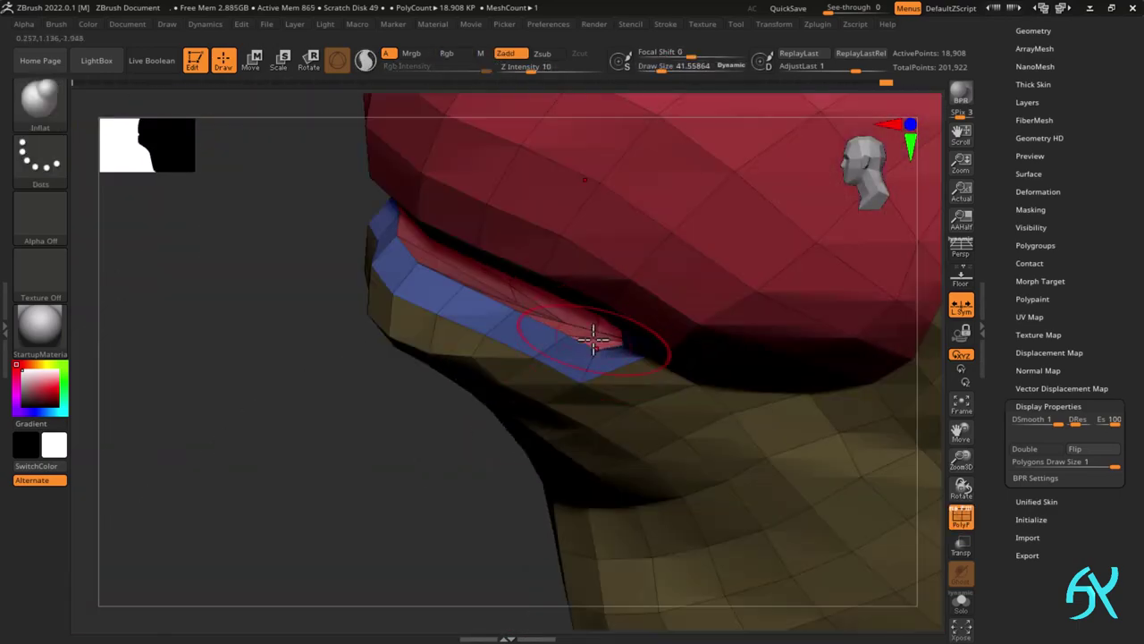
drag(600, 332, 594, 335)
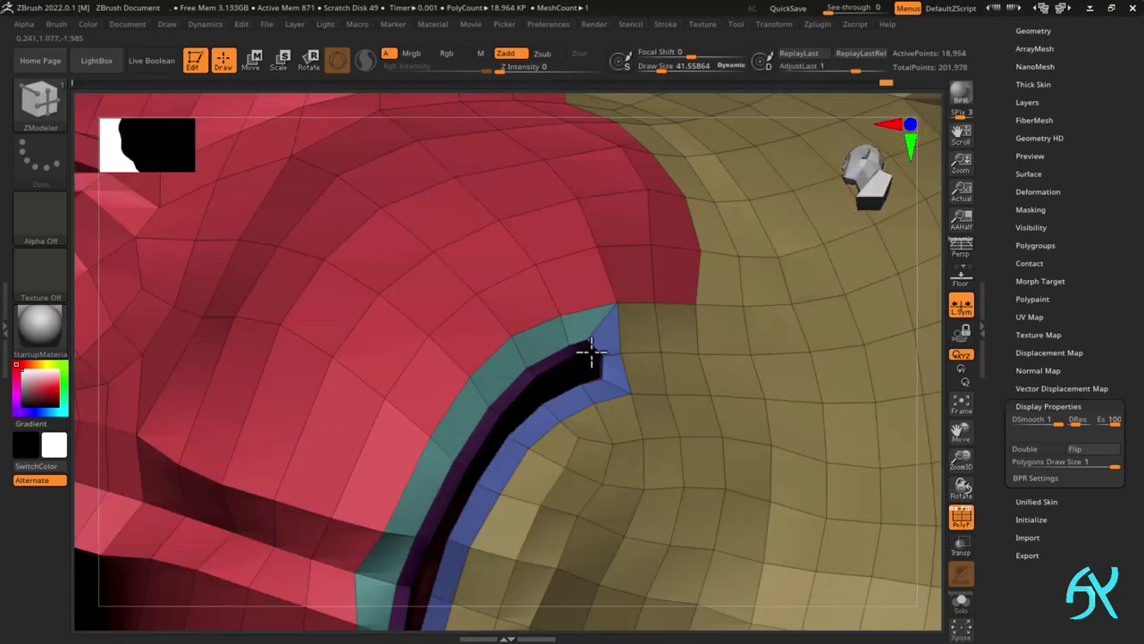
right_drag(582, 349, 481, 494)
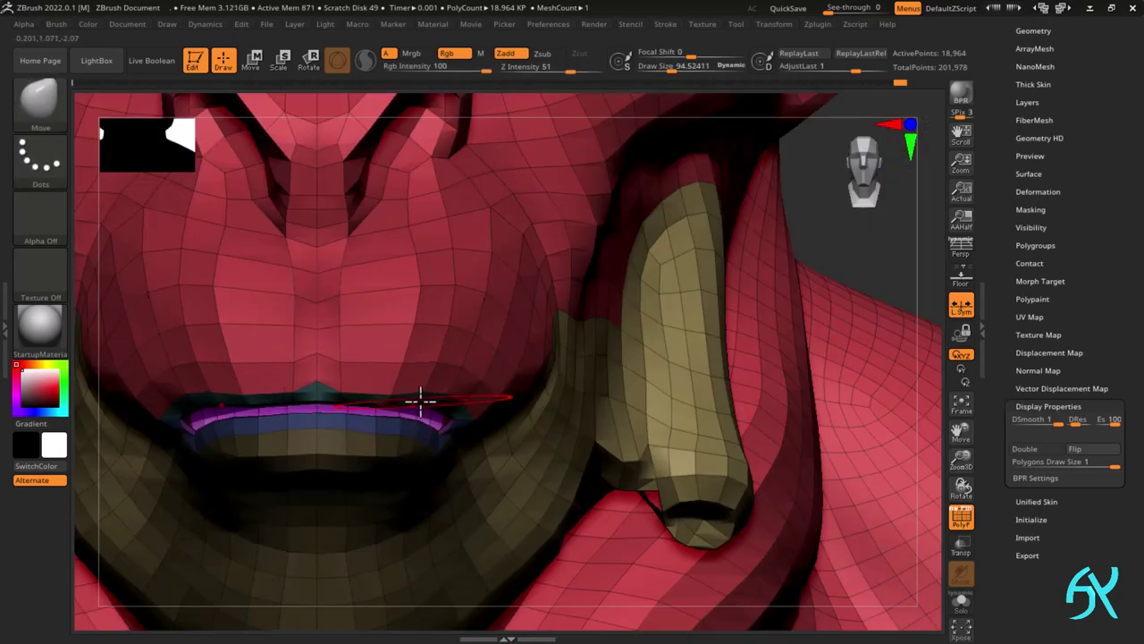
- Pull the upper and lower lips together with the Move brush, reducing the draw size to about 45
mouse_move(420, 401)
right_down()
mouse_move(462, 417)
mouse_move(452, 423)
mouse_move(470, 408)
mouse_move(268, 555)
right_up()
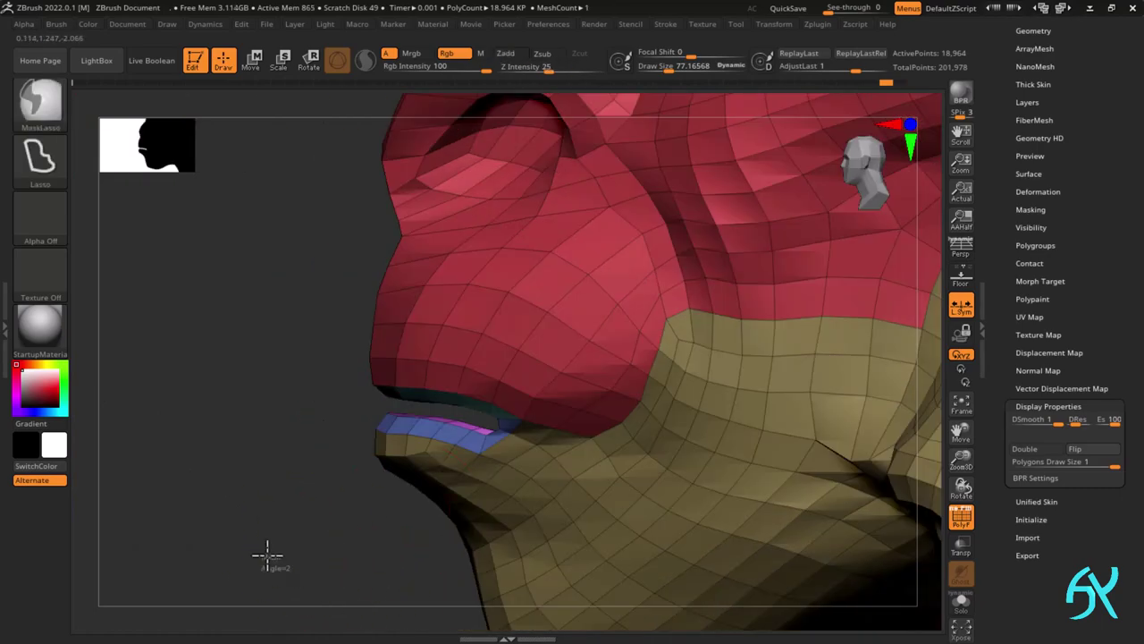
right_drag(436, 409, 432, 388)
key(s)
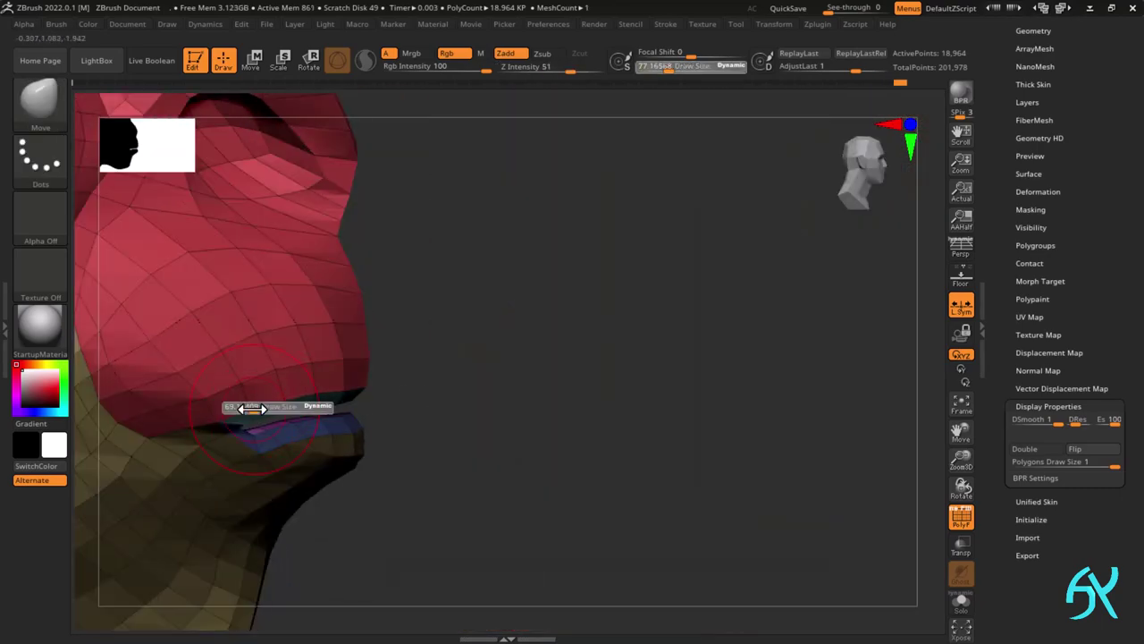
drag(254, 408, 251, 409)
mouse_move(617, 376)
right_down()
mouse_move(544, 349)
mouse_move(502, 278)
mouse_move(541, 363)
mouse_move(524, 332)
mouse_move(342, 336)
mouse_move(383, 304)
mouse_move(455, 358)
mouse_move(531, 349)
mouse_move(341, 356)
right_up()
key(s)
mouse_move(341, 356)
ctrl+right_down()
mouse_move(246, 421)
mouse_move(407, 429)
mouse_move(405, 413)
ctrl+right_up()
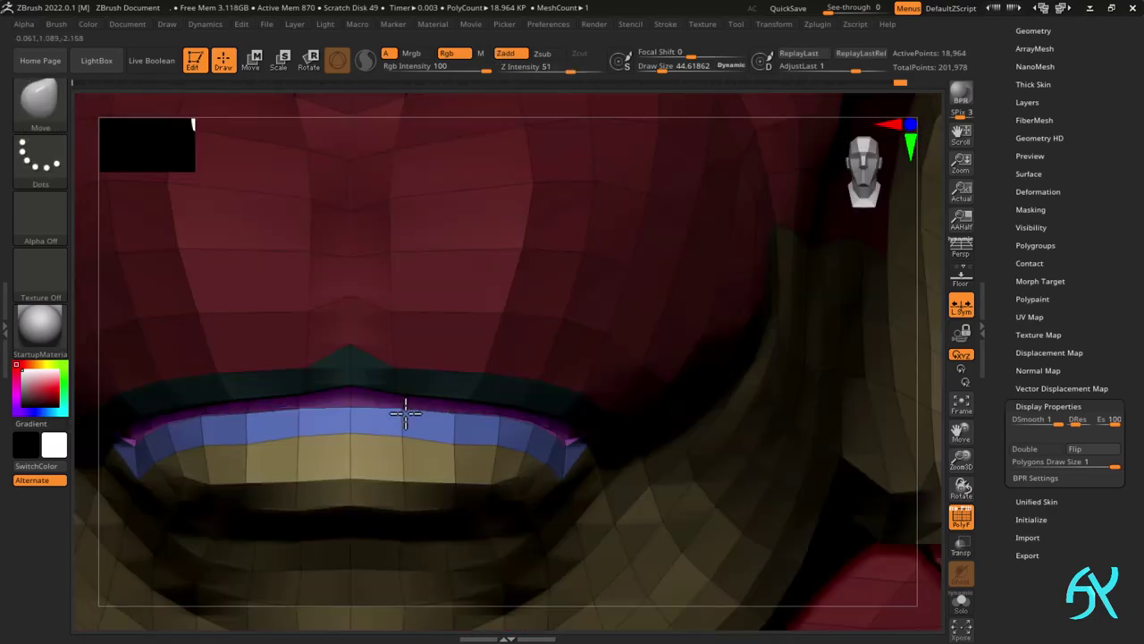
drag(458, 417, 457, 410)
- Refine the lip edges with the Move brush at draw size about 17, isolating the inner lip strip to check it
mouse_move(457, 411)
right_down()
mouse_move(818, 291)
mouse_move(840, 306)
right_up()
mouse_move(358, 286)
right_down()
mouse_move(509, 291)
mouse_move(526, 356)
mouse_move(510, 325)
mouse_move(397, 399)
right_up()
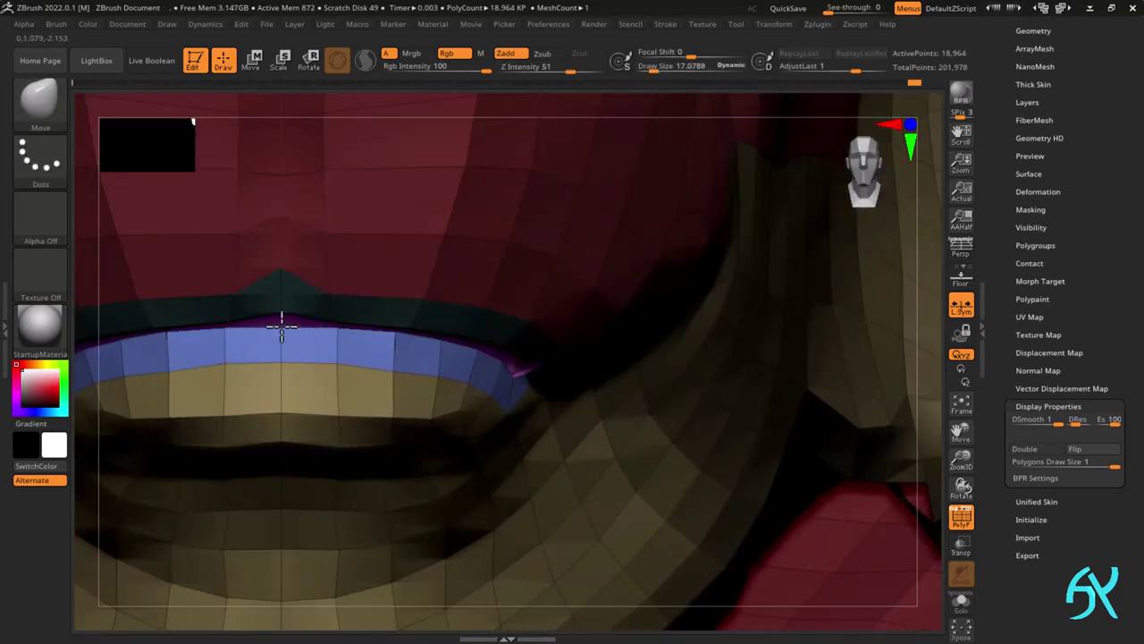
right_drag(448, 372, 425, 469)
ctrl+shift+click(557, 365)
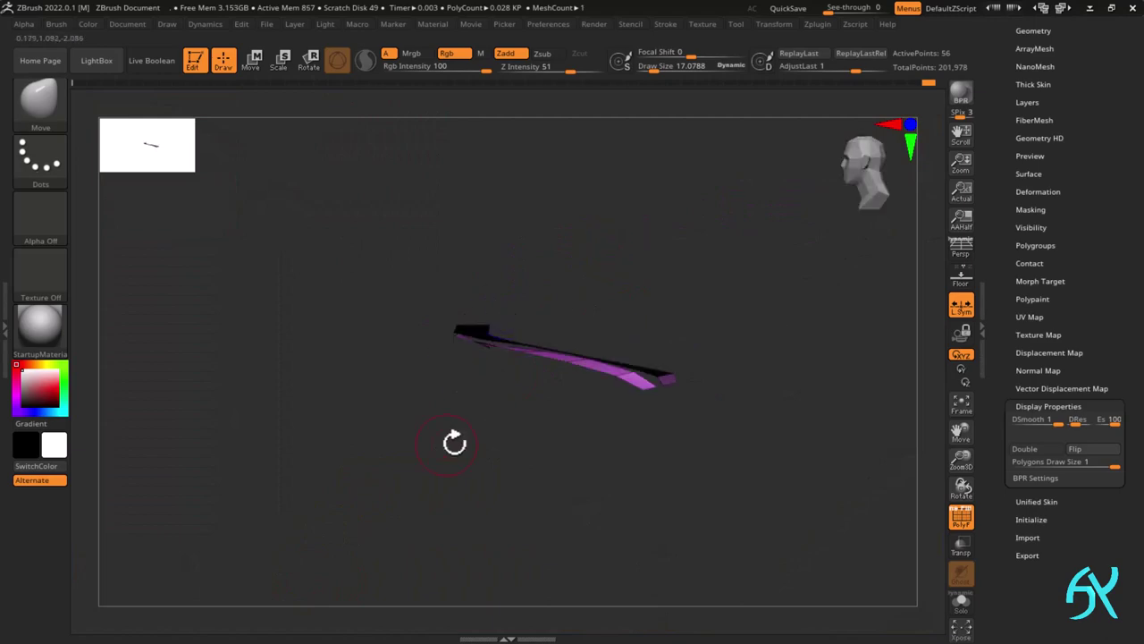
ctrl+shift+click(355, 537)
- Adjust the inner lip vertices and the mouth corner with the Move brush at draw size about 12
right_drag(355, 536, 973, 541)
right_drag(474, 344, 519, 276)
right_click(519, 276)
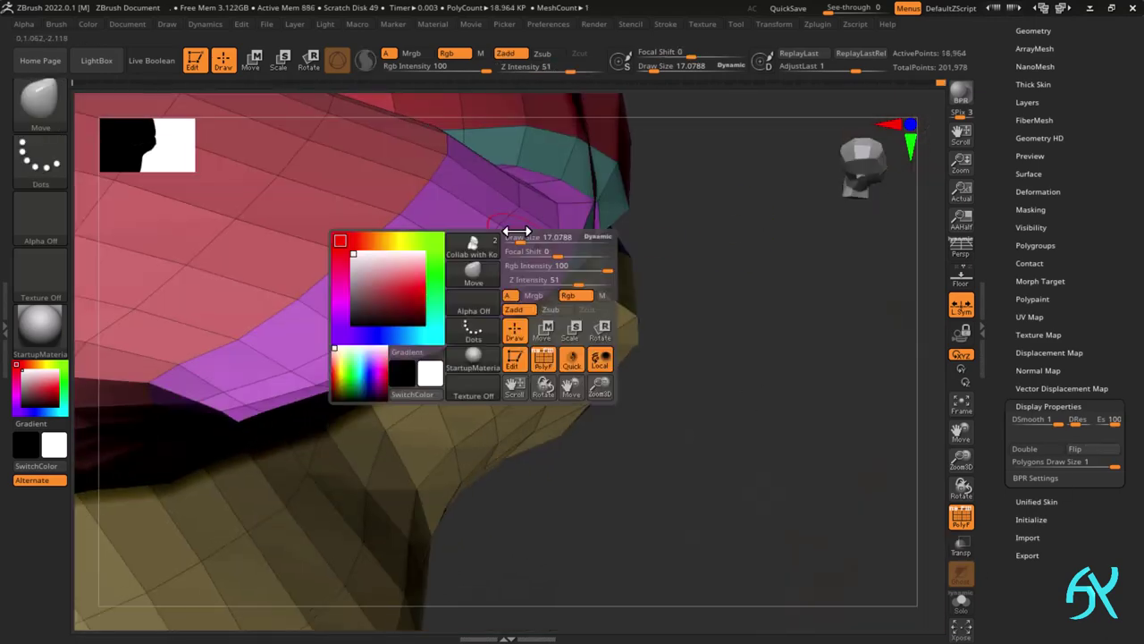
right_drag(513, 215, 438, 222)
right_drag(302, 248, 299, 306)
key(s)
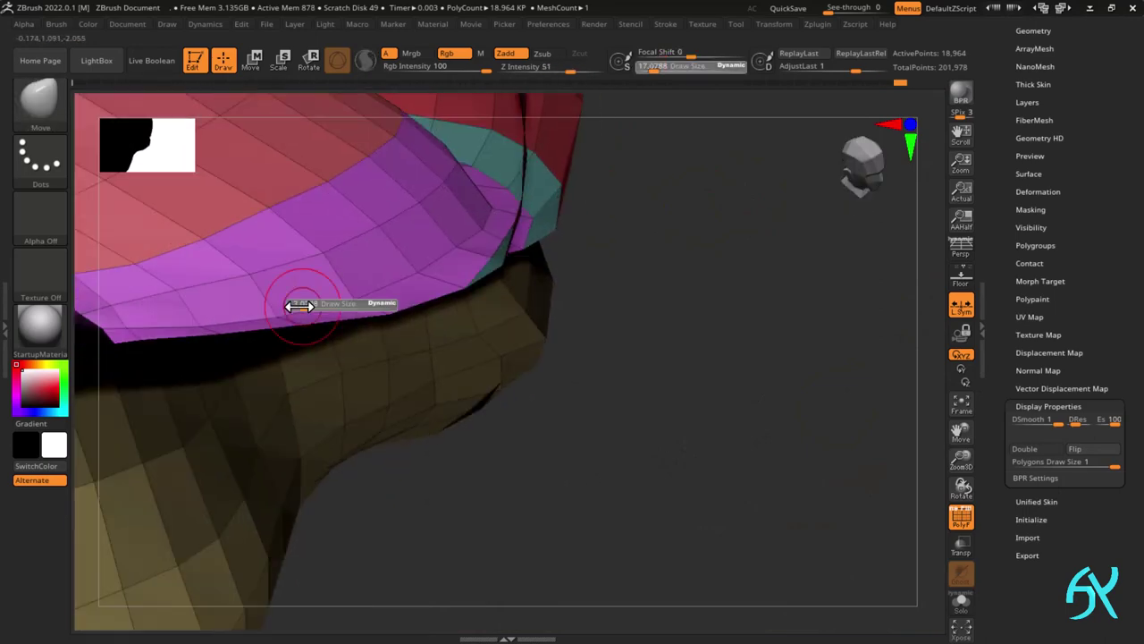
mouse_move(421, 269)
right_down()
mouse_move(477, 259)
mouse_move(1040, 431)
mouse_move(659, 373)
mouse_move(372, 292)
mouse_move(529, 205)
mouse_move(465, 463)
mouse_move(493, 468)
mouse_move(460, 492)
right_up()
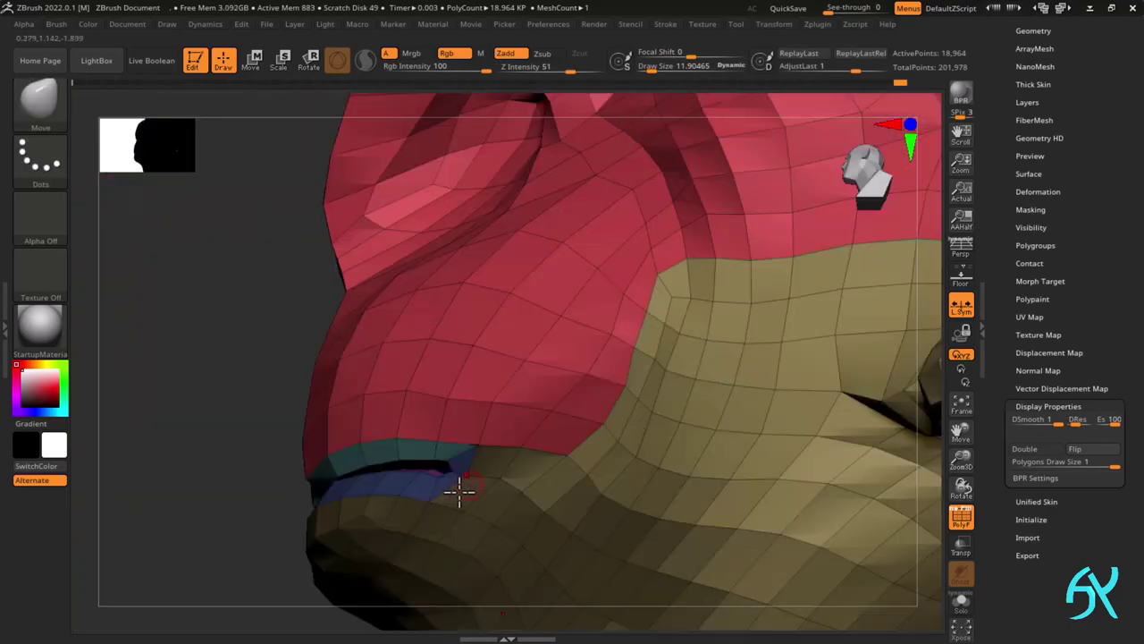
mouse_move(447, 436)
right_down()
mouse_move(460, 486)
mouse_move(441, 485)
mouse_move(564, 487)
mouse_move(475, 412)
mouse_move(453, 434)
right_up()
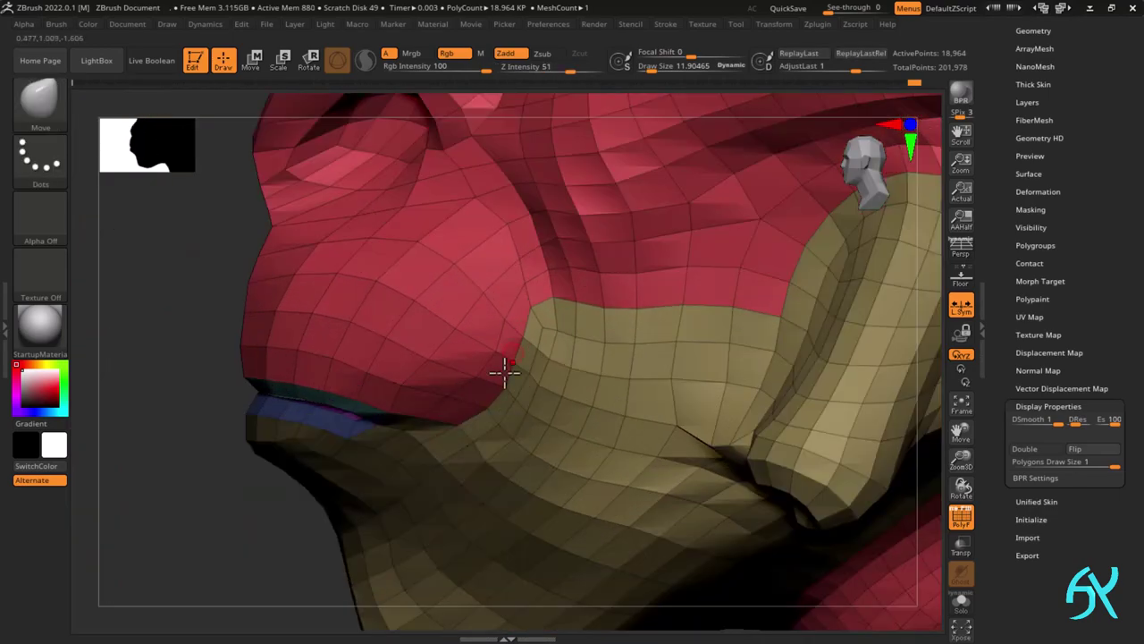
- Hide the polygon wireframe and adjust the cheek beside the mouth with the Move brush at draw size about 73
right_drag(505, 372, 511, 294)
key(f)
right_drag(616, 323, 765, 251)
key(shift+f)
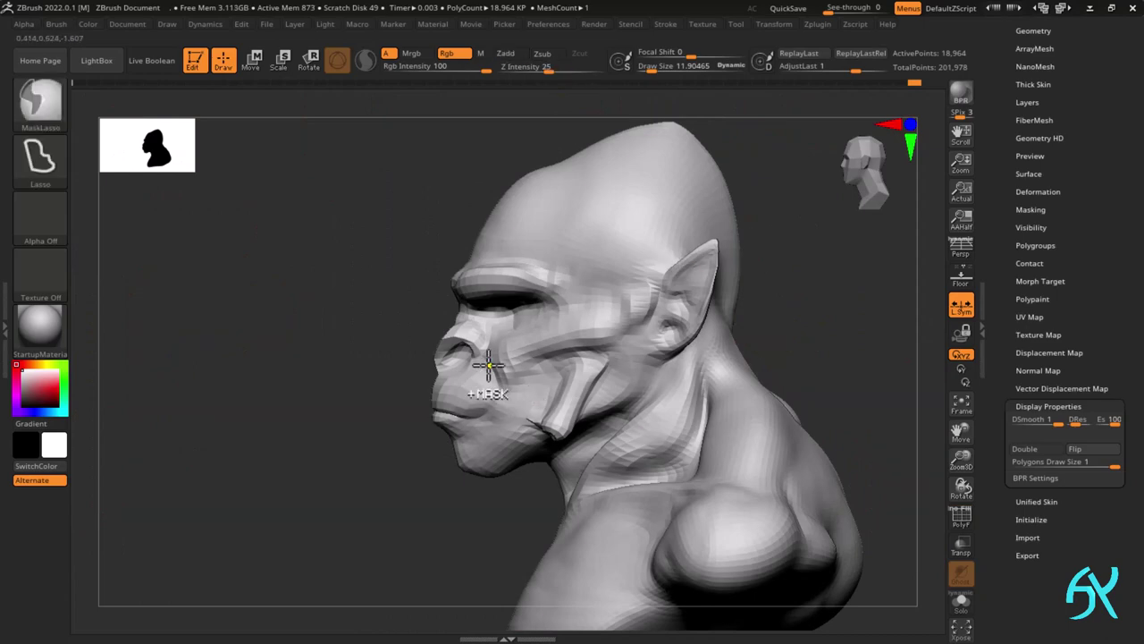
ctrl+right_drag(489, 366, 420, 368)
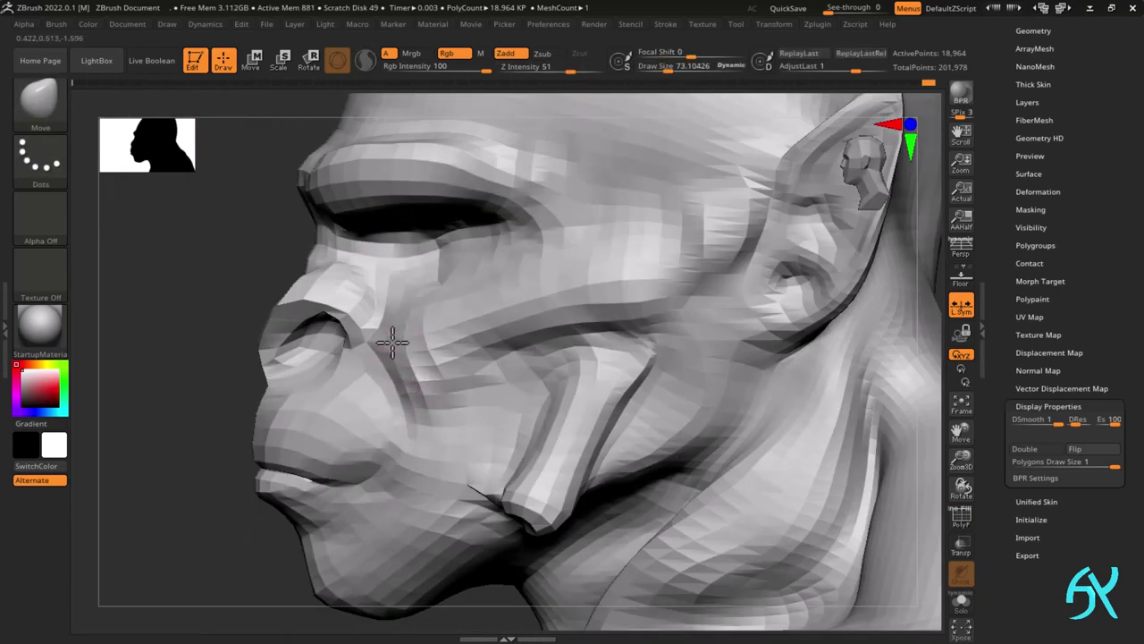
ctrl+right_drag(450, 440, 454, 386)
shift+right_drag(454, 387, 473, 380)
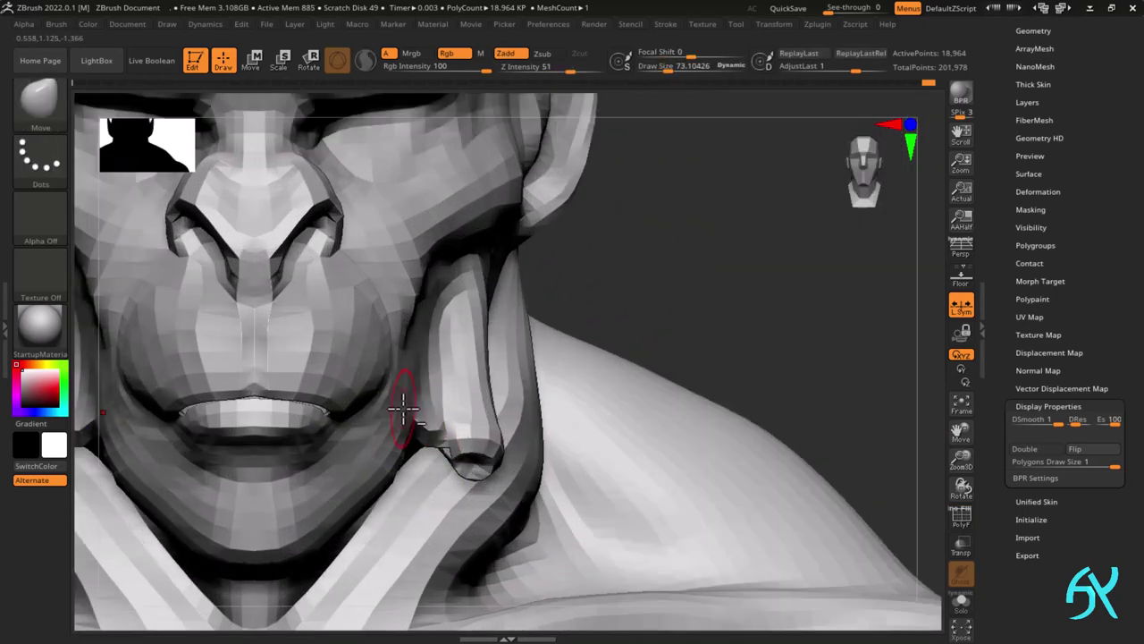
ctrl+right_drag(403, 408, 399, 279)
- Choose ZModeler with a draw size of about 33 and start marking polygons beneath the eye socket
right_drag(670, 209, 509, 396)
key(shift+f)
key(shift+f)
key(shift+f)
mouse_move(502, 346)
ctrl+right_down()
mouse_move(273, 426)
mouse_move(273, 393)
mouse_move(289, 382)
mouse_move(285, 447)
ctrl+right_up()
key([)
key([)
key([)
key([)
right_drag(284, 447, 322, 331)
mouse_move(321, 331)
ctrl+right_down()
mouse_move(654, 278)
mouse_move(527, 356)
mouse_move(498, 291)
mouse_move(677, 230)
mouse_move(797, 161)
mouse_move(501, 326)
mouse_move(363, 358)
ctrl+right_up()
key(b)
key(z)
key(m)
alt+drag(362, 358, 380, 384)
mouse_move(380, 385)
right_down()
mouse_move(437, 388)
mouse_move(385, 407)
right_up()
alt+drag(385, 407, 453, 408)
- Extend the marked polygon patch under the eye toward its outer corner, undoing one unwanted change
right_drag(453, 408, 389, 366)
mouse_move(389, 367)
alt+mouse_down()
mouse_move(472, 354)
mouse_move(434, 384)
alt+mouse_up()
right_drag(433, 385, 386, 365)
key(space)
key(ctrl+z)
alt+drag(386, 365, 405, 360)
right_drag(405, 360, 416, 362)
alt+drag(416, 362, 454, 353)
right_drag(477, 355, 486, 378)
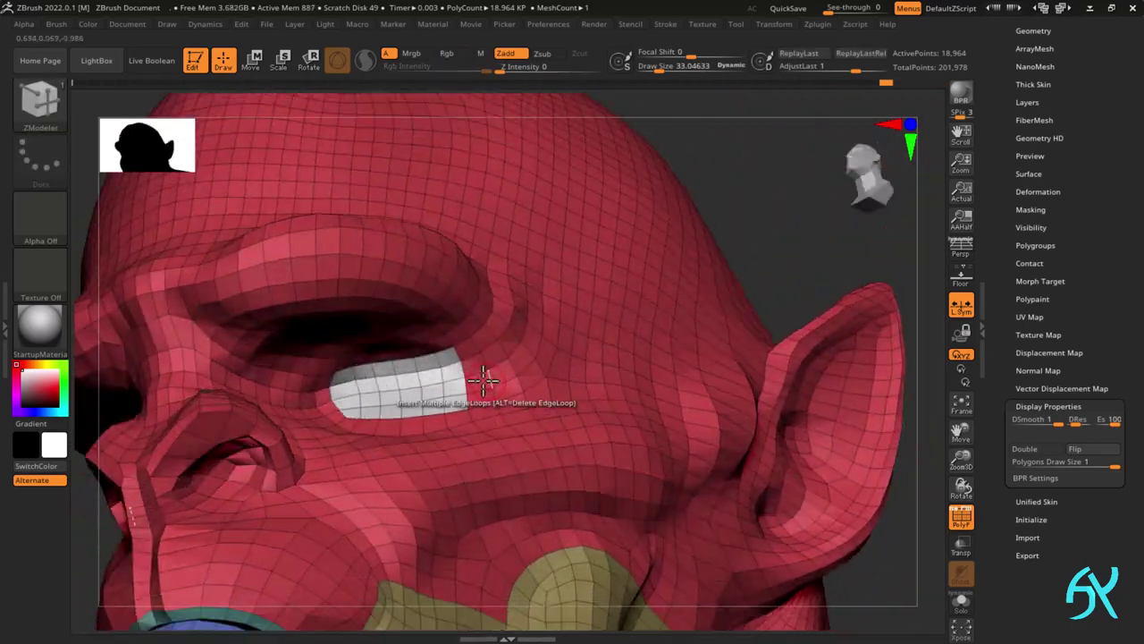
- Inset the marked polygon patch beneath the eye with ZModeler
key(space)
drag(453, 396, 461, 385)
right_drag(483, 367, 545, 304)
shift+right_drag(545, 304, 593, 269)
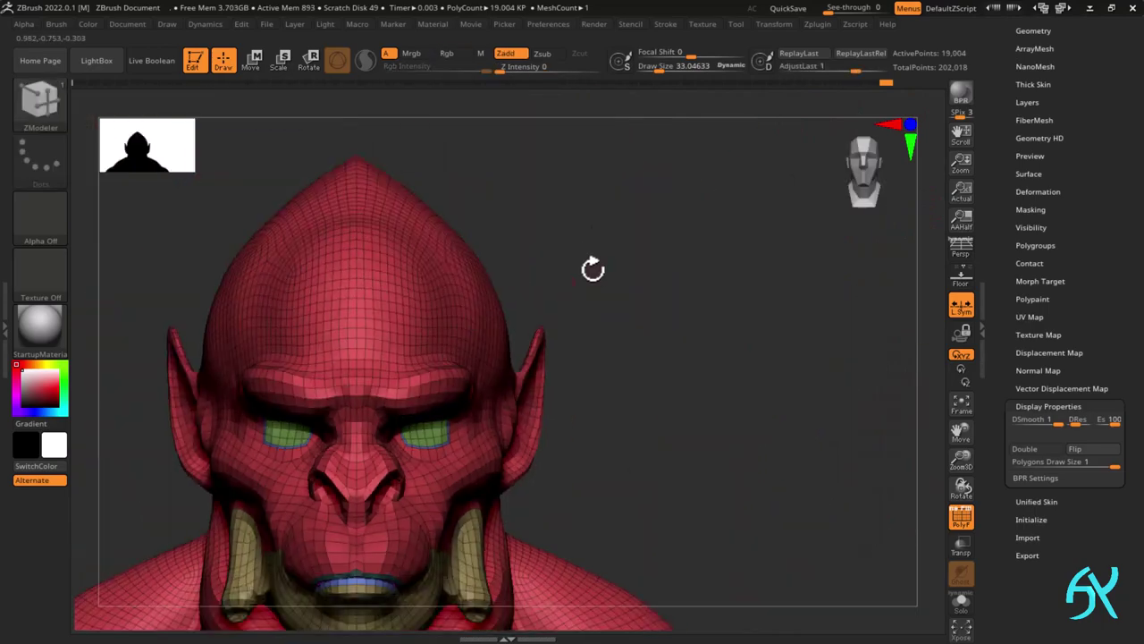
- Adjust the inset patch and its border beneath the eye with the Move brush at draw size about 42
key(comma)
key(b)
key(m)
key(v)
key(comma)
right_drag(566, 324, 501, 358)
mouse_move(501, 358)
ctrl+right_down()
mouse_move(465, 417)
mouse_move(435, 414)
ctrl+right_up()
drag(435, 414, 438, 404)
mouse_move(438, 404)
right_down()
mouse_move(435, 365)
mouse_move(375, 393)
mouse_move(442, 398)
mouse_move(424, 334)
mouse_move(396, 393)
right_up()
drag(396, 394, 407, 391)
shift+right_drag(407, 391, 430, 357)
mouse_move(430, 358)
ctrl+right_down()
mouse_move(383, 281)
mouse_move(626, 278)
mouse_move(582, 306)
mouse_move(605, 279)
ctrl+right_up()
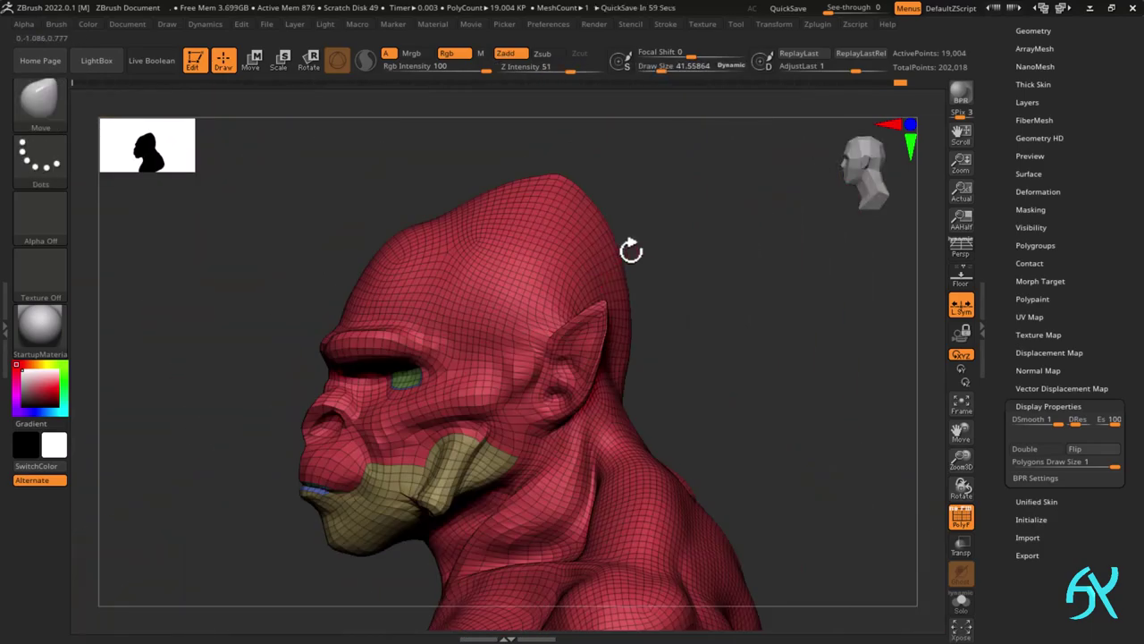
- Hide the polygon wireframe and smooth the temple and cheek in front of the ear at draw size about 73
mouse_move(394, 263)
ctrl+right_down()
mouse_move(360, 340)
mouse_move(350, 326)
ctrl+right_up()
key(shift+f)
ctrl+right_drag(441, 281, 470, 207)
right_drag(590, 183, 623, 171)
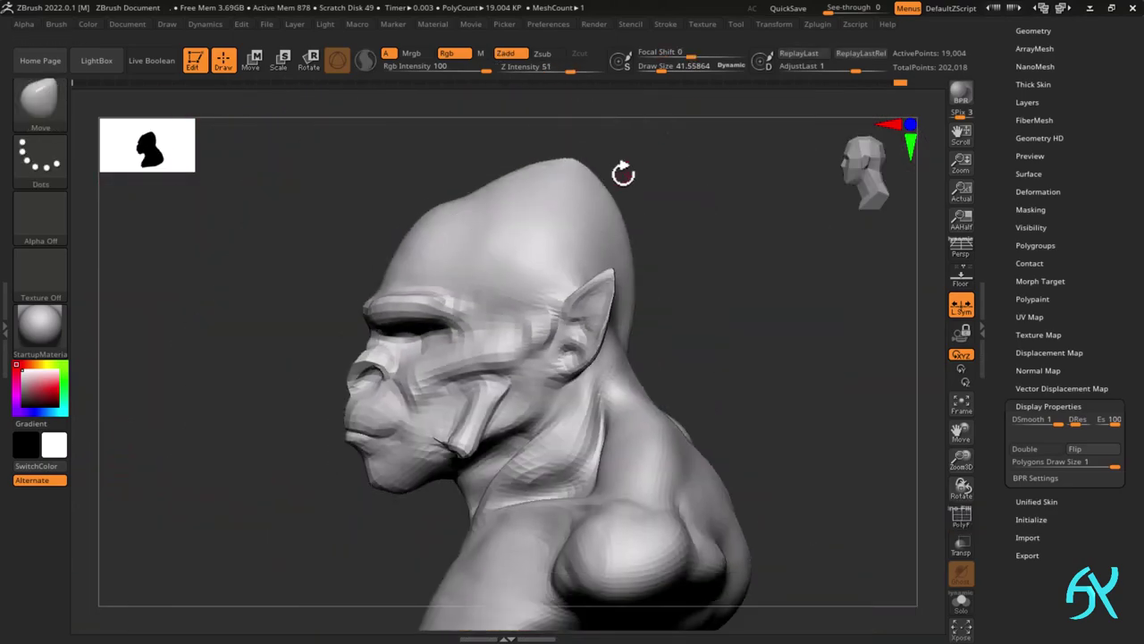
mouse_move(525, 358)
ctrl+right_down()
mouse_move(531, 380)
mouse_move(518, 358)
ctrl+right_up()
mouse_move(509, 308)
right_down()
mouse_move(511, 355)
mouse_move(577, 324)
mouse_move(558, 313)
mouse_move(608, 281)
mouse_move(474, 359)
mouse_move(506, 355)
right_up()
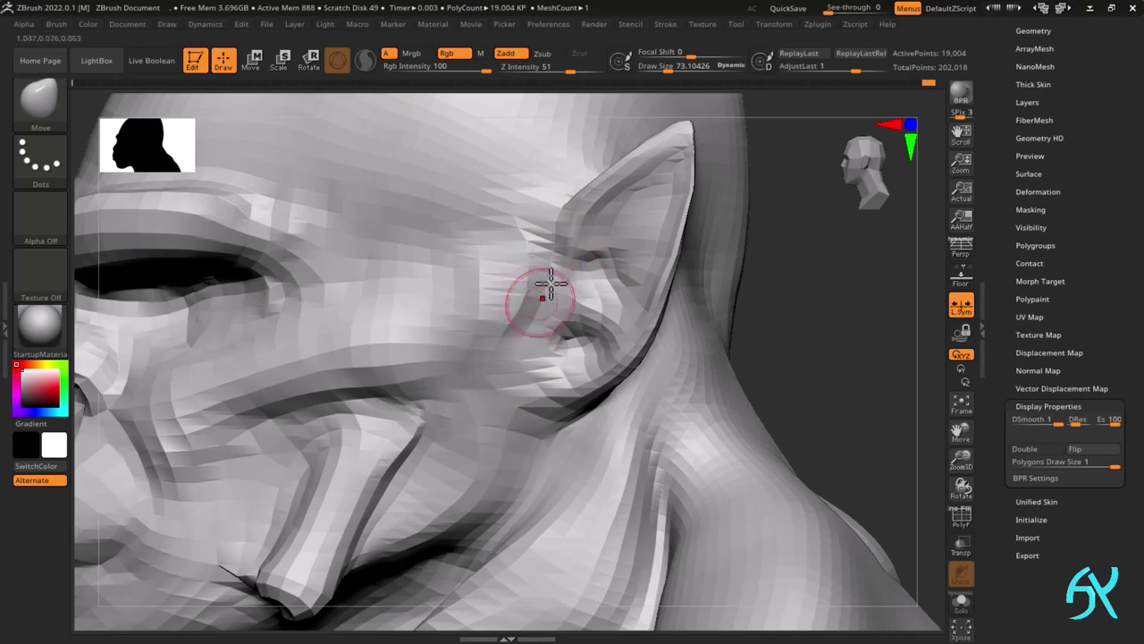
right_drag(472, 354, 437, 319)
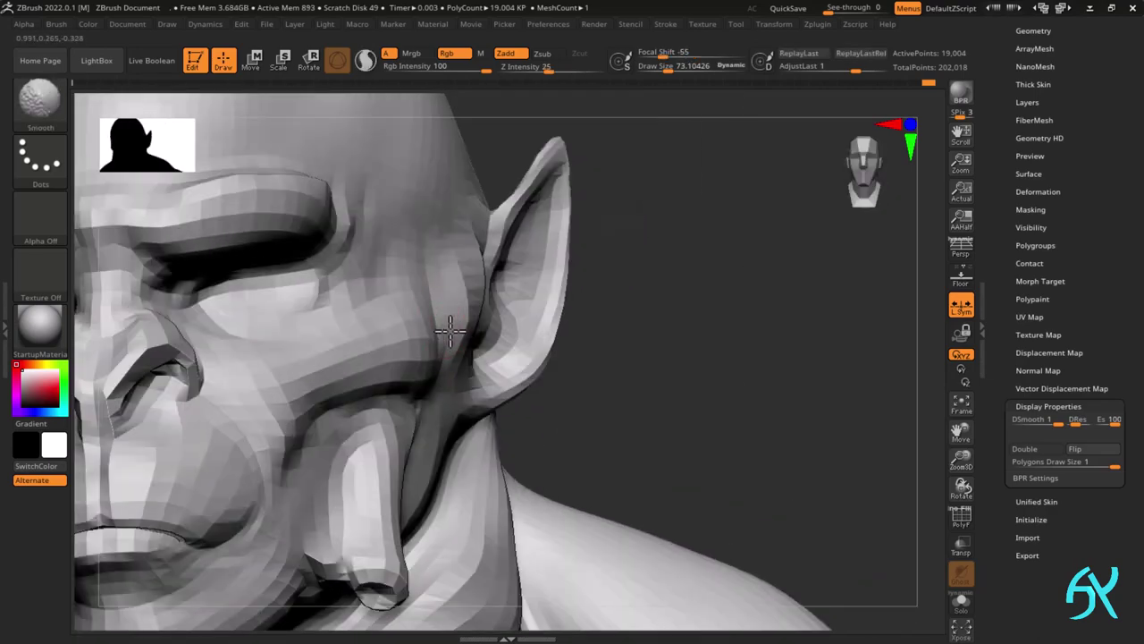
shift+drag(450, 332, 456, 322)
right_drag(456, 322, 425, 295)
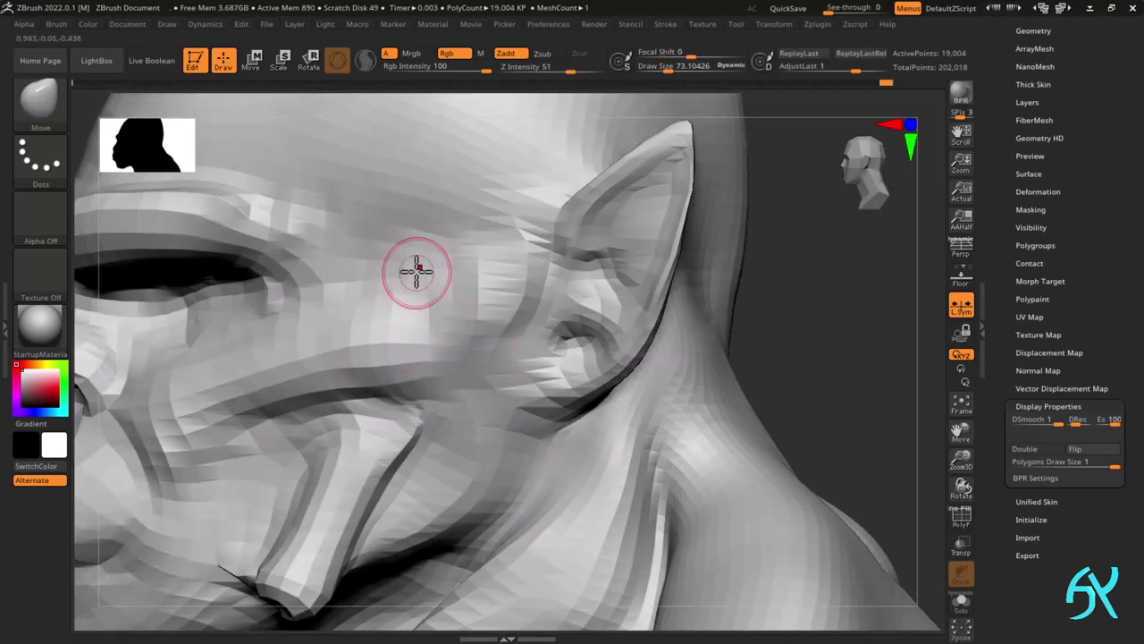
shift+drag(417, 272, 419, 261)
mouse_move(419, 261)
right_down()
mouse_move(431, 267)
mouse_move(413, 362)
mouse_move(503, 373)
mouse_move(483, 382)
right_up()
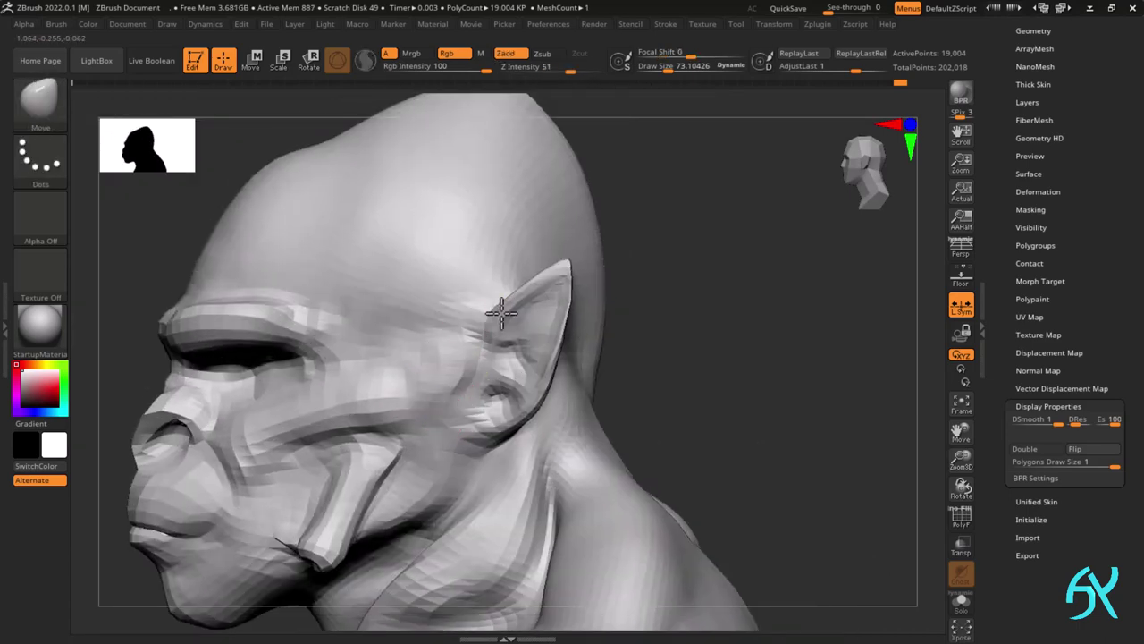
- Smooth the surface between the cheekbone, the earlobe and the jaw muscle at draw size about 48
right_drag(502, 313, 422, 394)
mouse_move(422, 394)
ctrl+right_down()
mouse_move(427, 403)
mouse_move(409, 409)
mouse_move(427, 405)
mouse_move(391, 352)
mouse_move(426, 331)
mouse_move(411, 485)
ctrl+right_up()
key(shift+f)
mouse_move(430, 396)
ctrl+right_down()
mouse_move(384, 356)
mouse_move(411, 384)
ctrl+right_up()
shift+drag(412, 383, 423, 367)
mouse_move(424, 366)
right_down()
mouse_move(437, 355)
mouse_move(379, 385)
mouse_move(402, 370)
mouse_move(385, 402)
right_up()
key(shift+f)
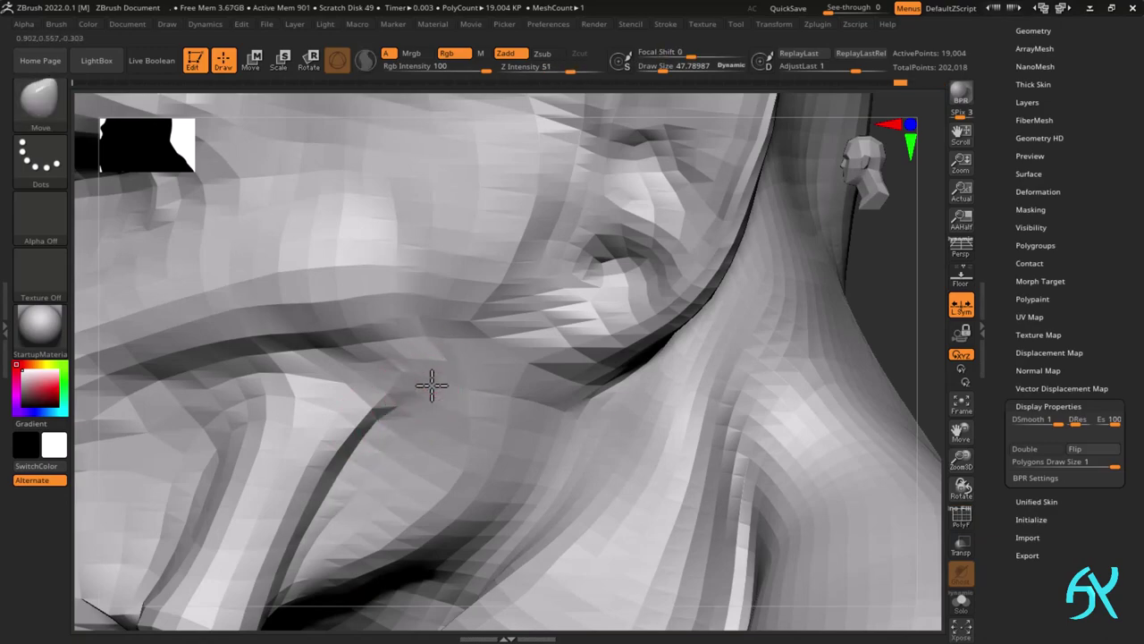
mouse_move(329, 535)
right_down()
mouse_move(316, 480)
mouse_move(334, 465)
mouse_move(332, 382)
mouse_move(339, 408)
mouse_move(377, 357)
mouse_move(493, 268)
mouse_move(362, 333)
right_up()
shift+drag(362, 333, 352, 342)
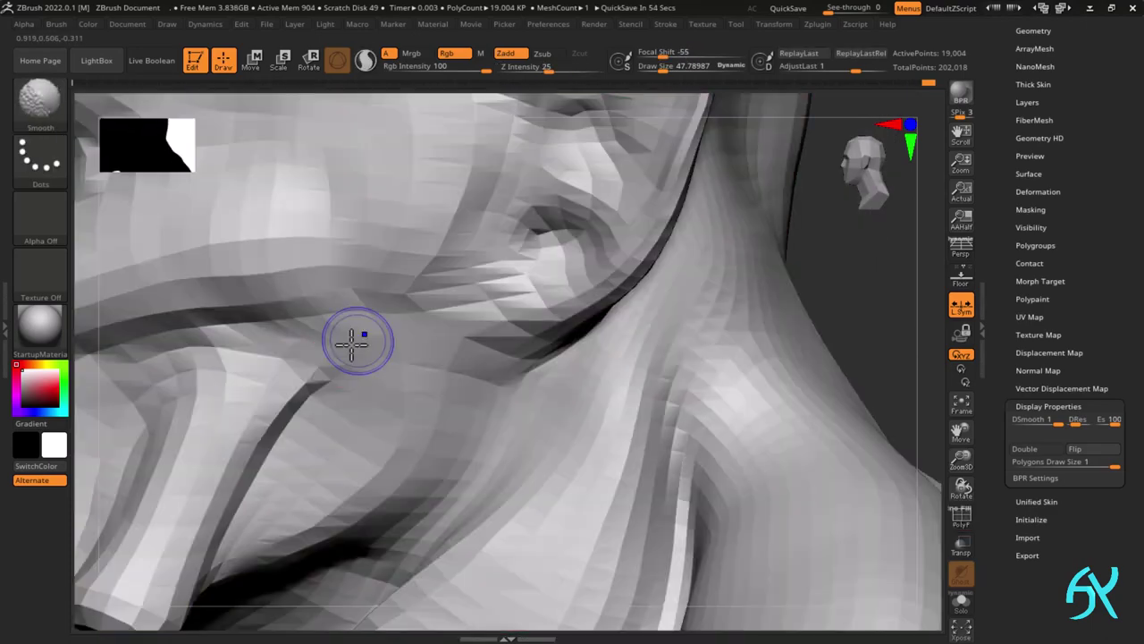
right_drag(352, 342, 355, 339)
- Refine the upper end of the jaw muscle's crease with the Move brush at draw size about 33
key(shift+f)
key(shift+f)
mouse_move(401, 298)
right_down()
mouse_move(360, 330)
mouse_move(335, 380)
right_up()
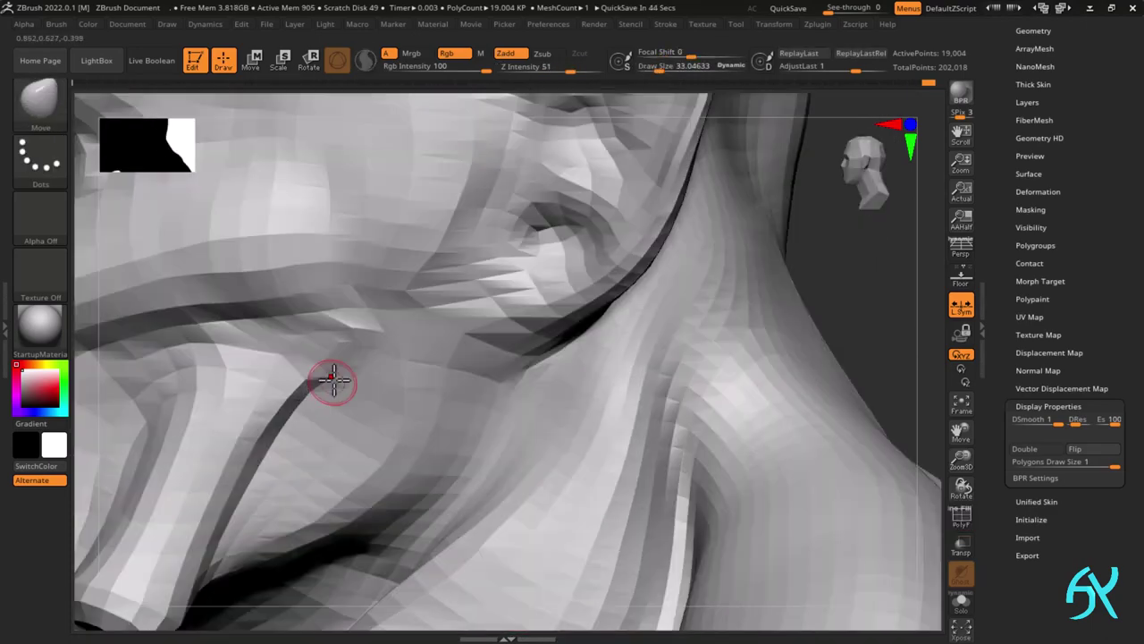
mouse_move(343, 316)
right_down()
mouse_move(352, 319)
mouse_move(351, 302)
mouse_move(362, 336)
right_up()
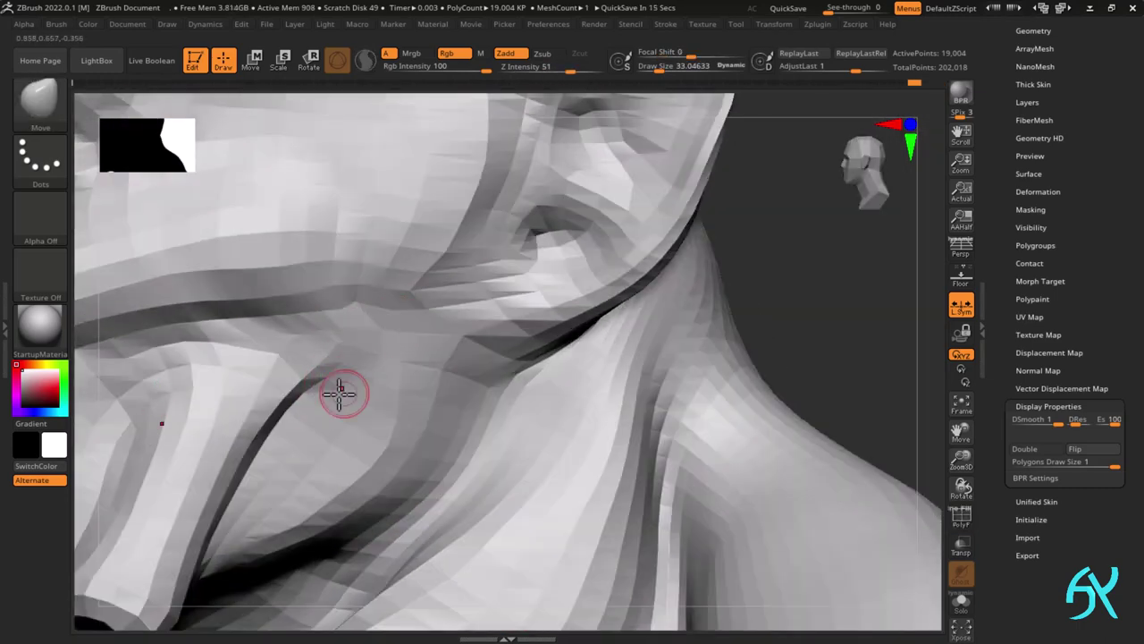
key(f)
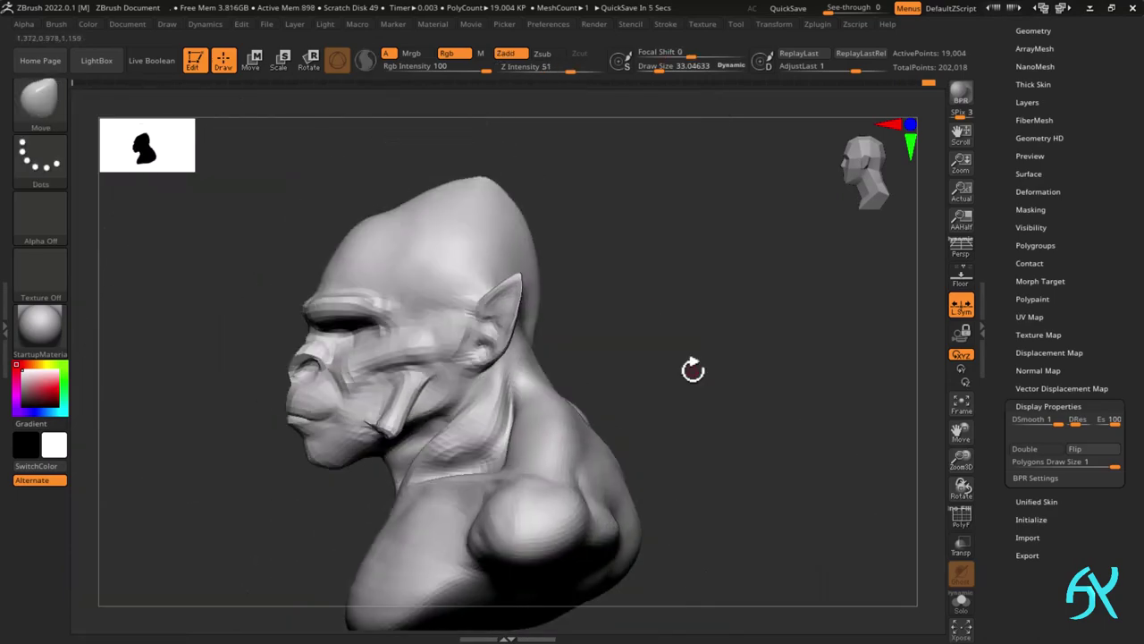
- Reshape the outer end of the brow ridge with the Move brush at draw size about 45
mouse_move(693, 370)
right_down()
mouse_move(664, 291)
mouse_move(424, 309)
right_up()
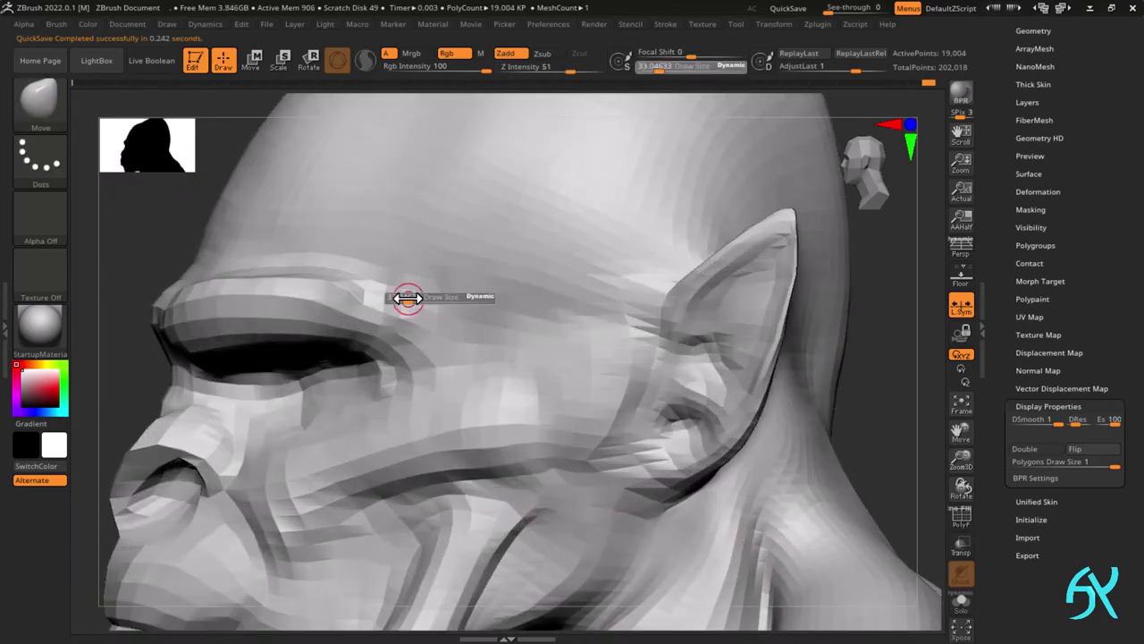
drag(409, 298, 413, 298)
mouse_move(412, 298)
right_down()
mouse_move(418, 289)
mouse_move(464, 295)
right_up()
drag(407, 303, 420, 299)
mouse_move(421, 299)
right_down()
mouse_move(401, 274)
mouse_move(350, 317)
mouse_move(313, 315)
mouse_move(372, 283)
mouse_move(362, 301)
mouse_move(258, 307)
mouse_move(254, 431)
right_up()
drag(255, 431, 268, 412)
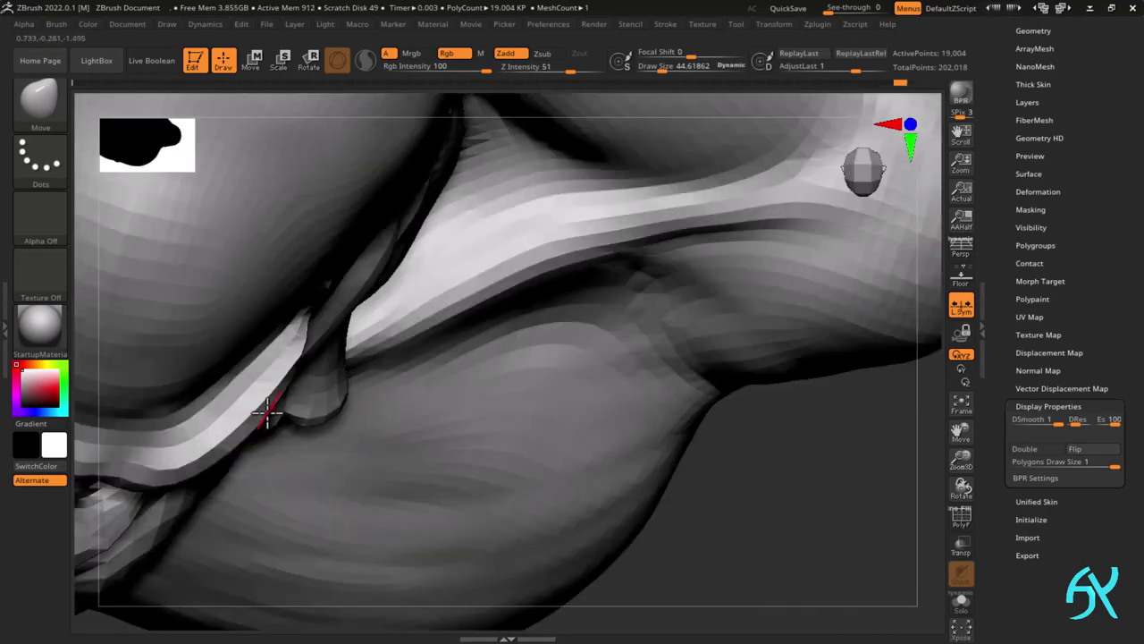
mouse_move(268, 412)
right_down()
mouse_move(393, 320)
mouse_move(360, 349)
right_up()
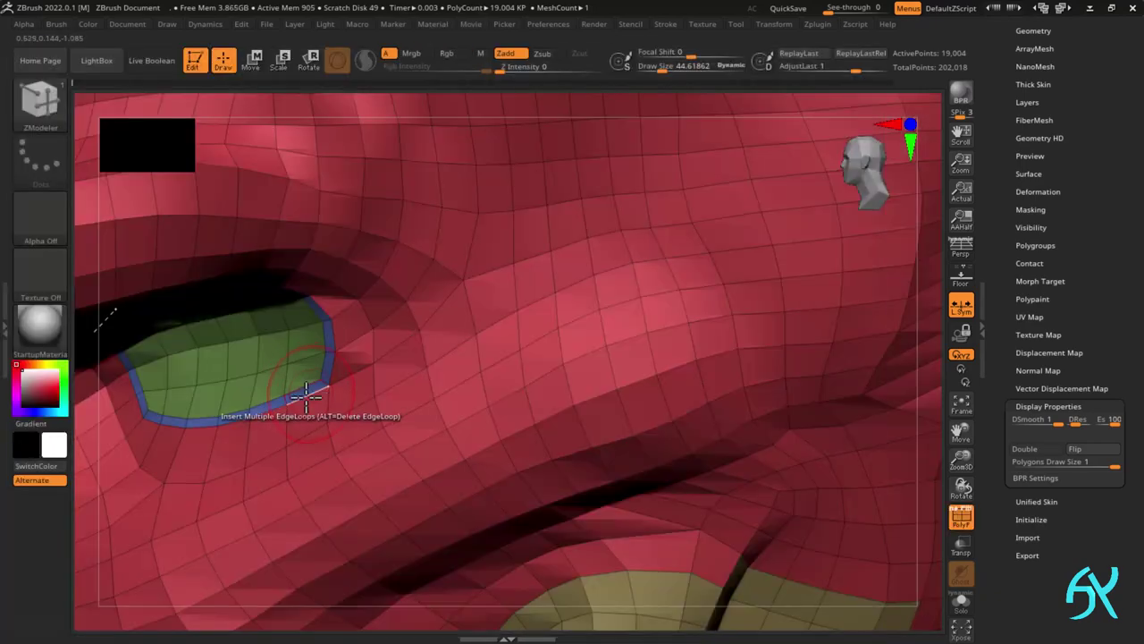
key(space)
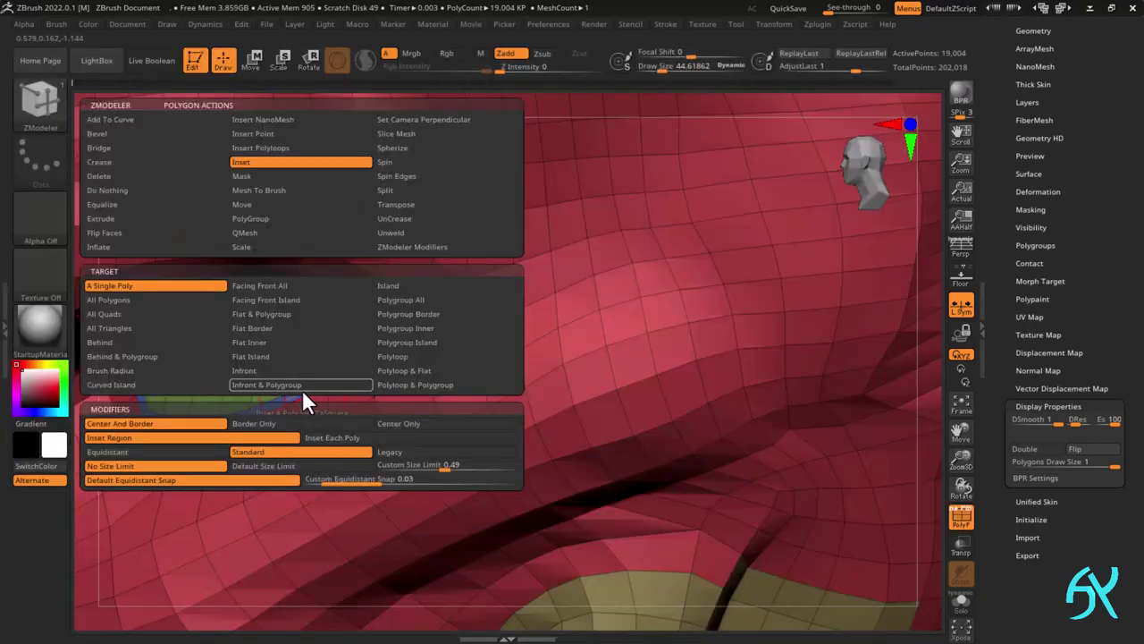
click(396, 332)
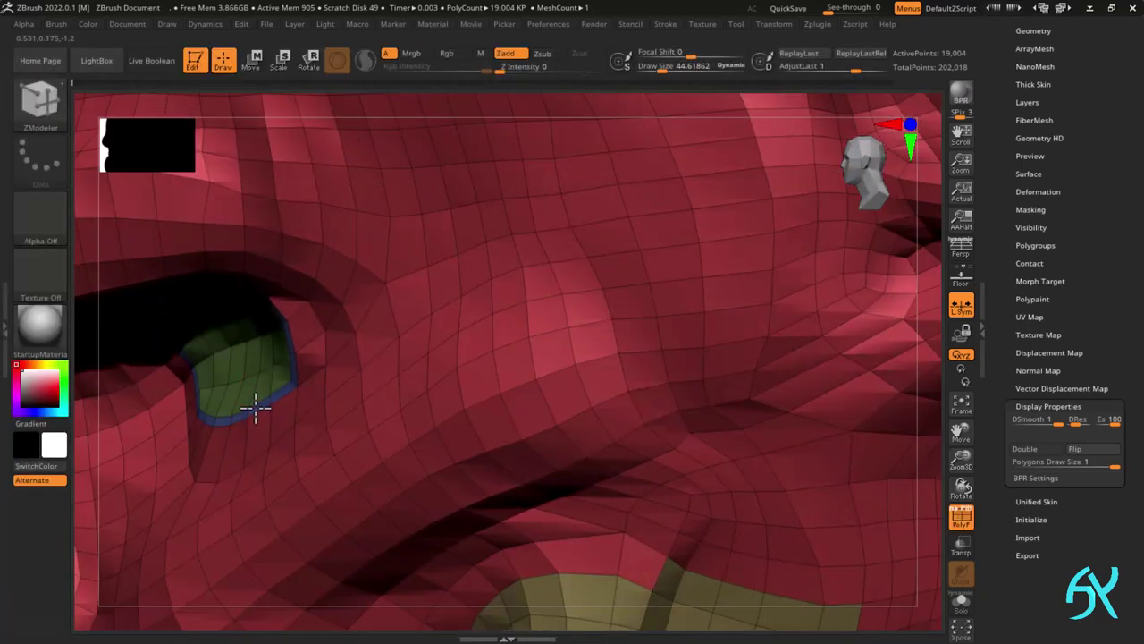
key(s)
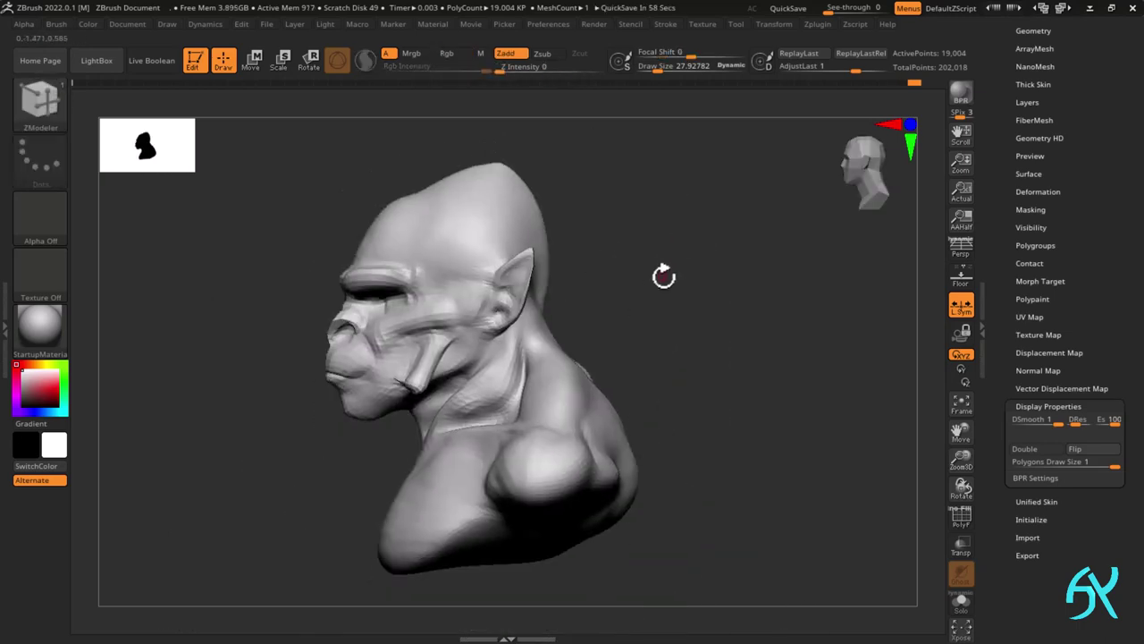
- Reshape the underside of the jaw and the throat with the Move brush at draw size about 119
drag(659, 396, 574, 422)
key(b)
key(m)
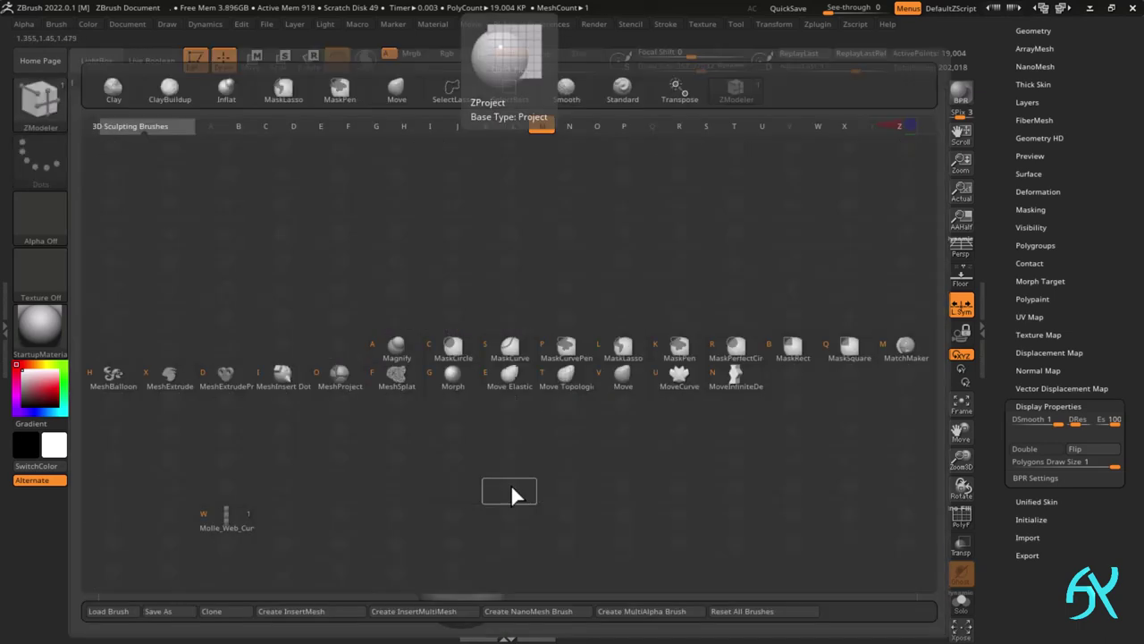
key(v)
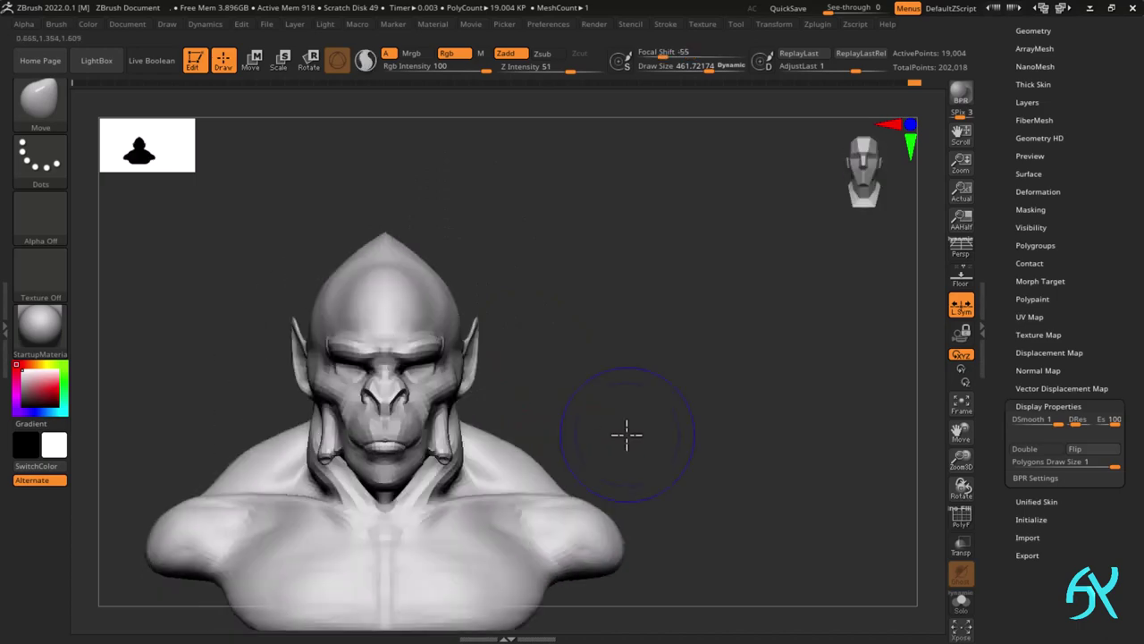
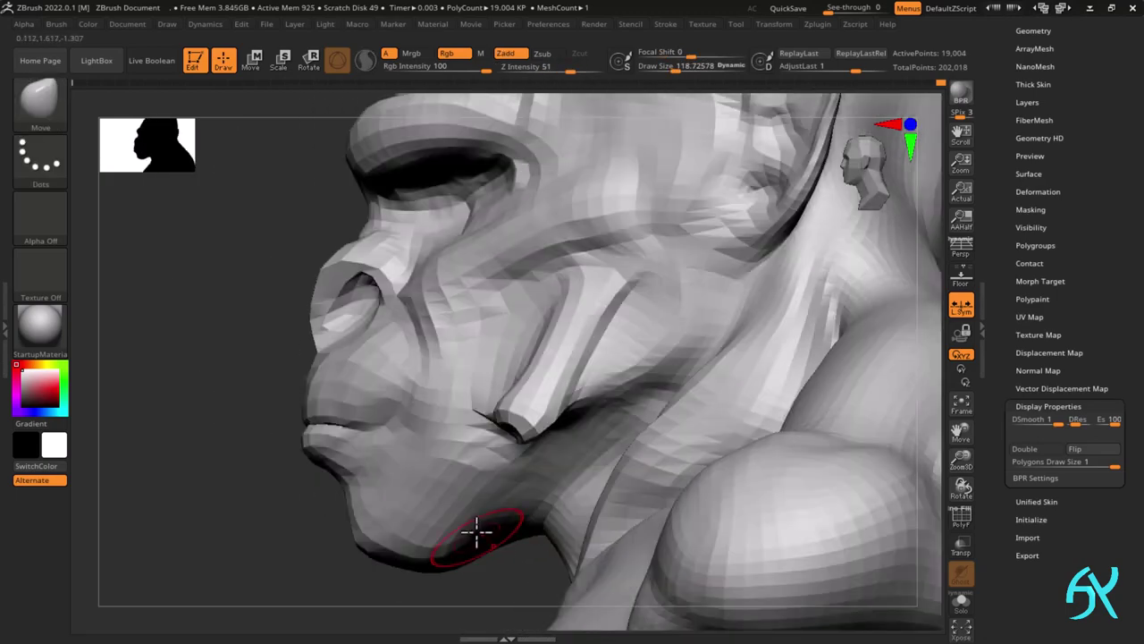
mouse_move(482, 579)
mouse_down()
mouse_move(506, 582)
mouse_move(493, 480)
mouse_move(558, 409)
mouse_up()
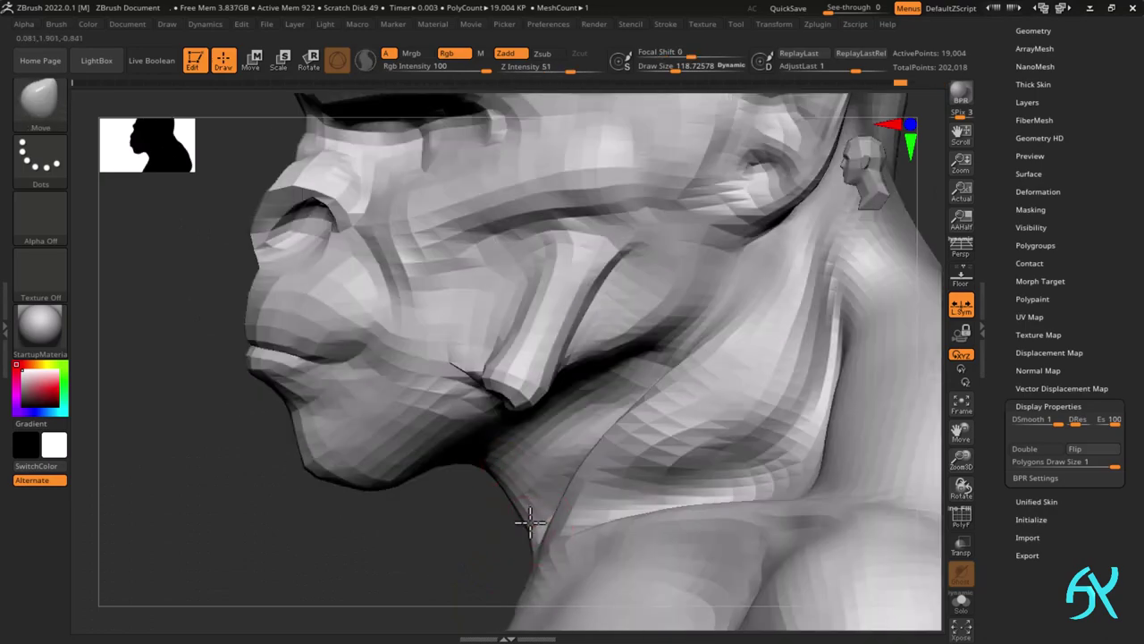
alt+right_drag(530, 522, 489, 462)
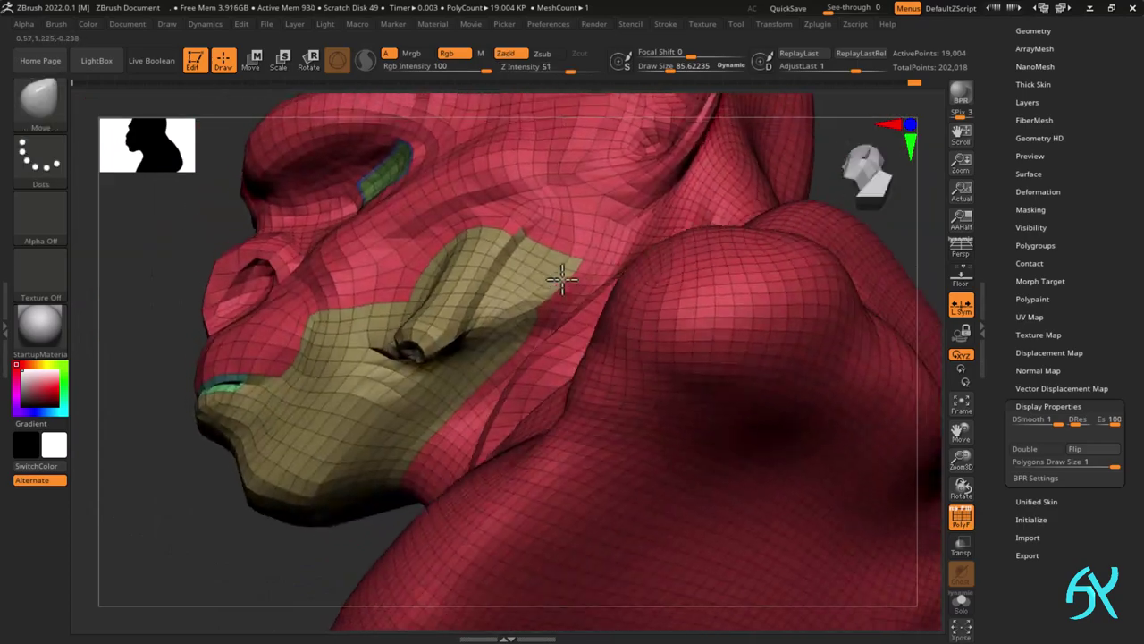
- Refine the cheek below the cheekbone with the Move brush at draw size about 51, checking it against the wireframe
mouse_move(563, 279)
right_down()
mouse_move(465, 367)
mouse_move(541, 308)
mouse_move(530, 337)
mouse_move(452, 349)
mouse_move(511, 352)
mouse_move(309, 393)
mouse_move(367, 552)
mouse_move(306, 465)
mouse_move(302, 528)
right_up()
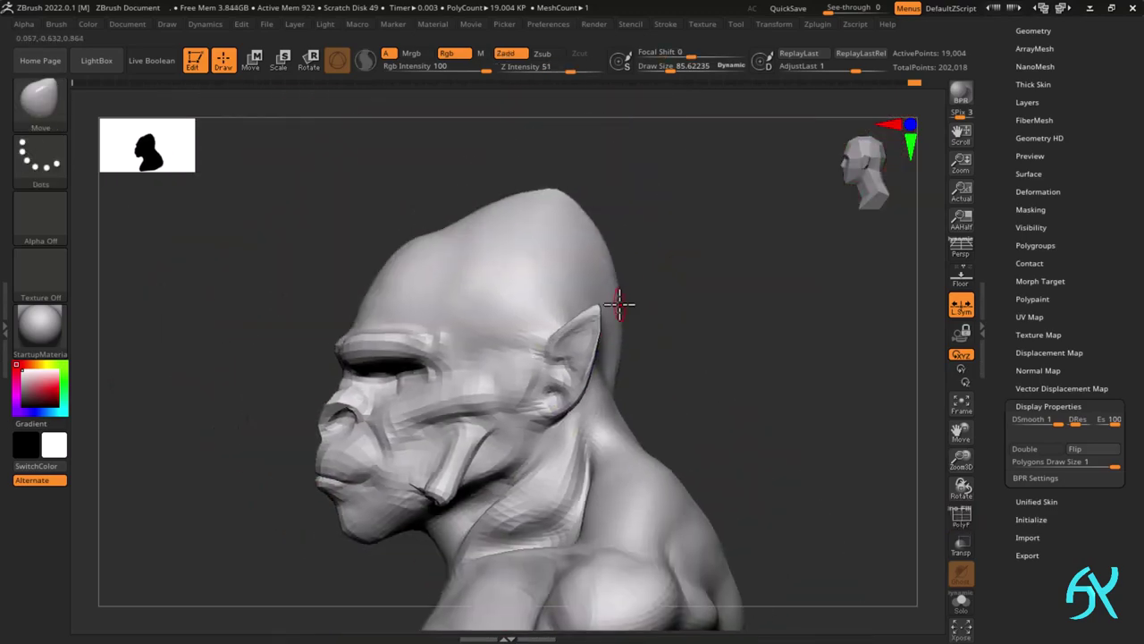
ctrl+right_drag(619, 304, 456, 408)
key(s)
drag(456, 407, 454, 408)
ctrl+right_drag(458, 419, 440, 414)
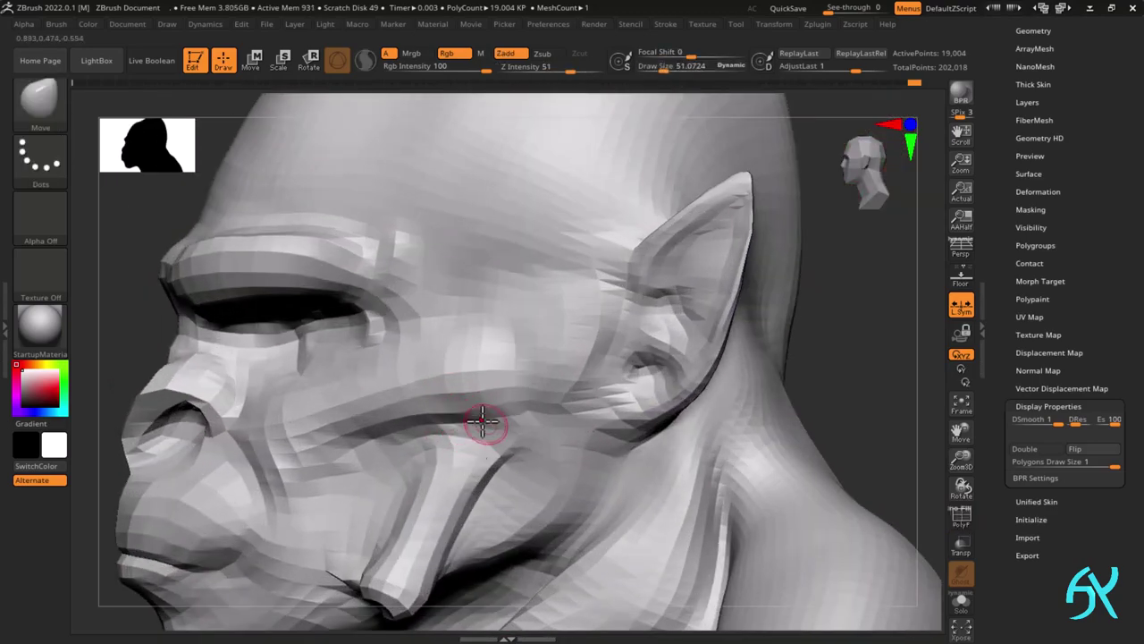
key(space)
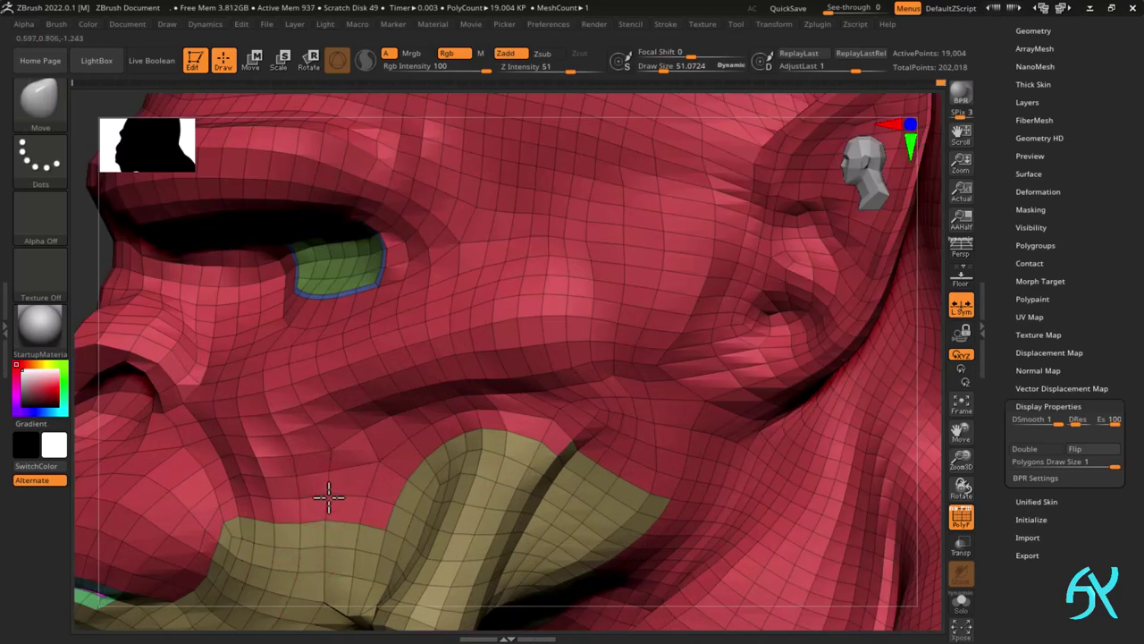
key(shift+f)
ctrl+right_drag(424, 422, 433, 424)
right_drag(432, 424, 360, 431)
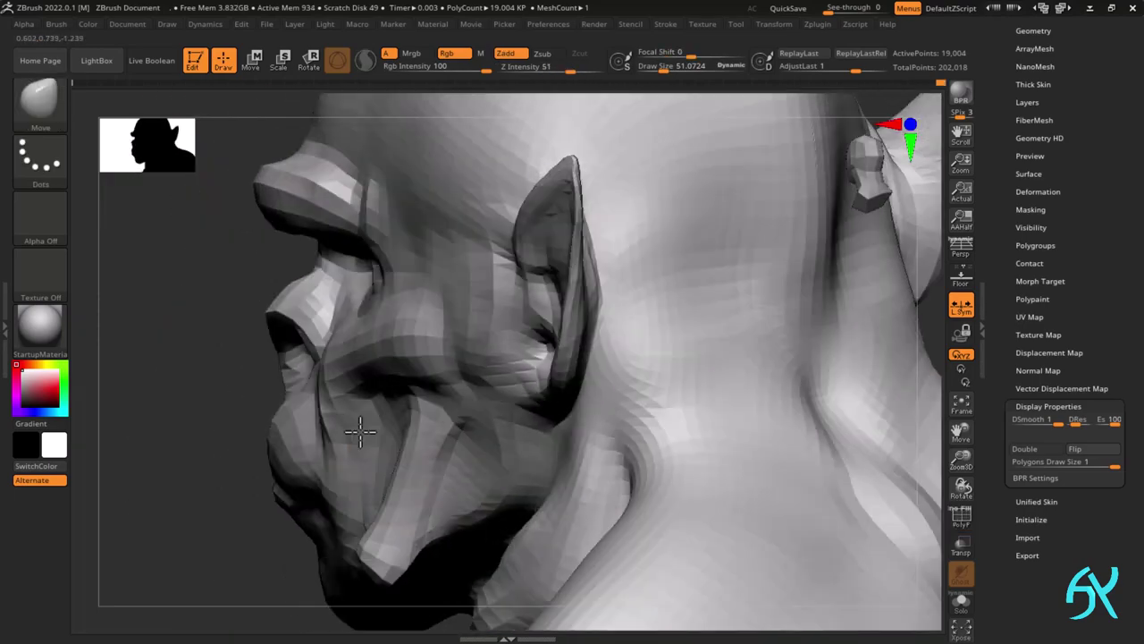
right_drag(352, 477, 381, 434)
- Adjust the cheek beside the jaw muscle with the Move brush at draw sizes of about 36 and 58
key(shift+f)
key(shift+f)
key(shift+f)
key(shift+f)
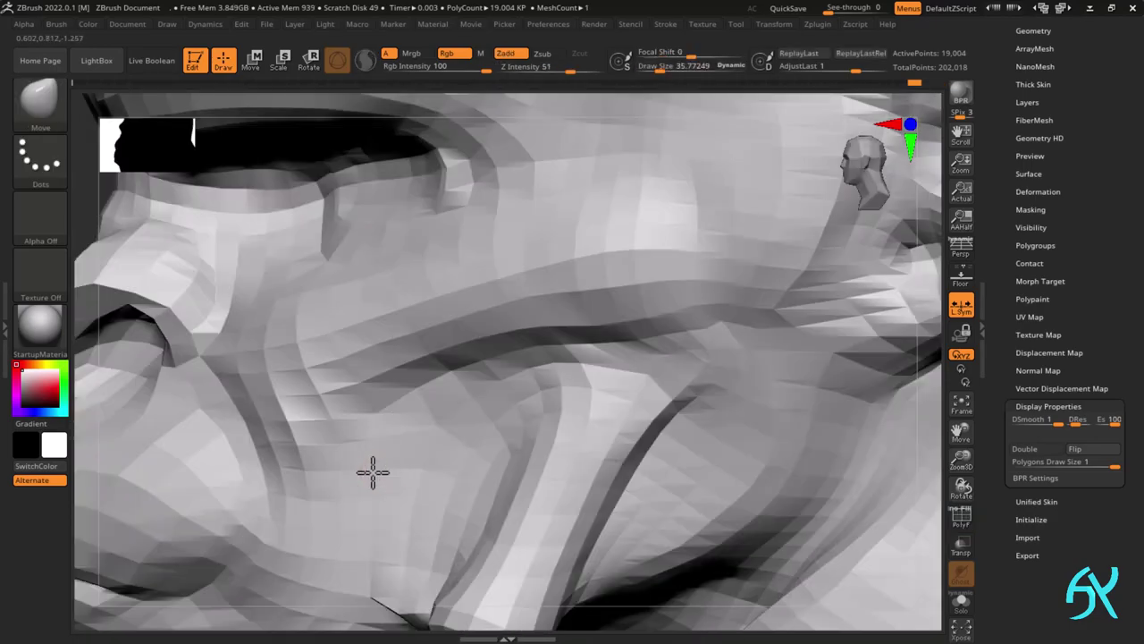
mouse_move(373, 473)
ctrl+right_down()
mouse_move(441, 452)
mouse_move(332, 393)
mouse_move(421, 475)
mouse_move(347, 421)
mouse_move(376, 504)
mouse_move(409, 421)
mouse_move(510, 309)
ctrl+right_up()
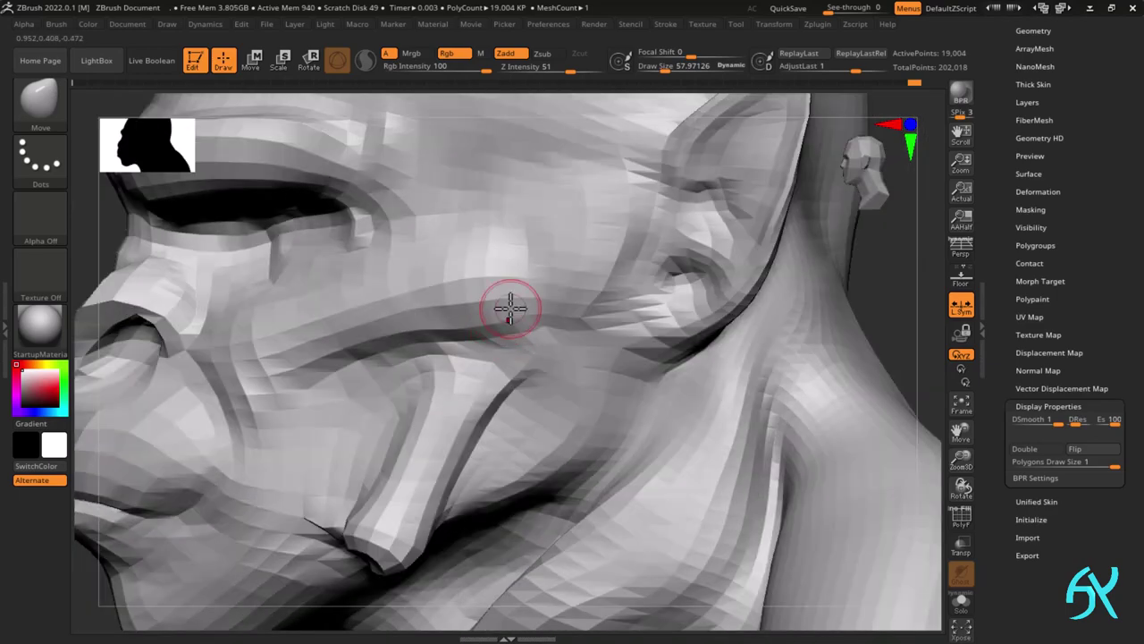
mouse_move(305, 417)
right_down()
mouse_move(316, 391)
mouse_move(382, 363)
right_up()
mouse_move(518, 336)
right_down()
mouse_move(470, 322)
mouse_move(498, 340)
mouse_move(455, 260)
mouse_move(373, 385)
mouse_move(416, 352)
mouse_move(731, 281)
mouse_move(375, 398)
mouse_move(429, 353)
right_up()
right_drag(430, 353, 667, 283)
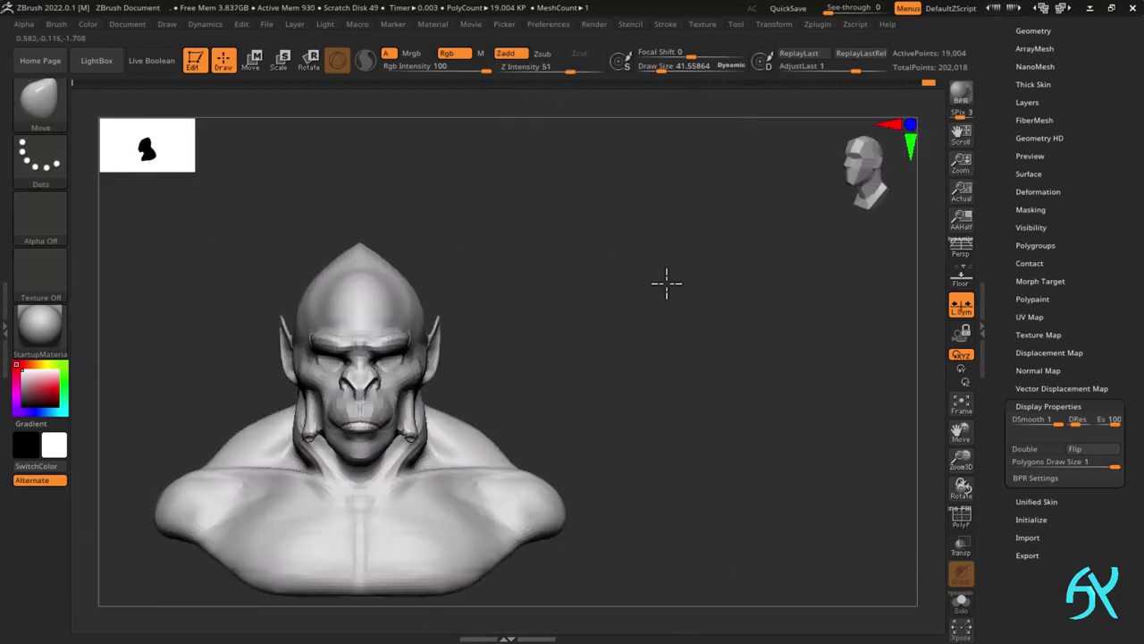
- Mask the head so that only the jaw polygroup stays editable
key(f)
drag(1107, 36, 1107, 268)
right_drag(733, 305, 536, 345)
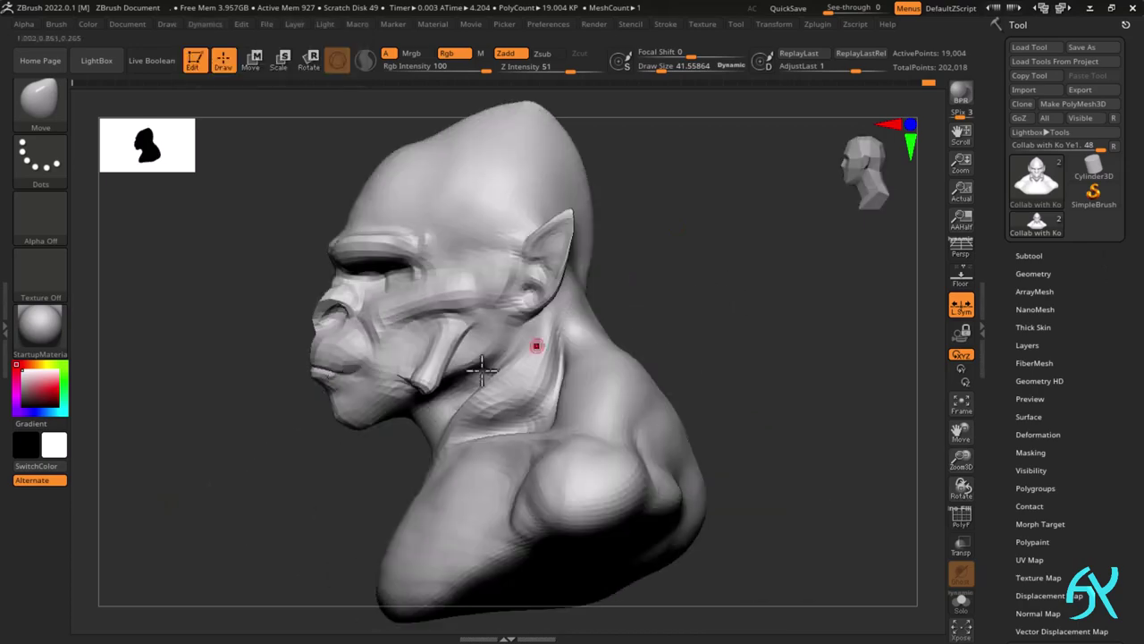
mouse_move(384, 384)
ctrl+right_down()
mouse_move(377, 445)
mouse_move(393, 368)
mouse_move(338, 367)
ctrl+right_up()
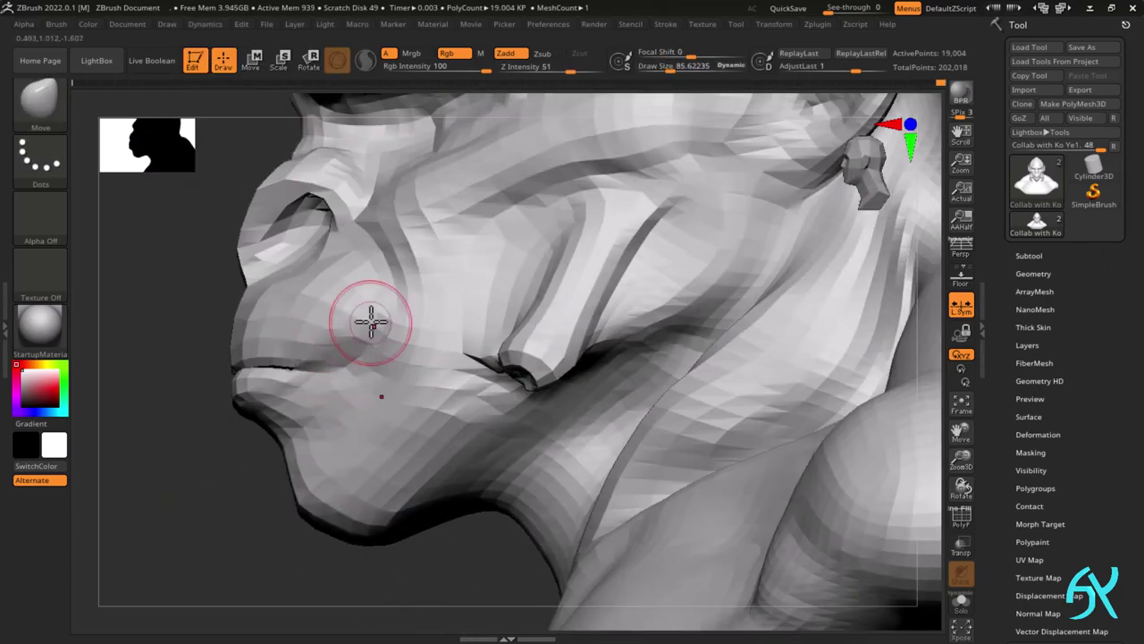
mouse_move(371, 322)
right_down()
mouse_move(427, 319)
mouse_move(493, 358)
mouse_move(401, 401)
mouse_move(437, 433)
right_up()
ctrl+shift+click(497, 412)
ctrl+click(291, 527)
ctrl+shift+click(292, 527)
ctrl+click(292, 526)
right_drag(349, 464, 367, 416)
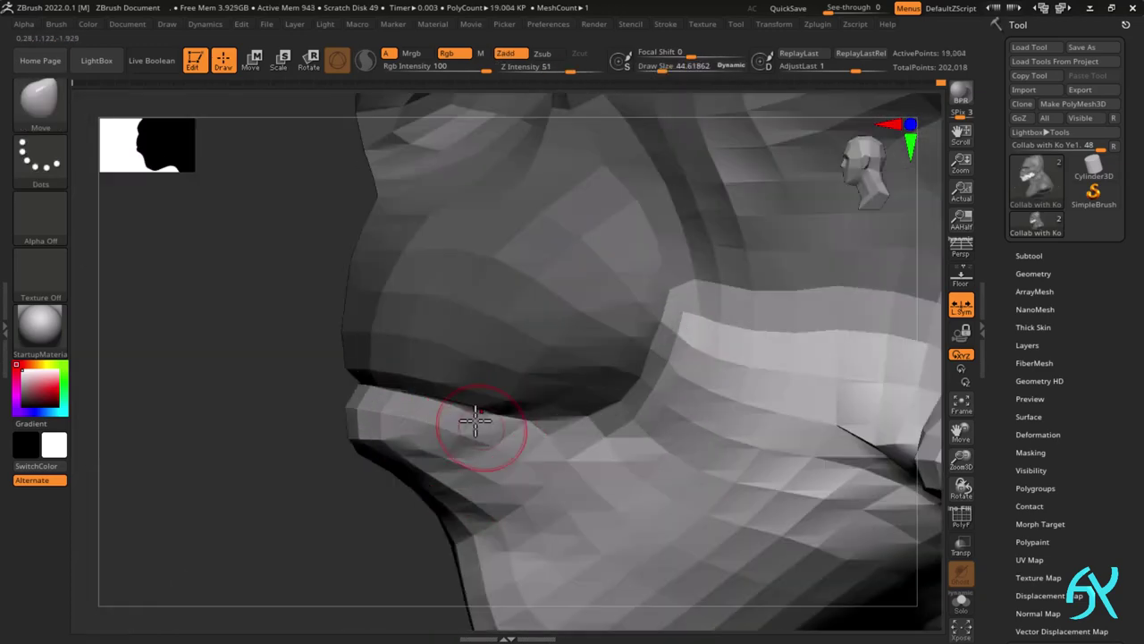
- Show the polygon wireframe around the lips and invert the mask, with a draw size of about 19
key(shift+f)
ctrl+right_drag(476, 420, 471, 403)
key(ctrl+i)
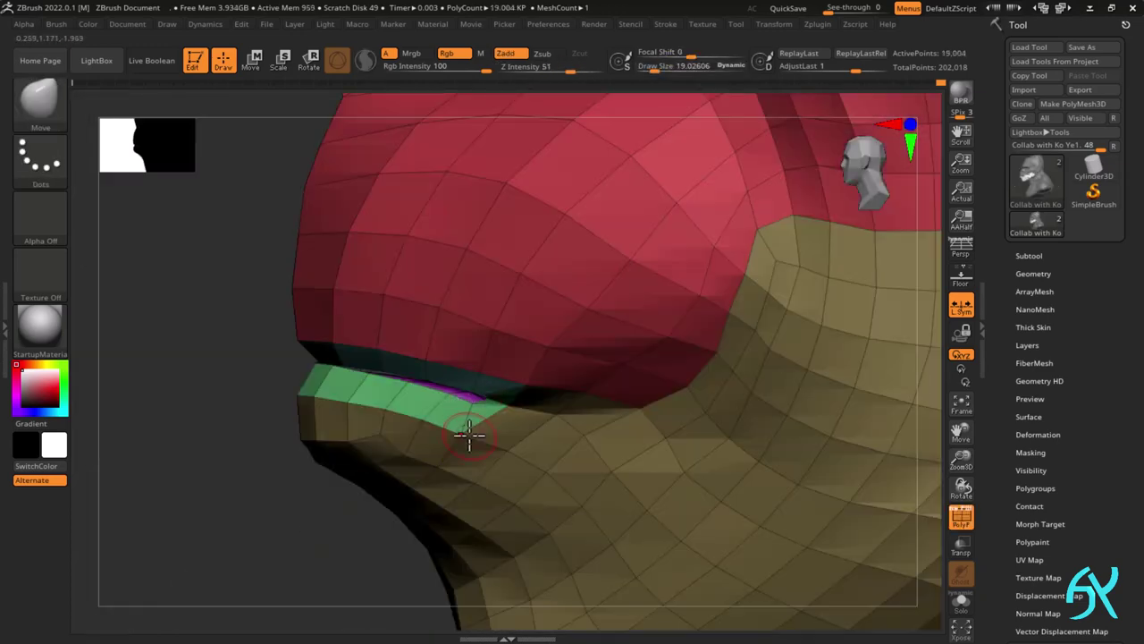
- Isolate the green lower-lip polygroup and flip the display of its polygons
ctrl+shift+click(469, 435)
drag(1105, 572, 1104, 385)
click(1048, 462)
click(1104, 503)
- Switch to the ZModeler brush and temporarily mark the polygons along the isolated lower-lip strip
mouse_move(554, 403)
right_down()
mouse_move(488, 450)
mouse_move(544, 362)
mouse_move(547, 394)
right_up()
key(b)
key(z)
key(m)
alt+drag(526, 349, 549, 356)
mouse_move(548, 357)
right_down()
mouse_move(532, 344)
mouse_move(611, 381)
mouse_move(567, 362)
mouse_move(529, 304)
right_up()
alt+drag(528, 349, 255, 521)
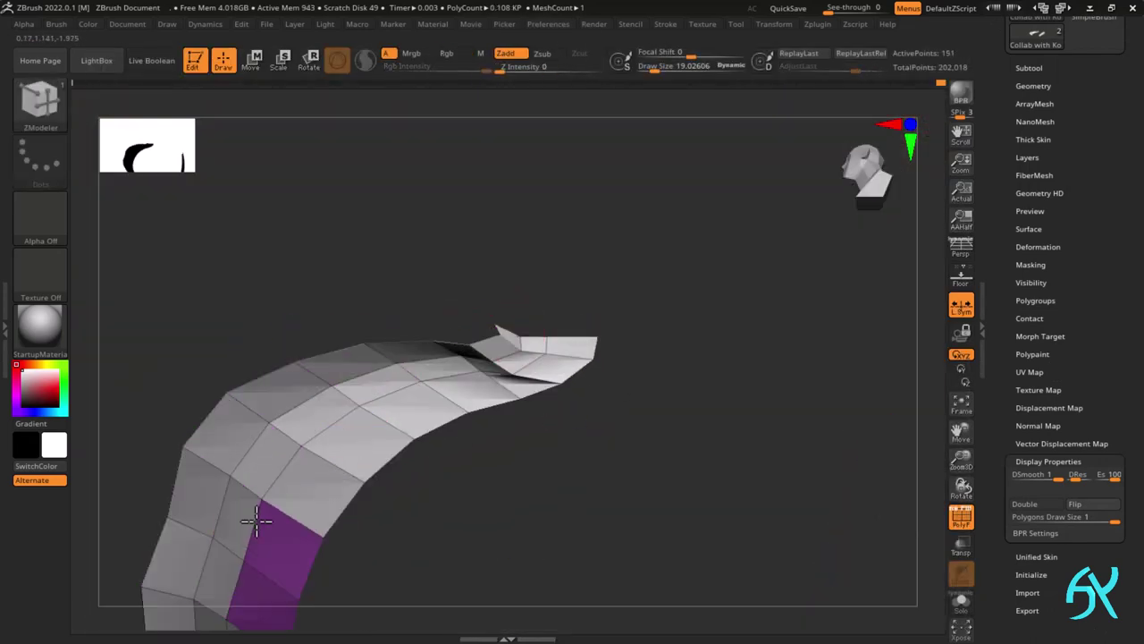
- Undo the last polygon marking and open the ZModeler edge actions at the rim of the lip strip
key(ctrl+z)
mouse_move(256, 521)
right_down()
mouse_move(375, 509)
mouse_move(251, 502)
right_up()
click(62, 27)
click(102, 523)
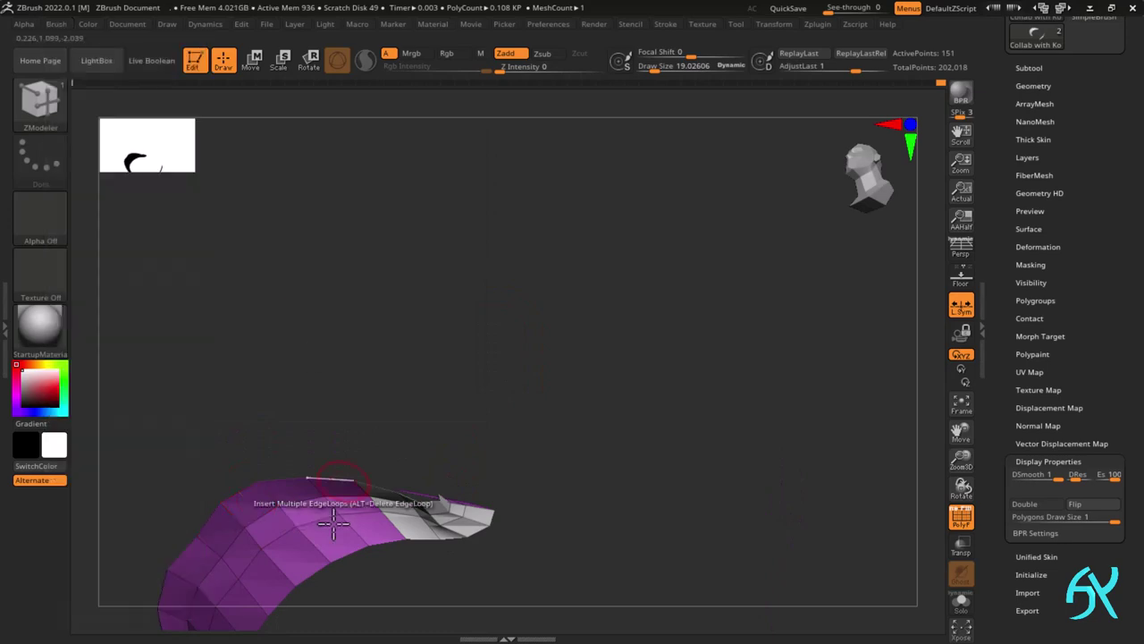
key(space)
click(340, 485)
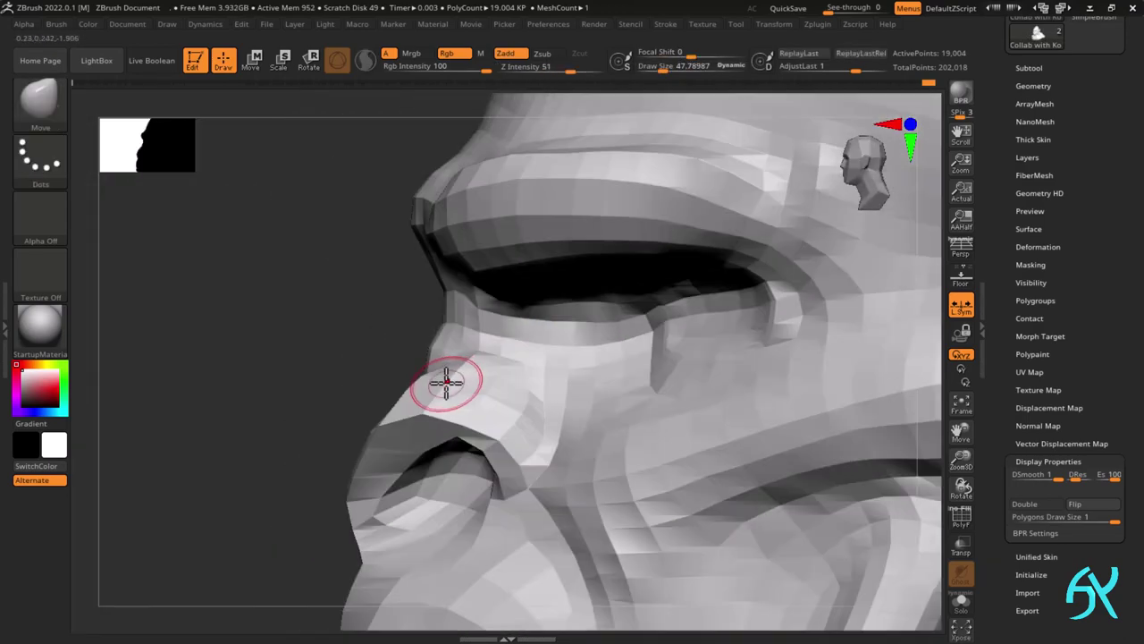
- Turn on perspective display for the full bust
right_drag(447, 382, 559, 377)
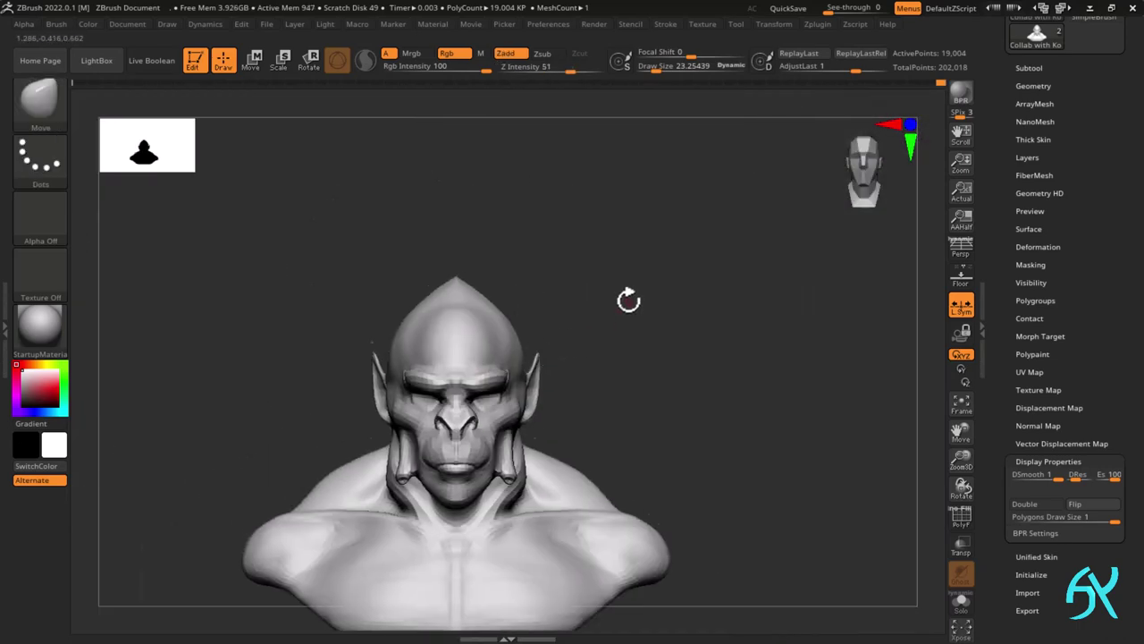
drag(629, 300, 629, 317)
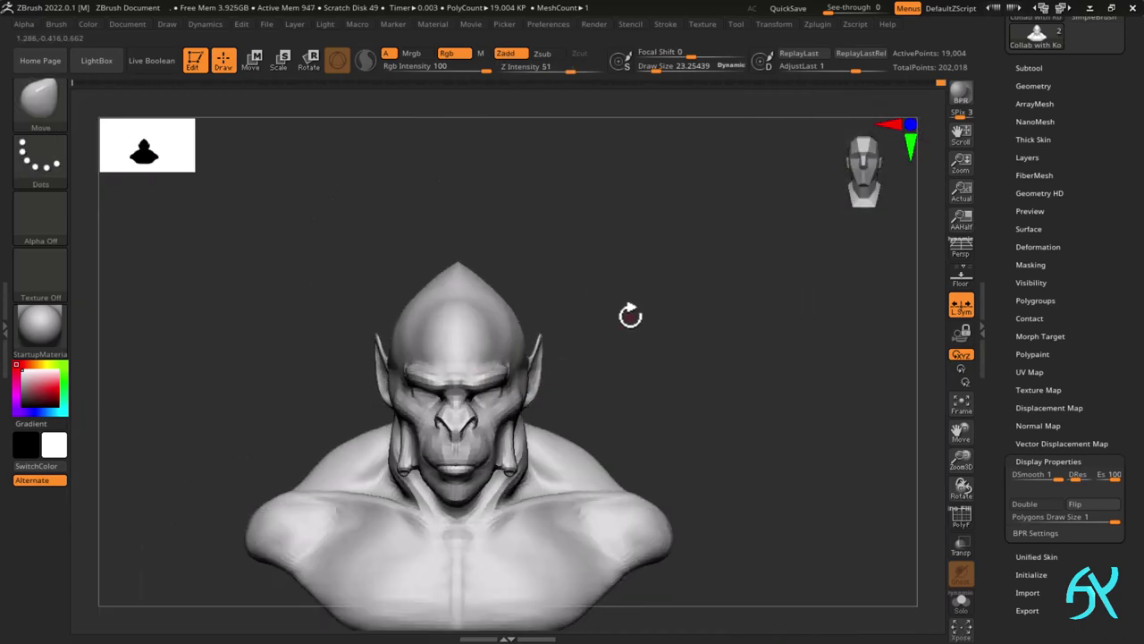
click(963, 249)
drag(805, 277, 667, 249)
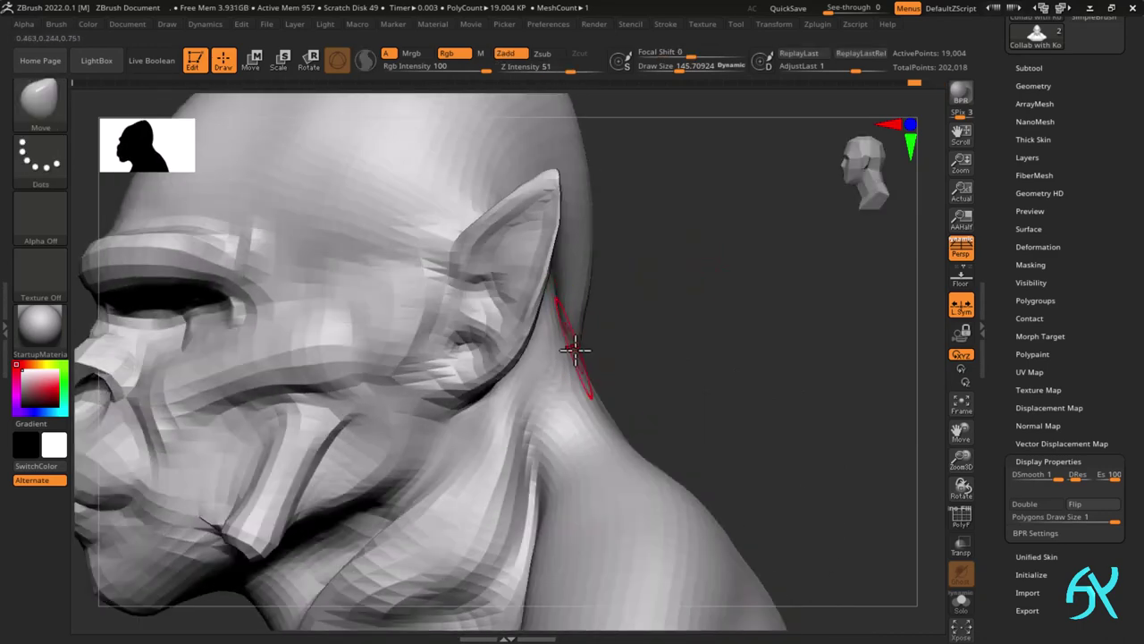
- Clean up the centre-line points on the back of the head with a ZModeler point action and smooth the area
drag(603, 385, 644, 201)
key(shift+f)
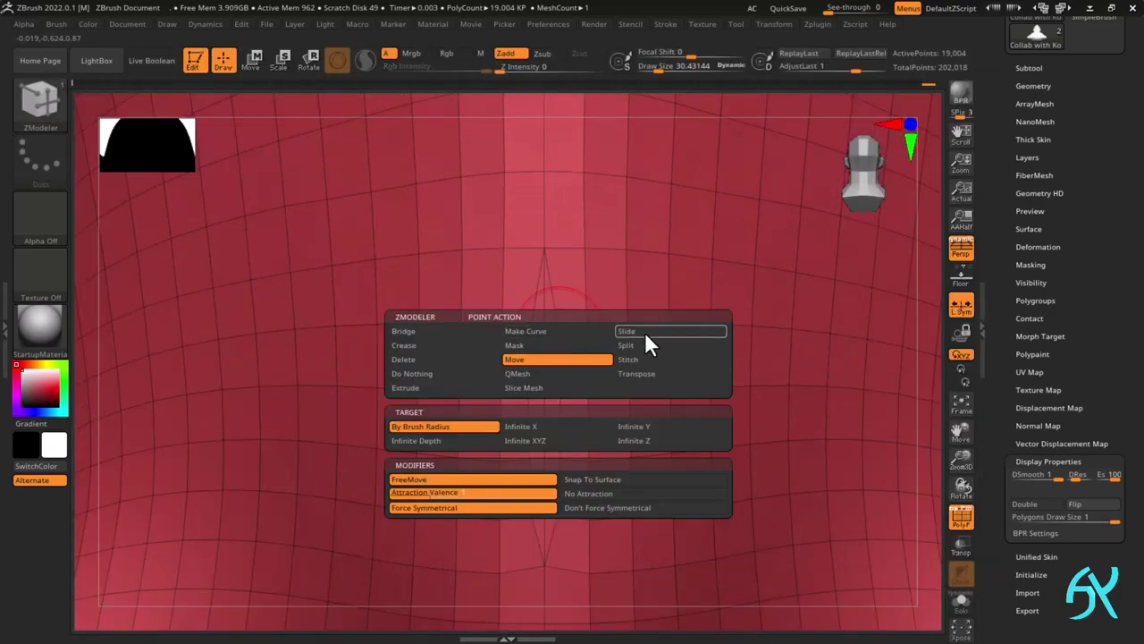
click(646, 340)
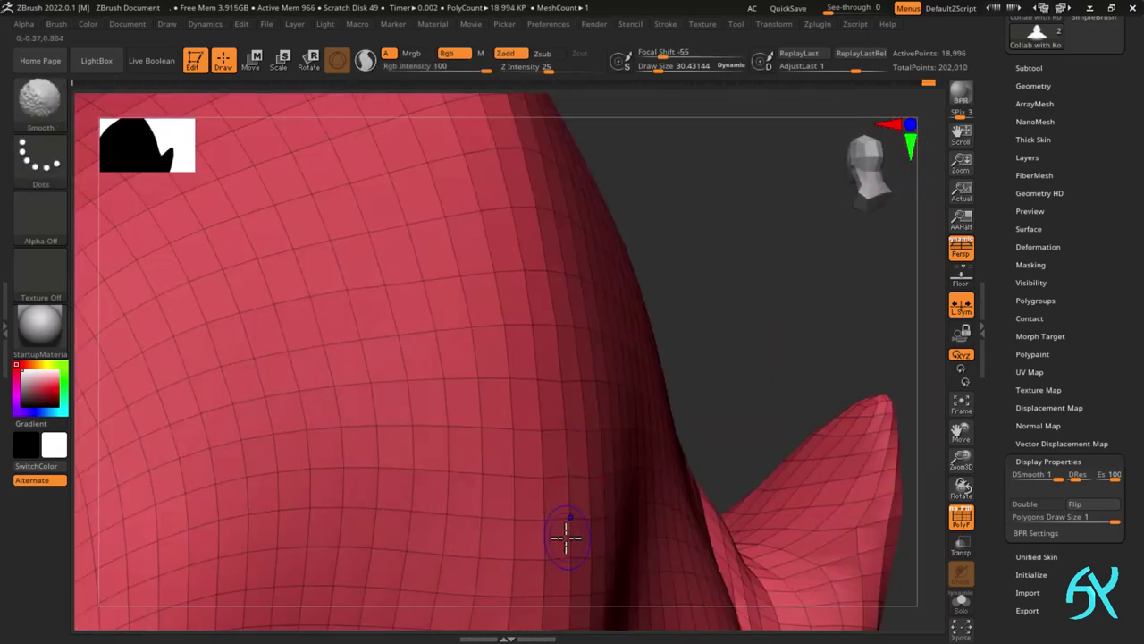
drag(564, 537, 620, 423)
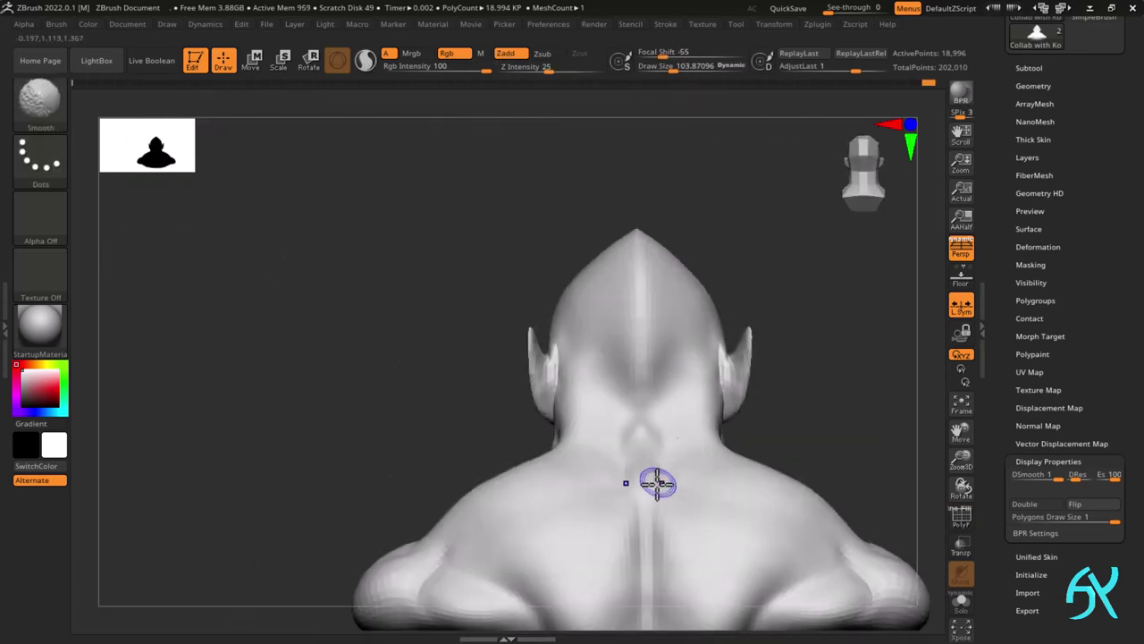
- Mask everything except the lower face, adjust it with the Move gizmo and clear the mask
mouse_move(653, 480)
right_down()
mouse_move(608, 482)
mouse_move(656, 372)
mouse_move(652, 410)
mouse_move(686, 364)
right_up()
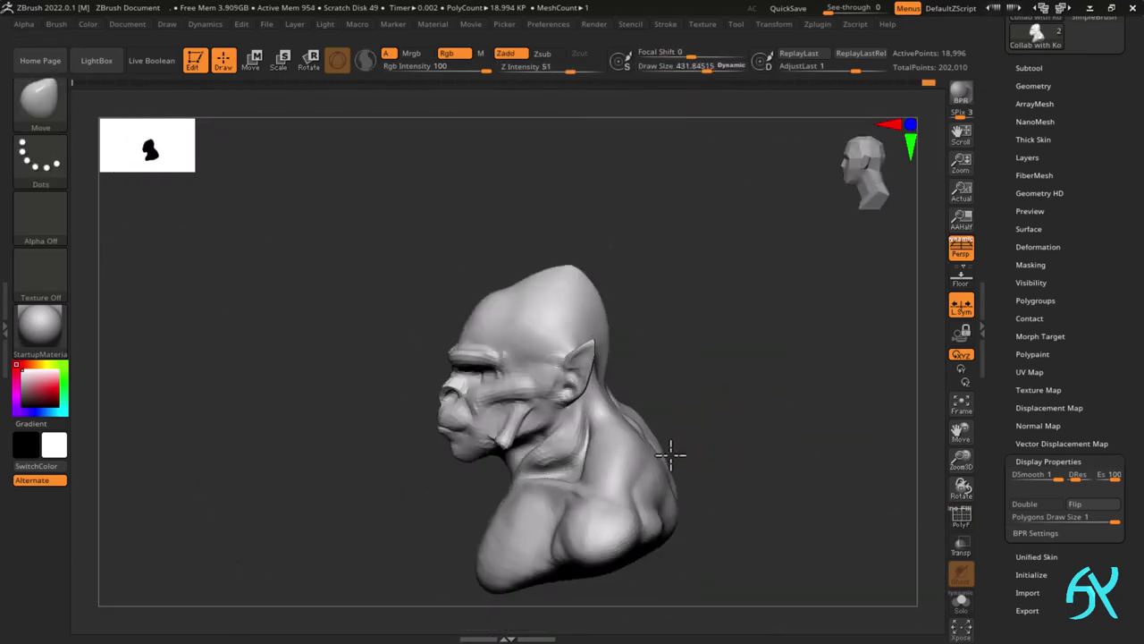
mouse_move(670, 455)
right_down()
mouse_move(635, 456)
mouse_move(669, 406)
right_up()
mouse_move(669, 407)
ctrl+right_down()
mouse_move(674, 462)
mouse_move(670, 406)
ctrl+right_up()
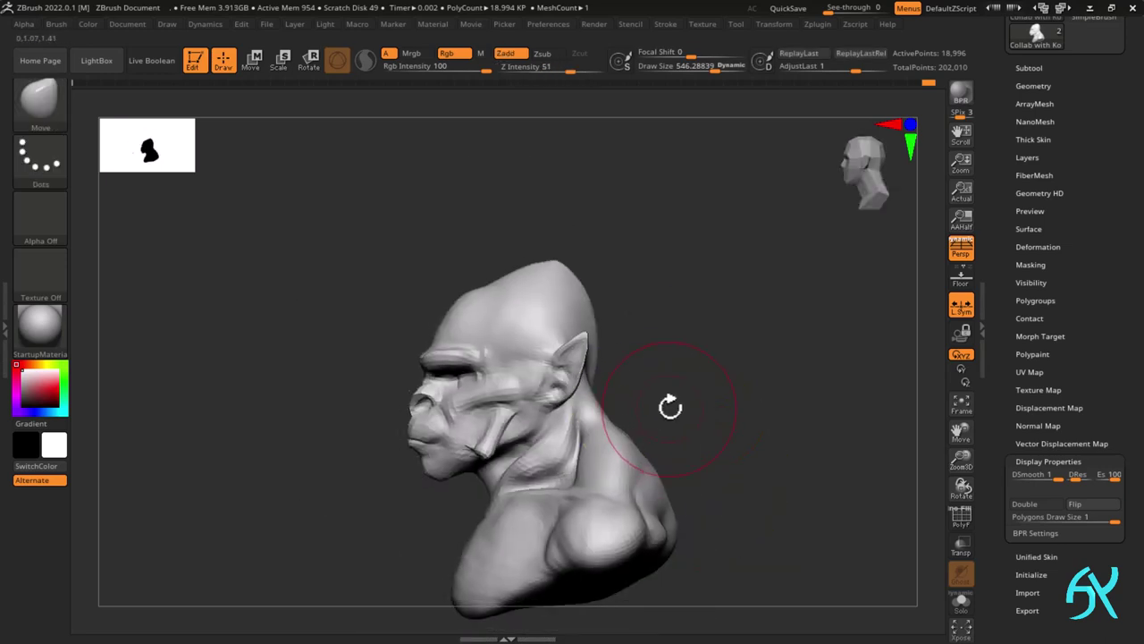
ctrl+drag(474, 458, 468, 497)
ctrl+right_drag(675, 261, 679, 315)
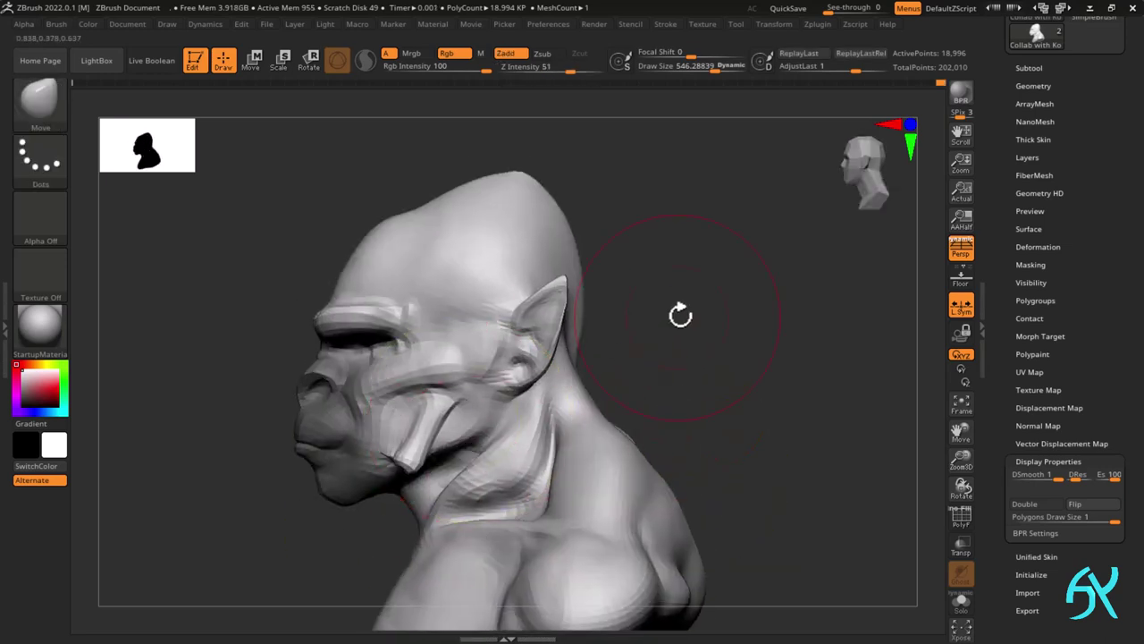
ctrl+click(680, 315)
key(w)
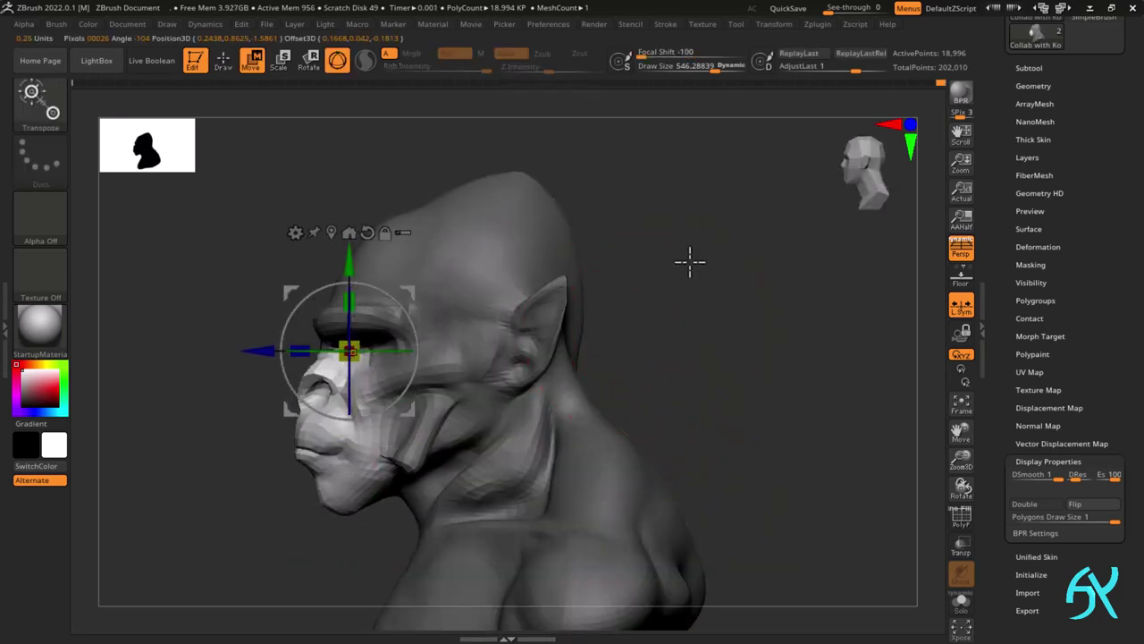
key(q)
ctrl+drag(690, 263, 657, 349)
- Lasso-mask the head, invert the mask to leave the head editable, and clear it after the gizmo adjustment
mouse_move(626, 385)
ctrl+right_down()
mouse_move(611, 312)
mouse_move(622, 396)
ctrl+right_up()
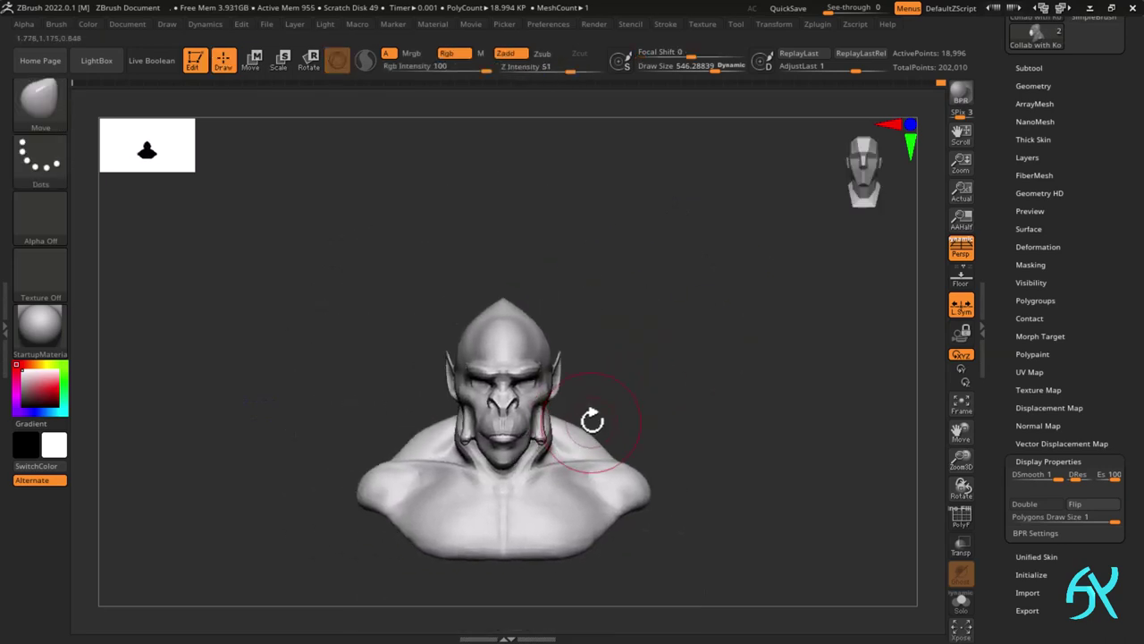
ctrl+right_drag(524, 517, 523, 572)
mouse_move(370, 485)
ctrl+mouse_down()
mouse_move(621, 350)
mouse_move(380, 268)
ctrl+mouse_up()
right_drag(702, 309, 601, 304)
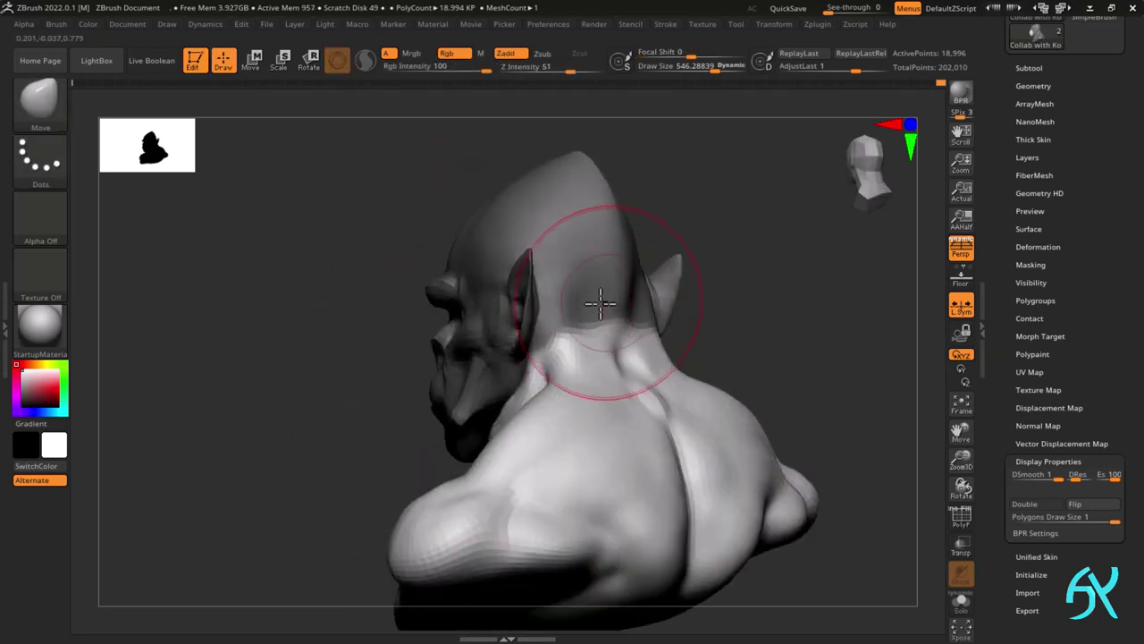
right_drag(571, 368, 679, 358)
ctrl+click(677, 318)
mouse_move(679, 358)
ctrl+right_down()
mouse_move(677, 319)
mouse_move(692, 307)
mouse_move(680, 294)
mouse_move(717, 296)
mouse_move(685, 257)
ctrl+right_up()
key(q)
ctrl+drag(685, 257, 667, 279)
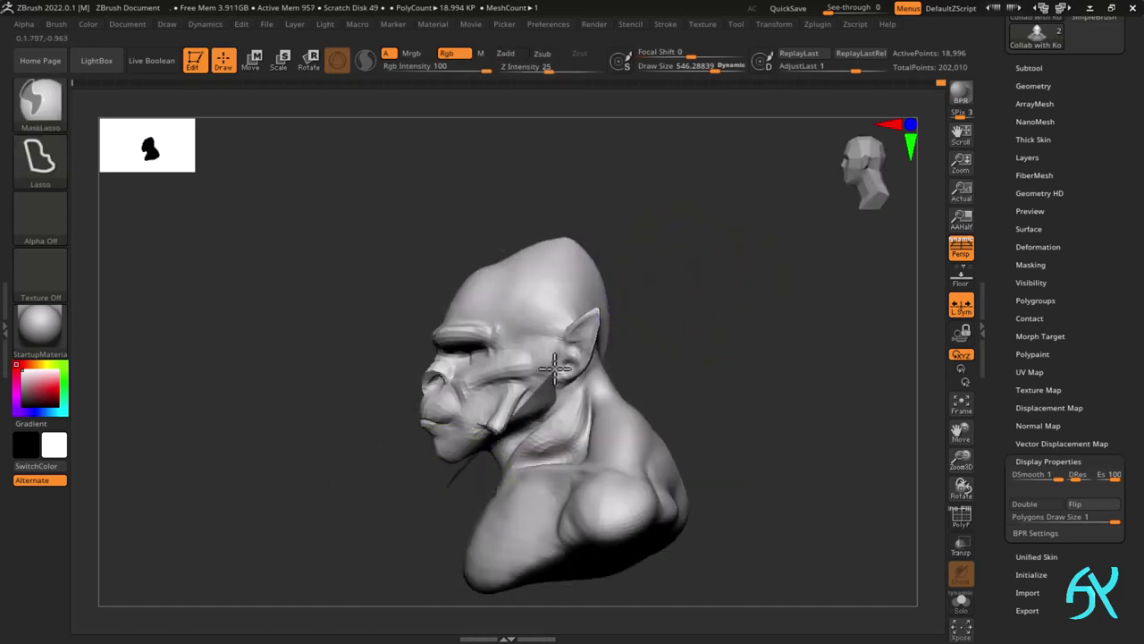
- Mask all but the face, widen it with the gizmo by a factor of about 1.05, and clear the mask
ctrl+right_drag(341, 552, 344, 538)
ctrl+drag(343, 539, 367, 514)
shift+drag(601, 346, 645, 347)
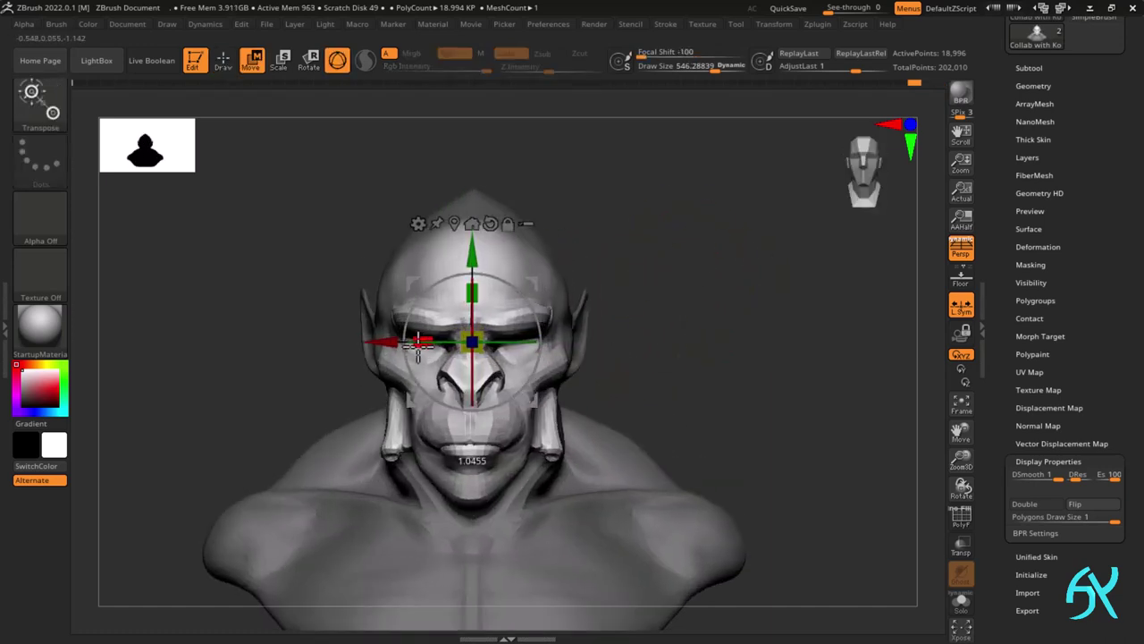
alt+drag(623, 389, 692, 388)
key(q)
mouse_move(698, 313)
ctrl+mouse_down()
mouse_move(733, 349)
mouse_move(702, 338)
mouse_move(715, 385)
ctrl+mouse_up()
- Reshape the side of the neck below the ear using the Move brush at a draw size of about 146
key(s)
drag(567, 427, 578, 429)
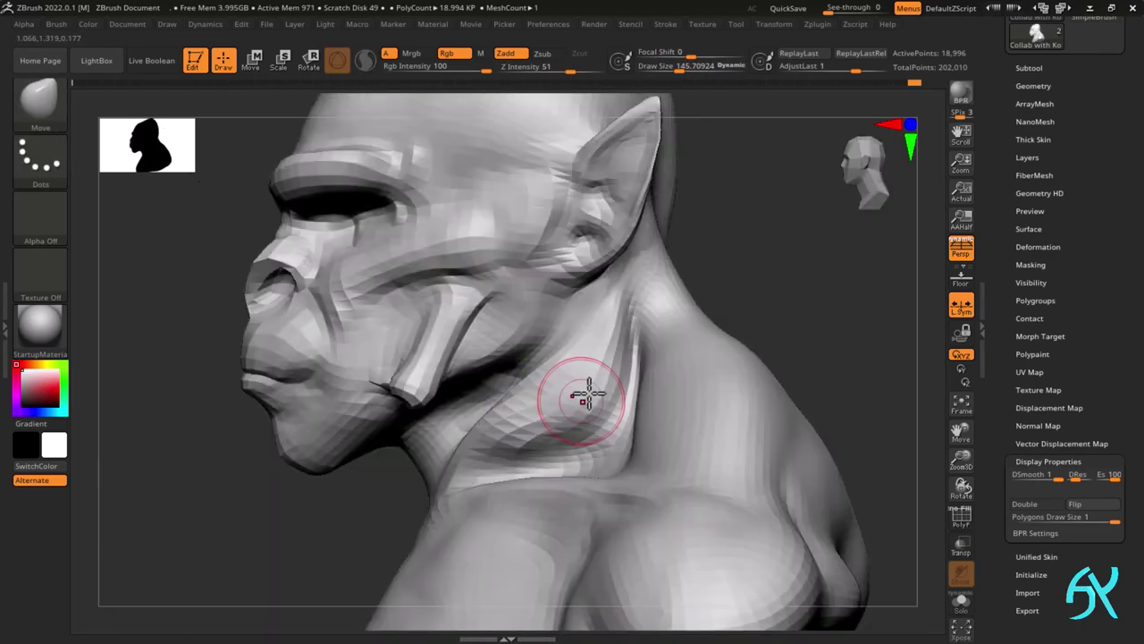
key(ctrl)
shift+right_drag(503, 351, 617, 389)
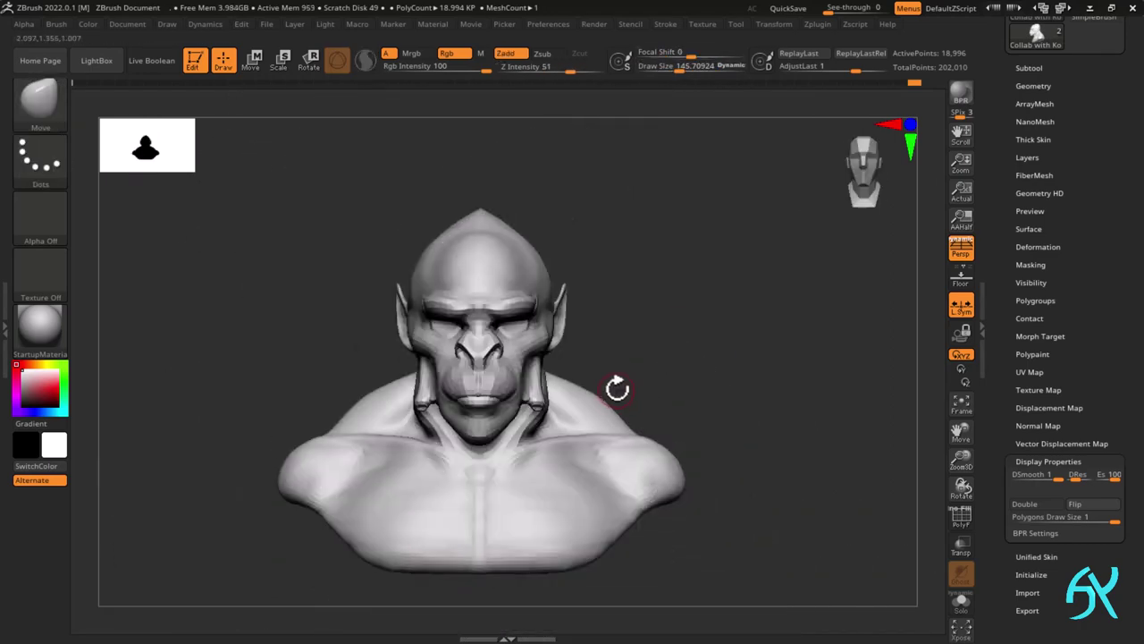
drag(760, 335, 657, 345)
- Separate head and torso with a mask, rotate the torso by about -3.43 degrees and tilt the head with the gizmo
mouse_move(447, 576)
ctrl+mouse_down()
mouse_move(587, 381)
mouse_move(751, 554)
ctrl+mouse_up()
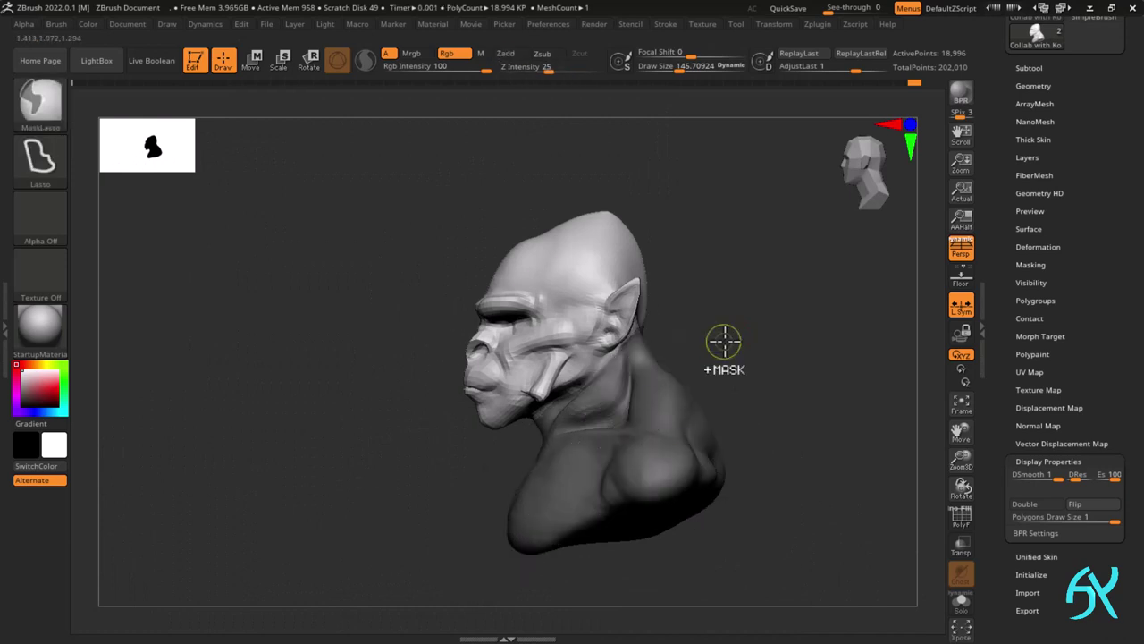
ctrl+click(723, 344)
shift+drag(661, 371, 711, 389)
key(w)
click(587, 322)
drag(472, 404, 473, 405)
drag(719, 309, 661, 327)
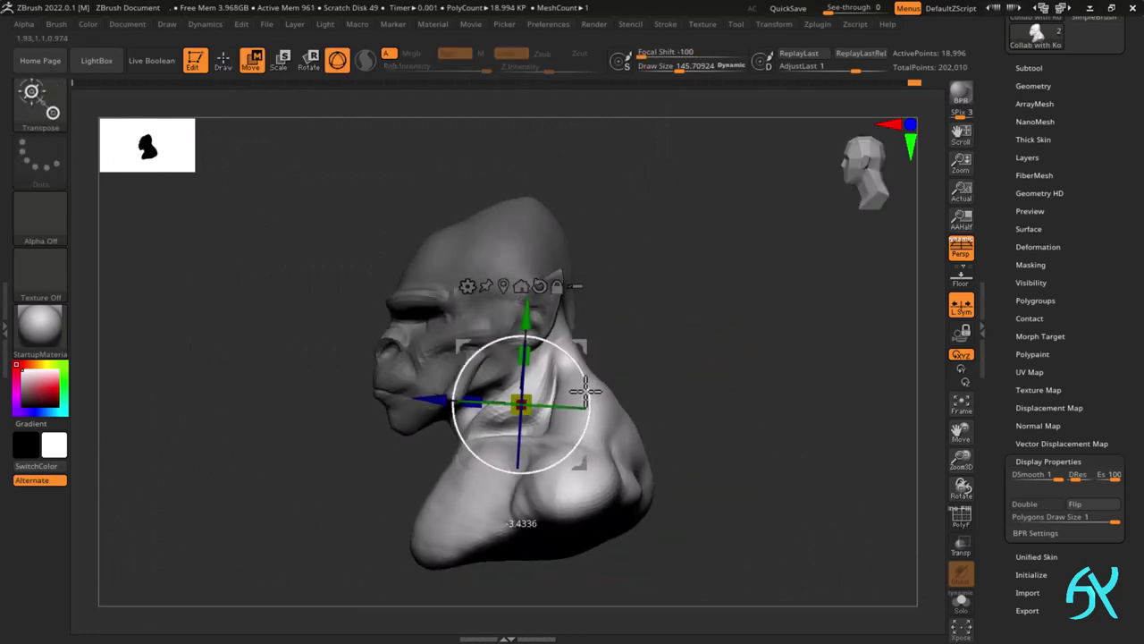
drag(583, 311, 581, 306)
shift+drag(623, 270, 597, 300)
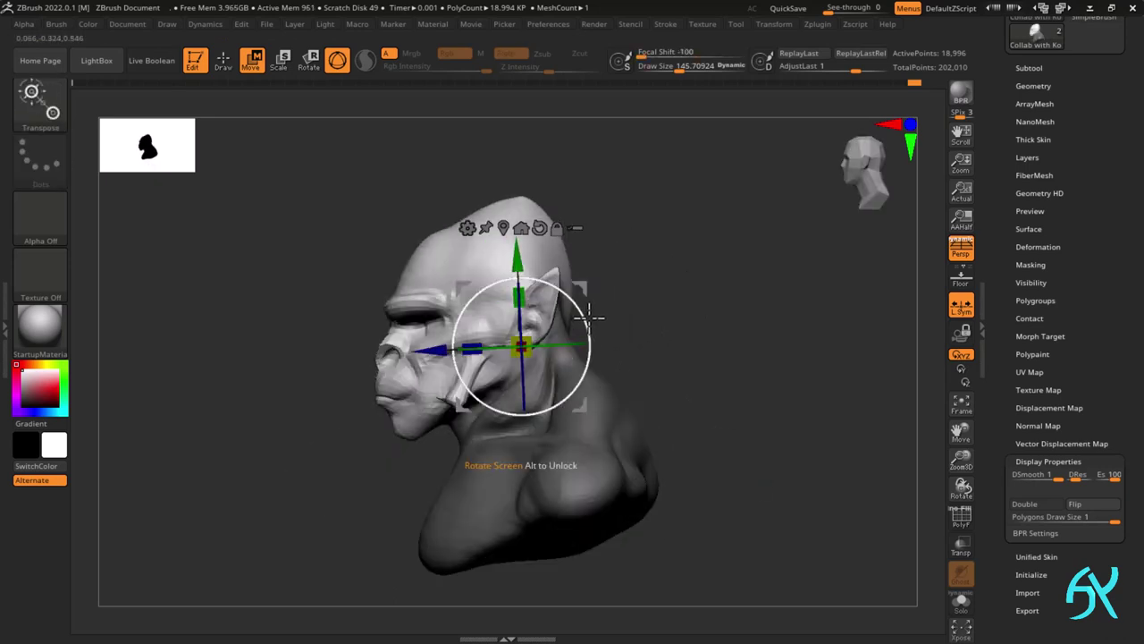
- Move the gizmo between the eyes, stretch the torso vertically with the head masked, and clear the mask
alt+drag(521, 347, 477, 311)
drag(545, 303, 638, 266)
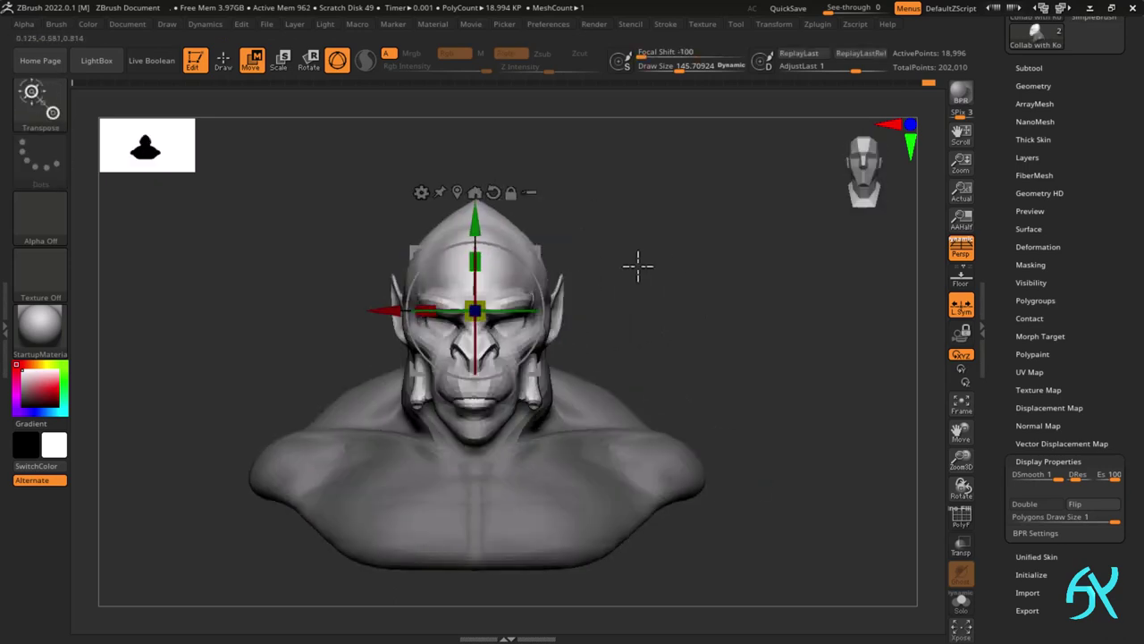
ctrl+click(633, 280)
drag(475, 261, 475, 249)
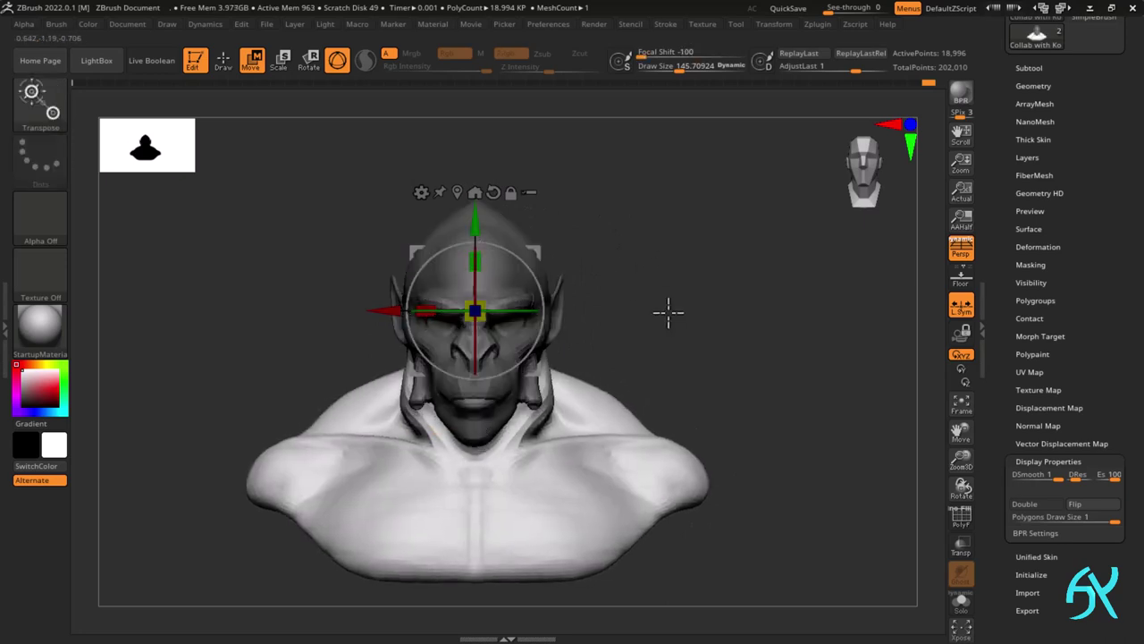
ctrl+drag(668, 313, 679, 277)
shift+drag(654, 234, 587, 202)
key(q)
- Adjust the bust's outline from behind with the Move brush, reducing the draw size to about 163
shift+drag(621, 331, 560, 352)
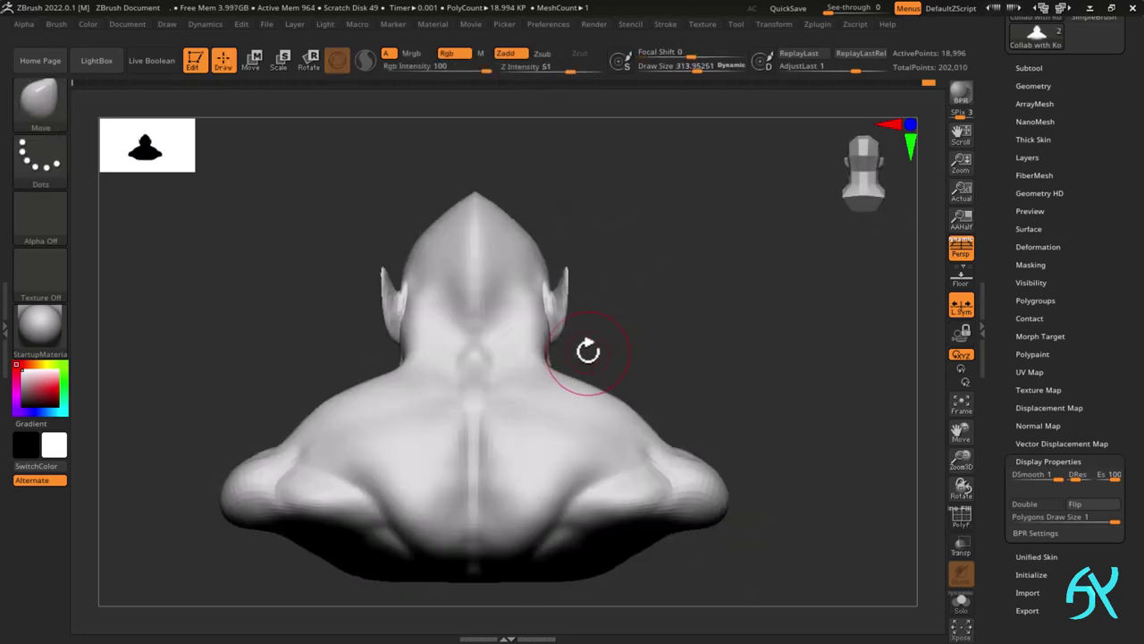
scroll(420, 313, up, 4)
key(s)
drag(436, 296, 408, 293)
key(s)
mouse_move(414, 245)
right_down()
mouse_move(443, 268)
mouse_move(421, 337)
mouse_move(429, 384)
mouse_move(681, 283)
right_up()
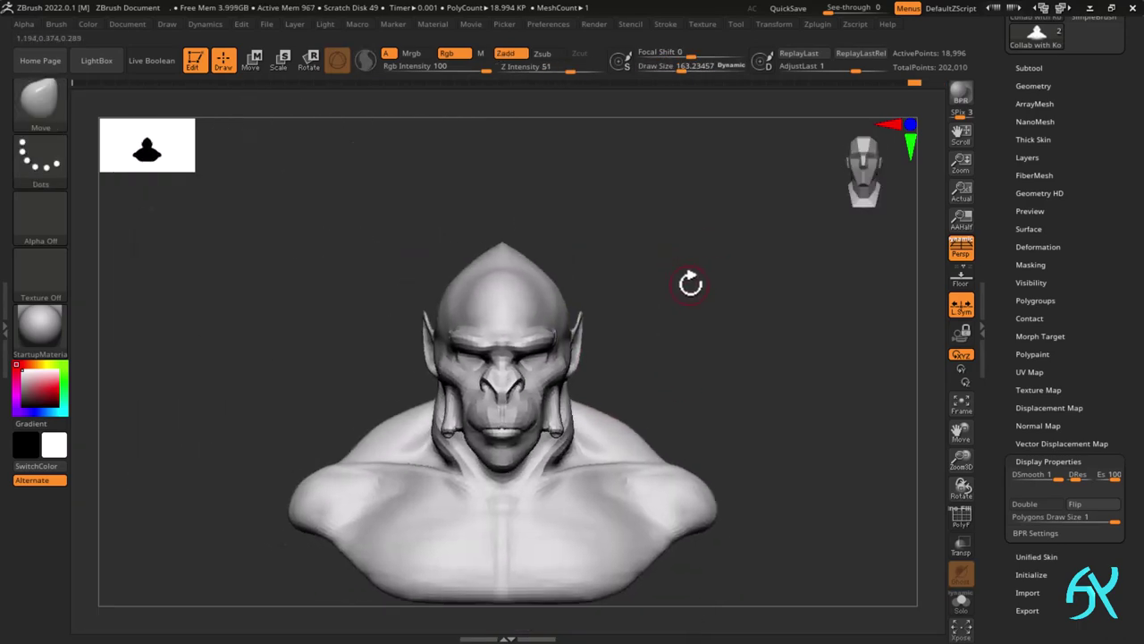
- Reshape the lower front of the chest in profile with the Move brush at a draw size of about 163
right_drag(555, 463, 494, 483)
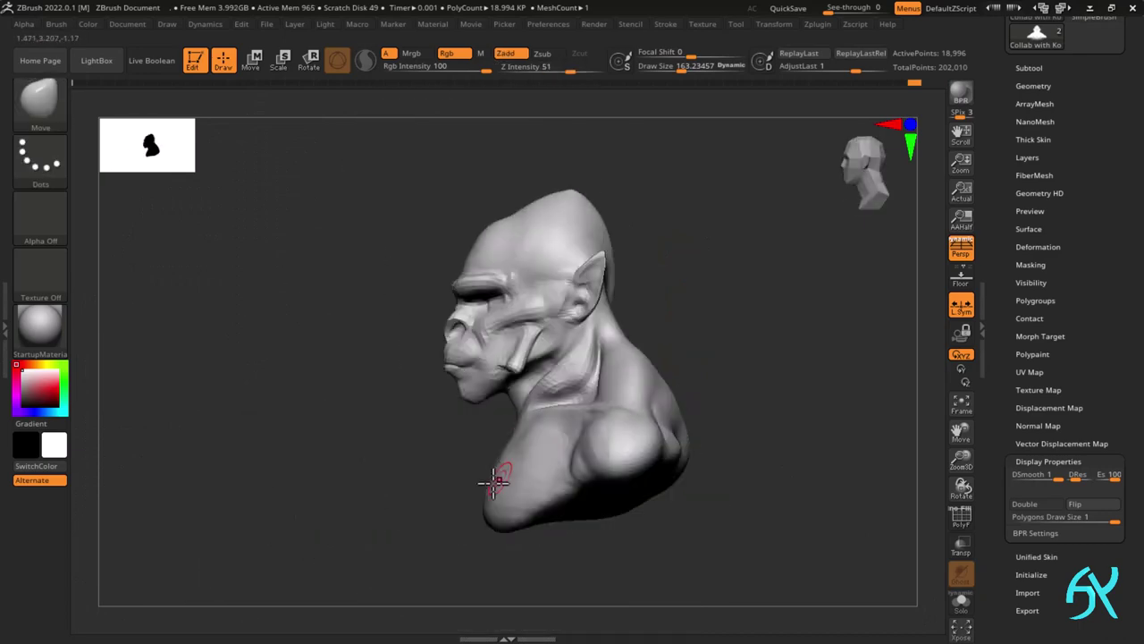
right_drag(480, 551, 618, 370)
right_drag(503, 533, 607, 587)
ctrl+drag(438, 503, 483, 554)
right_drag(500, 555, 654, 385)
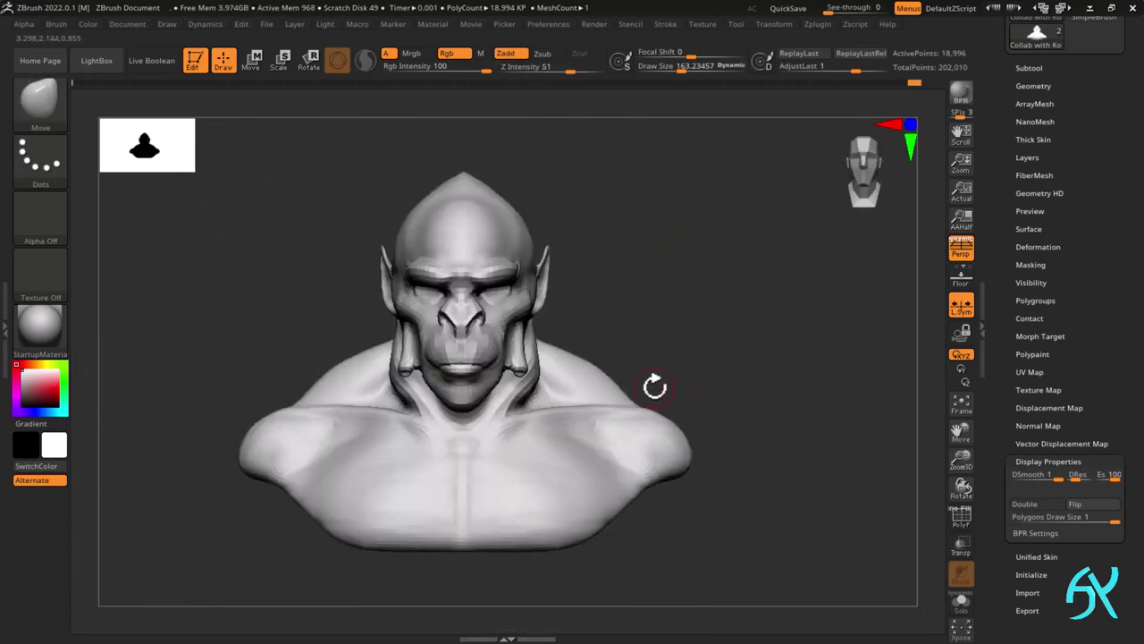
- Mask the torso below the neck, invert the mask so the torso is editable, and place the gizmo near the nape
mouse_move(455, 593)
ctrl+mouse_down()
mouse_move(537, 398)
mouse_move(572, 375)
ctrl+mouse_up()
right_drag(644, 536, 491, 434)
mouse_move(483, 463)
ctrl+mouse_down()
mouse_move(785, 572)
mouse_move(519, 608)
ctrl+mouse_up()
right_drag(545, 590, 700, 430)
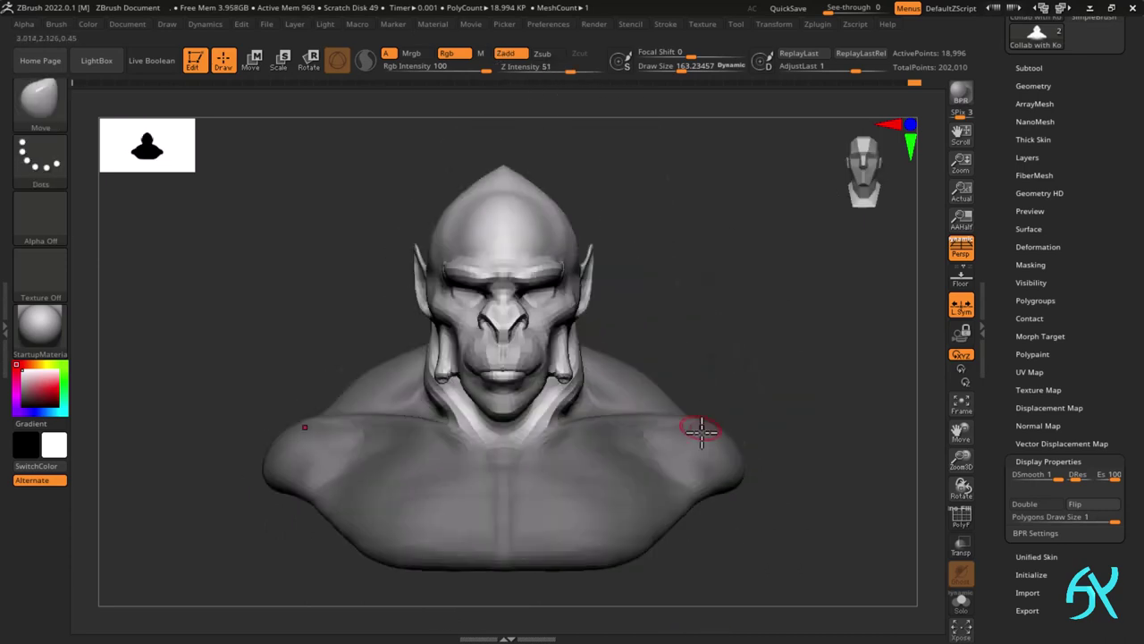
key(ctrl+i)
key(w)
right_drag(706, 286, 563, 172)
alt+drag(563, 217, 638, 239)
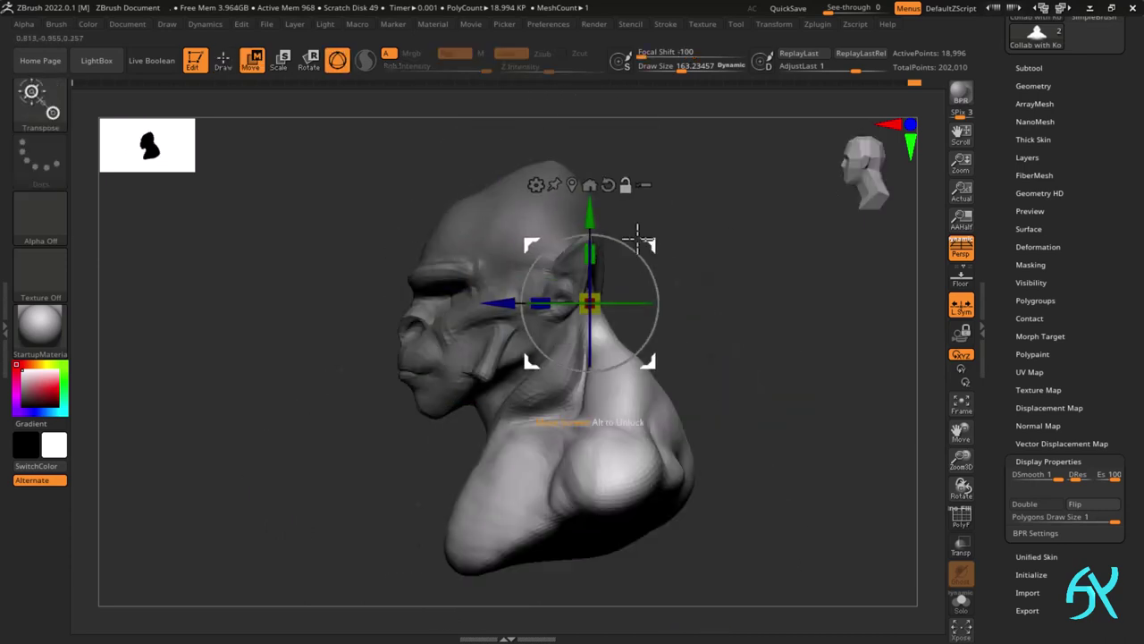
- Reposition the gizmo at the centre of the face, undo the last change and stretch the unmasked torso vertically
shift+right_drag(638, 238, 658, 215)
click(574, 185)
right_drag(729, 295, 608, 300)
alt+drag(504, 335, 523, 247)
shift+right_drag(675, 259, 727, 263)
key(ctrl+z)
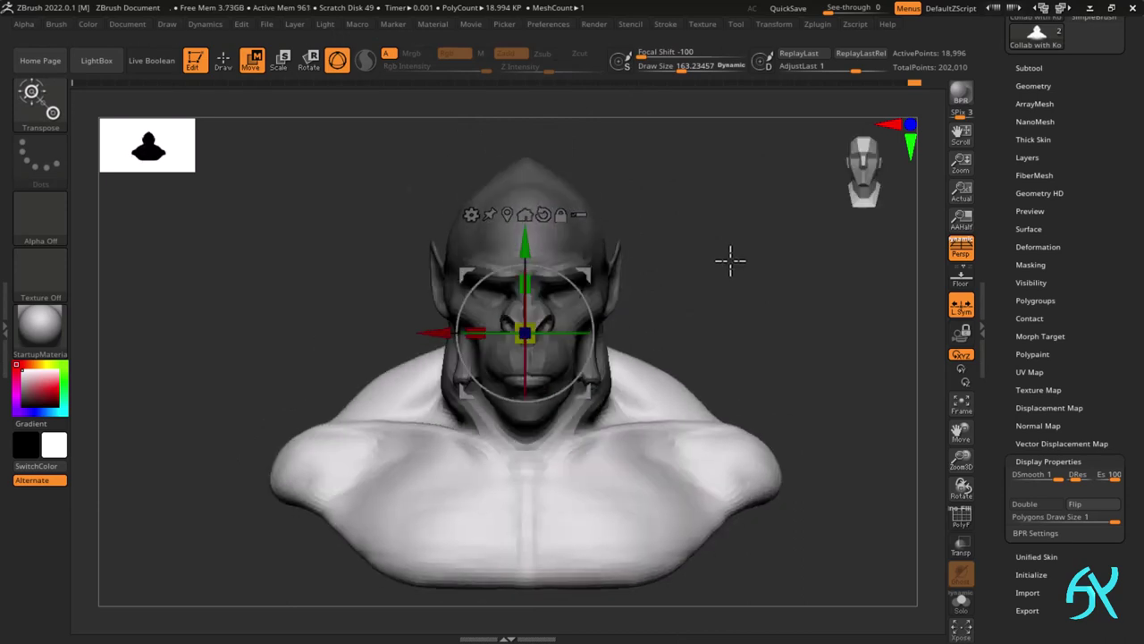
drag(527, 283, 528, 268)
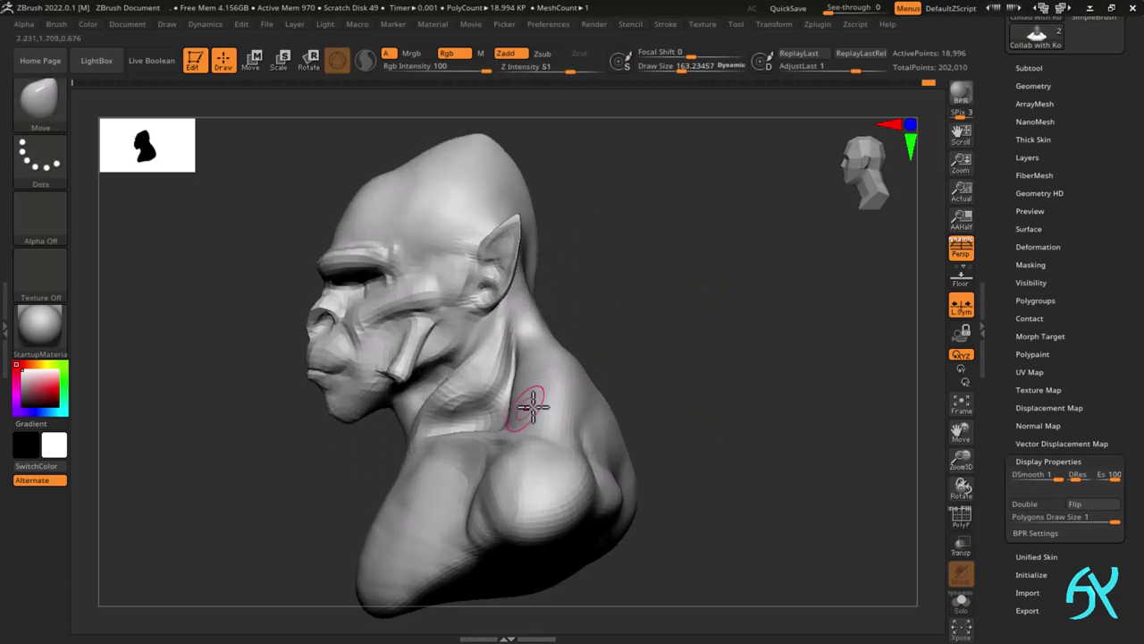
- Refine the base of the neck and the chest's centre groove using the Move brush at a draw size of about 114
right_drag(534, 407, 528, 456)
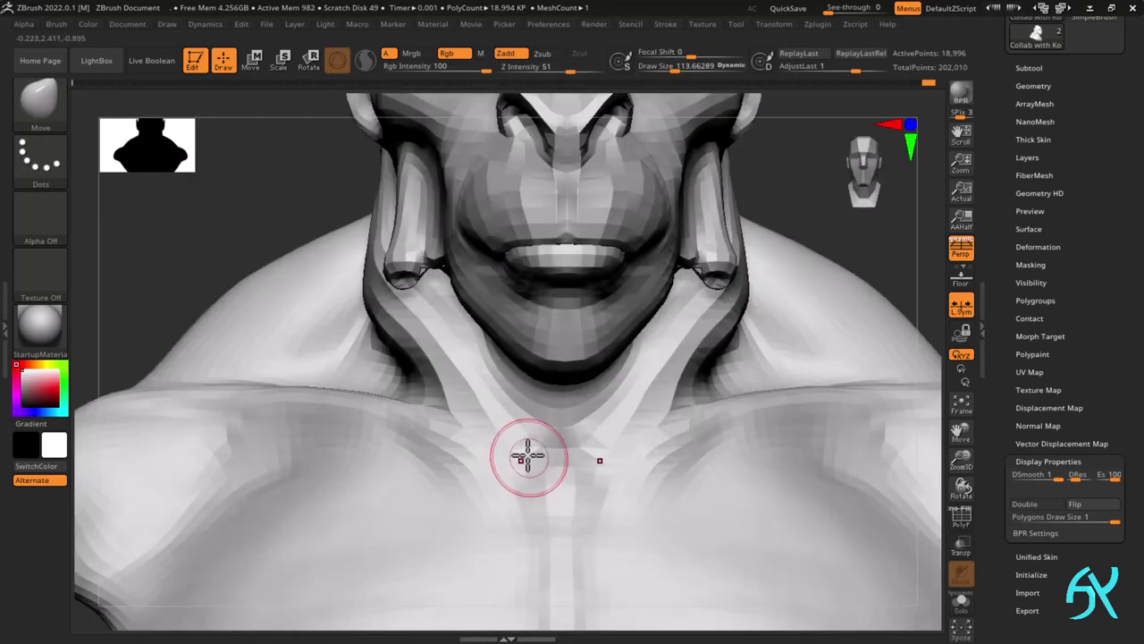
alt+right_drag(537, 547, 511, 452)
right_drag(567, 585, 557, 577)
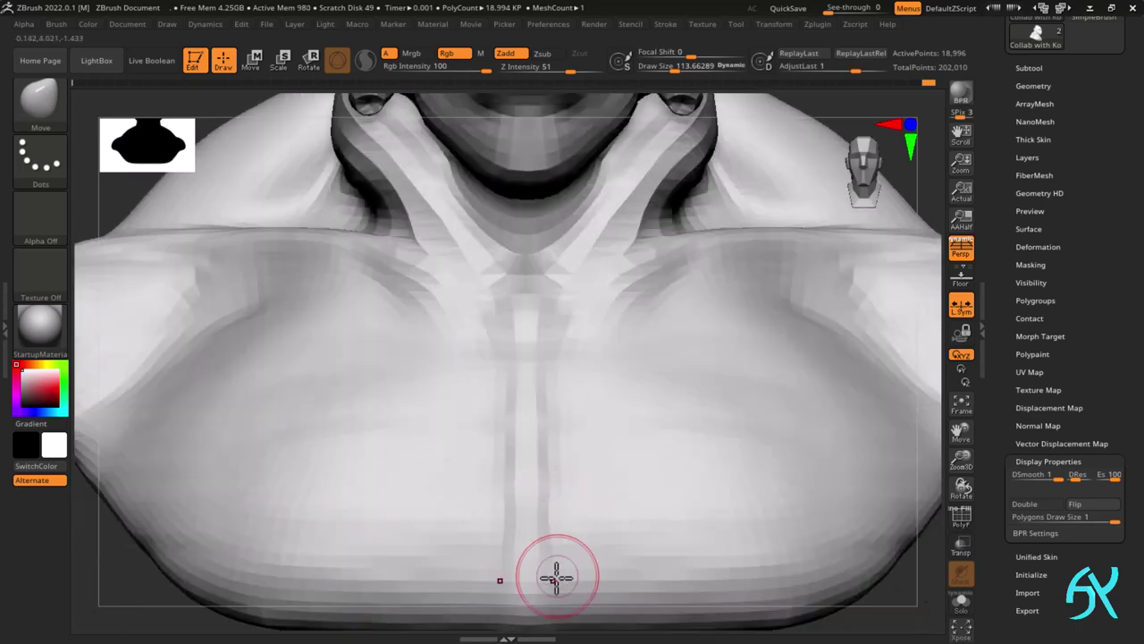
alt+right_drag(558, 343, 513, 454)
alt+right_drag(826, 344, 743, 347)
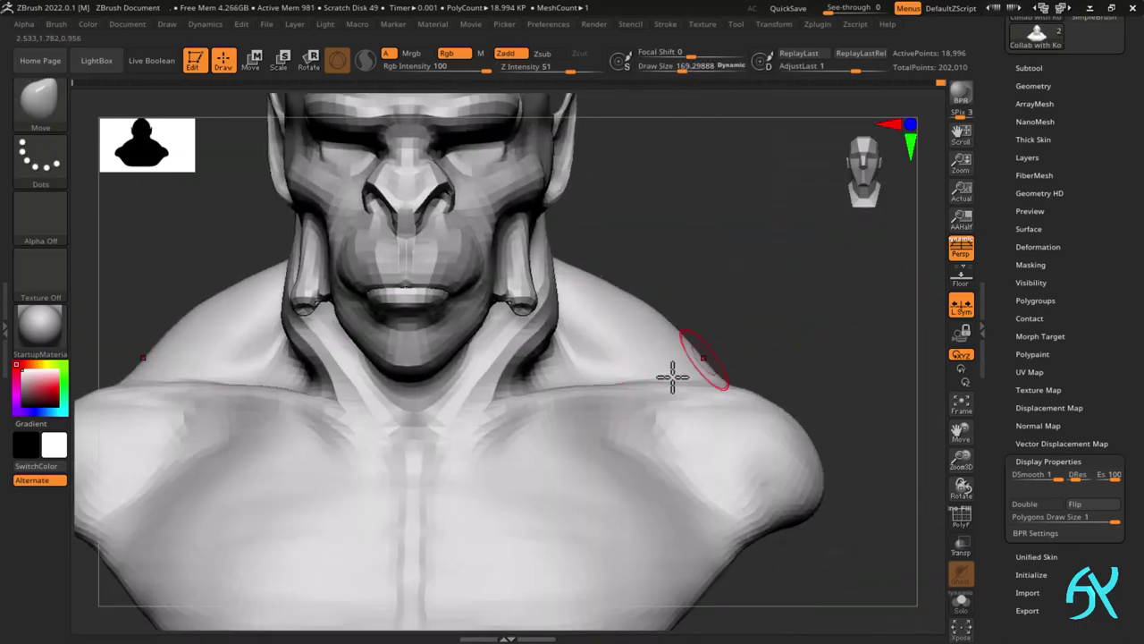
- Mask the head, invert the mask so only the head is editable, shift it slightly forward with the gizmo and clear the mask
right_drag(700, 380, 687, 545)
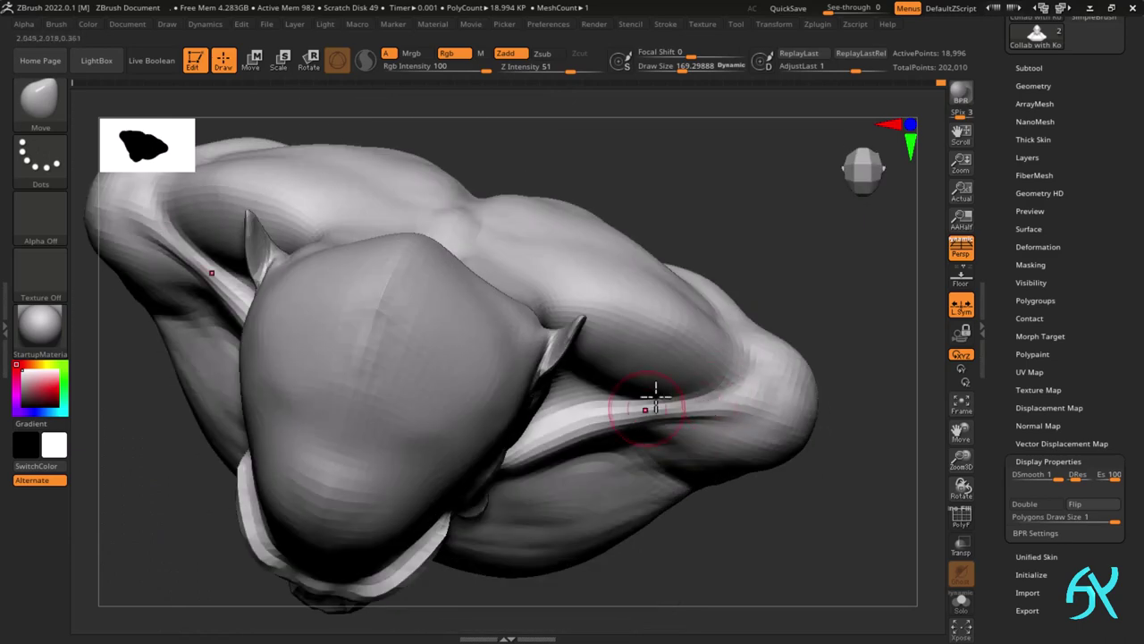
shift+right_drag(656, 399, 662, 304)
ctrl+right_drag(685, 406, 693, 329)
right_drag(713, 340, 605, 336)
ctrl+right_drag(453, 438, 460, 500)
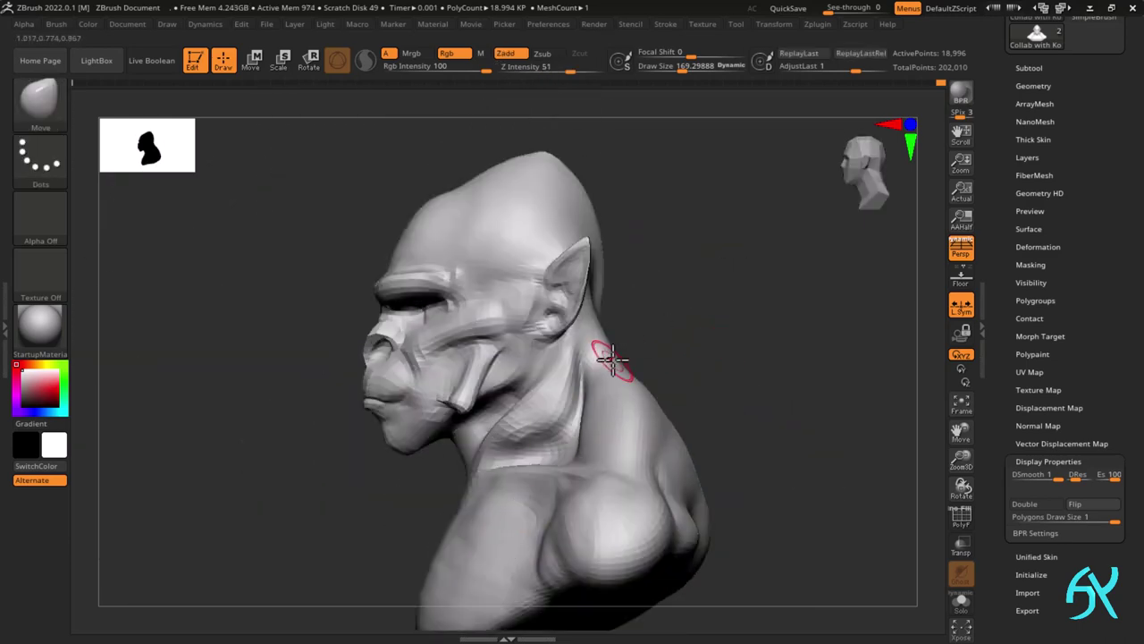
ctrl+drag(388, 521, 353, 429)
right_drag(477, 498, 594, 356)
key(ctrl+i)
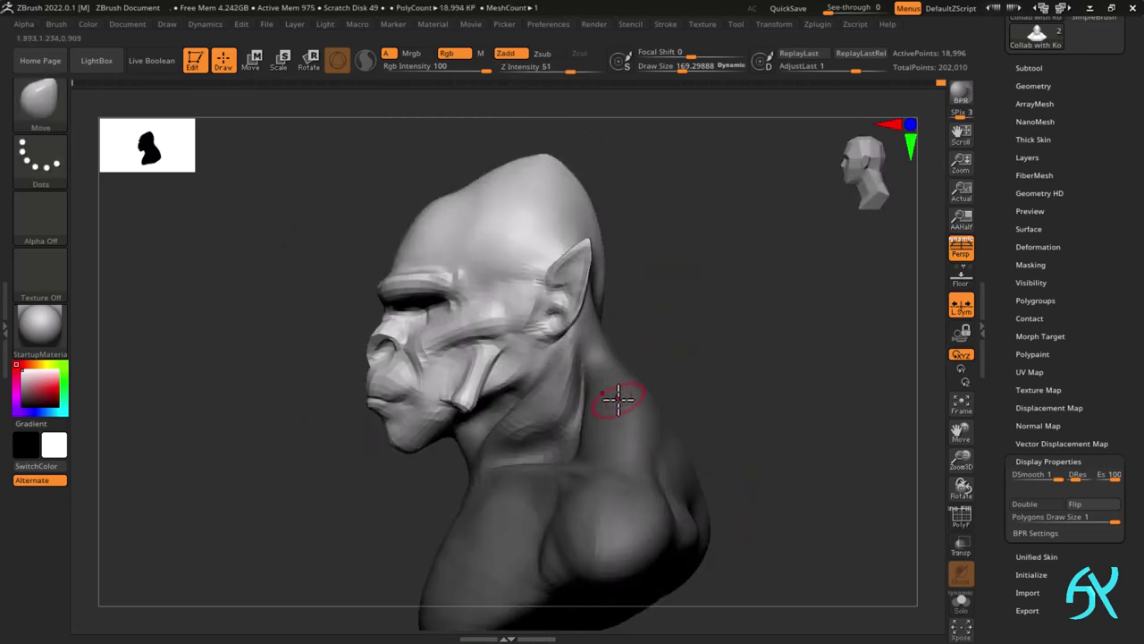
key(w)
drag(498, 347, 499, 349)
key(q)
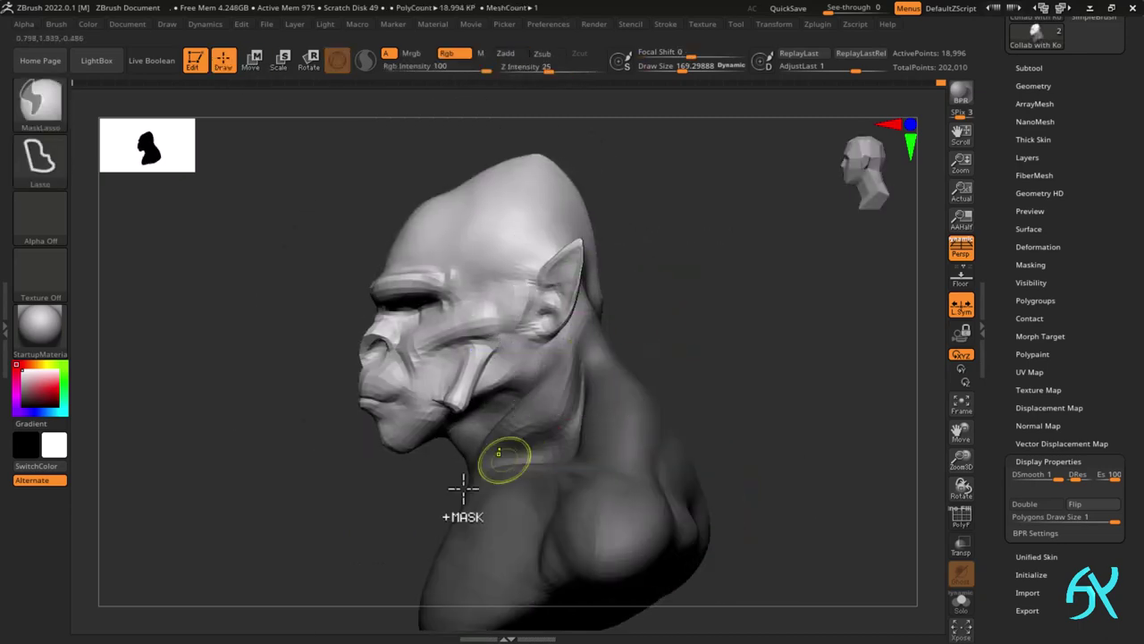
ctrl+drag(430, 503, 397, 518)
- Reshape the nape and the back of the neck with the Move brush at a draw size of about 229
mouse_move(707, 308)
right_down()
mouse_move(638, 299)
mouse_move(680, 284)
right_up()
ctrl+right_drag(652, 268, 642, 333)
drag(648, 331, 659, 324)
mouse_move(688, 277)
right_down()
mouse_move(672, 245)
mouse_move(586, 268)
right_up()
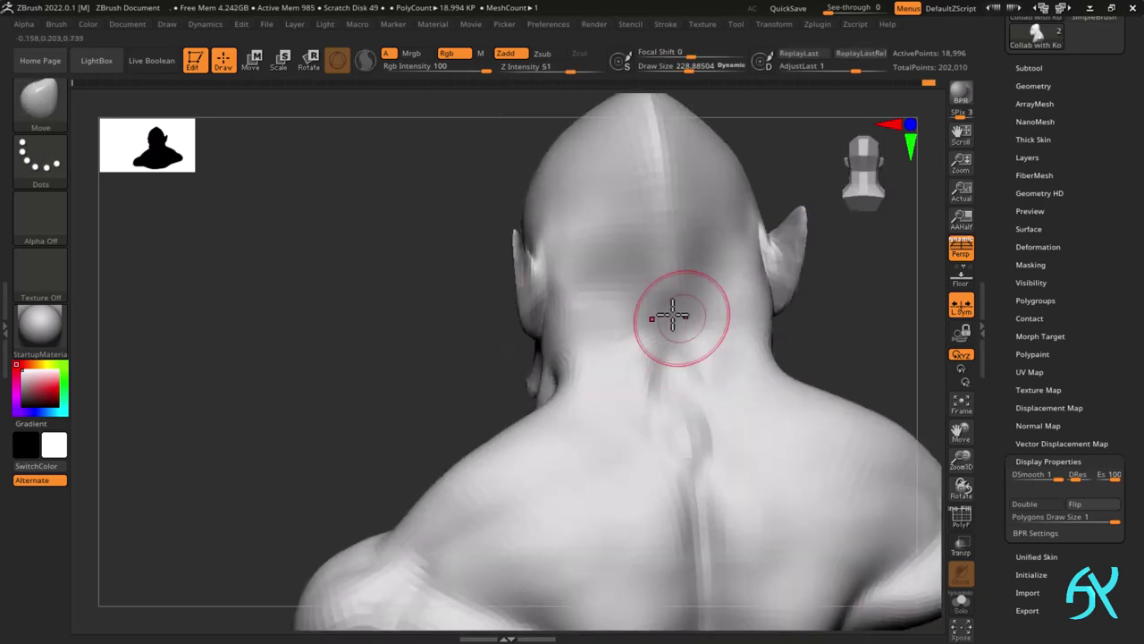
mouse_move(671, 312)
right_down()
mouse_move(626, 246)
mouse_move(701, 268)
right_up()
alt+right_drag(708, 223, 676, 328)
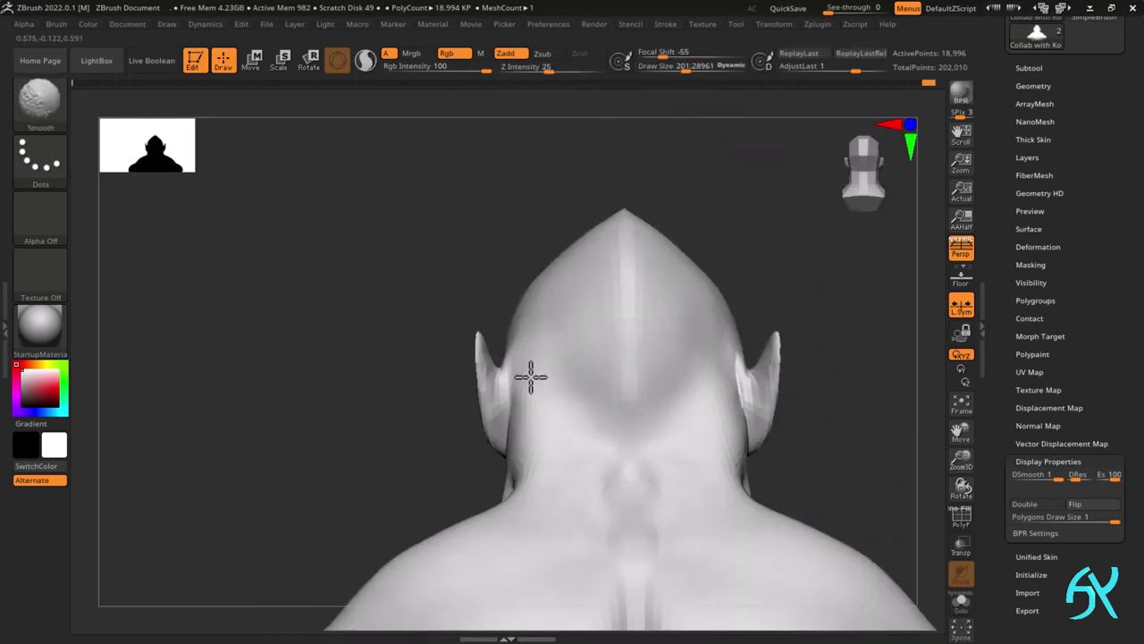
right_drag(538, 349, 670, 359)
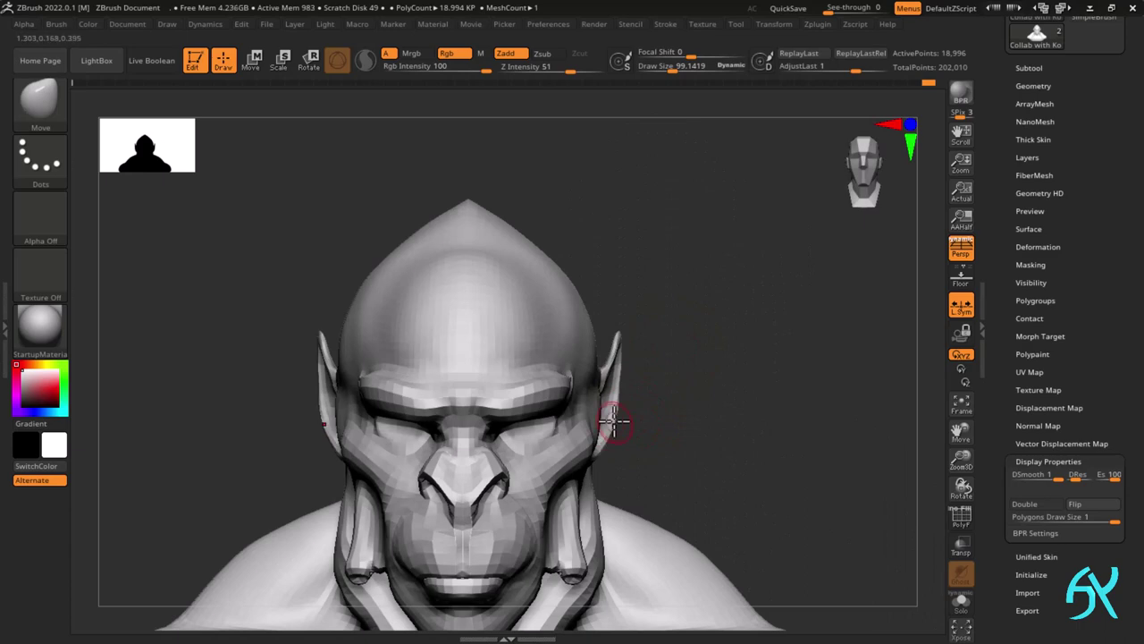
- Pull the upper part of the pointed ears outward in front view using the Move brush at a draw size of about 45
mouse_move(615, 421)
ctrl+right_down()
mouse_move(624, 416)
mouse_move(595, 378)
mouse_move(621, 378)
mouse_move(599, 368)
ctrl+right_up()
key(bracketleft)
key(bracketleft)
drag(639, 360, 629, 365)
right_drag(597, 376, 641, 382)
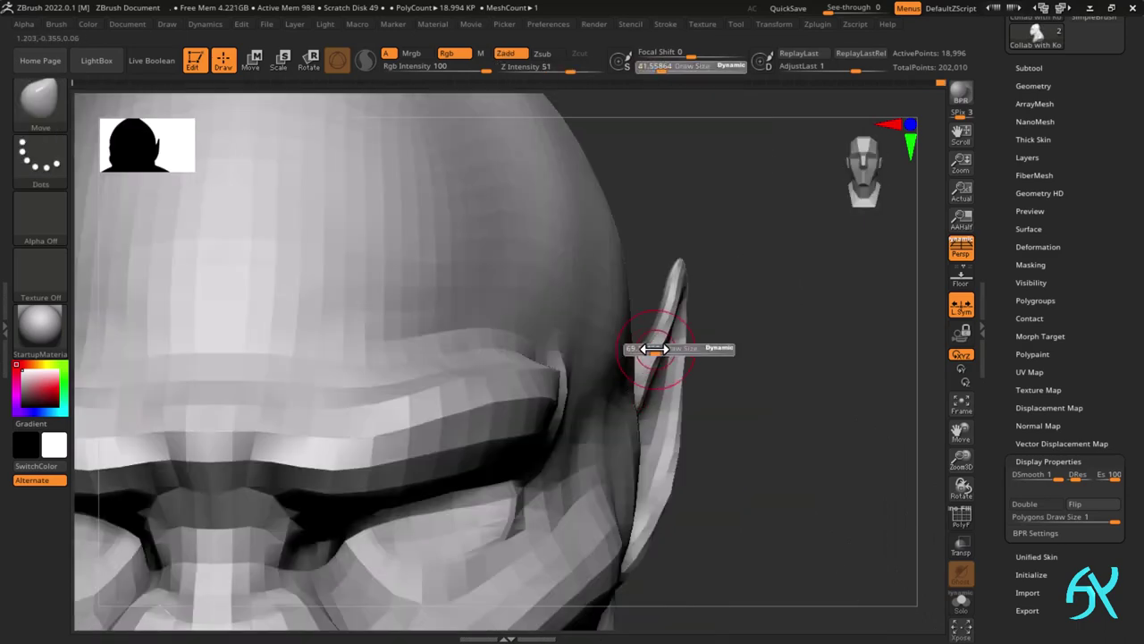
key(s)
drag(654, 341, 650, 341)
mouse_move(650, 340)
ctrl+right_down()
mouse_move(643, 368)
mouse_move(640, 329)
ctrl+right_up()
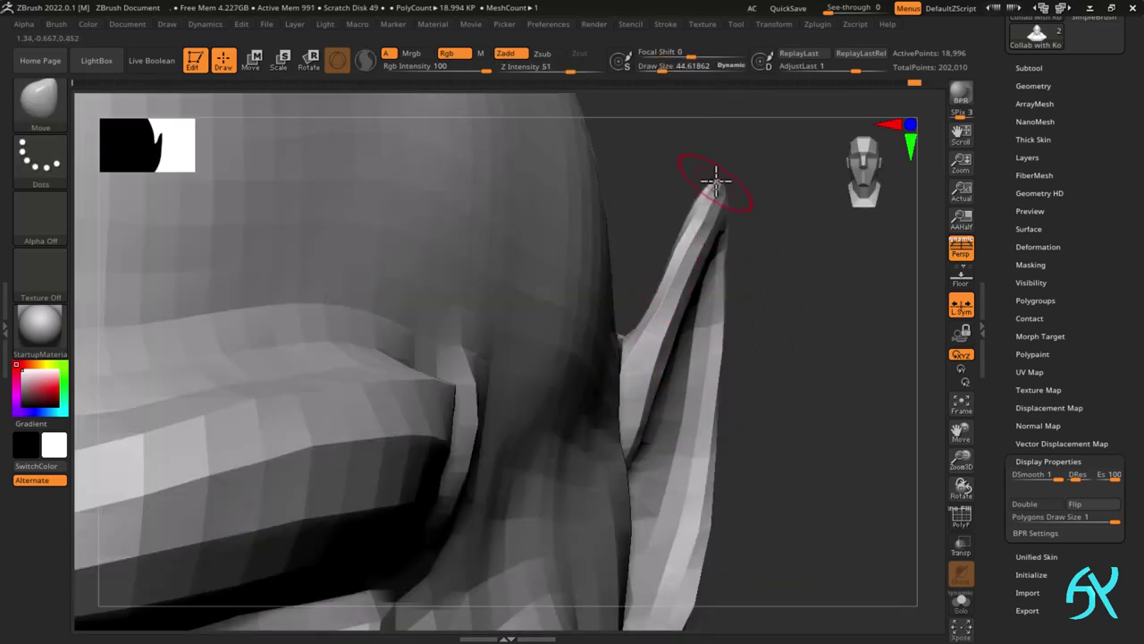
- Refine the ear's front rim and inner surface in profile using the Move brush at a draw size of about 36
right_drag(659, 382, 554, 396)
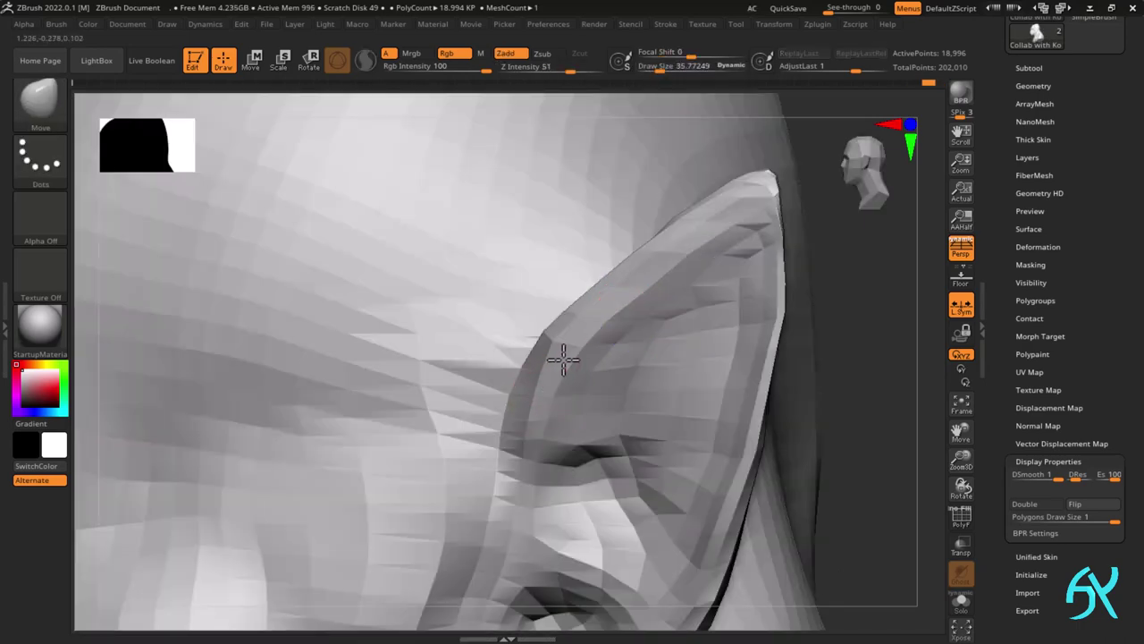
mouse_move(650, 298)
mouse_down()
mouse_move(670, 285)
mouse_move(692, 320)
mouse_up()
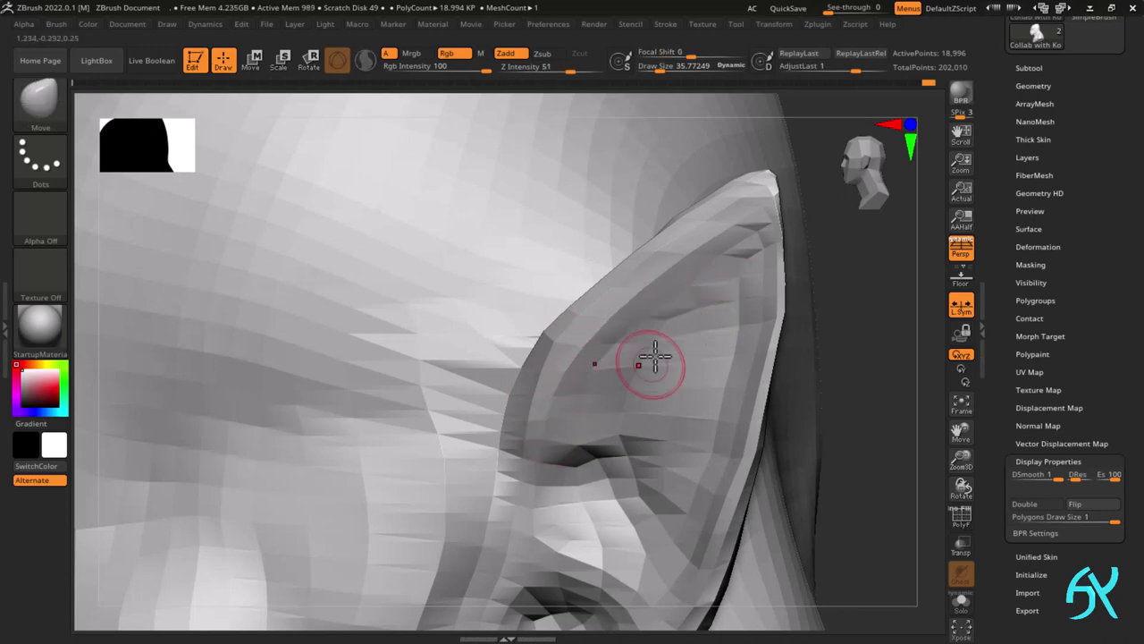
alt+right_drag(760, 377, 675, 328)
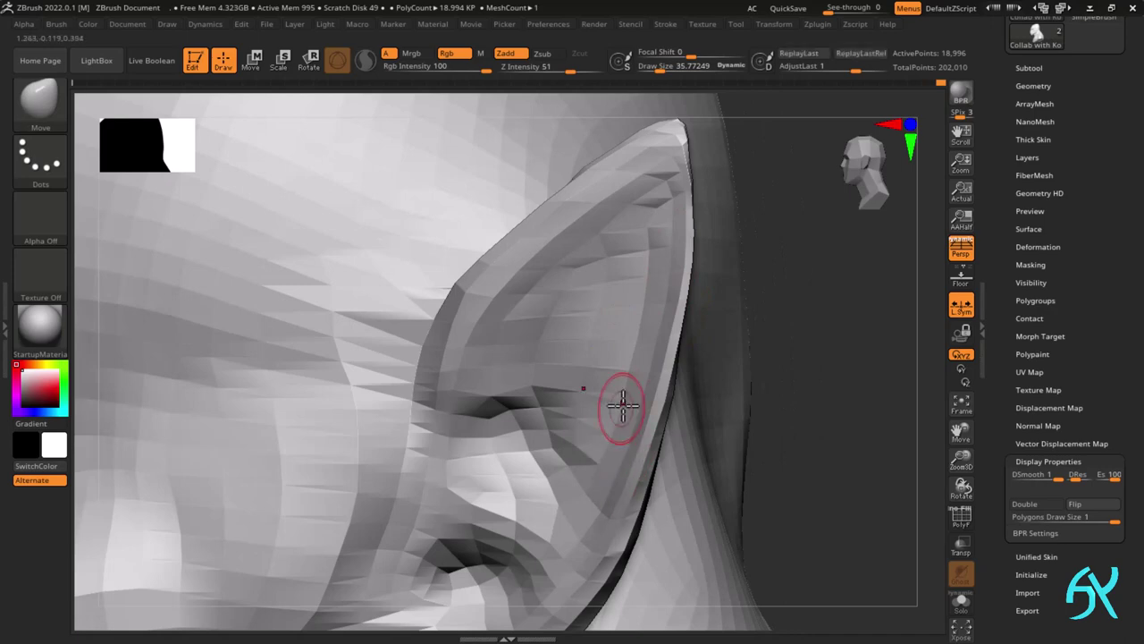
ctrl+right_drag(575, 459, 648, 441)
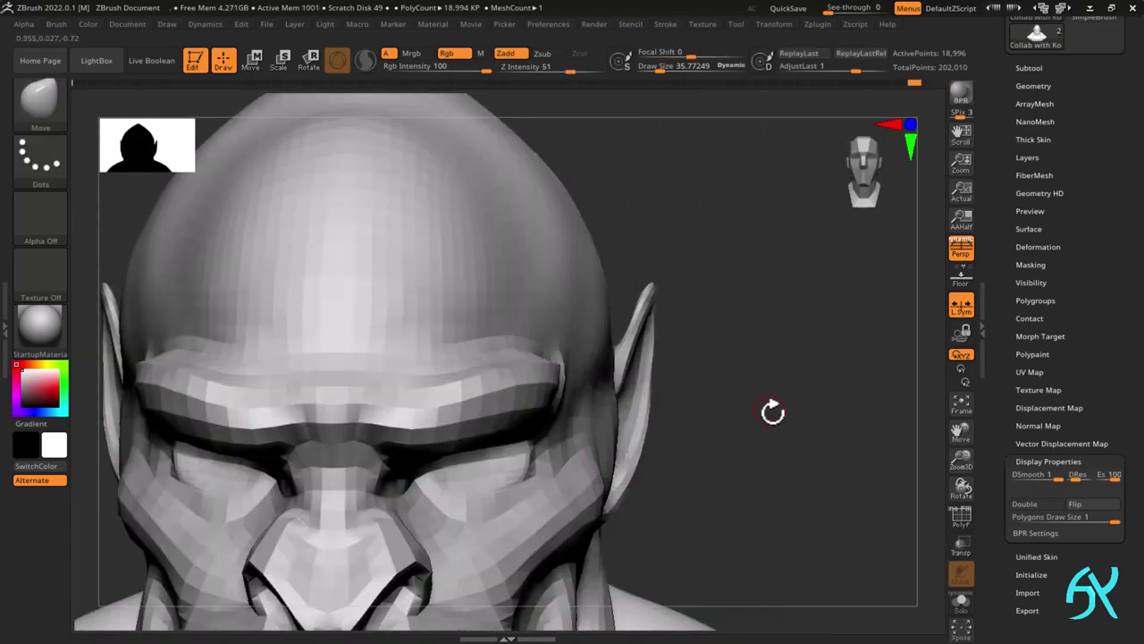
- Reshape the trapezius slope and neck sides from front, side and back using the Move brush at a draw size of about 208
ctrl+right_drag(772, 412, 650, 431)
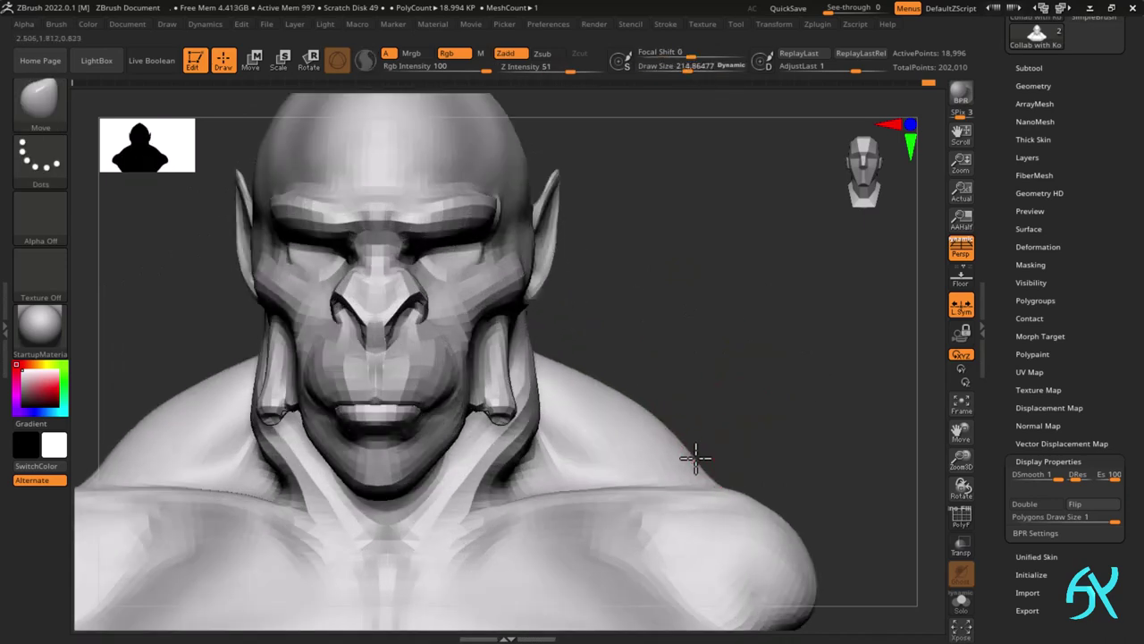
right_drag(796, 438, 723, 457)
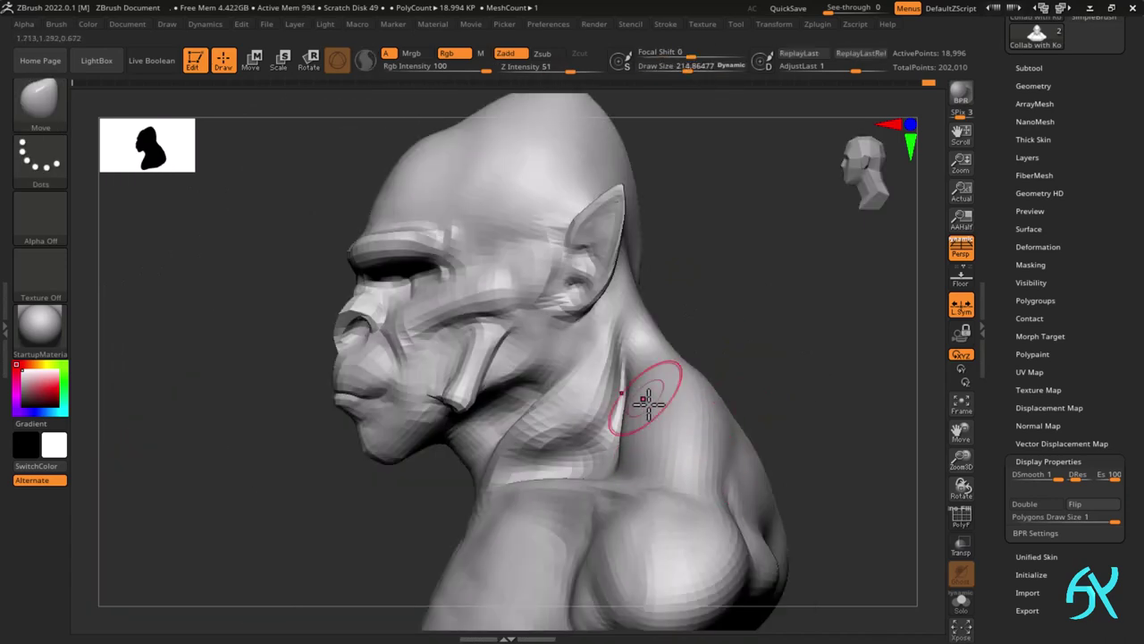
mouse_move(648, 404)
right_down()
mouse_move(661, 383)
mouse_move(706, 414)
mouse_move(741, 513)
mouse_move(724, 383)
mouse_move(518, 427)
right_up()
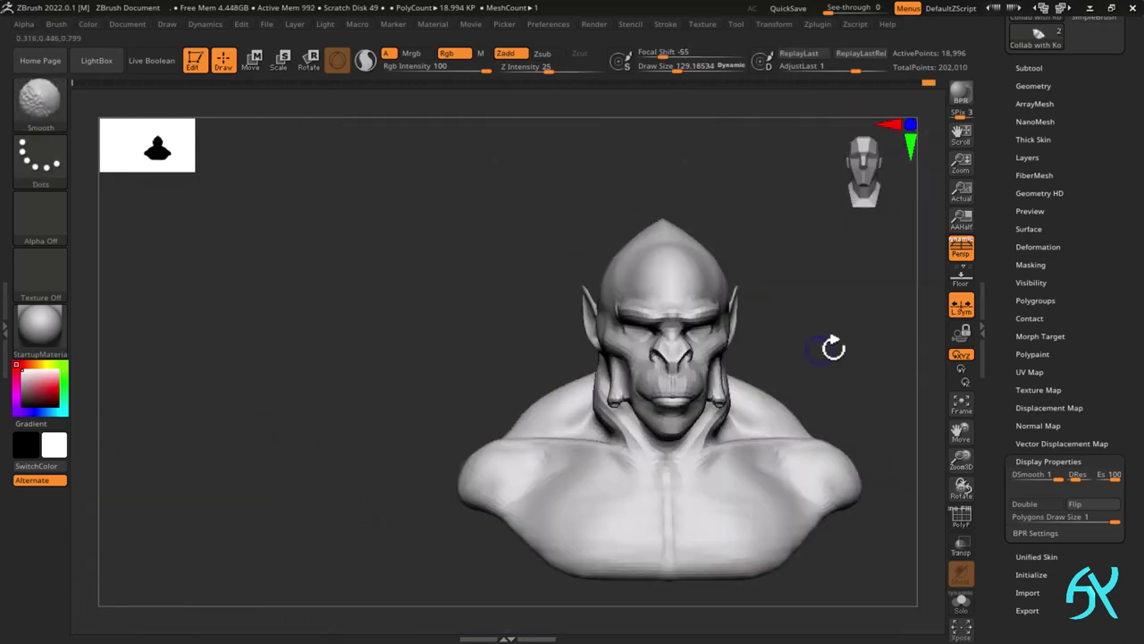
mouse_move(832, 345)
alt+right_down()
mouse_move(725, 358)
mouse_move(526, 414)
mouse_move(440, 377)
alt+right_up()
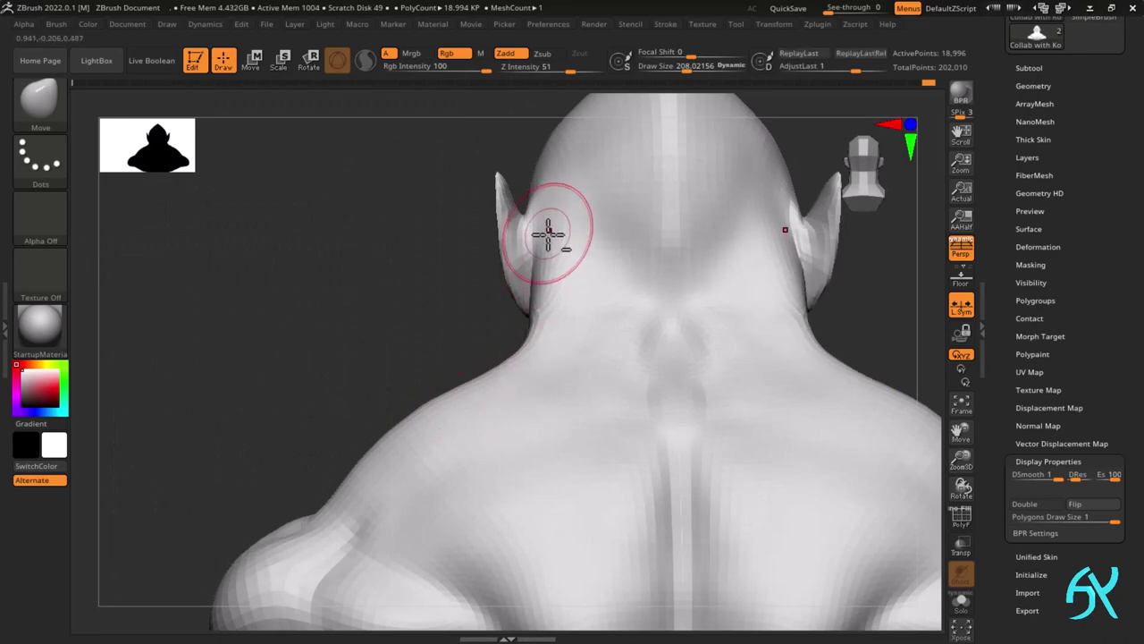
drag(492, 374, 488, 366)
right_drag(488, 367, 715, 367)
mouse_move(503, 429)
ctrl+right_down()
mouse_move(503, 339)
mouse_move(666, 345)
ctrl+right_up()
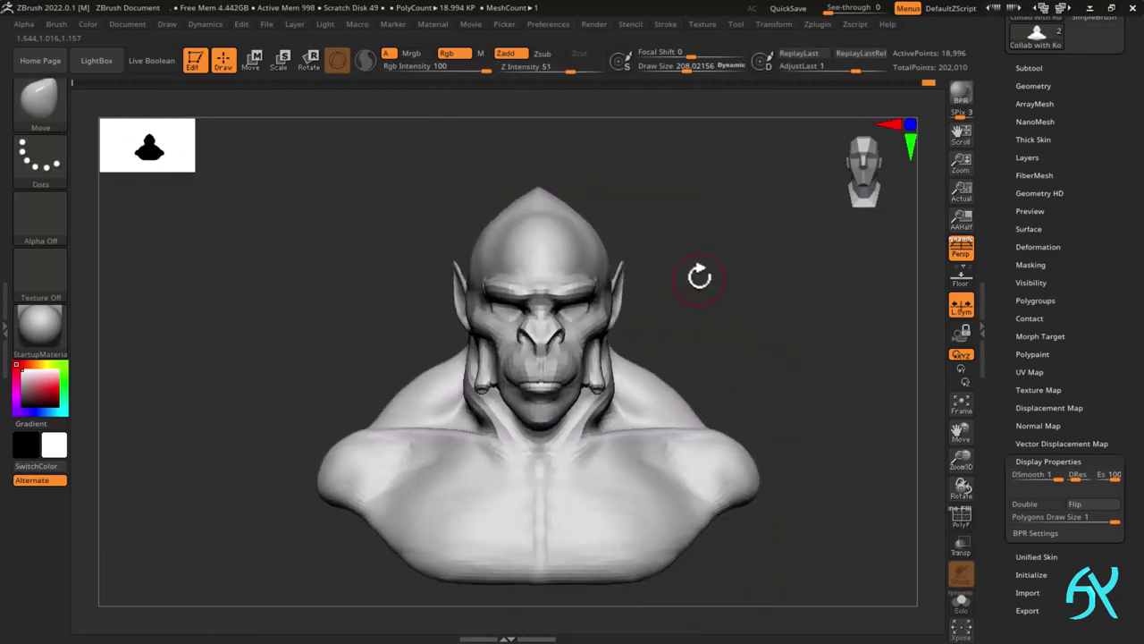
- Smooth the side of the neck and adjust the trapezius contour in profile with the Move brush
ctrl+right_drag(700, 275, 626, 339)
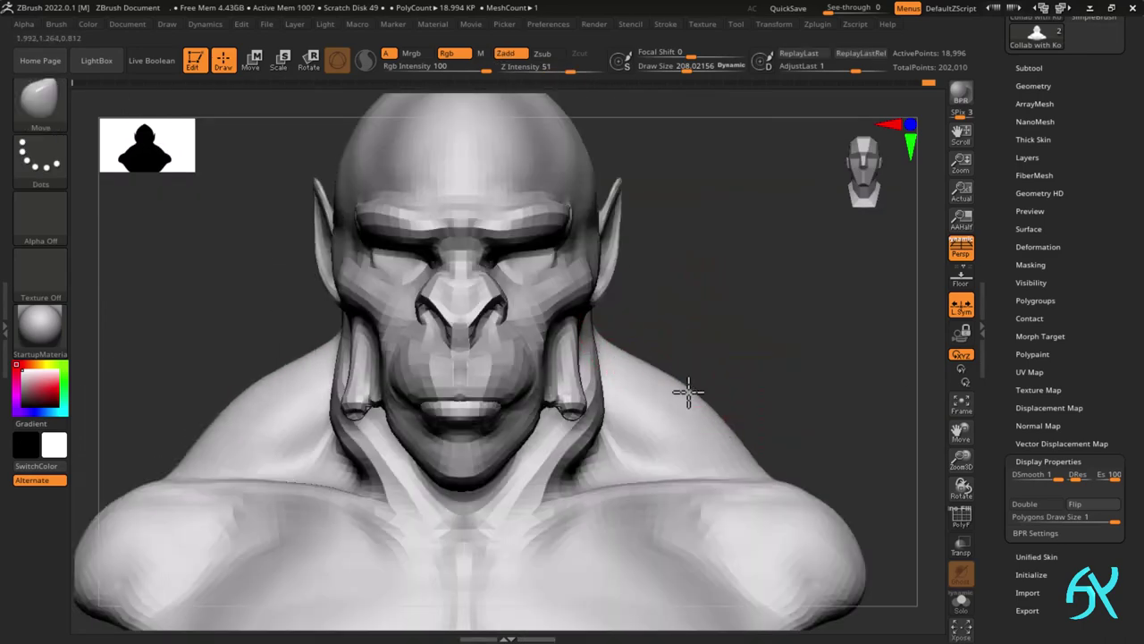
alt+right_drag(689, 392, 644, 337)
right_drag(786, 337, 608, 293)
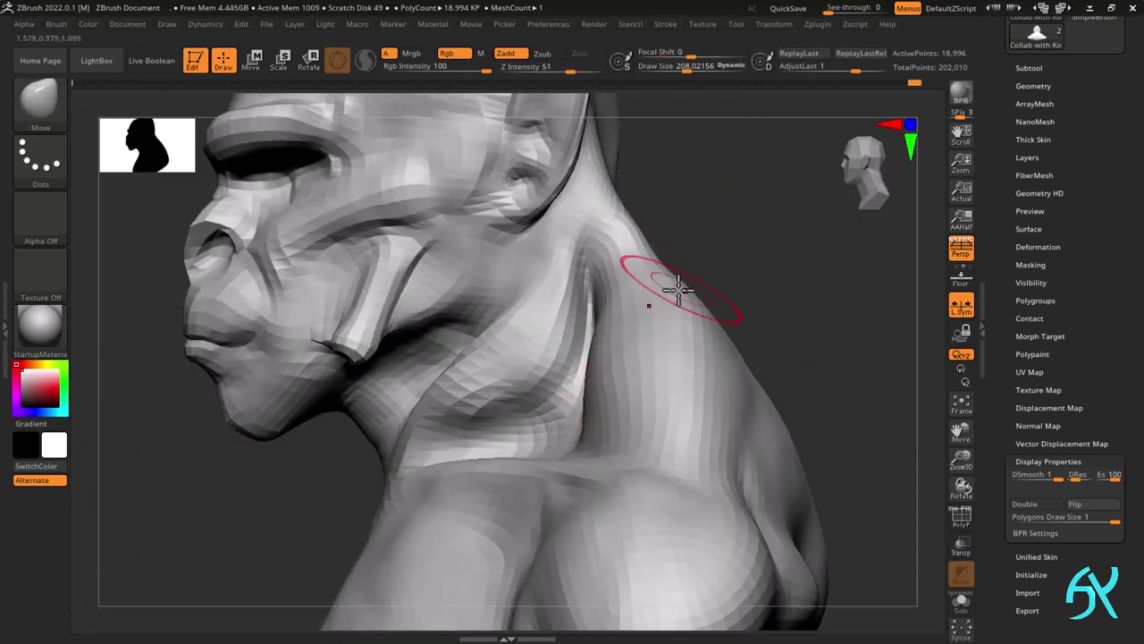
right_drag(624, 248, 569, 259)
shift+drag(669, 273, 660, 309)
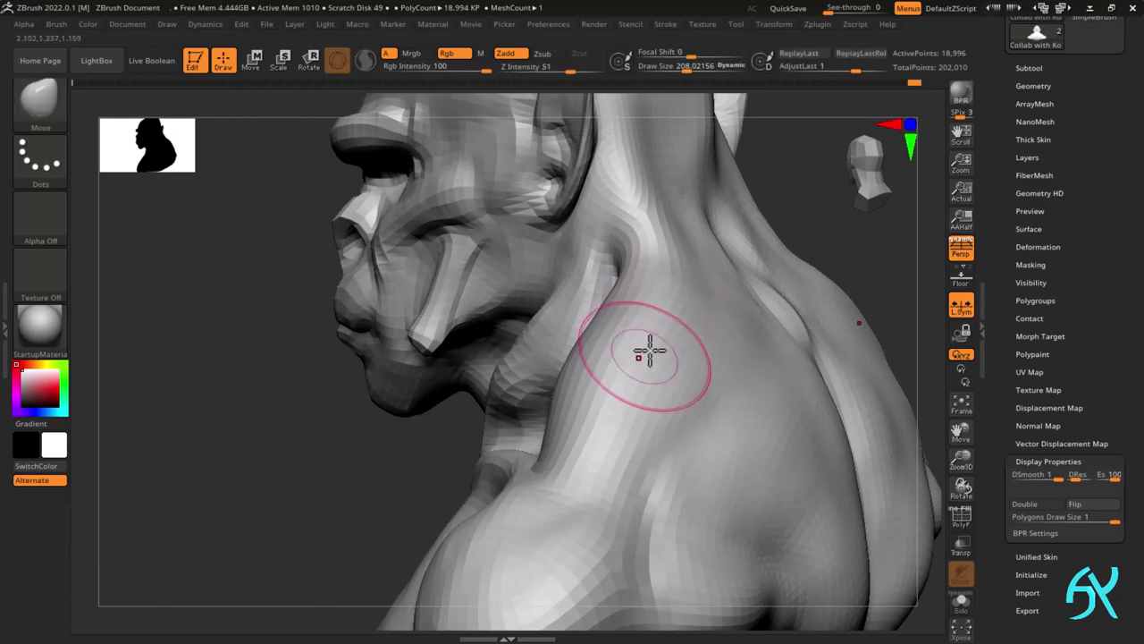
shift+right_drag(649, 350, 644, 281)
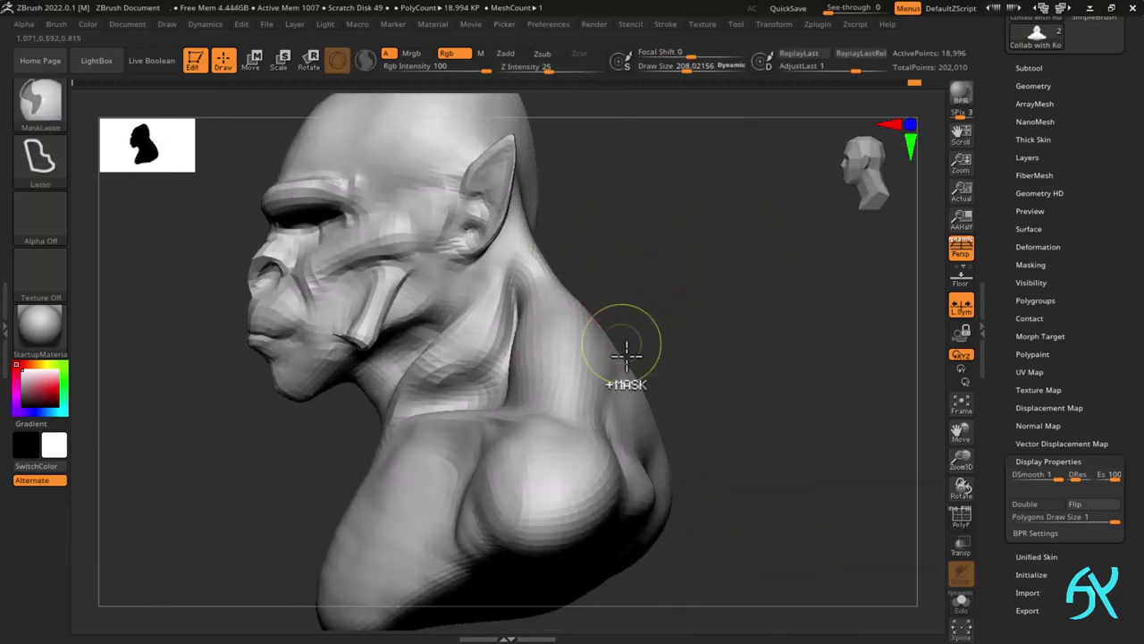
ctrl+right_drag(626, 352, 582, 375)
drag(582, 378, 577, 371)
right_drag(578, 371, 533, 409)
right_drag(533, 409, 613, 315)
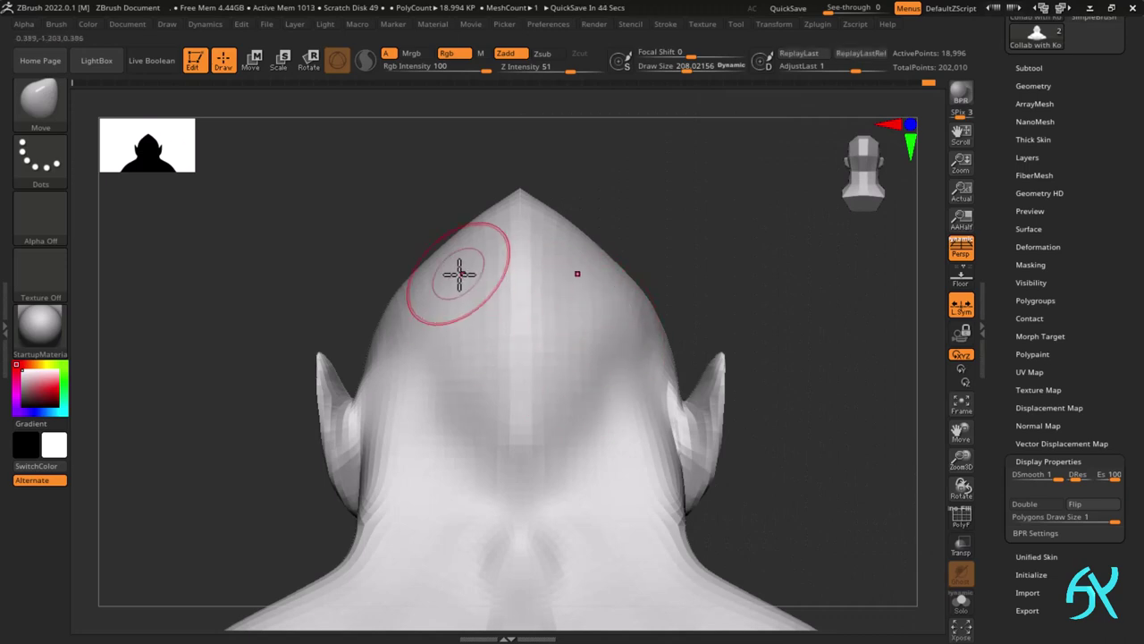
- Round out the back of the skull with the Move brush and smooth the area behind the ears
drag(455, 276, 485, 274)
drag(456, 416, 417, 444)
shift+drag(384, 384, 377, 398)
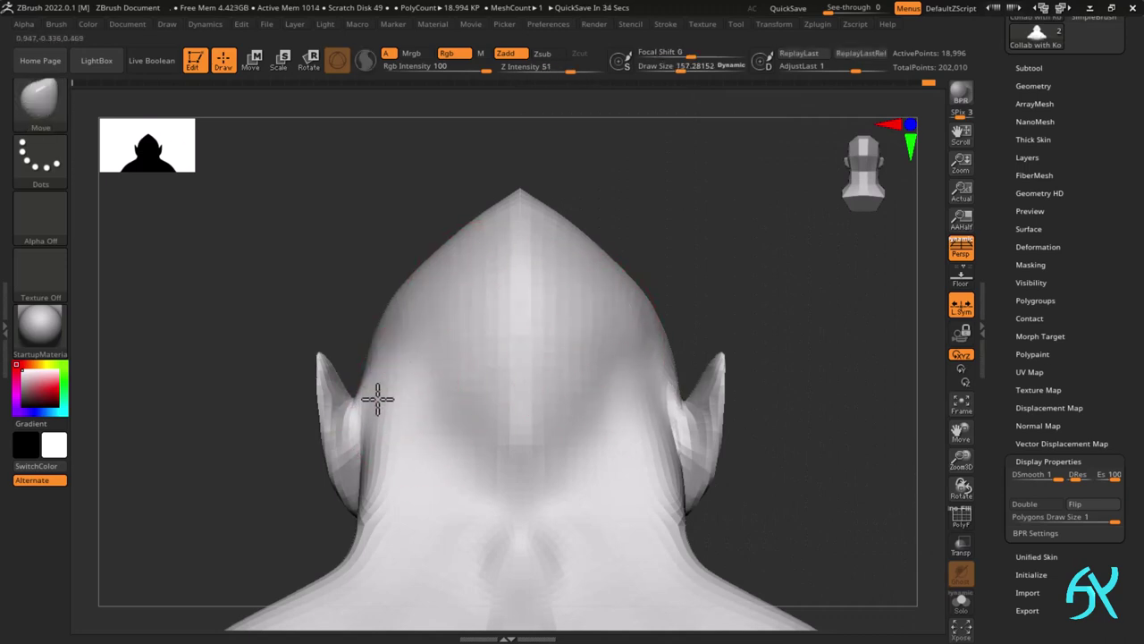
mouse_move(425, 386)
right_down()
mouse_move(401, 403)
mouse_move(481, 388)
mouse_move(506, 465)
mouse_move(477, 454)
mouse_move(460, 463)
mouse_move(483, 440)
right_up()
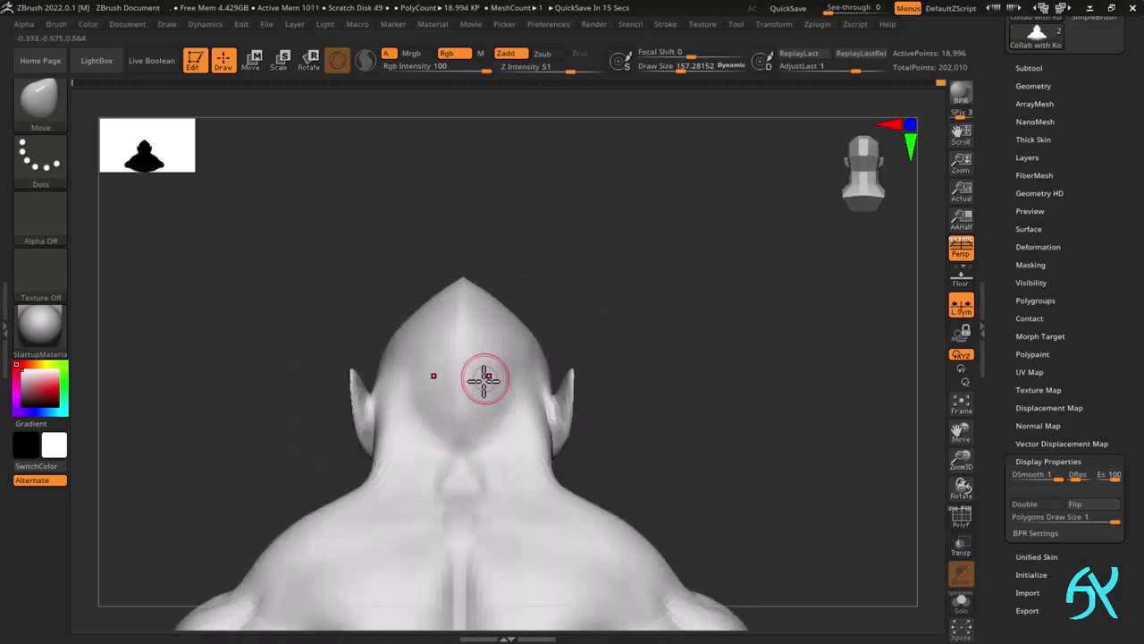
shift+drag(483, 380, 513, 375)
mouse_move(516, 386)
right_down()
mouse_move(536, 421)
mouse_move(483, 435)
mouse_move(634, 268)
mouse_move(567, 384)
mouse_move(478, 409)
mouse_move(489, 443)
mouse_move(477, 483)
mouse_move(475, 470)
mouse_move(402, 457)
mouse_move(459, 447)
mouse_move(388, 424)
mouse_move(432, 456)
right_up()
mouse_move(432, 456)
ctrl+right_down()
mouse_move(399, 447)
mouse_move(350, 494)
ctrl+right_up()
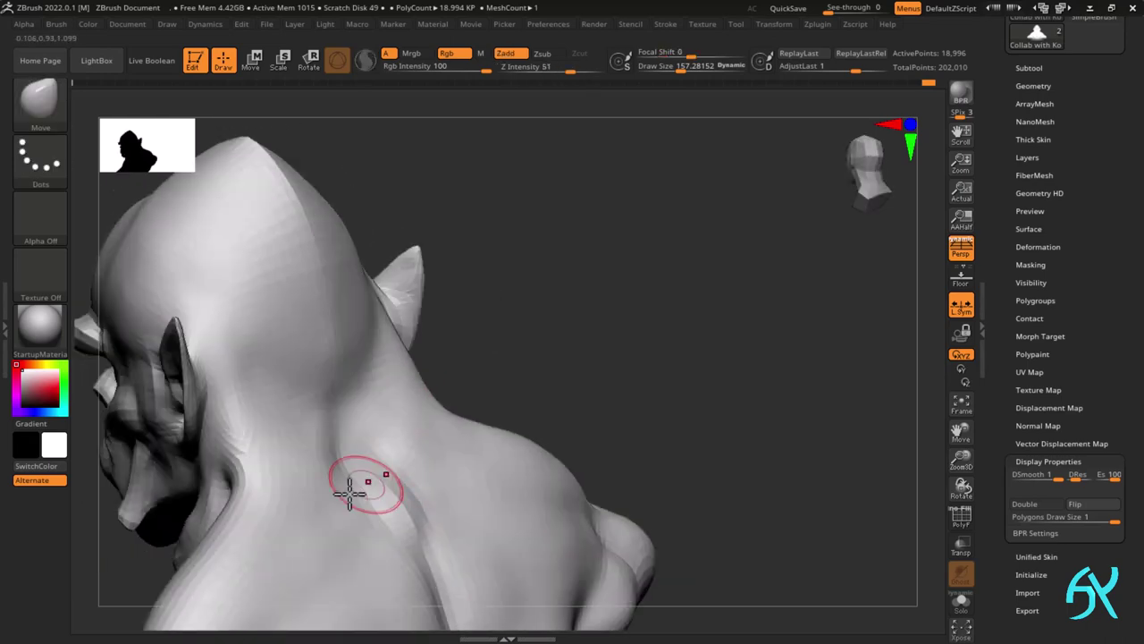
- Adjust the neck muscle below the ear in profile using the Move brush at a draw size of about 109
mouse_move(309, 449)
right_down()
mouse_move(420, 360)
mouse_move(531, 365)
mouse_move(480, 462)
mouse_move(416, 444)
right_up()
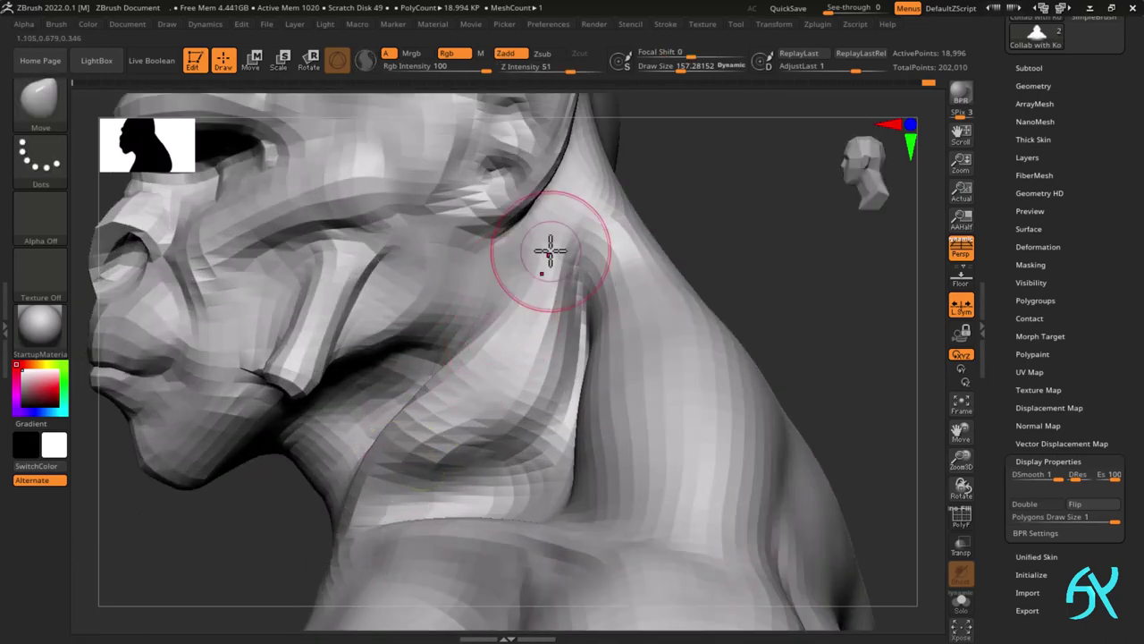
key(bracketleft)
key(bracketleft)
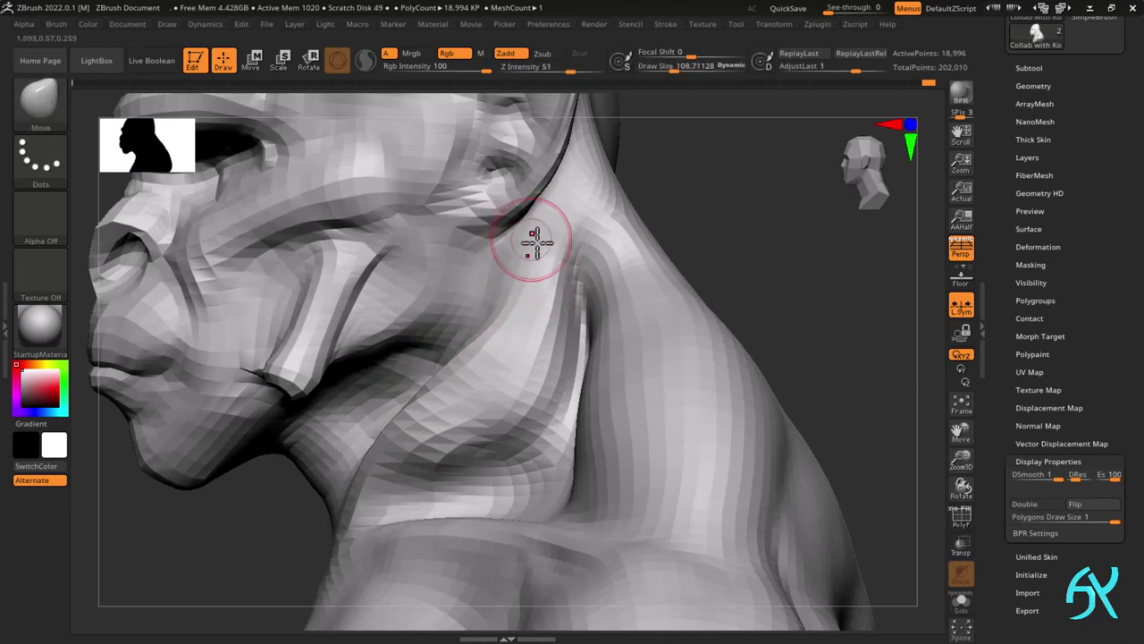
shift+right_drag(537, 242, 542, 308)
key(f)
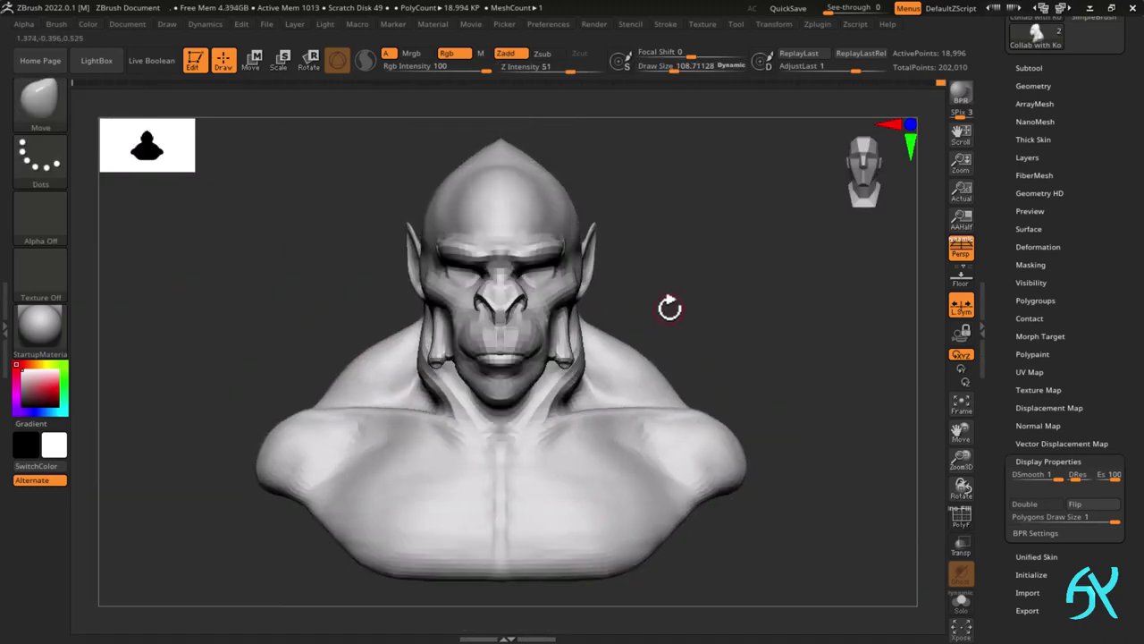
- Refine the neck outline beside the jaw in front view using the Move brush at a draw size of about 77
right_drag(670, 309, 635, 375)
ctrl+right_drag(634, 376, 578, 408)
key(bracketleft)
drag(567, 361, 581, 360)
right_drag(581, 361, 561, 334)
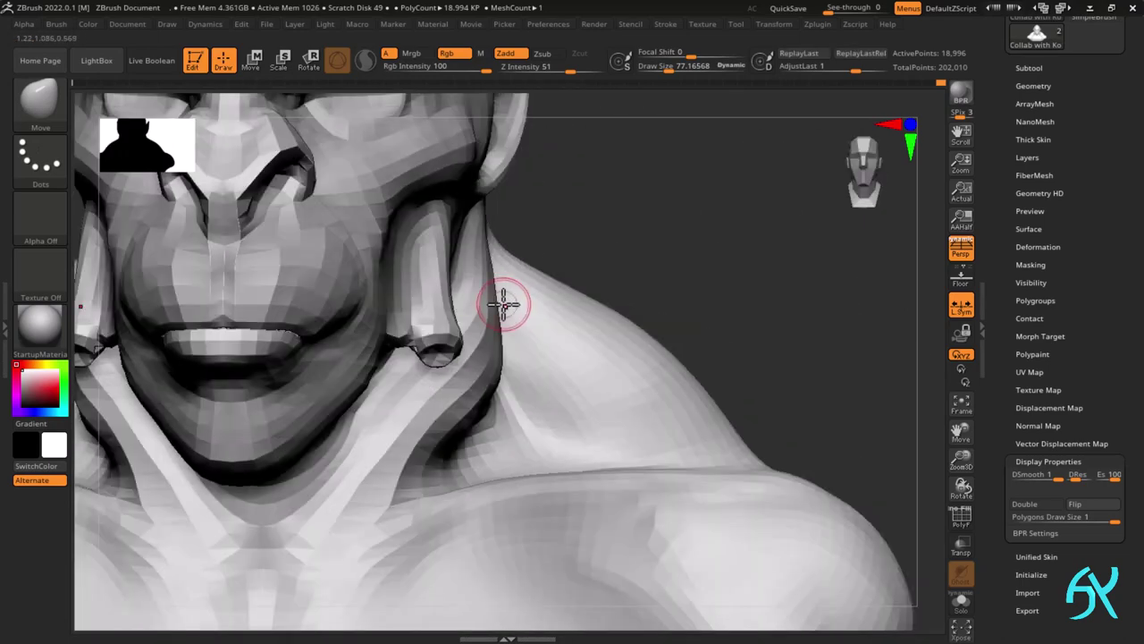
alt+right_drag(506, 304, 658, 230)
ctrl+right_drag(868, 446, 826, 381)
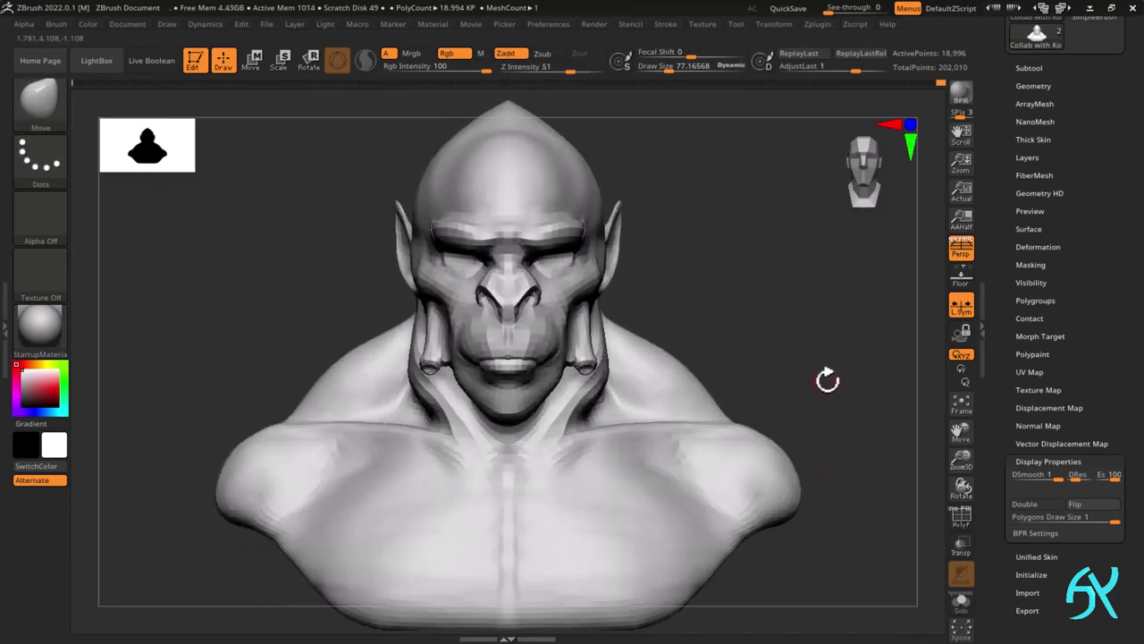
- Mask the head, invert the mask so only the head is editable, soften its edge and activate the gizmo
right_drag(774, 280, 429, 304)
mouse_move(308, 394)
ctrl+mouse_down()
mouse_move(350, 485)
mouse_move(590, 331)
ctrl+mouse_up()
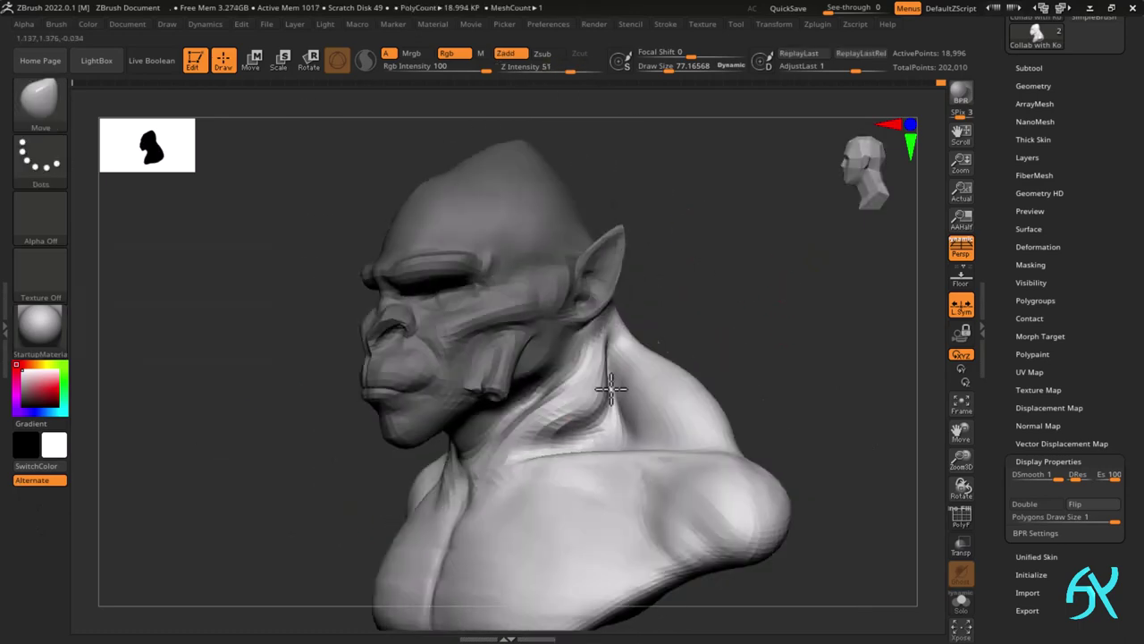
key(ctrl+i)
right_drag(612, 388, 608, 295)
ctrl+click(632, 391)
key(w)
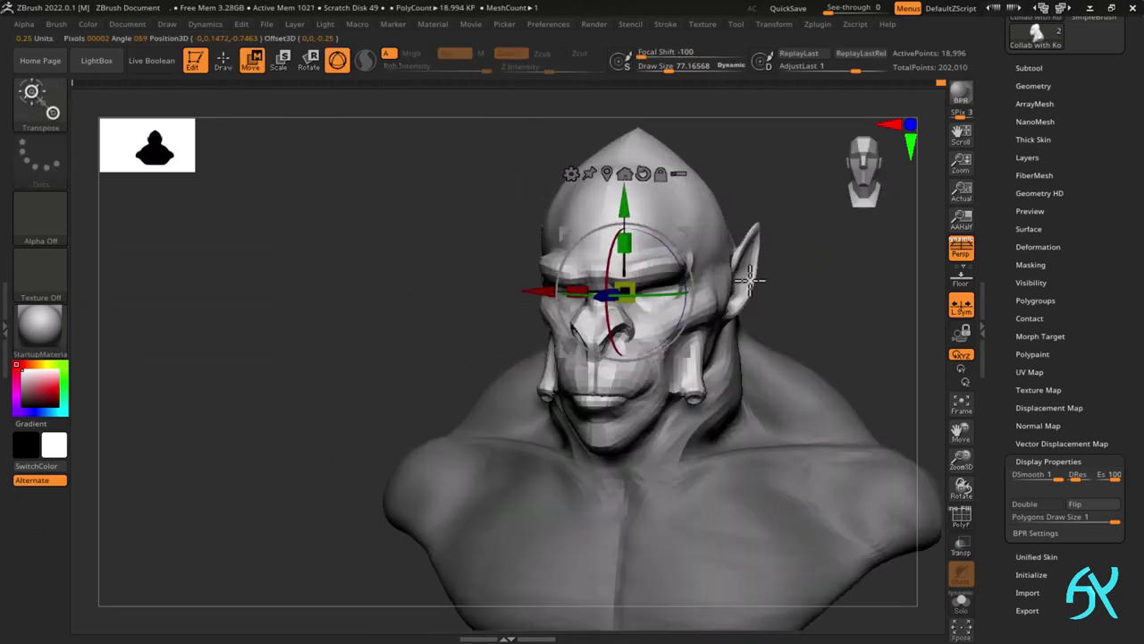
- Position the gizmo at the head's centre in profile, reset its orientation and stretch the head slightly front to back
drag(518, 237, 539, 271)
alt+right_drag(589, 286, 577, 378)
drag(482, 331, 519, 319)
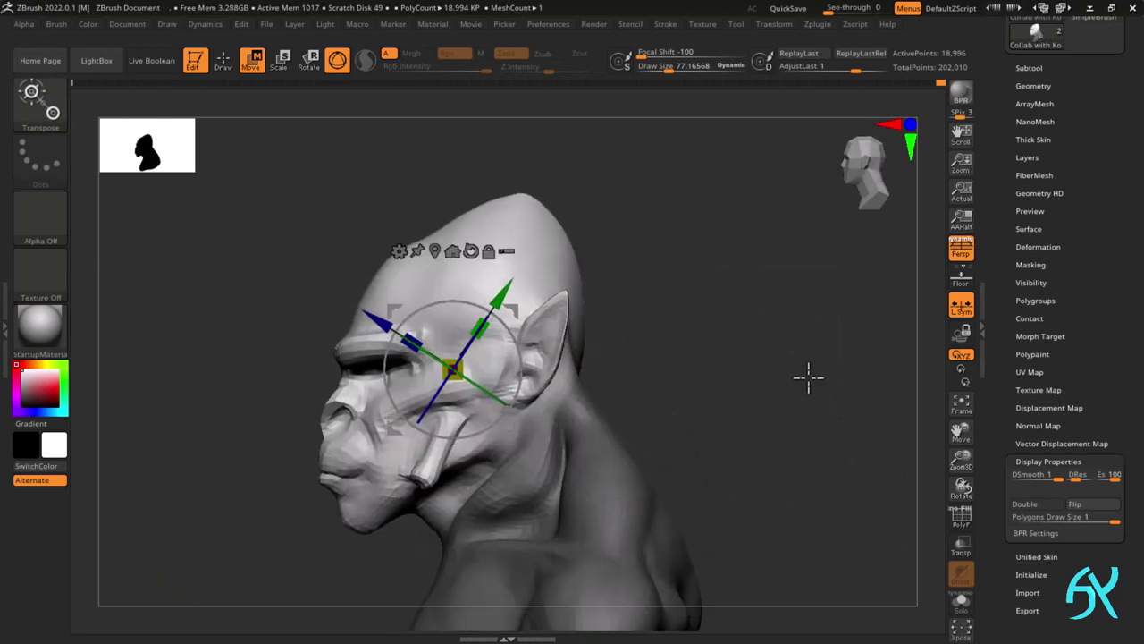
click(472, 251)
drag(408, 371, 401, 378)
ctrl+right_drag(773, 458, 737, 469)
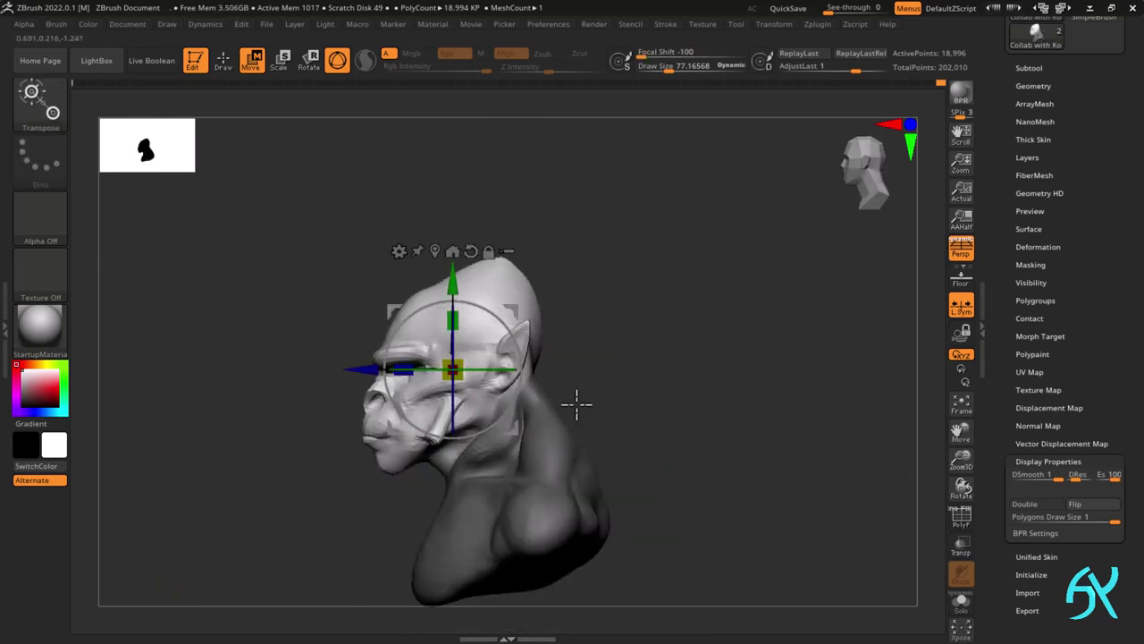
- Clear the mask covering the torso and return to draw mode
ctrl+right_drag(549, 377, 617, 400)
mouse_move(617, 399)
right_down()
mouse_move(590, 402)
mouse_move(626, 404)
right_up()
ctrl+drag(626, 404, 644, 416)
key(q)
- Lasso-mask the trapezius behind the neck, trim the mask off the head and chest, soften its edge and invert it
right_drag(598, 419, 534, 414)
ctrl+drag(534, 414, 511, 547)
right_drag(375, 501, 482, 510)
mouse_move(322, 487)
ctrl+alt+mouse_down()
mouse_move(378, 472)
mouse_move(492, 370)
ctrl+alt+mouse_up()
mouse_move(397, 240)
ctrl+alt+mouse_down()
mouse_move(512, 410)
mouse_move(386, 511)
ctrl+alt+mouse_up()
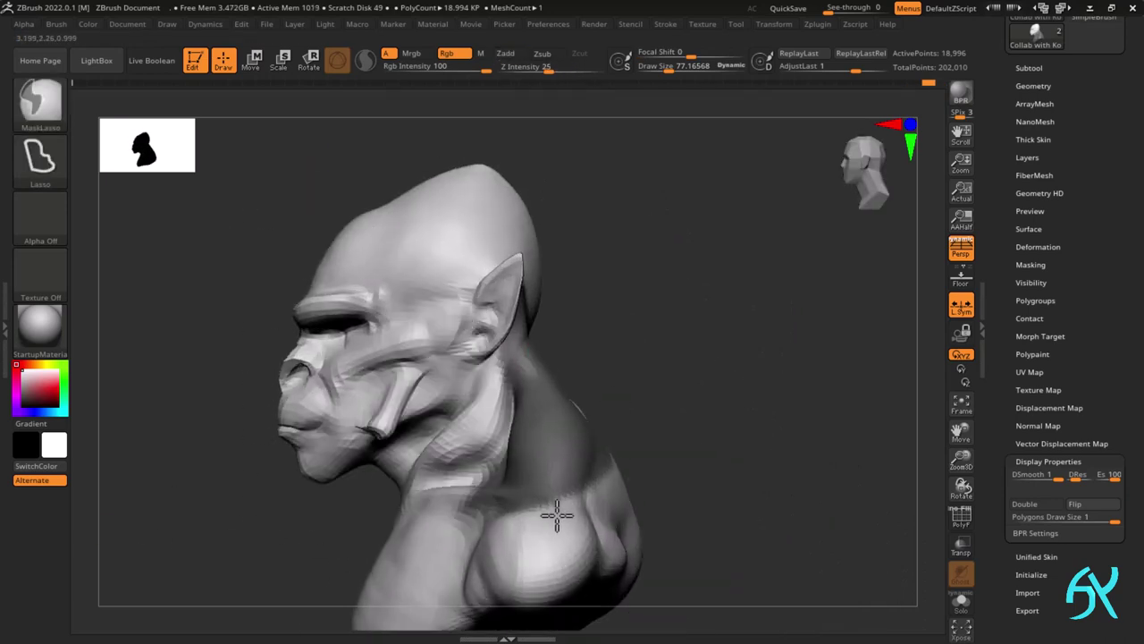
ctrl+click(557, 515)
key(ctrl+i)
- Move the unmasked trapezius slightly forward by about 0.25 units with the gizmo and clear the mask
key(w)
click(392, 210)
drag(563, 407, 542, 407)
mouse_move(545, 421)
right_down()
mouse_move(599, 429)
mouse_move(537, 421)
right_up()
ctrl+drag(661, 366, 679, 379)
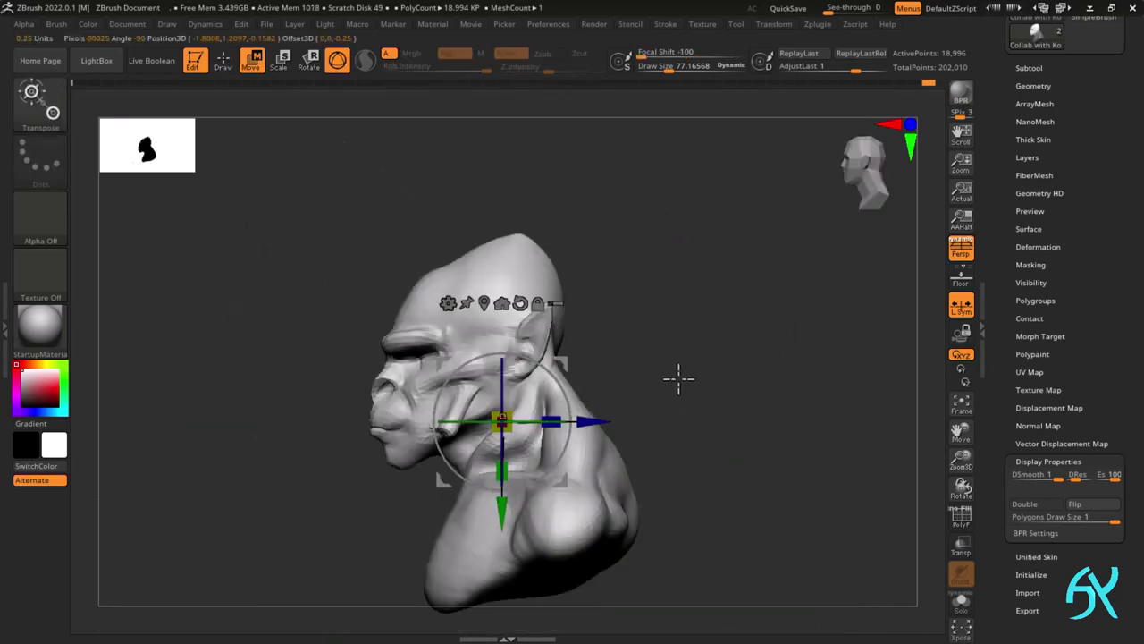
- Mask the trapezius and back of the neck again in profile and invert the mask so only that area is editable
key(q)
right_drag(678, 379, 590, 379)
mouse_move(454, 388)
ctrl+mouse_down()
mouse_move(511, 334)
mouse_move(457, 488)
ctrl+mouse_up()
right_drag(453, 491, 560, 497)
mouse_move(281, 501)
ctrl+alt+mouse_down()
mouse_move(429, 370)
mouse_move(183, 251)
ctrl+alt+mouse_up()
mouse_move(231, 549)
ctrl+mouse_down()
mouse_move(405, 460)
mouse_move(416, 506)
ctrl+mouse_up()
key(ctrl+i)
- Scale the unmasked trapezius front to back by about 1.10 with the gizmo, clear the mask and return to draw mode
right_drag(416, 506, 313, 506)
mouse_move(580, 319)
ctrl+right_down()
mouse_move(580, 375)
mouse_move(539, 374)
mouse_move(617, 358)
ctrl+right_up()
key(w)
click(394, 263)
drag(537, 372, 551, 373)
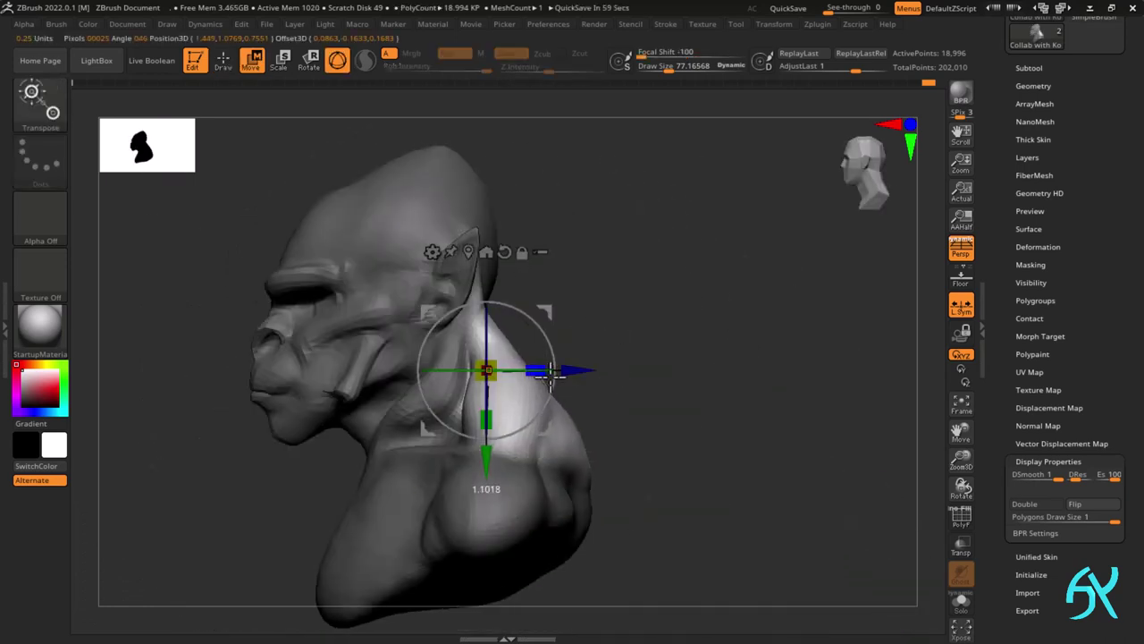
shift+right_drag(787, 465, 764, 406)
key(f)
drag(785, 417, 702, 423)
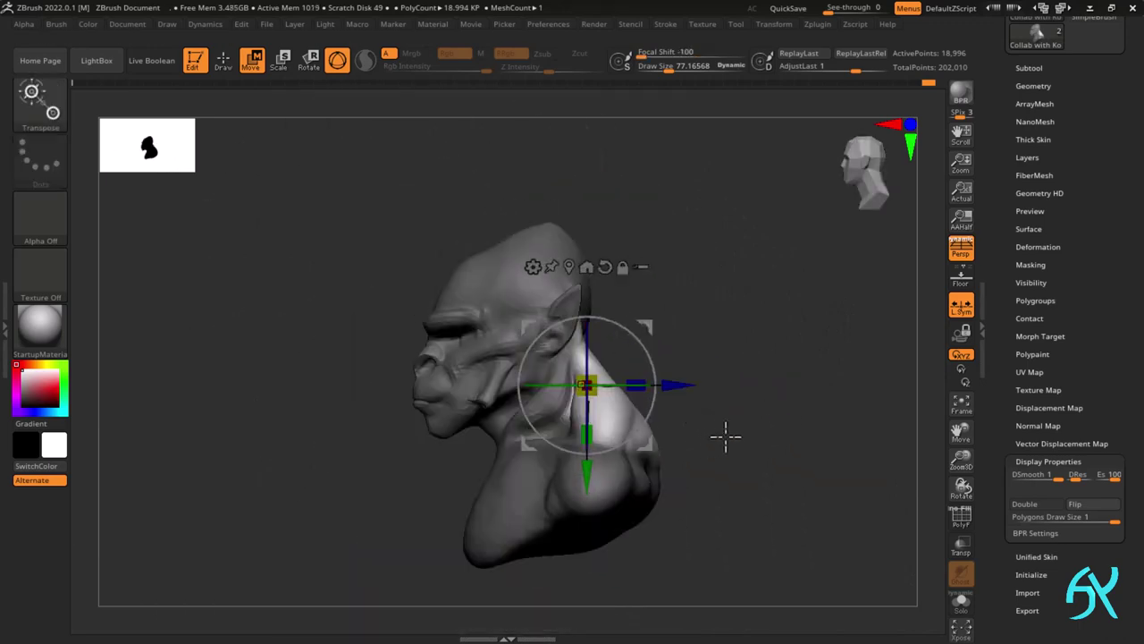
key(q)
ctrl+right_drag(587, 337, 617, 394)
mouse_move(626, 358)
right_down()
mouse_move(587, 345)
mouse_move(623, 332)
mouse_move(626, 304)
right_up()
mouse_move(706, 429)
ctrl+mouse_down()
mouse_move(751, 485)
mouse_move(796, 466)
ctrl+mouse_up()
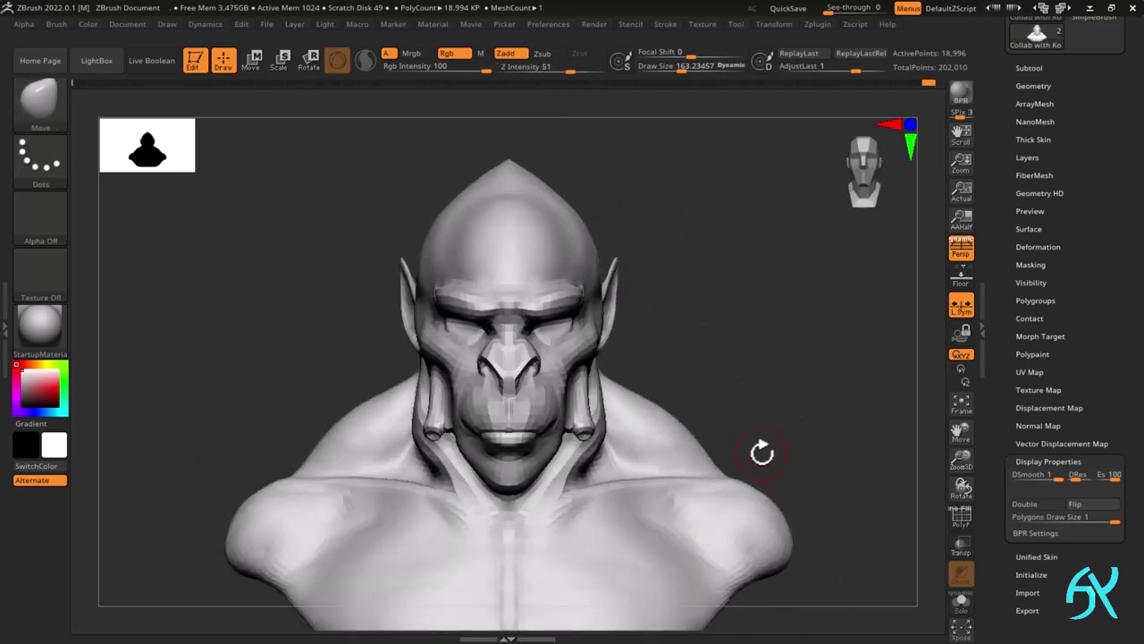
- Lasso-mask the head in profile, soften the mask edge, activate the gizmo and return to the unmasked sculpt
right_drag(762, 453, 557, 377)
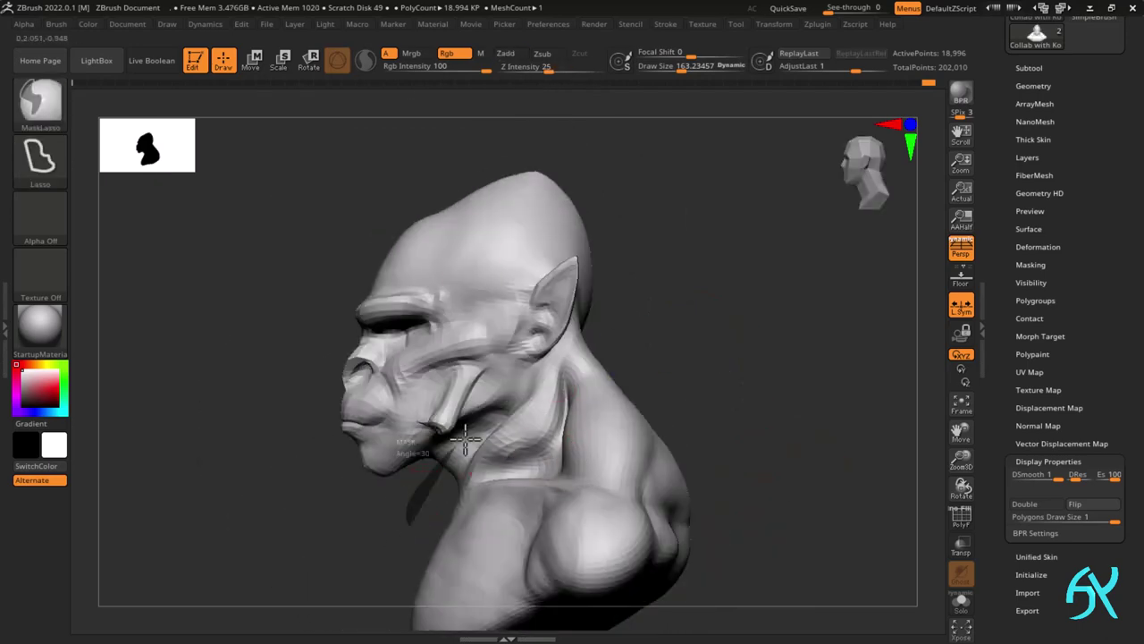
ctrl+drag(421, 515, 636, 240)
right_drag(557, 405, 616, 414)
ctrl+click(616, 414)
key(w)
right_drag(497, 307, 758, 420)
ctrl+click(751, 332)
key(q)
- Reshape the nose bridge under the brow in profile using the Move brush at a draw size of about 65
mouse_move(751, 333)
right_down()
mouse_move(643, 307)
mouse_move(684, 280)
mouse_move(710, 330)
right_up()
key(f)
right_drag(623, 396, 528, 395)
mouse_move(527, 395)
ctrl+right_down()
mouse_move(442, 394)
mouse_move(391, 270)
mouse_move(361, 273)
ctrl+right_up()
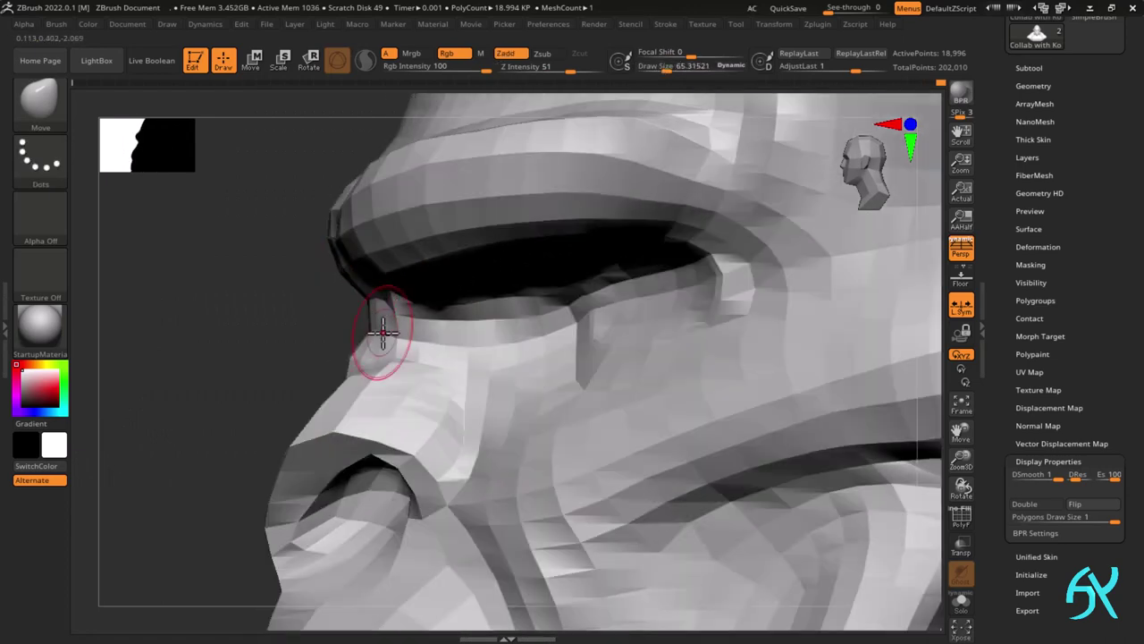
drag(399, 313, 389, 302)
mouse_move(389, 301)
right_down()
mouse_move(477, 378)
mouse_move(461, 363)
right_up()
- Adjust the mouth area in front view using the Move brush, starting at a draw size of about 208
mouse_move(502, 415)
alt+right_down()
mouse_move(521, 397)
mouse_move(659, 381)
mouse_move(742, 340)
mouse_move(652, 335)
alt+right_up()
ctrl+right_drag(652, 335, 594, 367)
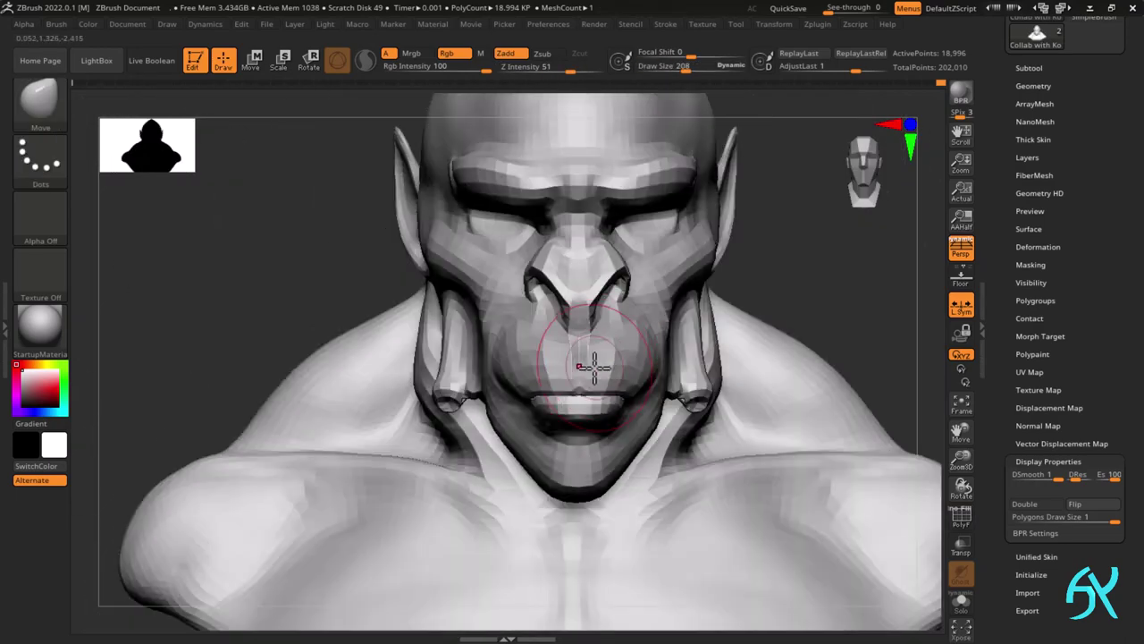
mouse_move(584, 408)
right_down()
mouse_move(649, 384)
mouse_move(573, 399)
right_up()
key(s)
drag(572, 399, 580, 388)
right_drag(579, 388, 591, 419)
key(s)
drag(591, 418, 588, 418)
mouse_move(588, 418)
right_down()
mouse_move(610, 455)
mouse_move(641, 330)
mouse_move(539, 391)
mouse_move(572, 380)
right_up()
- Refine the centre of the upper lip using the Move brush at a draw size of about 26
ctrl+right_drag(572, 380, 527, 359)
key(s)
click(527, 359)
drag(527, 359, 521, 360)
mouse_move(521, 359)
right_down()
mouse_move(527, 346)
mouse_move(476, 351)
right_up()
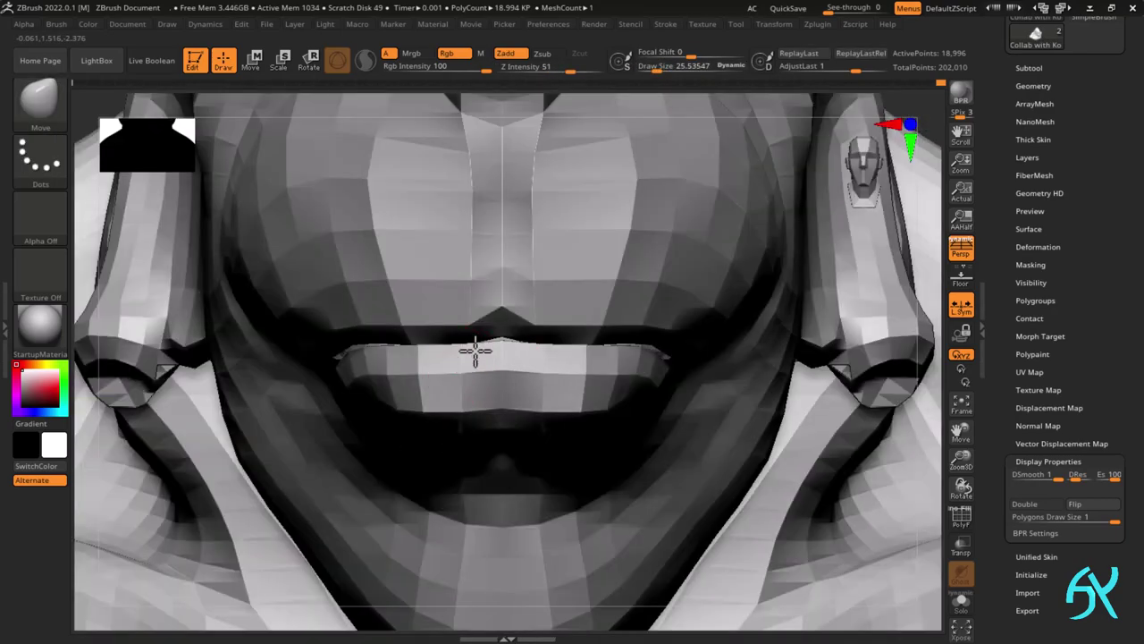
mouse_move(583, 416)
ctrl+right_down()
mouse_move(594, 340)
mouse_move(670, 457)
mouse_move(697, 470)
mouse_move(539, 352)
ctrl+right_up()
key(s)
click(539, 352)
key(s)
drag(573, 353, 579, 353)
- Adjust the jaw and neck sides in front view using the Move brush, reducing its draw size to about 109
mouse_move(667, 426)
alt+right_down()
mouse_move(741, 444)
mouse_move(774, 428)
mouse_move(715, 449)
alt+right_up()
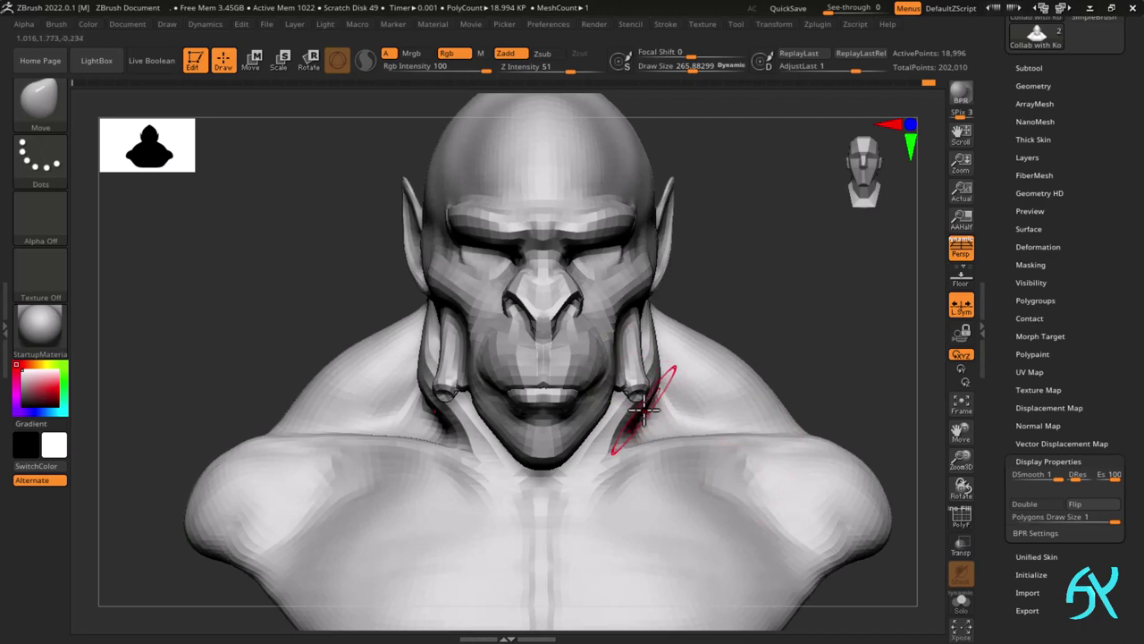
right_drag(645, 329, 620, 411)
key(s)
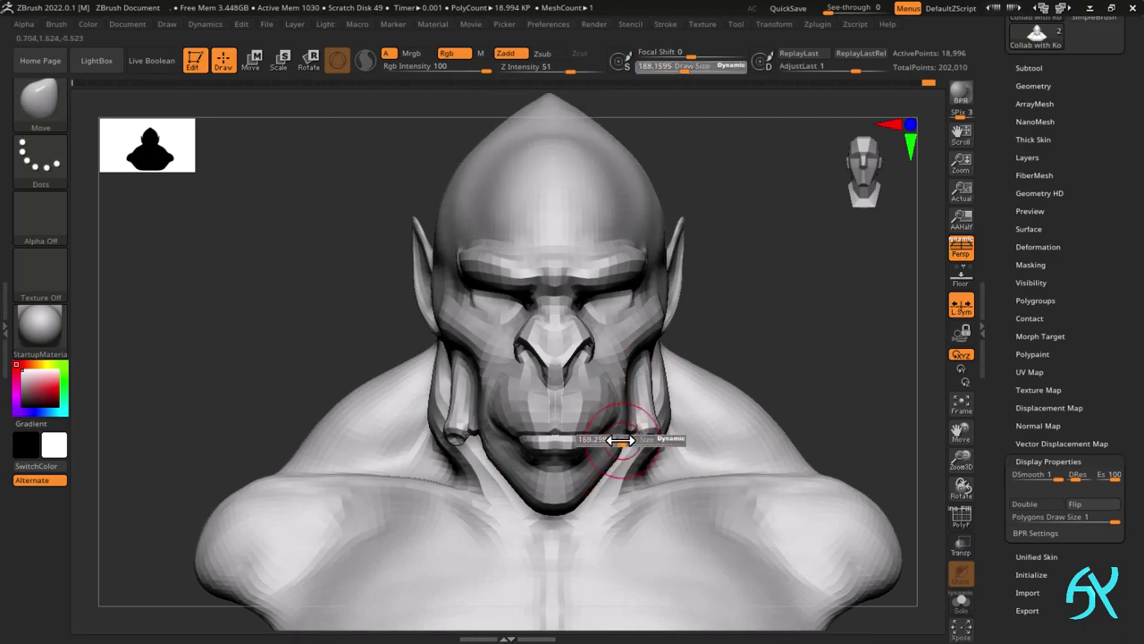
drag(620, 439, 612, 439)
mouse_move(617, 438)
right_down()
mouse_move(593, 434)
mouse_move(760, 434)
right_up()
mouse_move(760, 434)
ctrl+right_down()
mouse_move(766, 399)
mouse_move(723, 430)
ctrl+right_up()
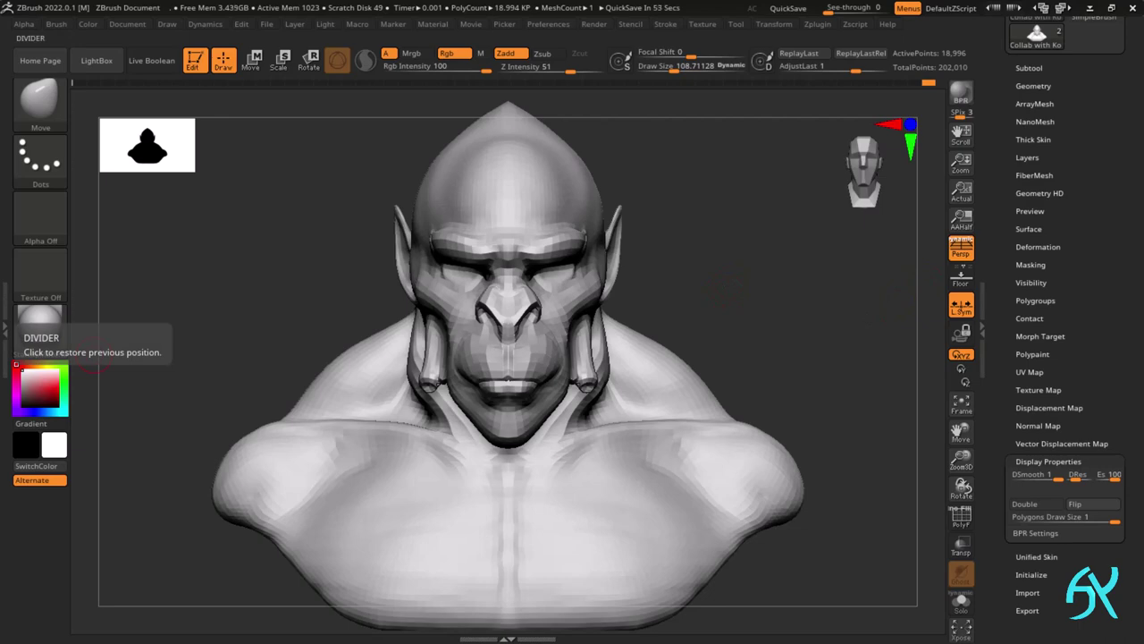
- Check the bust from the side and front and preview it with Dynamic Subdiv switched on and off
right_drag(809, 295, 729, 344)
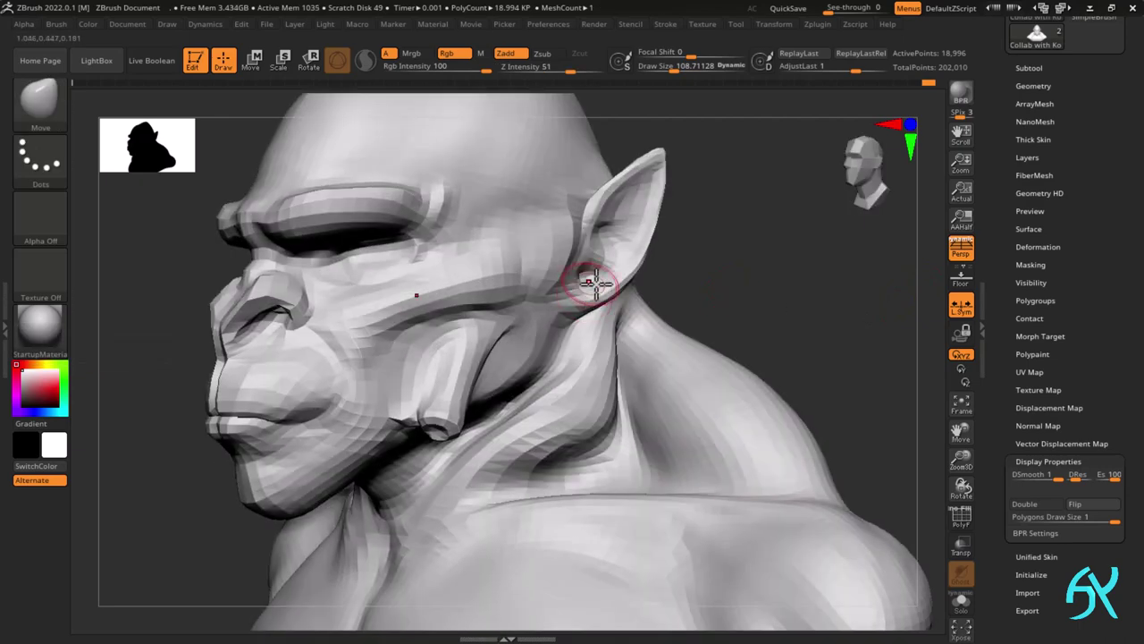
shift+right_drag(593, 286, 623, 269)
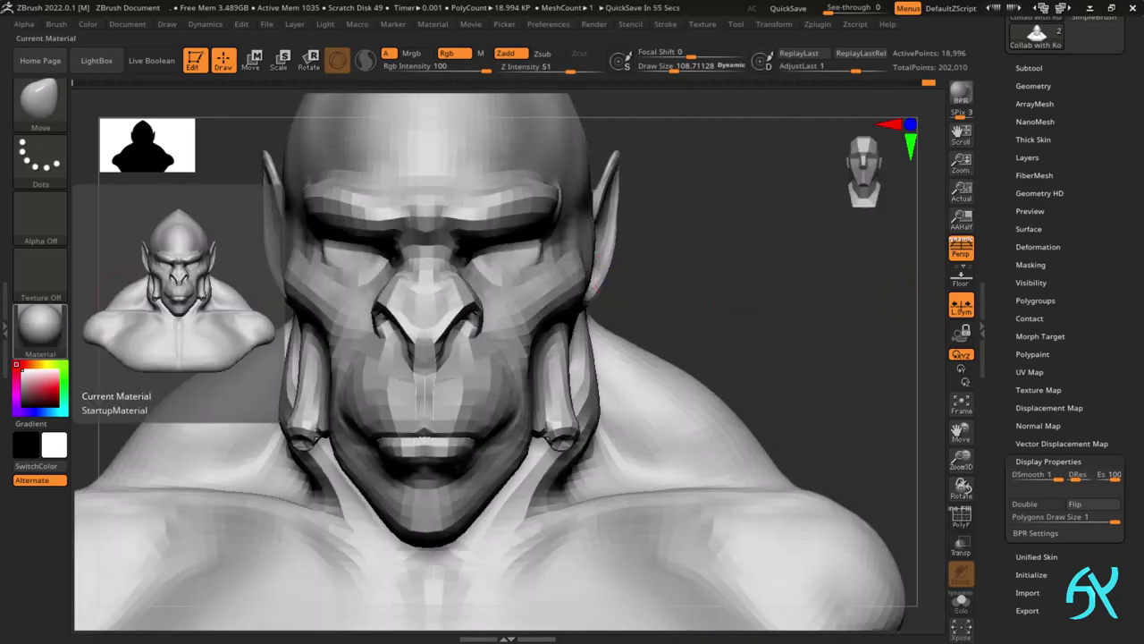
key(f)
key(d)
click(509, 227)
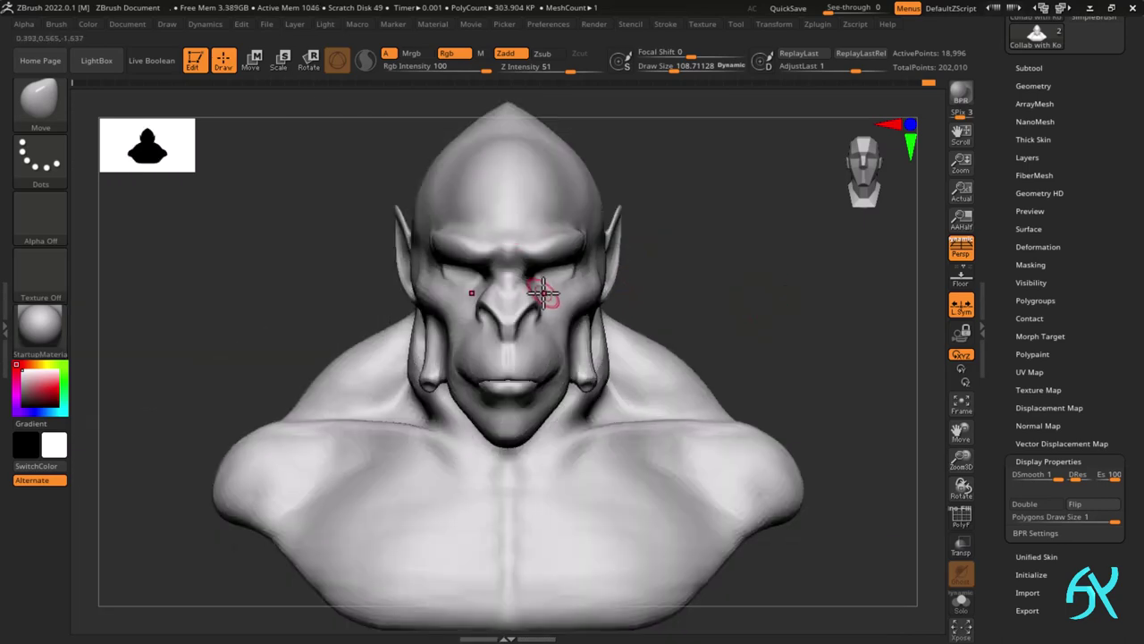
key(shift+d)
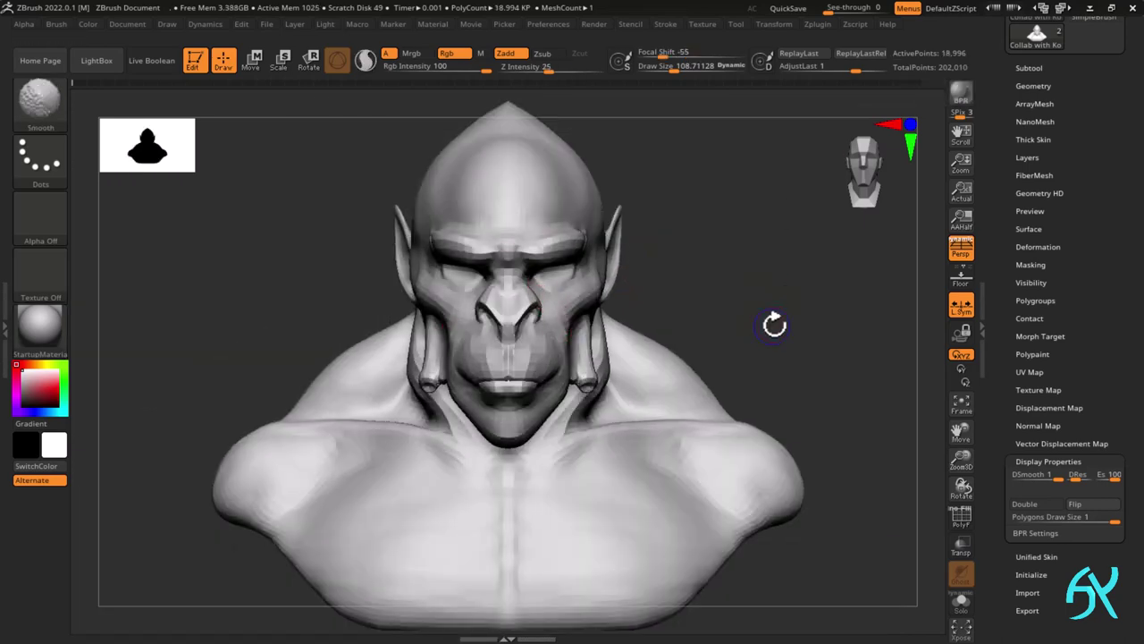
- Divide the mesh up to subdivision level 3 and choose the DamStandard brush
right_drag(775, 324, 771, 352)
click(1033, 86)
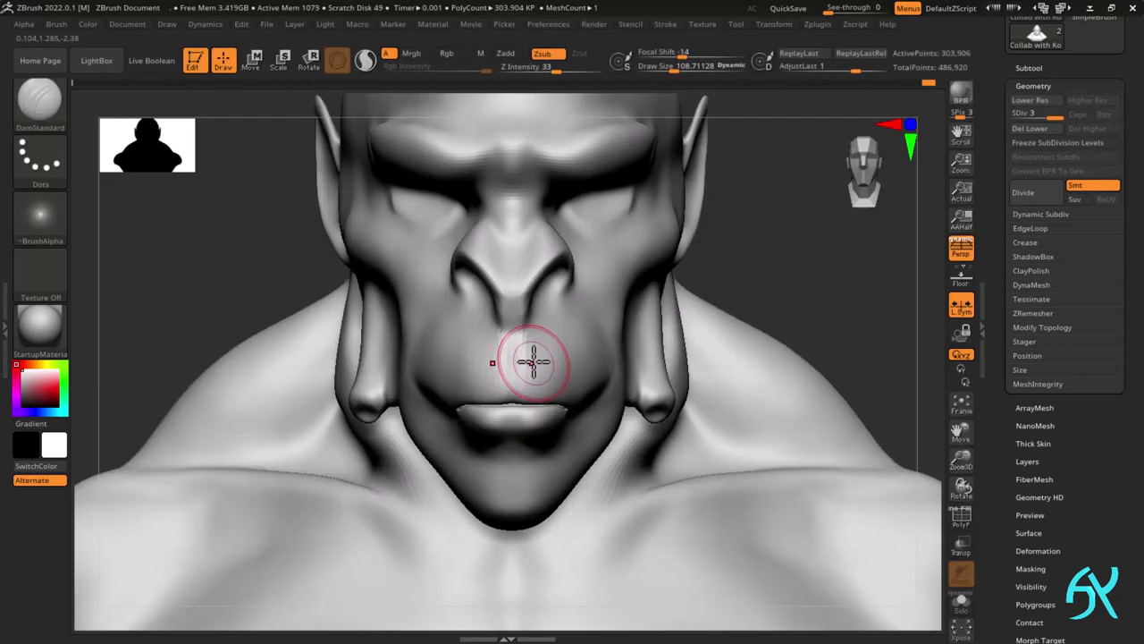
right_drag(534, 361, 690, 298)
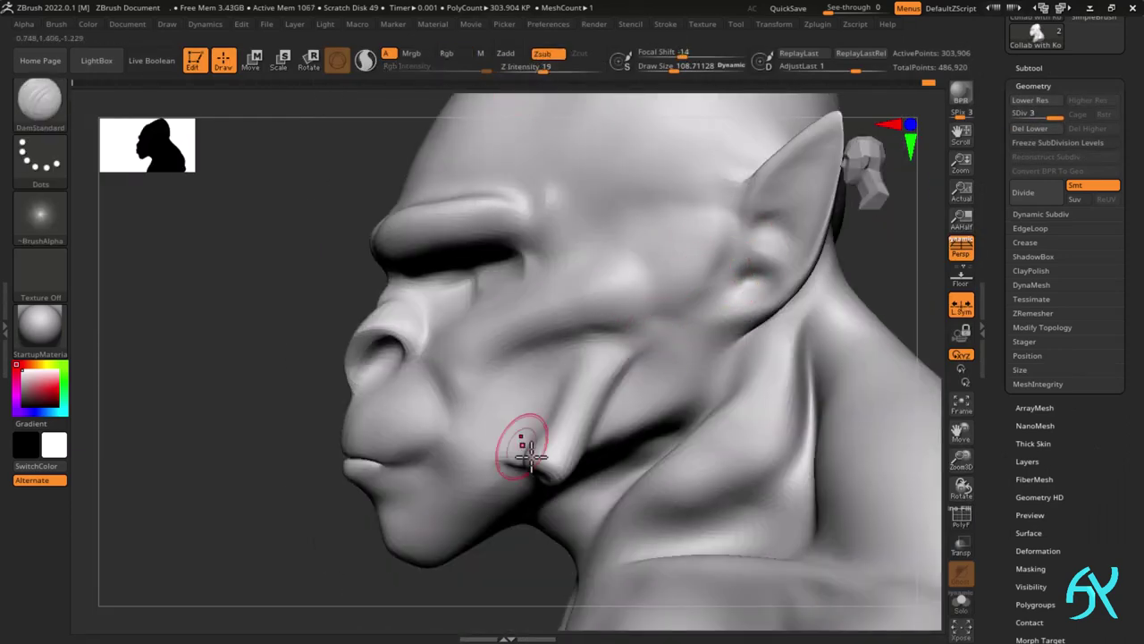
- Carve the philtrum between the nose and upper lip using the DamStandard brush at Z Intensity 19
right_drag(427, 373, 493, 388)
right_drag(631, 332, 760, 332)
drag(471, 394, 473, 474)
mouse_move(473, 475)
right_down()
mouse_move(449, 516)
mouse_move(475, 434)
right_up()
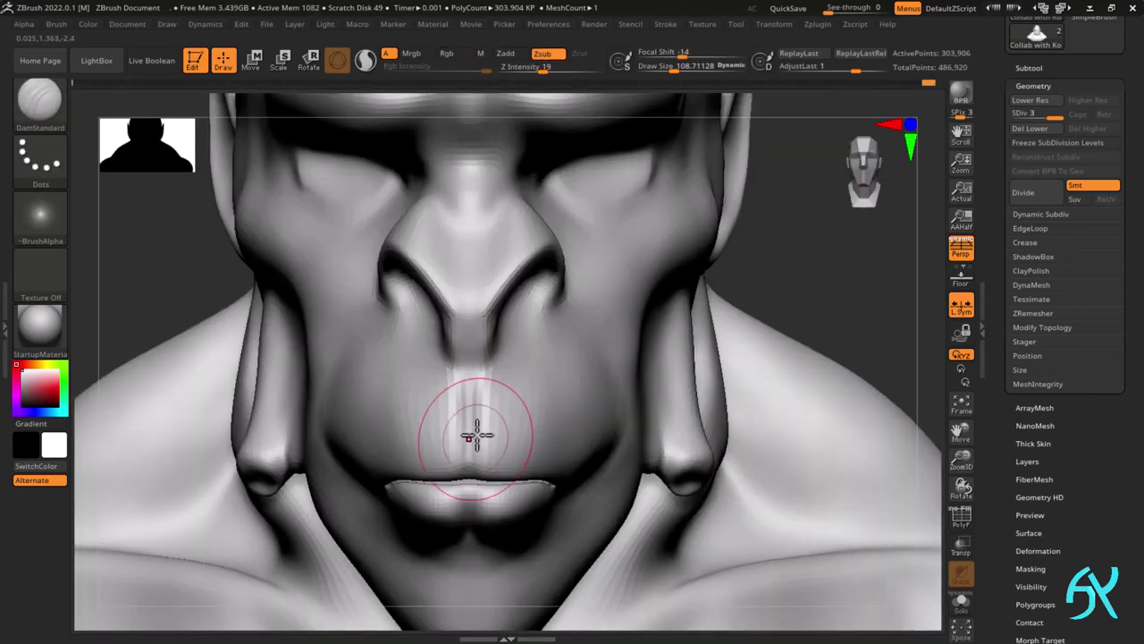
mouse_move(484, 394)
right_down()
mouse_move(486, 460)
mouse_move(470, 402)
right_up()
drag(470, 402, 470, 491)
- Carve faint creases into the side of the skull above the ear using the DamStandard brush
mouse_move(470, 491)
right_down()
mouse_move(623, 450)
mouse_move(534, 350)
mouse_move(435, 381)
mouse_move(414, 242)
mouse_move(764, 352)
right_up()
right_drag(412, 358, 408, 392)
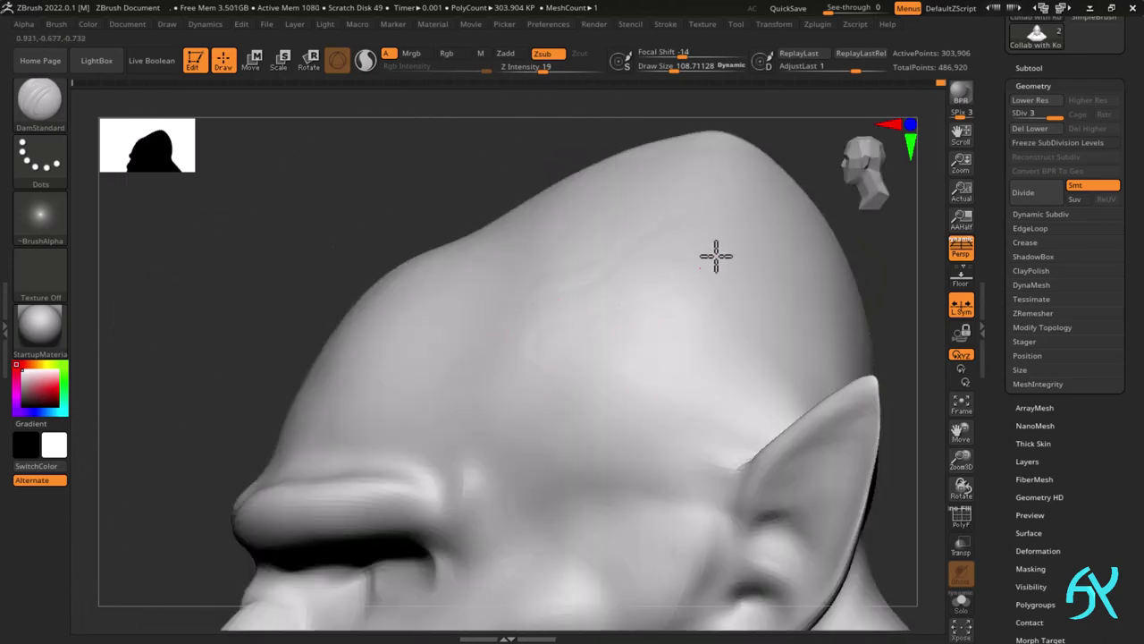
mouse_move(653, 316)
right_down()
mouse_move(575, 409)
mouse_move(638, 385)
mouse_move(413, 423)
mouse_move(557, 363)
mouse_move(531, 477)
mouse_move(478, 322)
mouse_move(599, 482)
mouse_move(712, 431)
mouse_move(528, 447)
mouse_move(251, 312)
right_up()
- Try the AYK_Comic_202 and AYK_Comic_Mat materials on the bust and view it from different angles
click(39, 327)
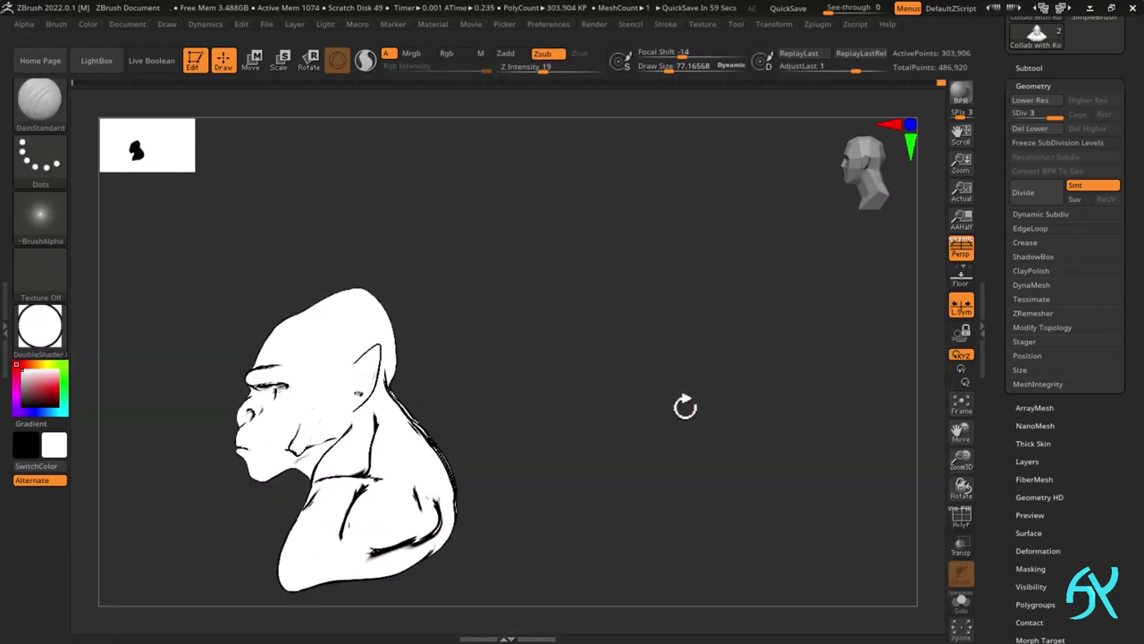
click(49, 355)
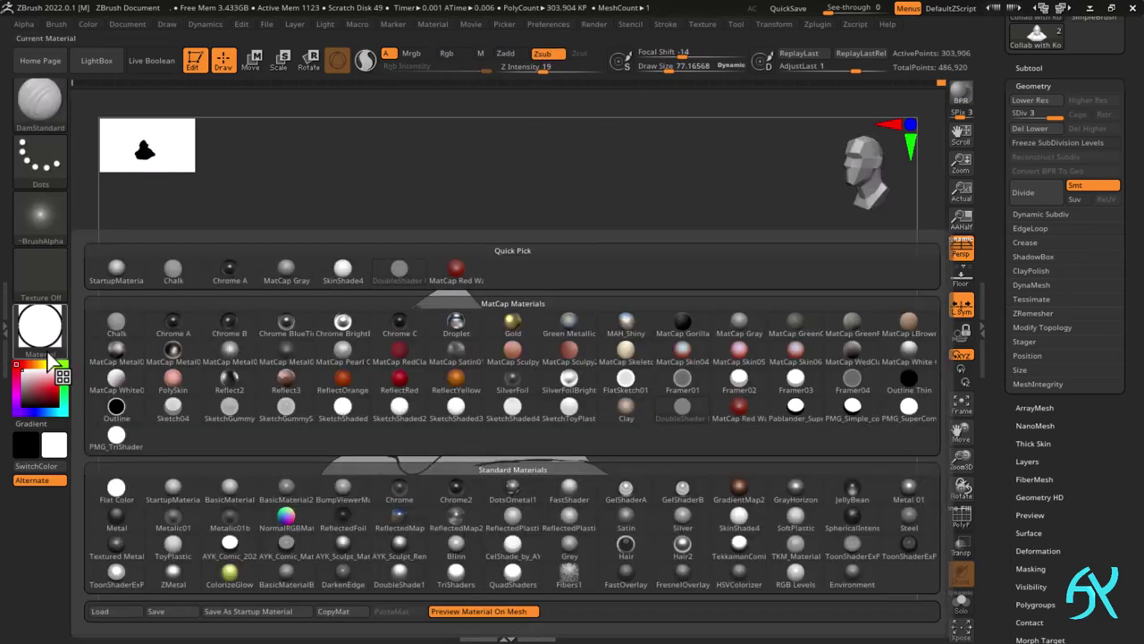
click(239, 538)
click(39, 329)
click(288, 545)
right_drag(740, 428, 626, 429)
ctrl+right_drag(626, 429, 572, 483)
right_drag(518, 454, 608, 420)
- Apply the Pablander material, choose the Paint brush and set its colour to dark red
click(42, 338)
click(802, 413)
mouse_move(760, 395)
right_down()
mouse_move(707, 391)
mouse_move(537, 295)
mouse_move(508, 256)
right_up()
key(b)
key(p)
click(1096, 373)
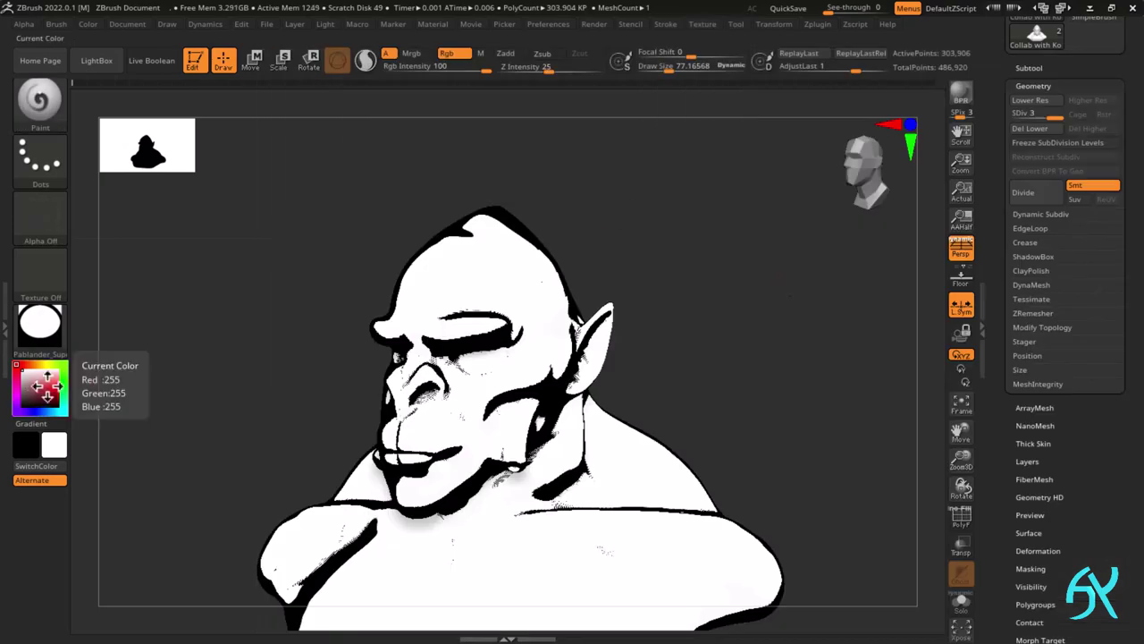
click(41, 385)
click(48, 381)
click(43, 390)
- Paint symmetrical red curved stripes on the forehead above the brows and undo the last stroke
mouse_move(640, 268)
shift+right_down()
mouse_move(693, 271)
mouse_move(684, 326)
shift+right_up()
drag(500, 290, 511, 361)
mouse_move(503, 312)
right_down()
mouse_move(384, 316)
mouse_move(416, 308)
right_up()
mouse_move(418, 304)
mouse_down()
mouse_move(453, 247)
mouse_move(476, 260)
mouse_move(428, 280)
mouse_move(458, 258)
mouse_up()
key(ctrl+z)
- Paint red stripes from the nostrils over the lips and down the chin at a draw size of about 45
right_drag(447, 308, 369, 392)
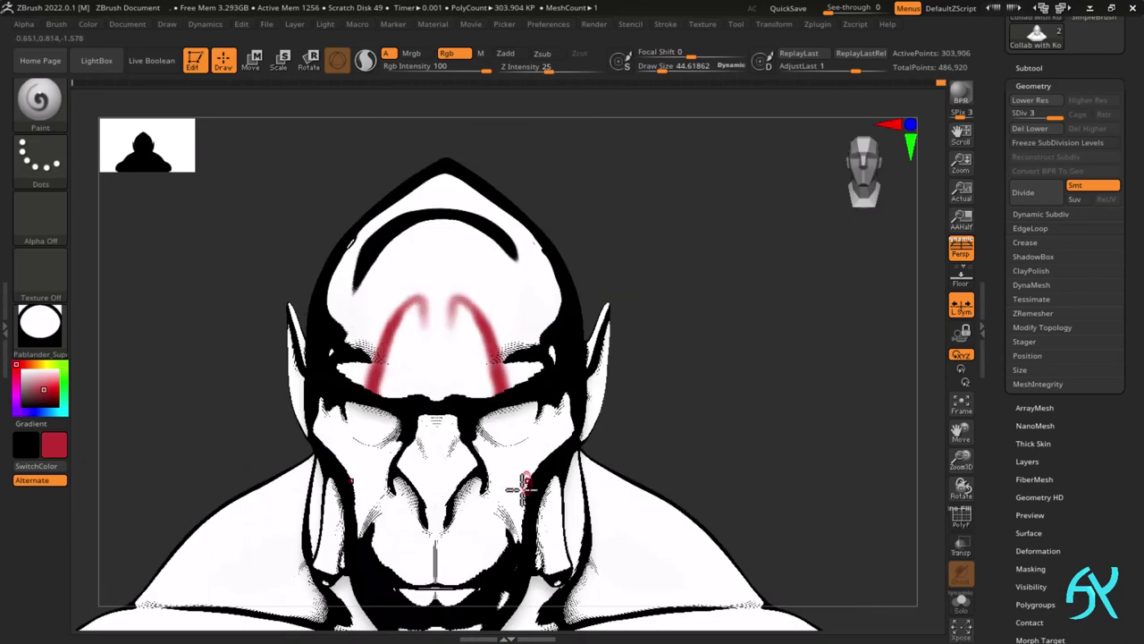
right_drag(455, 498, 419, 476)
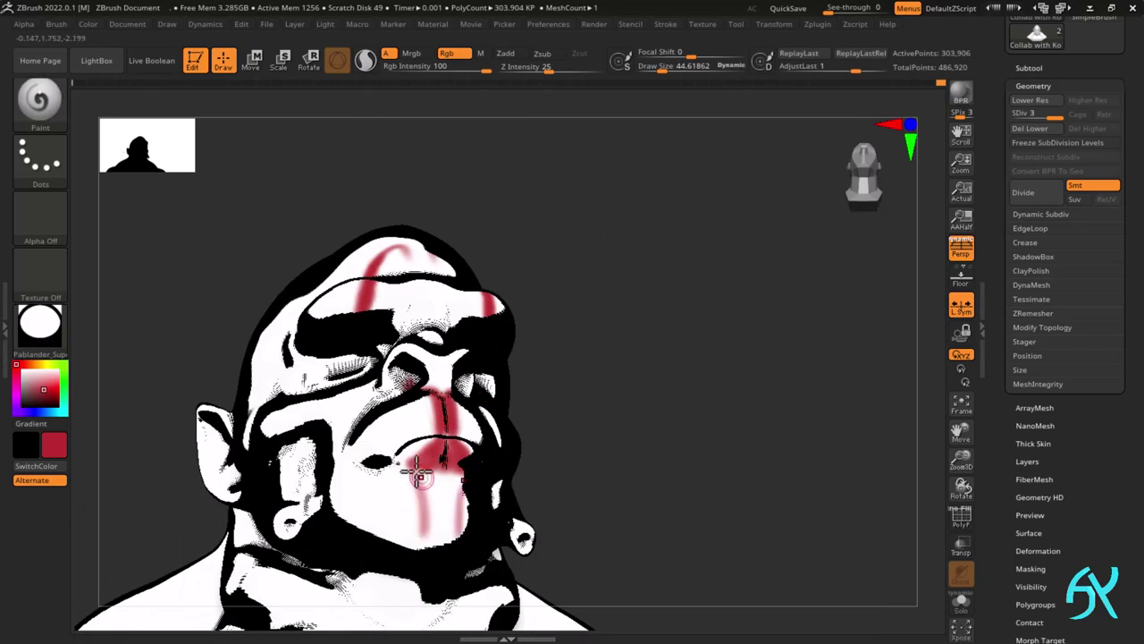
mouse_move(445, 438)
right_down()
mouse_move(482, 528)
mouse_move(797, 476)
mouse_move(764, 429)
mouse_move(784, 430)
mouse_move(789, 366)
mouse_move(707, 330)
mouse_move(605, 248)
mouse_move(572, 255)
right_up()
- Preview the painted bust with the ToonShaderExP material and switch it back to StartupMaterial
click(40, 327)
click(857, 553)
mouse_move(572, 255)
ctrl+right_down()
mouse_move(594, 243)
mouse_move(595, 228)
ctrl+right_up()
click(40, 327)
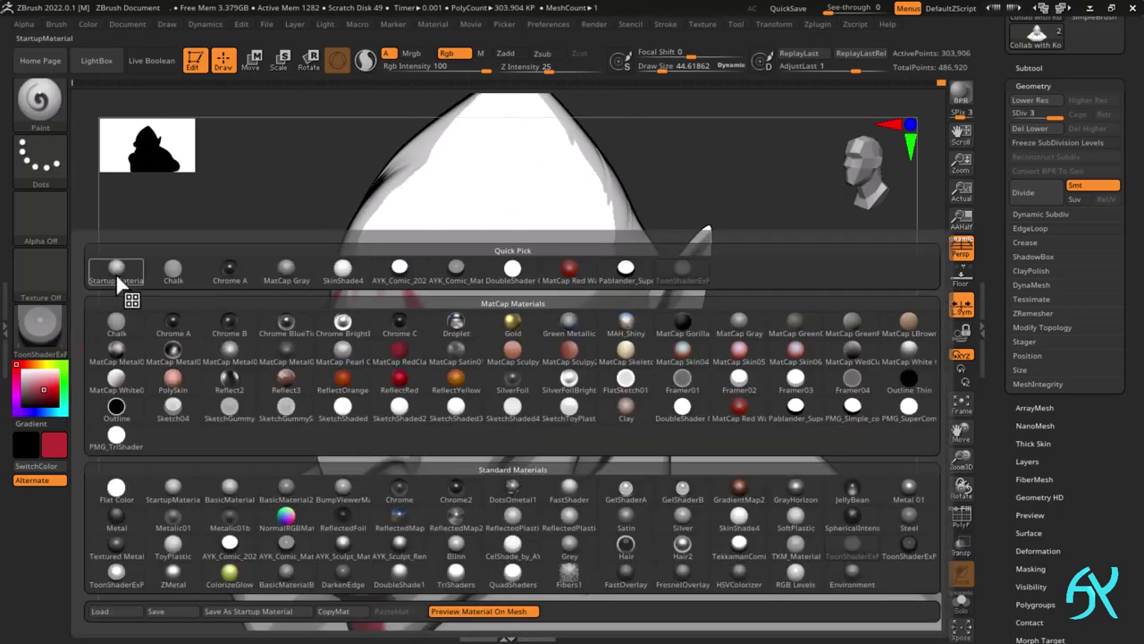
click(119, 273)
- Paint three red streaks on each side of the skull above the ear at a draw size of about 33
right_drag(666, 224, 592, 223)
key(s)
drag(591, 223, 587, 222)
drag(562, 229, 622, 187)
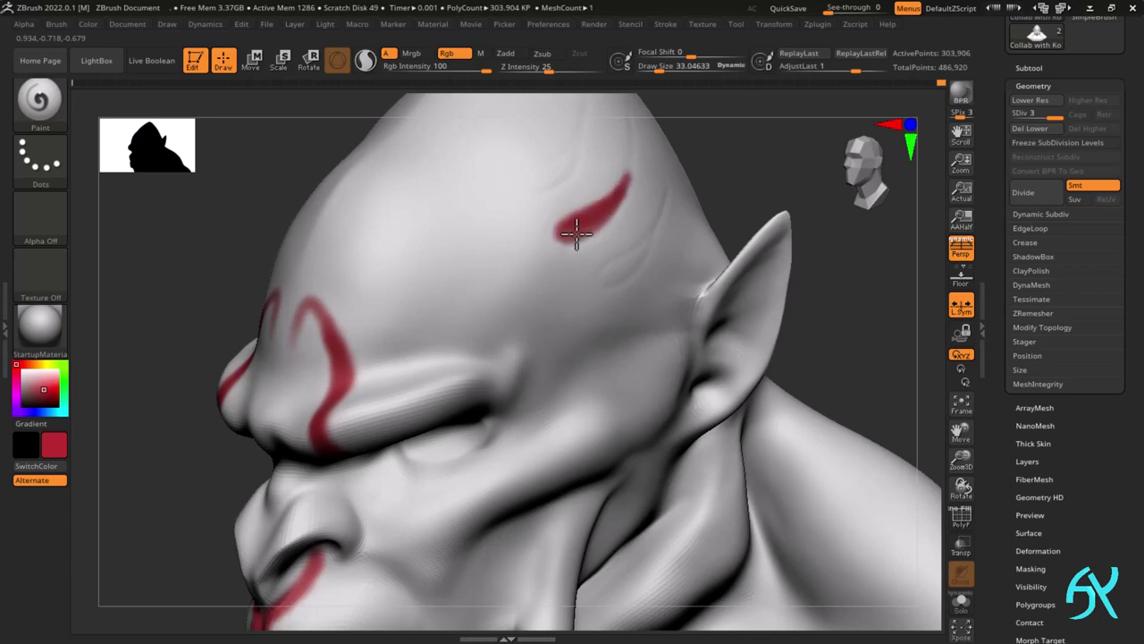
right_drag(577, 234, 574, 267)
drag(564, 167, 529, 200)
right_drag(573, 153, 609, 274)
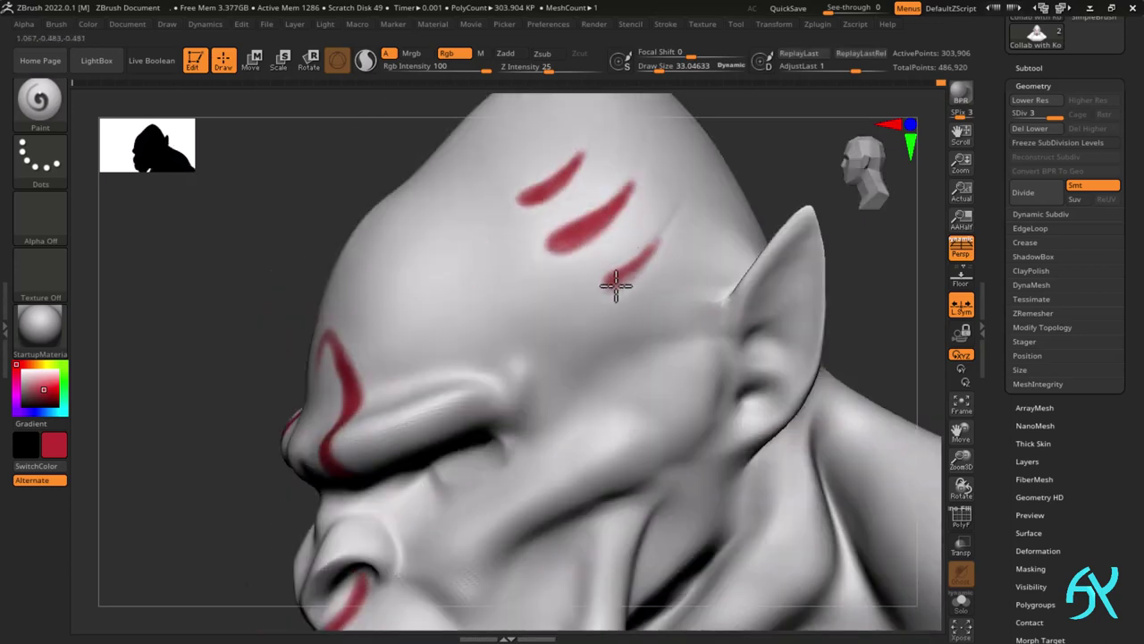
drag(616, 285, 612, 289)
- Apply the ToonShaderExP material and review the painted markings from different angles
ctrl+right_drag(687, 232, 684, 293)
click(41, 327)
click(402, 279)
right_drag(601, 256, 672, 256)
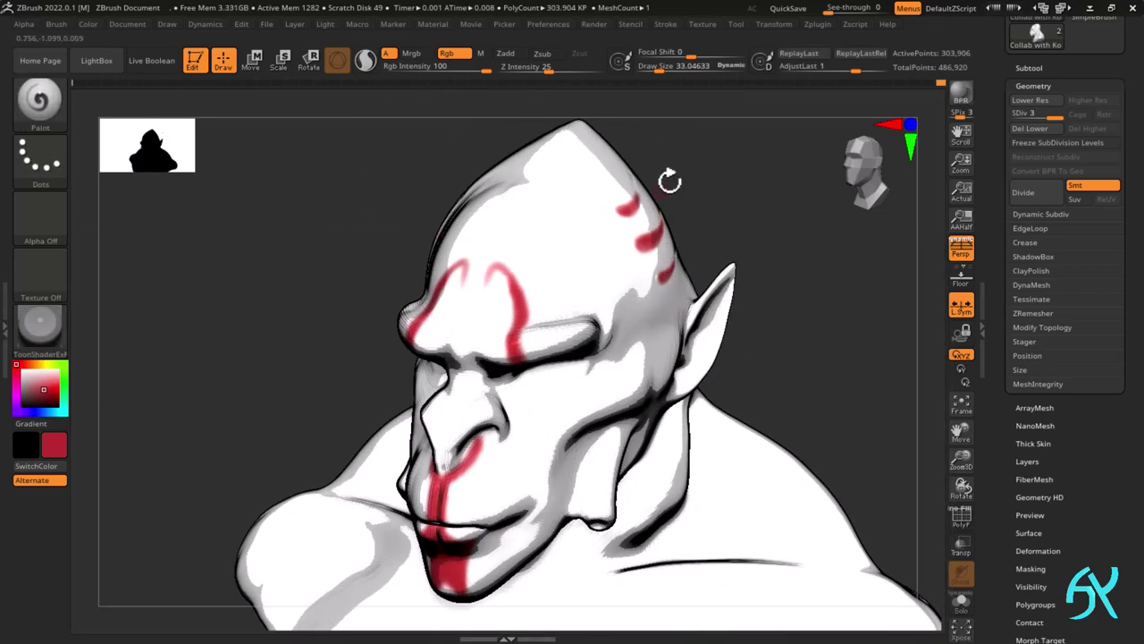
right_drag(807, 356, 796, 348)
ctrl+right_drag(796, 349, 684, 320)
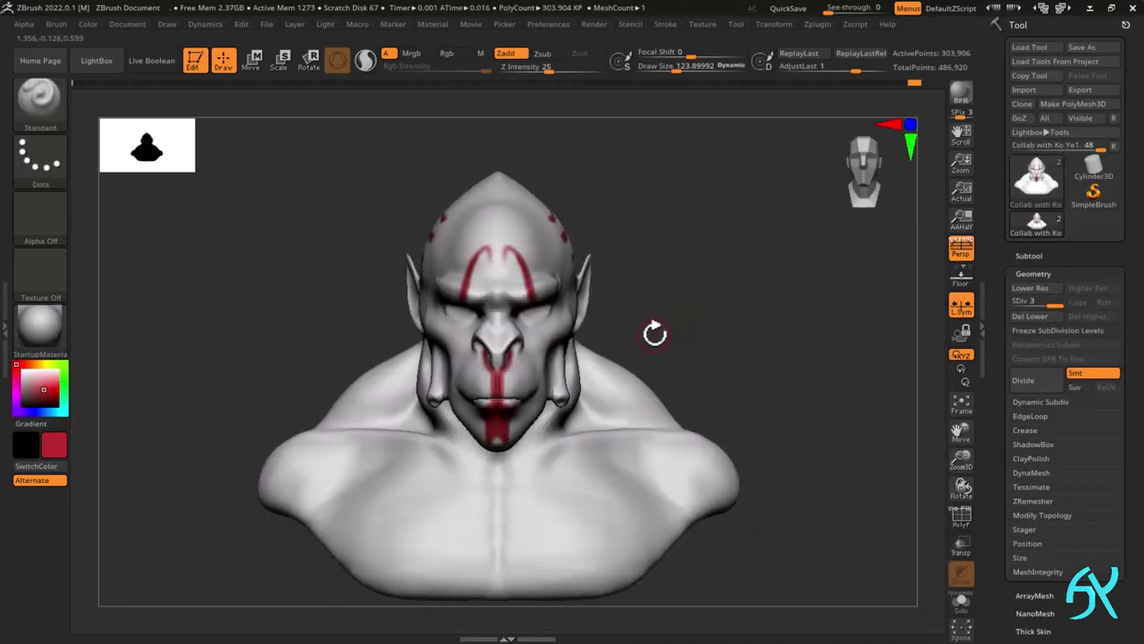
- Sculpt the cheek between the mouth and jaw muscle using the Standard brush at a draw size of about 124
drag(653, 349, 709, 312)
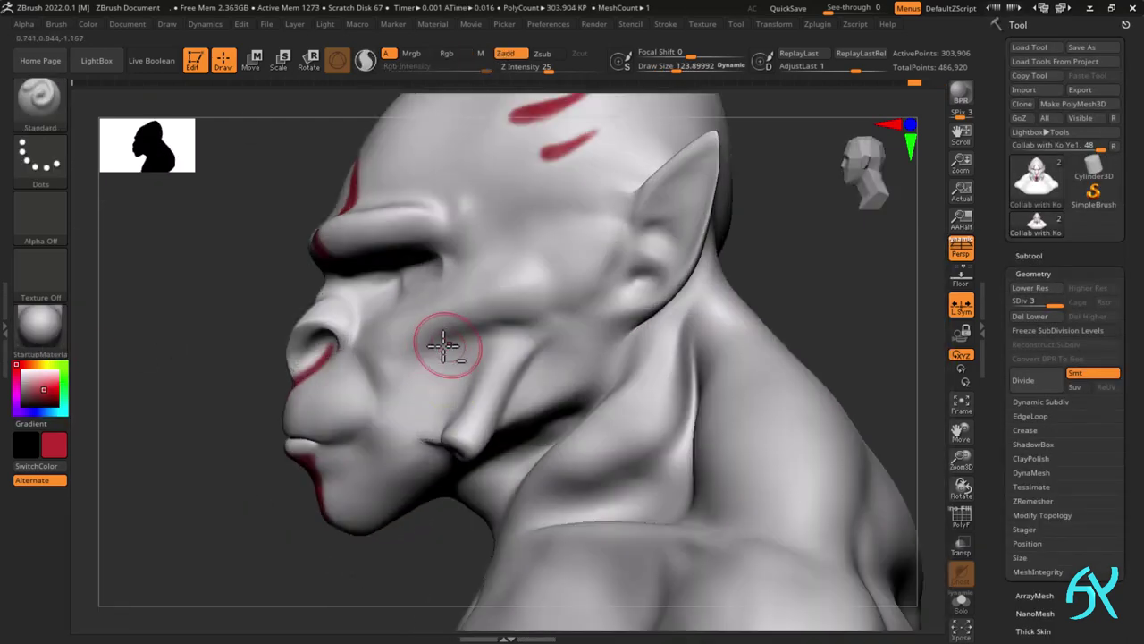
right_drag(414, 362, 444, 377)
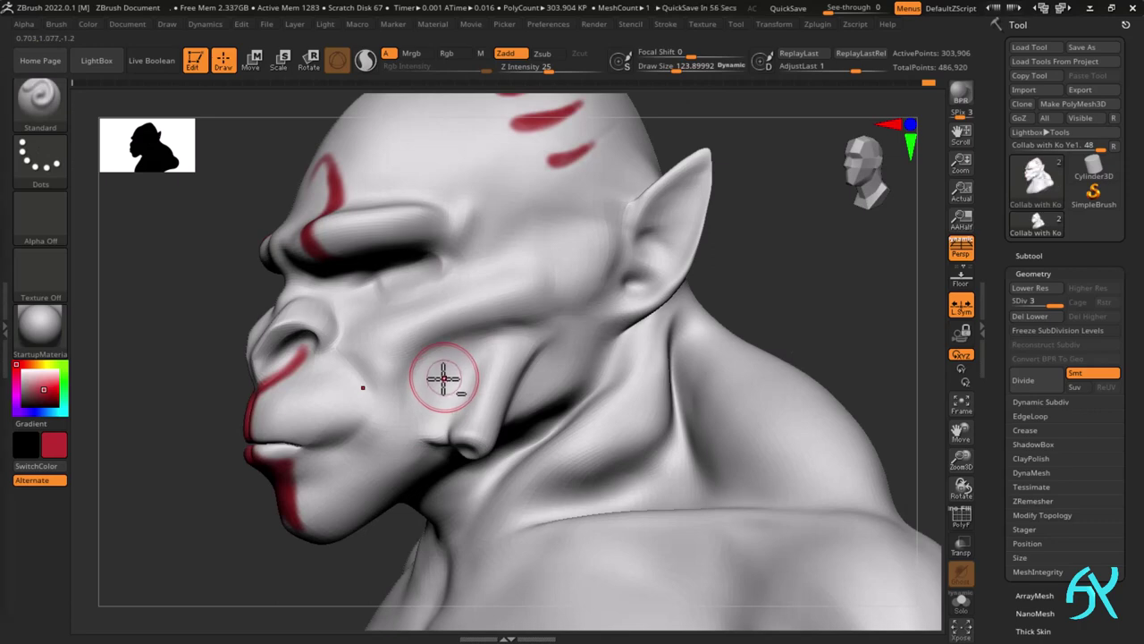
drag(806, 260, 755, 268)
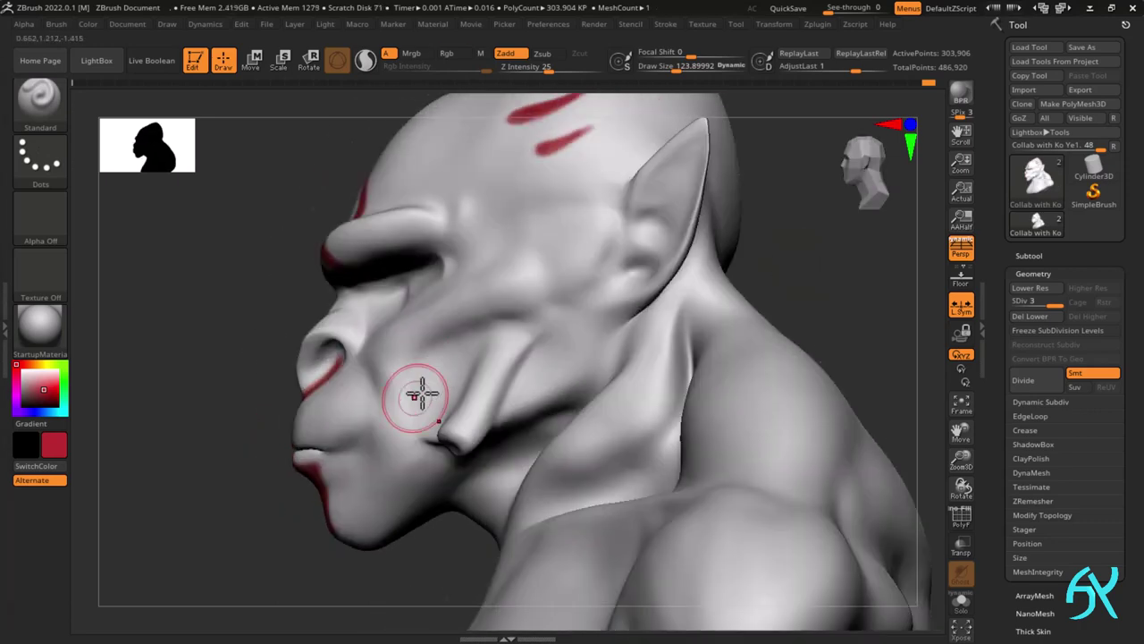
right_drag(421, 396, 480, 327)
- Smooth the cheek surface in front of the jaw muscle, blending it into the area beside the mouth
shift+drag(480, 327, 438, 347)
right_drag(403, 391, 395, 405)
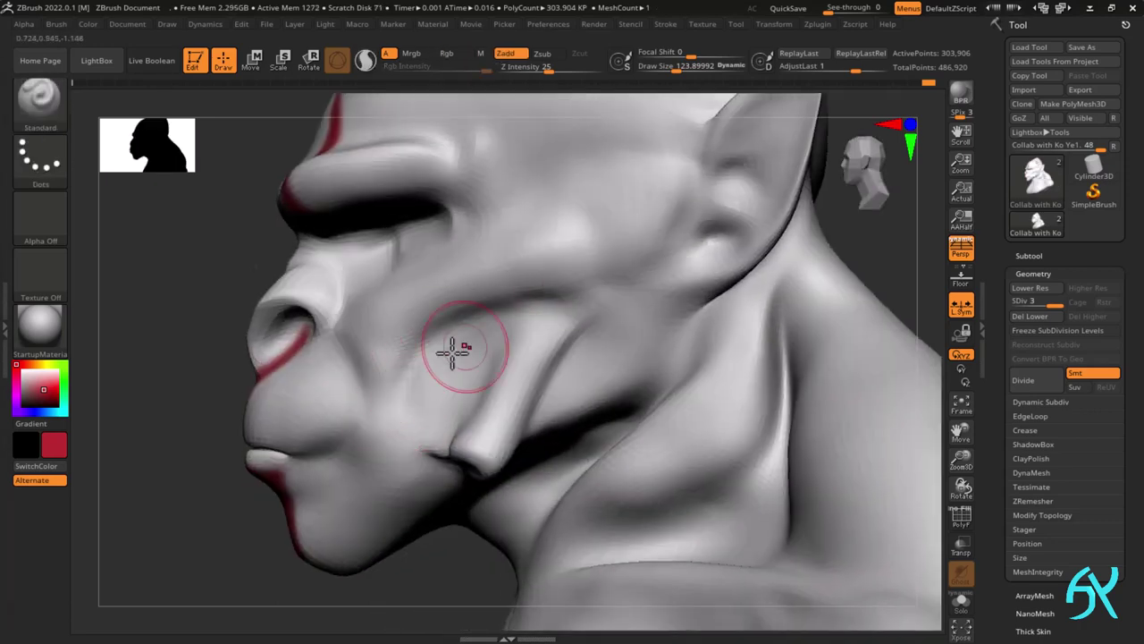
right_drag(454, 353, 453, 378)
mouse_move(454, 379)
shift+mouse_down()
mouse_move(431, 376)
mouse_move(414, 391)
shift+mouse_up()
right_drag(427, 399, 393, 399)
mouse_move(528, 420)
ctrl+right_down()
mouse_move(534, 390)
mouse_move(539, 414)
ctrl+right_up()
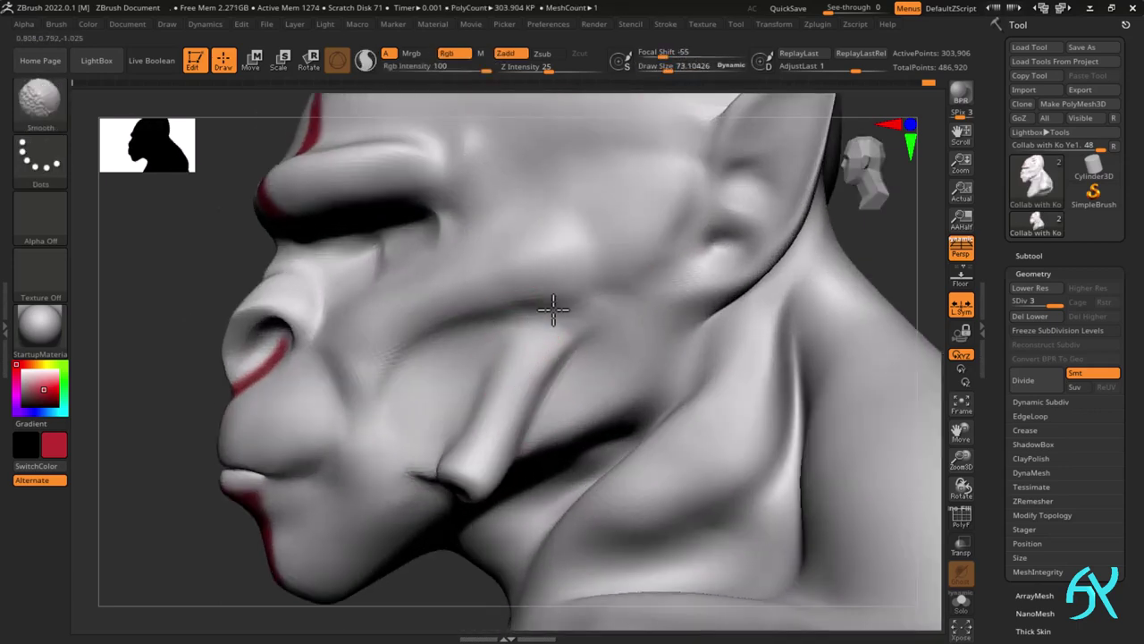
- Smooth the cheekbone surface between the eye socket and the ear at a draw size of about 73
mouse_move(555, 310)
shift+mouse_down()
mouse_move(503, 312)
mouse_move(542, 322)
mouse_move(601, 305)
shift+mouse_up()
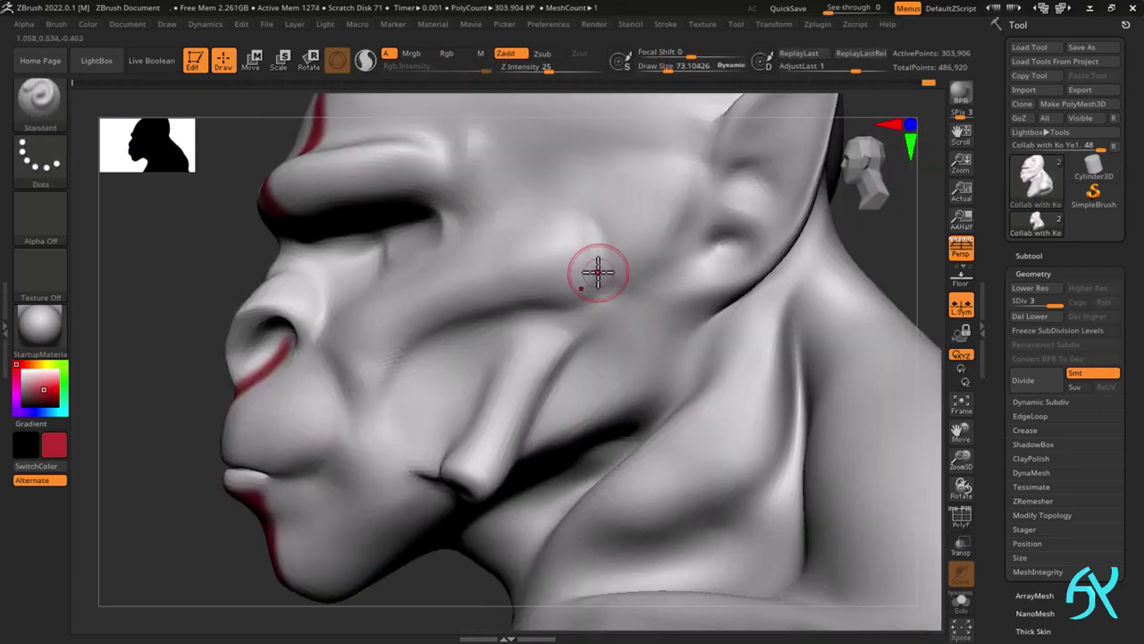
shift+drag(598, 271, 582, 214)
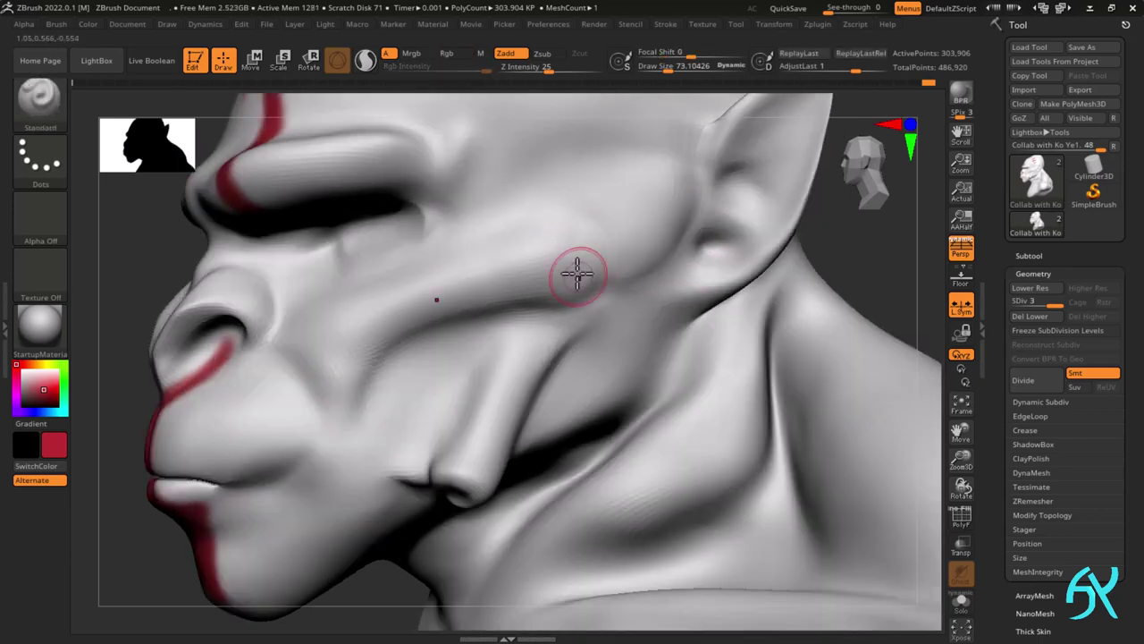
mouse_move(577, 274)
ctrl+right_down()
mouse_move(617, 239)
mouse_move(603, 253)
mouse_move(598, 343)
mouse_move(621, 305)
mouse_move(485, 261)
ctrl+right_up()
shift+drag(486, 261, 442, 309)
- Soften the three red streaks on the side of the skull with the Smooth brush, at subdivision levels 3 and 2
mouse_move(470, 375)
shift+mouse_down()
mouse_move(488, 383)
mouse_move(533, 290)
shift+mouse_up()
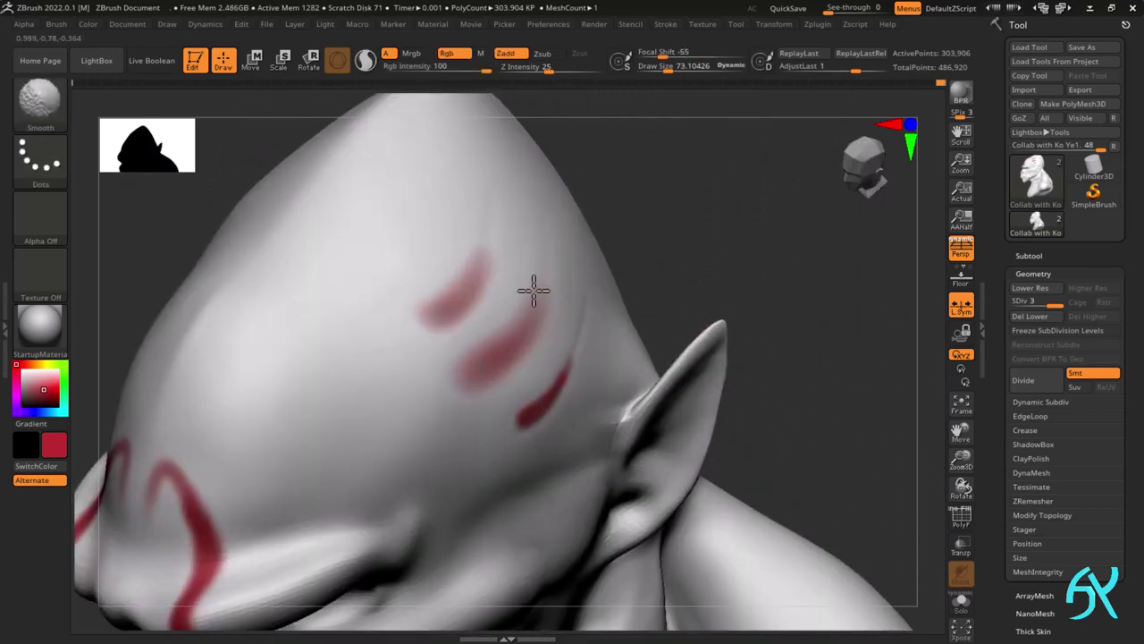
shift+drag(526, 419, 568, 374)
key(shift+d)
right_drag(548, 347, 472, 356)
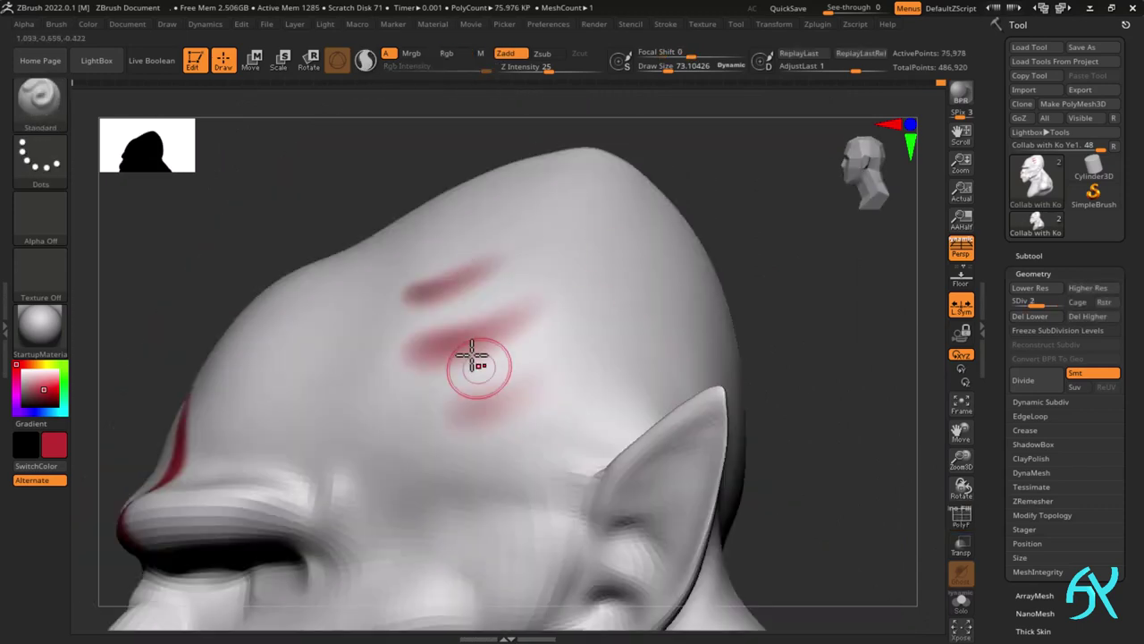
key(d)
right_drag(654, 365, 706, 385)
shift+drag(519, 404, 485, 248)
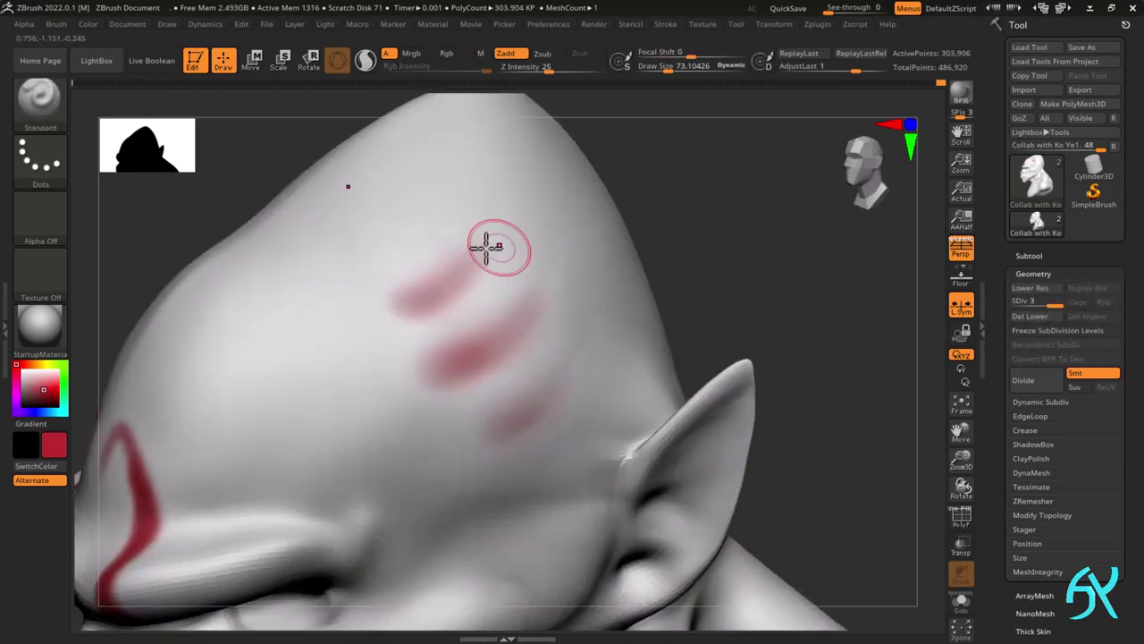
- Add a Sphere3D to the bust as a new subtool and set the active colour to white
right_drag(501, 248, 536, 260)
ctrl+right_drag(536, 259, 555, 224)
ctrl+right_drag(444, 448, 571, 383)
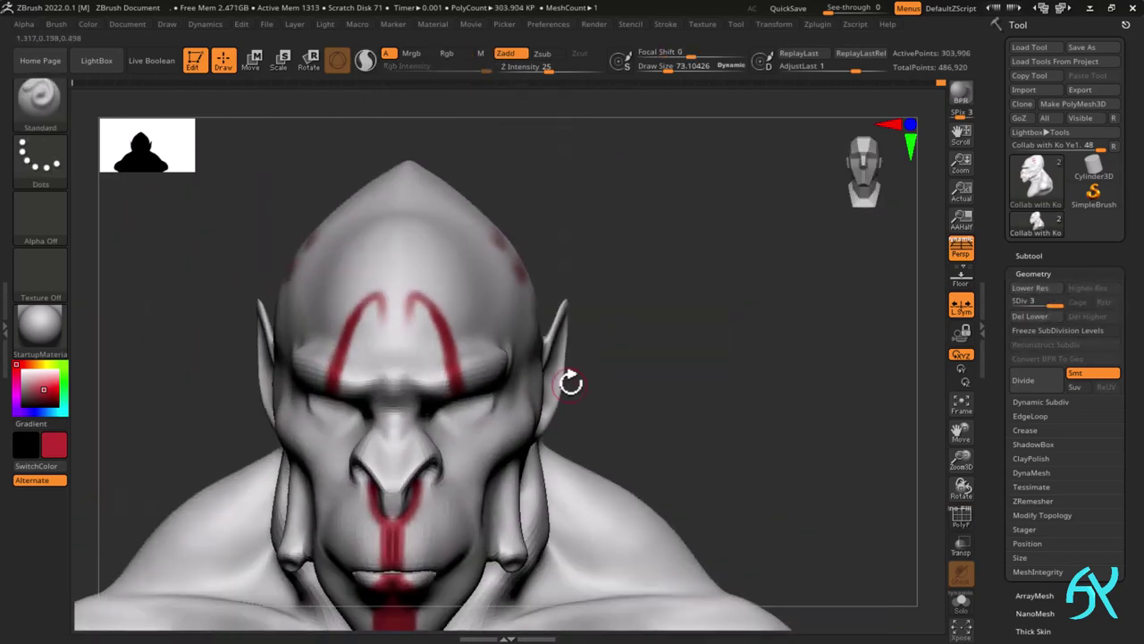
ctrl+right_drag(637, 401, 662, 365)
click(1092, 254)
click(1092, 457)
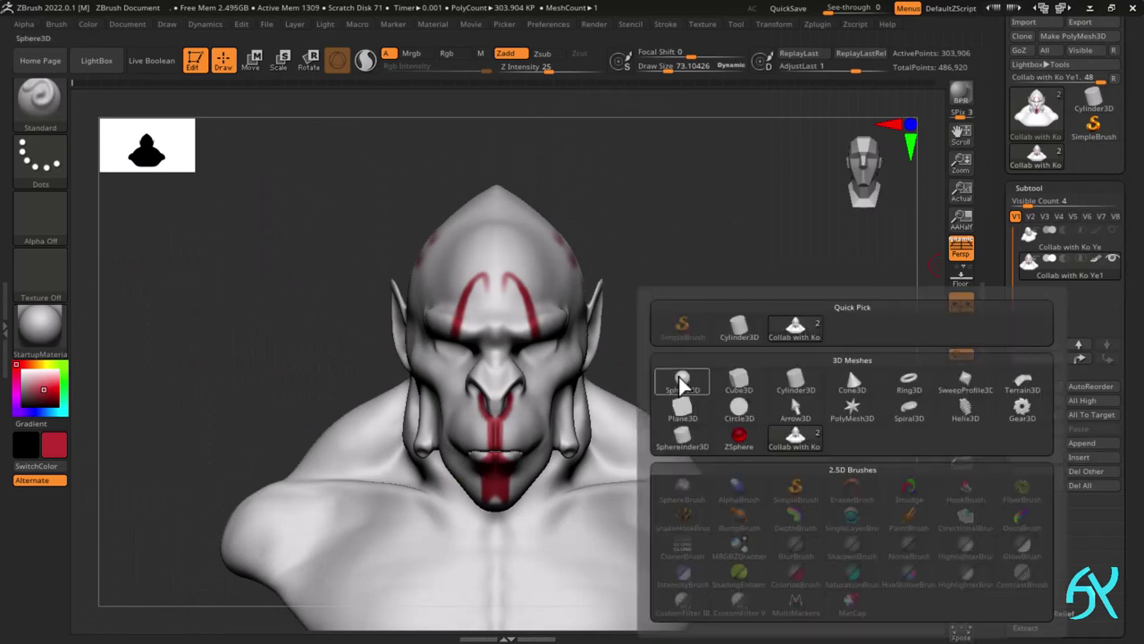
click(683, 384)
click(23, 370)
click(1029, 188)
- Shrink the new sphere and move it into one eye socket, using transparency and polyframe display for placement
right_drag(841, 286, 626, 304)
key(w)
click(961, 545)
right_drag(501, 268, 598, 317)
drag(524, 368, 573, 368)
right_drag(608, 340, 537, 357)
ctrl+right_drag(554, 358, 562, 320)
key(shift+f)
drag(562, 319, 559, 403)
right_drag(608, 375, 557, 301)
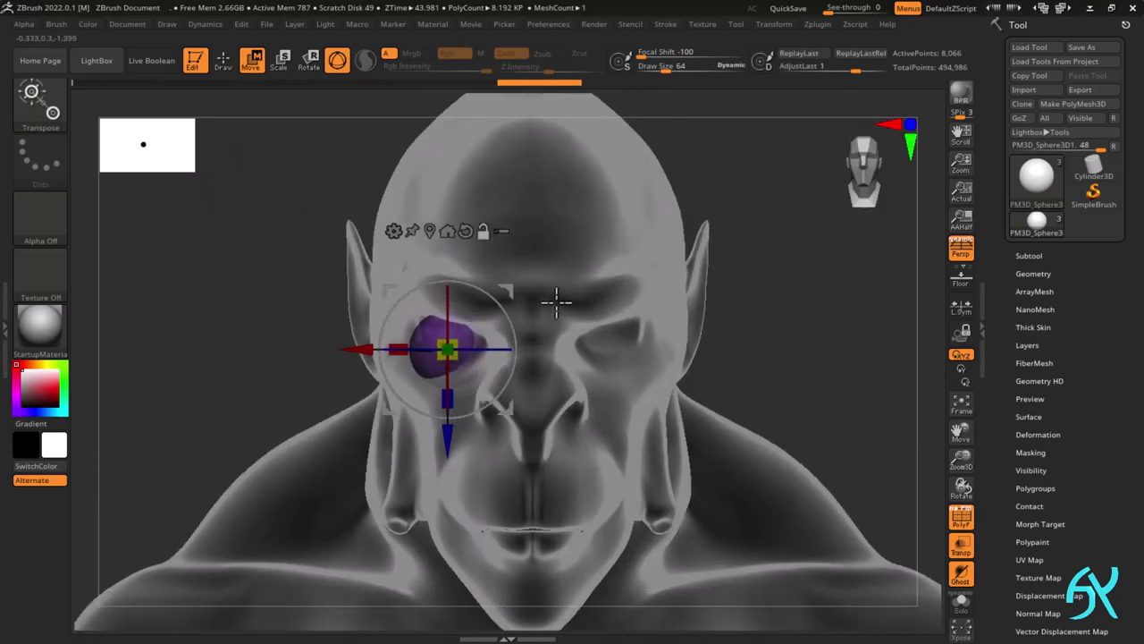
- Return the bust to opaque display and shift the eyeball sideways in its socket
click(961, 545)
right_drag(554, 376, 661, 375)
right_drag(662, 376, 477, 378)
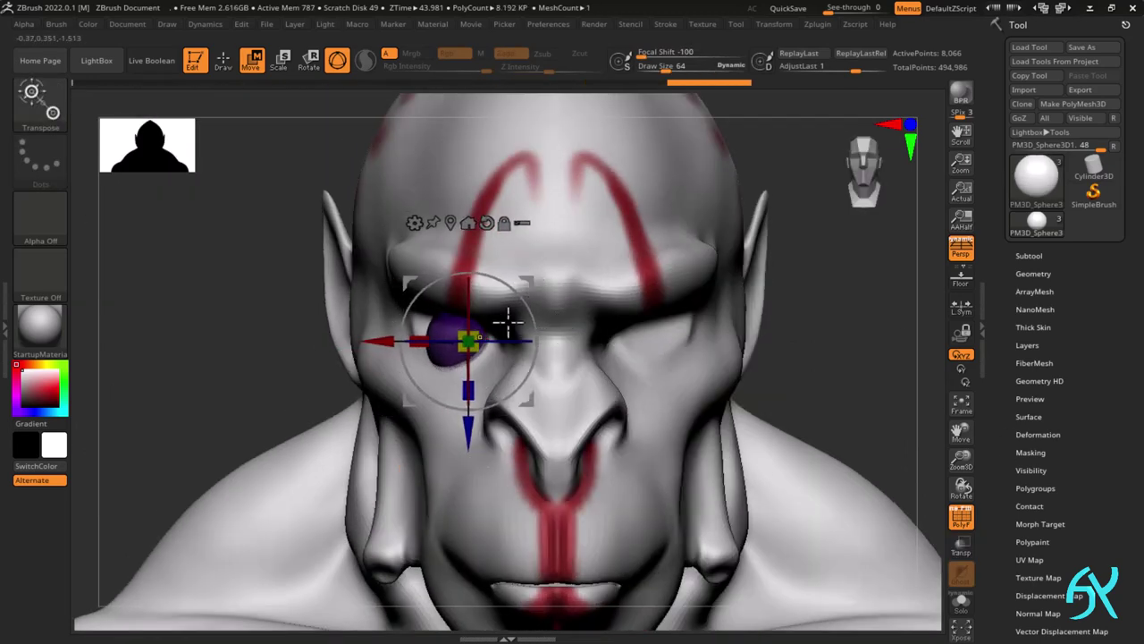
ctrl+right_drag(507, 322, 514, 357)
right_drag(514, 357, 617, 349)
drag(527, 341, 518, 342)
right_drag(581, 335, 478, 325)
- Fine-tune the eyeball's height, depth and size against the eyelid area from the front and side
drag(447, 430, 447, 414)
drag(485, 325, 472, 327)
mouse_move(485, 325)
ctrl+right_down()
mouse_move(486, 267)
mouse_move(492, 344)
ctrl+right_up()
mouse_move(491, 344)
right_down()
mouse_move(438, 272)
mouse_move(460, 416)
mouse_move(421, 411)
mouse_move(536, 394)
right_up()
drag(496, 335, 502, 334)
right_drag(572, 385, 478, 393)
- Check the eyeball against the whole face and scale it slightly to fit the socket
key(q)
key(shift+f)
ctrl+right_drag(647, 468, 720, 363)
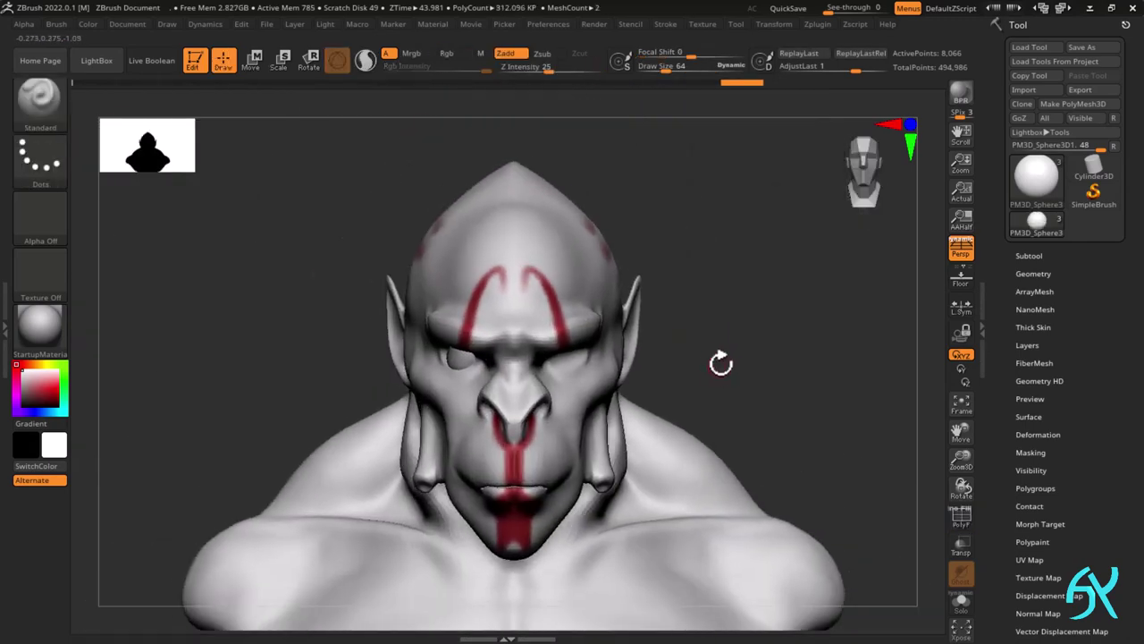
mouse_move(476, 359)
ctrl+right_down()
mouse_move(528, 398)
mouse_move(572, 332)
mouse_move(570, 352)
mouse_move(757, 299)
ctrl+right_up()
key(w)
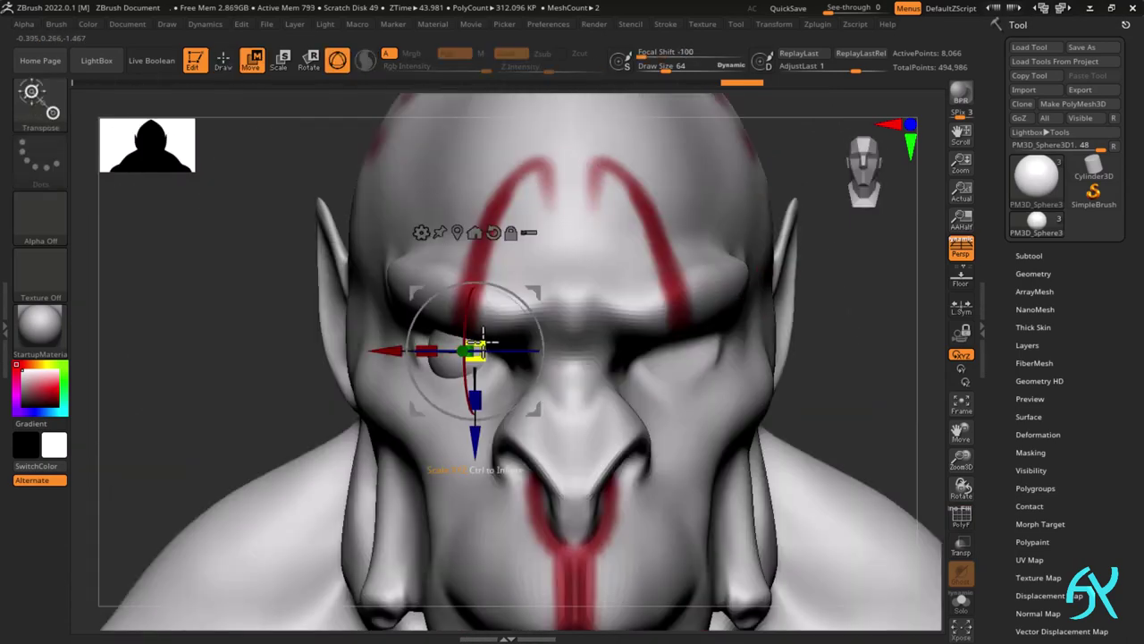
drag(484, 343, 489, 342)
mouse_move(490, 343)
right_down()
mouse_move(562, 342)
mouse_move(531, 350)
right_up()
key(shift+f)
key(shift+f)
key(q)
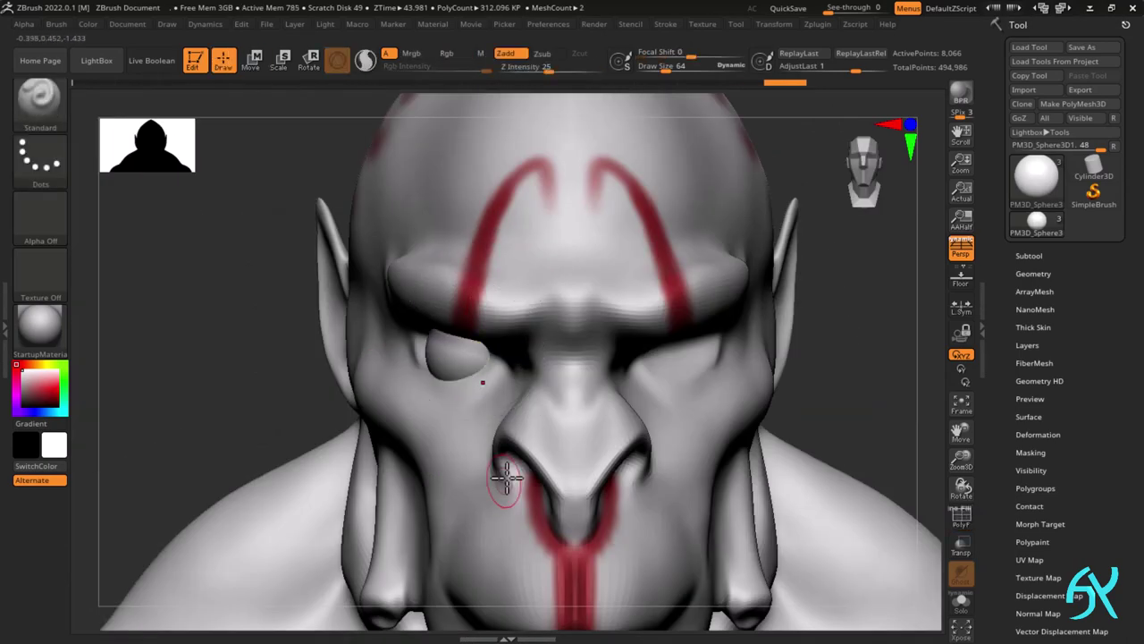
- Duplicate the eyeball onto the opposite side of the face with Mirror And Weld
alt+click(511, 477)
right_drag(511, 477, 676, 380)
mouse_move(809, 322)
right_down()
mouse_move(784, 304)
mouse_move(823, 309)
right_up()
alt+click(476, 370)
click(1035, 274)
click(1042, 516)
click(1041, 557)
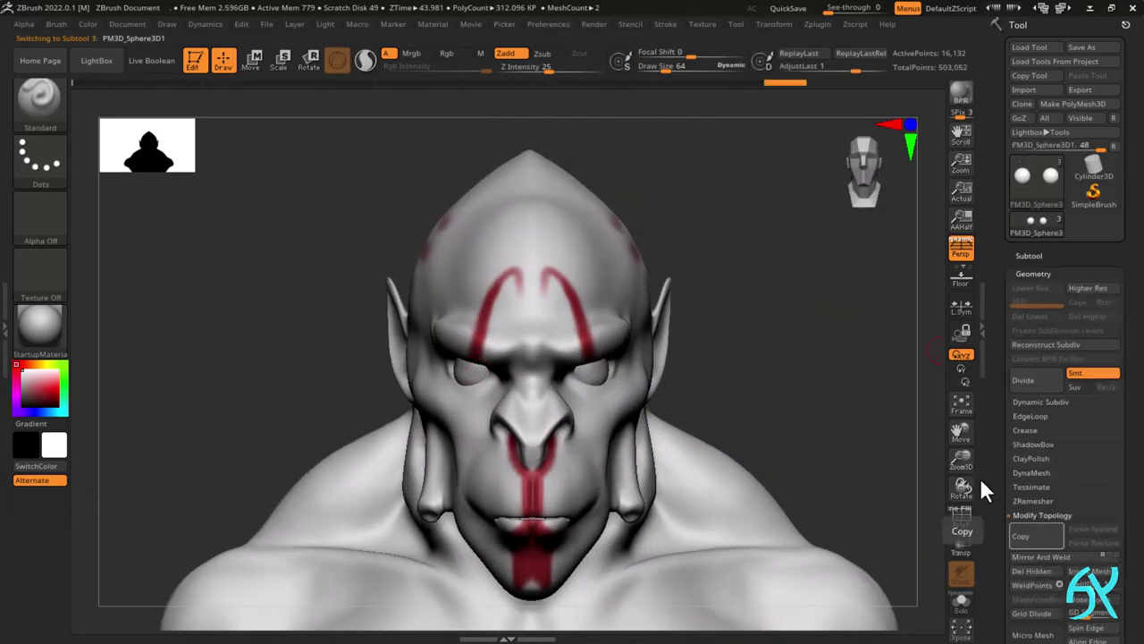
- Select the bust, display its polyframe and lower it to subdivision level 1 for work around the eyes
mouse_move(601, 436)
right_down()
mouse_move(557, 426)
mouse_move(608, 431)
right_up()
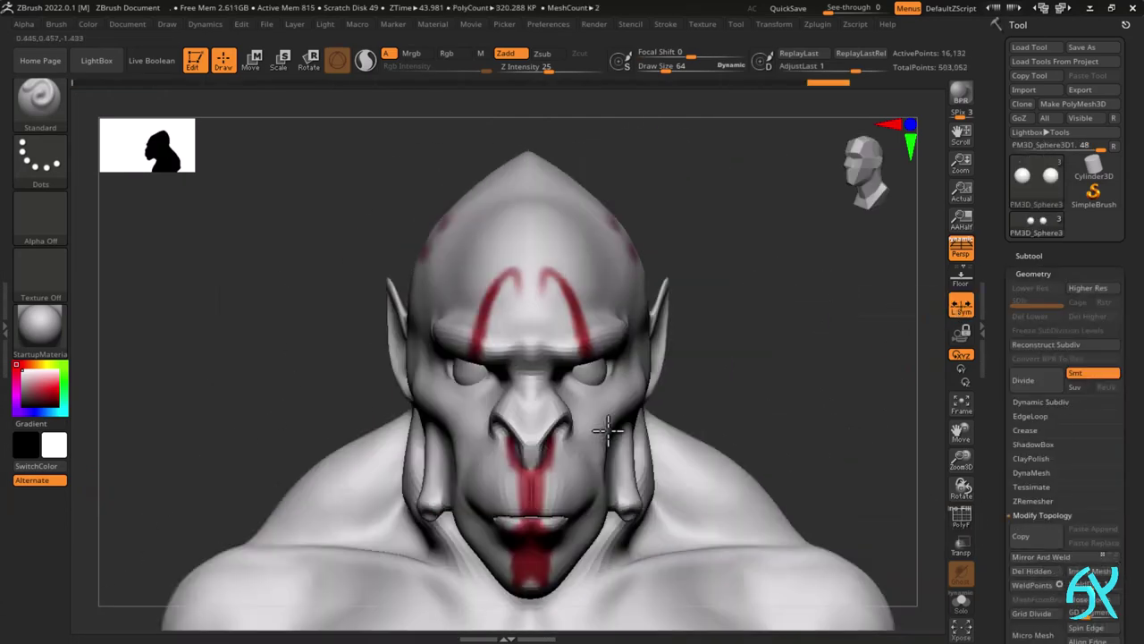
right_drag(781, 329, 744, 320)
alt+click(738, 300)
mouse_move(577, 399)
right_down()
mouse_move(598, 393)
mouse_move(557, 406)
mouse_move(577, 386)
right_up()
key(shift+f)
key(shift+d)
key(shift+d)
mouse_move(577, 386)
right_down()
mouse_move(600, 382)
mouse_move(592, 317)
mouse_move(590, 376)
right_up()
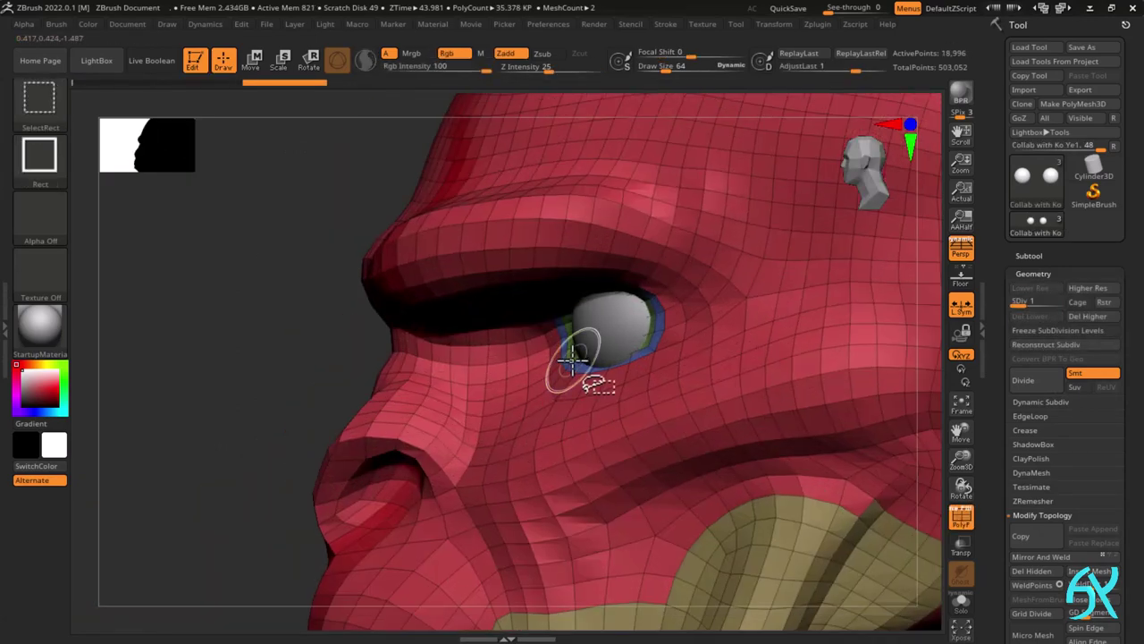
- Mask the bust outside the eye socket polygroups and shift the socket area with the move gizmo
ctrl+shift+click(581, 365)
ctrl+shift+click(581, 364)
ctrl+click(232, 422)
ctrl+shift+click(235, 438)
ctrl+right_drag(236, 447, 241, 500)
key(w)
click(898, 285)
ctrl+right_drag(716, 358, 697, 295)
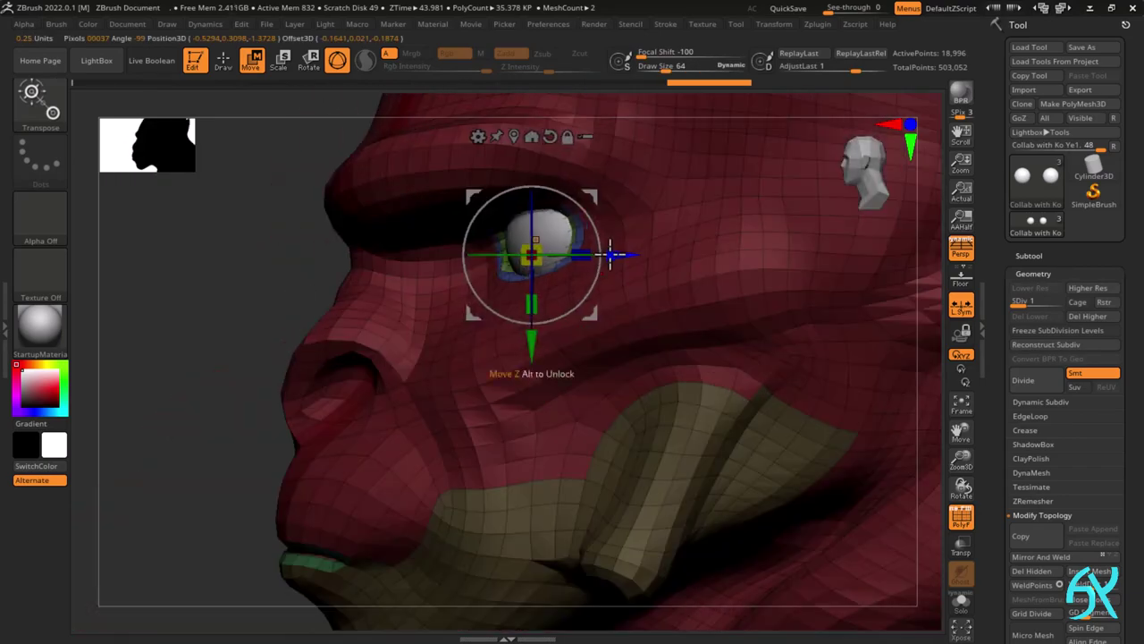
- Pull the inner edge of the eye socket toward the nose using the Move brush at a draw size of about 81
key(q)
key(s)
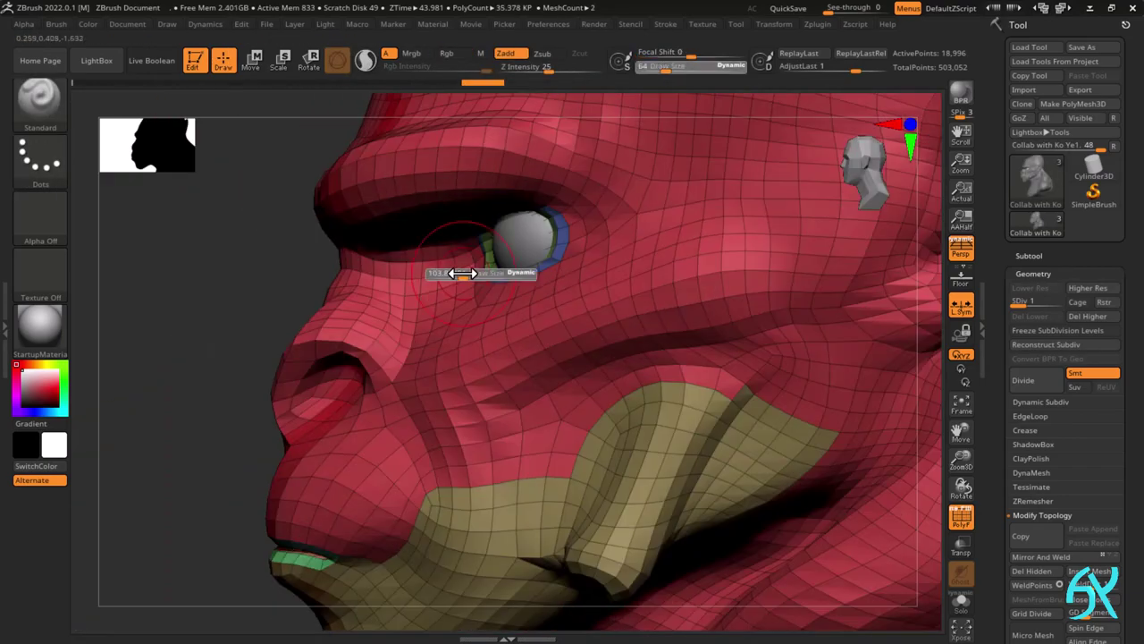
key(b)
key(m)
key(v)
mouse_move(436, 273)
right_down()
mouse_move(439, 232)
mouse_move(437, 273)
right_up()
alt+drag(449, 260, 460, 258)
mouse_move(460, 258)
right_down()
mouse_move(475, 266)
mouse_move(482, 253)
right_up()
drag(483, 252, 474, 251)
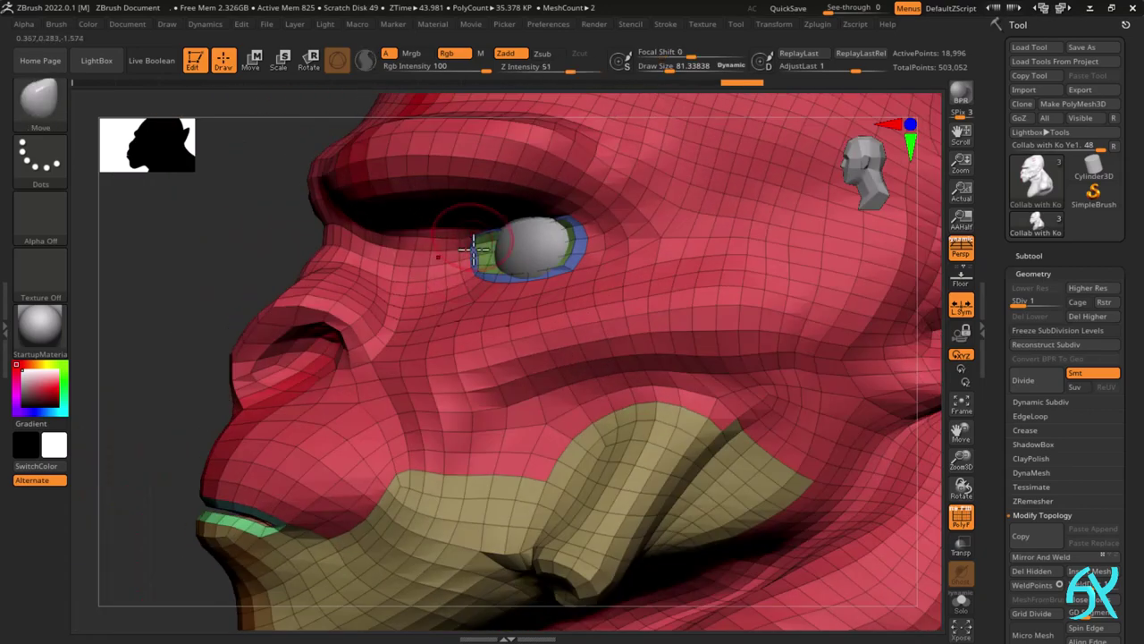
right_drag(442, 247, 452, 259)
drag(451, 260, 445, 271)
right_drag(675, 218, 474, 265)
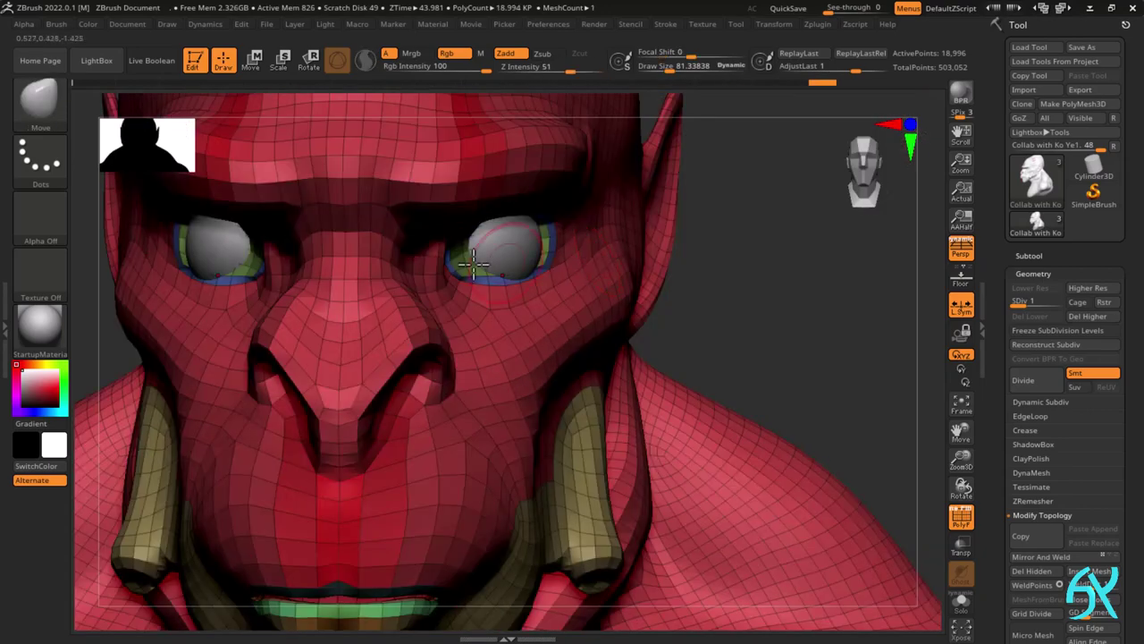
- Reshape the inner eye corners beside the nose bridge with the Move brush at a draw size of about 104
drag(424, 262, 418, 264)
right_drag(418, 265, 424, 270)
mouse_move(424, 269)
mouse_down()
mouse_move(410, 278)
mouse_move(454, 249)
mouse_up()
mouse_move(455, 249)
right_down()
mouse_move(467, 248)
mouse_move(391, 274)
right_up()
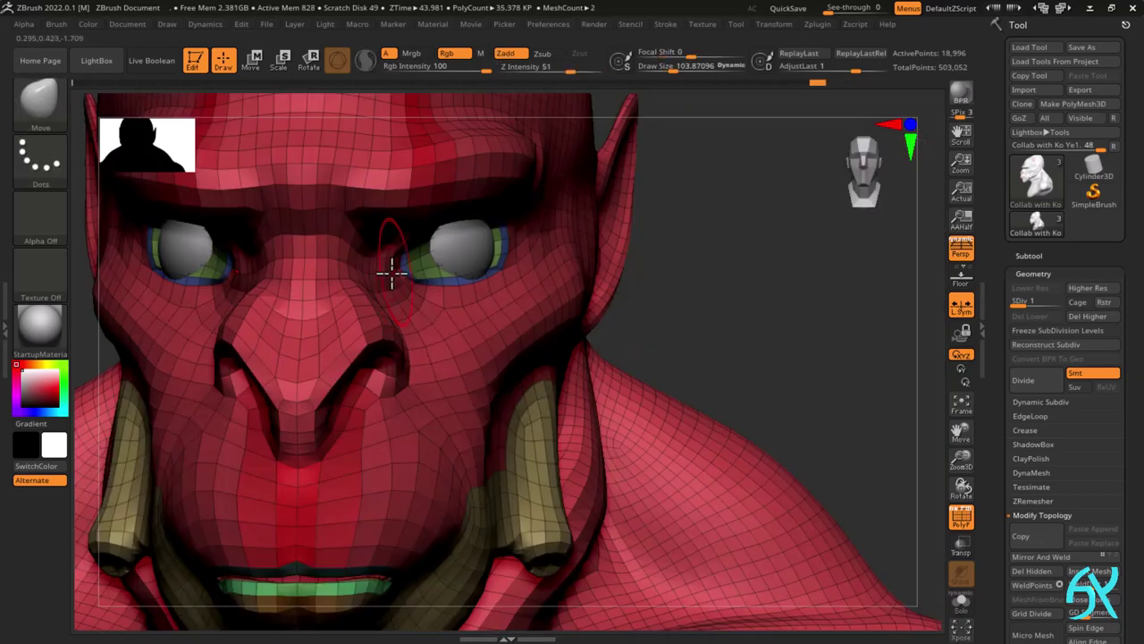
drag(390, 274, 393, 267)
- Form a slanted almond-shaped eye opening from the side with the Move brush at draw sizes of about 62 to 90
mouse_move(393, 267)
right_down()
mouse_move(385, 203)
mouse_move(400, 211)
right_up()
drag(401, 211, 404, 214)
mouse_move(404, 214)
right_down()
mouse_move(429, 185)
mouse_move(434, 230)
mouse_move(484, 246)
mouse_move(511, 218)
mouse_move(365, 320)
mouse_move(360, 329)
mouse_move(396, 342)
right_up()
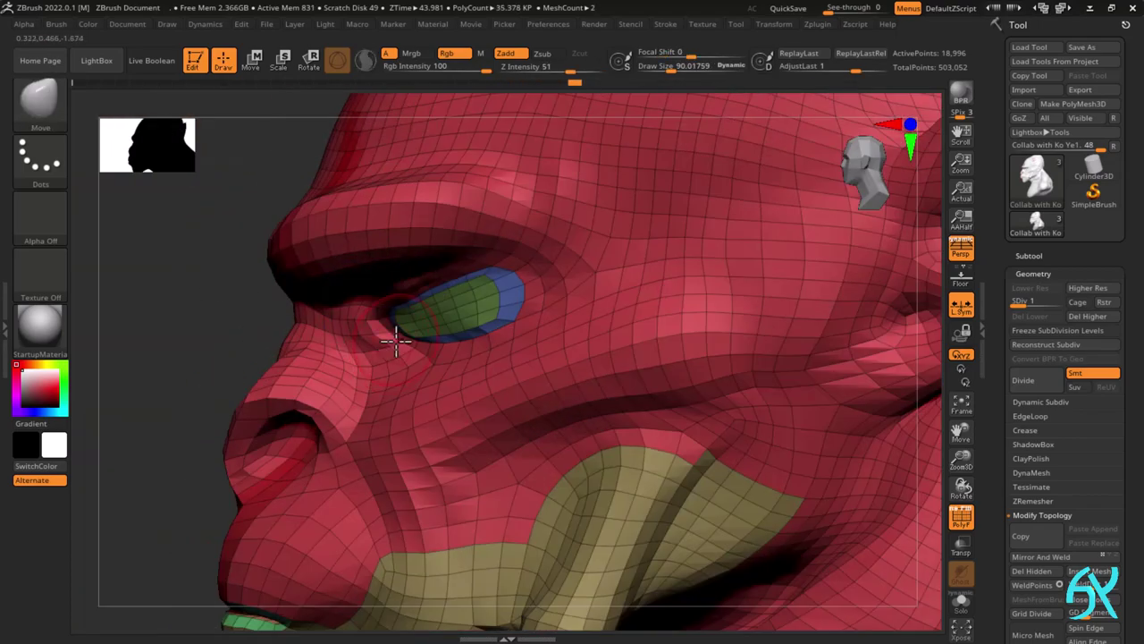
right_drag(396, 301, 471, 287)
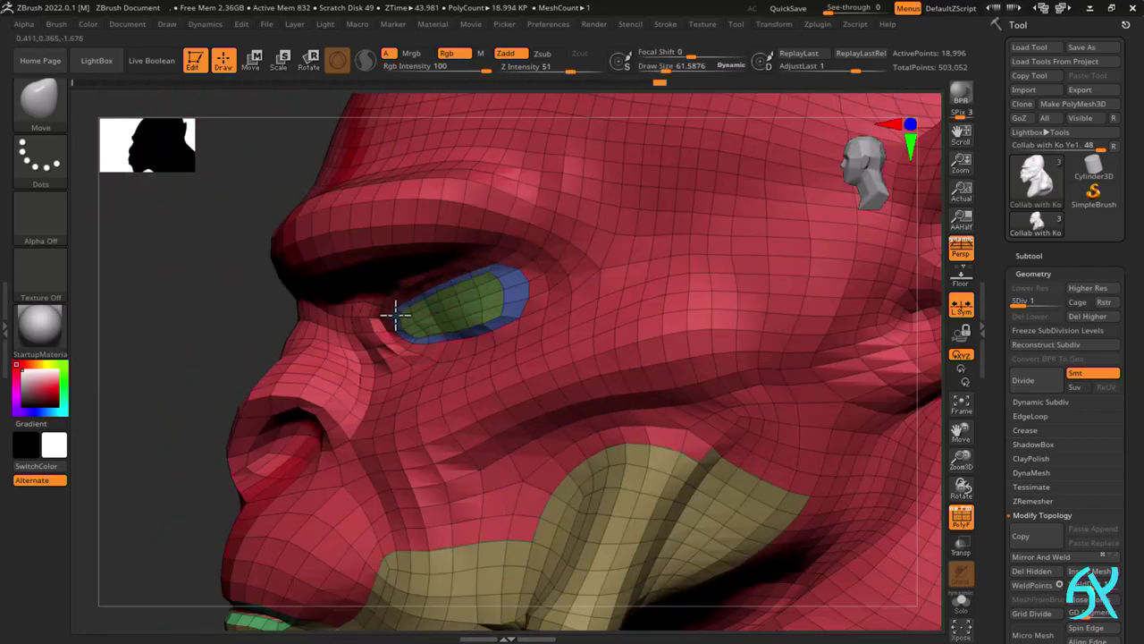
right_drag(395, 315, 583, 283)
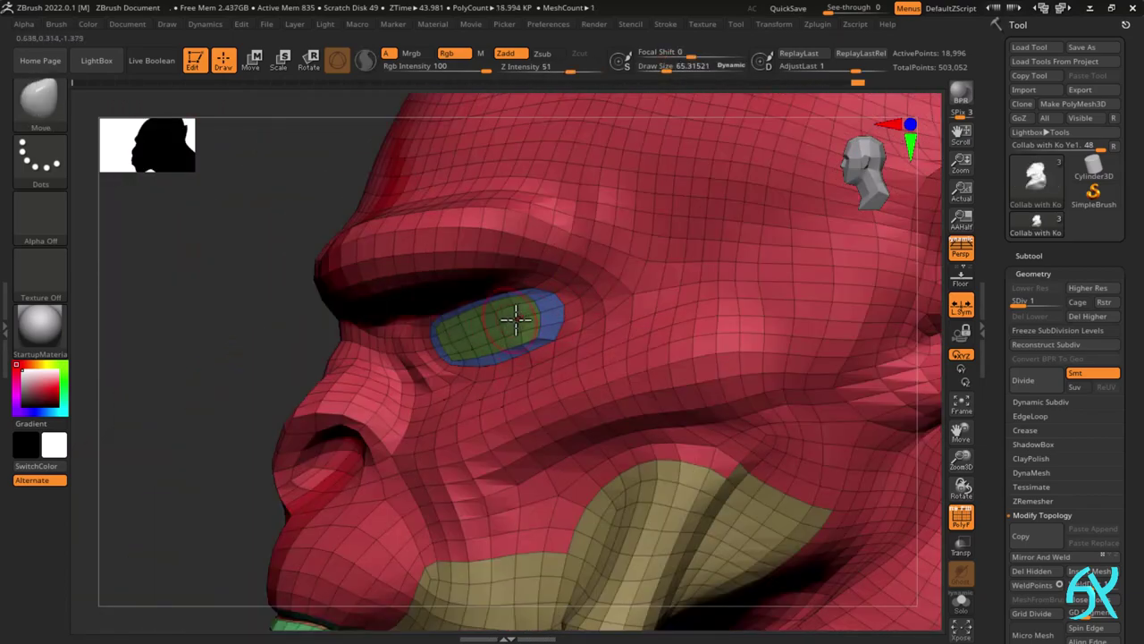
right_drag(516, 319, 602, 315)
- Bring the eyeballs into view and activate their transform gizmo to check the fit in the sockets
click(1034, 252)
key(w)
right_drag(263, 324, 673, 184)
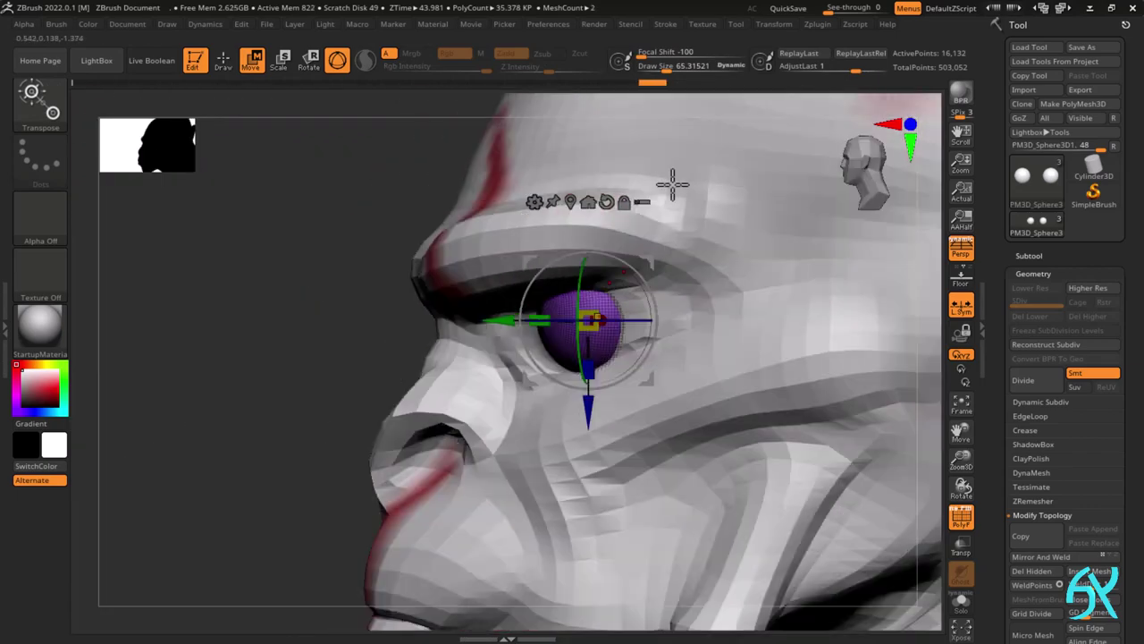
key(q)
- Reselect the bust and move the socket rim around the eyeball with the Move brush
alt+click(687, 323)
mouse_move(692, 317)
right_down()
mouse_move(545, 314)
mouse_move(582, 296)
right_up()
right_drag(621, 319, 593, 302)
drag(593, 302, 581, 307)
mouse_move(581, 307)
right_down()
mouse_move(569, 311)
mouse_move(603, 308)
mouse_move(597, 298)
right_up()
drag(597, 298, 585, 298)
right_drag(585, 299, 519, 363)
- Adjust the eyelid area and surrounding socket with the Move brush at varying draw sizes of about 65 to 146
key(s)
drag(519, 363, 525, 363)
right_drag(525, 363, 534, 367)
key(s)
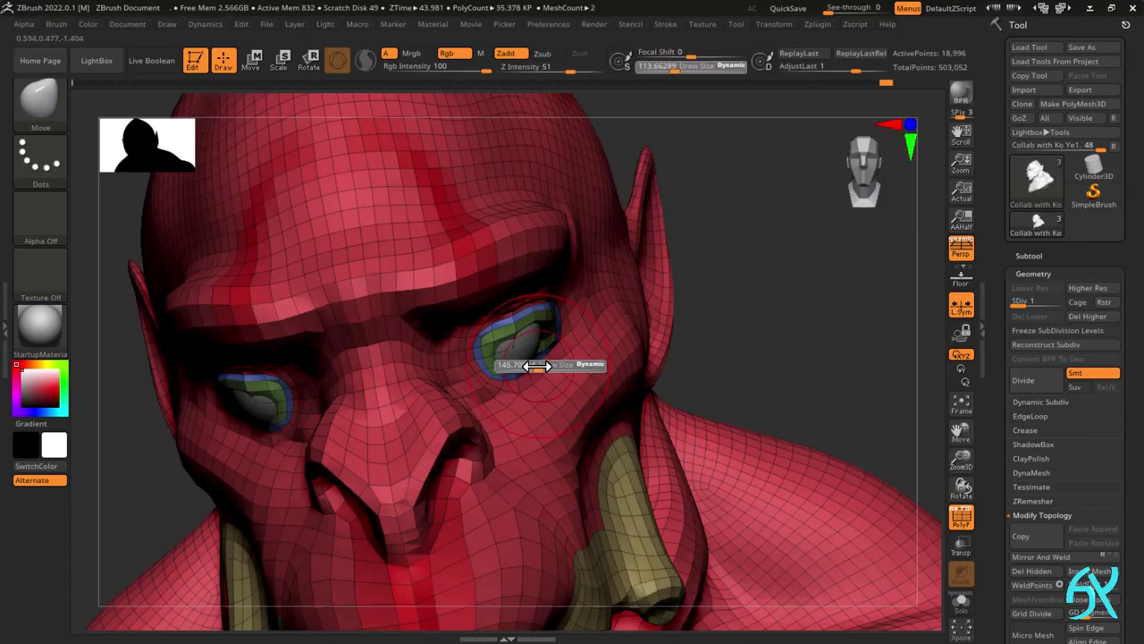
drag(537, 366, 527, 366)
mouse_move(539, 352)
right_down()
mouse_move(384, 391)
mouse_move(400, 332)
right_up()
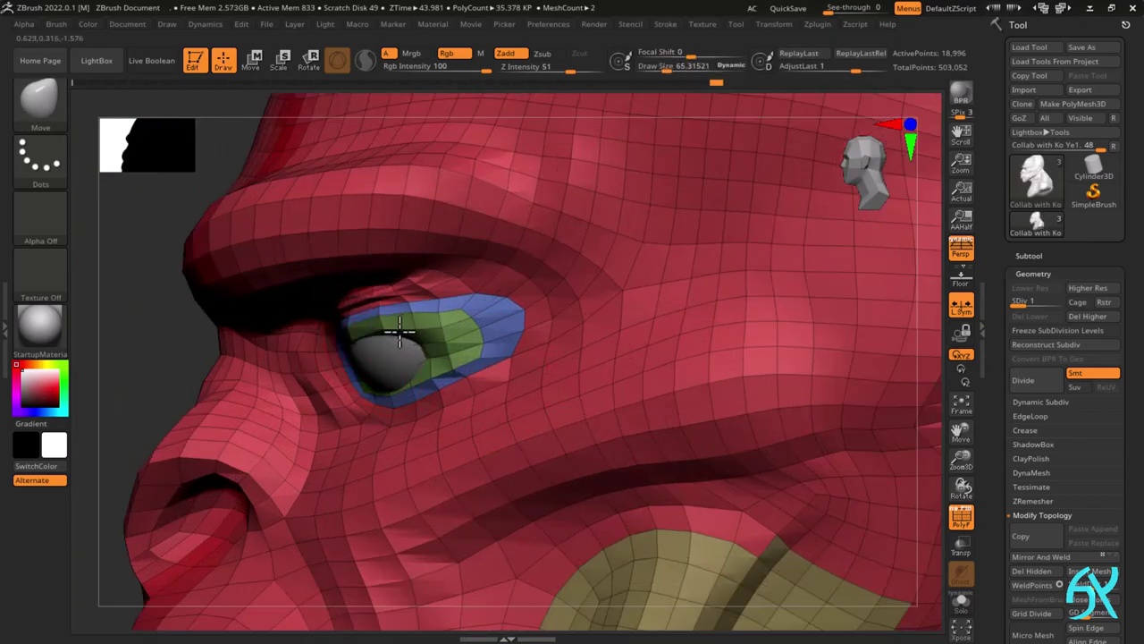
- Shape the upper eyelid over the eyeball and refine the inner eye corner down to a draw size of about 36
drag(400, 332, 403, 323)
mouse_move(402, 323)
right_down()
mouse_move(435, 312)
mouse_move(308, 363)
right_up()
drag(287, 368, 284, 370)
mouse_move(283, 370)
right_down()
mouse_move(358, 340)
mouse_move(284, 402)
right_up()
drag(284, 402, 277, 400)
right_drag(277, 400, 266, 396)
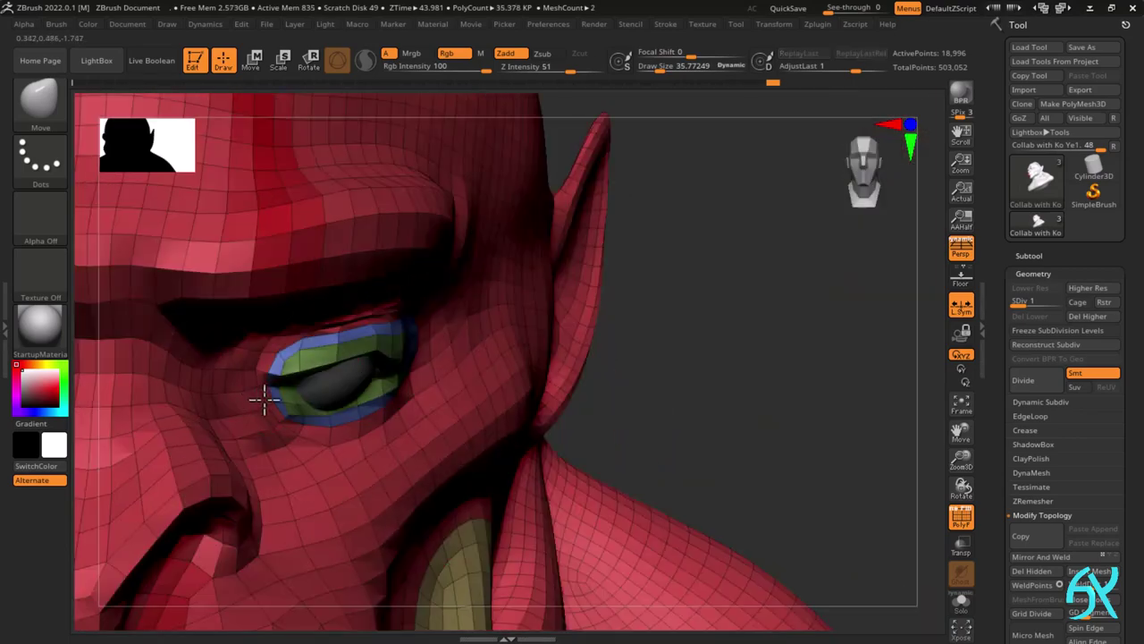
- Adjust the lower eyelid near the inner eye corner with small Move brush strokes
drag(280, 425, 278, 419)
mouse_move(278, 420)
right_down()
mouse_move(292, 406)
mouse_move(269, 408)
right_up()
drag(268, 408, 261, 403)
mouse_move(260, 403)
right_down()
mouse_move(355, 347)
mouse_move(255, 375)
mouse_move(312, 337)
right_up()
key(s)
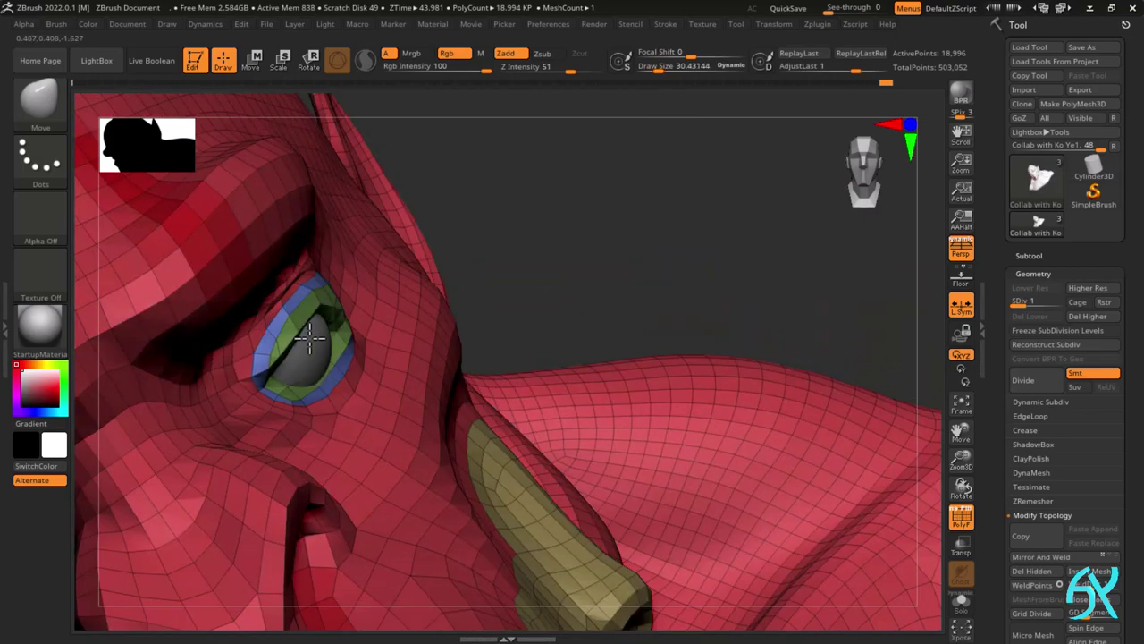
- Fit the upper and lower eyelid edges closely to the eyeball using the Move brush at a draw size of about 28
drag(297, 313, 291, 307)
mouse_move(291, 306)
right_down()
mouse_move(358, 245)
mouse_move(375, 312)
mouse_move(349, 340)
mouse_move(288, 302)
right_up()
key(s)
drag(289, 298, 292, 303)
mouse_move(292, 303)
right_down()
mouse_move(322, 325)
mouse_move(372, 284)
mouse_move(337, 265)
mouse_move(360, 248)
mouse_move(304, 330)
right_up()
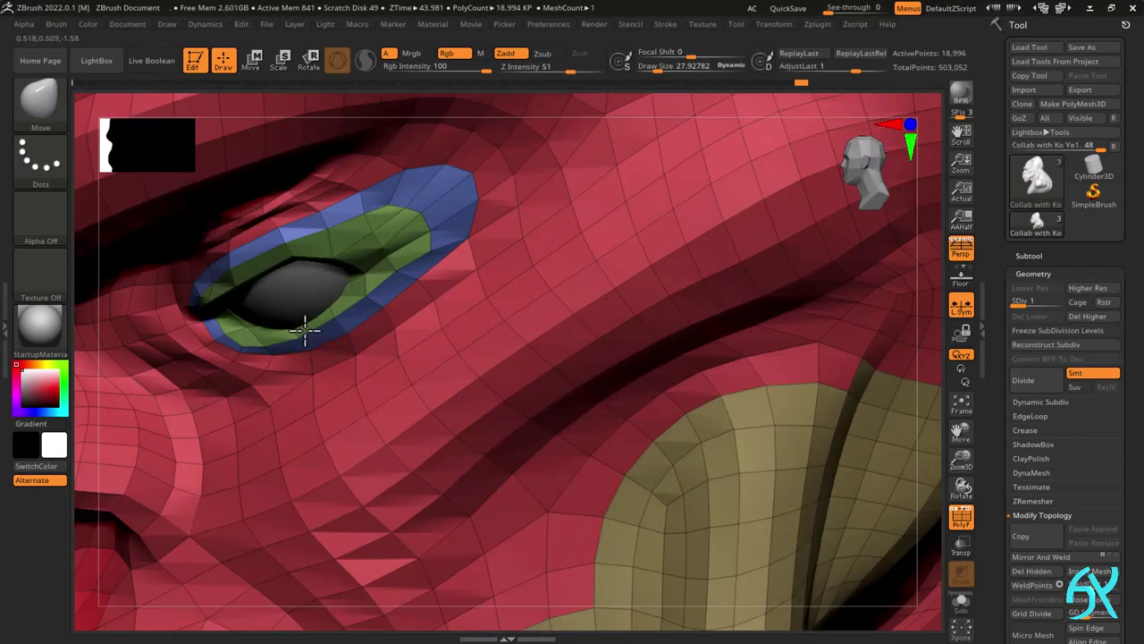
right_drag(235, 330, 384, 161)
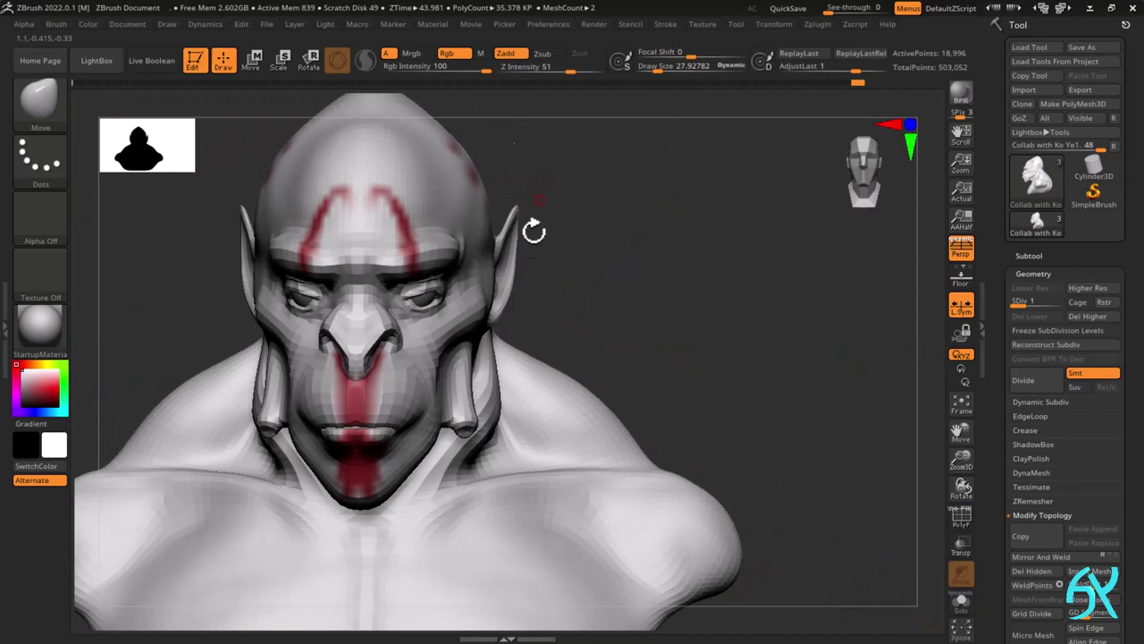
- Review the eyelids from several angles without polyframe and smooth the area above the outer eye corner
right_drag(531, 230, 435, 274)
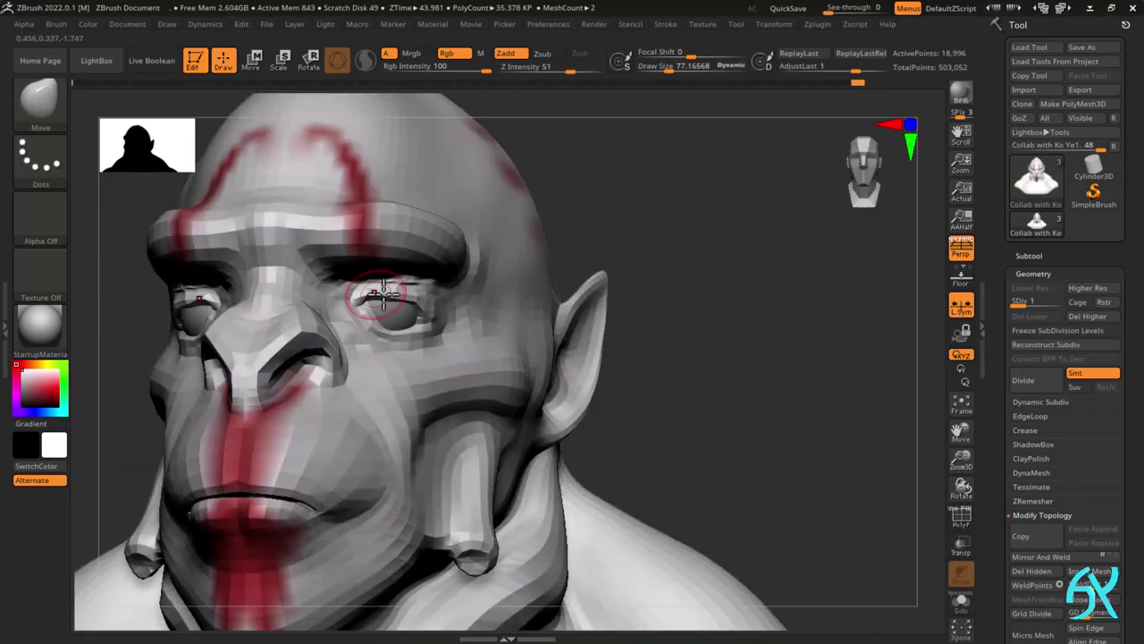
right_drag(377, 311, 475, 206)
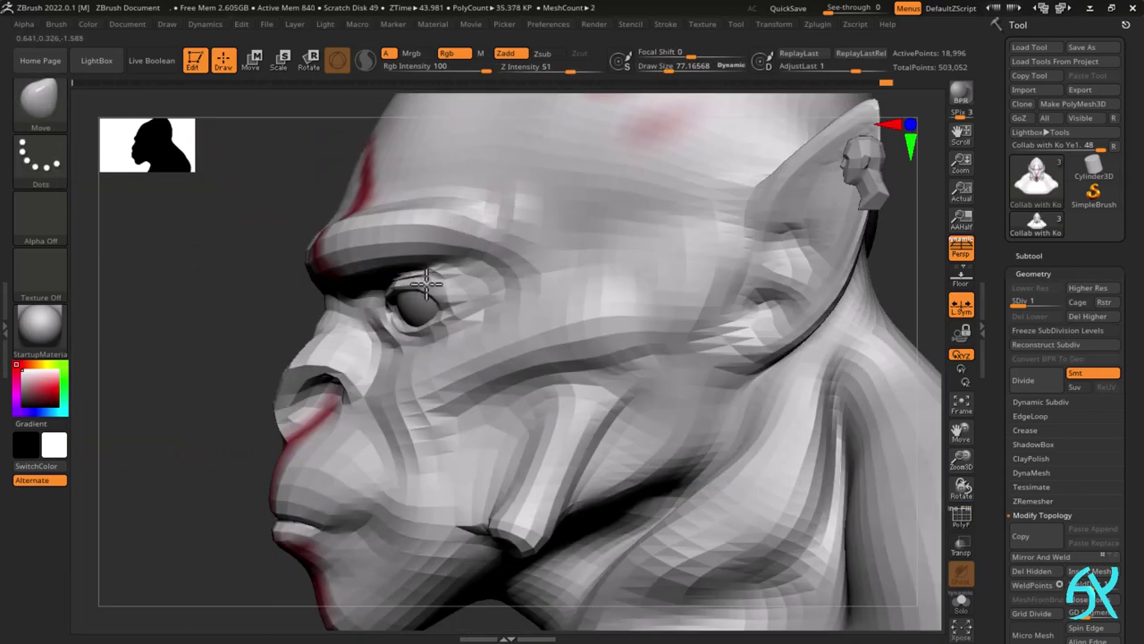
mouse_move(426, 283)
right_down()
mouse_move(406, 248)
mouse_move(391, 280)
mouse_move(439, 297)
right_up()
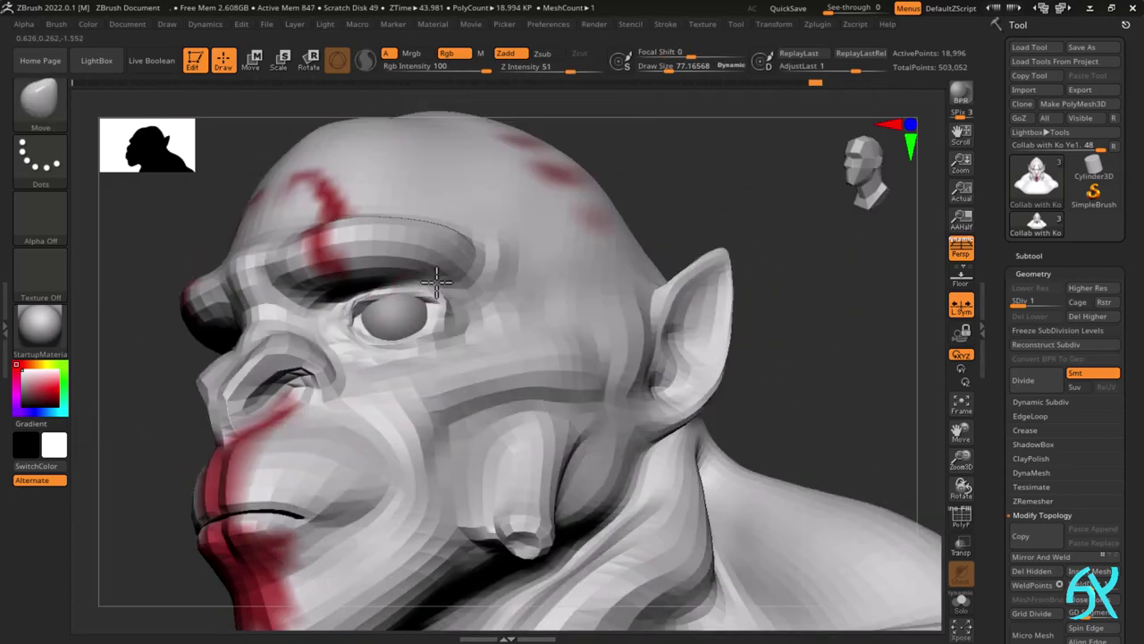
shift+drag(454, 269, 475, 247)
- Reposition the outer eye corner with the Move brush at a draw size of about 58
mouse_move(420, 286)
ctrl+right_down()
mouse_move(383, 348)
mouse_move(344, 340)
mouse_move(349, 328)
ctrl+right_up()
key(s)
drag(350, 327, 346, 326)
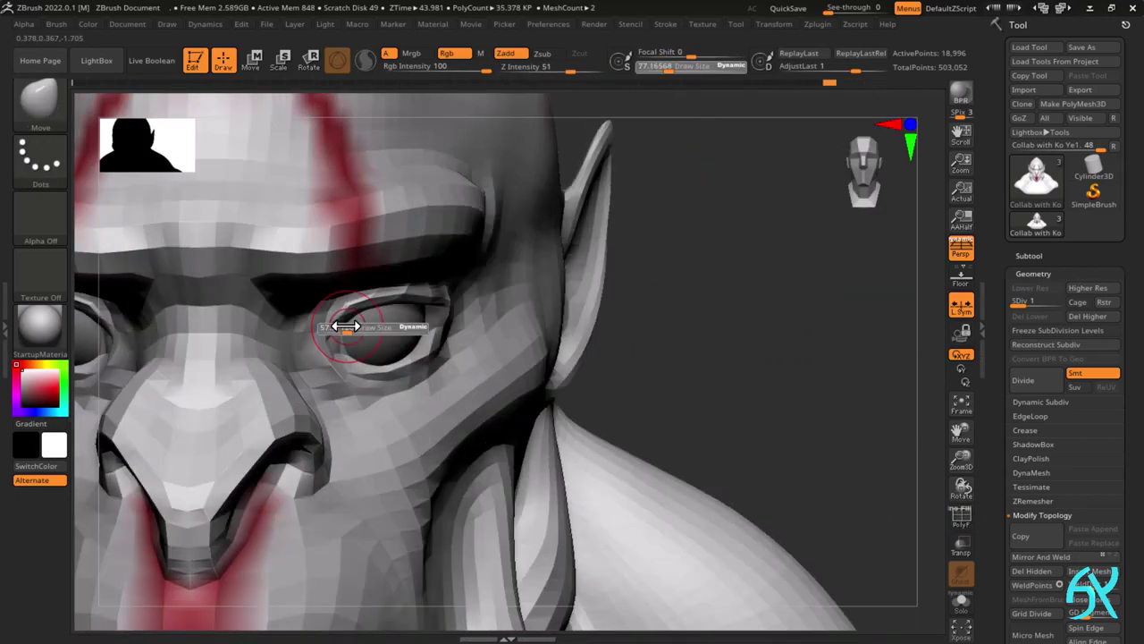
drag(442, 300, 438, 300)
right_drag(438, 299, 448, 293)
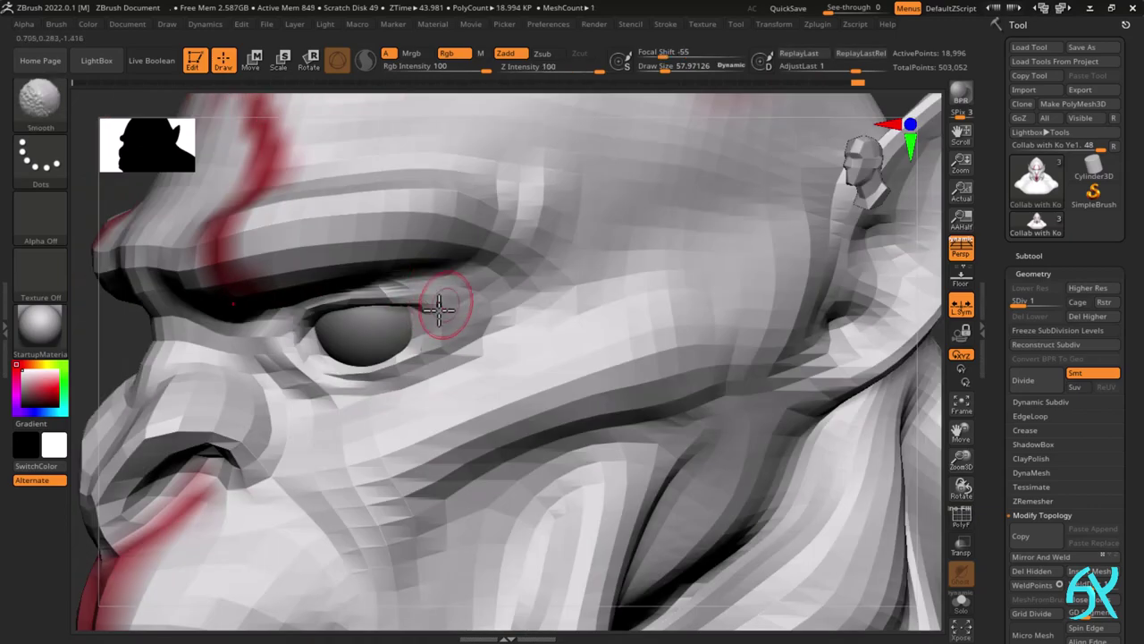
- Smooth the area around the outer eye corner and nudge the lower eyelid edge at a draw size of about 58
shift+drag(439, 309, 443, 308)
right_drag(443, 308, 454, 310)
drag(427, 349, 429, 344)
mouse_move(429, 344)
ctrl+right_down()
mouse_move(502, 182)
mouse_move(378, 340)
mouse_move(382, 328)
mouse_move(394, 335)
ctrl+right_up()
key(shift+f)
mouse_move(425, 286)
right_down()
mouse_move(396, 327)
mouse_move(354, 324)
right_up()
mouse_move(354, 324)
ctrl+right_down()
mouse_move(339, 342)
mouse_move(388, 340)
ctrl+right_up()
shift+drag(388, 339, 382, 321)
right_drag(382, 328, 381, 281)
- Select the eyeballs and reposition them in their sockets with the move gizmo, checking the fit from the front
alt+click(462, 319)
mouse_move(462, 319)
shift+right_down()
mouse_move(487, 266)
mouse_move(492, 327)
mouse_move(447, 304)
shift+right_up()
key(w)
drag(304, 263, 288, 263)
right_drag(289, 263, 358, 259)
drag(375, 267, 369, 267)
shift+right_drag(365, 230, 456, 262)
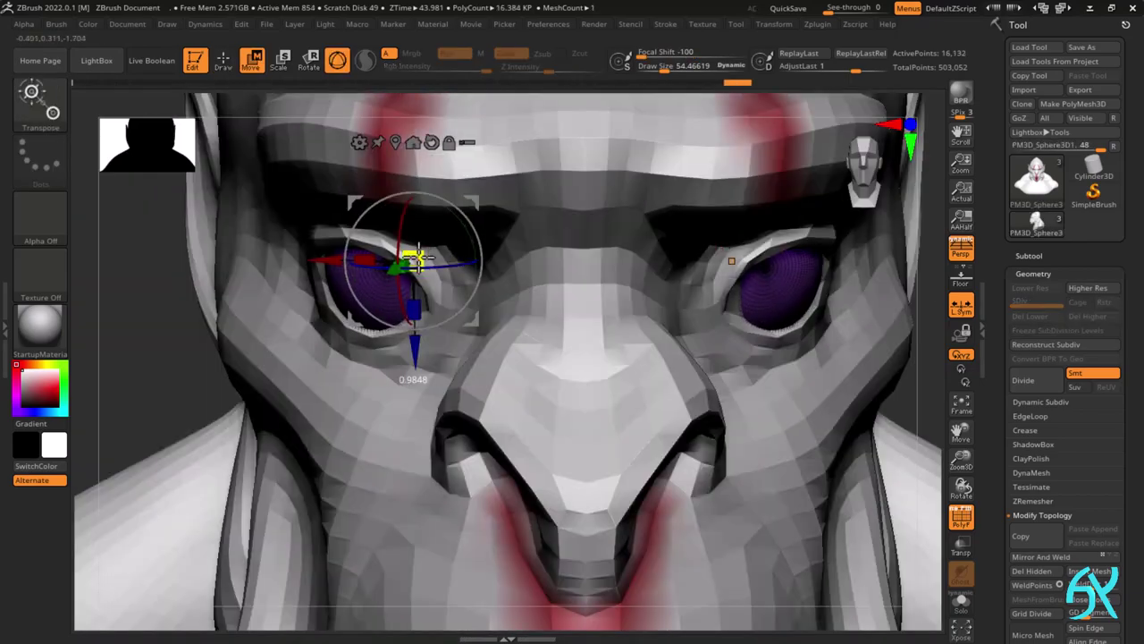
drag(419, 258, 417, 258)
right_drag(417, 258, 502, 230)
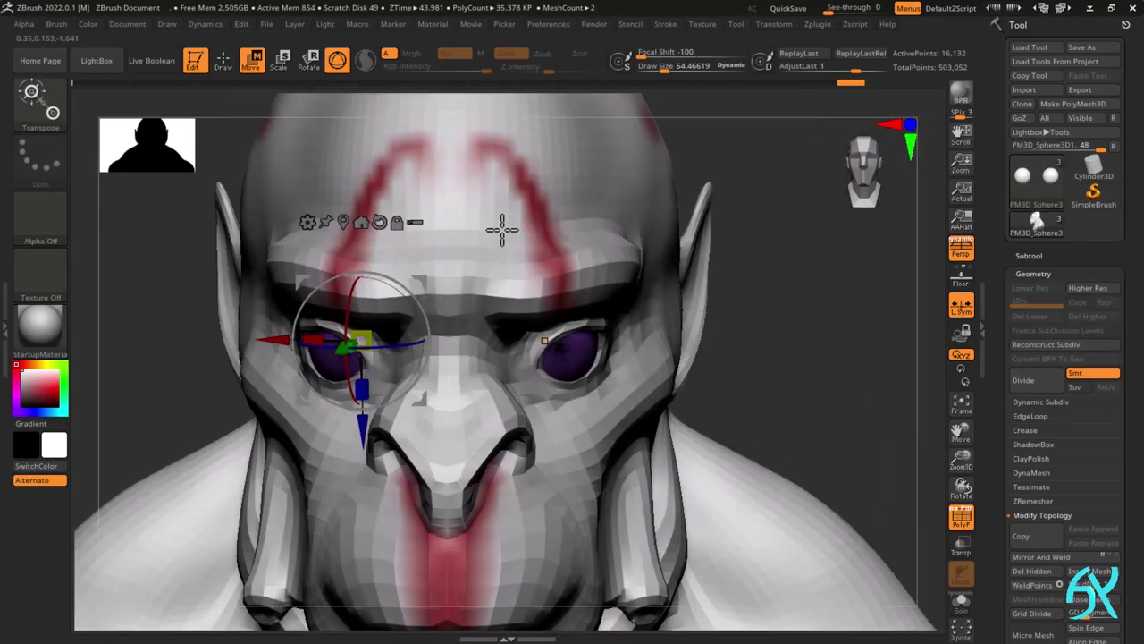
- Reselect the bust for sculpting with the Move brush and hide the polyframe
alt+click(502, 230)
key(q)
key(shift+f)
mouse_move(557, 337)
right_down()
mouse_move(516, 345)
mouse_move(498, 373)
mouse_move(422, 370)
right_up()
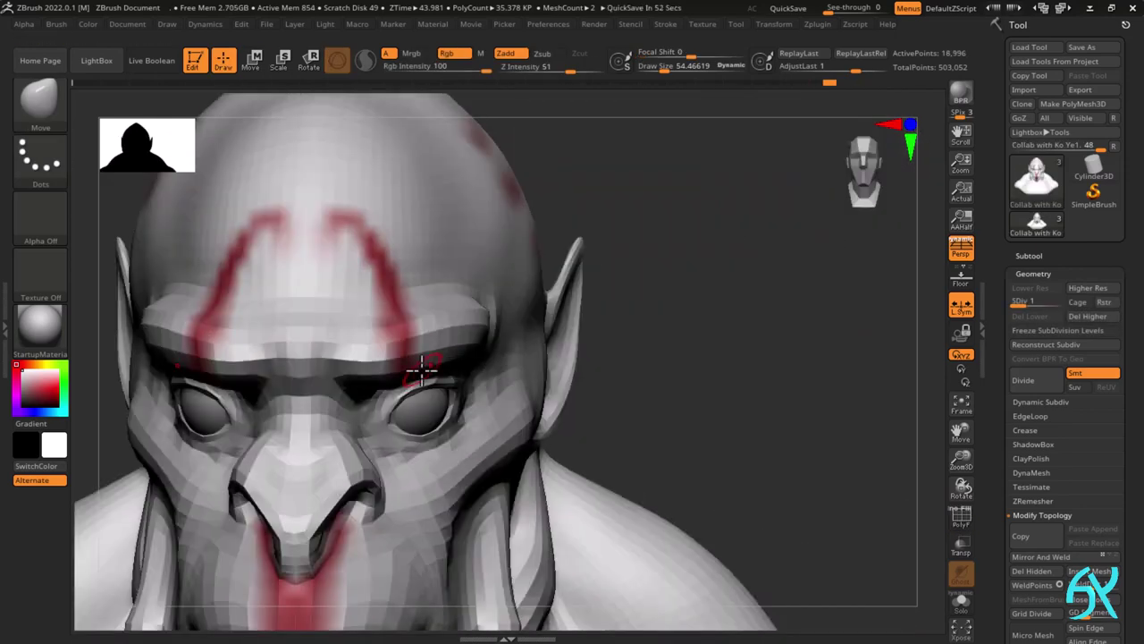
mouse_move(422, 369)
alt+right_down()
mouse_move(493, 360)
mouse_move(483, 316)
mouse_move(575, 317)
alt+right_up()
- Reshape the inner part of the eyelids beside the nose bridge with the Move brush at a draw size of about 48
key(bracketright)
key(bracketright)
key(bracketright)
key(bracketright)
mouse_move(390, 441)
alt+right_down()
mouse_move(477, 407)
mouse_move(467, 402)
mouse_move(474, 379)
mouse_move(476, 407)
alt+right_up()
key(bracketleft)
key(bracketleft)
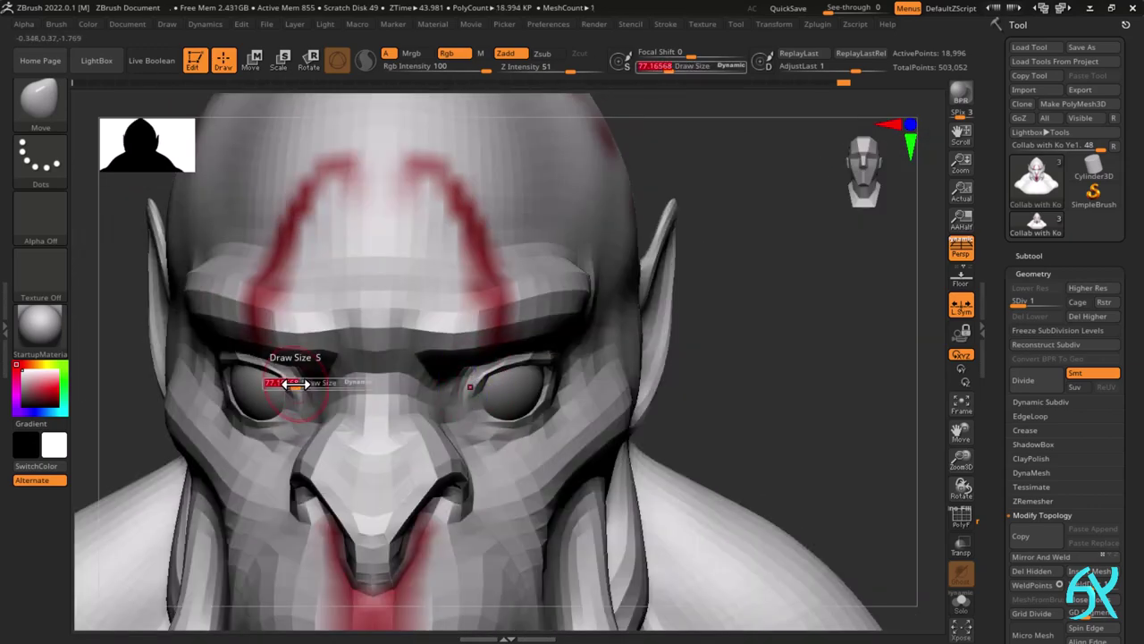
drag(296, 384, 288, 384)
mouse_move(251, 368)
right_down()
mouse_move(281, 356)
mouse_move(286, 378)
right_up()
drag(286, 378, 270, 375)
shift+right_drag(270, 376, 329, 383)
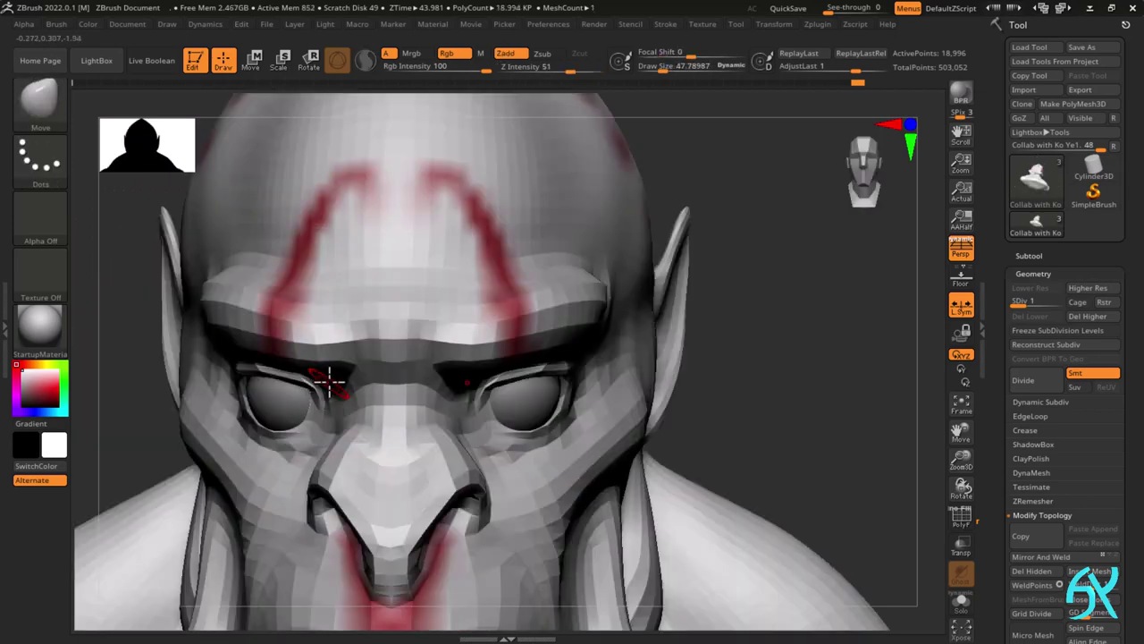
drag(322, 412, 317, 411)
mouse_move(316, 411)
right_down()
mouse_move(299, 410)
mouse_move(324, 378)
mouse_move(312, 416)
mouse_move(286, 398)
right_up()
- Show the polyframe and refine the eyelid edges around the eyeball with the Move brush at draw sizes of about 23 and 14
key(shift+f)
drag(205, 340, 220, 343)
mouse_move(220, 342)
right_down()
mouse_move(248, 367)
mouse_move(233, 339)
mouse_move(151, 396)
mouse_move(175, 324)
right_up()
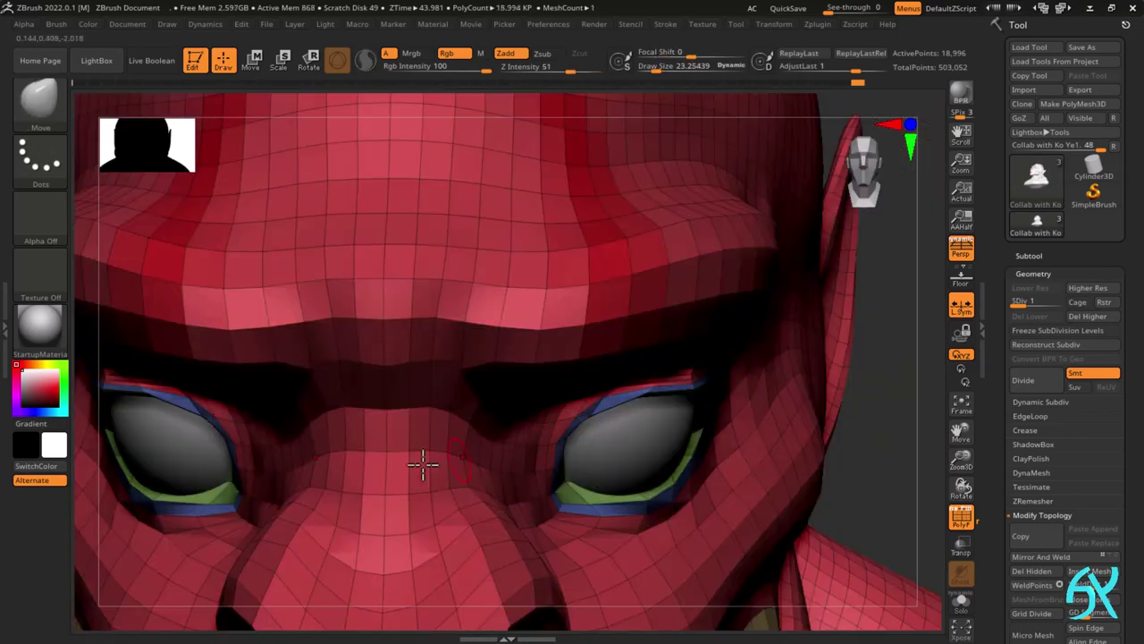
drag(235, 431, 263, 459)
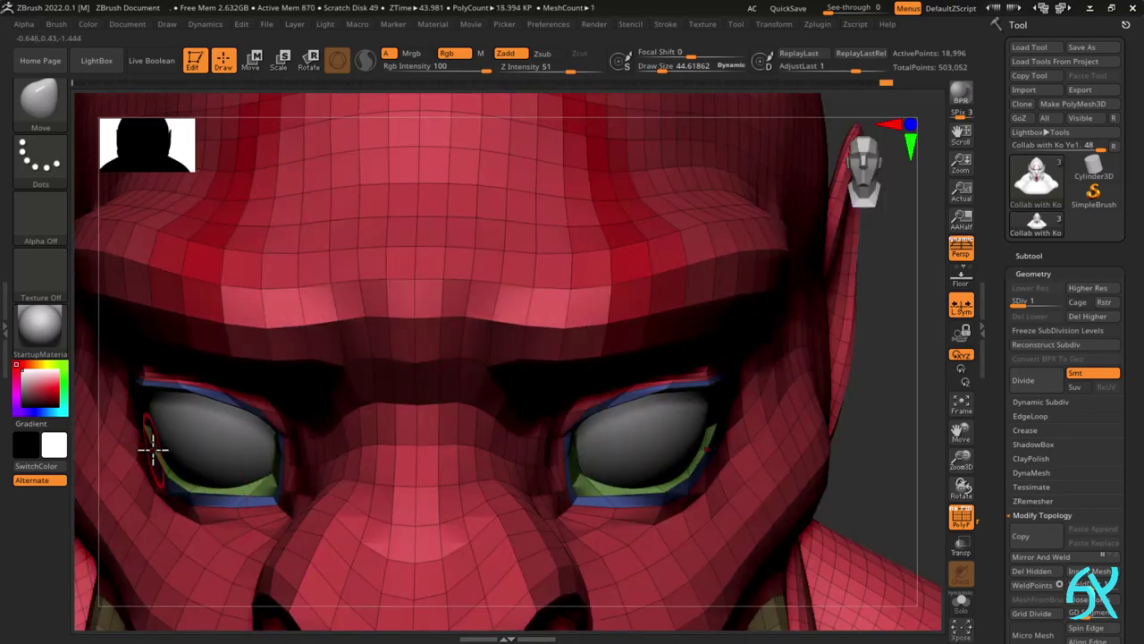
mouse_move(153, 450)
right_down()
mouse_move(205, 427)
mouse_move(209, 398)
mouse_move(180, 410)
right_up()
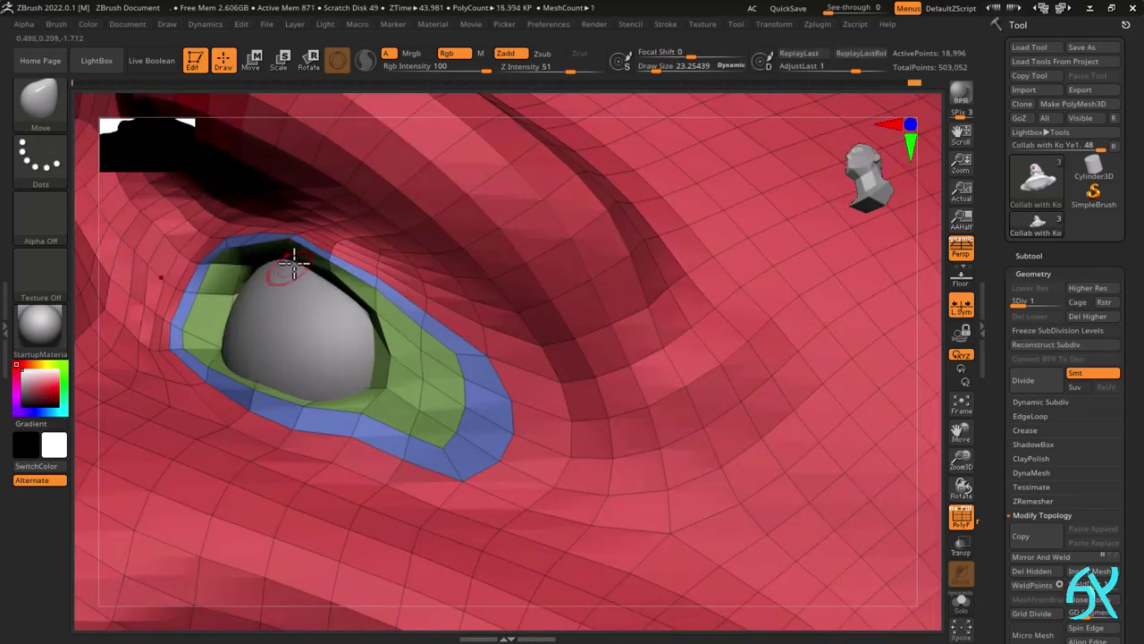
mouse_move(294, 263)
right_down()
mouse_move(233, 241)
mouse_move(362, 263)
mouse_move(385, 288)
mouse_move(422, 291)
mouse_move(348, 287)
right_up()
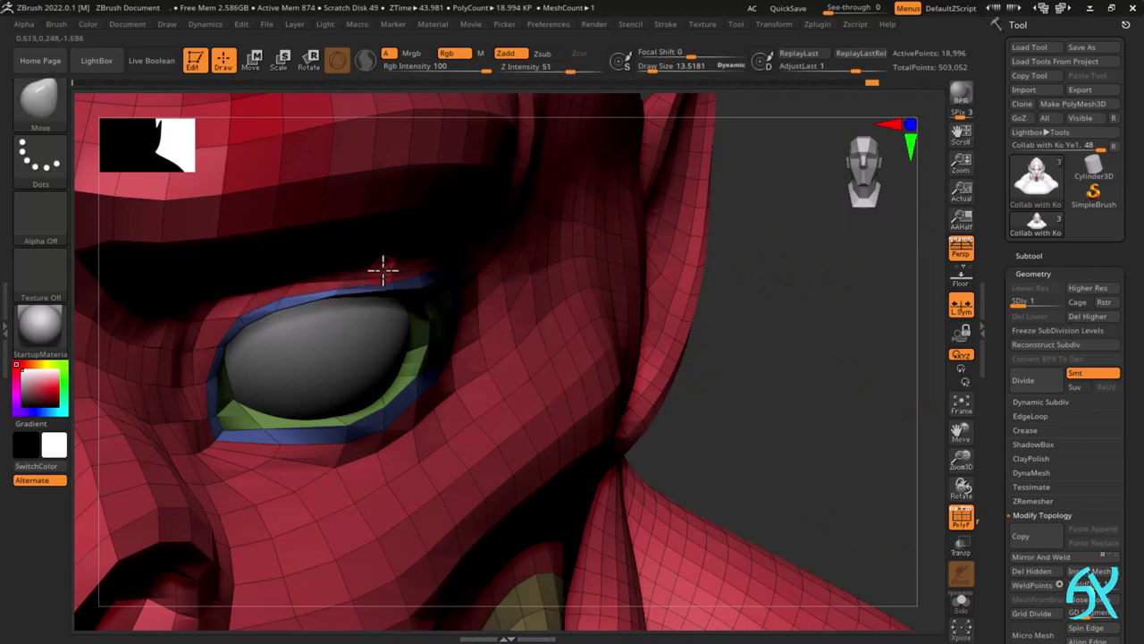
mouse_move(383, 270)
right_down()
mouse_move(358, 278)
mouse_move(457, 261)
mouse_move(283, 346)
right_up()
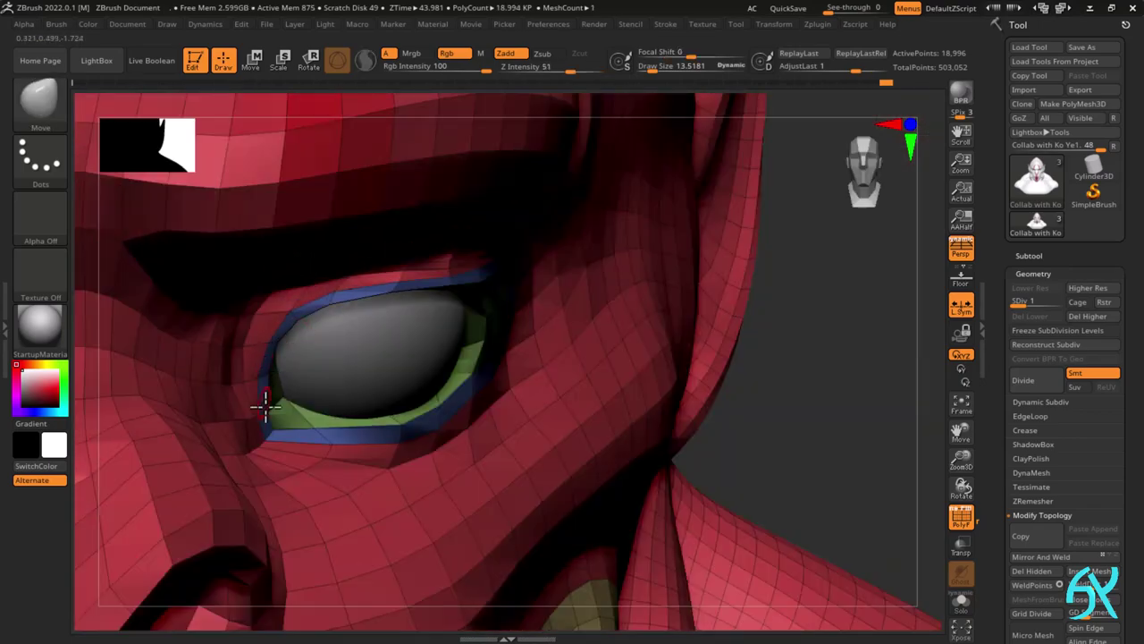
right_drag(266, 406, 625, 212)
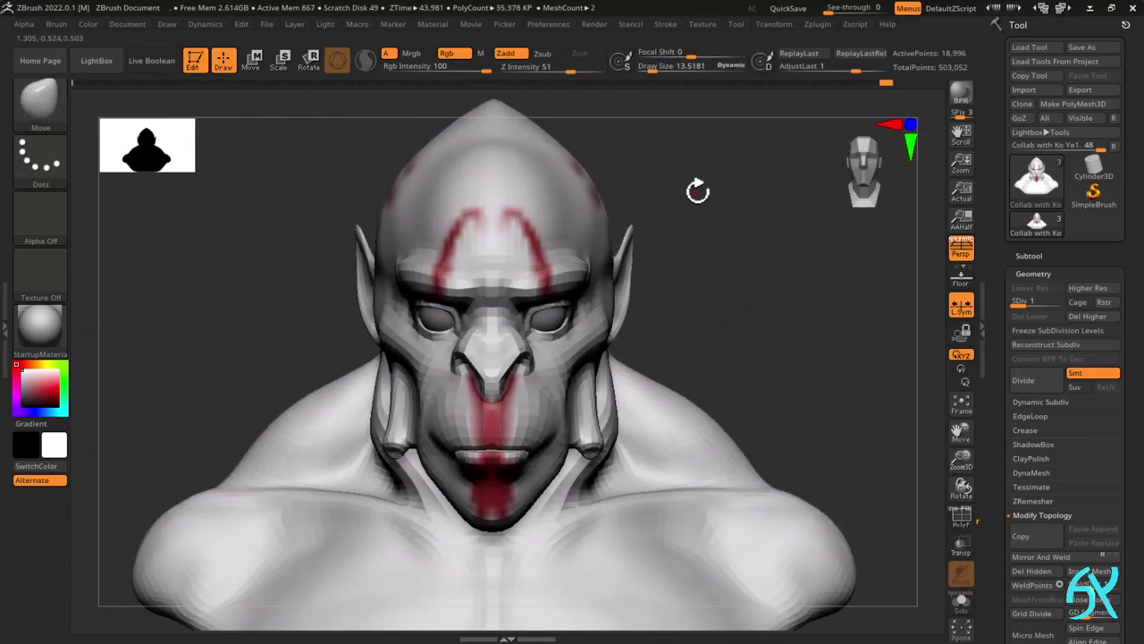
- Inspect the inner eyelid faces against the eyeball using polyframe and transparency, and turn both displays off
ctrl+right_drag(588, 291, 582, 358)
right_drag(581, 358, 532, 358)
key(shift+f)
right_drag(532, 358, 530, 308)
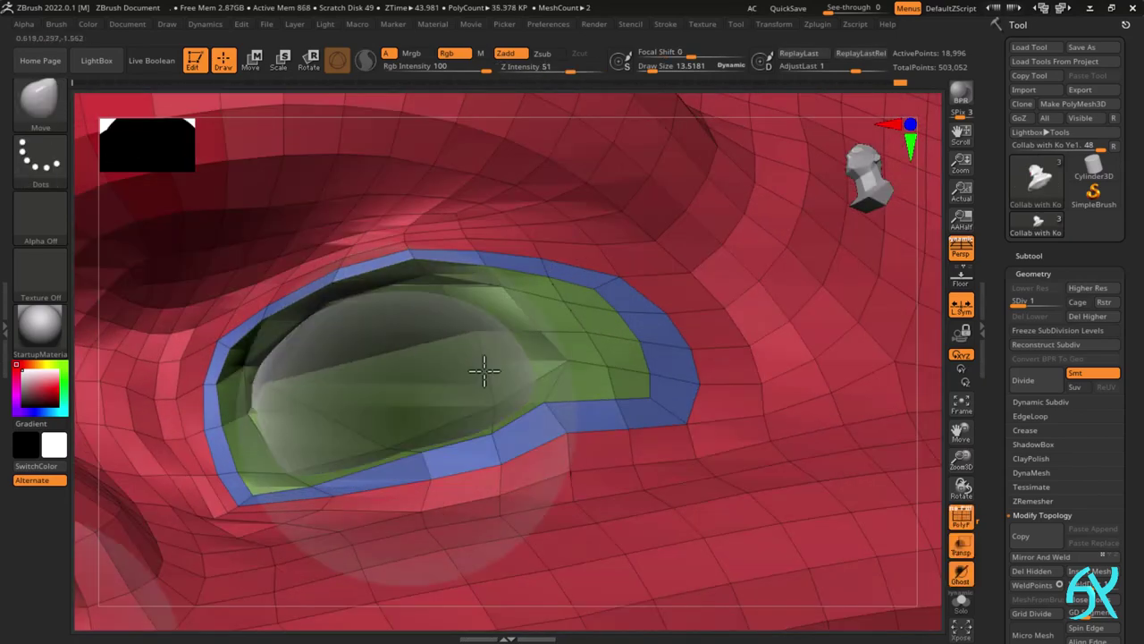
right_drag(484, 370, 657, 291)
click(961, 546)
key(shift+f)
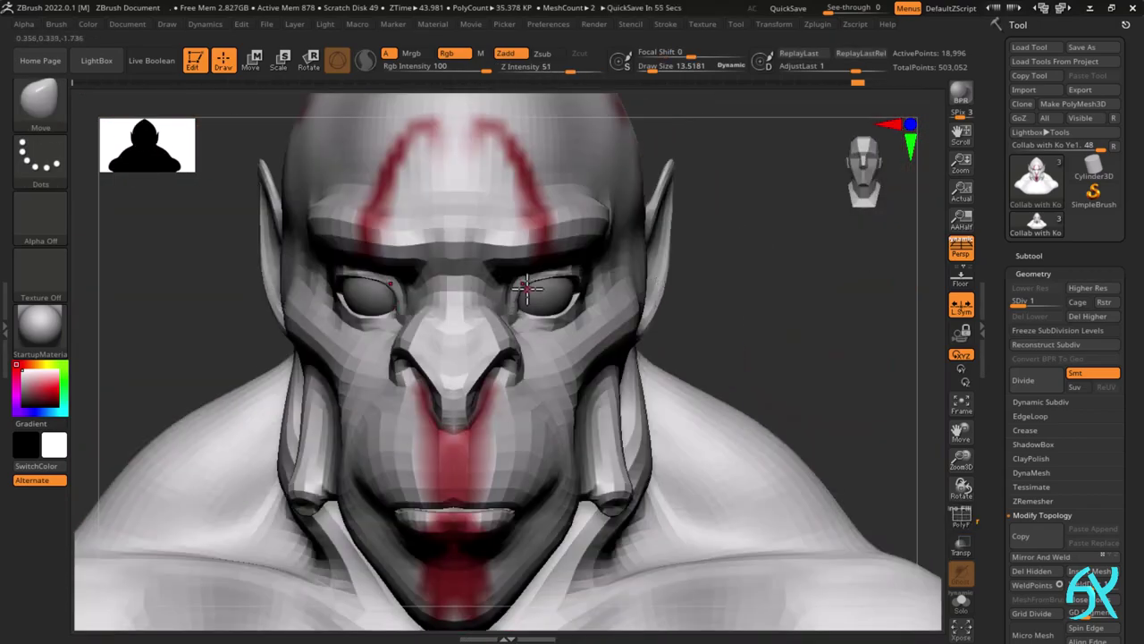
- Nudge the eyeballs with the move gizmo, judging their depth from the side, and return to Draw mode
mouse_move(820, 255)
mouse_down()
mouse_move(738, 256)
mouse_move(821, 255)
mouse_up()
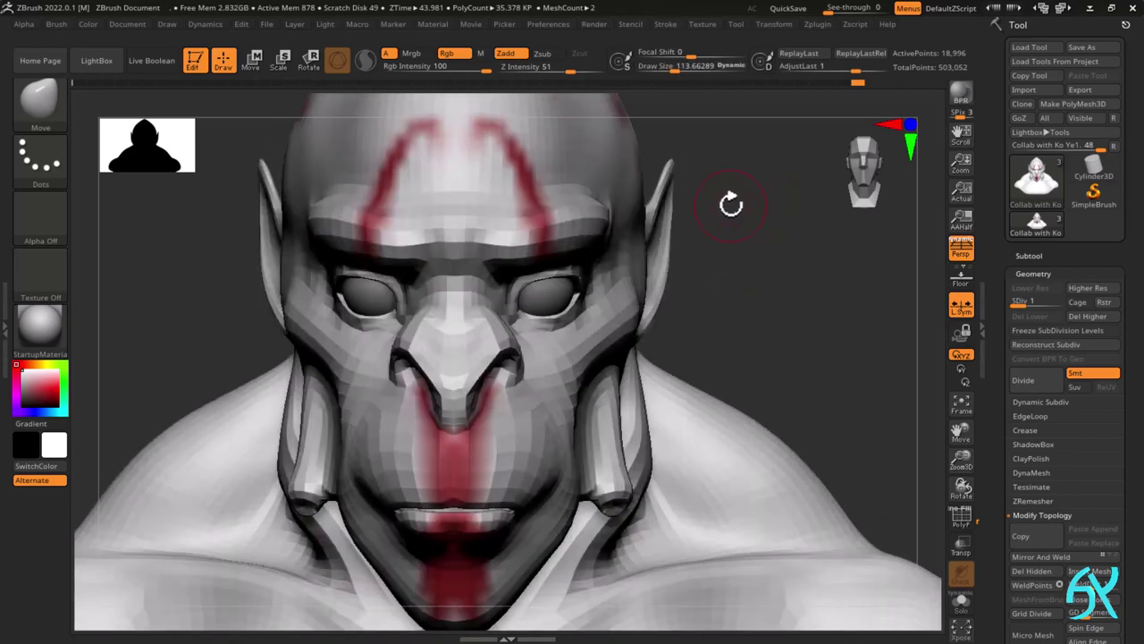
right_drag(732, 204, 570, 253)
key(w)
mouse_move(671, 384)
right_down()
mouse_move(531, 403)
mouse_move(679, 403)
right_up()
drag(147, 221, 141, 219)
mouse_move(652, 271)
right_down()
mouse_move(510, 271)
mouse_move(653, 270)
right_up()
mouse_move(653, 271)
right_down()
mouse_move(545, 233)
mouse_move(679, 241)
mouse_move(655, 308)
mouse_move(786, 293)
mouse_move(382, 254)
mouse_move(268, 295)
mouse_move(428, 439)
right_up()
key(q)
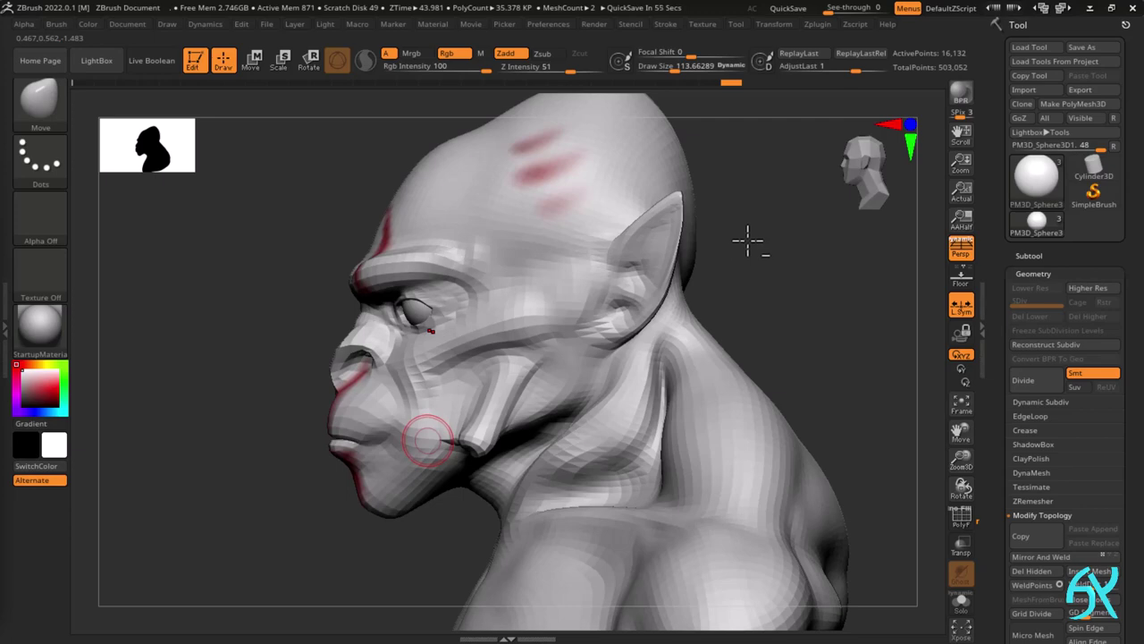
- Reselect the bust and adjust the upper eyelid under the brow with the Move brush at a draw size of about 73
shift+right_drag(293, 369, 612, 308)
alt+click(520, 276)
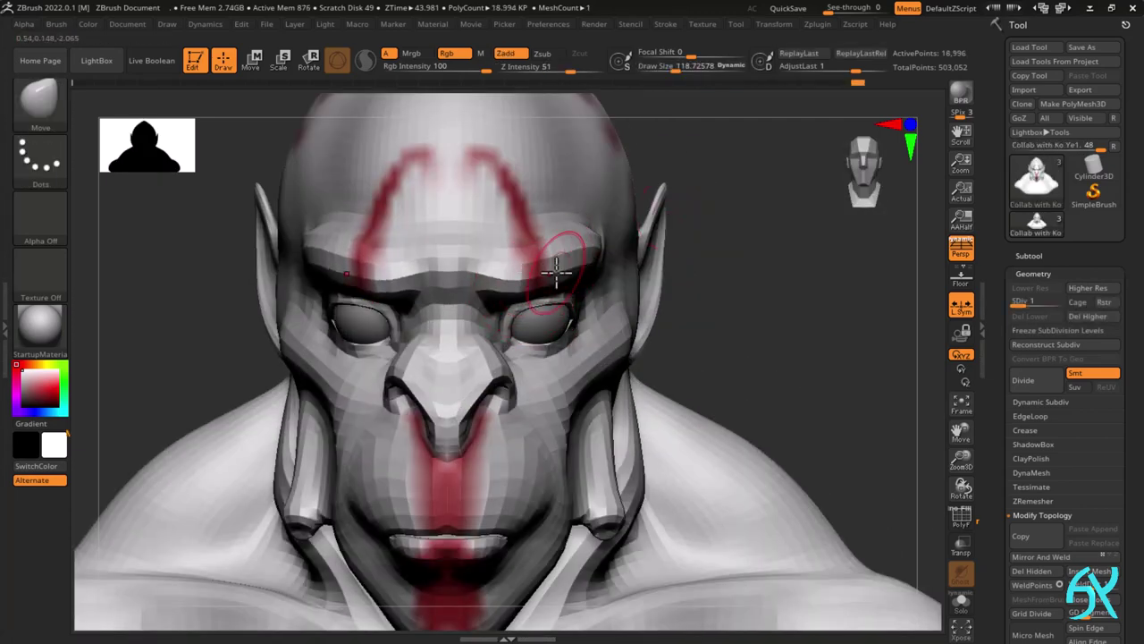
mouse_move(556, 273)
right_down()
mouse_move(508, 247)
mouse_move(560, 266)
mouse_move(319, 304)
mouse_move(466, 318)
mouse_move(439, 294)
mouse_move(455, 222)
mouse_move(408, 349)
mouse_move(400, 337)
mouse_move(386, 345)
right_up()
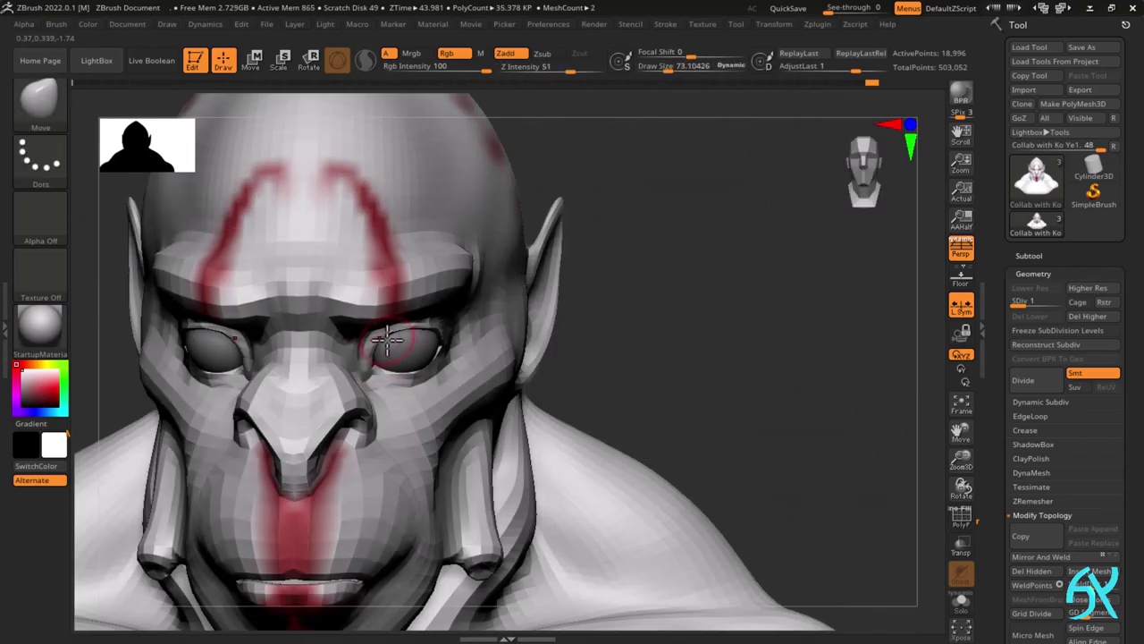
right_drag(449, 323, 402, 325)
drag(450, 335, 457, 327)
mouse_move(483, 329)
right_down()
mouse_move(464, 338)
mouse_move(468, 373)
mouse_move(432, 307)
mouse_move(439, 385)
right_up()
- Show the polyframe and pull the lower eyelid's inner corner into shape with the Move brush at a draw size of about 45
key(shift+f)
drag(439, 386, 434, 395)
right_drag(435, 395, 248, 405)
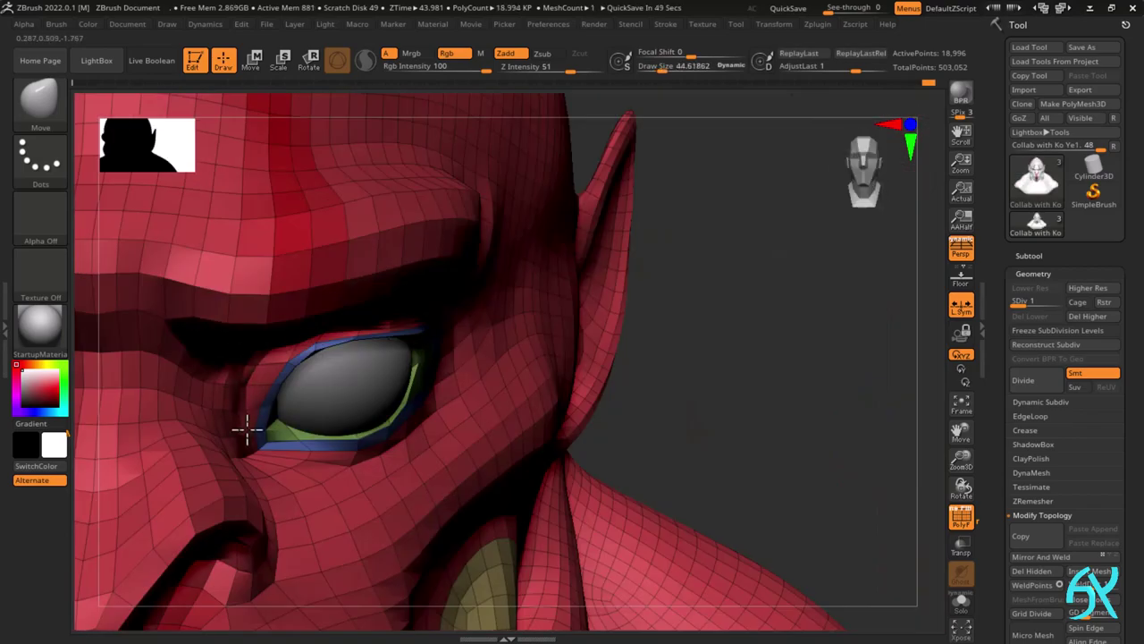
drag(265, 433, 275, 431)
mouse_move(276, 431)
right_down()
mouse_move(257, 424)
mouse_move(245, 441)
mouse_move(283, 391)
mouse_move(254, 380)
right_up()
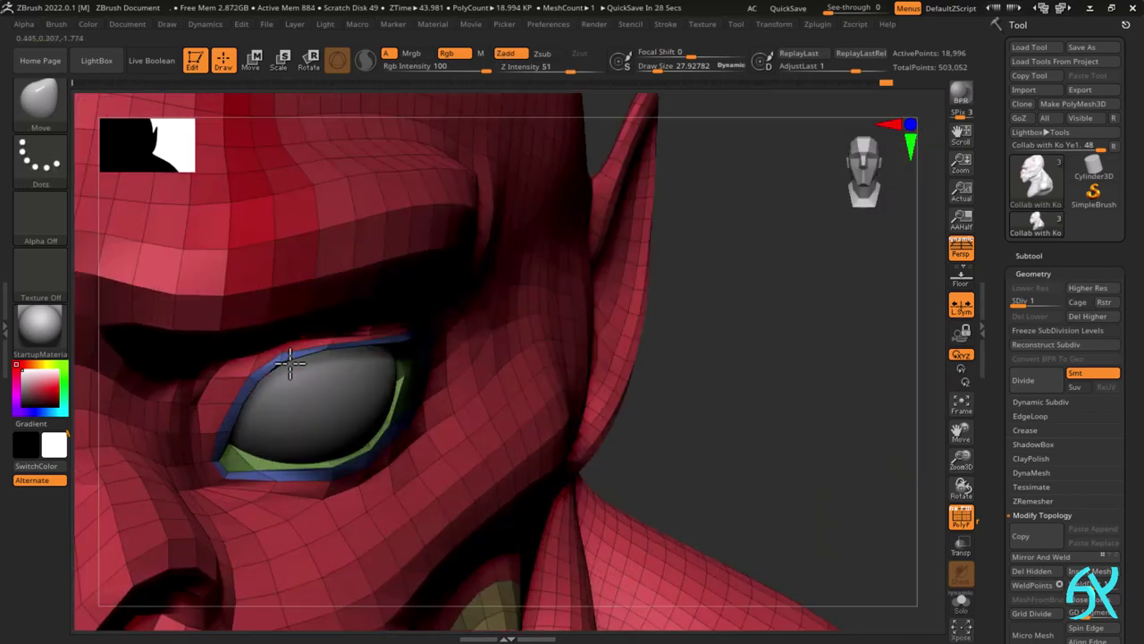
- Check the eye in profile and adjust the outer eyelid edge with the Move brush at a draw size of about 33
key(f)
right_drag(585, 275, 503, 298)
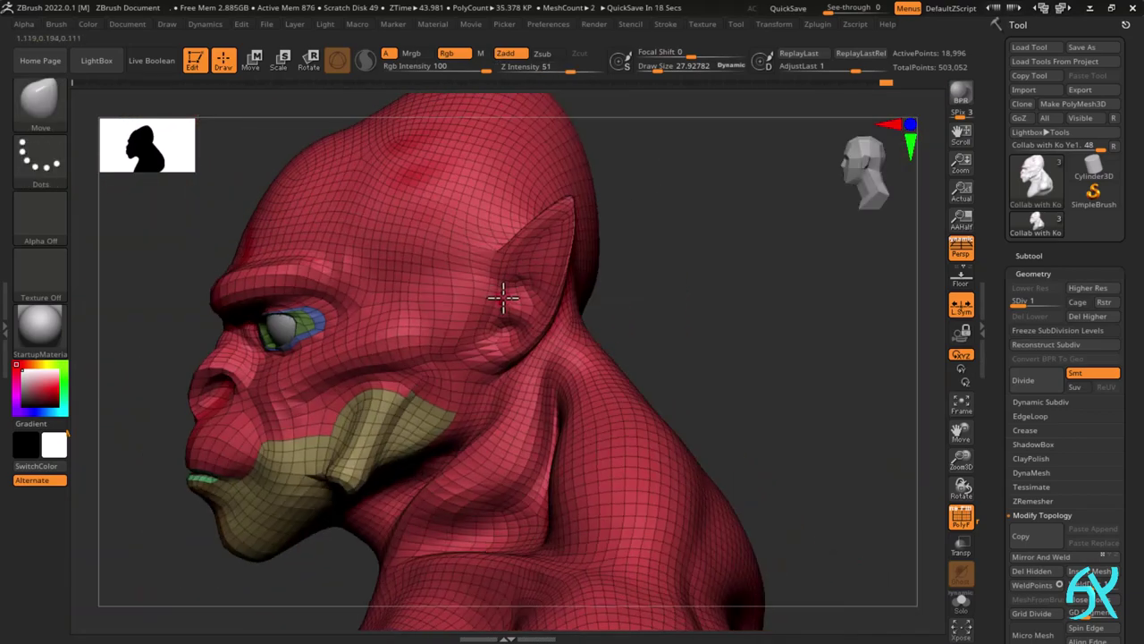
mouse_move(313, 324)
right_down()
mouse_move(327, 314)
mouse_move(247, 319)
right_up()
key(f)
mouse_move(552, 234)
ctrl+right_down()
mouse_move(549, 276)
mouse_move(474, 279)
ctrl+right_up()
key(s)
drag(582, 275, 573, 275)
mouse_move(536, 299)
right_down()
mouse_move(591, 267)
mouse_move(514, 291)
mouse_move(587, 243)
mouse_move(547, 319)
right_up()
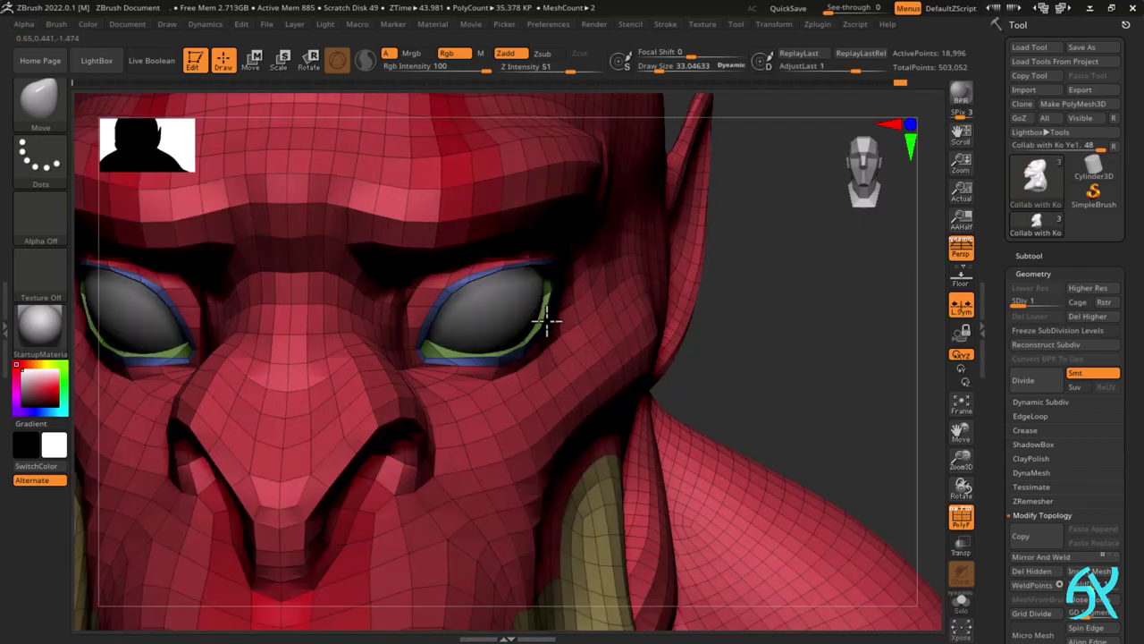
- Tighten the eyelid edges near the inner eye corner with the Move brush at a draw size of about 39
ctrl+right_drag(437, 355, 447, 393)
right_drag(447, 393, 510, 265)
mouse_move(409, 372)
right_down()
mouse_move(381, 352)
mouse_move(427, 384)
right_up()
mouse_move(499, 376)
right_down()
mouse_move(404, 319)
mouse_move(403, 344)
mouse_move(378, 363)
mouse_move(414, 294)
mouse_move(394, 340)
right_up()
drag(393, 339, 406, 331)
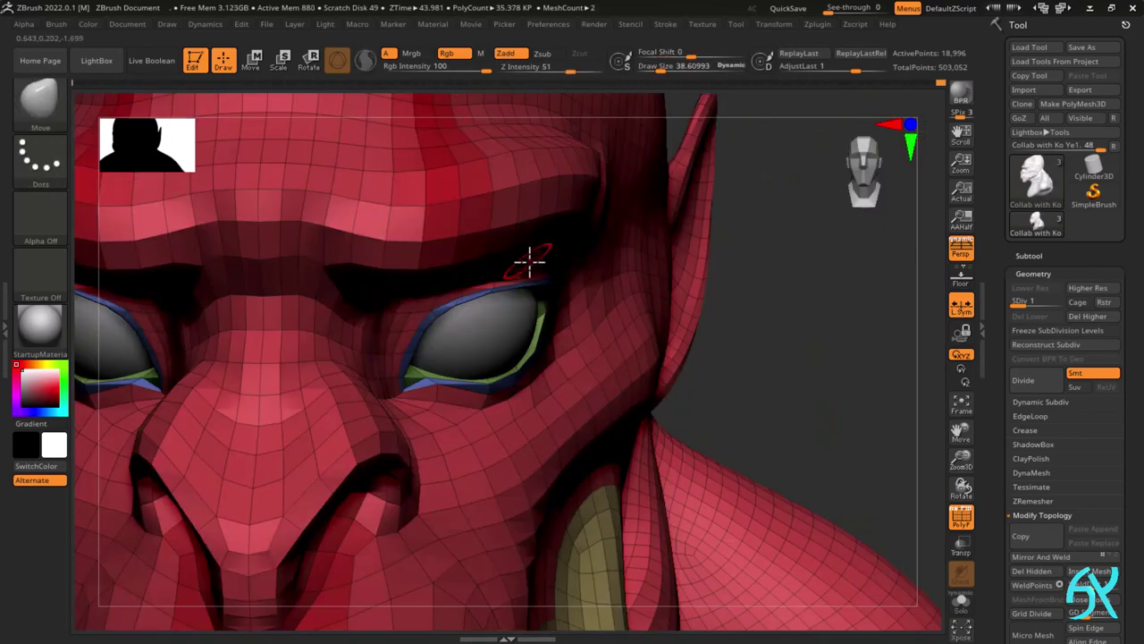
- Refine the upper eyelid line with the Move brush at a draw size of about 30 and hide the polyframe
right_drag(529, 260, 378, 257)
right_drag(378, 354, 419, 258)
right_drag(488, 240, 537, 241)
ctrl+right_drag(537, 241, 628, 238)
key(shift+f)
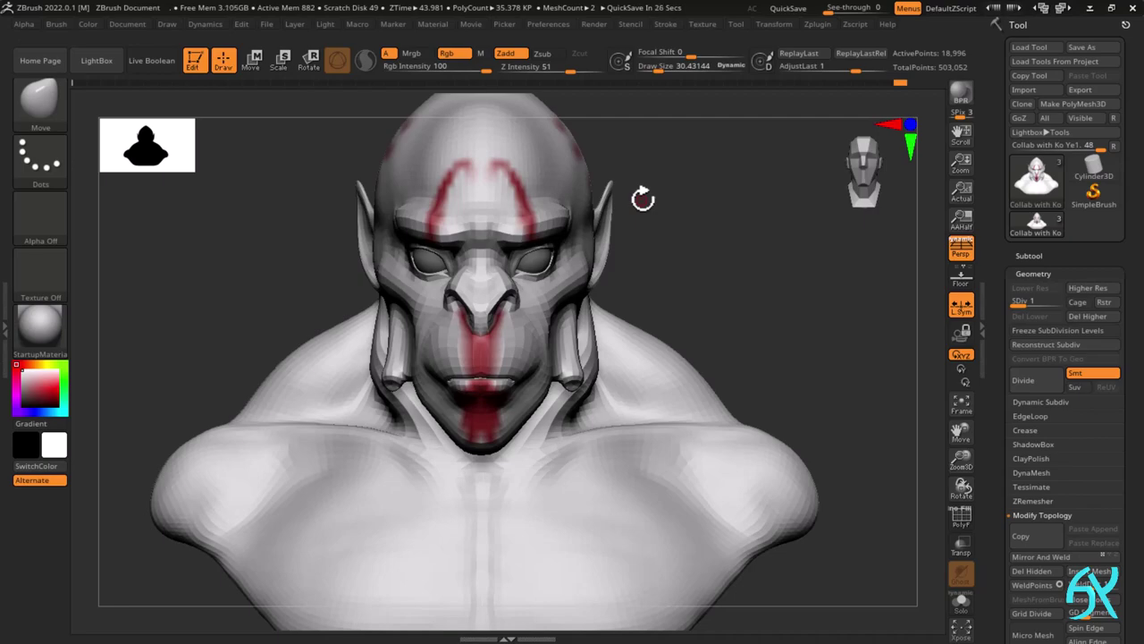
- Adjust the area between the outer eye corner and the ear with the Move brush at a draw size of about 81
mouse_move(768, 326)
right_down()
mouse_move(764, 345)
mouse_move(546, 263)
mouse_move(617, 251)
right_up()
ctrl+right_drag(617, 251, 618, 235)
key(s)
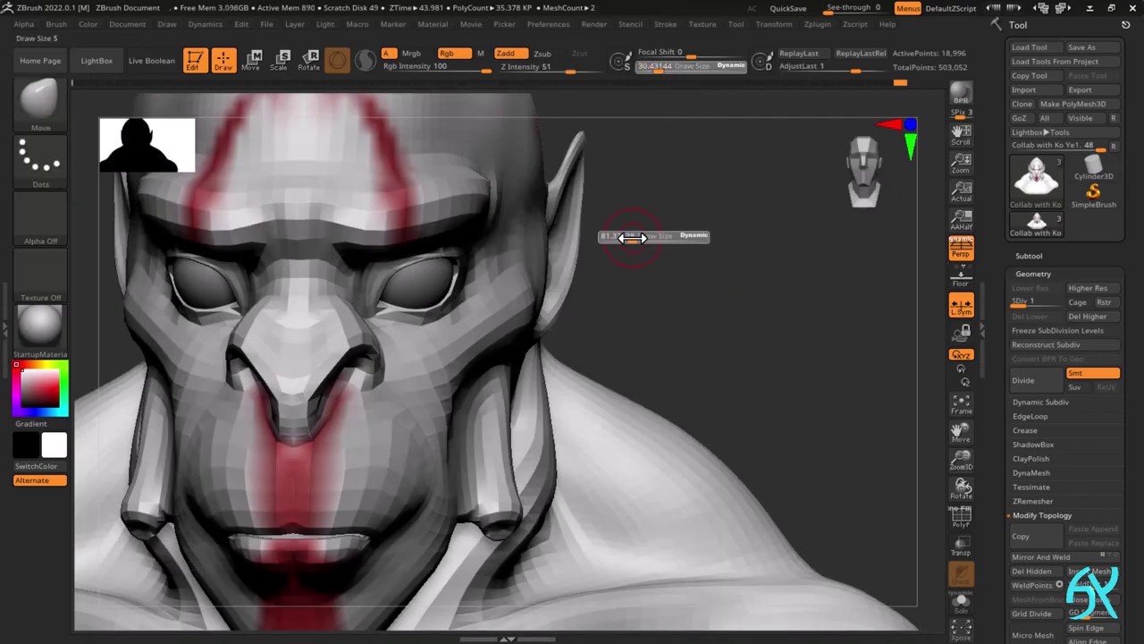
drag(620, 235, 632, 236)
mouse_move(632, 236)
ctrl+right_down()
mouse_move(557, 245)
mouse_move(584, 229)
mouse_move(491, 254)
ctrl+right_up()
right_drag(524, 199, 633, 166)
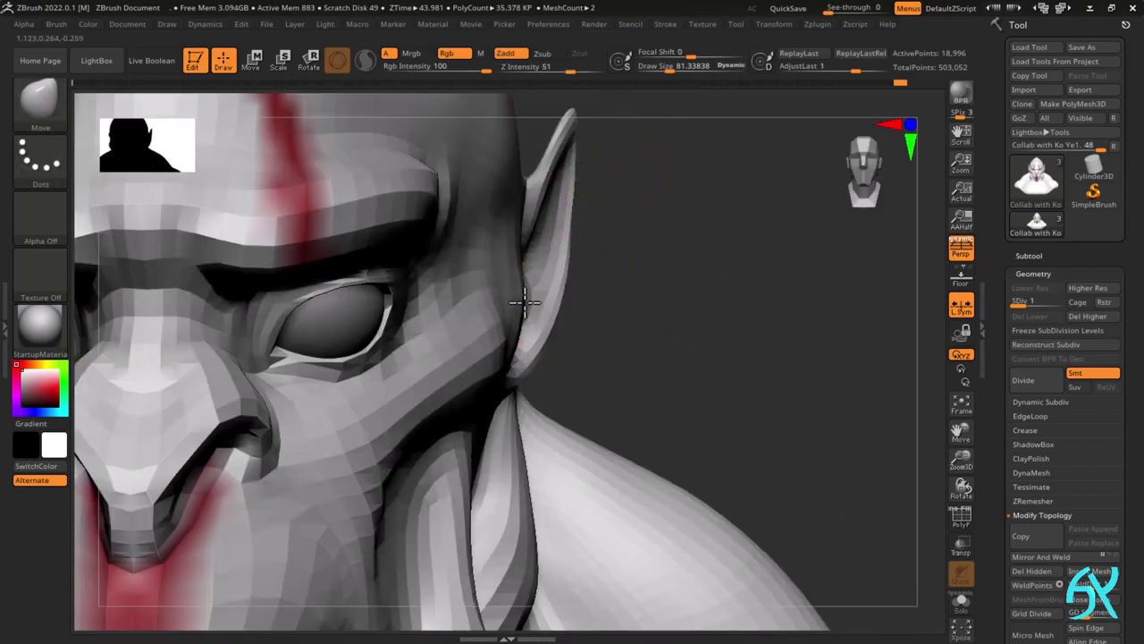
drag(524, 303, 426, 301)
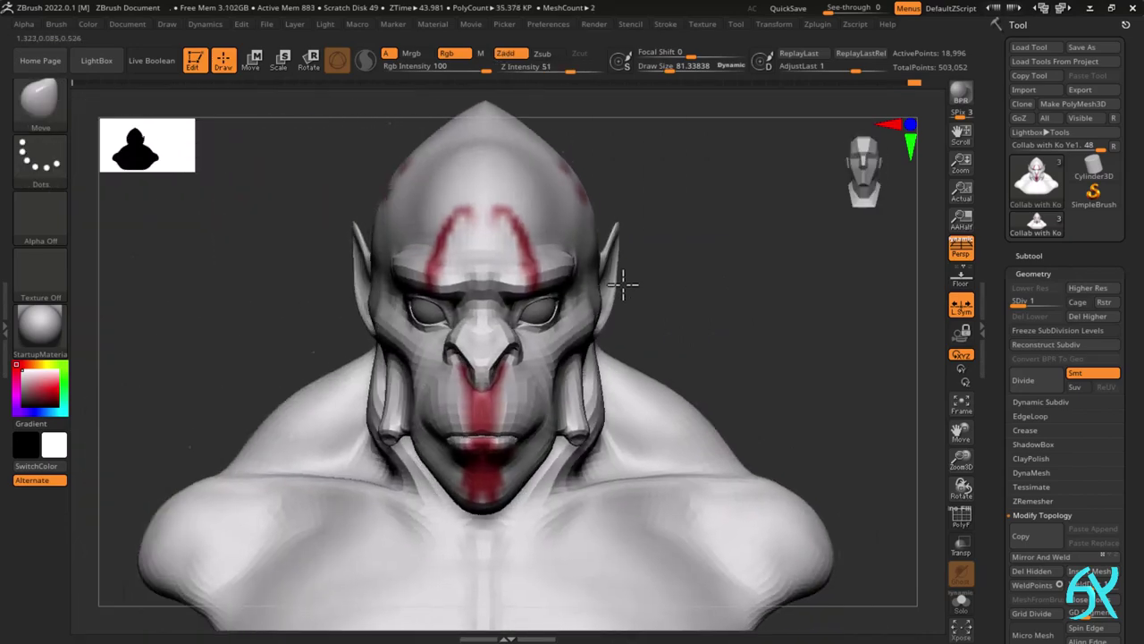
- Refine the upper and lower eyelid curves with the polyframe shown, using the Move brush at a draw size of about 33
drag(626, 268, 650, 252)
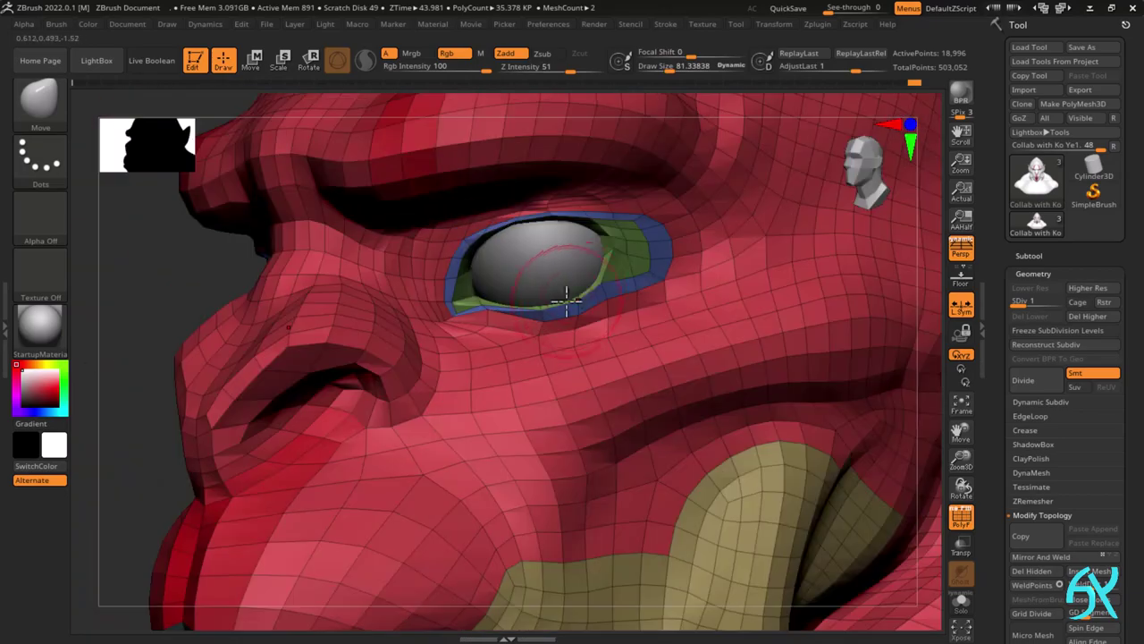
key(ctrl)
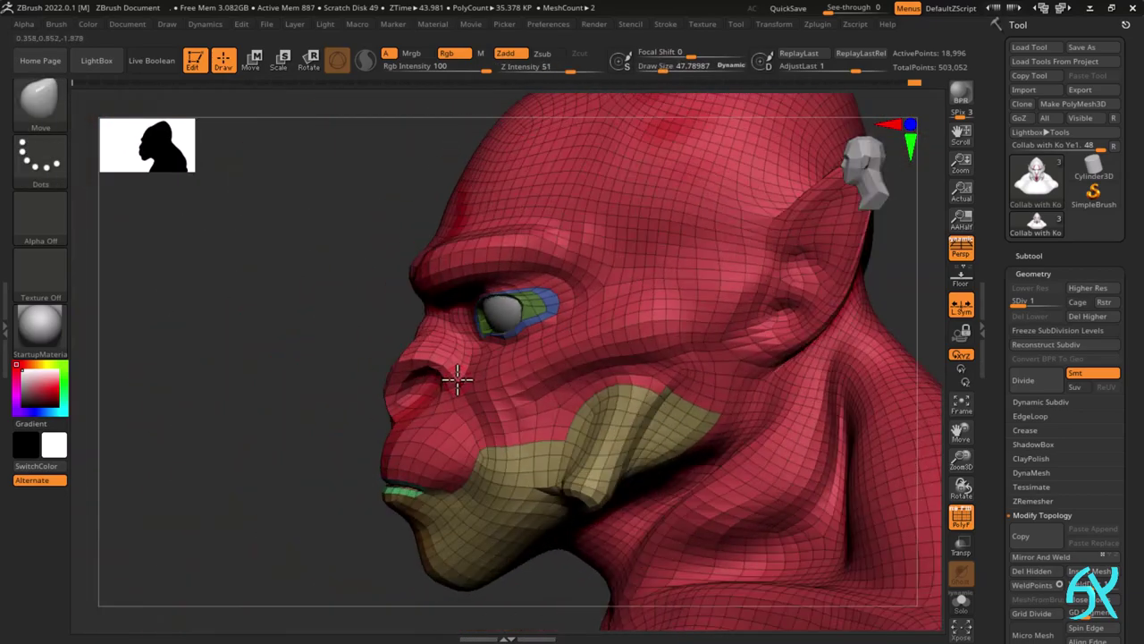
key(ctrl)
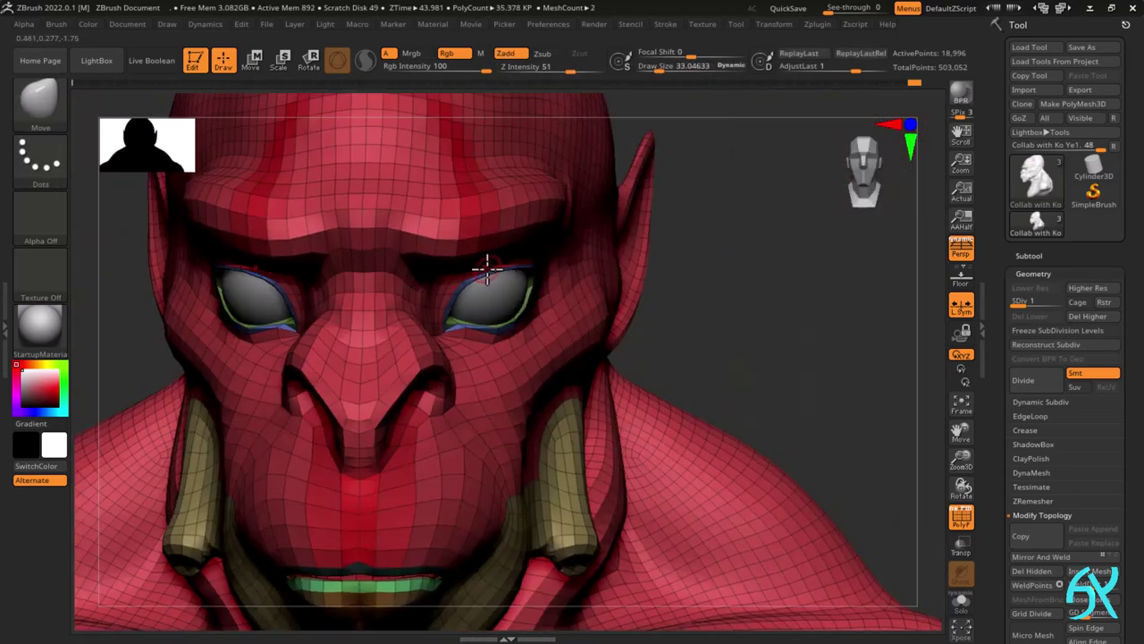
key(s)
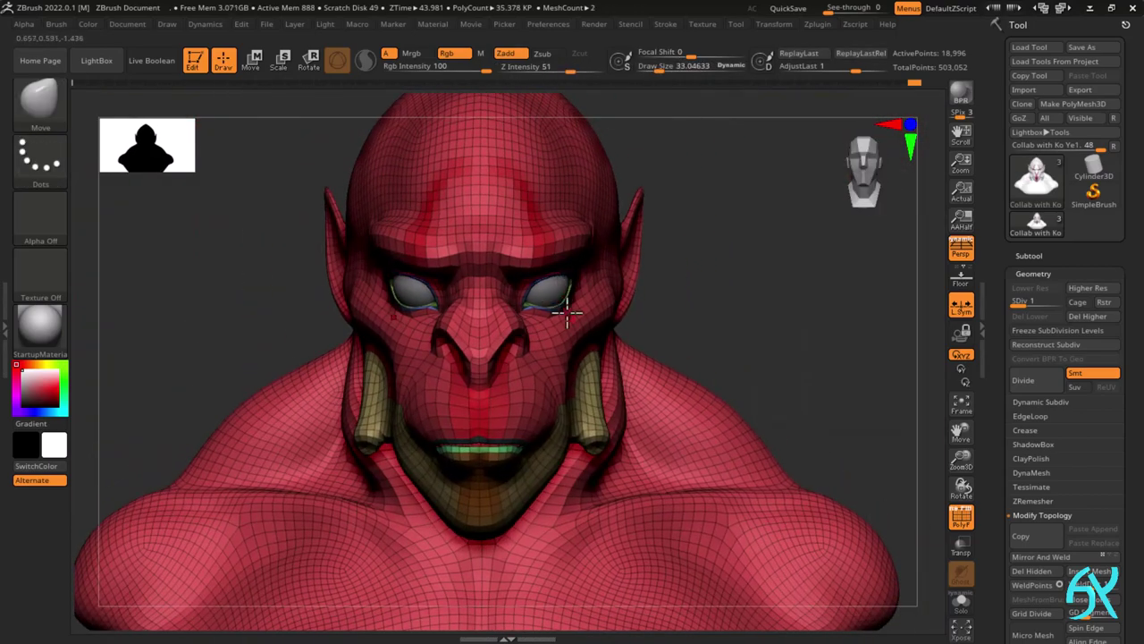
mouse_move(567, 313)
alt+right_down()
mouse_move(508, 295)
mouse_move(608, 280)
mouse_move(541, 345)
mouse_move(519, 302)
alt+right_up()
- Reposition individual eyelid edge points around the eyeball and outer corner with the Move brush at a draw size of about 9
key(s)
key(s)
drag(519, 301, 497, 301)
mouse_move(498, 301)
right_down()
mouse_move(424, 324)
mouse_move(611, 189)
mouse_move(554, 334)
right_up()
key(s)
drag(554, 333, 526, 336)
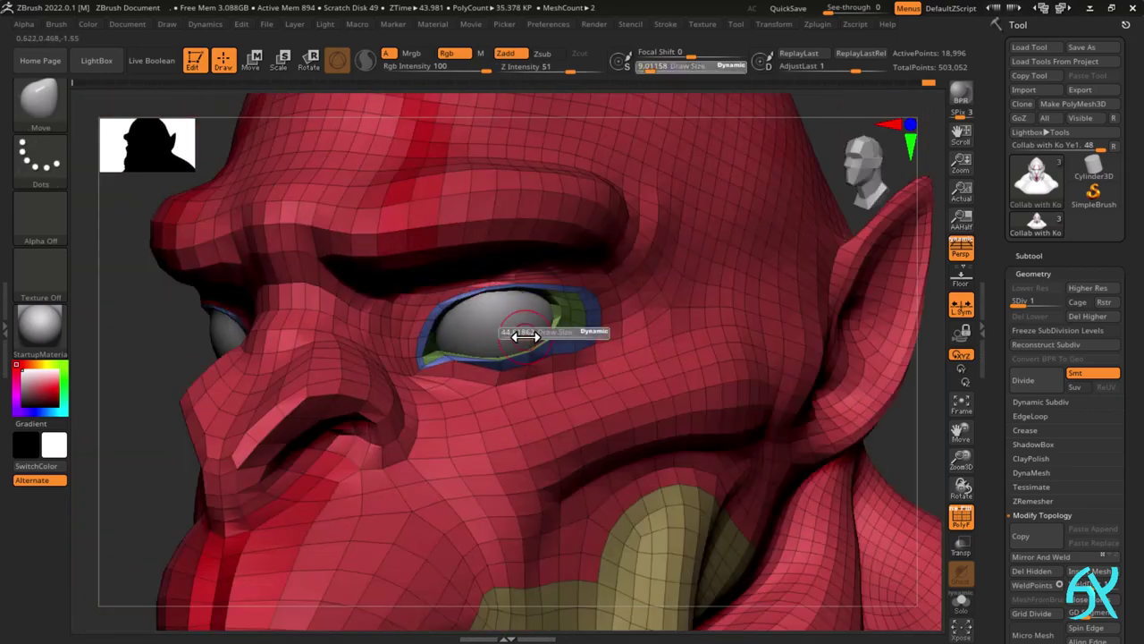
right_drag(507, 341, 456, 359)
right_drag(456, 359, 467, 295)
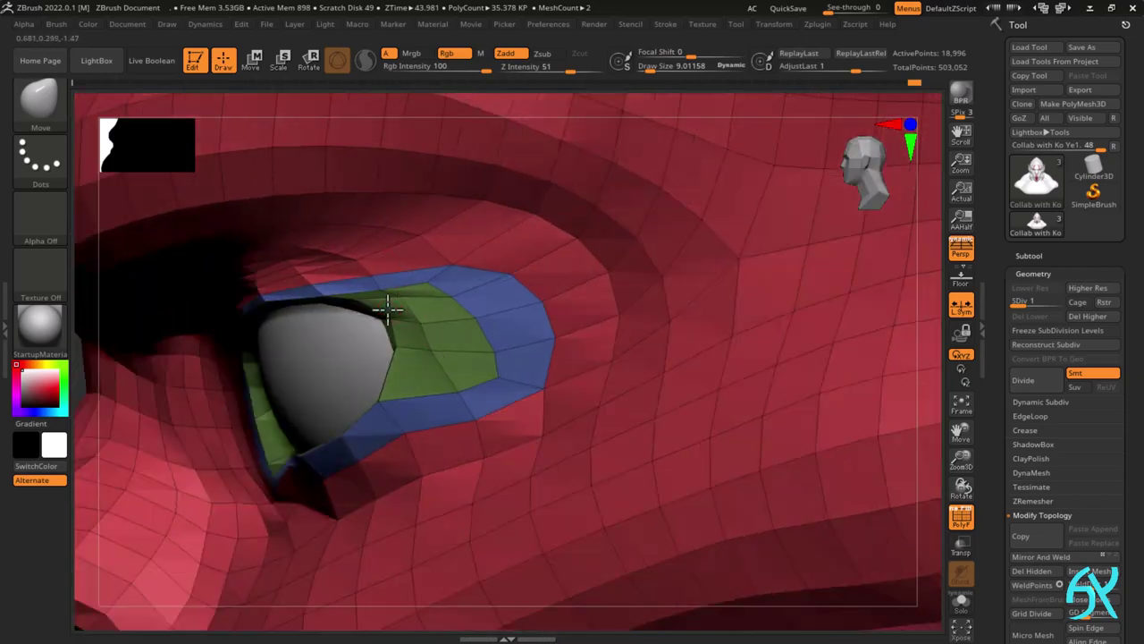
- Raise the bust to subdivision level 3 and check the eyelid fit around the eyeball with the polyframe shown
right_drag(388, 309, 546, 241)
right_drag(301, 375, 262, 419)
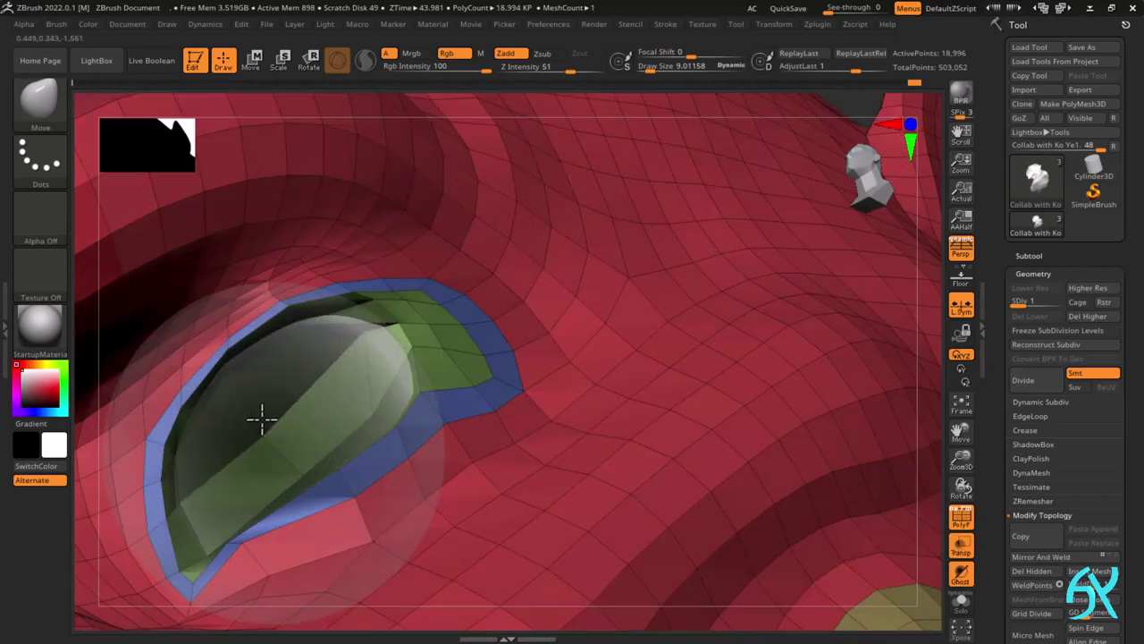
right_drag(349, 308, 359, 383)
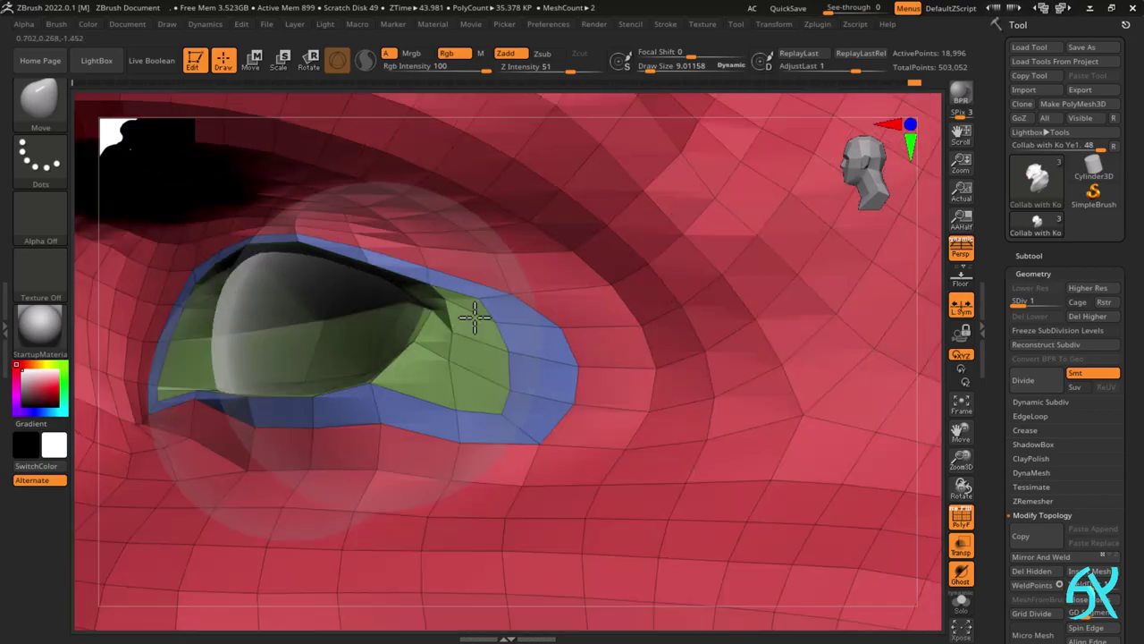
right_drag(474, 317, 370, 330)
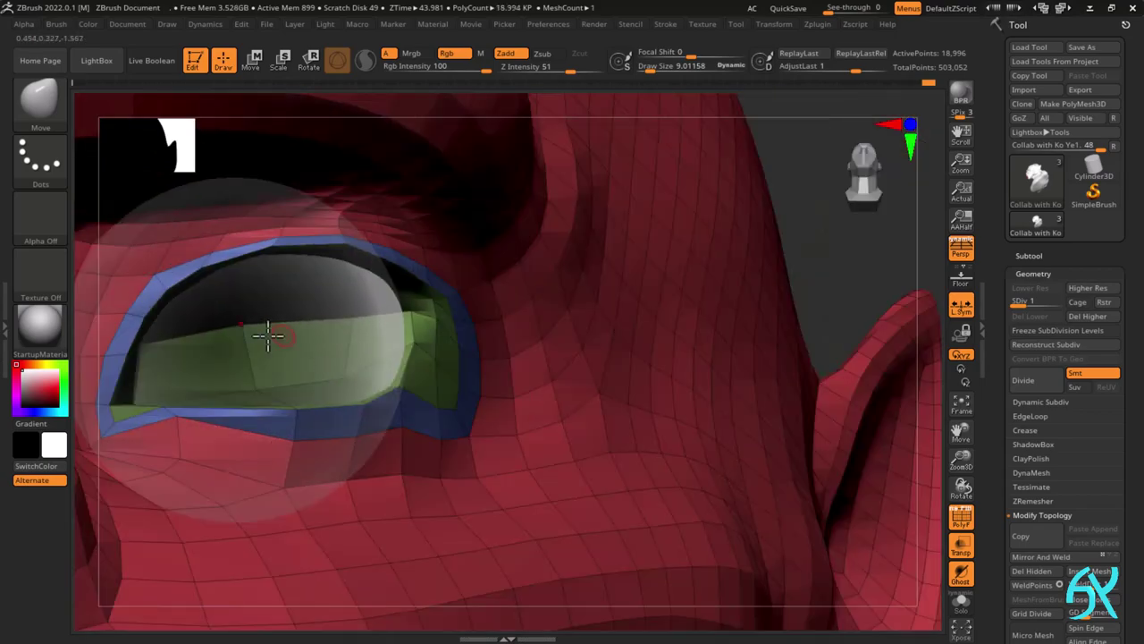
right_drag(269, 337, 475, 270)
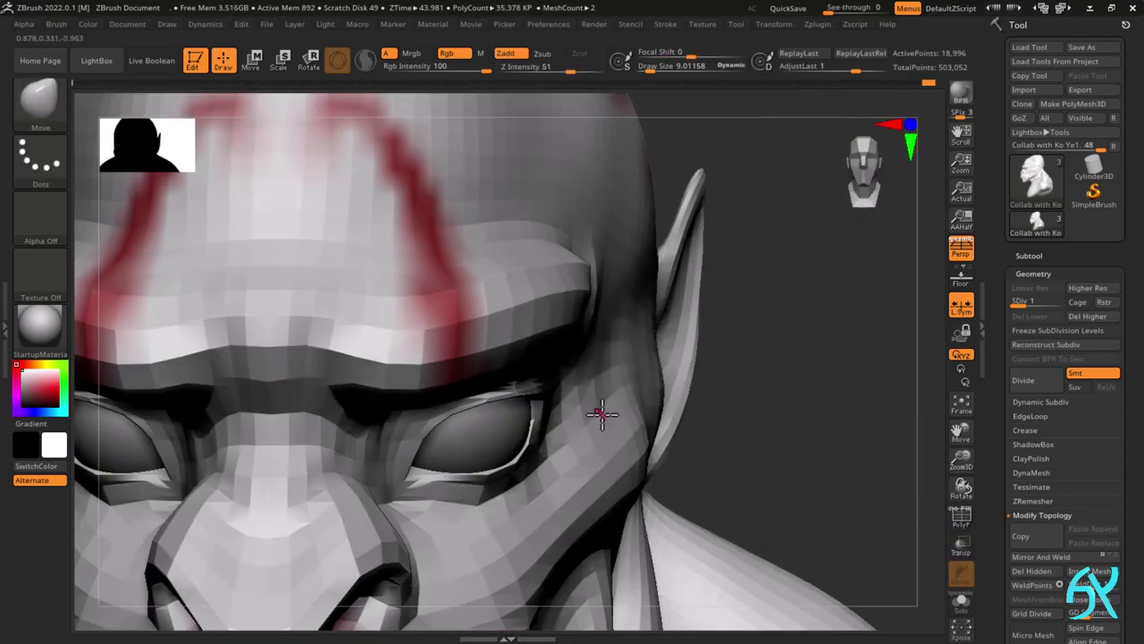
mouse_move(595, 409)
right_down()
mouse_move(536, 429)
mouse_move(510, 340)
mouse_move(533, 476)
mouse_move(590, 435)
mouse_move(709, 295)
mouse_move(703, 232)
mouse_move(722, 279)
right_up()
key(d)
key(d)
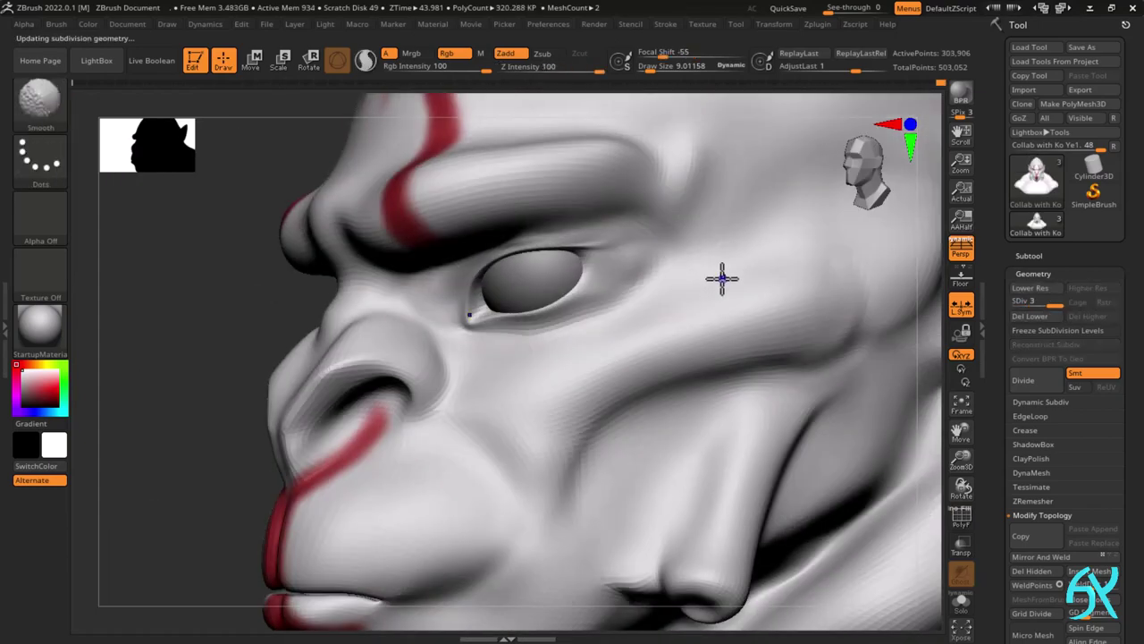
key(shift+d)
key(shift+d)
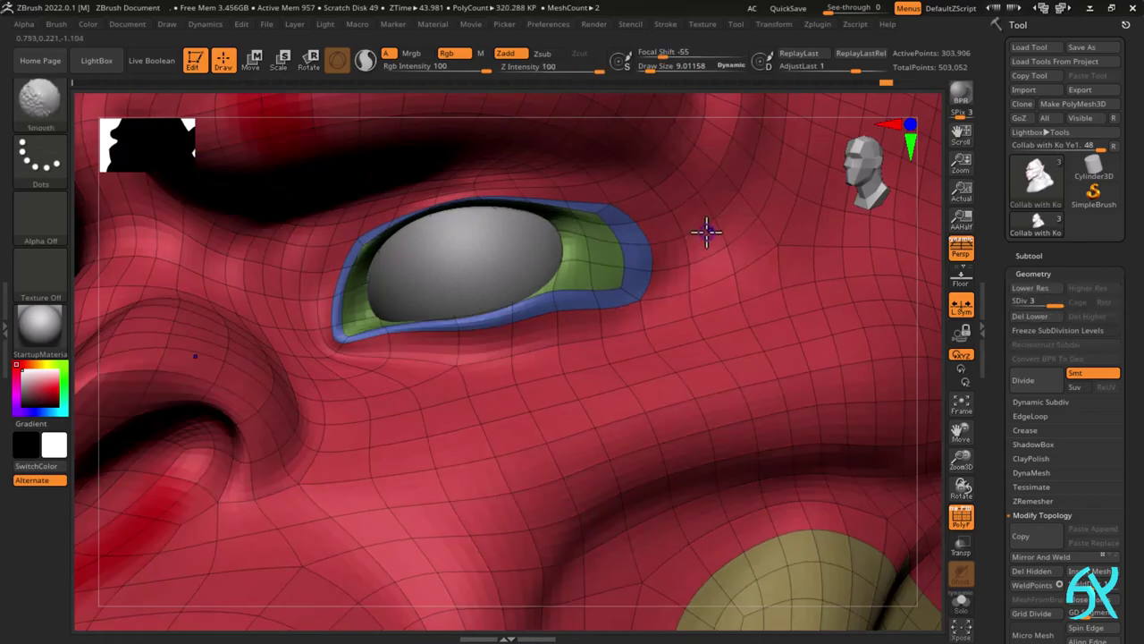
- Set the draw size to about 45 and switch to the Paint brush for the red face markings
key(s)
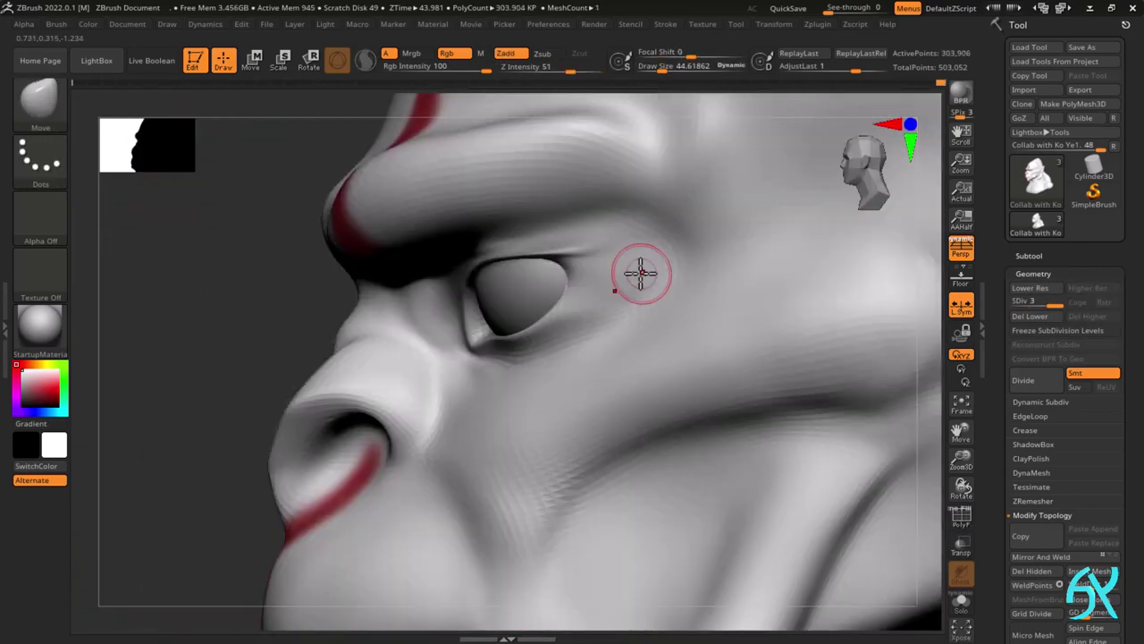
alt+right_drag(638, 275, 691, 243)
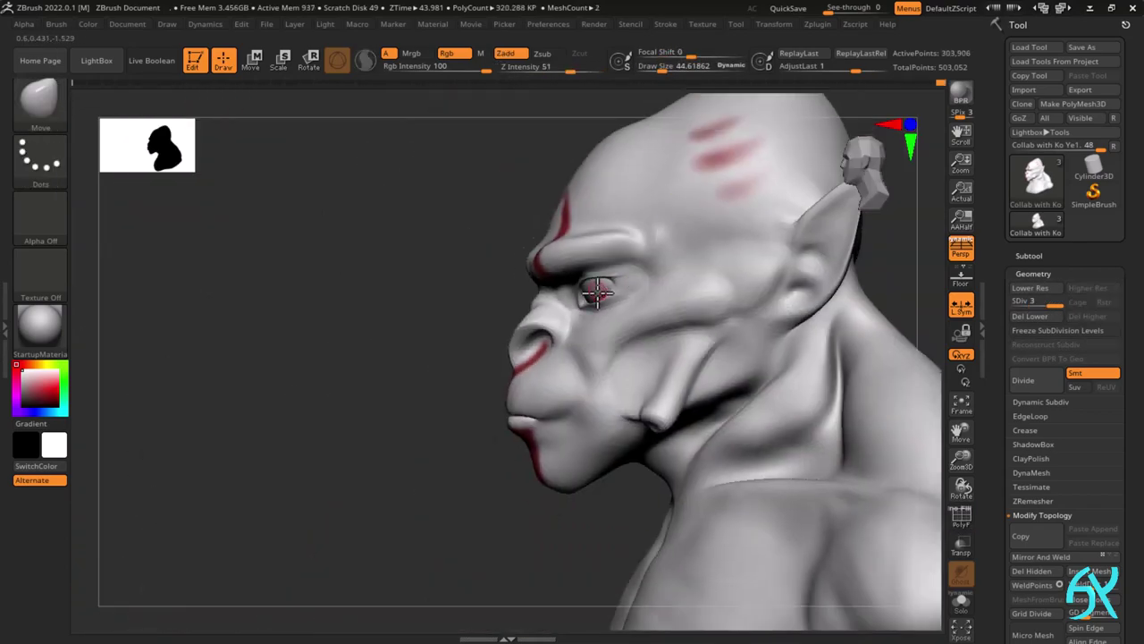
shift+right_drag(598, 292, 674, 291)
key(b)
key(p)
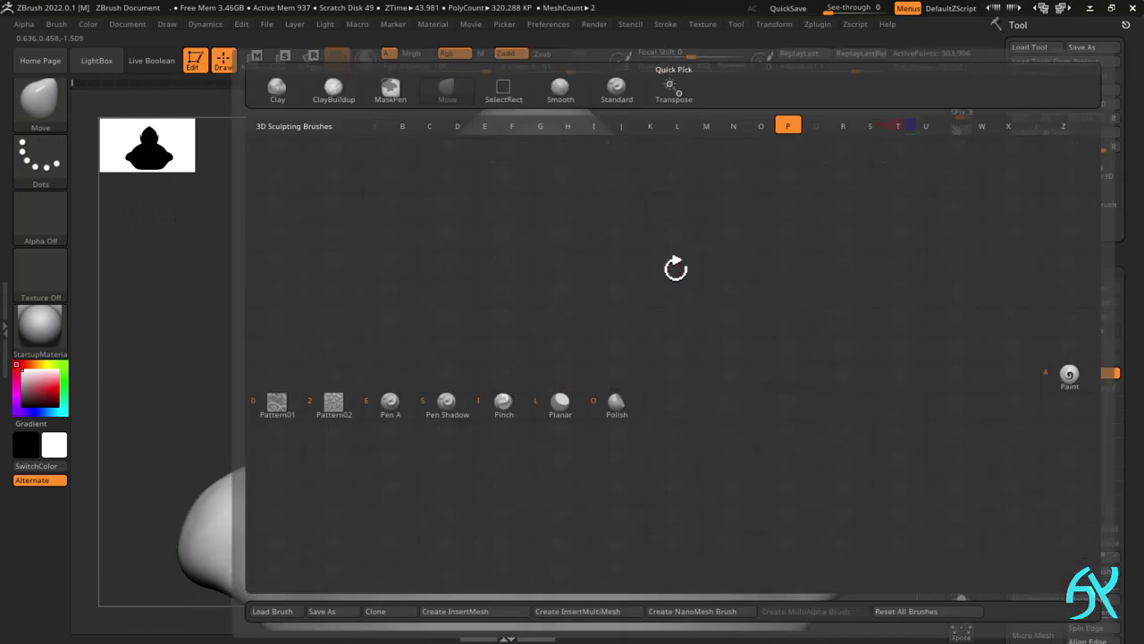
key(a)
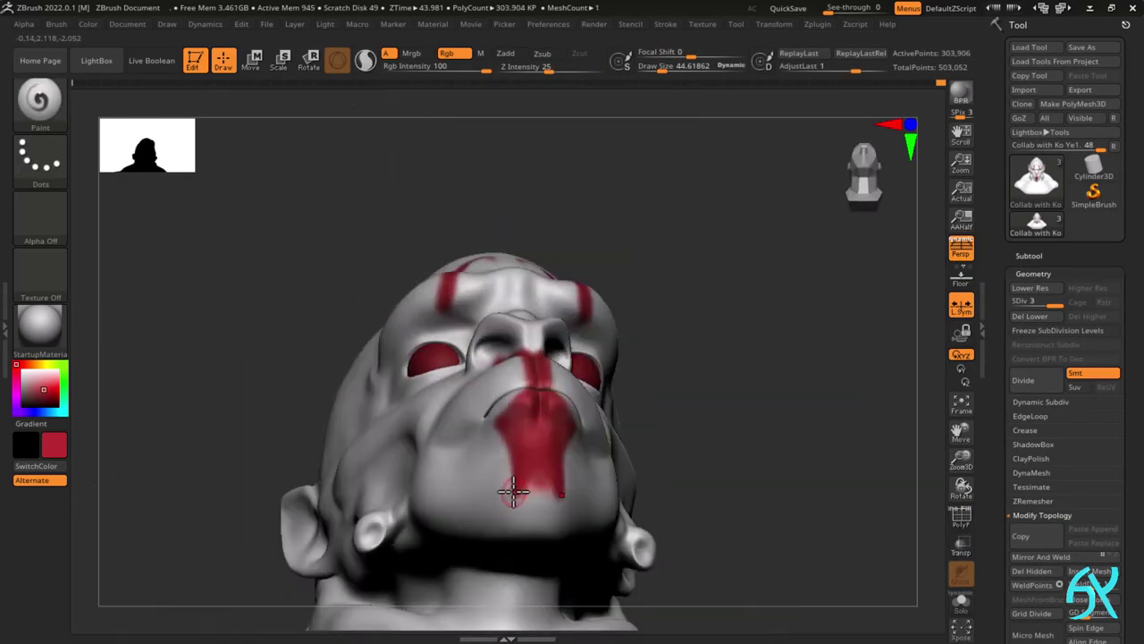
- Paint the red marking down over the chin with the Paint brush
mouse_move(511, 485)
right_down()
mouse_move(641, 378)
mouse_move(516, 492)
right_up()
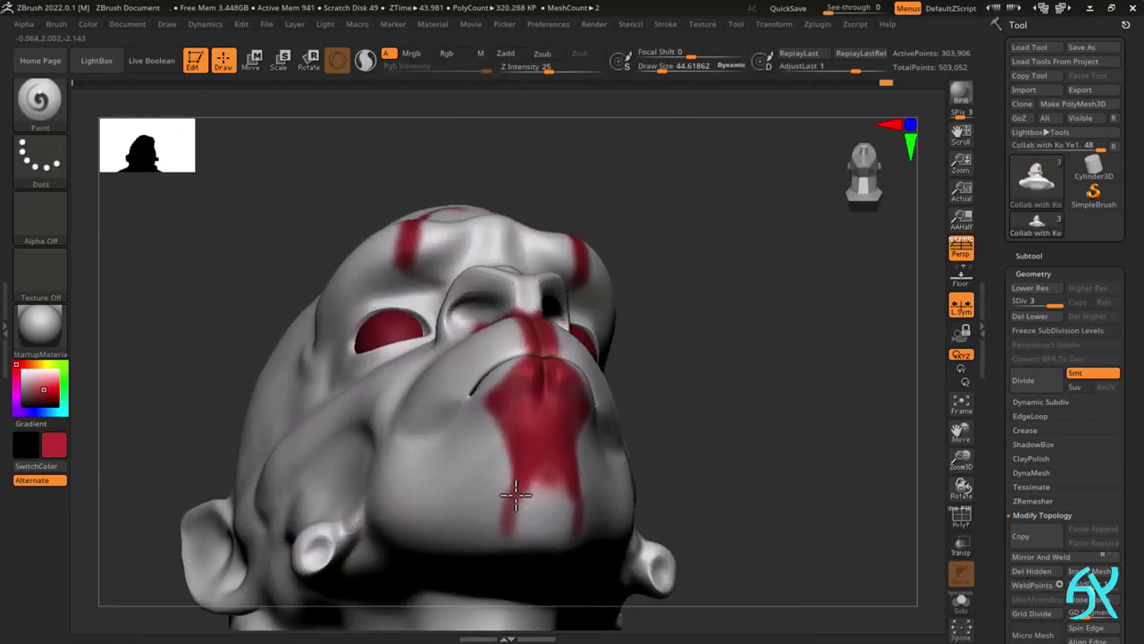
drag(522, 479, 551, 522)
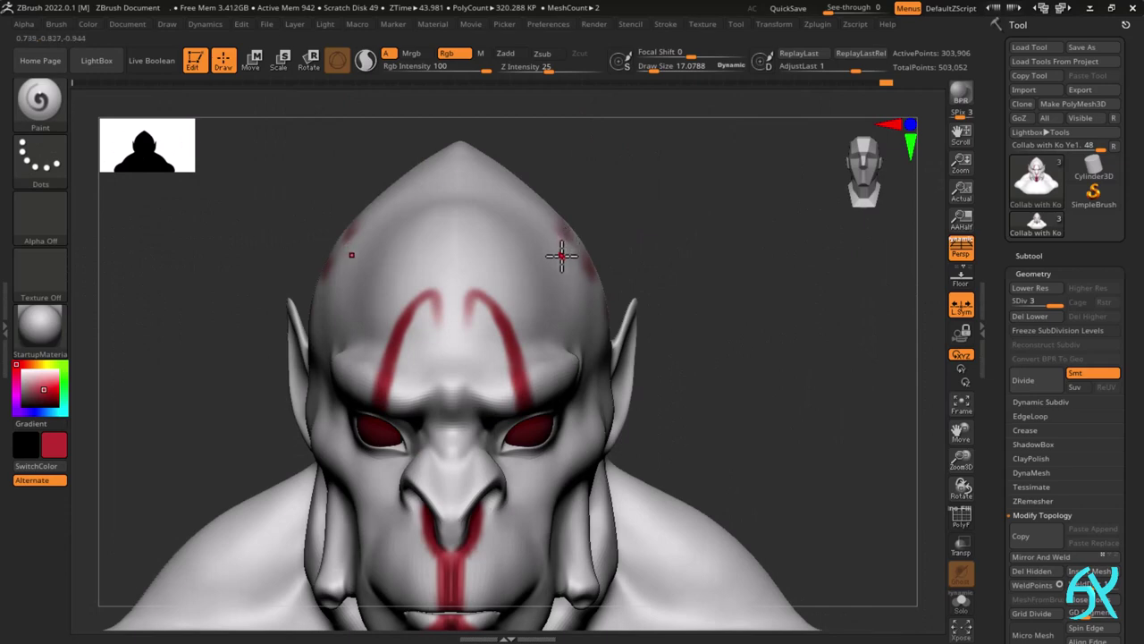
- Examine the red markings on the forehead, temples and muzzle from the front and side
ctrl+right_drag(579, 280, 590, 223)
right_drag(751, 268, 613, 276)
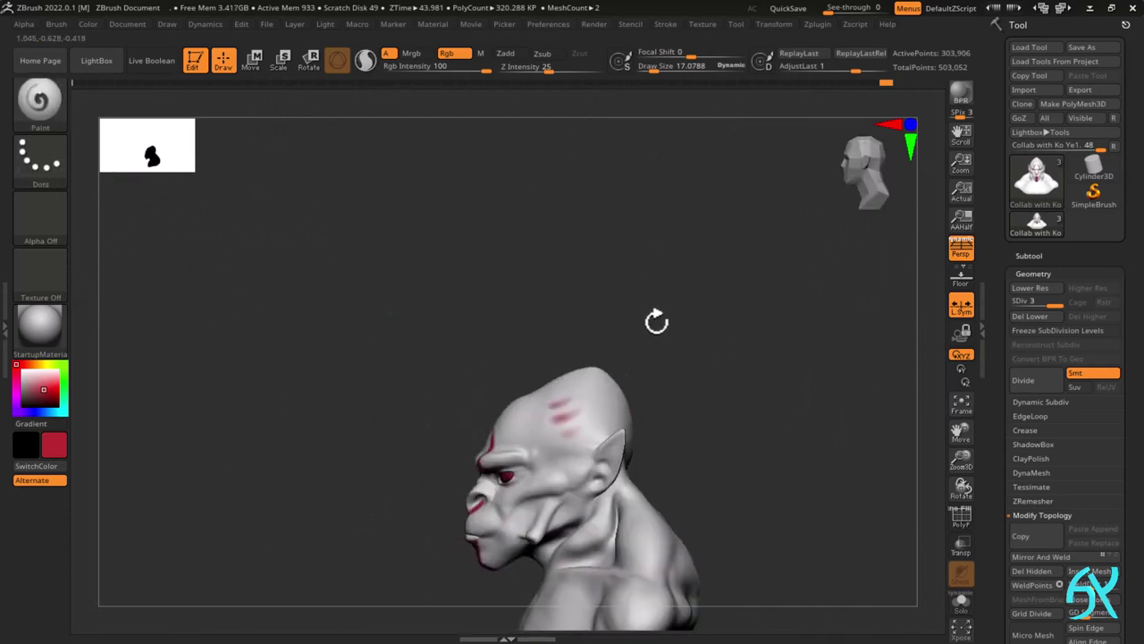
ctrl+right_drag(658, 321, 658, 280)
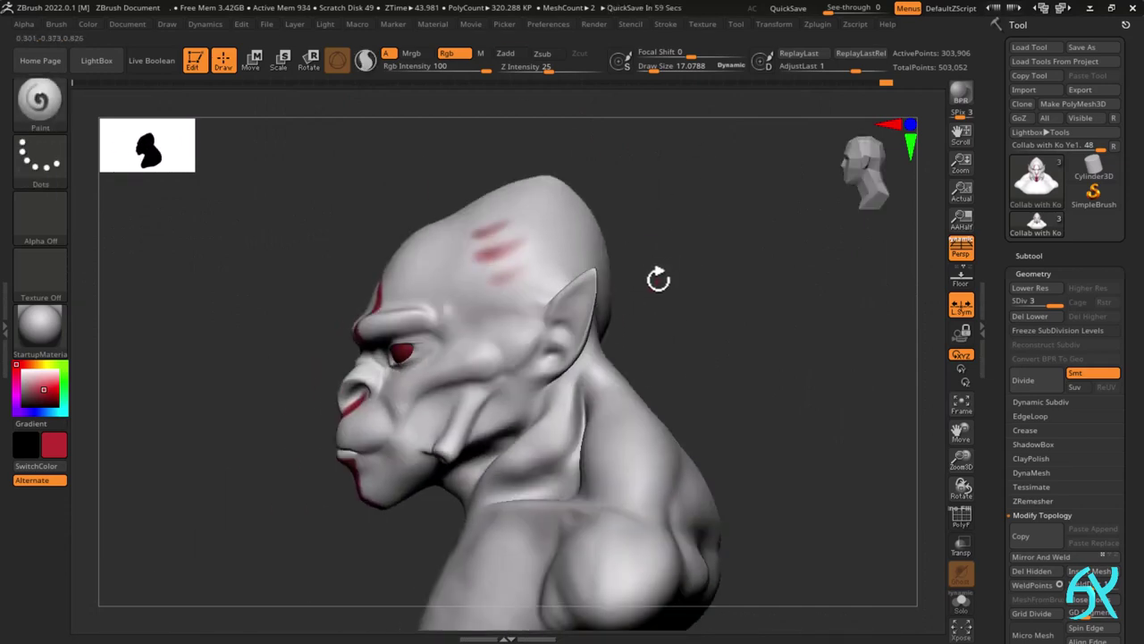
right_drag(567, 320, 641, 311)
ctrl+right_drag(529, 364, 525, 440)
mouse_move(573, 398)
right_down()
mouse_move(498, 391)
mouse_move(590, 385)
right_up()
ctrl+right_drag(522, 420, 518, 355)
right_drag(617, 309, 587, 388)
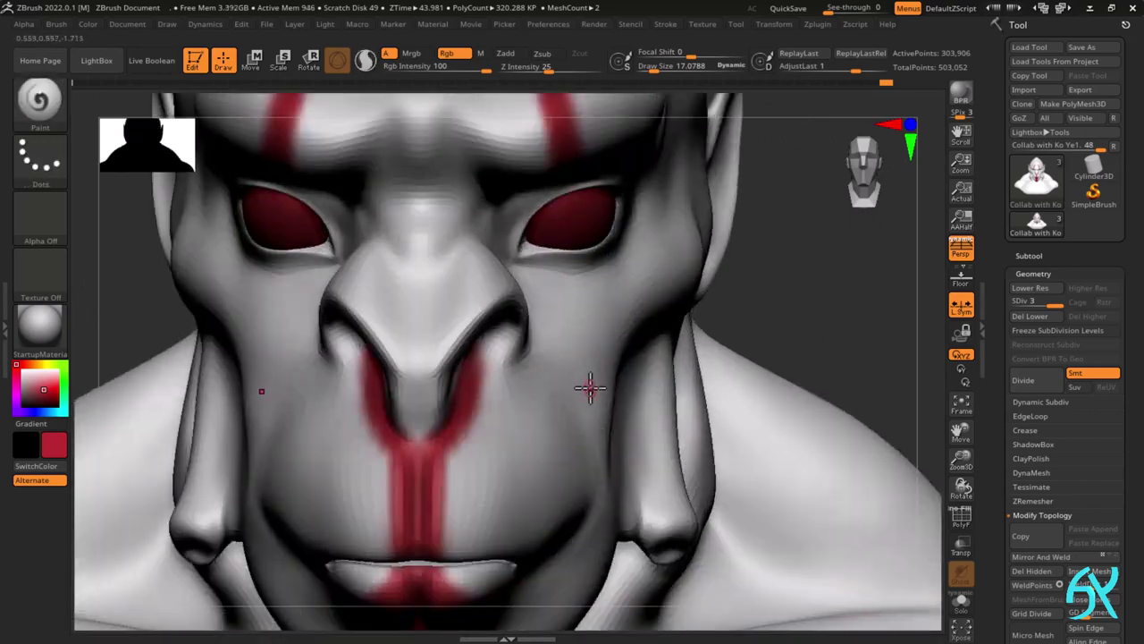
- Lower the head mesh to subdivision level 1 with smooth display off, and choose the Move brush
key(shift+f)
key(shift+f)
key(shift+d)
key(shift+d)
mouse_move(559, 268)
right_down()
mouse_move(515, 247)
mouse_move(529, 263)
mouse_move(537, 235)
mouse_move(480, 205)
mouse_move(536, 250)
mouse_move(582, 248)
mouse_move(536, 218)
right_up()
key(b)
key(m)
key(v)
key(d)
key(shift+d)
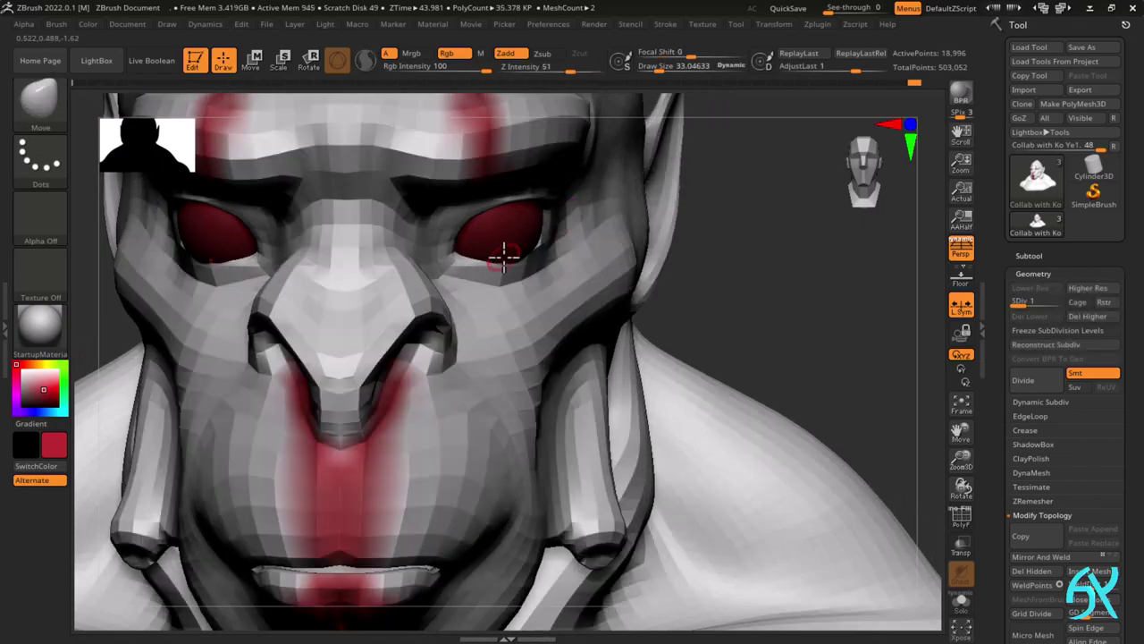
- Reshape the low-resolution eyelids and inner eye corners around the eyeballs with the Move brush
right_drag(504, 257, 380, 254)
drag(380, 255, 386, 258)
right_drag(386, 258, 476, 262)
right_drag(378, 256, 386, 264)
ctrl+right_drag(386, 265, 666, 231)
ctrl+right_drag(666, 231, 663, 225)
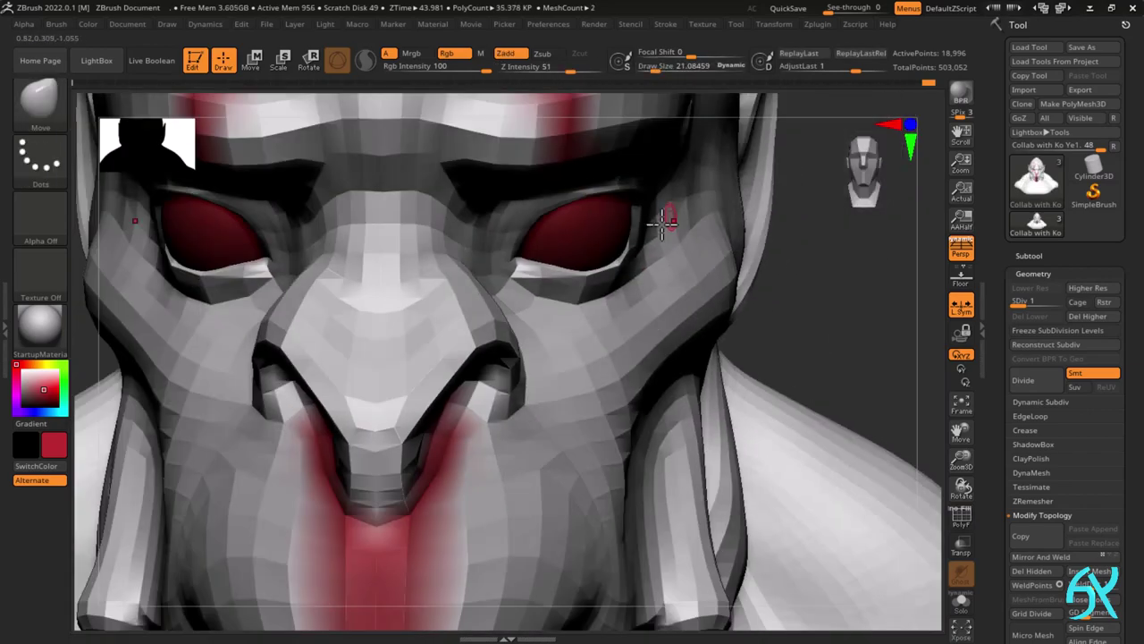
ctrl+right_drag(481, 309, 477, 270)
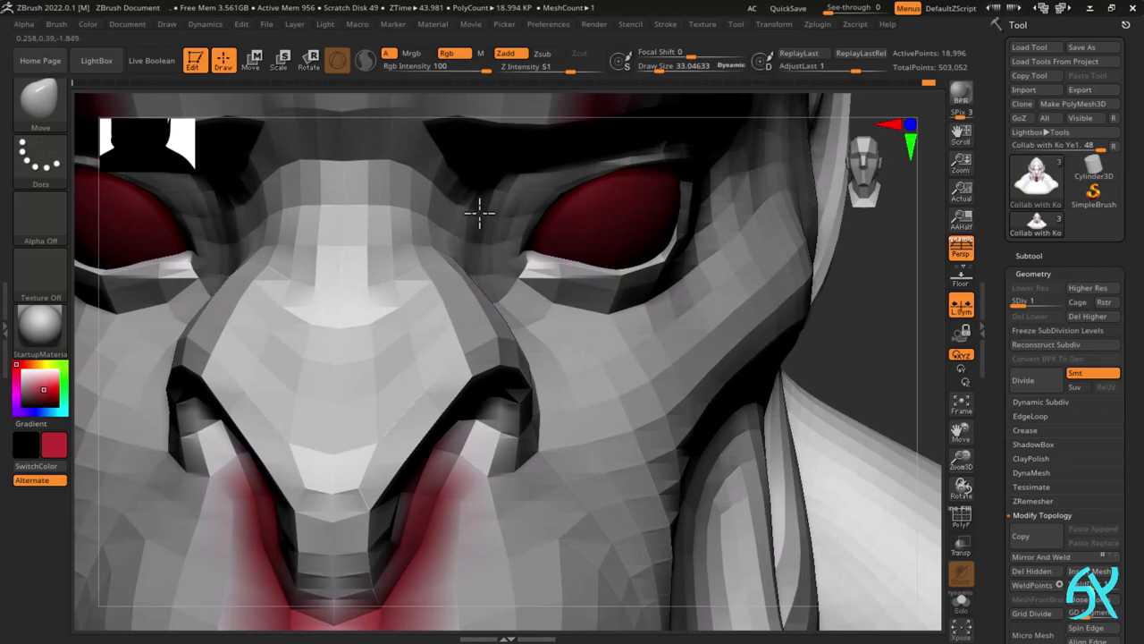
mouse_move(560, 202)
right_down()
mouse_move(649, 174)
mouse_move(629, 254)
mouse_move(584, 197)
mouse_move(656, 189)
mouse_move(564, 213)
right_up()
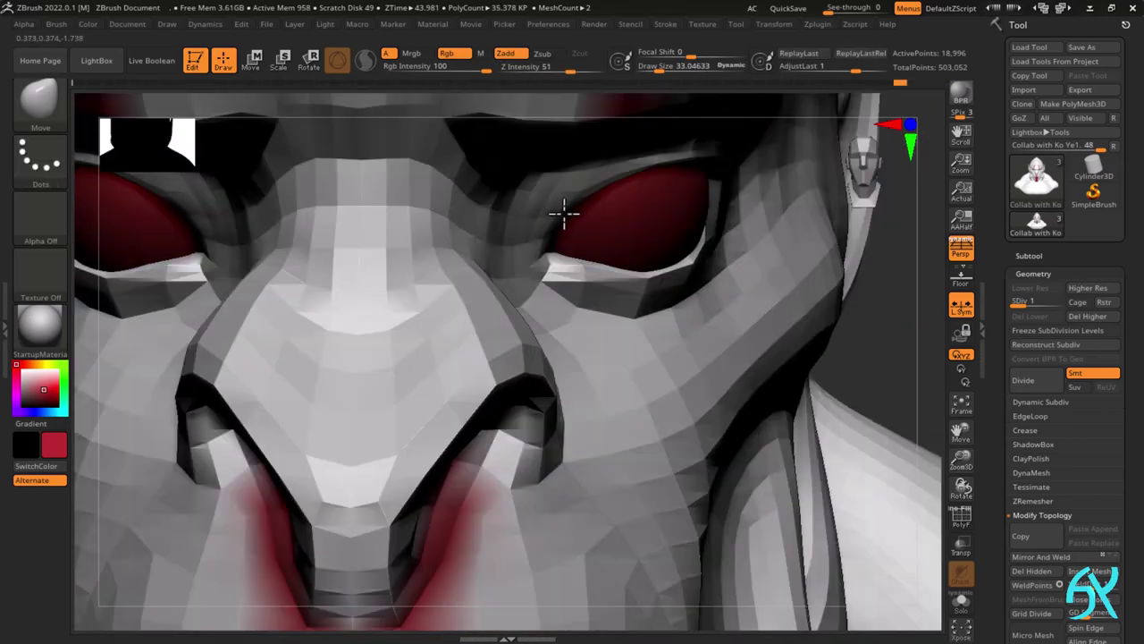
mouse_move(571, 173)
right_down()
mouse_move(600, 189)
mouse_move(585, 232)
right_up()
drag(585, 233, 573, 225)
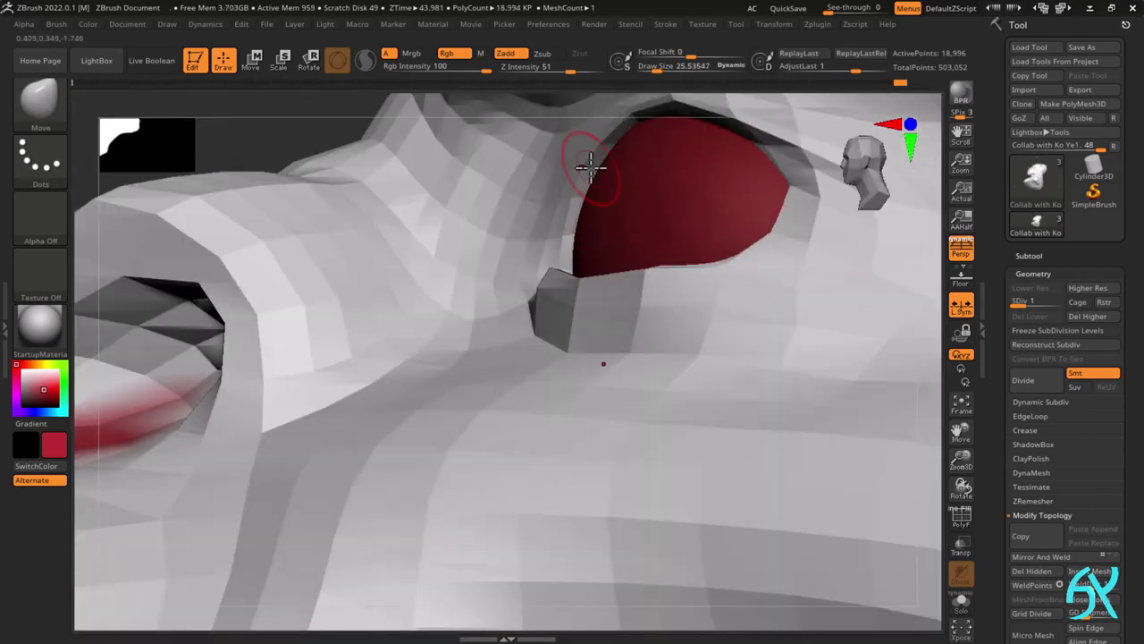
- Bring the head mesh back up to subdivision level 3
mouse_move(588, 164)
right_down()
mouse_move(596, 248)
mouse_move(610, 263)
mouse_move(664, 174)
mouse_move(718, 164)
mouse_move(704, 186)
mouse_move(628, 210)
mouse_move(656, 250)
mouse_move(669, 194)
mouse_move(645, 198)
right_up()
key(d)
key(d)
ctrl+right_drag(645, 199, 659, 220)
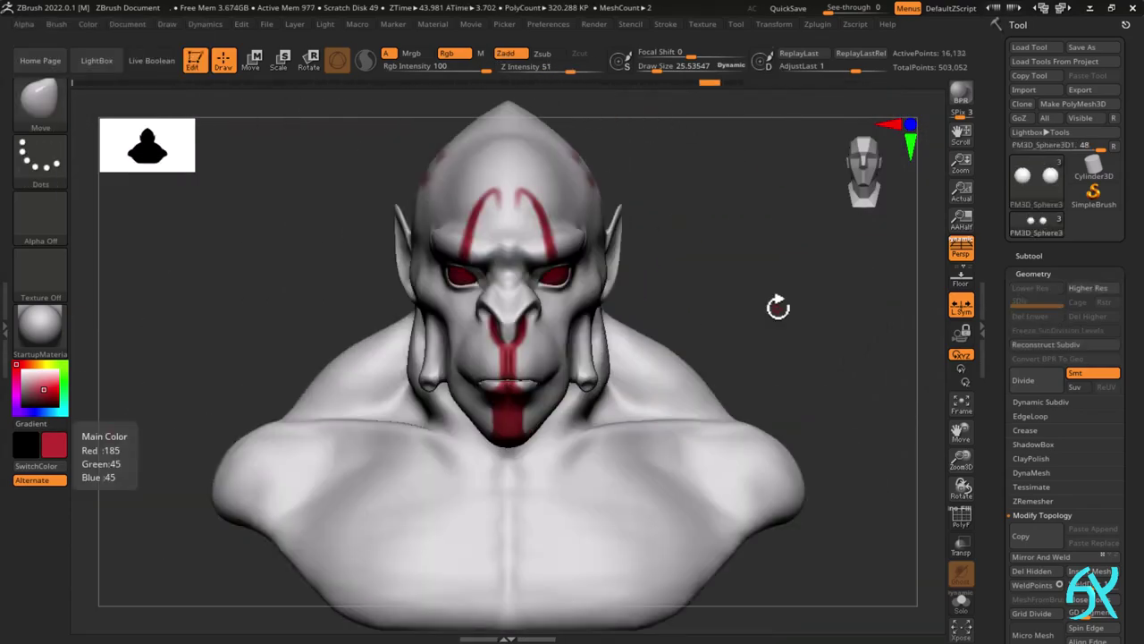
- Clear the red colour from the eyeballs and rename their subtool as Eyes
right_drag(777, 306, 707, 297)
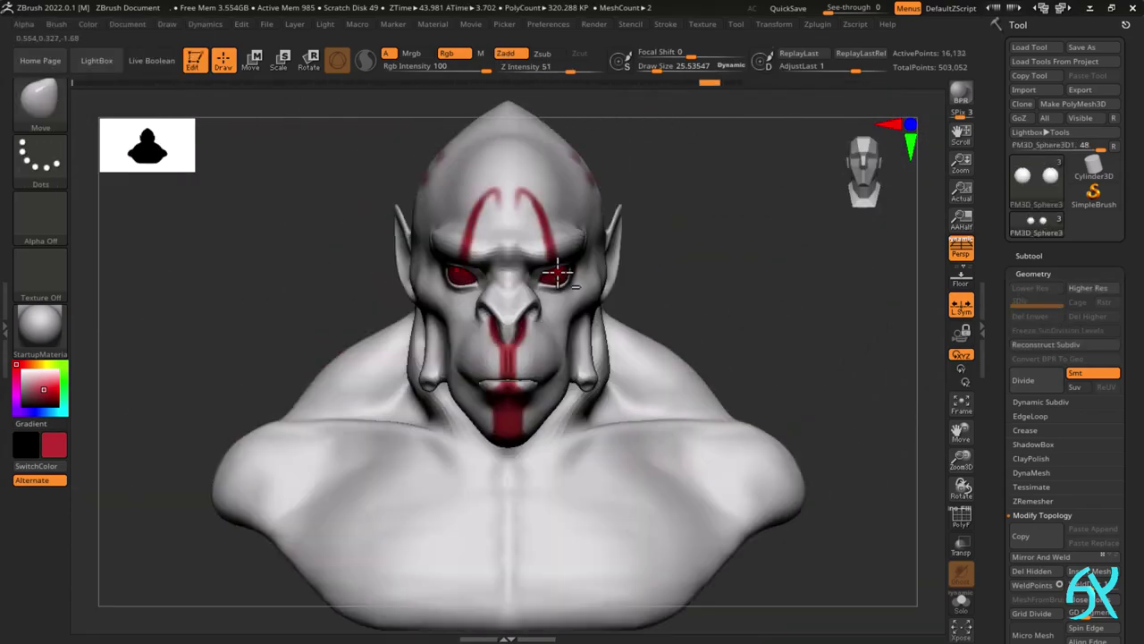
click(1039, 257)
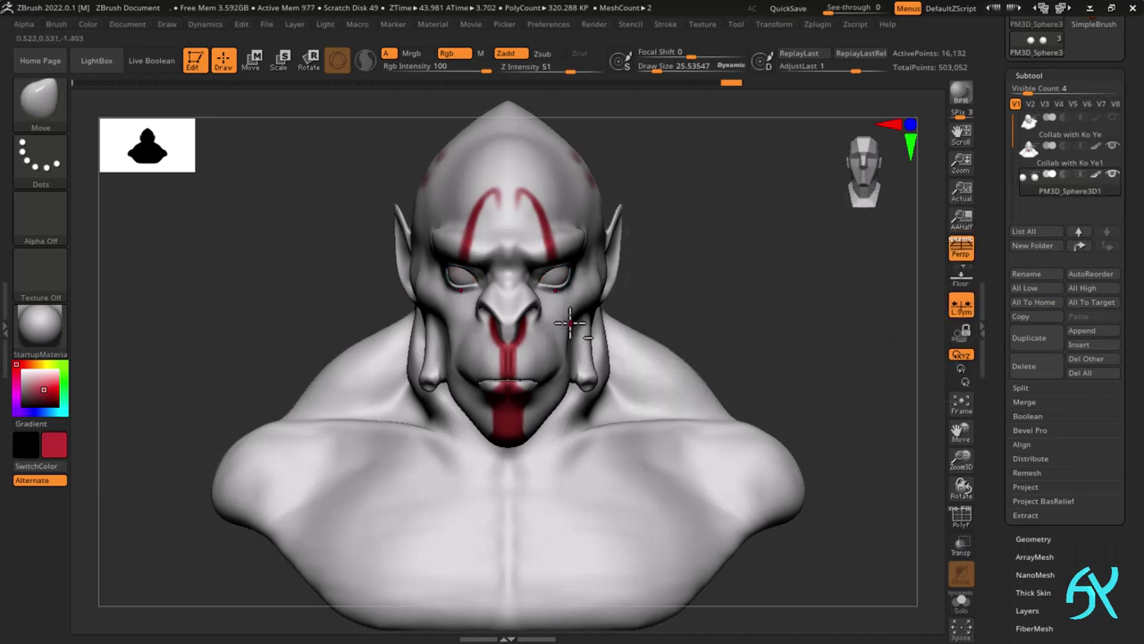
click(1030, 273)
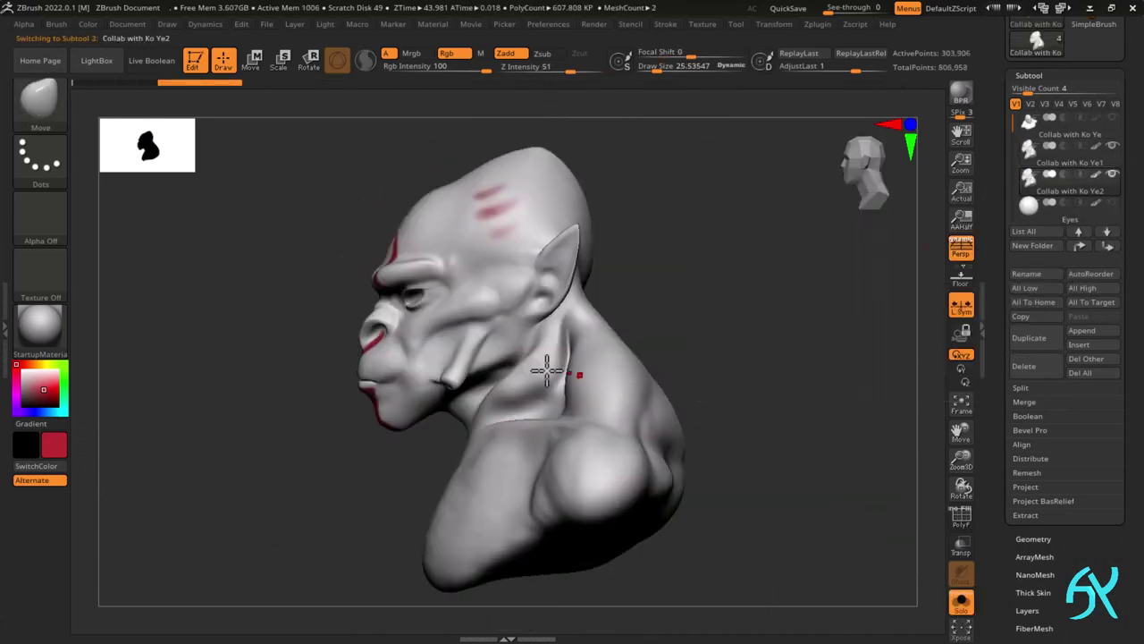
- Remesh the duplicated body subtool, Collab with Ko Ye2, with DynaMesh at resolution 120
click(1042, 77)
click(1040, 93)
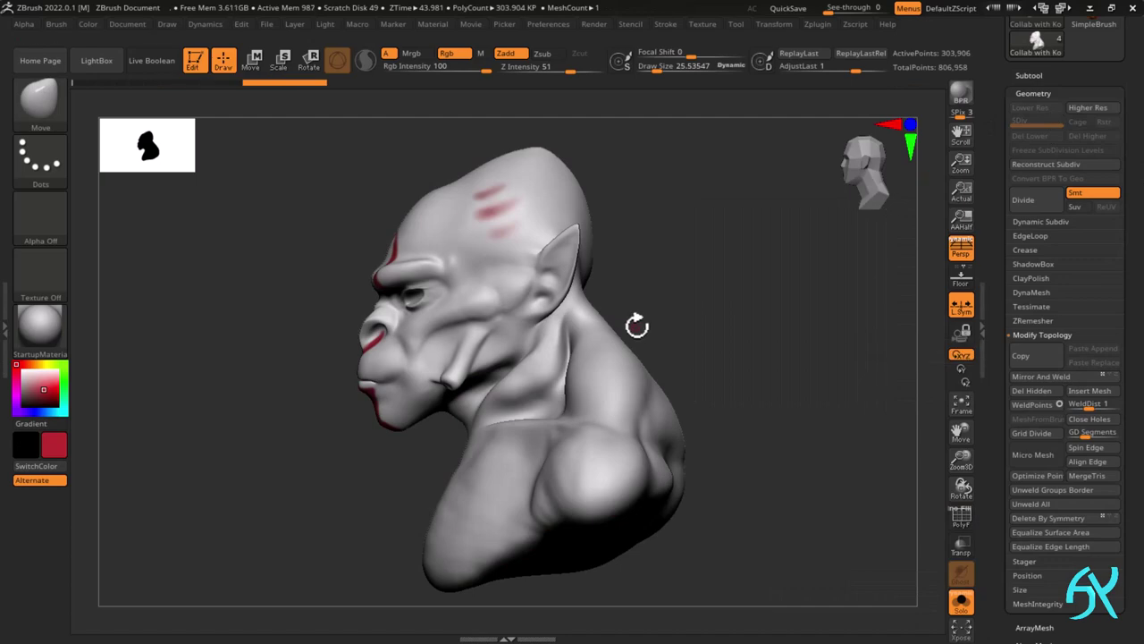
shift+drag(639, 324, 699, 318)
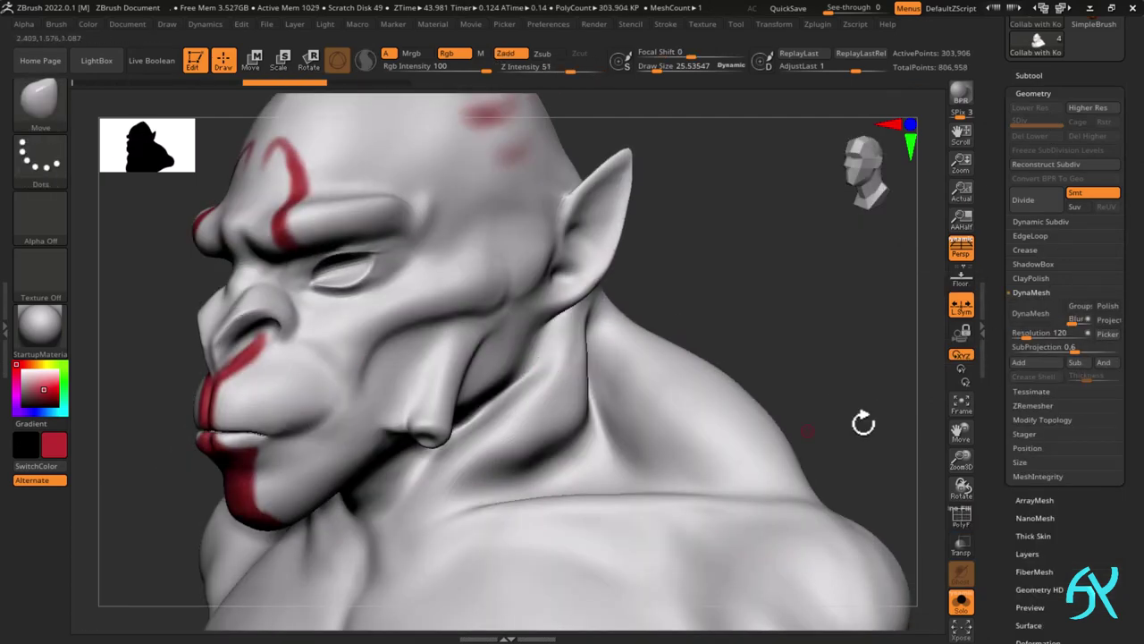
click(1081, 306)
click(1034, 314)
key(ctrl+z)
key(shift+f)
ctrl+right_drag(396, 259, 499, 237)
right_drag(290, 466, 282, 471)
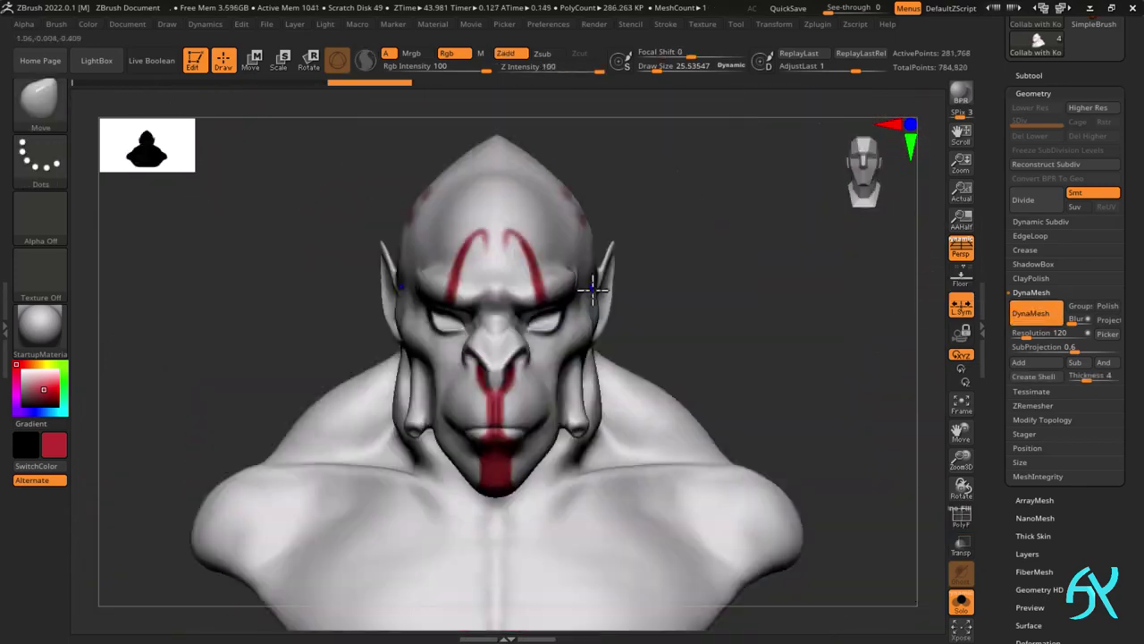
- Hide the older body copy, Collab with Ko Ye1, and bring the eyes back into view alongside the remeshed head
right_drag(554, 307, 550, 367)
click(1029, 75)
click(1112, 118)
click(1110, 150)
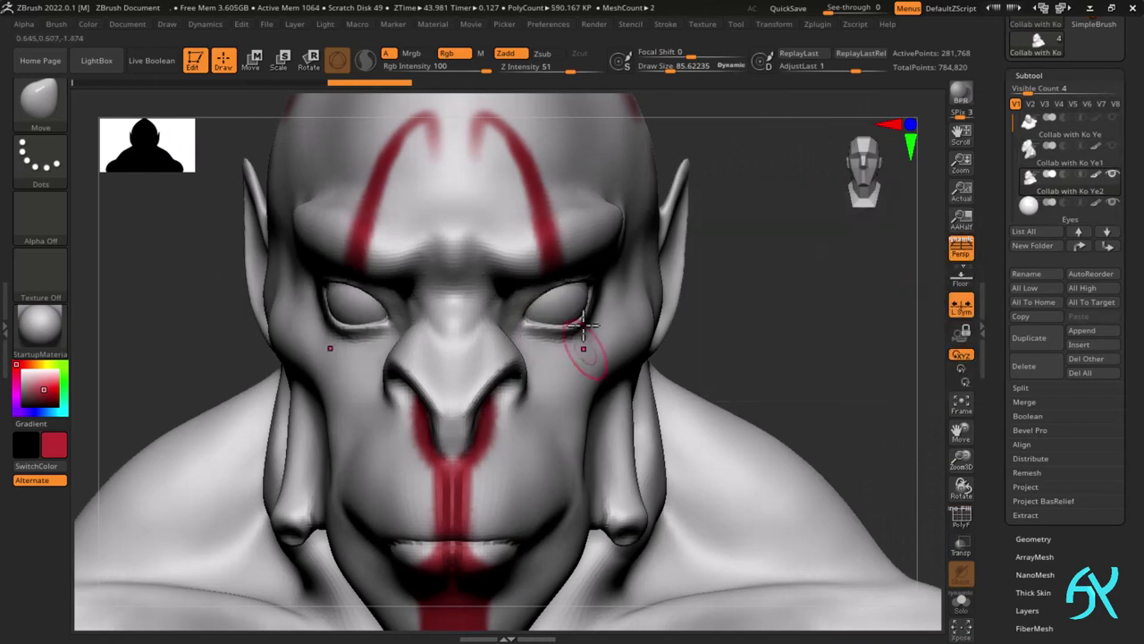
- Pull the outer eye corners and lower eyelids into shape with the Move brush, reducing the draw size to about 58
mouse_move(582, 327)
right_down()
mouse_move(493, 317)
mouse_move(536, 306)
mouse_move(546, 324)
mouse_move(563, 317)
right_up()
drag(575, 295, 577, 327)
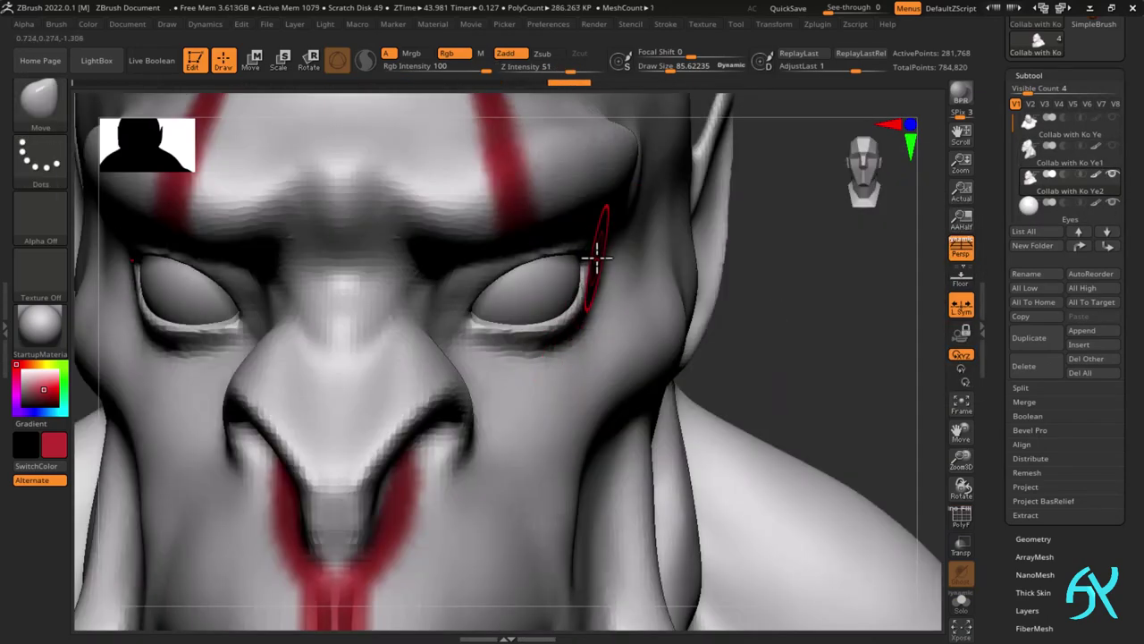
right_drag(577, 327, 554, 316)
drag(554, 317, 552, 314)
mouse_move(552, 314)
ctrl+right_down()
mouse_move(546, 332)
mouse_move(563, 296)
ctrl+right_up()
drag(563, 297, 570, 292)
right_drag(570, 291, 582, 325)
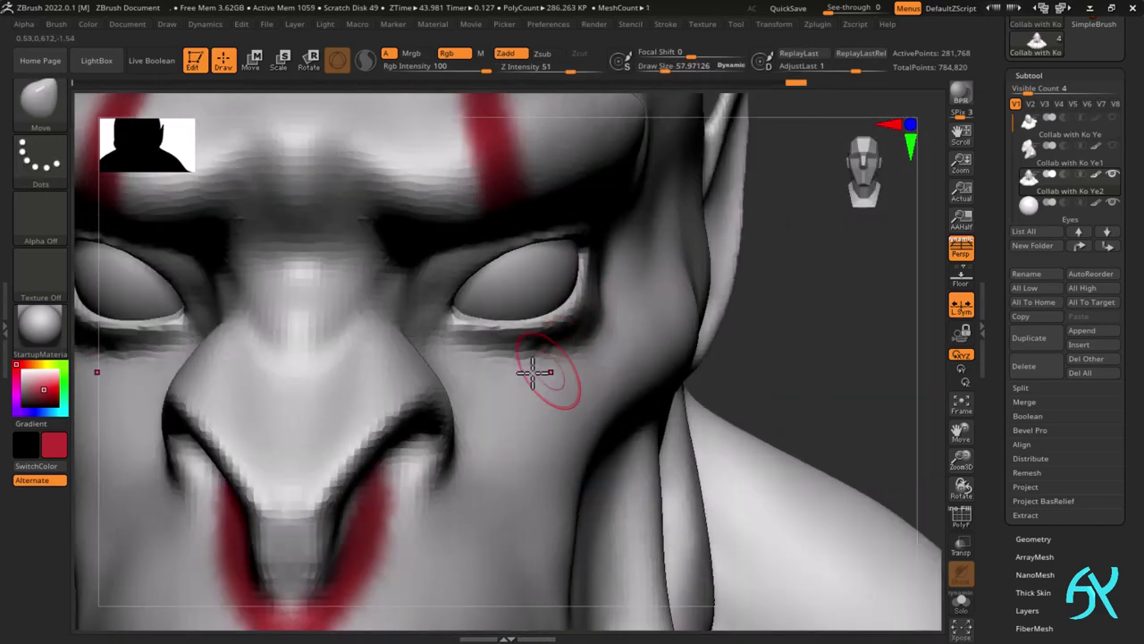
ctrl+right_drag(550, 363, 572, 295)
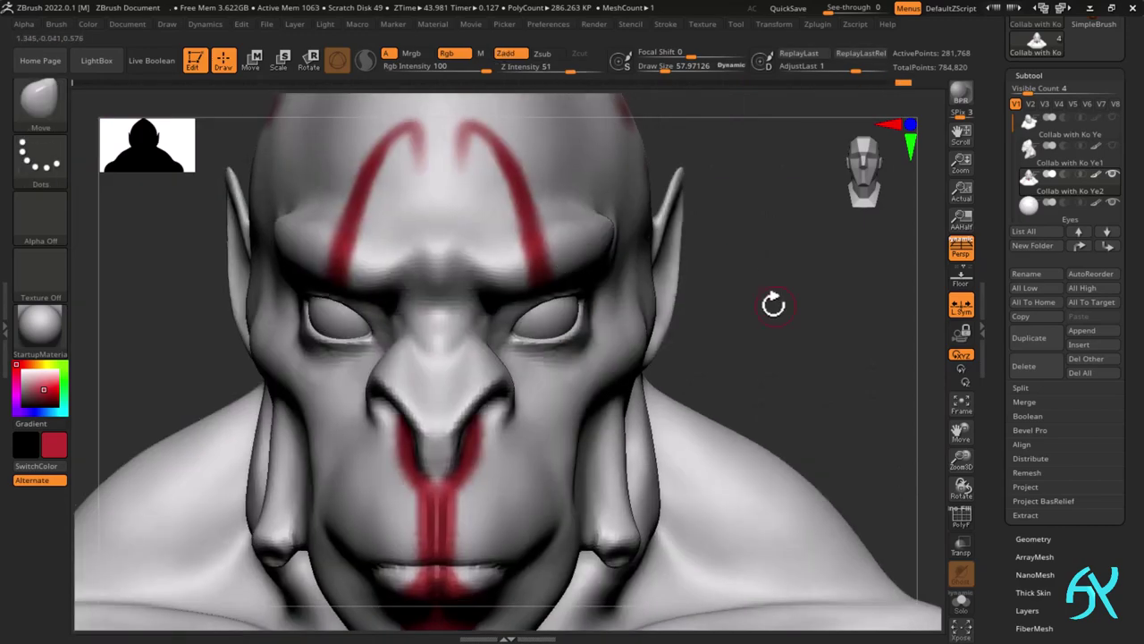
right_drag(774, 304, 689, 295)
ctrl+right_drag(688, 277, 657, 294)
drag(572, 329, 554, 337)
- Switch to the ClayBuildup brush and give it a round, soft alpha
key(b)
key(c)
key(b)
drag(468, 320, 462, 309)
click(41, 215)
click(128, 388)
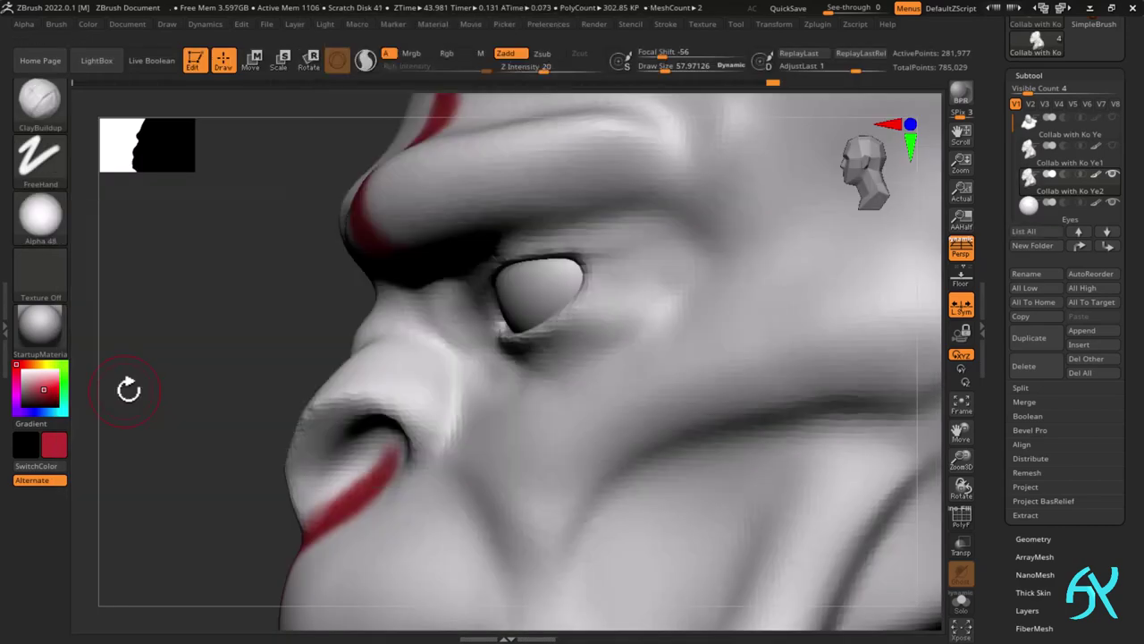
- Build up skin folds beneath the lower eyelids and around the outer eye corners at a draw size of about 45
drag(665, 69, 659, 69)
shift+right_drag(507, 349, 617, 358)
key(s)
drag(510, 375, 563, 365)
mouse_move(617, 362)
right_down()
mouse_move(539, 375)
mouse_move(626, 371)
right_up()
ctrl+right_drag(608, 340, 599, 385)
drag(514, 362, 573, 358)
drag(655, 342, 680, 309)
drag(655, 357, 676, 309)
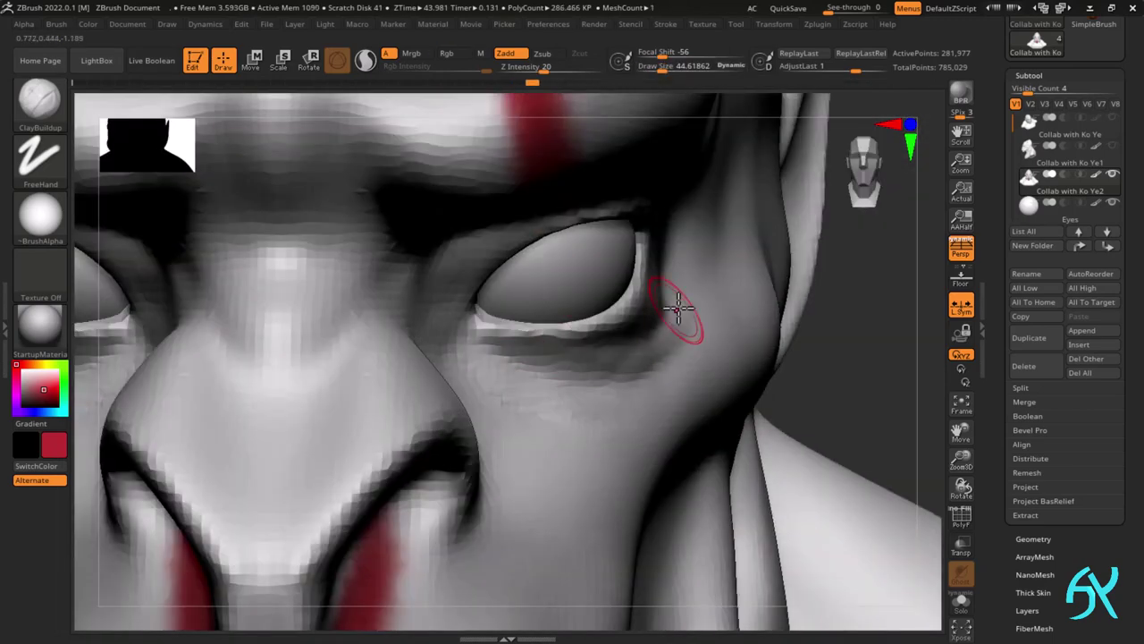
- Reduce the ClayBuildup draw size to about 36 and sculpt finer wrinkles in the bags under the eyes
mouse_move(677, 310)
right_down()
mouse_move(536, 414)
mouse_move(486, 340)
mouse_move(537, 358)
right_up()
ctrl+right_drag(537, 357, 536, 411)
drag(572, 420, 617, 435)
key(s)
drag(504, 422, 501, 422)
drag(523, 402, 559, 451)
ctrl+right_drag(536, 438, 532, 394)
mouse_move(532, 393)
right_down()
mouse_move(572, 414)
mouse_move(503, 393)
right_up()
drag(503, 393, 531, 367)
mouse_move(531, 367)
ctrl+right_down()
mouse_move(556, 400)
mouse_move(527, 406)
ctrl+right_up()
drag(616, 420, 649, 438)
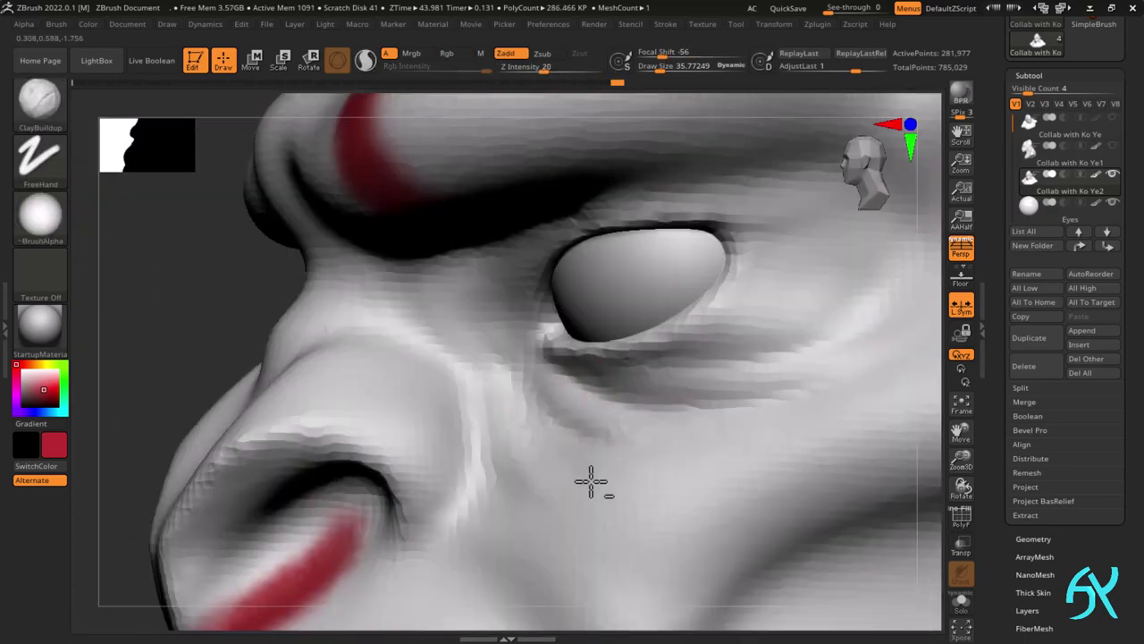
- Sculpt creases running from the inner eye corners down beside the nose onto the cheeks
right_drag(590, 481, 680, 464)
mouse_move(491, 308)
mouse_down()
mouse_move(477, 327)
mouse_move(491, 354)
mouse_up()
right_drag(608, 385, 509, 394)
mouse_move(534, 362)
mouse_down()
mouse_move(521, 385)
mouse_move(590, 406)
mouse_up()
mouse_move(514, 398)
mouse_down()
mouse_move(491, 426)
mouse_move(467, 431)
mouse_up()
drag(487, 447, 473, 421)
right_drag(500, 473, 547, 489)
drag(487, 447, 468, 483)
right_drag(468, 482, 546, 465)
mouse_move(545, 465)
ctrl+right_down()
mouse_move(552, 401)
mouse_move(550, 469)
ctrl+right_up()
right_drag(519, 384, 594, 376)
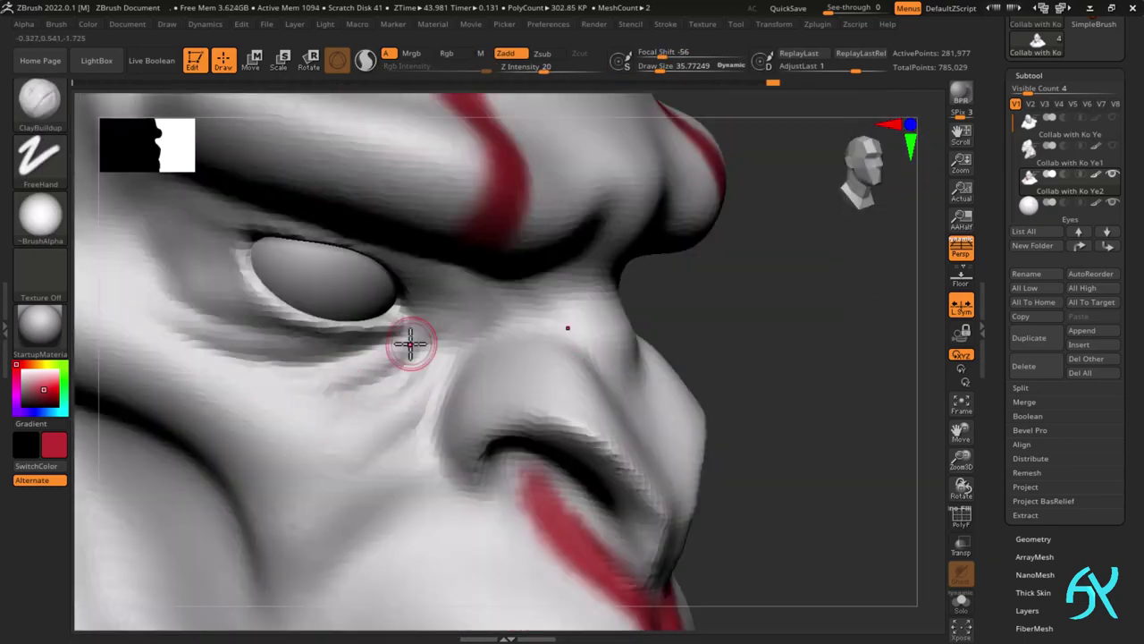
drag(412, 342, 428, 335)
- Sculpt small skin folds across the nose bridge between the brows and soften them
mouse_move(528, 299)
right_down()
mouse_move(593, 278)
mouse_move(501, 291)
right_up()
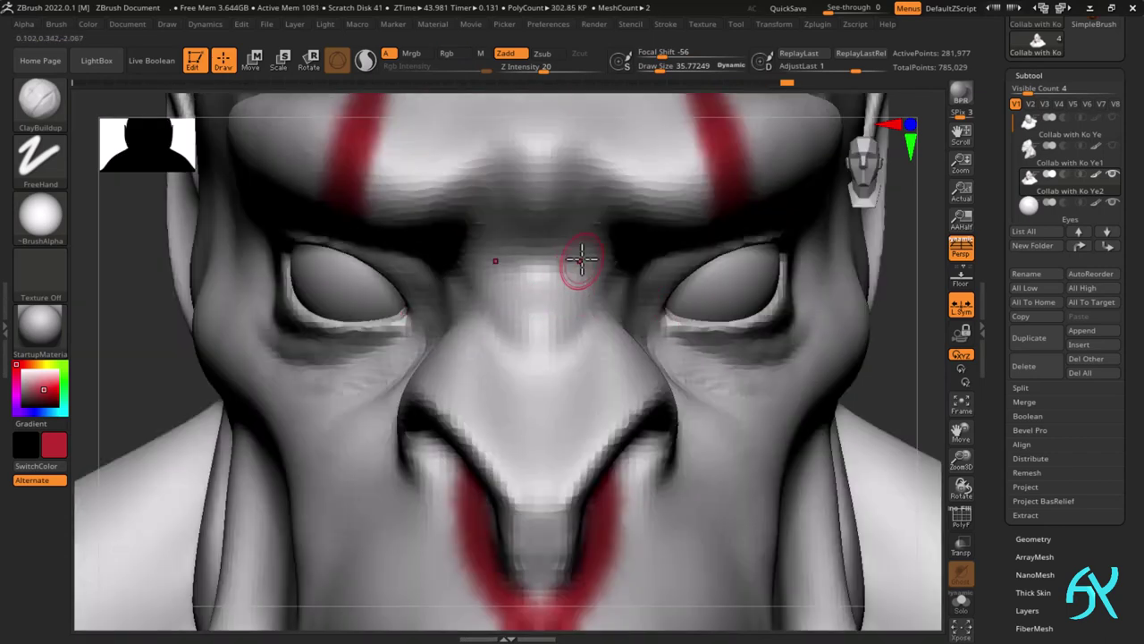
drag(567, 243, 591, 227)
drag(590, 229, 577, 244)
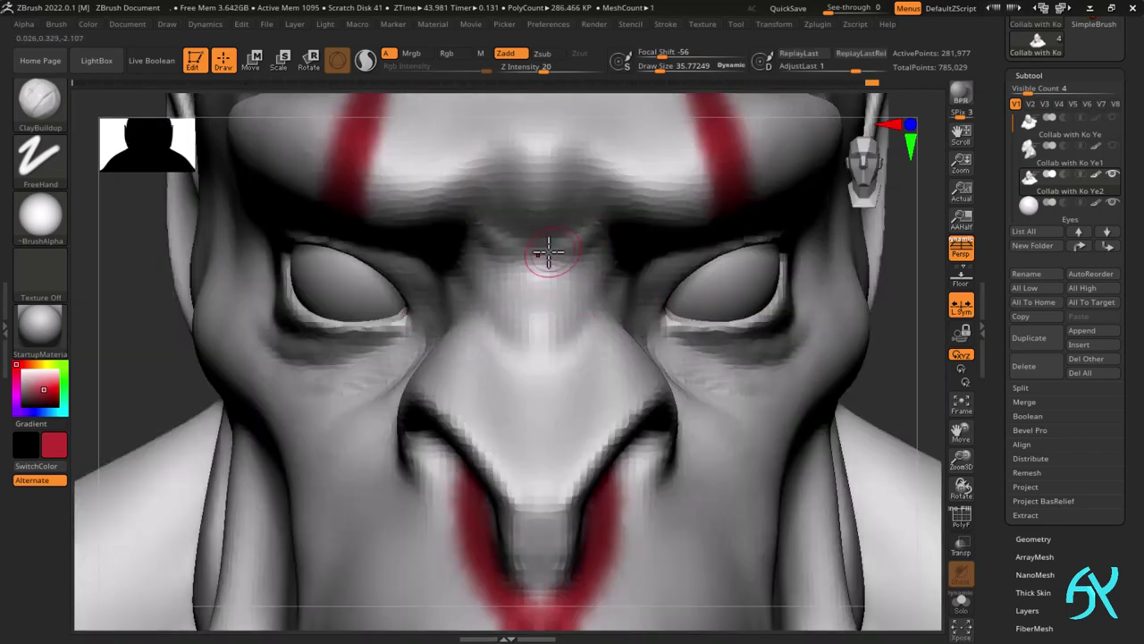
right_drag(574, 281, 505, 273)
shift+drag(552, 265, 539, 255)
drag(546, 255, 530, 248)
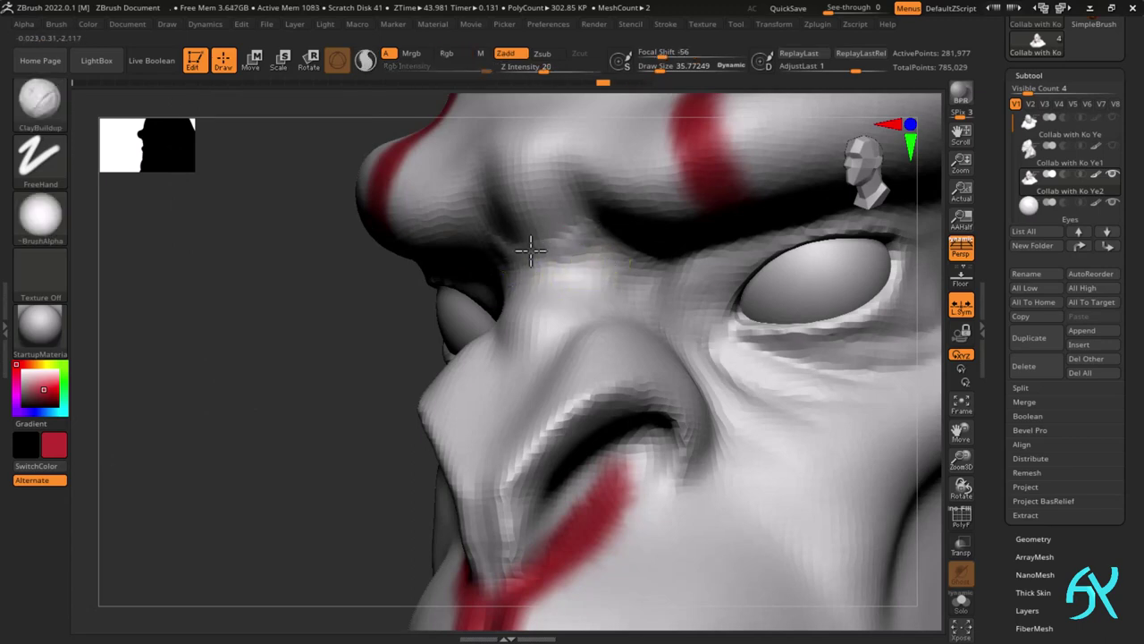
right_drag(529, 254, 581, 250)
mouse_move(565, 246)
mouse_down()
mouse_move(545, 254)
mouse_move(547, 268)
mouse_up()
- Deepen the crease below the inner eye corner beside the nose
shift+right_drag(572, 309, 510, 314)
right_drag(694, 291, 658, 297)
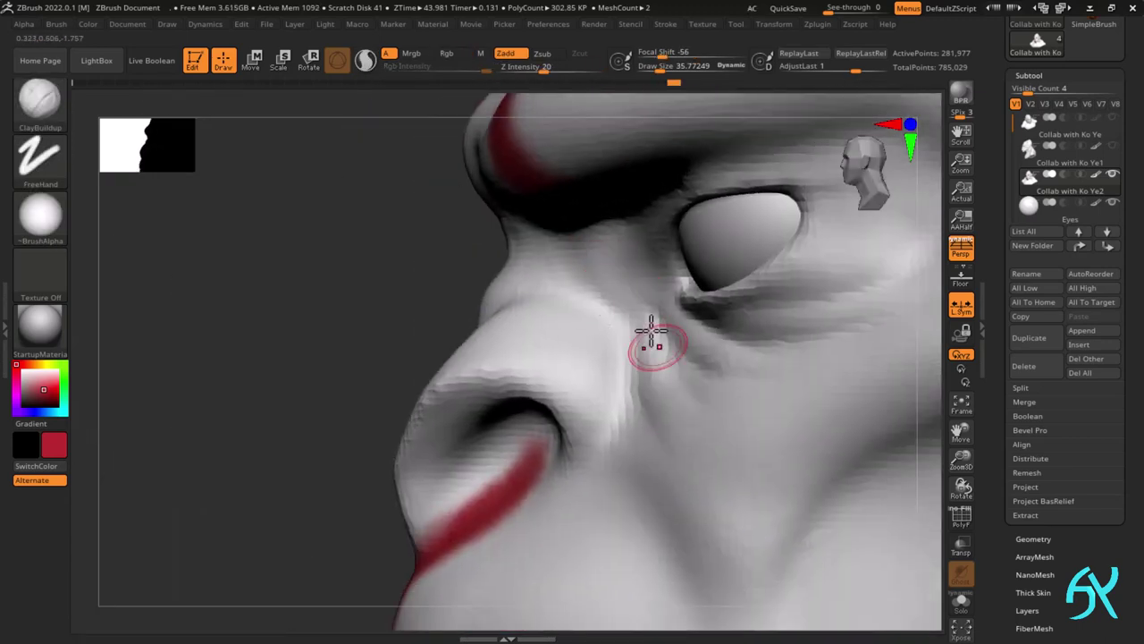
drag(652, 333, 684, 389)
mouse_move(692, 420)
ctrl+right_down()
mouse_move(835, 319)
mouse_move(833, 331)
mouse_move(660, 369)
ctrl+right_up()
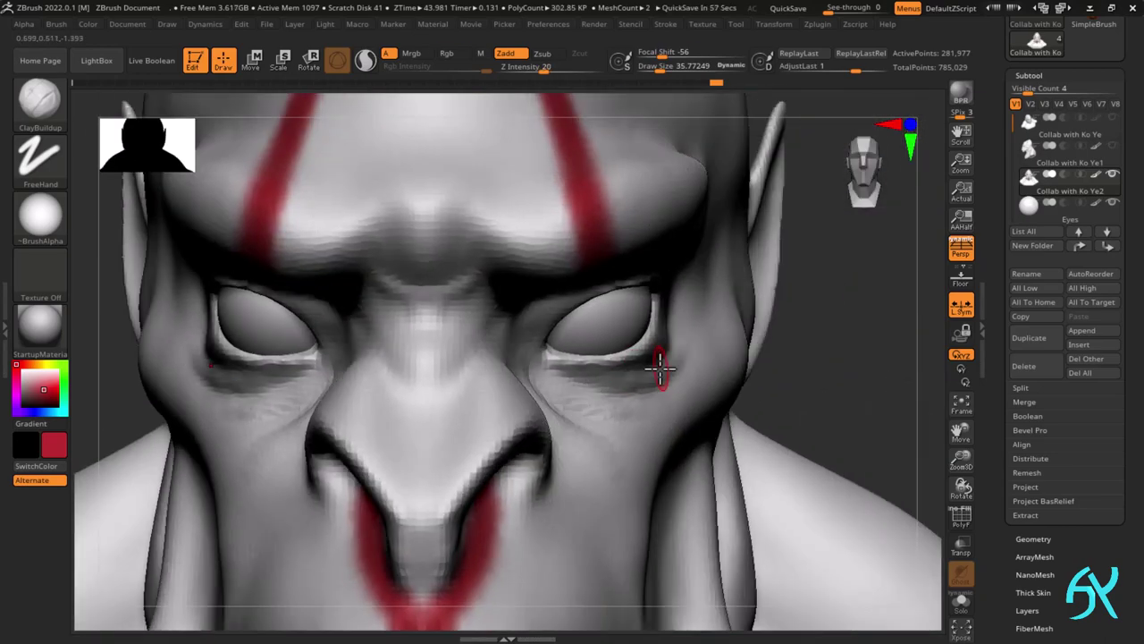
- Smooth the area beside the outer end of the brow
mouse_move(813, 284)
right_down()
mouse_move(718, 345)
mouse_move(679, 235)
right_up()
shift+drag(670, 240, 658, 237)
key(f)
shift+right_drag(624, 222, 608, 391)
ctrl+right_drag(608, 391, 580, 353)
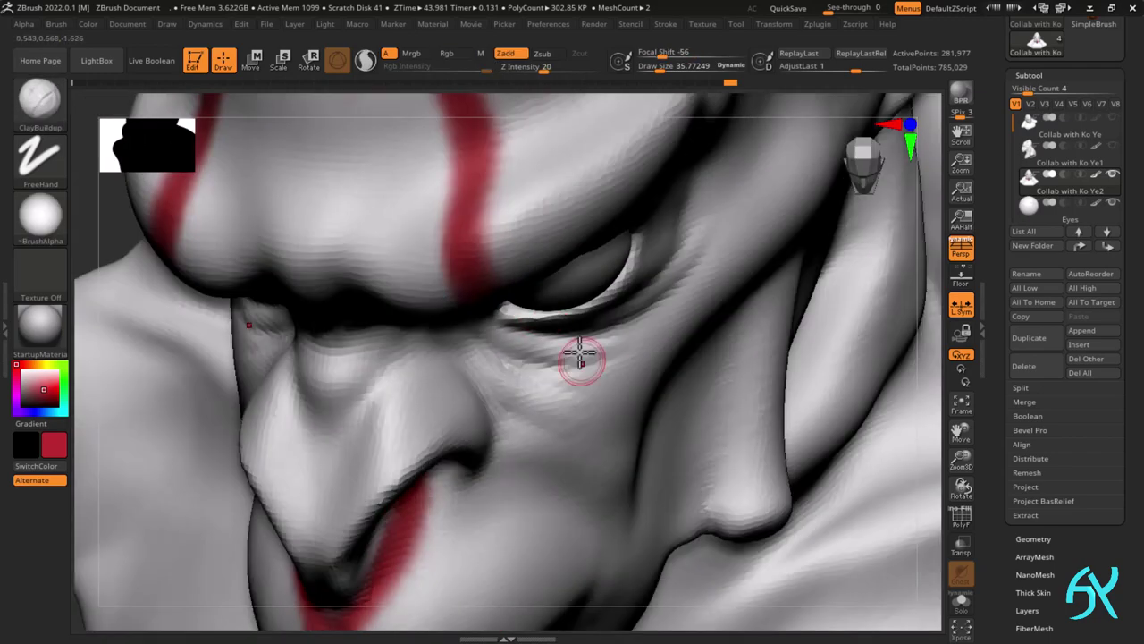
- Thicken the lower eyelid rim from inner to outer corner with ClayBuildup and smooth its edge
ctrl+right_drag(620, 294, 572, 324)
drag(560, 327, 523, 327)
right_drag(510, 332, 550, 317)
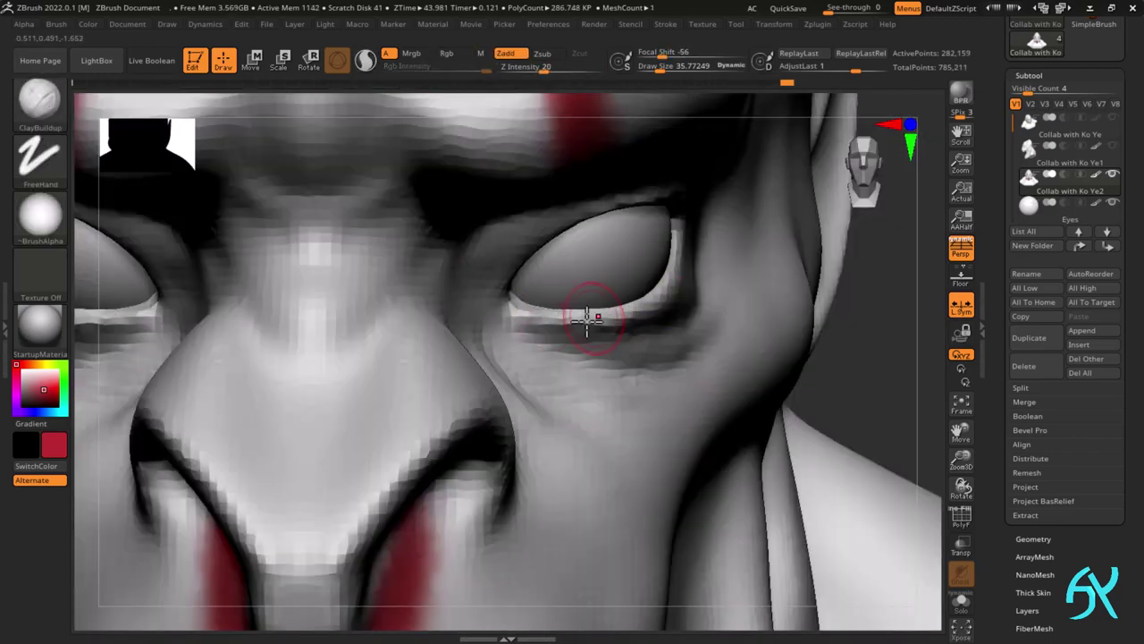
shift+drag(587, 320, 626, 314)
drag(886, 360, 822, 385)
drag(575, 322, 731, 211)
right_drag(631, 290, 695, 263)
right_drag(608, 327, 544, 354)
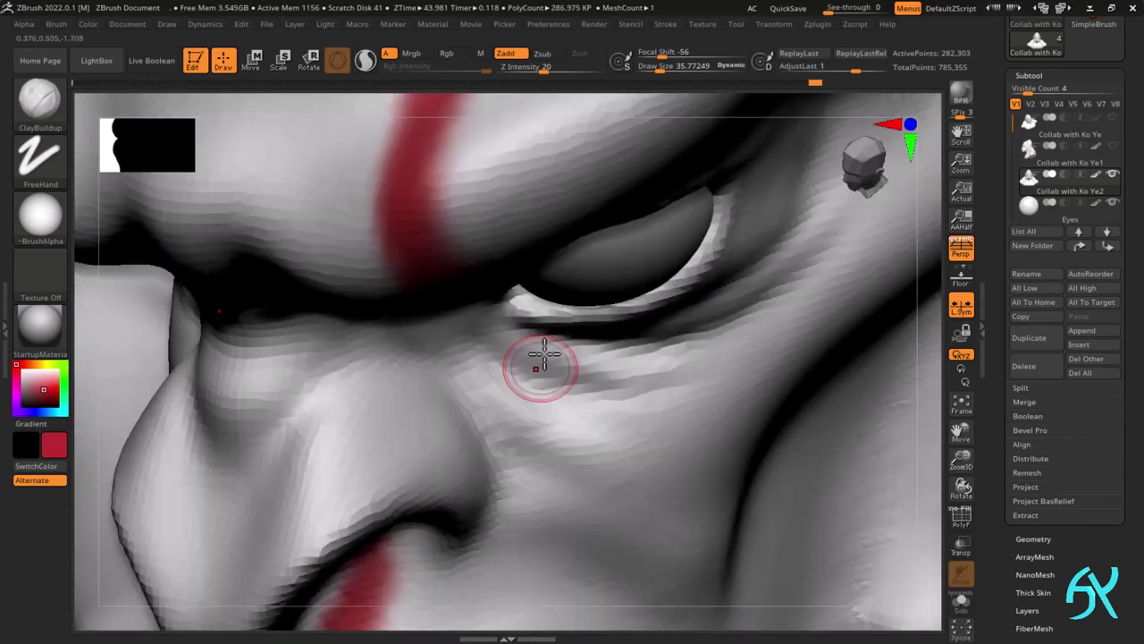
mouse_move(567, 315)
right_down()
mouse_move(651, 313)
mouse_move(545, 312)
right_up()
shift+drag(544, 312, 546, 316)
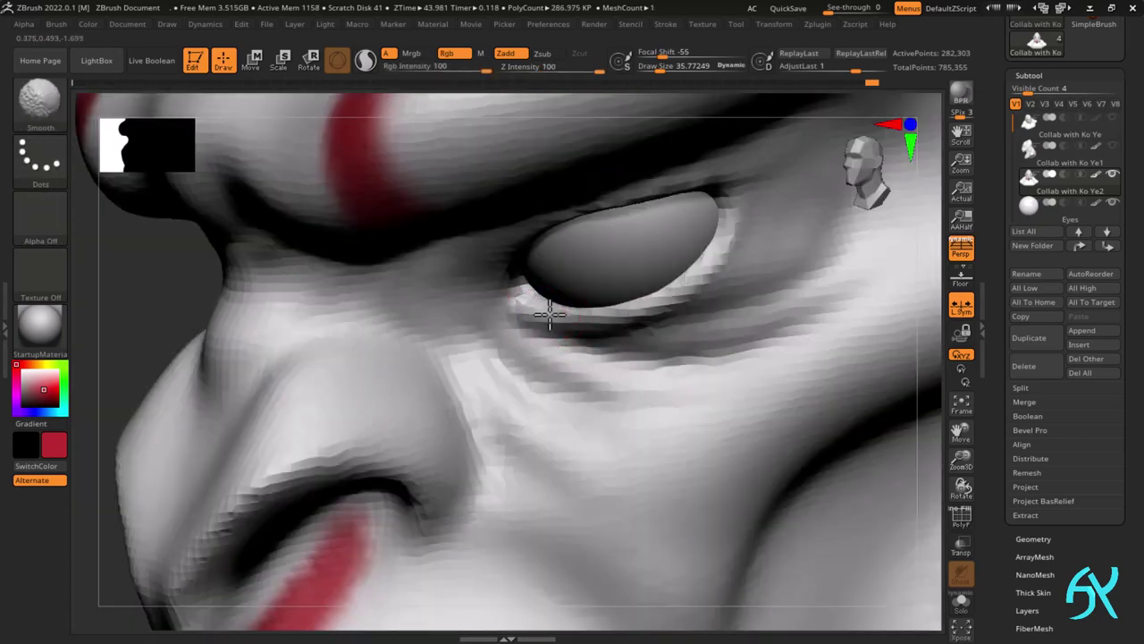
- Add clay around the inner eye corner beneath the brow
mouse_move(546, 317)
right_down()
mouse_move(586, 289)
mouse_move(519, 230)
right_up()
drag(519, 230, 503, 279)
mouse_move(503, 279)
right_down()
mouse_move(495, 266)
mouse_move(511, 238)
mouse_move(555, 185)
right_up()
mouse_move(515, 222)
right_down()
mouse_move(501, 224)
mouse_move(528, 251)
mouse_move(554, 310)
right_up()
- Undo the last stroke and reshape the upper eyelid and inner eye corner with a small Move brush
key(b)
key(m)
key(v)
key(ctrl+z)
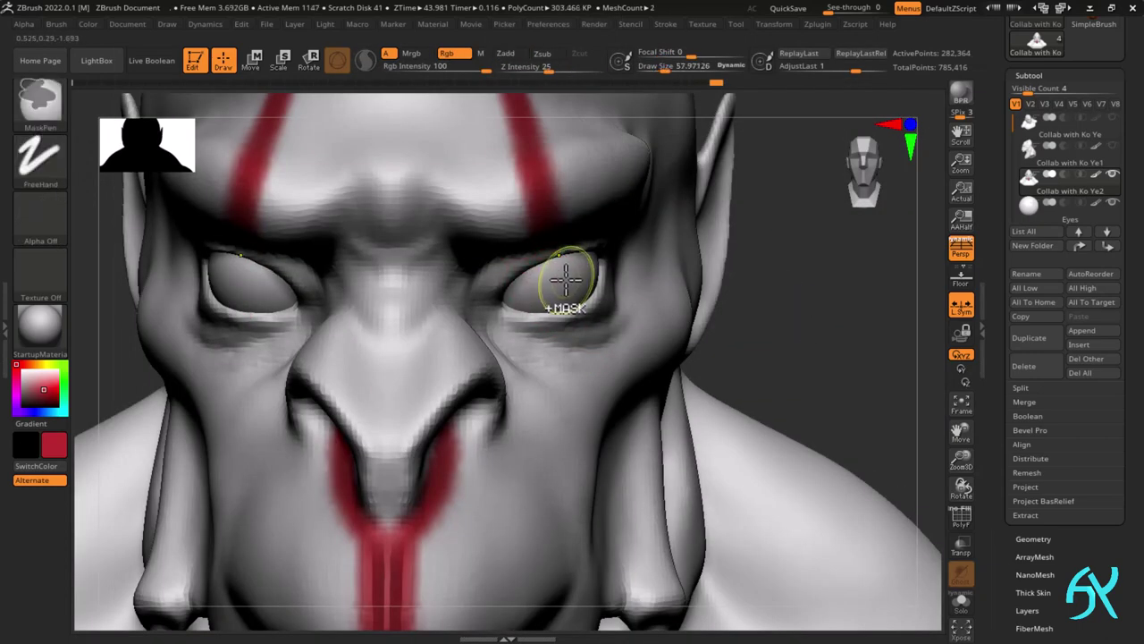
mouse_move(516, 299)
mouse_down()
mouse_move(501, 304)
mouse_move(510, 280)
mouse_move(576, 272)
mouse_up()
mouse_move(578, 274)
ctrl+right_down()
mouse_move(582, 286)
mouse_move(568, 255)
ctrl+right_up()
mouse_move(568, 255)
right_down()
mouse_move(516, 248)
mouse_move(529, 254)
right_up()
key(s)
drag(528, 254, 525, 254)
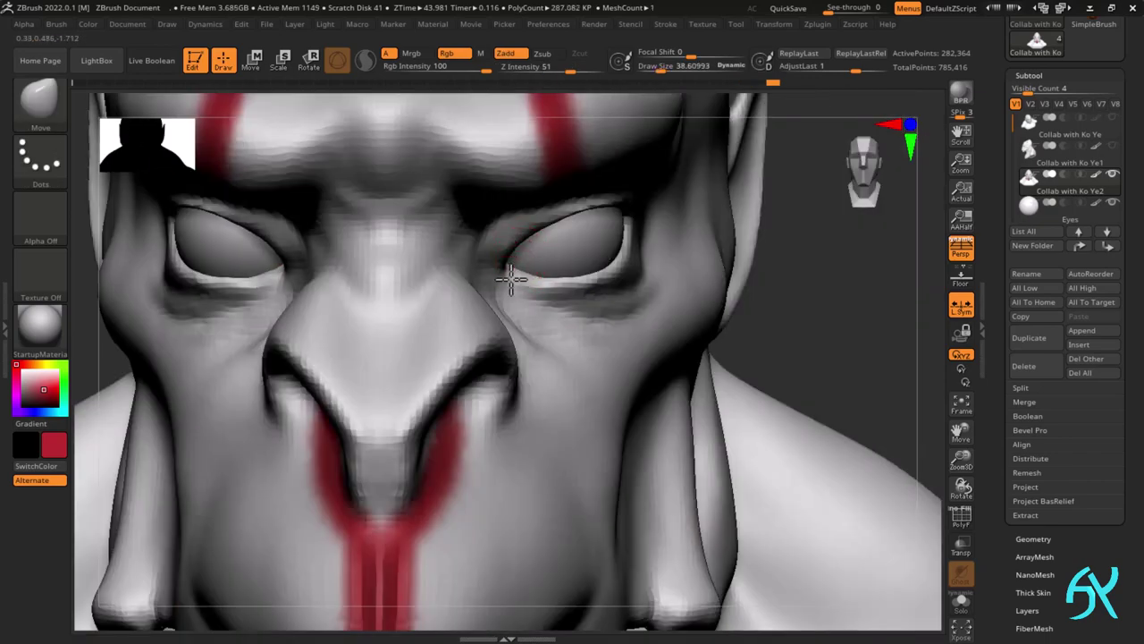
- Enlarge the Move brush and adjust the overall outline of the eye opening from the front
key(ctrl+shift+z)
key(ctrl+shift+z)
key(ctrl+shift+z)
key(ctrl+shift+z)
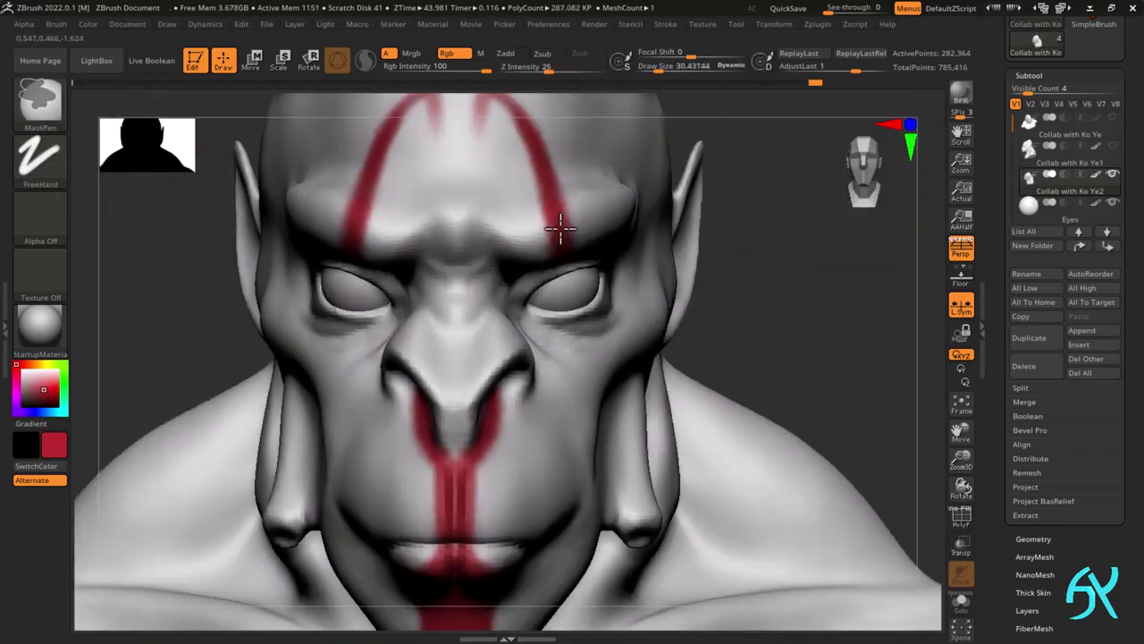
mouse_move(560, 229)
ctrl+right_down()
mouse_move(567, 296)
mouse_move(554, 295)
ctrl+right_up()
key(s)
key(s)
drag(554, 295, 550, 295)
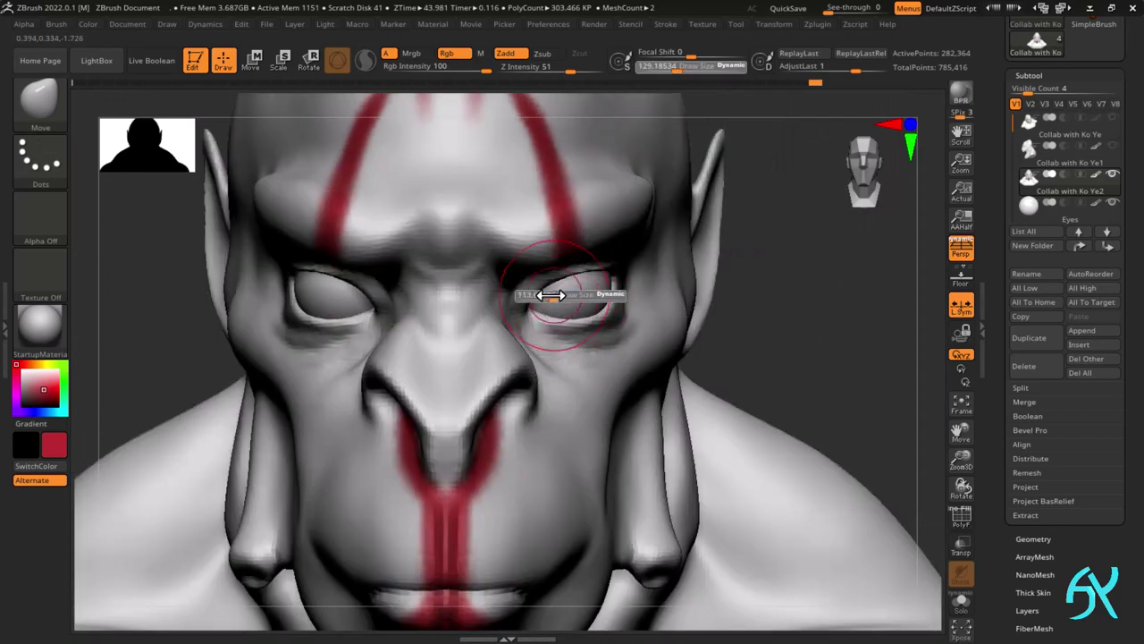
key(ctrl+shift+z)
key(ctrl+shift+z)
key(ctrl+shift+z)
key(ctrl+shift+z)
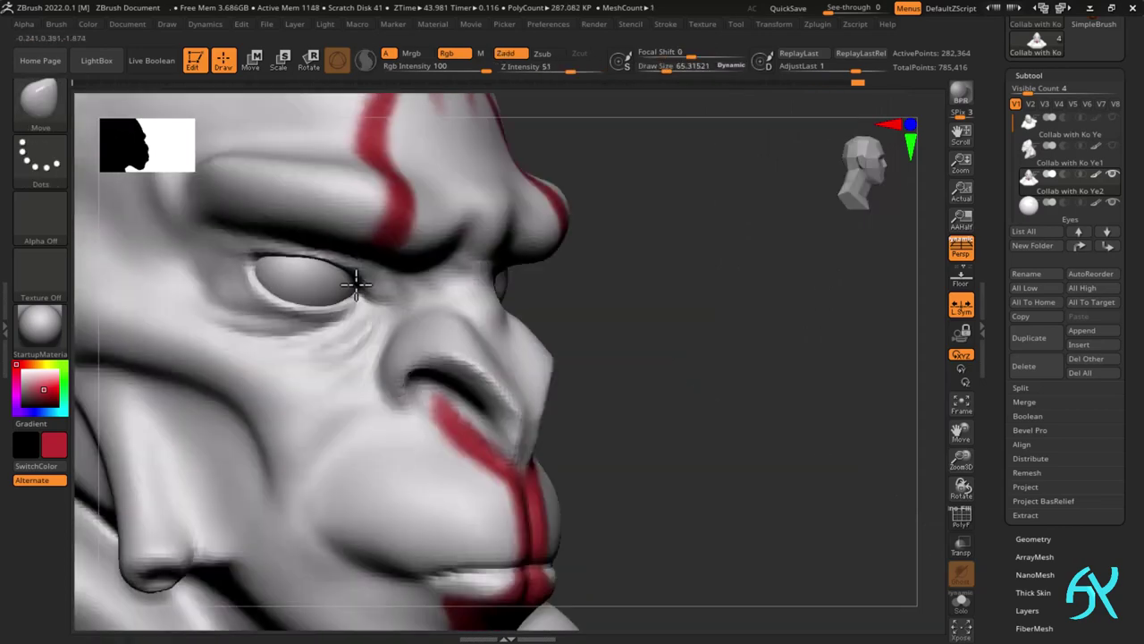
- Fit the eyelids more closely around the eyeball with the Move brush in an angled view
mouse_move(356, 284)
right_down()
mouse_move(391, 281)
mouse_move(417, 250)
mouse_move(397, 209)
mouse_move(363, 281)
right_up()
key(ctrl+shift+z)
key(ctrl+shift+z)
key(ctrl+shift+z)
key(ctrl+shift+z)
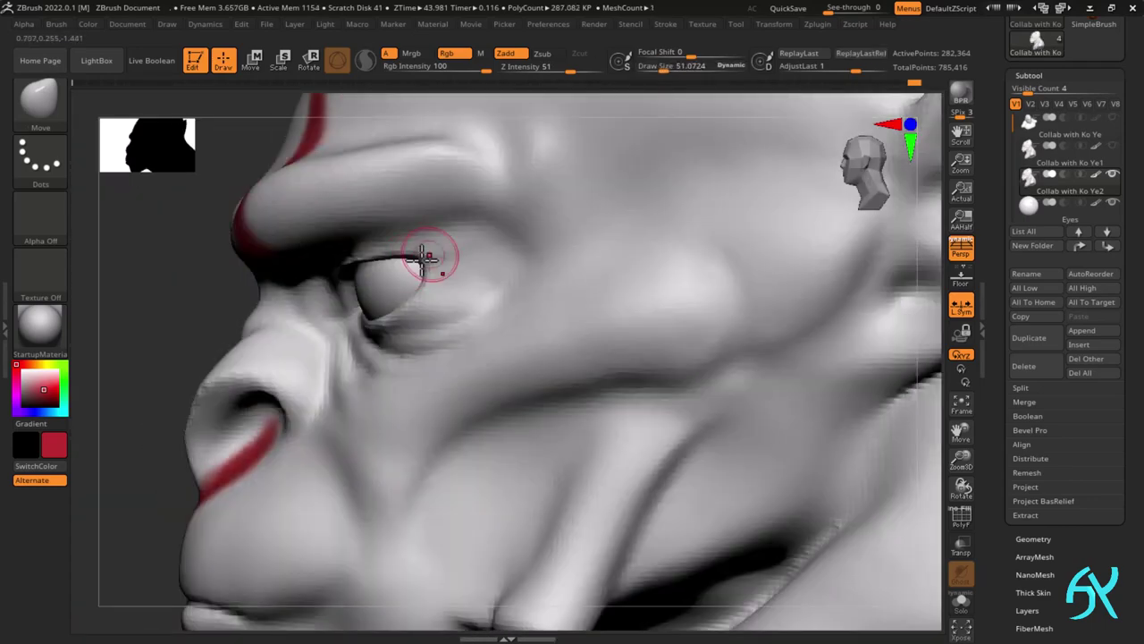
- Pull the outer eyelid corner into shape against the eyeball with the Move brush in side view, varying the brush size
right_drag(423, 258, 375, 273)
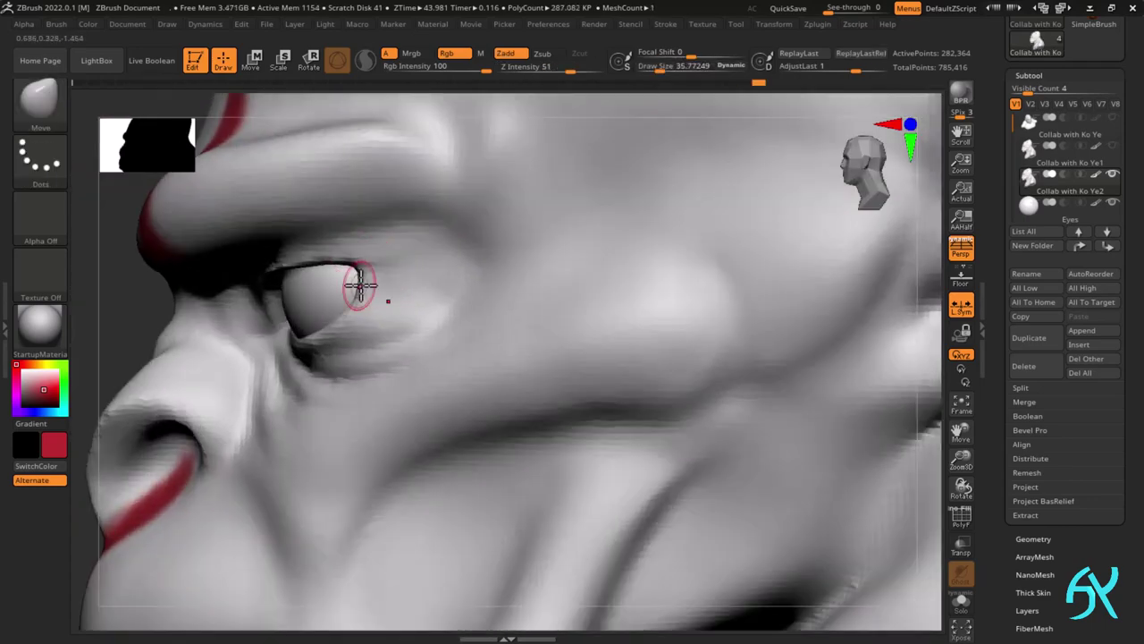
drag(374, 257, 368, 268)
key(bracketright)
key(bracketright)
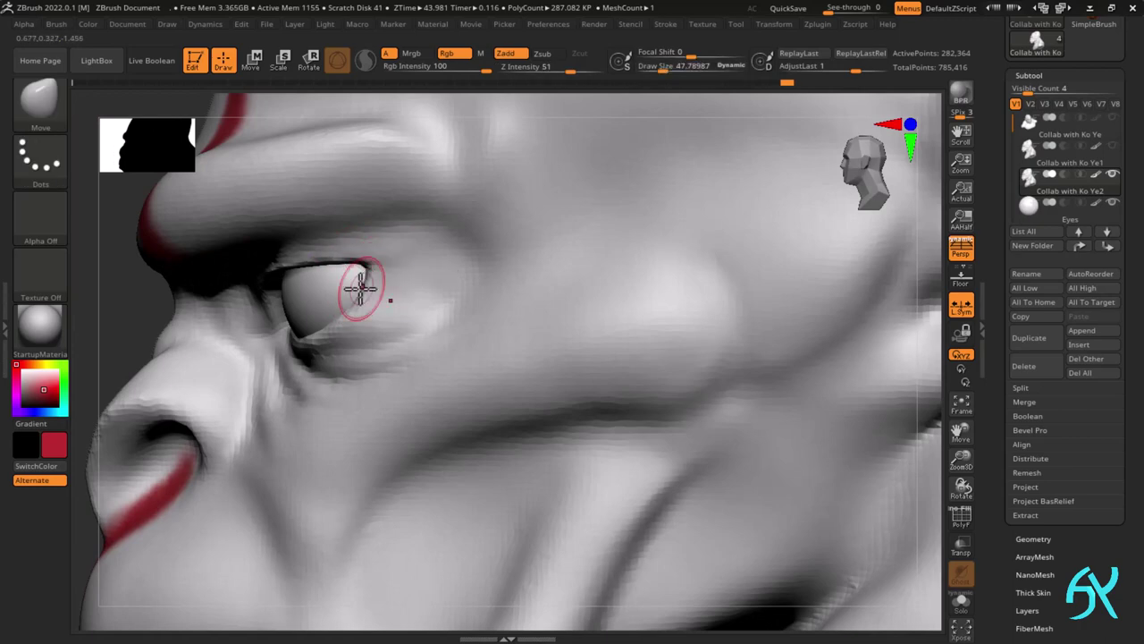
right_drag(309, 302, 321, 320)
drag(286, 315, 283, 310)
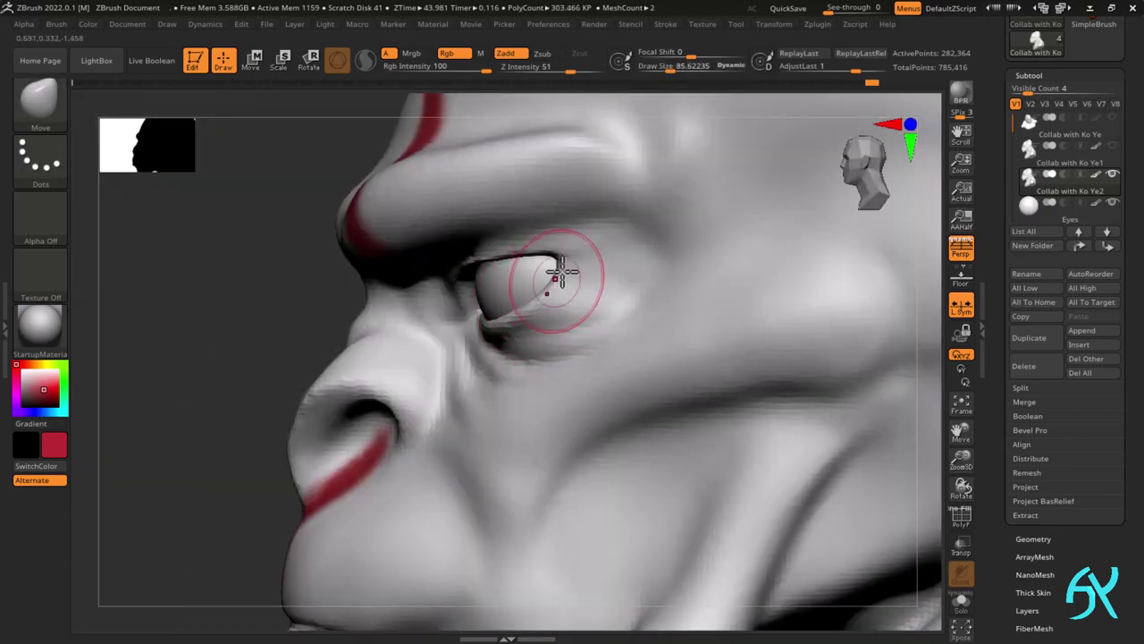
alt+right_drag(561, 271, 517, 305)
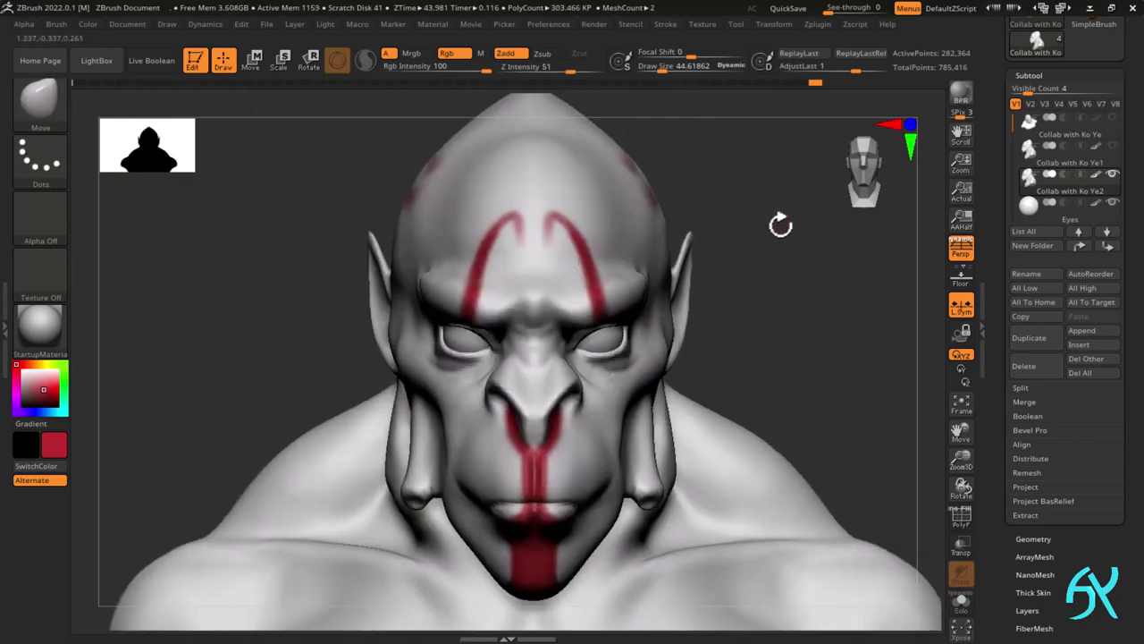
- Adjust the depth of the inner eye corner beside the nose bridge with the Move brush
key(ctrl)
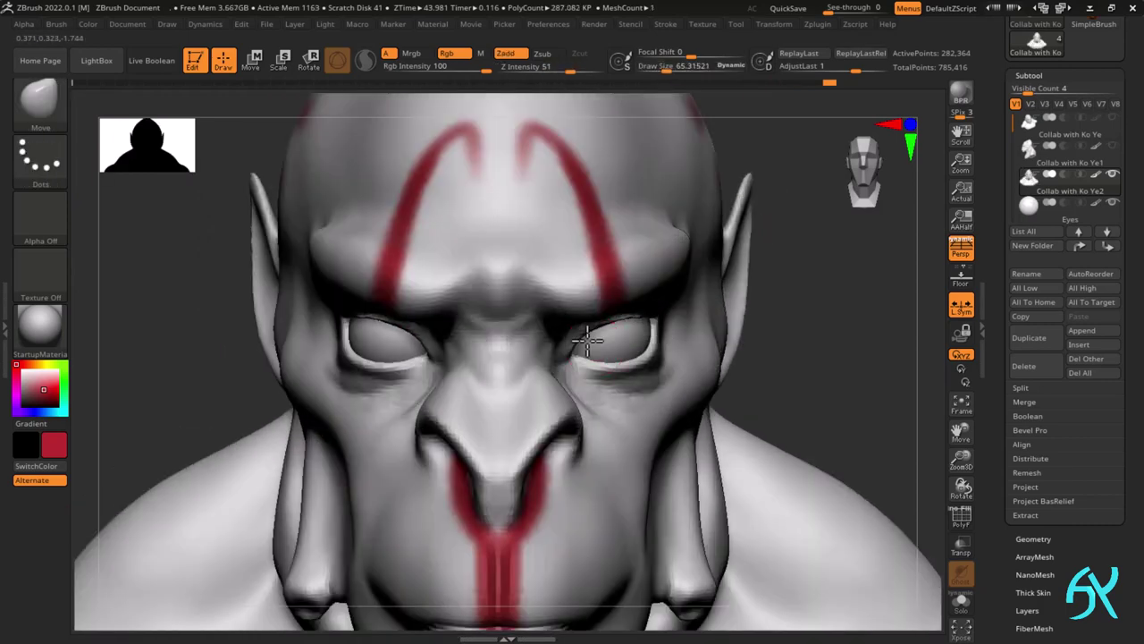
key(ctrl)
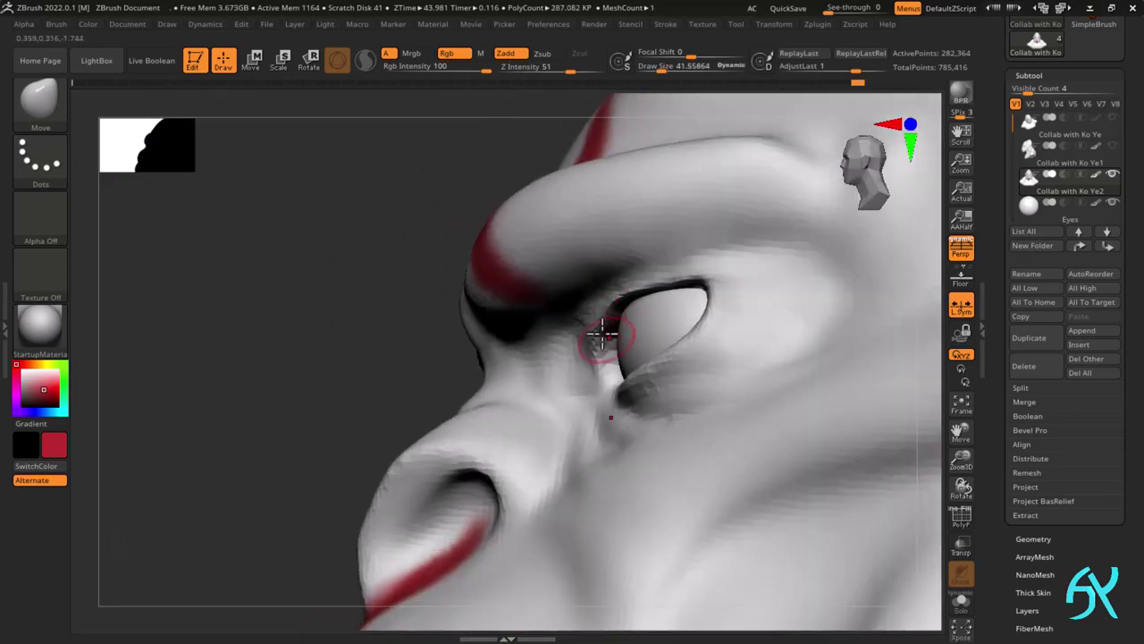
right_drag(600, 327, 640, 310)
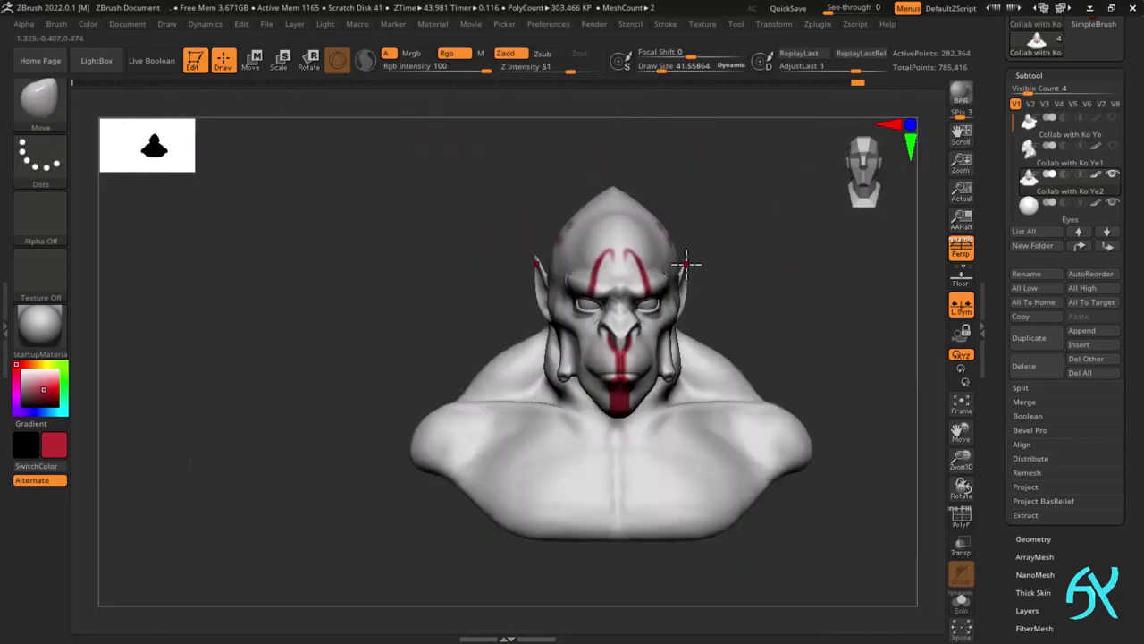
- Bring up the move gizmo on the Eyes subtool and return to drawing on the head subtool
key(ctrl)
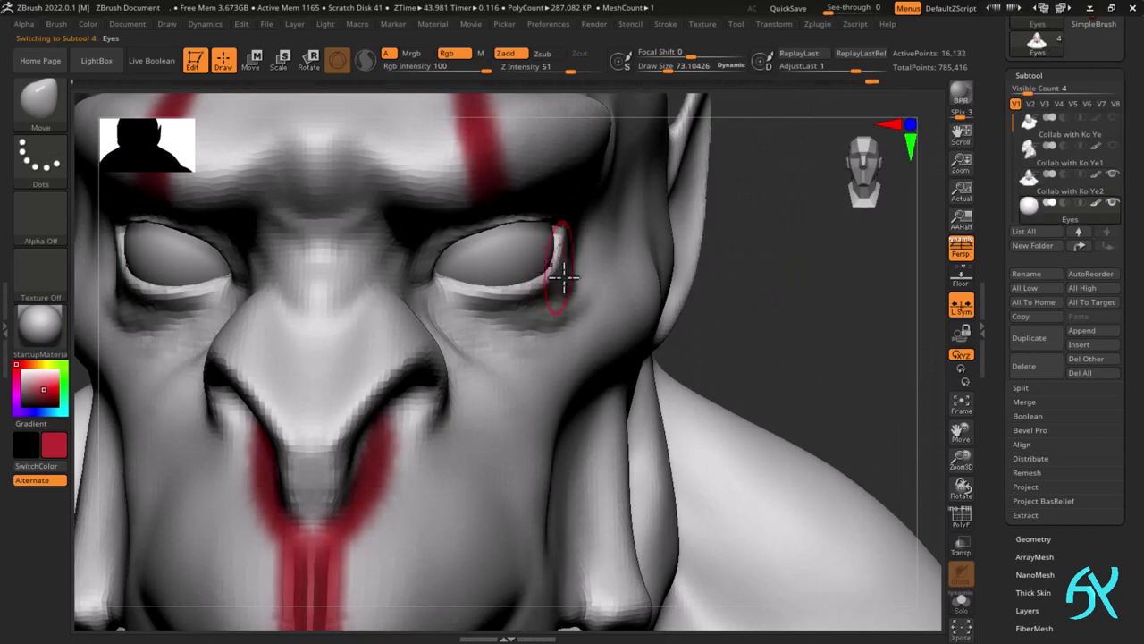
key(w)
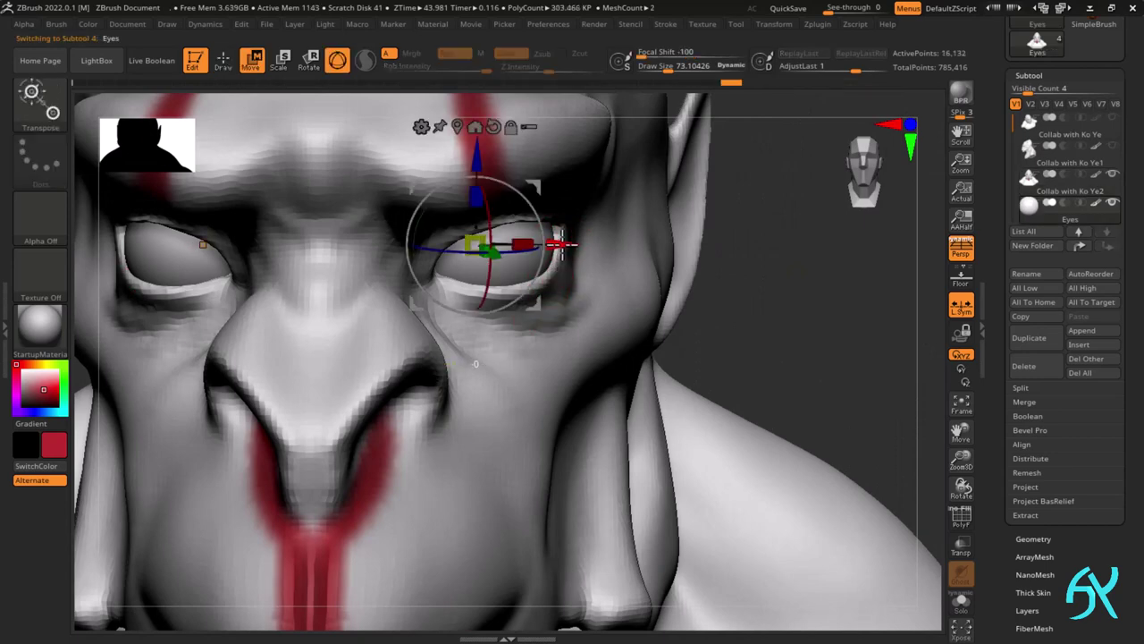
key(q)
alt+click(556, 259)
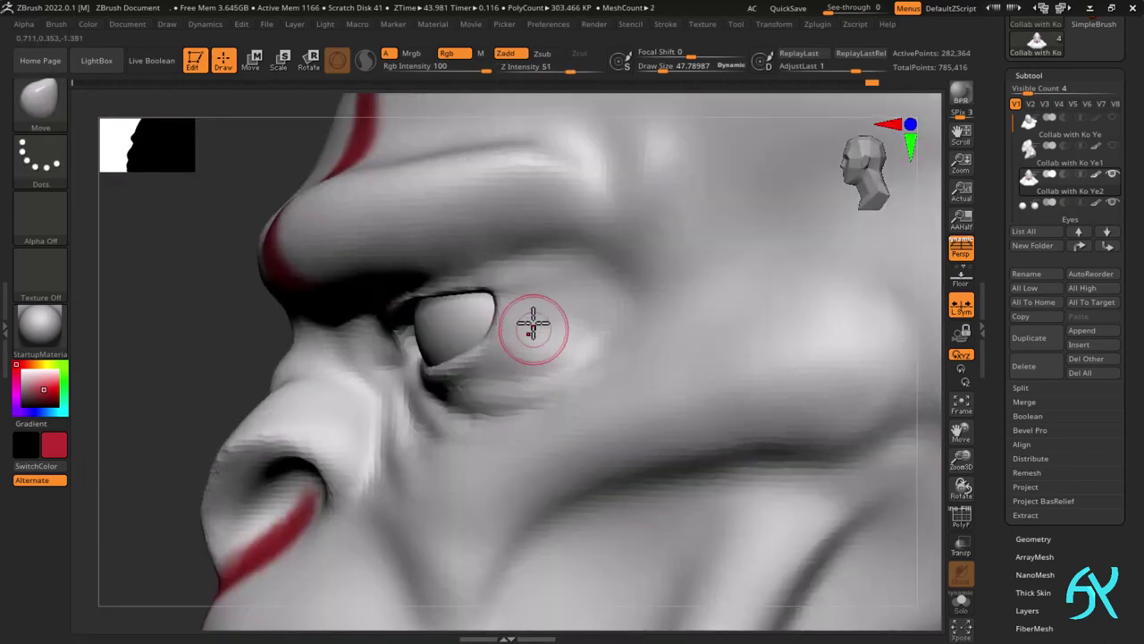
- Switch to the ClayBuildup brush for the area beside the outer eye corner
key(b)
key(c)
key(b)
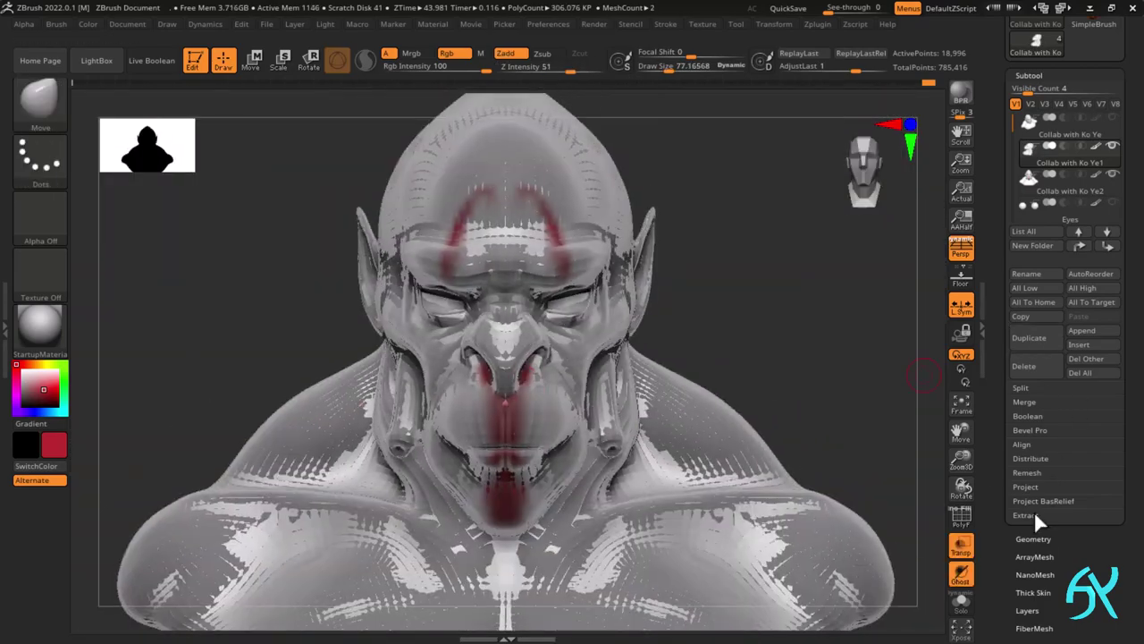
- Project the sculpted detail from the third subtool onto the second and leave only the projected head and the eyes visible
click(1026, 486)
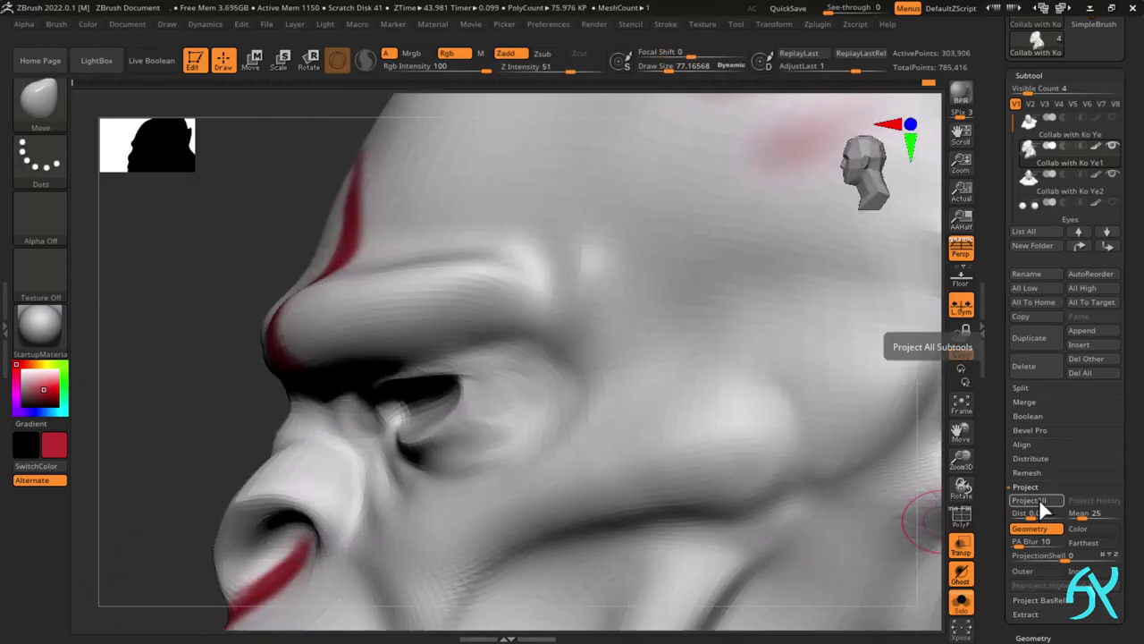
click(1037, 500)
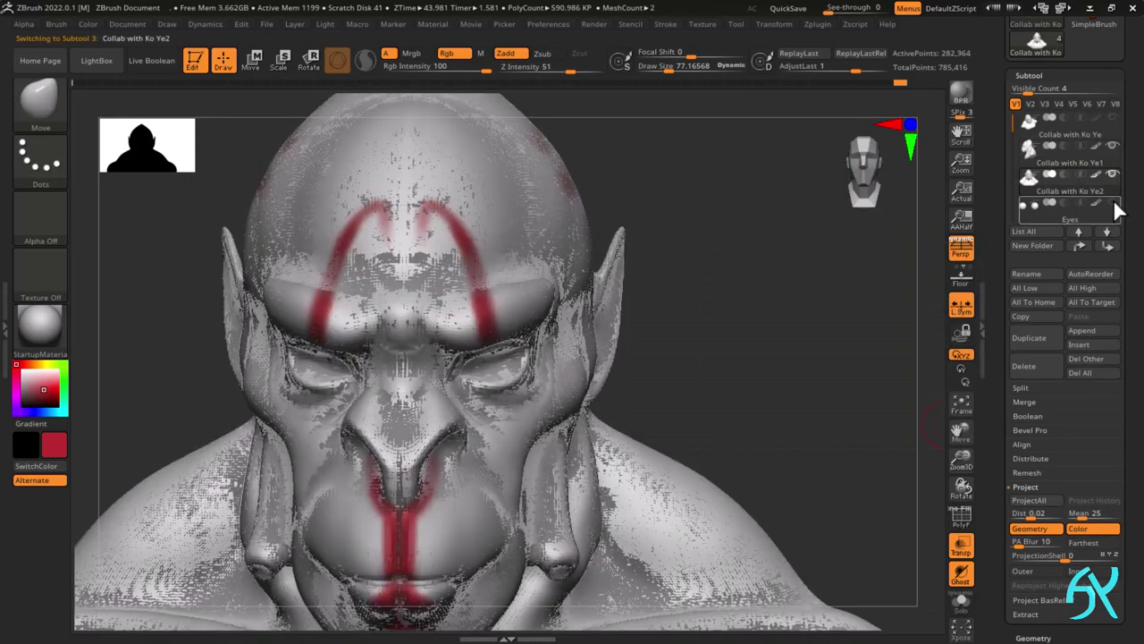
click(1114, 163)
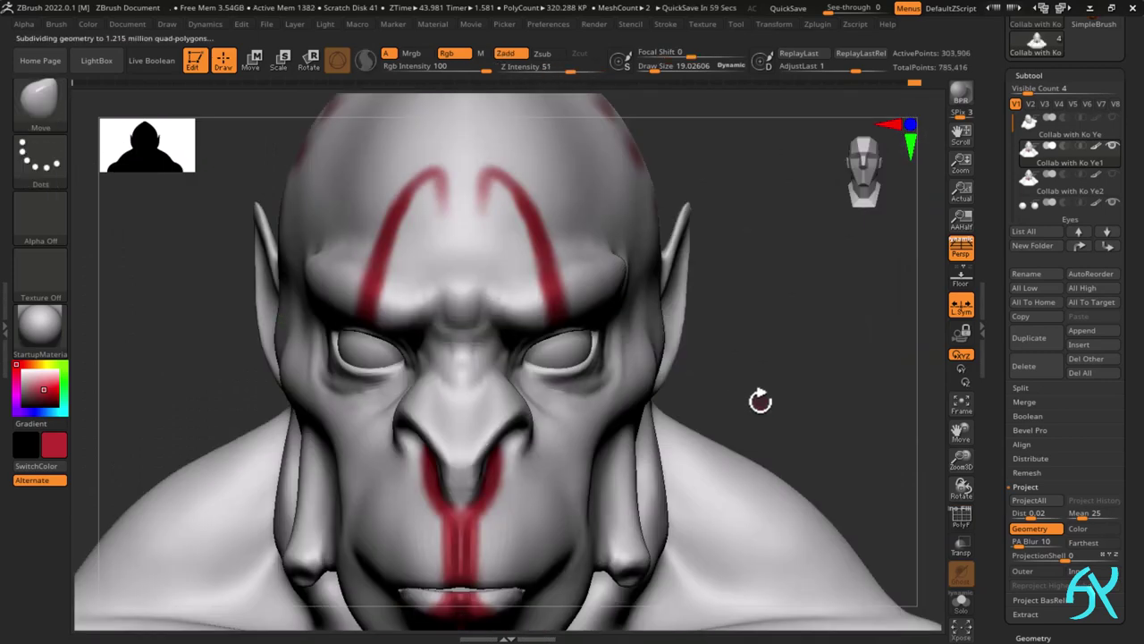
- Display the head's deformation settings and add clay around the outer eye socket with ClayBuildup
click(1029, 75)
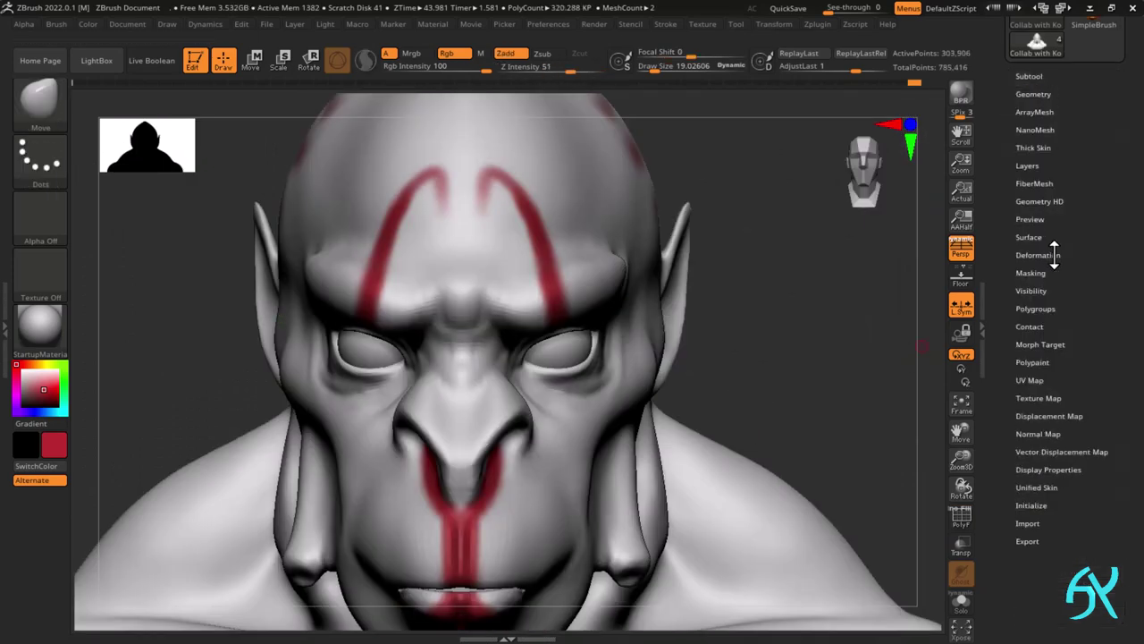
click(1033, 249)
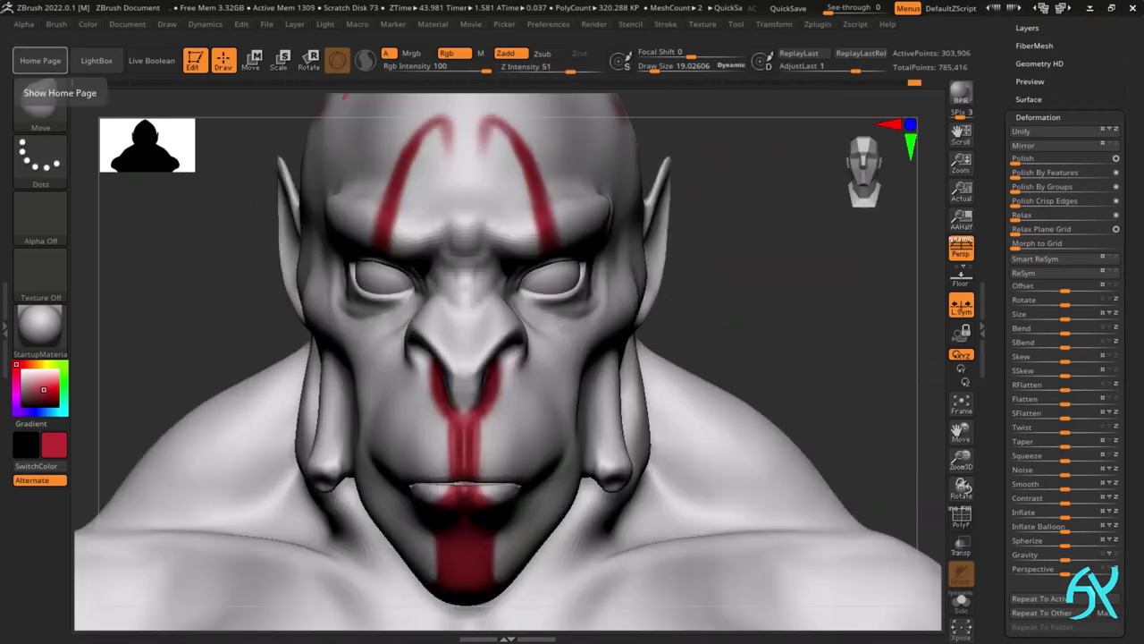
mouse_move(518, 375)
alt+right_down()
mouse_move(495, 373)
mouse_move(756, 396)
mouse_move(552, 311)
mouse_move(503, 304)
mouse_move(580, 287)
mouse_move(506, 325)
mouse_move(518, 339)
mouse_move(525, 292)
mouse_move(459, 337)
mouse_move(477, 308)
alt+right_up()
key(b)
key(c)
key(b)
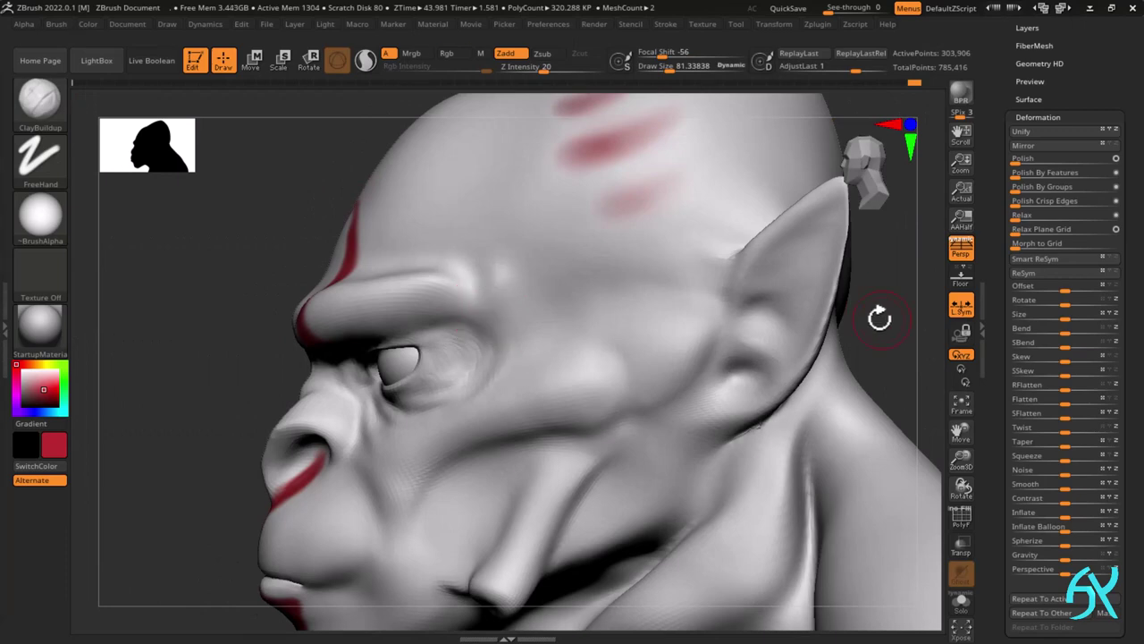
- Reshape the area beside the outer eye corner with the Move brush on a lower subdivision level and smooth its surface
key(shift+d)
key(shift+f)
key(b)
key(m)
key(v)
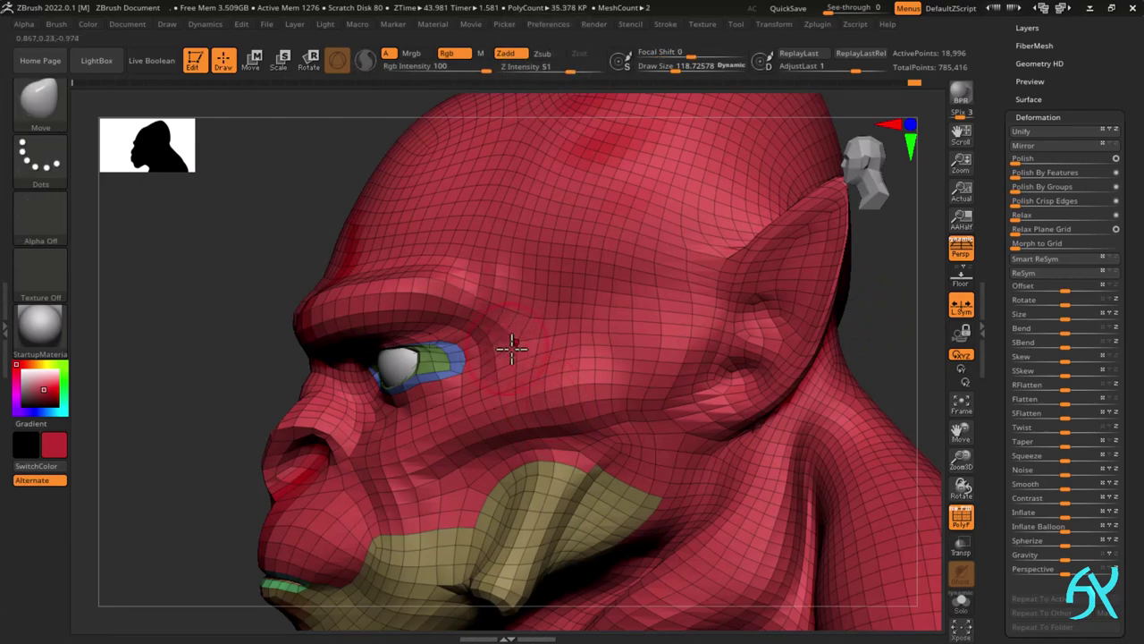
right_drag(512, 348, 487, 350)
drag(488, 350, 474, 380)
key(s)
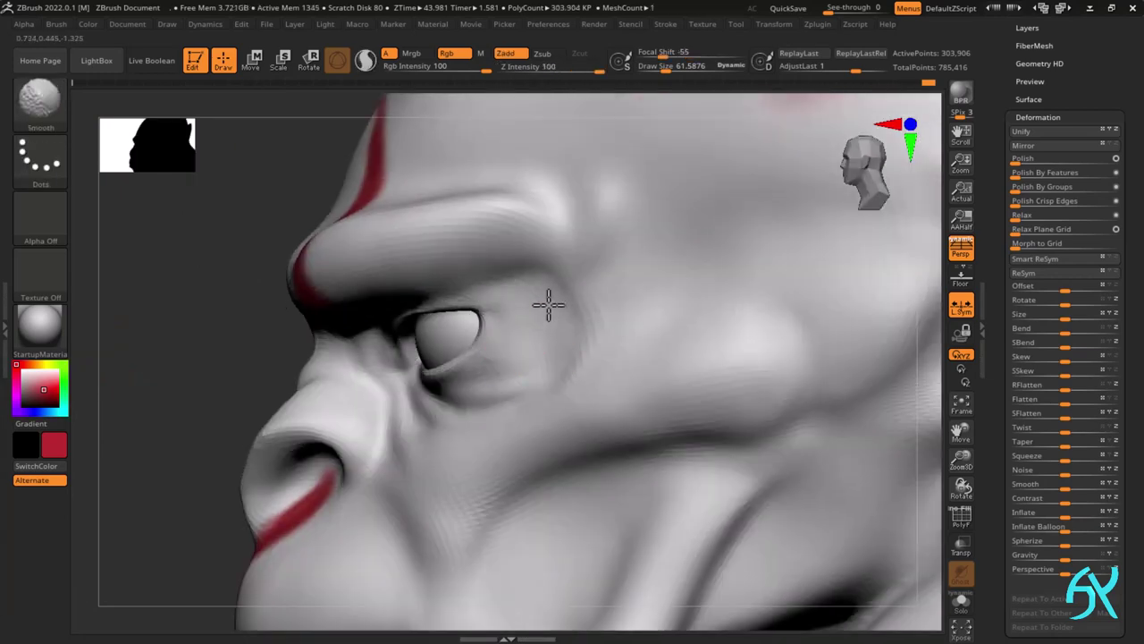
shift+drag(548, 305, 516, 286)
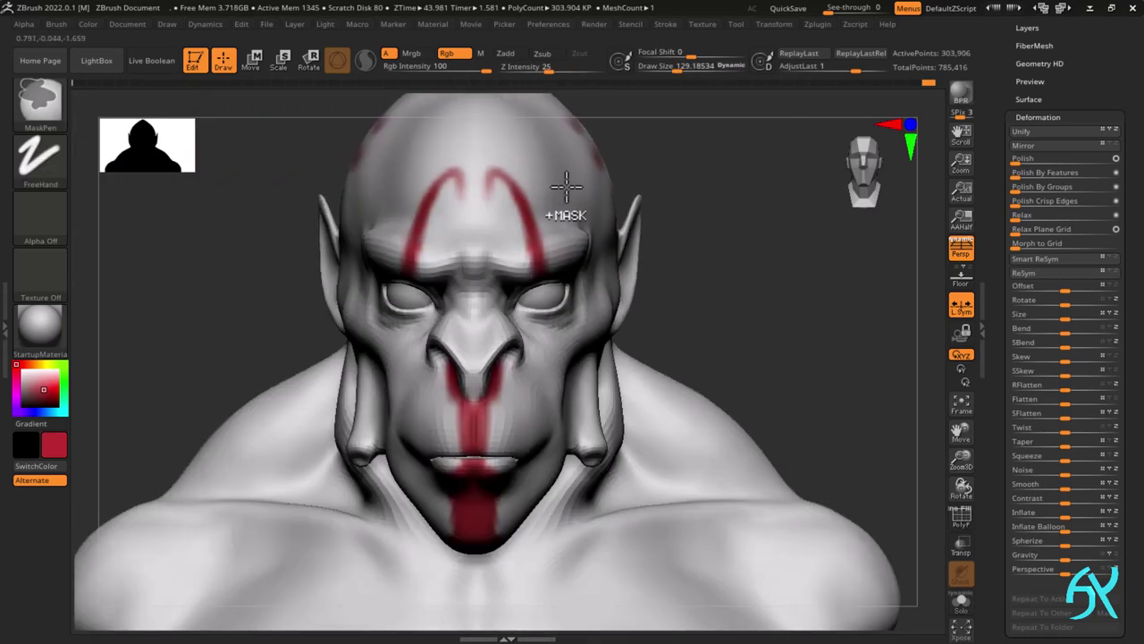
- Adjust the temple and outer brow end with a large Move brush on the low subdivision level
drag(840, 286, 861, 301)
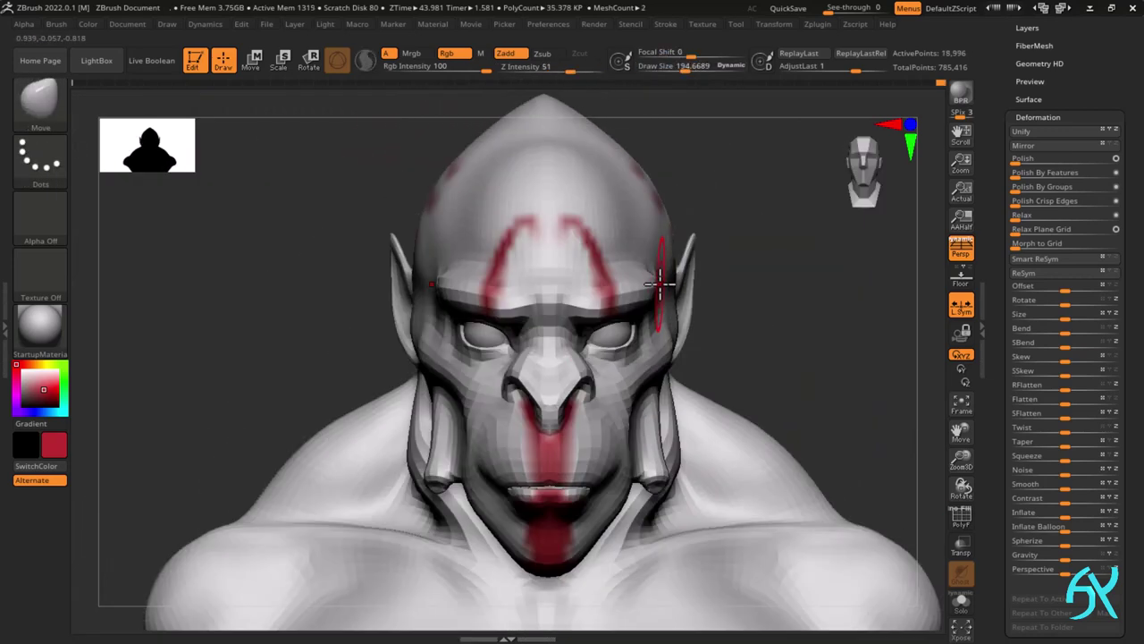
key(s)
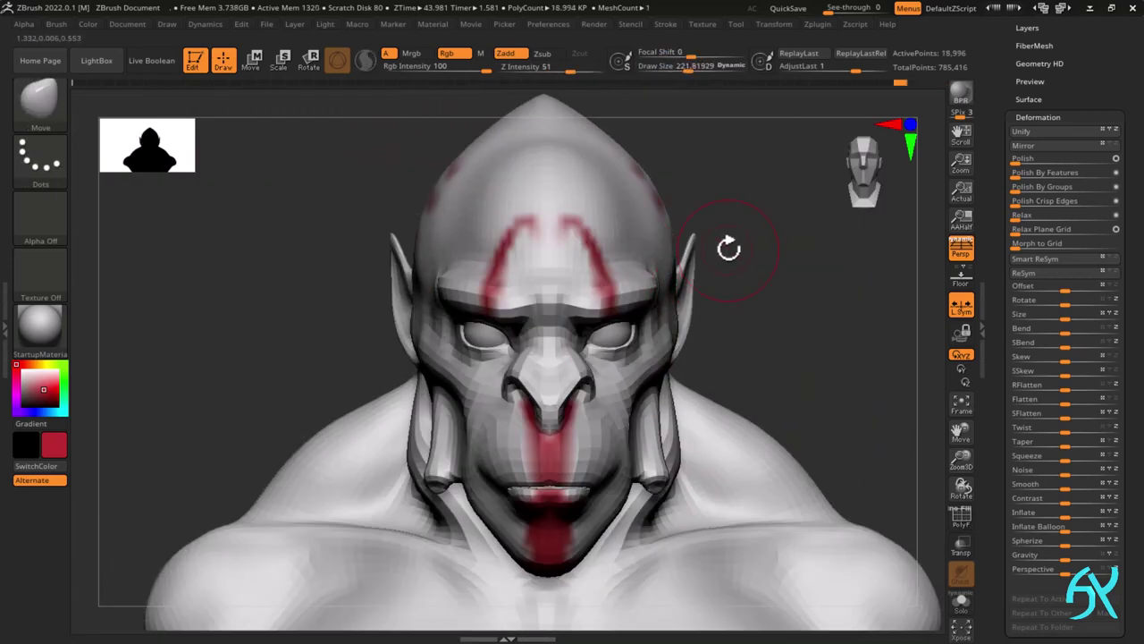
drag(729, 248, 672, 362)
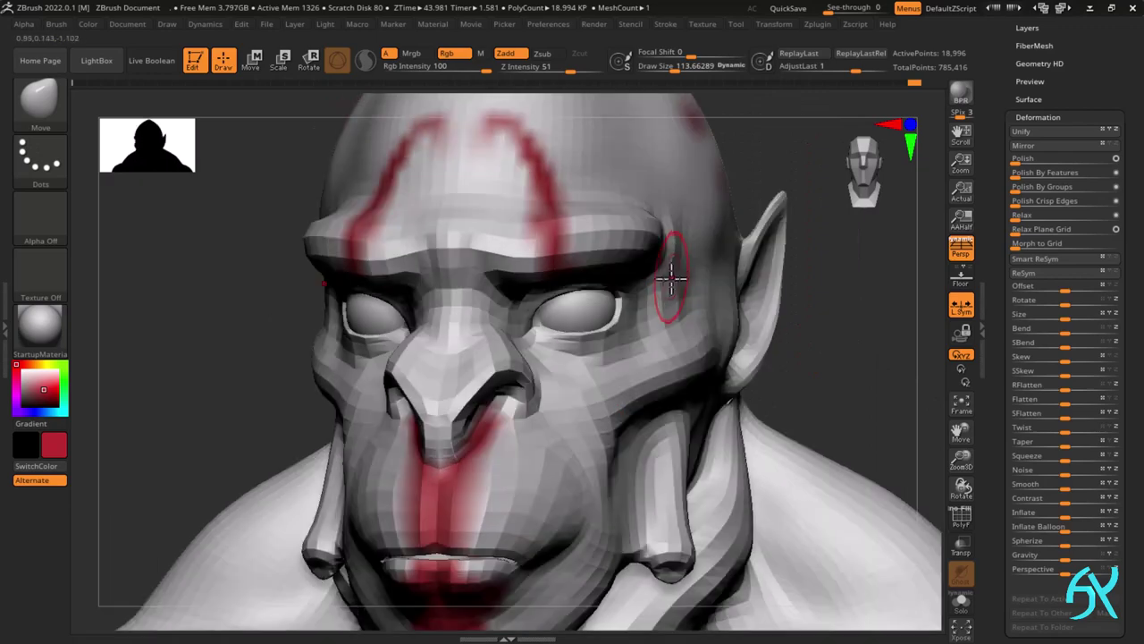
key(ctrl)
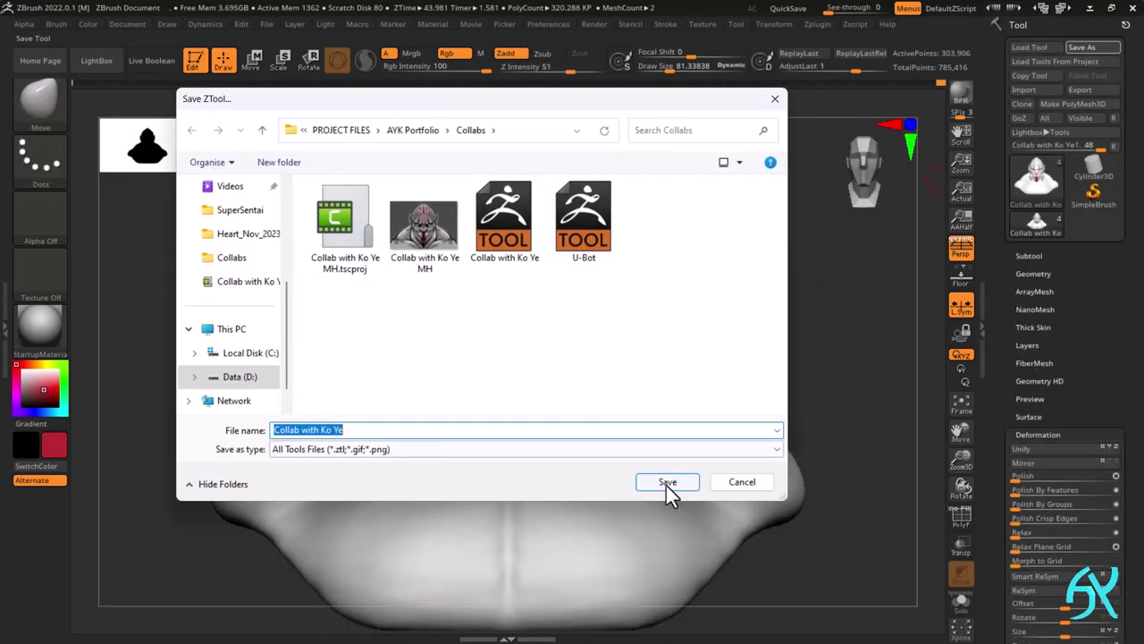
- Save the tool in the Collabs folder under its existing file name
click(667, 490)
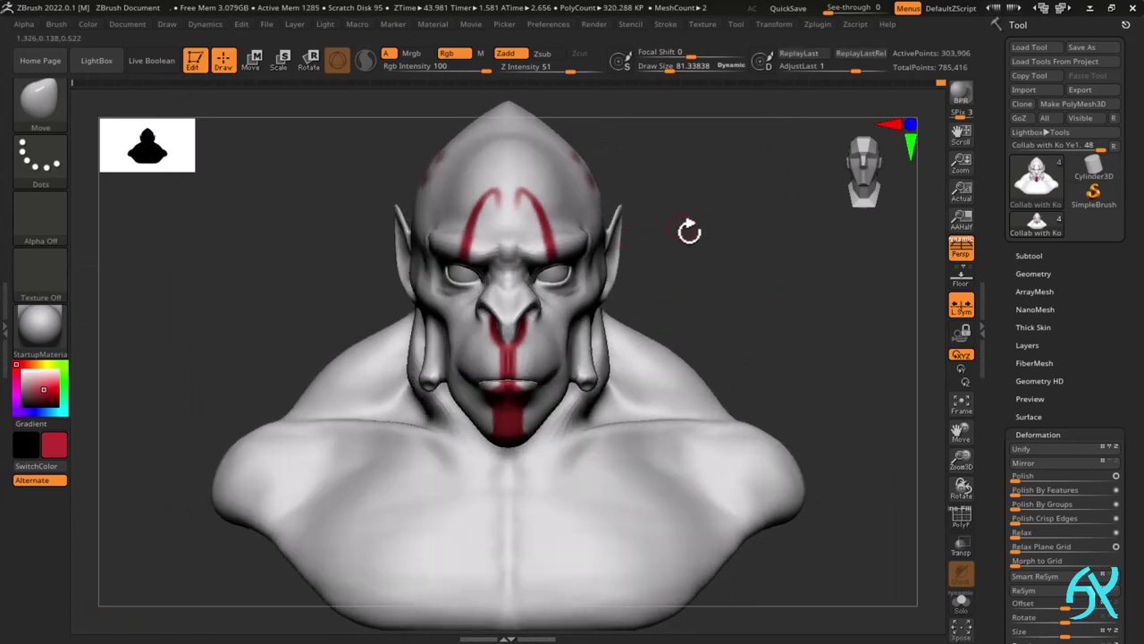
- Display the subtool options and step the head down two subdivision levels
drag(688, 231, 565, 235)
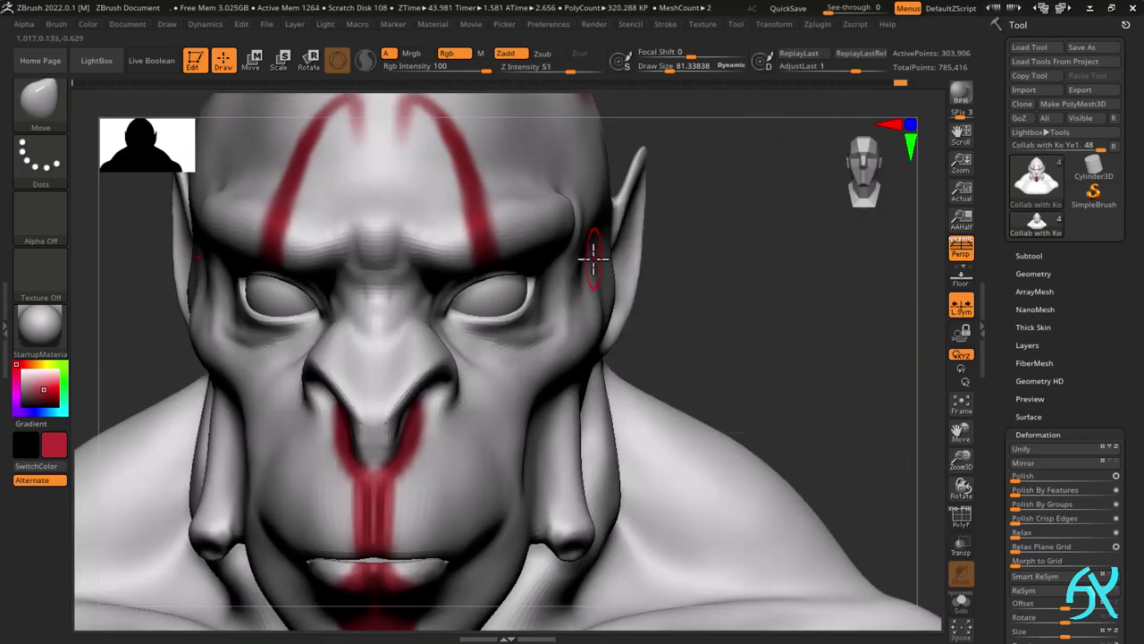
click(1037, 273)
click(1032, 123)
alt+drag(680, 299, 892, 298)
alt+drag(760, 380, 628, 363)
key(shift+d)
key(shift+d)
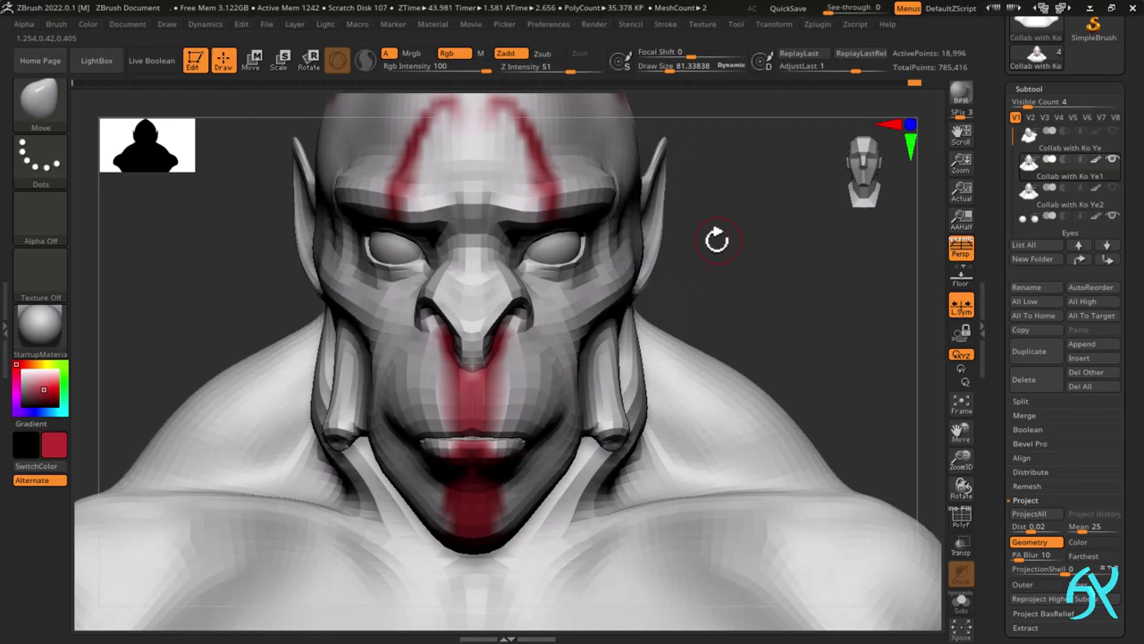
- Reshape the cheekbone contours with the Move brush on the low subdivision level, judging them from the front and side
drag(671, 263, 630, 268)
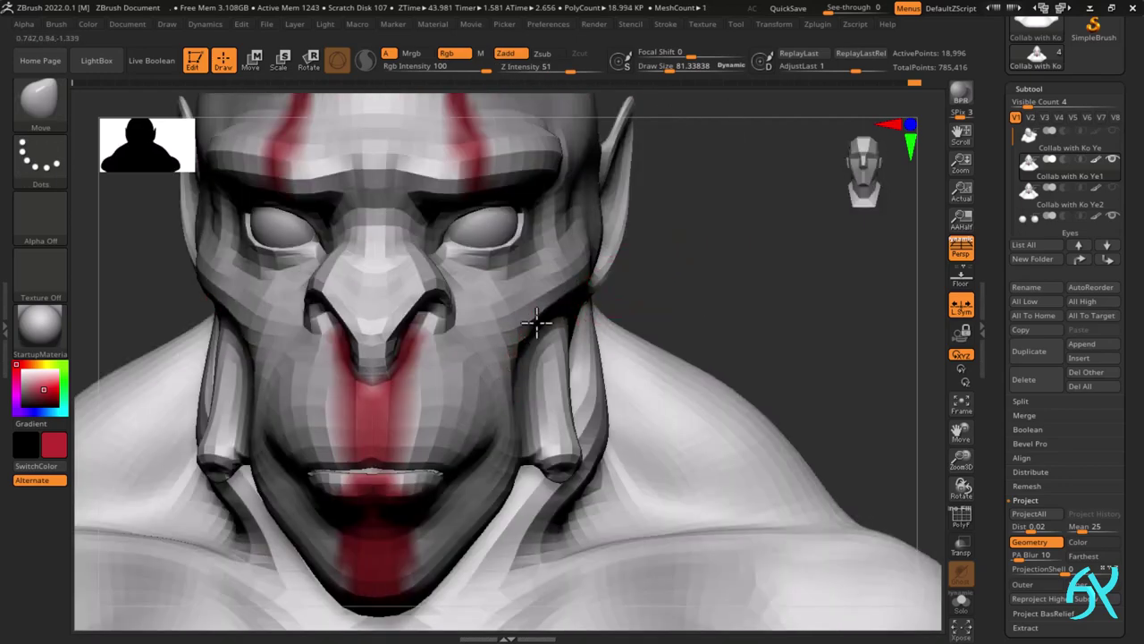
right_drag(620, 262, 546, 302)
shift+right_drag(506, 352, 582, 327)
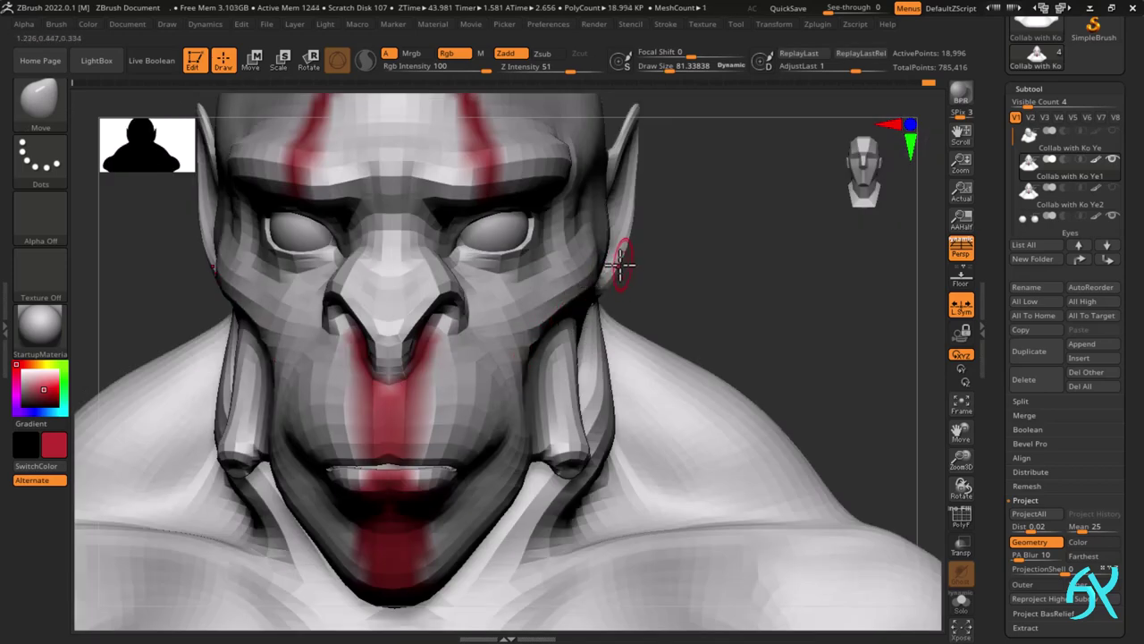
ctrl+right_drag(621, 265, 625, 279)
right_drag(625, 279, 545, 259)
right_drag(546, 260, 617, 295)
mouse_move(617, 295)
shift+right_down()
mouse_move(660, 318)
mouse_move(579, 329)
shift+right_up()
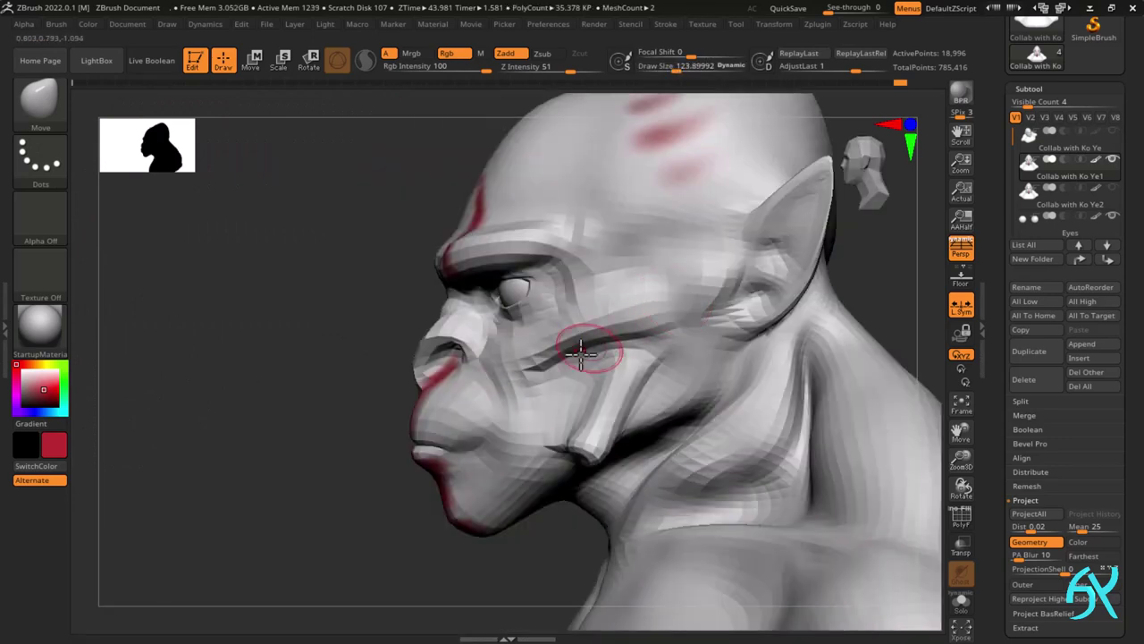
- Adjust the cheek below the cheekbone with the Move brush at a Draw Size of about 104
mouse_move(527, 408)
shift+right_down()
mouse_move(557, 396)
mouse_move(553, 351)
mouse_move(585, 271)
mouse_move(671, 268)
mouse_move(533, 308)
mouse_move(631, 279)
shift+right_up()
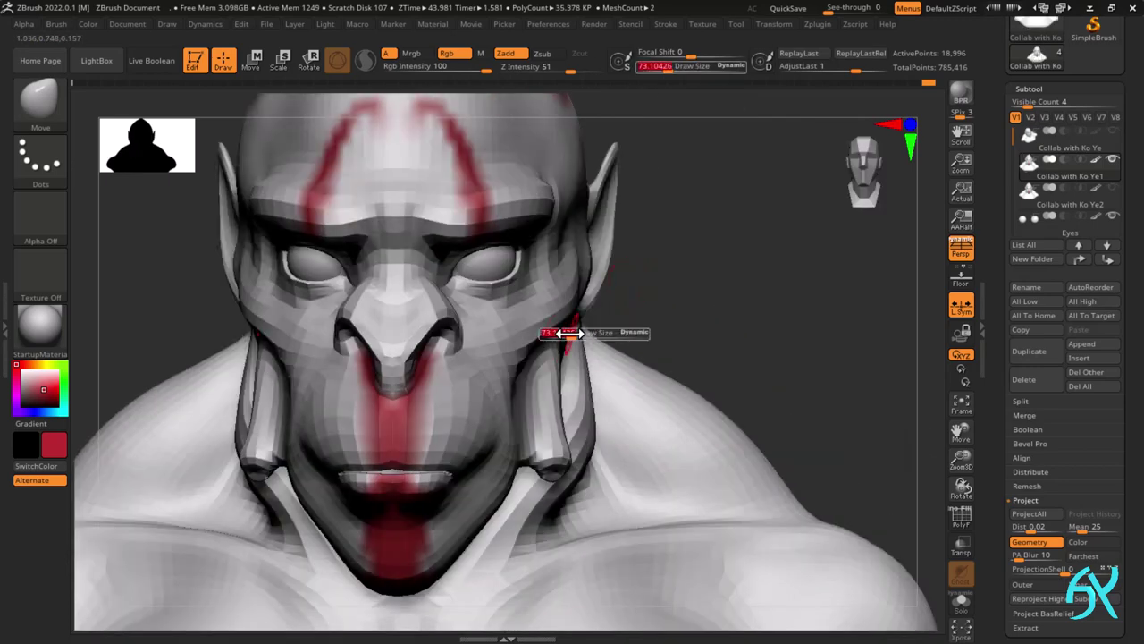
drag(571, 334, 576, 334)
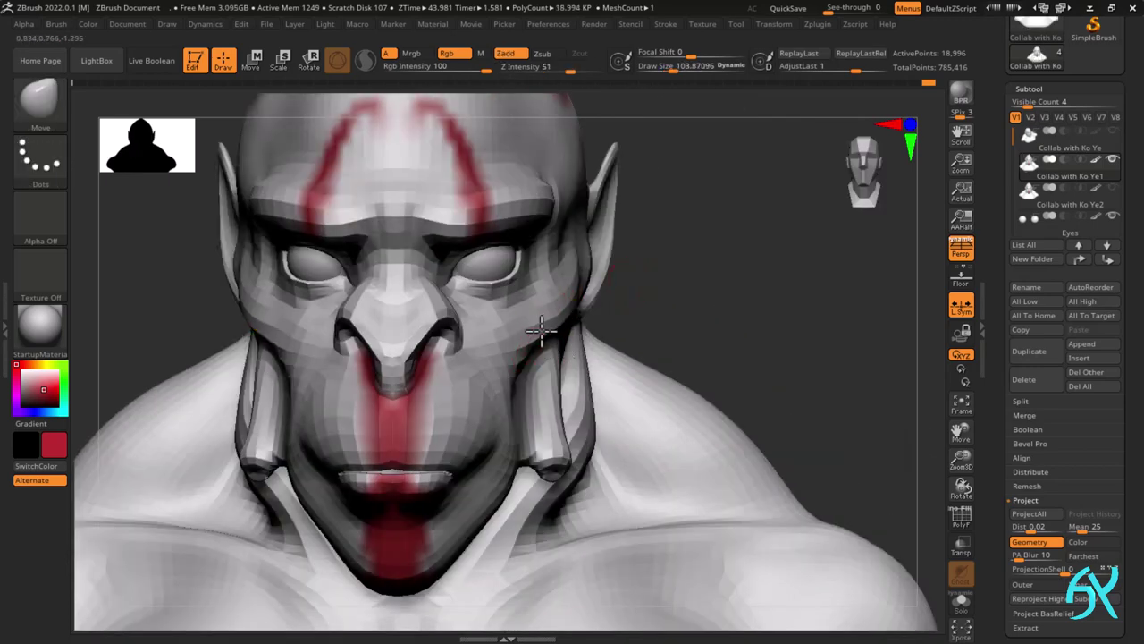
drag(516, 368, 514, 373)
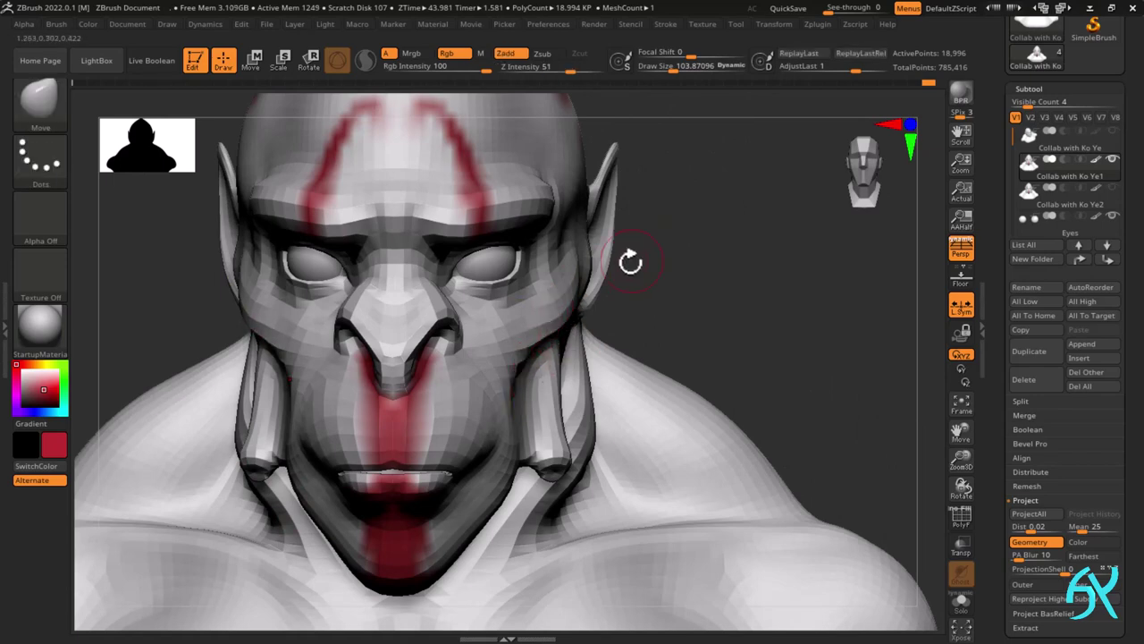
key(f)
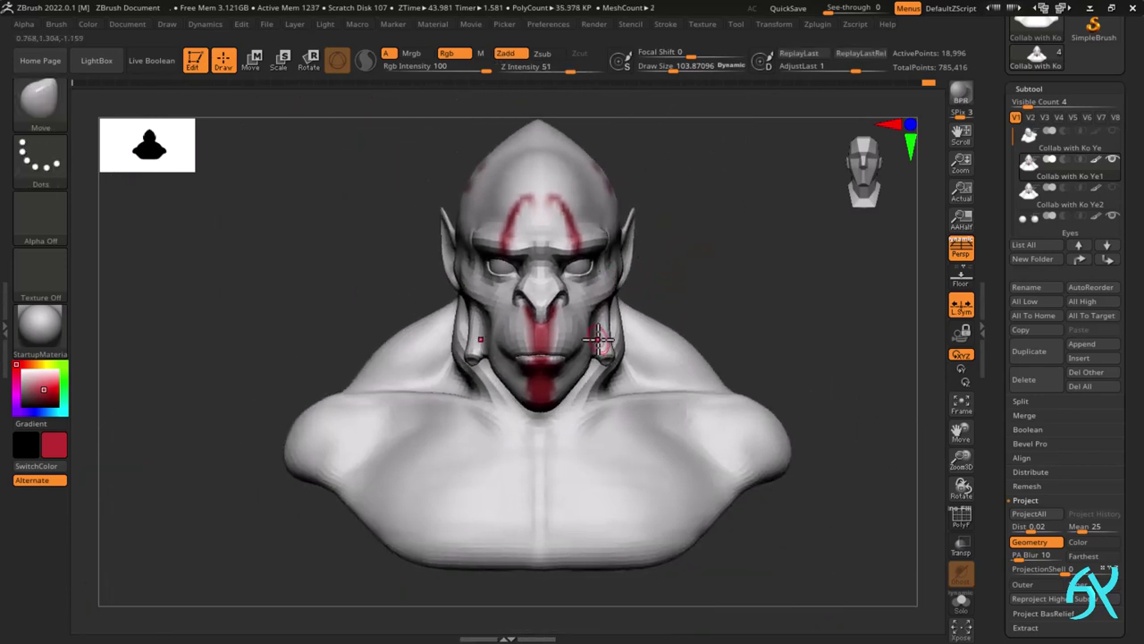
- Refine the side of the cheek next to the hanging jaw strap with the Move brush at a Draw Size of about 81
mouse_move(598, 339)
ctrl+right_down()
mouse_move(580, 308)
mouse_move(608, 307)
ctrl+right_up()
key(s)
drag(608, 306, 597, 306)
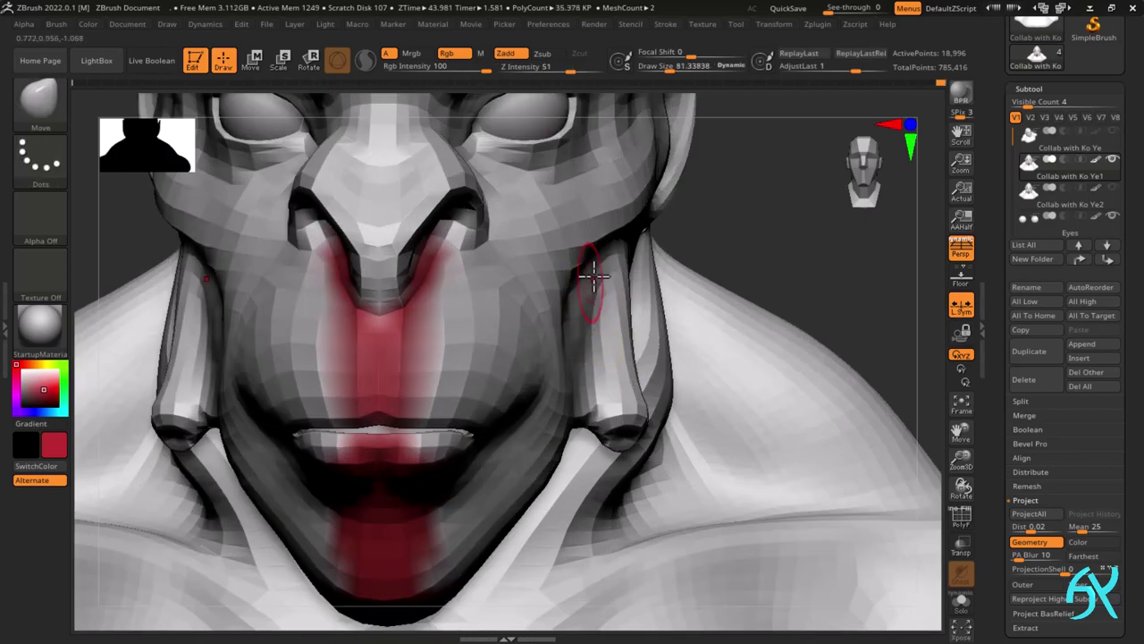
right_drag(710, 238, 662, 329)
ctrl+right_drag(475, 324, 430, 286)
drag(457, 368, 458, 371)
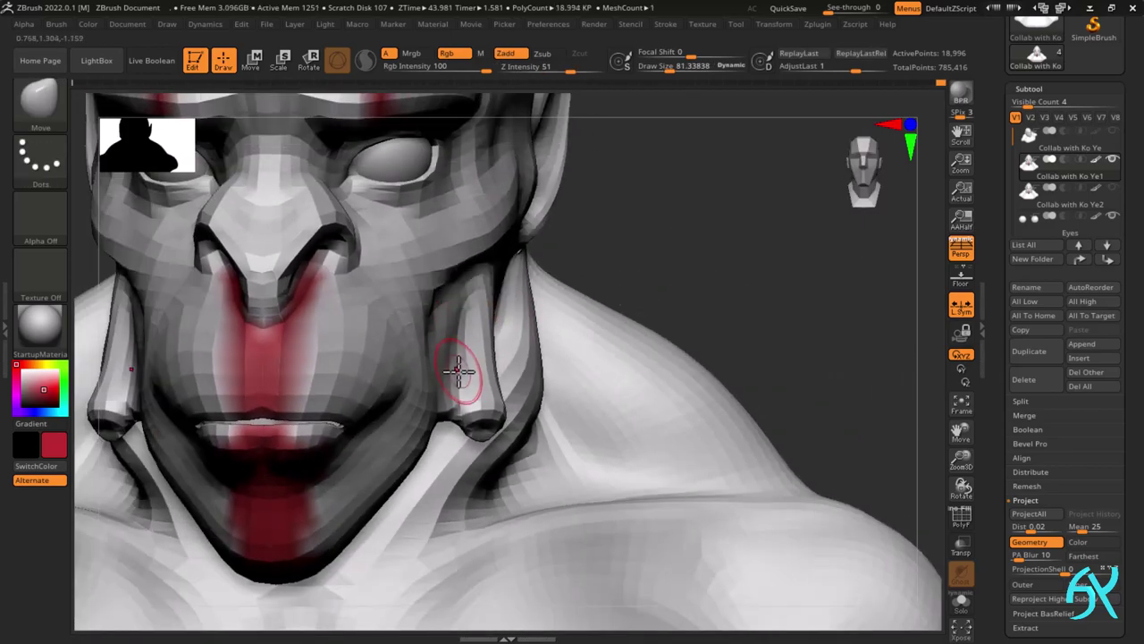
ctrl+right_drag(561, 326, 452, 337)
mouse_move(452, 337)
alt+right_down()
mouse_move(577, 343)
mouse_move(564, 266)
mouse_move(609, 266)
mouse_move(592, 259)
alt+right_up()
- Raise the head by one subdivision level and reshape the area beside the outer eye corner with the Move brush
key(d)
key(d)
key(shift+d)
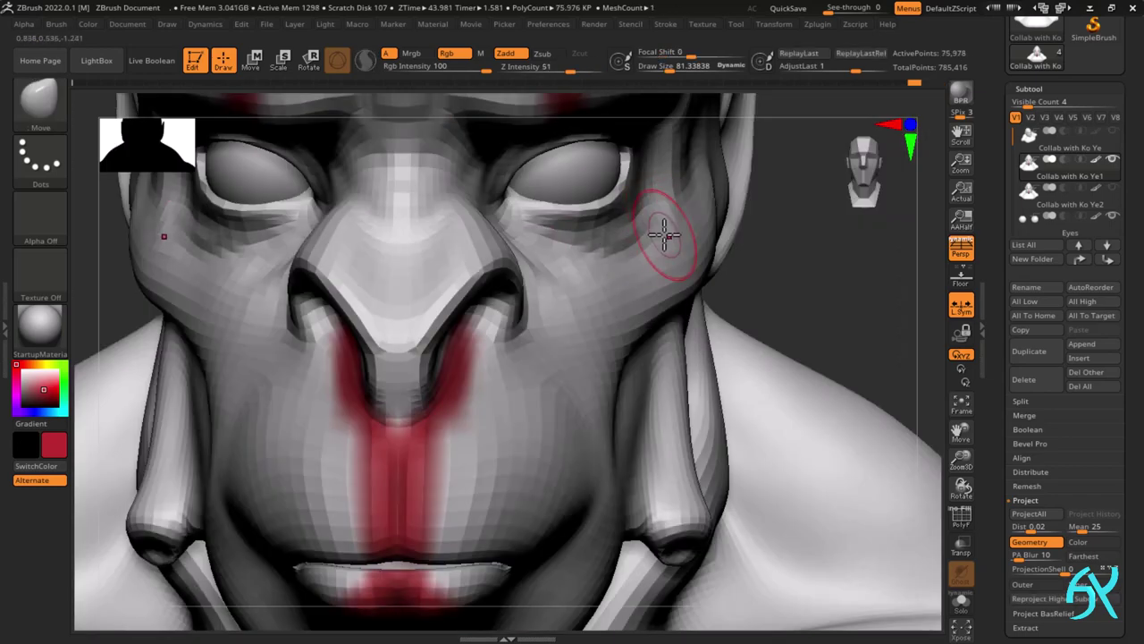
right_drag(678, 215, 664, 274)
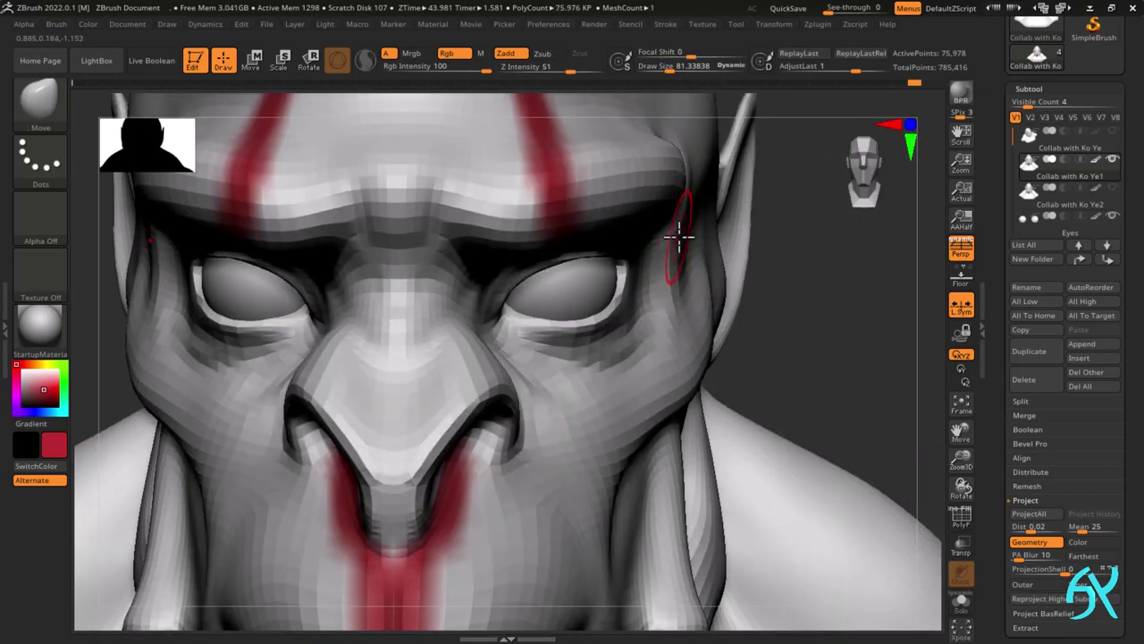
right_drag(670, 348, 528, 344)
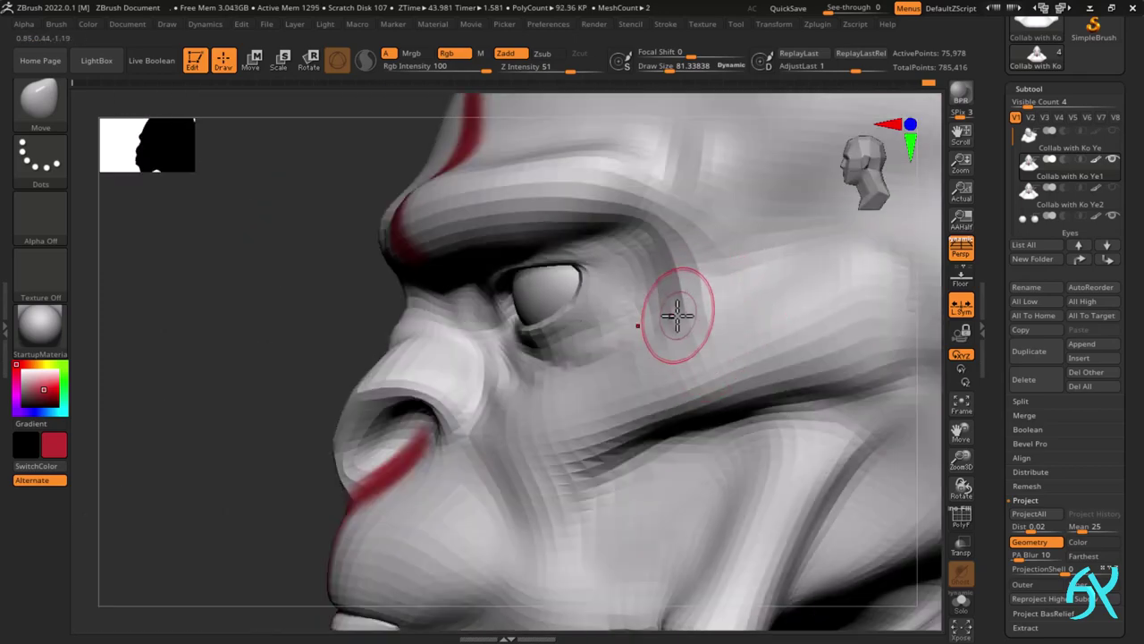
drag(677, 315, 642, 316)
right_drag(692, 320, 769, 279)
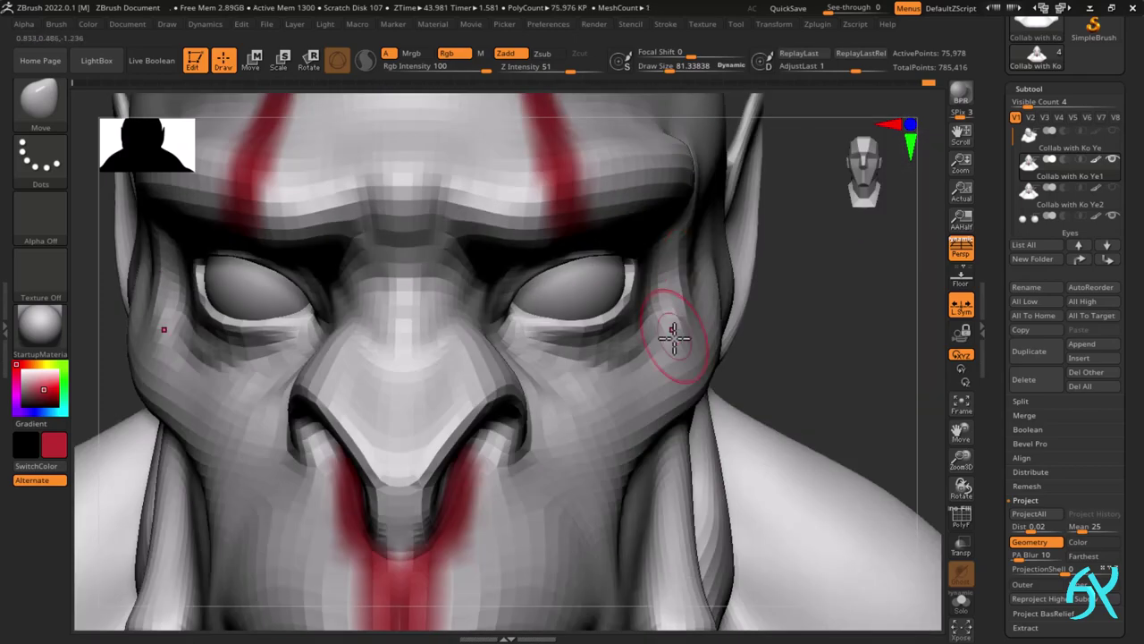
- Try adjusting the outer cheekbone with the Move brush at a Draw Size of about 104 and undo the last strokes
right_drag(670, 300, 760, 313)
mouse_move(760, 313)
ctrl+right_down()
mouse_move(764, 282)
mouse_move(654, 439)
mouse_move(667, 402)
mouse_move(620, 345)
mouse_move(474, 302)
mouse_move(465, 309)
ctrl+right_up()
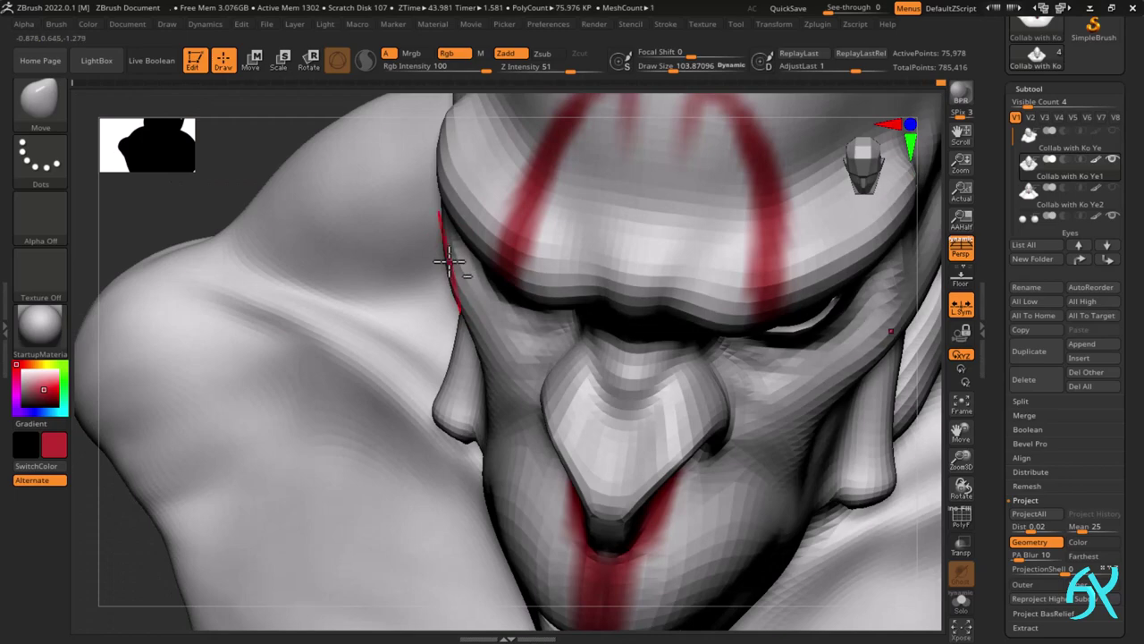
mouse_move(448, 261)
shift+right_down()
mouse_move(683, 334)
mouse_move(666, 358)
shift+right_up()
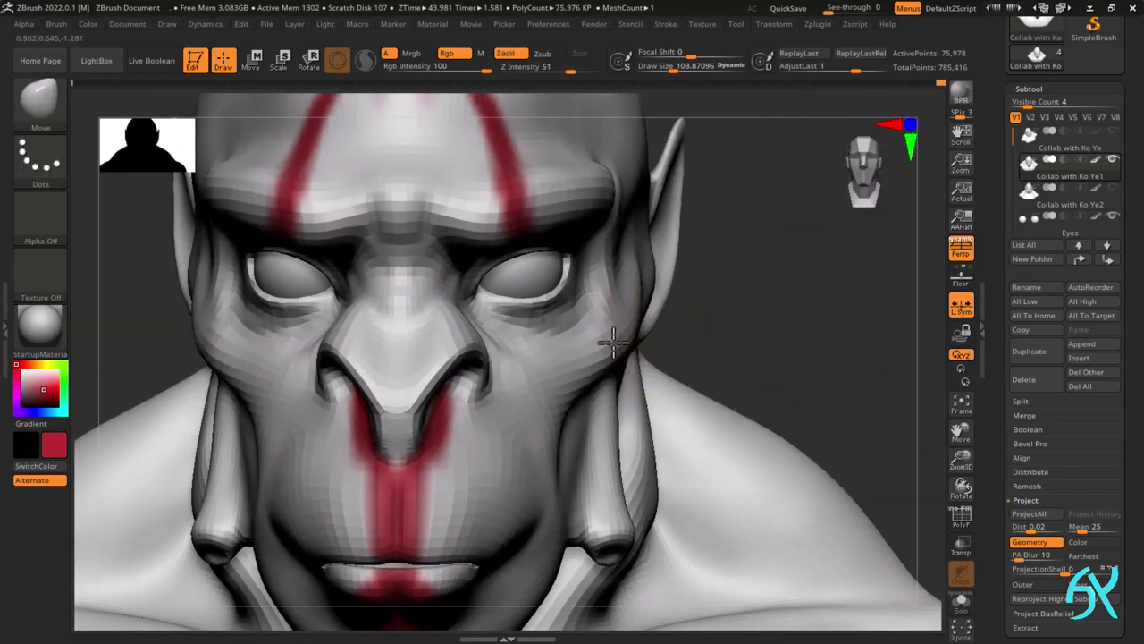
key(ctrl+z)
key(ctrl+z)
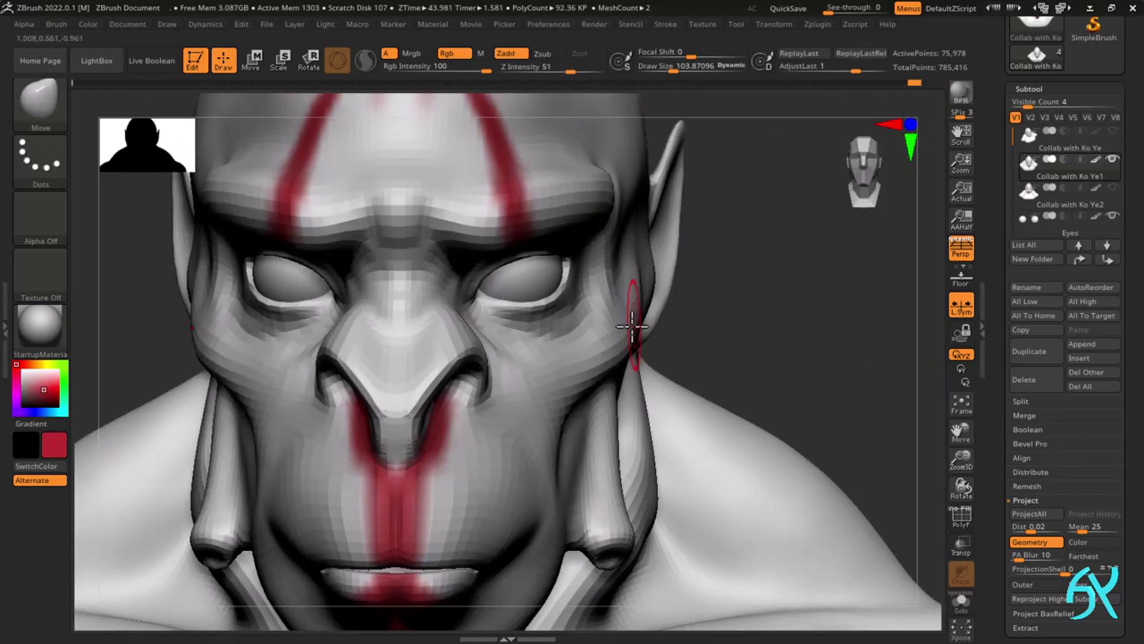
key(ctrl+z)
mouse_move(706, 194)
right_down()
mouse_move(539, 345)
mouse_move(560, 299)
mouse_move(672, 227)
right_up()
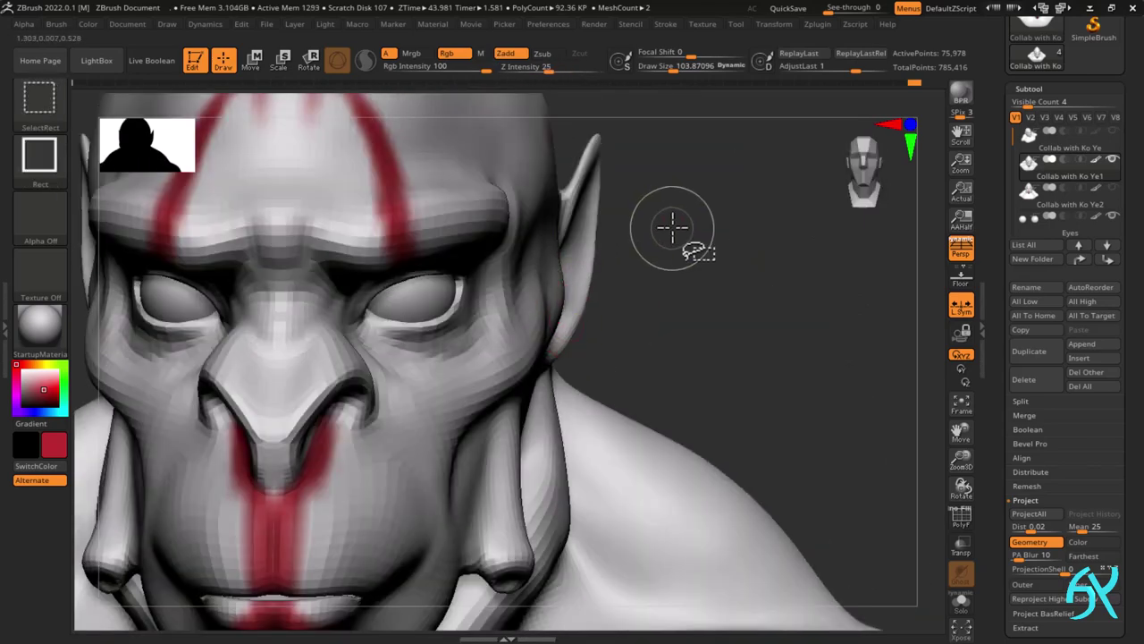
- Adjust the temple beside the ear with a Move brush of about 62 one level lower, and return to the highest subdivision level
mouse_move(539, 236)
right_down()
mouse_move(556, 238)
mouse_move(506, 314)
mouse_move(526, 296)
mouse_move(516, 332)
mouse_move(491, 340)
mouse_move(561, 324)
mouse_move(456, 313)
right_up()
key(shift+d)
right_drag(544, 294, 721, 297)
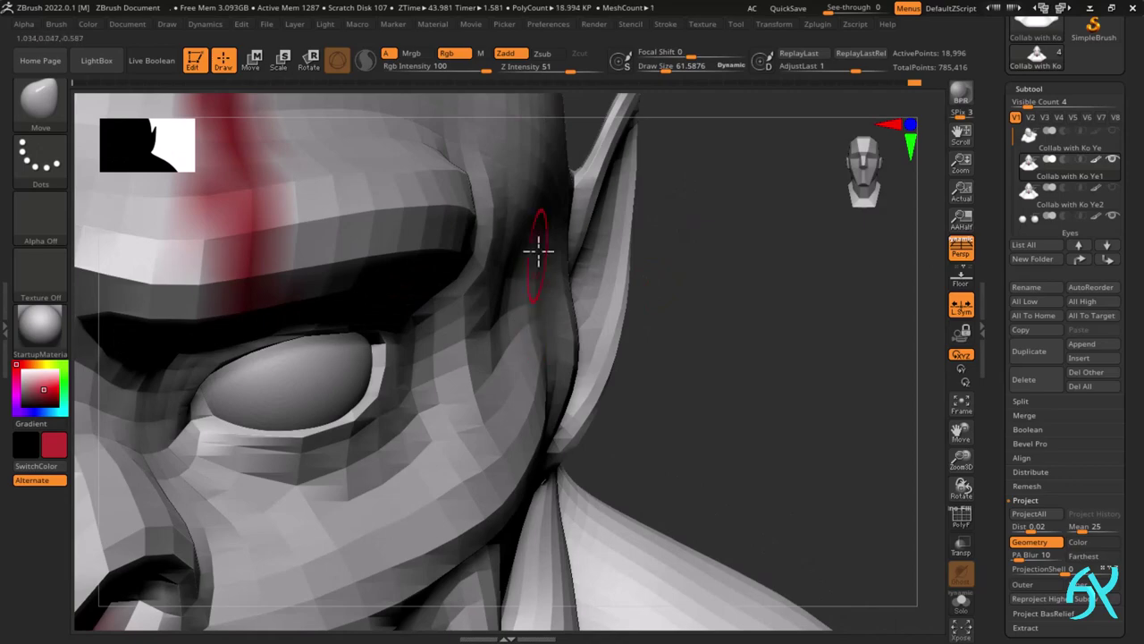
right_drag(538, 251, 649, 294)
key(d)
key(d)
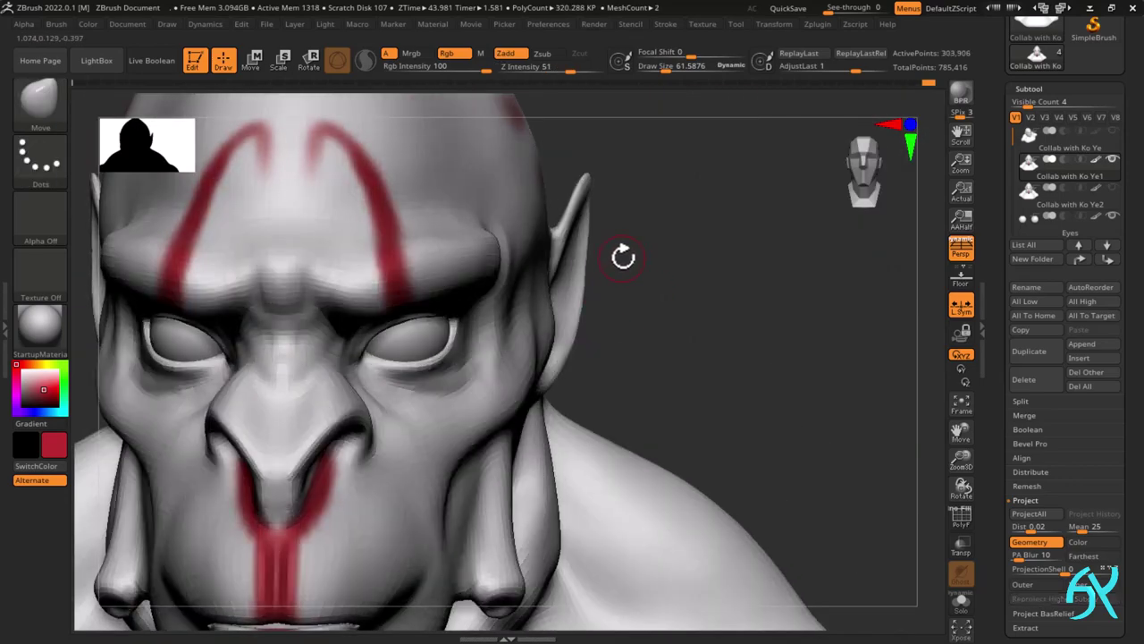
- Refine the form beside the outer eye corner two levels lower with a Move brush of about 36, and restore the highest level
right_drag(623, 258, 488, 381)
key(shift+d)
key(shift+d)
mouse_move(577, 373)
right_down()
mouse_move(522, 366)
mouse_move(511, 345)
mouse_move(492, 400)
mouse_move(560, 390)
mouse_move(551, 405)
right_up()
key(shift+f)
key(shift+f)
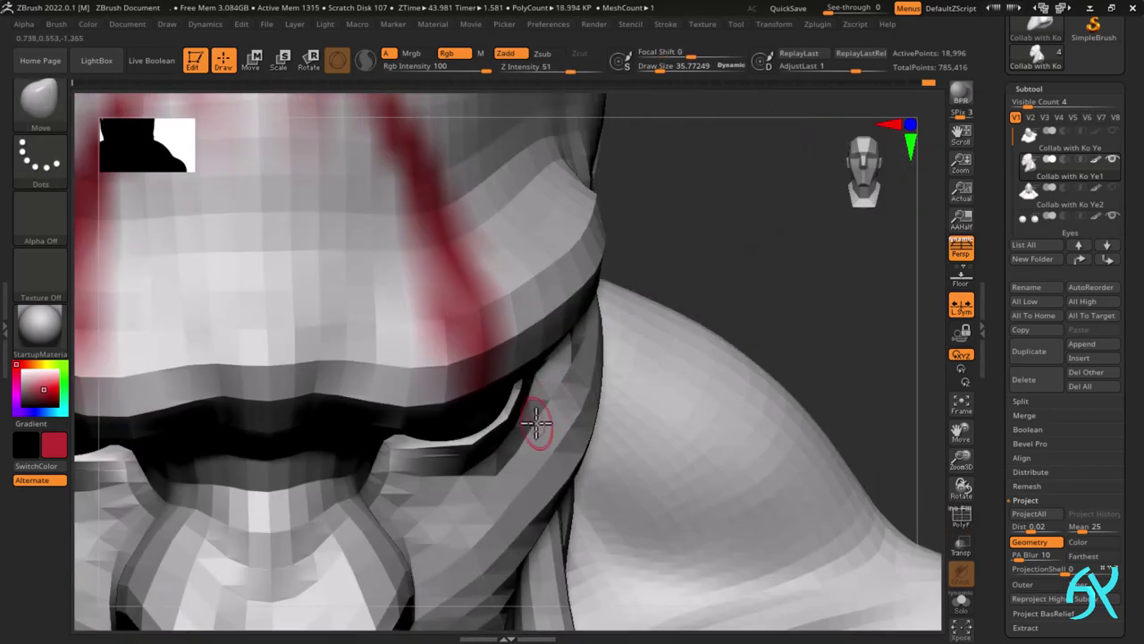
key(d)
key(d)
- Build up skin folds beside the outer eye corner with the ClayBuildup brush at Z Intensity 20
ctrl+right_drag(649, 343, 621, 237)
ctrl+right_drag(501, 312, 570, 260)
right_drag(448, 280, 495, 315)
right_drag(579, 270, 572, 234)
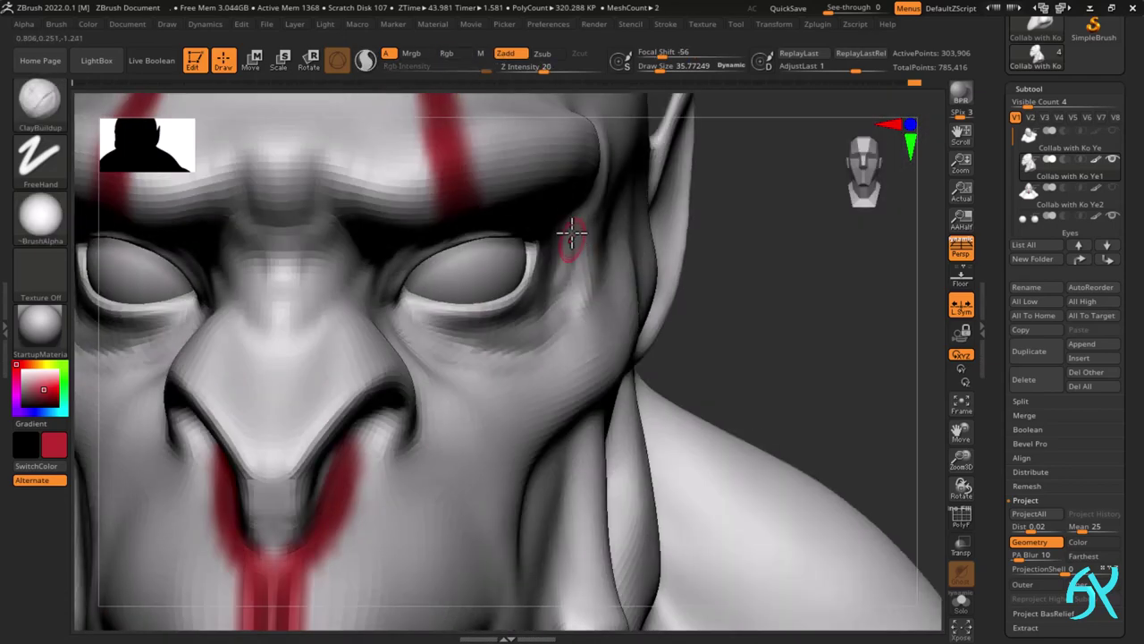
right_drag(568, 272, 490, 302)
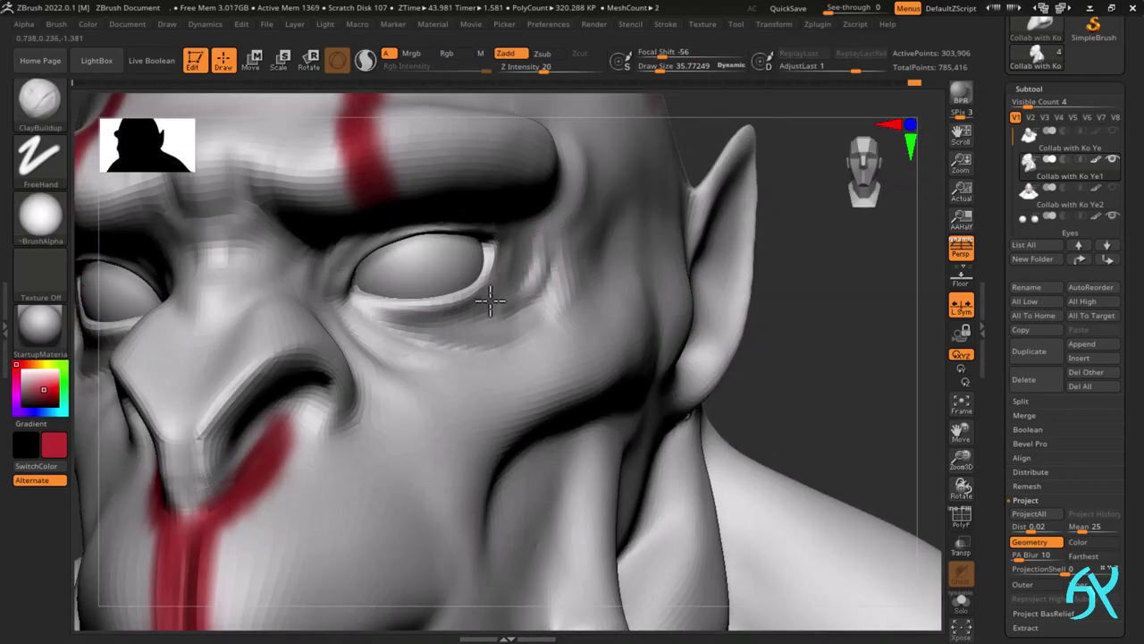
right_drag(520, 257, 524, 245)
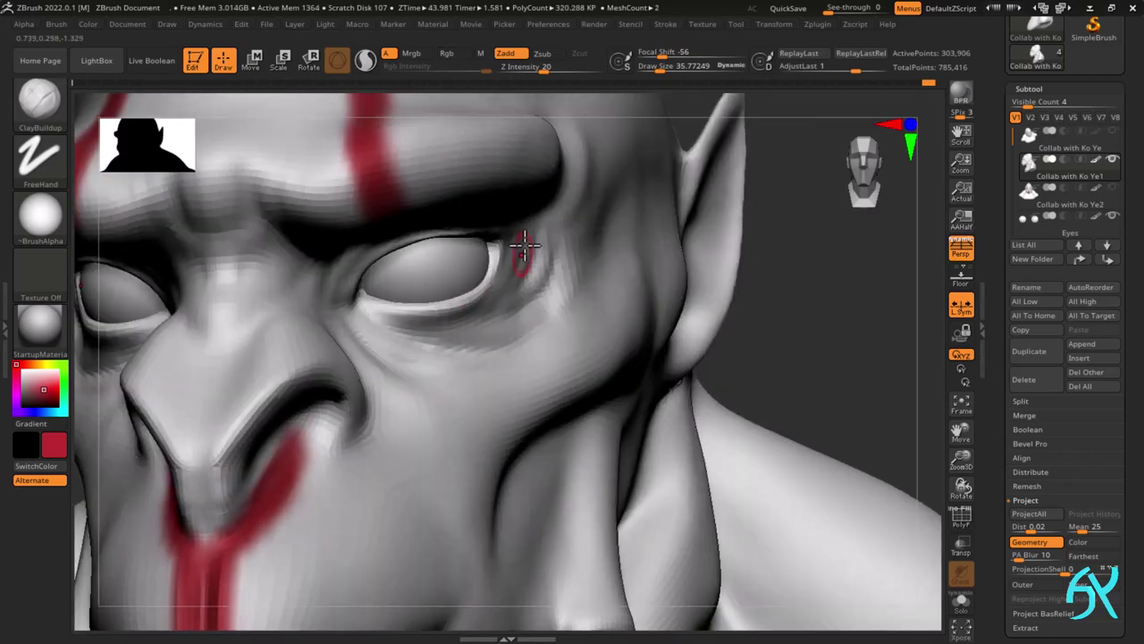
- Extend the ClayBuildup folds beneath the eye and onto the upper cheek
right_drag(480, 301, 572, 262)
right_drag(471, 369, 557, 225)
right_drag(621, 296, 669, 346)
mouse_move(687, 297)
right_down()
mouse_move(656, 378)
mouse_move(606, 405)
mouse_move(623, 381)
mouse_move(511, 419)
mouse_move(525, 352)
right_up()
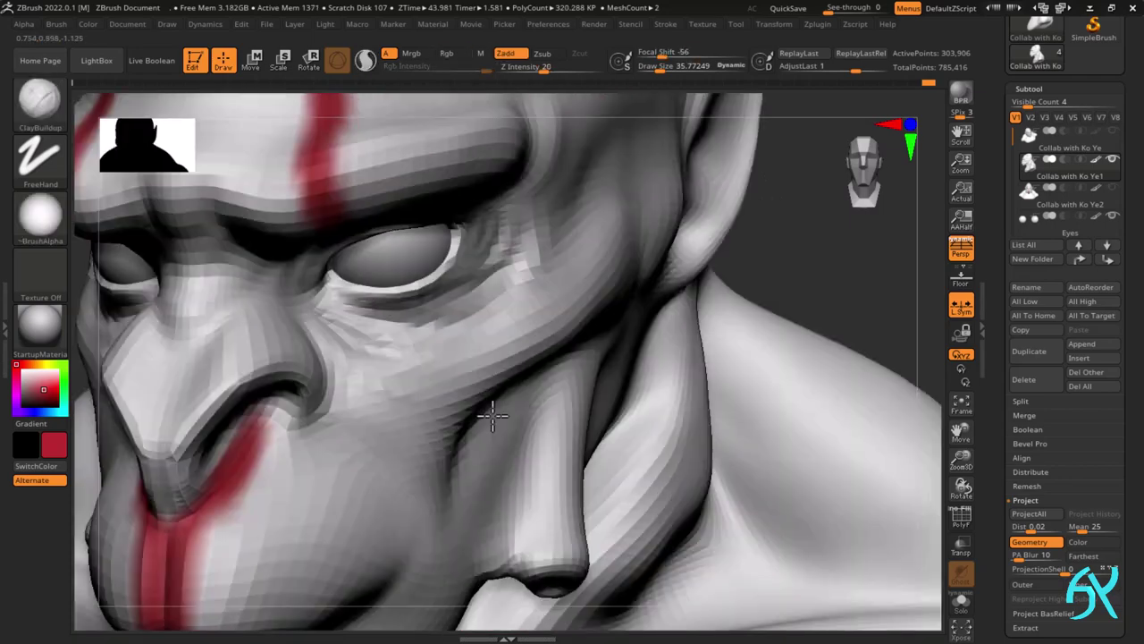
right_drag(480, 404, 398, 386)
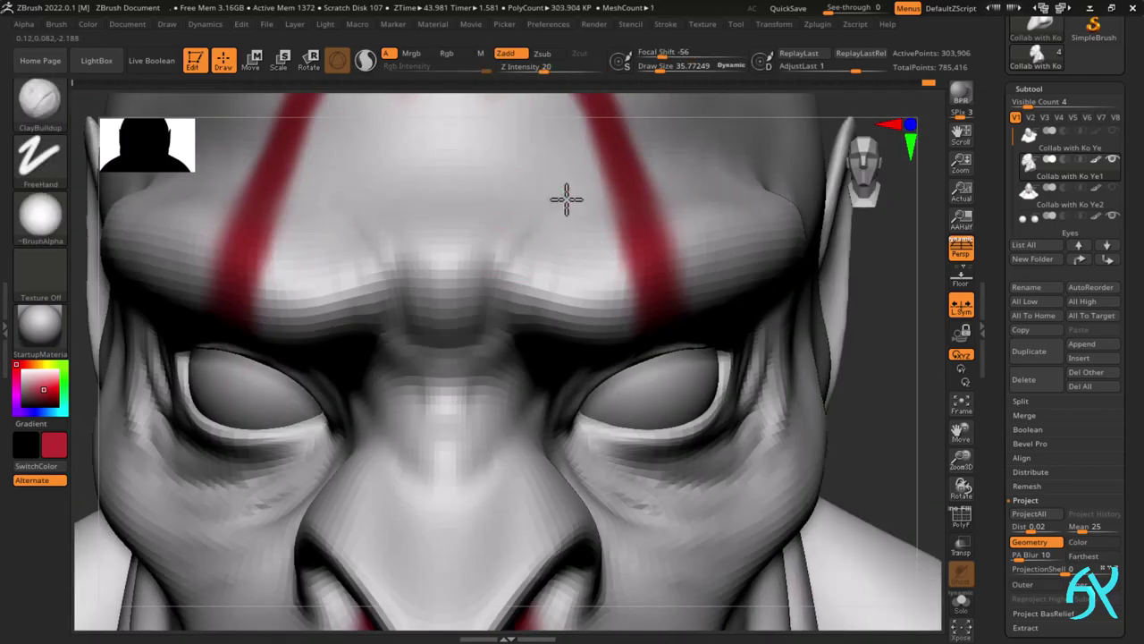
- Sculpt frown folds between the brows and wrinkles across the nose bridge with ClayBuildup, using a Draw Size of about 21 for the nose
right_drag(567, 198, 551, 210)
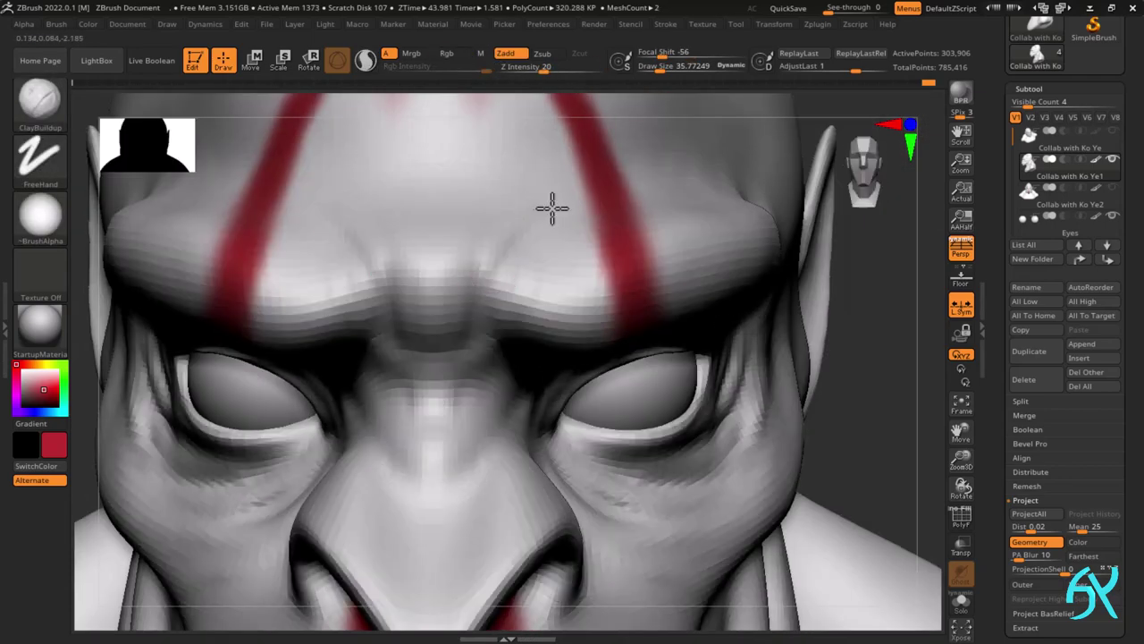
drag(551, 209, 536, 191)
right_drag(536, 192, 472, 273)
shift+drag(472, 273, 472, 259)
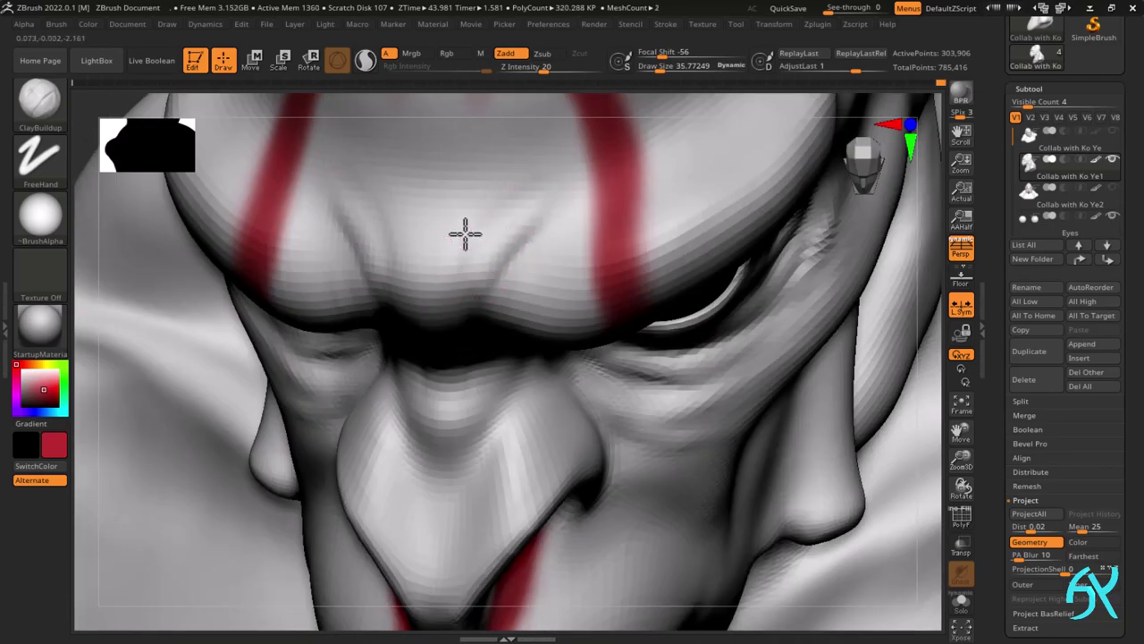
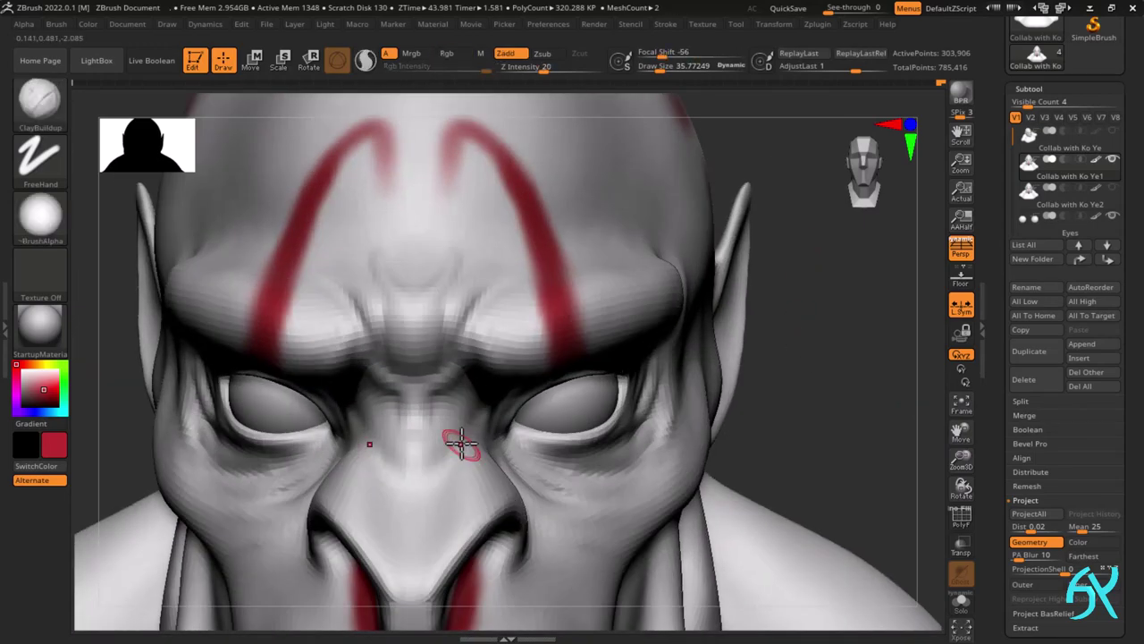
key(s)
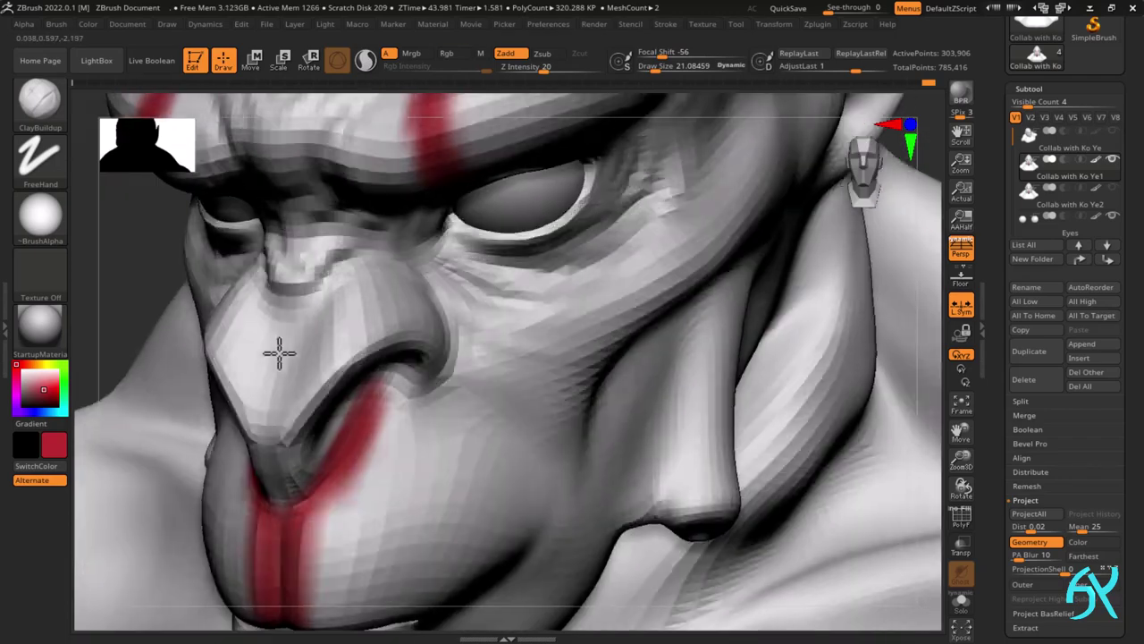
click(351, 277)
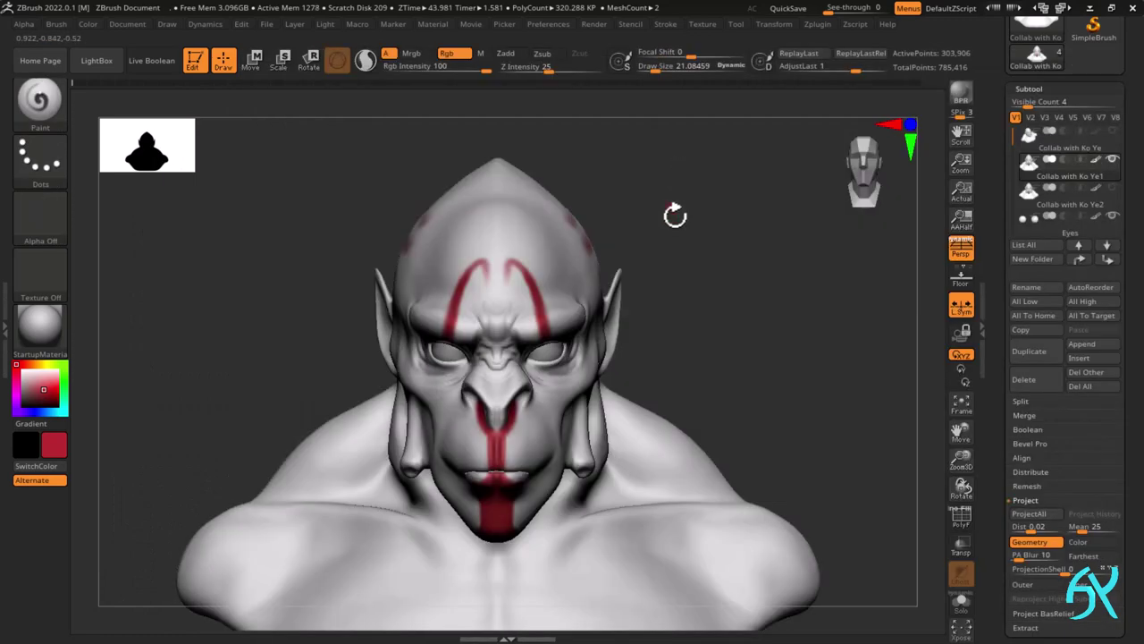
- Paint out the upper arcs of the red forehead stripes in white, keeping only the short bars over the brows
key(v)
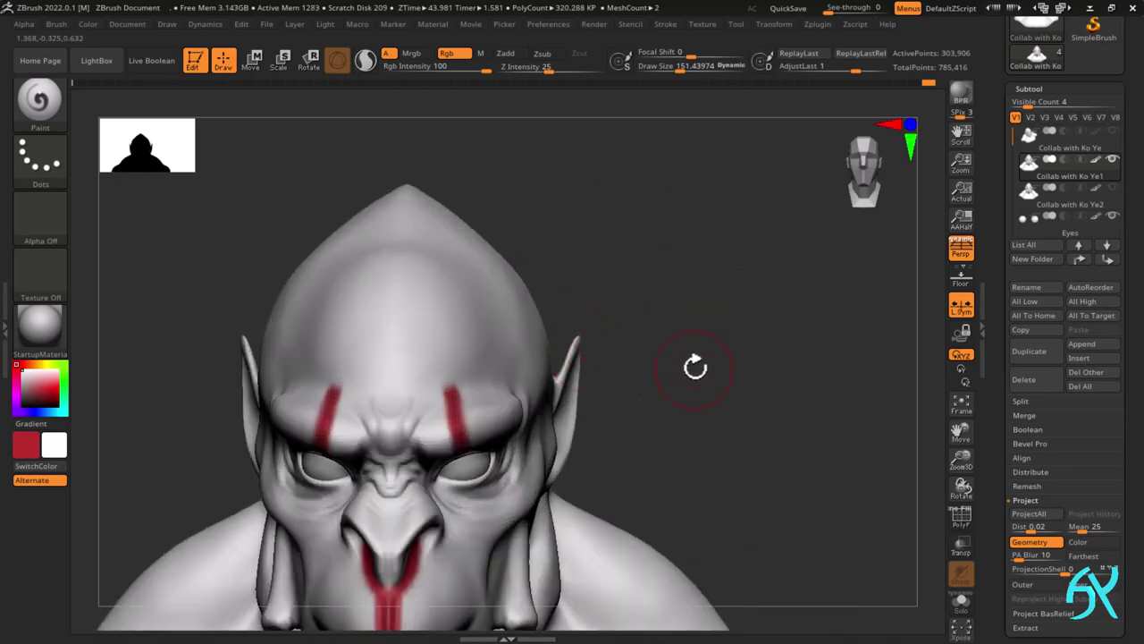
key(v)
- Refine the creases around the eye with the DamStandard brush at a Draw Size of about 28 and undo the last stroke
key(s)
drag(590, 296, 589, 294)
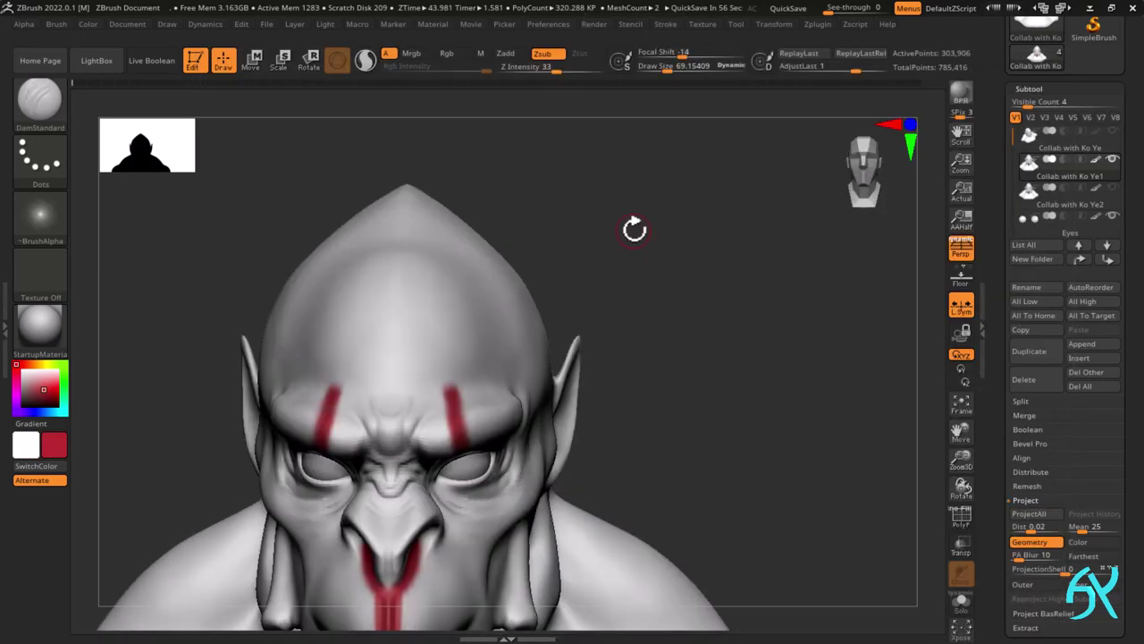
drag(631, 239, 625, 286)
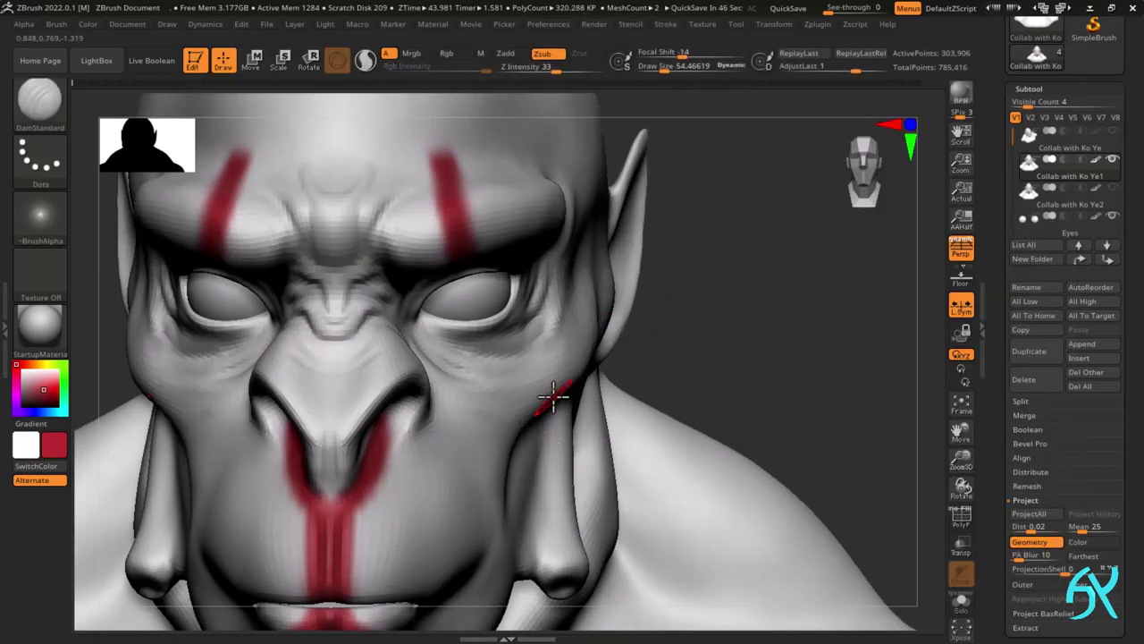
scroll(552, 401, up, 3)
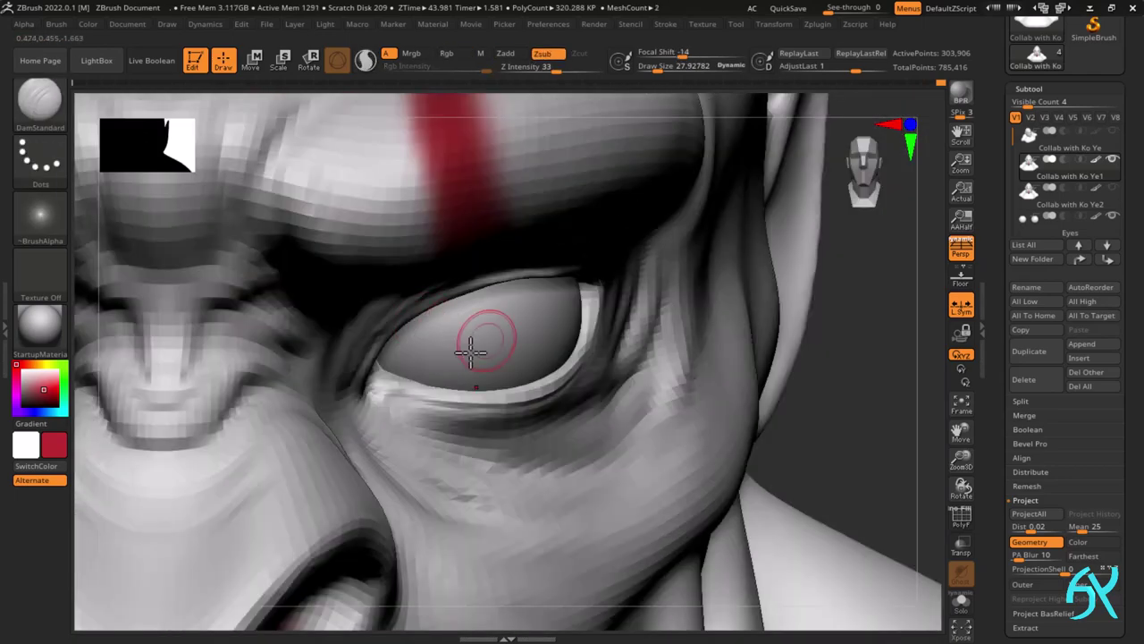
mouse_move(471, 352)
right_down()
mouse_move(442, 396)
mouse_move(384, 370)
mouse_move(358, 437)
mouse_move(394, 375)
right_up()
key(ctrl+z)
mouse_move(394, 376)
ctrl+right_down()
mouse_move(397, 301)
mouse_move(447, 259)
ctrl+right_up()
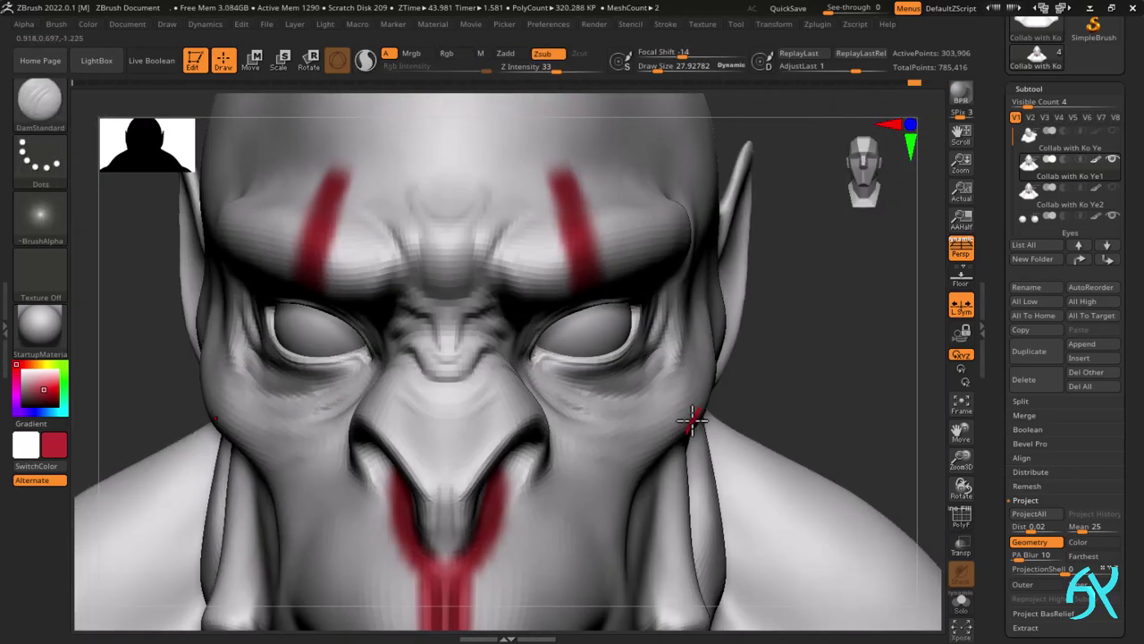
- Set the DamStandard Z Intensity to 20 and refine the creases beneath the eye
ctrl+right_drag(717, 274, 625, 376)
right_drag(626, 375, 532, 359)
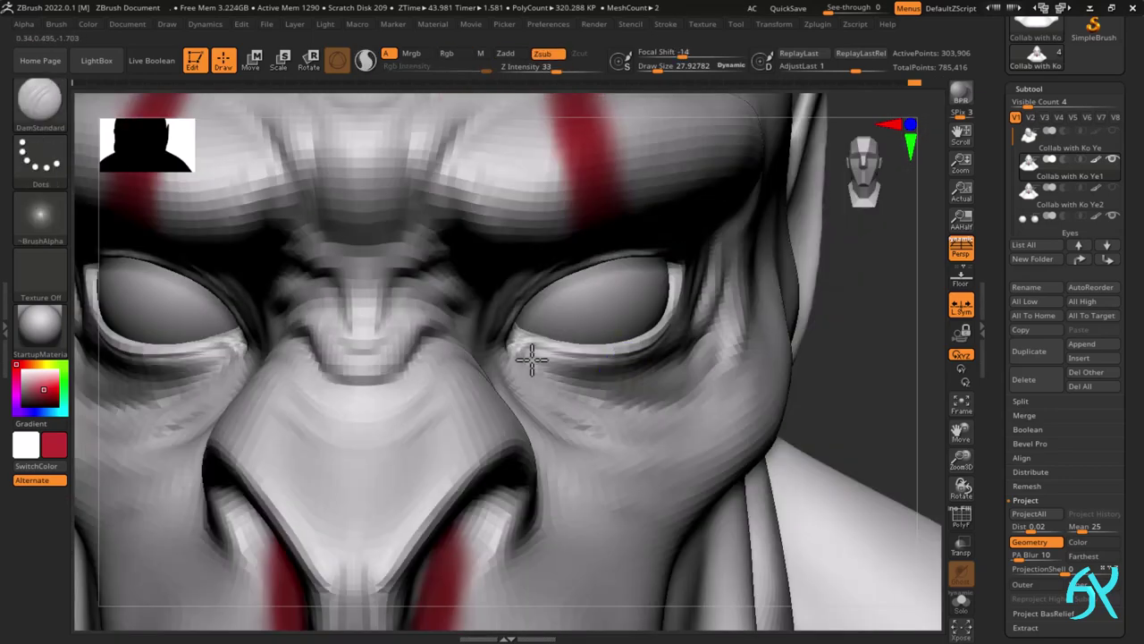
mouse_move(631, 386)
ctrl+right_down()
mouse_move(286, 373)
mouse_move(470, 449)
mouse_move(430, 416)
mouse_move(504, 421)
mouse_move(455, 388)
mouse_move(616, 301)
ctrl+right_up()
drag(556, 70, 544, 70)
alt+right_drag(557, 340, 430, 329)
key(s)
drag(425, 329, 440, 328)
- Carve a crease down the middle of the nose to its tip with DamStandard at a Draw Size of about 26
mouse_move(439, 363)
right_down()
mouse_move(215, 406)
mouse_move(248, 325)
mouse_move(210, 400)
right_up()
mouse_move(254, 239)
shift+right_down()
mouse_move(199, 325)
mouse_move(358, 402)
shift+right_up()
mouse_move(358, 403)
right_down()
mouse_move(327, 396)
mouse_move(348, 376)
right_up()
ctrl+right_drag(349, 375, 327, 349)
key(s)
drag(327, 349, 317, 349)
right_drag(317, 350, 354, 246)
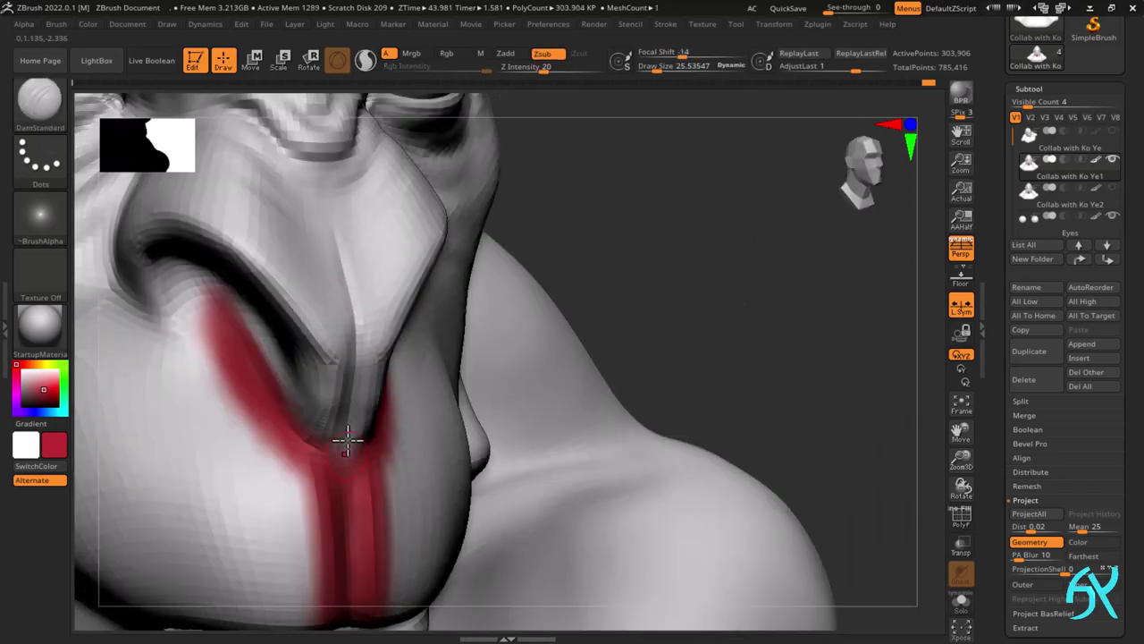
right_drag(347, 440, 349, 512)
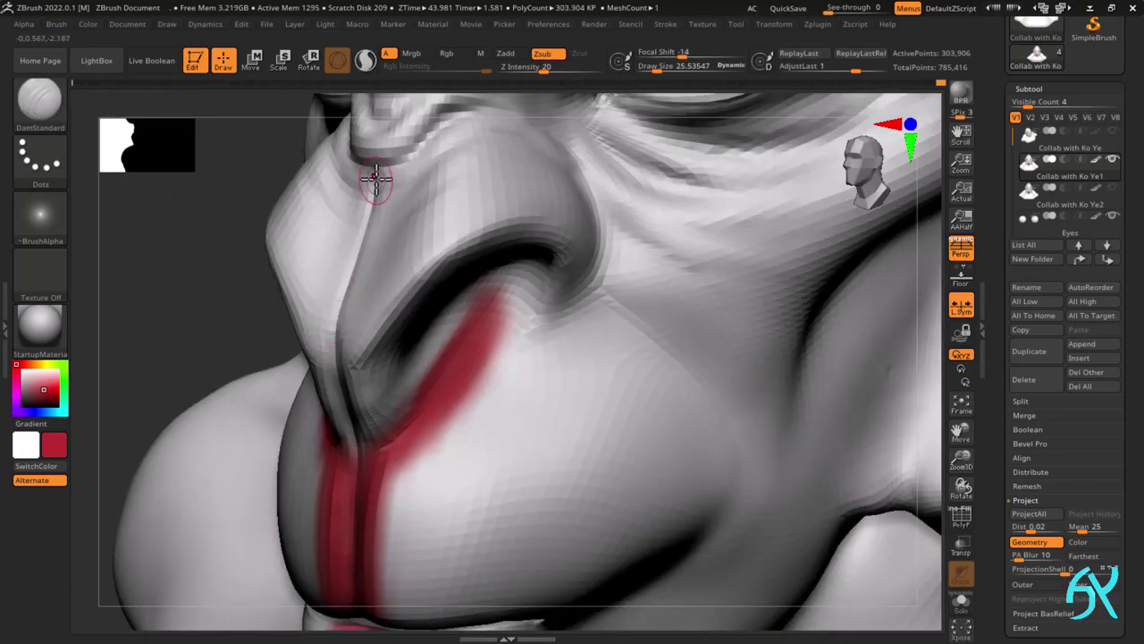
right_drag(376, 178, 367, 274)
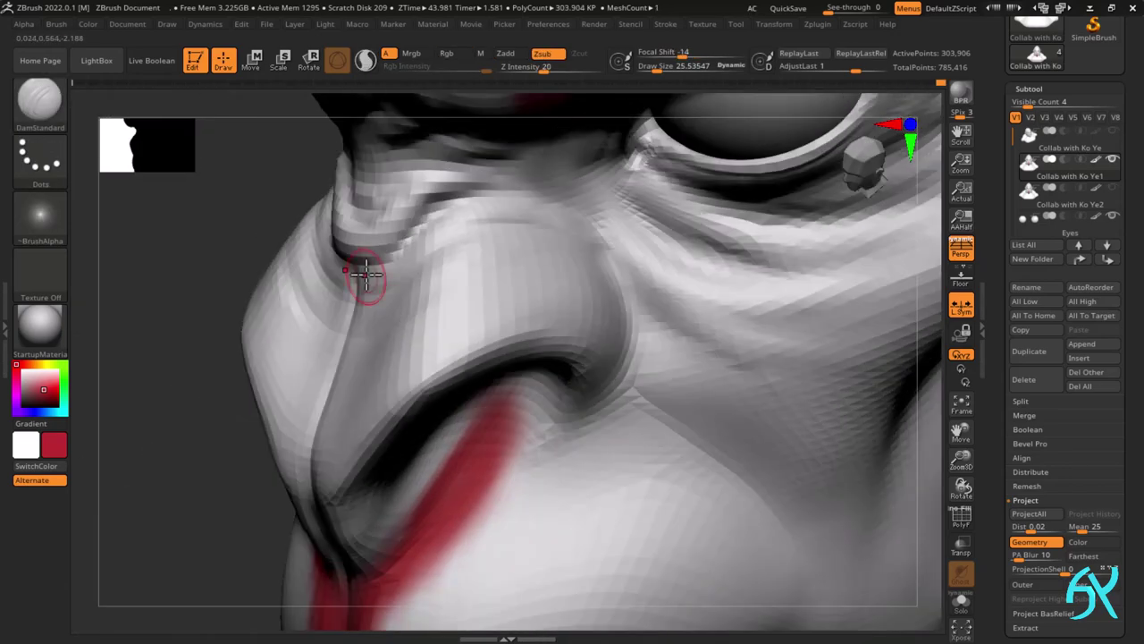
right_drag(447, 190, 369, 284)
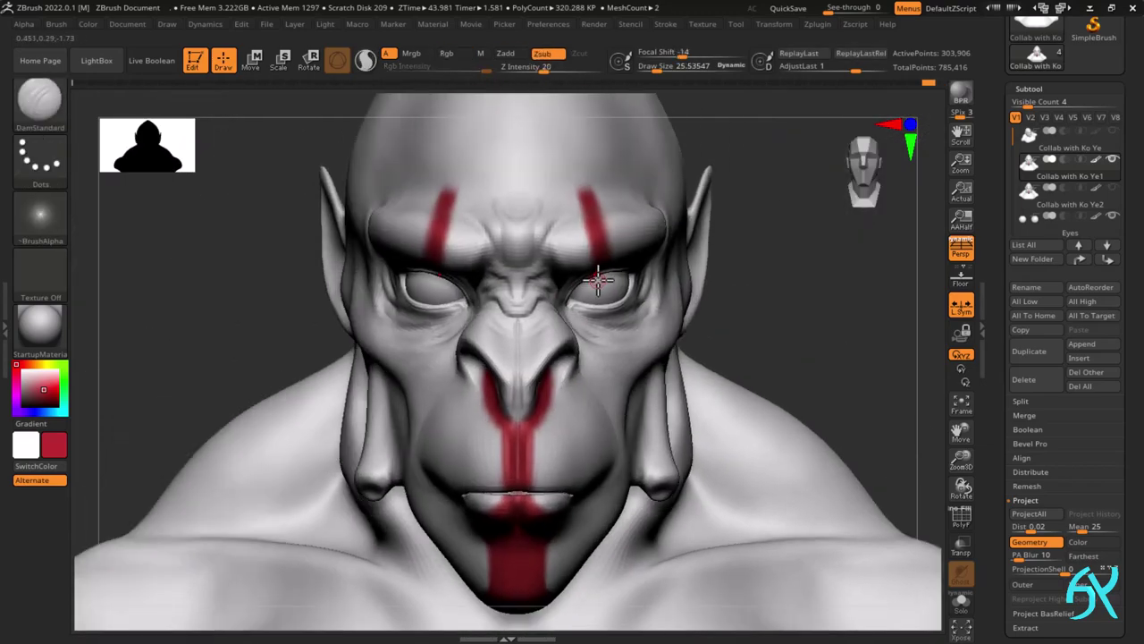
- Reshape the mouth corners and lower cheeks with the Move brush at a lower subdivision level, using a Draw Size of about 77
key(s)
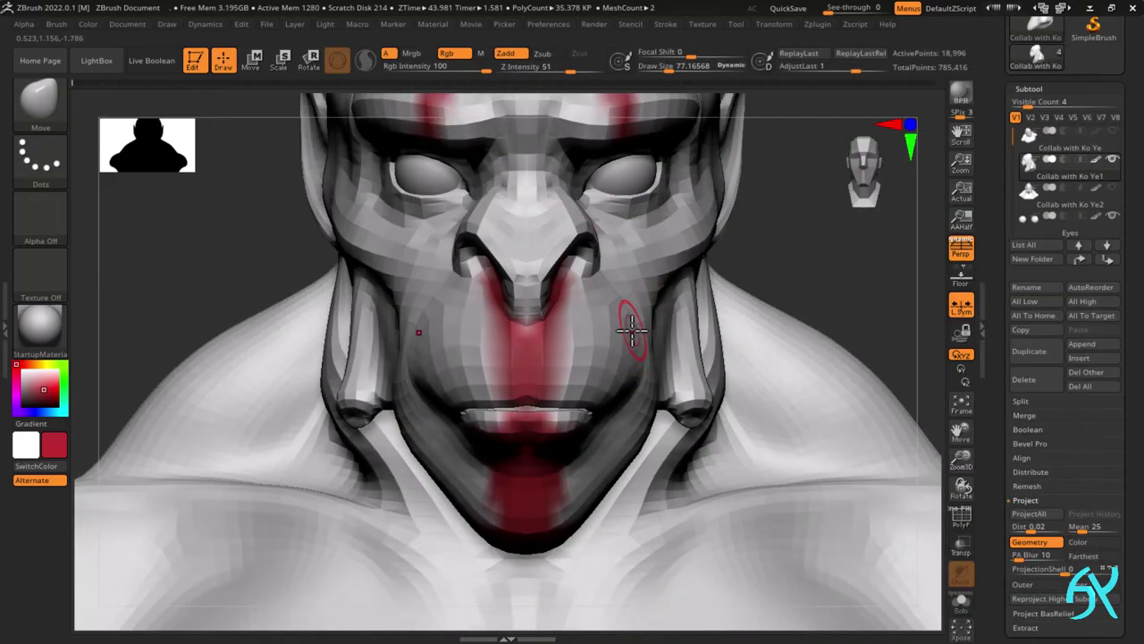
ctrl+right_drag(409, 346, 404, 335)
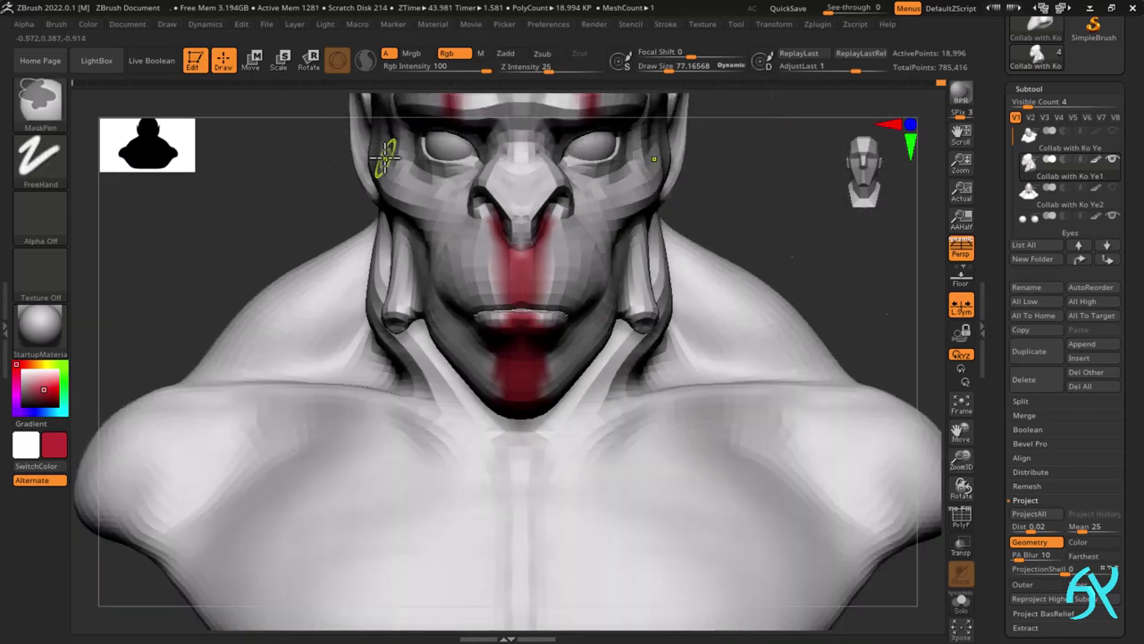
scroll(572, 344, up, 3)
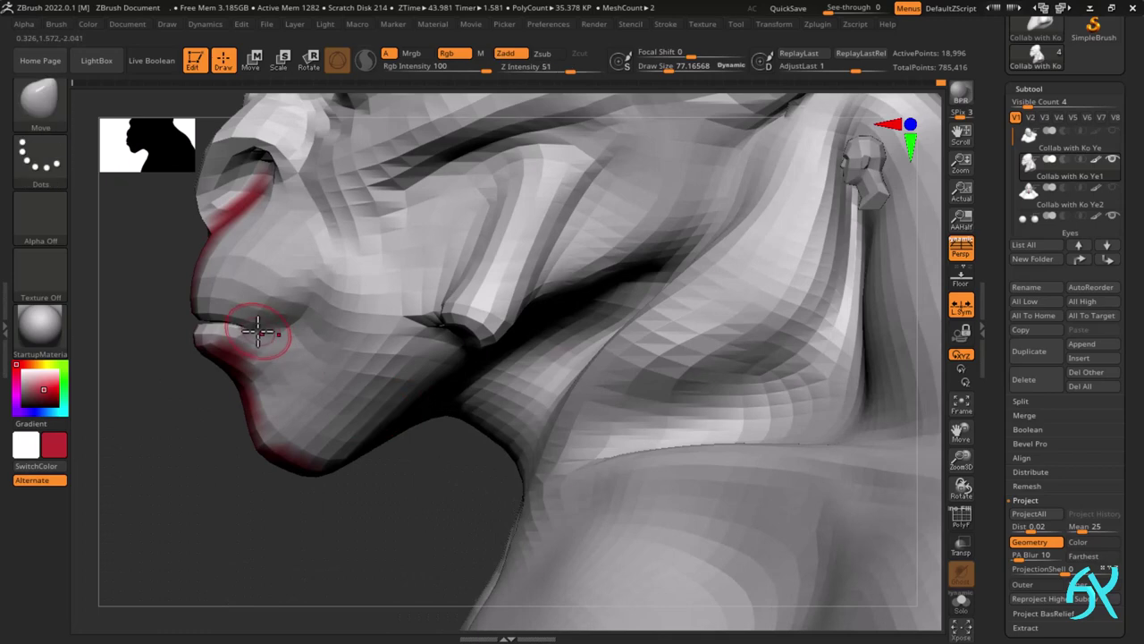
ctrl+right_drag(258, 332, 289, 275)
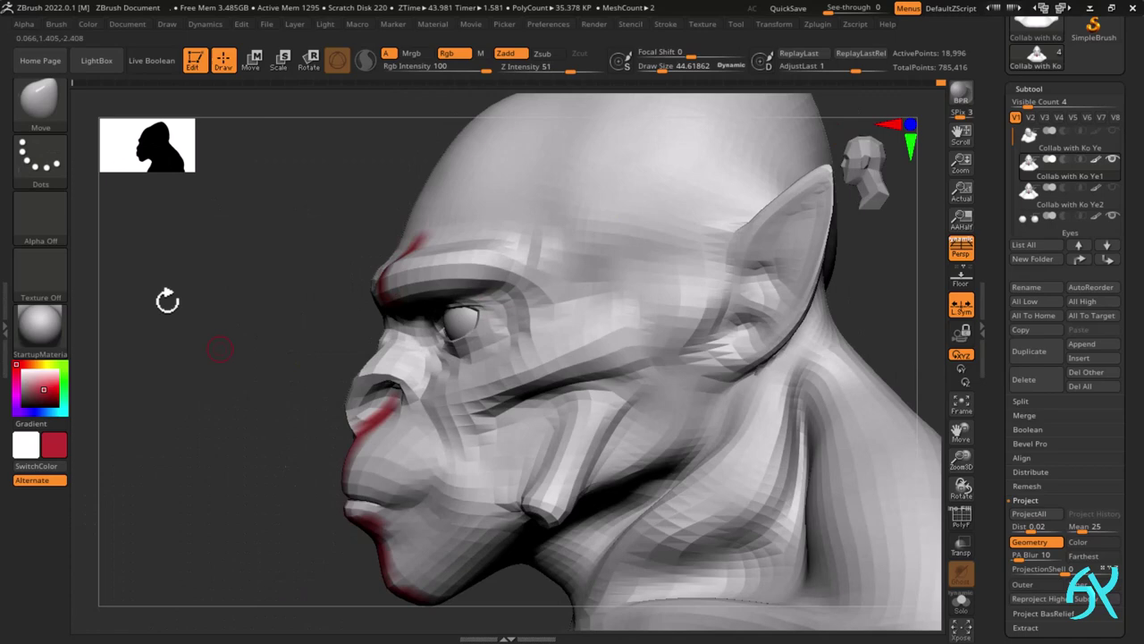
click(40, 103)
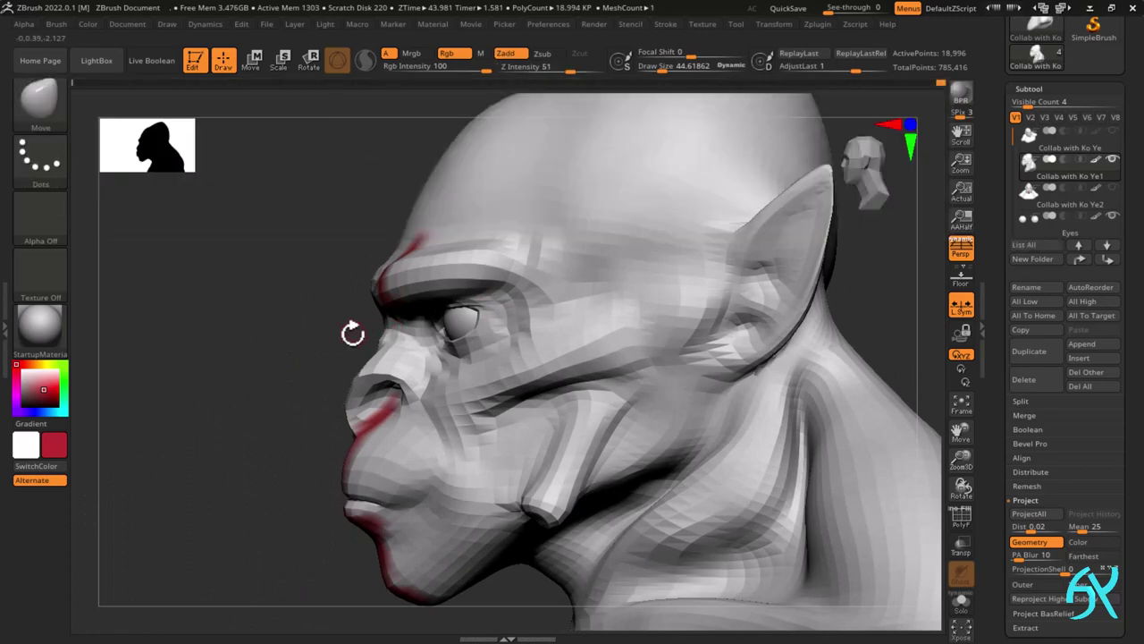
ctrl+drag(336, 340, 397, 282)
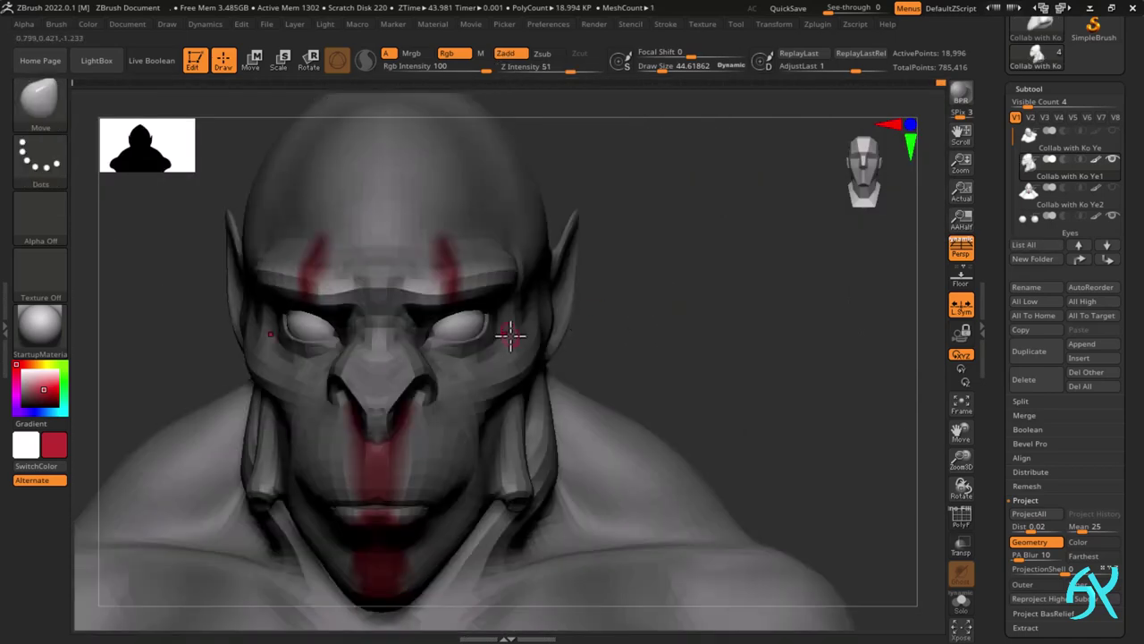
key(w)
drag(394, 414, 394, 417)
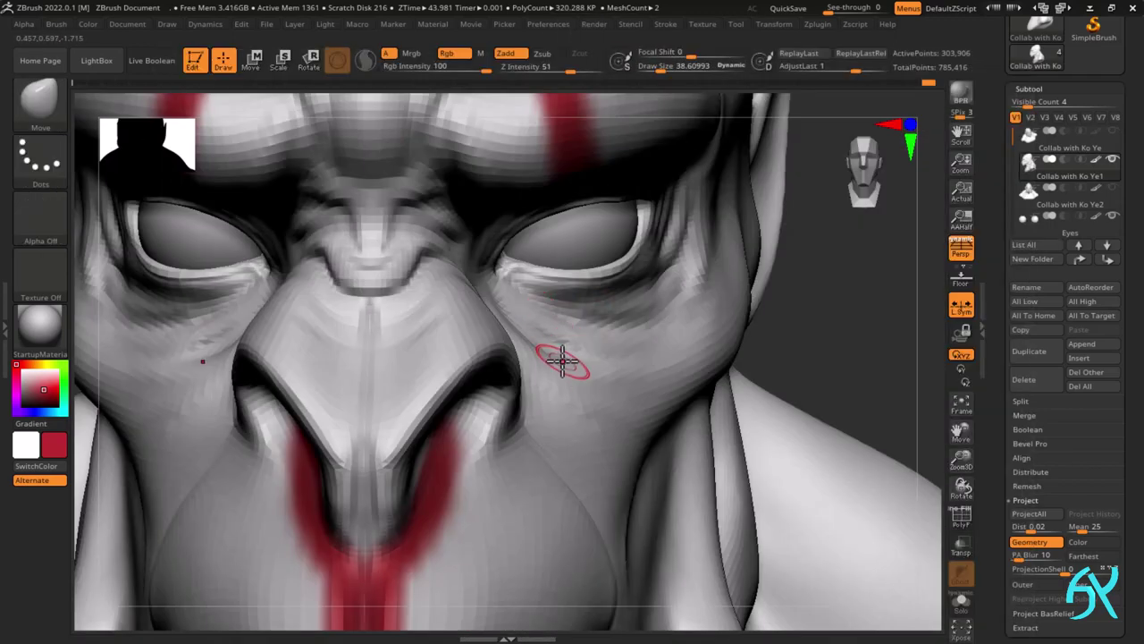
- Adjust the folds under the eye and on the upper cheek with the Move brush at a Draw Size of about 39
ctrl+right_drag(563, 361, 577, 368)
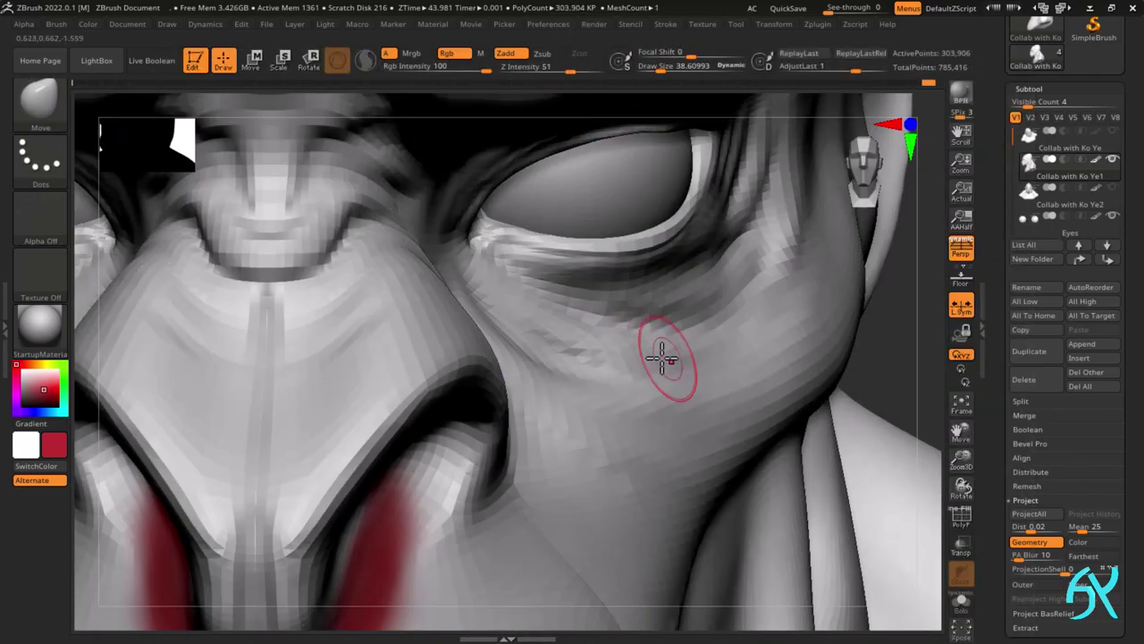
right_drag(690, 334, 580, 335)
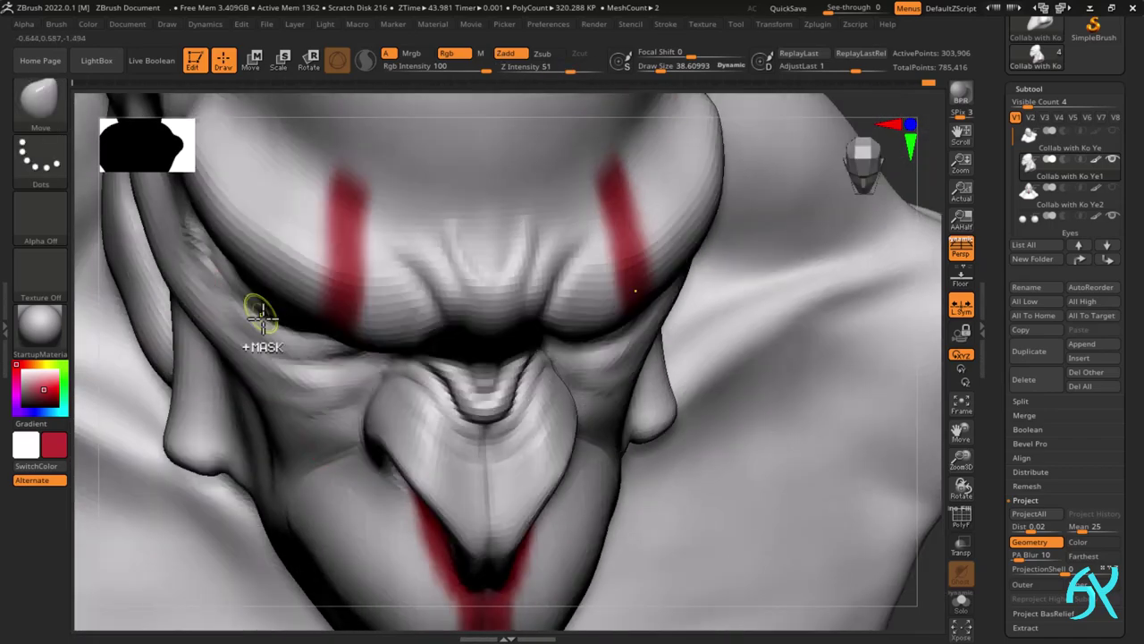
shift+drag(261, 318, 349, 357)
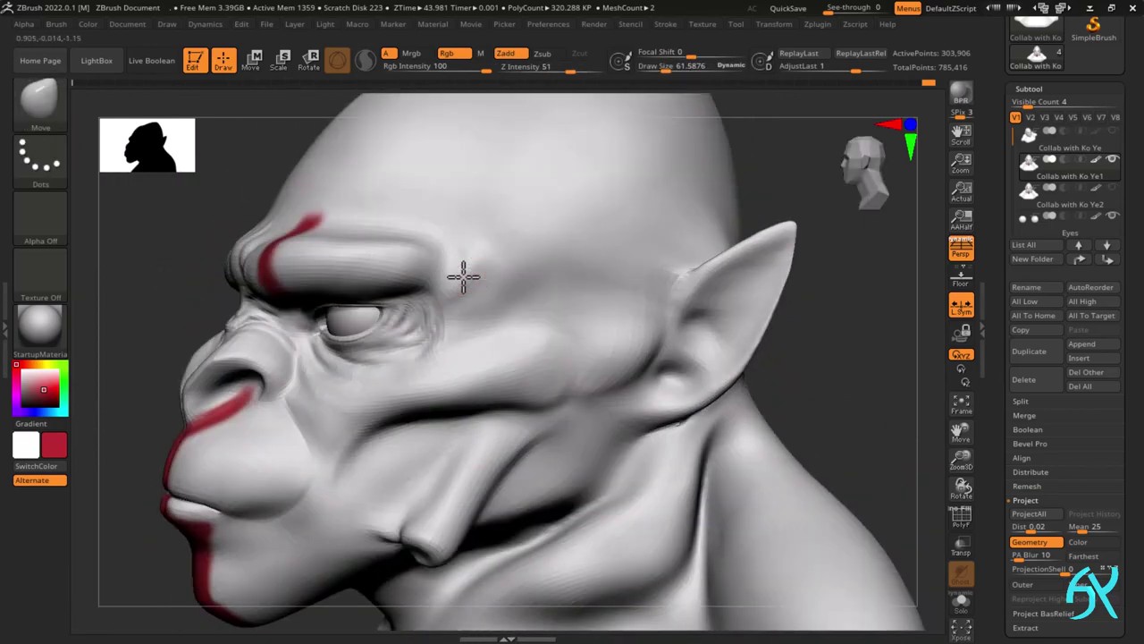
- Build up and smooth the temple behind the outer brow with ClayBuildup at a Draw Size of about 62
key(b)
key(c)
key(b)
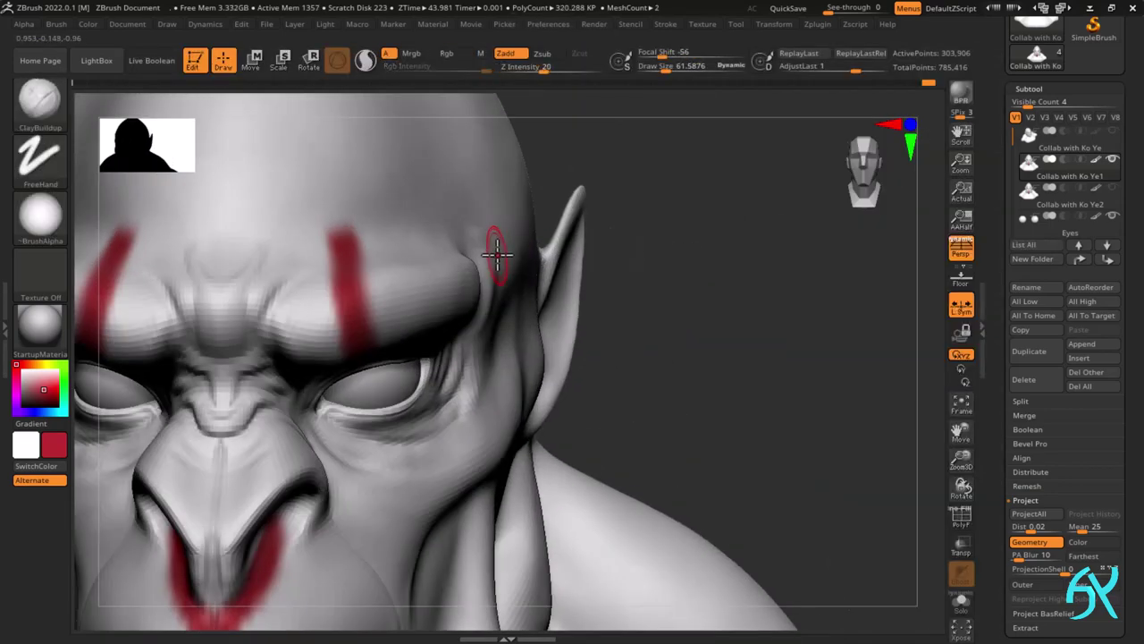
key(shift)
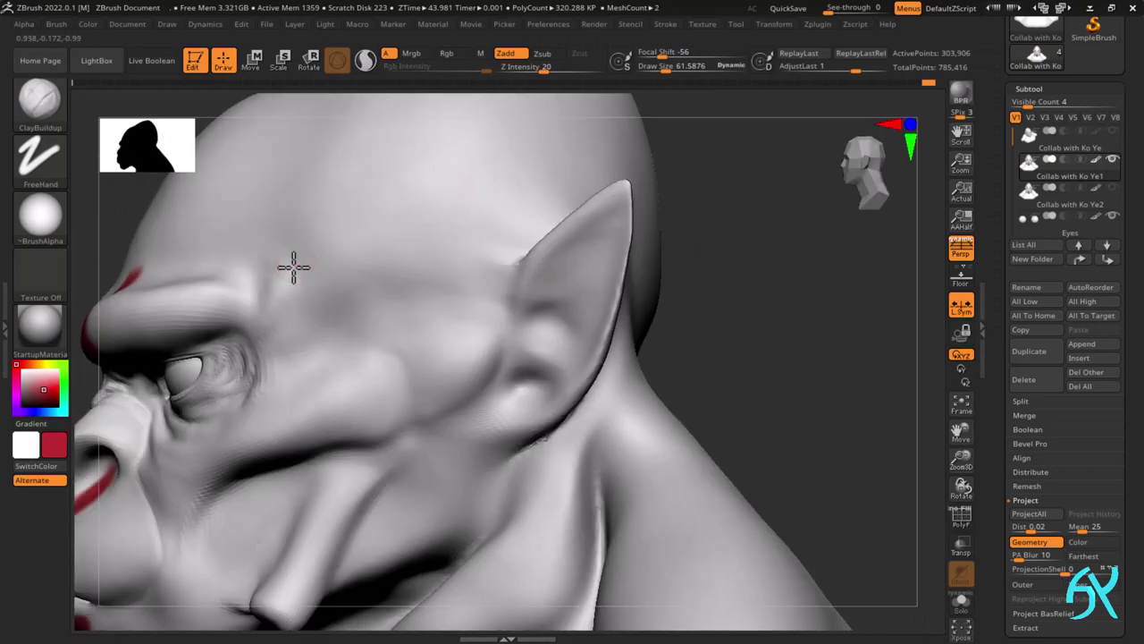
key(shift)
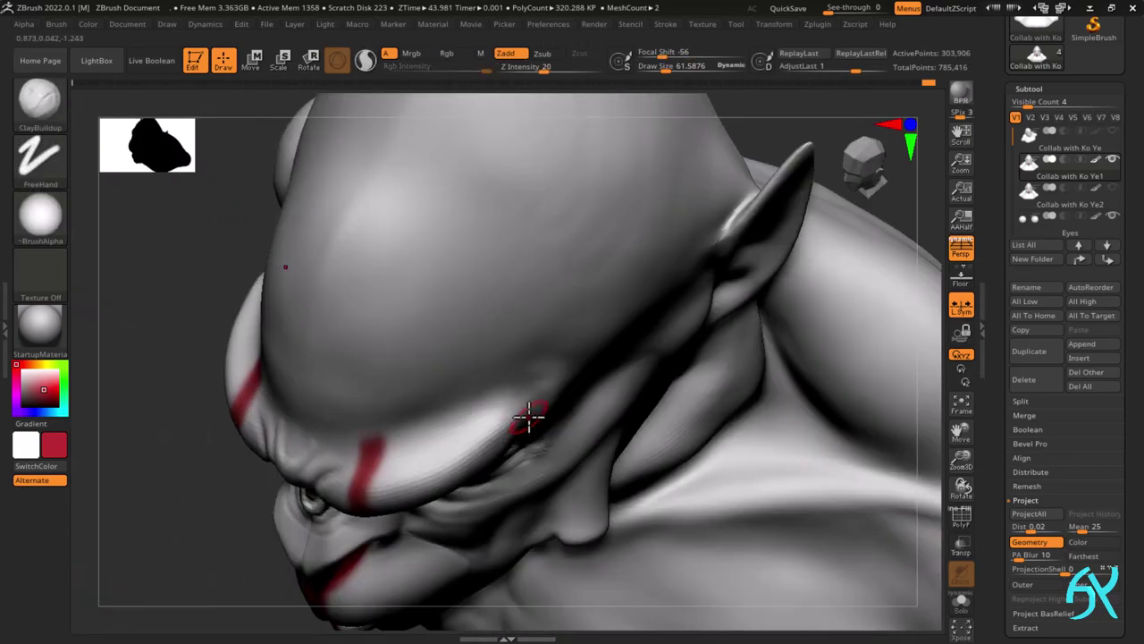
- Build up a raised ridge along the crown of the skull with ClayBuildup and smooth it into a pointed crest
key(shift)
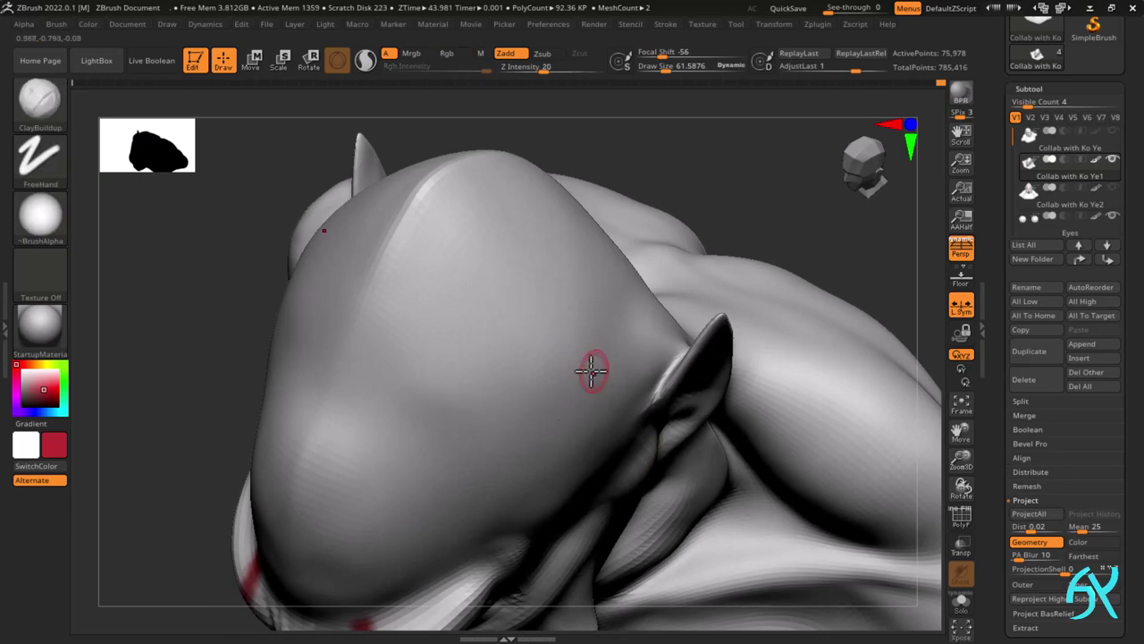
key(shift)
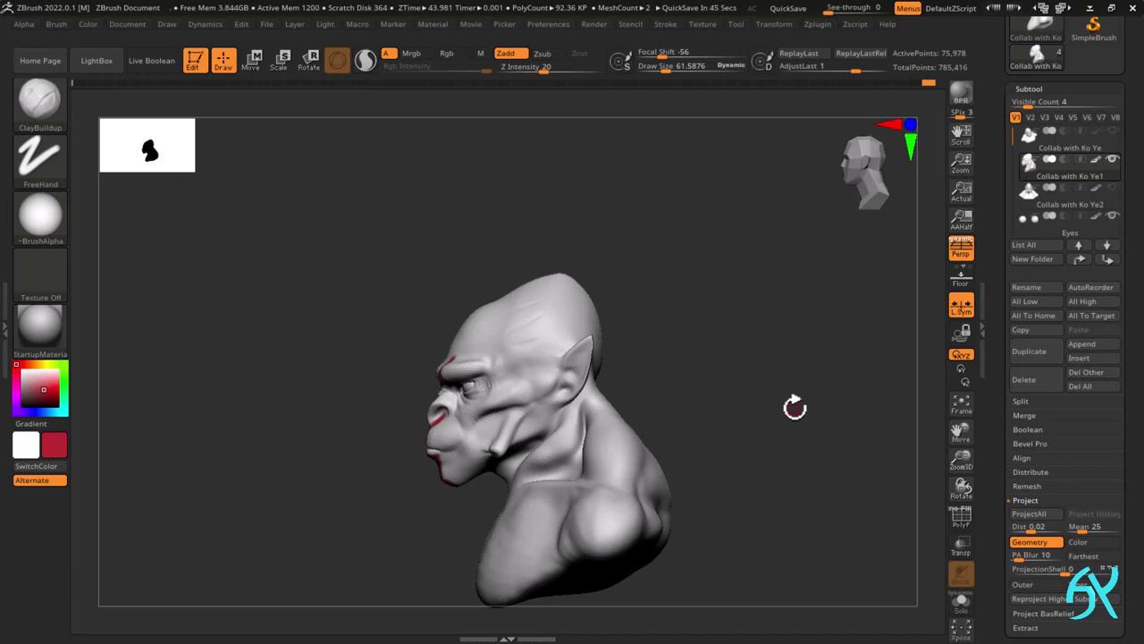
shift+drag(692, 350, 733, 338)
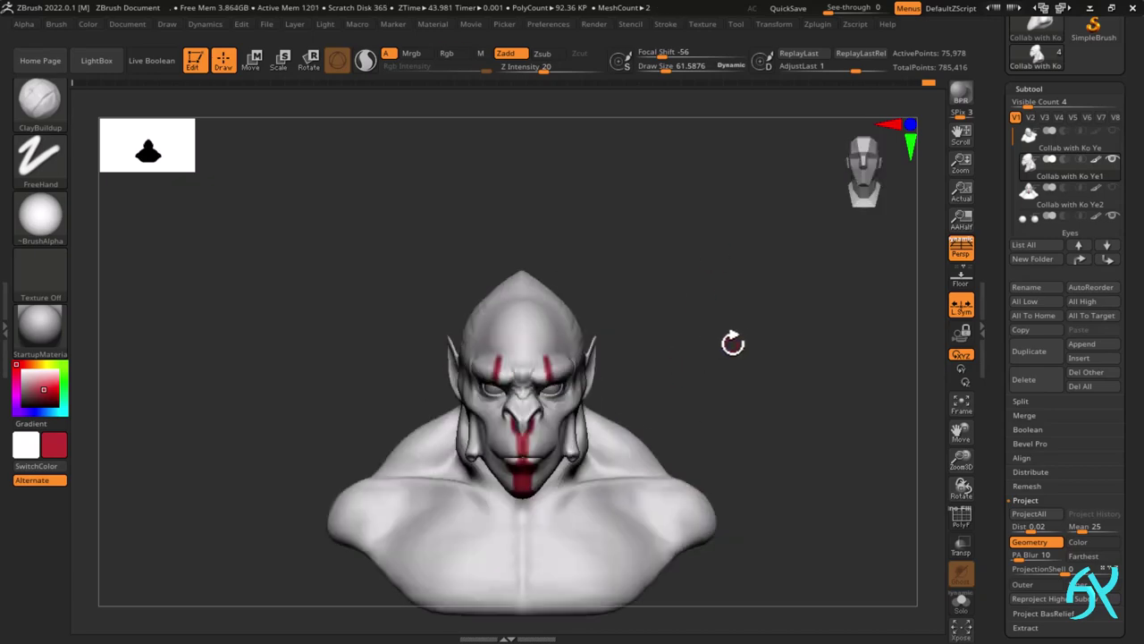
alt+right_drag(535, 474, 608, 411)
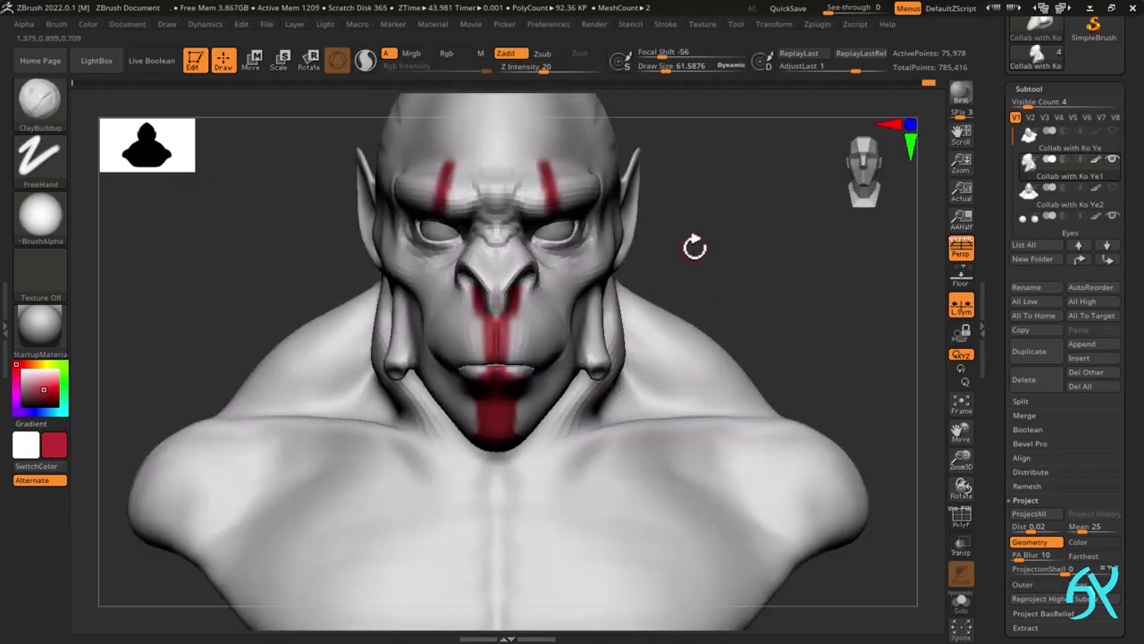
- Drop one subdivision level and nudge the side of the muzzle inward with the Move brush at a Draw Size of about 95
key(shift+d)
key(b)
key(m)
key(v)
mouse_move(562, 291)
ctrl+right_down()
mouse_move(582, 327)
mouse_move(525, 328)
mouse_move(539, 359)
ctrl+right_up()
drag(511, 360, 489, 367)
mouse_move(489, 366)
shift+right_down()
mouse_move(471, 366)
mouse_move(574, 333)
shift+right_up()
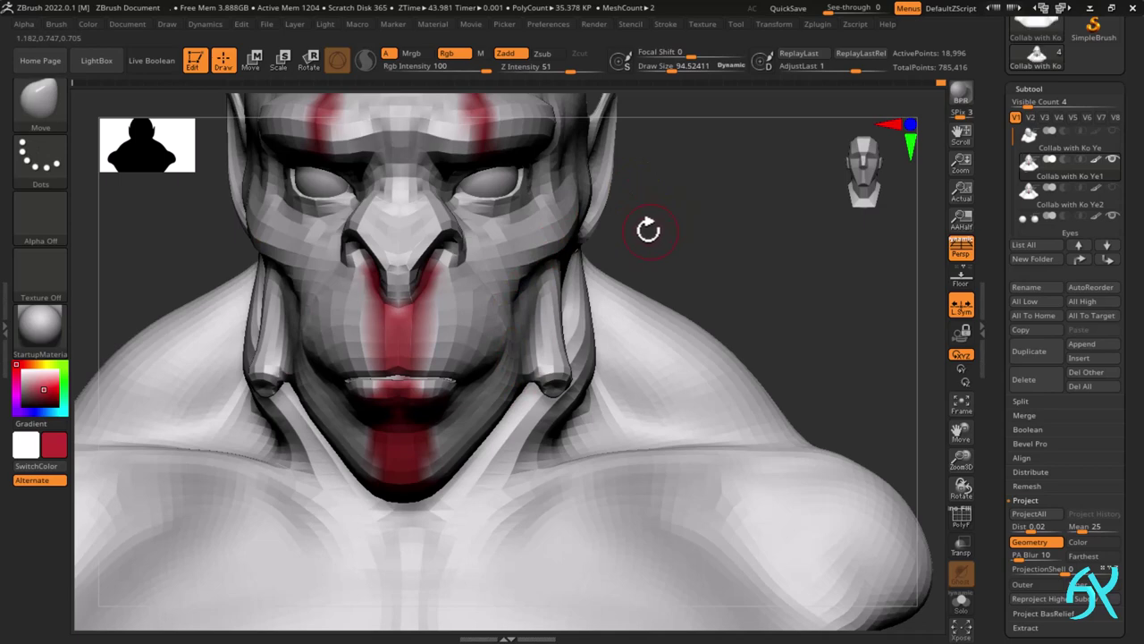
- Reduce the Move Draw Size to about 90 and review the whole bust at two subdivision levels higher
key([)
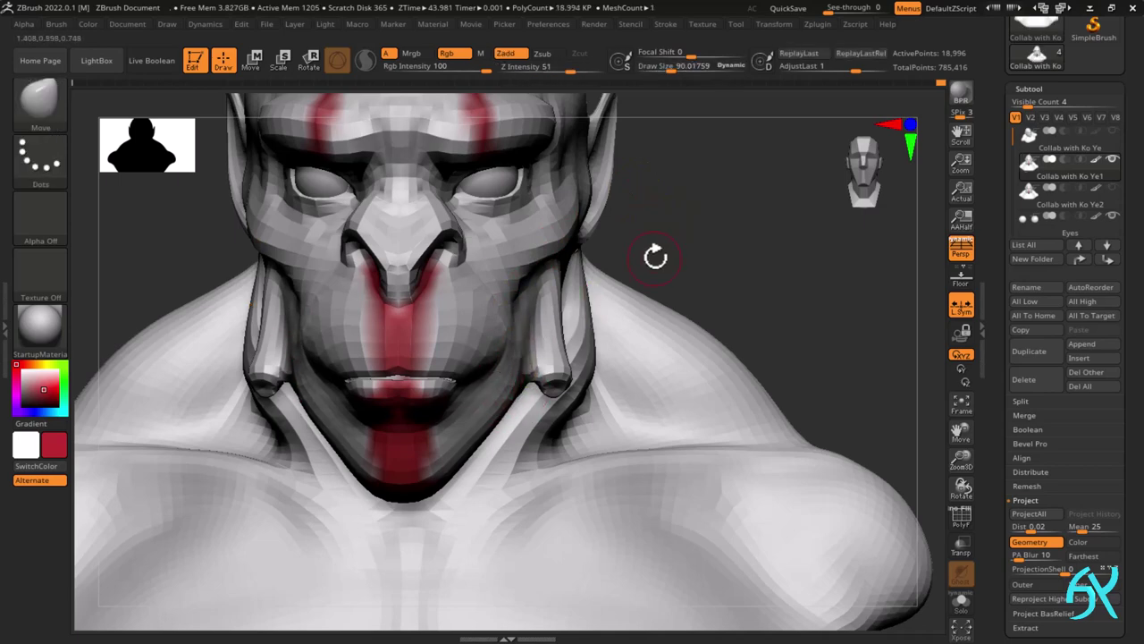
alt+drag(655, 256, 585, 279)
ctrl+right_drag(517, 352, 529, 409)
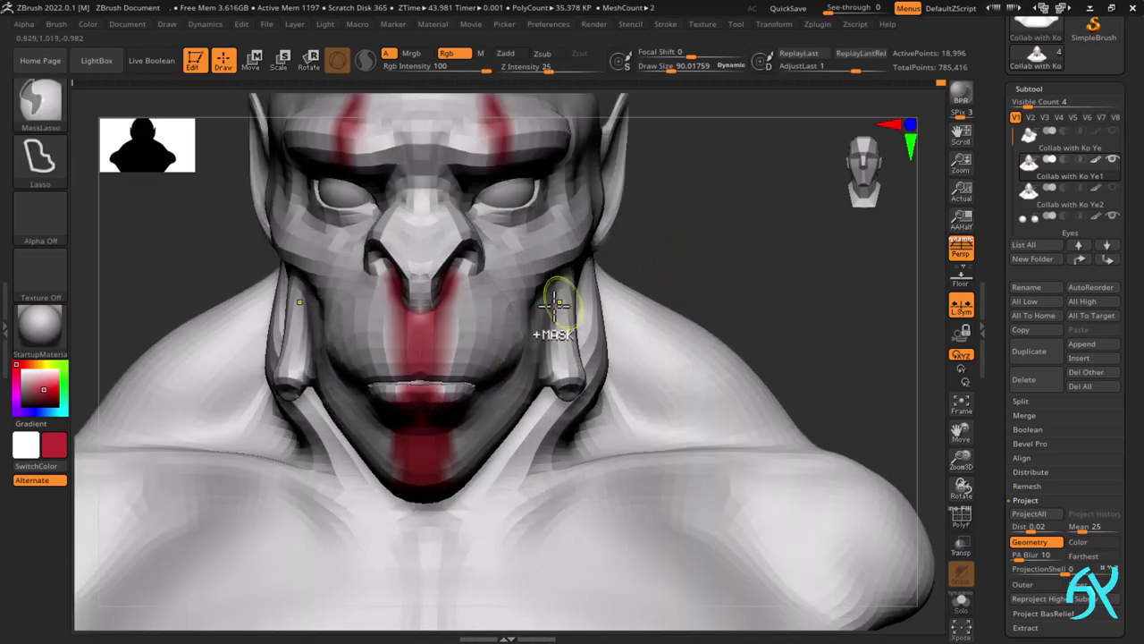
key(d)
key(d)
mouse_move(584, 329)
ctrl+right_down()
mouse_move(656, 266)
mouse_move(659, 297)
ctrl+right_up()
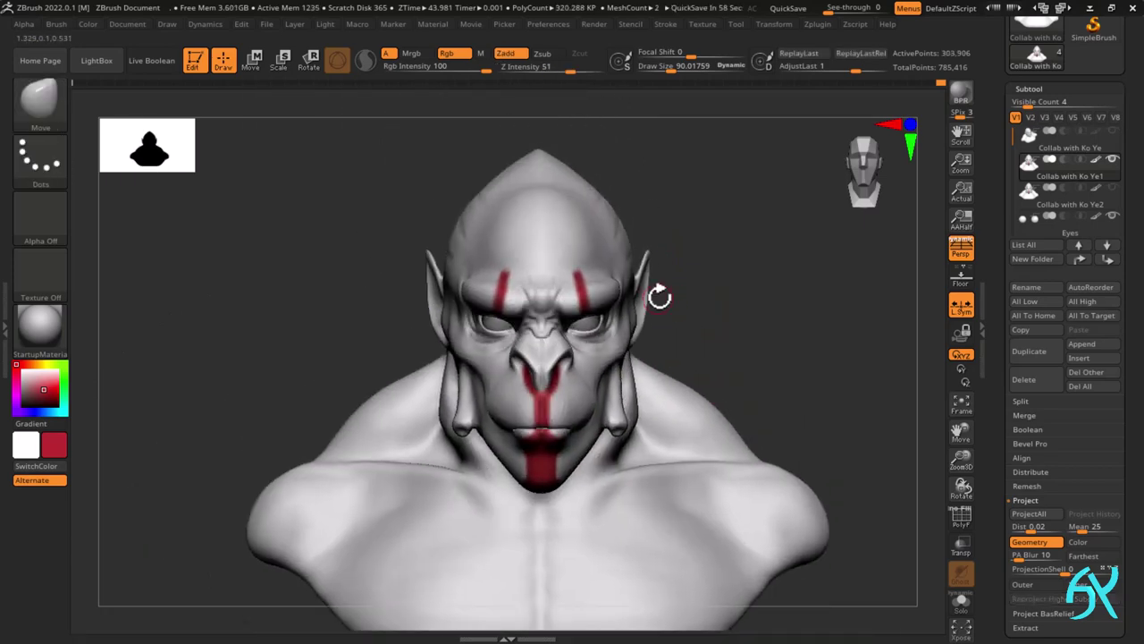
- Drop two subdivision levels and pull the nostril wings outward with the Move brush
key(shift+d)
key(shift+d)
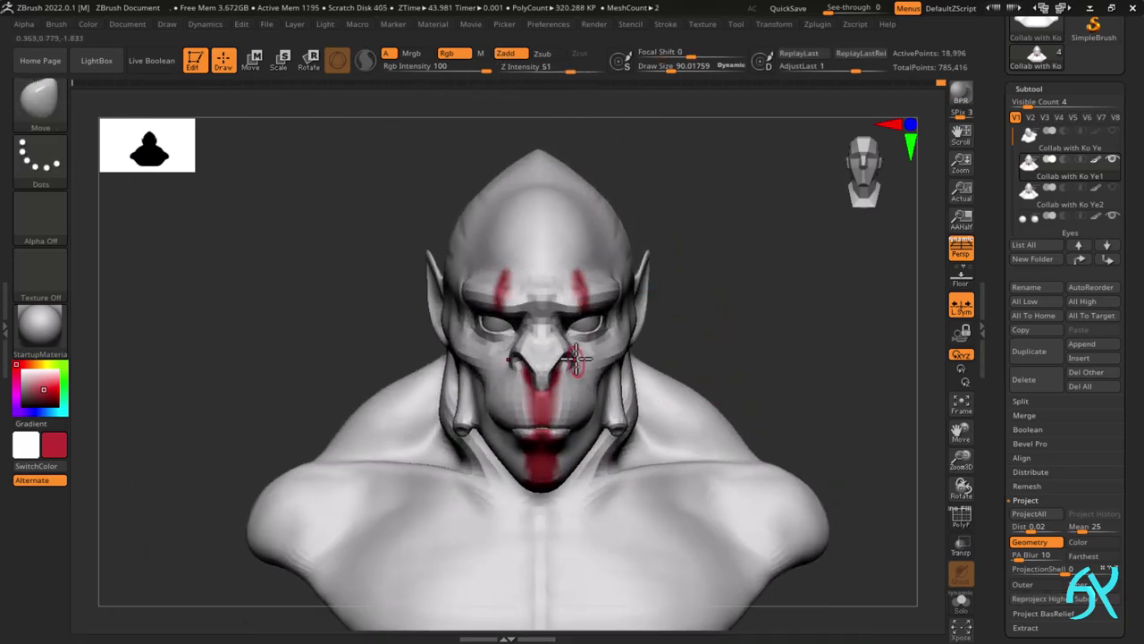
mouse_move(575, 364)
ctrl+right_down()
mouse_move(566, 370)
mouse_move(567, 348)
ctrl+right_up()
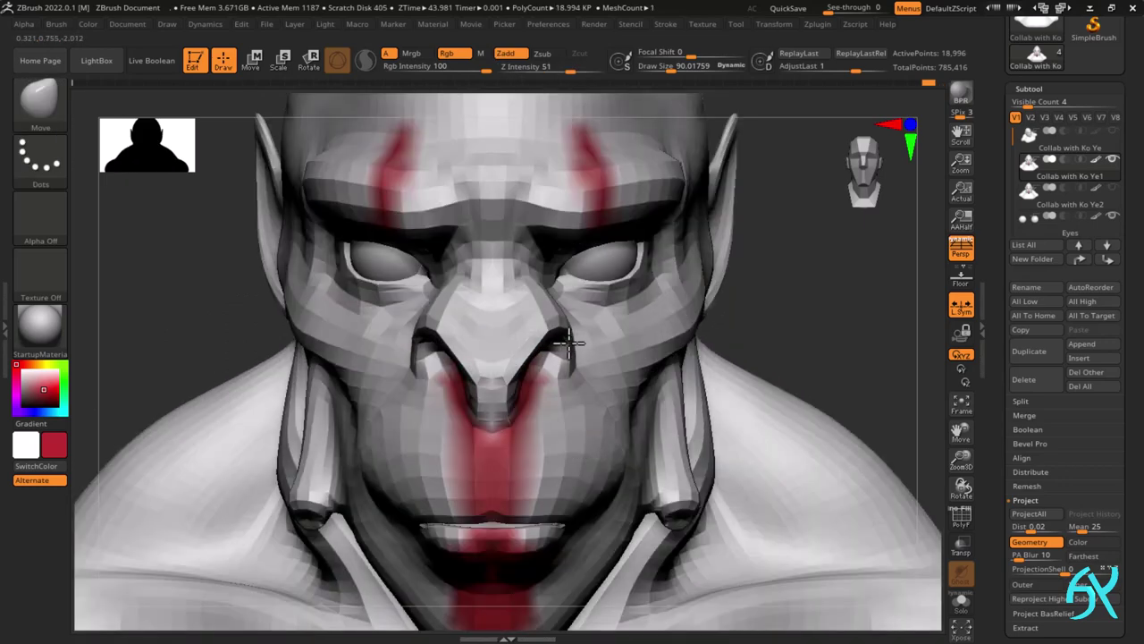
drag(567, 340, 579, 345)
right_drag(593, 348, 548, 388)
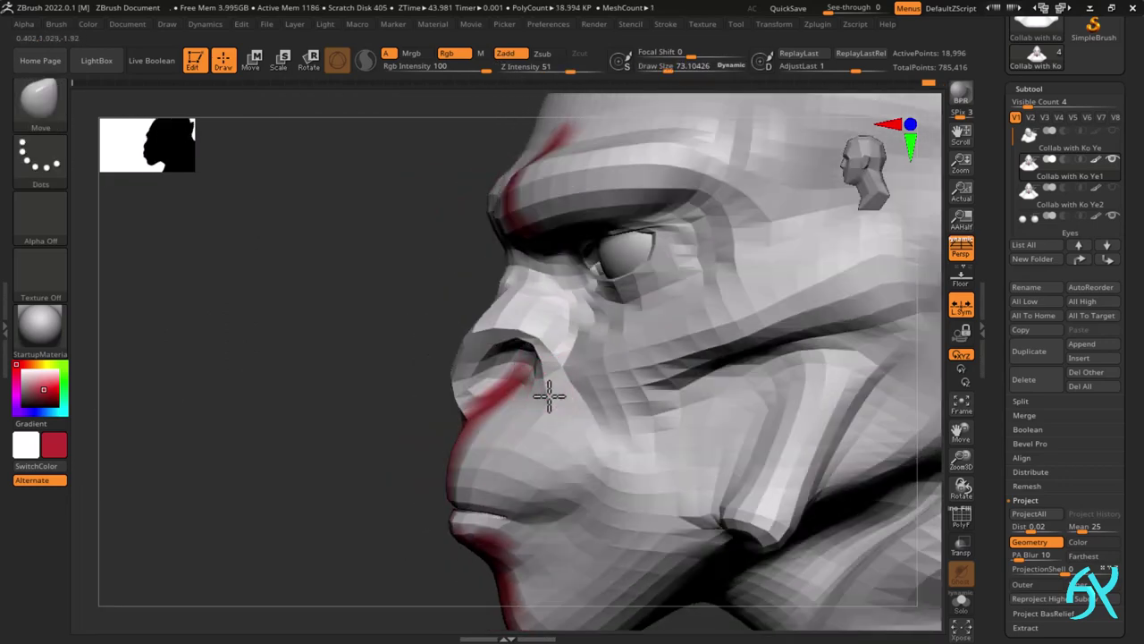
- Shape the back edge of the nostril wing in profile with the Move brush at a Draw Size of about 73
drag(549, 396, 541, 390)
shift+right_drag(542, 392, 562, 402)
drag(579, 390, 557, 355)
key(s)
mouse_move(557, 355)
right_down()
mouse_move(534, 346)
mouse_move(531, 398)
mouse_move(580, 400)
right_up()
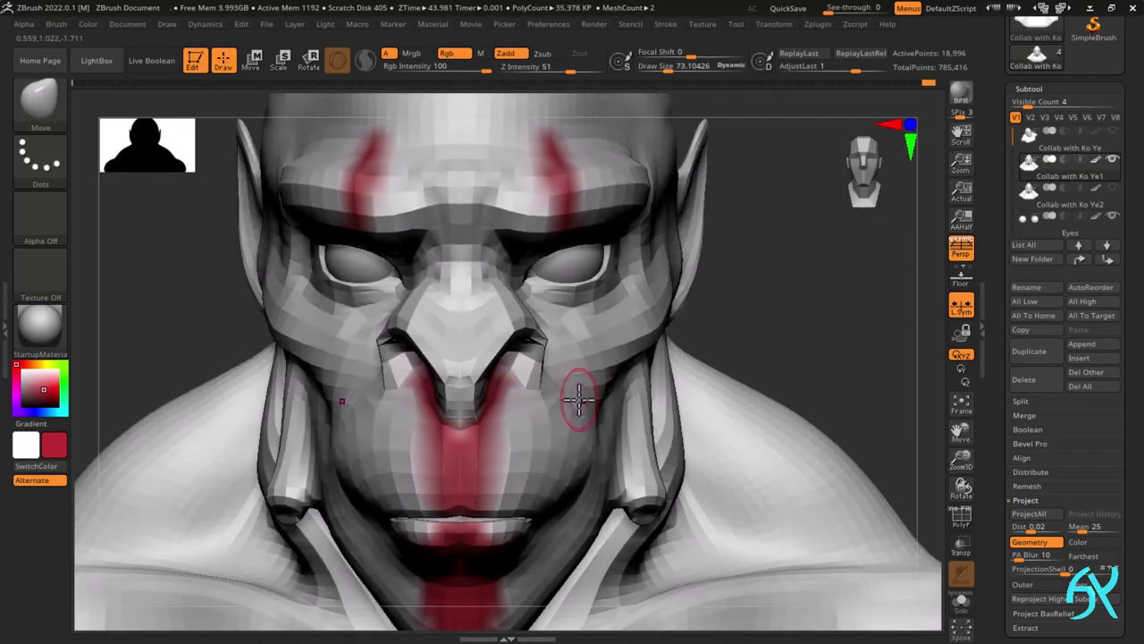
- Refine the nostril rim and underside from the side and below with the Move brush at a Draw Size of about 54
key(shift+f)
mouse_move(547, 364)
right_down()
mouse_move(564, 342)
mouse_move(534, 310)
mouse_move(536, 327)
mouse_move(462, 343)
right_up()
key(shift+f)
drag(462, 343, 465, 410)
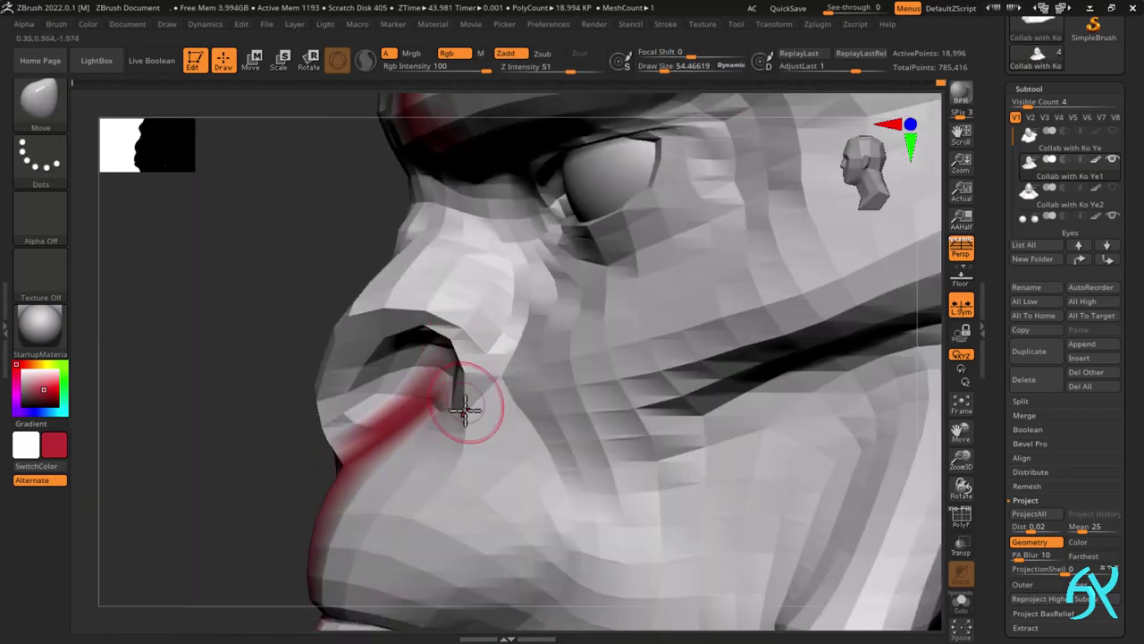
shift+right_drag(489, 362, 516, 343)
right_drag(445, 341, 454, 253)
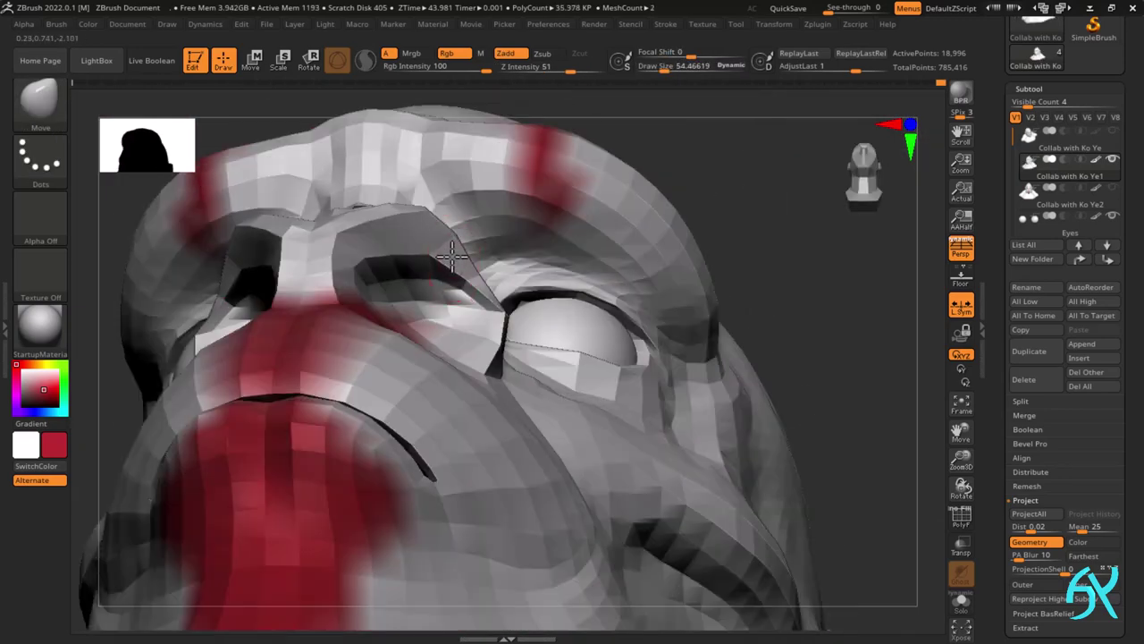
shift+right_drag(225, 302, 358, 481)
drag(358, 481, 365, 502)
shift+right_drag(362, 483, 623, 314)
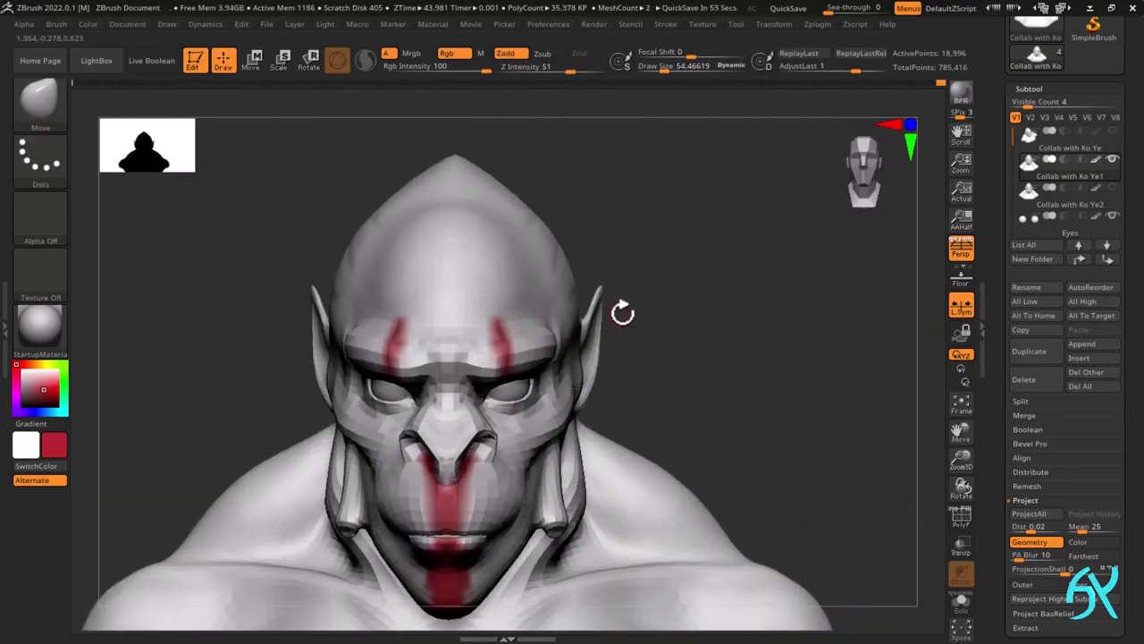
- Raise the head two subdivision levels, reduce the Move Draw Size to about 42 and examine the nostrils
ctrl+right_drag(433, 447, 411, 446)
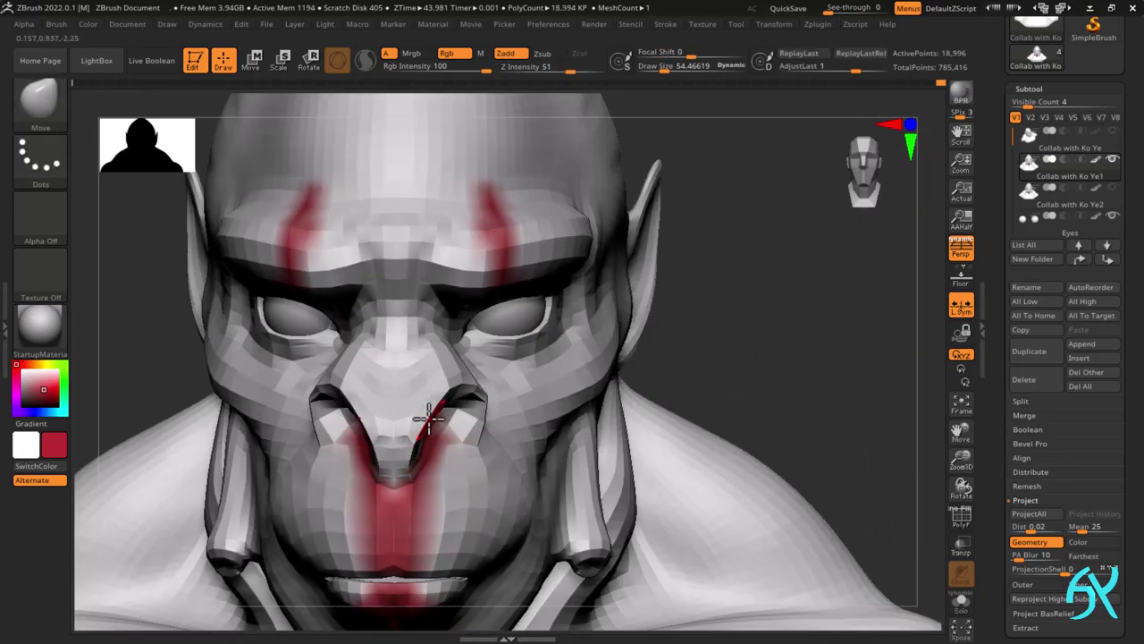
mouse_move(462, 391)
right_down()
mouse_move(490, 414)
mouse_move(413, 401)
mouse_move(547, 384)
mouse_move(498, 383)
mouse_move(544, 416)
right_up()
key(shift+f)
key(shift+f)
key(d)
key(d)
mouse_move(545, 415)
ctrl+right_down()
mouse_move(544, 447)
mouse_move(537, 406)
ctrl+right_up()
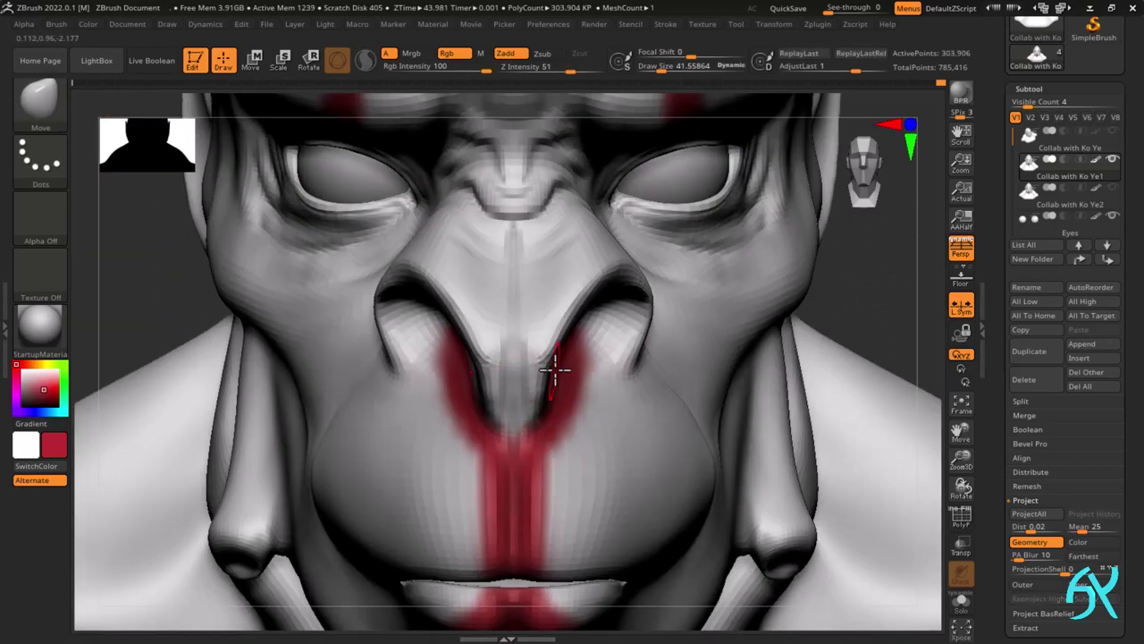
- Drop one subdivision level and adjust the nostril rims with the Move brush at a Draw Size of about 33
right_drag(561, 389, 501, 375)
key(shift+d)
right_drag(501, 375, 417, 334)
drag(417, 334, 409, 366)
right_drag(408, 365, 266, 405)
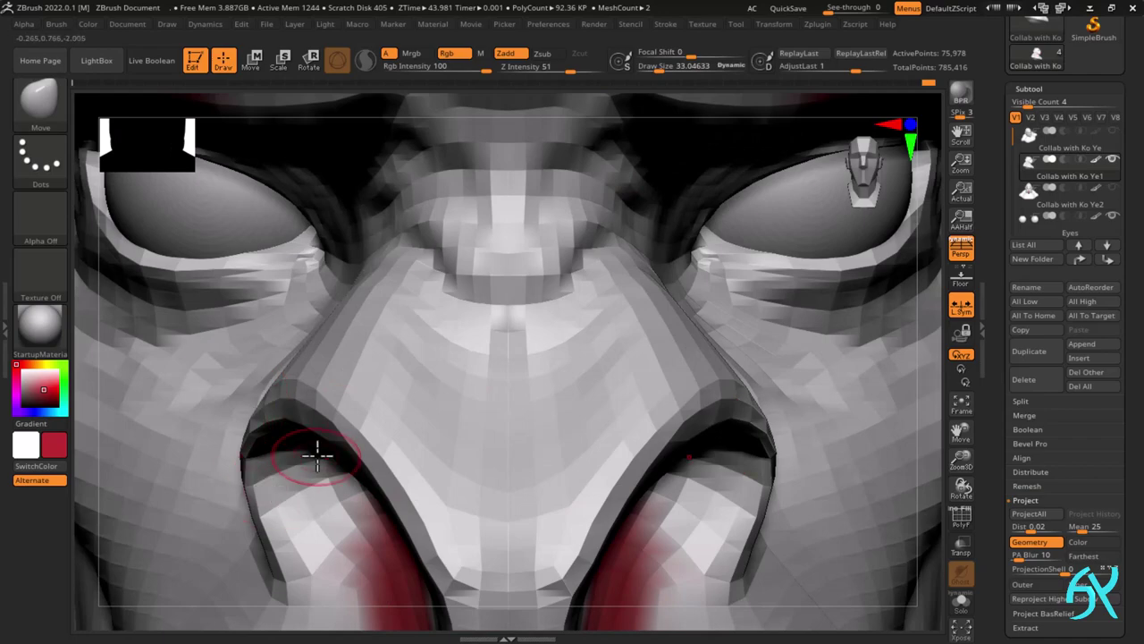
right_drag(317, 455, 465, 429)
ctrl+right_drag(465, 429, 639, 322)
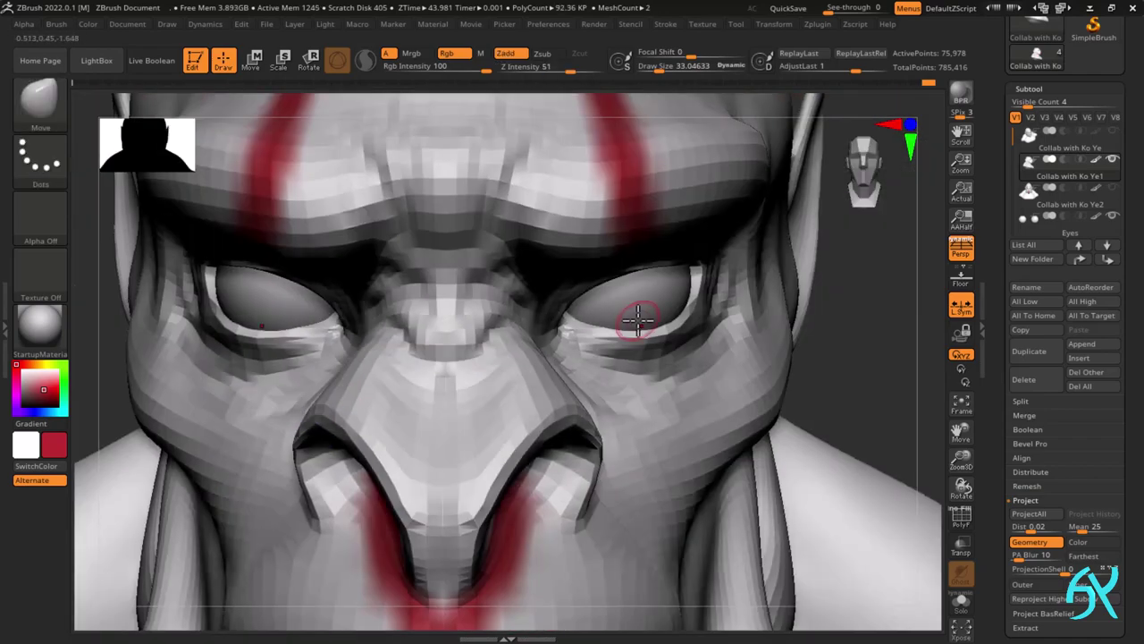
ctrl+right_drag(318, 466, 385, 510)
mouse_move(384, 510)
ctrl+right_down()
mouse_move(646, 331)
mouse_move(510, 500)
mouse_move(492, 419)
mouse_move(512, 495)
mouse_move(511, 473)
ctrl+right_up()
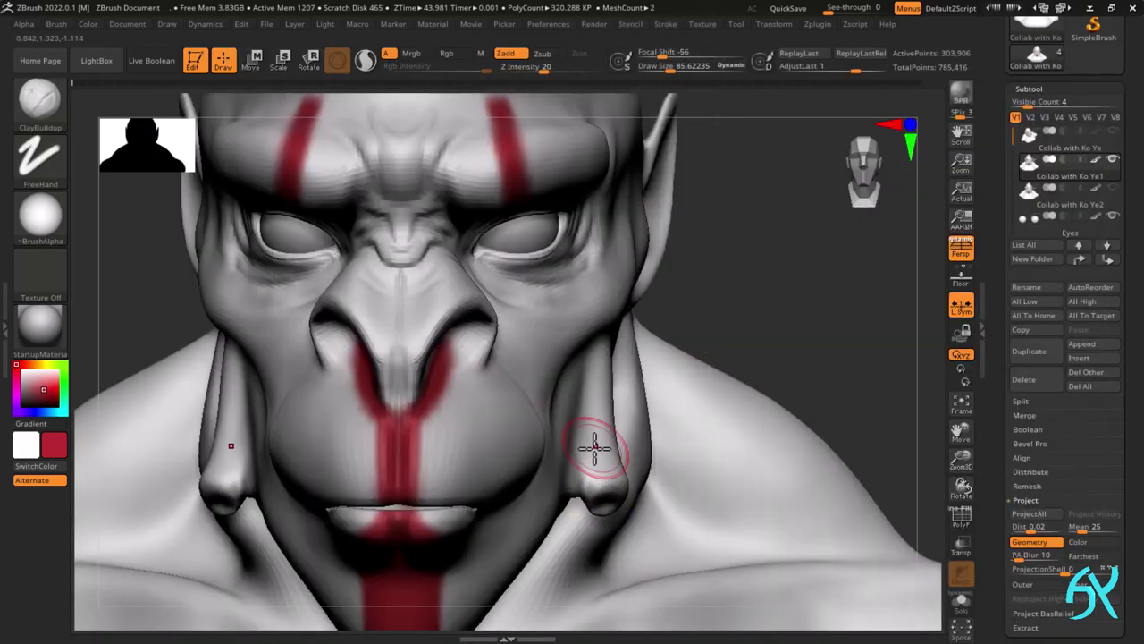
- Carve the hollow between the muzzle and the hanging cheek fold with the DamStandard brush at a Draw Size of about 86
key(b)
key(d)
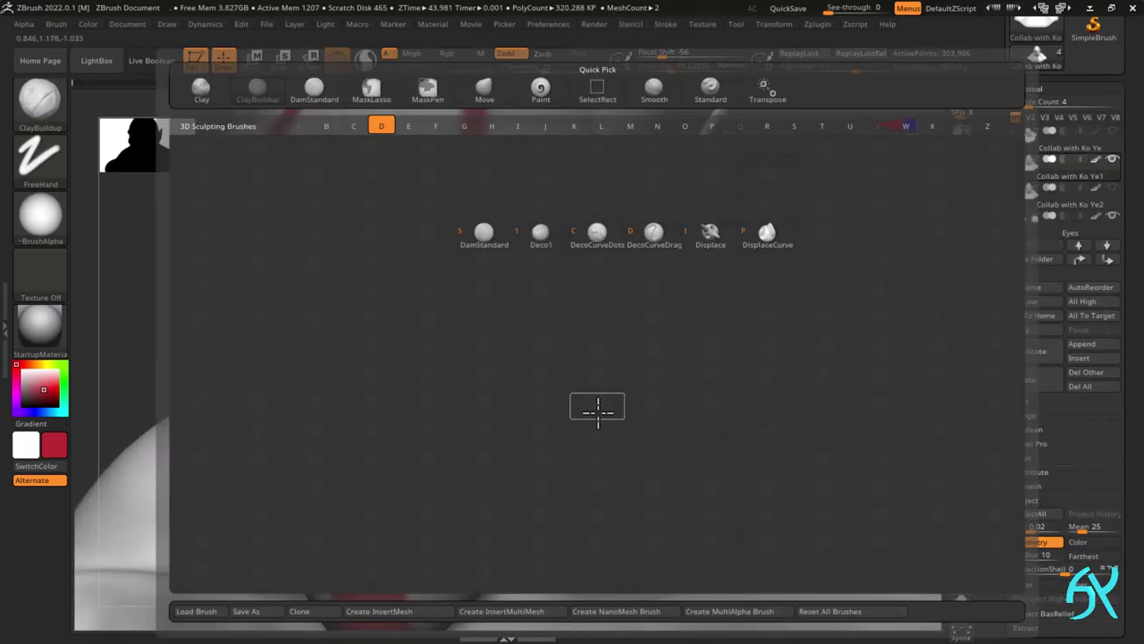
key(s)
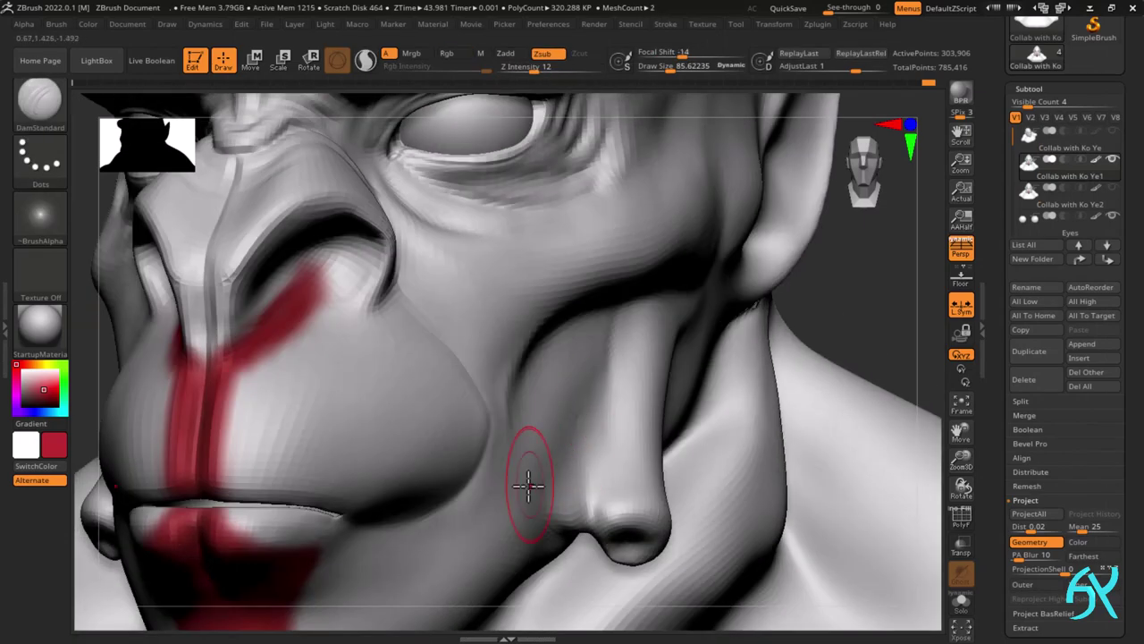
key(ctrl+shift)
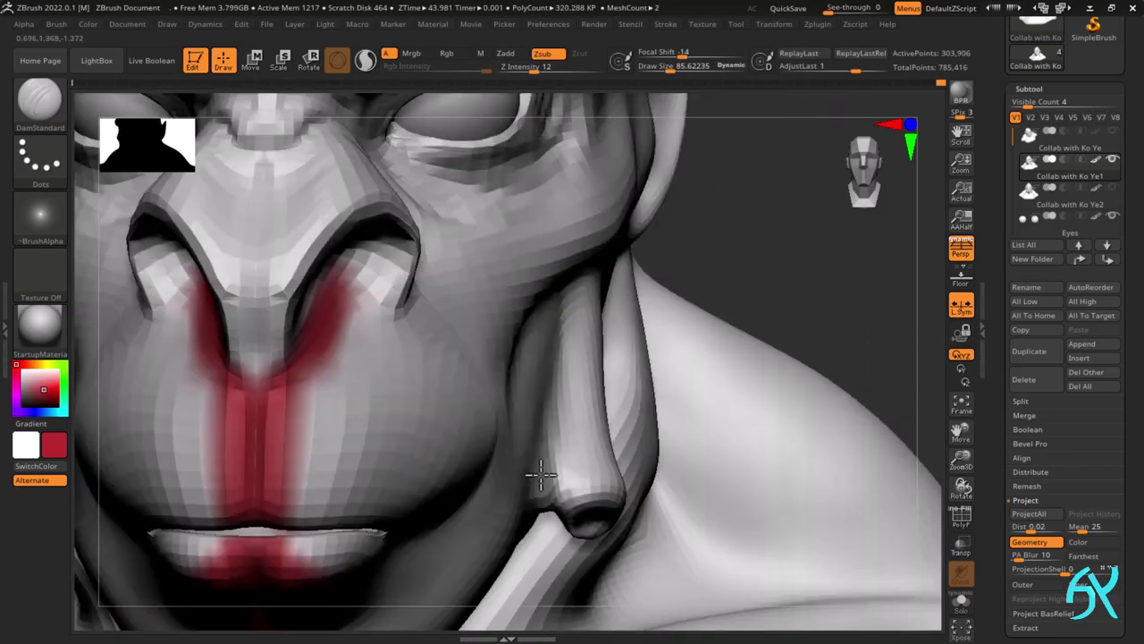
mouse_move(509, 429)
right_down()
mouse_move(542, 334)
mouse_move(455, 459)
right_up()
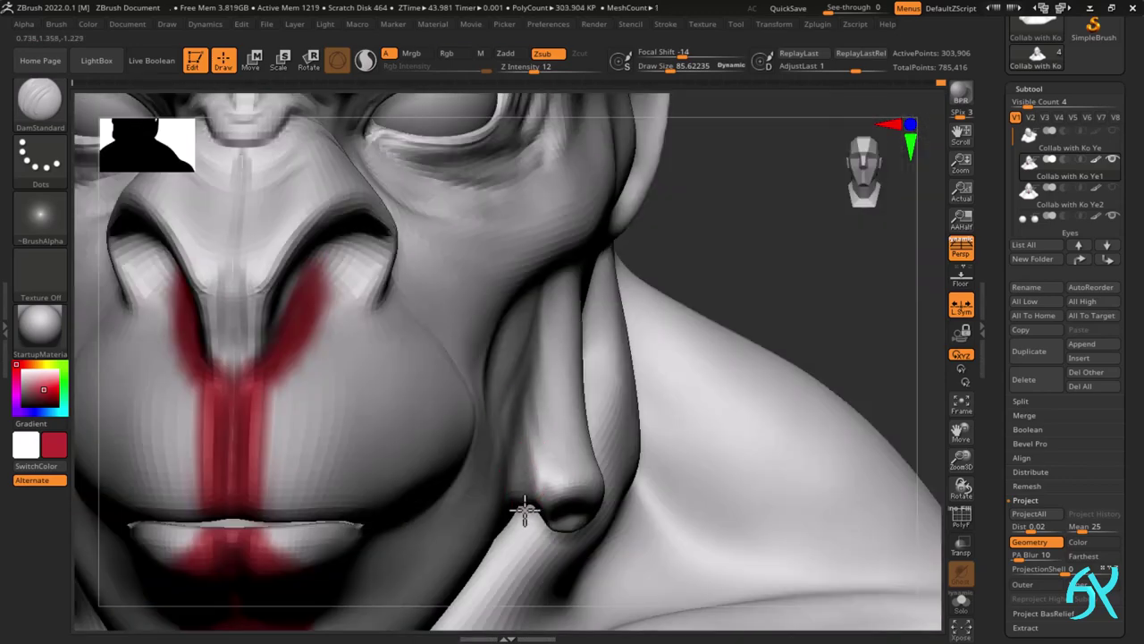
ctrl+right_drag(524, 509, 649, 317)
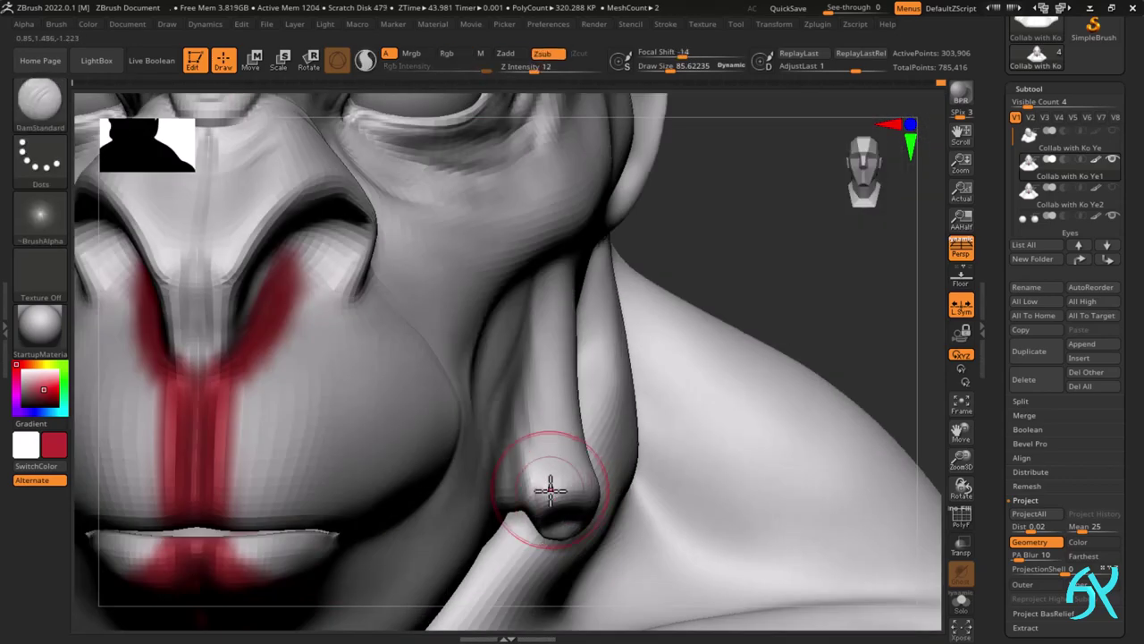
- Build up the form around the lower end of the cheek fold with ClayBuildup at a Draw Size of about 45
key(b)
key(c)
key(b)
key(s)
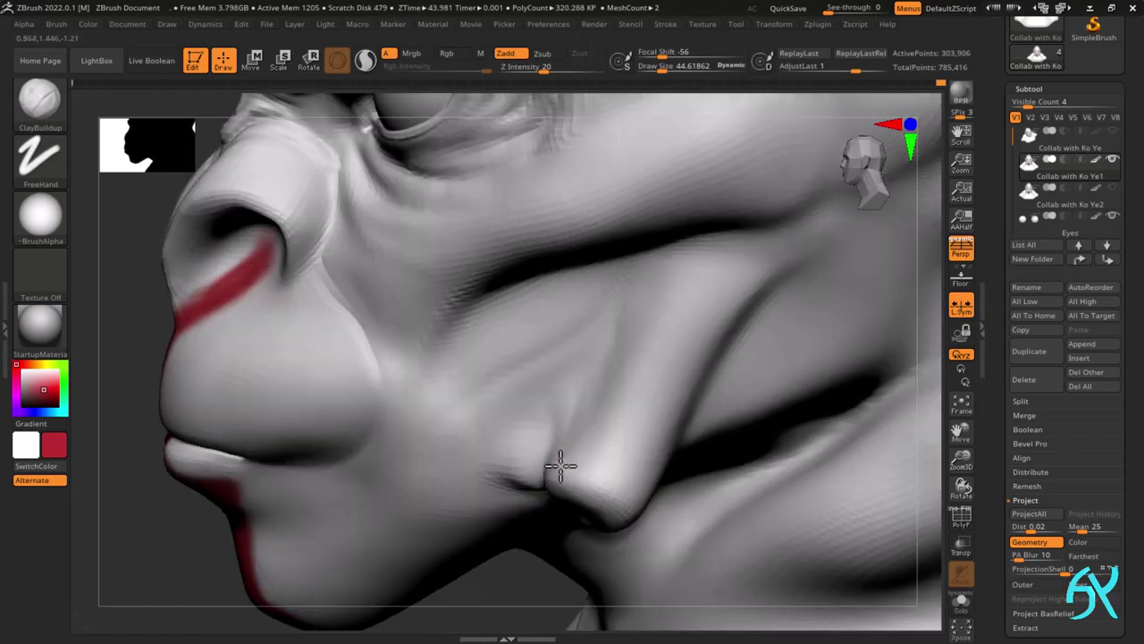
shift+right_drag(560, 465, 393, 501)
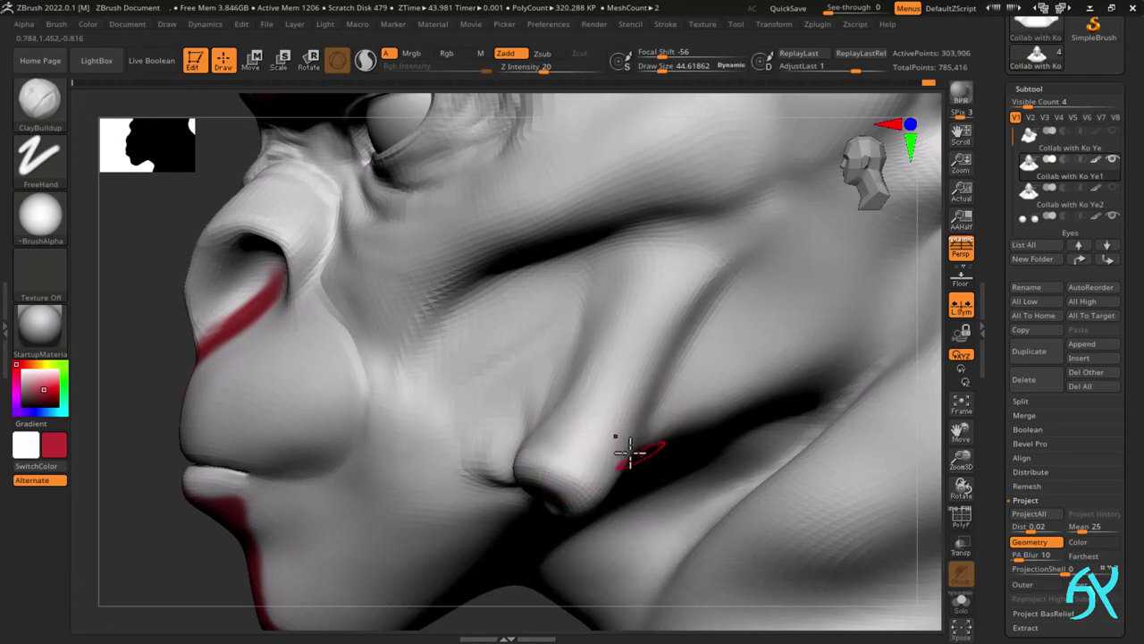
right_drag(629, 455, 662, 336)
right_drag(615, 372, 527, 426)
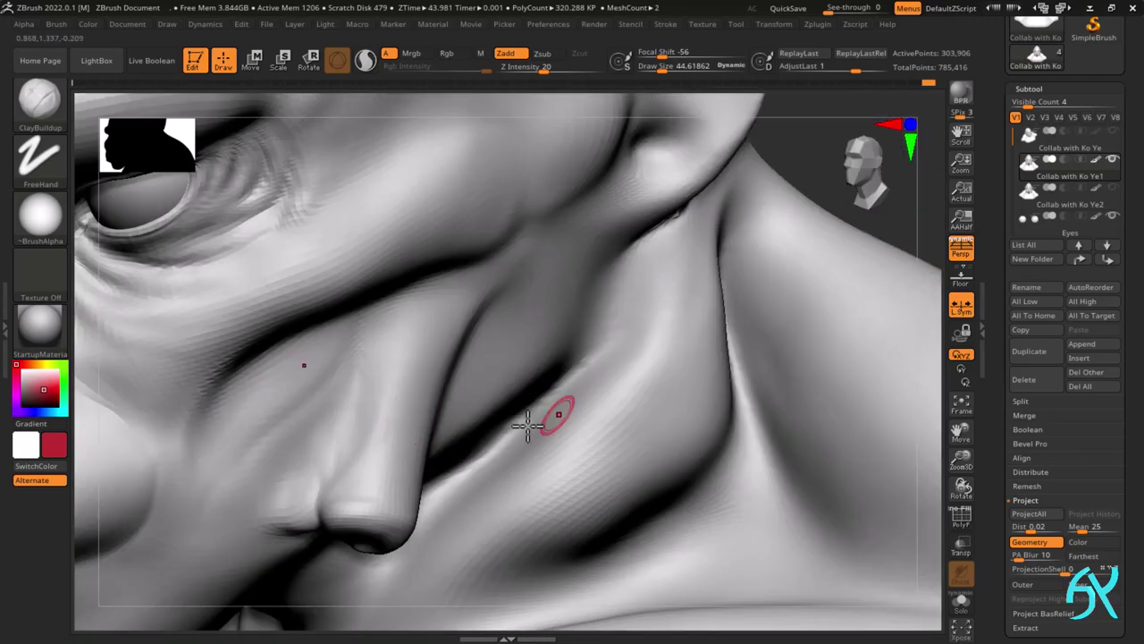
- Add muscle strands between the cheek fold and the ear with ClayBuildup at a Draw Size of about 65
mouse_move(432, 385)
right_down()
mouse_move(420, 429)
mouse_move(544, 363)
mouse_move(501, 358)
right_up()
key(s)
drag(605, 378, 611, 379)
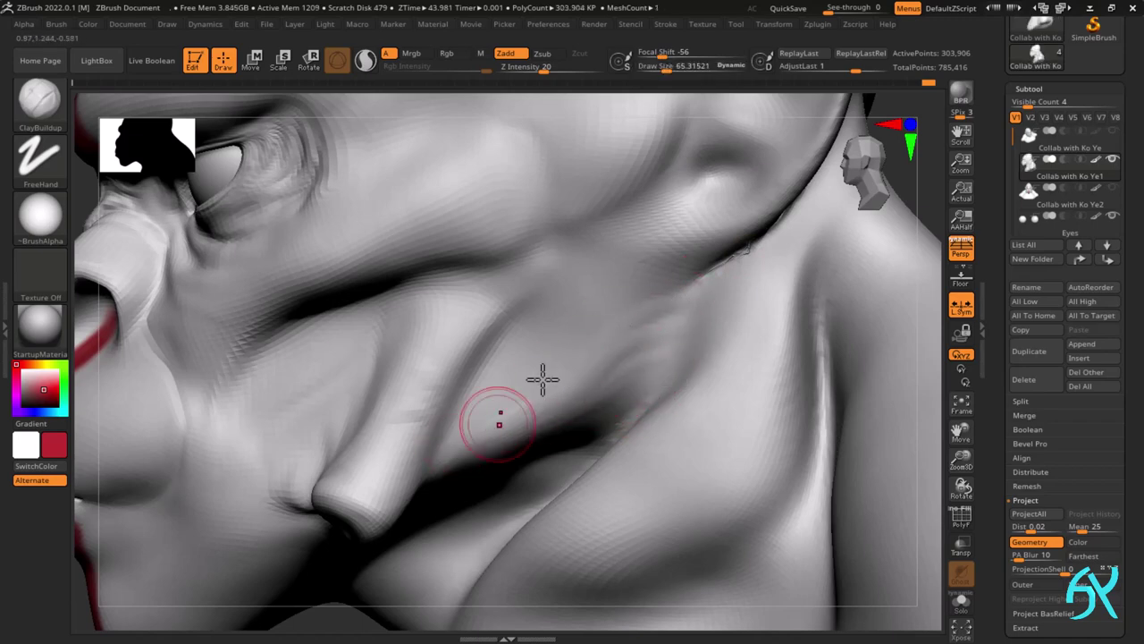
right_drag(543, 379, 560, 372)
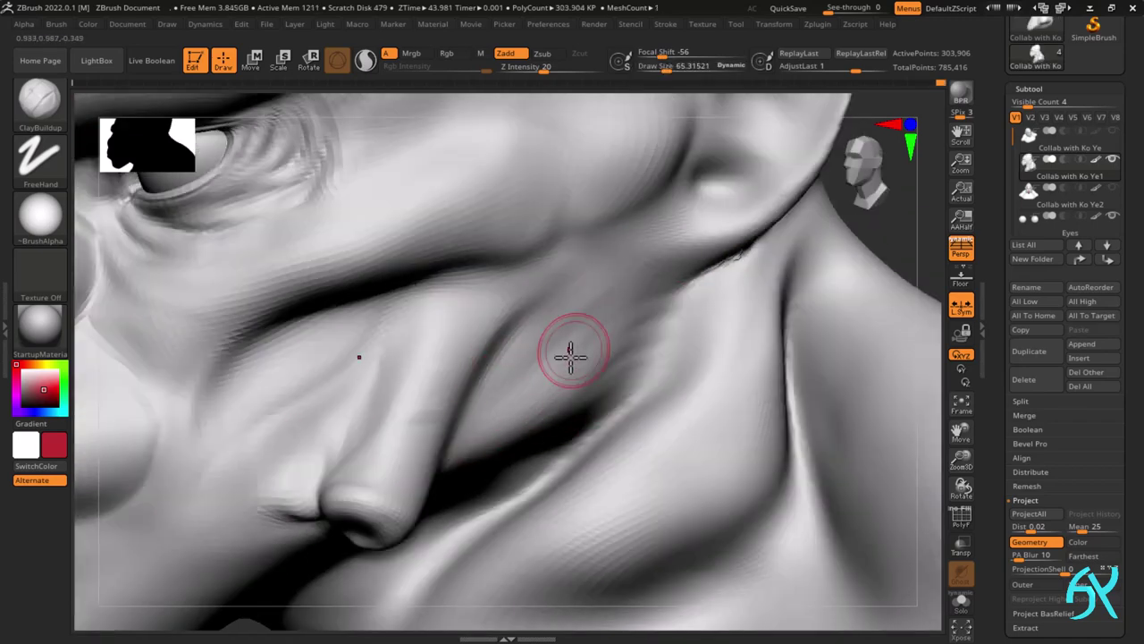
drag(652, 307, 673, 284)
mouse_move(629, 388)
ctrl+right_down()
mouse_move(600, 347)
mouse_move(596, 372)
ctrl+right_up()
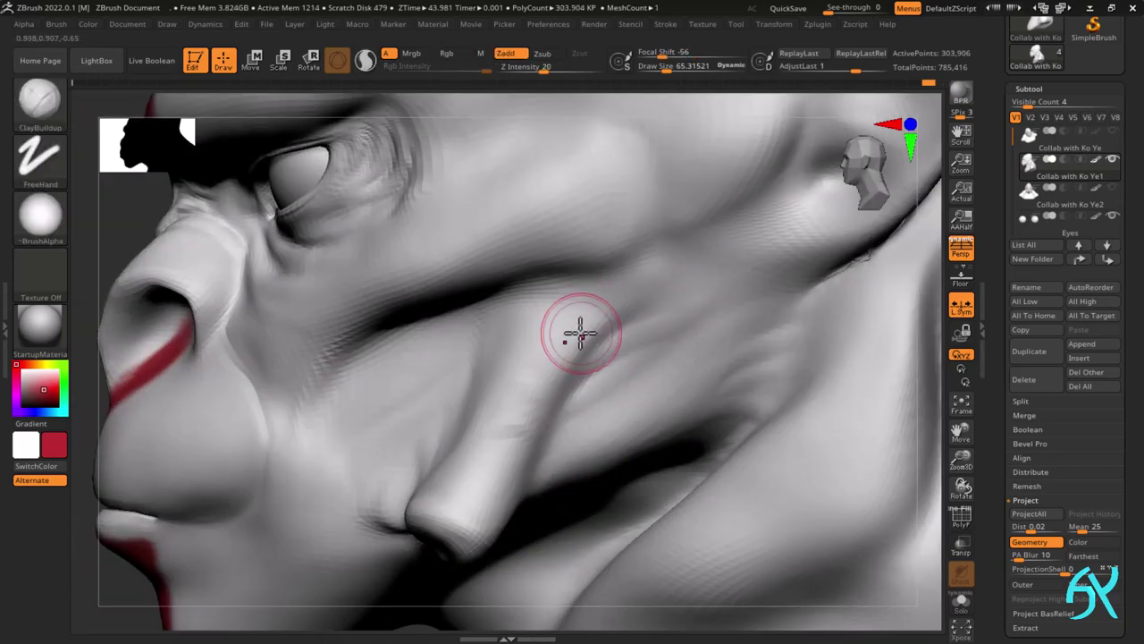
drag(579, 244, 564, 250)
- Refine the cheekbone and the top of the cheek fold with ClayBuildup, checking the result on the whole bust
mouse_move(629, 168)
alt+right_down()
mouse_move(542, 256)
mouse_move(517, 315)
alt+right_up()
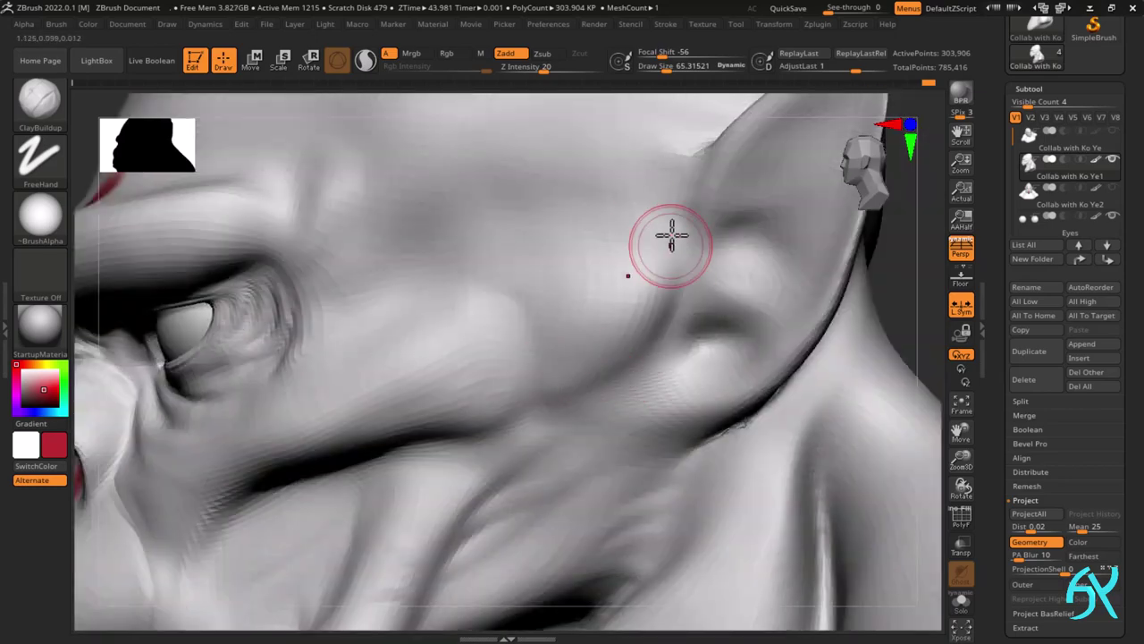
ctrl+right_drag(672, 236, 625, 299)
right_drag(533, 429, 608, 438)
mouse_move(421, 426)
right_down()
mouse_move(409, 455)
mouse_move(436, 422)
mouse_move(528, 438)
right_up()
drag(432, 483, 439, 409)
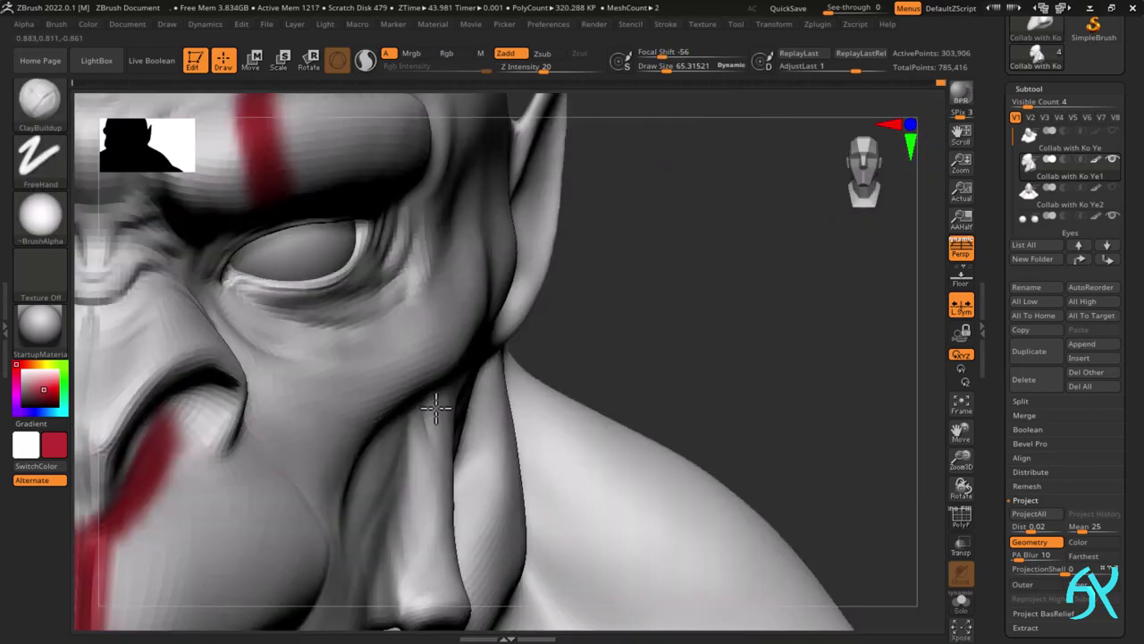
right_drag(439, 409, 376, 415)
right_drag(456, 376, 572, 323)
mouse_move(688, 286)
ctrl+right_down()
mouse_move(748, 284)
mouse_move(707, 291)
ctrl+right_up()
mouse_move(707, 292)
right_down()
mouse_move(745, 282)
mouse_move(802, 334)
mouse_move(843, 334)
right_up()
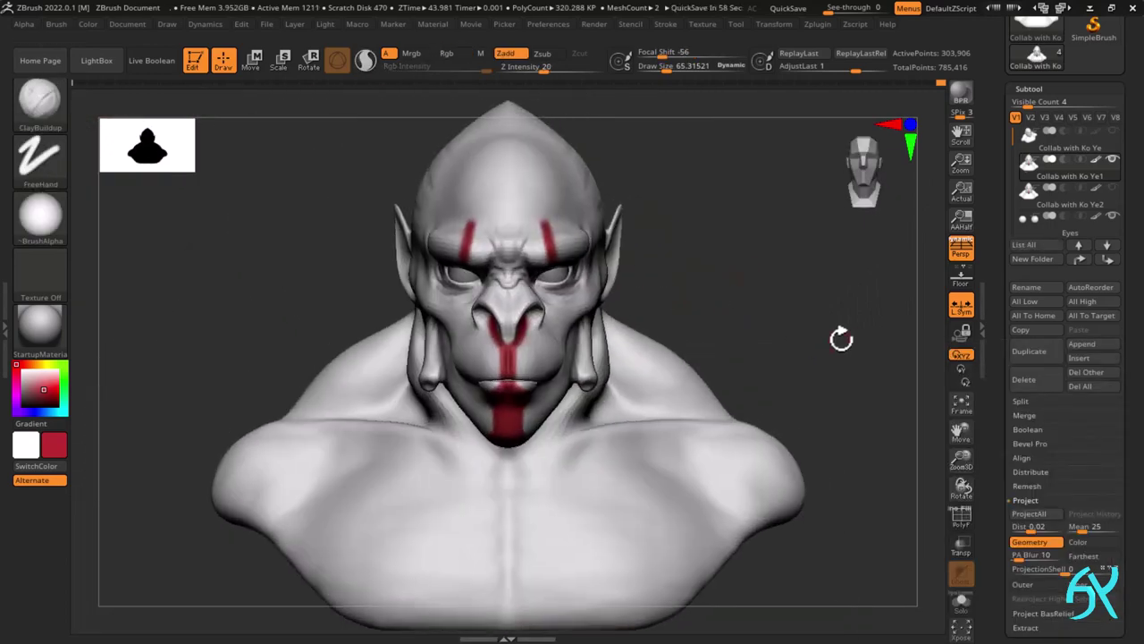
- Preview the bust with a ToonShader material and restore the StartupMaterial
click(47, 324)
click(860, 545)
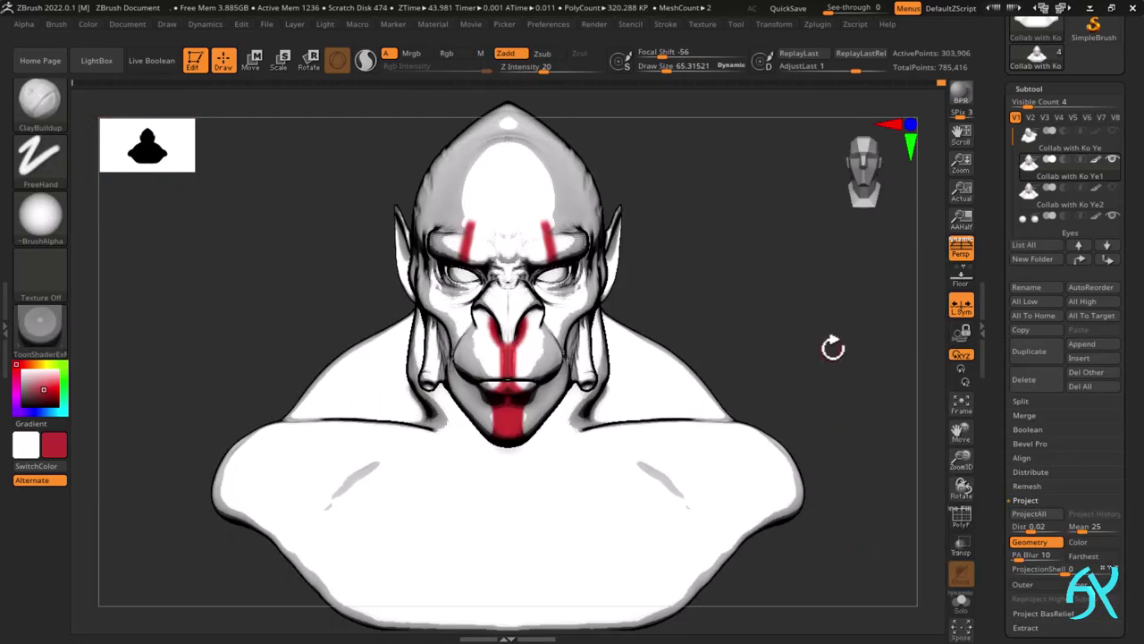
right_drag(833, 347, 838, 339)
click(41, 327)
click(229, 487)
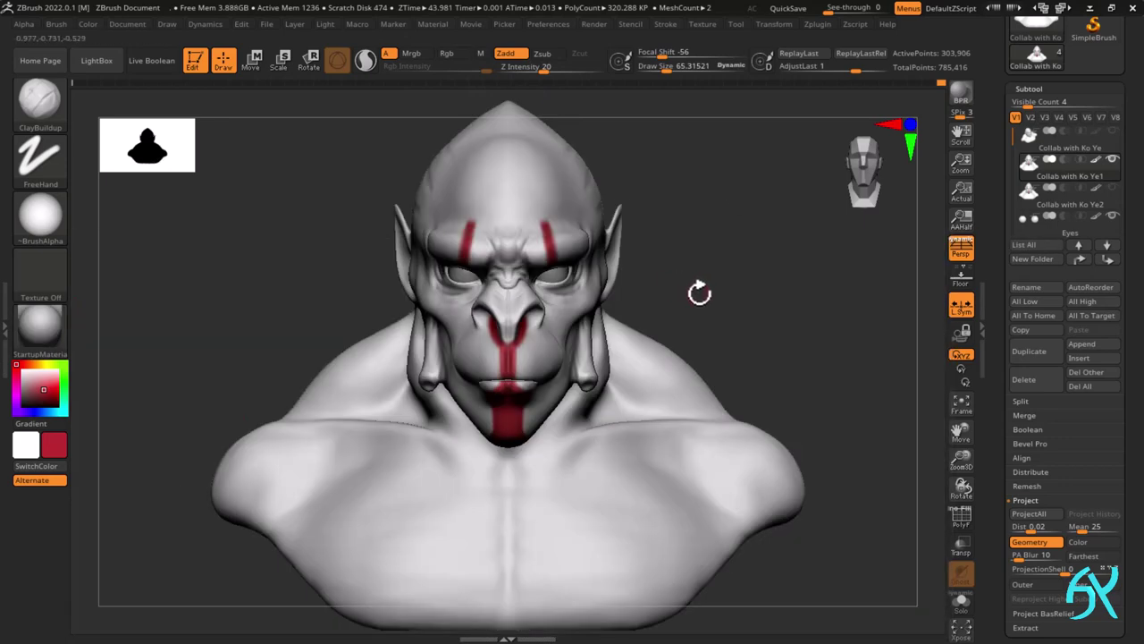
- Refine the nose bridge, tip and septum with ClayBuildup at a Draw Size of about 42
ctrl+right_drag(699, 293, 666, 429)
right_drag(666, 430, 486, 362)
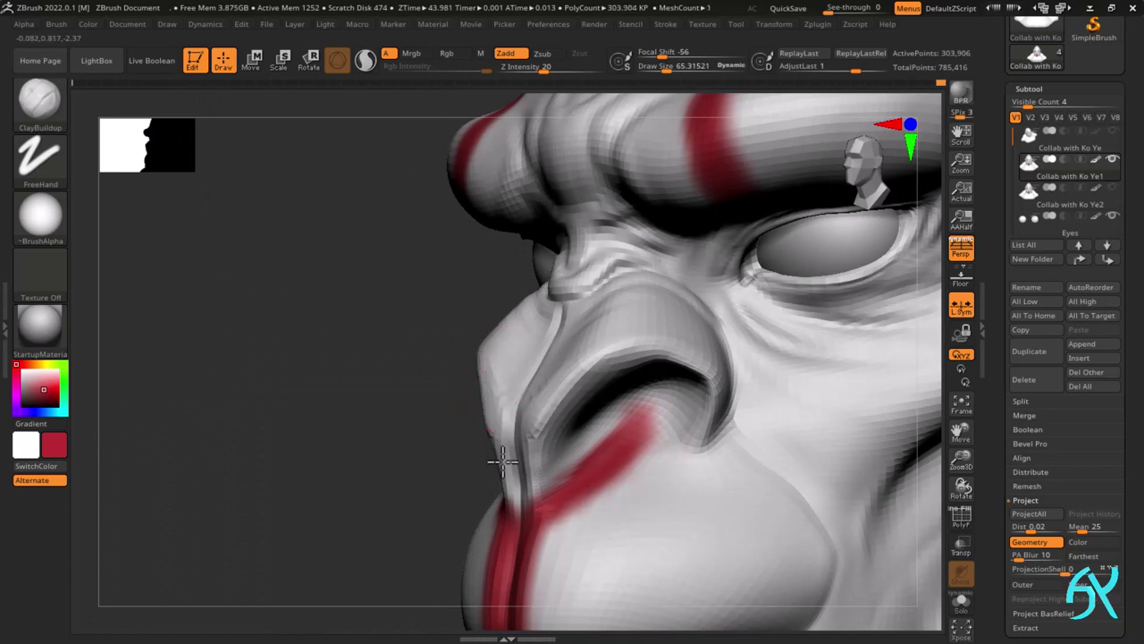
shift+right_drag(503, 461, 546, 381)
mouse_move(450, 358)
right_down()
mouse_move(590, 385)
mouse_move(528, 337)
mouse_move(539, 310)
right_up()
key(bracketleft)
key(bracketleft)
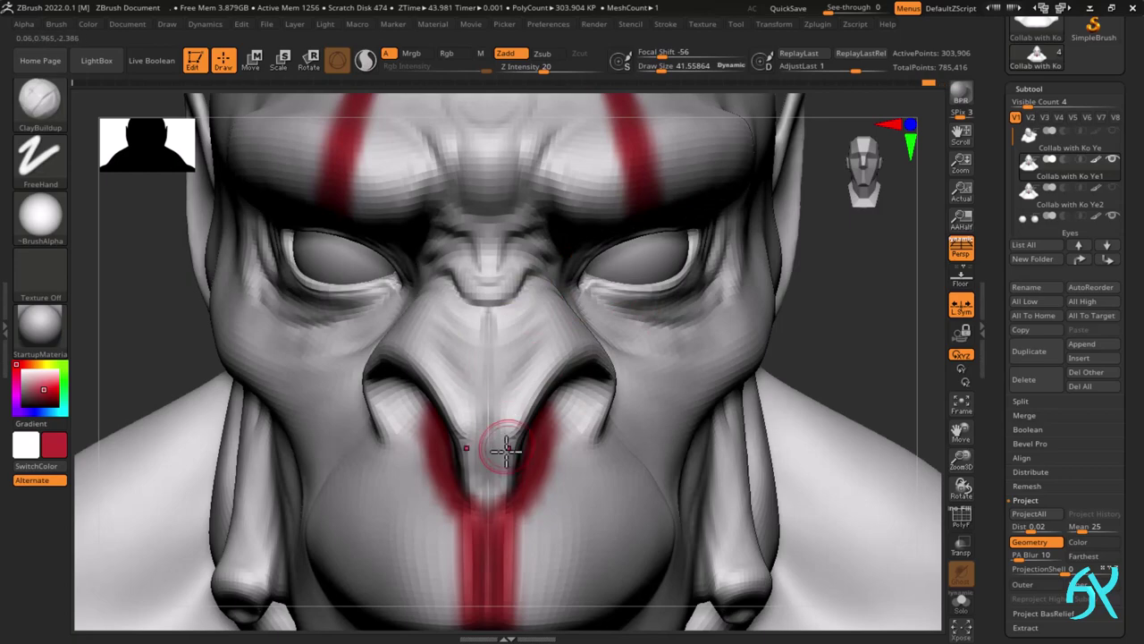
right_drag(555, 337, 631, 281)
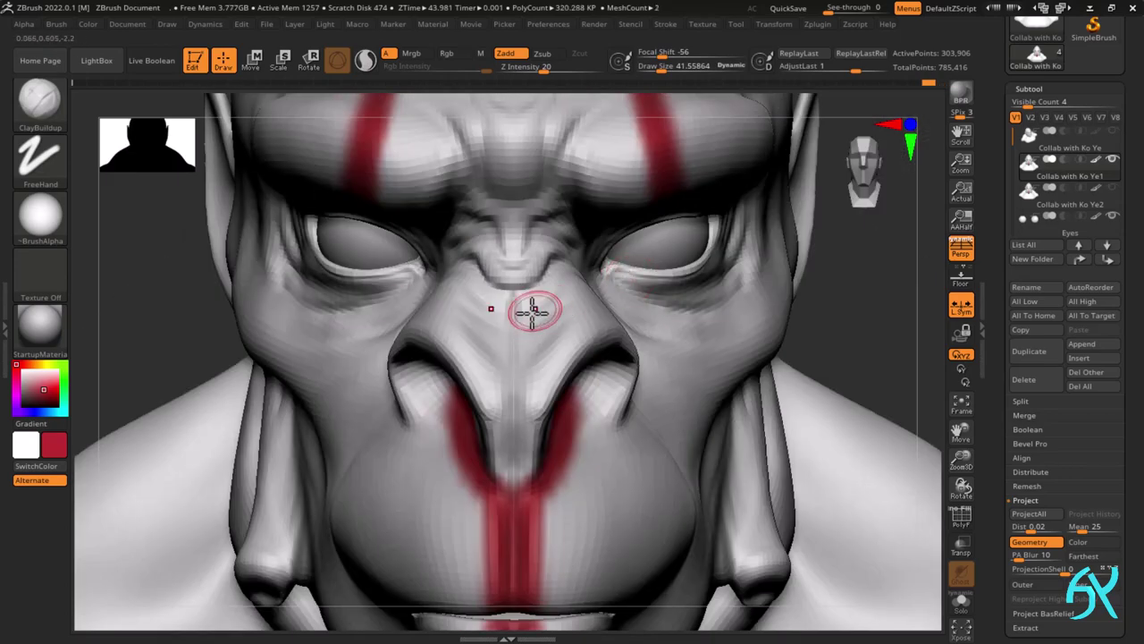
drag(599, 357, 556, 460)
mouse_move(581, 554)
ctrl+right_down()
mouse_move(486, 218)
mouse_move(652, 378)
mouse_move(626, 296)
ctrl+right_up()
- Add finer ClayBuildup strokes around the nose and muzzle at a Draw Size of about 28
key(bracketleft)
drag(578, 352, 610, 343)
mouse_move(609, 343)
right_down()
mouse_move(677, 467)
mouse_move(579, 428)
right_up()
mouse_move(633, 470)
right_down()
mouse_move(730, 429)
mouse_move(624, 497)
mouse_move(658, 492)
right_up()
mouse_move(658, 490)
mouse_down()
mouse_move(661, 465)
mouse_move(599, 465)
mouse_up()
mouse_move(599, 465)
right_down()
mouse_move(634, 396)
mouse_move(776, 369)
right_up()
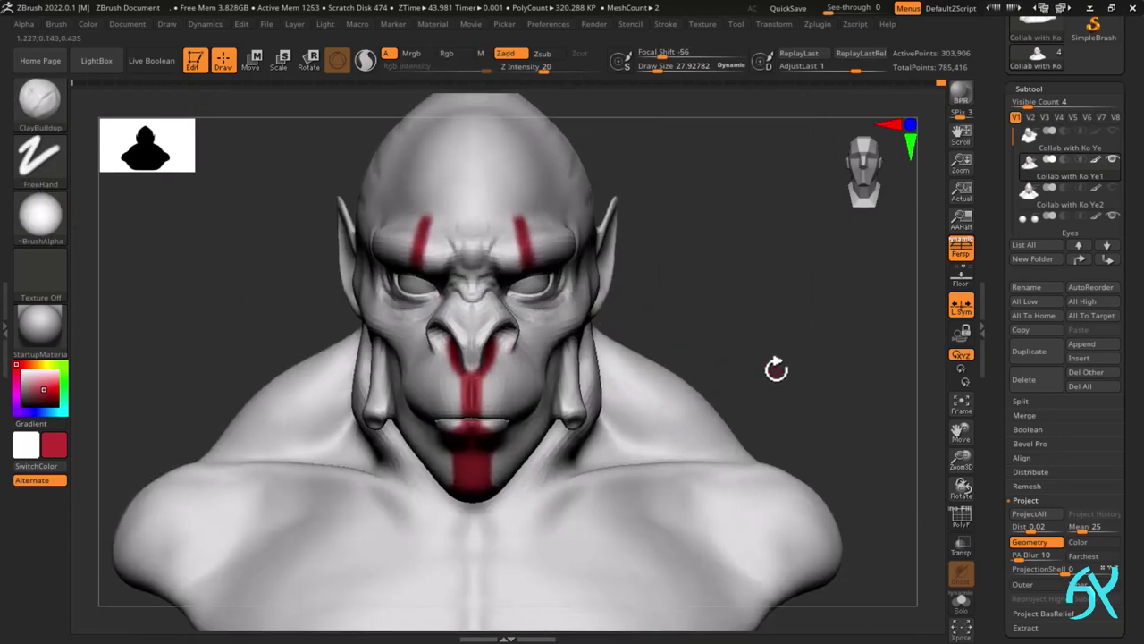
- Swap the main colour to white and fill the bust with it to clear the red face paint
click(38, 466)
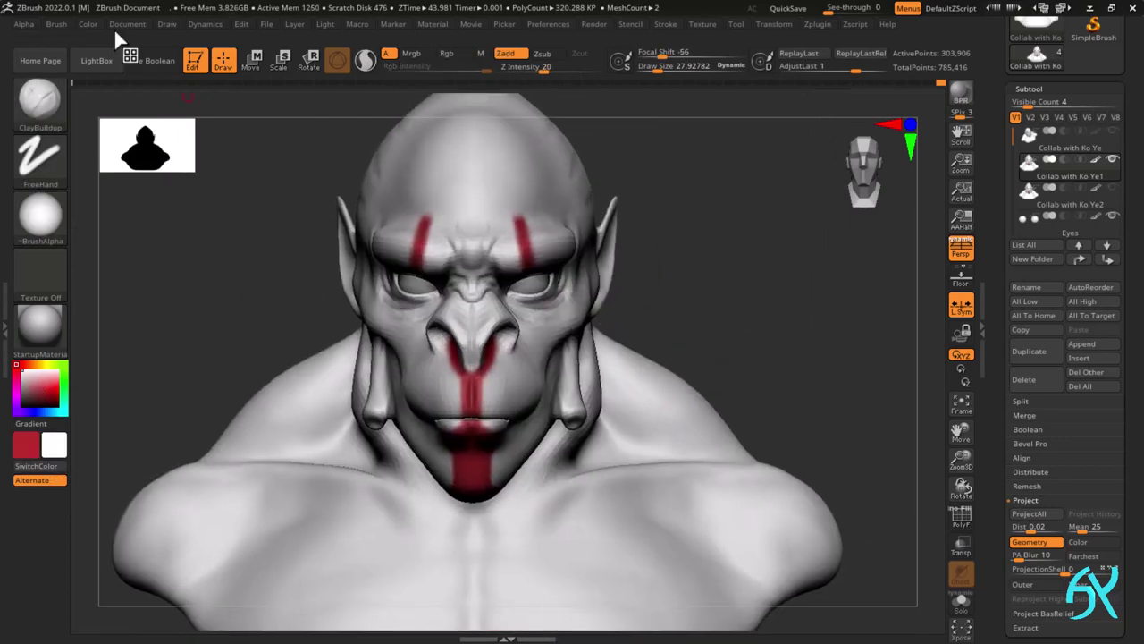
click(89, 26)
click(161, 234)
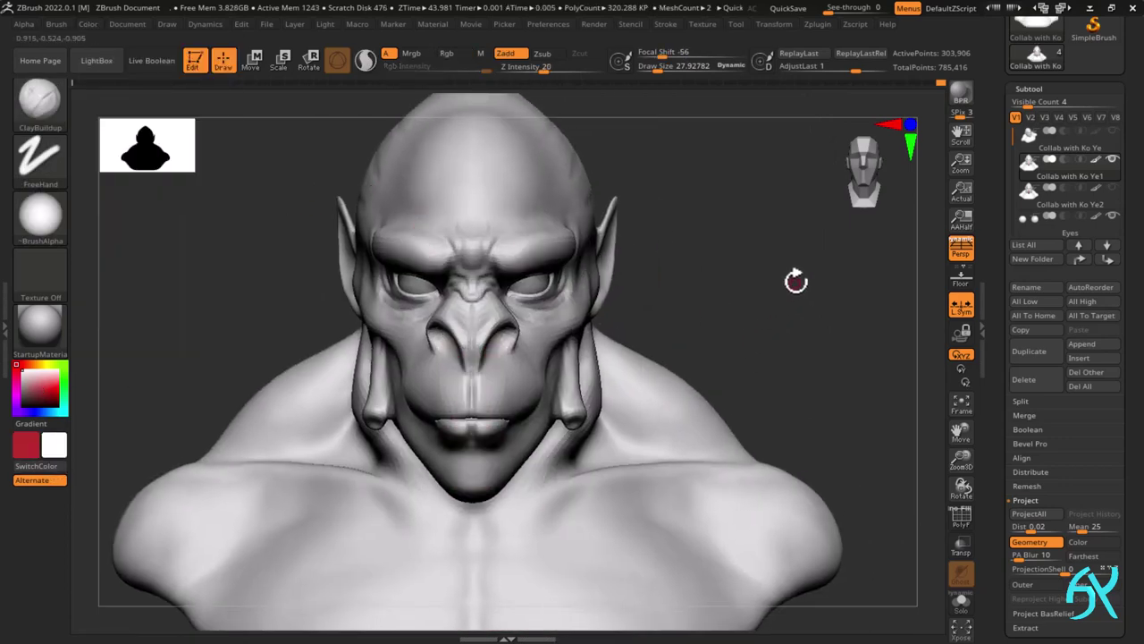
- Sculpt diagonal slit-like creases on the side of the skull above the ear with ClayBuildup at a Draw Size of about 28
right_drag(796, 281, 768, 235)
right_drag(462, 215, 431, 333)
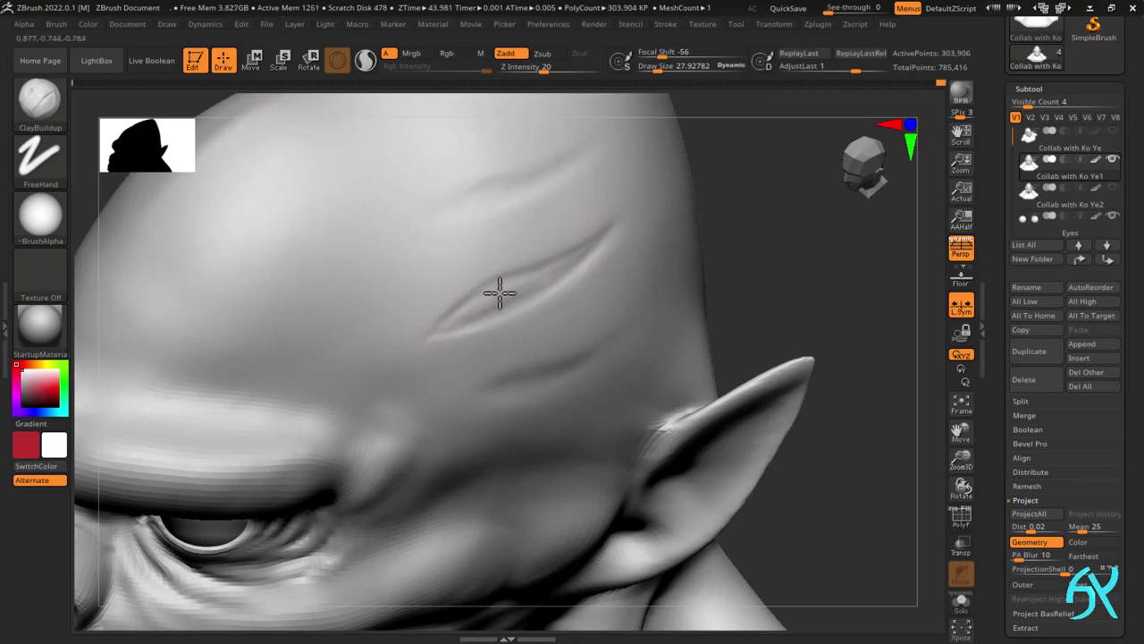
right_drag(437, 333, 528, 192)
right_drag(528, 192, 647, 333)
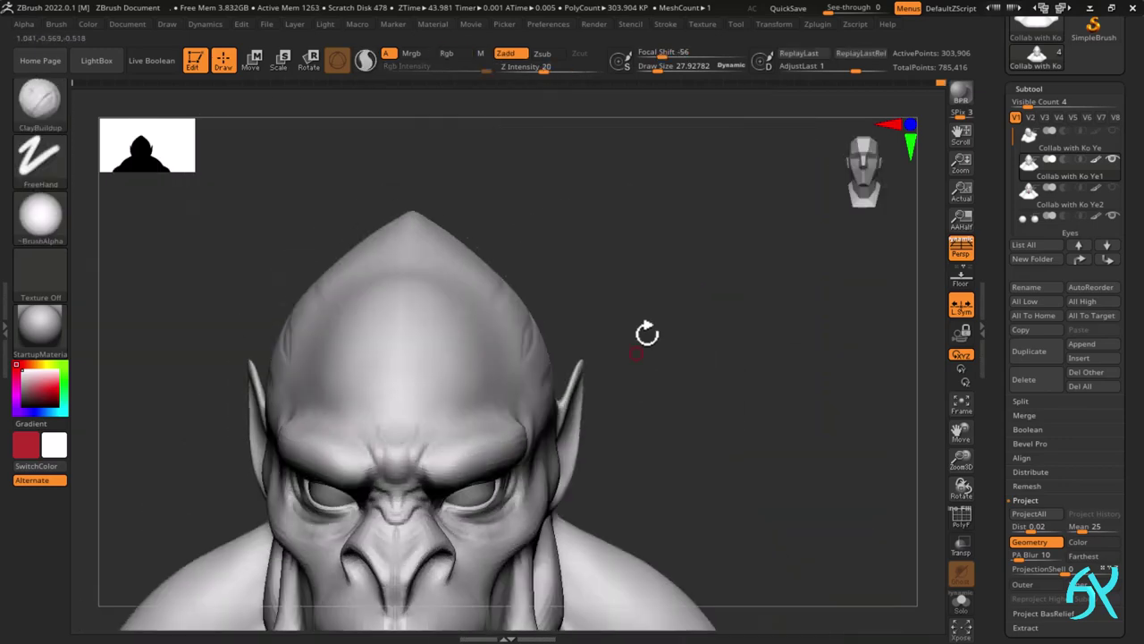
- Shape the upper crease on the side of the skull into a raised-edge slit with ClayBuildup
right_drag(533, 324, 470, 313)
ctrl+right_drag(469, 313, 498, 339)
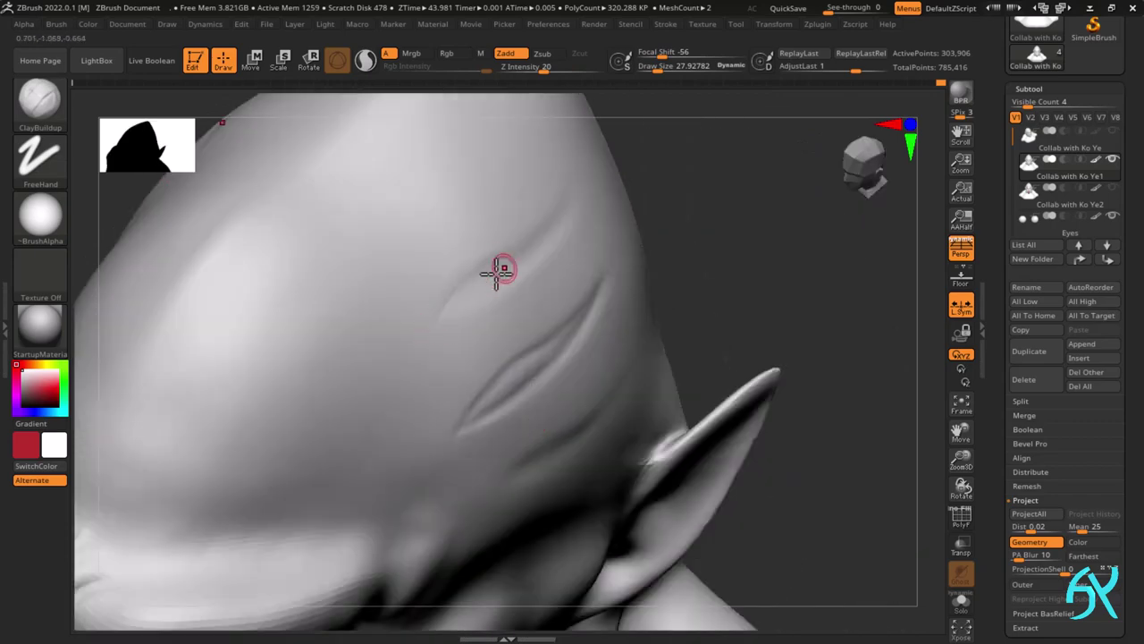
right_drag(482, 288, 427, 311)
right_drag(531, 210, 758, 295)
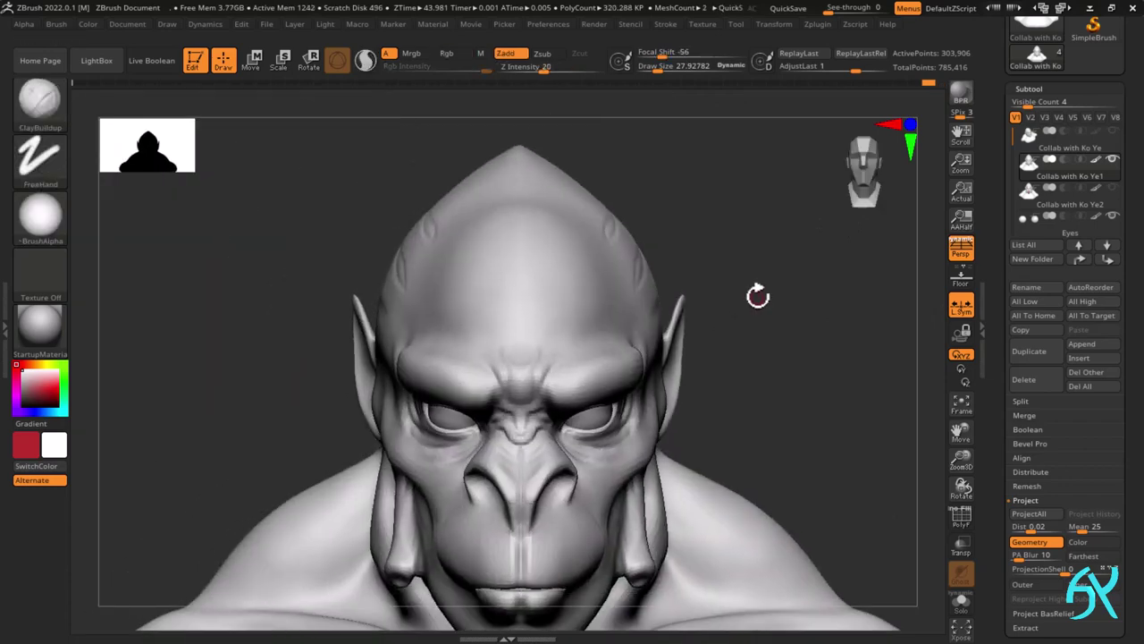
- Adjust the ClayBuildup Draw Size and refine the lower face around the muzzle and jaw
alt+right_drag(758, 296, 781, 150)
ctrl+right_drag(644, 420, 629, 444)
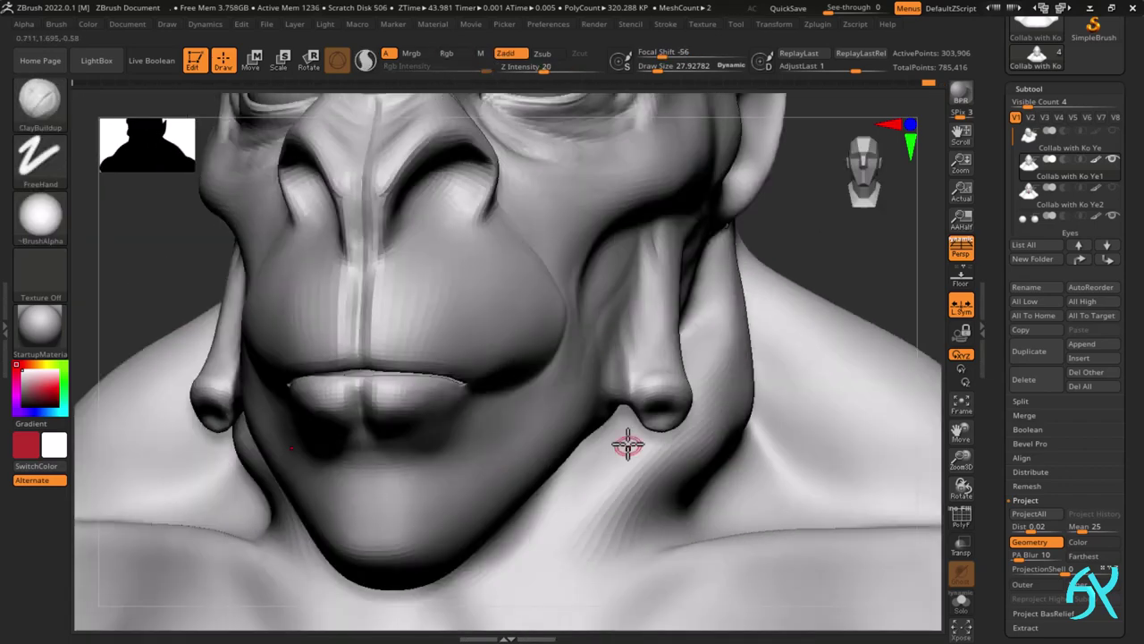
key(s)
drag(606, 375, 608, 376)
mouse_move(609, 376)
right_down()
mouse_move(614, 412)
mouse_move(524, 349)
right_up()
mouse_move(502, 391)
right_down()
mouse_move(510, 350)
mouse_move(546, 422)
mouse_move(659, 357)
mouse_move(604, 437)
mouse_move(568, 363)
right_up()
- Carve sharper creases beneath the nostrils and along the philtrum with DamStandard at a Draw Size of about 39
key(b)
key(d)
key(s)
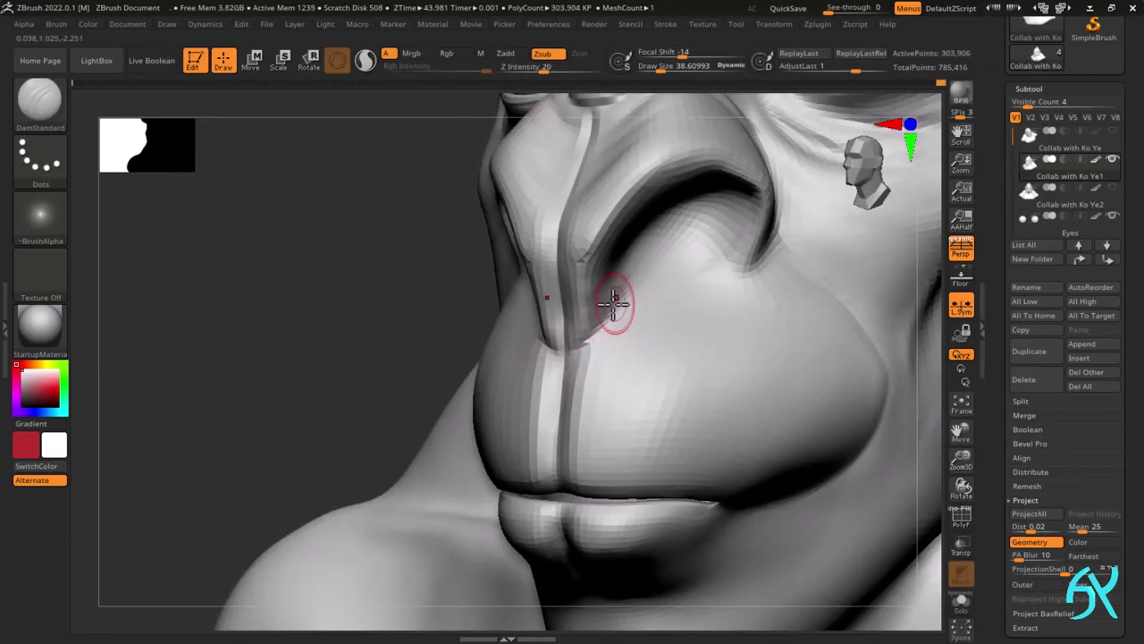
right_drag(614, 304, 498, 265)
right_drag(376, 273, 361, 210)
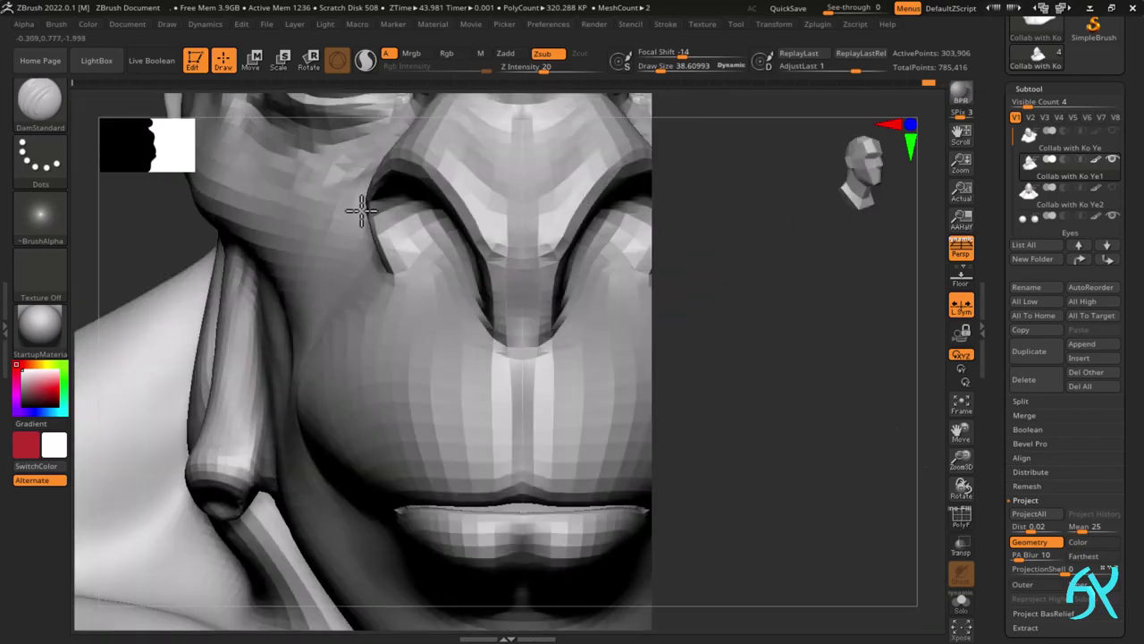
right_drag(517, 444, 503, 489)
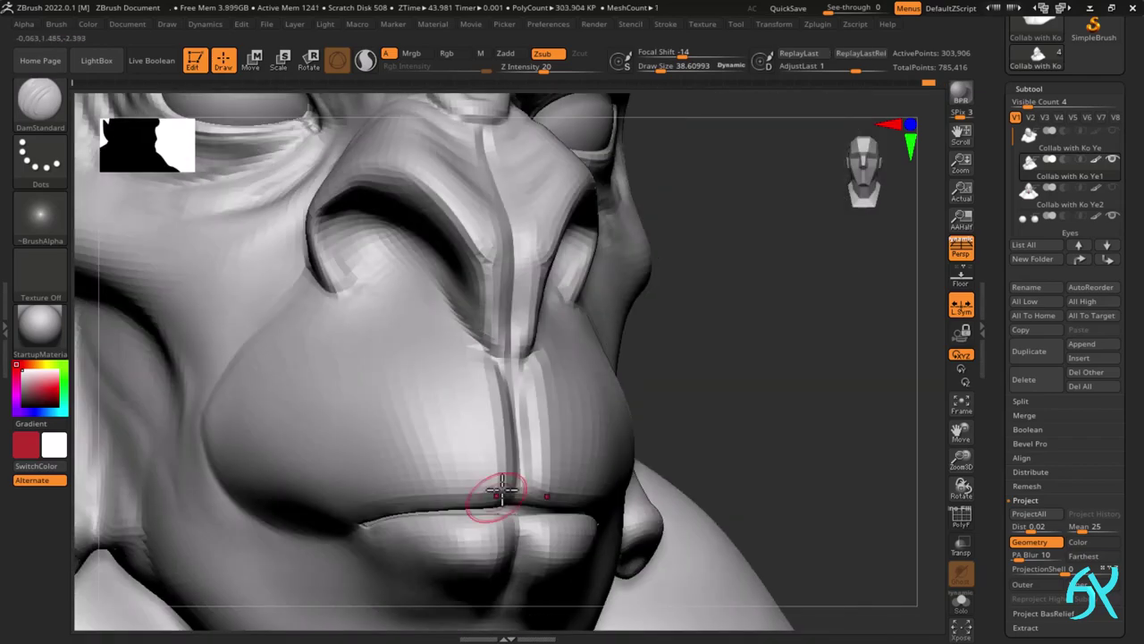
right_drag(518, 435, 572, 430)
- Refine the centre of the mouth line and the groove in the lower lip with DamStandard
mouse_move(572, 429)
ctrl+right_down()
mouse_move(567, 393)
mouse_move(519, 391)
mouse_move(521, 486)
mouse_move(531, 472)
ctrl+right_up()
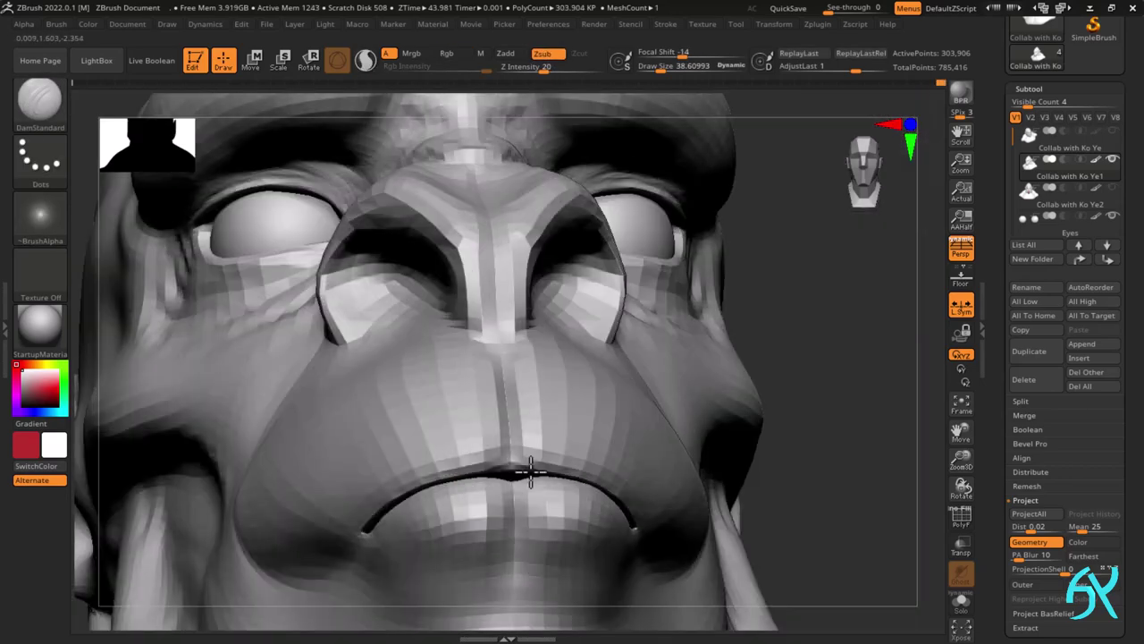
mouse_move(600, 541)
right_down()
mouse_move(473, 486)
mouse_move(358, 546)
mouse_move(438, 564)
right_up()
mouse_move(480, 508)
right_down()
mouse_move(450, 465)
mouse_move(412, 539)
mouse_move(439, 459)
mouse_move(432, 480)
mouse_move(491, 403)
right_up()
mouse_move(491, 403)
ctrl+right_down()
mouse_move(491, 236)
mouse_move(480, 515)
ctrl+right_up()
mouse_move(481, 423)
ctrl+right_down()
mouse_move(740, 347)
mouse_move(888, 357)
ctrl+right_up()
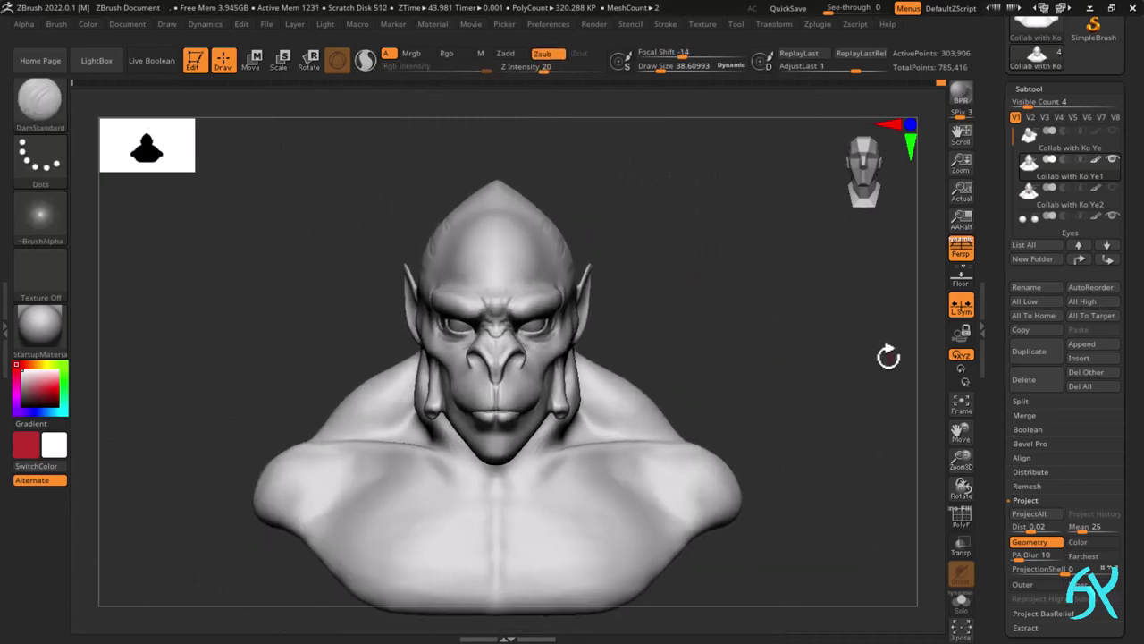
- Undo the last stroke and build up the edges of the lower skull slit above the ear with ClayBuildup
right_drag(764, 433, 602, 283)
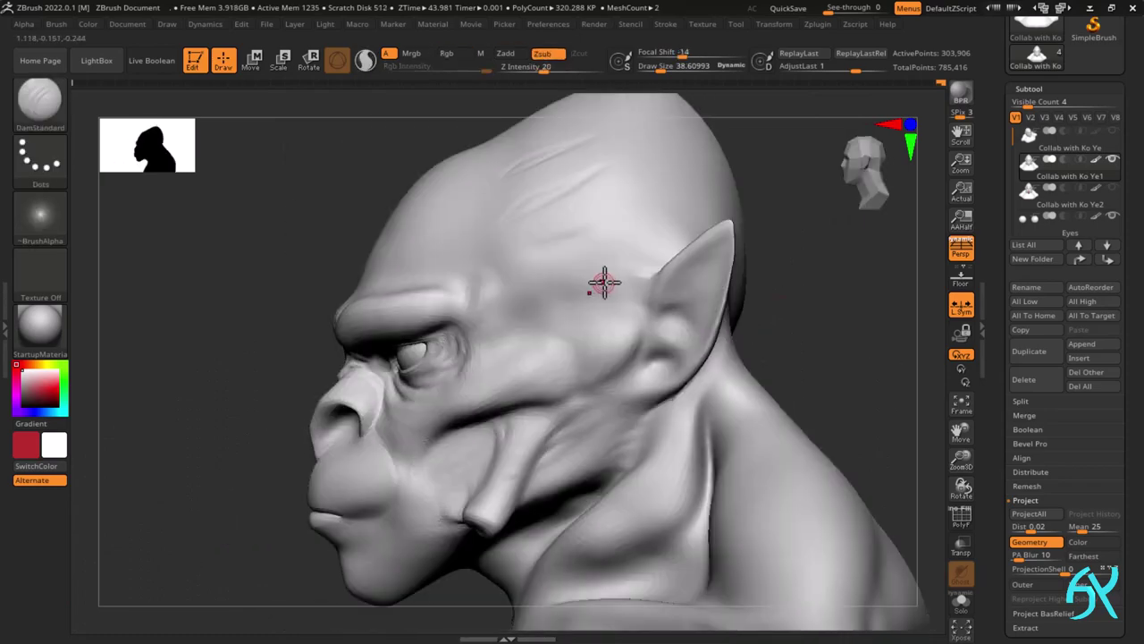
right_drag(526, 277, 547, 224)
right_drag(589, 174, 490, 230)
key(ctrl+z)
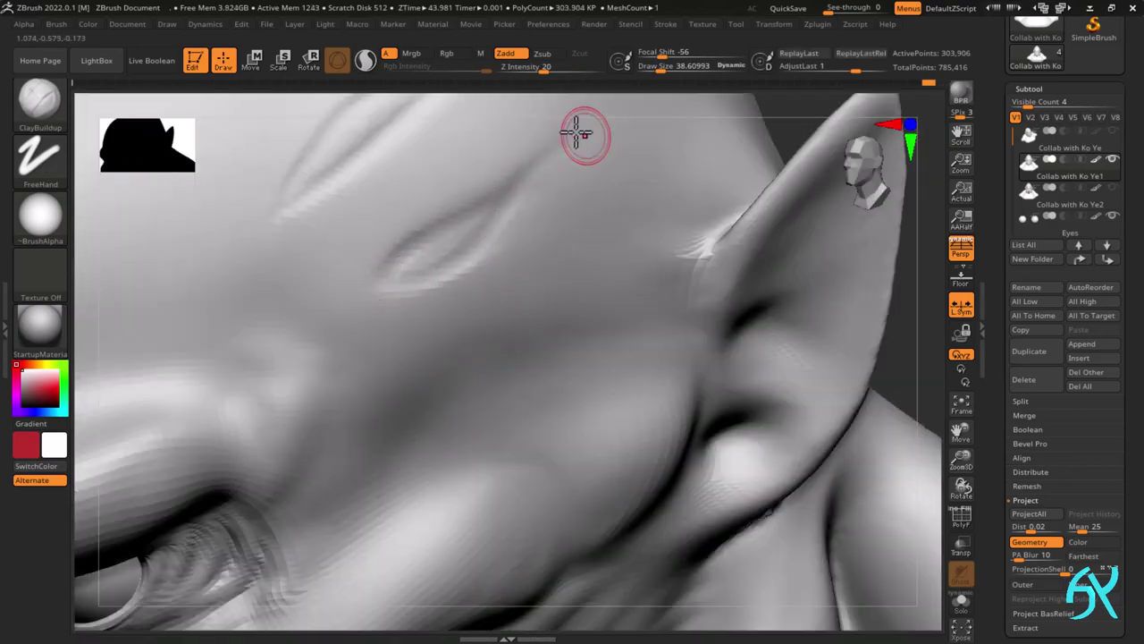
ctrl+right_drag(577, 133, 583, 179)
mouse_move(583, 179)
right_down()
mouse_move(588, 220)
mouse_move(577, 215)
right_up()
mouse_move(577, 215)
ctrl+right_down()
mouse_move(565, 170)
mouse_move(413, 374)
ctrl+right_up()
mouse_move(425, 368)
mouse_down()
mouse_move(471, 335)
mouse_move(455, 361)
mouse_up()
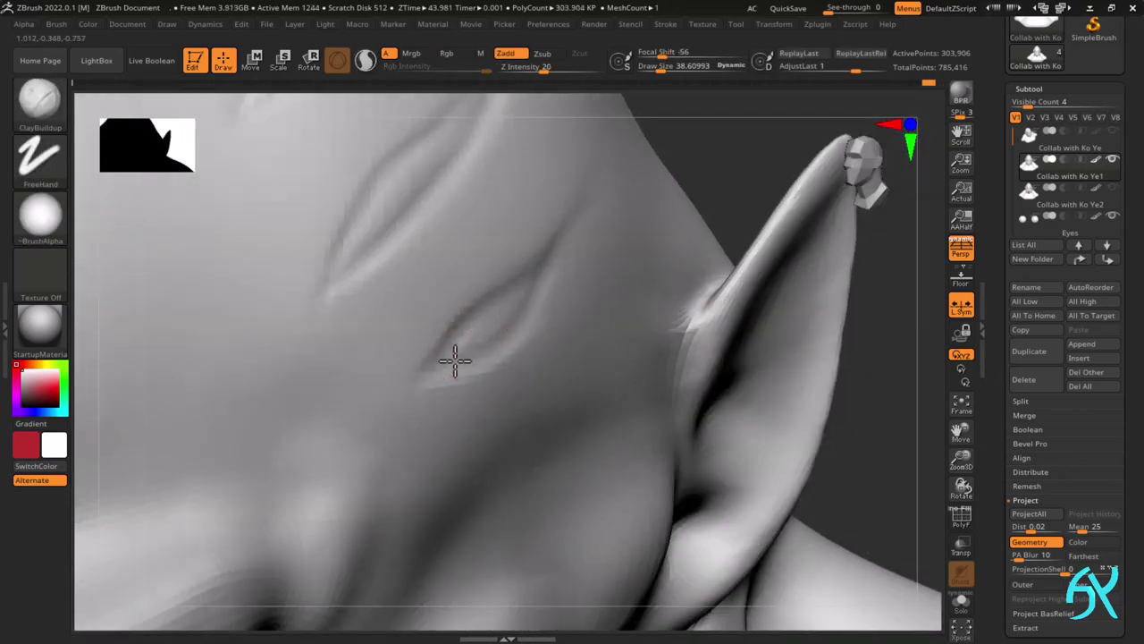
mouse_move(542, 279)
mouse_down()
mouse_move(521, 316)
mouse_move(459, 373)
mouse_up()
mouse_move(460, 373)
right_down()
mouse_move(582, 319)
mouse_move(649, 345)
right_up()
right_drag(648, 345, 748, 315)
key(f)
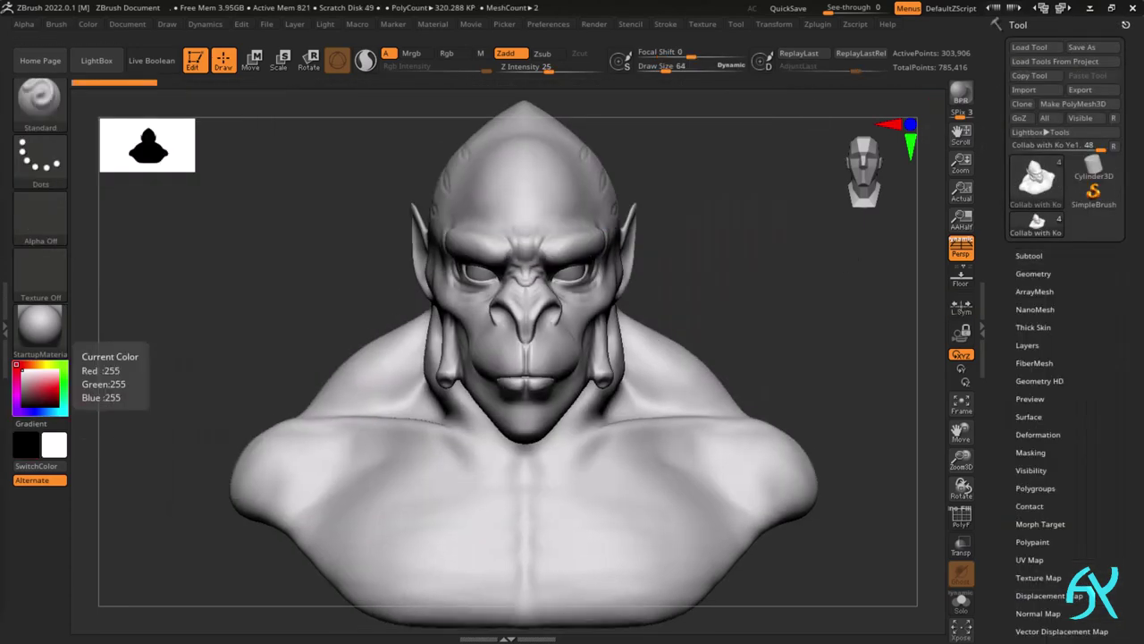
- Switch to a new PolyMesh3D star tool, show its polyframe and initialize it as a QSphere with resolution 2
right_drag(823, 293, 688, 333)
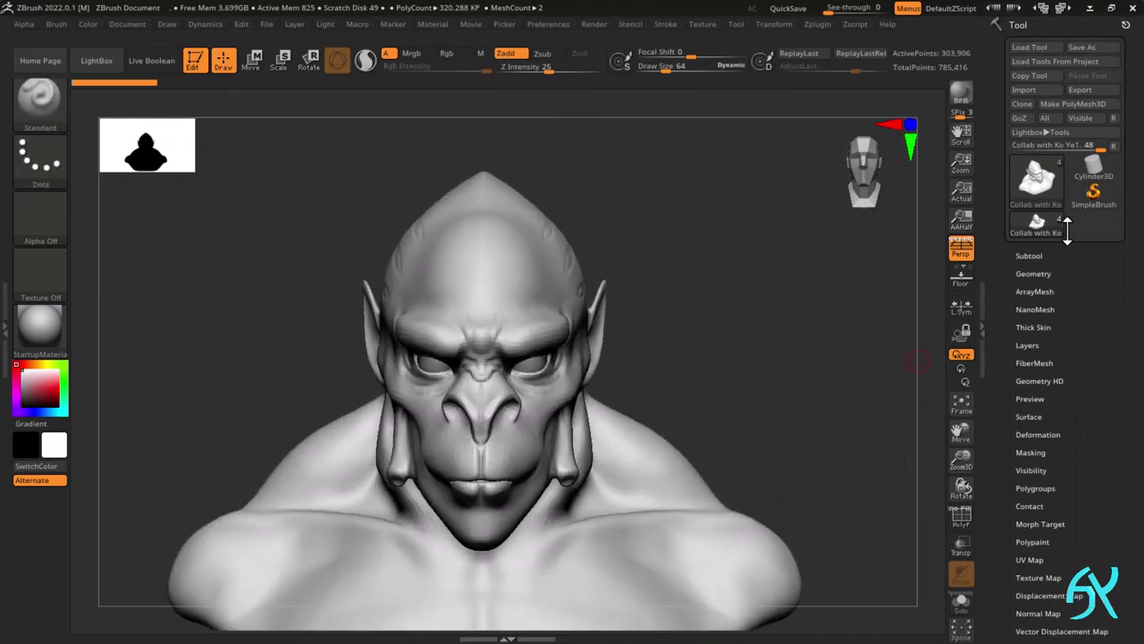
click(1093, 167)
click(1033, 195)
click(684, 270)
drag(1105, 500, 1104, 236)
key(shift+f)
click(1031, 421)
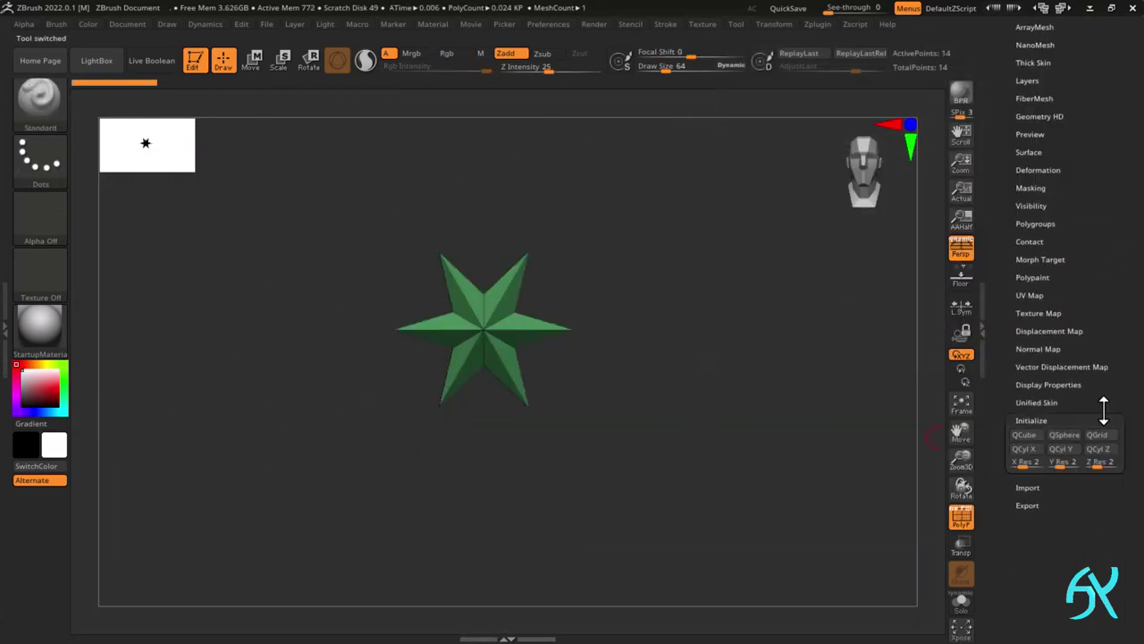
click(1064, 434)
- Mask the upper part of the sphere and extrude the lower part downward into an elongated capsule
key(w)
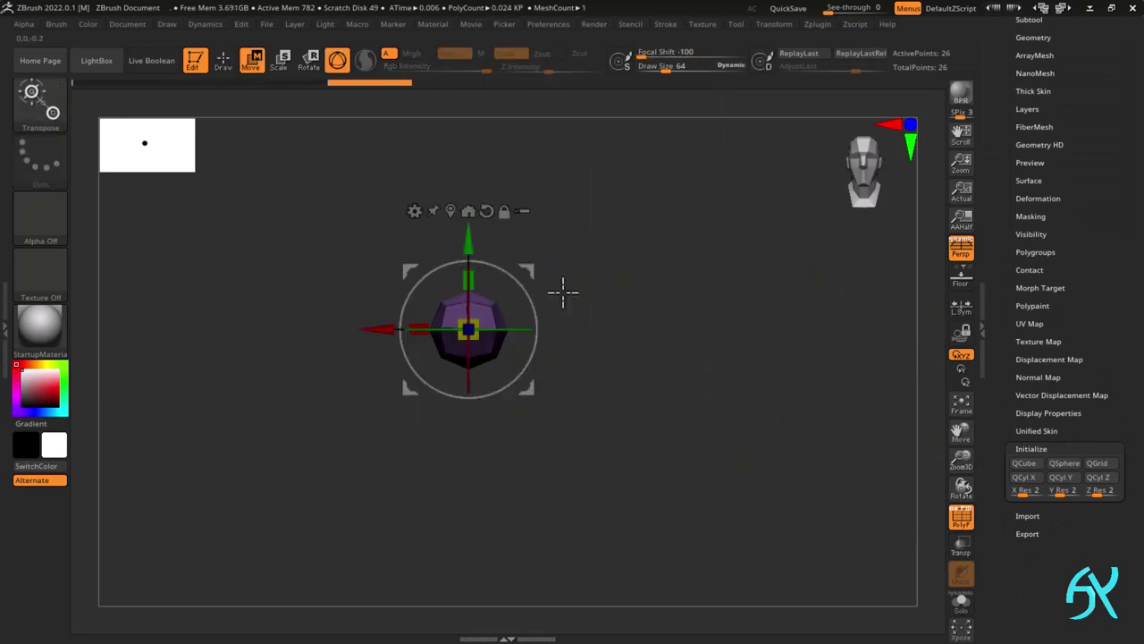
drag(485, 319, 490, 315)
ctrl+drag(575, 289, 403, 344)
ctrl+drag(460, 286, 460, 329)
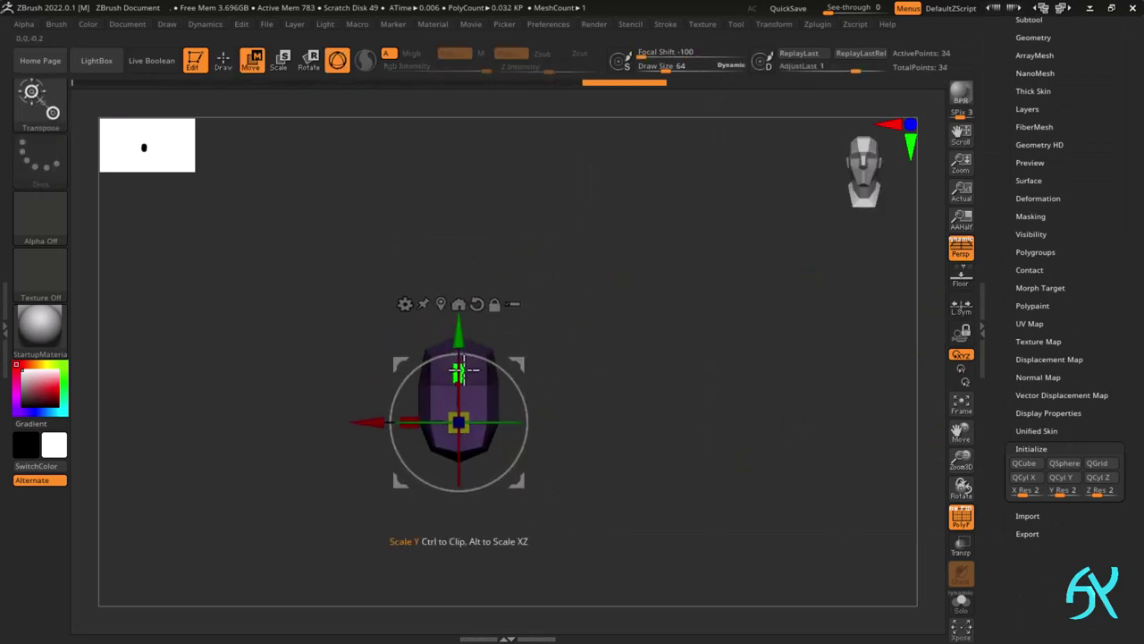
drag(459, 373, 459, 313)
- Extrude another segment from the capsule's lower end and taper it towards a pointed tip
shift+drag(599, 299, 519, 300)
shift+drag(510, 384, 590, 383)
ctrl+drag(460, 330, 463, 381)
shift+drag(599, 384, 519, 385)
alt+drag(572, 394, 590, 305)
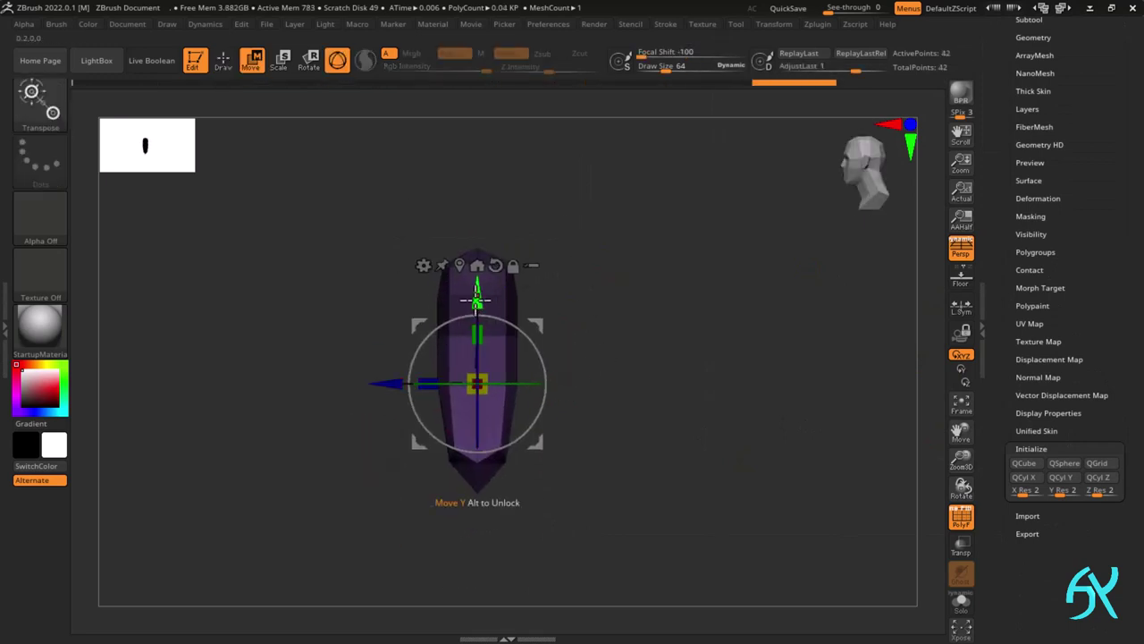
mouse_move(477, 302)
ctrl+mouse_down()
mouse_move(505, 314)
mouse_move(695, 302)
ctrl+mouse_up()
- Enable dynamic subdivision, mask the tusk's body and extrude one more segment at its upper end
key(q)
key(d)
ctrl+drag(561, 209, 386, 290)
ctrl+click(605, 250)
key(w)
ctrl+drag(477, 309, 478, 296)
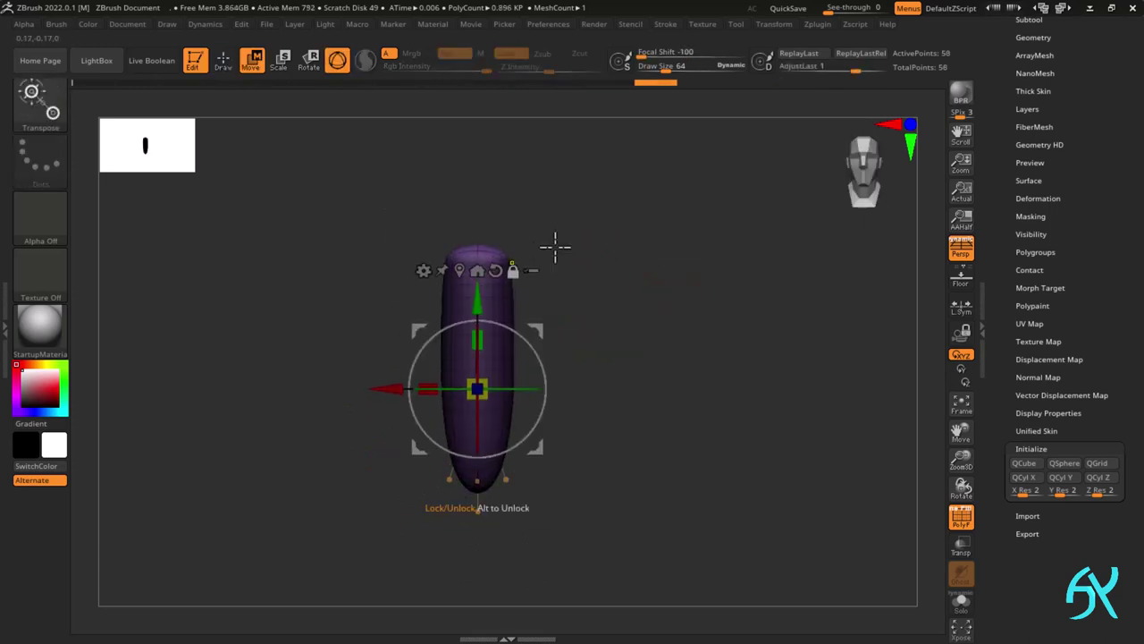
key(q)
mouse_move(590, 246)
shift+mouse_down()
mouse_move(558, 260)
mouse_move(577, 273)
shift+mouse_up()
key(w)
- Apply the Bend Curve deformer to the tusk and pull its lower control point to curve the tip
click(428, 278)
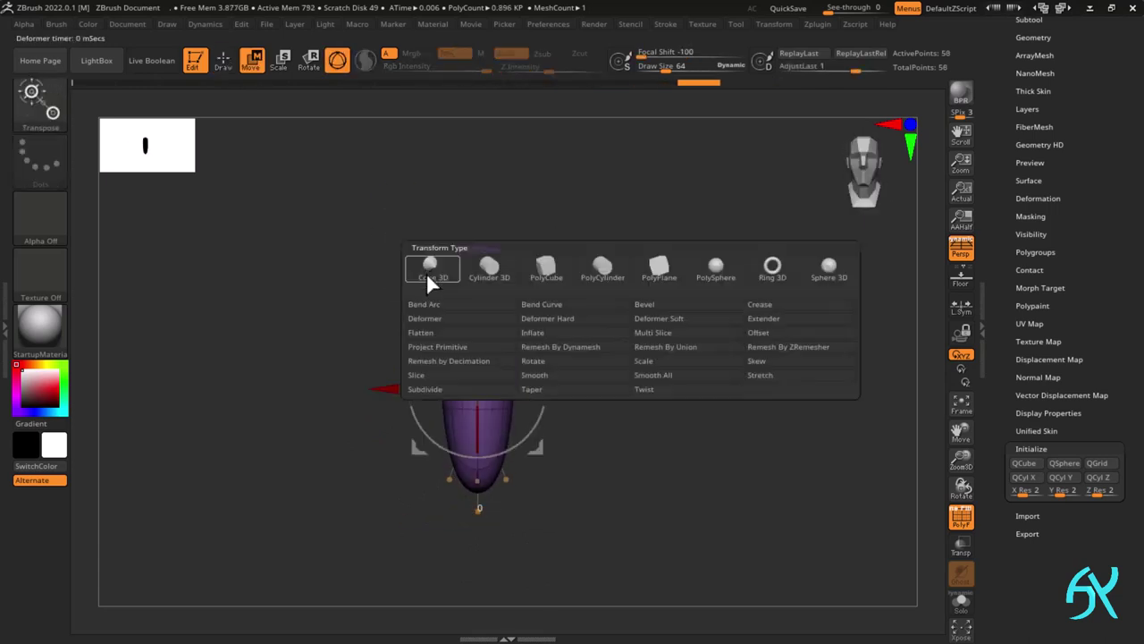
click(556, 305)
drag(608, 309, 560, 314)
click(475, 513)
mouse_move(559, 501)
mouse_down()
mouse_move(608, 501)
mouse_move(560, 508)
mouse_up()
drag(480, 517, 536, 517)
mouse_move(577, 335)
mouse_down()
mouse_move(625, 333)
mouse_move(577, 335)
mouse_up()
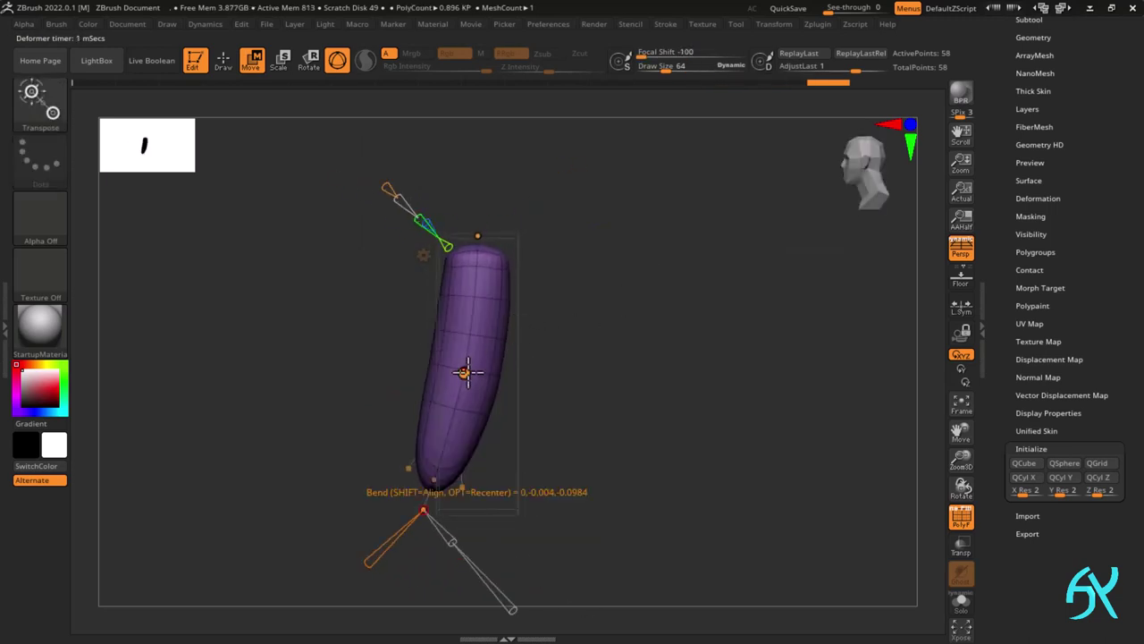
- Adjust the middle, upper and lower control points to refine the tusk's bend and accept the deformation
drag(465, 375, 474, 375)
drag(477, 236, 478, 228)
drag(473, 376, 470, 374)
drag(423, 507, 402, 516)
drag(469, 375, 477, 376)
drag(574, 366, 623, 354)
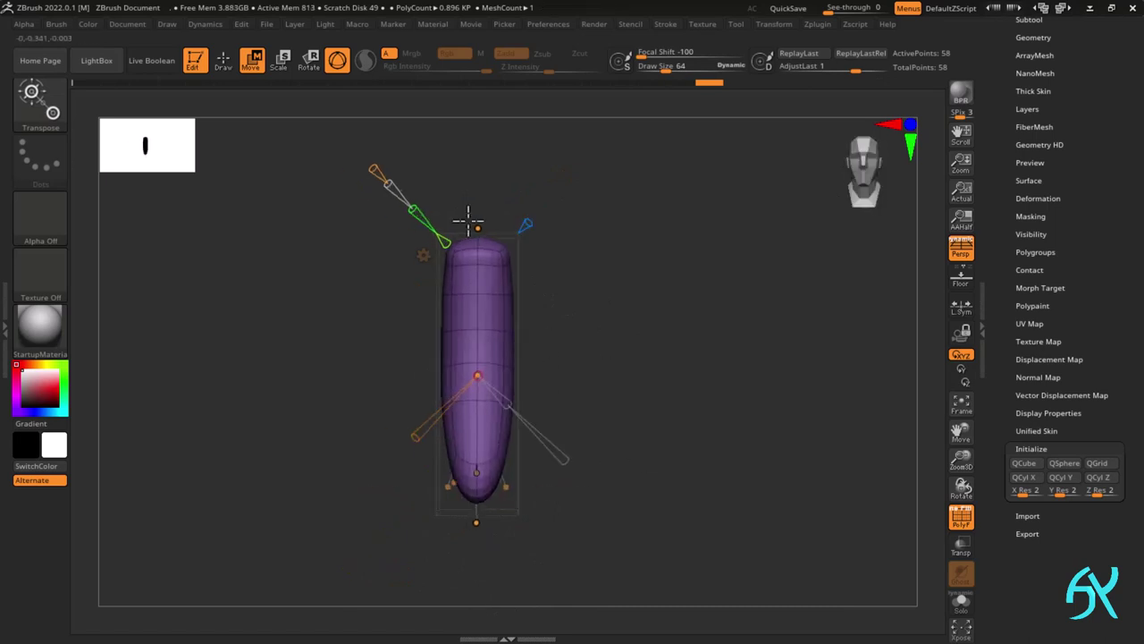
drag(660, 409, 663, 382)
click(401, 518)
click(424, 256)
click(465, 279)
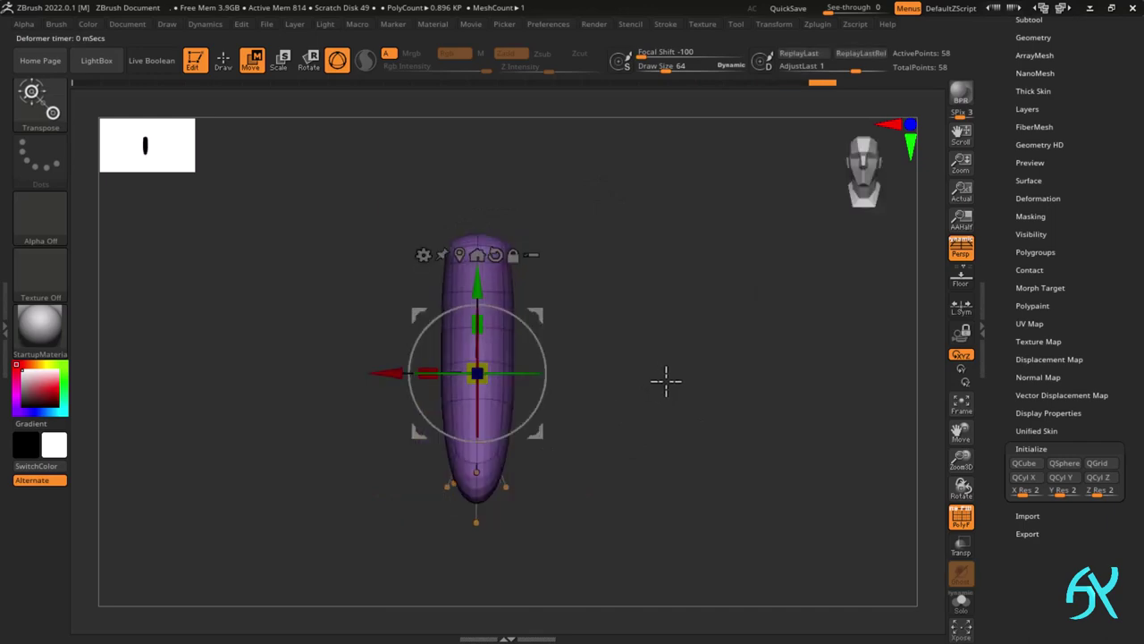
- Insert additional edge loops on the tusk with ZModeler and compare it with and without dynamic subdivision
key(q)
right_drag(515, 376, 483, 373)
alt+right_drag(482, 373, 448, 389)
click(447, 386)
shift+right_drag(566, 386, 608, 386)
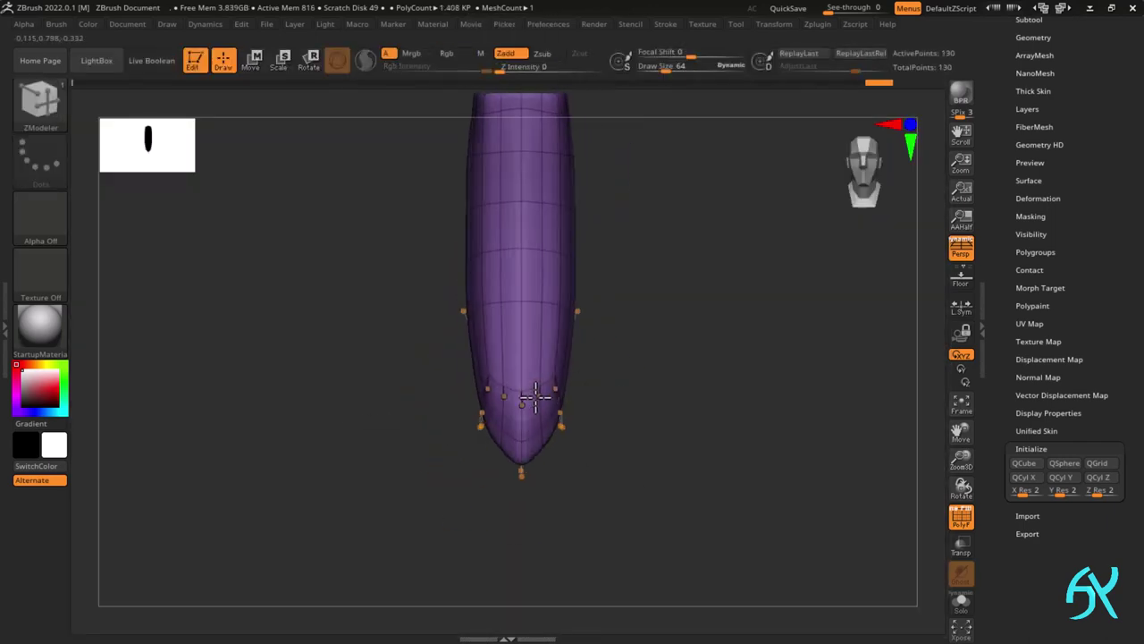
click(537, 396)
key(shift+d)
key(shift+f)
key(d)
shift+right_drag(676, 307, 639, 313)
ctrl+right_drag(640, 313, 628, 363)
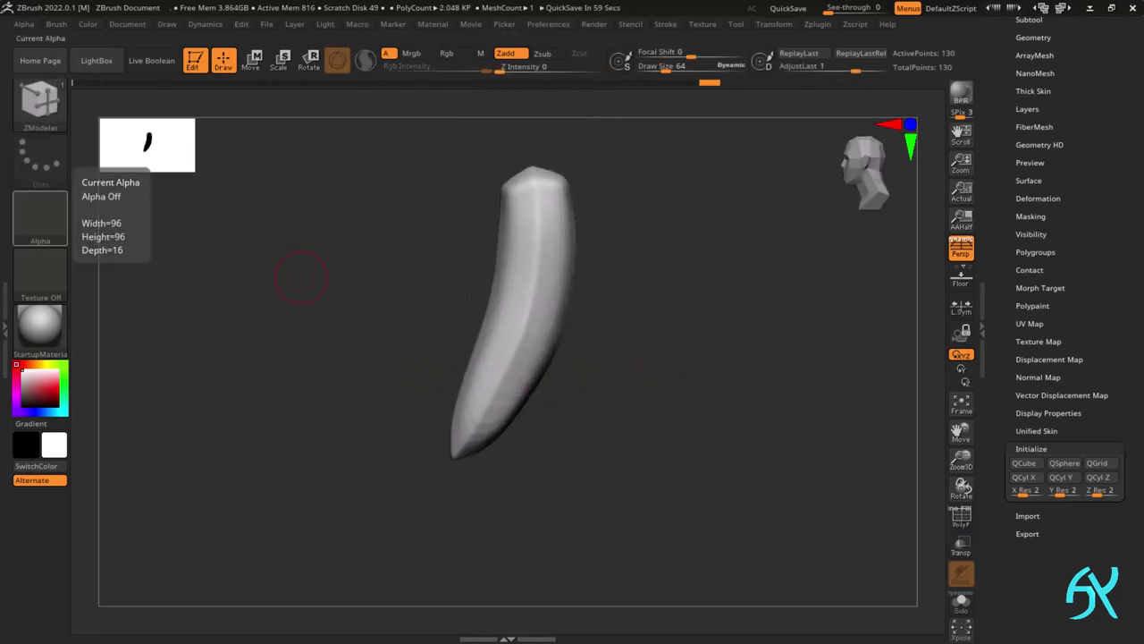
- Set the ZModeler point and edge actions to Slide and reposition edges along the tusk
shift+right_drag(664, 324, 701, 327)
ctrl+right_drag(702, 327, 653, 465)
key(shift+f)
key(space)
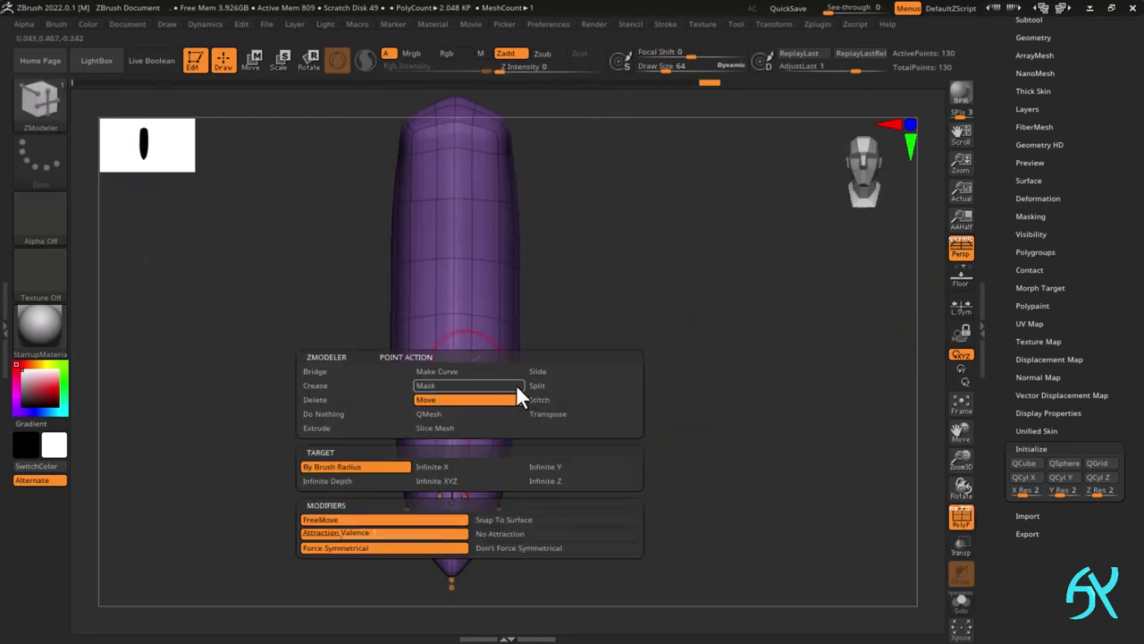
click(542, 372)
key(space)
click(556, 266)
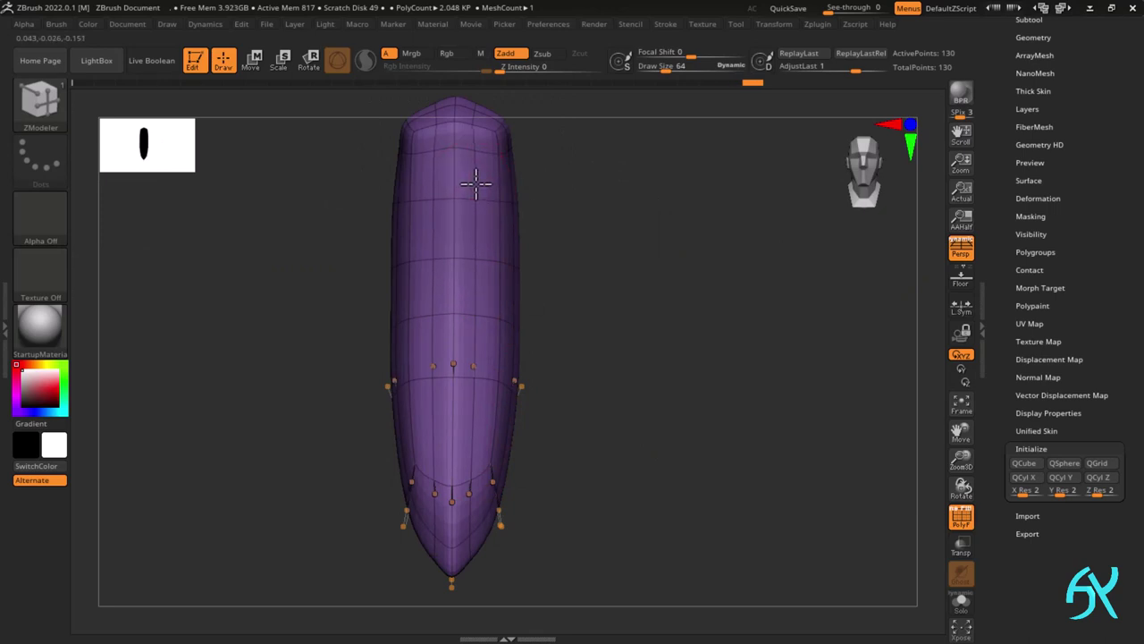
right_drag(481, 376, 556, 358)
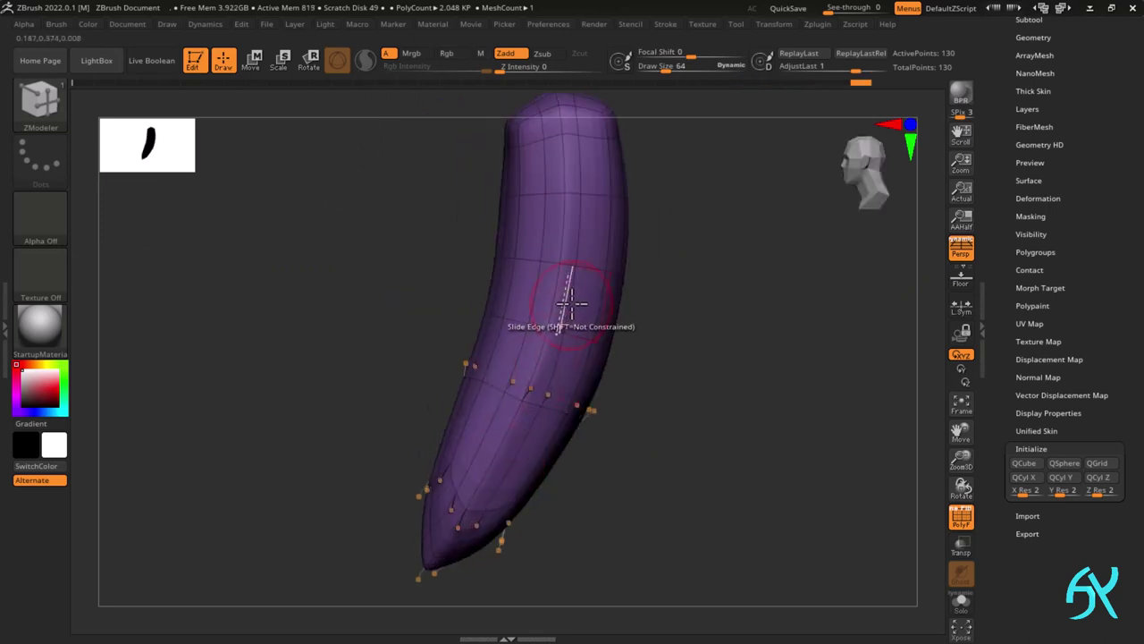
- Hide the polyframe and smooth the tusk's front and back surfaces with dynamic subdivision enabled
key(shift+f)
right_drag(594, 169, 689, 189)
key(shift+d)
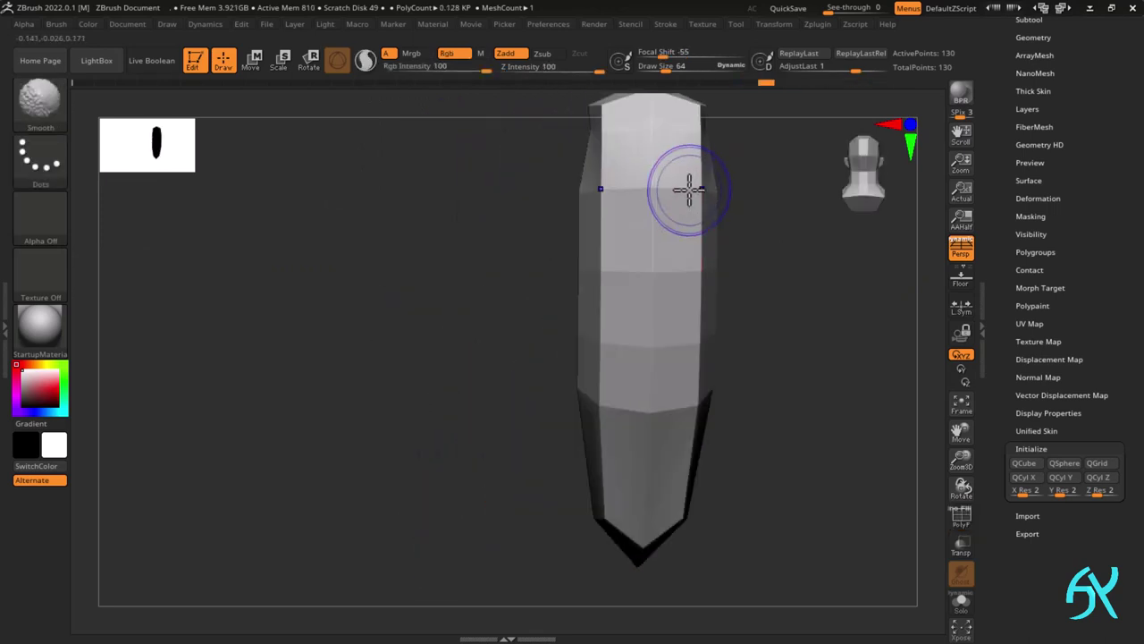
key(shift+f)
key(d)
key(shift+f)
shift+right_drag(766, 298, 527, 96)
shift+right_drag(568, 167, 477, 199)
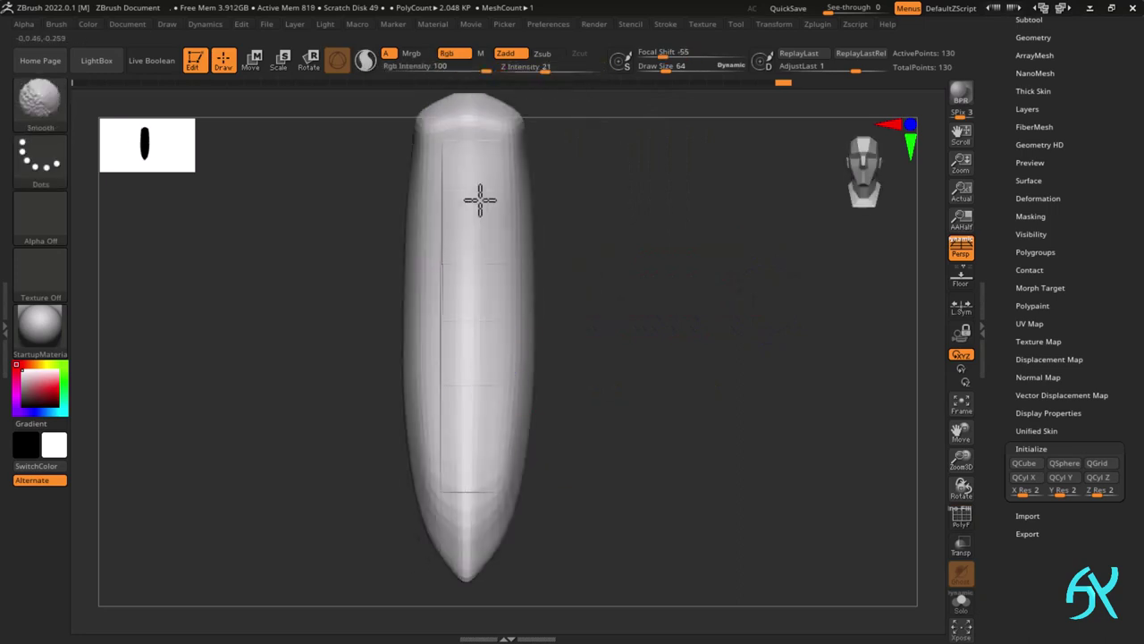
shift+right_drag(497, 411, 515, 340)
- Smooth the tusk's tip and blunt upper end into rounder forms
mouse_move(501, 519)
shift+right_down()
mouse_move(474, 489)
mouse_move(480, 523)
shift+right_up()
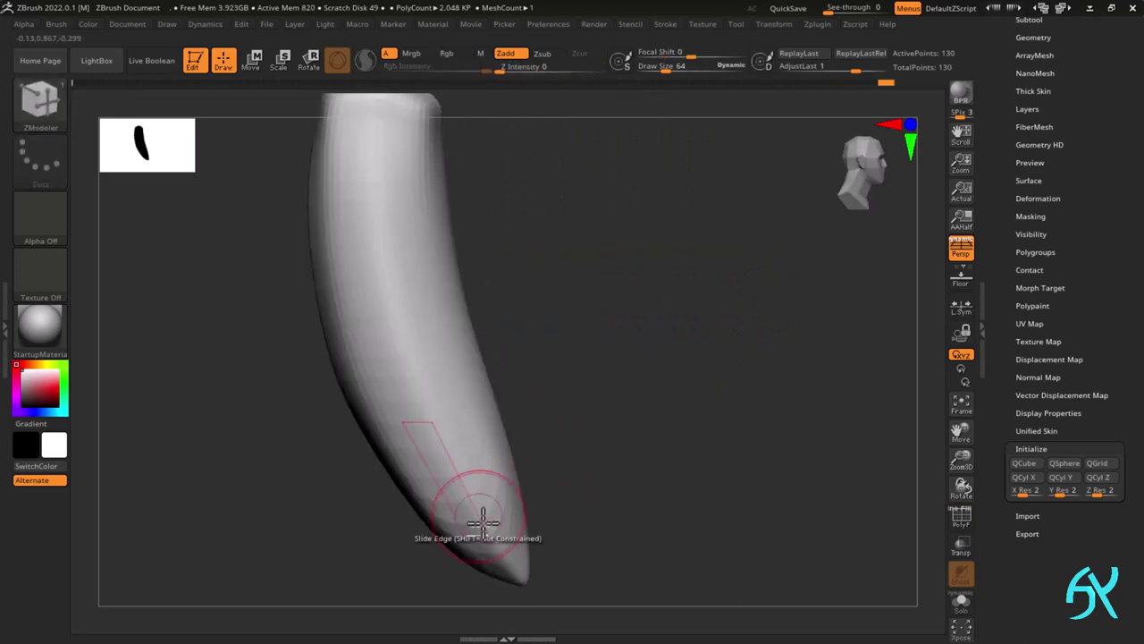
mouse_move(426, 498)
right_down()
mouse_move(295, 146)
mouse_move(344, 202)
right_up()
mouse_move(360, 306)
shift+right_down()
mouse_move(477, 514)
mouse_move(554, 259)
shift+right_up()
shift+right_drag(555, 143, 519, 134)
drag(519, 134, 518, 124)
mouse_move(572, 147)
right_down()
mouse_move(510, 143)
mouse_move(510, 188)
mouse_move(595, 281)
mouse_move(491, 465)
right_up()
shift+drag(491, 465, 580, 322)
mouse_move(580, 322)
right_down()
mouse_move(518, 438)
mouse_move(636, 447)
right_up()
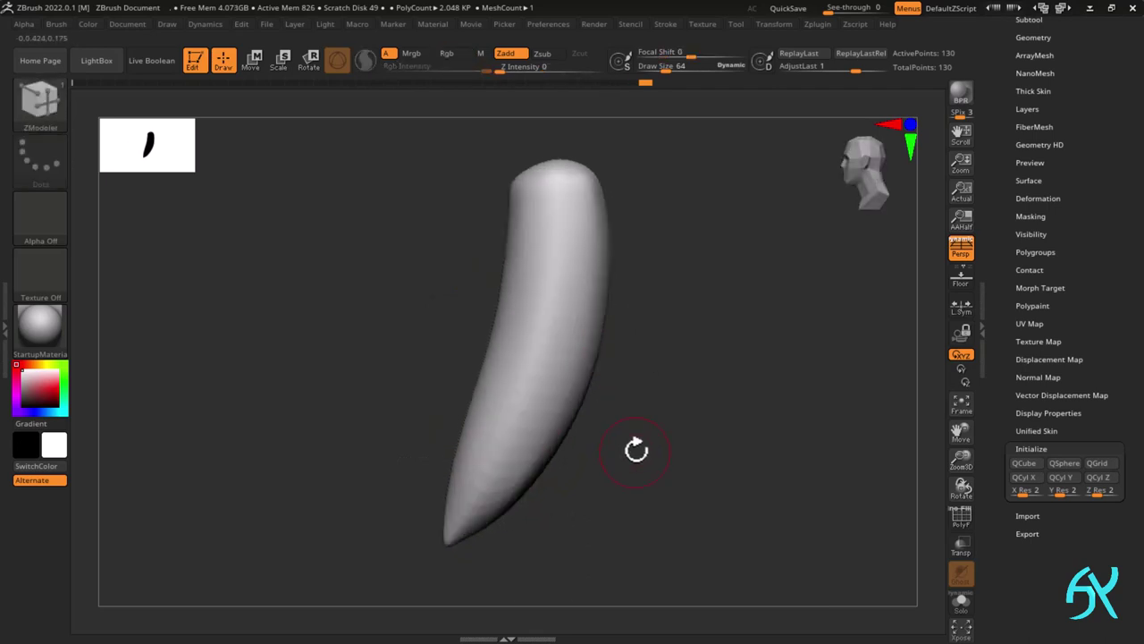
- Apply a second Bend Curve deformer and bend the tusk's tip further forward
key(w)
click(497, 236)
click(545, 235)
drag(520, 558, 515, 562)
key(ctrl+z)
drag(389, 114, 385, 107)
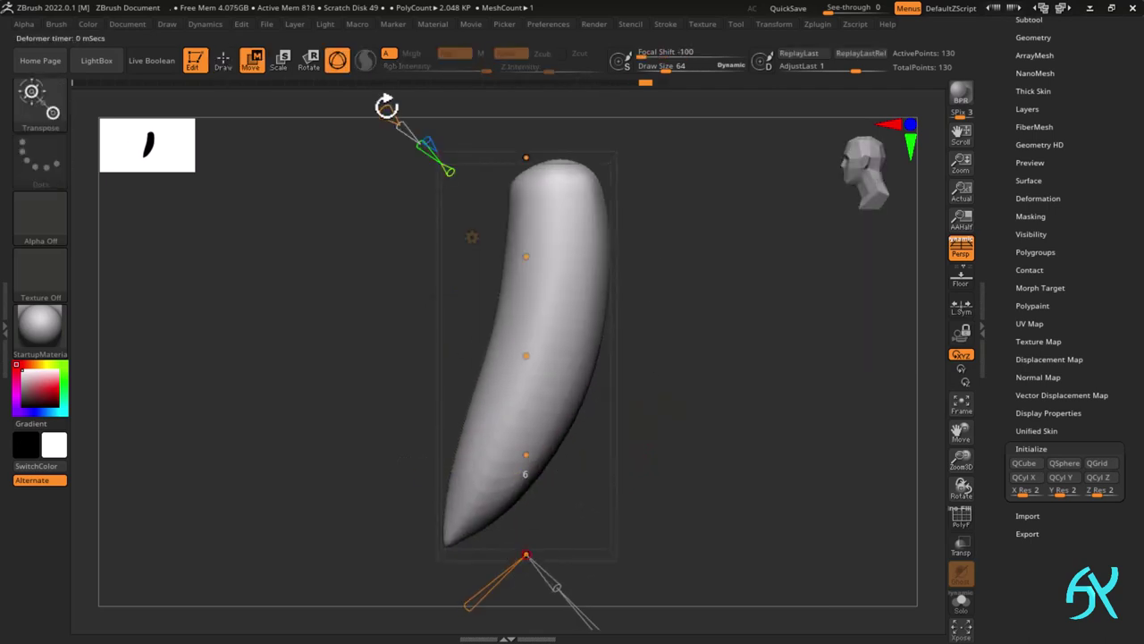
drag(525, 557, 506, 562)
drag(532, 456, 530, 457)
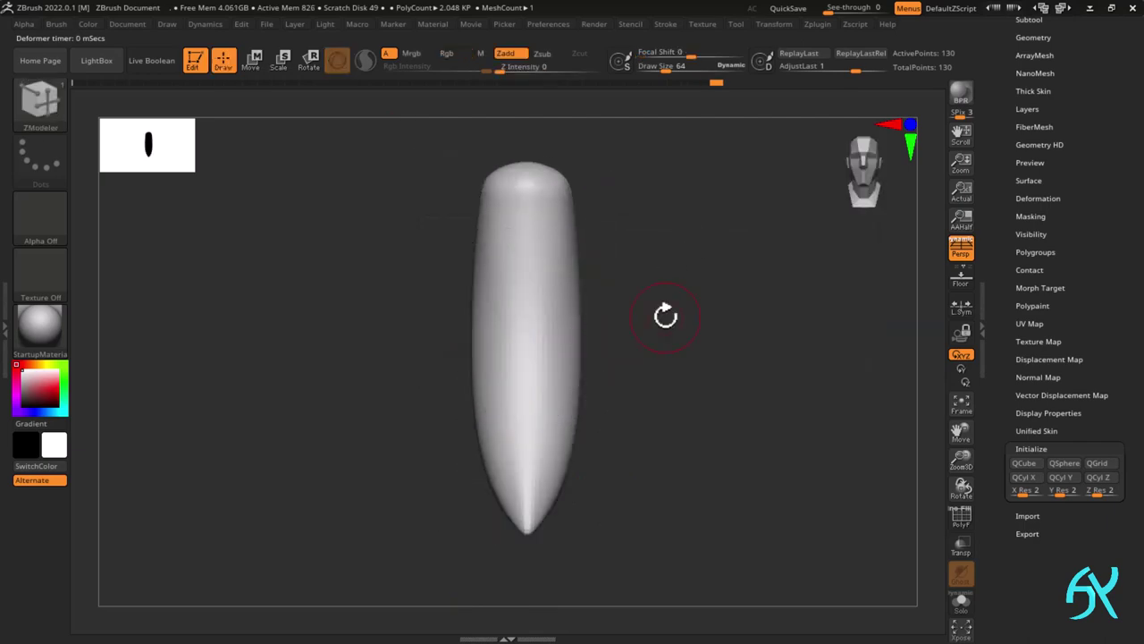
- Slim and reshape the tusk's sides and inner curve with the Move brush, ending at a Draw Size of about 109
key(s)
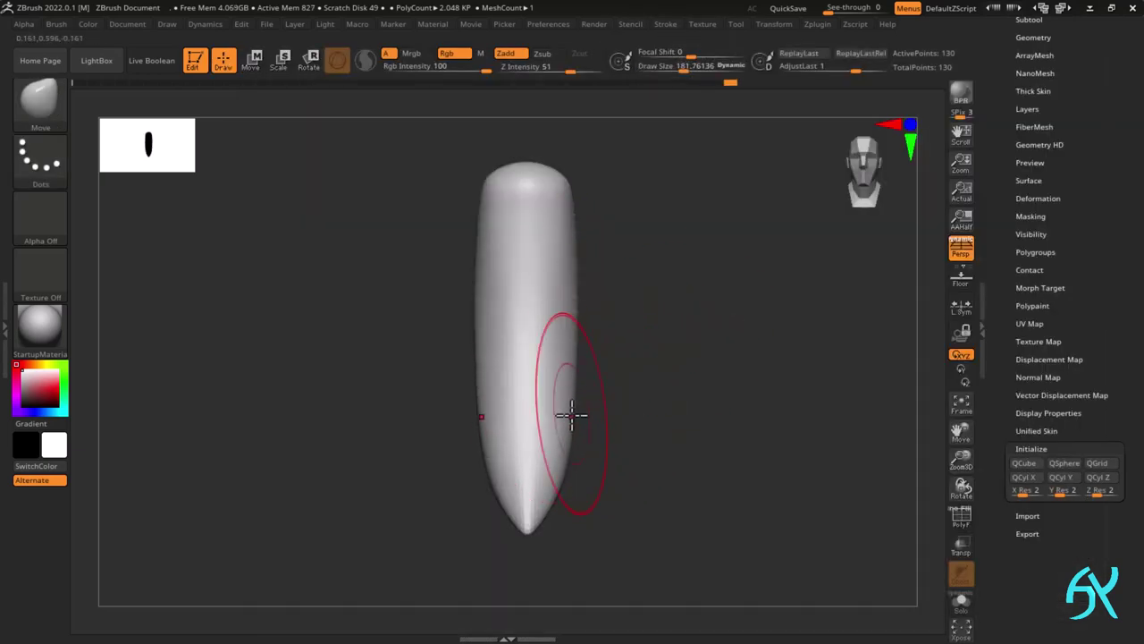
shift+right_drag(582, 334, 682, 416)
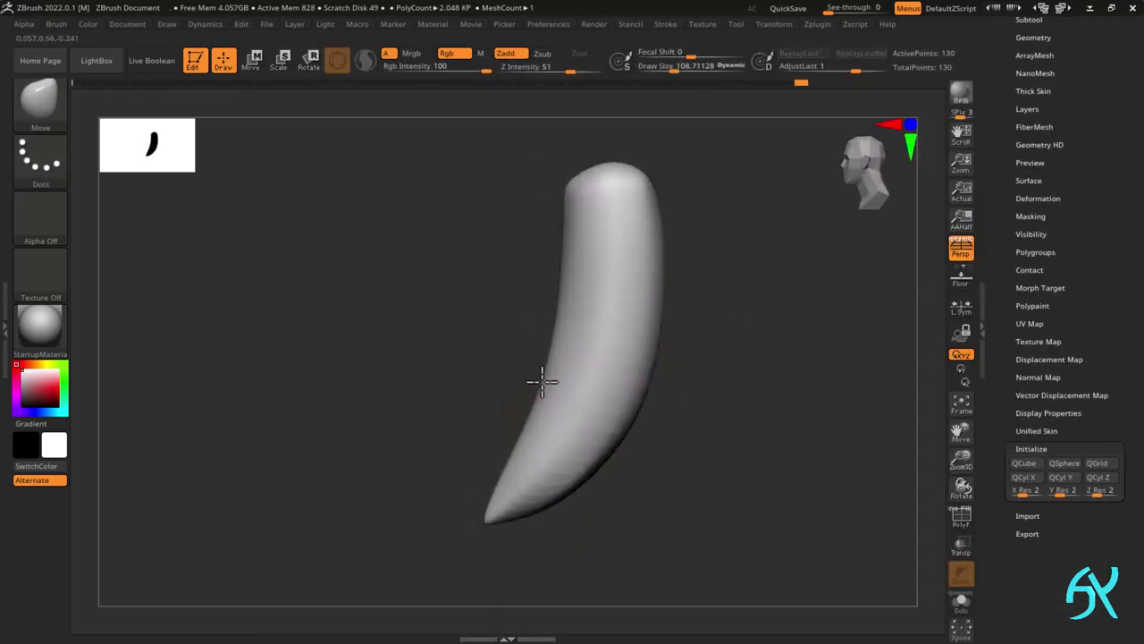
drag(543, 382, 545, 381)
- Refine the tusk's pointed lower tip with the Move brush at a Draw Size of about 77
alt+right_drag(627, 420, 570, 452)
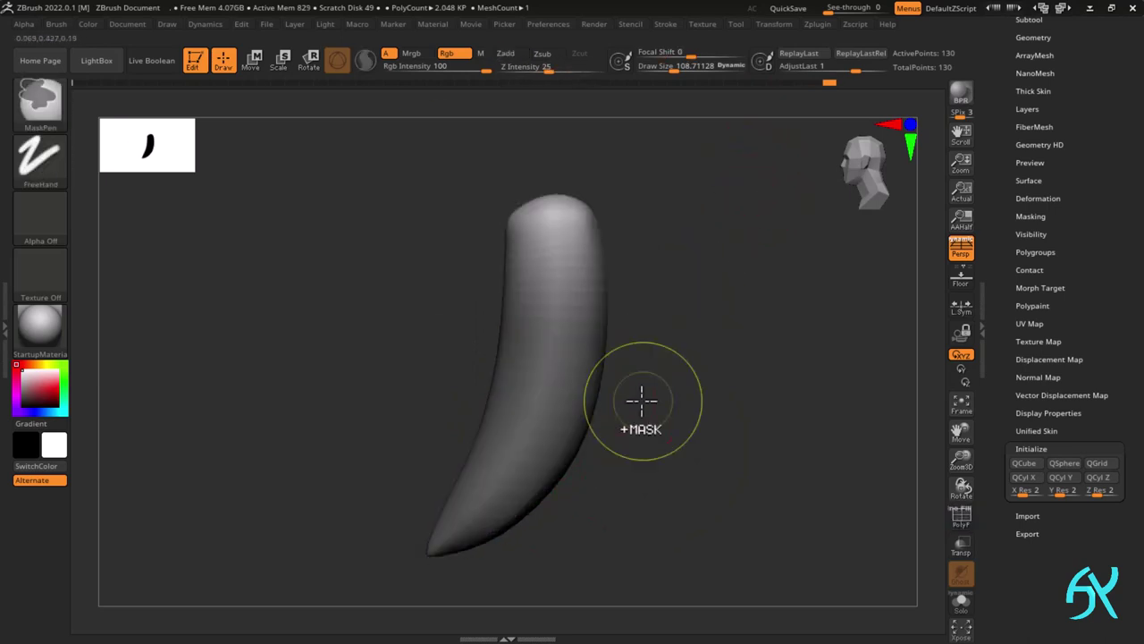
key(w)
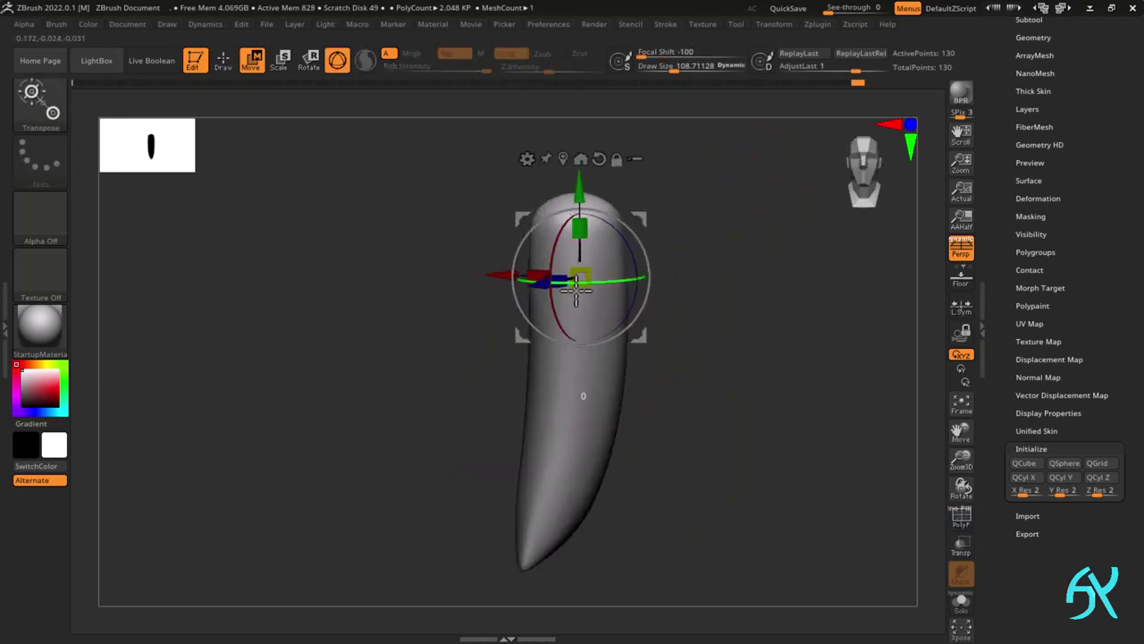
shift+right_drag(577, 290, 623, 264)
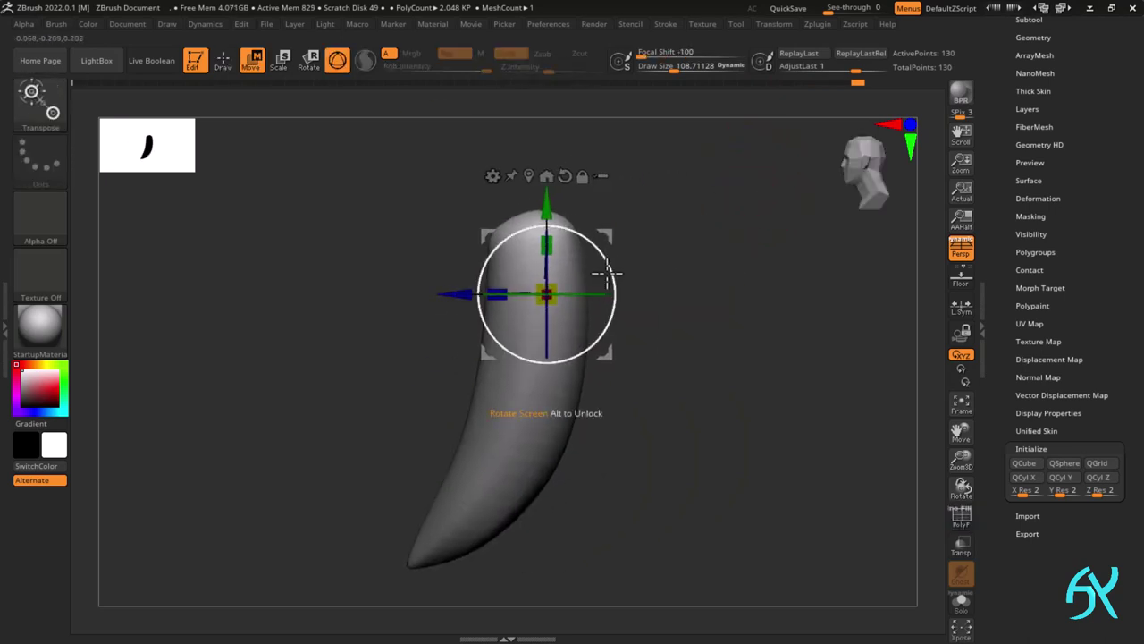
key(q)
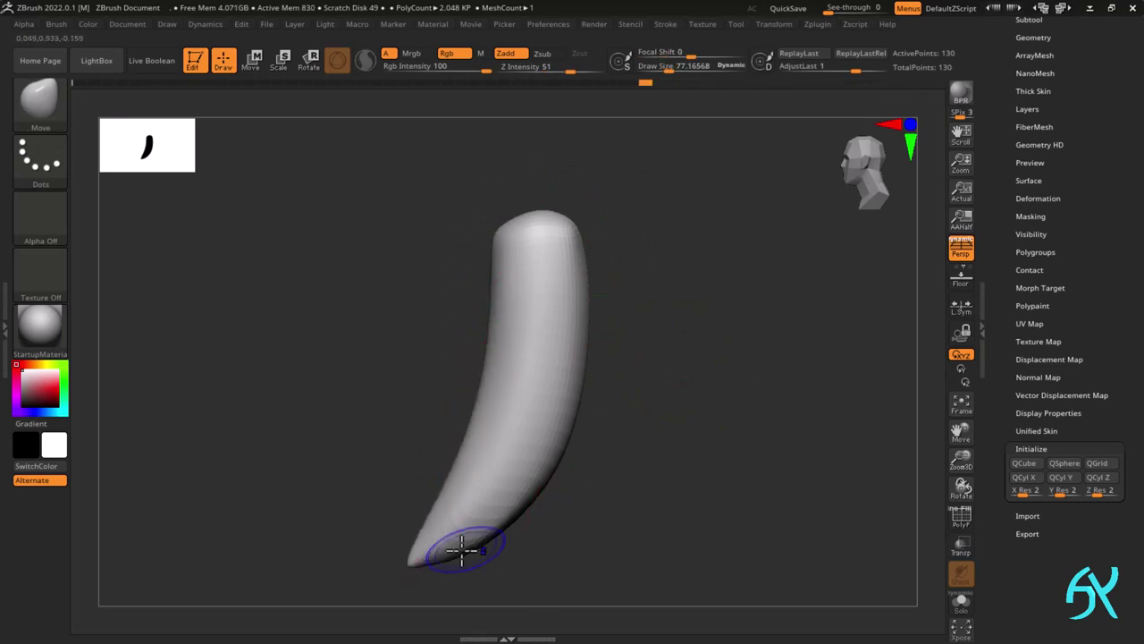
right_drag(600, 453, 644, 429)
right_drag(664, 309, 565, 327)
- Round and reshape the tusk's blunt upper end with the Move brush at a Draw Size of about 45
key(shift+f)
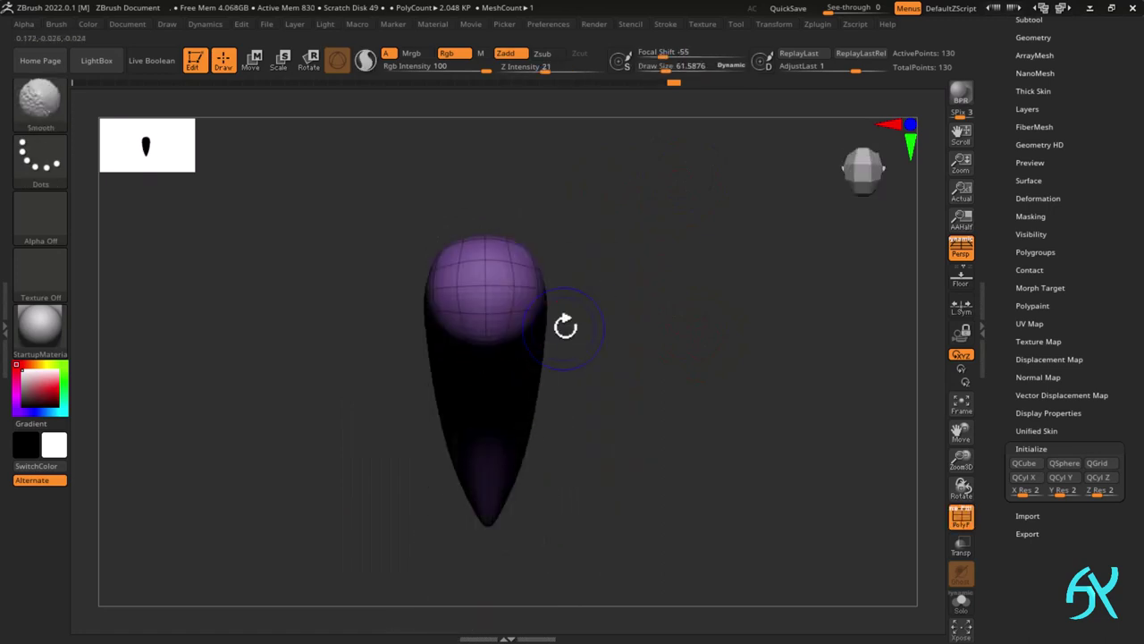
key(shift+f)
key(f)
right_drag(536, 197, 441, 184)
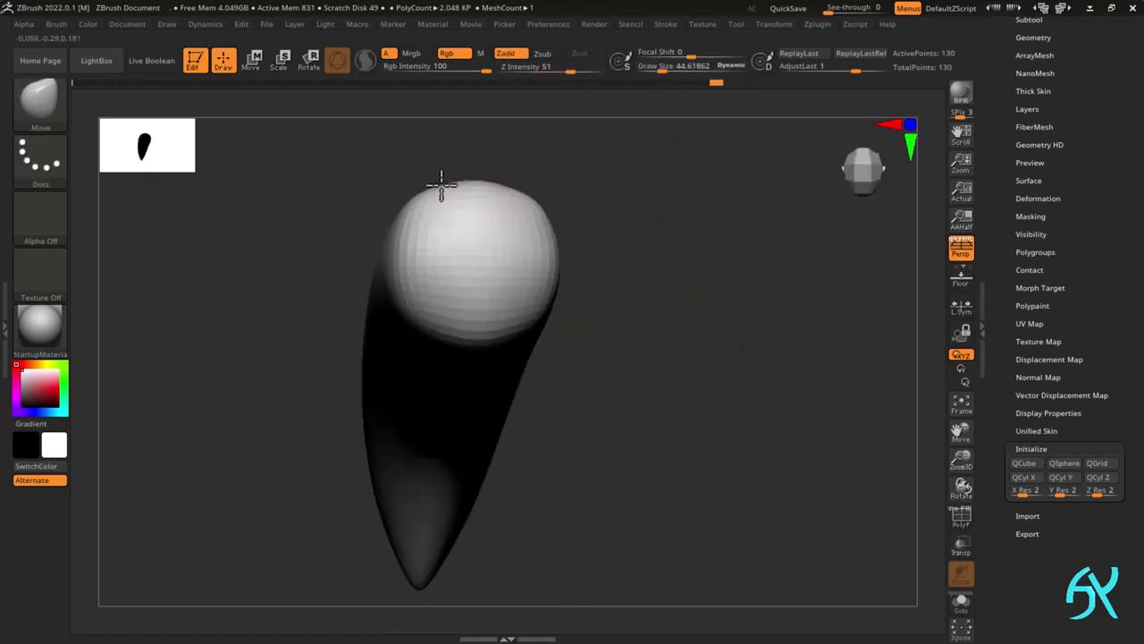
shift+right_drag(445, 267, 429, 265)
ctrl+right_drag(548, 261, 580, 153)
shift+drag(530, 250, 452, 449)
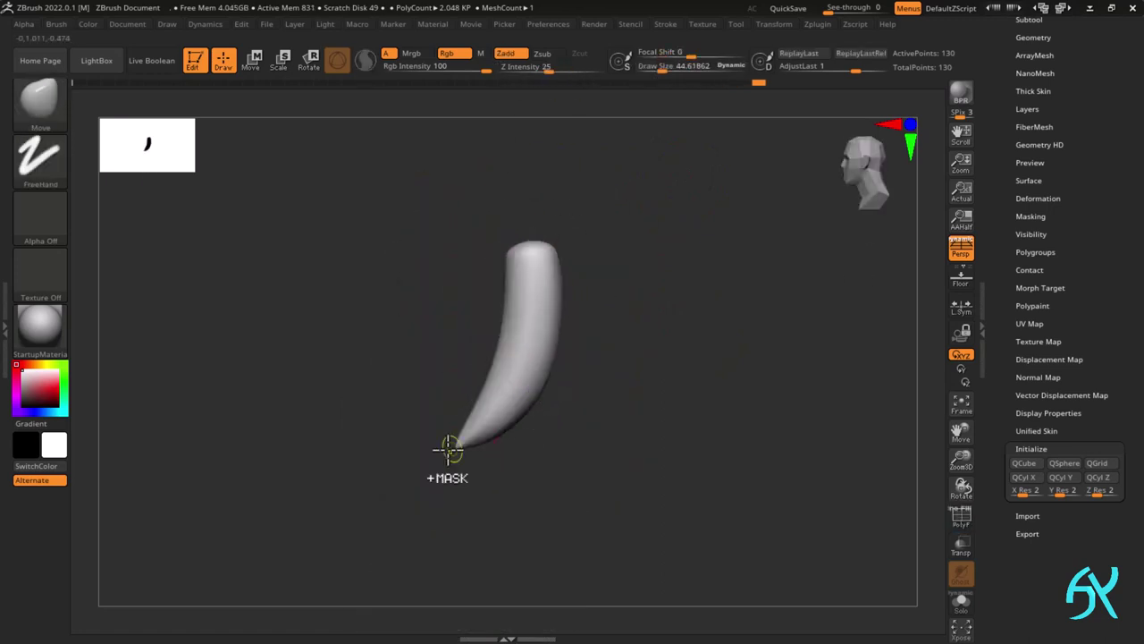
- Rename the tusk subtool as Fang
key(shift+d)
mouse_move(452, 452)
ctrl+right_down()
mouse_move(386, 540)
mouse_move(358, 478)
mouse_move(430, 516)
mouse_move(638, 516)
ctrl+right_up()
key(shift+f)
key(d)
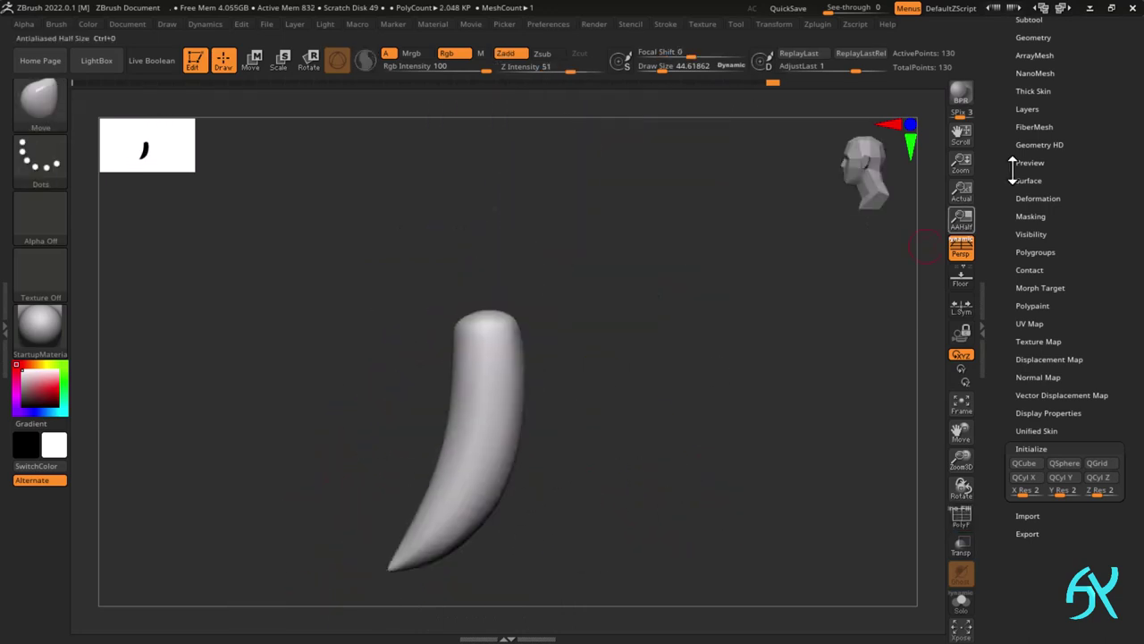
click(1029, 22)
click(1027, 222)
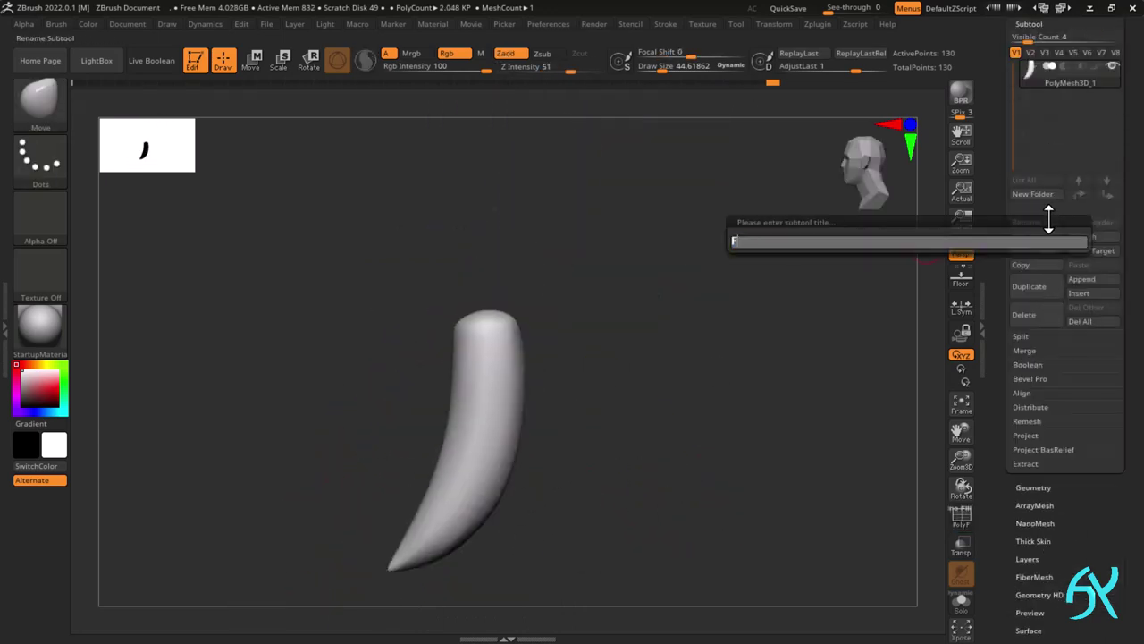
- Reshape the fang's overall curve with the Move brush at a Draw Size of about 208
key(s)
click(601, 426)
mouse_move(617, 411)
right_down()
mouse_move(716, 376)
mouse_move(749, 349)
mouse_move(725, 359)
right_up()
key(s)
click(449, 496)
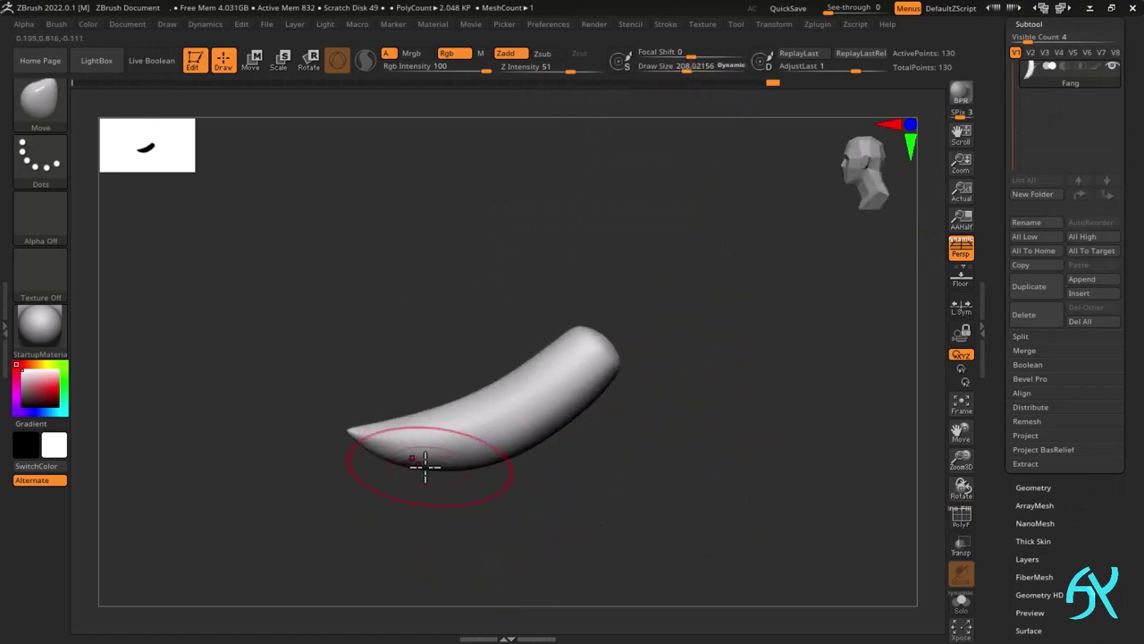
mouse_move(501, 427)
right_down()
mouse_move(416, 383)
mouse_move(429, 399)
right_up()
key(s)
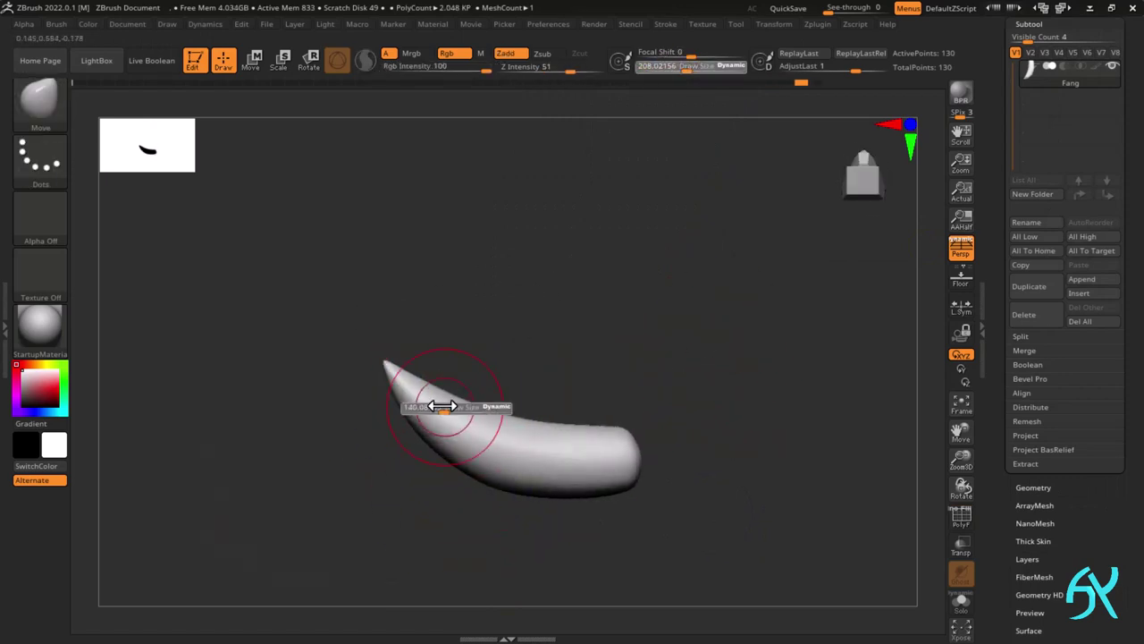
click(436, 407)
- Refine the fang's tip and blunt end with the Move brush at a Draw Size of about 95
mouse_move(552, 317)
ctrl+right_down()
mouse_move(429, 380)
mouse_move(441, 391)
ctrl+right_up()
drag(442, 391, 445, 393)
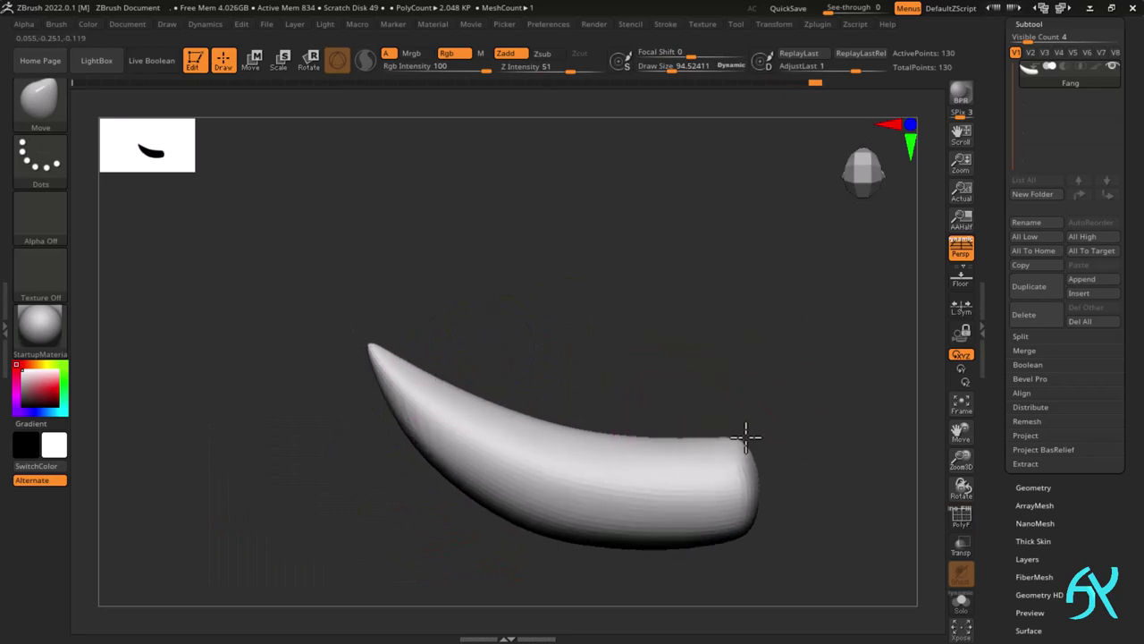
drag(746, 436, 763, 467)
right_drag(765, 464, 758, 468)
drag(736, 470, 740, 470)
mouse_move(740, 474)
right_down()
mouse_move(753, 506)
mouse_move(805, 420)
right_up()
- Switch to the character bust tool, append the Fang mesh as a subtool and turn on transparency
drag(1008, 170, 1008, 231)
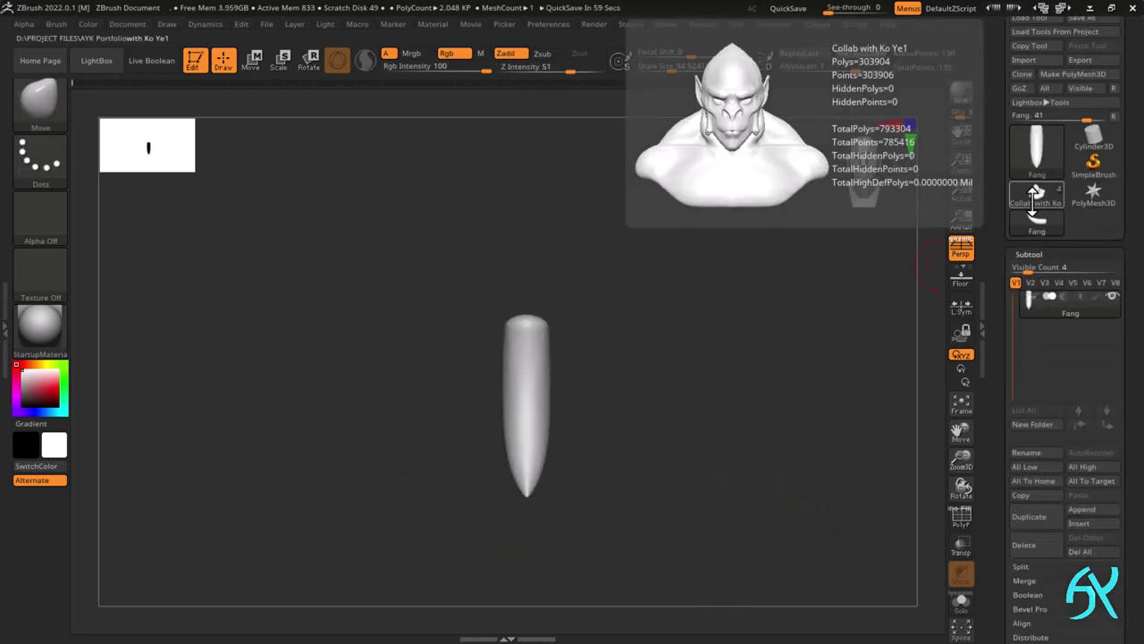
click(1035, 192)
click(1095, 510)
click(730, 406)
click(962, 544)
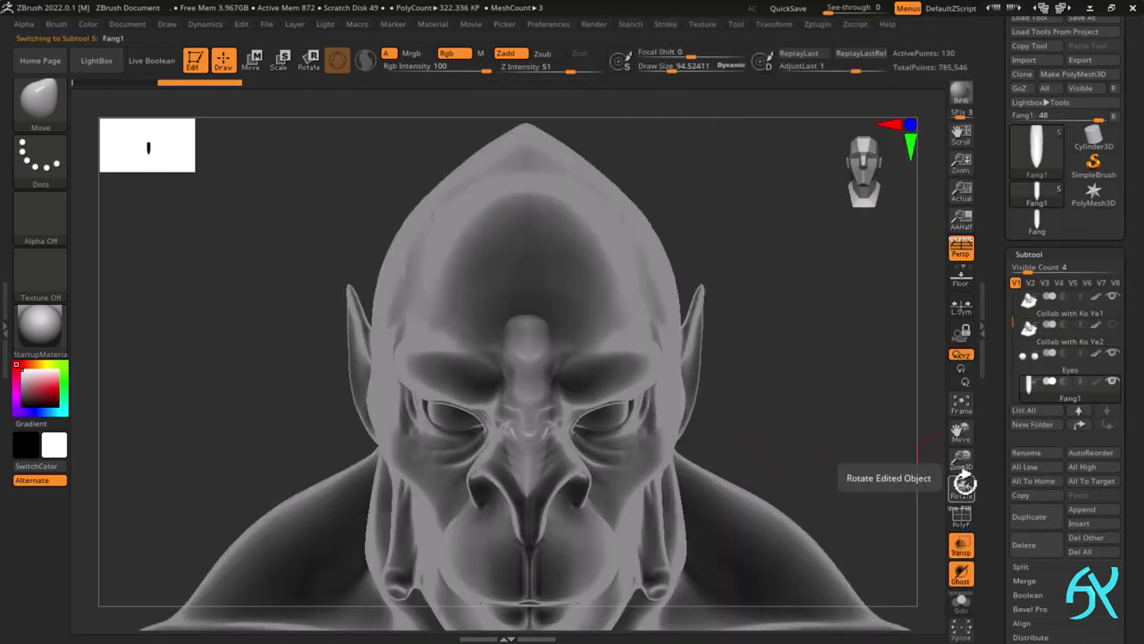
- Move the fang out to the side of the head, turn transparency off and tilt it in side view
key(w)
drag(583, 412, 457, 522)
alt+right_drag(587, 309, 536, 302)
drag(450, 349, 669, 348)
shift+right_drag(680, 308, 641, 291)
click(963, 550)
drag(593, 353, 576, 366)
drag(629, 305, 655, 325)
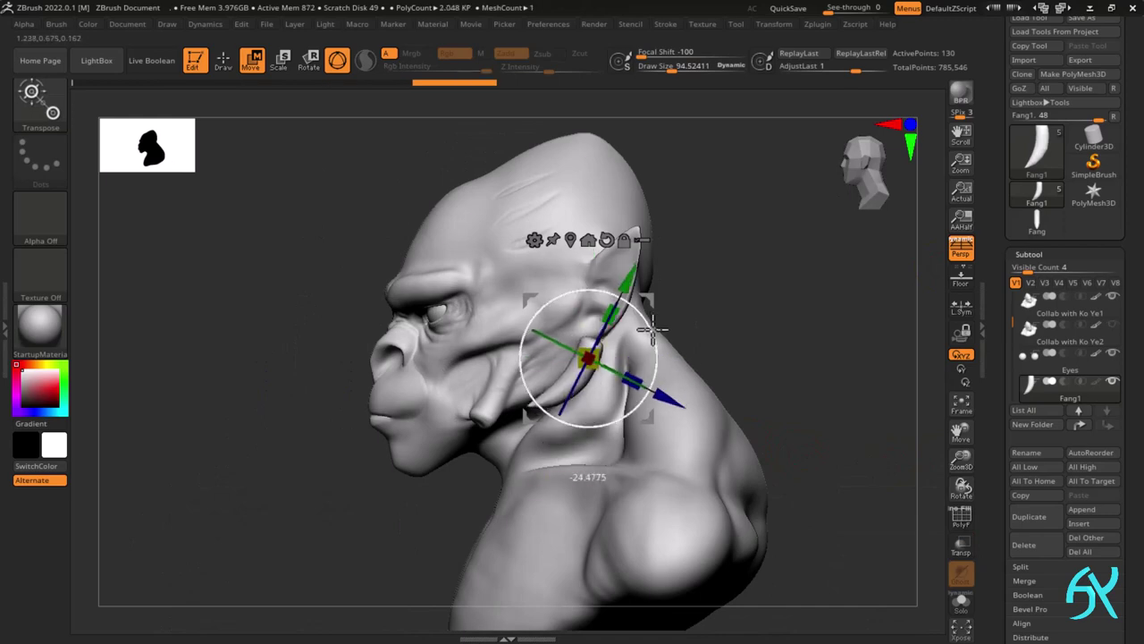
- Nudge the fang into place near the ear, adjusting it in both side and front views
shift+right_drag(649, 311, 707, 311)
shift+right_drag(706, 311, 648, 311)
drag(636, 278, 641, 265)
shift+right_drag(641, 358, 662, 386)
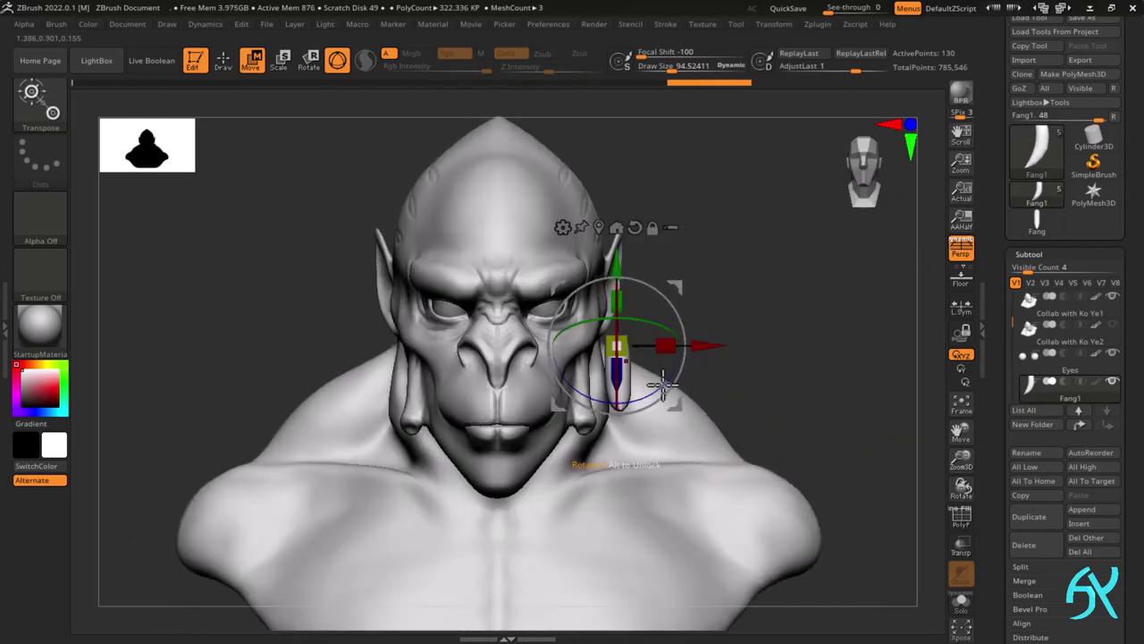
drag(619, 344, 612, 353)
shift+right_drag(682, 310, 715, 319)
drag(687, 288, 675, 268)
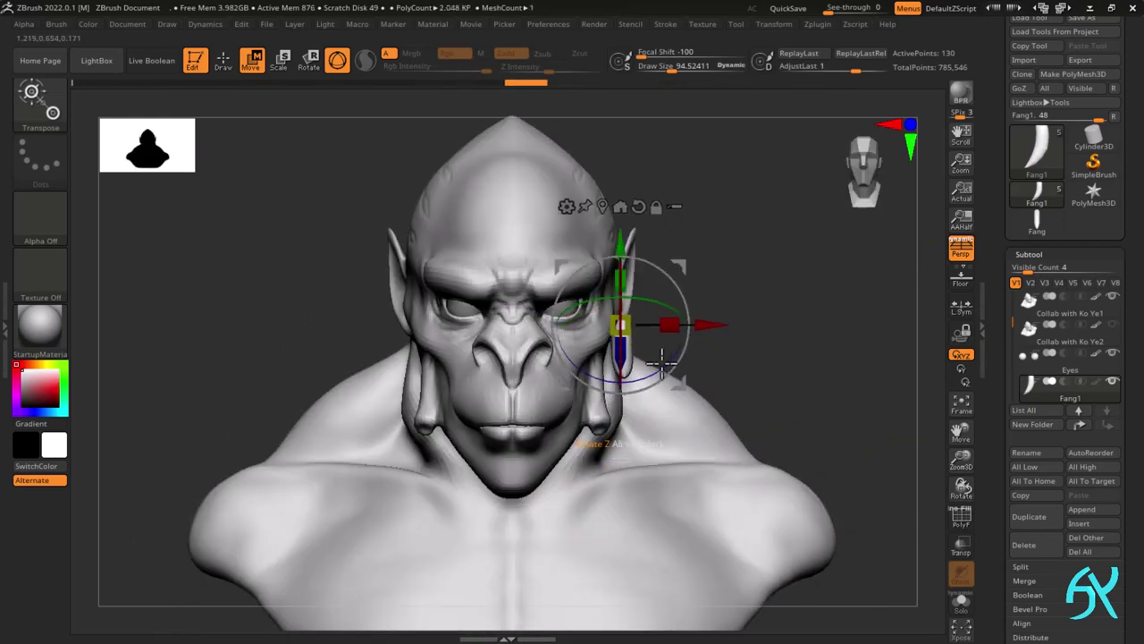
- Move and rotate the fang beneath the pointed ear so its tip points forward toward the jaw
mouse_move(666, 362)
shift+right_down()
mouse_move(620, 345)
mouse_move(666, 358)
shift+right_up()
drag(636, 308, 612, 309)
drag(631, 358, 639, 345)
shift+right_drag(679, 268, 653, 254)
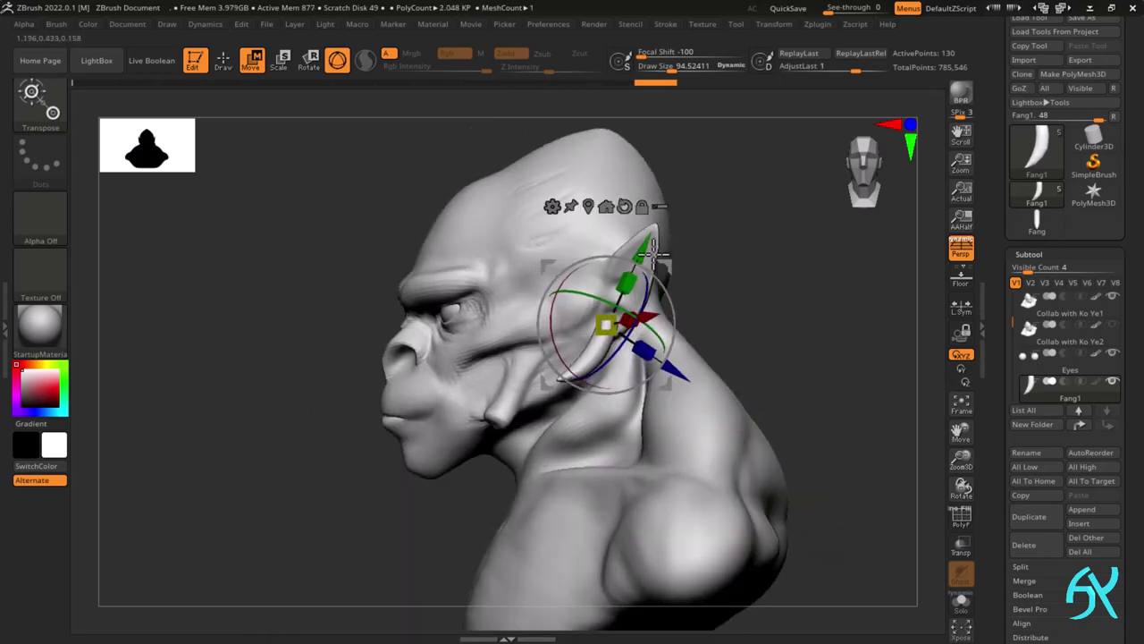
drag(576, 271, 610, 232)
ctrl+right_drag(478, 279, 682, 316)
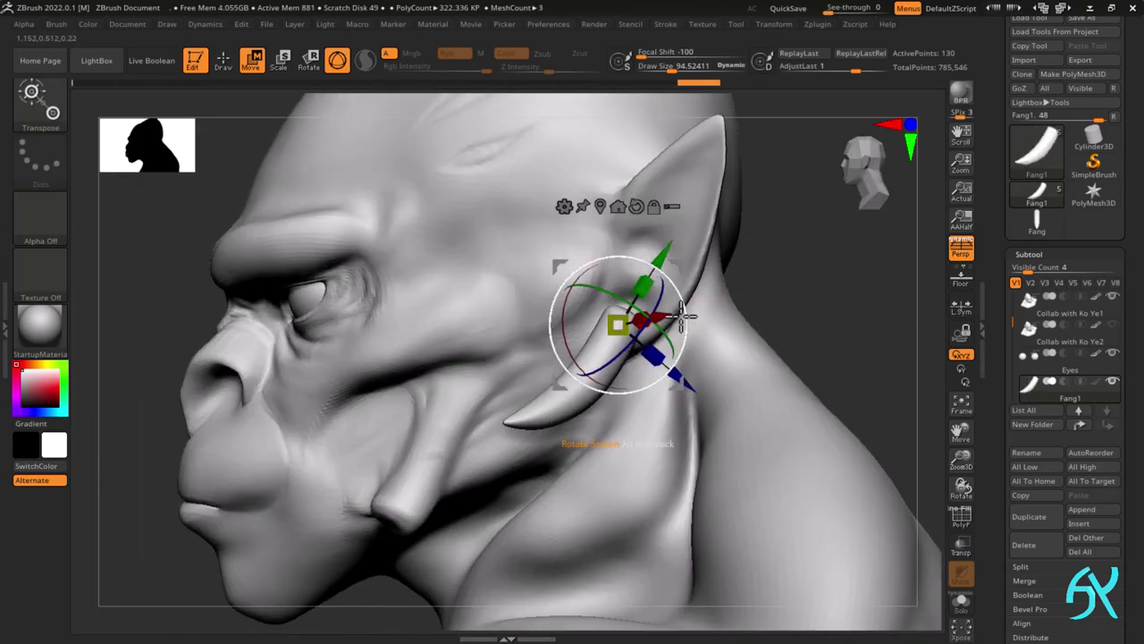
drag(665, 256, 651, 278)
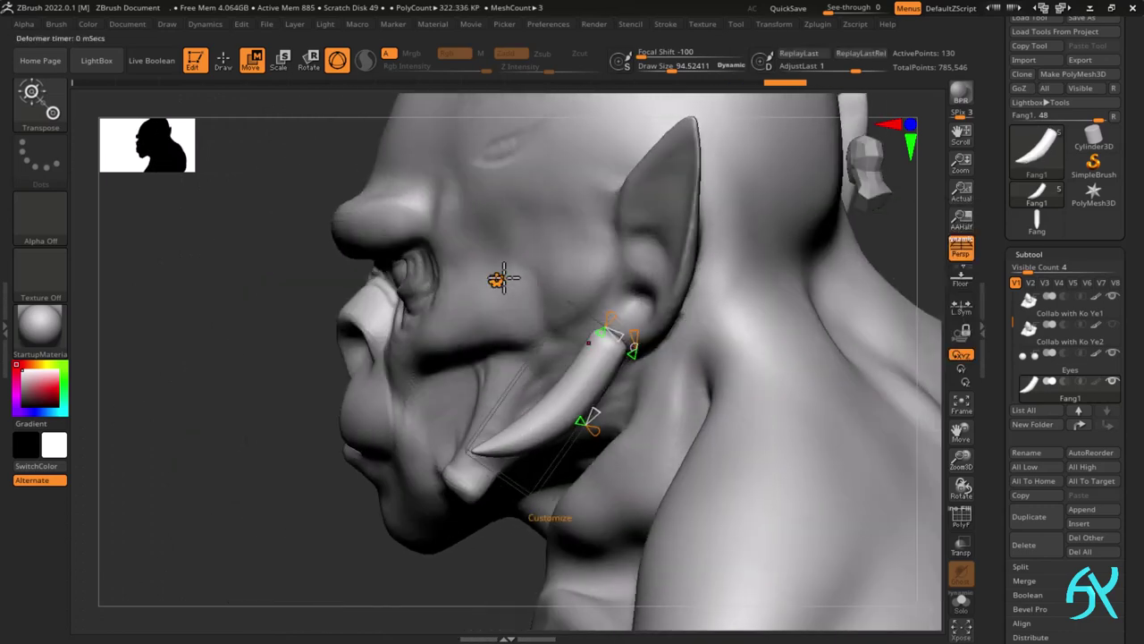
- Try bending the fang beneath the ear with gizmo deformers
click(499, 280)
click(724, 282)
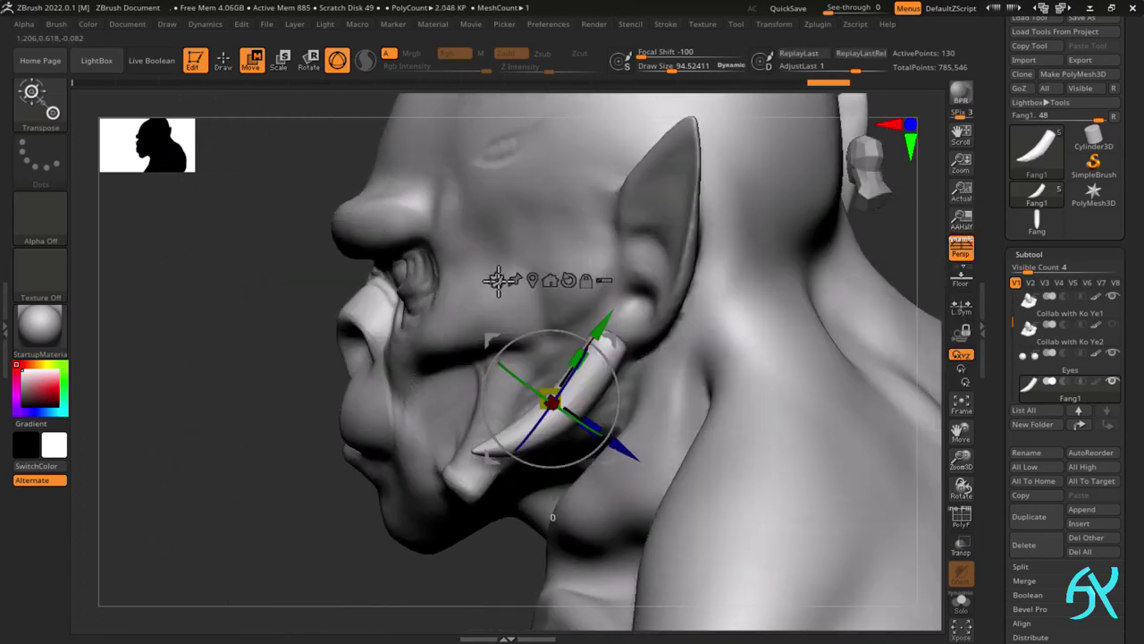
click(496, 280)
click(617, 328)
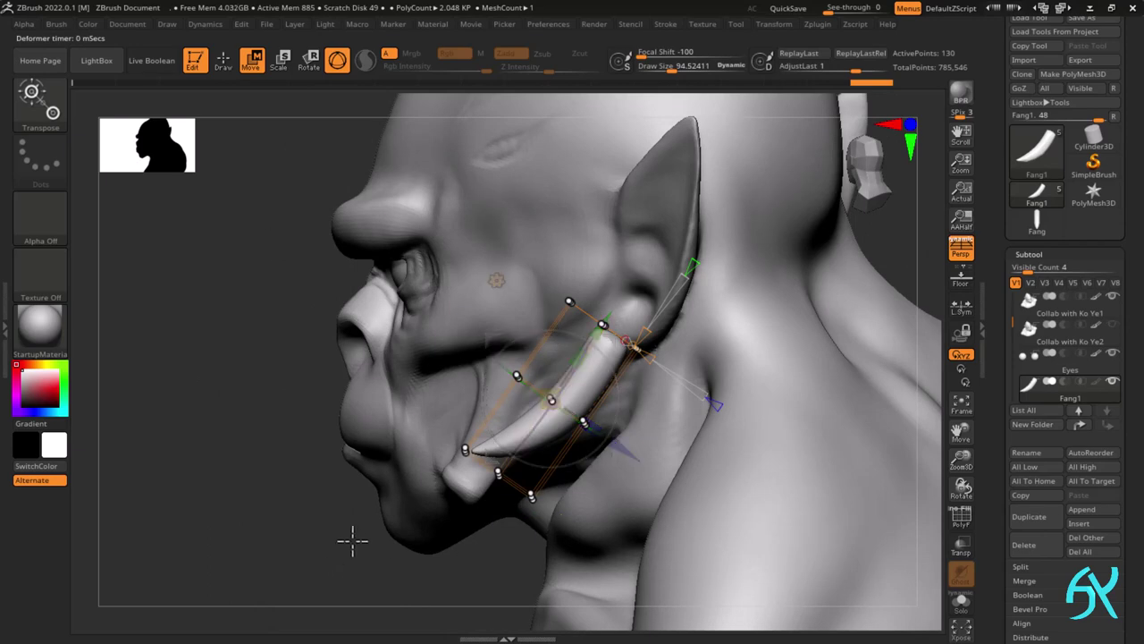
ctrl+drag(245, 254, 464, 259)
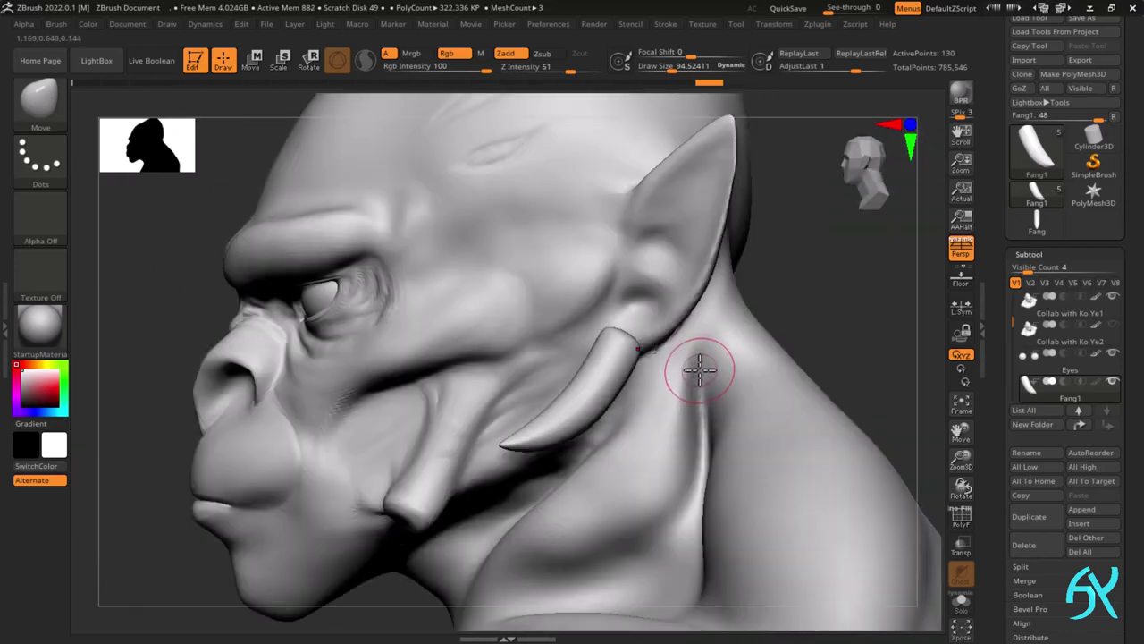
- Turn on local symmetry and reposition and rotate the fang so its blunt end meets the earlobe
key(w)
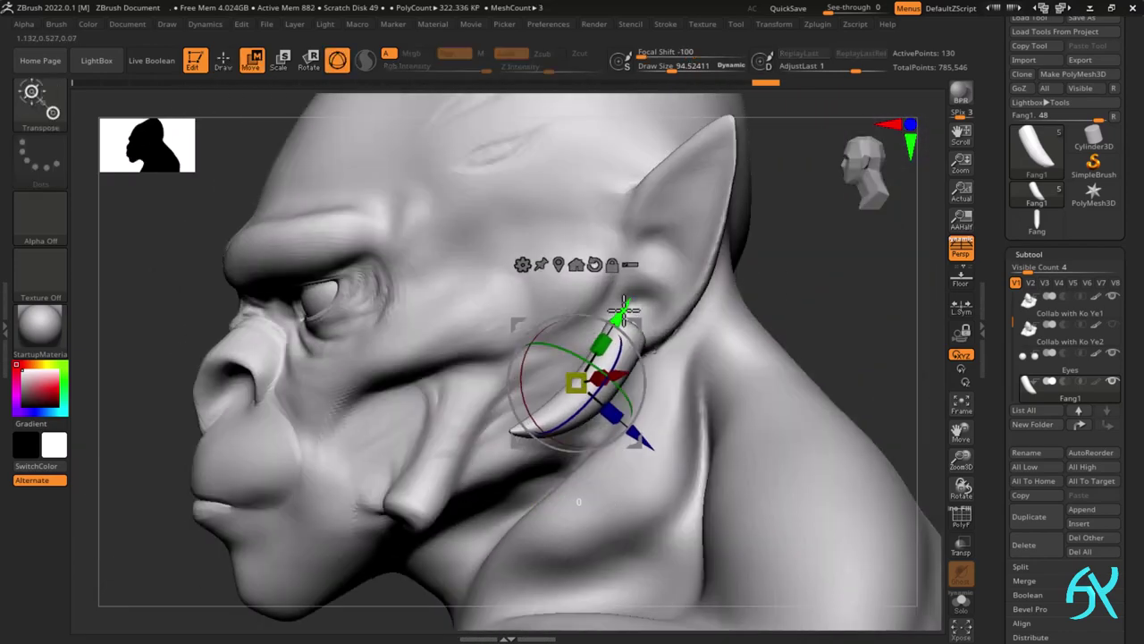
right_drag(617, 317, 655, 351)
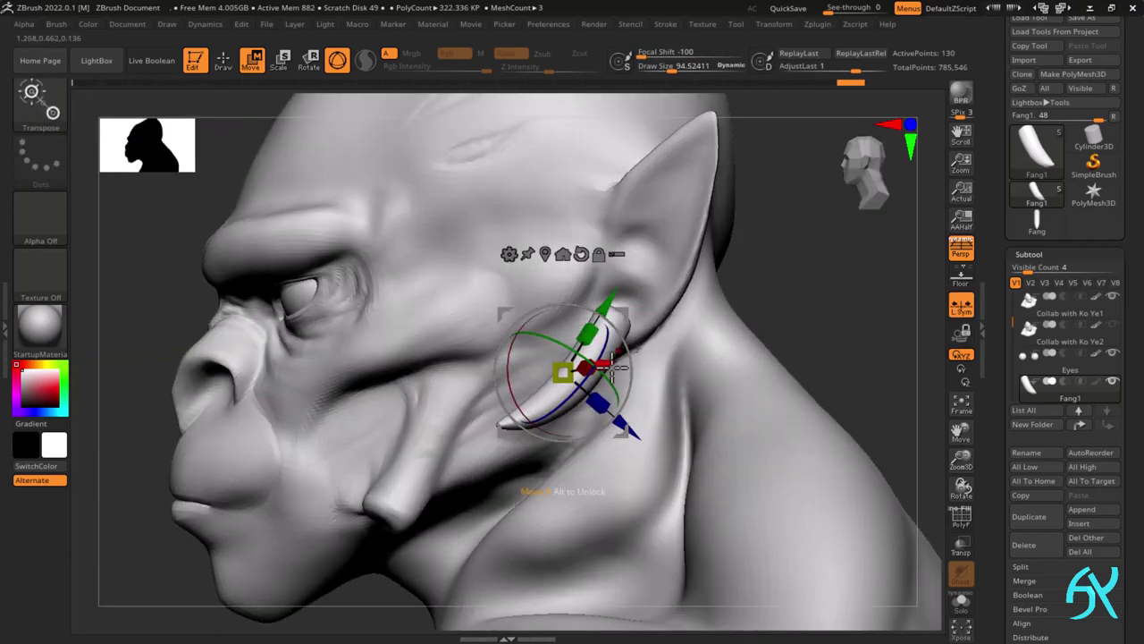
alt+drag(567, 371, 590, 326)
drag(645, 256, 718, 277)
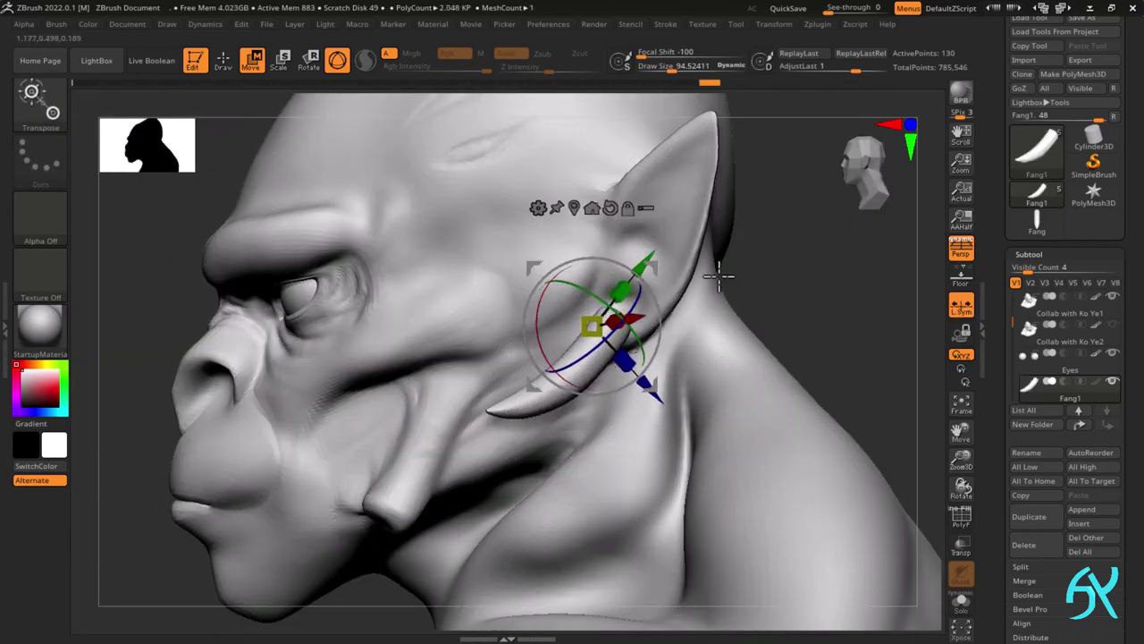
drag(593, 327, 600, 332)
mouse_move(585, 391)
right_down()
mouse_move(743, 330)
mouse_move(661, 323)
right_up()
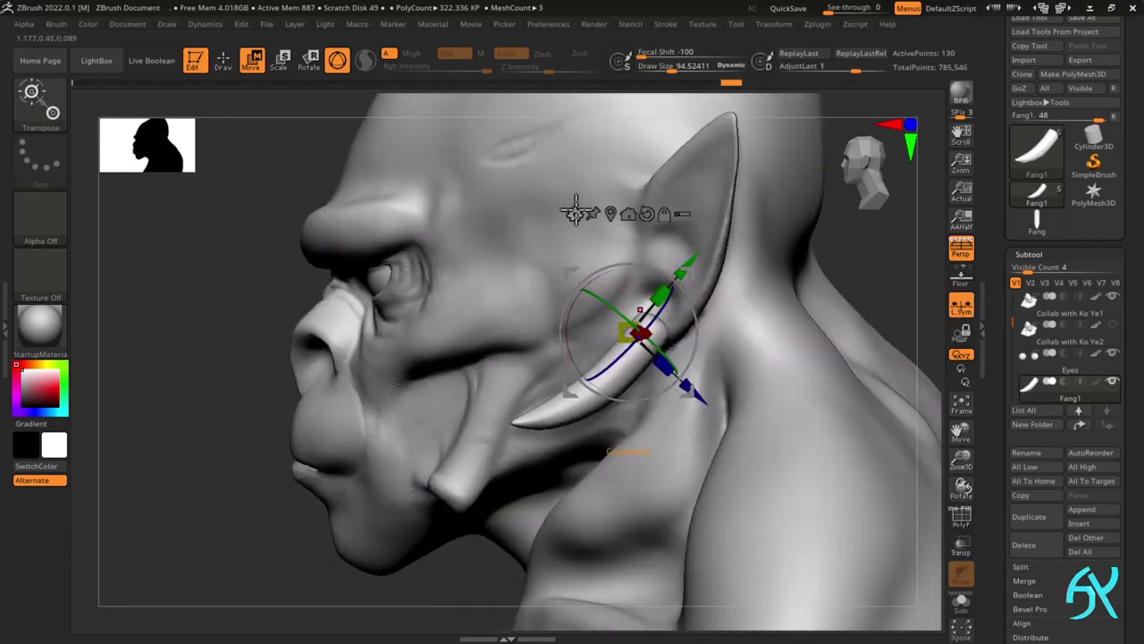
- Apply a gizmo deformer to the placed fang and adjust its curvature
click(575, 213)
click(633, 262)
right_drag(634, 262, 572, 265)
ctrl+drag(376, 265, 628, 351)
drag(660, 435, 665, 440)
click(538, 258)
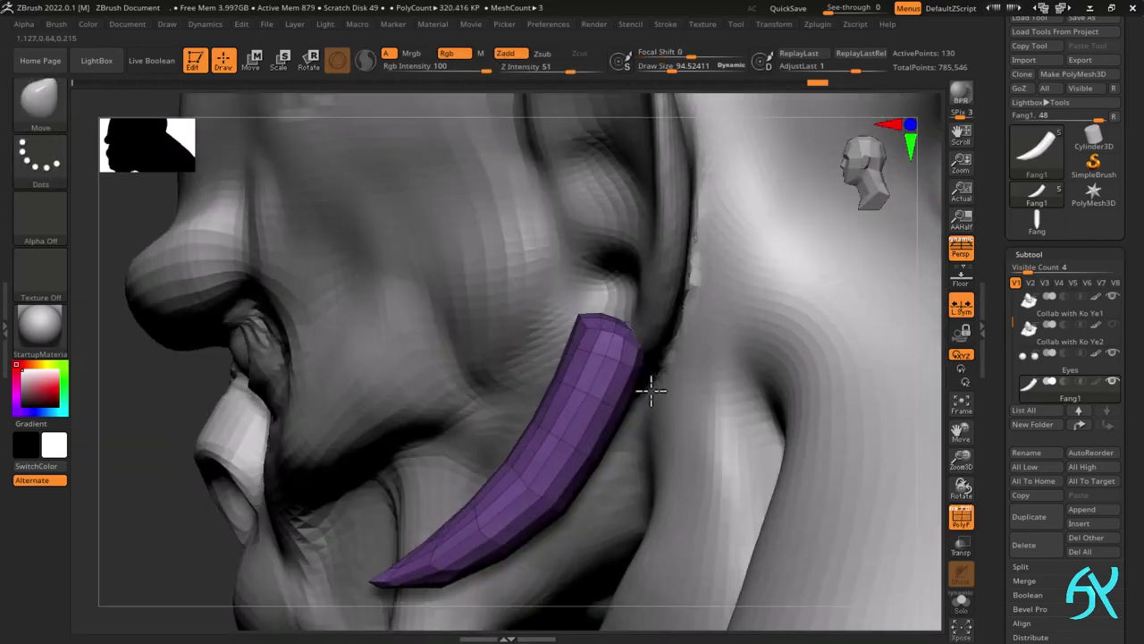
- Duplicate the fang in its original tool and keep only the copy's blunt upper end as a cap
alt+drag(644, 378, 748, 342)
key(d)
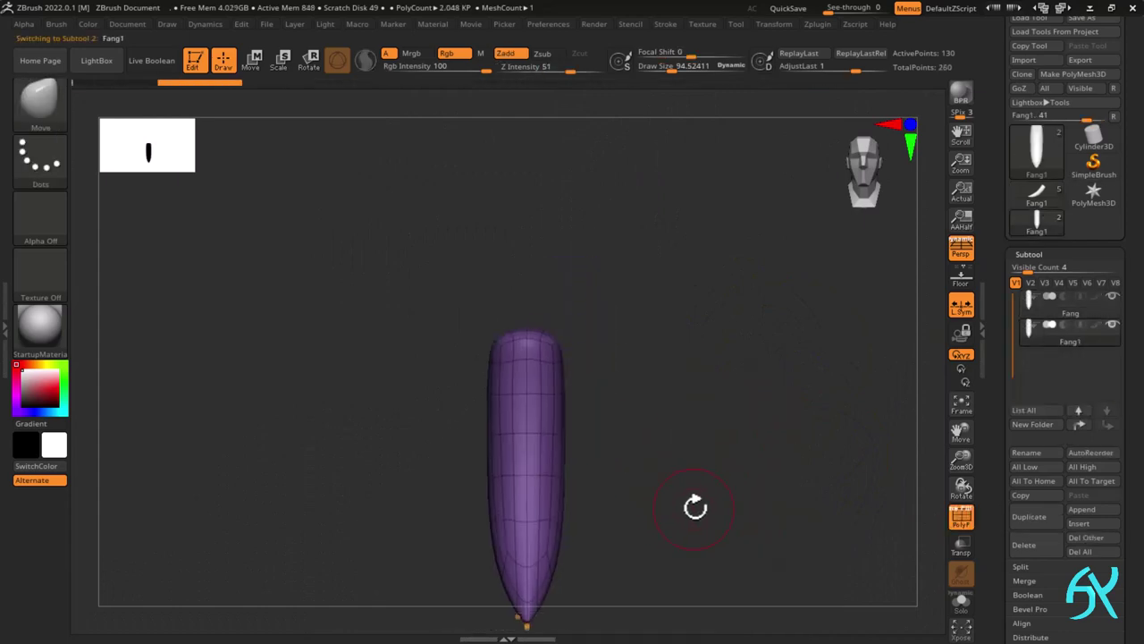
click(1037, 254)
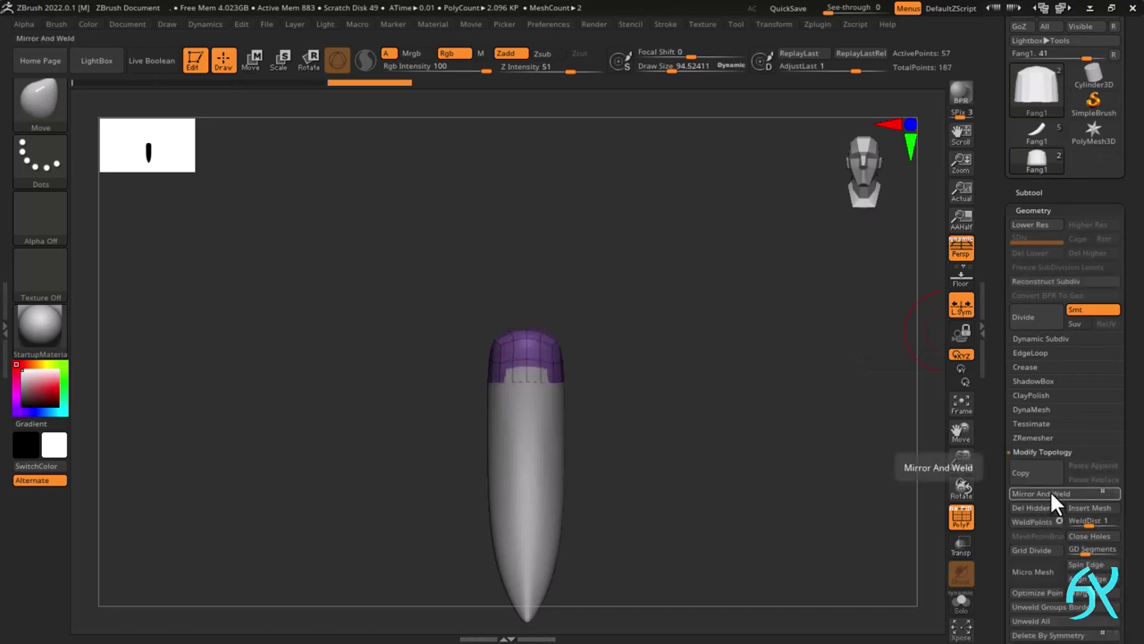
- Select the ZModeler brush and thicken the cap's polygons into a solid shell around the fang's end
key(b)
key(z)
key(m)
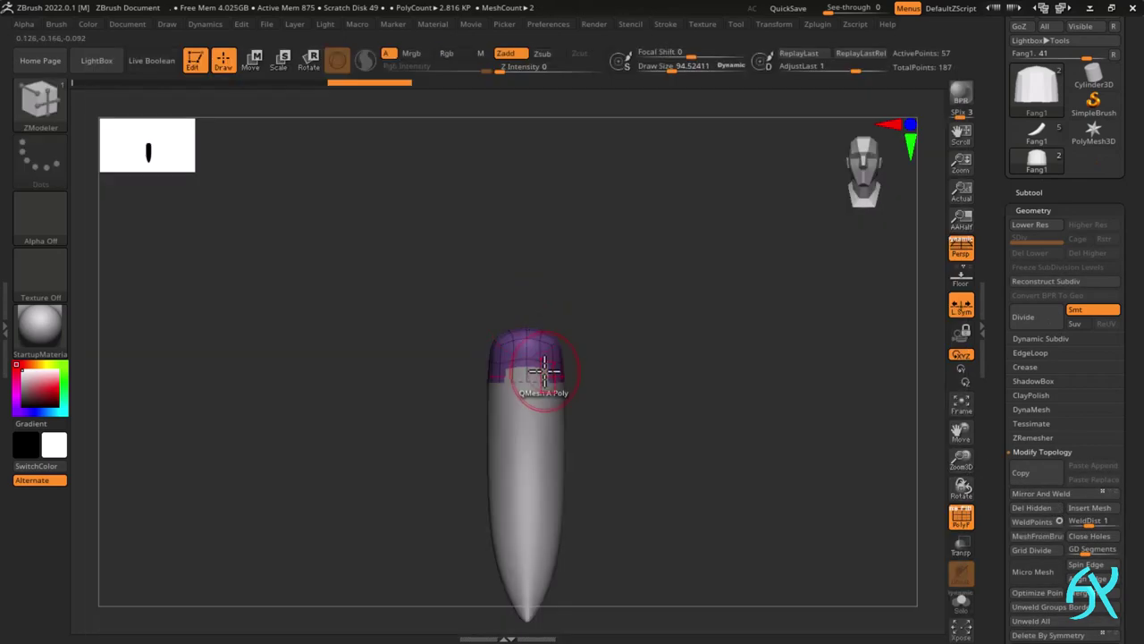
key(space)
click(543, 290)
click(549, 371)
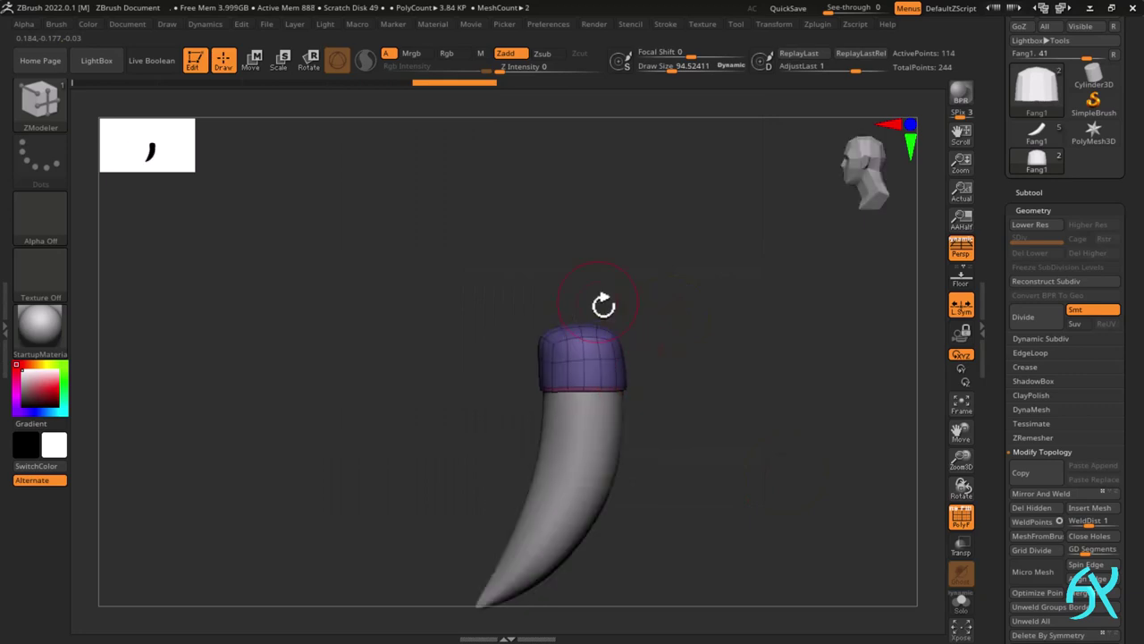
- Pull the cap's lowest band of polygons outward with ZModeler to form a raised rim around the fang
key(space)
click(615, 219)
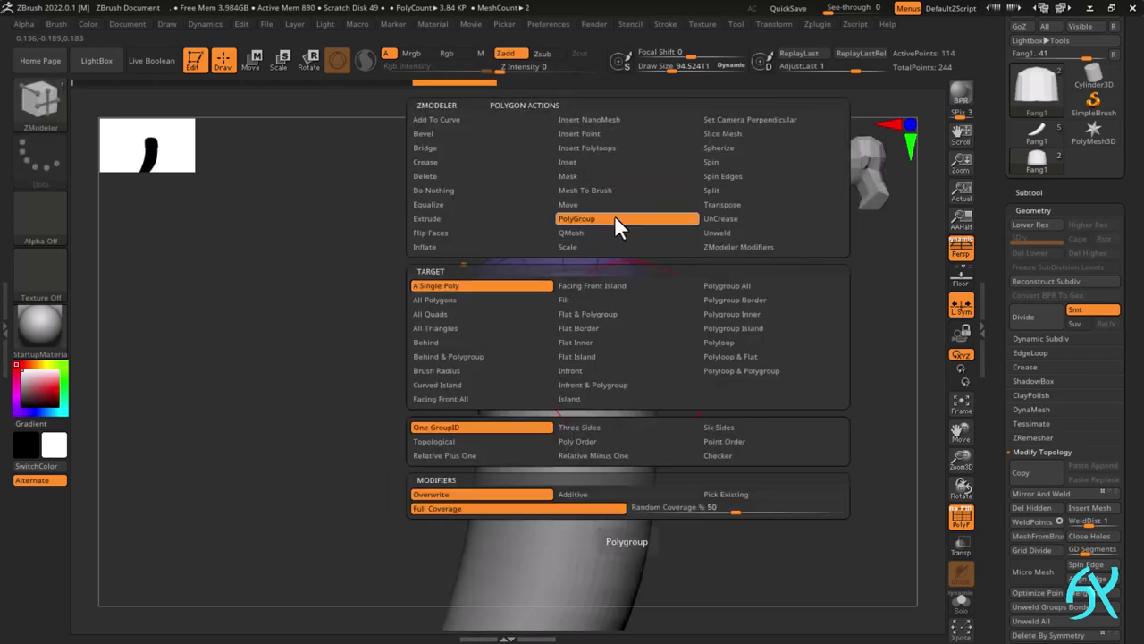
key(space)
key(space)
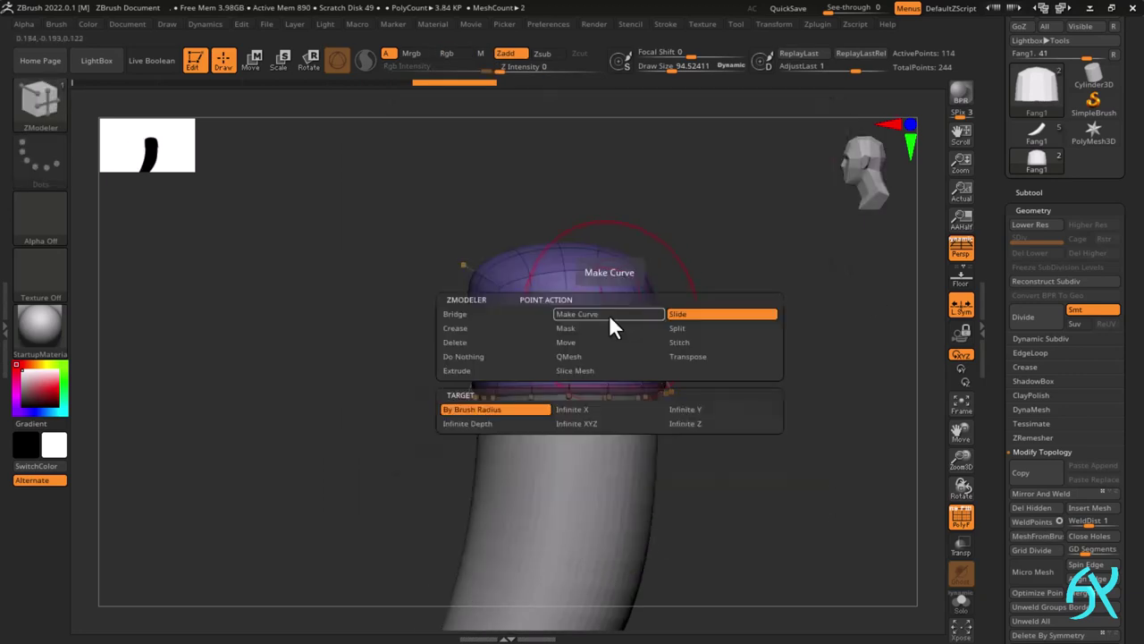
shift+right_drag(610, 353, 657, 308)
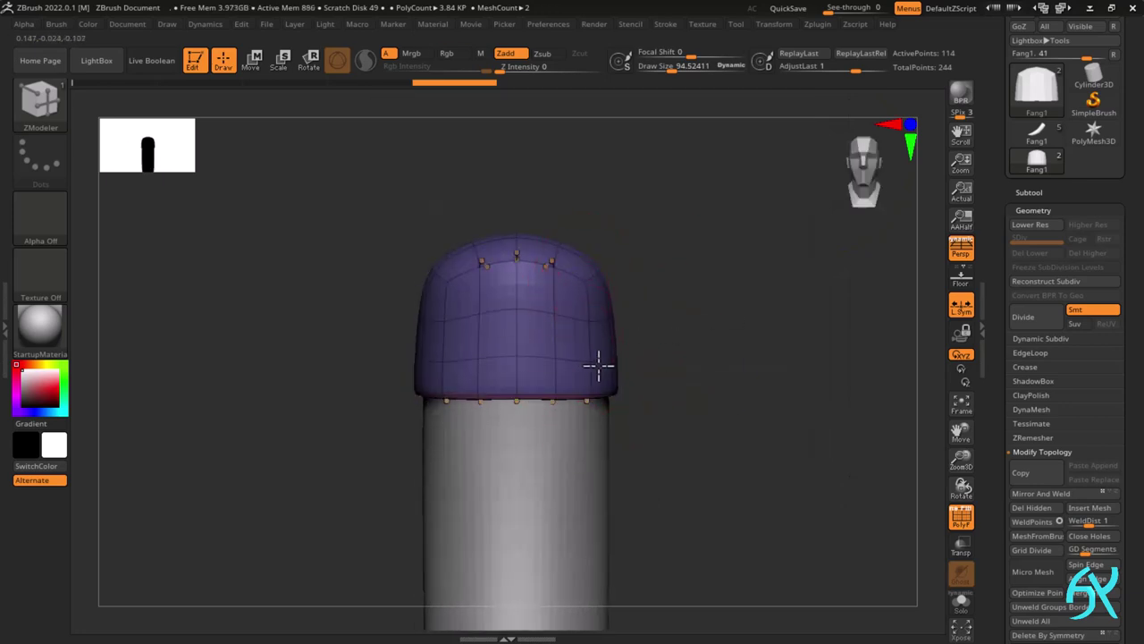
drag(599, 365, 697, 361)
right_drag(696, 360, 572, 380)
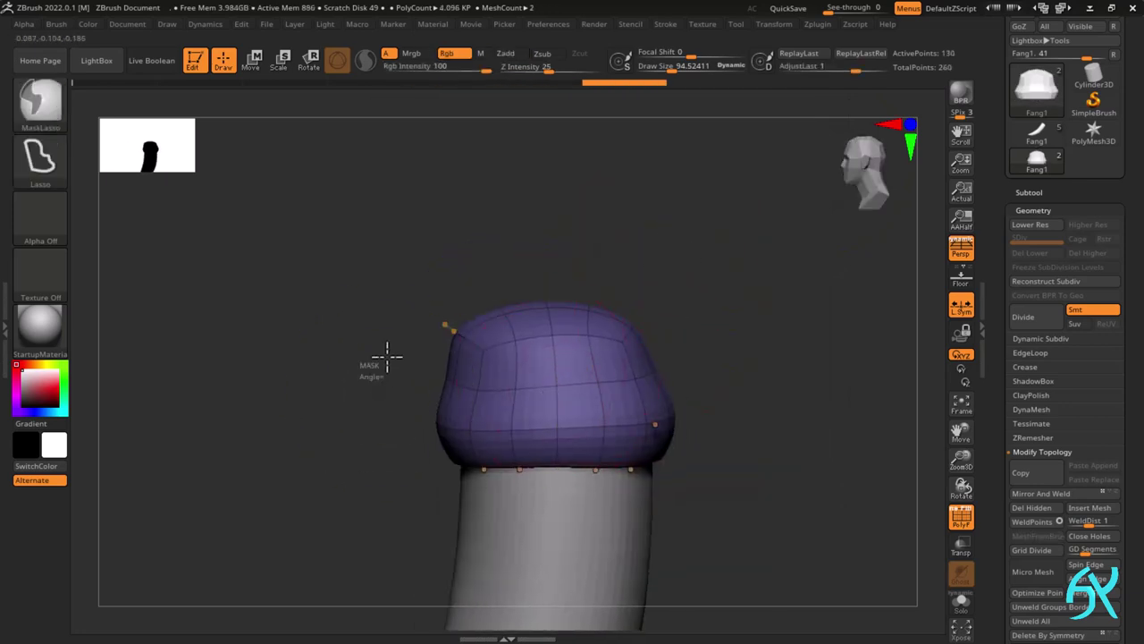
- Isolate part of the cap with a lasso mask, adjust its position and tilt with the gizmo, and clear the mask
ctrl+drag(385, 355, 682, 409)
ctrl+click(687, 393)
key(w)
right_drag(692, 337, 566, 337)
click(534, 264)
right_drag(534, 264, 619, 301)
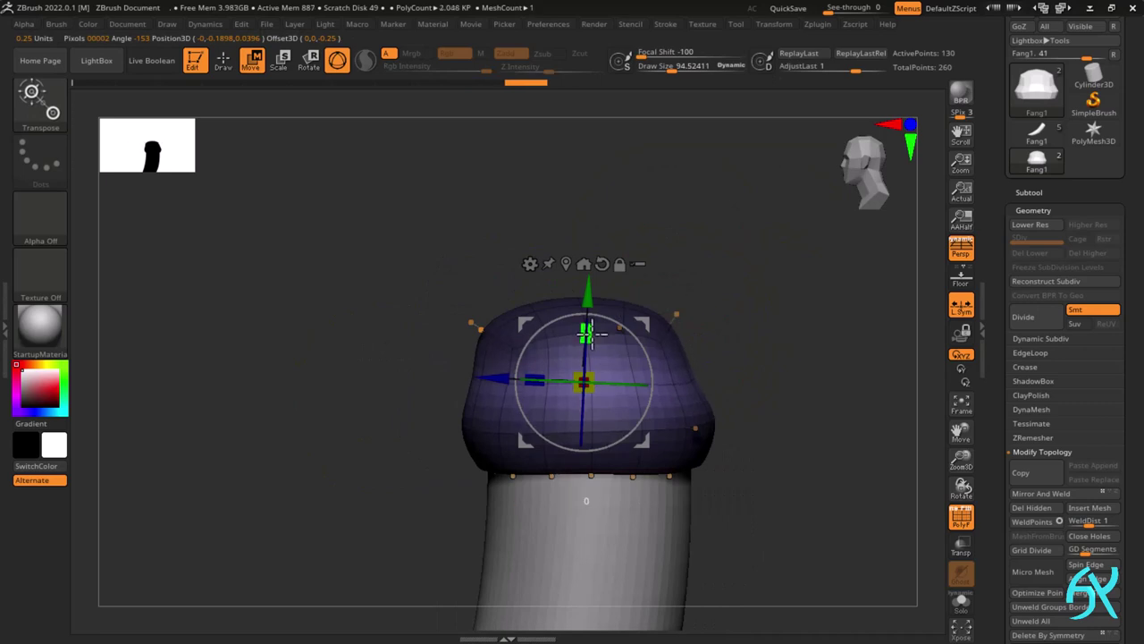
drag(593, 313, 594, 331)
drag(648, 374, 646, 366)
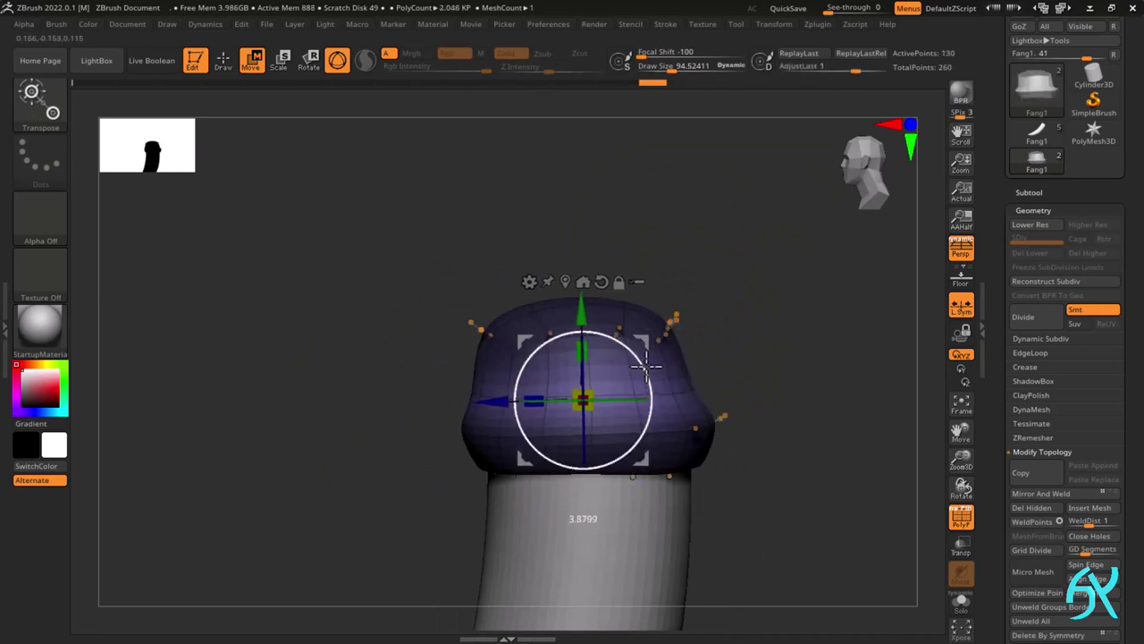
drag(501, 403, 508, 404)
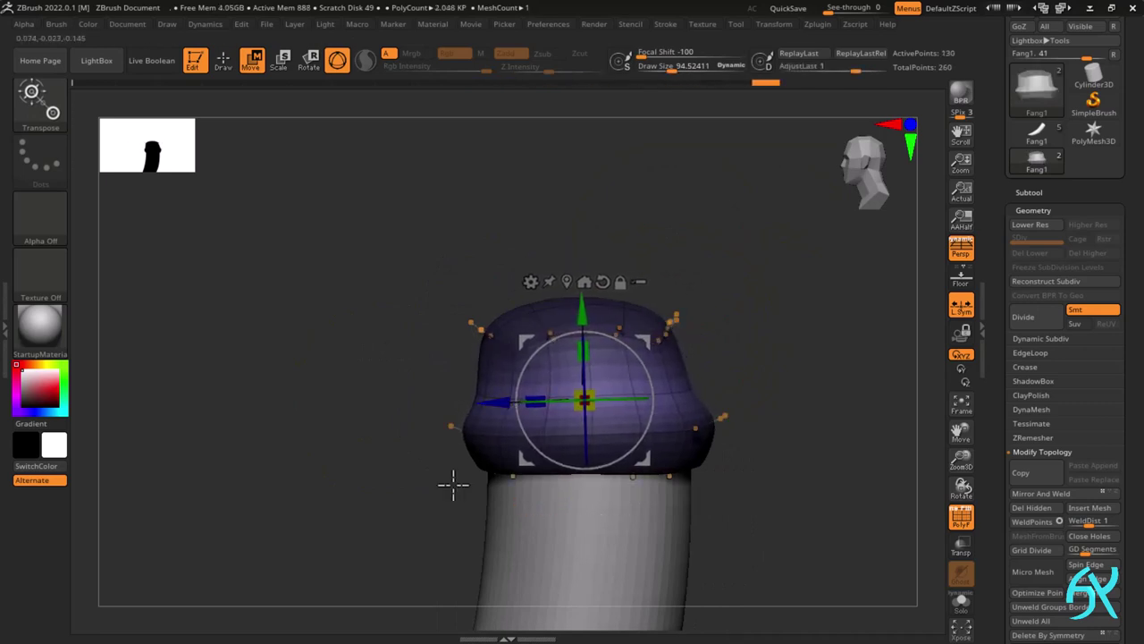
ctrl+drag(453, 485, 473, 500)
- Insert horizontal edge loops around the cap's rim with ZModeler to sharpen the transition above it
shift+right_drag(644, 385, 759, 368)
key(q)
key(space)
click(590, 388)
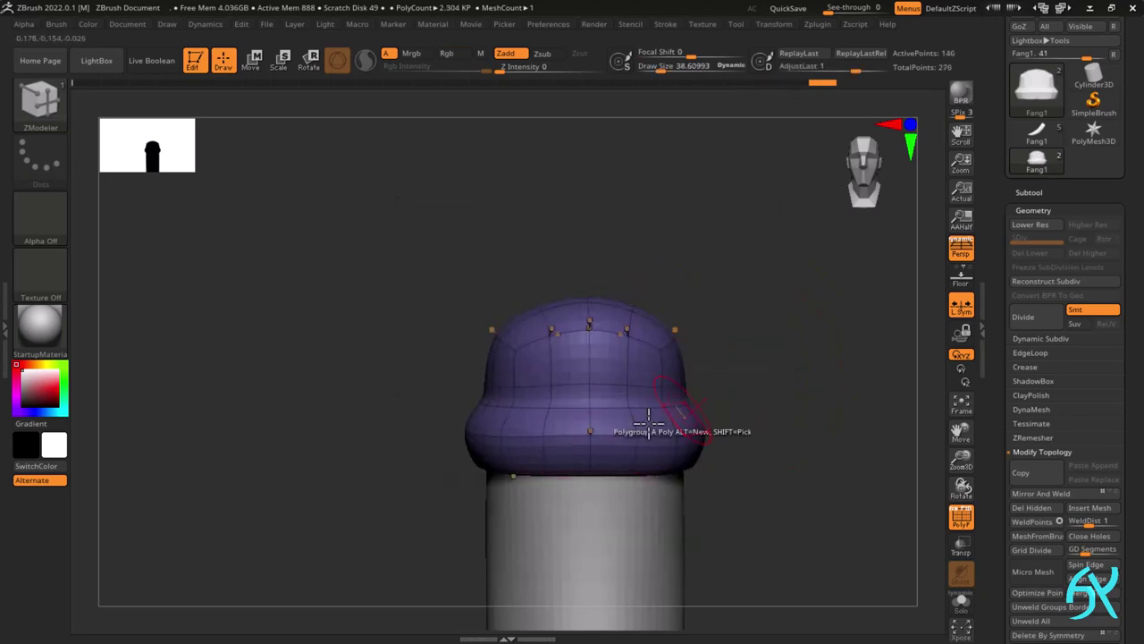
right_drag(697, 404, 759, 408)
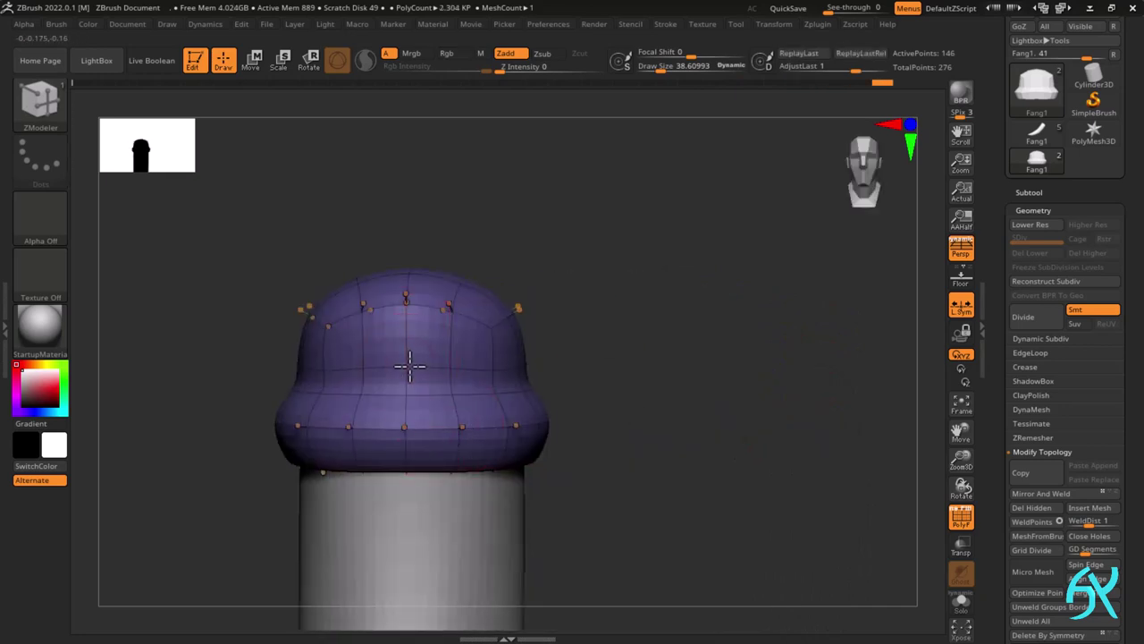
drag(668, 331, 522, 410)
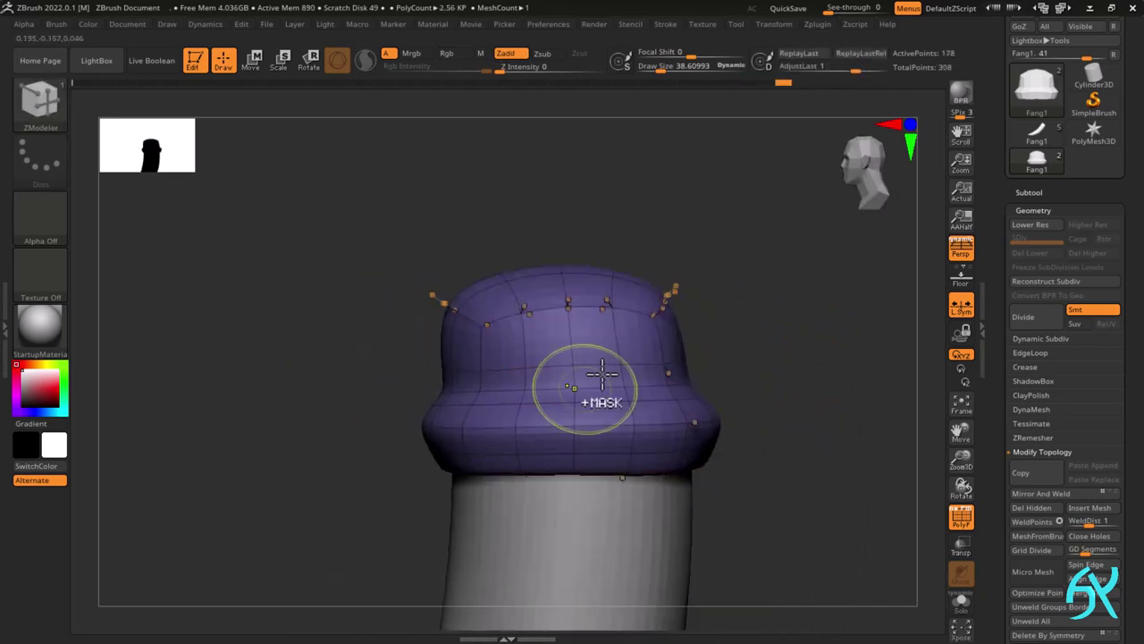
- Flatten the cap's domed top with a mask and the gizmo, and compare it with smoothing off and on
key(shift+f)
key(shift+f)
drag(725, 427, 474, 405)
key(w)
drag(496, 313, 643, 305)
mouse_move(706, 344)
mouse_down()
mouse_move(759, 335)
mouse_move(769, 320)
mouse_move(750, 420)
mouse_move(731, 335)
mouse_move(658, 456)
mouse_up()
key(q)
key(shift+d)
key(d)
key(shift+f)
key(f)
key(shift+f)
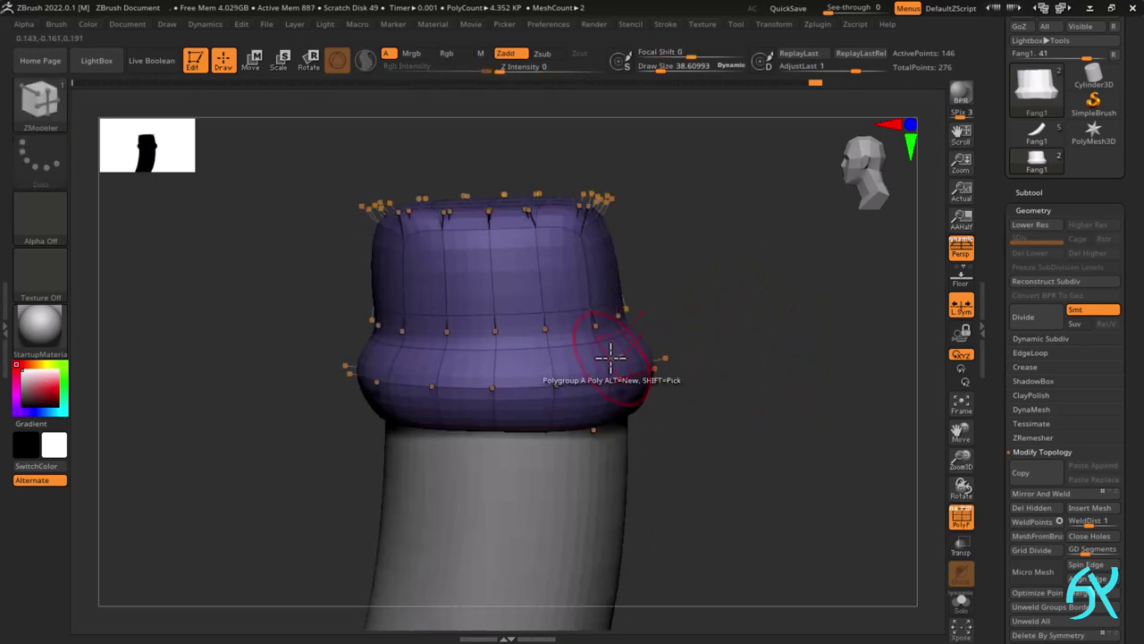
- Insert another edge loop around the cap's rim to give it a fuller, rounder profile
click(610, 365)
right_drag(610, 364, 632, 385)
drag(306, 402, 276, 457)
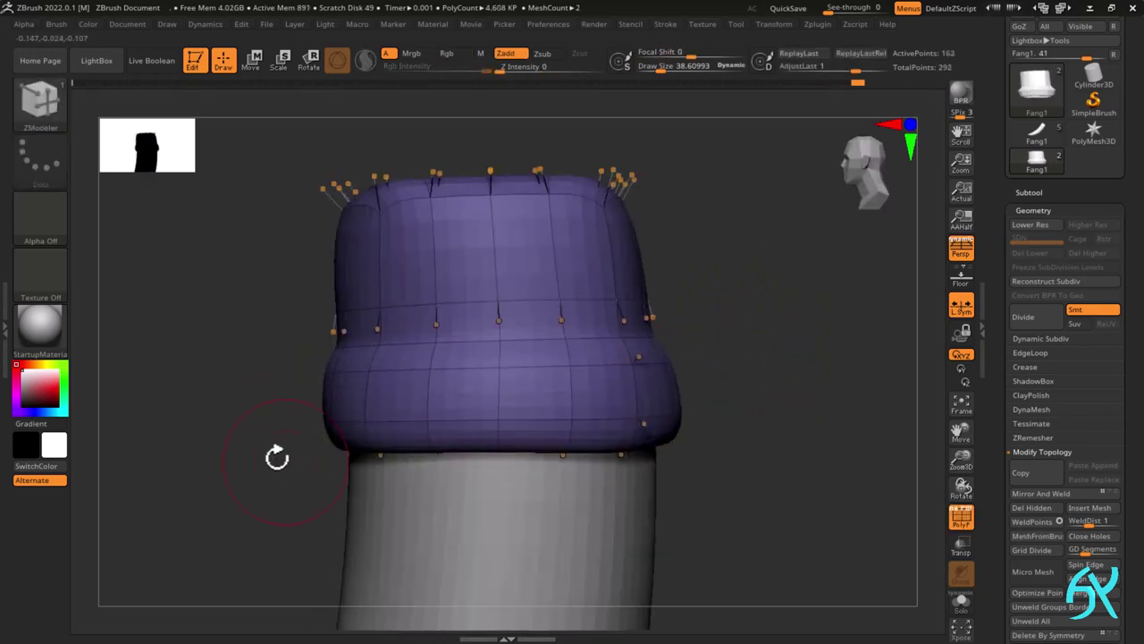
- Mask the cap to isolate its lower rim and nudge the rim with the gizmo
ctrl+drag(256, 375, 281, 355)
ctrl+drag(424, 429, 290, 413)
ctrl+click(260, 447)
mouse_move(726, 388)
shift+mouse_down()
mouse_move(731, 429)
mouse_move(724, 349)
mouse_move(706, 358)
shift+mouse_up()
key(w)
click(584, 97)
drag(504, 368, 501, 369)
key(q)
- Insert supporting edge loops around the rim and check the smoothed cap with the wireframe hidden
mouse_move(801, 321)
shift+mouse_down()
mouse_move(728, 399)
mouse_move(639, 424)
shift+mouse_up()
key(ctrl+shift+a)
click(516, 471)
mouse_move(516, 470)
right_down()
mouse_move(564, 468)
mouse_move(516, 469)
right_up()
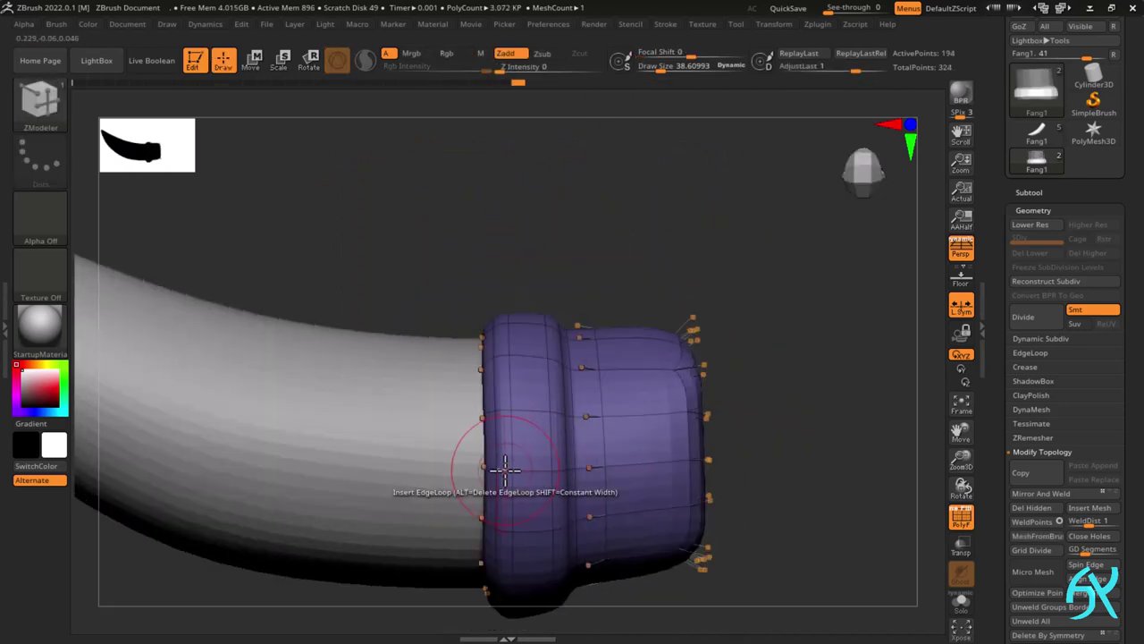
click(503, 471)
key(shift+f)
ctrl+right_drag(662, 447, 686, 347)
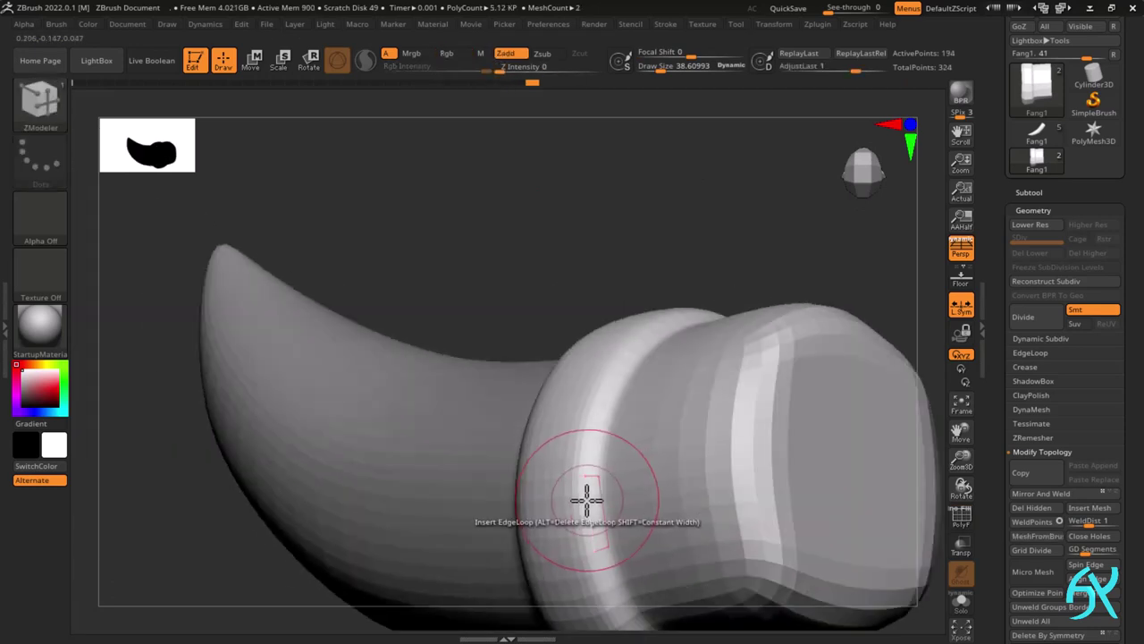
key(space)
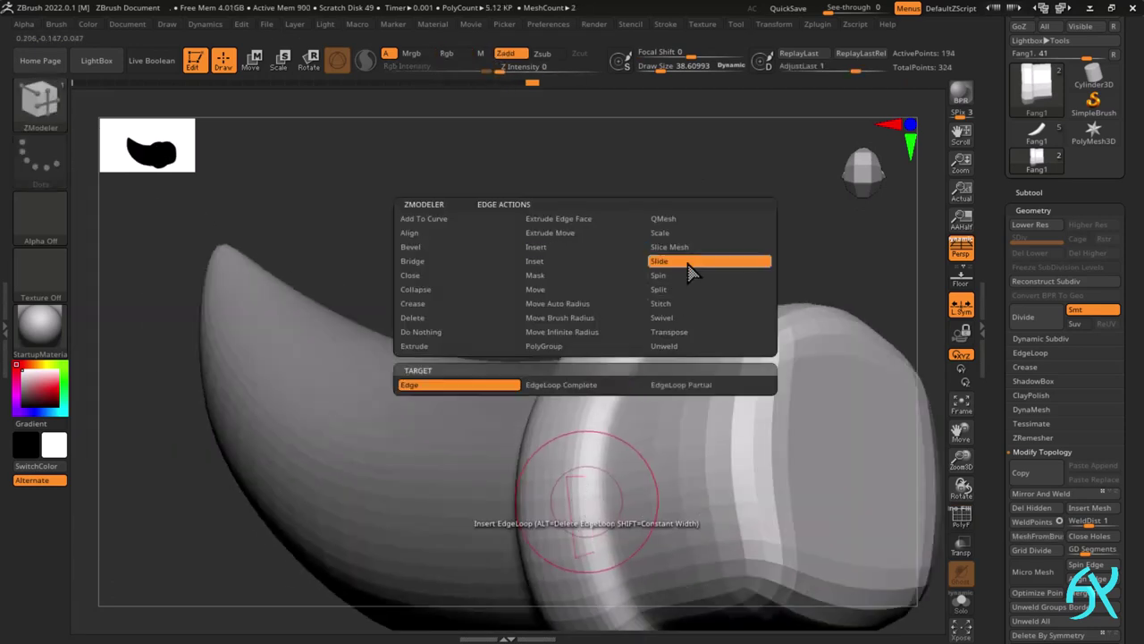
click(689, 265)
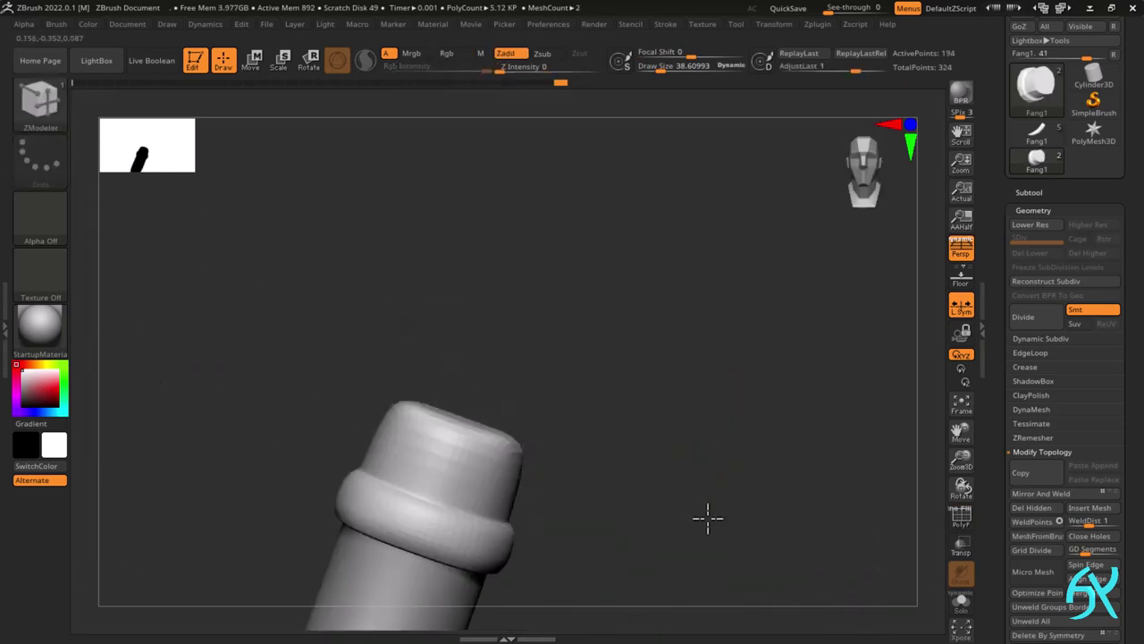
key(shift+f)
mouse_move(707, 518)
mouse_down()
mouse_move(695, 467)
mouse_move(736, 372)
mouse_up()
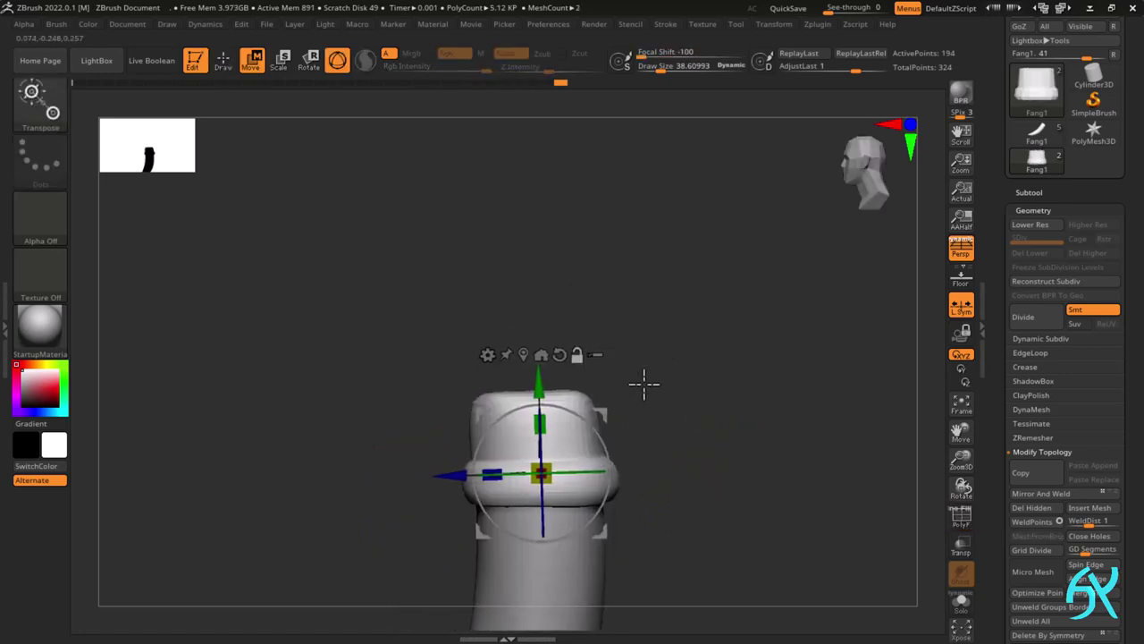
- Mask the cap's rim and scale the upper section narrower with the gizmo
key(shift+f)
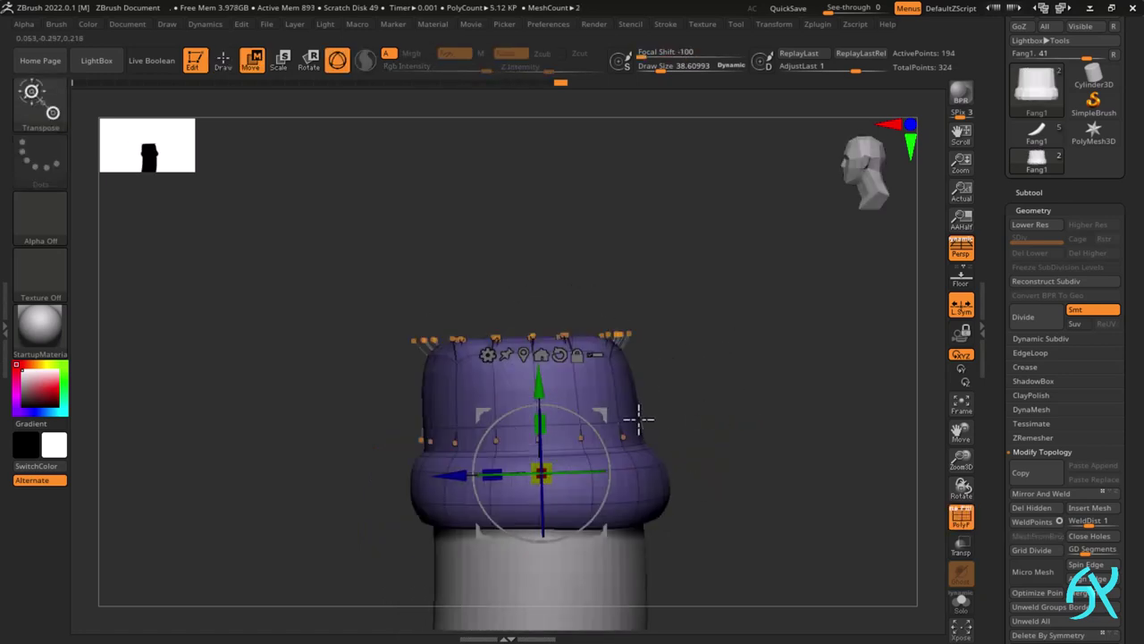
key(space)
ctrl+drag(397, 435, 408, 300)
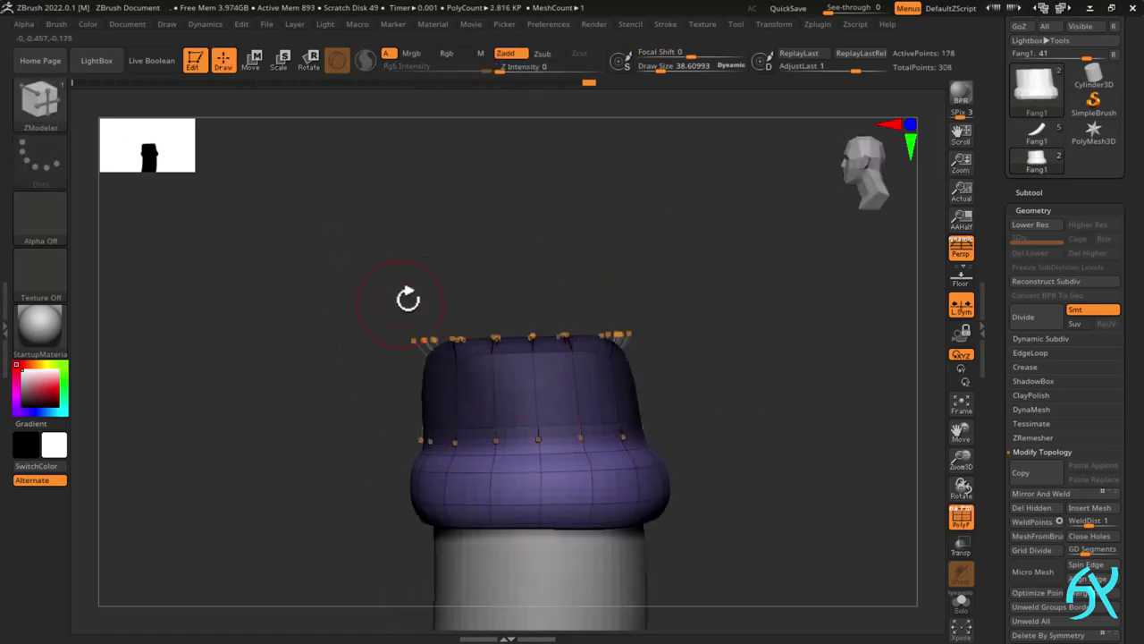
shift+drag(720, 418, 744, 419)
key(w)
drag(541, 473, 541, 477)
drag(715, 420, 646, 430)
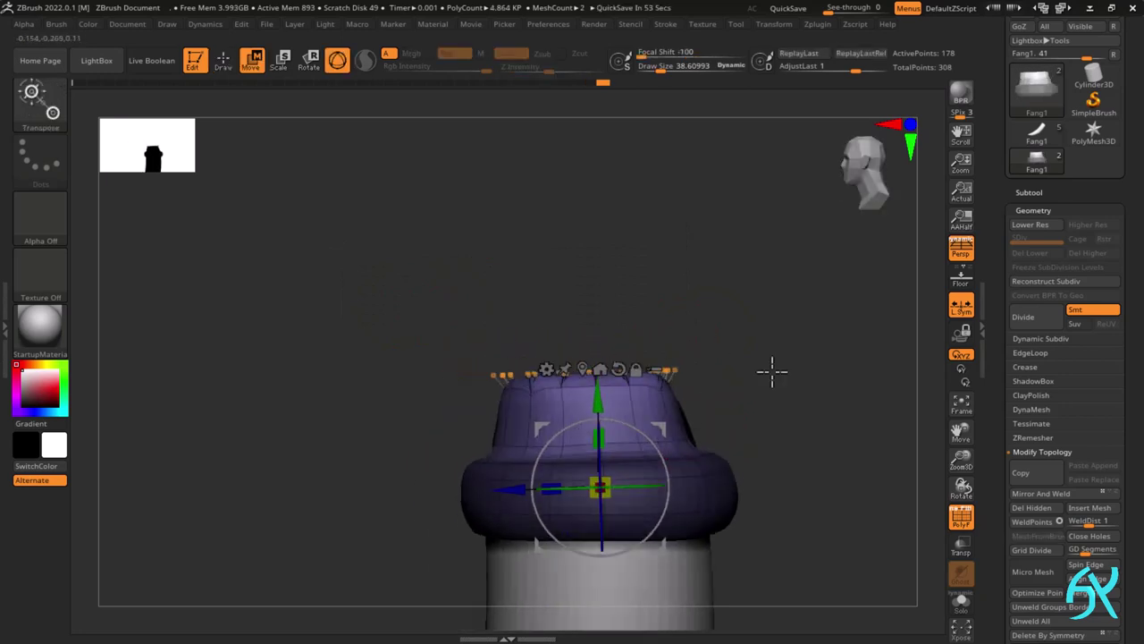
mouse_move(592, 350)
shift+mouse_down()
mouse_move(663, 364)
mouse_move(629, 329)
mouse_move(600, 375)
shift+mouse_up()
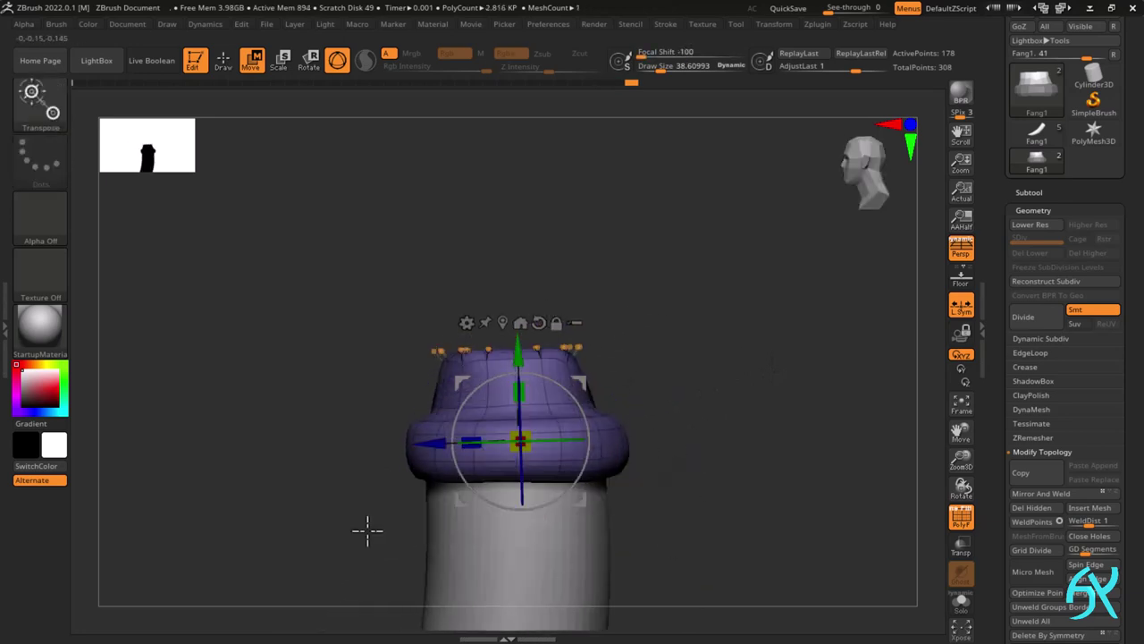
- Mask the cap so that only the lower edge of its rim around the fang remains editable
shift+drag(367, 531, 456, 541)
mouse_move(294, 567)
ctrl+mouse_down()
mouse_move(340, 465)
mouse_move(787, 495)
ctrl+mouse_up()
shift+drag(778, 527, 618, 549)
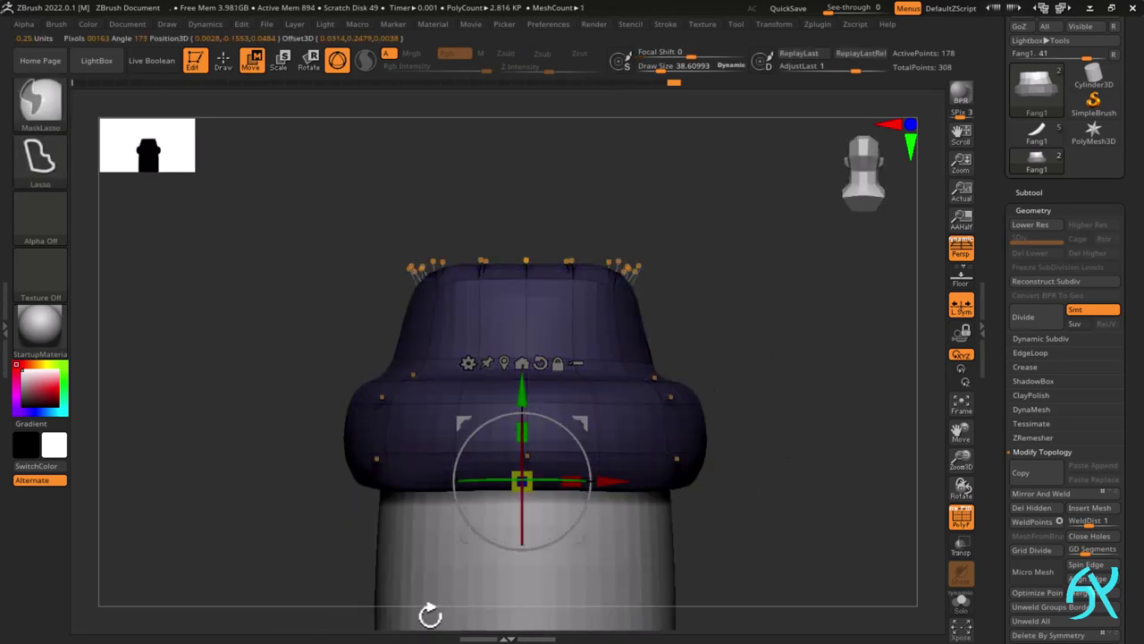
mouse_move(430, 615)
shift+mouse_down()
mouse_move(761, 531)
mouse_move(699, 374)
mouse_move(779, 367)
shift+mouse_up()
ctrl+click(761, 531)
ctrl+click(758, 533)
ctrl+click(759, 532)
alt+drag(587, 251, 506, 358)
mouse_move(190, 481)
ctrl+mouse_down()
mouse_move(281, 342)
mouse_move(689, 338)
ctrl+mouse_up()
shift+drag(733, 456, 590, 486)
ctrl+drag(193, 442, 687, 328)
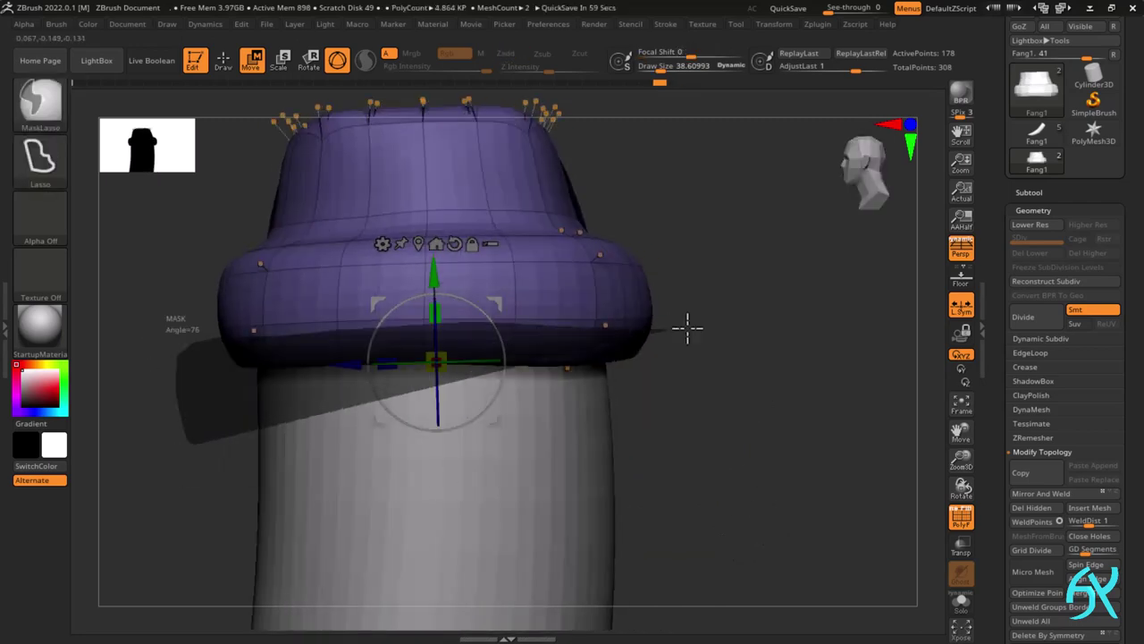
mouse_move(733, 425)
shift+mouse_down()
mouse_move(649, 416)
mouse_move(733, 429)
shift+mouse_up()
ctrl+click(715, 430)
- Shift the rim's lower edge with the gizmo to fit evenly around the fang, and clear the mask
drag(436, 361, 456, 356)
mouse_move(697, 429)
shift+mouse_down()
mouse_move(444, 424)
mouse_move(572, 420)
shift+mouse_up()
mouse_move(608, 421)
alt+mouse_down()
mouse_move(596, 332)
mouse_move(554, 411)
alt+mouse_up()
alt+drag(643, 474, 633, 406)
drag(572, 447, 384, 366)
drag(617, 326, 364, 478)
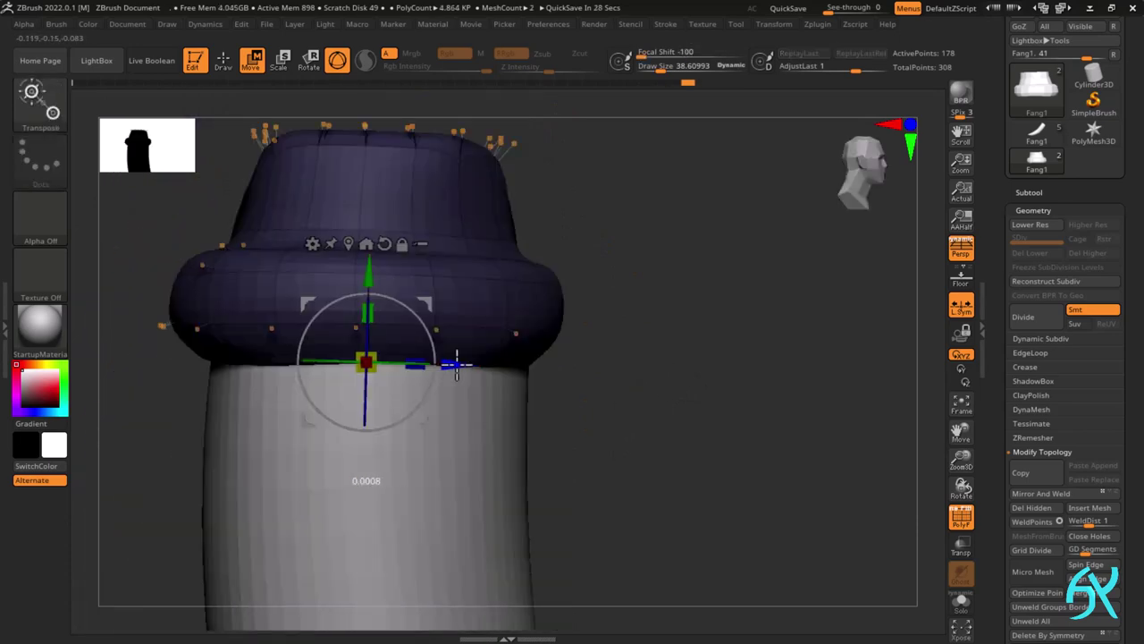
drag(457, 365, 459, 365)
drag(644, 420, 606, 432)
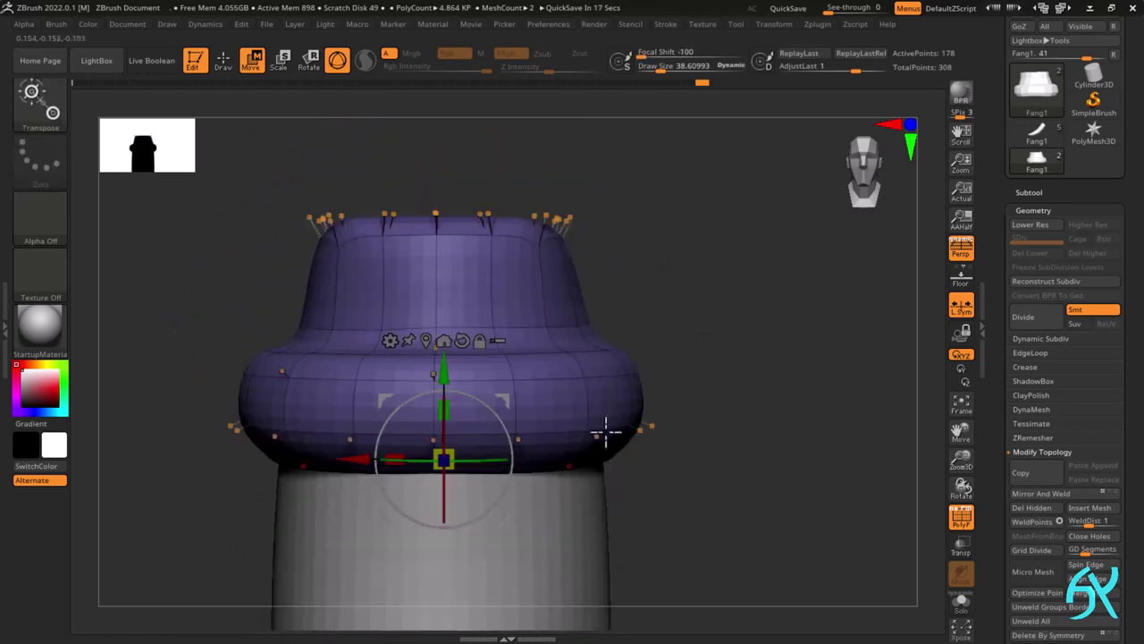
alt+drag(613, 359, 617, 433)
drag(617, 433, 581, 501)
key(q)
- Try to pull a single polygon out of the cap's flat top with ZModeler and undo it
mouse_move(648, 393)
shift+mouse_down()
mouse_move(675, 322)
mouse_move(657, 380)
shift+mouse_up()
key(space)
click(431, 234)
shift+right_drag(474, 302, 478, 273)
alt+drag(411, 281, 501, 280)
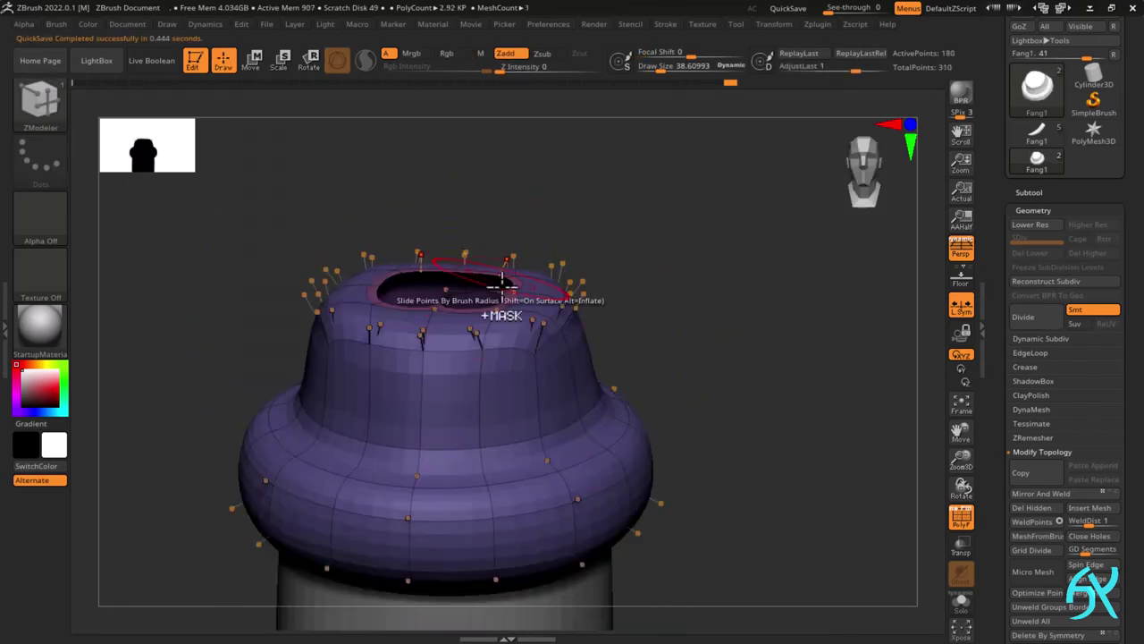
right_drag(501, 259, 490, 289)
key(space)
right_drag(608, 295, 527, 268)
drag(531, 254, 521, 211)
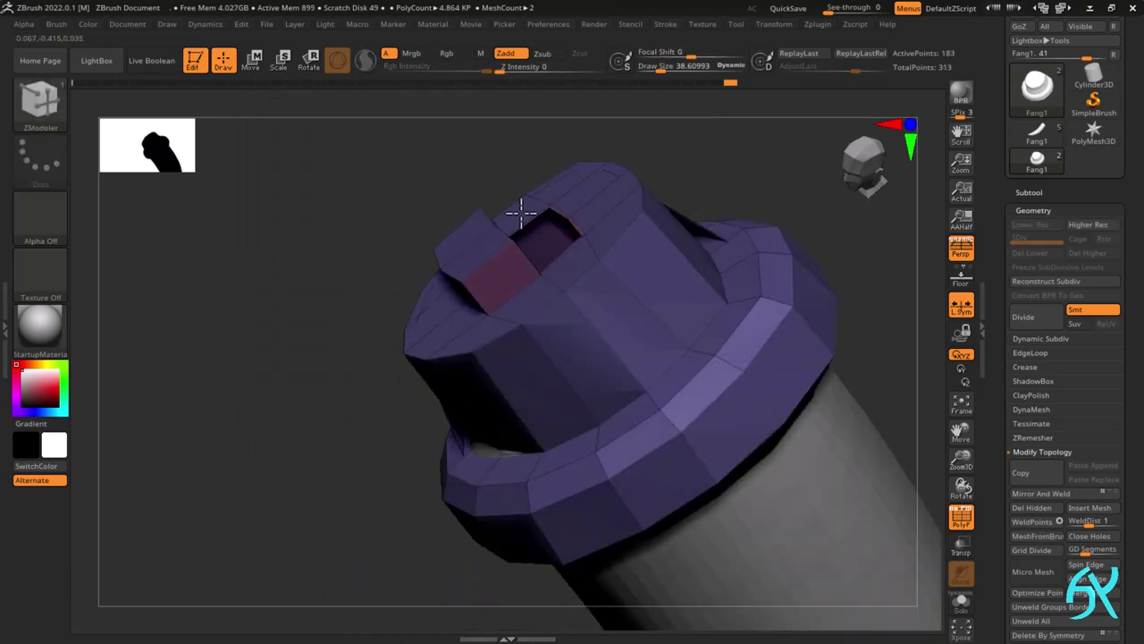
key(ctrl+z)
- Try further polygon pulls on the cap with ZModeler and undo each one
right_drag(527, 259, 710, 367)
drag(595, 465, 601, 514)
right_drag(680, 358, 644, 268)
key(ctrl+z)
drag(590, 344, 596, 314)
key(ctrl+z)
right_drag(596, 313, 651, 337)
key(ctrl+z)
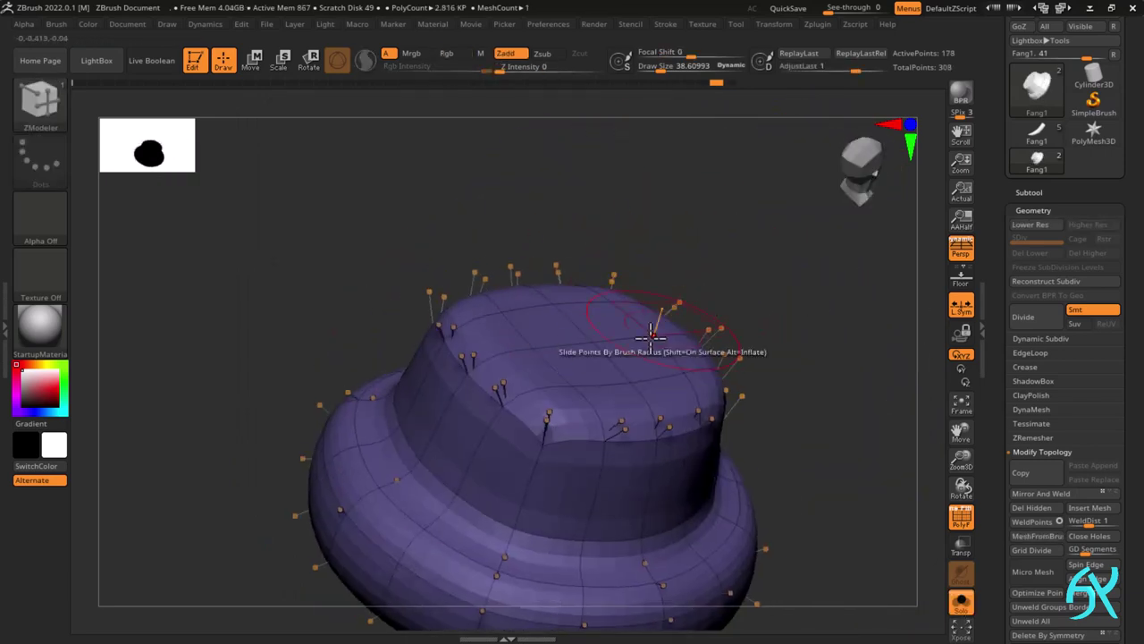
- Try the QMesh action on a single polygon of the isolated cap's top and undo it
click(59, 26)
click(101, 381)
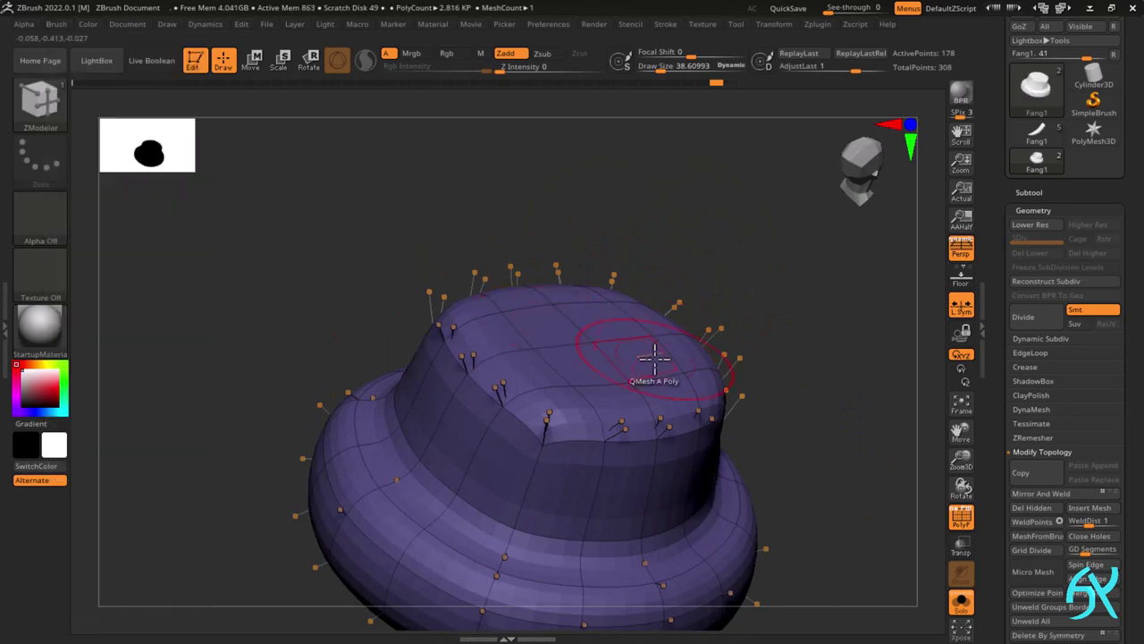
right_drag(689, 257, 666, 215)
key(space)
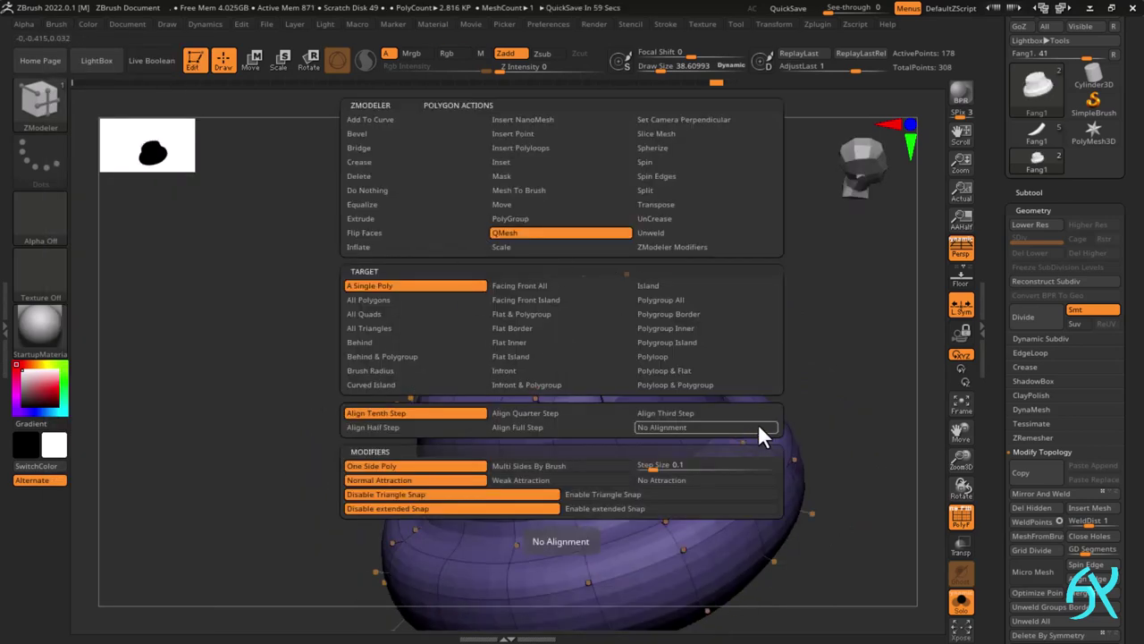
drag(511, 341, 496, 316)
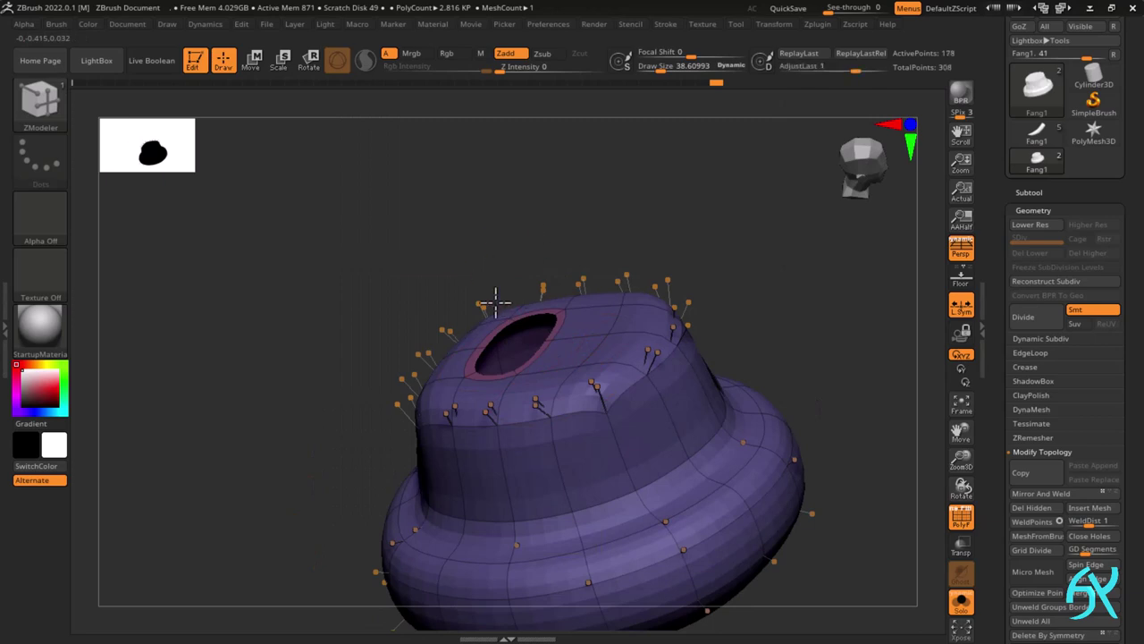
shift+right_drag(493, 292, 685, 381)
key(ctrl+z)
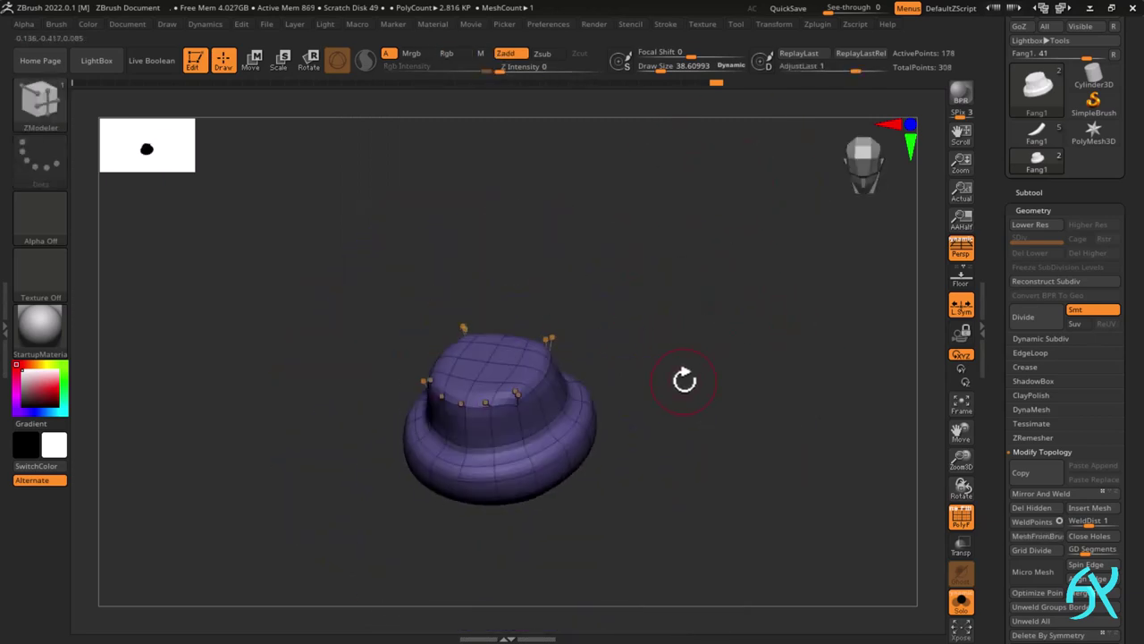
- Undo the last edge-loop attempt on the cap, strip its surplus inner polygons, and show the fang again
drag(686, 382, 733, 480)
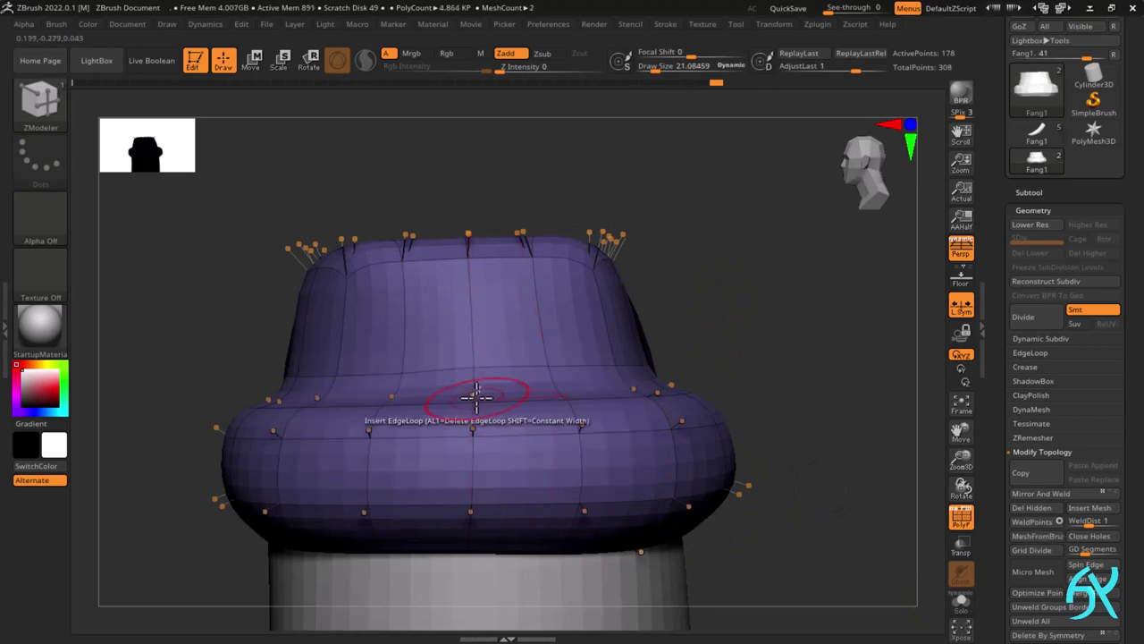
key(ctrl+z)
click(473, 393)
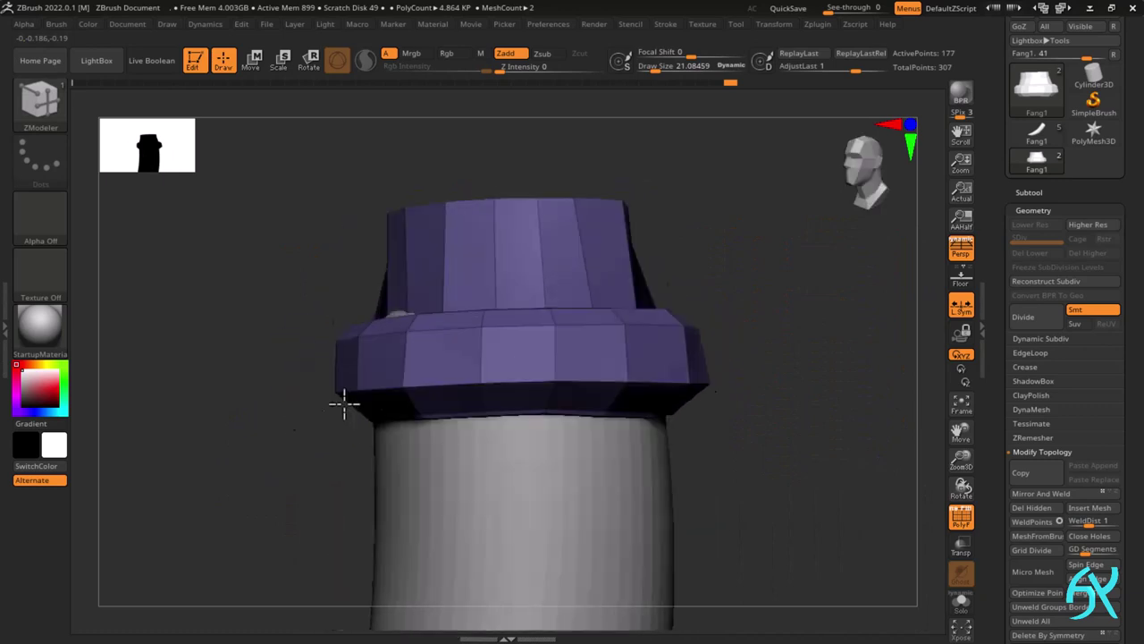
drag(344, 404, 960, 617)
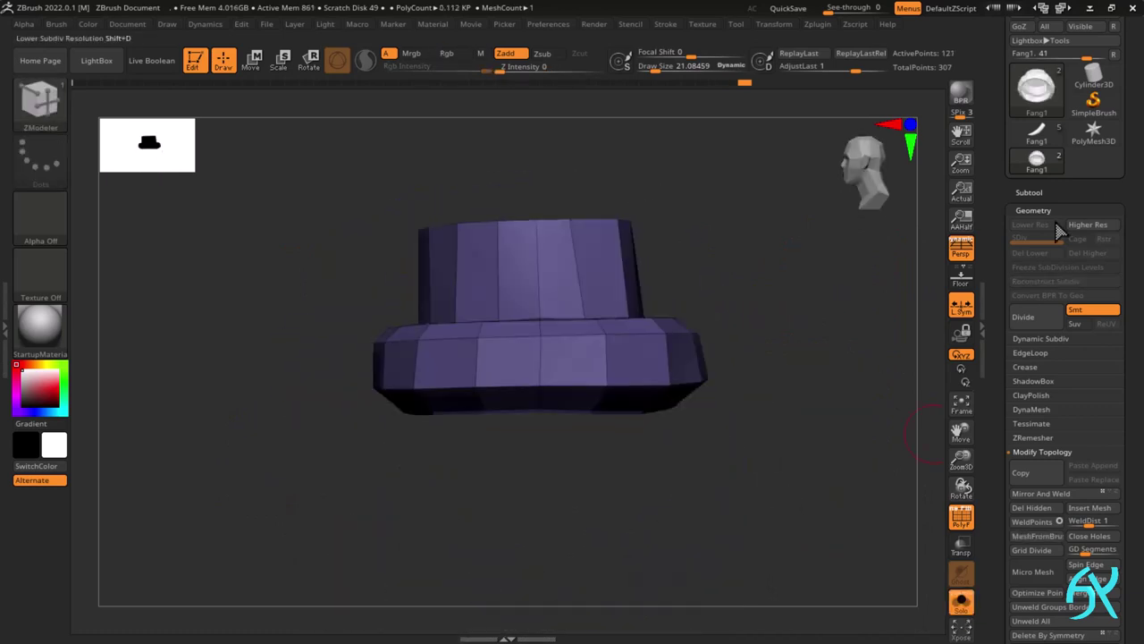
click(961, 602)
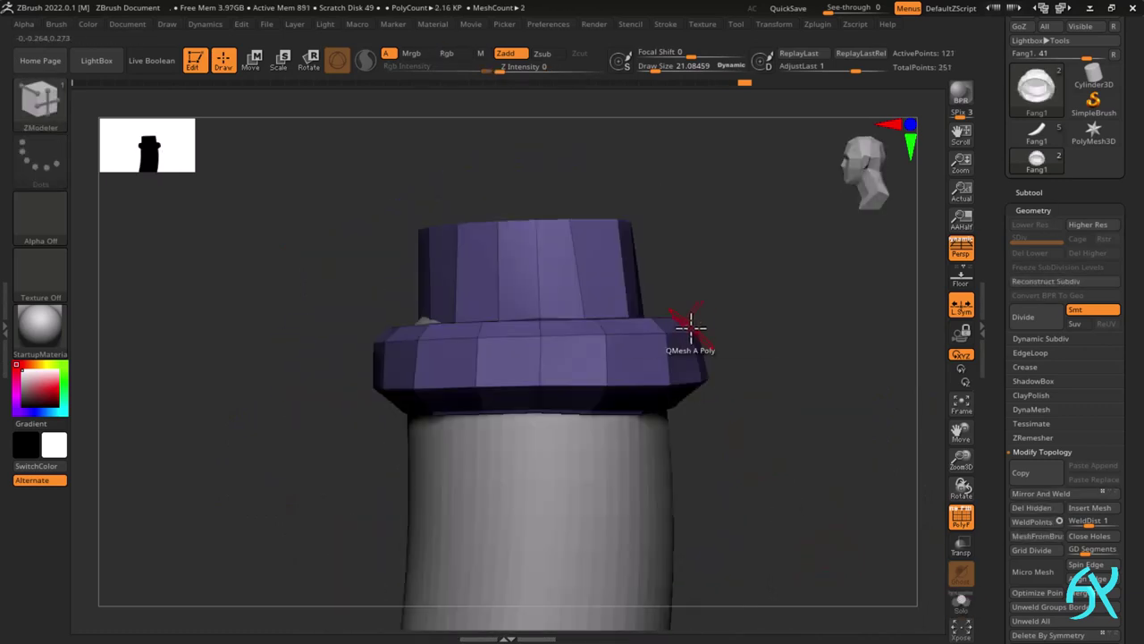
- Set ZModeler's point action to Move with the Brush Radius target and shift points around the cap's crown to round it
key(space)
click(707, 296)
click(588, 324)
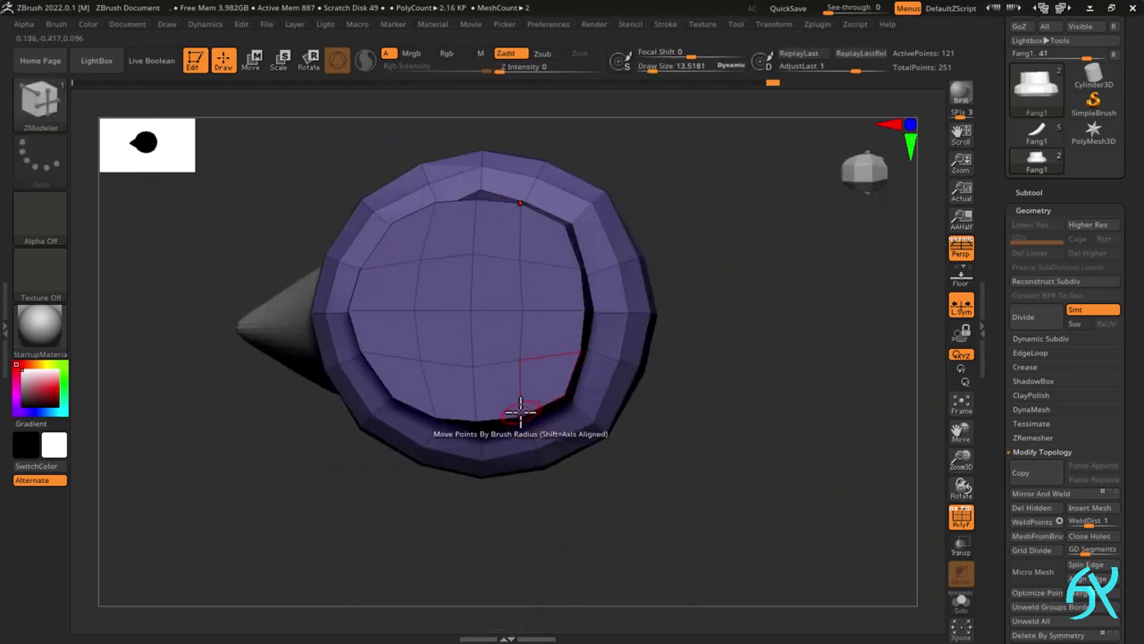
right_drag(556, 387, 457, 197)
right_drag(403, 263, 405, 337)
ctrl+right_drag(491, 347, 351, 362)
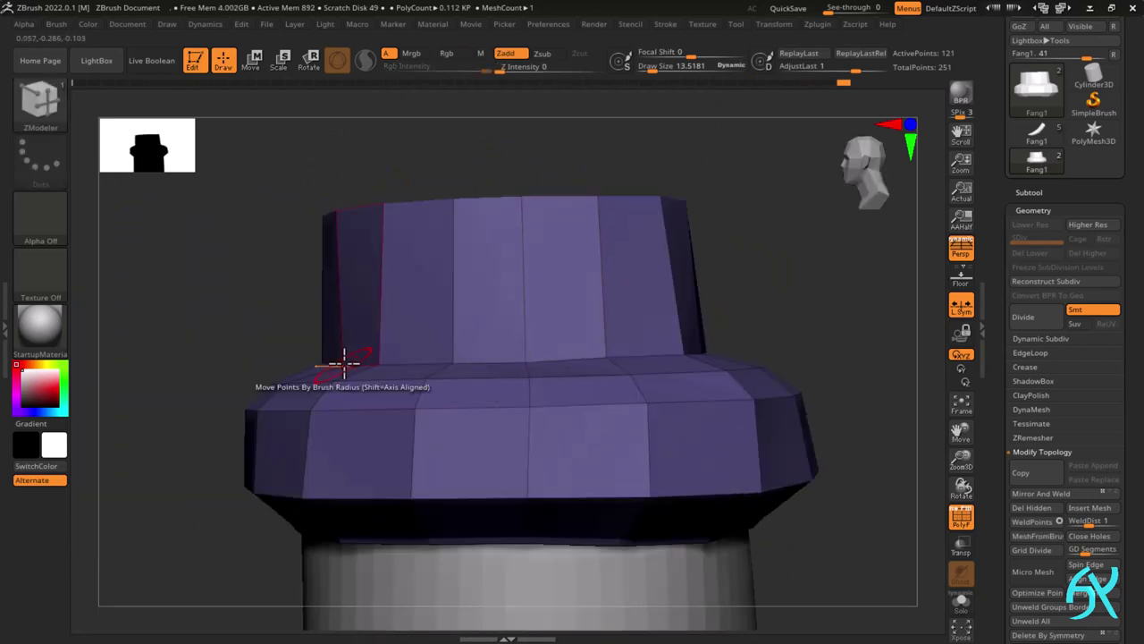
ctrl+right_drag(686, 354, 640, 287)
key(d)
key(shift+f)
ctrl+right_drag(741, 480, 715, 394)
right_drag(715, 394, 769, 385)
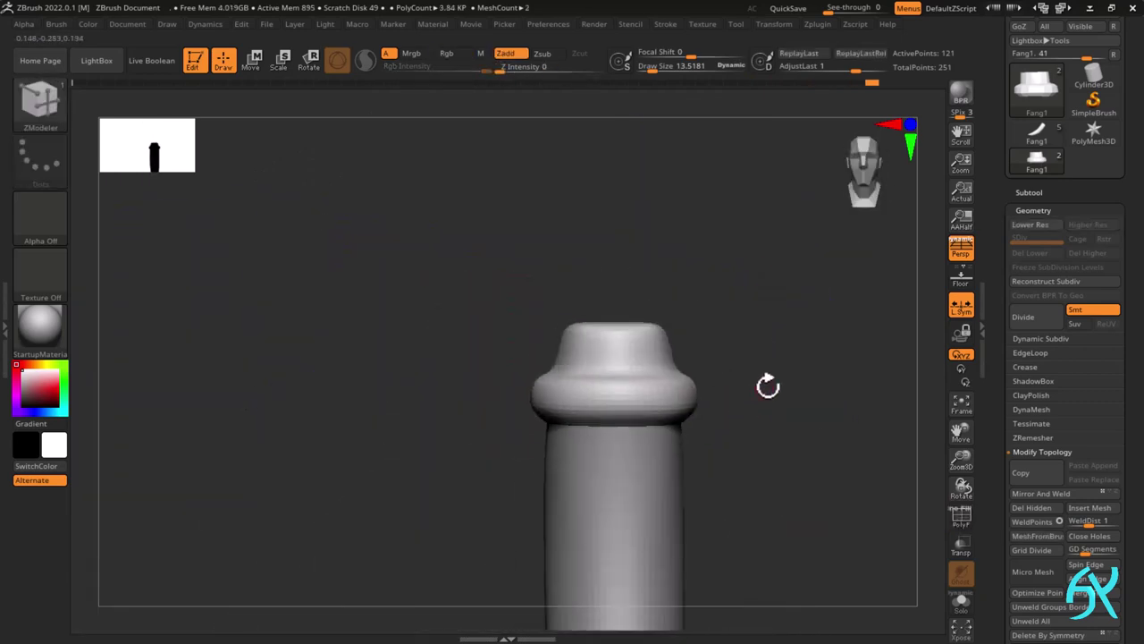
- Adjust further points along the crown's upper outline from above, and preview the smoothed cap
right_drag(740, 296, 735, 417)
key(f)
key(shift+f)
key(shift+d)
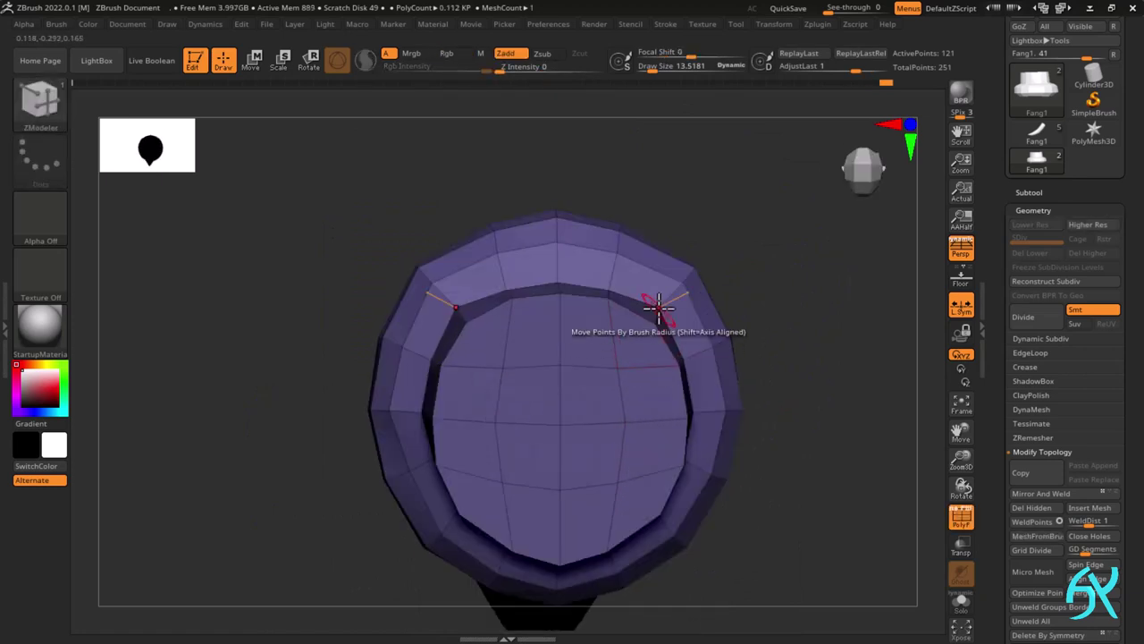
key(d)
right_drag(761, 352, 802, 322)
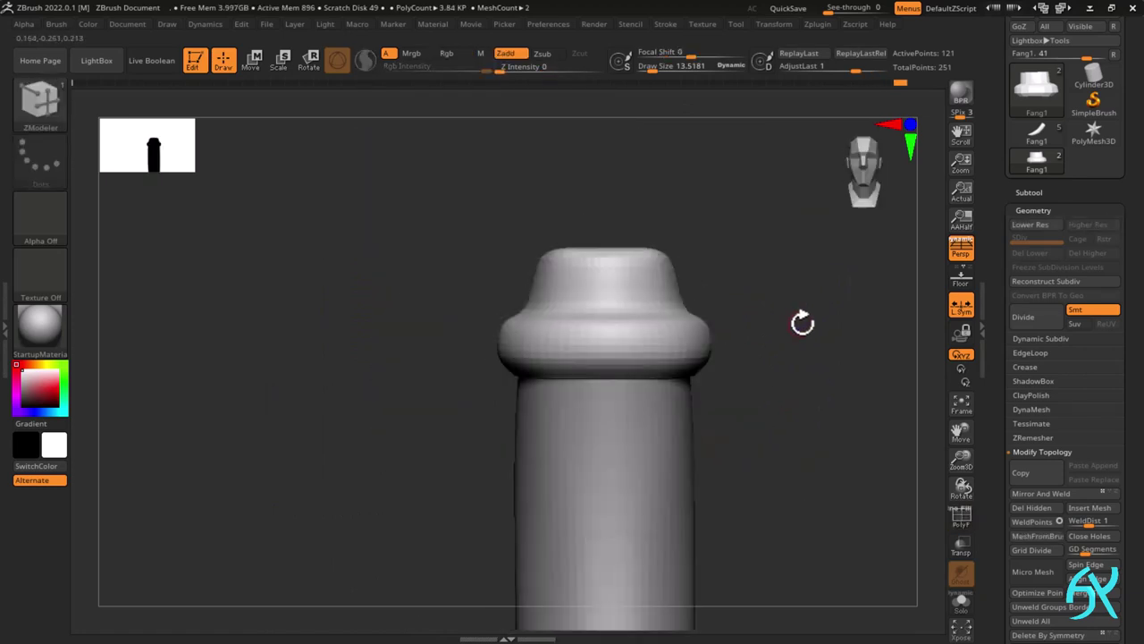
- Insert two edge loops around the crown's side wall, one midway and one close to the rim
ctrl+right_drag(712, 315, 715, 393)
key(space)
click(598, 248)
click(593, 241)
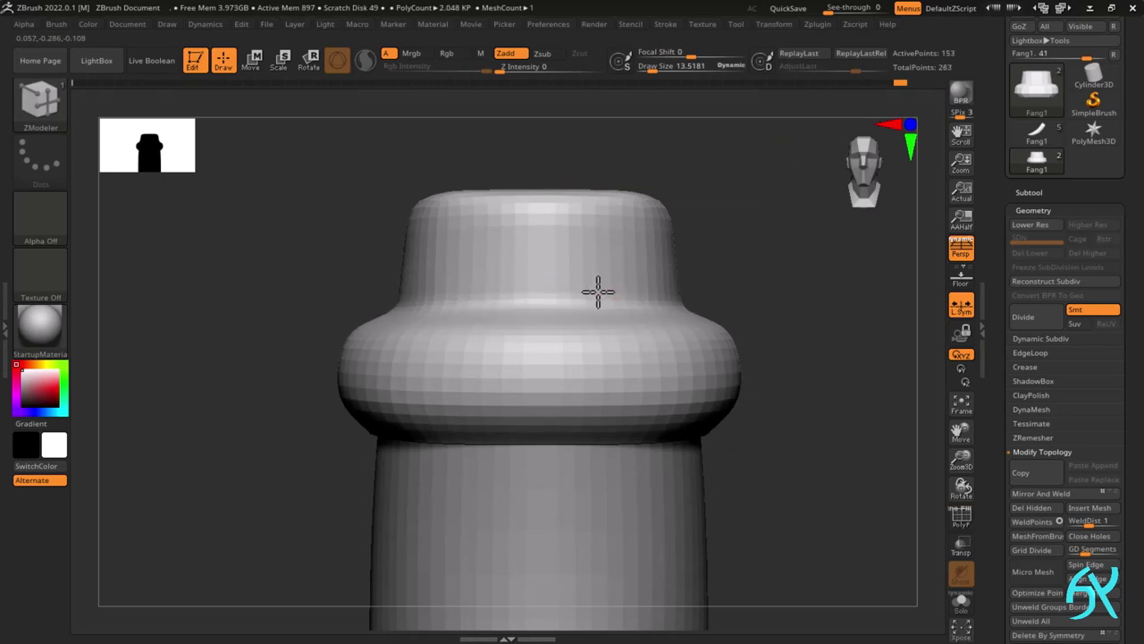
mouse_move(741, 262)
right_down()
mouse_move(723, 281)
mouse_move(741, 277)
right_up()
key(shift+f)
key(shift+d)
mouse_move(741, 277)
ctrl+right_down()
mouse_move(741, 326)
mouse_move(734, 277)
ctrl+right_up()
click(1068, 453)
drag(1078, 552, 1078, 309)
click(1064, 425)
click(1053, 118)
drag(1064, 227, 1065, 366)
click(1064, 99)
click(1067, 340)
right_drag(796, 429, 657, 429)
alt+right_drag(672, 279, 679, 402)
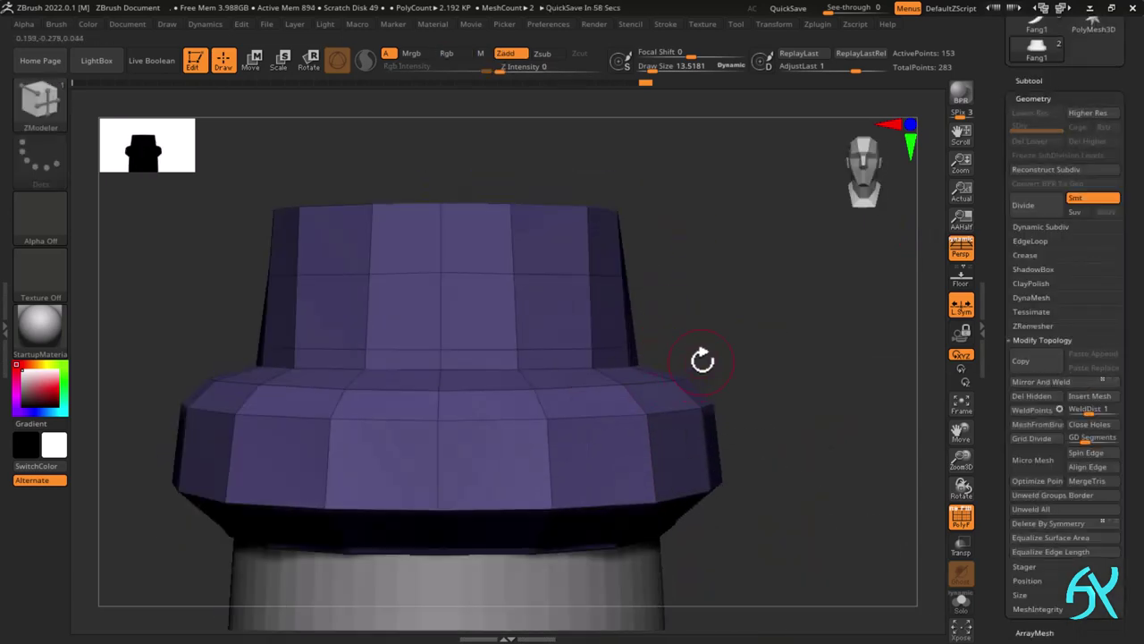
- Activate Dynamic Subdiv on the cap and check its fit on the fang from several sides
key(d)
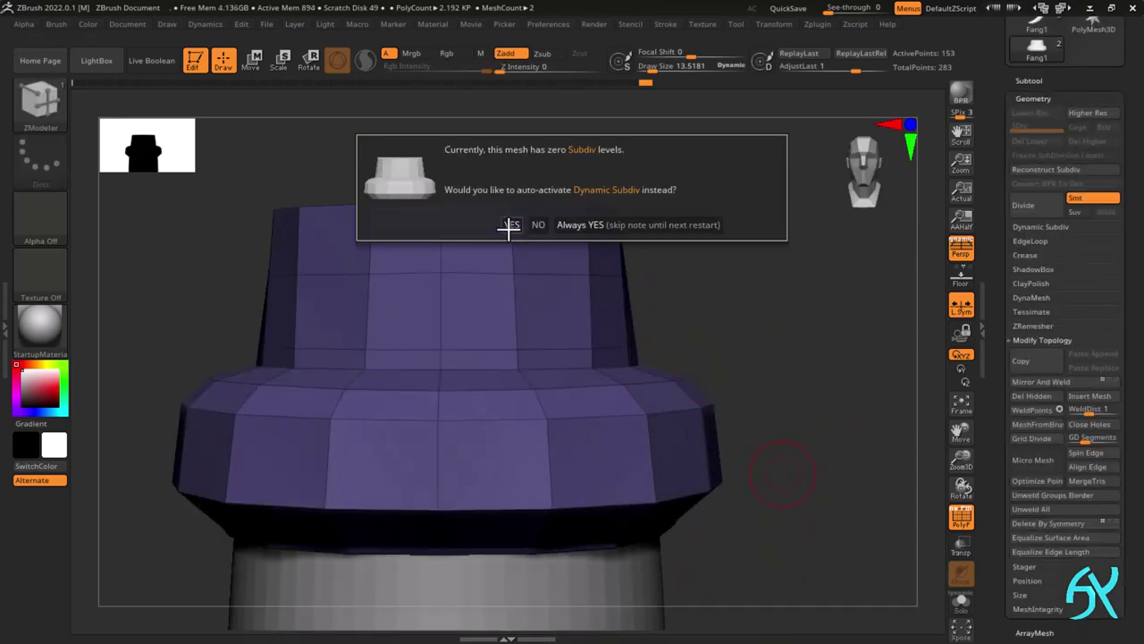
click(509, 229)
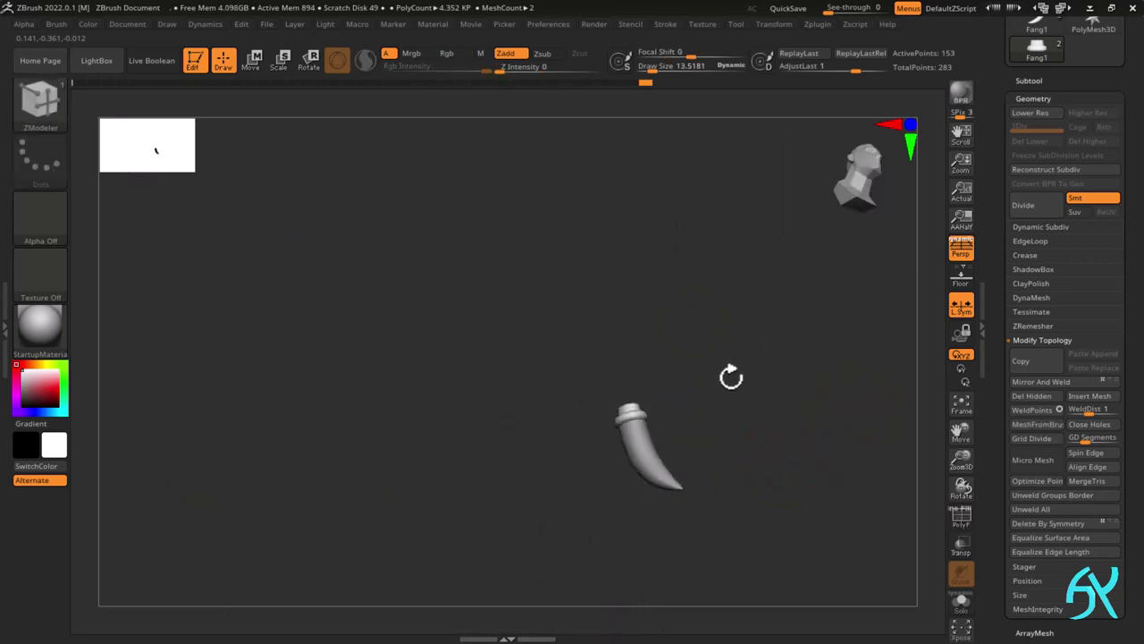
shift+right_drag(732, 377, 706, 393)
mouse_move(706, 393)
ctrl+right_down()
mouse_move(688, 437)
mouse_move(455, 447)
ctrl+right_up()
key(shift+f)
shift+right_drag(769, 411, 626, 411)
- Try a lasso mask across the cap's crown, and open the Deformation settings
ctrl+drag(288, 368, 496, 333)
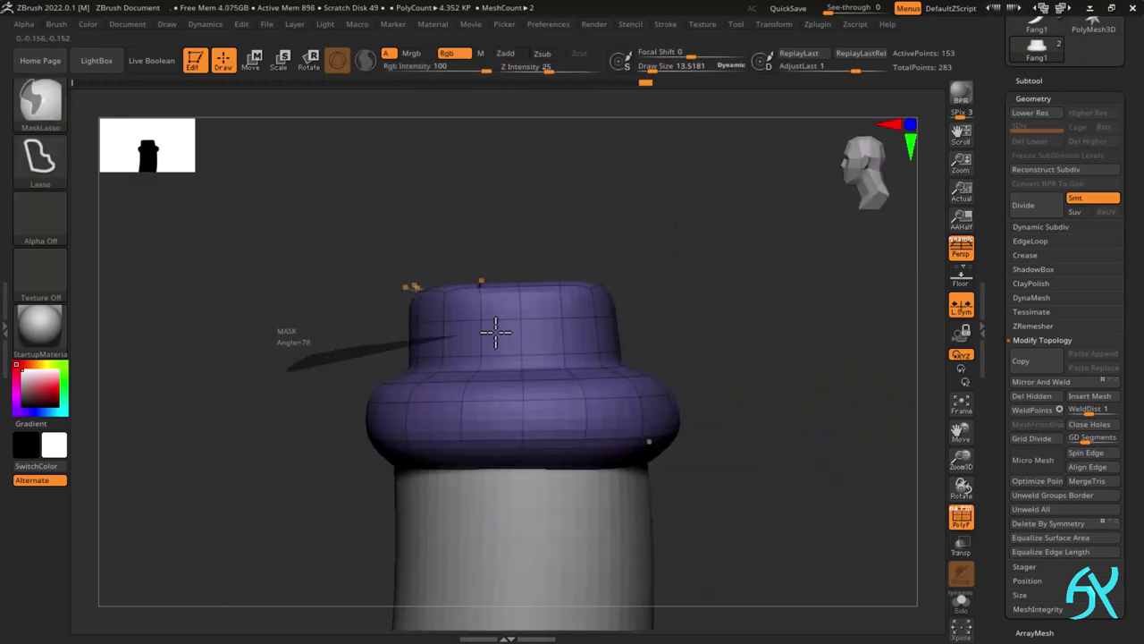
key(w)
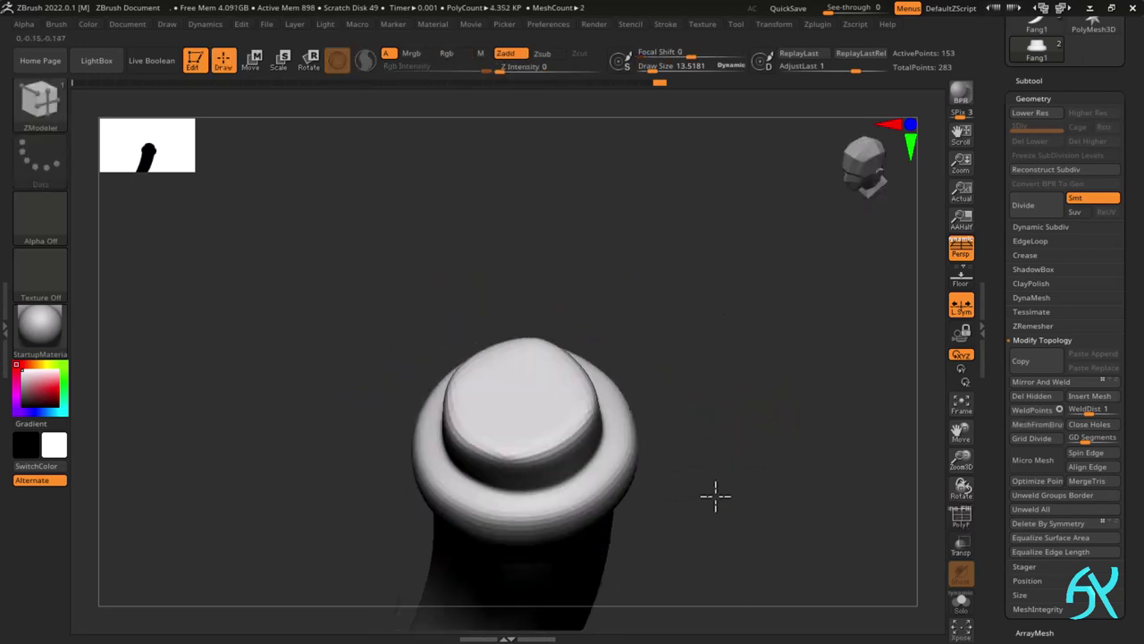
drag(715, 492, 715, 546)
click(1035, 99)
click(1037, 260)
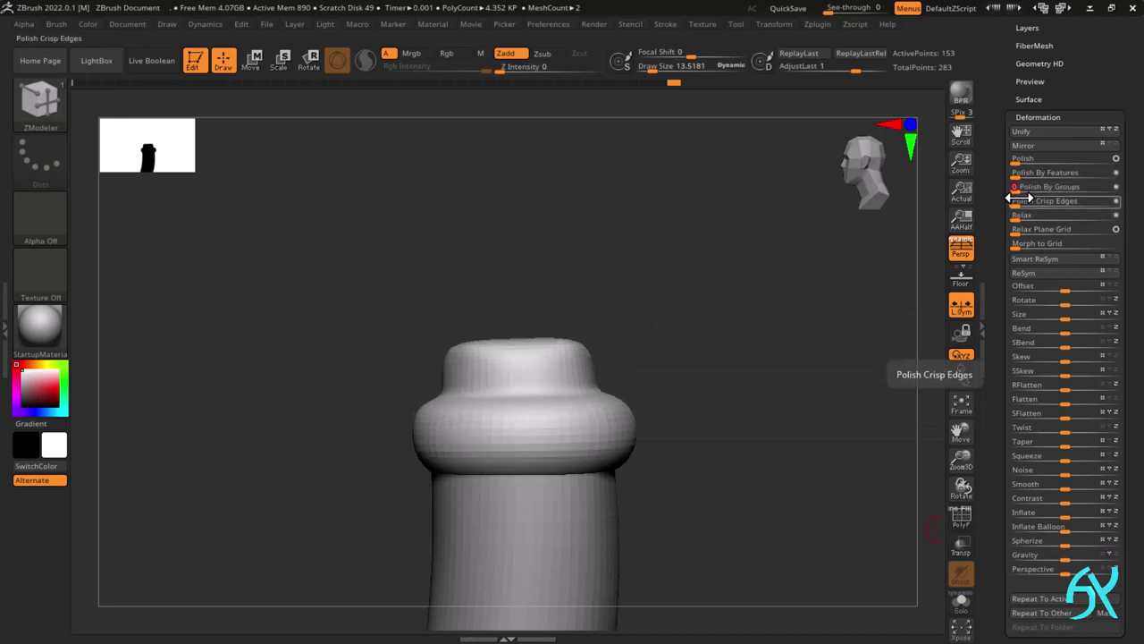
- Isolate the crown's polygons at the lowest resolution, assign them their own polygroup, and show the whole cap again
key(shift+f)
ctrl+right_drag(606, 432, 323, 176)
key(shift+d)
mouse_move(307, 159)
ctrl+shift+mouse_down()
mouse_move(483, 327)
mouse_move(720, 145)
ctrl+shift+mouse_up()
key(ctrl+w)
ctrl+shift+click(779, 289)
key(ctrl+w)
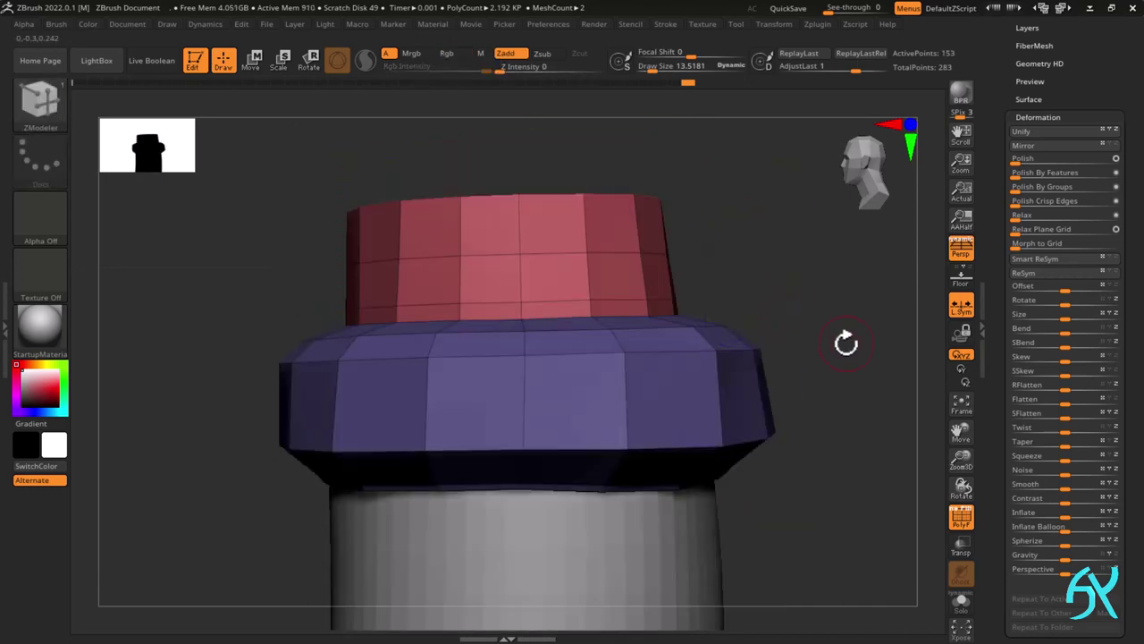
- Examine the grouped cap from the side and from above in both smoothed and low-poly form
key(d)
key(shift+f)
ctrl+right_drag(894, 309, 684, 342)
key(shift+f)
key(shift+d)
right_drag(684, 341, 644, 350)
right_drag(409, 398, 379, 363)
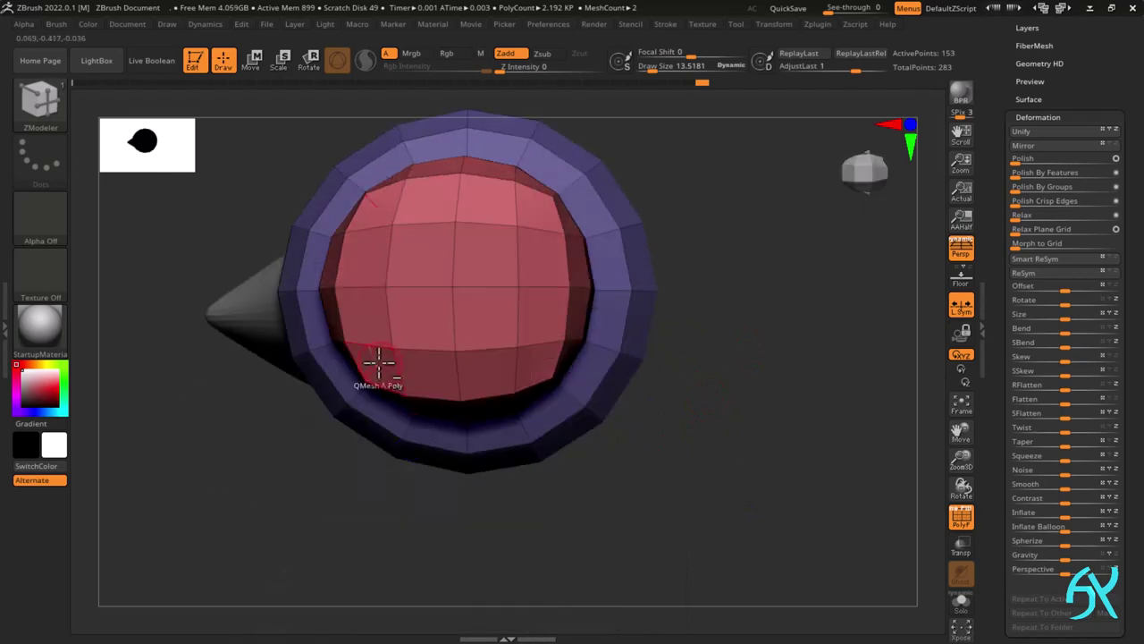
- Mark the crown's top polygons with ZModeler, stepping back and forth through the edit history to compare
alt+drag(378, 363, 538, 256)
key(ctrl+z)
key(ctrl+z)
key(ctrl+z)
mouse_move(572, 363)
right_down()
mouse_move(605, 260)
mouse_move(567, 421)
right_up()
key(ctrl+shift+z)
key(ctrl+shift+z)
key(ctrl+shift+z)
mouse_move(518, 366)
alt+mouse_down()
mouse_move(465, 187)
mouse_move(511, 231)
alt+mouse_up()
- Choose ZModeler's Move polygon action and activate Dynamic Subdiv on the cap
key(space)
right_drag(527, 411, 494, 319)
key(space)
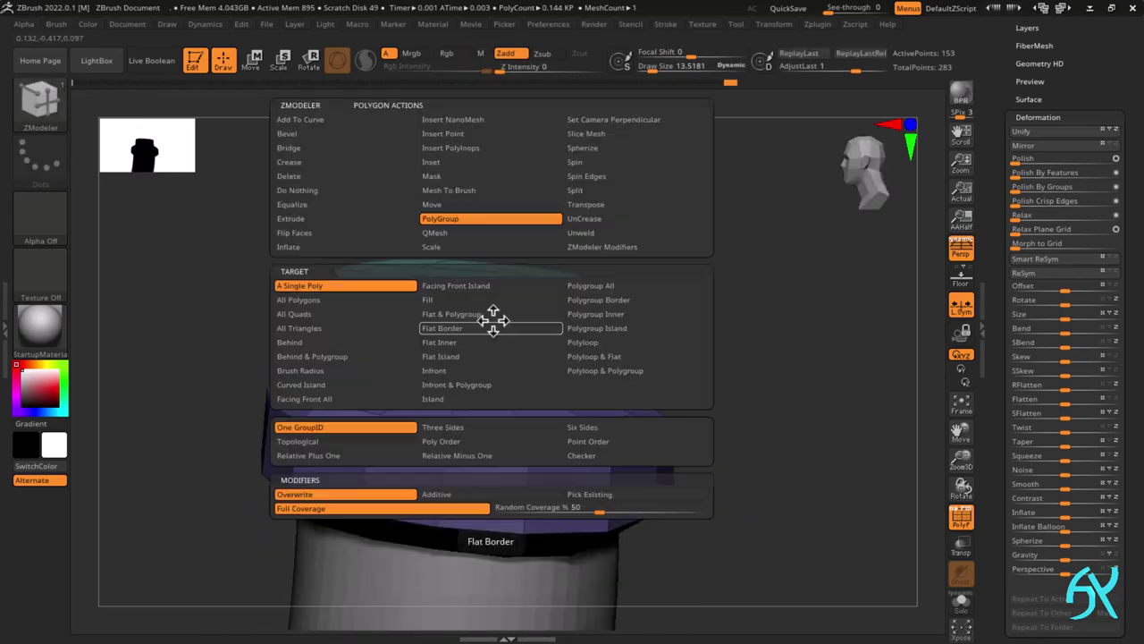
key(space)
click(450, 204)
key(shift+f)
key(d)
click(512, 226)
right_drag(795, 376, 746, 335)
- Rename the cap's subtool as Earing_cap
drag(1039, 63, 1039, 281)
click(1033, 282)
click(1033, 222)
text(Earing_cap)
key(Return)
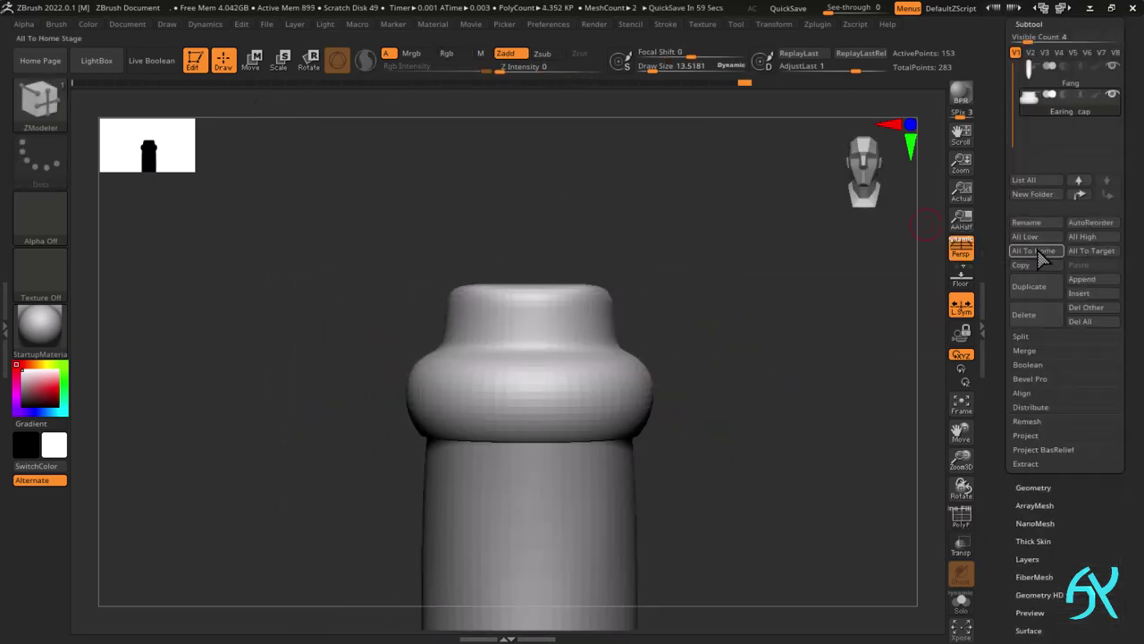
- Switch to the character bust, append the Earing_cap mesh as a subtool, and select it
drag(1043, 207, 1043, 360)
click(1037, 117)
key(f)
key(f)
click(1082, 432)
click(688, 398)
key(Down)
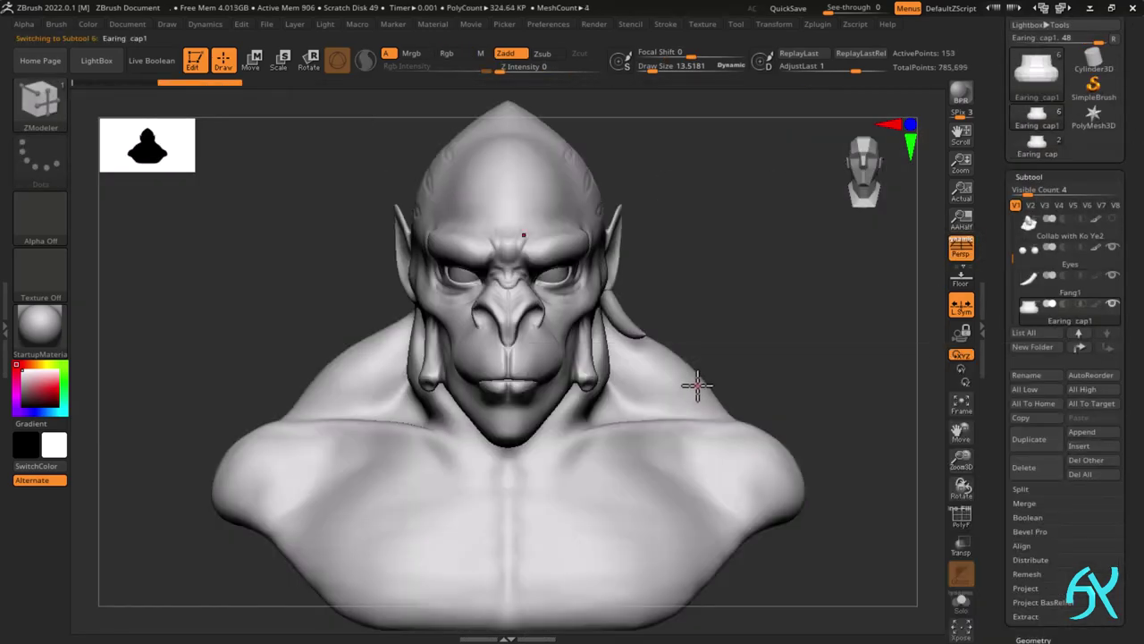
- Move the appended cap with the gizmo to sit beside the ear, just above the fang
key(w)
right_drag(796, 375, 679, 375)
drag(580, 108, 580, 156)
mouse_move(617, 313)
right_down()
mouse_move(718, 315)
mouse_move(617, 315)
right_up()
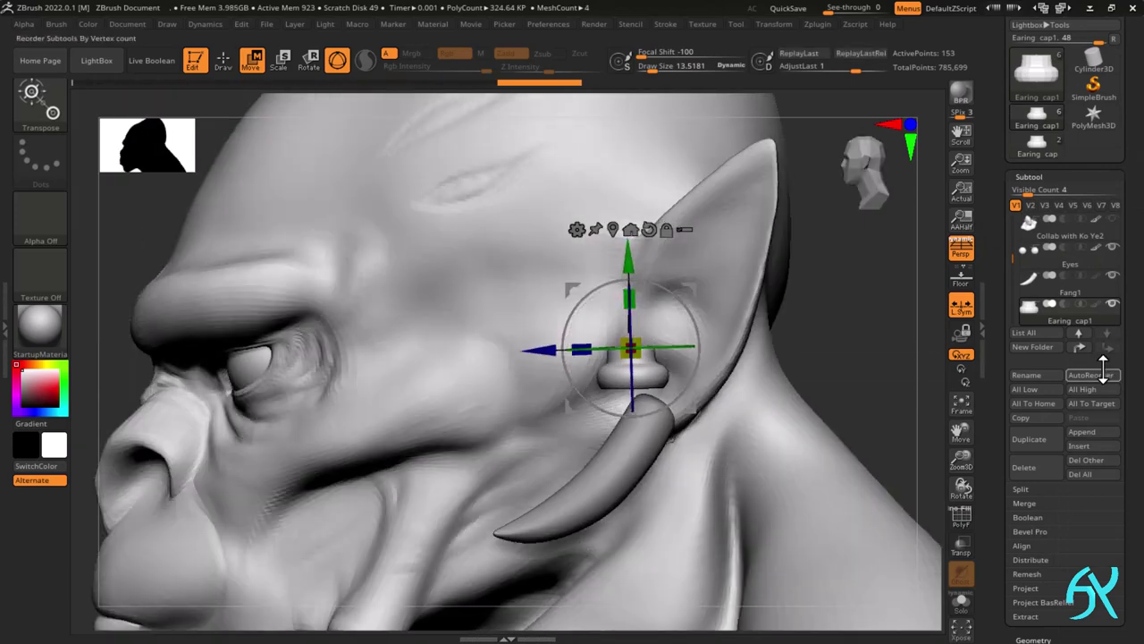
- Hide the head subtool and keep the cap selected beside the fang
click(1121, 229)
key(shift+f)
key(shift+f)
alt+click(633, 369)
click(1114, 220)
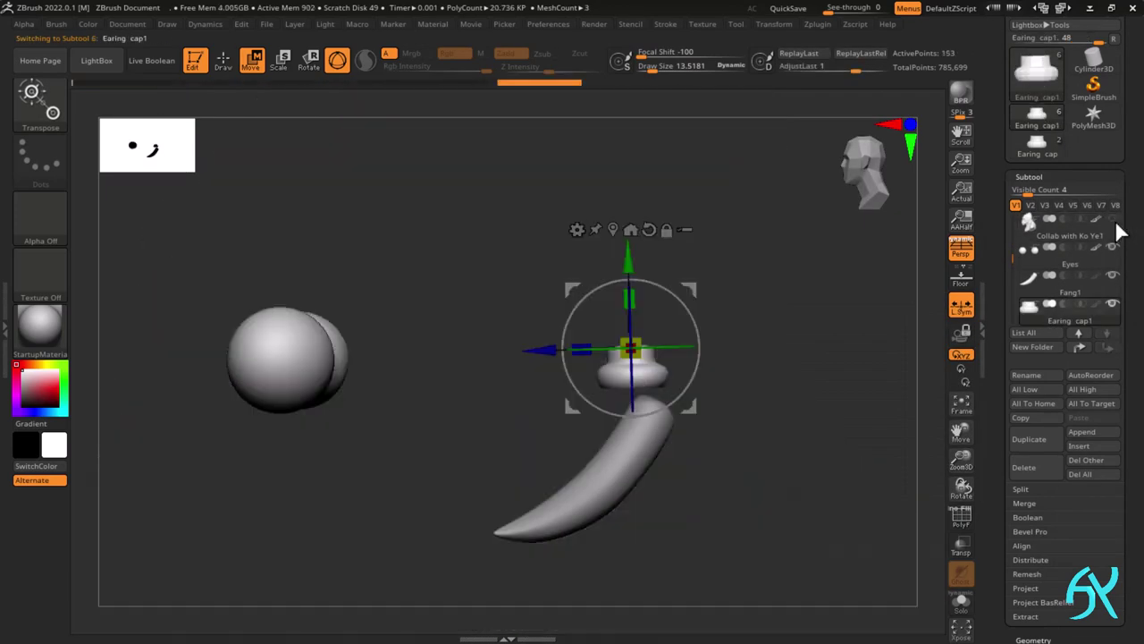
- Move the cap onto the fang's blunt end, positioning it from the front and side
alt+right_drag(850, 333, 790, 372)
drag(631, 326, 653, 339)
shift+right_drag(617, 329, 710, 330)
drag(651, 338, 624, 345)
shift+right_drag(759, 305, 664, 305)
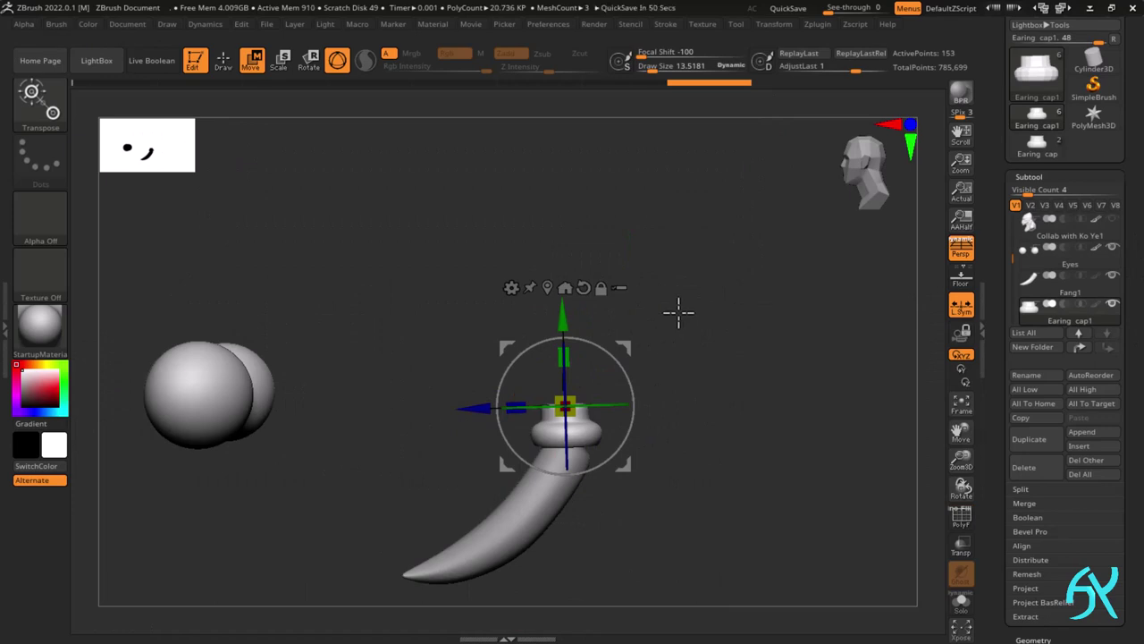
- Rotate the cap to follow the fang's tilt and shift it into line with the fang from both views
drag(627, 366, 639, 407)
mouse_move(503, 366)
shift+right_down()
mouse_move(596, 365)
mouse_move(501, 367)
shift+right_up()
drag(509, 369, 524, 379)
shift+right_drag(554, 479, 647, 481)
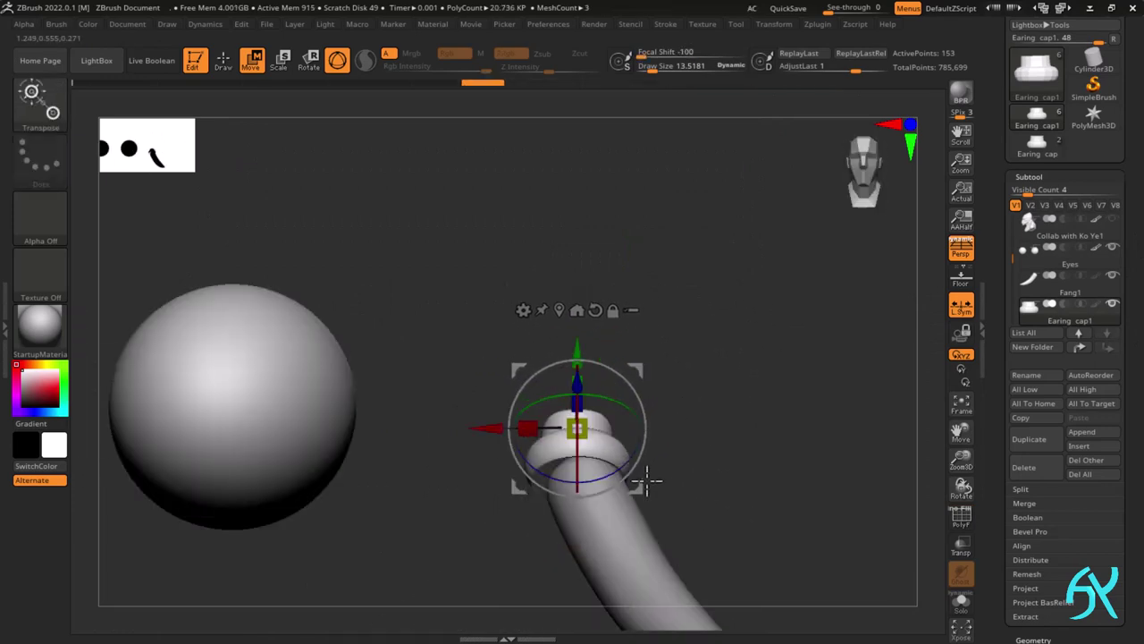
drag(487, 456, 481, 457)
right_drag(632, 350, 805, 343)
drag(560, 435, 563, 440)
alt+right_drag(697, 465, 651, 375)
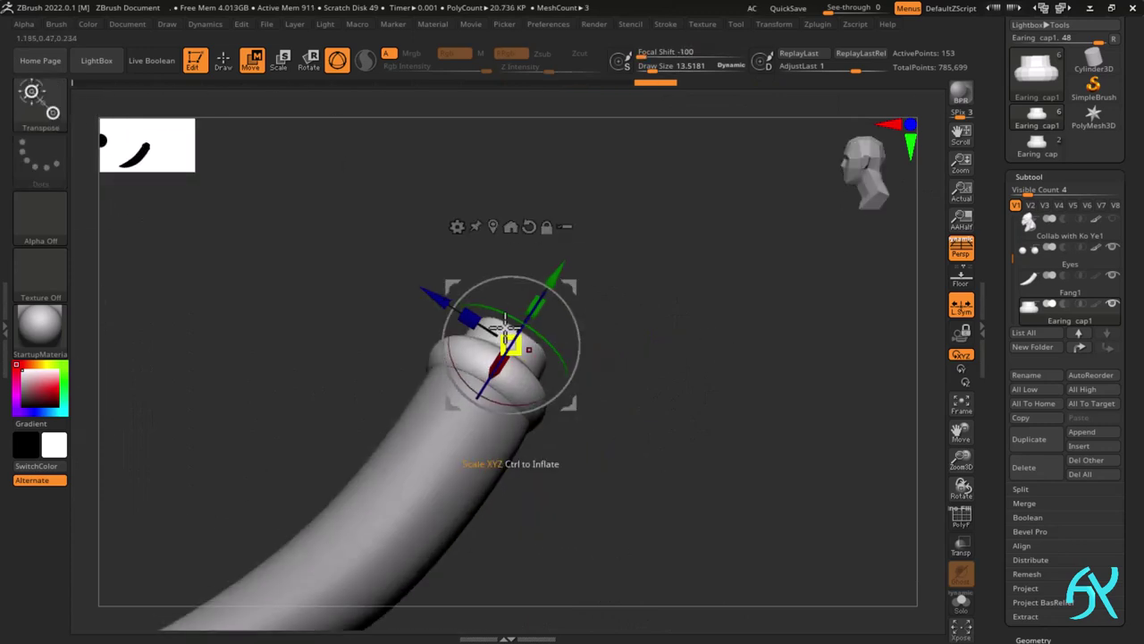
- Scale the cap uniformly, turn it slightly, and nudge it sideways to seat it around the fang's end
drag(513, 346, 519, 349)
right_drag(693, 422, 665, 312)
drag(543, 425, 542, 429)
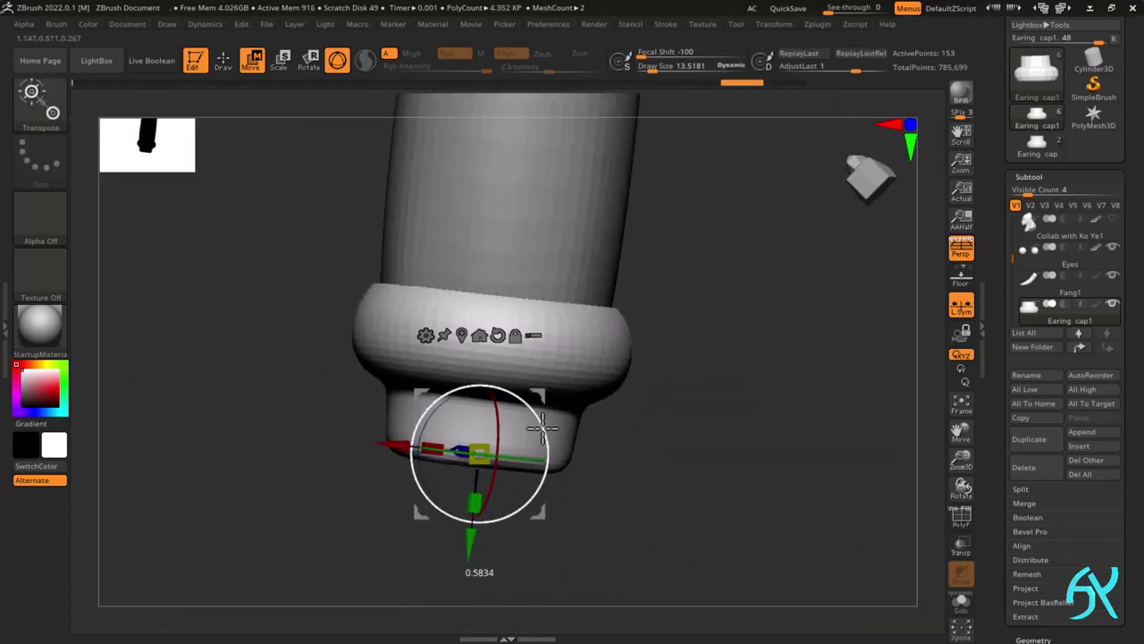
right_drag(601, 427, 514, 423)
drag(372, 441, 370, 441)
- Fine-tune the cap's position, rotation and overall scale until its rim wraps evenly around the fang
right_drag(590, 420, 617, 402)
alt+right_drag(537, 501, 596, 450)
mouse_move(627, 286)
right_down()
mouse_move(600, 247)
mouse_move(628, 256)
mouse_move(575, 409)
mouse_move(614, 286)
right_up()
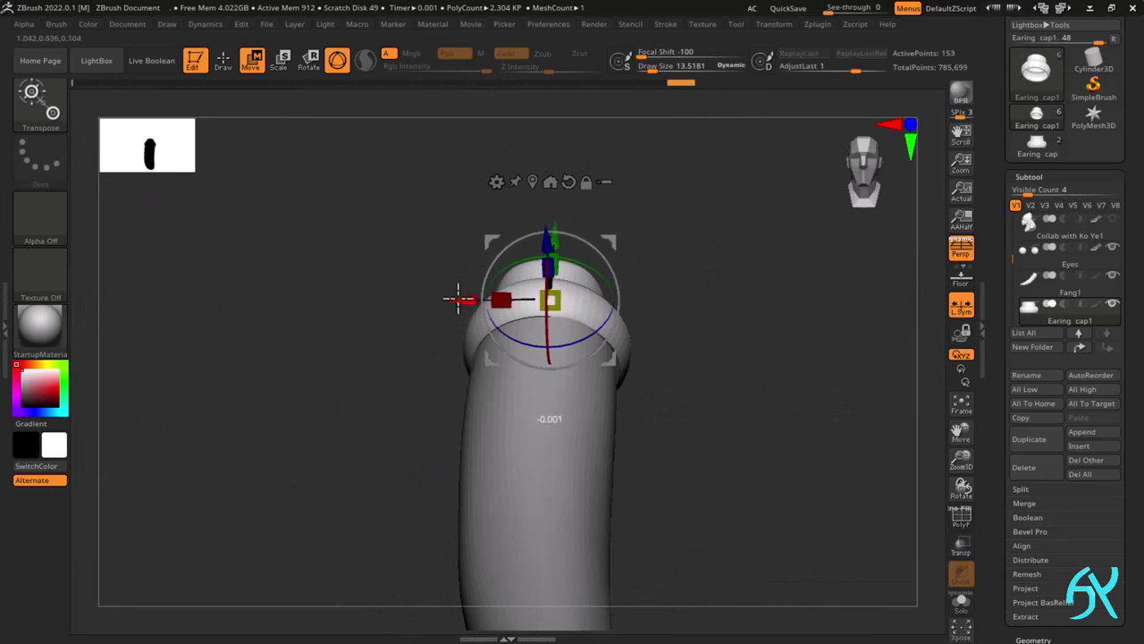
drag(458, 299, 457, 299)
right_drag(541, 291, 568, 296)
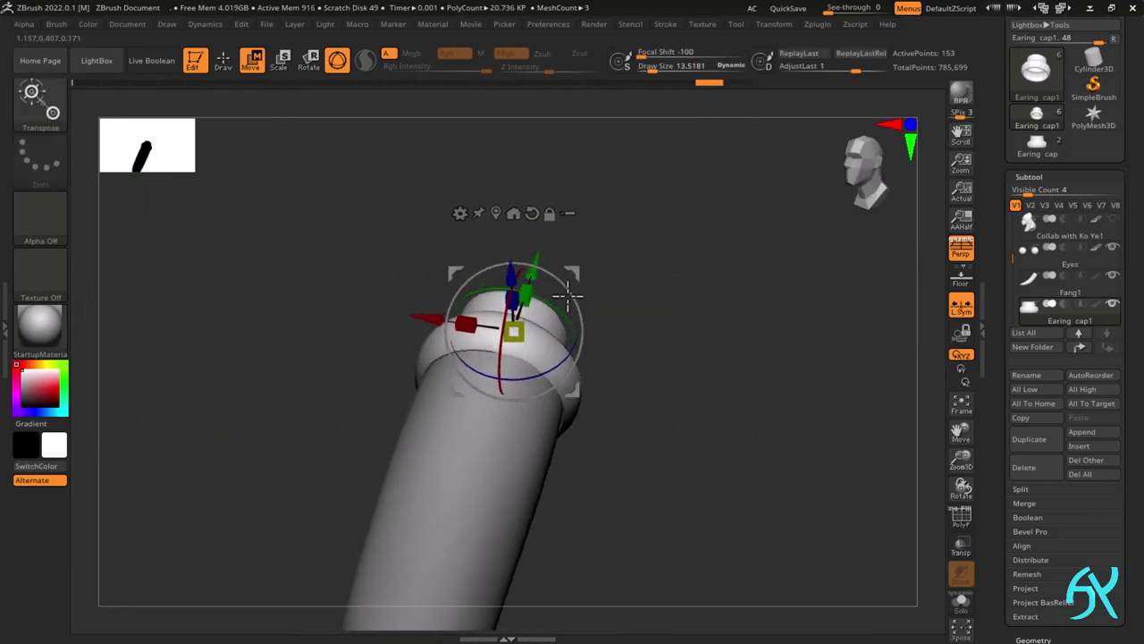
drag(583, 322, 583, 321)
right_drag(612, 324, 572, 287)
ctrl+right_drag(573, 286, 554, 248)
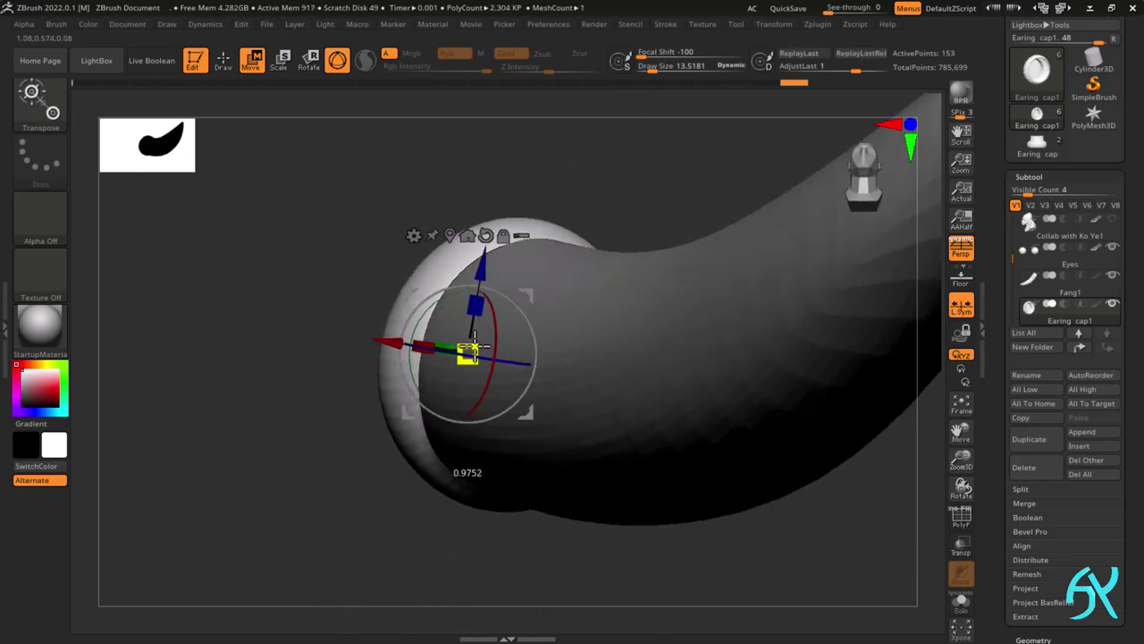
mouse_move(473, 344)
right_down()
mouse_move(656, 278)
mouse_move(566, 251)
mouse_move(563, 295)
right_up()
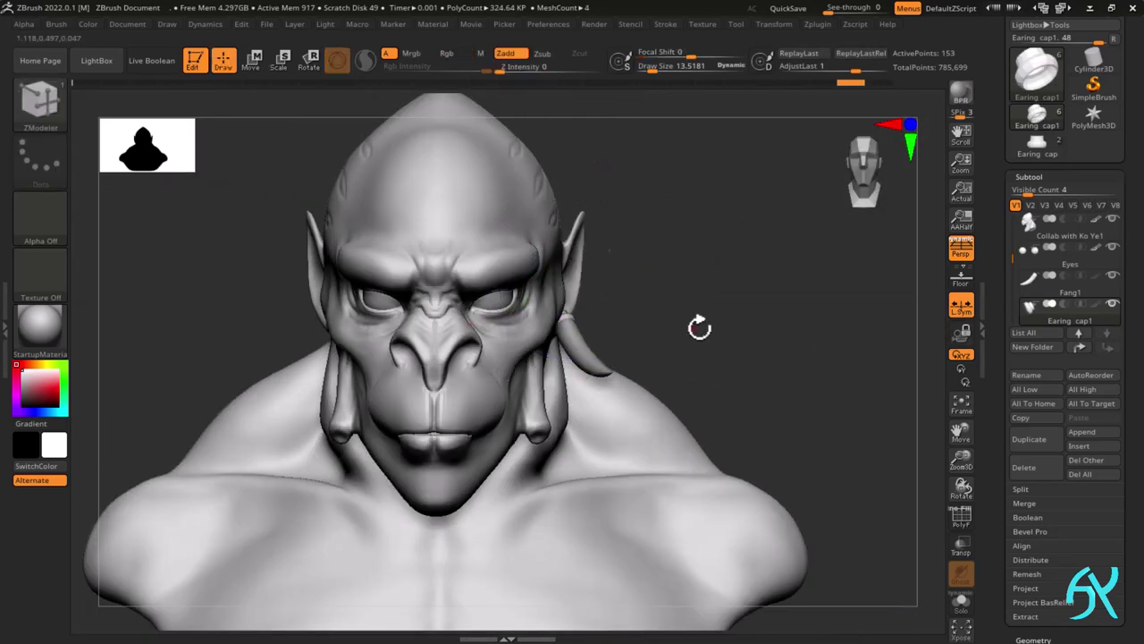
- Mirror the fang and its cap to the opposite side of the head
mouse_move(697, 328)
right_down()
mouse_move(677, 378)
mouse_move(700, 353)
right_up()
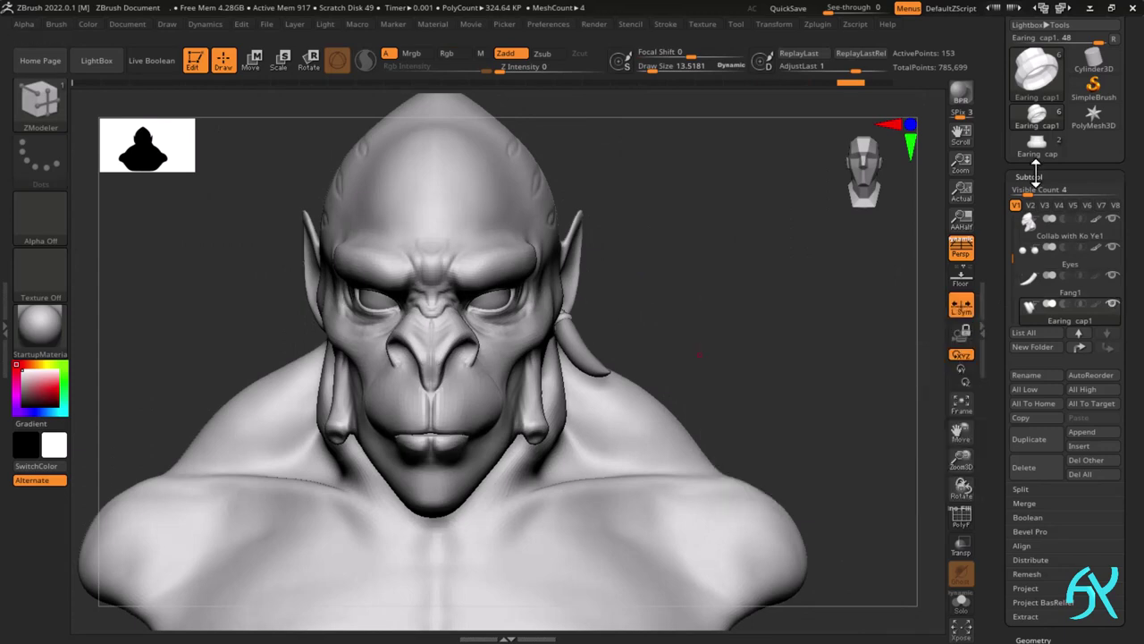
click(1035, 177)
click(1039, 355)
click(1056, 116)
click(1047, 194)
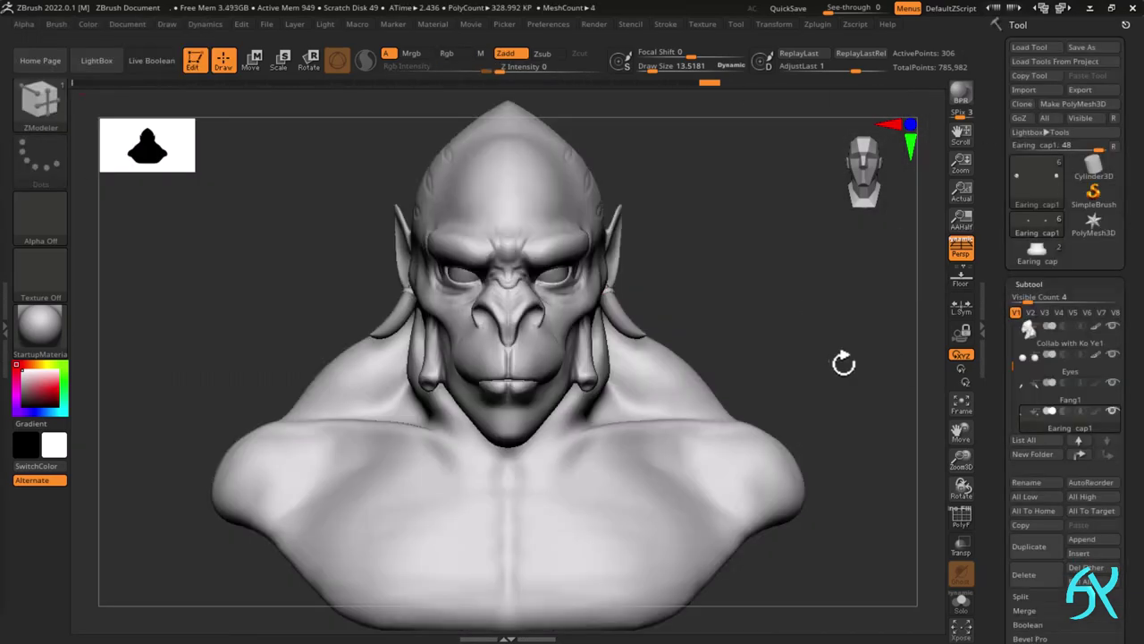
- Make the head mesh active, lower its subdivision level, and reshape the earlobe around the earring cap with the Move brush
drag(844, 363, 623, 294)
ctrl+right_drag(637, 294, 671, 365)
drag(841, 371, 677, 381)
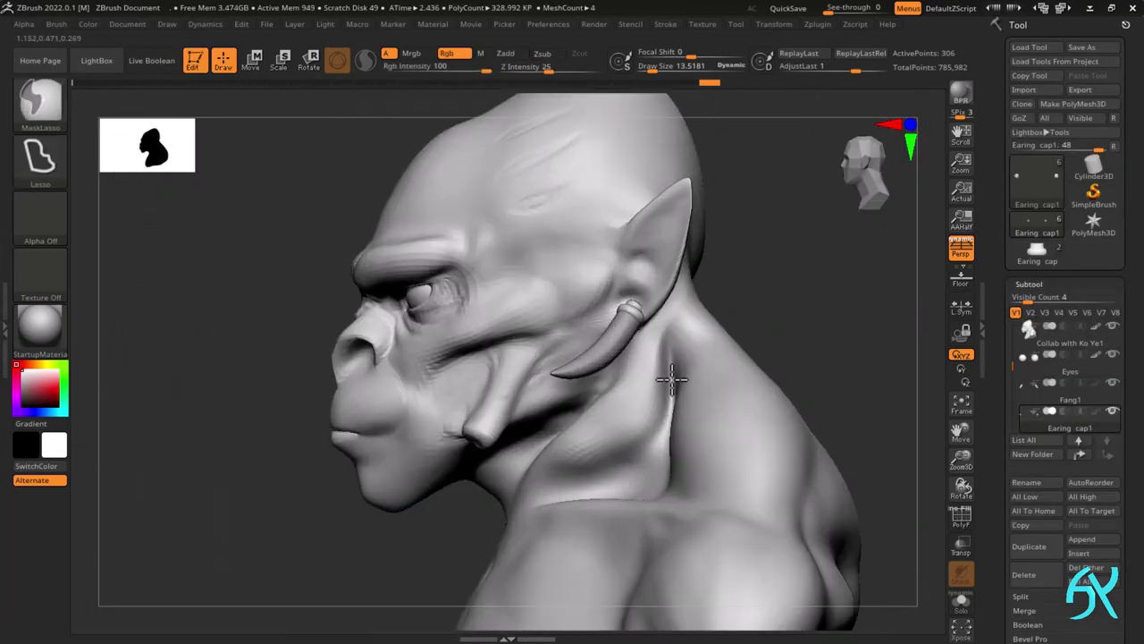
alt+click(677, 381)
key(s)
ctrl+right_drag(677, 380, 692, 340)
key(shift+f)
key(s)
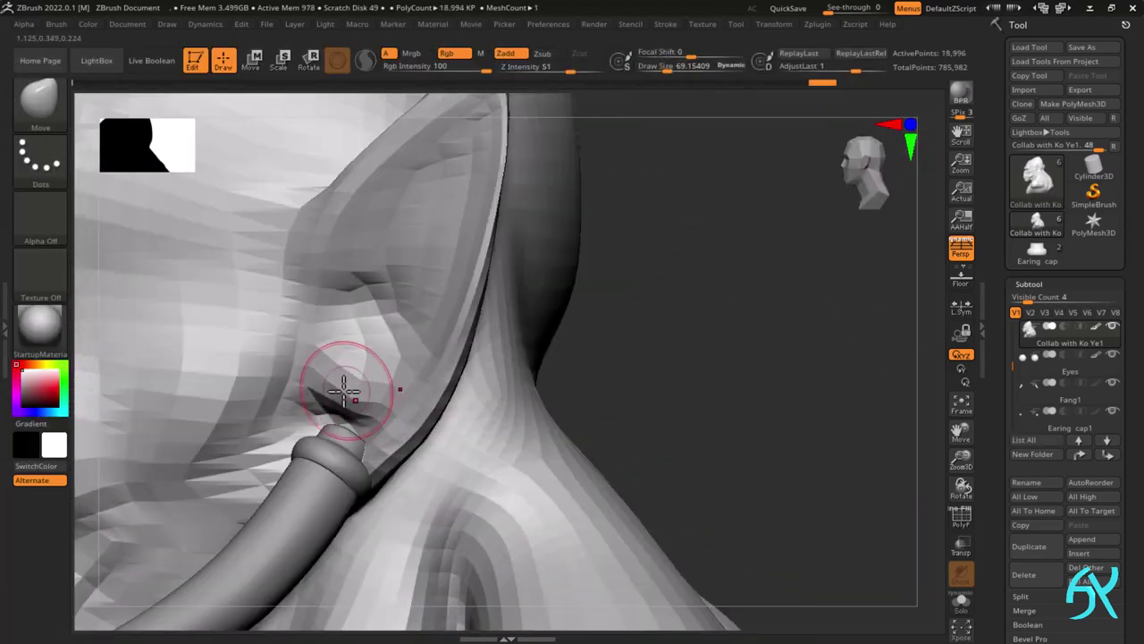
- Tuck the earlobe around the cap's narrow neck with a Move brush of about draw size 19, and smooth the area
key(s)
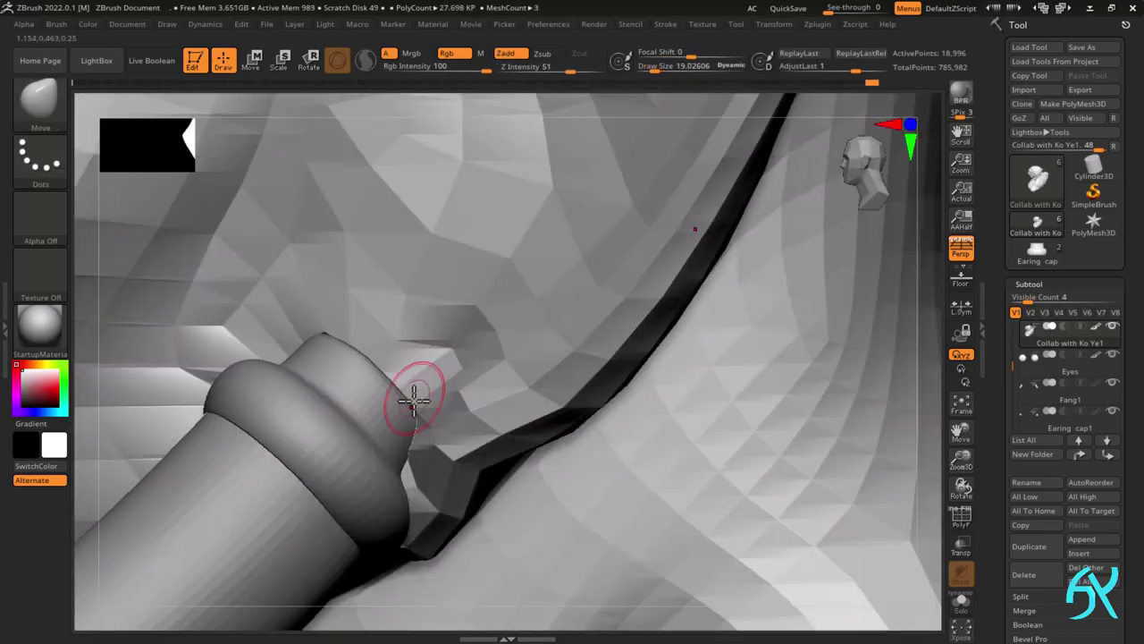
right_drag(414, 400, 393, 339)
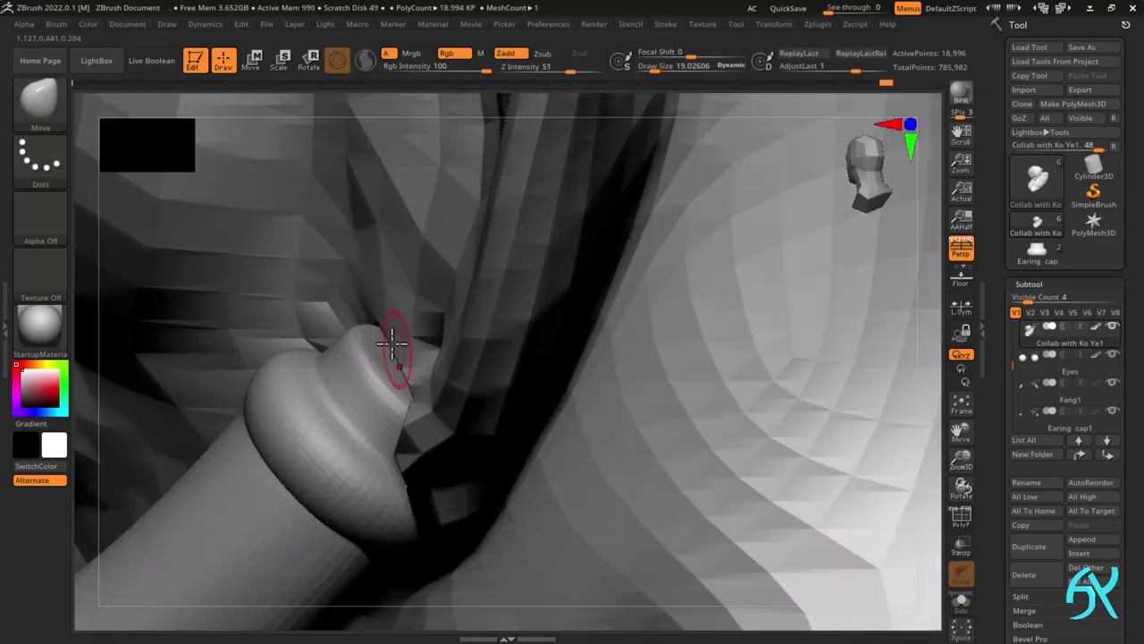
drag(393, 340, 402, 367)
mouse_move(402, 367)
right_down()
mouse_move(399, 439)
mouse_move(408, 388)
mouse_move(503, 356)
right_up()
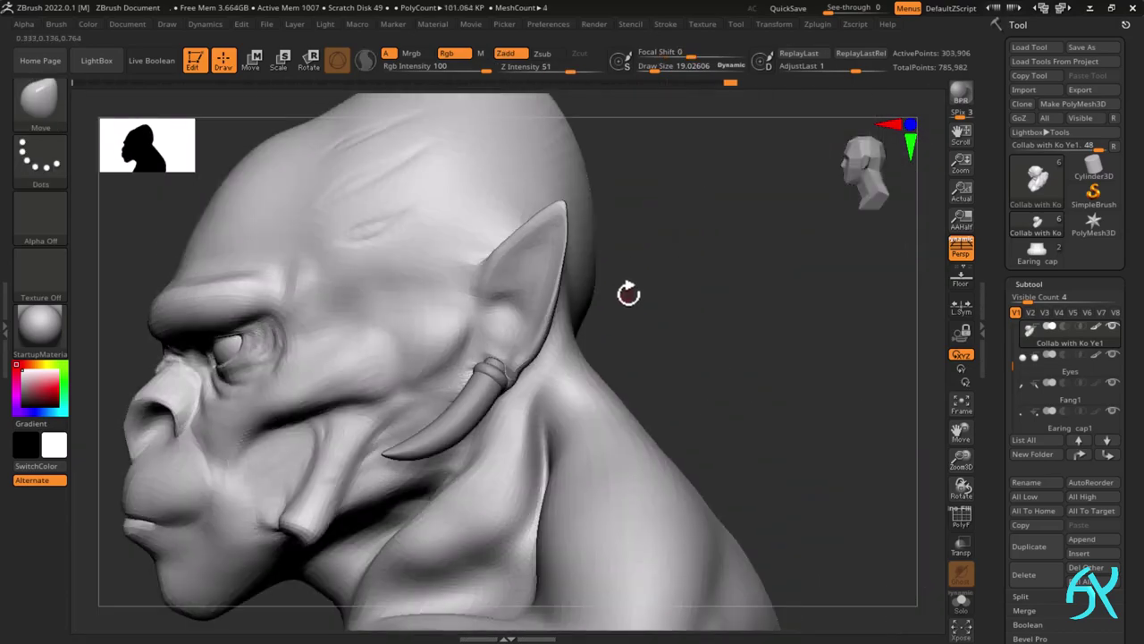
alt+right_drag(629, 293, 472, 378)
key(f)
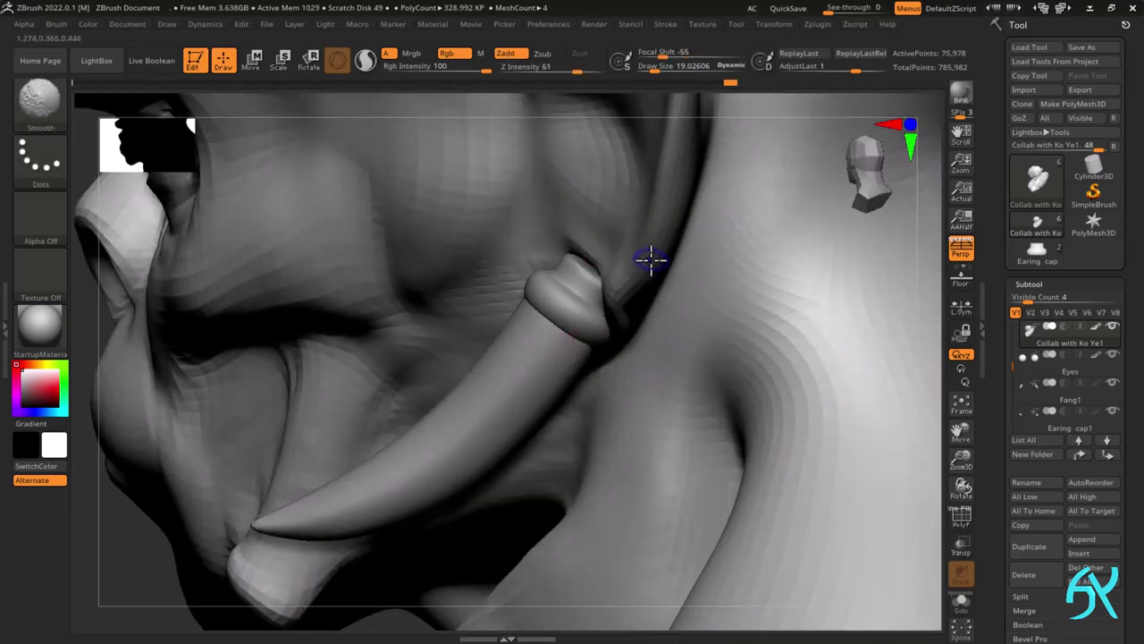
key(b)
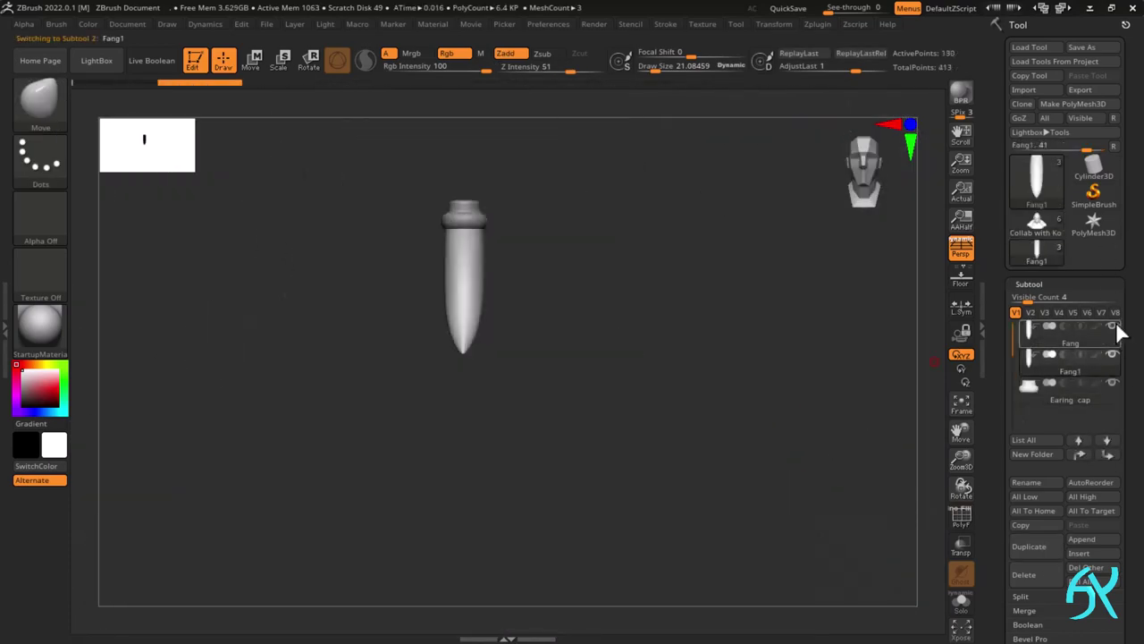
- Rename the original fang as Short Fang and insert it into the bust's subtools below the eyes
click(1027, 482)
key(Return)
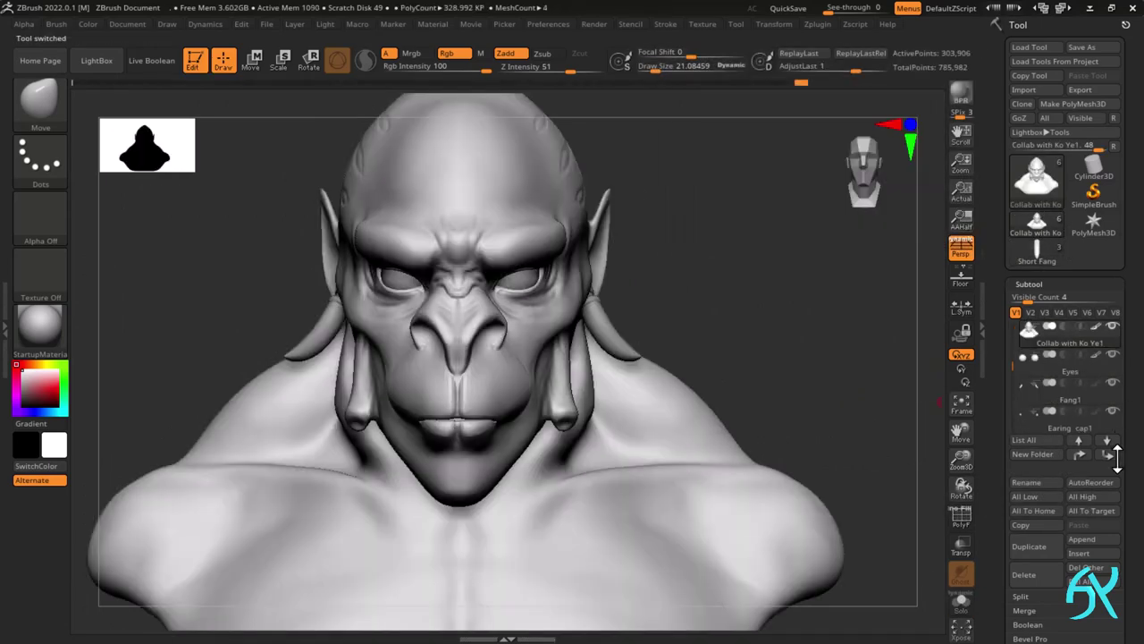
click(1073, 365)
drag(1116, 531, 1116, 332)
click(1093, 353)
click(681, 388)
- With the bust shown transparent, move and tilt the short fang toward the open end of the cheek's hanging tube
key(w)
click(961, 546)
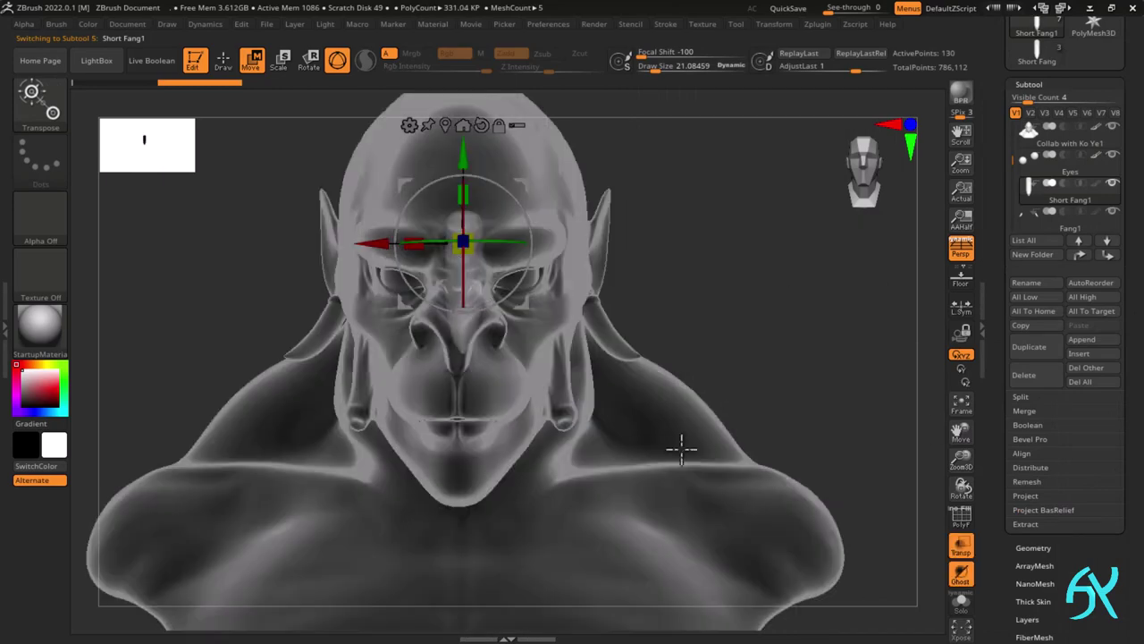
drag(617, 355, 579, 309)
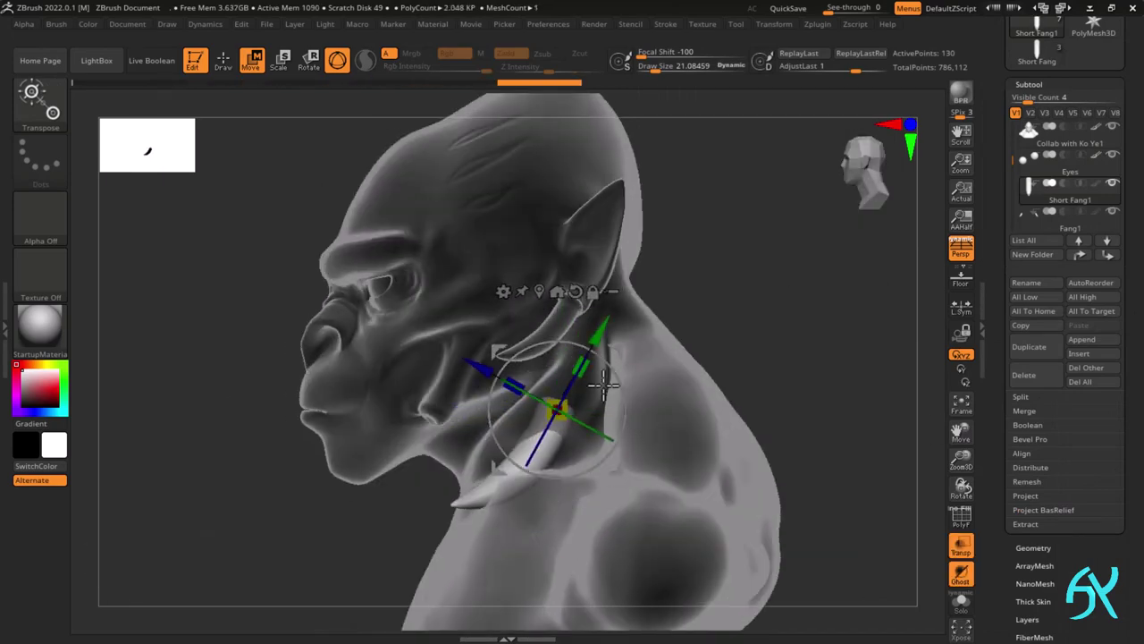
drag(480, 368, 394, 327)
right_drag(500, 390, 527, 391)
click(961, 546)
drag(465, 402, 445, 416)
drag(414, 458, 370, 465)
- Shift and rotate the short fang so its base enters the cheek tube's opening, checking front and side views
right_drag(370, 465, 421, 421)
drag(444, 422, 476, 370)
shift+right_drag(483, 366, 573, 393)
ctrl+right_drag(572, 393, 506, 490)
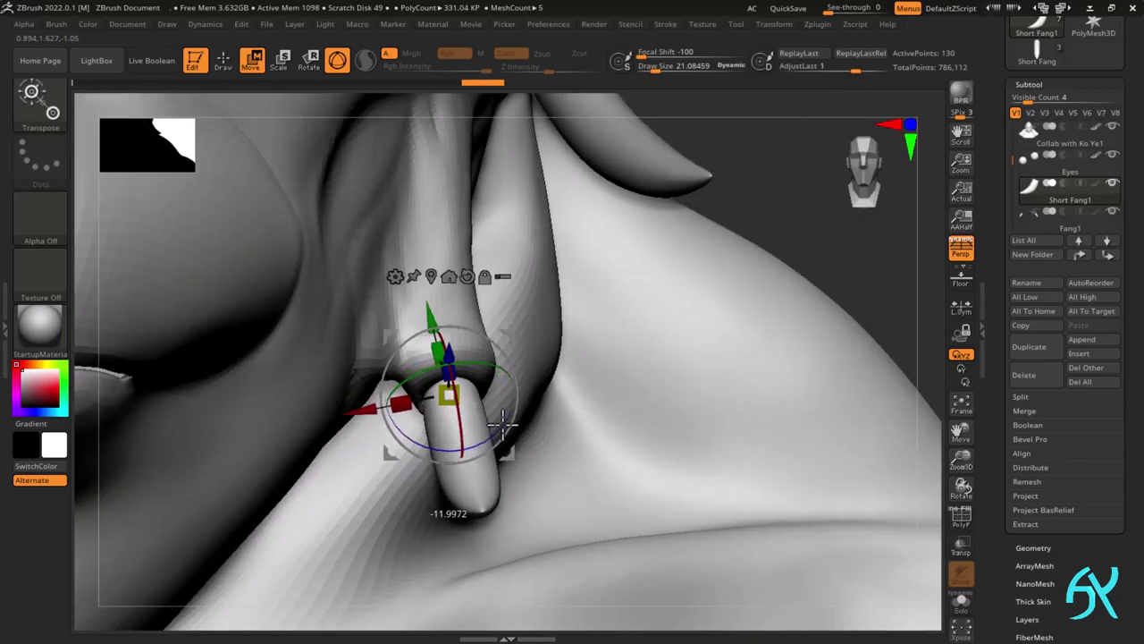
drag(503, 425, 503, 430)
mouse_move(503, 430)
right_down()
mouse_move(504, 463)
mouse_move(497, 429)
right_up()
drag(497, 429, 501, 404)
right_drag(501, 403, 445, 421)
- Fine-tune the short fang's position and rotation until its base sits centred in the tube's opening
drag(398, 431, 388, 432)
right_drag(444, 432, 430, 367)
drag(421, 360, 421, 355)
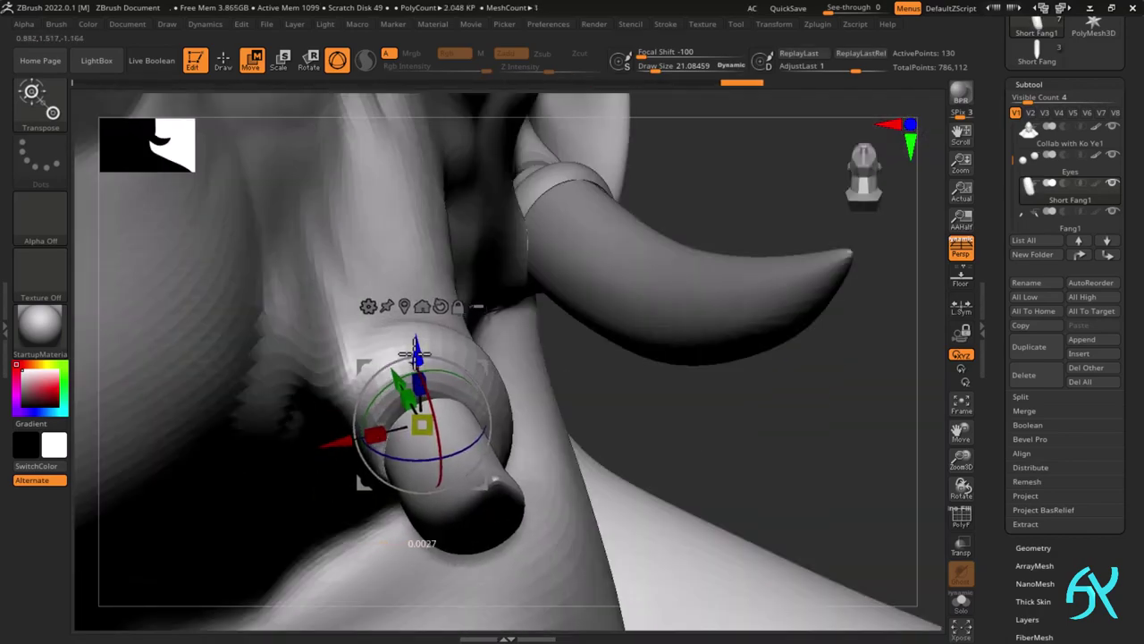
right_drag(418, 352, 485, 388)
mouse_move(502, 349)
mouse_down()
mouse_move(491, 373)
mouse_move(503, 356)
mouse_up()
right_drag(503, 356, 478, 453)
mouse_move(468, 397)
right_down()
mouse_move(447, 377)
mouse_move(465, 402)
right_up()
drag(465, 403, 454, 393)
right_drag(454, 394, 380, 364)
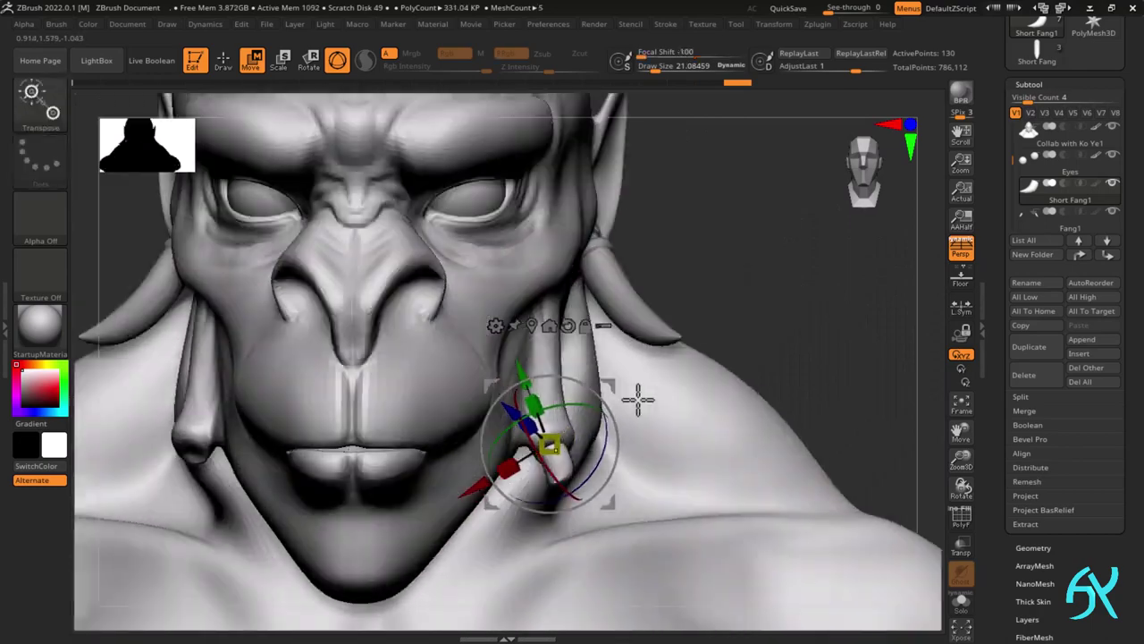
- Reshape the short fang with a gizmo deformer and accept the deformation
right_drag(633, 398, 476, 420)
right_drag(586, 407, 621, 518)
click(480, 317)
click(631, 360)
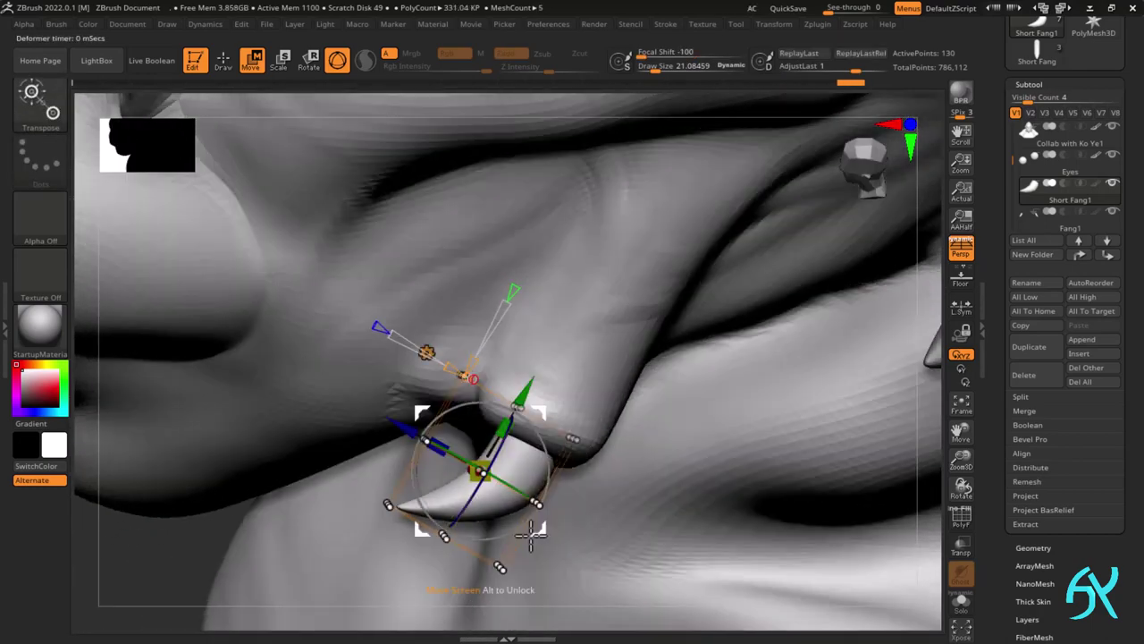
ctrl+drag(174, 592, 500, 604)
drag(361, 490, 374, 498)
key(ctrl+z)
mouse_move(300, 575)
ctrl+mouse_down()
mouse_move(396, 474)
mouse_move(500, 599)
ctrl+mouse_up()
drag(361, 490, 375, 497)
click(390, 417)
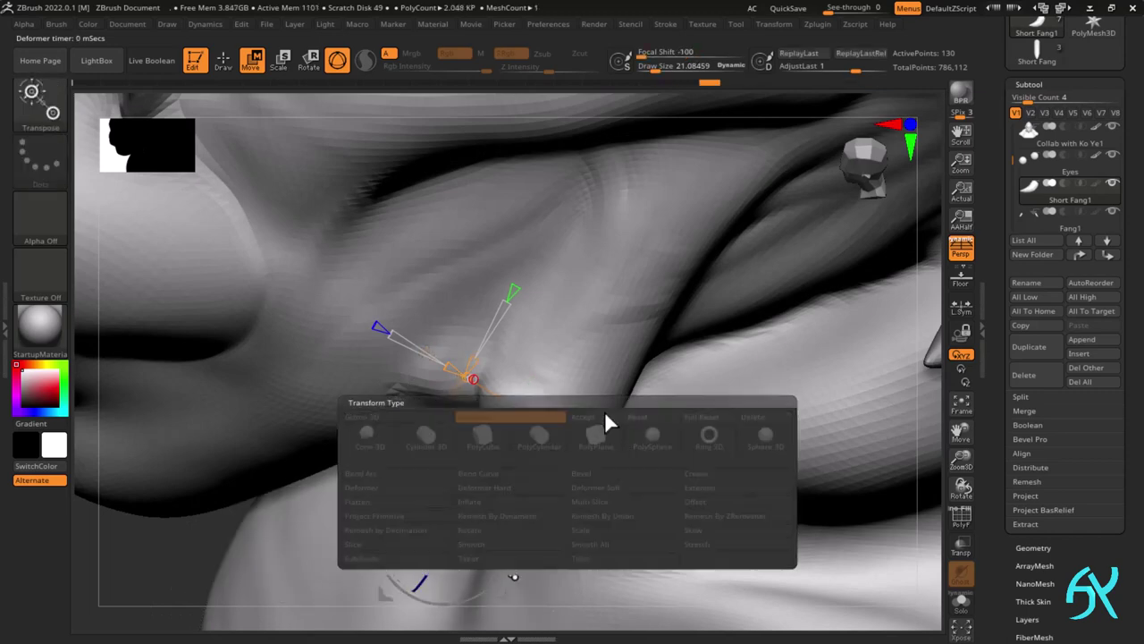
click(606, 420)
- Refine the short fang's bend and seating with a second gizmo deformer, and mirror it to the opposite side
click(456, 347)
click(587, 393)
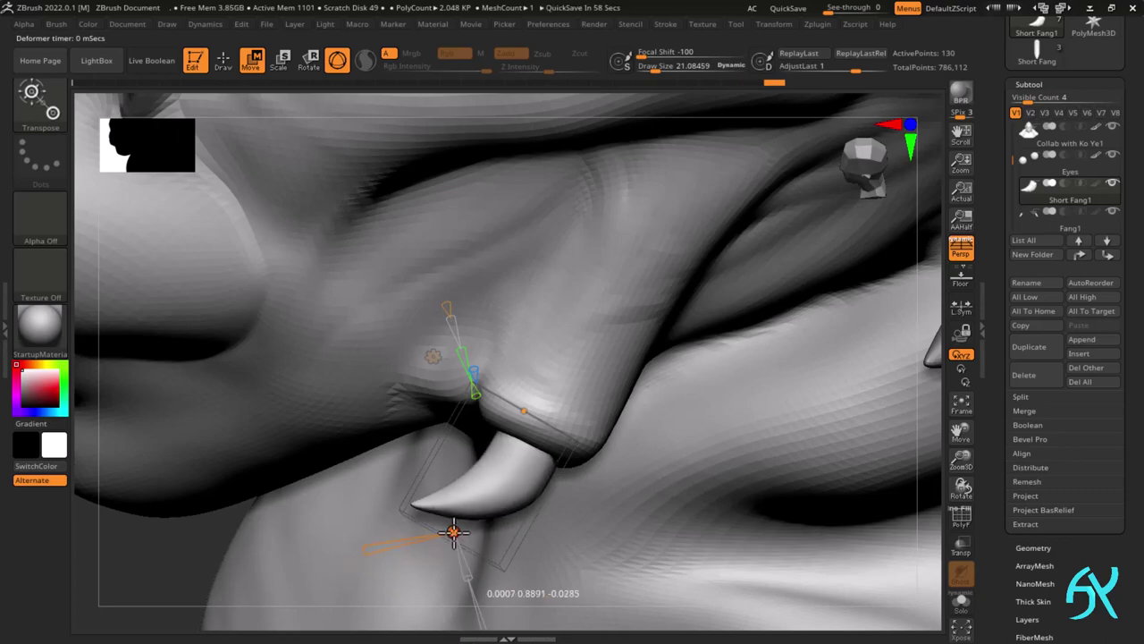
drag(454, 533, 454, 534)
right_drag(457, 528, 393, 292)
drag(443, 456, 437, 454)
right_drag(543, 399, 560, 354)
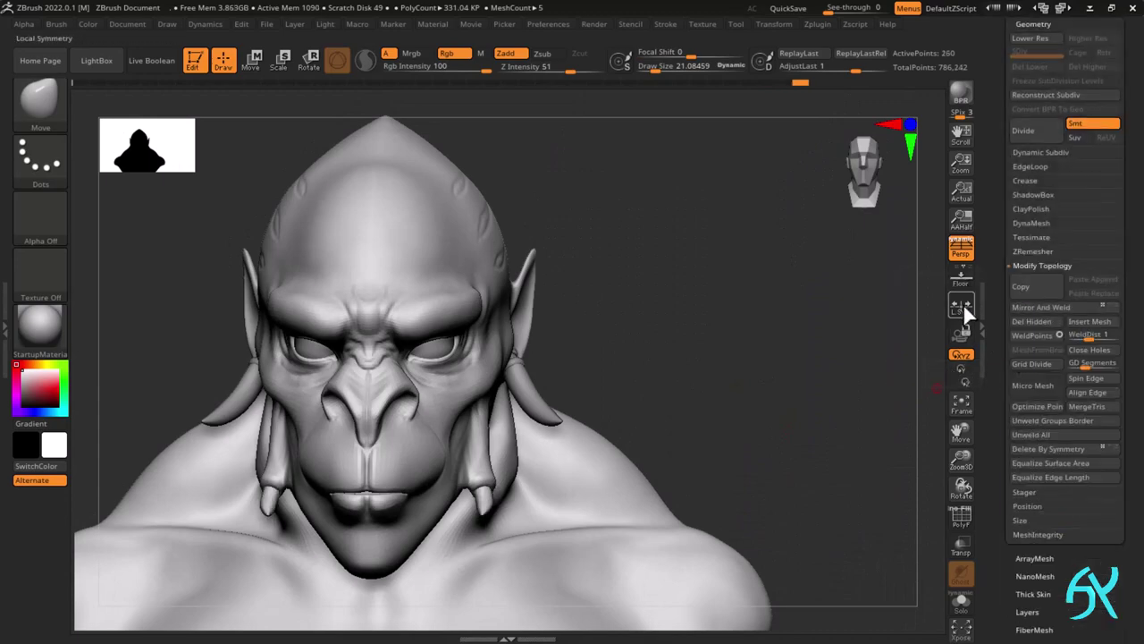
- Make the head active at subdivision level 2 and mould the cheek tube's rim around the short fang
alt+click(232, 414)
key(shift+d)
mouse_move(232, 414)
right_down()
mouse_move(197, 402)
mouse_move(192, 384)
mouse_move(163, 442)
right_up()
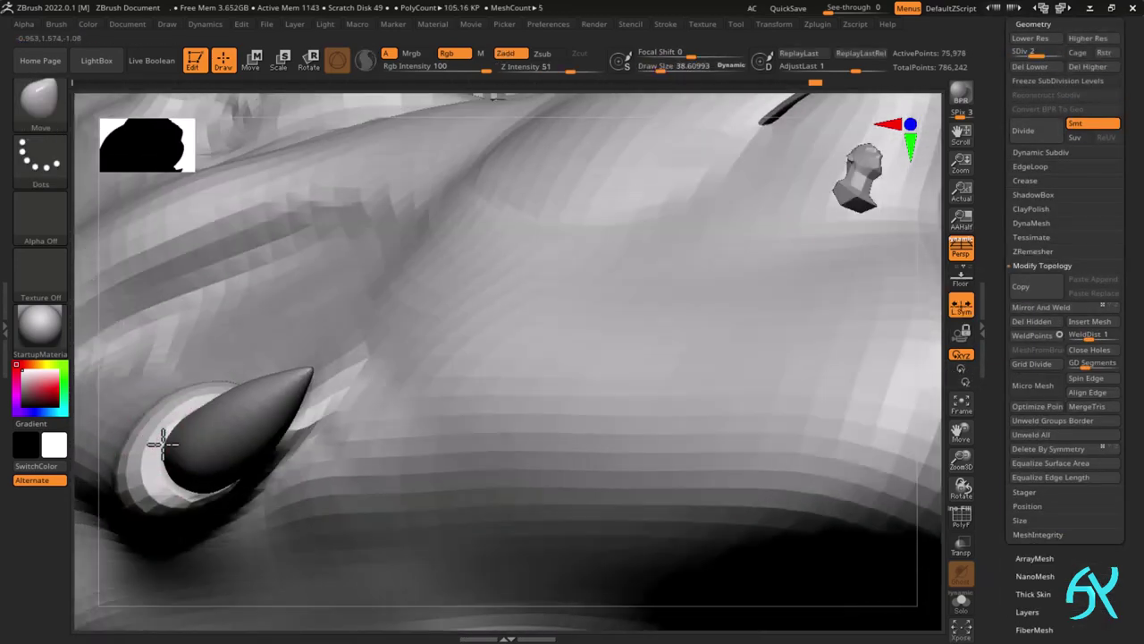
click(185, 484)
mouse_move(185, 484)
right_down()
mouse_move(193, 506)
mouse_move(258, 447)
mouse_move(370, 182)
mouse_move(327, 416)
mouse_move(302, 417)
mouse_move(313, 409)
right_up()
key(shift+t)
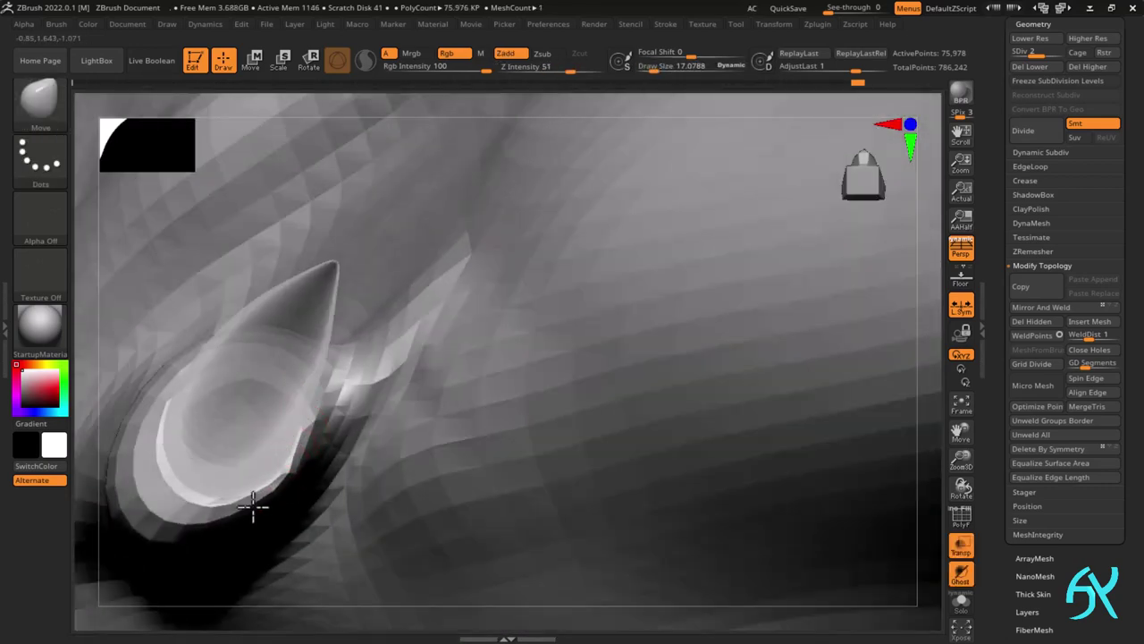
- With the head shown transparent, tighten the tube's rim against the fang's base using a smaller Move brush
key(s)
mouse_move(290, 478)
right_down()
mouse_move(301, 439)
mouse_move(322, 455)
mouse_move(391, 453)
mouse_move(319, 467)
mouse_move(337, 447)
mouse_move(347, 462)
mouse_move(331, 472)
right_up()
click(320, 439)
key(shift+f)
key(shift+f)
key(d)
key(s)
drag(331, 471, 334, 471)
- Turn transparency off and even out the tube's rim around the fang at subdivision level 3
right_drag(233, 581, 376, 456)
click(961, 546)
mouse_move(204, 520)
right_down()
mouse_move(204, 450)
mouse_move(258, 396)
mouse_move(223, 409)
mouse_move(305, 380)
mouse_move(363, 439)
mouse_move(349, 399)
right_up()
drag(349, 399, 353, 404)
mouse_move(353, 403)
right_down()
mouse_move(367, 427)
mouse_move(385, 258)
mouse_move(411, 437)
mouse_move(200, 407)
mouse_move(220, 424)
right_up()
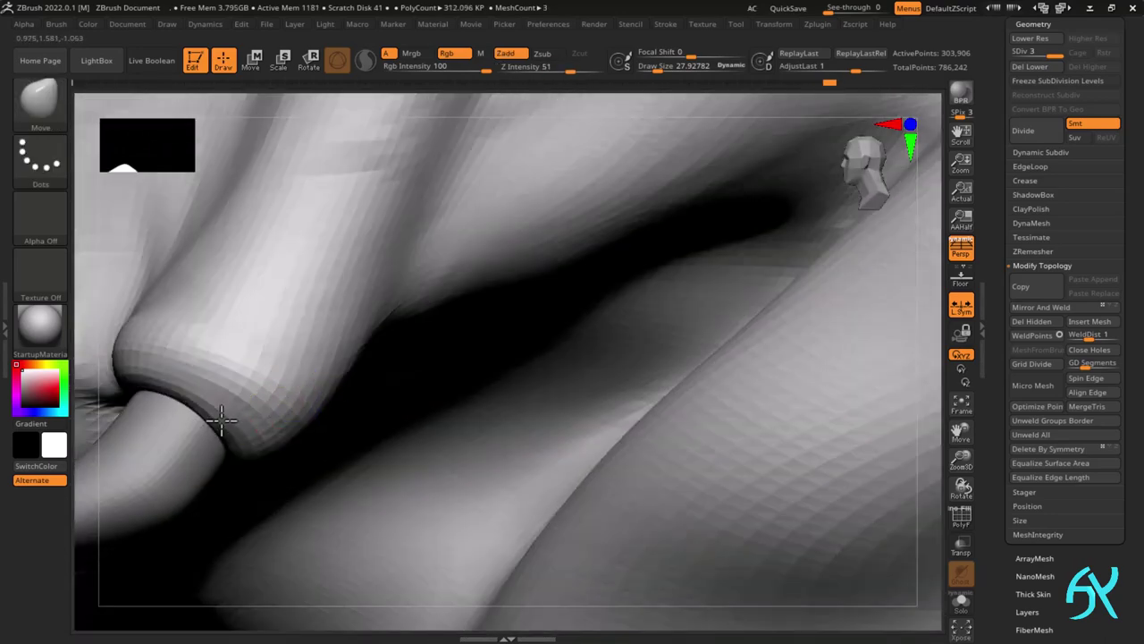
drag(220, 424, 223, 418)
- Examine the whole bust from the front, then the face and both pairs of fangs up close
ctrl+right_drag(224, 418, 250, 287)
shift+right_drag(768, 286, 817, 286)
key(f)
ctrl+click(802, 330)
ctrl+click(801, 329)
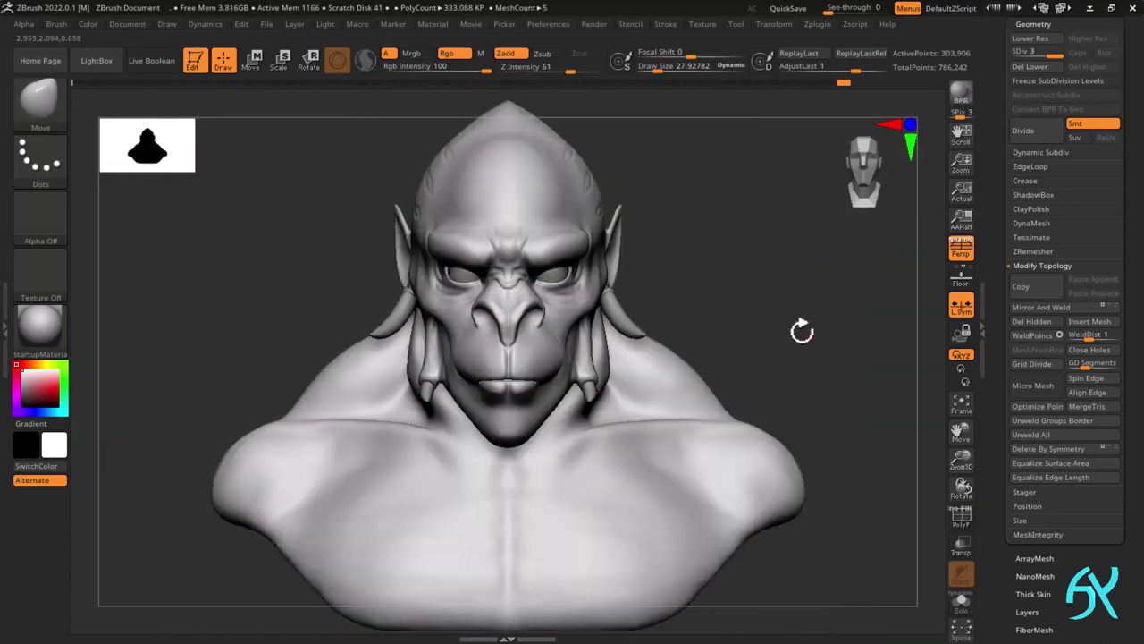
drag(1009, 38, 1009, 316)
right_drag(831, 277, 787, 268)
ctrl+right_drag(787, 269, 787, 394)
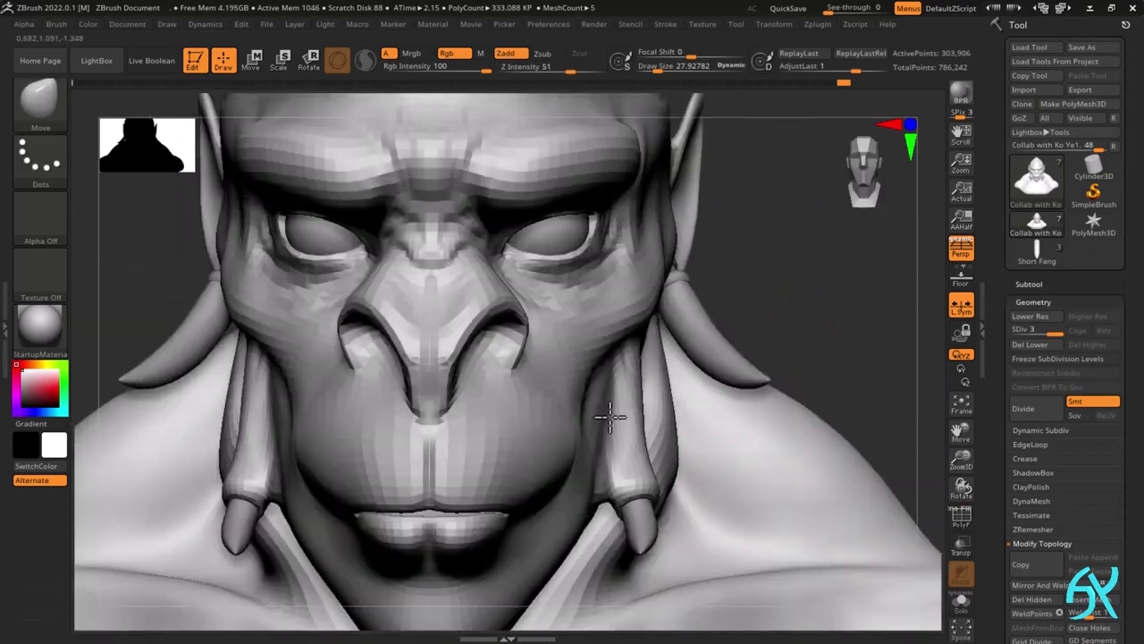
right_drag(613, 417, 653, 288)
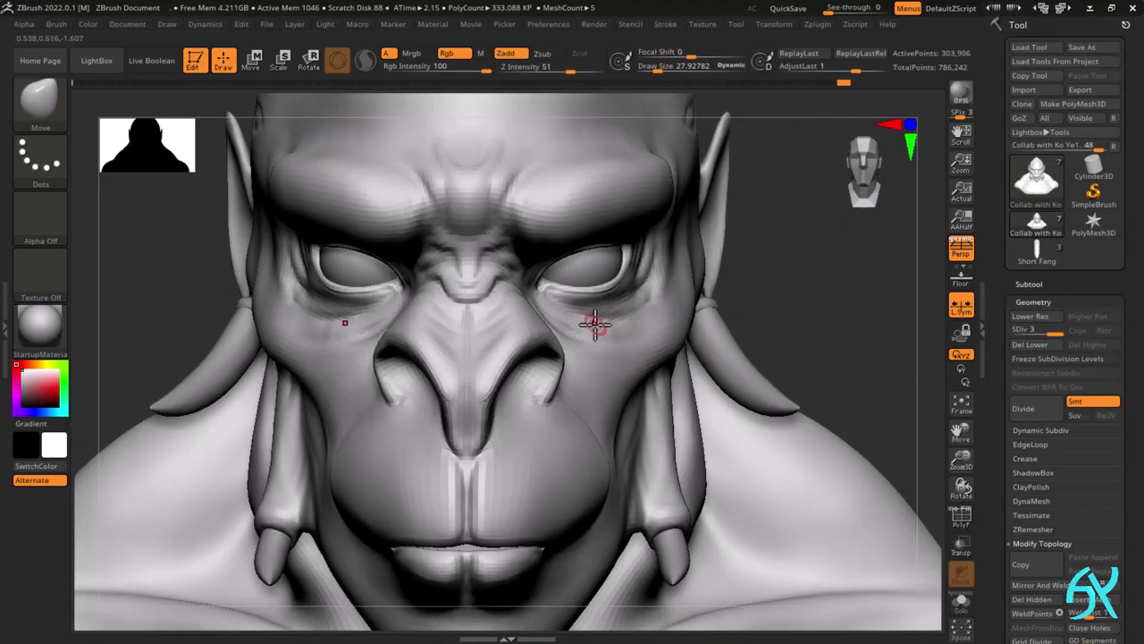
- Build up the side of the nose below the bridge wrinkles with the ClayBuildup brush and a round brush alpha
right_drag(502, 330, 467, 338)
mouse_move(467, 338)
ctrl+right_down()
mouse_move(583, 307)
mouse_move(478, 355)
ctrl+right_up()
key(b)
key(c)
key(b)
click(44, 221)
click(499, 299)
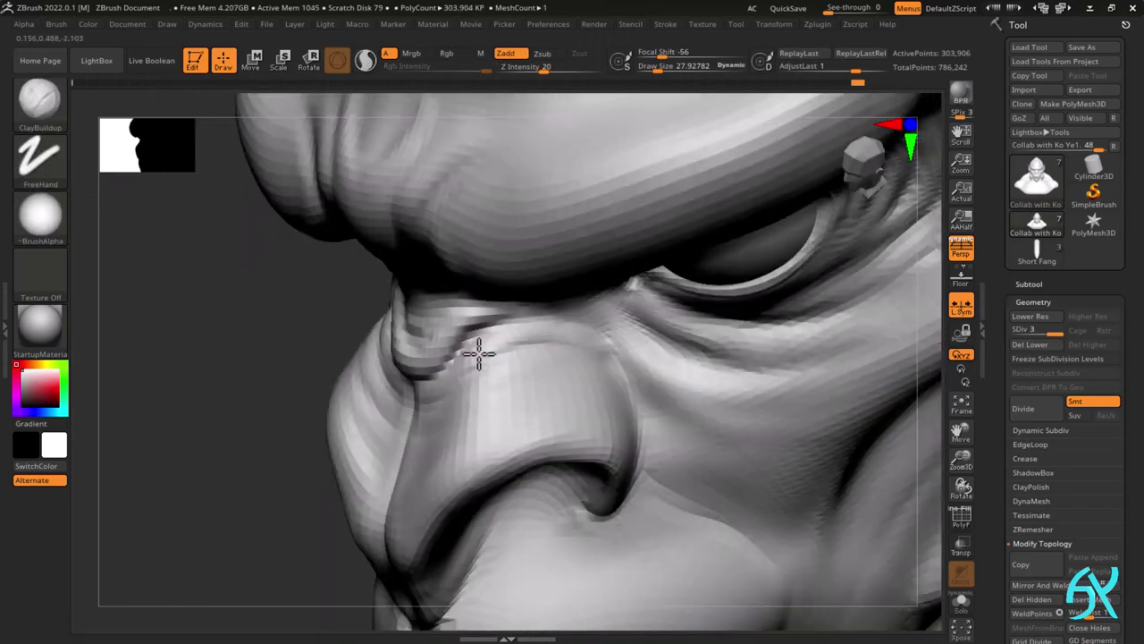
drag(477, 355, 547, 339)
mouse_move(602, 256)
right_down()
mouse_move(459, 355)
mouse_move(467, 404)
mouse_move(439, 390)
mouse_move(483, 464)
right_up()
ctrl+right_drag(555, 487, 215, 454)
- Subdivide the head to level 4 and carve fine creases below the nostril with DamStandard at Z Intensity 12
key(b)
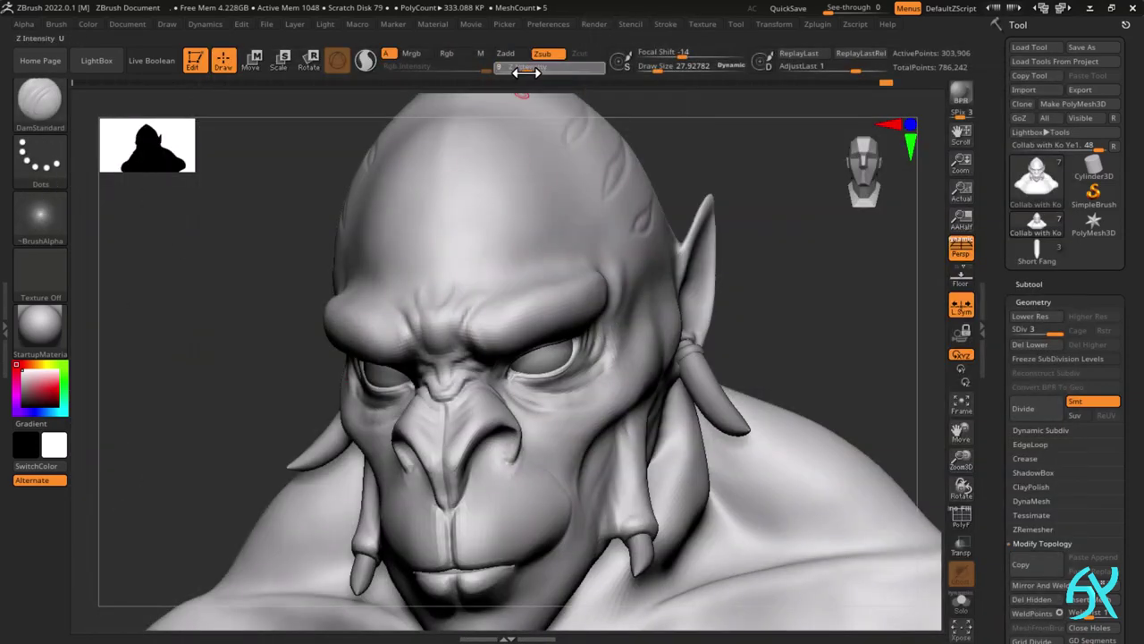
mouse_move(465, 357)
right_down()
mouse_move(524, 491)
mouse_move(515, 319)
mouse_move(616, 309)
mouse_move(449, 386)
mouse_move(503, 388)
mouse_move(478, 401)
right_up()
key(ctrl+d)
mouse_move(531, 357)
right_down()
mouse_move(539, 327)
mouse_move(587, 471)
mouse_move(600, 408)
mouse_move(566, 339)
mouse_move(558, 375)
mouse_move(664, 307)
mouse_move(637, 392)
right_up()
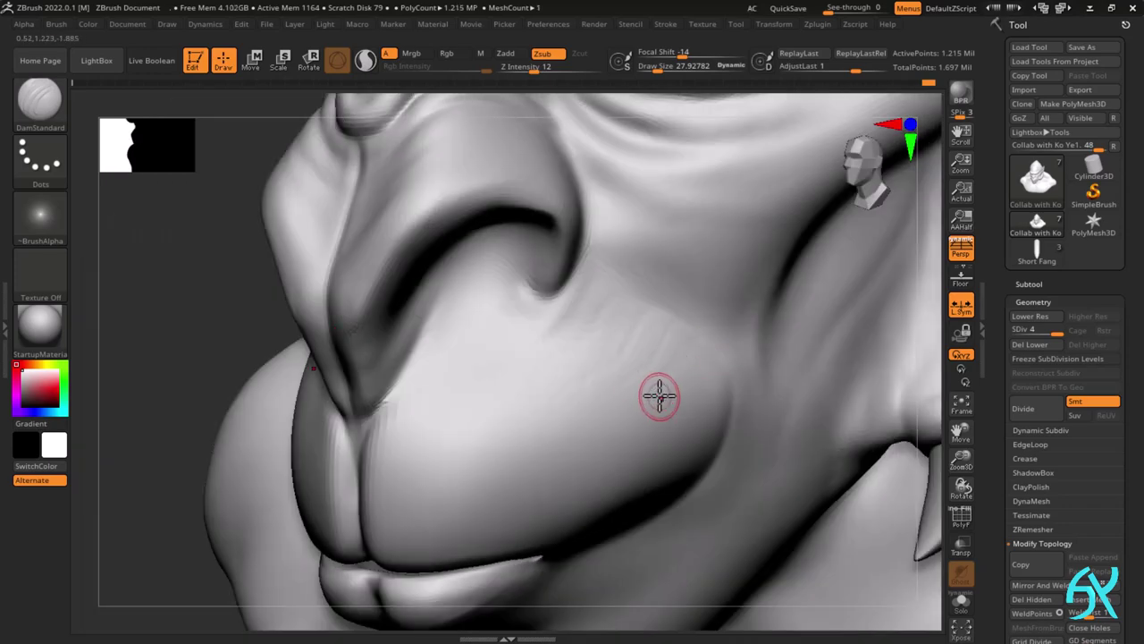
- Build up small wrinkle folds along the upper muzzle beside the nostril with the ClayBuildup brush
key(b)
key(c)
key(b)
right_drag(162, 230, 565, 366)
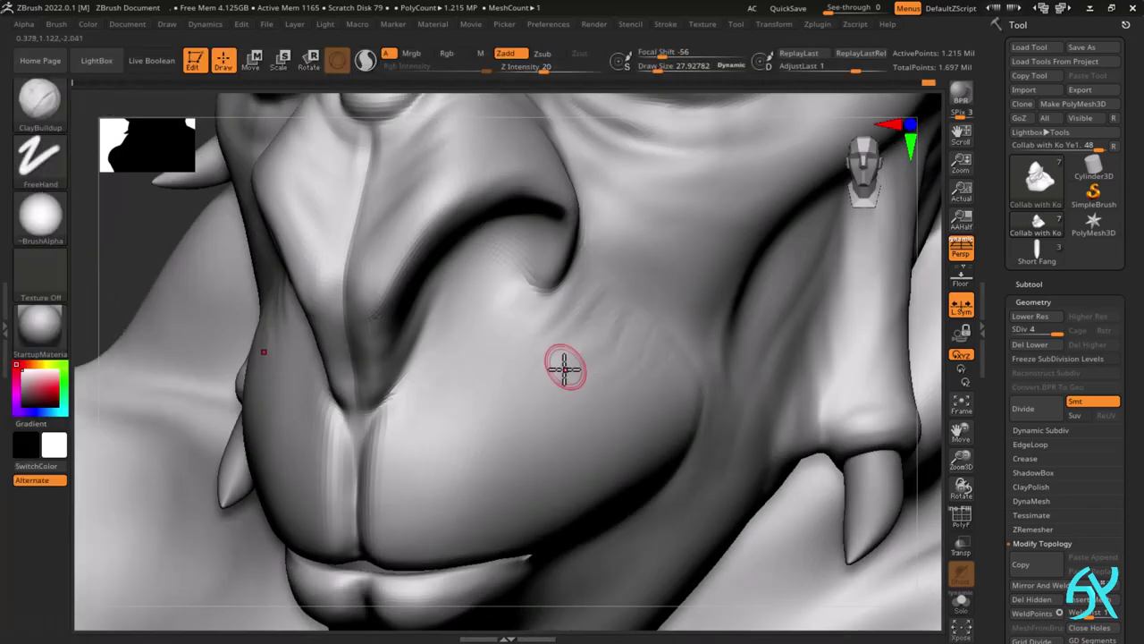
- Add clay volume along the inner edge of the nostril wings, undoing the first stroke and redoing it
mouse_move(634, 354)
right_down()
mouse_move(622, 396)
mouse_move(649, 417)
mouse_move(435, 429)
mouse_move(423, 381)
right_up()
drag(423, 381, 404, 354)
ctrl+right_drag(422, 381, 423, 374)
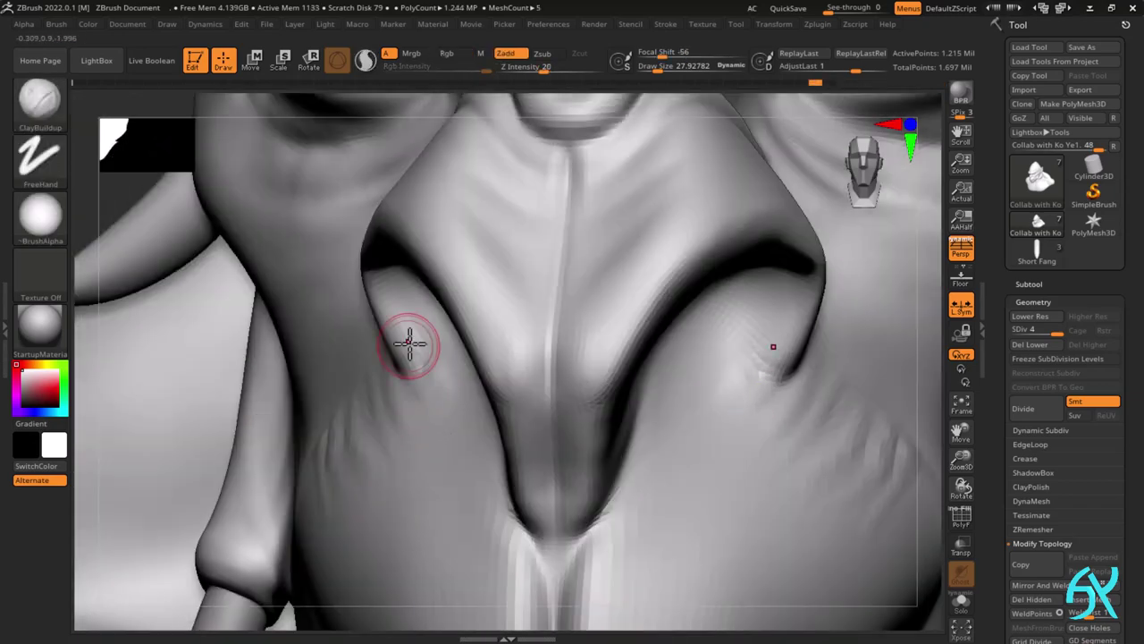
key(ctrl+z)
mouse_move(392, 335)
mouse_down()
mouse_move(413, 369)
mouse_move(376, 280)
mouse_up()
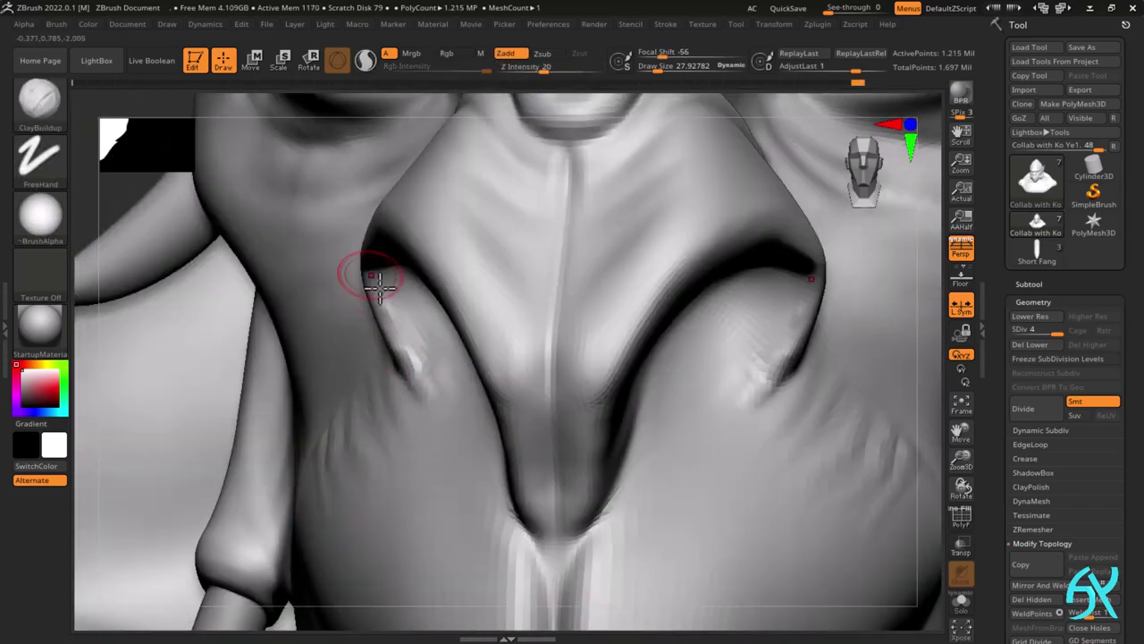
mouse_move(376, 279)
shift+right_down()
mouse_move(452, 390)
mouse_move(421, 363)
shift+right_up()
drag(422, 363, 406, 331)
- Build up bumpy ridges on the nose's lower tip and septum, down to where it meets the upper lip groove
mouse_move(406, 331)
right_down()
mouse_move(598, 355)
mouse_move(710, 455)
mouse_move(661, 394)
right_up()
right_drag(661, 393, 451, 391)
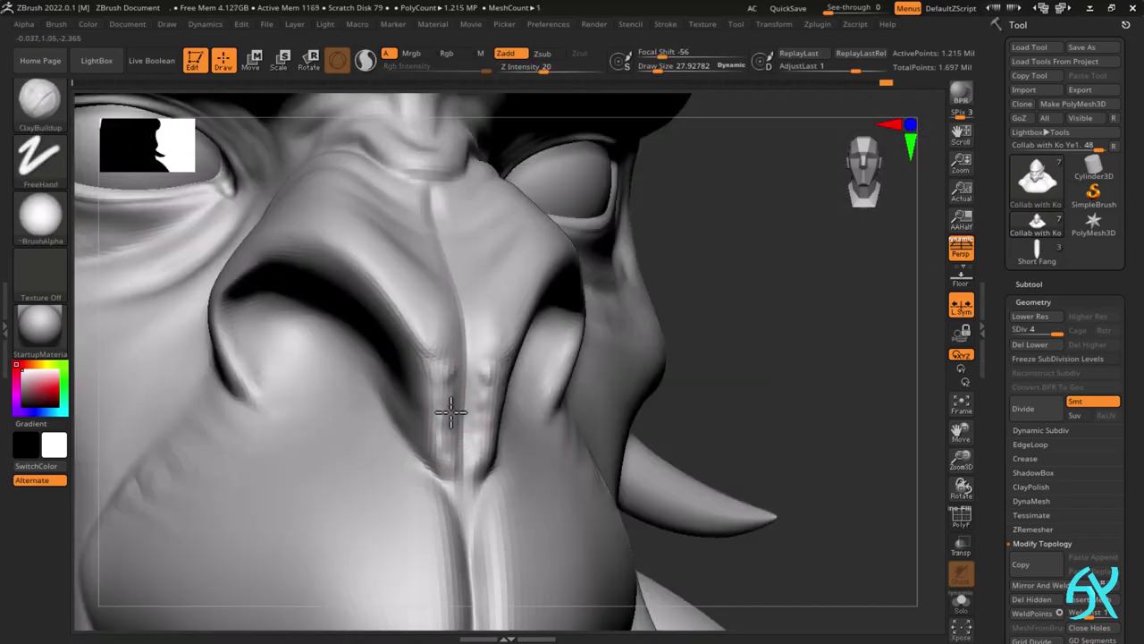
drag(449, 336, 428, 328)
shift+right_drag(427, 327, 626, 348)
mouse_move(626, 349)
ctrl+right_down()
mouse_move(649, 370)
mouse_move(572, 371)
ctrl+right_up()
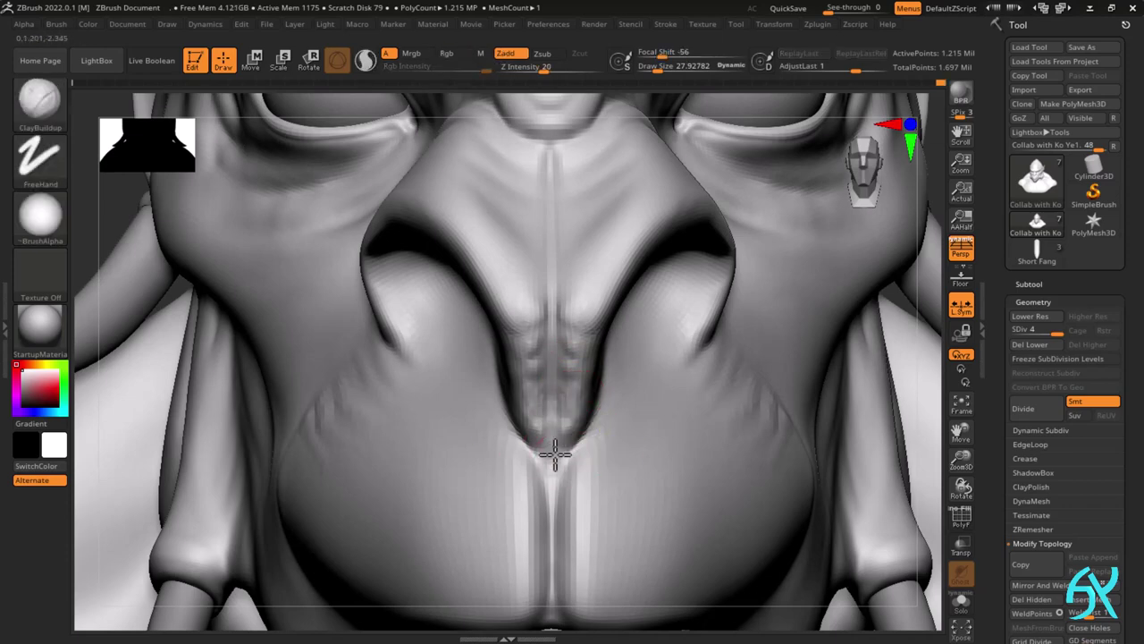
right_drag(538, 454, 483, 447)
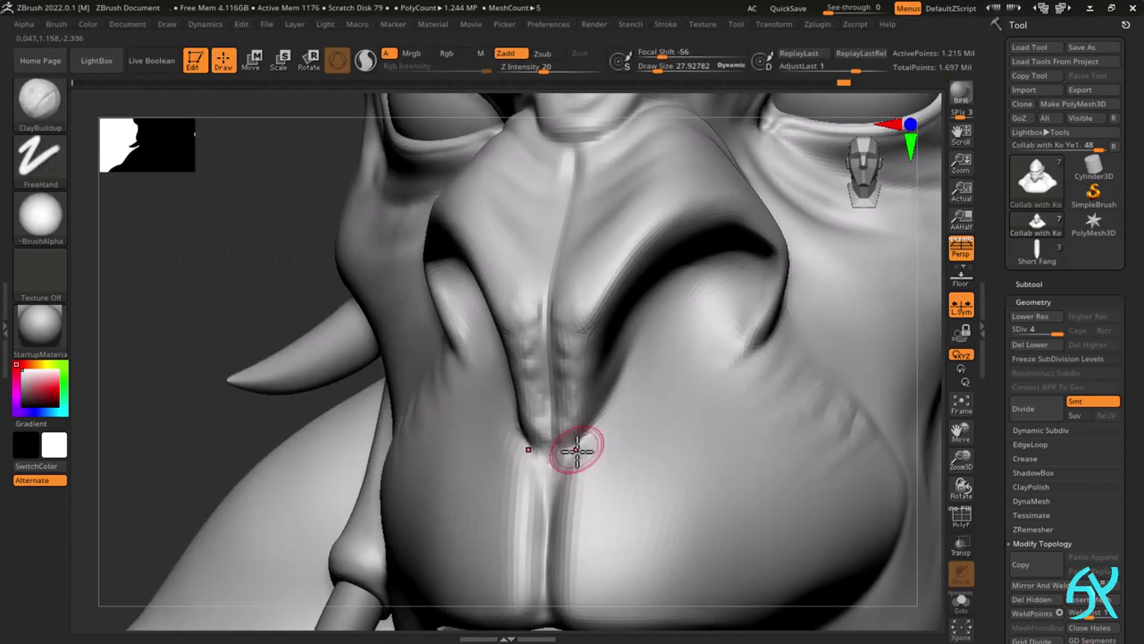
drag(577, 450, 557, 482)
mouse_move(557, 482)
shift+right_down()
mouse_move(565, 454)
mouse_move(666, 343)
shift+right_up()
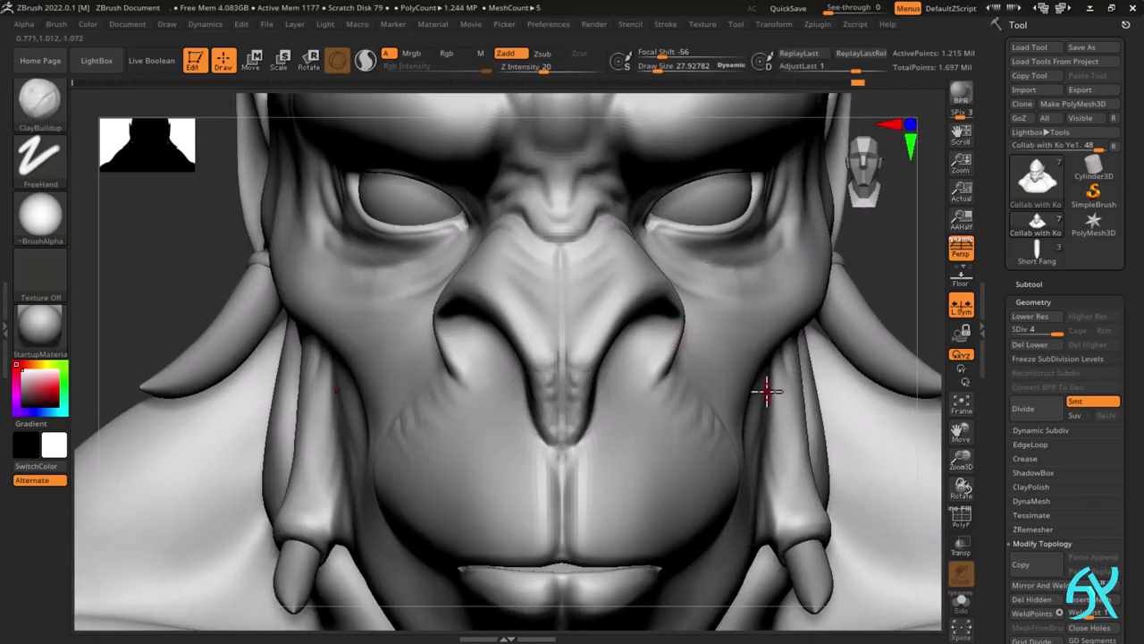
- Smooth the upper lip surface just above the mouth seam with the Smooth brush
ctrl+right_drag(766, 391, 717, 406)
ctrl+right_drag(515, 506, 542, 590)
right_drag(541, 590, 666, 474)
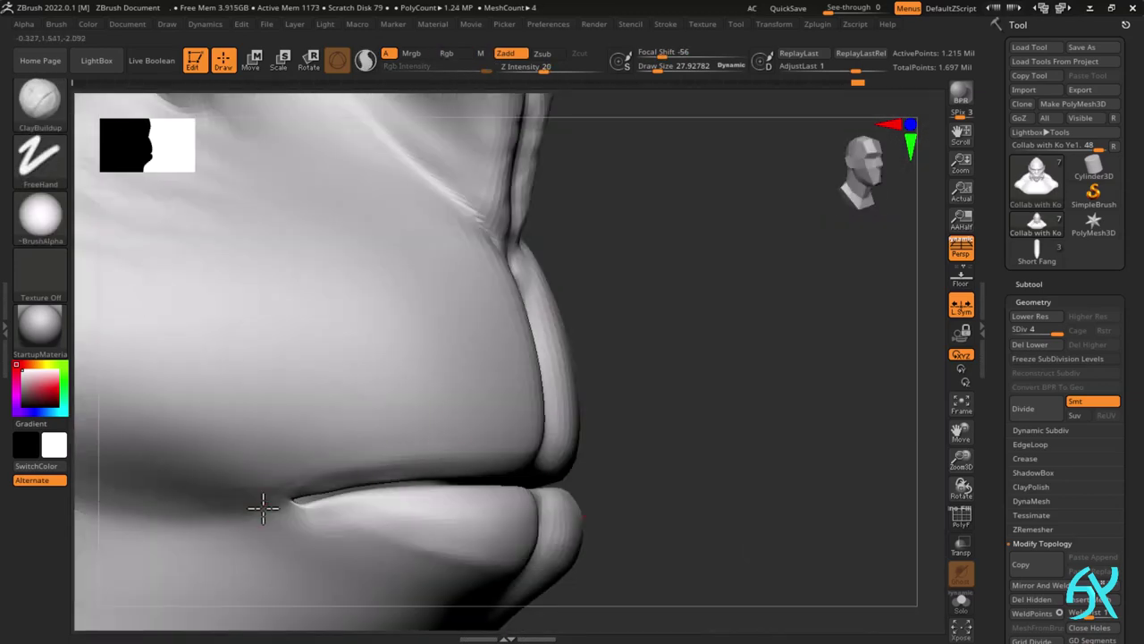
right_drag(505, 461, 484, 427)
shift+drag(485, 427, 537, 444)
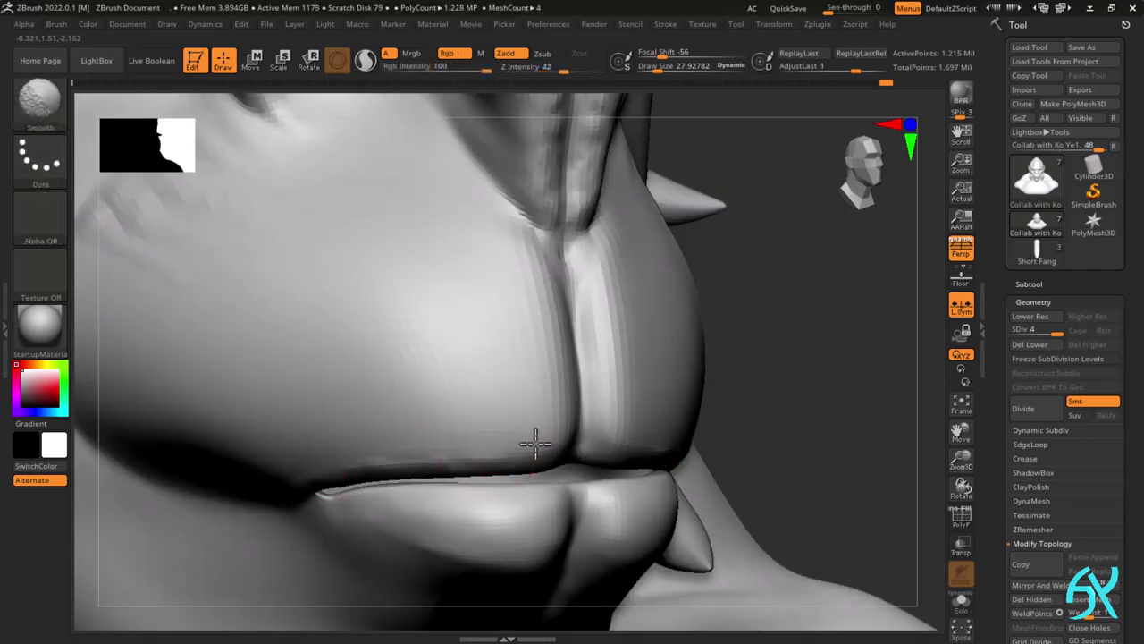
right_drag(537, 444, 495, 429)
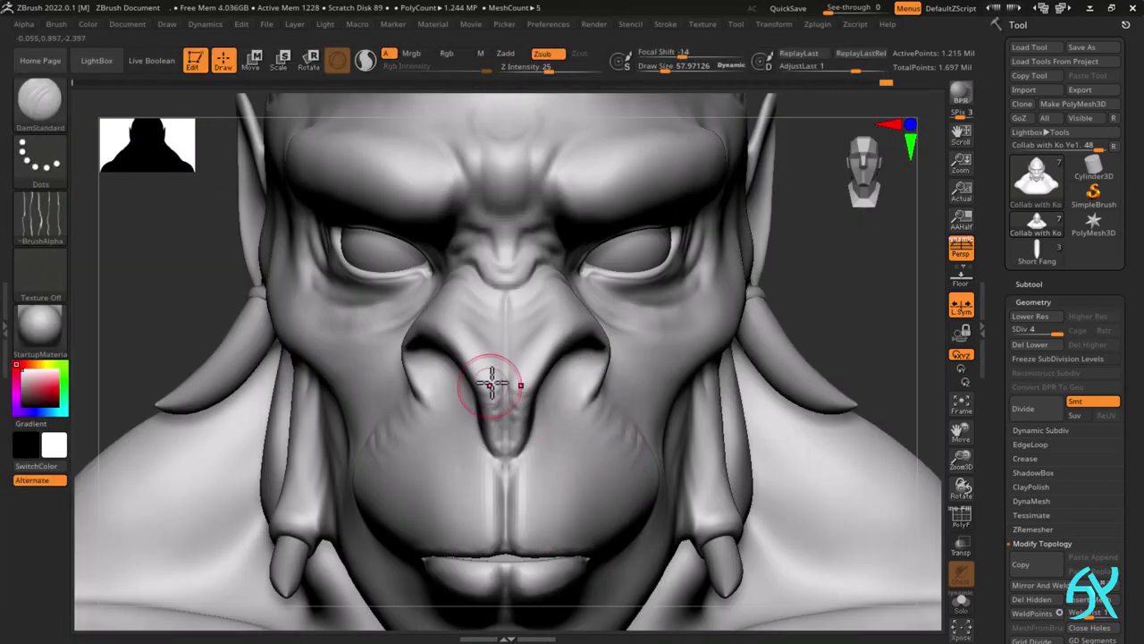
- Try the DragRect stroke on DamStandard, return to the Dots stroke, and enlarge the draw size to about 163
click(40, 161)
click(40, 161)
click(173, 173)
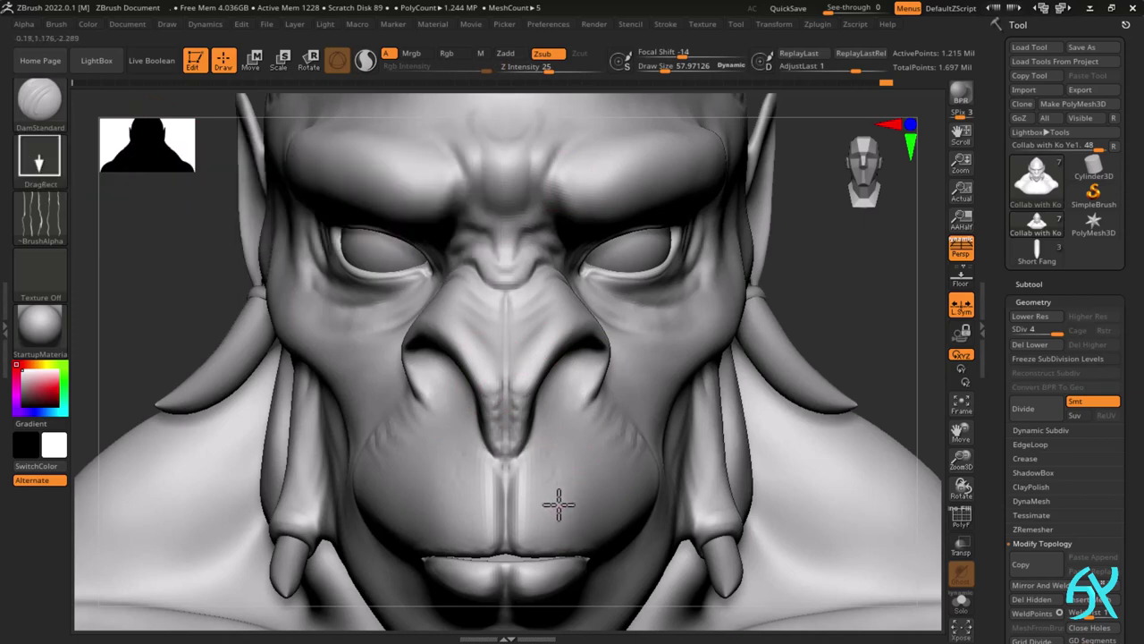
click(40, 156)
click(115, 171)
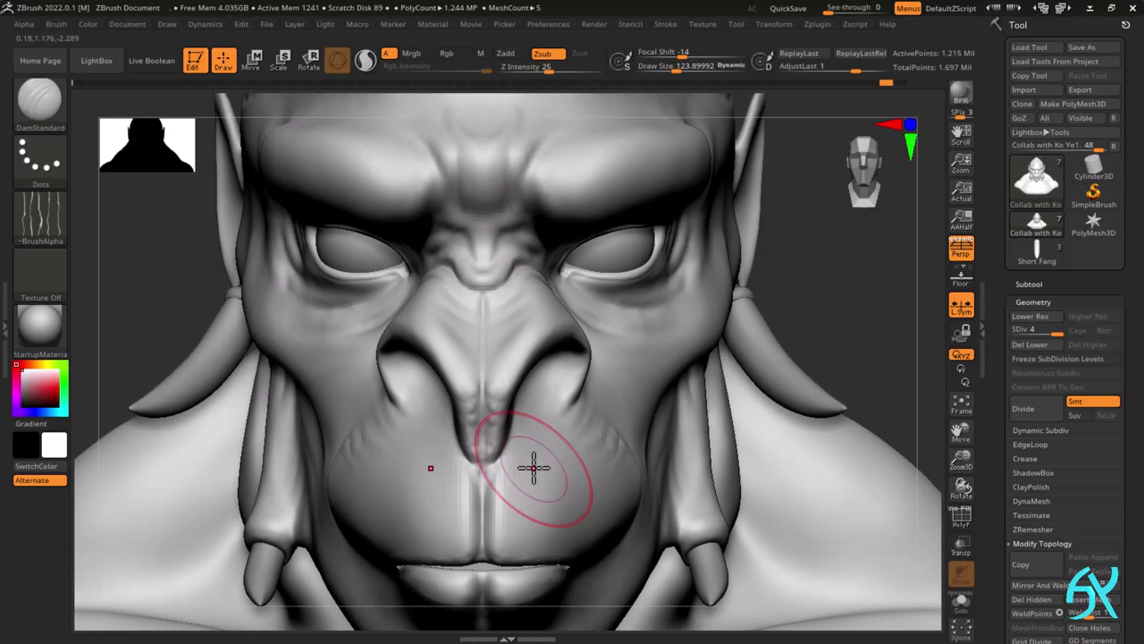
key(s)
drag(531, 467, 534, 486)
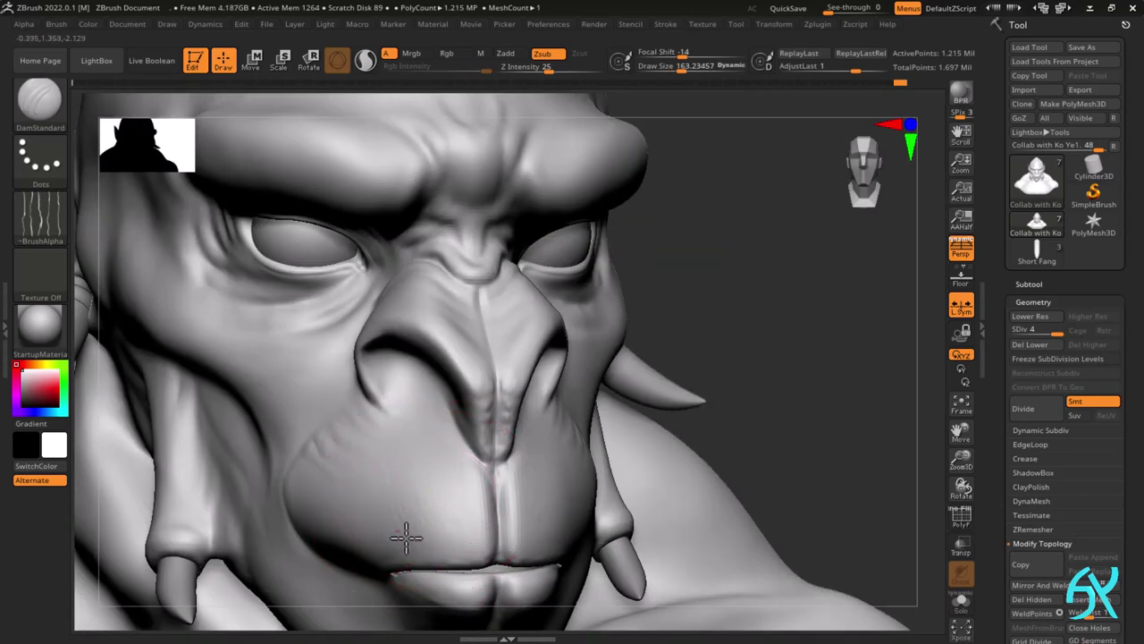
- Carve fine wrinkle lines across the muzzle with DamStandard at draw size about 151, undoing the first stroke
key(s)
drag(418, 514, 423, 512)
key(ctrl+z)
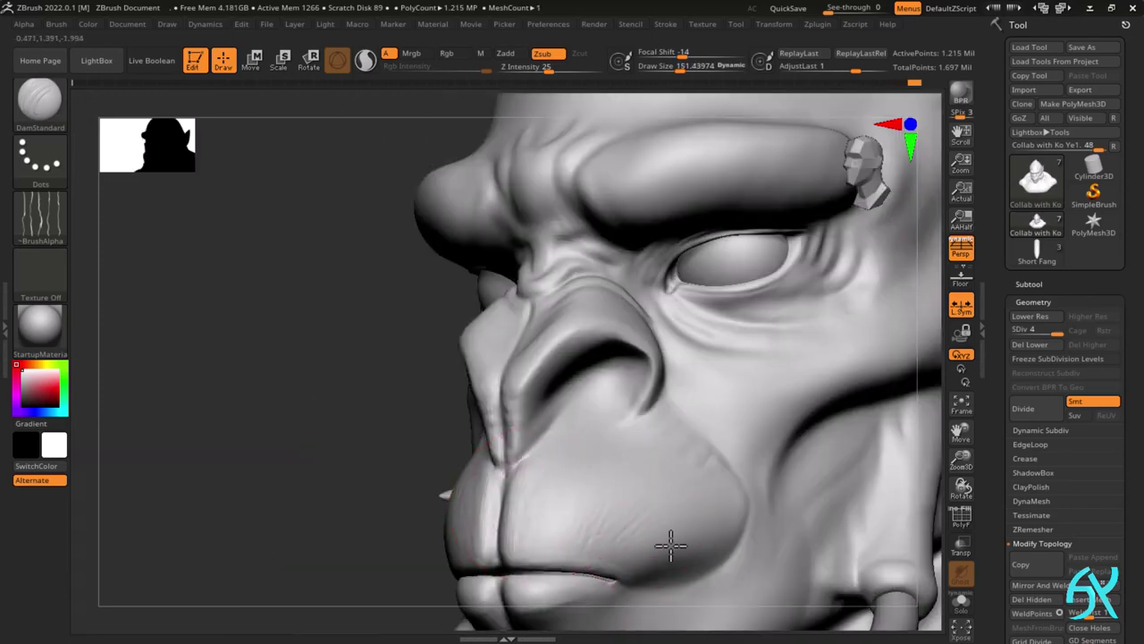
key(s)
drag(677, 542, 698, 542)
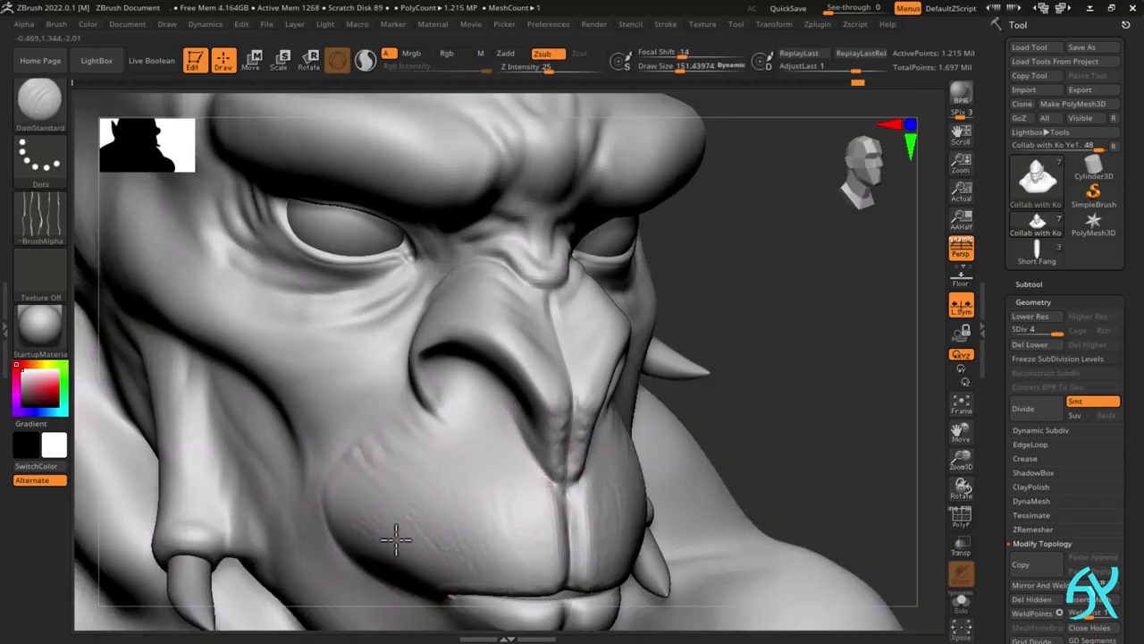
right_drag(487, 555, 461, 546)
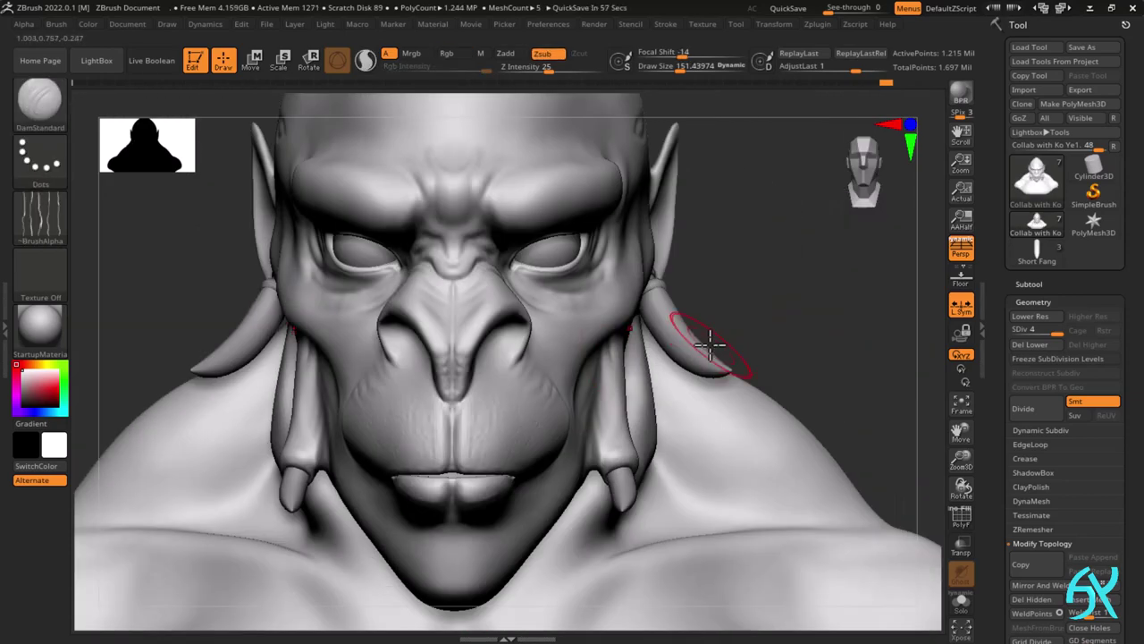
- Switch DamStandard to a speckled skin alpha with the DragRect stroke and stamp bumpy skin texture over the muzzle
click(40, 213)
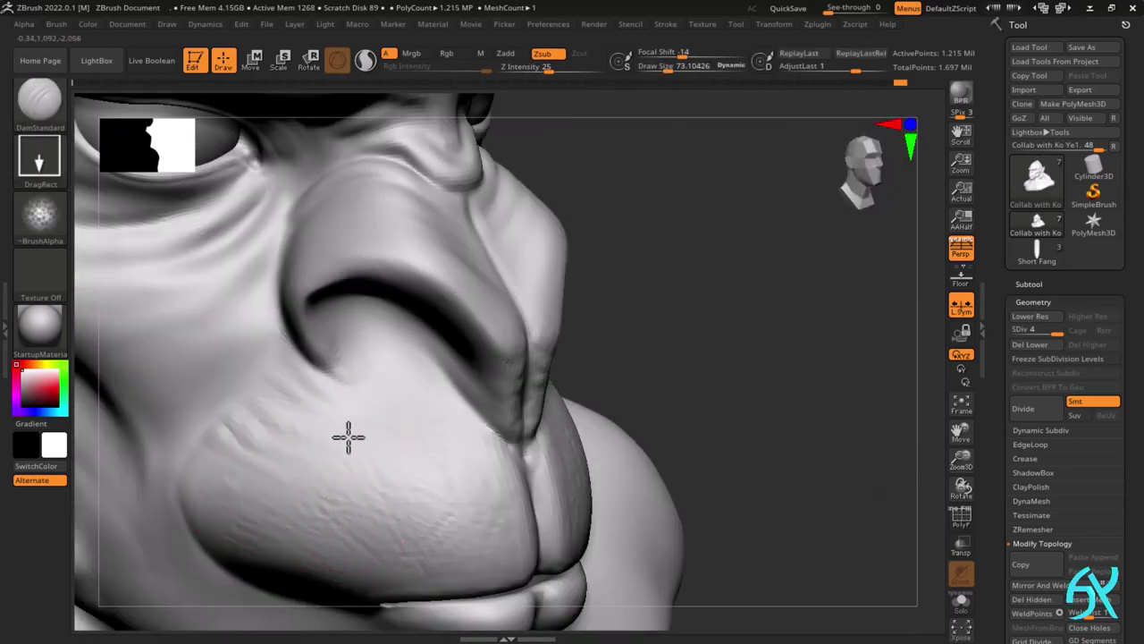
right_drag(349, 436, 341, 466)
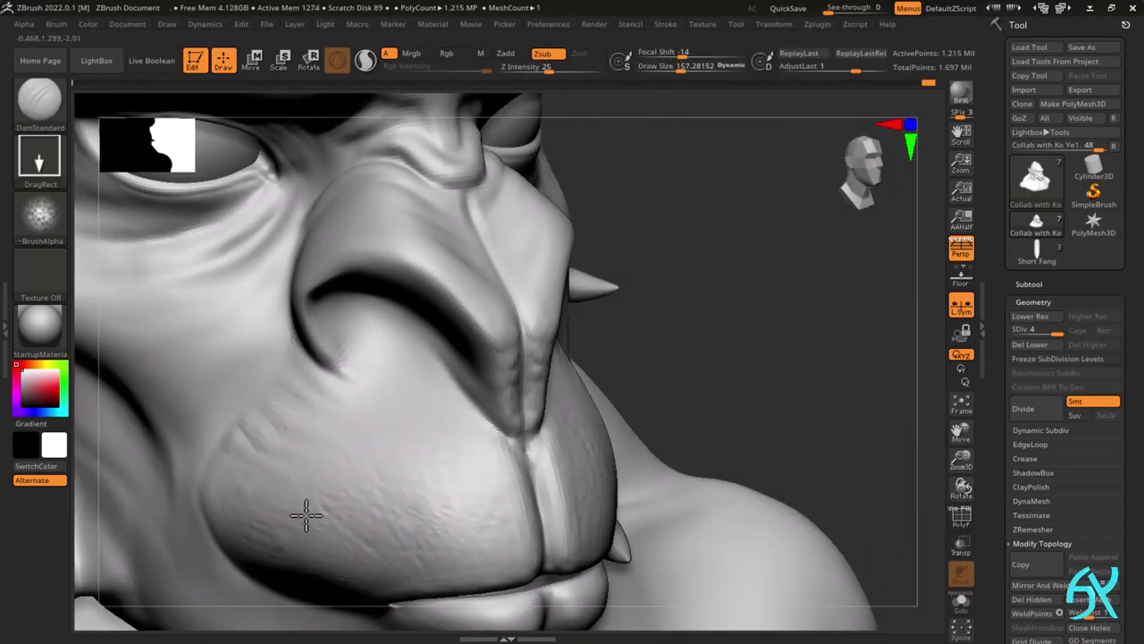
right_drag(306, 515, 393, 411)
right_drag(455, 498, 559, 452)
drag(559, 452, 554, 557)
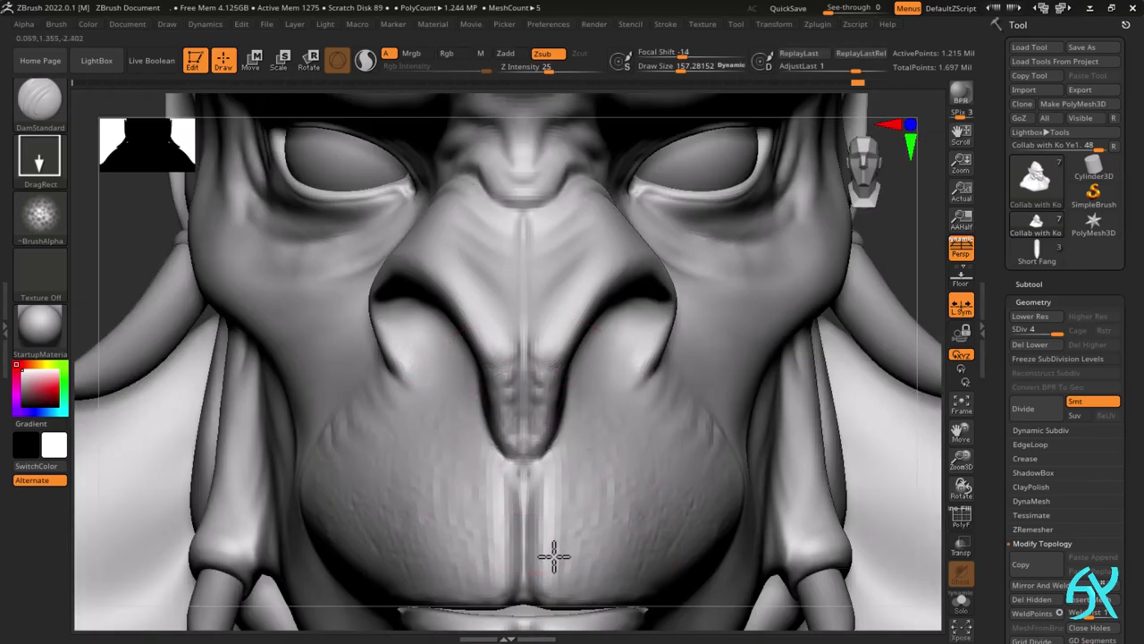
- Stamp skin texture onto the upper lip beside the central groove at draw size about 157
mouse_move(555, 557)
alt+right_down()
mouse_move(534, 468)
mouse_move(488, 409)
alt+right_up()
drag(393, 380, 404, 407)
right_drag(404, 407, 393, 378)
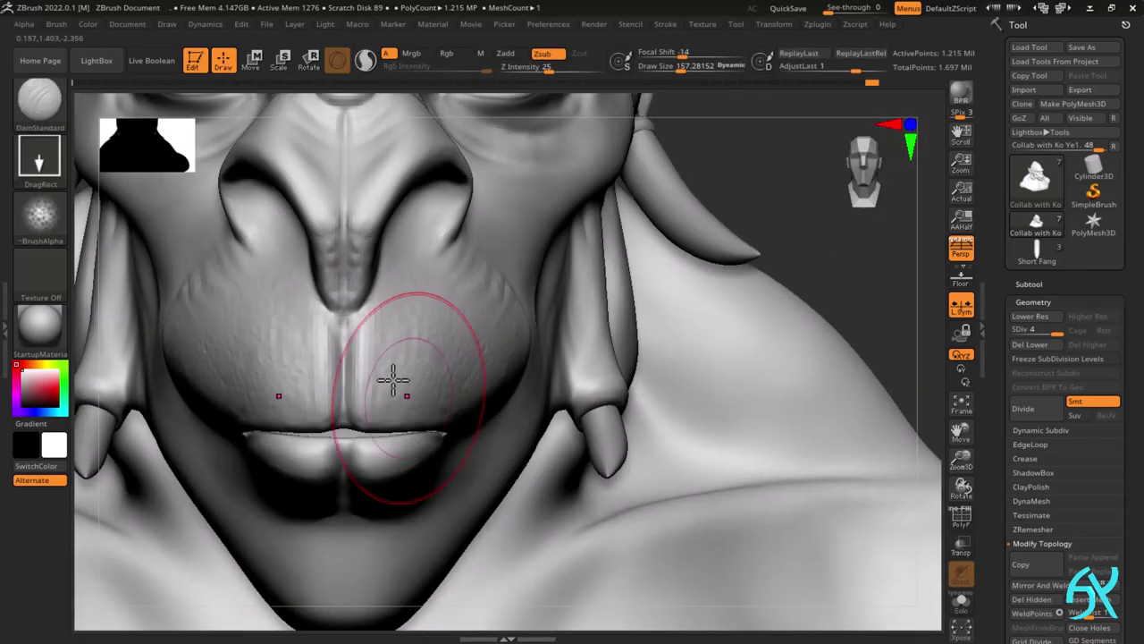
drag(393, 378, 409, 357)
right_drag(408, 357, 522, 468)
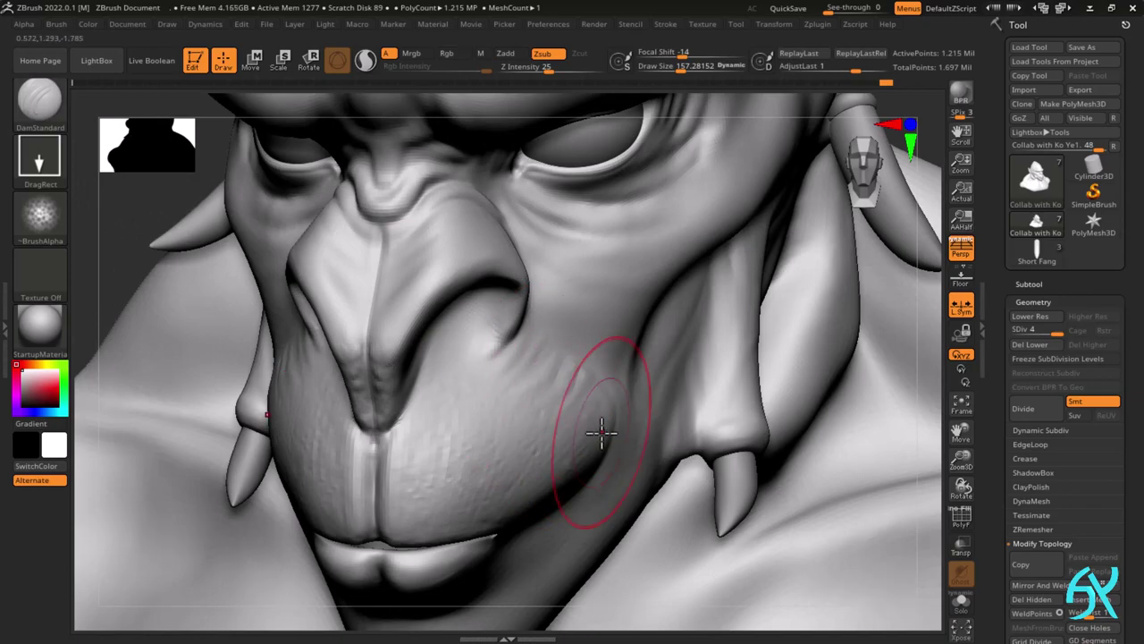
- Extend the stamped skin texture over the outer side of the muzzle and down toward the upper lip edge
right_drag(601, 433, 575, 493)
right_drag(605, 430, 499, 479)
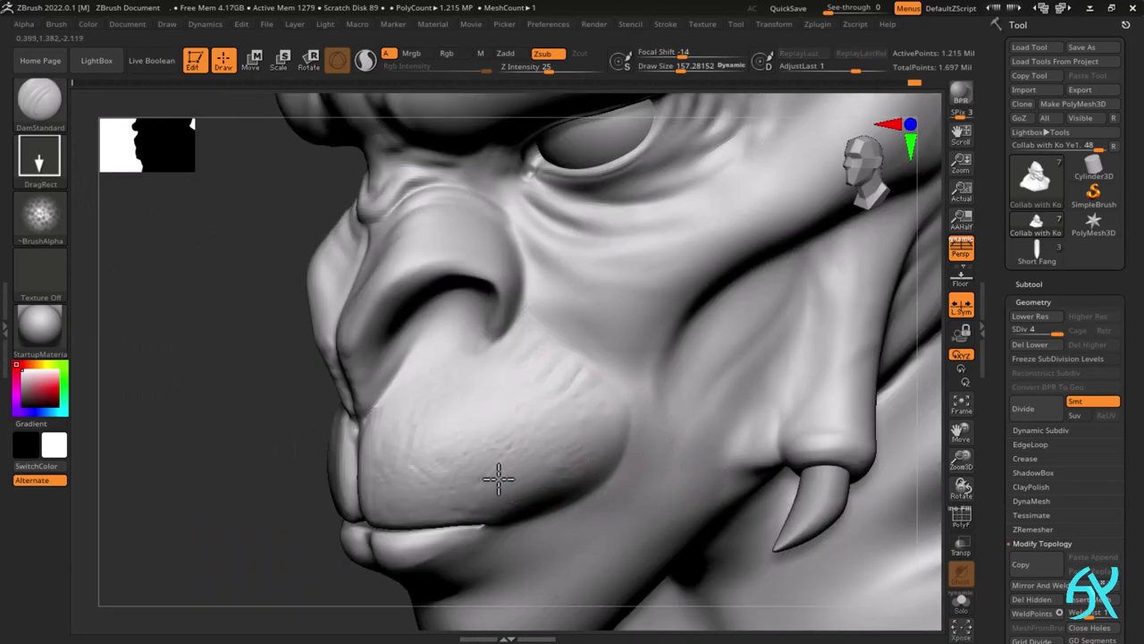
drag(523, 460, 468, 470)
right_drag(451, 461, 536, 398)
drag(436, 407, 378, 512)
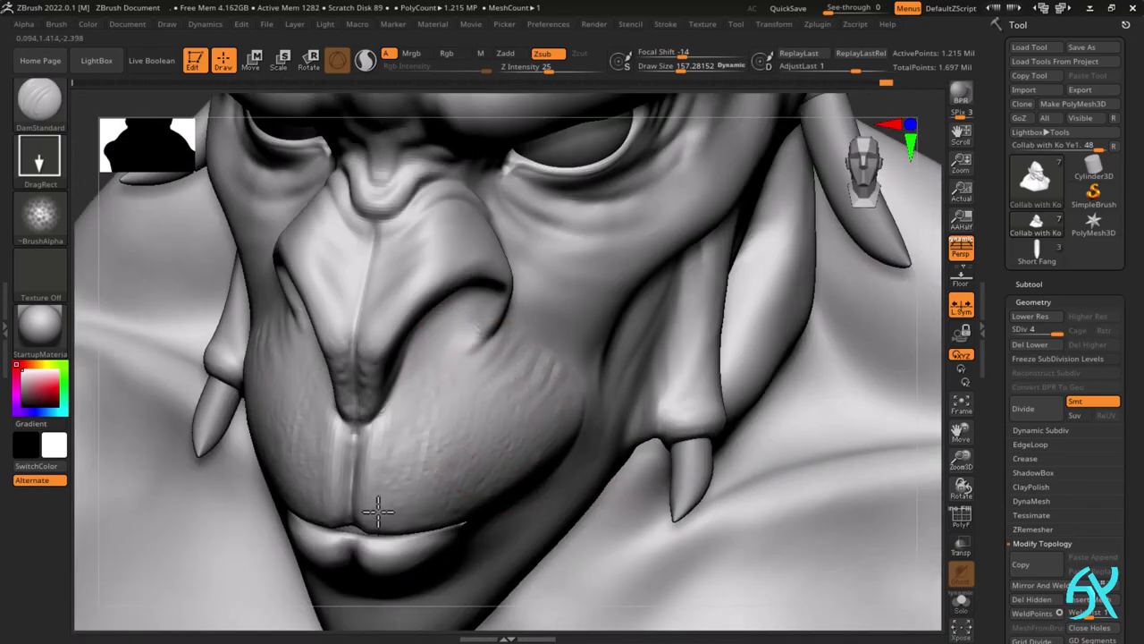
- Set the DamStandard brush to the crack-line Alpha 60 with the Spray stroke
ctrl+right_drag(378, 511, 617, 429)
shift+right_drag(617, 429, 792, 401)
click(40, 215)
click(127, 422)
click(40, 159)
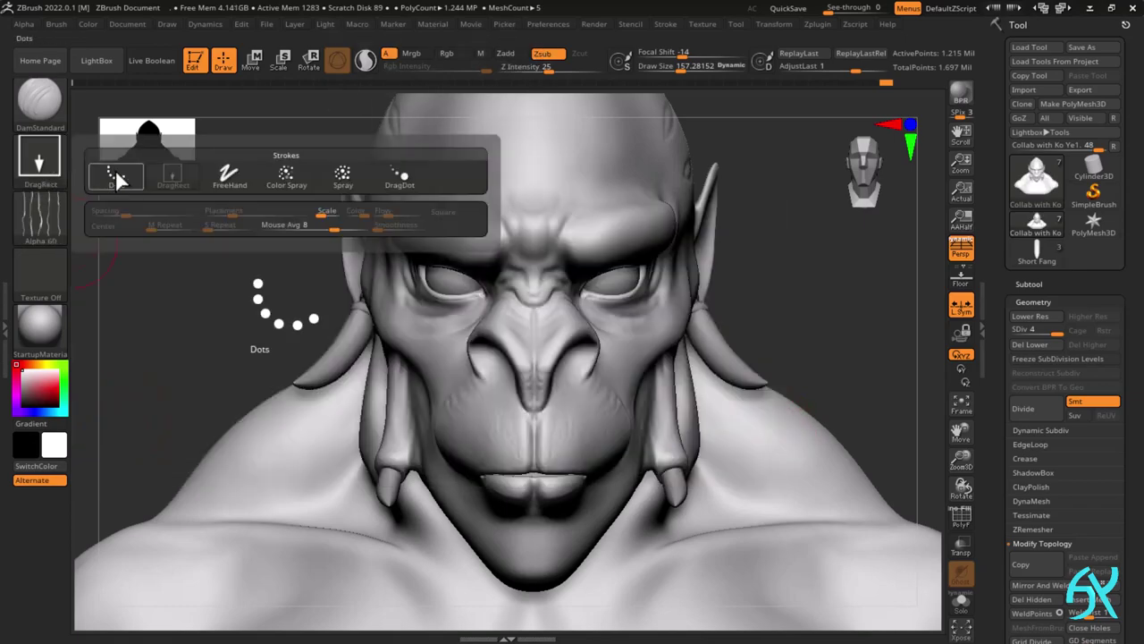
click(343, 176)
- Spray fine vertical creases over the lower lip with DamStandard at draw size about 99
mouse_move(528, 340)
ctrl+right_down()
mouse_move(571, 477)
mouse_move(486, 515)
ctrl+right_up()
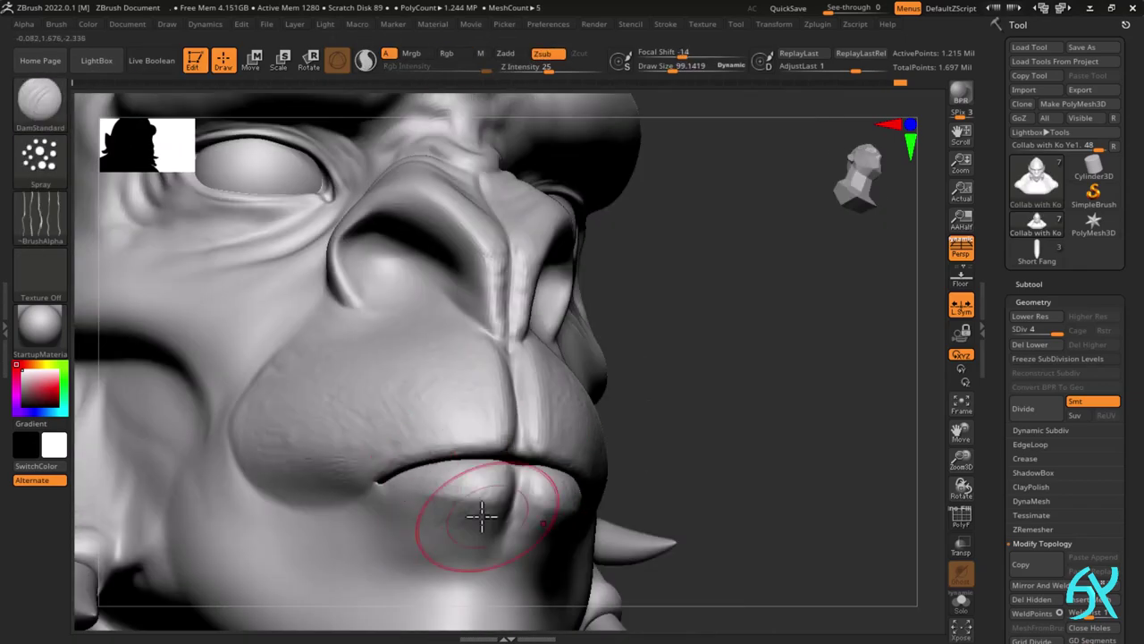
drag(486, 516, 471, 465)
mouse_move(472, 465)
shift+right_down()
mouse_move(684, 417)
mouse_move(375, 519)
shift+right_up()
right_drag(260, 442, 357, 478)
right_drag(155, 491, 214, 511)
shift+right_drag(263, 483, 447, 447)
ctrl+right_drag(447, 447, 593, 358)
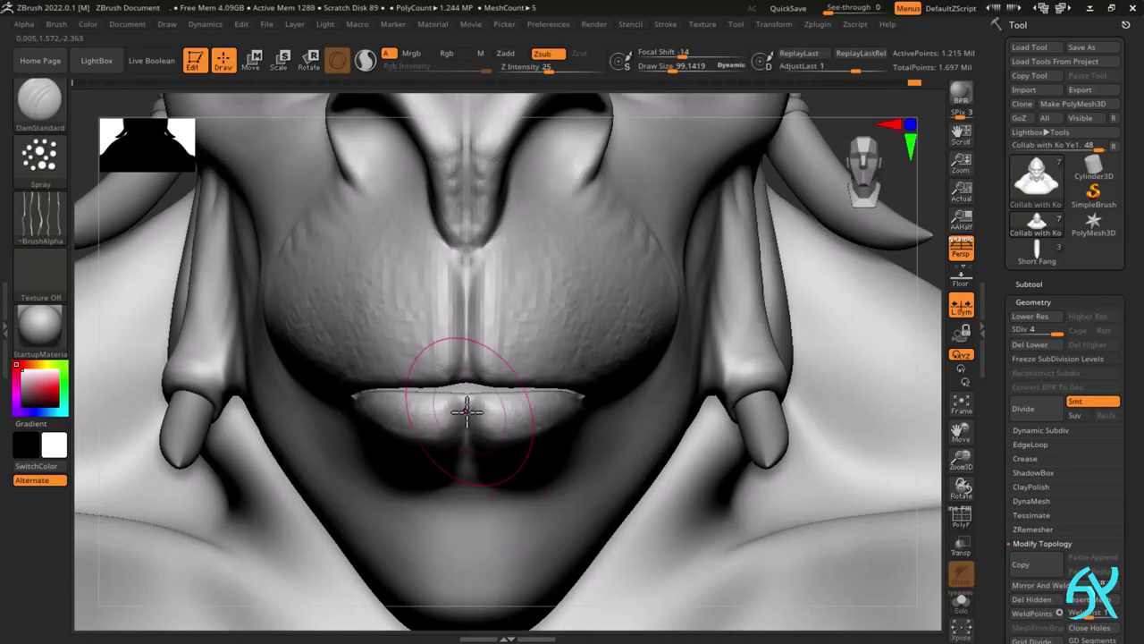
- Switch the DamStandard brush back to the Dots stroke
click(40, 157)
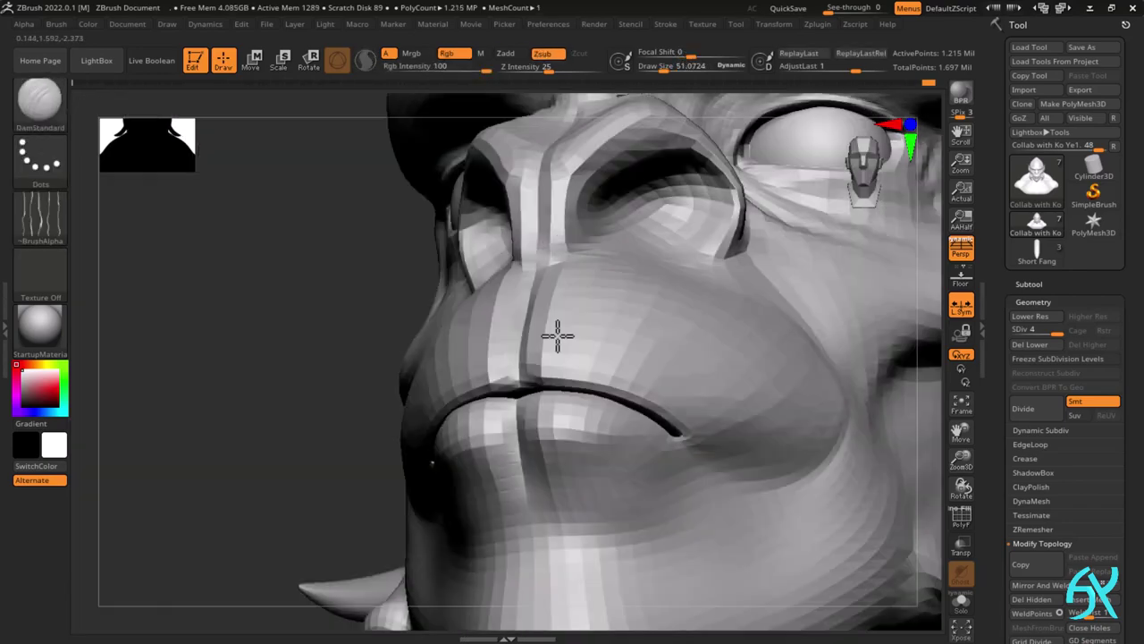
- Switch DamStandard to the small soft-dot alpha and carve short creases along the fold between the upper lip and cheek beside the nostril
click(40, 215)
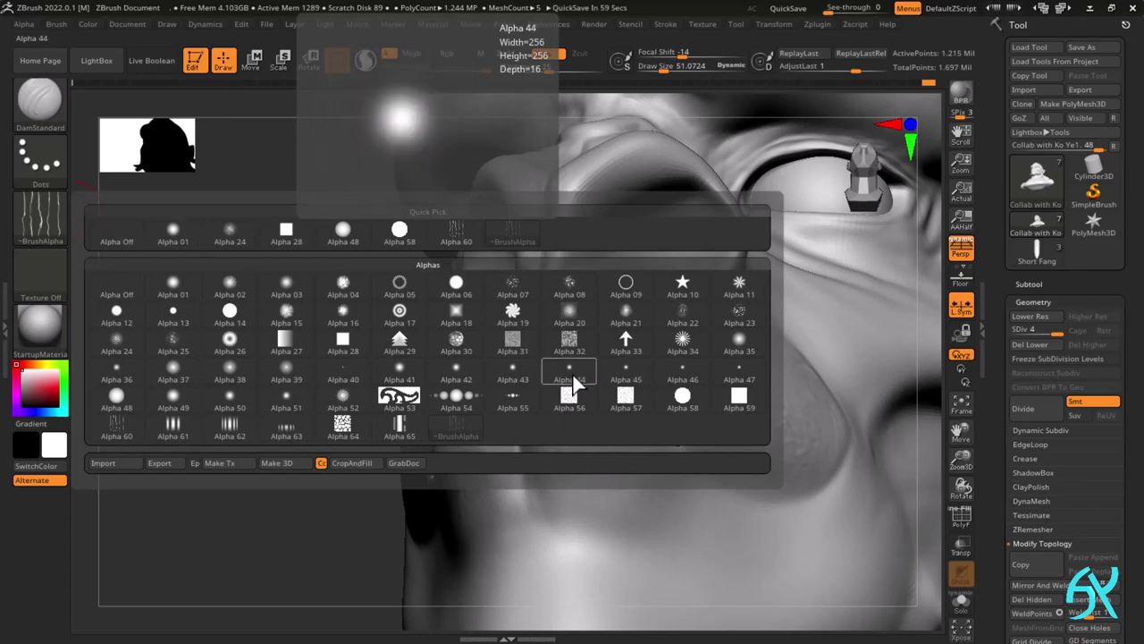
click(746, 381)
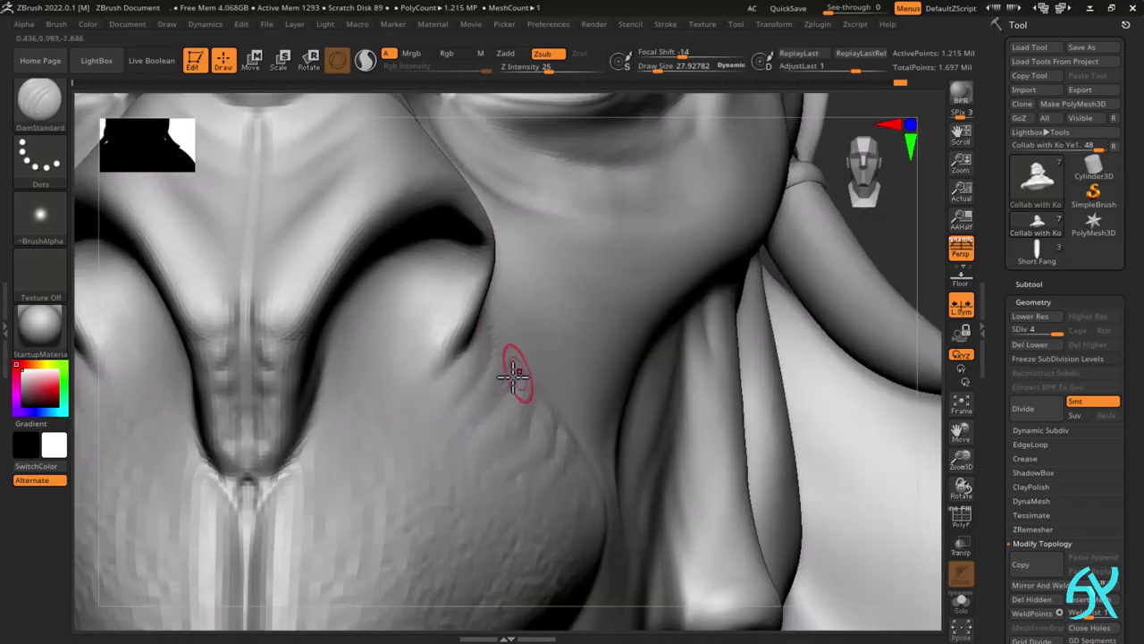
drag(514, 376, 497, 395)
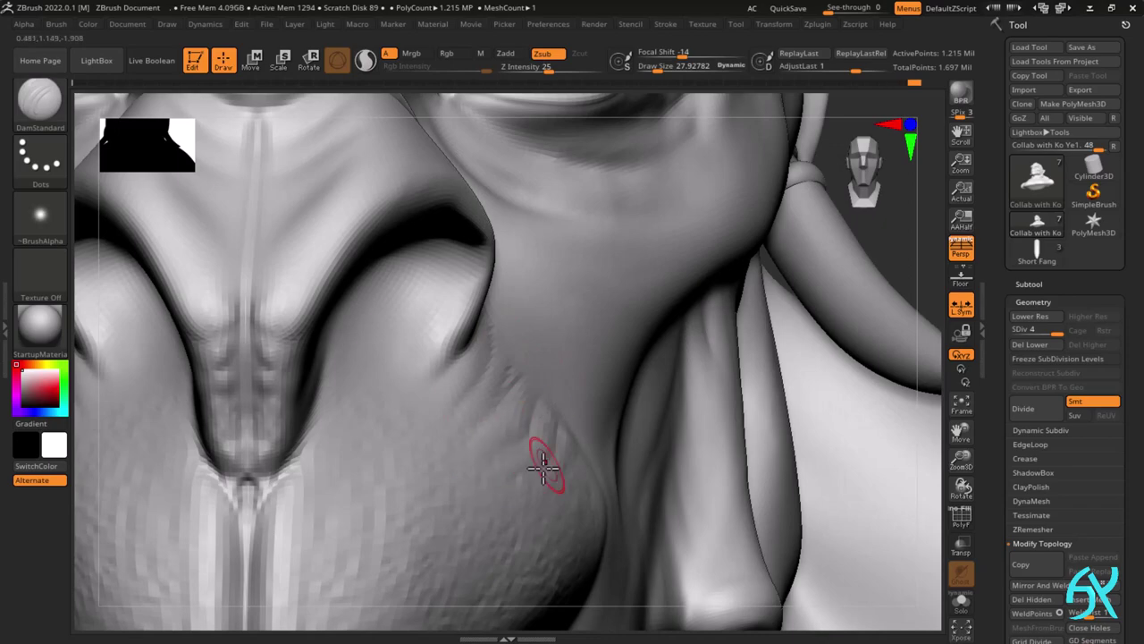
right_drag(523, 478, 566, 447)
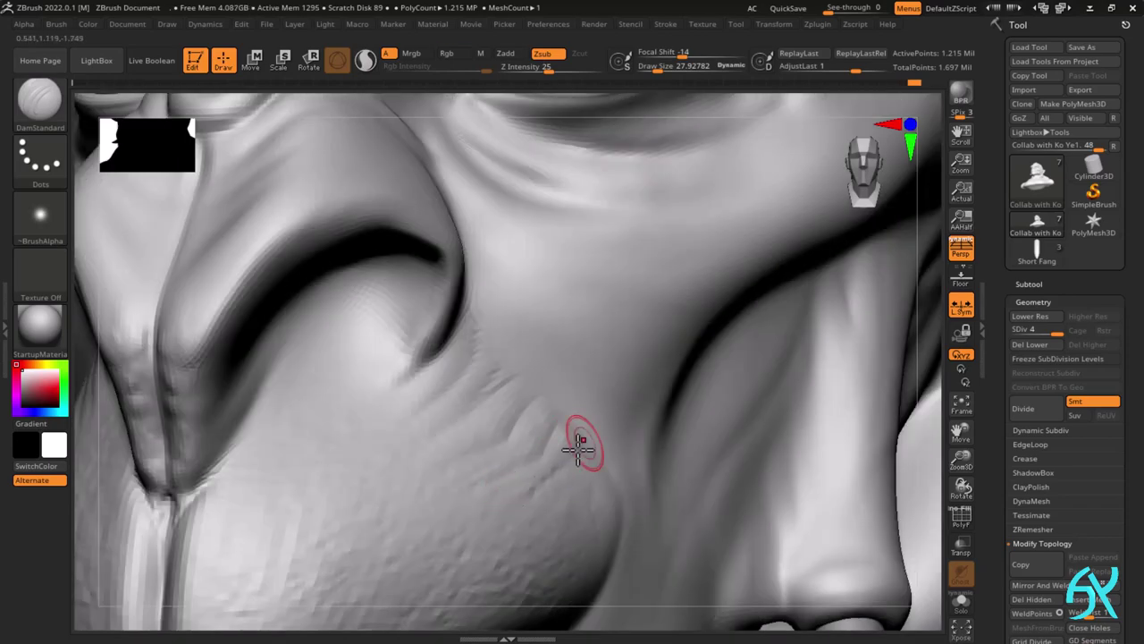
drag(606, 459, 619, 488)
- Build up the raised skin between the lip-fold creases with the ClayBuildup brush
key(b)
key(c)
key(b)
drag(425, 386, 462, 353)
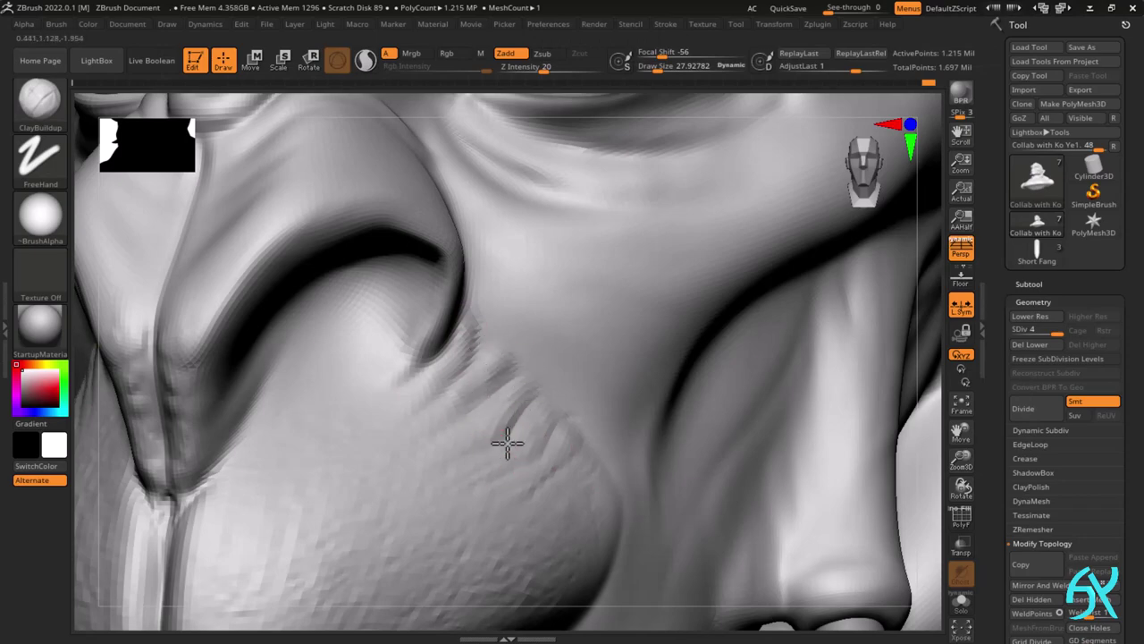
mouse_move(554, 491)
right_down()
mouse_move(613, 450)
mouse_move(591, 546)
right_up()
mouse_move(627, 508)
right_down()
mouse_move(610, 537)
mouse_move(564, 324)
mouse_move(542, 315)
right_up()
- Return to DamStandard, smooth the cheekbone area between the eye and the ear, and enlarge the draw size to about 281
key(b)
key(d)
key(s)
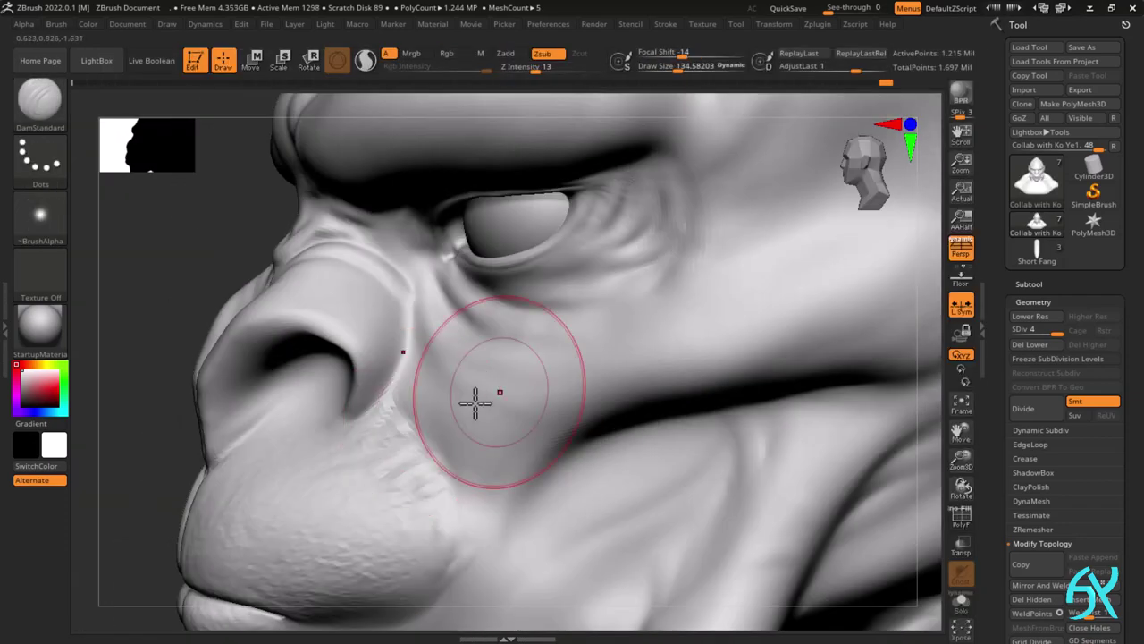
right_drag(473, 401, 532, 405)
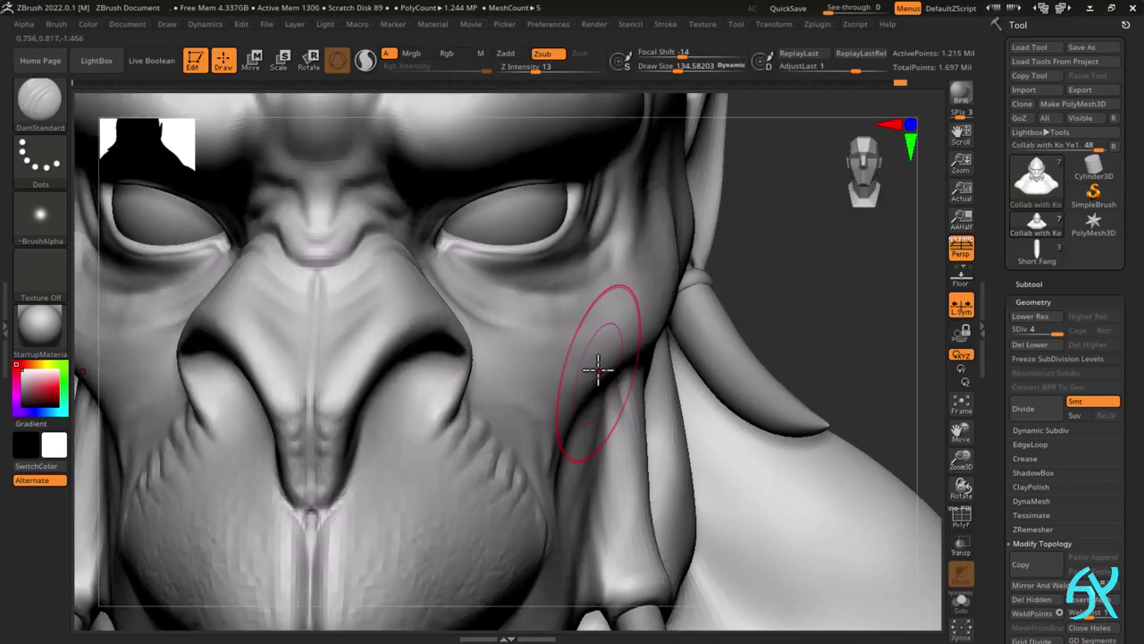
right_drag(598, 369, 526, 416)
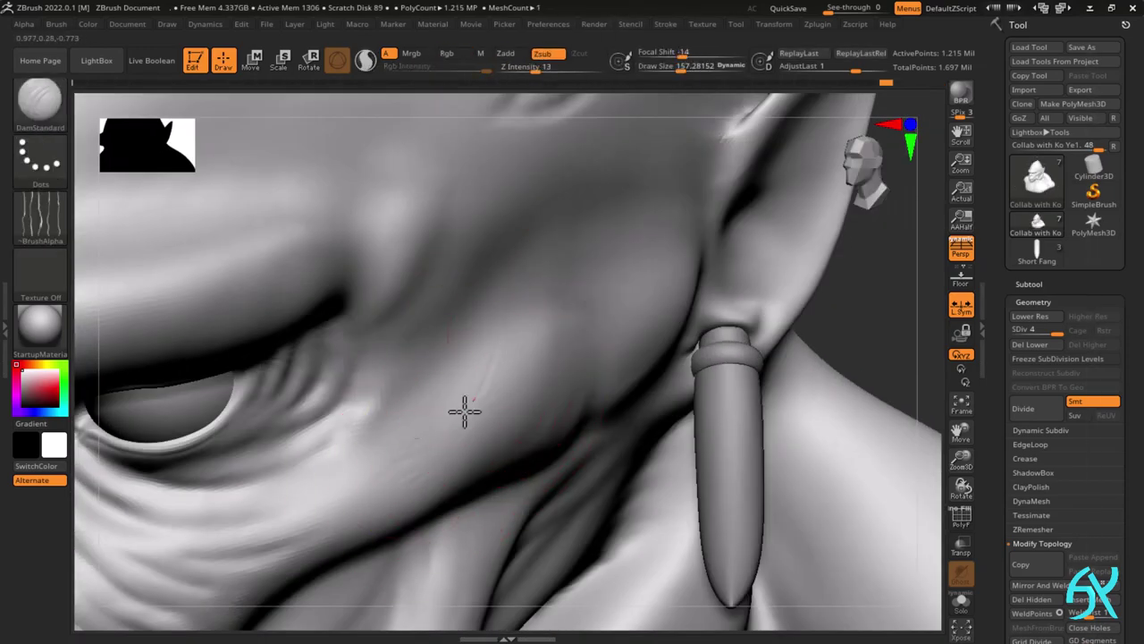
mouse_move(465, 411)
shift+mouse_down()
mouse_move(442, 471)
mouse_move(485, 410)
shift+mouse_up()
key(s)
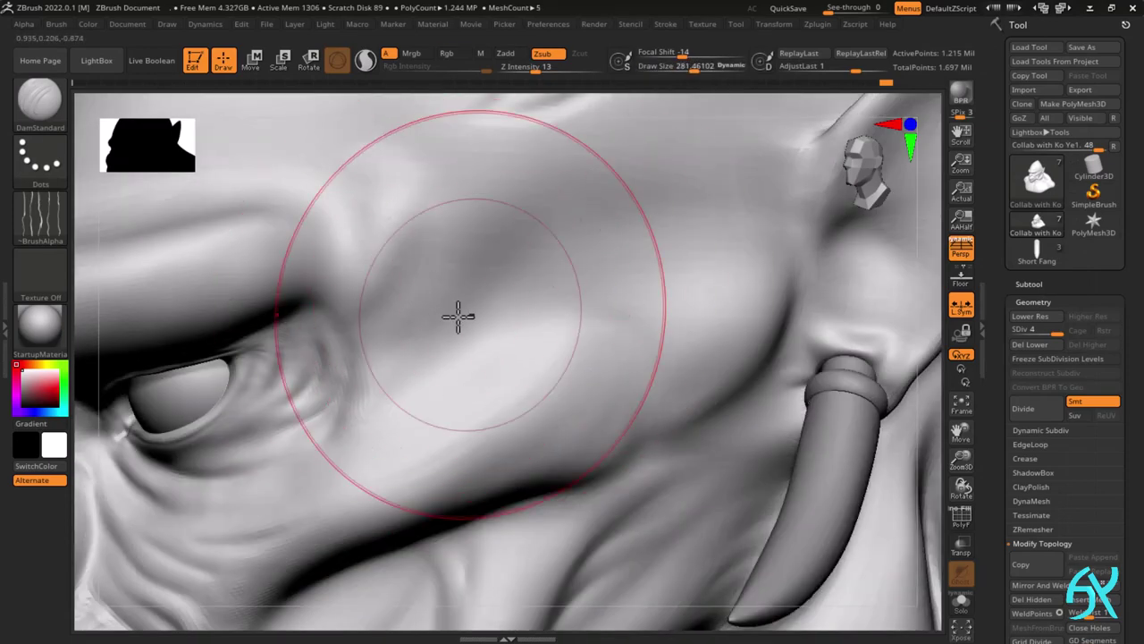
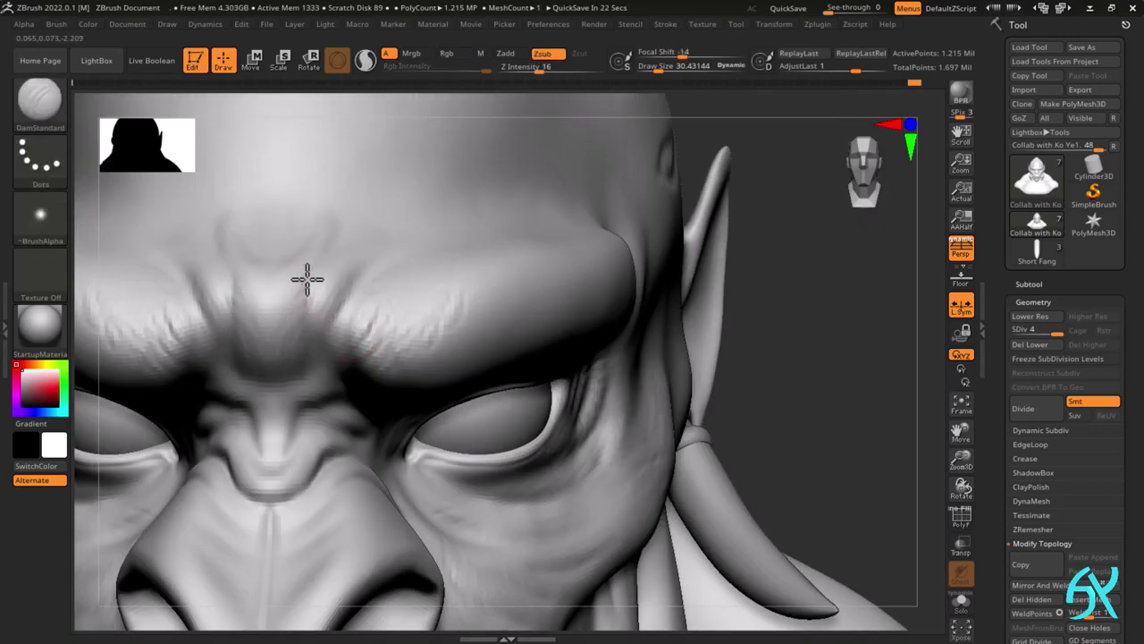
- Smooth the skin between the brows and carve a crease along the upper side of the nose
shift+drag(307, 279, 300, 283)
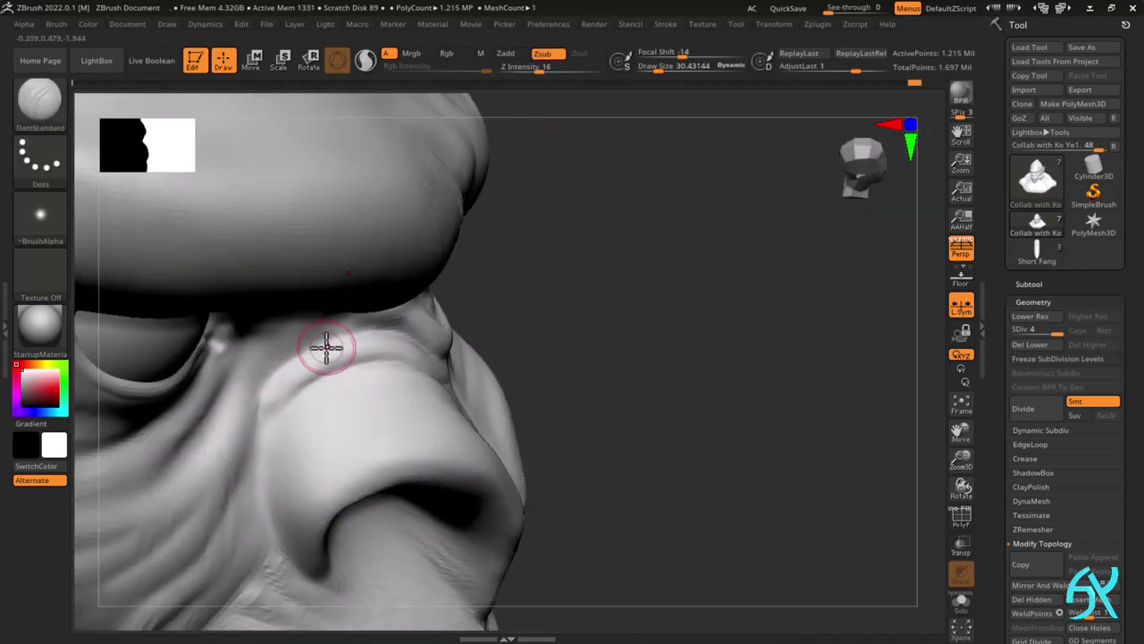
drag(326, 348, 281, 366)
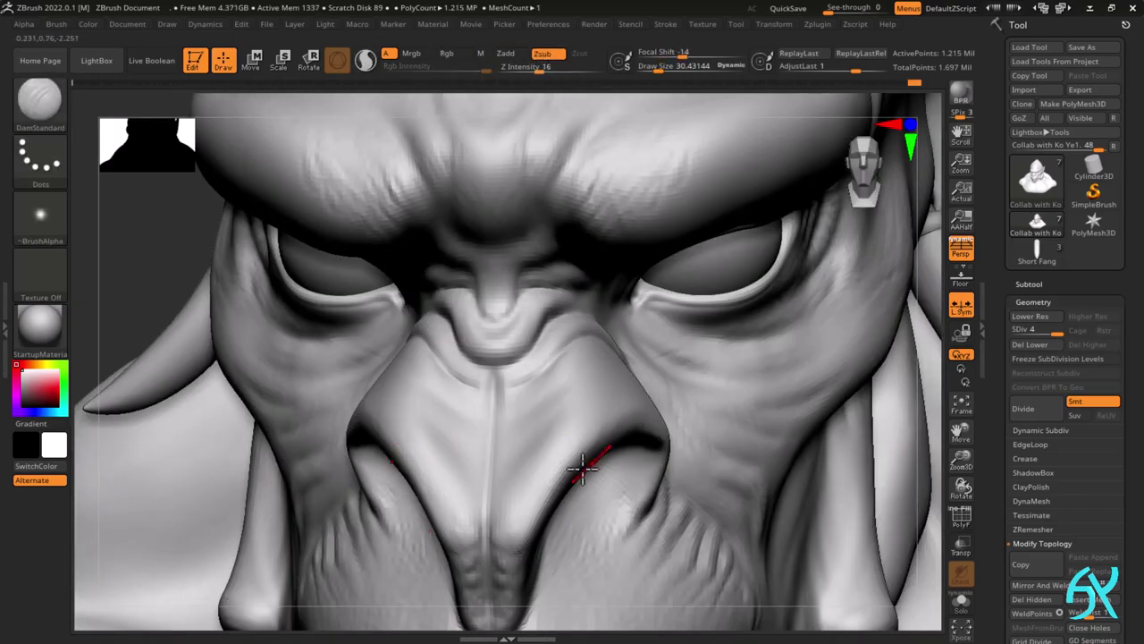
- Set DamStandard to the striated line alpha, draw size about 208 and Z intensity 10, and stroke skin texture onto the cheek below the cheekbone
click(40, 215)
click(95, 290)
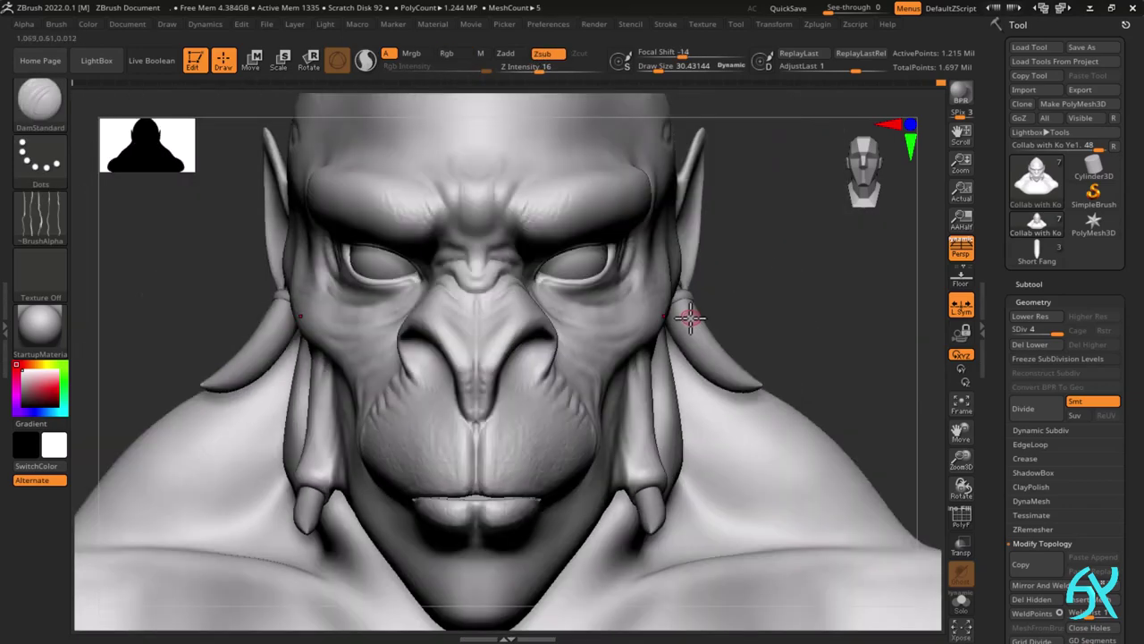
right_drag(685, 355, 441, 484)
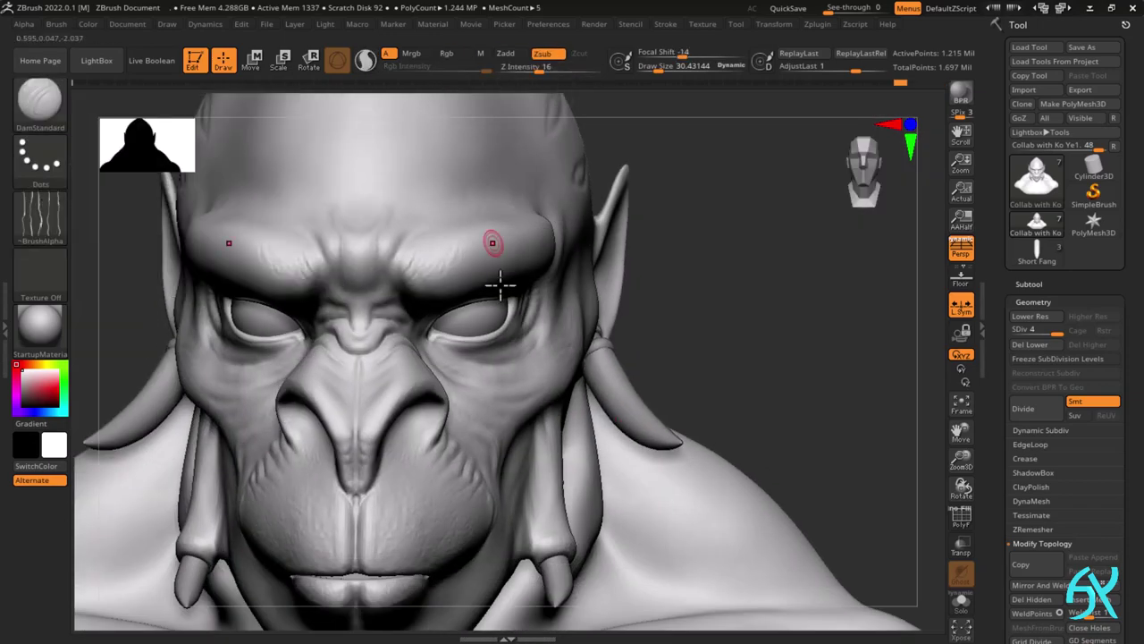
right_drag(503, 281, 482, 478)
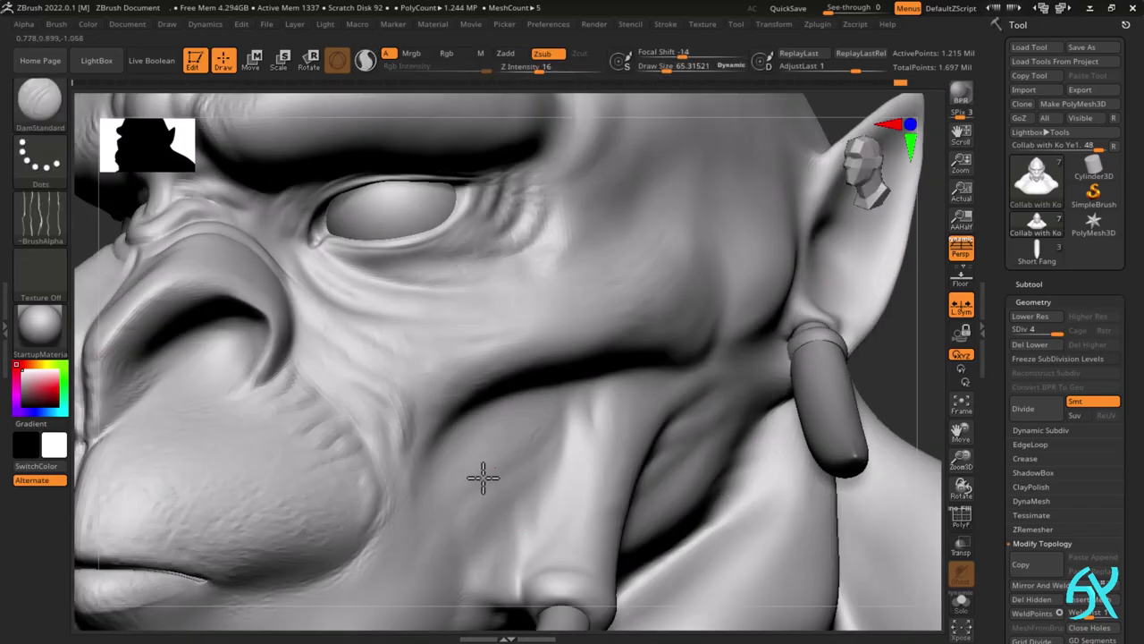
drag(666, 70, 686, 70)
drag(539, 69, 531, 69)
drag(531, 401, 567, 444)
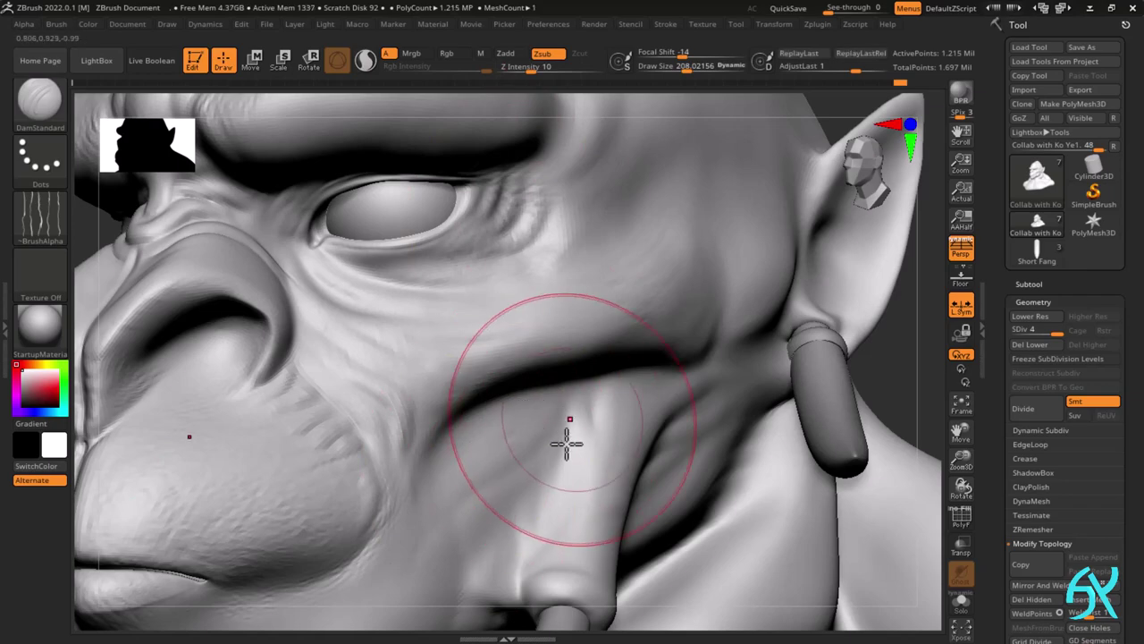
- Stroke striated skin texture across the fleshy strand above the lower fang and along the groove beneath the cheekbone
alt+right_drag(493, 601, 492, 529)
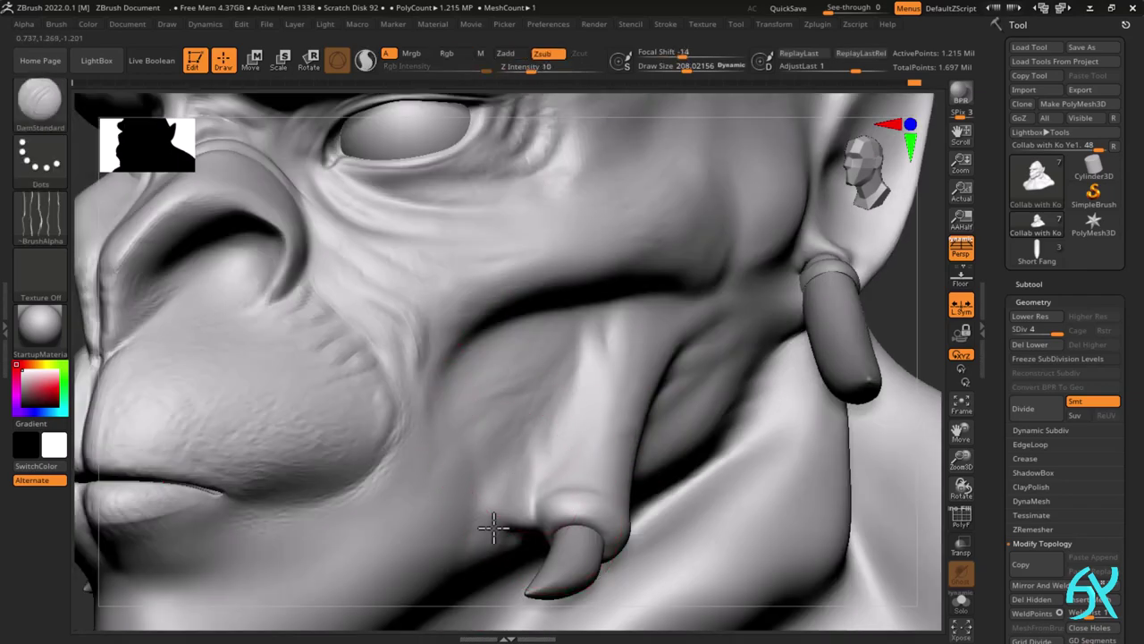
right_drag(505, 456, 618, 368)
mouse_move(580, 434)
right_down()
mouse_move(555, 485)
mouse_move(626, 501)
mouse_move(436, 403)
right_up()
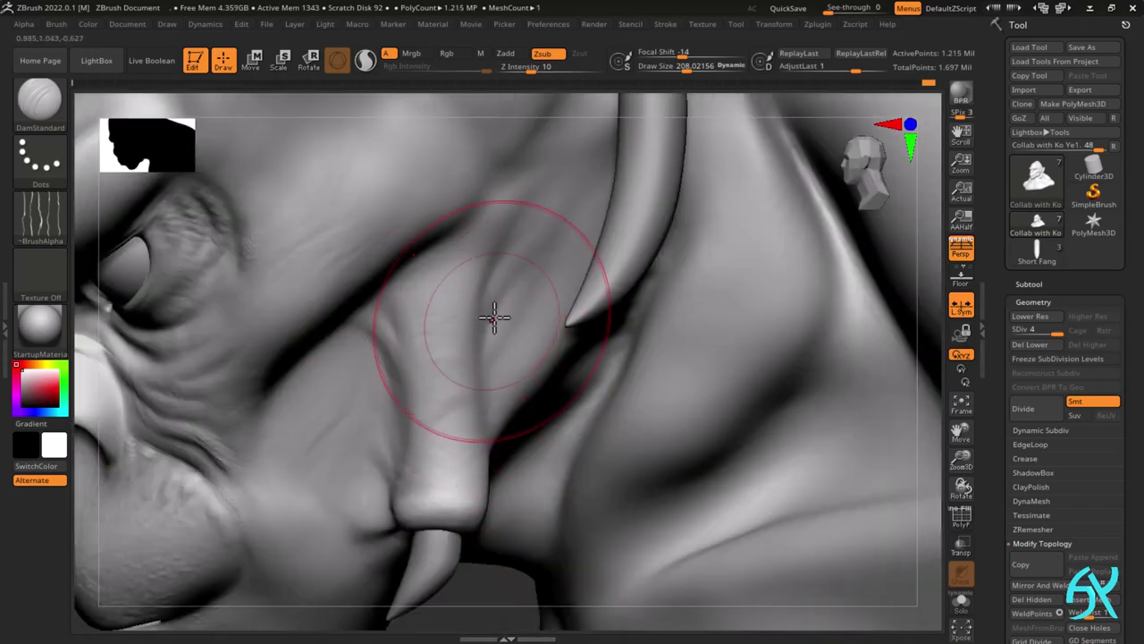
drag(494, 317, 377, 320)
right_drag(358, 299, 271, 411)
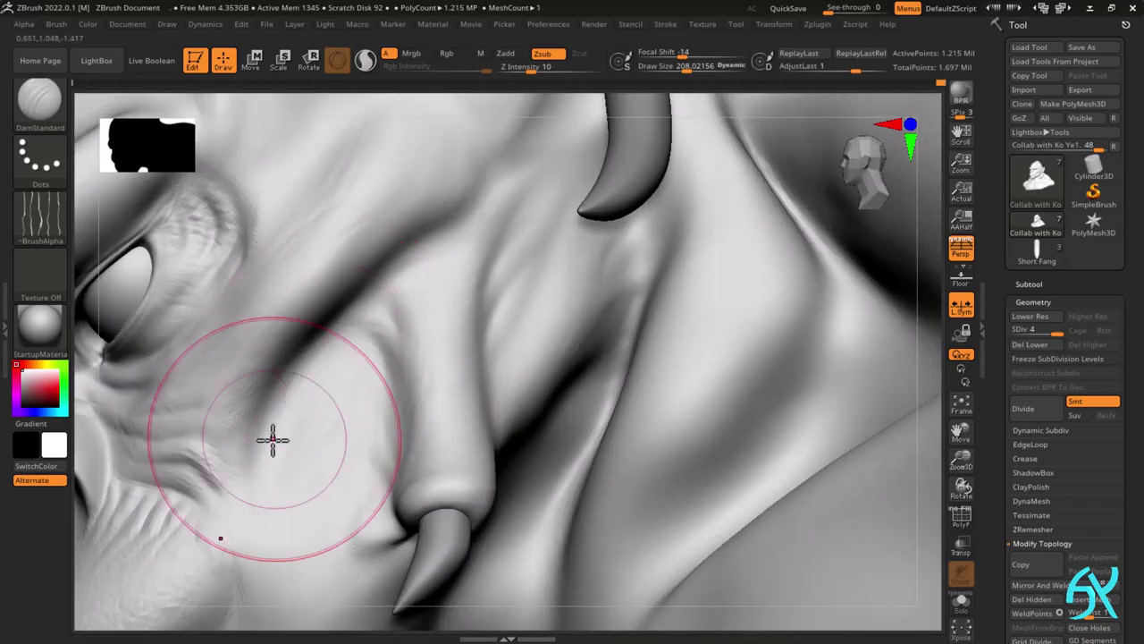
right_drag(345, 317, 354, 272)
mouse_move(274, 369)
mouse_down()
mouse_move(302, 364)
mouse_move(401, 248)
mouse_up()
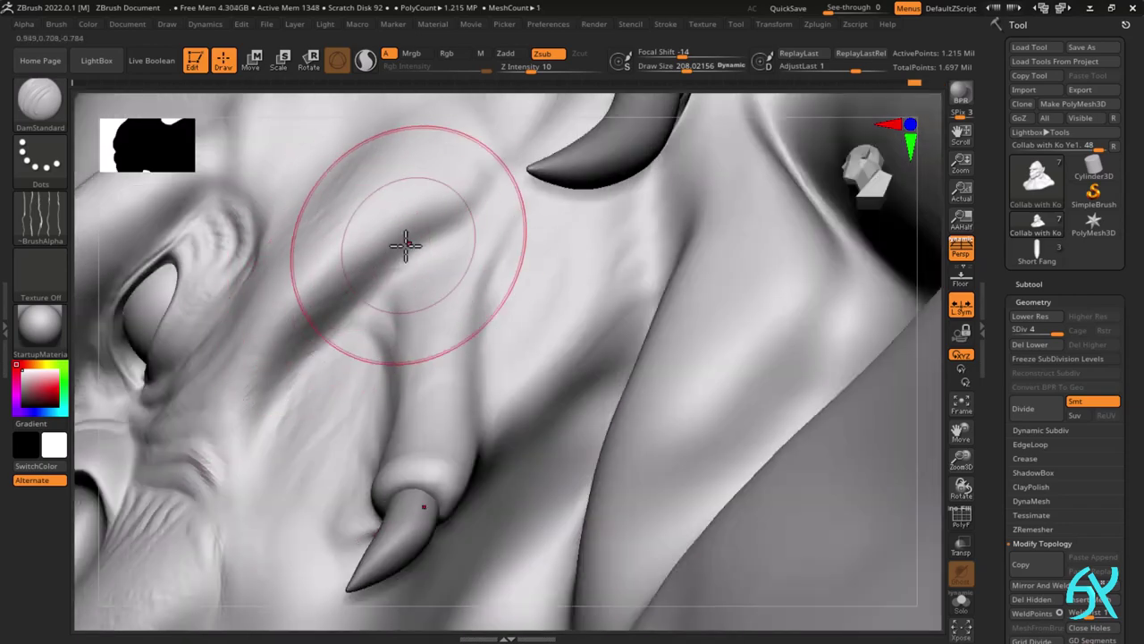
- Soften the groove beneath the cheekbone and add striated texture at its rear end toward the ear
right_drag(447, 256, 406, 240)
shift+drag(407, 240, 394, 236)
right_drag(485, 245, 490, 259)
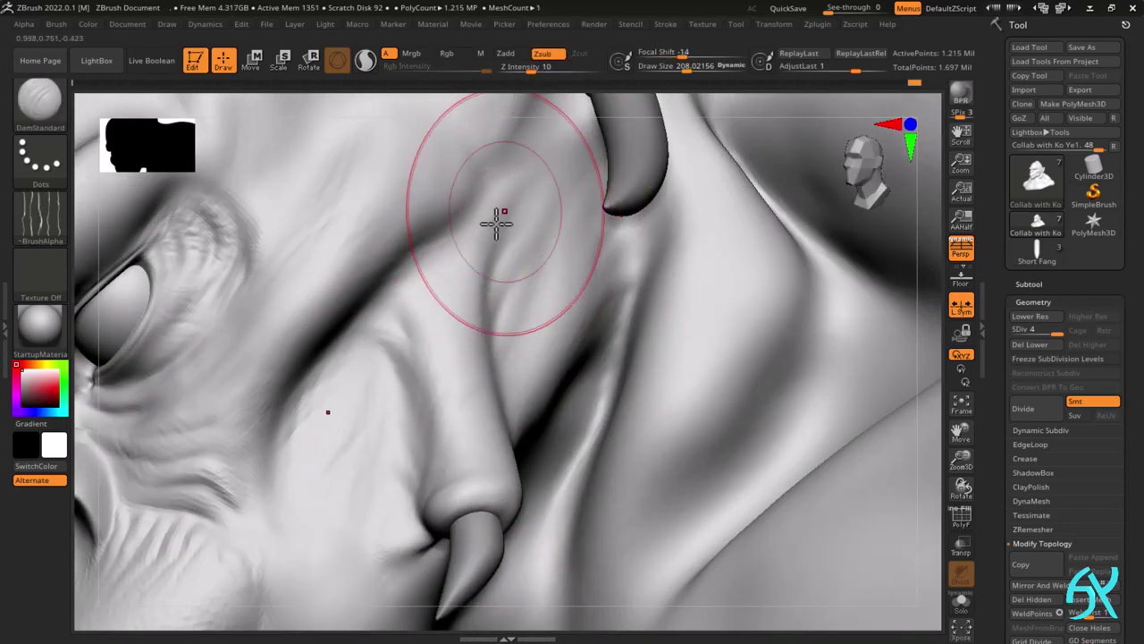
drag(493, 240, 507, 182)
- Reduce the draw size to about 119 and stroke striated texture into the crease in front of the earlobe
alt+right_drag(516, 194, 434, 447)
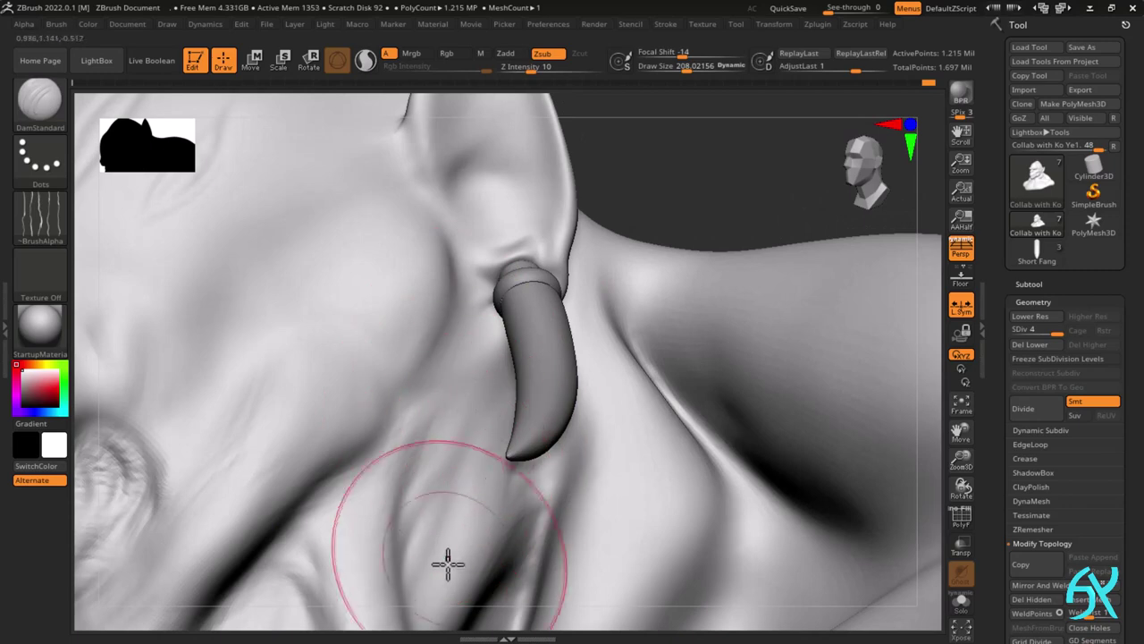
alt+right_drag(454, 614, 447, 537)
mouse_move(469, 494)
right_down()
mouse_move(390, 498)
mouse_move(436, 503)
right_up()
key([)
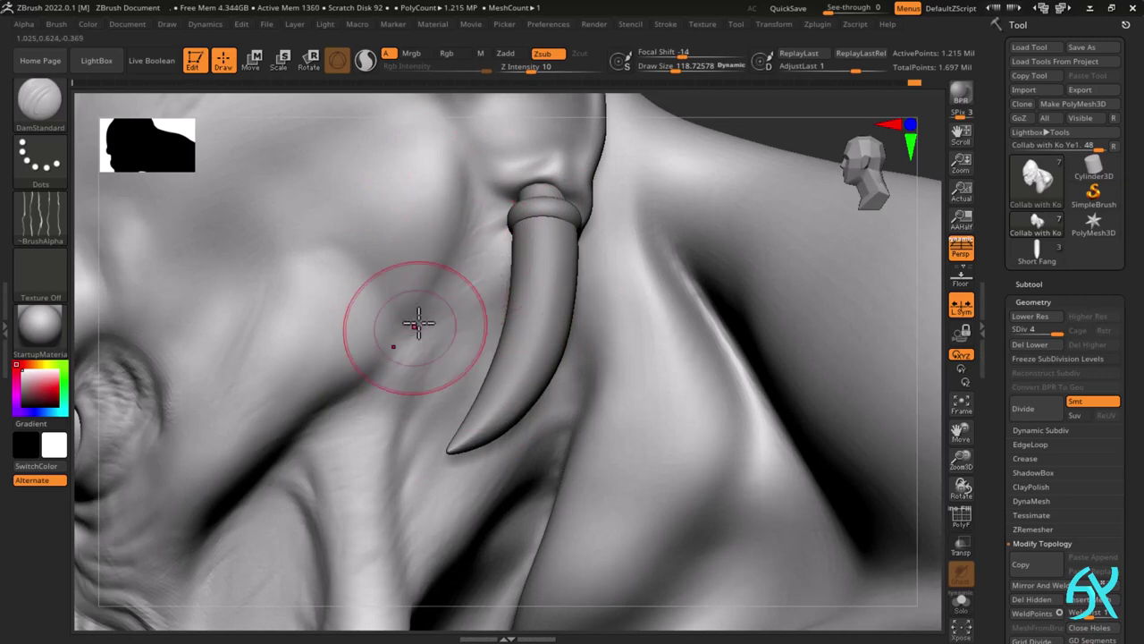
ctrl+right_drag(388, 376, 449, 285)
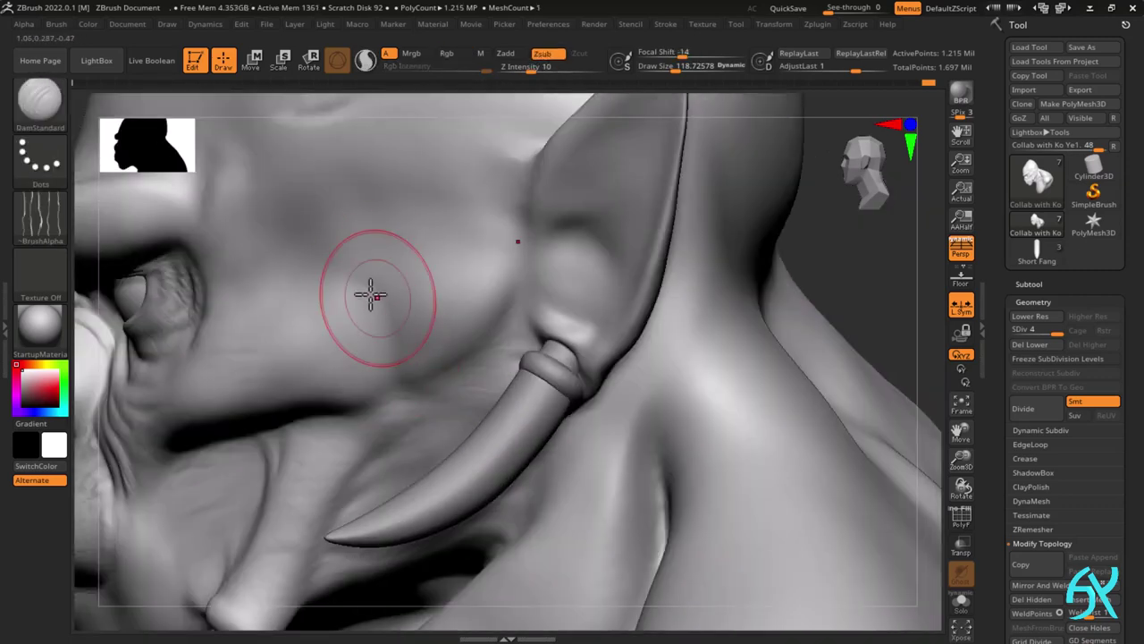
ctrl+right_drag(368, 282, 364, 316)
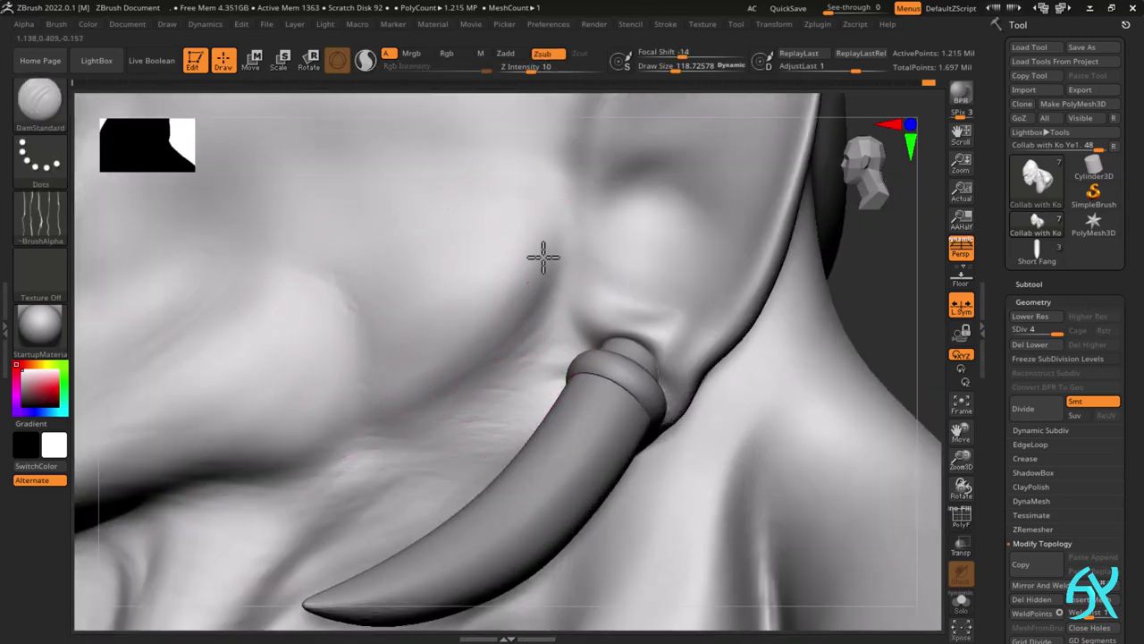
mouse_move(543, 257)
mouse_down()
mouse_move(558, 243)
mouse_move(503, 345)
mouse_up()
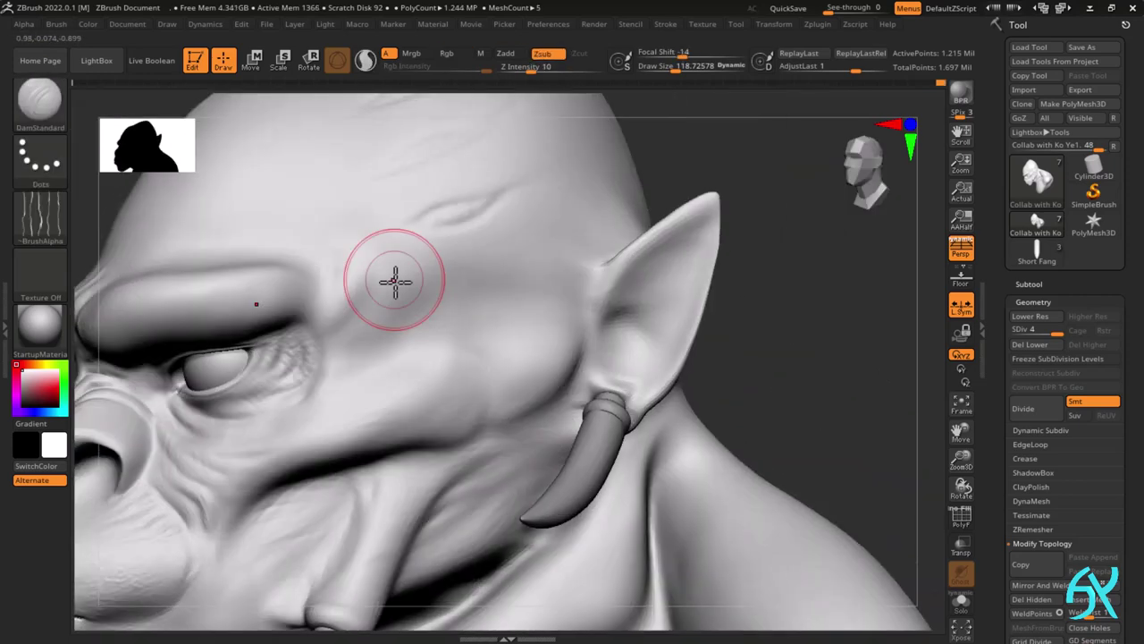
- With a draw size of about 90, stroke fine wrinkles around the outer end of the brow ridge and into the temple
ctrl+right_drag(396, 280, 304, 322)
drag(302, 335, 301, 244)
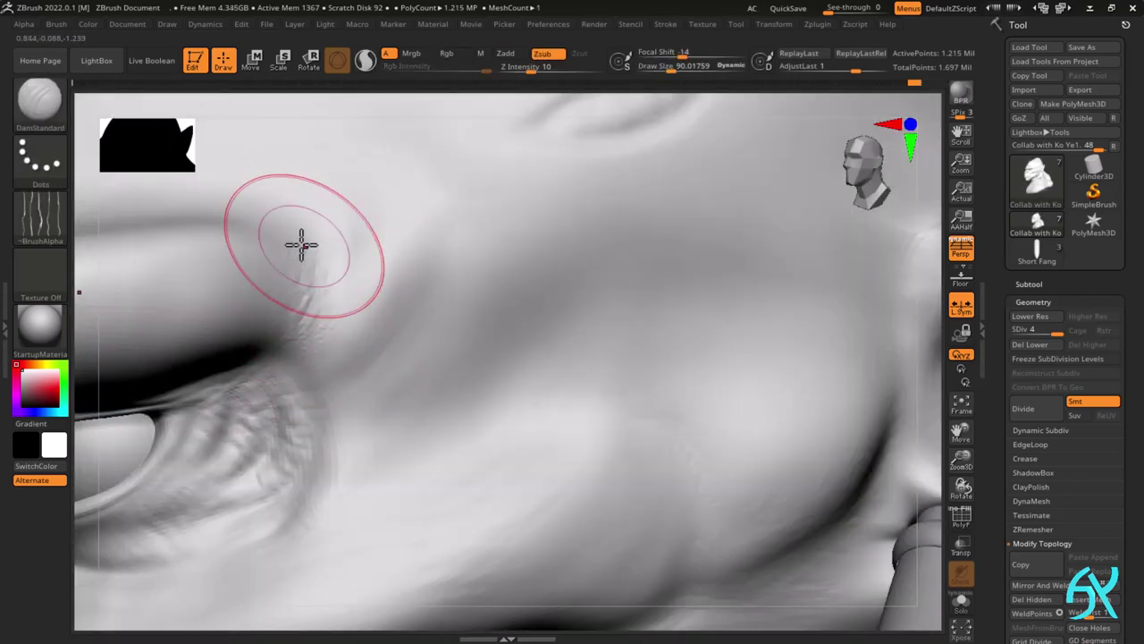
drag(300, 332, 319, 264)
right_drag(386, 270, 332, 284)
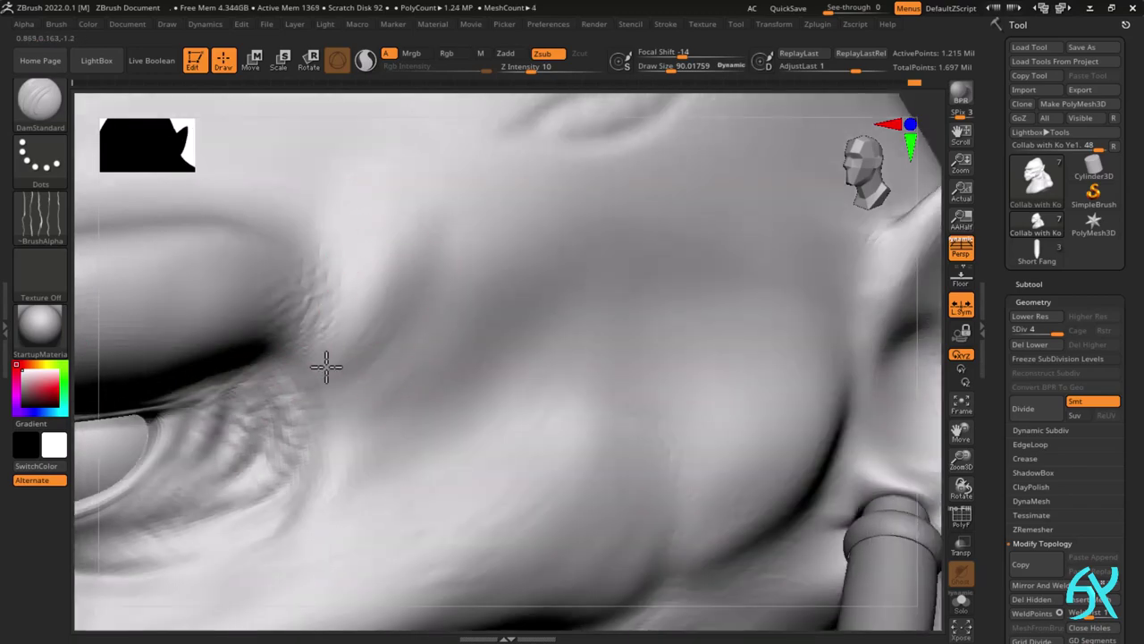
drag(327, 367, 399, 284)
drag(360, 442, 408, 459)
drag(381, 389, 390, 462)
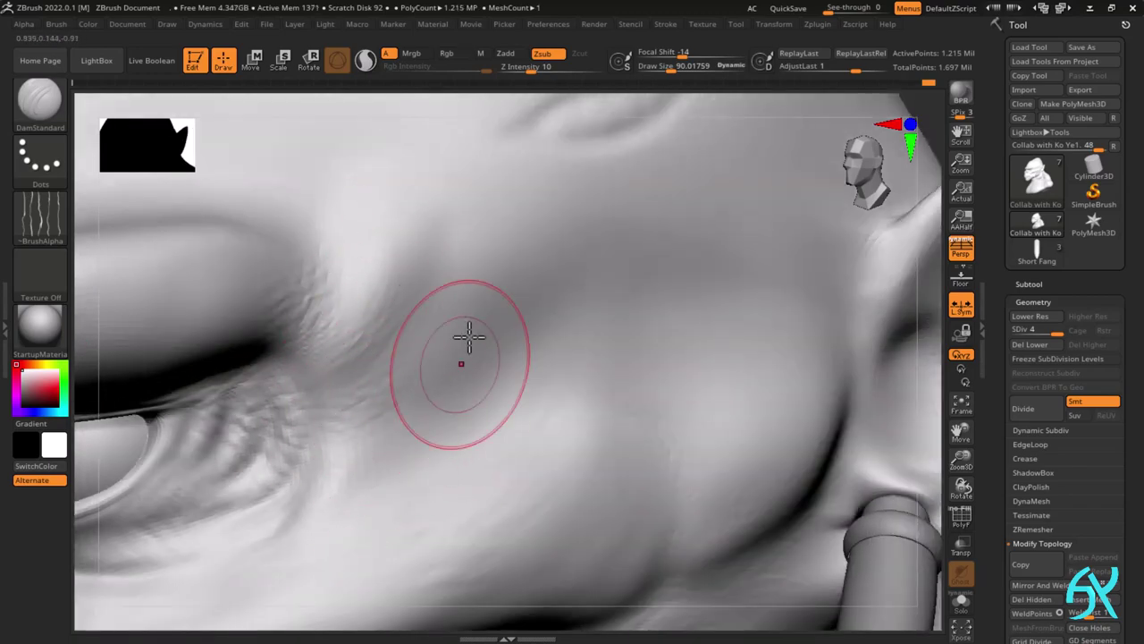
drag(422, 410, 449, 409)
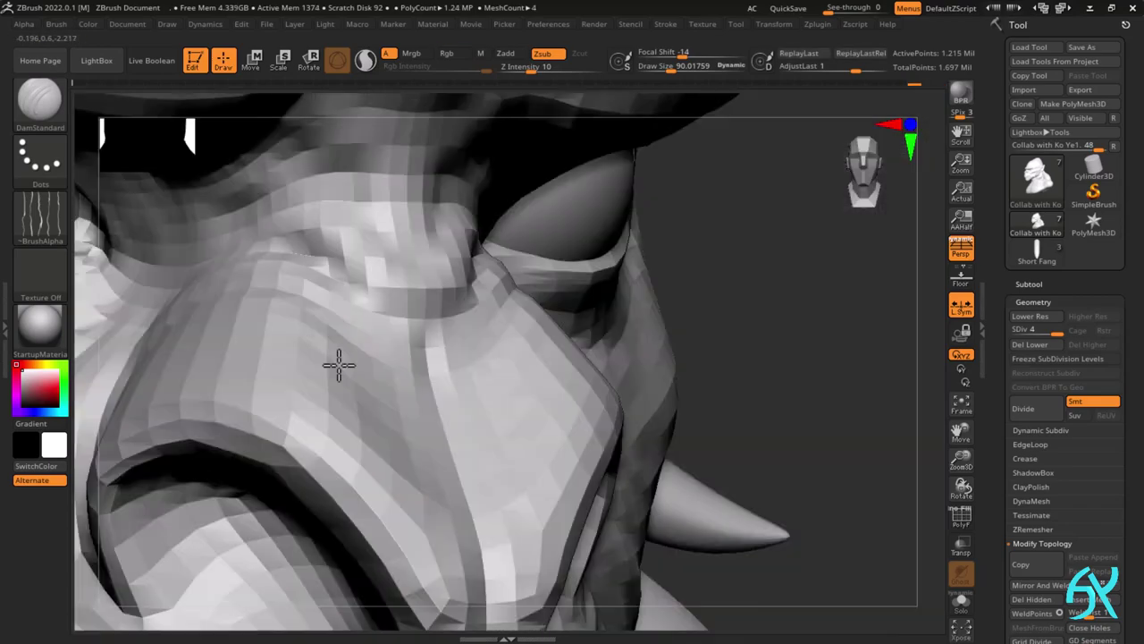
- Reduce the draw size to about 28 and carve fine wrinkles into the outer brow ridge above the eye
right_drag(334, 363, 292, 468)
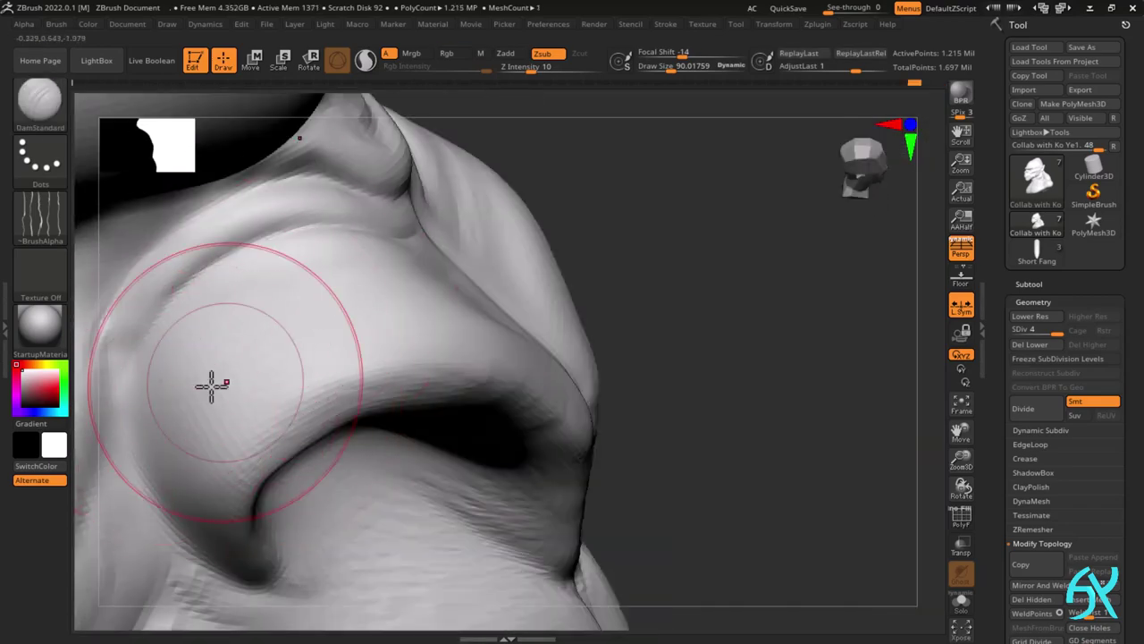
key(s)
drag(179, 286, 143, 286)
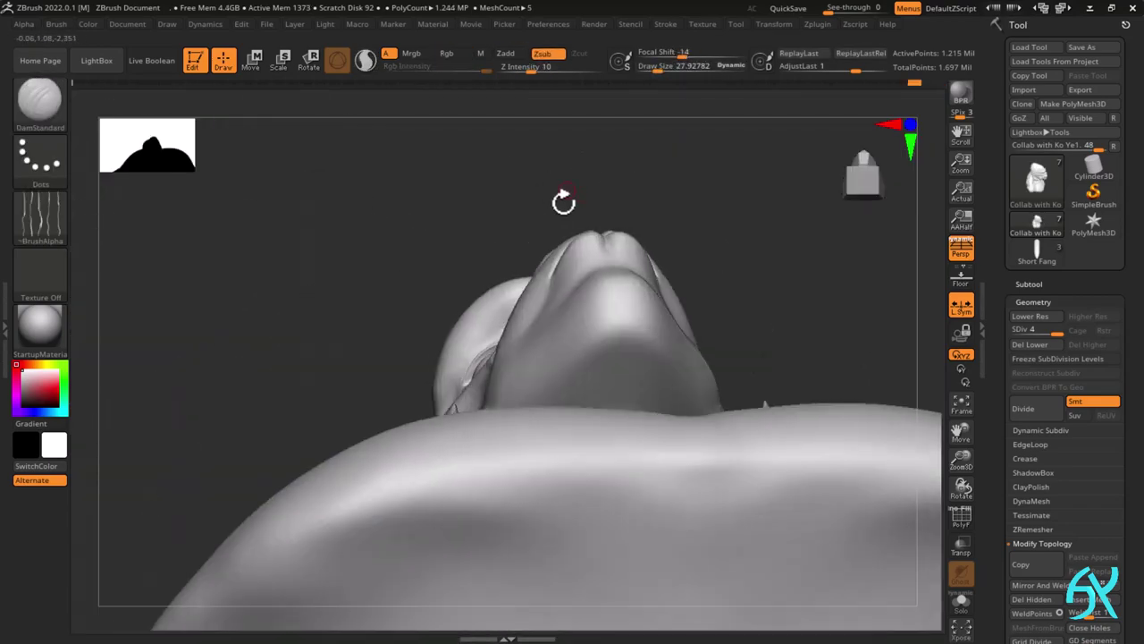
right_drag(563, 199, 144, 556)
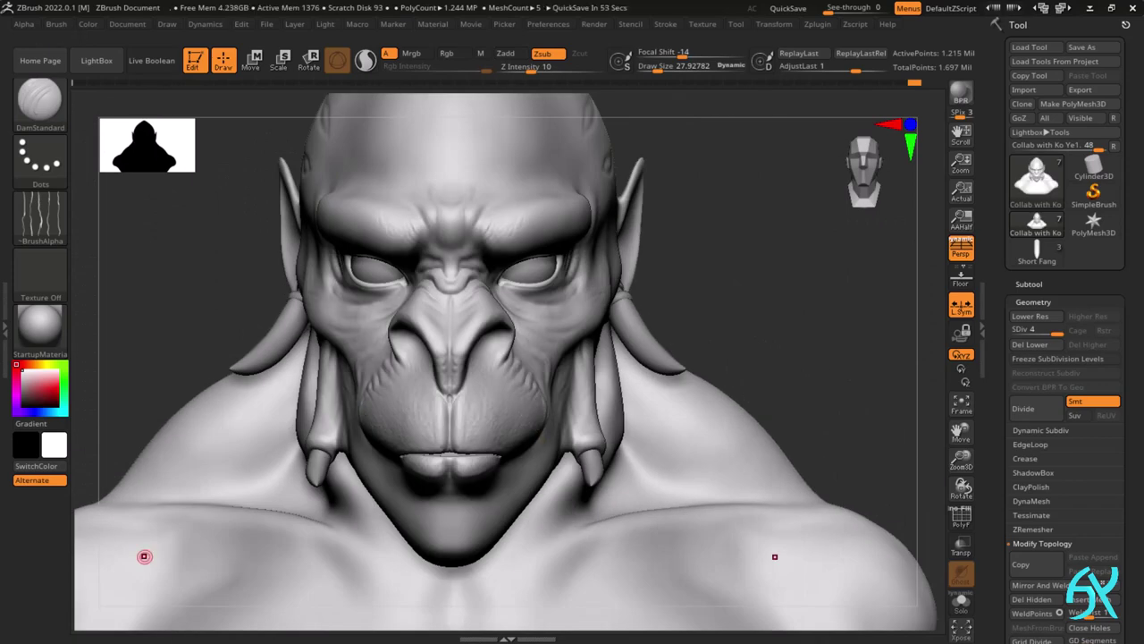
drag(814, 313, 812, 375)
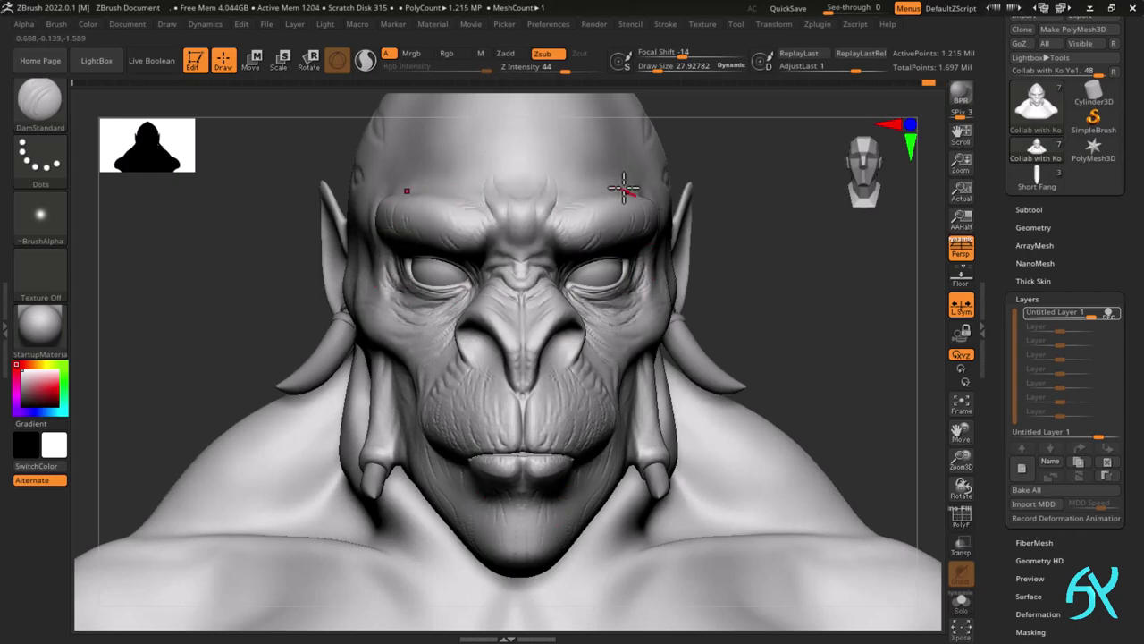
drag(608, 194, 614, 231)
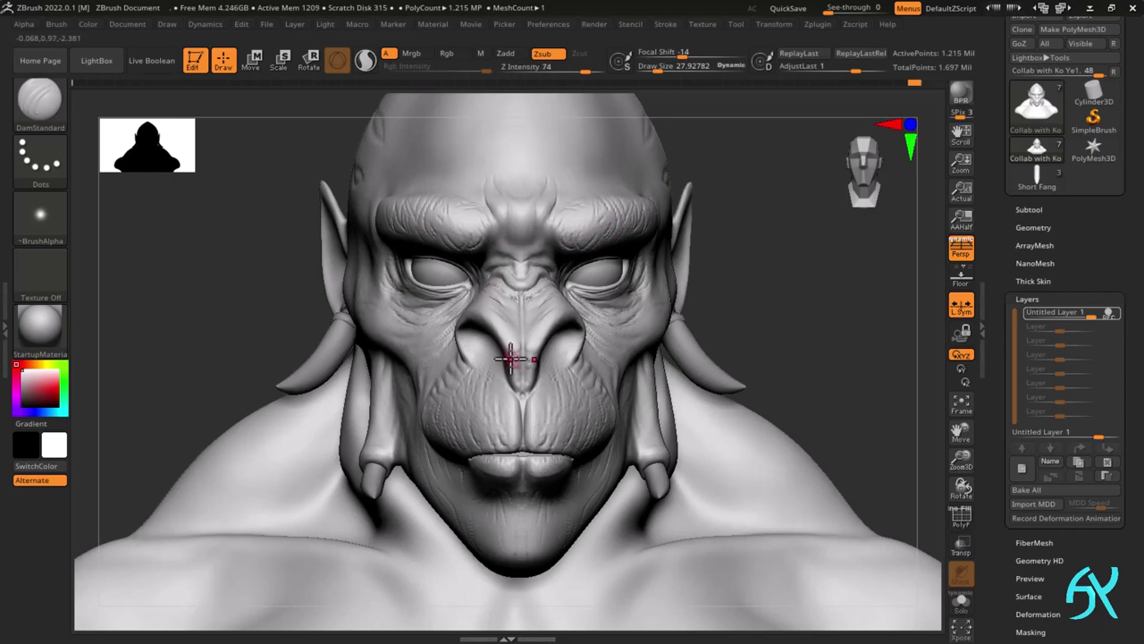
- Carve fine creases beside the nostril and between the brows with DamStandard, lowering the Z intensity to 31
drag(463, 360, 452, 375)
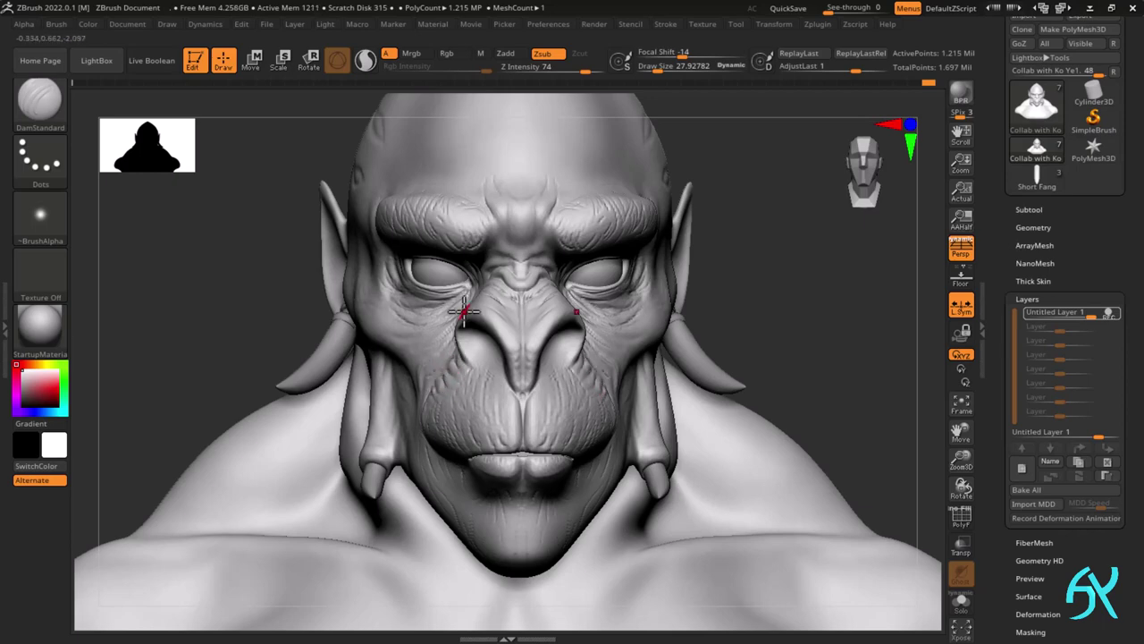
drag(508, 204, 510, 221)
key(ctrl+z)
drag(582, 73, 554, 74)
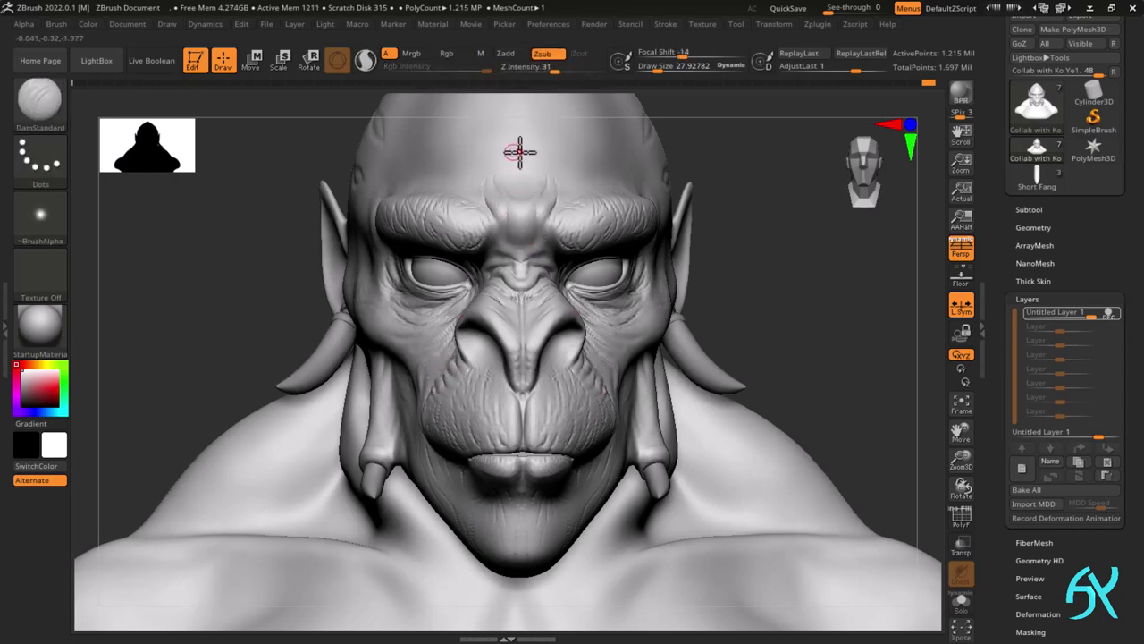
drag(503, 233, 518, 242)
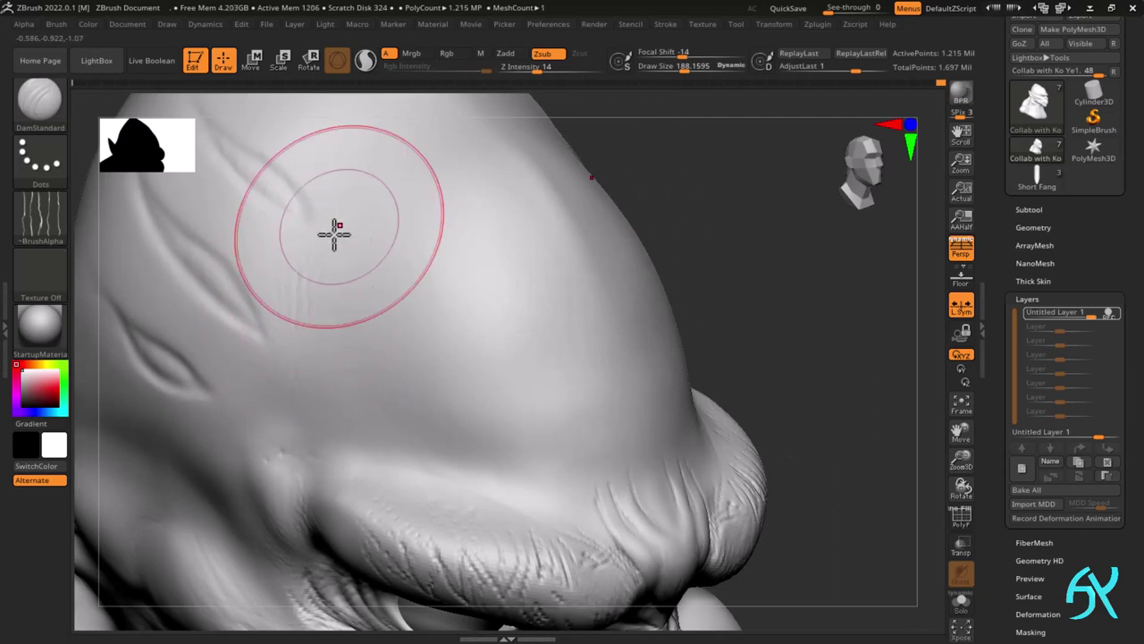
- Stroke faint striated texture onto the side of the forehead with a draw size of about 188 and Z intensity 14
mouse_move(335, 234)
mouse_down()
mouse_move(298, 417)
mouse_move(302, 334)
mouse_move(327, 248)
mouse_up()
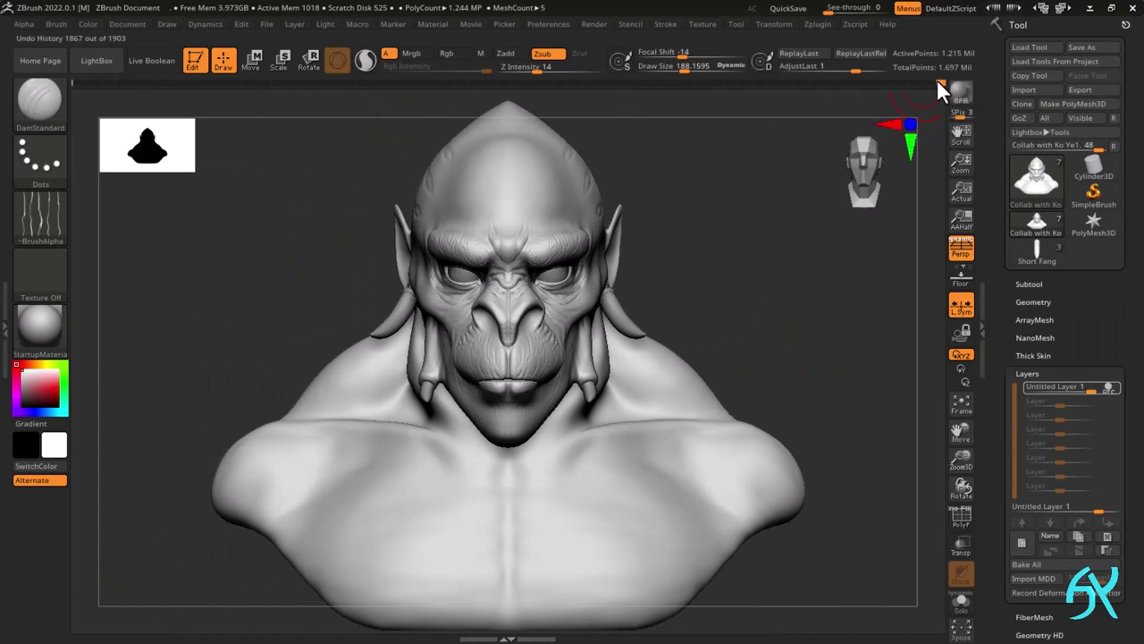
- Step back in the undo history and replay it to the latest state, reviewing the face details from several angles
click(744, 83)
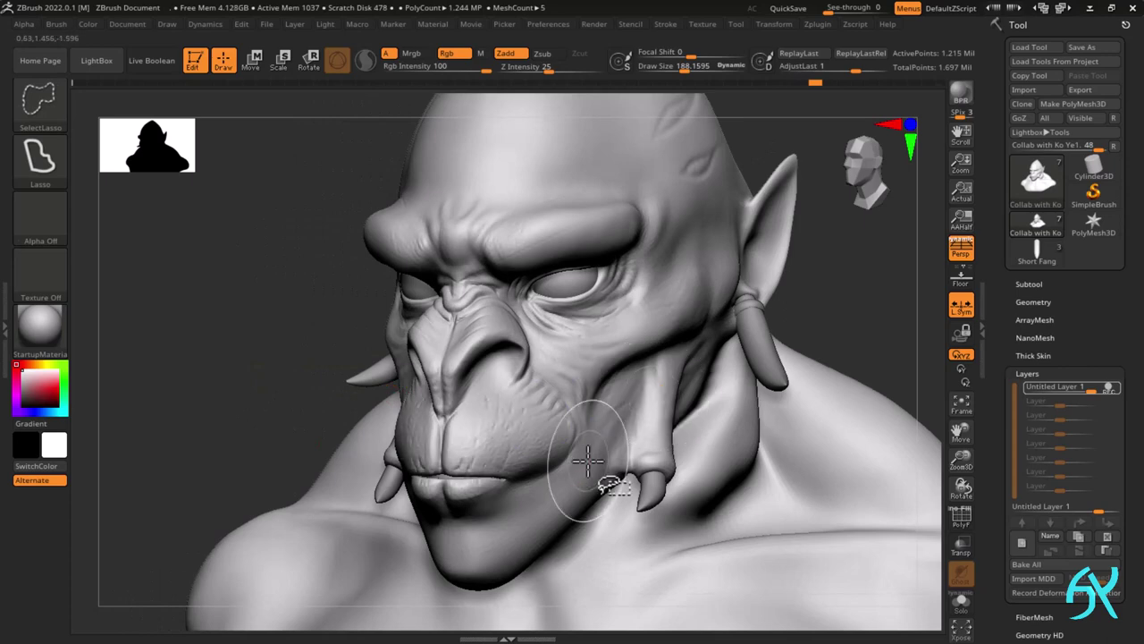
key(ctrl+shift+z)
key(ctrl+shift+z)
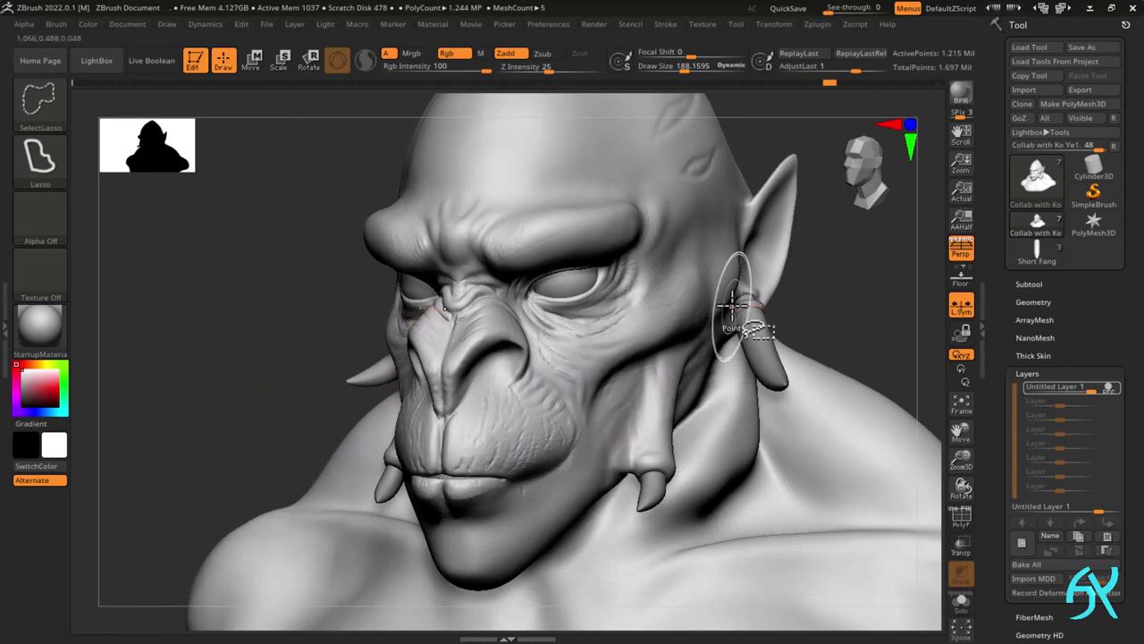
drag(817, 276, 854, 224)
key(ctrl+shift+z)
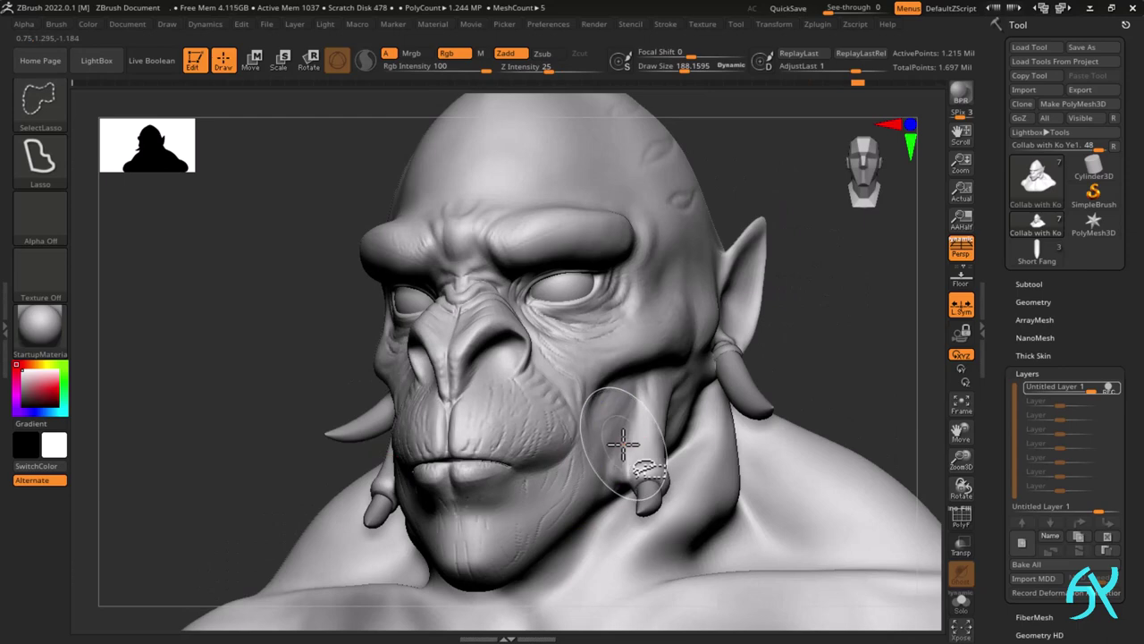
key(ctrl+shift+z)
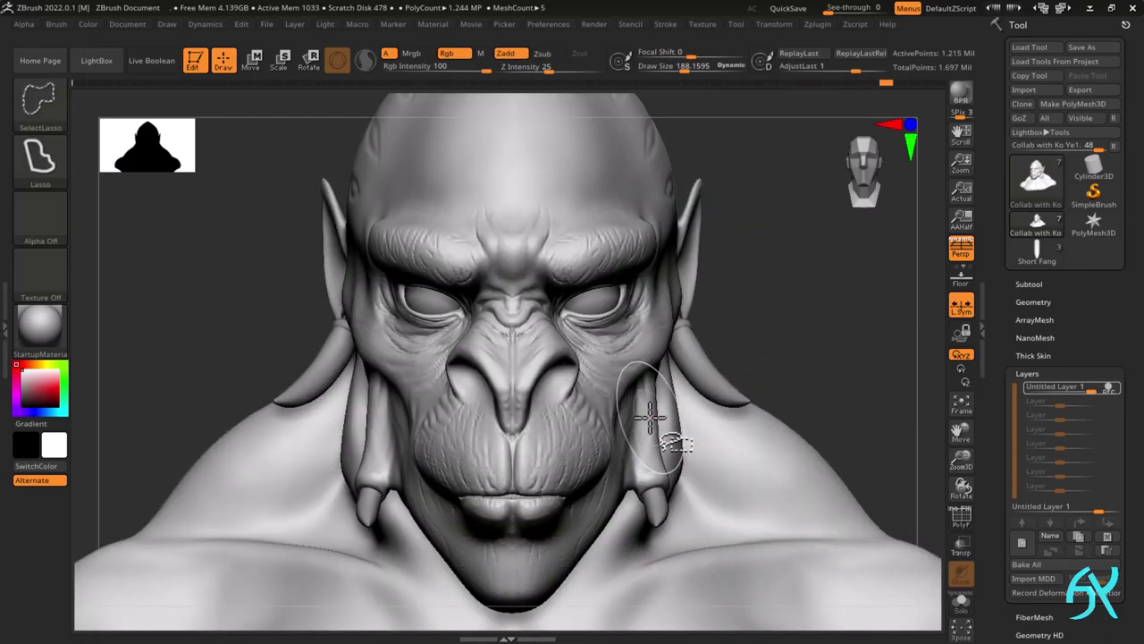
mouse_move(650, 417)
right_down()
mouse_move(743, 378)
mouse_move(773, 324)
right_up()
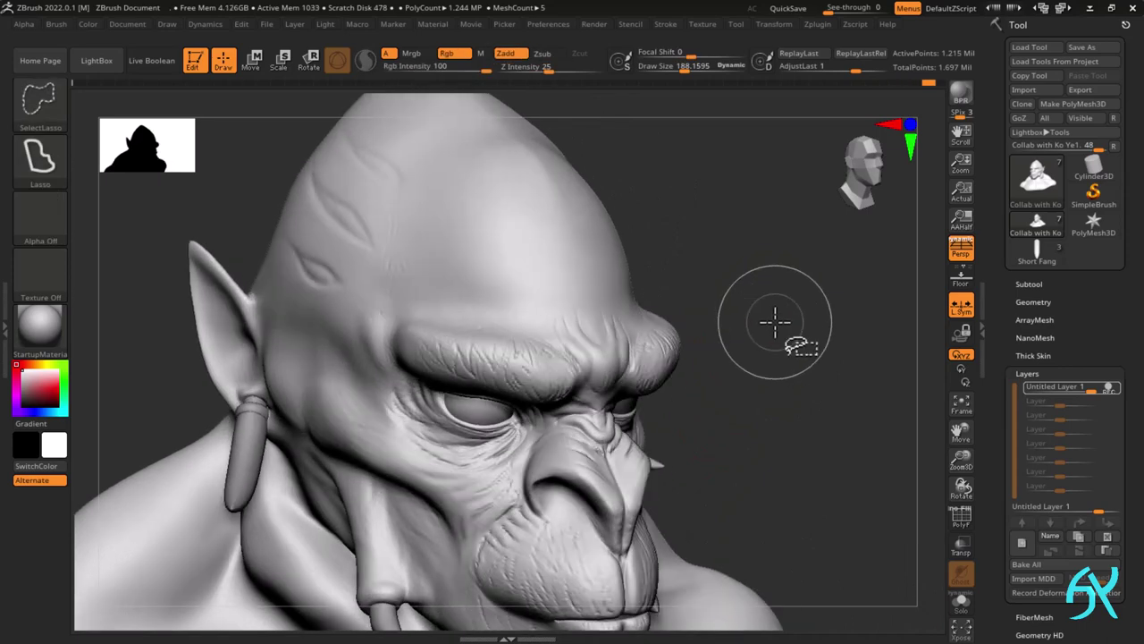
key(ctrl+shift+z)
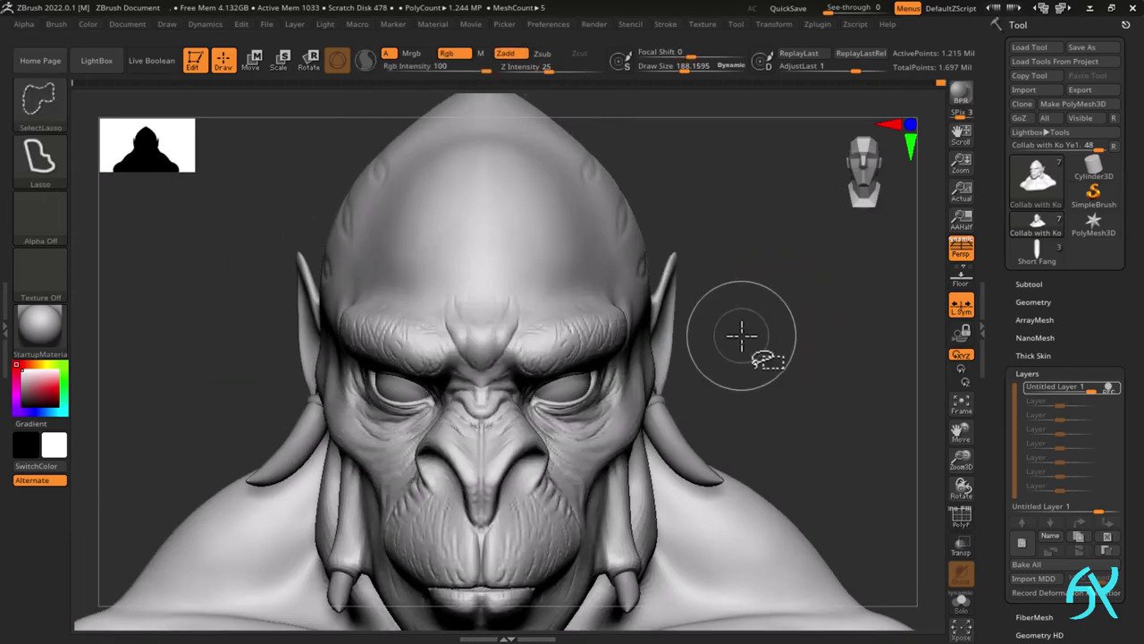
key(f)
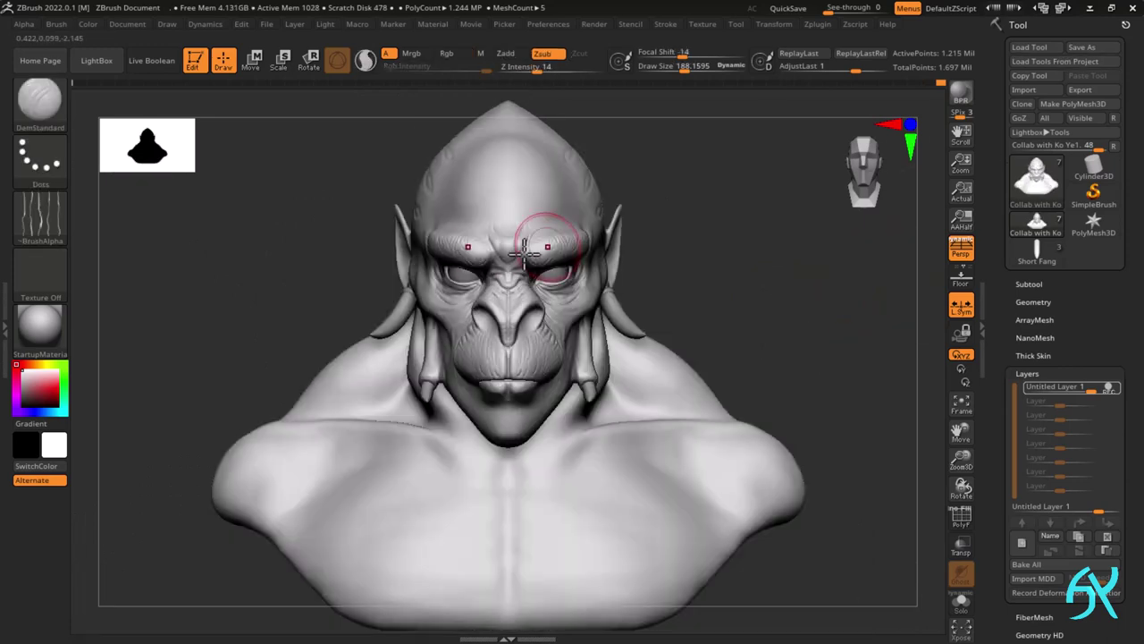
- Lower the existing sculpt layer's intensity to 0
drag(1025, 546, 1026, 479)
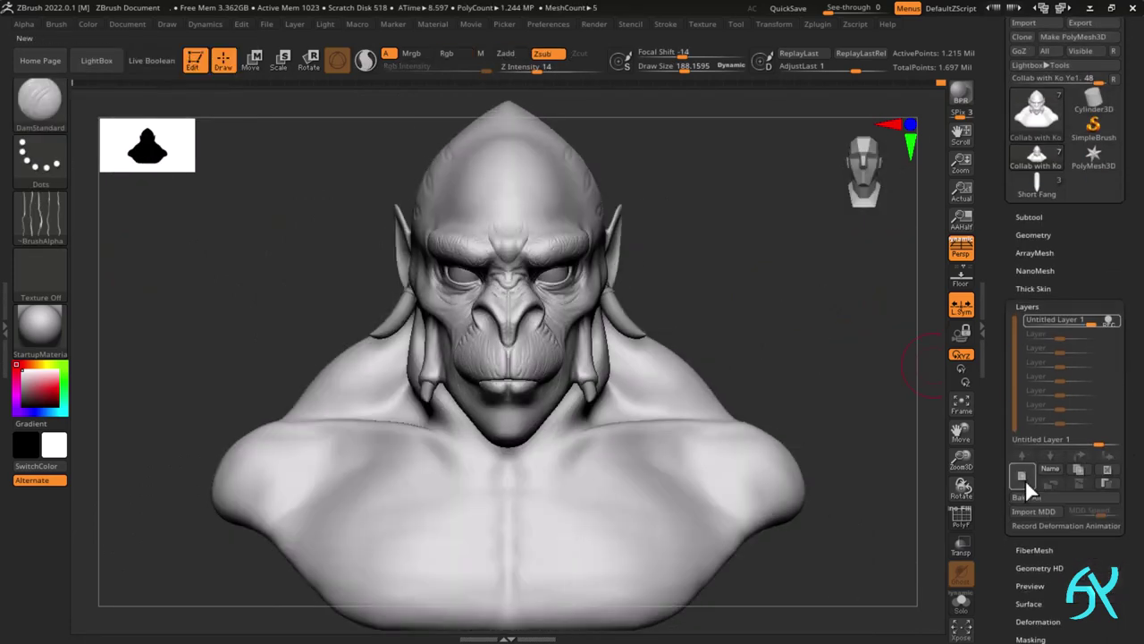
alt+drag(803, 357, 805, 452)
drag(1091, 323, 1066, 323)
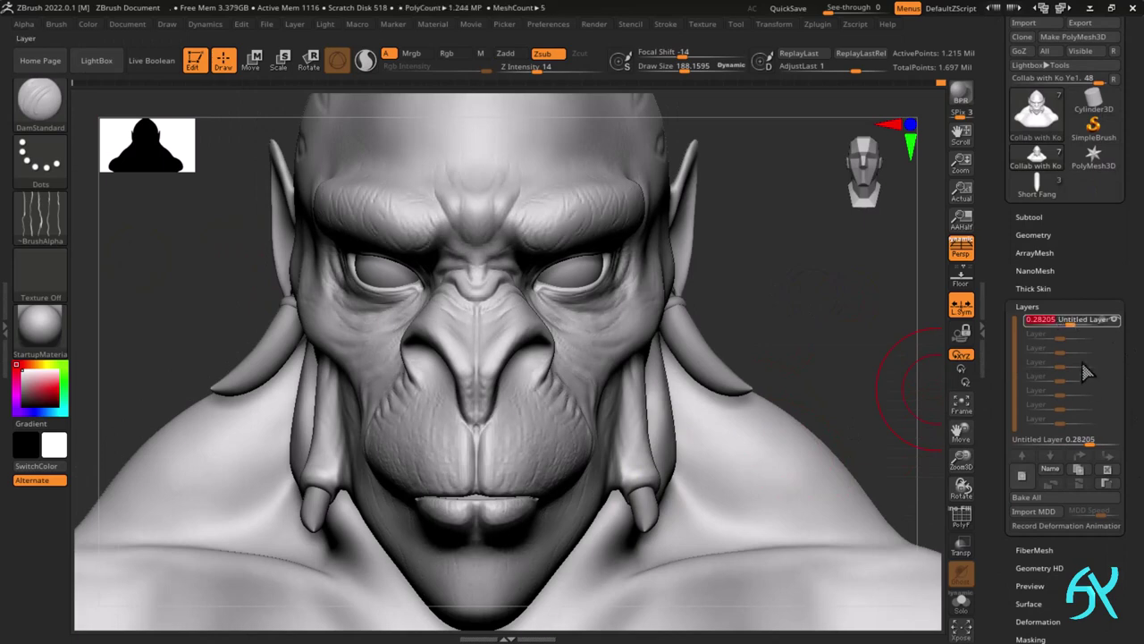
drag(932, 389, 930, 348)
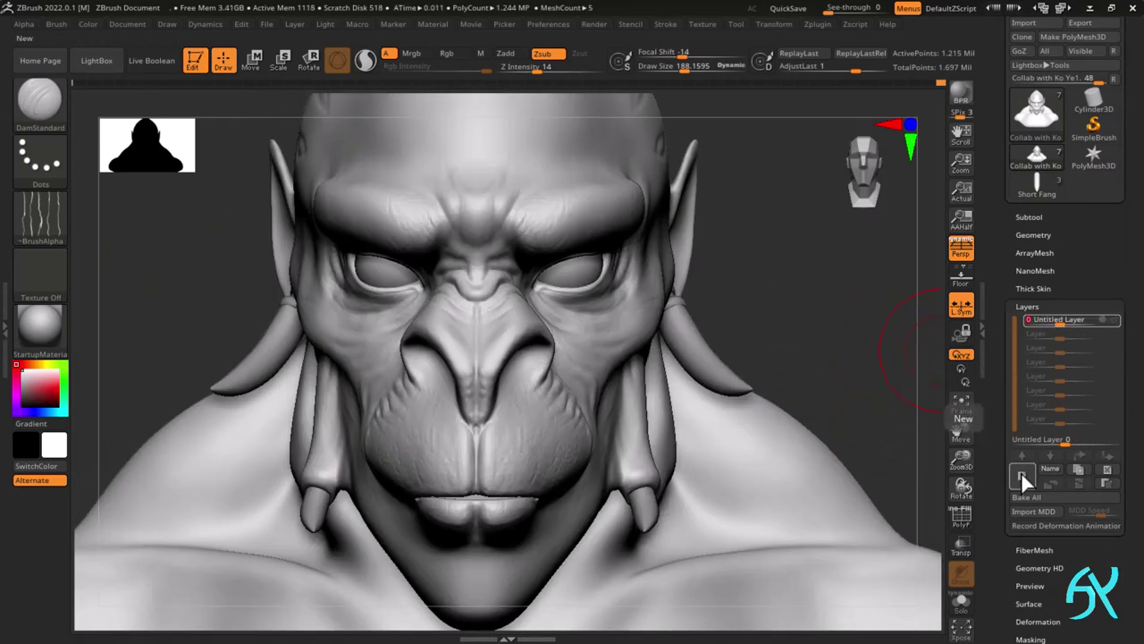
- Add a new sculpt layer and rename the existing wrinkle layer as Skin details
click(1021, 473)
click(1103, 333)
click(1114, 321)
click(1049, 469)
text(Skin)
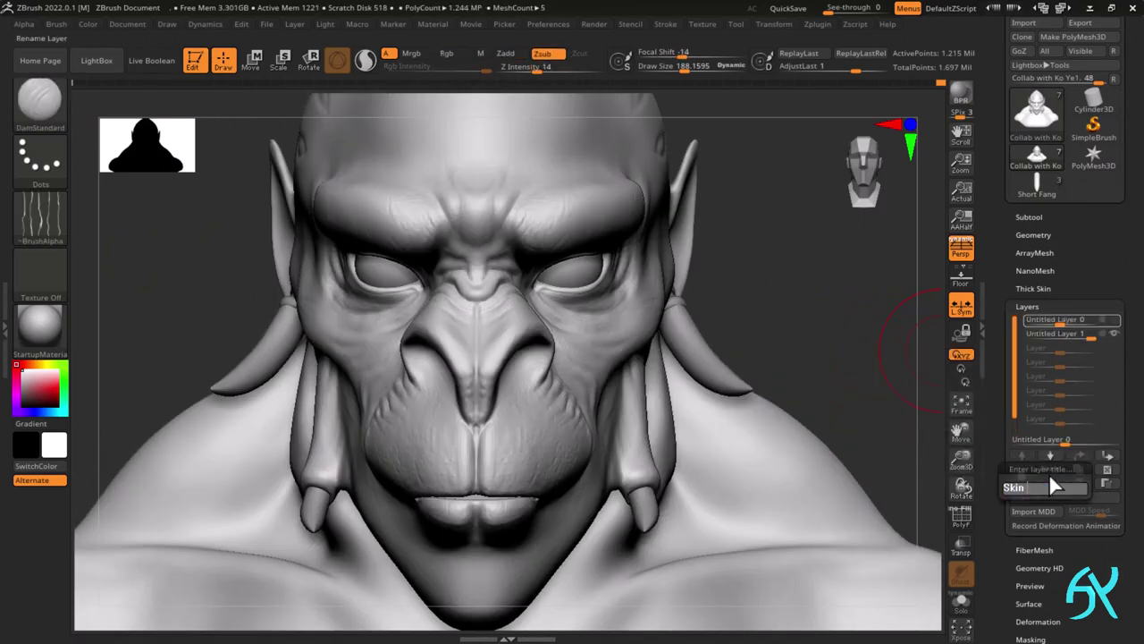
text( details)
key(Return)
- Rename the newly added layer as skin base folds
click(1071, 334)
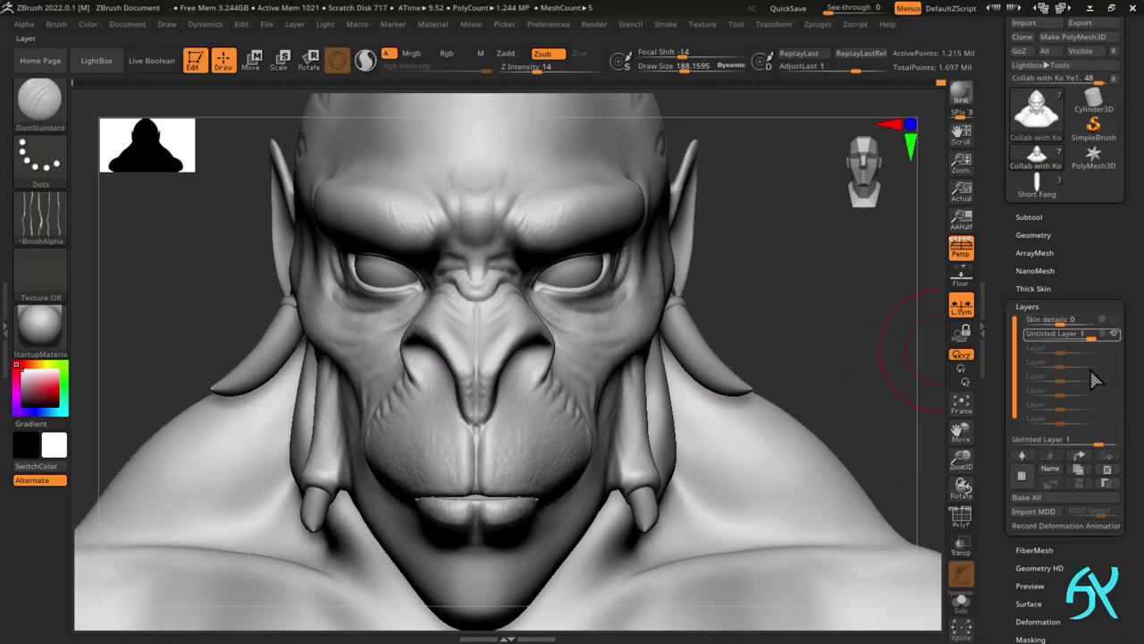
click(1062, 466)
text(skin base folds)
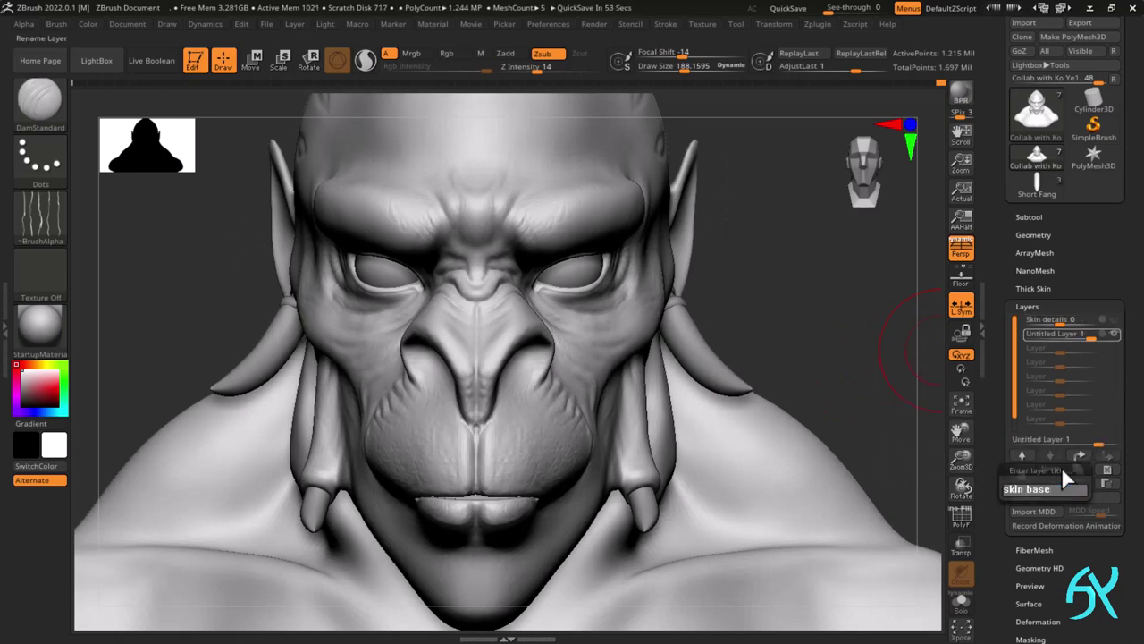
key(Return)
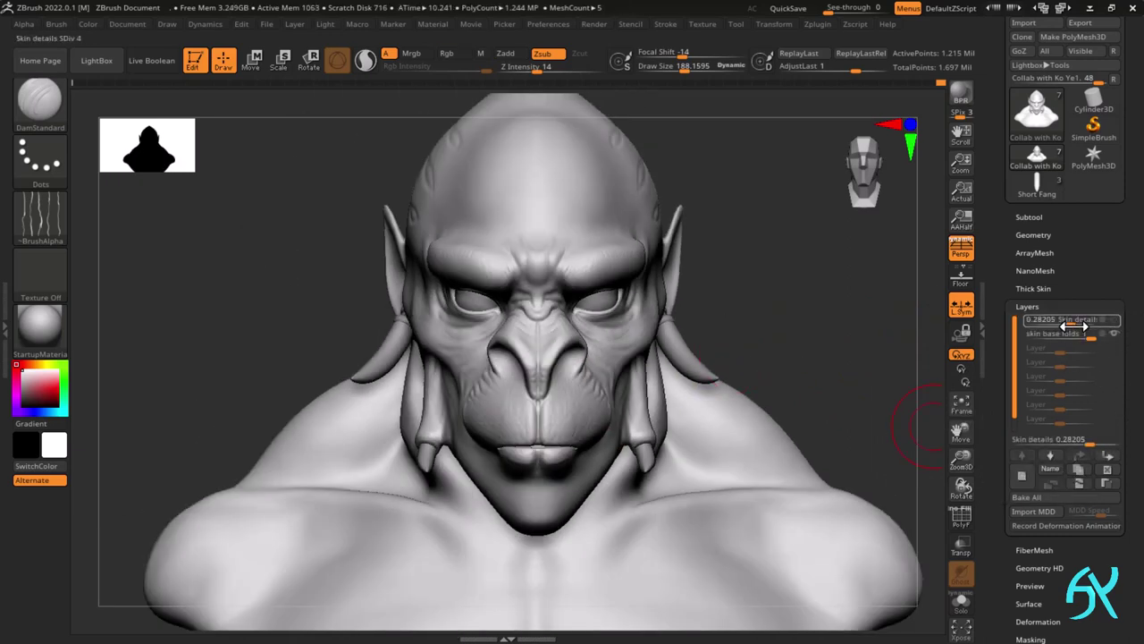
- Set the Skin details layer's intensity to 0.5 and enable recording on the skin base folds layer
click(1083, 322)
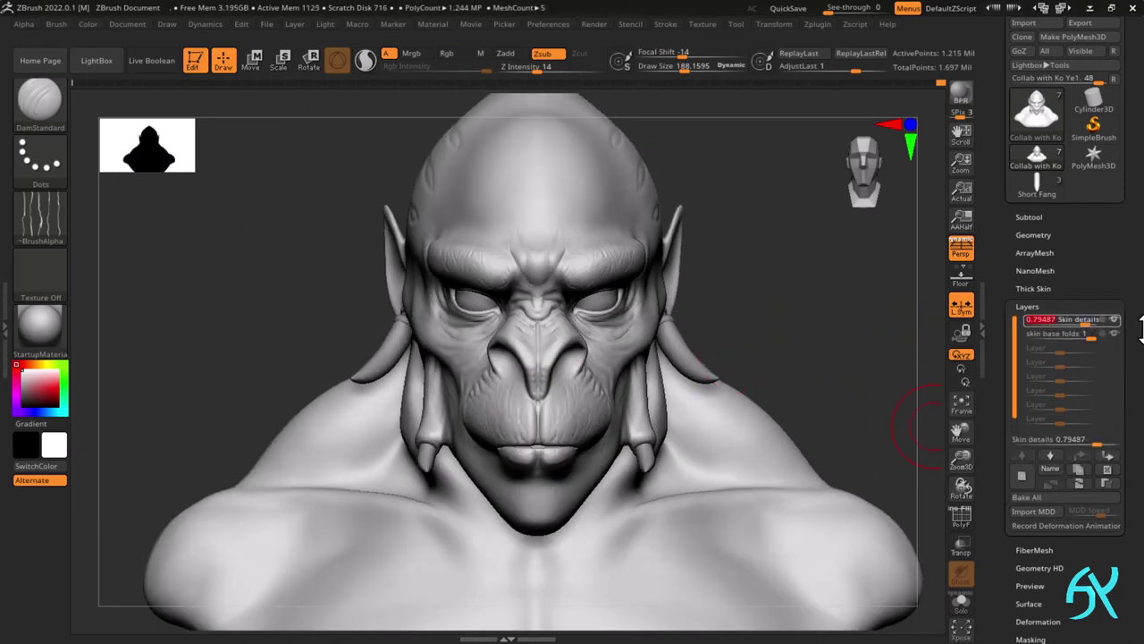
click(1108, 333)
drag(832, 277, 751, 286)
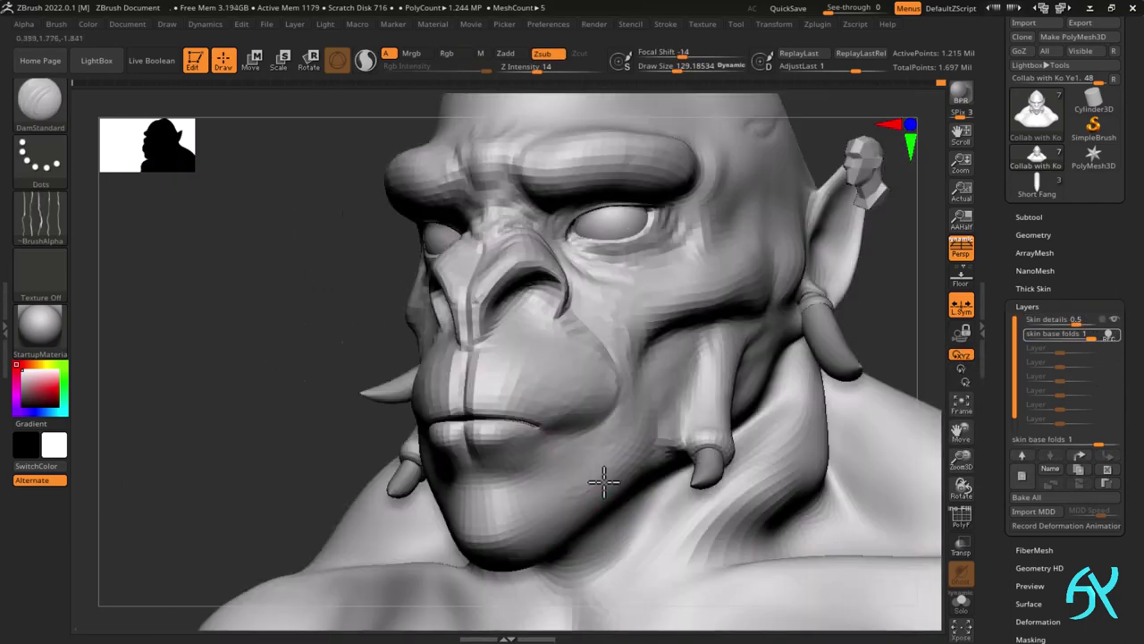
shift+drag(104, 384, 179, 384)
drag(903, 234, 805, 230)
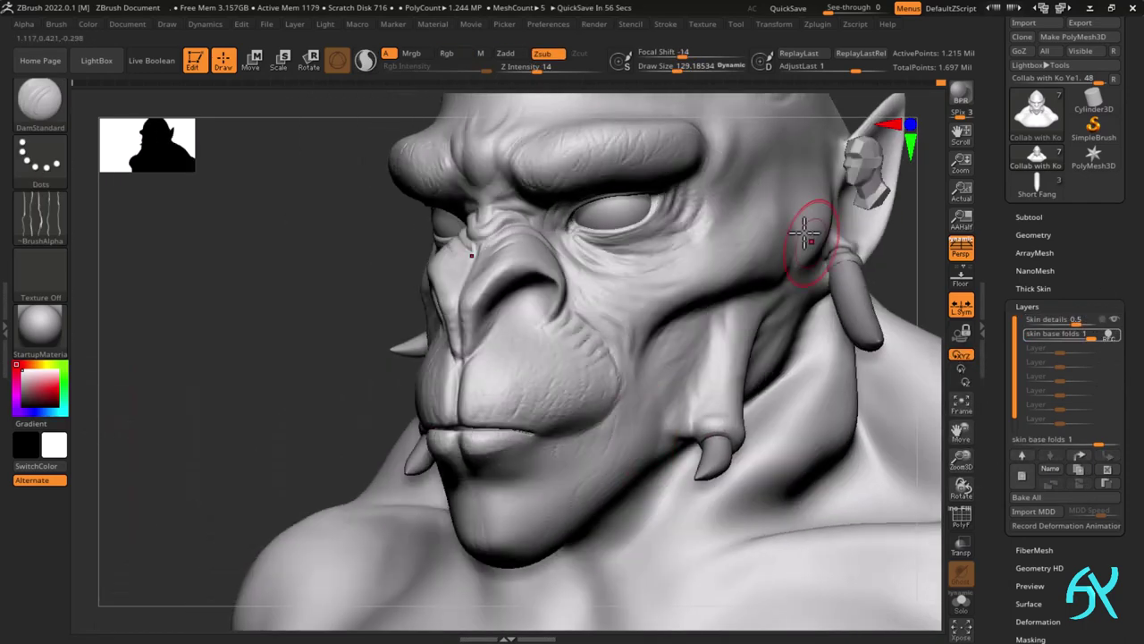
- Give DamStandard the soft dot alpha, carve a fold down the lower cheek, and set Z intensity 23 and draw size about 54
click(40, 217)
click(690, 375)
ctrl+right_drag(626, 394, 619, 470)
key(s)
drag(620, 469, 612, 469)
click(534, 69)
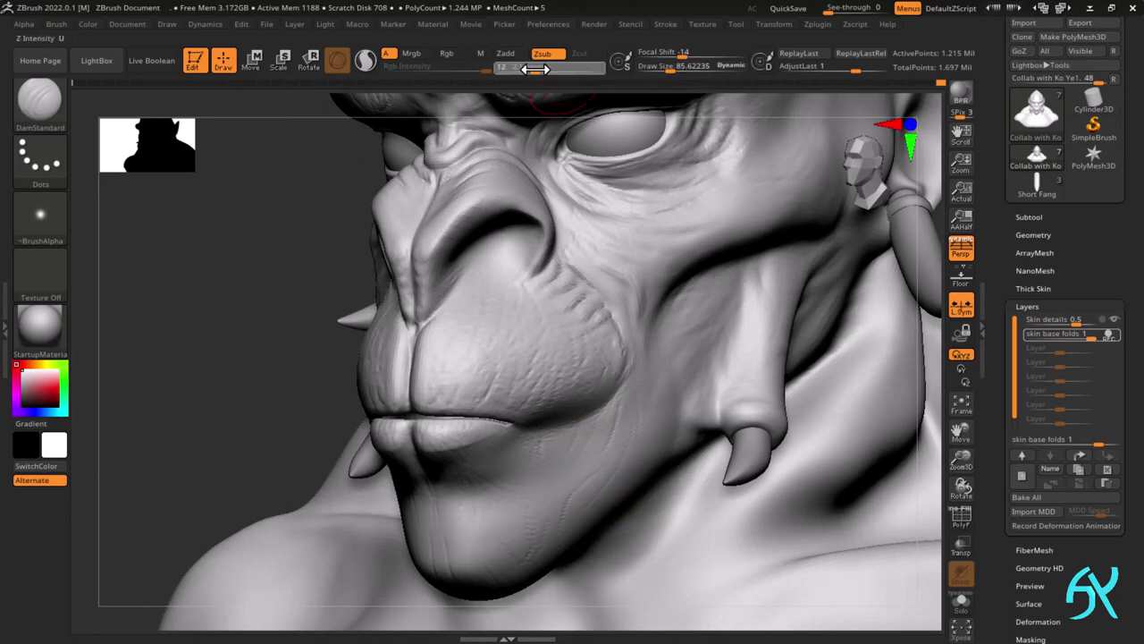
mouse_move(632, 347)
mouse_down()
mouse_move(626, 424)
mouse_move(557, 516)
mouse_move(516, 528)
mouse_up()
shift+click(544, 72)
shift+click(664, 68)
shift+drag(224, 384, 331, 385)
drag(787, 286, 859, 241)
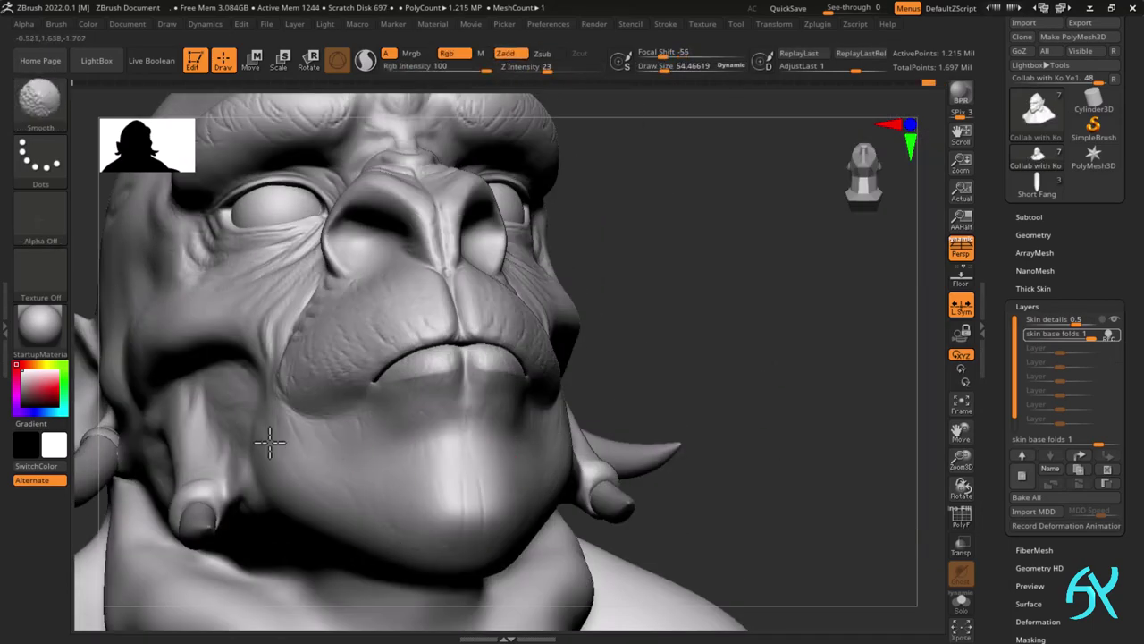
drag(769, 402, 567, 455)
- With ClayBuildup at a draw size of about 42, build up and smooth a vertical fold behind the upper lip bulge
key(b)
key(c)
key(b)
ctrl+right_drag(469, 431, 483, 393)
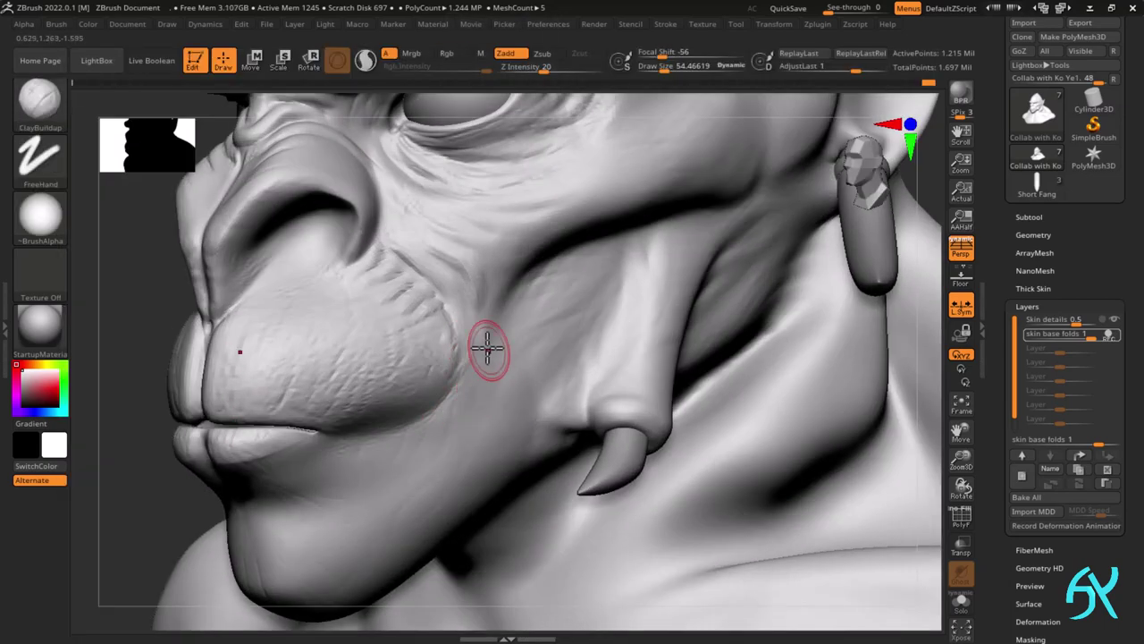
key(bracketleft)
key(bracketleft)
drag(480, 320, 482, 391)
shift+drag(483, 343, 472, 418)
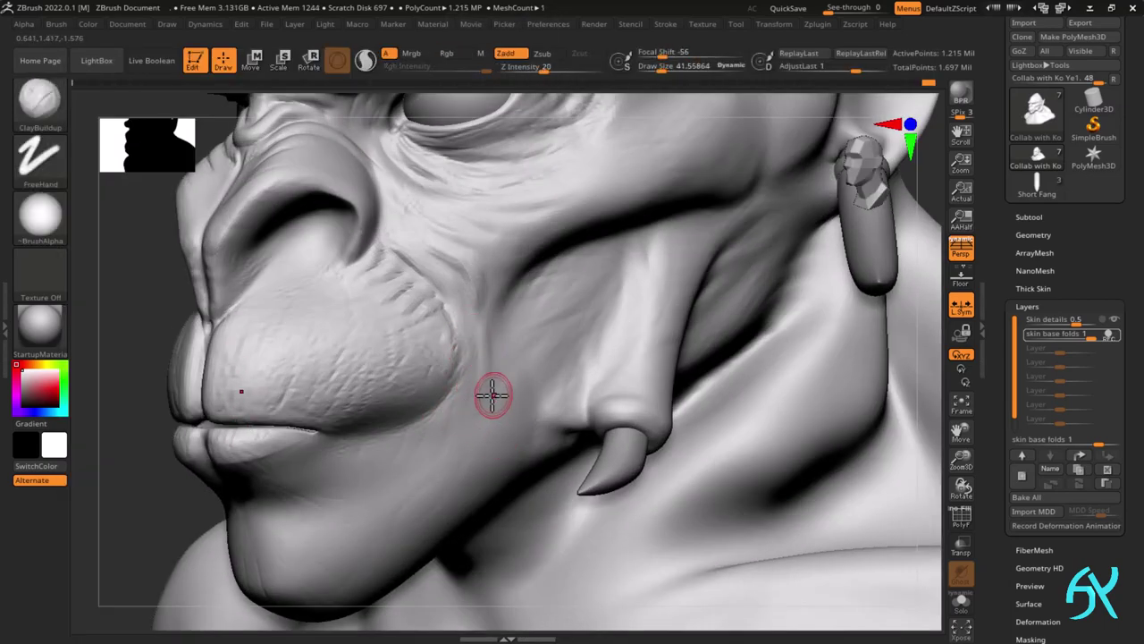
- Carve creases with DamStandard along the cheek fold and at the corner of the mouth
key(b)
key(d)
key(s)
right_drag(489, 354, 526, 396)
drag(482, 347, 475, 427)
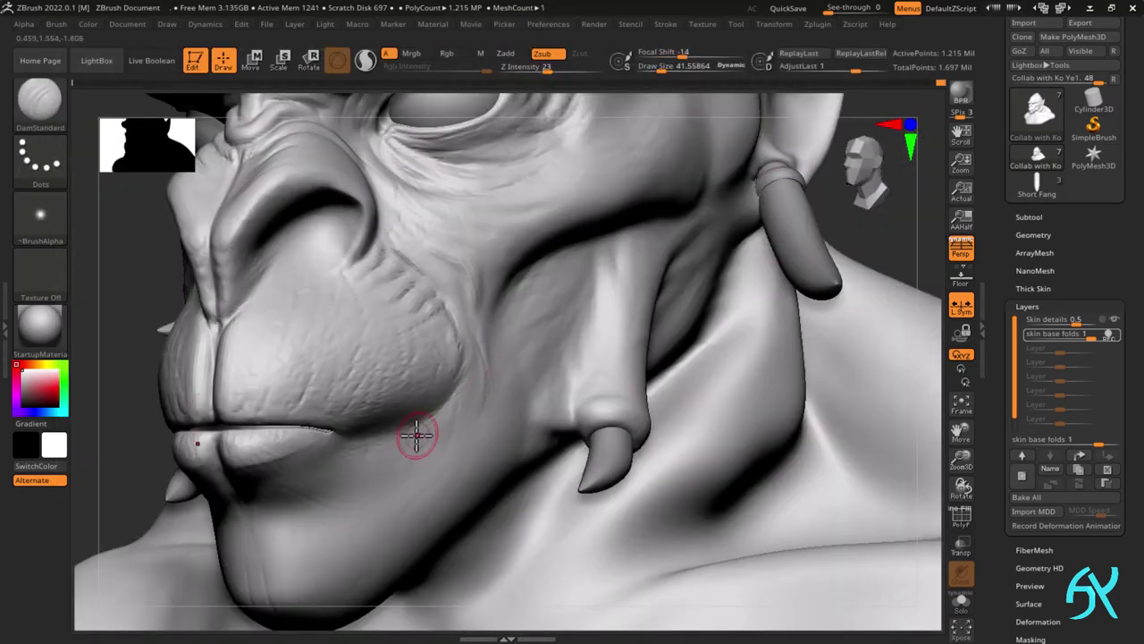
right_drag(416, 436, 329, 431)
drag(329, 431, 328, 431)
mouse_move(474, 449)
shift+right_down()
mouse_move(499, 439)
mouse_move(477, 447)
shift+right_up()
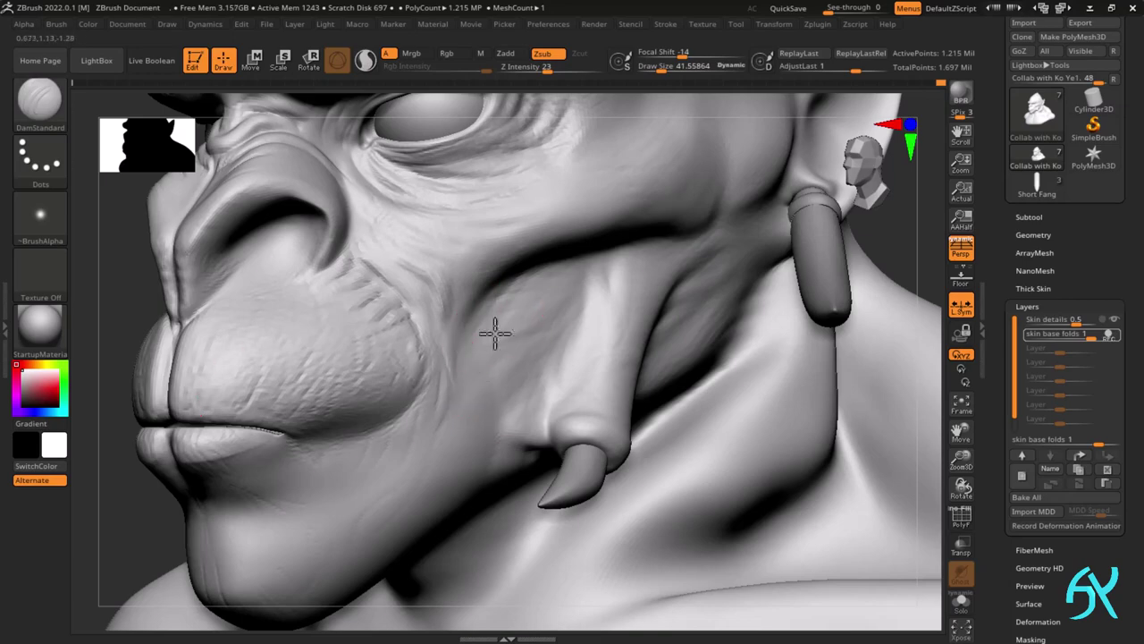
- Switch to ClayBuildup, build up soft folds at the corner of the mouth, and set the draw size to about 39
key(b)
key(c)
key(b)
mouse_move(454, 393)
right_down()
mouse_move(313, 425)
mouse_move(385, 429)
mouse_move(342, 489)
right_up()
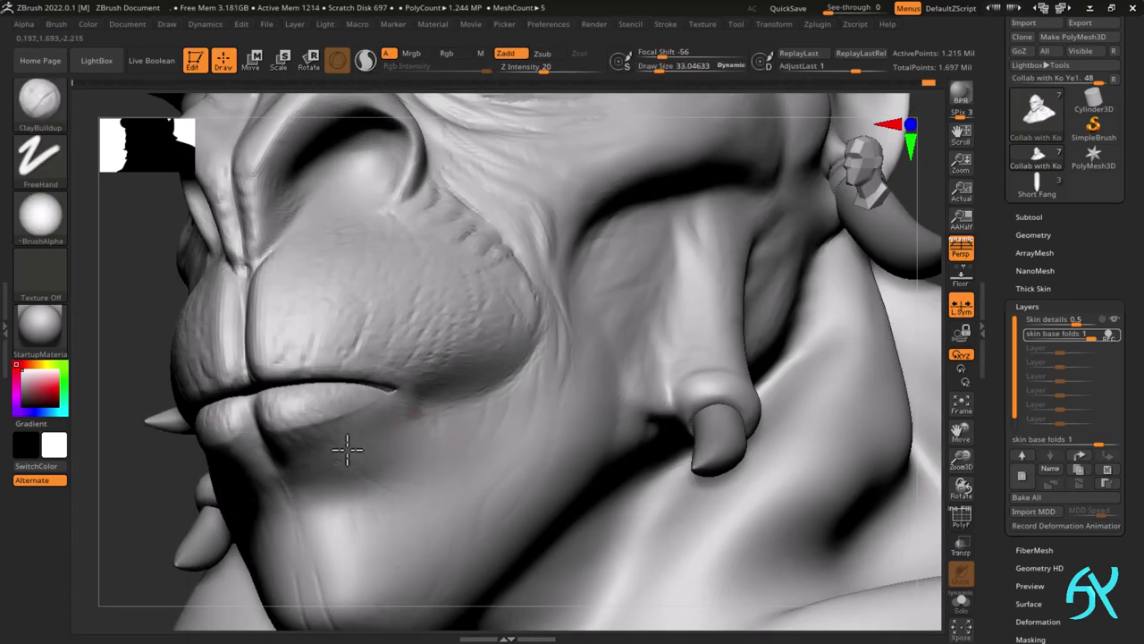
mouse_move(361, 450)
right_down()
mouse_move(480, 442)
mouse_move(419, 447)
right_up()
key(s)
drag(450, 475, 447, 474)
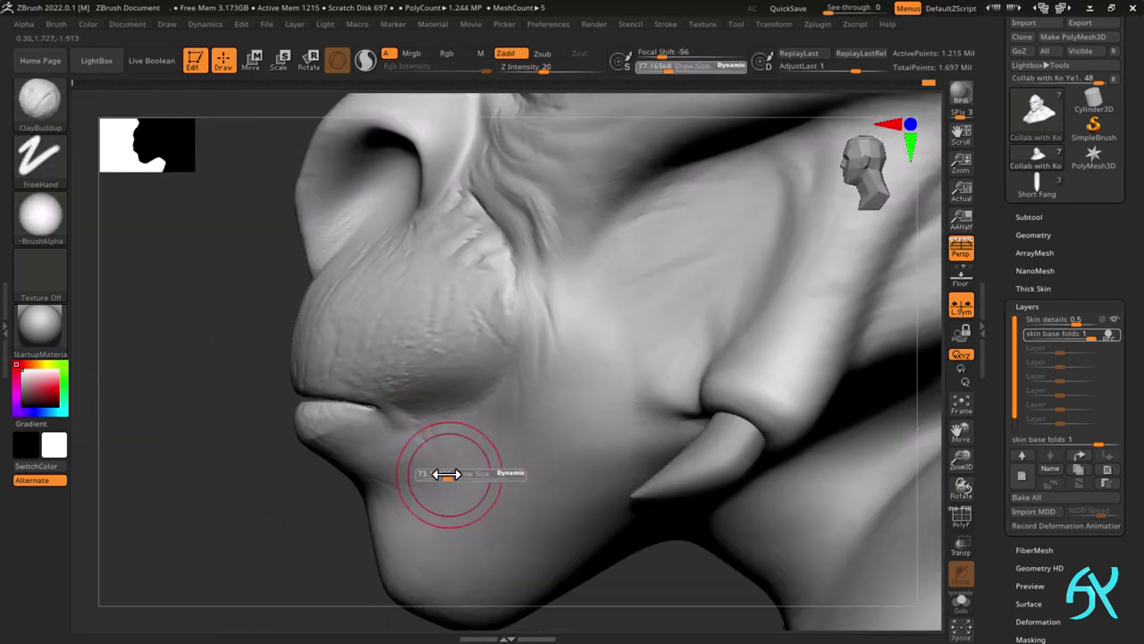
right_drag(447, 473, 418, 438)
key(s)
drag(376, 445, 368, 439)
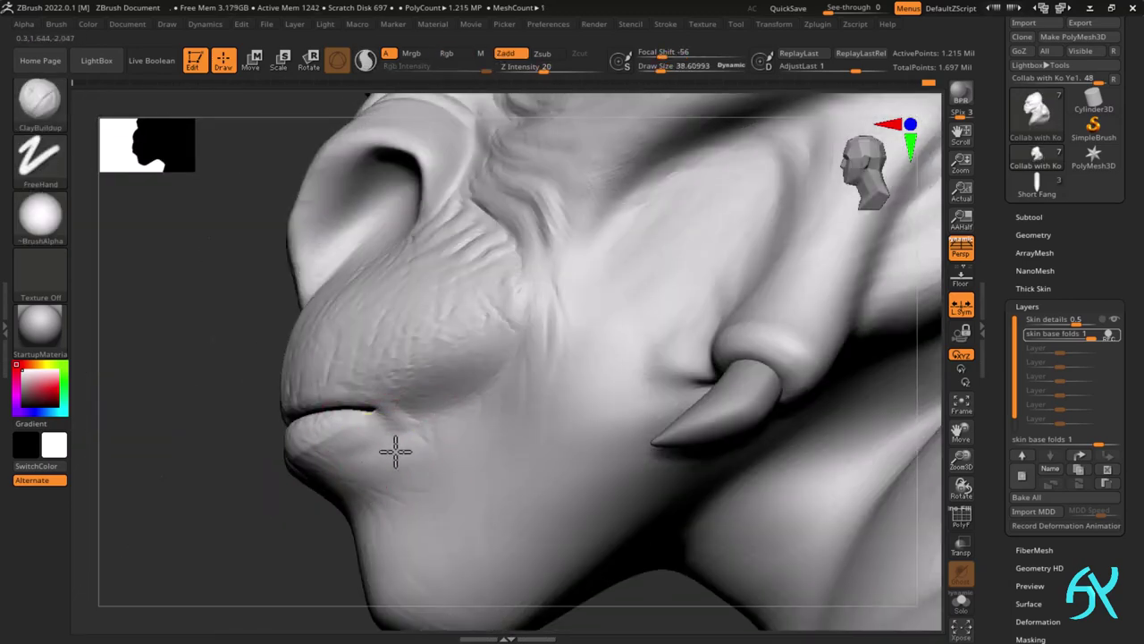
- Build up and smooth folds from beneath the lower lip down the side of the chin
mouse_move(409, 462)
right_down()
mouse_move(425, 436)
mouse_move(426, 467)
mouse_move(358, 492)
right_up()
drag(357, 492, 346, 537)
right_drag(347, 536, 373, 501)
shift+drag(373, 502, 384, 570)
right_drag(383, 569, 439, 411)
drag(399, 407, 378, 442)
mouse_move(378, 442)
right_down()
mouse_move(380, 394)
mouse_move(374, 404)
right_up()
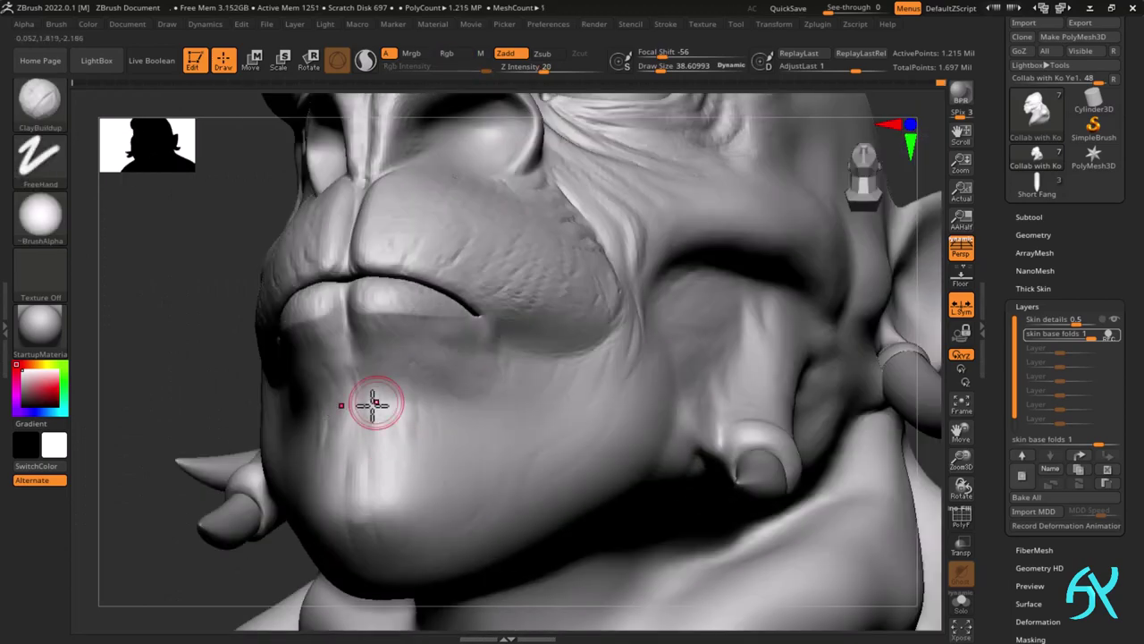
- Build up vertical skin folds across the front of the chin with ClayBuildup
right_drag(399, 488, 378, 427)
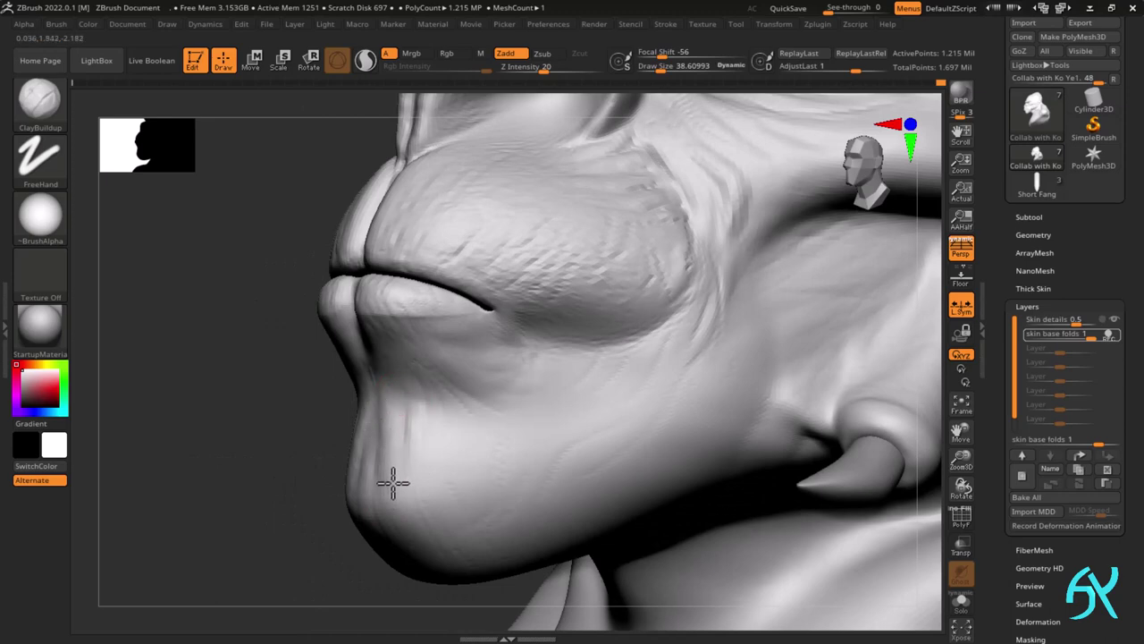
mouse_move(393, 483)
right_down()
mouse_move(421, 432)
mouse_move(449, 417)
mouse_move(424, 373)
mouse_move(466, 458)
mouse_move(442, 407)
mouse_move(474, 403)
mouse_move(474, 370)
mouse_move(438, 481)
mouse_move(378, 386)
mouse_move(414, 375)
mouse_move(446, 431)
mouse_move(389, 460)
right_up()
mouse_move(411, 316)
right_down()
mouse_move(528, 429)
mouse_move(424, 434)
mouse_move(429, 485)
right_up()
drag(429, 485, 401, 482)
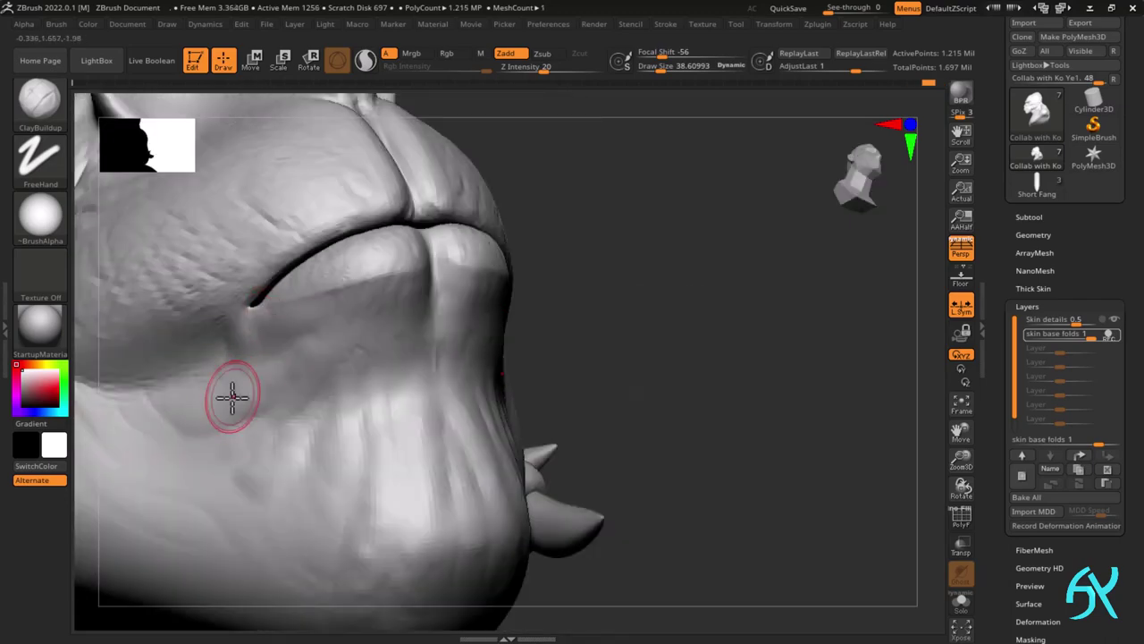
- Build up curved folds around the mouth corner and down the lower cheek toward the jaw
right_drag(230, 401, 225, 473)
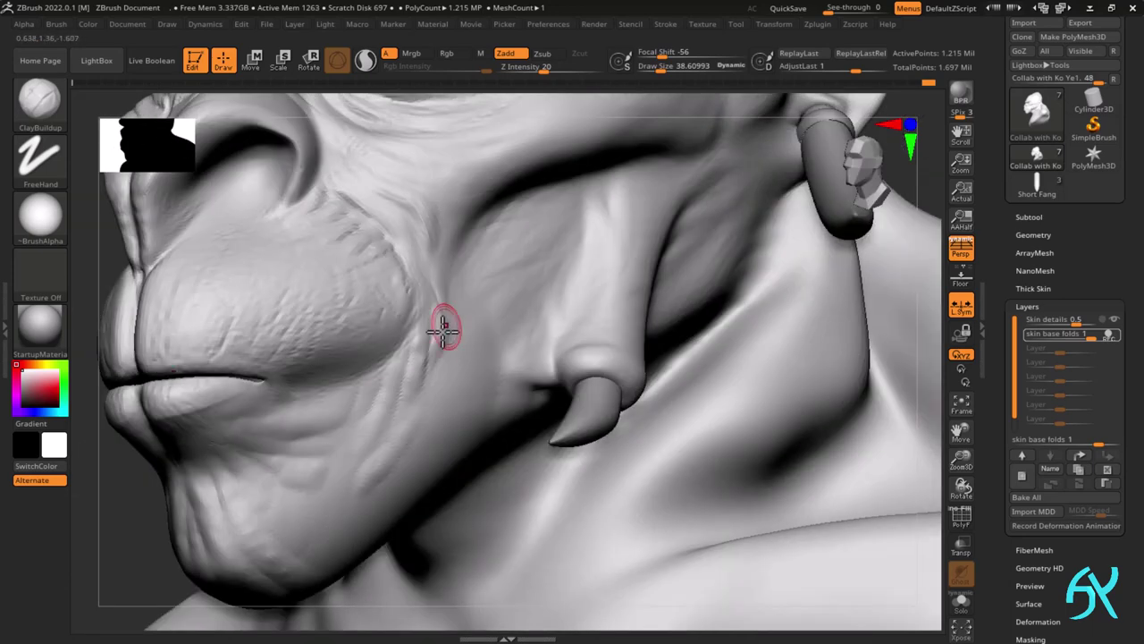
mouse_move(396, 371)
mouse_down()
mouse_move(381, 424)
mouse_move(361, 407)
mouse_move(317, 445)
mouse_up()
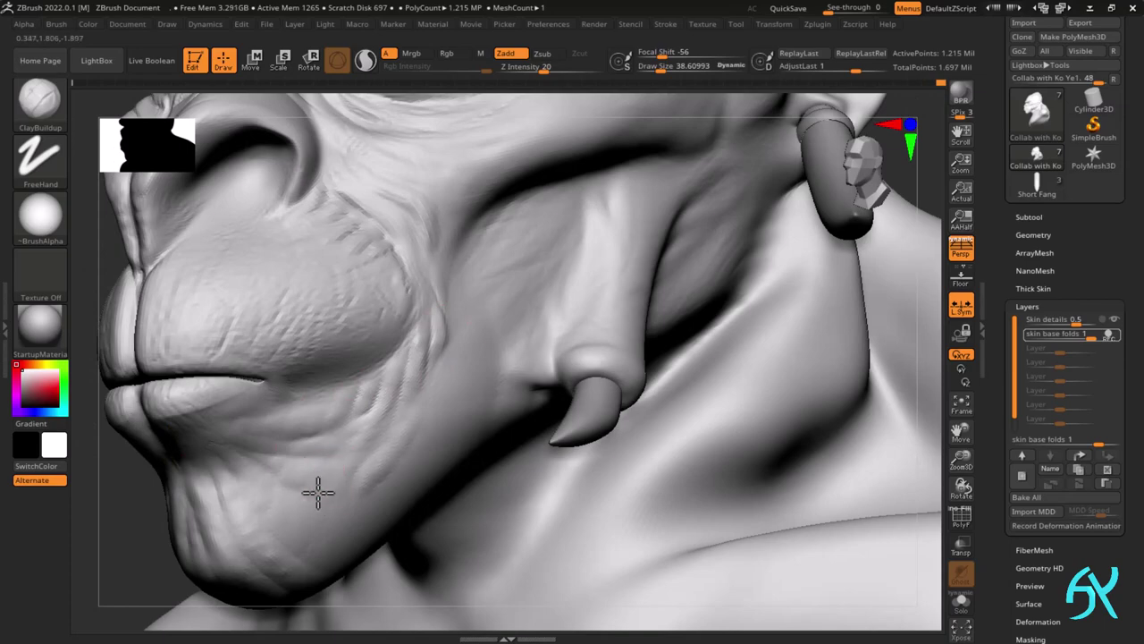
- Build up upward-running folds from the side of the chin across the lower cheek, enlarging the ClayBuildup draw size to about 69
mouse_move(319, 493)
mouse_down()
mouse_move(299, 477)
mouse_move(309, 465)
mouse_up()
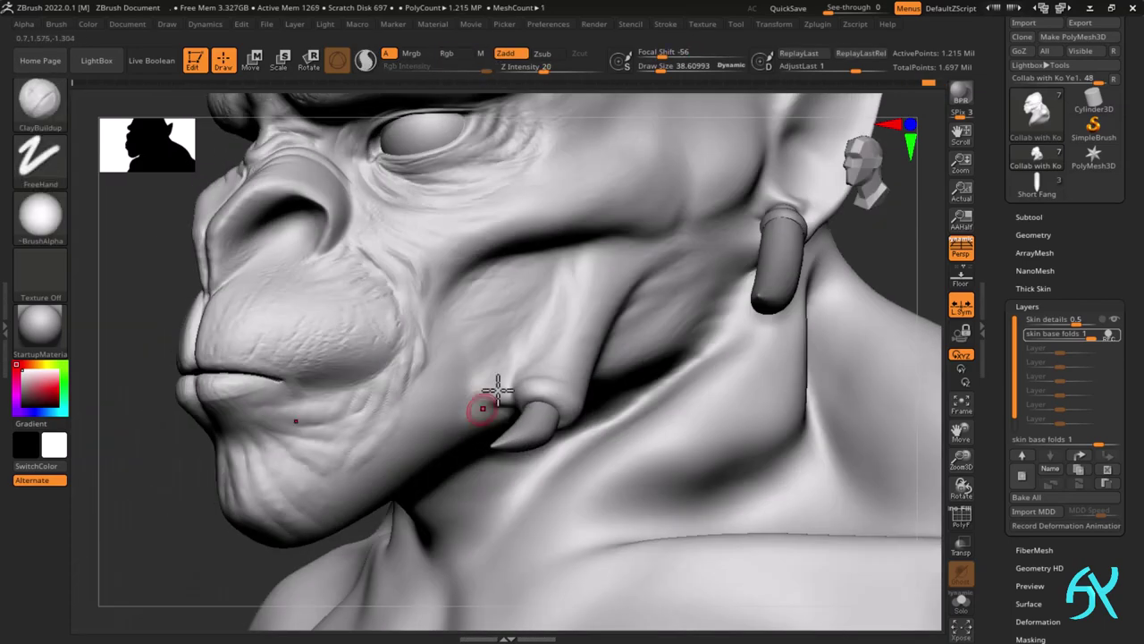
drag(392, 457, 446, 404)
key(ctrl+z)
mouse_move(387, 462)
mouse_down()
mouse_move(413, 432)
mouse_move(431, 366)
mouse_up()
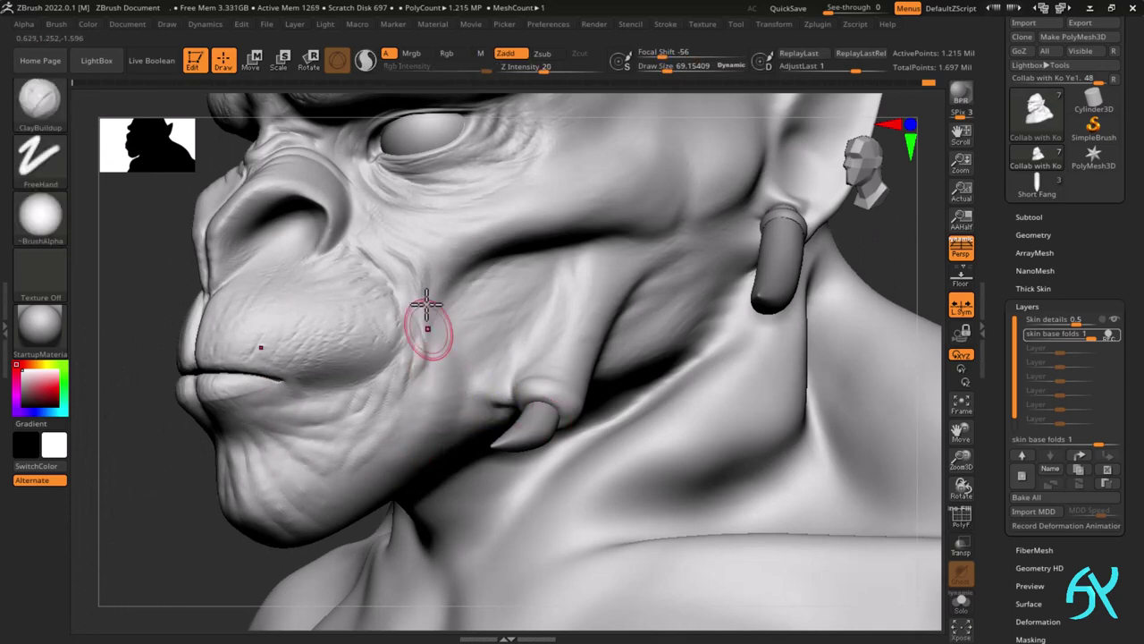
mouse_move(444, 417)
mouse_down()
mouse_move(428, 388)
mouse_move(456, 335)
mouse_up()
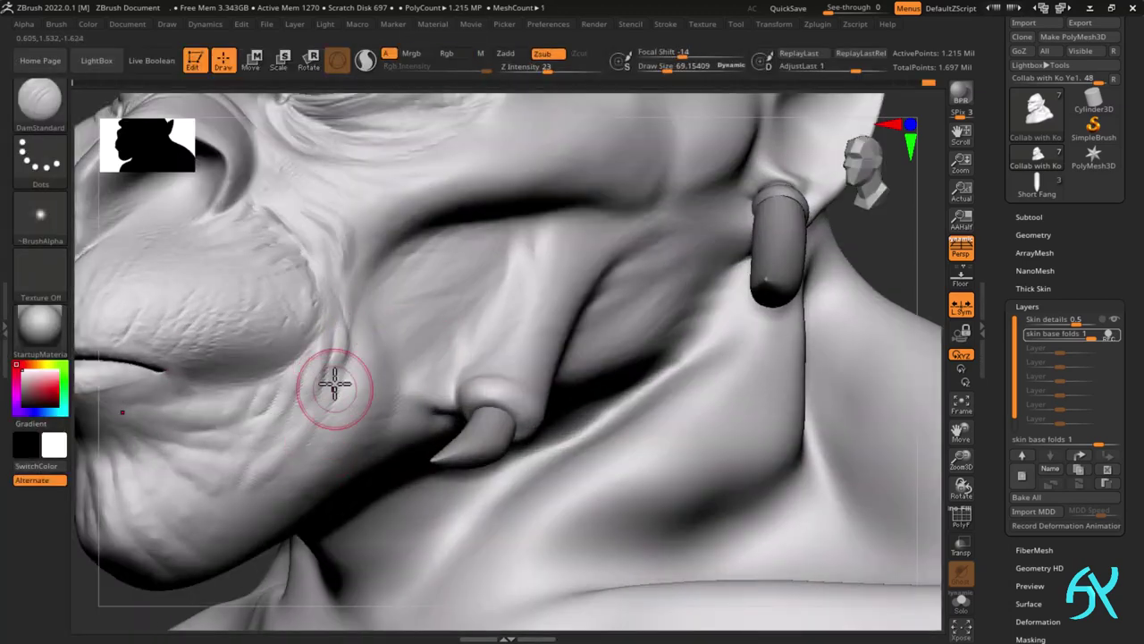
mouse_move(334, 384)
mouse_down()
mouse_move(268, 454)
mouse_move(318, 416)
mouse_up()
key(ctrl+z)
drag(386, 347, 375, 329)
key(ctrl+z)
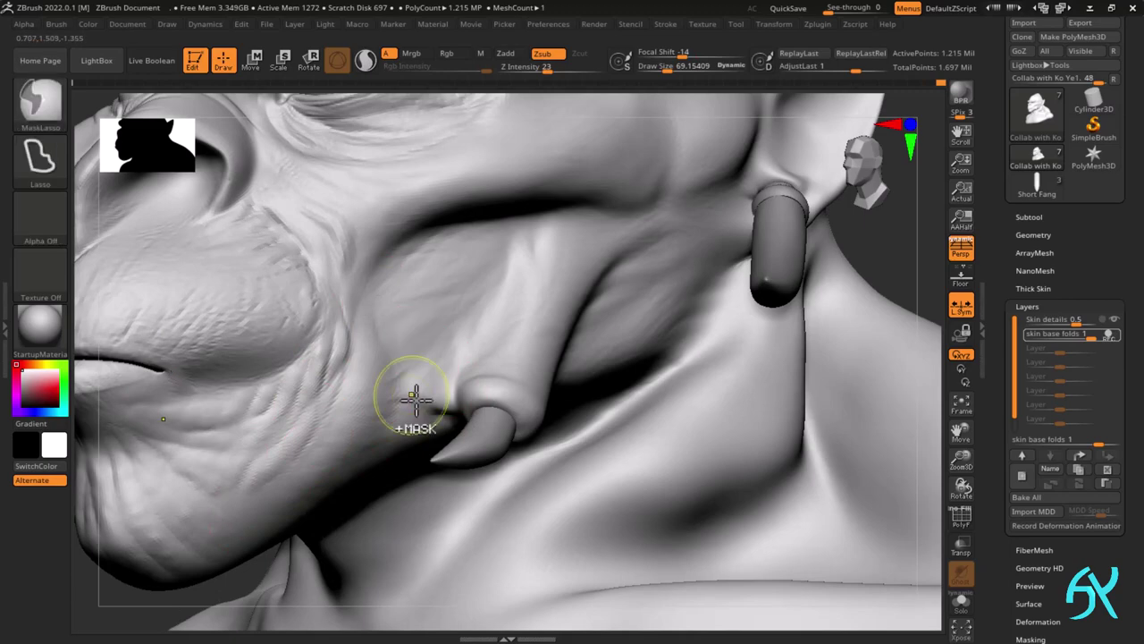
- Switch back to ClayBuildup and build up soft folds along the jaw and the cheek beside the muzzle
mouse_move(435, 398)
right_down()
mouse_move(396, 460)
mouse_move(343, 503)
mouse_move(548, 375)
mouse_move(464, 375)
right_up()
key(b)
key(c)
key(b)
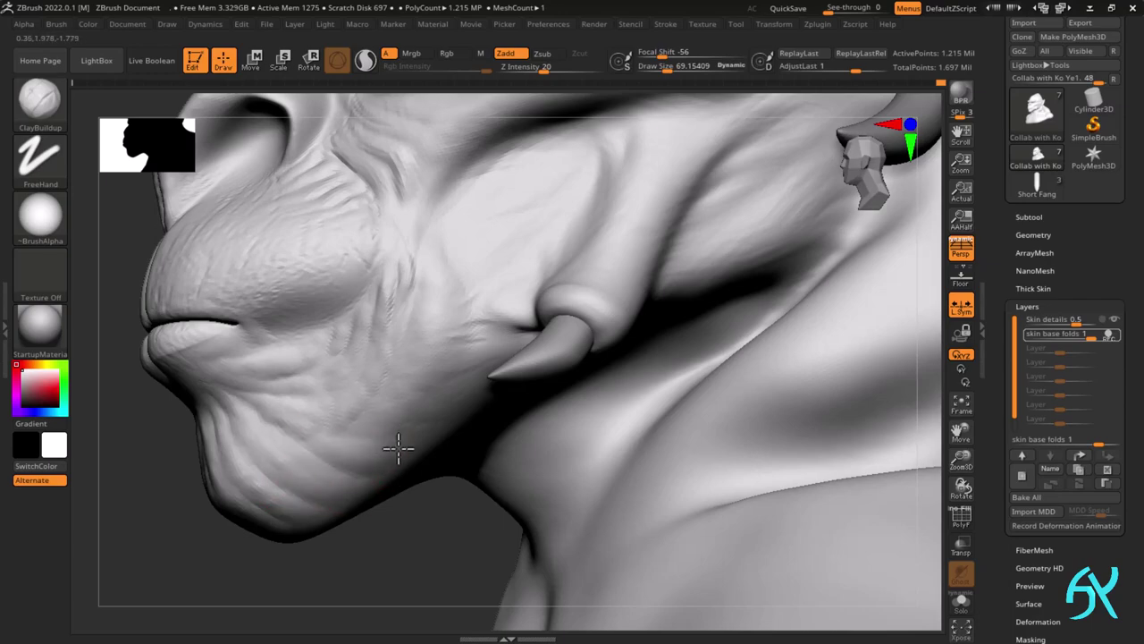
right_drag(399, 447, 540, 353)
right_drag(354, 534, 375, 519)
ctrl+right_drag(447, 459, 637, 229)
drag(484, 327, 528, 330)
mouse_move(528, 330)
right_down()
mouse_move(509, 306)
mouse_move(528, 317)
right_up()
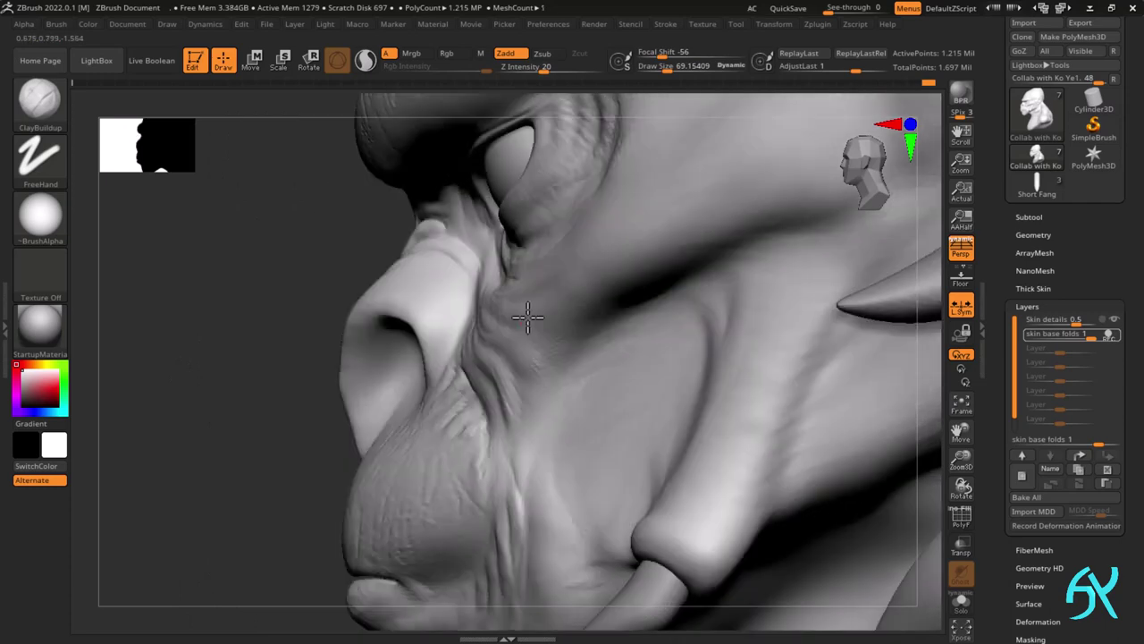
- Reduce the draw size to about 36 and build up folds along the front end of the cheekbone
right_drag(618, 275, 527, 311)
key(s)
mouse_move(528, 310)
mouse_down()
mouse_move(619, 255)
mouse_move(523, 319)
mouse_up()
drag(525, 327, 602, 275)
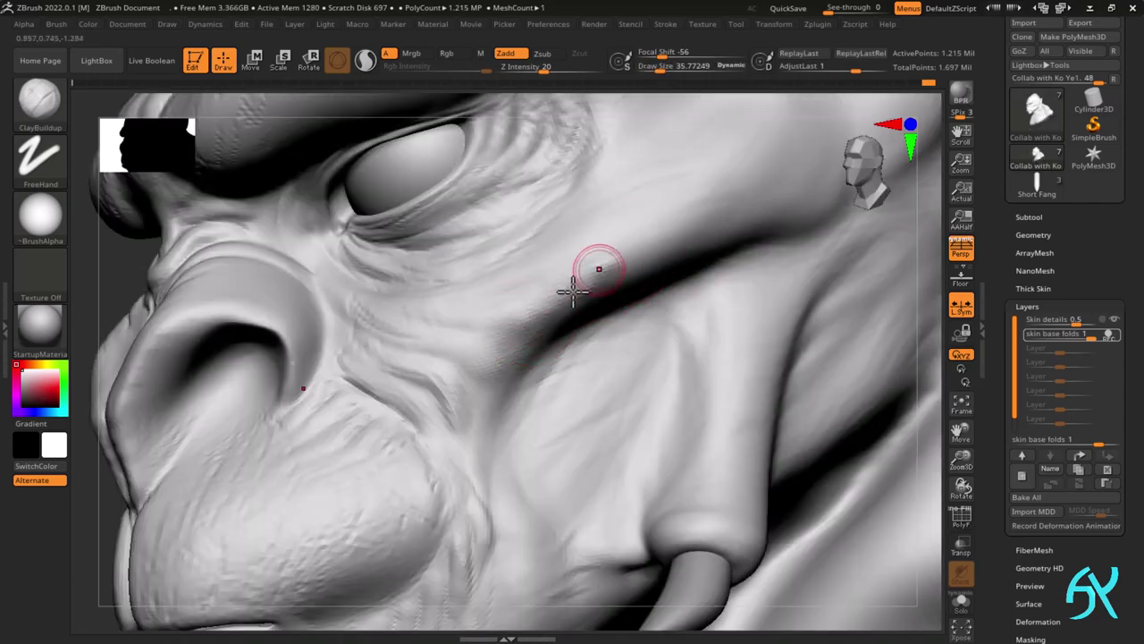
- Build up folds through the hollow below the cheekbone and down toward the base of the cheek tusk
right_drag(573, 292, 465, 352)
right_drag(583, 394, 519, 417)
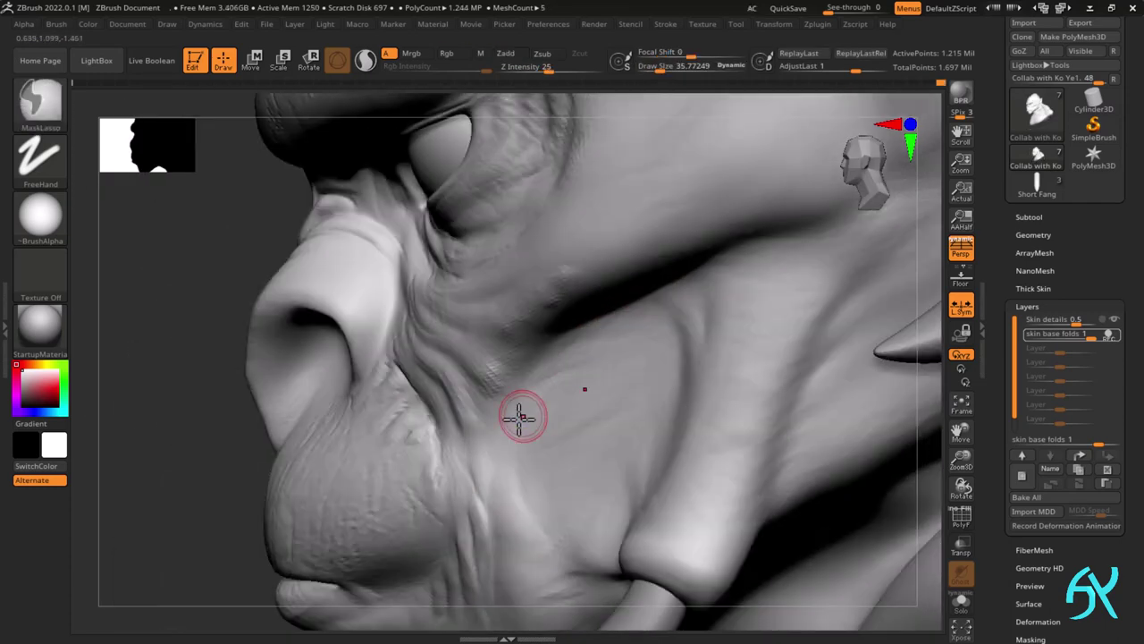
mouse_move(486, 476)
right_down()
mouse_move(526, 423)
mouse_move(567, 399)
mouse_move(473, 439)
mouse_move(501, 450)
right_up()
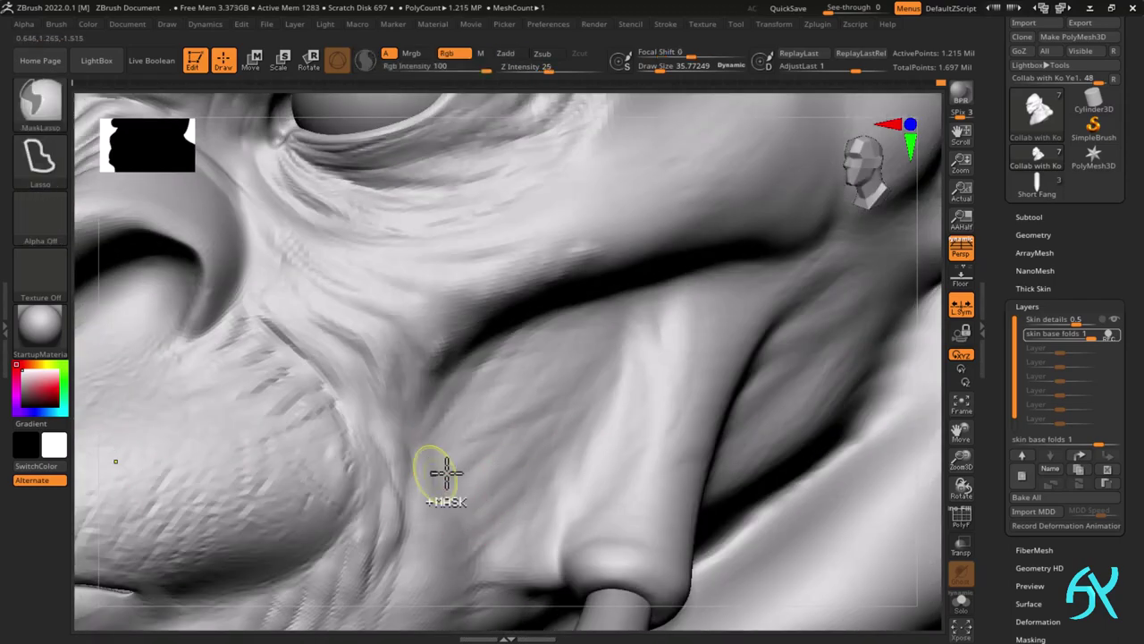
right_drag(429, 501, 474, 450)
mouse_move(450, 519)
right_down()
mouse_move(513, 399)
mouse_move(587, 354)
right_up()
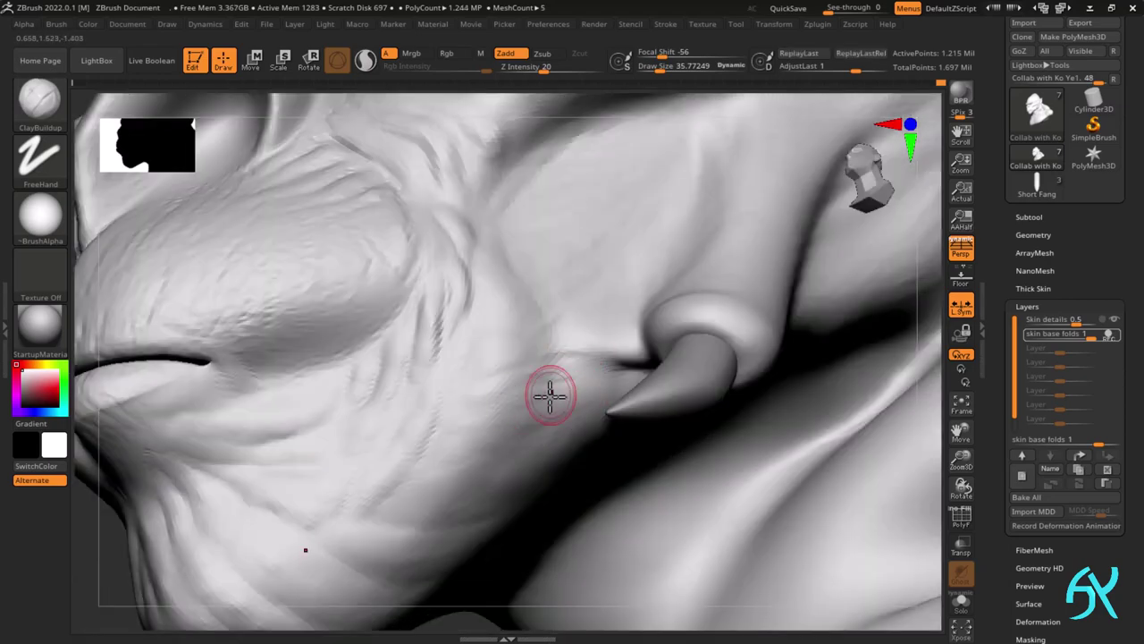
drag(548, 393, 617, 367)
- Reduce the draw size to about 23 and refine the folds running down the side of the chin
mouse_move(610, 369)
right_down()
mouse_move(631, 356)
mouse_move(607, 345)
mouse_move(656, 302)
mouse_move(656, 281)
mouse_move(806, 304)
right_up()
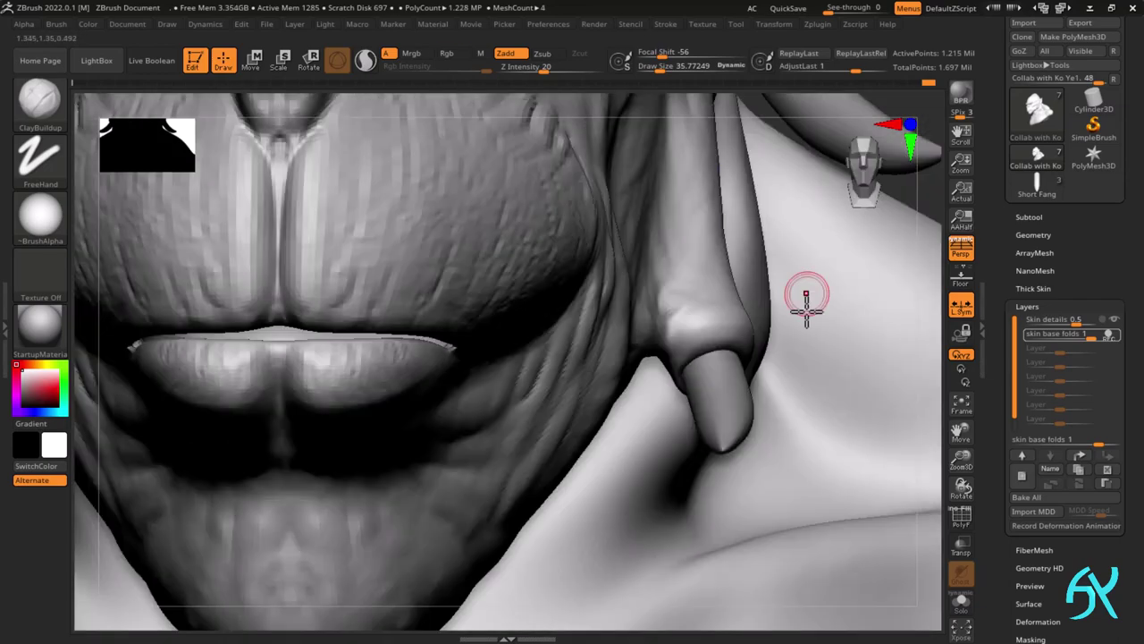
mouse_move(707, 286)
right_down()
mouse_move(743, 327)
mouse_move(658, 414)
mouse_move(659, 453)
mouse_move(690, 444)
mouse_move(450, 463)
mouse_move(465, 482)
mouse_move(613, 365)
mouse_move(509, 473)
mouse_move(602, 521)
right_up()
mouse_move(659, 483)
right_down()
mouse_move(411, 517)
mouse_move(384, 483)
right_up()
key(s)
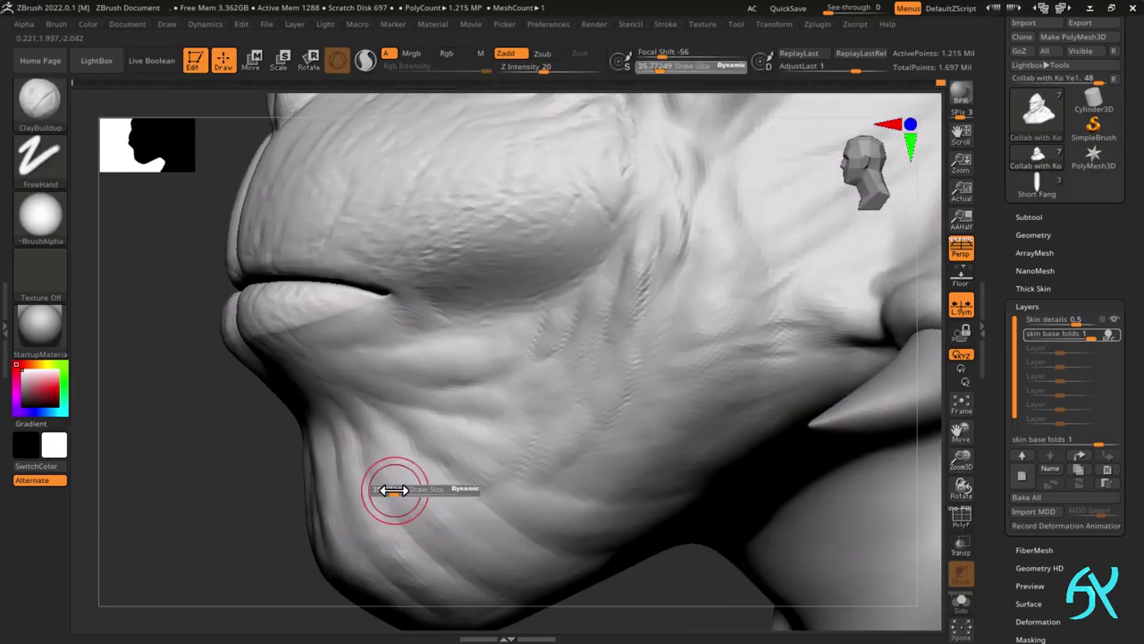
drag(396, 489, 390, 483)
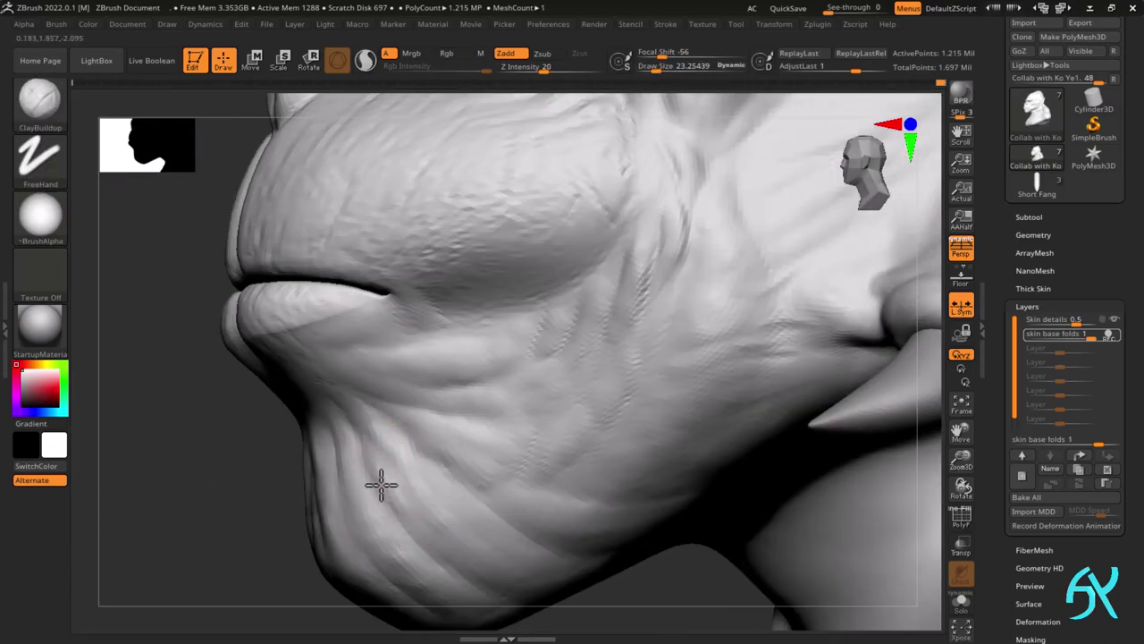
right_drag(442, 536, 585, 381)
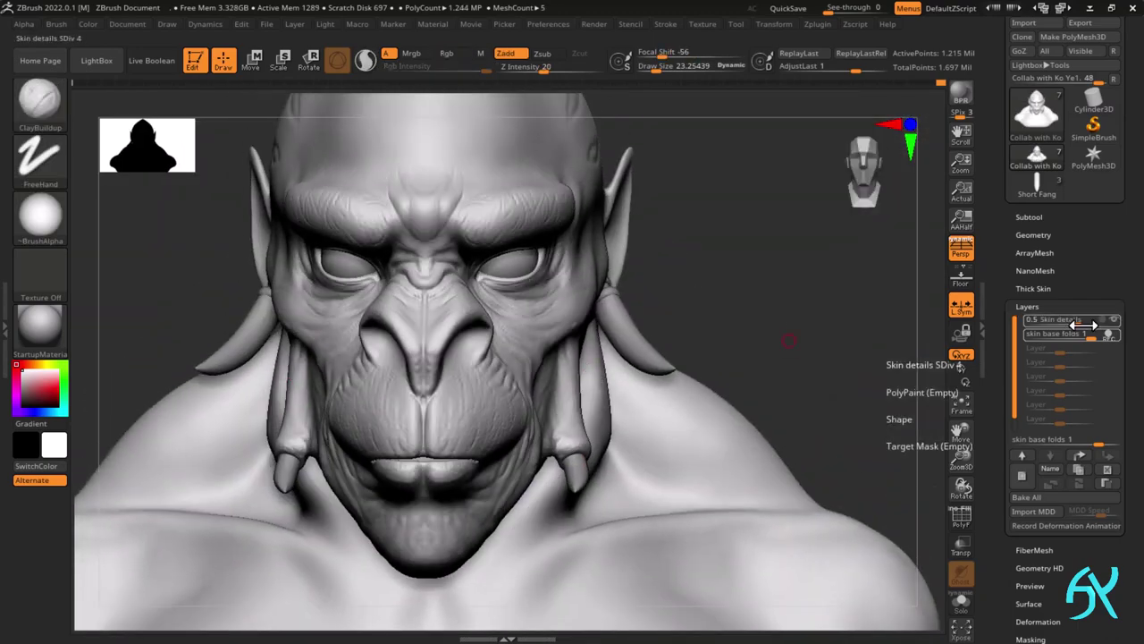
- Raise the Skin details layer intensity to 0.75 and make skin base folds the active layer again
drag(1085, 324, 1111, 327)
right_drag(769, 447, 609, 461)
drag(1086, 325, 1084, 325)
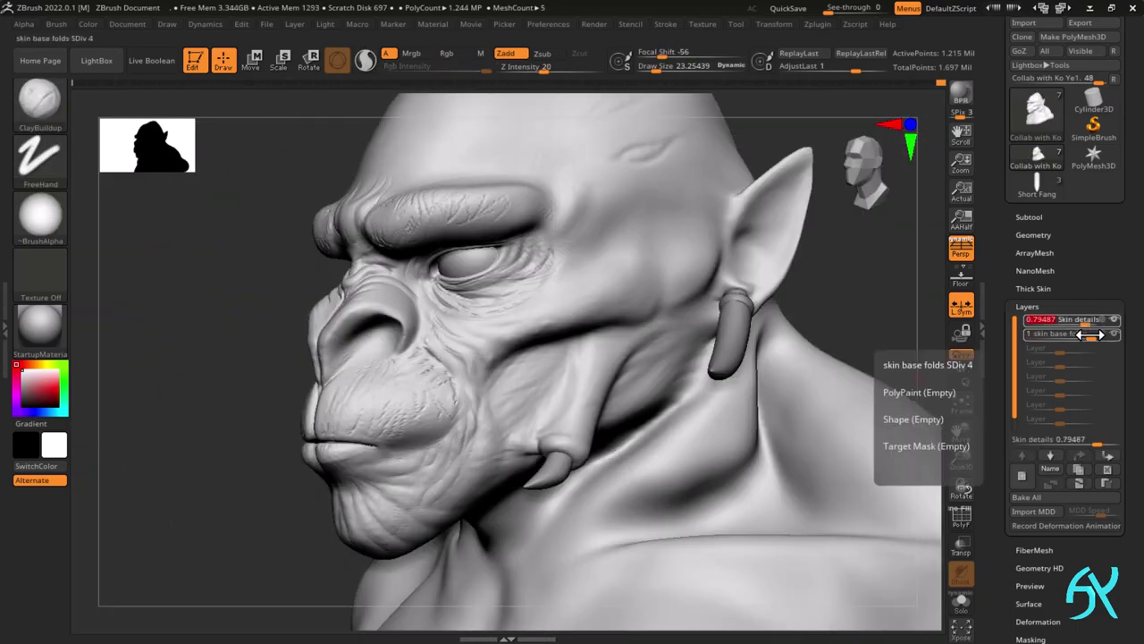
click(1086, 332)
- Switch to DamStandard and carve fine wrinkles over the chin and around the mouth at a draw size of about 81
key(b)
key(d)
key(s)
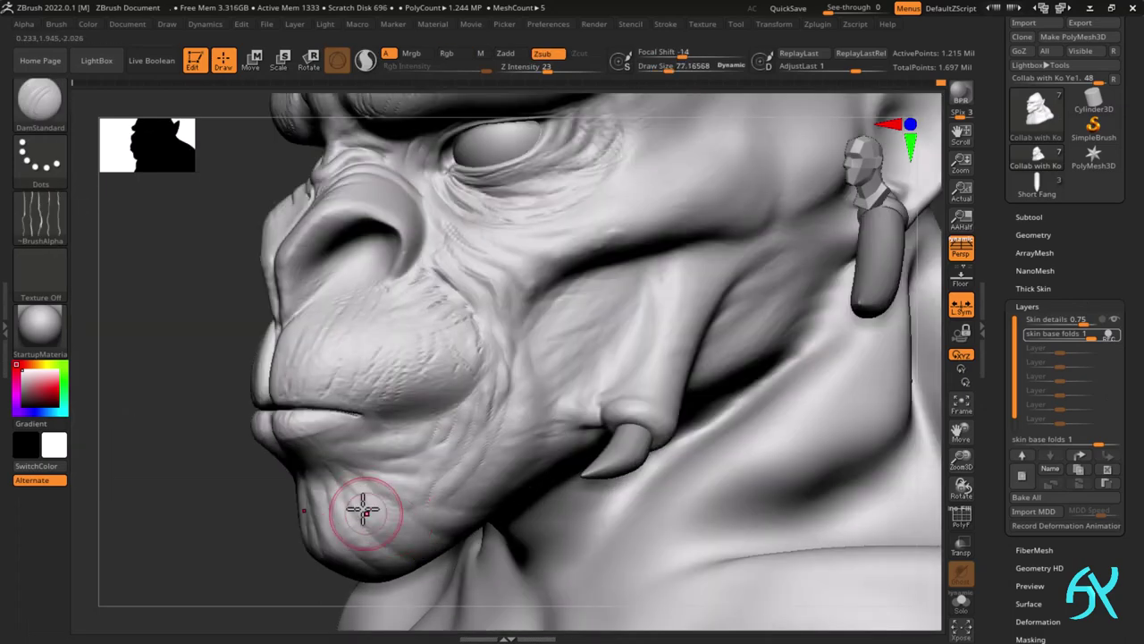
right_drag(363, 509, 343, 434)
drag(337, 426, 345, 448)
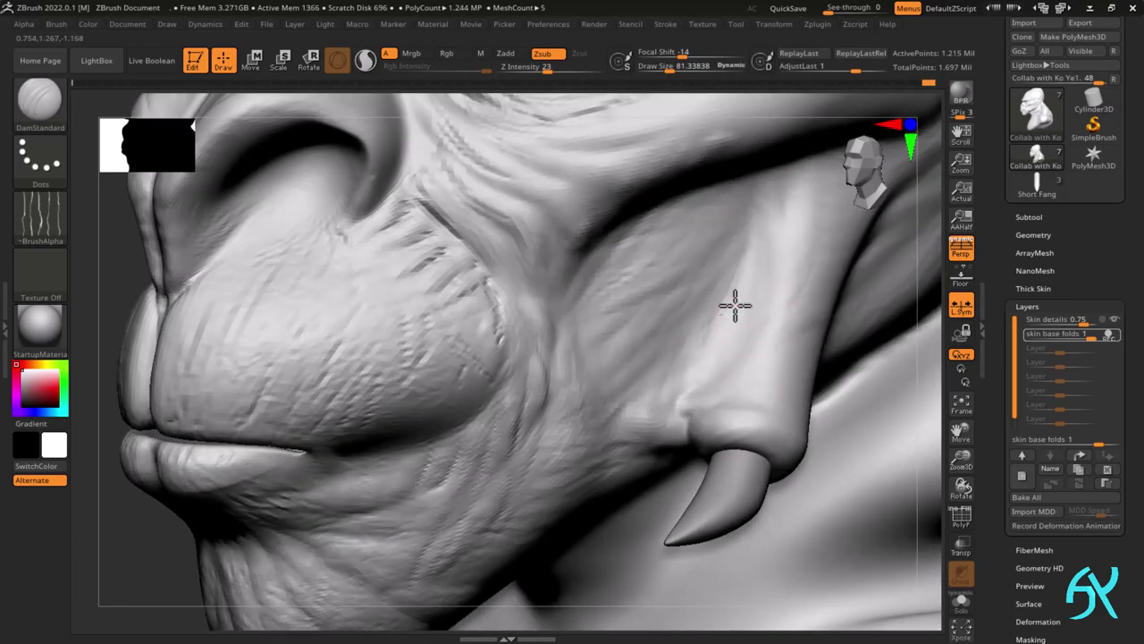
- Carve wrinkles along the hanging cheek flap and below the cheekbone with DamStandard, raising Z Intensity to 49
drag(762, 238, 709, 353)
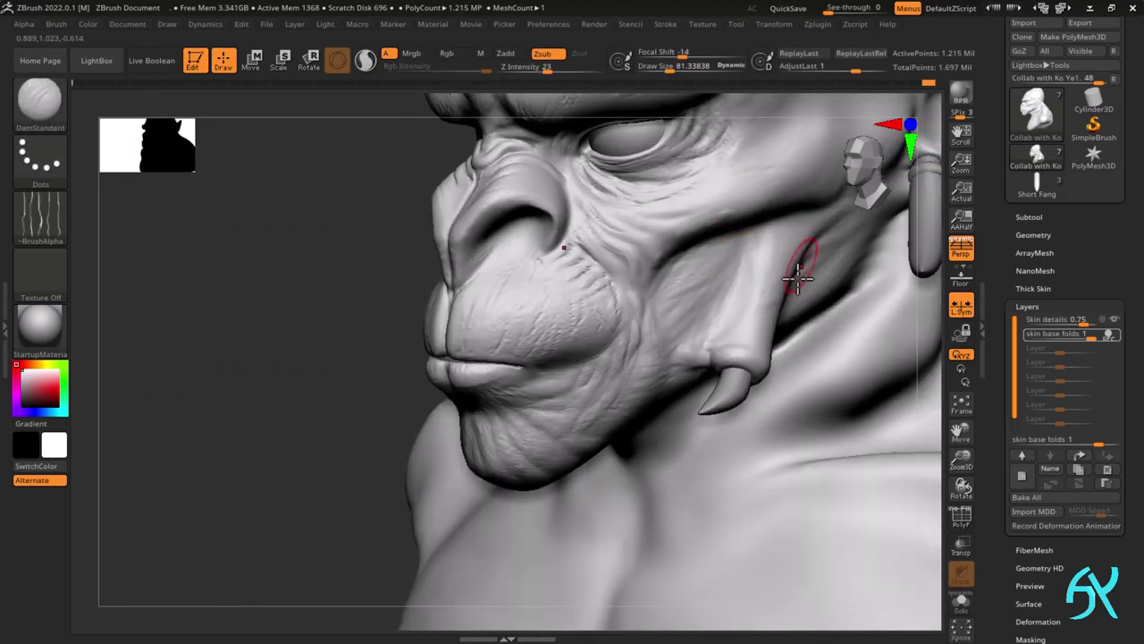
scroll(519, 343, up, 6)
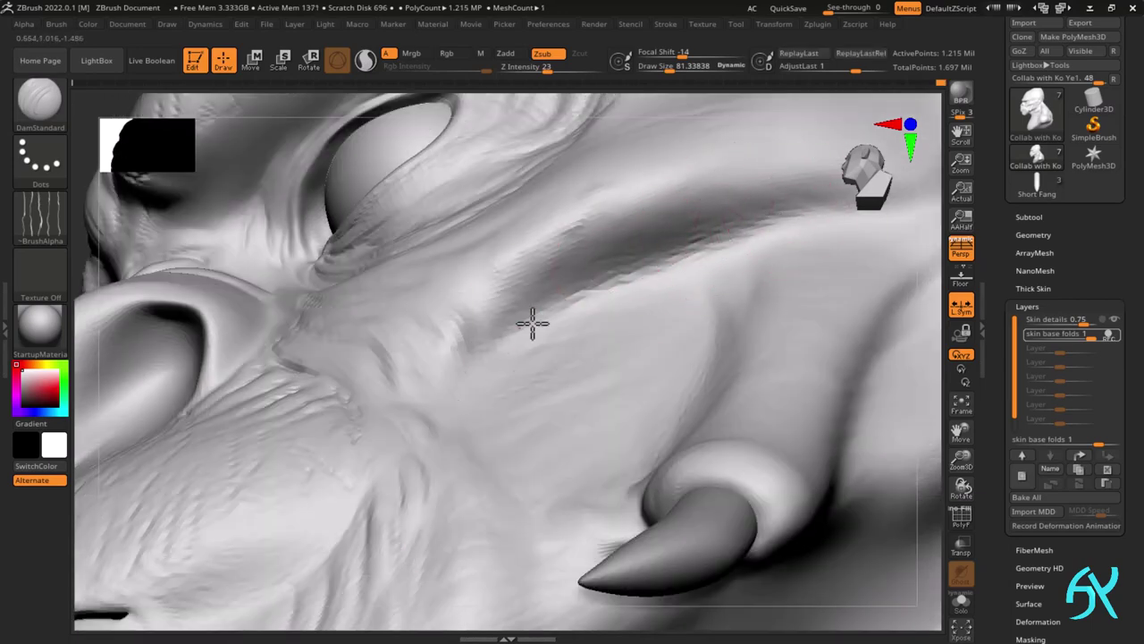
drag(534, 68, 561, 68)
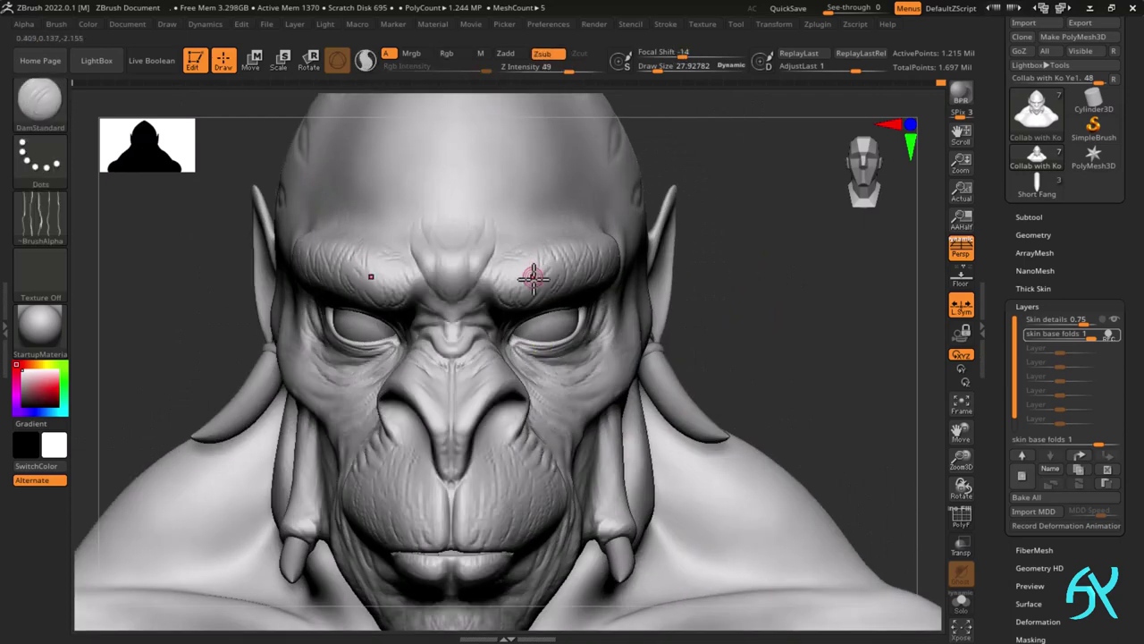
- Lower the Skin details intensity to about 0.41 and build vertical folds along the brow ridge with ClayBuildup at draw size 28
click(1064, 320)
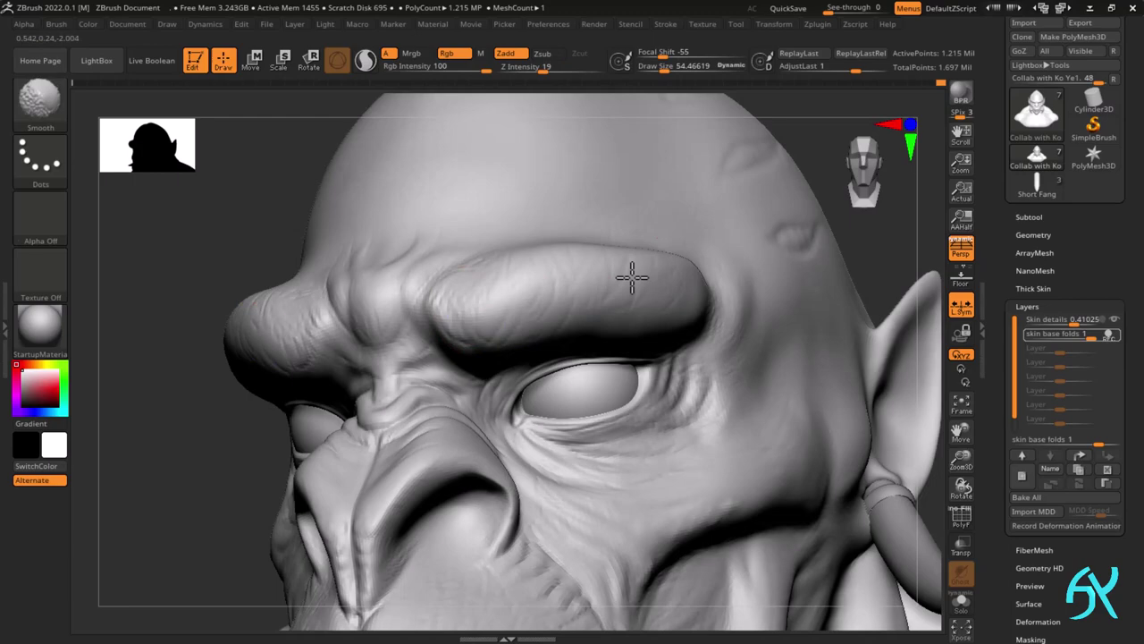
key(b)
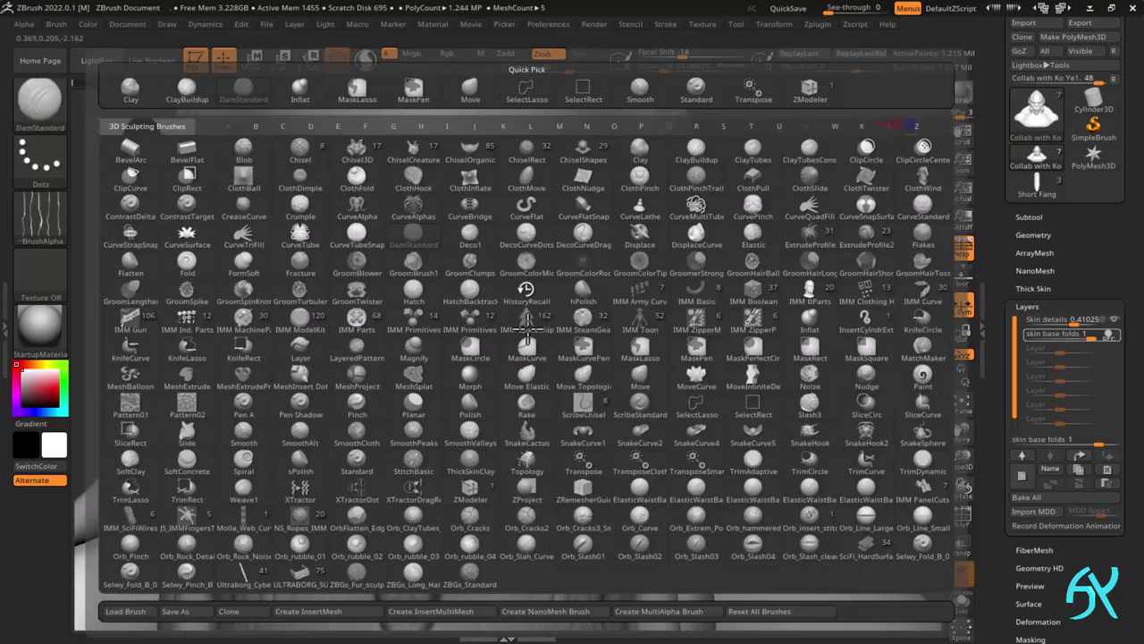
key(c)
key(b)
key(s)
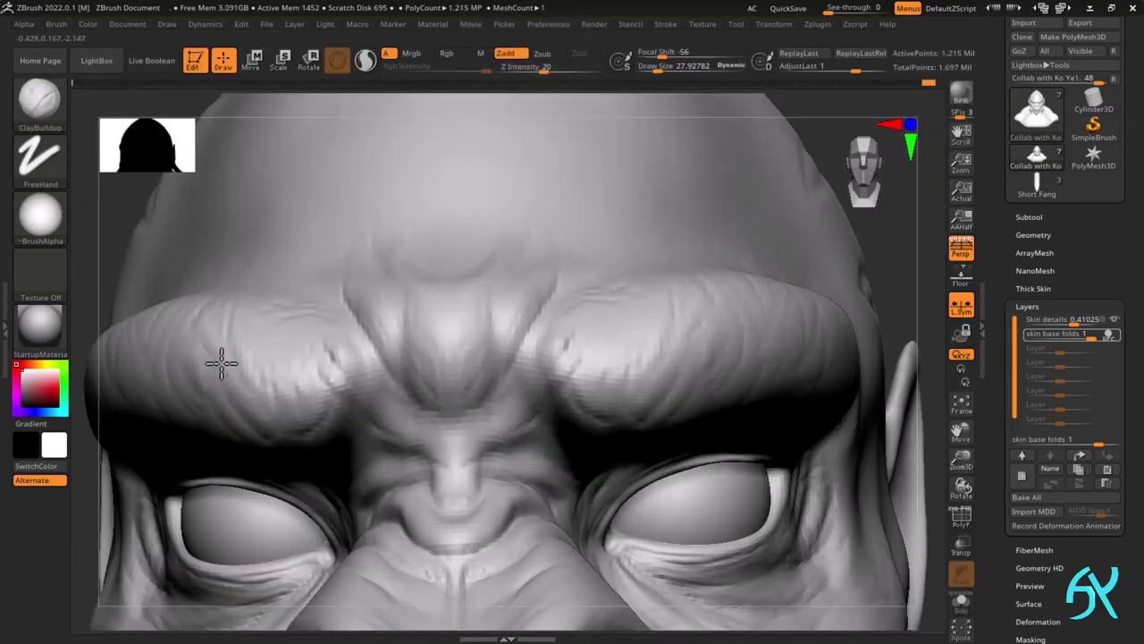
mouse_move(222, 363)
right_down()
mouse_move(685, 372)
mouse_move(551, 331)
mouse_move(518, 334)
mouse_move(500, 357)
mouse_move(536, 366)
right_up()
right_drag(497, 413, 536, 340)
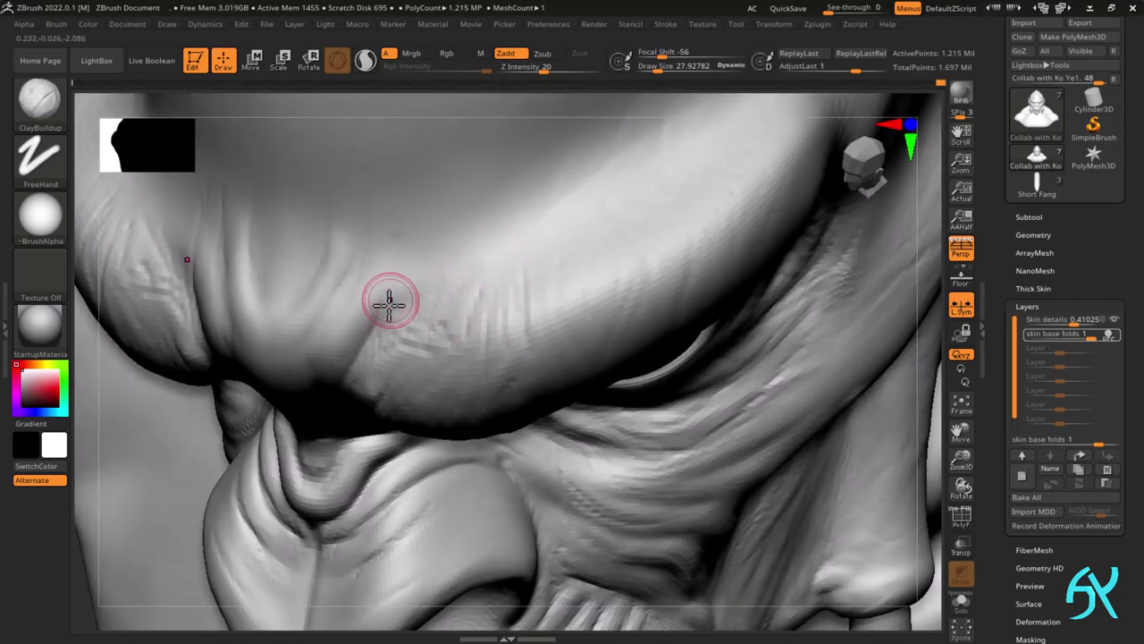
right_drag(389, 304, 405, 275)
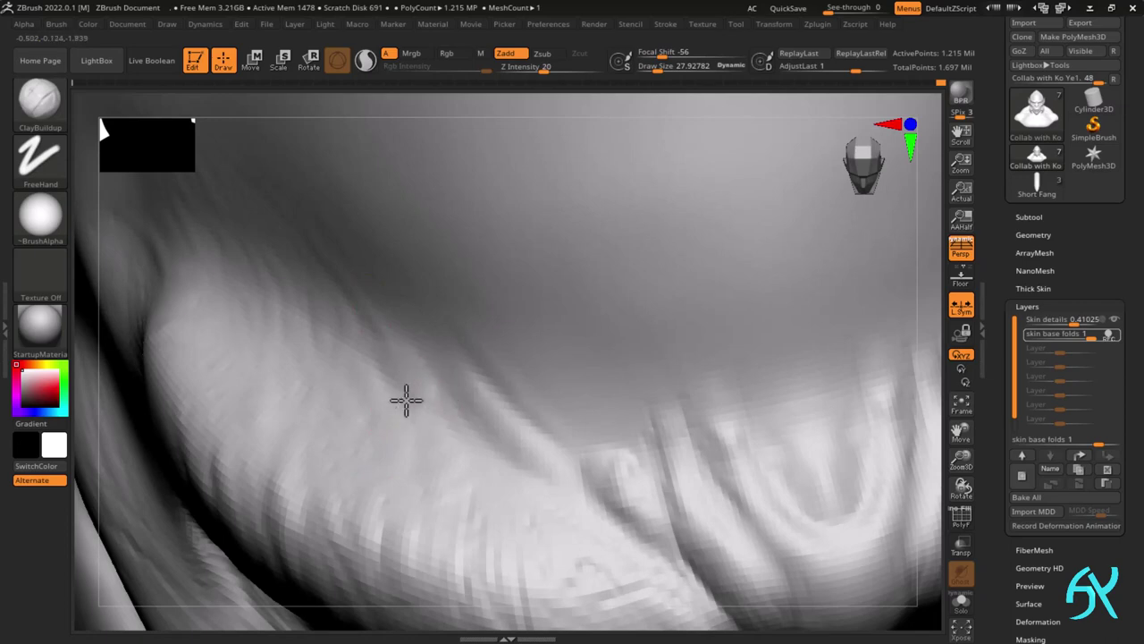
- Build up folds running from the upper edge of the brow ridge into the forehead
drag(406, 400, 373, 304)
drag(376, 414, 348, 387)
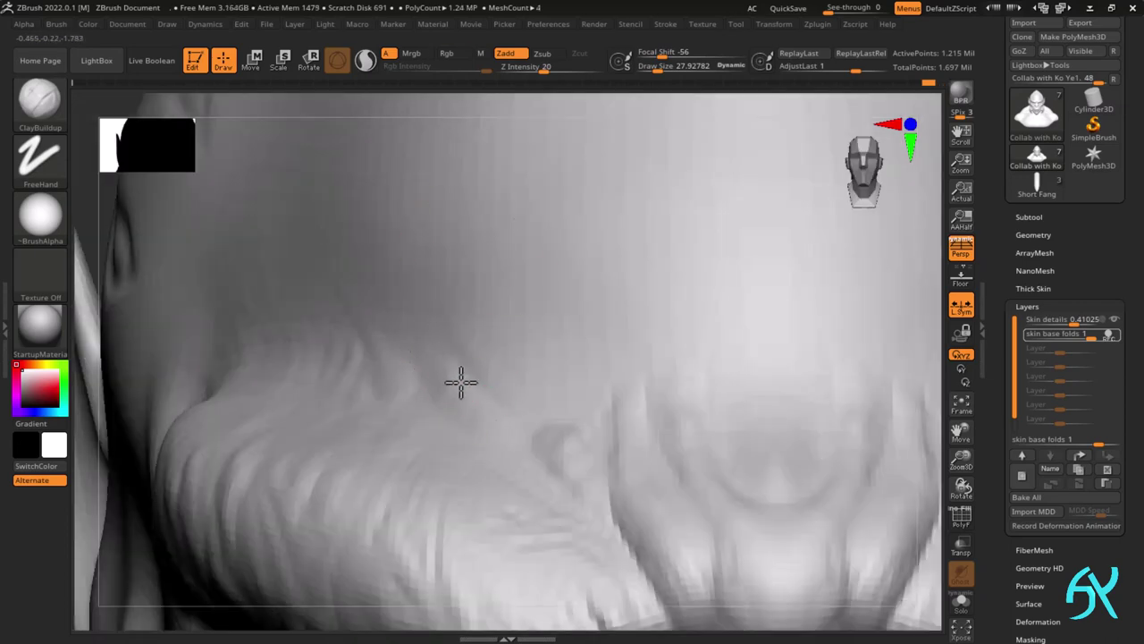
drag(460, 378, 409, 327)
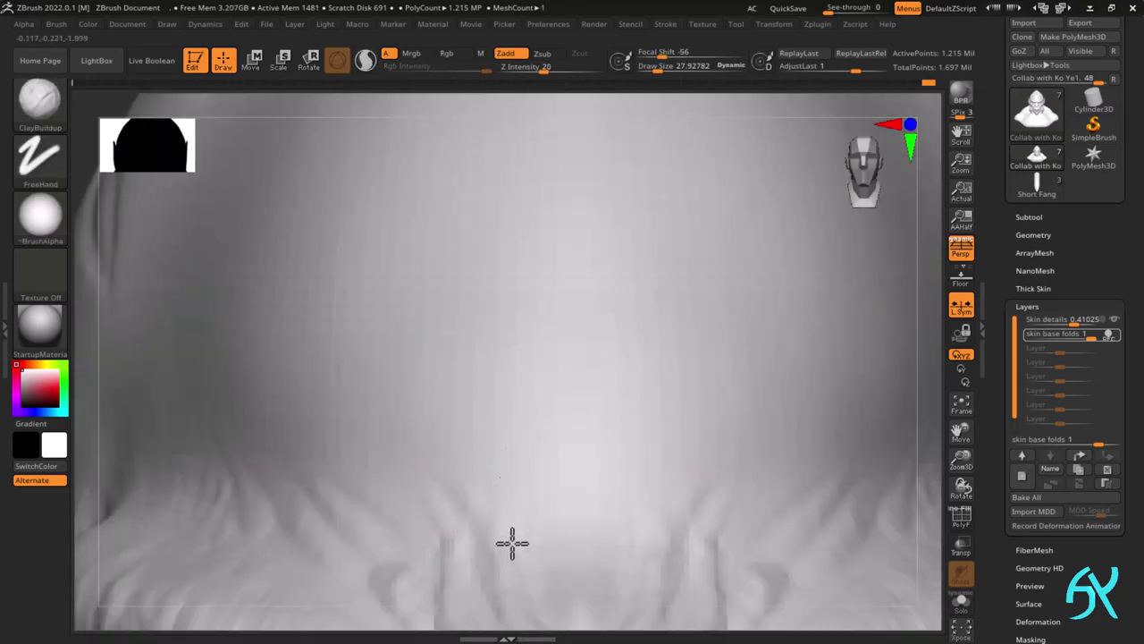
- Build up slanted folds above the inner brow, blending the area between the brows into the lower forehead
alt+right_drag(491, 379, 560, 334)
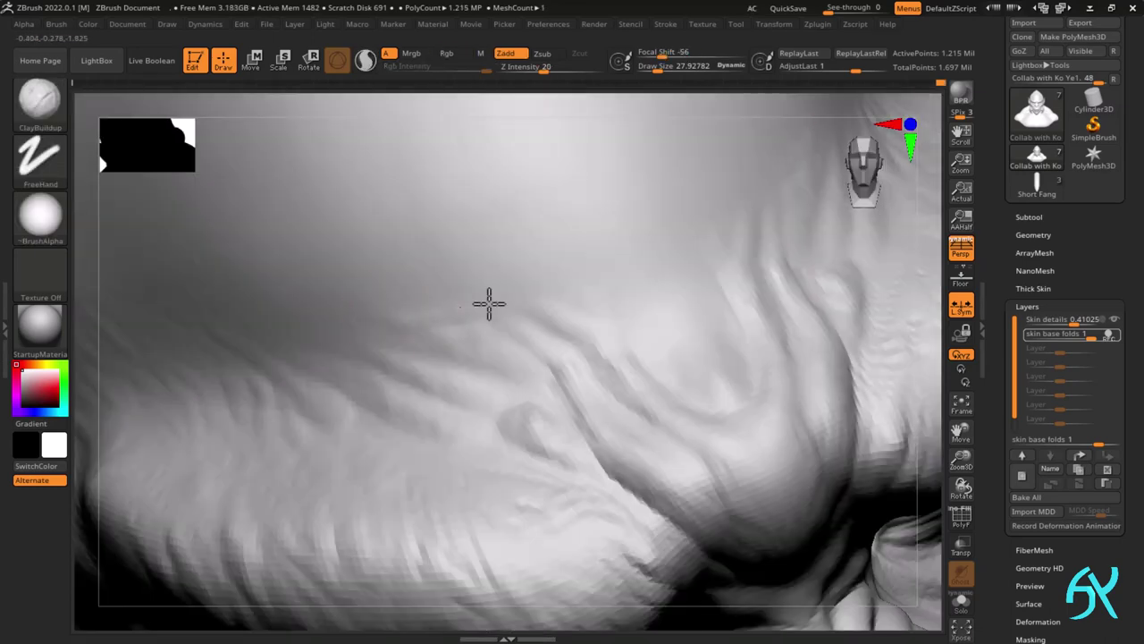
drag(531, 367, 406, 334)
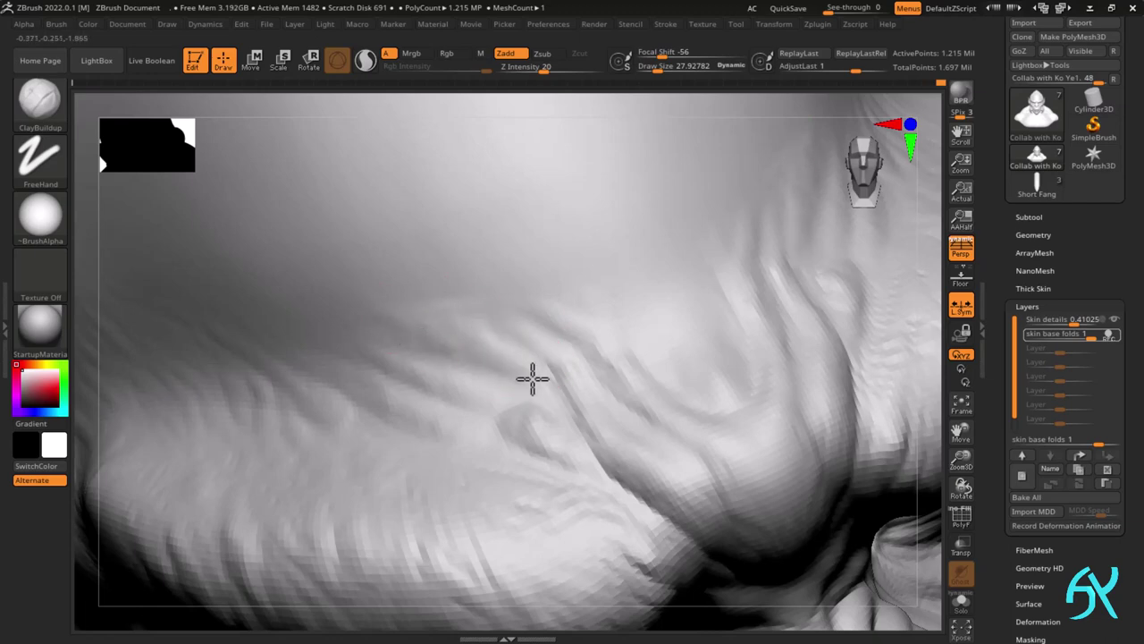
right_drag(429, 341, 595, 317)
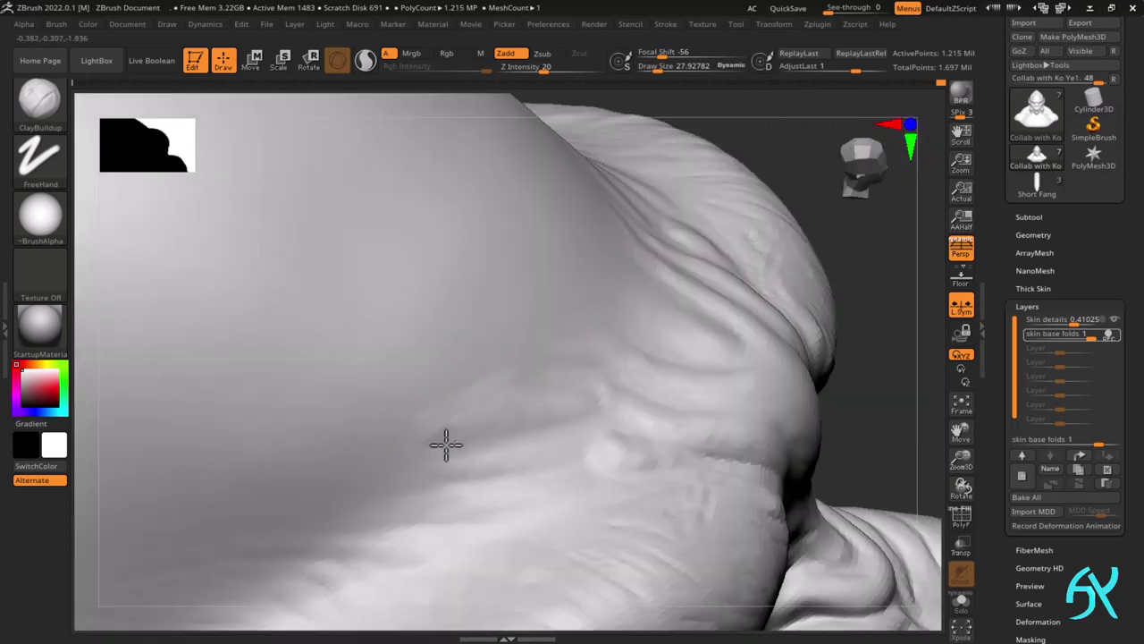
right_drag(500, 380, 704, 352)
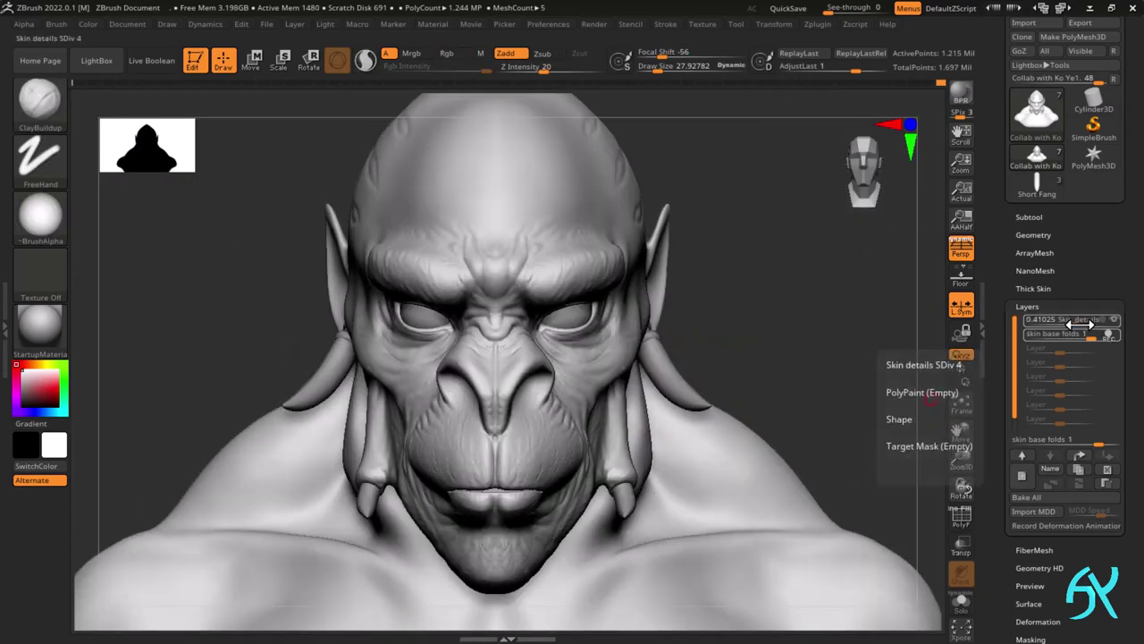
- Raise the Skin details layer intensity to 0.85 and enlarge the ClayBuildup draw size to about 69 for the brow and lower forehead
mouse_move(1069, 323)
mouse_down()
mouse_move(1098, 326)
mouse_move(1084, 336)
mouse_up()
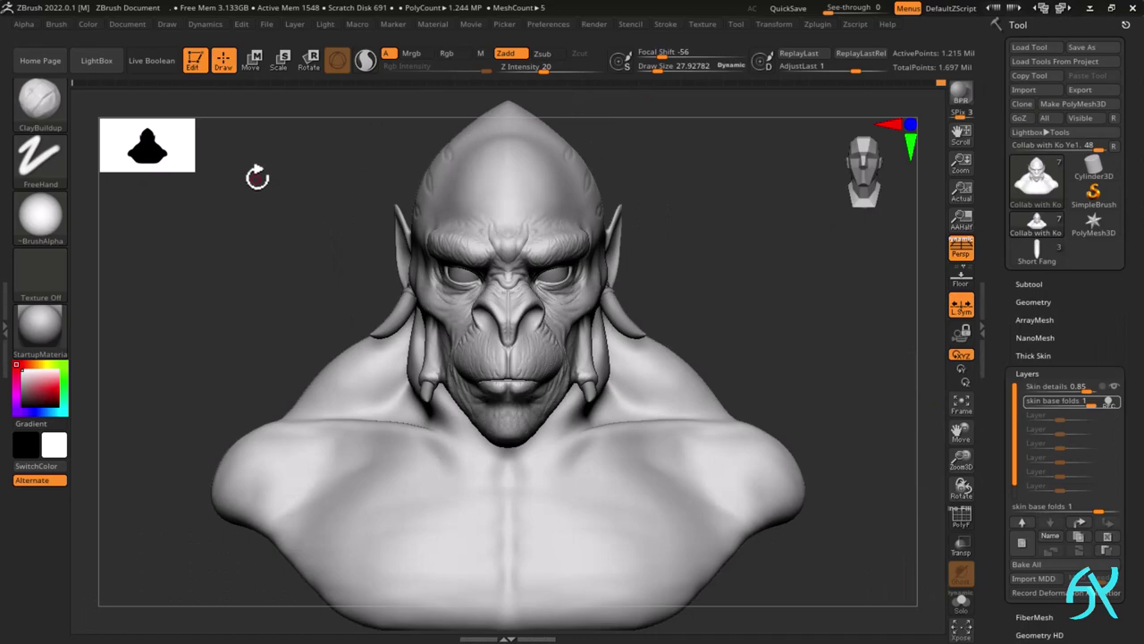
right_drag(862, 261, 577, 385)
mouse_move(621, 258)
right_down()
mouse_move(626, 289)
mouse_move(537, 352)
mouse_move(472, 365)
mouse_move(540, 388)
right_up()
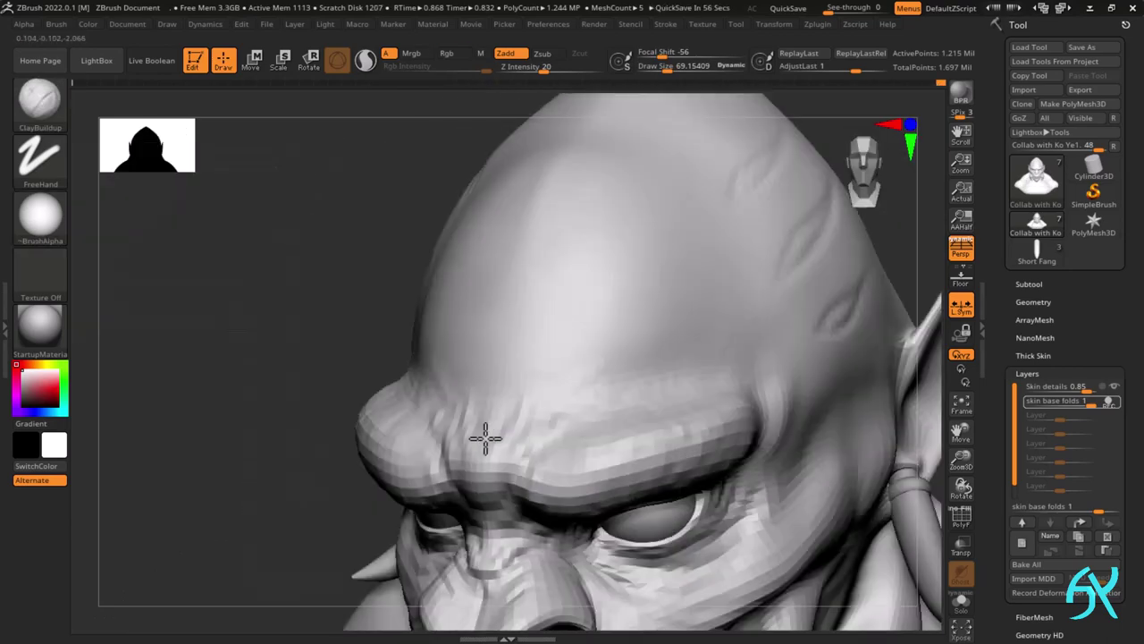
mouse_move(485, 439)
right_down()
mouse_move(616, 343)
mouse_move(607, 382)
right_up()
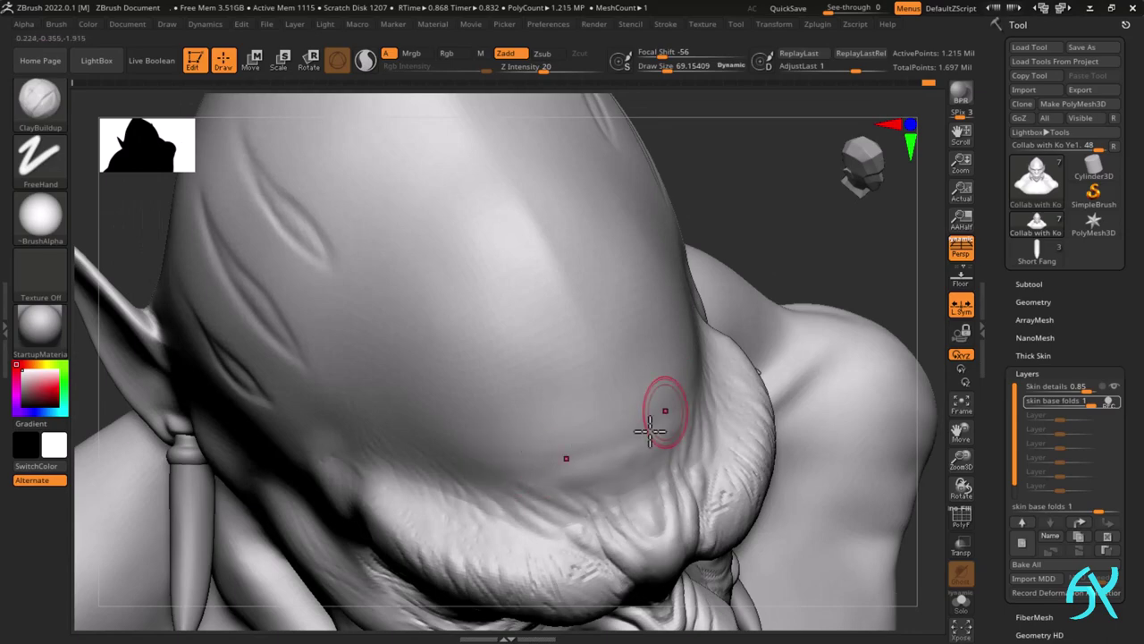
mouse_move(650, 432)
right_down()
mouse_move(381, 412)
mouse_move(401, 396)
right_up()
key(ctrl)
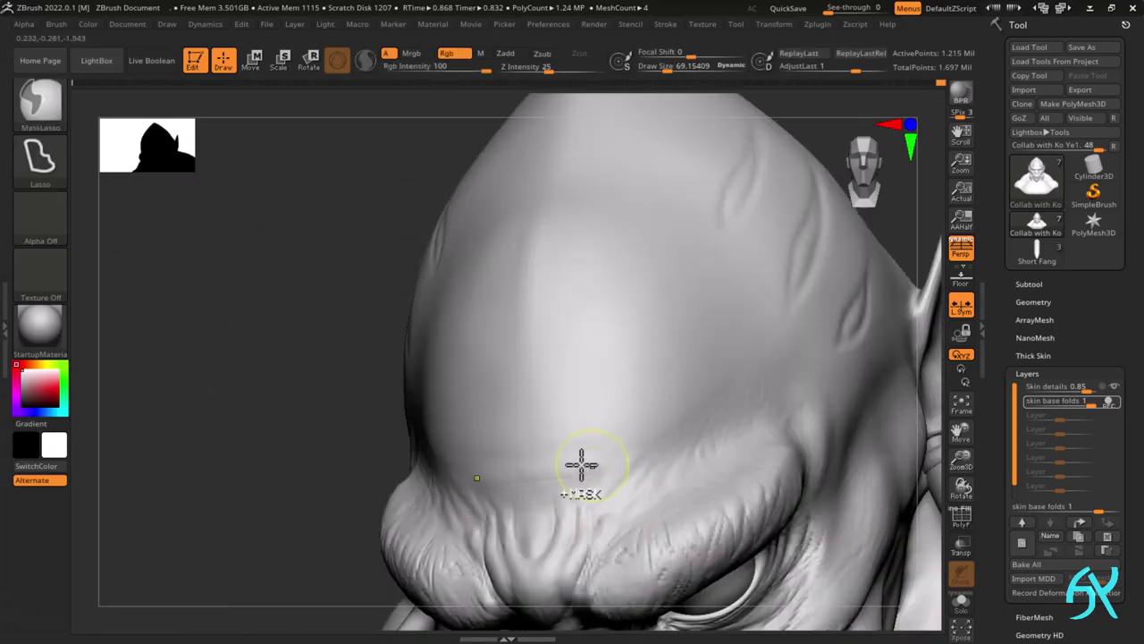
- Carve faint horizontal wrinkles across the lower forehead with DamStandard at Z Intensity 14 and draw size about 289
mouse_move(628, 455)
right_down()
mouse_move(629, 477)
mouse_move(506, 417)
right_up()
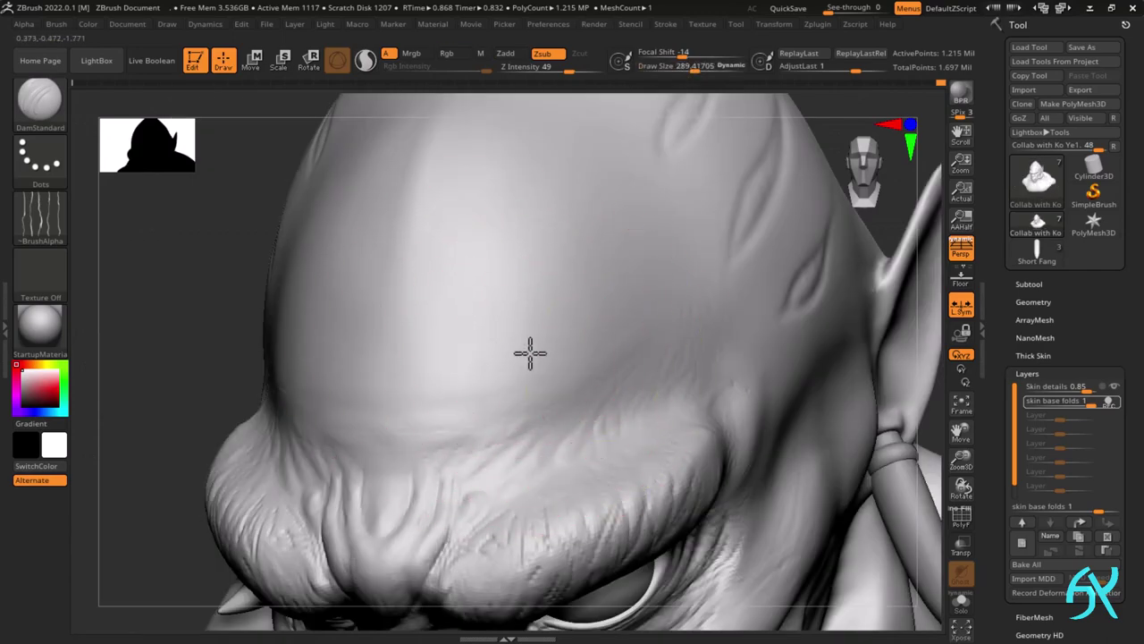
drag(560, 69, 537, 70)
mouse_move(200, 384)
right_down()
mouse_move(186, 473)
mouse_move(304, 415)
right_up()
mouse_move(378, 388)
right_down()
mouse_move(363, 419)
mouse_move(437, 330)
mouse_move(570, 381)
mouse_move(587, 289)
mouse_move(626, 232)
mouse_move(603, 336)
right_up()
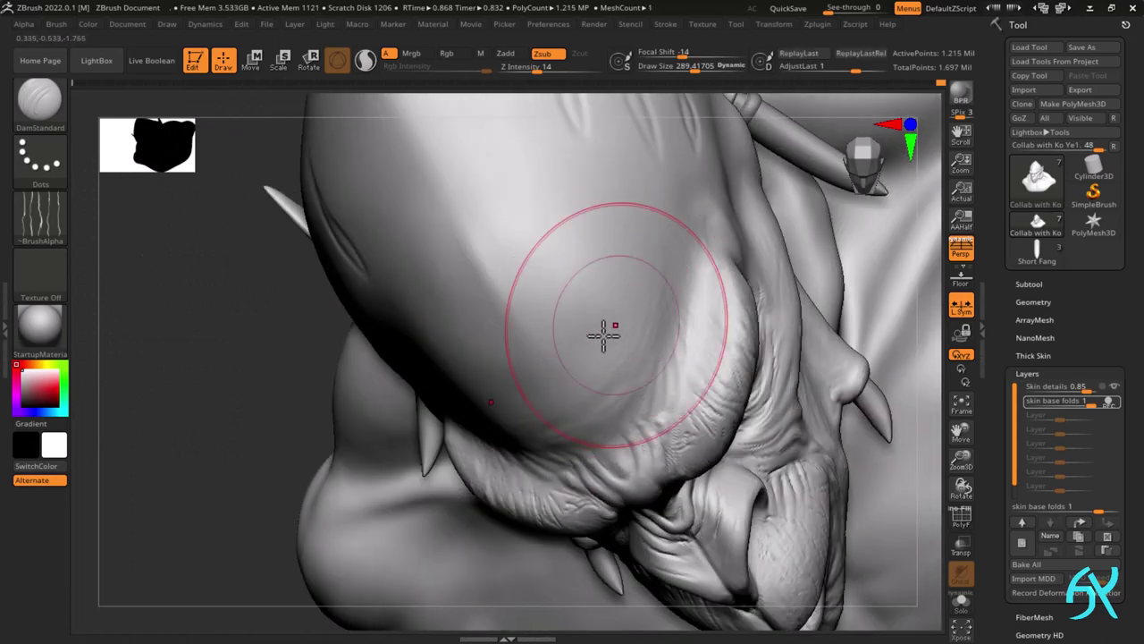
mouse_move(599, 388)
right_down()
mouse_move(614, 319)
mouse_move(595, 299)
mouse_move(511, 332)
mouse_move(535, 239)
right_up()
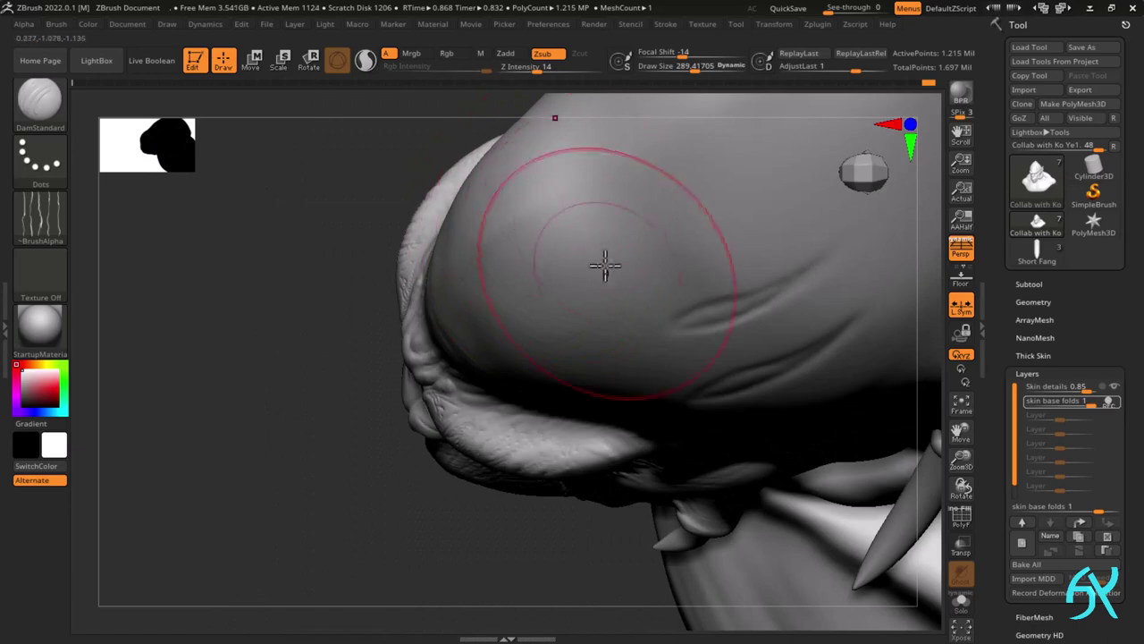
mouse_move(605, 265)
right_down()
mouse_move(575, 250)
mouse_move(620, 220)
mouse_move(526, 404)
mouse_move(513, 330)
mouse_move(542, 360)
right_up()
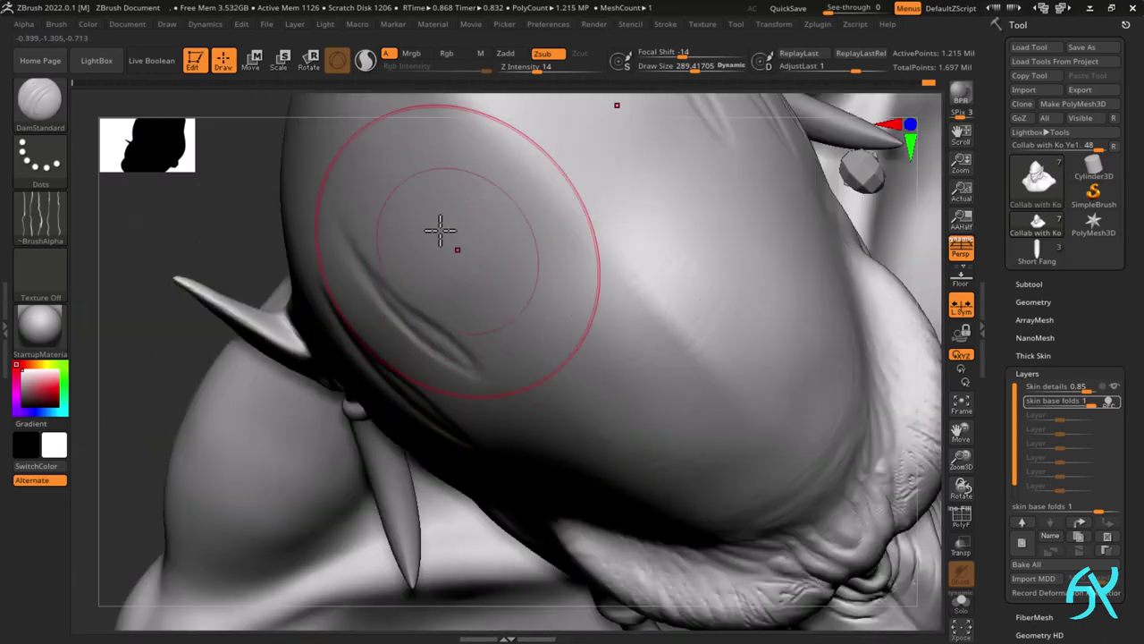
- Add faint wrinkles to the upper forehead above the side slits with the draw size reduced to about 229
drag(517, 214, 565, 281)
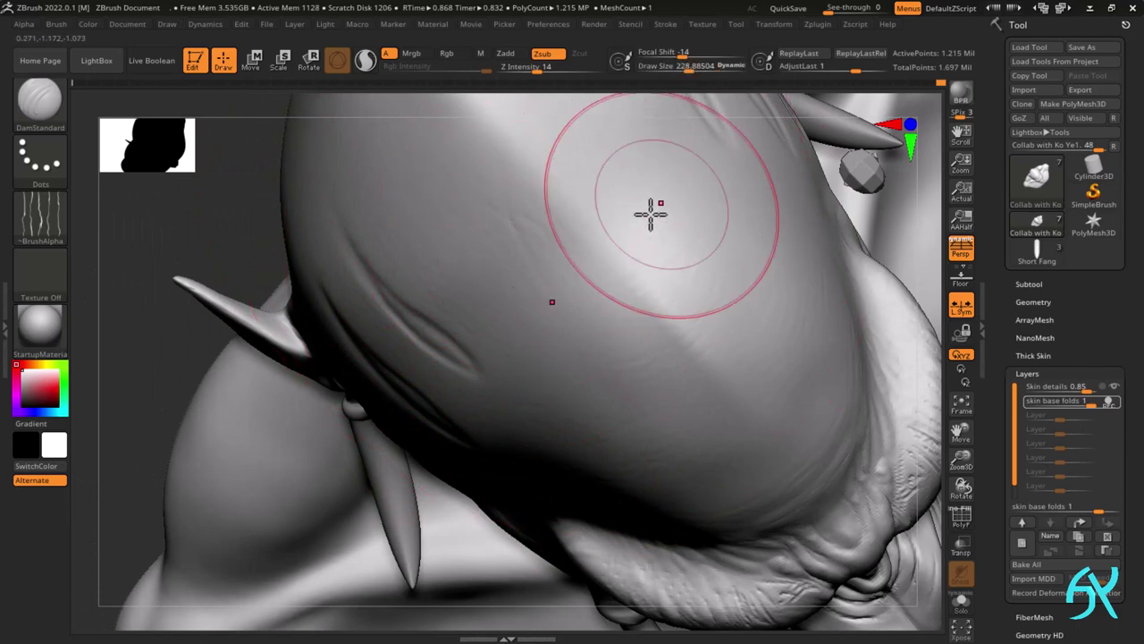
mouse_move(503, 316)
right_down()
mouse_move(644, 248)
mouse_move(495, 370)
mouse_move(809, 374)
right_up()
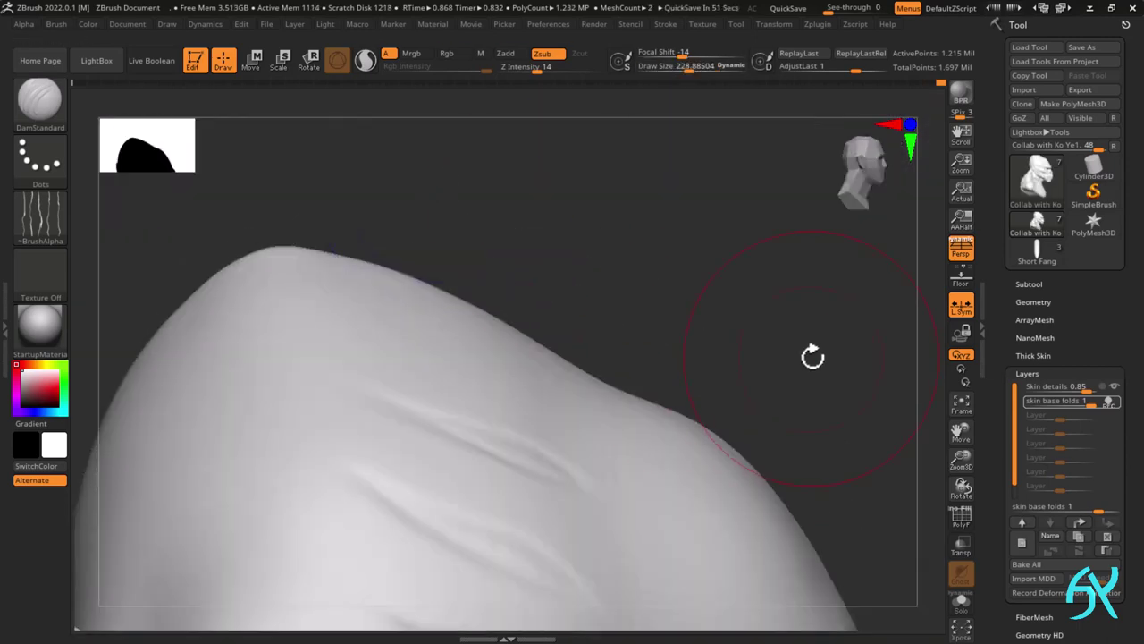
mouse_move(813, 357)
right_down()
mouse_move(585, 179)
mouse_move(641, 197)
mouse_move(641, 327)
mouse_move(674, 285)
mouse_move(623, 326)
mouse_move(600, 396)
mouse_move(533, 385)
right_up()
- Reduce the draw size to about 195 and carve fine wrinkles around and between the slits on the side of the skull
key(s)
drag(533, 385, 522, 384)
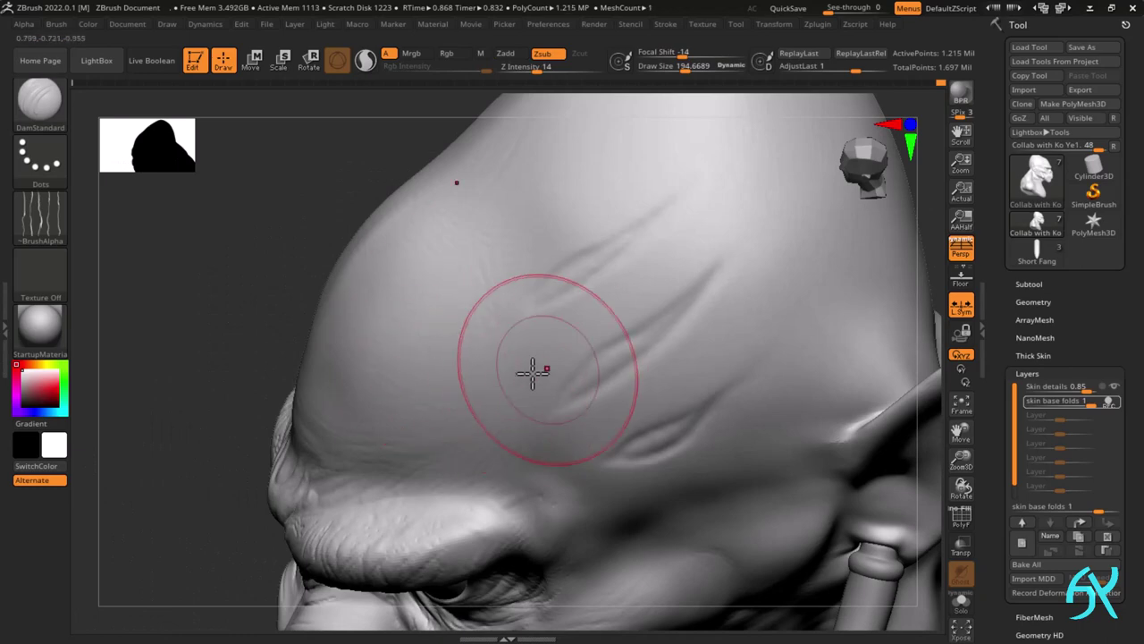
mouse_move(531, 373)
right_down()
mouse_move(497, 414)
mouse_move(522, 417)
mouse_move(473, 288)
right_up()
drag(617, 281, 520, 380)
drag(600, 364, 646, 345)
right_drag(628, 327, 655, 265)
mouse_move(625, 312)
mouse_down()
mouse_move(739, 255)
mouse_move(688, 299)
mouse_move(698, 312)
mouse_move(566, 457)
mouse_up()
mouse_move(570, 396)
right_down()
mouse_move(549, 501)
mouse_move(600, 447)
mouse_move(582, 455)
right_up()
drag(582, 455, 592, 476)
right_drag(593, 476, 713, 337)
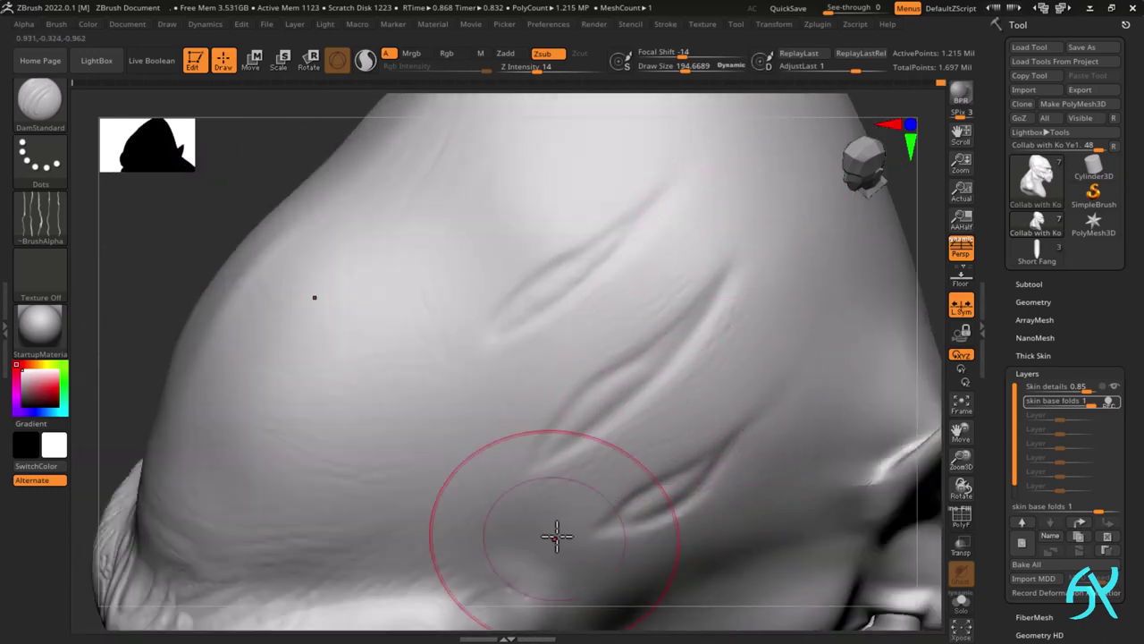
- Continue the fine wrinkles around the lowest slit and up along the slits toward the side of the forehead
right_drag(519, 564, 526, 480)
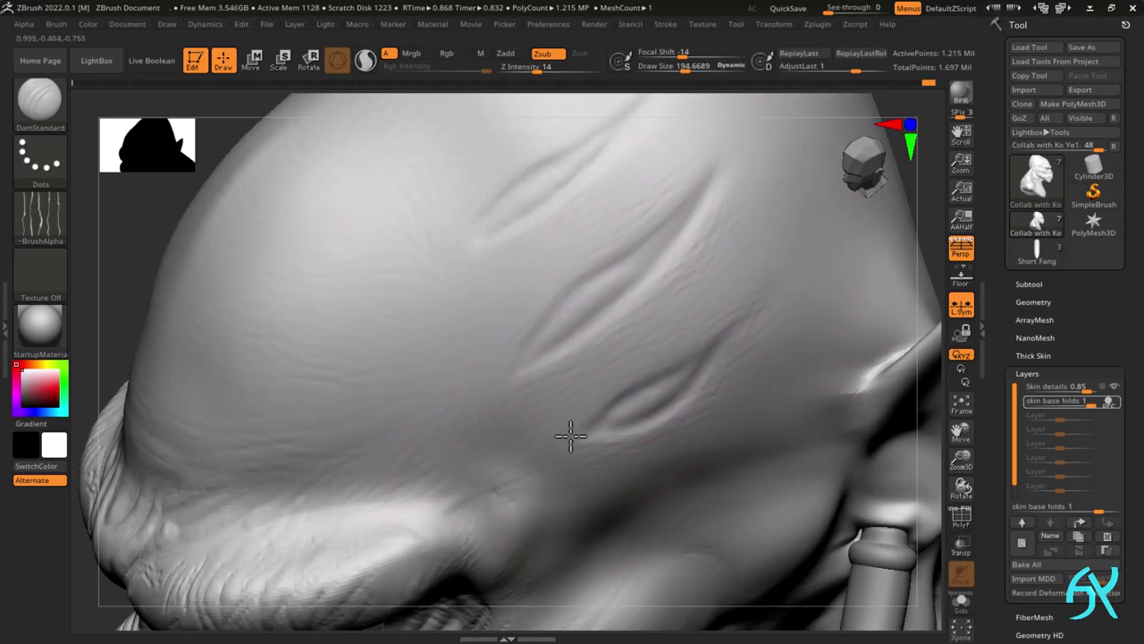
right_drag(644, 433, 483, 337)
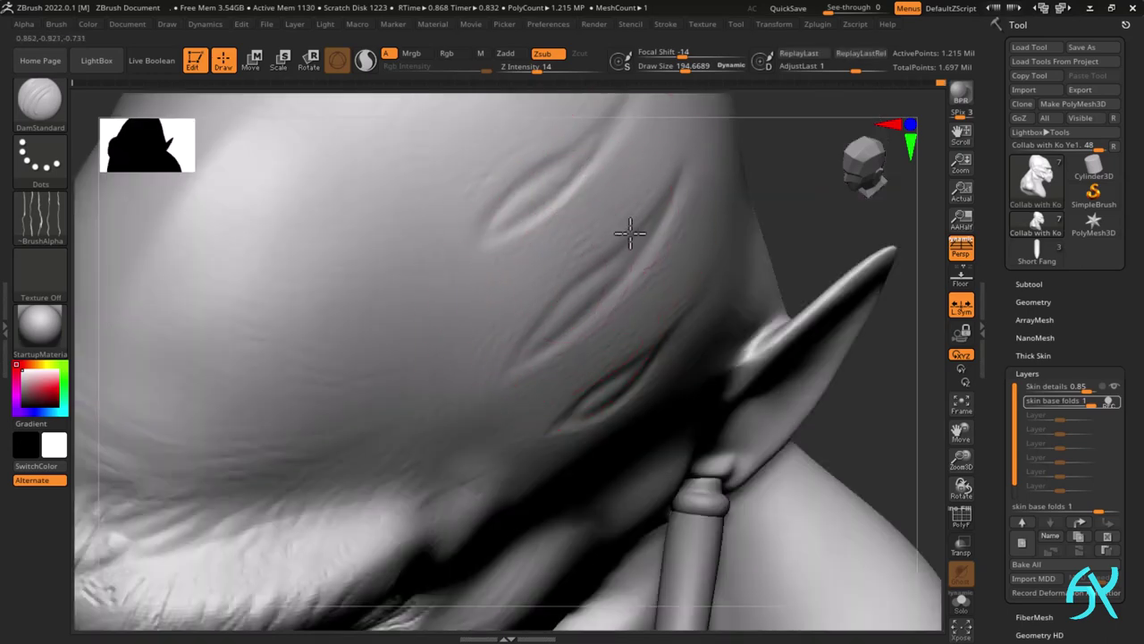
alt+right_drag(669, 198, 598, 304)
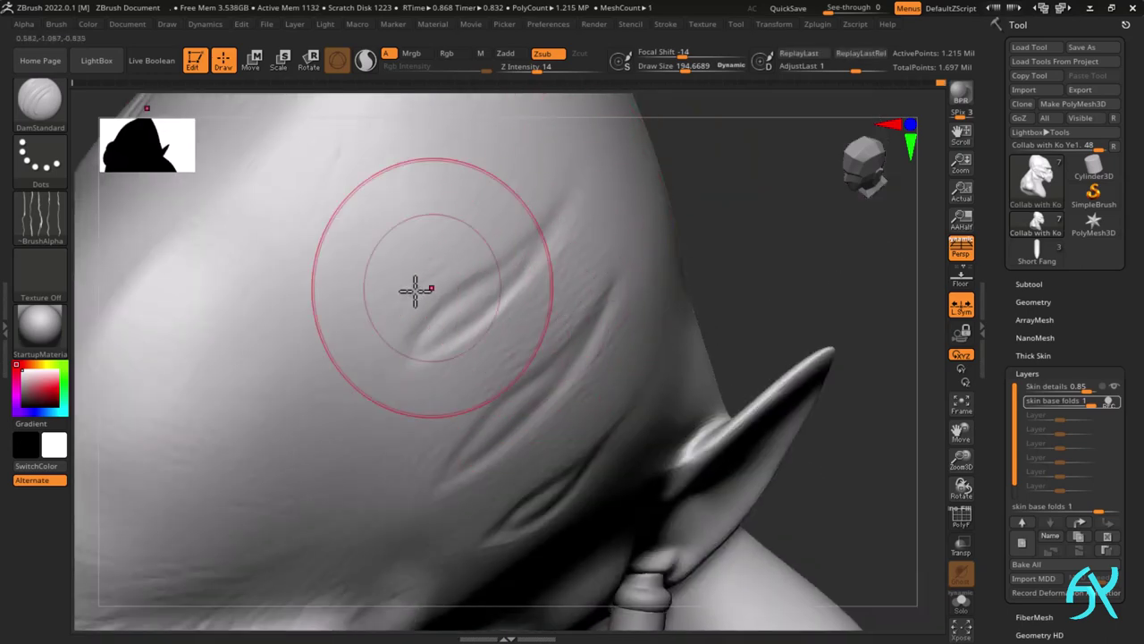
mouse_move(586, 175)
right_down()
mouse_move(556, 176)
mouse_move(460, 373)
mouse_move(621, 266)
mouse_move(490, 291)
right_up()
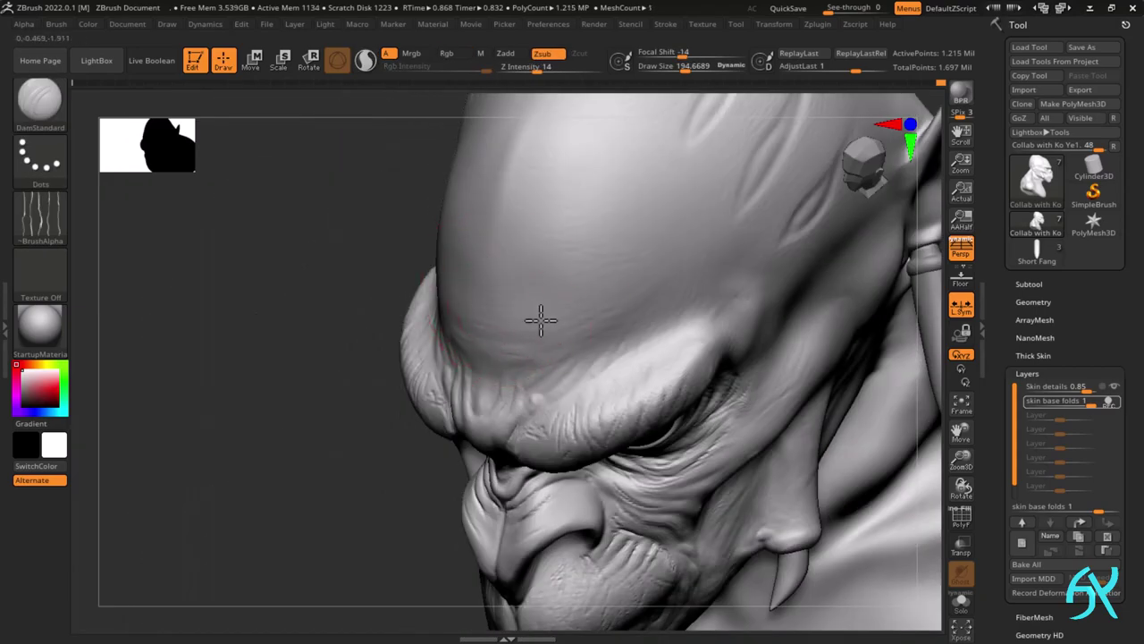
- Enlarge the draw size to about 297 and carve horizontal wrinkles across the forehead above the brow ridge
mouse_move(651, 267)
right_down()
mouse_move(705, 286)
mouse_move(402, 283)
mouse_move(567, 291)
right_up()
drag(556, 270, 596, 271)
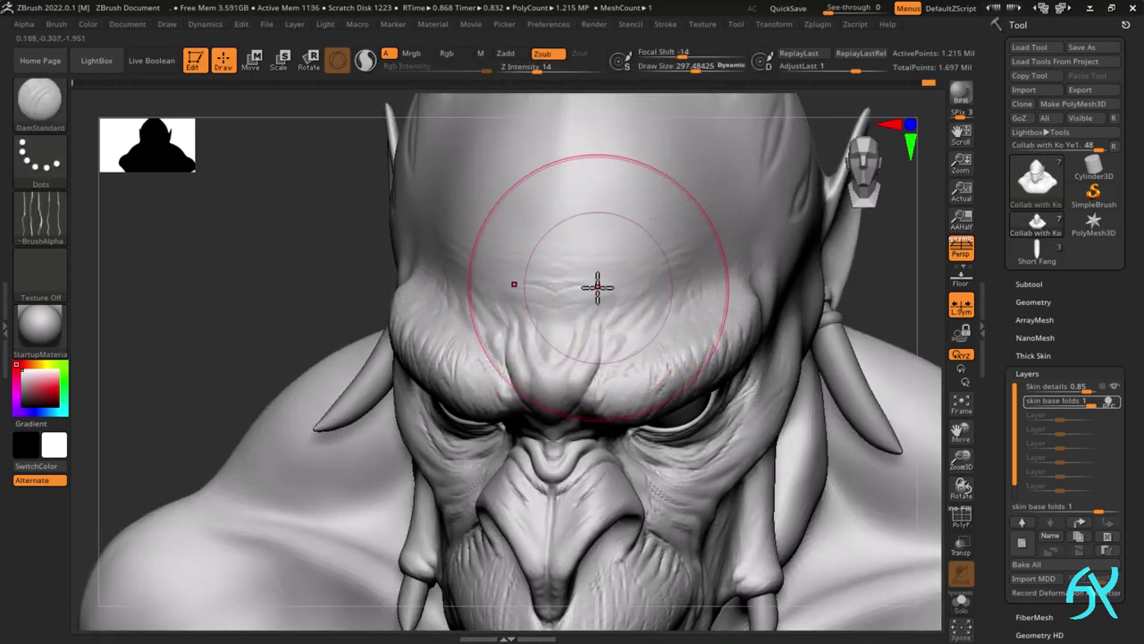
mouse_move(598, 287)
ctrl+right_down()
mouse_move(718, 225)
mouse_move(562, 307)
ctrl+right_up()
drag(539, 310, 607, 295)
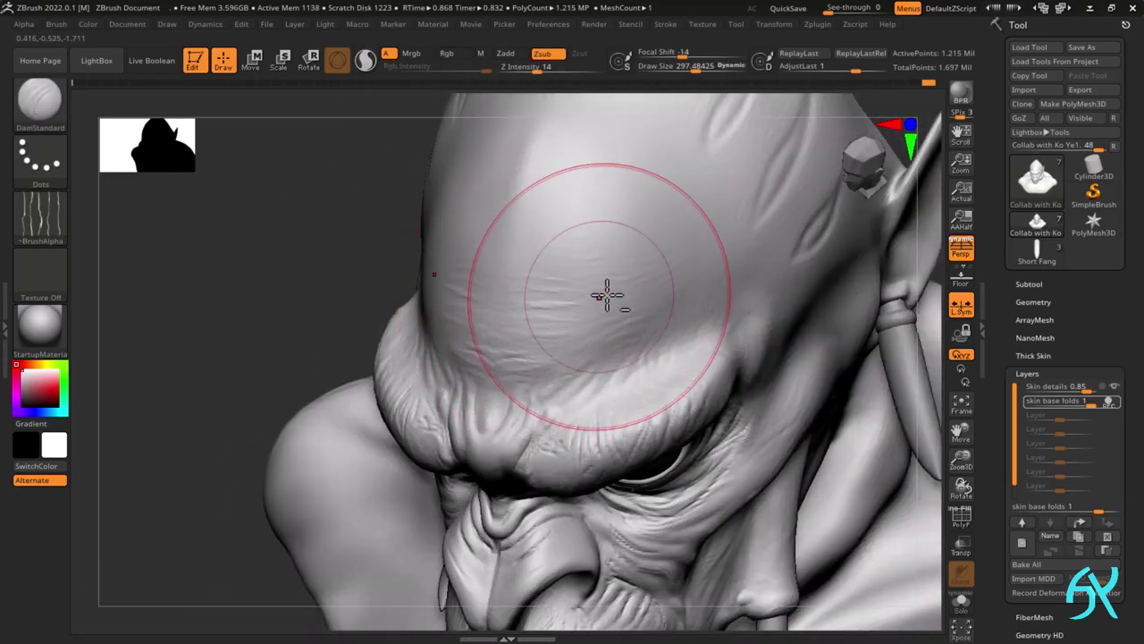
mouse_move(554, 234)
right_down()
mouse_move(635, 255)
mouse_move(619, 238)
right_up()
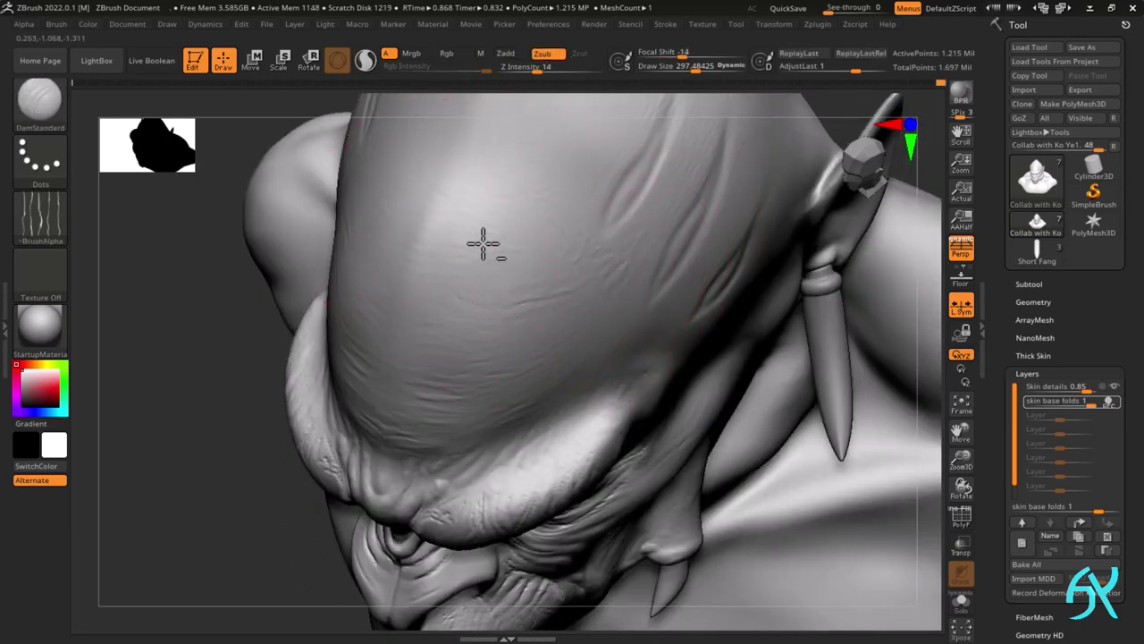
- Carve fine wrinkles over the top of the head on both sides of the crown ridge
mouse_move(562, 257)
right_down()
mouse_move(295, 299)
mouse_move(638, 355)
mouse_move(572, 367)
right_up()
mouse_move(573, 367)
ctrl+right_down()
mouse_move(450, 140)
mouse_move(410, 251)
ctrl+right_up()
drag(400, 218, 376, 275)
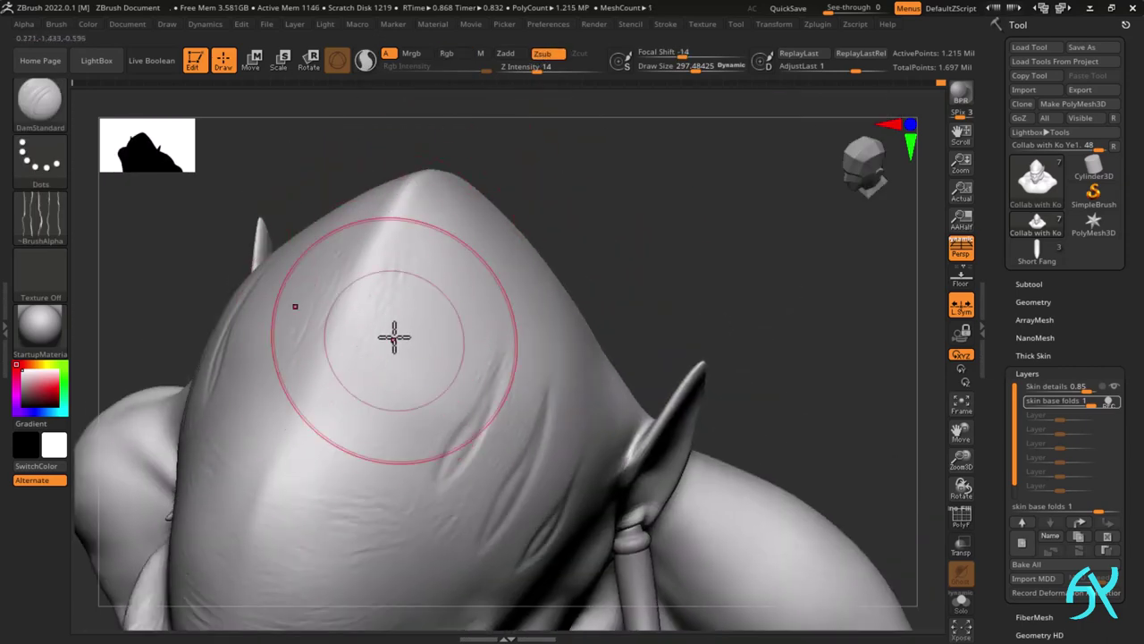
right_drag(393, 337, 426, 314)
drag(454, 183, 422, 254)
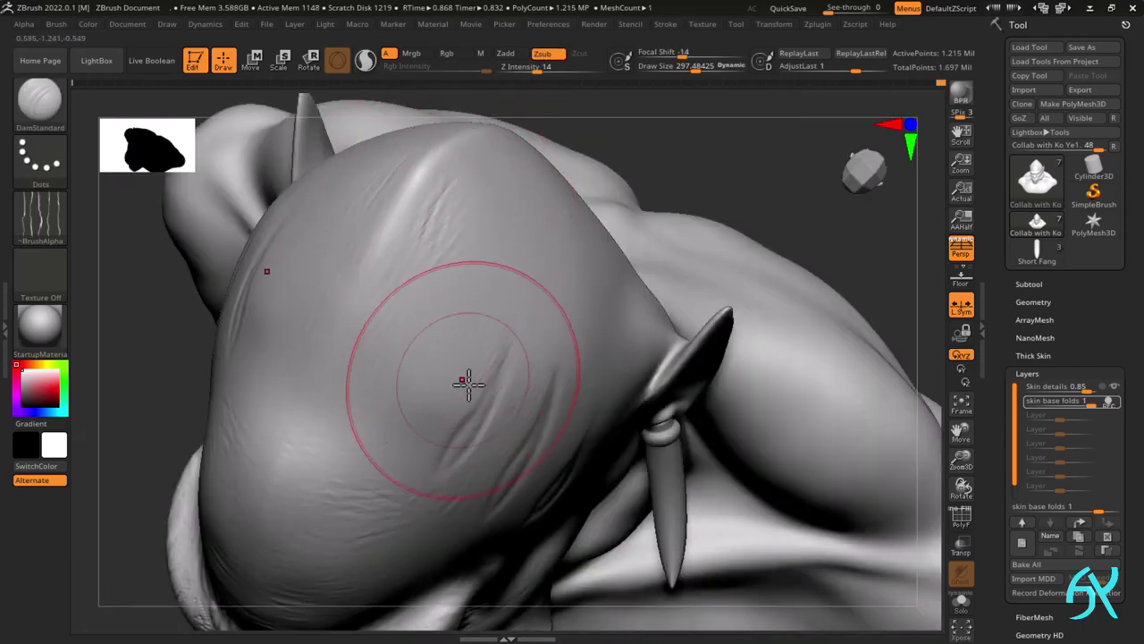
drag(478, 374, 513, 260)
mouse_move(417, 353)
right_down()
mouse_move(501, 161)
mouse_move(385, 250)
right_up()
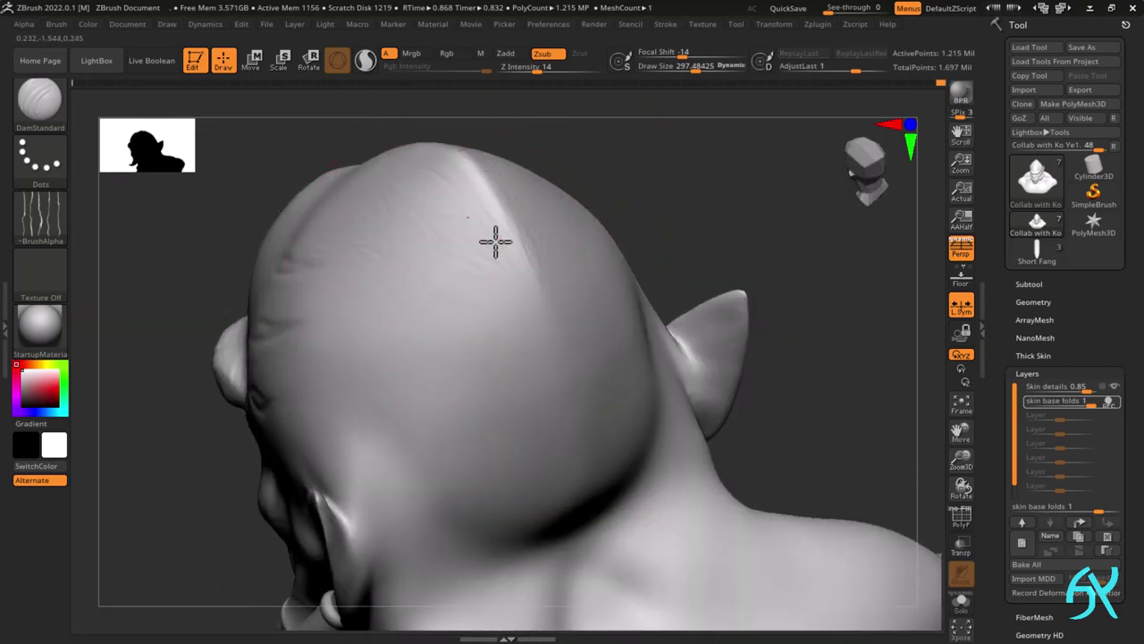
- Extend the wrinkles down the back of the crown, behind the ear and along the base of the skull
drag(496, 241, 460, 271)
right_drag(391, 503, 602, 527)
drag(365, 480, 430, 521)
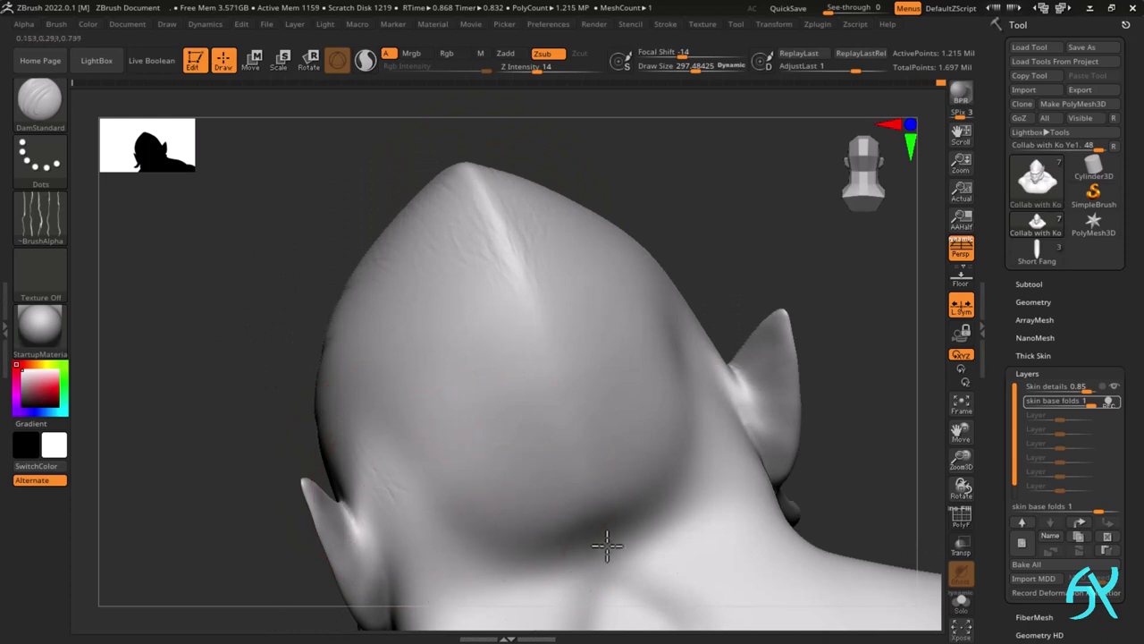
right_drag(607, 545, 620, 539)
mouse_move(671, 503)
right_down()
mouse_move(727, 503)
mouse_move(736, 477)
right_up()
mouse_move(730, 486)
mouse_down()
mouse_move(718, 493)
mouse_move(747, 476)
mouse_up()
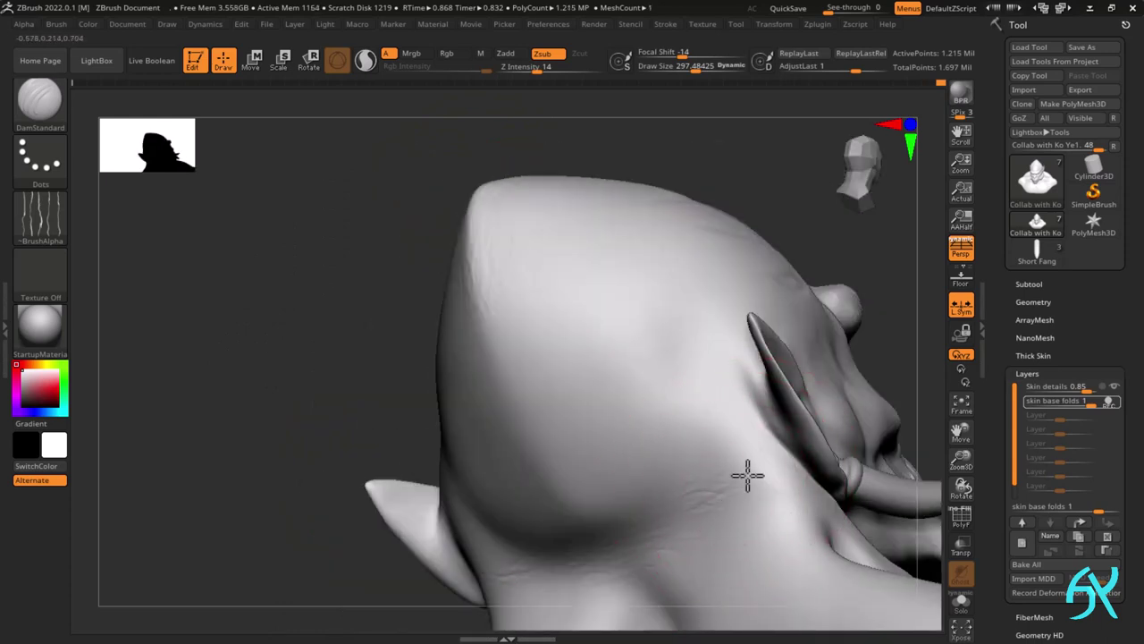
- Carve wrinkles across the nape below the back of the skull
shift+right_drag(747, 476, 584, 465)
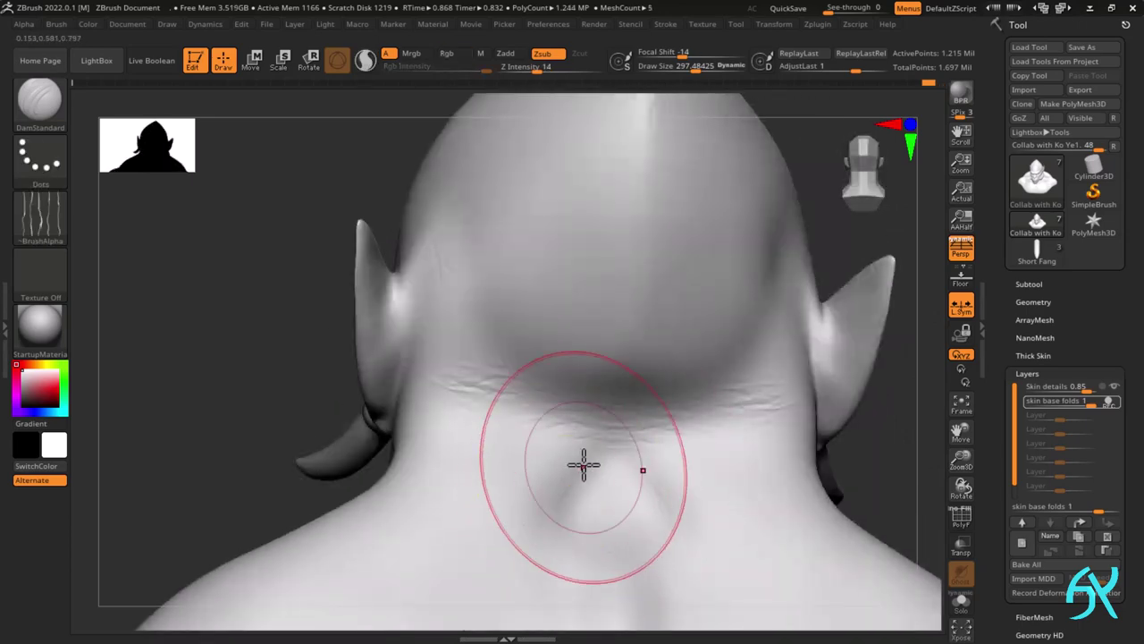
drag(584, 465, 603, 483)
right_drag(572, 474, 626, 469)
- Carve fine wrinkles down the side of the neck below the ear, reducing the draw size to about 169
drag(409, 478, 400, 541)
mouse_move(395, 567)
mouse_down()
mouse_move(410, 497)
mouse_move(404, 504)
mouse_up()
mouse_move(403, 503)
right_down()
mouse_move(457, 408)
mouse_move(429, 427)
mouse_move(395, 483)
mouse_move(421, 522)
right_up()
drag(396, 506, 396, 547)
right_drag(396, 547, 404, 524)
drag(383, 561, 379, 577)
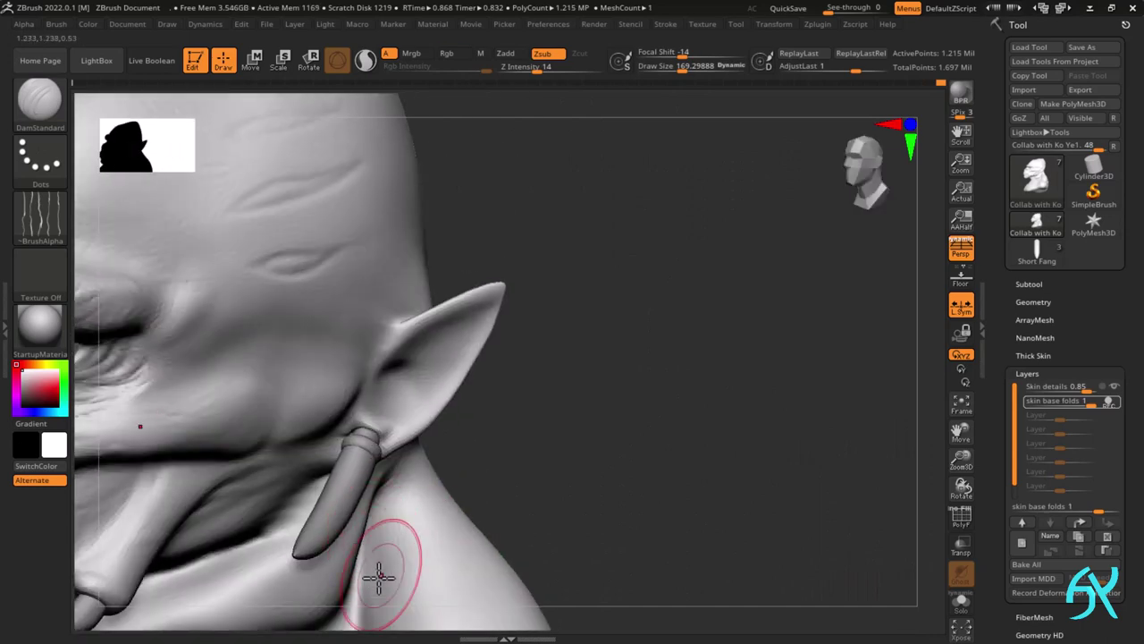
- Reduce the draw size to about 135 and fill the area between the back of the ear and the skull base with wrinkles
right_drag(379, 577, 388, 322)
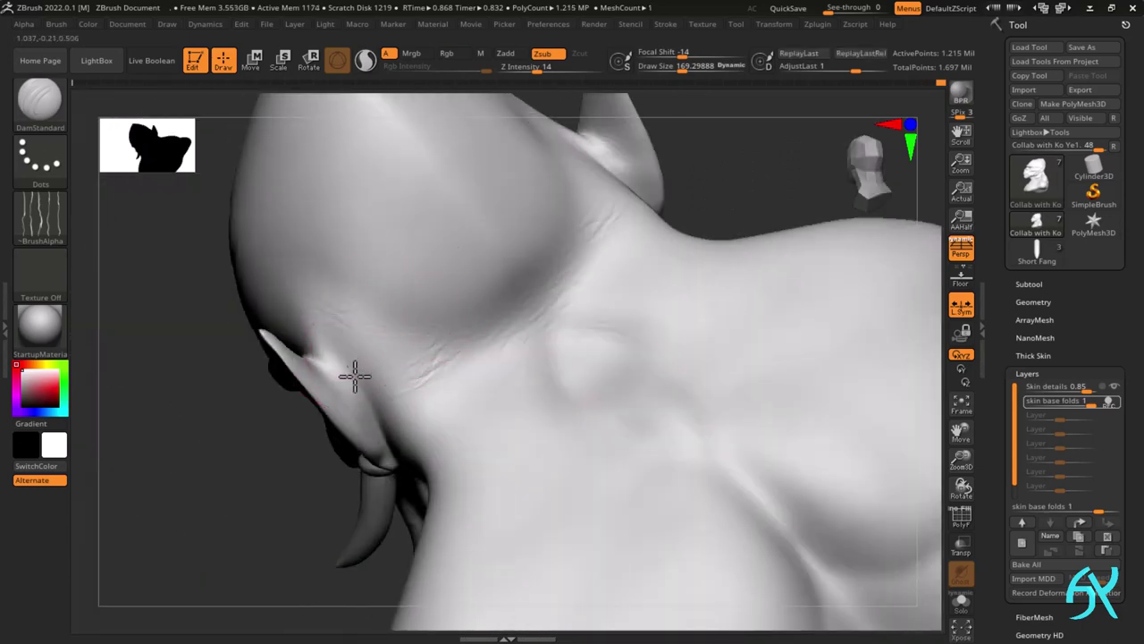
right_drag(355, 377, 343, 350)
drag(405, 331, 402, 350)
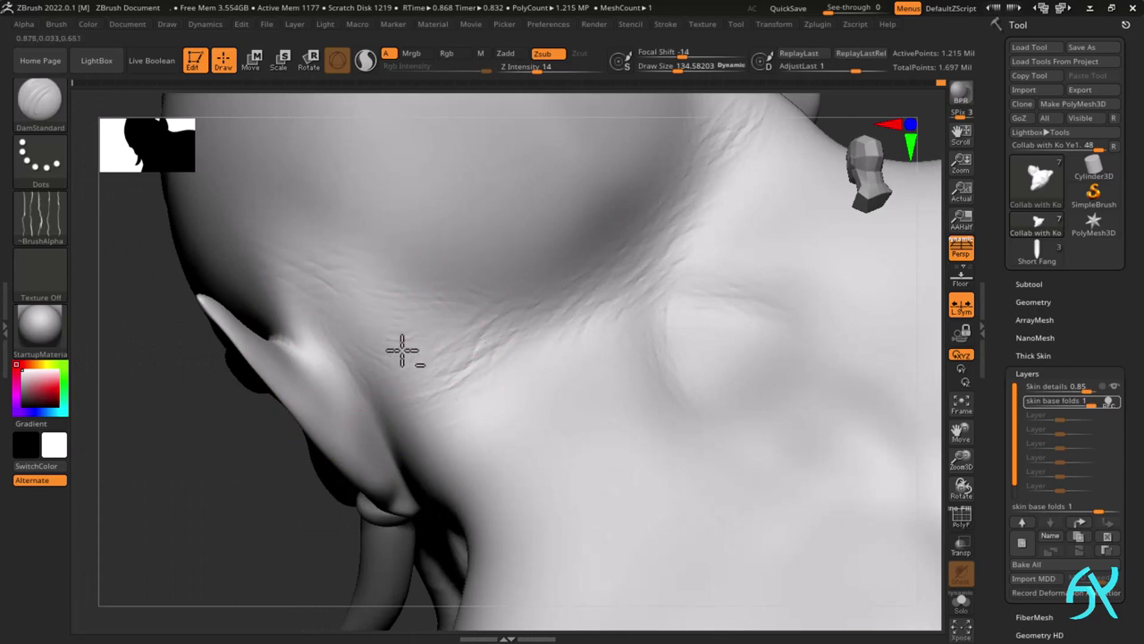
mouse_move(309, 293)
mouse_down()
mouse_move(352, 319)
mouse_move(366, 304)
mouse_up()
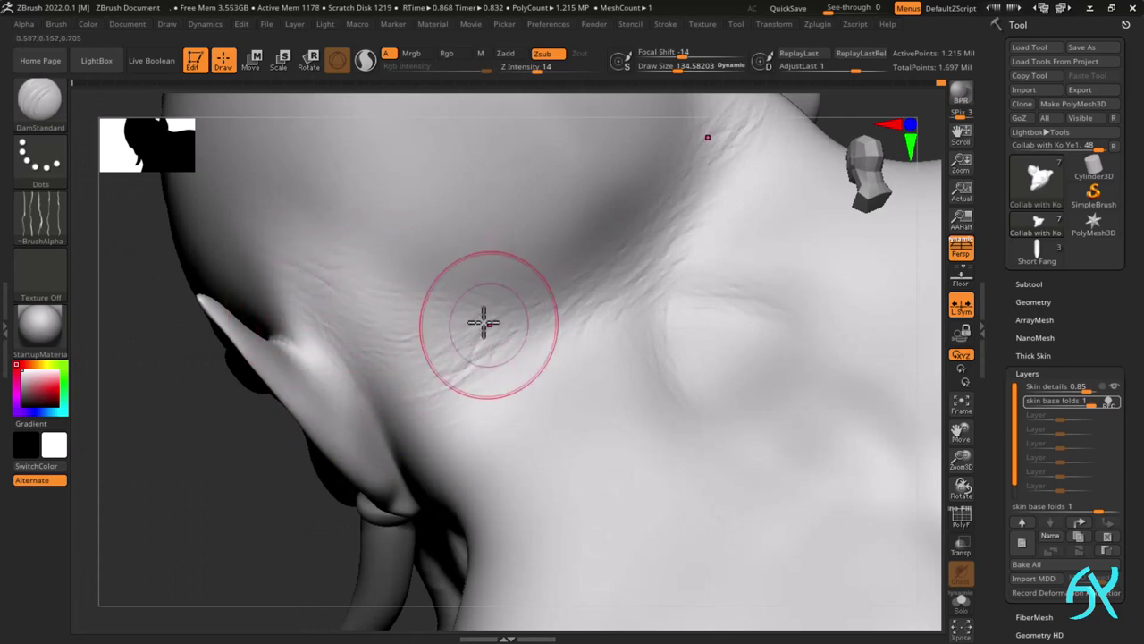
drag(596, 239, 619, 220)
- Carve small wrinkles in front of the ear where it joins the temple
right_drag(544, 282, 299, 311)
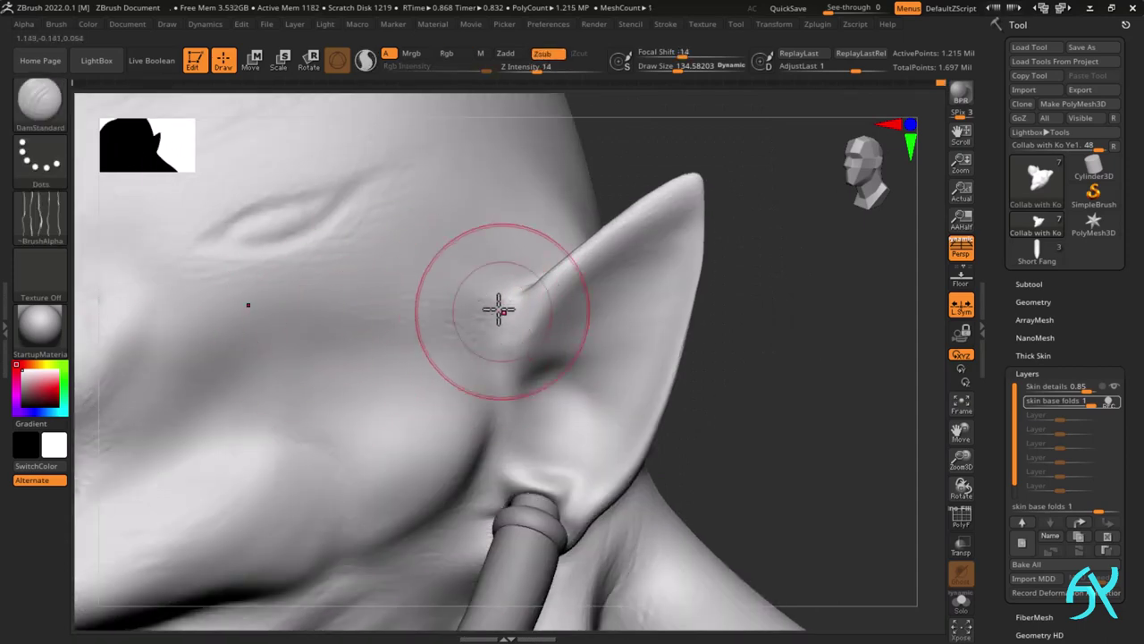
right_drag(498, 306, 486, 256)
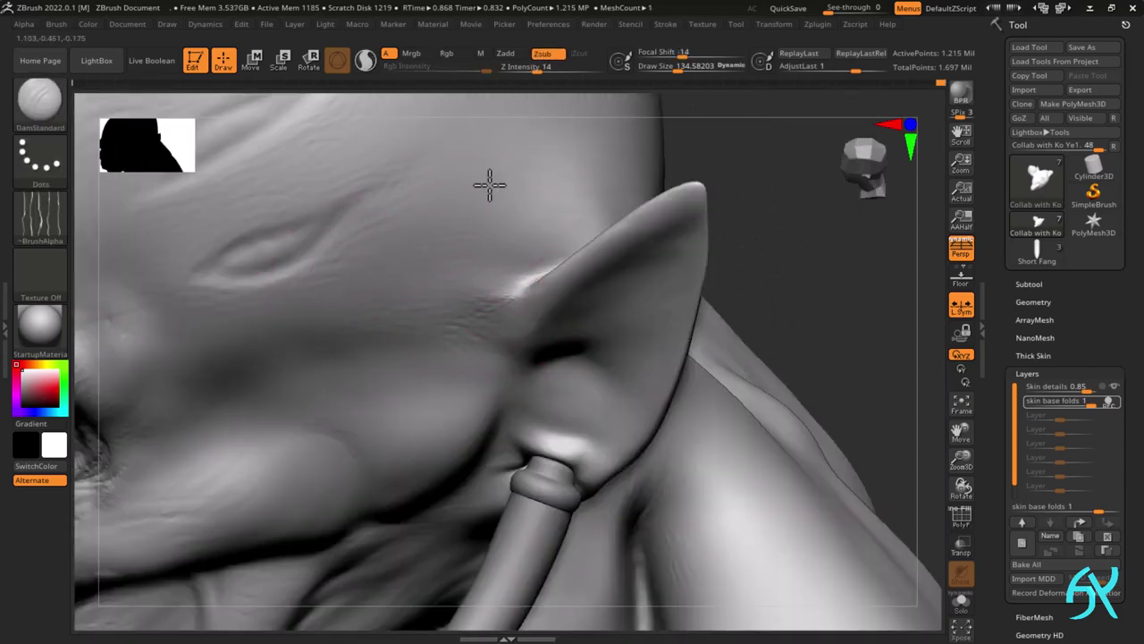
right_drag(485, 212, 506, 232)
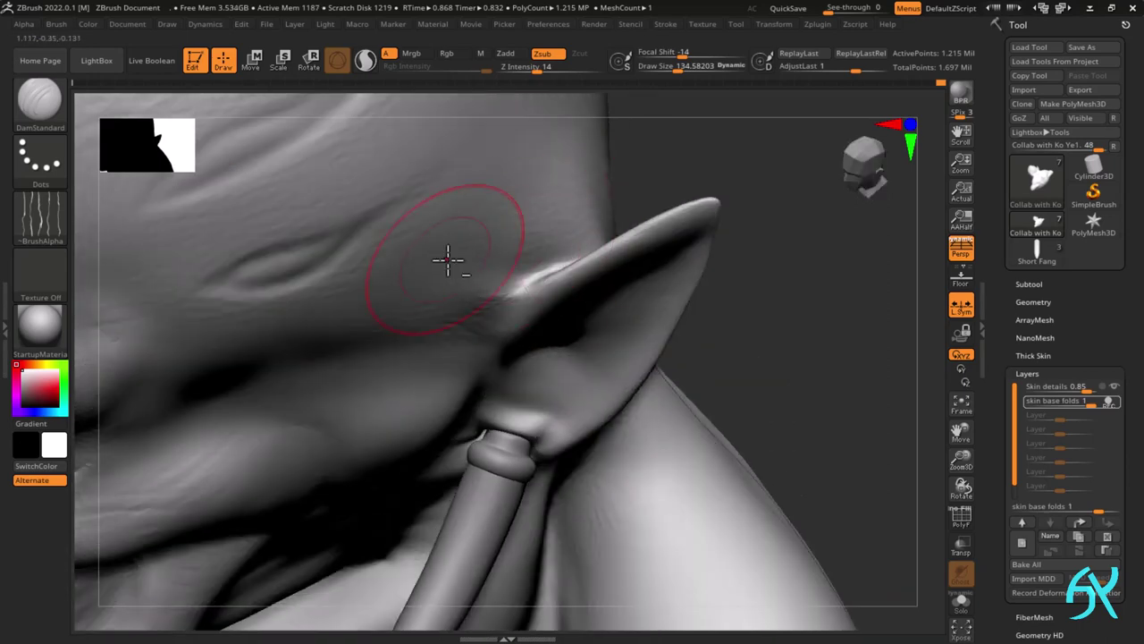
right_drag(448, 260, 313, 228)
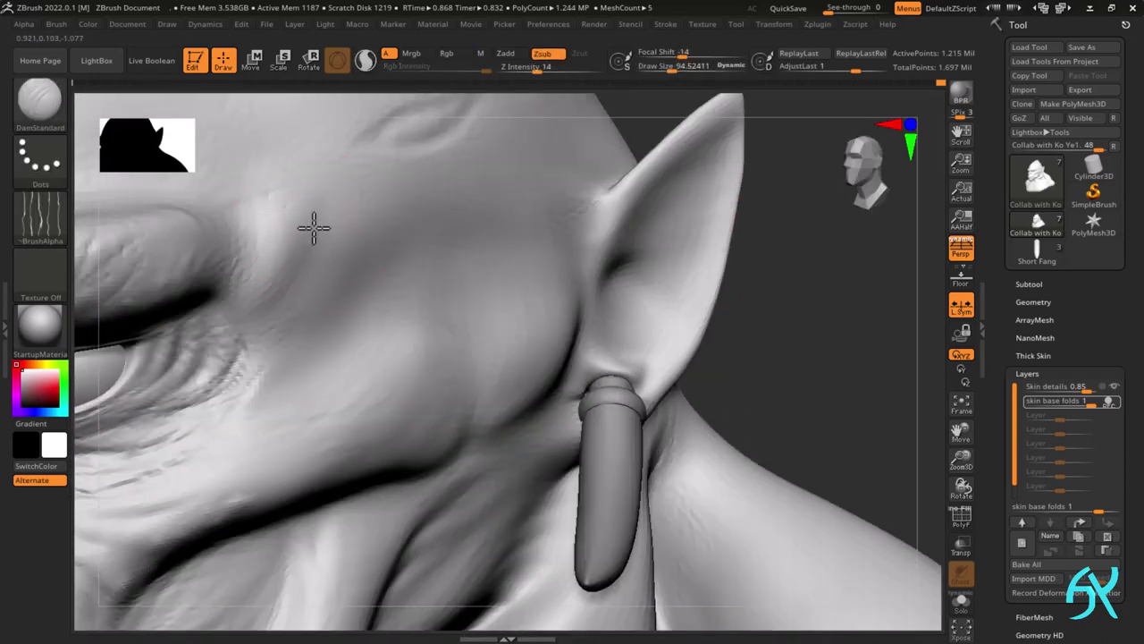
- Add subtle wrinkles across the temple and cheekbone, lowering Z Intensity to 7 and enlarging the draw size to about 243
mouse_move(255, 270)
mouse_down()
mouse_move(283, 191)
mouse_move(376, 220)
mouse_move(374, 246)
mouse_move(360, 220)
mouse_move(326, 269)
mouse_move(465, 215)
mouse_up()
key(bracketright)
mouse_move(383, 241)
mouse_down()
mouse_move(465, 223)
mouse_move(401, 283)
mouse_up()
mouse_move(413, 295)
right_down()
mouse_move(448, 298)
mouse_move(381, 319)
right_up()
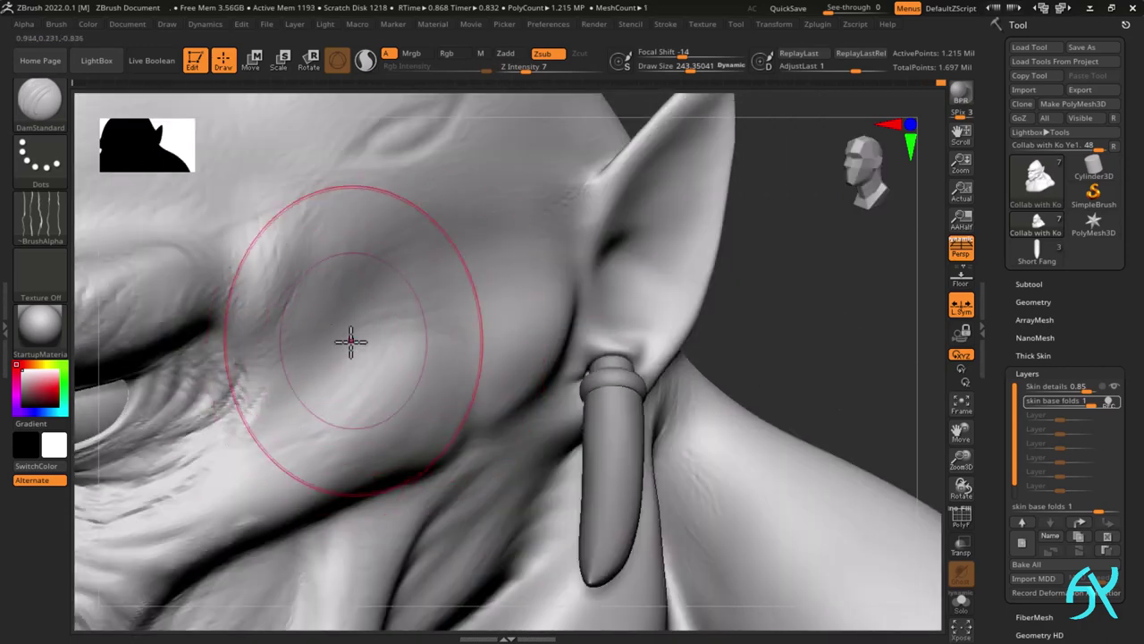
right_drag(452, 358, 528, 272)
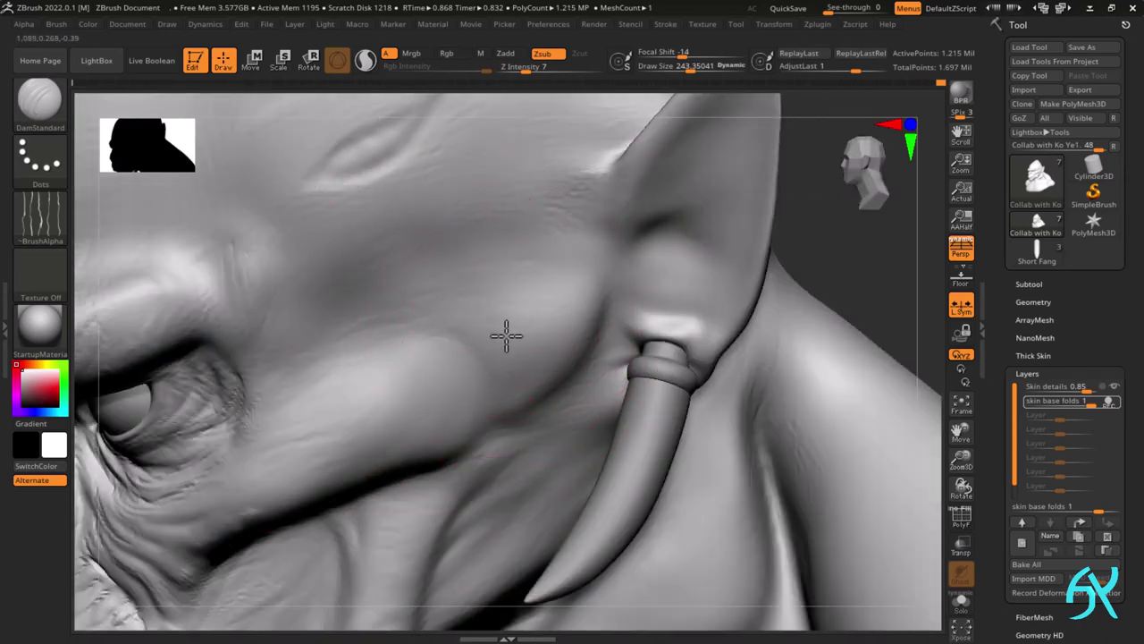
right_drag(524, 325, 474, 371)
mouse_move(407, 353)
right_down()
mouse_move(453, 368)
mouse_move(494, 323)
right_up()
ctrl+right_drag(639, 335, 679, 294)
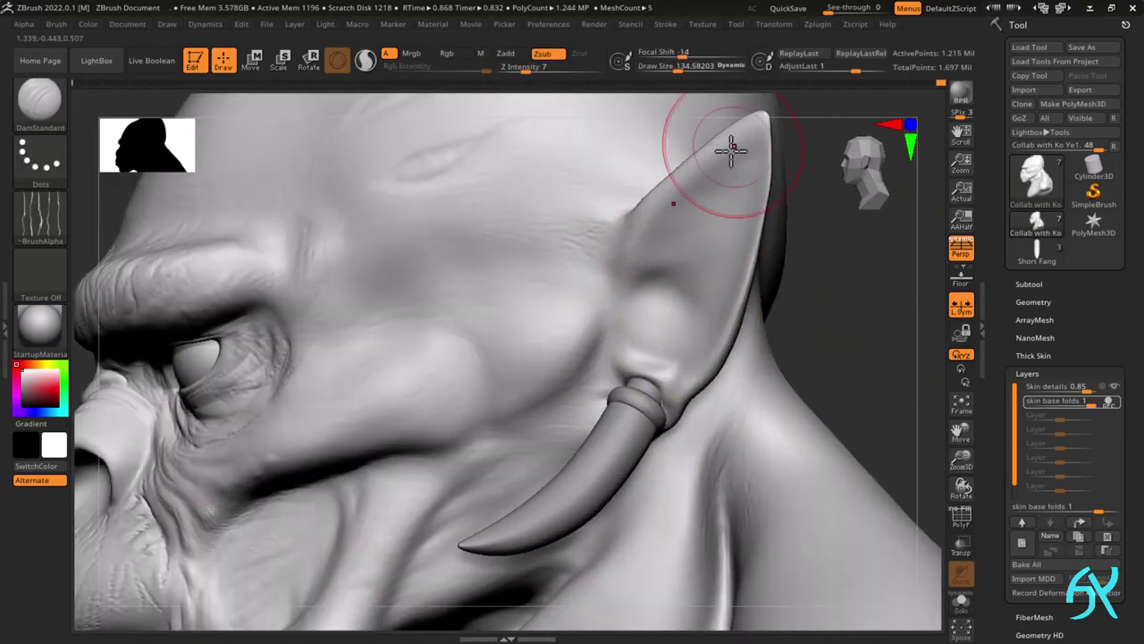
mouse_move(733, 152)
right_down()
mouse_move(757, 144)
mouse_move(646, 217)
right_up()
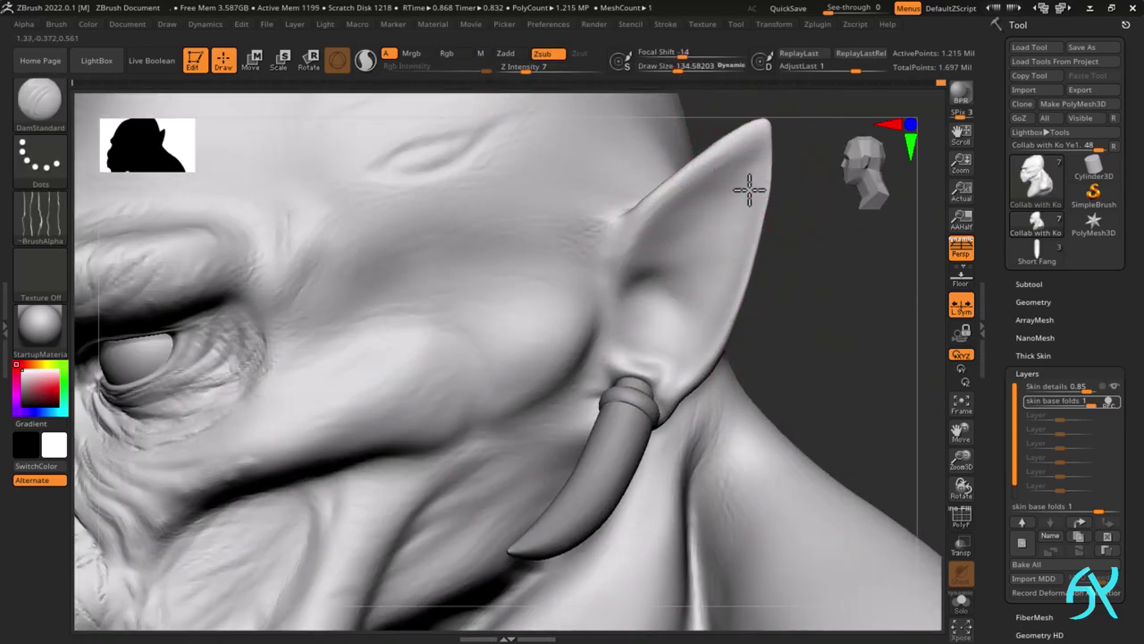
ctrl+right_drag(707, 312, 554, 295)
mouse_move(547, 284)
ctrl+right_down()
mouse_move(541, 324)
mouse_move(587, 269)
ctrl+right_up()
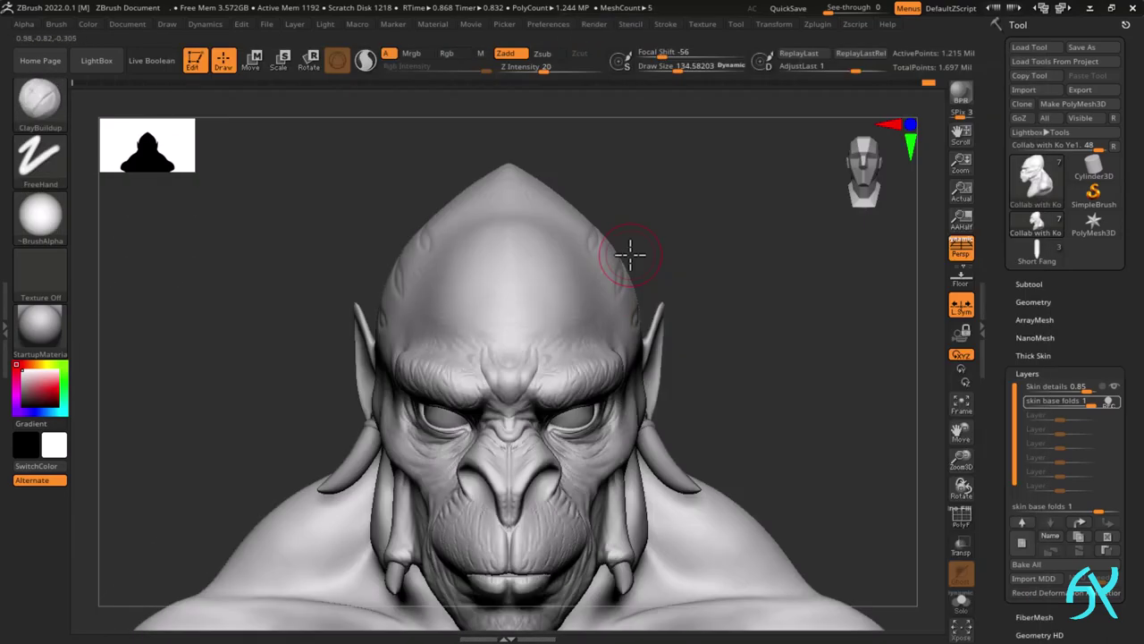
- Build up raised skin folds across the lower forehead above the brows with ClayBuildup at a draw size of about 39
mouse_move(862, 264)
right_down()
mouse_move(771, 312)
mouse_move(776, 375)
right_up()
key(s)
drag(528, 365, 510, 367)
mouse_move(375, 313)
right_down()
mouse_move(464, 408)
mouse_move(481, 396)
right_up()
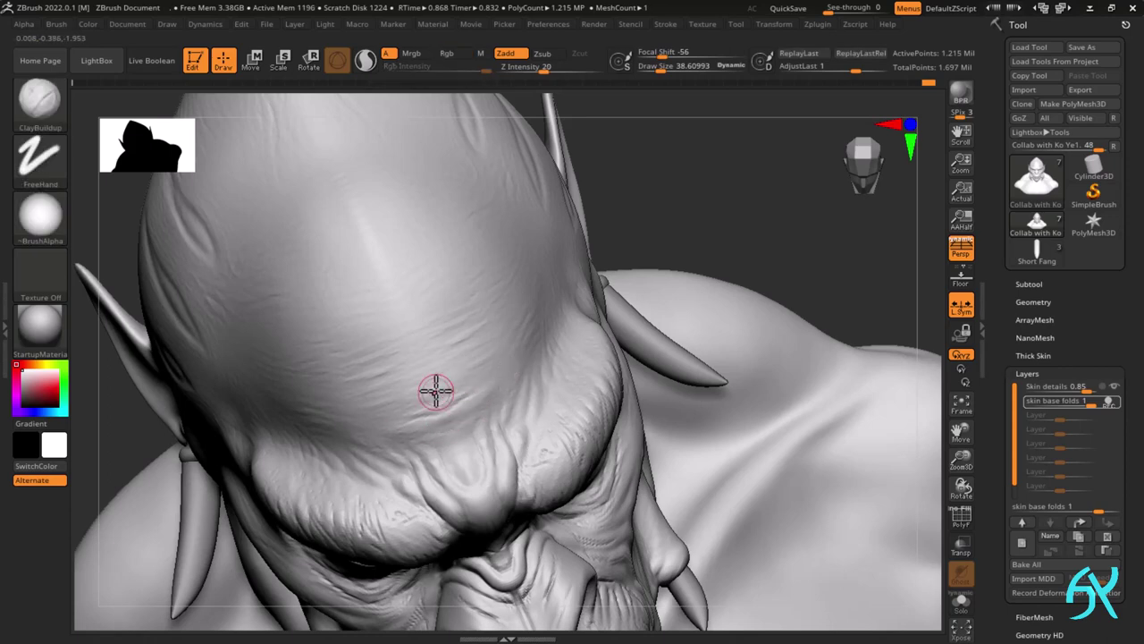
right_drag(493, 364, 520, 336)
drag(365, 406, 415, 394)
mouse_move(438, 383)
right_down()
mouse_move(439, 409)
mouse_move(379, 404)
right_up()
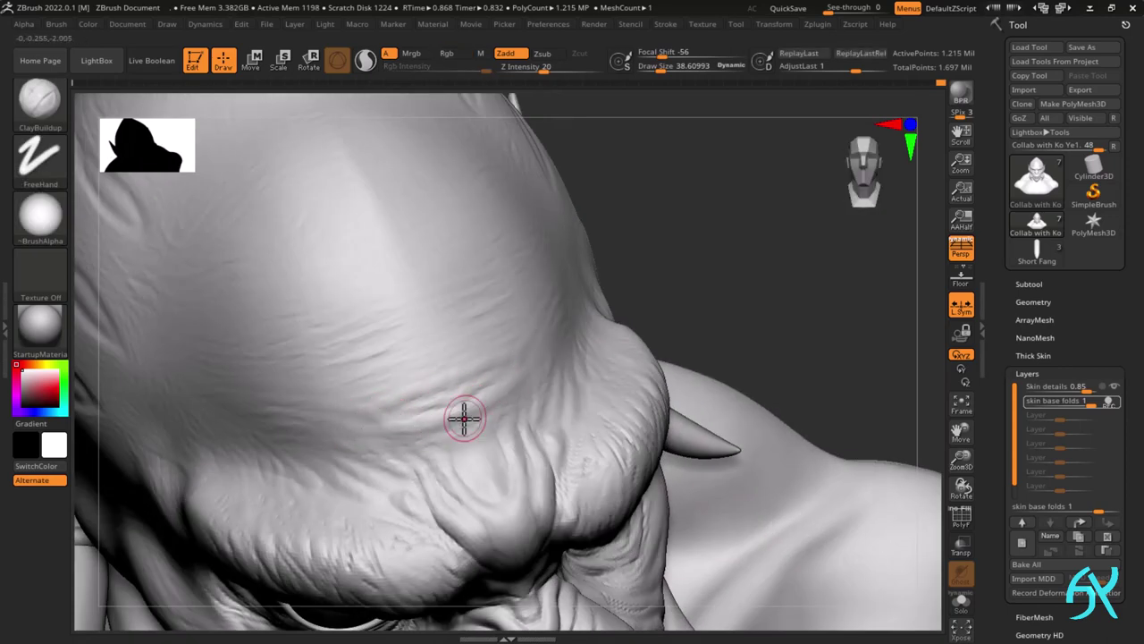
ctrl+right_drag(419, 337, 388, 409)
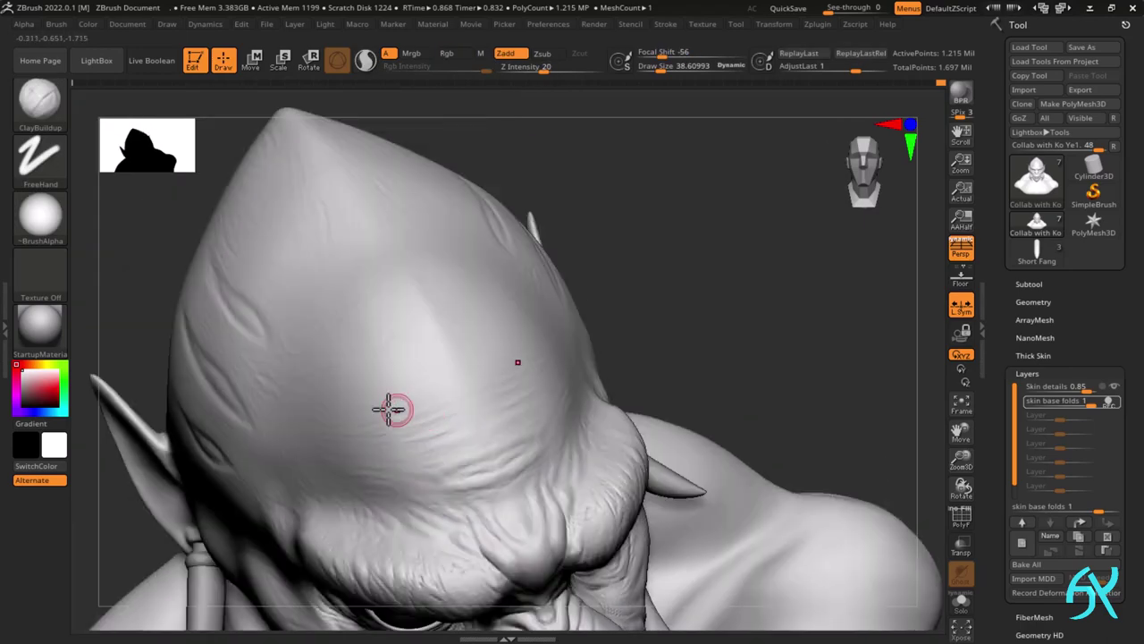
- Add small raised bumps and folds along the top of the brow ridge and where it meets the forehead
mouse_move(284, 397)
right_down()
mouse_move(276, 514)
mouse_move(286, 529)
mouse_move(357, 414)
mouse_move(300, 420)
right_up()
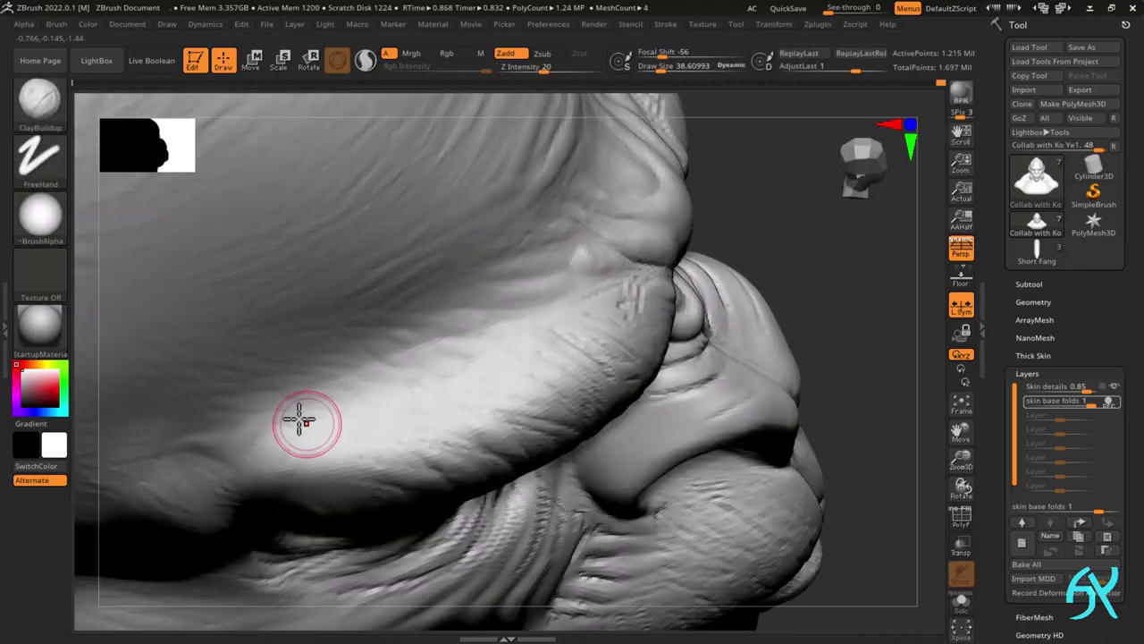
right_drag(260, 374, 291, 385)
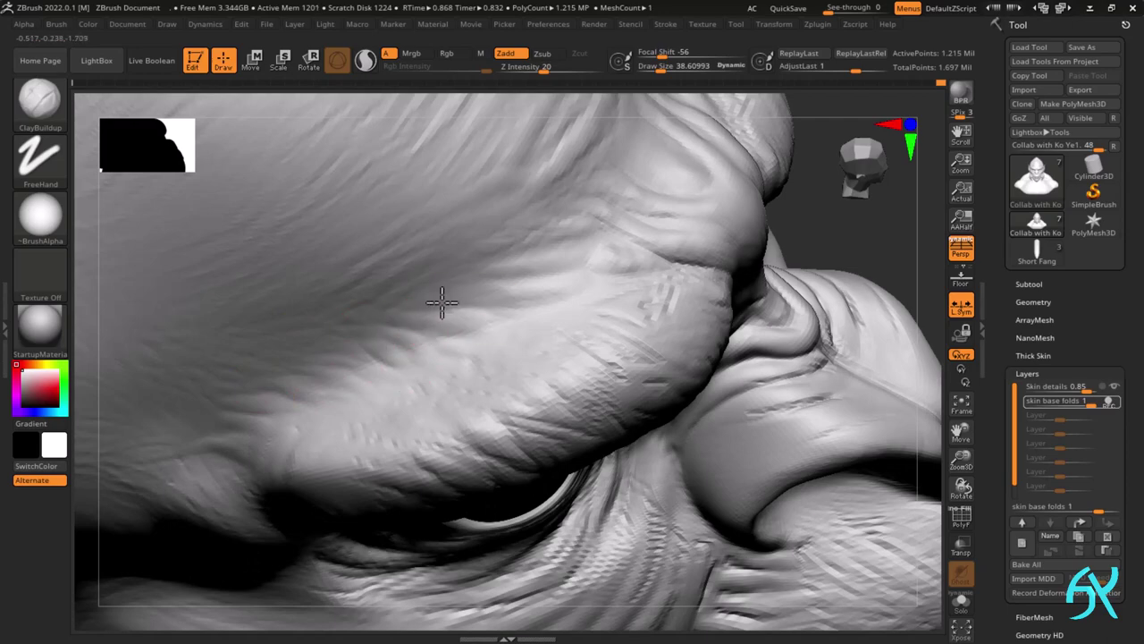
drag(442, 302, 483, 283)
alt+right_drag(569, 248, 536, 362)
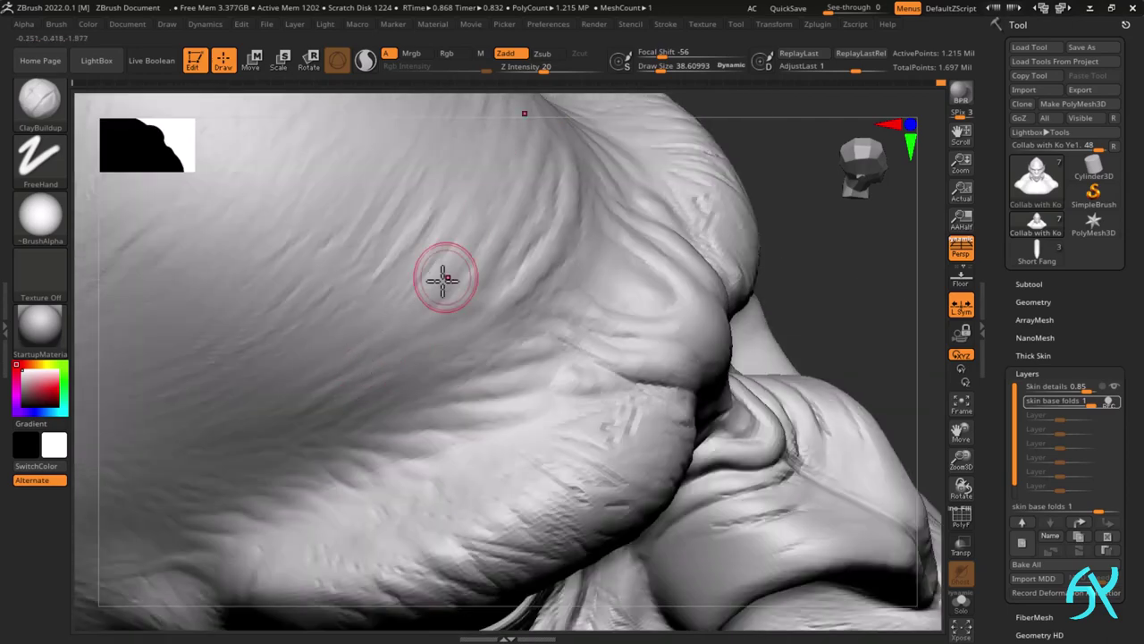
- Strengthen the horizontal folds across the middle of the forehead with raised ClayBuildup strokes
mouse_move(445, 276)
right_down()
mouse_move(403, 325)
mouse_move(564, 164)
mouse_move(498, 355)
mouse_move(527, 304)
right_up()
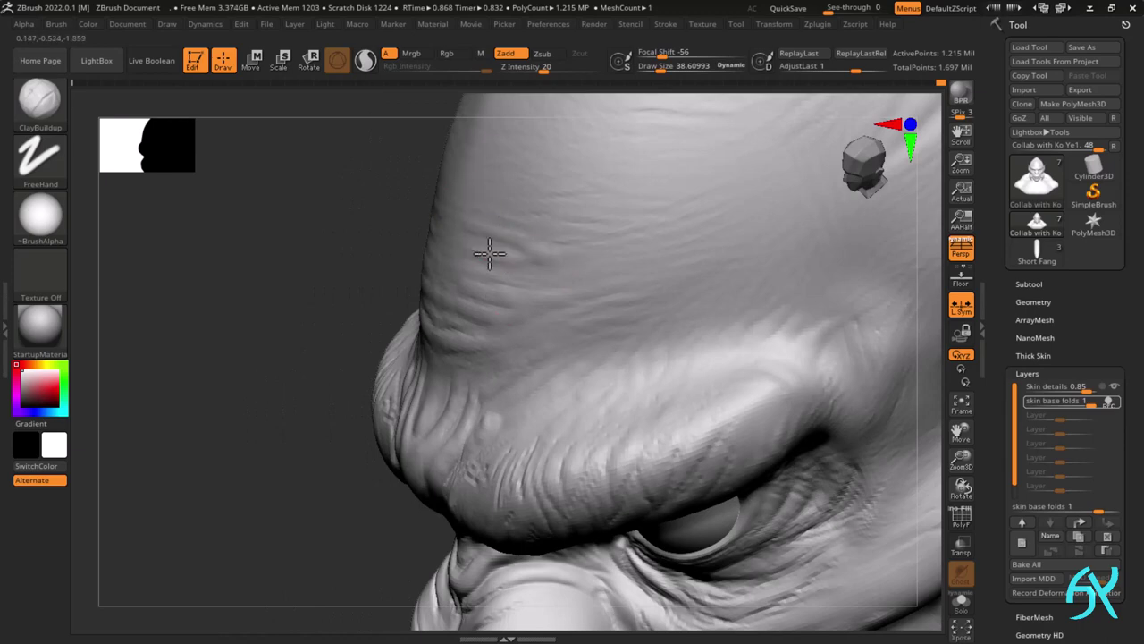
mouse_move(657, 188)
right_down()
mouse_move(624, 373)
mouse_move(350, 405)
right_up()
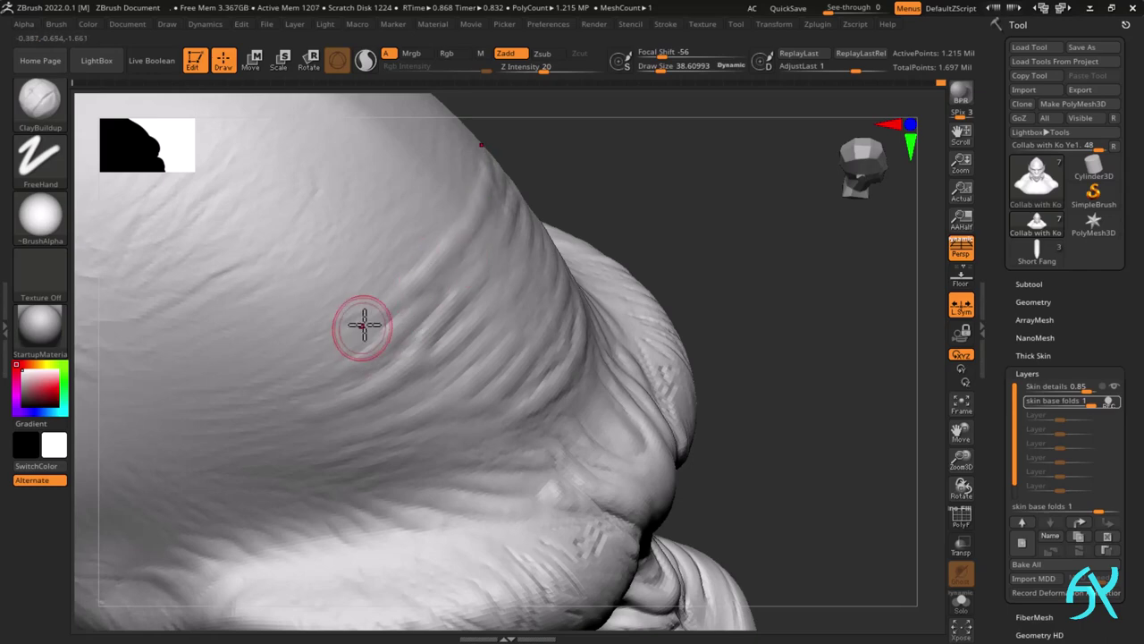
mouse_move(414, 280)
right_down()
mouse_move(498, 294)
mouse_move(417, 304)
mouse_move(403, 360)
right_up()
drag(326, 287, 338, 310)
mouse_move(338, 310)
right_down()
mouse_move(364, 324)
mouse_move(304, 299)
right_up()
drag(305, 304, 315, 284)
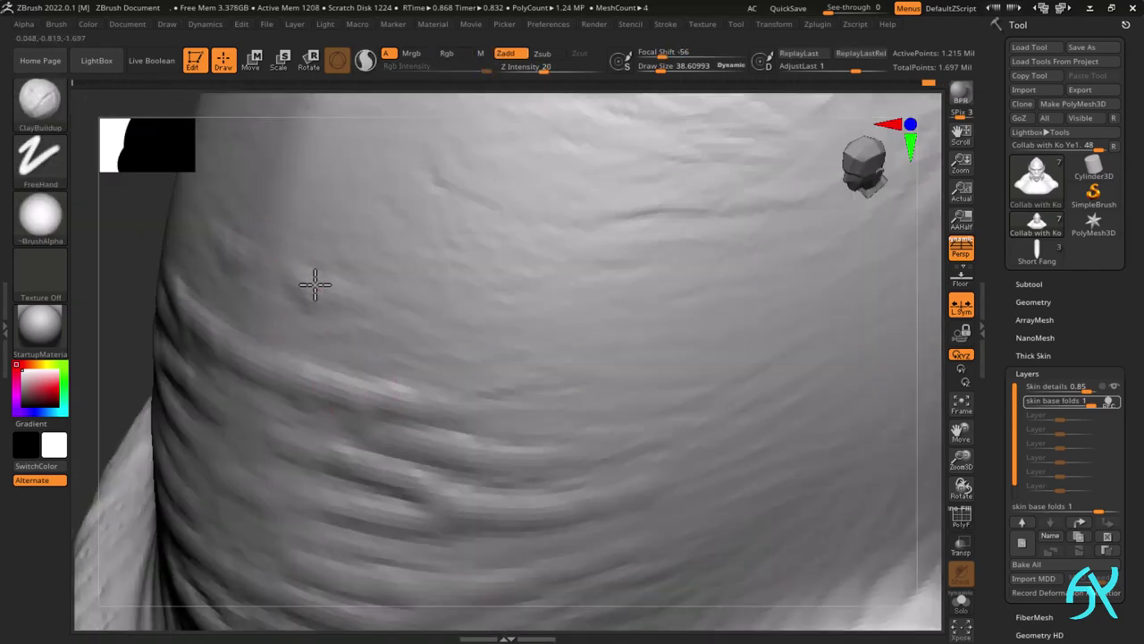
ctrl+right_drag(271, 325, 360, 304)
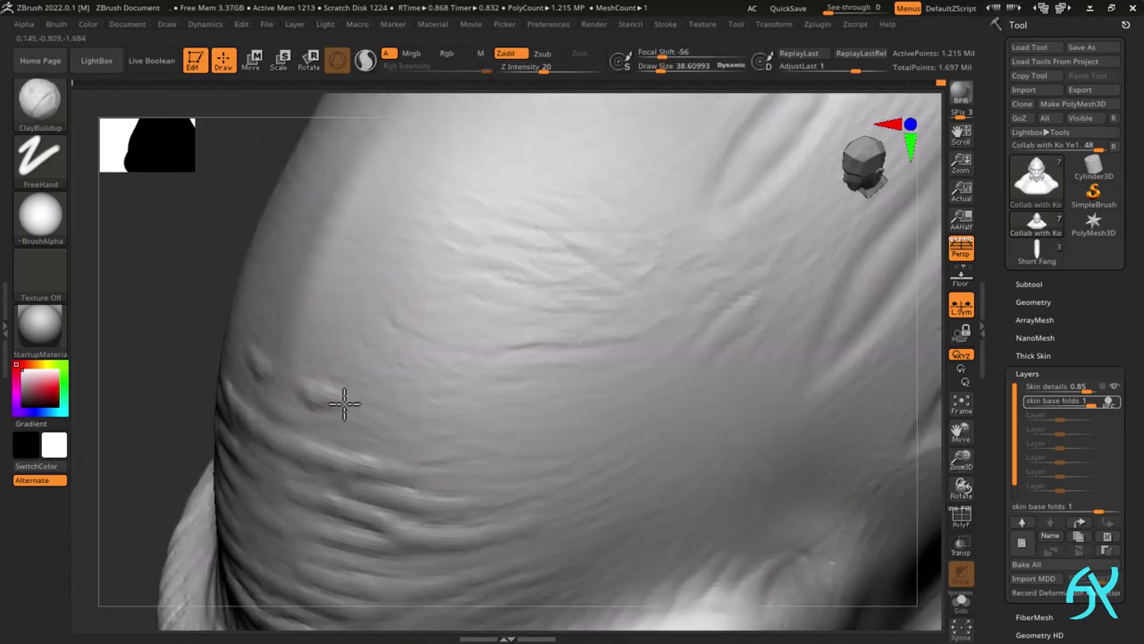
- Extend the raised wrinkles up the forehead and out toward the slit-shaped folds on the side of the skull
drag(364, 265, 380, 270)
mouse_move(516, 317)
right_down()
mouse_move(536, 304)
mouse_move(381, 434)
mouse_move(512, 396)
right_up()
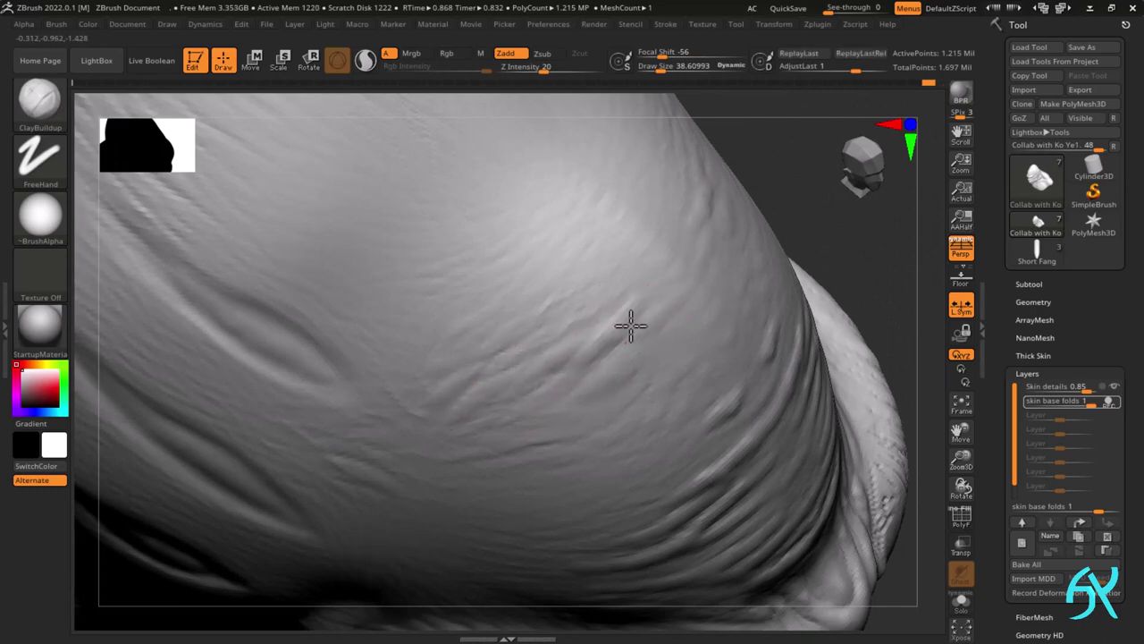
right_drag(585, 304, 515, 343)
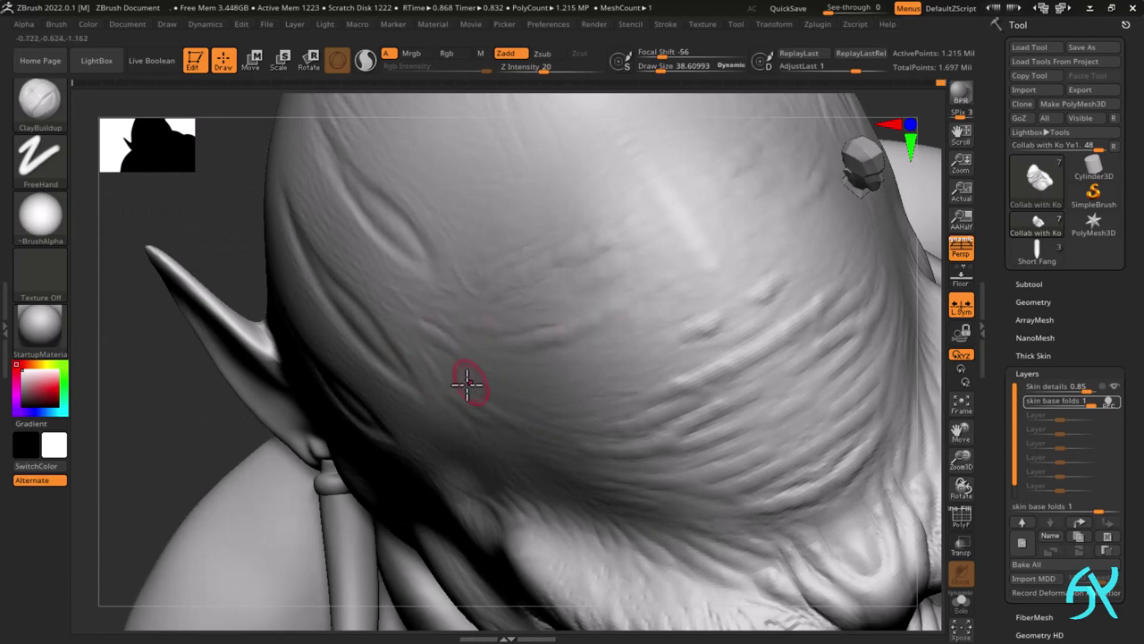
right_drag(467, 384, 595, 445)
- Reduce the draw size to about 21 and add thinner raised wrinkles between the forehead folds
mouse_move(516, 426)
mouse_down()
mouse_move(559, 403)
mouse_move(539, 411)
mouse_up()
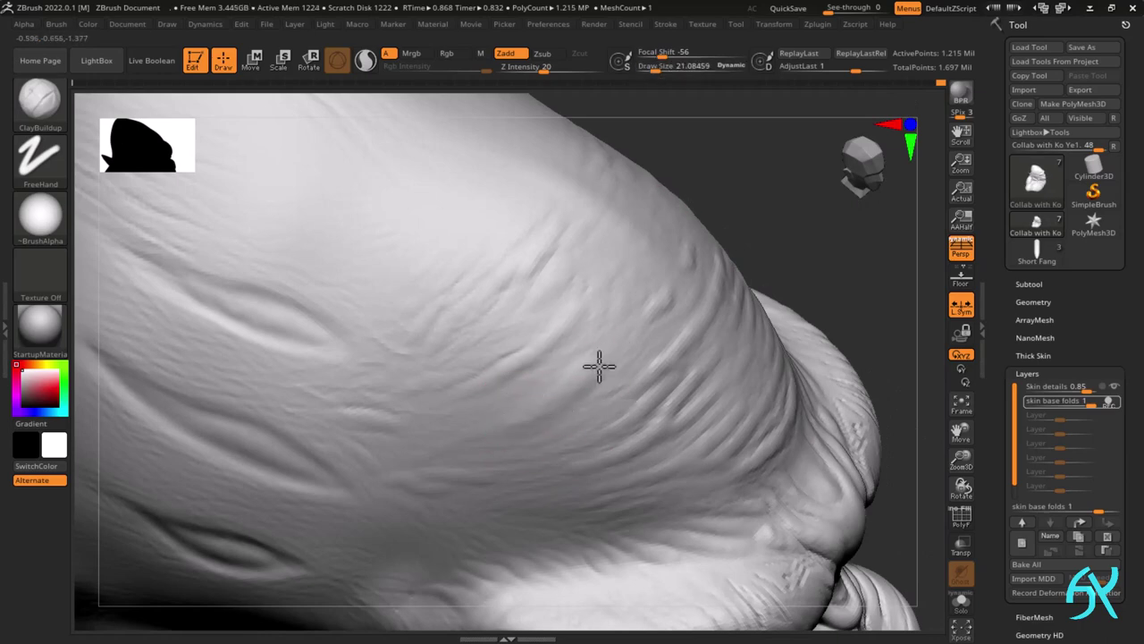
mouse_move(636, 336)
ctrl+right_down()
mouse_move(682, 296)
mouse_move(546, 344)
ctrl+right_up()
ctrl+right_drag(546, 344, 503, 422)
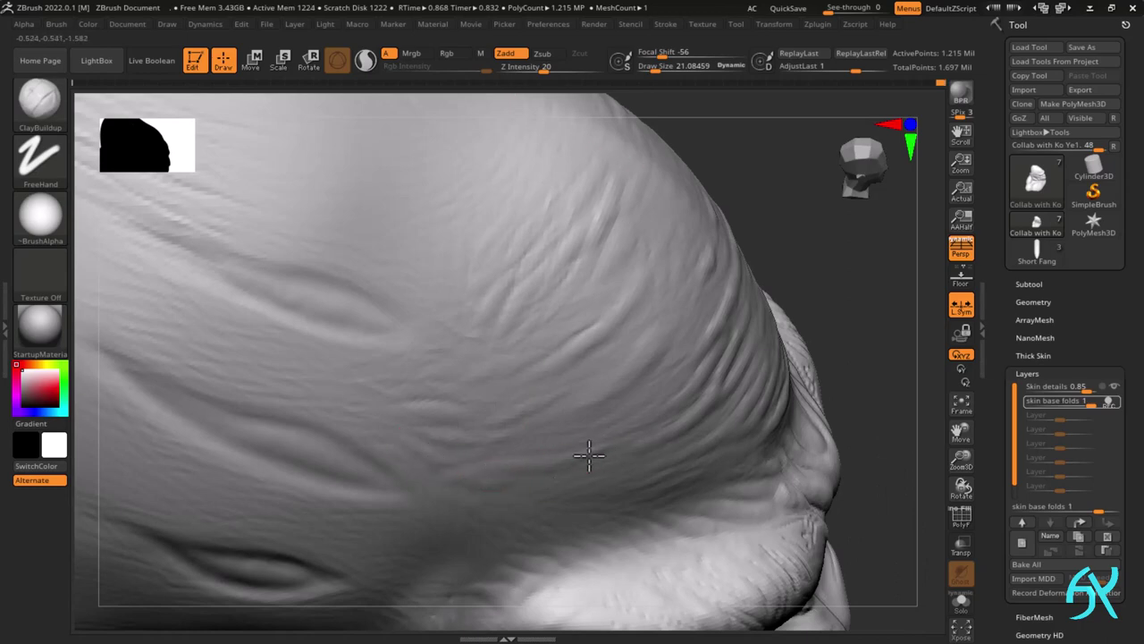
right_drag(640, 445, 502, 487)
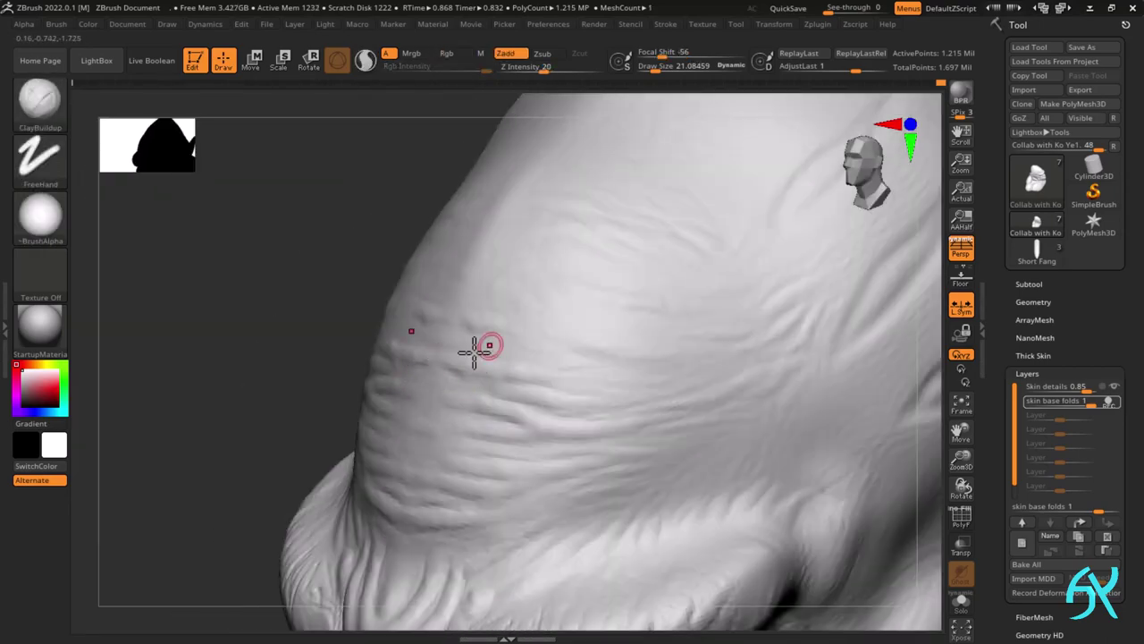
right_drag(474, 352, 523, 368)
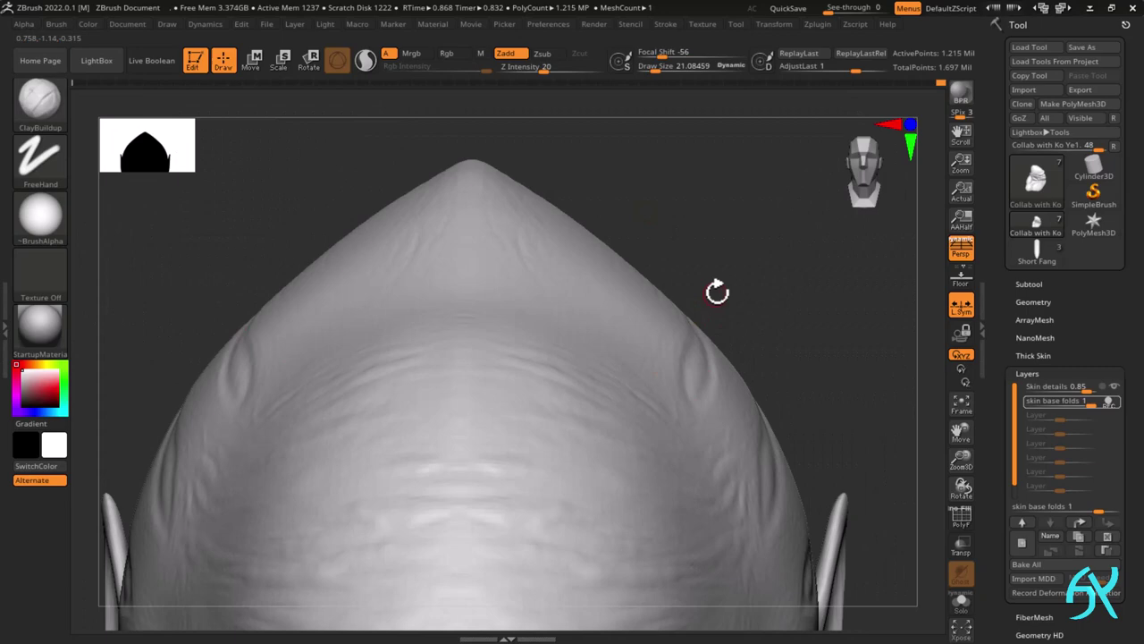
- Build raised rims around the upper and middle slit-shaped folds on the side of the skull
mouse_move(223, 213)
mouse_down()
mouse_move(235, 483)
mouse_move(233, 361)
mouse_move(212, 291)
mouse_move(268, 429)
mouse_move(328, 499)
mouse_up()
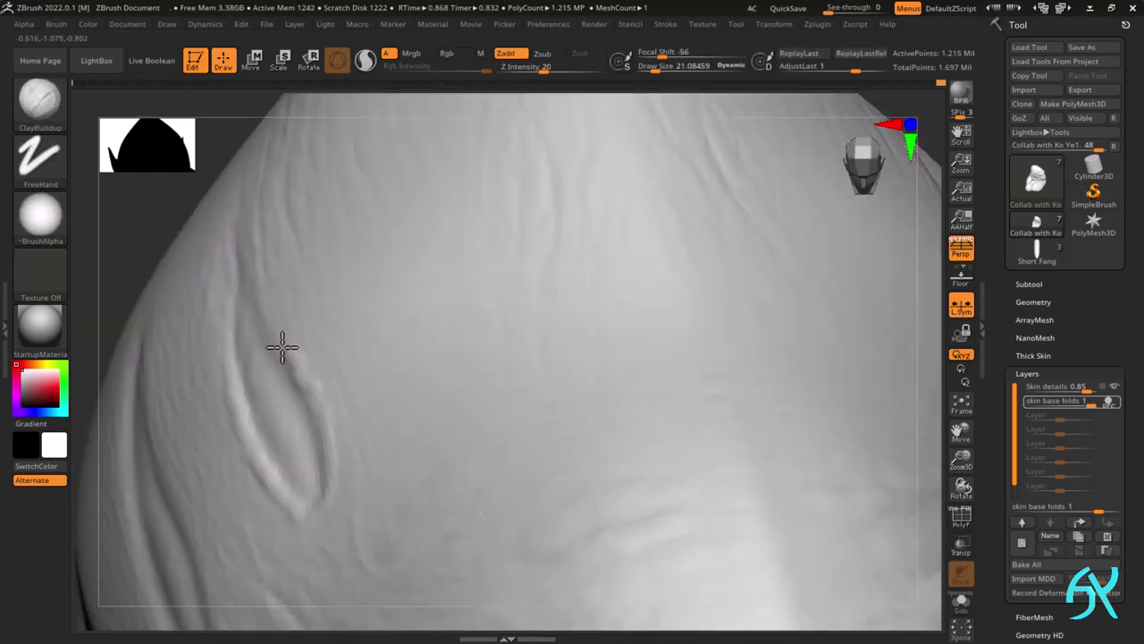
drag(282, 348, 220, 224)
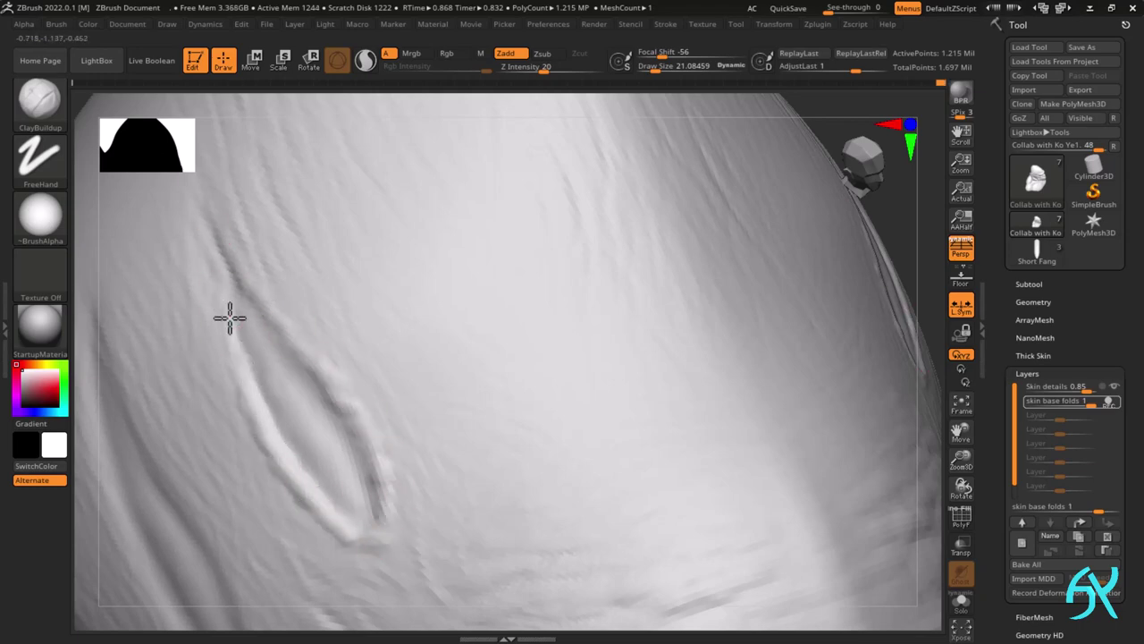
mouse_move(229, 318)
mouse_down()
mouse_move(679, 411)
mouse_move(278, 481)
mouse_move(316, 403)
mouse_move(271, 375)
mouse_move(227, 313)
mouse_up()
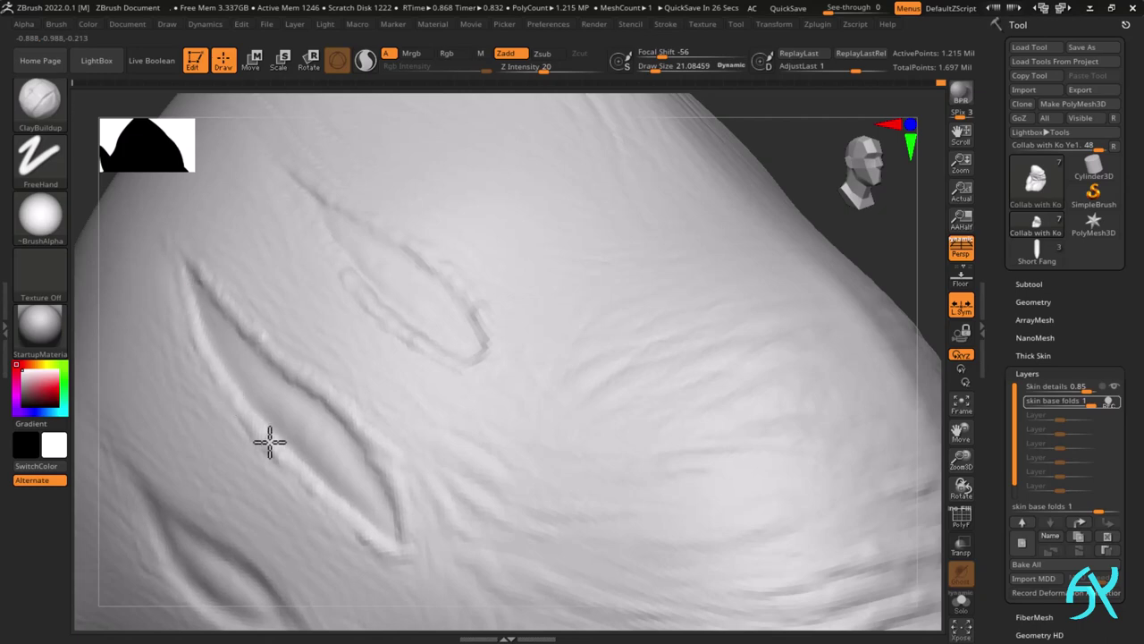
drag(318, 492, 253, 419)
drag(402, 507, 411, 537)
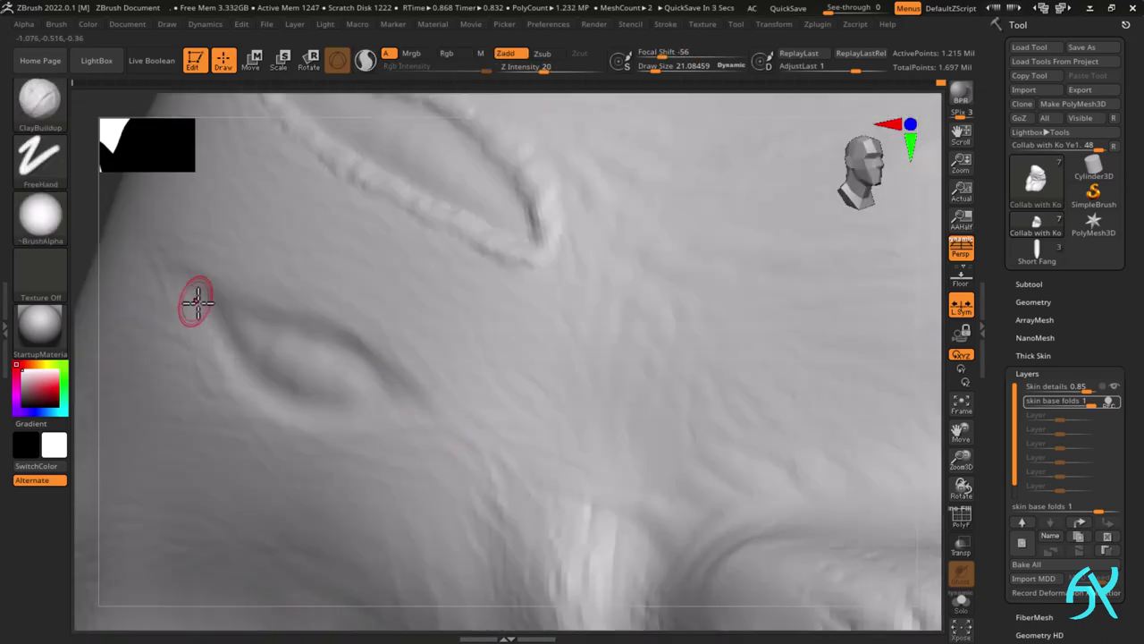
- Build a raised rim around the lowest slit-shaped fold above the ear, enlarging the draw size to about 30
drag(186, 311, 268, 418)
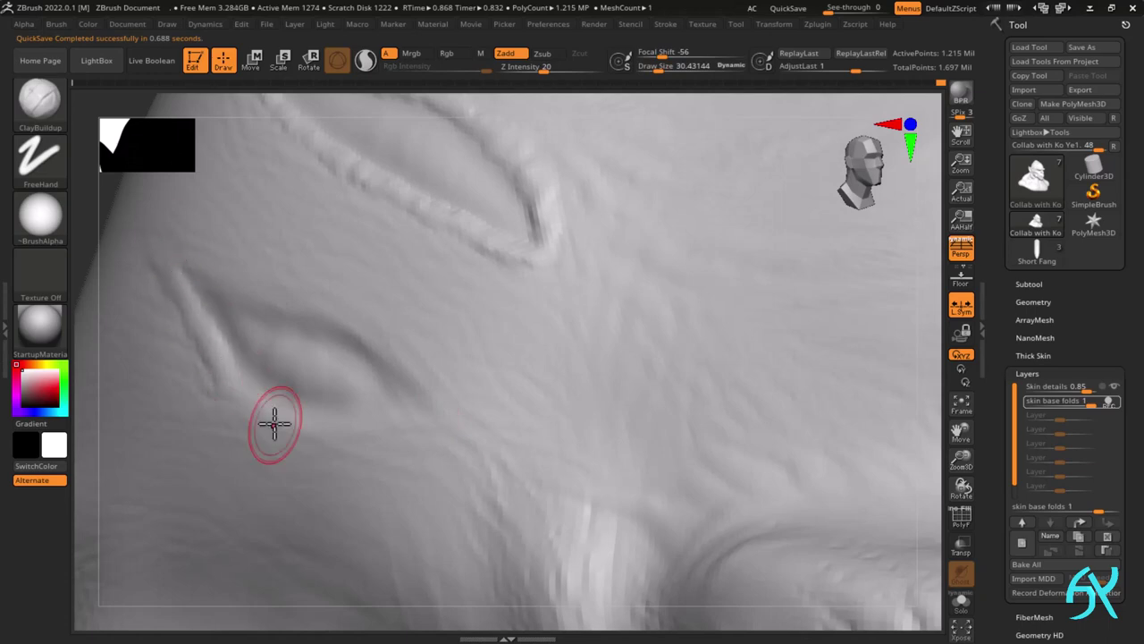
mouse_move(274, 426)
right_down()
mouse_move(521, 358)
mouse_move(336, 477)
right_up()
drag(335, 478, 426, 478)
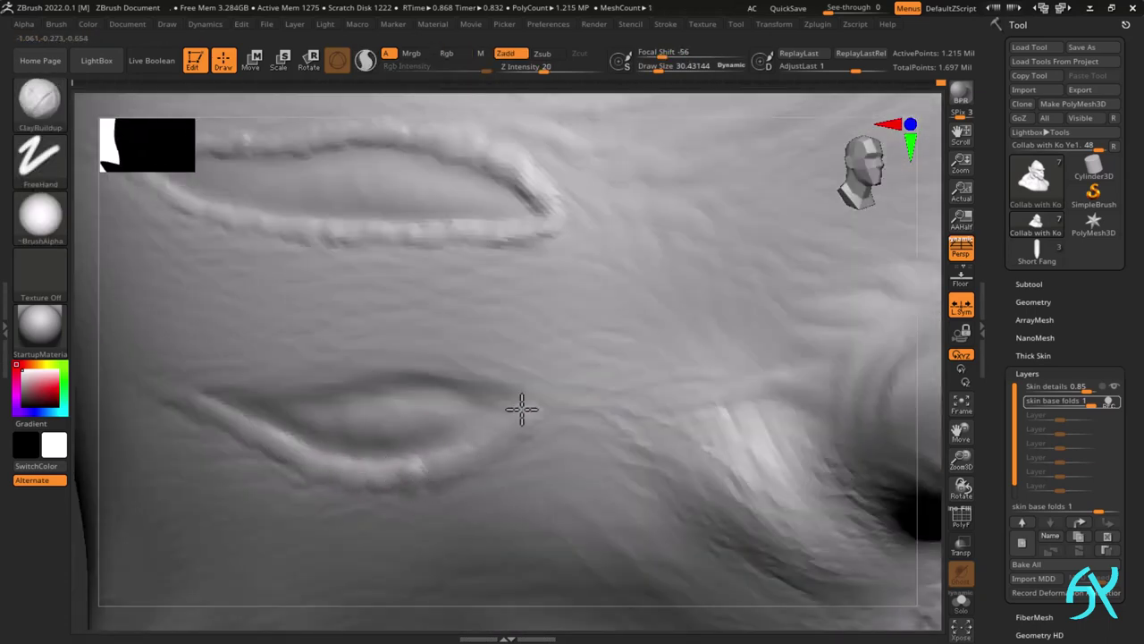
mouse_move(166, 384)
mouse_down()
mouse_move(337, 368)
mouse_move(417, 376)
mouse_move(492, 360)
mouse_move(326, 375)
mouse_up()
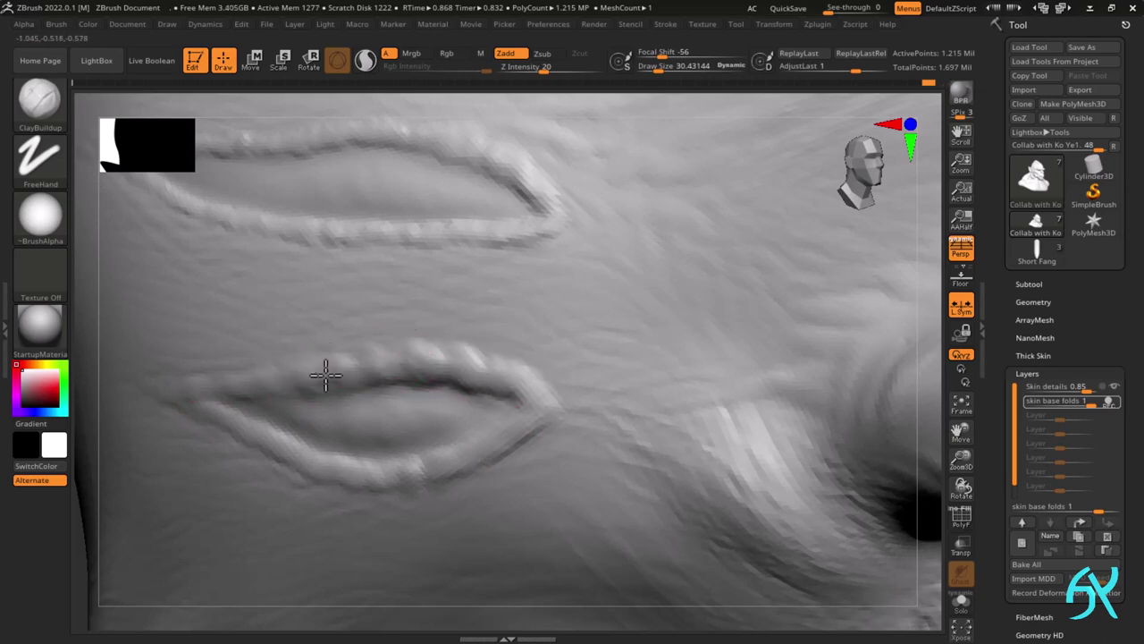
drag(236, 376, 154, 382)
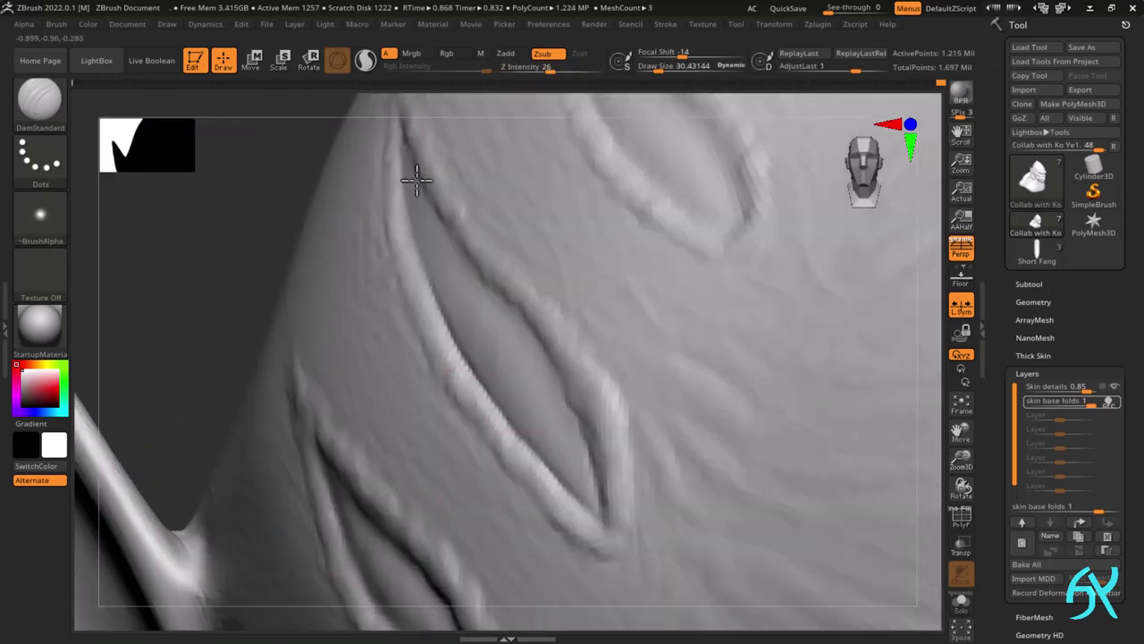
- Carve sharp inner creases and small notches along the rims of the middle and lowest slits with DamStandard at Z Intensity 26
drag(416, 179, 578, 402)
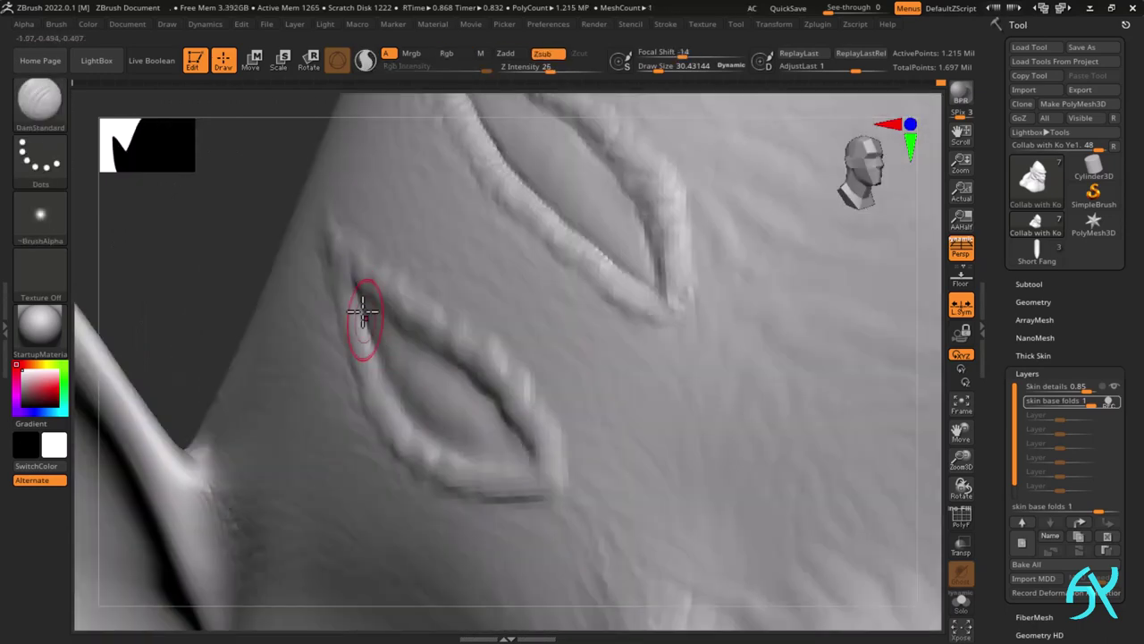
click(327, 286)
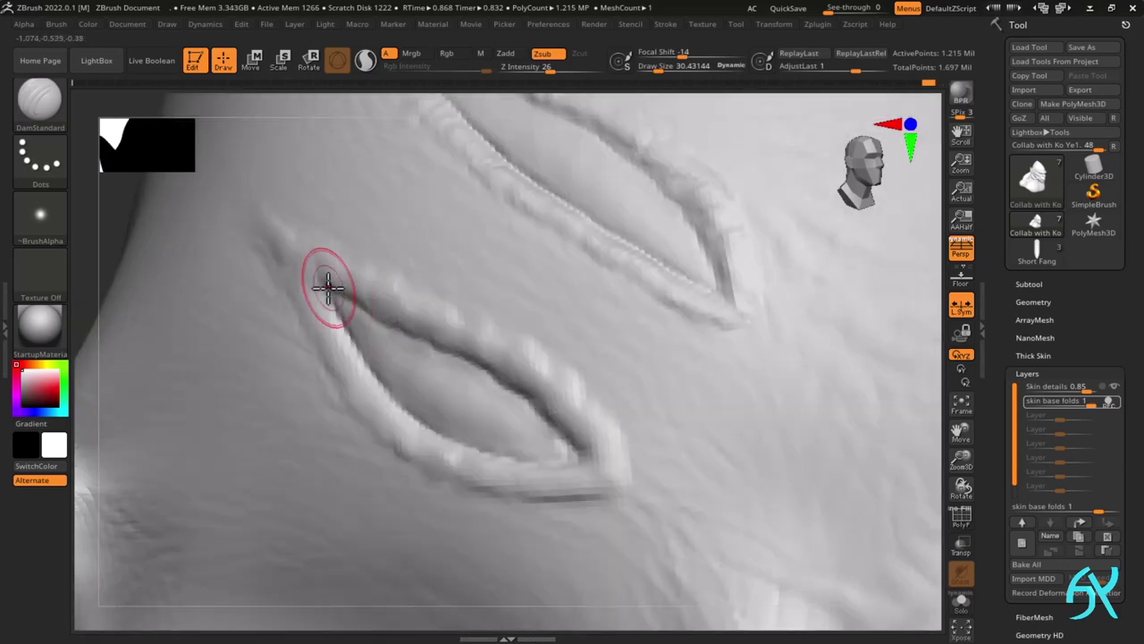
mouse_move(328, 286)
mouse_down()
mouse_move(294, 283)
mouse_move(350, 388)
mouse_move(420, 413)
mouse_up()
mouse_move(459, 476)
mouse_down()
mouse_move(531, 495)
mouse_move(593, 473)
mouse_up()
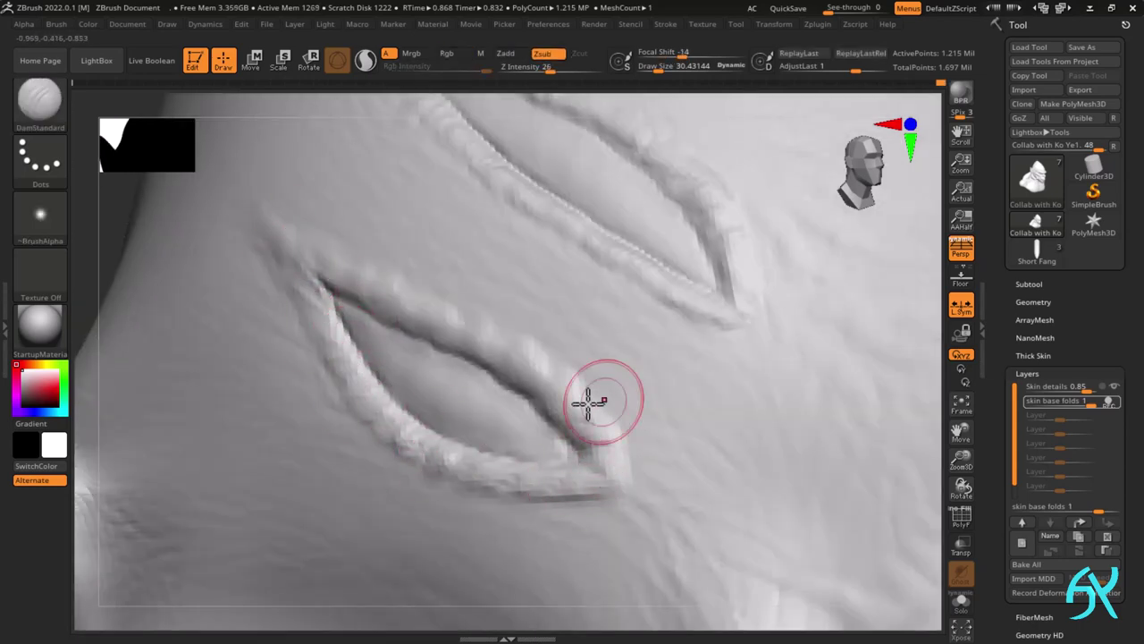
mouse_move(553, 379)
mouse_down()
mouse_move(495, 391)
mouse_move(478, 365)
mouse_up()
drag(386, 309, 314, 265)
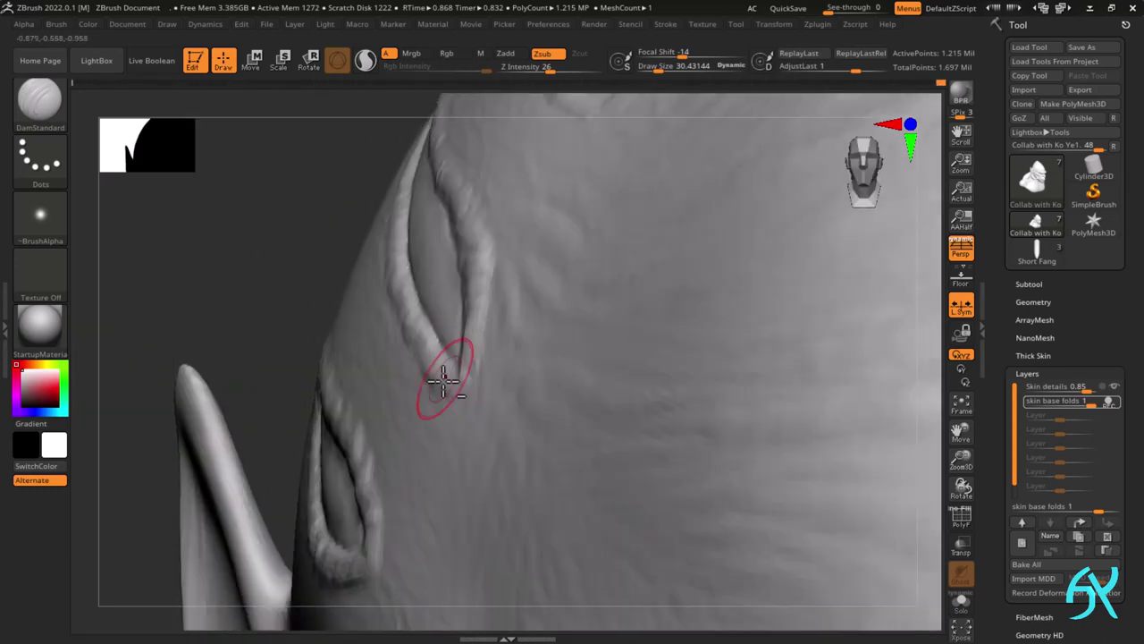
drag(439, 384, 474, 310)
drag(420, 318, 460, 259)
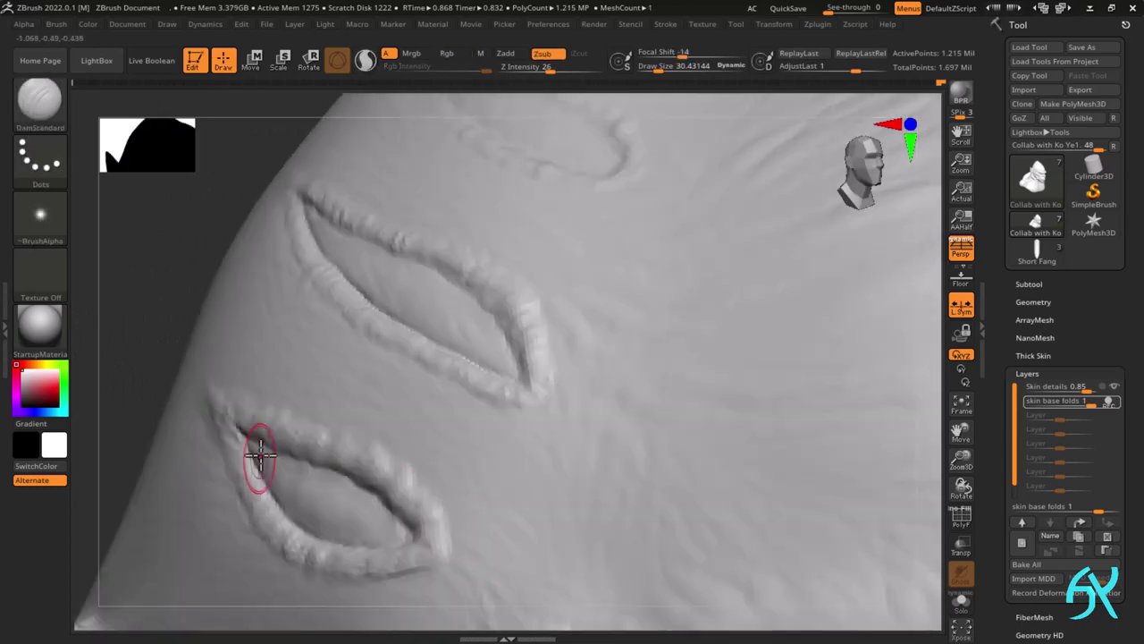
drag(256, 456, 268, 482)
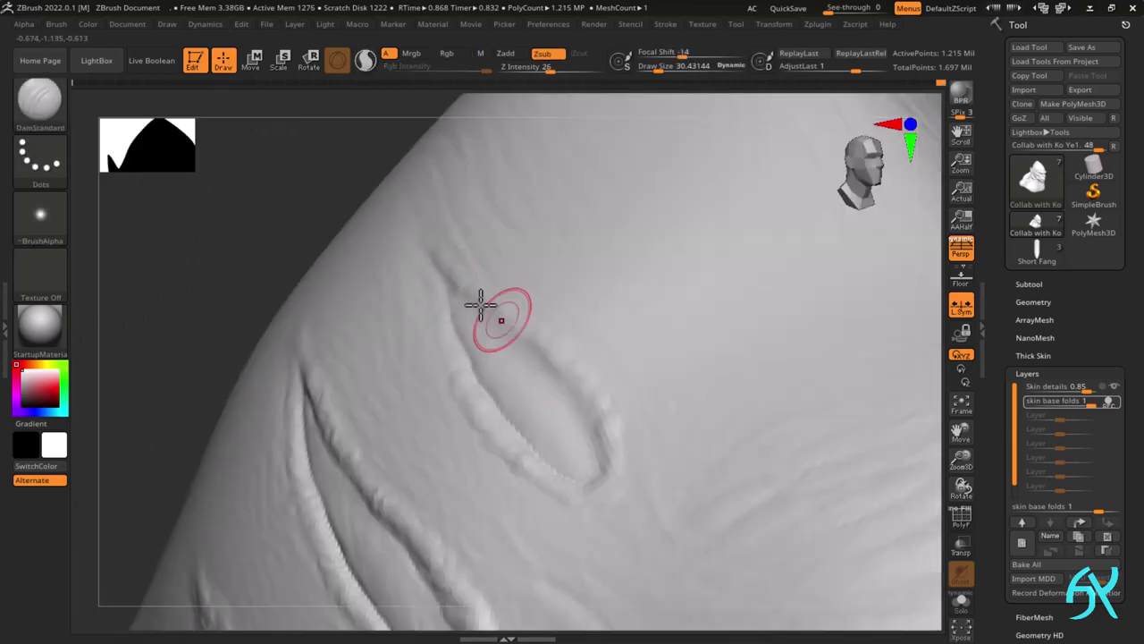
- Carve the inner edge of the uppermost skull slit and notch its raised rim
drag(505, 340, 598, 476)
drag(472, 296, 447, 285)
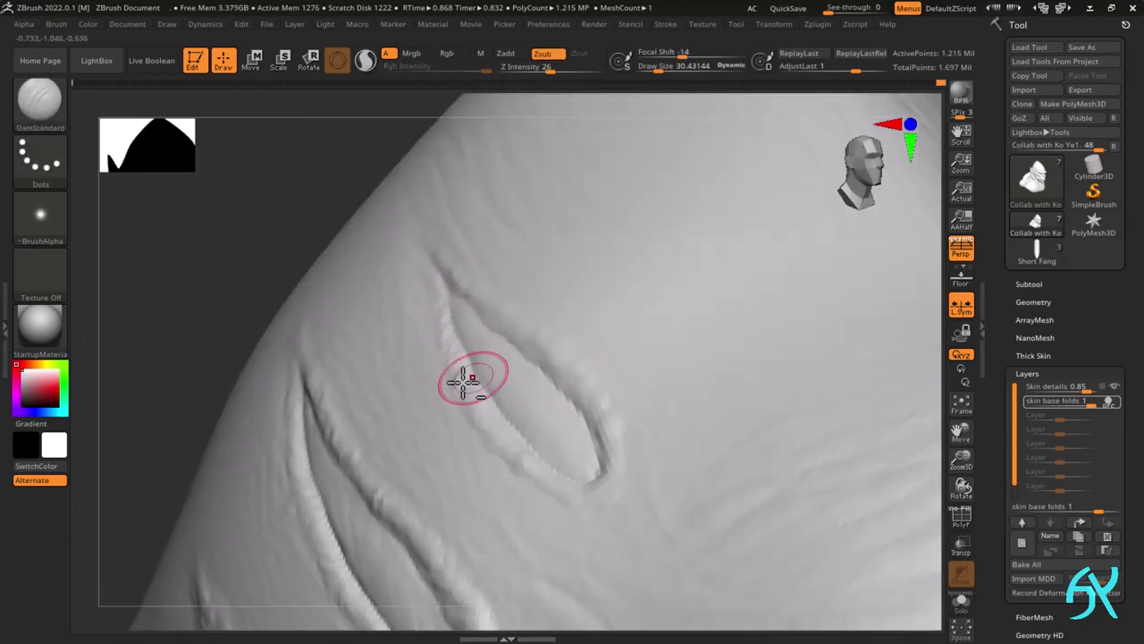
drag(540, 460, 577, 490)
mouse_move(476, 304)
mouse_down()
mouse_move(548, 347)
mouse_move(586, 397)
mouse_up()
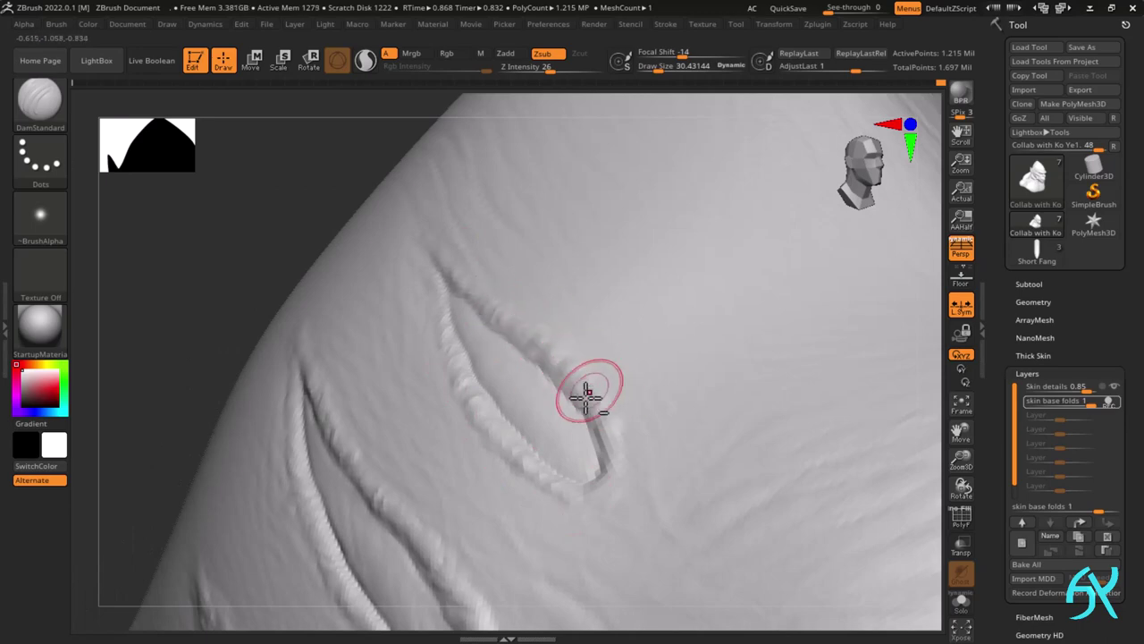
- Deepen the crease along the lower inner edge of the uppermost skull slit
right_drag(465, 323, 508, 349)
drag(521, 427, 560, 477)
mouse_move(566, 396)
ctrl+right_down()
mouse_move(660, 390)
mouse_move(680, 331)
ctrl+right_up()
mouse_move(679, 330)
shift+right_down()
mouse_move(694, 293)
mouse_move(671, 298)
mouse_move(596, 391)
shift+right_up()
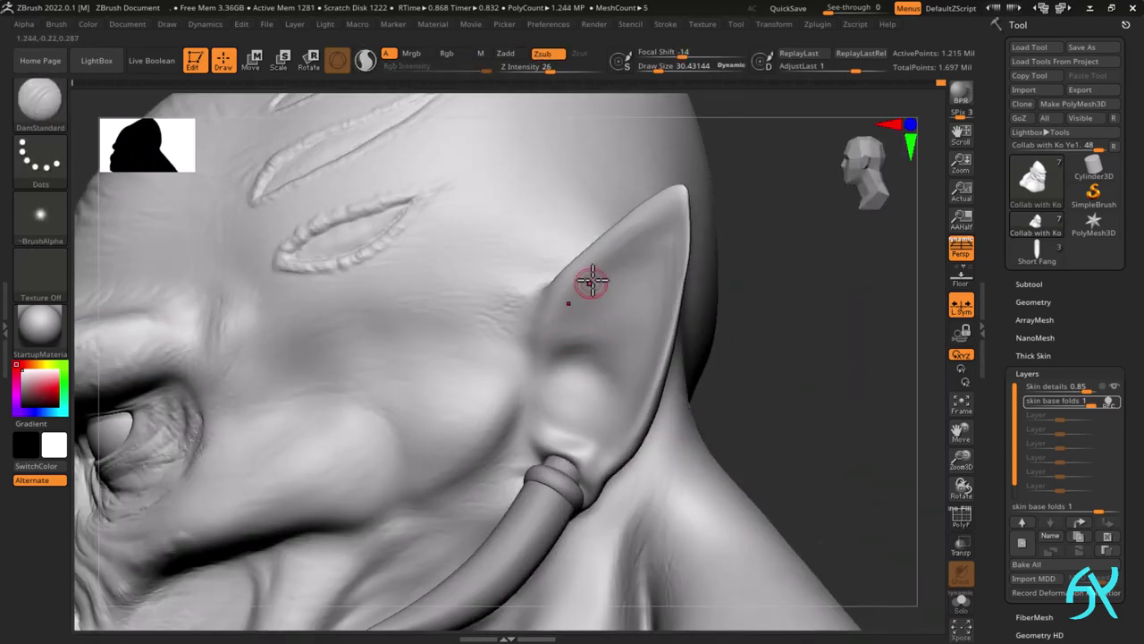
- Build up the pointed ear's rim and inner folds two subdivision levels lower, using the Standard brush at draw size about 62
key(b)
key(s)
key(t)
key(s)
mouse_move(599, 309)
mouse_down()
mouse_move(620, 269)
mouse_move(670, 253)
mouse_up()
key(shift+d)
key(shift+d)
key(shift+f)
key(shift+f)
mouse_move(536, 346)
right_down()
mouse_move(669, 263)
mouse_move(582, 330)
mouse_move(499, 354)
mouse_move(514, 307)
mouse_move(557, 289)
right_up()
drag(557, 289, 510, 327)
mouse_move(511, 328)
right_down()
mouse_move(540, 366)
mouse_move(572, 261)
right_up()
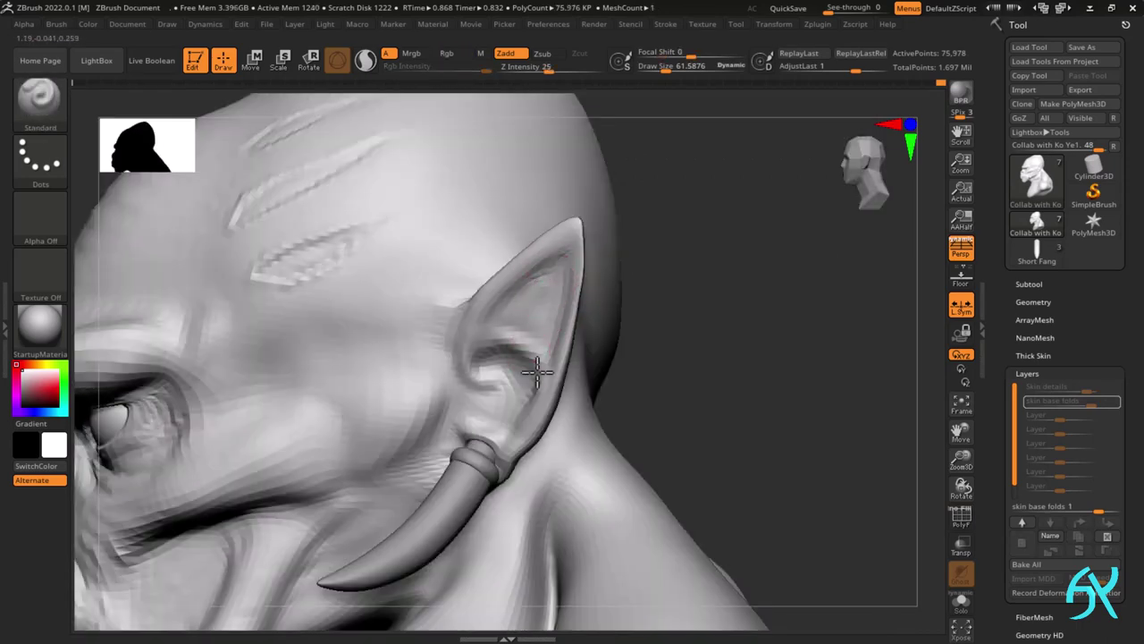
right_drag(498, 393, 476, 340)
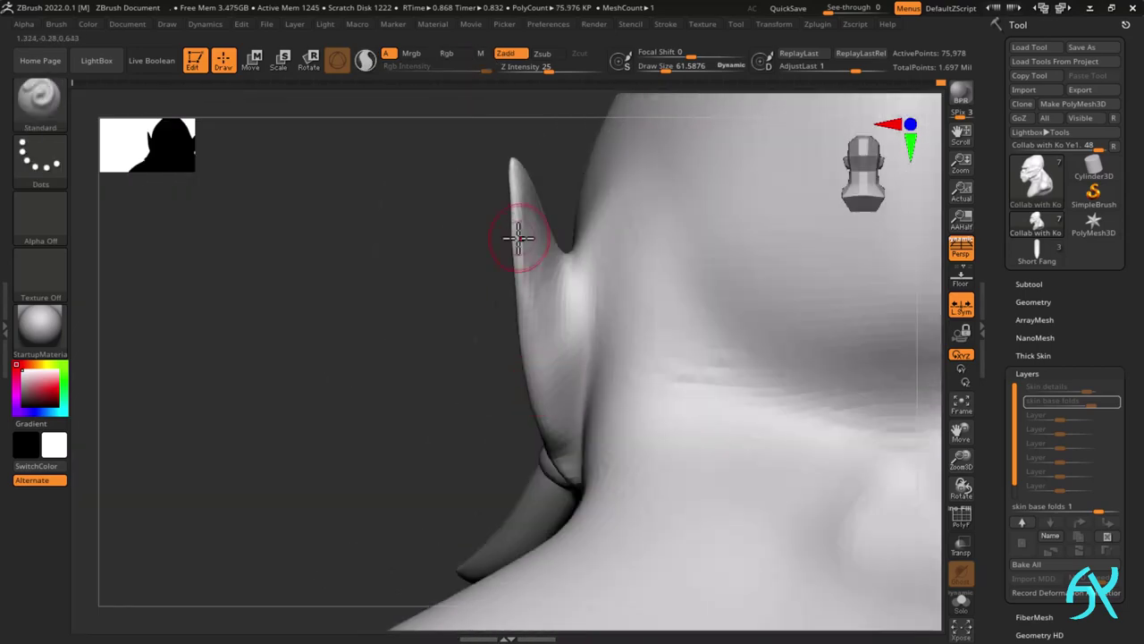
right_drag(515, 260, 558, 332)
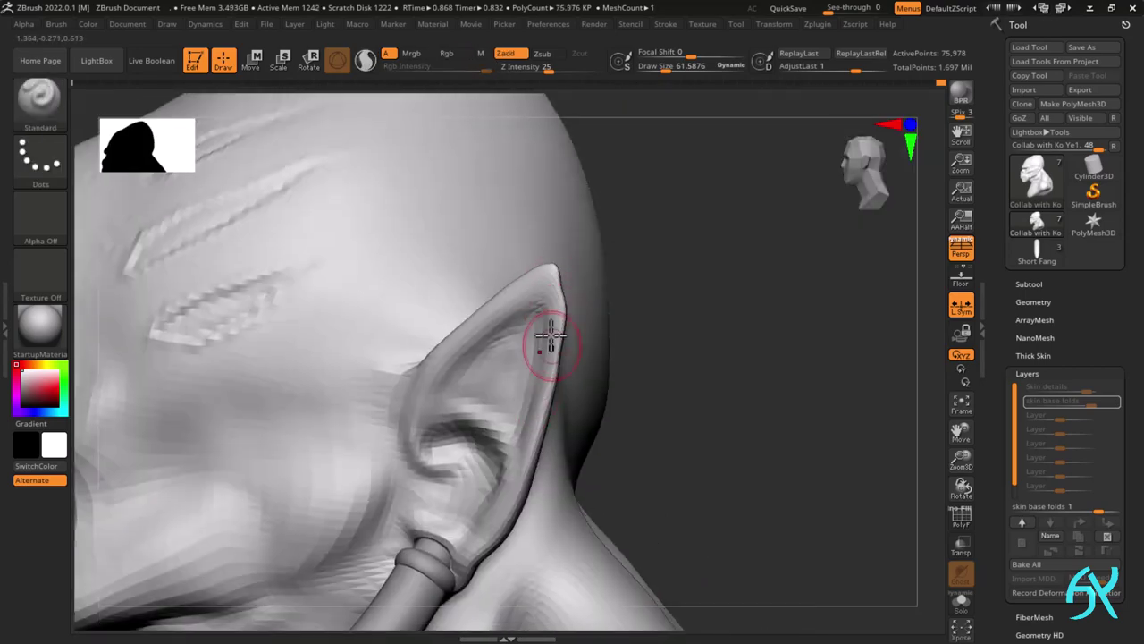
right_drag(523, 465, 667, 461)
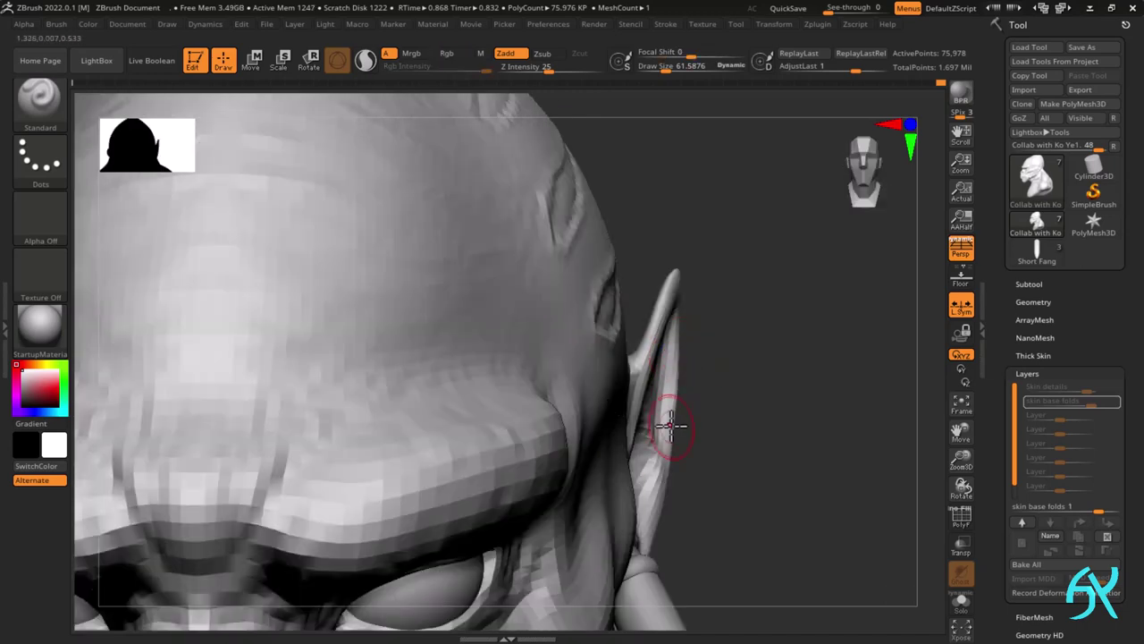
- Reshape the earlobe around the base of the fang with the Move brush, using ghost transparency to check the fit
right_drag(677, 333, 653, 253)
alt+right_drag(586, 548, 597, 427)
right_drag(597, 427, 510, 322)
right_drag(509, 322, 563, 424)
key(b)
key(m)
key(v)
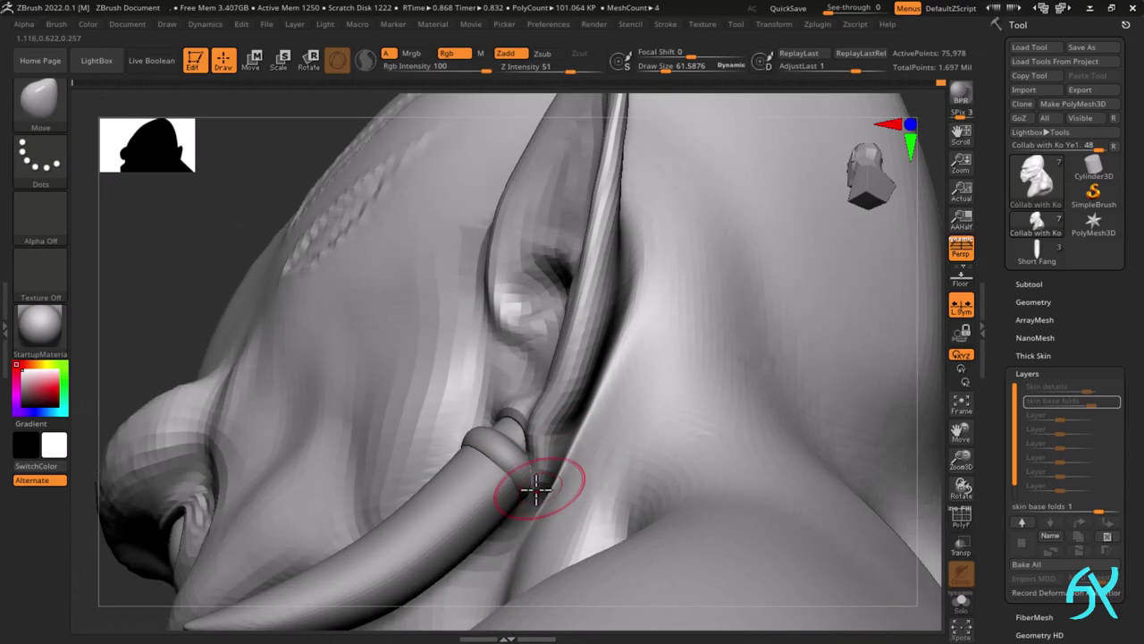
right_drag(539, 493, 485, 527)
key(shift+t)
right_drag(548, 490, 474, 488)
drag(449, 481, 448, 481)
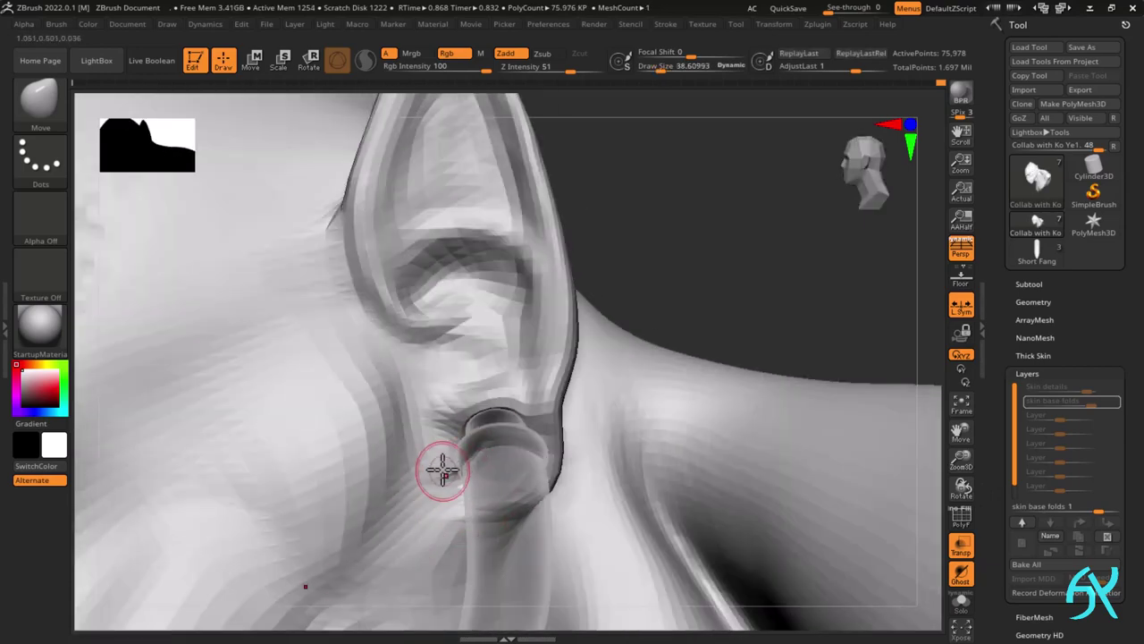
mouse_move(441, 468)
right_down()
mouse_move(477, 480)
mouse_move(424, 461)
mouse_move(447, 501)
mouse_move(539, 434)
mouse_move(527, 396)
mouse_move(603, 405)
mouse_move(545, 408)
mouse_move(475, 328)
right_up()
key(shift+t)
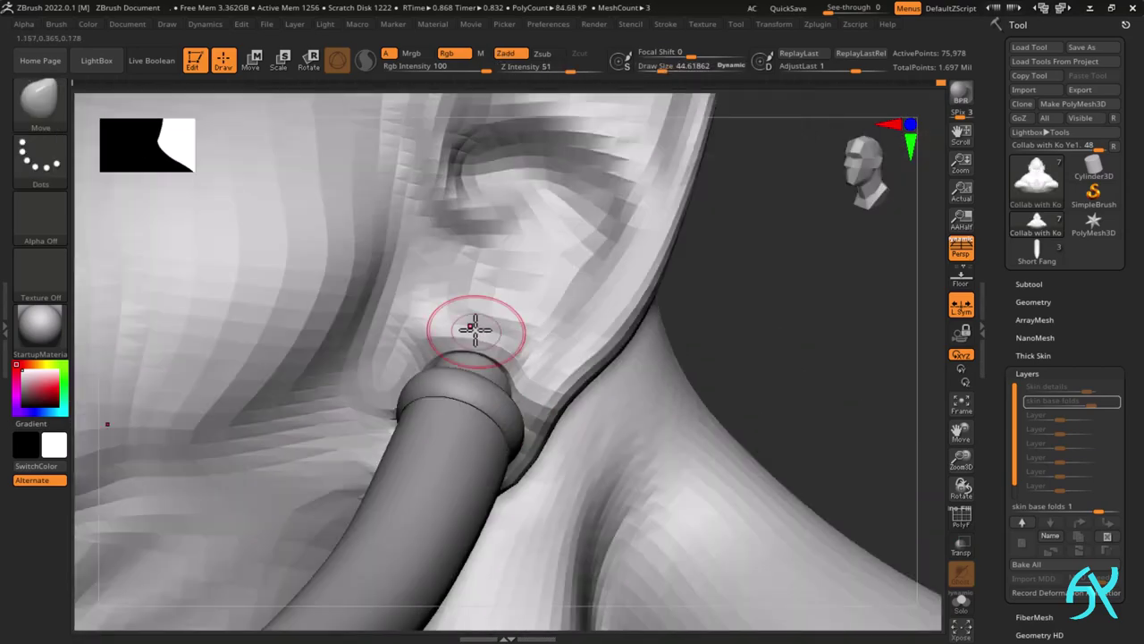
- Smooth the ear's inner surface and return to the highest subdivision level
right_drag(362, 370, 470, 274)
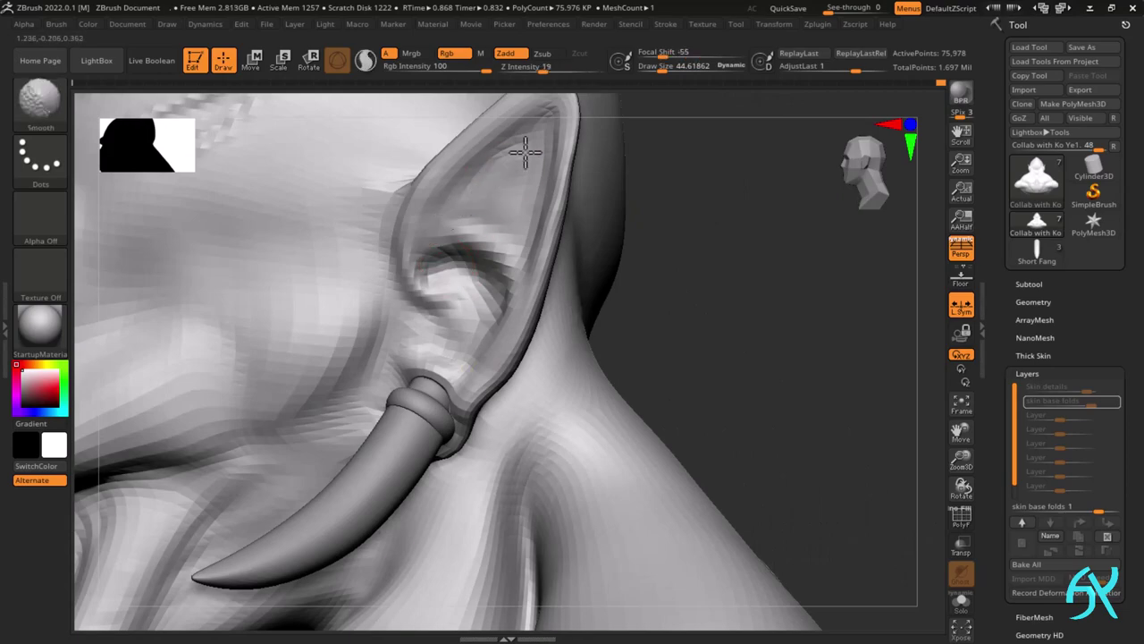
key(d)
key(d)
ctrl+right_drag(572, 331, 581, 398)
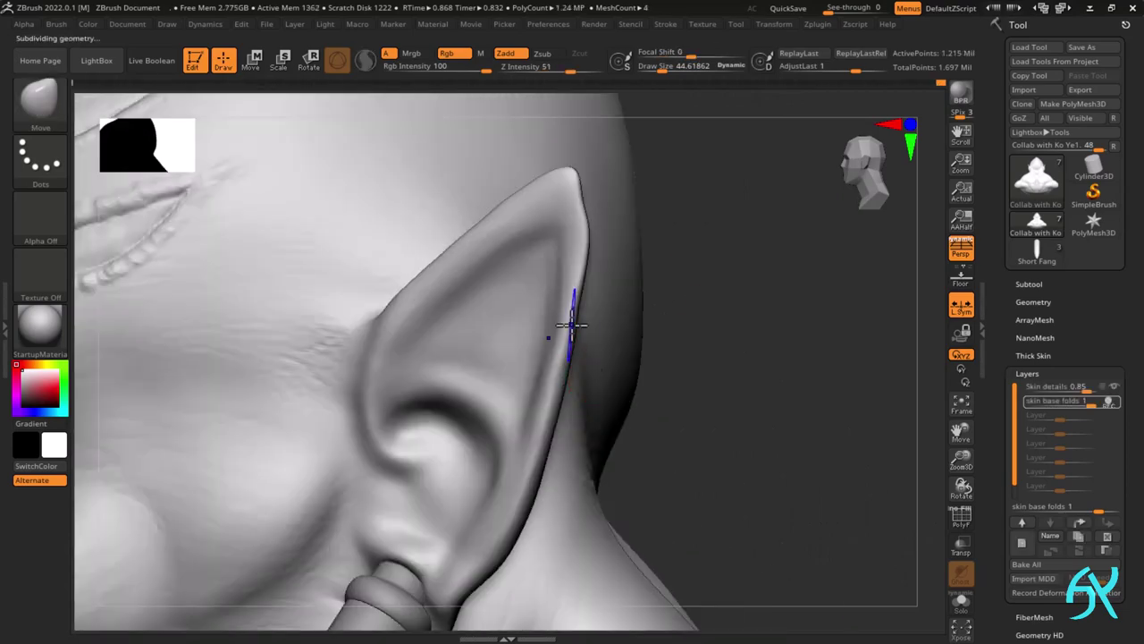
- Adjust the ear's overall shape three subdivision levels lower with the Move brush at draw size about 33, and return to the highest level
key(shift+d)
key(shift+d)
key(shift+d)
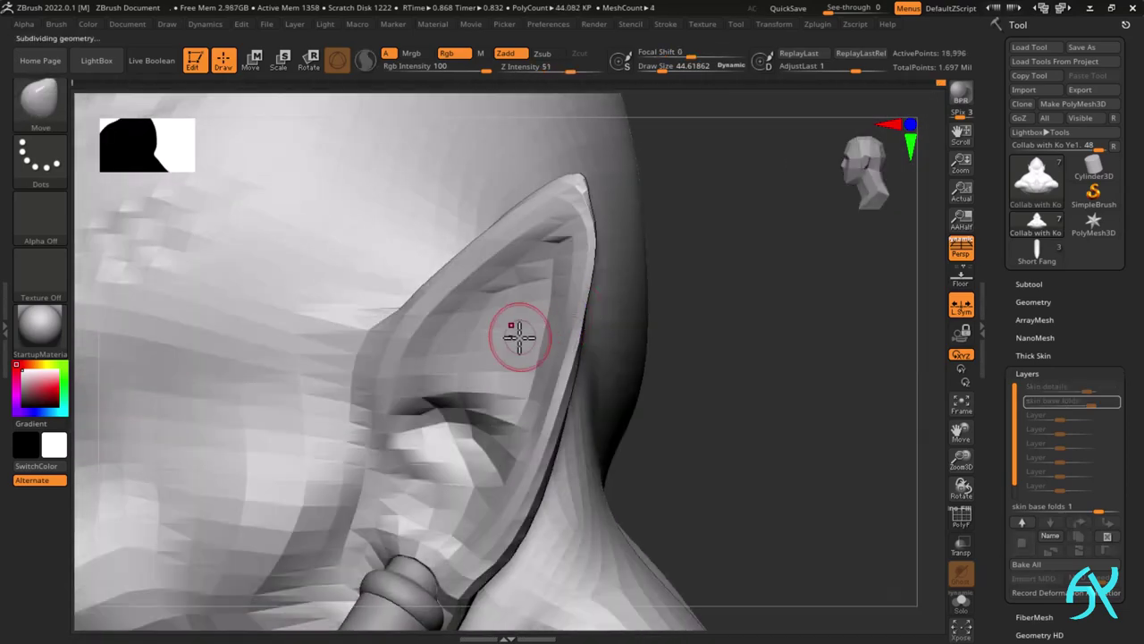
mouse_move(521, 332)
right_down()
mouse_move(505, 341)
mouse_move(519, 370)
mouse_move(498, 301)
mouse_move(518, 296)
mouse_move(523, 259)
mouse_move(470, 346)
mouse_move(524, 241)
right_up()
right_drag(479, 283, 436, 405)
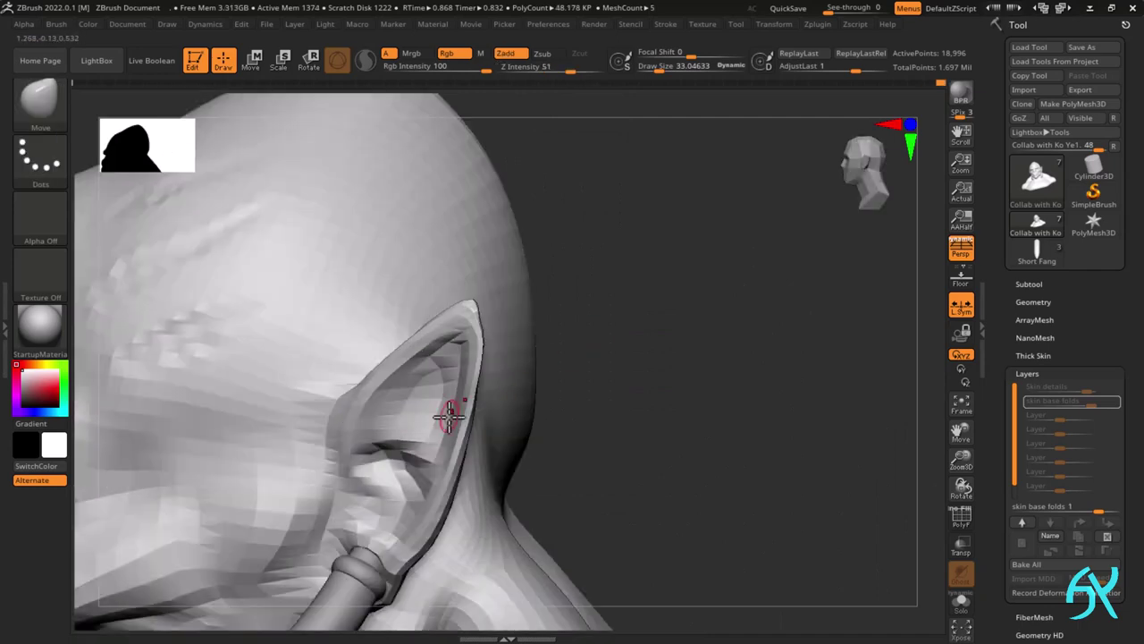
key(ctrl+d)
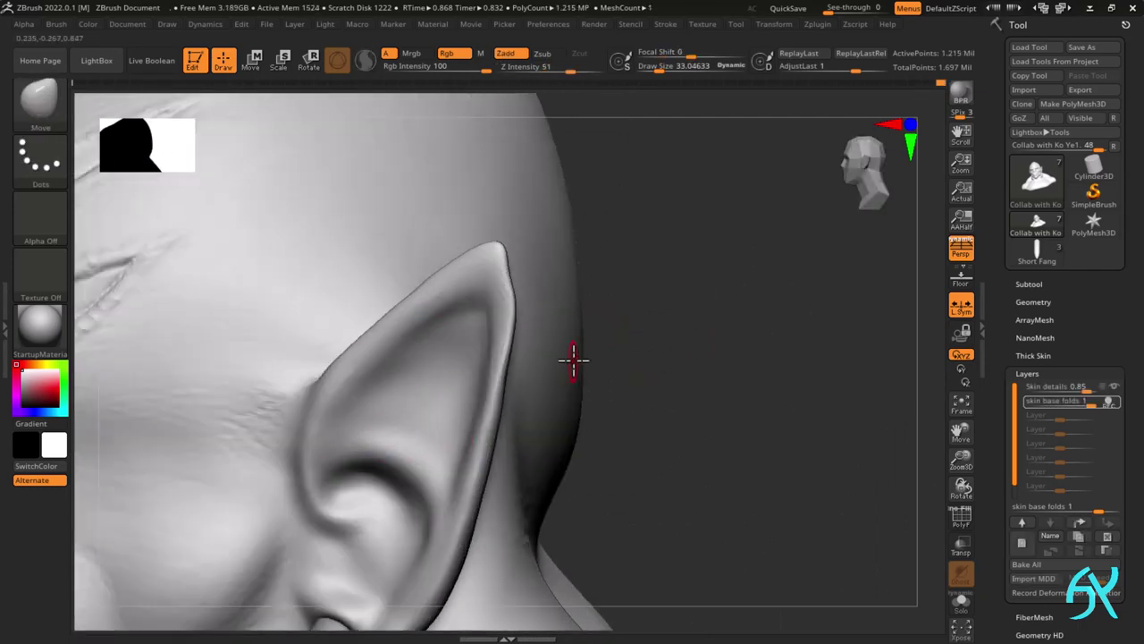
- Sculpt soft folds in the lower ear above the fang base with the Standard brush at draw size about 51, smoothing their transitions
key(b)
key(s)
key(t)
key(s)
drag(411, 384, 454, 320)
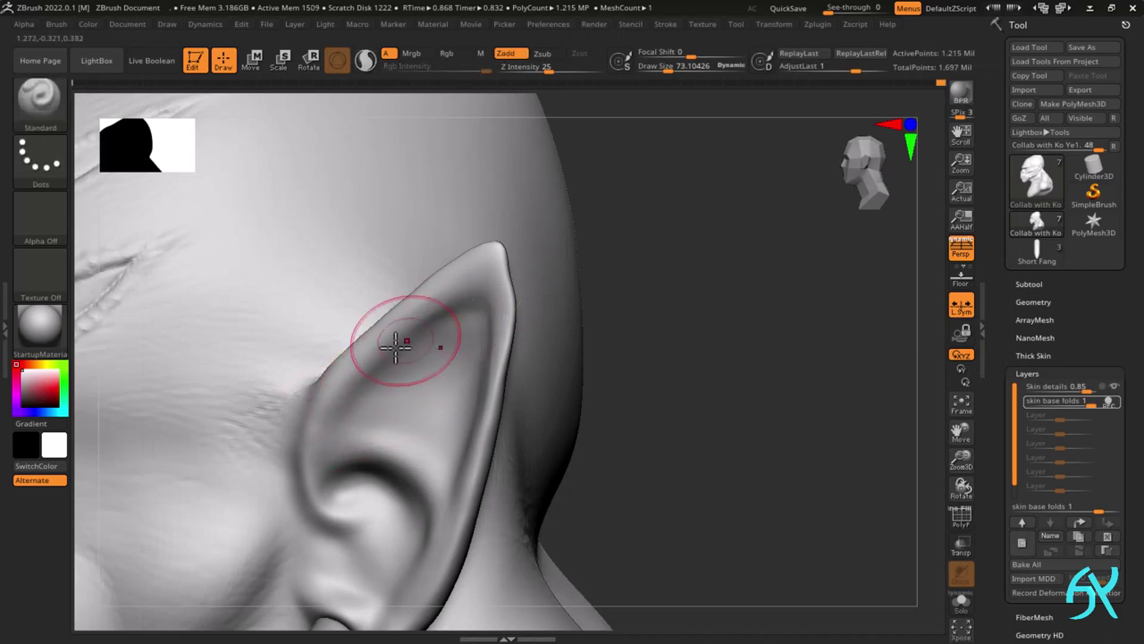
drag(396, 347, 473, 337)
key(ctrl+z)
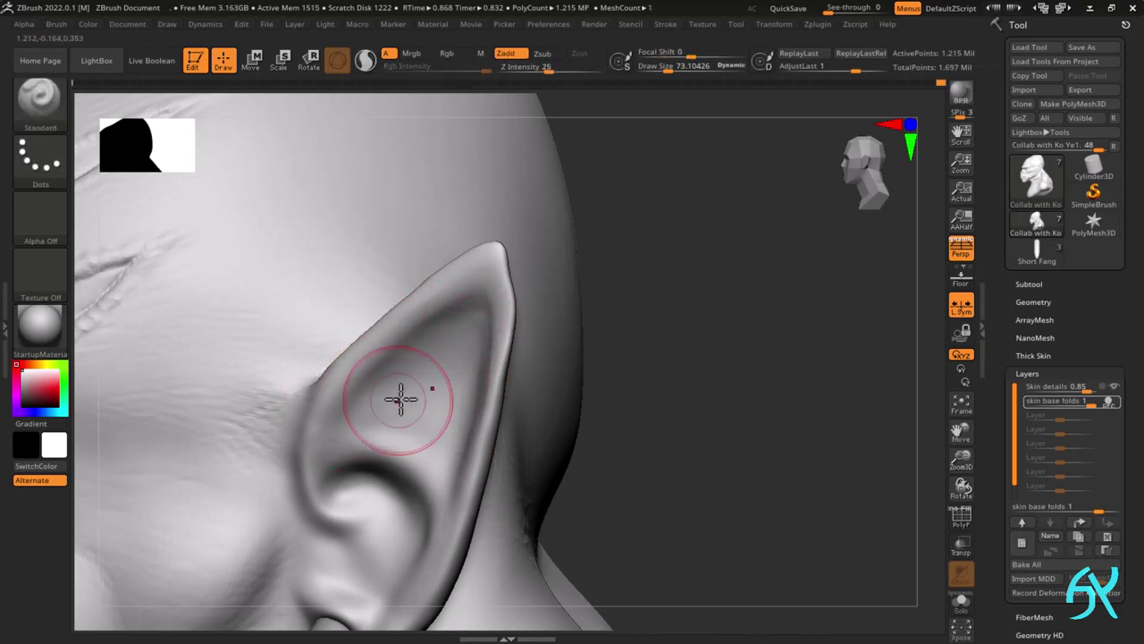
key(ctrl+z)
key(s)
mouse_move(383, 480)
mouse_down()
mouse_move(361, 502)
mouse_move(337, 489)
mouse_up()
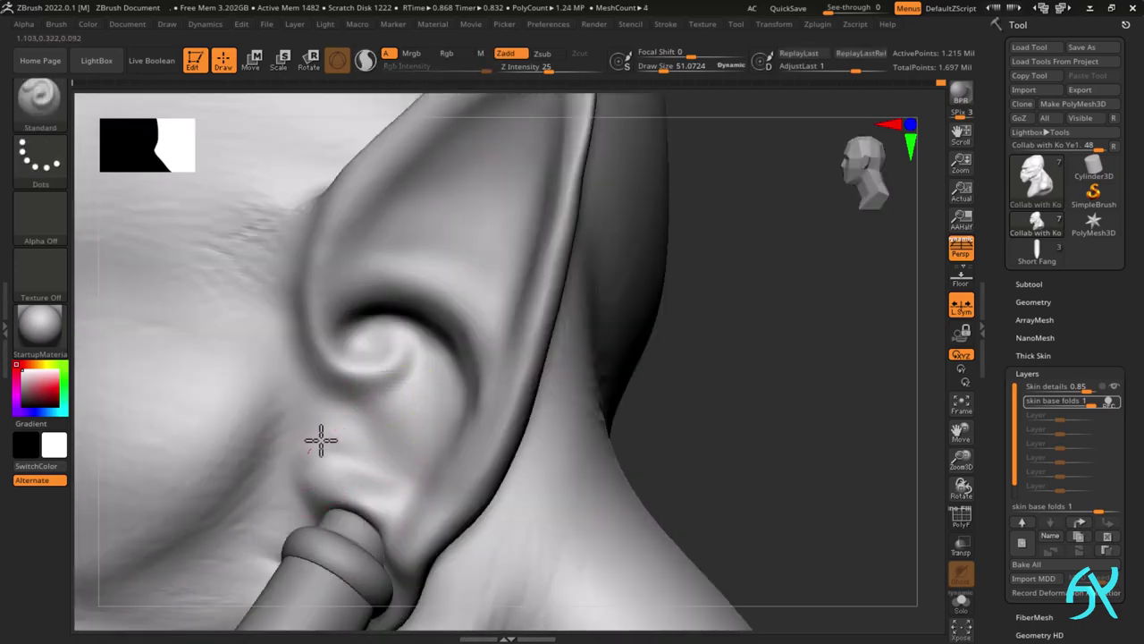
drag(321, 440, 327, 472)
mouse_move(384, 486)
right_down()
mouse_move(426, 426)
mouse_move(384, 486)
right_up()
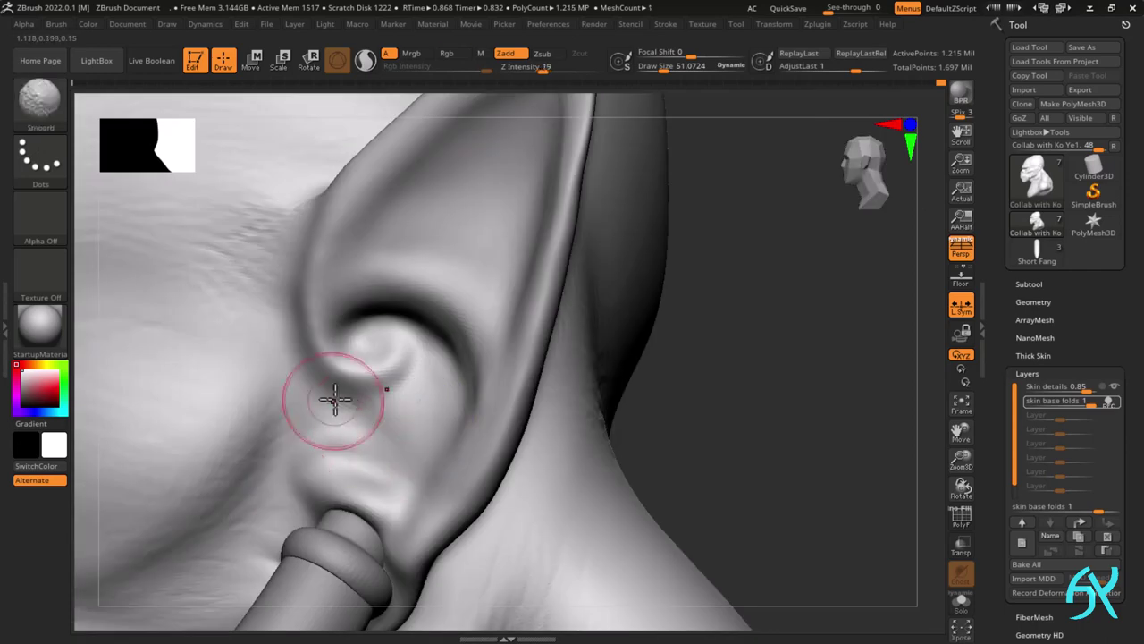
shift+drag(334, 398, 340, 210)
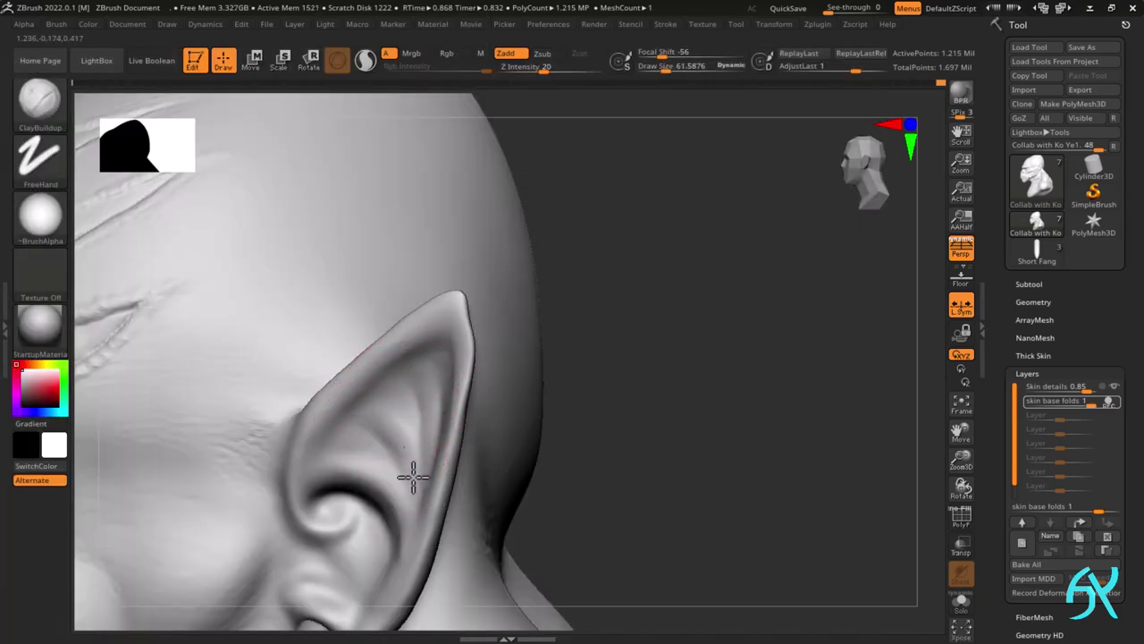
- Shape and smooth the ridges in the upper ear hollow with ClayBuildup, and sharpen the surrounding creases with DamStandard at Z Intensity 26
shift+drag(413, 478, 416, 440)
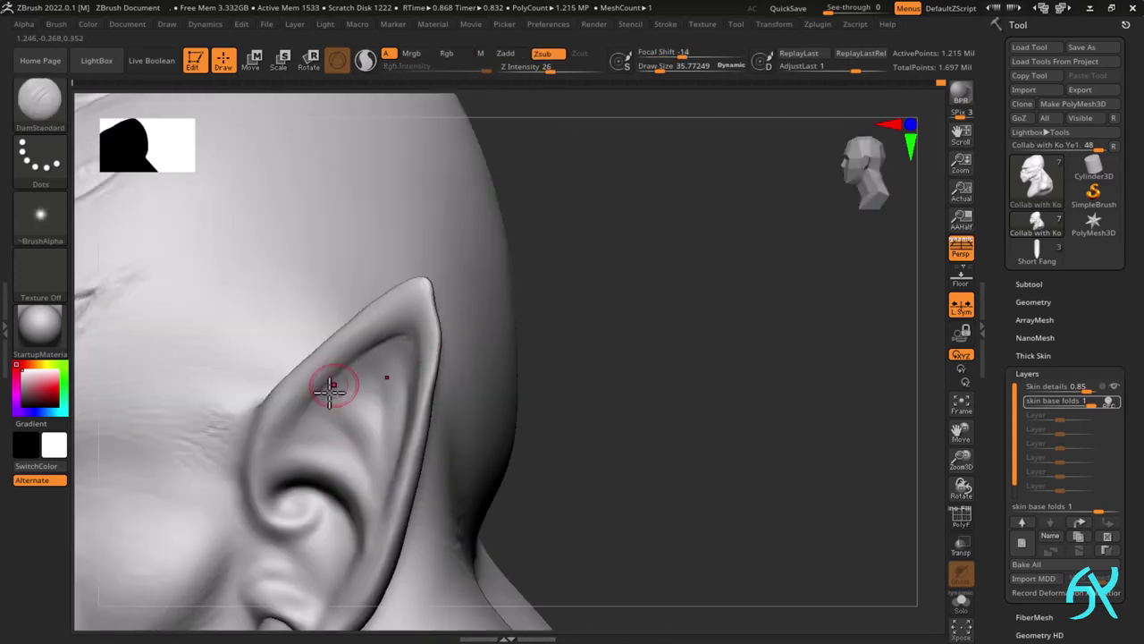
shift+drag(291, 427, 247, 470)
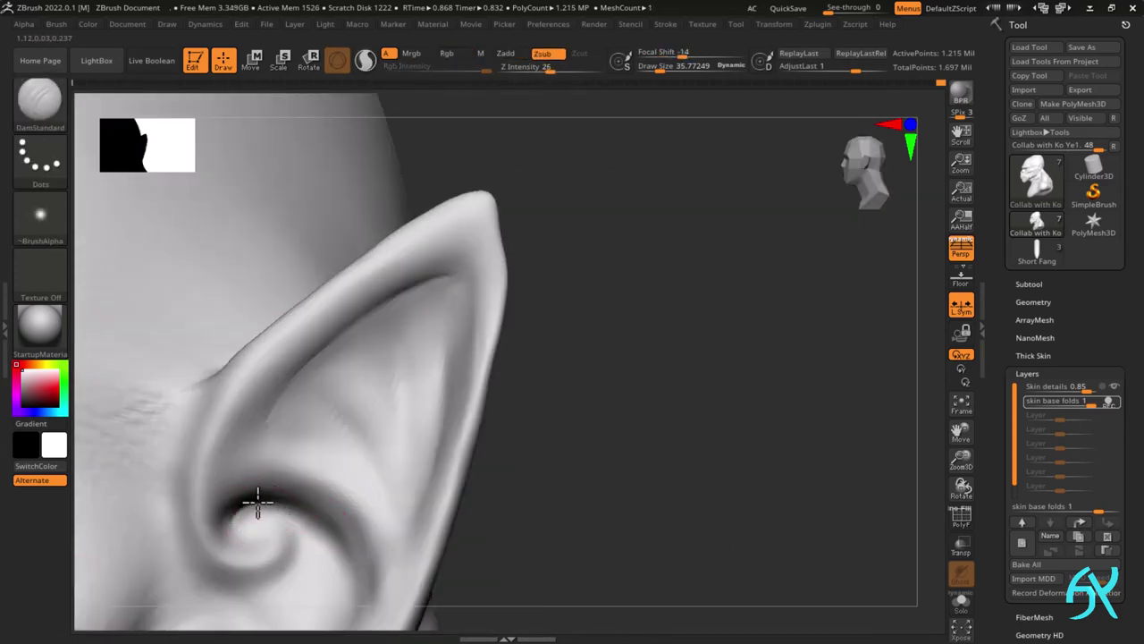
mouse_move(258, 502)
mouse_down()
mouse_move(304, 539)
mouse_move(298, 526)
mouse_move(345, 501)
mouse_up()
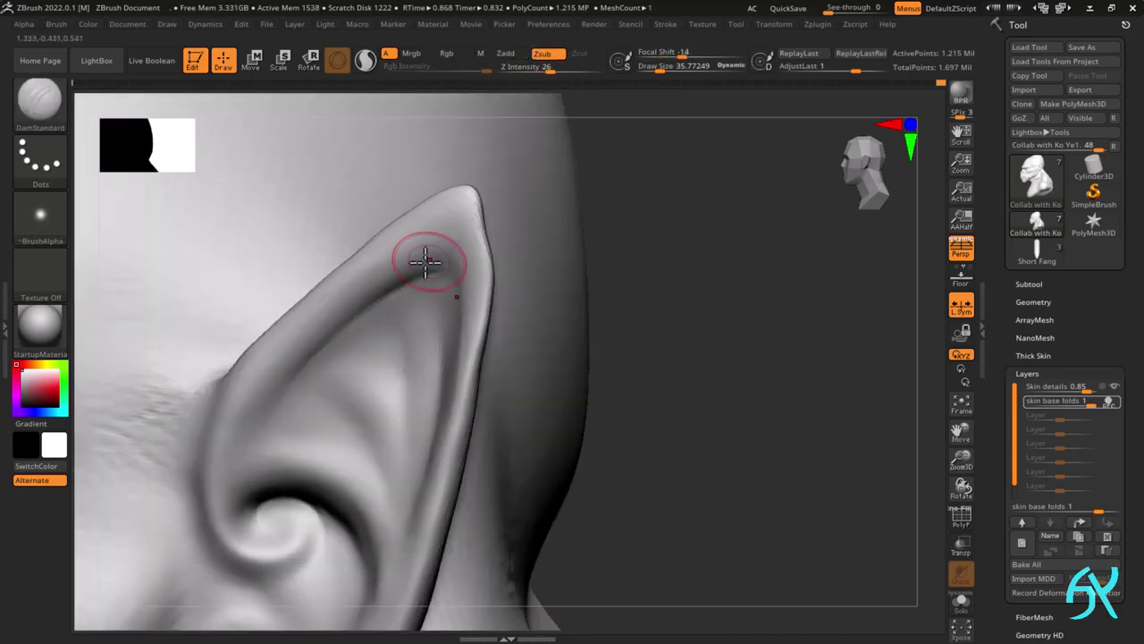
- Refine the crease inside the ear's outer rim and the folds above the lobe with DamStandard, smoothing harsh edges
key(shift)
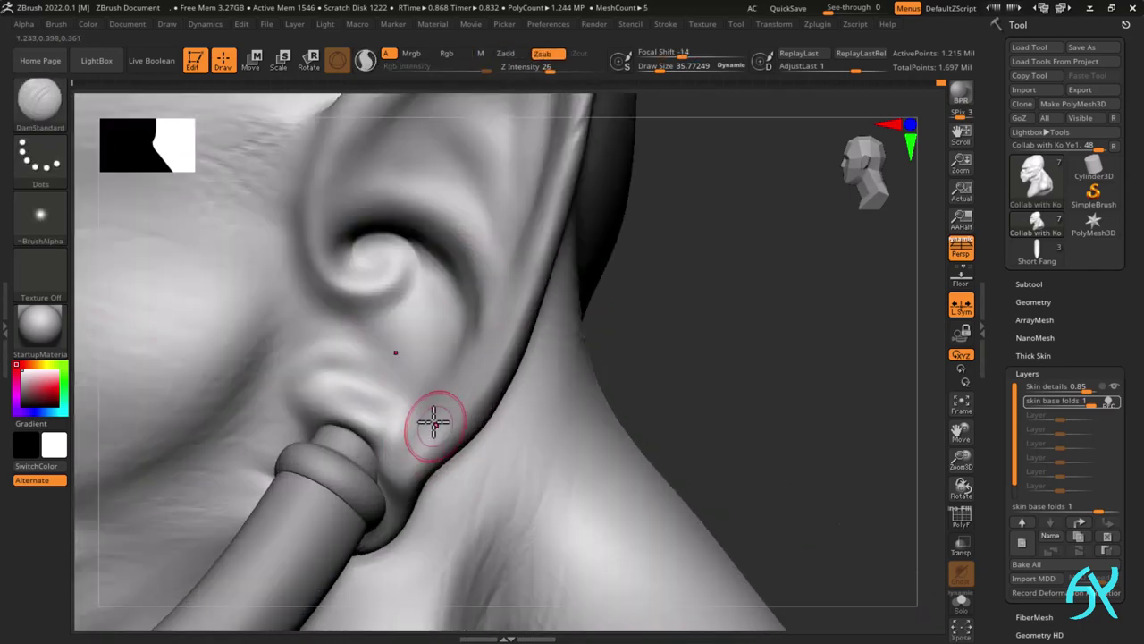
key(ctrl)
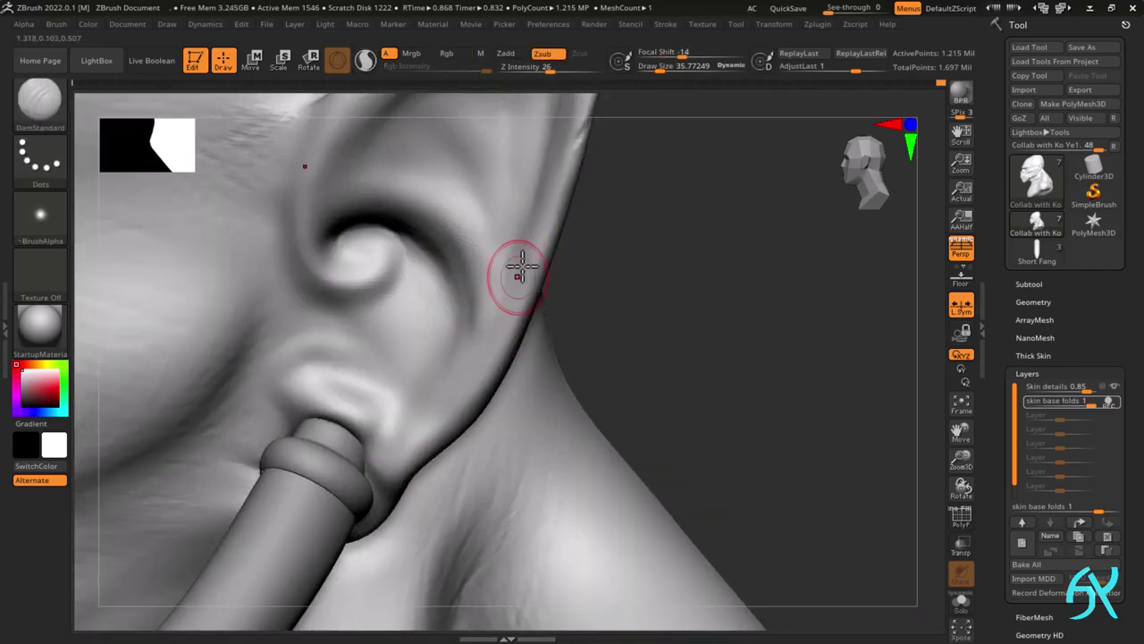
key(shift)
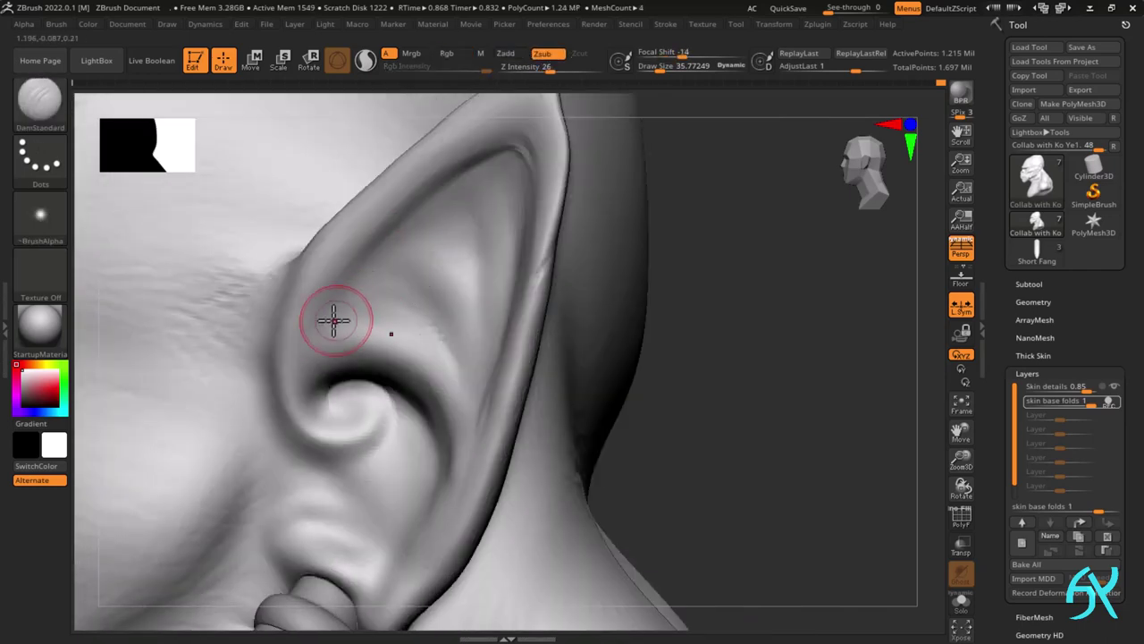
key(shift)
mouse_move(403, 296)
shift+mouse_down()
mouse_move(462, 373)
mouse_move(498, 273)
mouse_move(368, 265)
shift+mouse_up()
drag(460, 186, 522, 159)
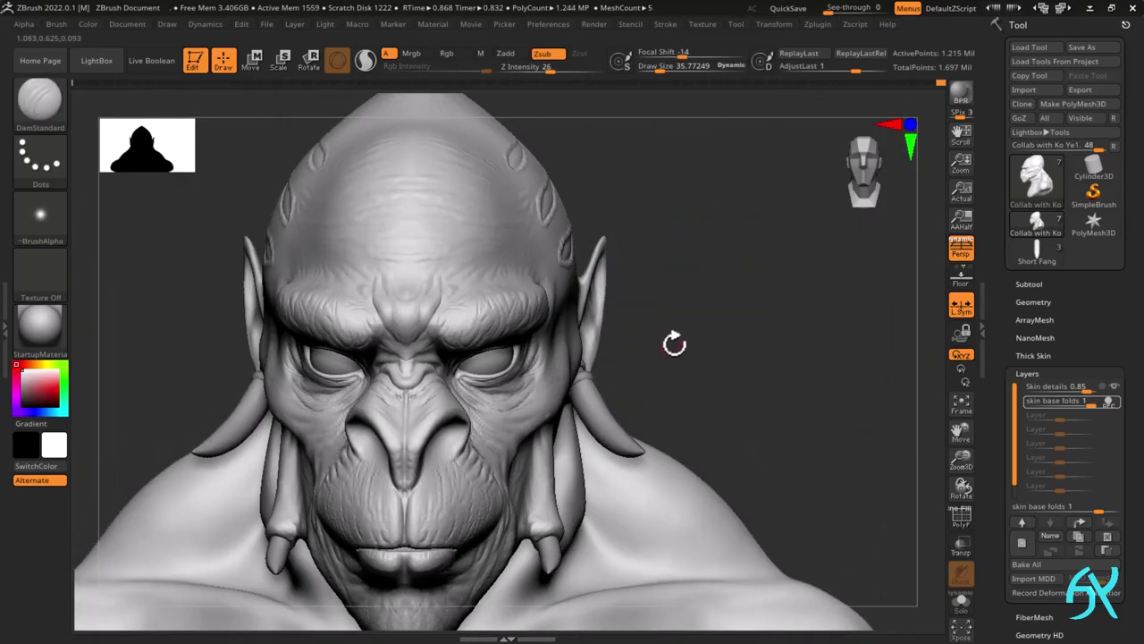
- Add small folds across the lower ear bowl and above the lobe with the Standard brush at draw size about 36 and Z Intensity 25
drag(665, 340, 735, 350)
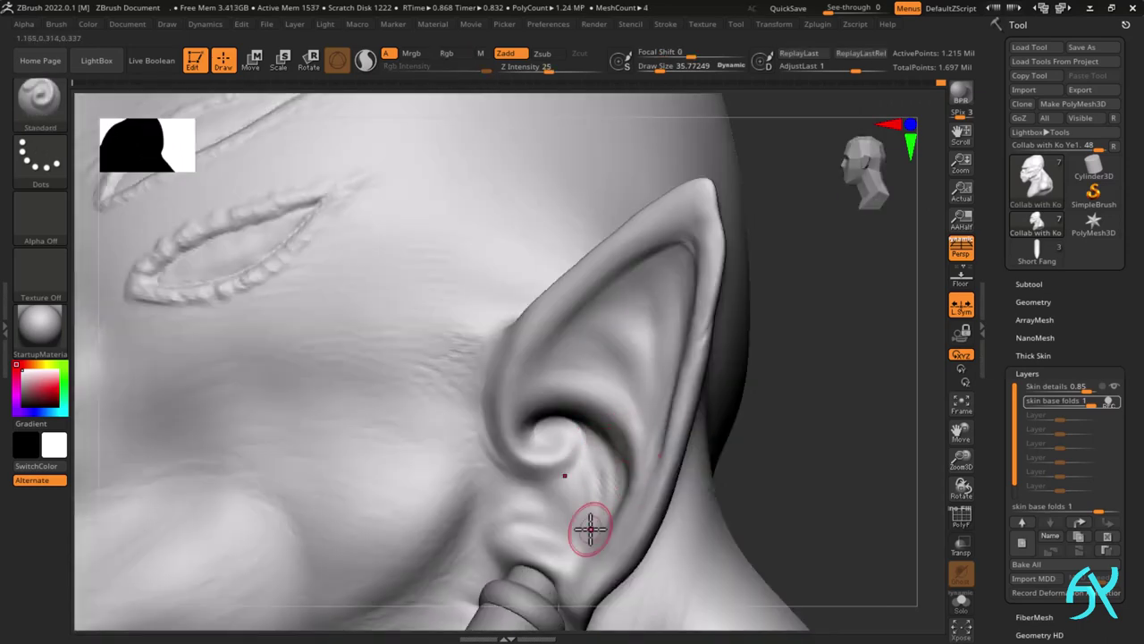
drag(590, 529, 606, 465)
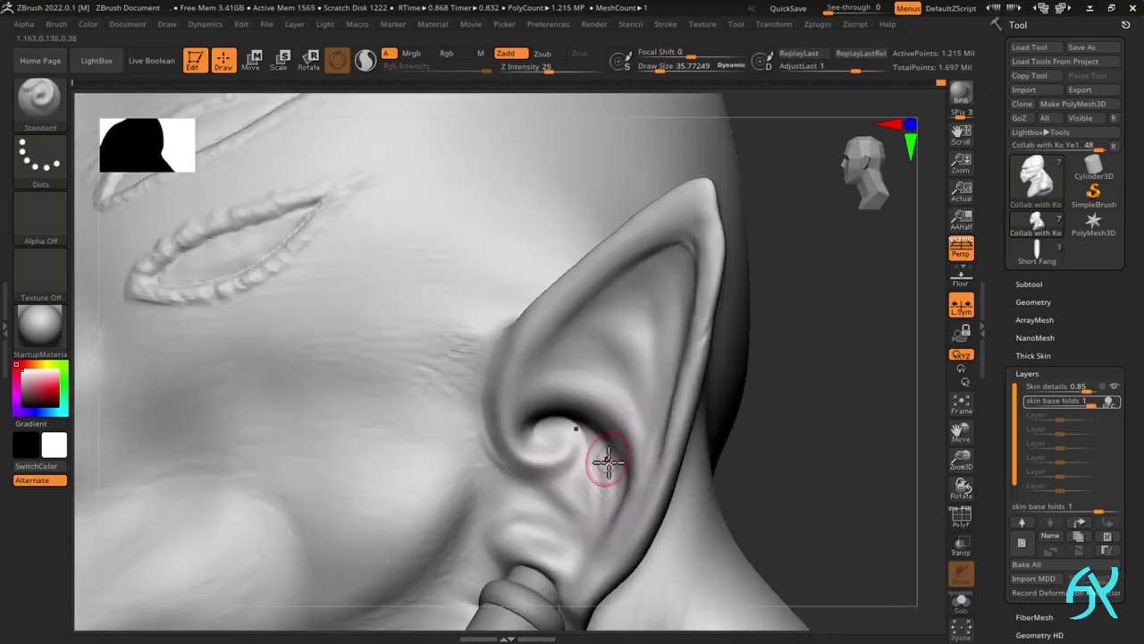
drag(547, 519, 531, 498)
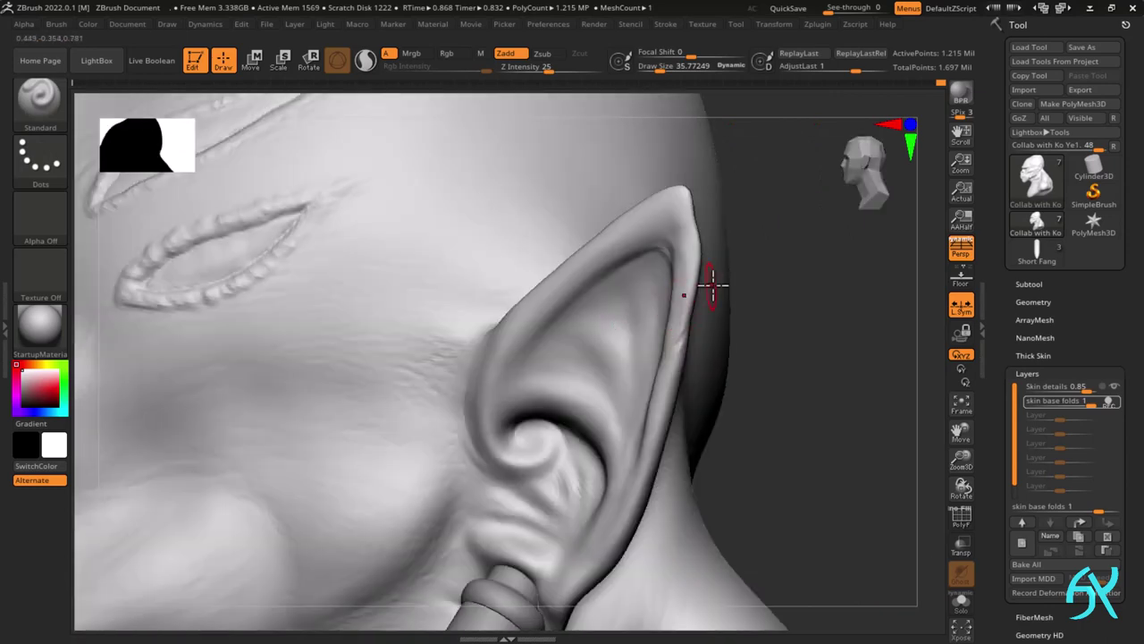
mouse_move(612, 344)
shift+mouse_down()
mouse_move(614, 284)
mouse_move(646, 269)
mouse_move(655, 280)
shift+mouse_up()
- Add and smooth volume on the upper ear's inner folds with ClayBuildup
key(b)
key(c)
key(b)
mouse_move(654, 328)
shift+mouse_down()
mouse_move(656, 261)
mouse_move(644, 352)
shift+mouse_up()
drag(587, 330, 626, 408)
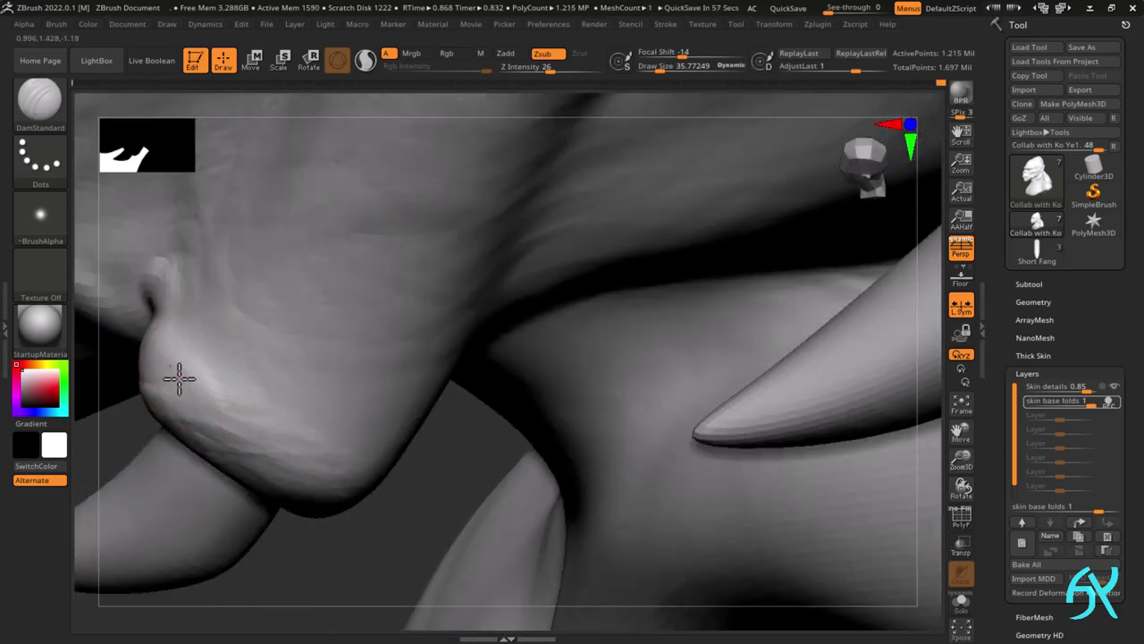
- Carve fine creases into the fleshy socket around the lower cheek fang with DamStandard
drag(174, 332, 260, 395)
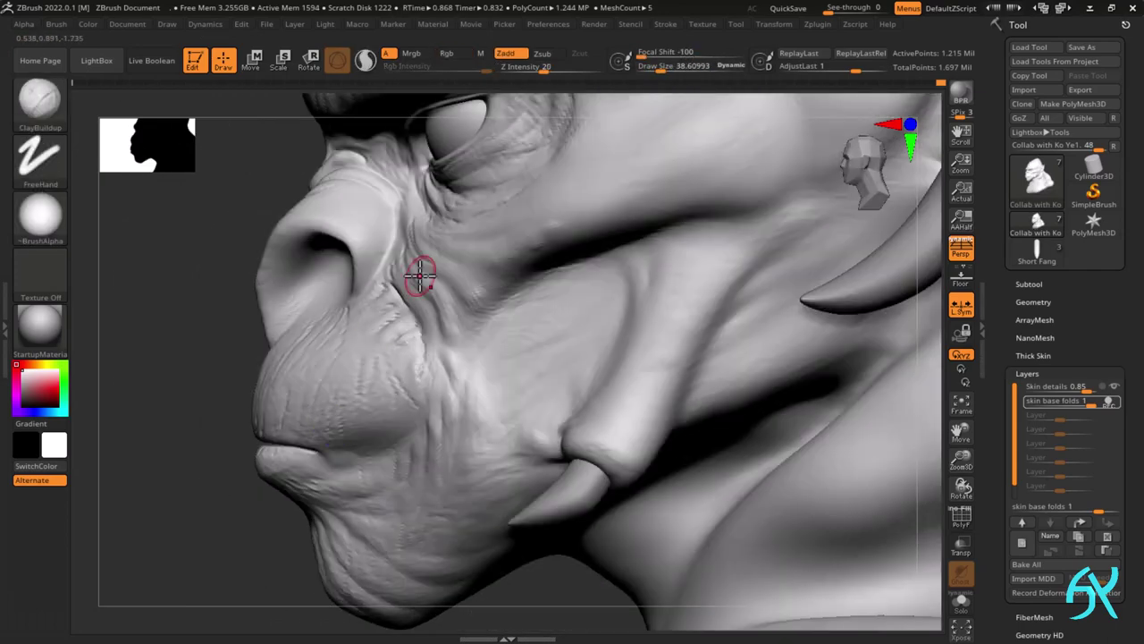
ctrl+right_drag(421, 275, 373, 431)
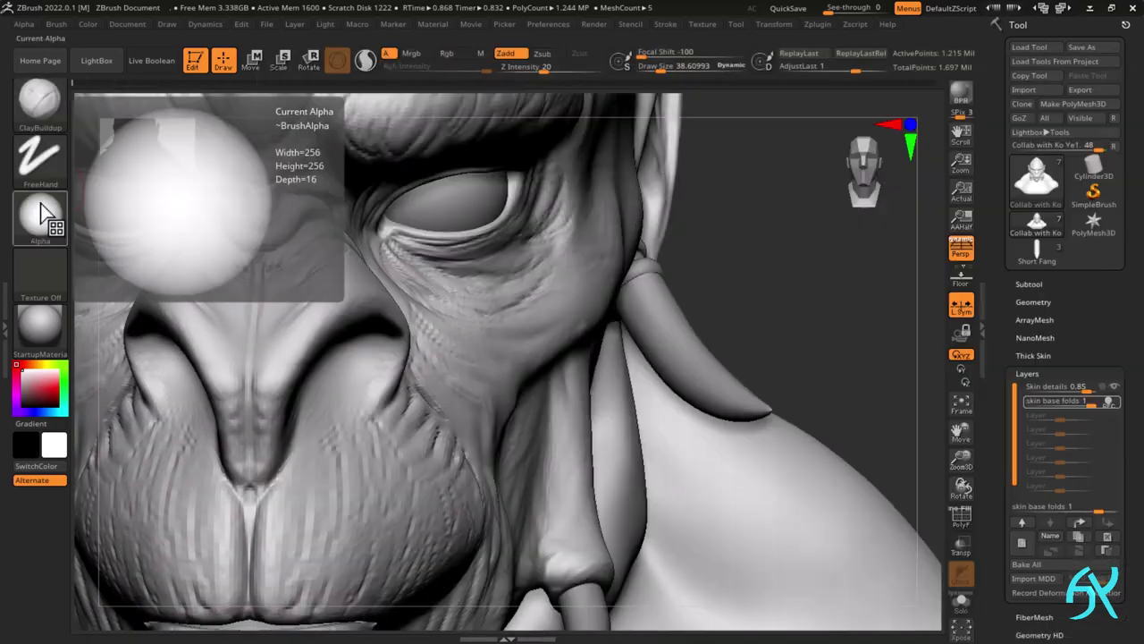
- Sculpt wrinkles over the crown with DamStandard, a vertical wrinkle-line alpha, draw size about 146 and Z Intensity 26
click(39, 214)
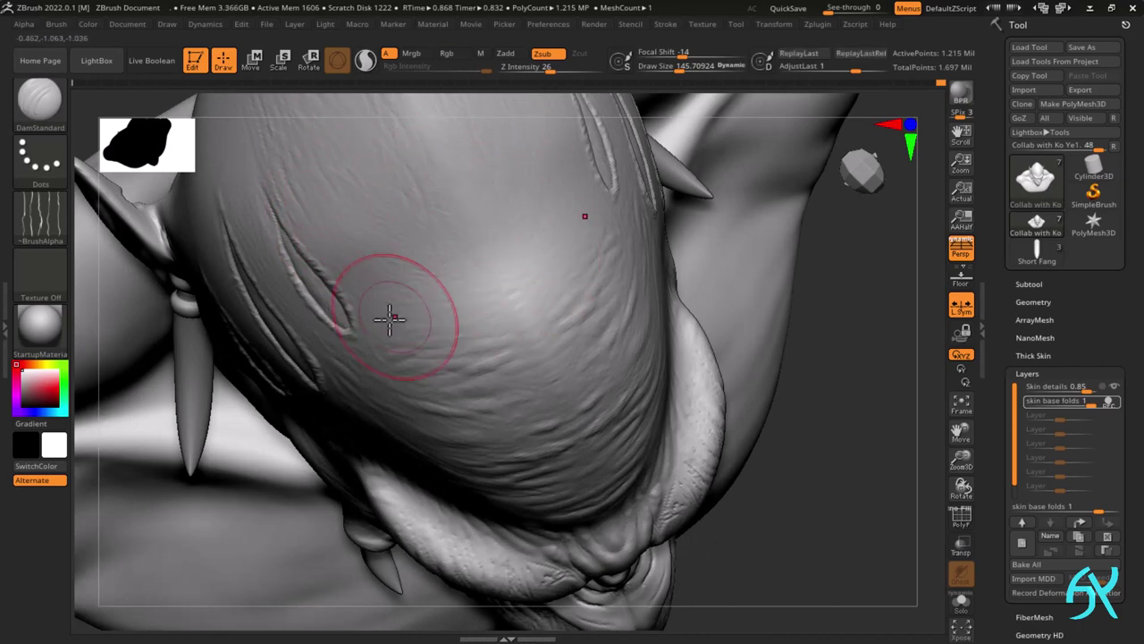
mouse_move(626, 204)
right_down()
mouse_move(385, 263)
mouse_move(551, 161)
mouse_move(659, 355)
mouse_move(492, 198)
right_up()
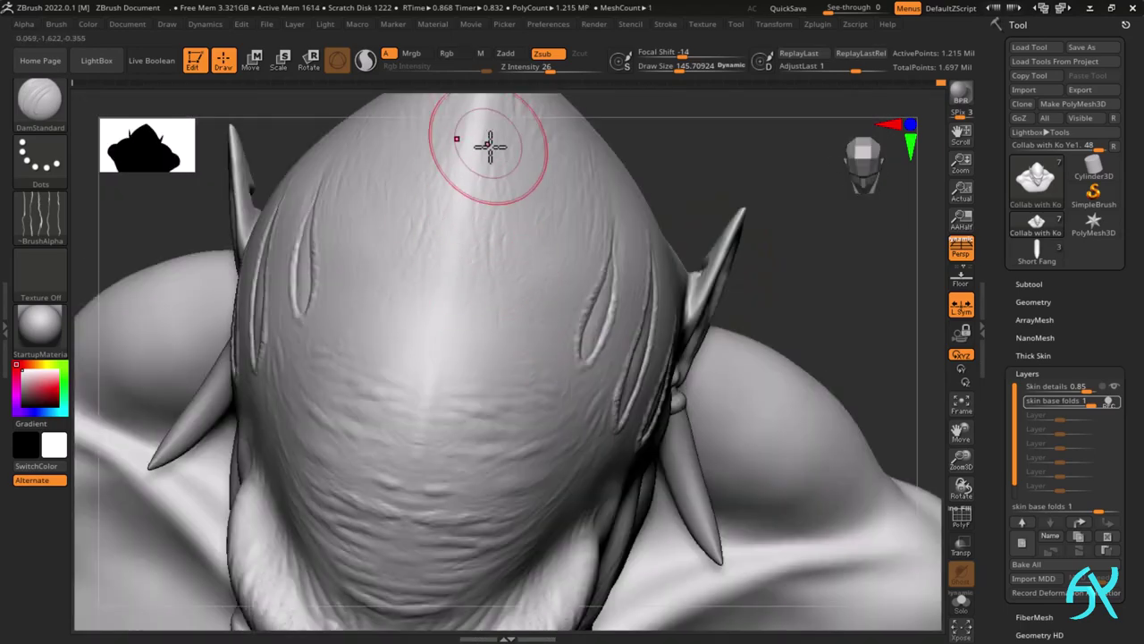
mouse_move(490, 146)
right_down()
mouse_move(486, 262)
mouse_move(480, 223)
mouse_move(507, 214)
right_up()
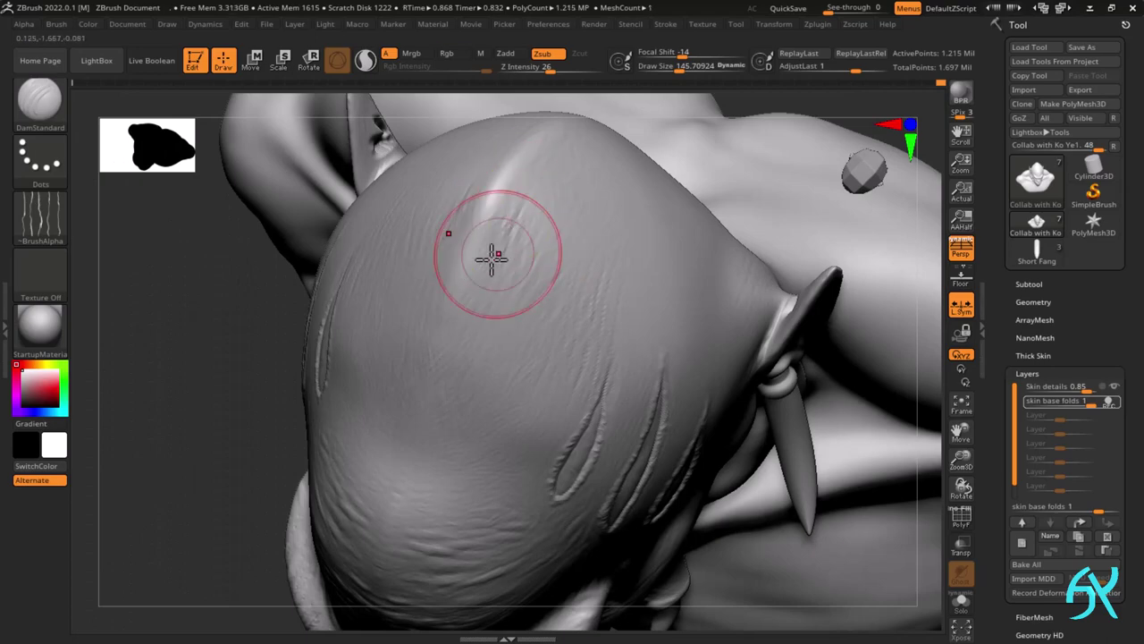
- Sculpt faint wrinkles over the upper back of the skull with DamStandard at draw size about 366 and Z Intensity 12
mouse_move(593, 160)
right_down()
mouse_move(643, 327)
mouse_move(710, 251)
mouse_move(549, 378)
right_up()
key(bracketright)
key(bracketright)
key(bracketright)
key(bracketright)
drag(550, 71, 534, 71)
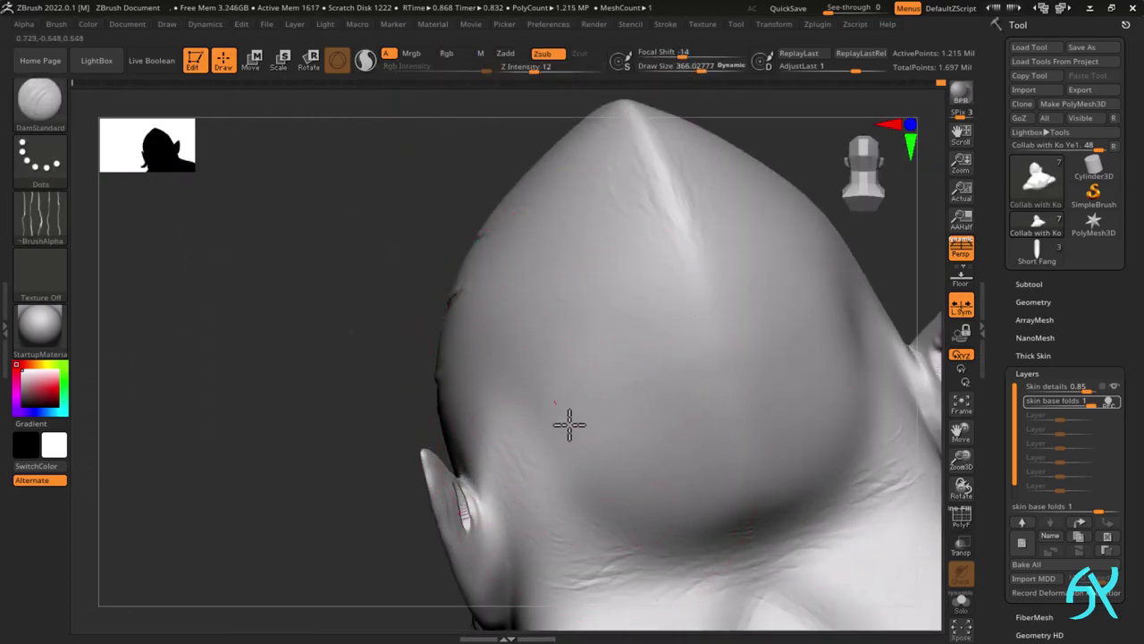
drag(570, 425, 616, 438)
mouse_move(782, 473)
mouse_down()
mouse_move(820, 408)
mouse_move(751, 407)
mouse_up()
drag(605, 406, 734, 385)
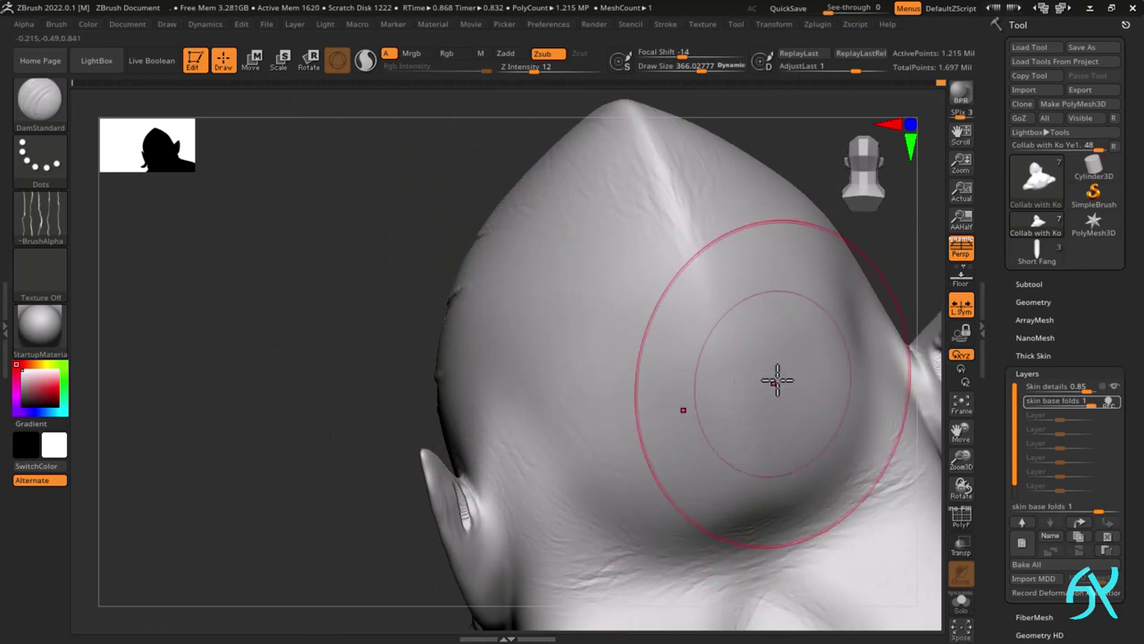
- Extend the faint wrinkles across the side and lower back of the skull, undoing one stroke along the way
drag(580, 378, 630, 344)
key(ctrl+z)
drag(753, 270, 617, 264)
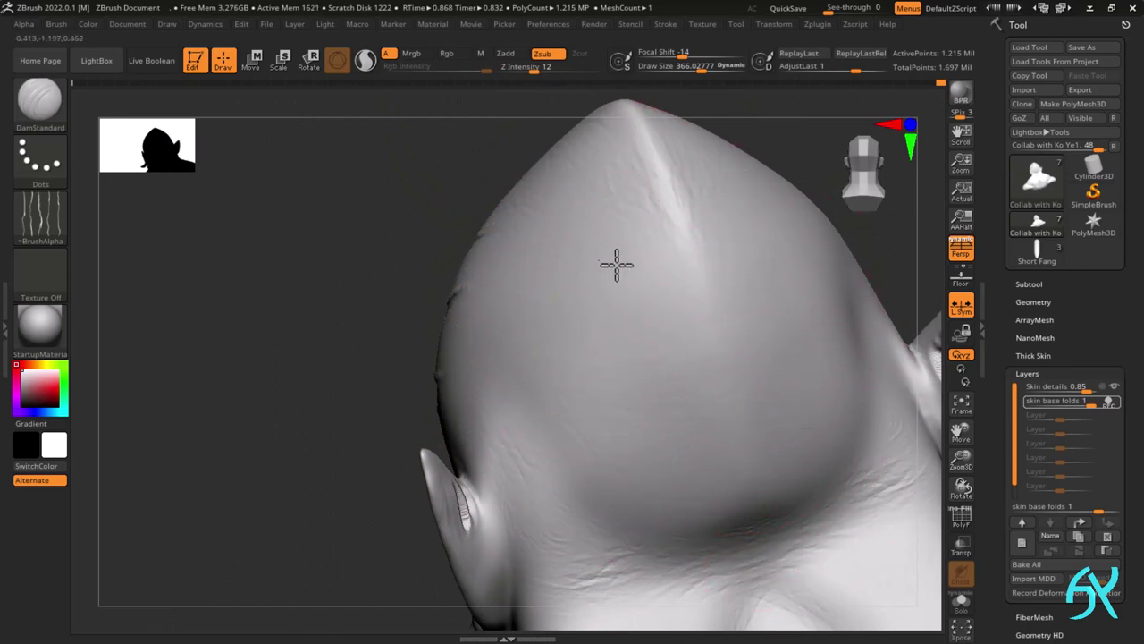
mouse_move(510, 406)
right_down()
mouse_move(545, 378)
mouse_move(504, 246)
right_up()
drag(551, 331, 666, 325)
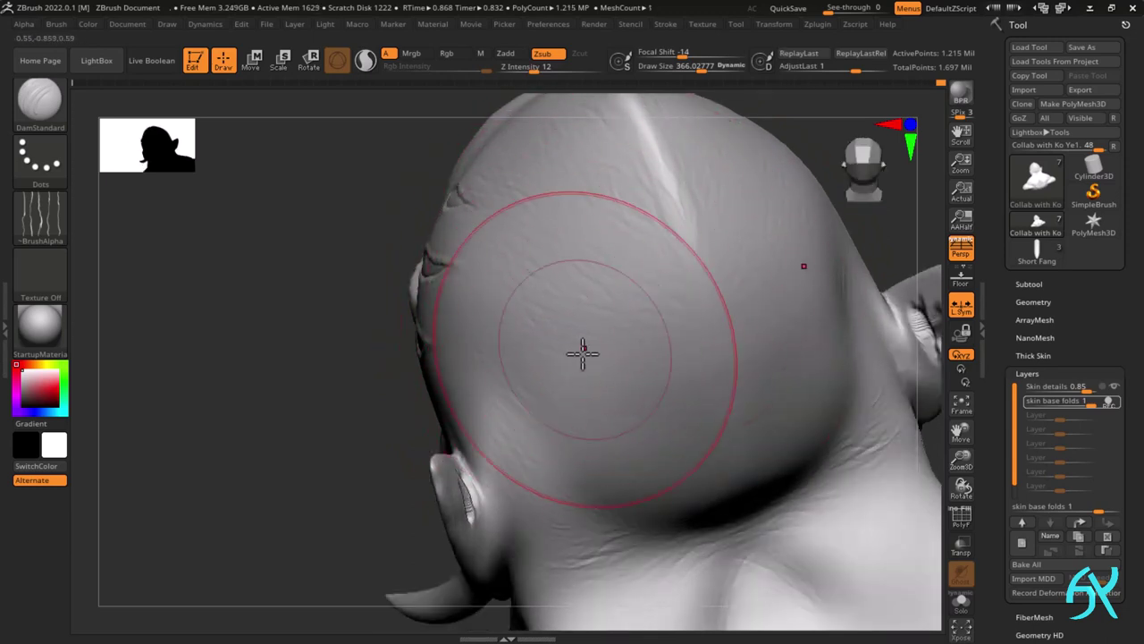
- Carve wrinkles into the nape behind the ear with draw size about 109
drag(492, 436, 513, 437)
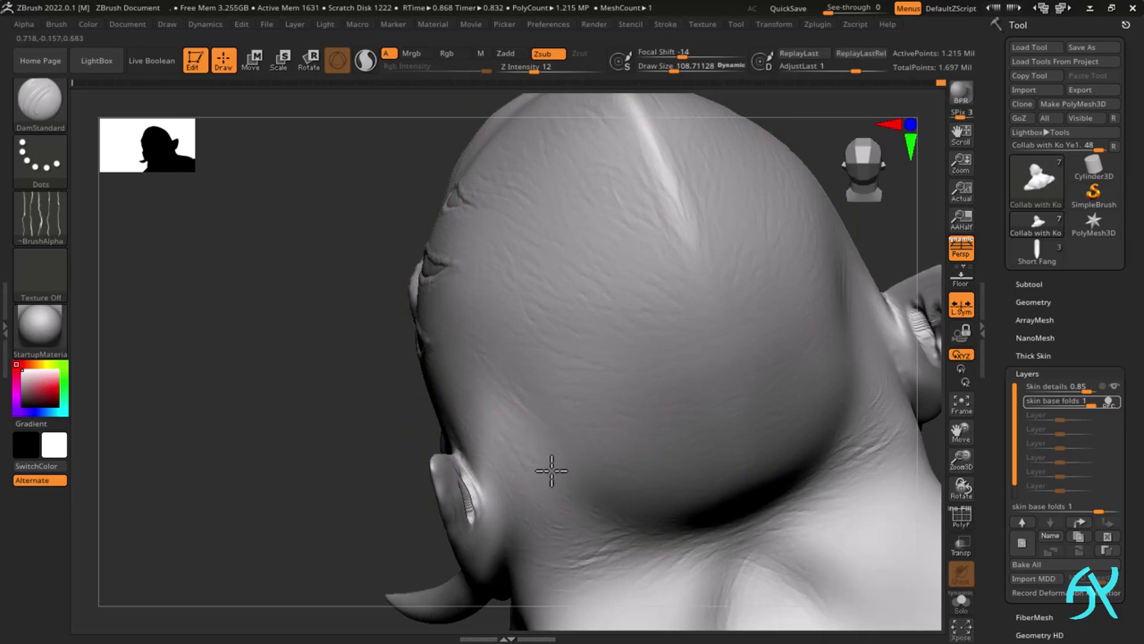
right_drag(578, 521, 505, 482)
right_drag(595, 363, 579, 429)
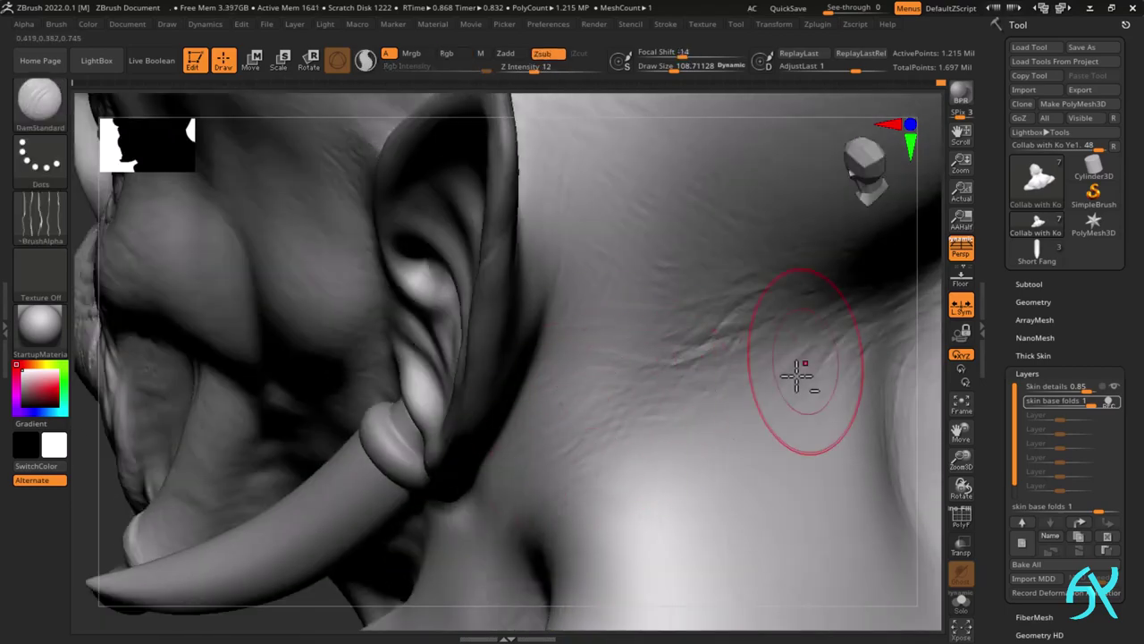
ctrl+right_drag(764, 386, 710, 360)
right_drag(711, 360, 556, 375)
- Sculpt fine wrinkles along the crease between jaw and neck below the ear tusk with draw size about 62
mouse_move(556, 376)
ctrl+right_down()
mouse_move(536, 426)
mouse_move(544, 397)
mouse_move(566, 418)
ctrl+right_up()
mouse_move(610, 333)
right_down()
mouse_move(583, 312)
mouse_move(596, 281)
right_up()
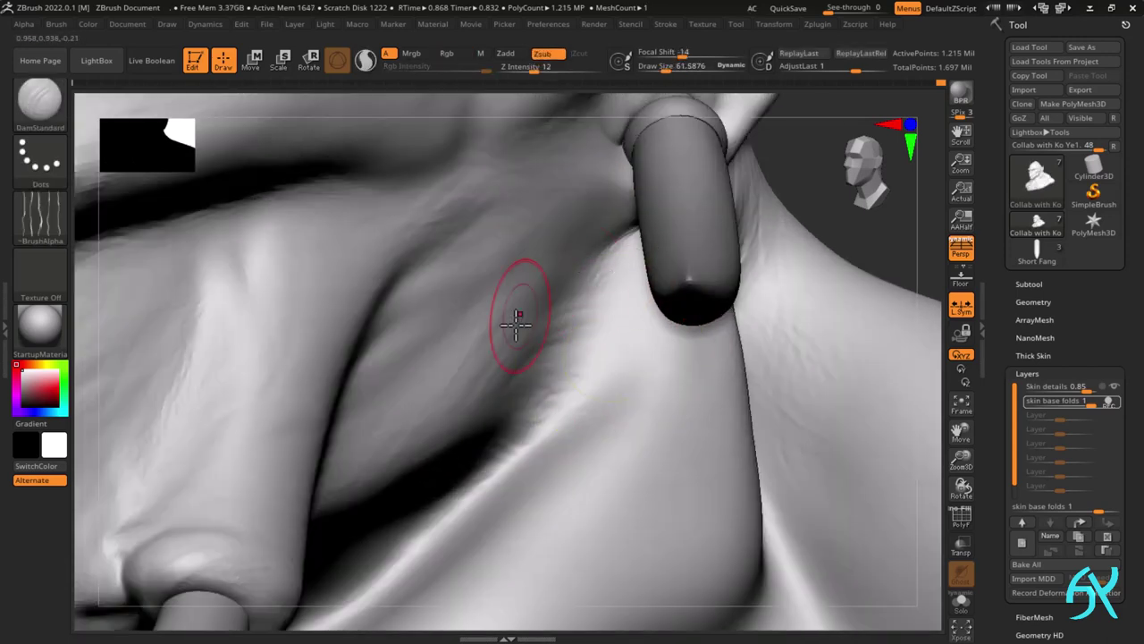
mouse_move(579, 357)
right_down()
mouse_move(638, 341)
mouse_move(590, 409)
mouse_move(501, 393)
right_up()
ctrl+right_drag(500, 393, 447, 224)
mouse_move(483, 304)
ctrl+right_down()
mouse_move(488, 462)
mouse_move(467, 435)
mouse_move(543, 386)
ctrl+right_up()
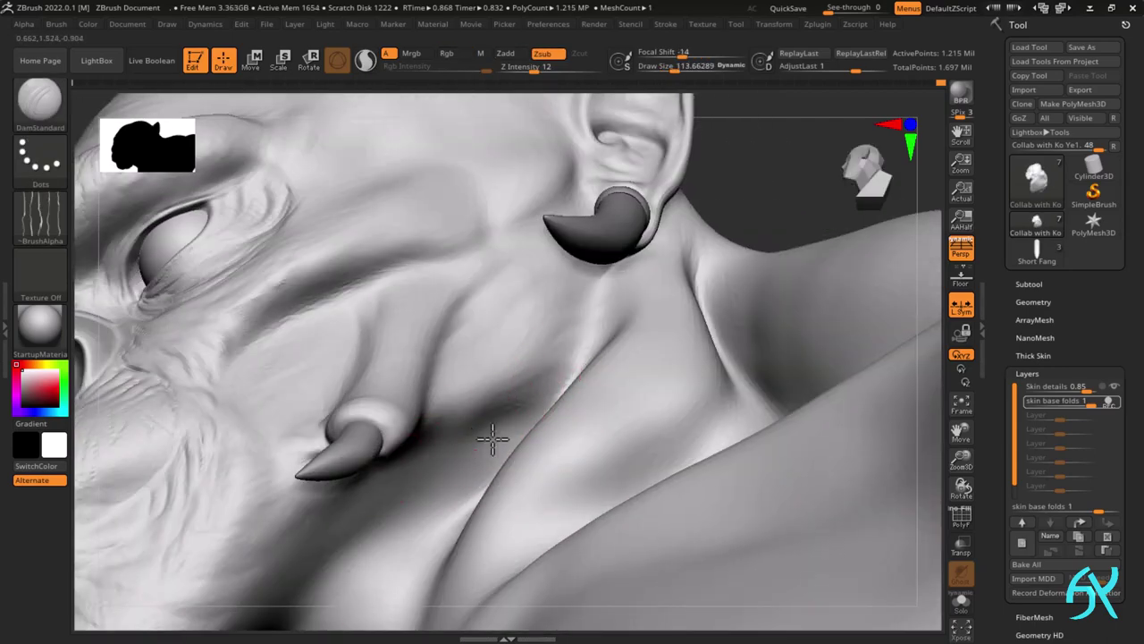
- Sculpt wrinkles into the neck hollow behind the lower cheek fang with draw size about 114
drag(493, 439, 418, 465)
right_drag(511, 432, 555, 408)
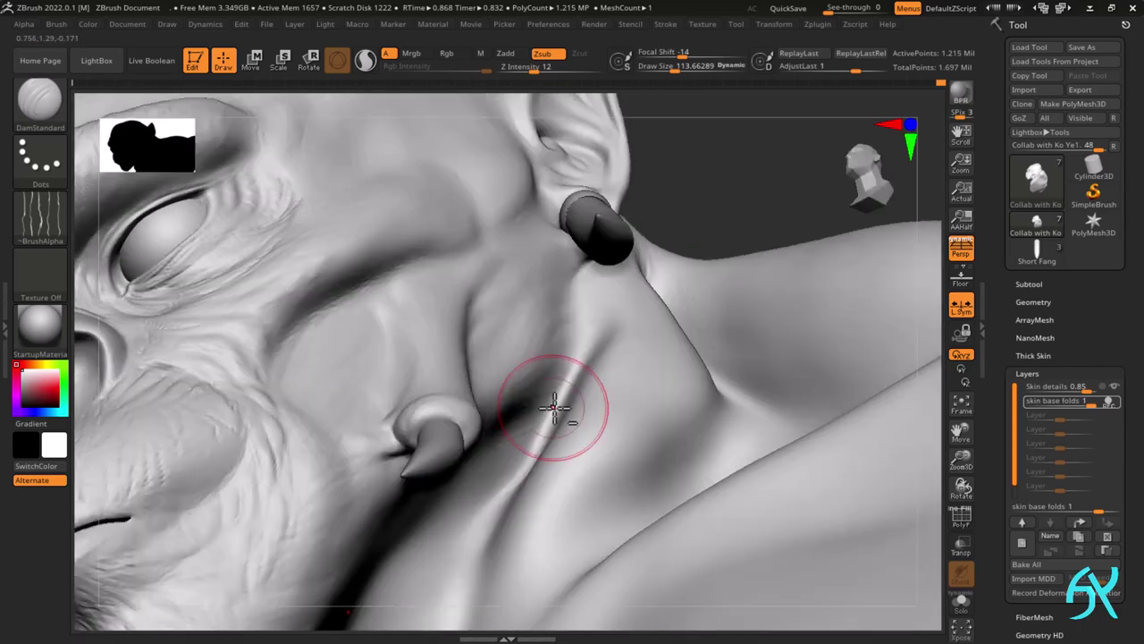
right_drag(496, 468, 346, 517)
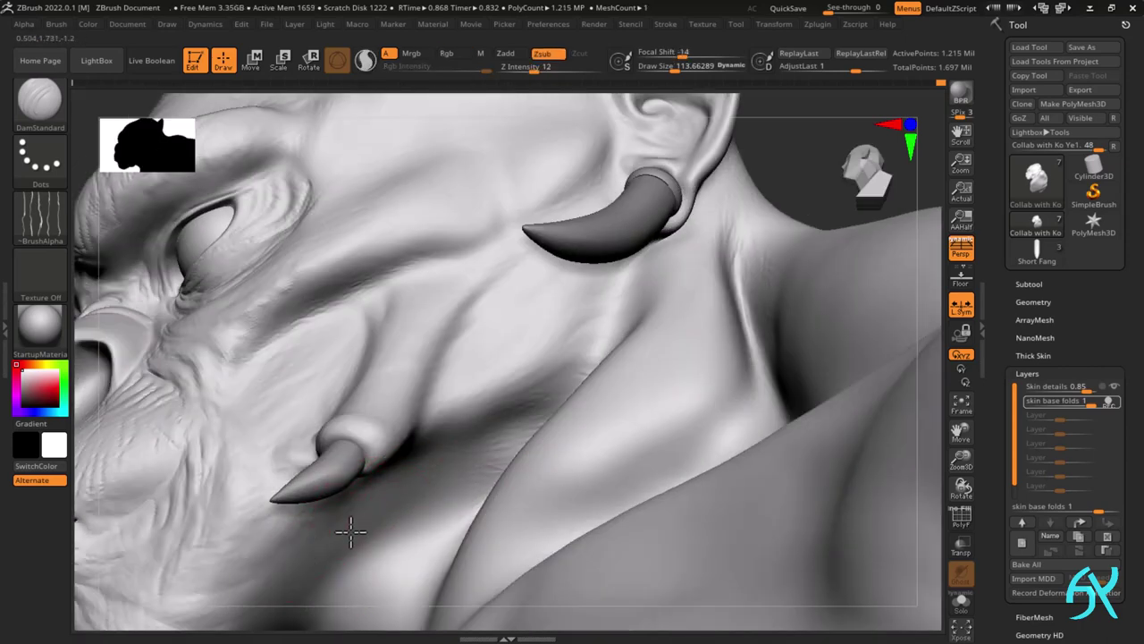
ctrl+right_drag(473, 499, 438, 456)
mouse_move(425, 473)
right_down()
mouse_move(473, 480)
mouse_move(365, 532)
right_up()
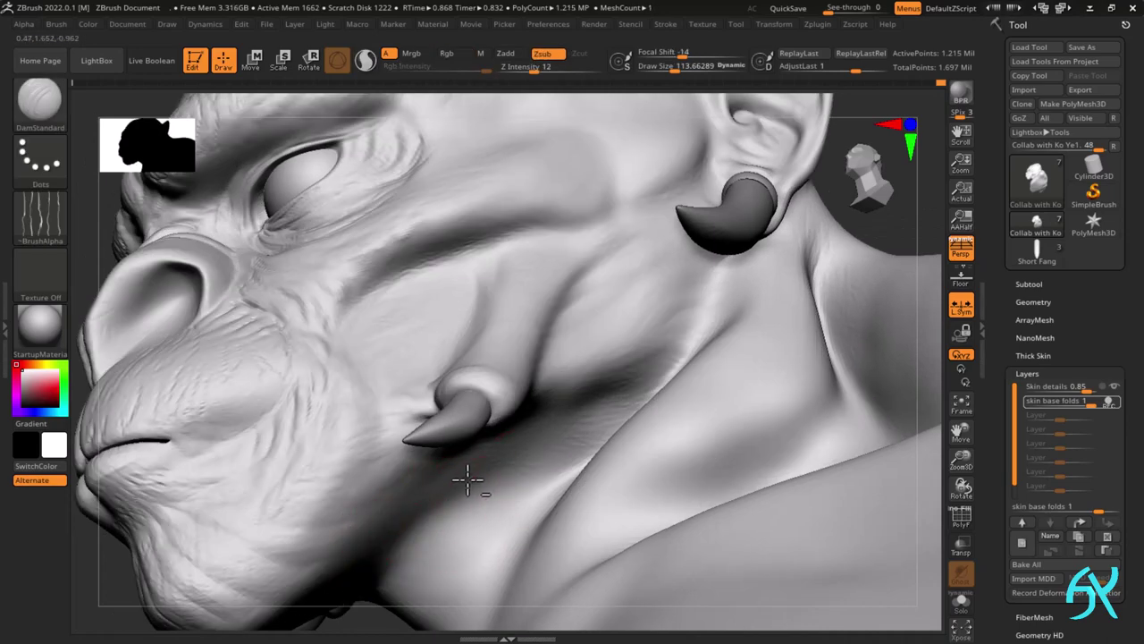
- Sculpt wrinkles on the side of the throat under the jaw with draw size about 182, undoing one stroke
mouse_move(519, 478)
right_down()
mouse_move(506, 505)
mouse_move(614, 408)
mouse_move(685, 370)
mouse_move(491, 427)
right_up()
drag(491, 426, 525, 441)
mouse_move(525, 441)
ctrl+right_down()
mouse_move(649, 408)
mouse_move(455, 390)
mouse_move(480, 409)
mouse_move(558, 361)
ctrl+right_up()
key(ctrl+z)
right_drag(488, 409, 582, 399)
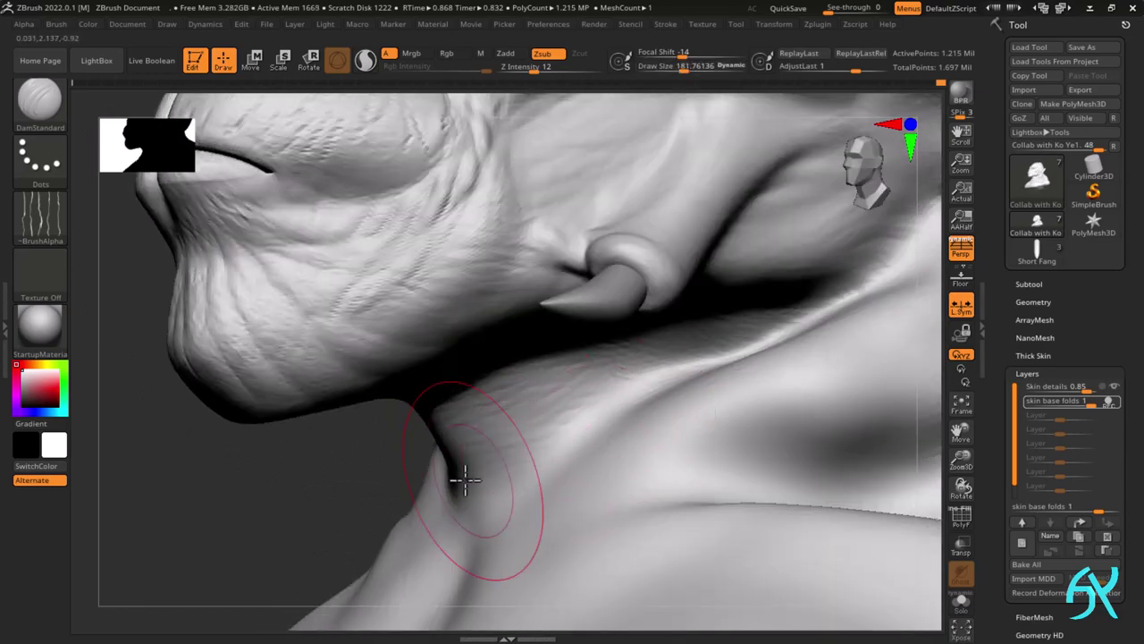
mouse_move(542, 445)
right_down()
mouse_move(626, 437)
mouse_move(513, 438)
right_up()
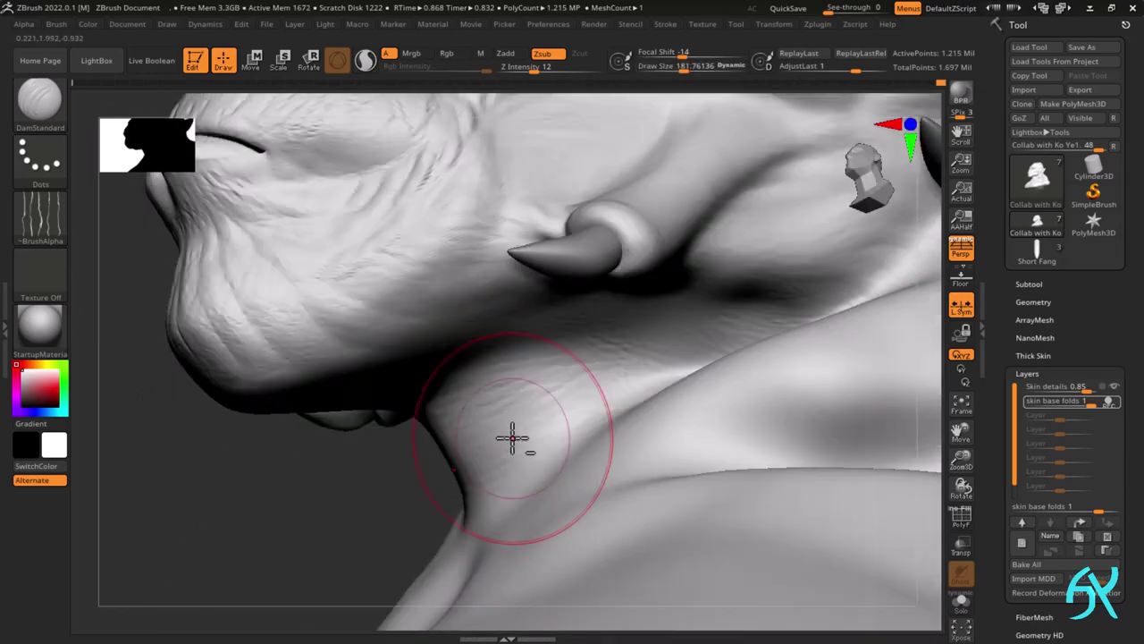
- Carry the horizontal wrinkles around the front of the throat below the chin
mouse_move(570, 396)
right_down()
mouse_move(639, 378)
mouse_move(527, 340)
right_up()
drag(416, 244, 509, 283)
mouse_move(501, 313)
right_down()
mouse_move(468, 330)
mouse_move(609, 319)
right_up()
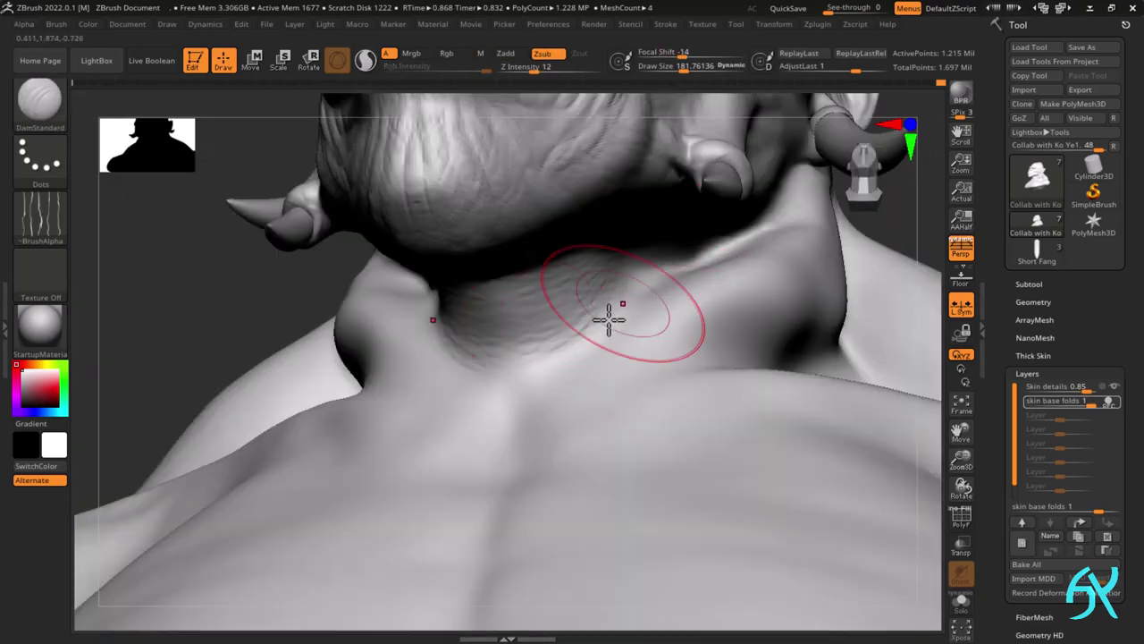
mouse_move(666, 261)
right_down()
mouse_move(685, 299)
mouse_move(722, 253)
mouse_move(476, 311)
right_up()
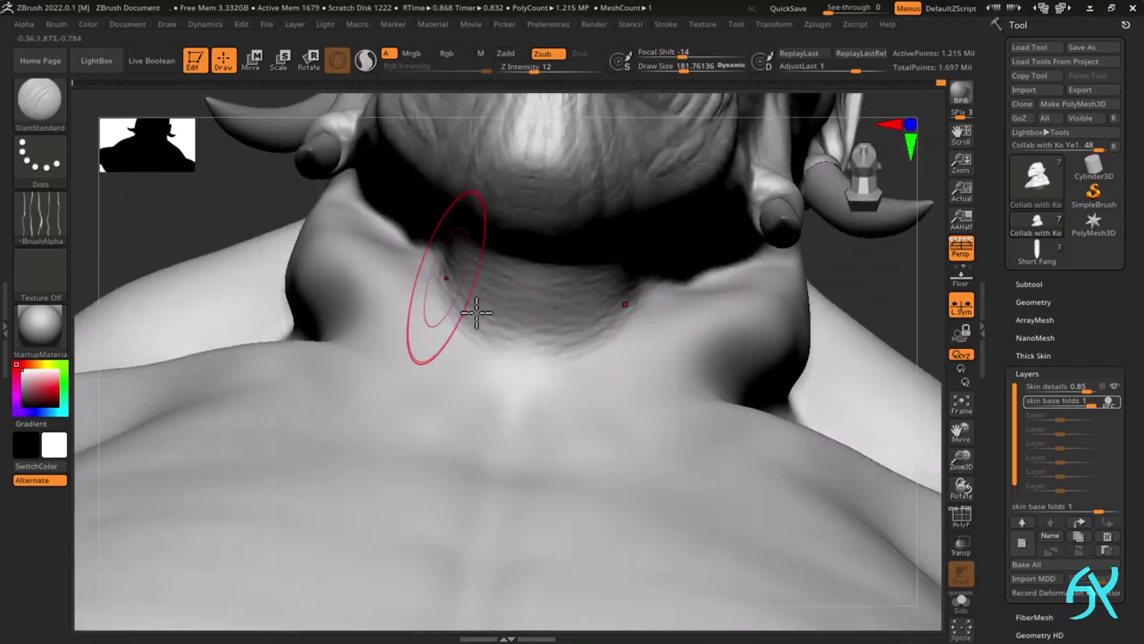
mouse_move(646, 302)
right_down()
mouse_move(608, 407)
mouse_move(543, 426)
mouse_move(536, 362)
right_up()
- Add wrinkles along the upper neck fold between the lower cheek fang and the ear tusk
drag(519, 389, 590, 364)
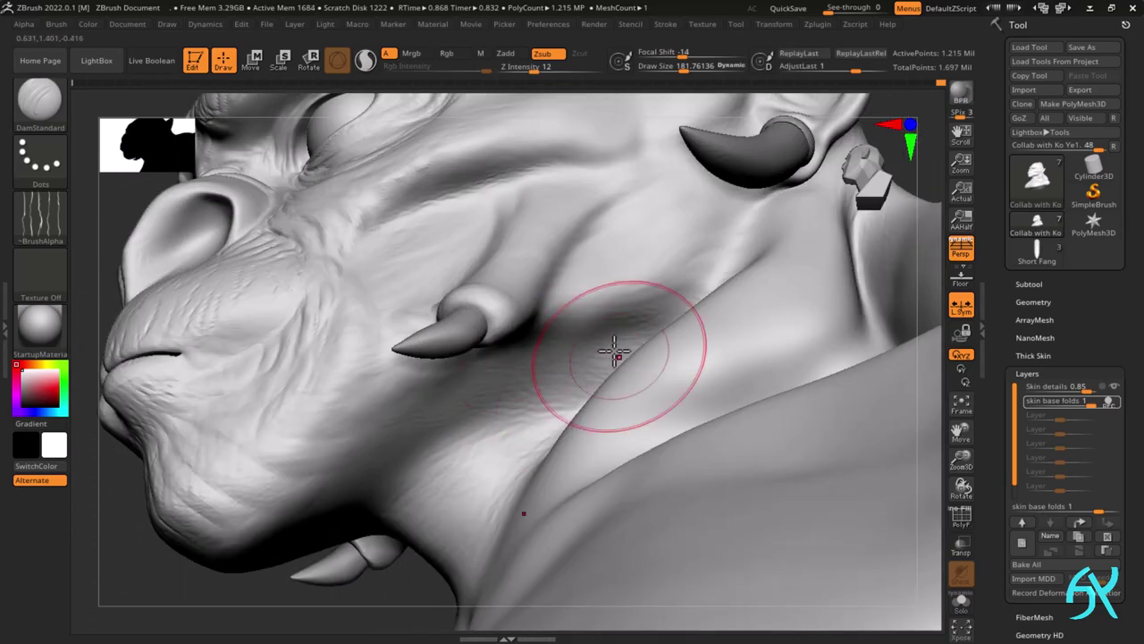
drag(571, 314, 676, 296)
right_drag(677, 296, 659, 296)
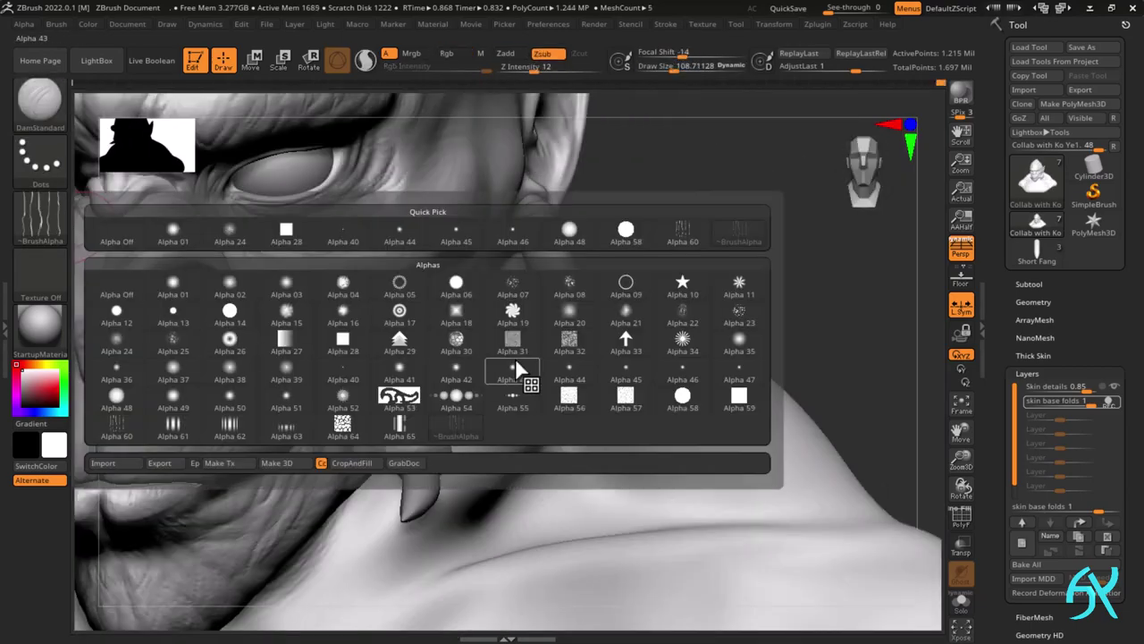
- Set the brush alpha to Alpha 43 and the Skin details layer intensity to 0.8
click(519, 370)
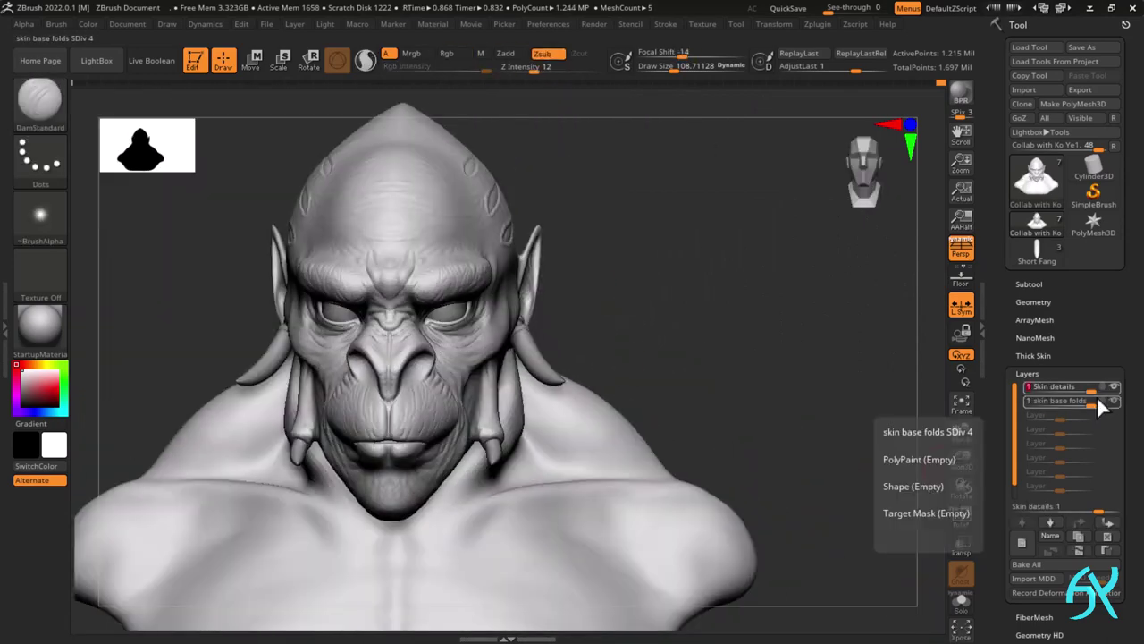
drag(1084, 387, 1091, 394)
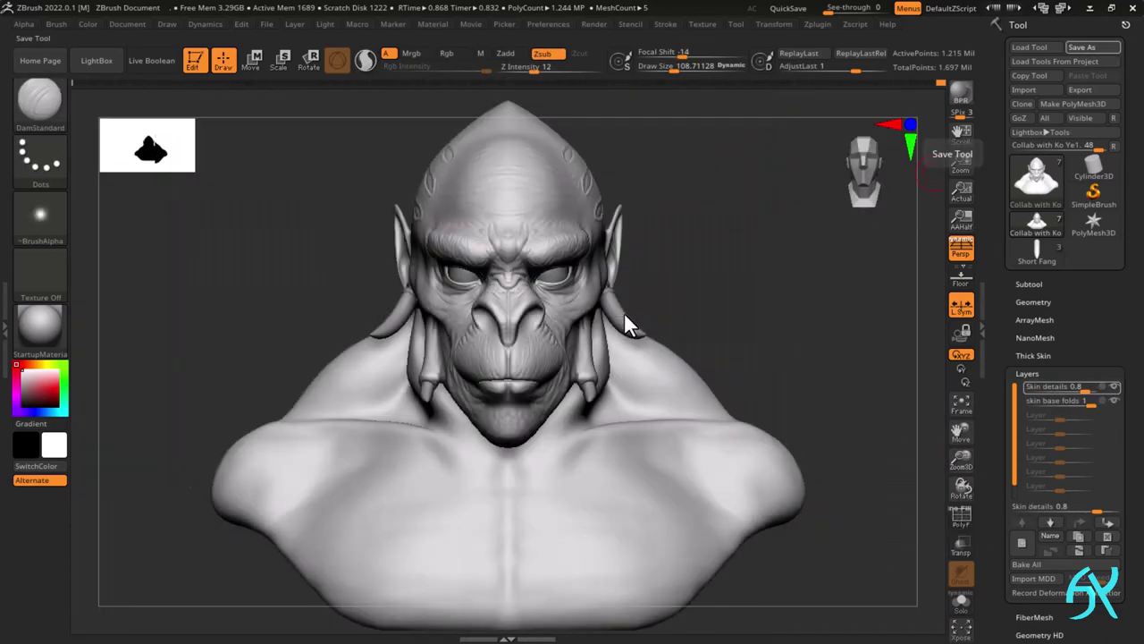
- Switch to the Paint brush and add a new layer named Paint
key(b)
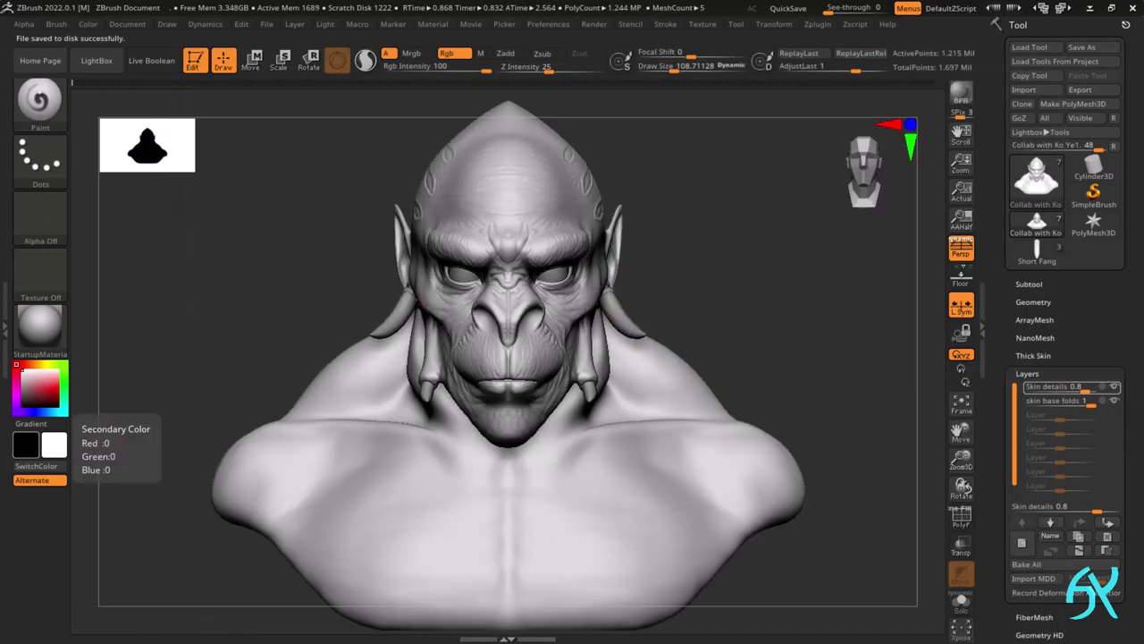
click(1027, 543)
click(1053, 536)
text(Paint)
key(Return)
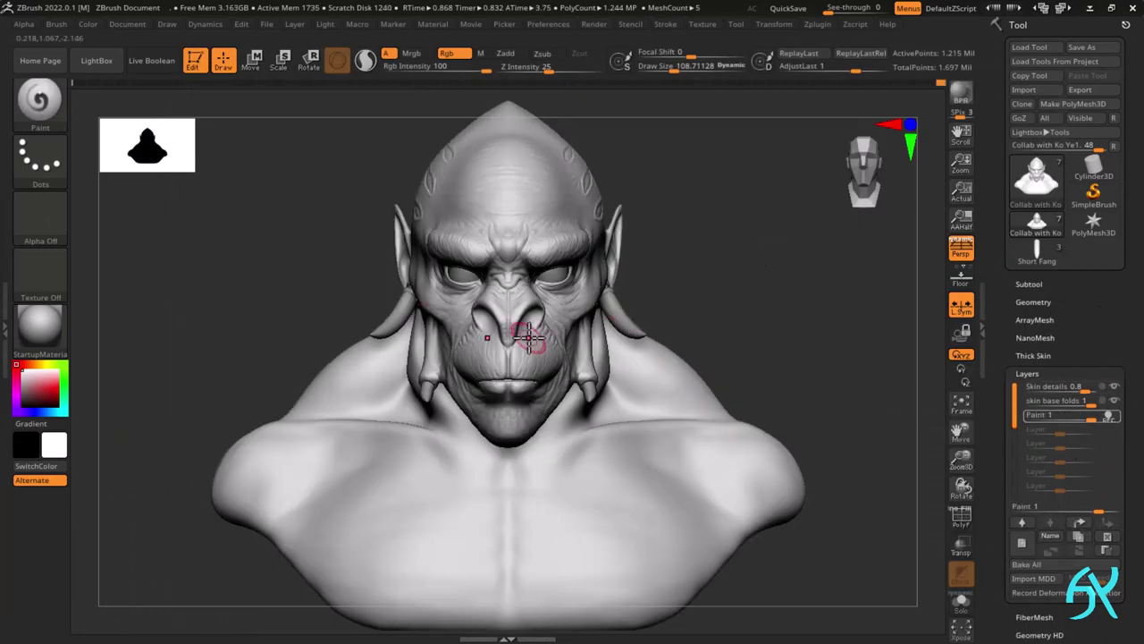
- Colour the fangs dark red (153, 29, 17) and paint stripes from the nostrils to the philtrum with Focal Shift -74 and draw size about 26
drag(39, 394, 51, 393)
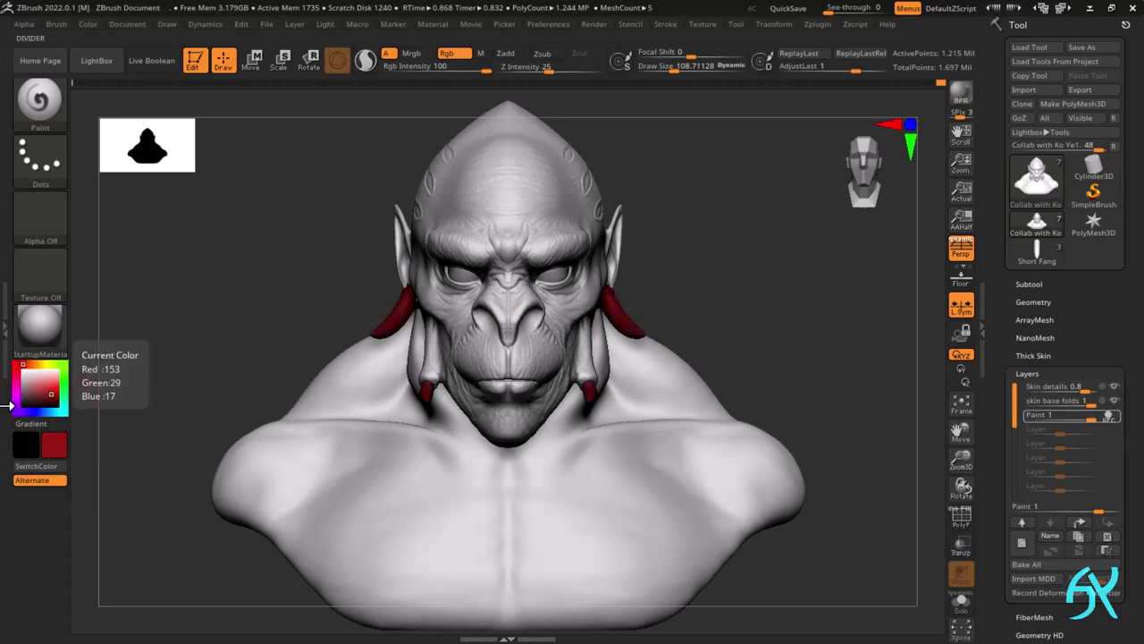
ctrl+right_drag(510, 309, 524, 353)
key(space)
drag(518, 355, 513, 356)
drag(531, 358, 525, 342)
mouse_move(523, 313)
ctrl+right_down()
mouse_move(521, 335)
mouse_move(526, 327)
ctrl+right_up()
mouse_move(525, 327)
mouse_down()
mouse_move(515, 361)
mouse_move(533, 304)
mouse_move(516, 364)
mouse_up()
right_drag(515, 365, 465, 359)
mouse_move(496, 362)
ctrl+right_down()
mouse_move(504, 390)
mouse_move(523, 338)
ctrl+right_up()
- Swap to white and clean up the edges of the red stripe below the nostril
click(37, 466)
click(22, 370)
scroll(508, 364, up, 4)
drag(526, 365, 499, 374)
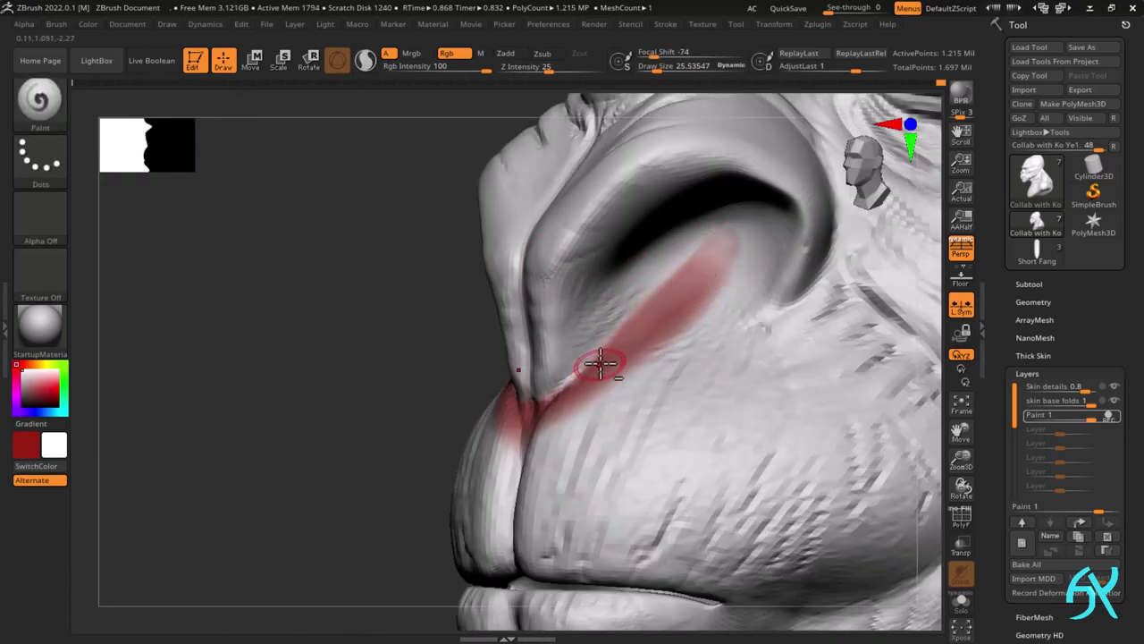
- Swap back to dark red, strengthen the nostril stripes and extend them down both sides of the philtrum to the mouth
key(v)
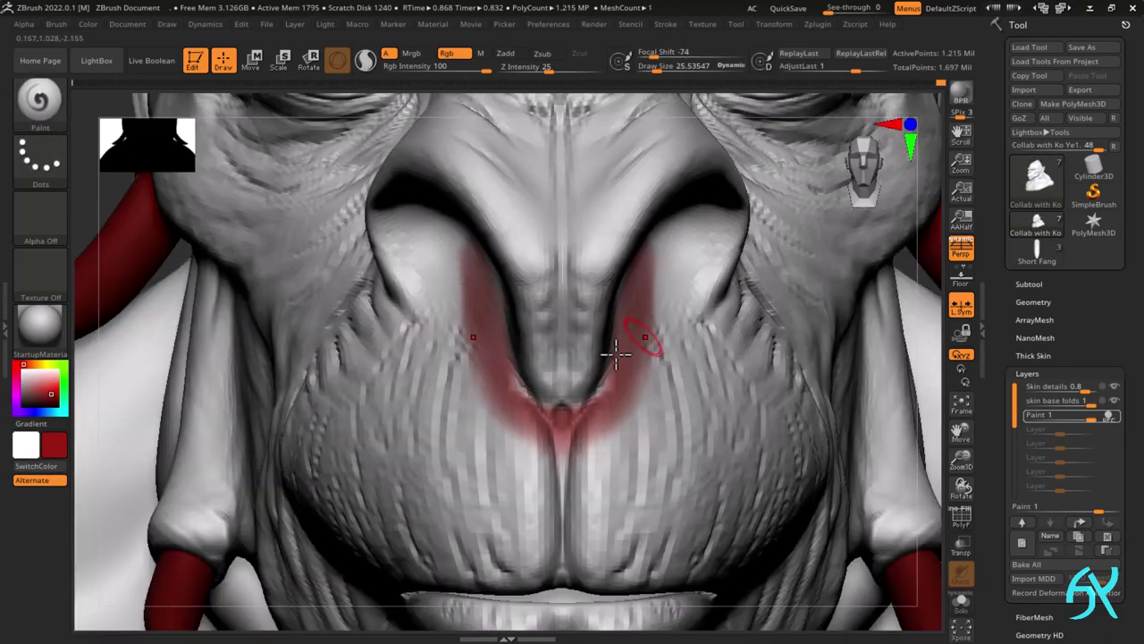
mouse_move(613, 353)
mouse_down()
mouse_move(504, 376)
mouse_move(582, 510)
mouse_up()
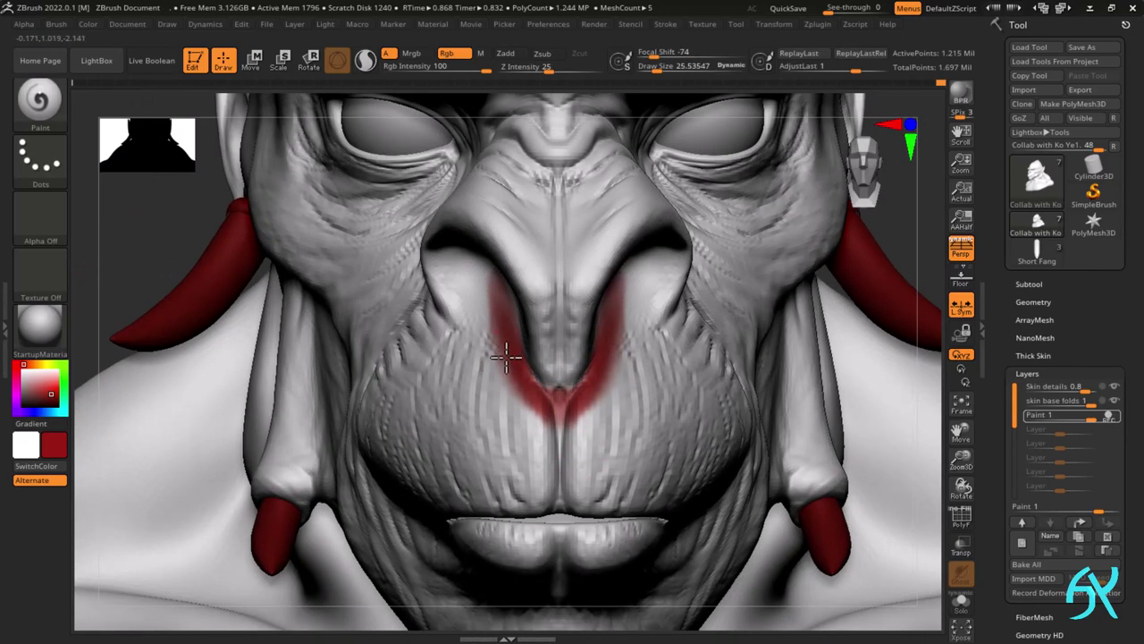
mouse_move(518, 380)
mouse_down()
mouse_move(564, 501)
mouse_move(541, 397)
mouse_move(543, 475)
mouse_up()
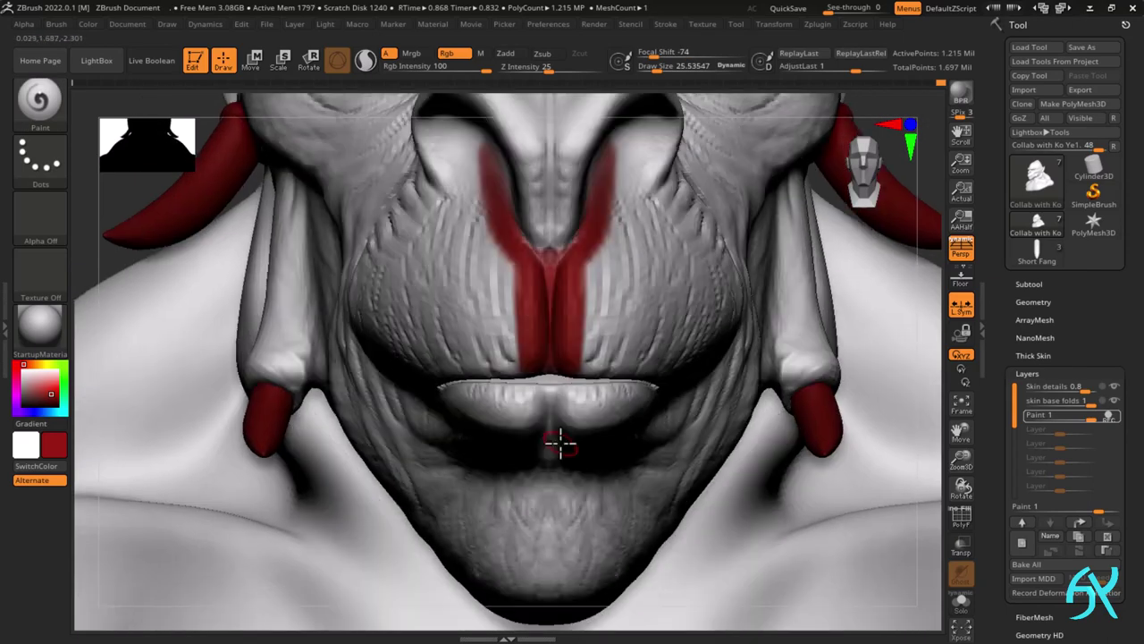
- Paint the middle of the lower lip dark red and flare the marking outward into the hollow beneath it
mouse_move(523, 382)
mouse_down()
mouse_move(534, 417)
mouse_move(527, 387)
mouse_move(511, 408)
mouse_up()
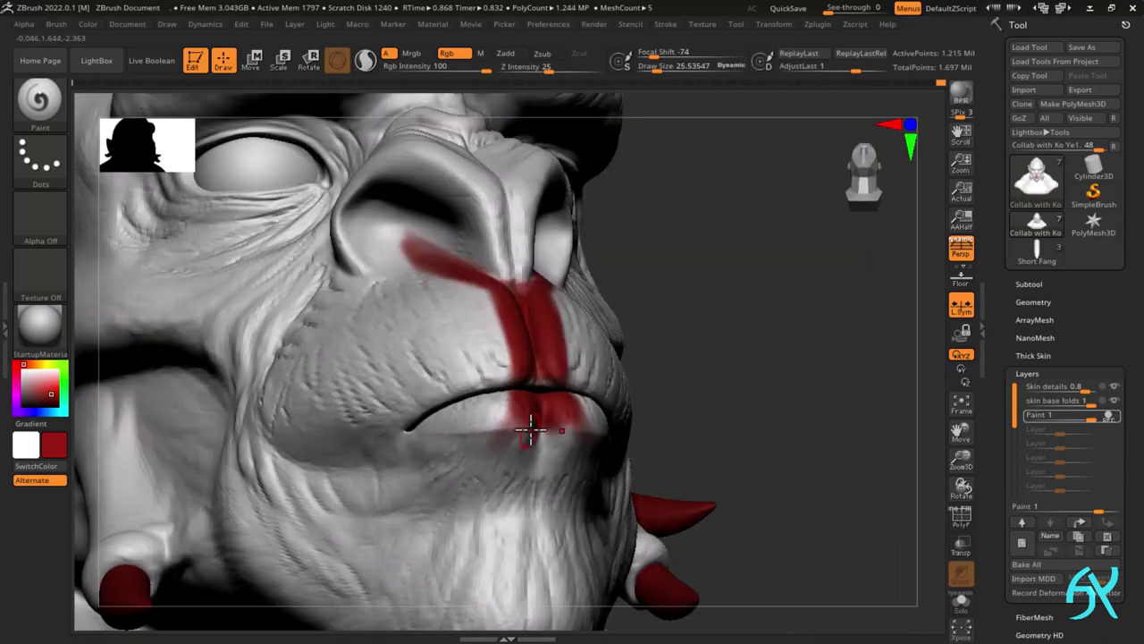
drag(524, 434, 522, 429)
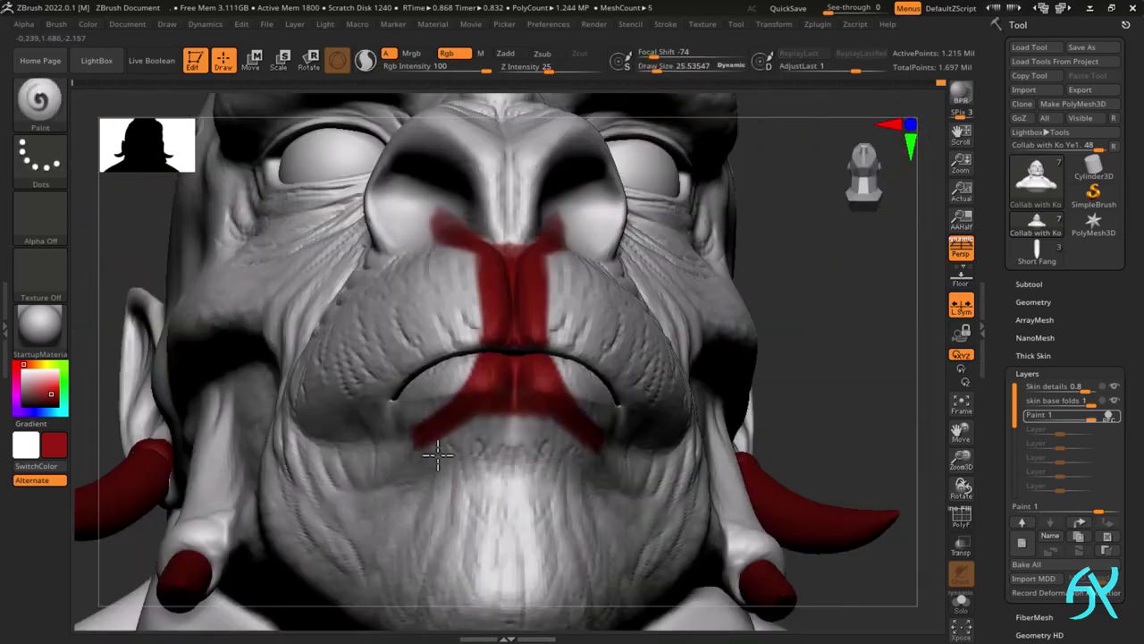
drag(434, 456, 477, 413)
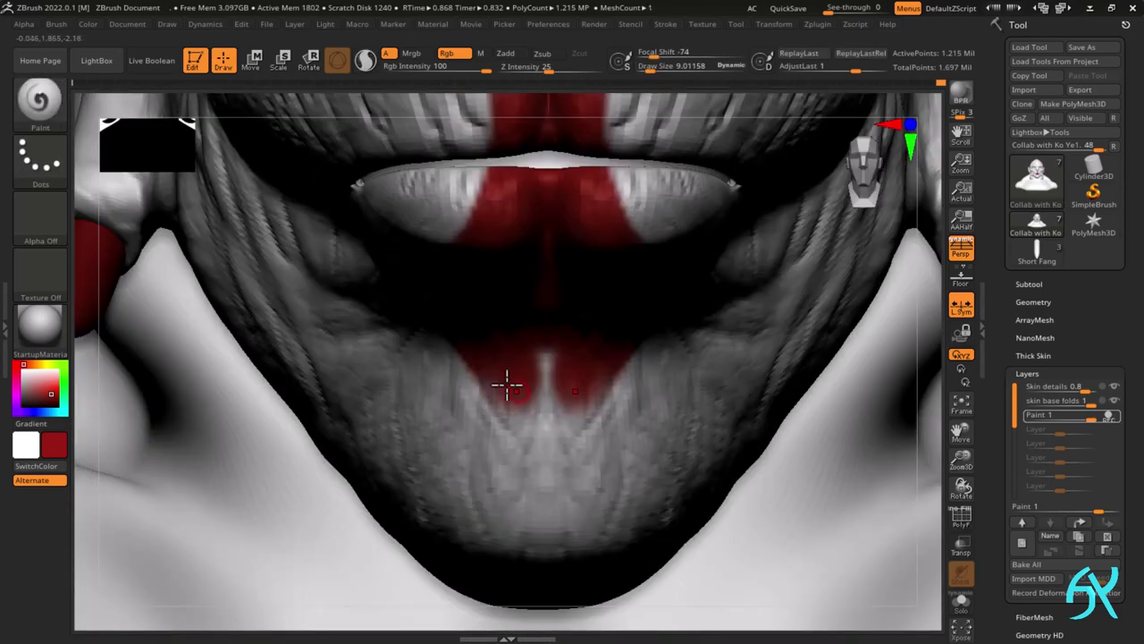
- Extend the red marking down the centre of the chin to its underside with draw size about 23
drag(483, 345, 468, 345)
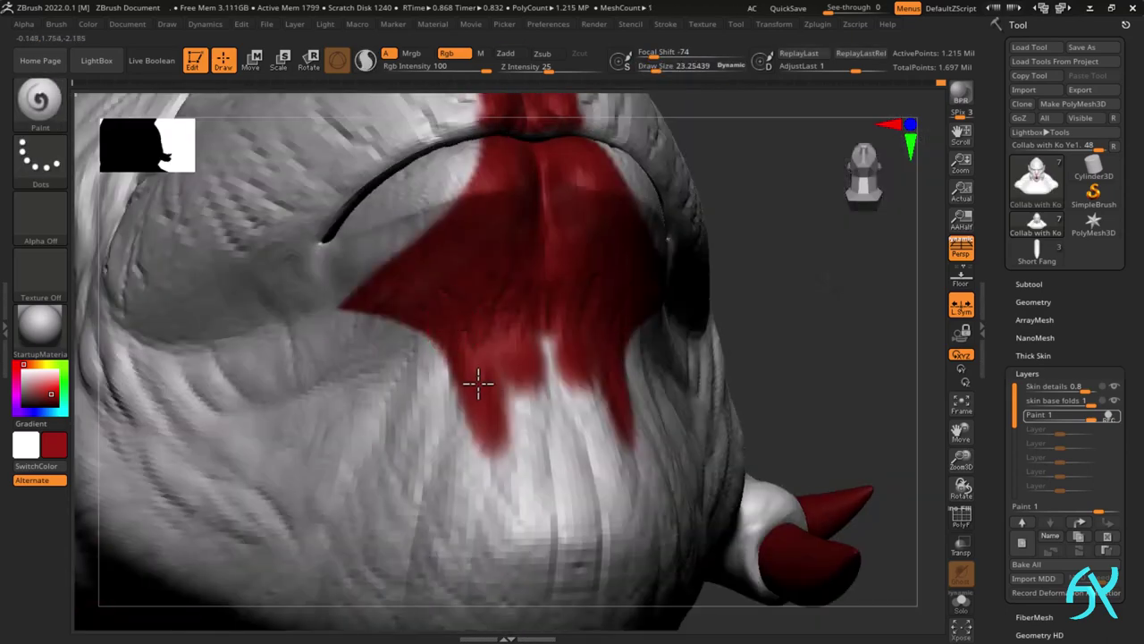
drag(478, 383, 548, 414)
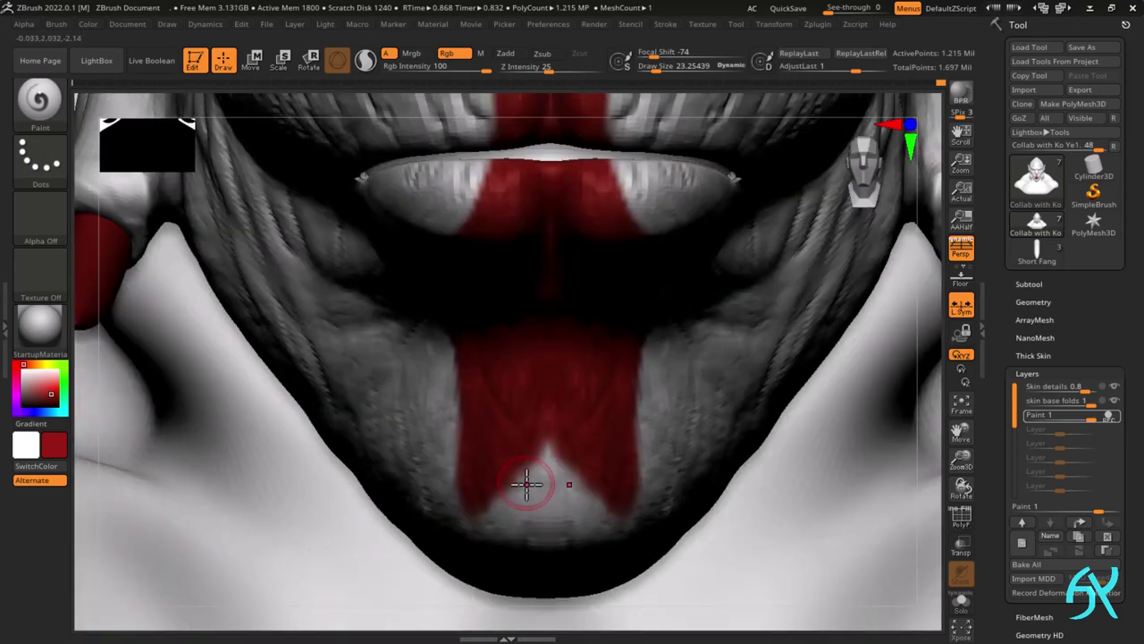
mouse_move(521, 483)
mouse_down()
mouse_move(510, 543)
mouse_move(447, 388)
mouse_up()
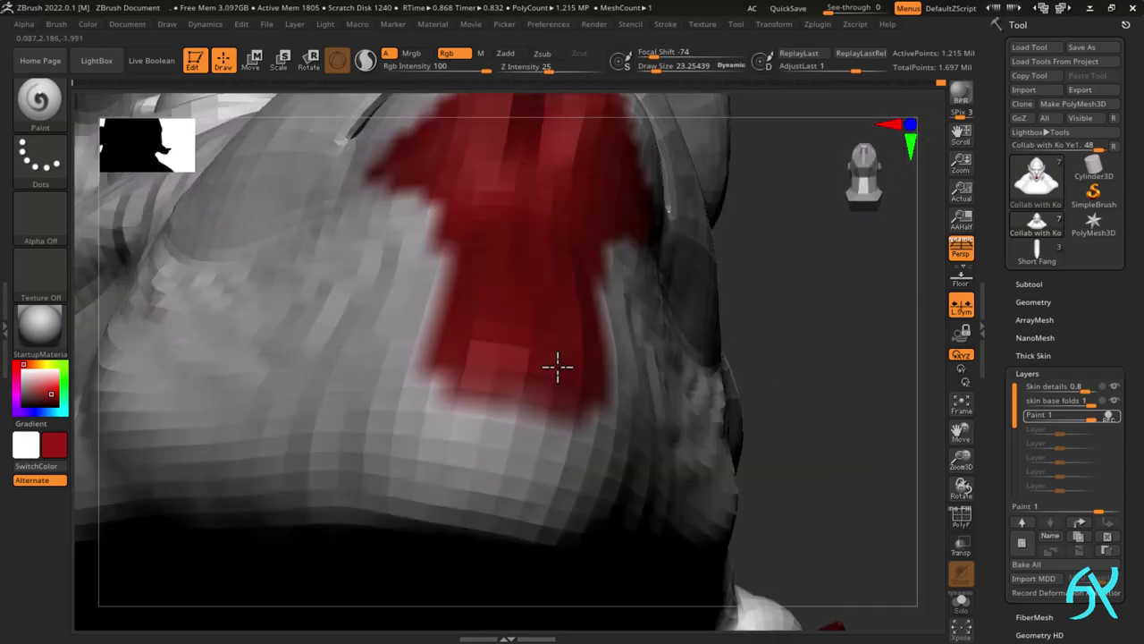
mouse_move(557, 365)
mouse_down()
mouse_move(454, 391)
mouse_move(518, 355)
mouse_up()
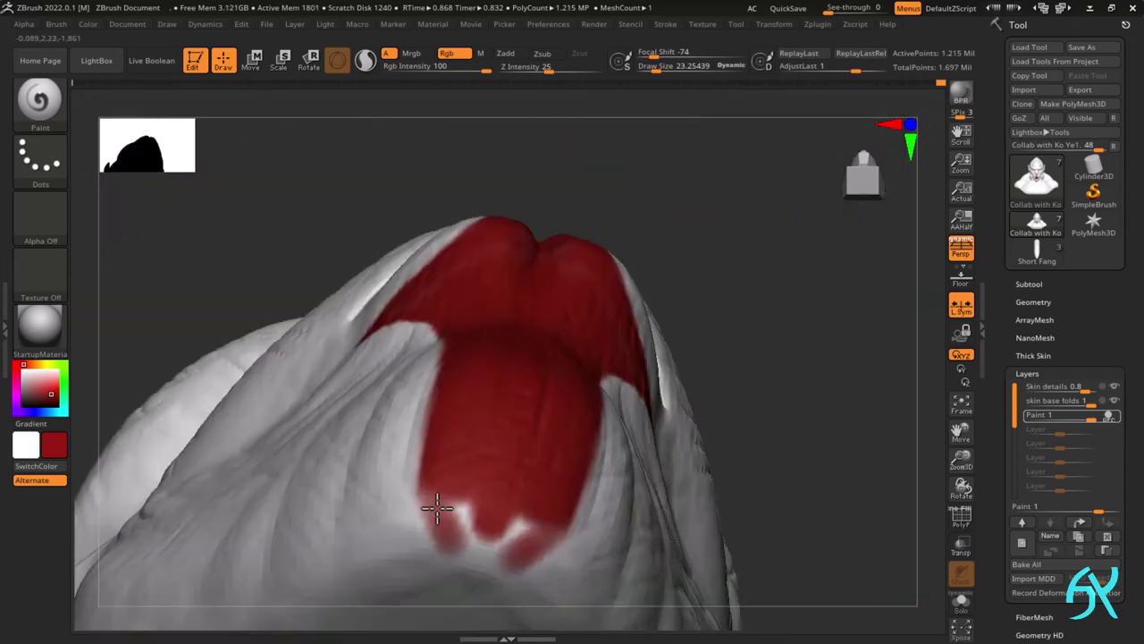
mouse_move(444, 511)
mouse_down()
mouse_move(457, 521)
mouse_move(441, 504)
mouse_up()
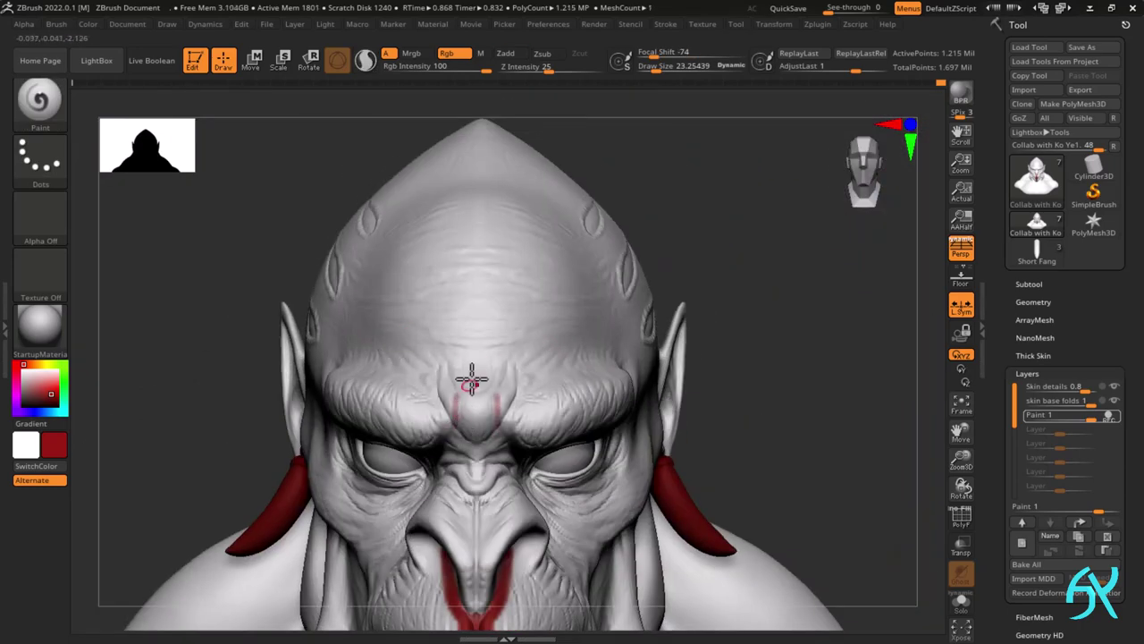
- Paint a dark red elongated diamond outline between the brows with draw size about 13.5 and add a short stem down to the nose bridge
drag(460, 390, 468, 402)
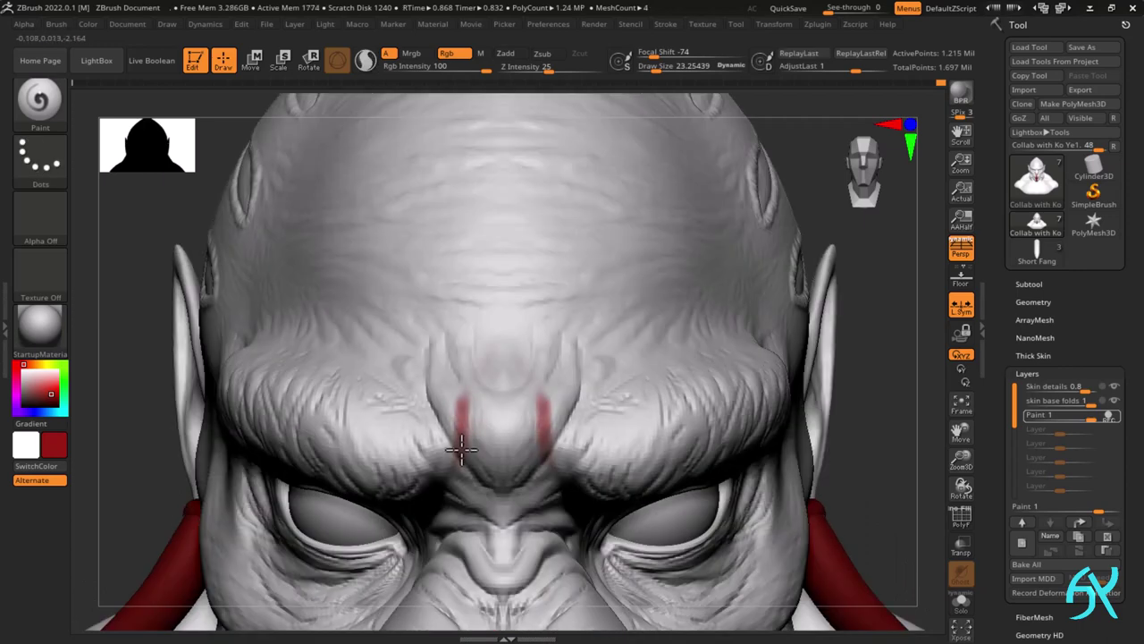
mouse_move(460, 439)
mouse_down()
mouse_move(501, 340)
mouse_move(462, 467)
mouse_move(493, 504)
mouse_move(461, 433)
mouse_up()
key(s)
drag(499, 341, 495, 340)
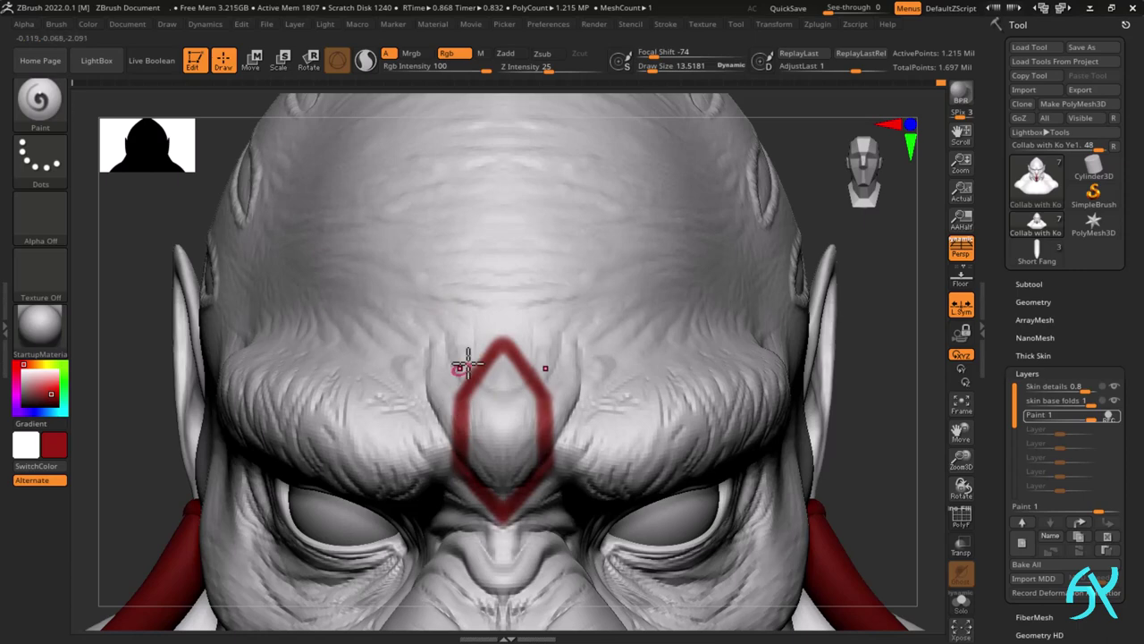
ctrl+right_drag(507, 528, 503, 539)
drag(504, 537, 509, 553)
- Undo the last stroke and erase along the inner and outer edges of the brow diamond to thin its outline
key(ctrl+z)
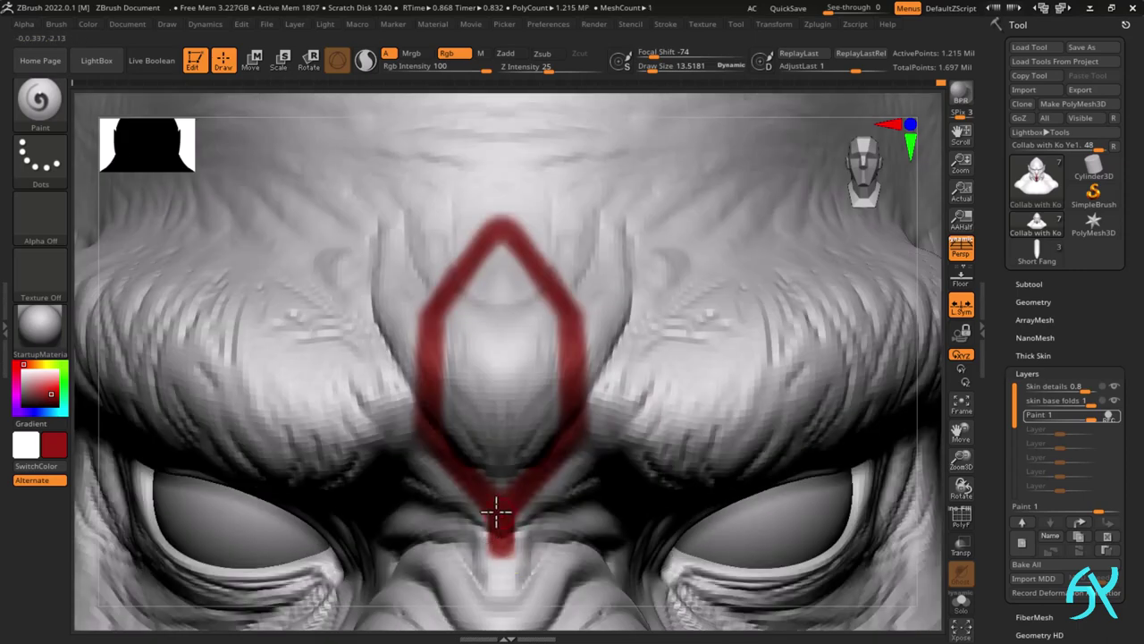
mouse_move(424, 376)
alt+mouse_down()
mouse_move(403, 324)
mouse_move(480, 225)
alt+mouse_up()
alt+drag(416, 308, 482, 218)
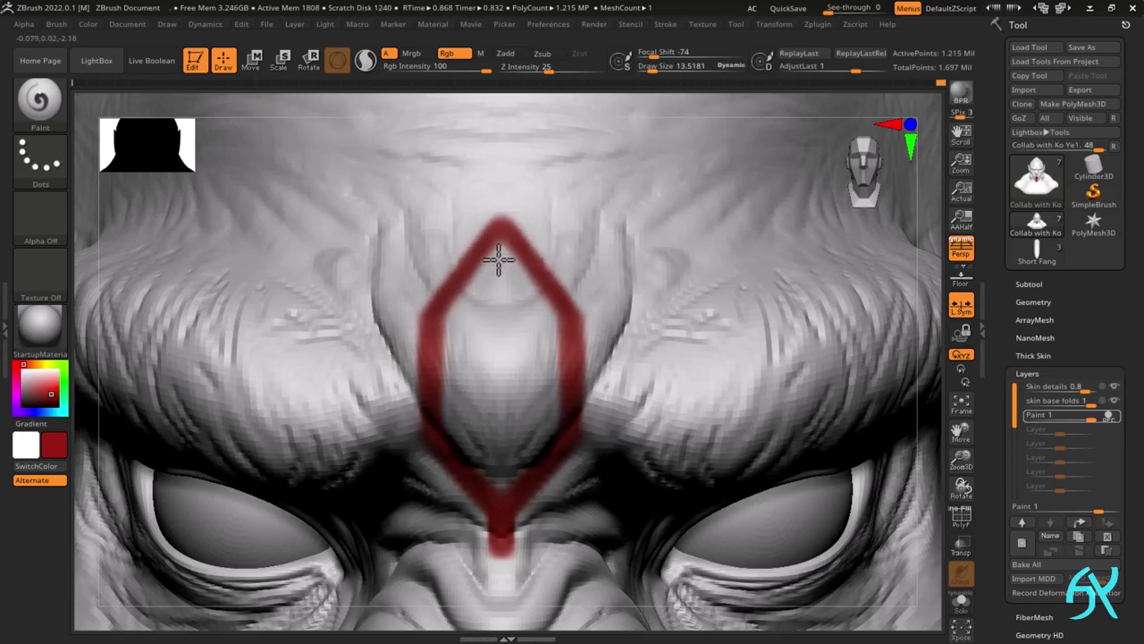
mouse_move(499, 259)
alt+mouse_down()
mouse_move(450, 329)
mouse_move(441, 392)
alt+mouse_up()
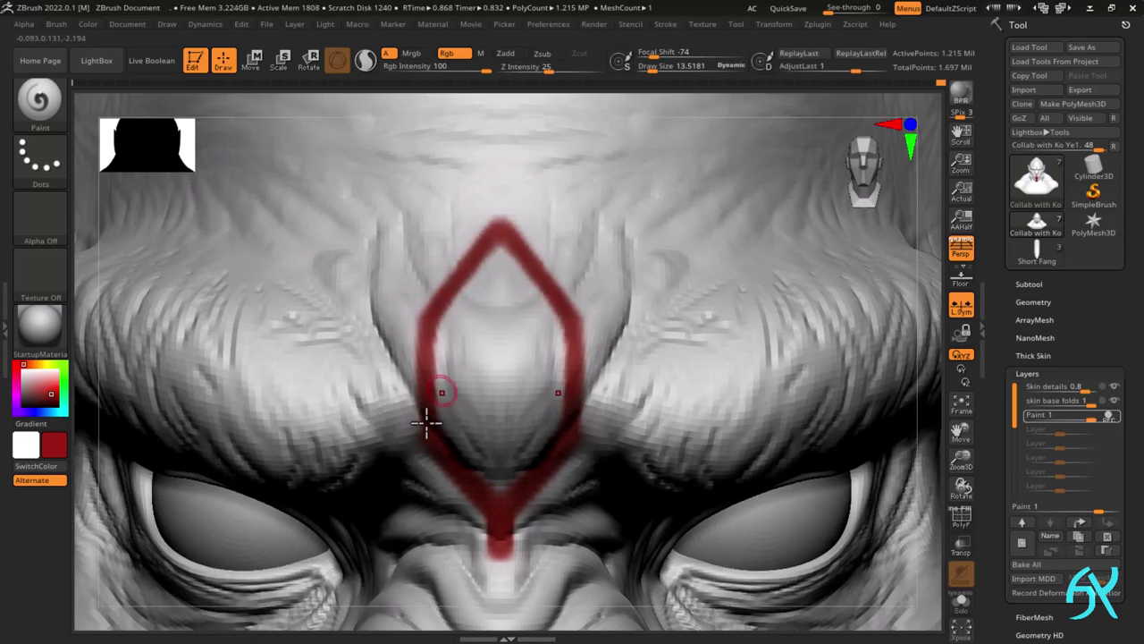
- Paint a thin red centre line from the diamond's tip up the forehead, fork its end, and add a short stripe on each brow
mouse_move(644, 342)
right_down()
mouse_move(646, 330)
mouse_move(644, 355)
right_up()
drag(553, 411, 553, 317)
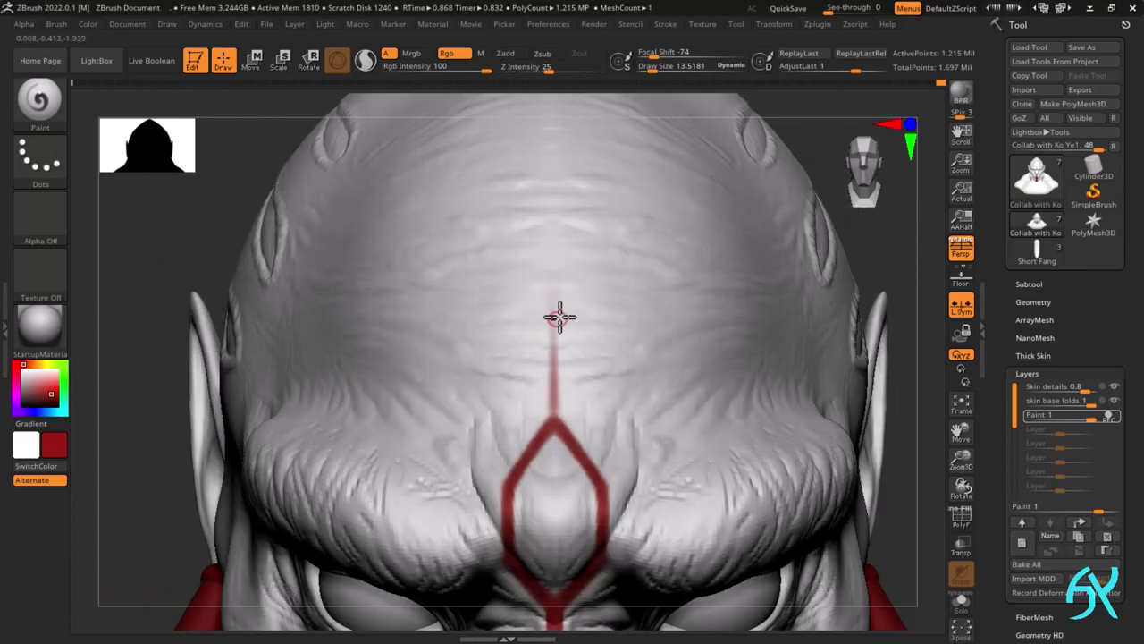
ctrl+right_drag(560, 317, 635, 233)
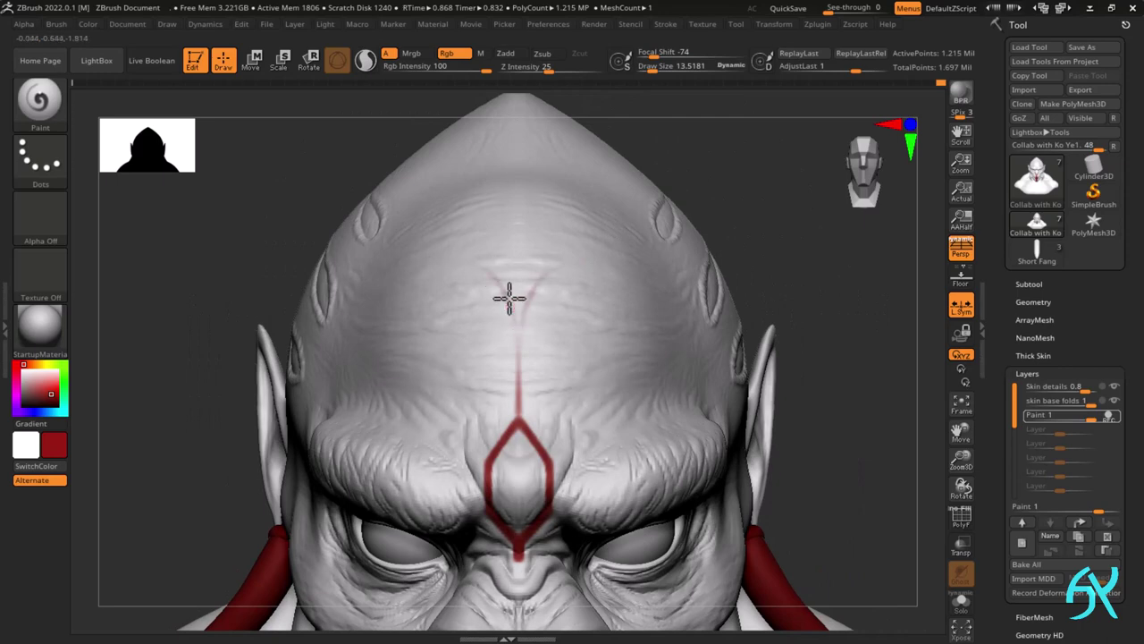
drag(419, 451, 415, 508)
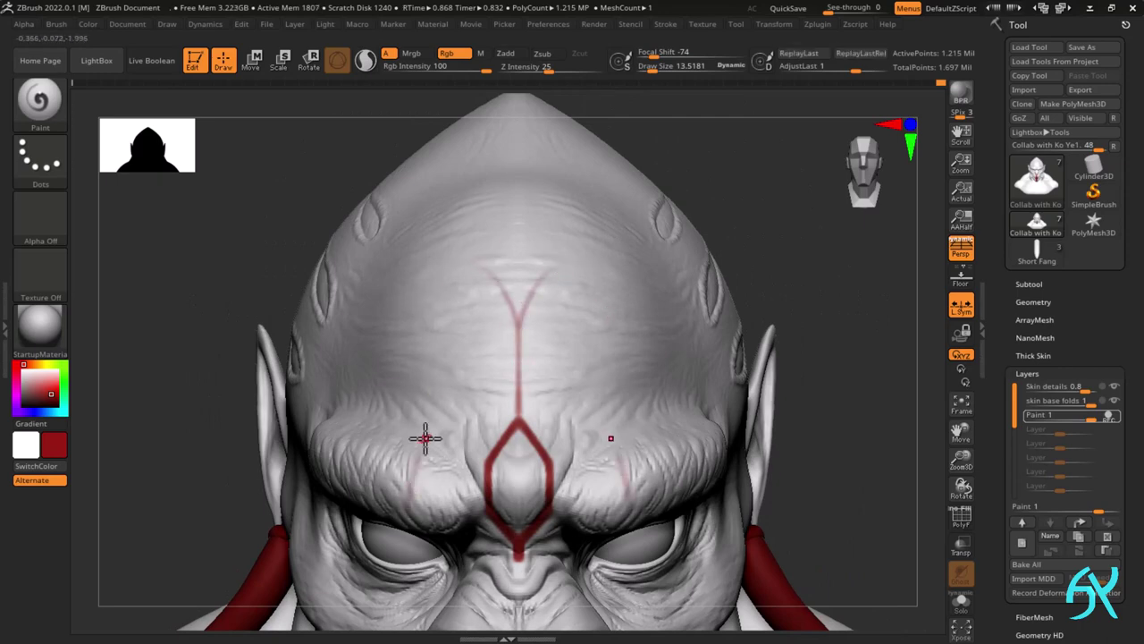
mouse_move(427, 439)
right_down()
mouse_move(452, 402)
mouse_move(405, 460)
right_up()
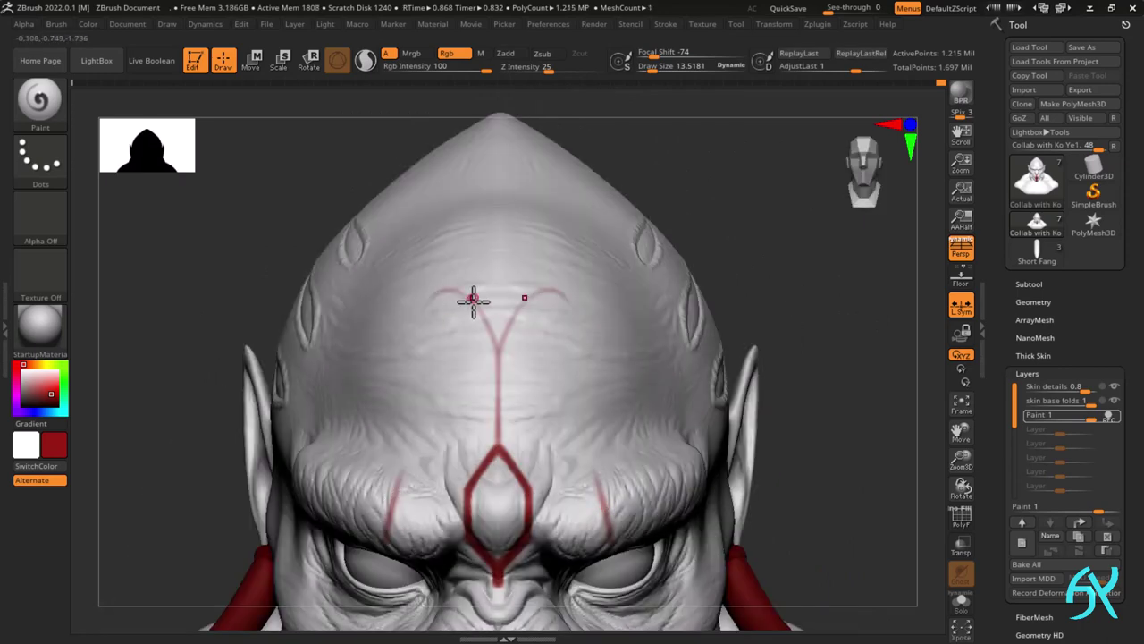
alt+drag(482, 293, 401, 335)
mouse_move(462, 266)
alt+mouse_down()
mouse_move(433, 300)
mouse_move(447, 286)
alt+mouse_up()
drag(500, 352, 420, 322)
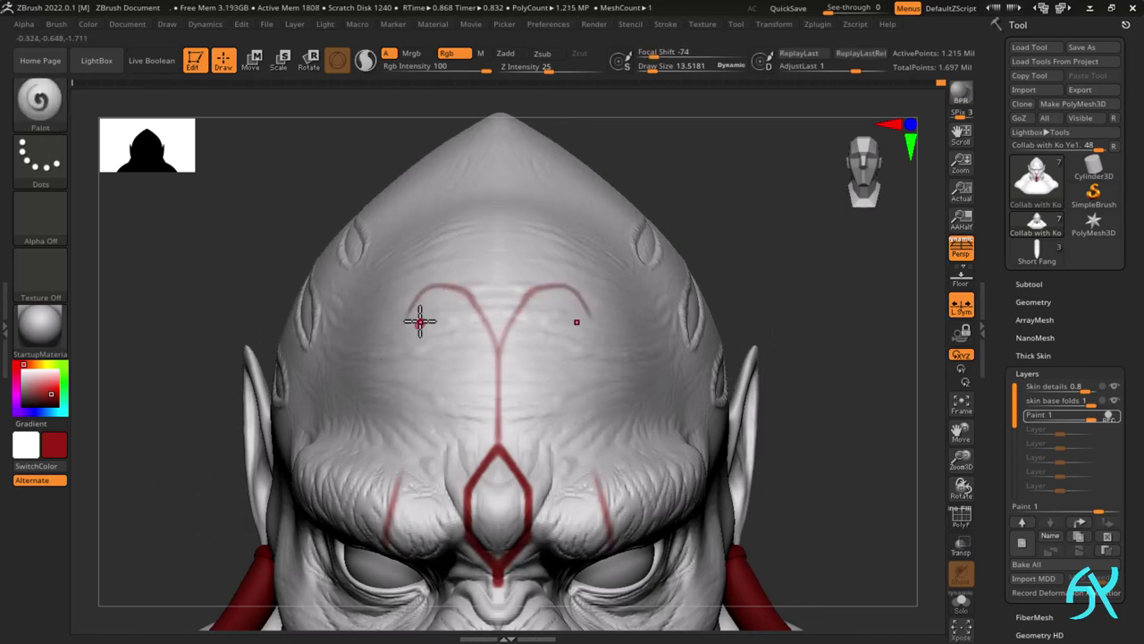
alt+drag(494, 266, 424, 304)
key(ctrl+z)
key(ctrl+z)
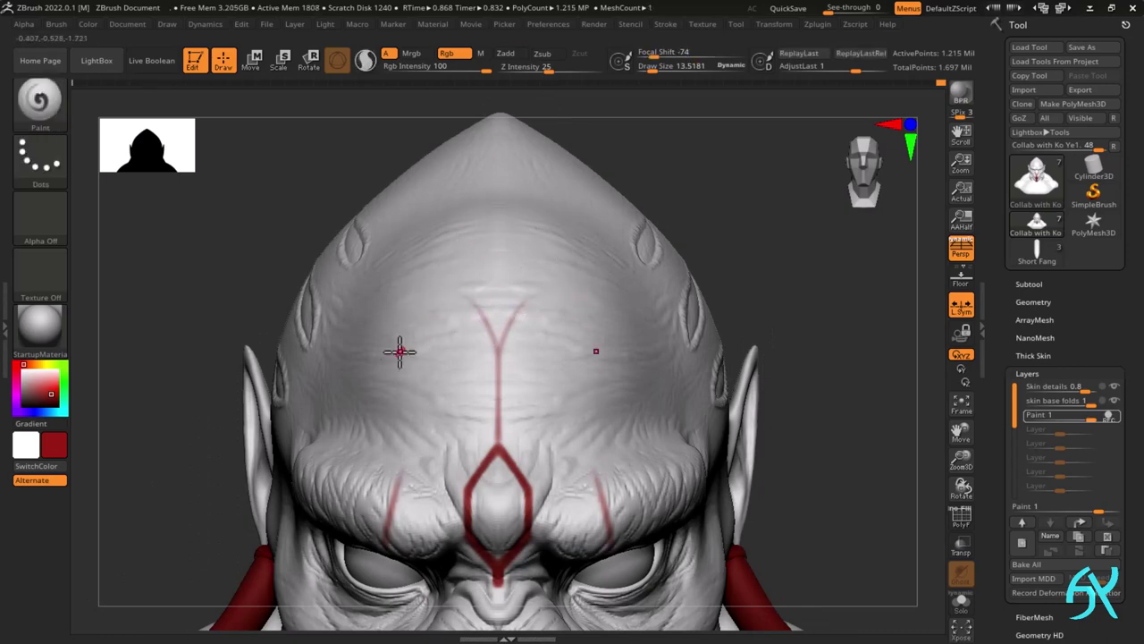
- Extend the brow stripes up the forehead and curve them inward as tall arches meeting the fork of the centre line
mouse_move(403, 471)
mouse_down()
mouse_move(421, 309)
mouse_move(454, 309)
mouse_up()
mouse_move(438, 295)
right_down()
mouse_move(467, 268)
mouse_move(375, 317)
right_up()
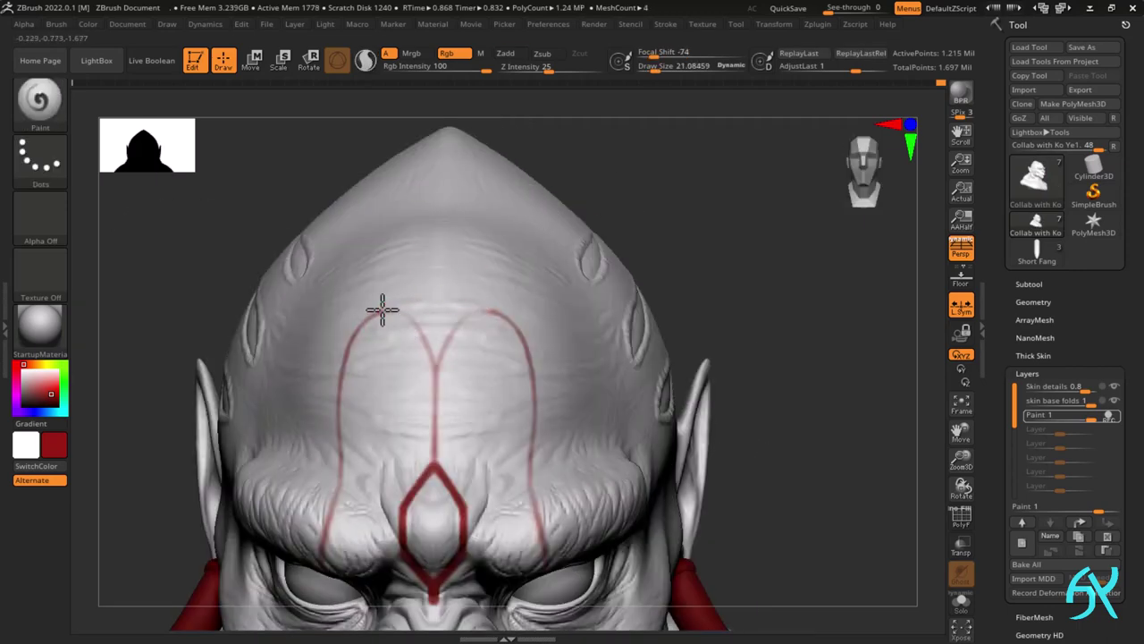
drag(383, 309, 418, 324)
ctrl+right_drag(399, 312, 415, 325)
mouse_move(414, 309)
mouse_down()
mouse_move(444, 383)
mouse_move(370, 314)
mouse_move(317, 445)
mouse_up()
alt+right_drag(343, 454, 393, 320)
- Strengthen both forehead arches from brow to fork with draw size about 13.5 and focal shift -86, cleaning up where they join
drag(364, 413, 369, 347)
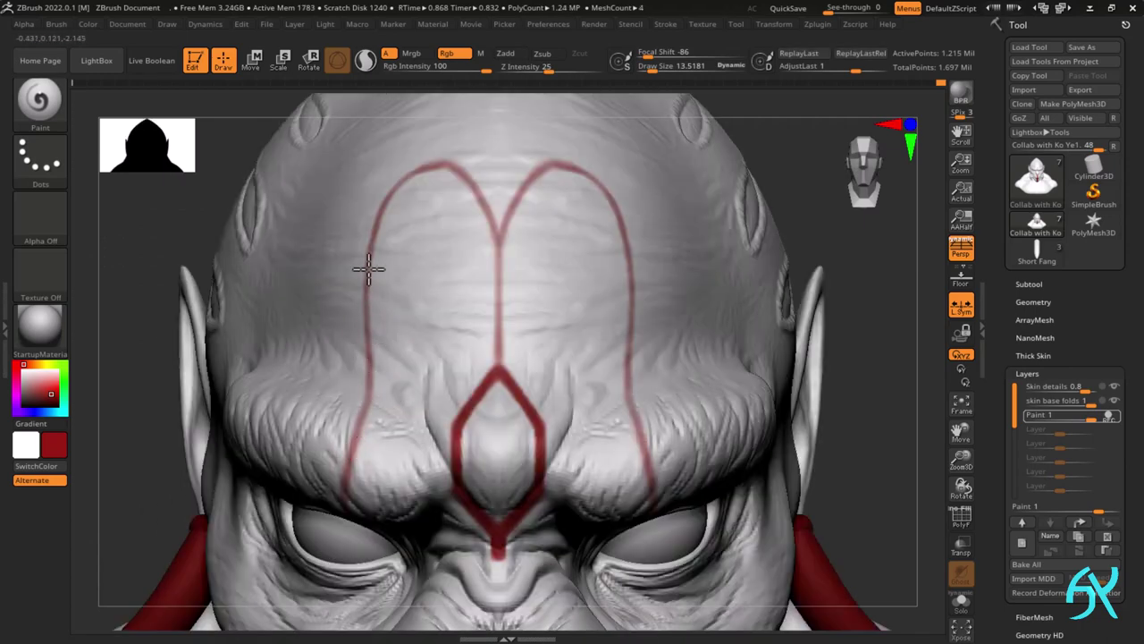
drag(381, 213, 360, 422)
right_drag(360, 422, 425, 299)
drag(339, 533, 357, 456)
mouse_move(358, 456)
right_down()
mouse_move(602, 275)
mouse_move(548, 273)
right_up()
mouse_move(548, 274)
alt+mouse_down()
mouse_move(536, 250)
mouse_move(527, 256)
mouse_move(555, 277)
alt+mouse_up()
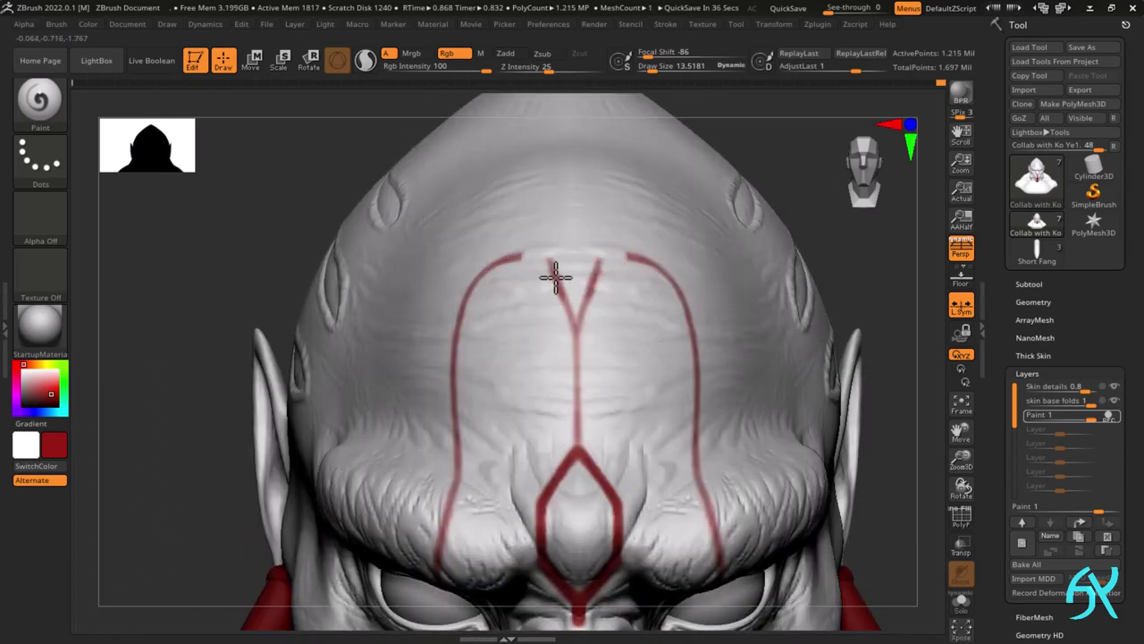
right_drag(517, 255, 493, 259)
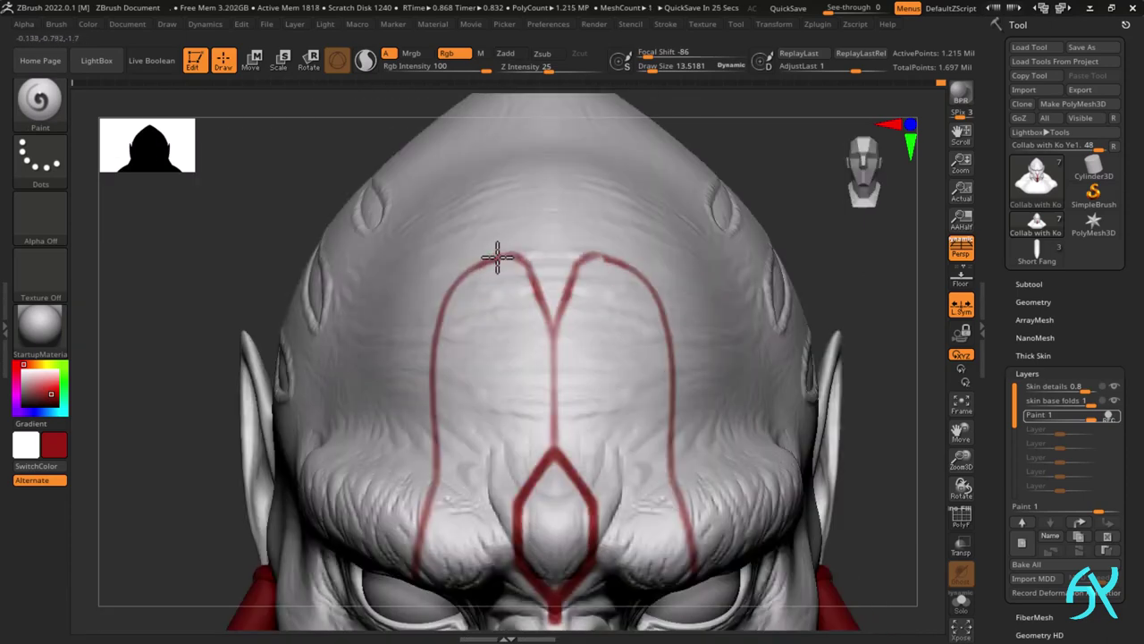
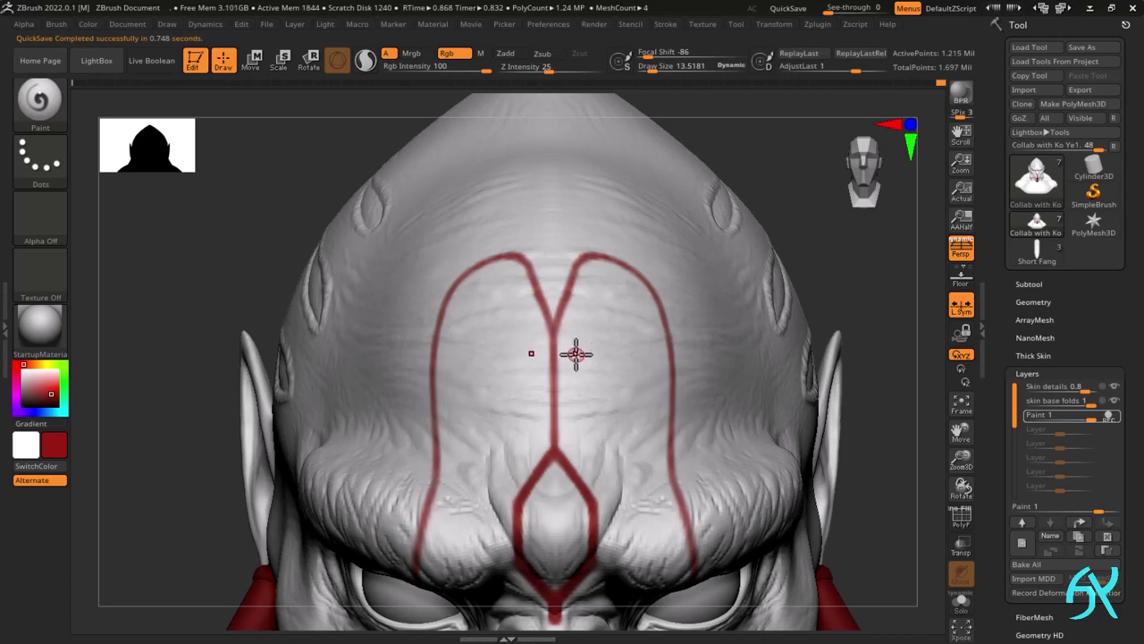
- Paint a pointed peak above the fork, run strokes down inside the arches, and end them in outward-slanting barbs
mouse_move(521, 338)
mouse_down()
mouse_move(536, 216)
mouse_move(520, 338)
mouse_move(521, 265)
mouse_move(552, 200)
mouse_move(523, 262)
mouse_move(516, 342)
mouse_move(535, 231)
mouse_up()
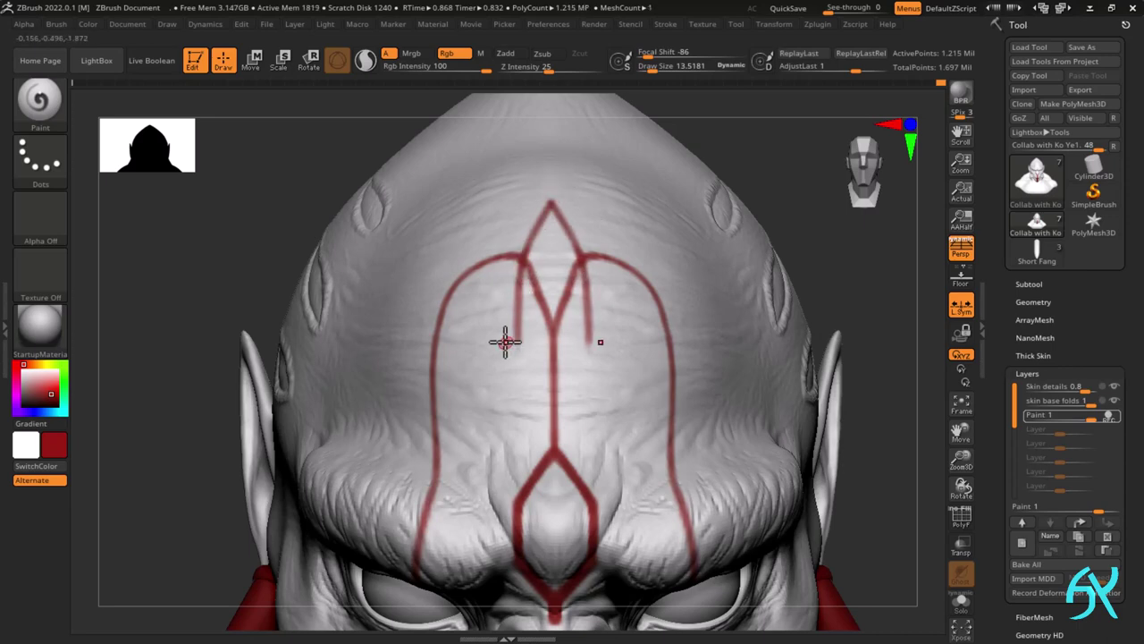
mouse_move(525, 369)
mouse_down()
mouse_move(472, 310)
mouse_move(519, 328)
mouse_move(528, 235)
mouse_move(510, 304)
mouse_move(527, 352)
mouse_move(517, 287)
mouse_move(480, 318)
mouse_up()
key(s)
ctrl+right_drag(481, 318, 485, 322)
key(s)
mouse_move(484, 326)
mouse_down()
mouse_move(504, 332)
mouse_move(513, 362)
mouse_up()
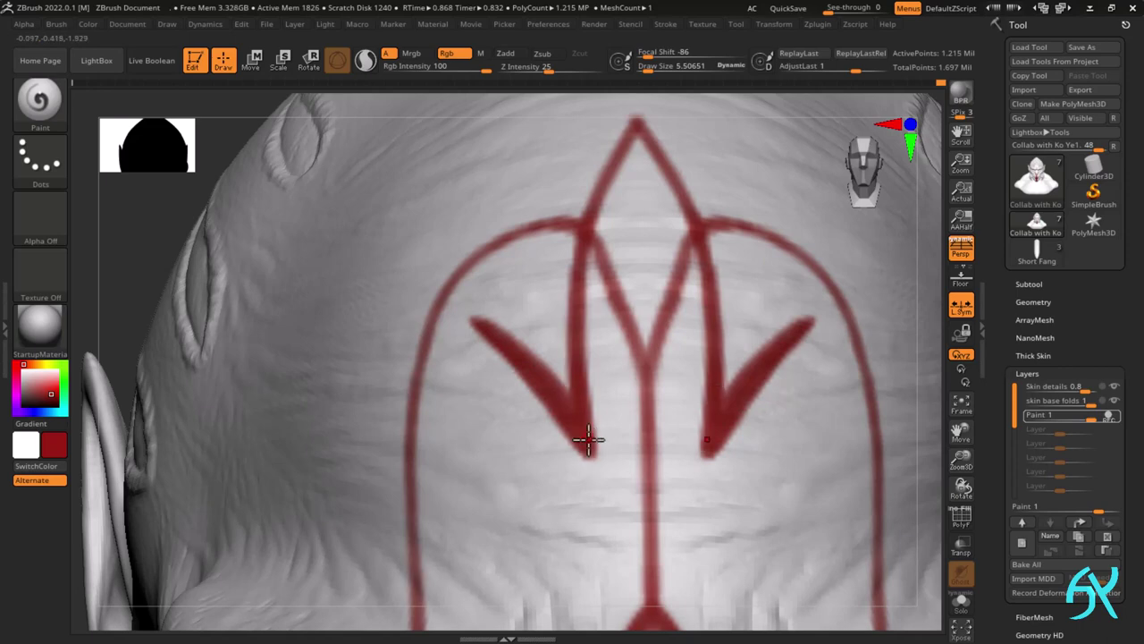
- Thicken the barbs into solid tapered shapes and sharpen the peak above them with draw size about 5.5
mouse_move(575, 288)
mouse_down()
mouse_move(579, 391)
mouse_move(575, 282)
mouse_up()
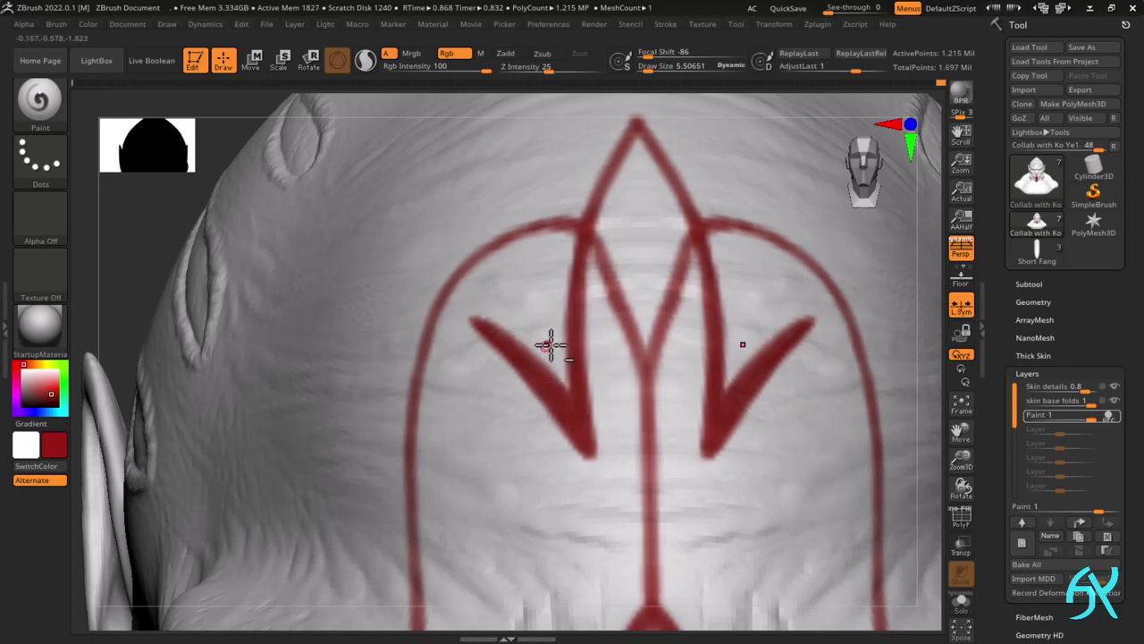
mouse_move(550, 344)
mouse_down()
mouse_move(584, 400)
mouse_move(572, 431)
mouse_up()
drag(524, 370, 582, 434)
mouse_move(606, 168)
mouse_down()
mouse_move(588, 219)
mouse_move(637, 122)
mouse_up()
alt+right_drag(604, 182, 577, 288)
drag(587, 269, 615, 223)
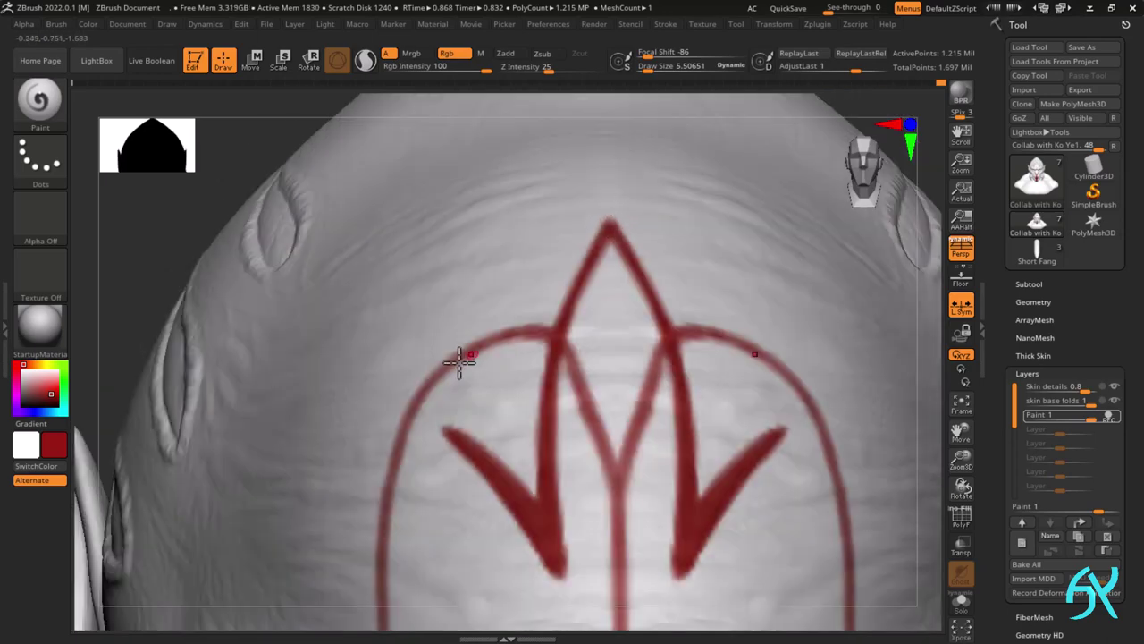
- Go over the arches from their tops down to the brows with the 5.5 draw size to even out the lines
mouse_move(442, 372)
mouse_down()
mouse_move(551, 333)
mouse_move(388, 485)
mouse_move(382, 581)
mouse_up()
alt+right_drag(382, 581, 423, 353)
mouse_move(423, 353)
ctrl+right_down()
mouse_move(444, 325)
mouse_move(432, 348)
ctrl+right_up()
drag(423, 347, 424, 405)
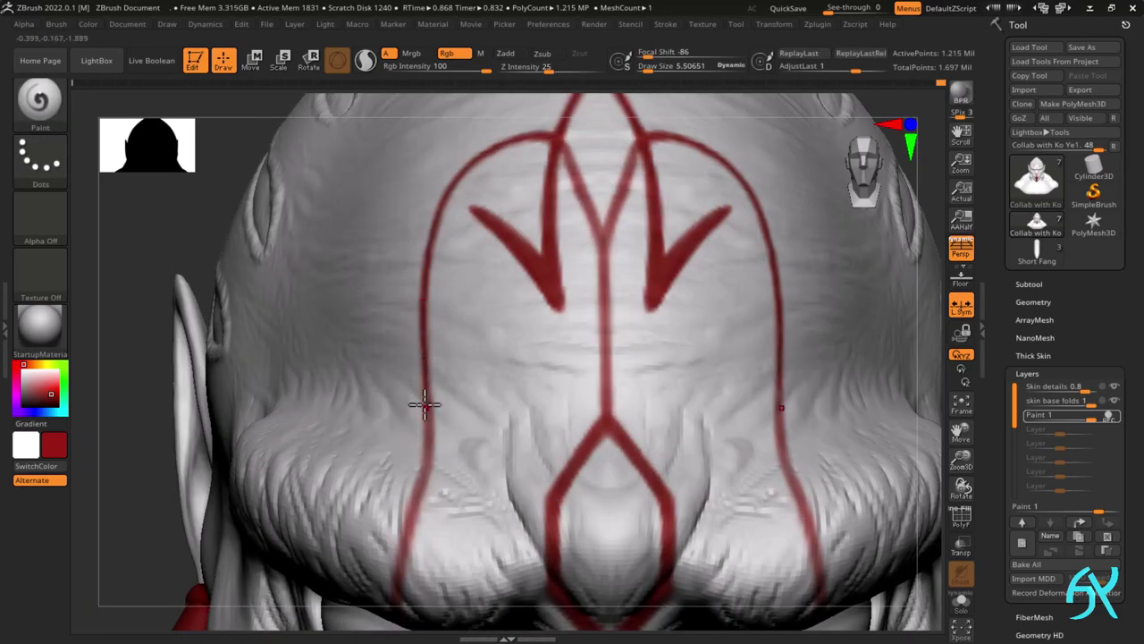
alt+right_drag(417, 502, 424, 385)
right_drag(423, 385, 432, 383)
drag(432, 383, 418, 487)
shift+right_drag(418, 487, 643, 184)
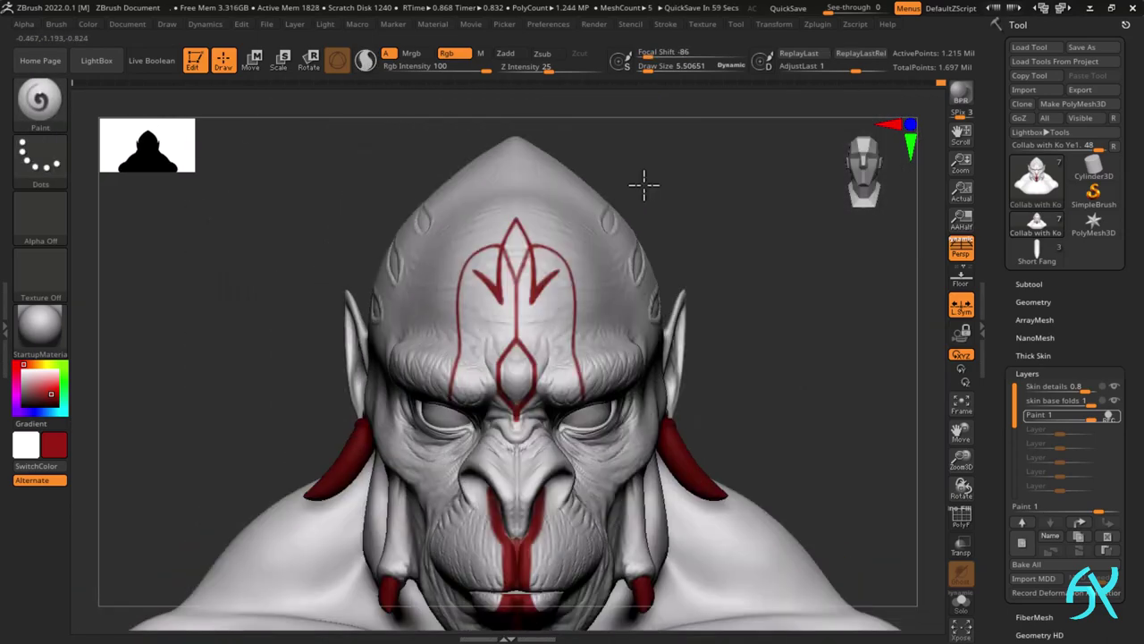
- Clean up the arches' outer edges and reinforce the fork and centre line with draw size about 10
ctrl+right_drag(559, 284, 423, 283)
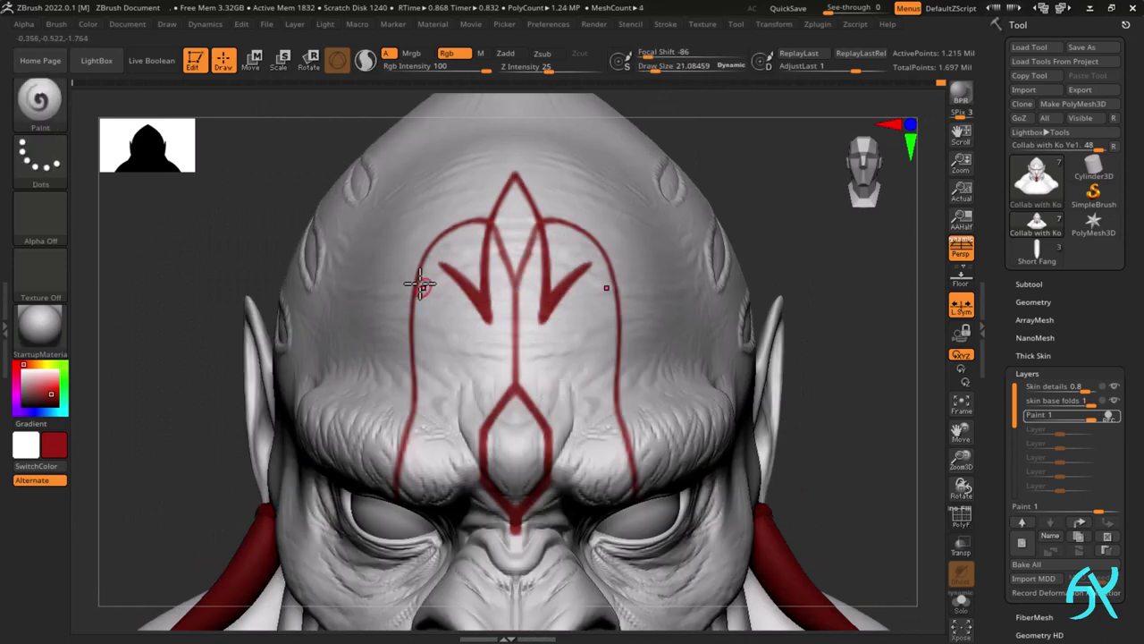
mouse_move(422, 286)
alt+mouse_down()
mouse_move(447, 232)
mouse_move(416, 302)
alt+mouse_up()
ctrl+right_drag(427, 272, 445, 301)
alt+drag(399, 329, 464, 215)
mouse_move(466, 211)
mouse_down()
mouse_move(420, 276)
mouse_move(427, 261)
mouse_move(391, 347)
mouse_move(480, 196)
mouse_move(475, 204)
mouse_up()
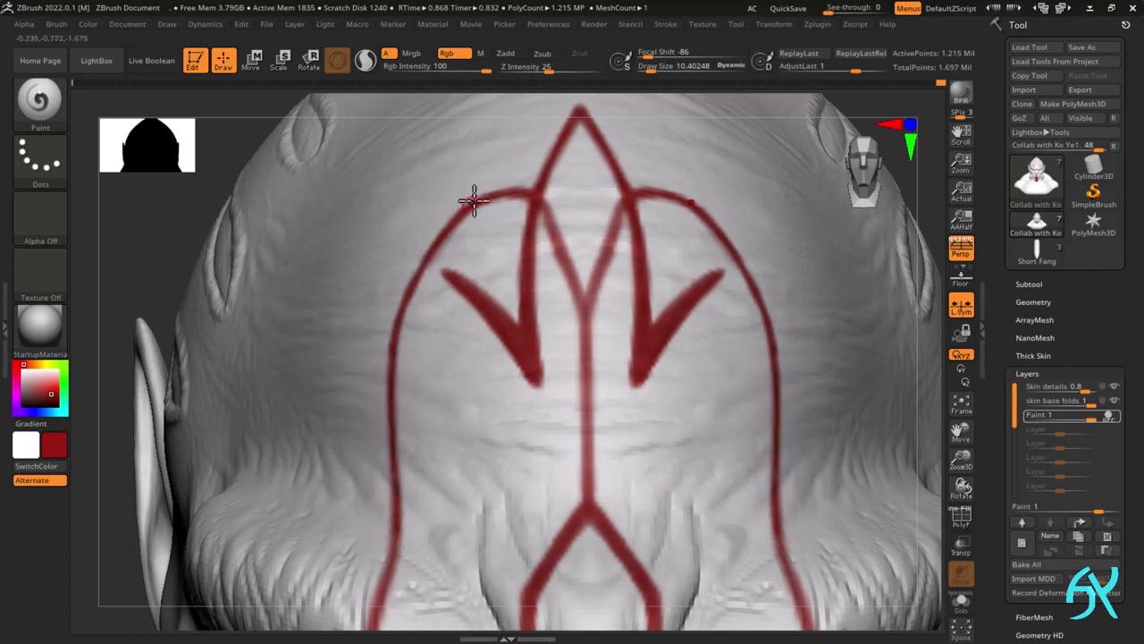
mouse_move(543, 204)
mouse_down()
mouse_move(563, 258)
mouse_move(570, 240)
mouse_move(587, 371)
mouse_up()
ctrl+right_drag(587, 371, 605, 331)
- Paint a second red stripe across the outer part of each brow and extend it up the side of the forehead
drag(436, 510, 434, 538)
mouse_move(435, 542)
right_down()
mouse_move(460, 498)
mouse_move(456, 510)
mouse_move(481, 495)
right_up()
mouse_move(459, 511)
mouse_down()
mouse_move(462, 547)
mouse_move(459, 510)
mouse_up()
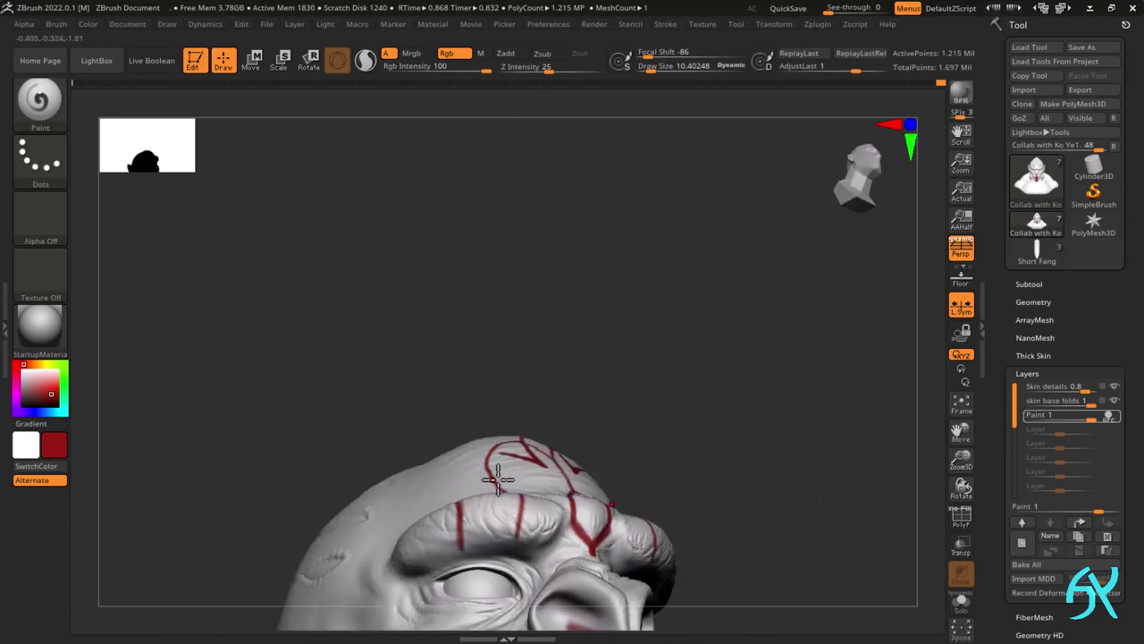
right_drag(501, 474, 483, 519)
mouse_move(483, 518)
ctrl+right_down()
mouse_move(465, 552)
mouse_move(450, 417)
mouse_move(447, 434)
ctrl+right_up()
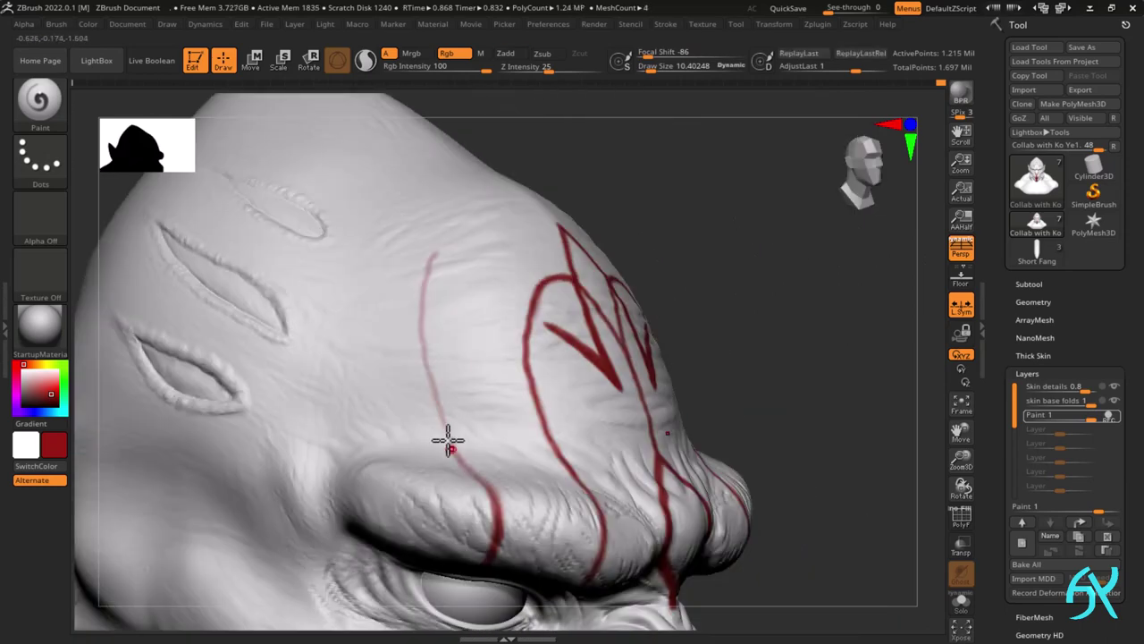
drag(439, 407, 485, 485)
- Darken the outer forehead line and continue it in a smooth curve up toward the crown
right_drag(416, 295, 442, 360)
mouse_move(423, 402)
mouse_down()
mouse_move(460, 335)
mouse_move(540, 267)
mouse_up()
right_drag(389, 503, 404, 501)
drag(386, 504, 432, 420)
right_drag(432, 420, 402, 479)
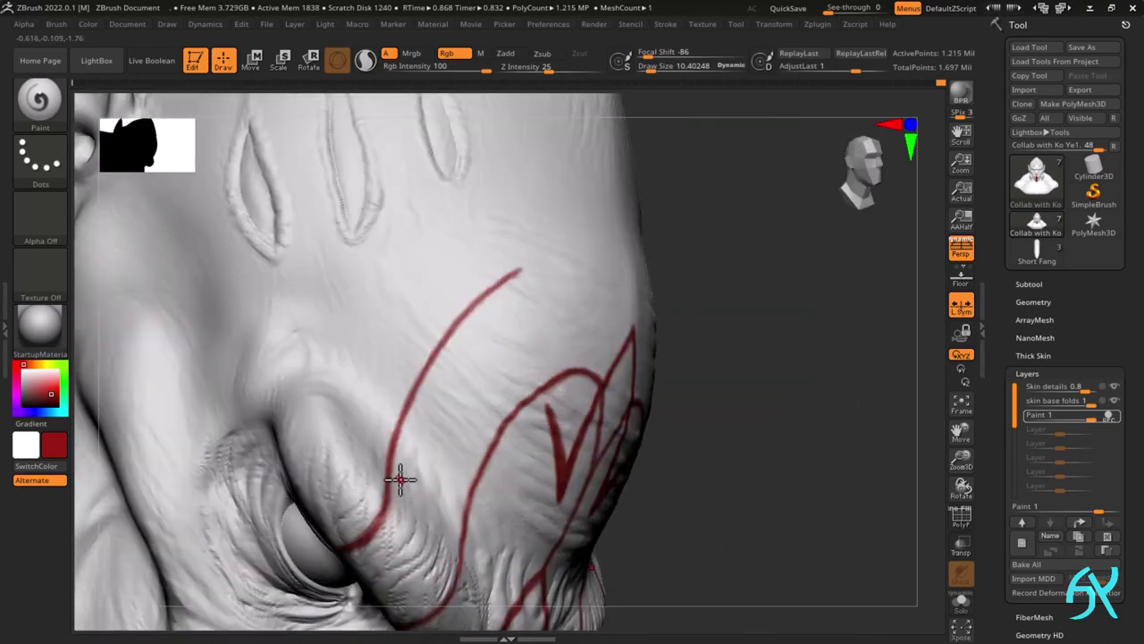
drag(413, 391, 465, 309)
mouse_move(465, 310)
right_down()
mouse_move(643, 335)
mouse_move(704, 309)
right_up()
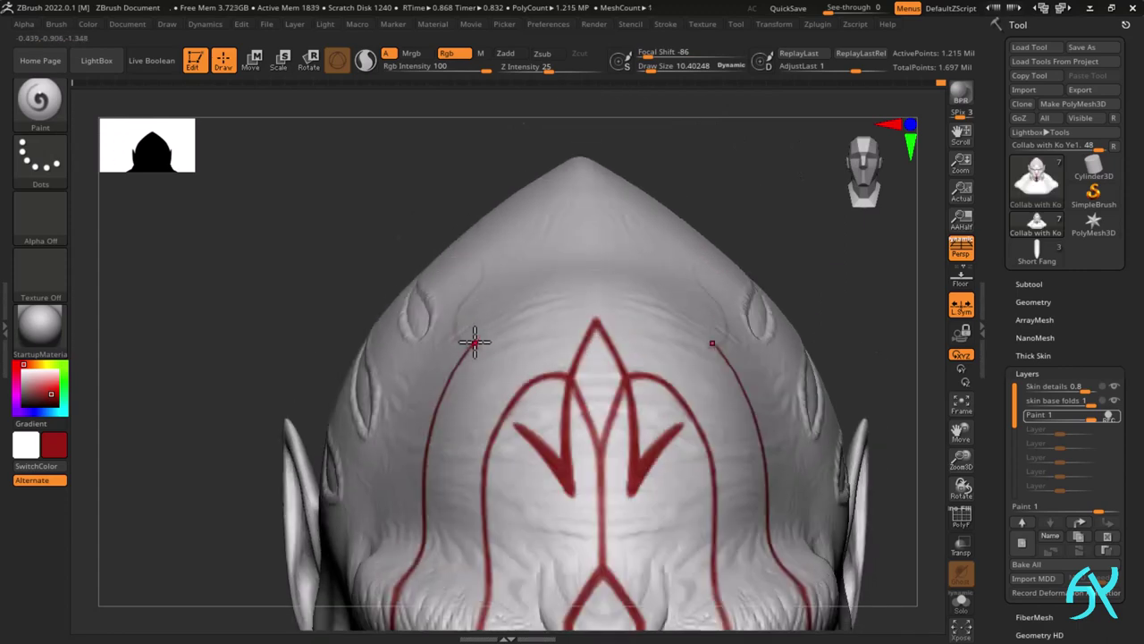
- Redo the faint curved lines sweeping from the tops of the outer lines across the upper forehead toward the central peak
drag(569, 311, 596, 309)
key(ctrl+z)
mouse_move(474, 346)
mouse_down()
mouse_move(507, 345)
mouse_move(585, 296)
mouse_up()
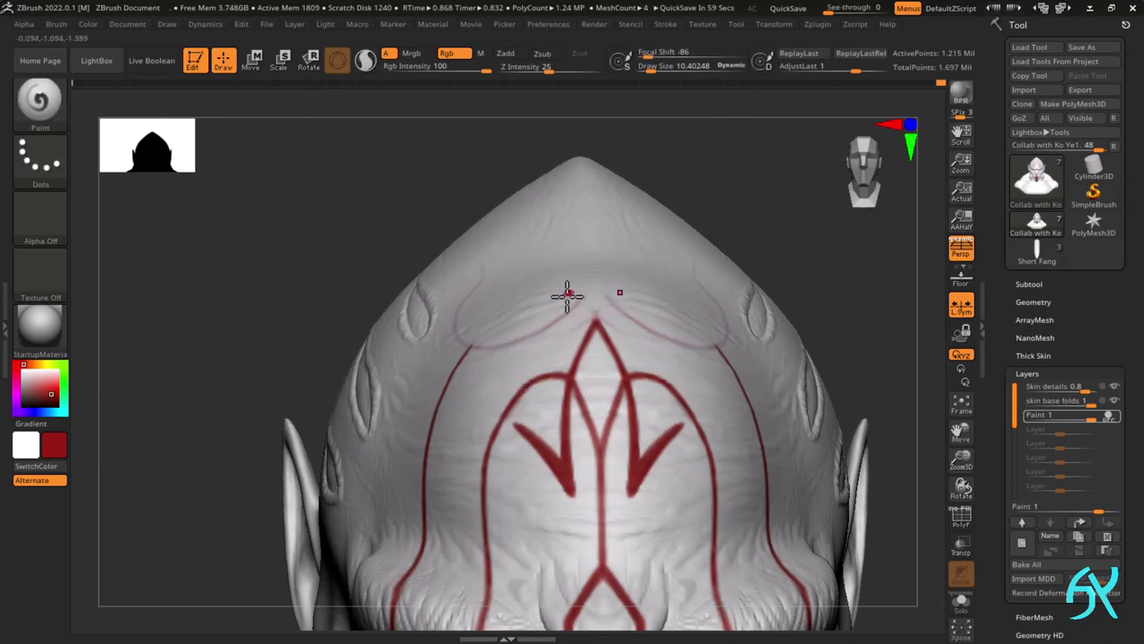
ctrl+right_drag(574, 274, 582, 220)
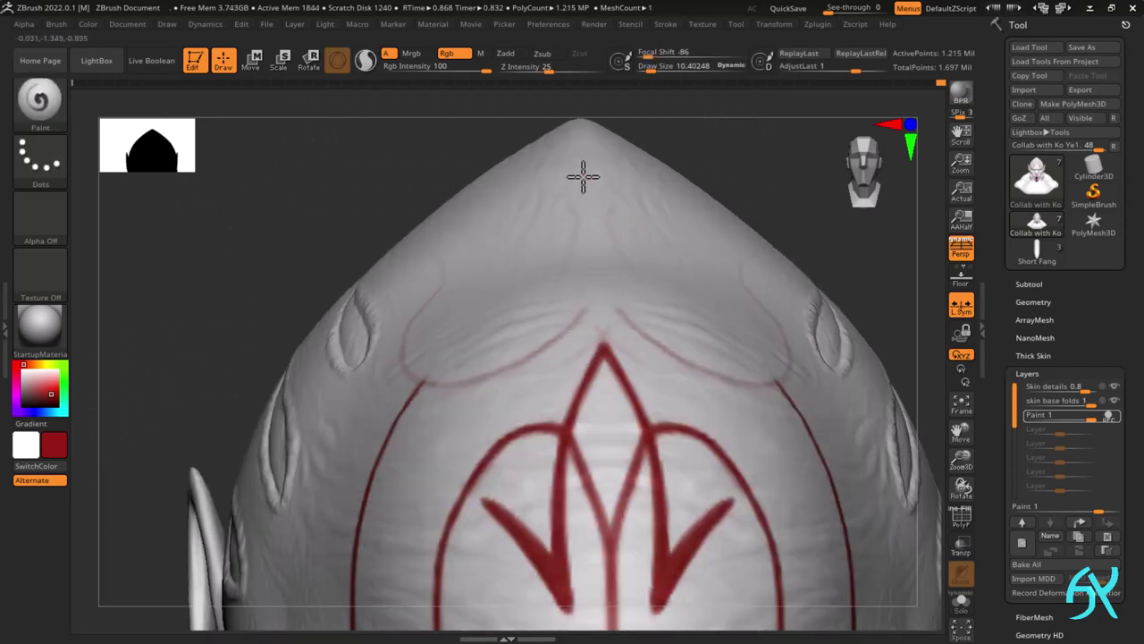
- Paint a solid red arrowhead on the crown and join it to the forehead peak with a filled, widening stem
drag(589, 166, 592, 208)
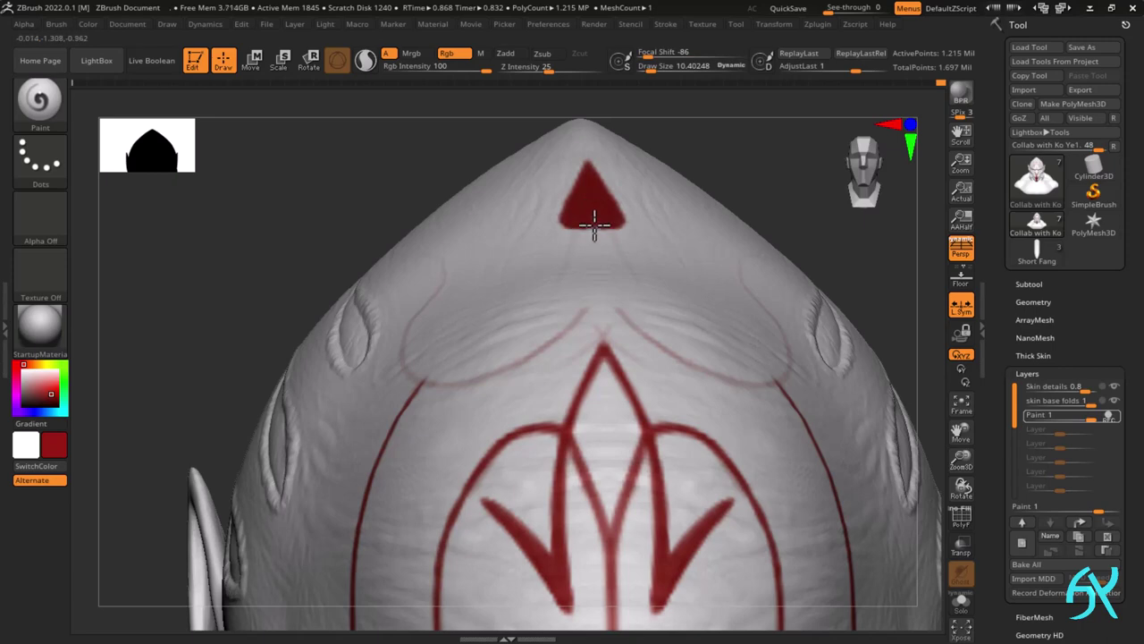
mouse_move(583, 229)
mouse_down()
mouse_move(563, 288)
mouse_move(585, 244)
mouse_move(600, 330)
mouse_move(566, 292)
mouse_up()
key(ctrl+z)
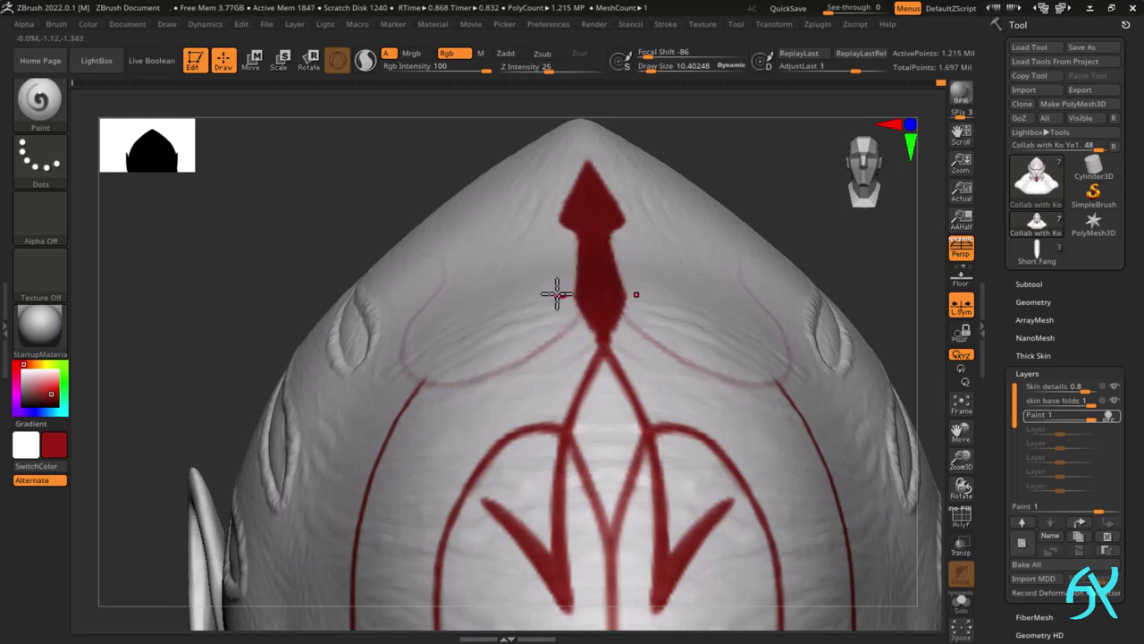
mouse_move(574, 319)
ctrl+right_down()
mouse_move(782, 220)
mouse_move(688, 235)
mouse_move(612, 487)
ctrl+right_up()
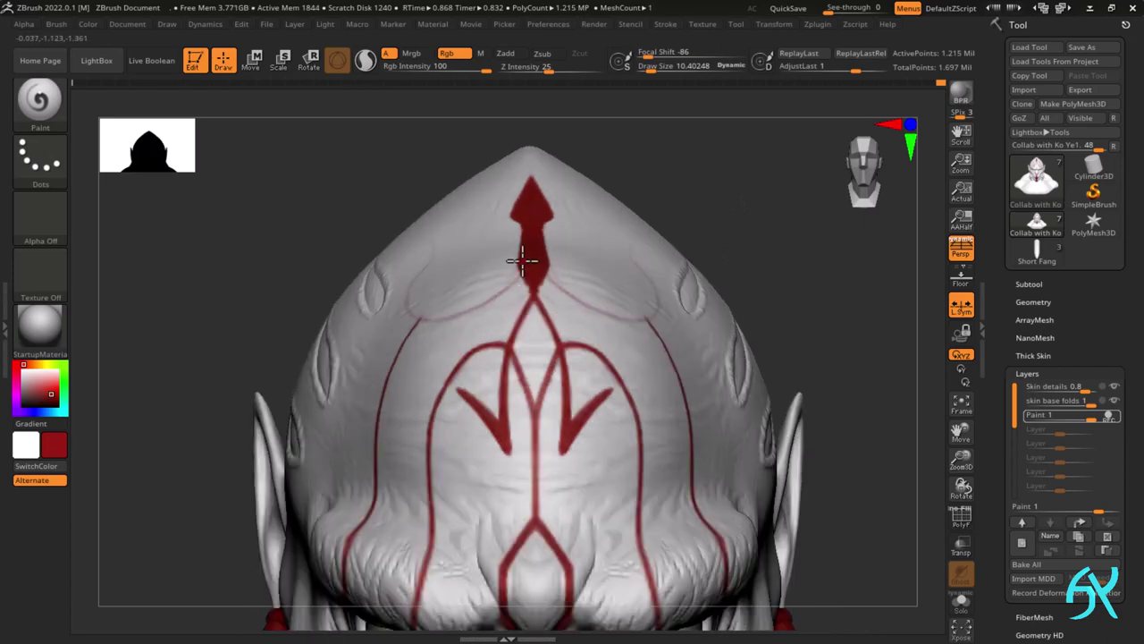
- Flare the stem's base into the upper forehead curves and sweep a thicker stripe down each side just outside the arches
mouse_move(518, 278)
alt+mouse_down()
mouse_move(490, 299)
mouse_move(521, 295)
mouse_move(510, 302)
mouse_move(456, 309)
mouse_move(450, 326)
mouse_move(420, 320)
alt+mouse_up()
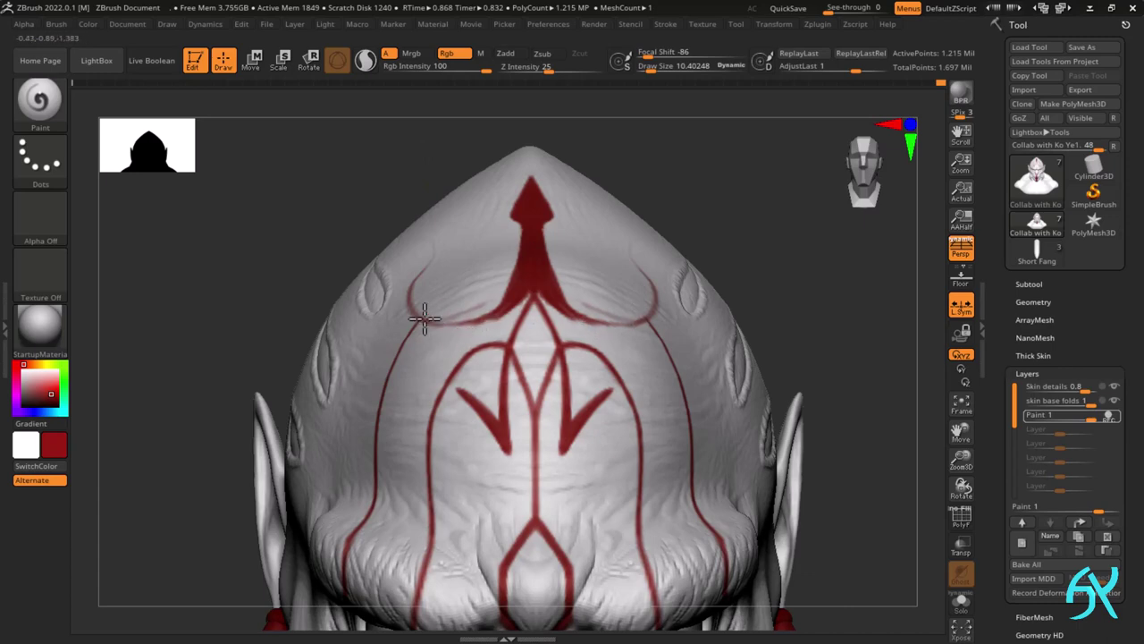
mouse_move(490, 311)
mouse_down()
mouse_move(408, 409)
mouse_move(435, 357)
mouse_move(413, 424)
mouse_up()
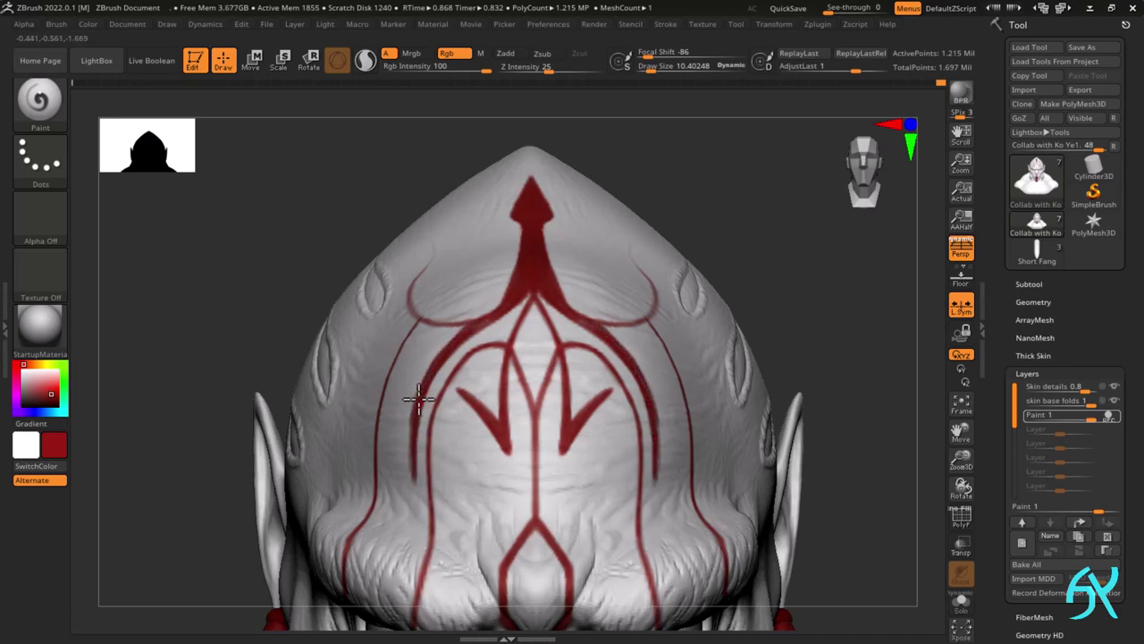
- Paint a line just outside each thick forehead stripe, running down from the upper curve and over the brow ridge
alt+drag(706, 241, 651, 218)
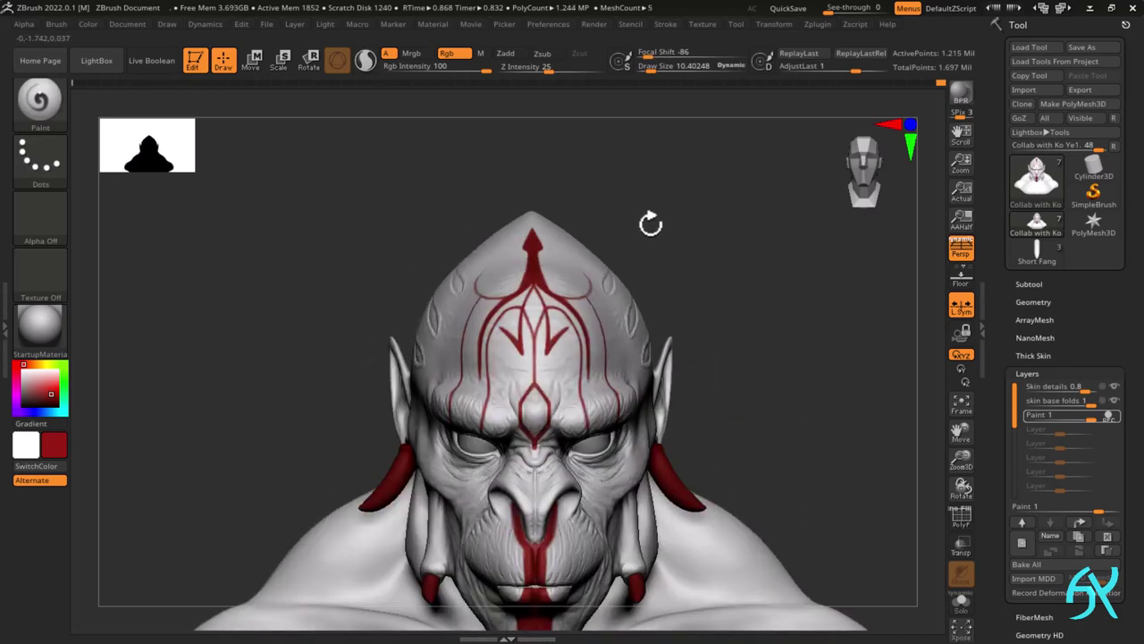
mouse_move(546, 325)
ctrl+right_down()
mouse_move(653, 230)
mouse_move(546, 376)
ctrl+right_up()
mouse_move(538, 383)
mouse_down()
mouse_move(536, 347)
mouse_move(532, 415)
mouse_move(537, 397)
mouse_up()
mouse_move(537, 397)
right_down()
mouse_move(593, 346)
mouse_move(596, 385)
mouse_move(587, 376)
right_up()
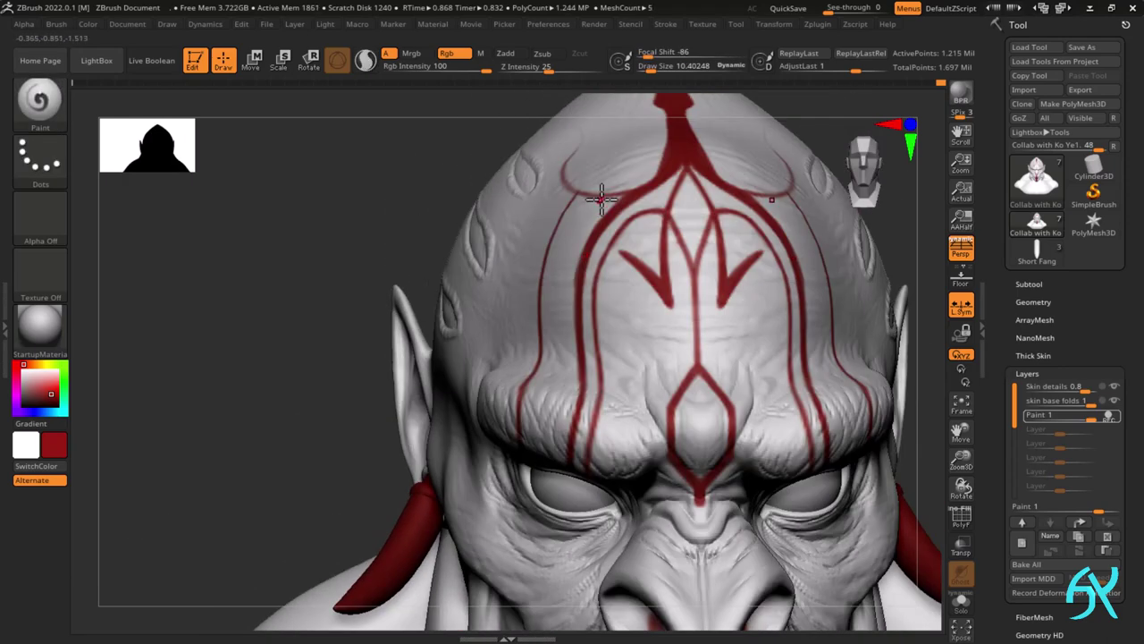
mouse_move(604, 197)
mouse_down()
mouse_move(559, 302)
mouse_move(562, 271)
mouse_up()
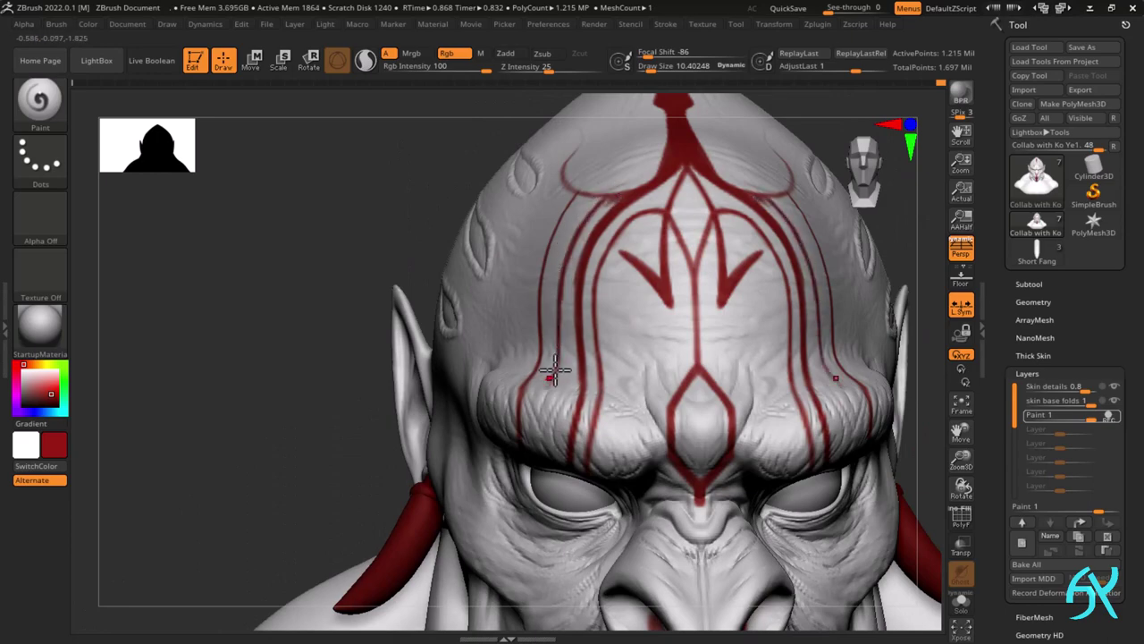
drag(555, 369, 545, 384)
right_drag(548, 380, 602, 357)
drag(590, 373, 577, 435)
right_drag(580, 416, 607, 376)
drag(586, 416, 573, 465)
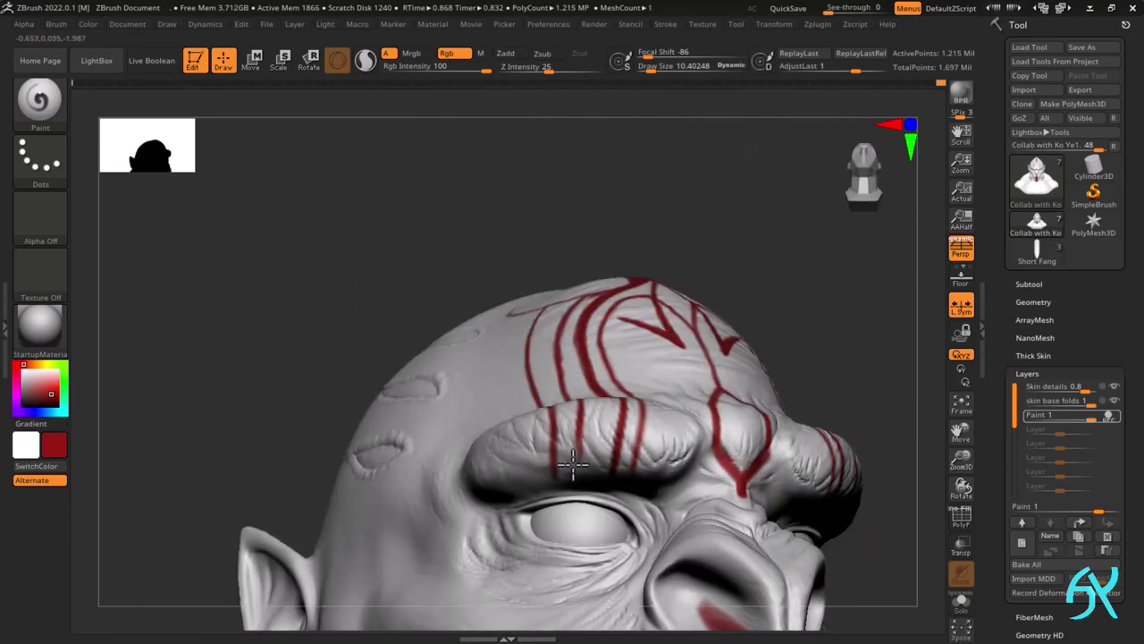
- Fill the gap between the middle lines on each brow ridge with solid red
right_drag(582, 425, 597, 385)
mouse_move(592, 454)
mouse_down()
mouse_move(613, 444)
mouse_move(608, 475)
mouse_move(585, 477)
mouse_move(613, 473)
mouse_up()
right_drag(613, 473, 606, 527)
mouse_move(597, 419)
mouse_down()
mouse_move(606, 371)
mouse_move(601, 444)
mouse_move(613, 367)
mouse_up()
mouse_move(599, 380)
right_down()
mouse_move(544, 454)
mouse_move(444, 505)
right_up()
- Fill the forehead gap above each brow, forming one wide red band from the central peak down to the brow
mouse_move(554, 252)
mouse_down()
mouse_move(578, 211)
mouse_move(554, 227)
mouse_move(602, 202)
mouse_move(546, 251)
mouse_move(506, 347)
mouse_up()
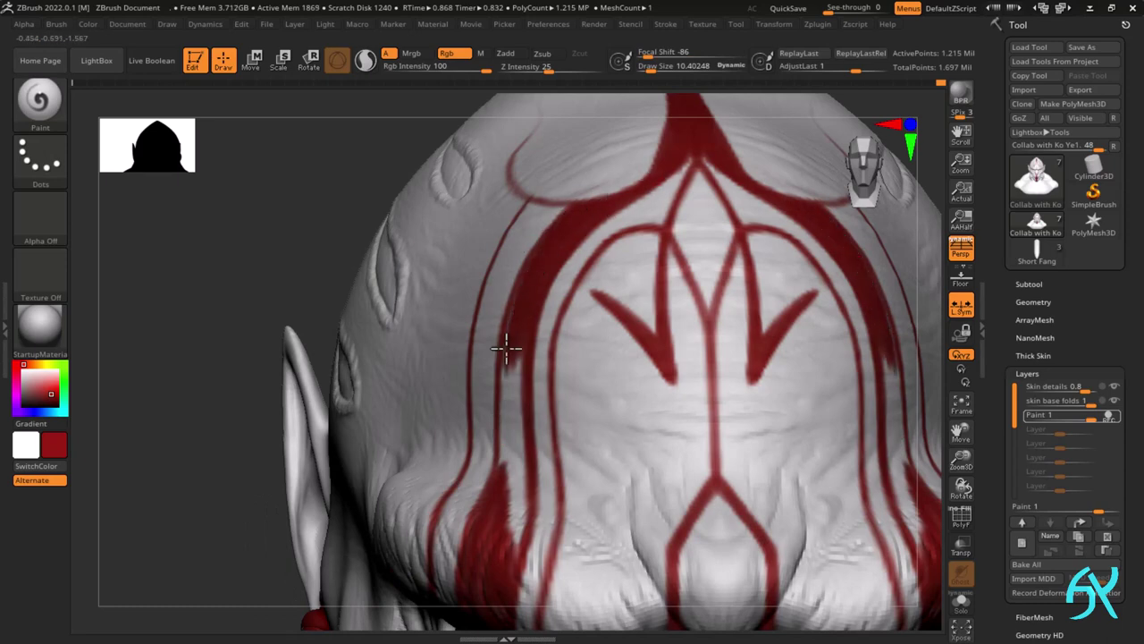
mouse_move(599, 214)
mouse_down()
mouse_move(516, 332)
mouse_move(508, 316)
mouse_move(503, 433)
mouse_move(510, 439)
mouse_move(510, 409)
mouse_move(513, 480)
mouse_move(491, 483)
mouse_move(511, 507)
mouse_move(529, 576)
mouse_up()
right_drag(529, 577, 547, 365)
drag(546, 365, 534, 452)
right_drag(533, 453, 526, 507)
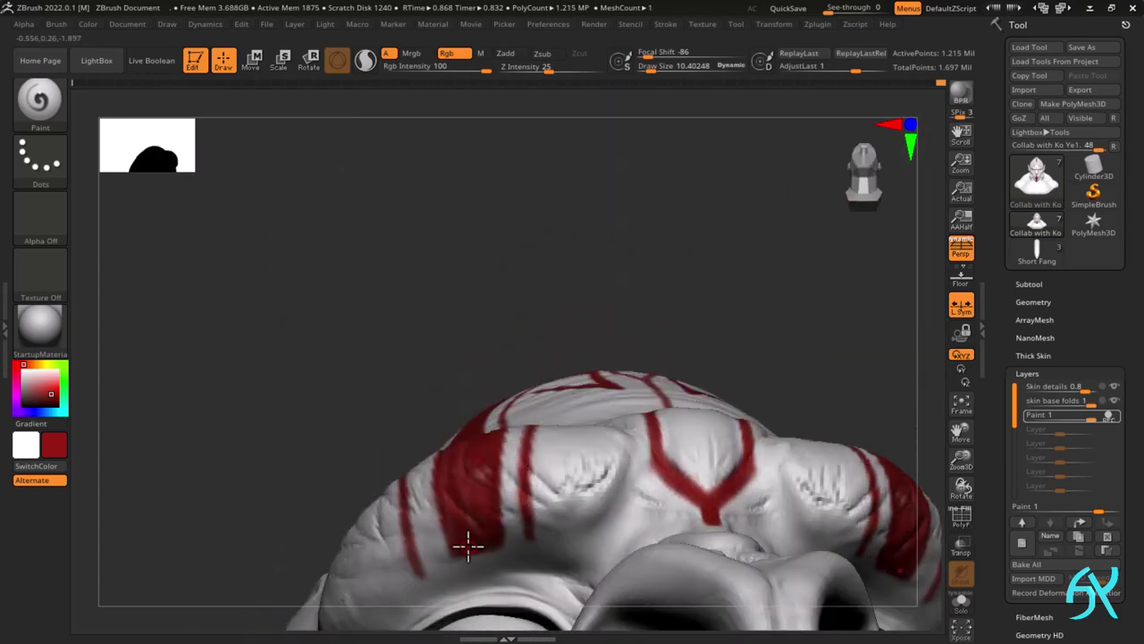
- Touch up the lower end of each wide red band where it wraps under the brow ridge
right_drag(468, 546, 488, 465)
drag(488, 465, 461, 487)
key(ctrl+z)
drag(488, 436, 457, 488)
right_drag(451, 407, 473, 330)
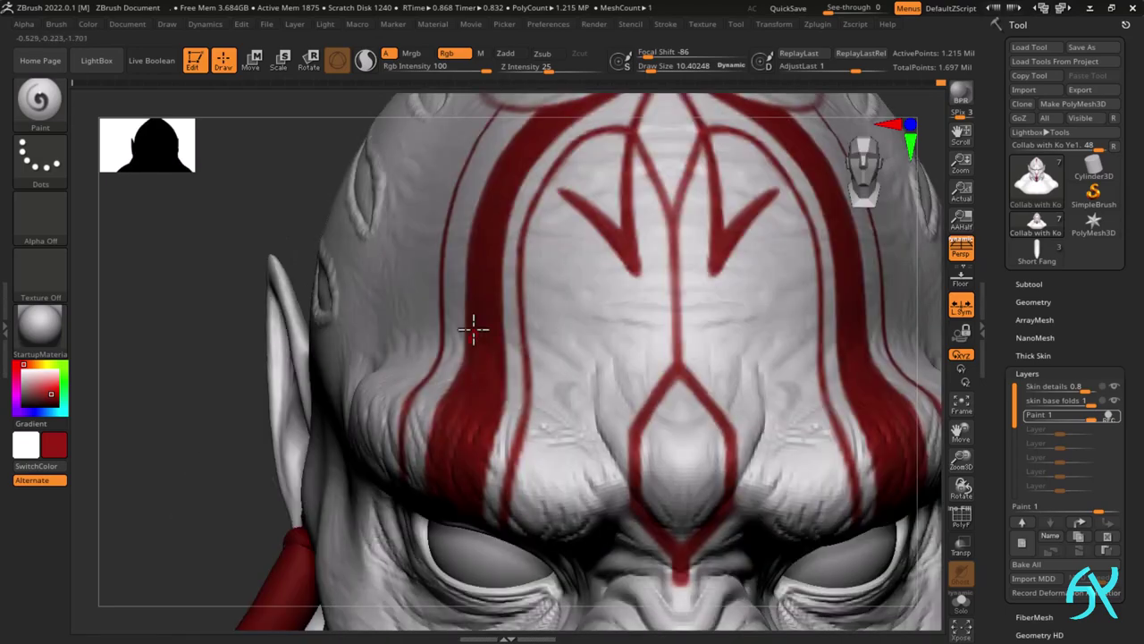
- Extend the crown arrowhead's tip upward into a longer, tapered red point
ctrl+right_drag(462, 390, 818, 478)
ctrl+right_drag(506, 444, 508, 348)
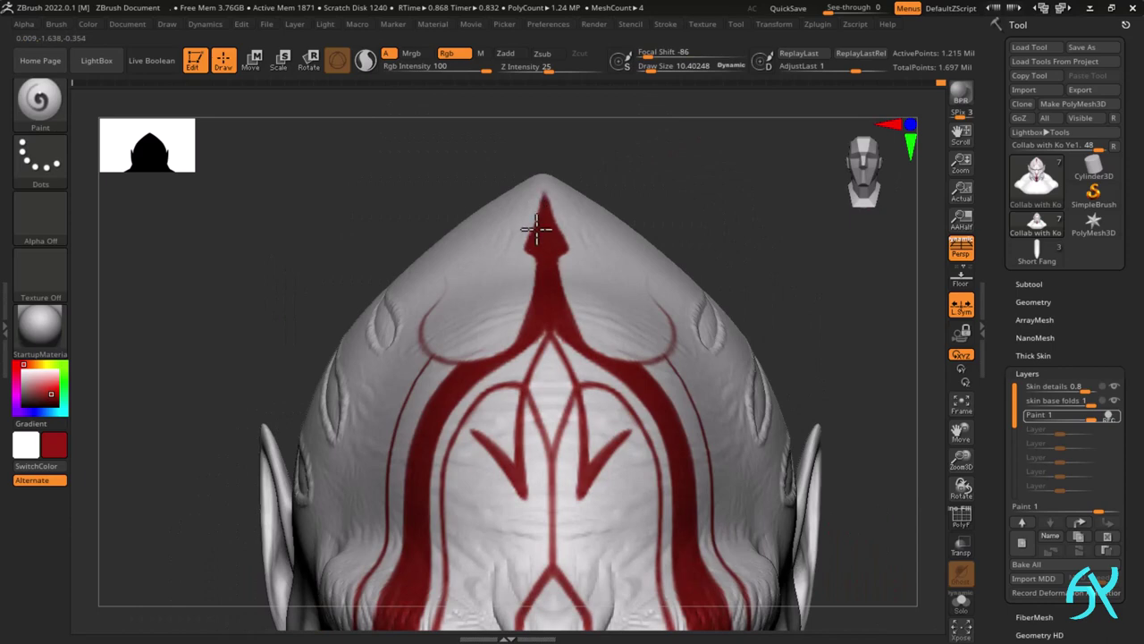
ctrl+right_drag(547, 196, 549, 349)
drag(541, 179, 533, 270)
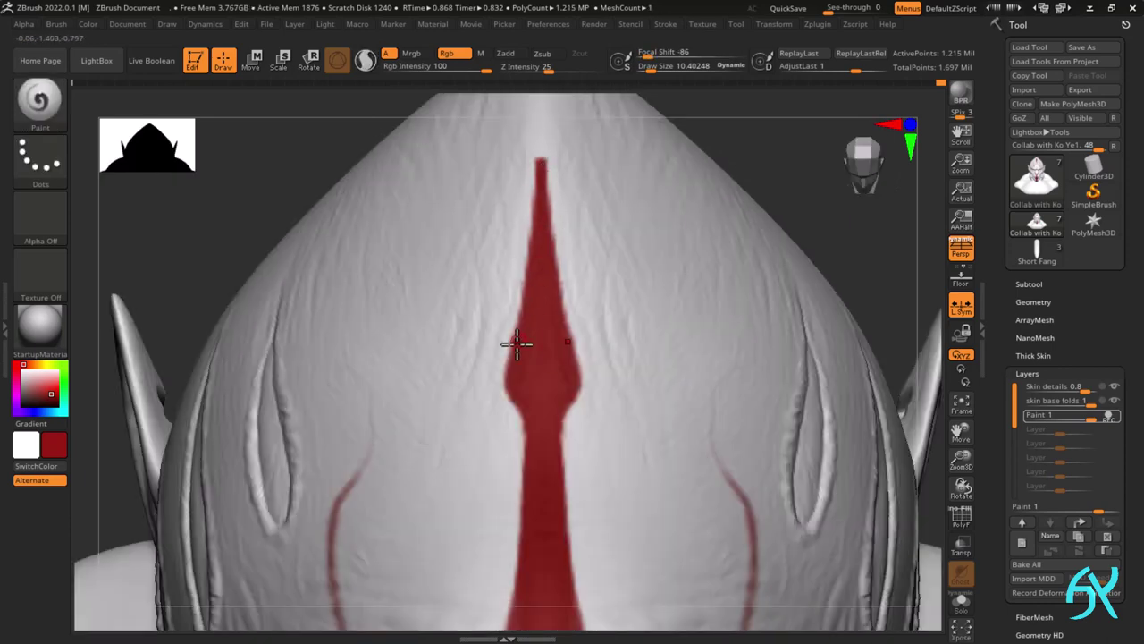
right_drag(516, 343, 546, 179)
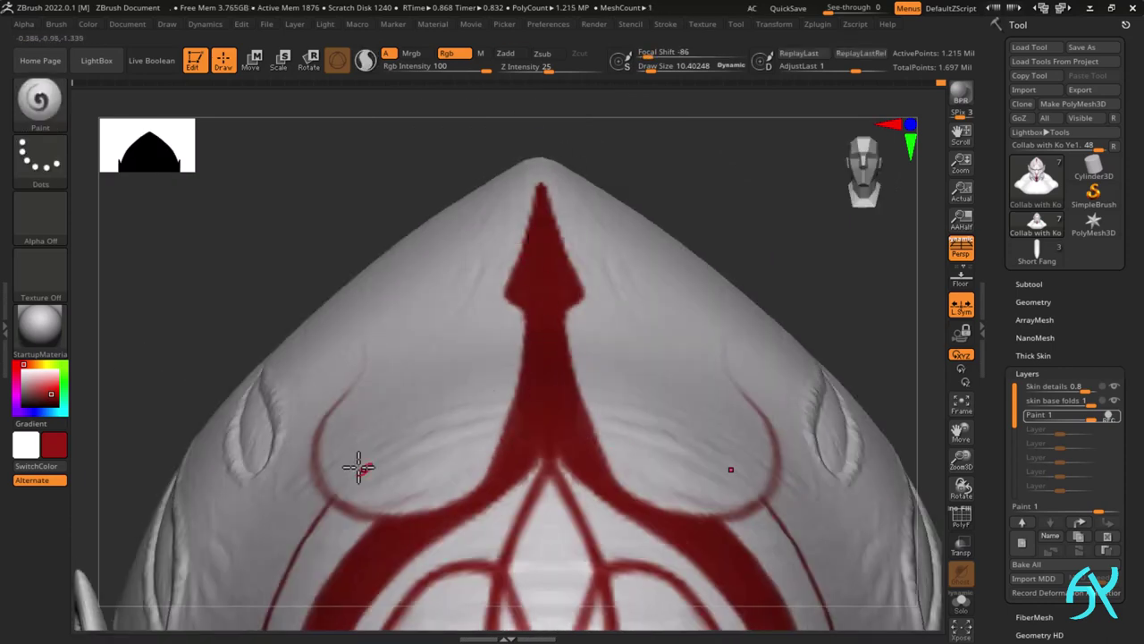
- Set the brush size to about 15 and paint a hooked curl onto the upper end of each crown side curve
key(s)
drag(371, 326, 376, 325)
mouse_move(341, 326)
mouse_down()
mouse_move(365, 290)
mouse_move(378, 324)
mouse_move(362, 391)
mouse_move(334, 435)
mouse_up()
key(ctrl+z)
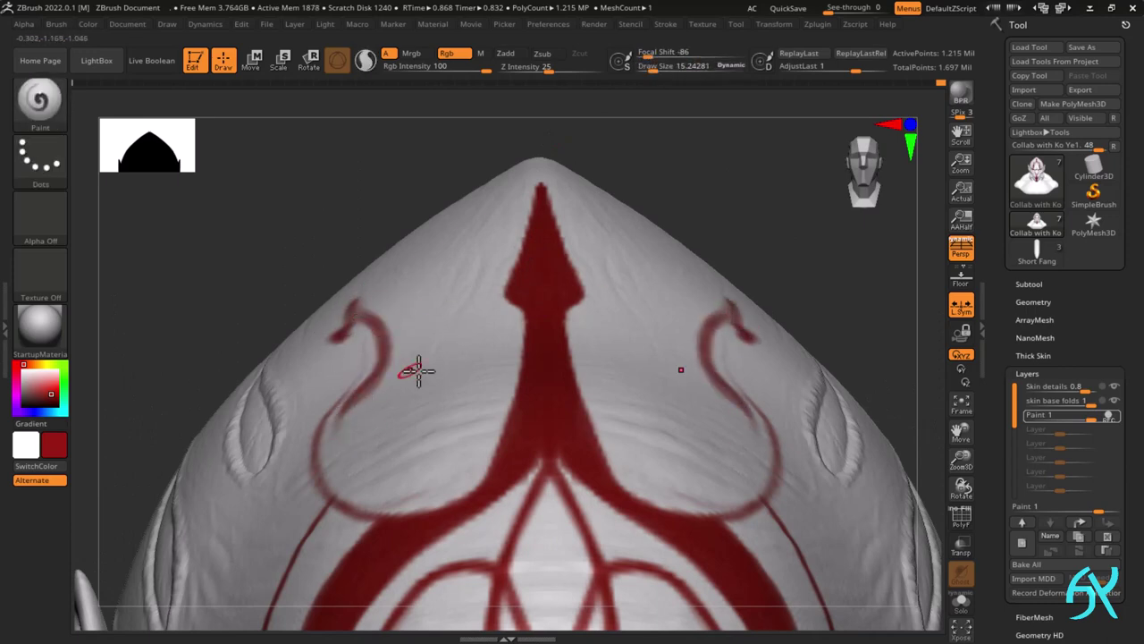
- Thicken the crown side curves from the central stem to the hooked curls, reducing the brush size to about 12
mouse_move(388, 347)
mouse_down()
mouse_move(351, 403)
mouse_move(332, 463)
mouse_move(402, 501)
mouse_up()
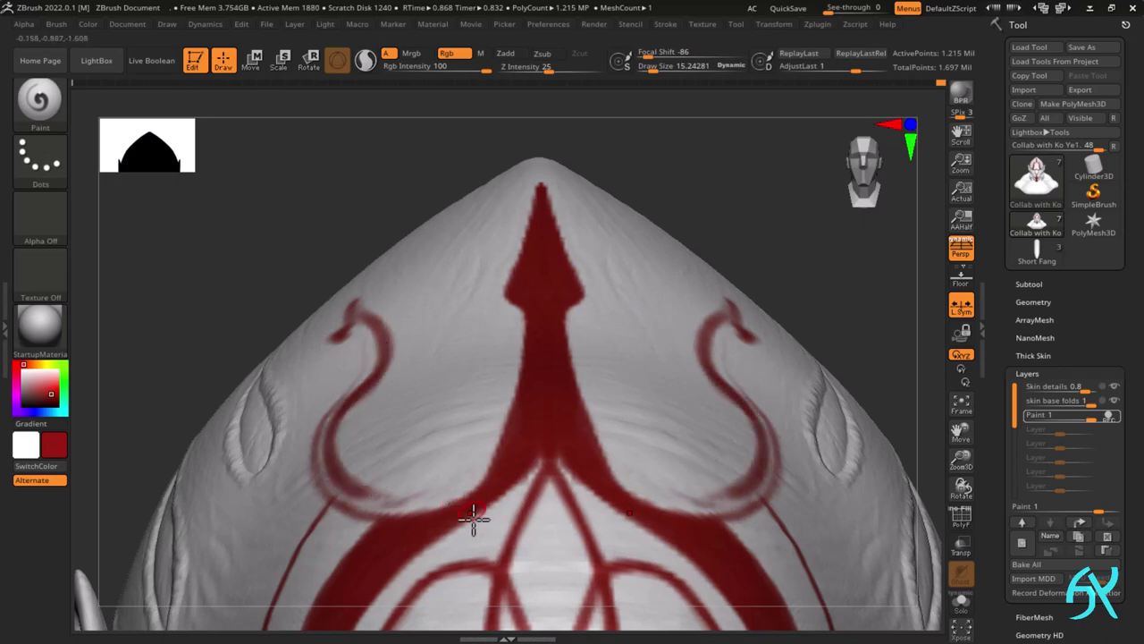
mouse_move(473, 514)
mouse_down()
mouse_move(343, 492)
mouse_move(409, 513)
mouse_move(327, 472)
mouse_move(321, 445)
mouse_move(333, 492)
mouse_up()
mouse_move(331, 494)
mouse_down()
mouse_move(325, 450)
mouse_move(358, 489)
mouse_up()
drag(386, 513, 325, 444)
mouse_move(368, 343)
mouse_down()
mouse_move(365, 381)
mouse_move(328, 415)
mouse_move(357, 394)
mouse_move(331, 449)
mouse_up()
key(s)
key(ctrl+z)
drag(354, 403, 331, 452)
key(ctrl+z)
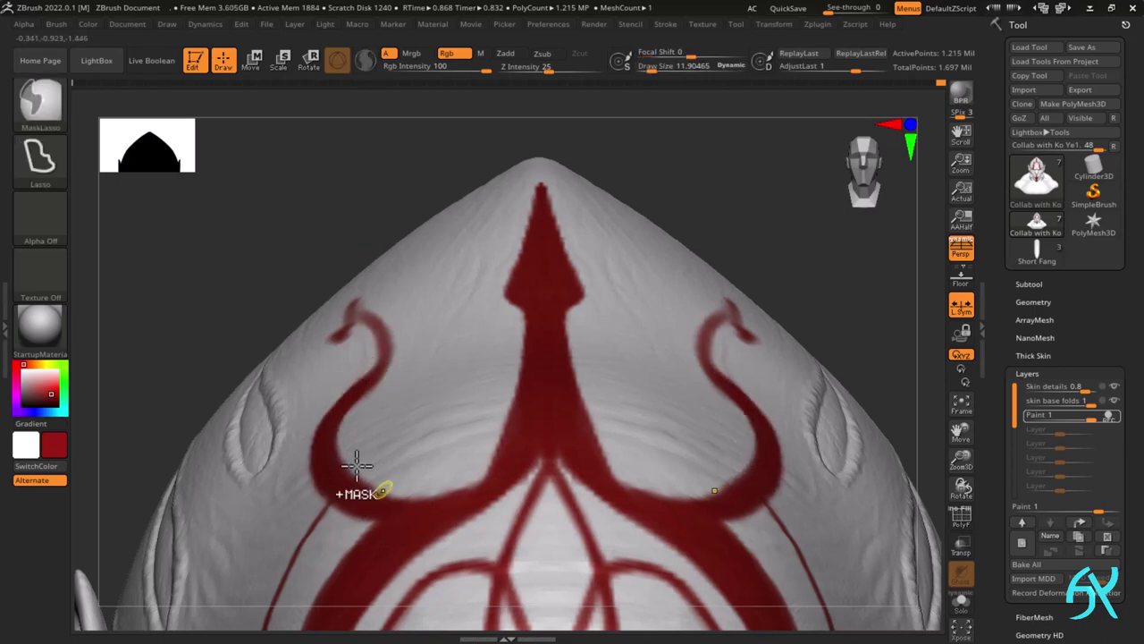
- Fill each curl's tip into a solid barbed hook and smooth the outline of its neck
ctrl+right_drag(488, 490, 600, 316)
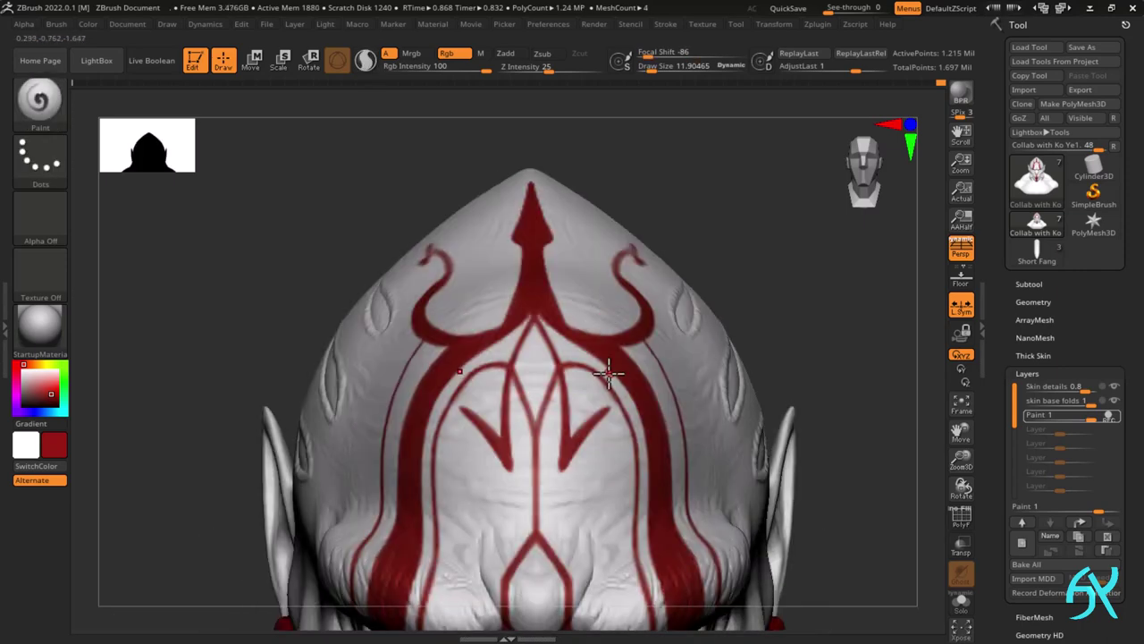
ctrl+right_drag(609, 374, 529, 318)
drag(528, 318, 507, 334)
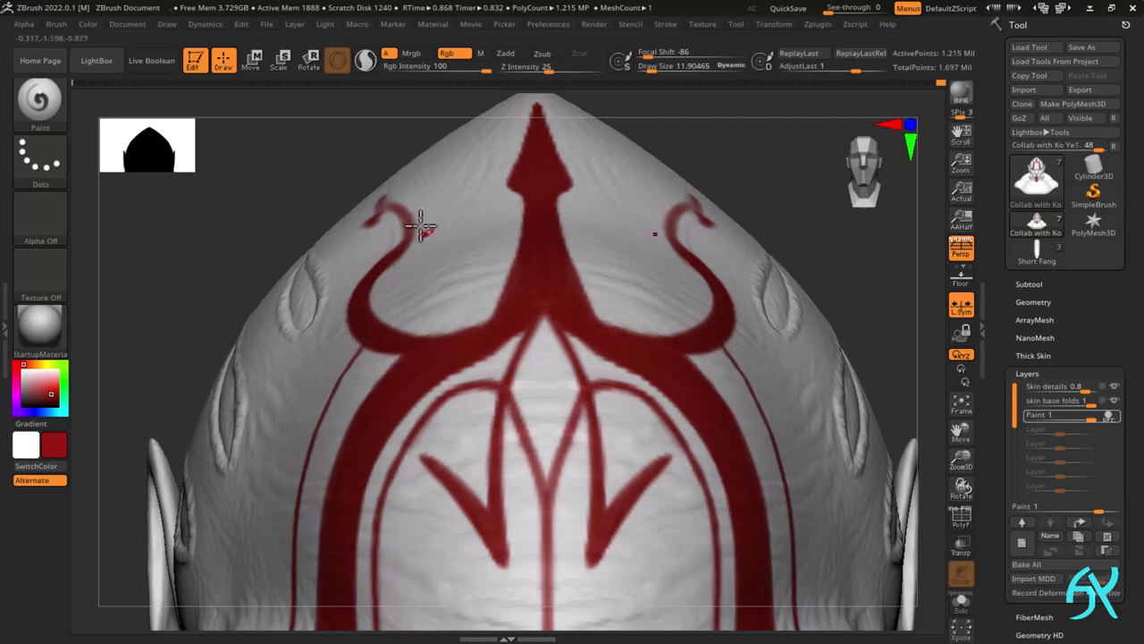
mouse_move(422, 226)
ctrl+right_down()
mouse_move(376, 222)
mouse_move(345, 196)
mouse_move(379, 224)
ctrl+right_up()
drag(377, 210, 405, 252)
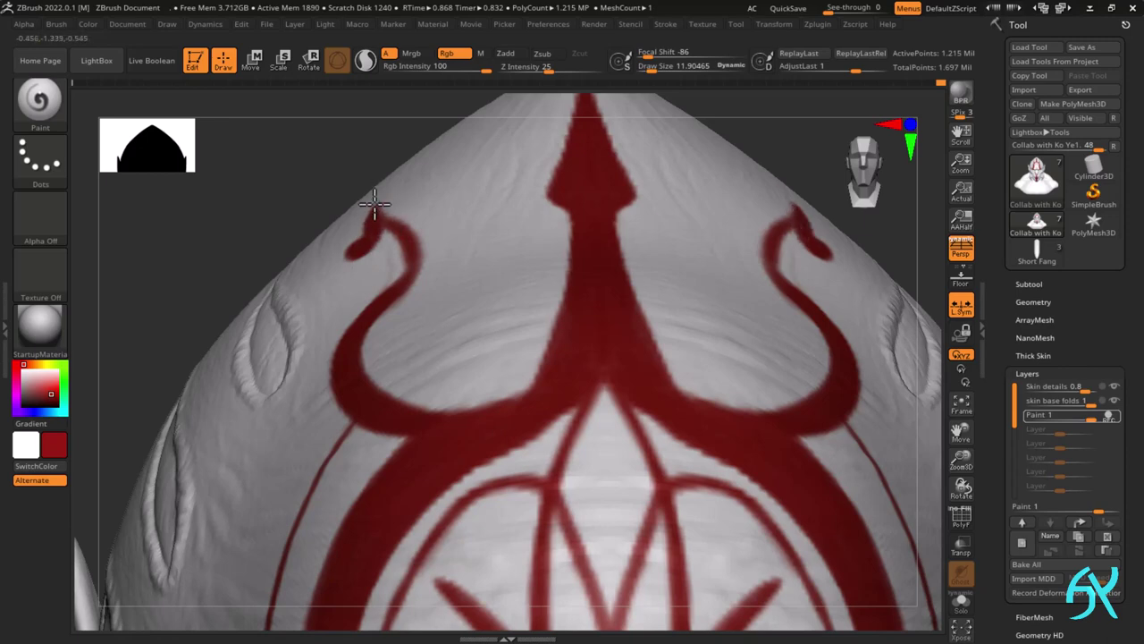
mouse_move(375, 237)
mouse_down()
mouse_move(384, 246)
mouse_move(363, 233)
mouse_up()
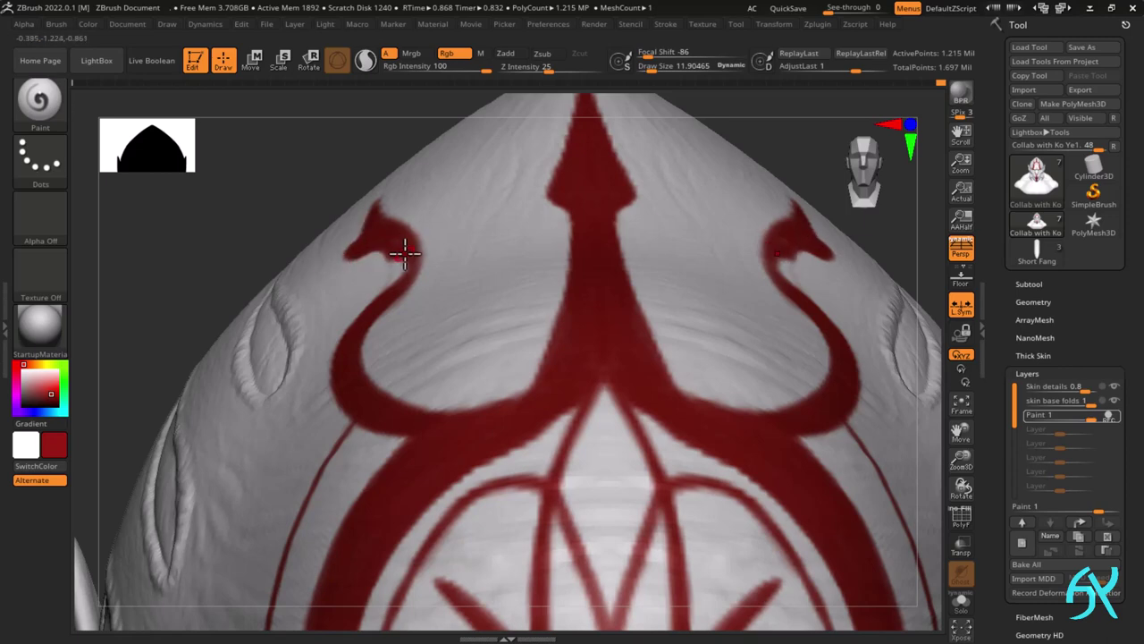
mouse_move(405, 262)
mouse_down()
mouse_move(411, 241)
mouse_move(423, 243)
mouse_up()
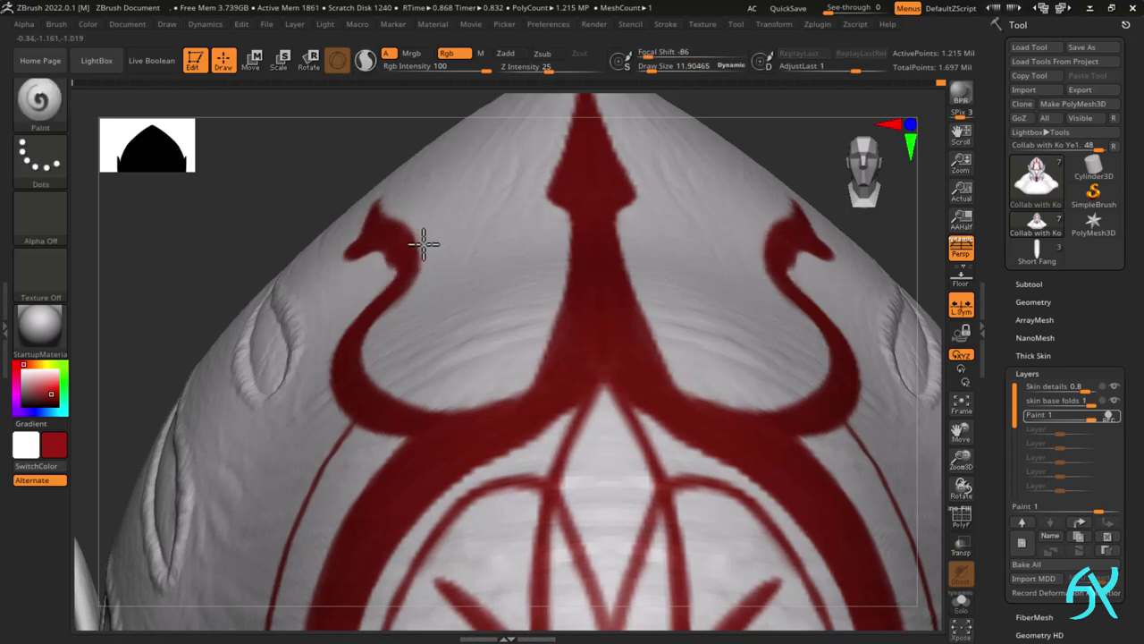
click(409, 264)
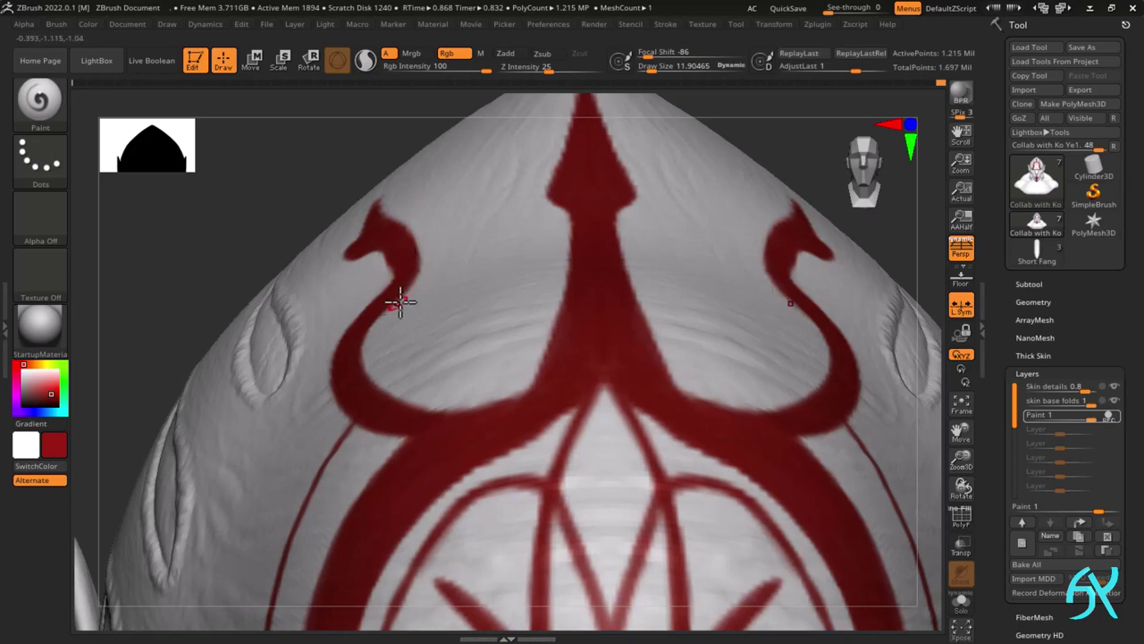
- Examine the painted crown, forehead and face markings from the side, close up and across the whole bust
right_drag(400, 302, 373, 283)
ctrl+right_drag(344, 208, 384, 232)
right_drag(384, 232, 420, 224)
ctrl+right_drag(420, 224, 348, 179)
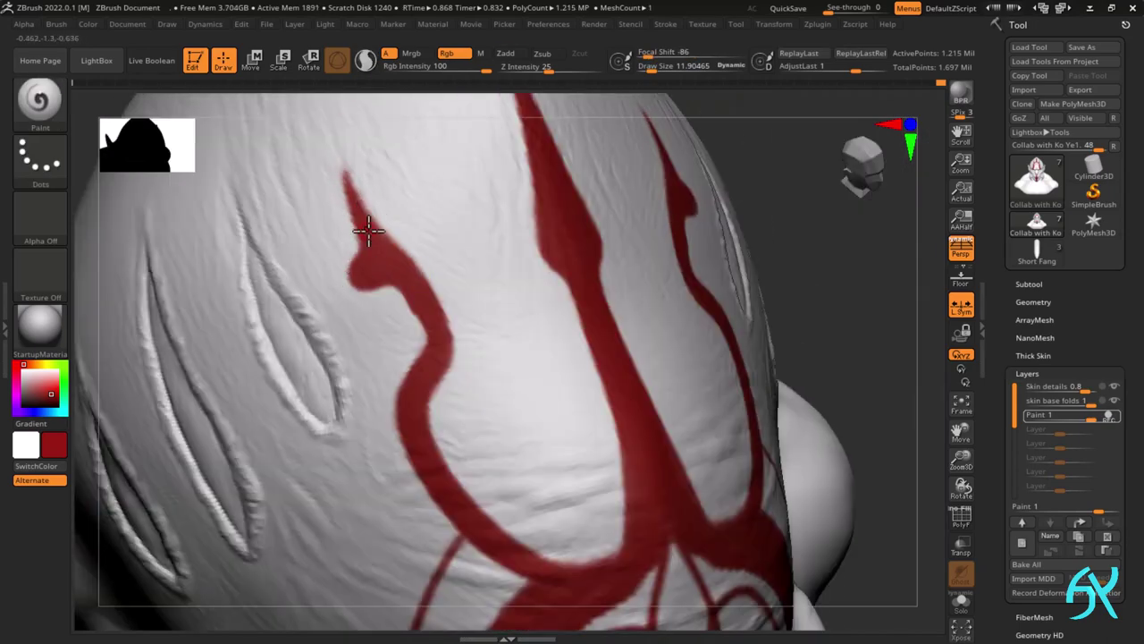
ctrl+right_drag(393, 245, 515, 240)
right_drag(514, 240, 725, 302)
ctrl+right_drag(637, 337, 566, 304)
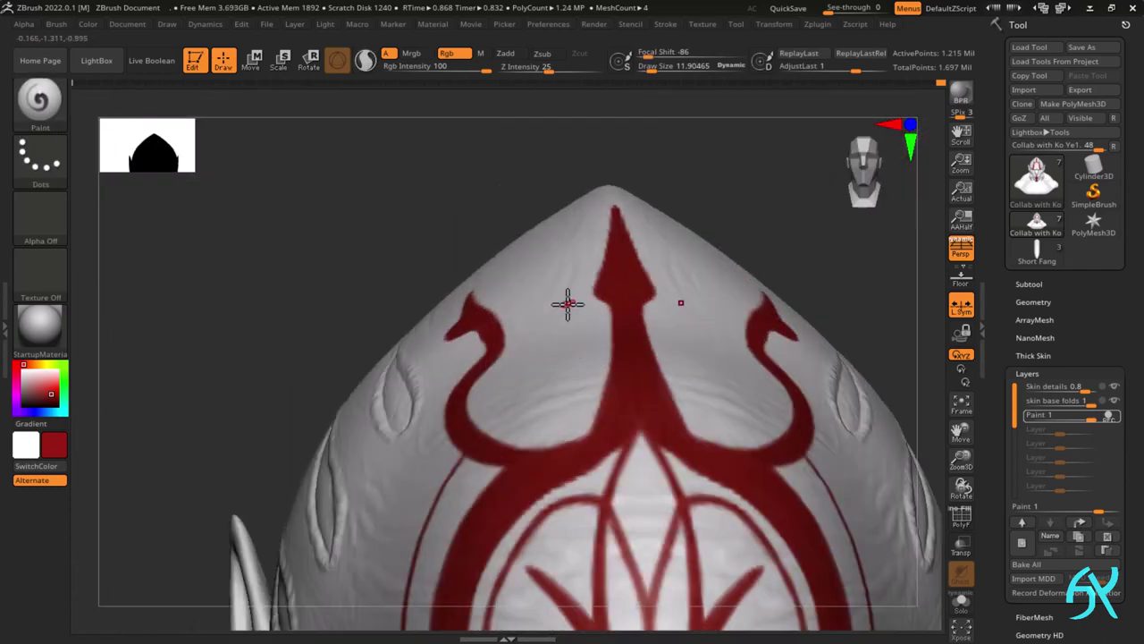
ctrl+right_drag(743, 232, 665, 179)
alt+right_drag(756, 296, 715, 272)
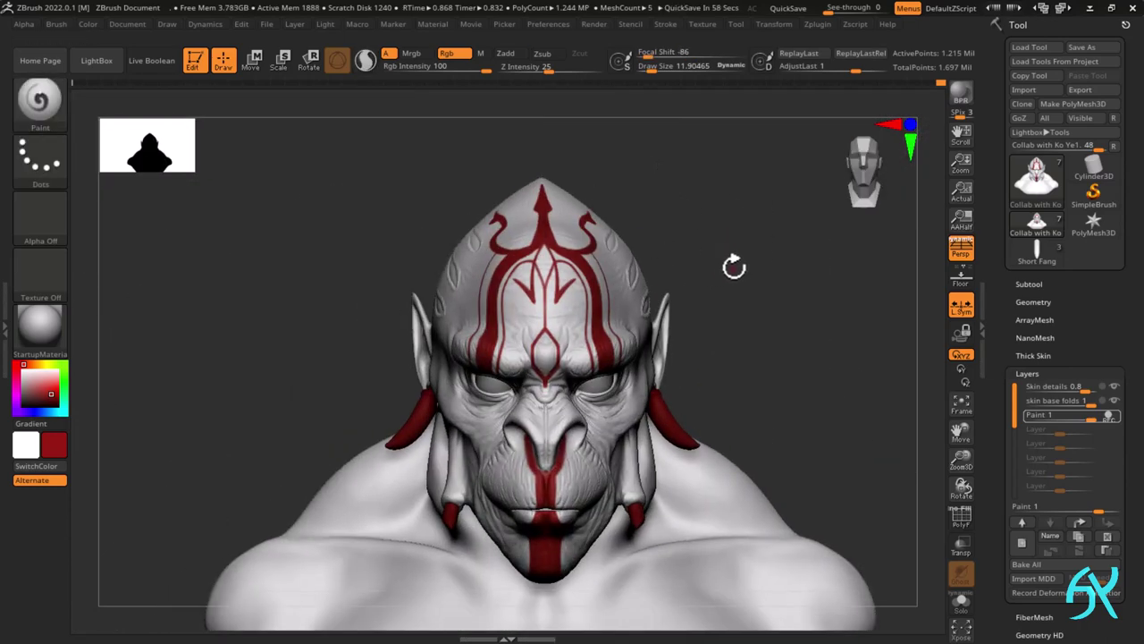
ctrl+right_drag(734, 266, 693, 344)
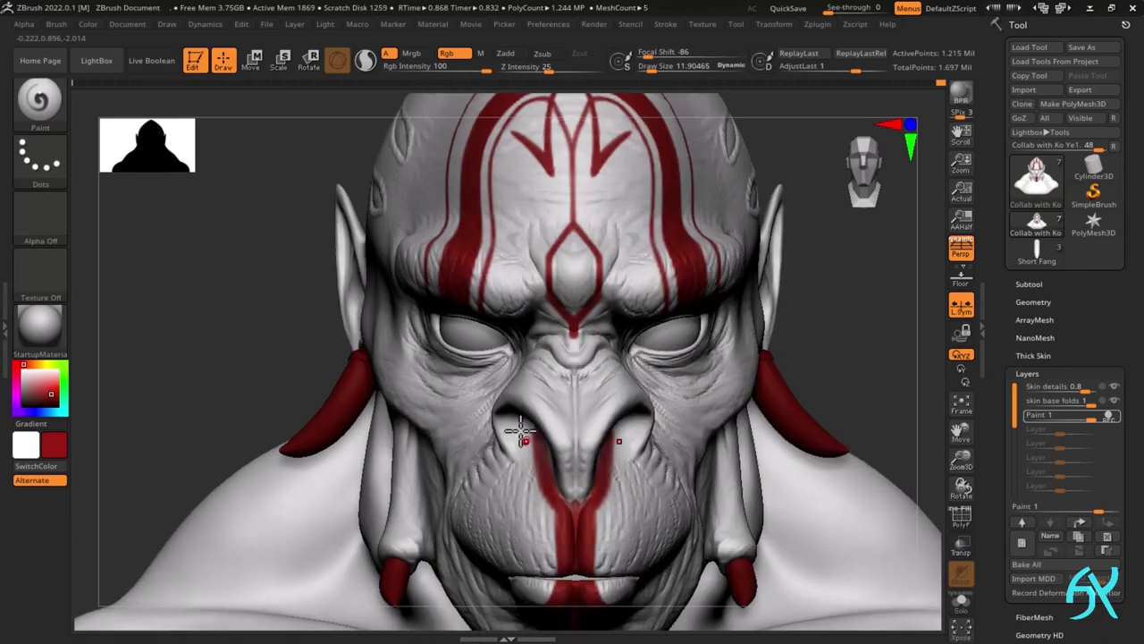
mouse_move(526, 436)
right_down()
mouse_move(544, 396)
mouse_move(531, 417)
right_up()
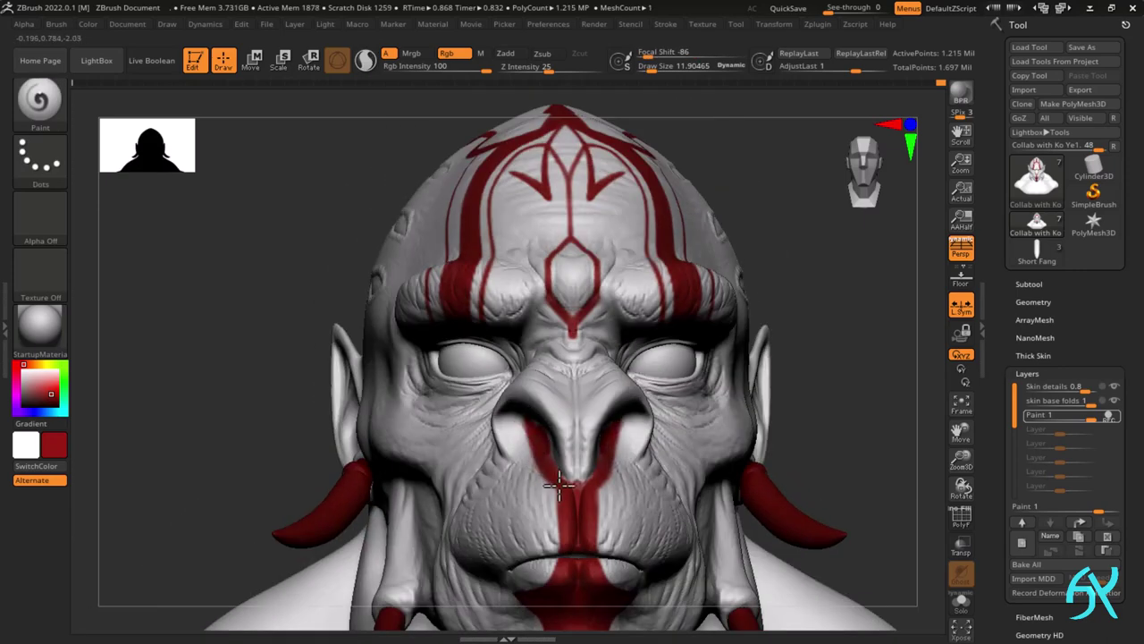
right_drag(538, 443, 572, 488)
ctrl+right_drag(585, 464, 808, 366)
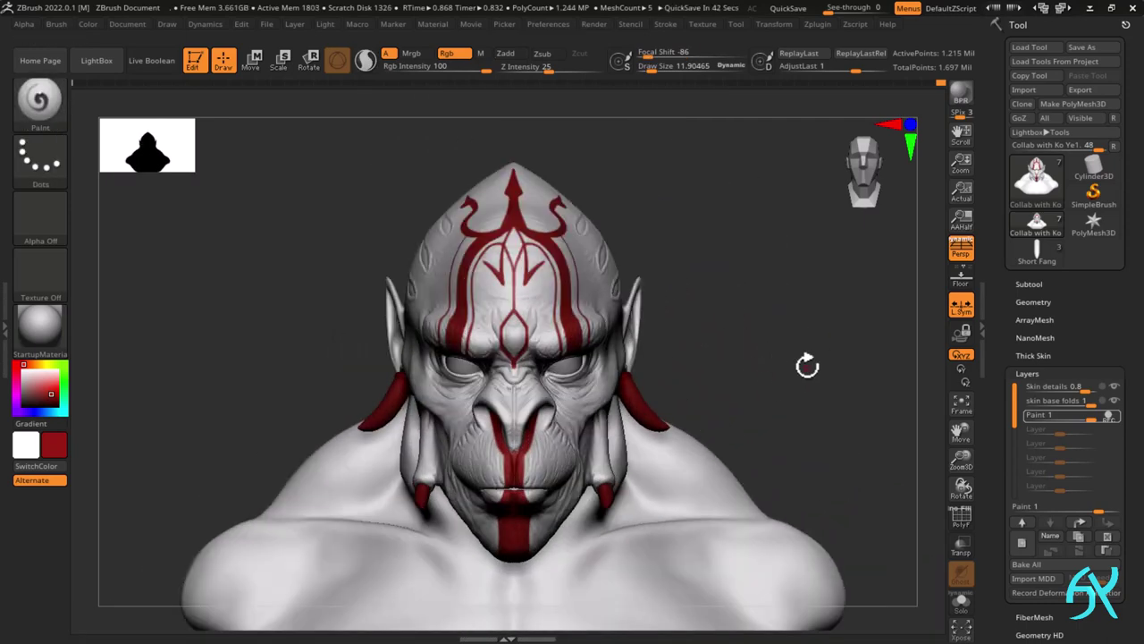
alt+right_drag(807, 430, 802, 338)
mouse_move(802, 338)
ctrl+right_down()
mouse_move(801, 319)
mouse_move(741, 335)
mouse_move(749, 341)
ctrl+right_up()
- Compare the bust with perspective toggled off and on, and return the Paint layer's intensity to 1
click(961, 251)
click(961, 251)
click(170, 24)
click(284, 404)
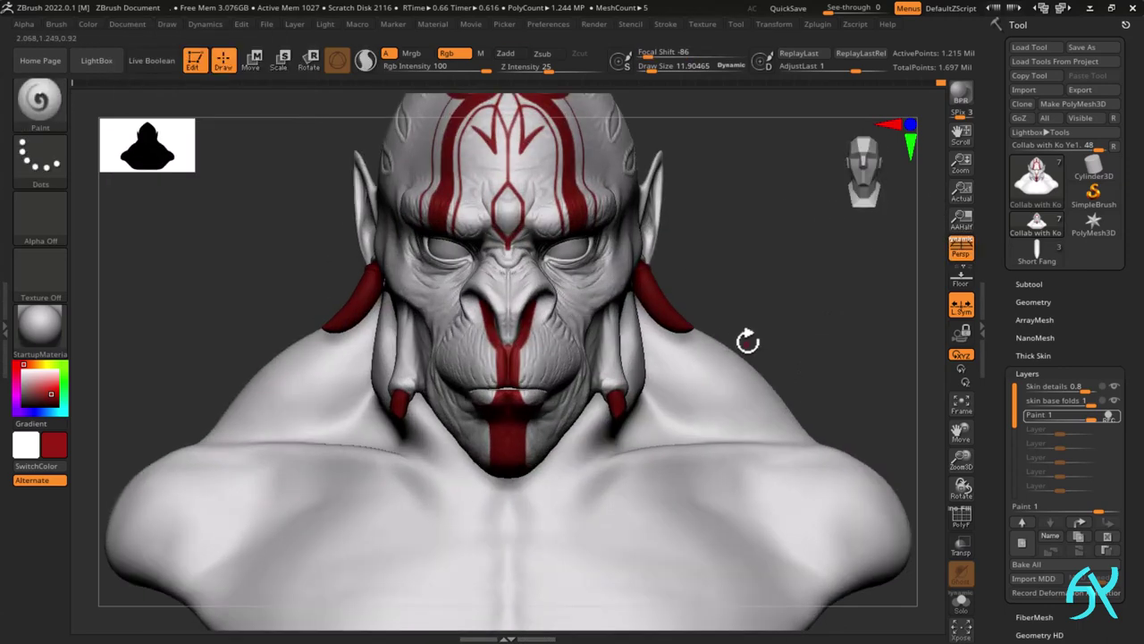
alt+right_drag(539, 169, 567, 320)
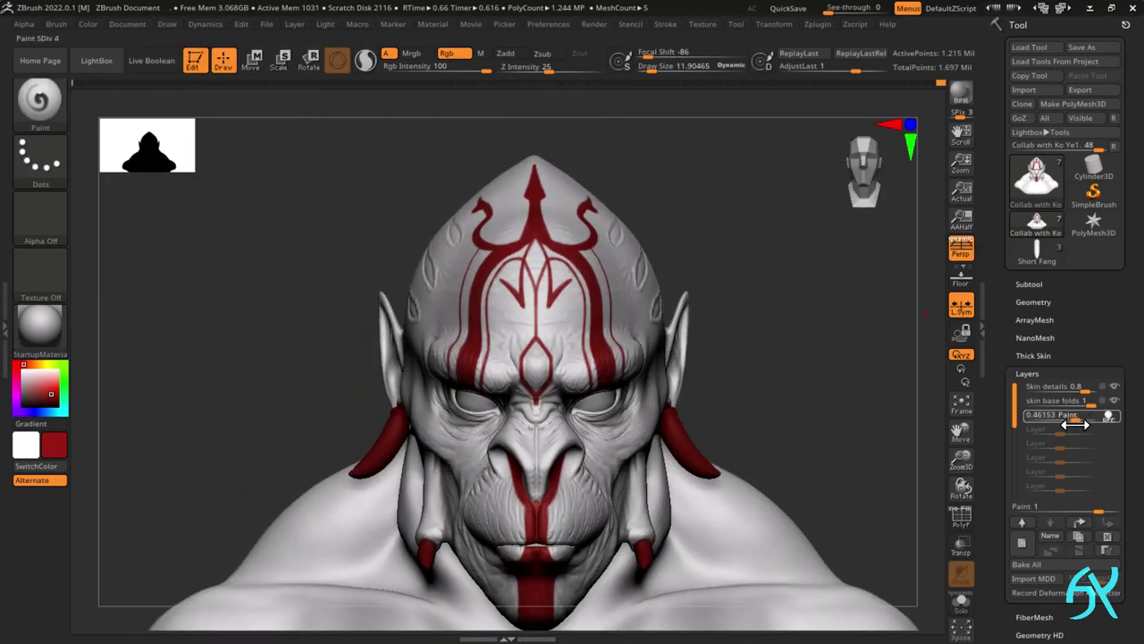
drag(1075, 424, 1109, 429)
- Set the brush size to about 23 and erase the inner forehead arrowheads, crossing lines and arch tops with white
key(s)
drag(557, 291, 572, 292)
mouse_move(554, 289)
ctrl+right_down()
mouse_move(517, 280)
mouse_move(511, 327)
mouse_move(533, 312)
ctrl+right_up()
key(s)
drag(498, 285, 484, 285)
shift+right_drag(487, 259, 492, 186)
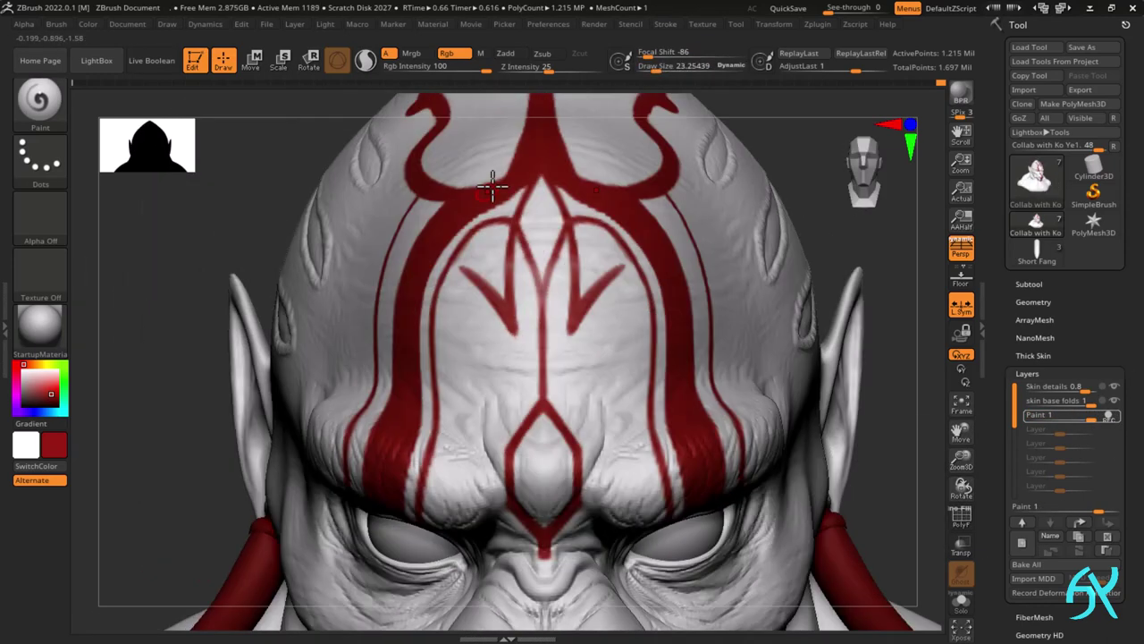
key(v)
mouse_move(511, 263)
mouse_down()
mouse_move(508, 324)
mouse_move(475, 258)
mouse_up()
right_drag(539, 295, 546, 320)
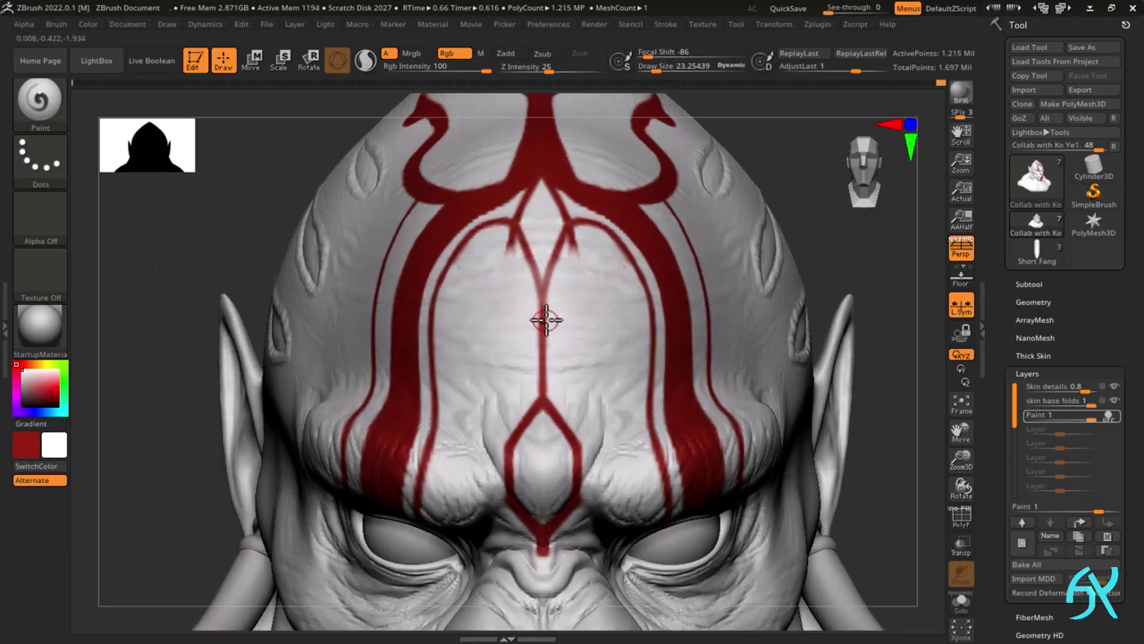
mouse_move(546, 319)
mouse_down()
mouse_move(536, 264)
mouse_move(510, 246)
mouse_move(462, 250)
mouse_move(520, 266)
mouse_up()
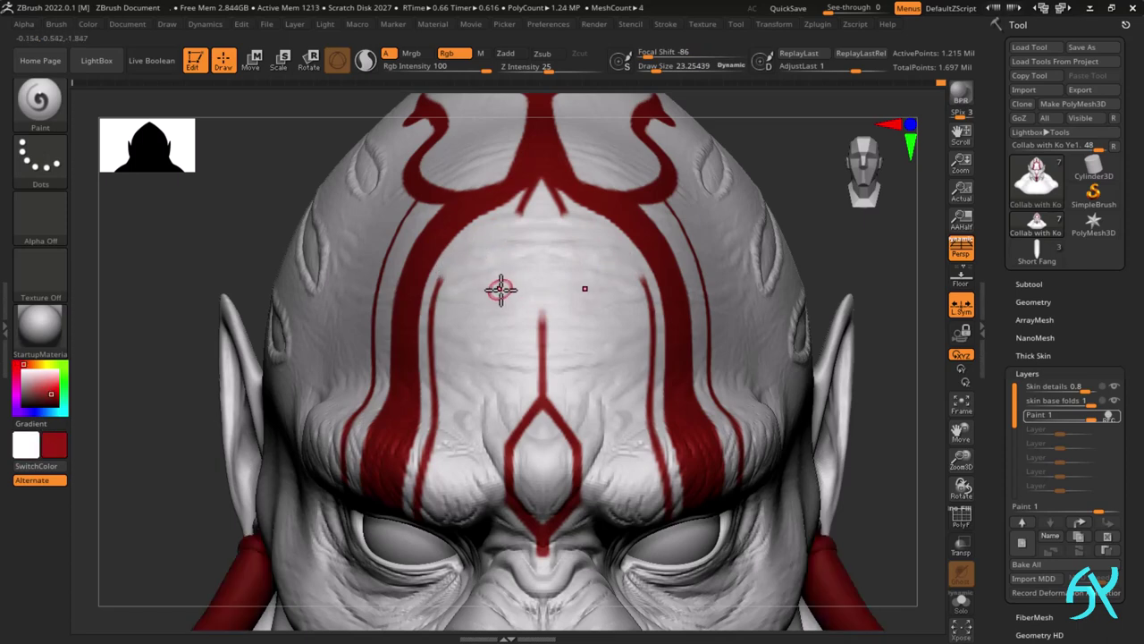
mouse_move(444, 277)
mouse_down()
mouse_move(533, 243)
mouse_move(441, 287)
mouse_move(487, 250)
mouse_up()
key([)
key(ctrl+z)
key(ctrl+z)
key(ctrl+z)
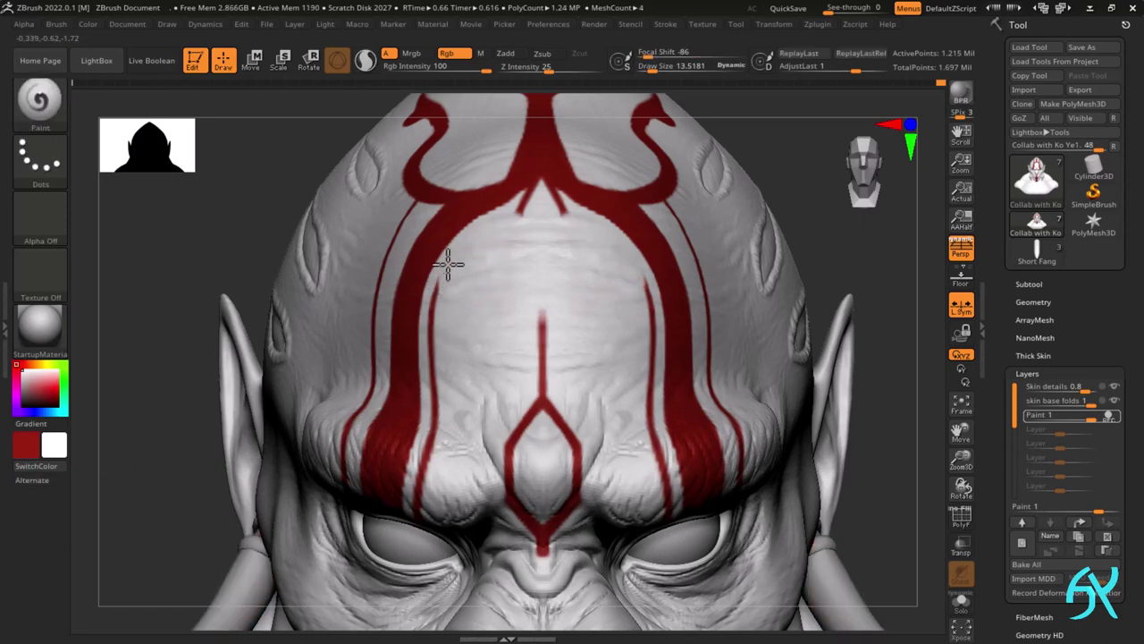
- Erase the red joins between the crown stem, hooked curls and forehead bands with white, leaving them as separate shapes
mouse_move(594, 320)
ctrl+right_down()
mouse_move(541, 438)
mouse_move(542, 388)
ctrl+right_up()
key(v)
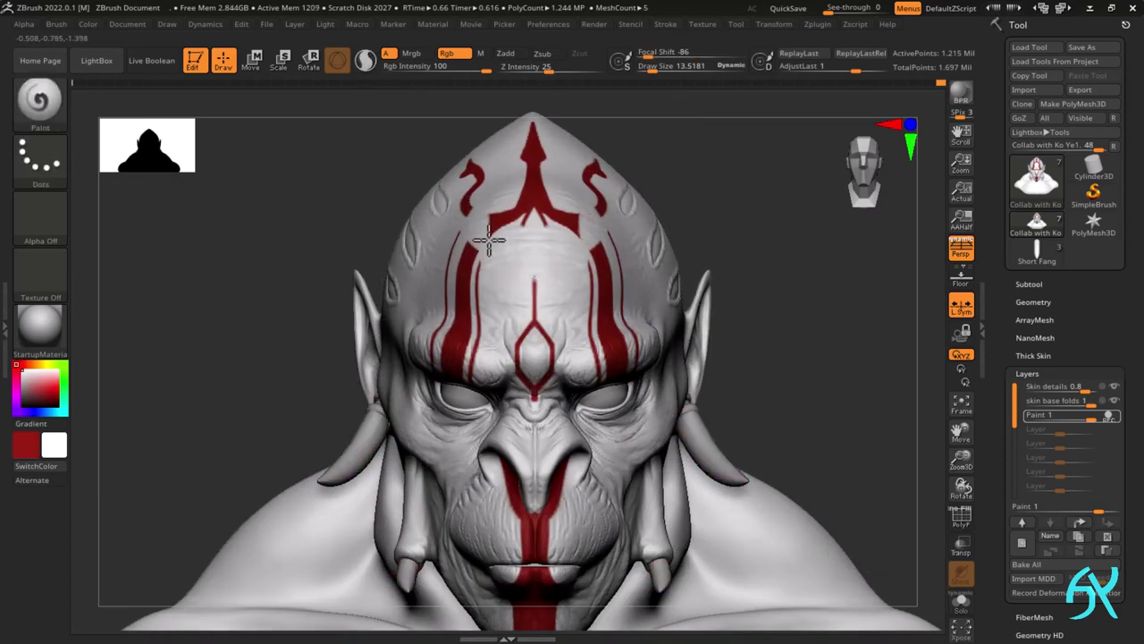
mouse_move(489, 240)
mouse_down()
mouse_move(531, 222)
mouse_move(510, 228)
mouse_up()
ctrl+right_drag(506, 191, 510, 188)
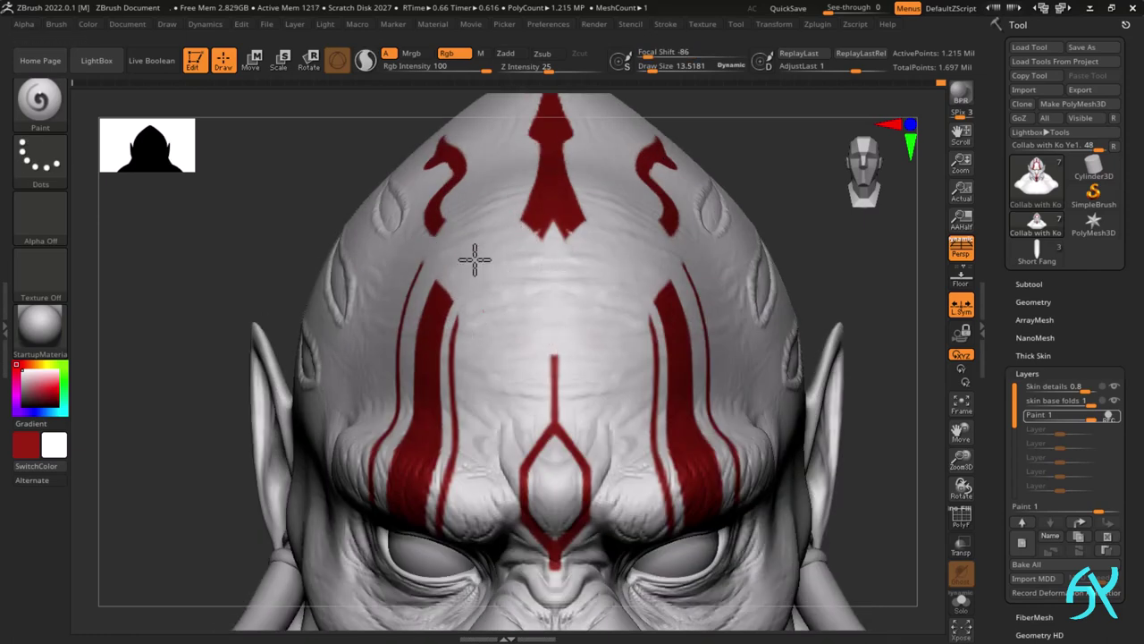
- Set the brush size to about 6.6 and paint two thin red lines curving down the forehead from the crown stem's base, trimming their edges
ctrl+right_drag(475, 260, 514, 334)
key(s)
drag(506, 340, 499, 340)
ctrl+right_drag(529, 319, 626, 271)
key(v)
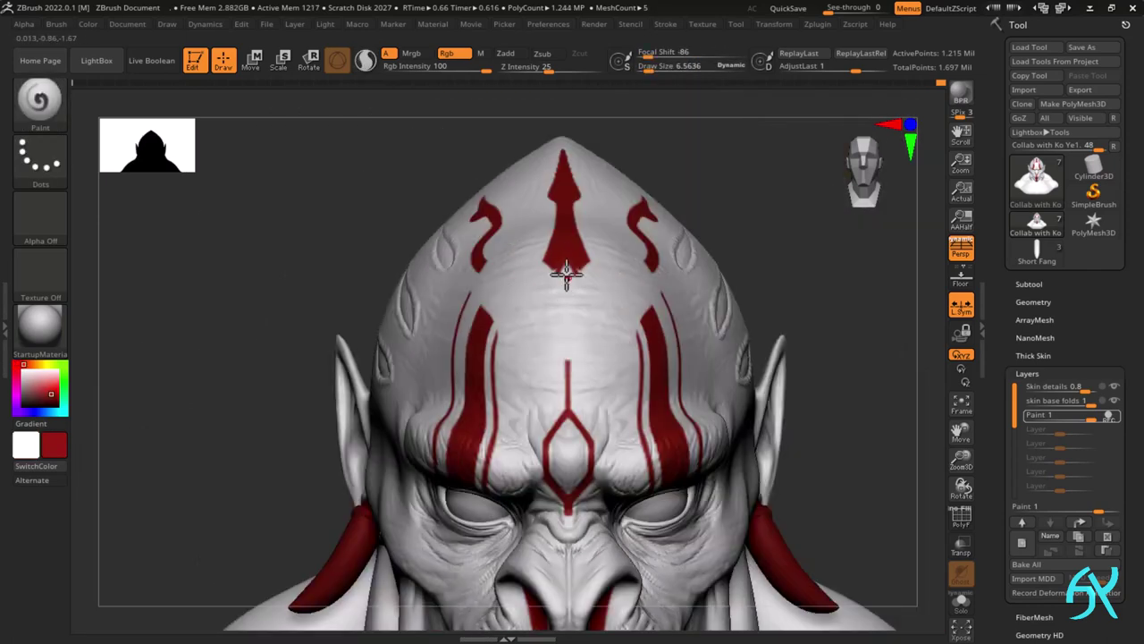
ctrl+right_drag(551, 298, 560, 350)
drag(543, 308, 537, 350)
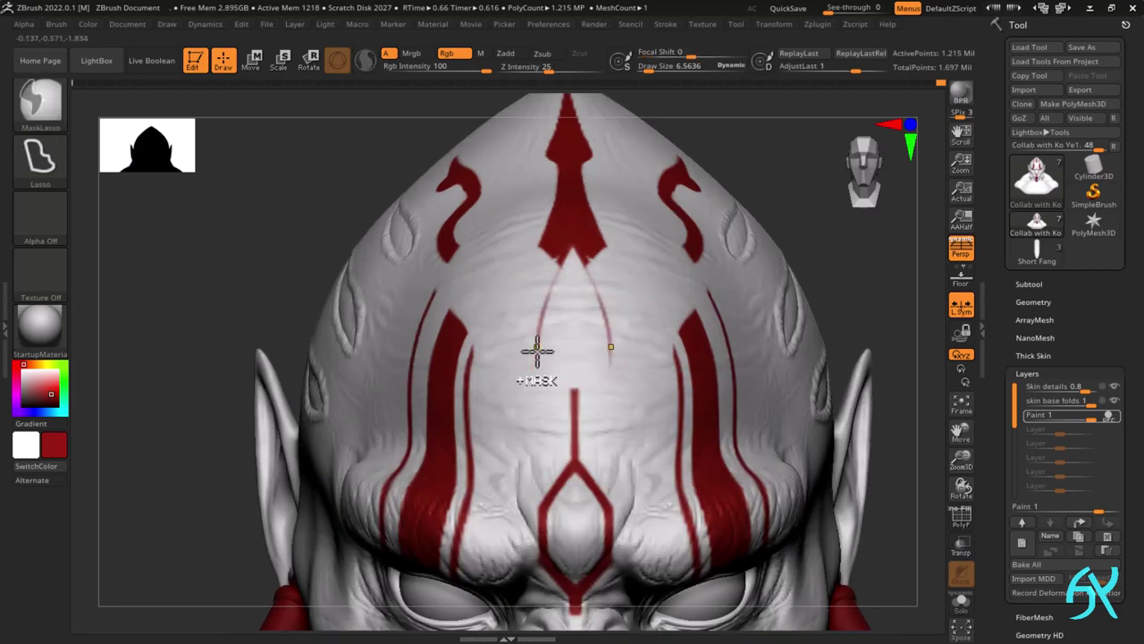
key(ctrl+z)
mouse_move(564, 261)
mouse_down()
mouse_move(547, 296)
mouse_move(556, 279)
mouse_up()
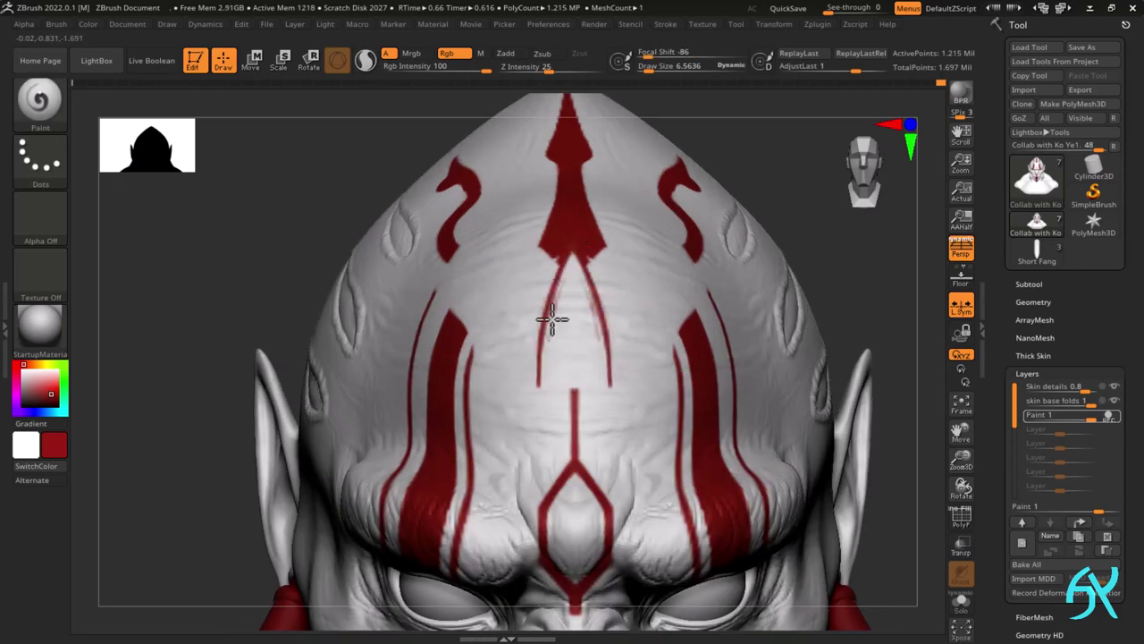
key(v)
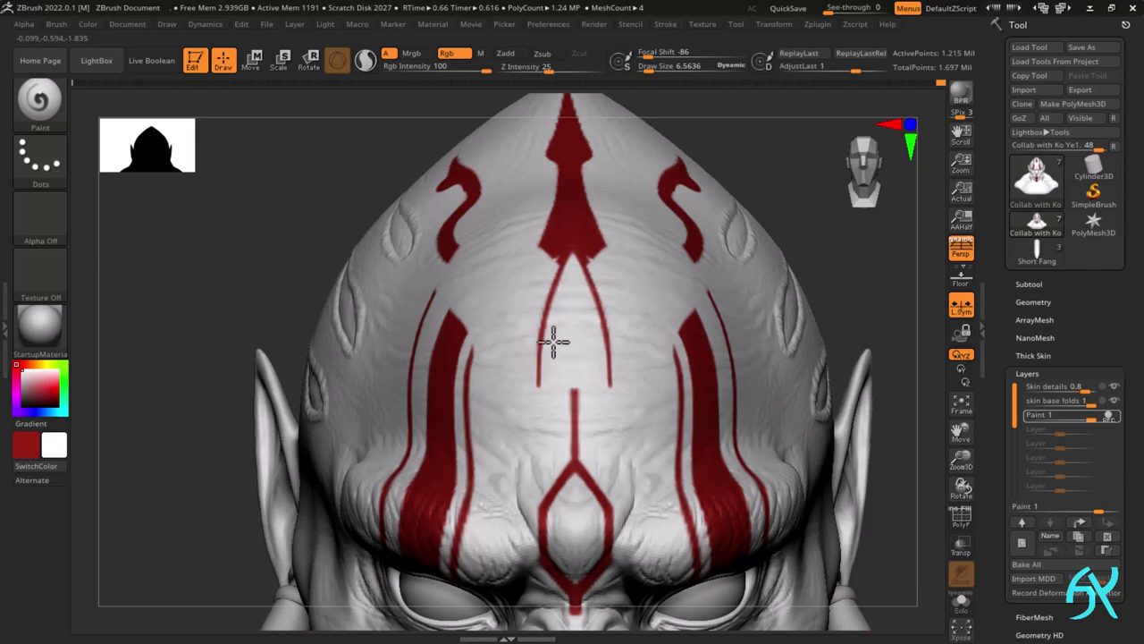
key(v)
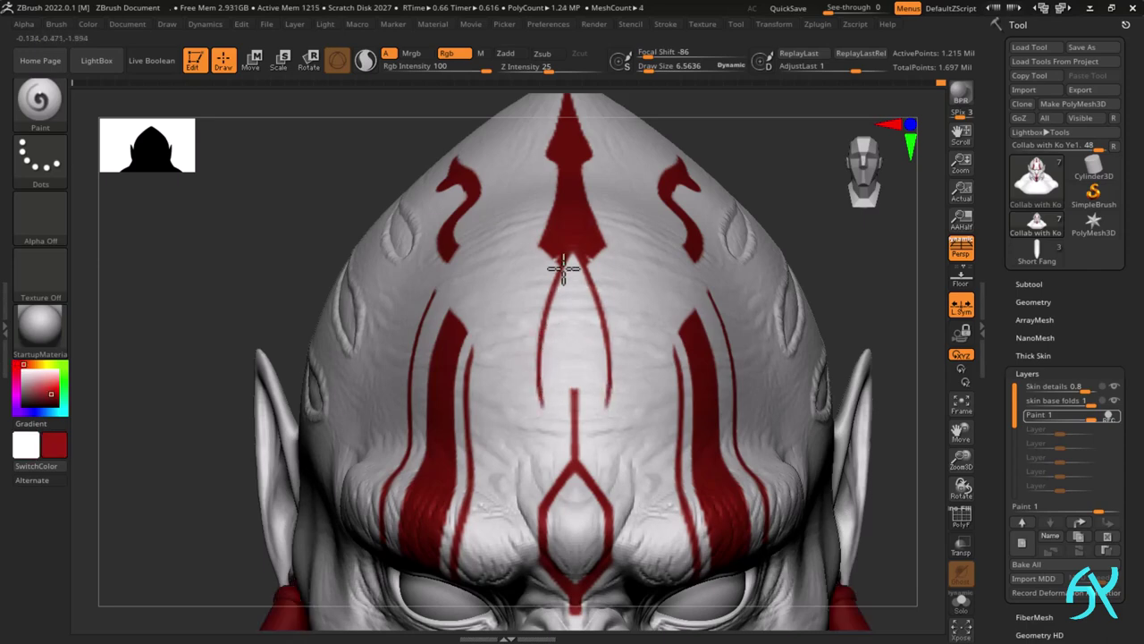
- Extend the two curved forehead lines downward and paint an outward-pointing red barb at each lower end
mouse_move(540, 369)
mouse_down()
mouse_move(524, 391)
mouse_move(542, 408)
mouse_up()
drag(506, 375, 542, 401)
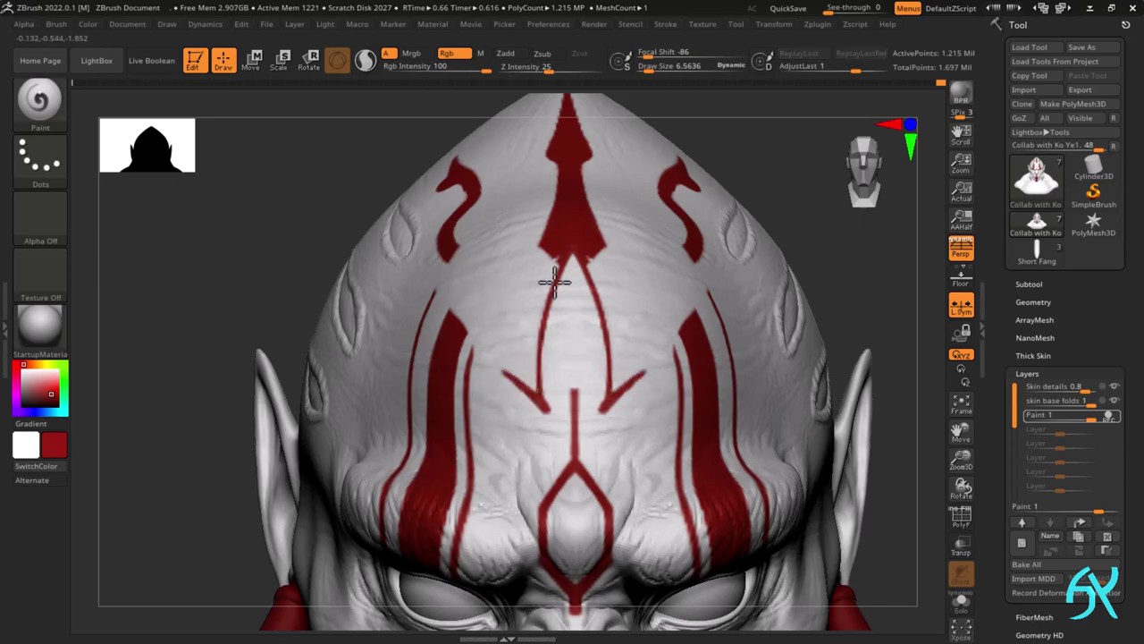
mouse_move(555, 282)
mouse_down()
mouse_move(552, 254)
mouse_move(550, 279)
mouse_up()
mouse_move(551, 249)
ctrl+right_down()
mouse_move(562, 273)
mouse_move(618, 204)
ctrl+right_up()
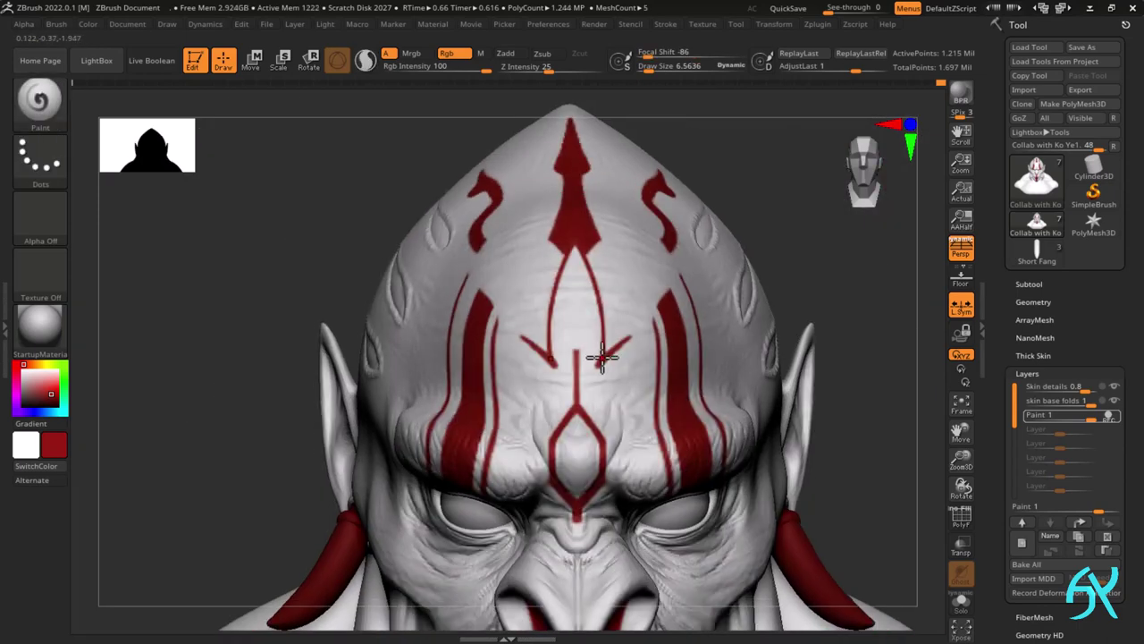
key(ctrl+z)
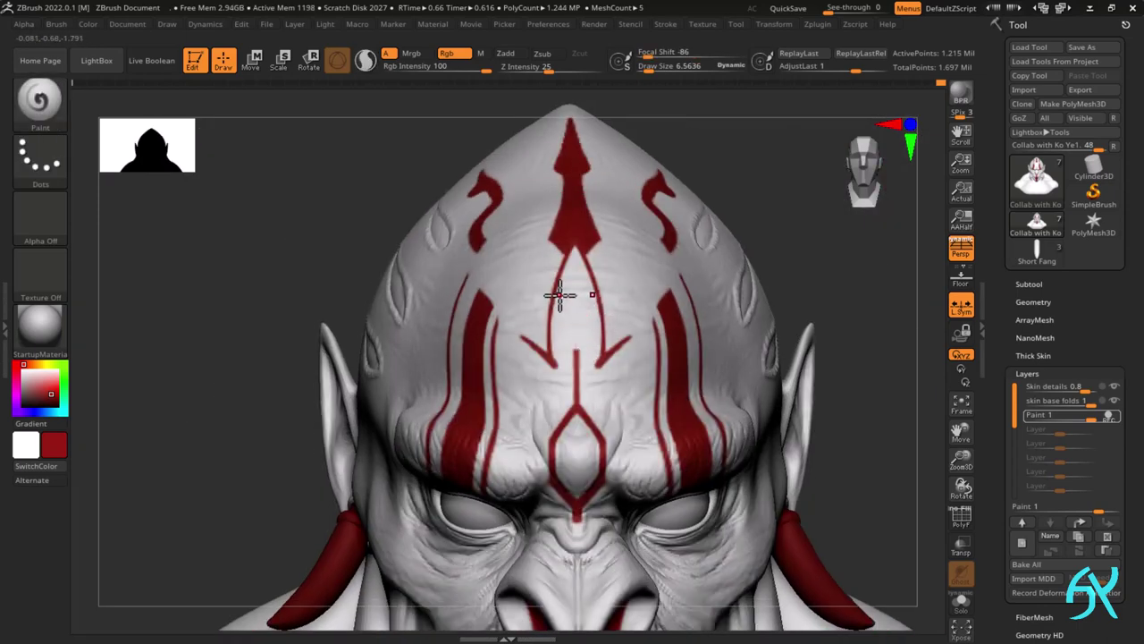
- Paint a red fork linking the two curved forehead lines to the vertical centre line above the brow diamond
drag(559, 293, 545, 288)
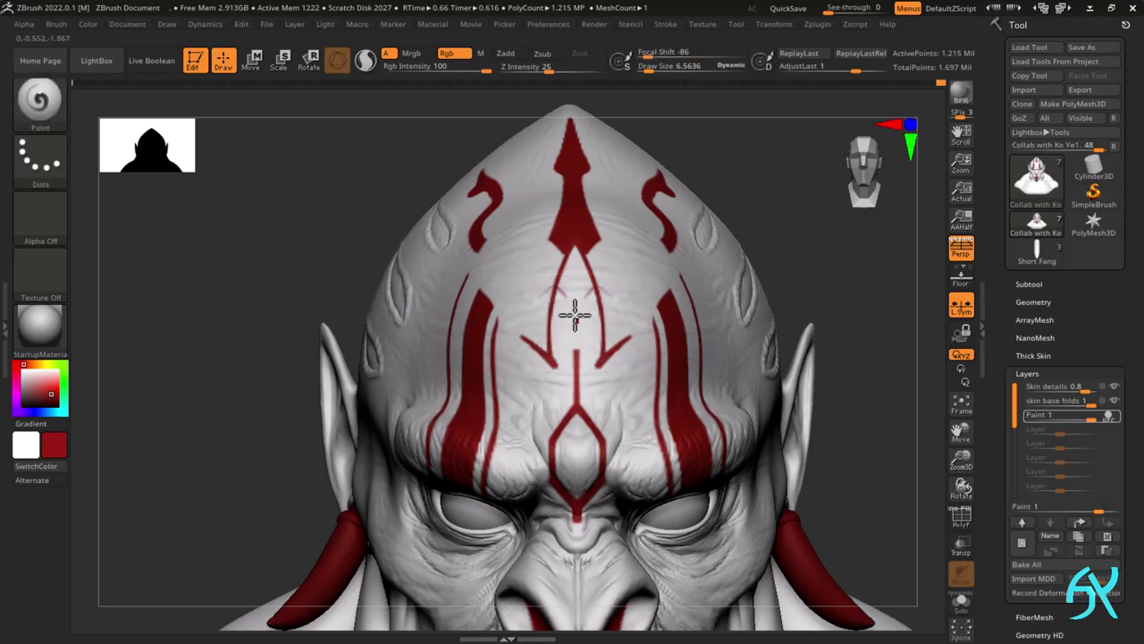
key(v)
ctrl+right_drag(566, 292, 572, 307)
key(v)
- Paint thin red arches from the fork's upper ends out to the inner forehead bands and trim their edges
mouse_move(552, 288)
mouse_down()
mouse_move(590, 379)
mouse_move(557, 294)
mouse_move(460, 361)
mouse_up()
key(ctrl+z)
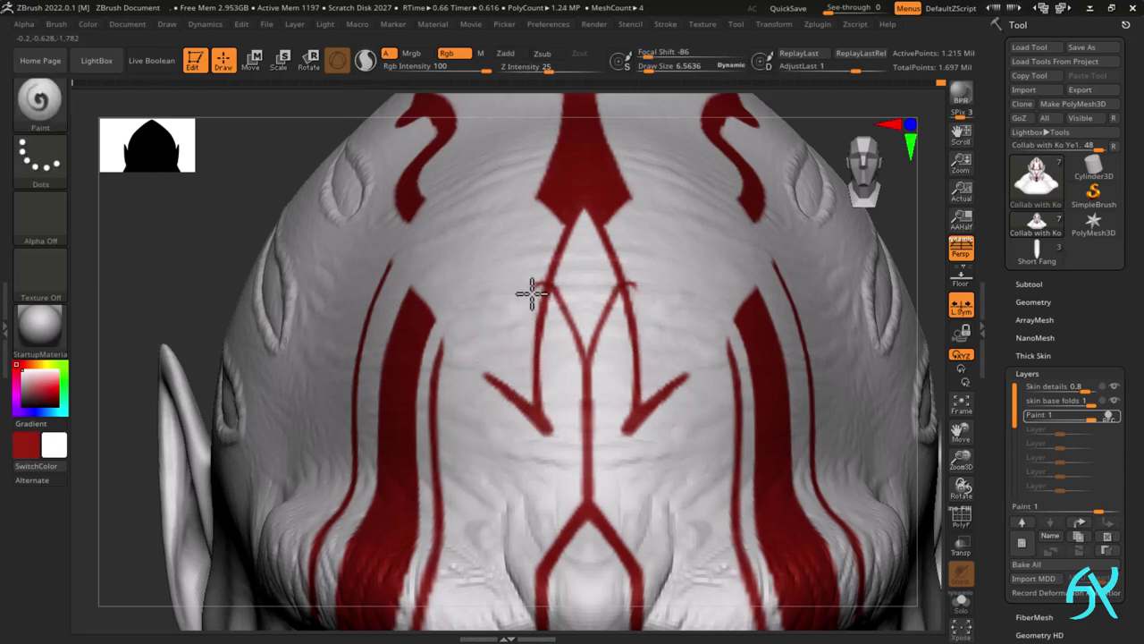
drag(542, 284, 459, 345)
key(ctrl+z)
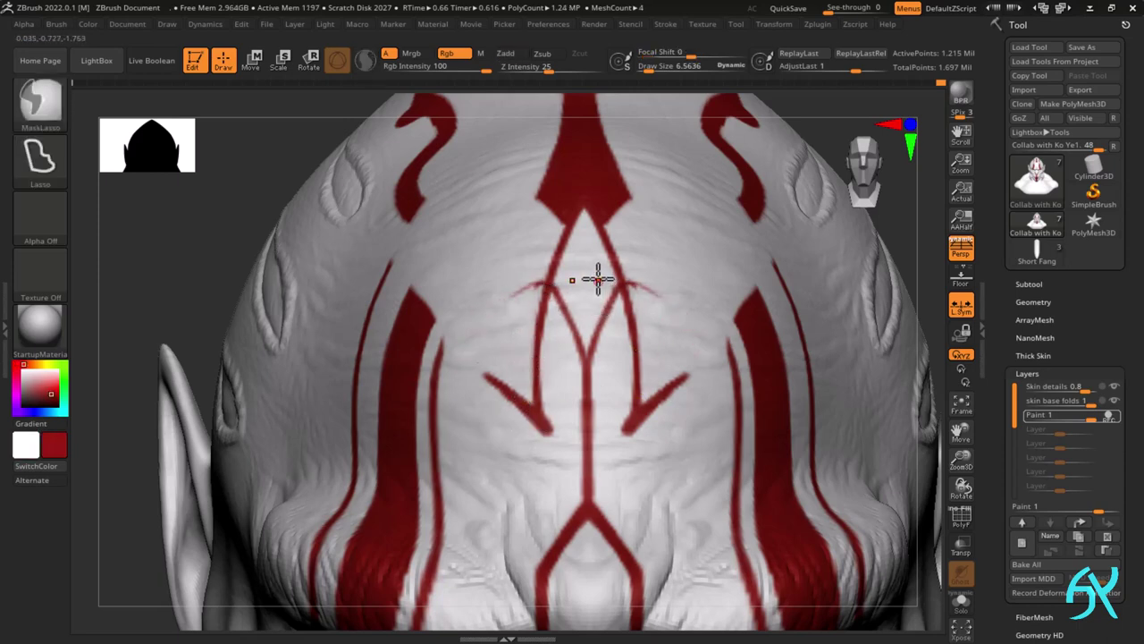
mouse_move(503, 295)
mouse_down()
mouse_move(539, 273)
mouse_move(509, 289)
mouse_move(440, 380)
mouse_up()
key(v)
mouse_move(443, 339)
mouse_down()
mouse_move(439, 359)
mouse_move(444, 342)
mouse_up()
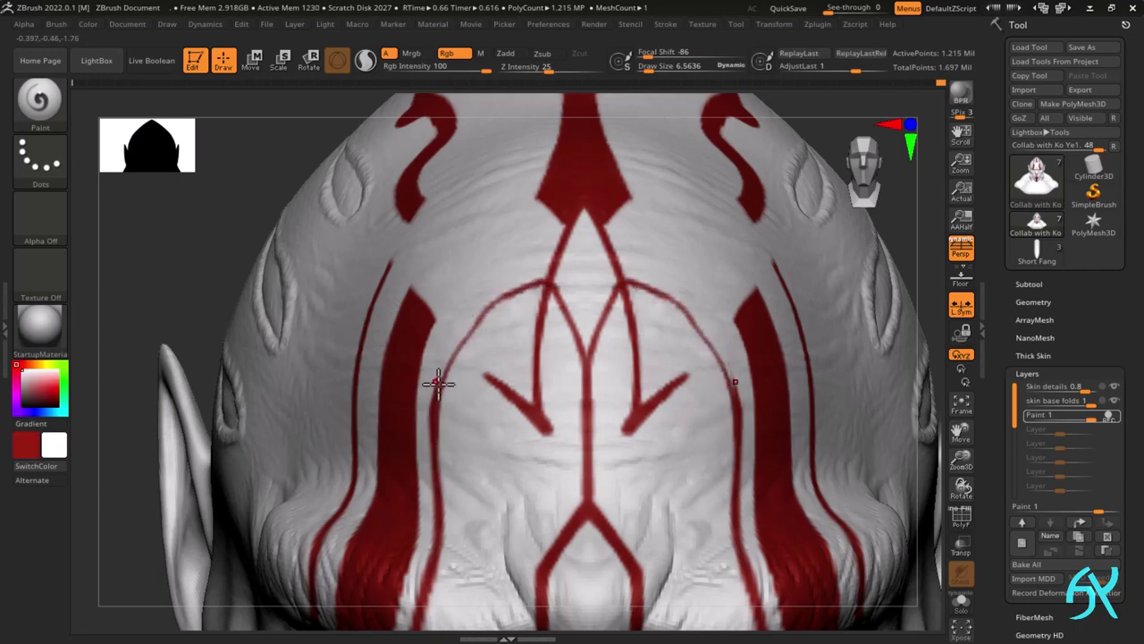
- Thicken the red arches evenly where they sweep from the inner forehead bands up to the curved lines
key(v)
mouse_move(437, 400)
mouse_down()
mouse_move(448, 360)
mouse_move(495, 319)
mouse_up()
key(v)
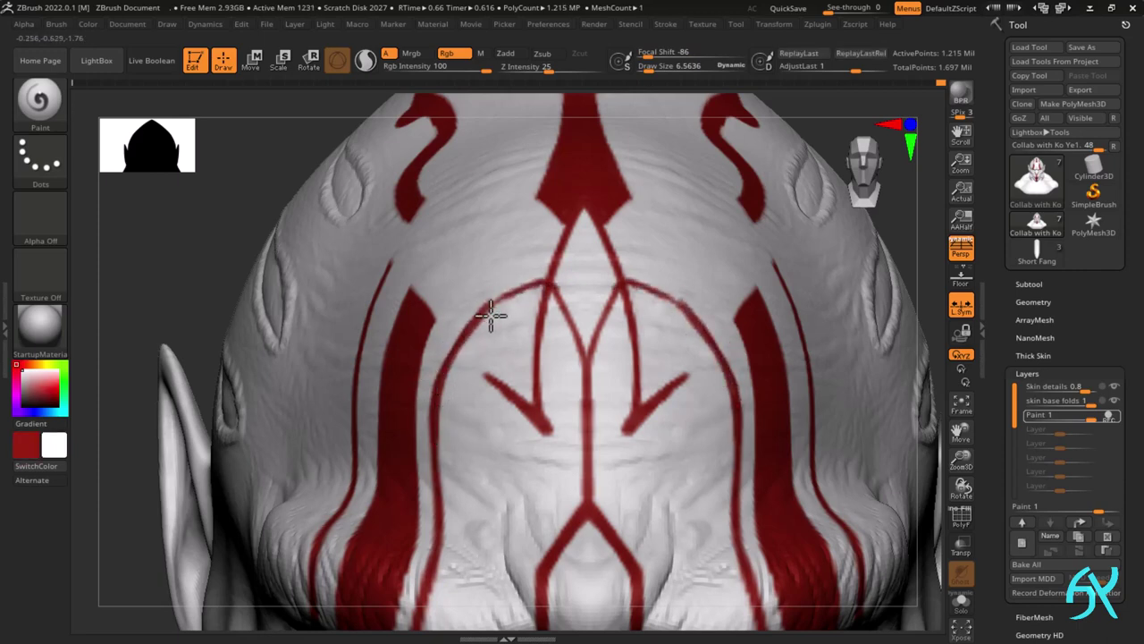
key(v)
mouse_move(442, 370)
mouse_down()
mouse_move(528, 283)
mouse_move(547, 283)
mouse_up()
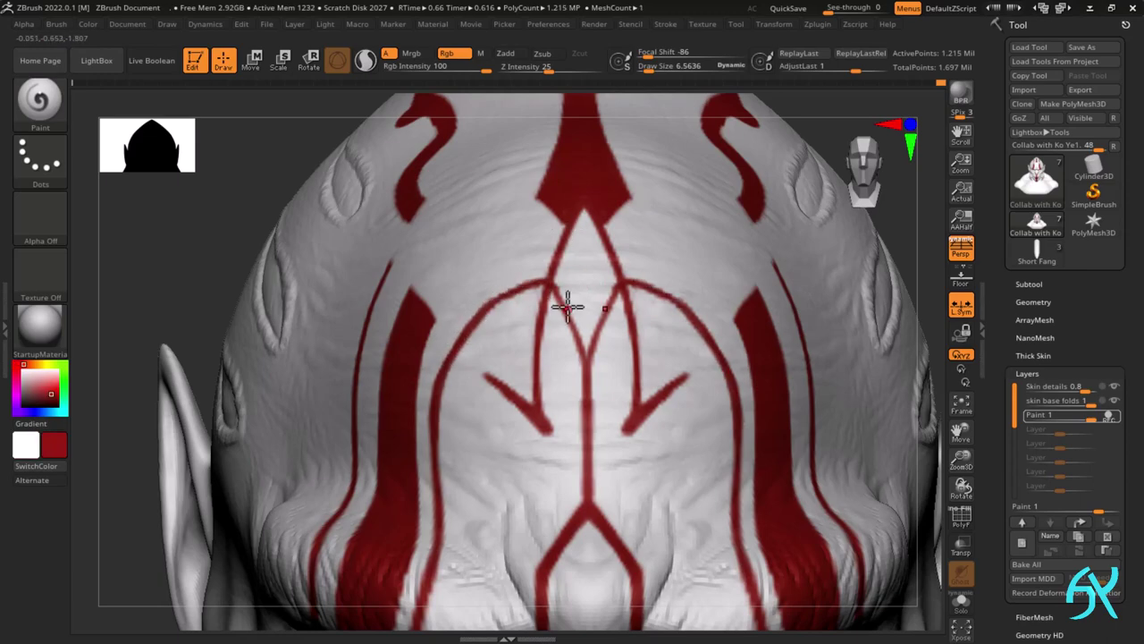
- Trim the side of the vertical centre line above the brow diamond with white
key(v)
drag(589, 435, 577, 496)
key(v)
mouse_move(584, 472)
ctrl+right_down()
mouse_move(692, 233)
mouse_move(626, 429)
ctrl+right_up()
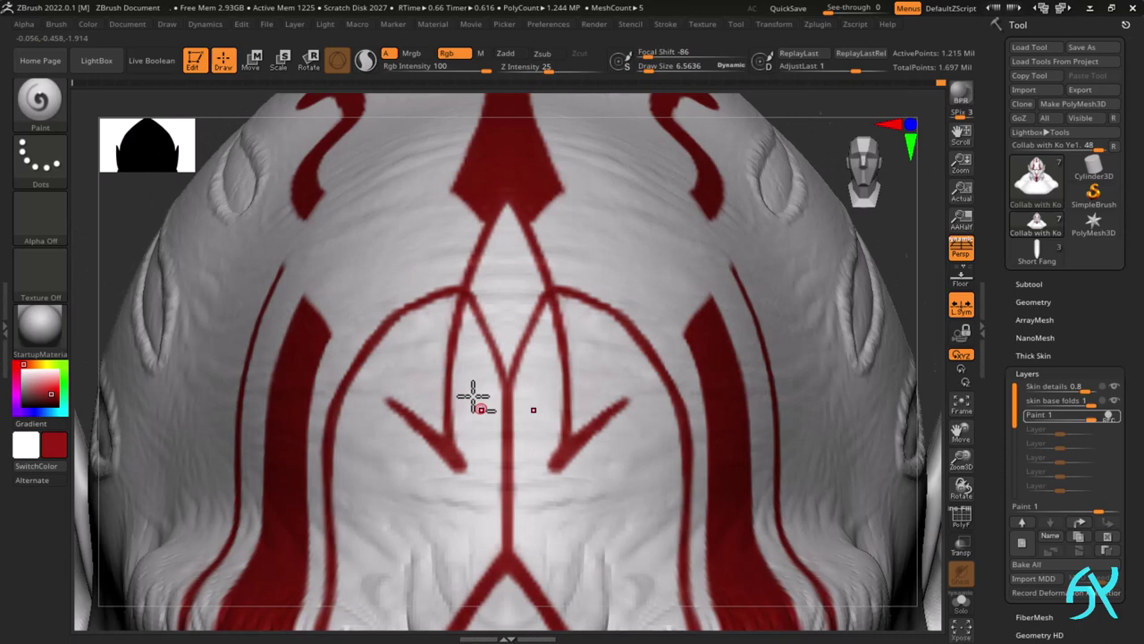
- Set the brush size to about 10.4 and thicken the two curved forehead lines in red down to their barbs
click(652, 69)
mouse_move(414, 419)
mouse_down()
mouse_move(457, 477)
mouse_move(454, 333)
mouse_up()
key(s)
click(460, 318)
key(ctrl+z)
drag(447, 411, 459, 292)
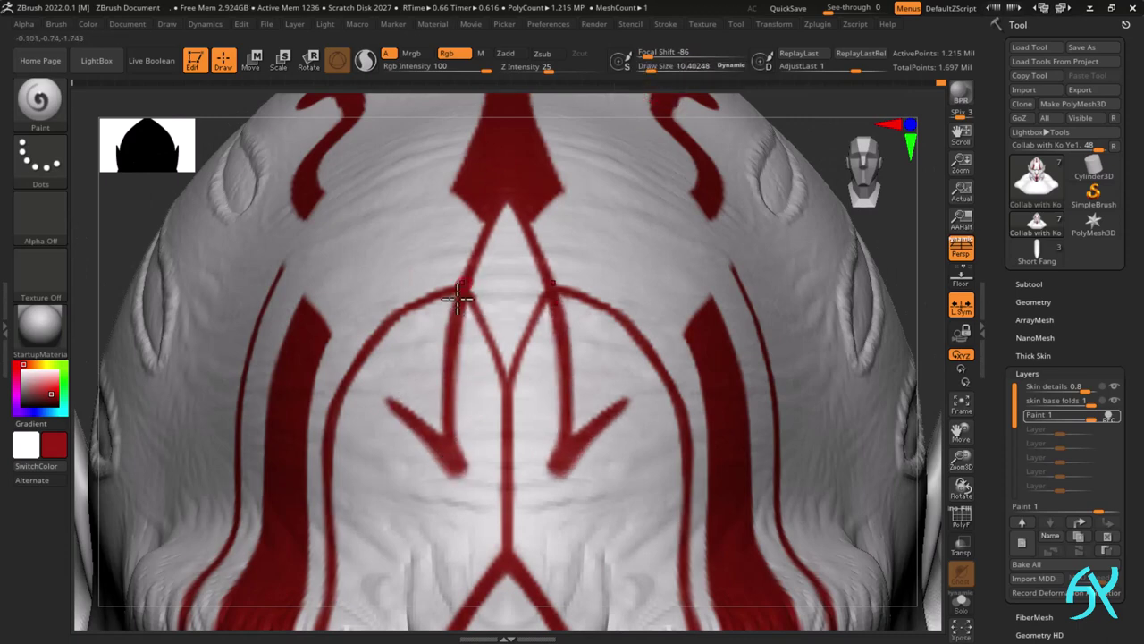
drag(453, 340, 447, 399)
key(ctrl+z)
mouse_move(450, 349)
mouse_down()
mouse_move(452, 446)
mouse_move(440, 464)
mouse_up()
- Trim the barbs and curved lines with white, then repaint the barbs in red as longer, pointed arrowheads
key(v)
drag(395, 416, 439, 462)
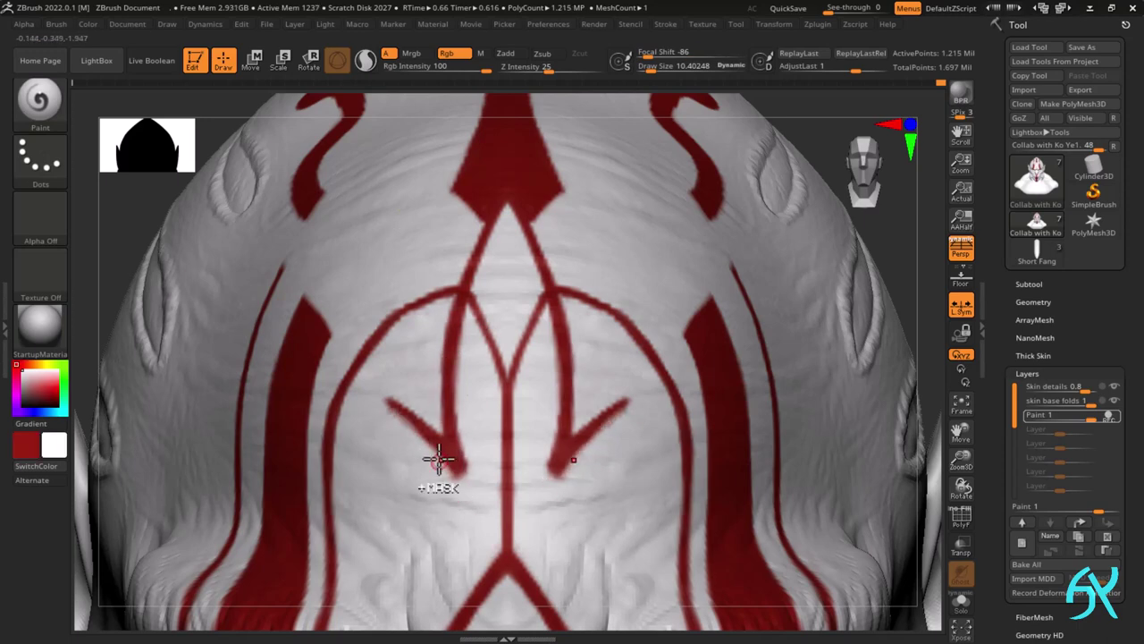
key(ctrl+z)
drag(390, 415, 447, 480)
drag(475, 332, 466, 415)
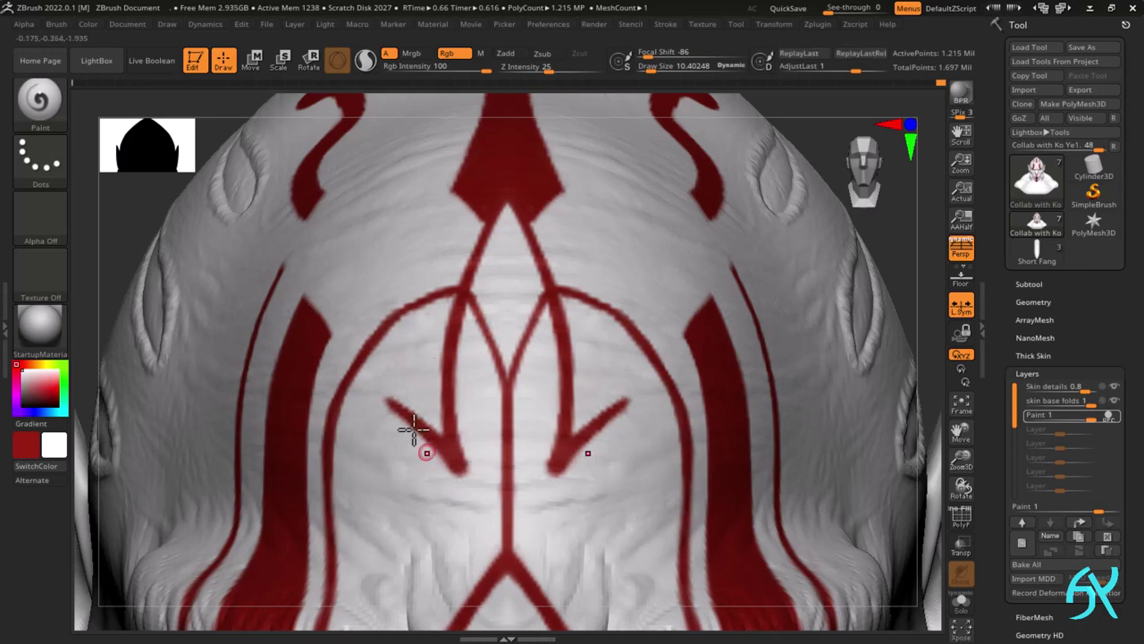
key(v)
drag(377, 390, 468, 469)
key(ctrl+z)
drag(372, 386, 438, 438)
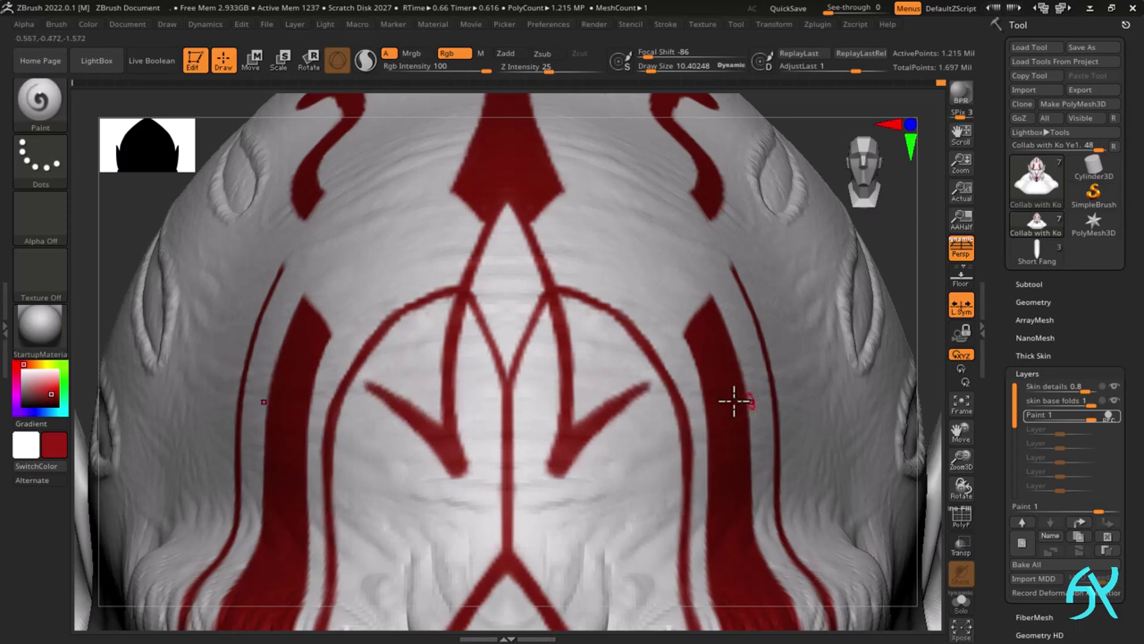
- Paint curved red lines from the crown stem's base to the wide forehead bands, with a thinner arc above each
mouse_move(322, 358)
mouse_down()
mouse_move(310, 381)
mouse_move(327, 350)
mouse_up()
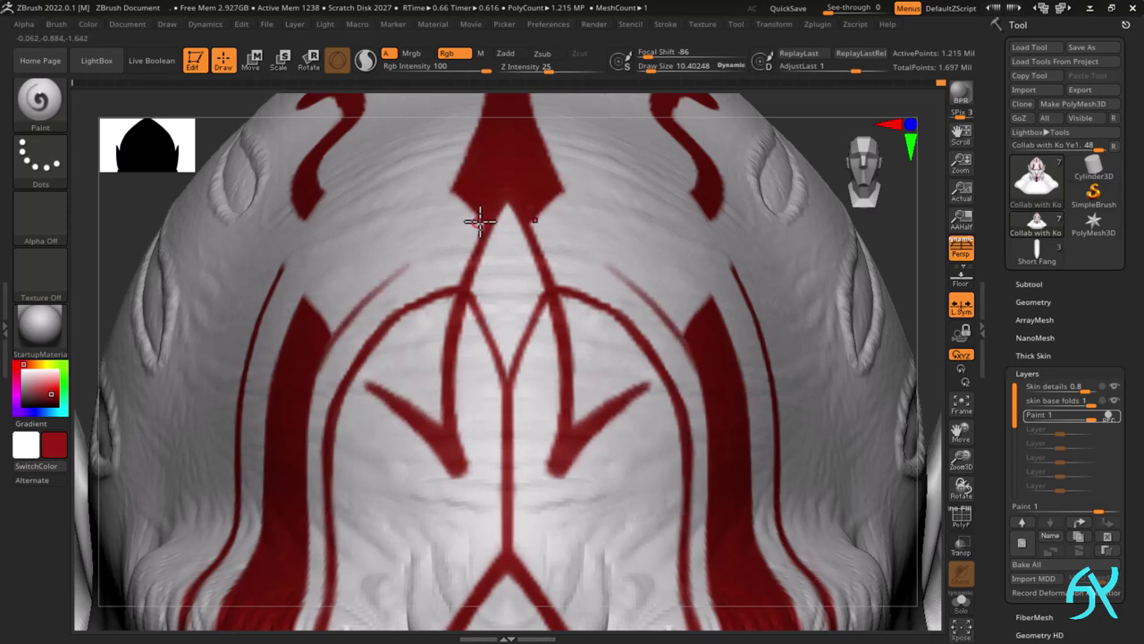
drag(484, 220, 372, 293)
mouse_move(434, 257)
mouse_down()
mouse_move(482, 220)
mouse_move(331, 337)
mouse_up()
mouse_move(377, 284)
mouse_down()
mouse_move(333, 331)
mouse_move(343, 264)
mouse_up()
mouse_move(304, 302)
mouse_down()
mouse_move(449, 209)
mouse_move(355, 222)
mouse_up()
key(ctrl+z)
- Paint curved red tails joining the lower ends of the hooked curls to the base of the crown stem
alt+right_drag(371, 199, 240, 345)
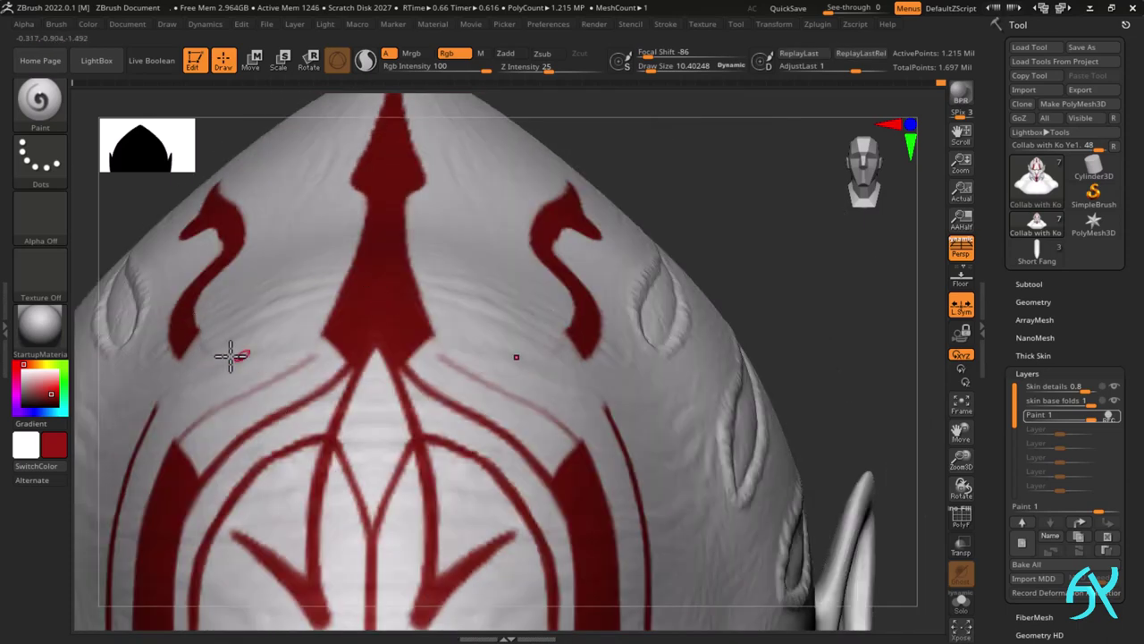
key(v)
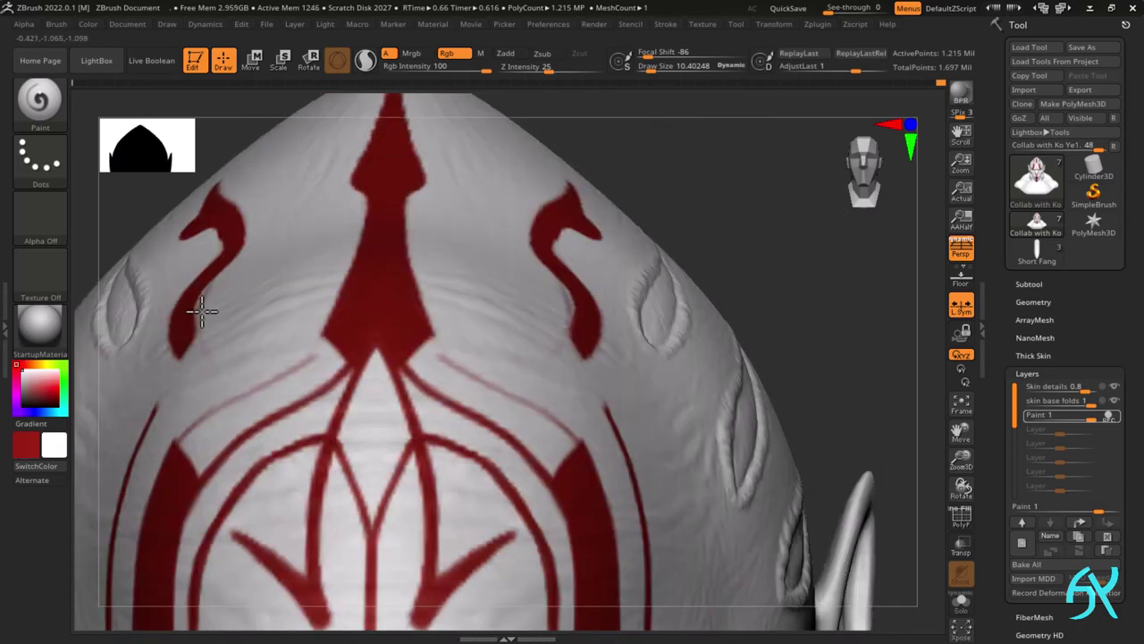
key(v)
mouse_move(196, 309)
mouse_down()
mouse_move(222, 264)
mouse_move(204, 337)
mouse_move(224, 378)
mouse_move(317, 353)
mouse_up()
mouse_move(254, 376)
mouse_down()
mouse_move(324, 341)
mouse_move(220, 381)
mouse_move(196, 363)
mouse_up()
drag(293, 359, 184, 301)
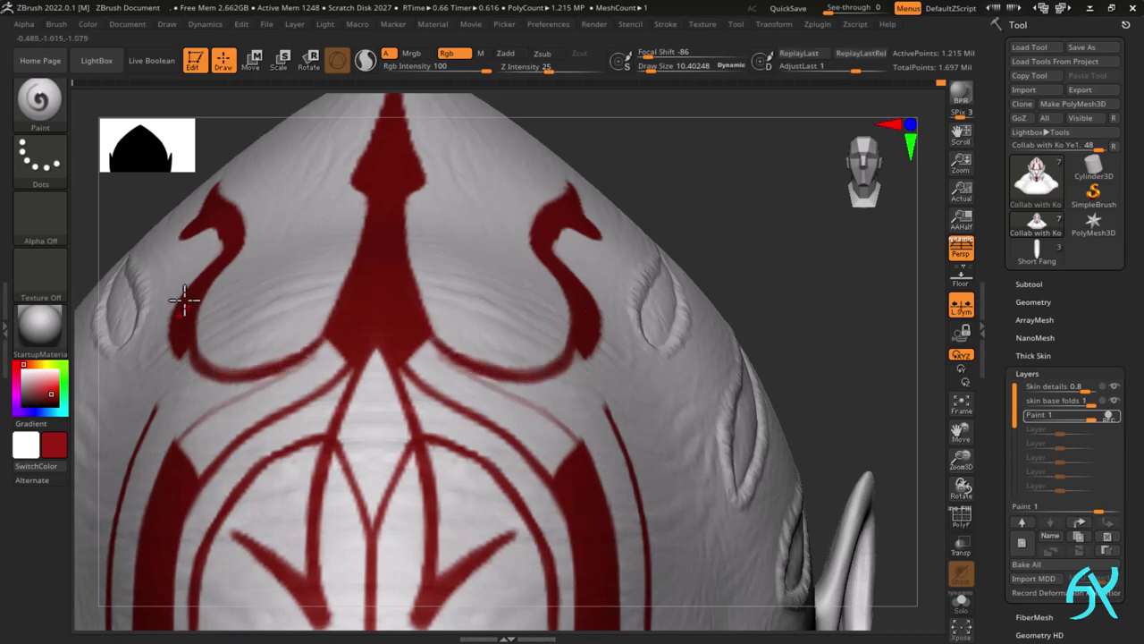
key(ctrl+z)
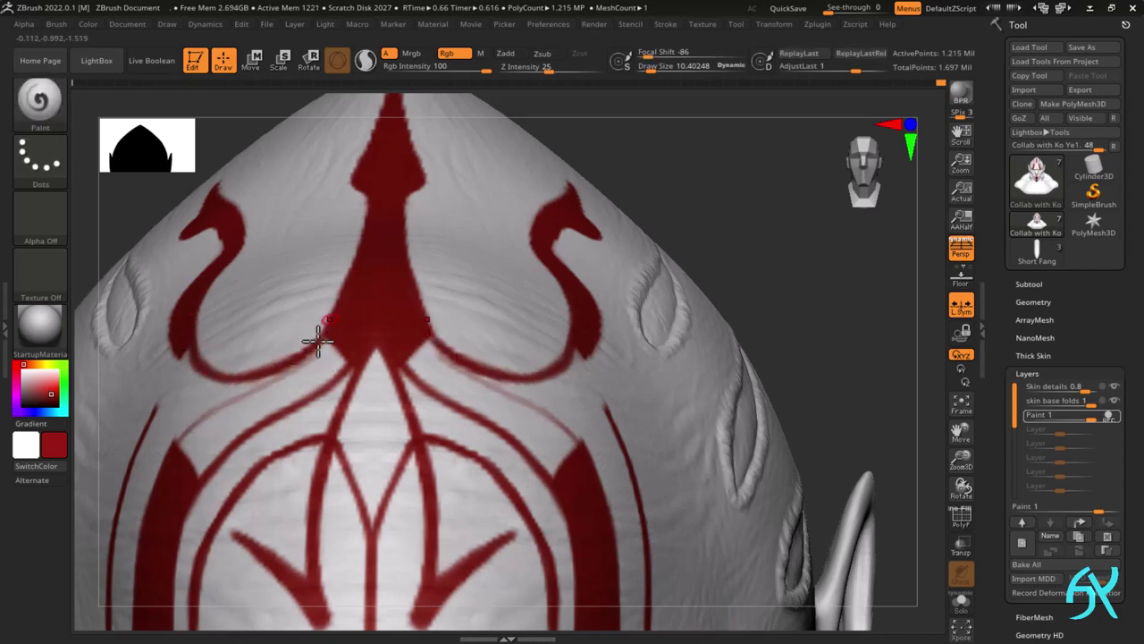
key(v)
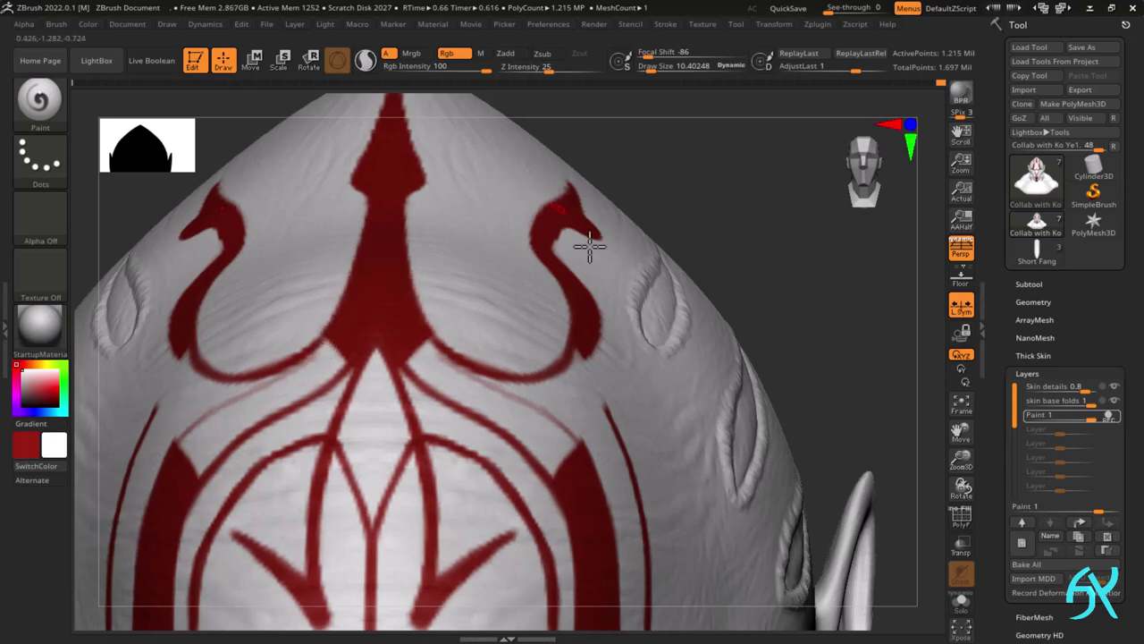
- Erase the lower crown stem and inner forehead lines with white at a brush size of about 13.5
key(f)
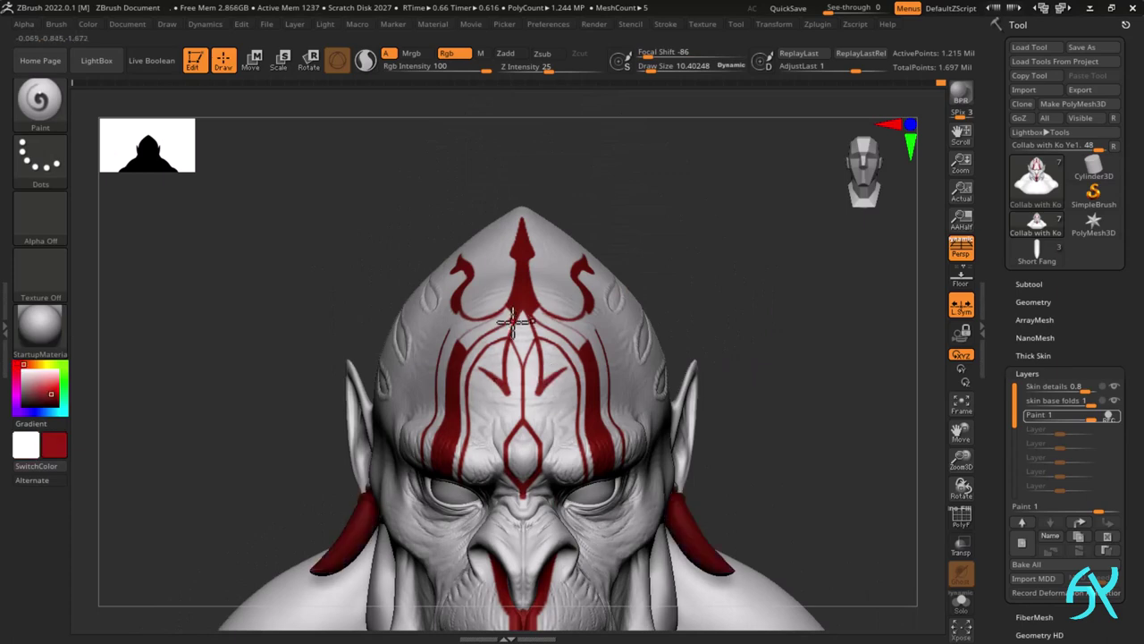
drag(512, 320, 504, 357)
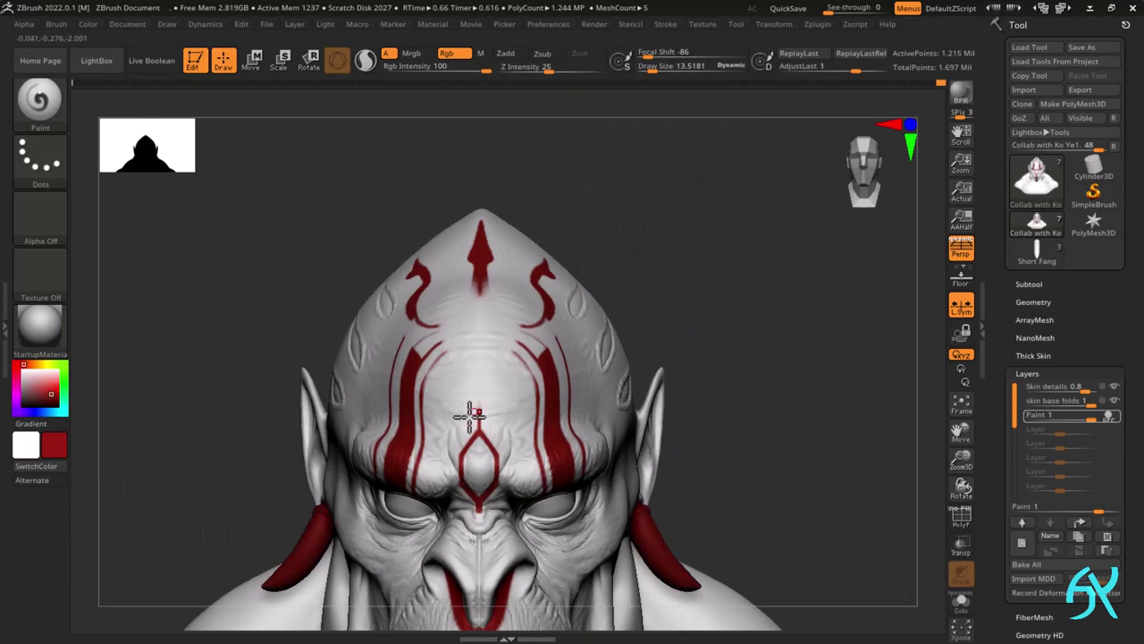
drag(469, 417, 474, 407)
- Repaint the lower crown stem in red with two curved lines running down the forehead to outward-pointing barbs
drag(480, 327, 473, 381)
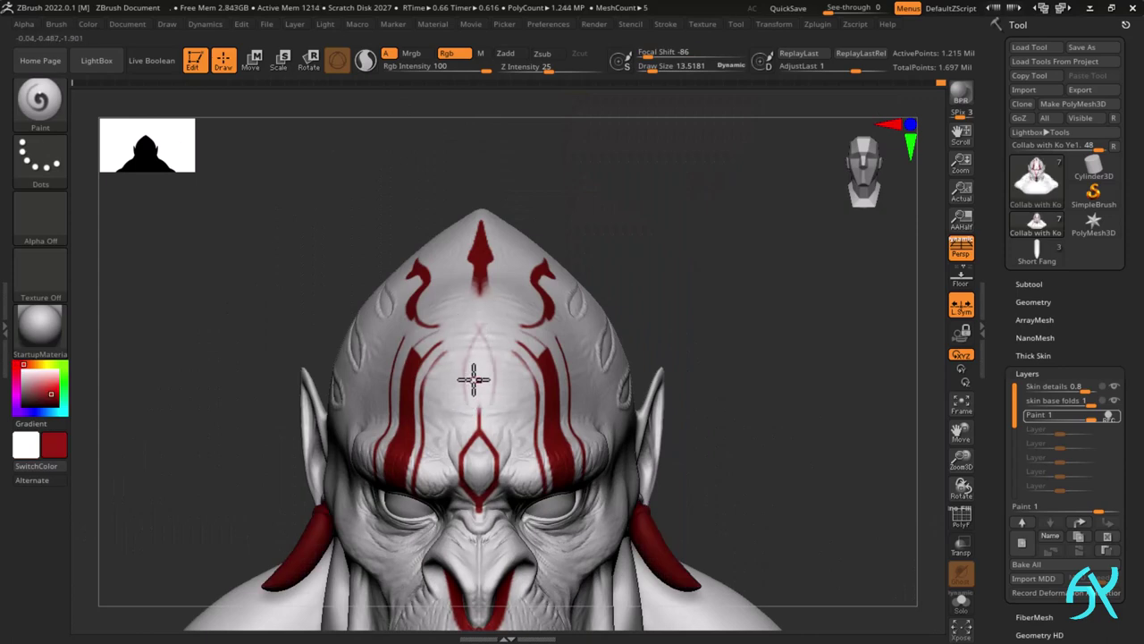
drag(475, 299, 472, 291)
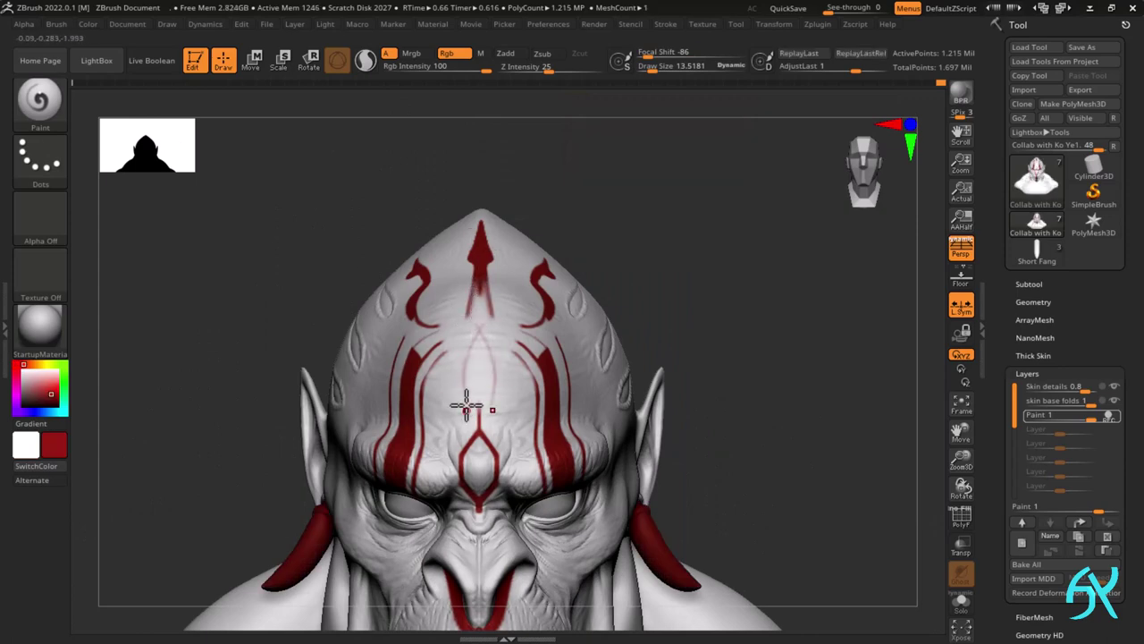
mouse_move(466, 408)
mouse_down()
mouse_move(446, 388)
mouse_move(470, 411)
mouse_move(478, 277)
mouse_up()
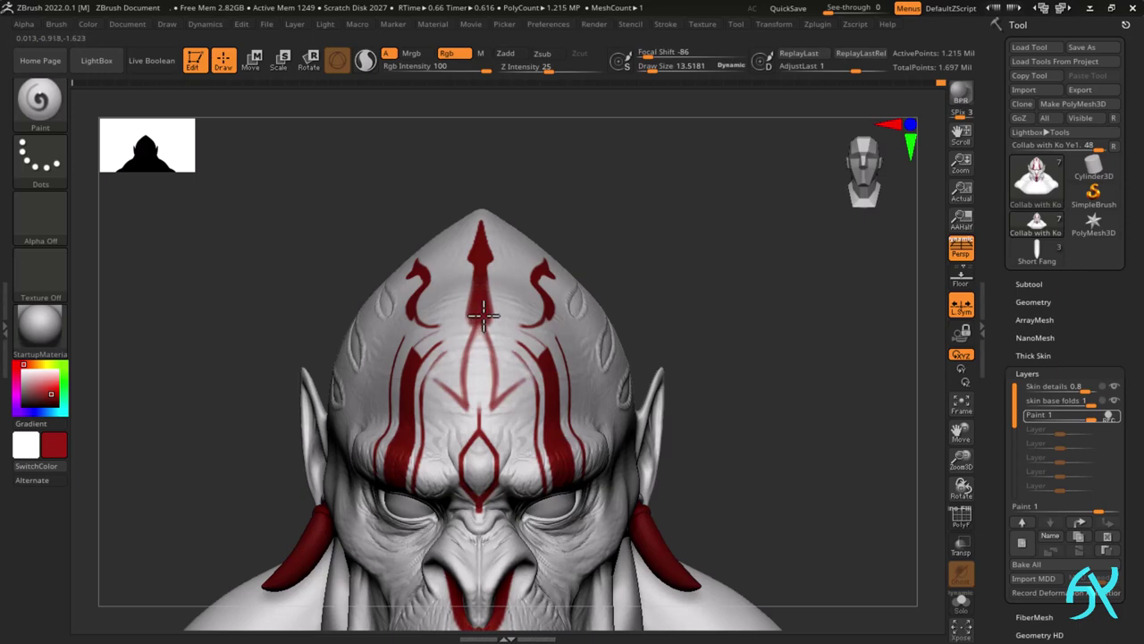
- Repaint the red fork and centre line connecting the curved forehead lines to the brow diamond
ctrl+right_drag(552, 269, 480, 404)
mouse_move(463, 409)
mouse_down()
mouse_move(482, 309)
mouse_move(471, 363)
mouse_move(417, 365)
mouse_move(485, 382)
mouse_move(484, 426)
mouse_up()
key(v)
key(v)
key(v)
key(v)
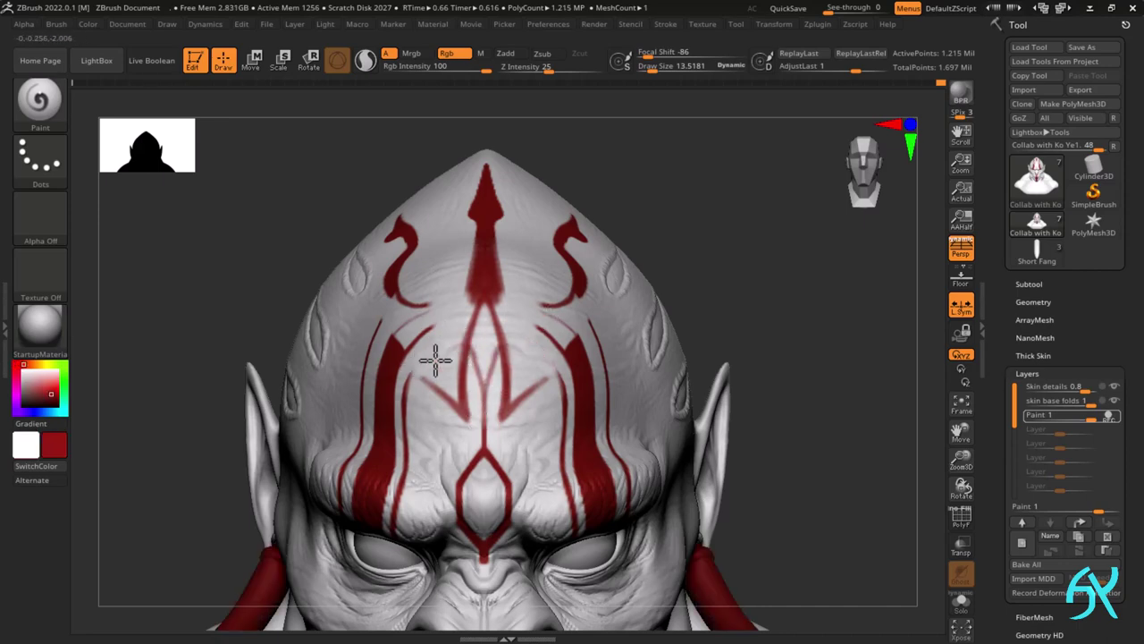
- Repaint the arches to the inner forehead bands, then refine them and the barbs at a brush size of about 7.7
key(v)
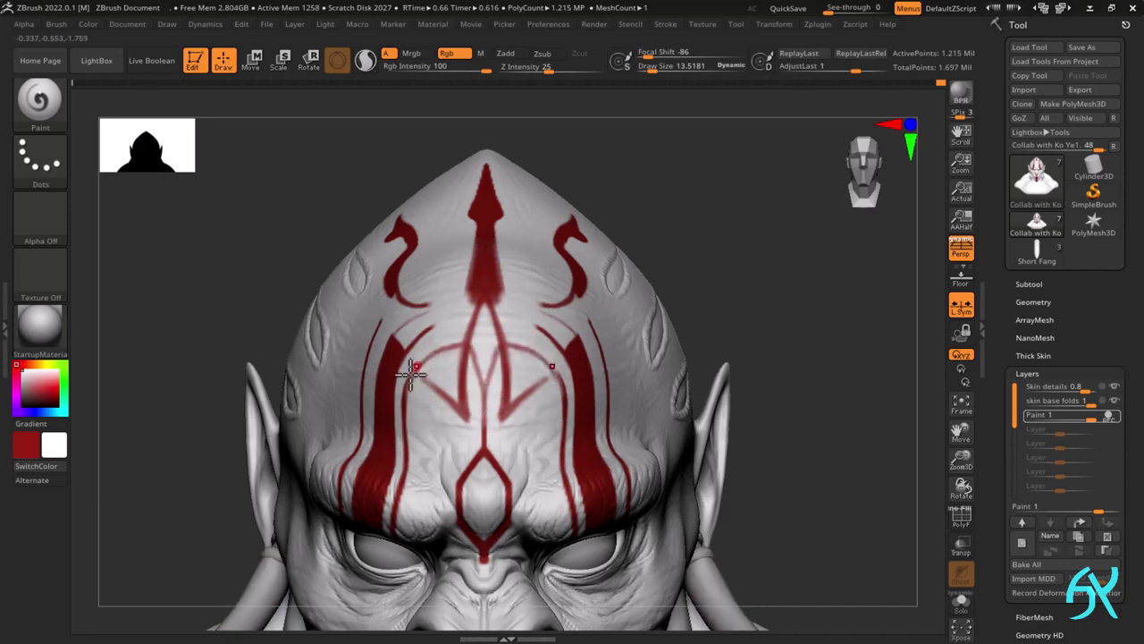
key(v)
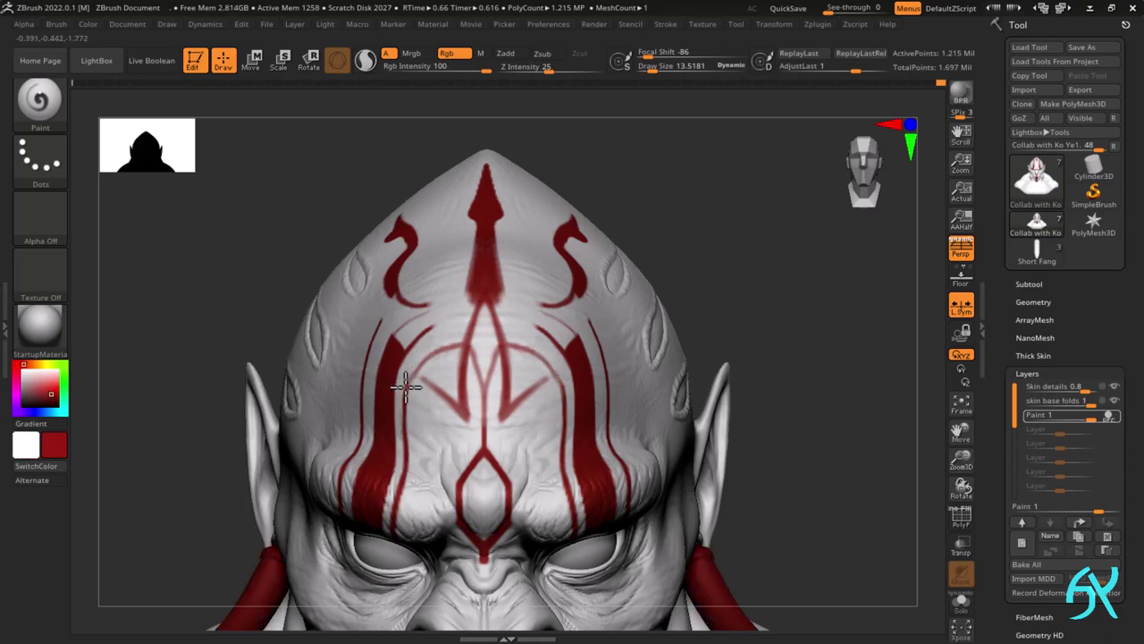
ctrl+right_drag(421, 409, 430, 399)
key(s)
click(429, 396)
mouse_move(406, 385)
mouse_down()
mouse_move(418, 355)
mouse_move(496, 327)
mouse_move(506, 337)
mouse_move(403, 373)
mouse_move(405, 409)
mouse_up()
key(v)
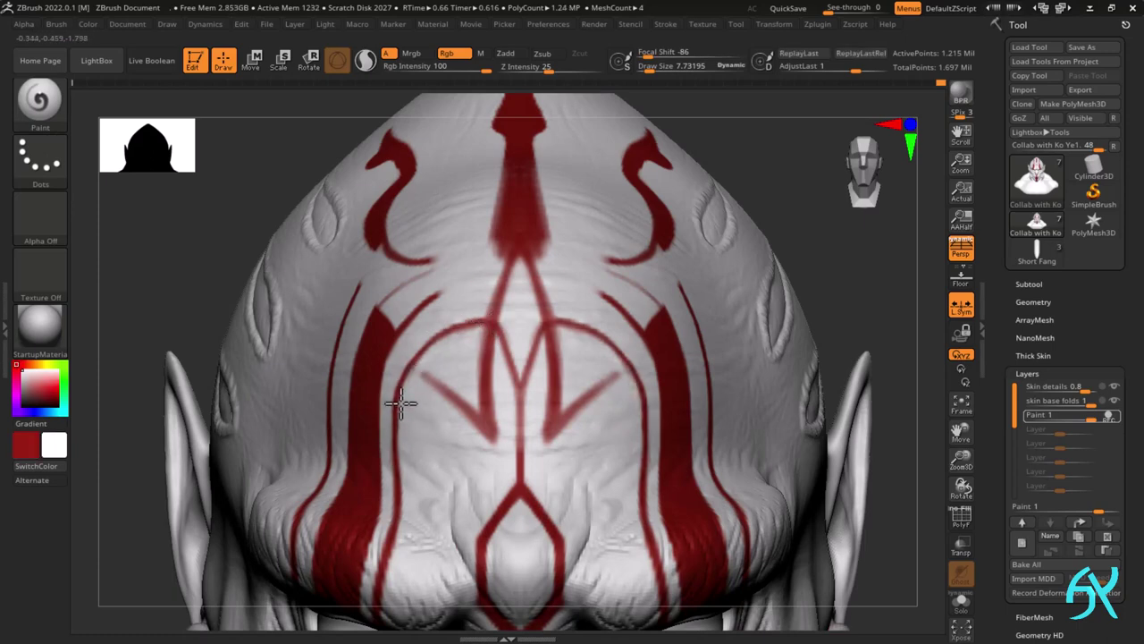
key(v)
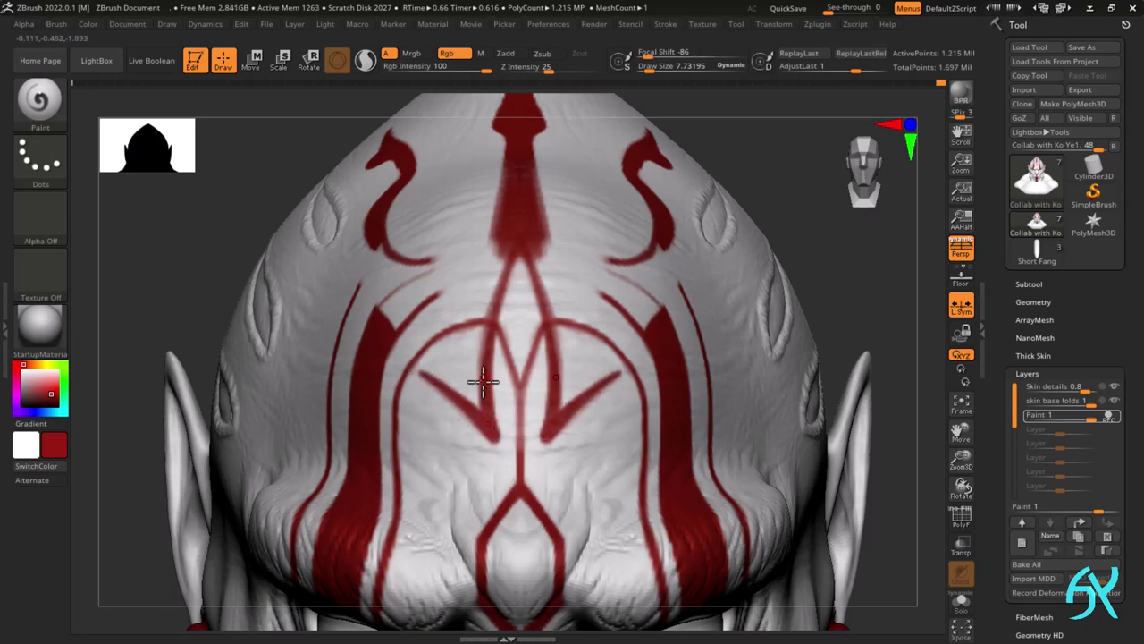
- Refine the edges of the red fork and inner barb lines at the forehead's centre, alternating red paint with white
key(v)
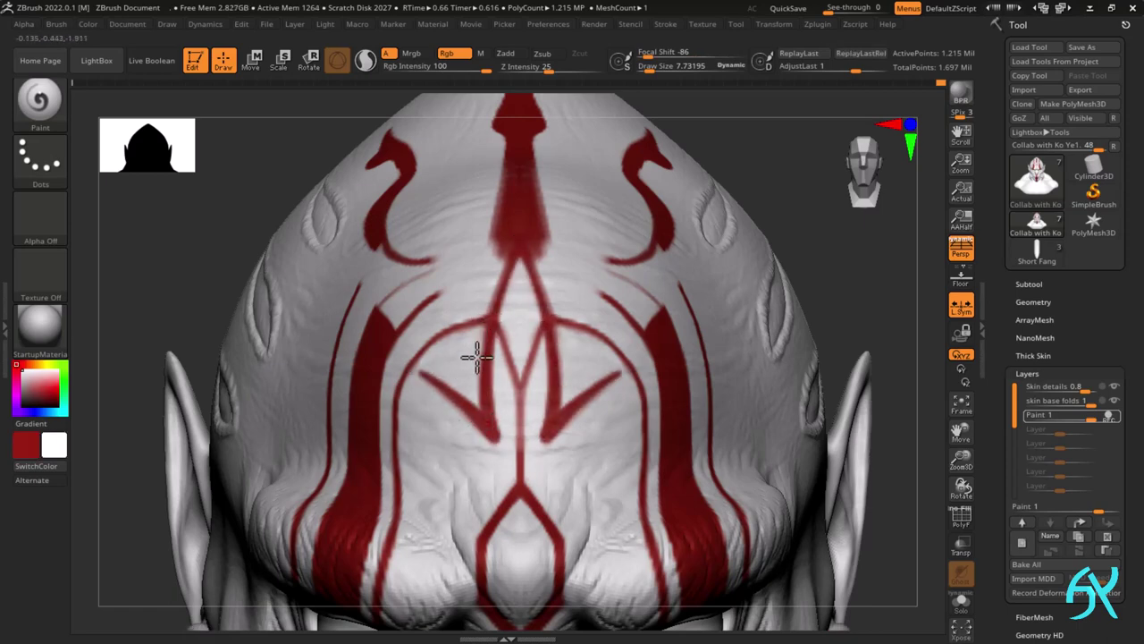
key(v)
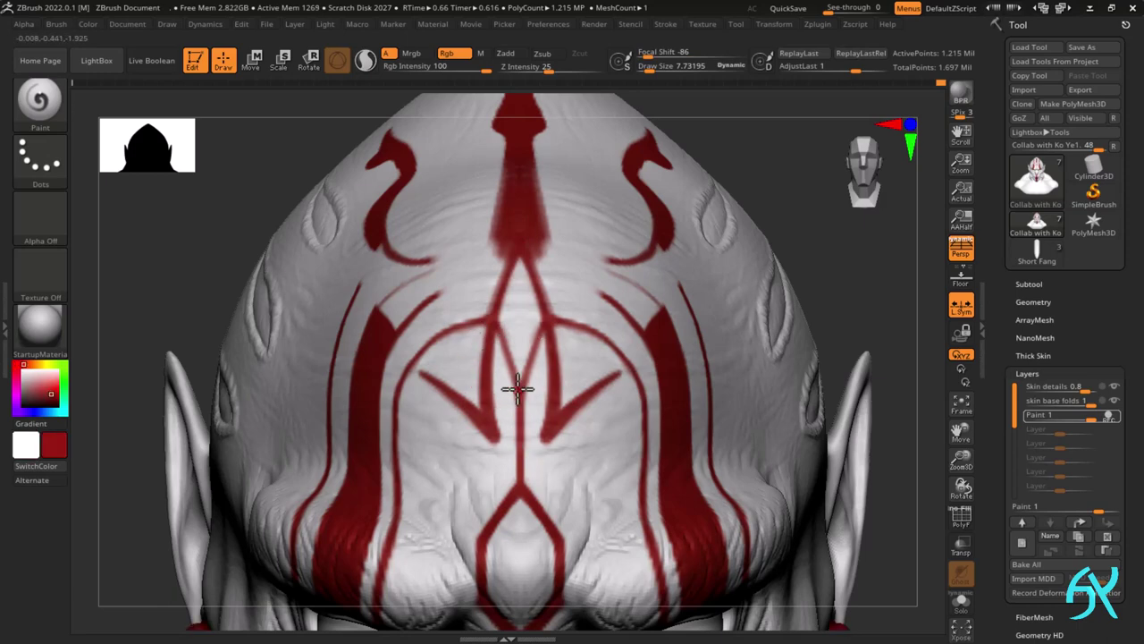
key(v)
key(v)
key(v)
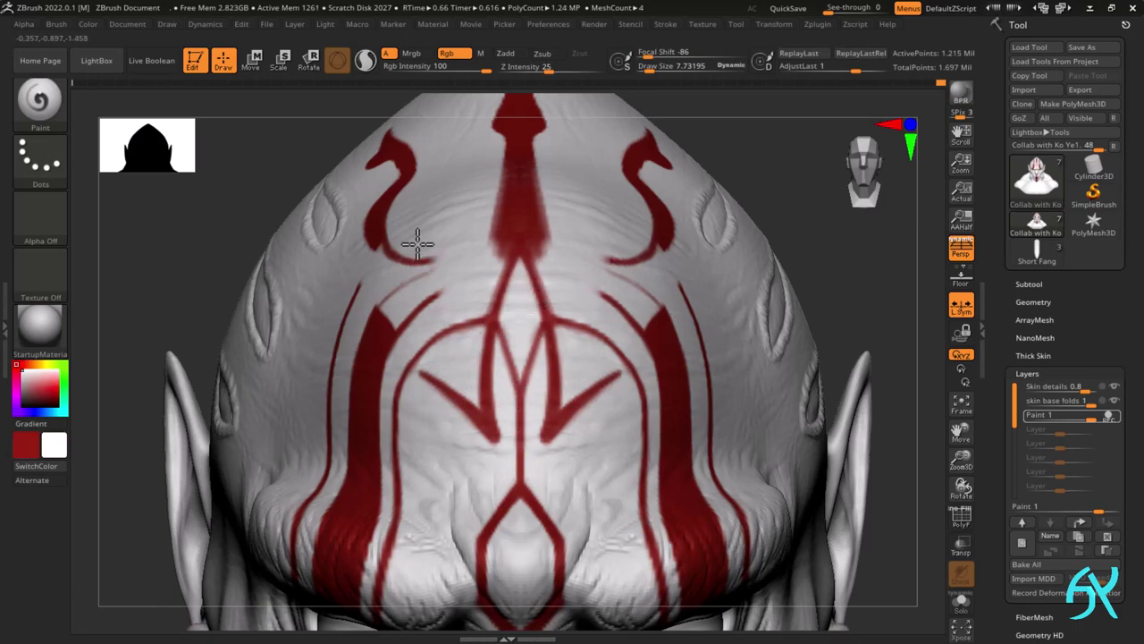
- Erase the lower hooks of the S-shaped crown marks and the short curved tips inside the wide forehead bands with white
mouse_move(435, 262)
mouse_down()
mouse_move(400, 260)
mouse_move(384, 244)
mouse_up()
right_drag(384, 244, 393, 250)
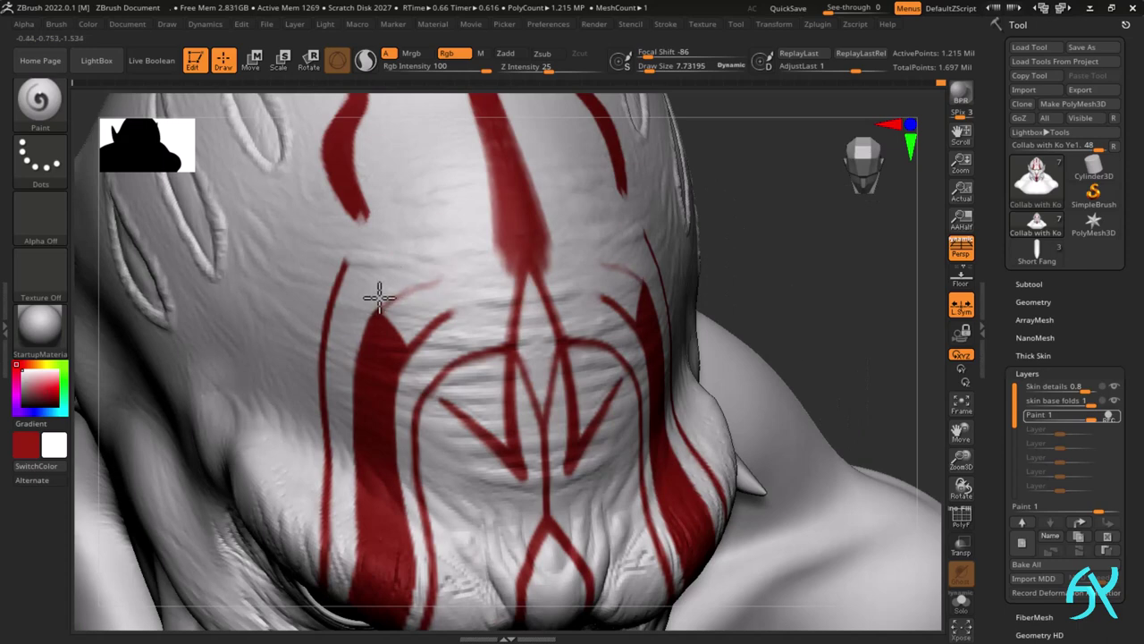
shift+right_drag(353, 340, 485, 273)
key(v)
key(v)
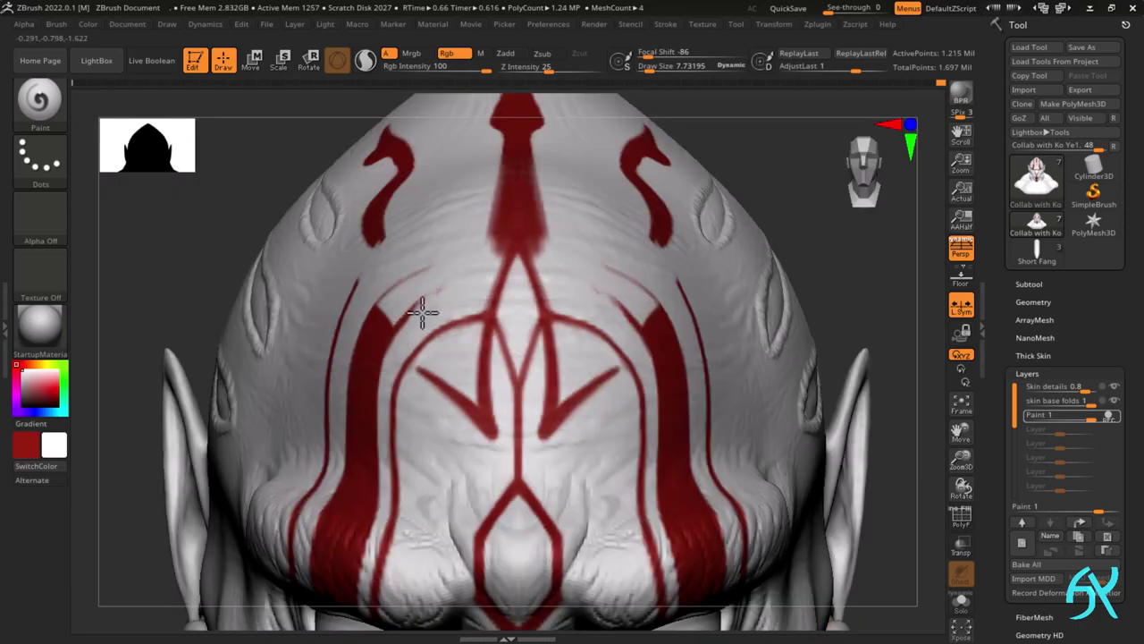
- Paint thin red arcs from the inner top corners of the wide forehead bands to the base of the crown stem
key(v)
key(ctrl+z)
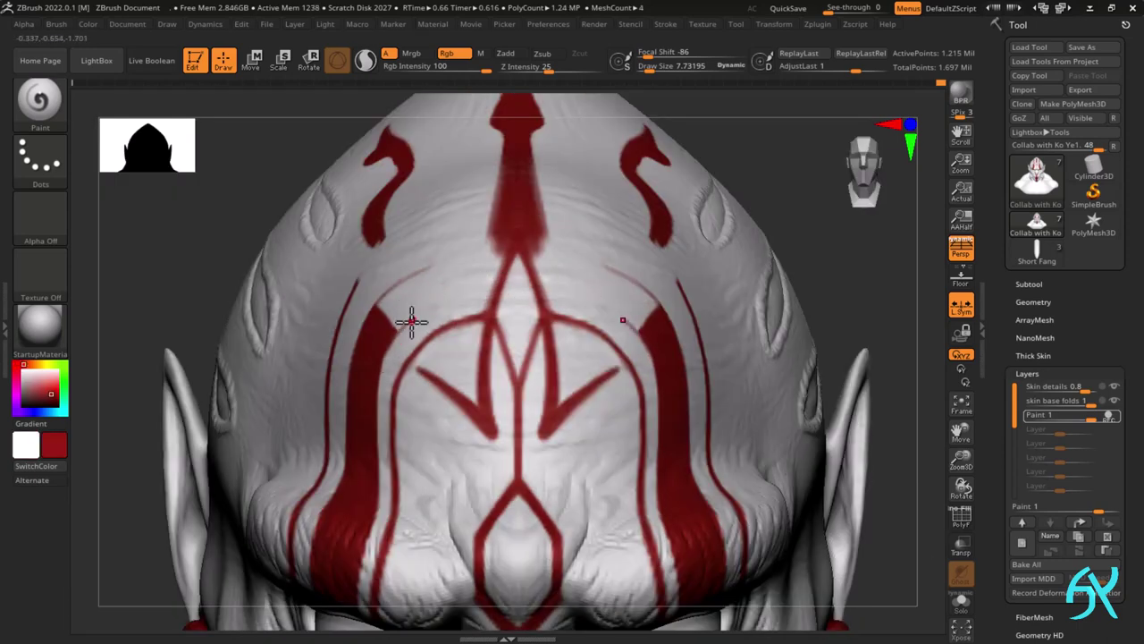
drag(396, 329, 510, 256)
ctrl+right_drag(493, 289, 488, 312)
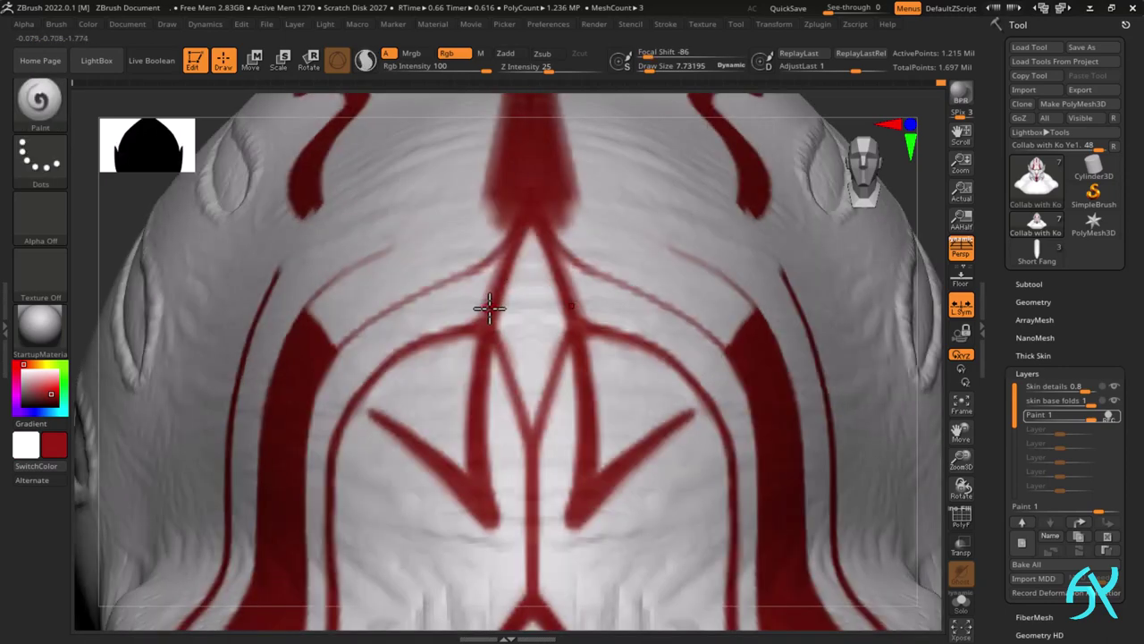
key(v)
key(v)
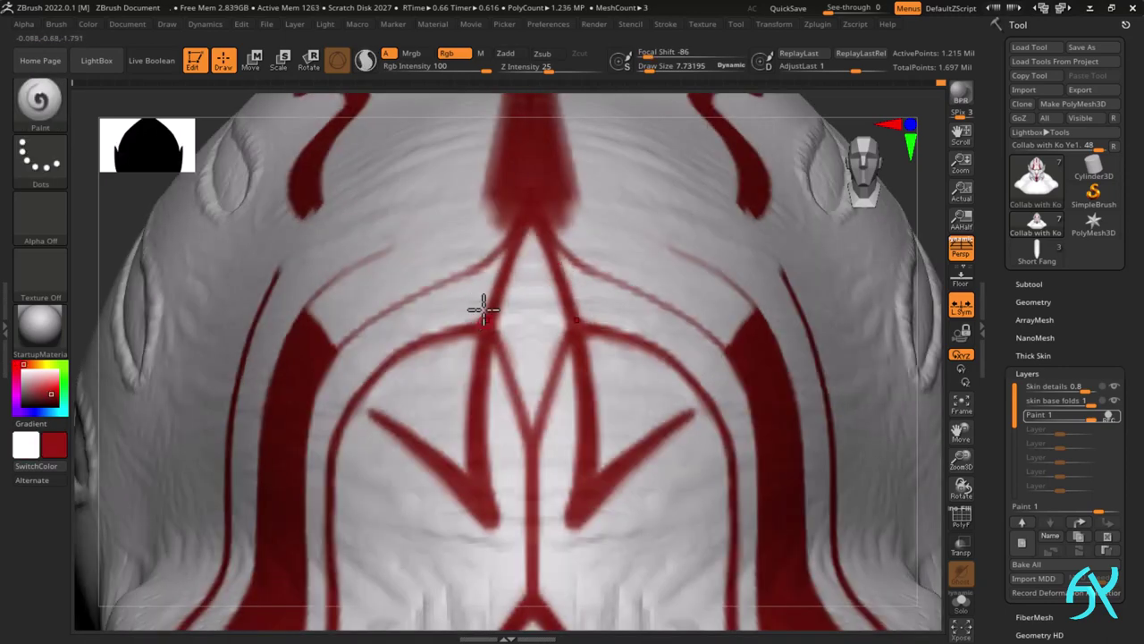
- Retouch the thin red arc running from the forehead's side band up to the base of the central spear
drag(352, 337, 518, 220)
ctrl+right_drag(333, 281, 322, 219)
alt+right_drag(322, 219, 270, 348)
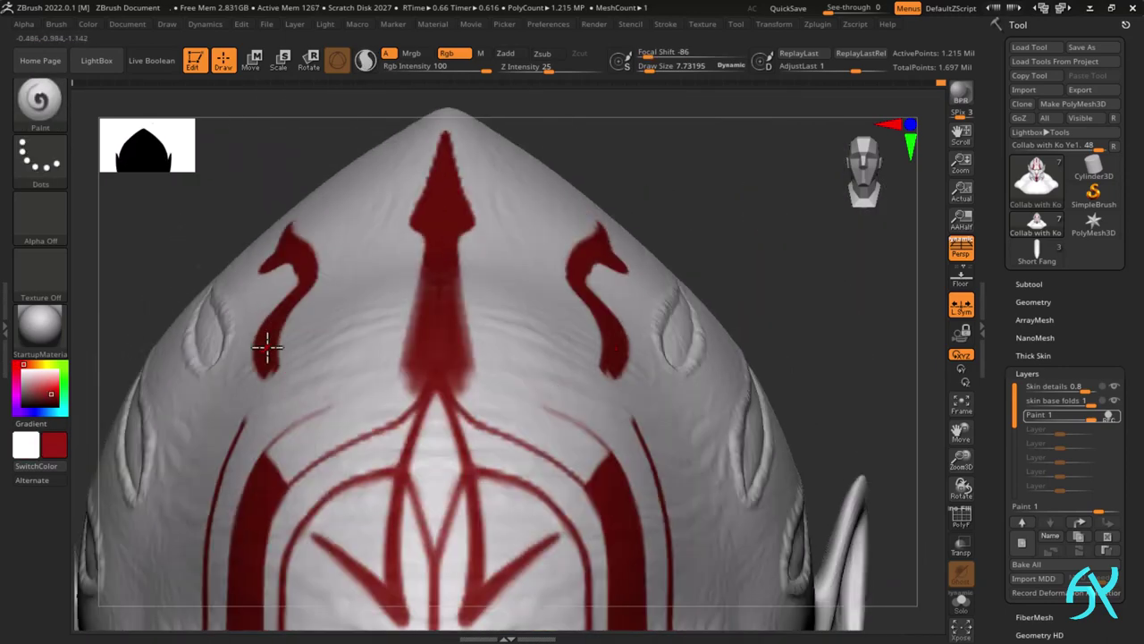
- Set the draw size to about 10.4 and paint thin red curves joining the hooks' lower ends to the spear's base
key(v)
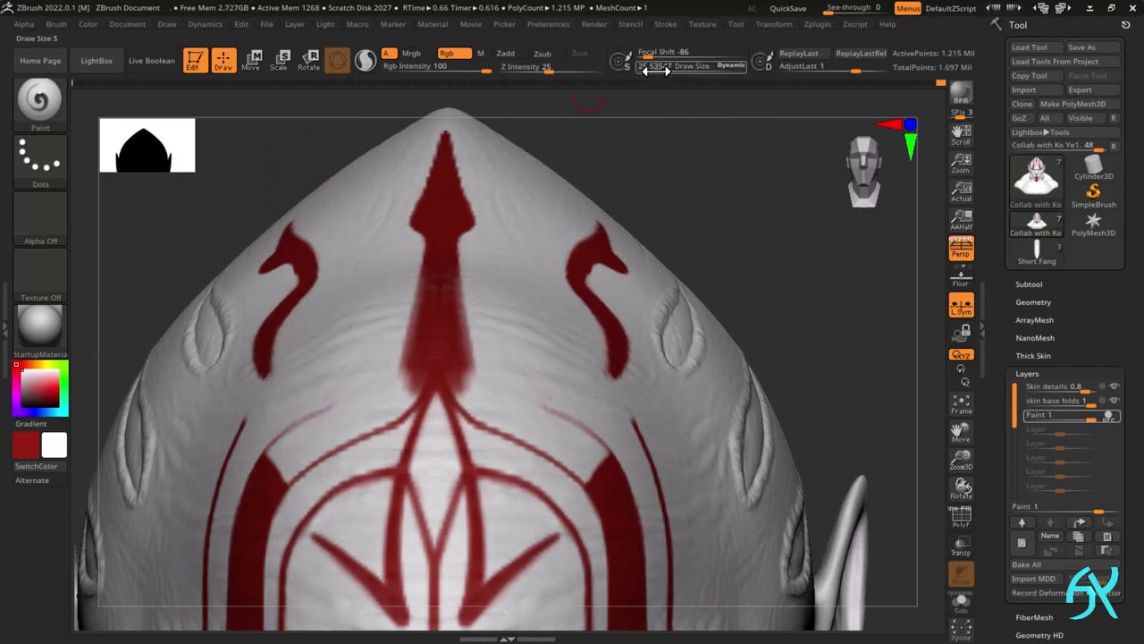
drag(660, 69, 657, 71)
key(s)
key(v)
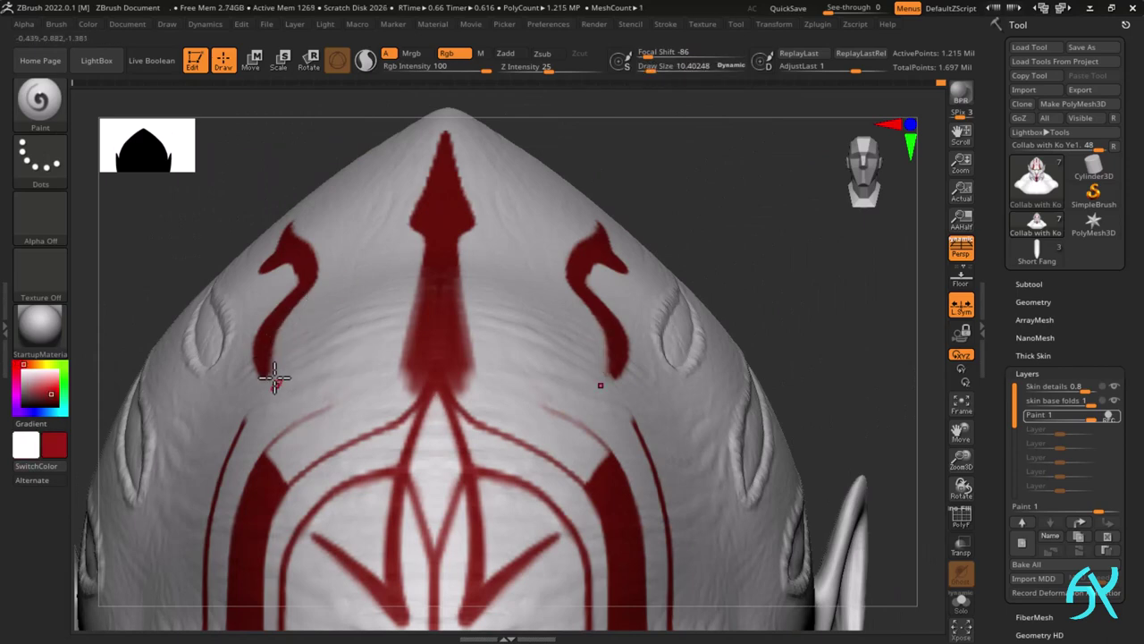
mouse_move(283, 387)
mouse_down()
mouse_move(322, 396)
mouse_move(384, 373)
mouse_move(412, 318)
mouse_up()
key(ctrl+z)
mouse_move(399, 372)
mouse_down()
mouse_move(432, 260)
mouse_move(406, 363)
mouse_up()
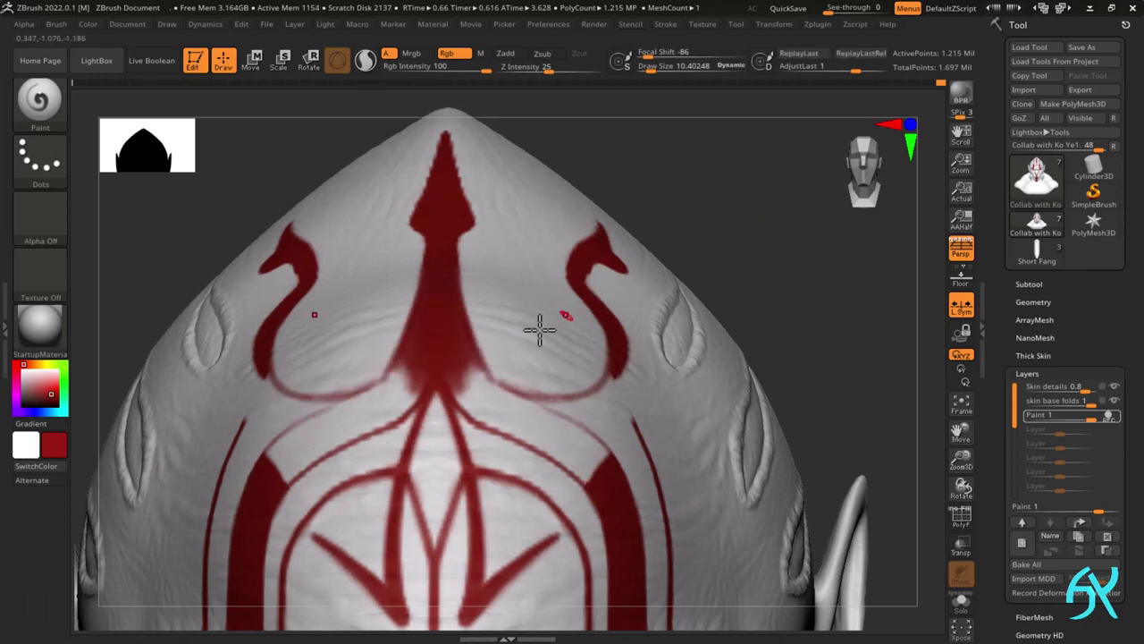
- Erase in white the upper tips of the thin outer lines and the faint arcs above the broad side bands
ctrl+right_drag(540, 330, 399, 392)
ctrl+right_drag(327, 347, 390, 341)
key(v)
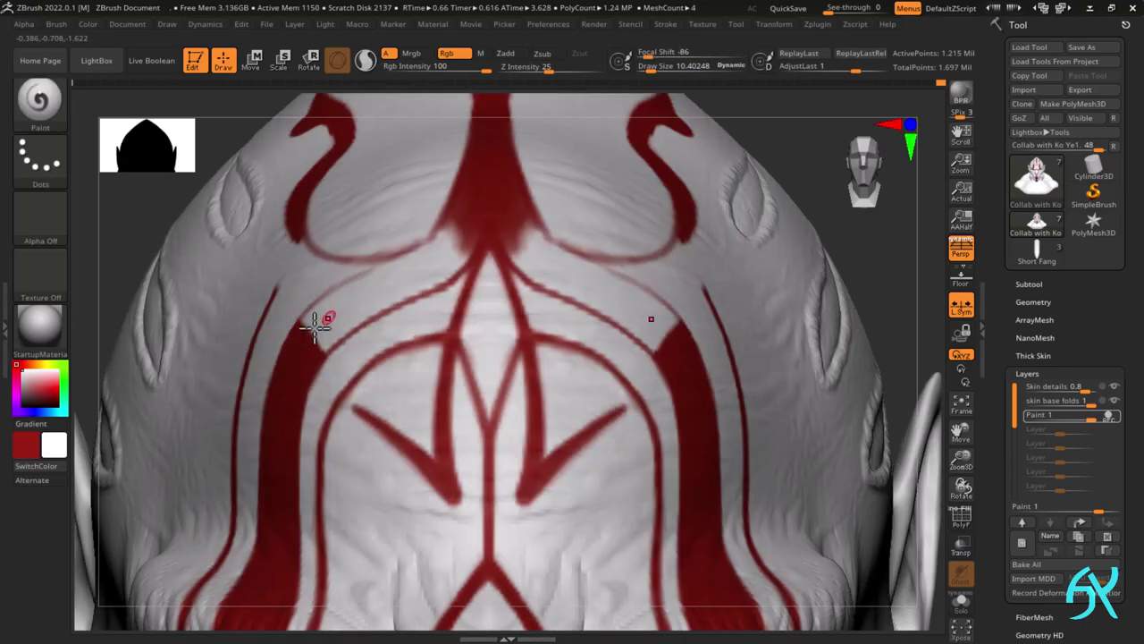
drag(289, 281, 254, 353)
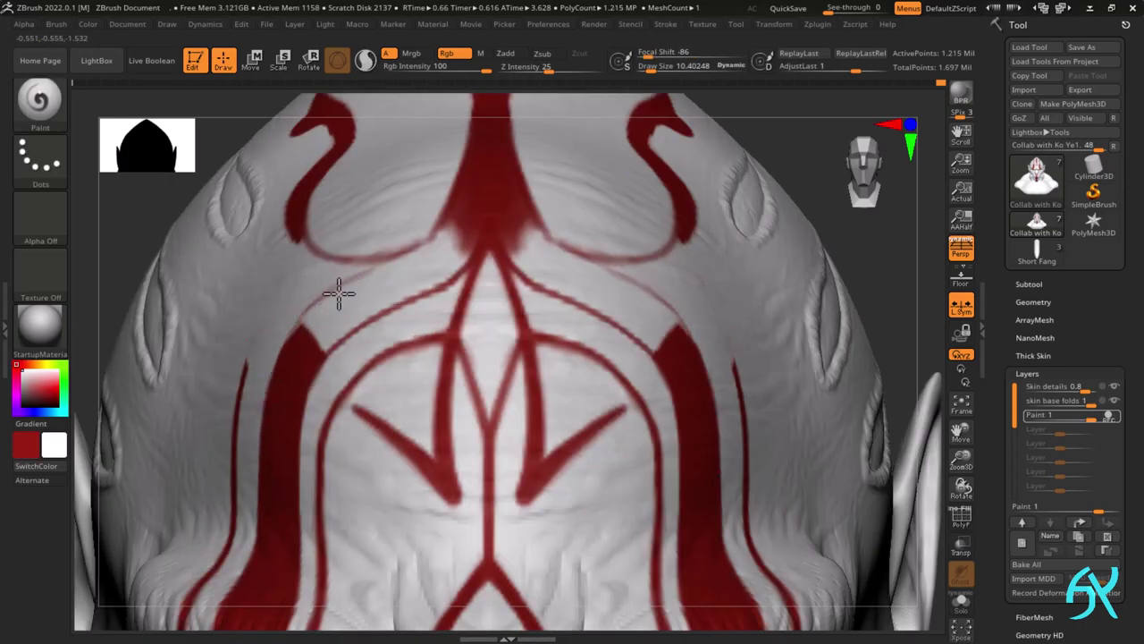
key(v)
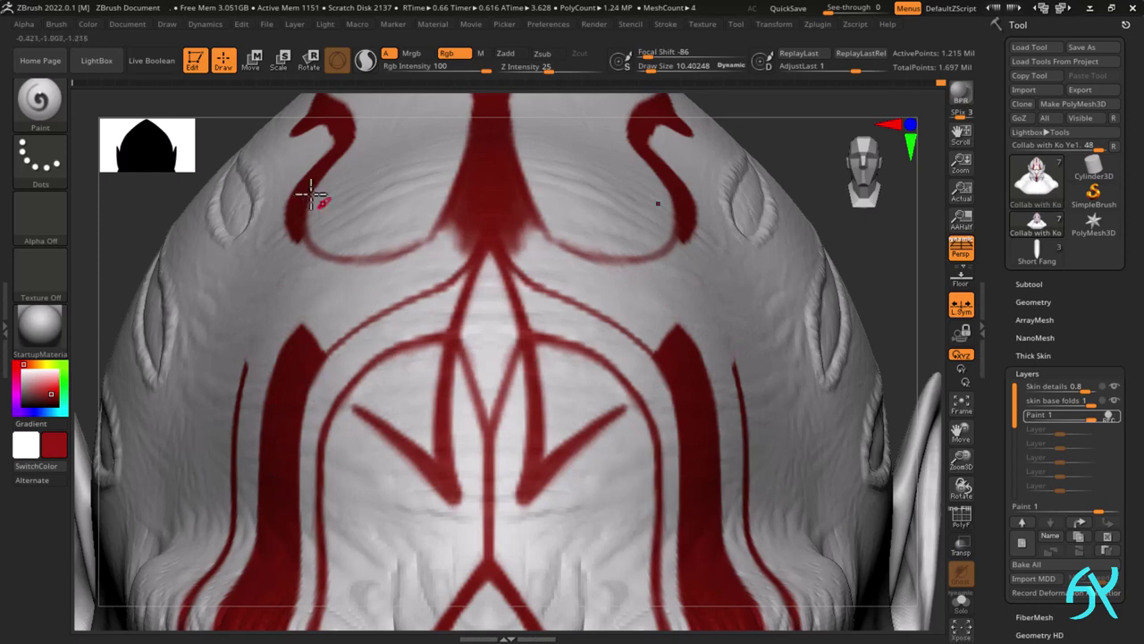
- Try to taper the hooks' lower ends and paint a second red curve toward the spear's base, then undo the strokes
key(v)
right_drag(289, 183, 287, 227)
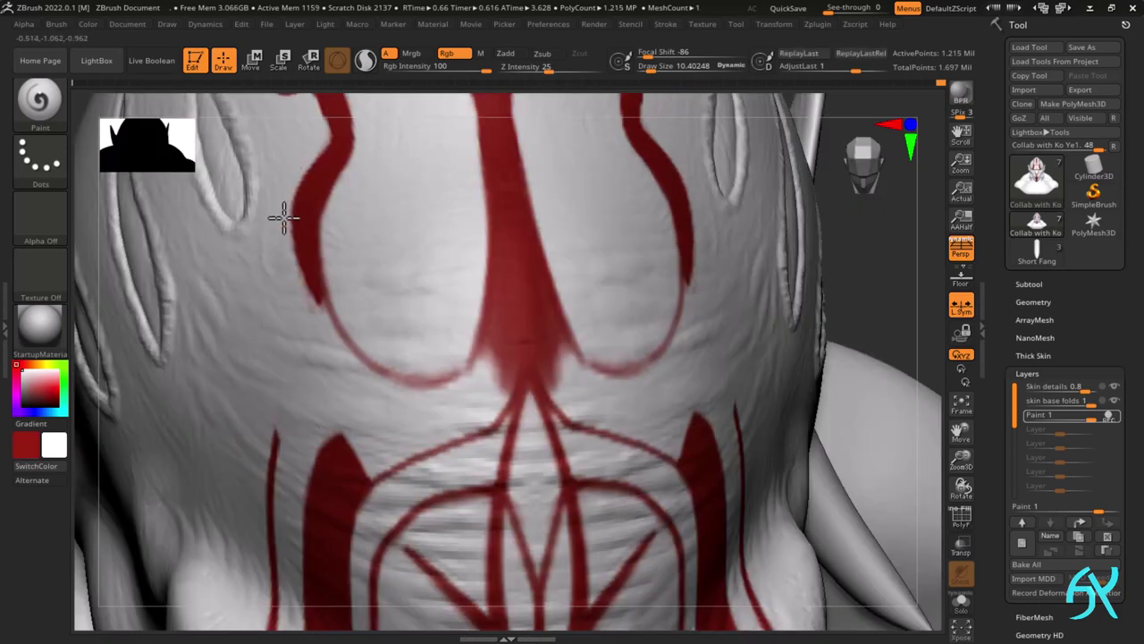
drag(284, 217, 324, 281)
key(v)
right_drag(325, 281, 318, 331)
mouse_move(316, 333)
mouse_down()
mouse_move(358, 358)
mouse_move(428, 364)
mouse_up()
mouse_move(447, 391)
ctrl+right_down()
mouse_move(563, 268)
mouse_move(564, 439)
ctrl+right_up()
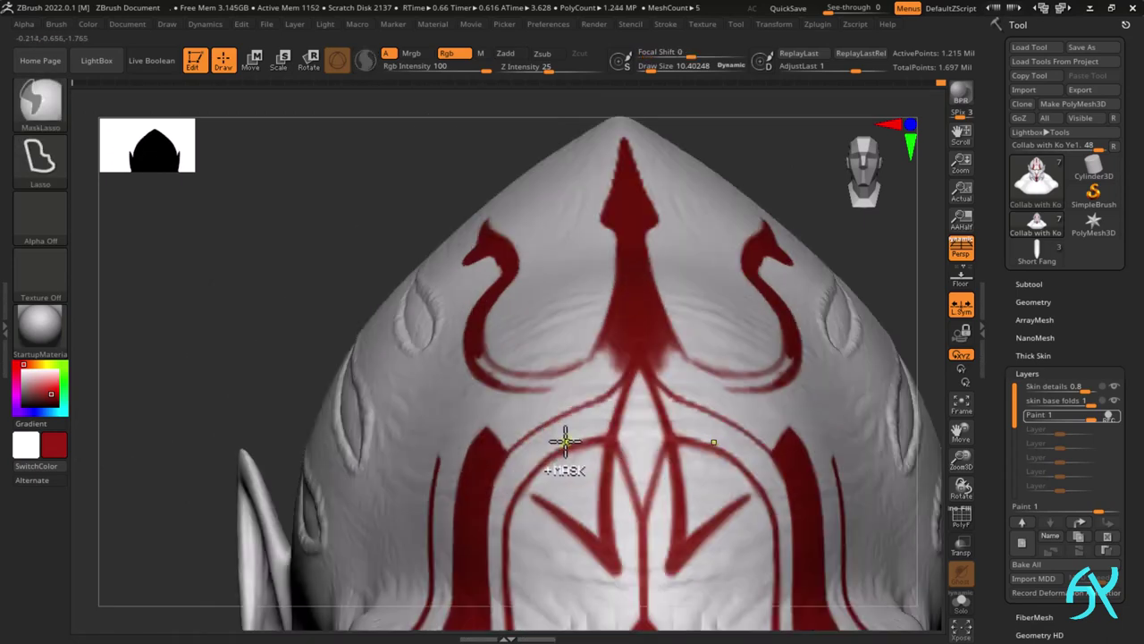
key(ctrl+z)
key(ctrl+z)
key(ctrl+z)
key(ctrl+z)
key(ctrl+z)
- Erase the hooks' lower ends and the outer part of their thin curves in white with a draw size of about 33
key(v)
key(s)
drag(499, 337, 507, 337)
mouse_move(483, 350)
mouse_down()
mouse_move(527, 370)
mouse_move(494, 320)
mouse_up()
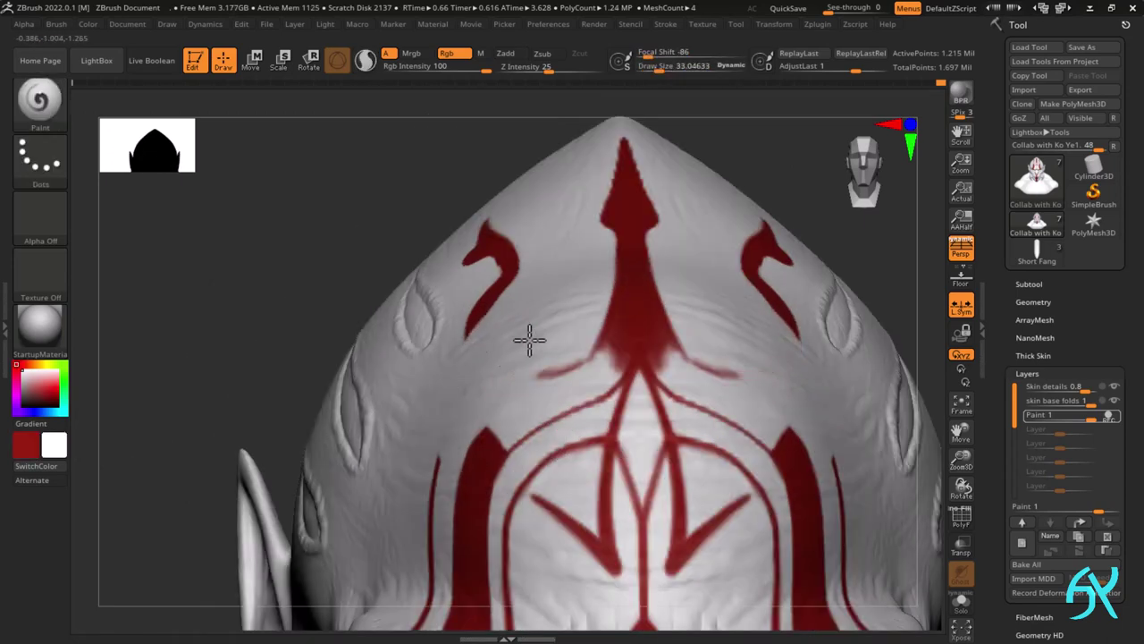
- Paint broad red bands linking the spear's base to the side bands and clean their outer edge in white
key(v)
mouse_move(616, 356)
mouse_down()
mouse_move(605, 383)
mouse_move(521, 437)
mouse_up()
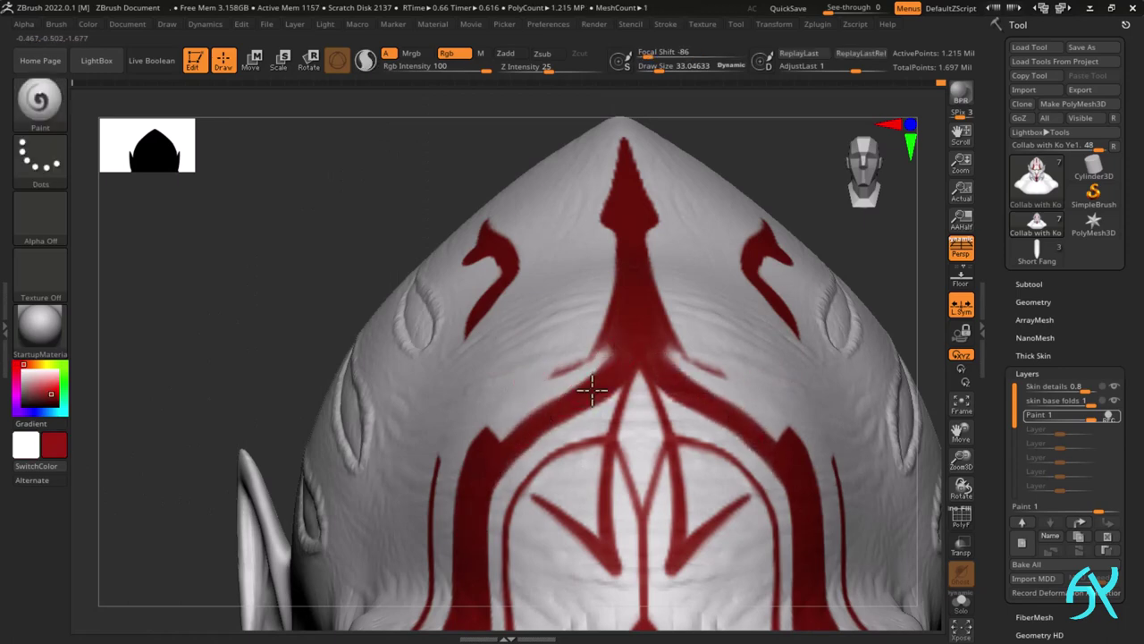
key(v)
drag(455, 471, 463, 449)
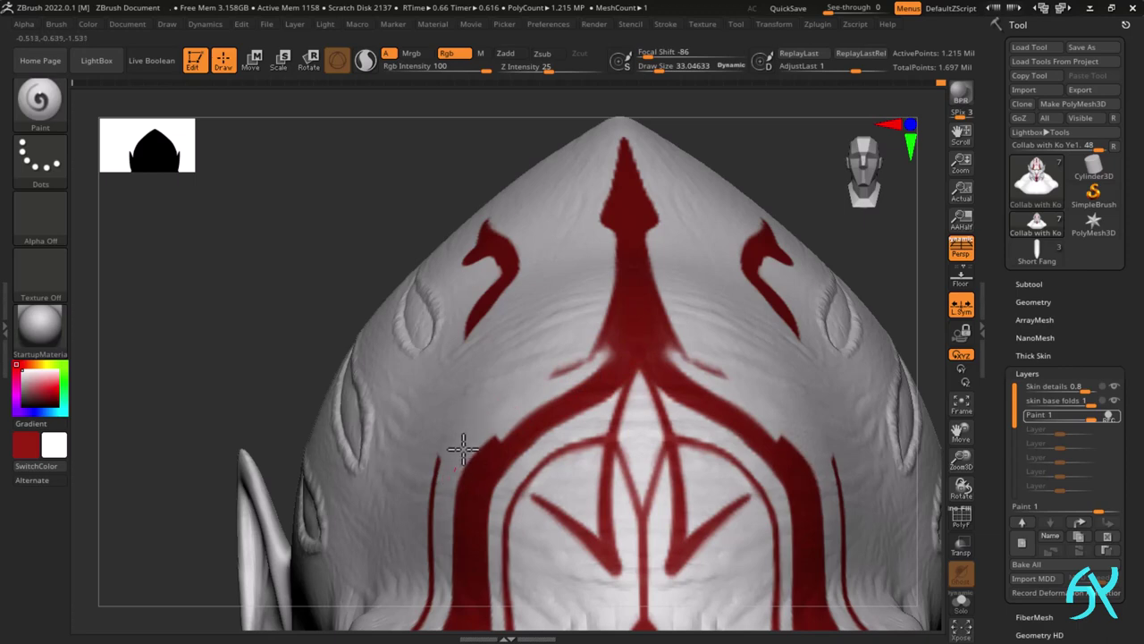
- Paint wider red curves from the hooks' lower ends down and inward to the broad bands beside the spear
key(v)
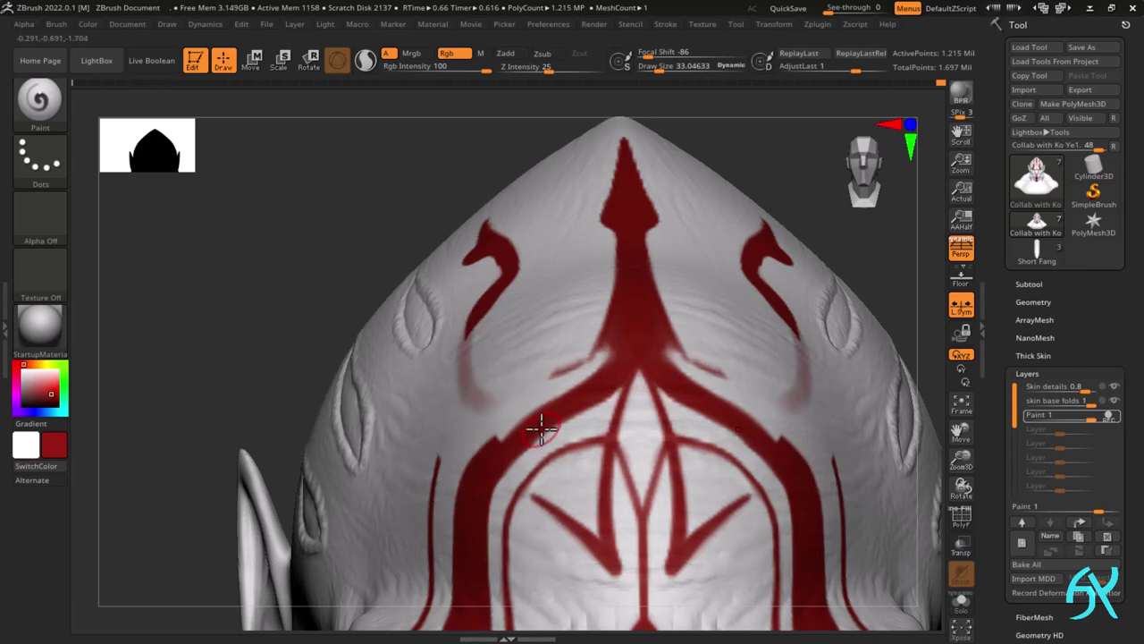
drag(457, 360, 452, 369)
mouse_move(473, 323)
mouse_down()
mouse_move(454, 393)
mouse_move(519, 402)
mouse_move(567, 360)
mouse_up()
- Trim the flared base of the central spear in white to give its shaft straighter sides
key(v)
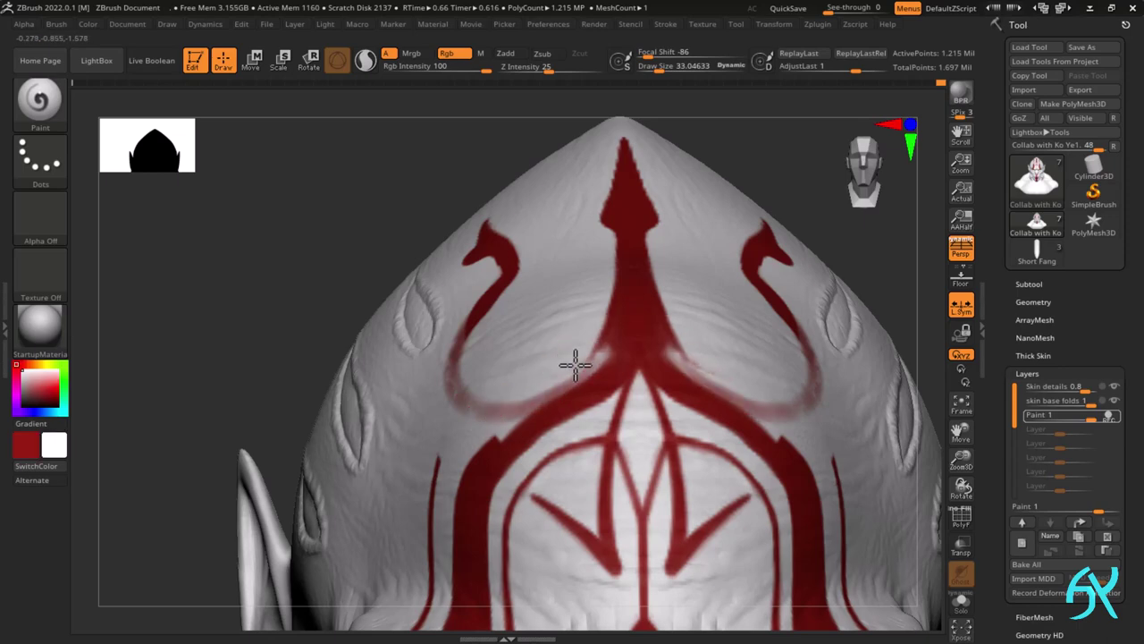
mouse_move(602, 292)
mouse_down()
mouse_move(586, 336)
mouse_move(540, 390)
mouse_up()
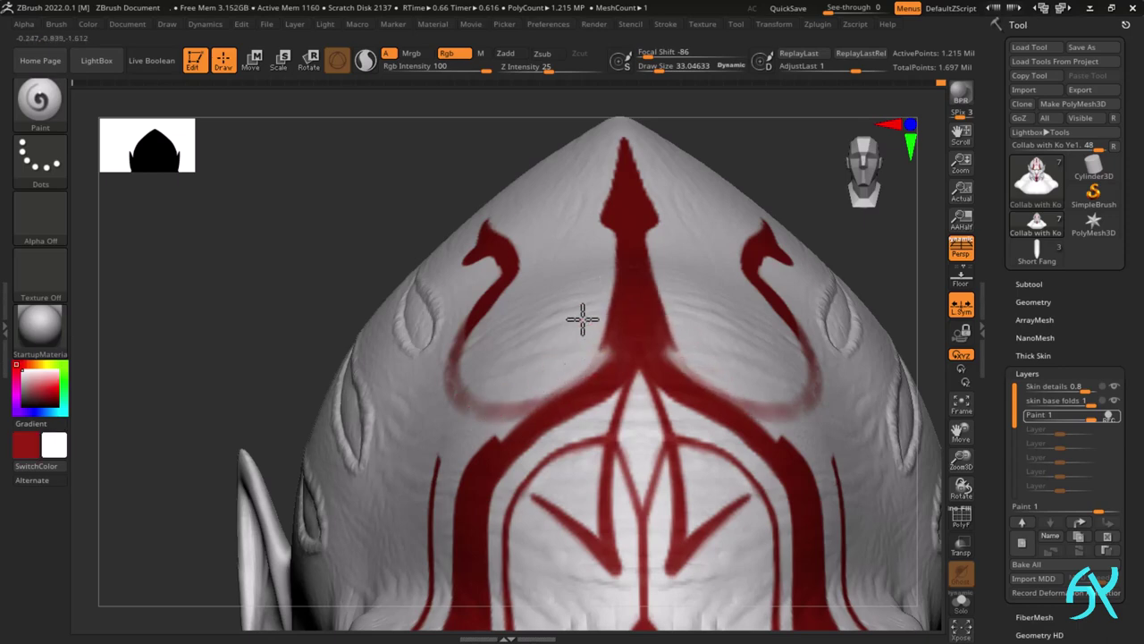
drag(582, 319, 589, 352)
key(v)
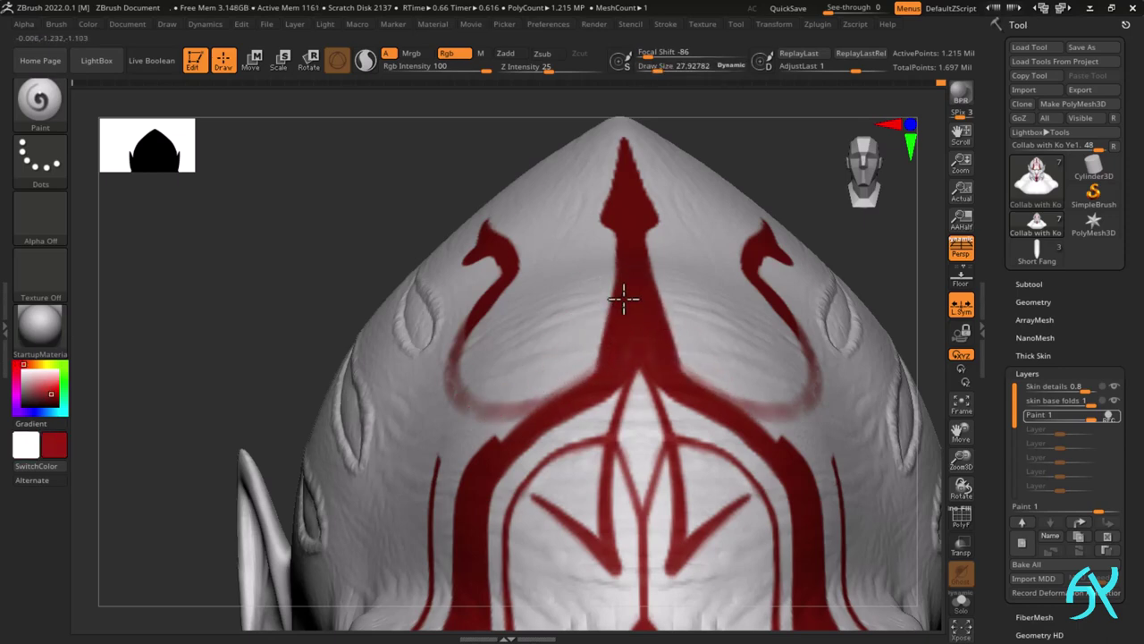
- Narrow the spear's arrowhead in white with a draw size of about 17 and touch up its shaft in red
key(v)
key(s)
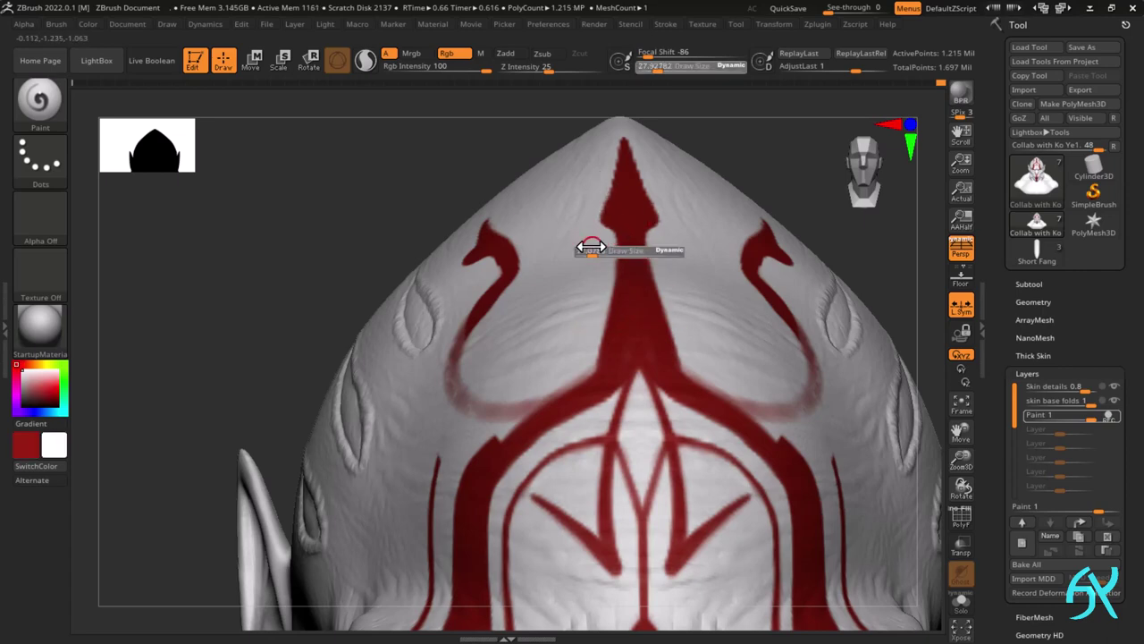
drag(591, 248, 587, 248)
key(v)
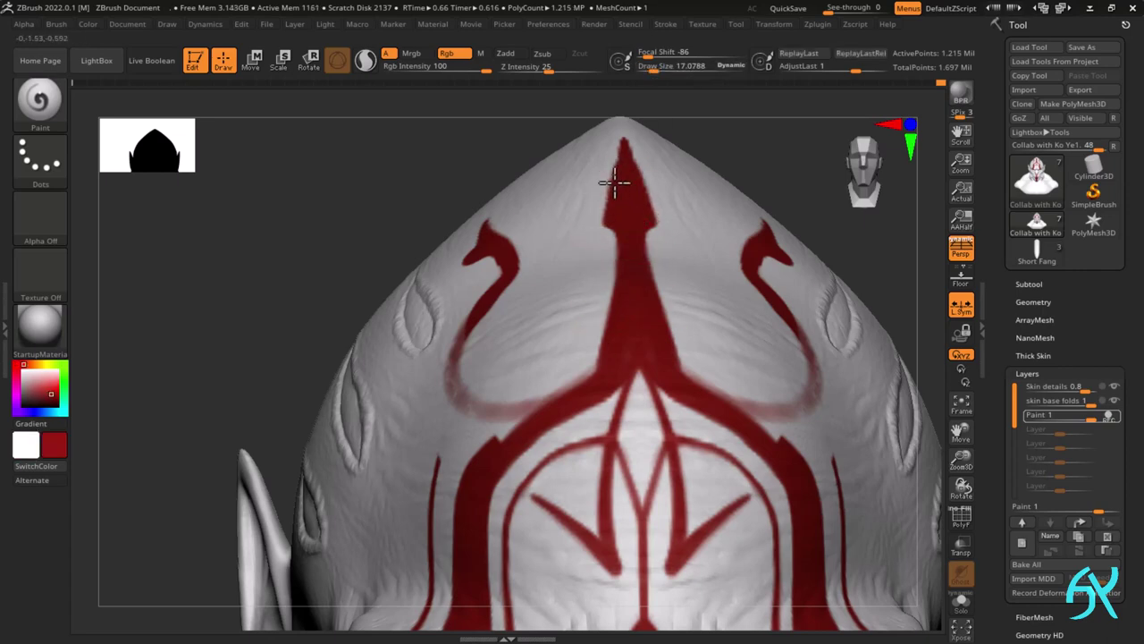
drag(621, 241, 614, 302)
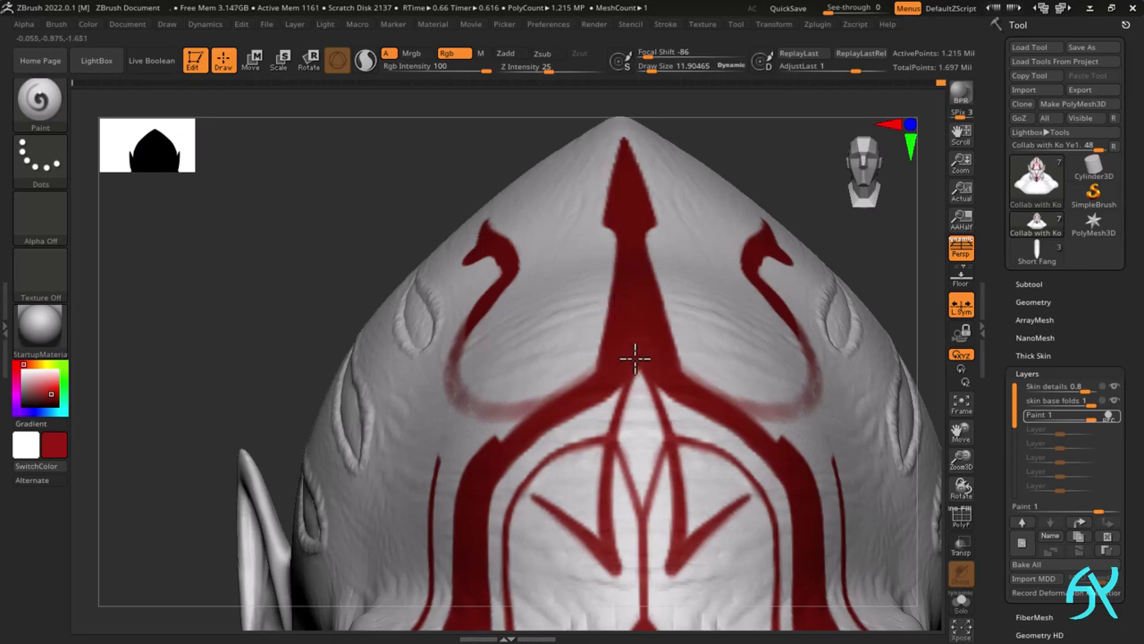
- Smooth the bend of the broad side bands by trimming the outer corners in white and refining the edges in red
ctrl+right_drag(593, 462, 490, 256)
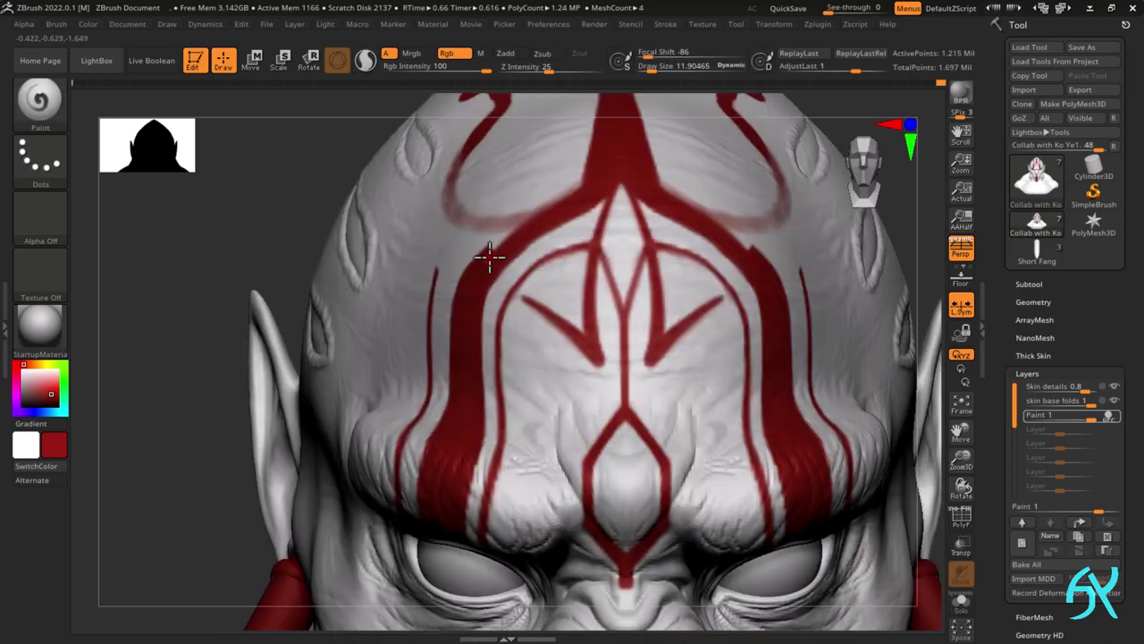
key(v)
mouse_move(497, 238)
mouse_down()
mouse_move(468, 268)
mouse_move(476, 261)
mouse_up()
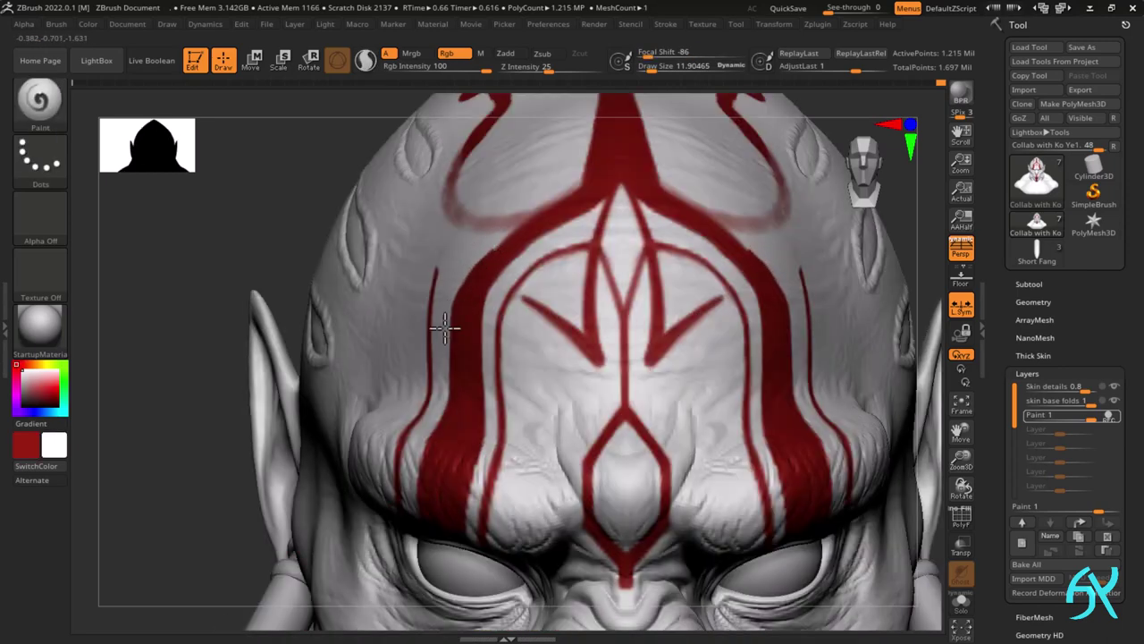
key(v)
drag(471, 304, 543, 218)
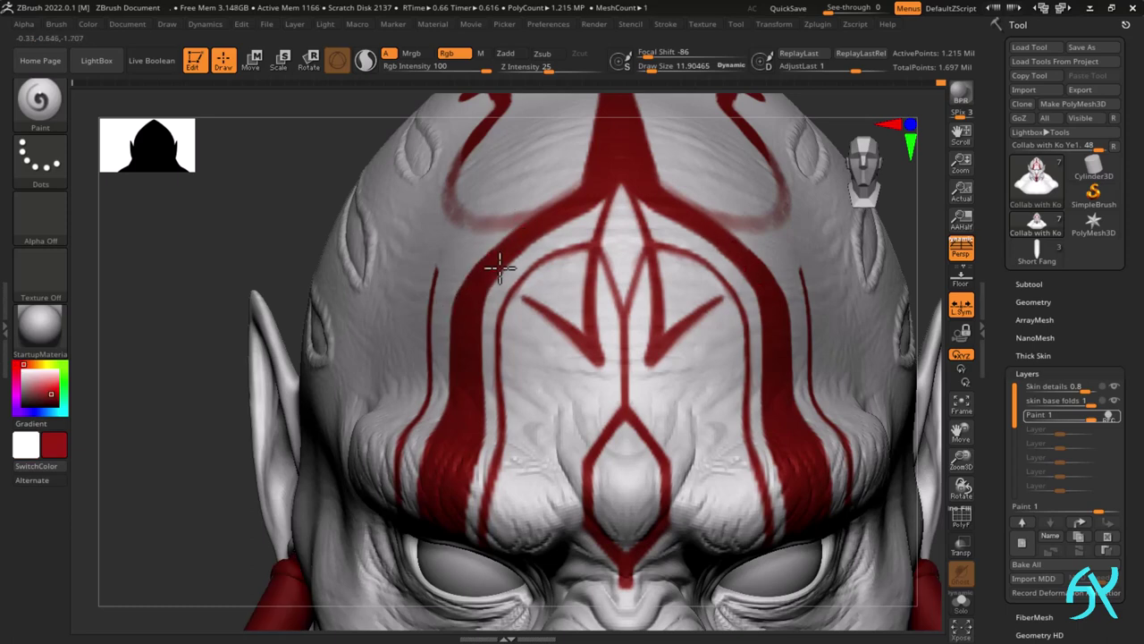
drag(489, 303, 602, 177)
key(v)
key(v)
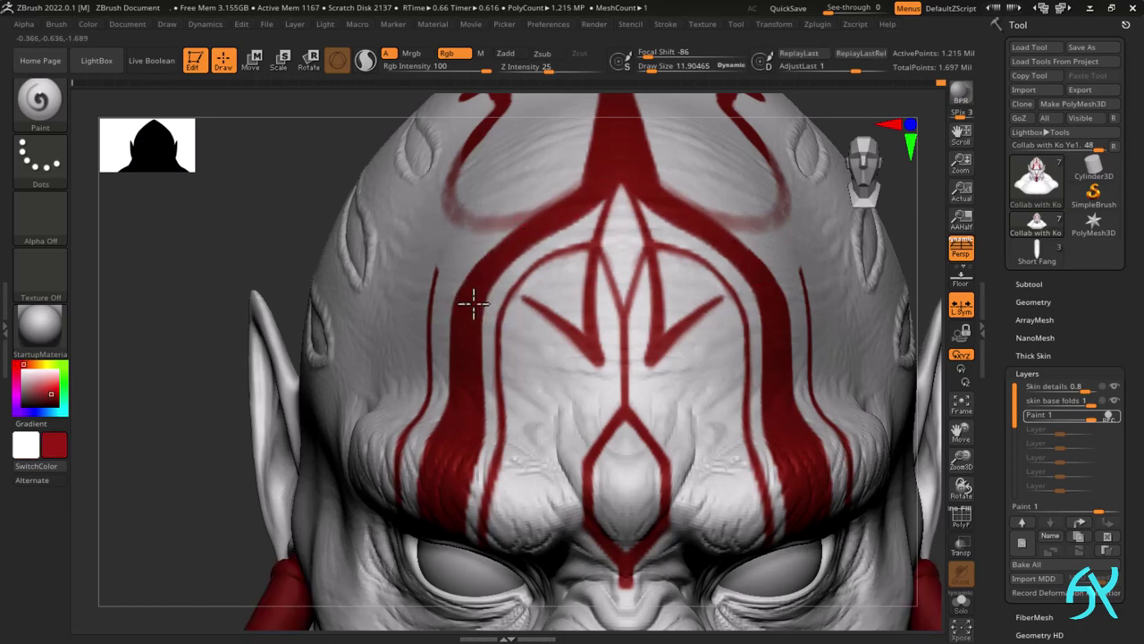
- Erase the upper tips of the thin outer lines and repaint them in red, curving inward parallel to the broad bands
key(v)
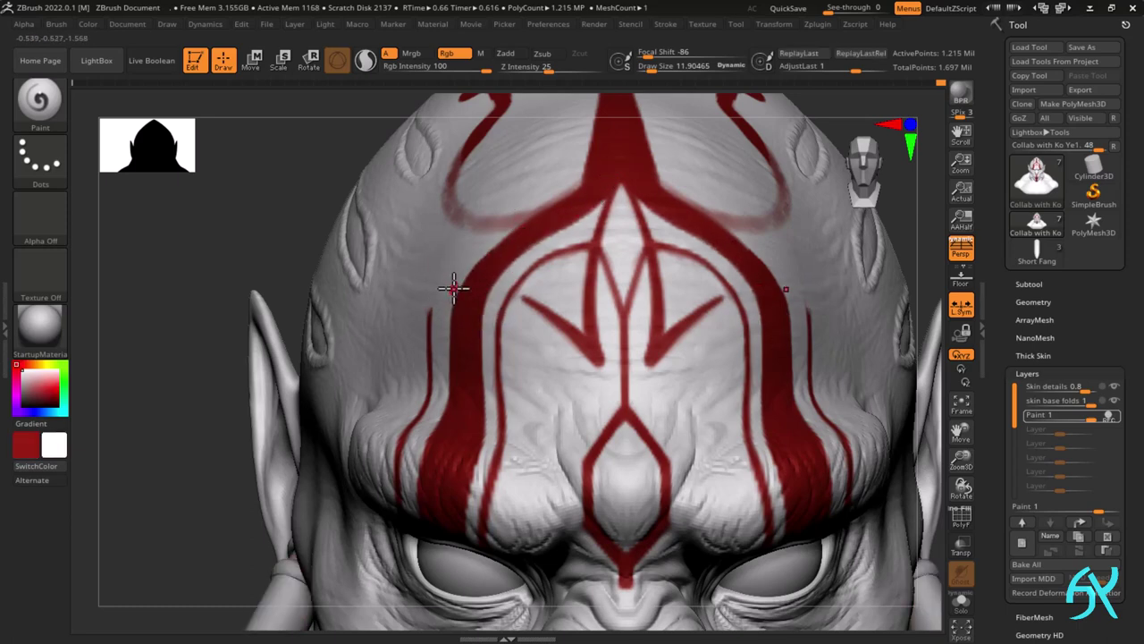
key(v)
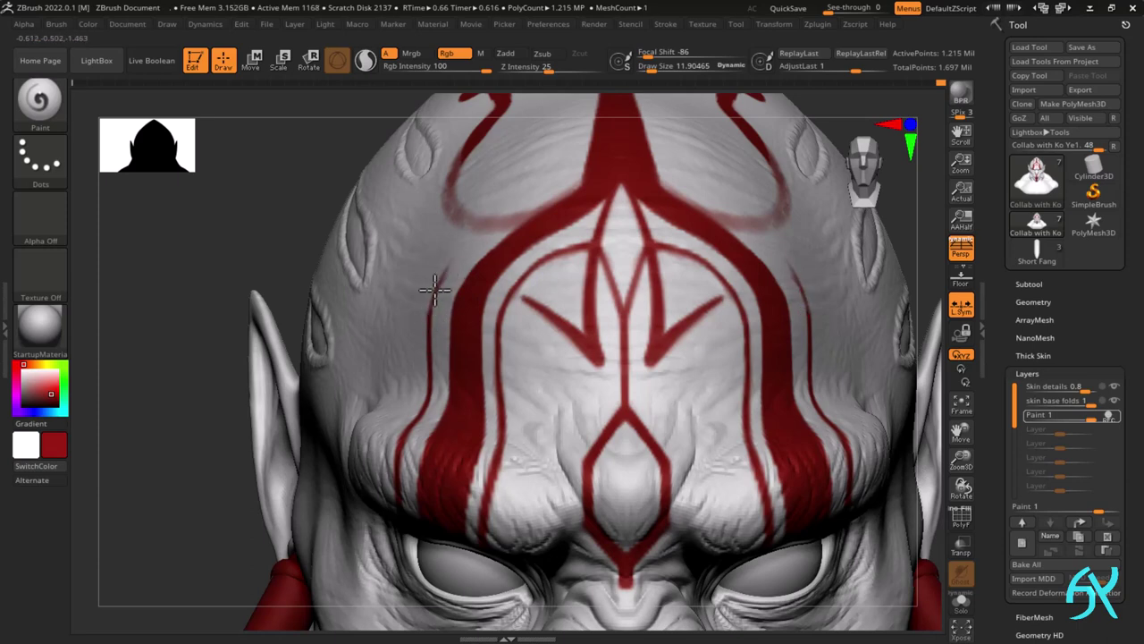
drag(435, 290, 490, 226)
ctrl+right_drag(447, 265, 432, 299)
key(v)
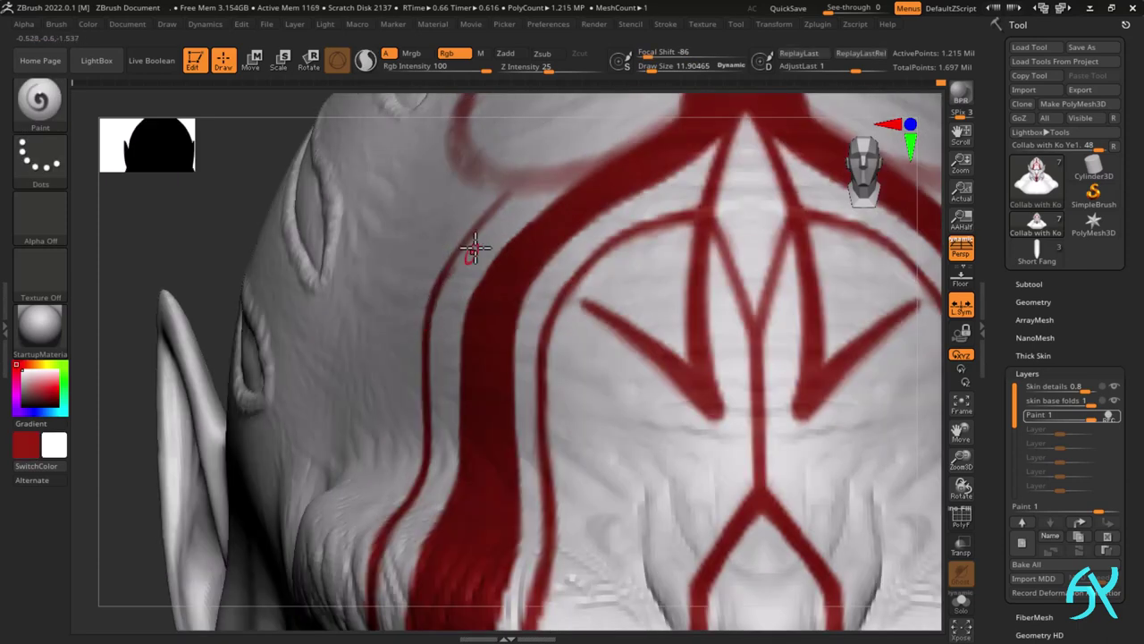
mouse_move(475, 249)
mouse_down()
mouse_move(453, 274)
mouse_move(506, 197)
mouse_up()
key(v)
- Try to retouch the faded curves below the hooks, undoing the strokes
mouse_move(472, 225)
ctrl+right_down()
mouse_move(488, 215)
mouse_move(371, 362)
ctrl+right_up()
mouse_move(342, 310)
mouse_down()
mouse_move(366, 264)
mouse_move(325, 340)
mouse_move(354, 385)
mouse_up()
key(ctrl+z)
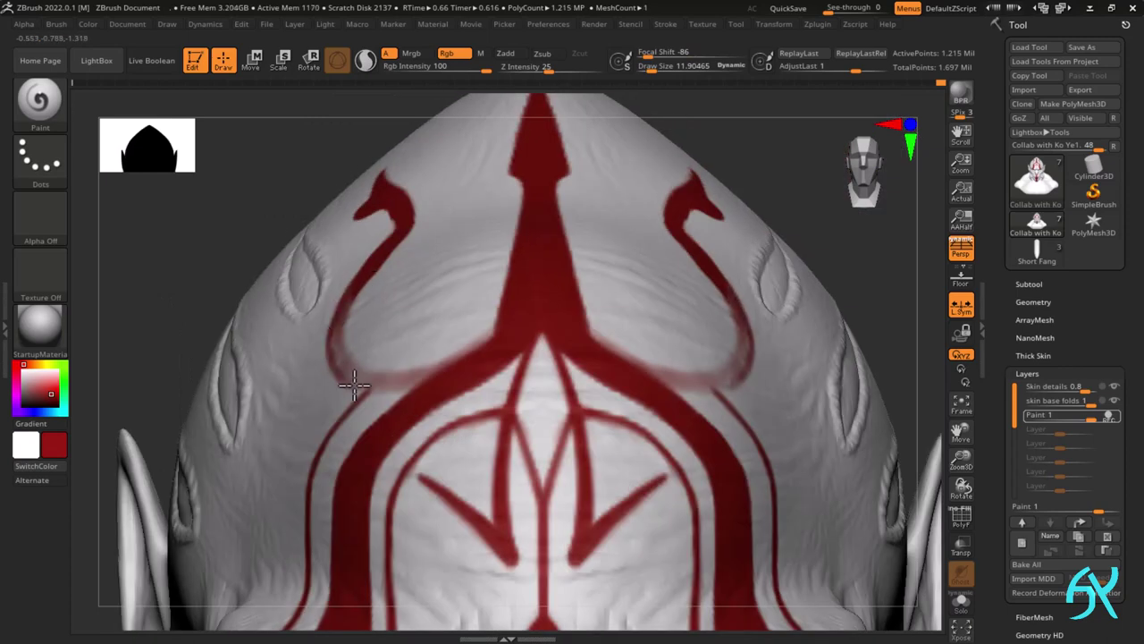
right_drag(411, 311, 447, 483)
mouse_move(354, 364)
mouse_down()
mouse_move(406, 370)
mouse_move(465, 349)
mouse_move(444, 363)
mouse_up()
key(ctrl+z)
key(v)
right_drag(445, 363, 573, 272)
key(v)
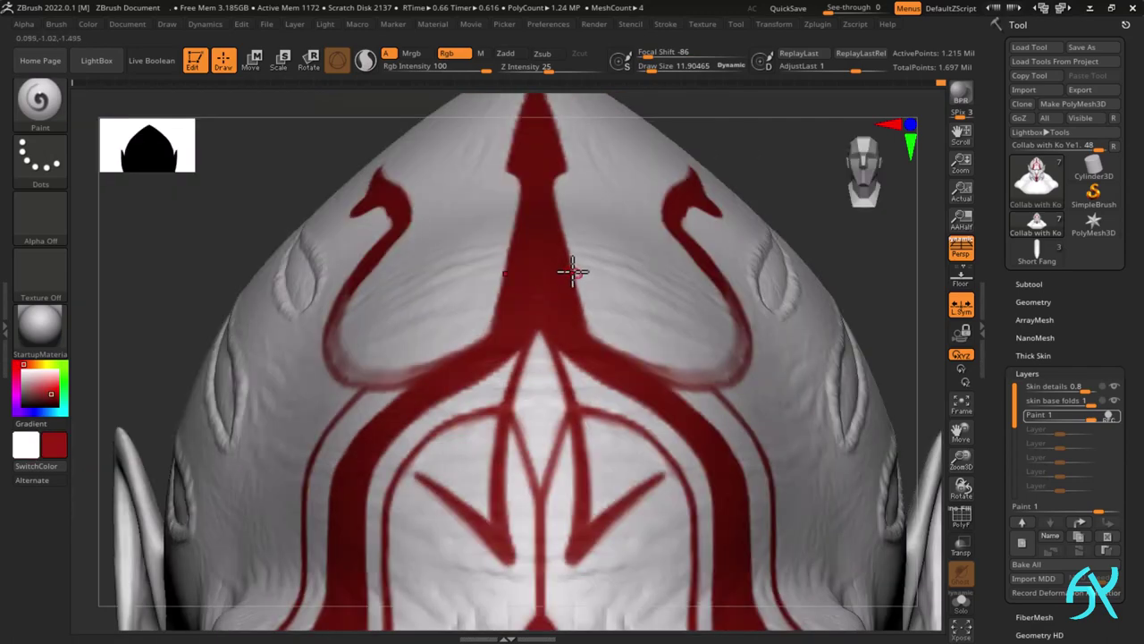
- Paint the curves below the hooks solid red down to where they merge with the broad bands
right_drag(366, 296, 328, 308)
mouse_move(328, 313)
mouse_down()
mouse_move(324, 245)
mouse_move(375, 363)
mouse_move(335, 324)
mouse_move(345, 357)
mouse_up()
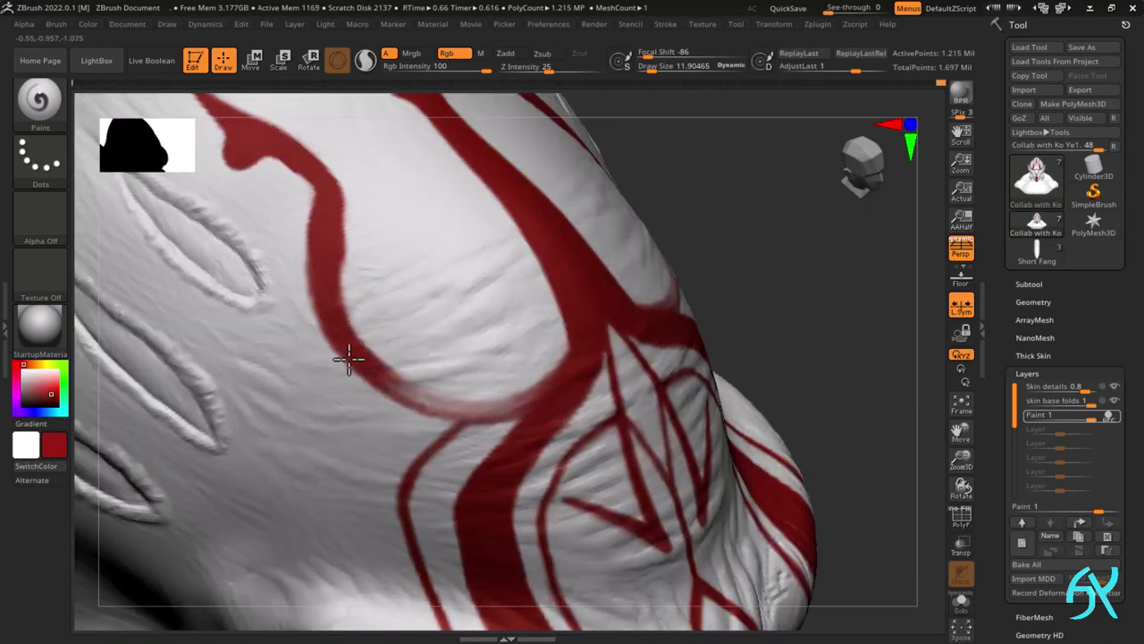
mouse_move(814, 411)
right_down()
mouse_move(671, 432)
mouse_move(520, 430)
right_up()
mouse_move(517, 431)
mouse_down()
mouse_move(582, 390)
mouse_move(619, 319)
mouse_move(606, 358)
mouse_up()
mouse_move(608, 358)
right_down()
mouse_move(619, 320)
mouse_move(506, 416)
right_up()
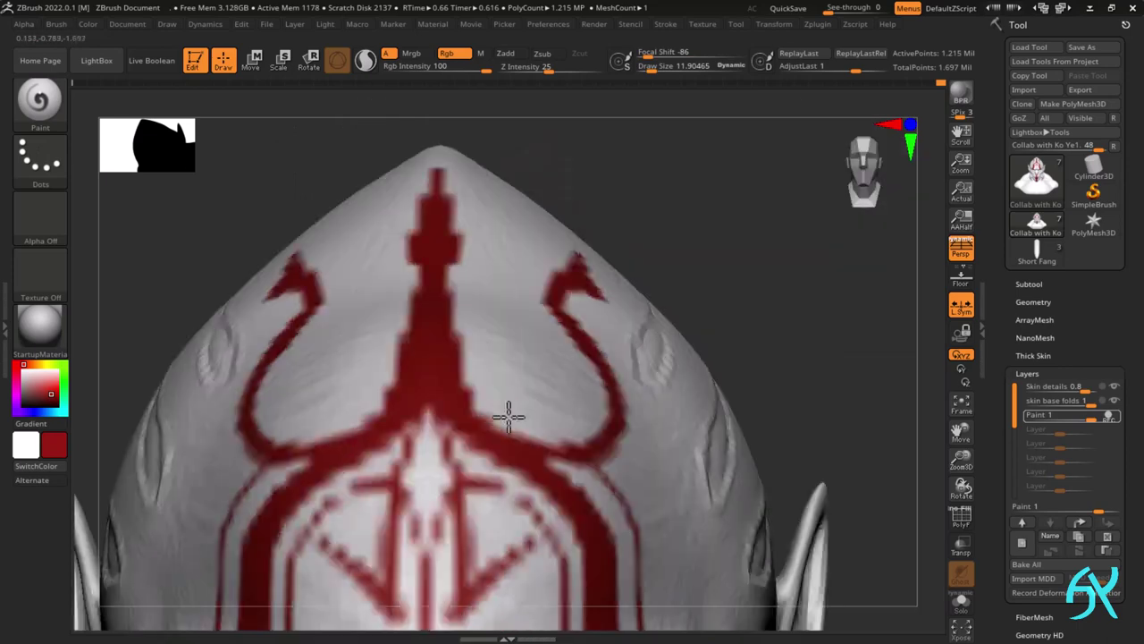
- Even out the edges of the thick curves below the hooks, alternating between white and red paint
ctrl+right_drag(352, 429, 339, 426)
key(v)
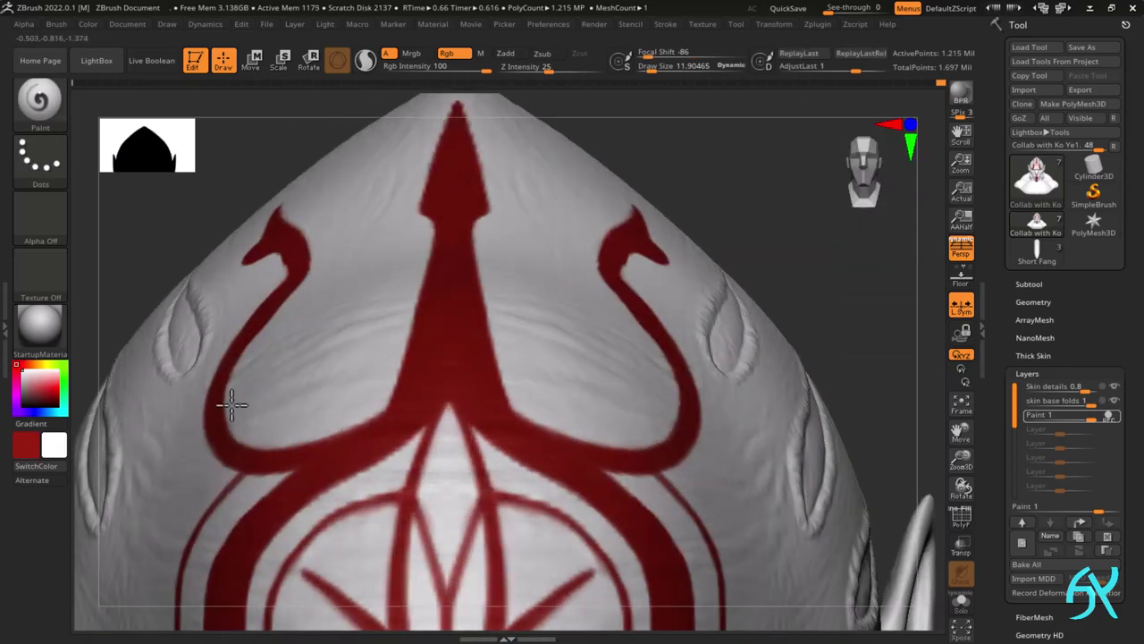
key(v)
mouse_move(241, 438)
ctrl+right_down()
mouse_move(248, 459)
mouse_move(218, 457)
ctrl+right_up()
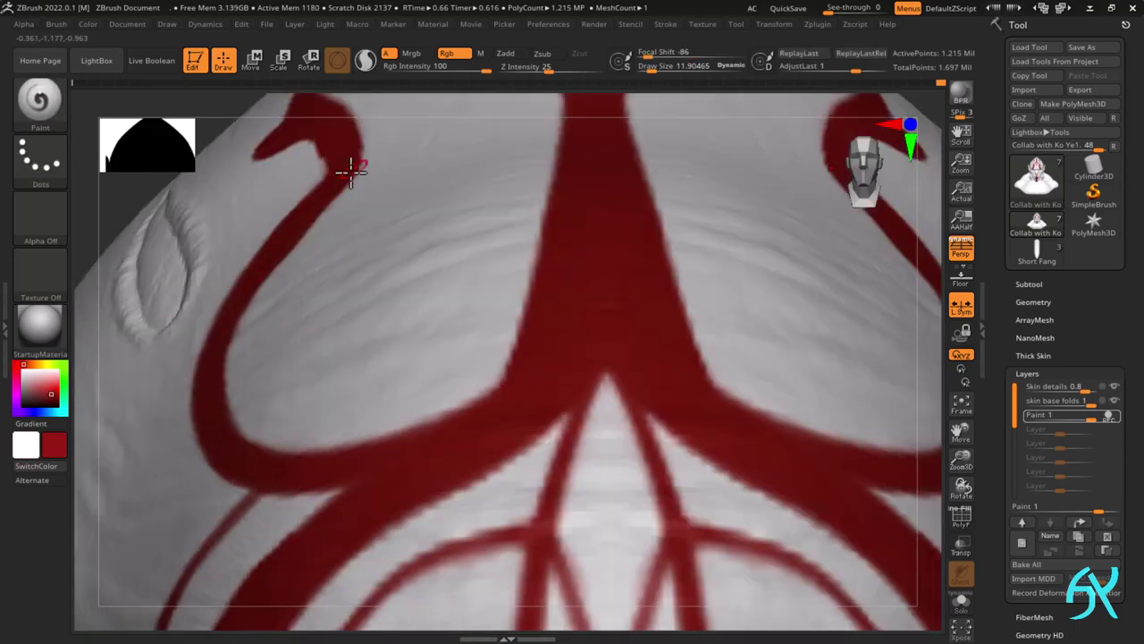
key(v)
key(v)
- Clean up the neck and pointed tip of the hook shapes at the upper end of the curves
alt+right_drag(341, 173, 348, 308)
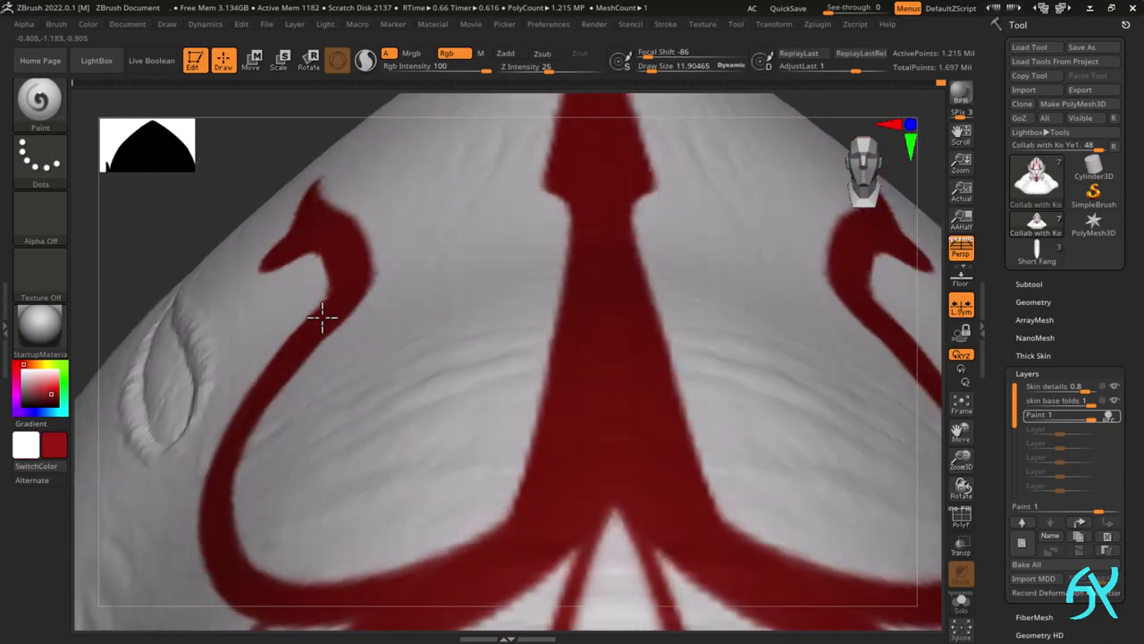
right_drag(328, 278, 315, 256)
key(v)
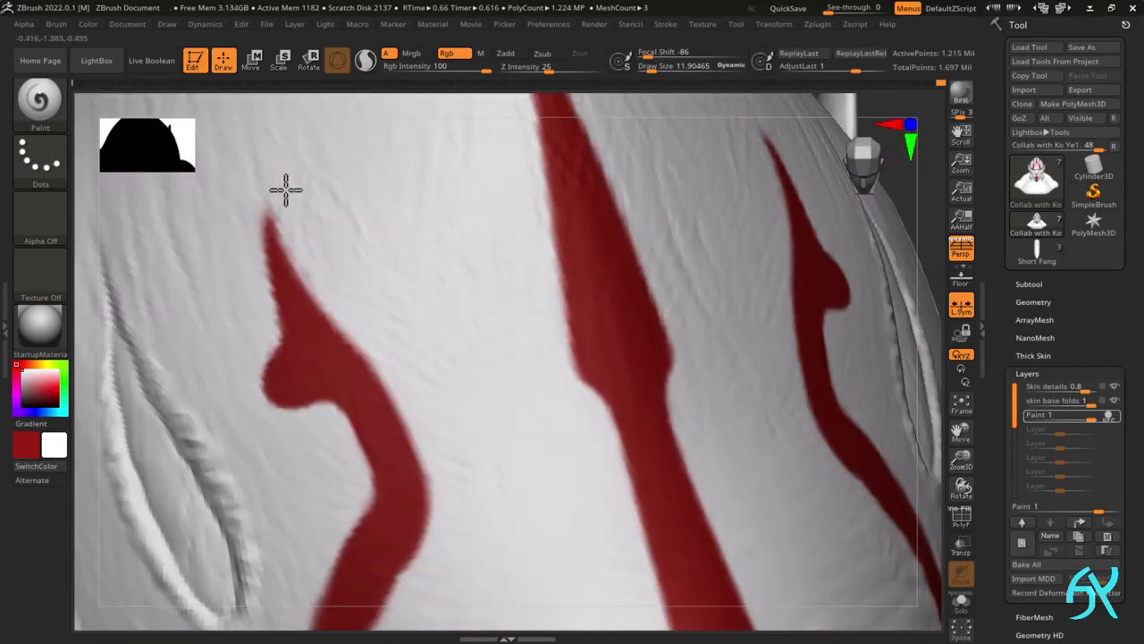
mouse_move(314, 424)
ctrl+right_down()
mouse_move(659, 266)
mouse_move(769, 376)
ctrl+right_up()
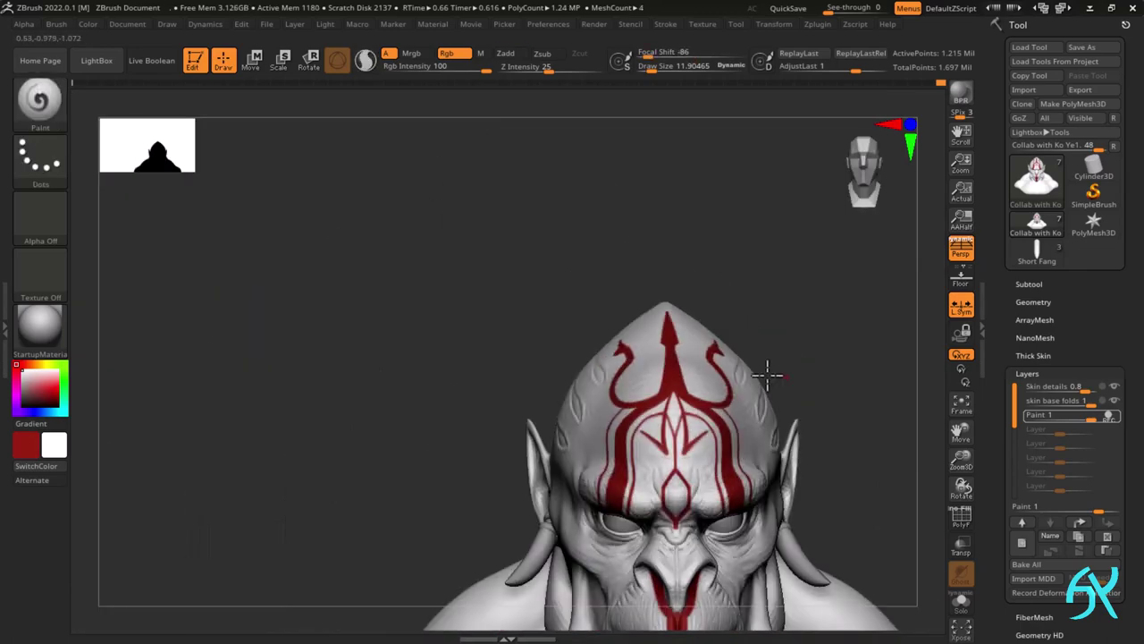
- Touch up the edges of the thin arches on the forehead, alternating between red and white paint
key(f)
mouse_move(501, 344)
ctrl+right_down()
mouse_move(529, 415)
mouse_move(480, 421)
mouse_move(479, 438)
ctrl+right_up()
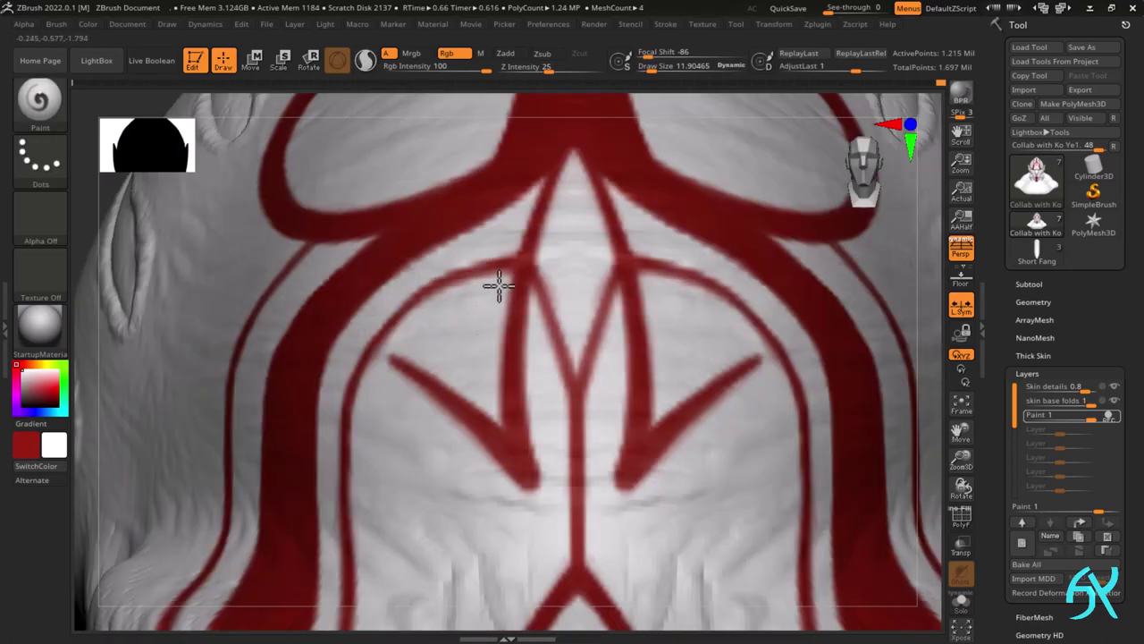
key(v)
mouse_move(449, 281)
mouse_down()
mouse_move(511, 260)
mouse_move(397, 313)
mouse_up()
key(v)
drag(373, 377, 409, 324)
key(v)
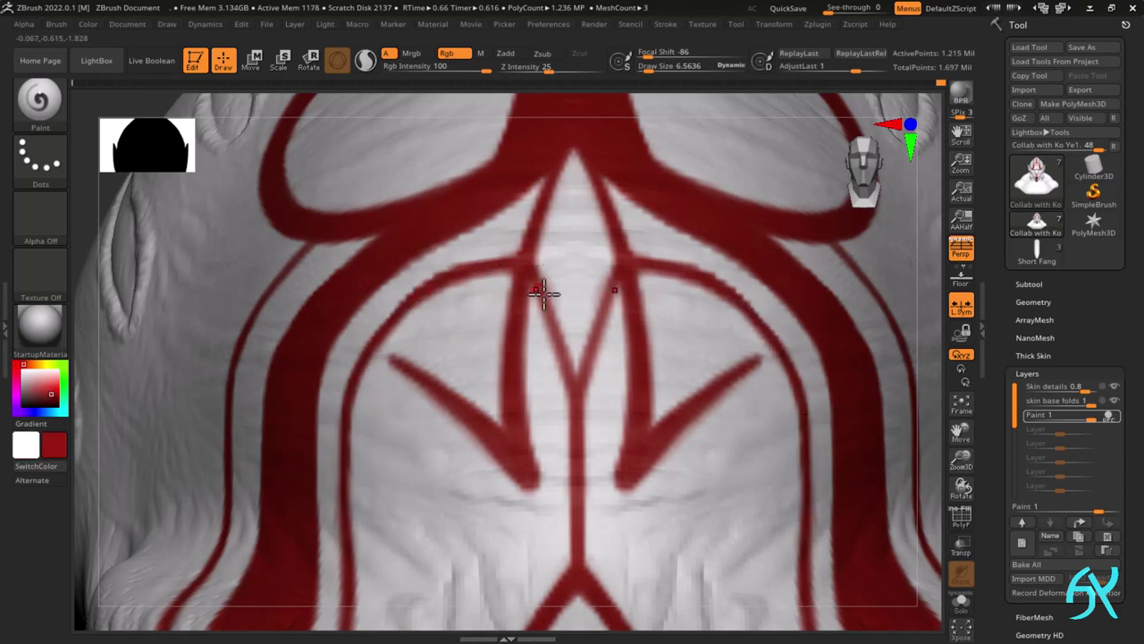
- Strengthen the converging centre lines in red and trim the lower edge of the forehead barbs with white
drag(540, 288, 565, 358)
alt+right_drag(581, 100, 580, 194)
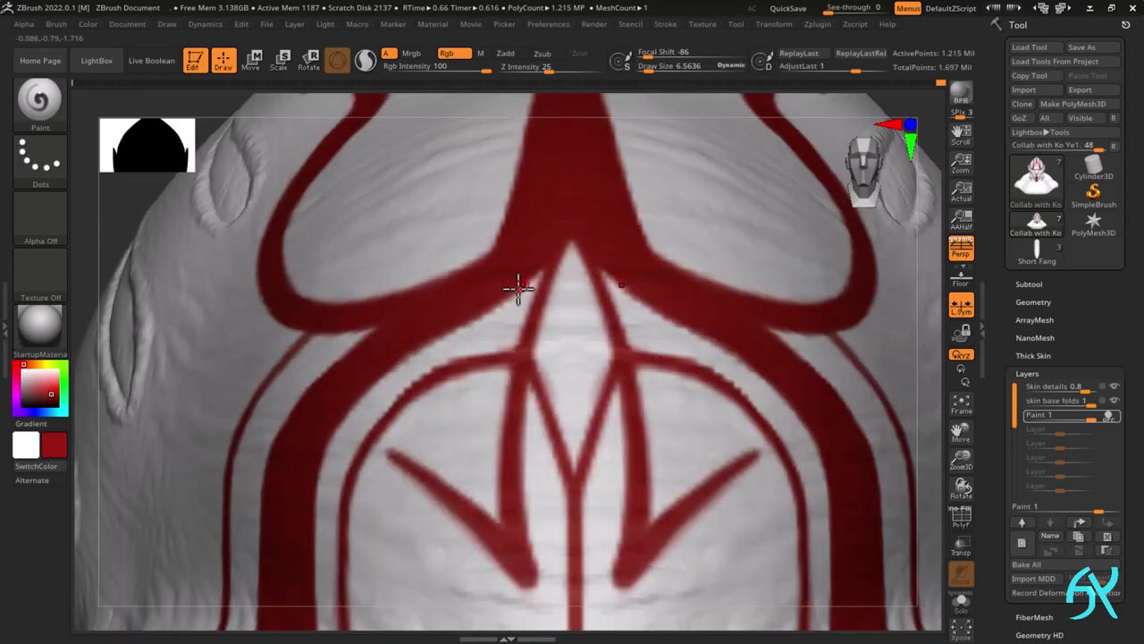
key(v)
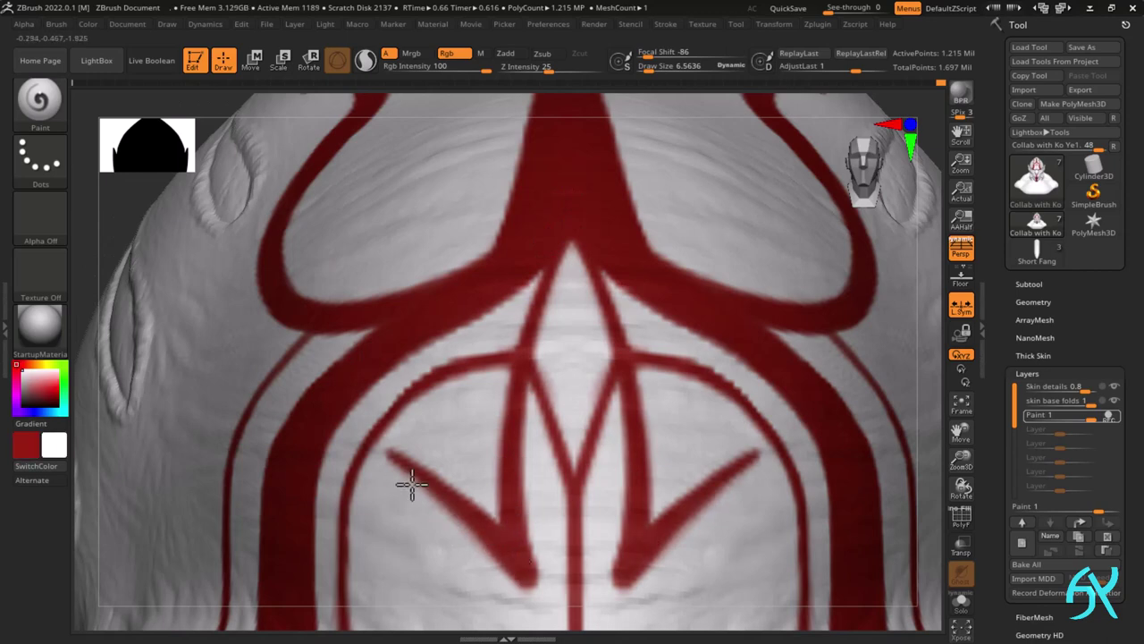
drag(413, 485, 473, 542)
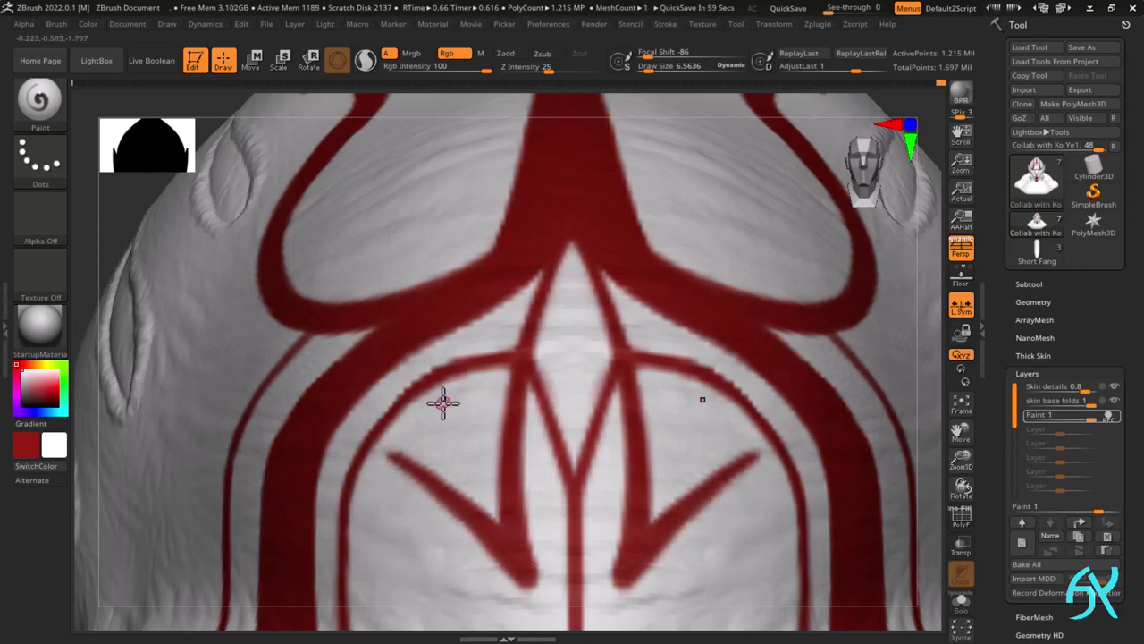
key(v)
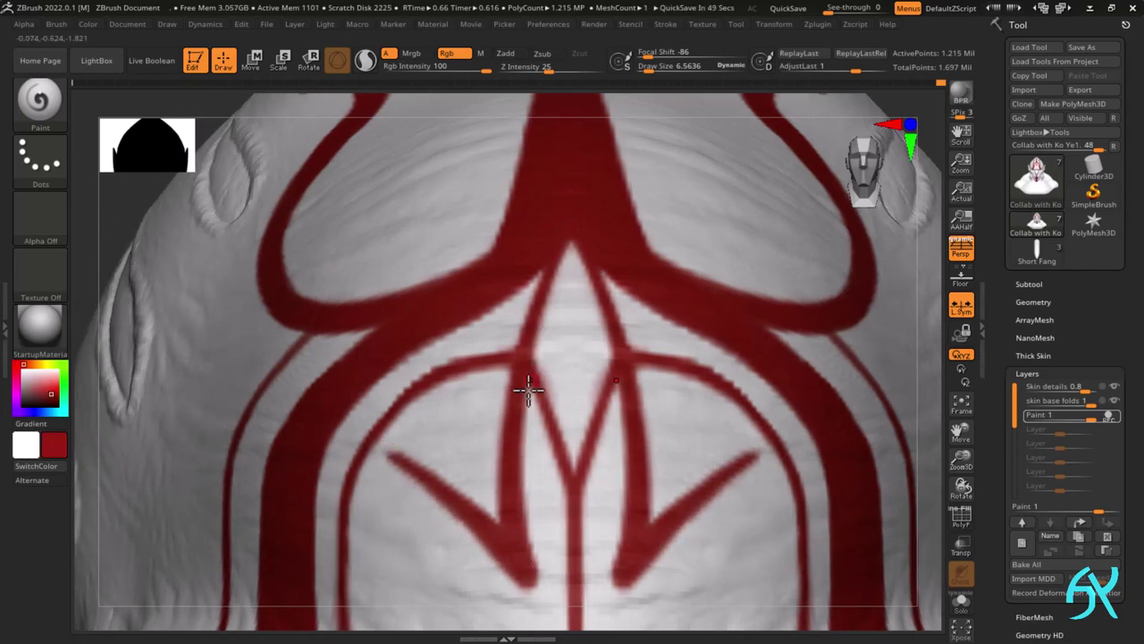
- Sharpen the pointed tips of the crown hooks and smooth the outer bend of their necks in red
mouse_move(553, 280)
ctrl+right_down()
mouse_move(557, 222)
mouse_move(522, 202)
mouse_move(498, 253)
ctrl+right_up()
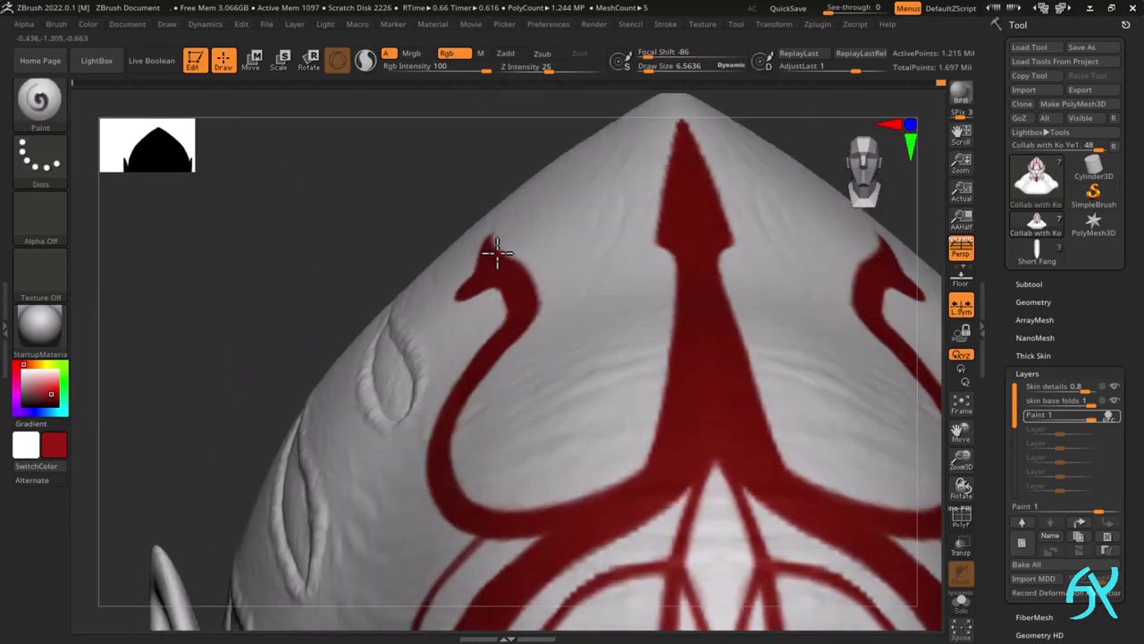
drag(496, 250, 493, 225)
ctrl+right_drag(537, 300, 514, 367)
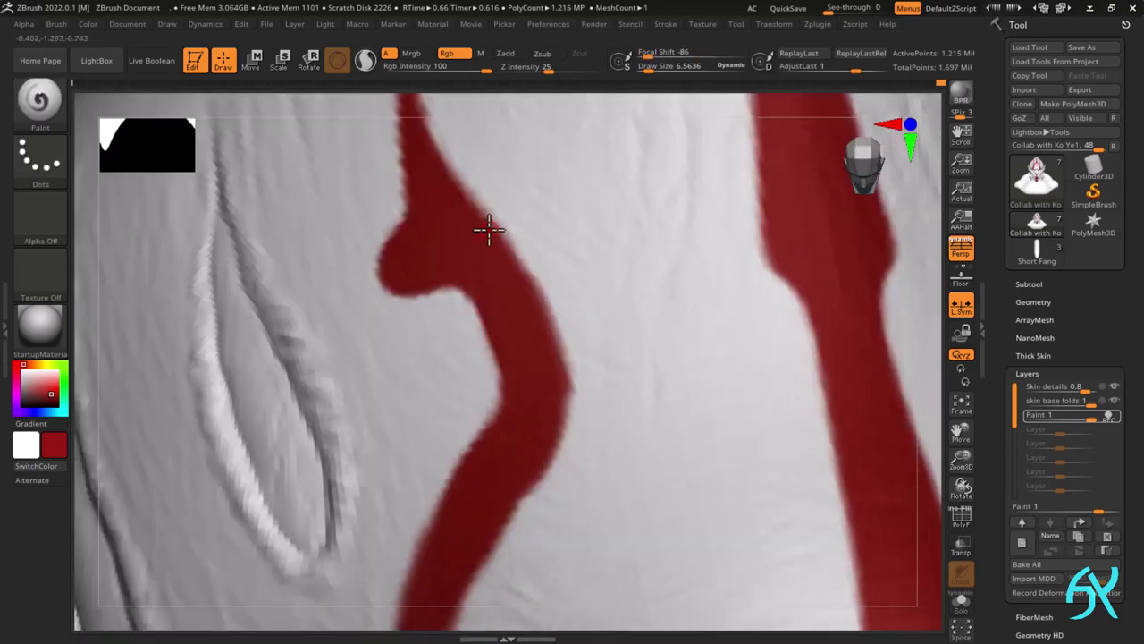
drag(488, 232, 561, 402)
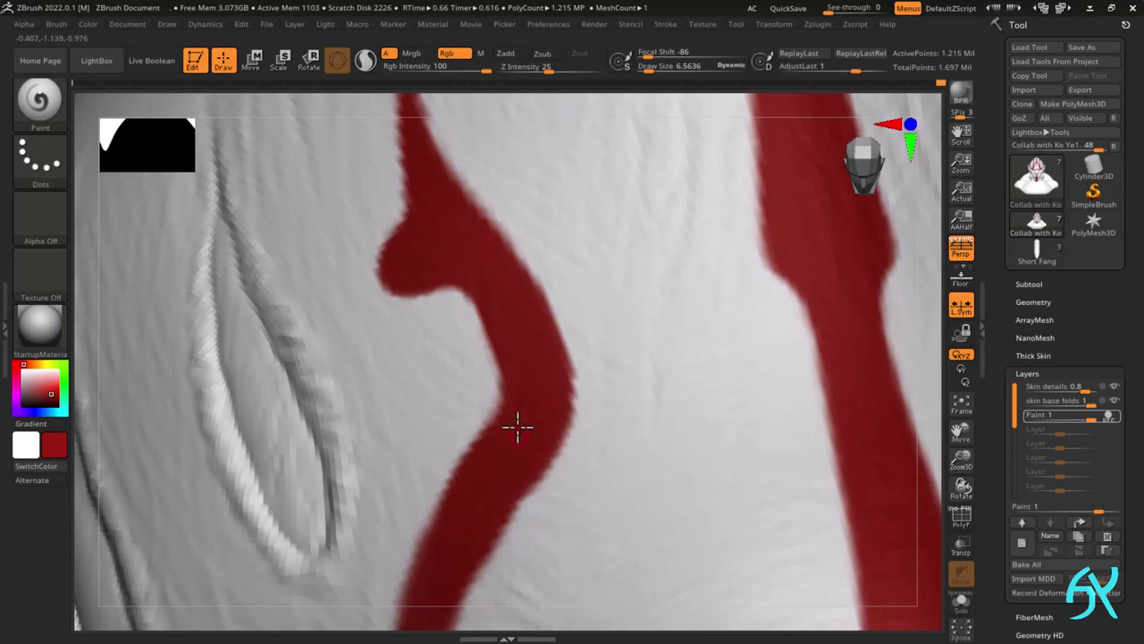
alt+right_drag(517, 427, 522, 521)
key(v)
key(v)
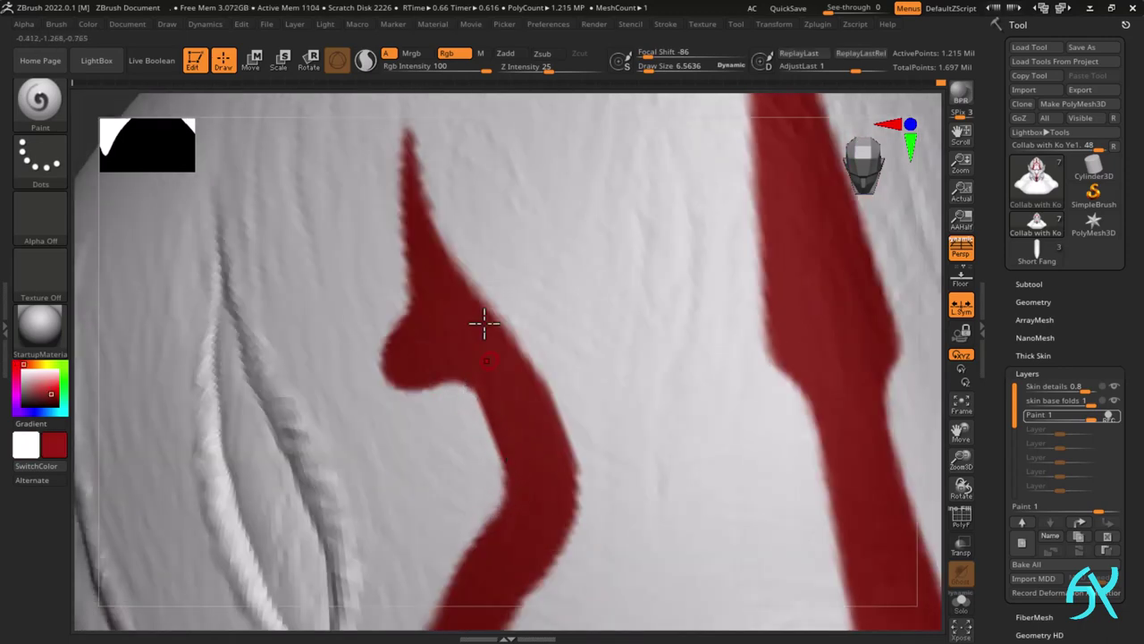
- Fill out the short barb on the outer side of the crown hooks with red paint
mouse_move(388, 359)
mouse_down()
mouse_move(414, 375)
mouse_move(435, 343)
mouse_up()
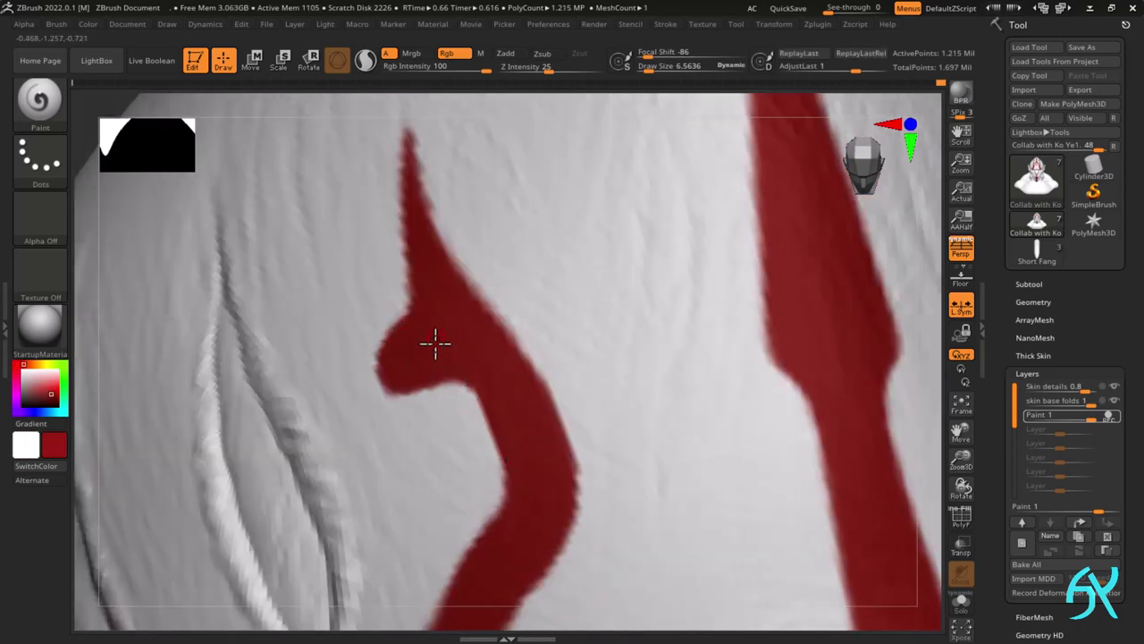
mouse_move(434, 343)
ctrl+right_down()
mouse_move(441, 368)
mouse_move(374, 345)
ctrl+right_up()
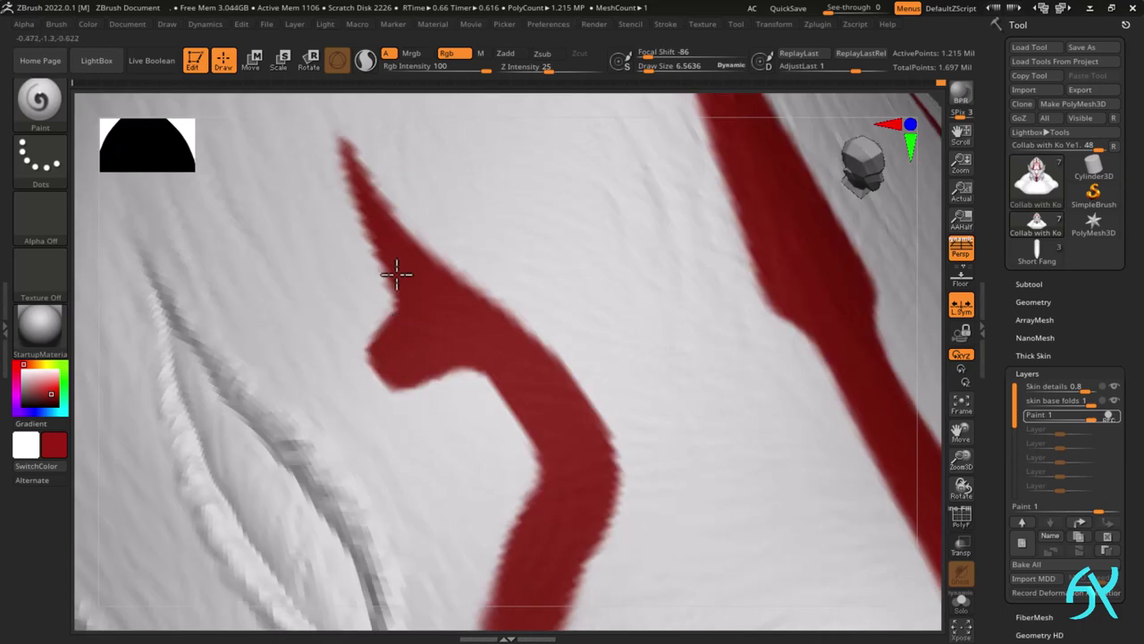
ctrl+right_drag(396, 274, 460, 263)
key(v)
ctrl+right_drag(407, 168, 602, 349)
ctrl+right_drag(623, 442, 471, 450)
key(v)
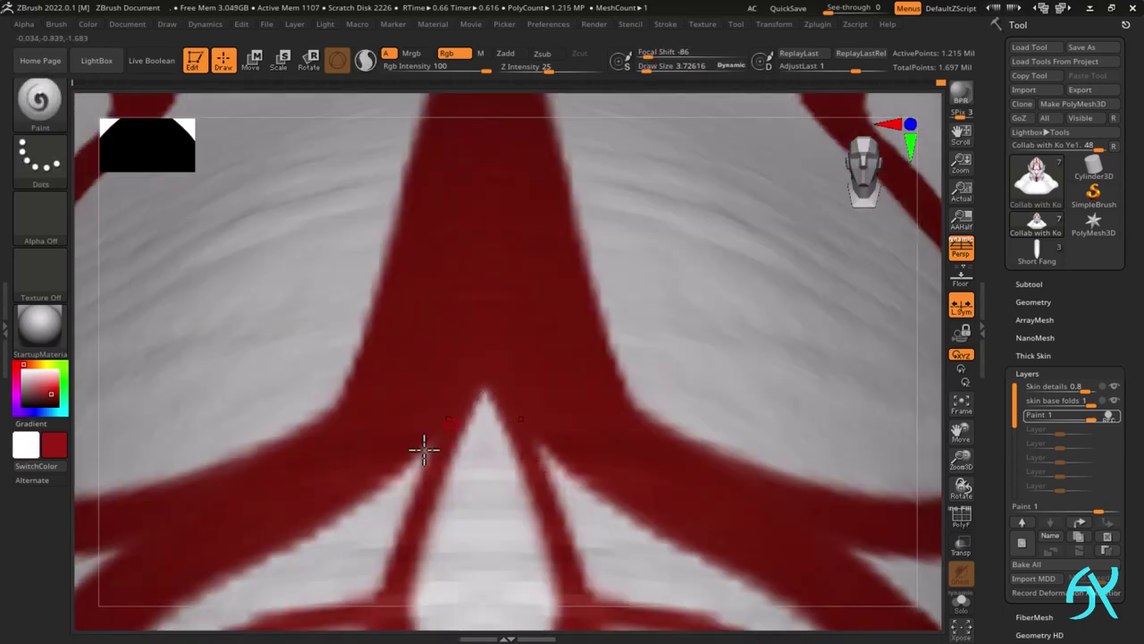
- Paint the inside of the upper skin slit on the side of the head red, with draw size about 10.4
ctrl+right_drag(408, 545, 769, 294)
mouse_move(569, 362)
ctrl+right_down()
mouse_move(498, 225)
mouse_move(471, 253)
ctrl+right_up()
drag(472, 254, 465, 216)
mouse_move(479, 274)
mouse_down()
mouse_move(524, 286)
mouse_move(501, 296)
mouse_move(527, 360)
mouse_move(548, 319)
mouse_move(512, 293)
mouse_up()
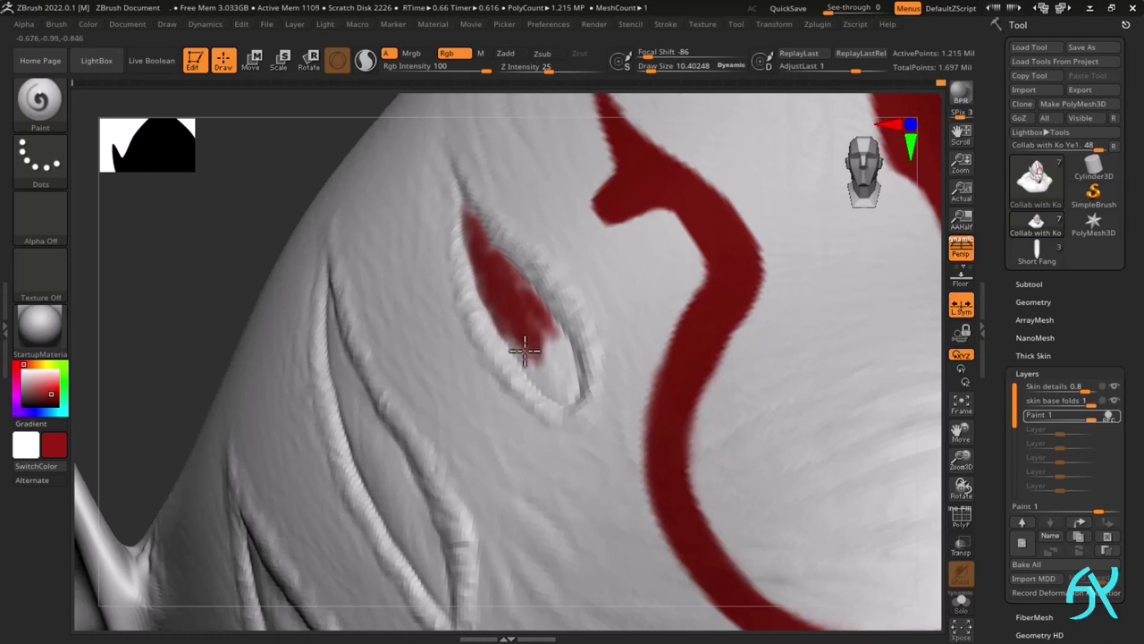
mouse_move(525, 350)
mouse_down()
mouse_move(573, 398)
mouse_move(540, 347)
mouse_up()
mouse_move(540, 346)
right_down()
mouse_move(547, 309)
mouse_move(511, 294)
mouse_move(477, 231)
right_up()
drag(476, 231, 516, 365)
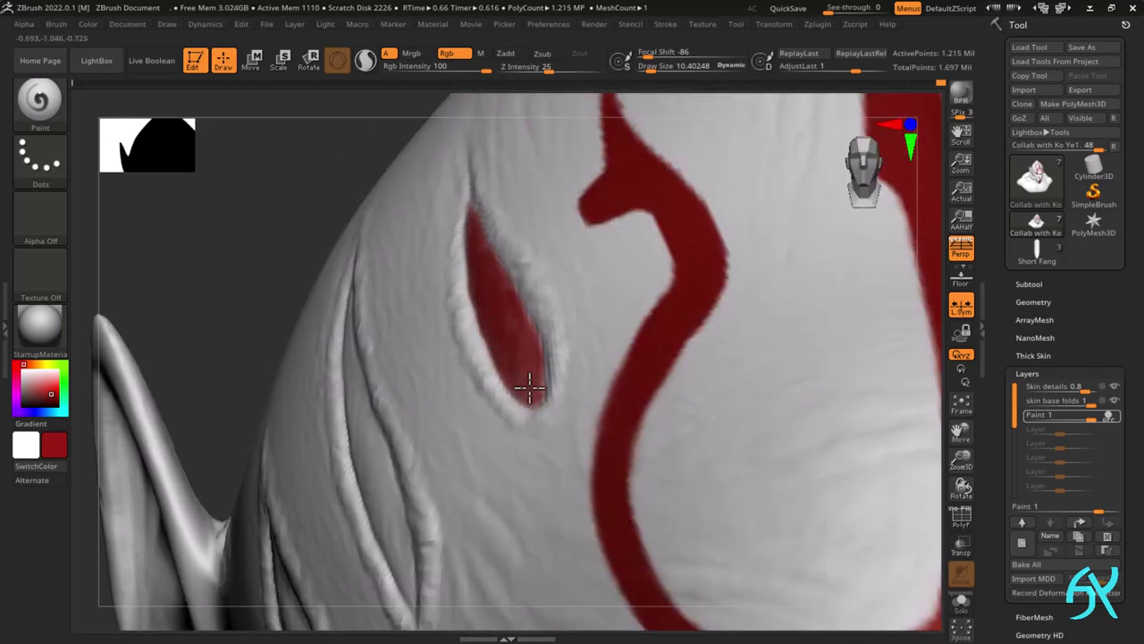
- Paint the upper slit's narrow ends and inner edges solid red with draw size about 3, undoing the stroke past its tip
right_drag(513, 315, 555, 303)
key(s)
drag(453, 228, 445, 227)
ctrl+right_drag(445, 227, 445, 287)
drag(413, 141, 488, 342)
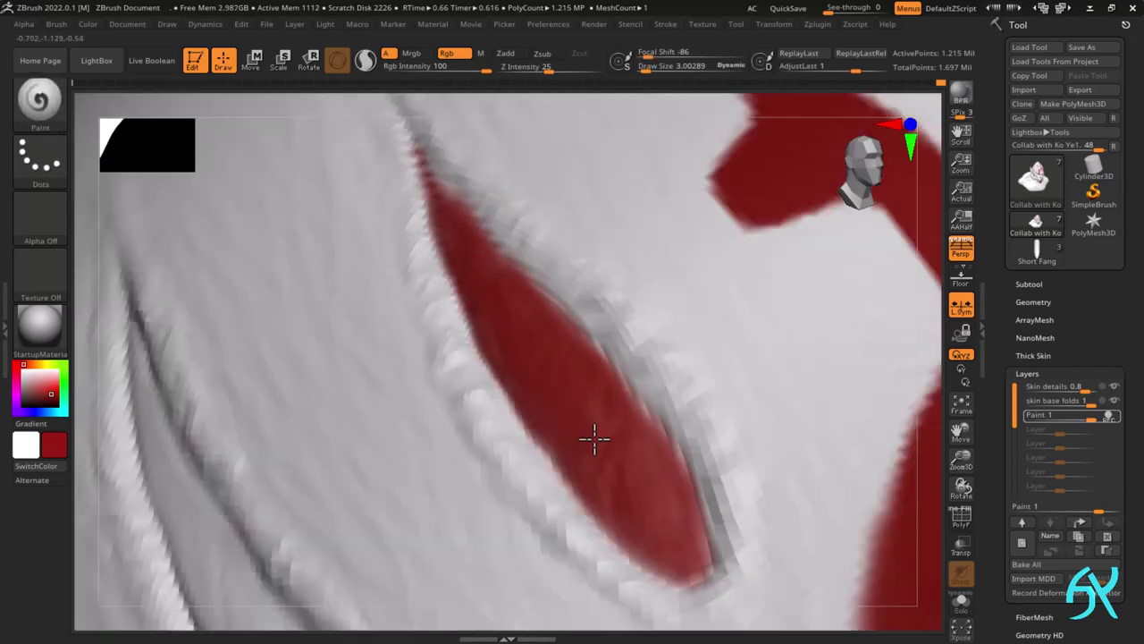
mouse_move(594, 438)
mouse_down()
mouse_move(672, 502)
mouse_move(657, 569)
mouse_up()
drag(624, 520, 707, 577)
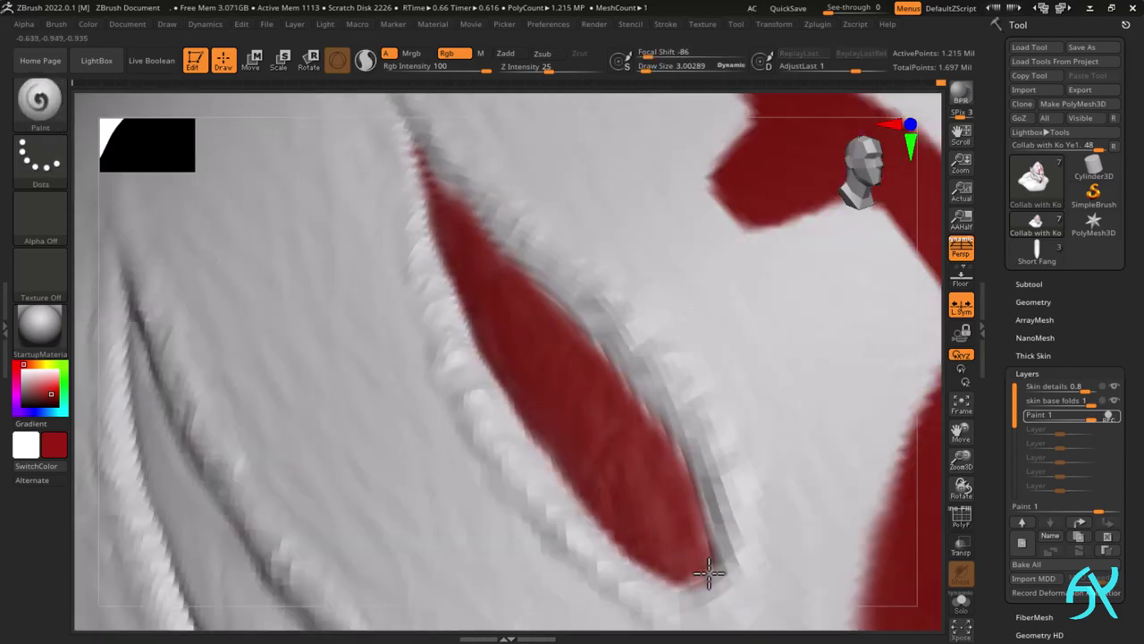
ctrl+right_drag(616, 465, 547, 337)
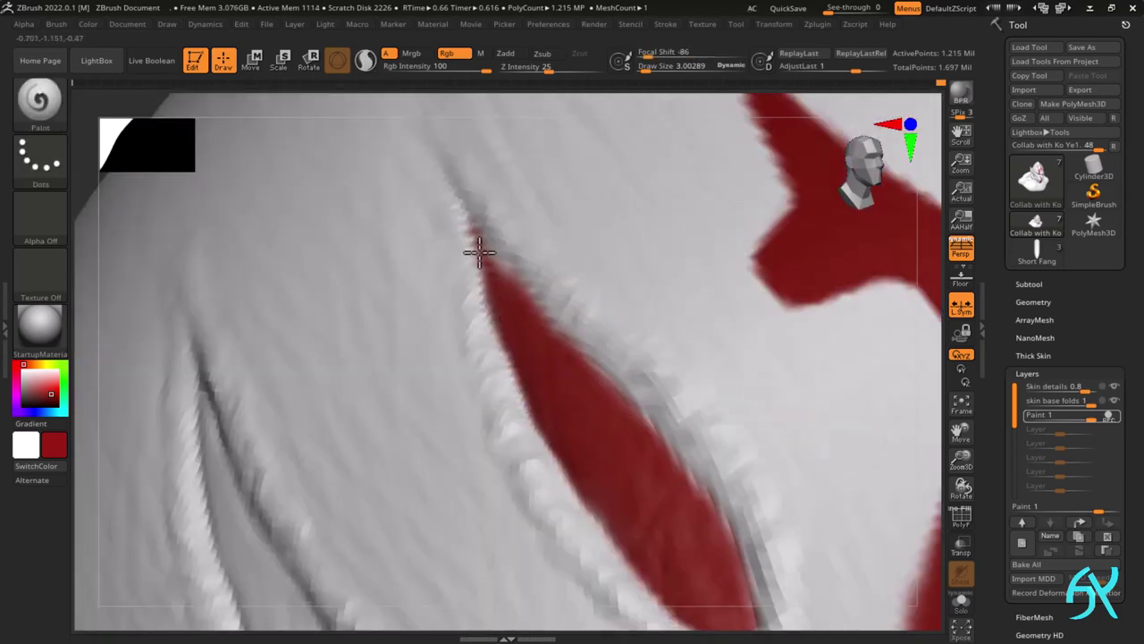
drag(479, 254, 463, 189)
key(ctrl+z)
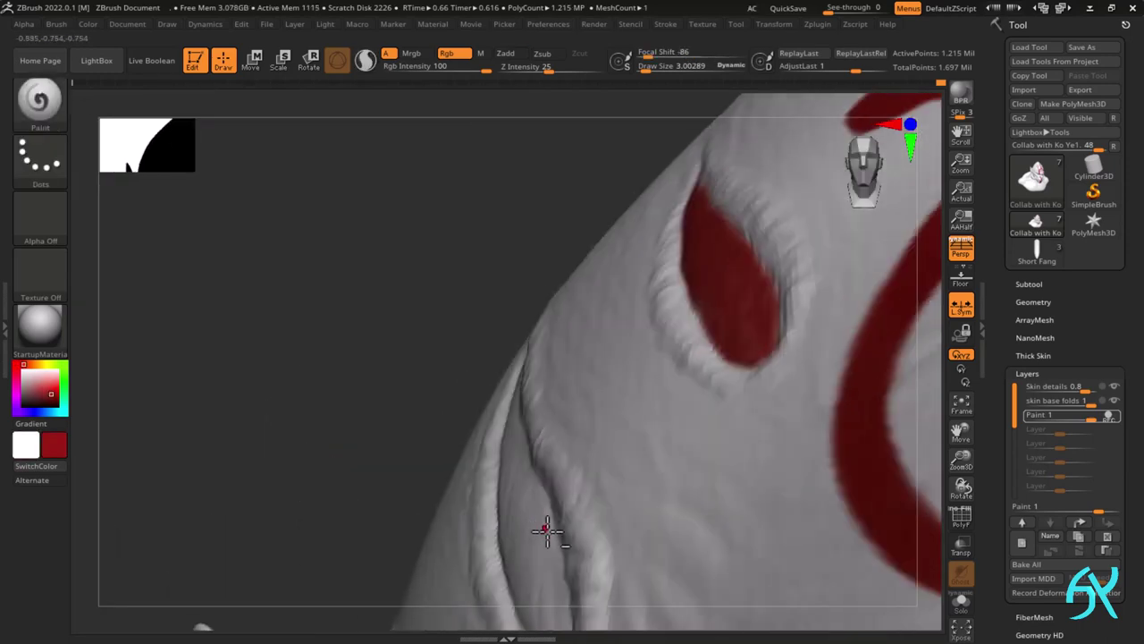
- Paint the pointed upper end and lower inner edge of the middle slit red with the small brush
ctrl+right_drag(539, 528, 460, 382)
drag(330, 332, 306, 298)
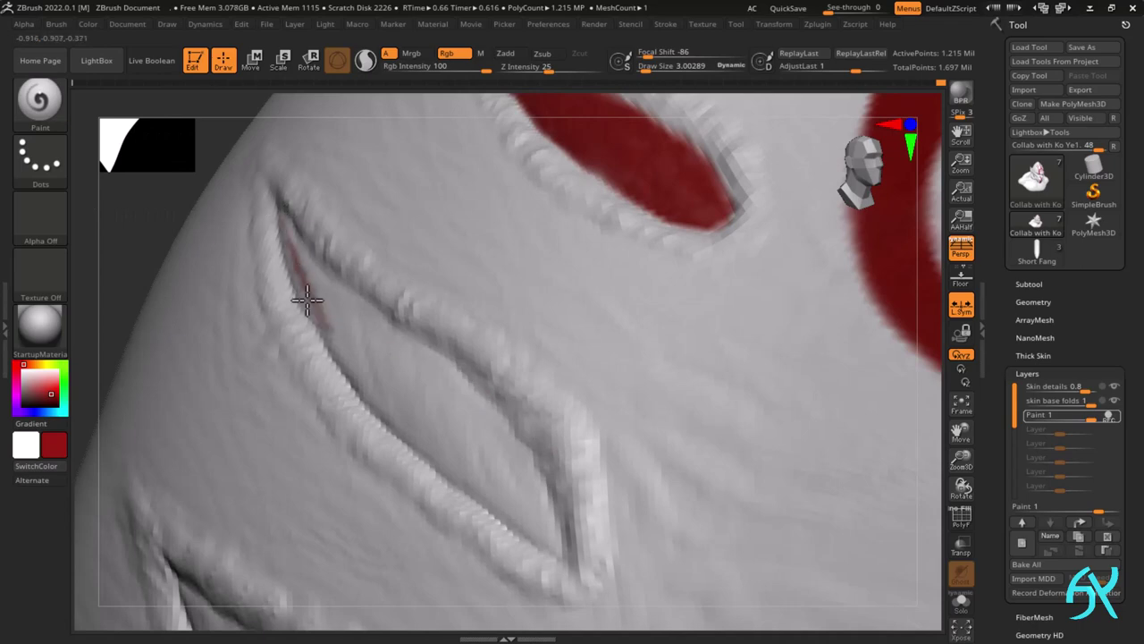
mouse_move(306, 299)
ctrl+right_down()
mouse_move(202, 212)
mouse_move(259, 253)
ctrl+right_up()
drag(258, 253, 302, 322)
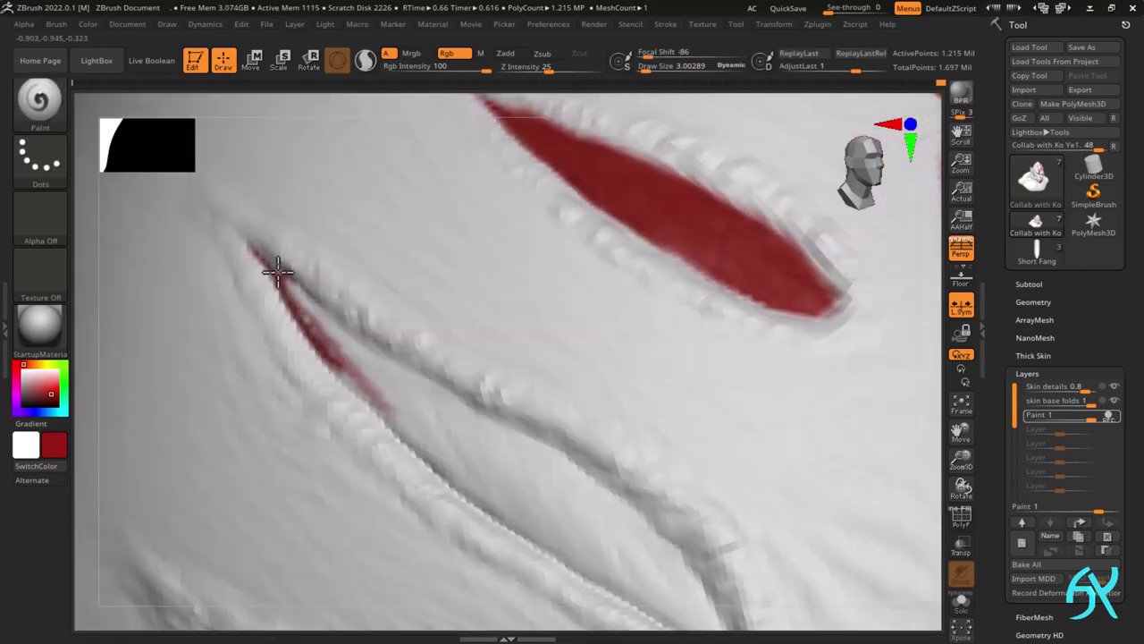
mouse_move(291, 284)
mouse_down()
mouse_move(277, 276)
mouse_move(316, 348)
mouse_move(439, 470)
mouse_up()
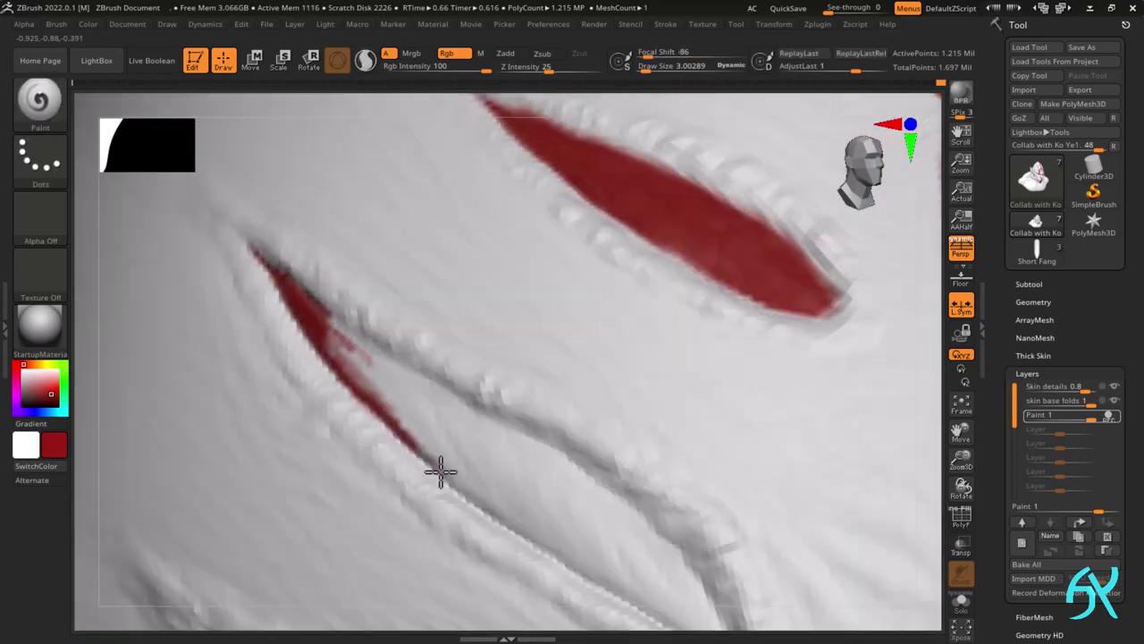
mouse_move(439, 470)
right_down()
mouse_move(366, 358)
mouse_move(399, 341)
right_up()
drag(316, 313, 481, 427)
mouse_move(409, 396)
mouse_down()
mouse_move(381, 390)
mouse_move(457, 450)
mouse_up()
- Enlarge the brush to about 7.7 and fill the rest of the middle slit with solid red
ctrl+right_drag(478, 462, 394, 366)
key(space)
drag(390, 366, 396, 366)
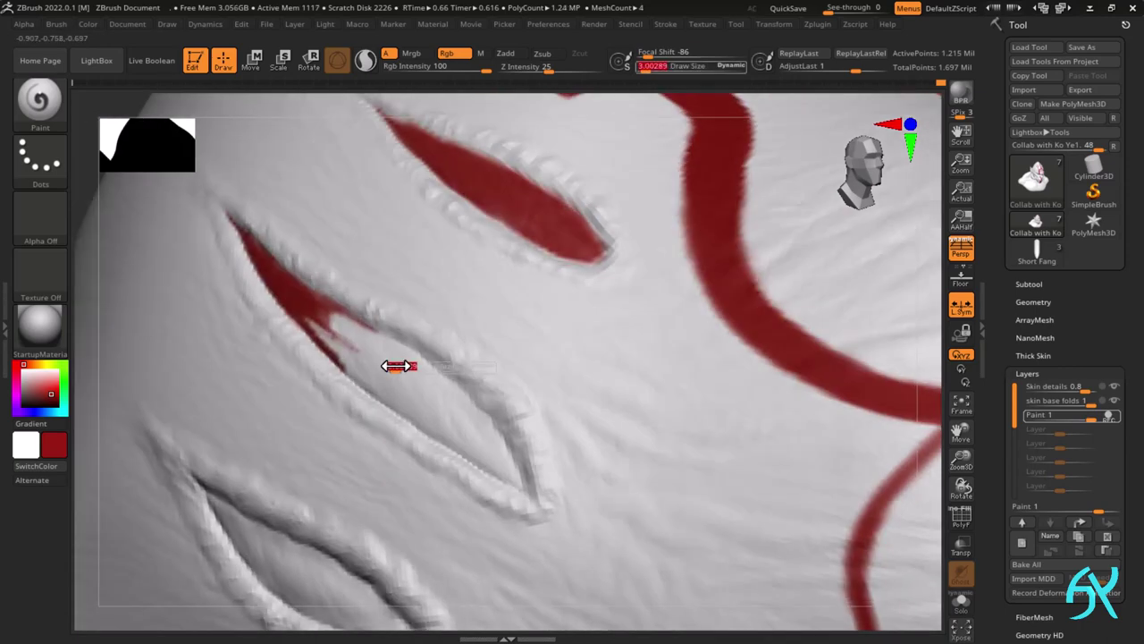
mouse_move(344, 340)
mouse_down()
mouse_move(435, 415)
mouse_move(403, 370)
mouse_move(387, 385)
mouse_move(352, 348)
mouse_move(370, 345)
mouse_move(473, 409)
mouse_move(434, 414)
mouse_move(462, 414)
mouse_move(506, 459)
mouse_up()
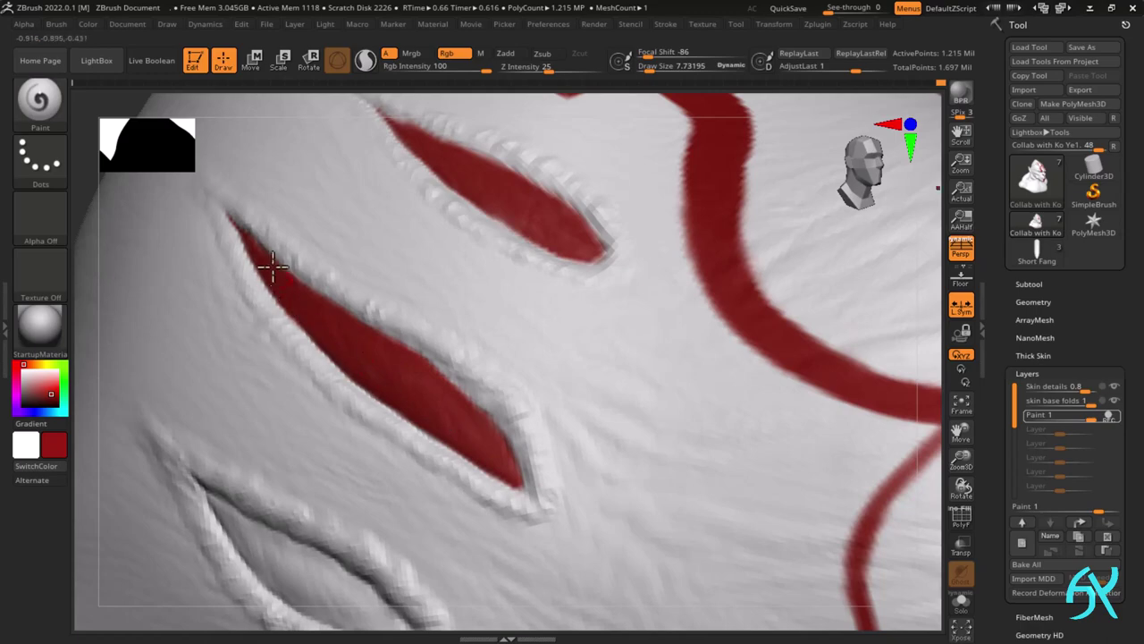
- Refine the middle slit's red edges and lower corner, reducing the draw size to about 2.4
key(v)
ctrl+right_drag(310, 323, 283, 303)
mouse_move(244, 241)
ctrl+right_down()
mouse_move(453, 317)
mouse_move(512, 378)
mouse_move(429, 318)
ctrl+right_up()
key(v)
mouse_move(429, 317)
mouse_down()
mouse_move(386, 281)
mouse_move(496, 460)
mouse_up()
mouse_move(496, 460)
right_down()
mouse_move(427, 442)
mouse_move(445, 408)
right_up()
key(s)
click(391, 408)
drag(277, 388, 360, 421)
right_drag(361, 421, 449, 476)
drag(450, 476, 423, 464)
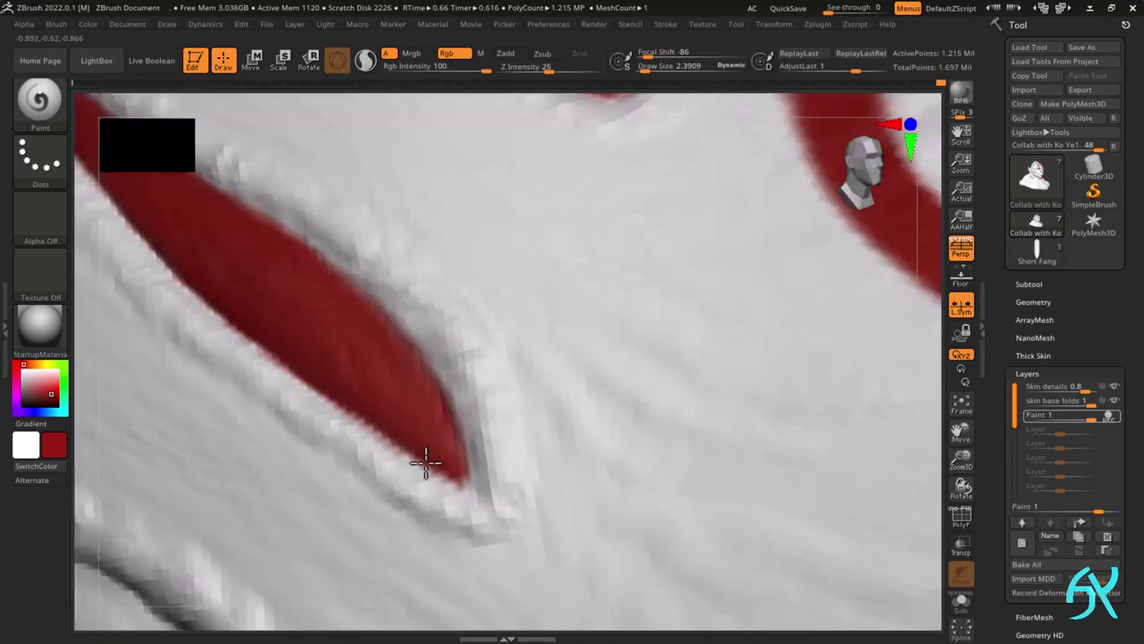
- Outline the inner rim of the lowest slit in red, undoing the last stroke at its lower corner
mouse_move(424, 464)
ctrl+right_down()
mouse_move(359, 350)
mouse_move(537, 430)
ctrl+right_up()
right_drag(534, 471, 327, 450)
mouse_move(327, 450)
mouse_down()
mouse_move(277, 408)
mouse_move(350, 434)
mouse_up()
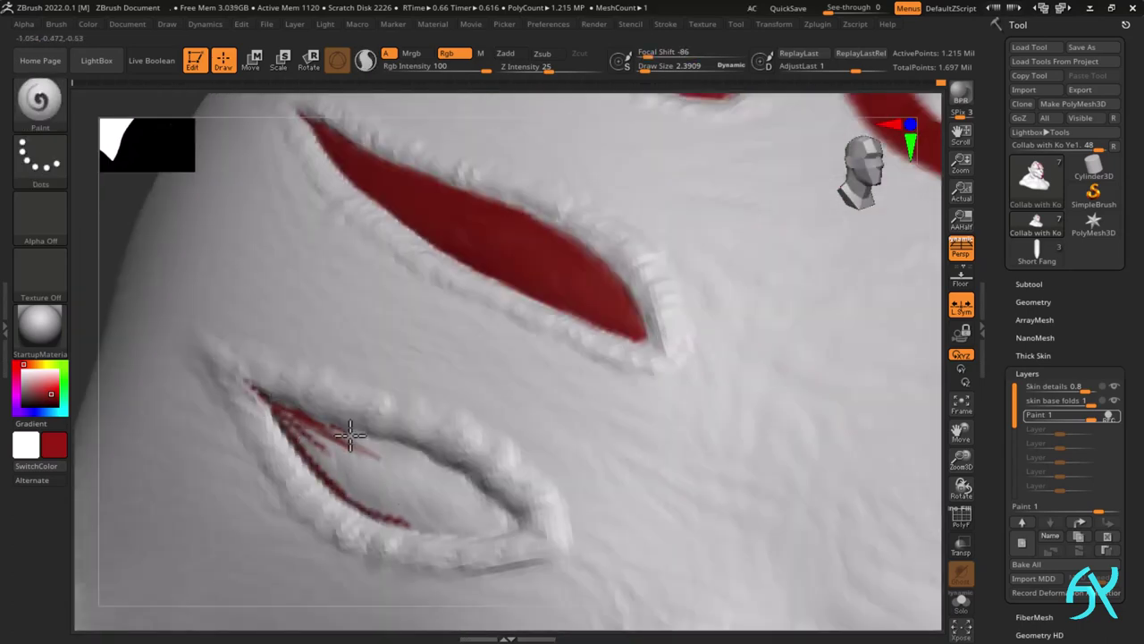
ctrl+right_drag(398, 458, 363, 430)
mouse_move(368, 437)
mouse_down()
mouse_move(510, 506)
mouse_move(566, 561)
mouse_up()
drag(474, 578, 380, 545)
right_drag(412, 561, 404, 439)
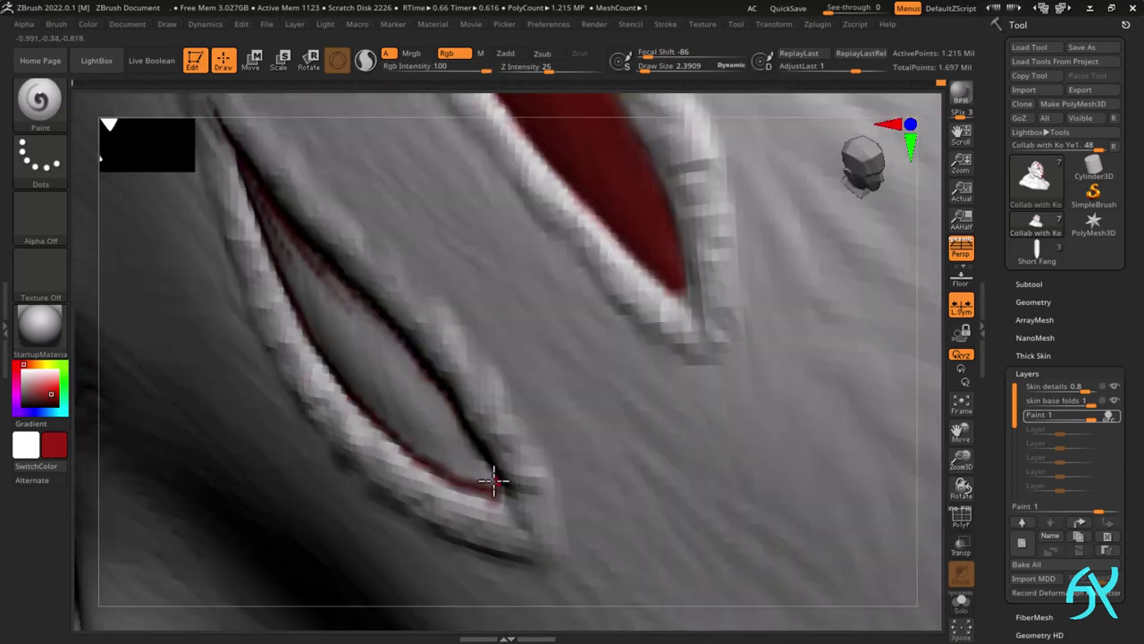
key(ctrl+z)
- Fill the lowest slit with solid red from its pointed upper end to its lower corner
right_drag(386, 357, 409, 385)
drag(317, 343, 232, 235)
right_drag(233, 235, 268, 285)
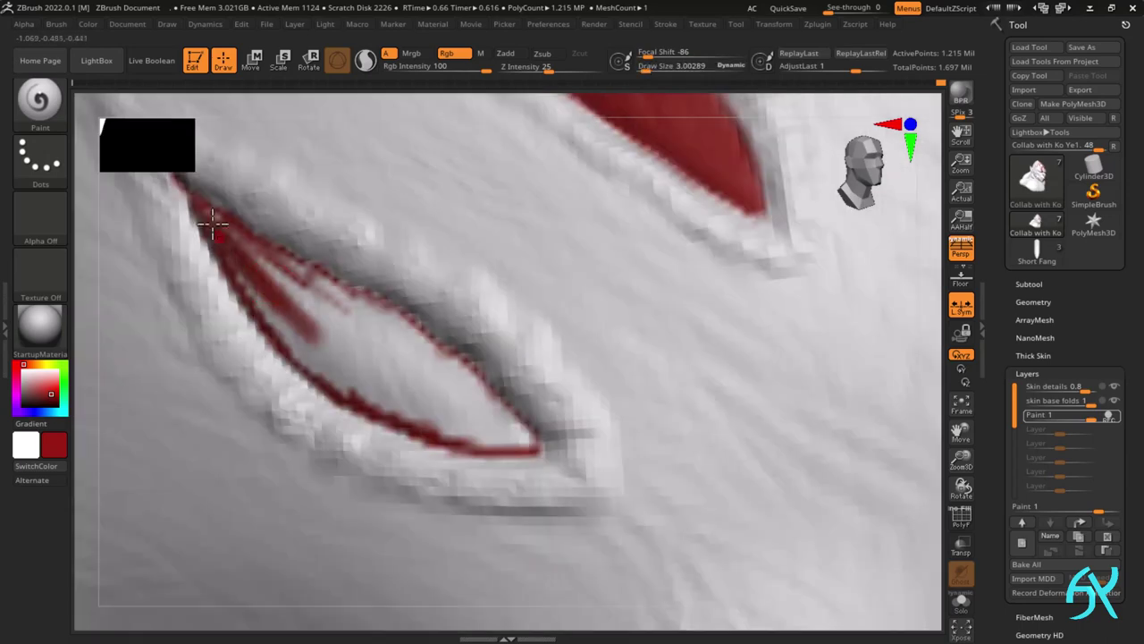
drag(213, 223, 190, 199)
alt+right_drag(178, 179, 234, 260)
mouse_move(265, 288)
mouse_down()
mouse_move(288, 339)
mouse_move(288, 314)
mouse_move(319, 332)
mouse_move(395, 463)
mouse_move(473, 439)
mouse_move(498, 473)
mouse_move(494, 508)
mouse_move(510, 439)
mouse_move(583, 517)
mouse_up()
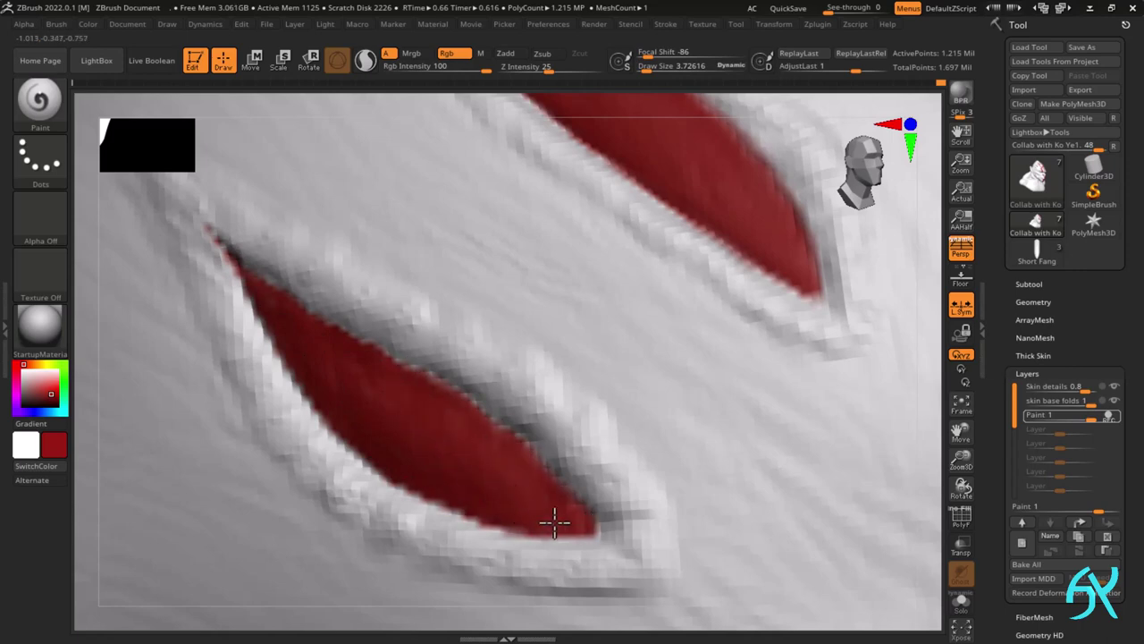
- Trim the lowest slit's upper tip with white and even out its lower edge in red, with draw size about 2.4
key(s)
drag(286, 319, 283, 319)
key(v)
drag(213, 233, 236, 267)
key(v)
drag(373, 465, 490, 516)
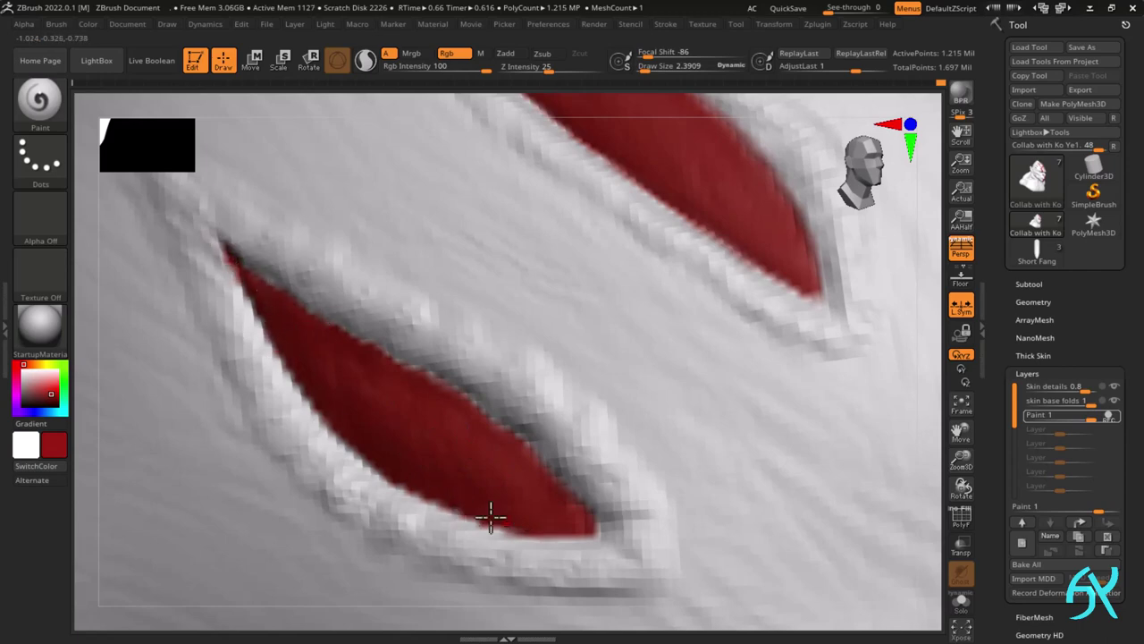
- Frame the whole bust and create a Best Preview Render with white as the active colour
right_drag(491, 418, 761, 250)
key(f)
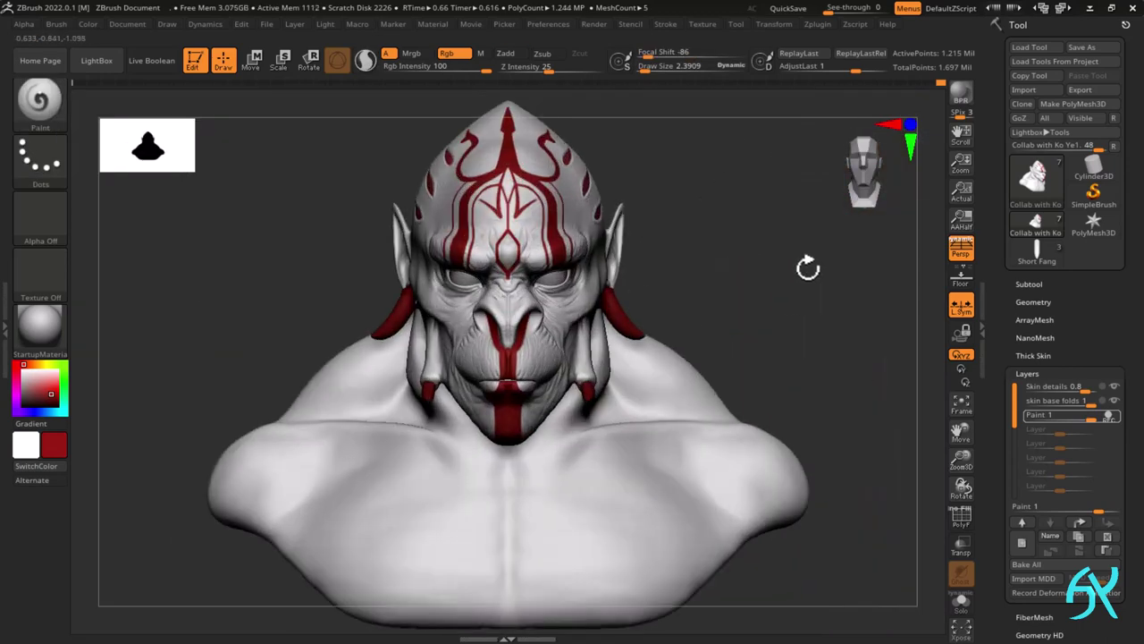
click(959, 98)
key(v)
click(959, 95)
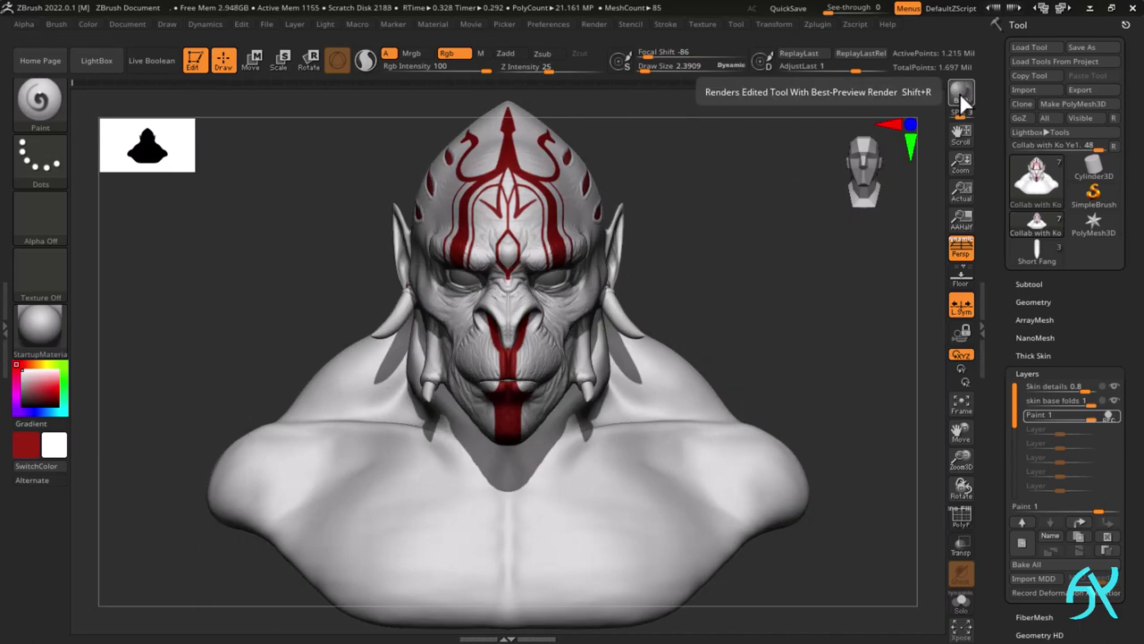
- Lower the bust by three subdivision levels
shift+drag(837, 382, 773, 361)
key(shift+d)
key(shift+d)
key(shift+d)
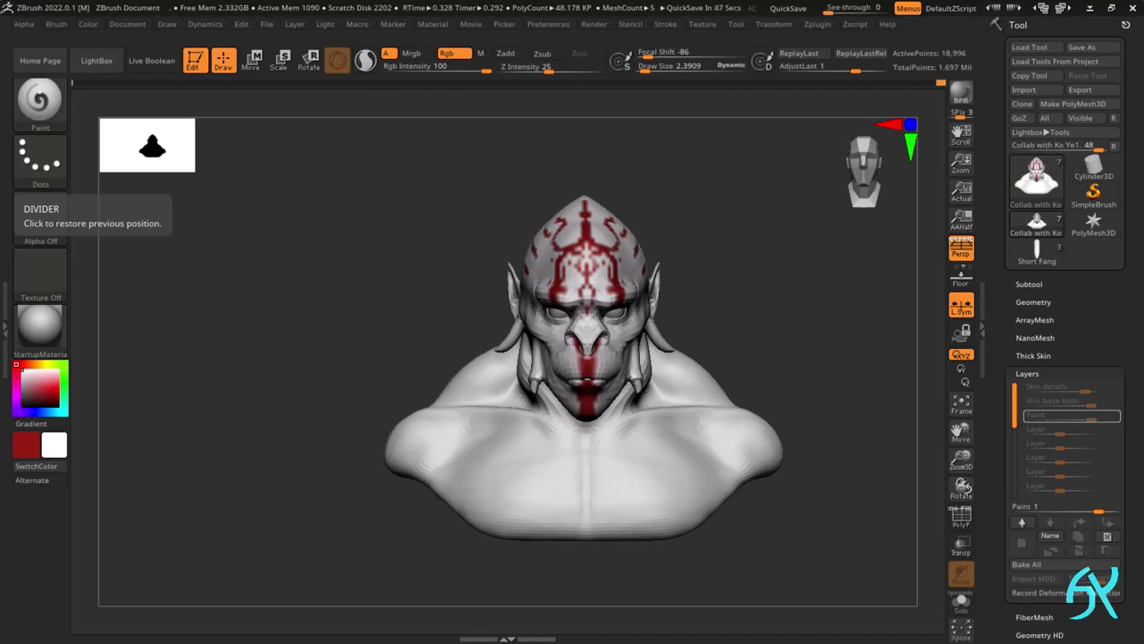
- Raise the bust one subdivision level and sculpt the neck-to-trapezius crease with ClayBuildup at draw size about 86
drag(707, 388, 715, 417)
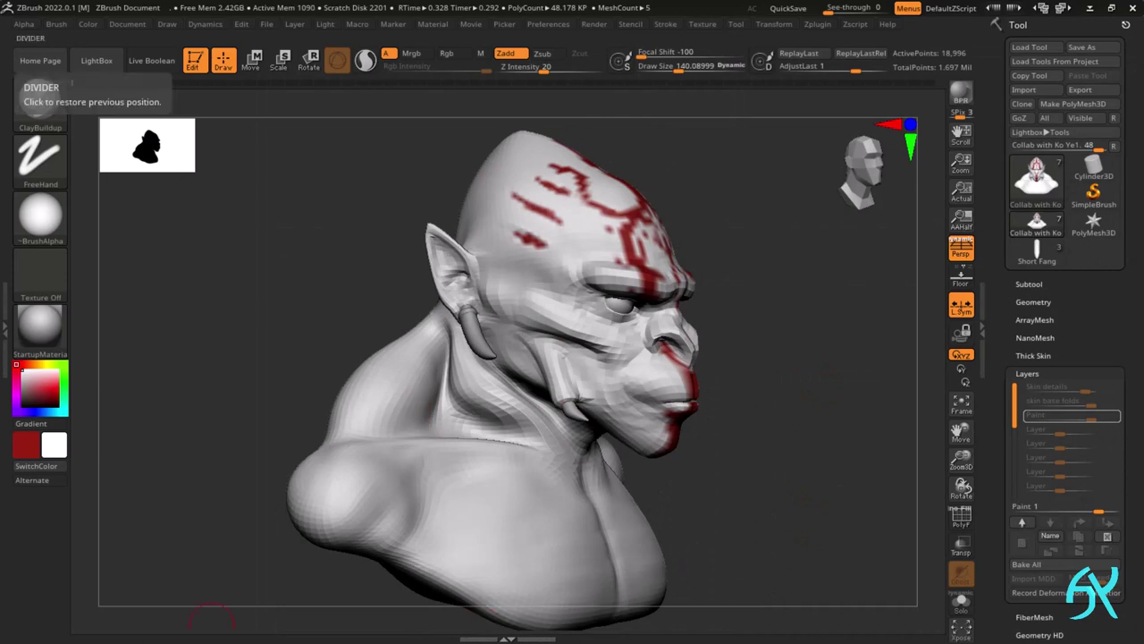
drag(910, 447, 692, 379)
ctrl+right_drag(690, 354, 731, 388)
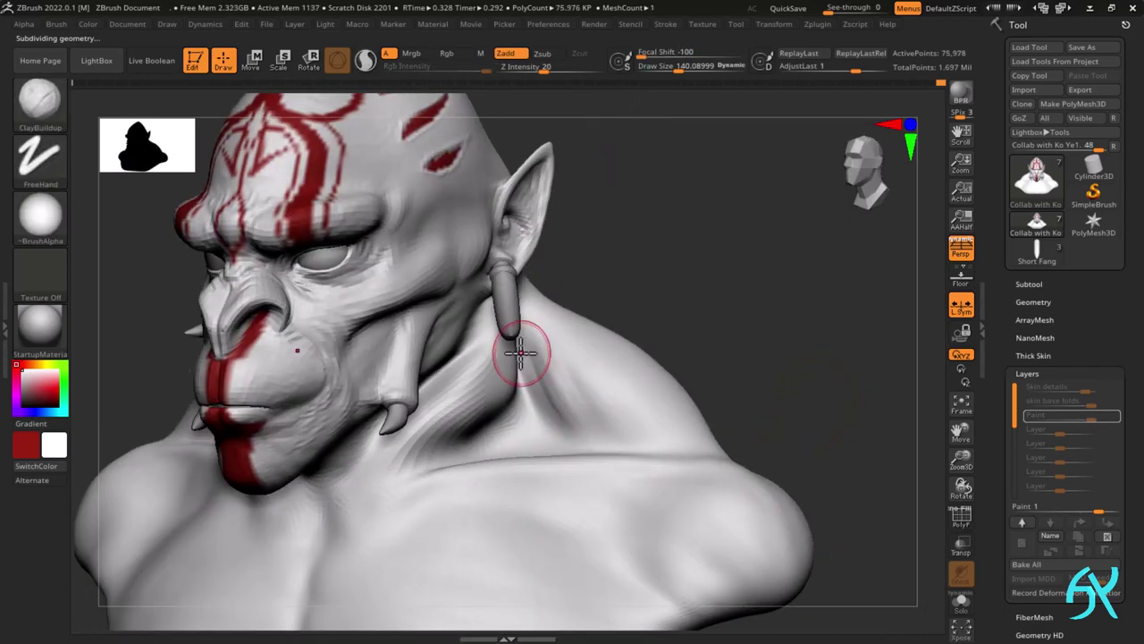
key(ctrl+d)
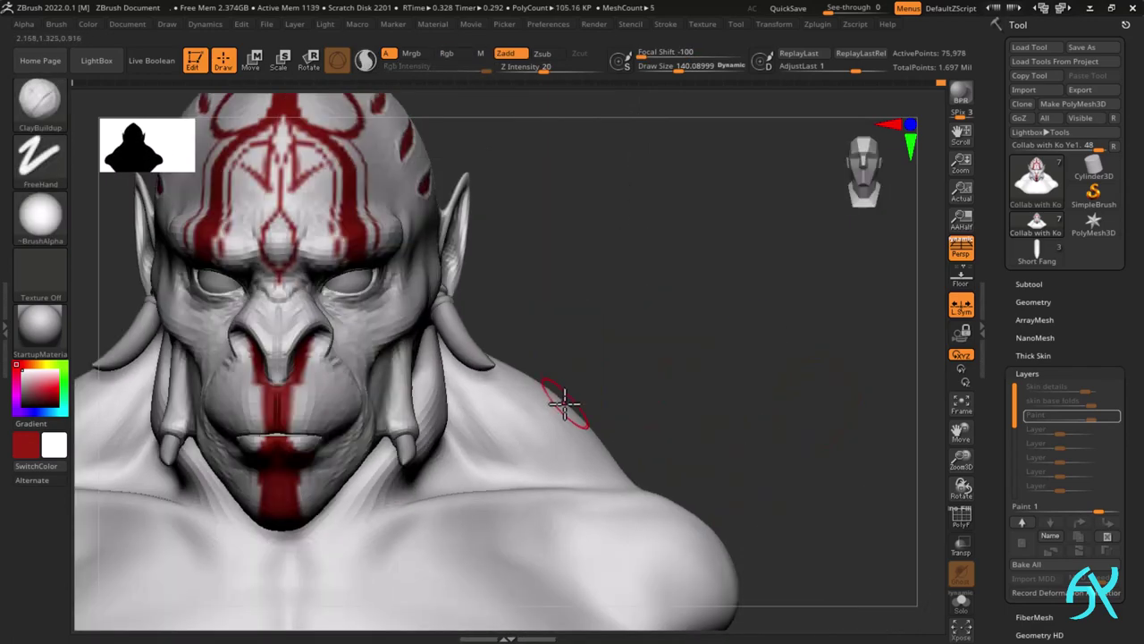
mouse_move(565, 404)
right_down()
mouse_move(531, 365)
mouse_move(570, 397)
right_up()
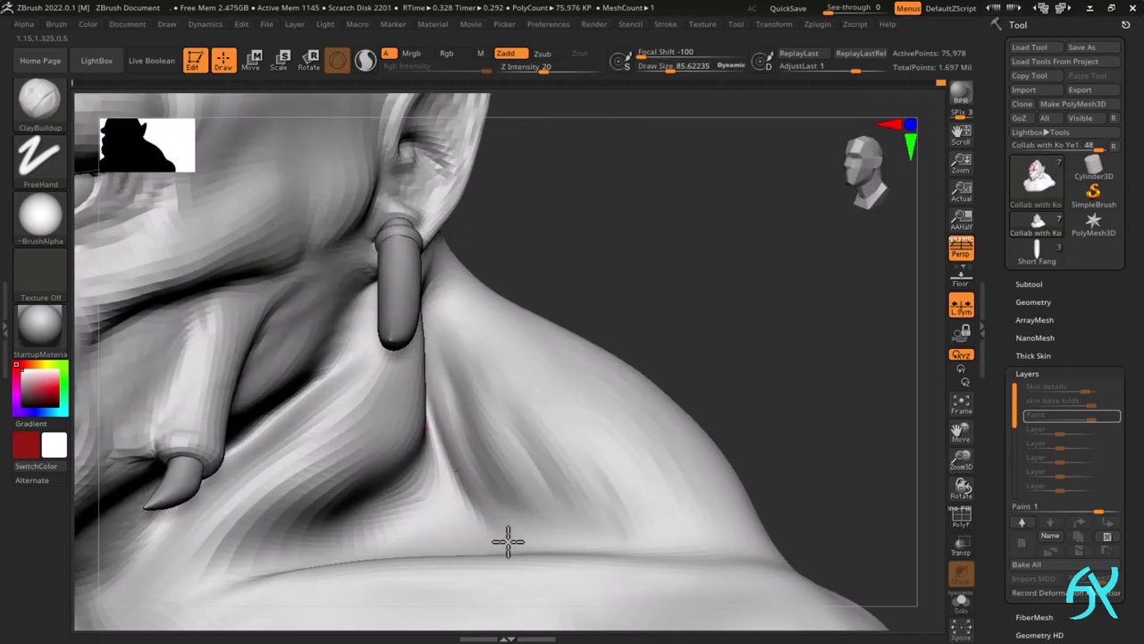
drag(454, 429, 494, 500)
drag(458, 375, 501, 508)
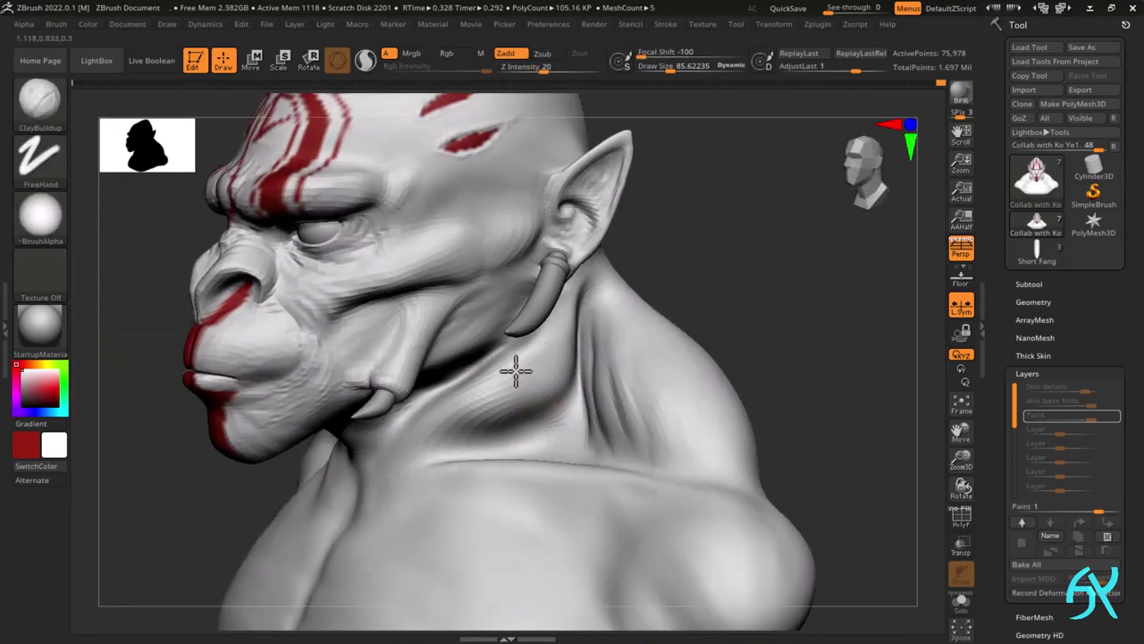
- Raise the bust another subdivision level and define the collarbones and their inner ends with ClayBuildup
key(ctrl+d)
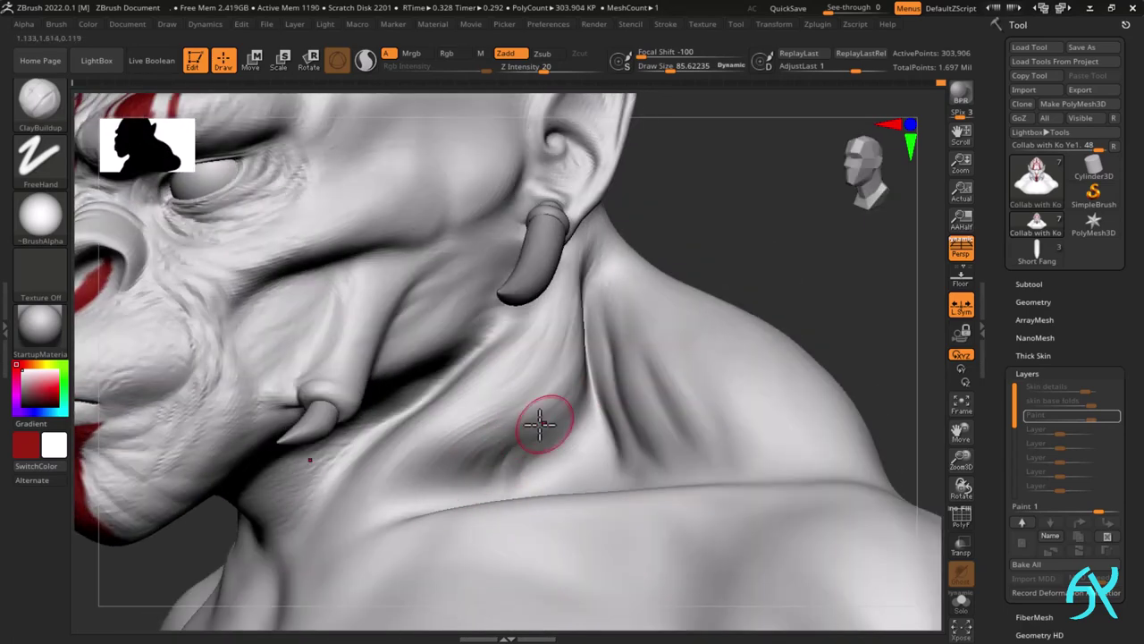
mouse_move(540, 424)
right_down()
mouse_move(460, 412)
mouse_move(488, 376)
mouse_move(348, 528)
right_up()
drag(487, 375, 450, 434)
mouse_move(450, 434)
right_down()
mouse_move(585, 248)
mouse_move(534, 352)
mouse_move(564, 334)
mouse_move(537, 385)
mouse_move(462, 475)
mouse_move(414, 480)
mouse_move(509, 470)
mouse_move(434, 449)
mouse_move(474, 431)
right_up()
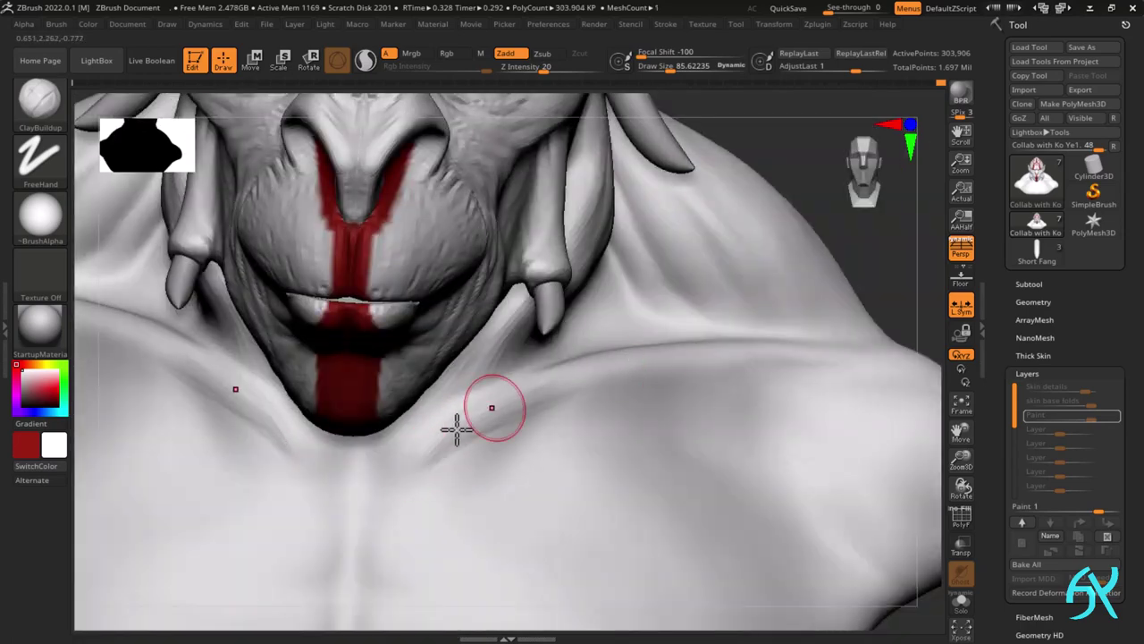
mouse_move(659, 344)
right_down()
mouse_move(545, 409)
mouse_move(468, 421)
right_up()
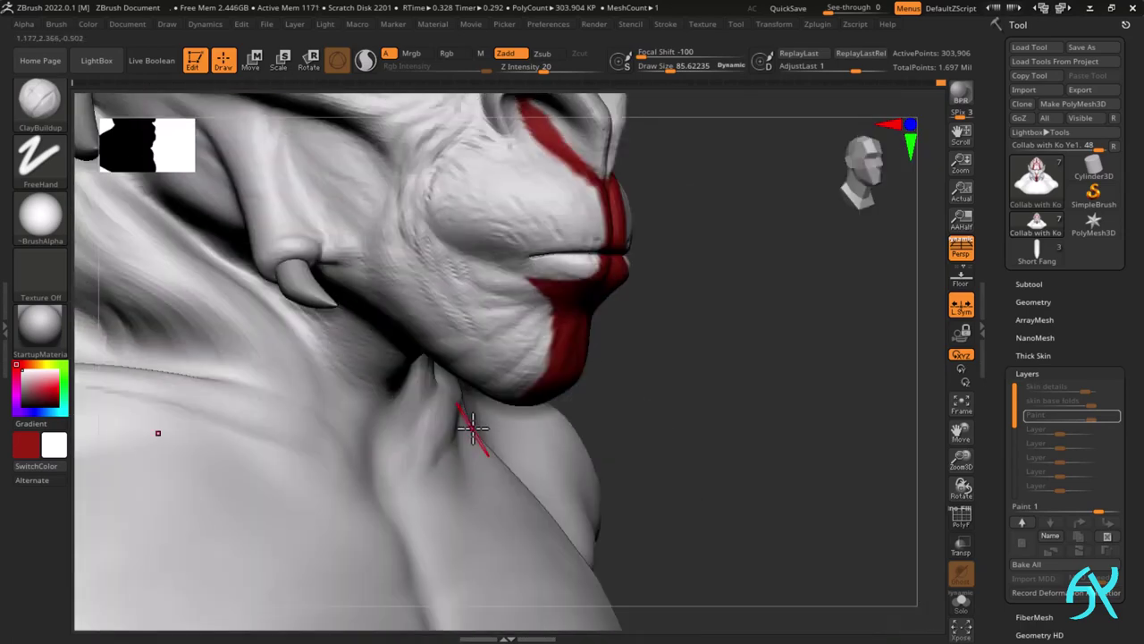
mouse_move(402, 470)
right_down()
mouse_move(430, 481)
mouse_move(452, 431)
right_up()
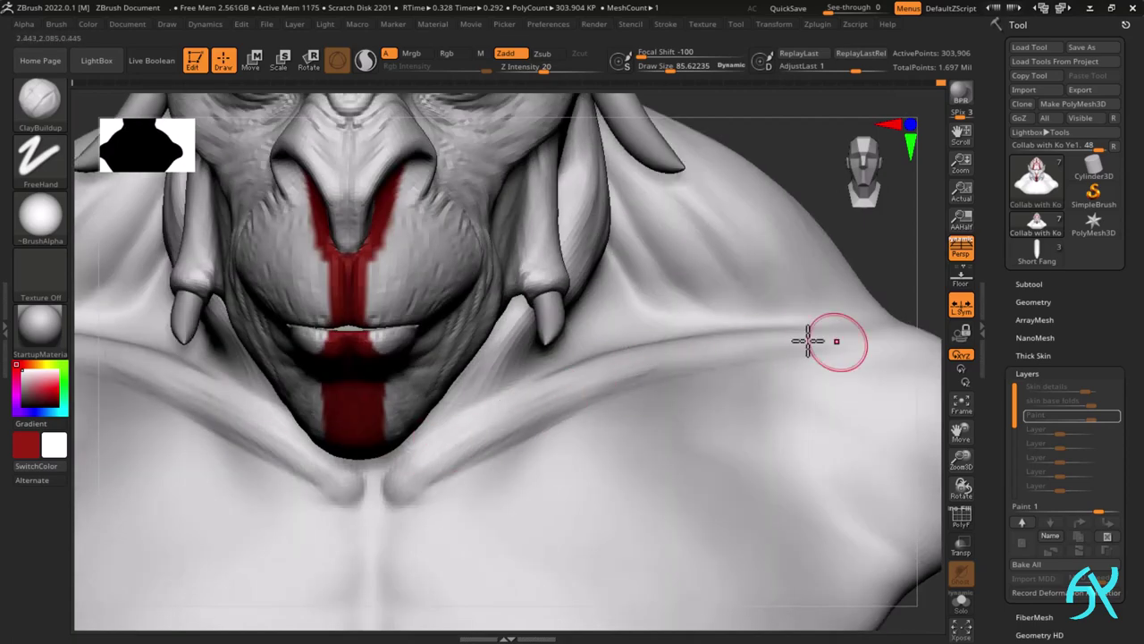
- Reduce the ClayBuildup draw size to about 58 and sculpt muscle strands on the side of the neck above the collarbone
mouse_move(808, 341)
right_down()
mouse_move(481, 378)
mouse_move(485, 281)
mouse_move(488, 310)
mouse_move(524, 332)
mouse_move(519, 310)
right_up()
key(s)
drag(525, 309, 514, 309)
mouse_move(514, 309)
right_down()
mouse_move(490, 299)
mouse_move(383, 357)
right_up()
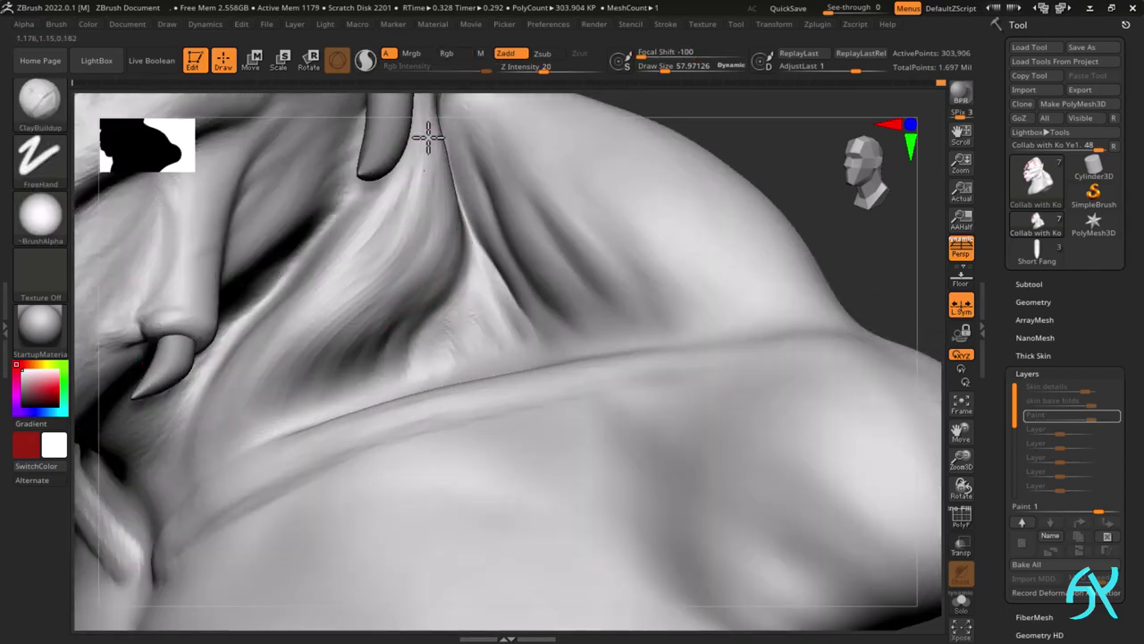
mouse_move(393, 265)
right_down()
mouse_move(432, 284)
mouse_move(402, 295)
right_up()
ctrl+right_drag(402, 295, 434, 281)
mouse_move(360, 325)
right_down()
mouse_move(422, 266)
mouse_move(429, 312)
mouse_move(407, 344)
right_up()
mouse_move(407, 345)
ctrl+right_down()
mouse_move(373, 391)
mouse_move(341, 406)
ctrl+right_up()
mouse_move(430, 308)
right_down()
mouse_move(482, 299)
mouse_move(537, 214)
mouse_move(551, 225)
right_up()
mouse_move(466, 338)
right_down()
mouse_move(465, 382)
mouse_move(437, 396)
right_up()
drag(437, 396, 391, 411)
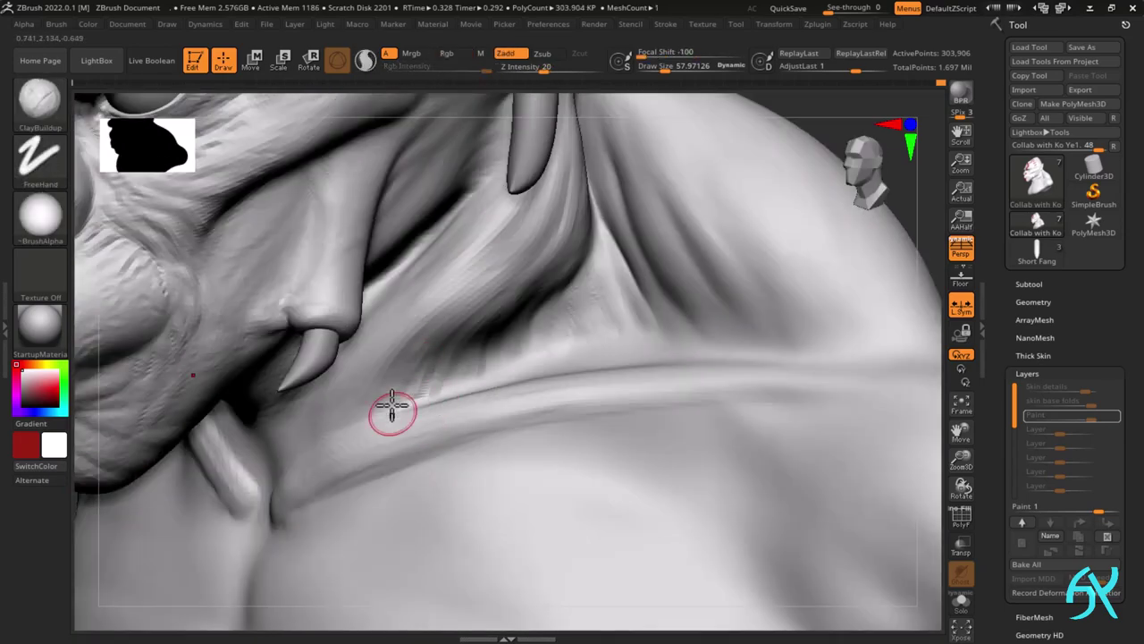
- Extend the neck muscle strands towards the throat and refine the folds beneath the ear with ClayBuildup
right_drag(391, 411, 317, 421)
mouse_move(380, 338)
right_down()
mouse_move(323, 380)
mouse_move(268, 459)
mouse_move(279, 434)
right_up()
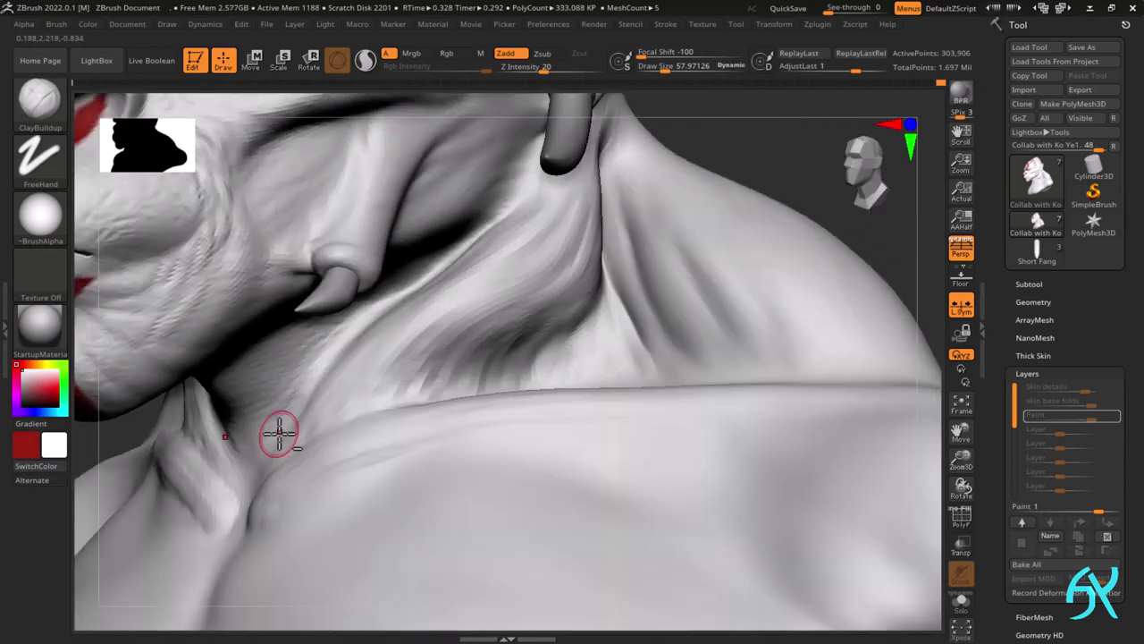
mouse_move(250, 472)
right_down()
mouse_move(280, 439)
mouse_move(360, 403)
mouse_move(402, 363)
mouse_move(449, 278)
right_up()
mouse_move(417, 346)
right_down()
mouse_move(416, 295)
mouse_move(356, 408)
mouse_move(549, 419)
right_up()
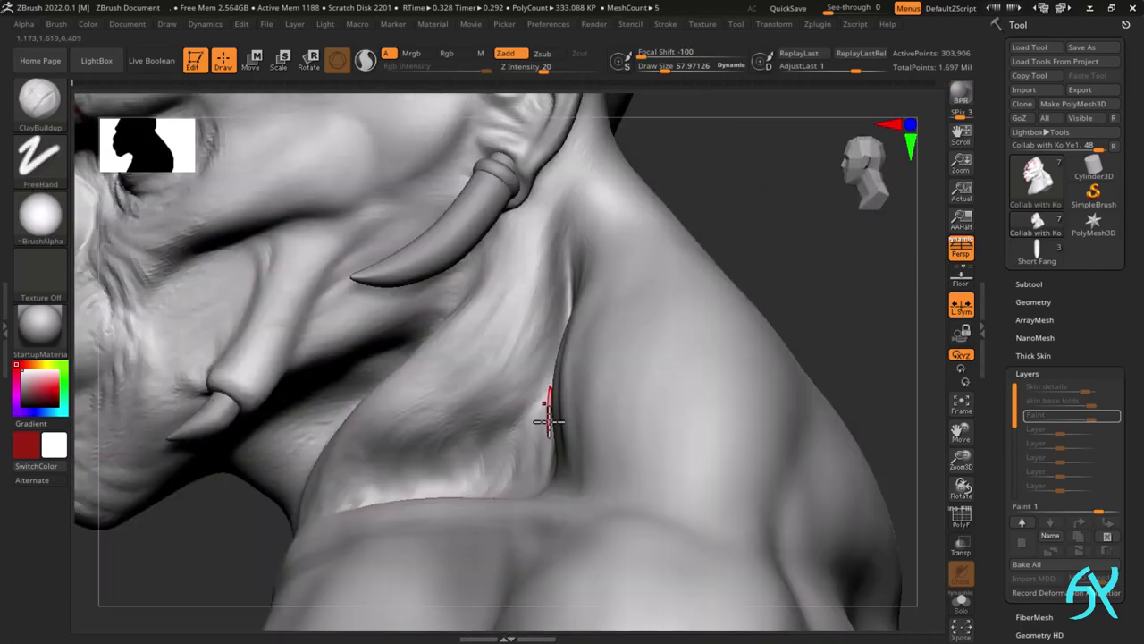
mouse_move(483, 459)
right_down()
mouse_move(421, 462)
mouse_move(636, 396)
mouse_move(314, 334)
mouse_move(736, 548)
mouse_move(542, 441)
mouse_move(629, 411)
mouse_move(620, 434)
right_up()
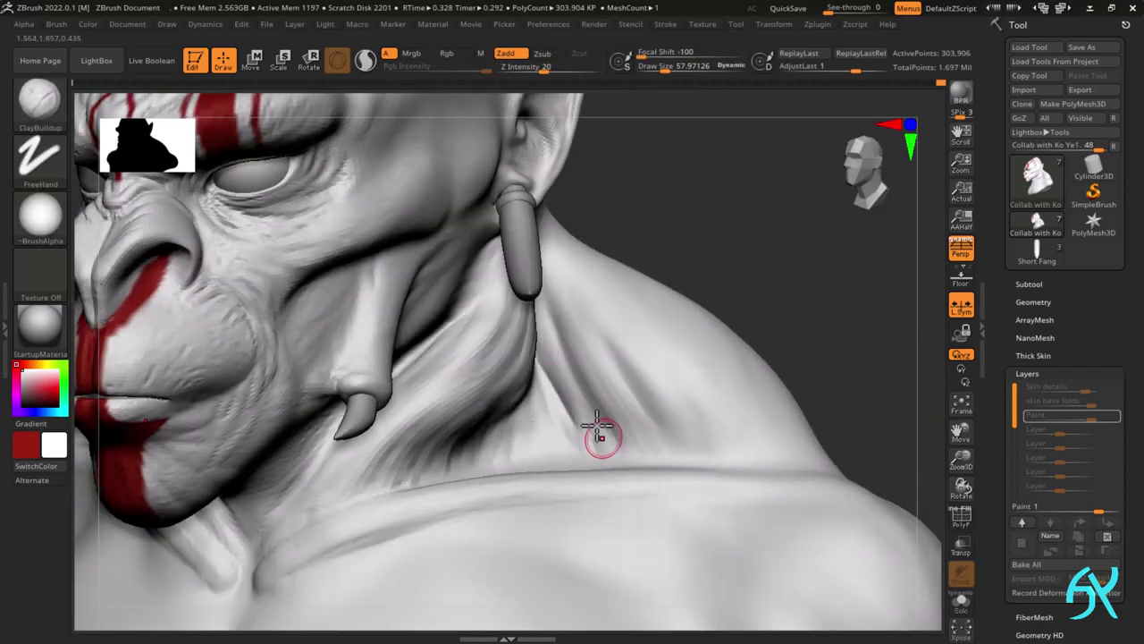
- Add ClayBuildup striations where the front of the trapezius runs down to the collarbone
right_drag(565, 407, 563, 422)
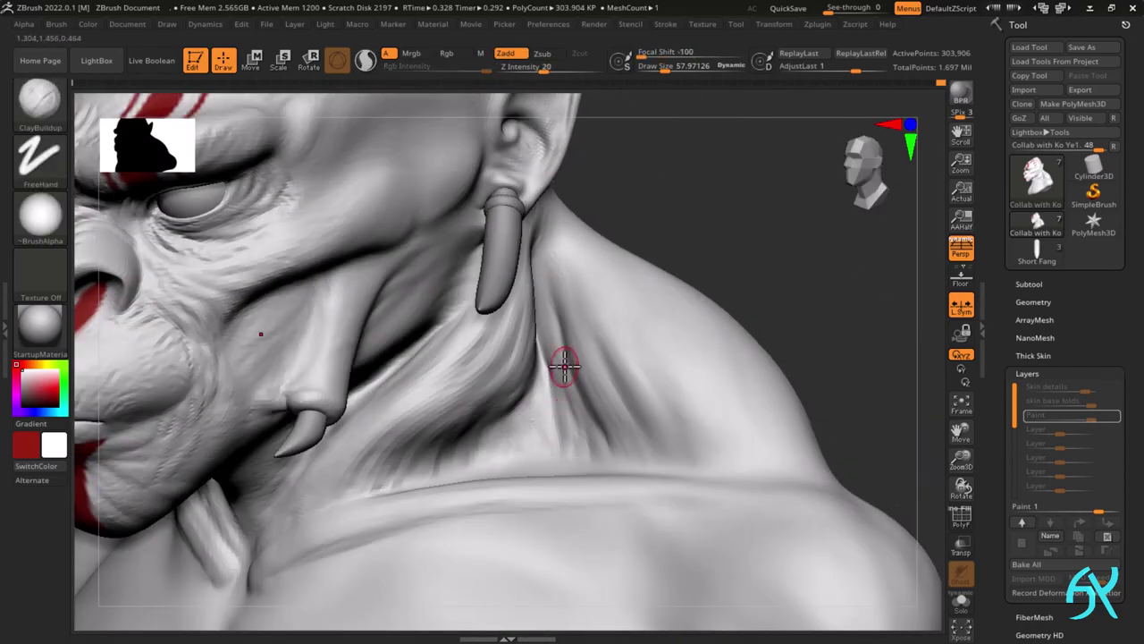
mouse_move(564, 365)
right_down()
mouse_move(593, 332)
mouse_move(607, 252)
right_up()
mouse_move(657, 428)
right_down()
mouse_move(670, 450)
mouse_move(587, 404)
right_up()
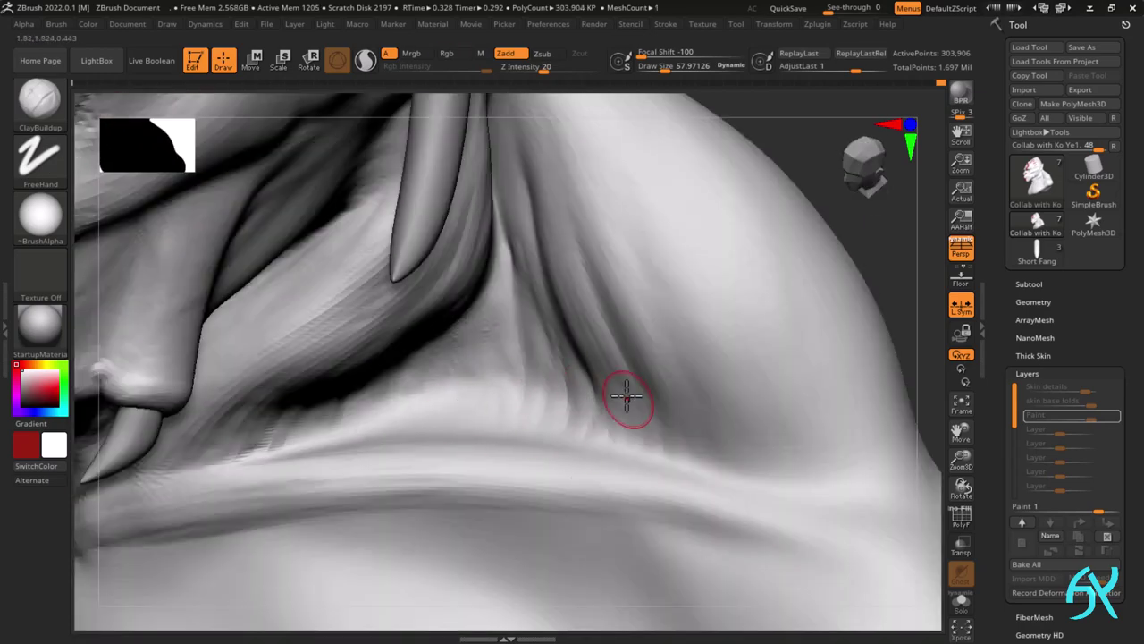
right_drag(729, 503, 762, 463)
mouse_move(702, 341)
right_down()
mouse_move(662, 368)
mouse_move(626, 295)
right_up()
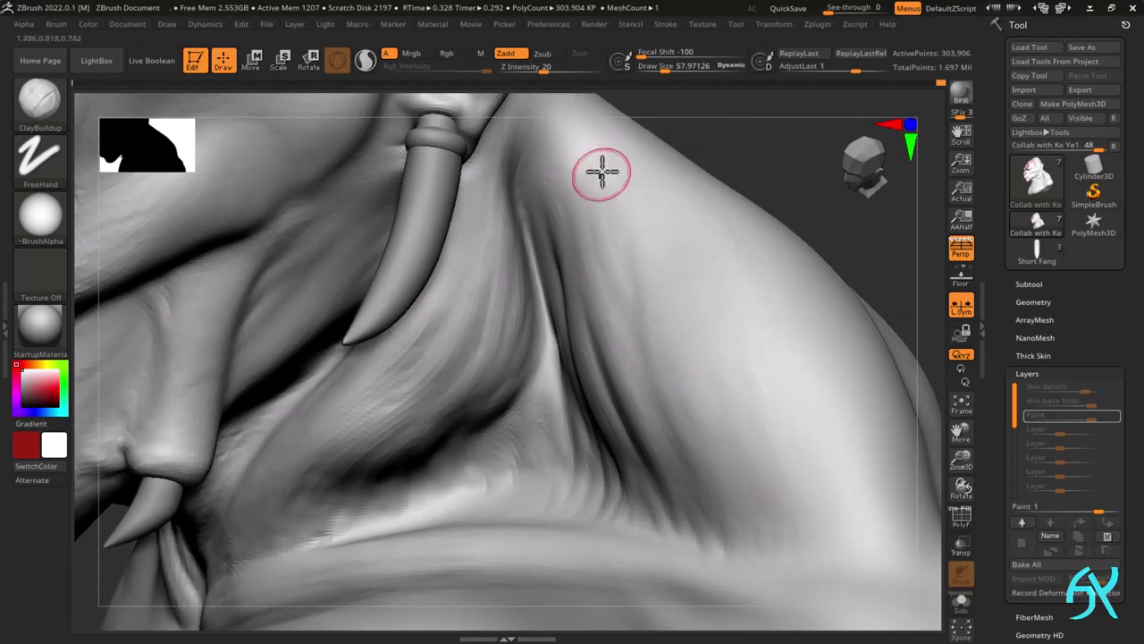
mouse_move(602, 172)
right_down()
mouse_move(589, 242)
mouse_move(591, 204)
right_up()
mouse_move(583, 487)
right_down()
mouse_move(582, 450)
mouse_move(517, 407)
right_up()
mouse_move(503, 494)
right_down()
mouse_move(556, 425)
mouse_move(626, 396)
mouse_move(669, 578)
mouse_move(638, 545)
mouse_move(736, 414)
mouse_move(633, 516)
mouse_move(533, 495)
mouse_move(666, 431)
mouse_move(606, 360)
right_up()
- Lower the bust by two subdivision levels and reshape the chest and armpit area with the Move brush at draw size about 175
key(shift+d)
key(shift+d)
key(b)
key(m)
key(v)
key(s)
drag(586, 364, 567, 364)
right_drag(567, 365, 534, 370)
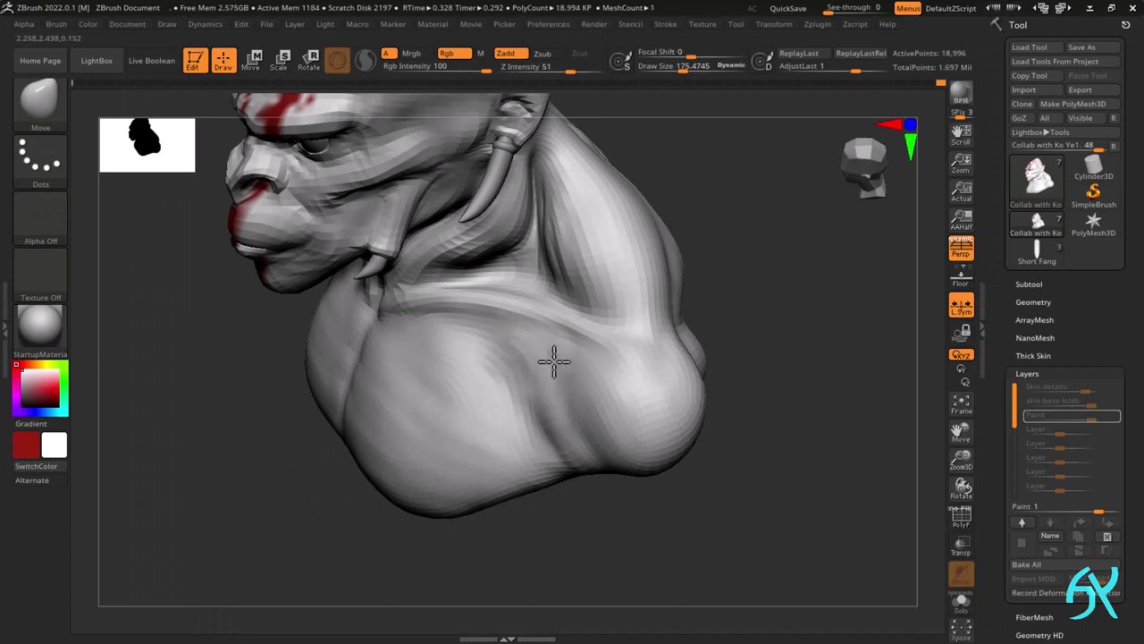
mouse_move(563, 438)
right_down()
mouse_move(563, 402)
mouse_move(600, 439)
mouse_move(489, 436)
mouse_move(566, 456)
mouse_move(498, 428)
mouse_move(545, 436)
right_up()
drag(556, 447, 545, 436)
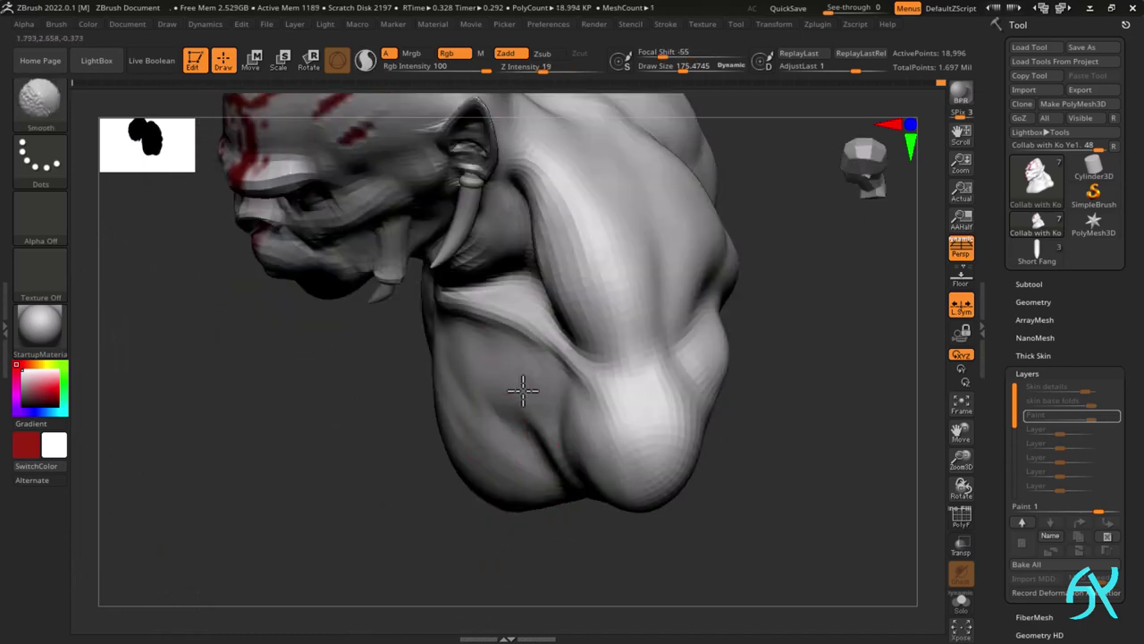
- Refine the shoulder-to-chest transition with the Move brush and enlarge its draw size to 188
mouse_move(523, 391)
right_down()
mouse_move(569, 324)
mouse_move(506, 352)
mouse_move(620, 365)
mouse_move(618, 506)
mouse_move(558, 492)
mouse_move(540, 425)
right_up()
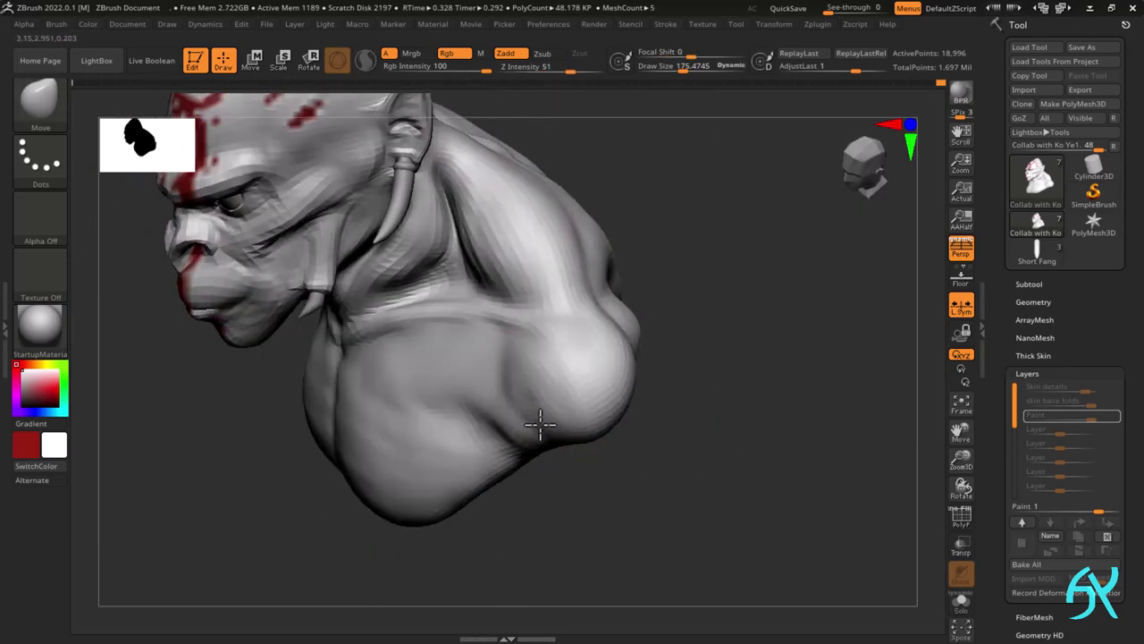
mouse_move(526, 382)
mouse_down()
mouse_move(497, 366)
mouse_move(504, 355)
mouse_up()
key(s)
mouse_move(503, 355)
right_down()
mouse_move(484, 304)
mouse_move(478, 349)
mouse_move(511, 449)
mouse_move(501, 425)
mouse_move(455, 421)
mouse_move(462, 404)
mouse_move(531, 363)
mouse_move(636, 340)
right_up()
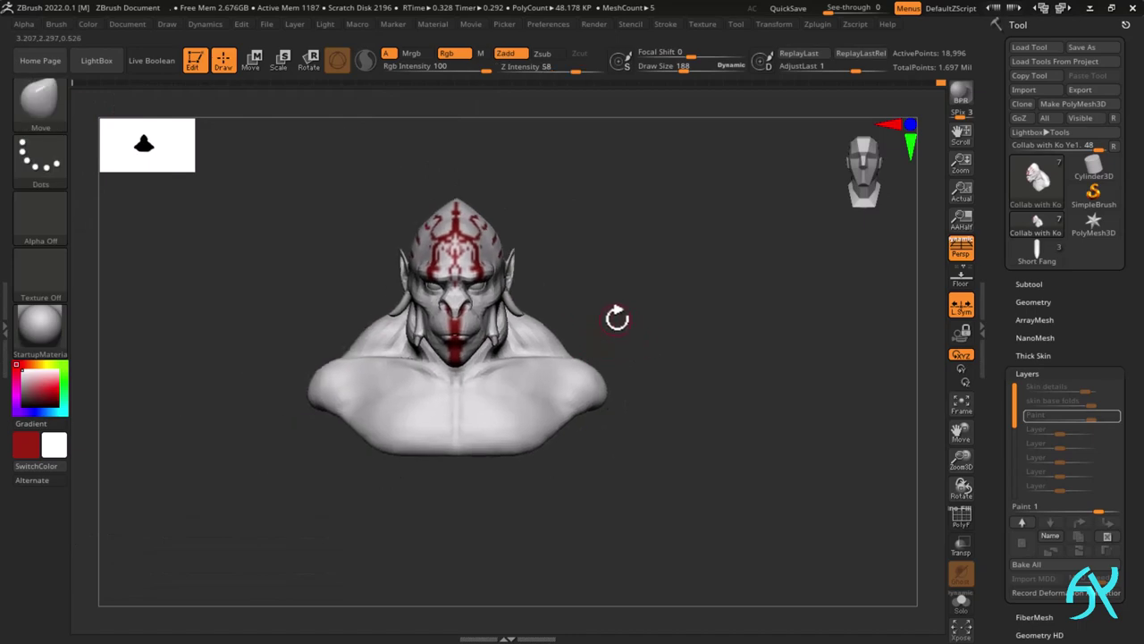
- Raise the bust by two subdivision levels and sculpt broad pectoral muscle striations with ClayBuildup at draw size 188
mouse_move(567, 402)
right_down()
mouse_move(524, 472)
mouse_move(579, 436)
mouse_move(549, 320)
mouse_move(524, 360)
mouse_move(401, 345)
right_up()
key(d)
key(d)
key(b)
key(c)
key(b)
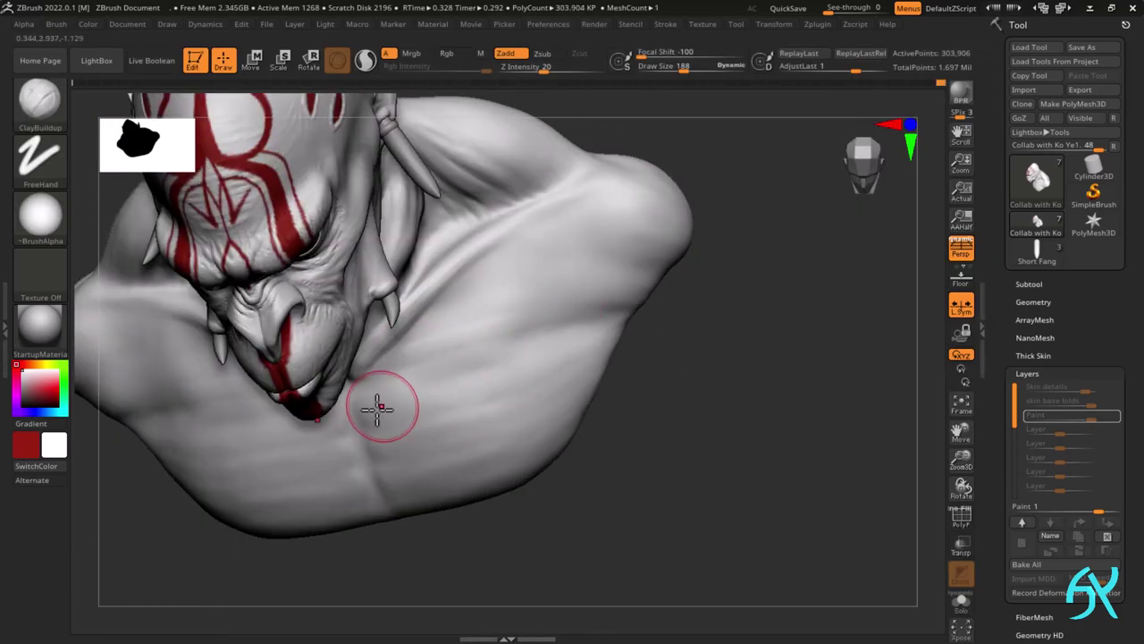
drag(400, 429, 536, 396)
mouse_move(401, 424)
right_down()
mouse_move(529, 381)
mouse_move(371, 384)
right_up()
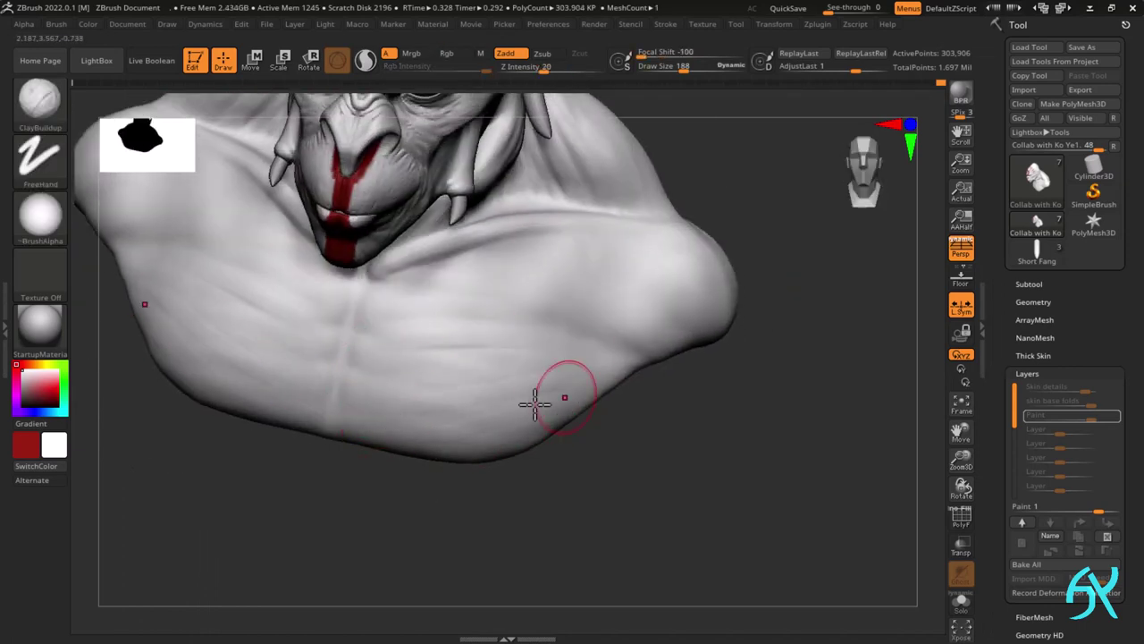
- Sculpt ClayBuildup striations fanning across the upper chest between the collarbone and the armpit, reducing the draw size to about 99
right_drag(439, 319, 480, 278)
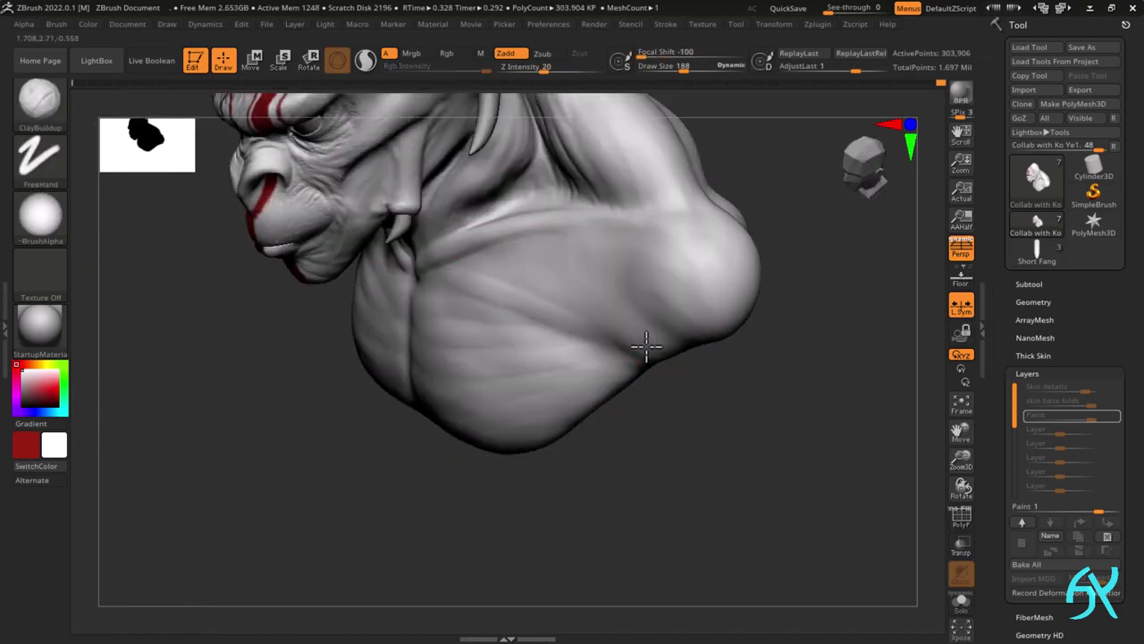
right_drag(644, 240, 559, 235)
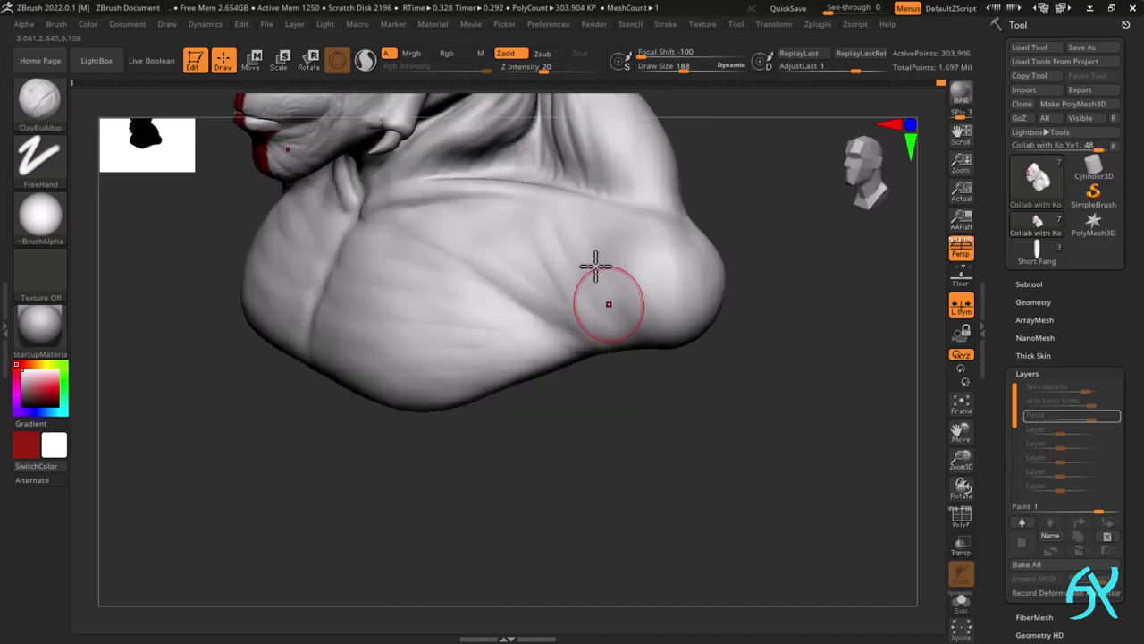
right_drag(629, 285, 568, 253)
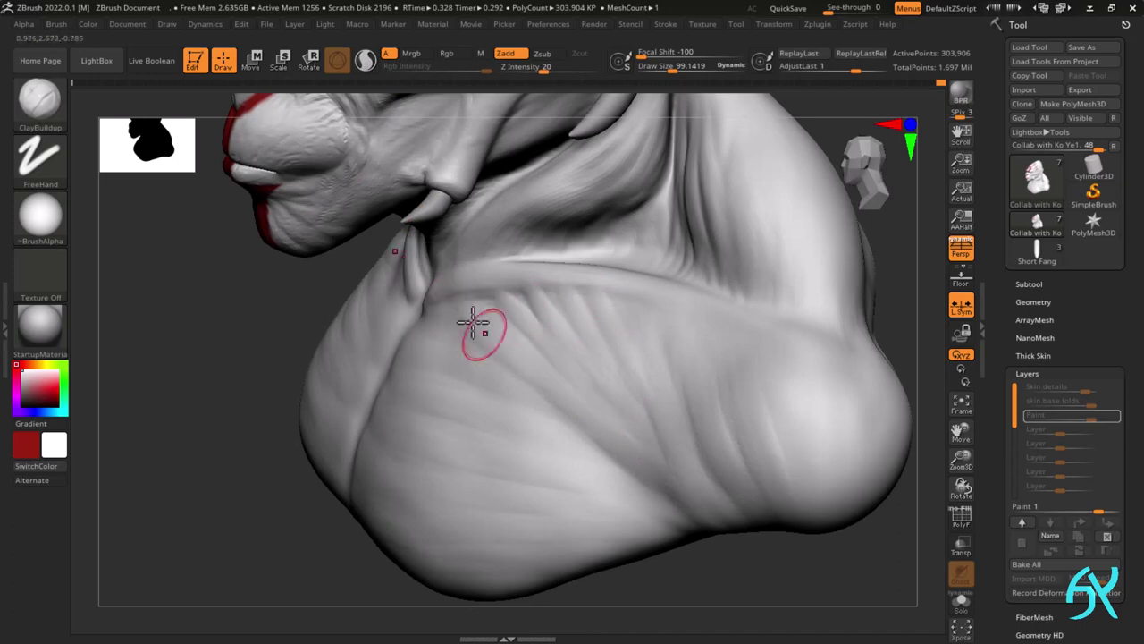
- Refine the muscle fibres directly below the collarbone, reducing the ClayBuildup draw size to about 86
mouse_move(473, 322)
right_down()
mouse_move(531, 319)
mouse_move(497, 323)
right_up()
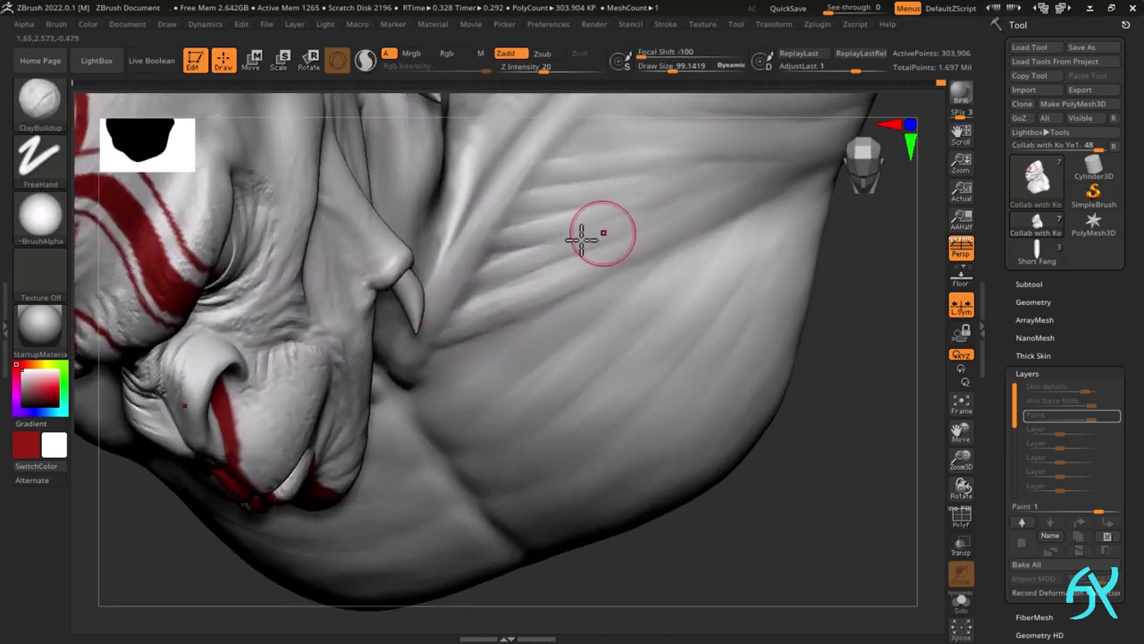
drag(497, 270, 716, 184)
key(s)
drag(516, 235, 513, 234)
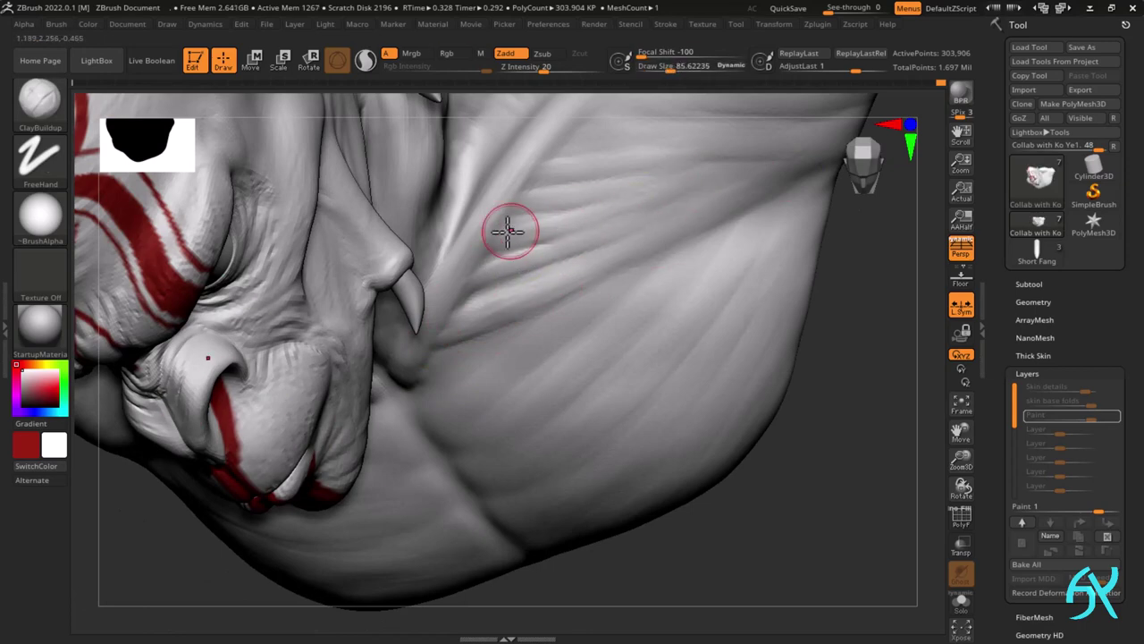
alt+right_drag(692, 172, 657, 243)
drag(531, 223, 684, 219)
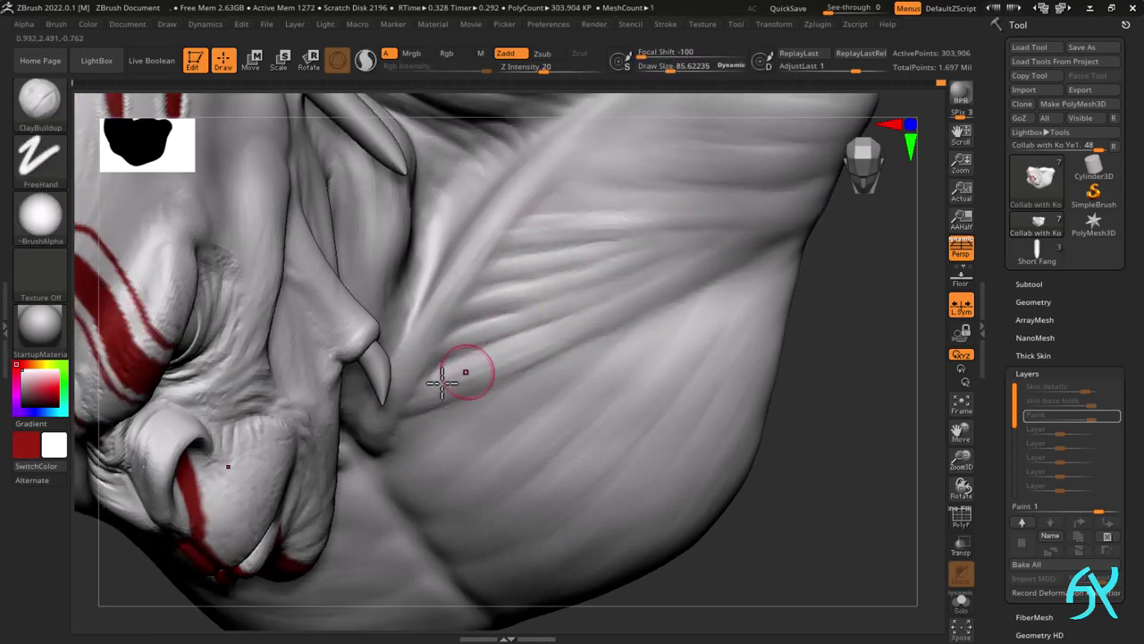
- Switch to the DamStandard brush at draw size about 169 and carve the crease between the upper and lower pectoral
ctrl+right_drag(436, 398, 536, 380)
right_drag(536, 380, 567, 253)
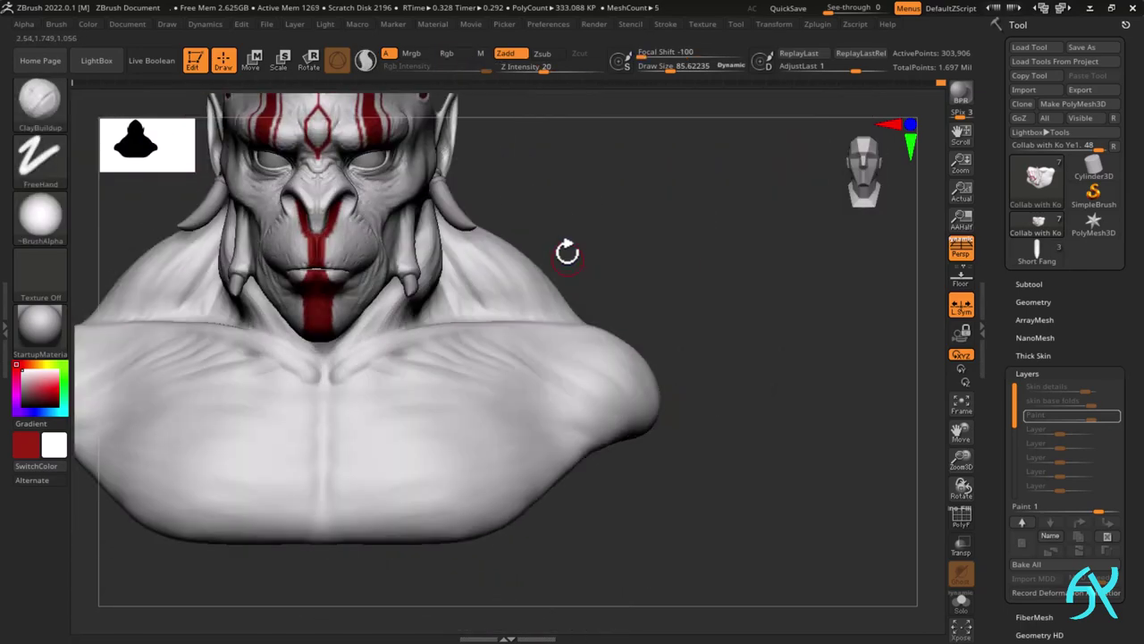
ctrl+right_drag(633, 394, 706, 326)
mouse_move(706, 326)
right_down()
mouse_move(644, 317)
mouse_move(777, 200)
right_up()
key(b)
key(d)
key(s)
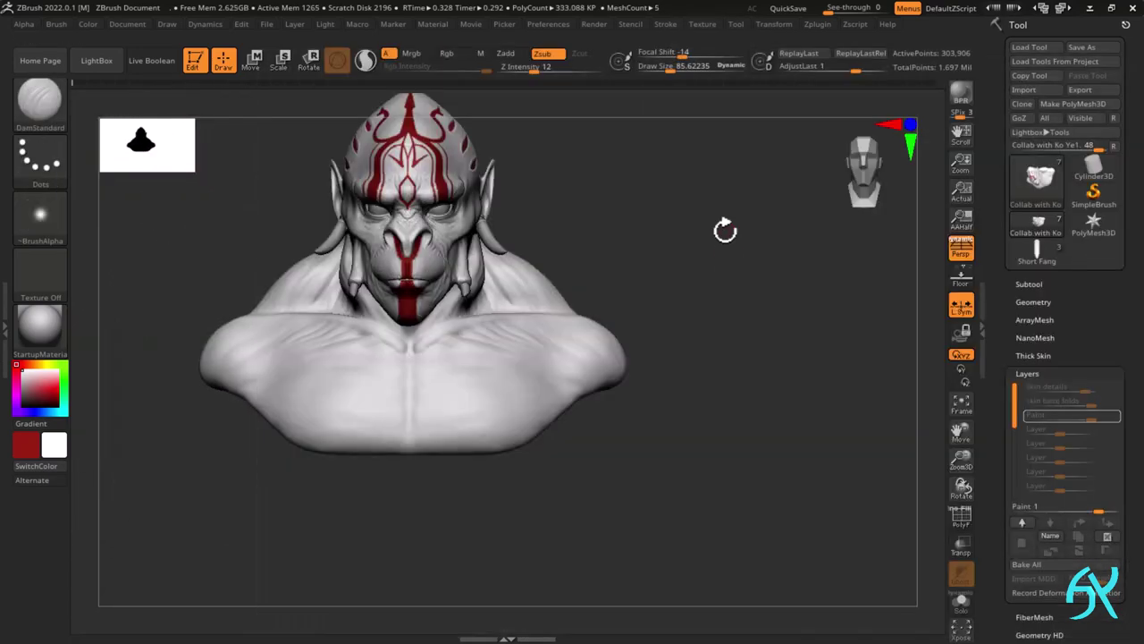
right_drag(725, 229, 626, 260)
shift+right_drag(556, 377, 582, 379)
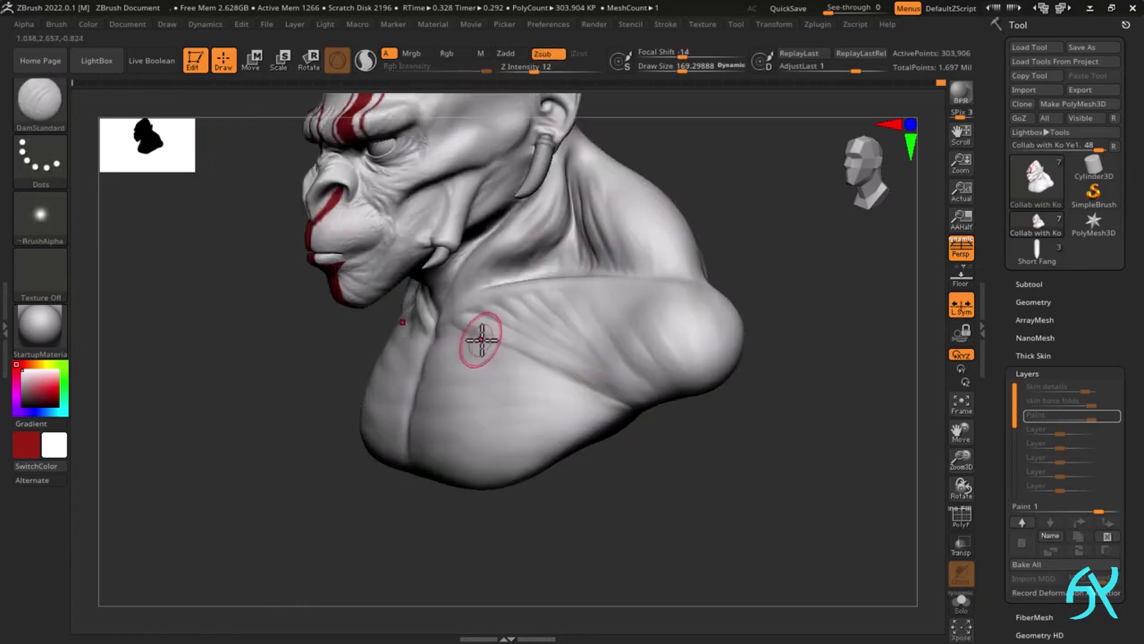
- Carve muscle striations across the chest on both sides of the sternum with DamStandard and soften them with Smooth
right_drag(480, 337, 404, 330)
ctrl+right_drag(405, 331, 385, 374)
right_drag(472, 330, 445, 348)
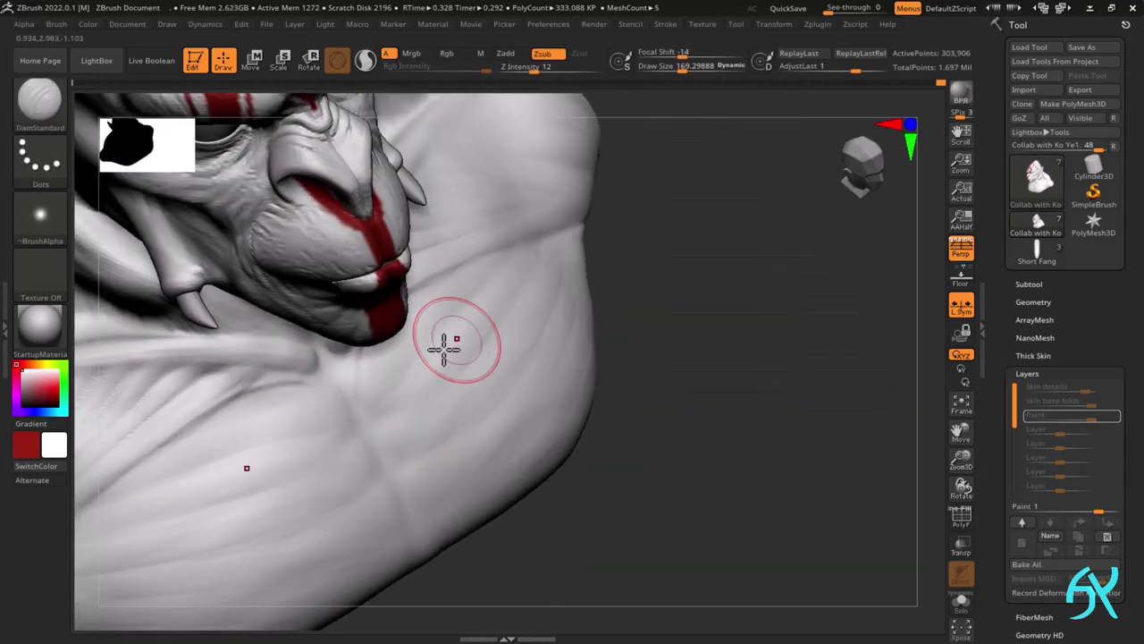
mouse_move(408, 383)
ctrl+right_down()
mouse_move(411, 338)
mouse_move(385, 445)
mouse_move(402, 456)
ctrl+right_up()
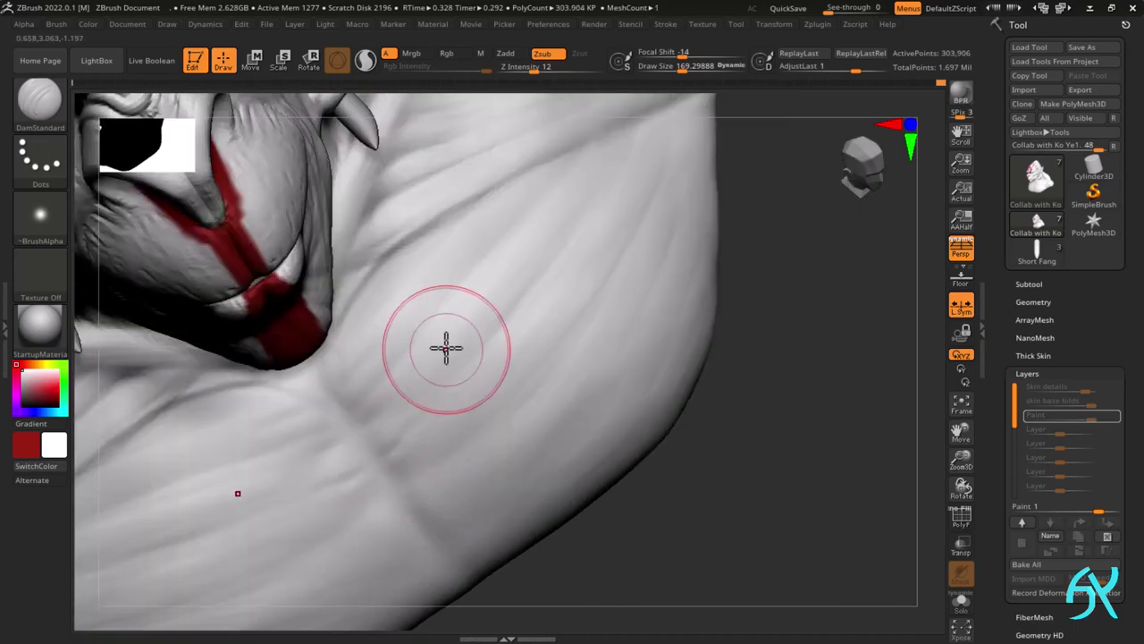
right_drag(447, 348, 500, 233)
right_drag(408, 510, 289, 524)
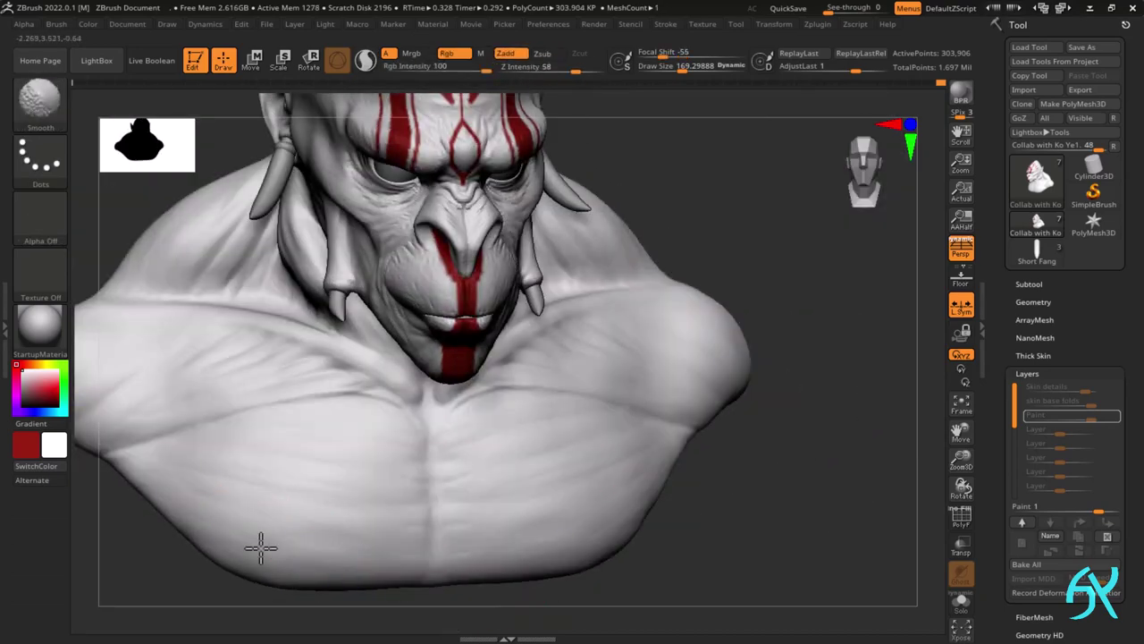
- Deepen the grooves between the muscle fibres on the outer chest near the armpit with DamStandard at Z intensity 12
right_drag(313, 447, 594, 261)
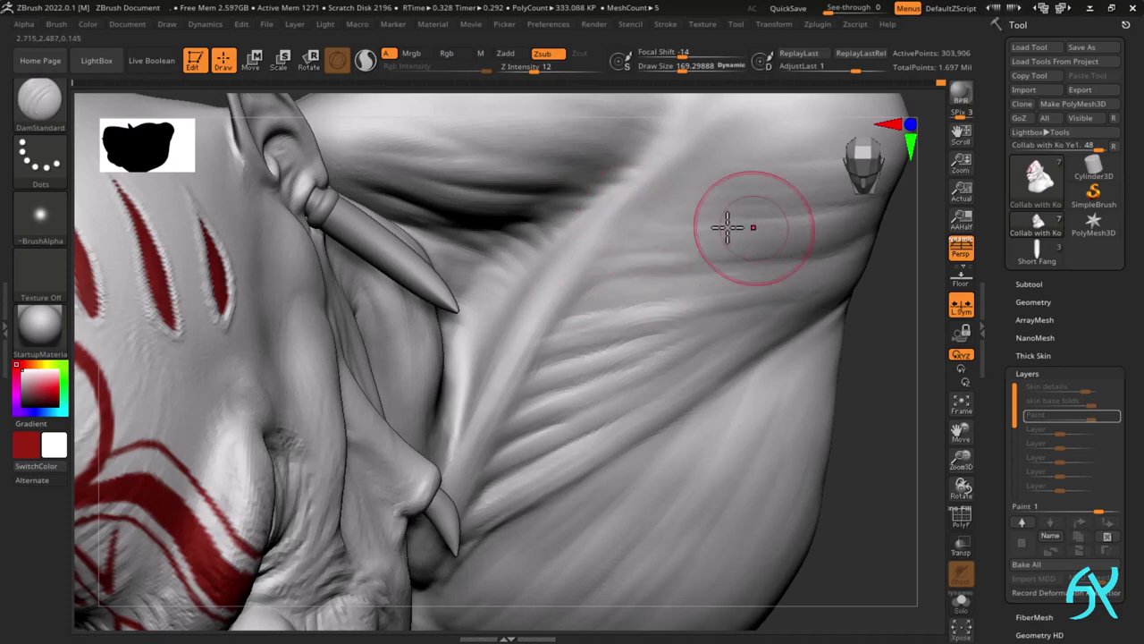
right_drag(821, 214, 513, 345)
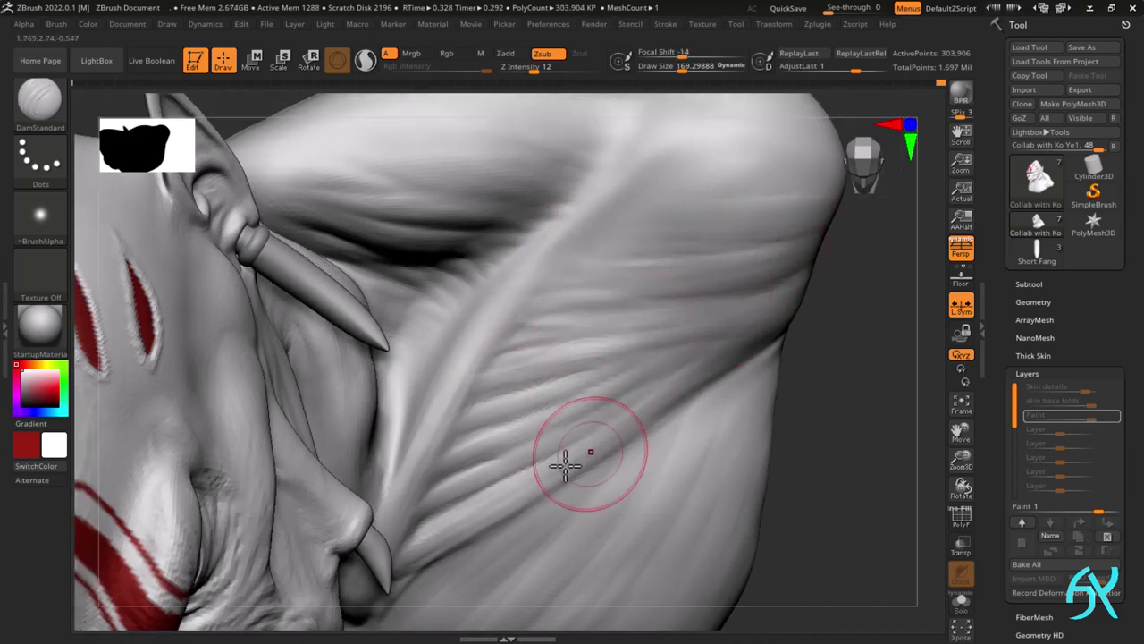
mouse_move(565, 465)
right_down()
mouse_move(775, 316)
mouse_move(670, 259)
mouse_move(667, 346)
mouse_move(626, 268)
right_up()
- Raise the DamStandard Z intensity to 19 and carve vertical muscle creases around the side and rear of the deltoid
drag(535, 69, 543, 68)
mouse_move(760, 429)
right_down()
mouse_move(610, 361)
mouse_move(646, 271)
mouse_move(585, 340)
right_up()
drag(585, 339, 606, 220)
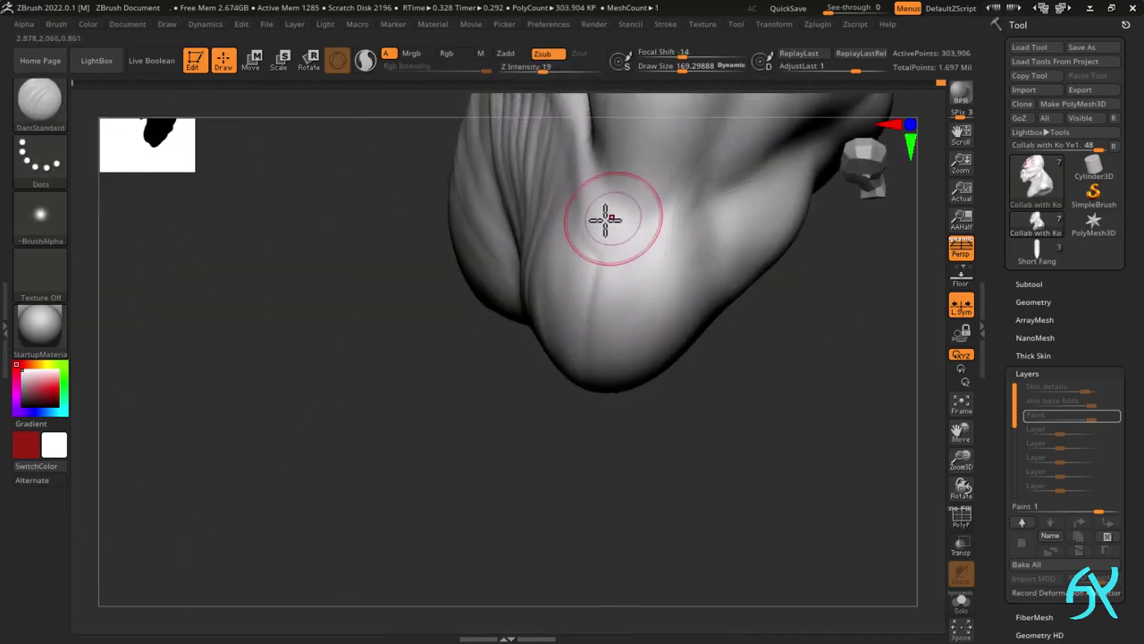
mouse_move(605, 220)
right_down()
mouse_move(703, 242)
mouse_move(669, 294)
mouse_move(653, 259)
mouse_move(700, 209)
mouse_move(605, 437)
mouse_move(616, 373)
mouse_move(572, 304)
mouse_move(610, 290)
right_up()
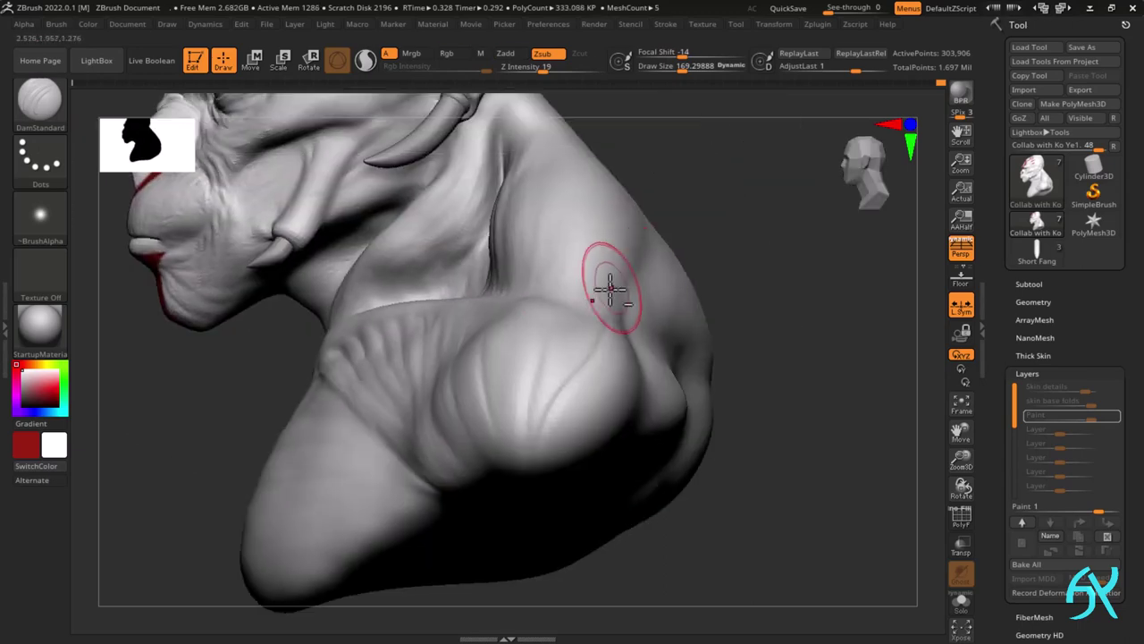
right_drag(542, 466, 556, 344)
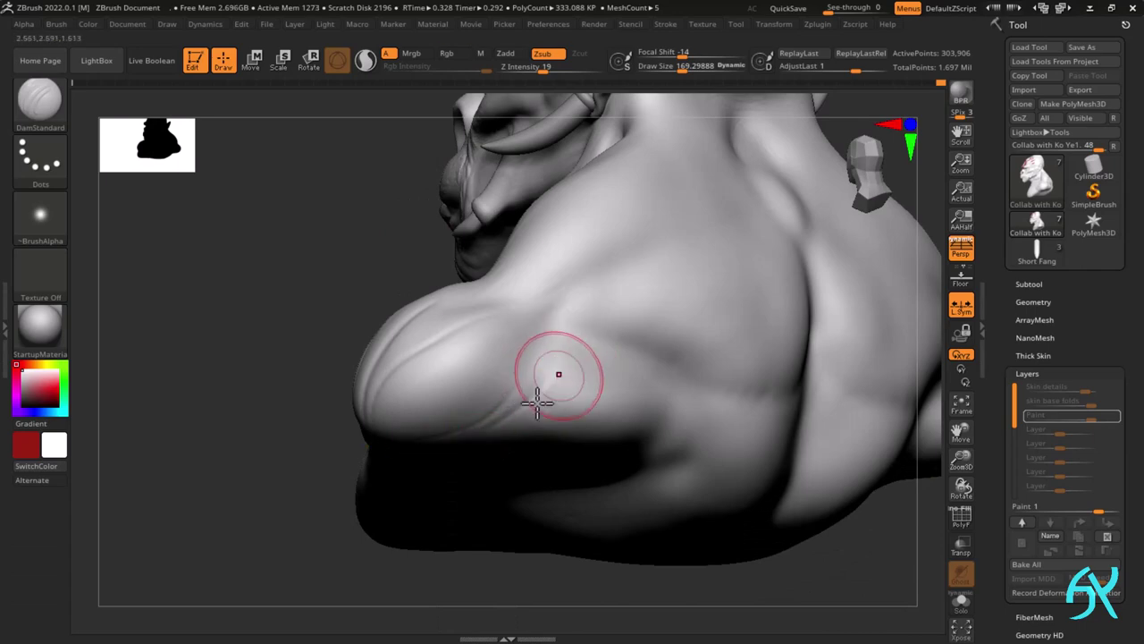
mouse_move(538, 403)
right_down()
mouse_move(554, 388)
mouse_move(554, 366)
mouse_move(529, 350)
mouse_move(399, 442)
mouse_move(498, 409)
mouse_move(590, 352)
mouse_move(529, 334)
mouse_move(693, 498)
right_up()
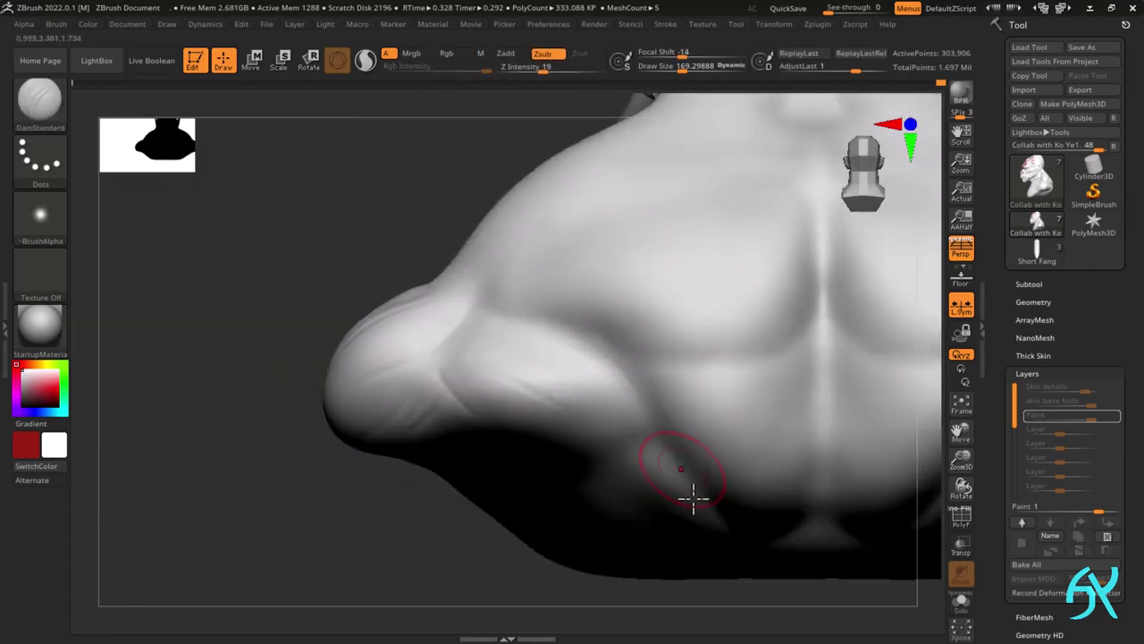
- Try softer DamStandard creases behind the shoulder at Z intensity 9 and draw size about 229, undoing the strokes
drag(536, 326, 562, 328)
key(ctrl+z)
click(530, 69)
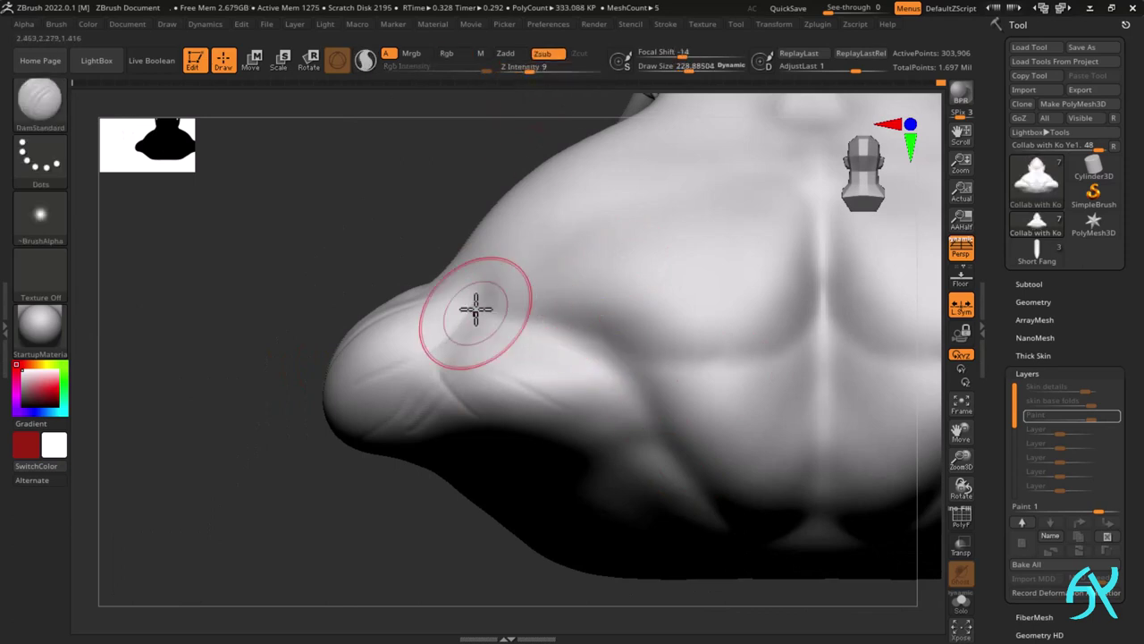
mouse_move(625, 436)
right_down()
mouse_move(513, 385)
mouse_move(667, 460)
right_up()
key(ctrl+z)
mouse_move(858, 485)
right_down()
mouse_move(641, 409)
mouse_move(634, 542)
mouse_move(602, 508)
mouse_move(634, 388)
mouse_move(590, 503)
right_up()
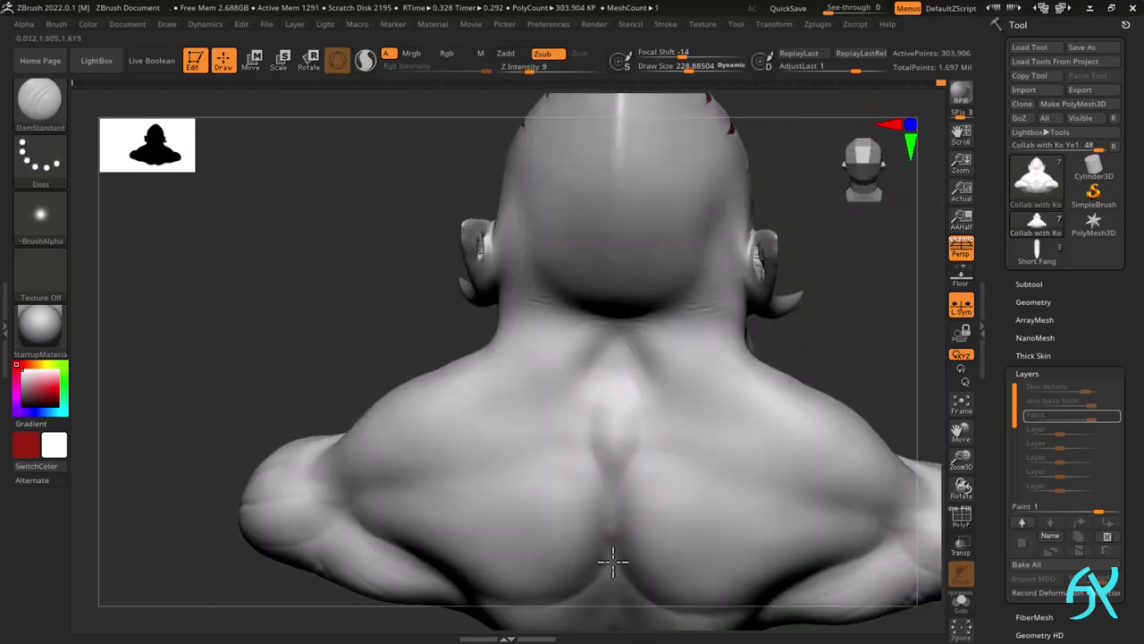
- Switch to ClayBuildup at draw size about 95 and build muscle strands down the side of the deltoid
mouse_move(613, 561)
right_down()
mouse_move(572, 475)
mouse_move(599, 437)
mouse_move(628, 459)
mouse_move(527, 442)
mouse_move(656, 375)
mouse_move(641, 454)
mouse_move(510, 503)
mouse_move(594, 572)
mouse_move(598, 385)
mouse_move(485, 459)
mouse_move(405, 388)
mouse_move(459, 456)
right_up()
key(s)
drag(460, 456, 442, 457)
right_drag(441, 456, 318, 369)
right_drag(416, 463, 366, 366)
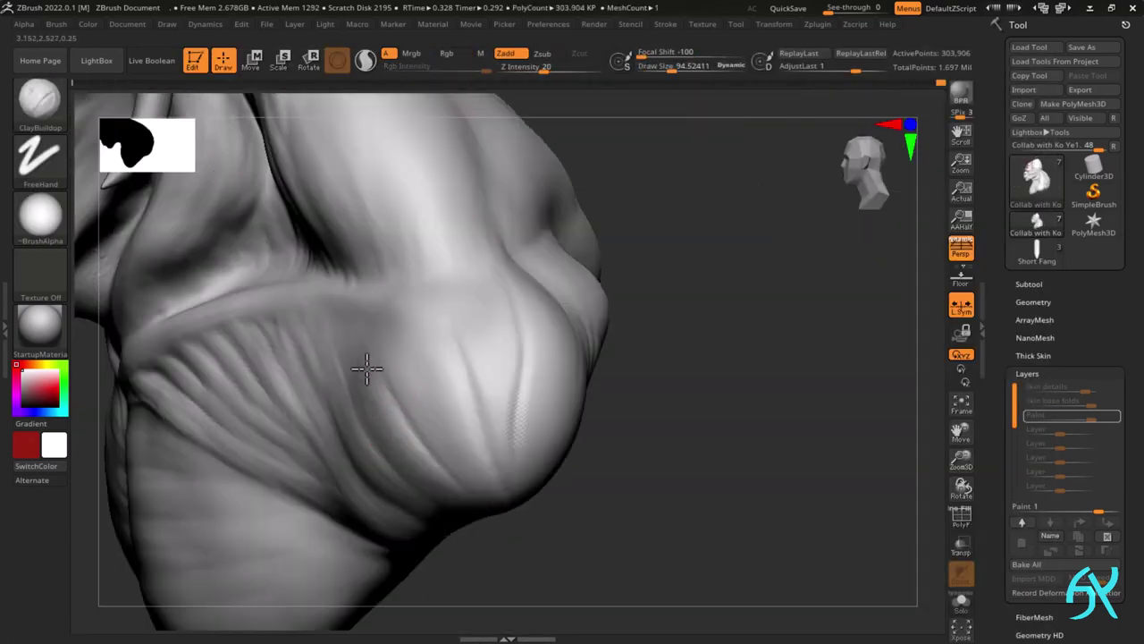
- Extend the ClayBuildup strands over the top and front of the deltoid and soften them with Smooth
mouse_move(389, 405)
right_down()
mouse_move(439, 493)
mouse_move(340, 384)
right_up()
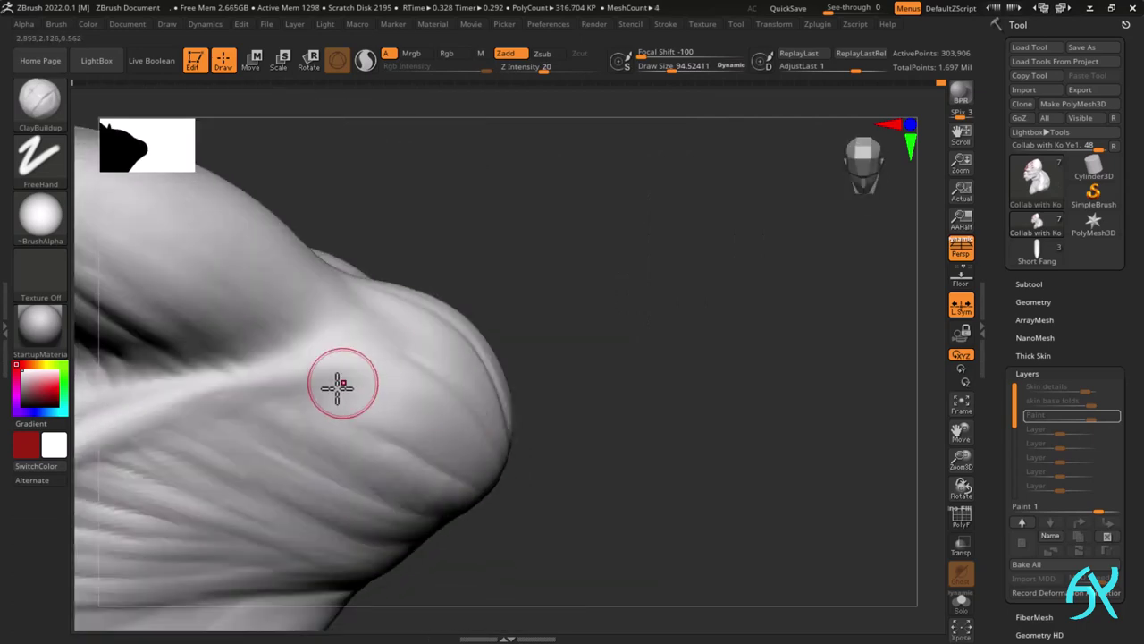
right_drag(409, 377, 428, 408)
right_drag(474, 460, 437, 374)
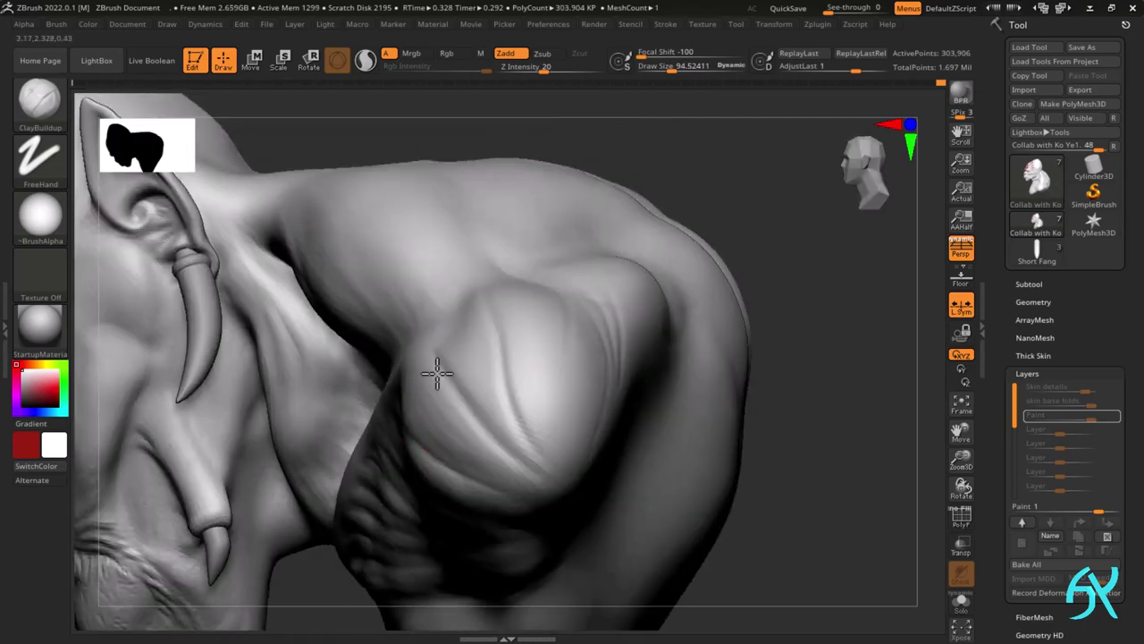
drag(485, 472, 534, 484)
mouse_move(472, 421)
right_down()
mouse_move(301, 434)
mouse_move(455, 381)
mouse_move(442, 459)
mouse_move(378, 349)
mouse_move(408, 338)
mouse_move(398, 368)
mouse_move(340, 380)
right_up()
shift+drag(333, 386, 253, 437)
- Build ClayBuildup strands along the outer and rear deltoid, smoothing the transitions between them
mouse_move(290, 420)
right_down()
mouse_move(332, 360)
mouse_move(459, 346)
mouse_move(462, 327)
right_up()
drag(529, 268, 424, 359)
right_drag(496, 296, 414, 382)
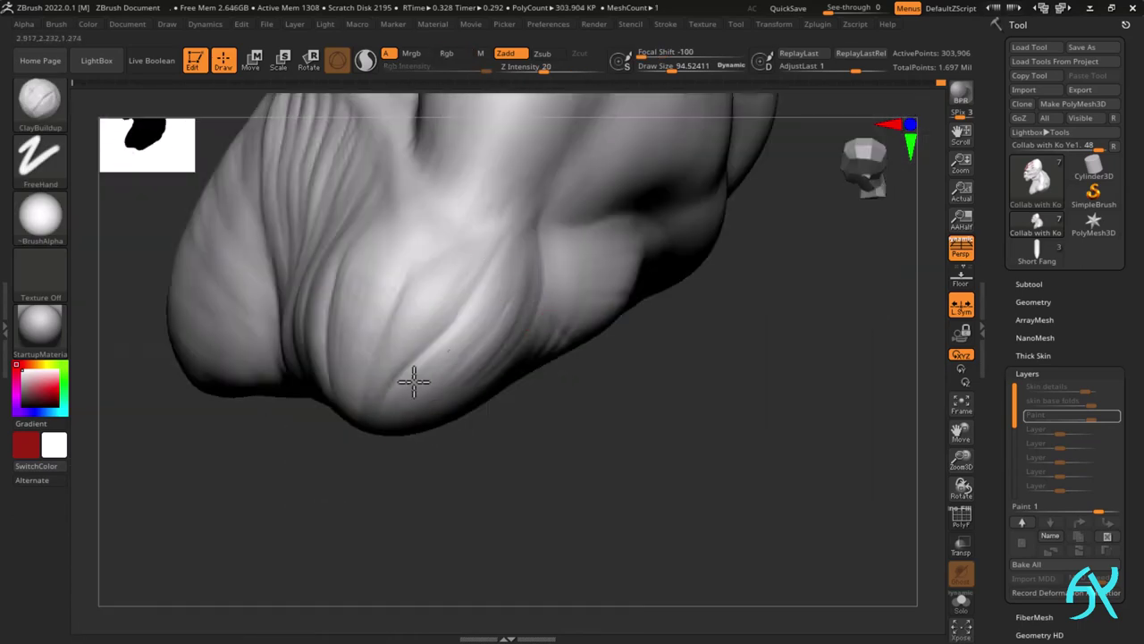
right_drag(502, 307, 452, 419)
shift+drag(513, 314, 512, 333)
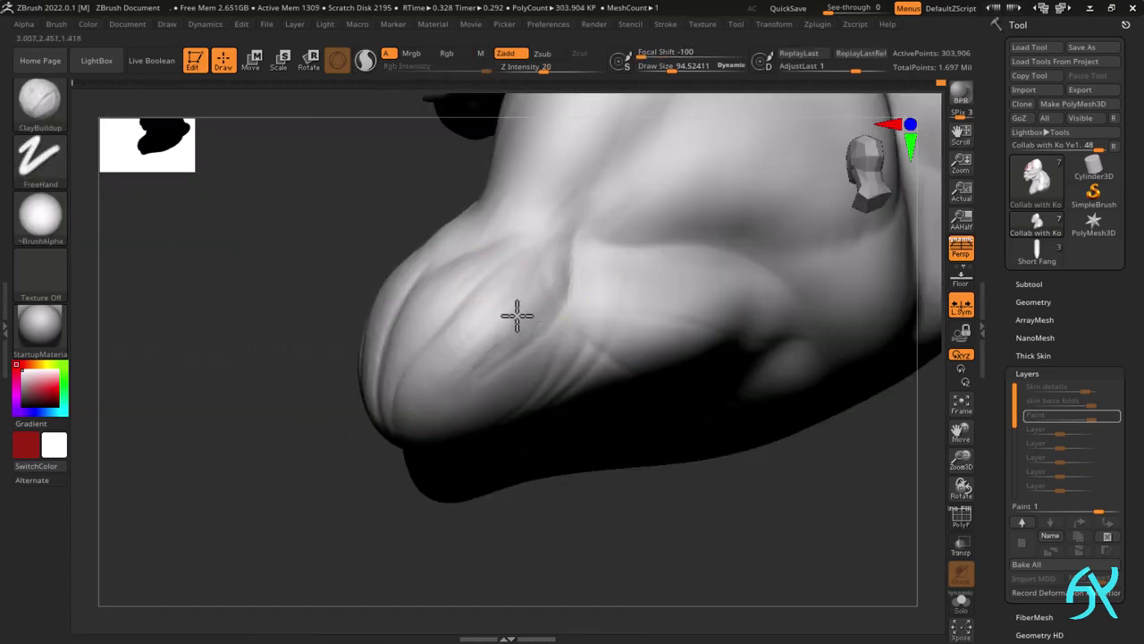
mouse_move(516, 314)
right_down()
mouse_move(426, 419)
mouse_move(360, 462)
mouse_move(365, 488)
mouse_move(375, 385)
mouse_move(408, 331)
right_up()
right_drag(478, 302, 473, 370)
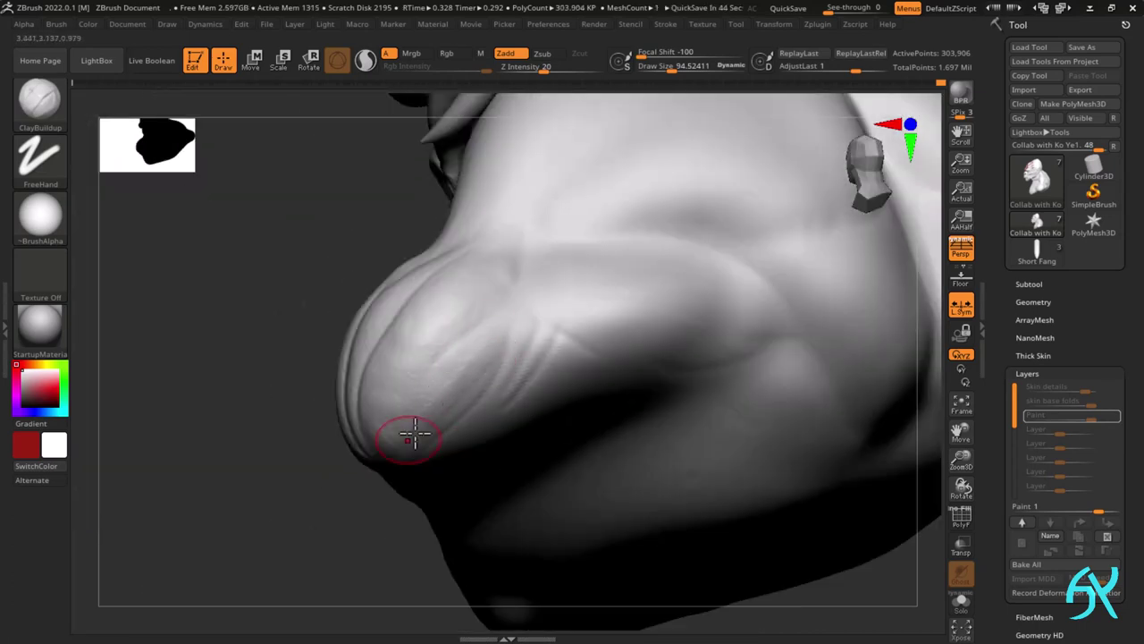
- Reduce the ClayBuildup draw size to about 69 and sculpt finer fibres around the fold behind the deltoid
right_drag(417, 422, 491, 390)
right_drag(542, 337, 562, 320)
right_drag(667, 346, 703, 411)
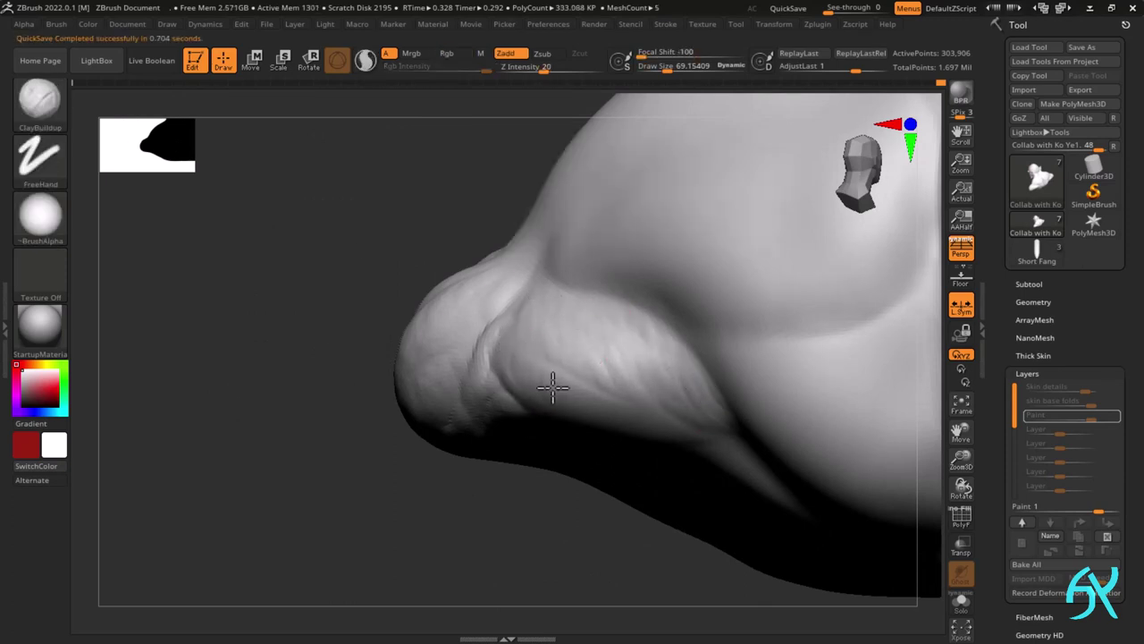
right_drag(624, 407, 511, 351)
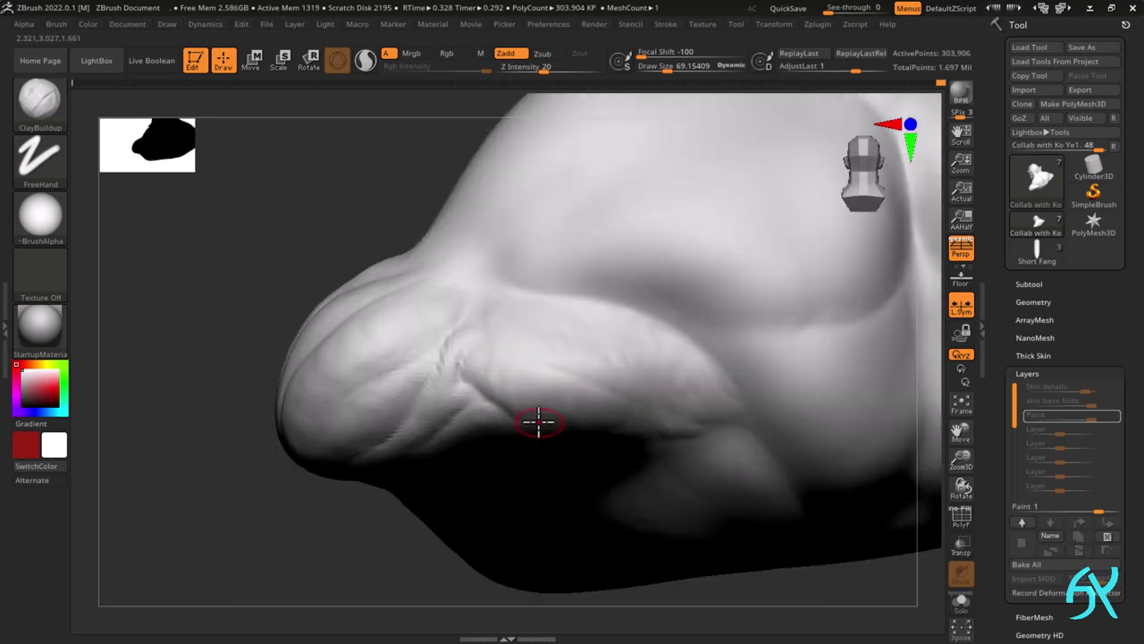
- Layer short ClayBuildup fibres over the muscle between the rear deltoid and the shoulder blade
mouse_move(622, 370)
right_down()
mouse_move(522, 313)
mouse_move(555, 337)
right_up()
drag(579, 297, 593, 351)
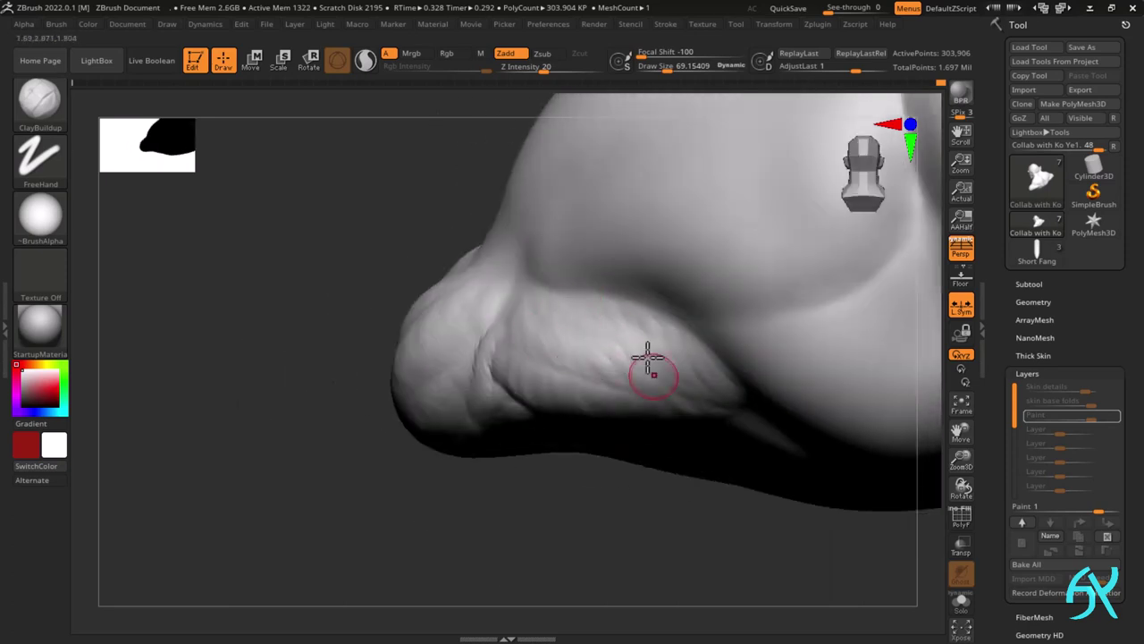
right_drag(649, 358, 645, 344)
right_drag(720, 388, 735, 369)
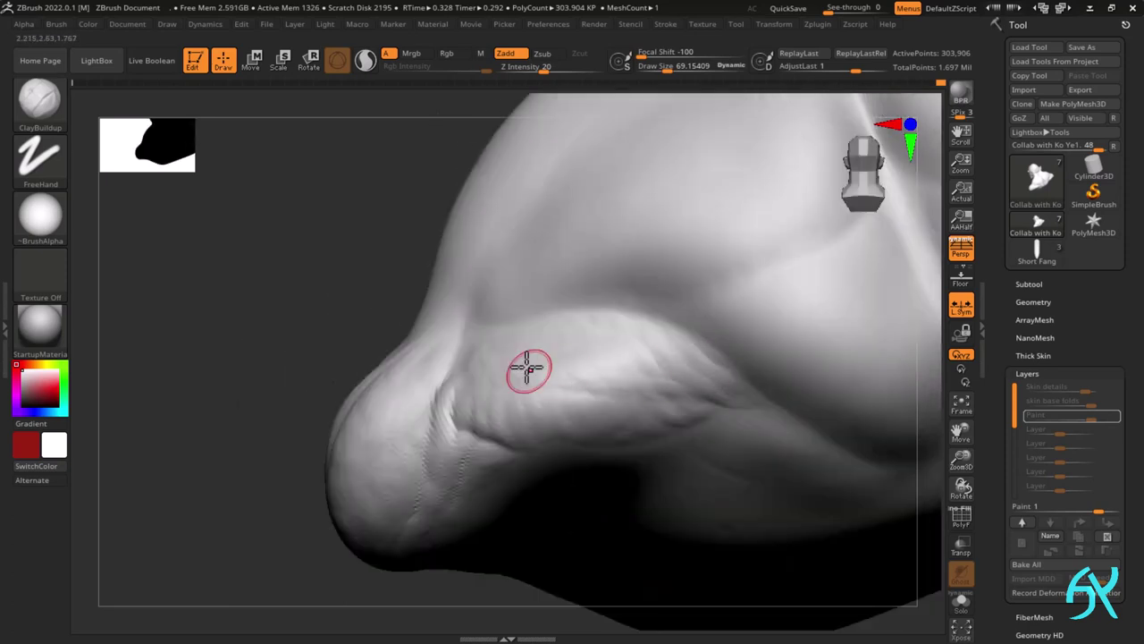
right_drag(528, 368, 738, 413)
right_drag(680, 456, 548, 457)
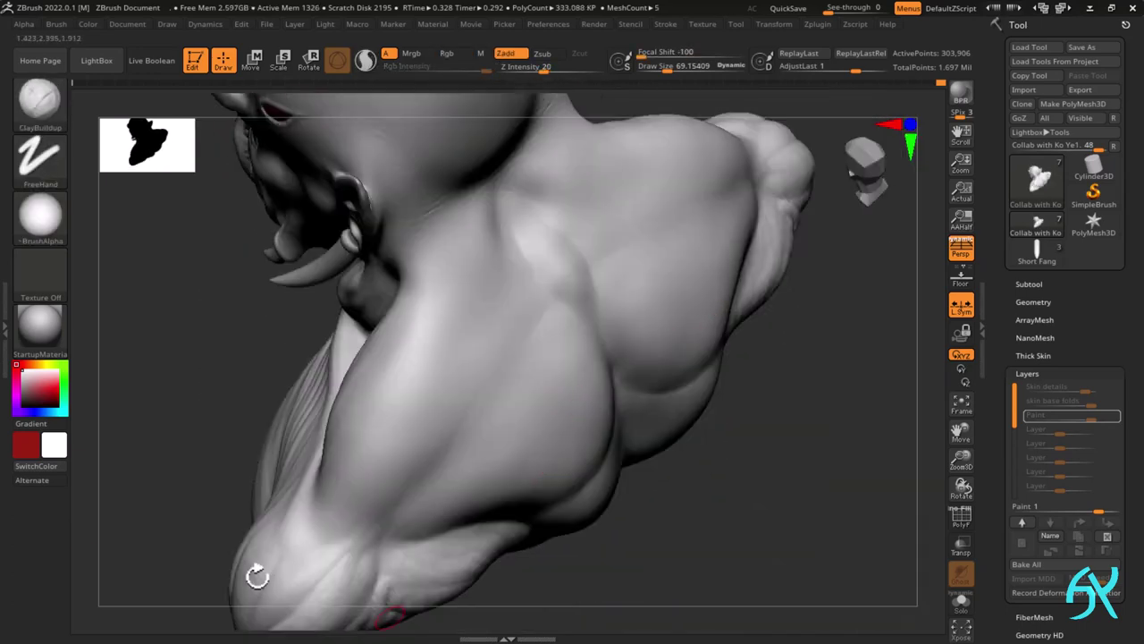
- Increase the ClayBuildup draw size to about 124 and sculpt muscle strands from the neck down over the trapezius
mouse_move(787, 550)
right_down()
mouse_move(508, 284)
mouse_move(511, 482)
right_up()
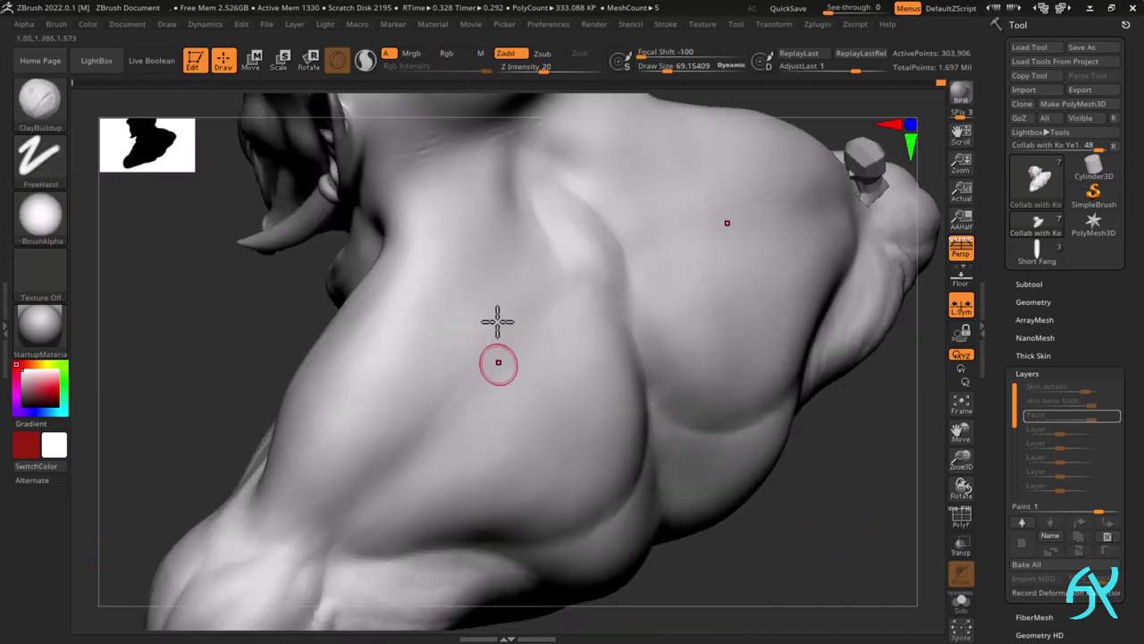
key(bracketright)
right_drag(410, 404, 431, 292)
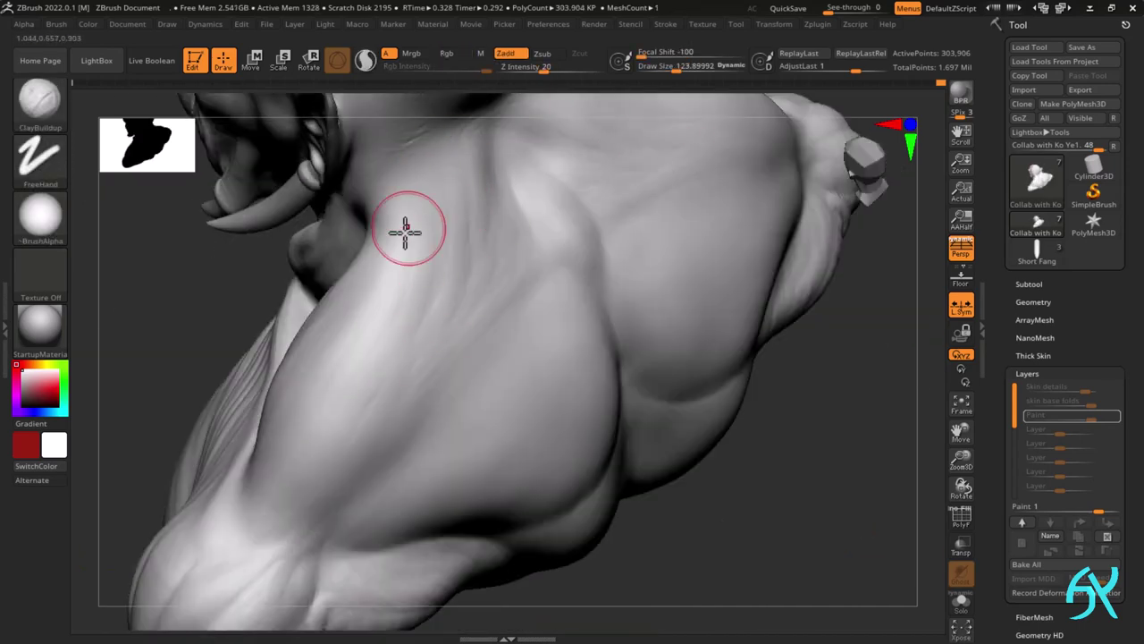
right_drag(403, 232, 295, 391)
right_drag(399, 408, 386, 462)
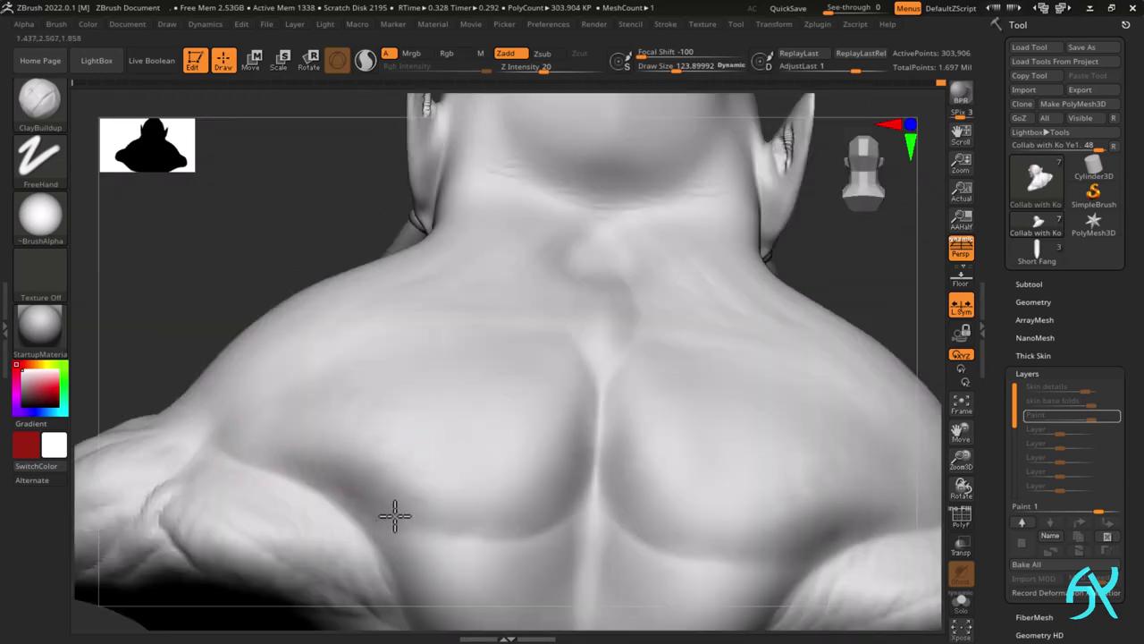
- Continue the ClayBuildup muscle strands across the upper back between the spine and the shoulder blade
right_drag(396, 515, 476, 456)
right_drag(399, 365, 474, 235)
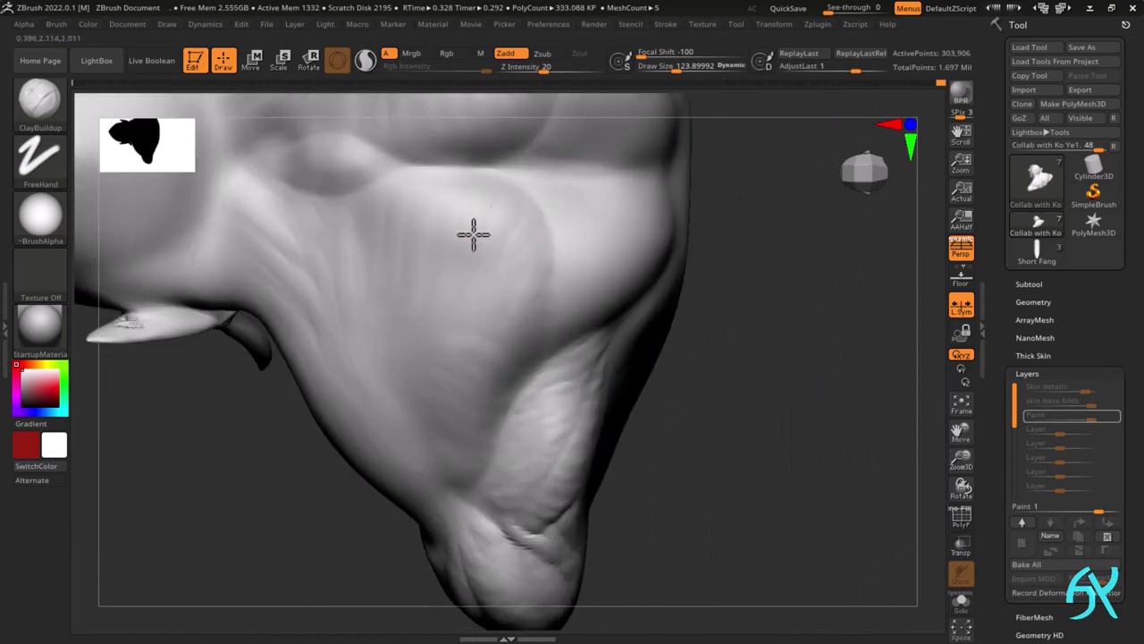
right_drag(416, 198, 427, 164)
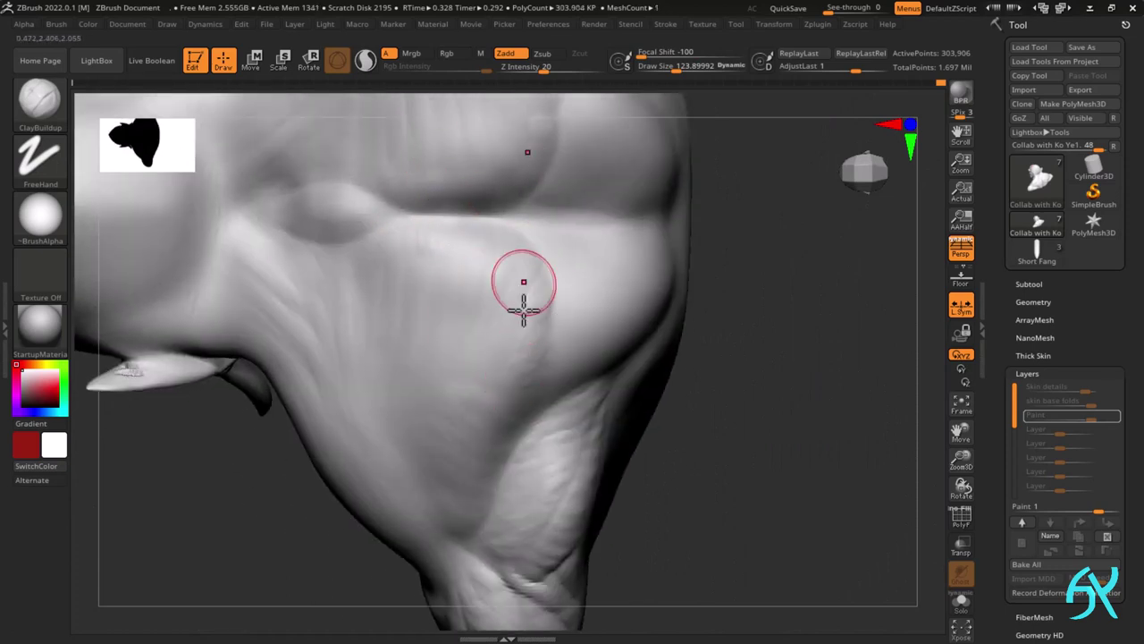
right_drag(524, 308, 467, 311)
right_drag(394, 368, 456, 411)
- Carve fine fibre lines across the lower back and along the spine with DamStandard at draw size about 69 and Z intensity 13
right_drag(457, 466, 592, 238)
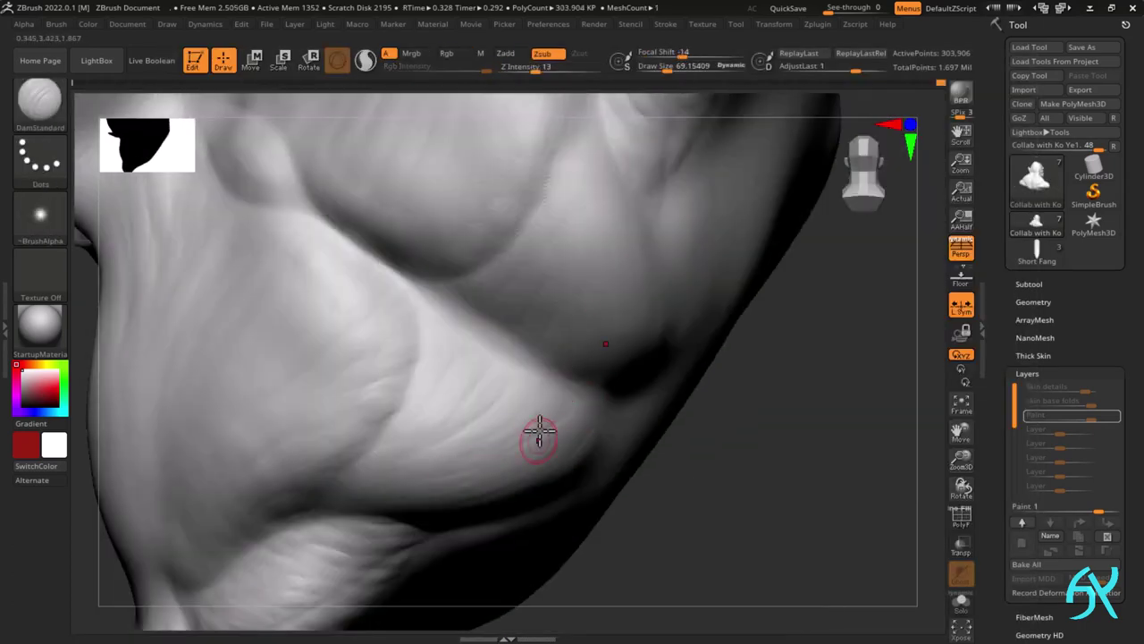
mouse_move(539, 431)
right_down()
mouse_move(463, 378)
mouse_move(510, 260)
right_up()
mouse_move(456, 308)
right_down()
mouse_move(551, 235)
mouse_move(585, 342)
mouse_move(604, 328)
mouse_move(623, 375)
mouse_move(585, 439)
mouse_move(618, 442)
mouse_move(510, 518)
right_up()
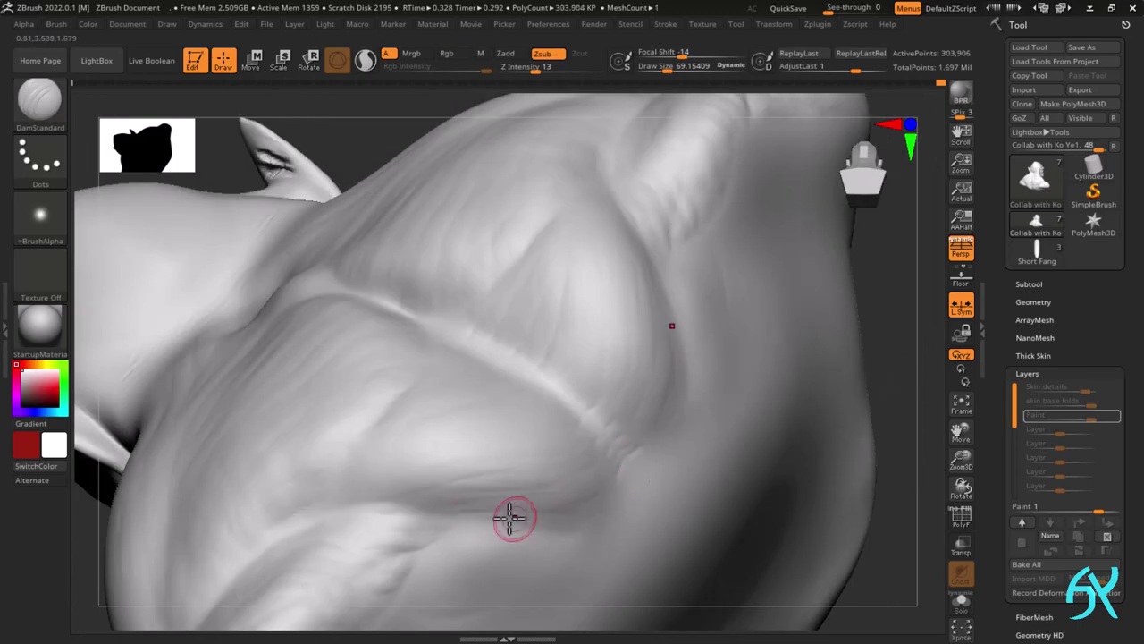
mouse_move(610, 471)
right_down()
mouse_move(551, 530)
mouse_move(599, 496)
mouse_move(298, 483)
right_up()
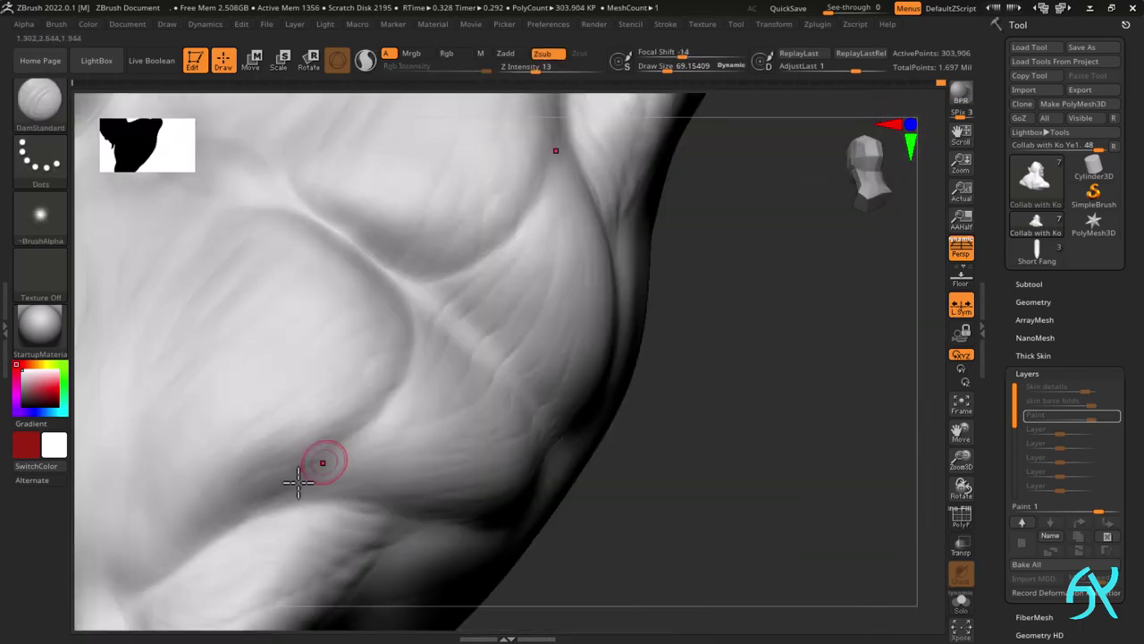
- Carve DamStandard fibre lines along the outer shoulder blade and upper back, increasing the draw size to about 135
mouse_move(362, 427)
right_down()
mouse_move(204, 475)
mouse_move(271, 451)
right_up()
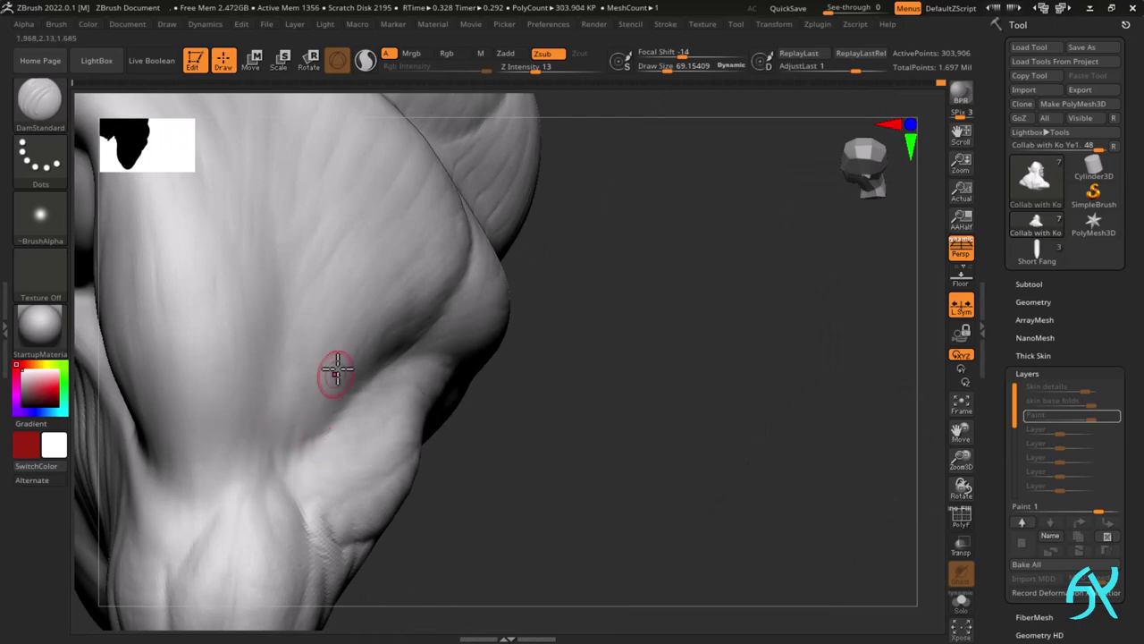
right_drag(337, 369, 276, 408)
mouse_move(287, 340)
right_down()
mouse_move(330, 306)
mouse_move(253, 421)
mouse_move(265, 429)
mouse_move(199, 413)
mouse_move(528, 306)
mouse_move(447, 322)
mouse_move(614, 334)
mouse_move(711, 266)
right_up()
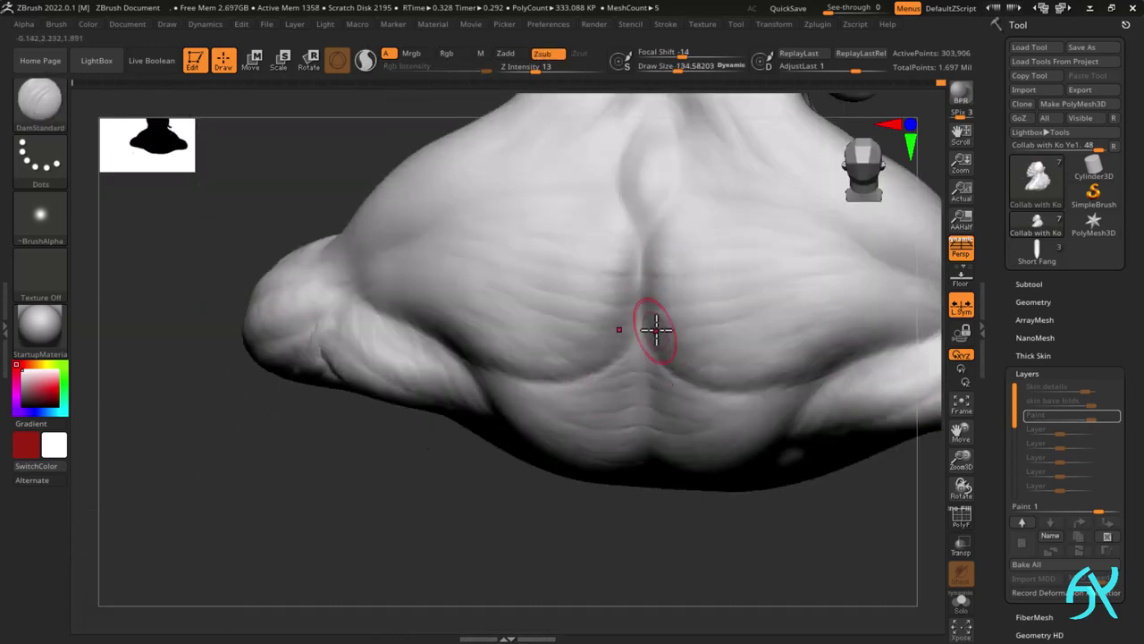
mouse_move(657, 334)
right_down()
mouse_move(670, 337)
mouse_move(644, 346)
mouse_move(641, 381)
mouse_move(599, 384)
right_up()
- Switch to ClayBuildup at draw size about 109 and raise the muscle fibres fanning from the spine across the upper back
key(b)
key(c)
key(b)
right_drag(672, 345, 608, 408)
key(s)
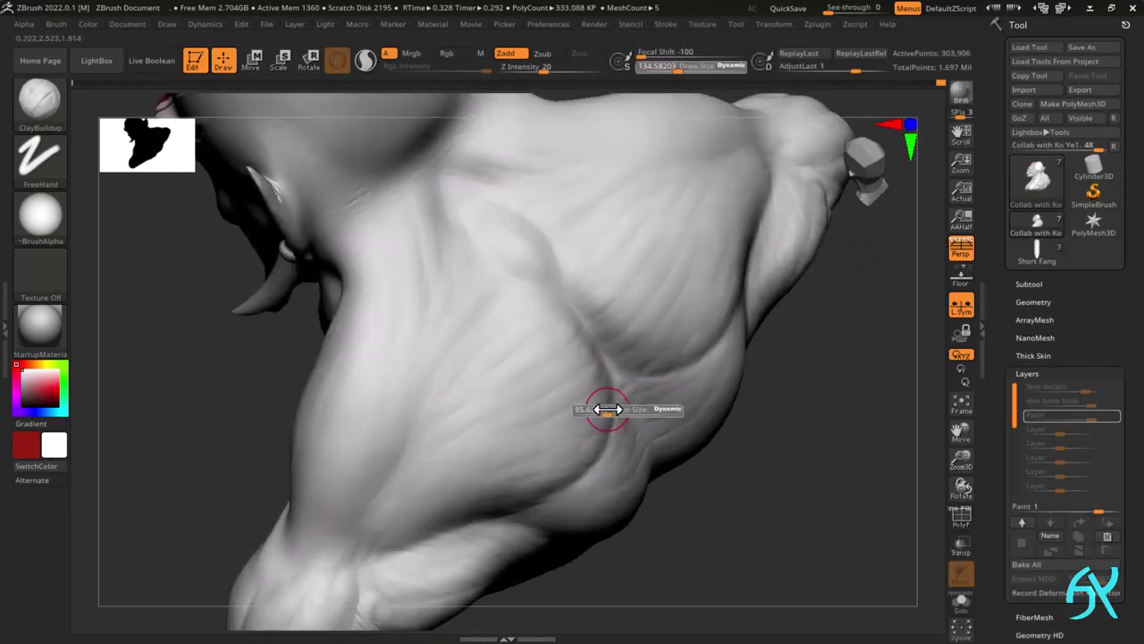
drag(608, 409, 601, 408)
mouse_move(601, 409)
right_down()
mouse_move(572, 344)
mouse_move(503, 360)
mouse_move(430, 451)
right_up()
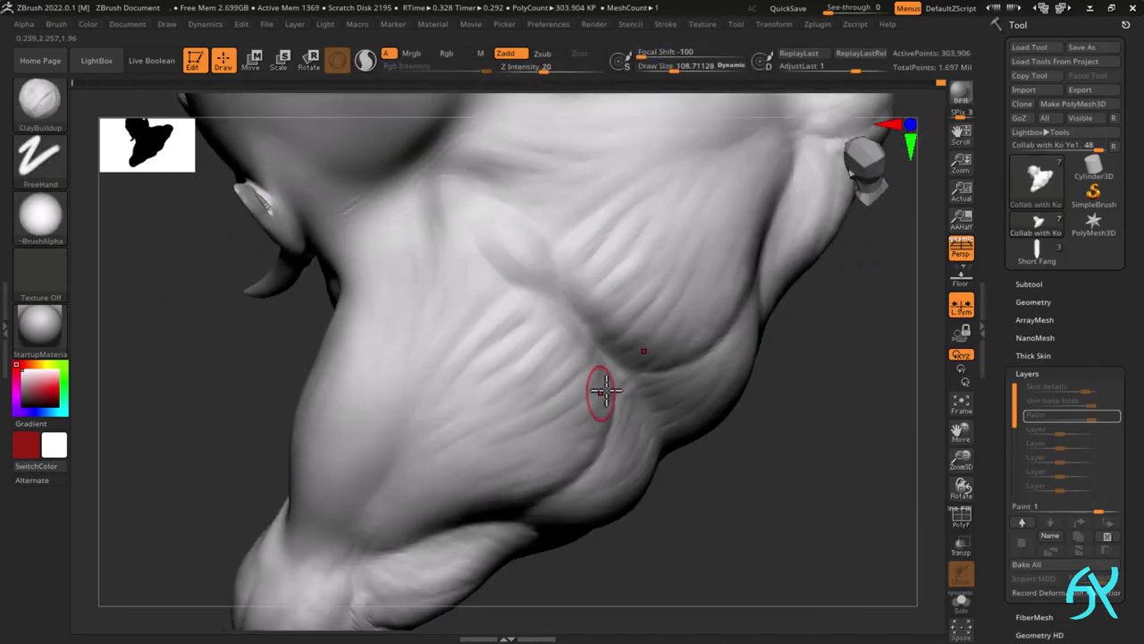
- Reduce the ClayBuildup draw size to about 65 and sculpt finer ridges beside the spine below the shoulder blades
mouse_move(454, 494)
right_down()
mouse_move(593, 388)
mouse_move(695, 455)
mouse_move(726, 417)
right_up()
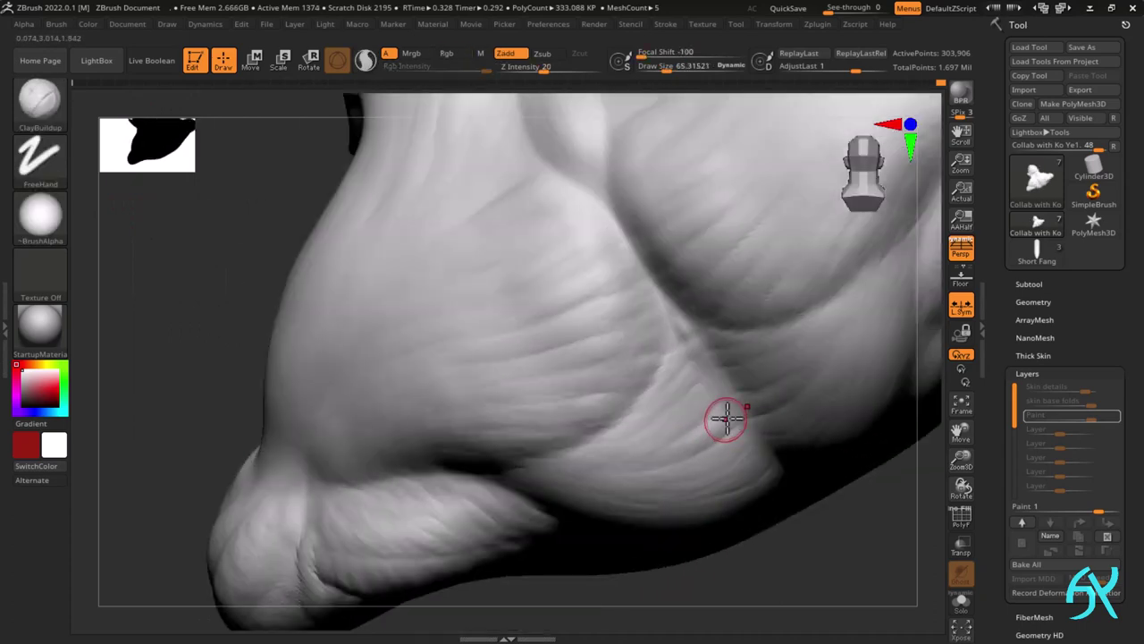
drag(732, 404, 659, 431)
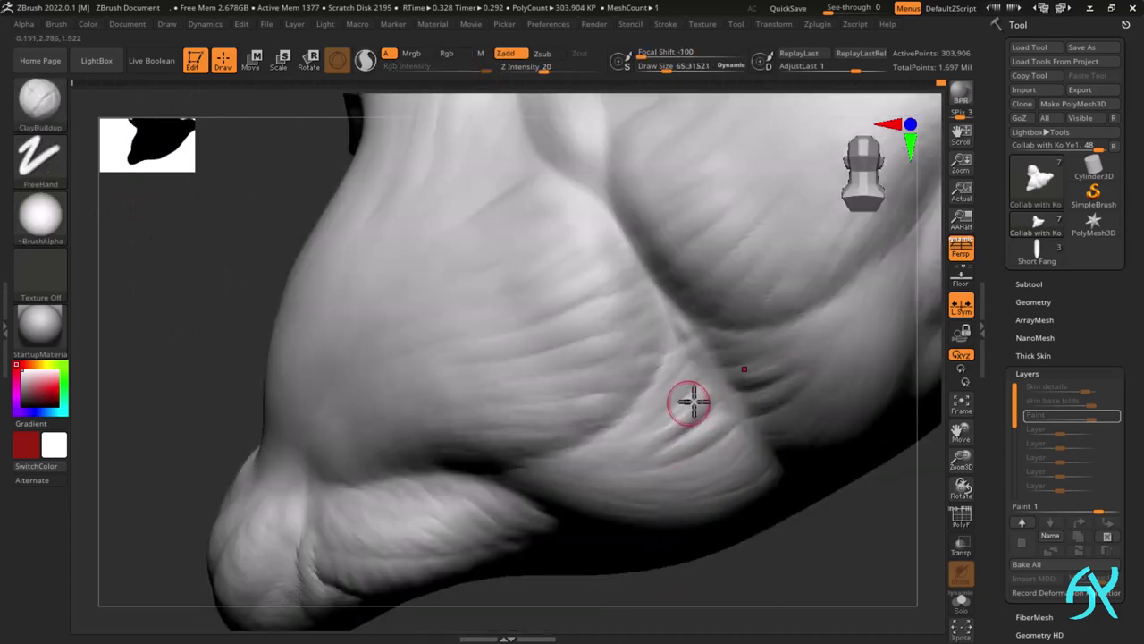
drag(704, 384, 672, 391)
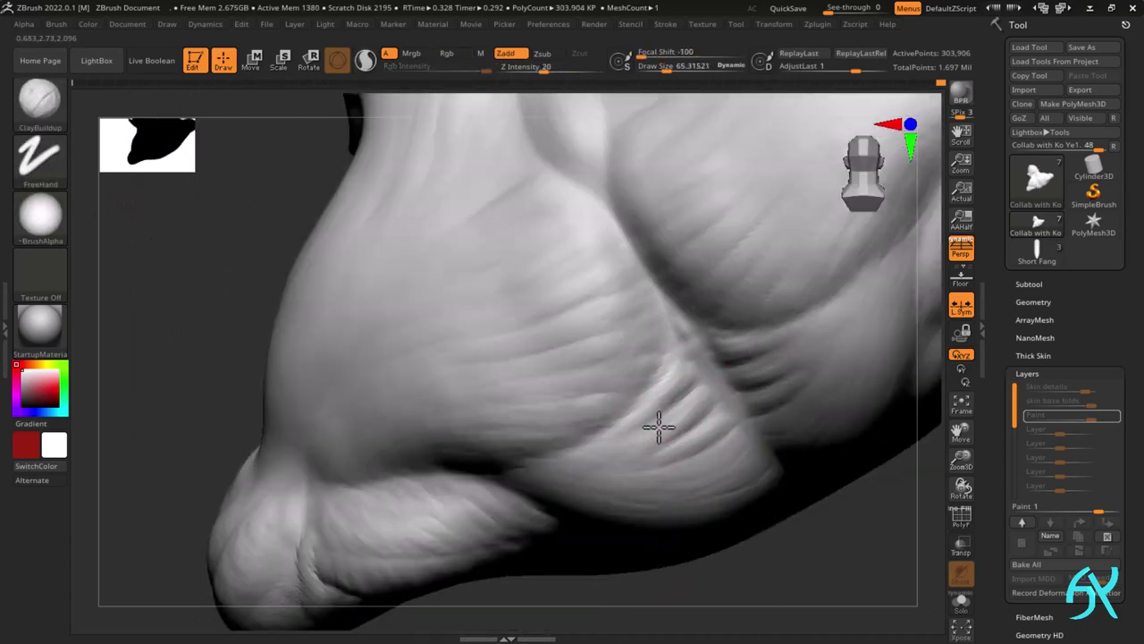
right_drag(651, 423, 710, 383)
mouse_move(729, 427)
right_down()
mouse_move(679, 430)
mouse_move(723, 439)
mouse_move(737, 413)
right_up()
right_drag(710, 462, 659, 433)
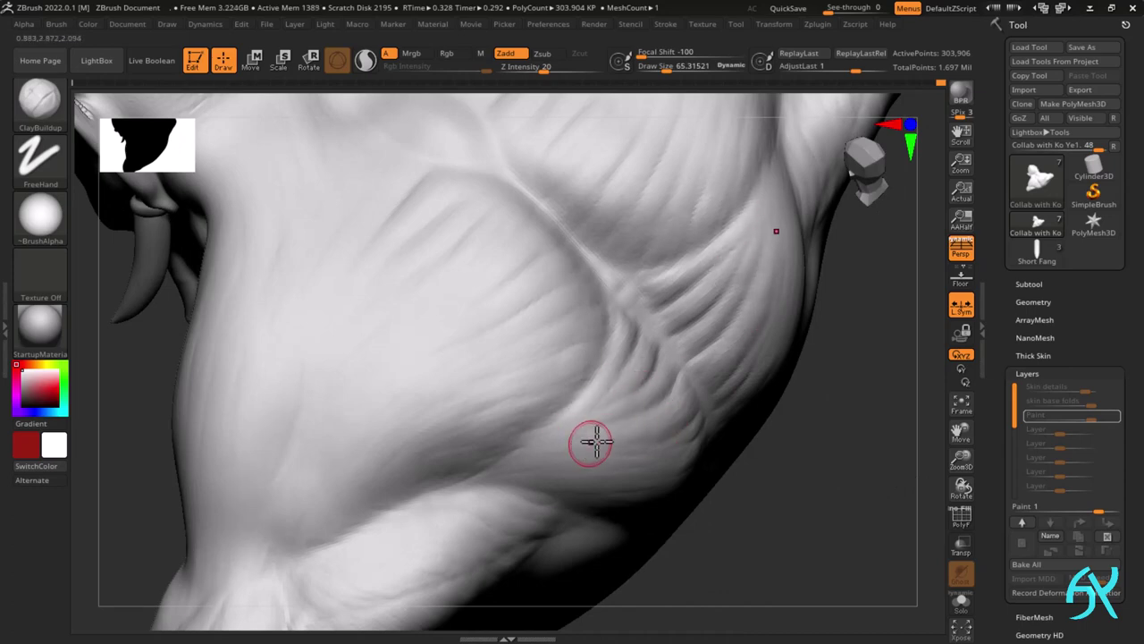
- Raise ClayBuildup ridges along the flanks beneath the armpits and shoulder blades, with the draw size increased to about 81
right_drag(597, 441, 416, 378)
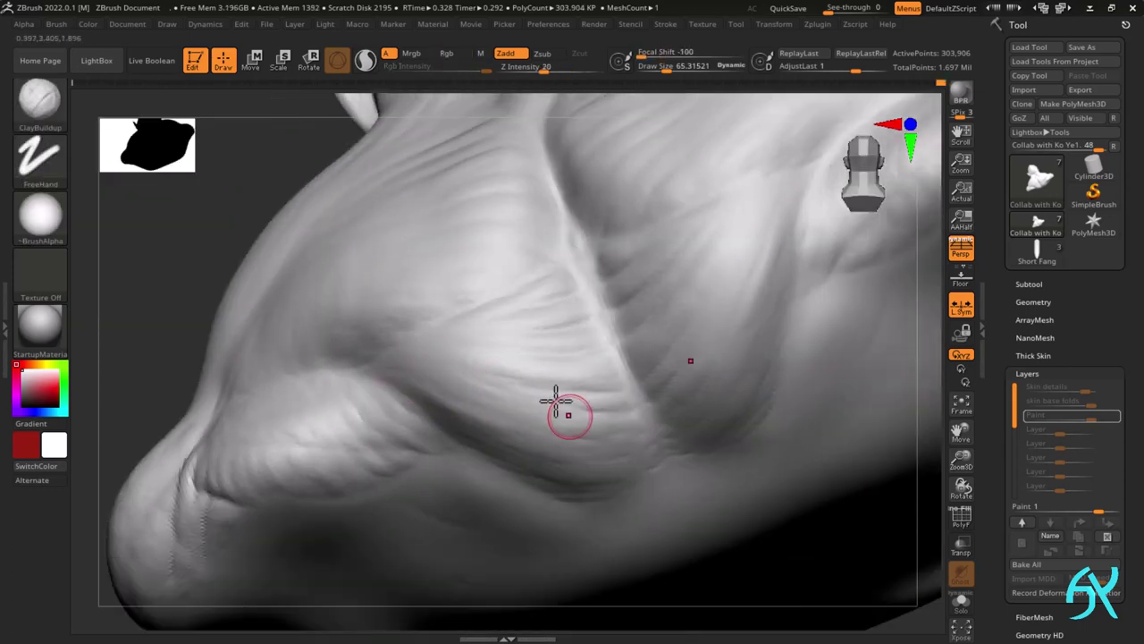
right_drag(557, 399, 486, 381)
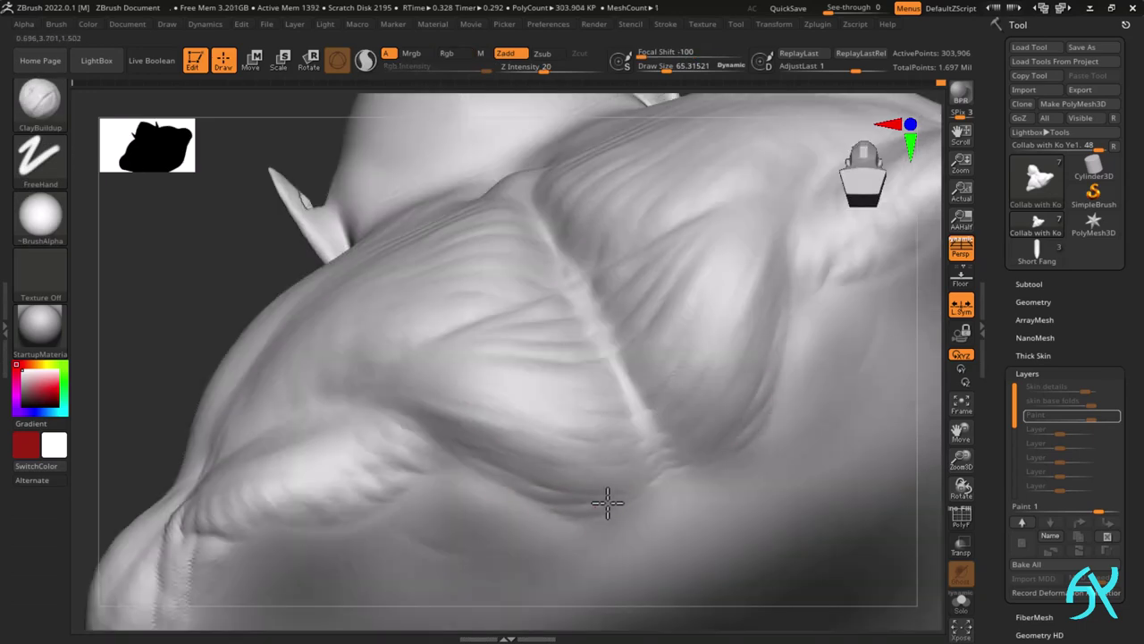
mouse_move(608, 502)
right_down()
mouse_move(354, 345)
mouse_move(348, 390)
right_up()
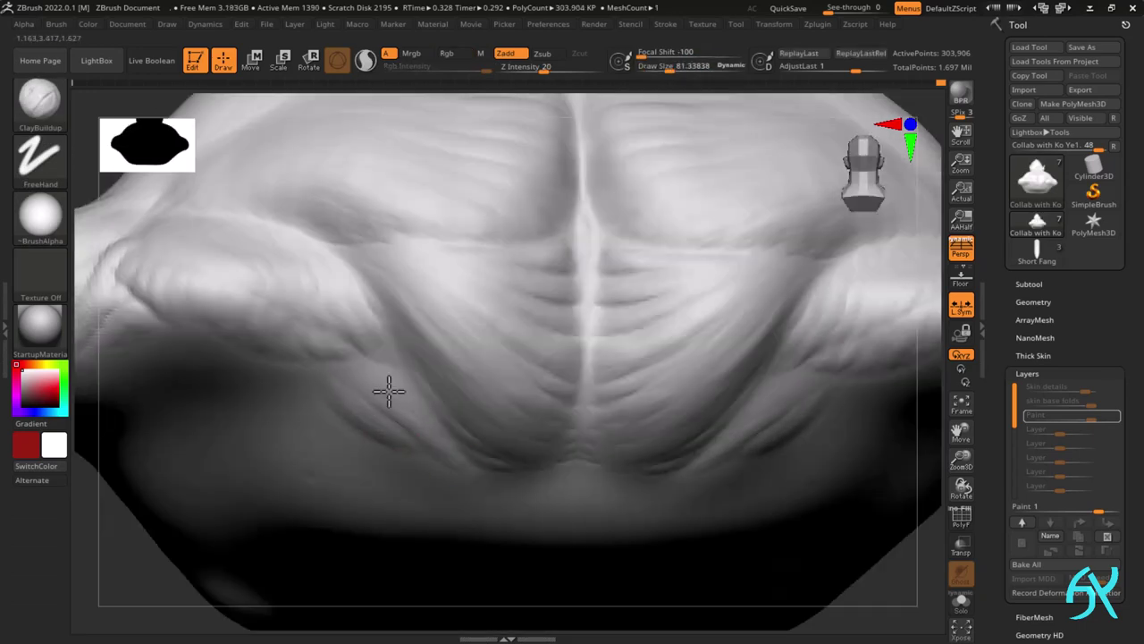
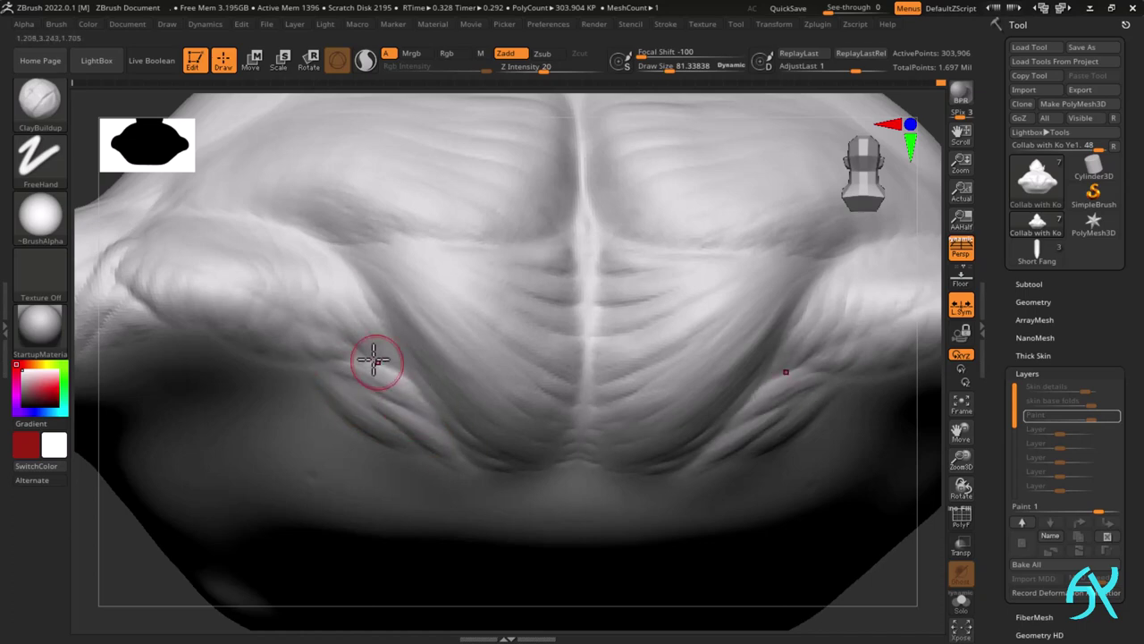
mouse_move(374, 360)
right_down()
mouse_move(490, 327)
mouse_move(447, 375)
right_up()
mouse_move(447, 375)
right_down()
mouse_move(521, 384)
mouse_move(477, 363)
mouse_move(496, 352)
right_up()
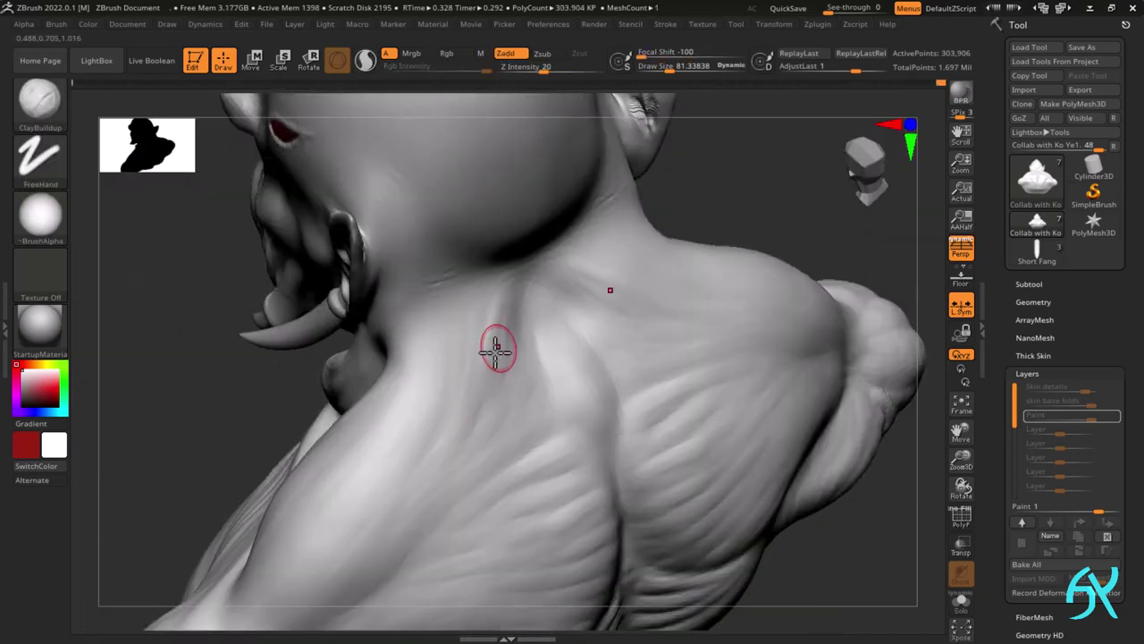
- Switch to DamStandard at Z intensity 10 and carve strands down the side and back of the neck into the trapezius, varying the draw size
mouse_move(465, 409)
right_down()
mouse_move(492, 357)
mouse_move(417, 373)
mouse_move(363, 429)
mouse_move(473, 340)
mouse_move(449, 409)
mouse_move(480, 332)
mouse_move(457, 313)
right_up()
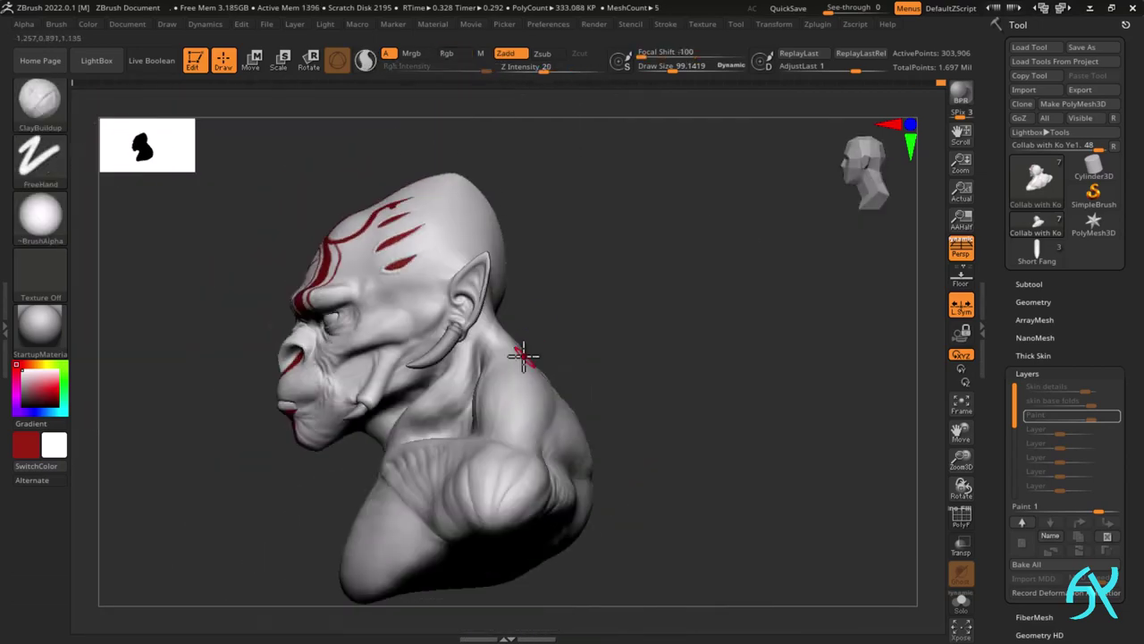
key(b)
key(m)
key(l)
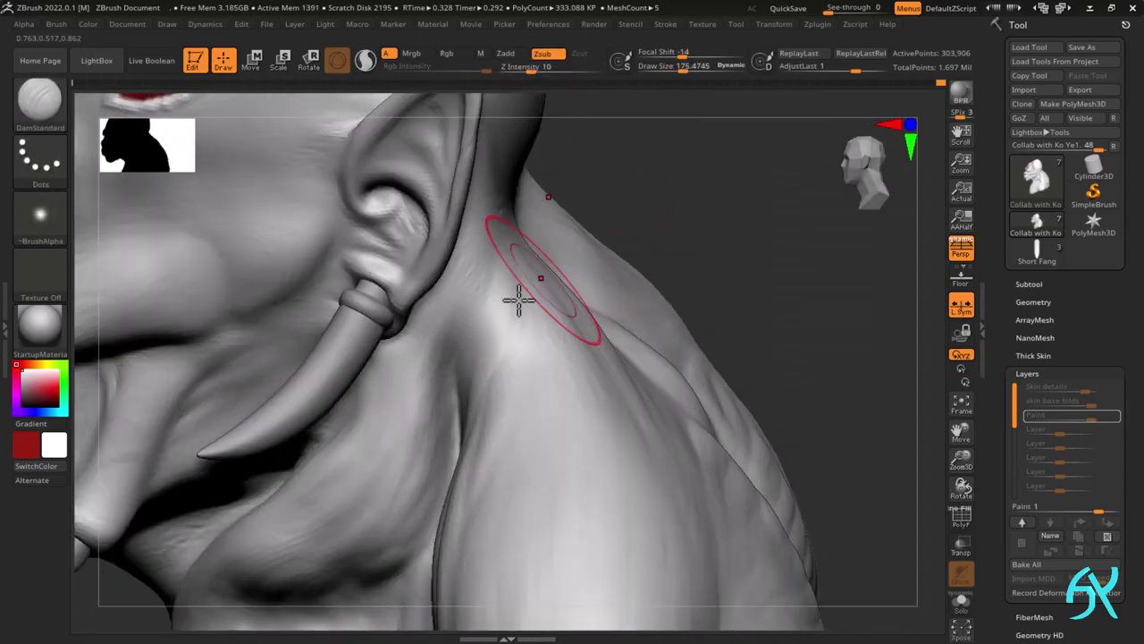
right_drag(518, 299, 470, 367)
mouse_move(465, 302)
right_down()
mouse_move(477, 286)
mouse_move(518, 352)
mouse_move(616, 309)
mouse_move(583, 284)
right_up()
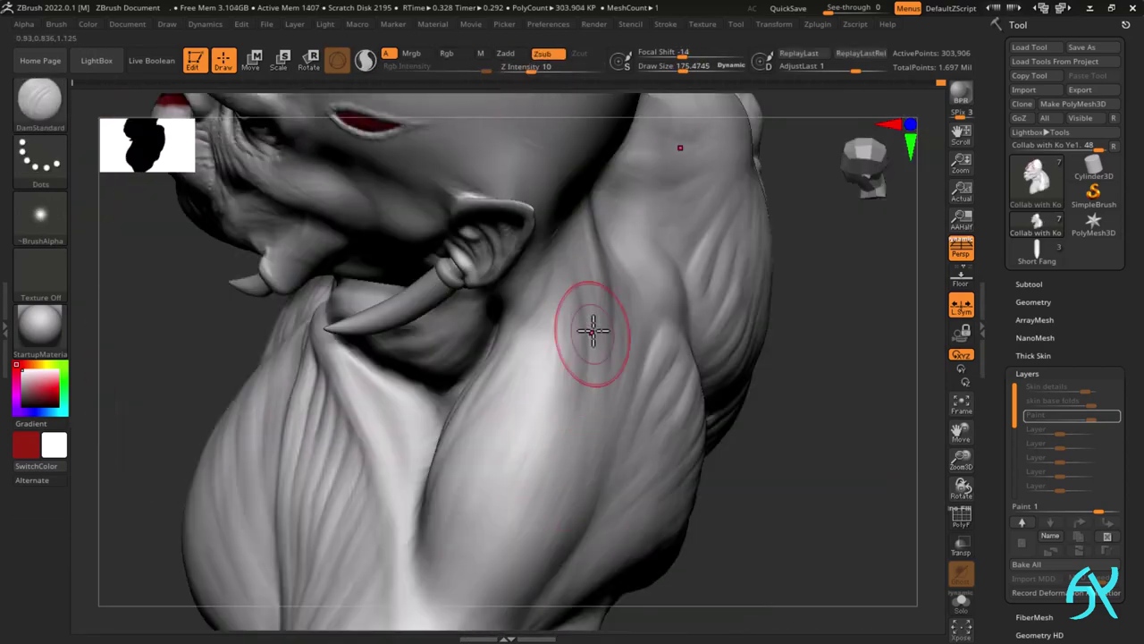
mouse_move(592, 331)
right_down()
mouse_move(654, 366)
mouse_move(741, 191)
mouse_move(741, 350)
mouse_move(623, 403)
mouse_move(671, 378)
mouse_move(633, 375)
right_up()
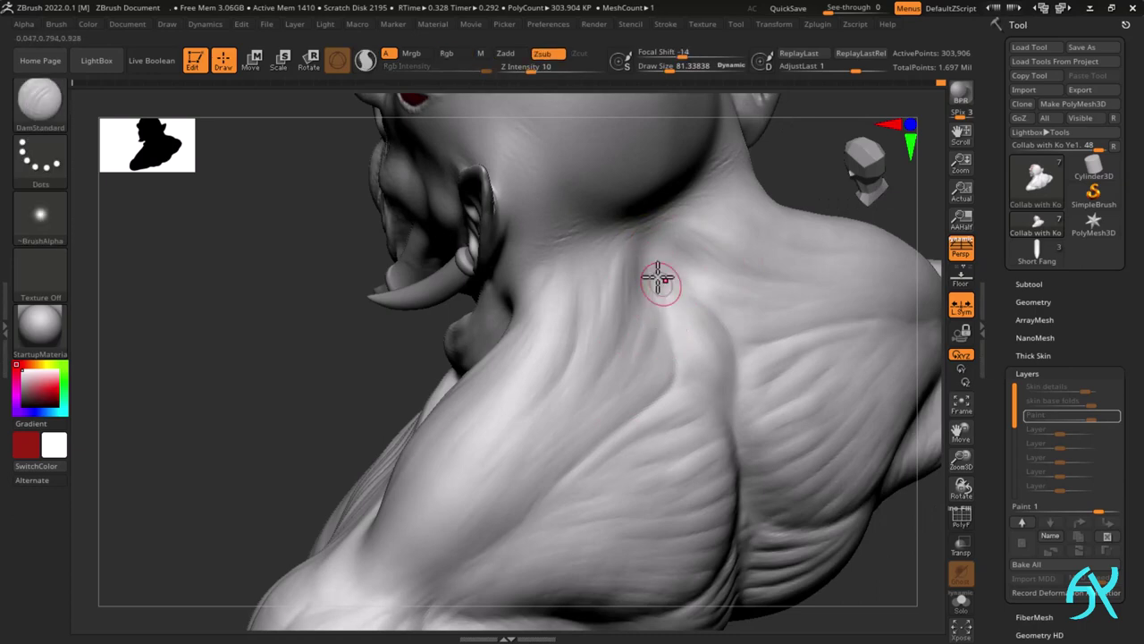
mouse_move(658, 280)
right_down()
mouse_move(707, 327)
mouse_move(616, 348)
mouse_move(645, 361)
right_up()
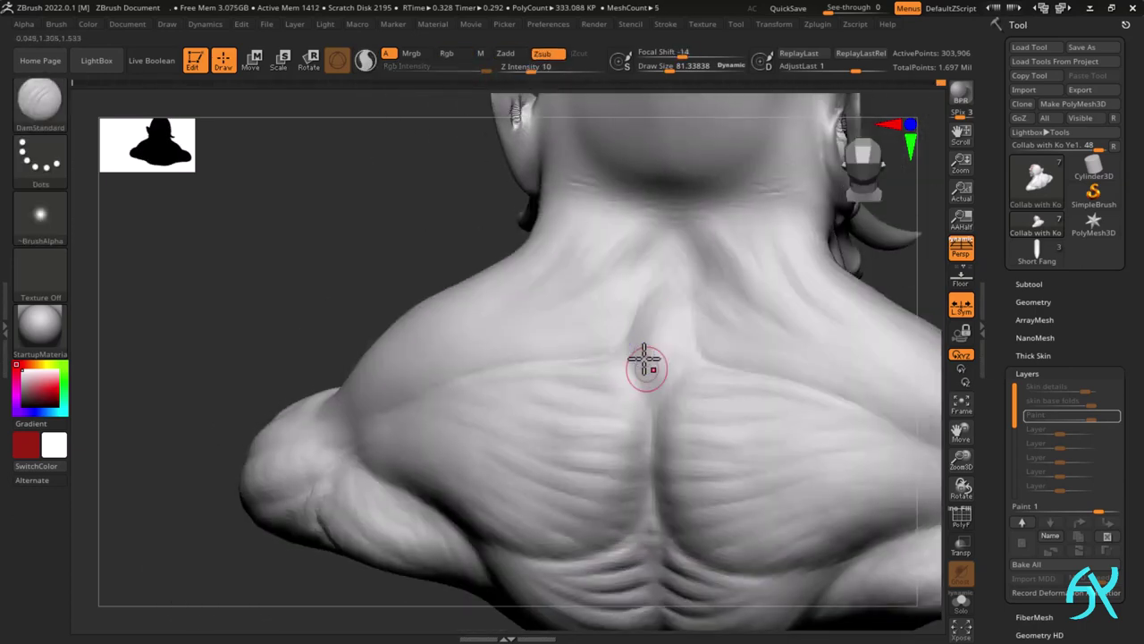
mouse_move(662, 439)
right_down()
mouse_move(595, 378)
mouse_move(522, 235)
right_up()
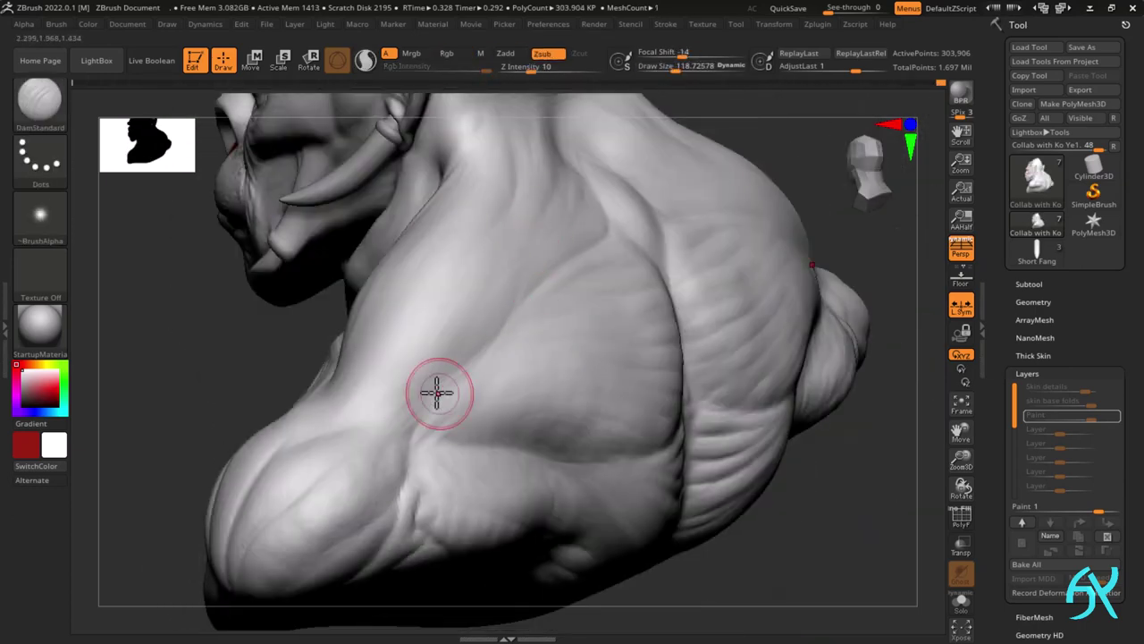
right_drag(439, 391, 521, 251)
- Carve DamStandard fibre lines across the chest from the breastbone toward the armpits at draw size about 118 to 157, with light smoothing
mouse_move(590, 281)
right_down()
mouse_move(656, 197)
mouse_move(705, 398)
mouse_move(445, 411)
right_up()
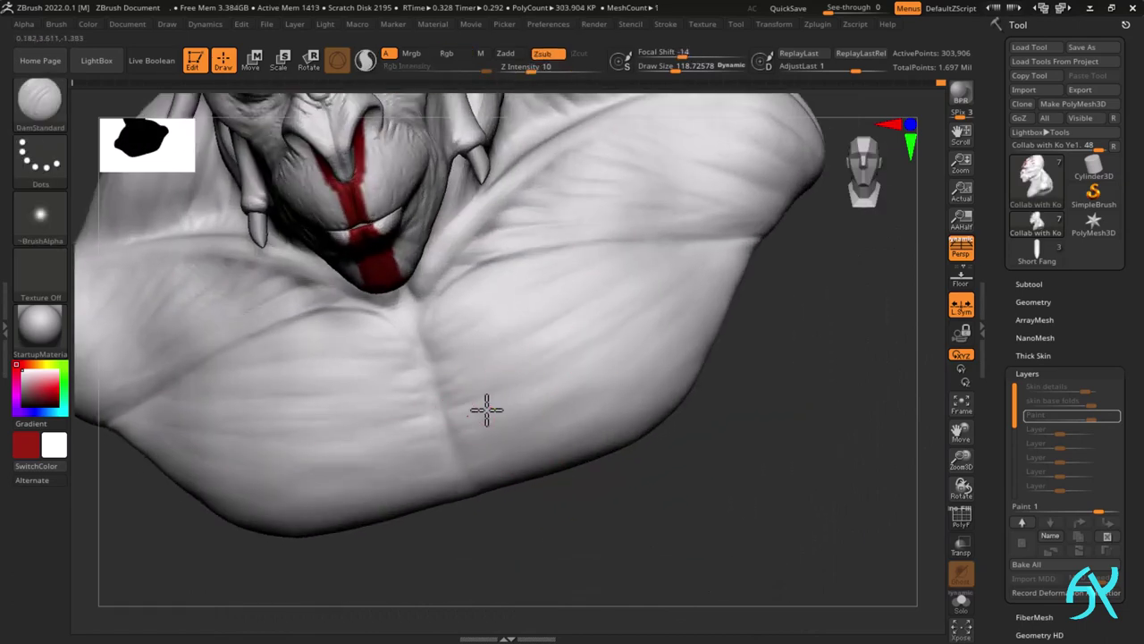
right_drag(458, 459, 514, 445)
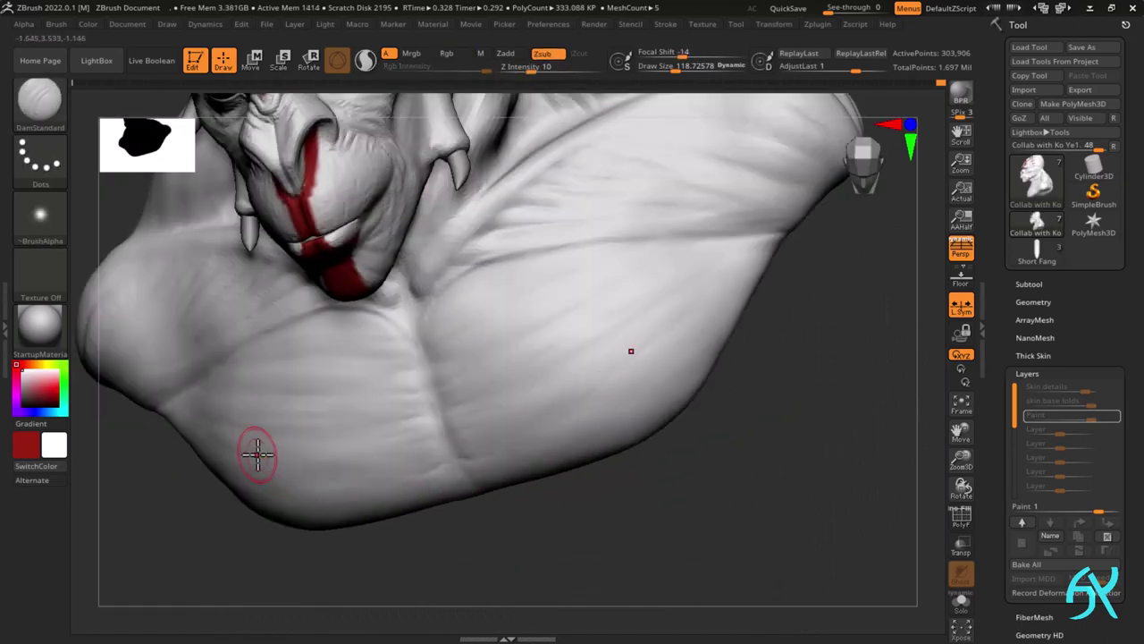
mouse_move(274, 495)
right_down()
mouse_move(215, 492)
mouse_move(276, 437)
mouse_move(217, 460)
mouse_move(223, 438)
right_up()
mouse_move(412, 298)
right_down()
mouse_move(585, 242)
mouse_move(620, 247)
mouse_move(521, 309)
mouse_move(687, 267)
mouse_move(669, 273)
right_up()
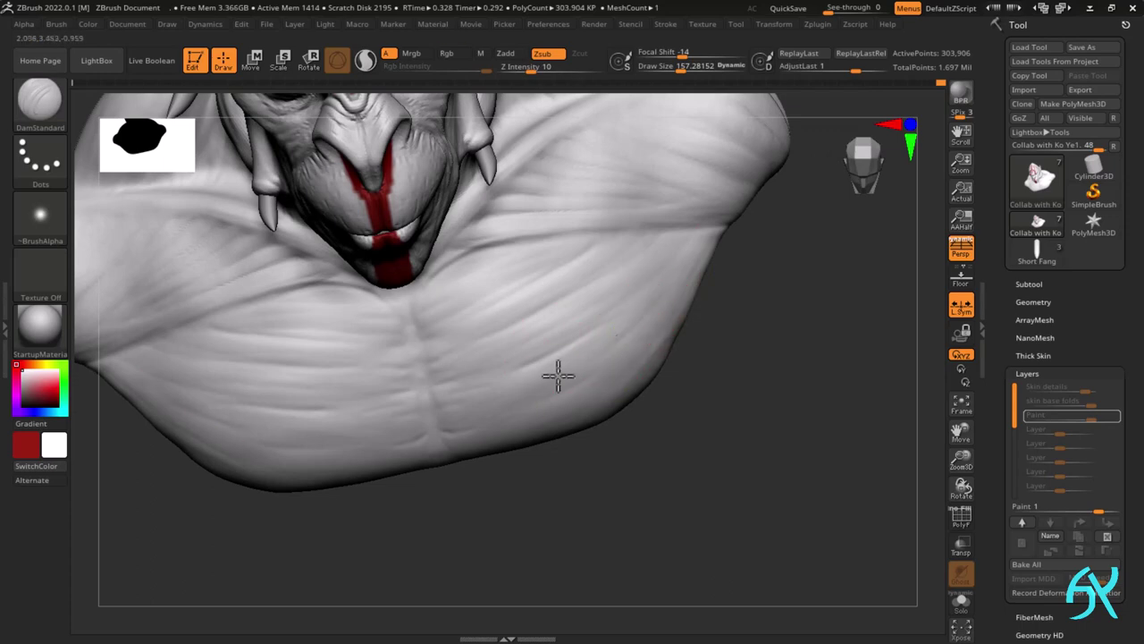
mouse_move(531, 435)
right_down()
mouse_move(631, 419)
mouse_move(647, 455)
mouse_move(783, 340)
right_up()
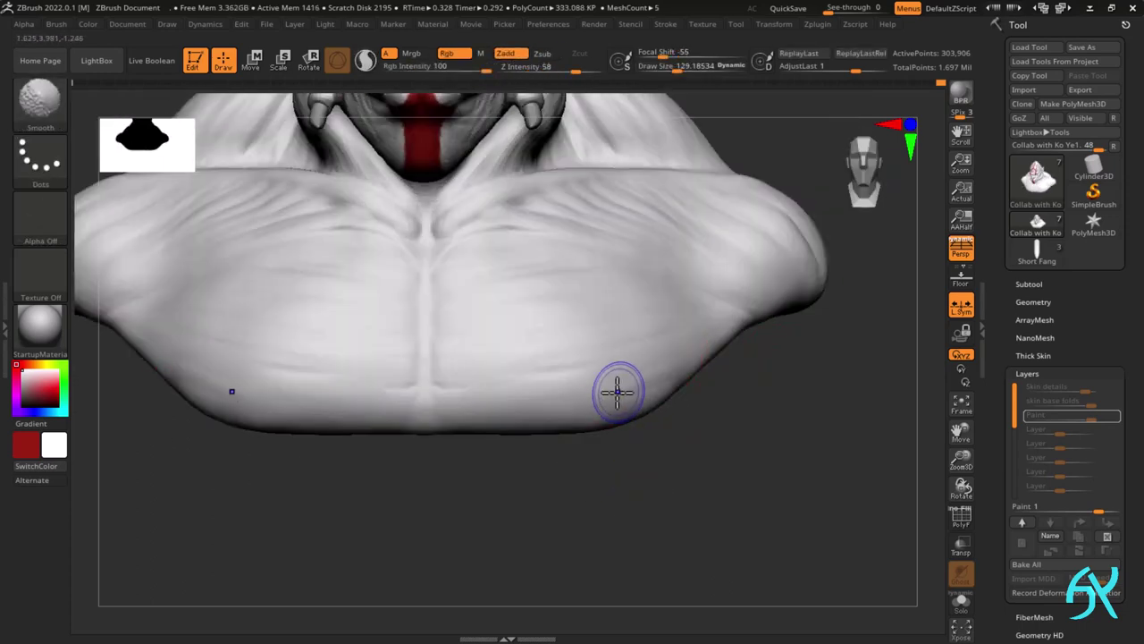
mouse_move(617, 388)
right_down()
mouse_move(774, 298)
mouse_move(697, 324)
mouse_move(753, 302)
right_up()
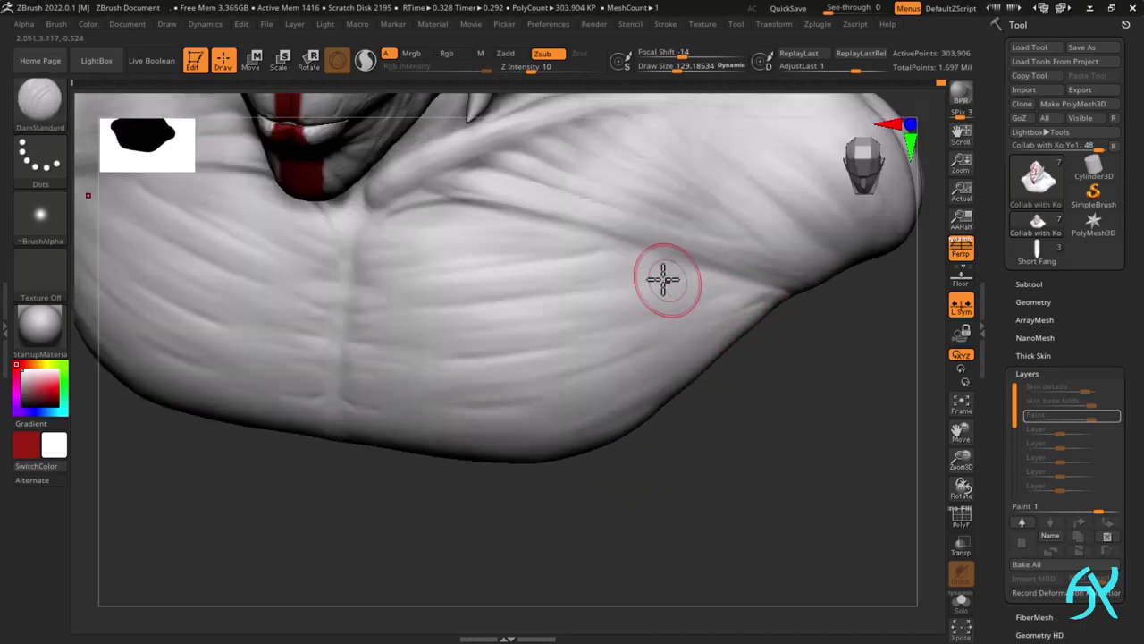
right_drag(664, 276, 779, 310)
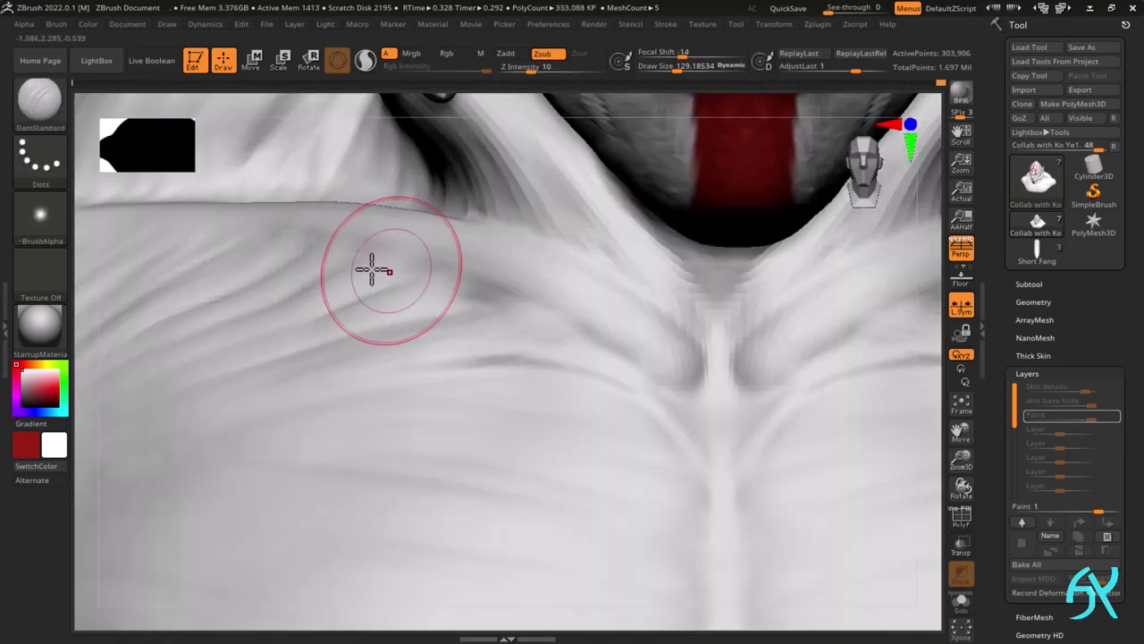
- Go up one subdivision level and build up the muscle strands beneath the collarbone with ClayBuildup, reducing the draw size from about 65 to 51
key(d)
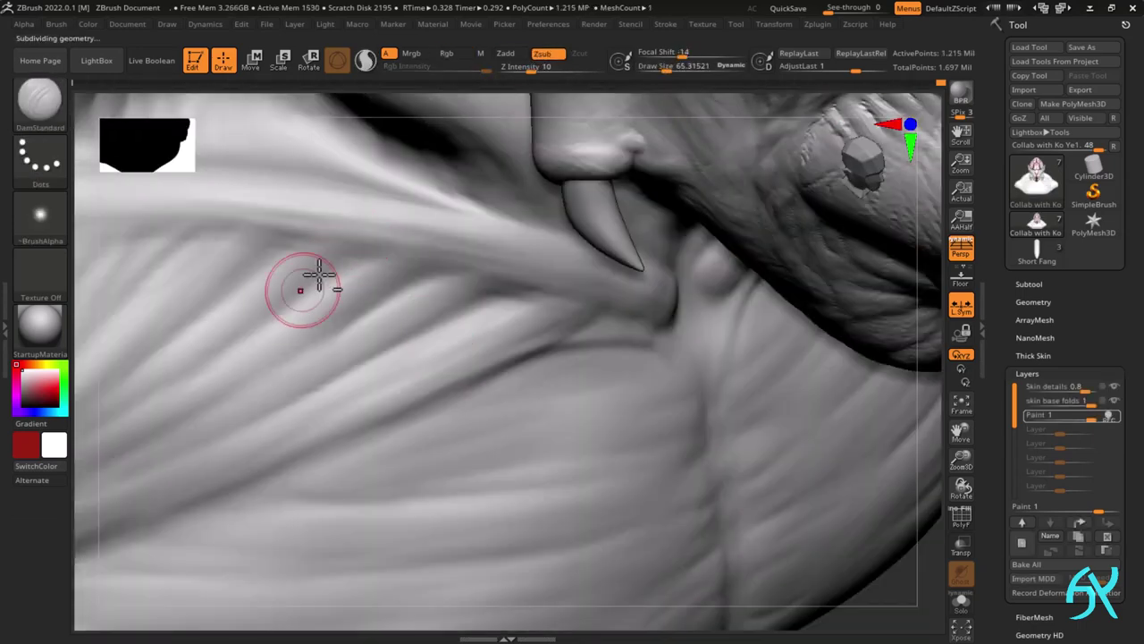
alt+right_drag(319, 274, 396, 312)
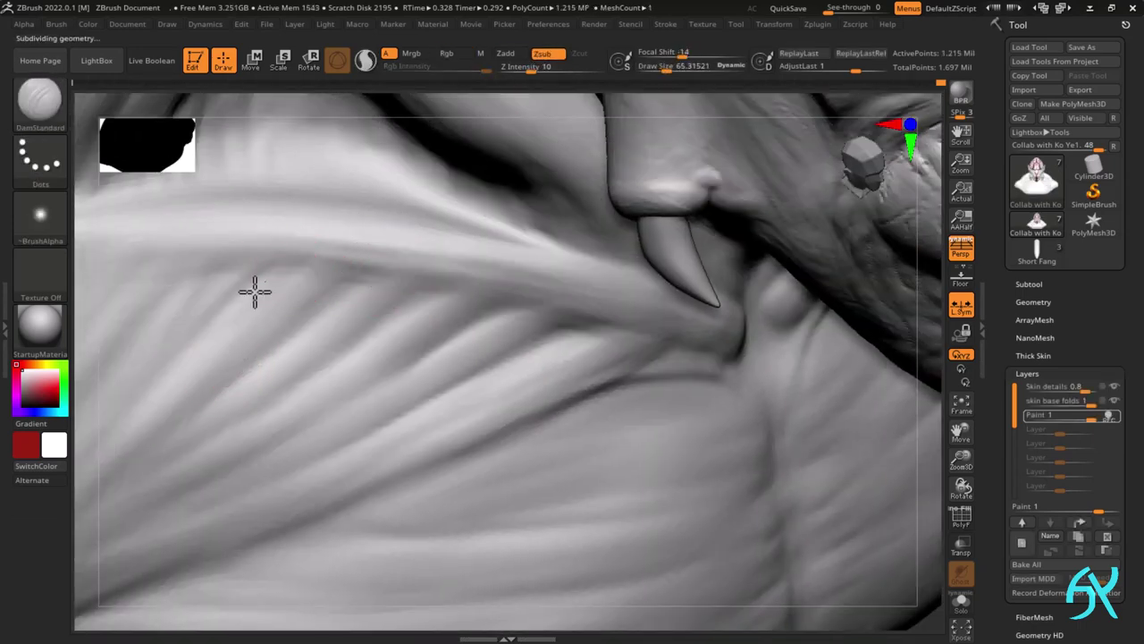
right_drag(254, 292, 472, 320)
mouse_move(379, 287)
ctrl+right_down()
mouse_move(617, 299)
mouse_move(500, 343)
mouse_move(405, 329)
mouse_move(434, 340)
mouse_move(513, 289)
ctrl+right_up()
key(b)
key(c)
key(b)
shift+drag(513, 289, 478, 294)
right_drag(477, 294, 450, 399)
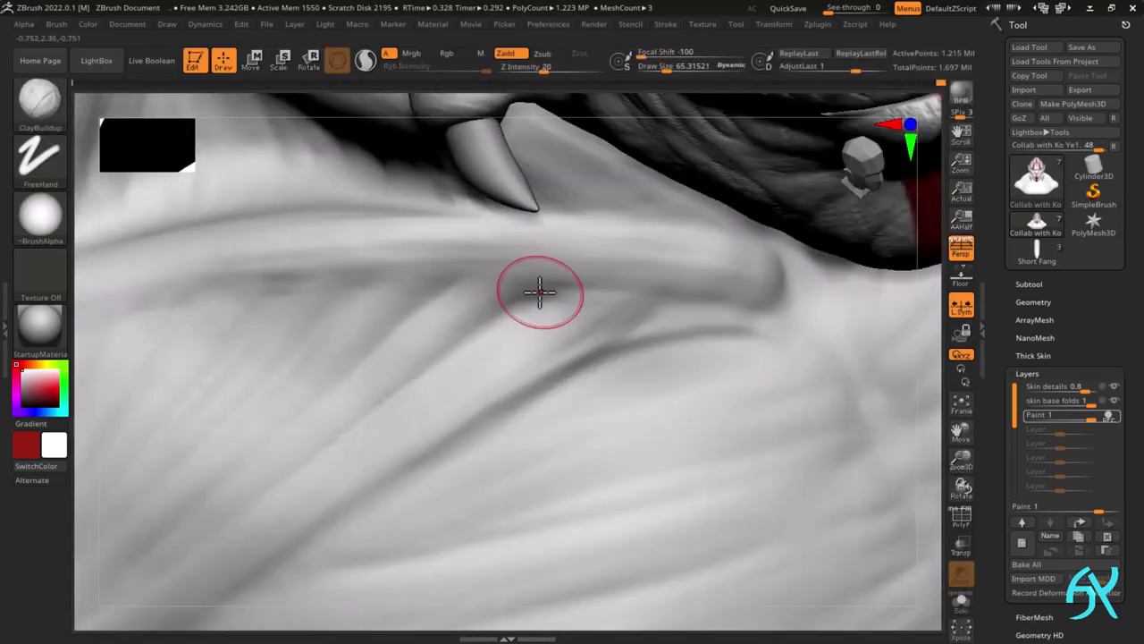
right_drag(583, 289, 540, 335)
right_drag(611, 307, 568, 340)
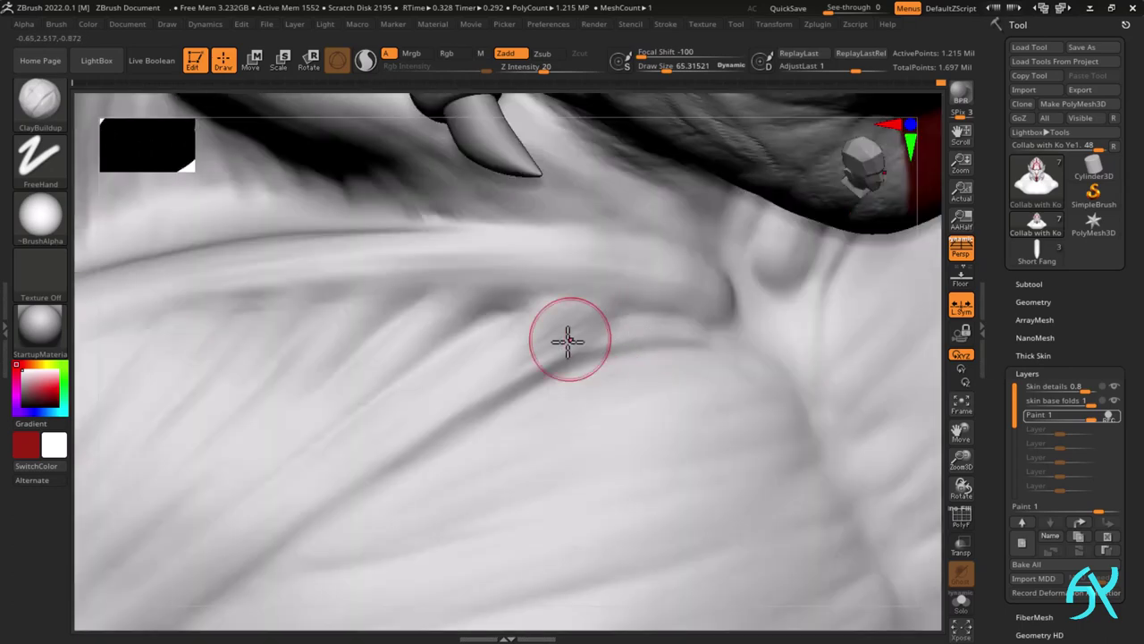
shift+drag(589, 338, 668, 327)
shift+drag(461, 386, 565, 333)
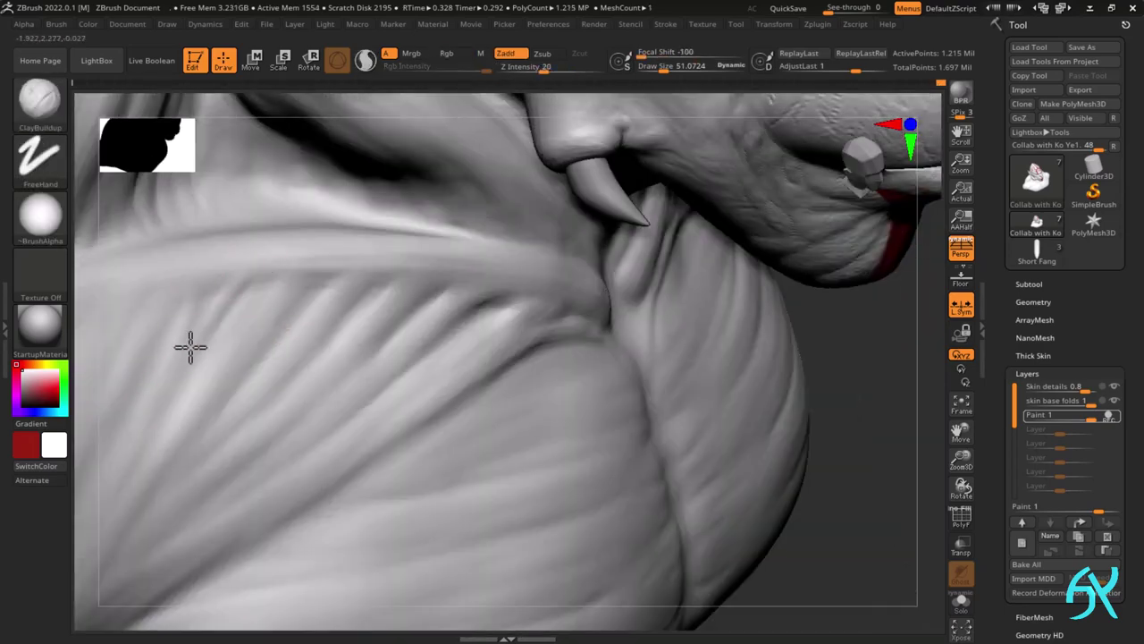
- Sculpt ClayBuildup strands over the outer chest and front of the deltoid at draw sizes between about 104 and 129
mouse_move(191, 347)
alt+right_down()
mouse_move(281, 279)
mouse_move(465, 398)
mouse_move(340, 338)
alt+right_up()
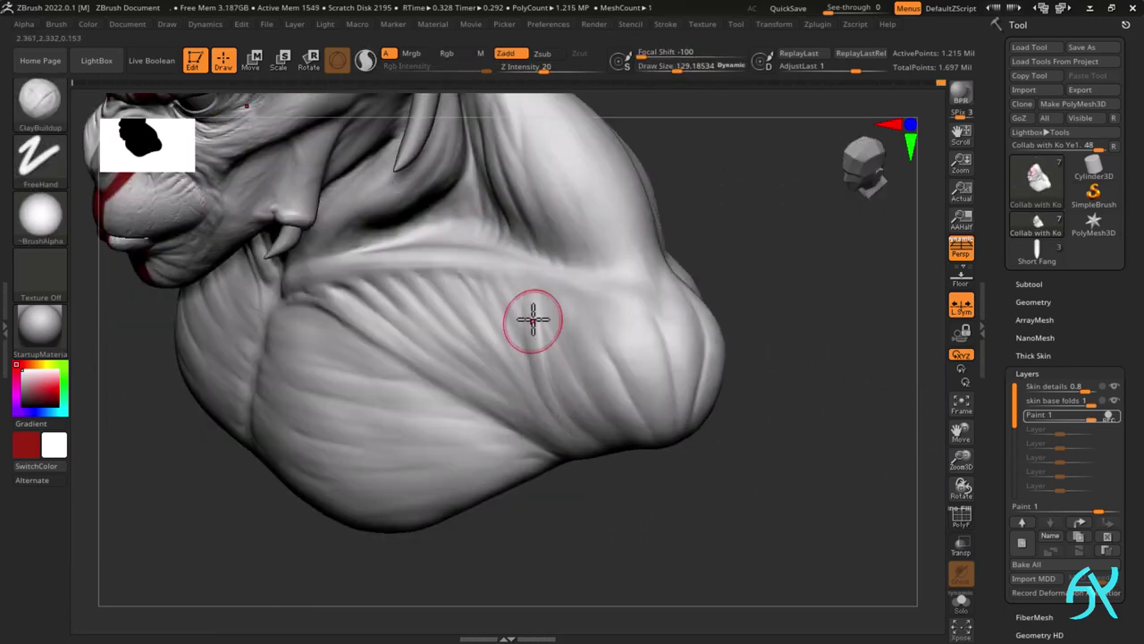
drag(549, 344, 574, 426)
mouse_move(574, 425)
right_down()
mouse_move(616, 348)
mouse_move(528, 316)
right_up()
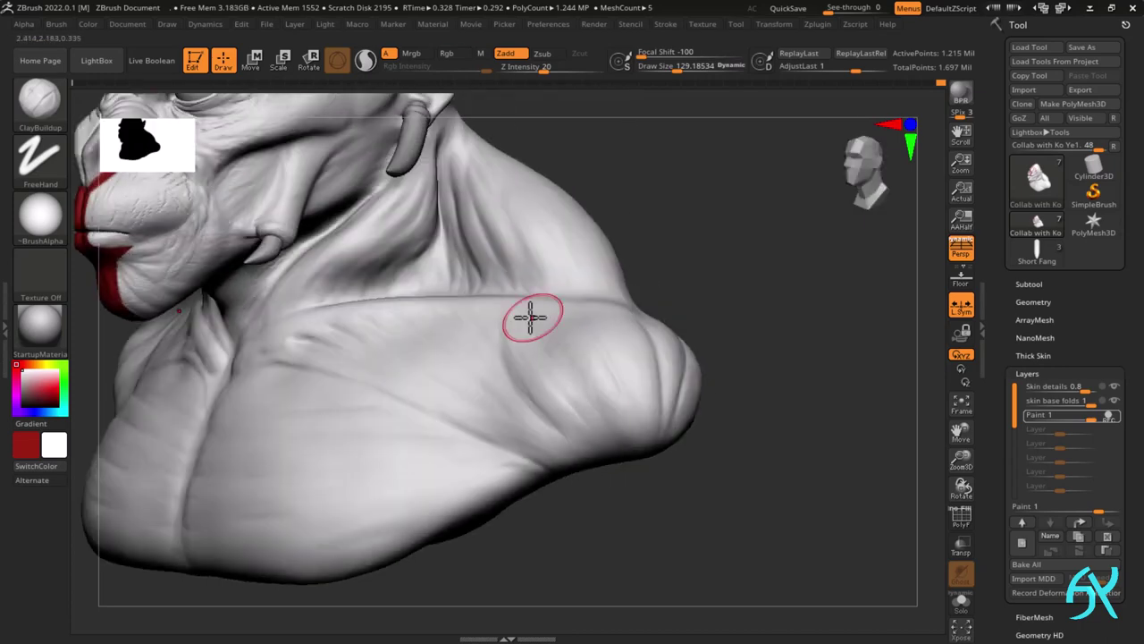
drag(615, 377, 592, 425)
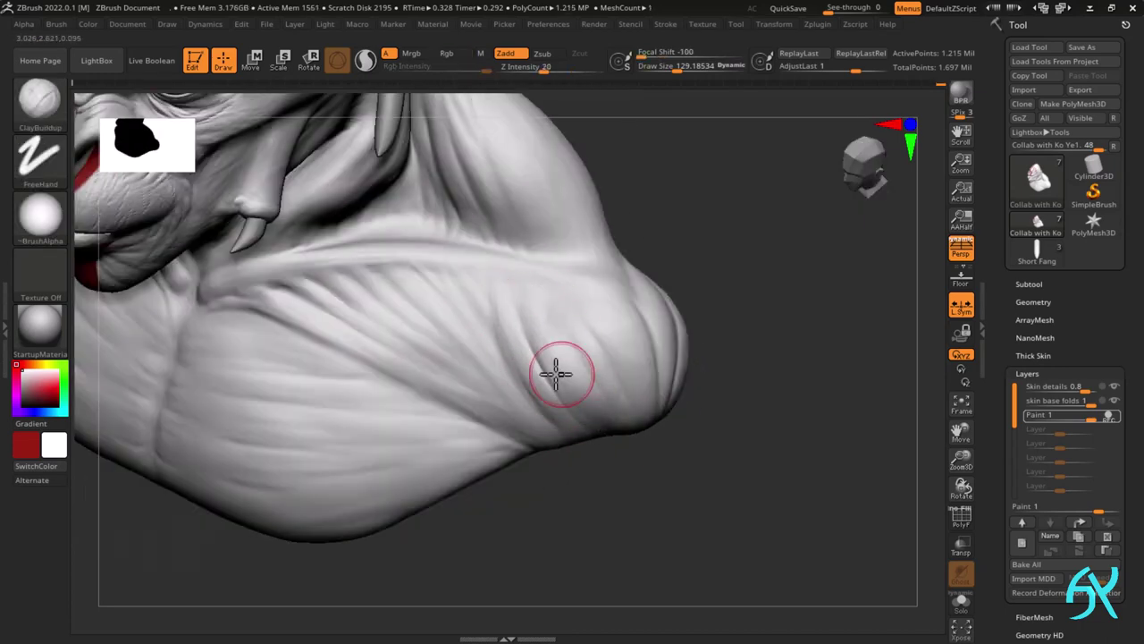
mouse_move(556, 373)
right_down()
mouse_move(690, 318)
mouse_move(528, 315)
right_up()
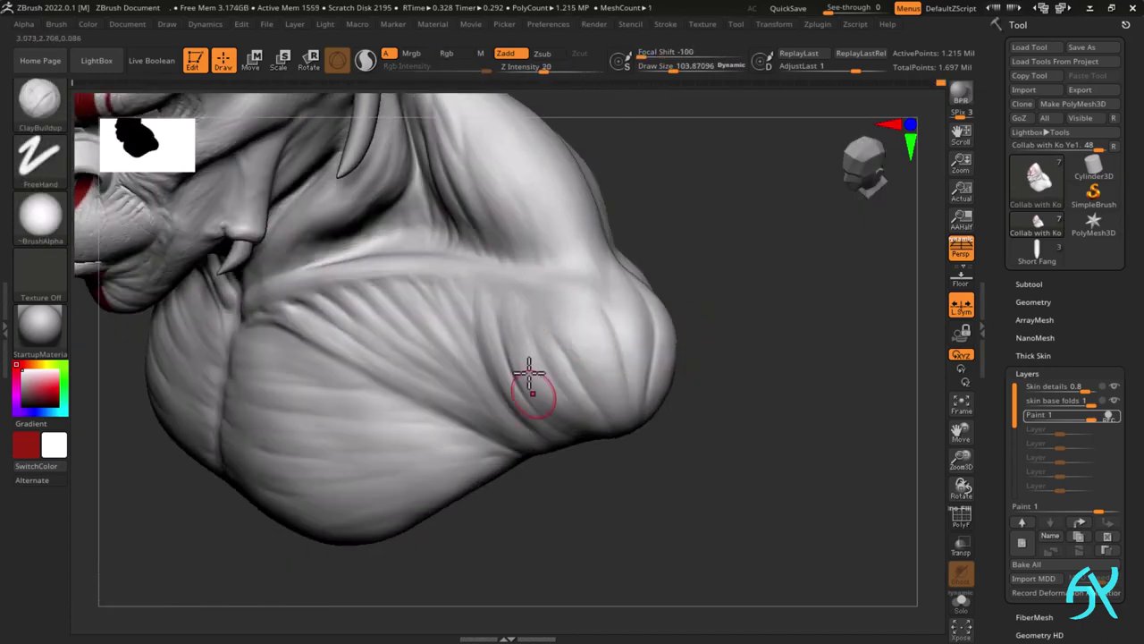
right_drag(510, 382, 562, 426)
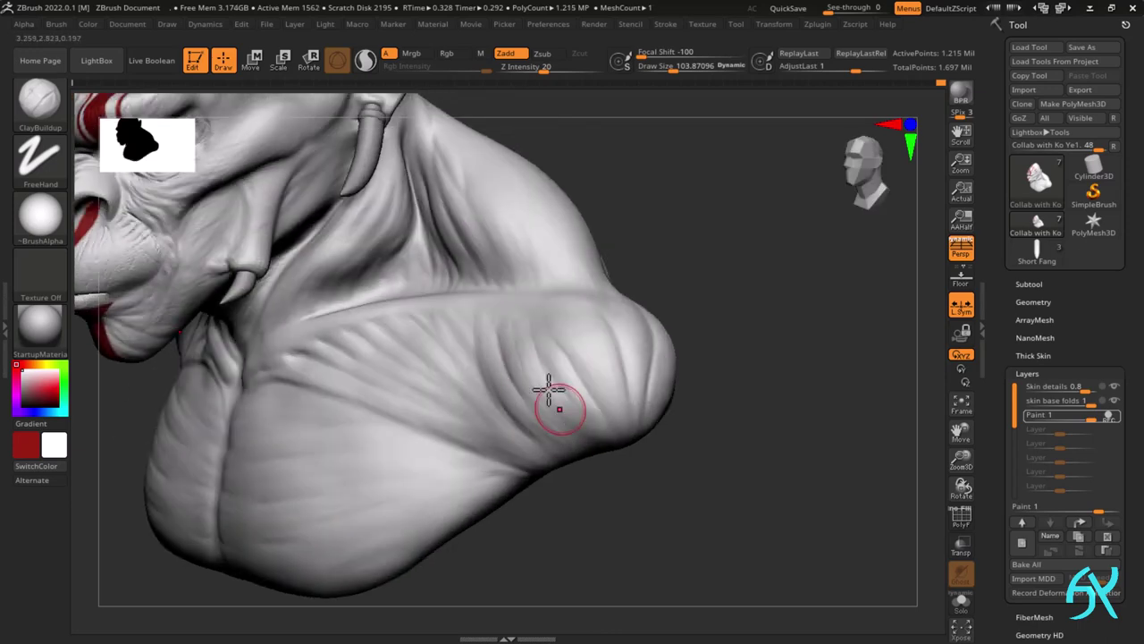
key(s)
mouse_move(549, 388)
right_down()
mouse_move(644, 293)
mouse_move(629, 412)
right_up()
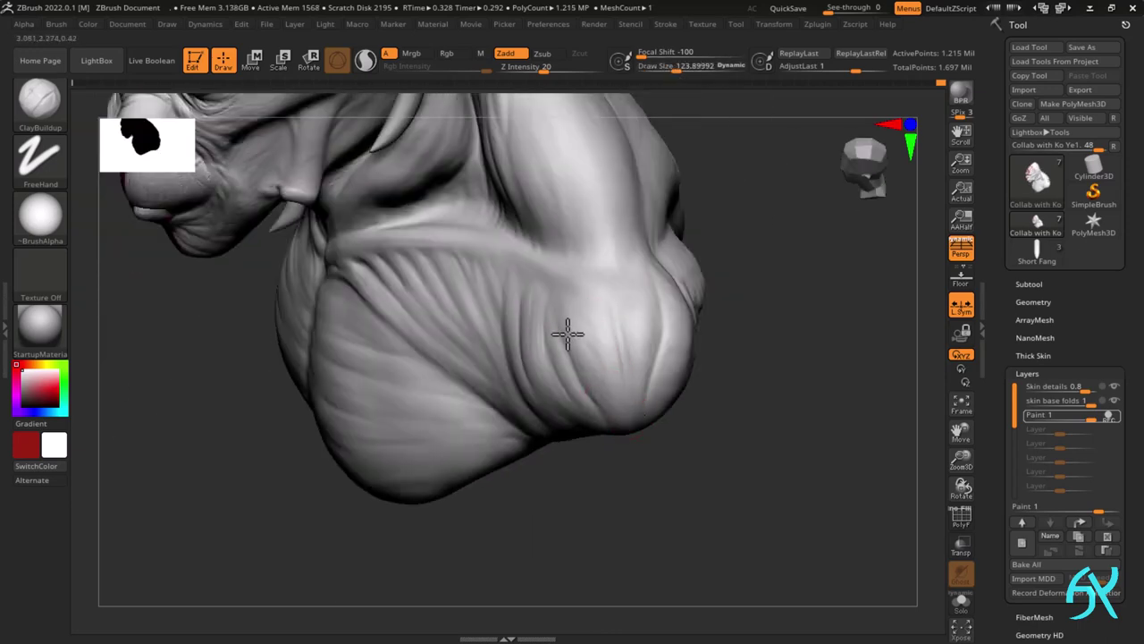
right_drag(567, 334, 588, 417)
mouse_move(523, 330)
right_down()
mouse_move(820, 468)
mouse_move(741, 401)
right_up()
- Carve a deep crease between the chest and deltoid using DamStandard at Z intensity 13 and draw size about 135
key(b)
key(d)
key(s)
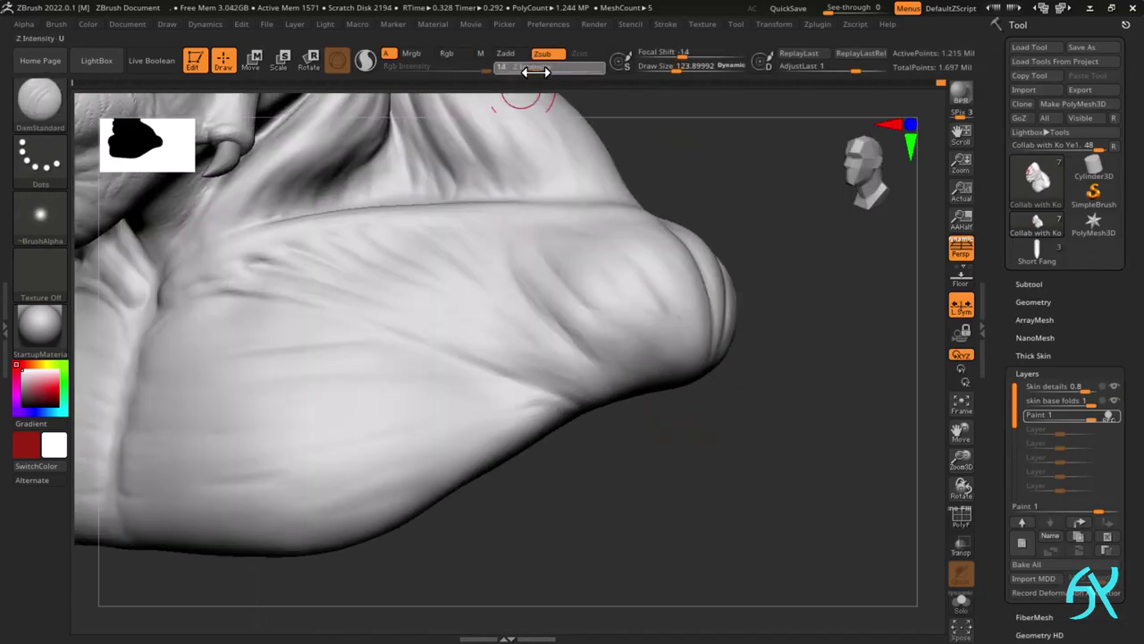
drag(537, 71, 535, 72)
key(s)
mouse_move(498, 233)
right_down()
mouse_move(546, 299)
mouse_move(534, 226)
right_up()
key(s)
drag(535, 226, 537, 225)
mouse_move(537, 226)
right_down()
mouse_move(488, 170)
mouse_move(517, 195)
mouse_move(516, 225)
right_up()
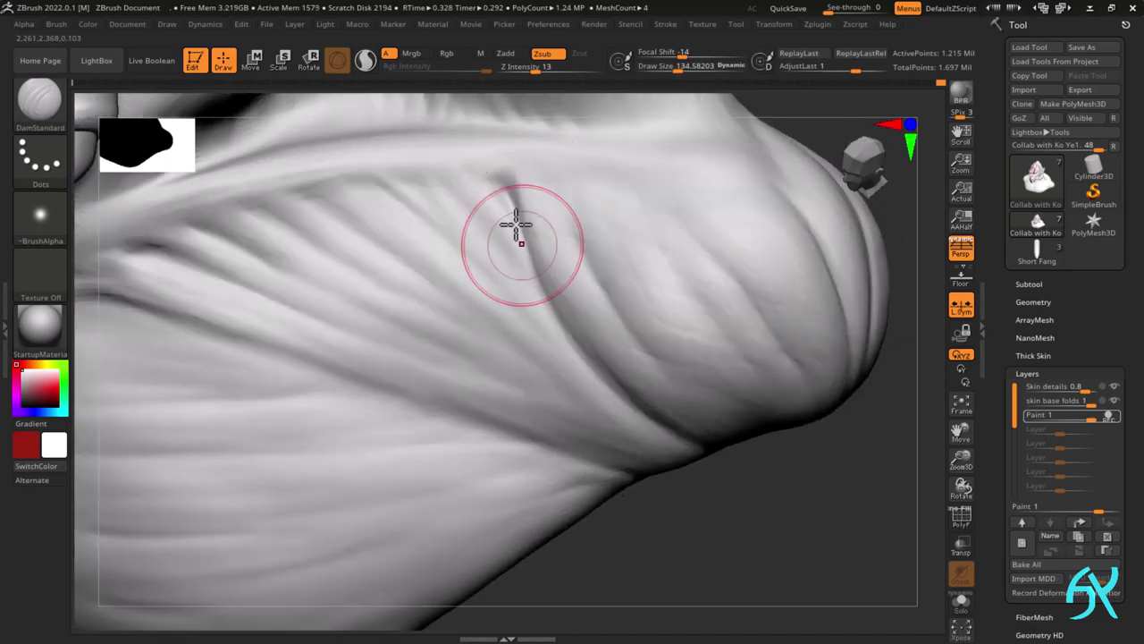
right_drag(590, 357, 523, 346)
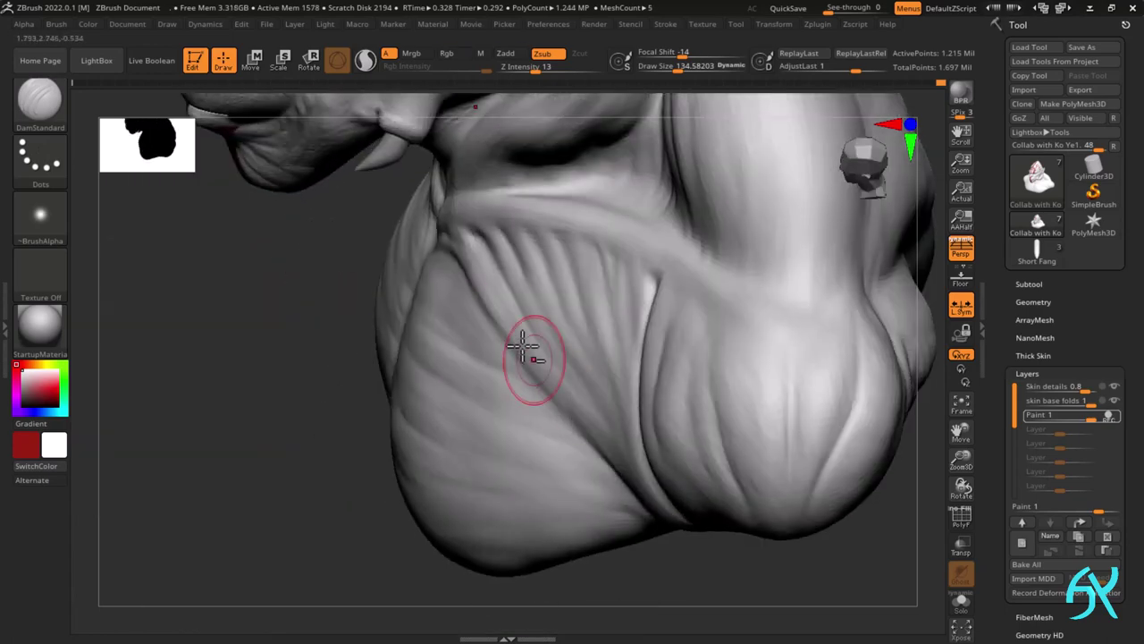
mouse_move(572, 413)
right_down()
mouse_move(598, 455)
mouse_move(733, 326)
right_up()
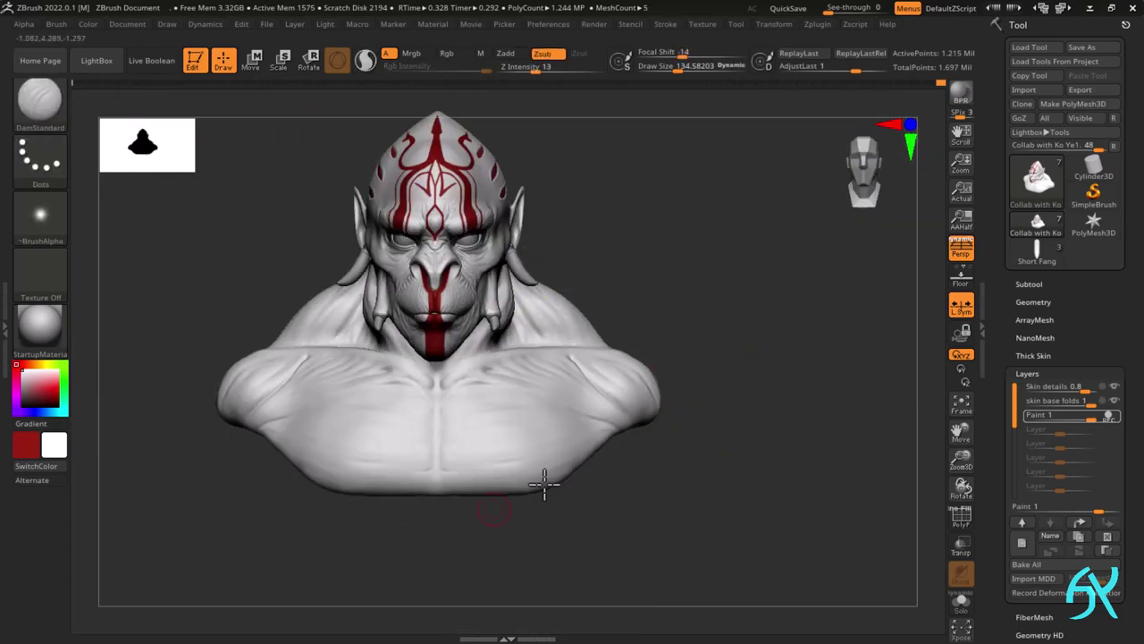
- Sharpen the grooves on the front of the deltoid beside the armpit crease with DamStandard at Z intensity 13 and draw size about 135
right_drag(545, 483, 199, 352)
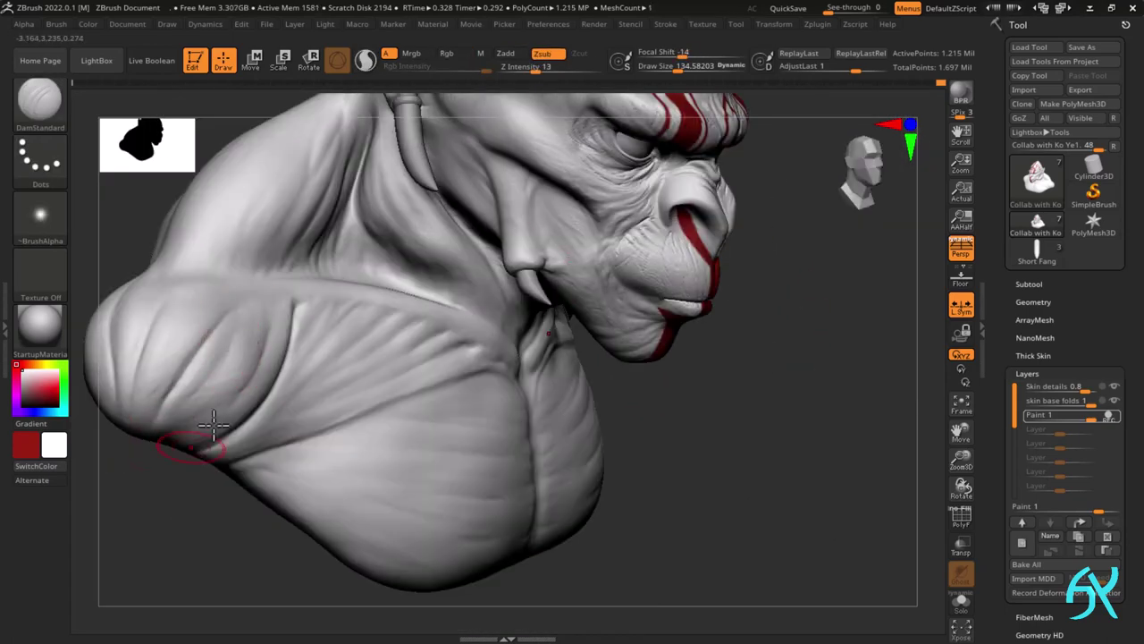
right_drag(214, 425, 337, 370)
drag(337, 370, 250, 386)
mouse_move(206, 511)
right_down()
mouse_move(420, 499)
mouse_move(555, 524)
right_up()
- Go down three subdivision levels and reshape the deltoid and underside of the shoulder with the Move brush at draw size about 208 to 182
key(shift+d)
key(shift+d)
key(shift+d)
key(b)
key(m)
key(v)
mouse_move(465, 480)
ctrl+right_down()
mouse_move(287, 547)
mouse_move(314, 520)
ctrl+right_up()
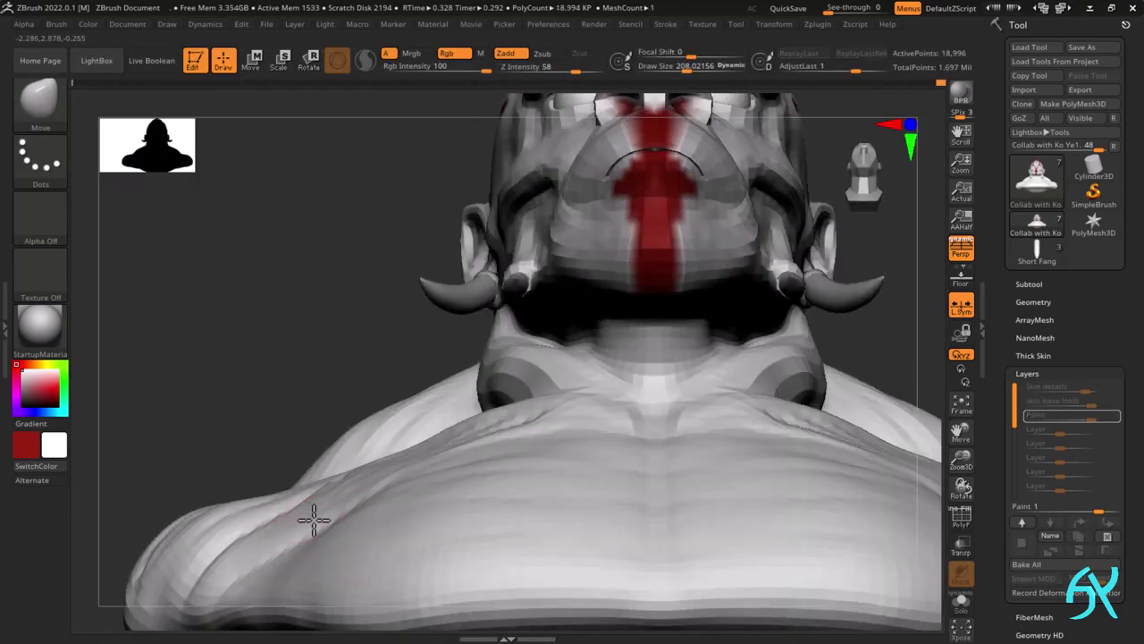
drag(314, 519, 254, 550)
mouse_move(254, 551)
right_down()
mouse_move(319, 564)
mouse_move(345, 554)
mouse_move(326, 554)
mouse_move(334, 567)
mouse_move(528, 312)
mouse_move(358, 462)
mouse_move(351, 515)
mouse_move(180, 430)
mouse_move(215, 447)
right_up()
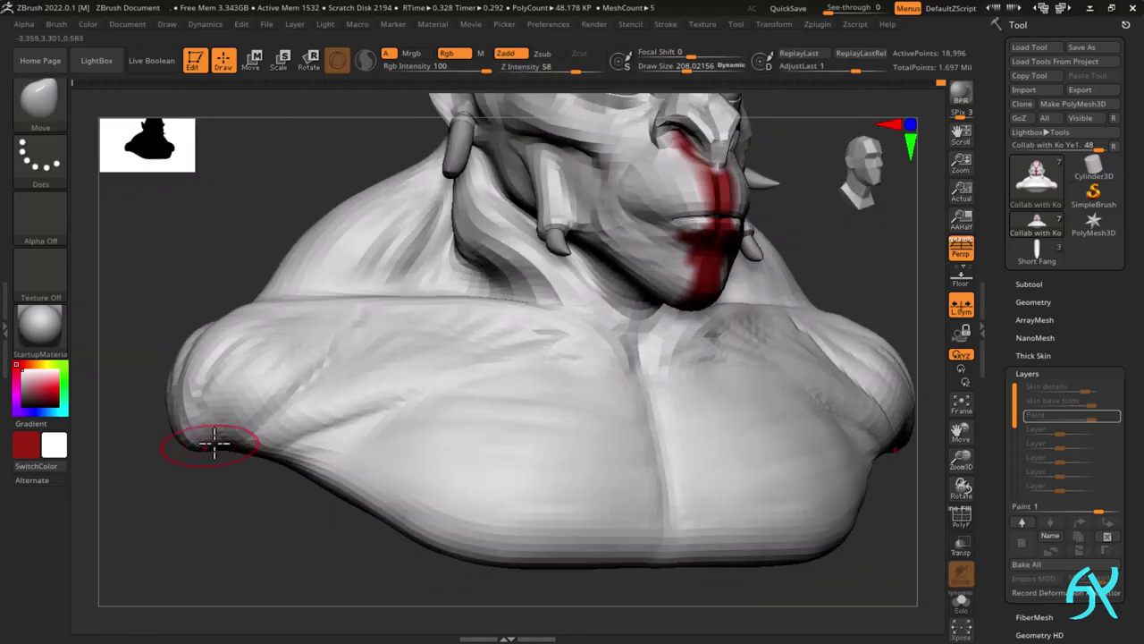
drag(215, 446, 211, 457)
shift+right_drag(211, 457, 198, 497)
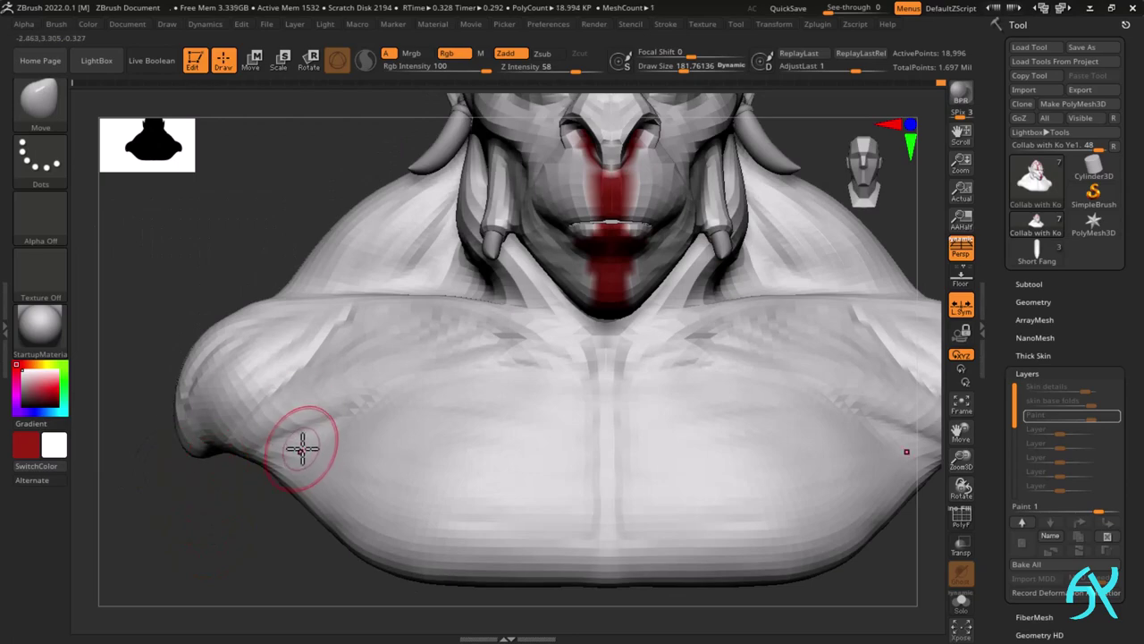
- Compare the adjusted shoulders at low and high subdivision, finishing three levels higher at full detail
right_drag(302, 449, 621, 378)
key(d)
key(d)
key(d)
key(shift+d)
key(shift+d)
key(shift+d)
alt+right_drag(353, 560, 704, 397)
key(d)
key(d)
key(d)
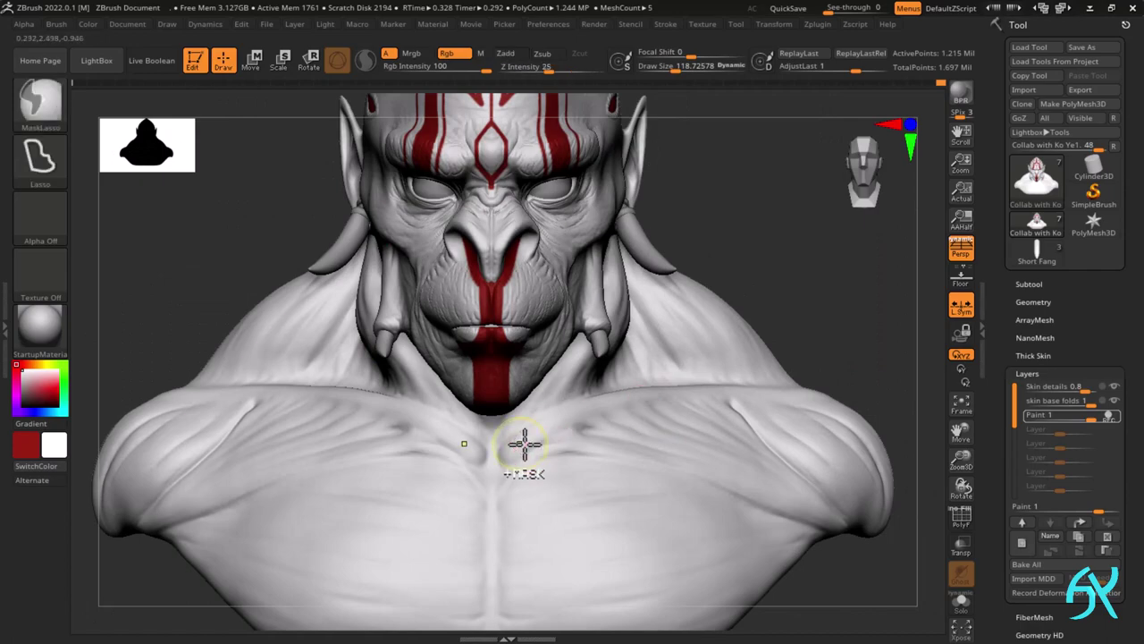
- Texture the chest with muscle fibres using DamStandard with a streaky line alpha at Z intensity 13 and draw size about 422
mouse_move(524, 445)
ctrl+right_down()
mouse_move(510, 486)
mouse_move(545, 409)
mouse_move(593, 398)
mouse_move(528, 485)
mouse_move(519, 447)
ctrl+right_up()
key(b)
key(d)
key(s)
mouse_move(518, 447)
ctrl+right_down()
mouse_move(515, 498)
mouse_move(485, 493)
ctrl+right_up()
key(s)
drag(486, 492, 500, 493)
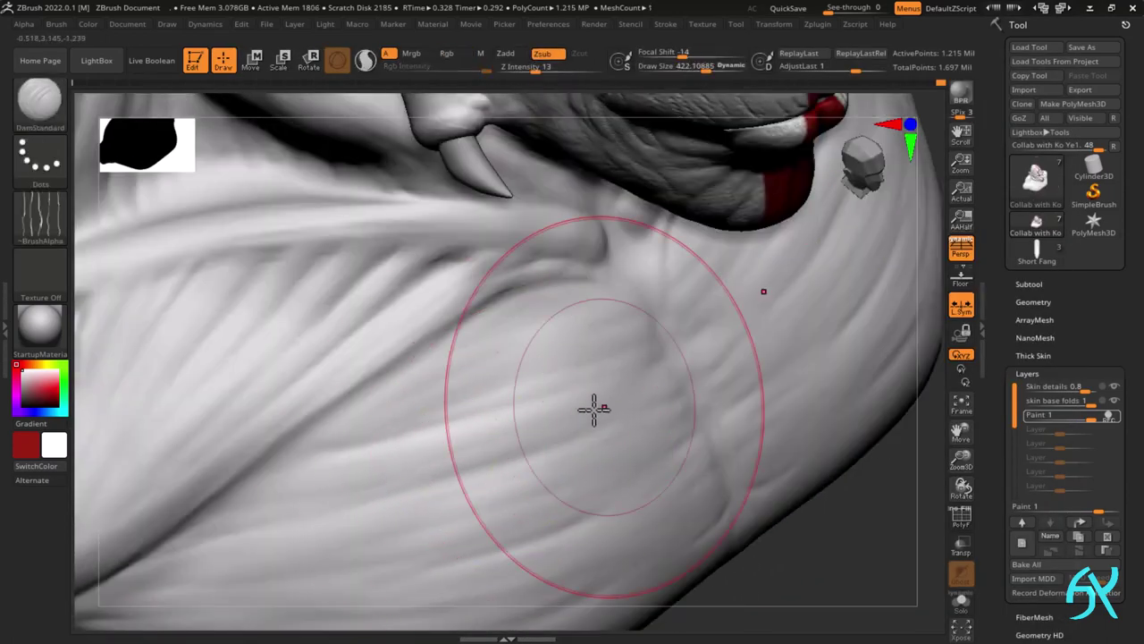
key(])
key(])
key(])
key(])
drag(494, 375, 374, 469)
mouse_move(373, 469)
ctrl+right_down()
mouse_move(577, 477)
mouse_move(619, 407)
ctrl+right_up()
- Lower the Z intensity to 10, enlarge the draw size to about 843 and lay broad fibre texture across the chest
drag(563, 503, 577, 501)
drag(534, 70, 531, 71)
drag(454, 520, 481, 507)
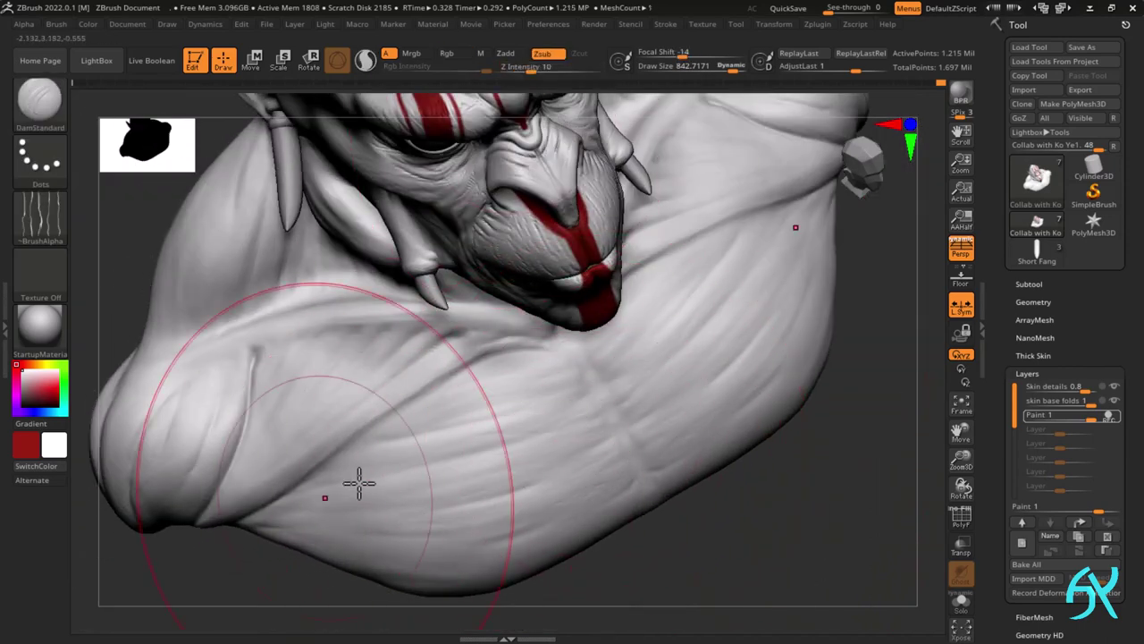
right_drag(354, 539, 332, 475)
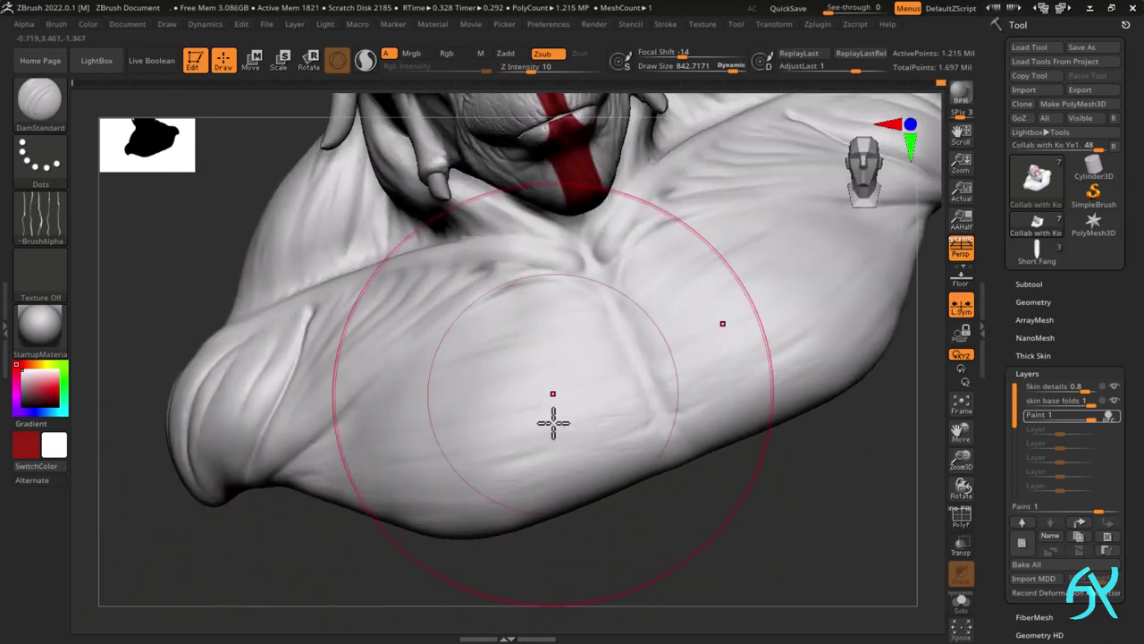
right_drag(554, 421, 504, 470)
mouse_move(352, 324)
right_down()
mouse_move(388, 304)
mouse_move(298, 281)
right_up()
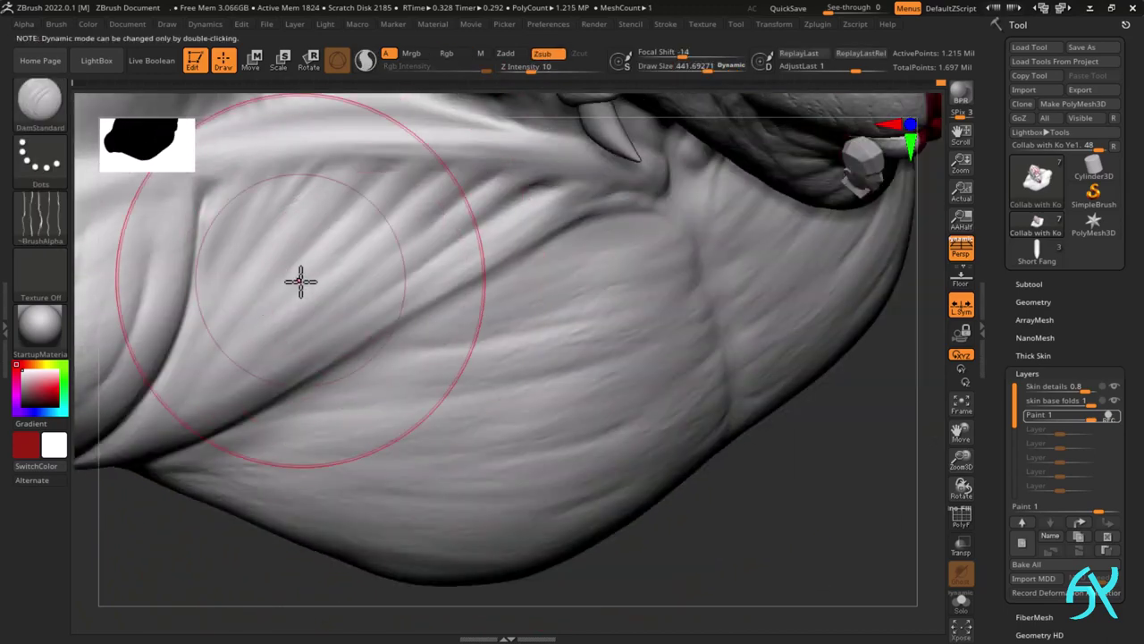
- Add finer DamStandard fibre texture to the upper chest strands beneath the collarbone, reducing the draw size from about 442
drag(319, 207, 344, 263)
mouse_move(183, 408)
mouse_down()
mouse_move(238, 358)
mouse_move(188, 361)
mouse_move(295, 268)
mouse_up()
key(s)
drag(249, 209, 212, 270)
mouse_move(369, 213)
mouse_down()
mouse_move(274, 286)
mouse_move(305, 266)
mouse_up()
key(s)
drag(431, 217, 483, 230)
key(s)
drag(412, 309, 380, 310)
ctrl+right_drag(367, 286, 356, 309)
drag(354, 305, 316, 331)
- Set the draw size to about 81 and detail the diagonal chest crease running from the breastbone to the armpit
key(s)
drag(440, 313, 433, 313)
right_drag(438, 304, 457, 276)
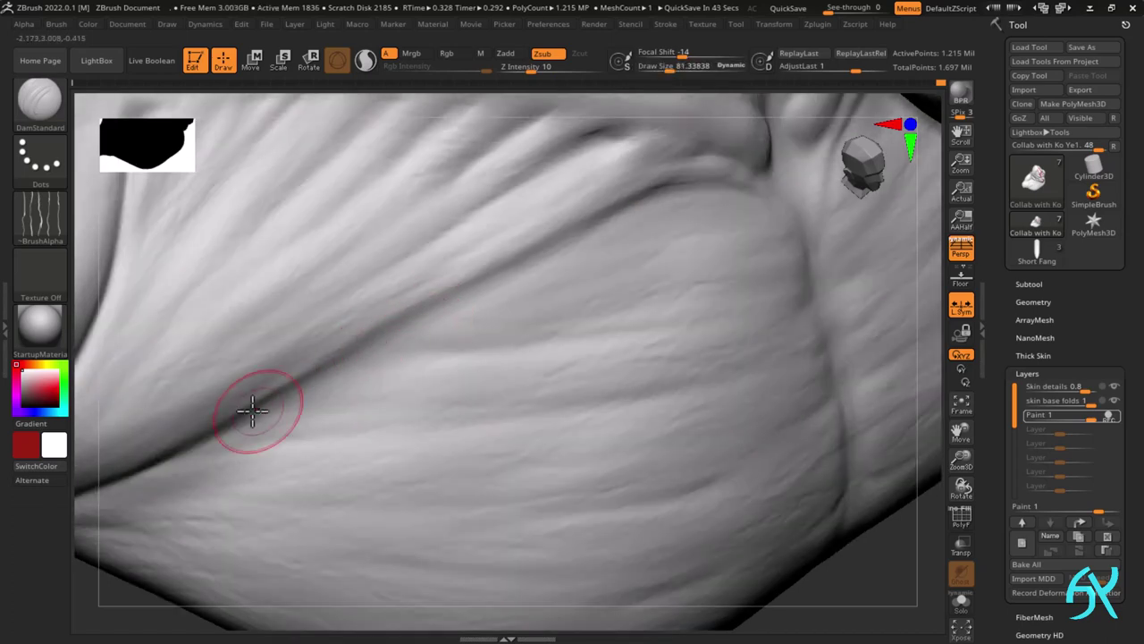
mouse_move(253, 413)
mouse_down()
mouse_move(373, 357)
mouse_move(569, 238)
mouse_up()
right_drag(127, 461, 237, 399)
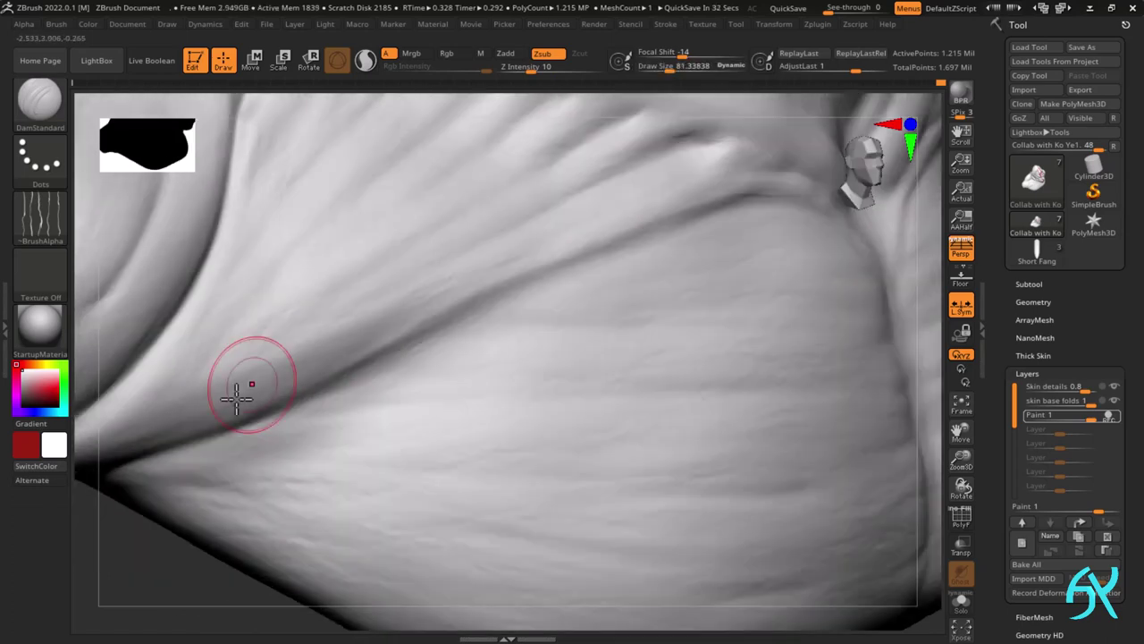
right_drag(174, 427, 322, 324)
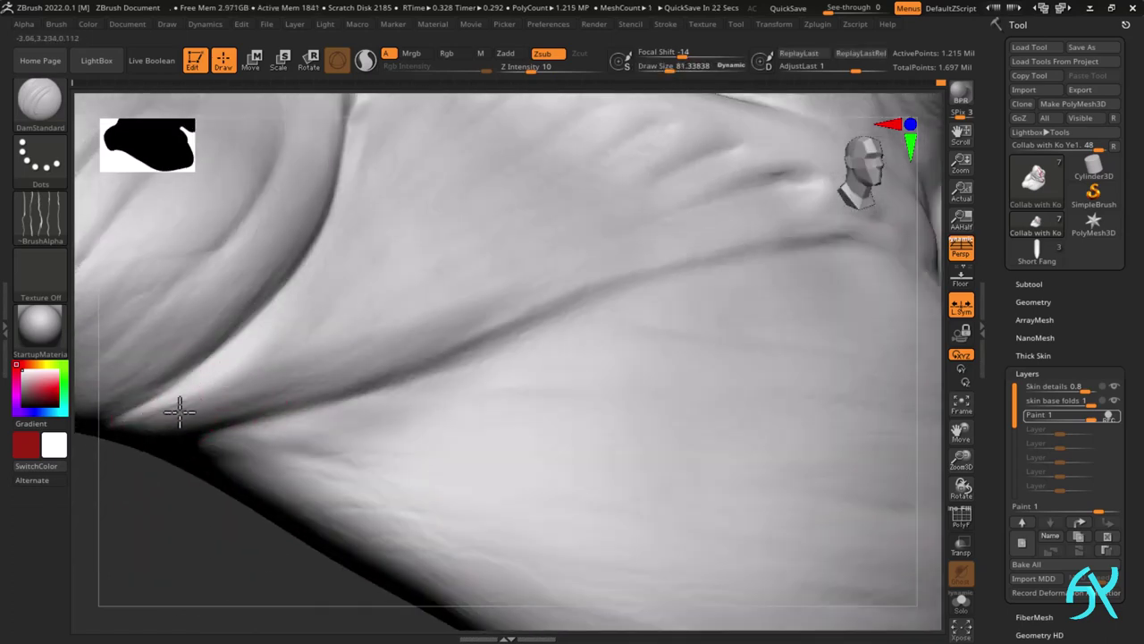
mouse_move(179, 412)
right_down()
mouse_move(282, 333)
mouse_move(280, 372)
mouse_move(179, 299)
right_up()
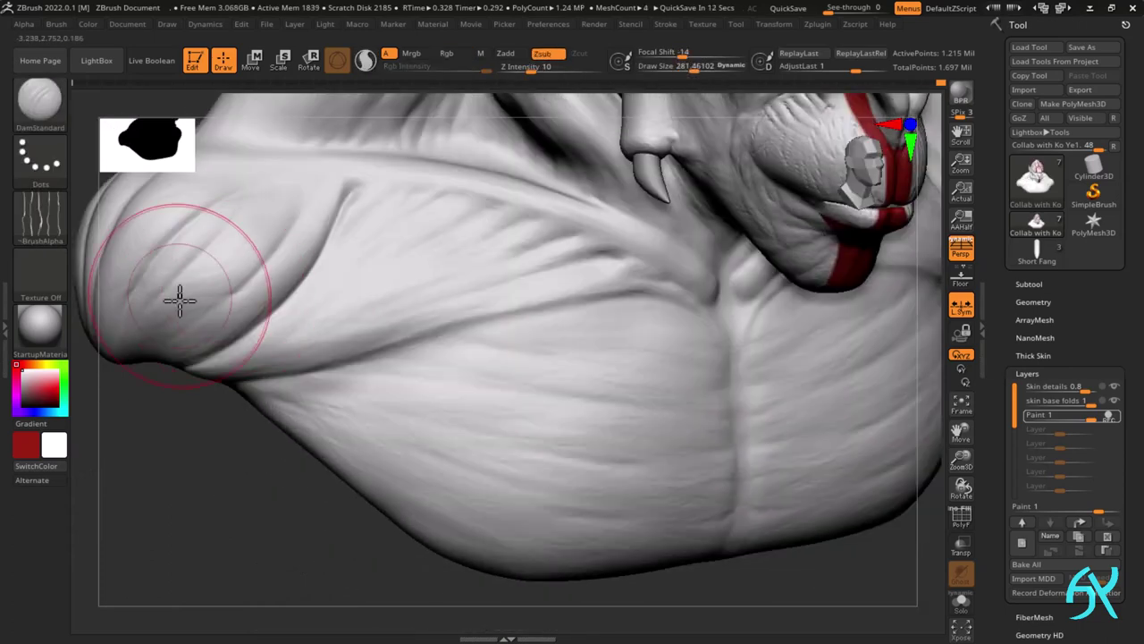
- Texture the deltoid with streaky muscle fibres using DamStandard at Z intensity 10 and draw sizes between about 215 and 452
drag(179, 299, 204, 284)
right_drag(204, 283, 459, 280)
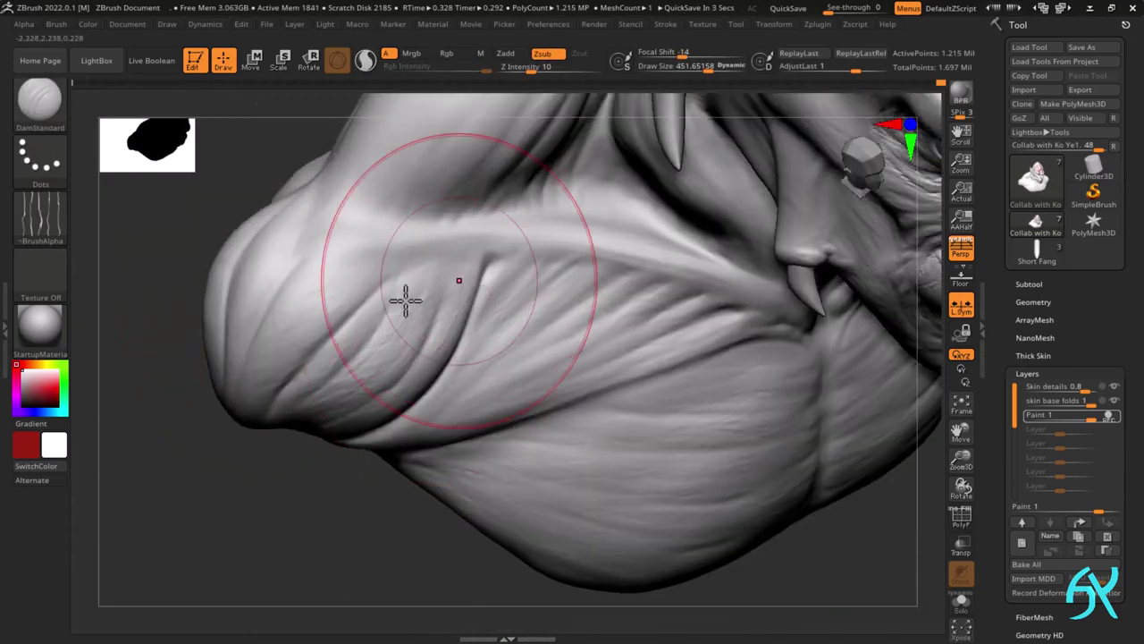
mouse_move(281, 363)
right_down()
mouse_move(288, 350)
mouse_move(263, 349)
mouse_move(238, 370)
right_up()
right_drag(289, 221, 235, 352)
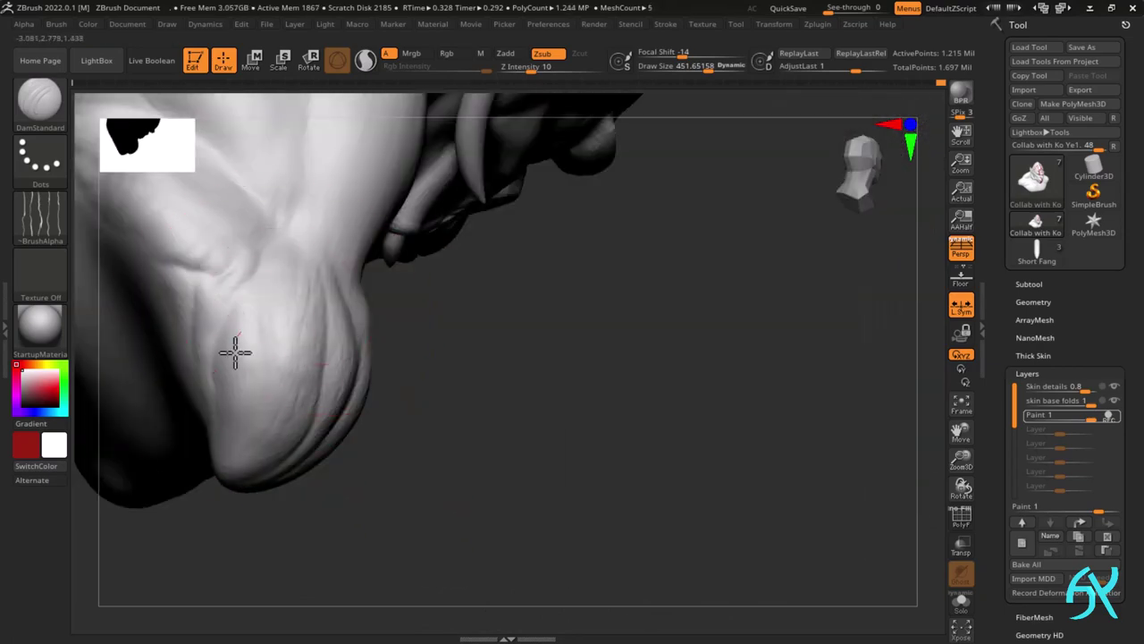
mouse_move(253, 400)
right_down()
mouse_move(205, 291)
mouse_move(263, 437)
mouse_move(477, 339)
mouse_move(367, 387)
mouse_move(321, 431)
right_up()
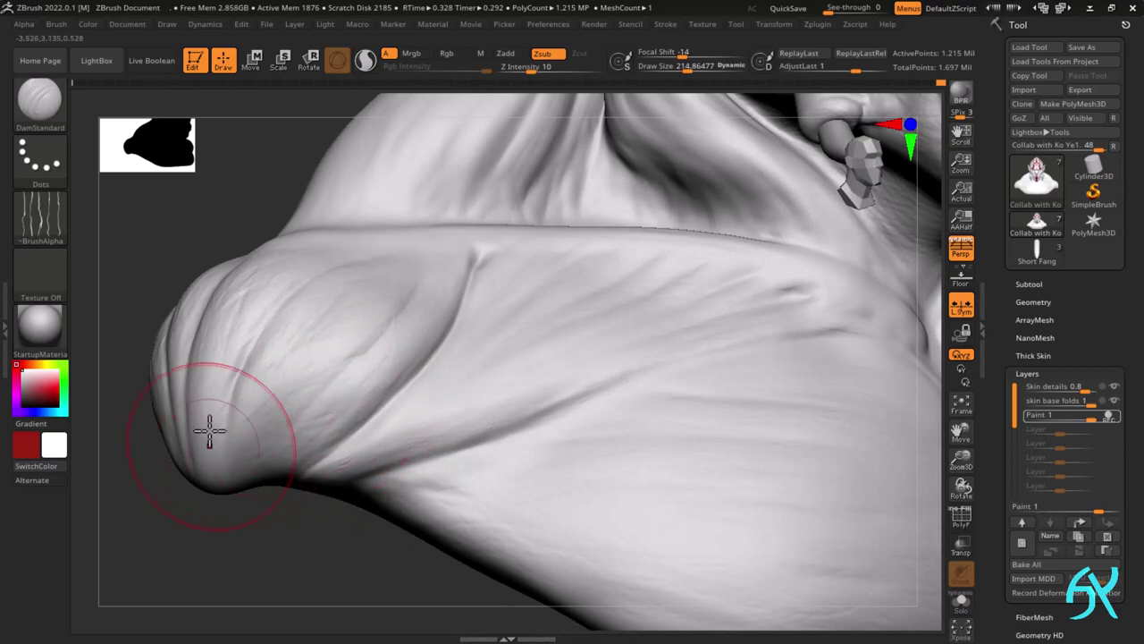
- Add fibre texture along the collarbone and the strands just below it with DamStandard at draw size about 215
mouse_move(247, 410)
right_down()
mouse_move(460, 286)
mouse_move(475, 371)
mouse_move(478, 309)
right_up()
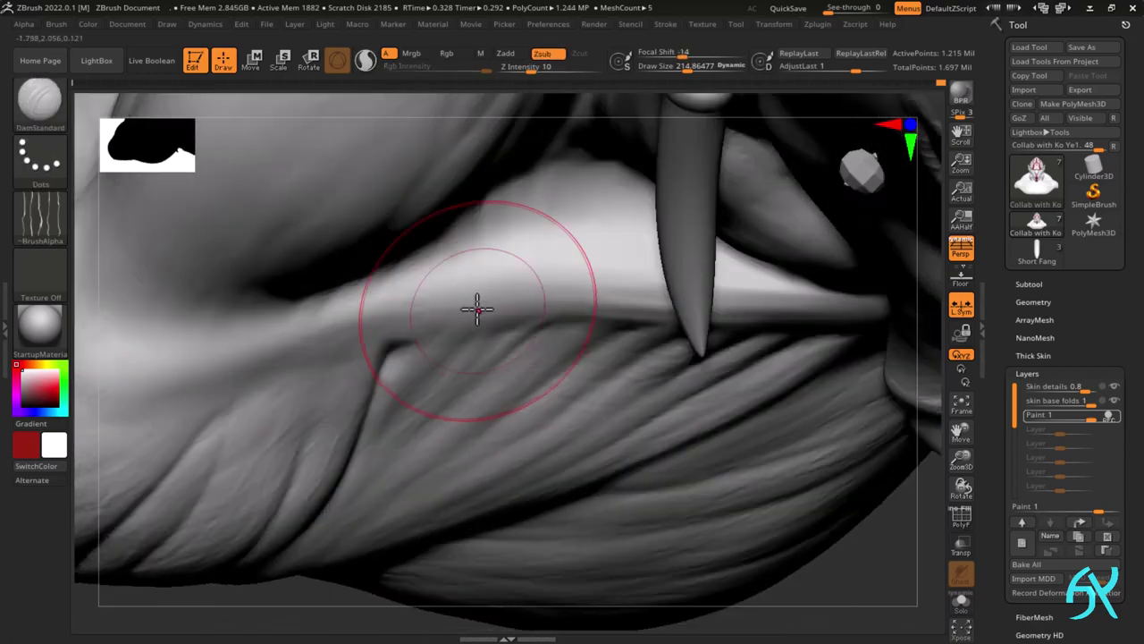
mouse_move(599, 293)
right_down()
mouse_move(511, 296)
mouse_move(578, 335)
mouse_move(572, 291)
mouse_move(652, 290)
mouse_move(771, 319)
right_up()
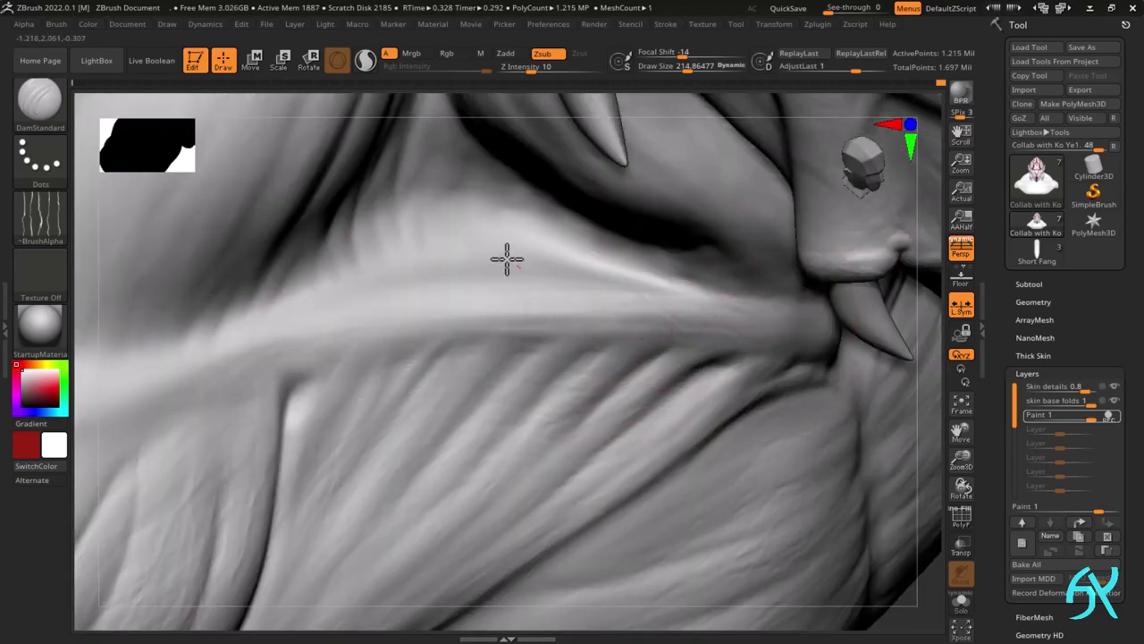
right_drag(340, 225, 406, 149)
mouse_move(481, 169)
right_down()
mouse_move(289, 229)
mouse_move(304, 217)
mouse_move(321, 322)
right_up()
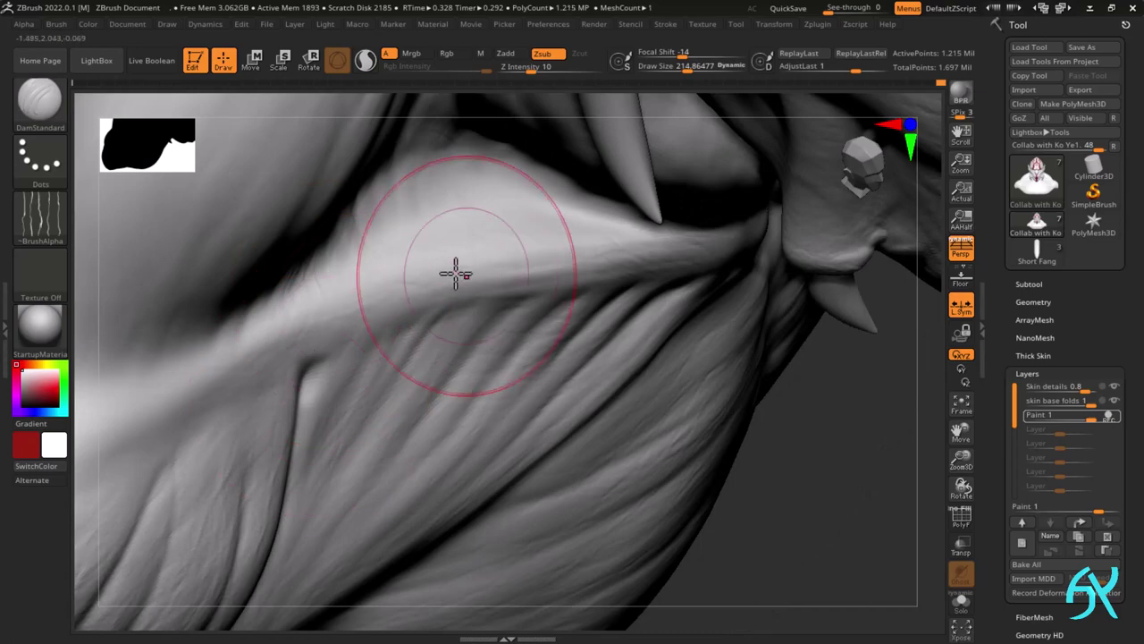
mouse_move(456, 275)
right_down()
mouse_move(567, 230)
mouse_move(592, 327)
right_up()
- Texture the neck muscle and the hollow above the collarbone with DamStandard at draw size about 157
mouse_move(685, 339)
right_down()
mouse_move(641, 327)
mouse_move(647, 340)
mouse_move(595, 227)
mouse_move(394, 309)
right_up()
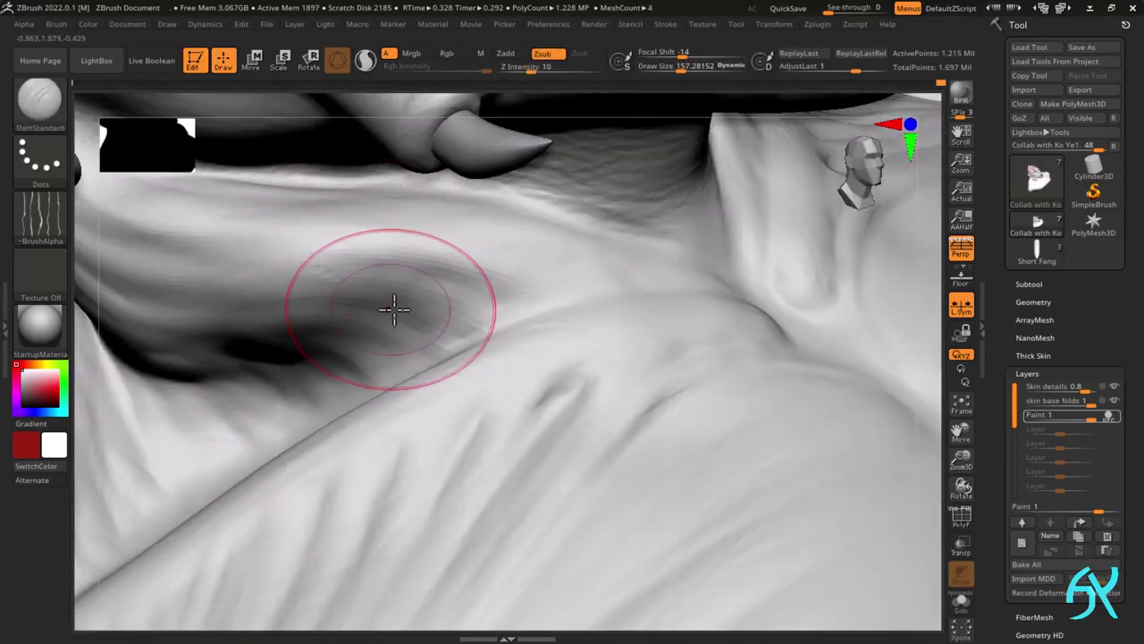
right_drag(269, 293, 257, 319)
right_drag(309, 358, 266, 361)
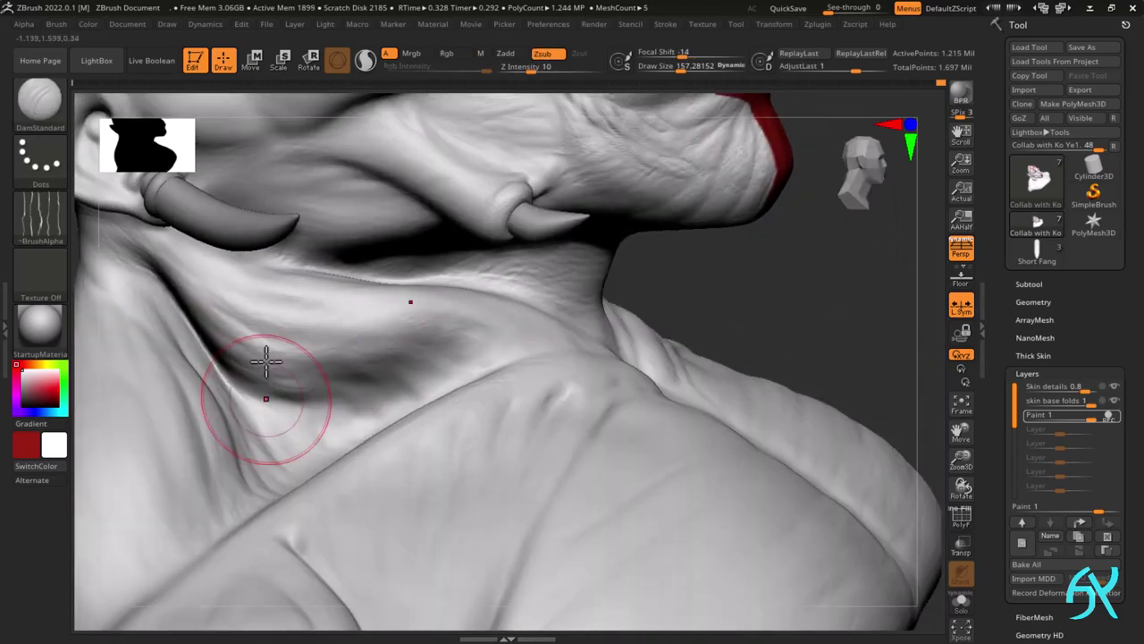
mouse_move(306, 315)
right_down()
mouse_move(253, 256)
mouse_move(329, 297)
right_up()
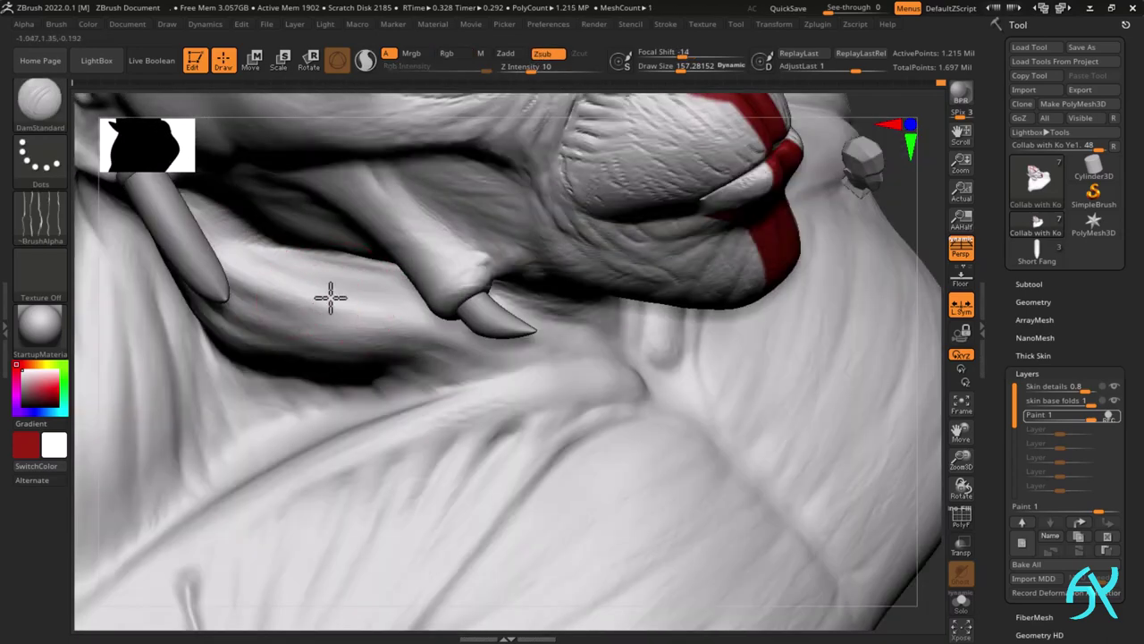
right_drag(354, 340, 433, 279)
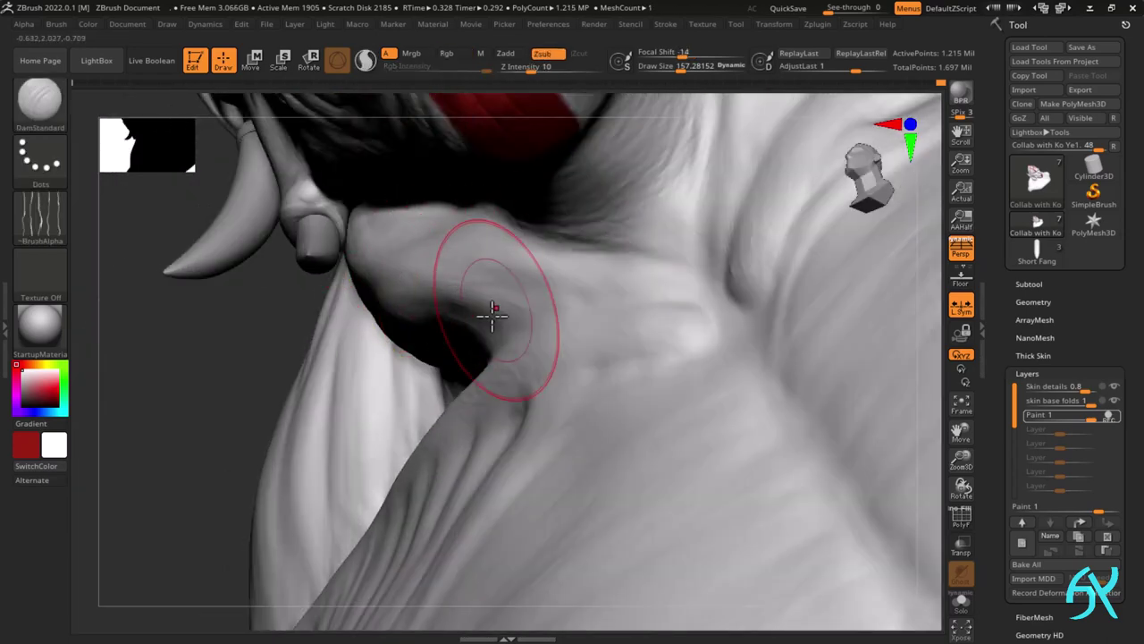
- Detail the pit of the neck and the inner collarbone ends with DamStandard at draw size about 95
right_drag(523, 252, 667, 298)
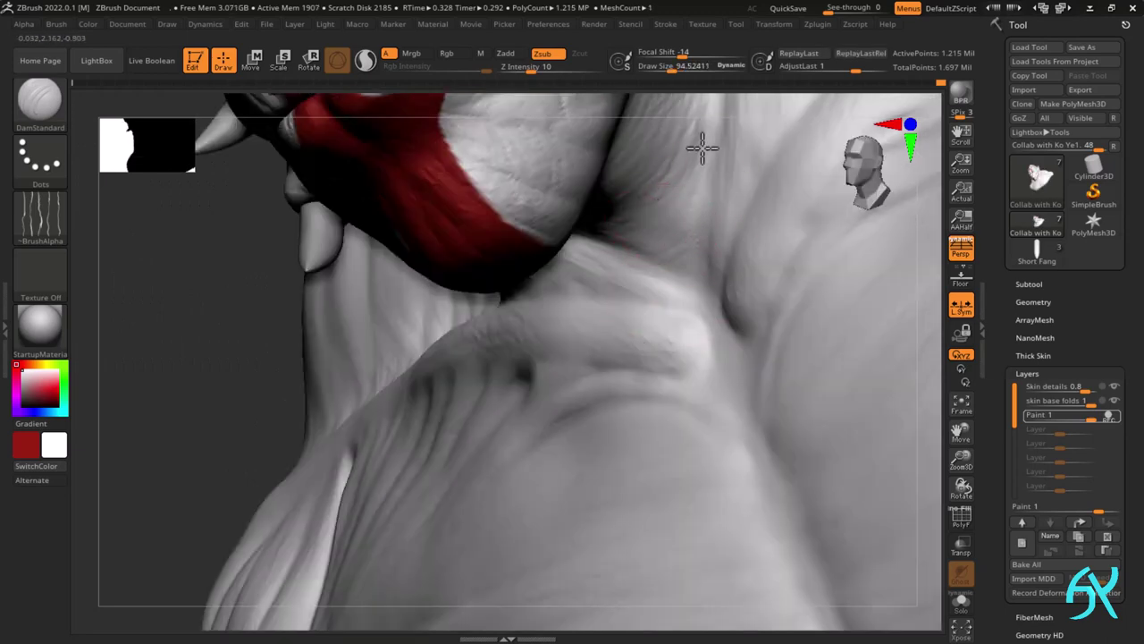
mouse_move(702, 149)
right_down()
mouse_move(661, 135)
mouse_move(758, 136)
right_up()
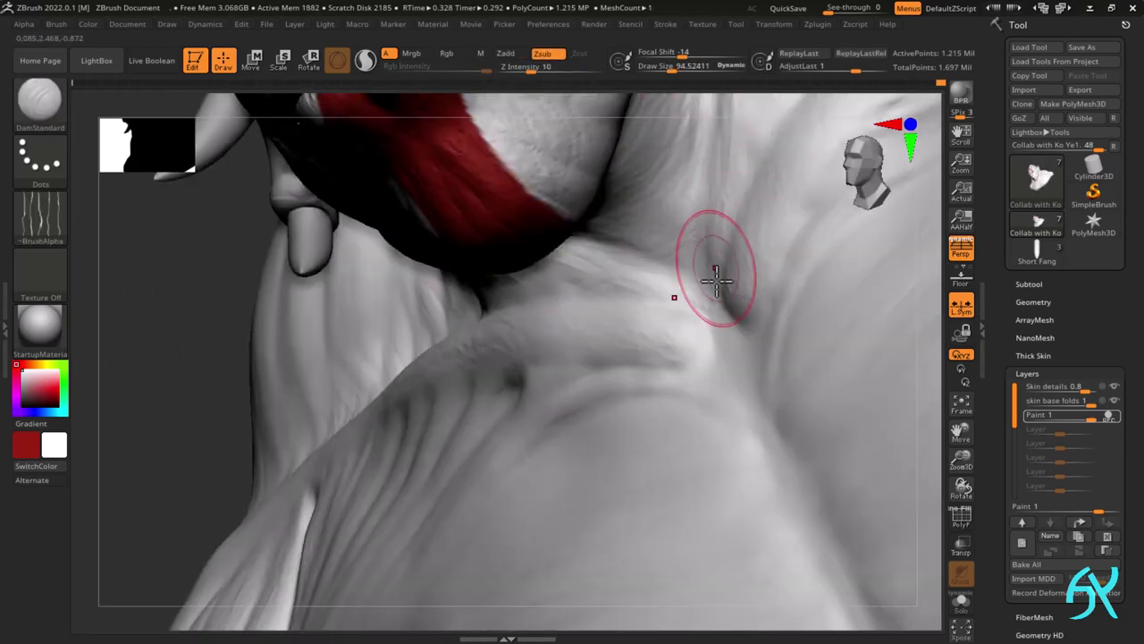
right_drag(716, 281, 742, 321)
mouse_move(742, 322)
ctrl+right_down()
mouse_move(759, 360)
mouse_move(795, 349)
ctrl+right_up()
mouse_move(725, 366)
right_down()
mouse_move(708, 413)
mouse_move(717, 382)
right_up()
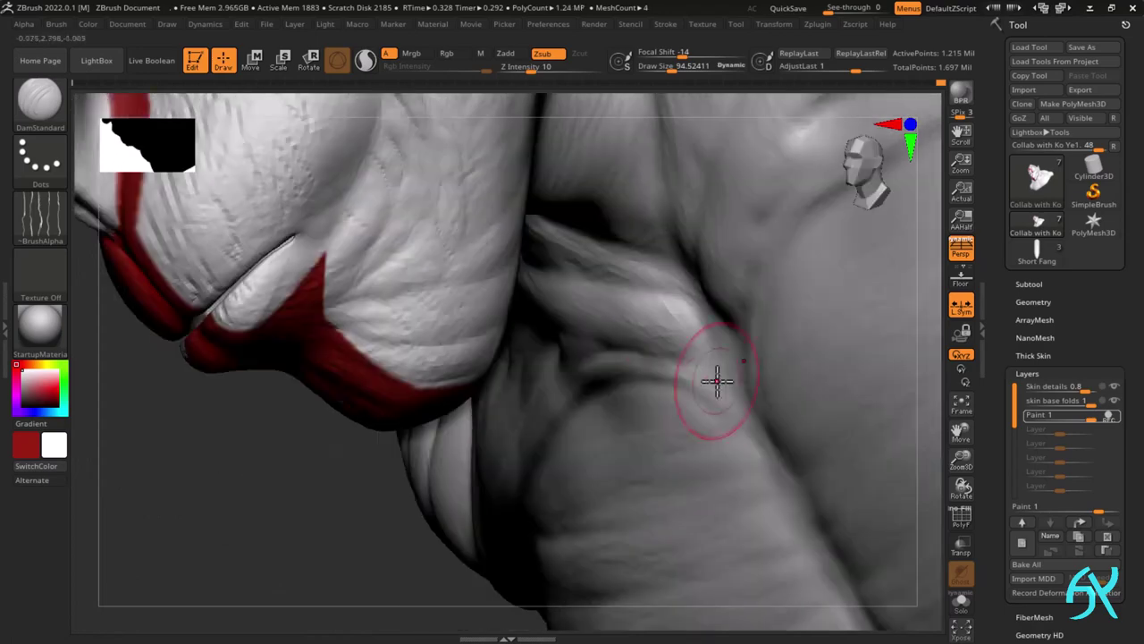
- Extend the fine DamStandard fibre texture down the breastbone and inner chest at draw size about 95
right_drag(706, 428, 647, 406)
right_drag(535, 458, 631, 388)
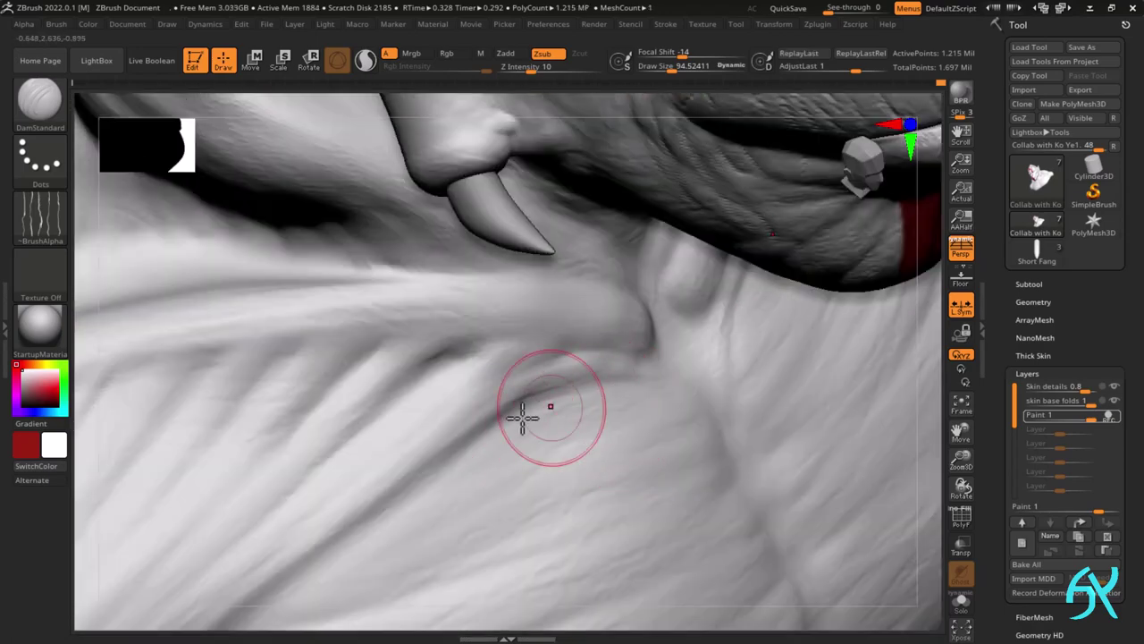
mouse_move(712, 408)
right_down()
mouse_move(774, 473)
mouse_move(761, 422)
right_up()
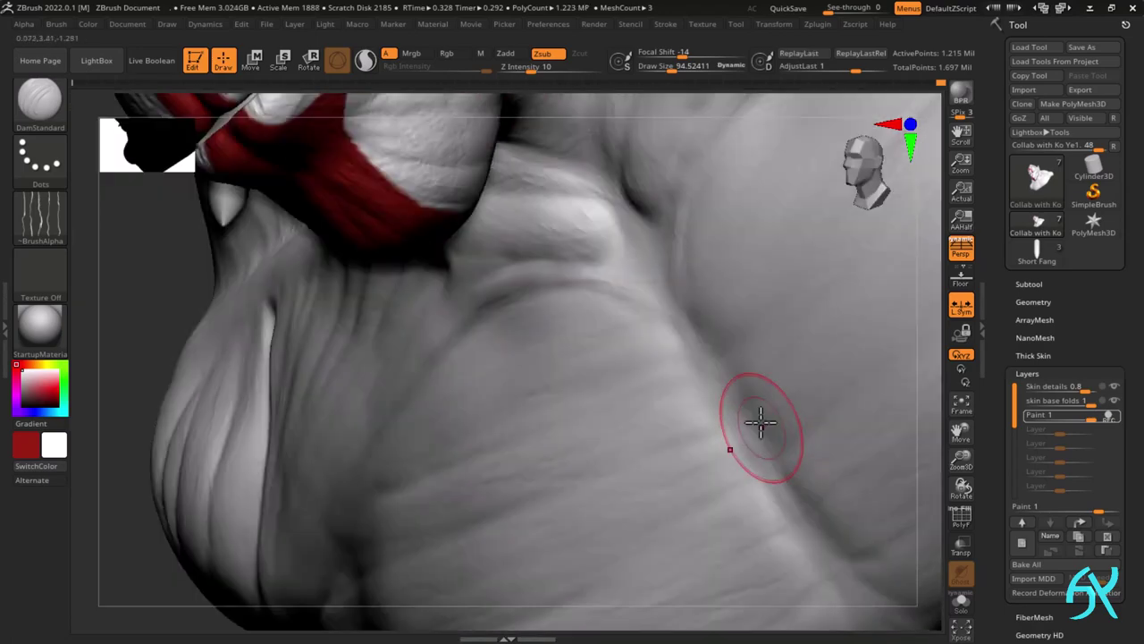
right_drag(772, 479, 799, 363)
- Raise the Z intensity to 12 and texture the side of the neck and trapezius at draw sizes of about 163 and 119
mouse_move(861, 481)
right_down()
mouse_move(876, 498)
mouse_move(503, 385)
mouse_move(526, 335)
mouse_move(161, 437)
mouse_move(158, 459)
mouse_move(301, 337)
mouse_move(546, 69)
right_up()
mouse_move(271, 326)
right_down()
mouse_move(310, 296)
mouse_move(365, 289)
mouse_move(350, 268)
mouse_move(280, 421)
right_up()
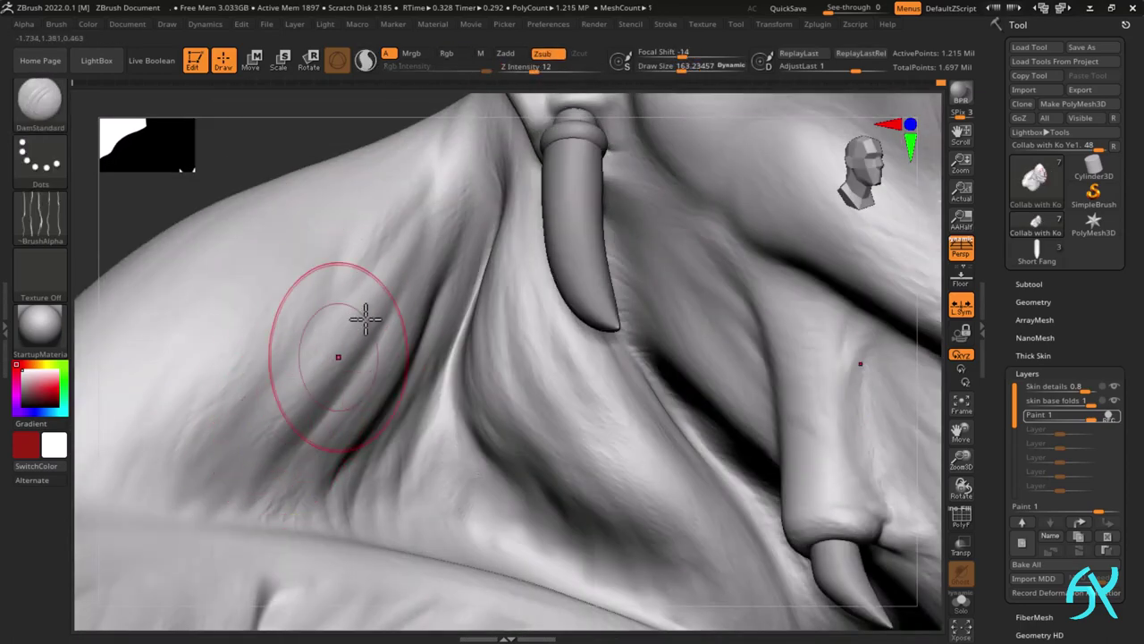
right_drag(365, 318, 404, 310)
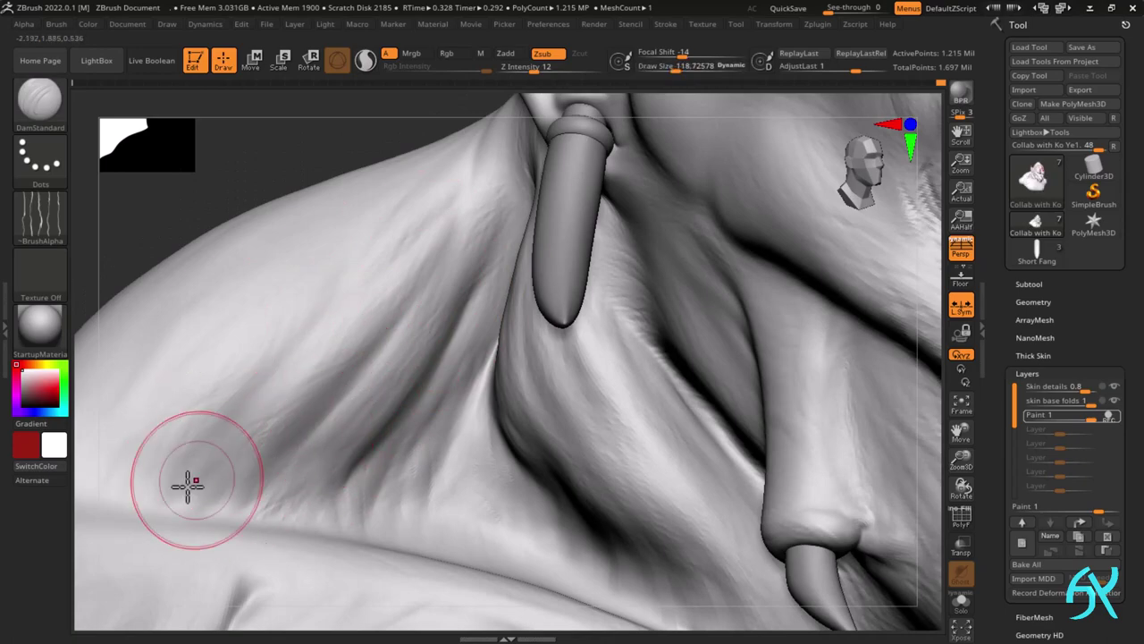
mouse_move(188, 486)
right_down()
mouse_move(220, 519)
mouse_move(225, 421)
mouse_move(291, 429)
mouse_move(240, 347)
mouse_move(225, 453)
mouse_move(337, 322)
mouse_move(304, 432)
mouse_move(395, 327)
mouse_move(313, 348)
mouse_move(424, 230)
mouse_move(421, 314)
mouse_move(278, 409)
right_up()
- Set the focal shift to -69 and streak fibres over the trapezius, shoulder and neck at draw sizes between about 188 and 135
mouse_move(198, 291)
right_down()
mouse_move(245, 439)
mouse_move(280, 389)
right_up()
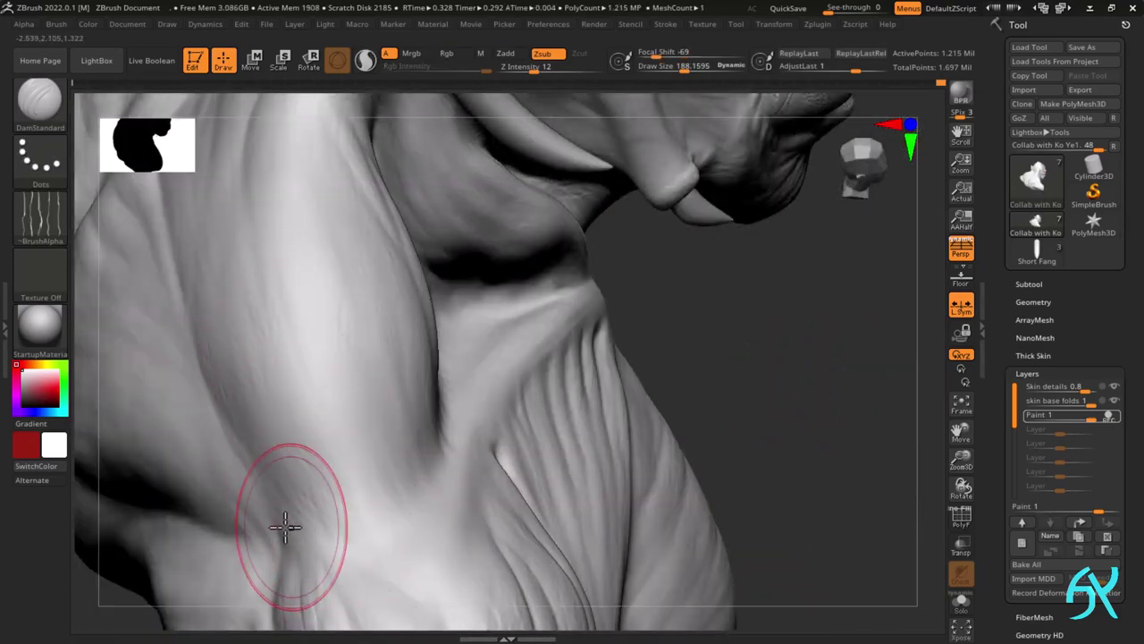
right_drag(285, 527, 317, 437)
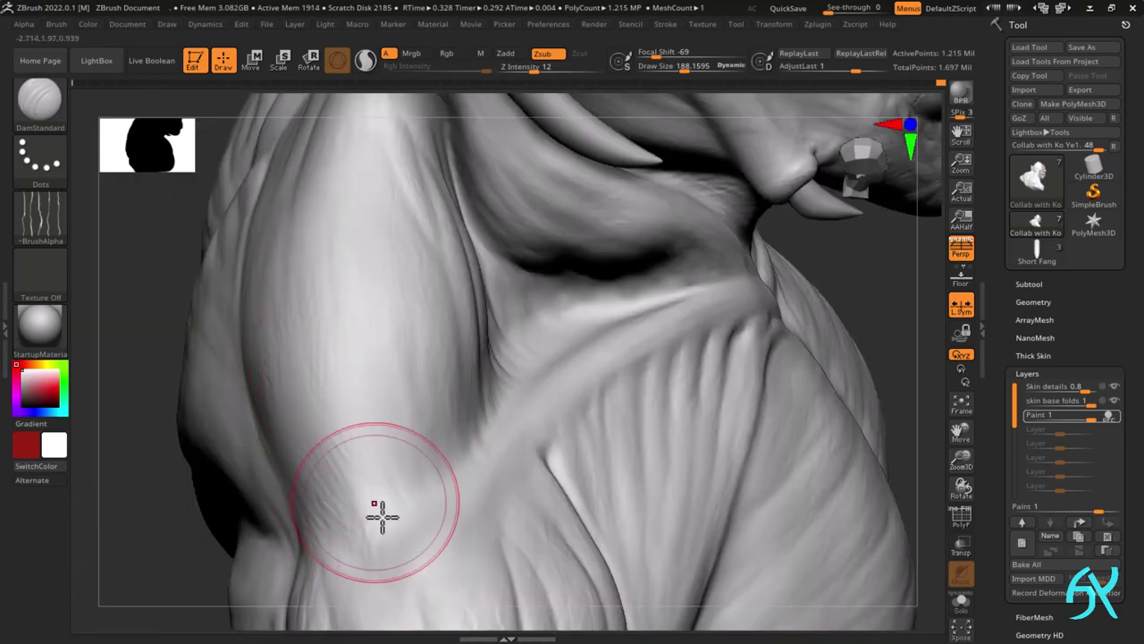
mouse_move(382, 517)
right_down()
mouse_move(407, 495)
mouse_move(388, 358)
right_up()
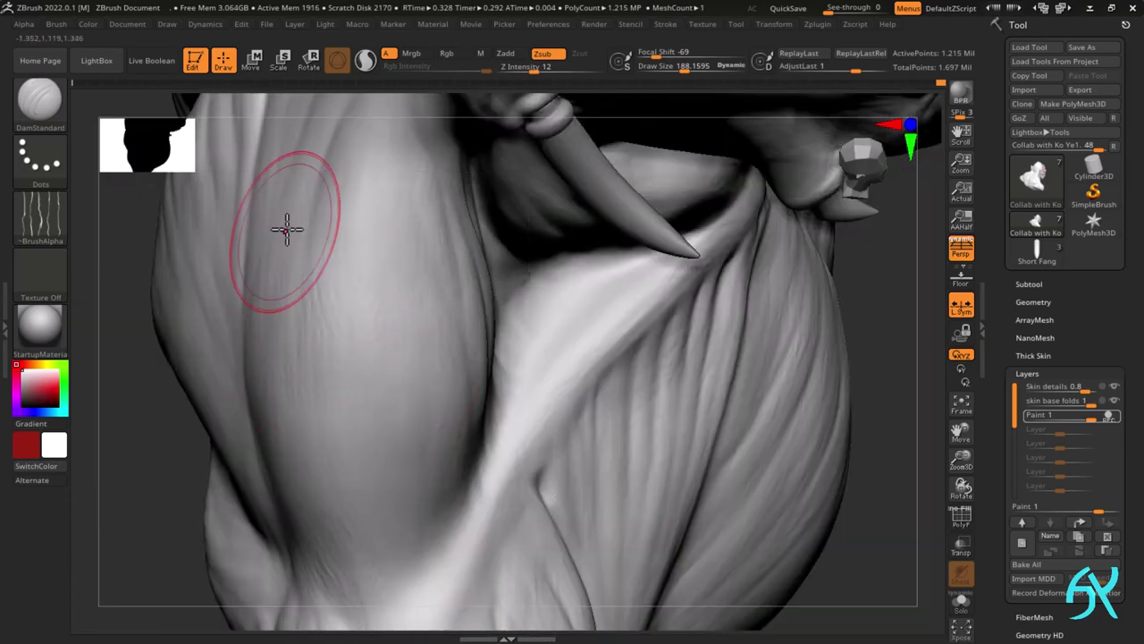
right_drag(287, 229, 247, 325)
mouse_move(314, 354)
right_down()
mouse_move(321, 363)
mouse_move(304, 392)
right_up()
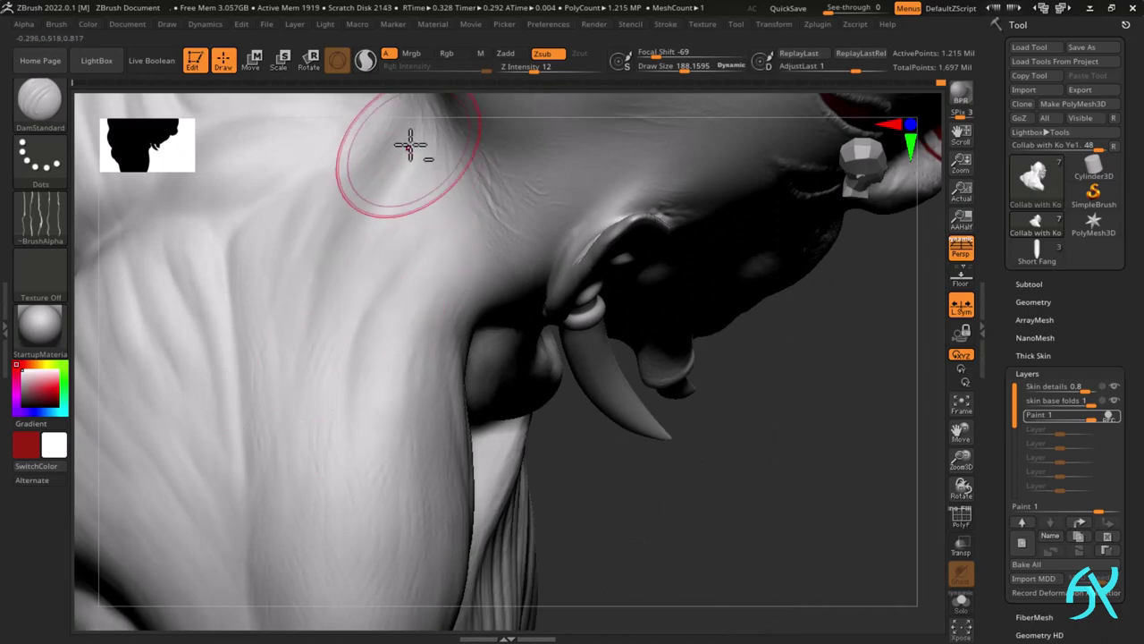
right_drag(410, 145, 410, 180)
right_drag(370, 214, 358, 253)
mouse_move(401, 393)
right_down()
mouse_move(407, 416)
mouse_move(411, 295)
mouse_move(461, 402)
right_up()
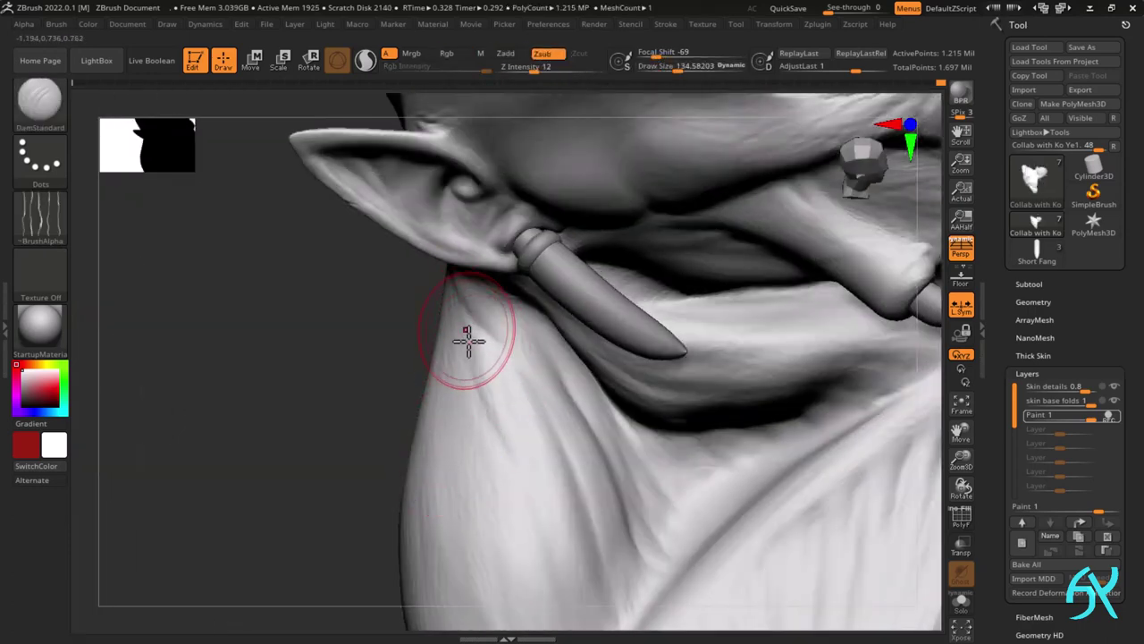
- Streak DamStandard fibres over the upper back, shoulder blade and muscles beside the spine at draw size about 274
mouse_move(457, 479)
ctrl+right_down()
mouse_move(480, 429)
mouse_move(544, 375)
mouse_move(487, 385)
ctrl+right_up()
mouse_move(487, 384)
ctrl+right_down()
mouse_move(434, 493)
mouse_move(376, 470)
ctrl+right_up()
right_drag(421, 360, 531, 220)
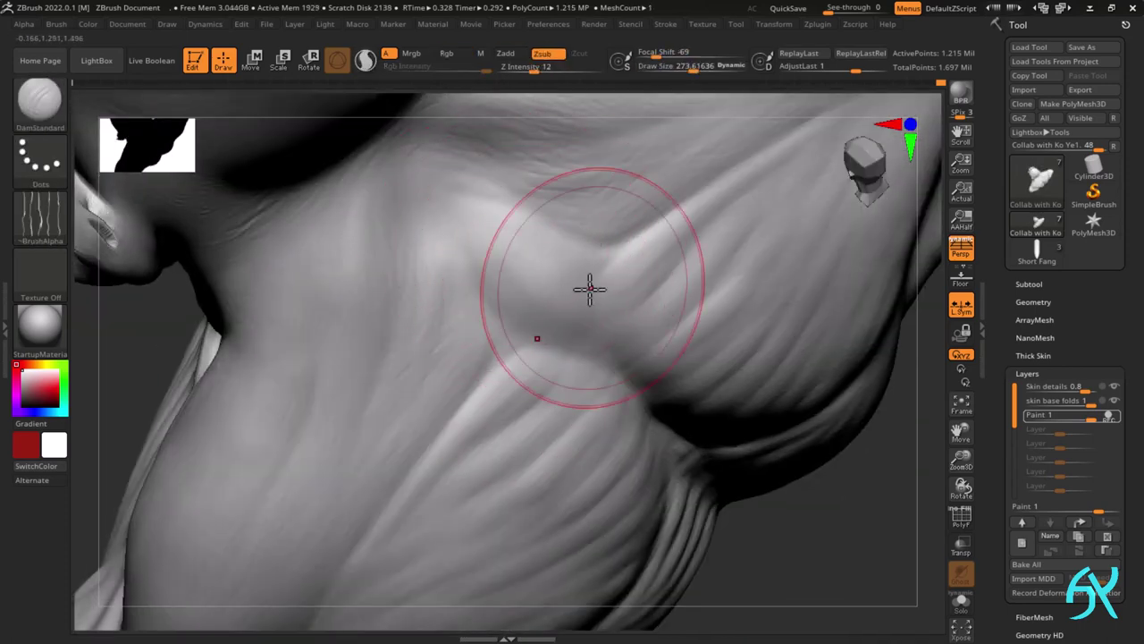
right_drag(590, 289, 598, 256)
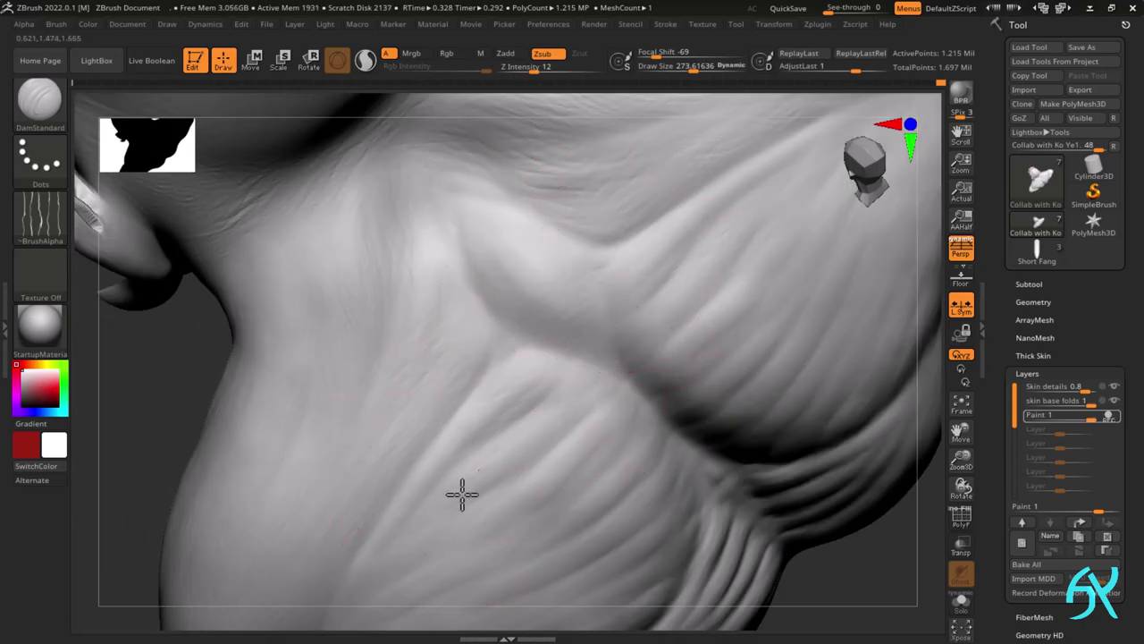
right_drag(576, 438, 561, 406)
right_drag(453, 524, 443, 471)
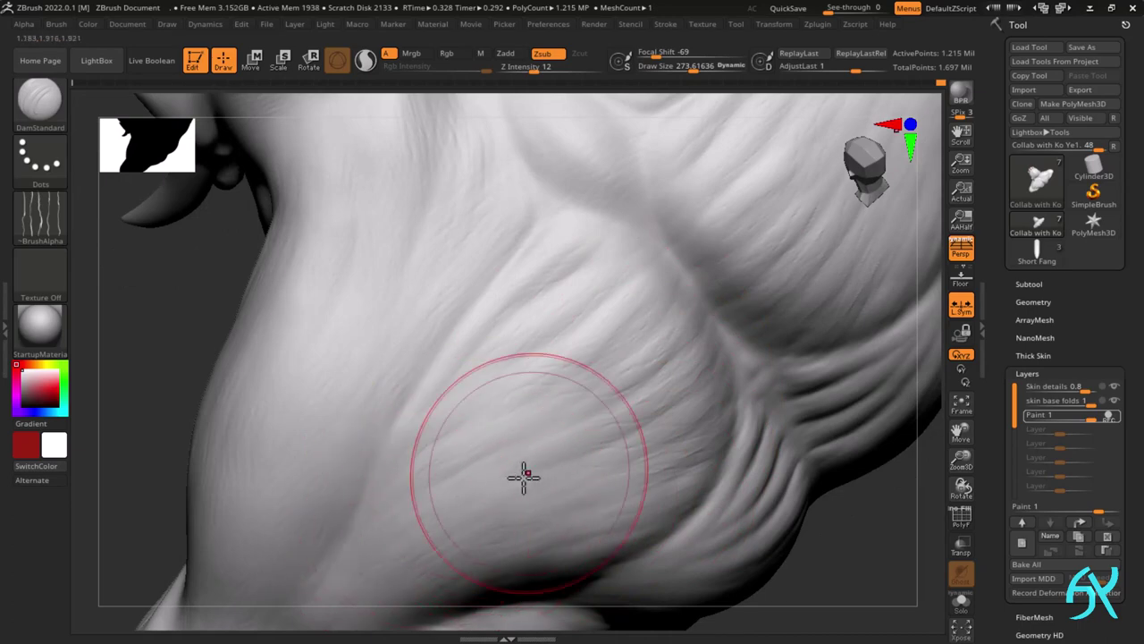
mouse_move(602, 492)
right_down()
mouse_move(703, 421)
mouse_move(695, 398)
right_up()
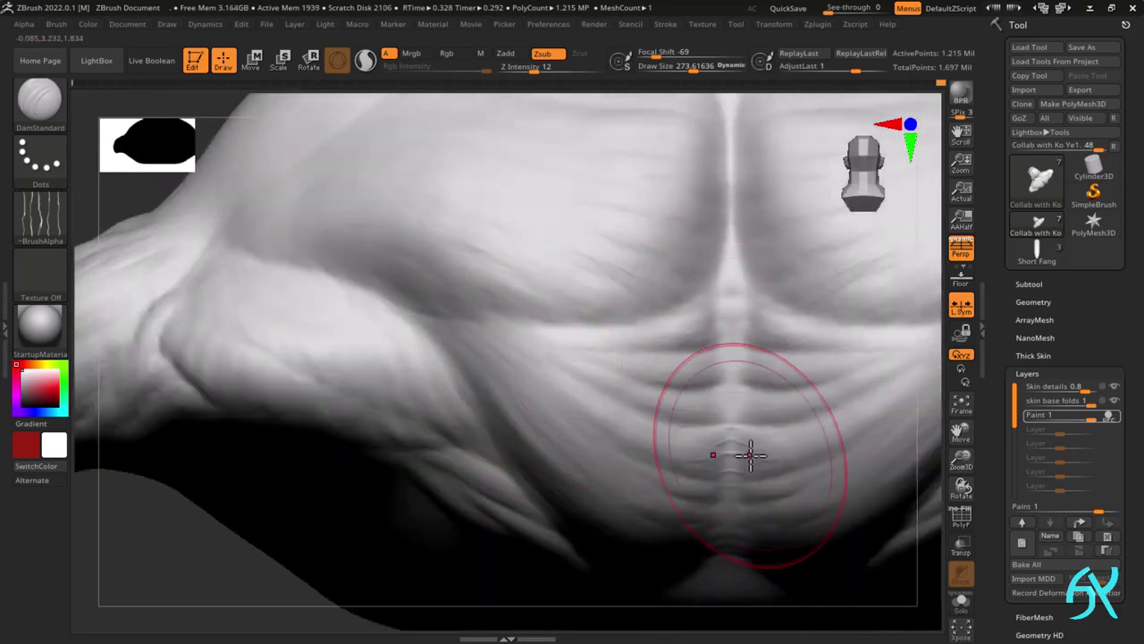
mouse_move(331, 348)
right_down()
mouse_move(275, 309)
mouse_move(220, 299)
mouse_move(363, 316)
mouse_move(343, 296)
right_up()
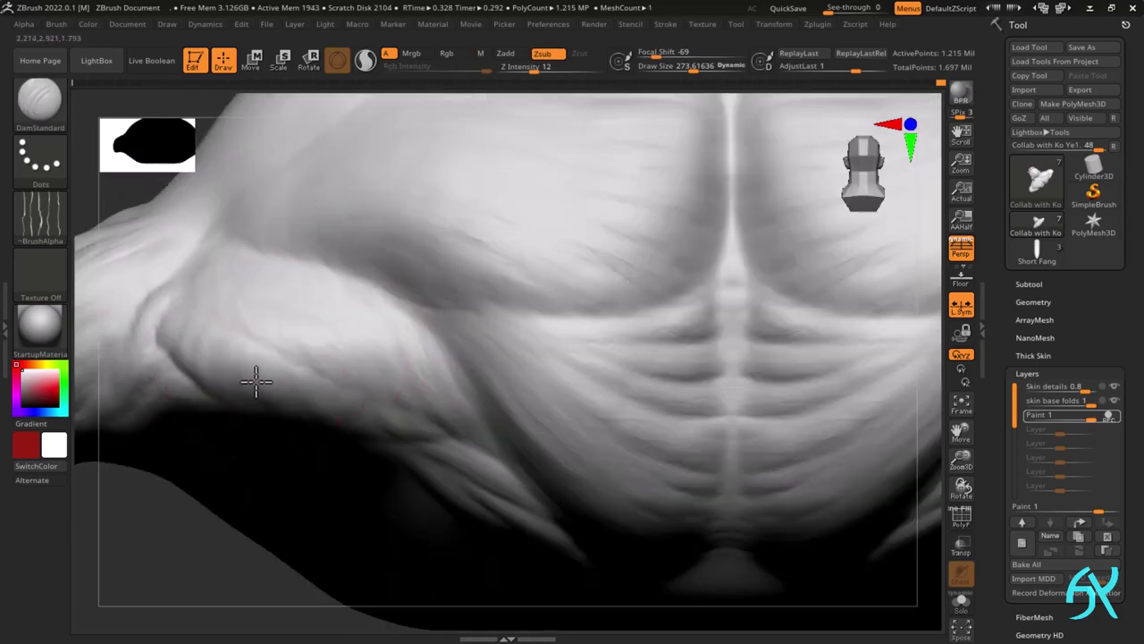
- Streak fibres over the deltoid and outer chest at draw size about 151 and the side of the neck at about 95
mouse_move(256, 383)
right_down()
mouse_move(288, 380)
mouse_move(326, 424)
mouse_move(417, 485)
right_up()
mouse_move(376, 449)
right_down()
mouse_move(378, 416)
mouse_move(253, 434)
mouse_move(233, 414)
mouse_move(279, 438)
mouse_move(250, 471)
right_up()
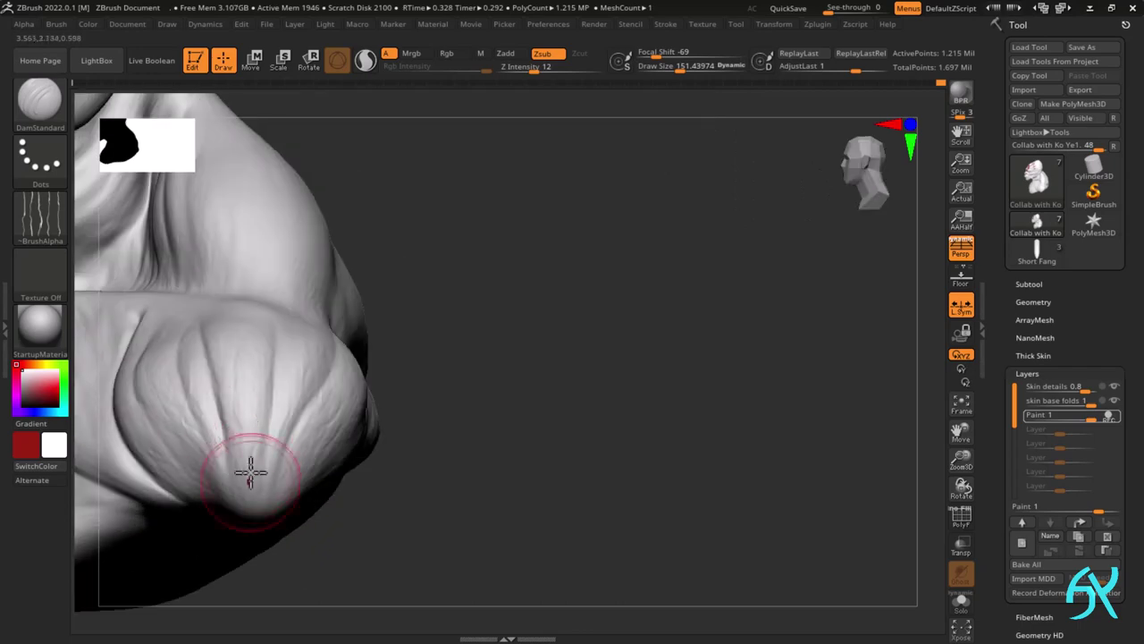
alt+right_drag(134, 422, 351, 448)
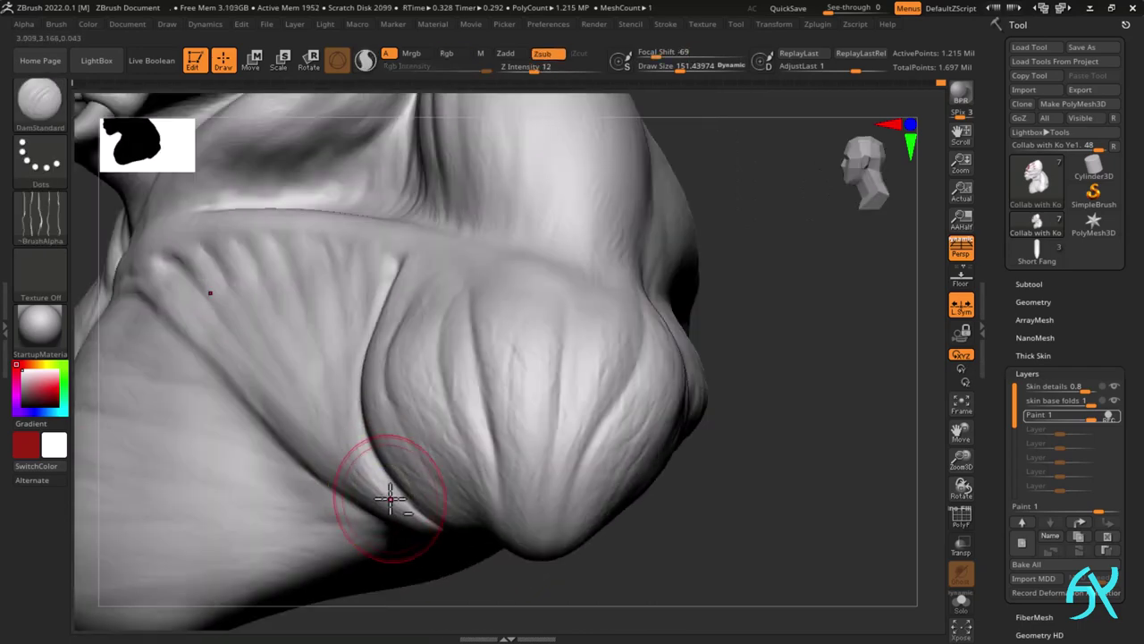
alt+right_drag(391, 484, 401, 554)
right_drag(348, 324, 318, 279)
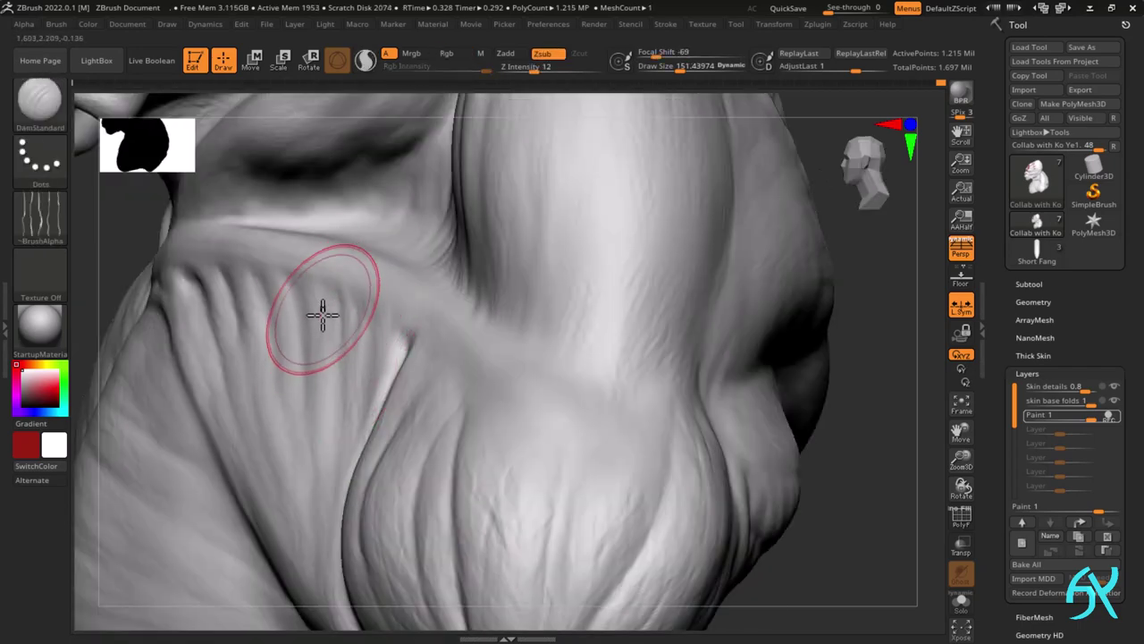
mouse_move(206, 266)
alt+right_down()
mouse_move(159, 294)
mouse_move(173, 340)
alt+right_up()
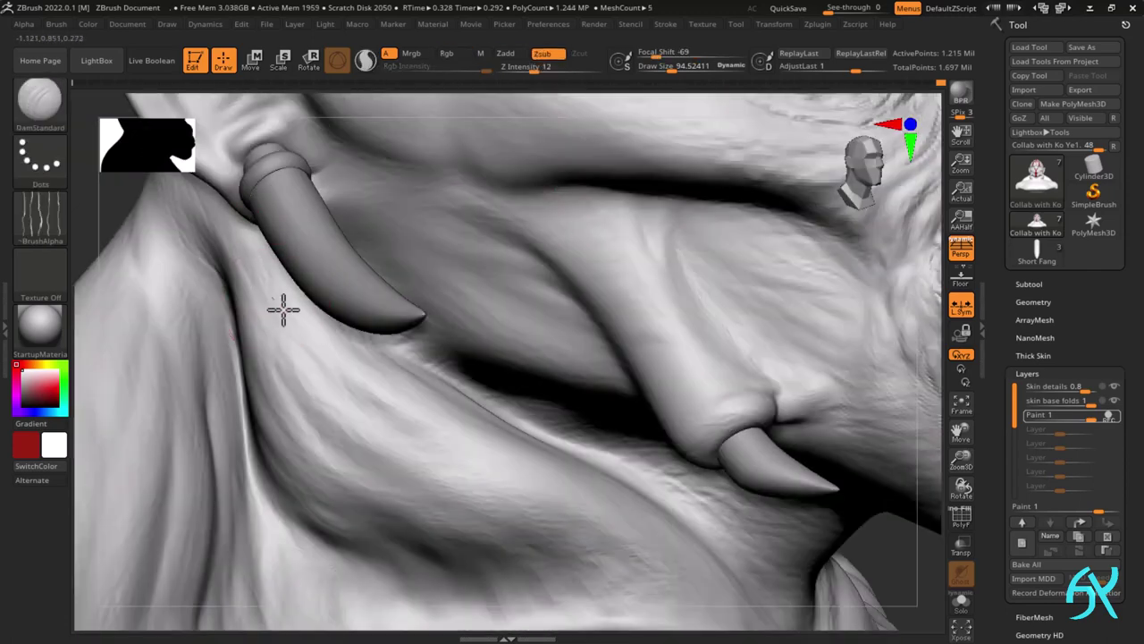
- Build up small strands on the side of the neck with ClayBuildup at draw size about 23 and Z intensity 20
key(b)
key(c)
key(b)
drag(264, 320, 267, 320)
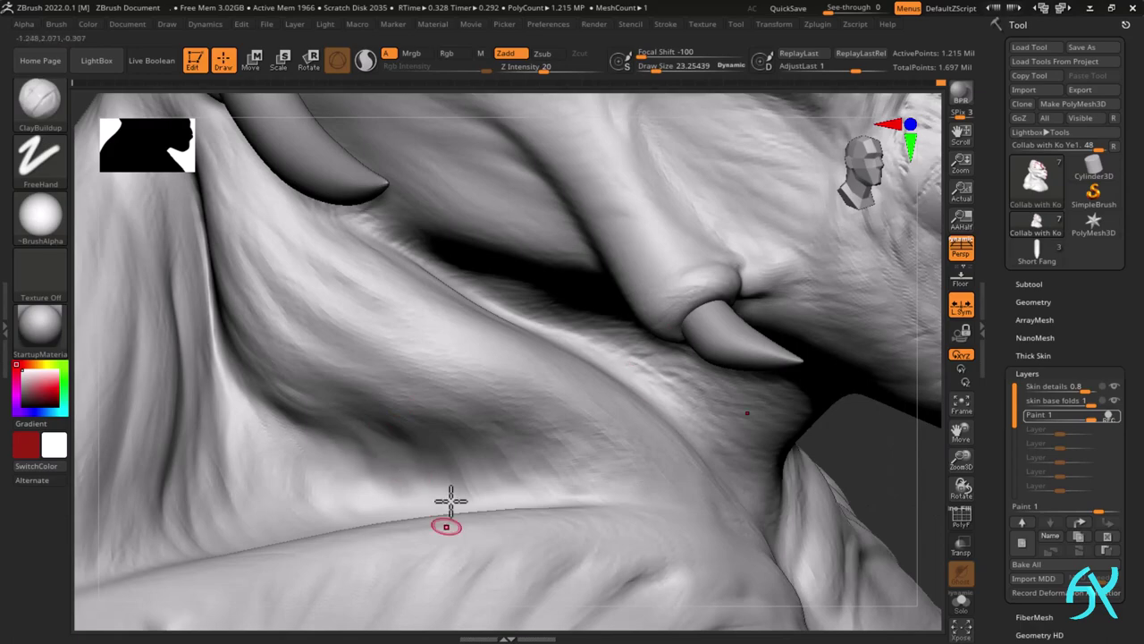
right_drag(564, 337, 512, 301)
mouse_move(413, 259)
right_down()
mouse_move(408, 283)
mouse_move(450, 283)
mouse_move(496, 339)
mouse_move(480, 301)
right_up()
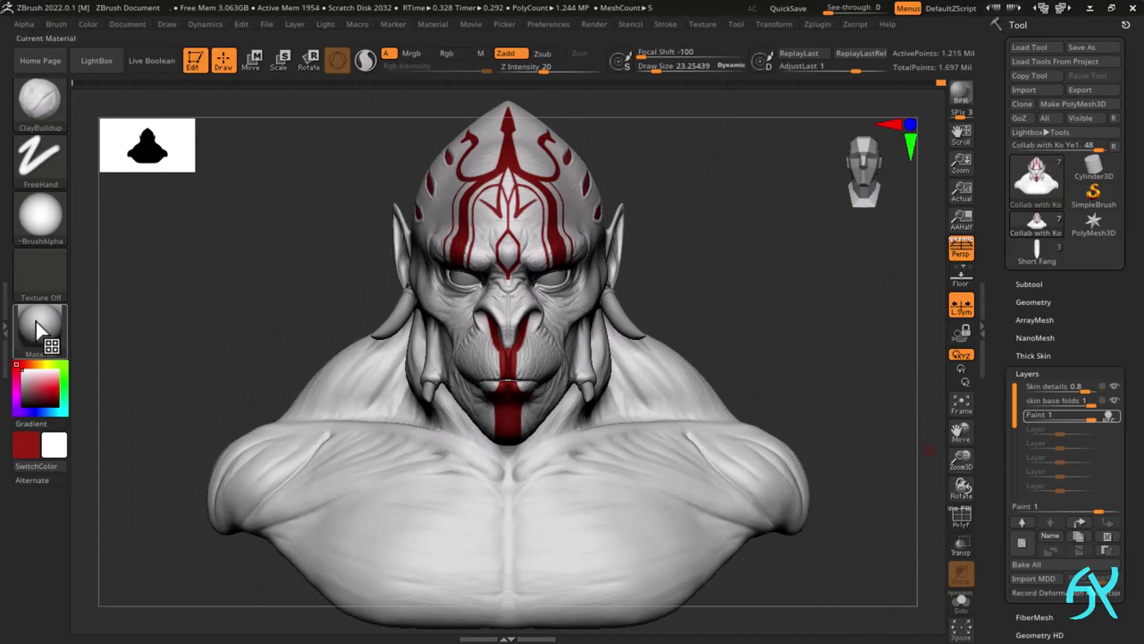
- Try the ToonShaderExPLUS_Glossy_V3 material on the bust and return to the StartupMaterial
click(37, 331)
click(513, 486)
click(41, 331)
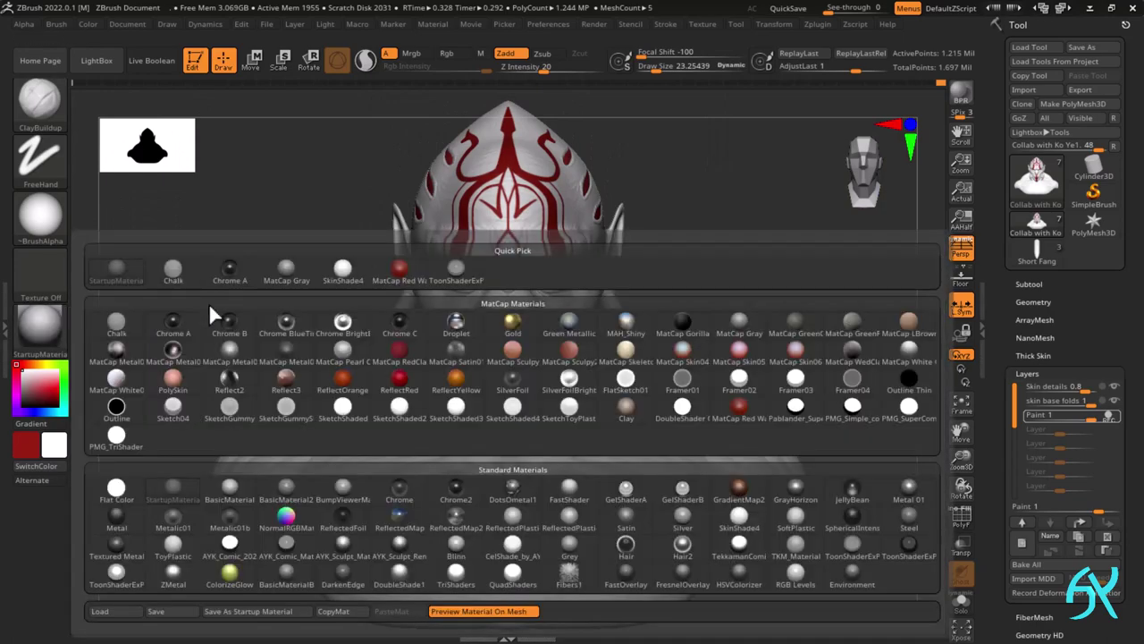
click(457, 265)
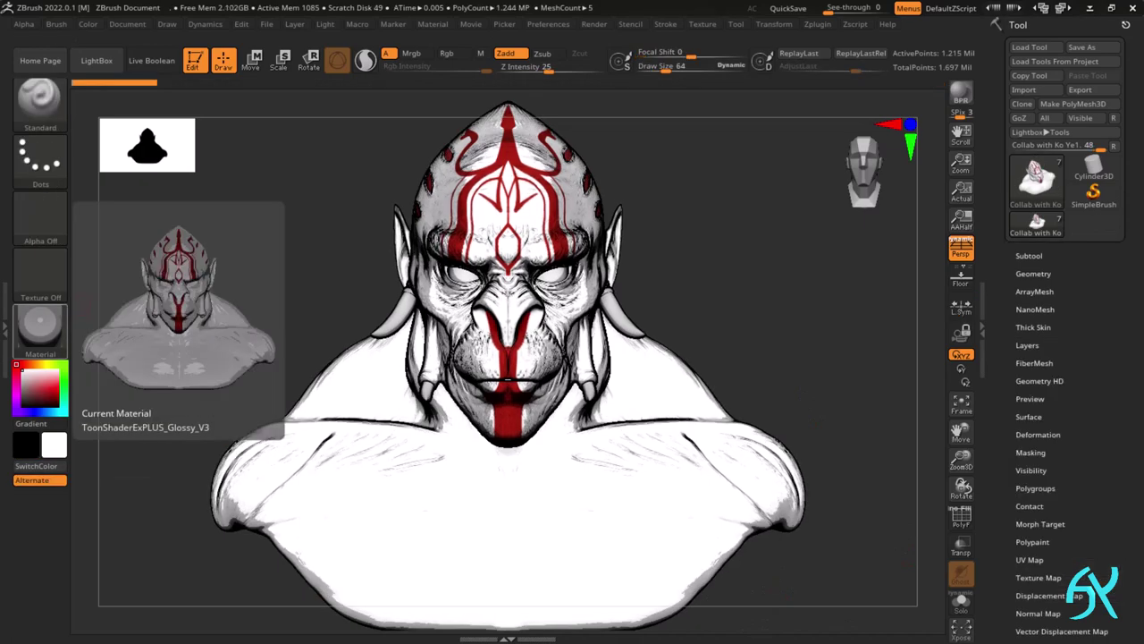
click(45, 338)
click(403, 266)
- Reshape the hollow between neck and shoulder on a low subdivision level with the Move brush at draw sizes of about 157 and 169
drag(671, 289, 757, 350)
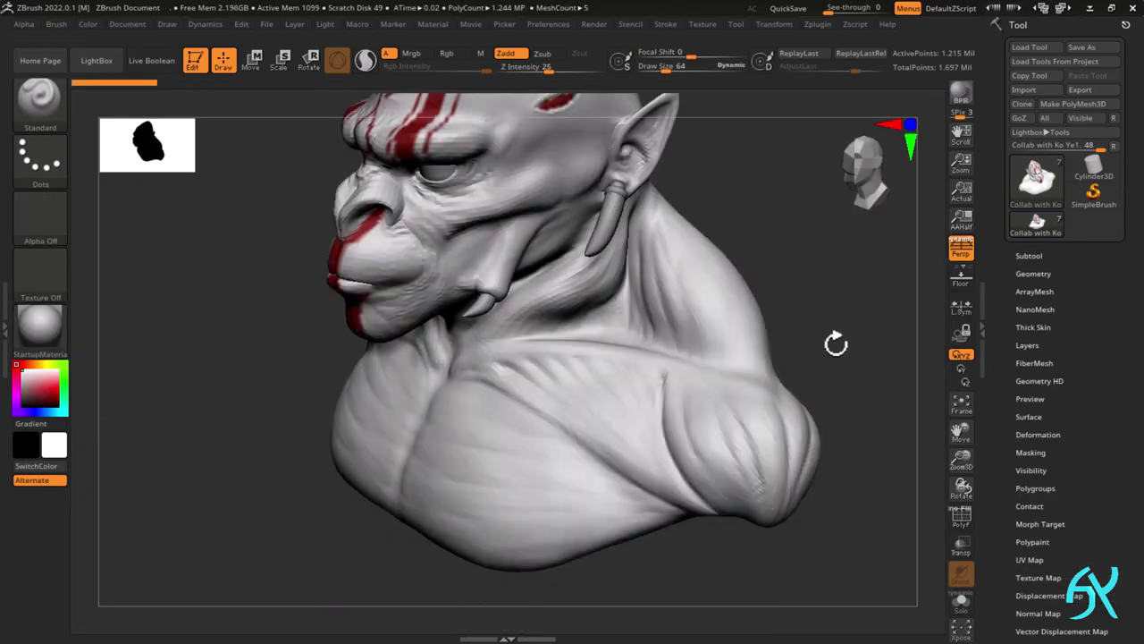
key(b)
key(m)
key(v)
mouse_move(835, 339)
mouse_down()
mouse_move(638, 350)
mouse_move(700, 367)
mouse_up()
key(s)
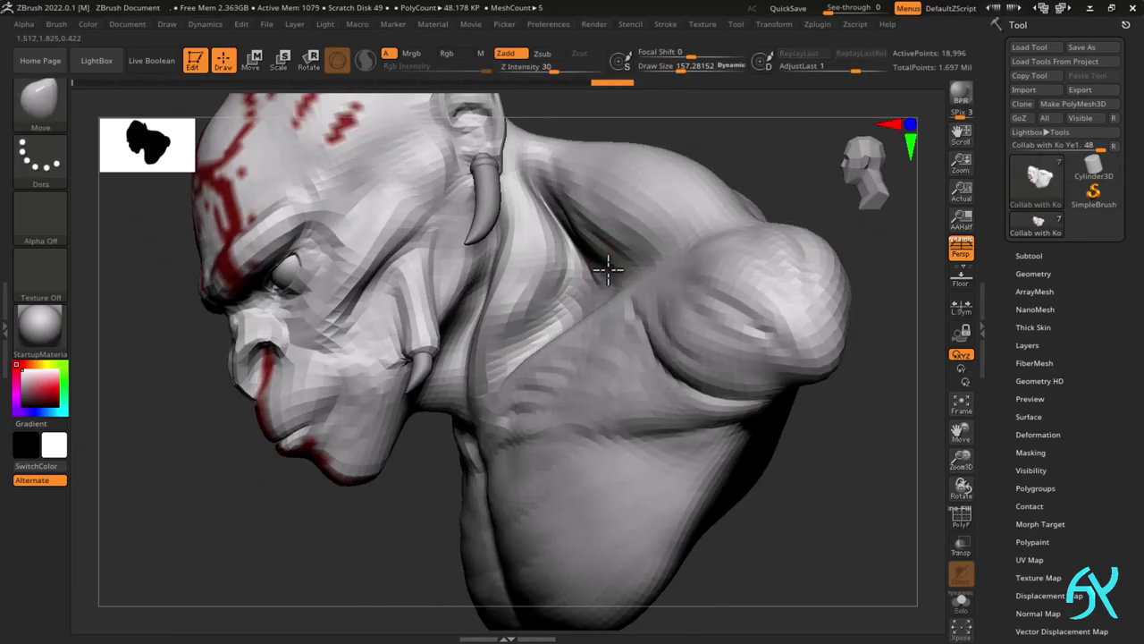
key(s)
drag(579, 256, 539, 234)
key(s)
drag(547, 181, 539, 181)
drag(539, 181, 531, 189)
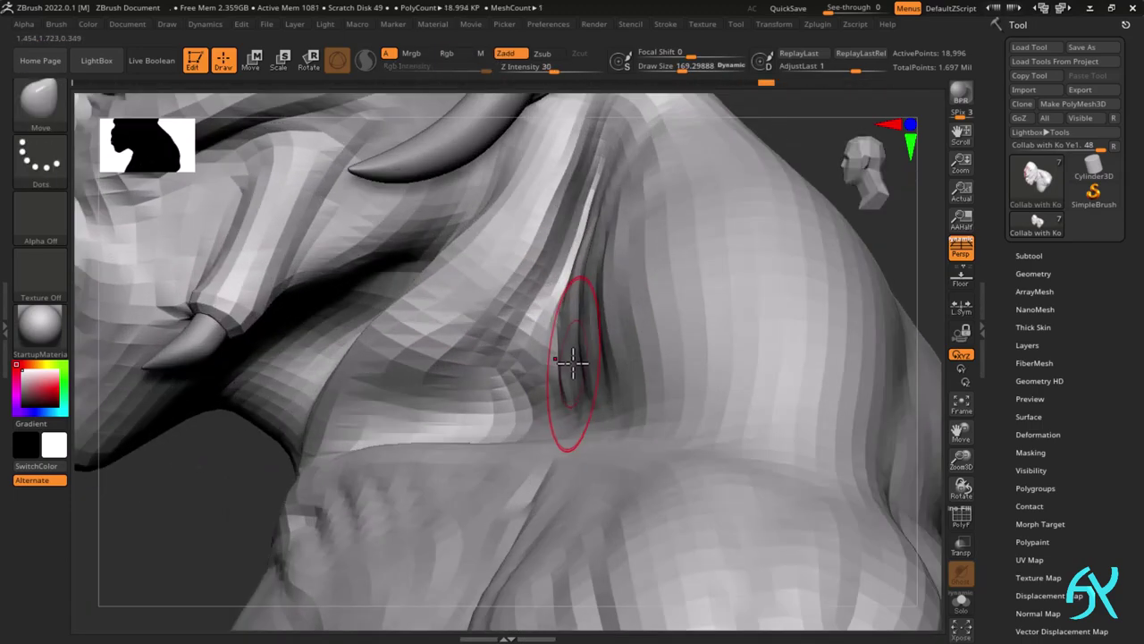
key(shift+f)
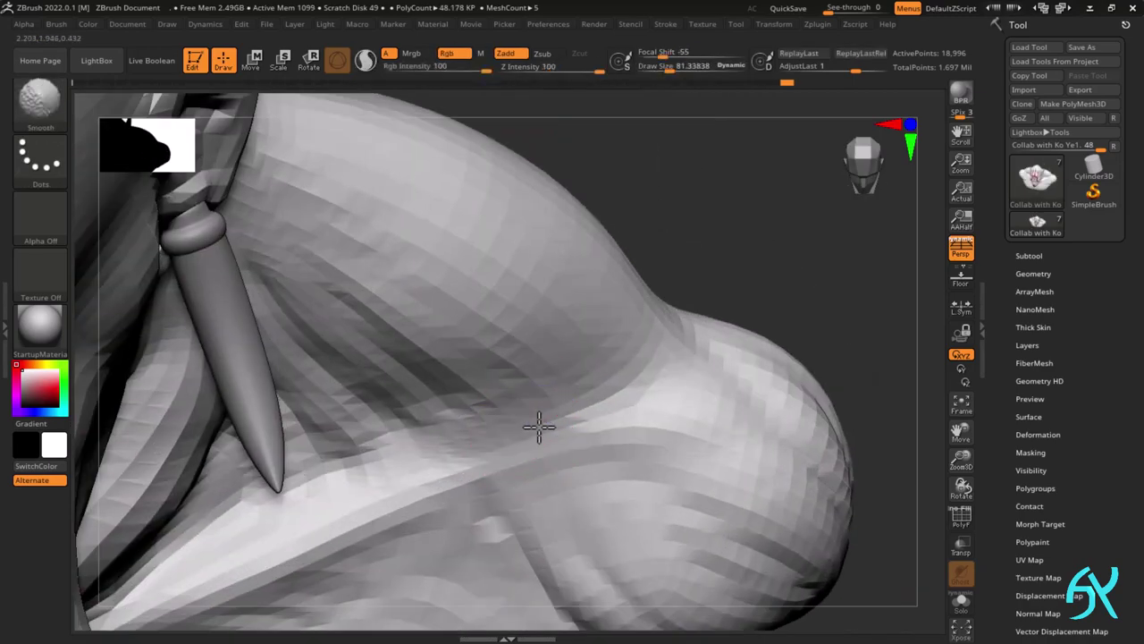
- Restore DamStandard's own soft brush alpha and carve muscle grooves across the chest at draw size about 135 and Z intensity 33
click(35, 235)
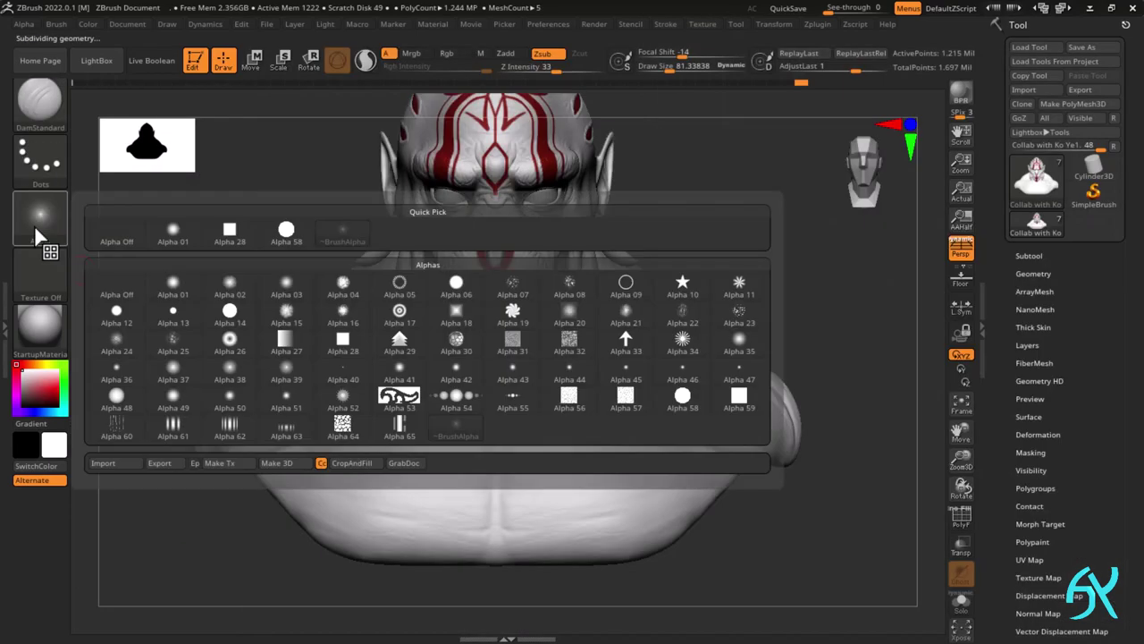
click(345, 235)
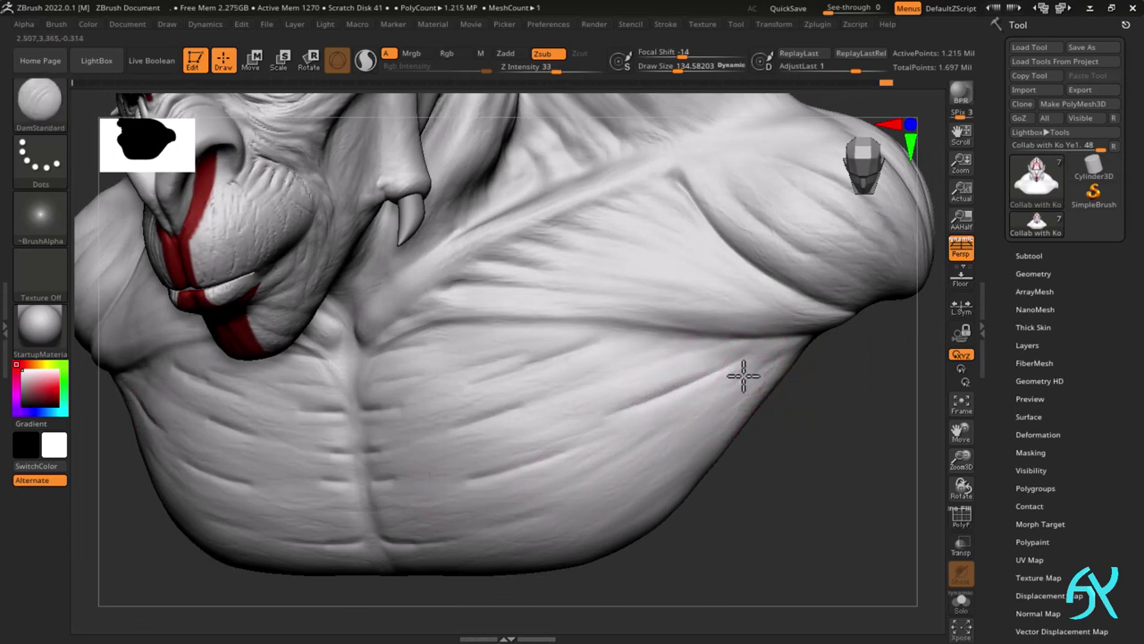
key(ctrl+z)
drag(743, 376, 644, 442)
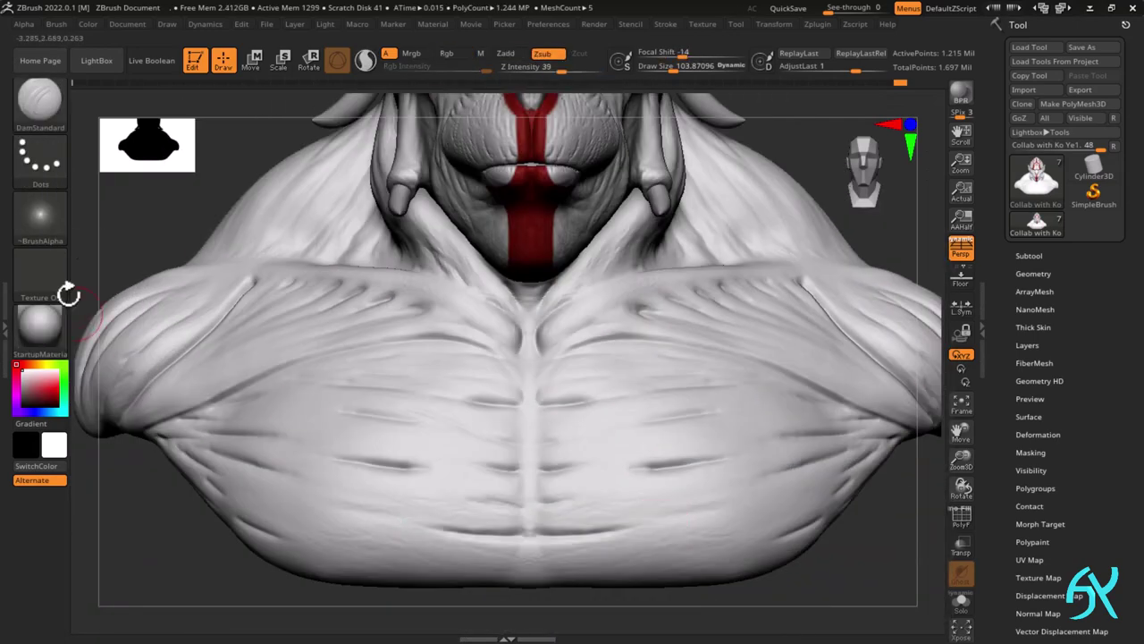
- Give DamStandard the Alpha 60 fibre alpha and test it along the lower chest at draw size about 331 and Z intensity 39
click(47, 235)
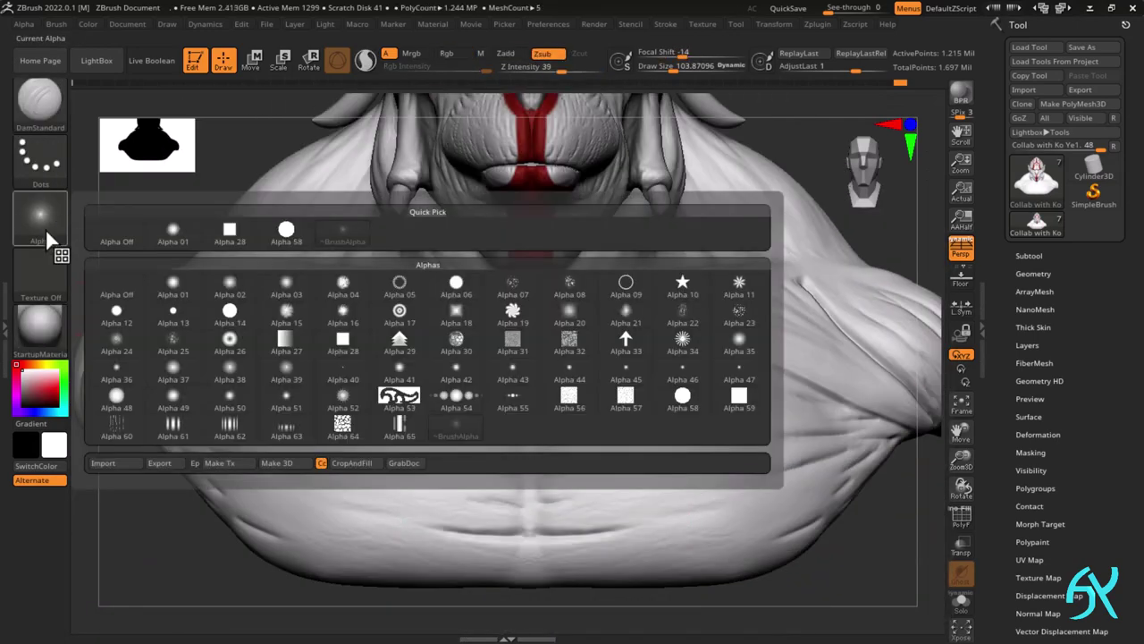
click(116, 426)
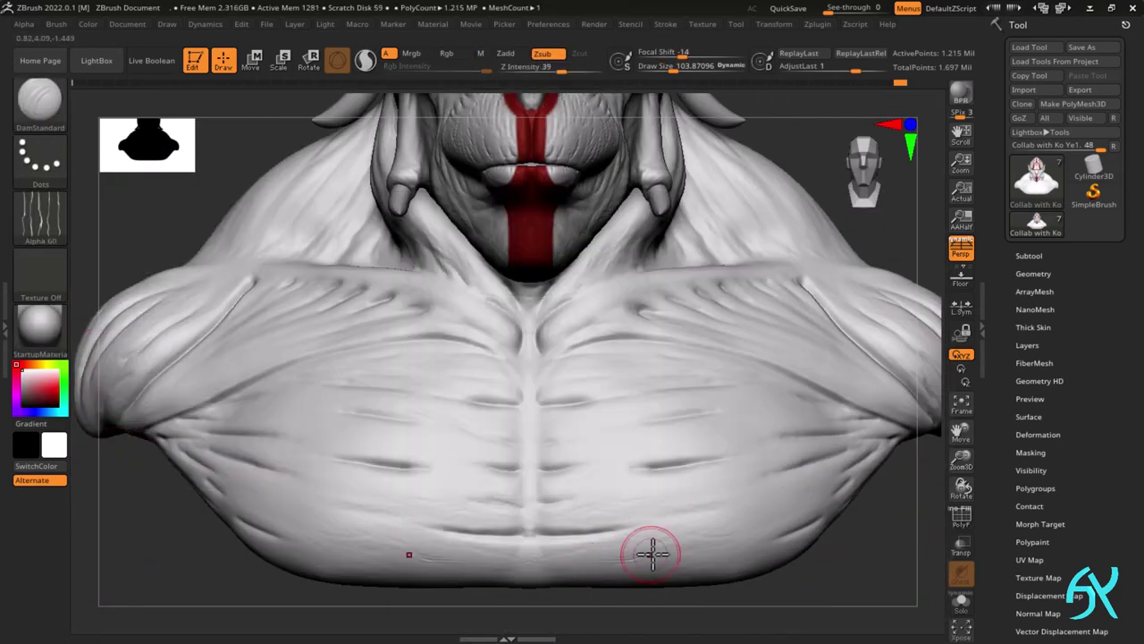
key(])
drag(562, 561, 605, 554)
key(ctrl+z)
drag(487, 563, 309, 532)
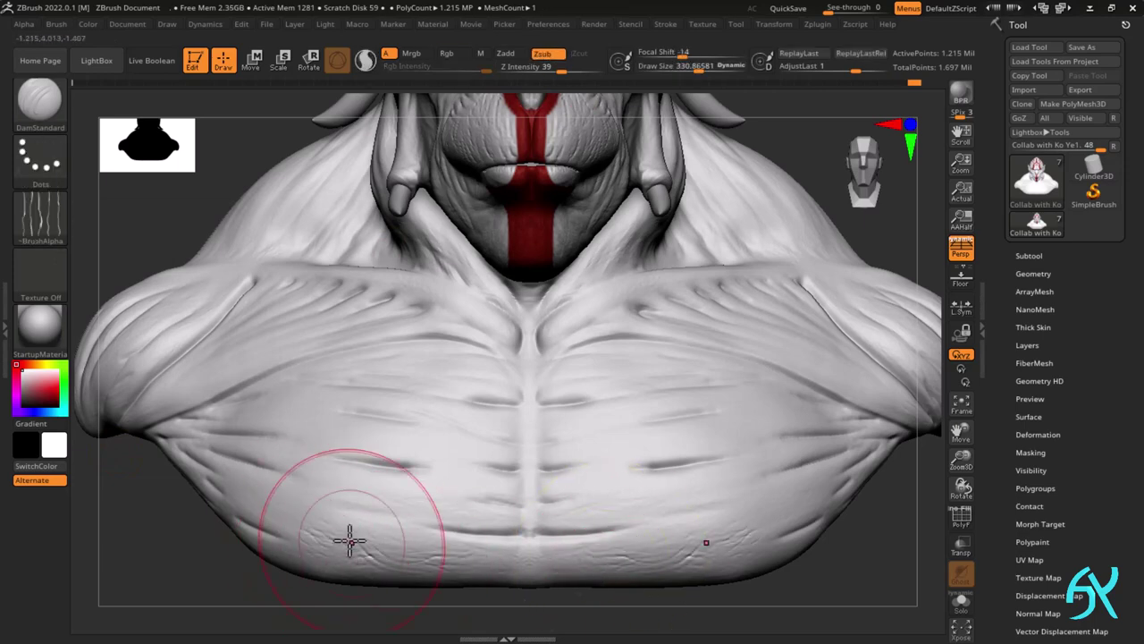
- Switch the stroke type to Spray and cover the chest muscles with fine skin wrinkles at draw size about 331
click(40, 161)
click(354, 190)
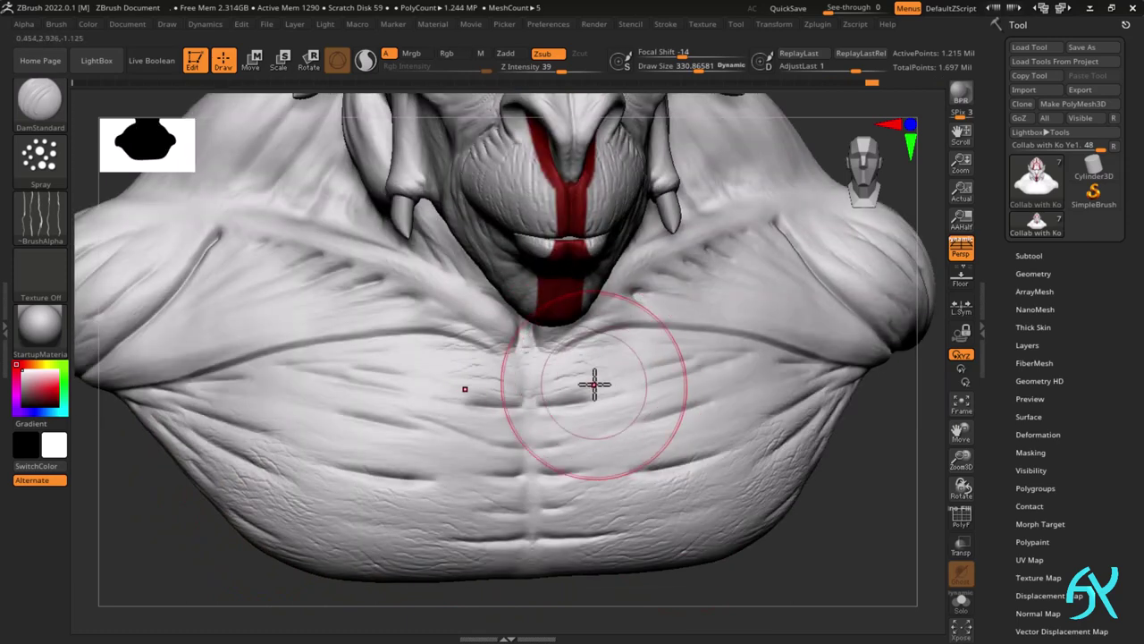
mouse_move(594, 384)
mouse_down()
mouse_move(600, 357)
mouse_move(674, 358)
mouse_move(685, 390)
mouse_up()
mouse_move(690, 393)
mouse_down()
mouse_move(703, 387)
mouse_move(677, 386)
mouse_up()
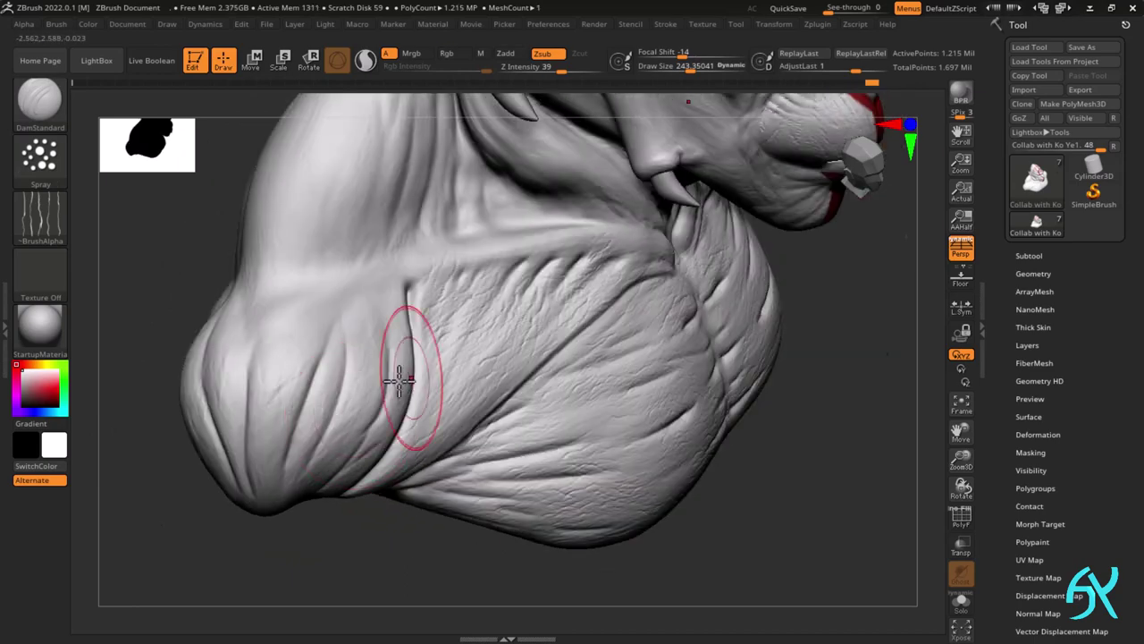
- Spray skin wrinkles over the deltoid and its front crease at draw sizes of about 243 and 182
drag(400, 382, 353, 484)
right_drag(353, 485, 360, 400)
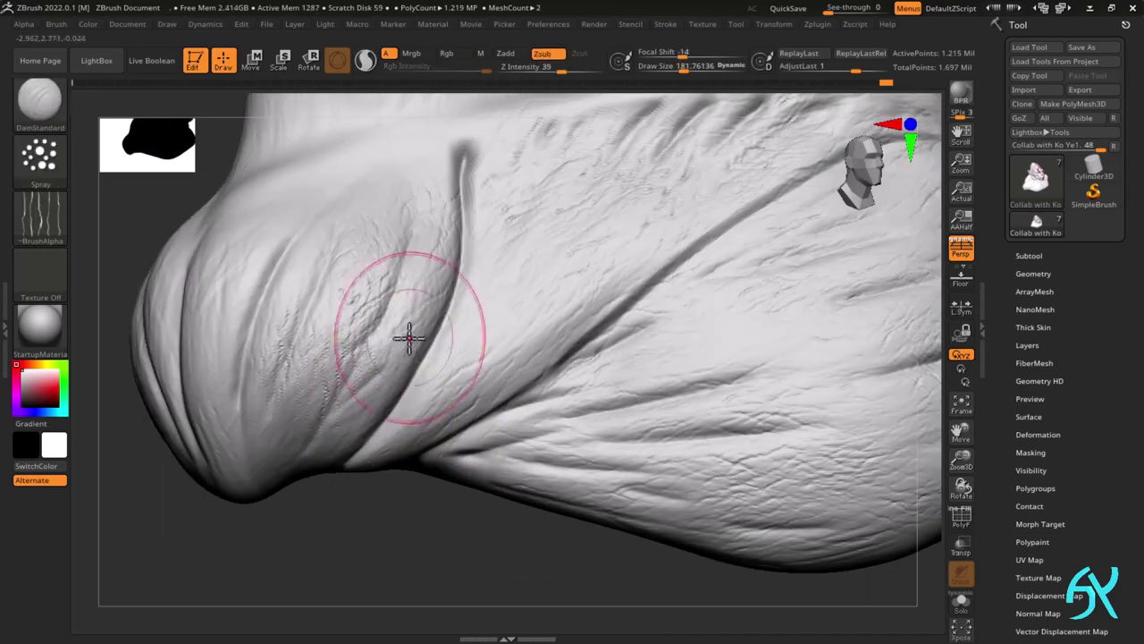
mouse_move(352, 435)
right_down()
mouse_move(327, 429)
mouse_move(320, 363)
mouse_move(350, 324)
mouse_move(299, 352)
right_up()
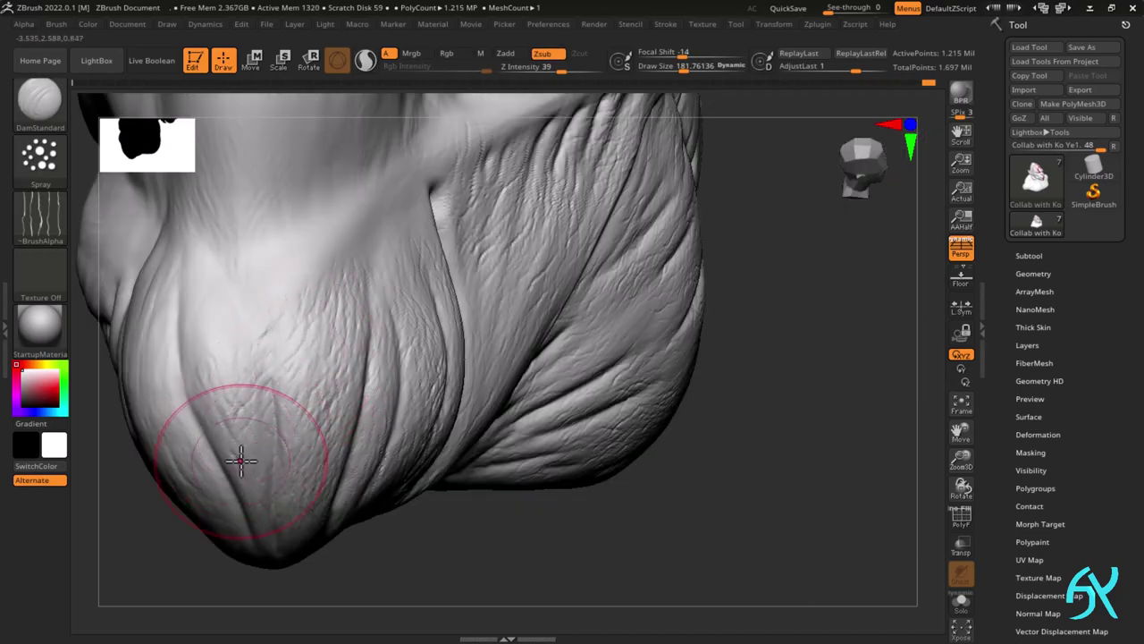
- Lower the Z intensity to 21 and spray wrinkles over the trapezius and neck base at draw sizes of about 243 and 146
mouse_move(242, 459)
right_down()
mouse_move(292, 348)
mouse_move(272, 297)
mouse_move(283, 353)
mouse_move(355, 357)
mouse_move(464, 317)
mouse_move(463, 283)
right_up()
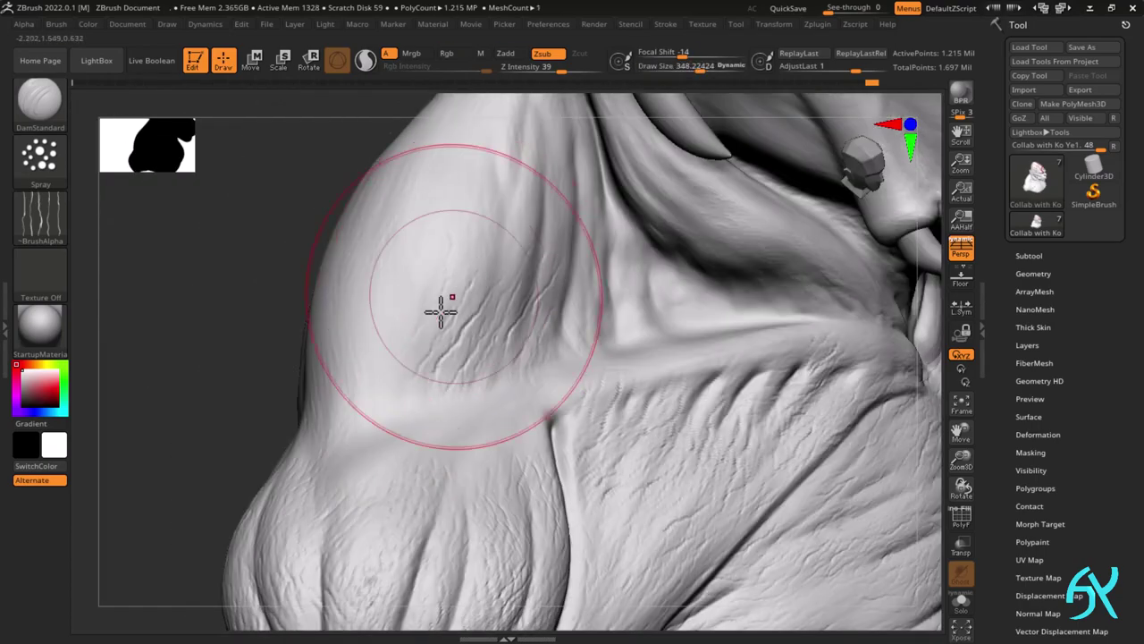
drag(551, 70, 532, 70)
mouse_move(420, 376)
right_down()
mouse_move(409, 426)
mouse_move(480, 265)
mouse_move(452, 294)
right_up()
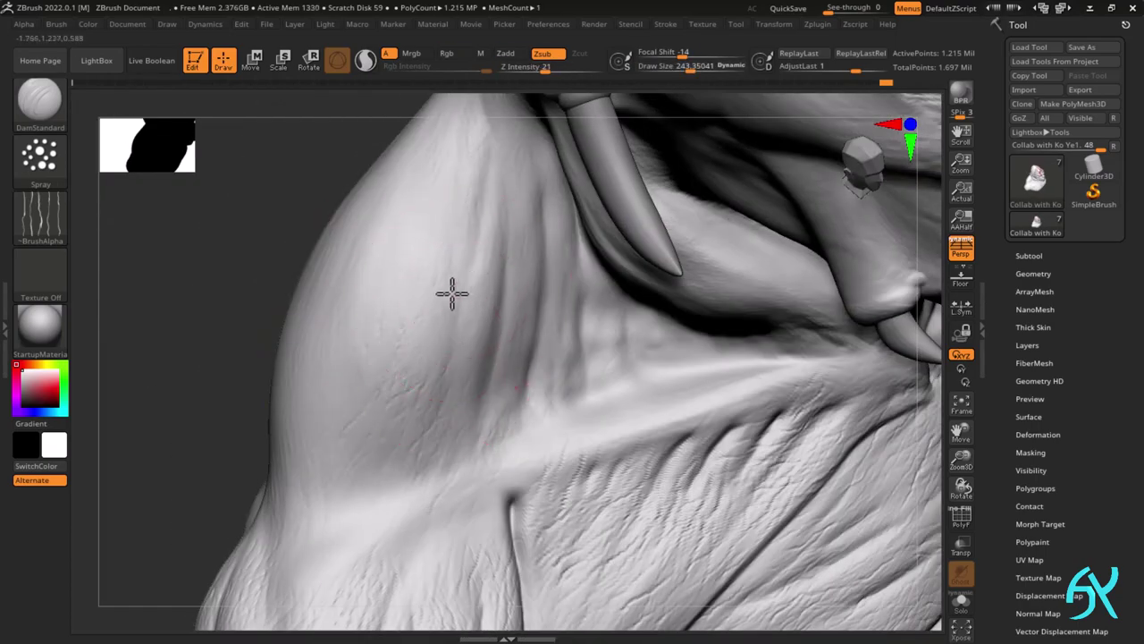
mouse_move(453, 294)
mouse_down()
mouse_move(486, 281)
mouse_move(527, 213)
mouse_up()
right_drag(526, 212, 533, 320)
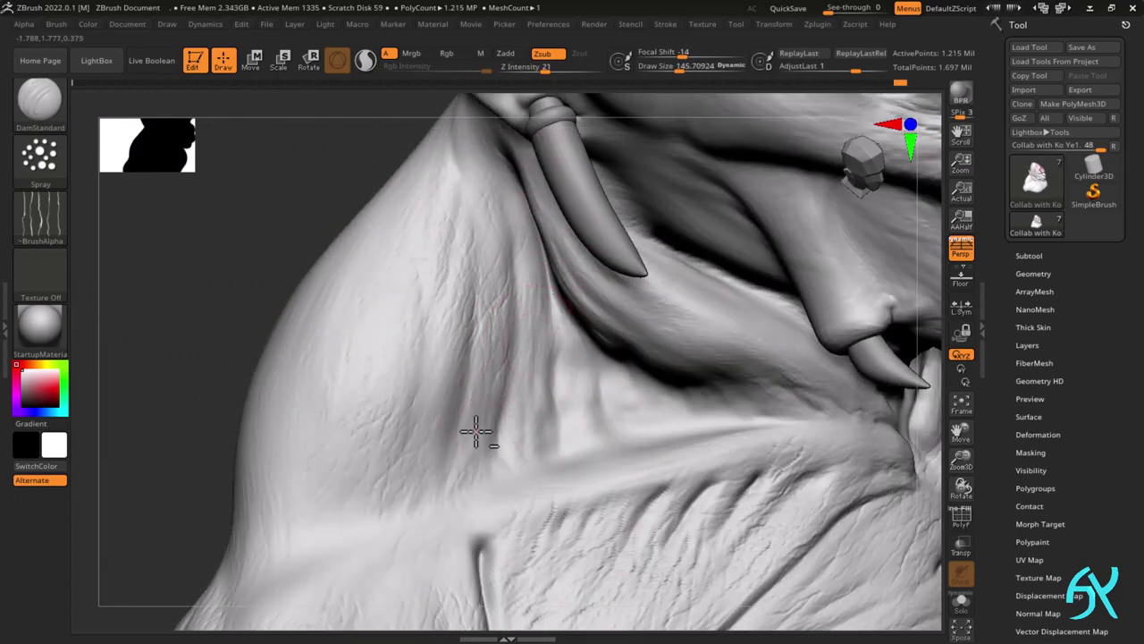
mouse_move(357, 373)
right_down()
mouse_move(603, 358)
mouse_move(590, 380)
mouse_move(644, 358)
mouse_move(321, 439)
mouse_move(339, 430)
right_up()
- Raise the Z intensity to 41 and spray deeper wrinkles across the chest at draw size about 297
mouse_move(593, 487)
ctrl+right_down()
mouse_move(596, 464)
mouse_move(596, 514)
ctrl+right_up()
drag(573, 518, 597, 476)
key(f)
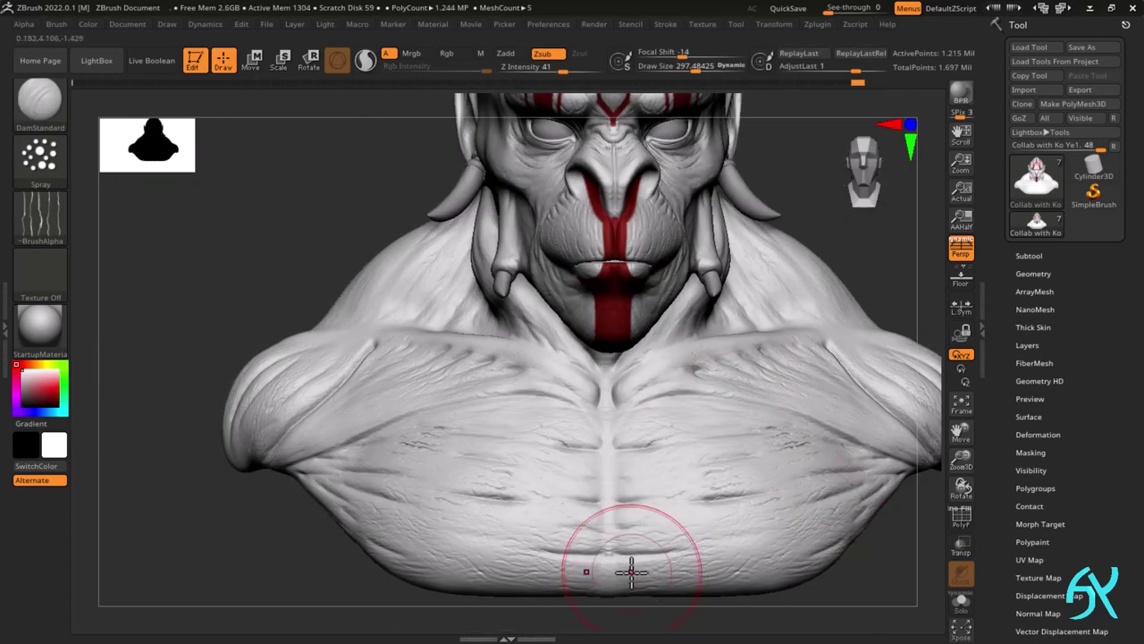
right_drag(869, 405, 845, 444)
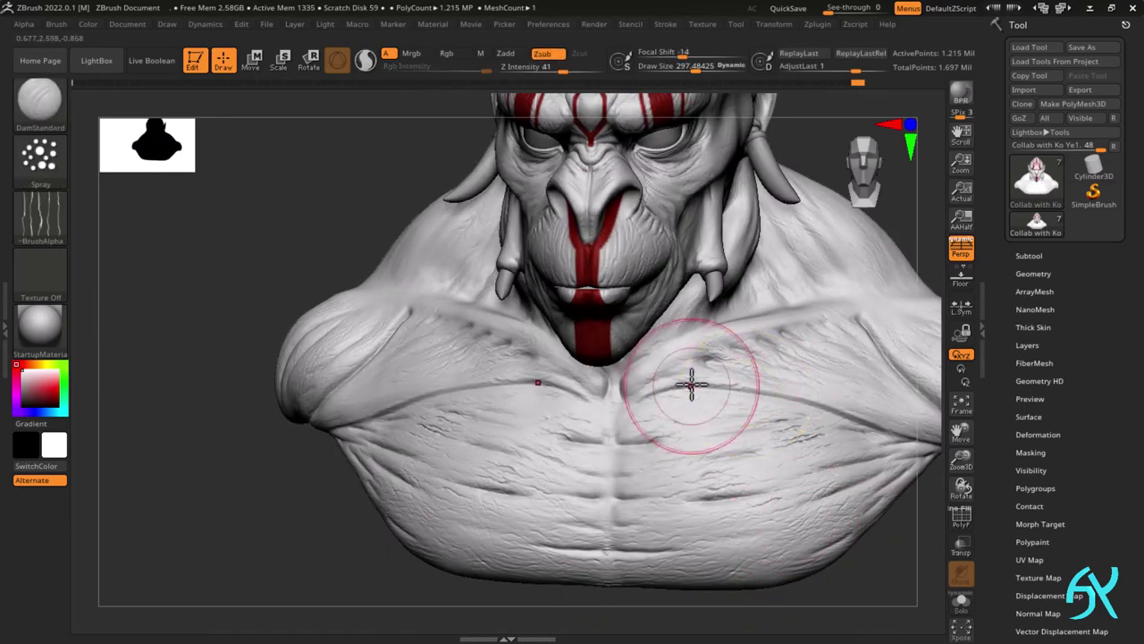
ctrl+right_drag(692, 385, 705, 366)
- Wrinkle the inner collarbones at Z intensity 41 and the breastbone at Z intensity 58, using a draw size of about 58
mouse_move(447, 380)
right_down()
mouse_move(434, 391)
mouse_move(667, 352)
mouse_move(537, 429)
mouse_move(572, 429)
right_up()
ctrl+right_drag(572, 429, 448, 449)
right_drag(586, 390, 780, 327)
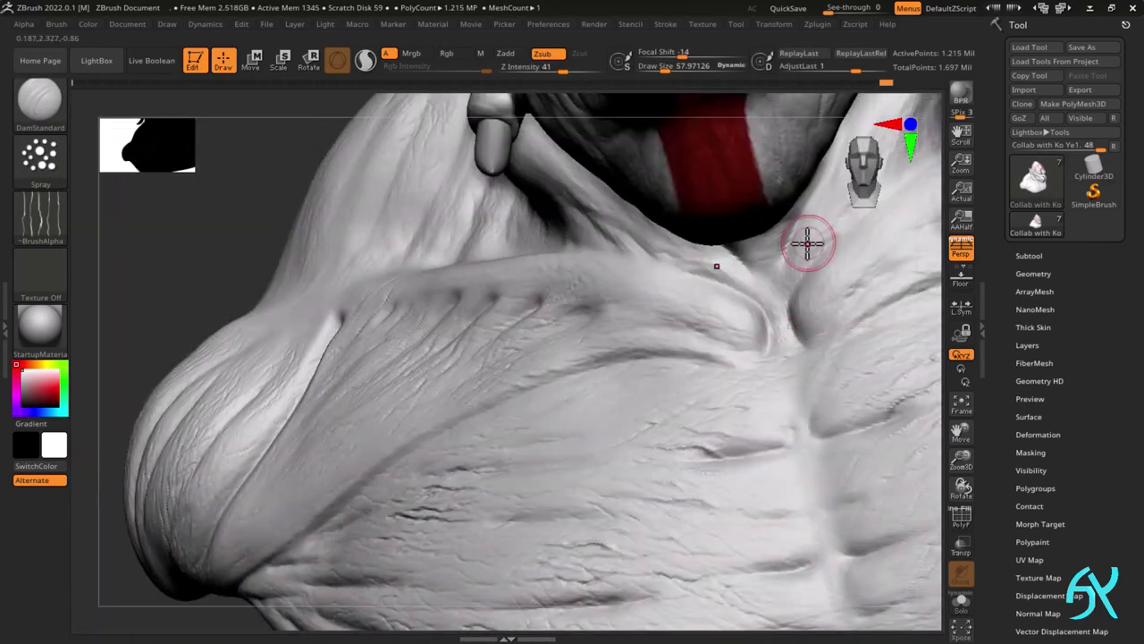
mouse_move(807, 243)
right_down()
mouse_move(792, 226)
mouse_move(667, 319)
mouse_move(649, 250)
right_up()
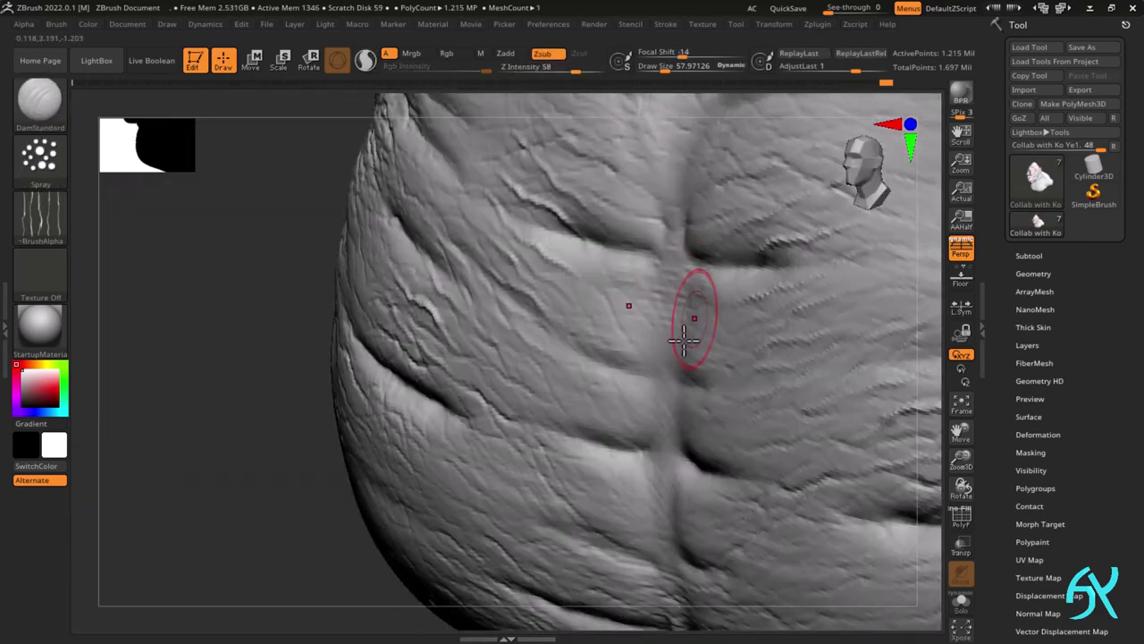
right_drag(679, 422, 721, 391)
drag(629, 394, 656, 493)
- Set the Z intensity to 32 and spray wrinkles over the side of the neck at draw size about 236
mouse_move(656, 492)
right_down()
mouse_move(656, 582)
mouse_move(661, 395)
mouse_move(768, 309)
right_up()
mouse_move(769, 308)
alt+right_down()
mouse_move(724, 438)
mouse_move(706, 376)
alt+right_up()
mouse_move(706, 375)
right_down()
mouse_move(557, 381)
mouse_move(600, 316)
right_up()
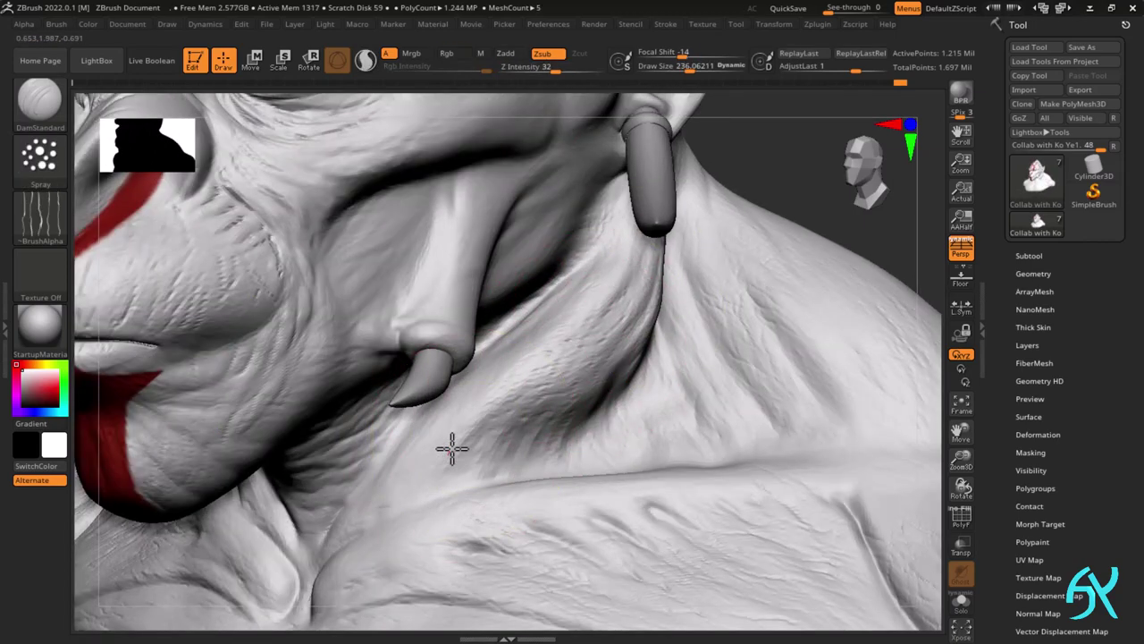
- Spray fibre wrinkles over the back of the shoulder at Z intensity 32 and a draw size of about 140
ctrl+right_drag(452, 449, 706, 345)
mouse_move(707, 344)
right_down()
mouse_move(763, 367)
mouse_move(644, 313)
right_up()
ctrl+right_drag(644, 313, 617, 357)
mouse_move(617, 357)
right_down()
mouse_move(596, 386)
mouse_move(483, 402)
mouse_move(456, 487)
right_up()
right_drag(456, 488, 433, 454)
drag(501, 394, 528, 385)
mouse_move(527, 384)
right_down()
mouse_move(715, 348)
mouse_move(725, 414)
mouse_move(651, 421)
right_up()
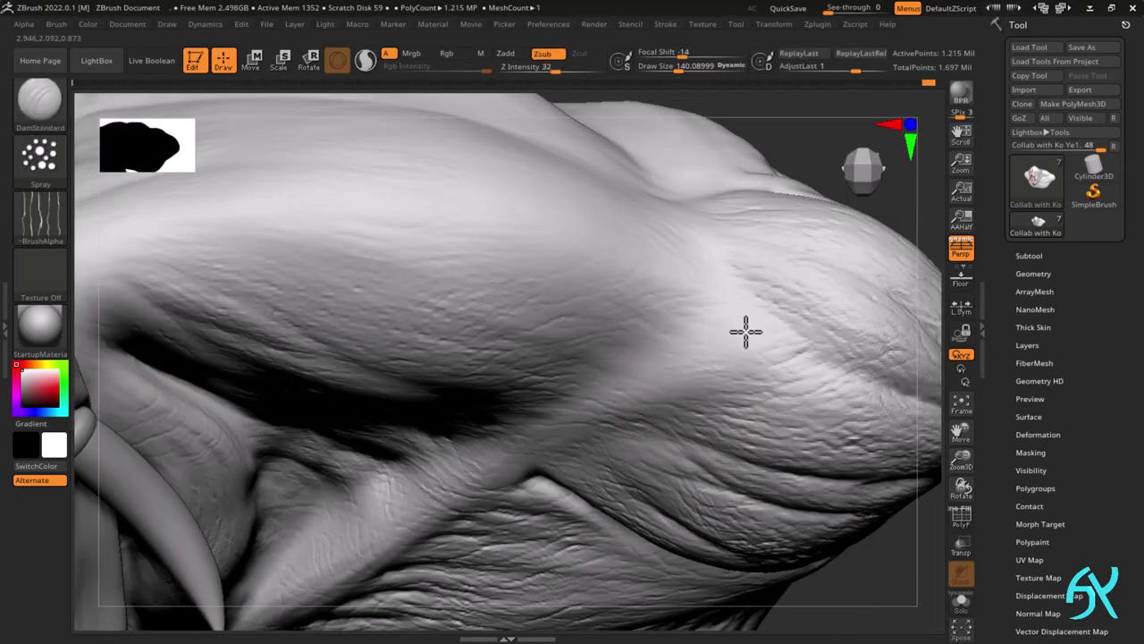
- Switch to a small dot alpha and spray fine pores over the chest at Z intensity 49 and draw size about 90
ctrl+right_drag(662, 349, 617, 429)
mouse_move(617, 429)
right_down()
mouse_move(575, 547)
mouse_move(429, 490)
mouse_move(271, 507)
mouse_move(271, 572)
right_up()
click(40, 217)
click(341, 230)
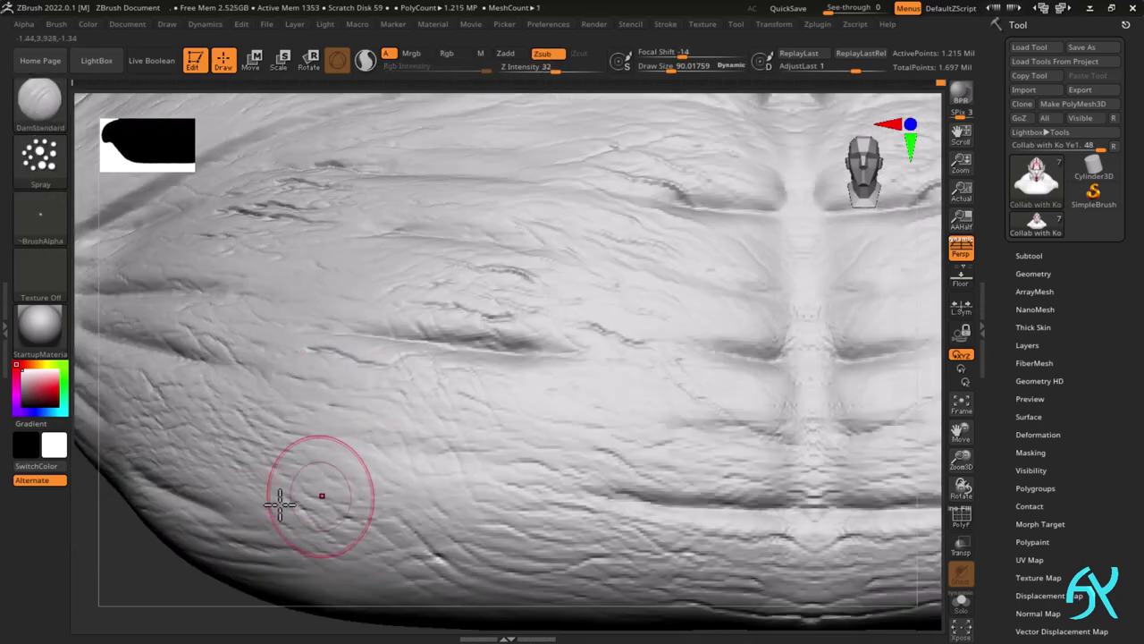
mouse_move(449, 498)
ctrl+right_down()
mouse_move(725, 312)
mouse_move(656, 429)
mouse_move(800, 454)
ctrl+right_up()
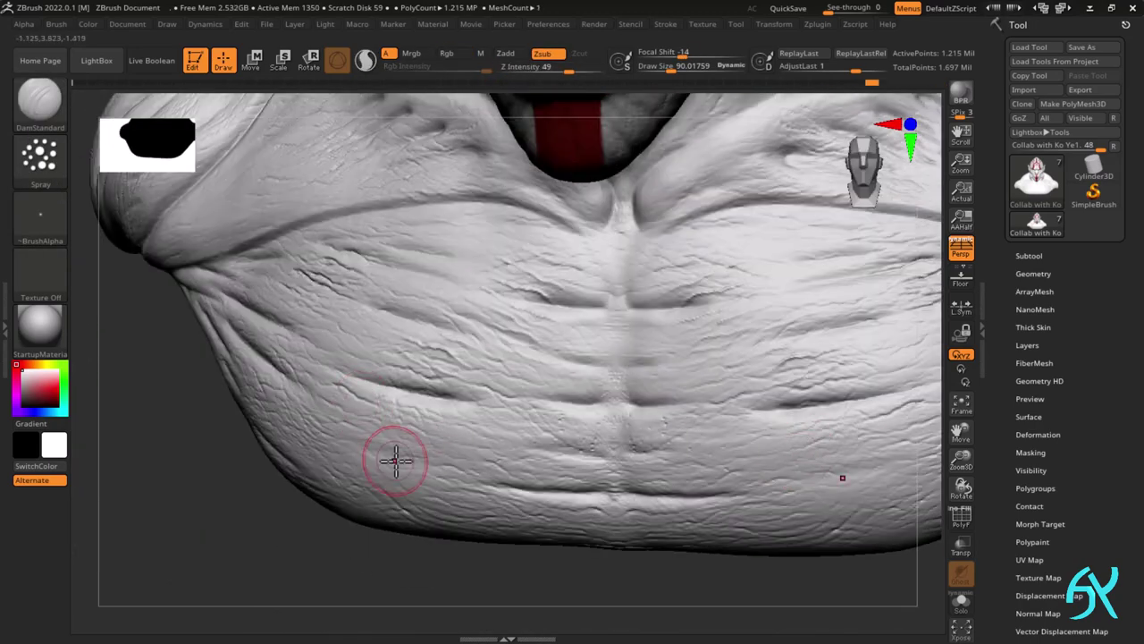
mouse_move(623, 258)
alt+right_down()
mouse_move(623, 360)
mouse_move(572, 299)
alt+right_up()
ctrl+right_drag(572, 299, 597, 371)
mouse_move(603, 227)
right_down()
mouse_move(572, 235)
mouse_move(718, 197)
mouse_move(404, 258)
mouse_move(506, 429)
right_up()
- Spray pores over the cheeks at Z intensity 49, using draw sizes of about 222 and 146
drag(585, 399, 630, 370)
right_drag(629, 370, 613, 390)
drag(613, 381, 660, 352)
mouse_move(660, 352)
right_down()
mouse_move(486, 355)
mouse_move(501, 376)
right_up()
mouse_move(501, 376)
right_down()
mouse_move(477, 331)
mouse_move(453, 373)
mouse_move(429, 327)
right_up()
drag(429, 327, 457, 308)
ctrl+right_drag(441, 363, 440, 380)
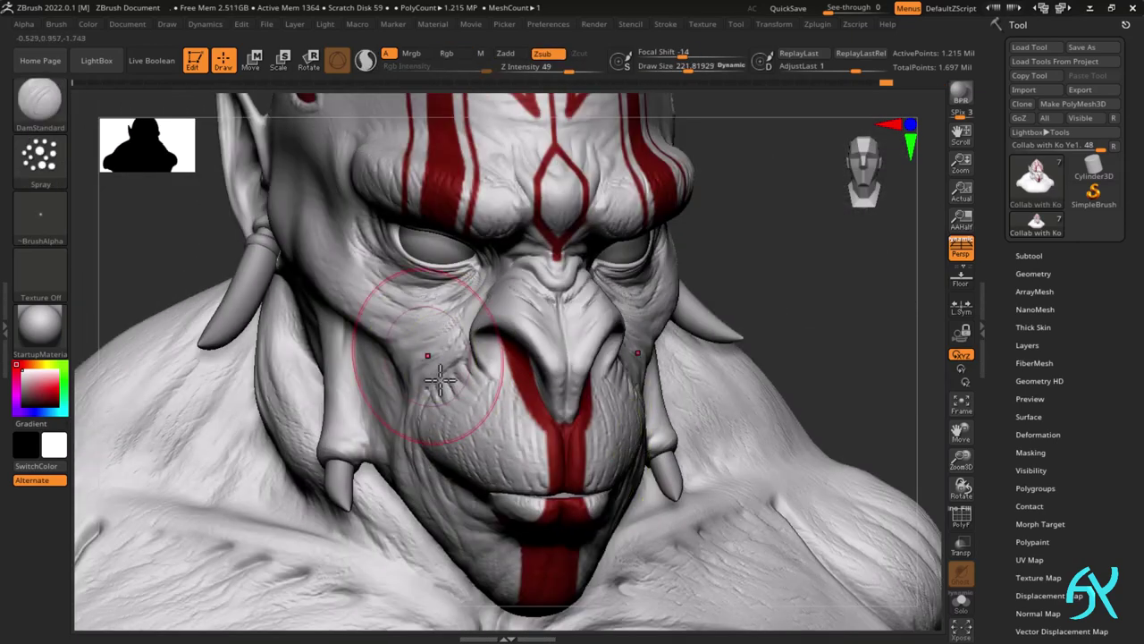
mouse_move(432, 302)
right_down()
mouse_move(447, 310)
mouse_move(388, 309)
right_up()
drag(388, 308, 403, 324)
right_drag(404, 324, 444, 340)
right_drag(384, 409, 403, 439)
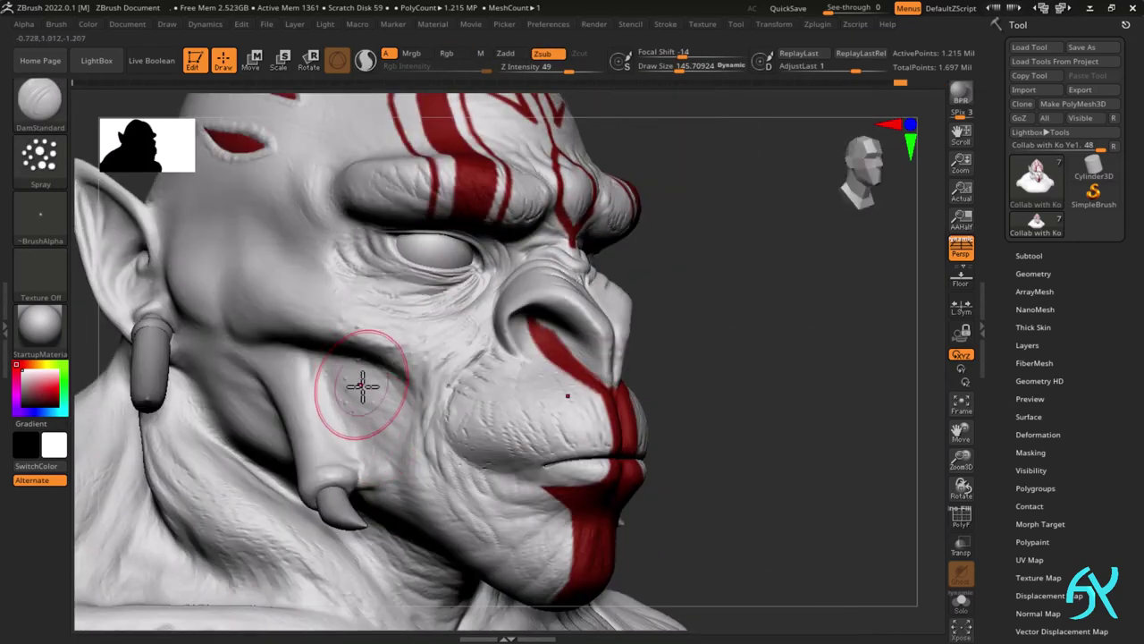
- Spray pores over the temple and the side of the forehead at draw size about 146
alt+right_drag(232, 360, 279, 460)
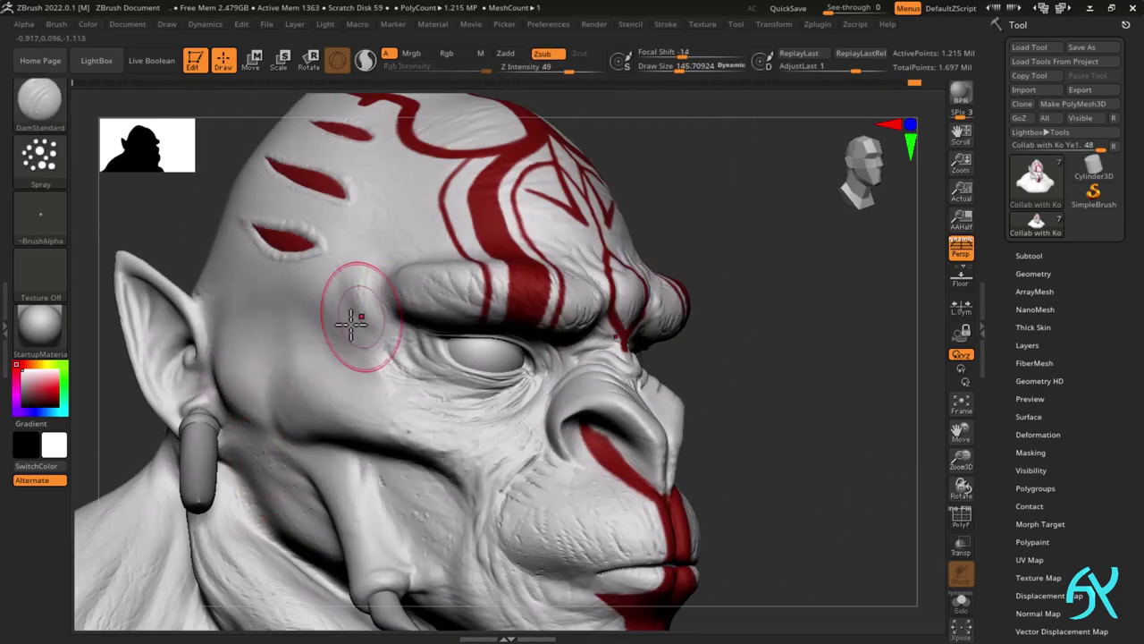
right_drag(352, 323, 349, 374)
mouse_move(419, 282)
right_down()
mouse_move(618, 245)
mouse_move(616, 353)
right_up()
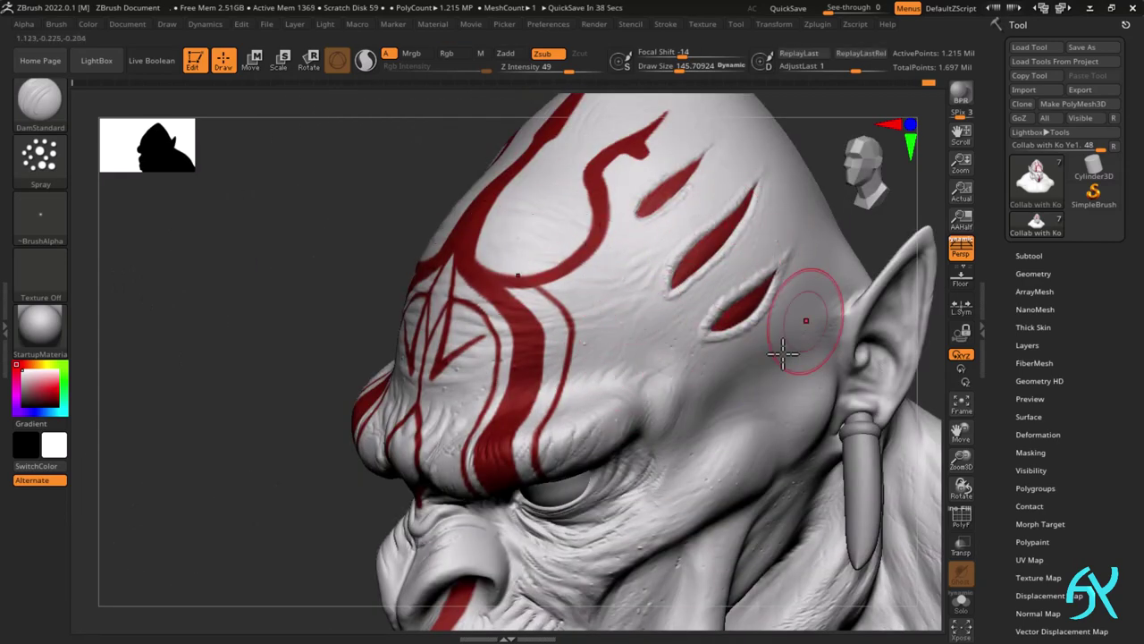
- Spray pores over the upper chest, the neck behind the ear and the jaw around the hanging tusk at draw size about 146
mouse_move(796, 362)
ctrl+right_down()
mouse_move(702, 356)
mouse_move(331, 518)
ctrl+right_up()
right_drag(386, 487, 366, 482)
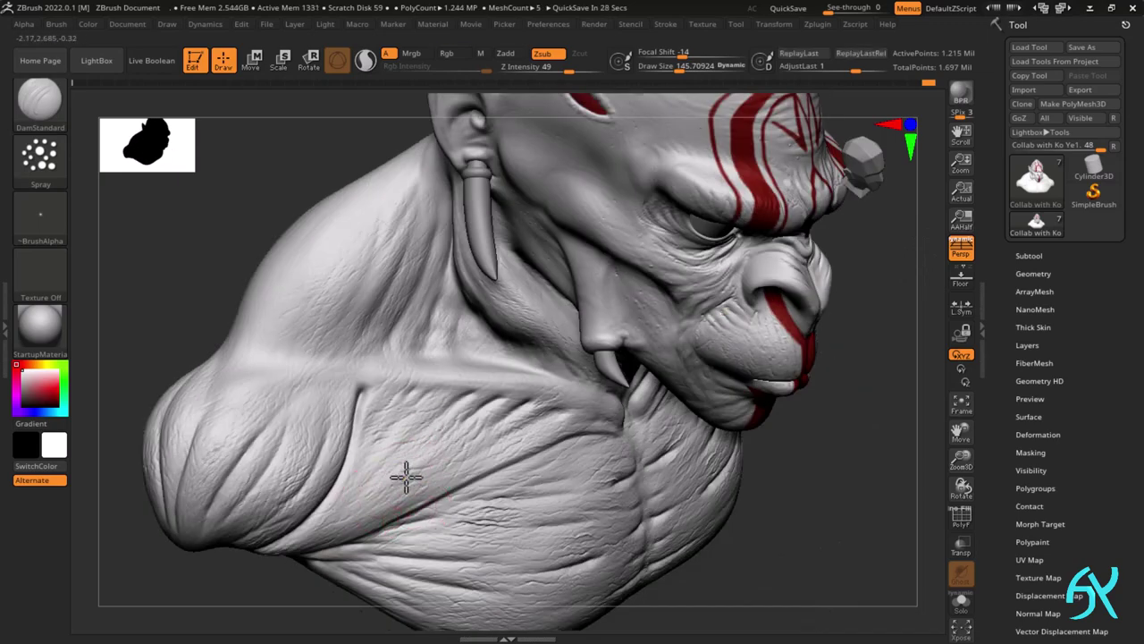
right_drag(435, 173, 478, 232)
ctrl+right_drag(478, 232, 425, 280)
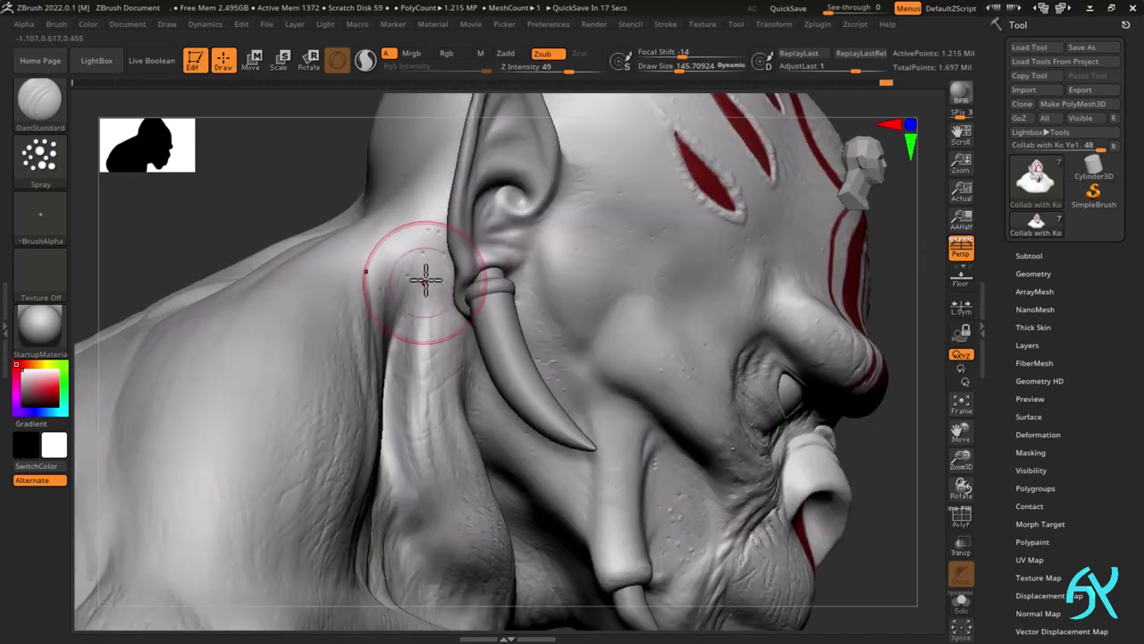
right_drag(437, 380, 486, 366)
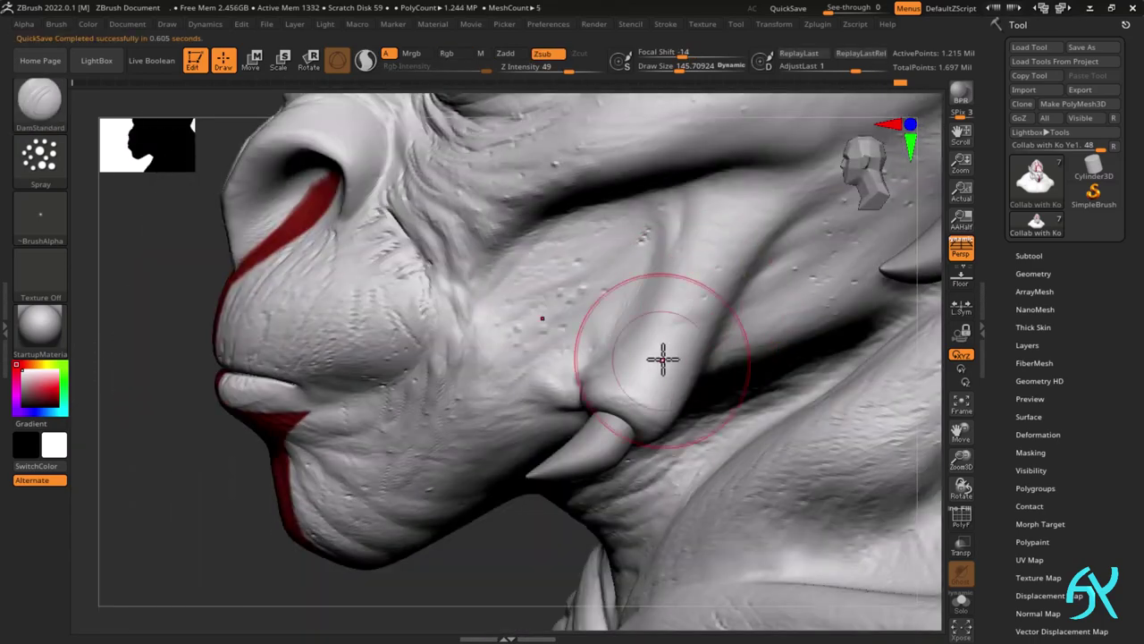
key(s)
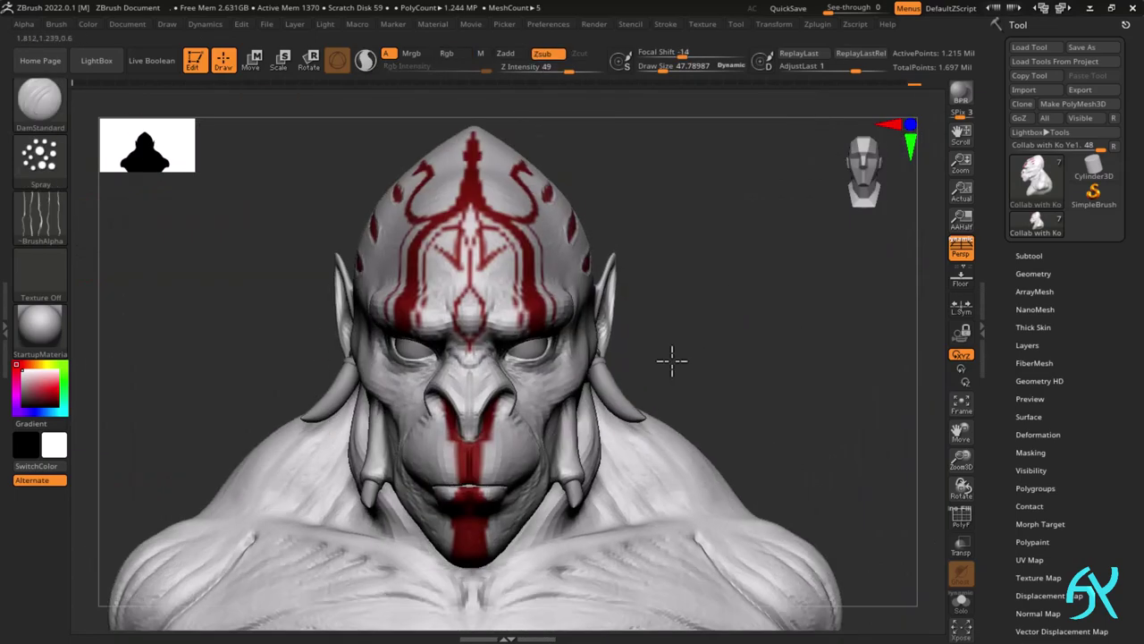
- Check the bust's detail with the Chrome A and CelShade materials, and restore the StartupMaterial
click(40, 326)
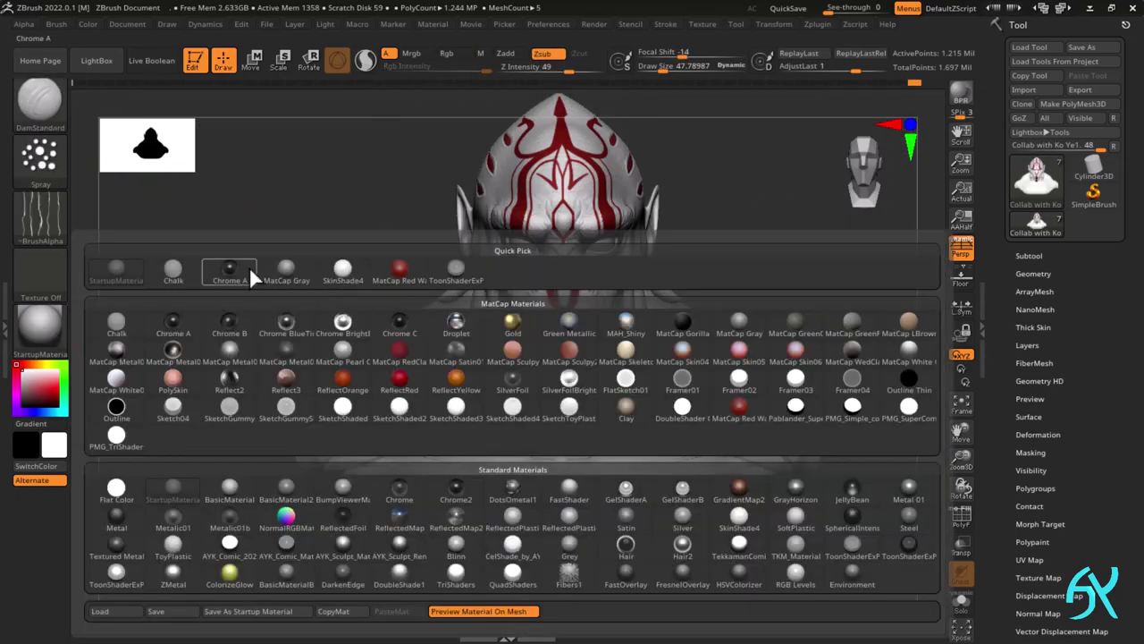
click(246, 259)
click(41, 326)
click(516, 545)
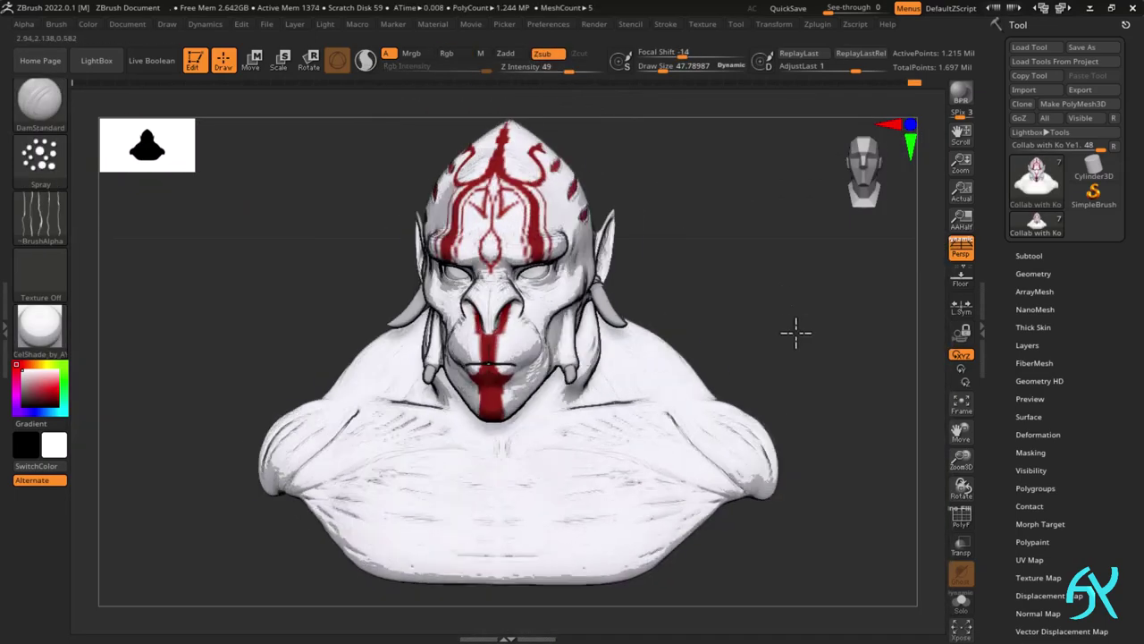
drag(796, 331, 839, 379)
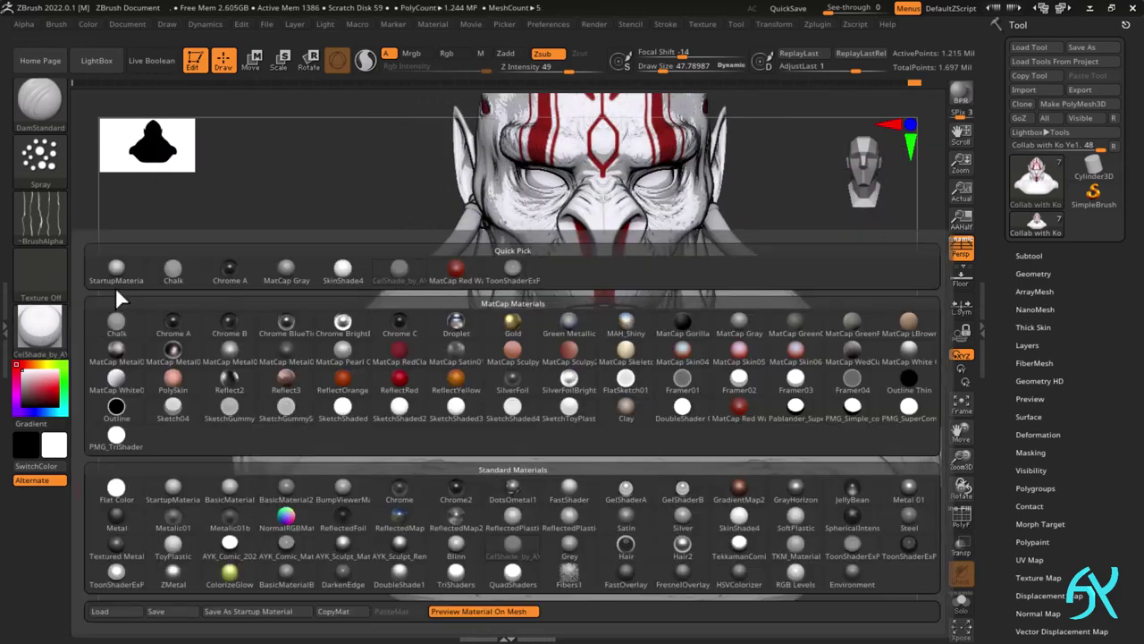
click(114, 291)
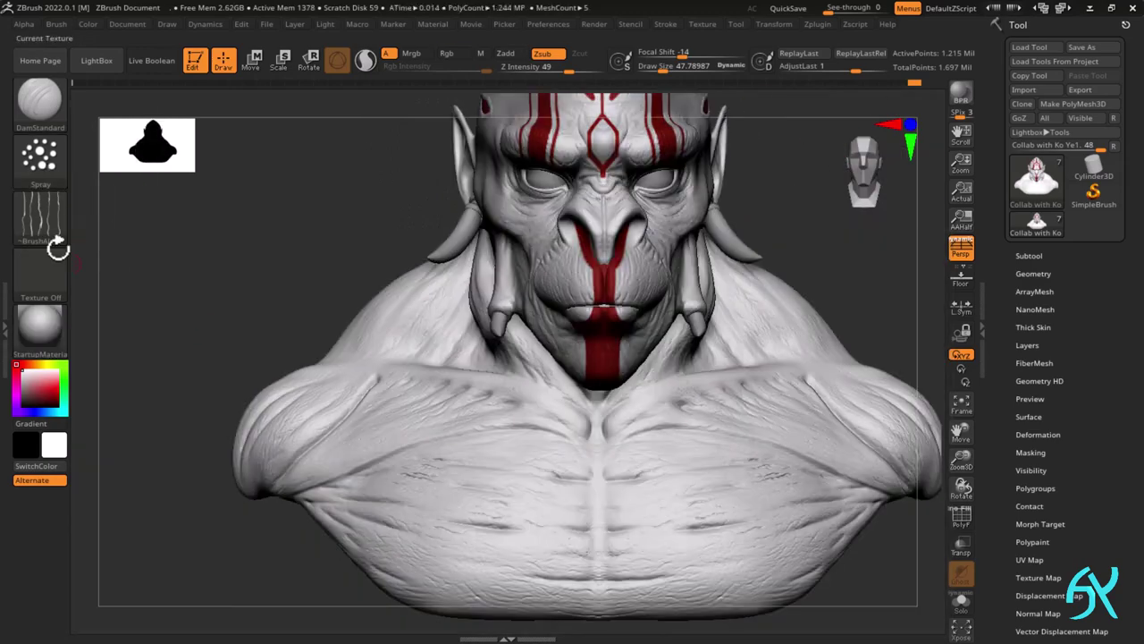
- Choose Alpha 47 with the Dots stroke and carve grooves below the shoulder blade at Z intensity 19 and draw size about 146
click(40, 214)
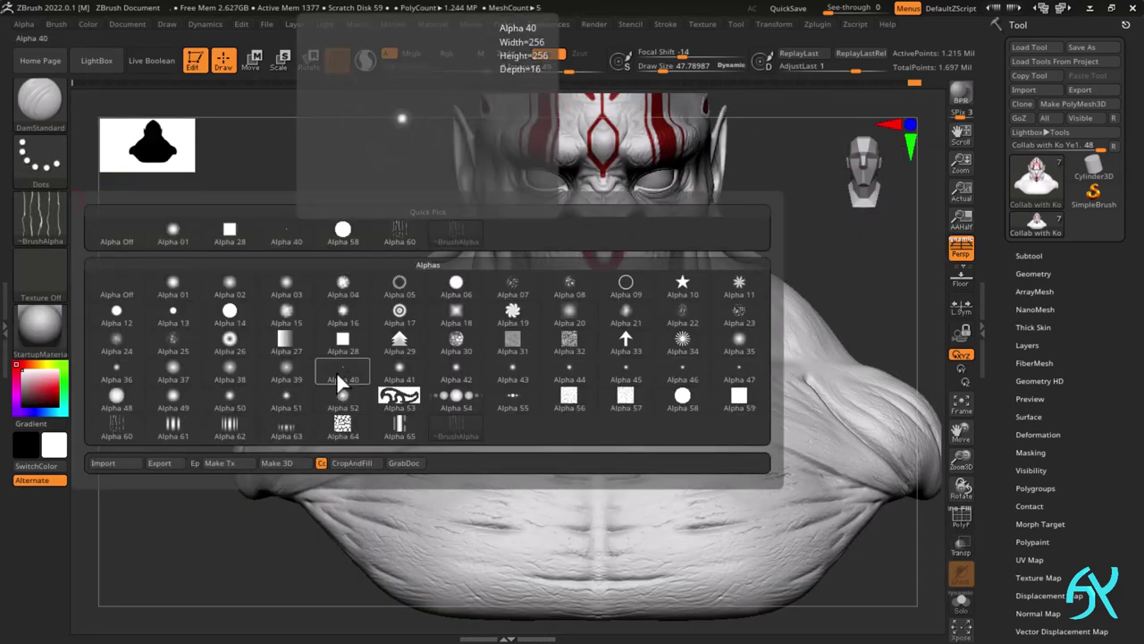
click(117, 371)
right_drag(349, 376, 500, 420)
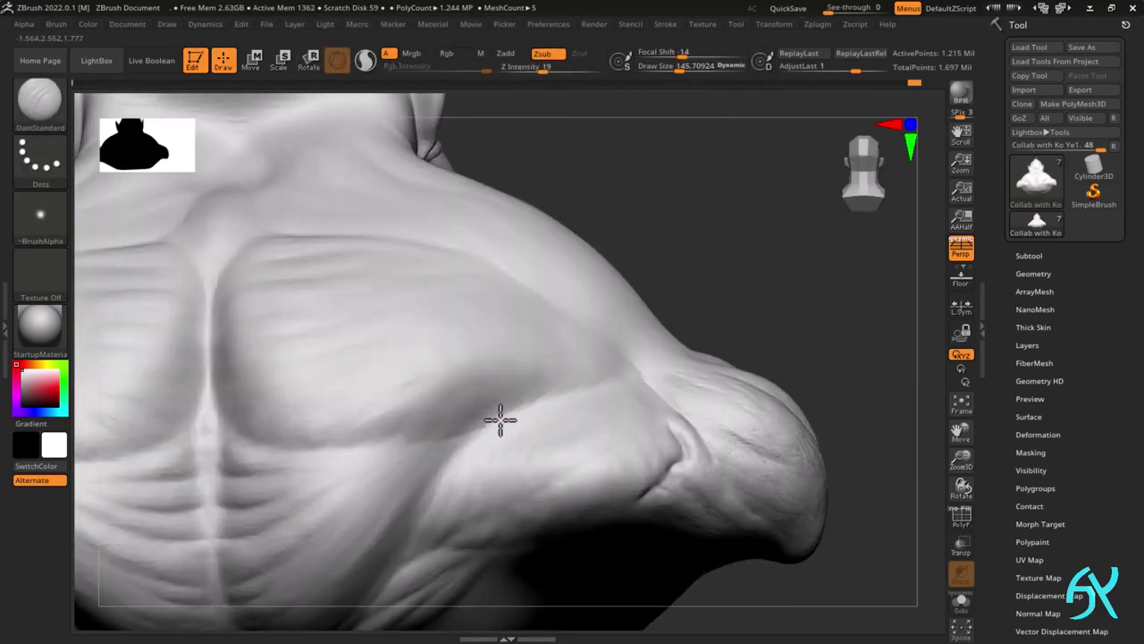
right_drag(501, 465, 474, 427)
drag(461, 432, 608, 372)
- Carve muscle grooves along the spine and across the back at Z intensity 25 and draw size about 182
mouse_move(581, 402)
right_down()
mouse_move(554, 383)
mouse_move(451, 453)
right_up()
right_drag(375, 530, 388, 304)
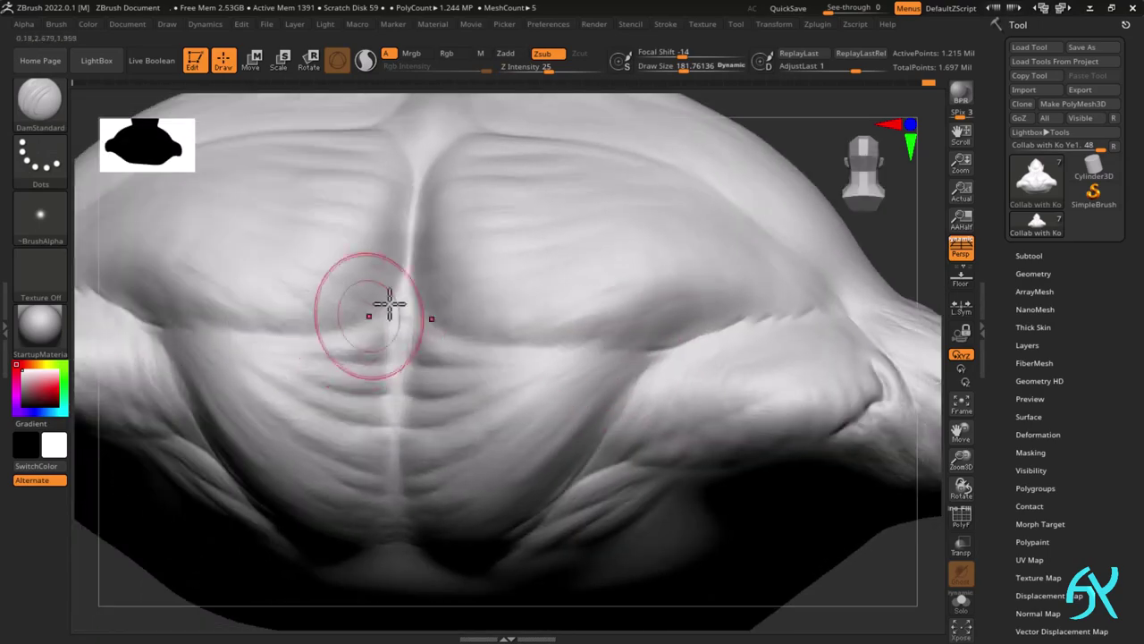
drag(388, 339, 399, 396)
mouse_move(399, 396)
right_down()
mouse_move(480, 491)
mouse_move(324, 396)
mouse_move(340, 402)
mouse_move(363, 271)
mouse_move(407, 327)
mouse_move(388, 274)
mouse_move(412, 223)
mouse_move(564, 388)
mouse_move(502, 439)
right_up()
drag(527, 336, 541, 299)
mouse_move(451, 479)
right_down()
mouse_move(401, 480)
mouse_move(435, 509)
right_up()
right_drag(559, 453, 499, 420)
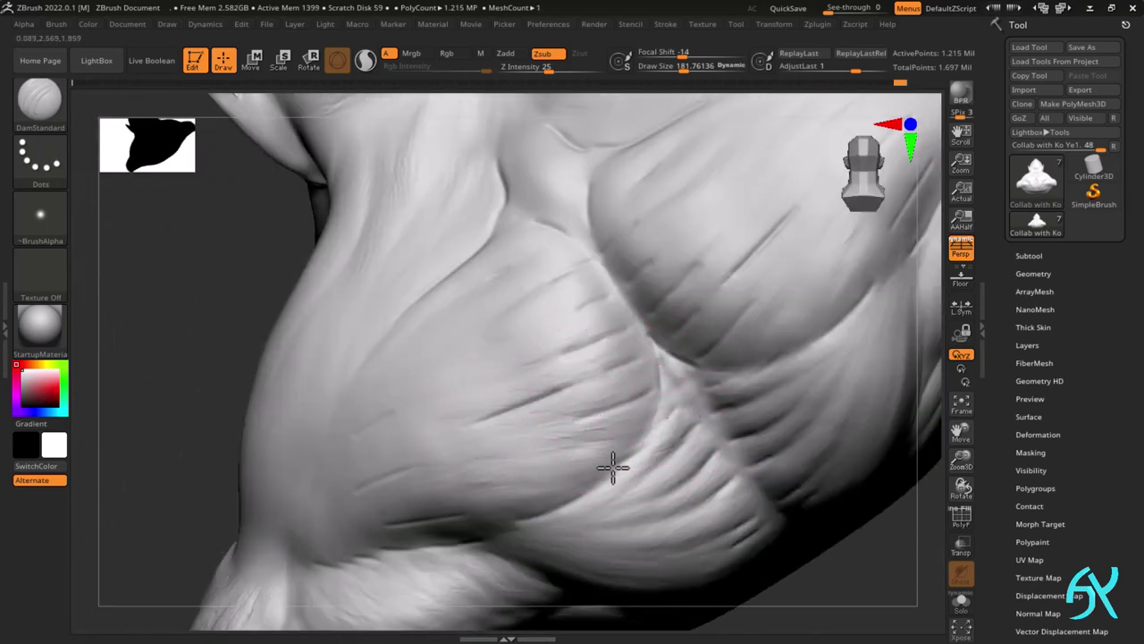
- Carve tendon grooves down the back and side of the neck, reducing the draw size to about 119
right_drag(473, 360, 364, 244)
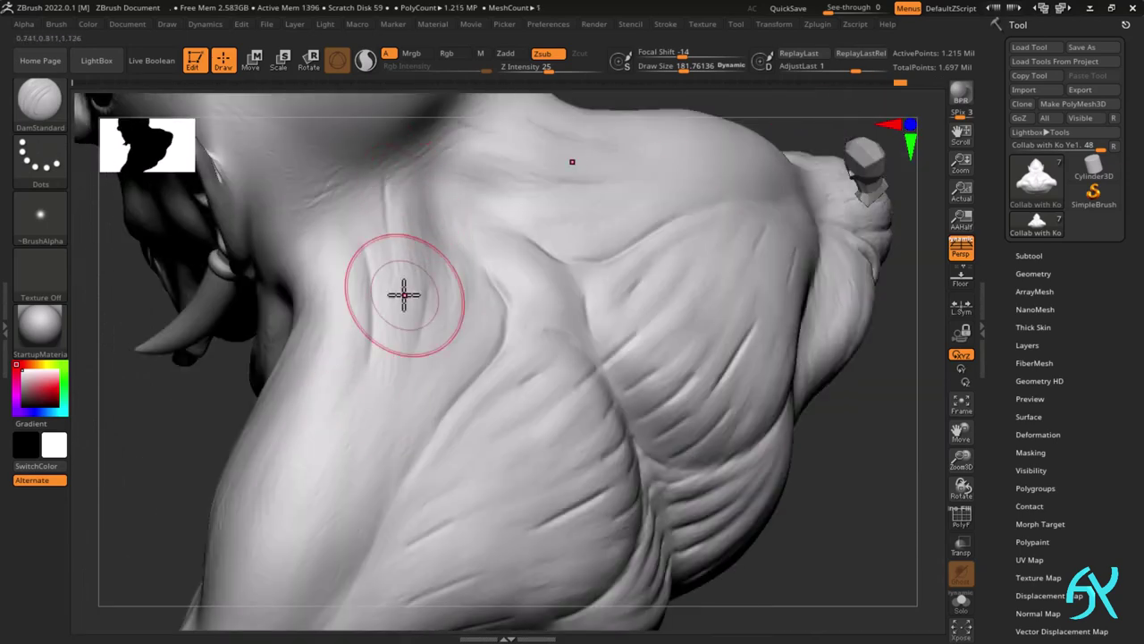
mouse_move(404, 295)
right_down()
mouse_move(390, 199)
mouse_move(393, 237)
mouse_move(385, 210)
mouse_move(353, 280)
mouse_move(296, 265)
mouse_move(238, 290)
right_up()
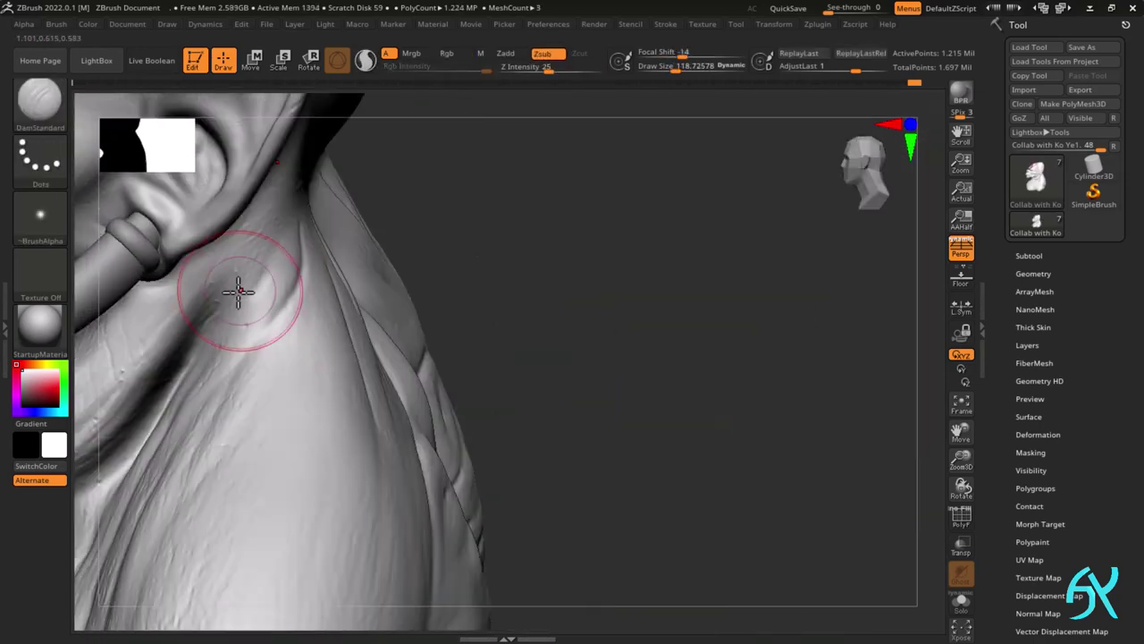
right_drag(274, 253, 248, 334)
mouse_move(252, 272)
ctrl+right_down()
mouse_move(229, 405)
mouse_move(462, 411)
mouse_move(457, 440)
mouse_move(532, 458)
mouse_move(556, 513)
mouse_move(551, 337)
mouse_move(572, 280)
ctrl+right_up()
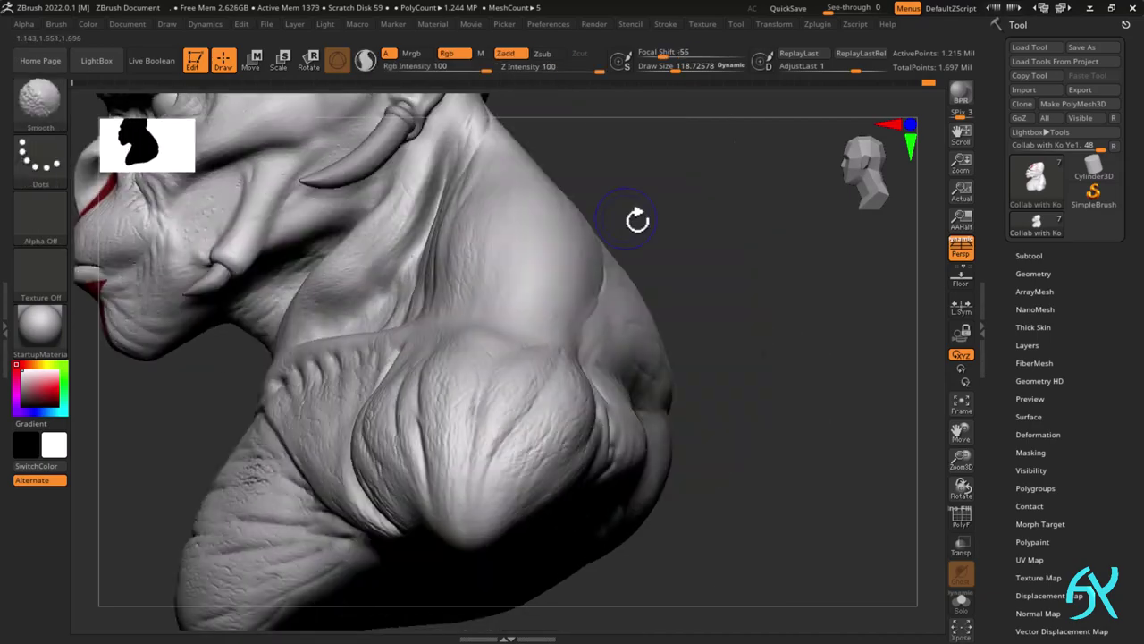
- Check the back's grooves with the toon shader material and restore the StartupMaterial
key(m)
click(383, 263)
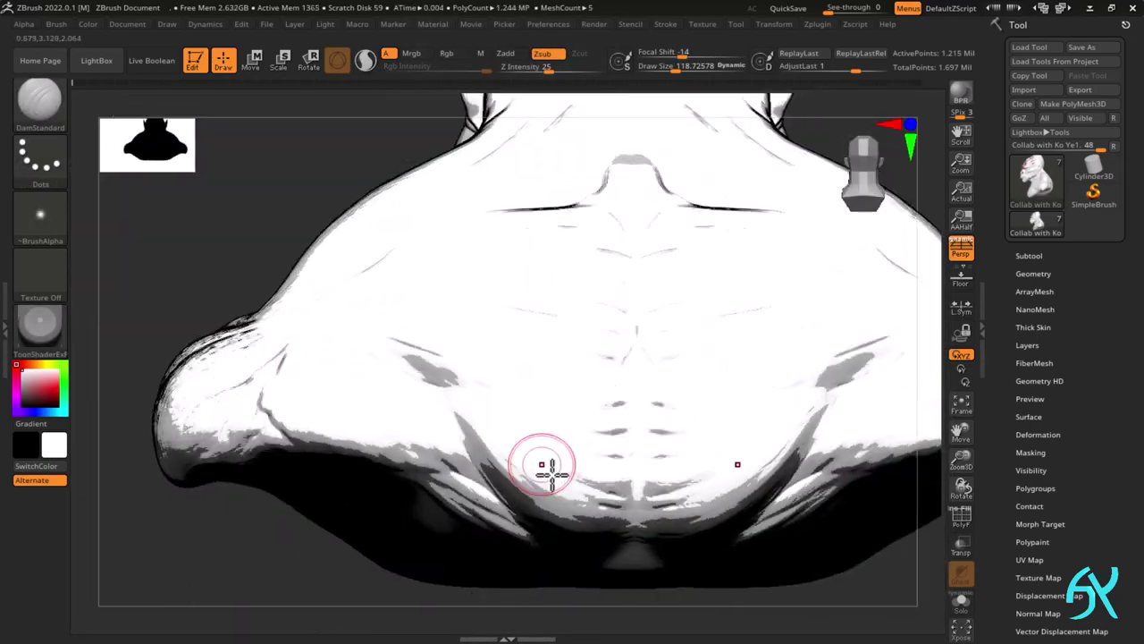
mouse_move(549, 467)
right_down()
mouse_move(685, 438)
mouse_move(740, 324)
mouse_move(733, 384)
right_up()
key(m)
click(442, 320)
right_drag(858, 308, 592, 362)
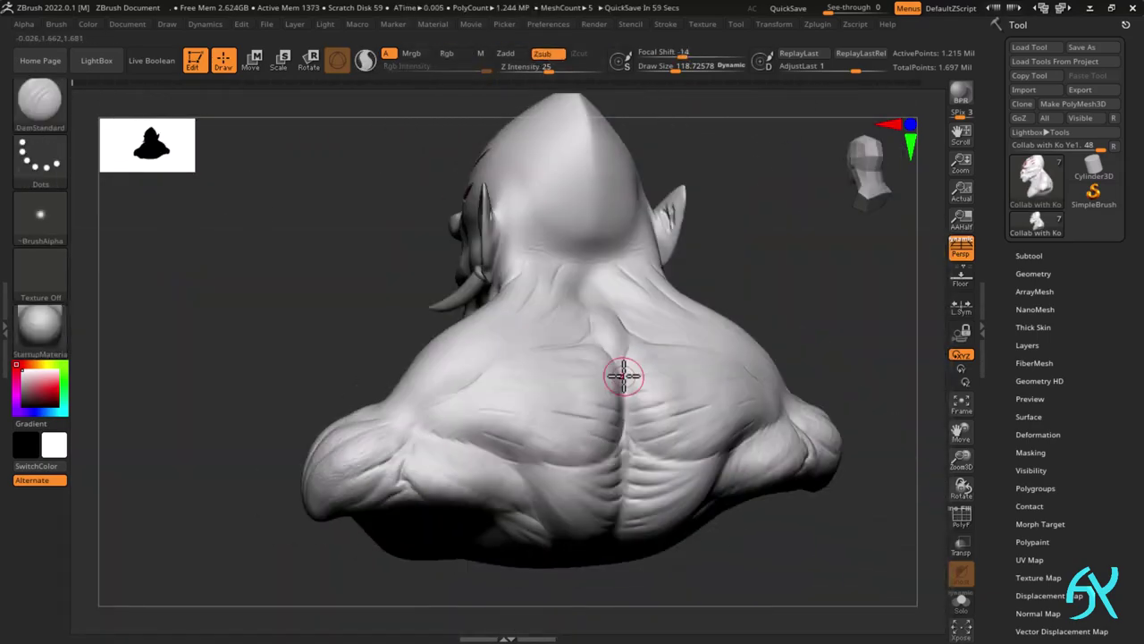
- Switch to ClayBuildup with Alpha 48 and build up muscle strands beside the spine at Z intensity 20 and draw size about 77
click(40, 217)
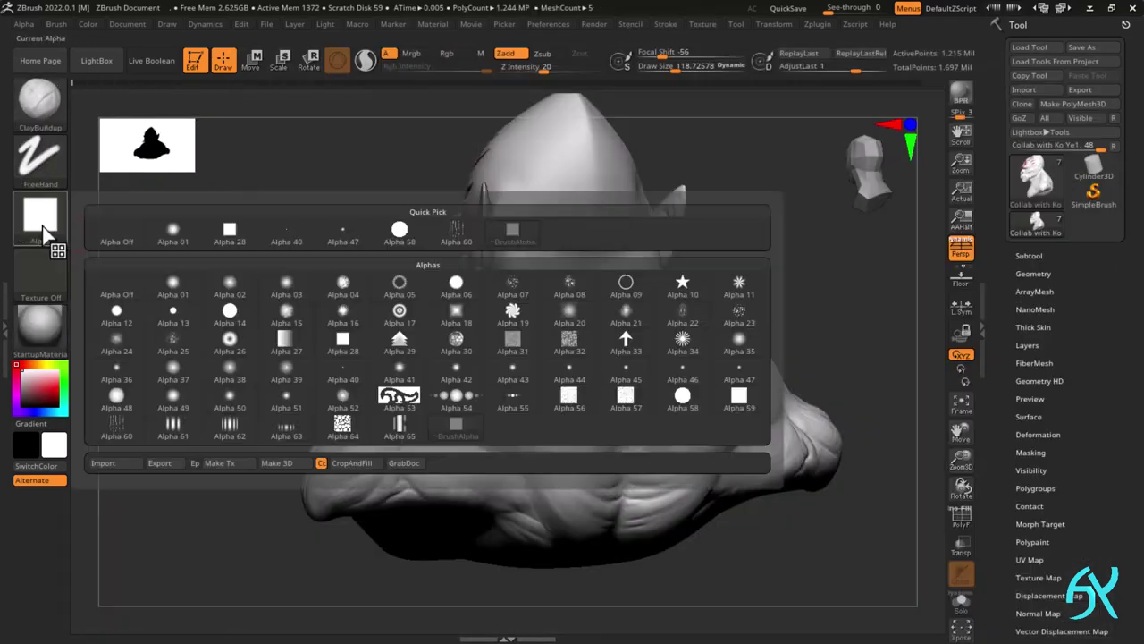
click(42, 225)
click(273, 416)
right_drag(281, 419, 573, 408)
drag(572, 409, 617, 394)
mouse_move(617, 394)
right_down()
mouse_move(581, 449)
mouse_move(534, 271)
mouse_move(504, 291)
right_up()
key(s)
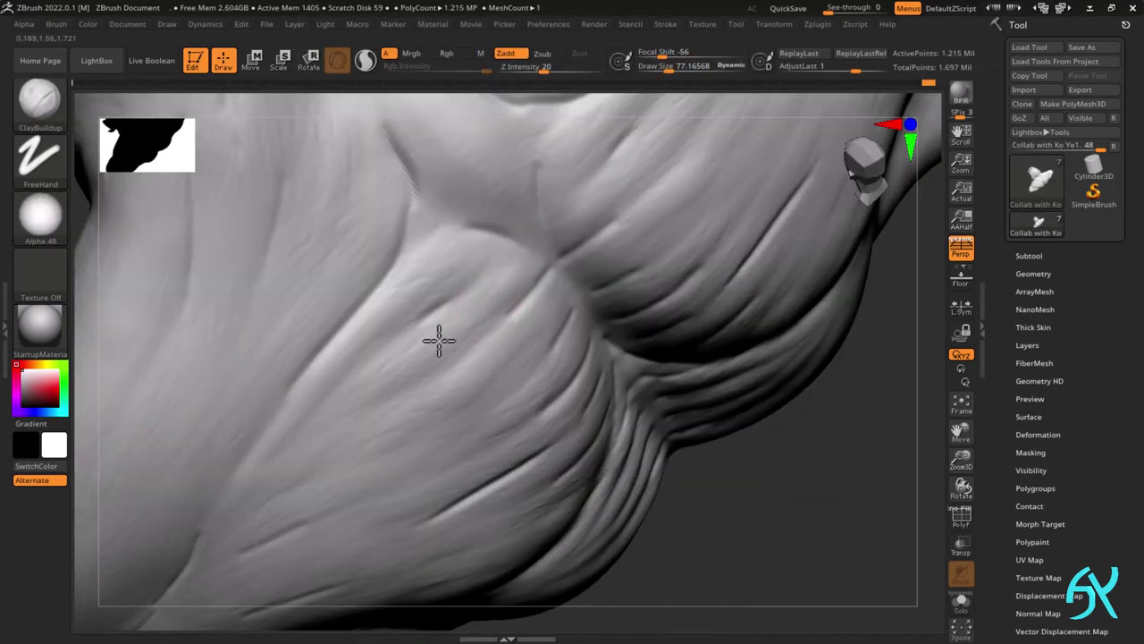
- Build up raised strands over the upper back and the rear of the neck with ClayBuildup at draw size about 77
alt+right_drag(439, 340, 430, 400)
drag(420, 370, 491, 324)
mouse_move(374, 382)
ctrl+right_down()
mouse_move(378, 301)
mouse_move(298, 261)
ctrl+right_up()
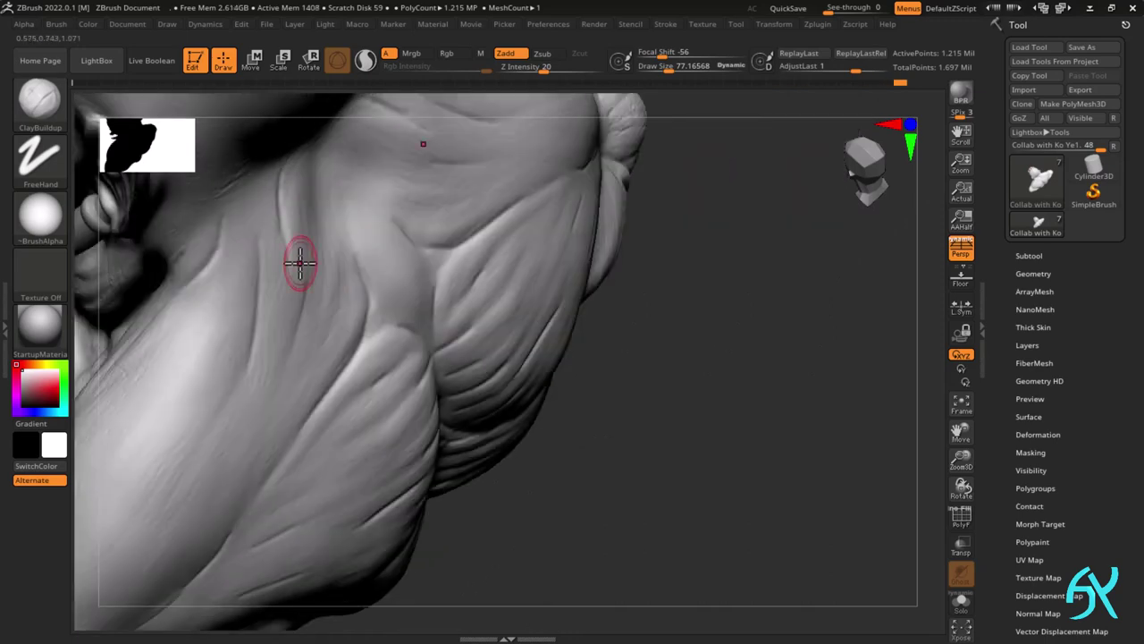
drag(298, 260, 278, 348)
mouse_move(278, 349)
right_down()
mouse_move(263, 312)
mouse_move(296, 364)
mouse_move(277, 347)
right_up()
- Reduce the draw size to about 48 and add thin clay strands around the outer lower edge of the shoulder blade
mouse_move(277, 347)
ctrl+right_down()
mouse_move(242, 372)
mouse_move(472, 325)
mouse_move(266, 385)
mouse_move(336, 469)
ctrl+right_up()
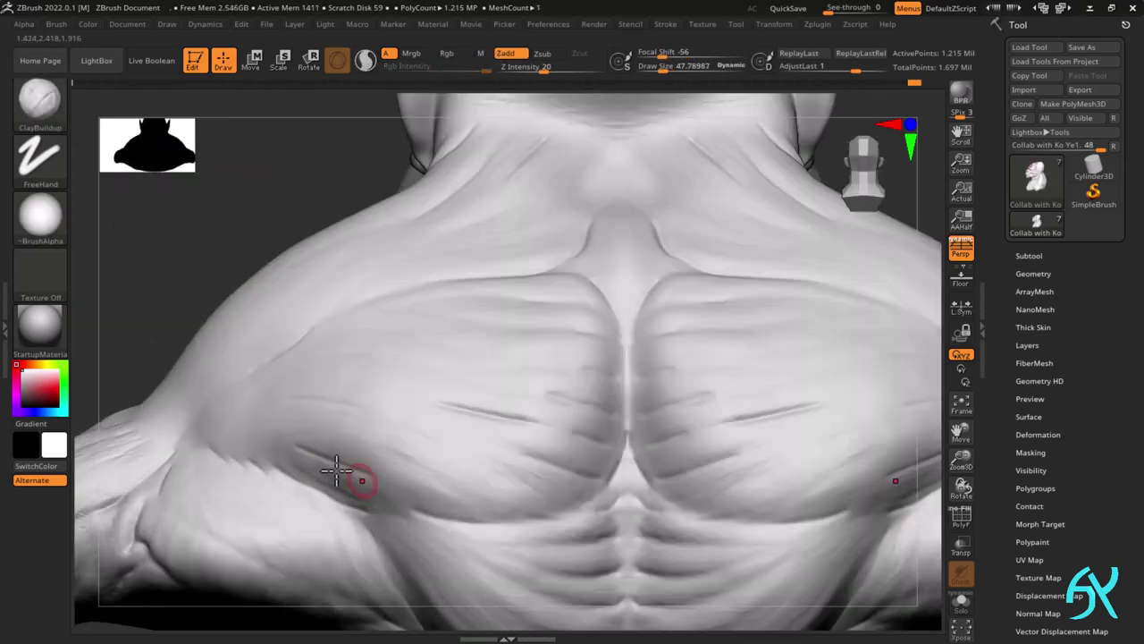
mouse_move(405, 462)
right_down()
mouse_move(258, 485)
mouse_move(150, 455)
right_up()
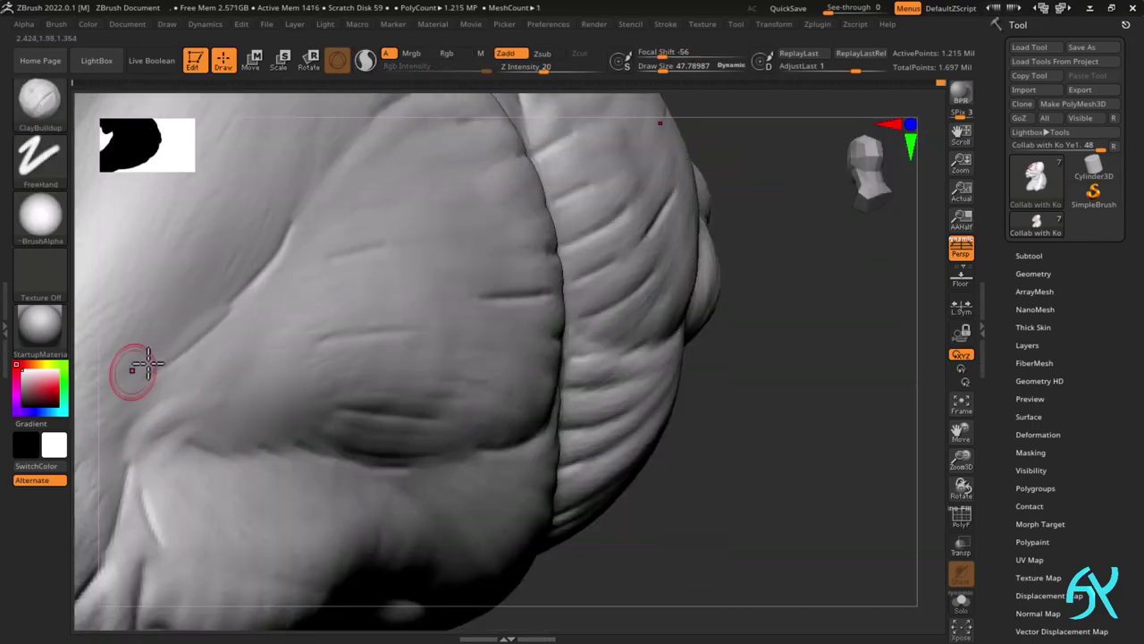
ctrl+right_drag(202, 293, 211, 317)
- Spray fibre wrinkles over the back with DamStandard's Spray stroke at Z intensity 25 and draw size about 297, and pick another alpha
click(40, 156)
click(435, 153)
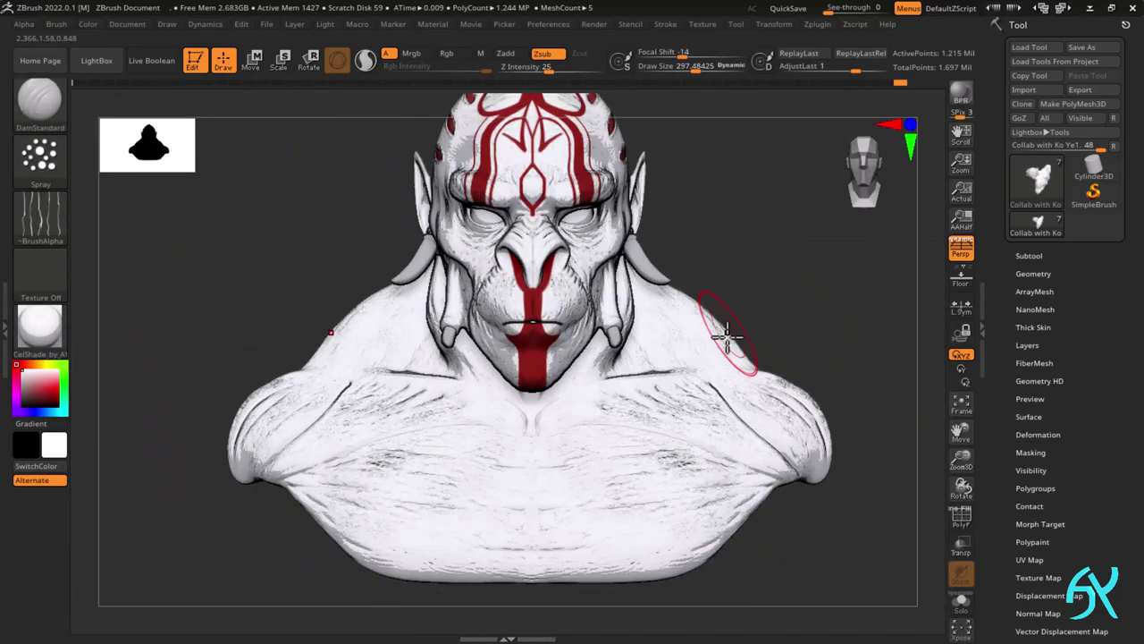
click(51, 207)
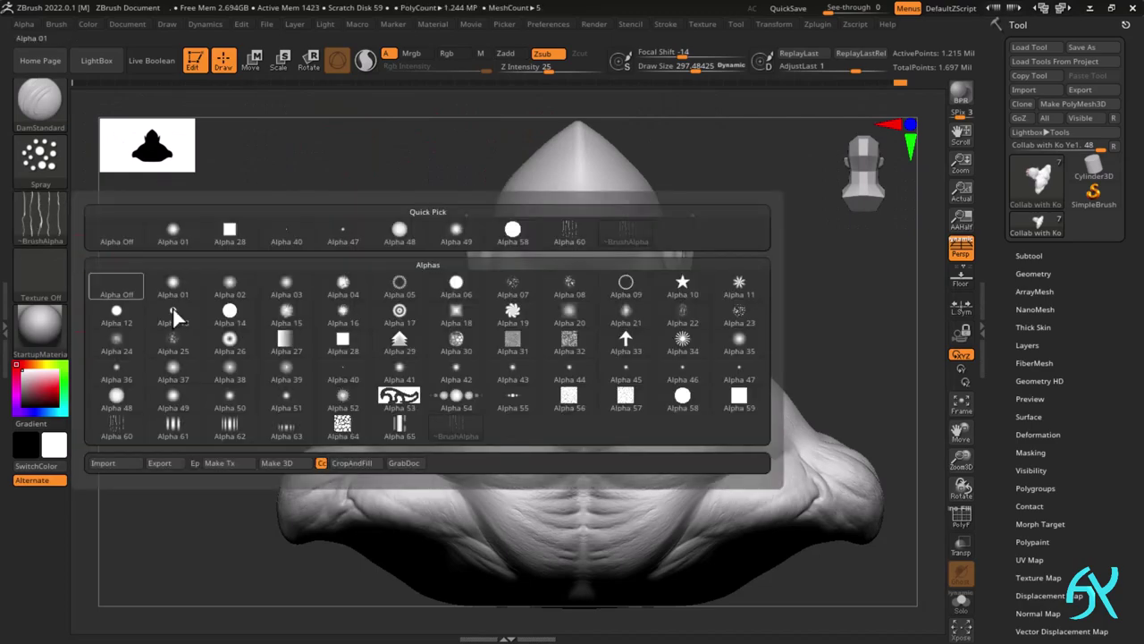
click(173, 313)
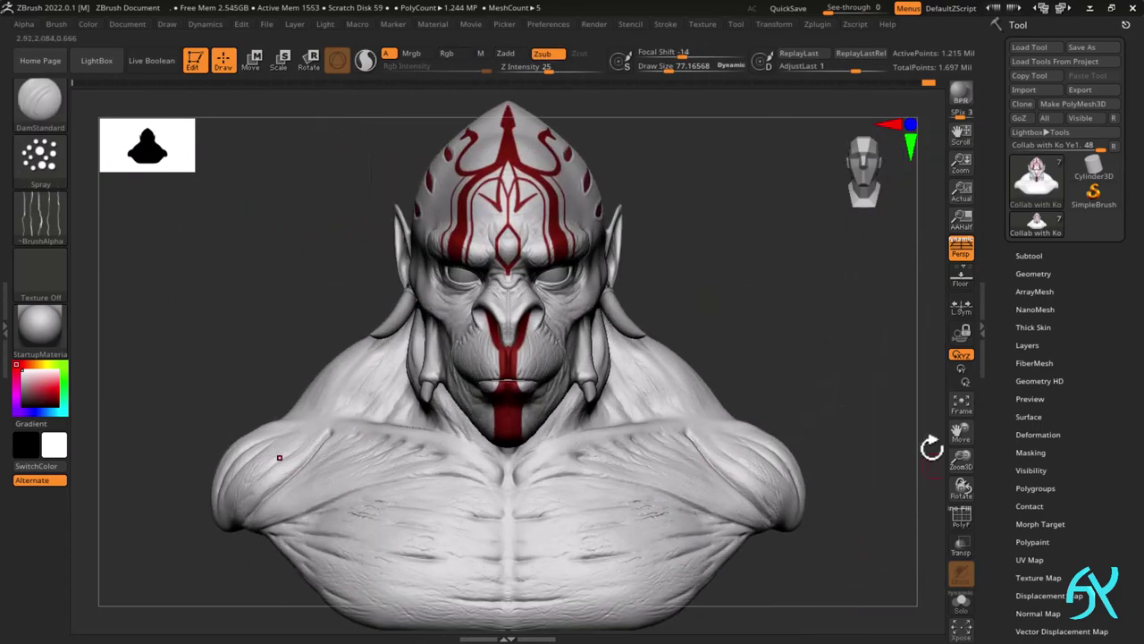
- Apply the ToonShaderExP material to the bust and turn on Occlusion in the Preview AO render settings
click(40, 326)
click(898, 531)
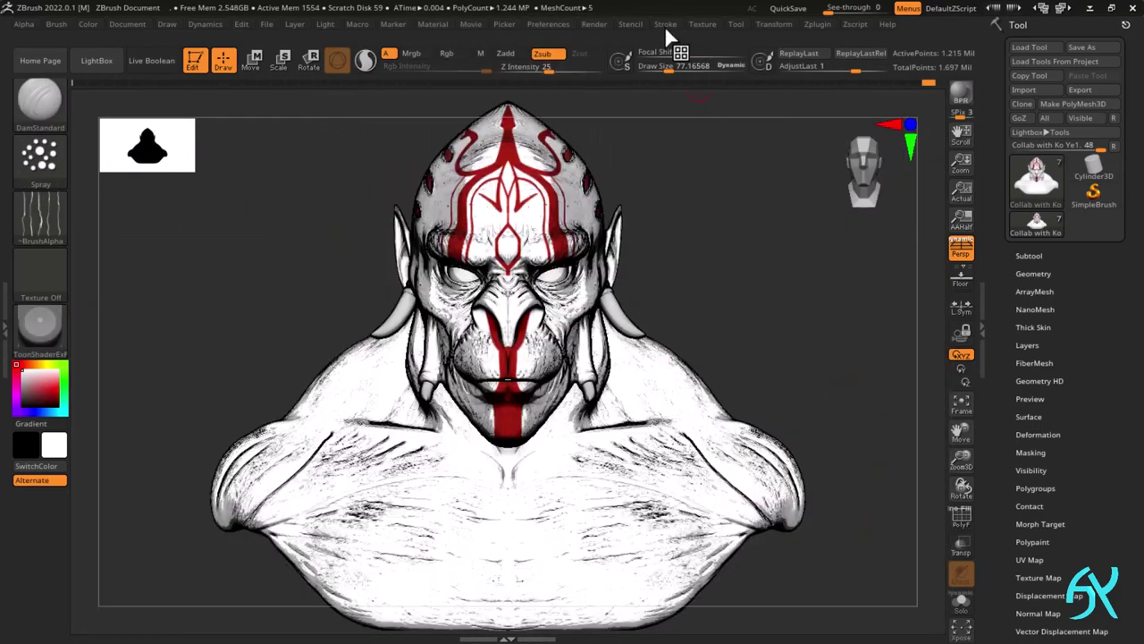
mouse_move(594, 24)
click(632, 439)
click(650, 452)
- Render the toon-shaded bust with BPR from the front, repeating the render once
click(962, 92)
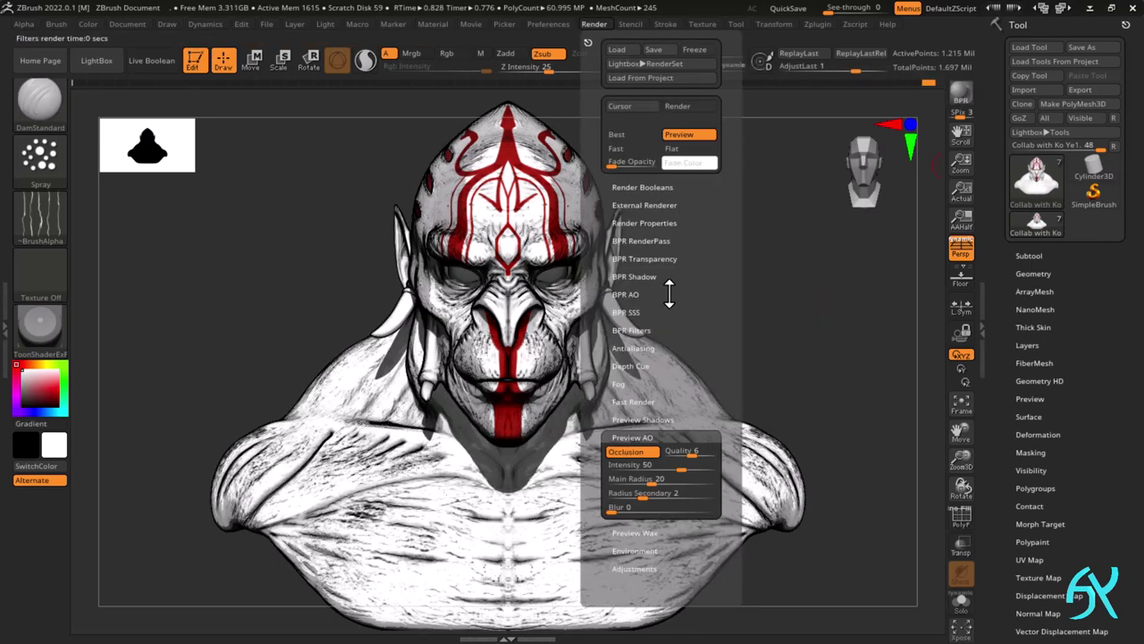
click(720, 274)
click(961, 91)
click(648, 543)
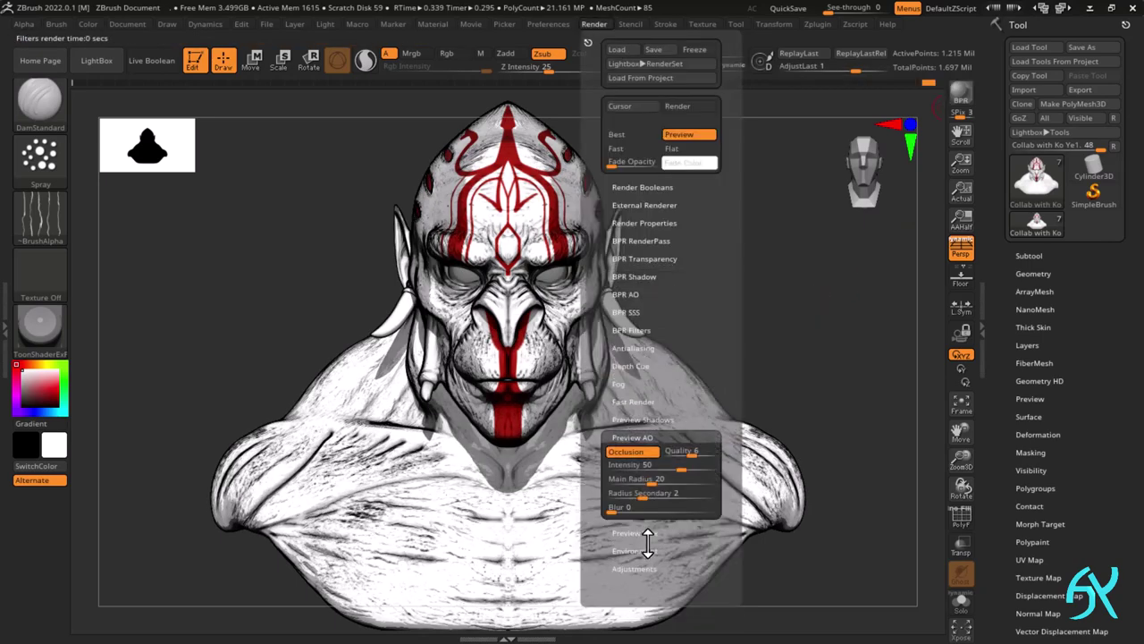
- Open the BPR AO render settings and apply the StartupMaterial to the bust
click(654, 296)
drag(912, 369, 839, 371)
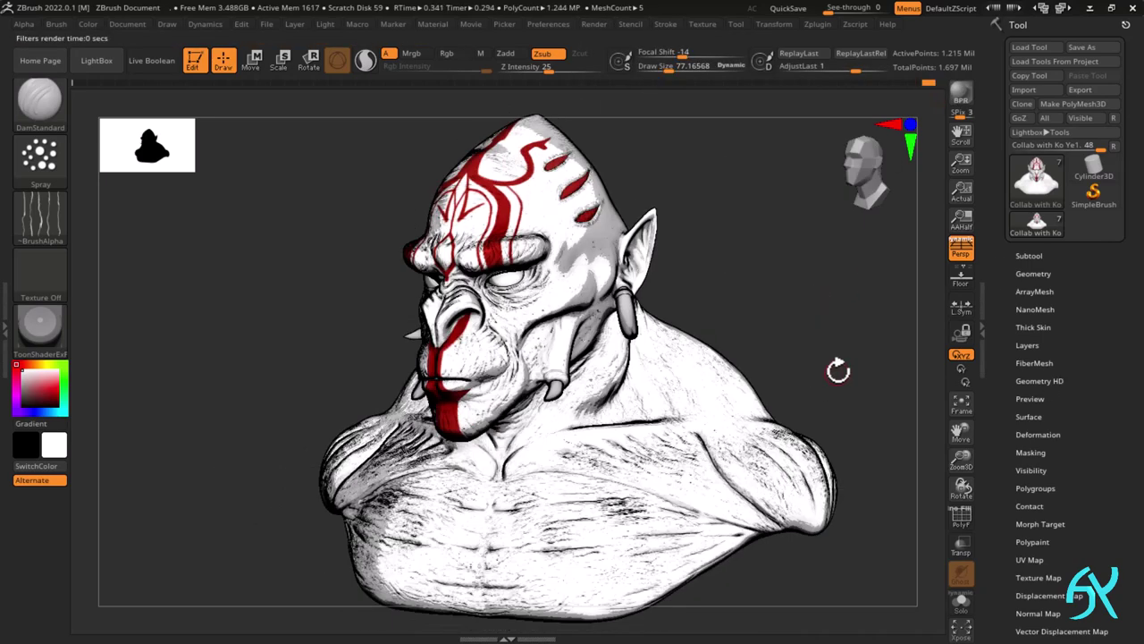
click(40, 326)
click(201, 340)
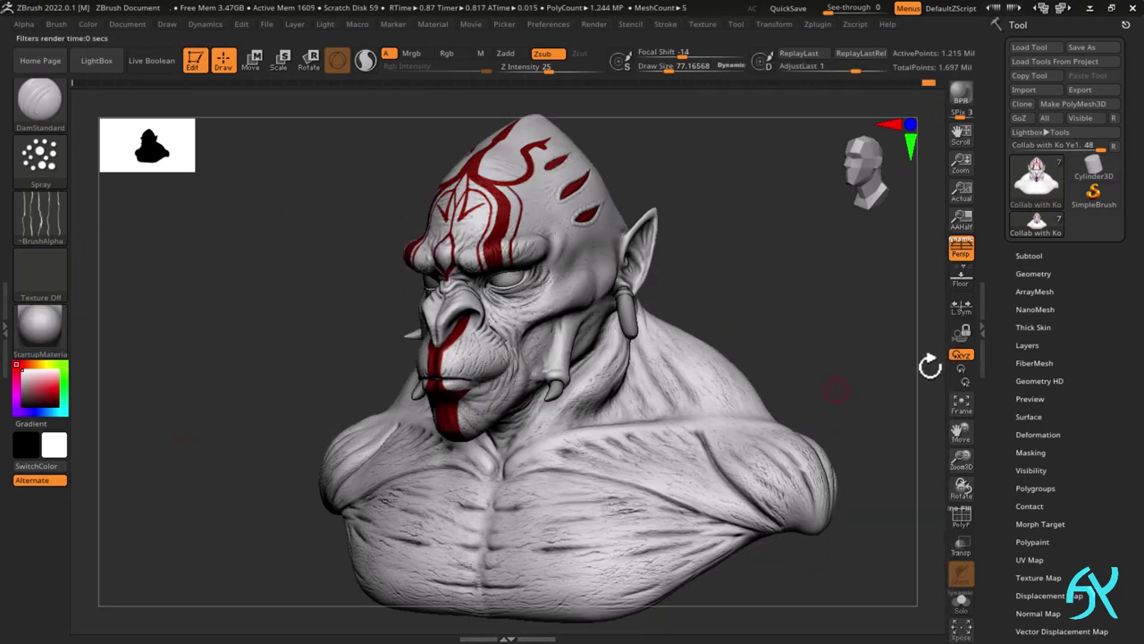
- Set the Paint layer's intensity to 0.85 and render the bust with BPR
click(1027, 345)
drag(1092, 391, 1088, 391)
text(0.75 Paint)
key(Return)
key(shift+r)
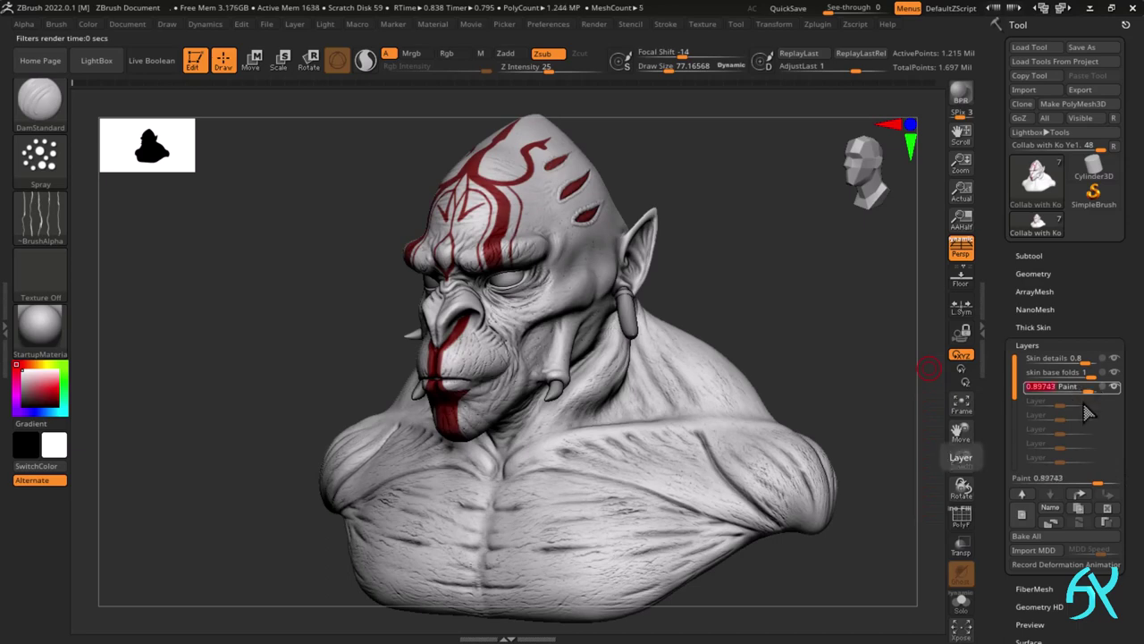
- Adjust the BPR AO GStrength setting and render the bust with BPR again
click(595, 24)
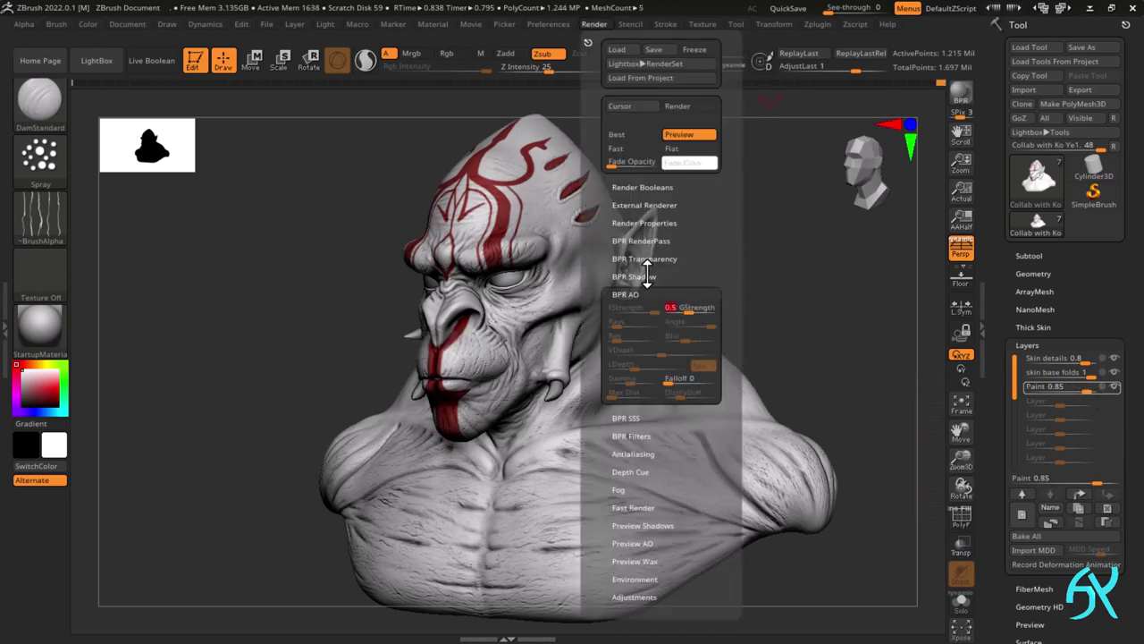
click(646, 276)
key(shift+r)
- Render the bust with the CelShade_by_AY material, and once more with the ToonShaderExP material
click(41, 329)
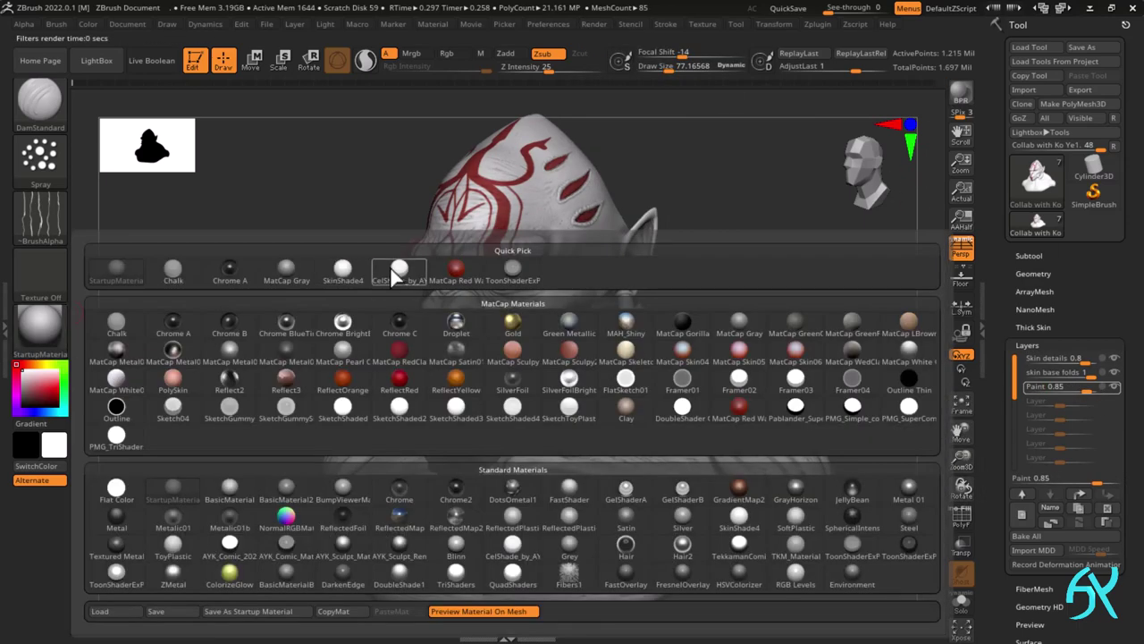
click(397, 274)
click(962, 92)
click(41, 329)
click(512, 270)
click(964, 89)
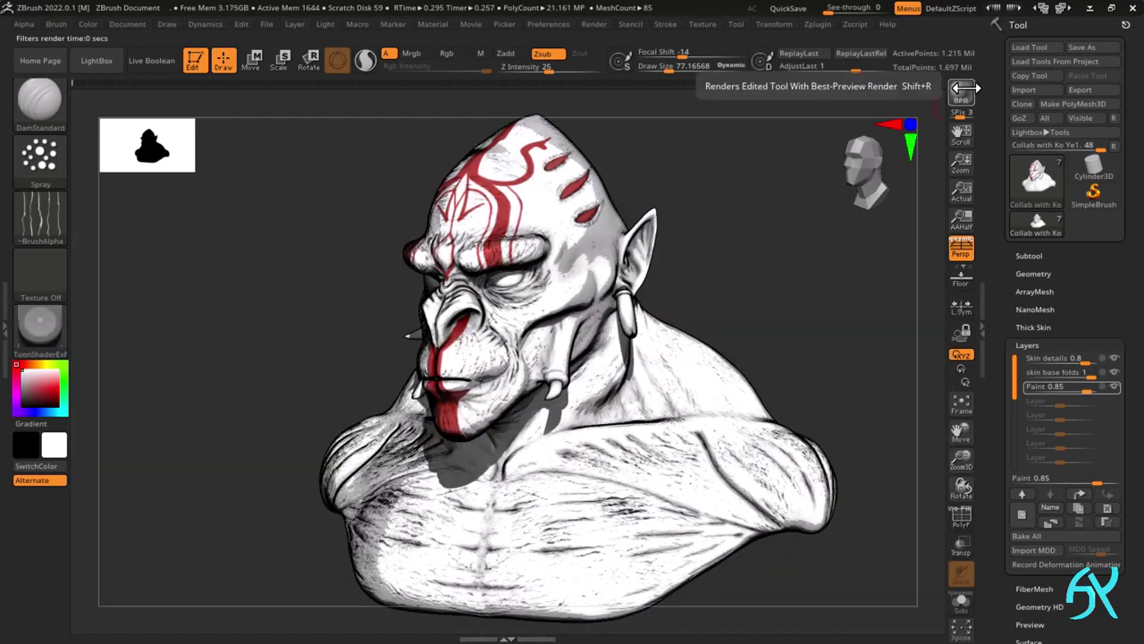
- Face the bust to the front and save the tool over its existing file
shift+drag(809, 321, 871, 324)
click(1081, 47)
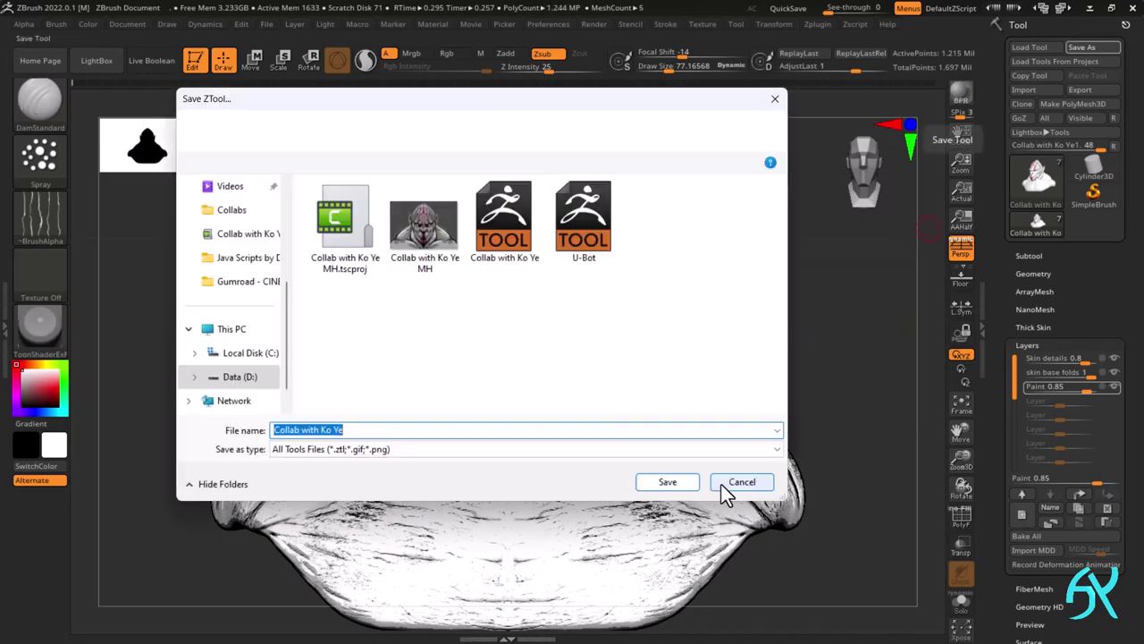
click(667, 480)
click(615, 351)
- Select the Fang1 earring subtool and apply its dynamic subdivision as real subdivision levels
alt+click(615, 310)
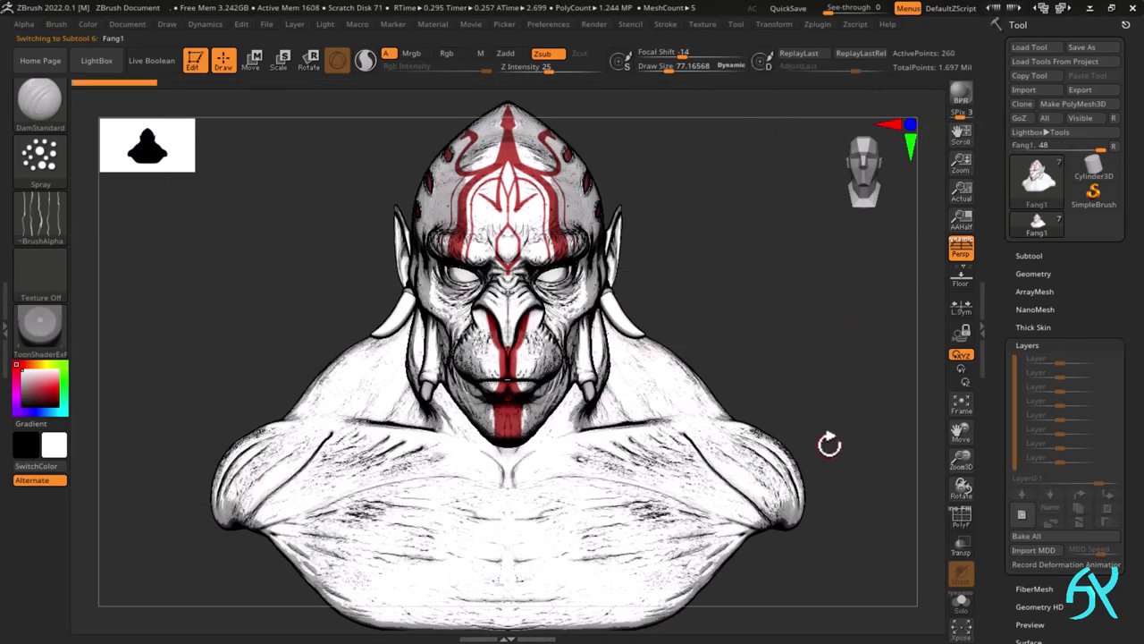
click(1034, 274)
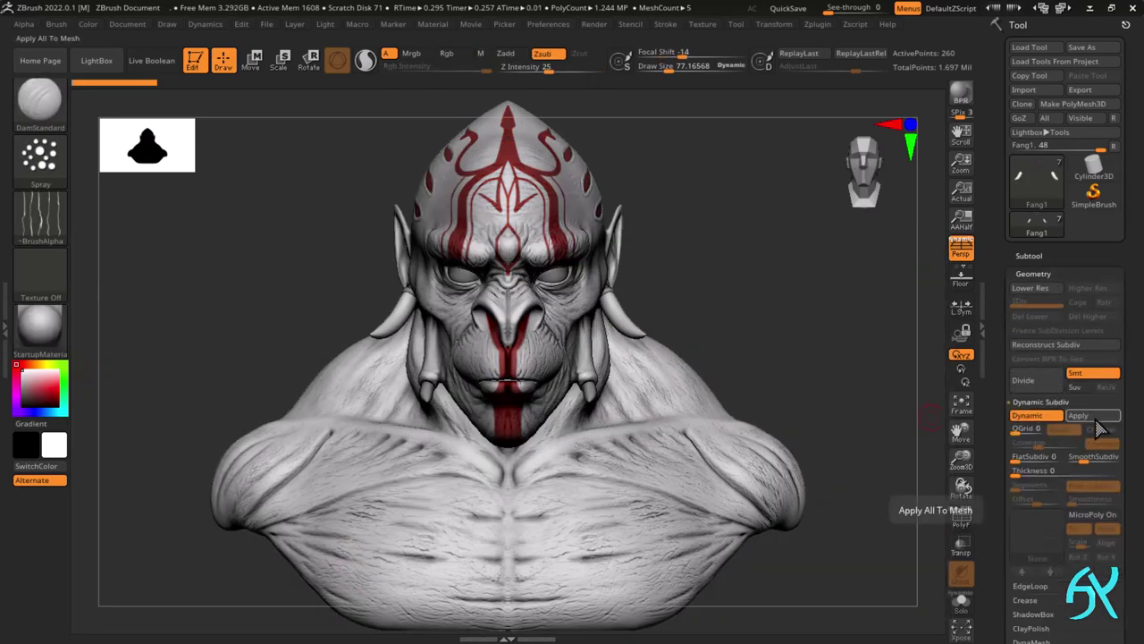
ctrl+right_drag(646, 337, 727, 319)
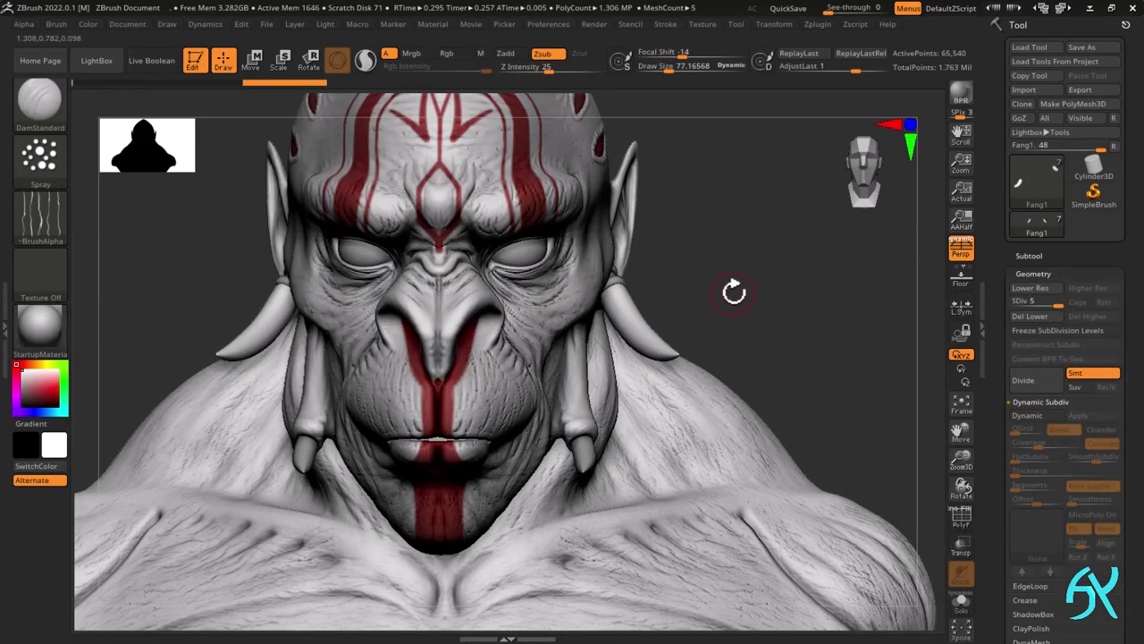
drag(734, 291, 581, 295)
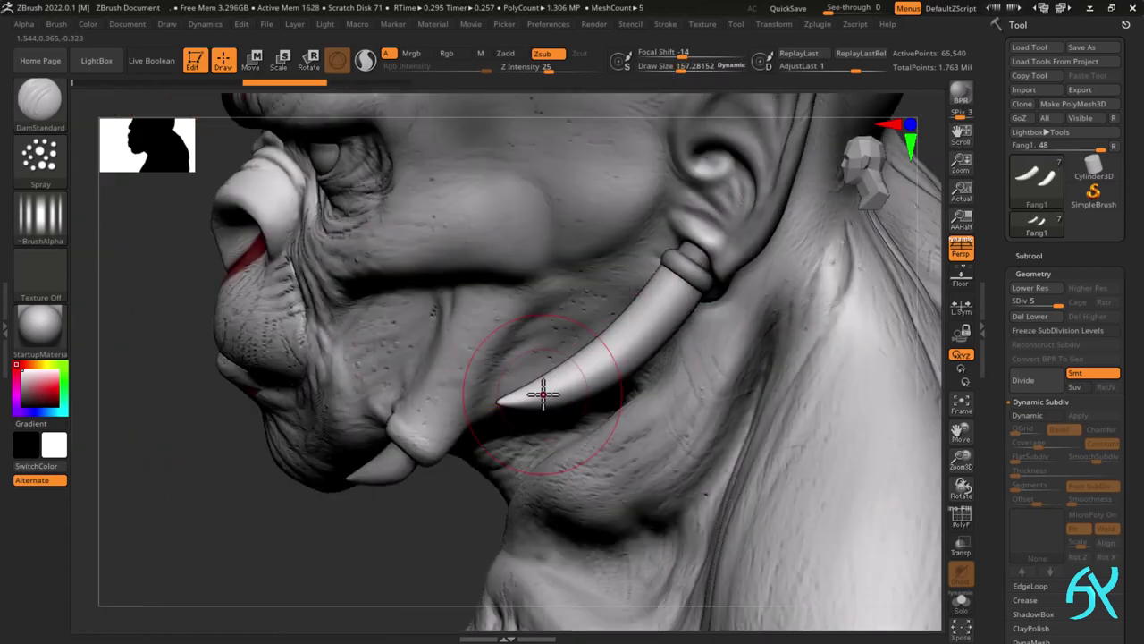
- Carve lengthwise grooves along the isolated long fangs with DamStandard's Dots stroke, and pick the fibrous line alpha
click(40, 156)
click(153, 187)
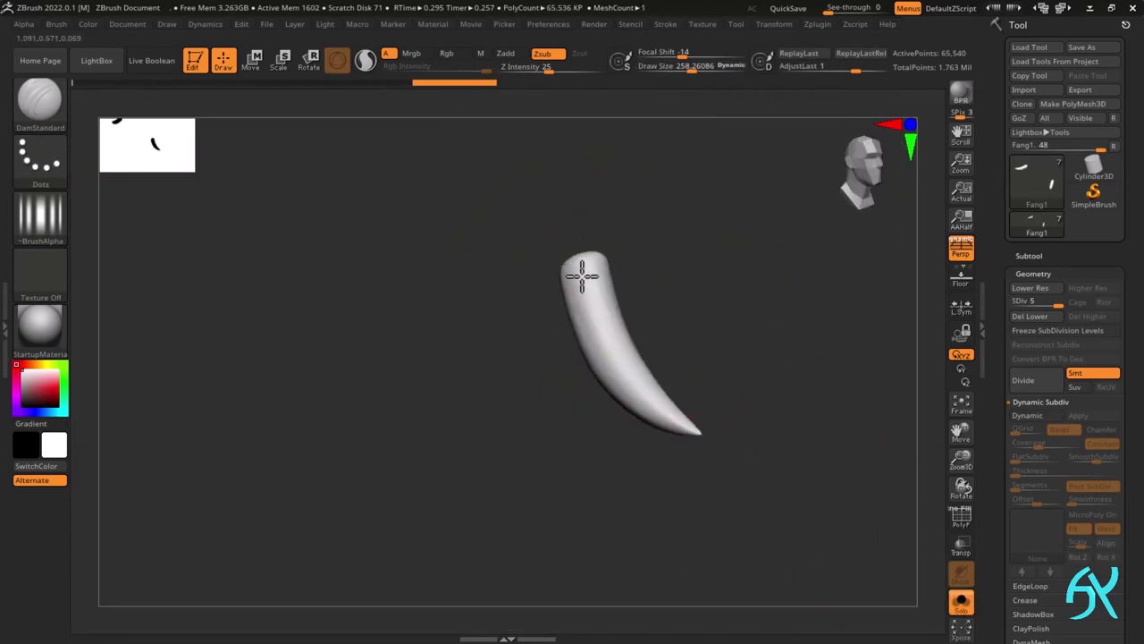
drag(581, 276, 710, 402)
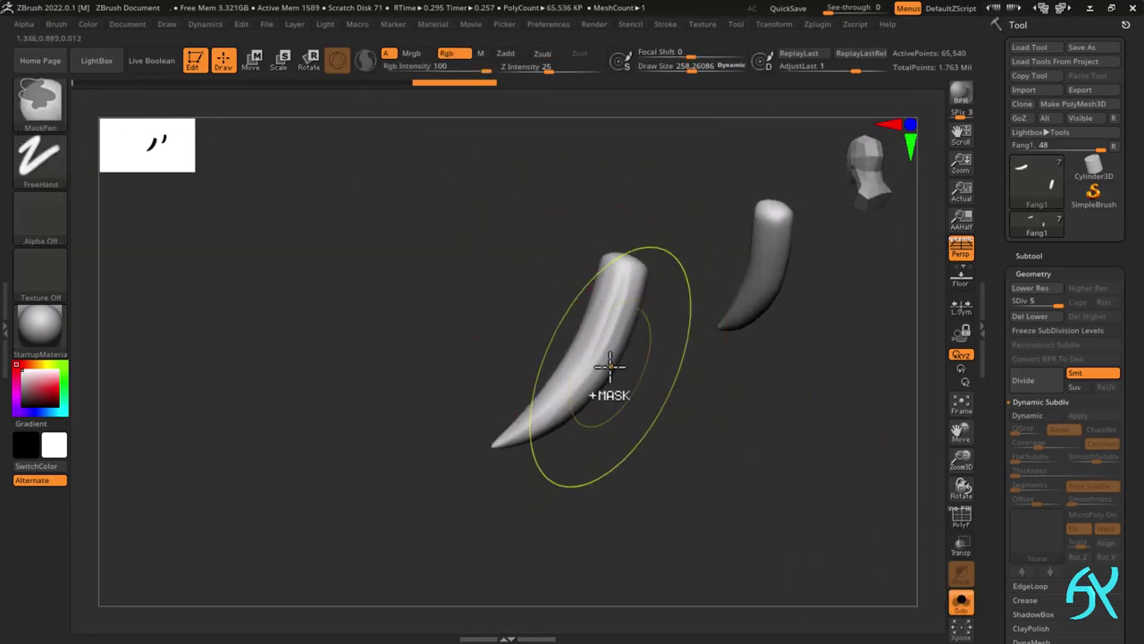
click(665, 25)
click(703, 248)
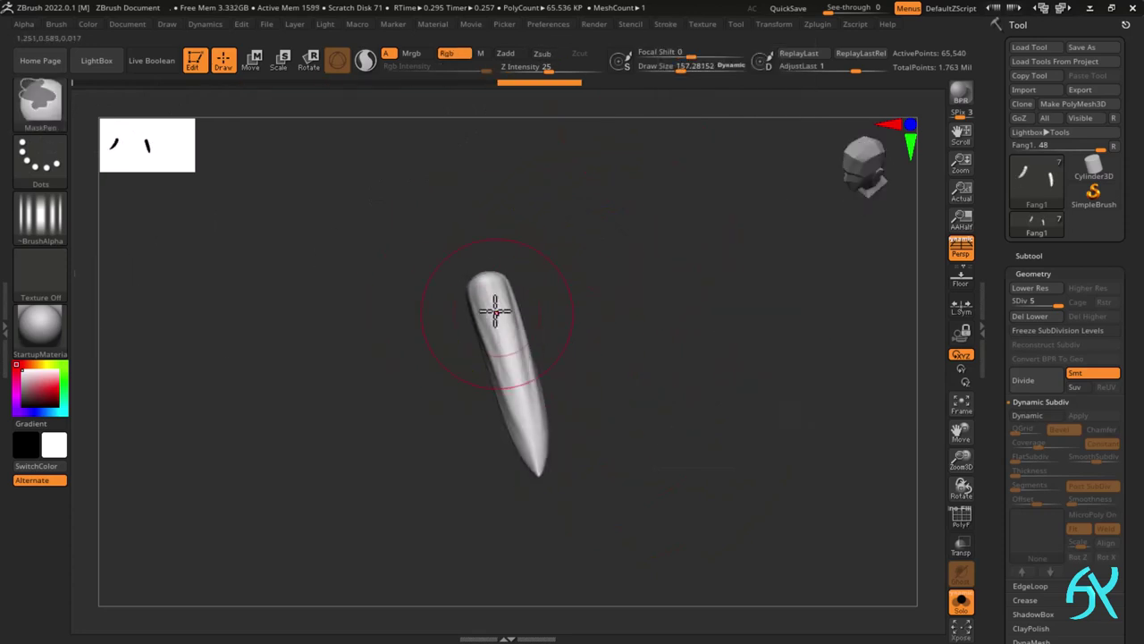
drag(491, 312, 506, 445)
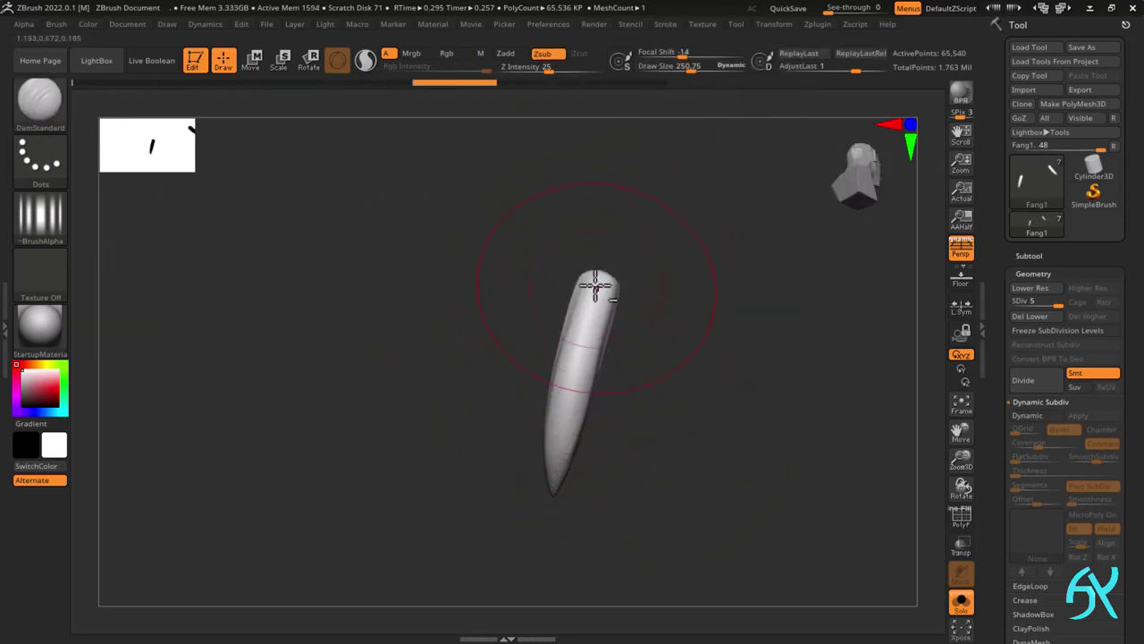
drag(595, 286, 554, 464)
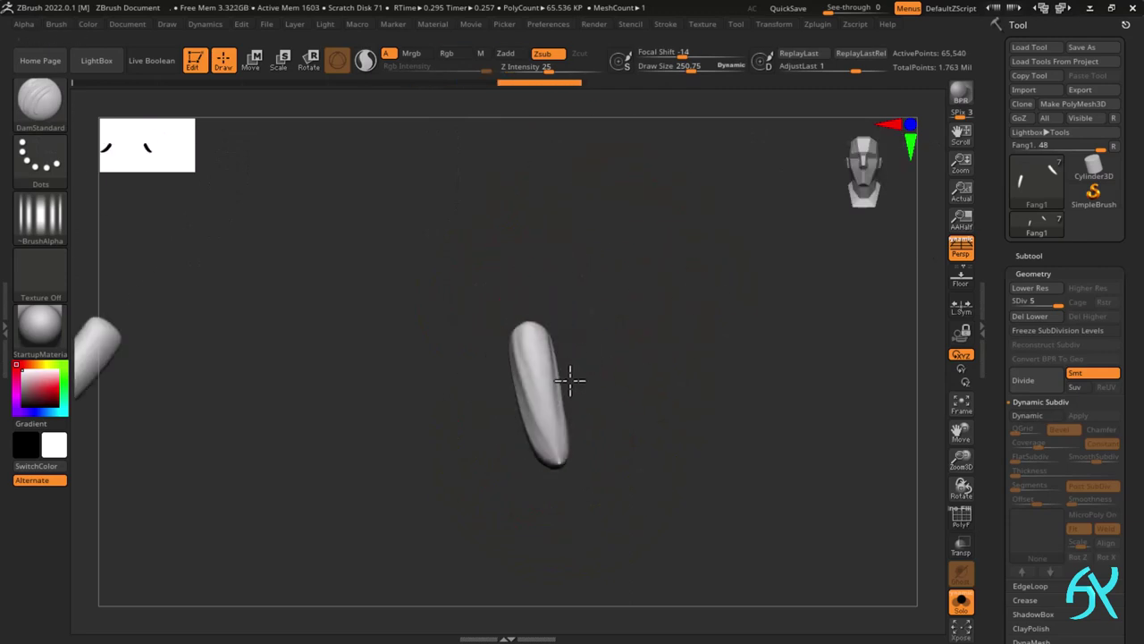
click(40, 215)
click(629, 222)
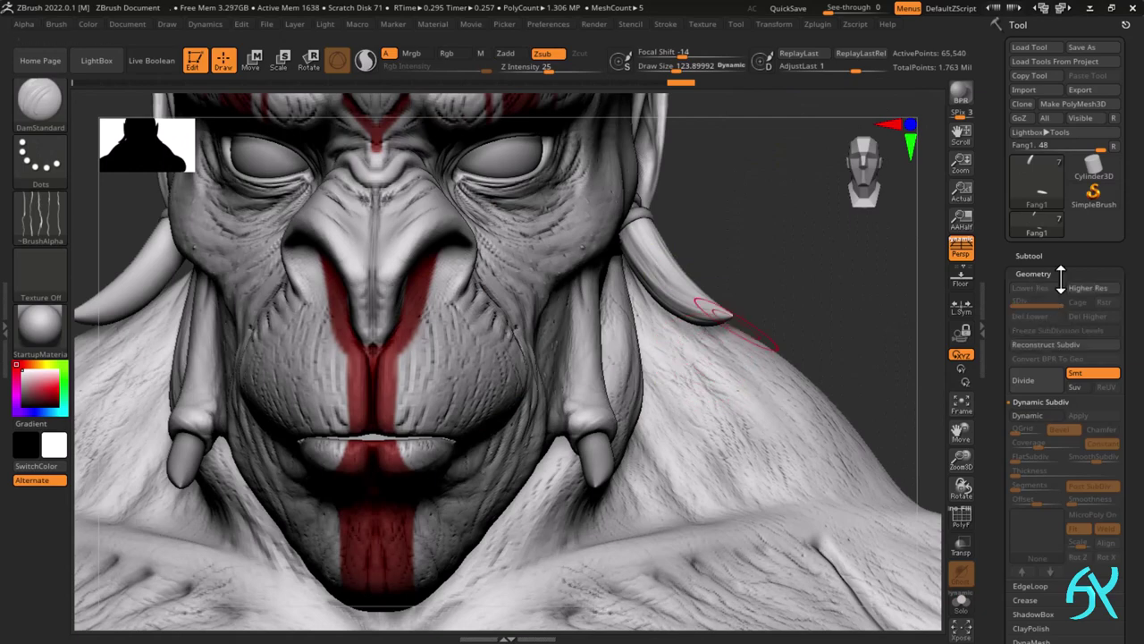
- Mirror the grooved fangs across the bust using the Deformation Mirror and the Modify Topology tools
click(1061, 275)
click(1061, 434)
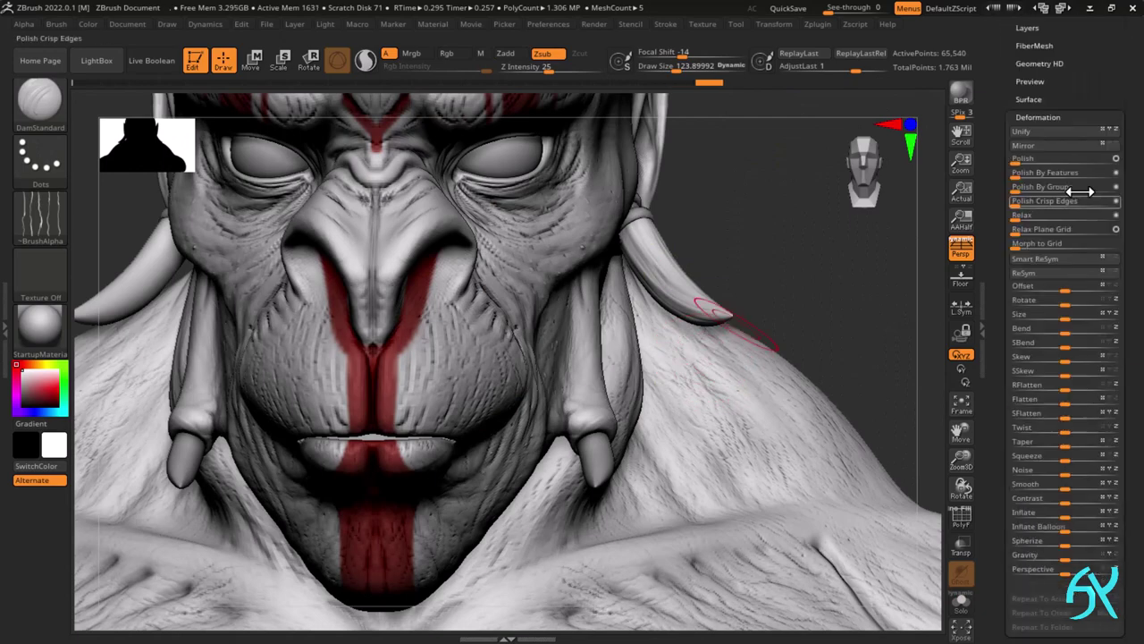
click(1045, 145)
click(1044, 118)
click(1042, 158)
click(1052, 570)
click(1042, 441)
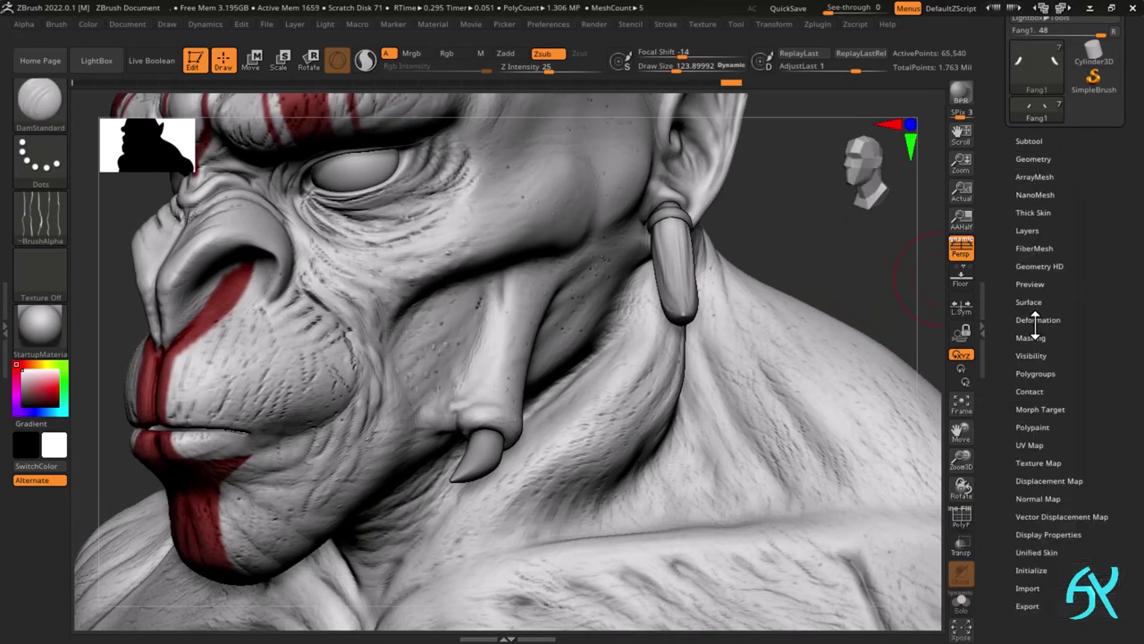
- Mask the long fangs by cavity and set the Paint brush to a pale cream colour with the Spray stroke
drag(1086, 329, 1086, 249)
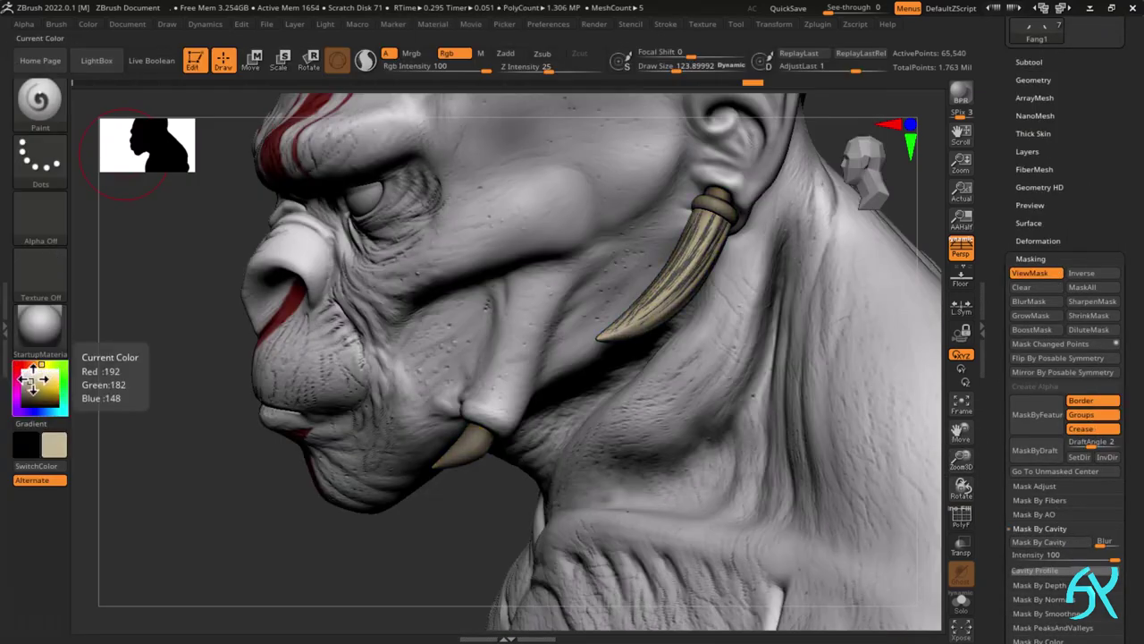
drag(33, 380, 42, 372)
click(40, 161)
click(343, 179)
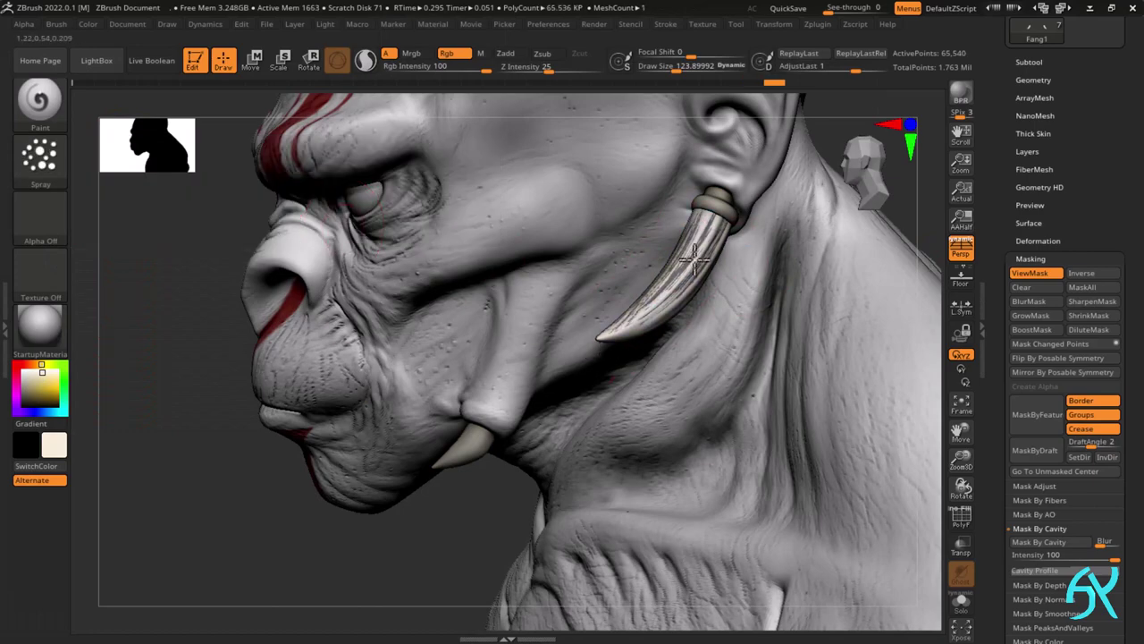
- Spray the pale cream over the ridges on all sides of the isolated long fangs and show the whole bust
mouse_move(662, 300)
right_down()
mouse_move(679, 264)
mouse_move(753, 241)
right_up()
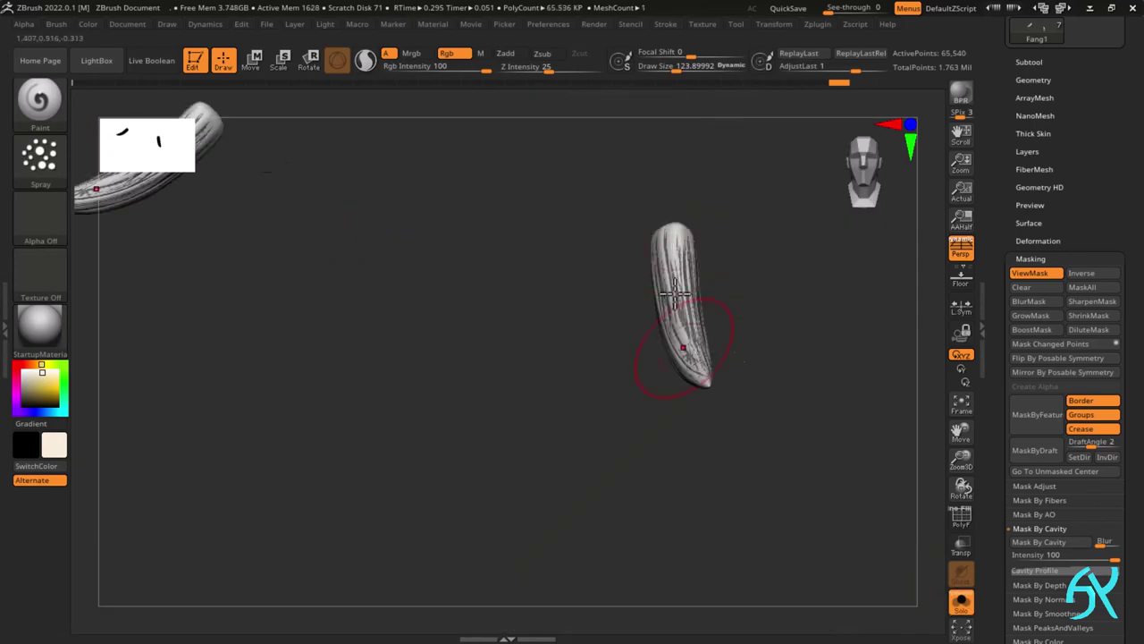
right_drag(674, 294, 615, 197)
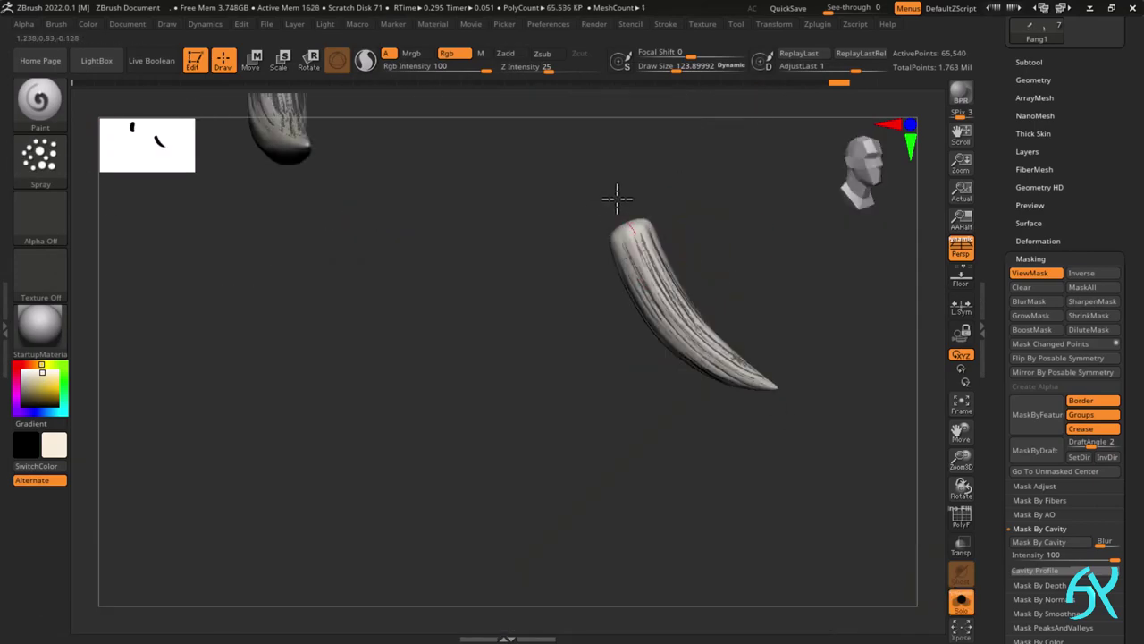
right_drag(657, 469, 699, 395)
right_drag(721, 210, 820, 253)
right_drag(798, 202, 841, 375)
right_drag(833, 198, 881, 357)
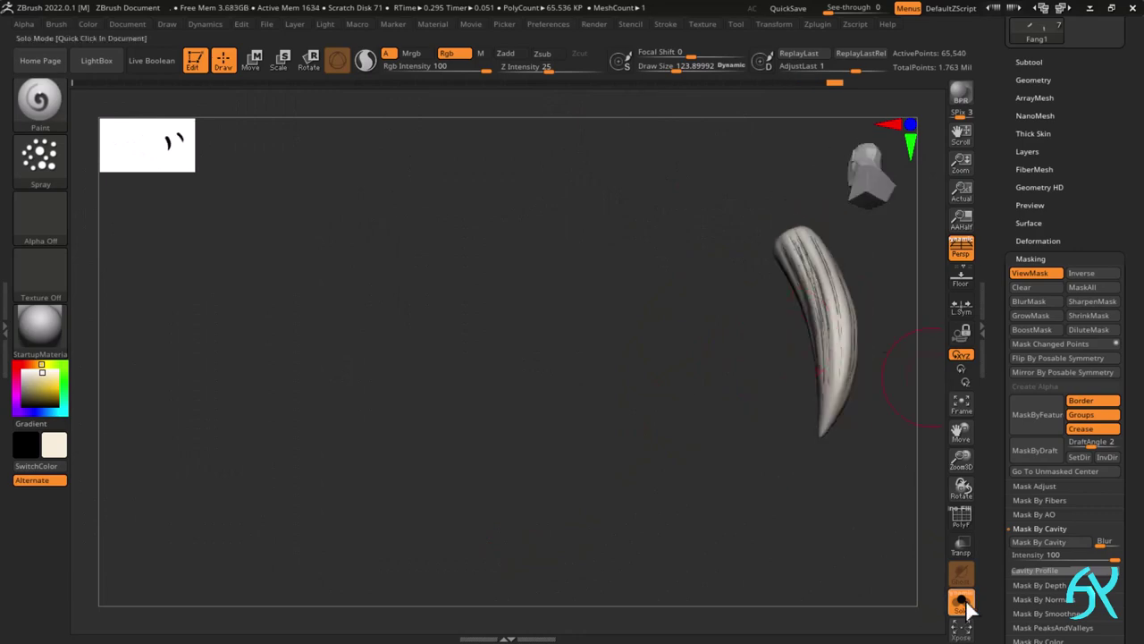
click(967, 606)
shift+right_drag(572, 393, 462, 403)
- Swap the paint colours, shade the long fangs with a dull grey-beige and fill the Earing cap1 subtool
click(37, 465)
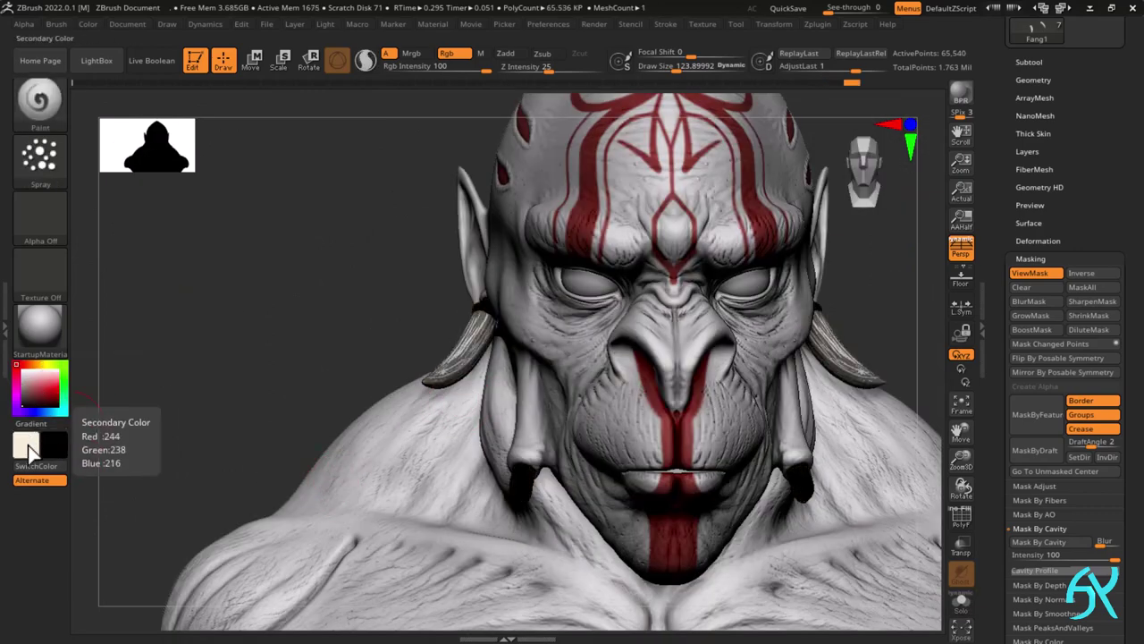
click(24, 392)
ctrl+right_drag(487, 345, 500, 420)
mouse_move(447, 367)
right_down()
mouse_move(531, 358)
mouse_move(598, 325)
mouse_move(572, 339)
mouse_move(659, 439)
right_up()
click(961, 604)
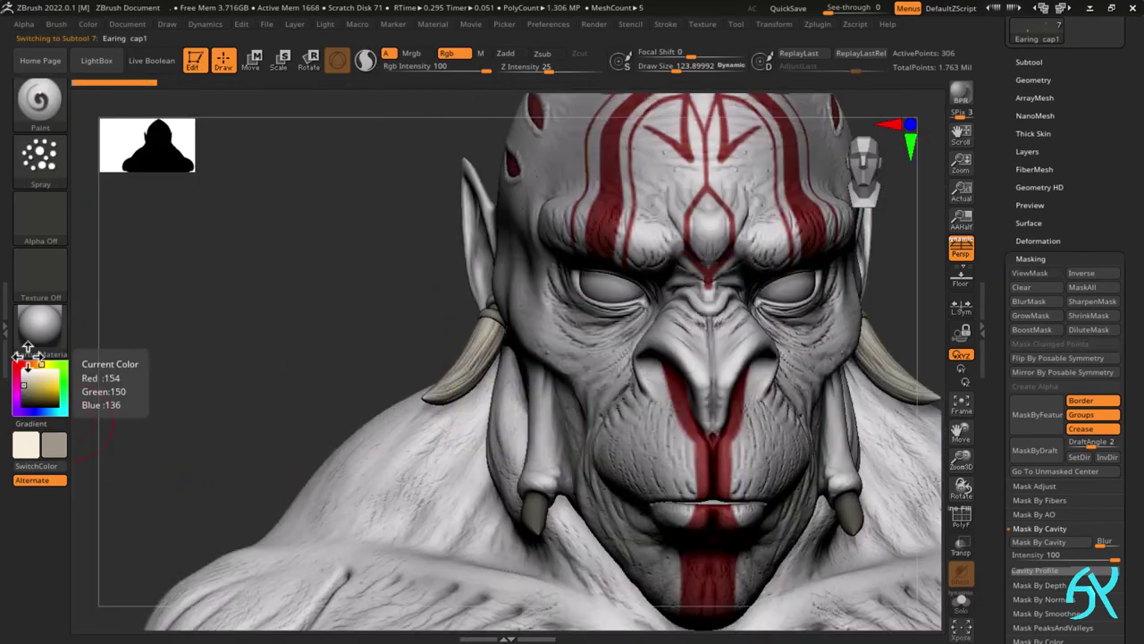
click(87, 24)
click(112, 313)
- Select the Short Fang1 subtool and apply its dynamic subdivision as five real subdivision levels
alt+right_drag(641, 545, 599, 458)
alt+click(817, 433)
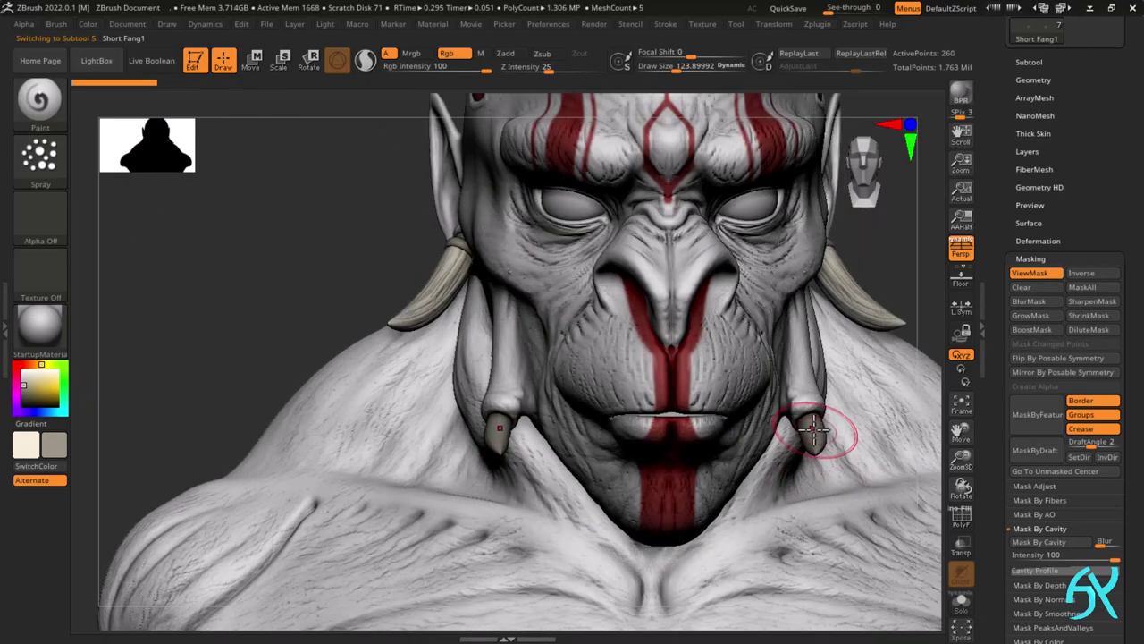
right_drag(817, 433, 805, 362)
click(1034, 80)
drag(1064, 211, 1064, 156)
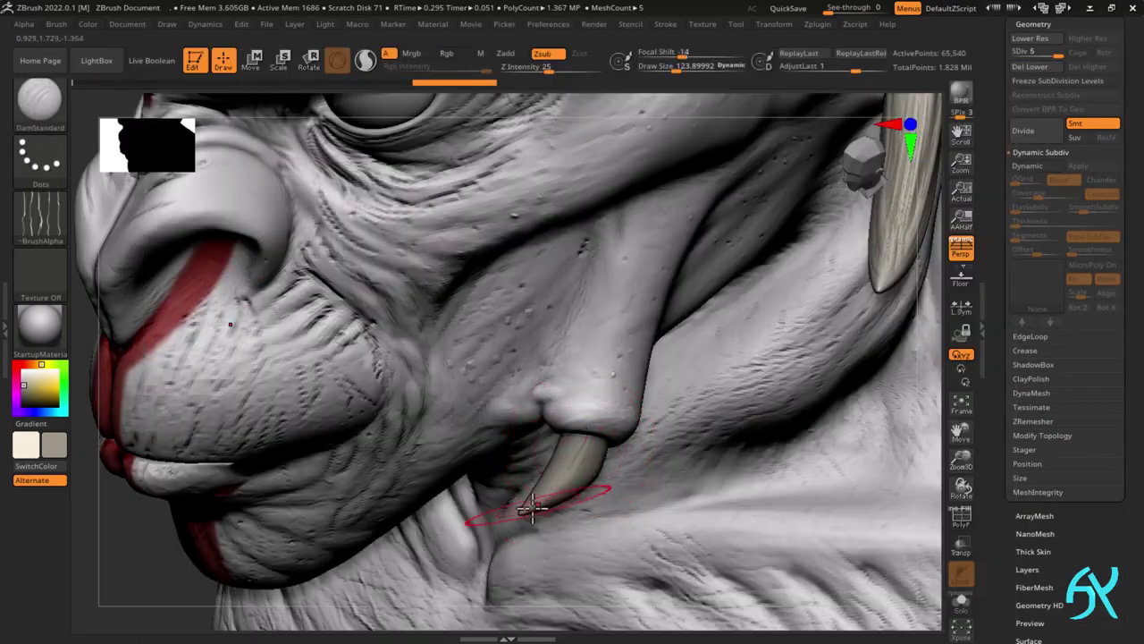
- Isolate the short fangs and carve the first lengthwise grooves with DamStandard at draw size about 124
drag(533, 508, 573, 461)
right_drag(573, 460, 632, 370)
click(961, 602)
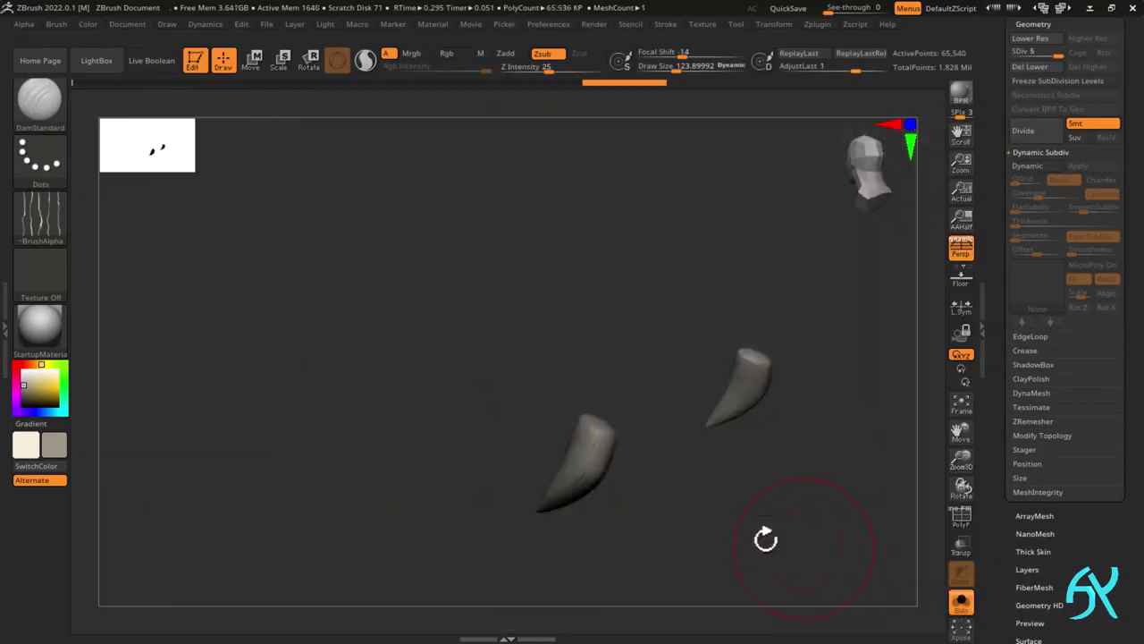
drag(766, 539, 680, 536)
drag(609, 461, 569, 533)
right_drag(577, 529, 642, 466)
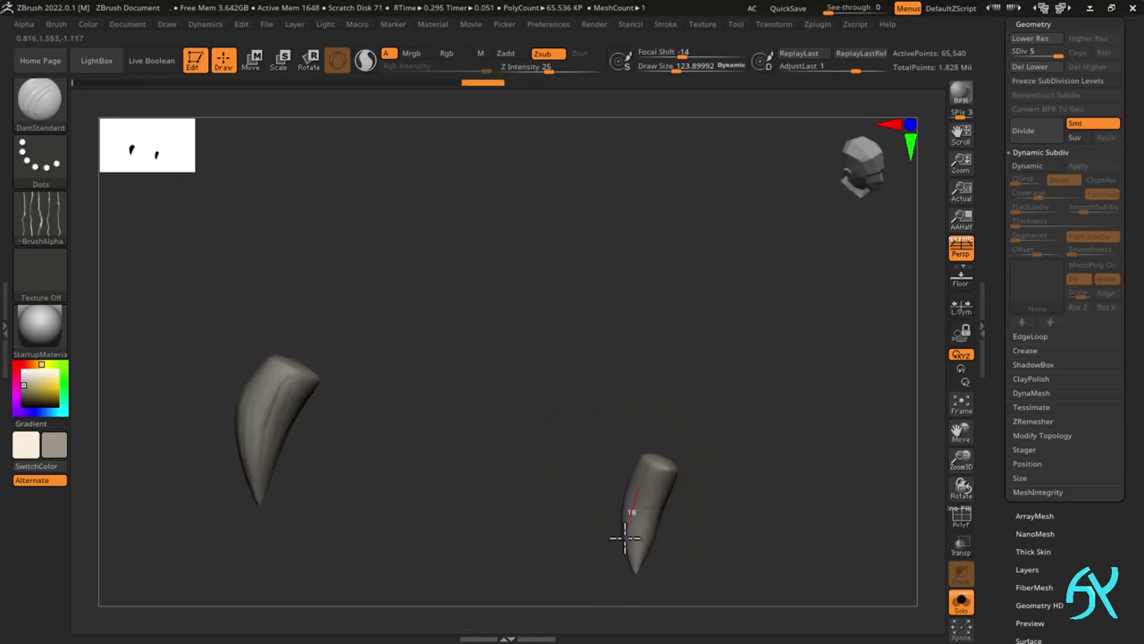
- Continue the lengthwise grooves from the base to the tip around the other sides of the short fangs
drag(625, 539, 641, 589)
right_drag(641, 588, 657, 509)
drag(656, 508, 640, 559)
right_drag(640, 559, 685, 455)
drag(690, 456, 641, 562)
mouse_move(641, 563)
right_down()
mouse_move(677, 531)
mouse_move(636, 553)
right_up()
drag(685, 481, 611, 565)
- Reduce the draw size to about 99 and carve finer grooves along the lower half and tip of the short fang
ctrl+right_drag(590, 582, 631, 536)
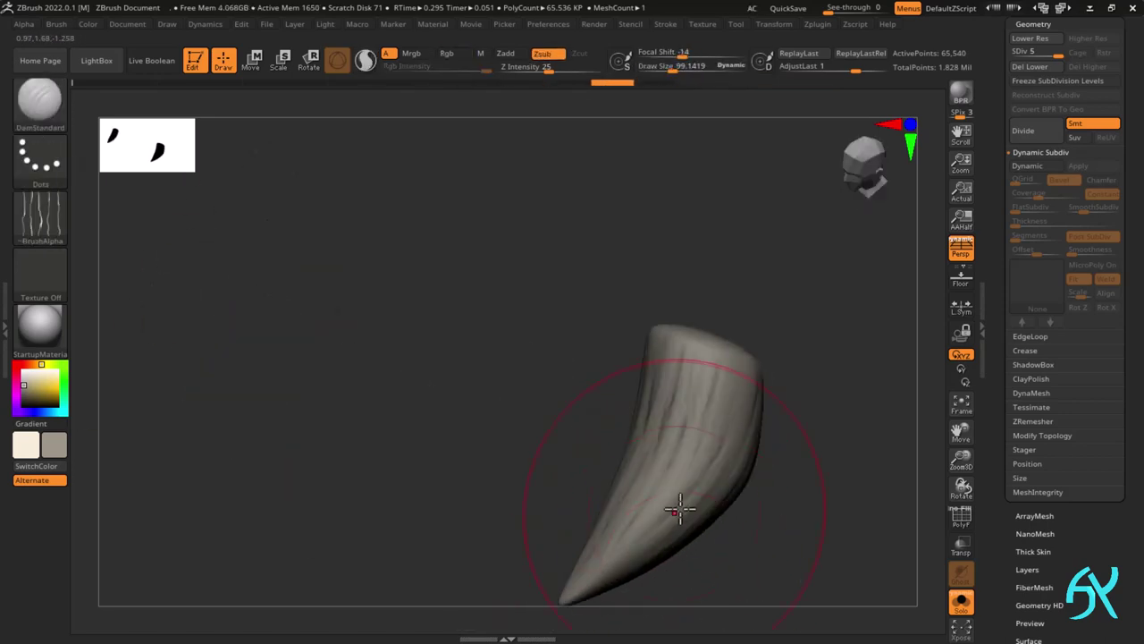
drag(683, 508, 573, 592)
right_drag(572, 592, 556, 586)
drag(623, 527, 566, 599)
alt+right_drag(566, 599, 582, 548)
drag(616, 518, 579, 548)
right_drag(580, 548, 600, 548)
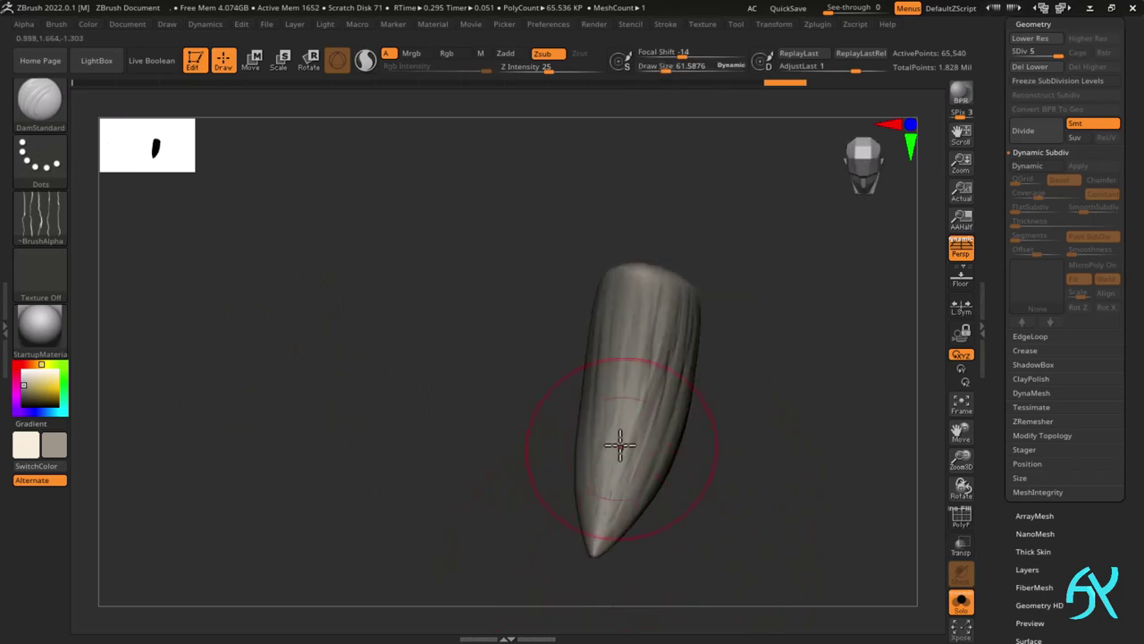
- Carve the last grooves on the short fang's remaining faces at draw size about 77 and show the whole bust
mouse_move(620, 446)
right_down()
mouse_move(560, 447)
mouse_move(528, 379)
right_up()
shift+drag(529, 379, 506, 415)
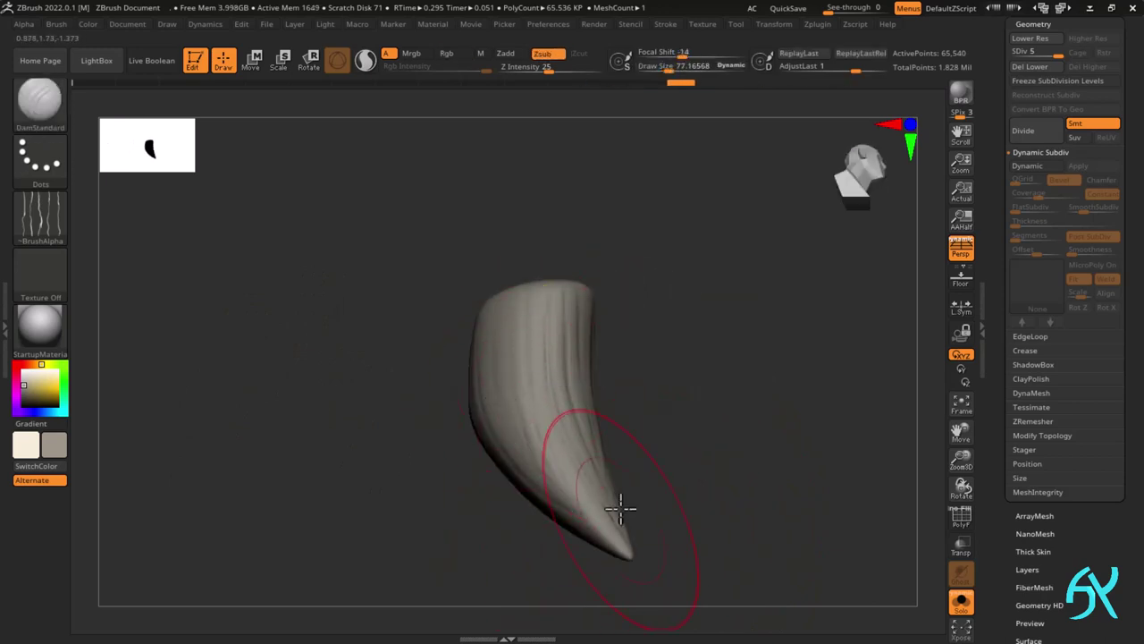
right_drag(620, 509, 642, 394)
drag(637, 333, 621, 414)
mouse_move(621, 414)
right_down()
mouse_move(700, 401)
mouse_move(707, 445)
mouse_move(688, 458)
right_up()
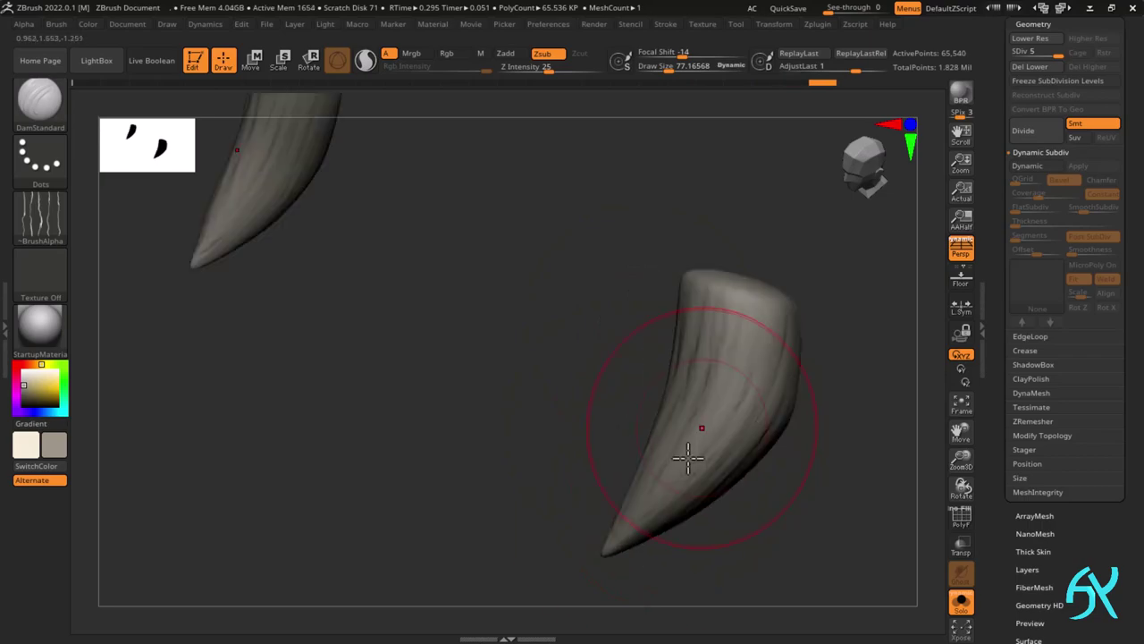
right_drag(776, 362, 659, 345)
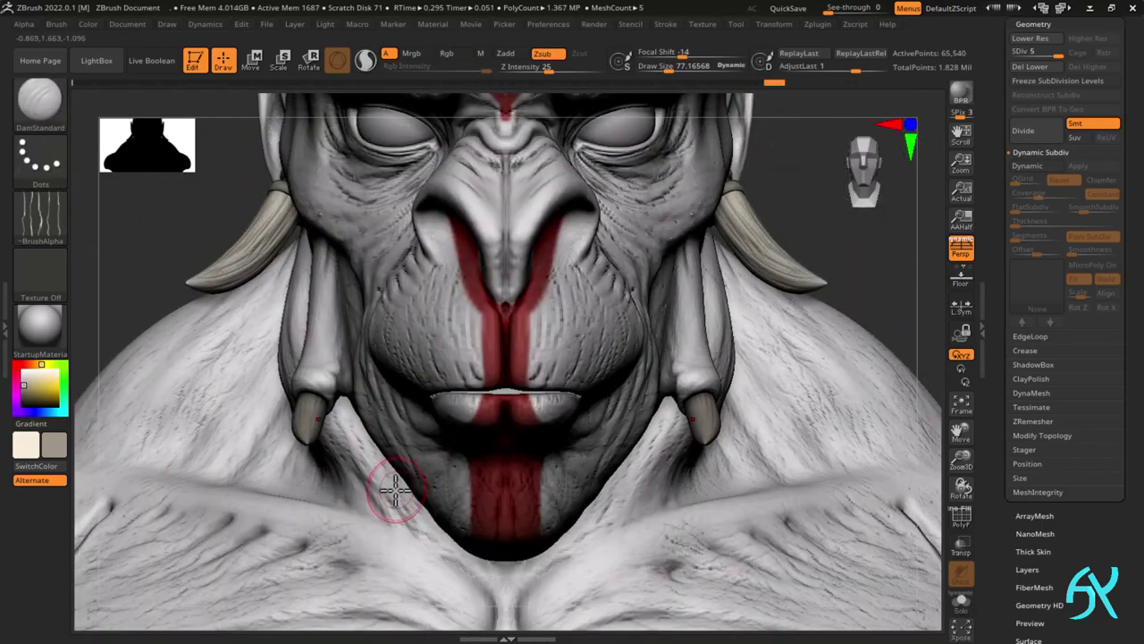
- Lighten the short fangs with beige and cream colour using cavity masking, and show the bust in the CelShade_by_AY material
right_drag(394, 490, 304, 558)
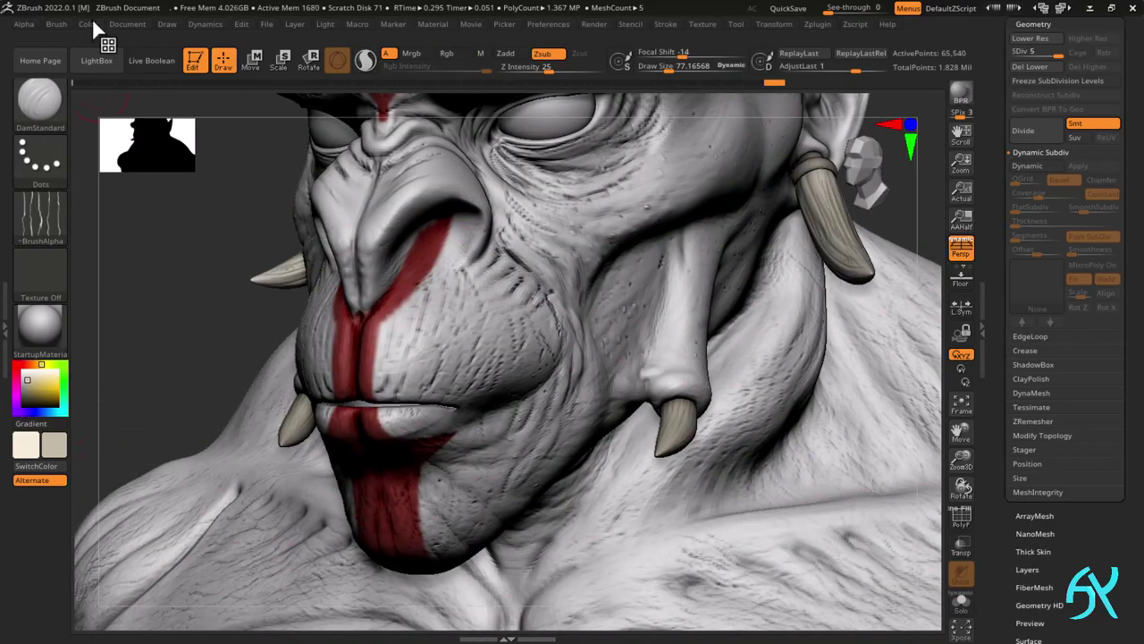
drag(1053, 621, 1053, 301)
click(1034, 136)
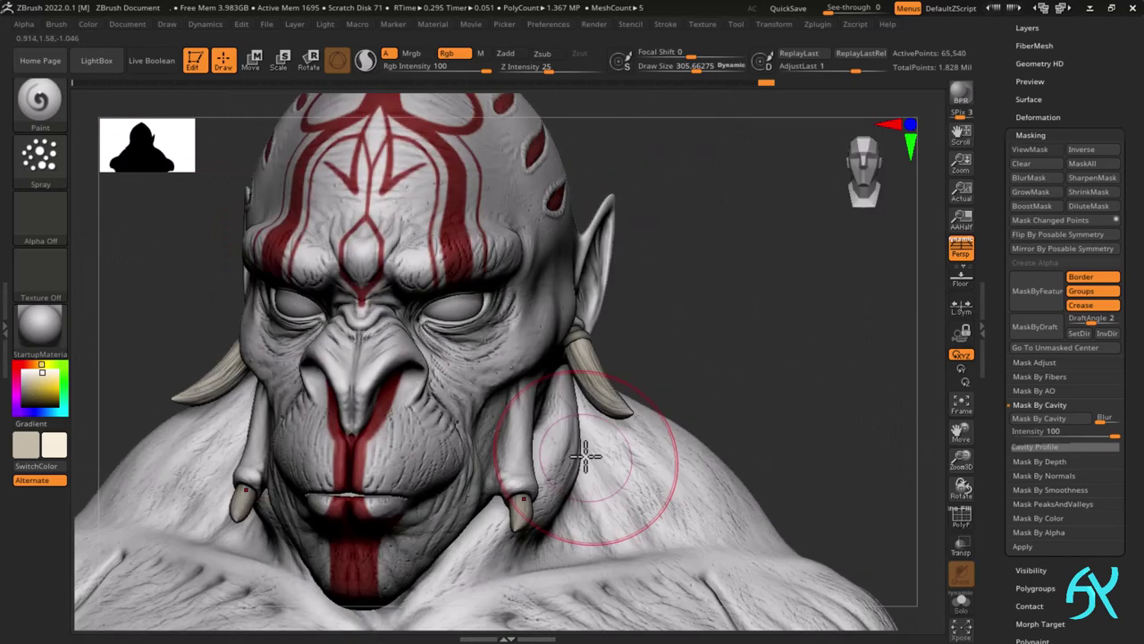
mouse_move(715, 332)
mouse_down()
mouse_move(790, 322)
mouse_move(795, 358)
mouse_move(777, 291)
mouse_move(787, 273)
mouse_up()
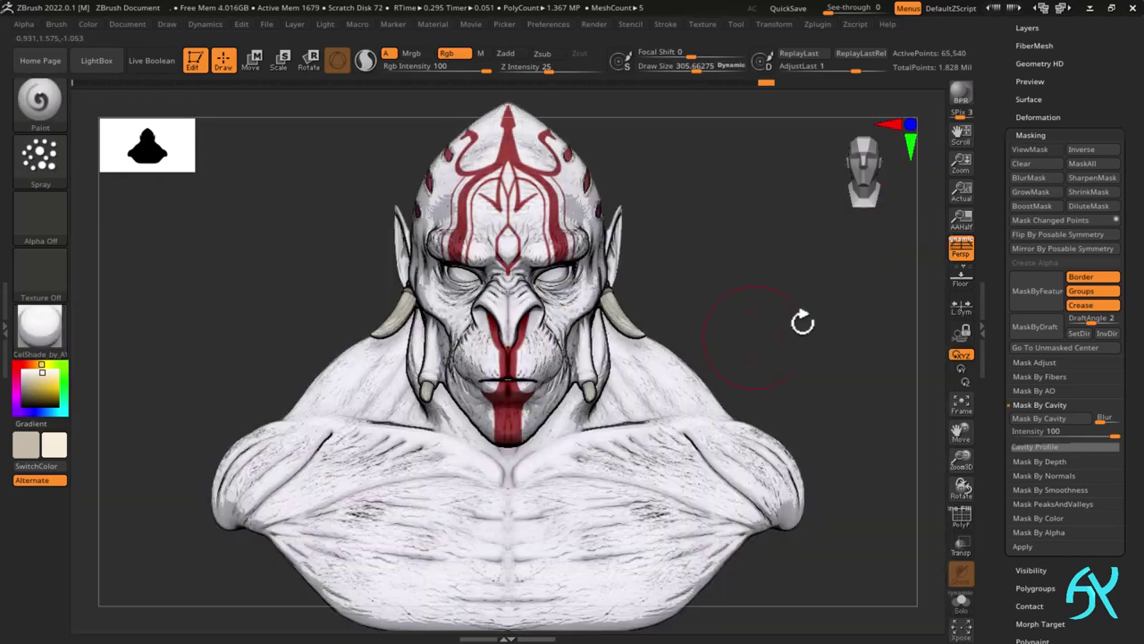
- Select the Eyes subtool, colour the eyes white, and render the bust in three-quarter view with BPR
drag(1002, 98, 1039, 253)
click(1040, 255)
click(1095, 76)
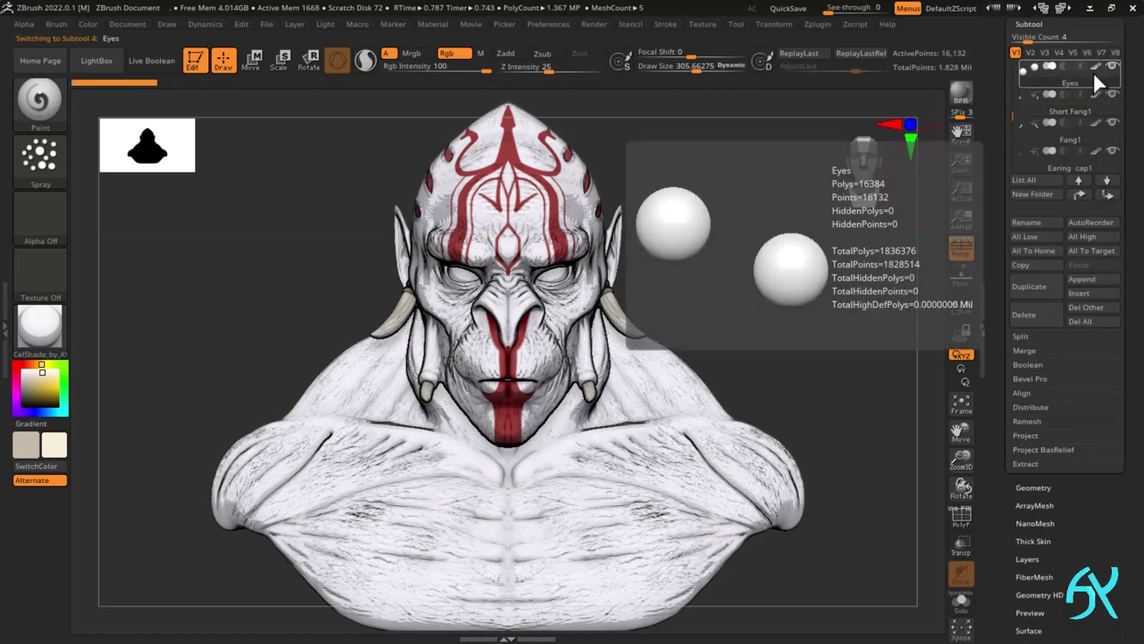
click(961, 94)
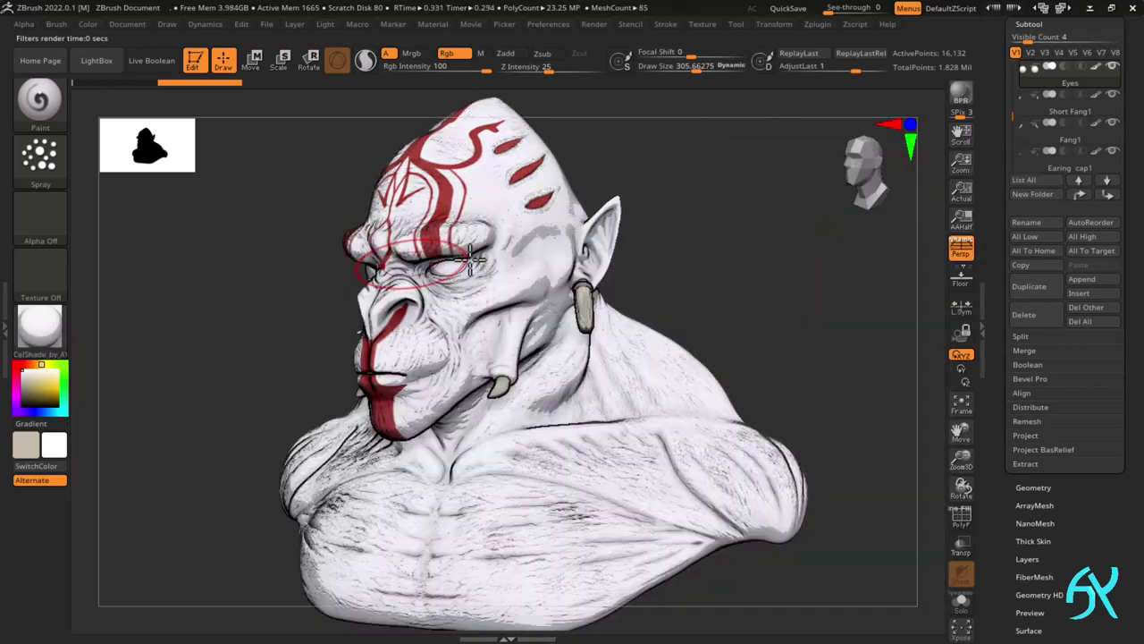
click(961, 93)
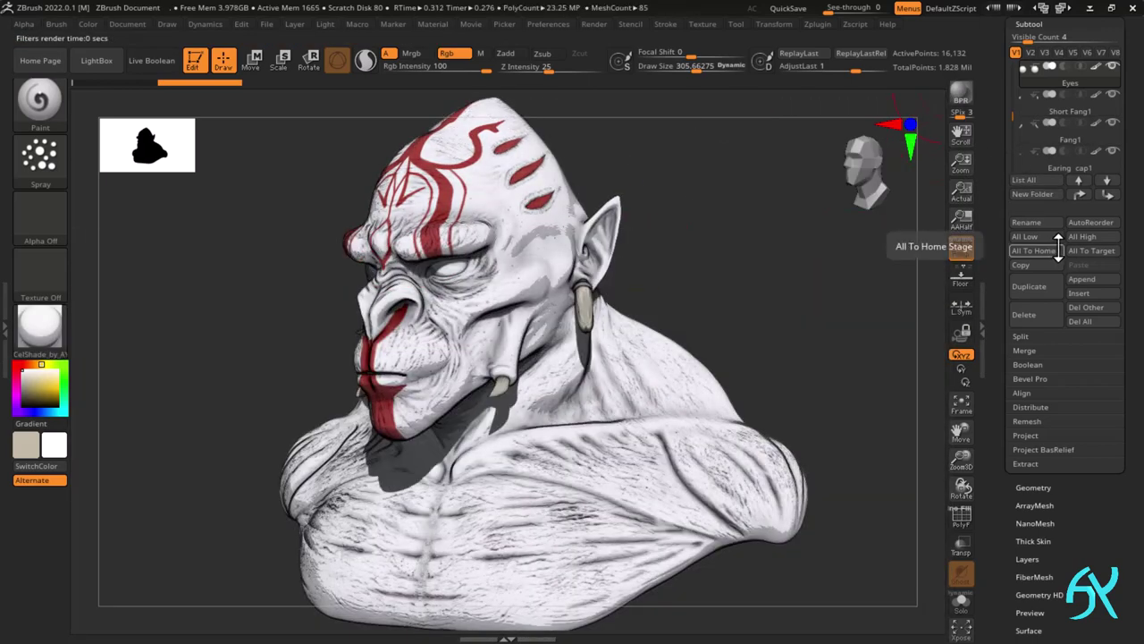
- Dock the Material palette beside the canvas and open the Mixer settings of the CelShade_by_AY material
click(5, 327)
click(22, 24)
click(586, 25)
drag(579, 41, 76, 134)
click(69, 318)
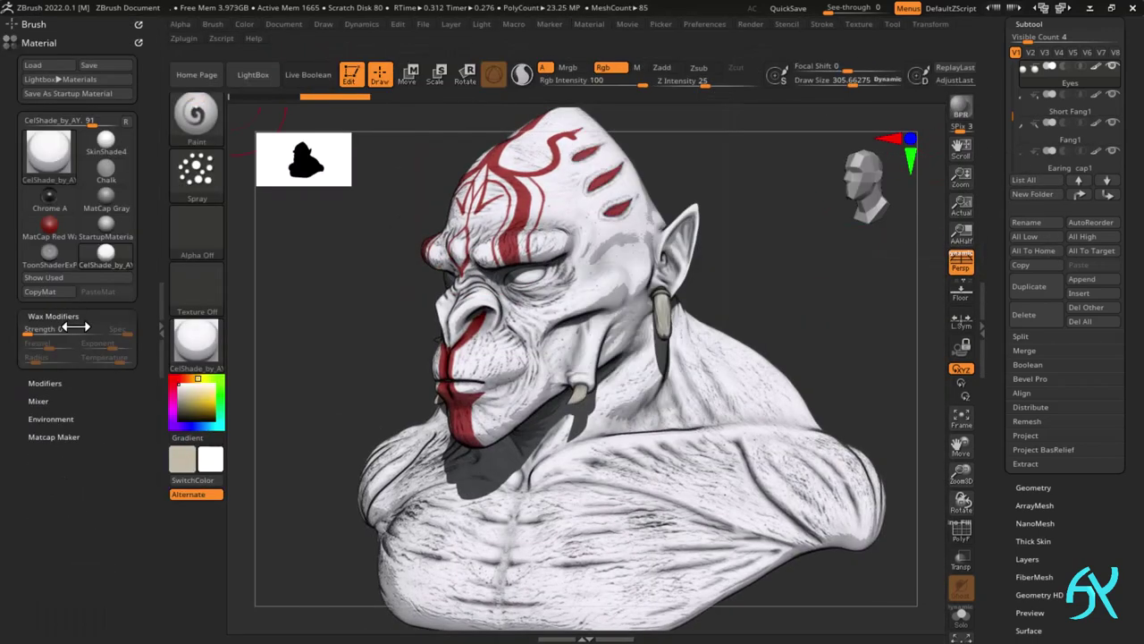
click(59, 373)
click(45, 24)
click(39, 42)
- Try a different outline depth, set the cel shader's outline to 0.9, and render the three-quarter view
click(100, 327)
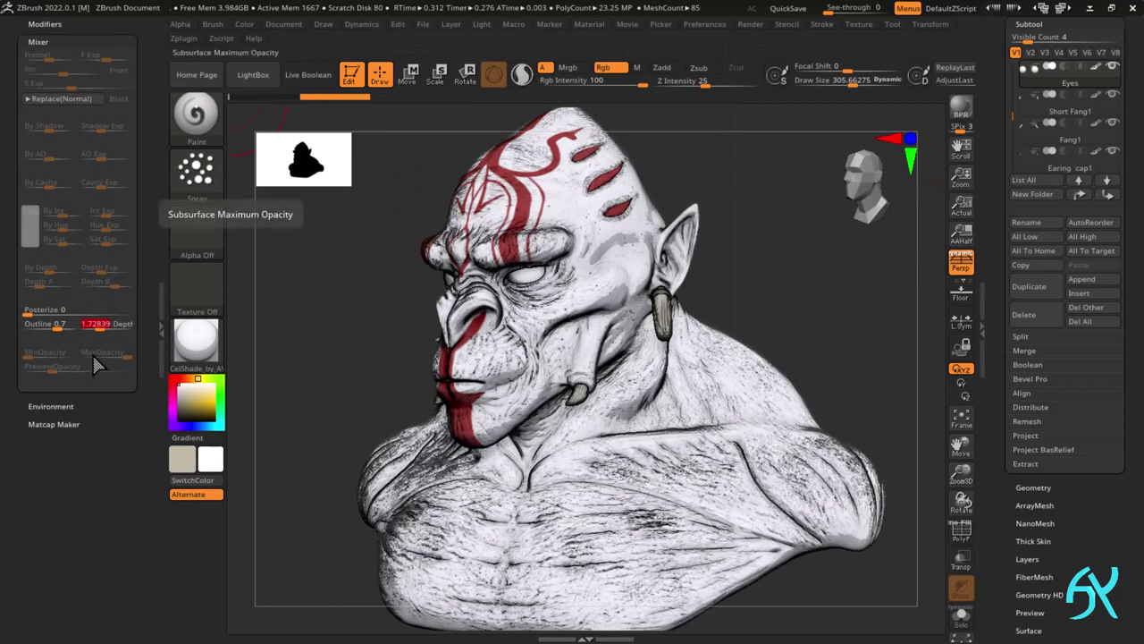
click(103, 327)
drag(57, 328, 63, 328)
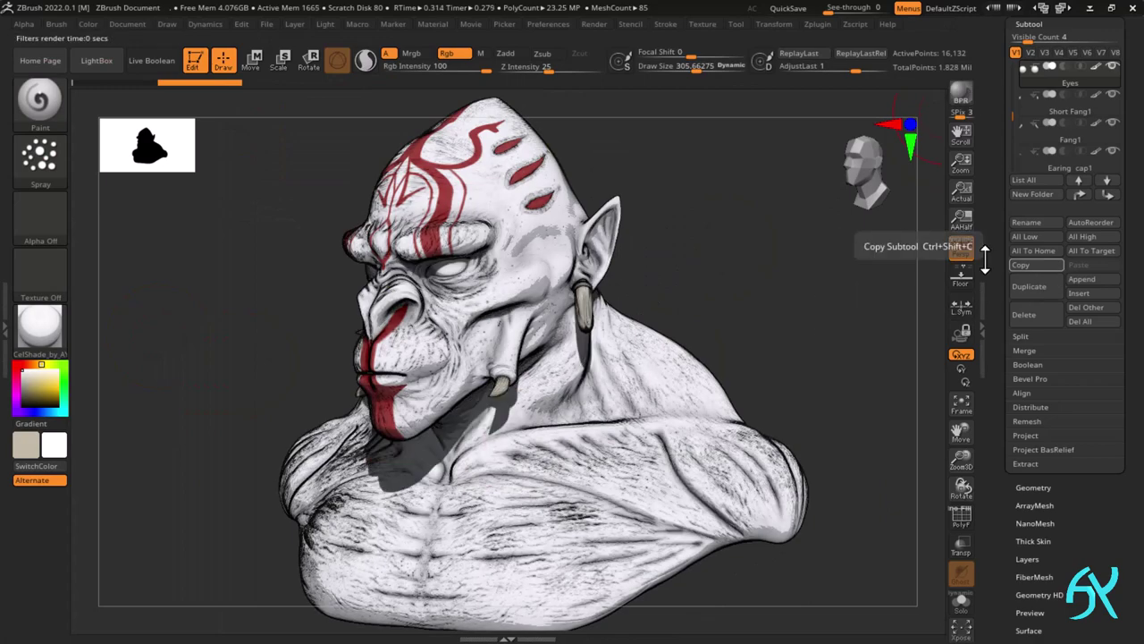
- Return the bust to the front view, set the outline depth to 7.5, and render it
shift+drag(934, 259, 6, 302)
click(6, 302)
click(101, 329)
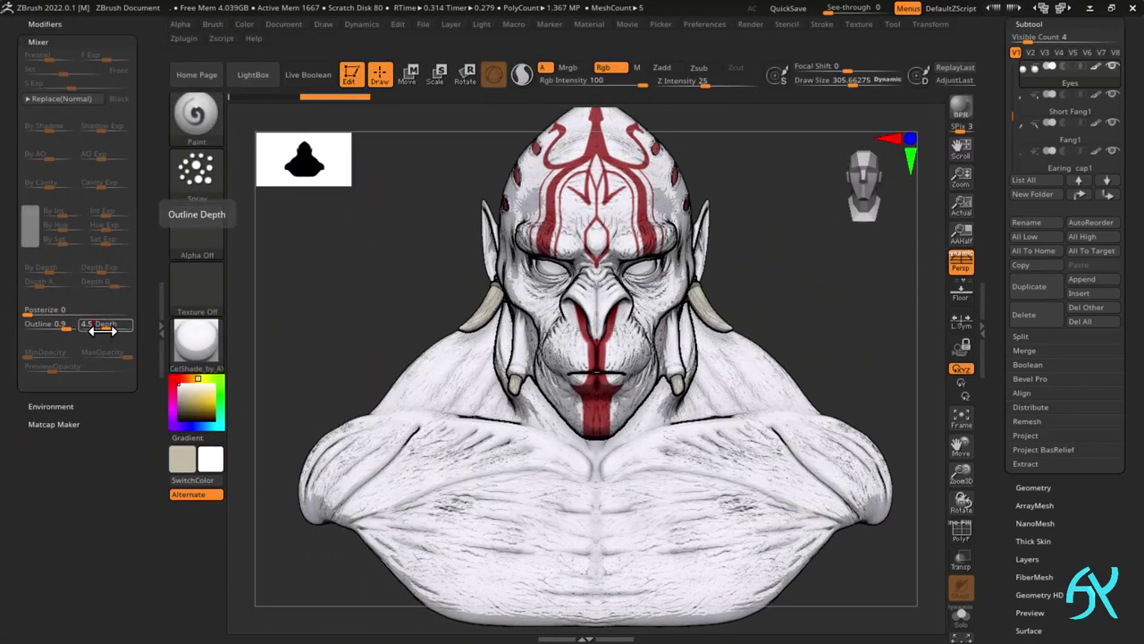
click(107, 329)
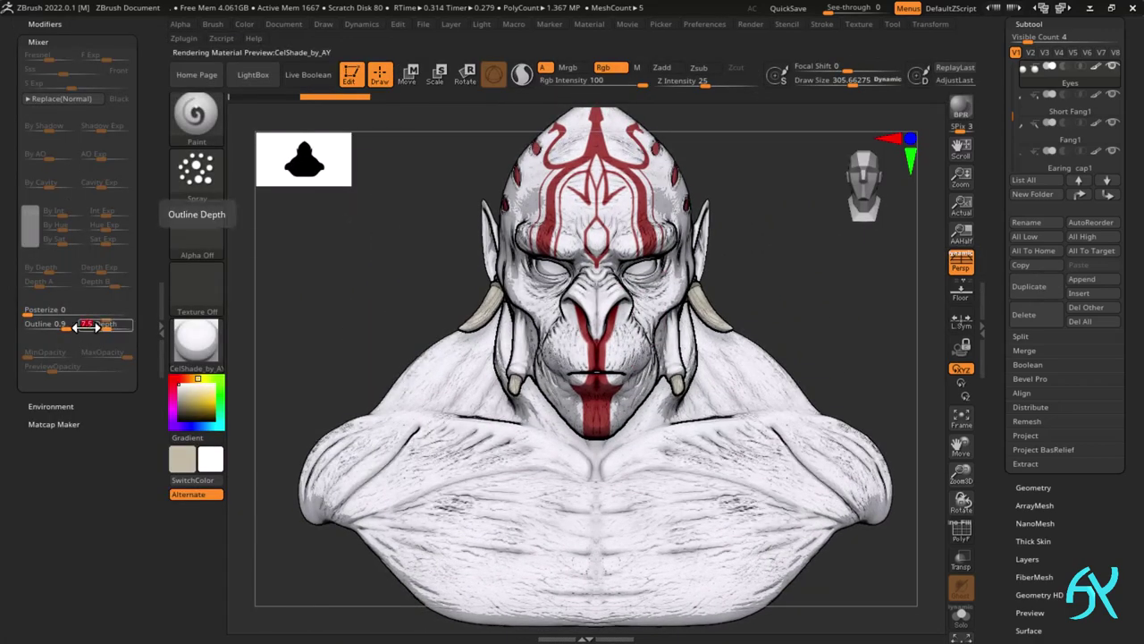
click(961, 108)
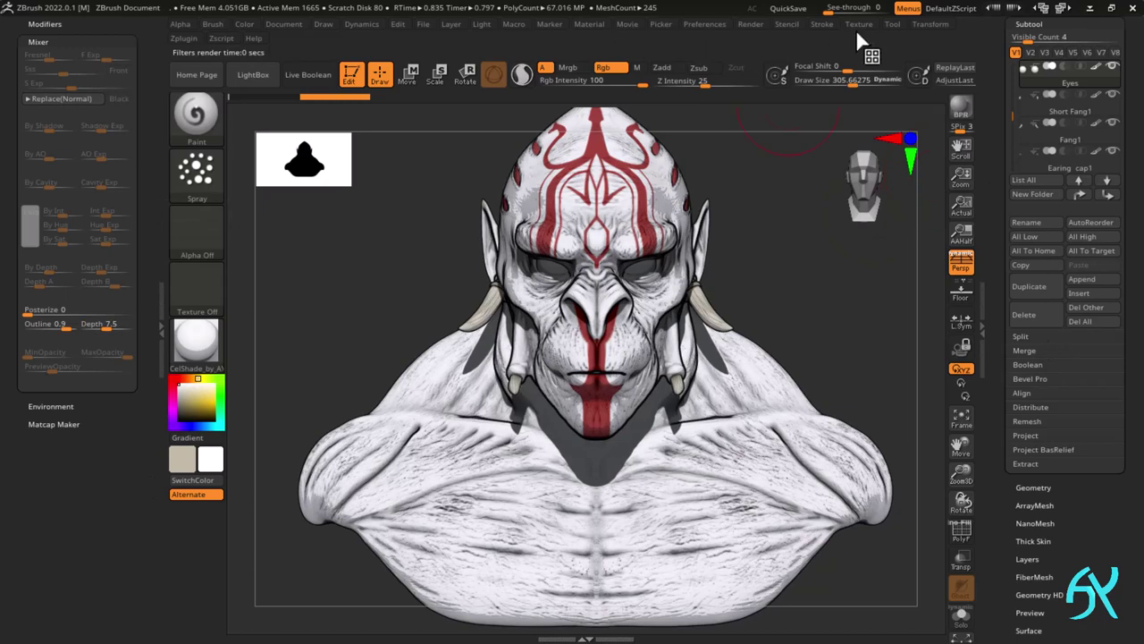
- Review the BPR shadow, preview AO and BPR AO render settings while re-rendering the front view
click(751, 25)
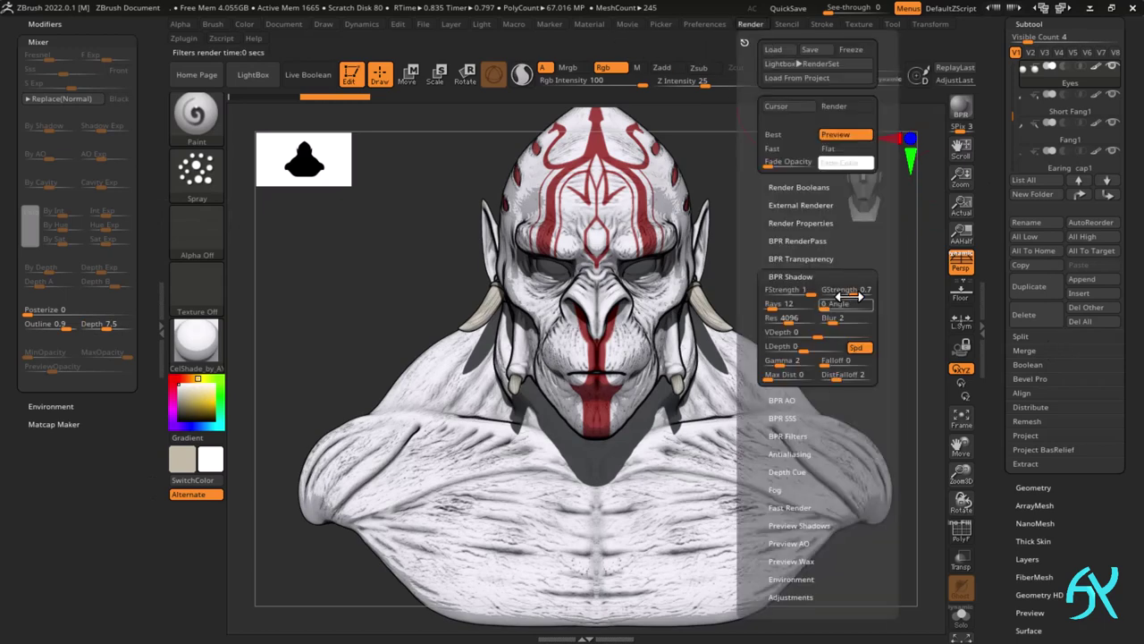
click(797, 276)
click(798, 434)
click(799, 454)
click(961, 108)
click(749, 24)
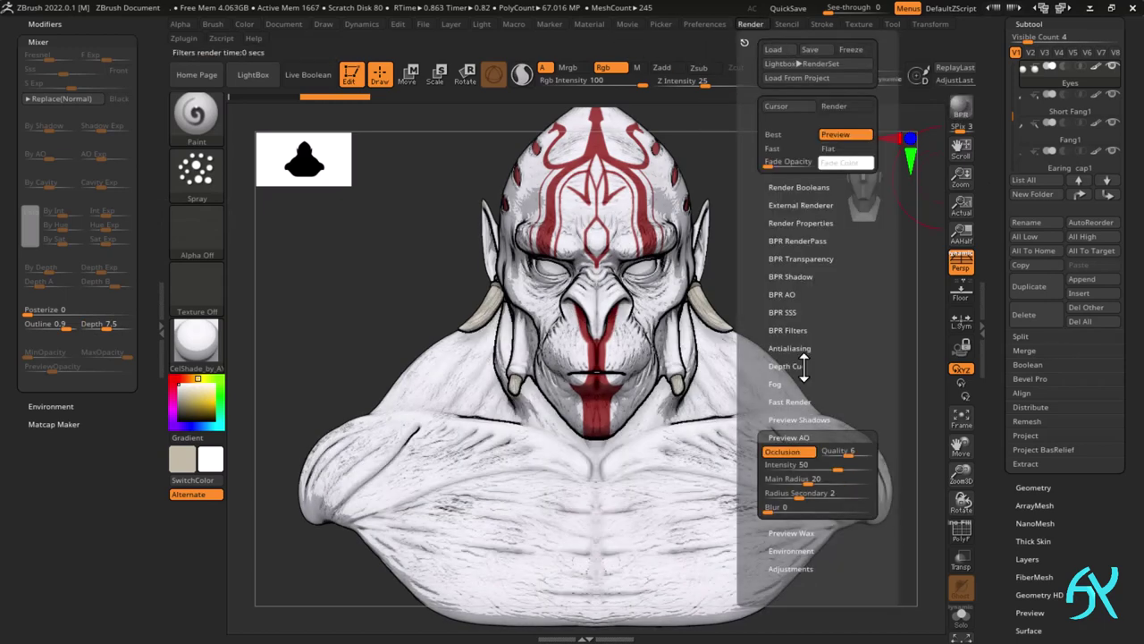
click(799, 296)
click(961, 108)
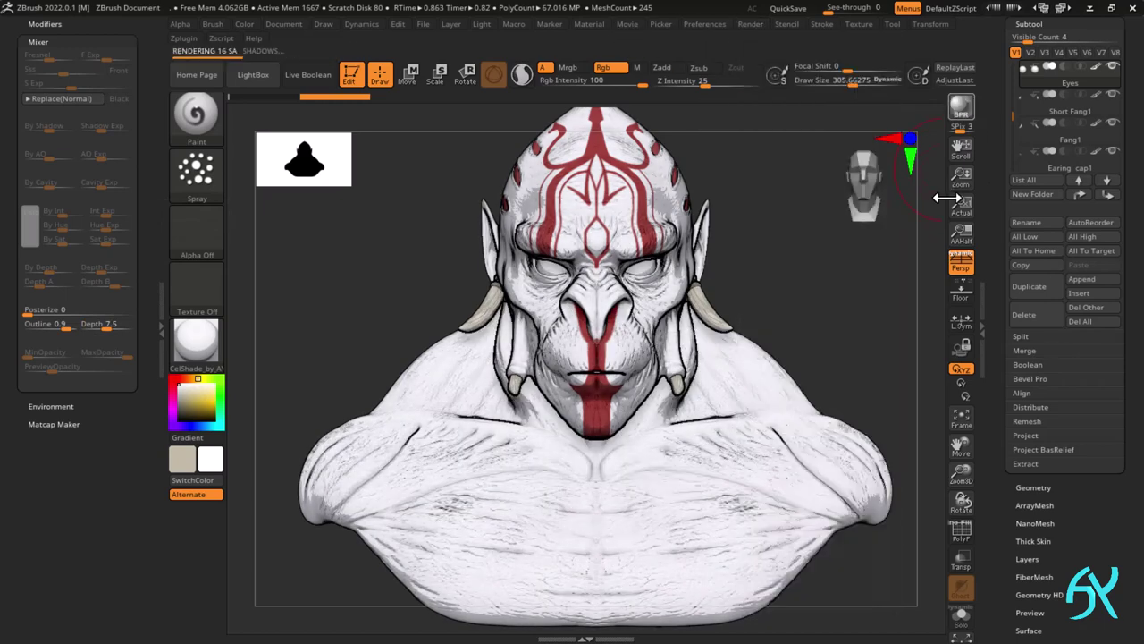
- Try the ToonShaderExP material on the bust and render the front view
click(161, 324)
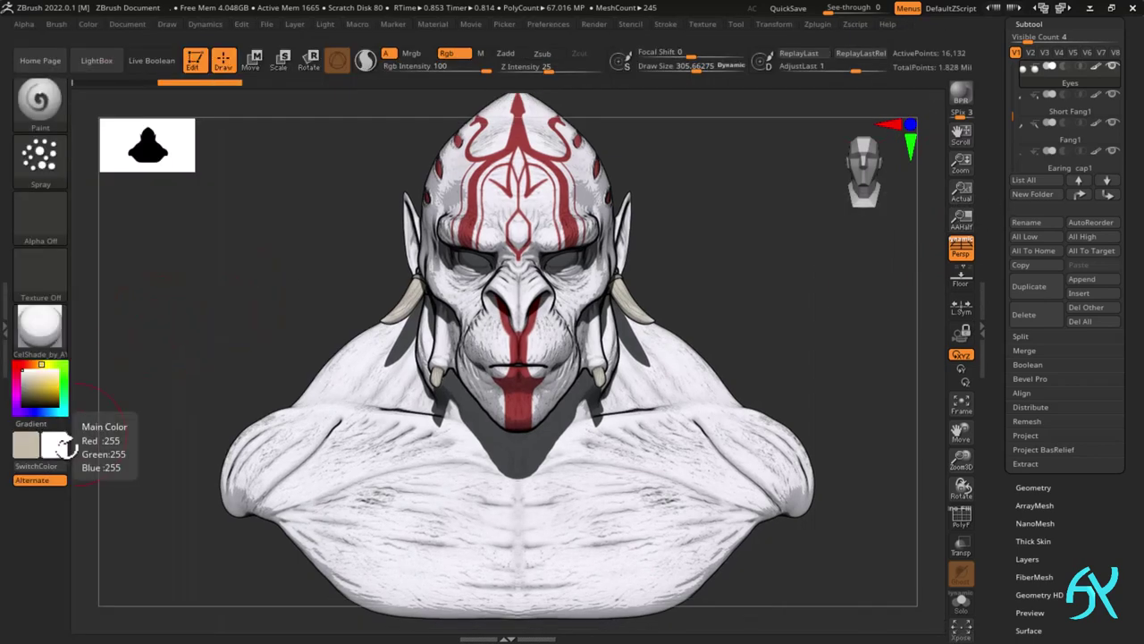
key(F6)
click(516, 270)
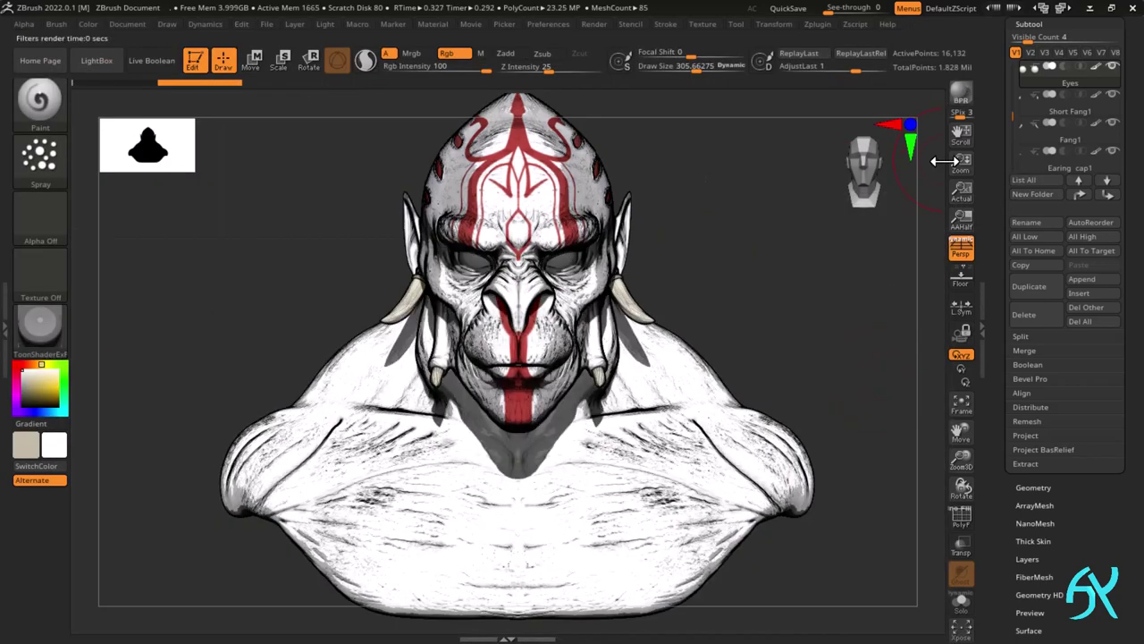
- Select the body subtool and add a new layer named Color adjustment
alt+click(758, 468)
click(1062, 227)
click(1028, 114)
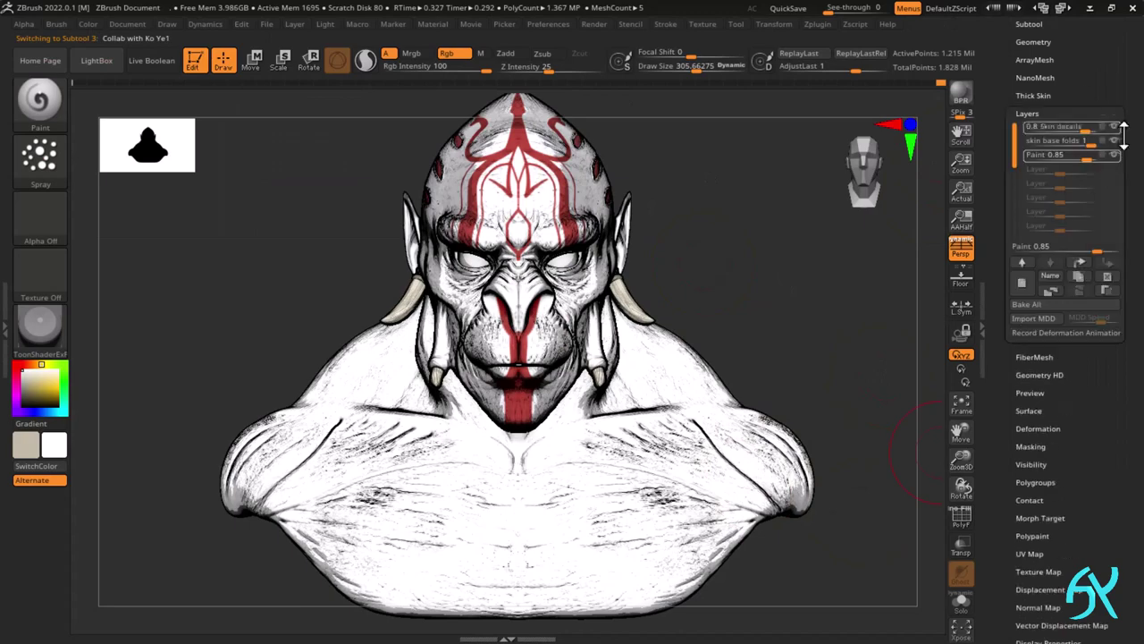
click(1026, 287)
click(1050, 277)
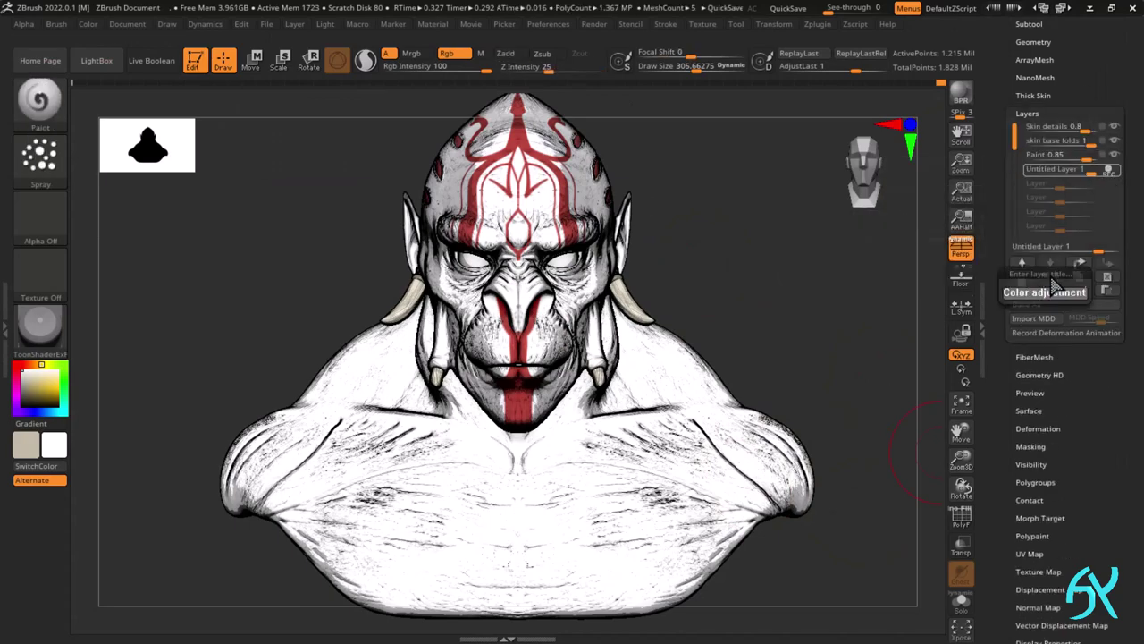
key(Return)
- Apply StartupMaterial, sample the mouth stripe's red, and set the Paint brush to draw size about 30 with focal shift -89
click(40, 325)
click(356, 520)
scroll(521, 344, up, 4)
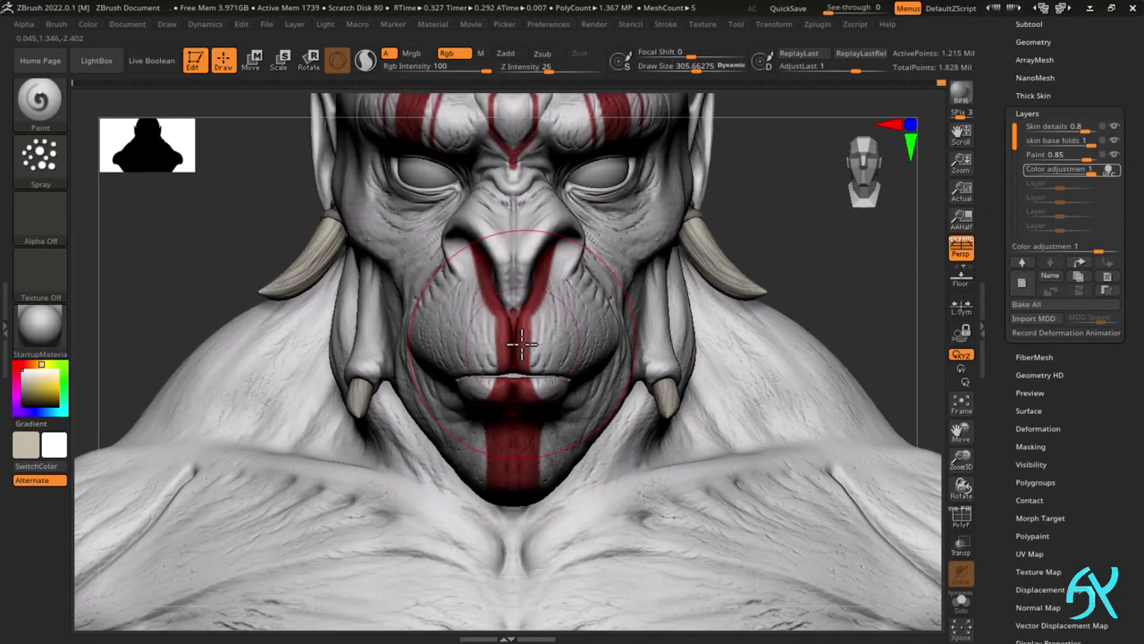
key(c)
key(space)
mouse_move(519, 364)
mouse_down()
mouse_move(475, 366)
mouse_move(497, 380)
mouse_up()
key(s)
mouse_move(834, 291)
mouse_down()
mouse_move(856, 275)
mouse_move(850, 302)
mouse_up()
scroll(553, 408, up, 3)
key(s)
drag(545, 396, 535, 396)
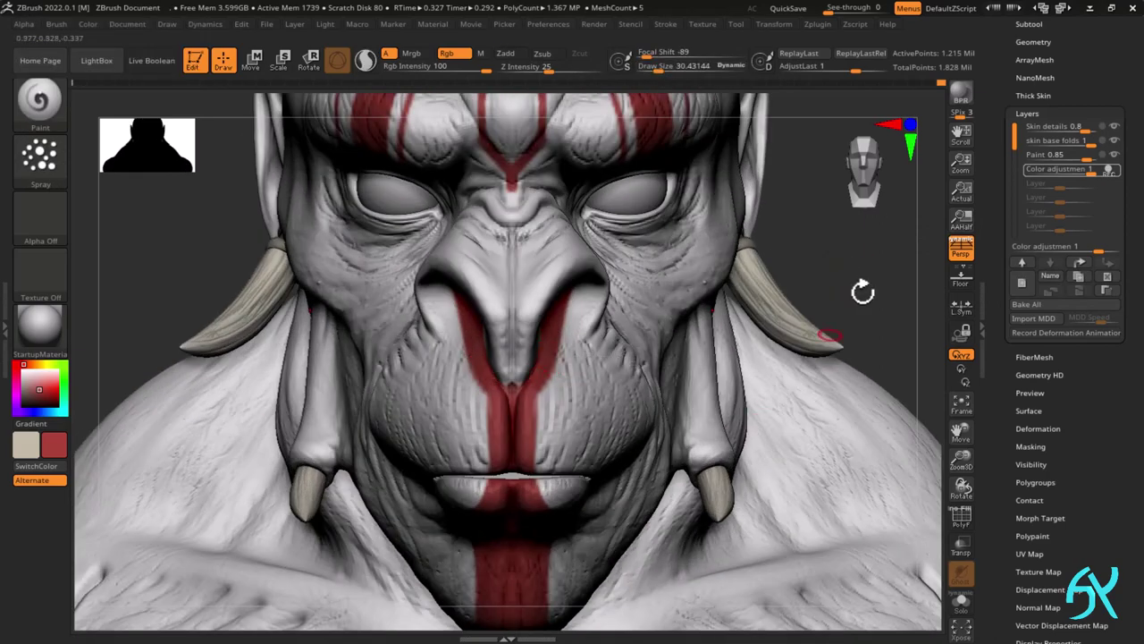
- Divide the body geometry once more and replace the Color adjustment layer with a fresh layer
click(1108, 170)
drag(1040, 38, 1040, 89)
click(1040, 93)
click(1048, 202)
click(1035, 95)
click(1030, 166)
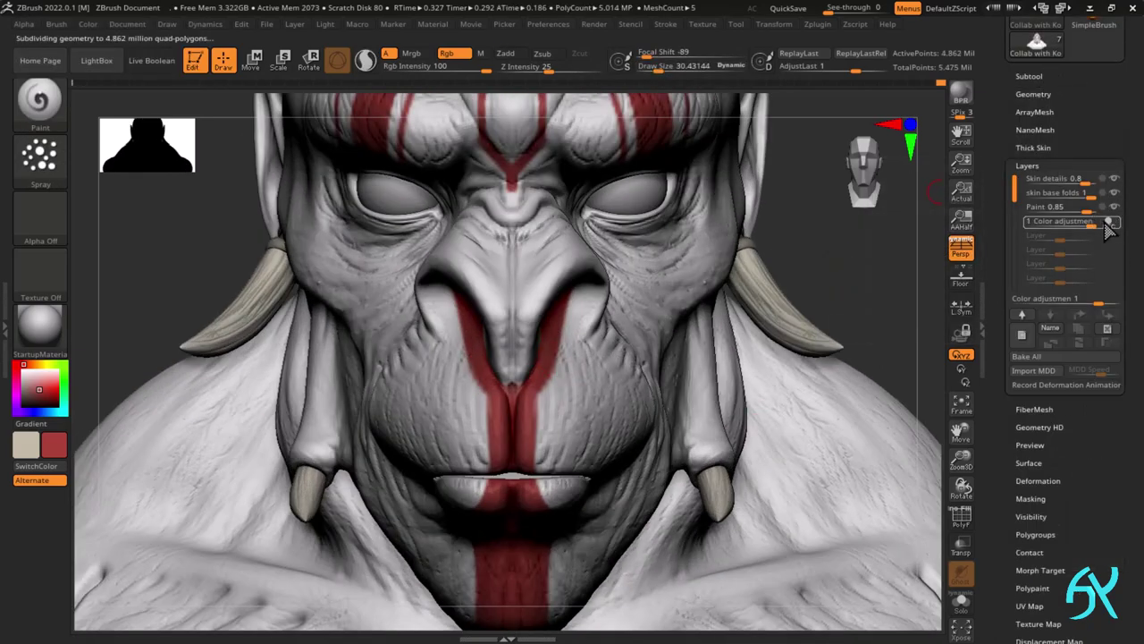
click(1108, 329)
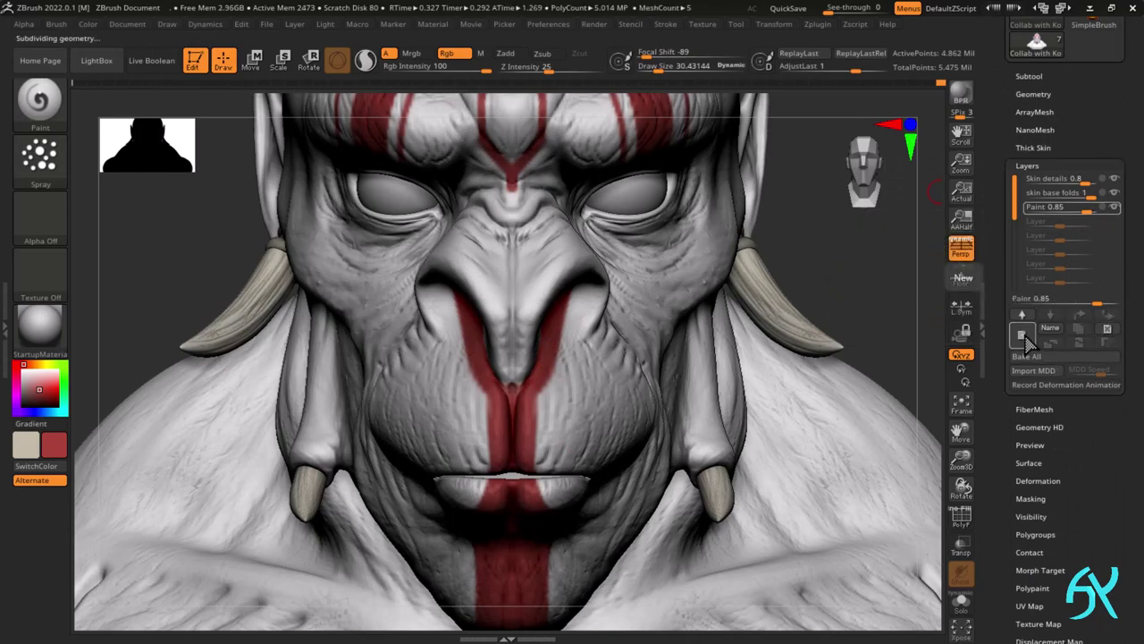
click(1022, 335)
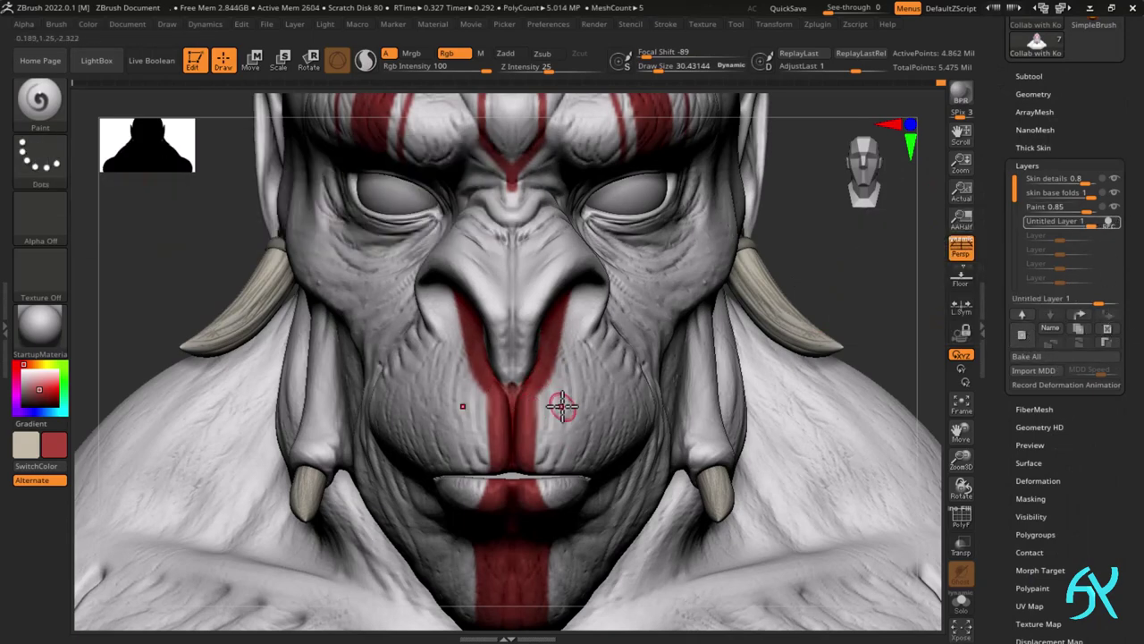
- Apply the SkinShade4 material and sharpen the red stripe edges below the nostrils at draw size about 21
ctrl+right_drag(542, 251, 563, 333)
key(m)
click(796, 570)
key(s)
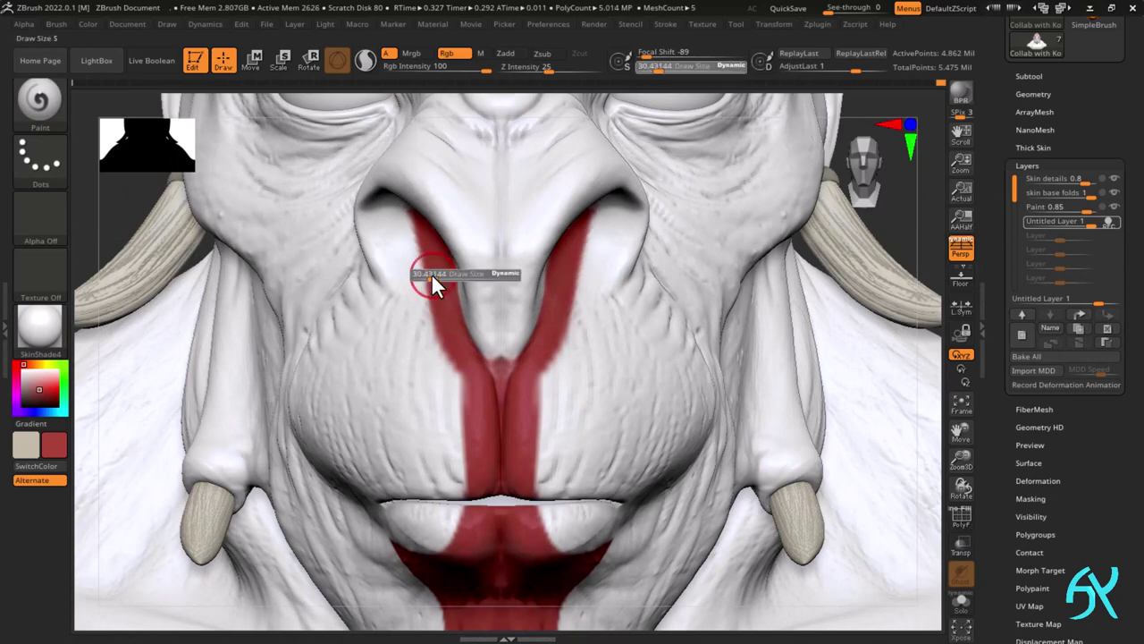
drag(433, 277, 429, 276)
drag(419, 236, 453, 335)
mouse_move(427, 261)
mouse_down()
mouse_move(452, 334)
mouse_move(424, 256)
mouse_up()
right_drag(428, 286, 431, 243)
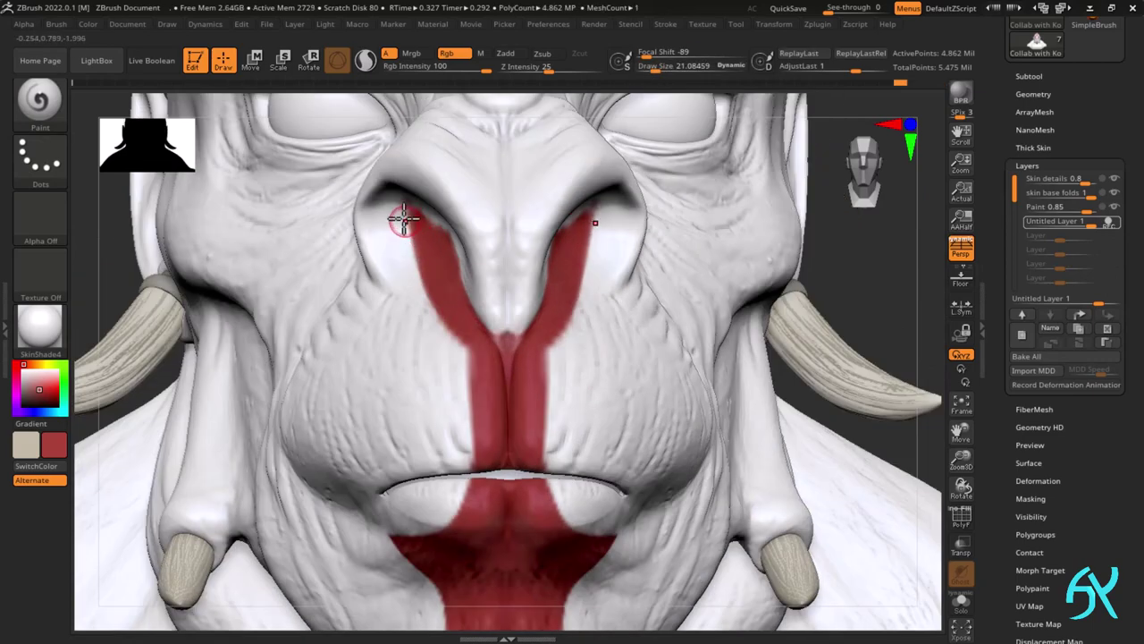
drag(419, 220, 423, 241)
- Even out the red stripe edges along the upper and lower lips at draw size about 15
mouse_move(487, 399)
right_down()
mouse_move(491, 363)
mouse_move(476, 433)
right_up()
mouse_move(475, 434)
mouse_down()
mouse_move(475, 479)
mouse_move(474, 360)
mouse_up()
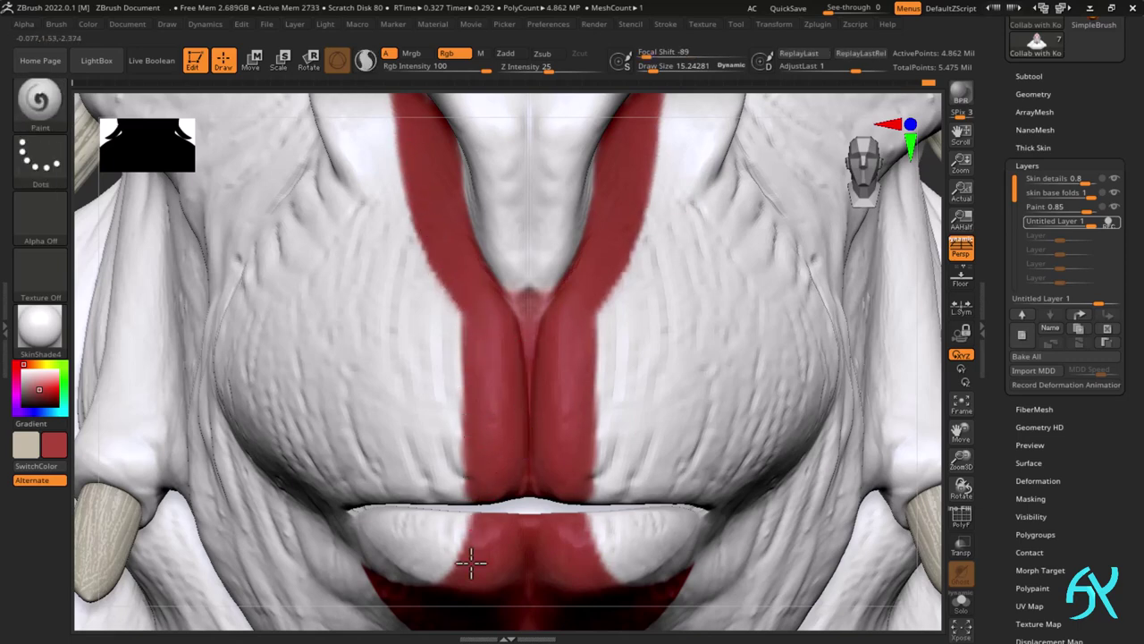
mouse_move(471, 562)
right_down()
mouse_move(510, 468)
mouse_move(548, 416)
mouse_move(568, 340)
right_up()
- Make white the secondary colour and clean the stripe edges at the lips and between the brows at draw size about 8
click(40, 465)
key(v)
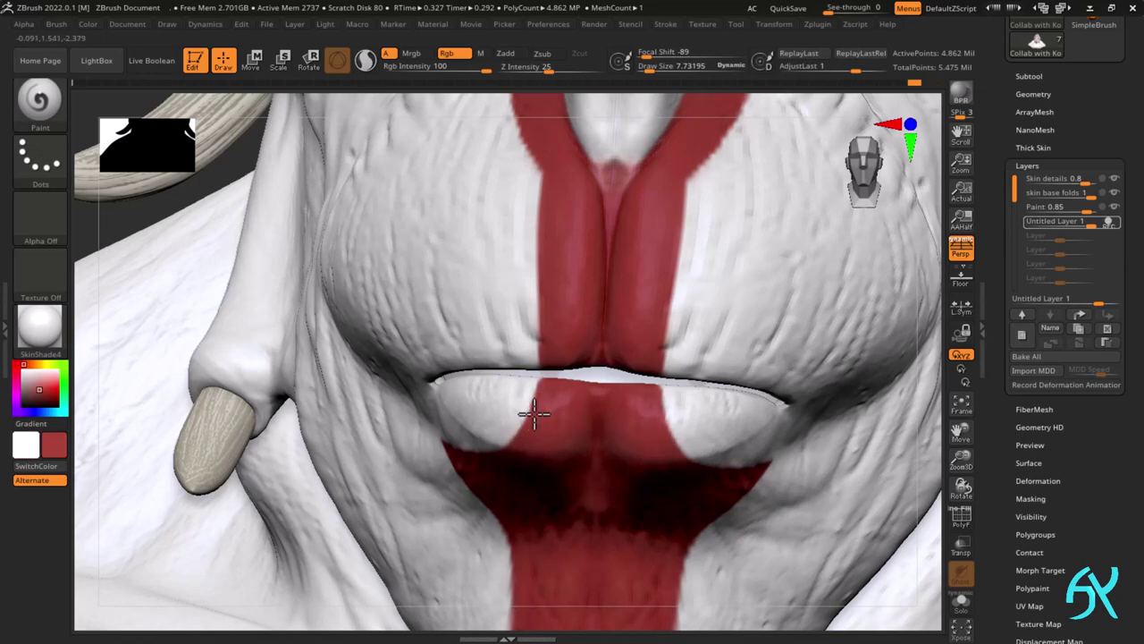
mouse_move(561, 469)
ctrl+right_down()
mouse_move(561, 358)
mouse_move(593, 358)
mouse_move(599, 429)
ctrl+right_up()
alt+drag(615, 267, 617, 230)
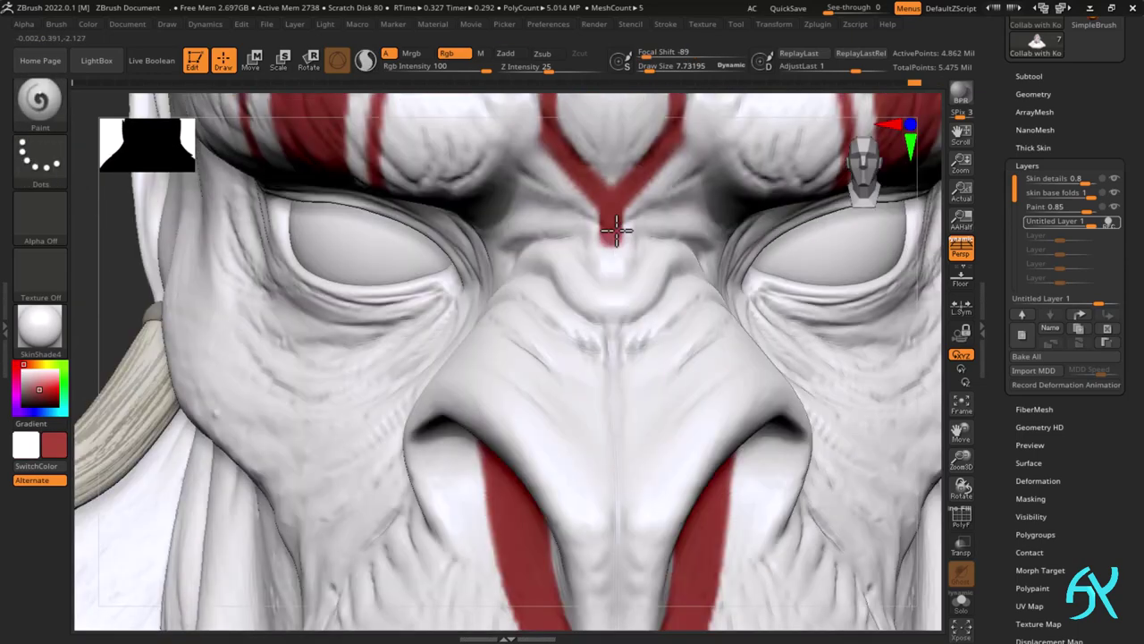
- Show the whole bust from the front in the CelShade_by_AY material
ctrl+right_drag(580, 191, 579, 80)
click(39, 331)
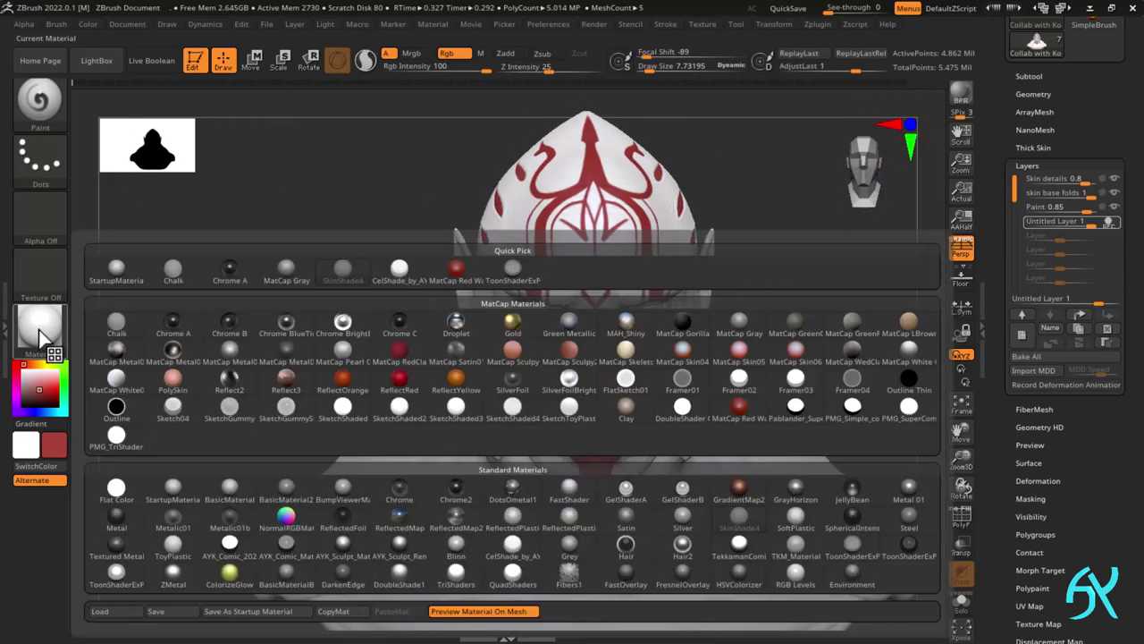
click(397, 269)
alt+right_drag(764, 320, 735, 308)
- Compare the bust with and without perspective, adjust the perspective settings, frame the bust, and render it
click(965, 252)
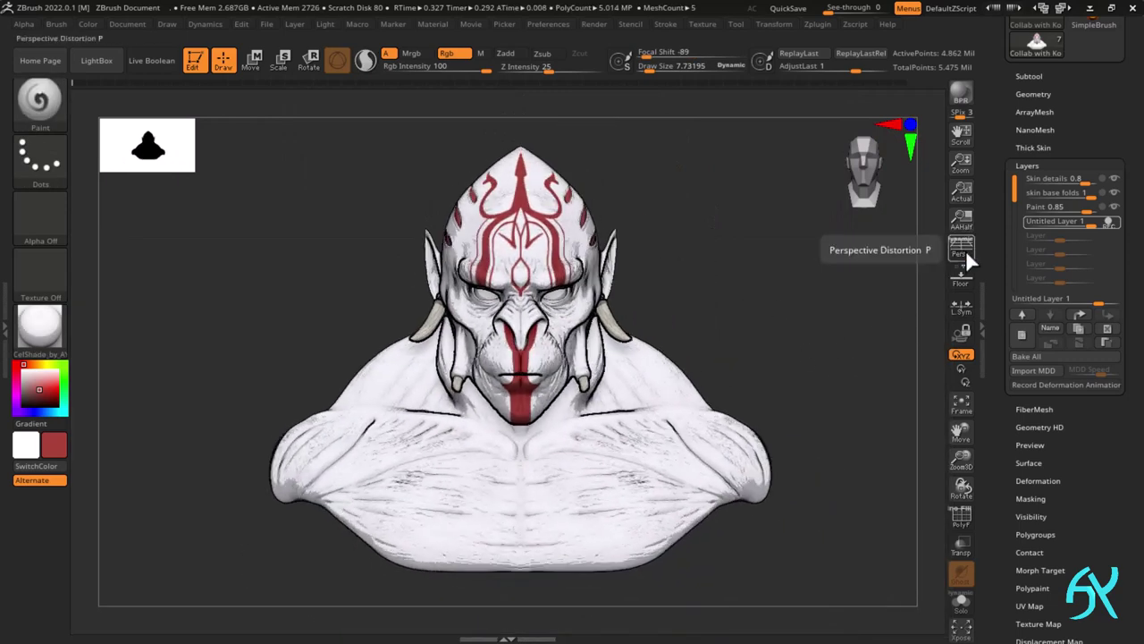
click(964, 251)
click(167, 27)
click(284, 403)
key(f)
click(962, 92)
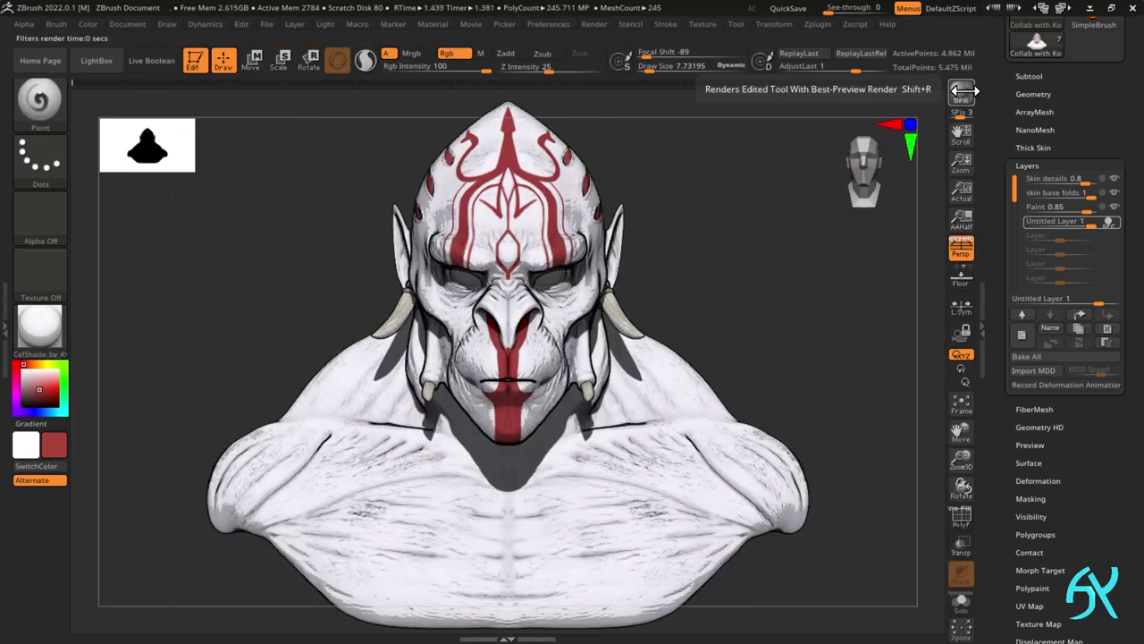
- Open CelShade_by_AY's shading modifiers, set Diffuse to about 1.046, and expand its diffuse curve
click(5, 329)
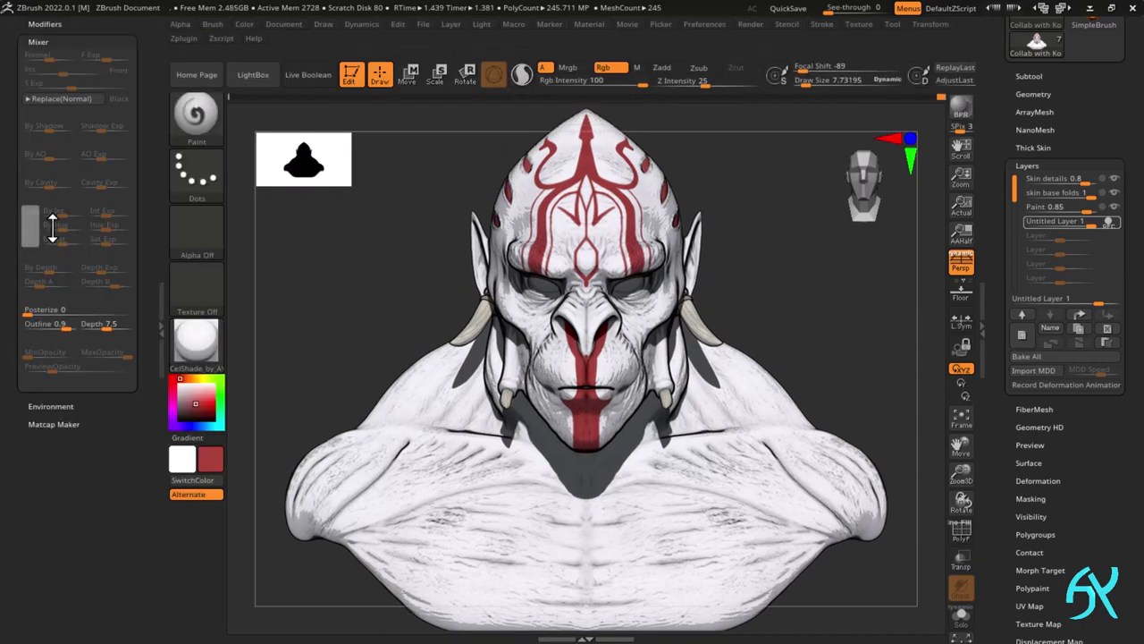
drag(51, 227, 54, 499)
click(53, 297)
drag(143, 237, 143, 530)
drag(100, 393, 100, 394)
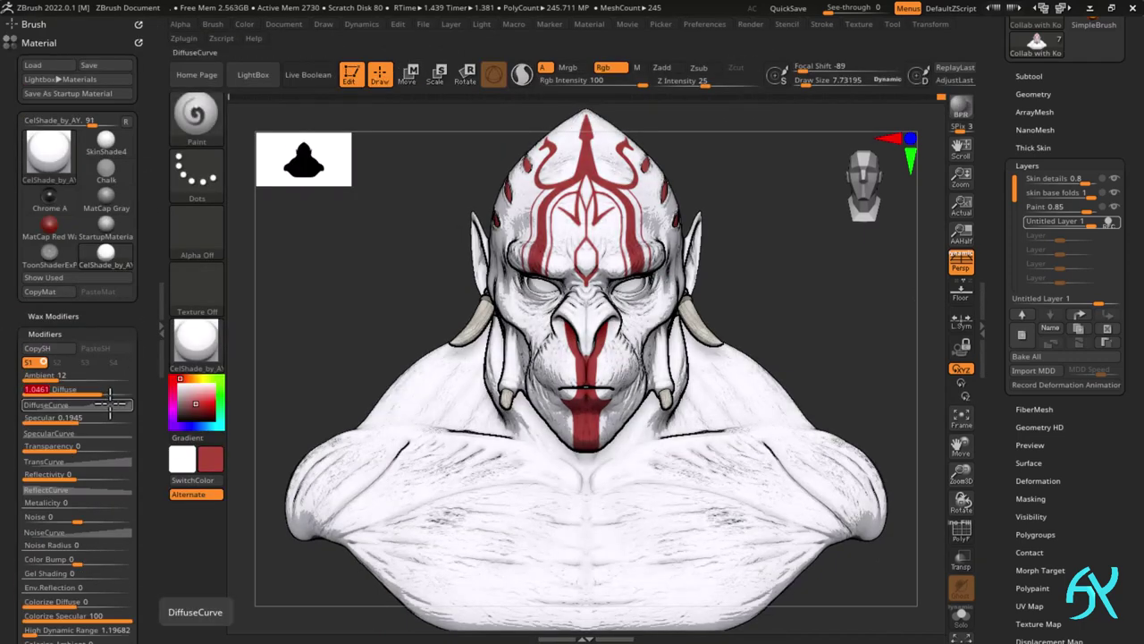
click(93, 406)
- Adjust the cel shader's Specular value and render the bust from the front
drag(148, 619, 149, 472)
click(74, 439)
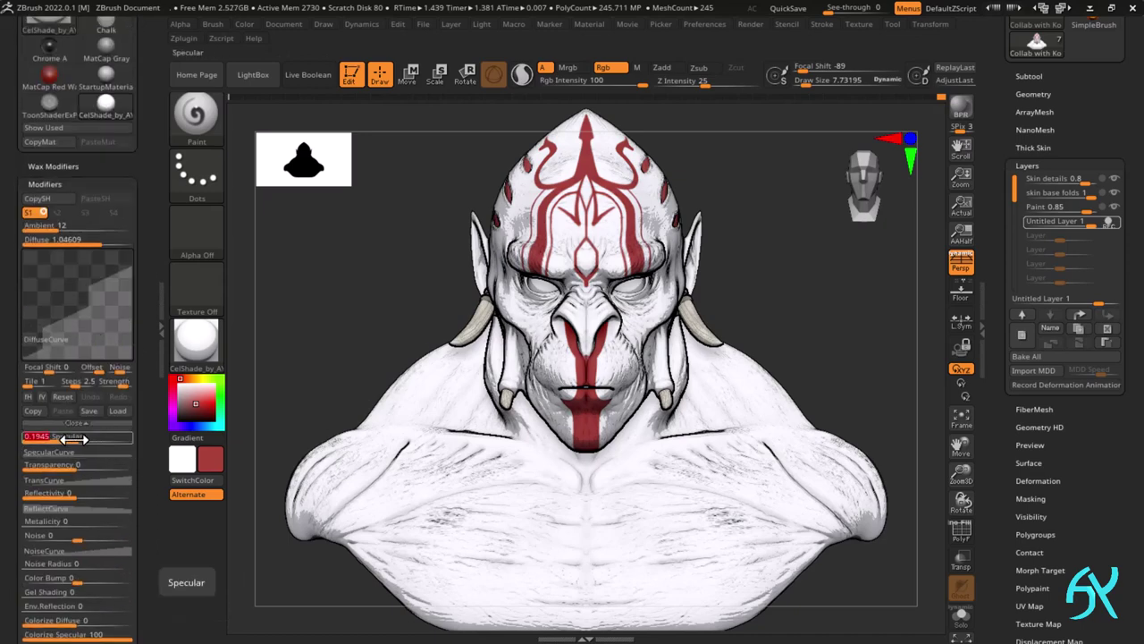
drag(74, 440, 78, 442)
drag(153, 425, 94, 493)
click(158, 299)
click(966, 94)
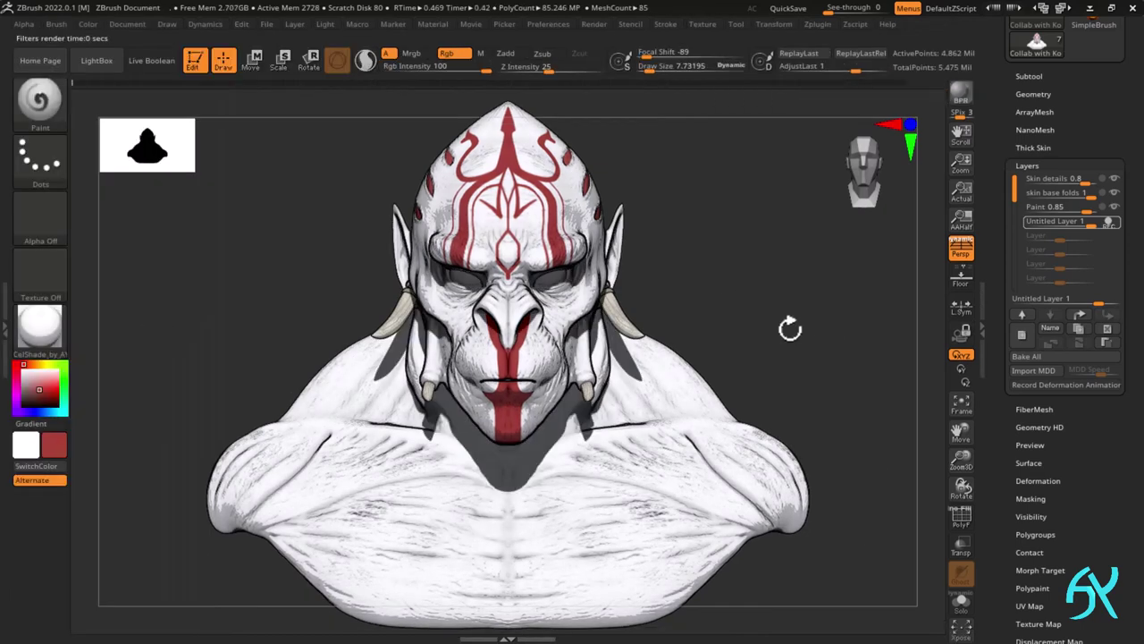
- Turn the bust to a three-quarter view, set the document background to white, and render it
drag(792, 327, 821, 257)
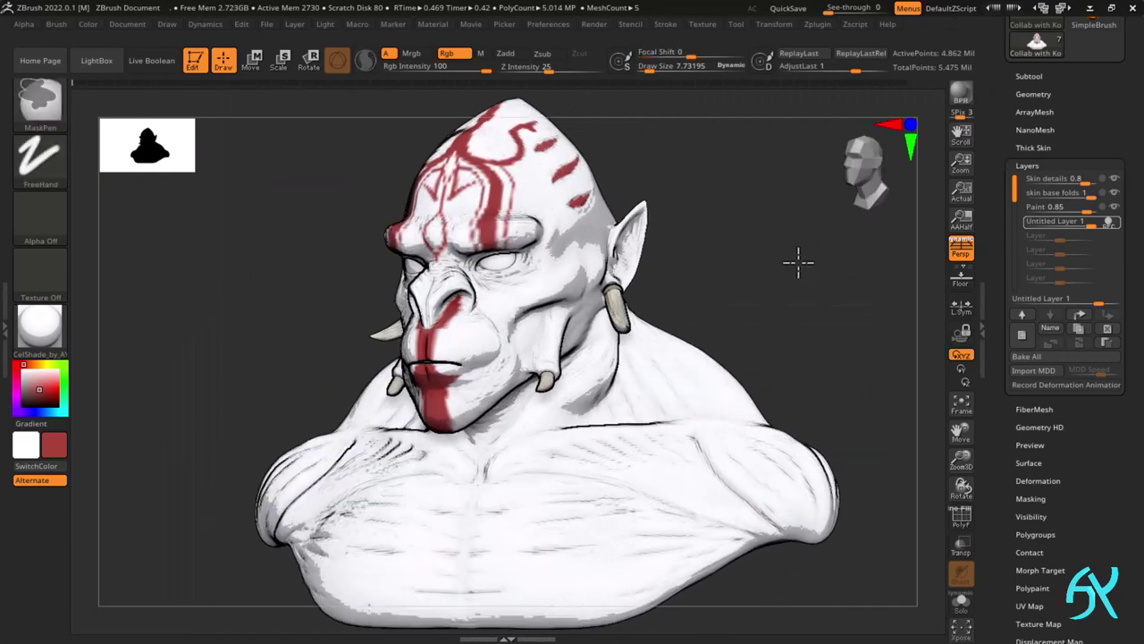
ctrl+right_drag(797, 261, 798, 295)
click(961, 93)
click(131, 25)
drag(146, 262, 46, 319)
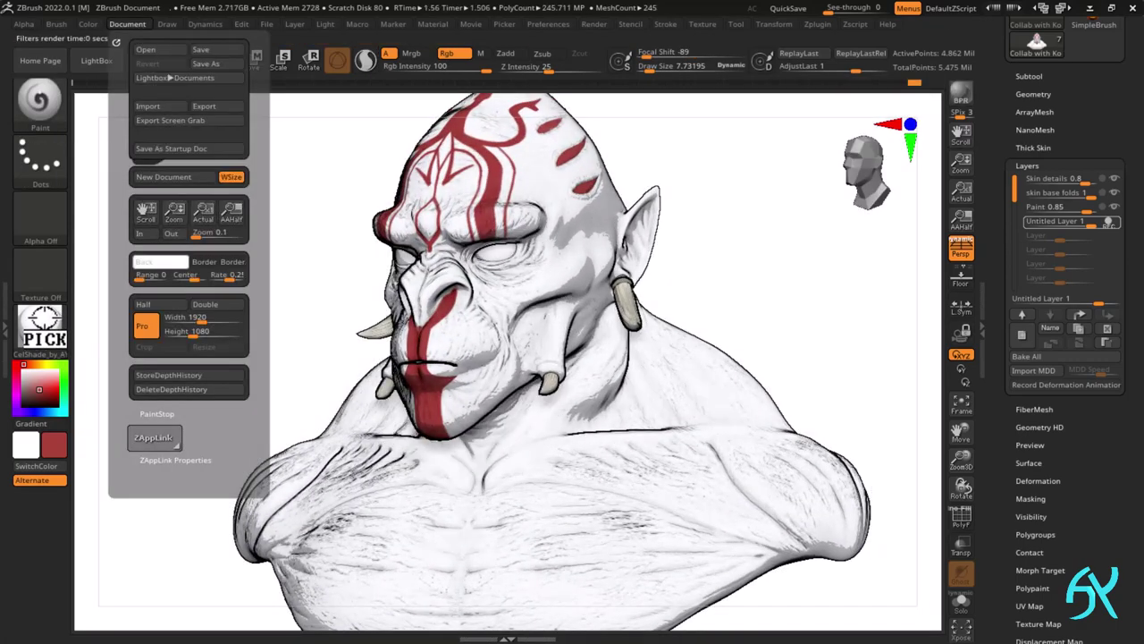
click(961, 94)
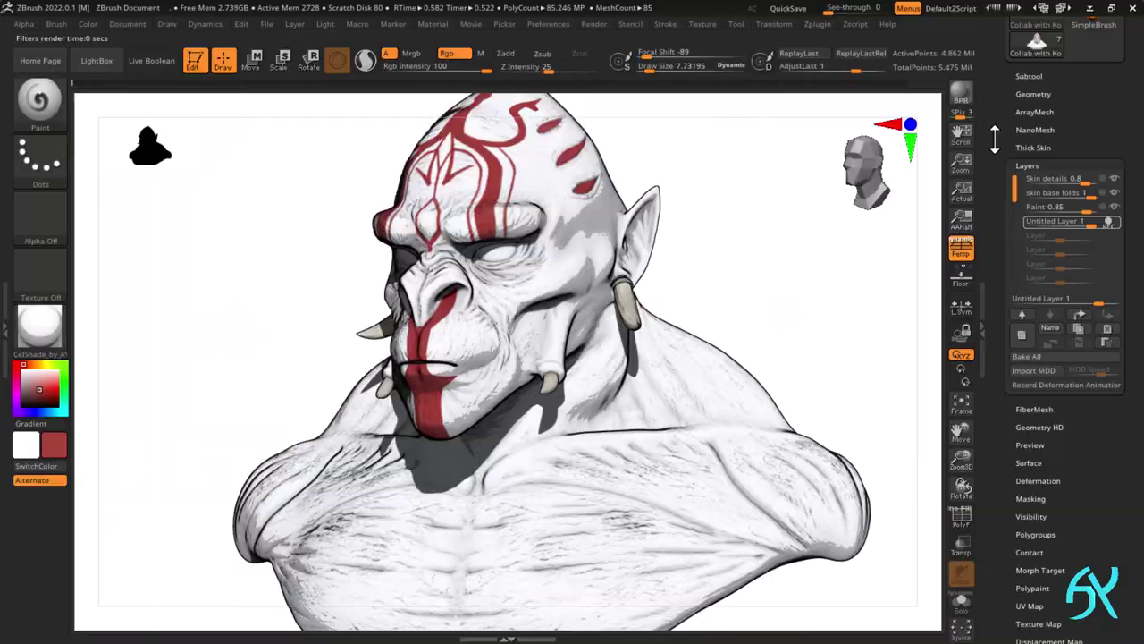